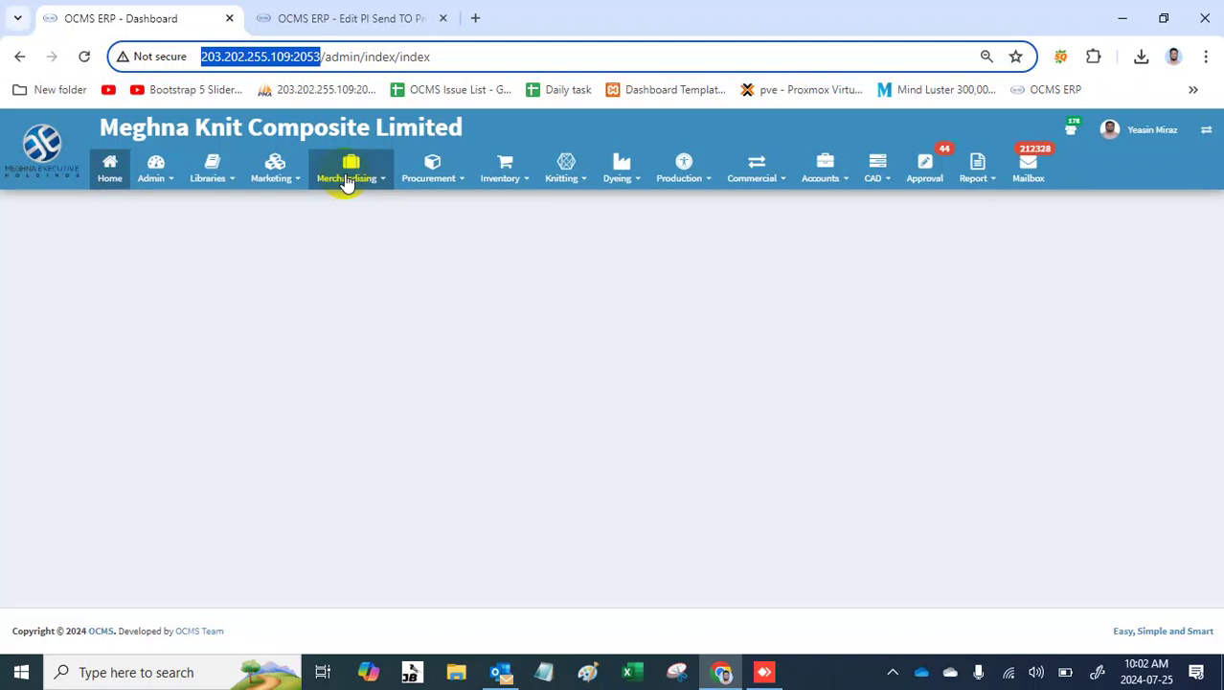
Step: Find job 0000t in the merchandising bulk order list and open that order for editing
left_click(347, 182)
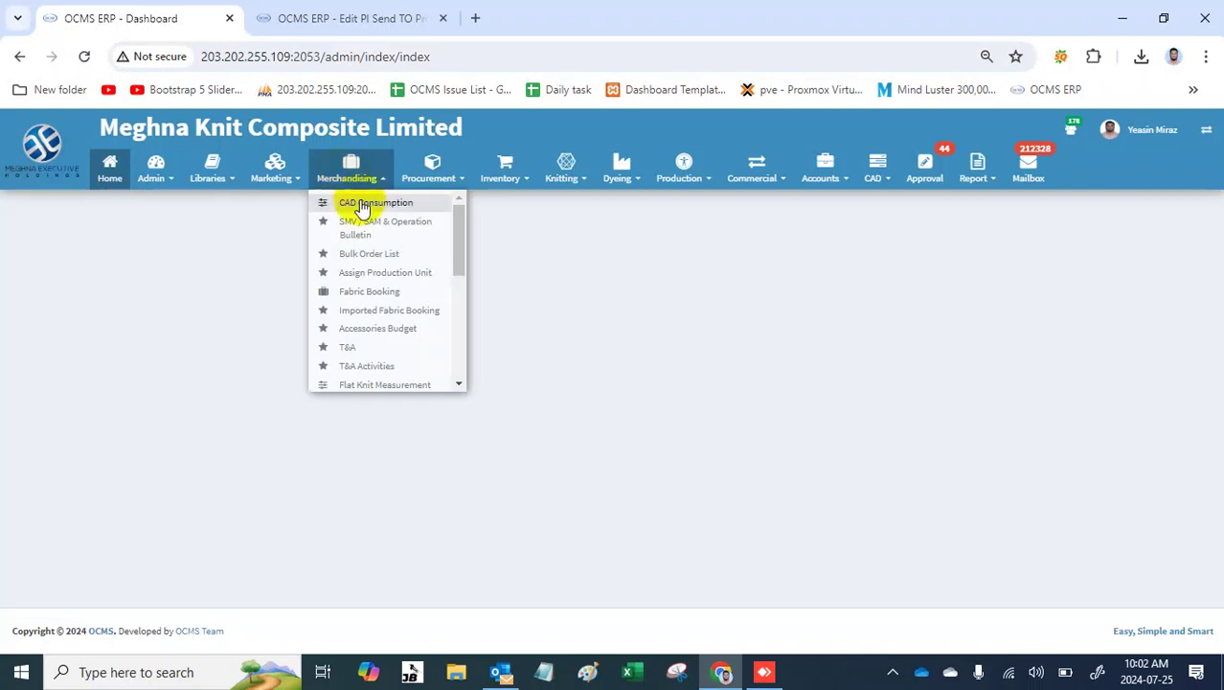
left_click(372, 255)
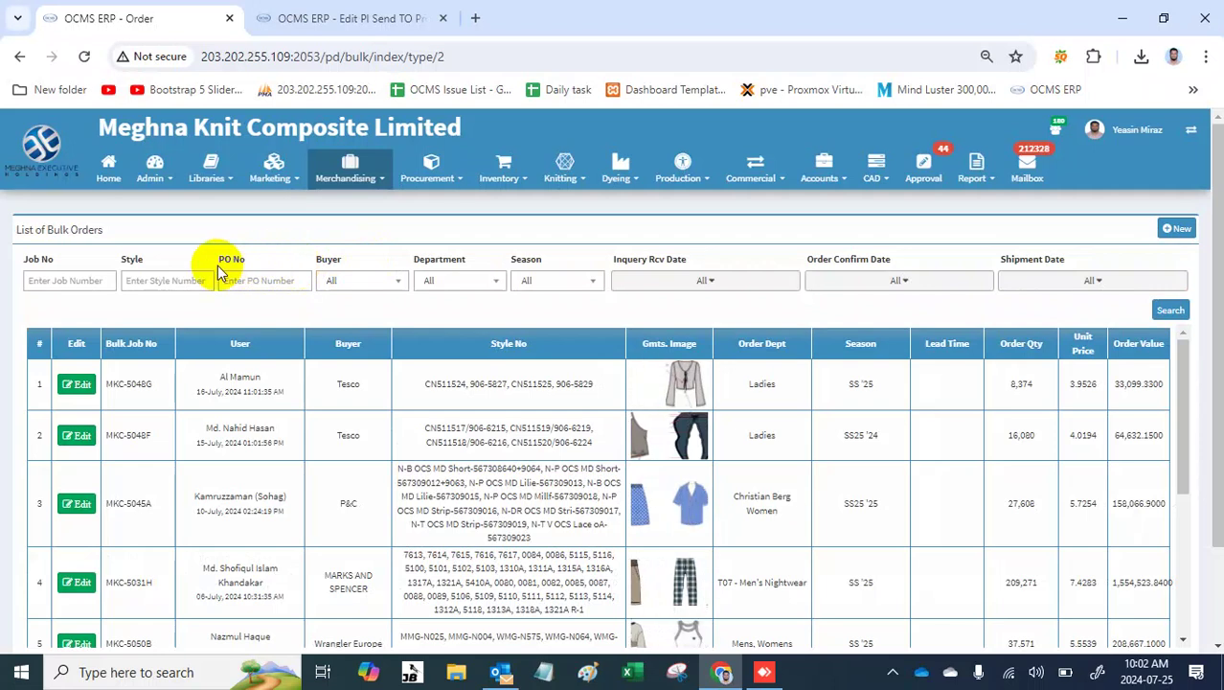
left_click(89, 283)
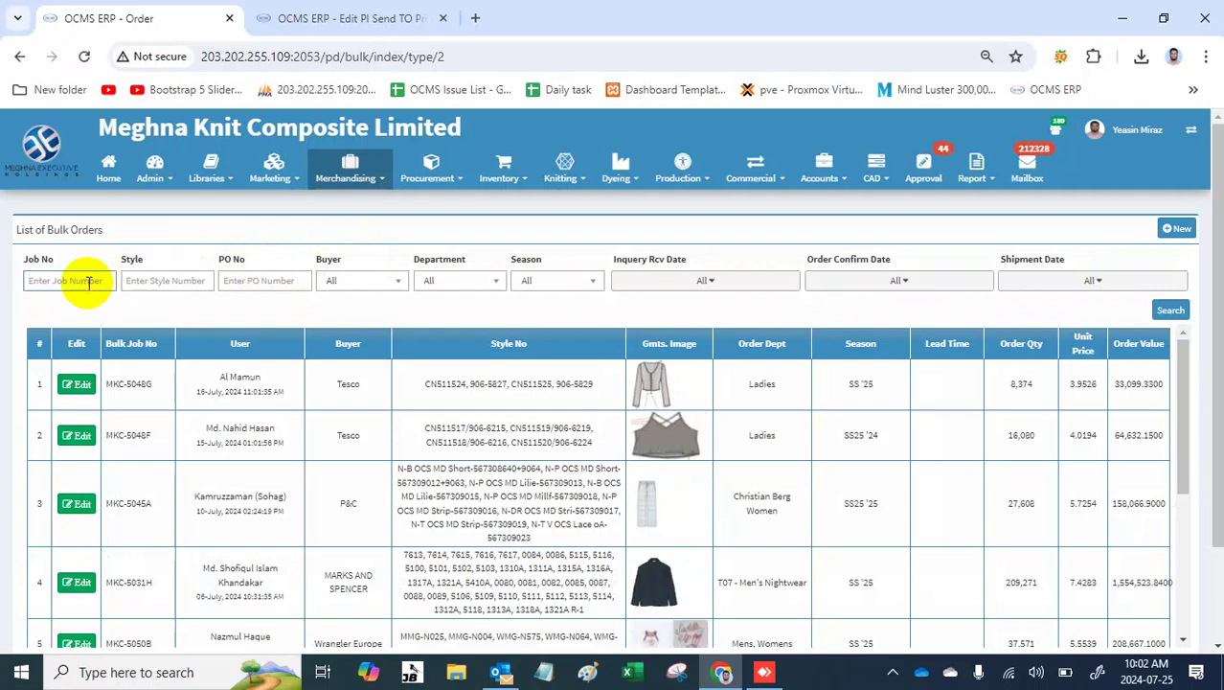
type("000")
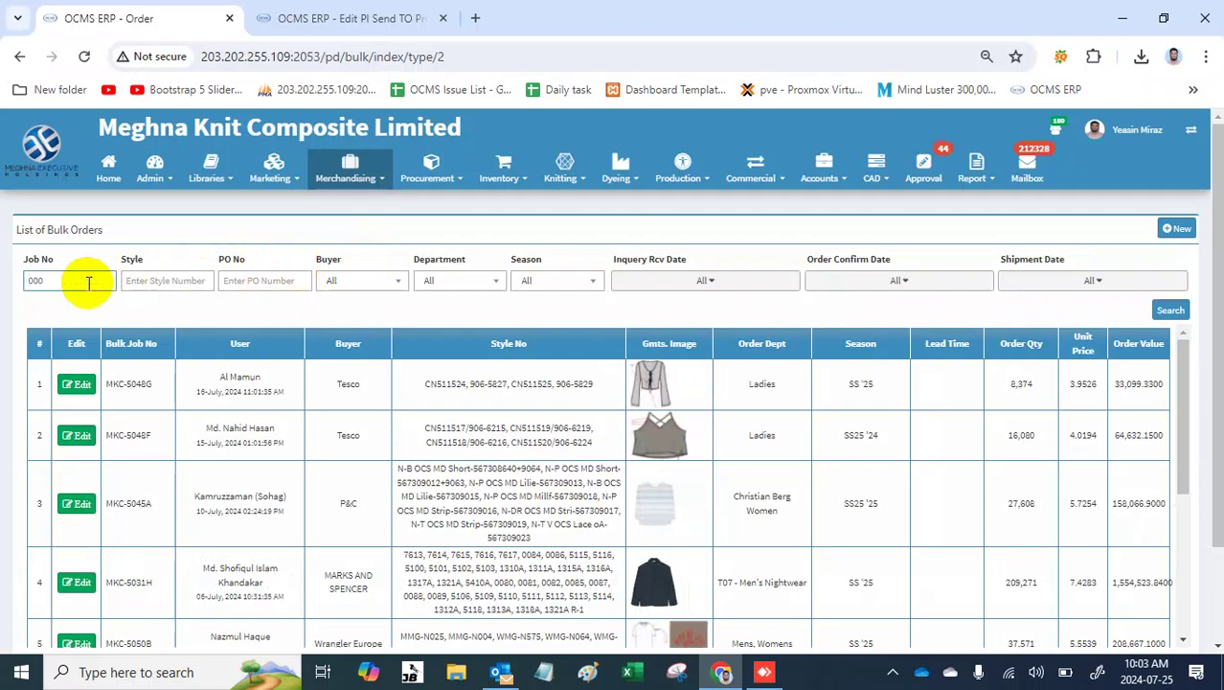
type("0t")
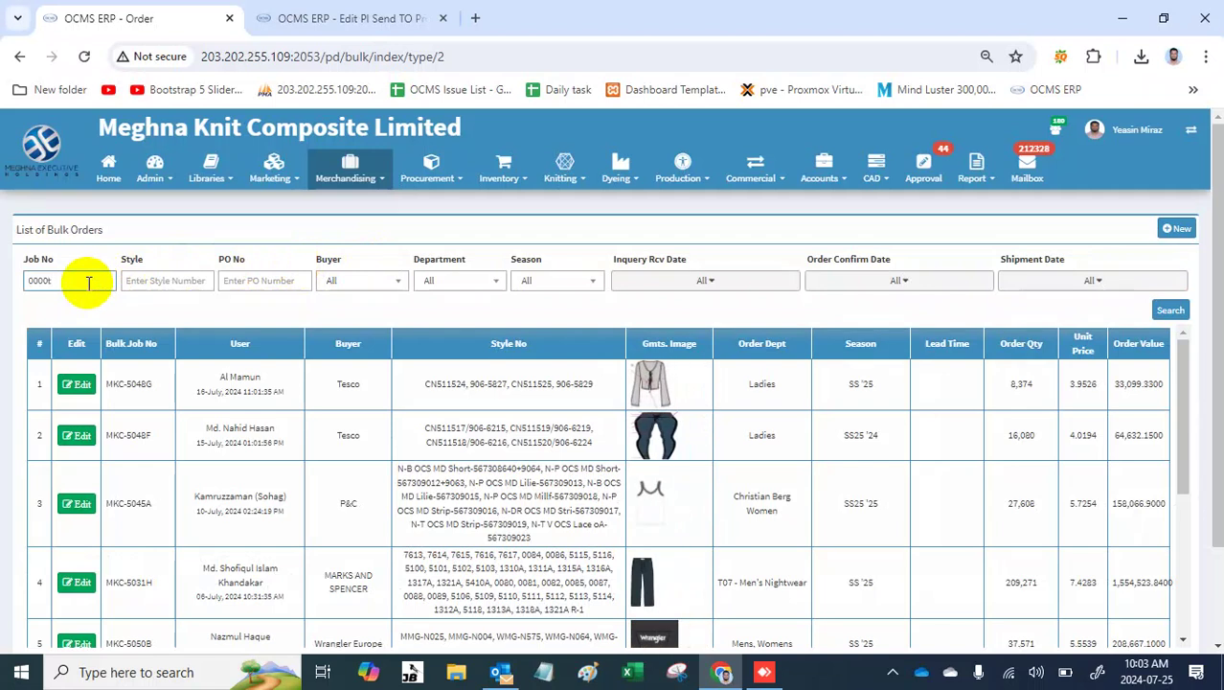
key("Return")
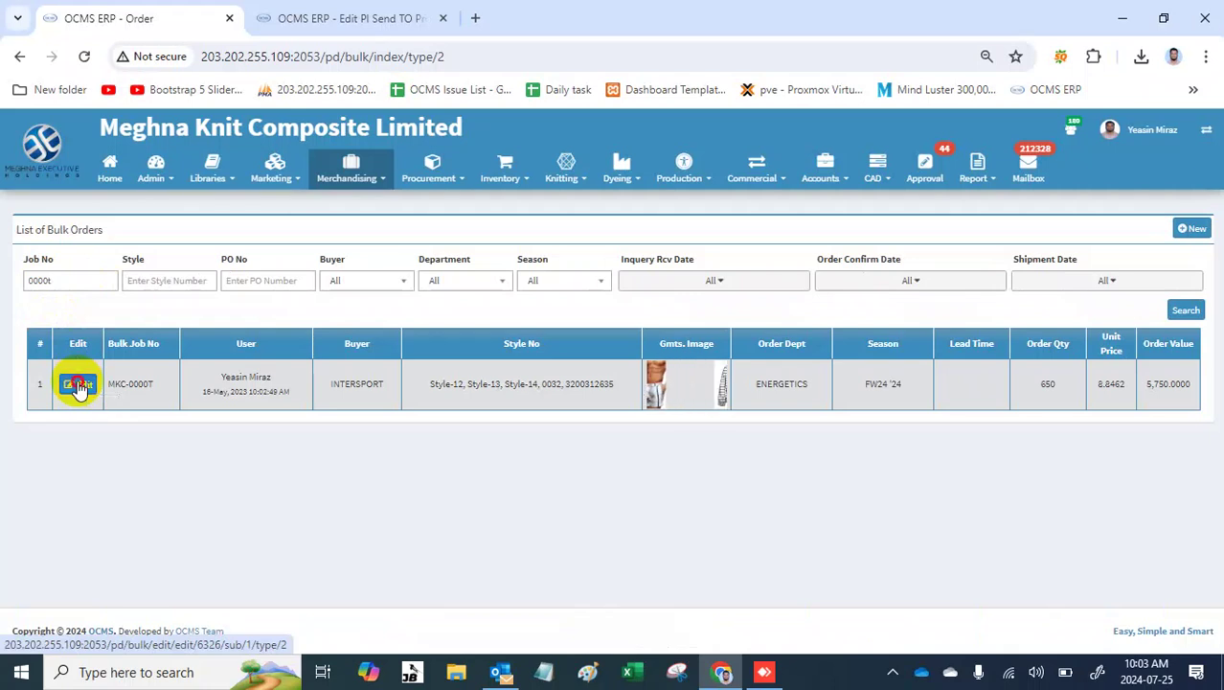
left_click(81, 386)
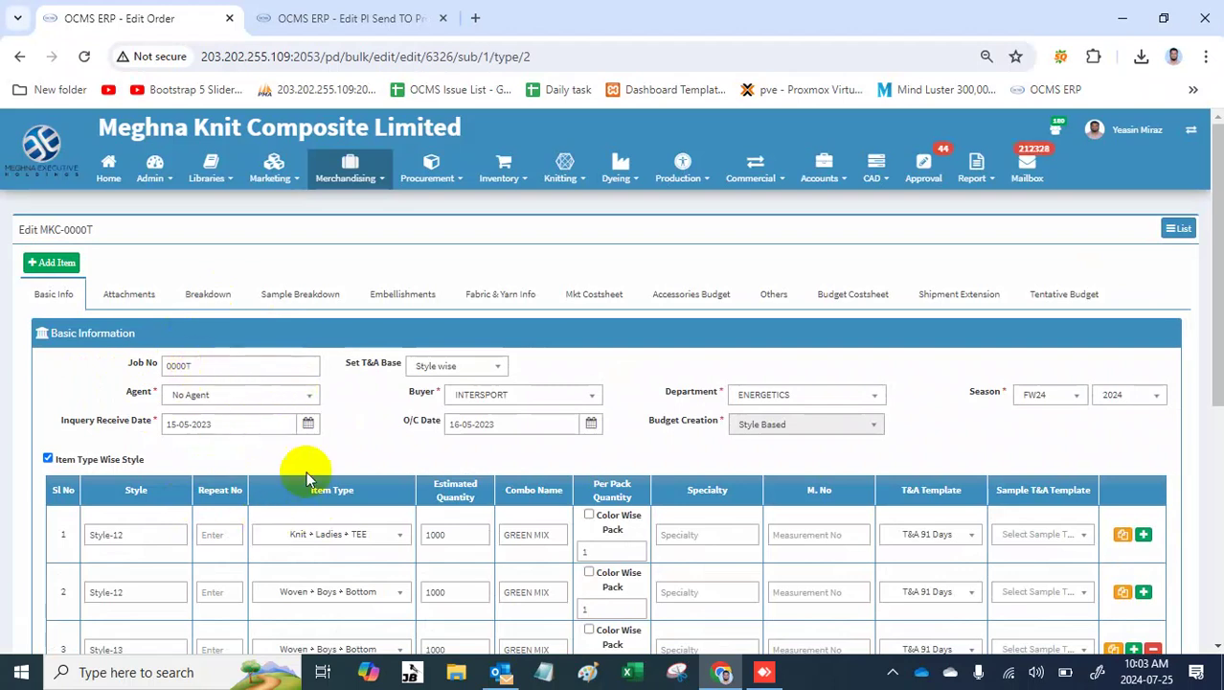
Step: Add a new style row below row 7 with style 2550 and item type Woven + Ladies + Shirt
scroll(350, 527, "down", 5)
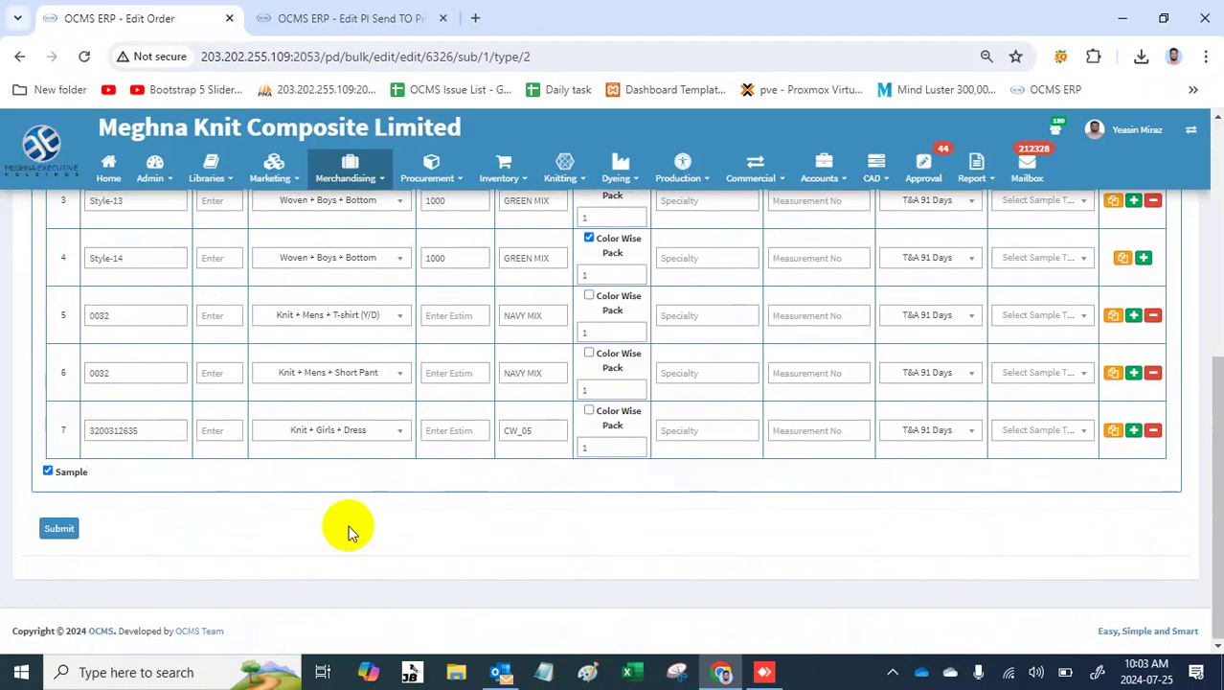
left_click(1134, 430)
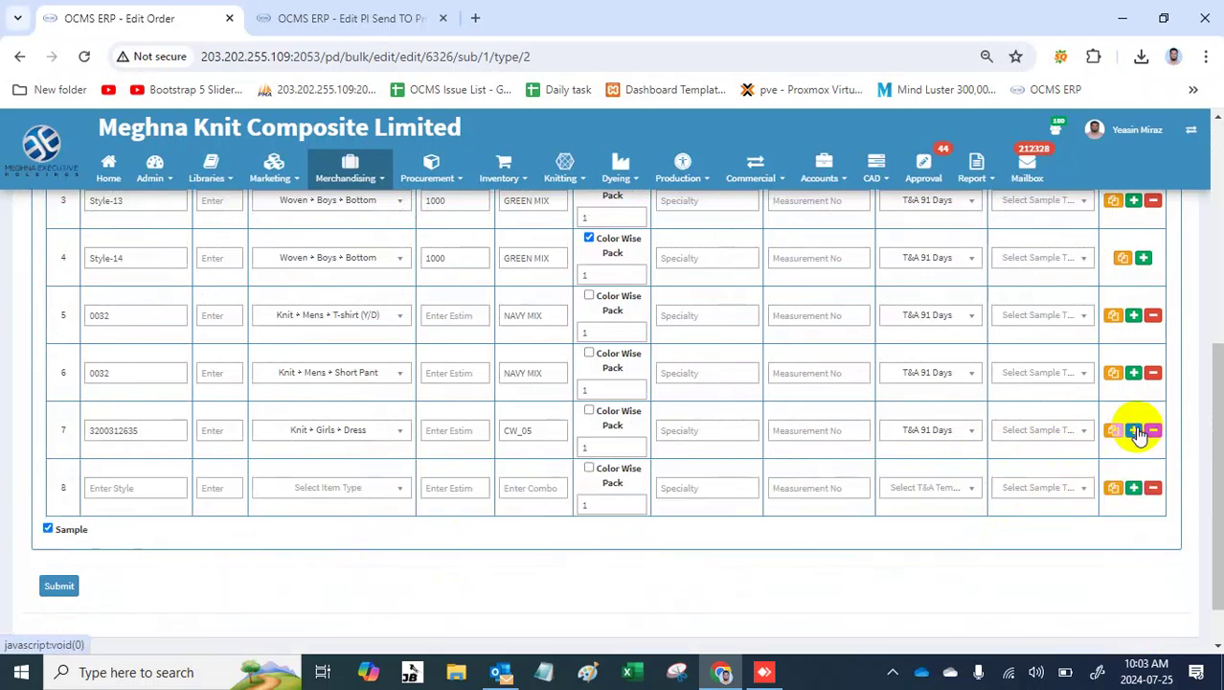
left_click(168, 488)
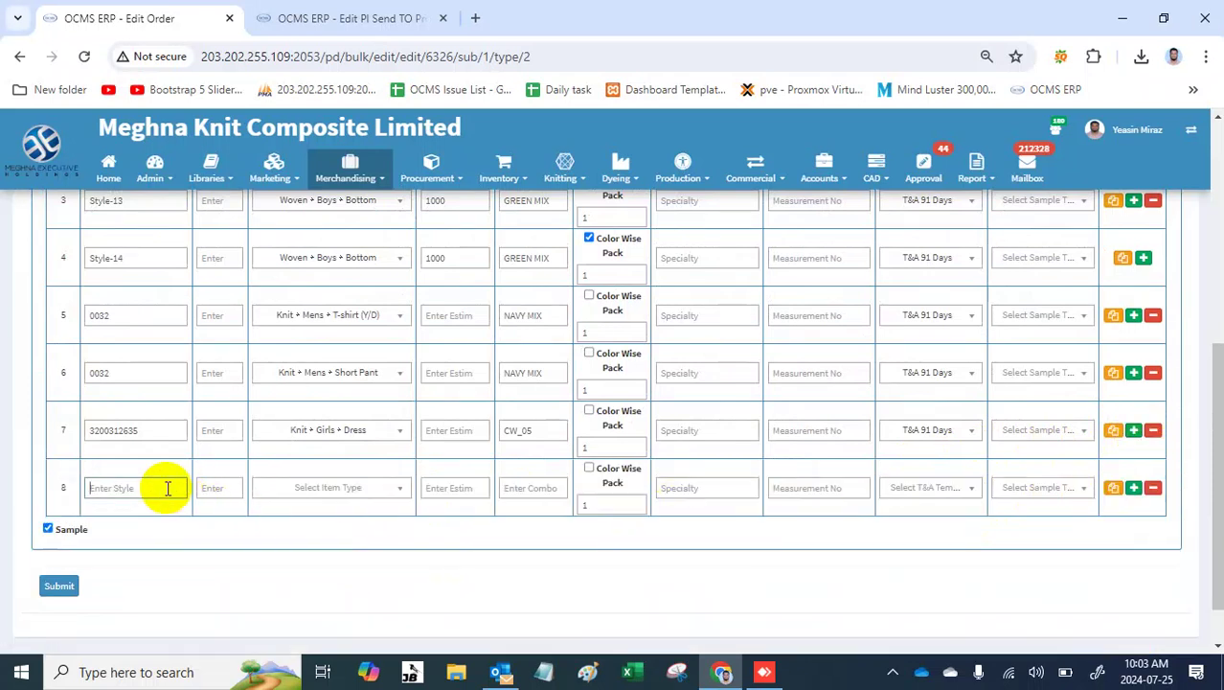
type("2550")
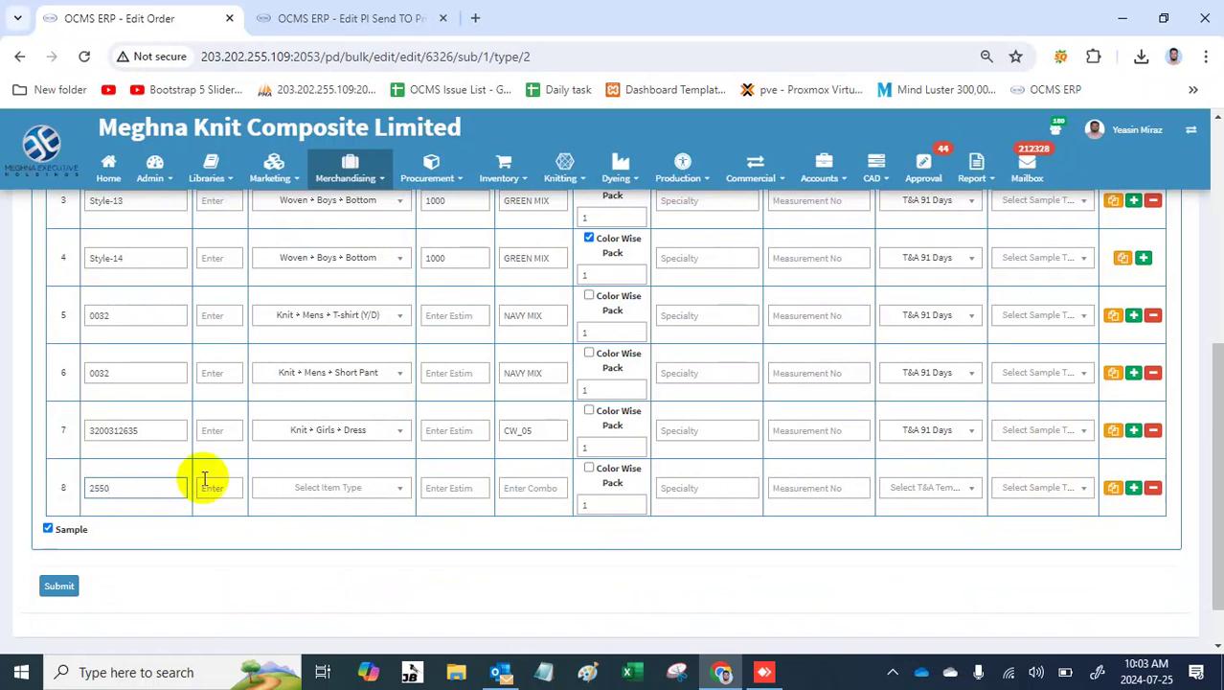
left_click(300, 490)
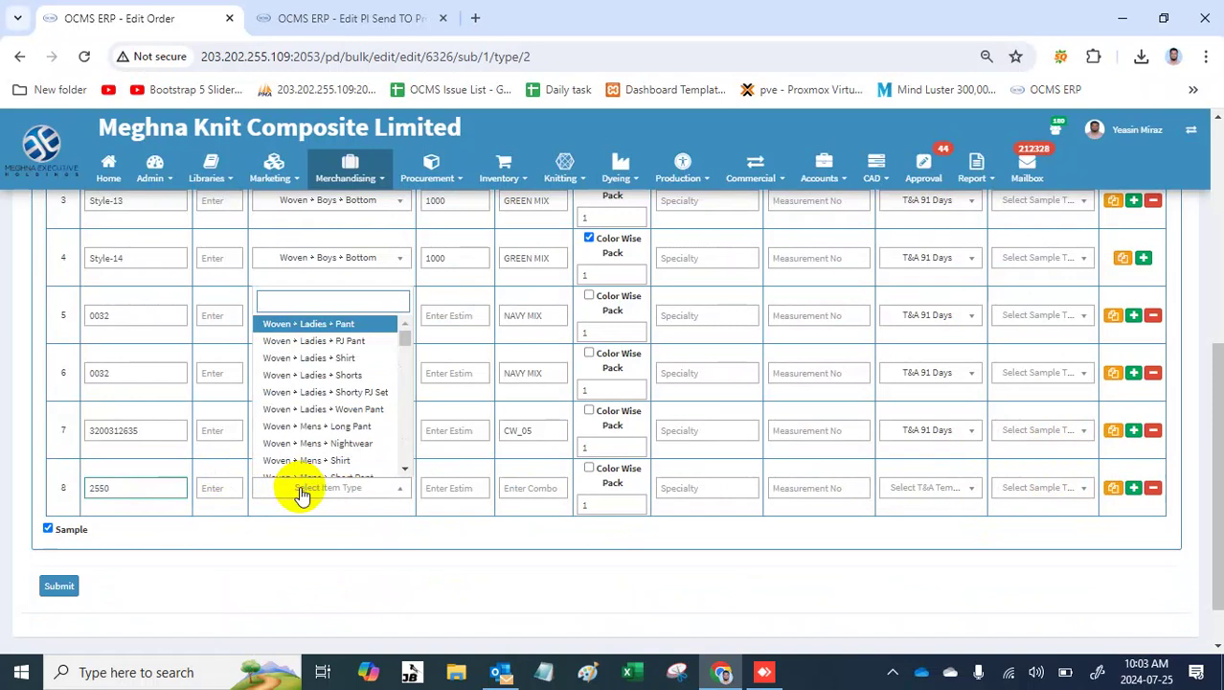
left_click(339, 360)
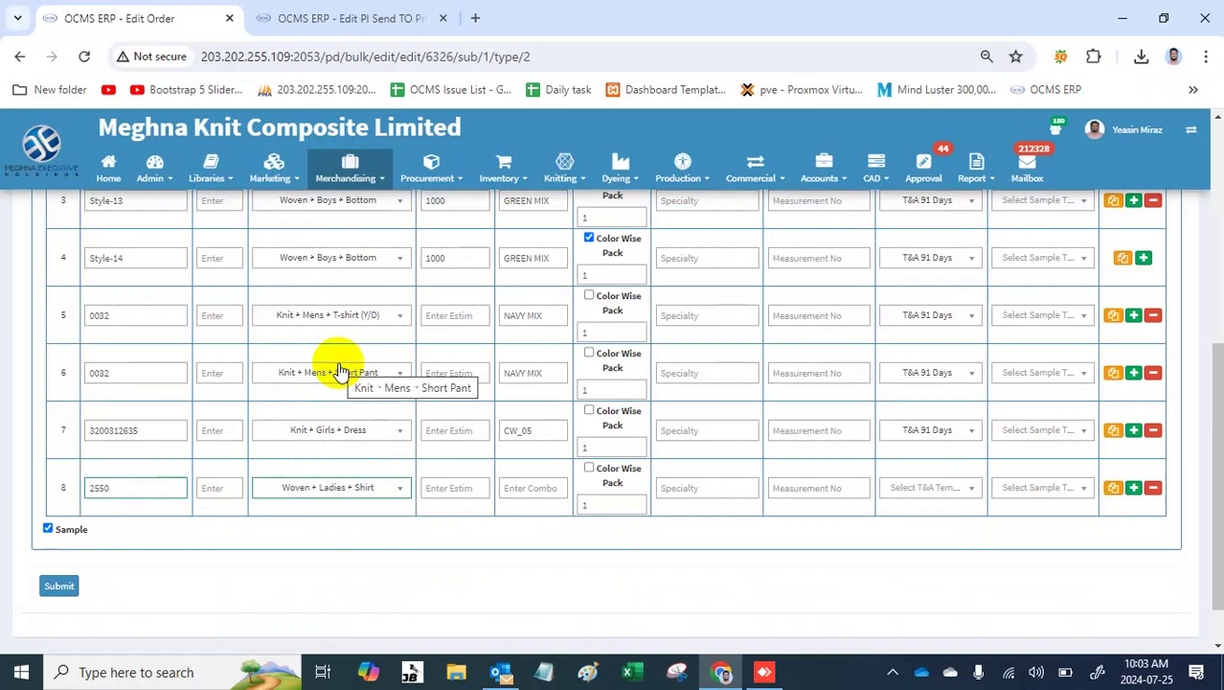
Step: Set row 8's T&A template to T&A 91 Days and its sample T&A template to Sample T&A
left_click(920, 488)
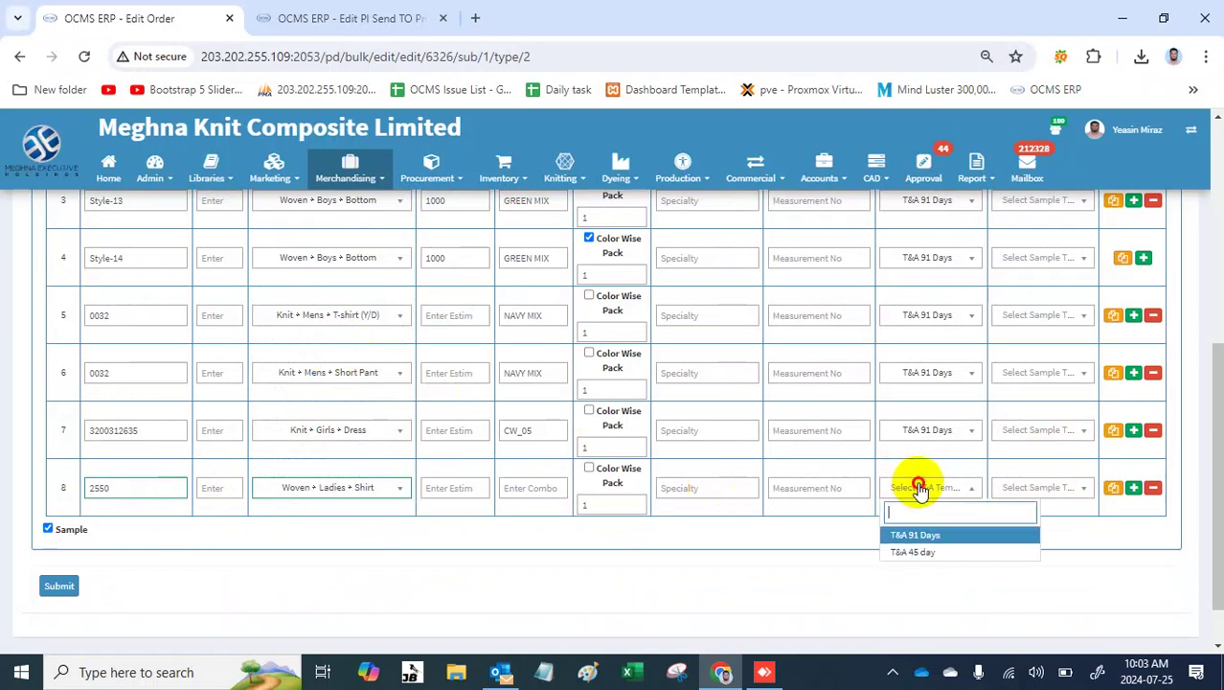
left_click(941, 537)
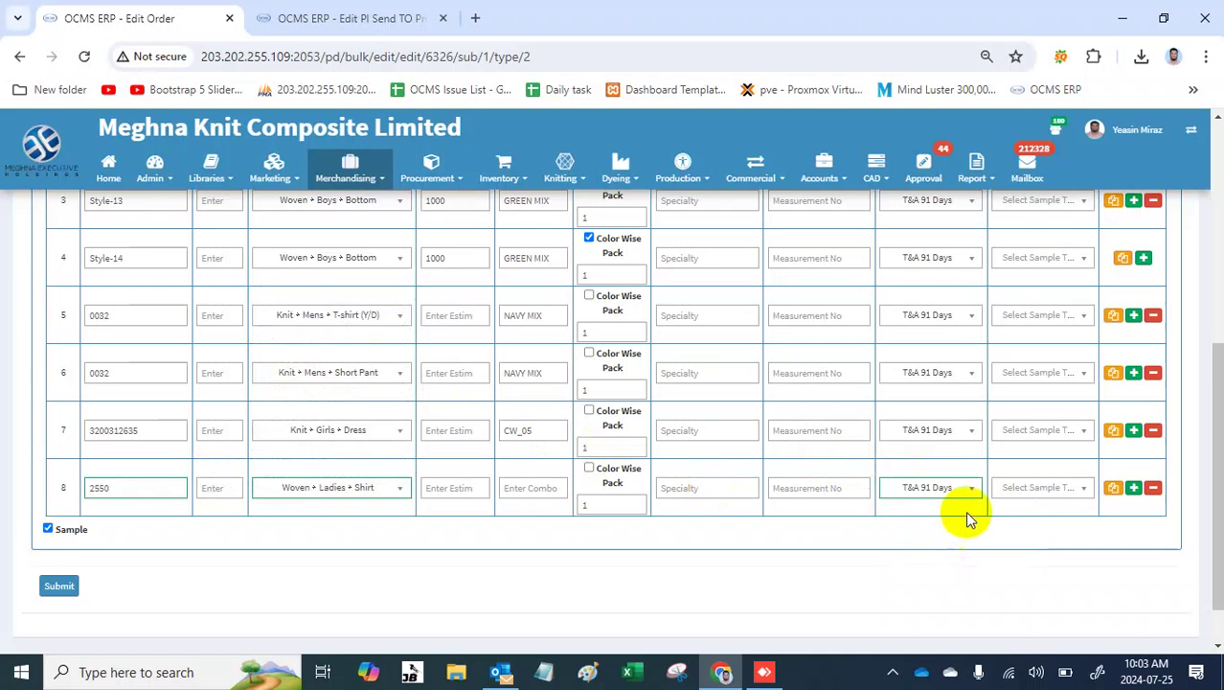
left_click(1017, 490)
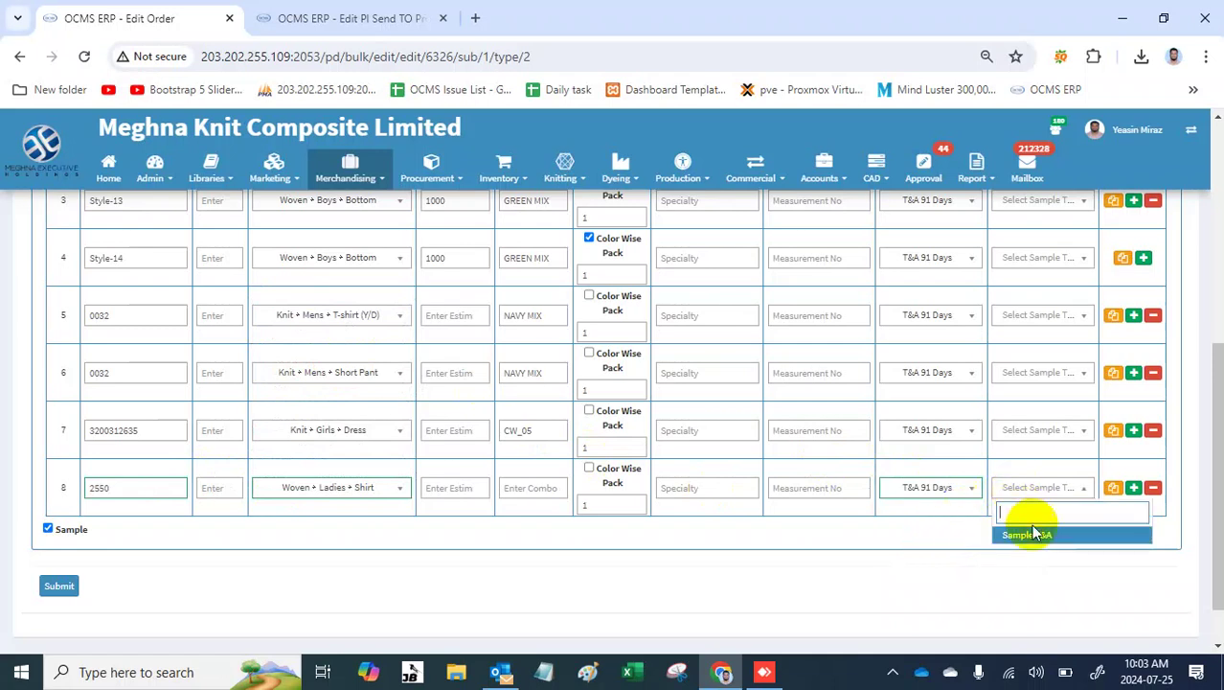
left_click(1035, 533)
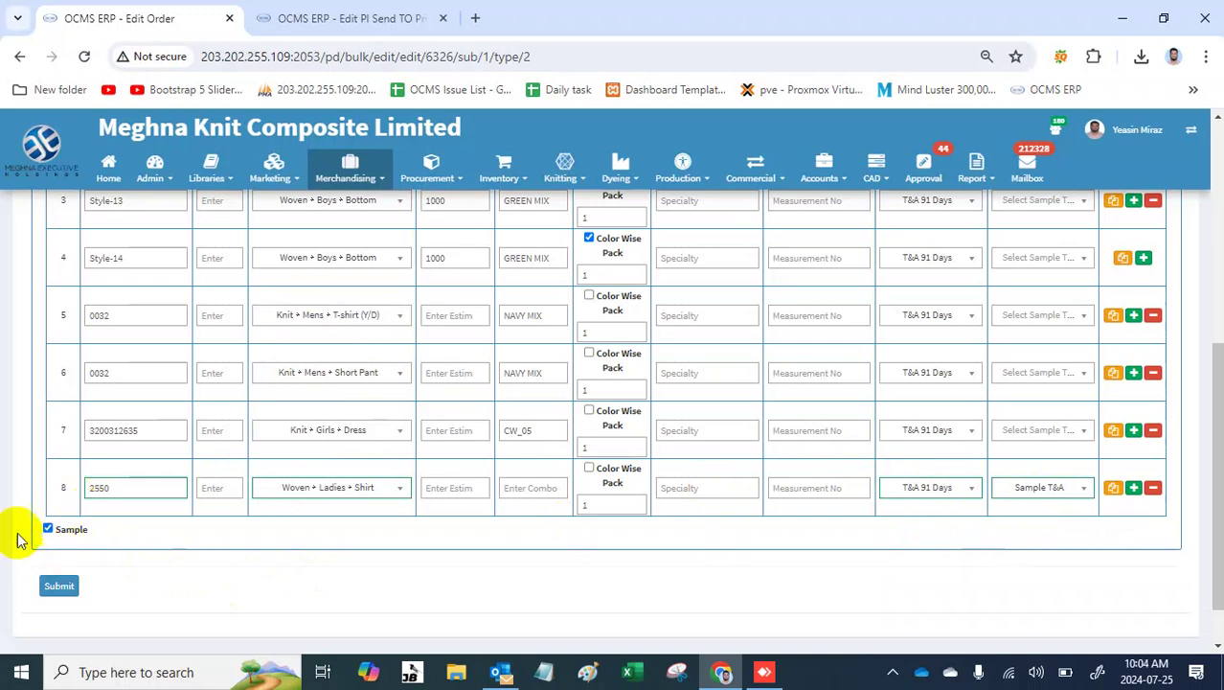
left_click(59, 588)
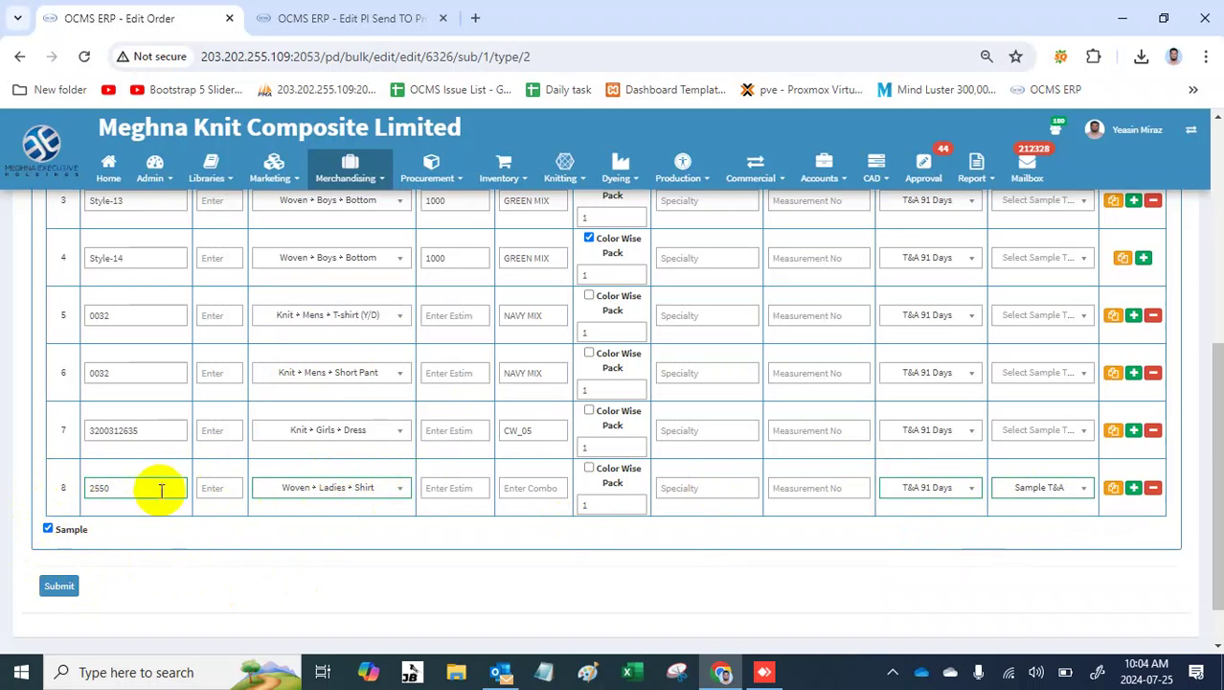
left_click(218, 489)
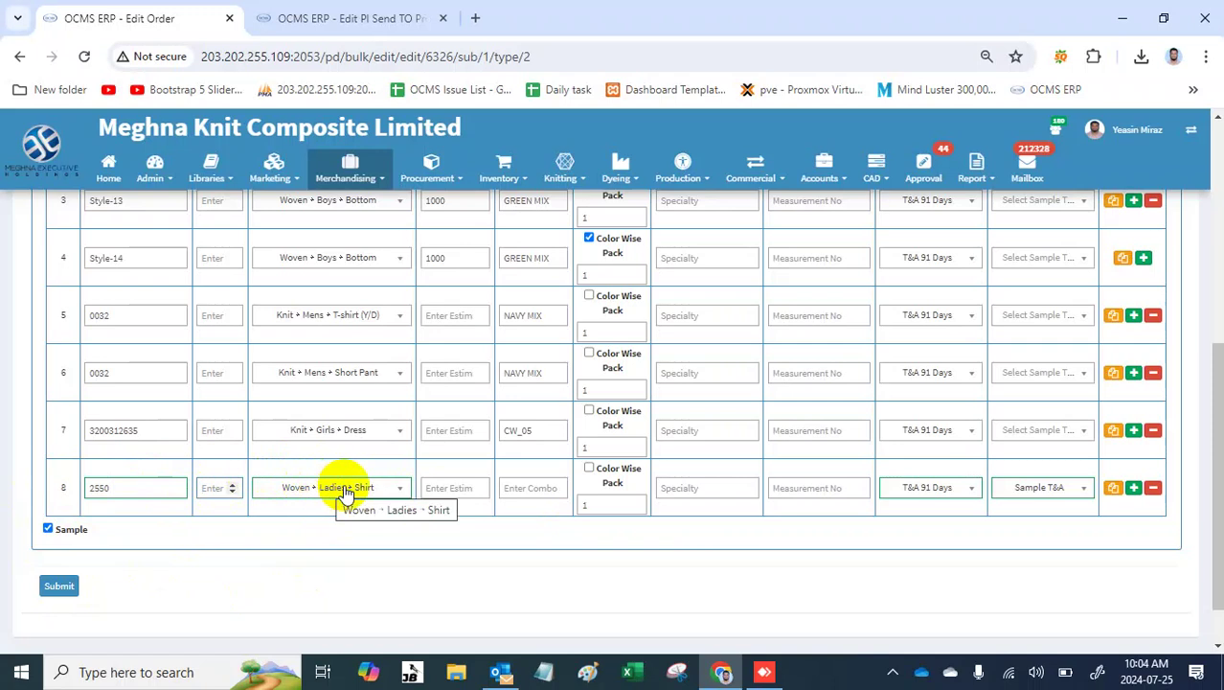
left_click(447, 484)
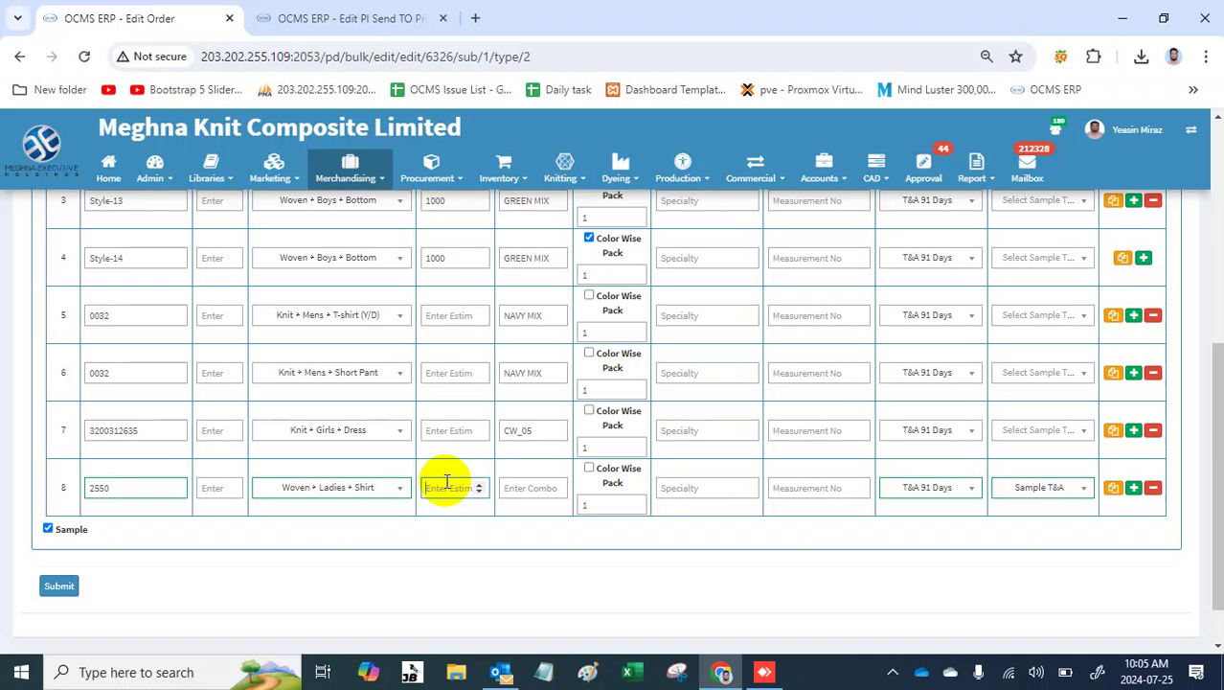
key("F7")
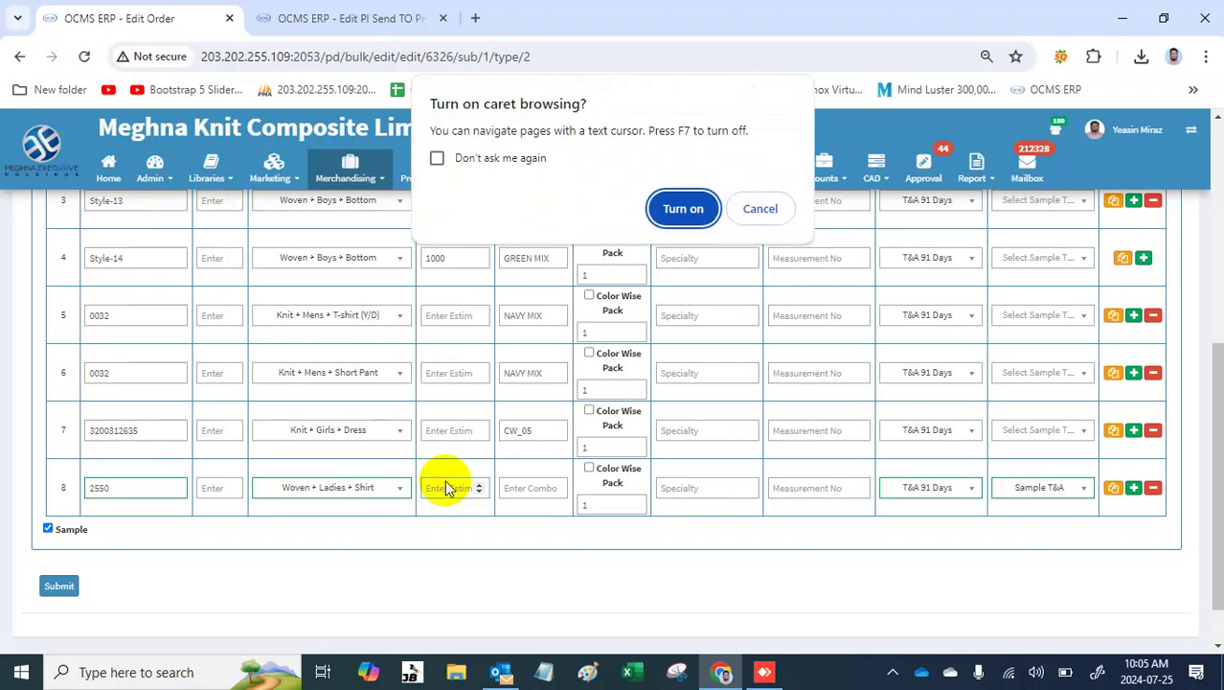
left_click(759, 208)
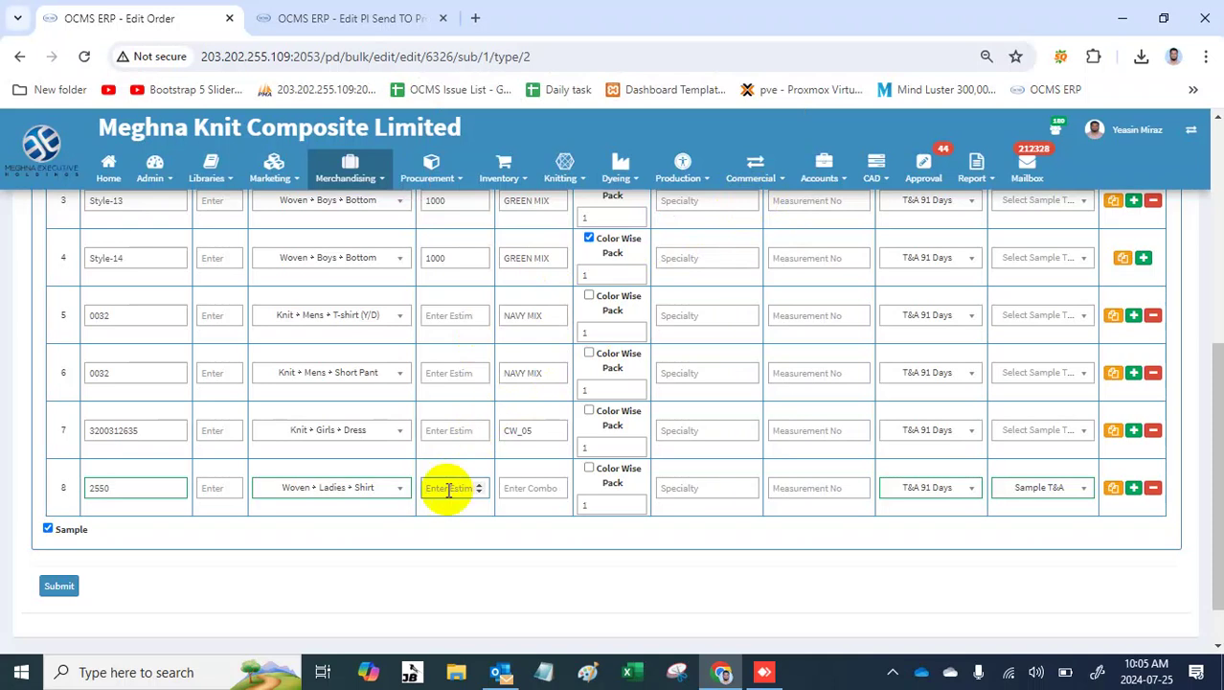
Step: Enter Green Mix as row 8's combo name and try its color wise pack option on and off
left_click(525, 487)
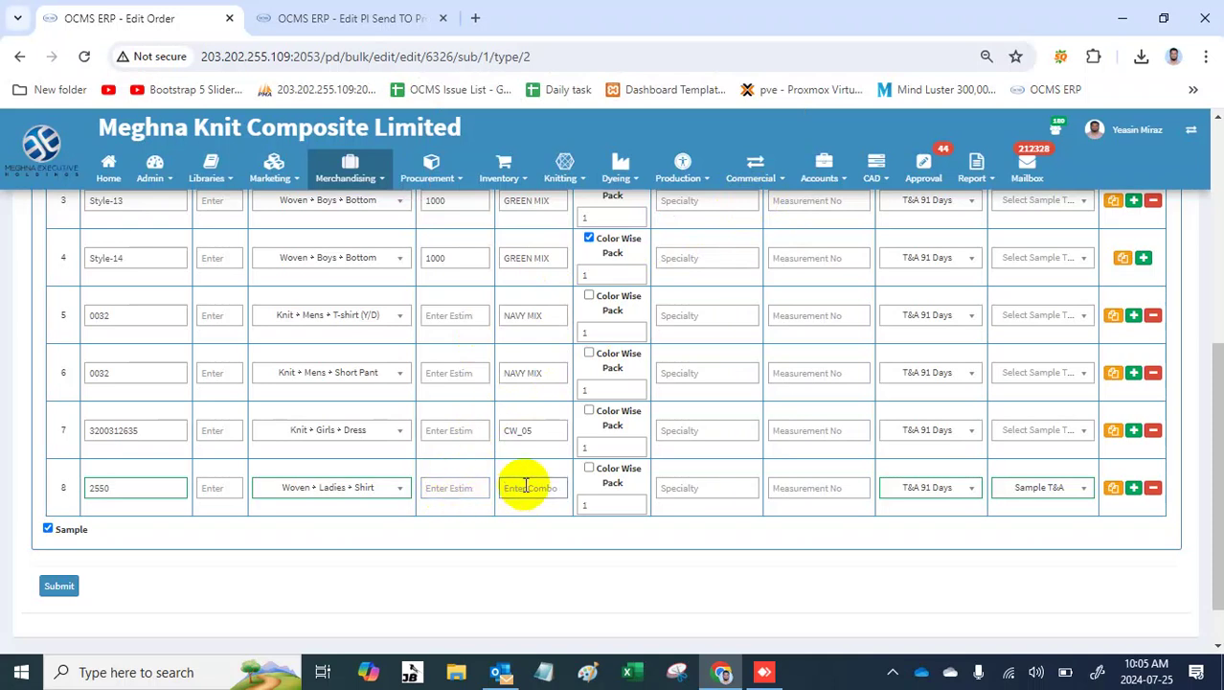
type("Green Mix")
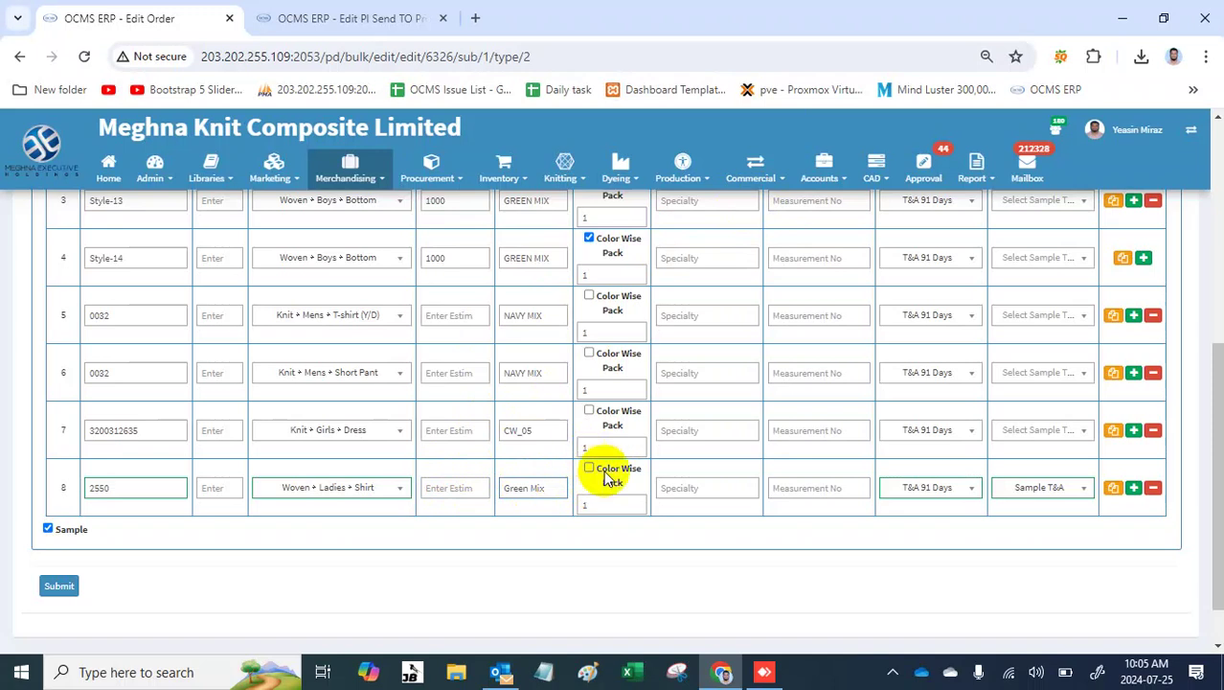
left_click_drag(546, 490, 477, 494)
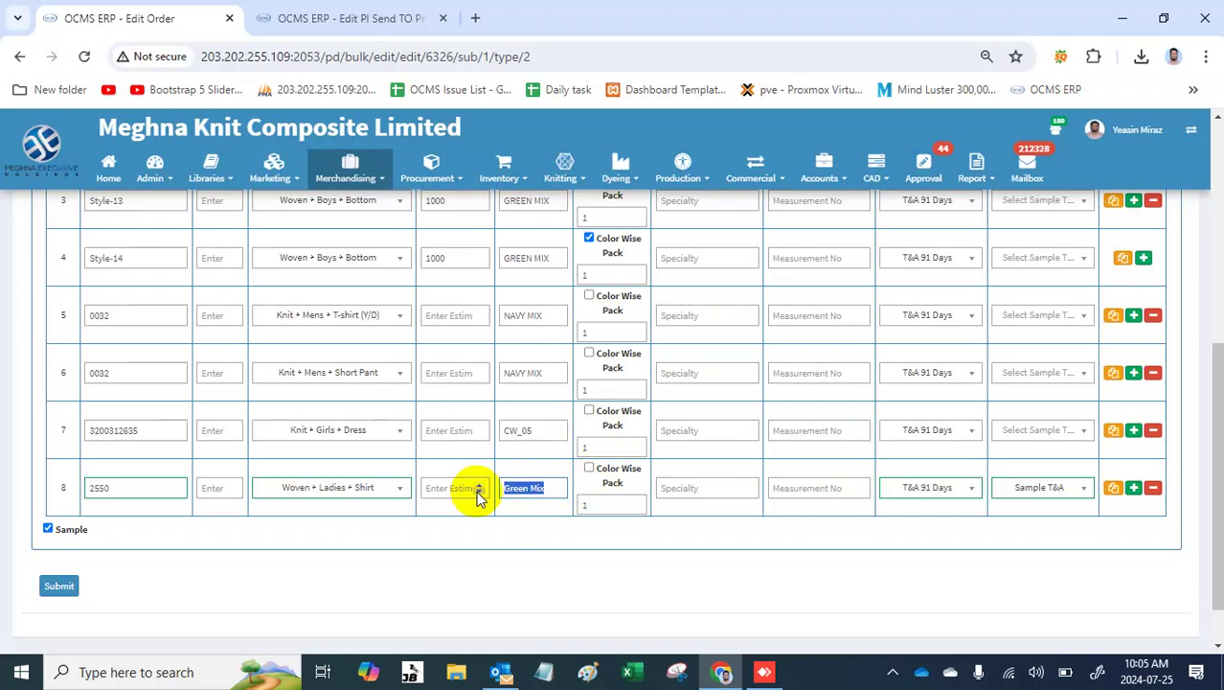
left_click(589, 469)
left_click(590, 469)
Step: Try duplicating row 8 and adding a blank row below it, deleting each extra row again
left_click(1112, 489)
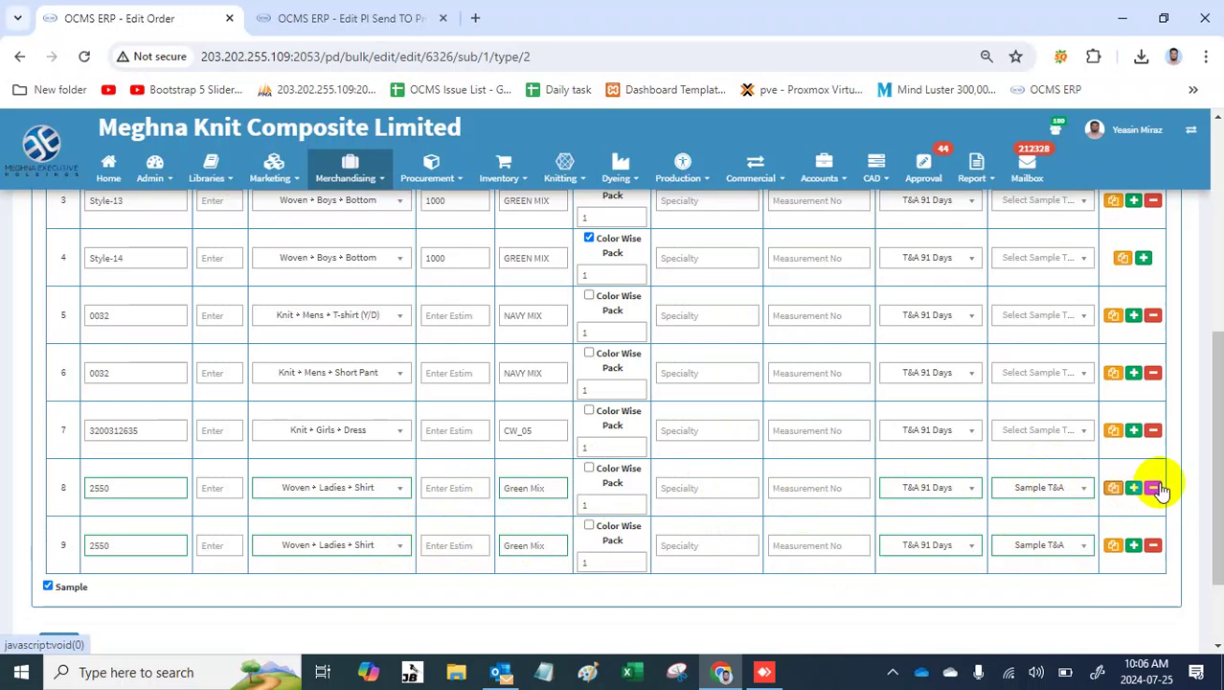
left_click(1154, 545)
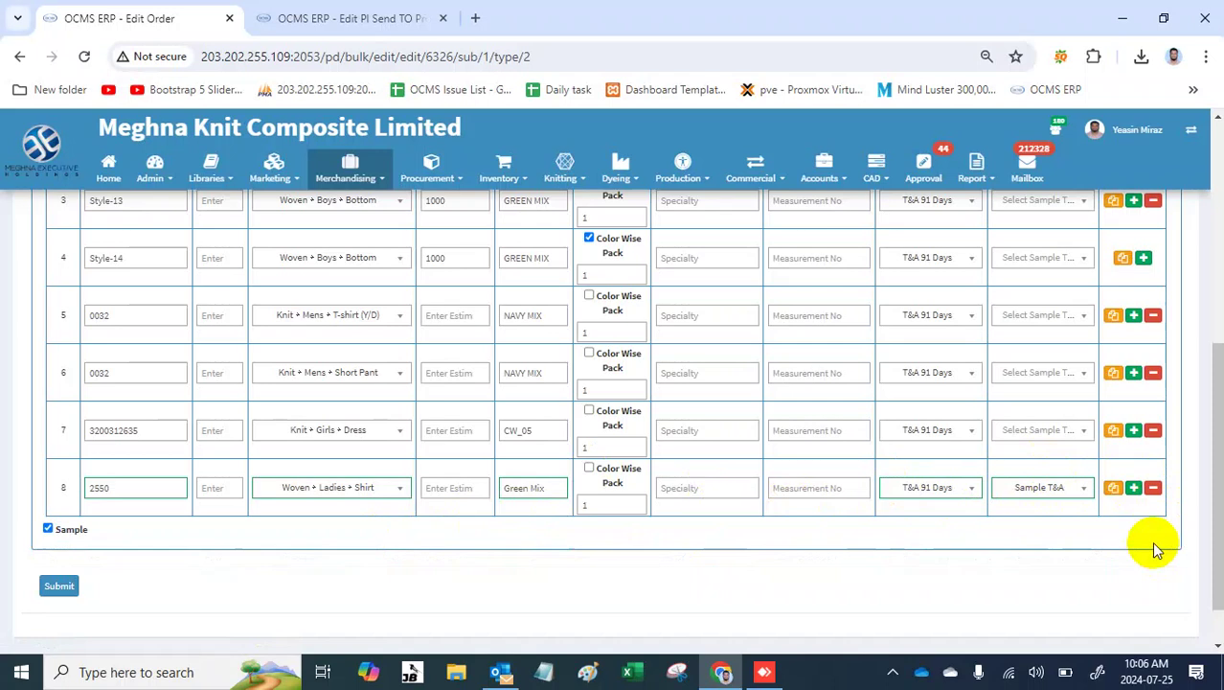
left_click(1134, 489)
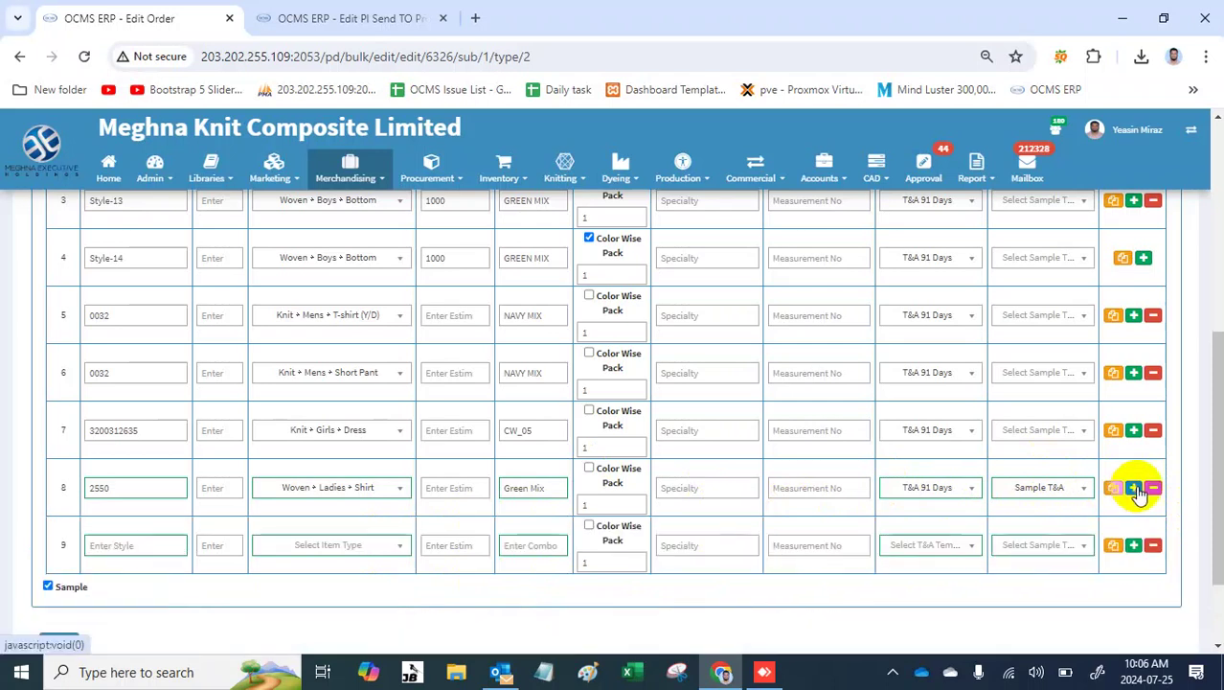
left_click(1154, 545)
left_click(1114, 488)
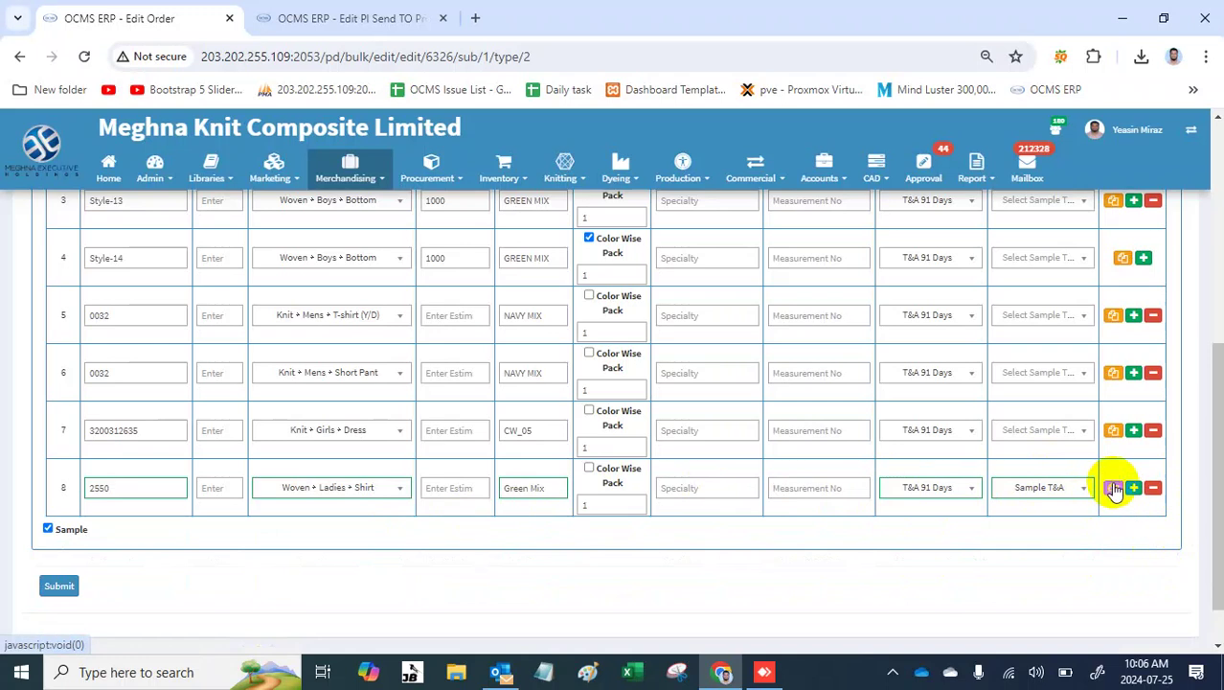
left_click(1155, 545)
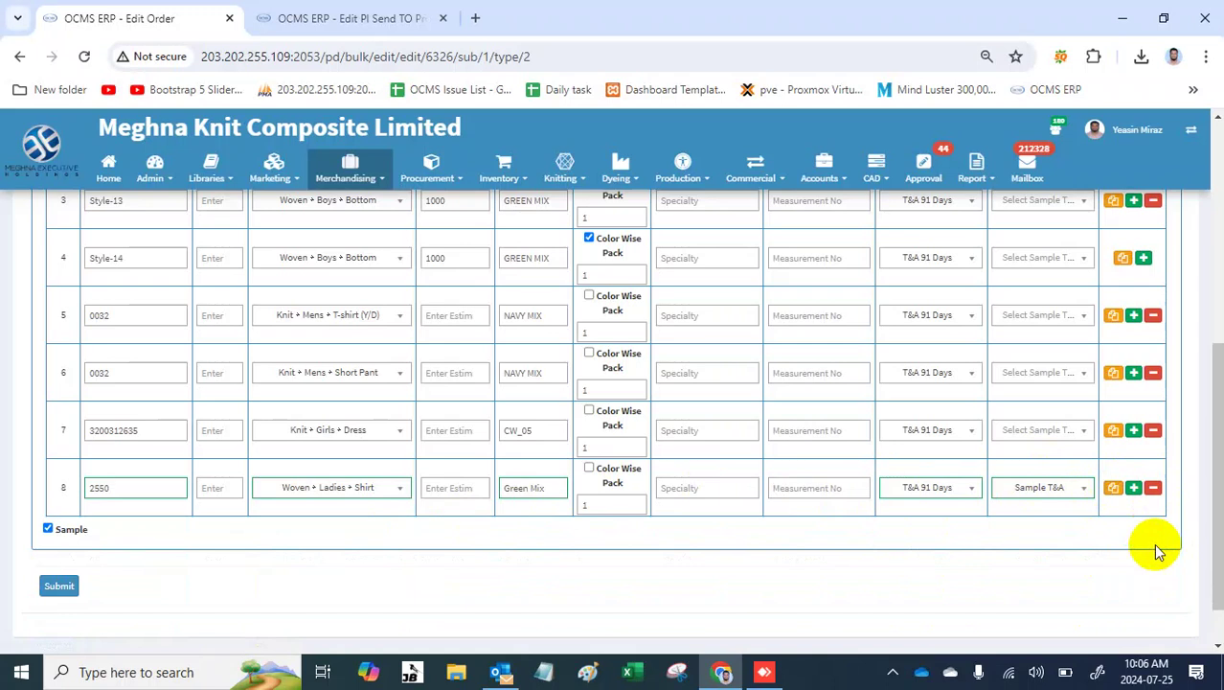
Step: Duplicate row 8 twice and change row 9's item type to Woven + Ladies + Pant
left_click(1114, 490)
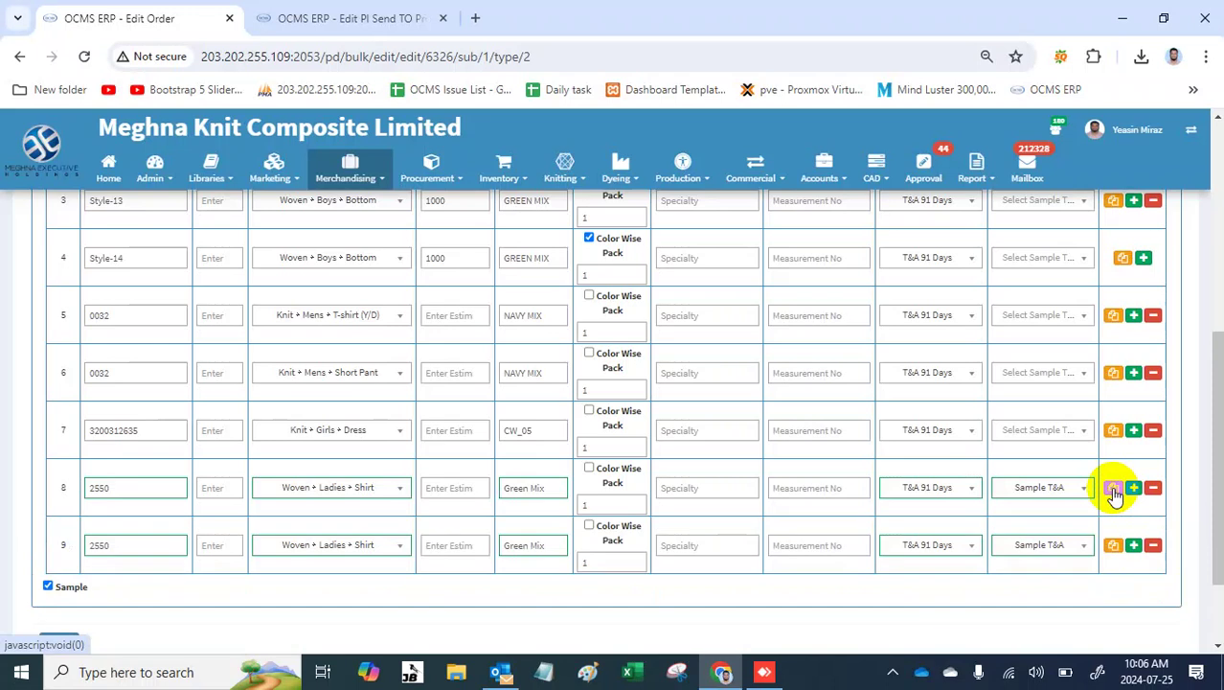
left_click(1114, 491)
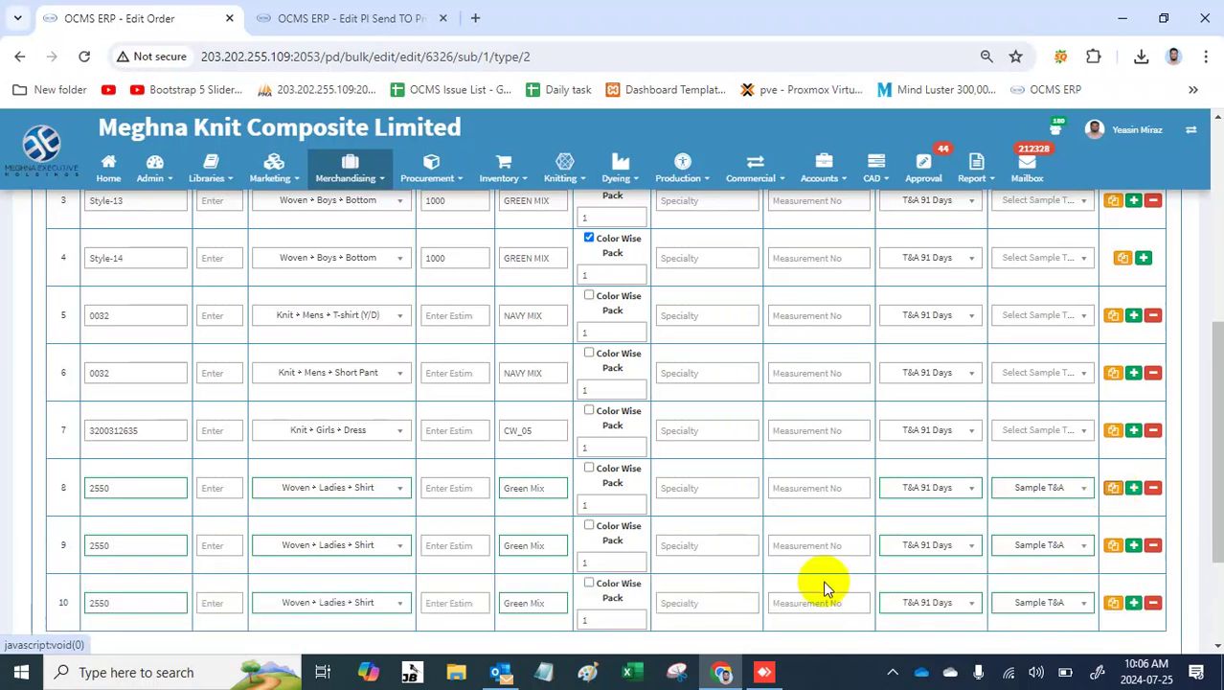
left_click(382, 548)
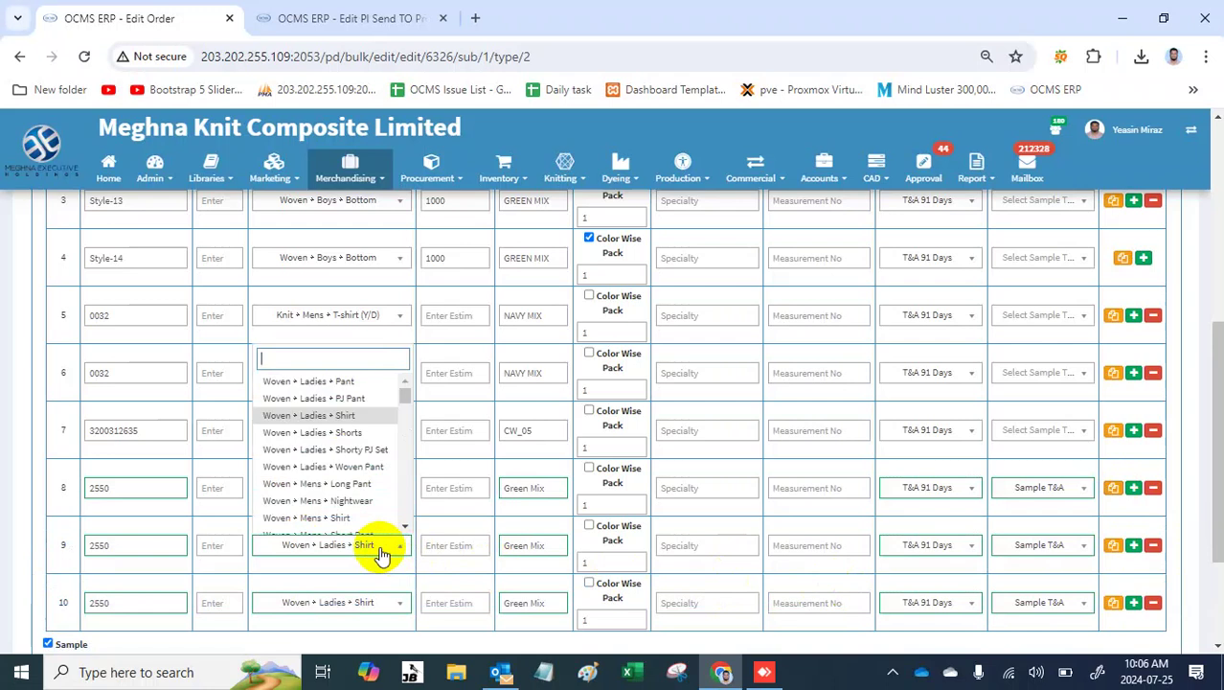
left_click(335, 382)
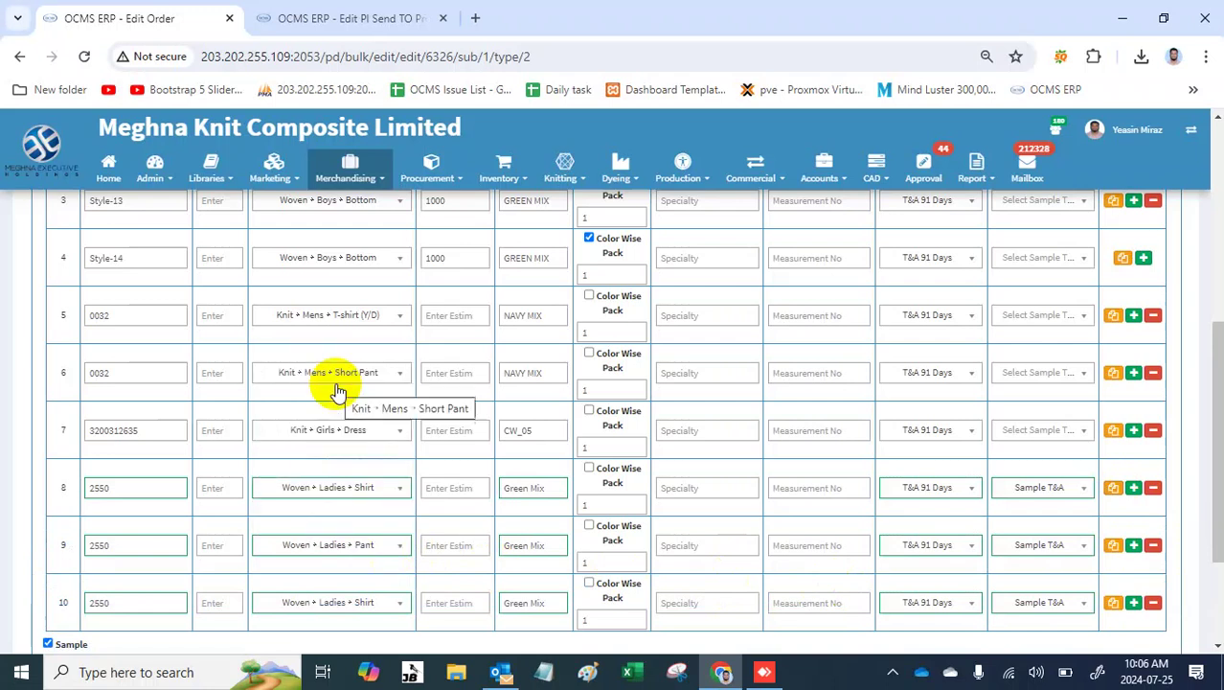
Step: Change row 10's combo name to Navy Mix and duplicate the row
double_click(522, 604)
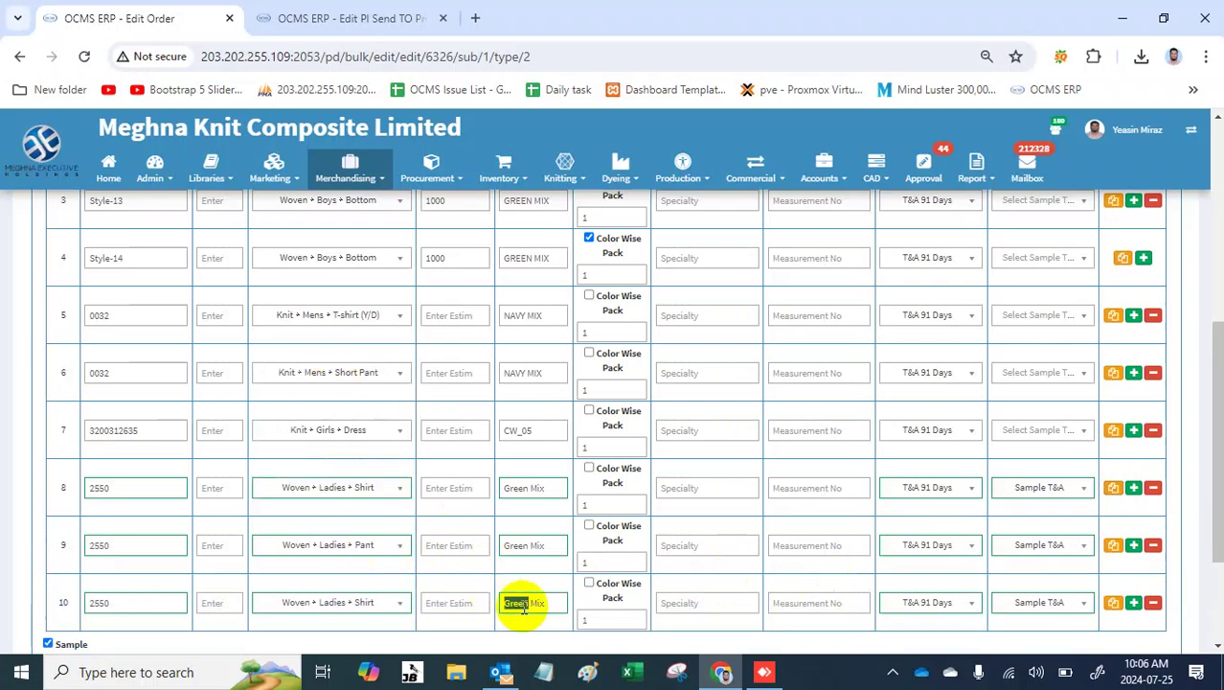
type("Navy")
left_click(1111, 602)
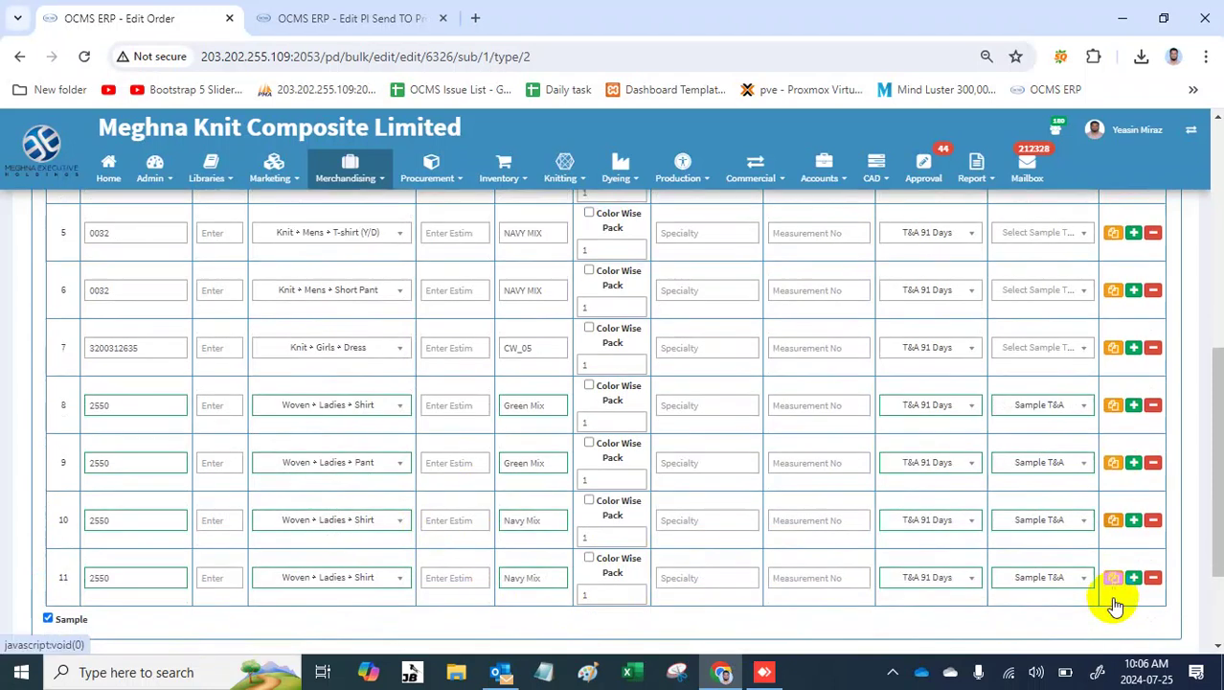
Step: Change row 11's item type to Woven + Ladies + Pant
left_click(383, 577)
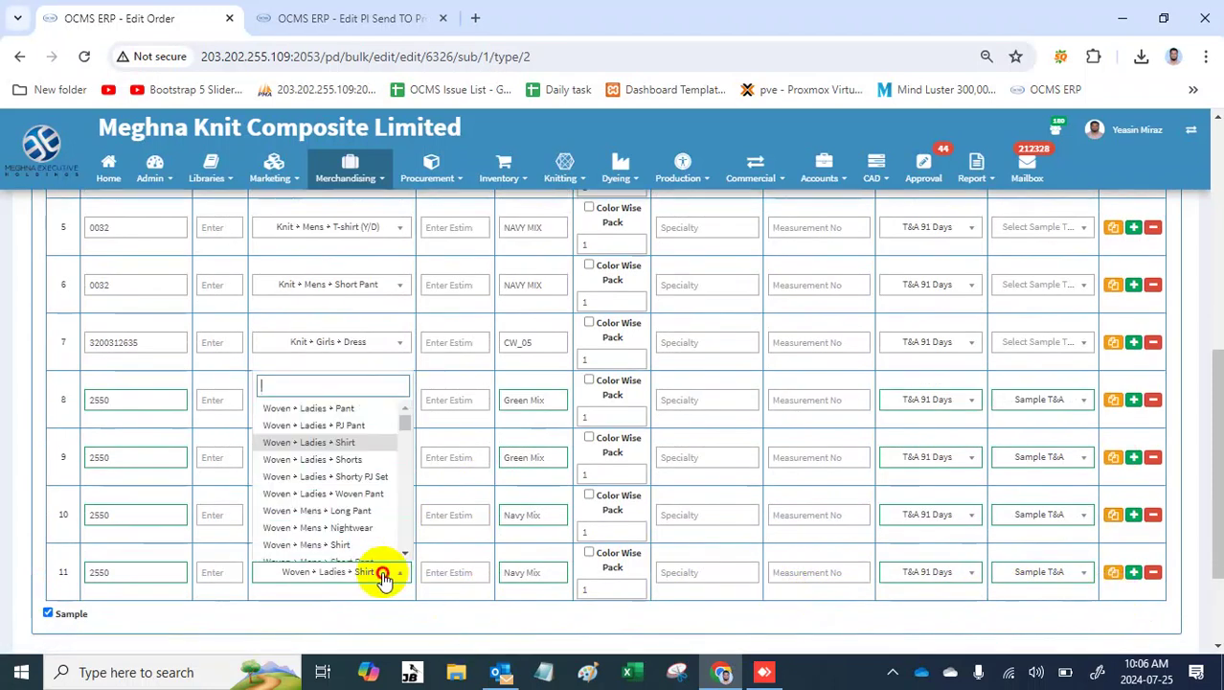
type("pan")
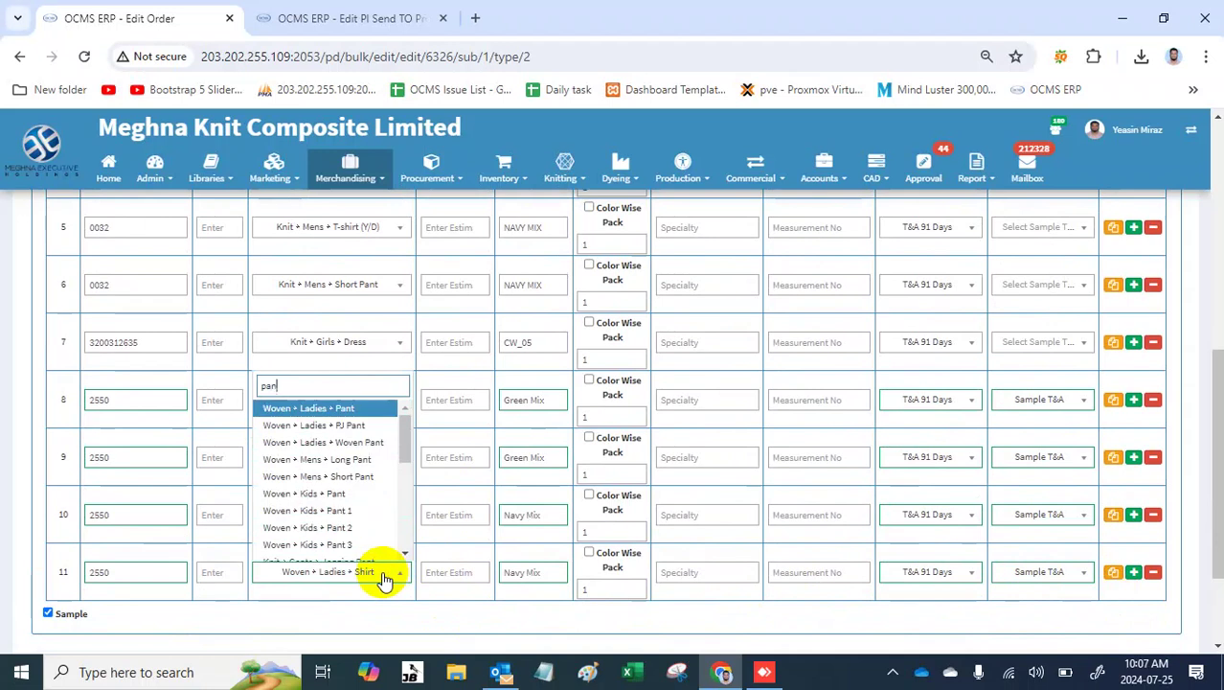
key("Return")
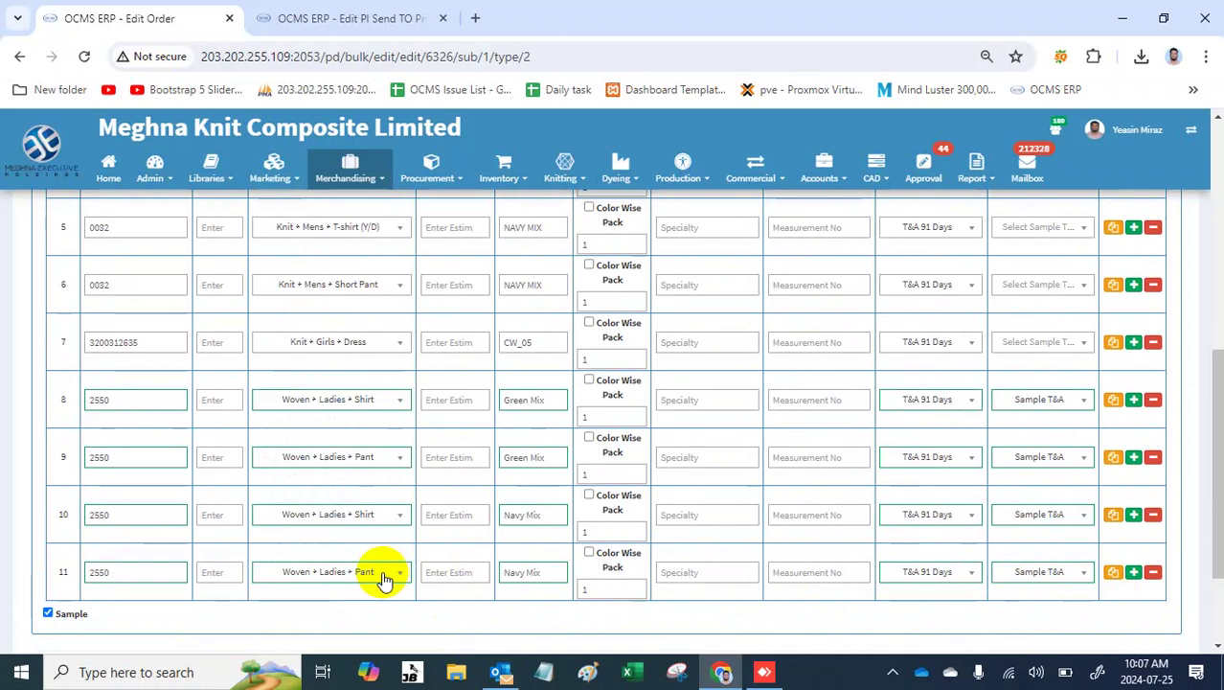
left_click(120, 400)
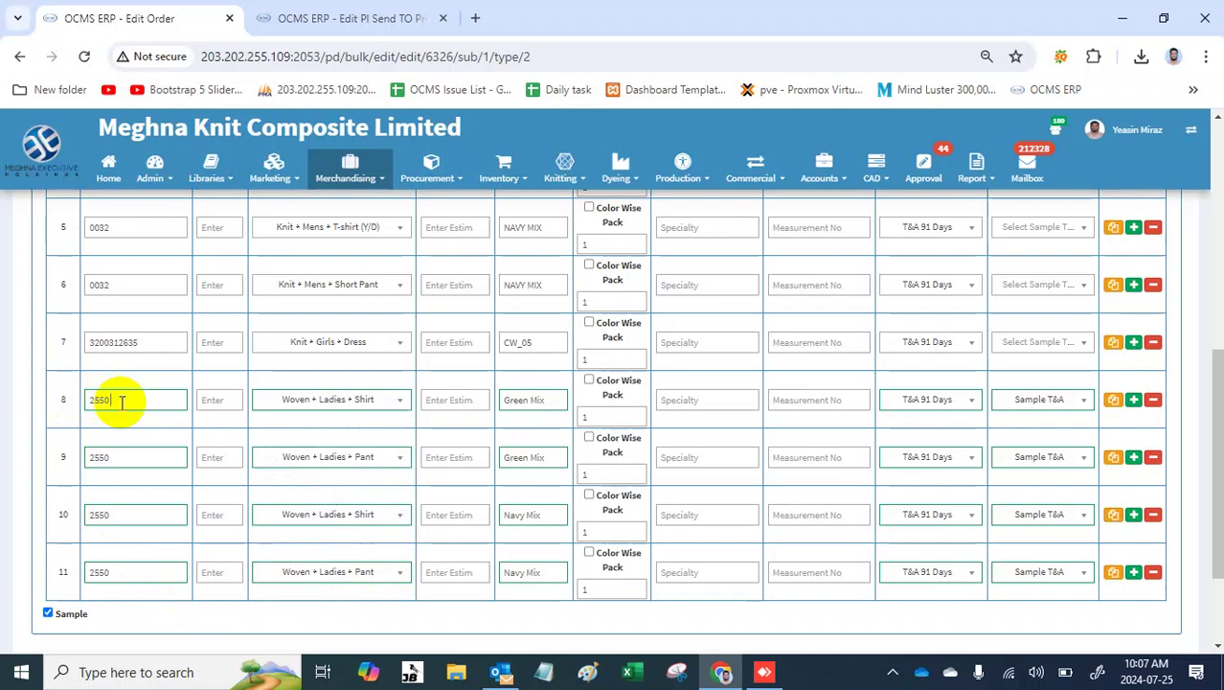
left_click(131, 463)
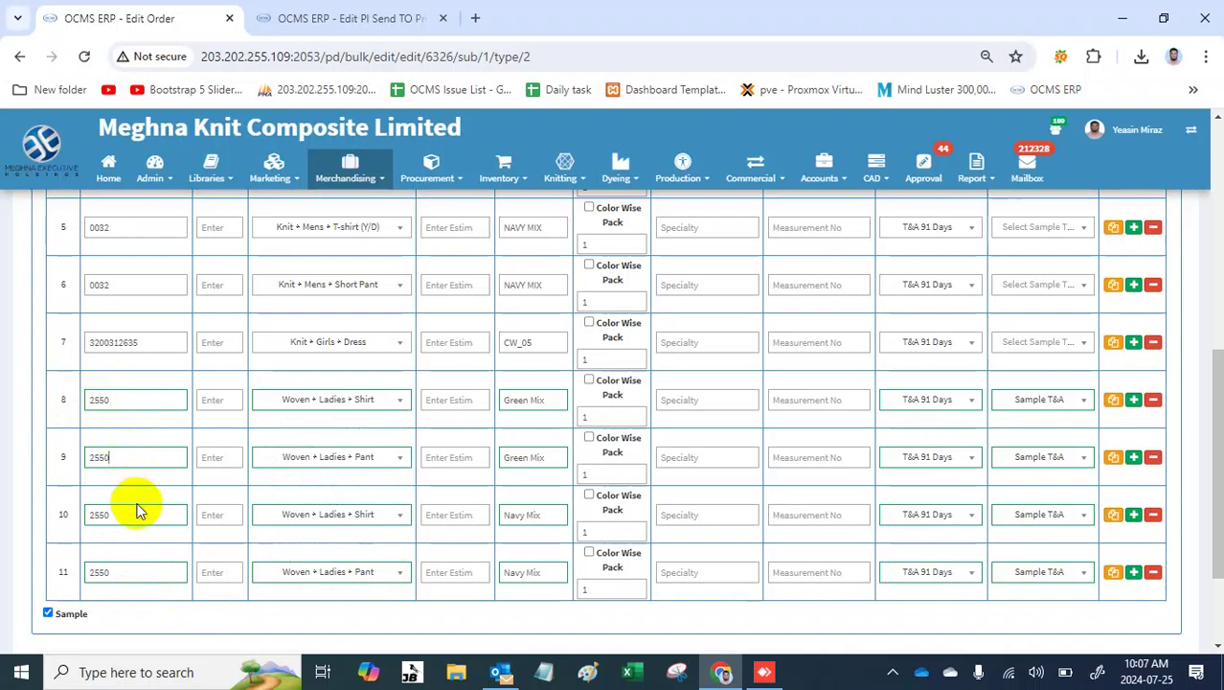
left_click(142, 401)
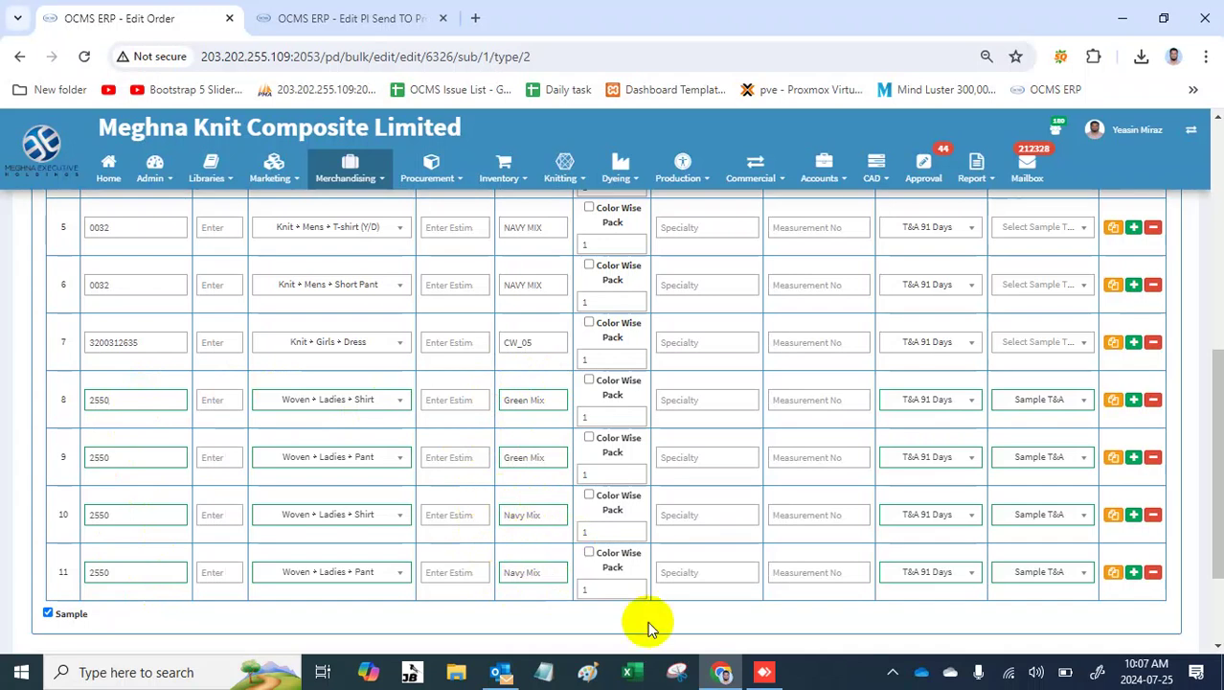
Step: Duplicate row 11, giving the new row 12 style 2551 with its color wise pack option turned on
left_click(1112, 574)
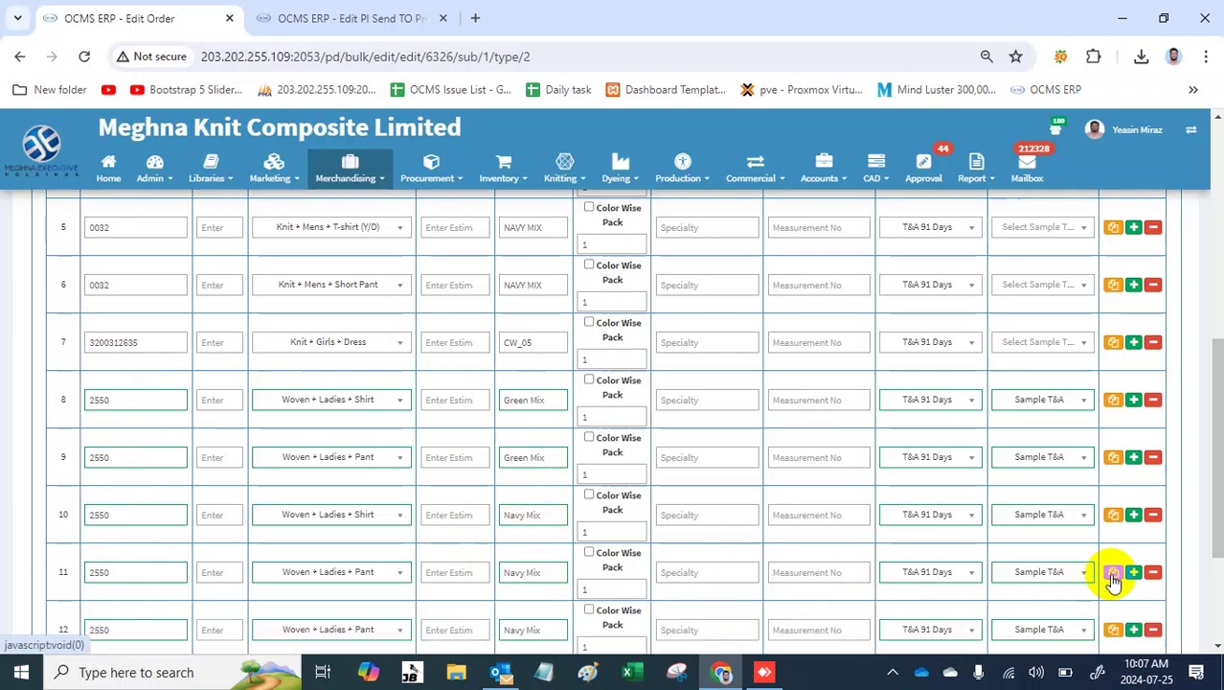
scroll(1112, 575, "down", 1)
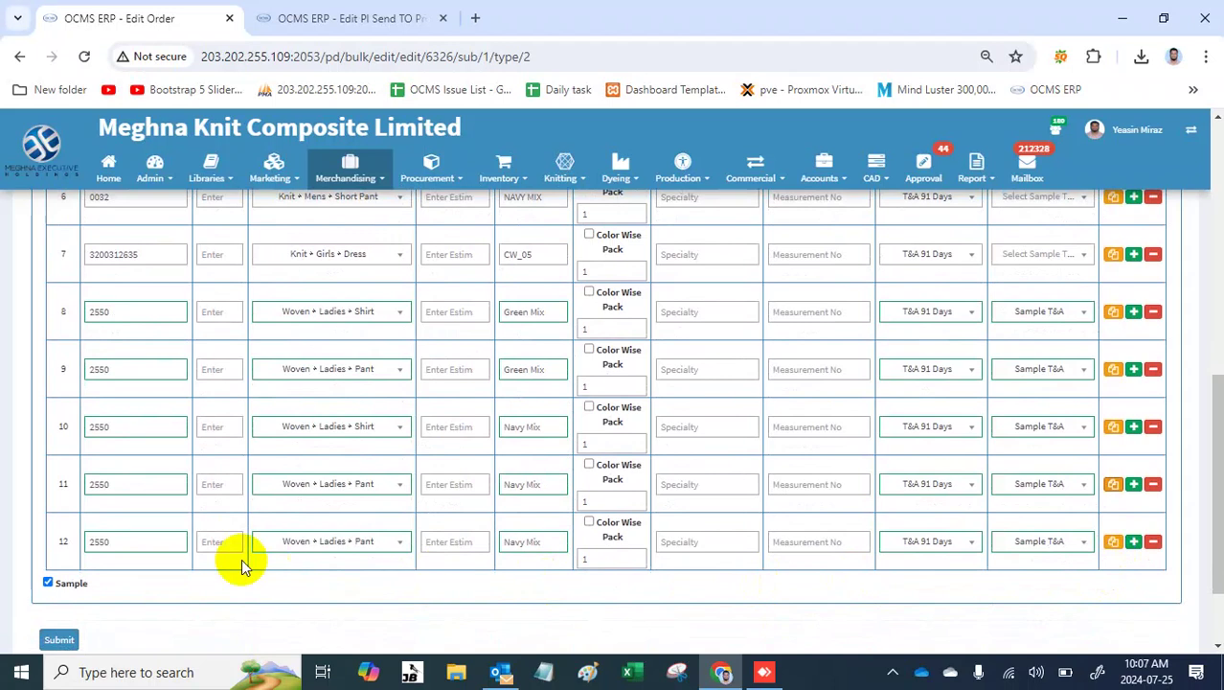
left_click(158, 539)
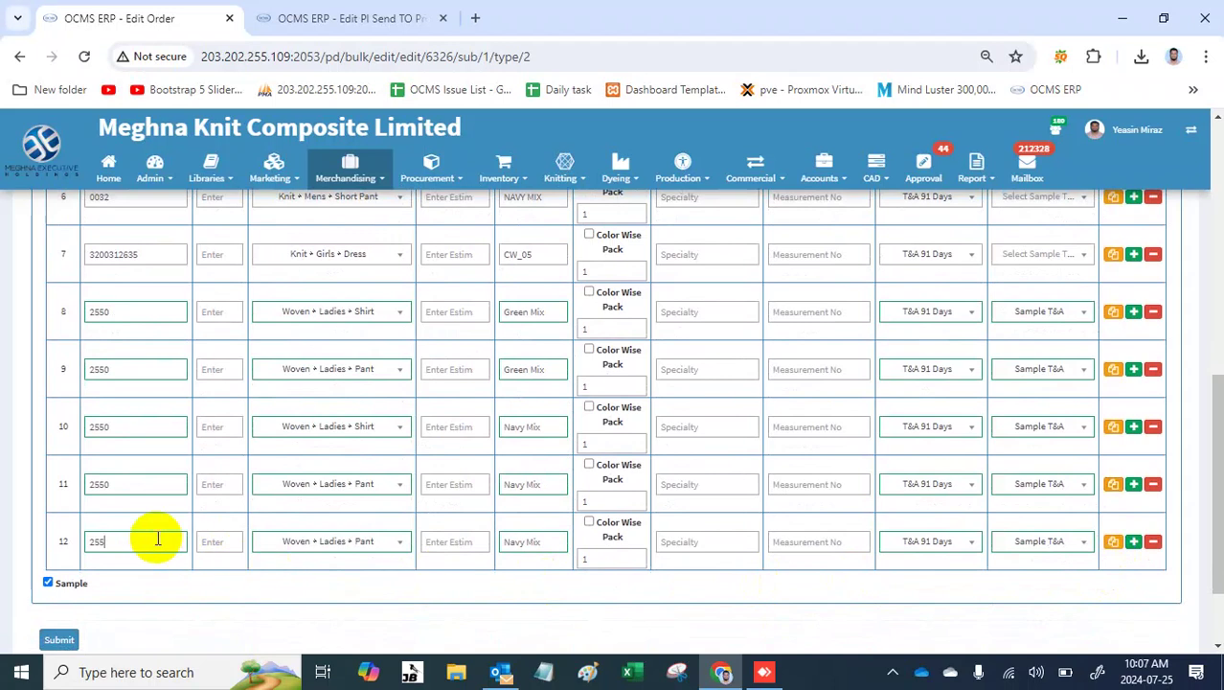
type("1")
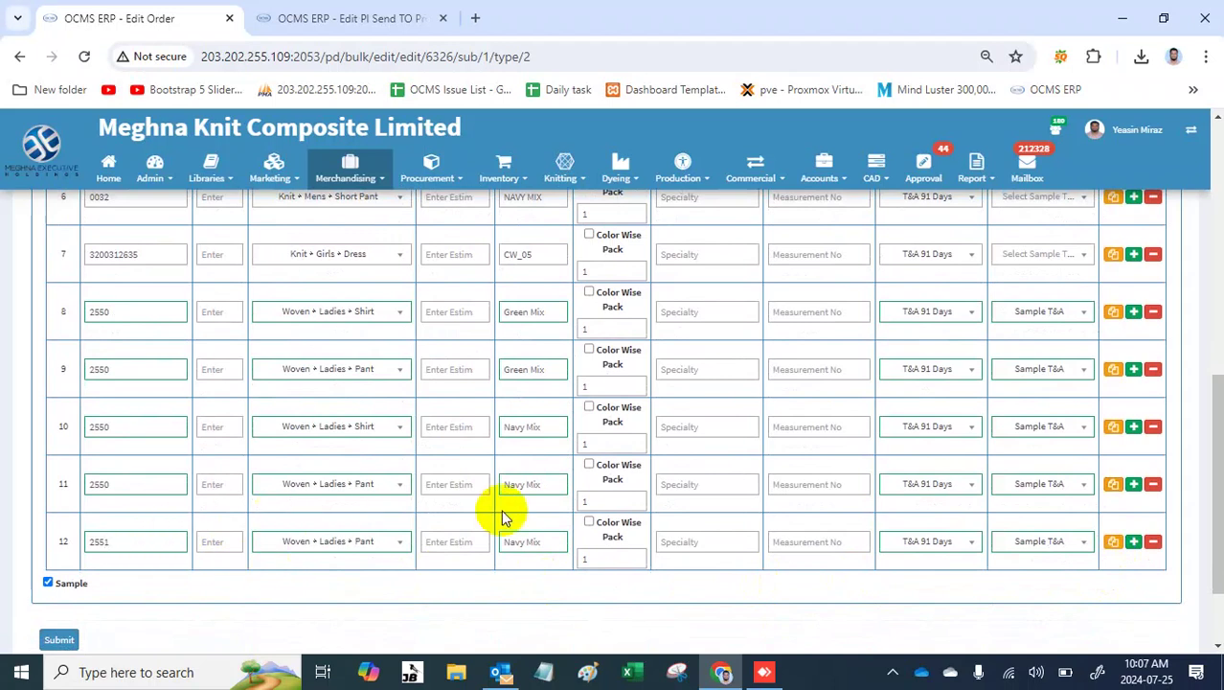
left_click(589, 523)
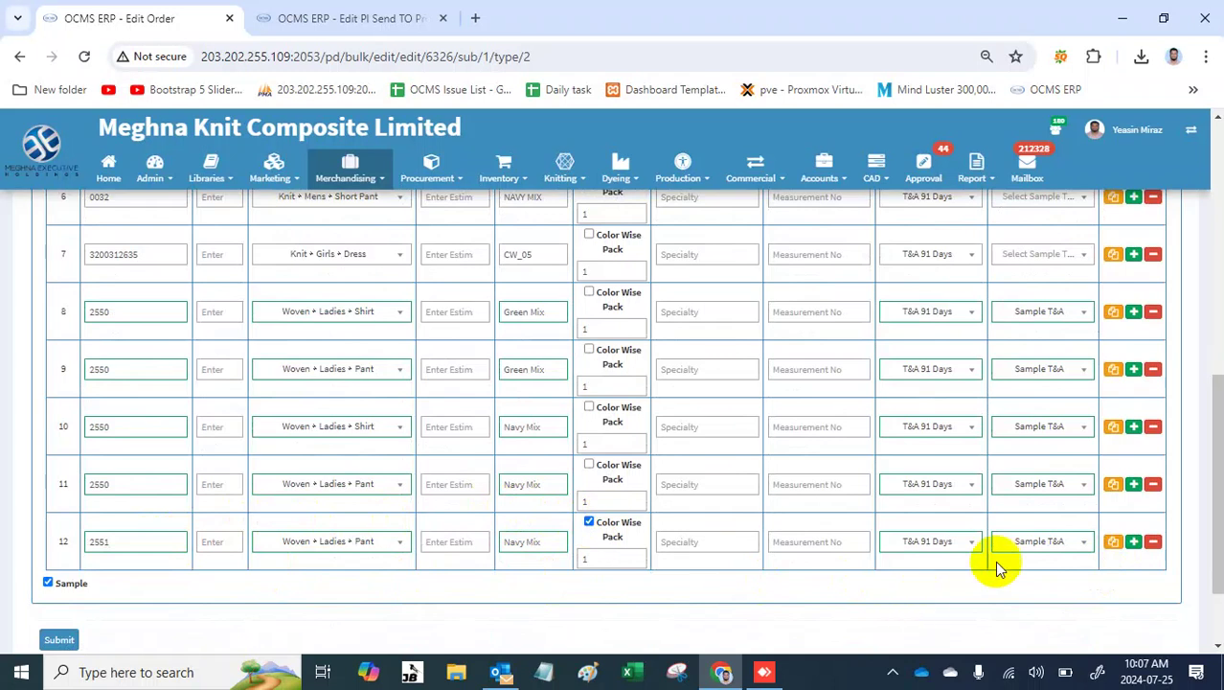
Step: Duplicate row 12, giving the new row 13 style 2553 with its color wise pack option turned off
left_click(1113, 544)
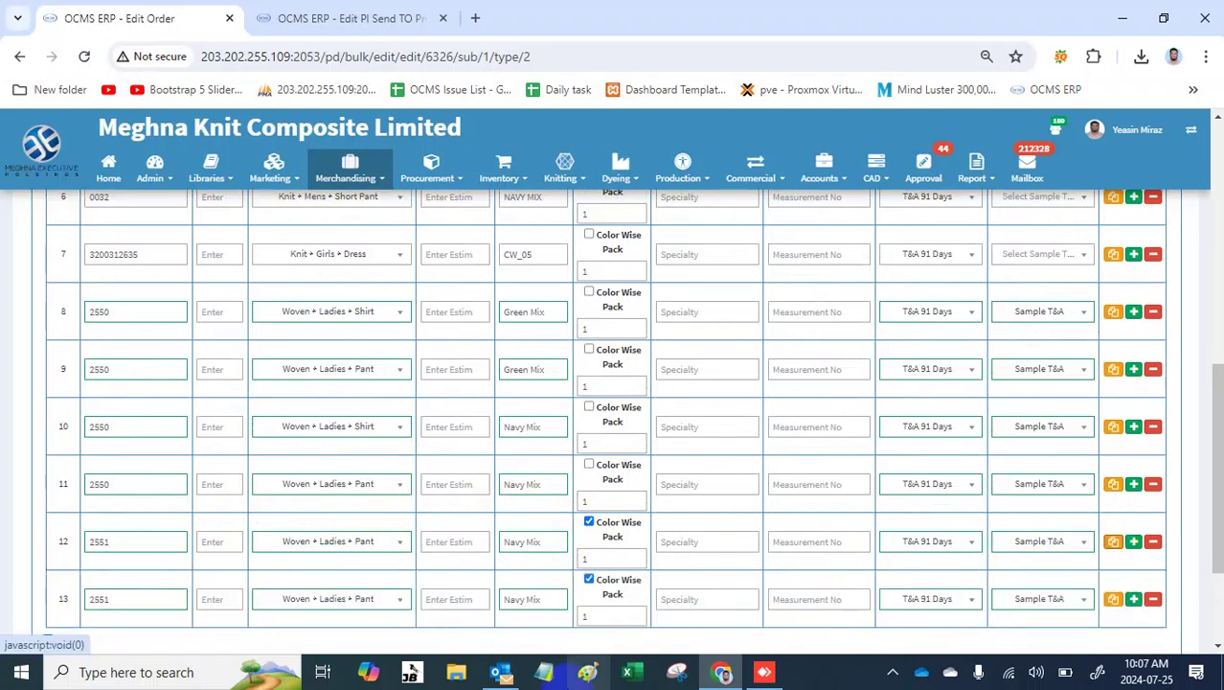
left_click(149, 593)
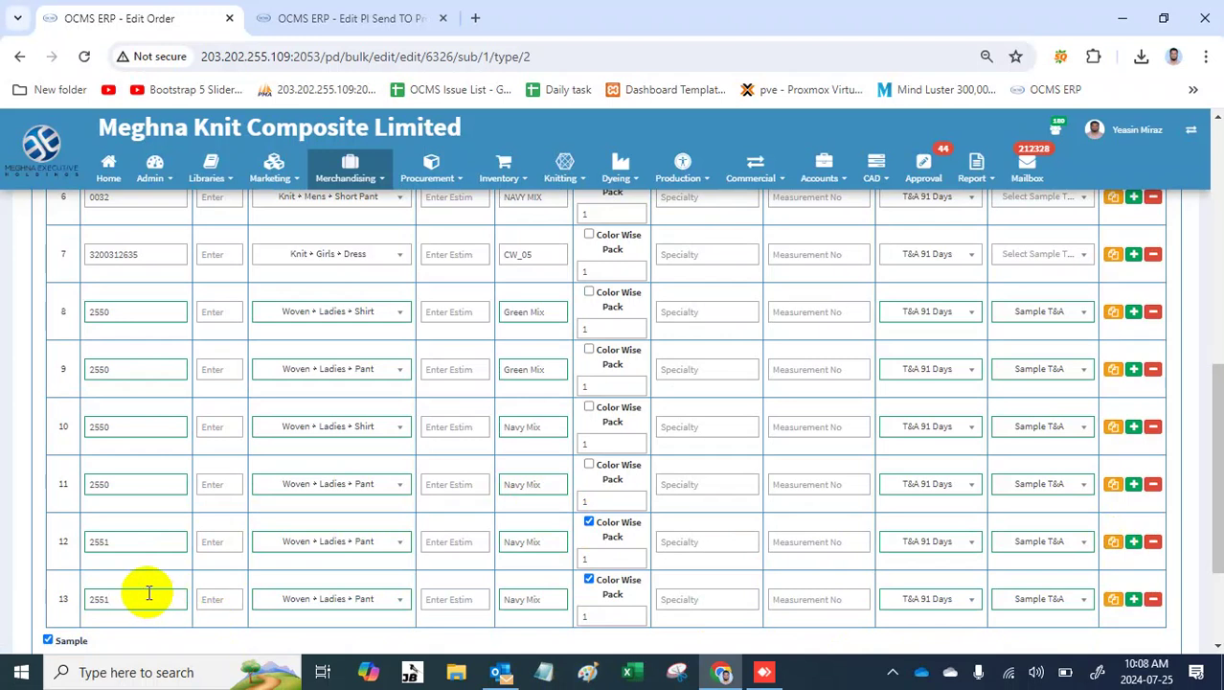
type("3")
left_click(589, 581)
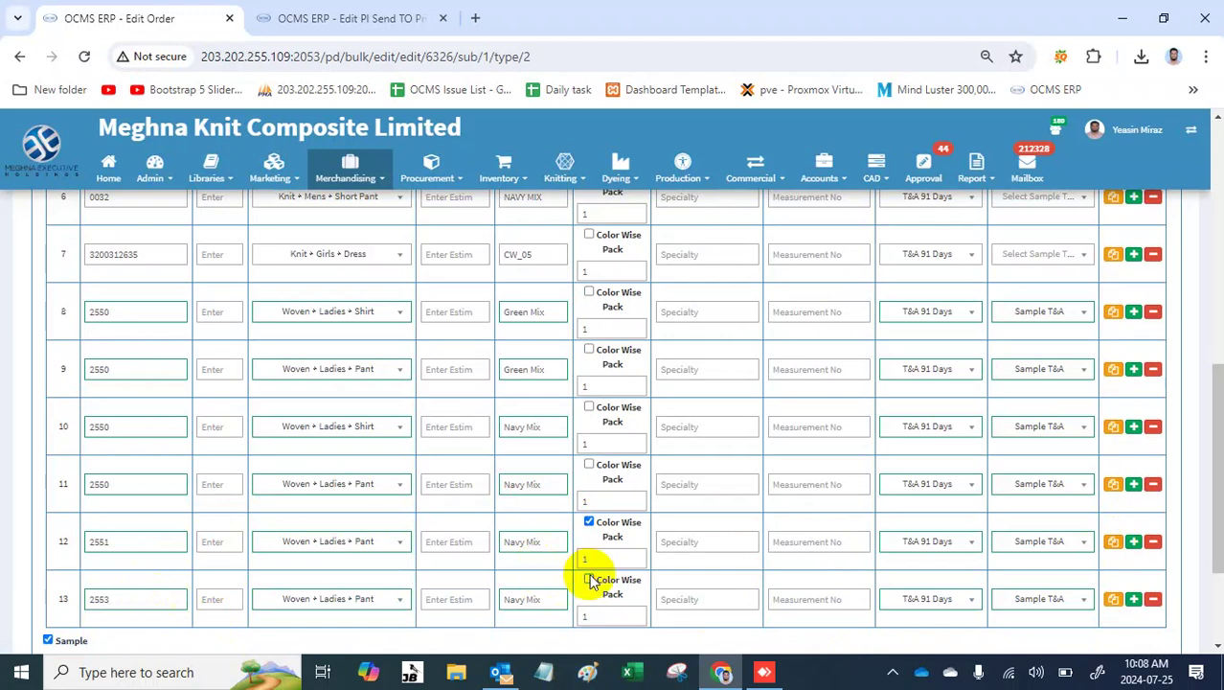
Step: Submit the bulk order form with the added style rows
left_click(458, 599)
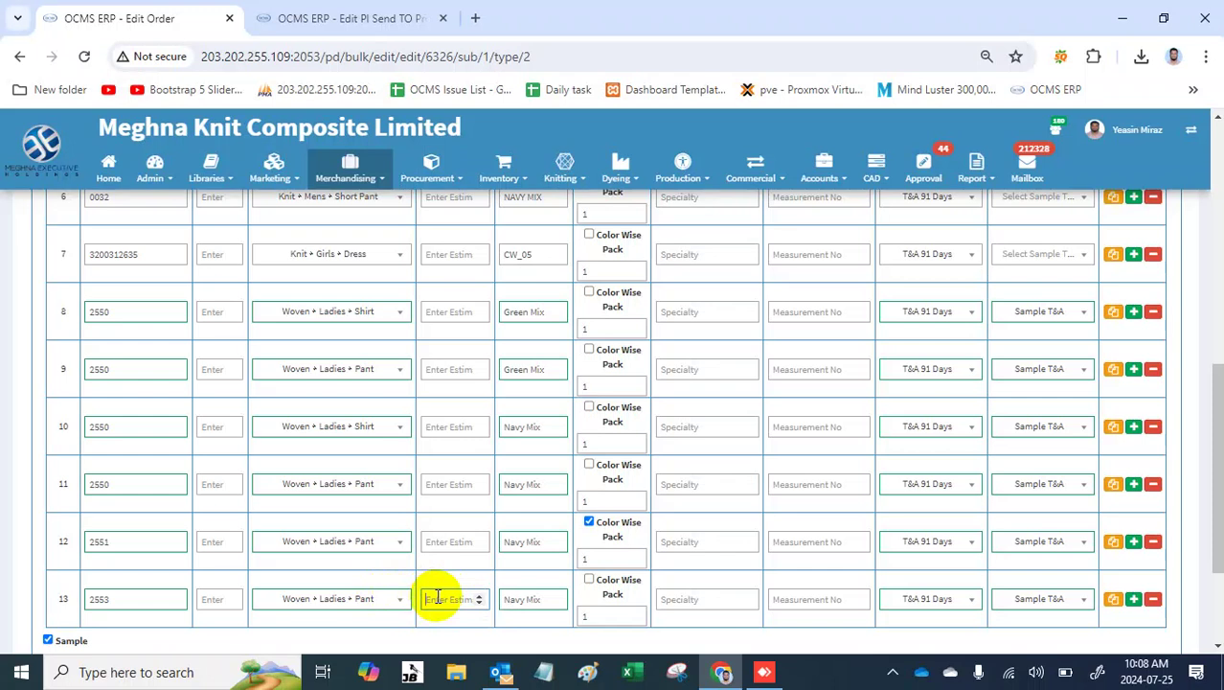
key("Return")
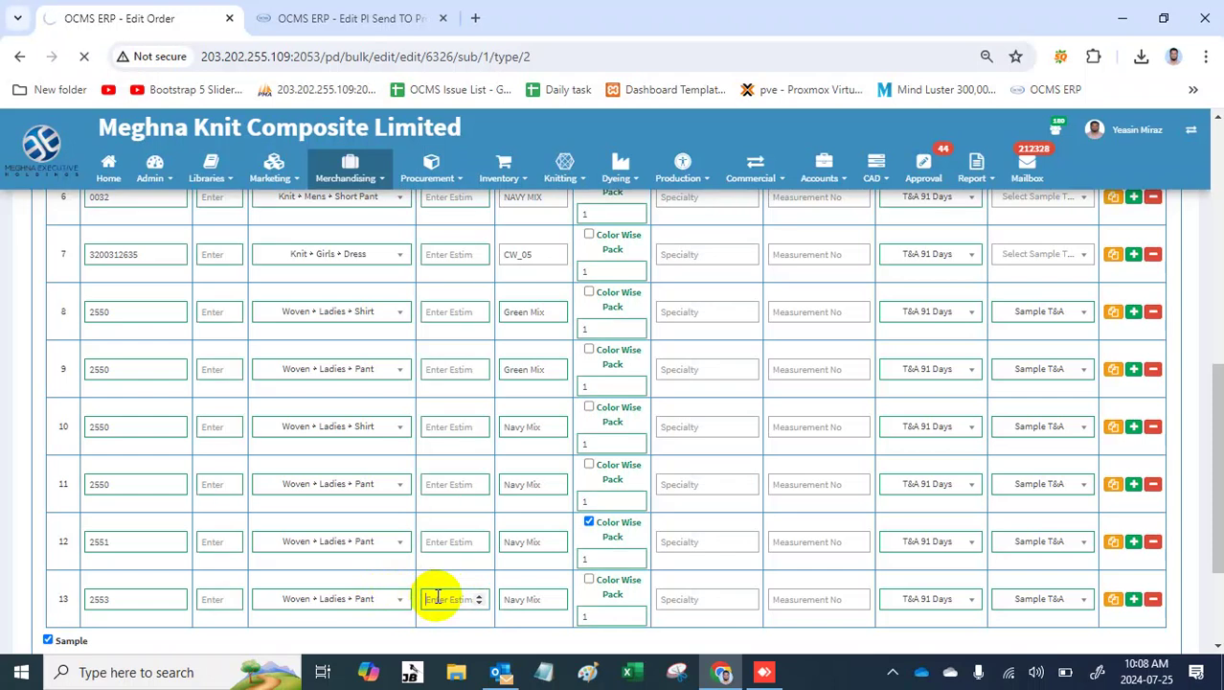
scroll(437, 594, "down", 2)
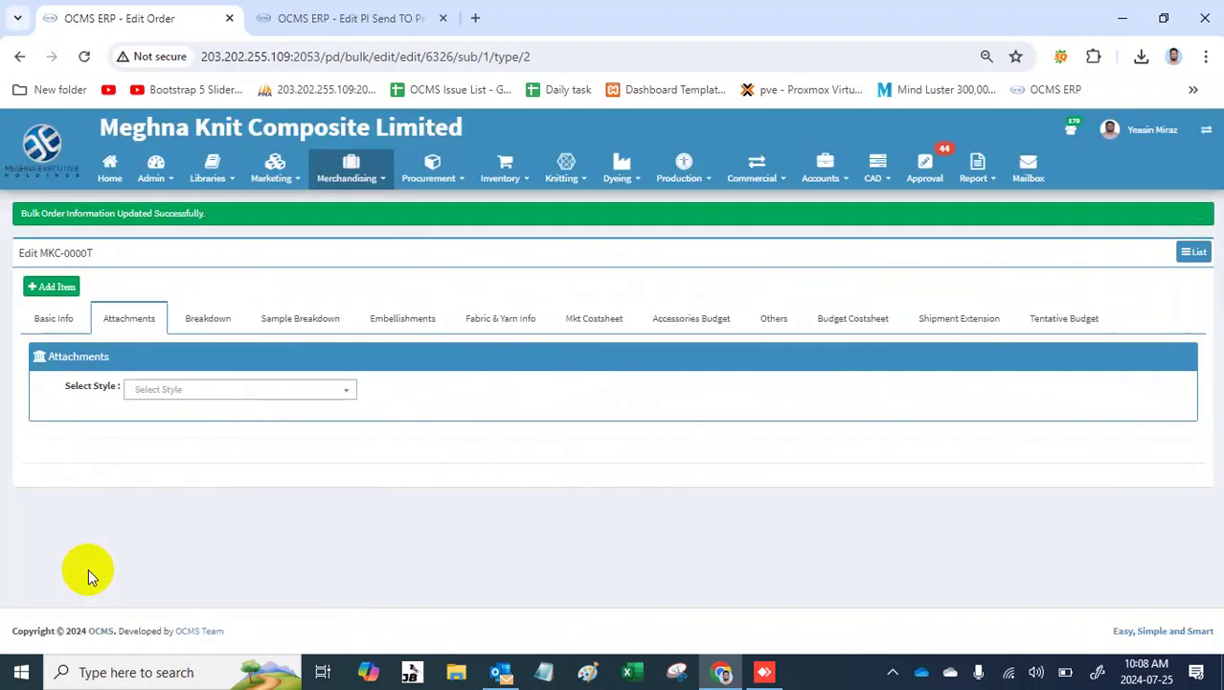
Step: Choose style 2550 in the order's attachments to load its item image fields
left_click(214, 401)
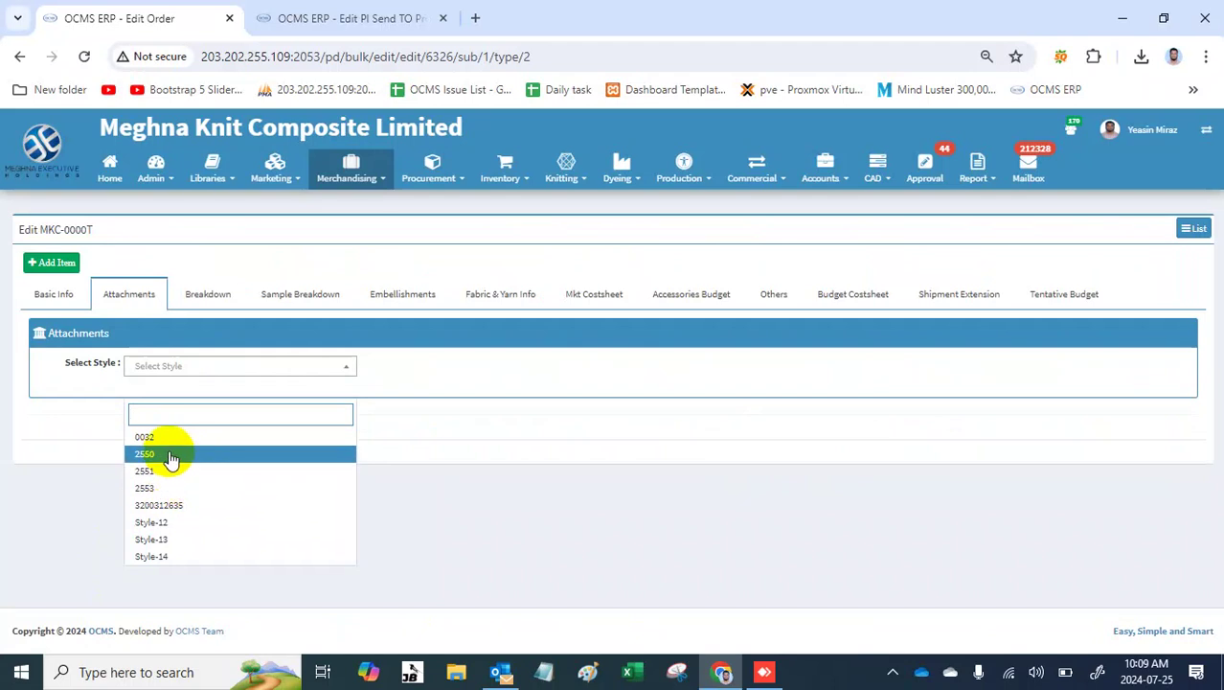
left_click(170, 455)
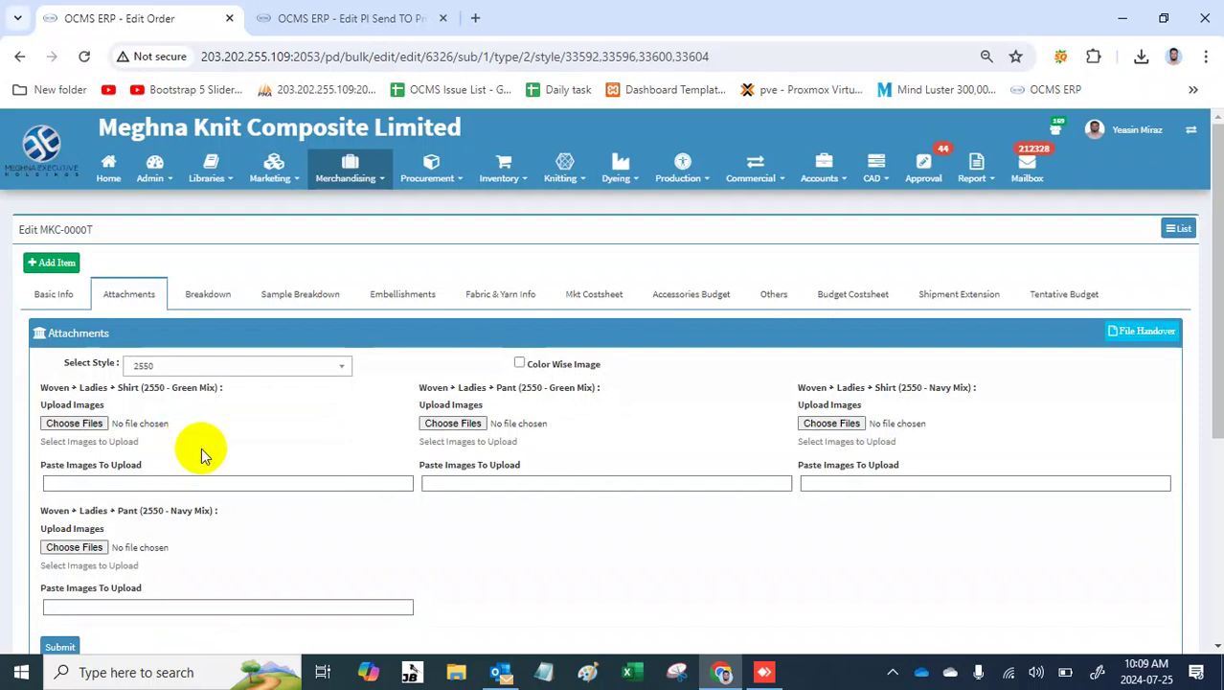
left_click_drag(170, 387, 213, 393)
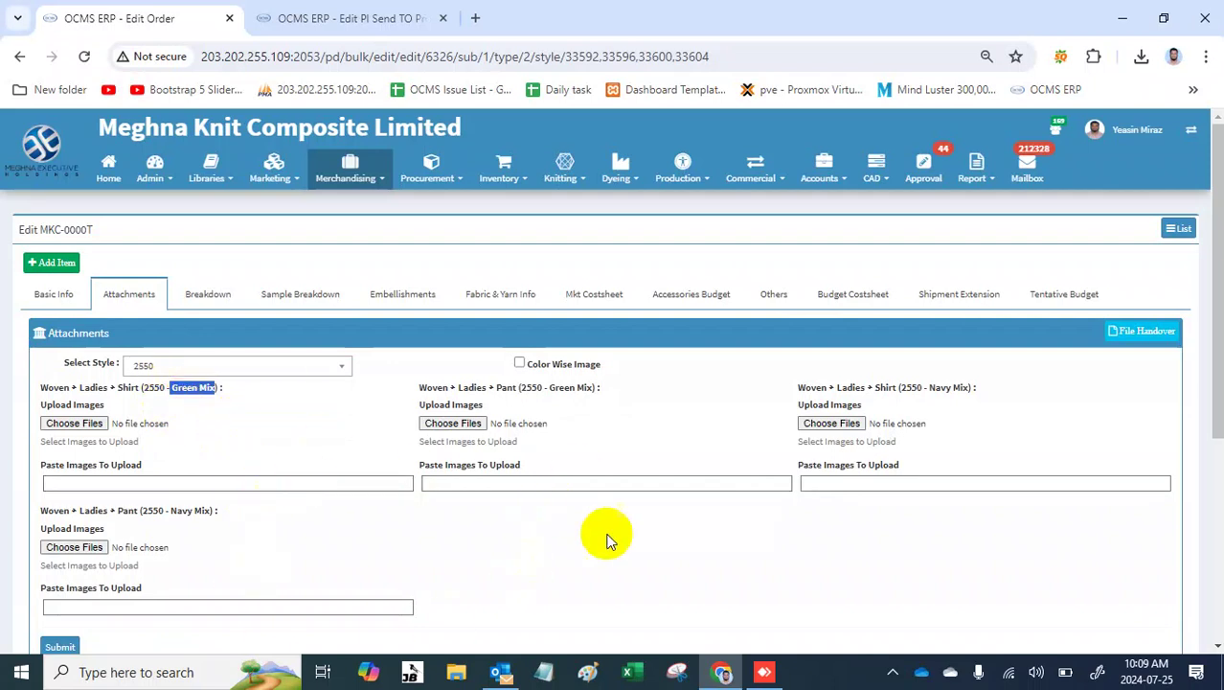
left_click(594, 483)
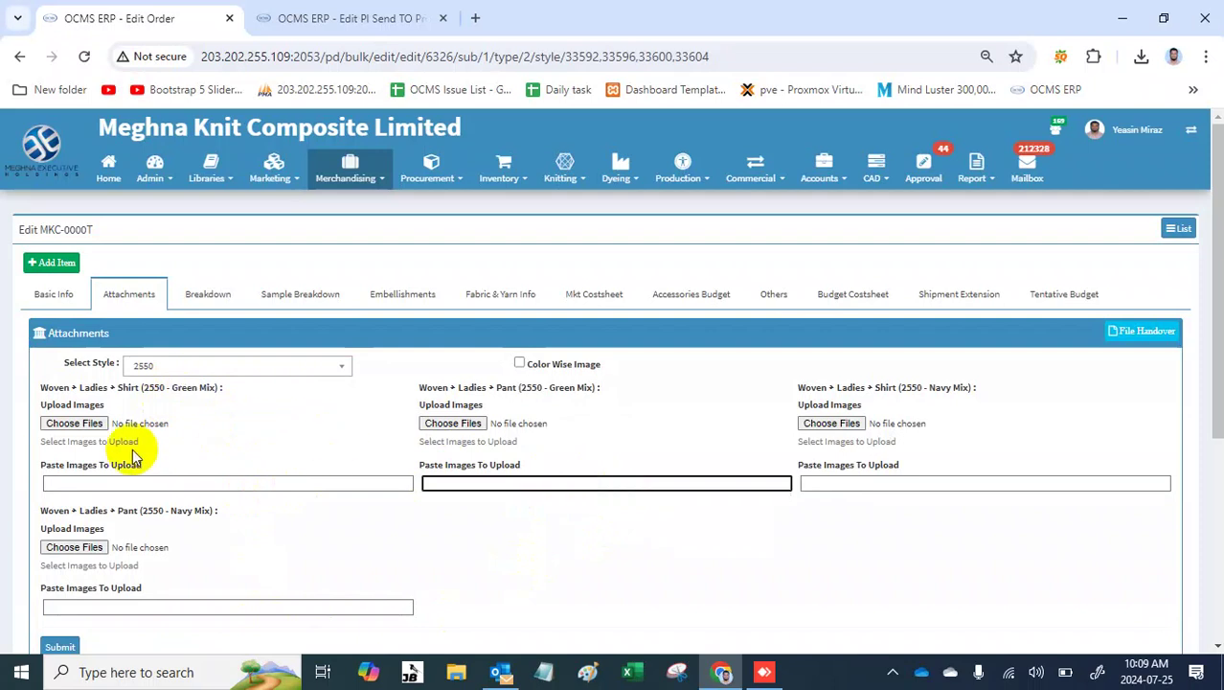
Step: Attach wo.png from Downloads as the image for Woven + Ladies + Shirt (2550 - Green Mix)
left_click(89, 428)
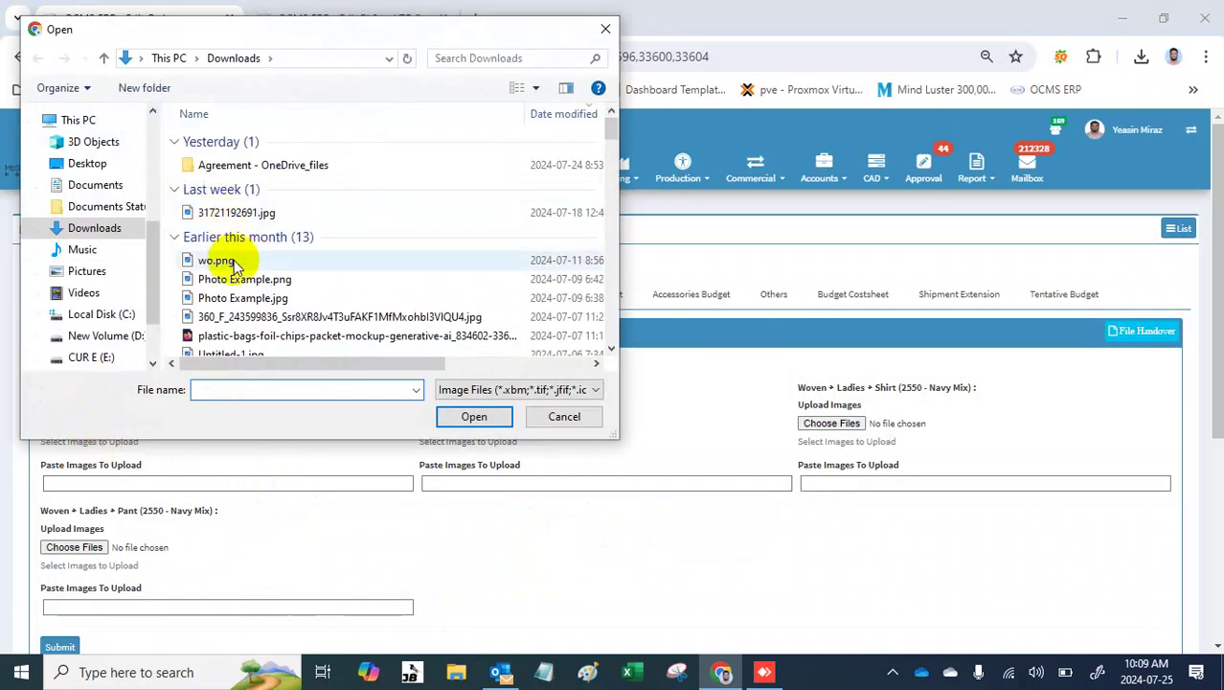
left_click(230, 262)
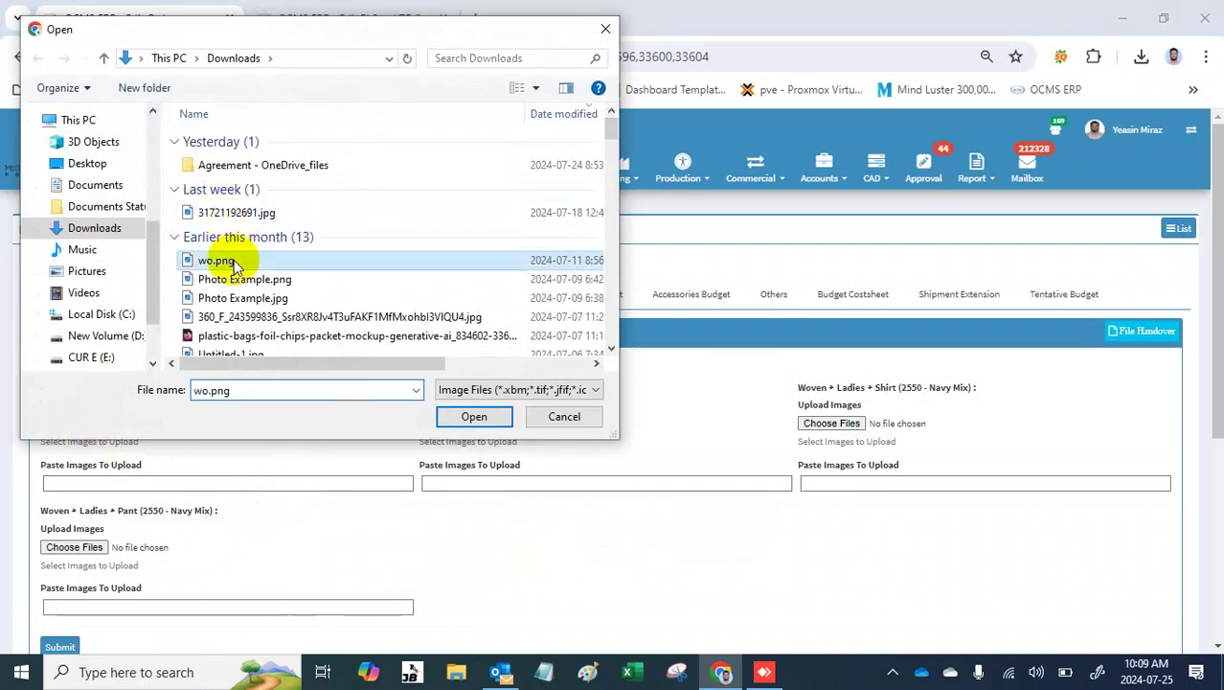
left_click(465, 422)
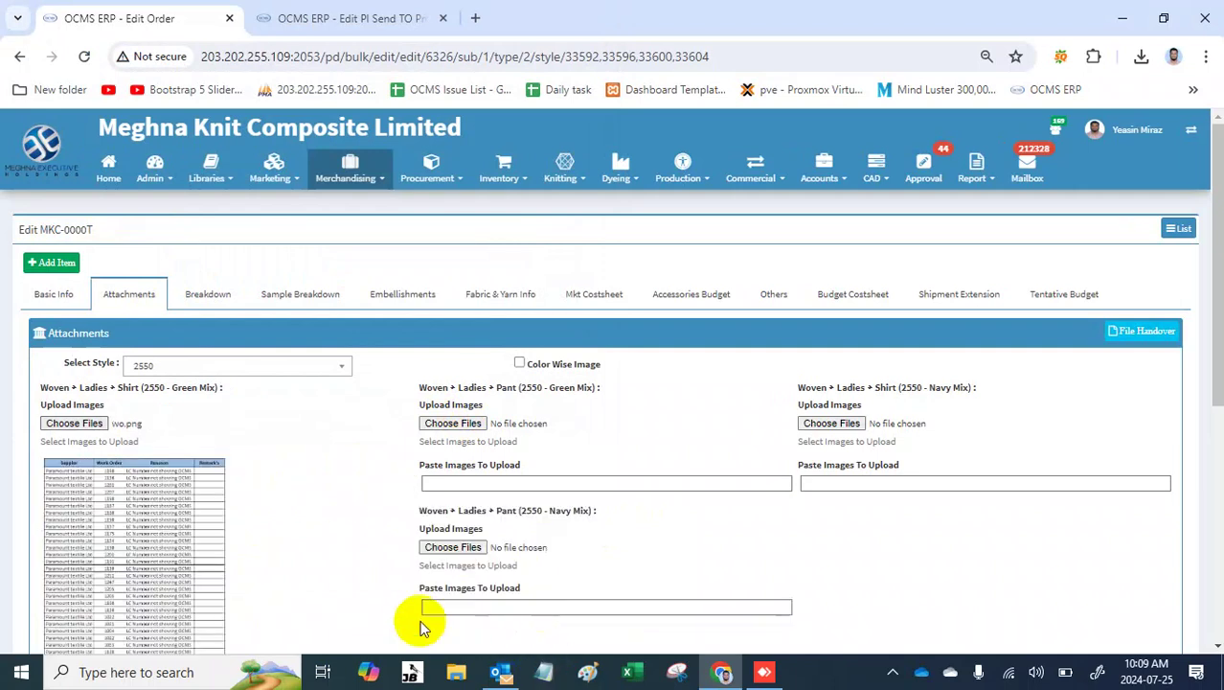
Step: Copy the Green Mix shirt's image and paste it as the image for Woven + Ladies + Pant (2550 - Green Mix)
mouse_move(175, 504)
scroll(170, 505, "down", 1)
scroll(171, 505, "up", 1)
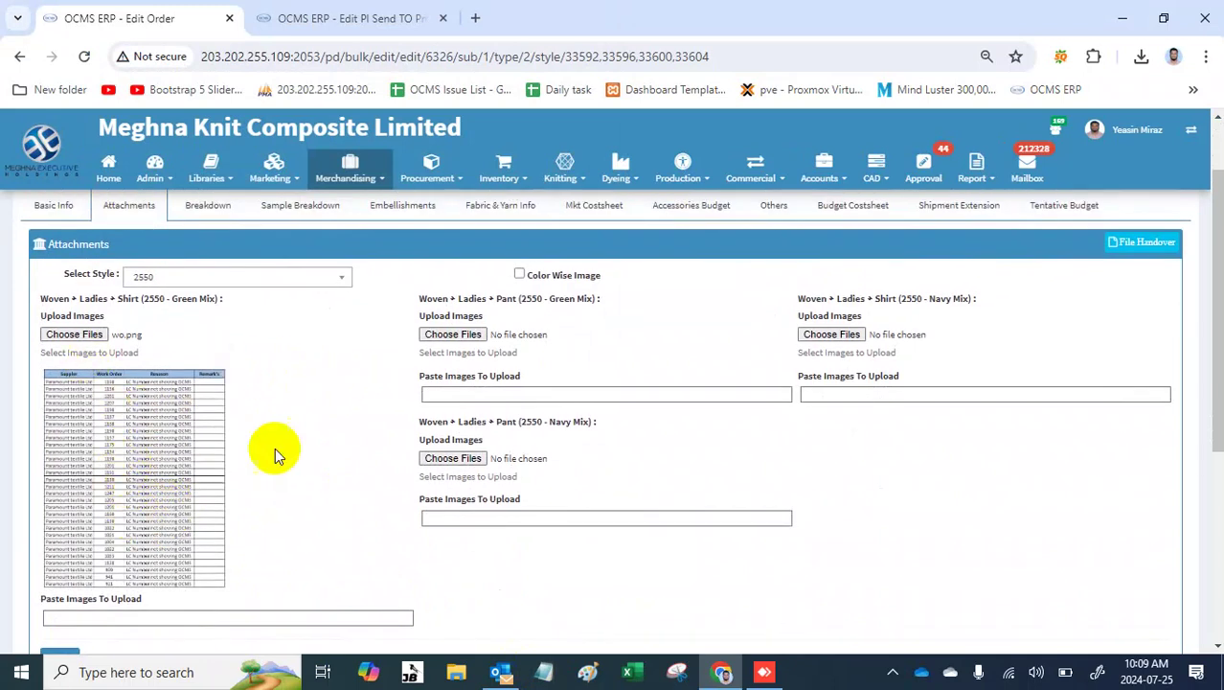
right_click(175, 476)
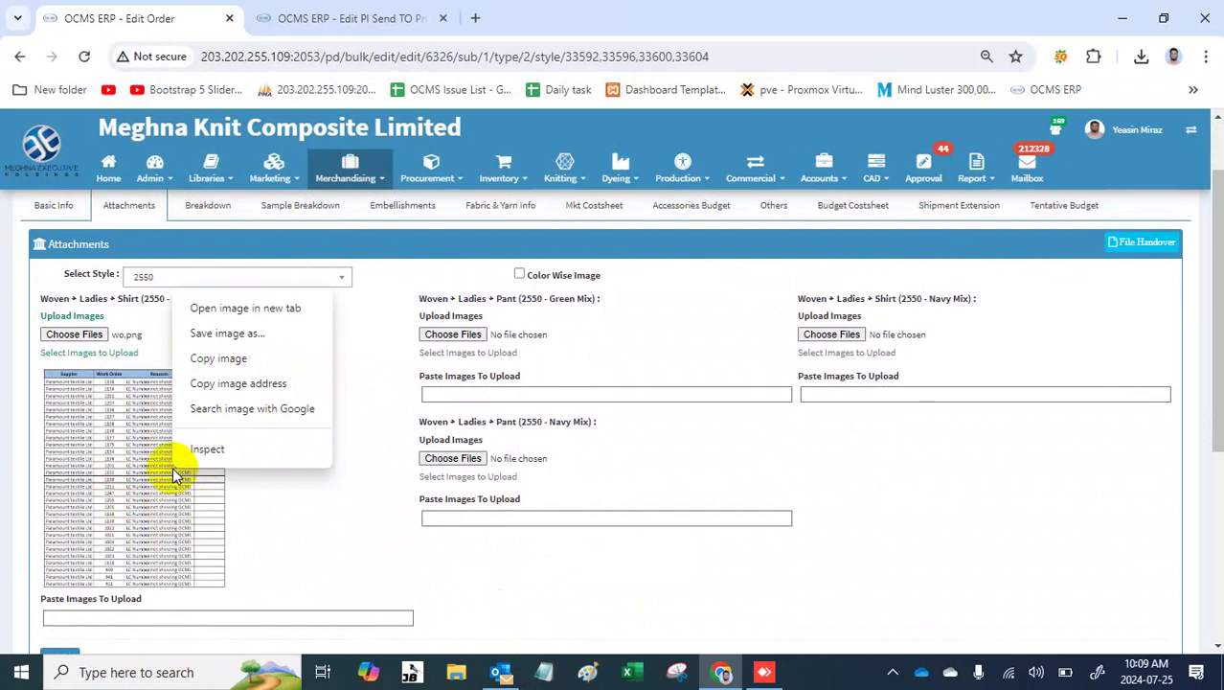
left_click(219, 359)
left_click(465, 387)
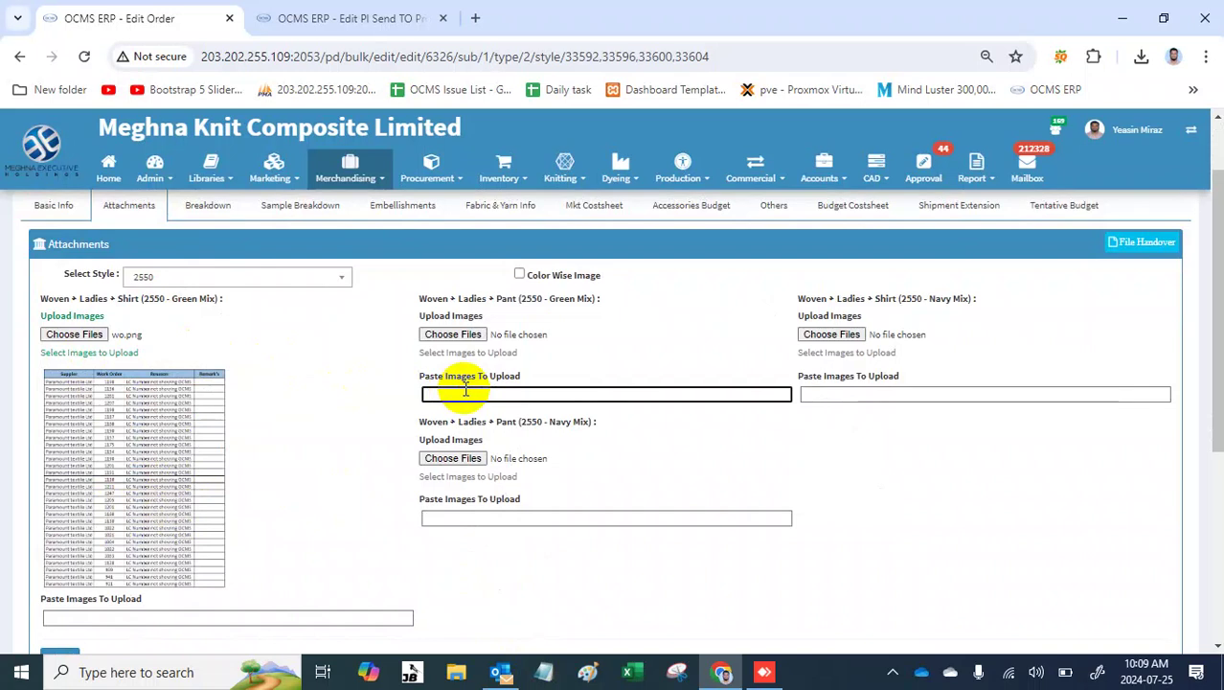
key("ctrl+v")
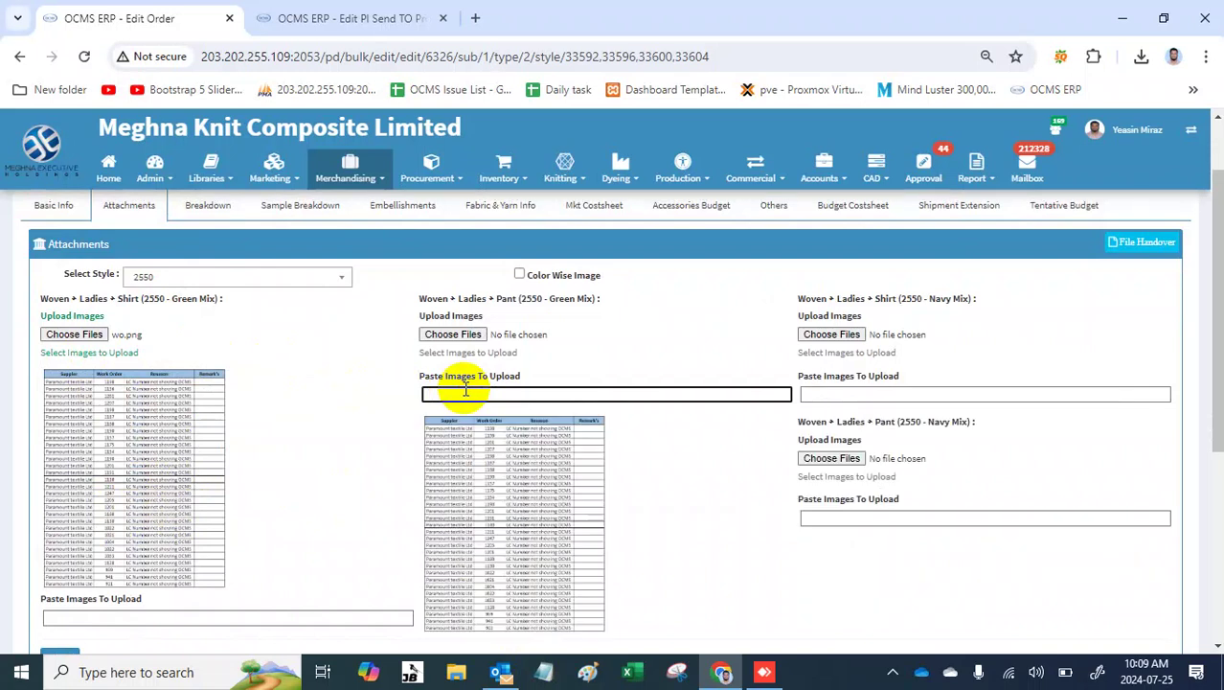
scroll(465, 391, "down", 1)
mouse_move(468, 388)
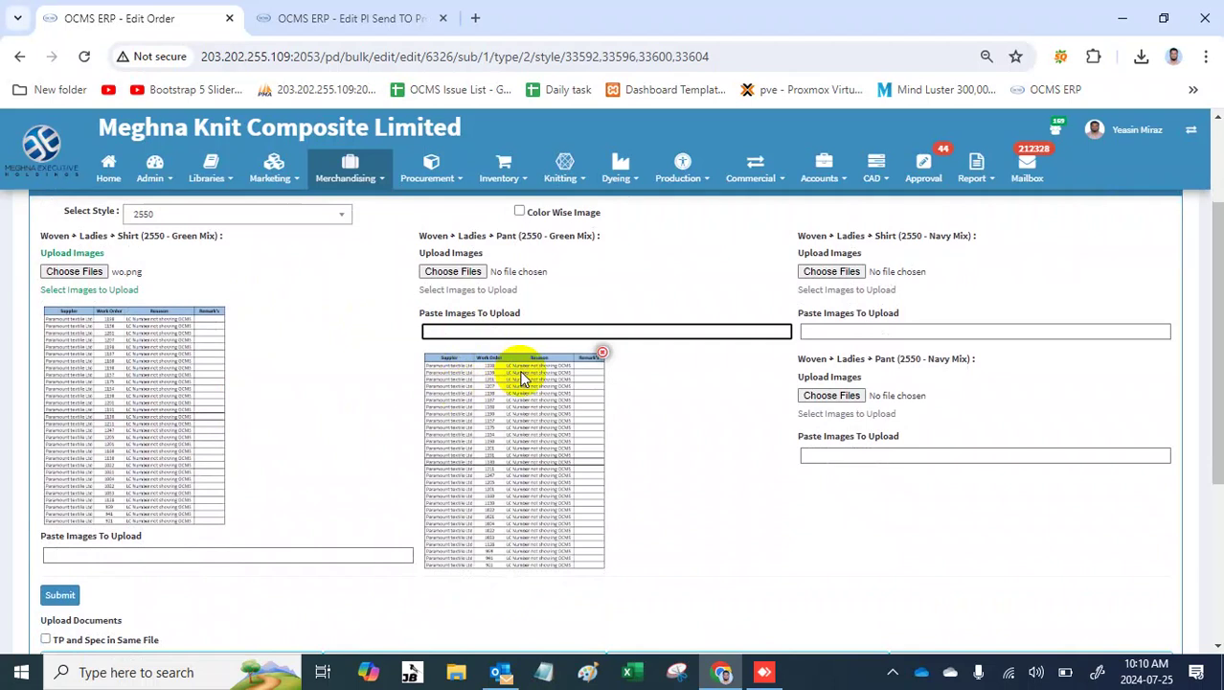
Step: Turn on TP and Spec in Same File for the style's document uploads
scroll(522, 379, "down", 3)
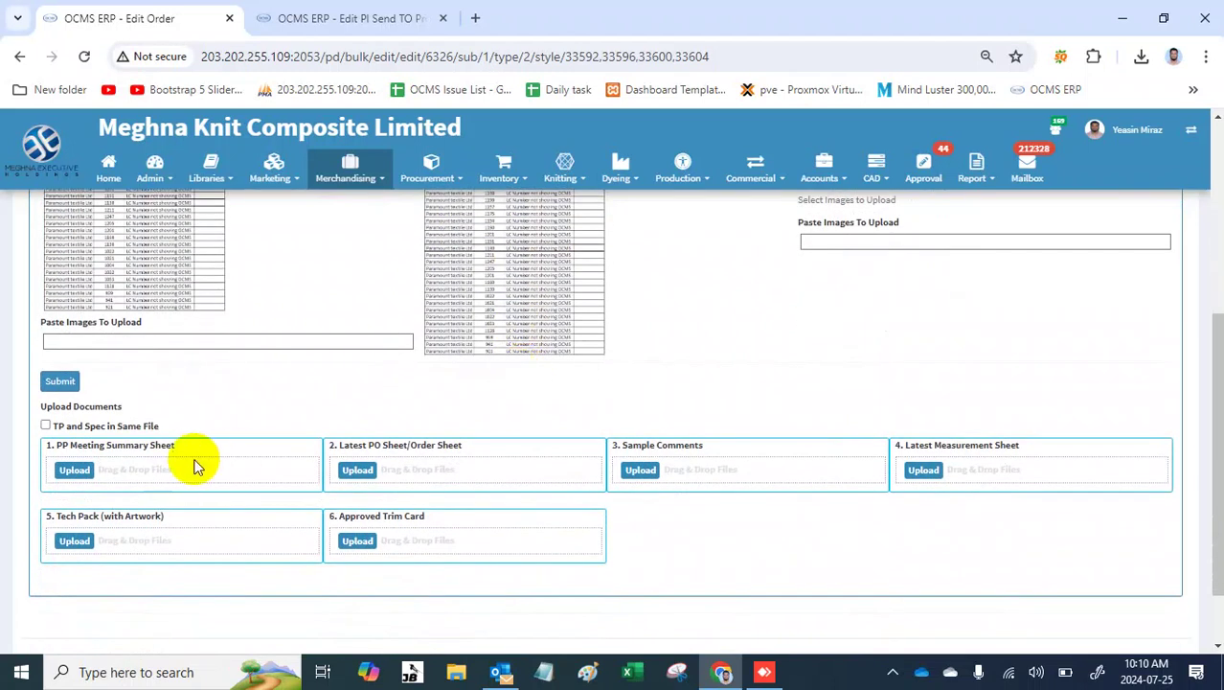
left_click_drag(176, 447, 53, 458)
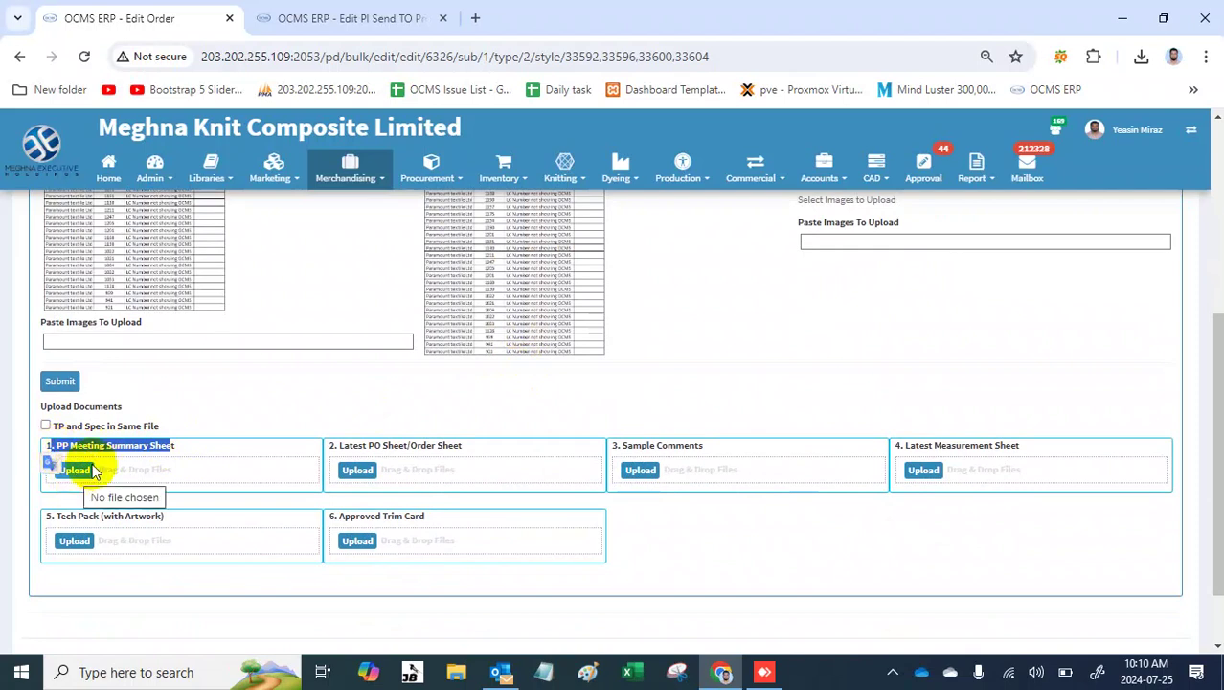
left_click(271, 420)
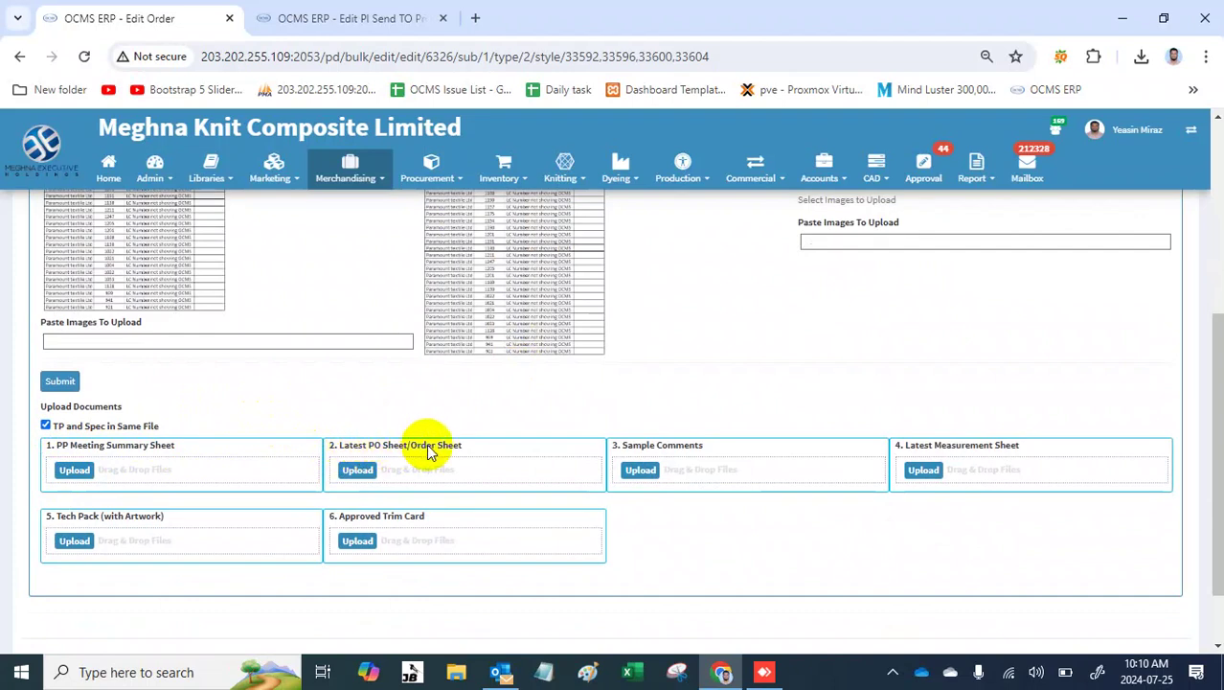
left_click_drag(470, 446, 342, 448)
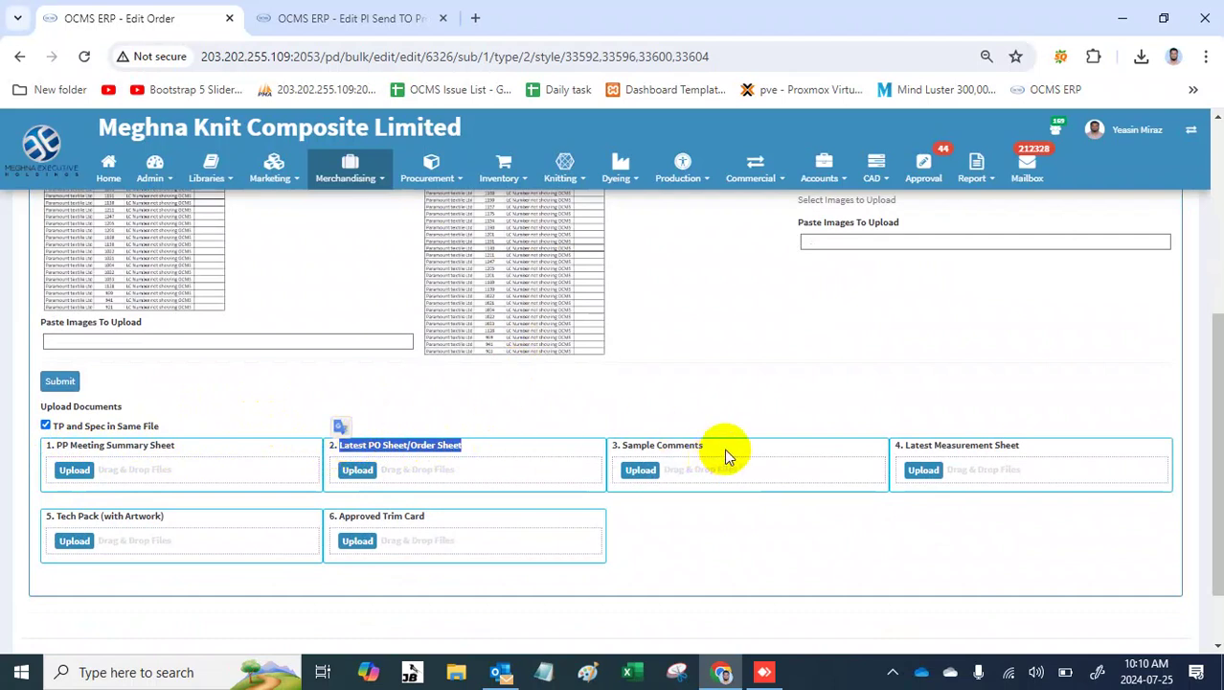
Step: Review the document upload categories from Sample Comments to Tech Pack (with Artwork), opening the Tech Pack file chooser without attaching a file
left_click_drag(724, 449, 599, 457)
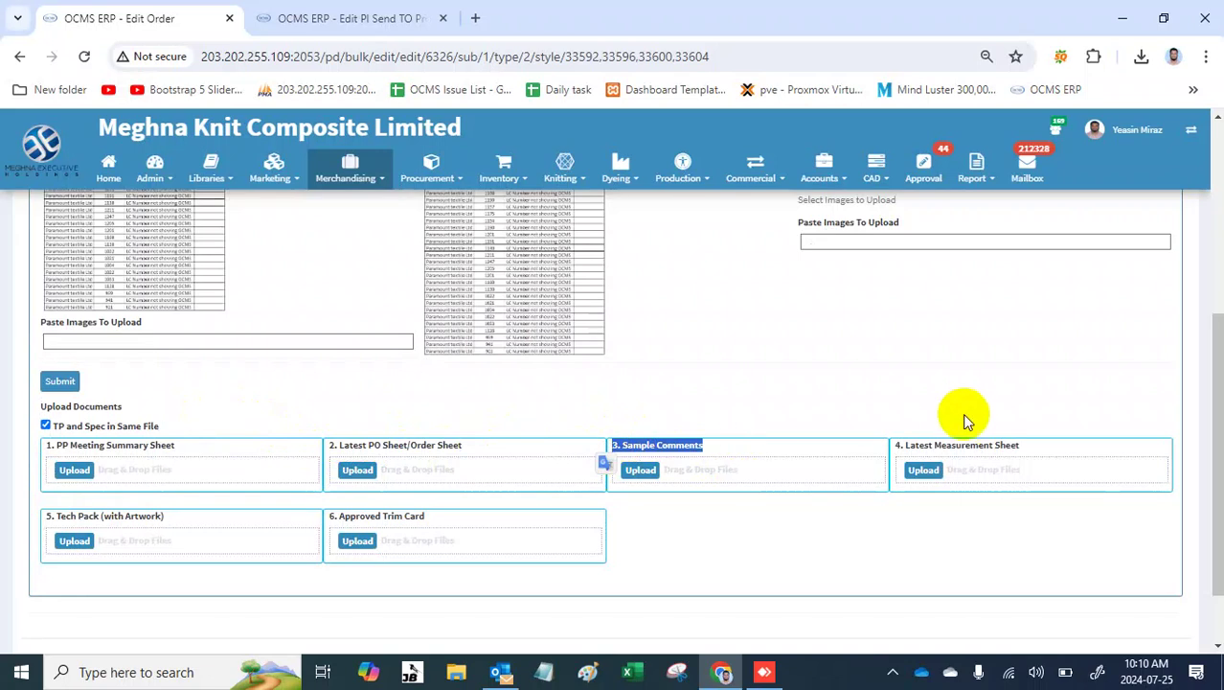
left_click_drag(1044, 446, 893, 448)
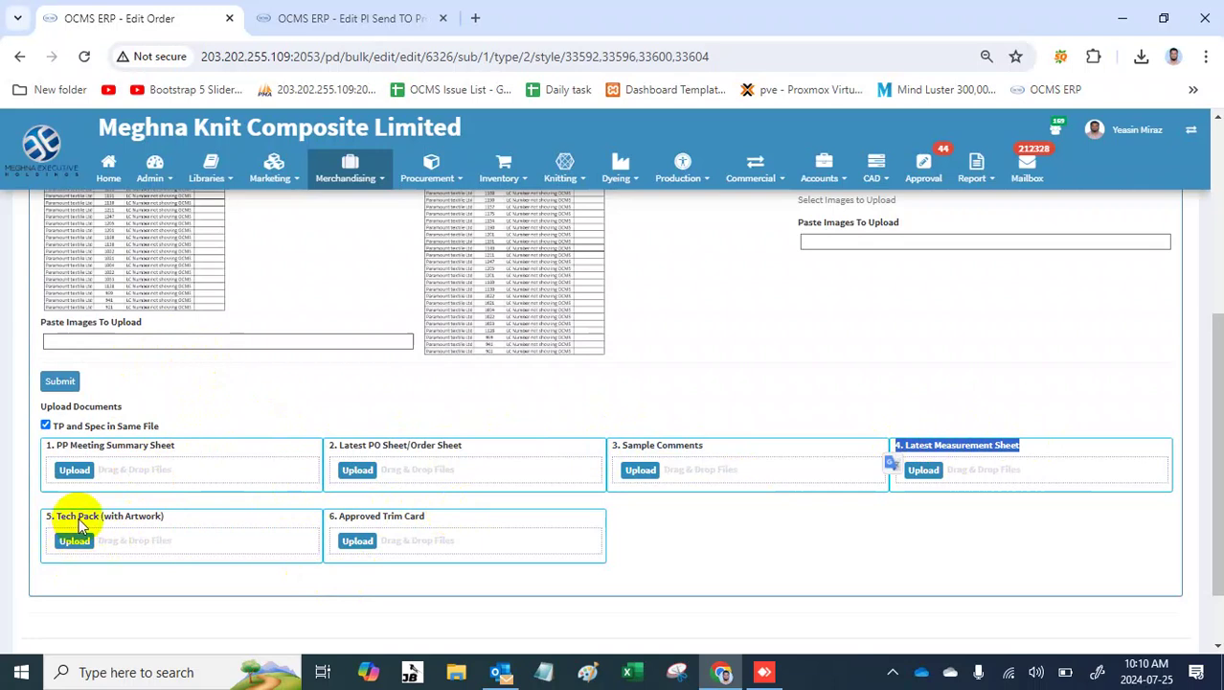
left_click(1016, 458)
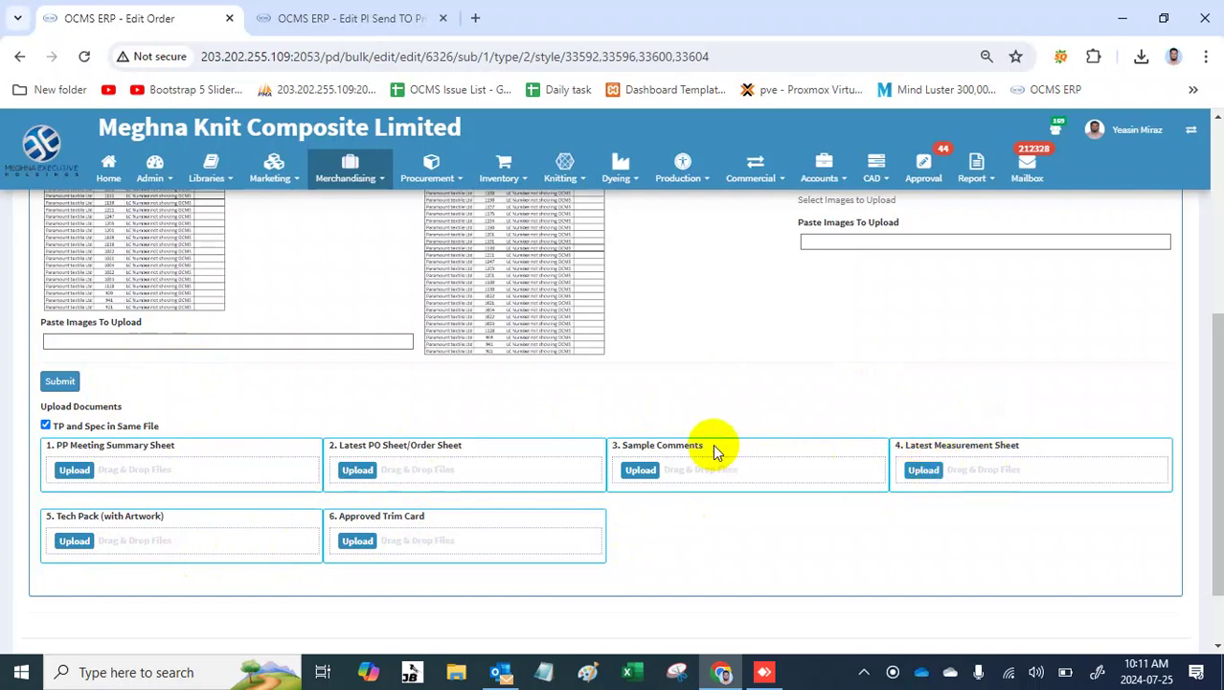
left_click_drag(714, 445, 614, 456)
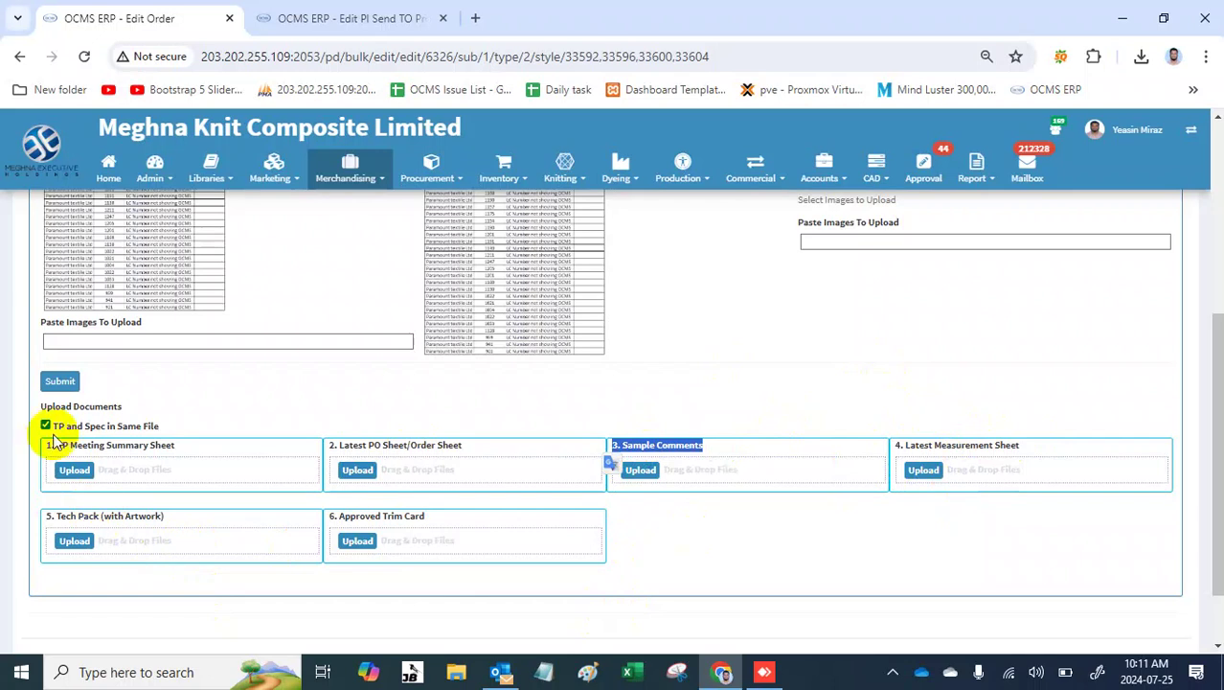
left_click(77, 549)
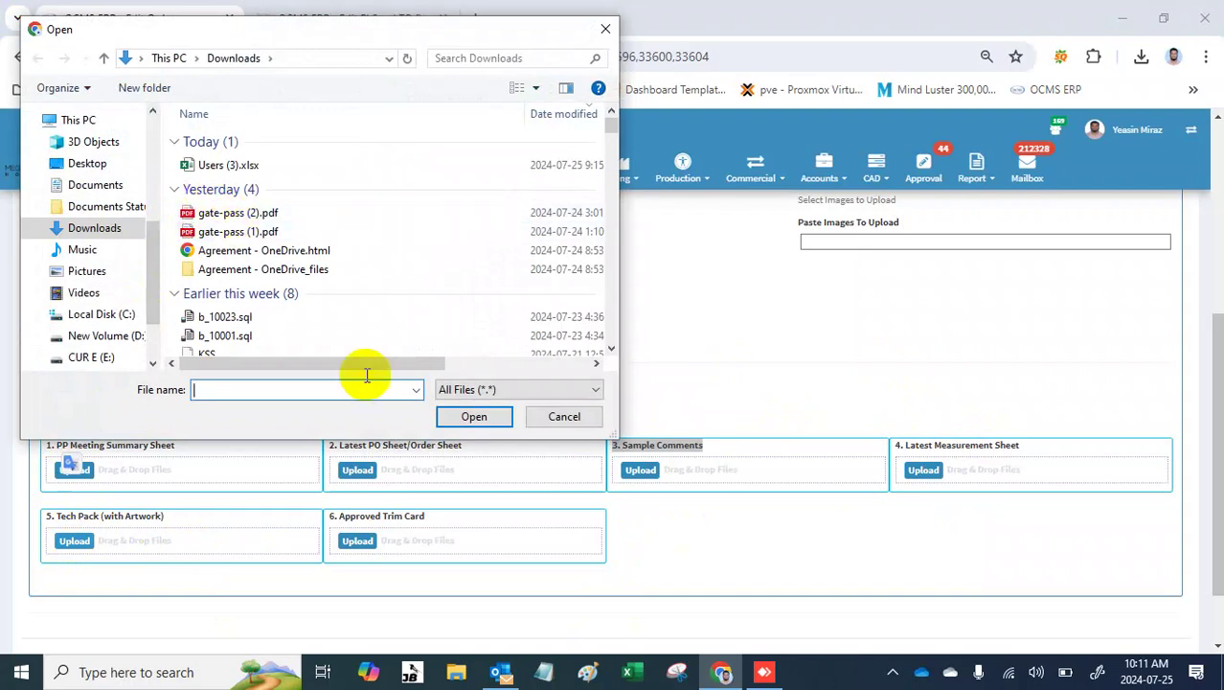
left_click(564, 415)
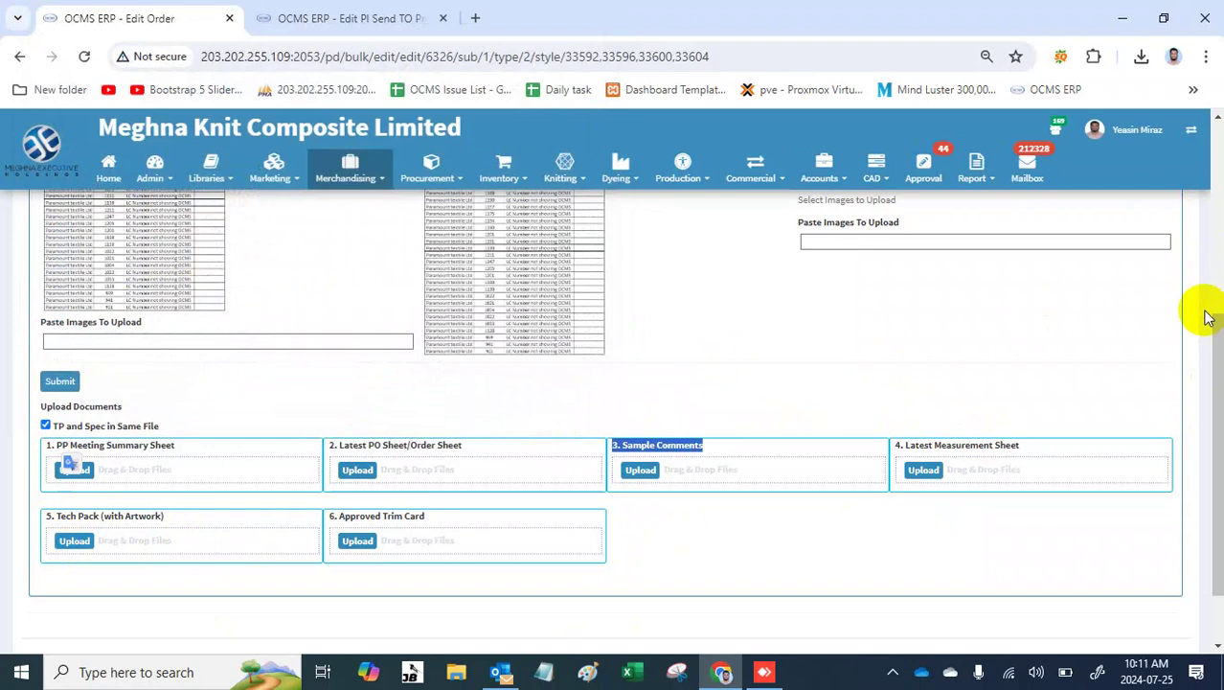
Step: Reload the attachments page for style 2550 and review its item image and document fields
left_click(829, 54)
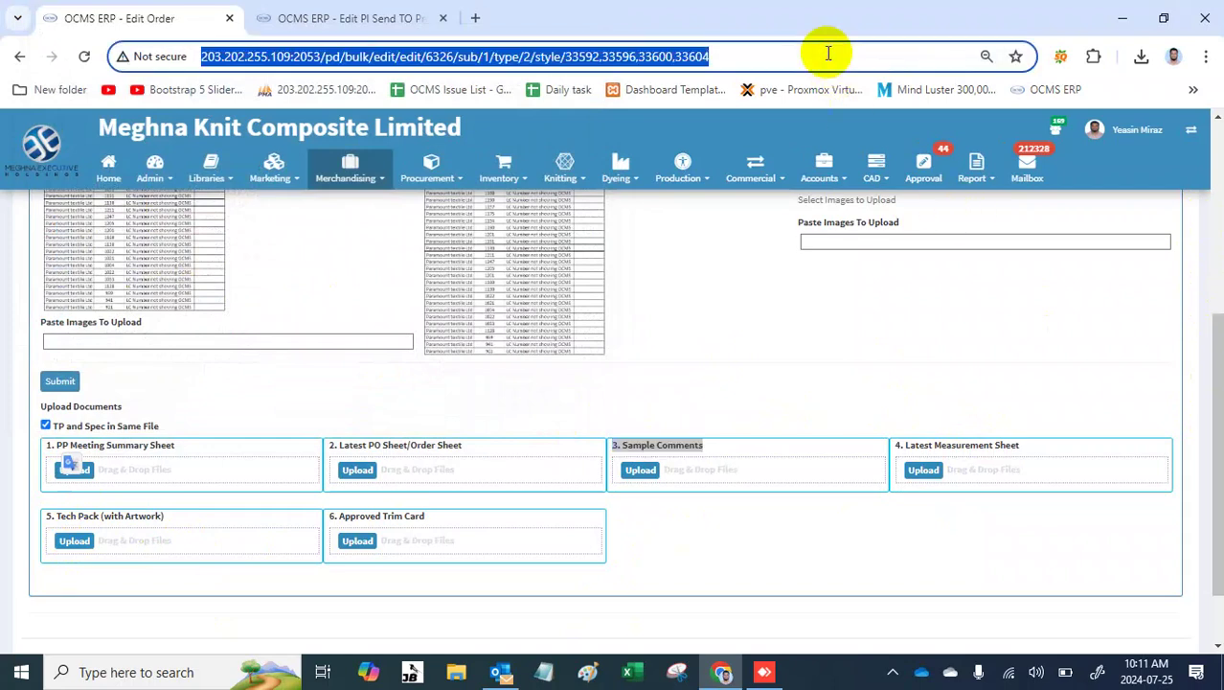
key("Return")
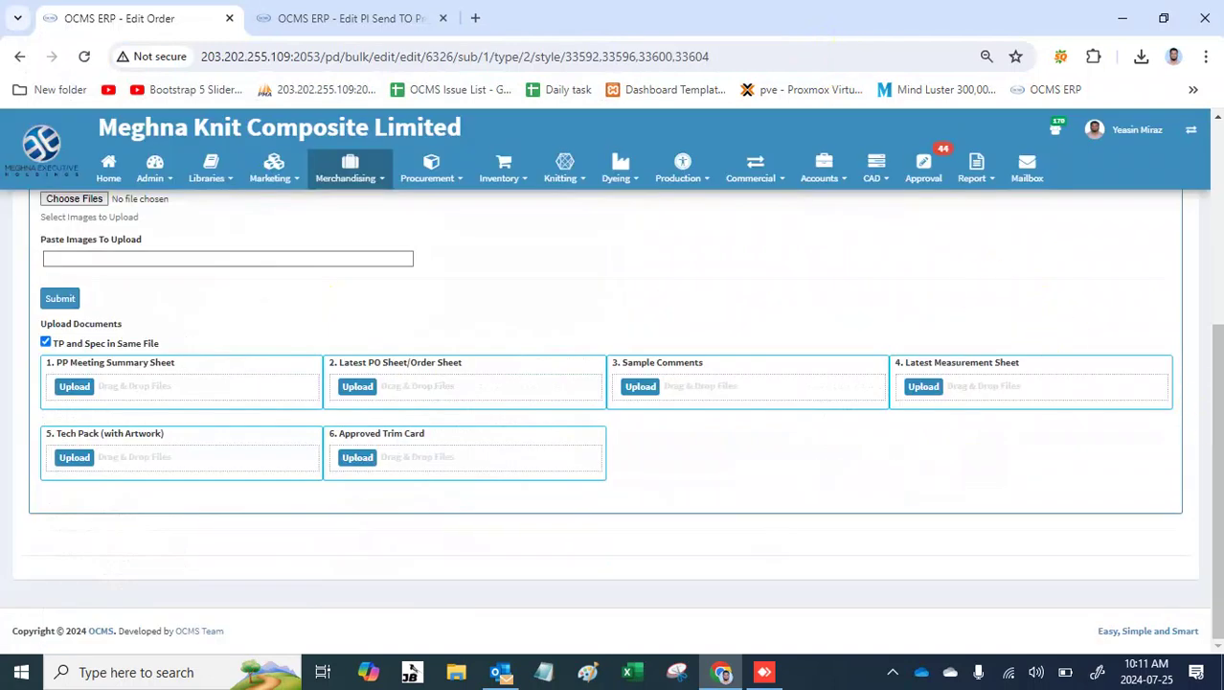
left_click_drag(1207, 425, 1209, 144)
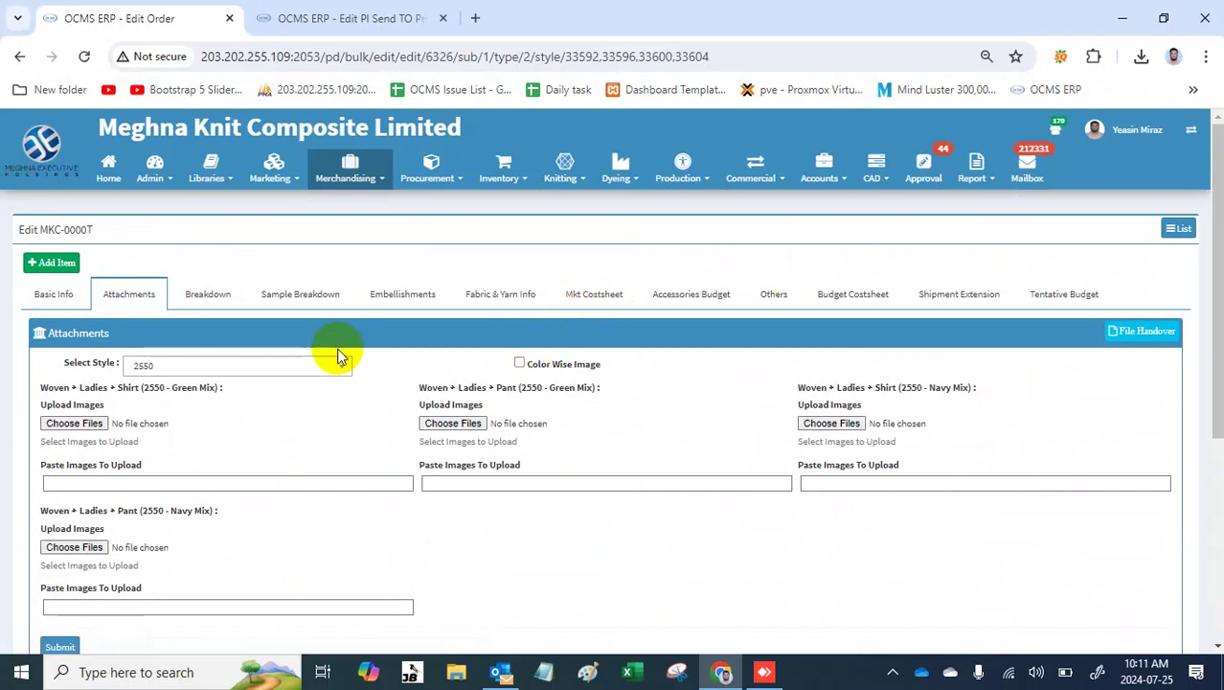
scroll(355, 522, "down", 4)
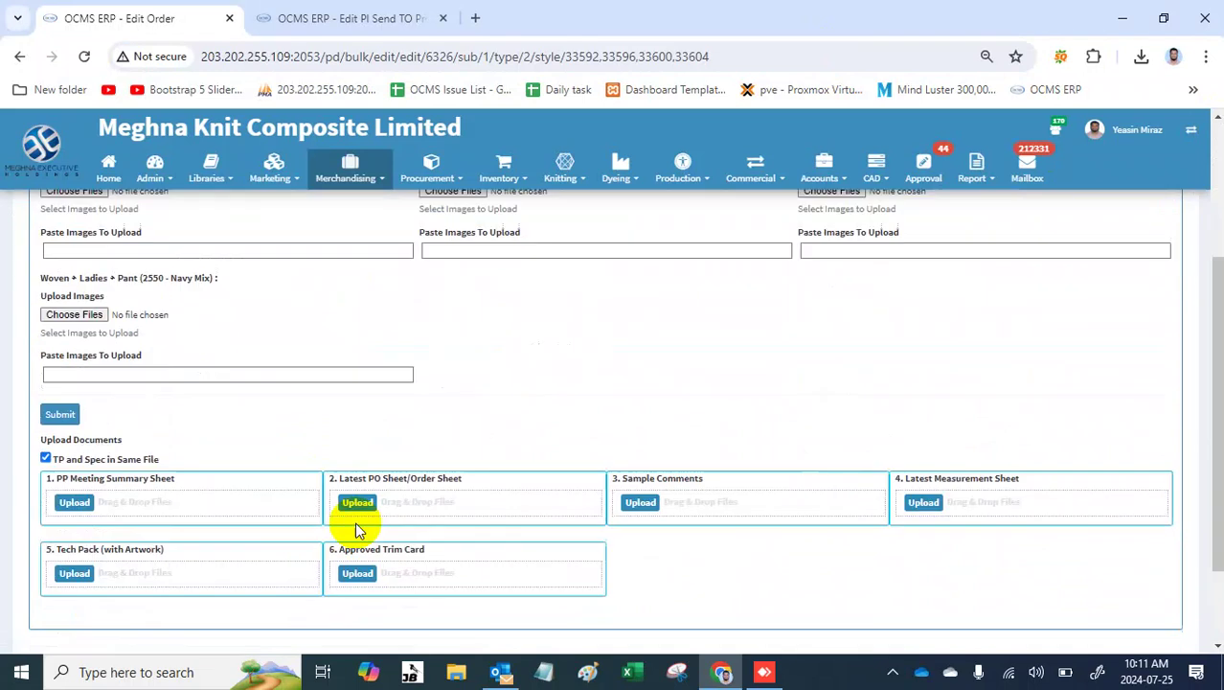
scroll(355, 522, "up", 5)
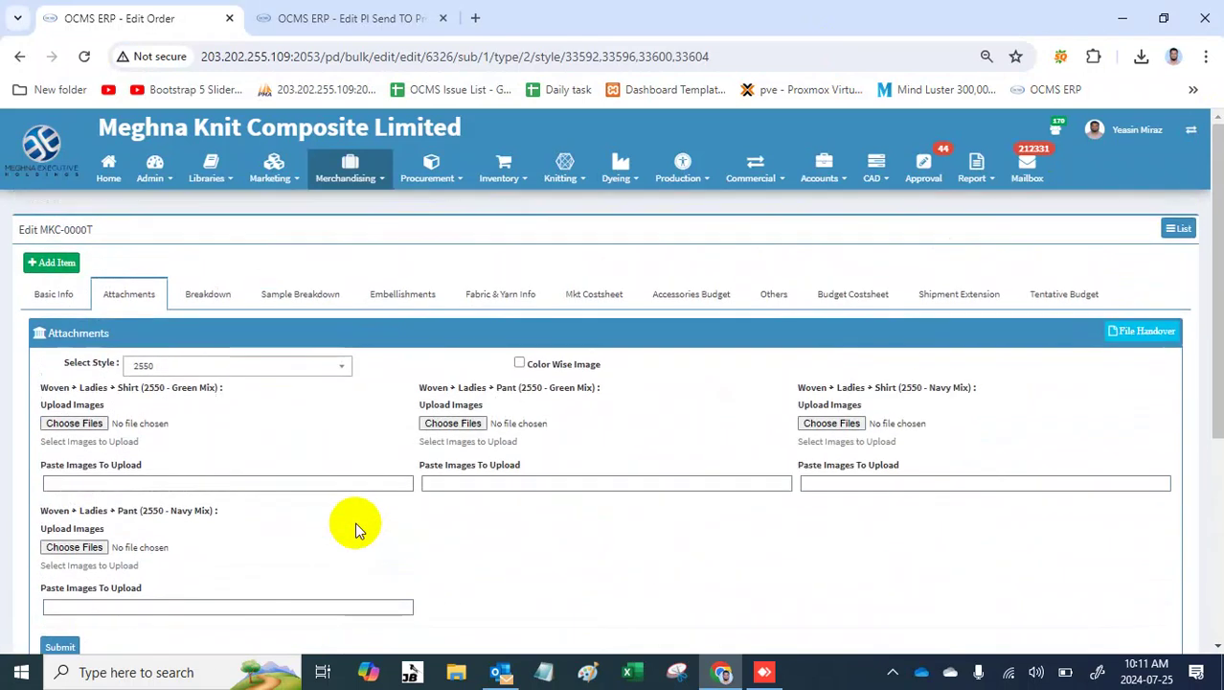
Step: Switch to the order's Breakdown section, discarding unsaved attachment data, and load the breakdown items of style 2550
left_click(205, 295)
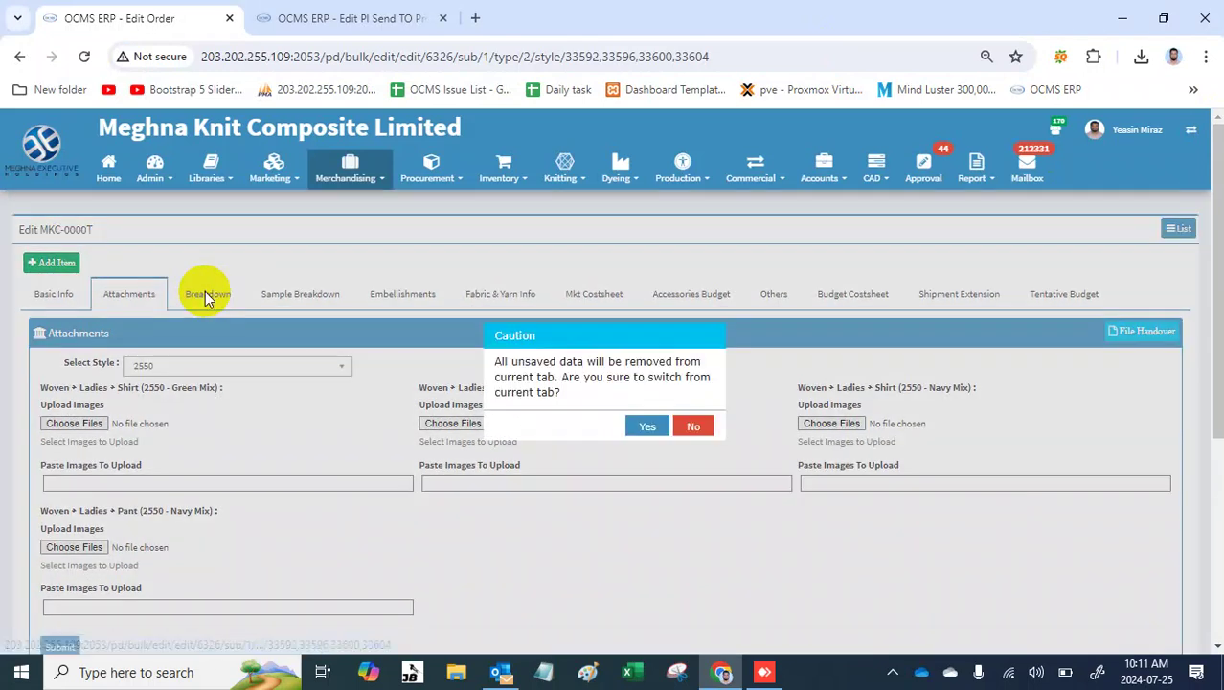
left_click(652, 426)
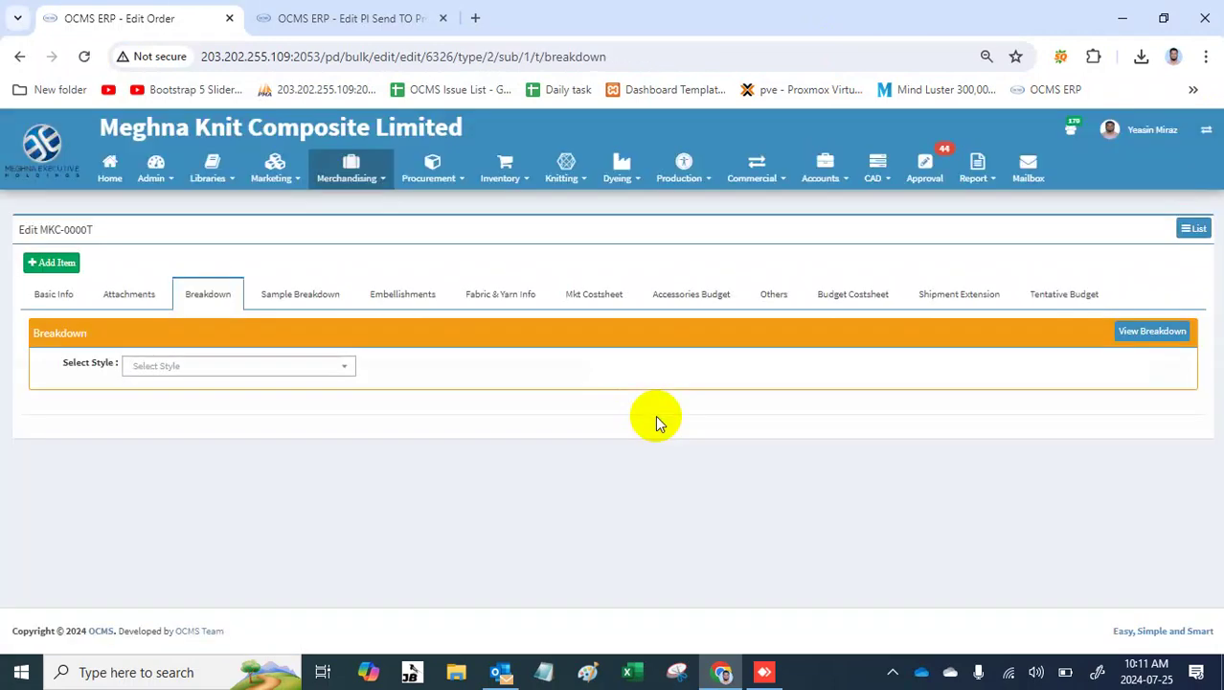
left_click(285, 368)
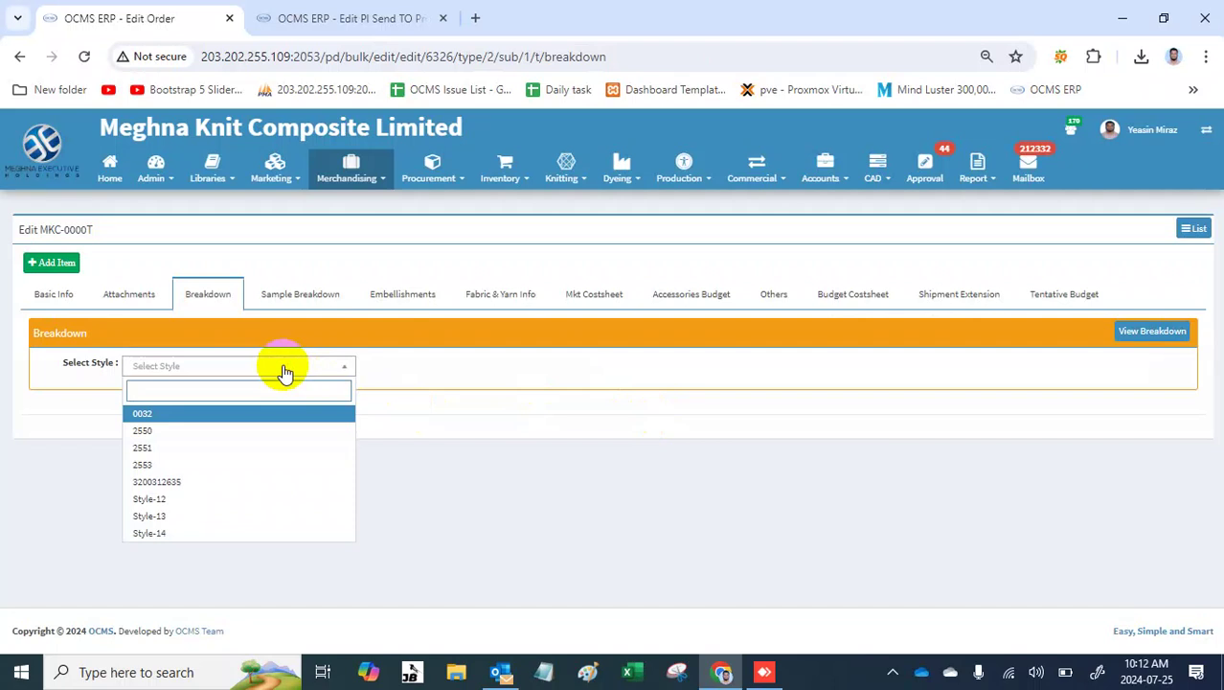
left_click(260, 432)
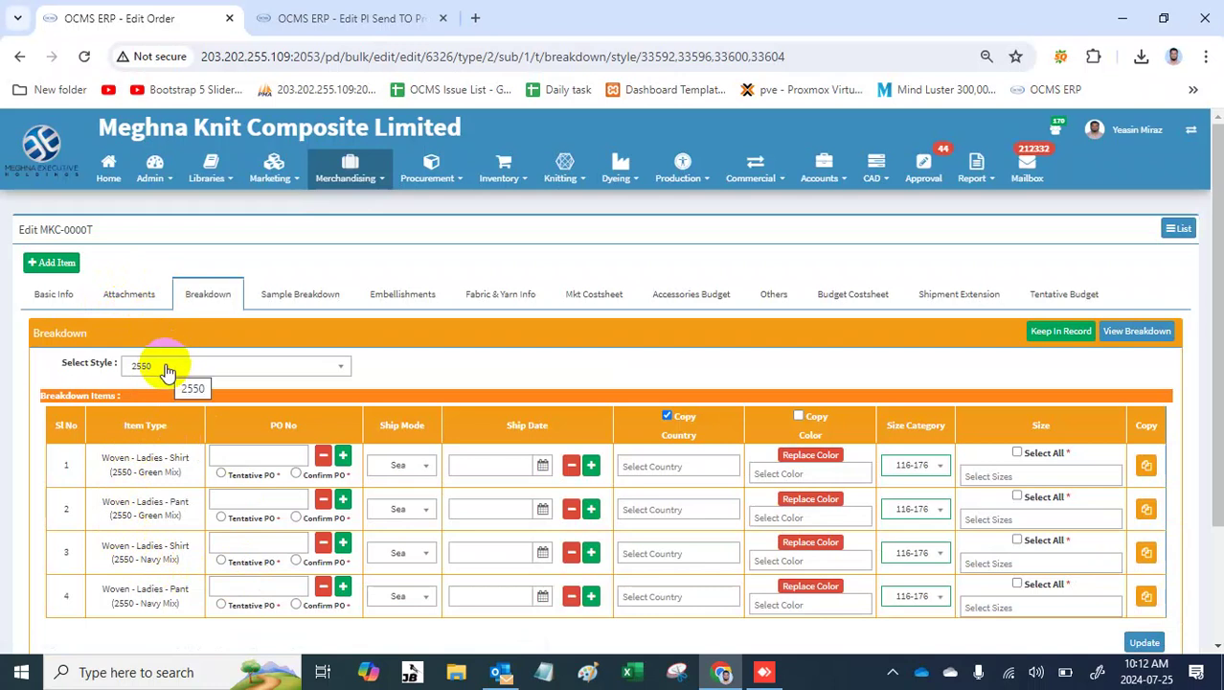
left_click(136, 473)
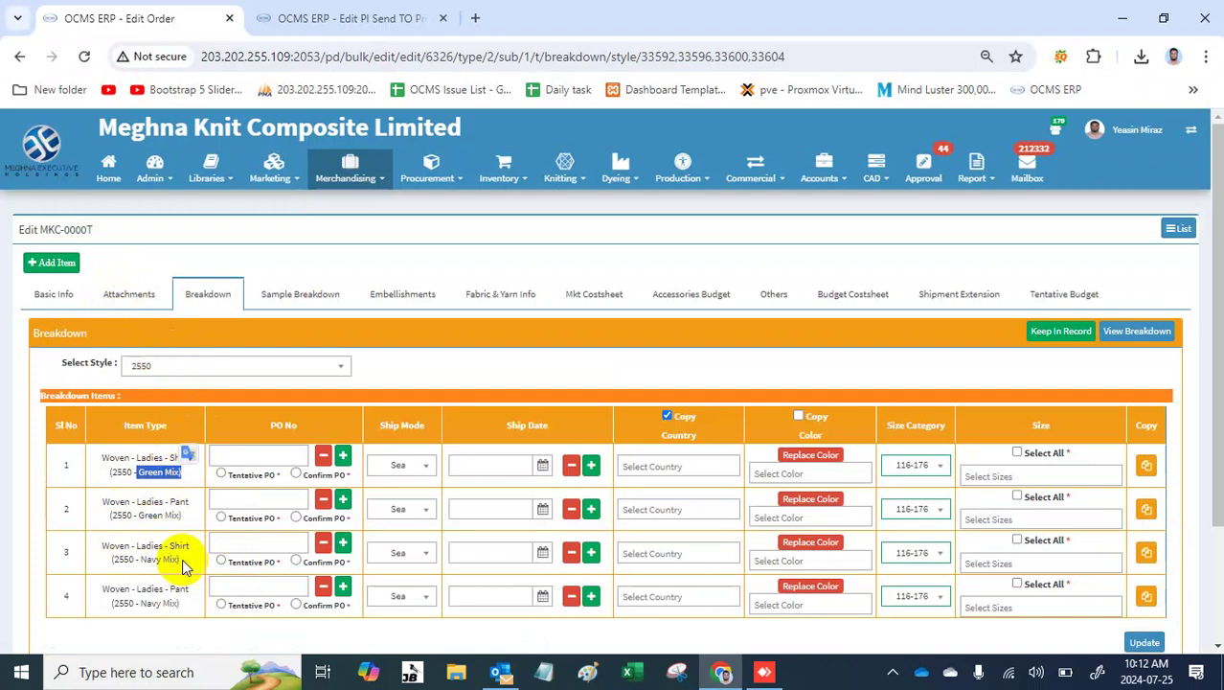
left_click_drag(139, 563, 180, 561)
Step: Enter TBC-1 as a confirmed PO for the Green Mix shirt, with ship date 2024-09-26
left_click(285, 452)
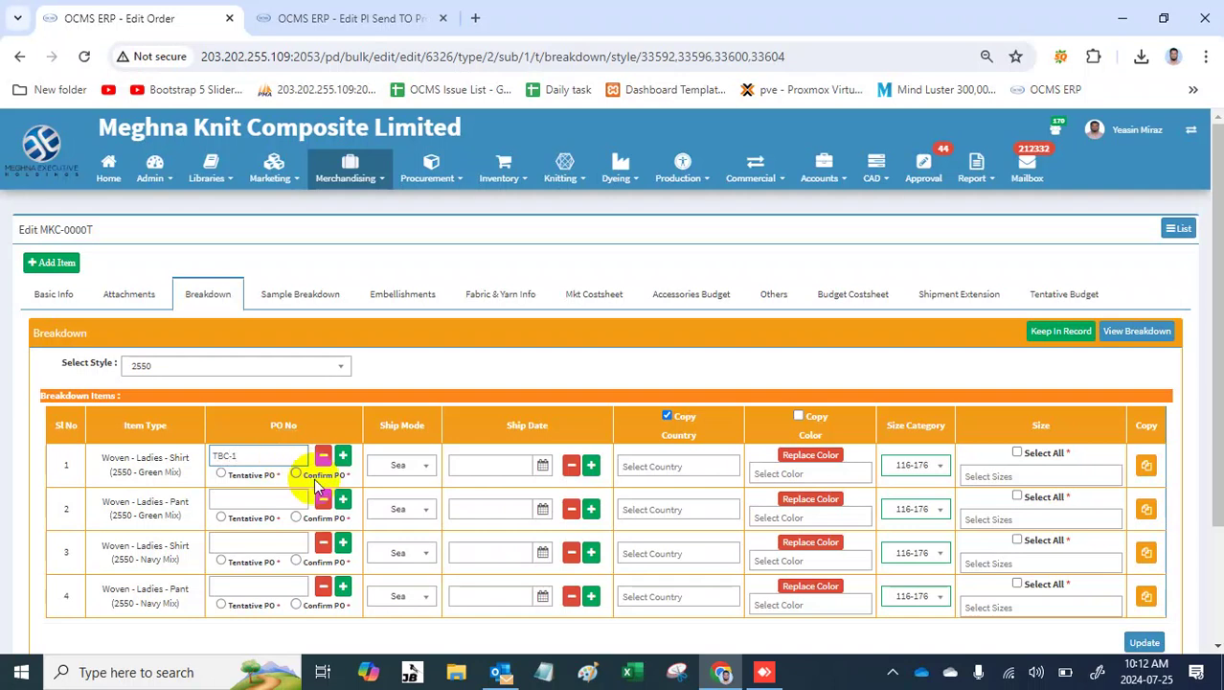
left_click(505, 467)
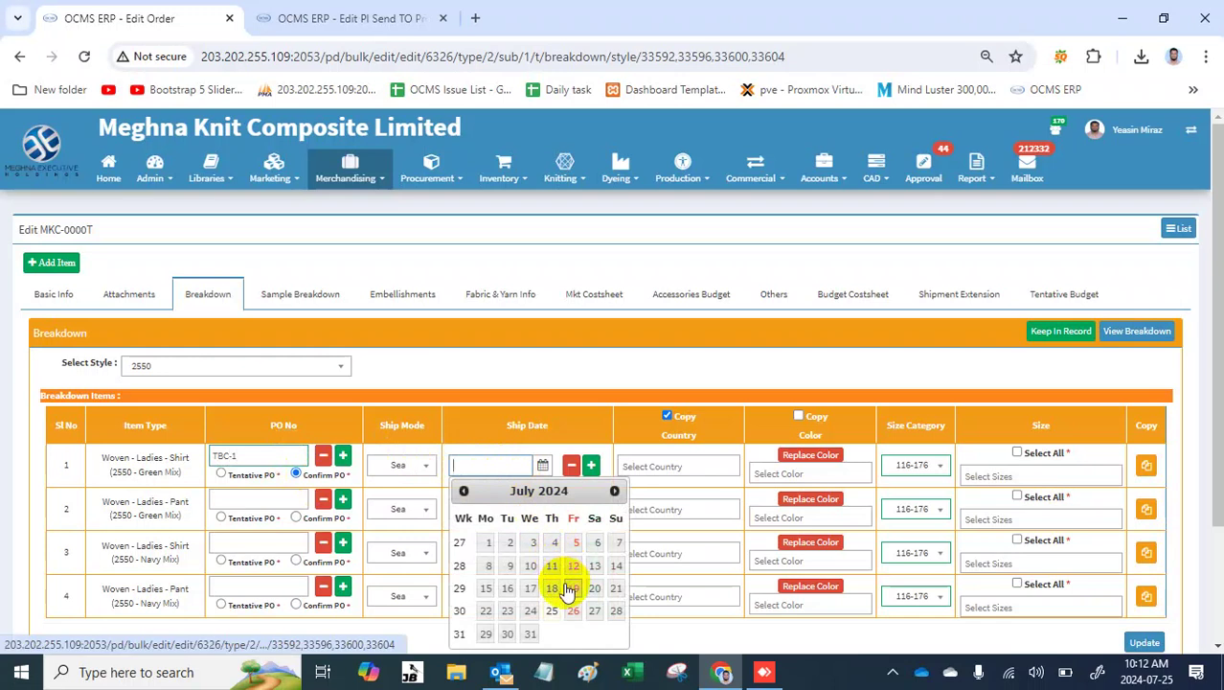
left_click(614, 492)
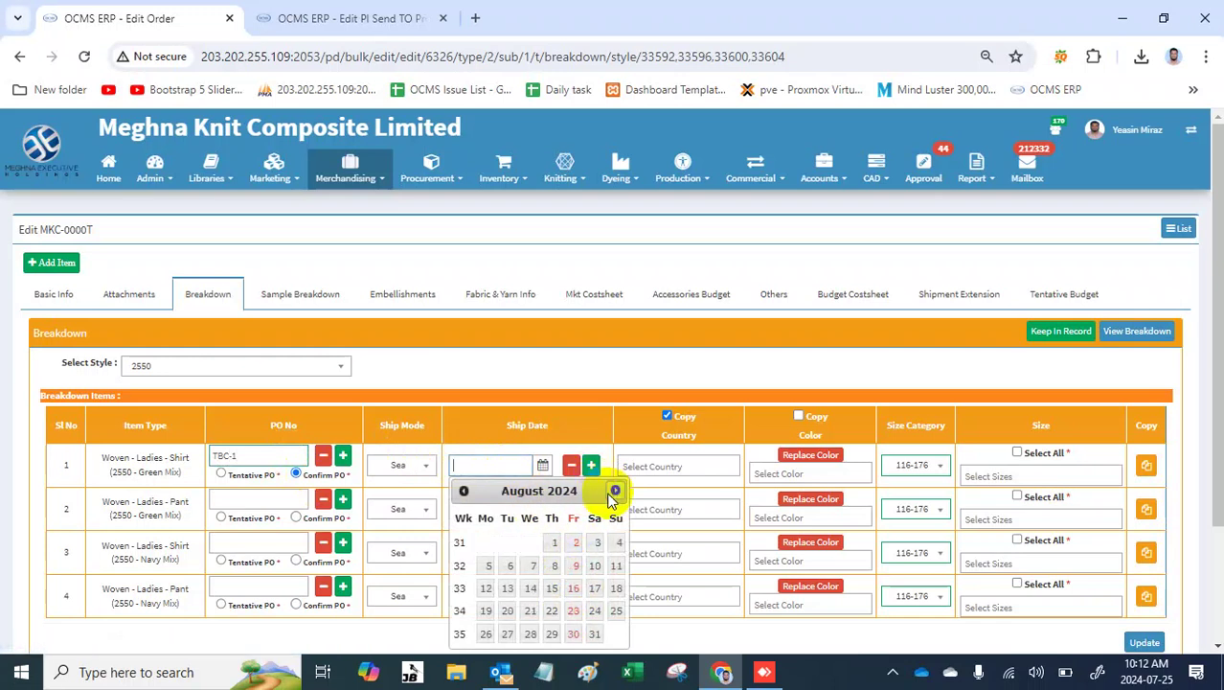
left_click(611, 492)
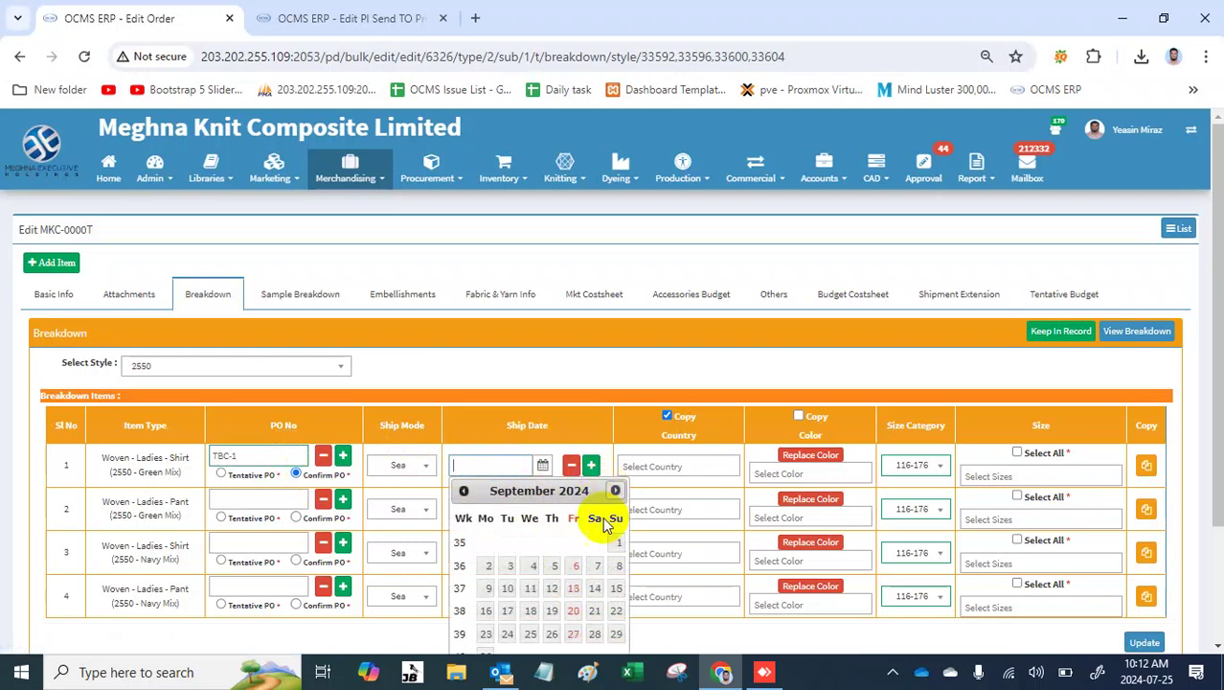
left_click(553, 634)
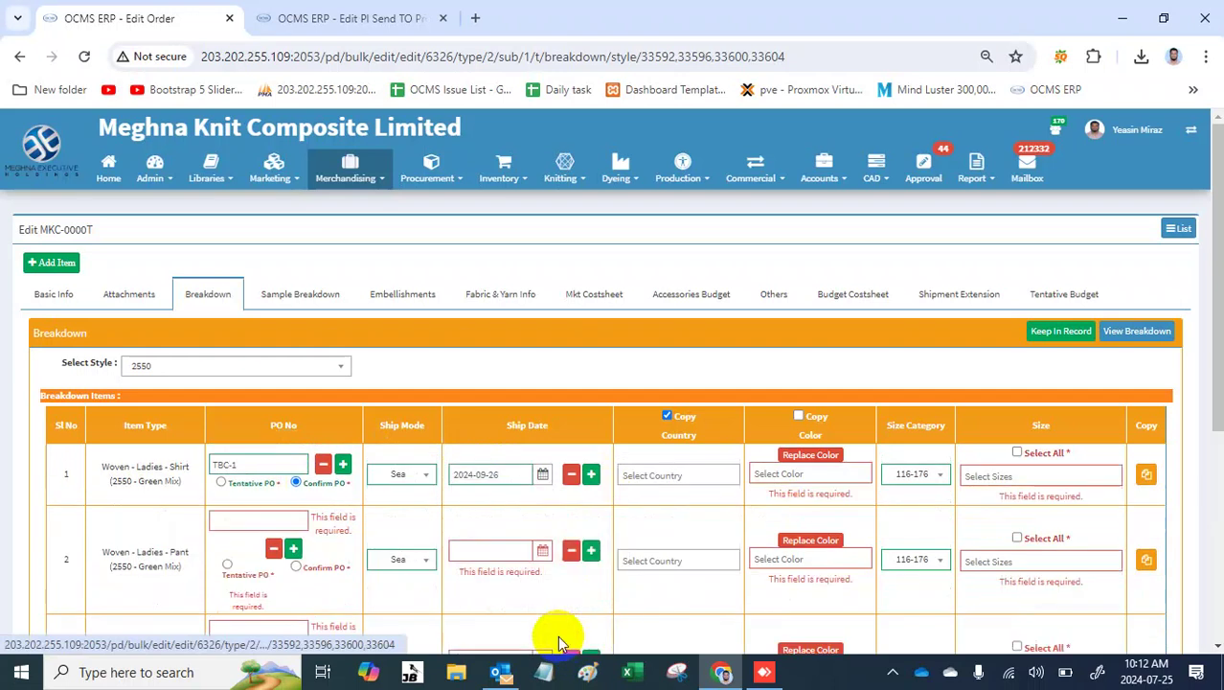
Step: Set the Green Mix shirt's country to Canada and its color to Green Blue Slate 17-5117 TCX
left_click(669, 476)
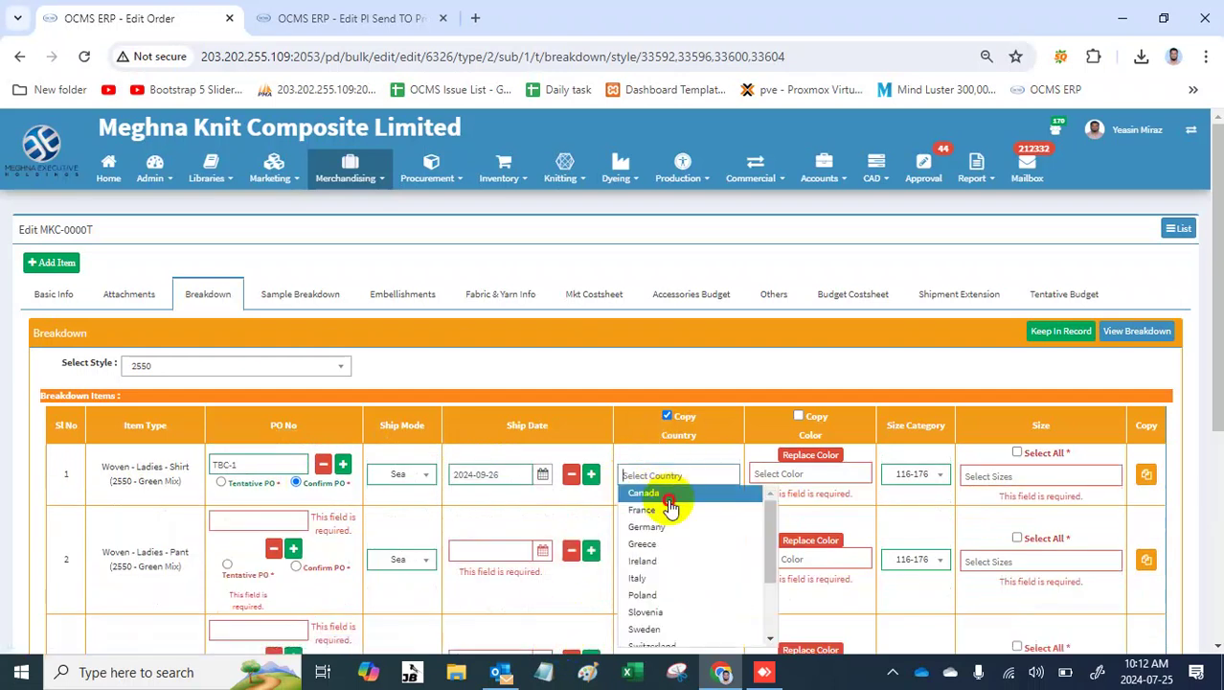
left_click(669, 502)
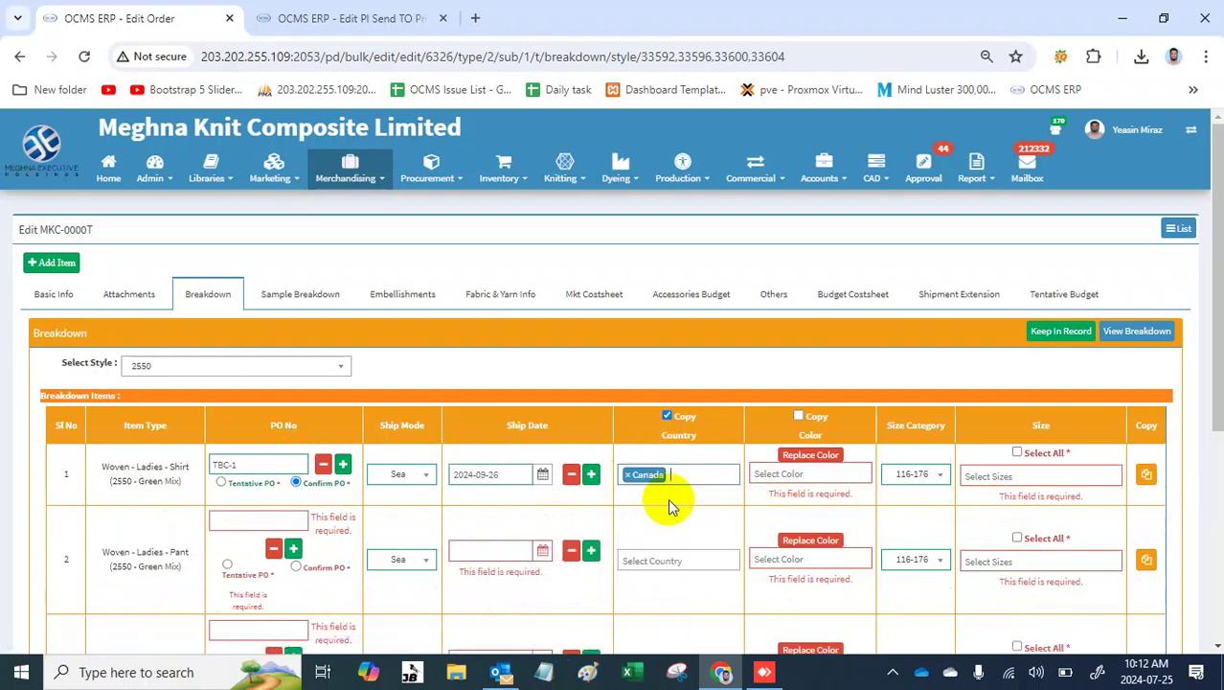
left_click(815, 469)
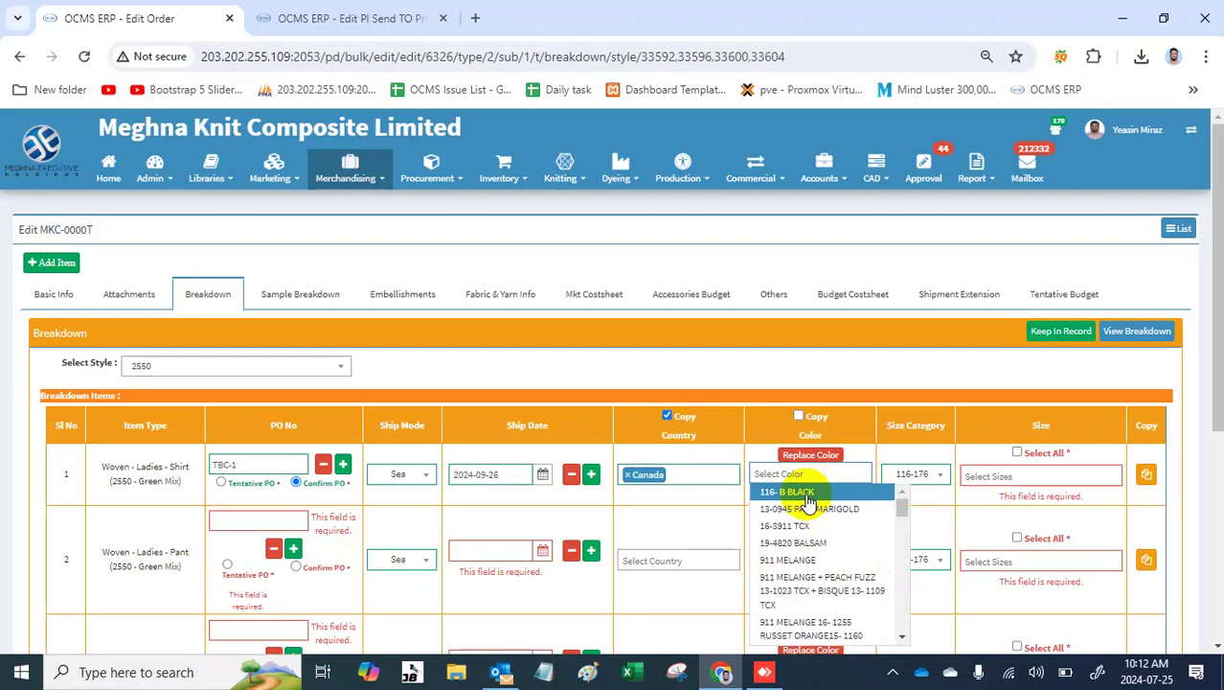
type("gree")
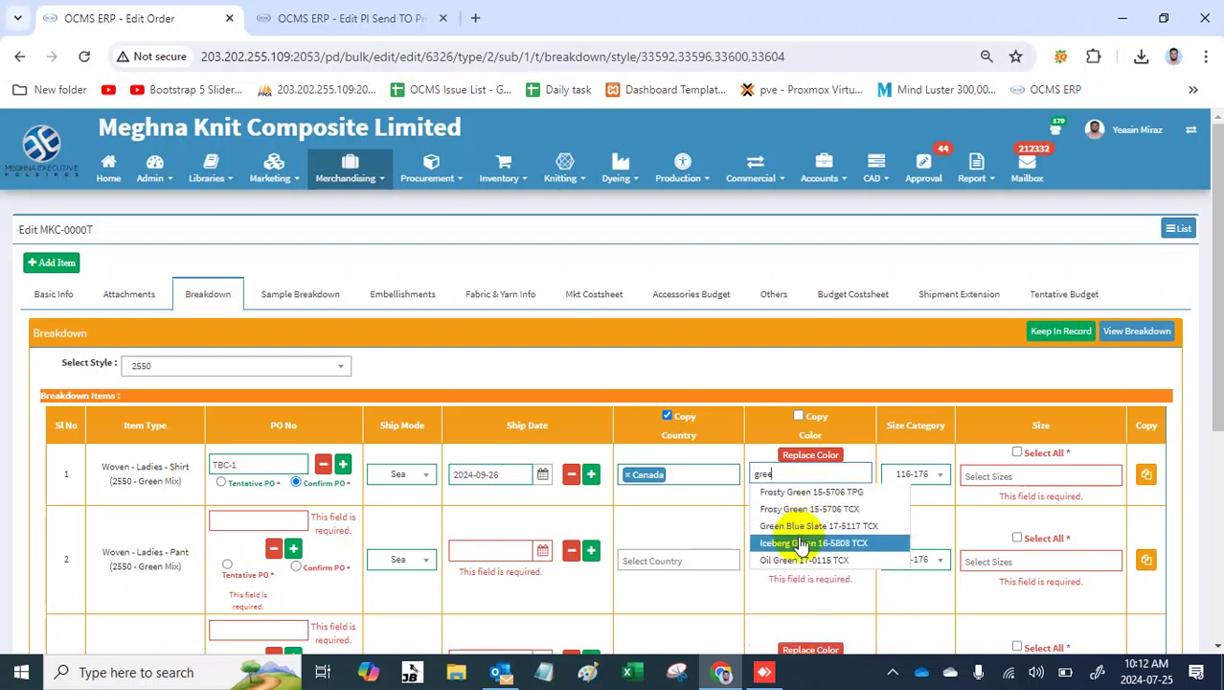
left_click(803, 526)
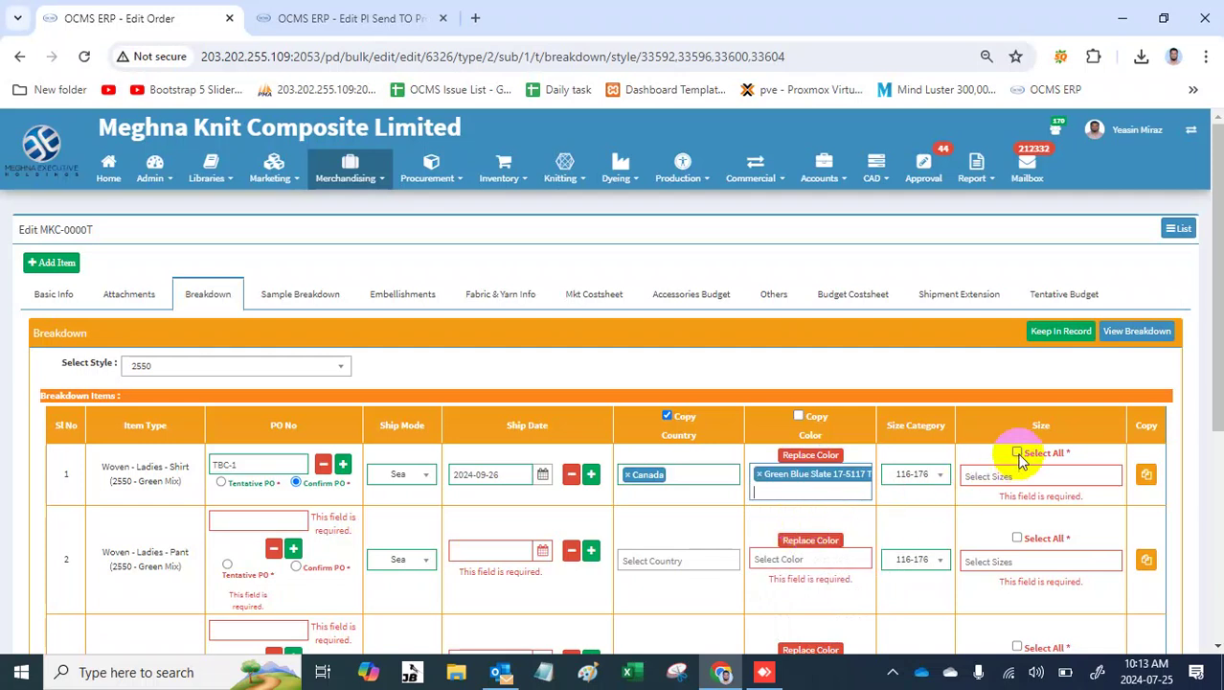
Step: Try selecting all 116-176 sizes for the Green Mix shirt, followed by the 34-54 and S-XL size categories
left_click(1018, 454)
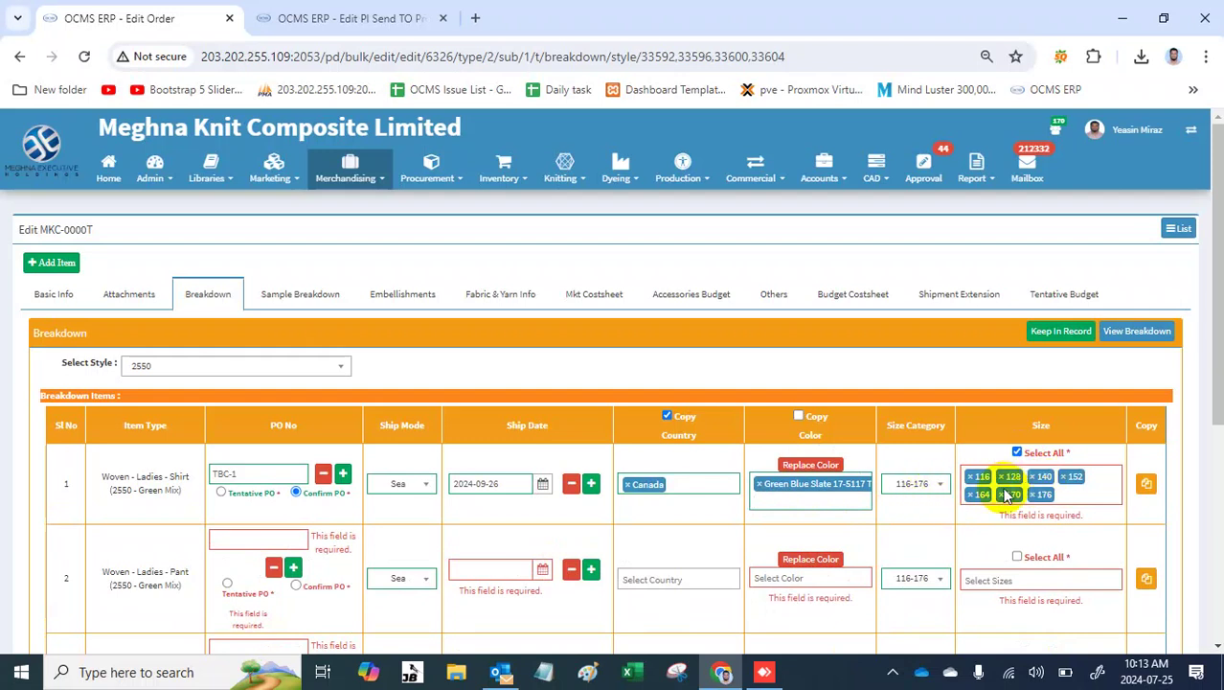
left_click(936, 486)
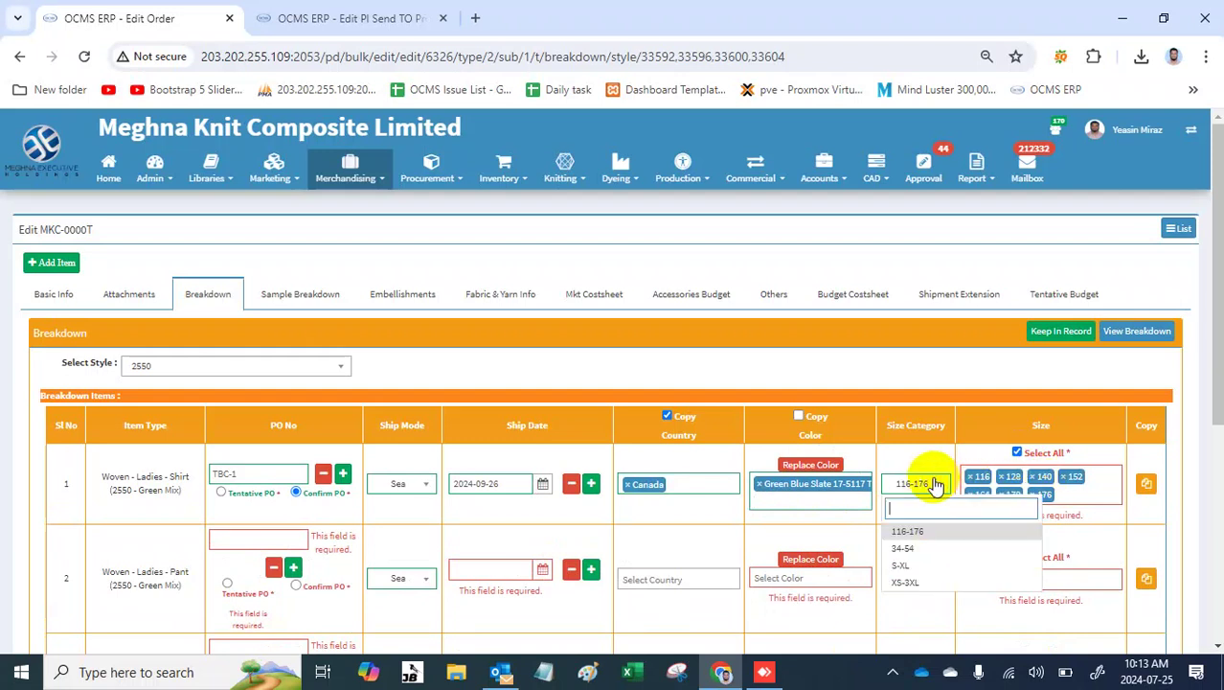
left_click(922, 552)
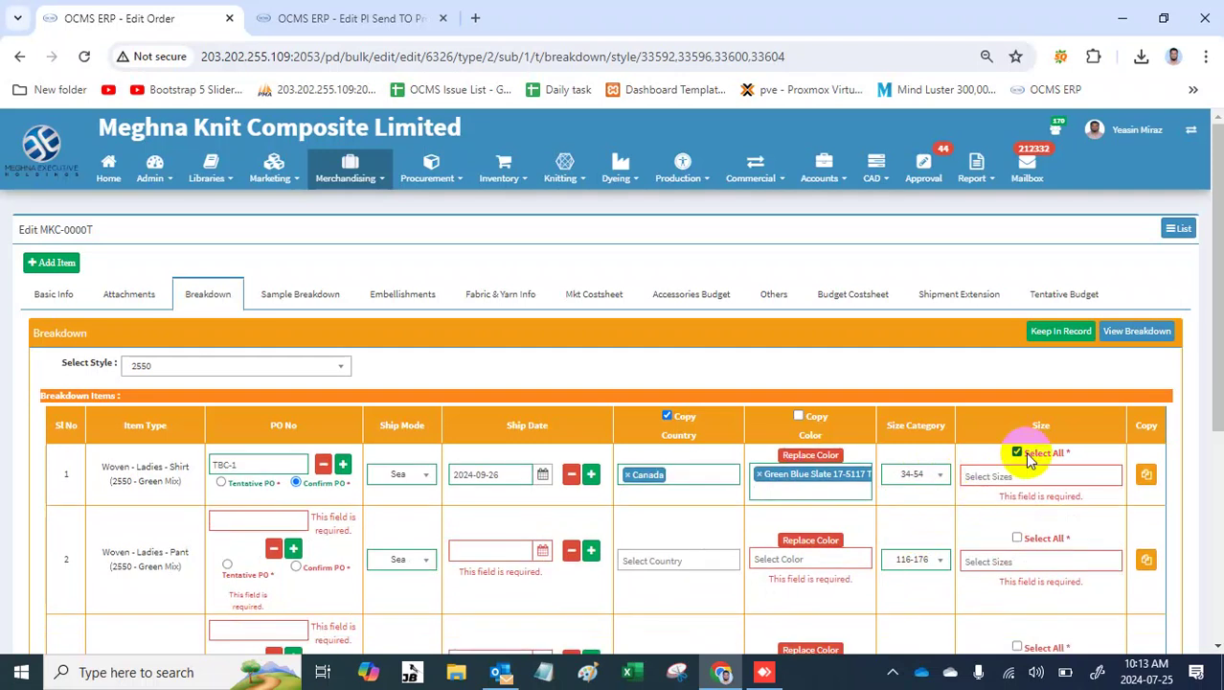
left_click(918, 474)
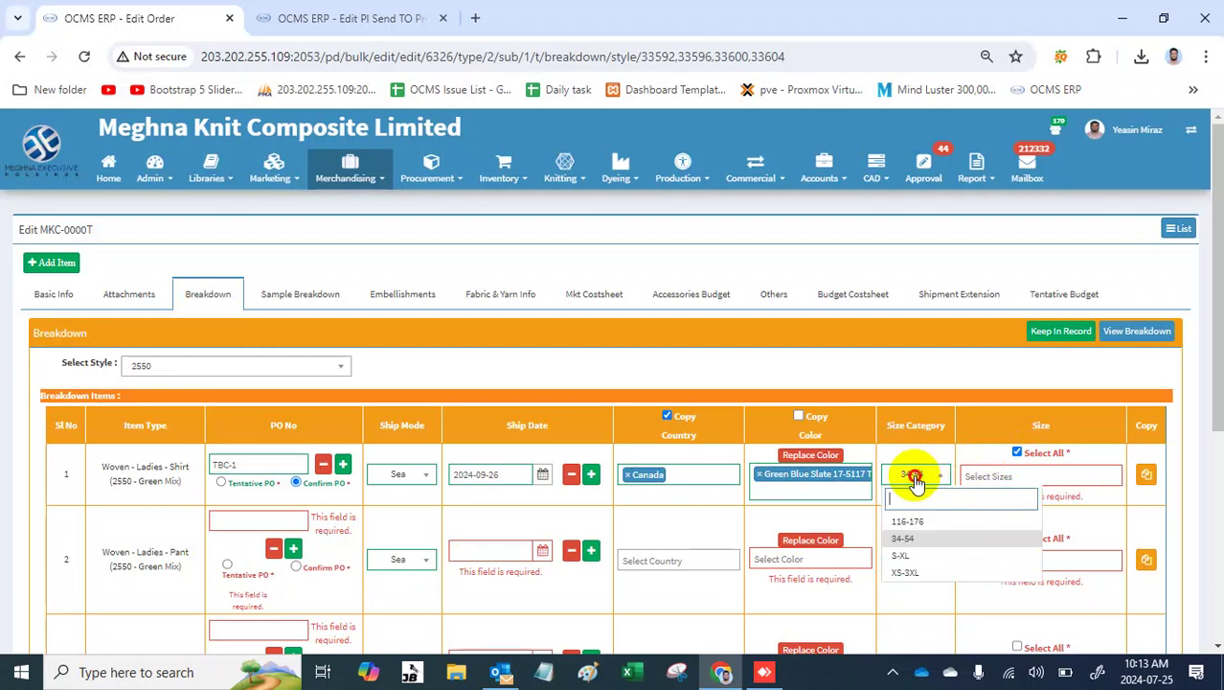
left_click(924, 559)
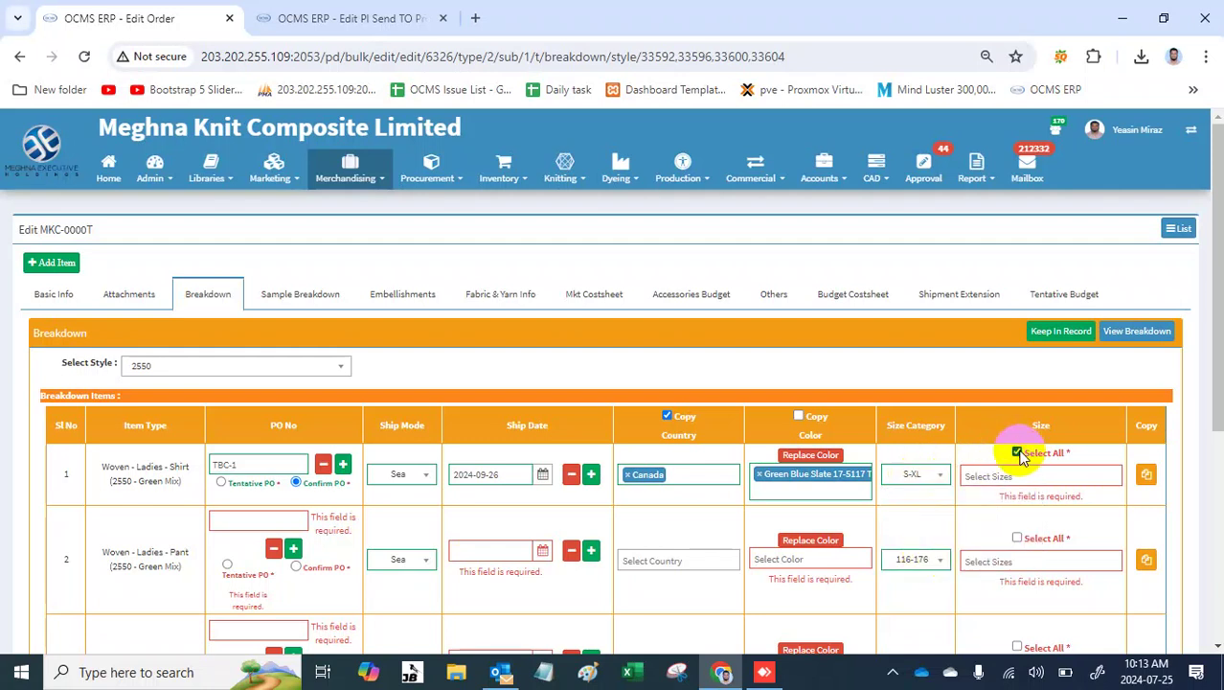
Step: Select all sizes of the XS-3XL category for the Green Mix shirt and add a second PO line to it
left_click(916, 475)
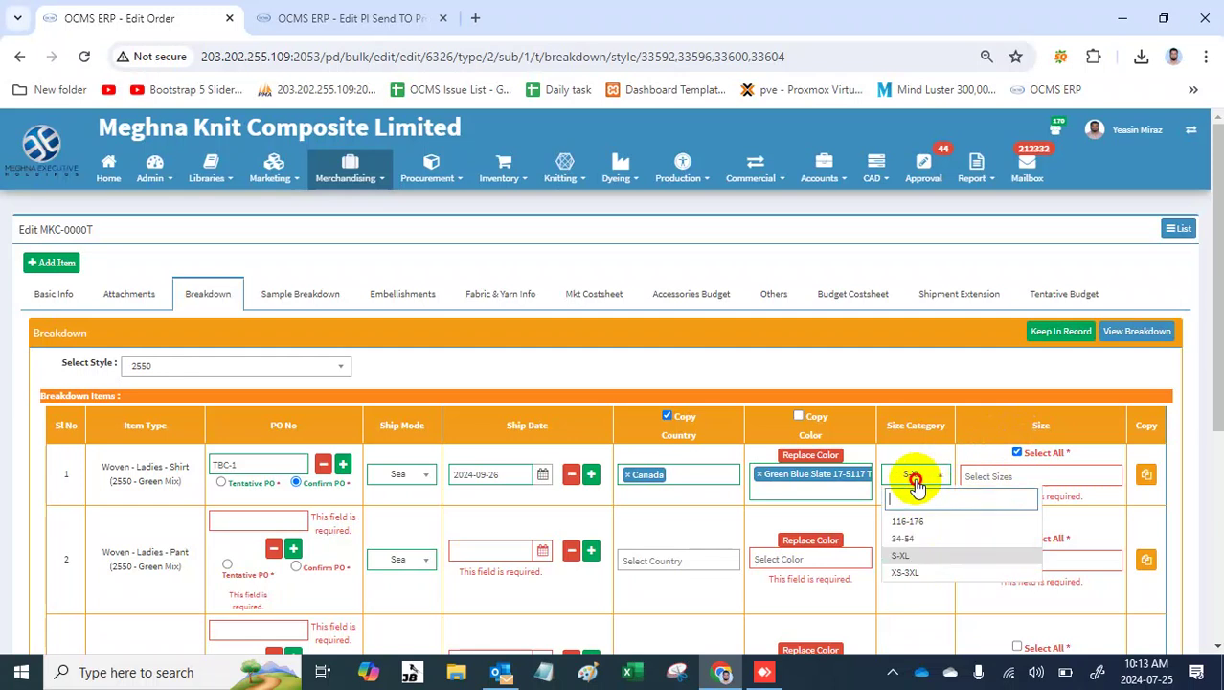
left_click(922, 574)
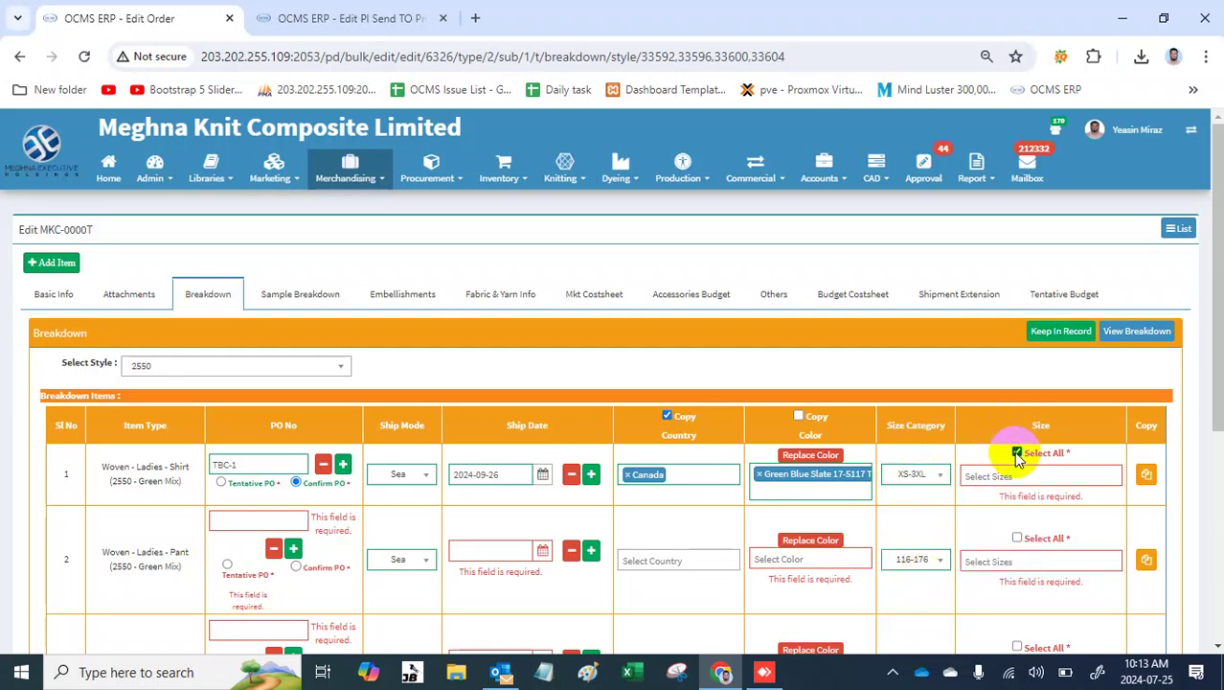
left_click(1017, 454)
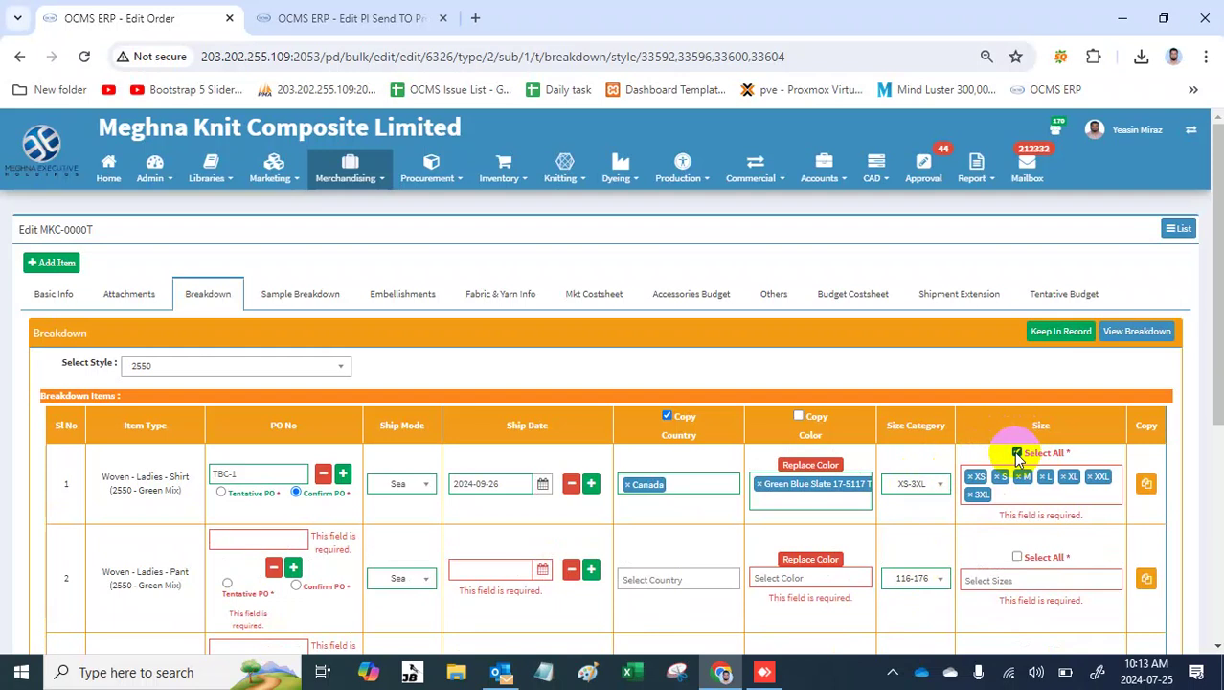
left_click(343, 476)
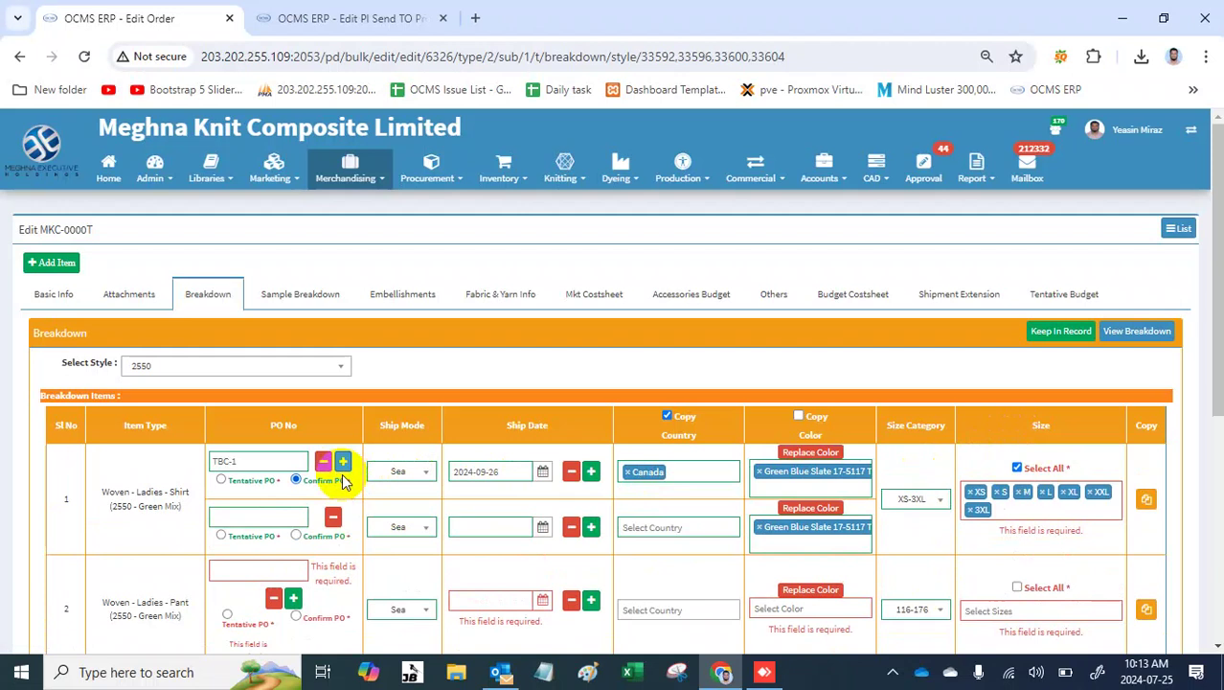
Step: Enter TBC-2 on the Green Mix shirt's second PO line and TBC-3 on a newly added third line
left_click(274, 516)
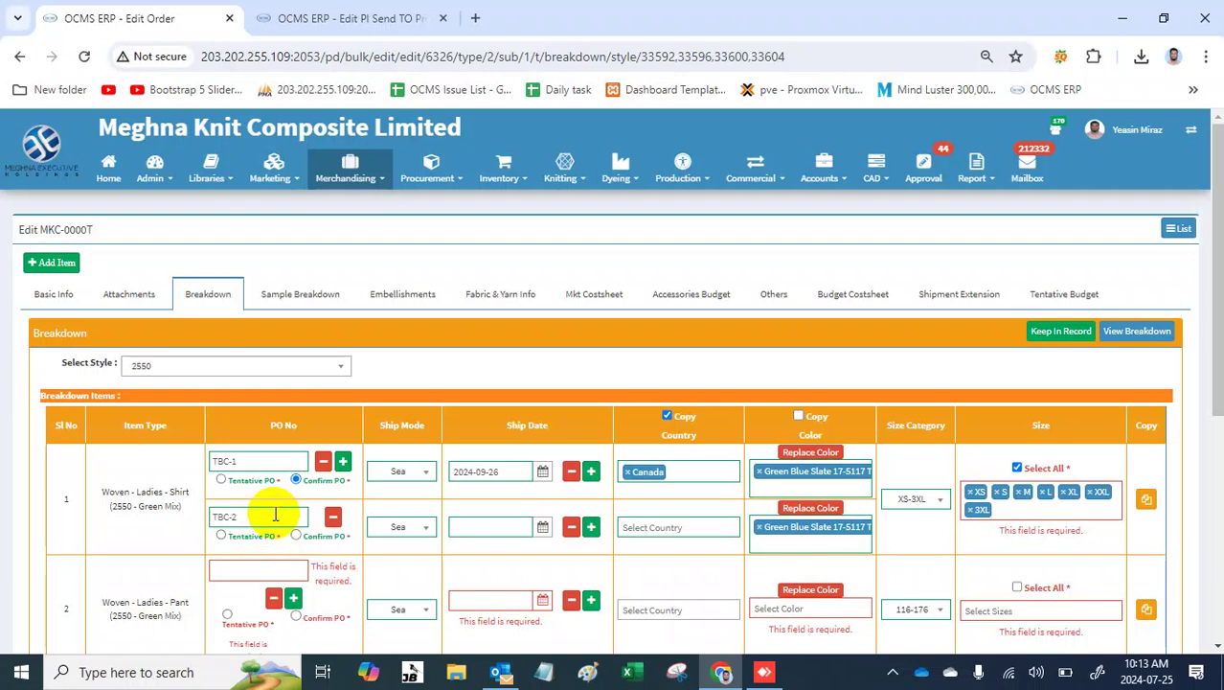
left_click(343, 462)
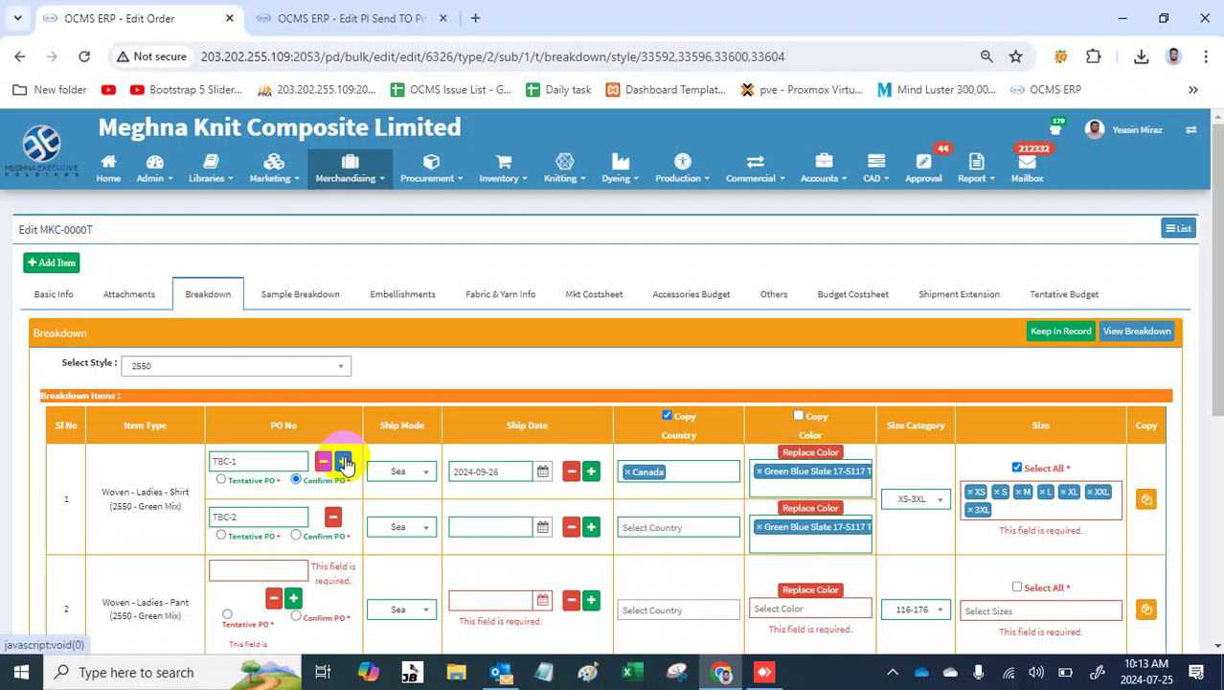
left_click(265, 578)
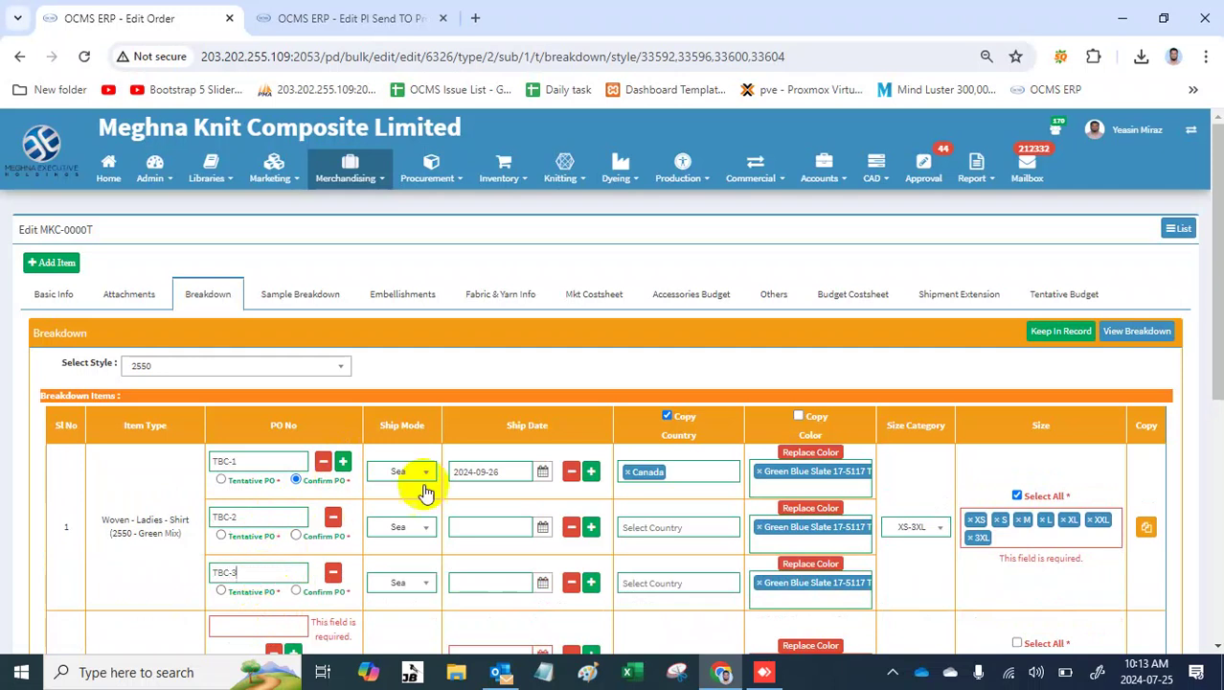
Step: Copy the ship date 2024-09-26 from TBC-1 to the Green Mix shirt's TBC-2 and TBC-3 lines
left_click(506, 470)
key("ctrl+c")
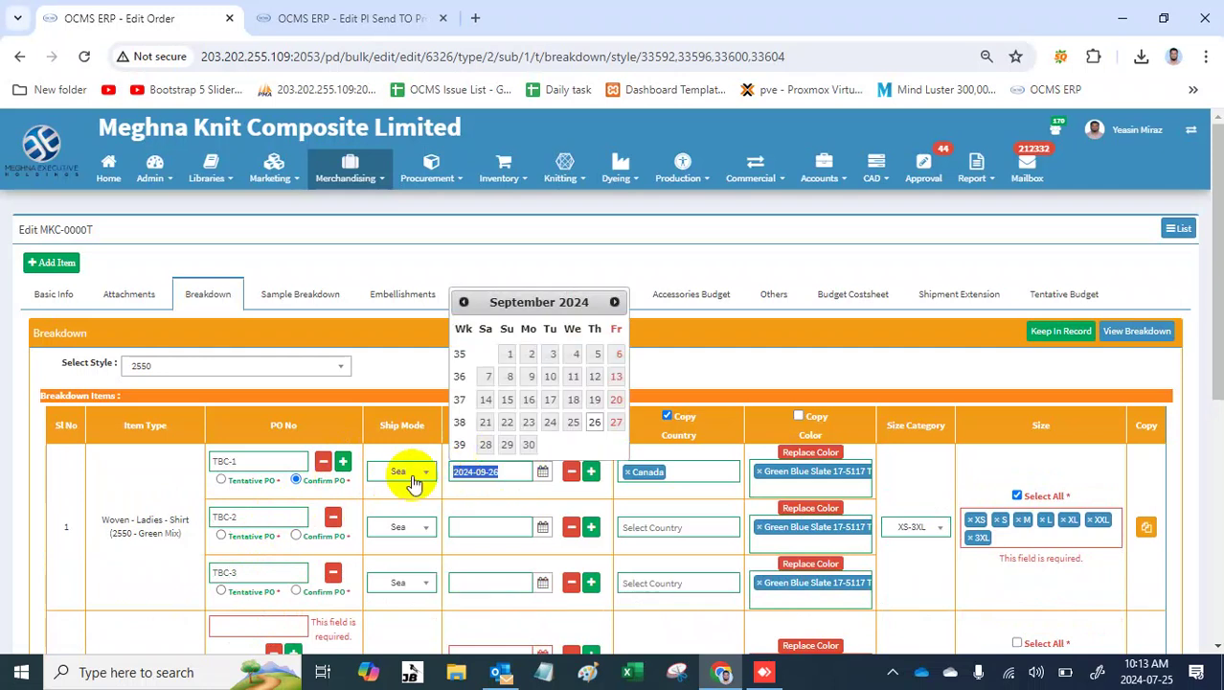
left_click(477, 530)
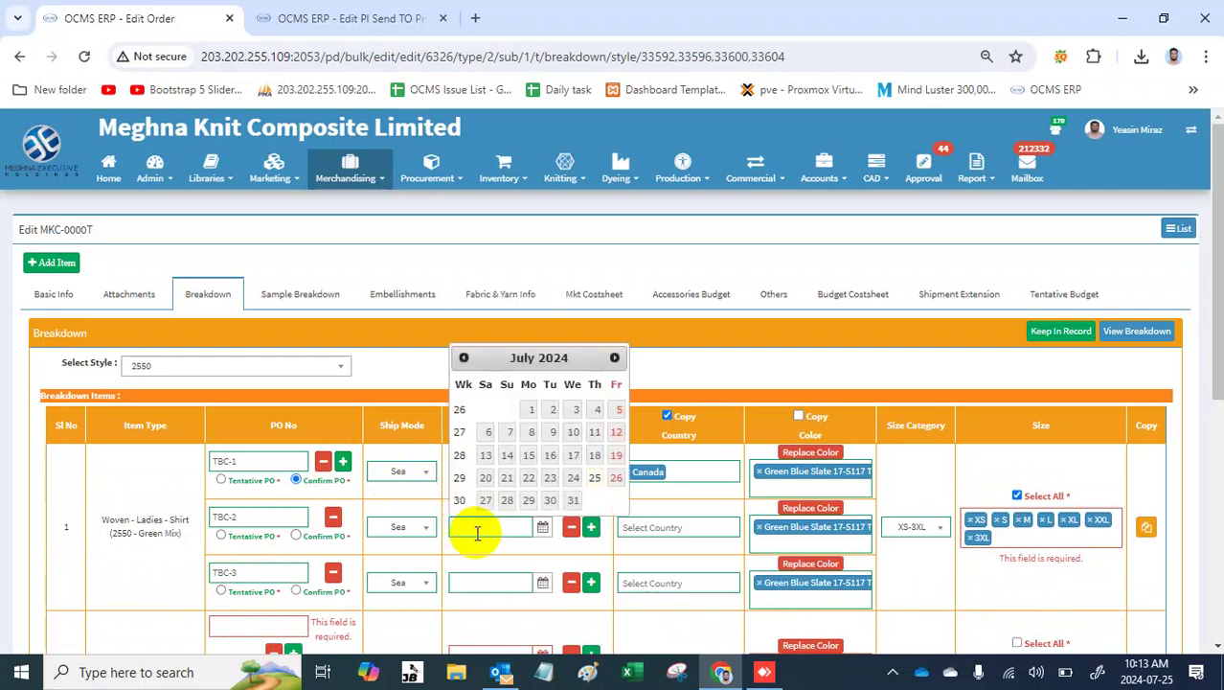
left_click(500, 583)
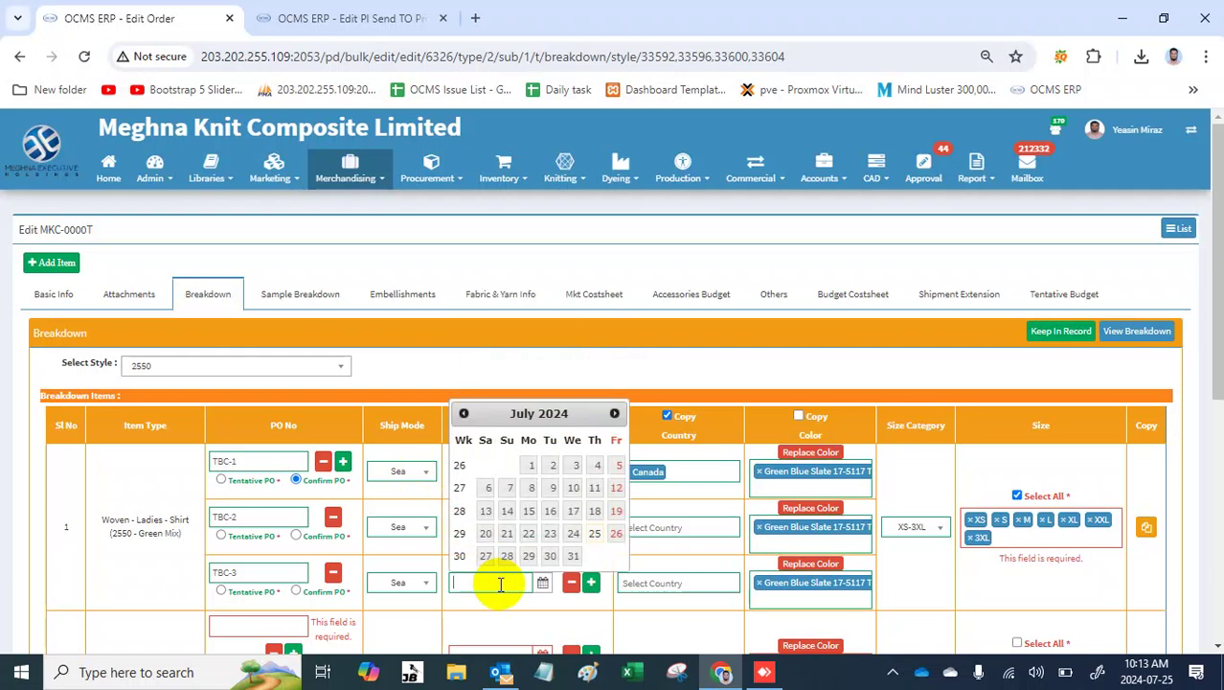
key("ctrl+v")
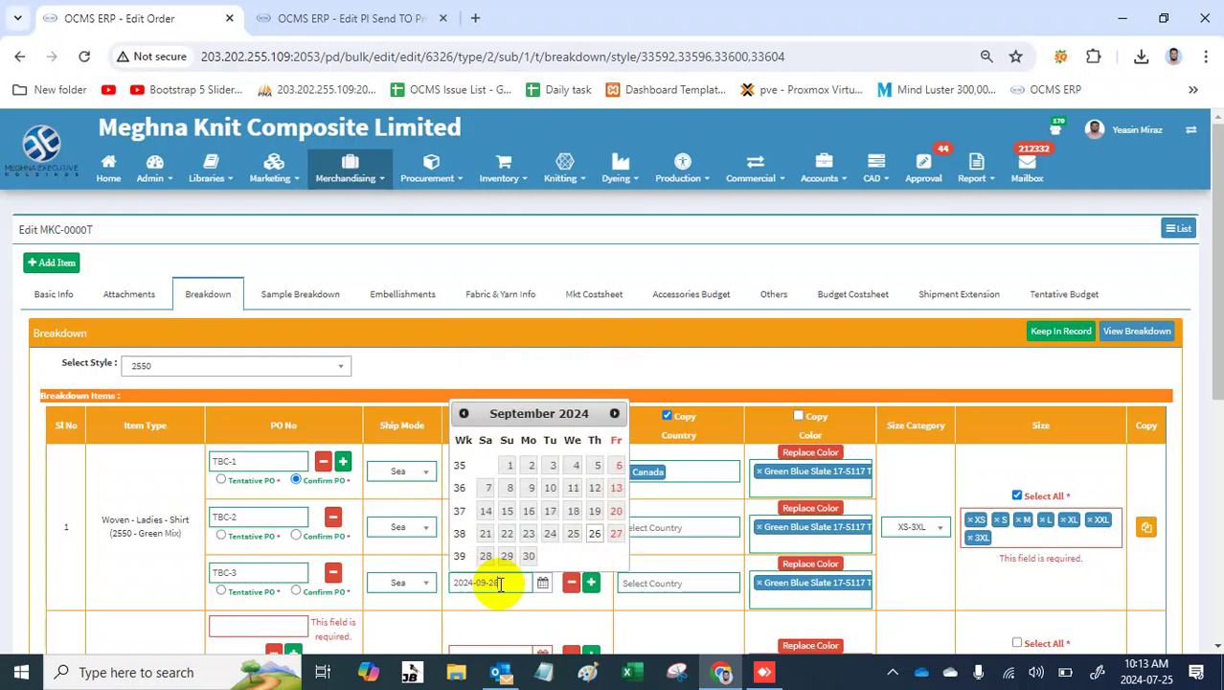
left_click(623, 596)
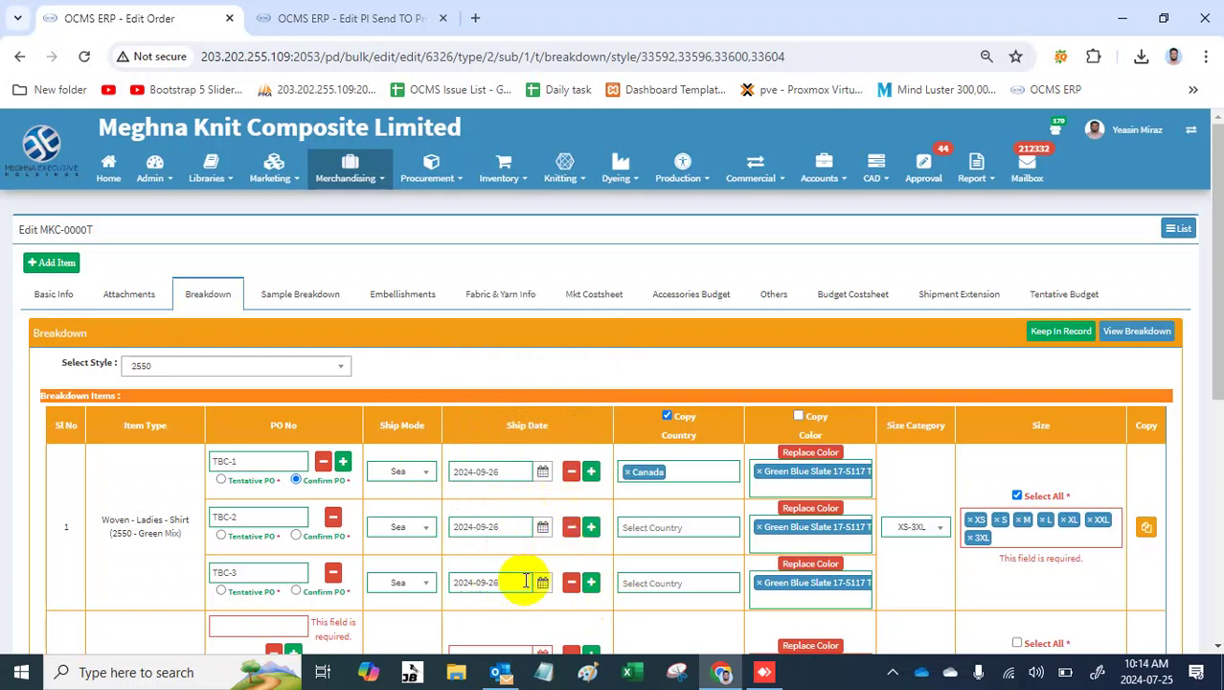
Step: Set the Green Mix shirt's country to Italy for TBC-2 and Poland for TBC-3
left_click(680, 525)
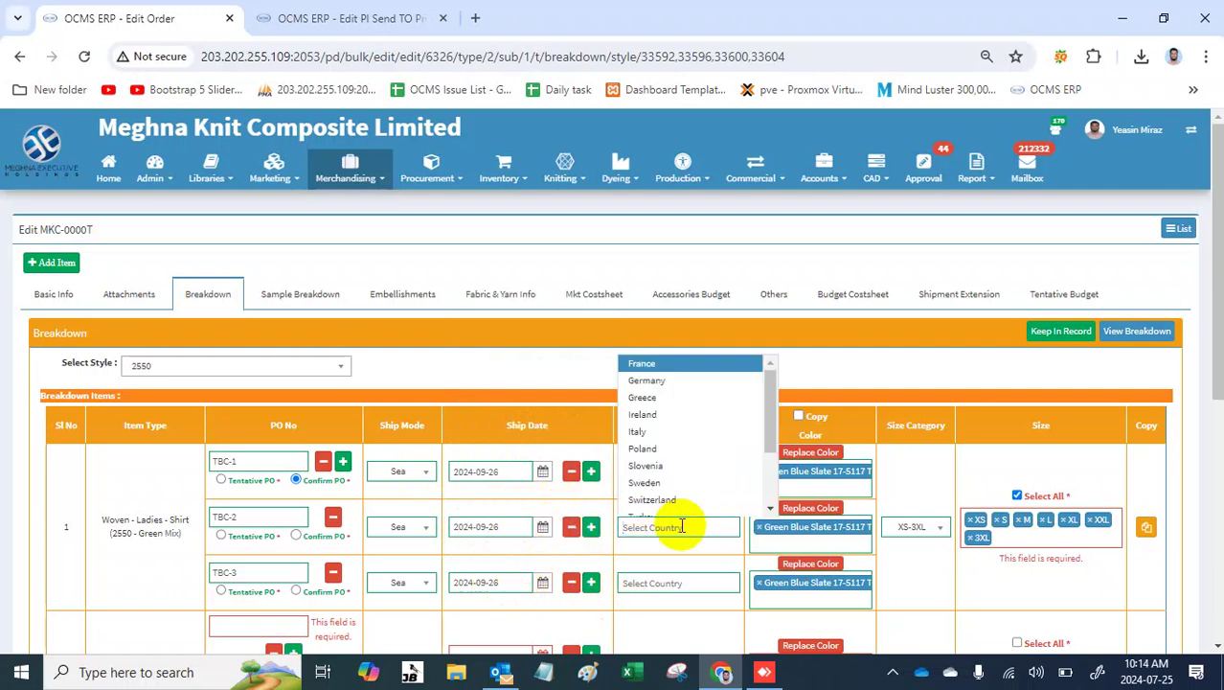
left_click(670, 436)
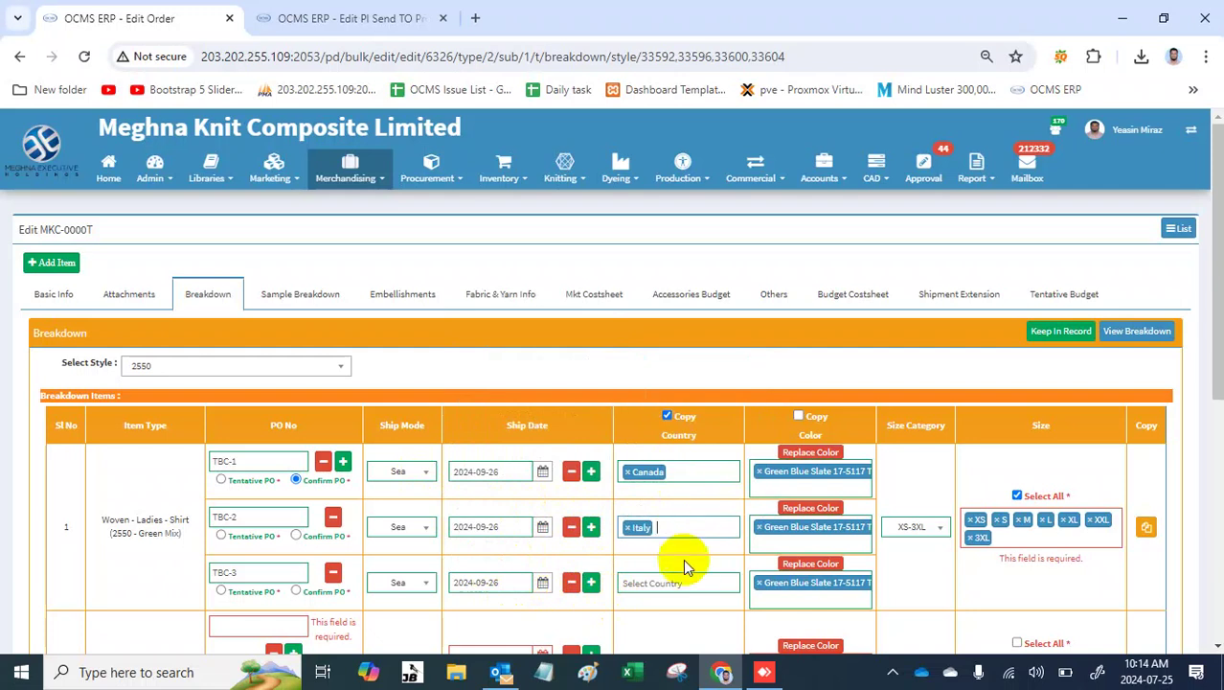
left_click(690, 580)
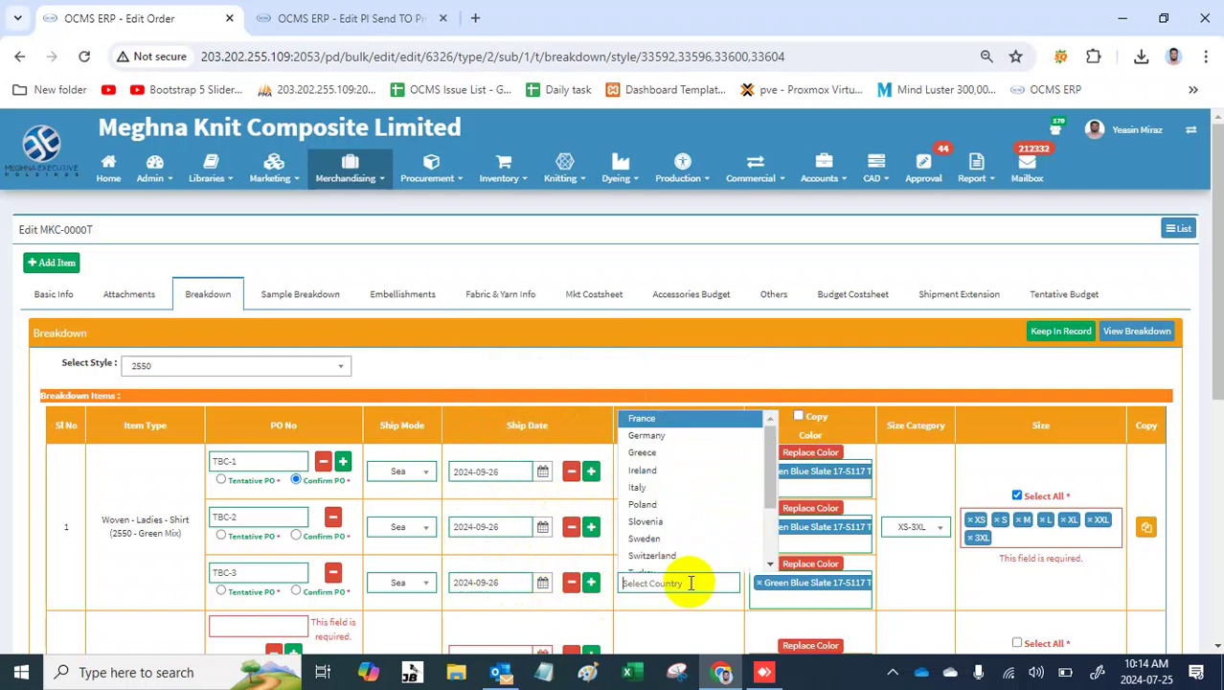
left_click(687, 505)
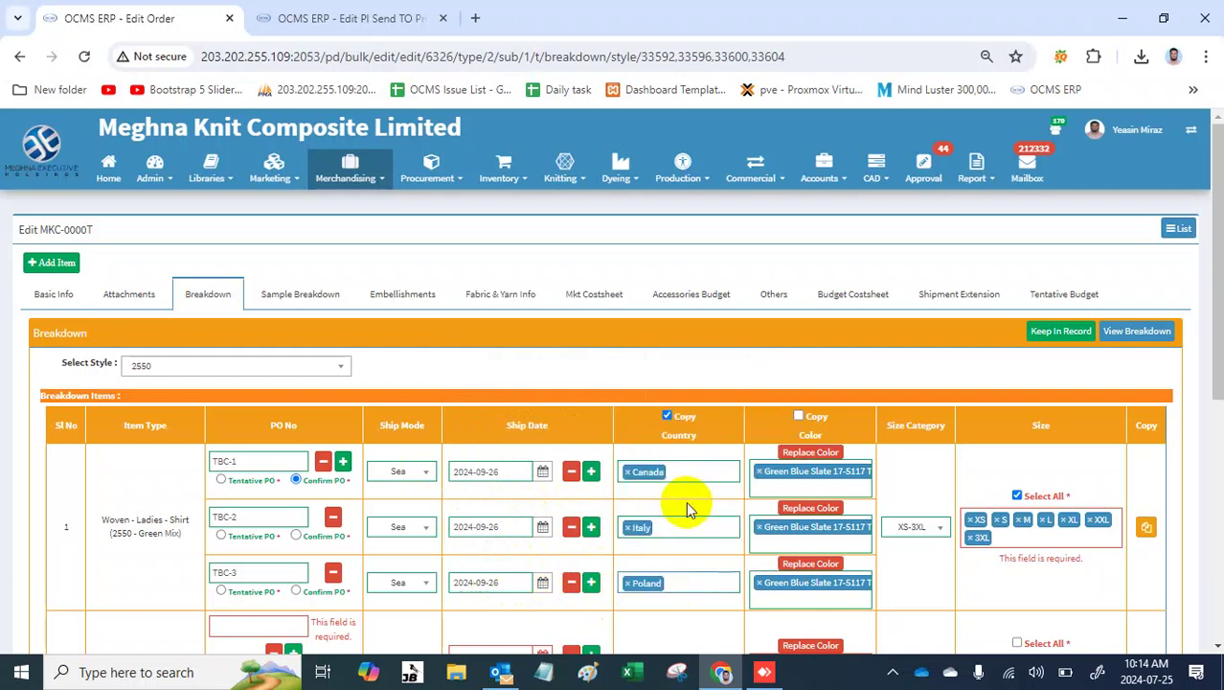
Step: Include color in row copying and copy the Green Mix shirt's breakdown to the Green Mix pant
scroll(700, 519, "down", 1)
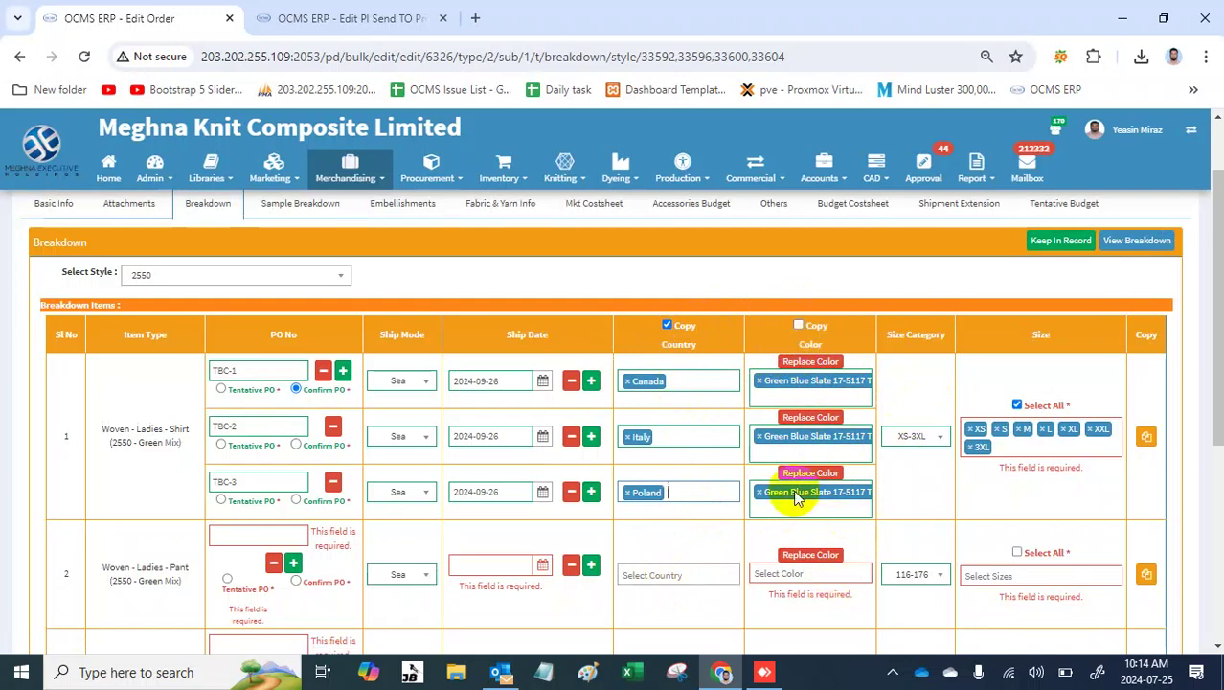
left_click(800, 327)
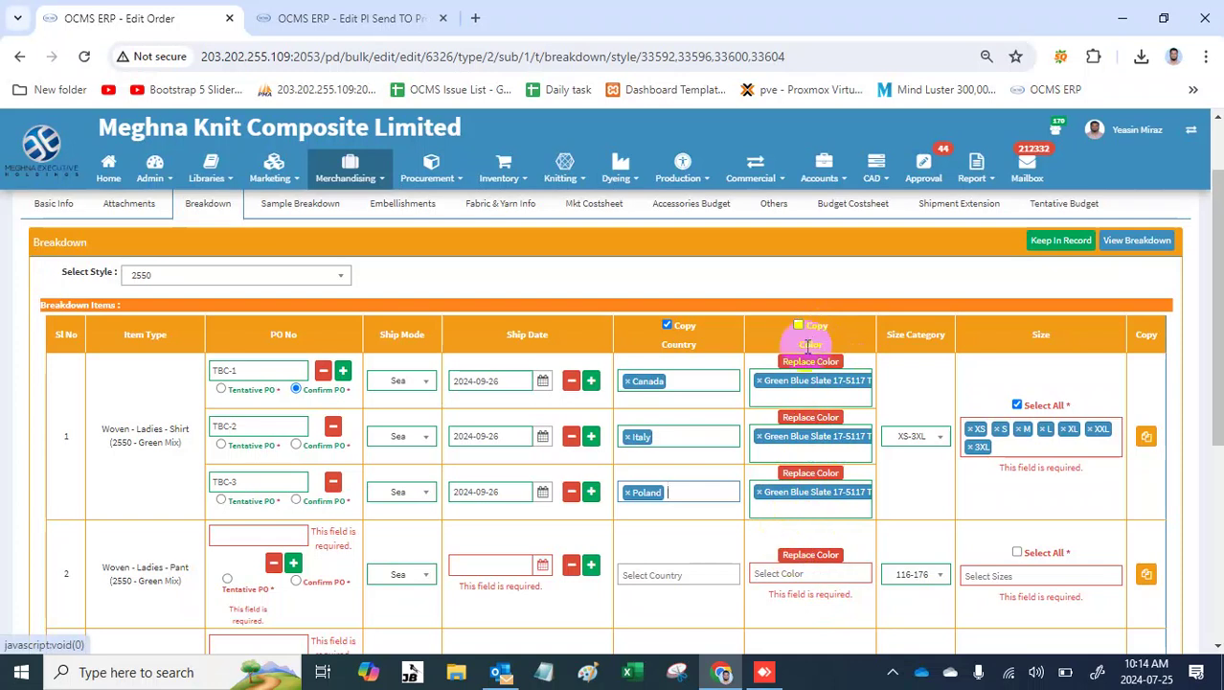
left_click(801, 327)
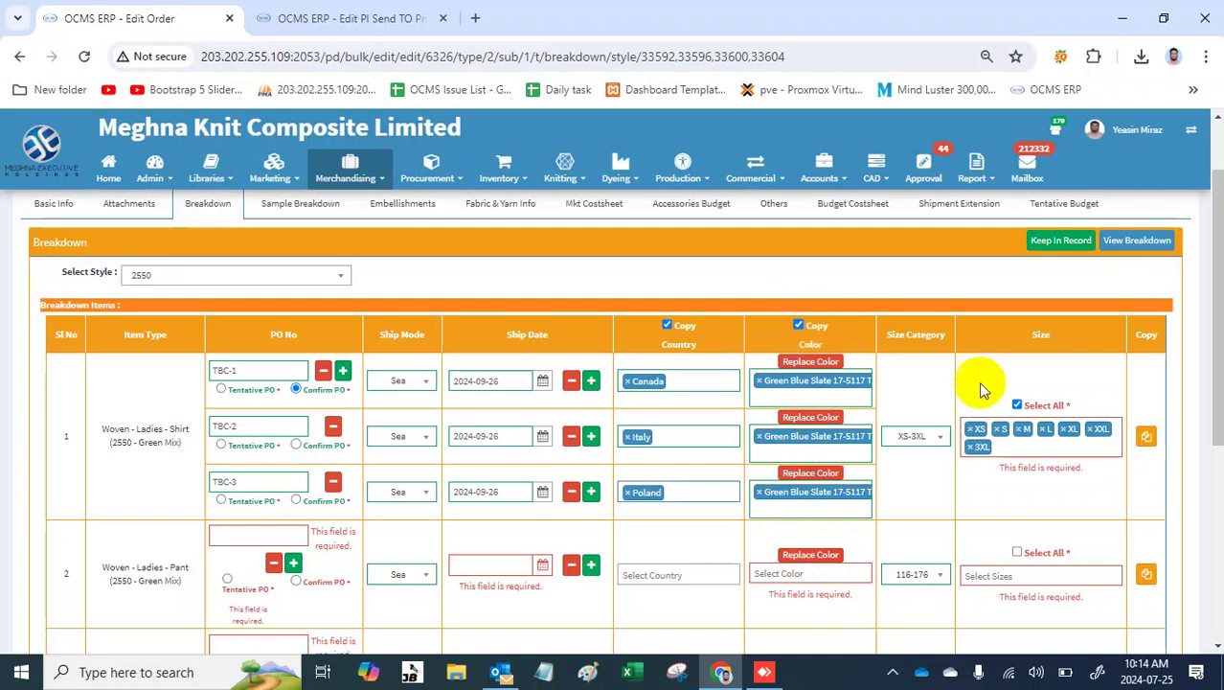
left_click(1146, 438)
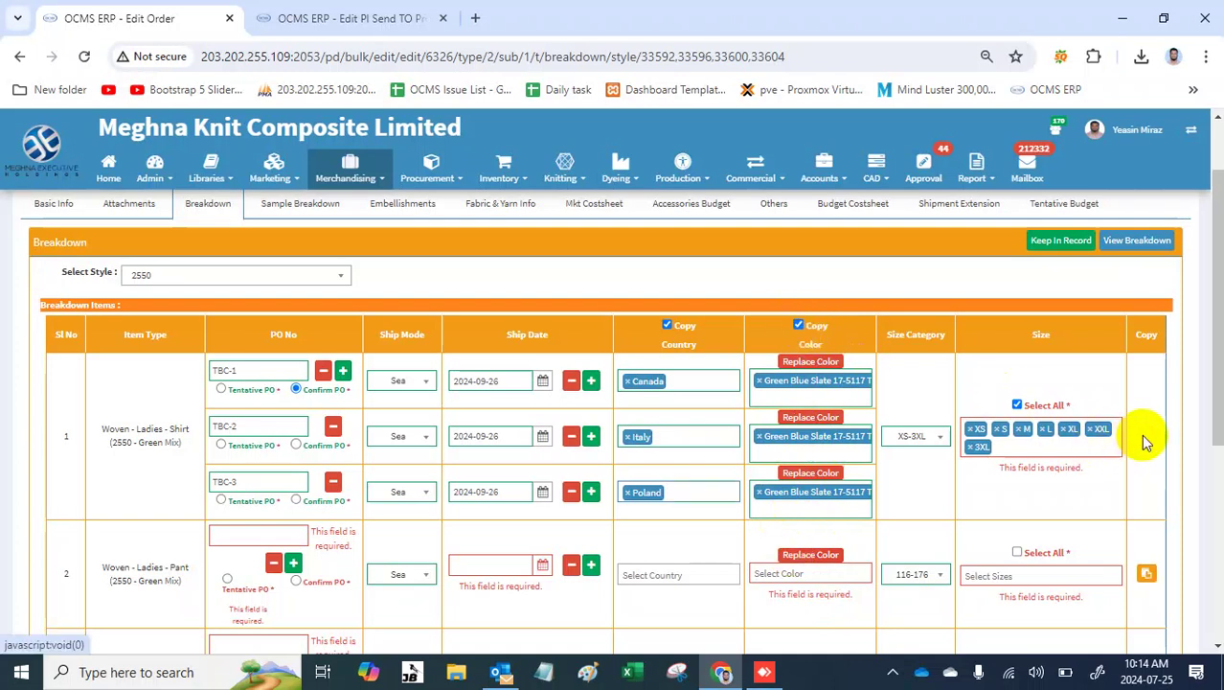
left_click(1148, 575)
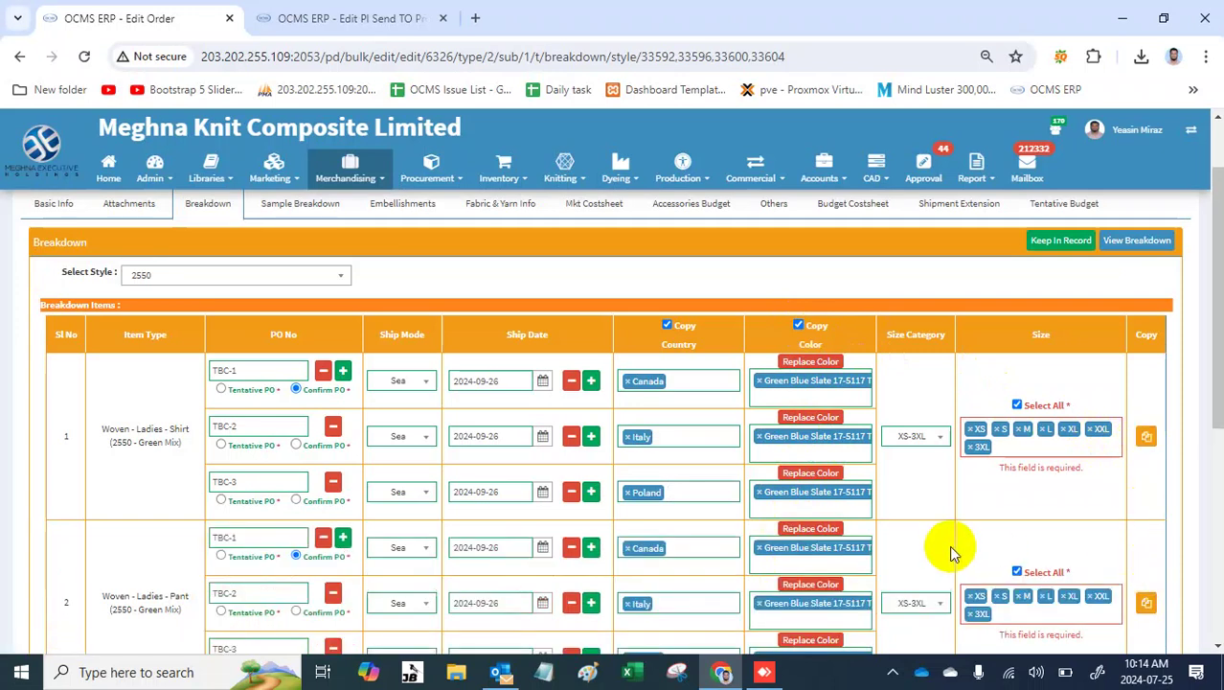
Step: Mark TBC-2 and TBC-3 as confirmed POs for both the Green Mix shirt and the Green Mix pant
scroll(951, 551, "down", 1)
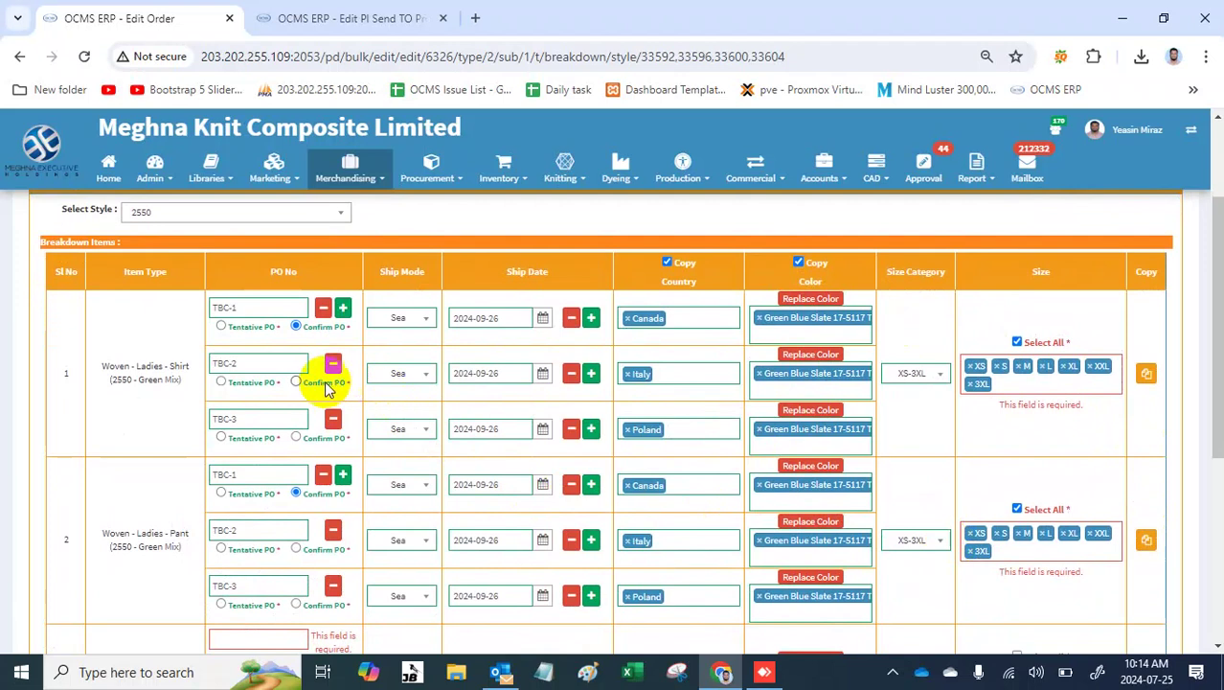
left_click(325, 383)
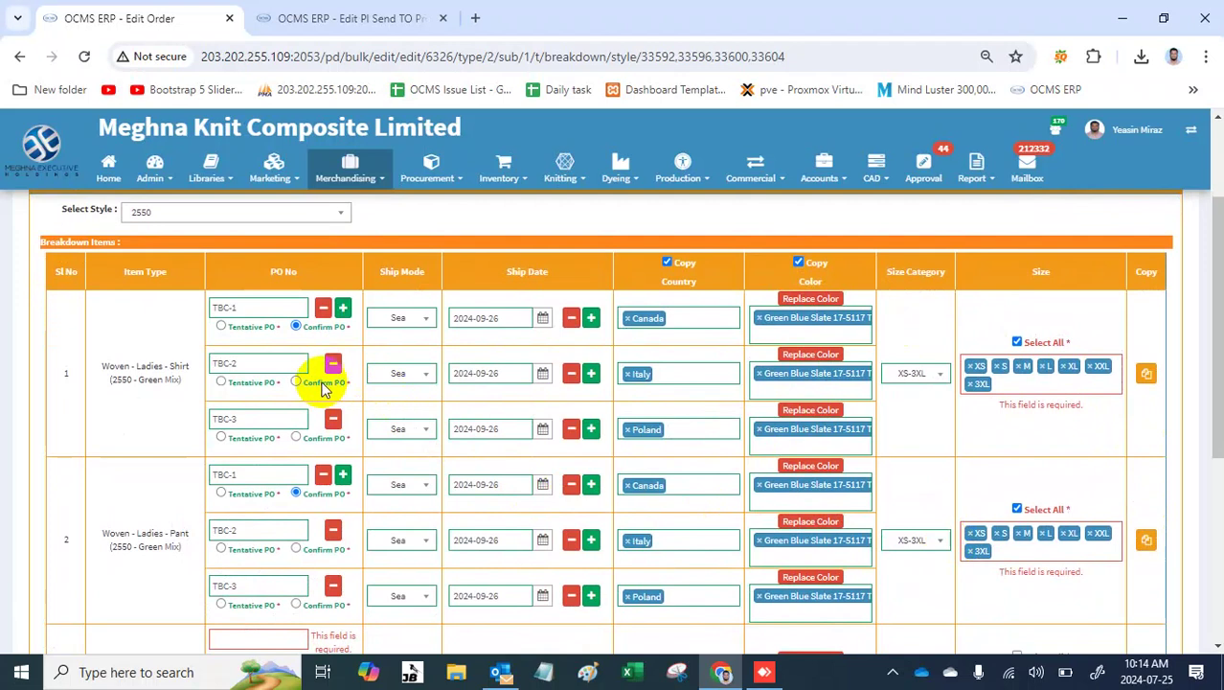
left_click(325, 442)
left_click(333, 550)
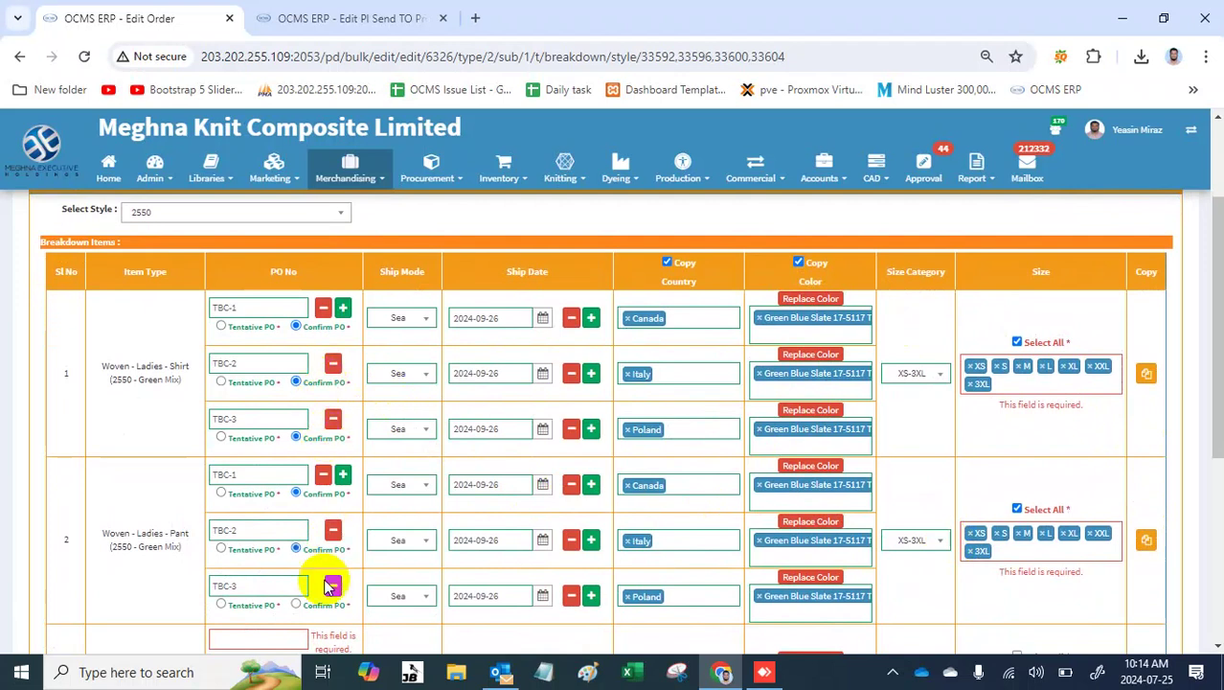
left_click(319, 609)
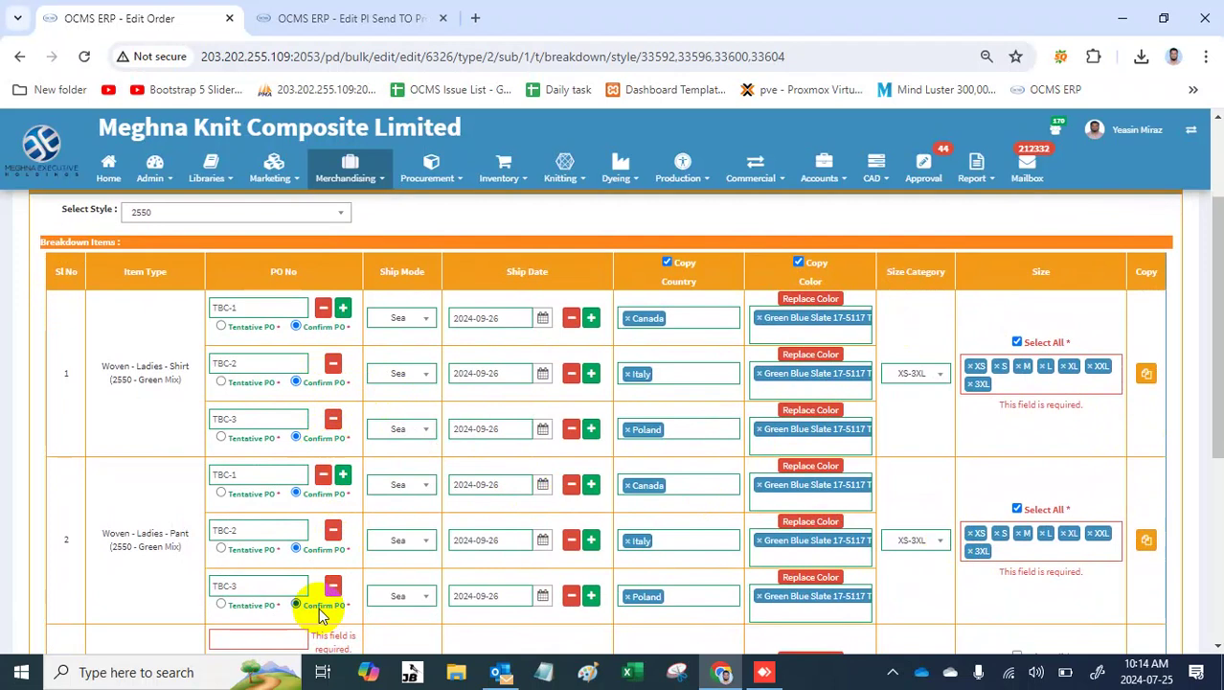
Step: Exclude color from row copying and copy the Green Mix pant's breakdown to the Navy Mix shirt
scroll(318, 608, "down", 3)
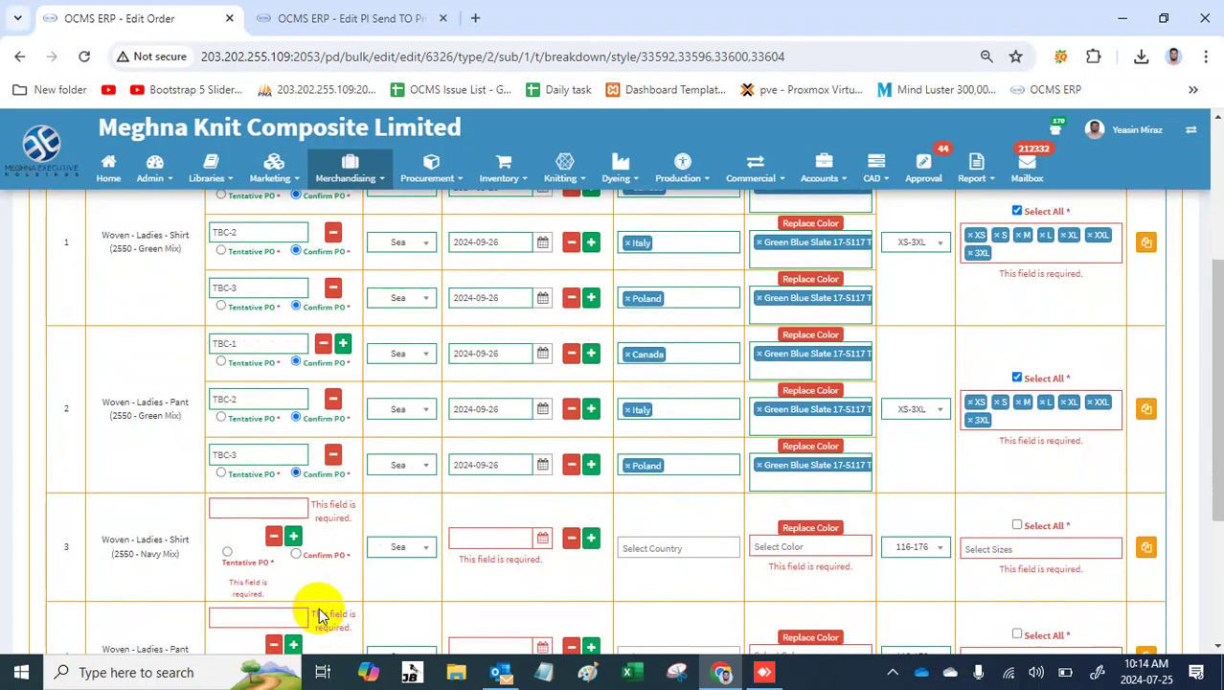
scroll(948, 342, "up", 6)
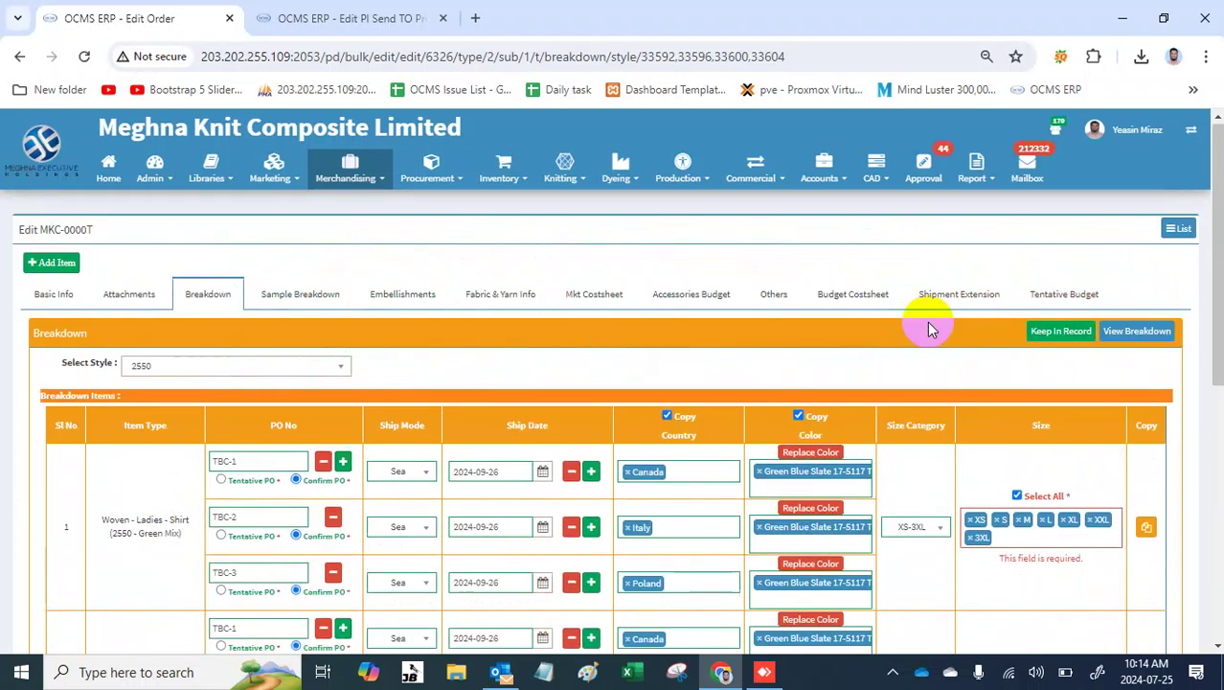
left_click(847, 424)
left_click(798, 416)
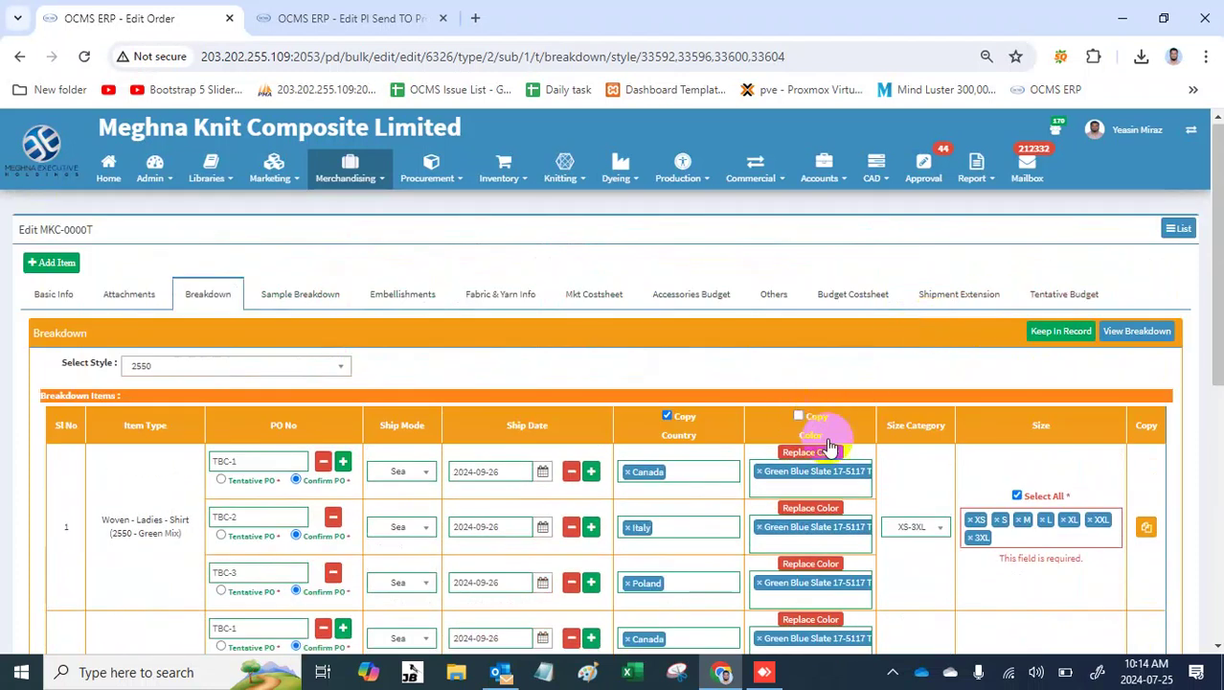
scroll(873, 478, "down", 3)
scroll(872, 478, "down", 5)
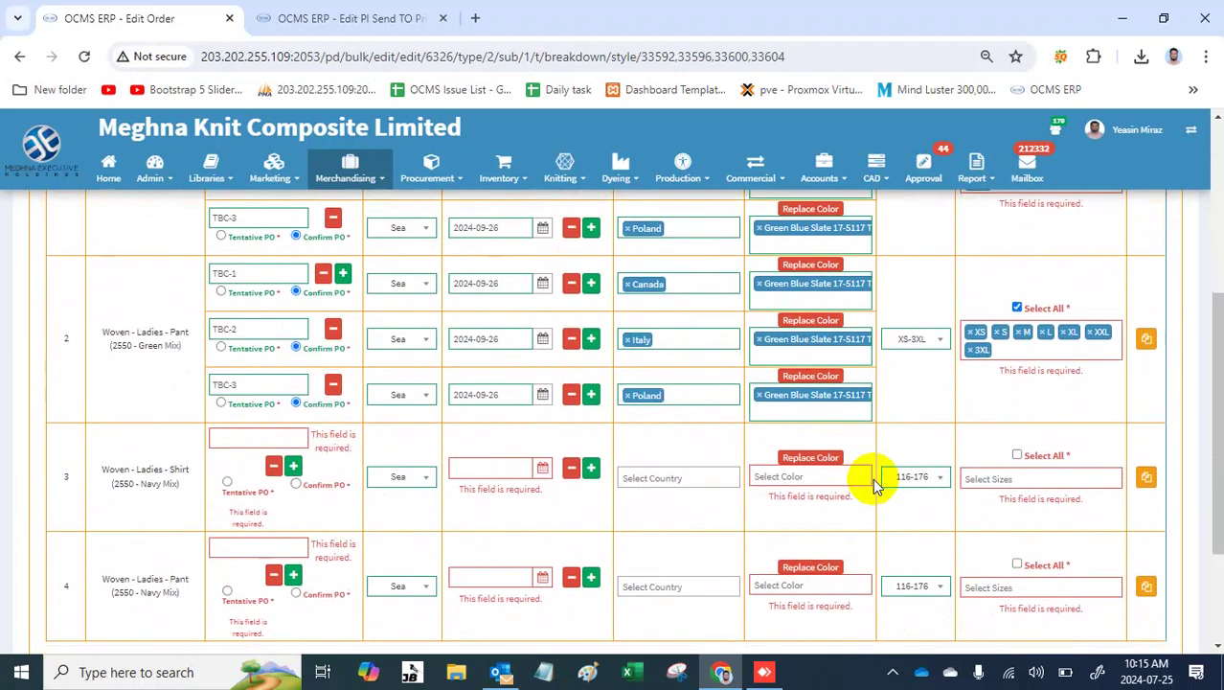
left_click(1145, 337)
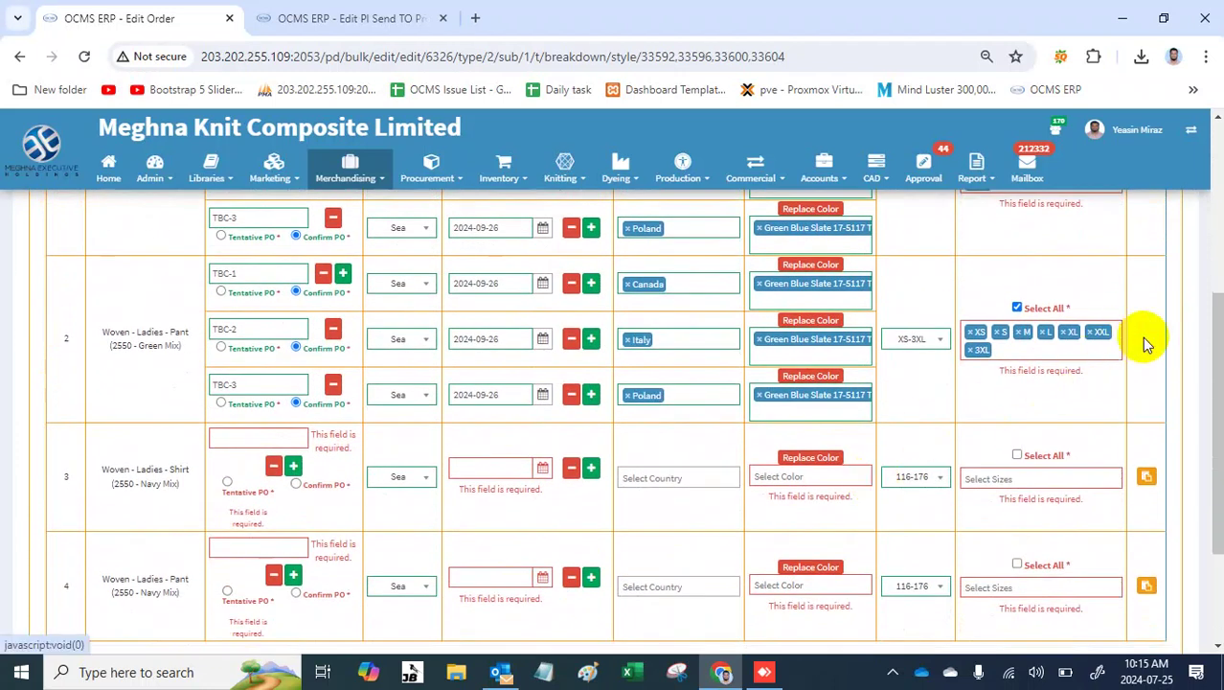
left_click(1147, 478)
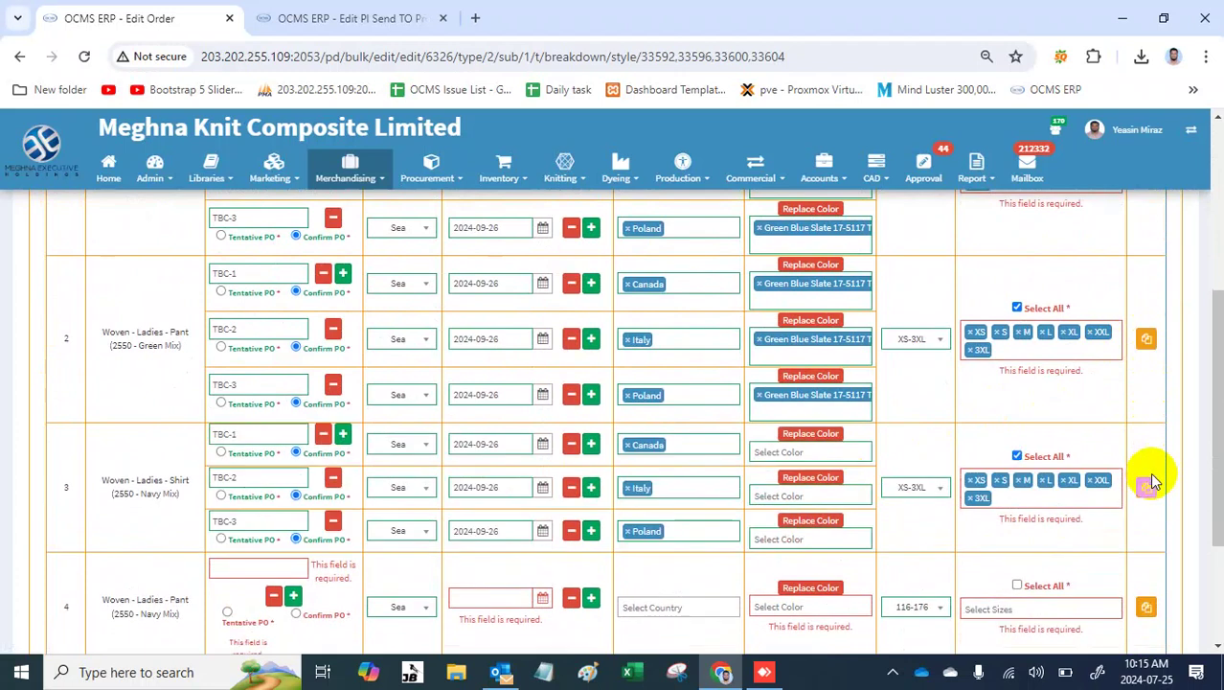
Step: Set the color of all three Navy Mix shirt PO lines to Navy Blazer 19-3923 TCX
left_click(805, 450)
type("navy")
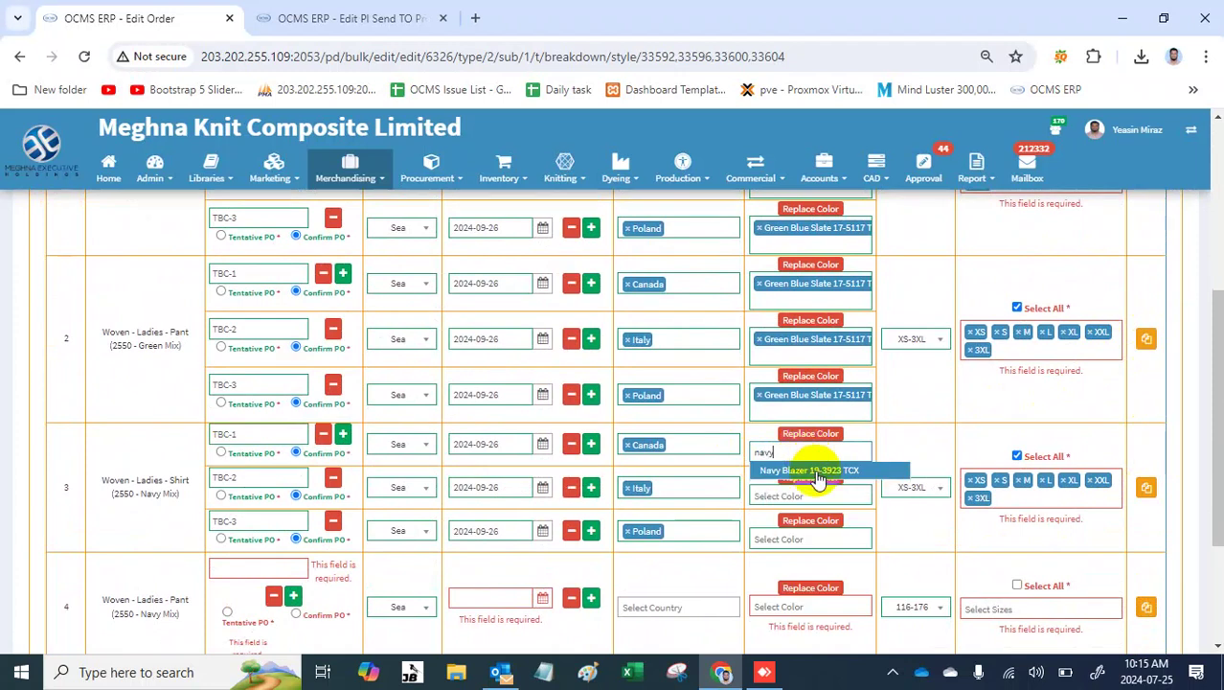
left_click(815, 469)
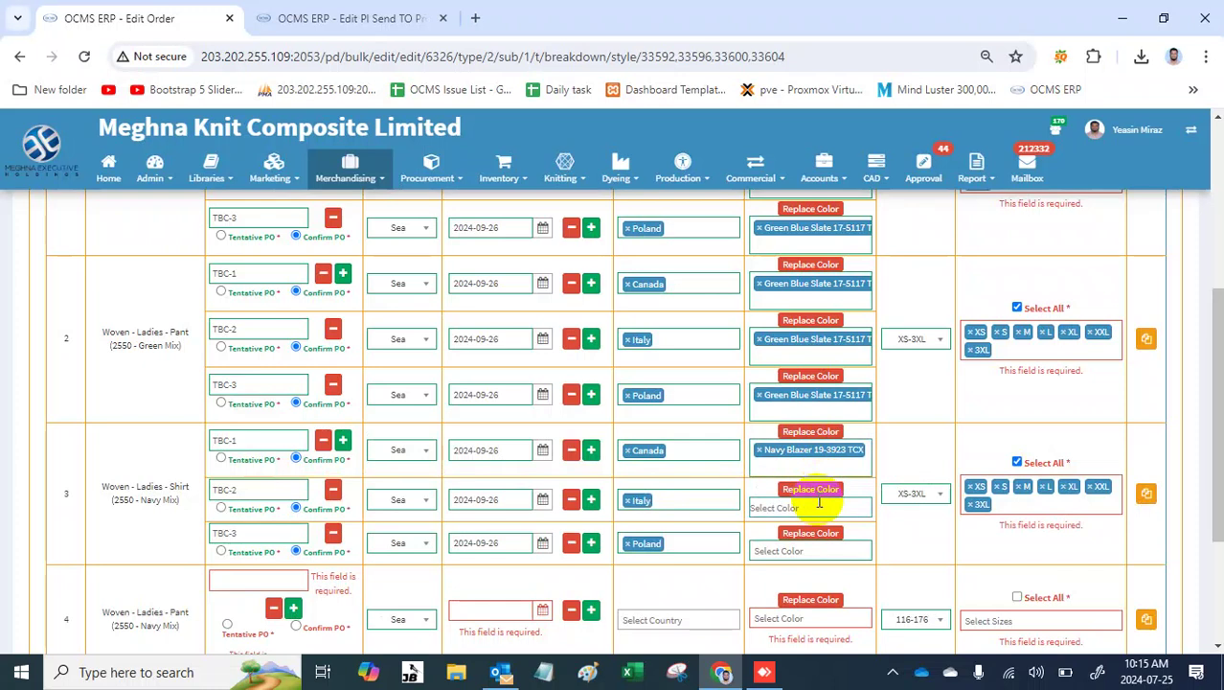
left_click(815, 507)
type("9")
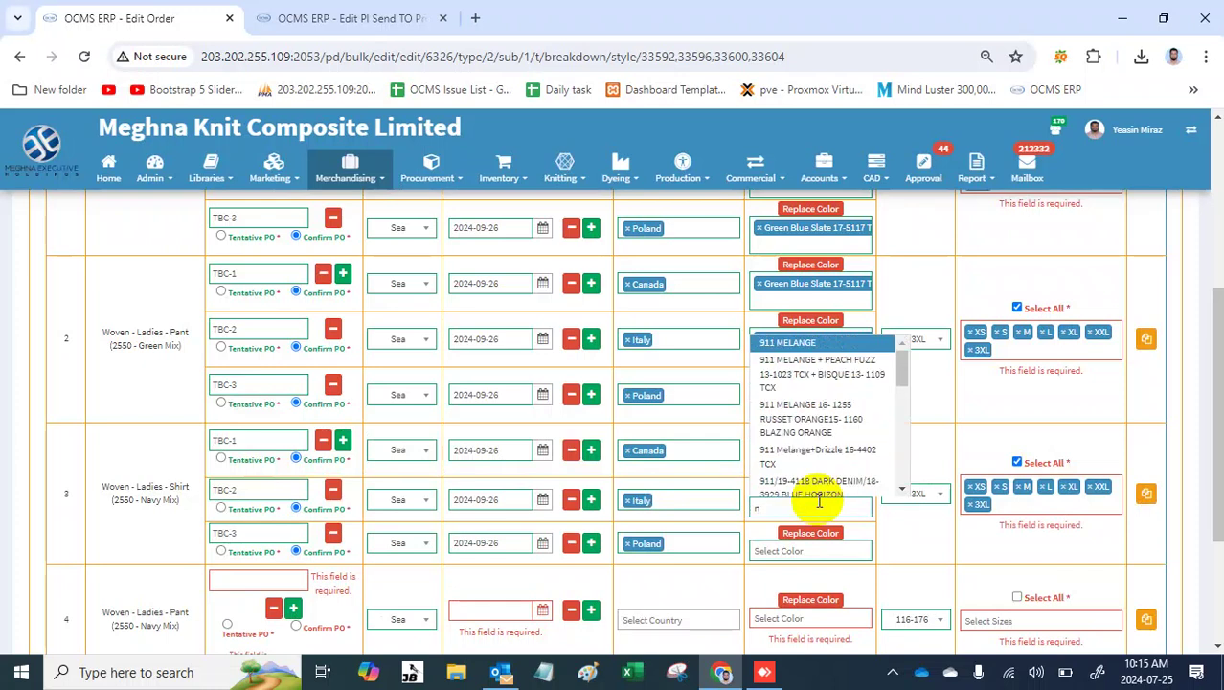
type("avy")
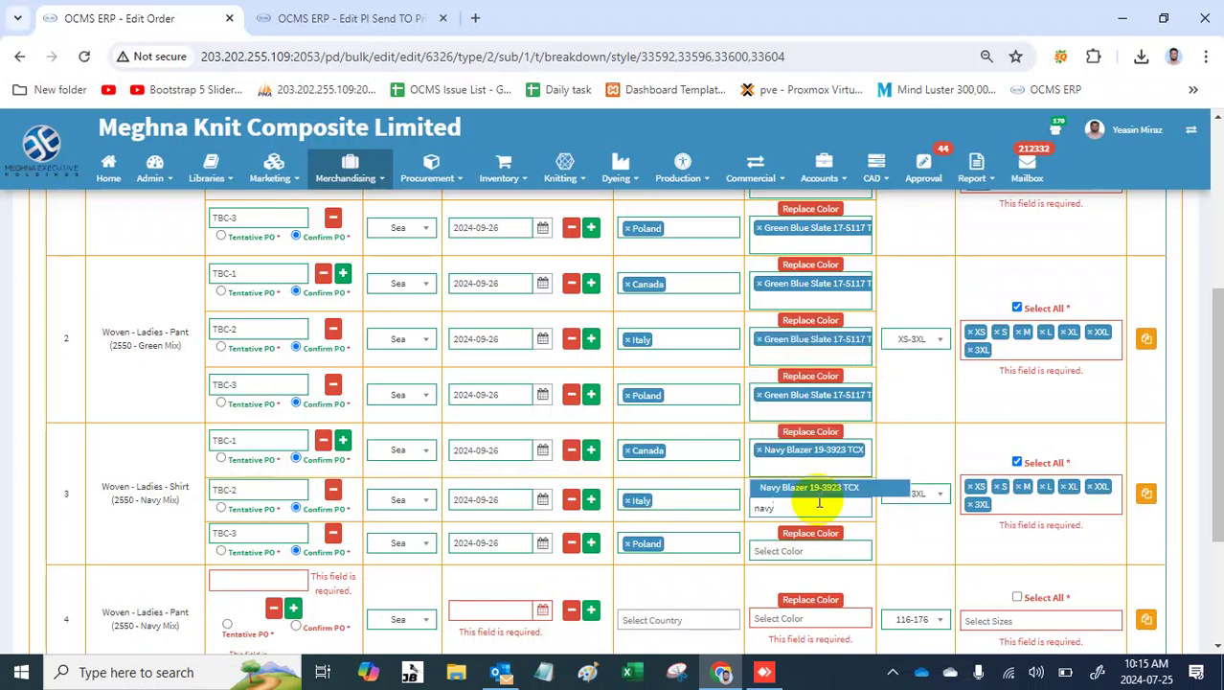
left_click(819, 500)
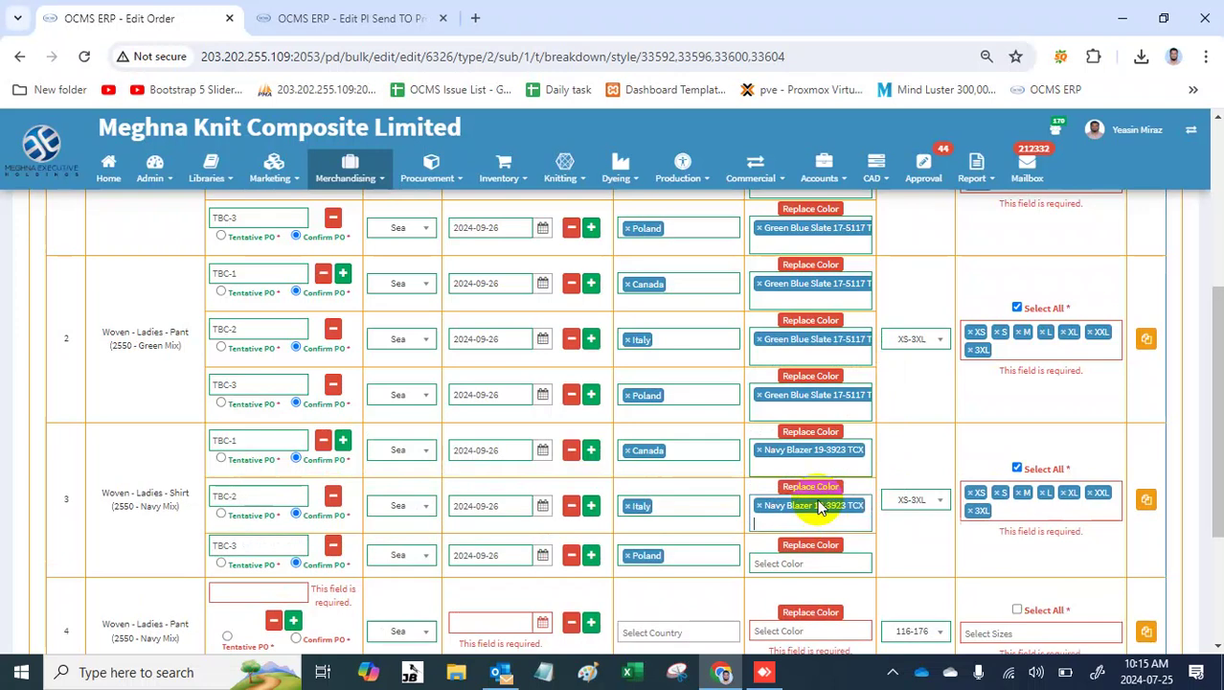
left_click(821, 566)
type("na")
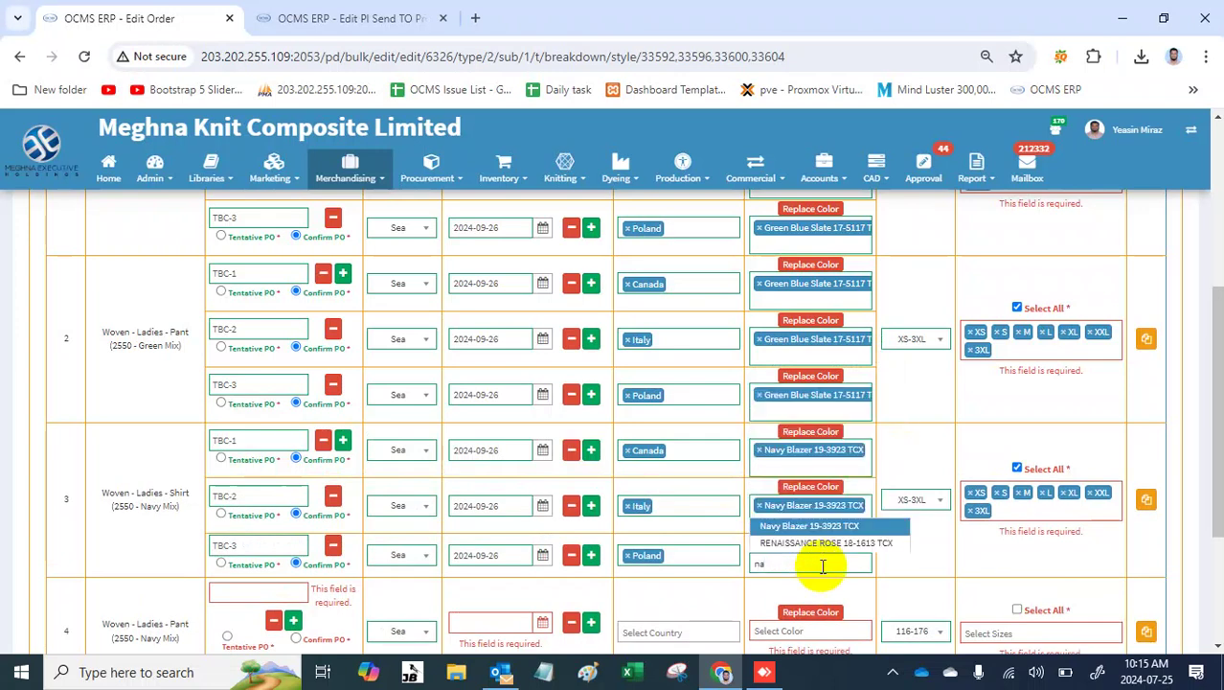
type("v")
key("Return")
scroll(821, 566, "down", 2)
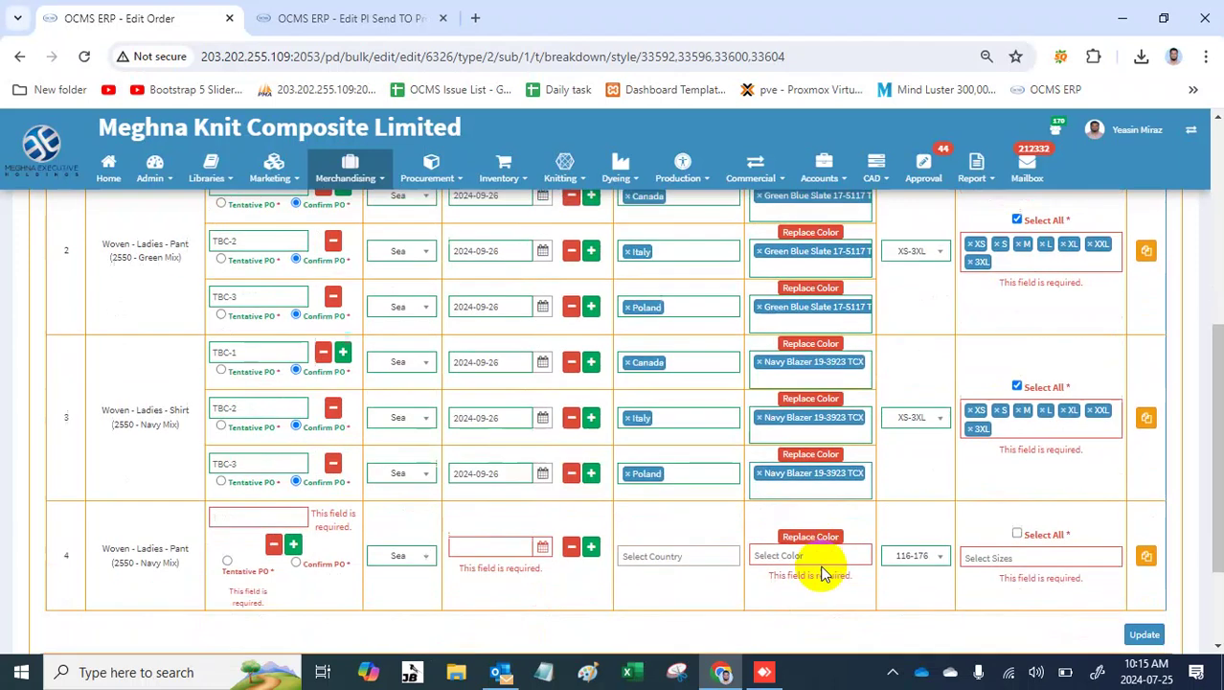
scroll(996, 326, "up", 5)
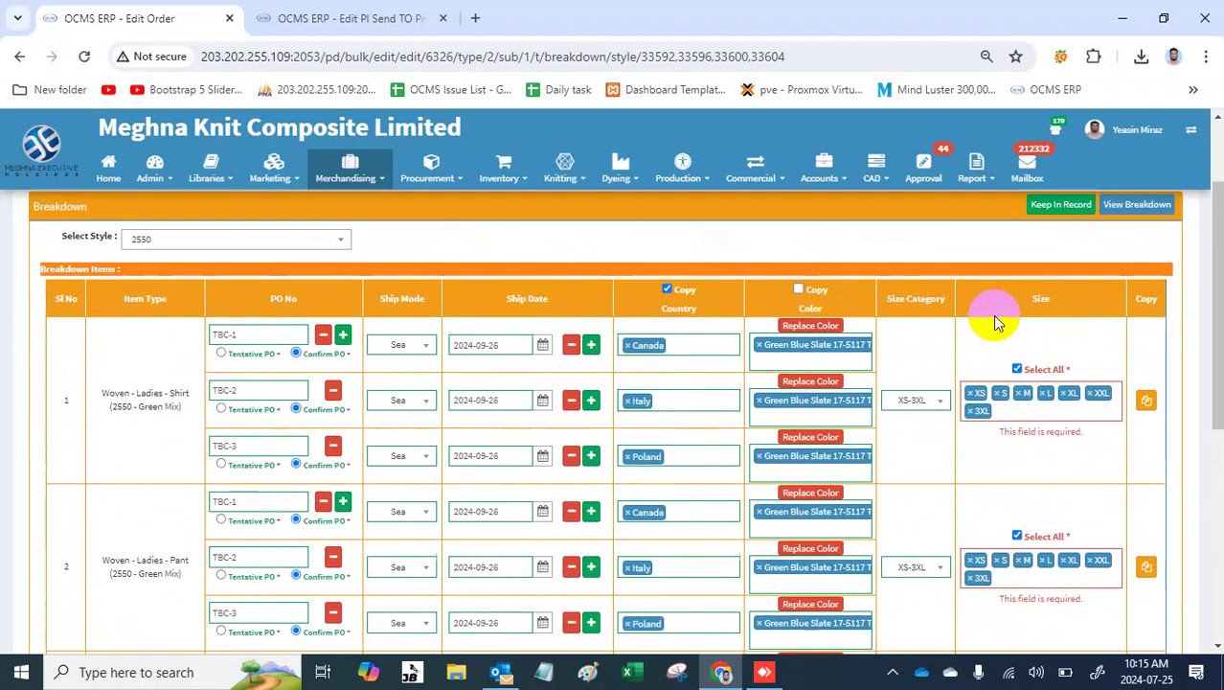
Step: Include color in row copying and copy the Navy Mix shirt's breakdown to the Navy Mix pant
left_click(816, 295)
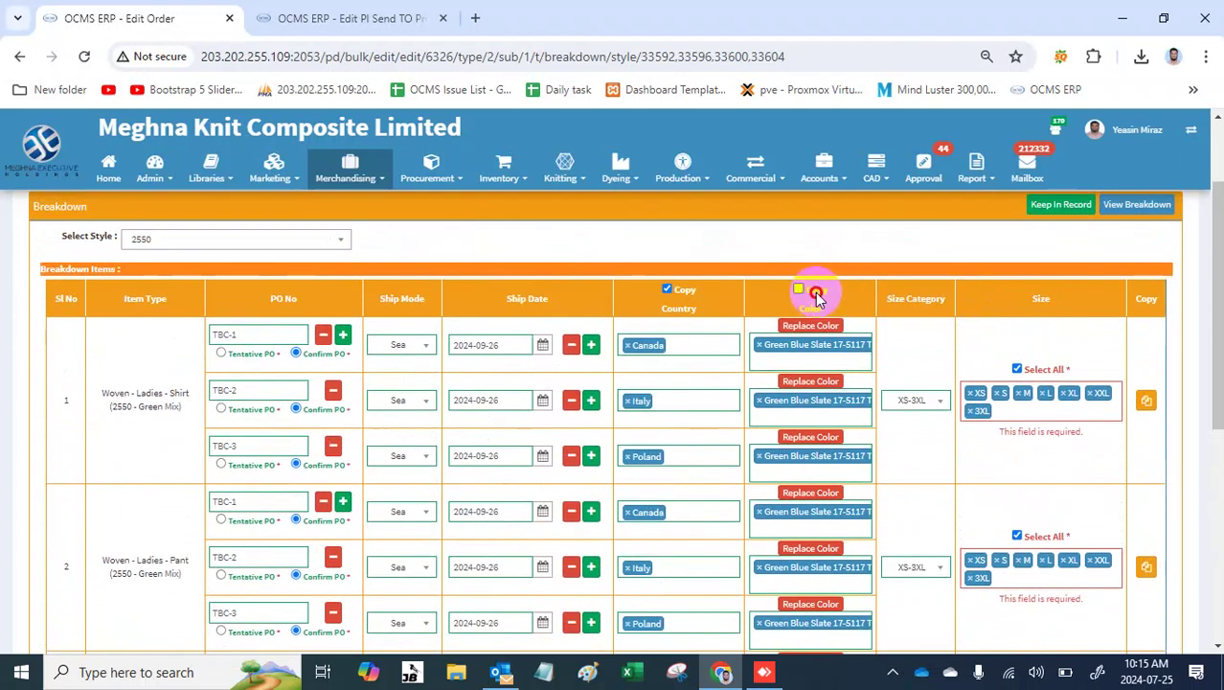
scroll(969, 457, "down", 4)
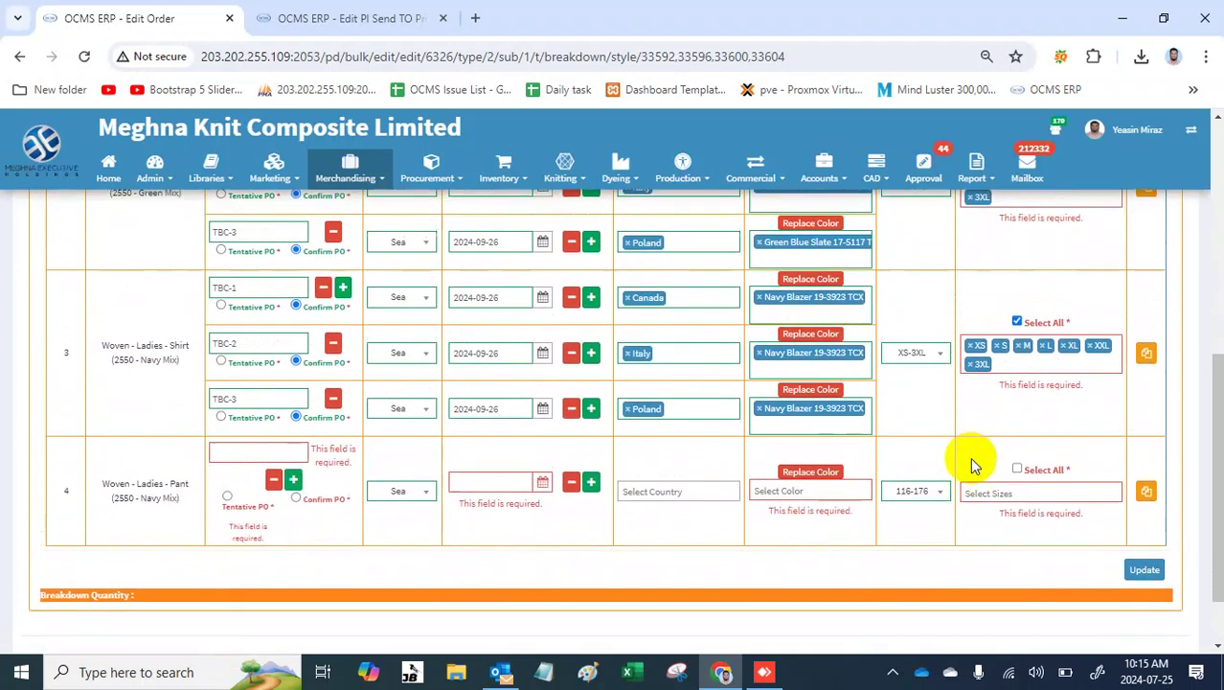
left_click(1147, 354)
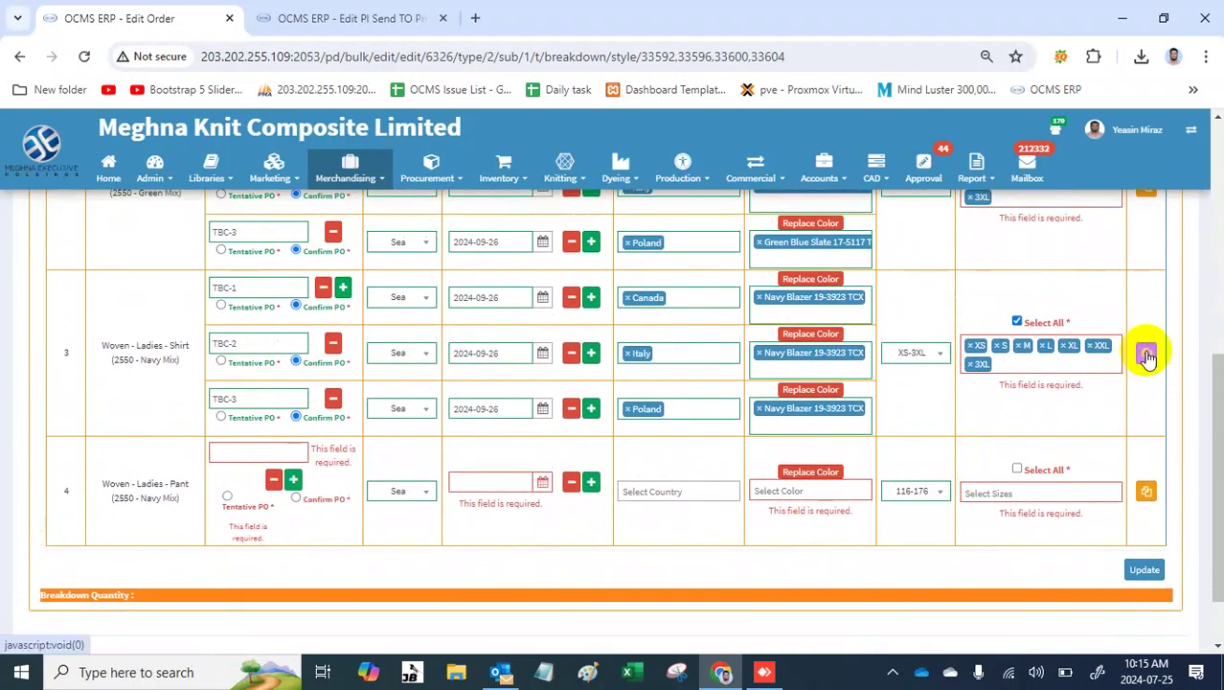
left_click(1147, 493)
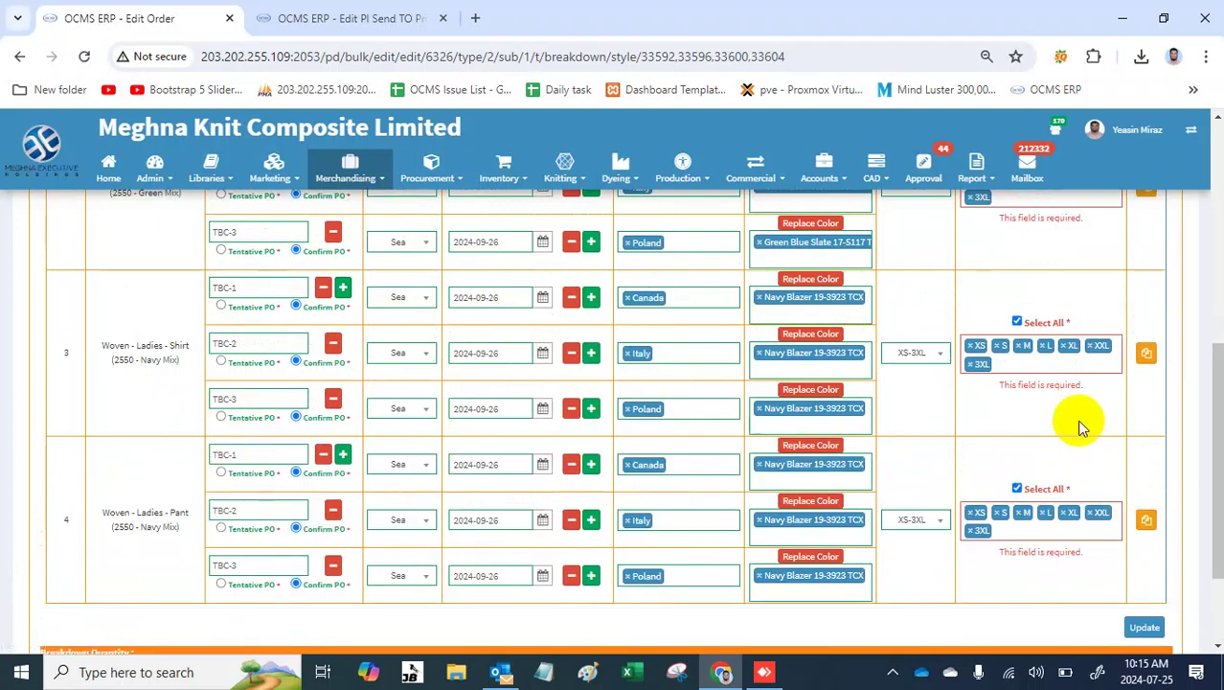
Step: Check the breakdown rows of all four items and update style 2550's breakdown
scroll(1081, 425, "up", 3)
scroll(1081, 425, "up", 2)
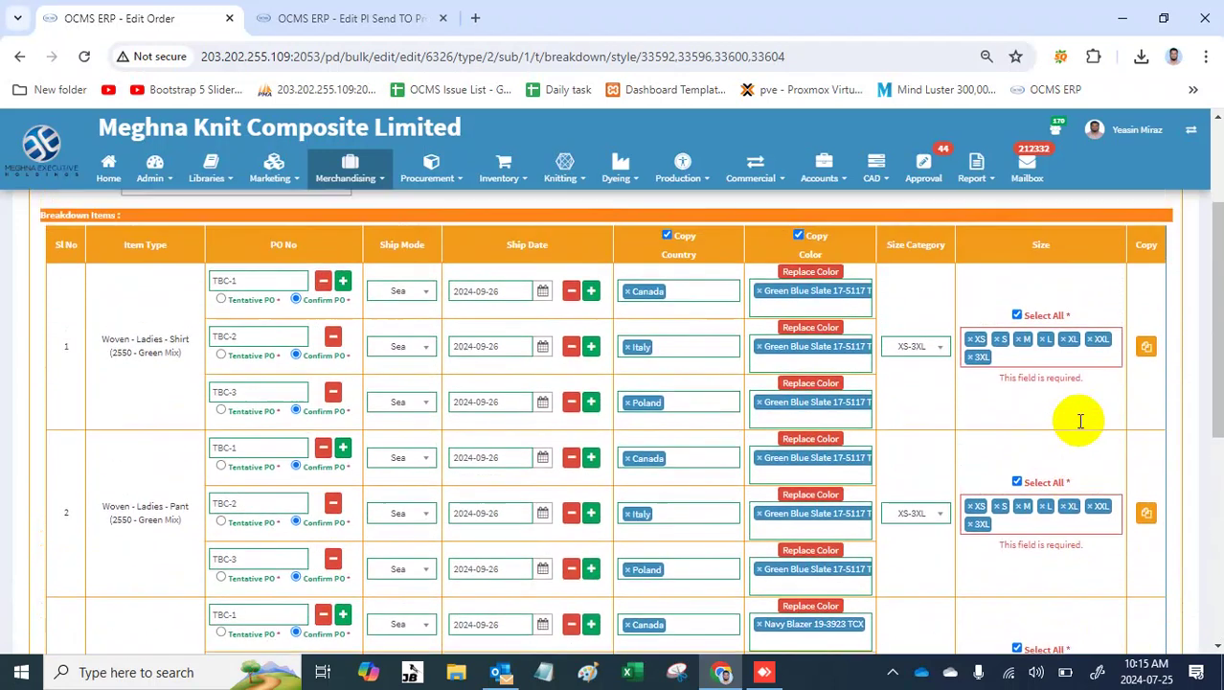
scroll(1081, 426, "down", 4)
scroll(1080, 425, "down", 1)
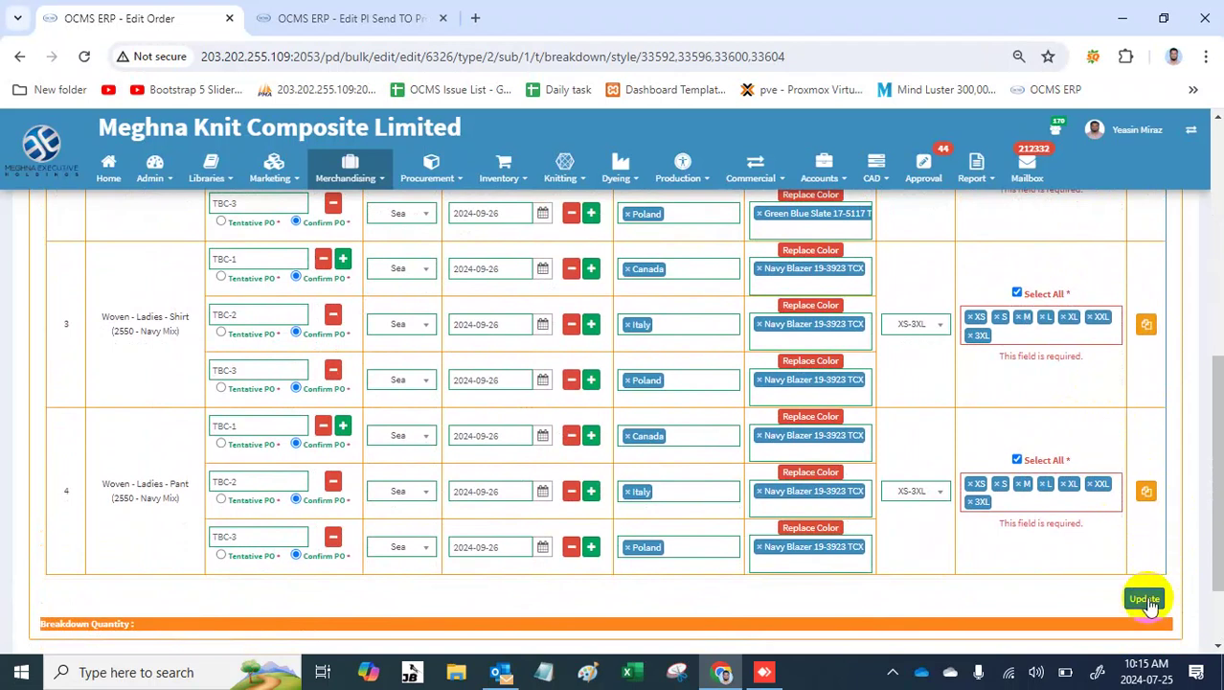
left_click(1146, 600)
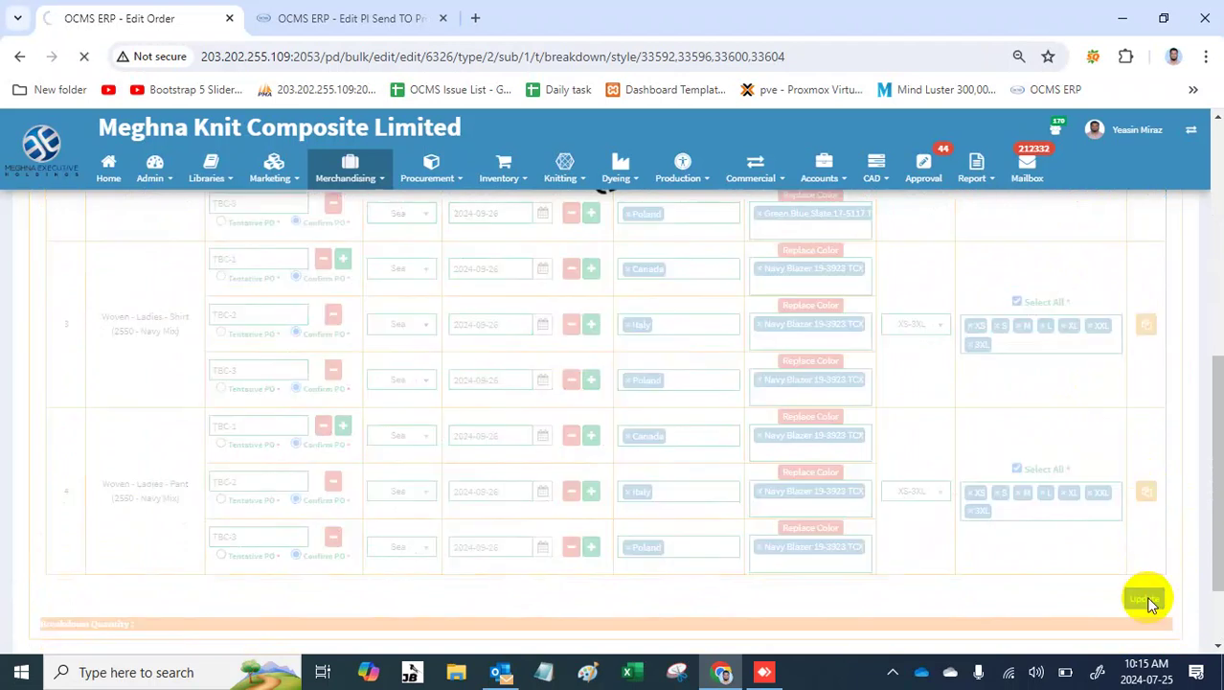
Step: Create a blank workbook in Excel and check the quantity tables' XS to 3XL size columns in the ERP
scroll(1150, 602, "down", 2)
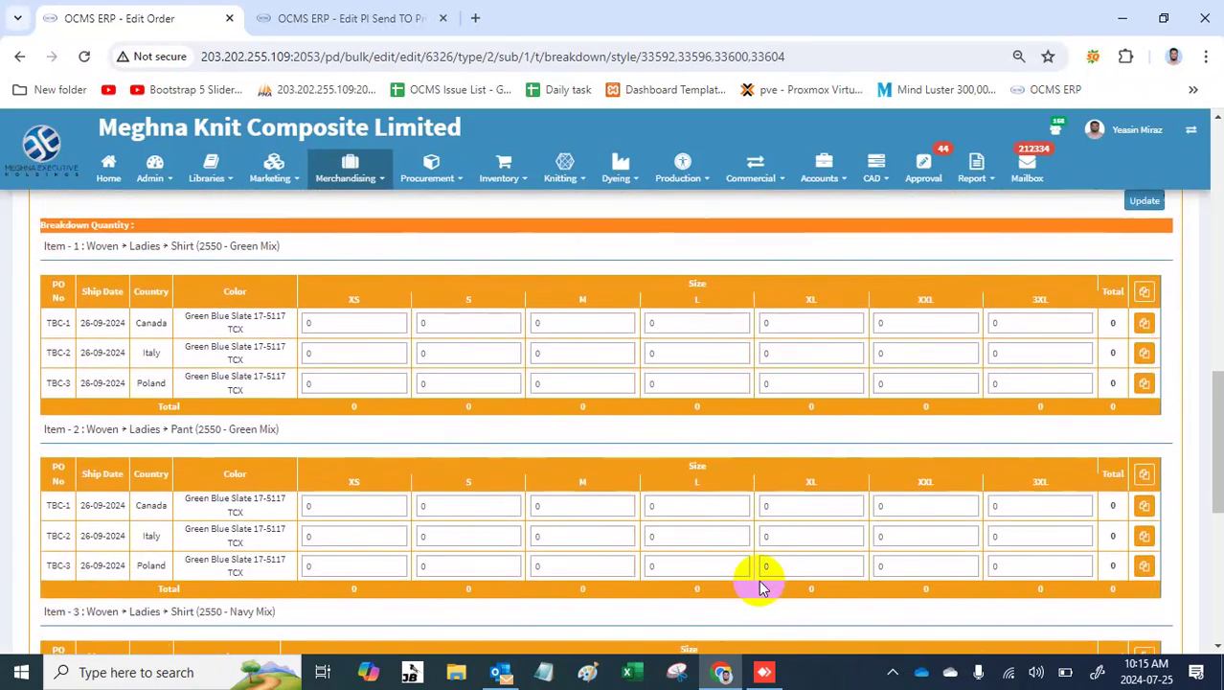
scroll(761, 584, "down", 2)
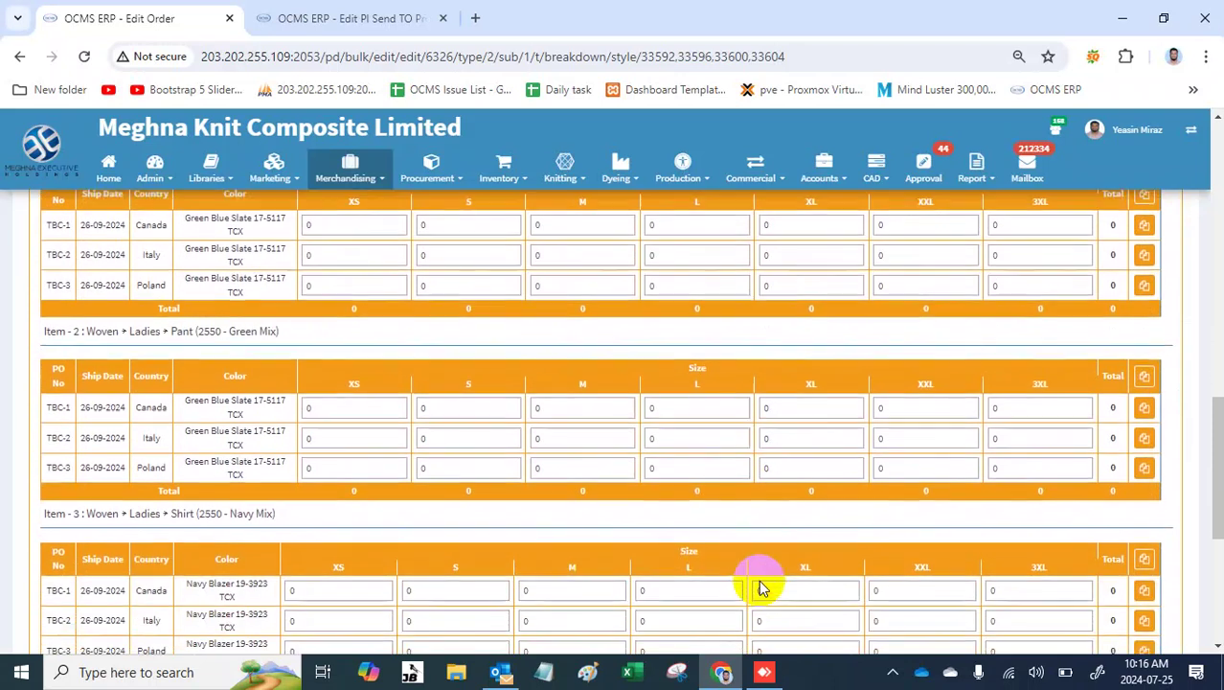
scroll(762, 580, "down", 3)
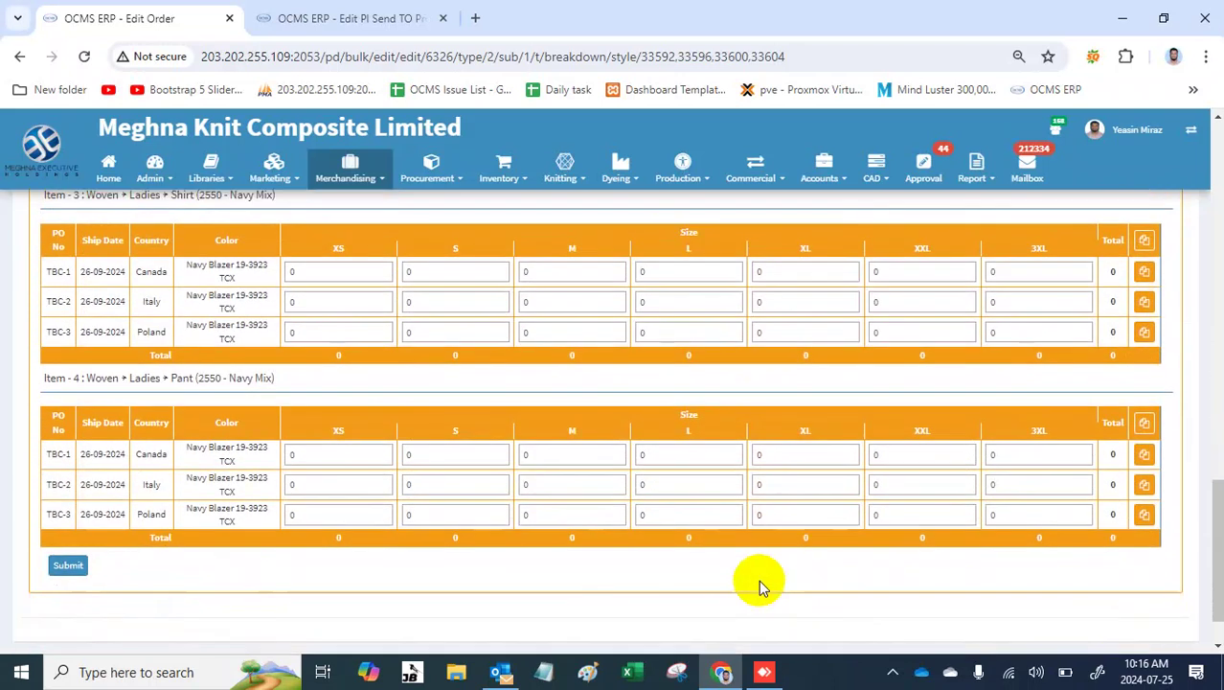
left_click(640, 671)
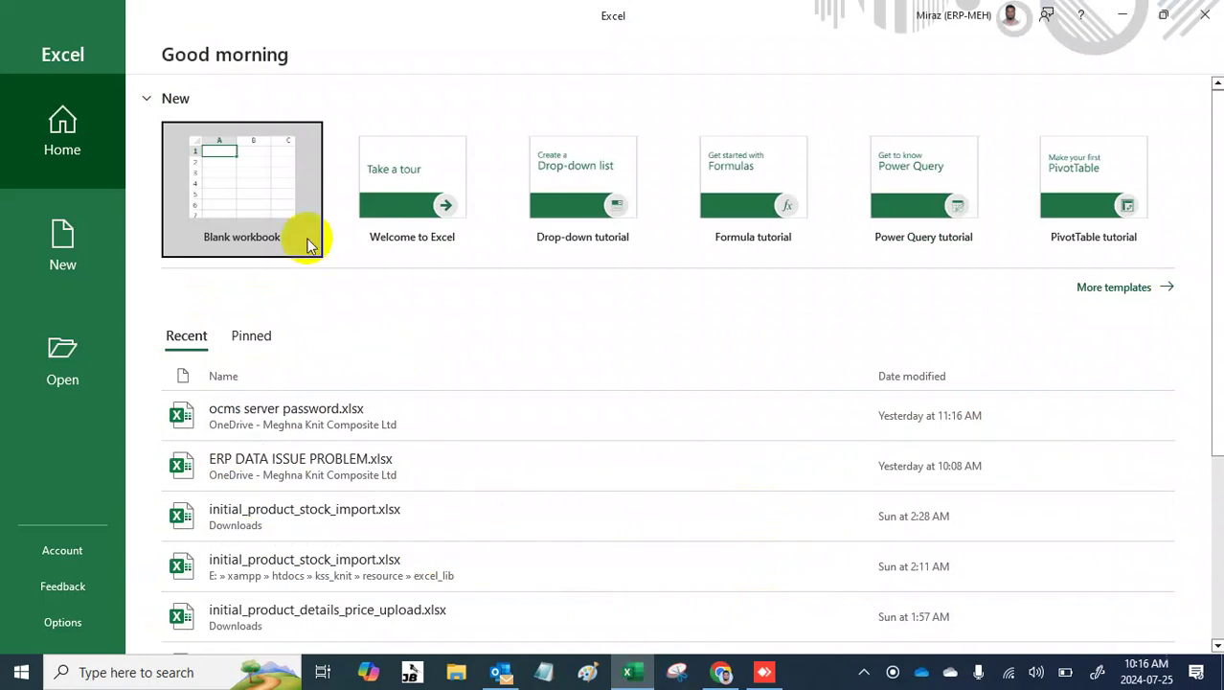
left_click(247, 127)
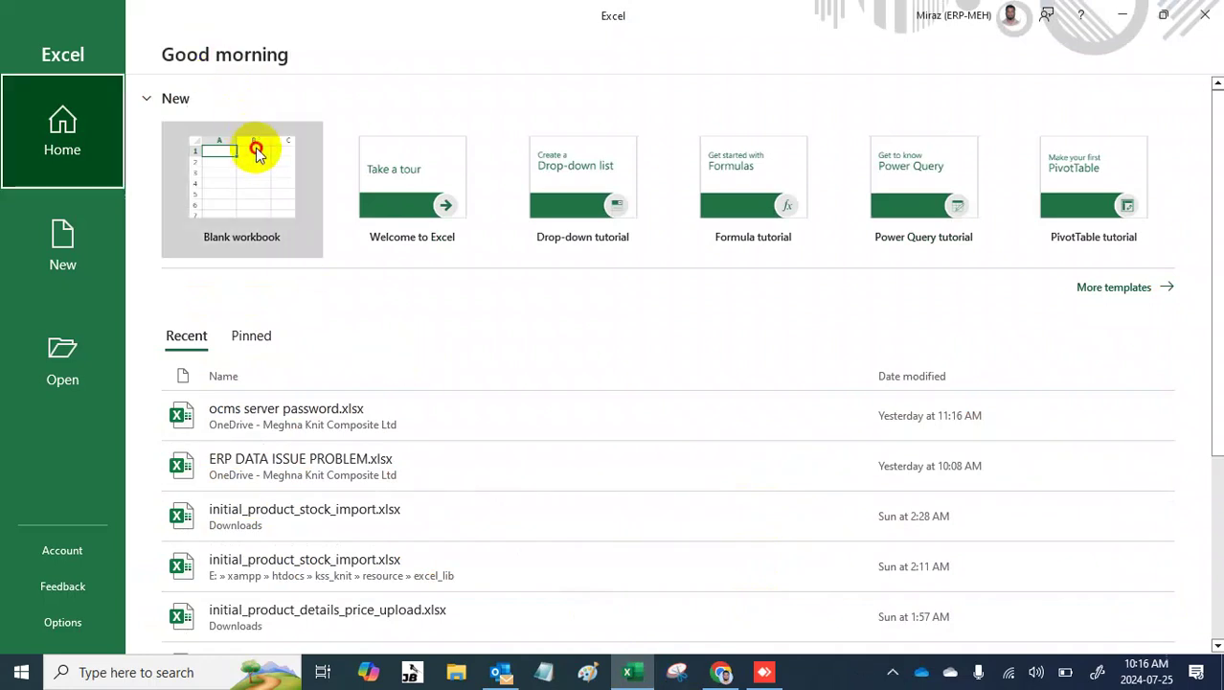
left_click(252, 148)
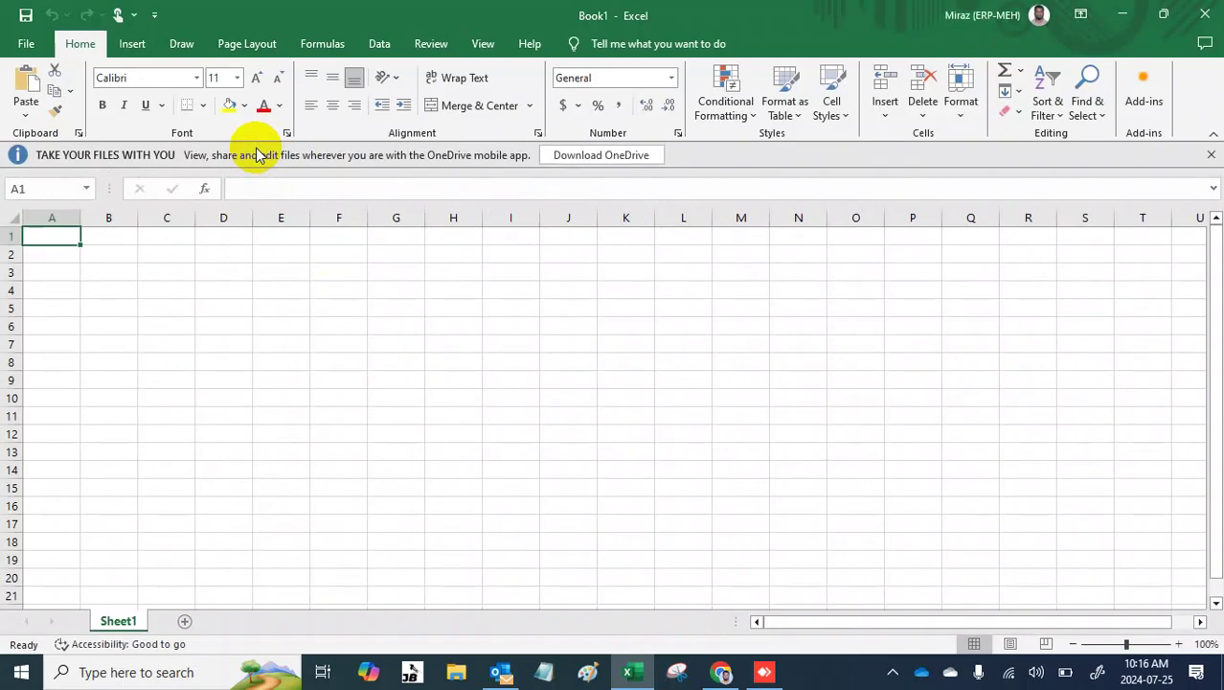
key("alt+Tab")
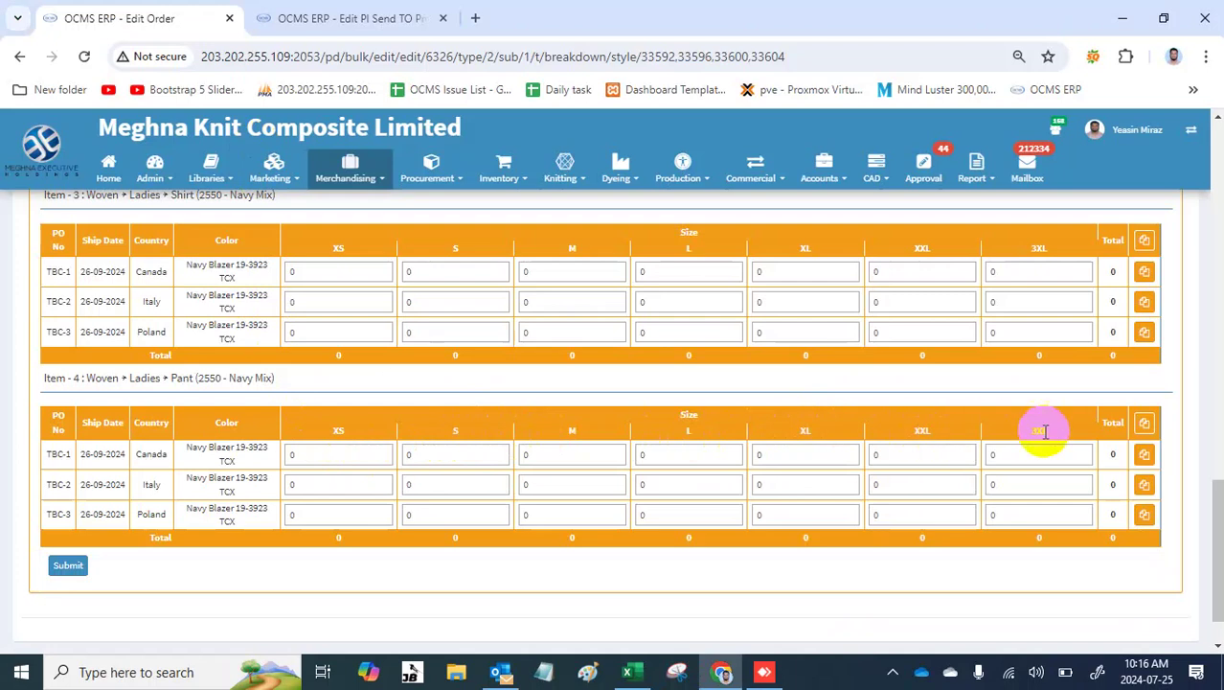
key("alt+Tab")
key("alt+Tab")
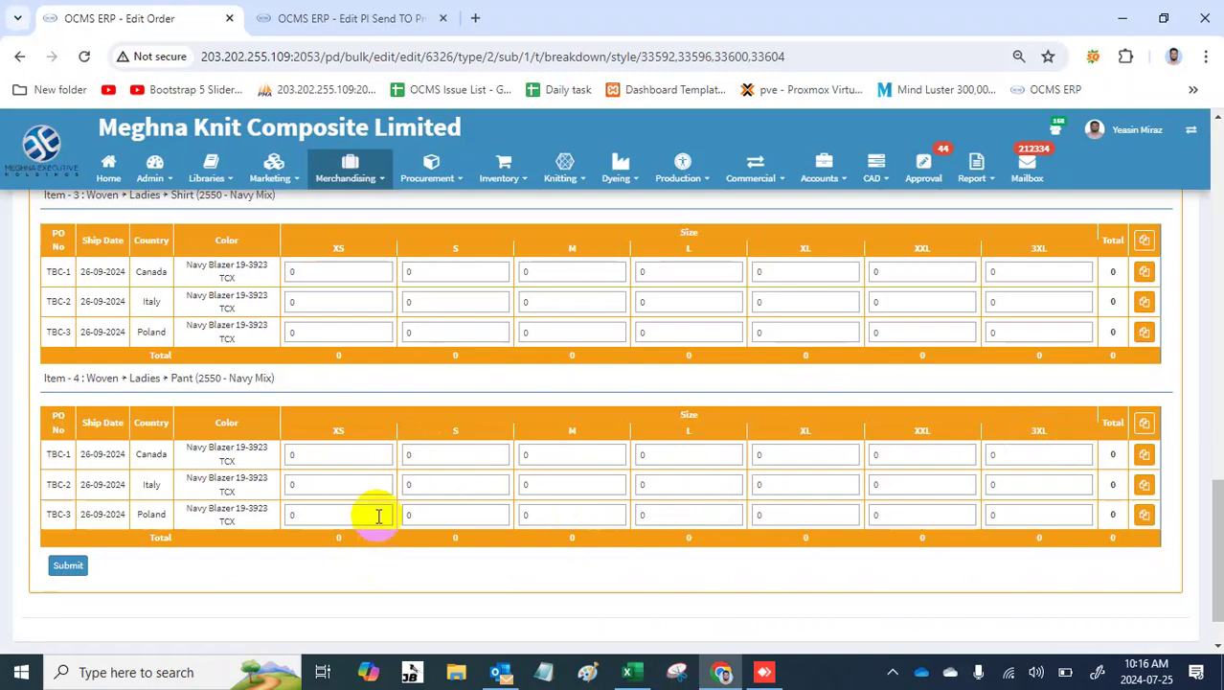
key("alt+Tab")
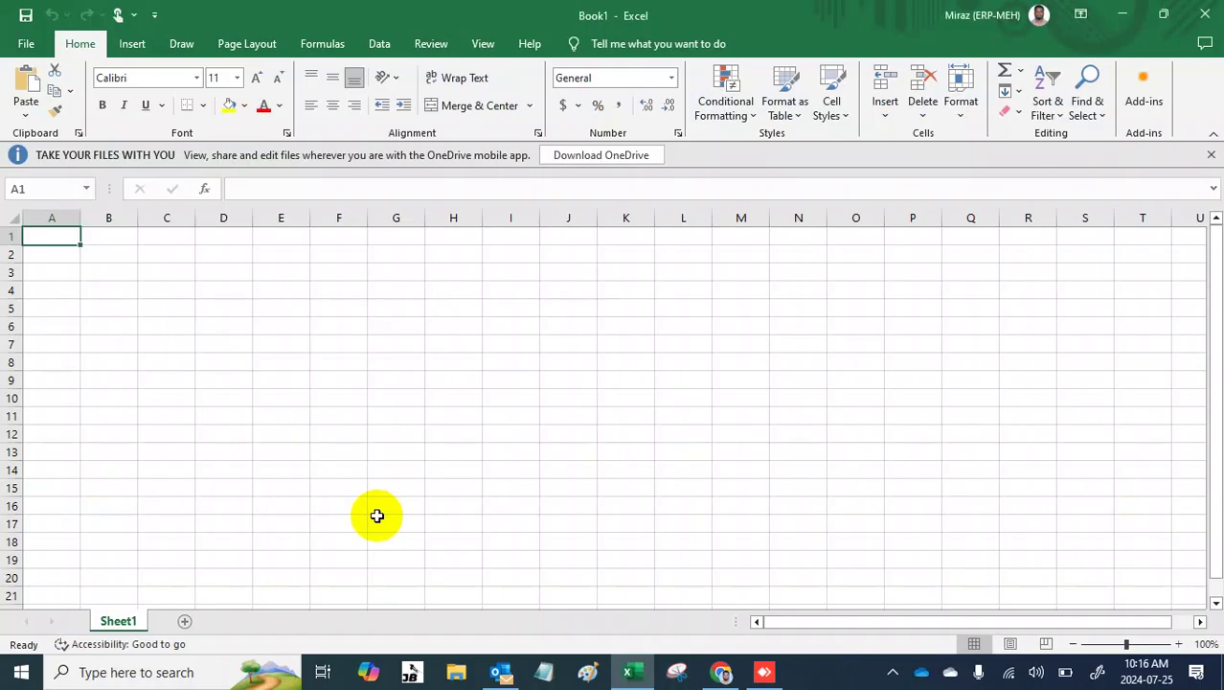
Step: Enter the quantities 12, 23, 45, 54, 56, 57 and 85 across cells A1 to G1
type("12")
key("Tab")
type("2")
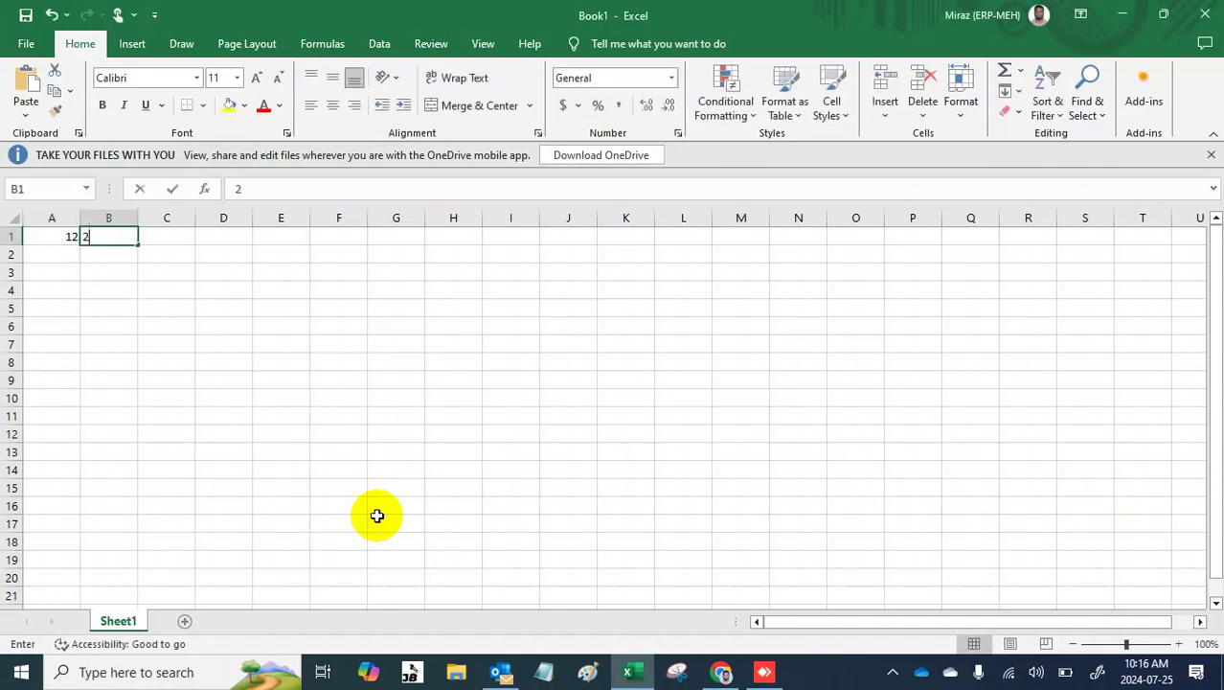
type("3")
key("Tab")
type("45")
key("Tab")
type("54")
key("ctrl+Return")
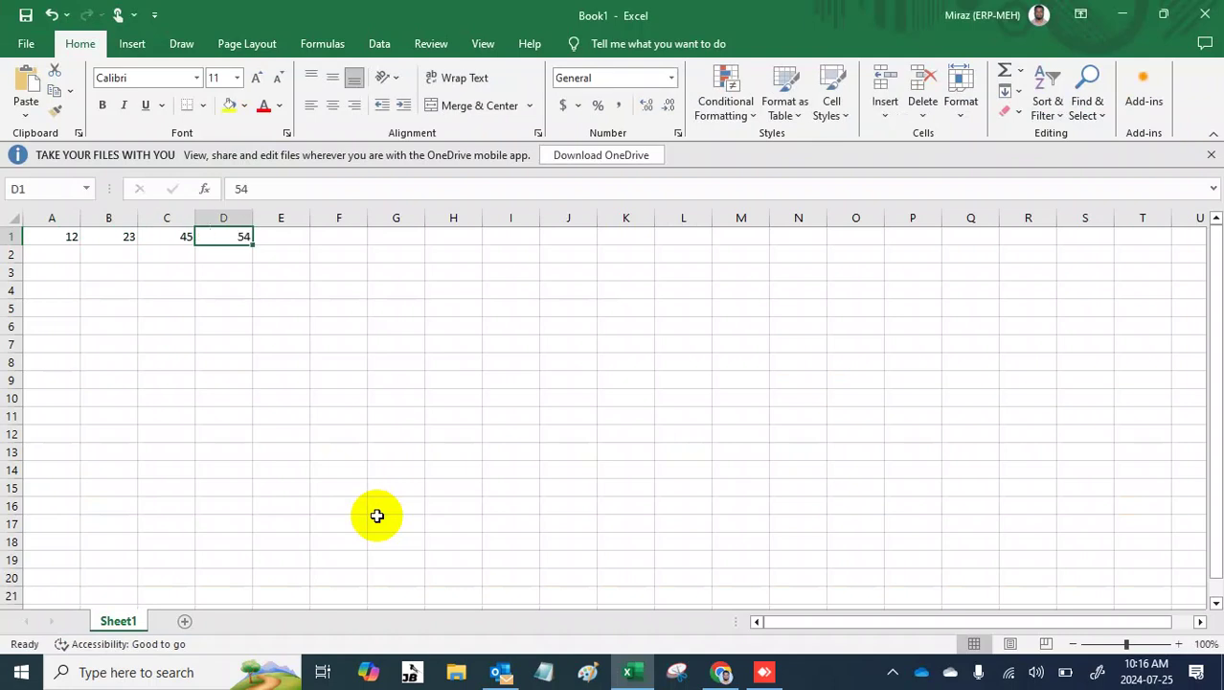
key("Tab")
type("56")
key("Tab")
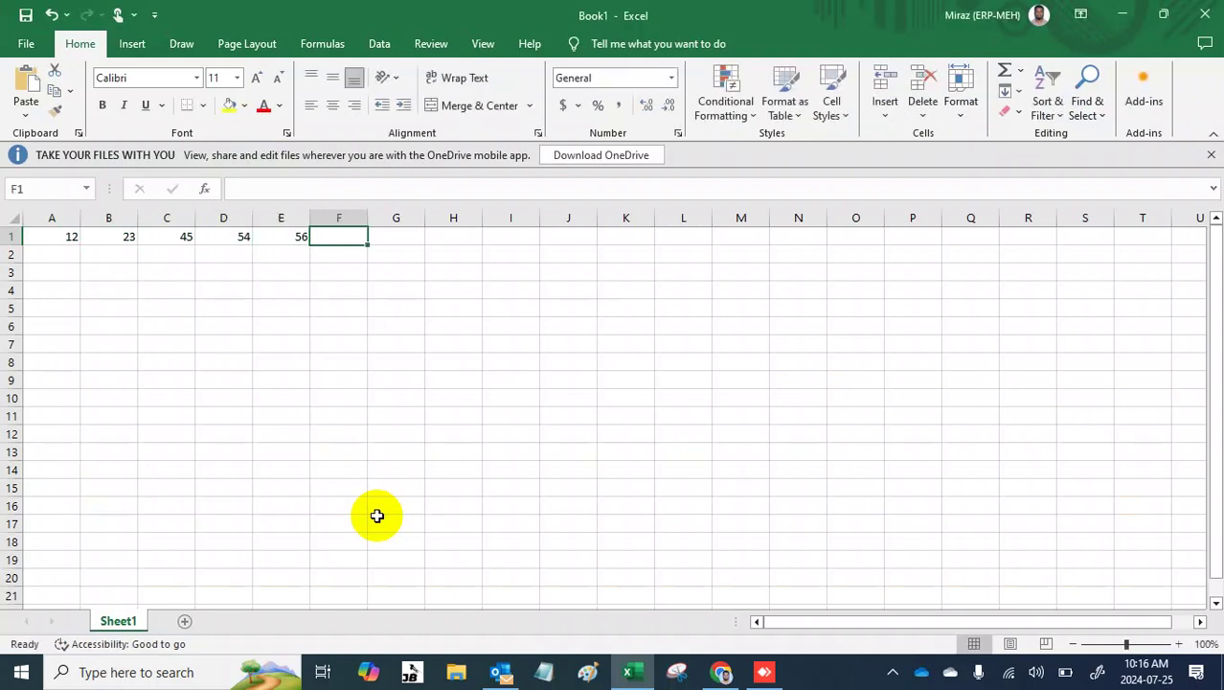
type("57")
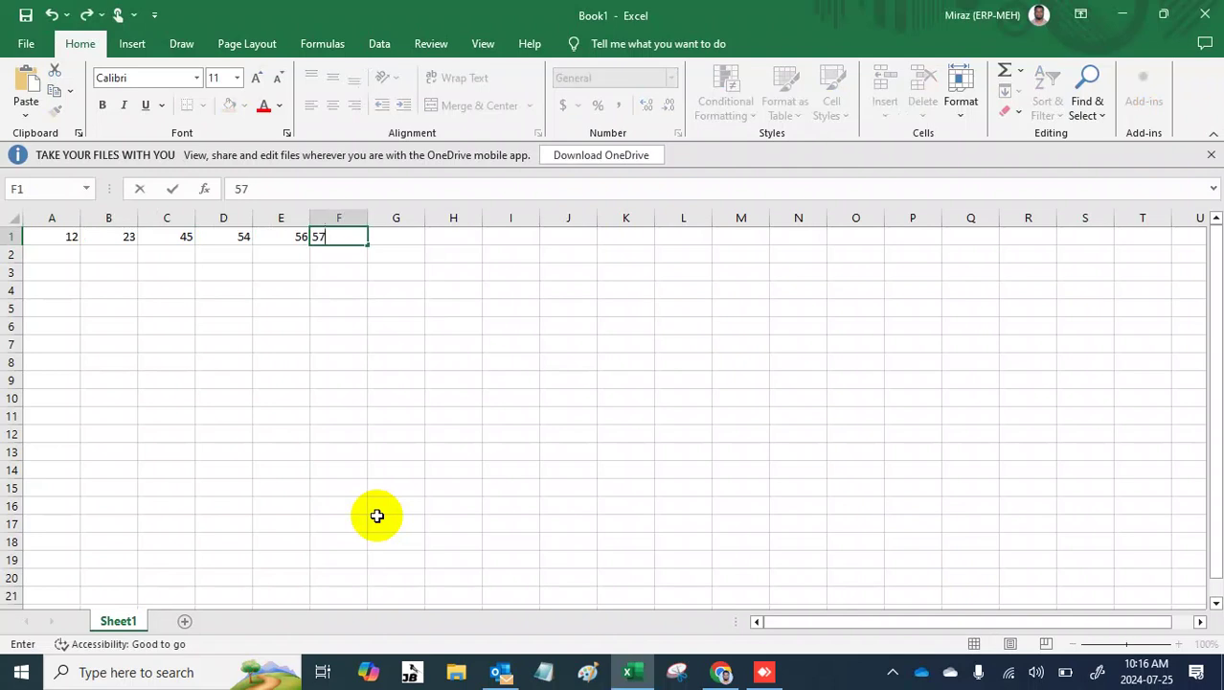
key("Tab")
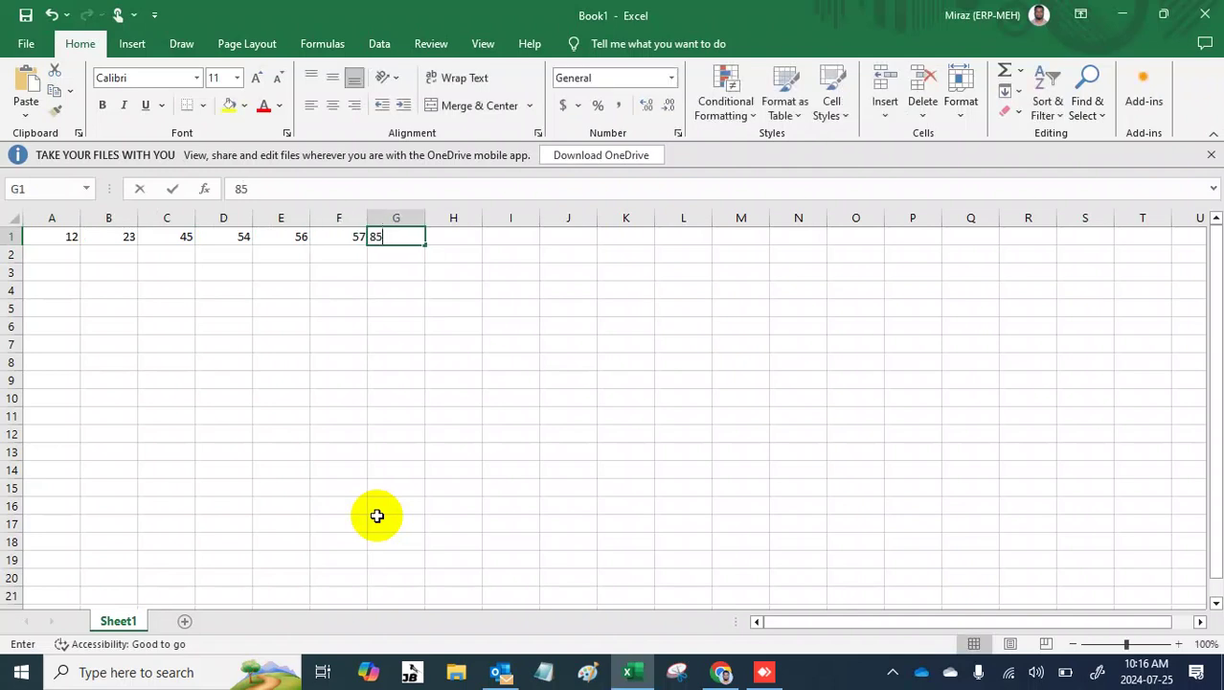
key("Return")
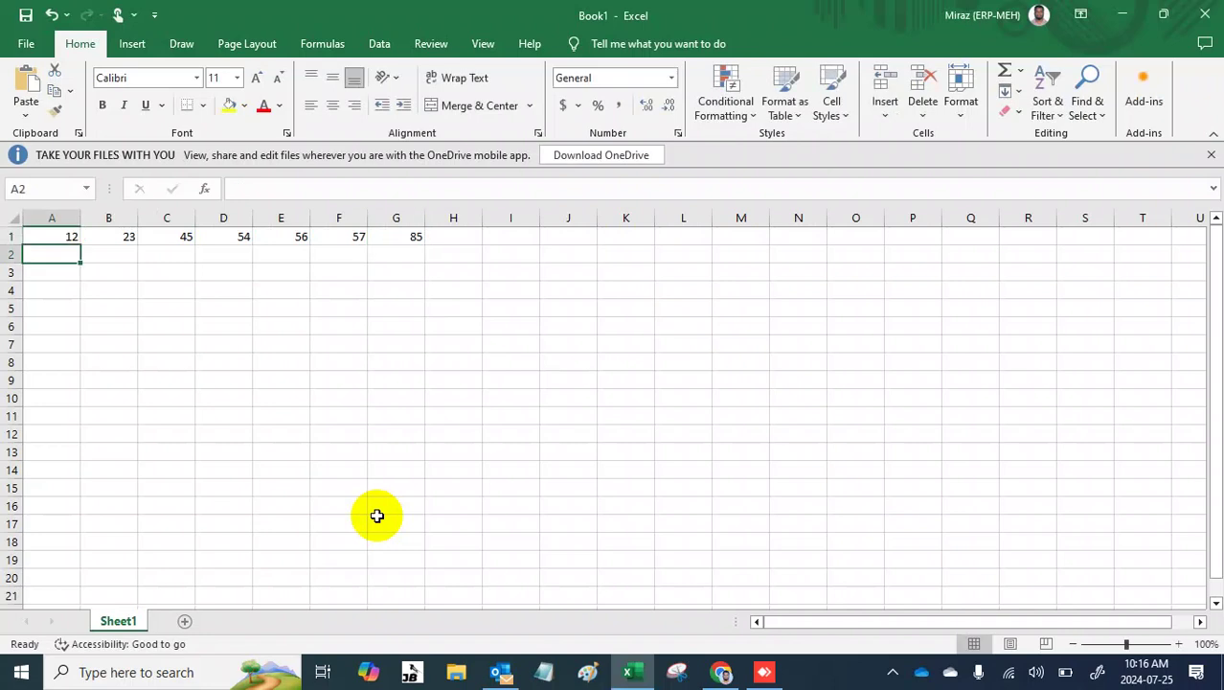
Step: Fill the row 1 quantities down through row 3 across columns A to G
key("Up")
key("shift+Down")
key("shift+Down")
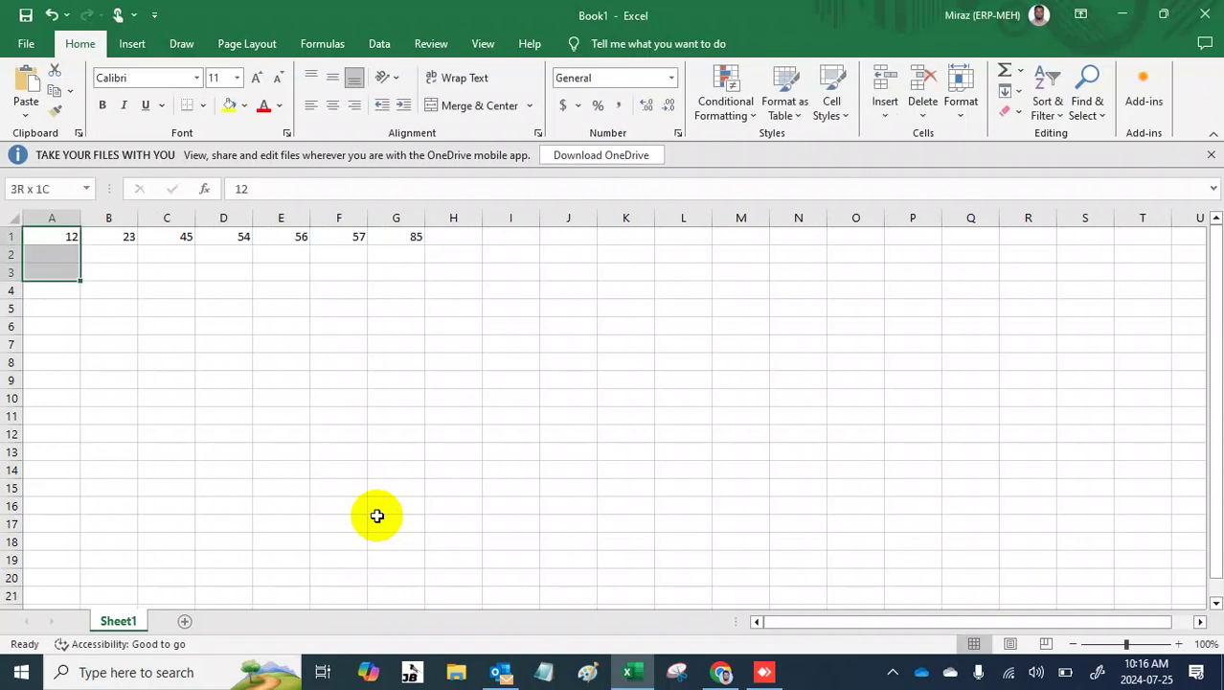
key("shift+Right")
key("shift+Right")
key("shift+Right")
key("shift+Right")
key("shift+Right")
key("shift+Right")
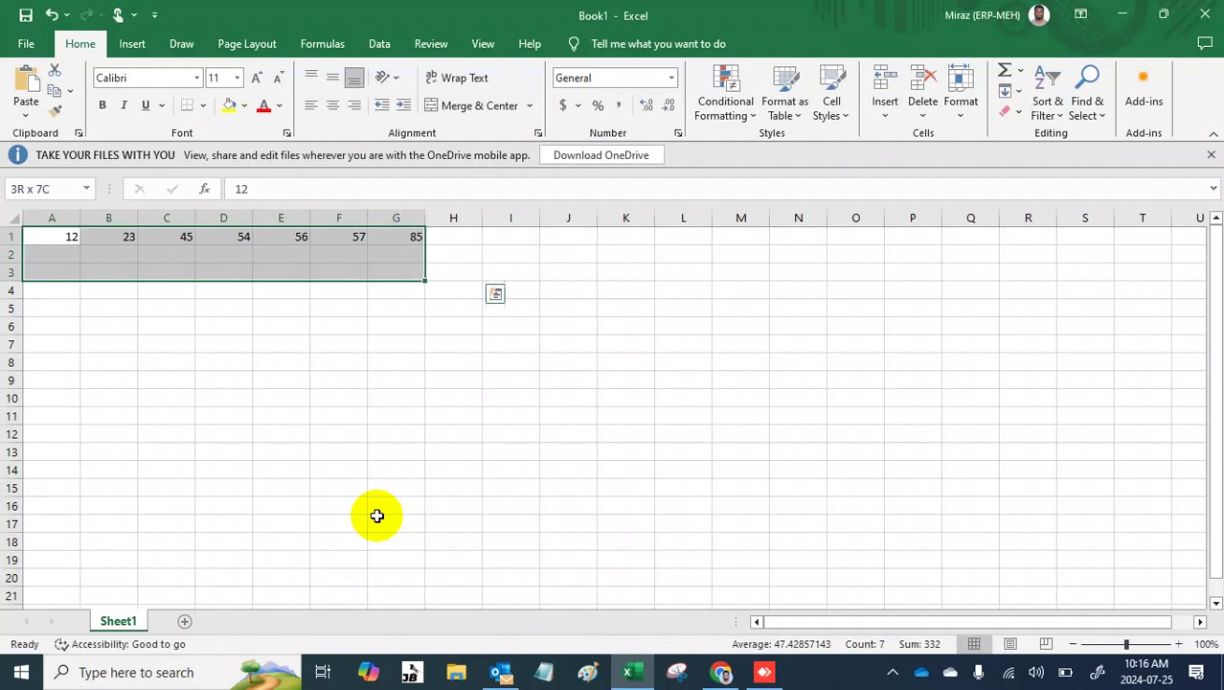
key("ctrl+d")
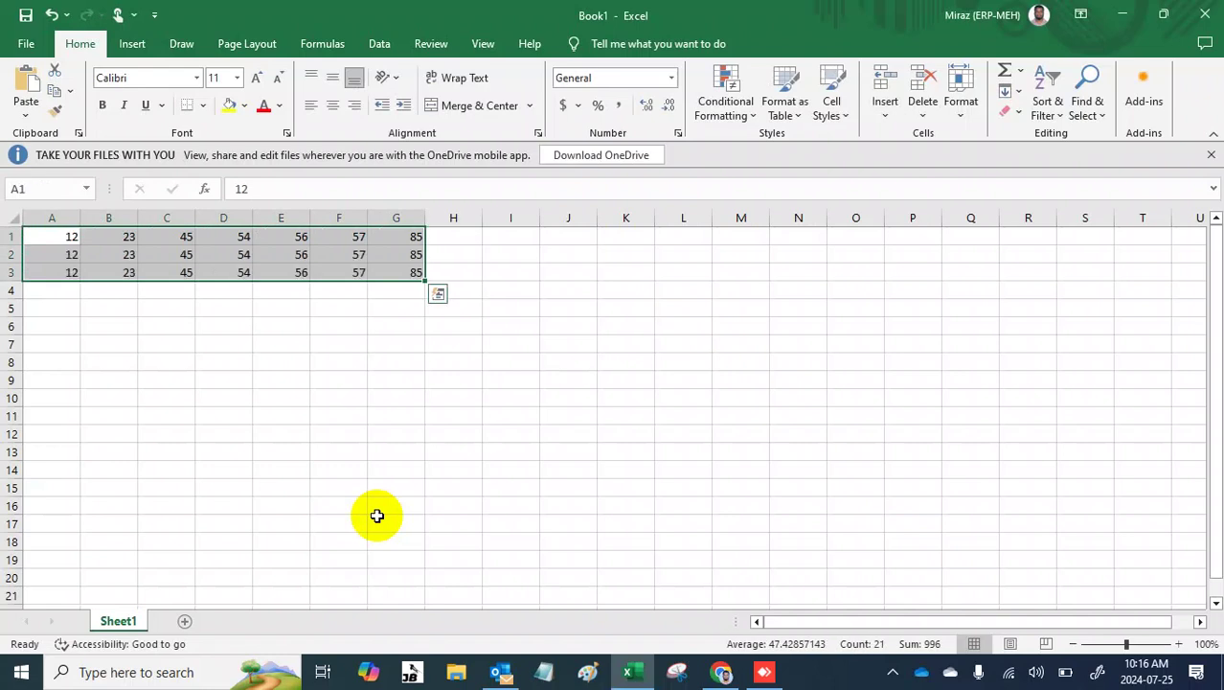
Step: Copy A1:G3 and paste it into the ERP's Navy Mix pant quantity table, starting at the TBC-1 XS cell
key("ctrl+Home")
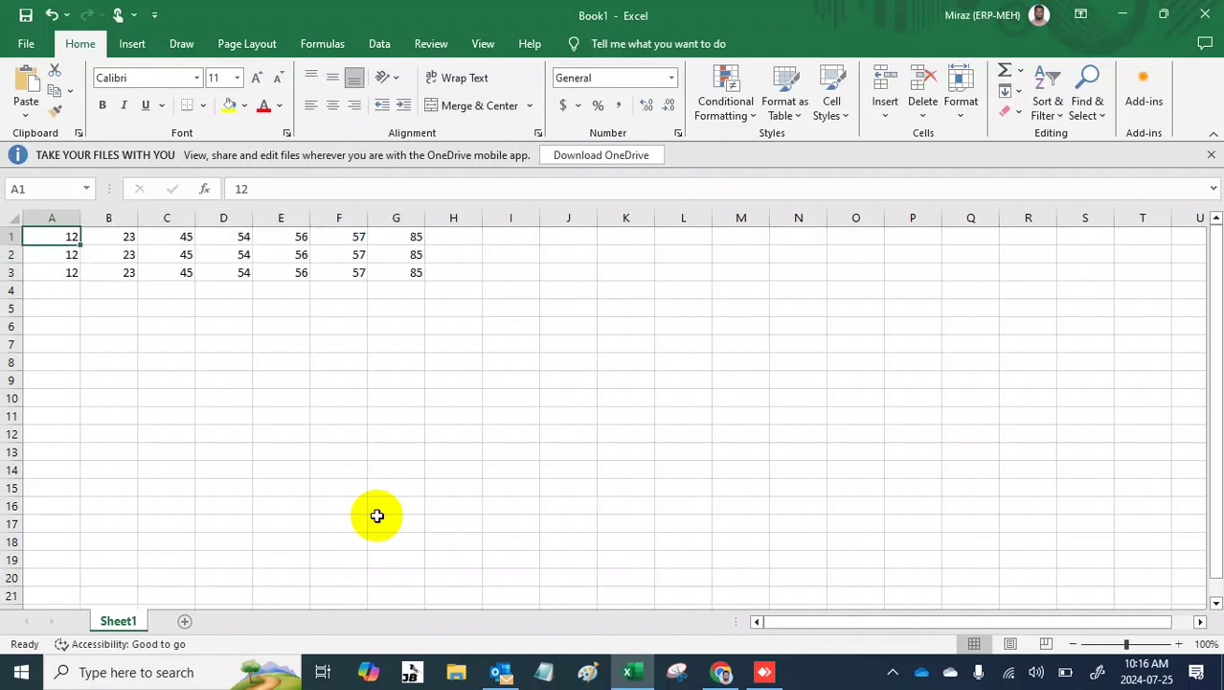
key("shift+Down")
key("shift+Down")
key("shift+Right")
key("shift+Right")
key("shift+Right")
key("shift+Right")
key("shift+Right")
key("shift+Right")
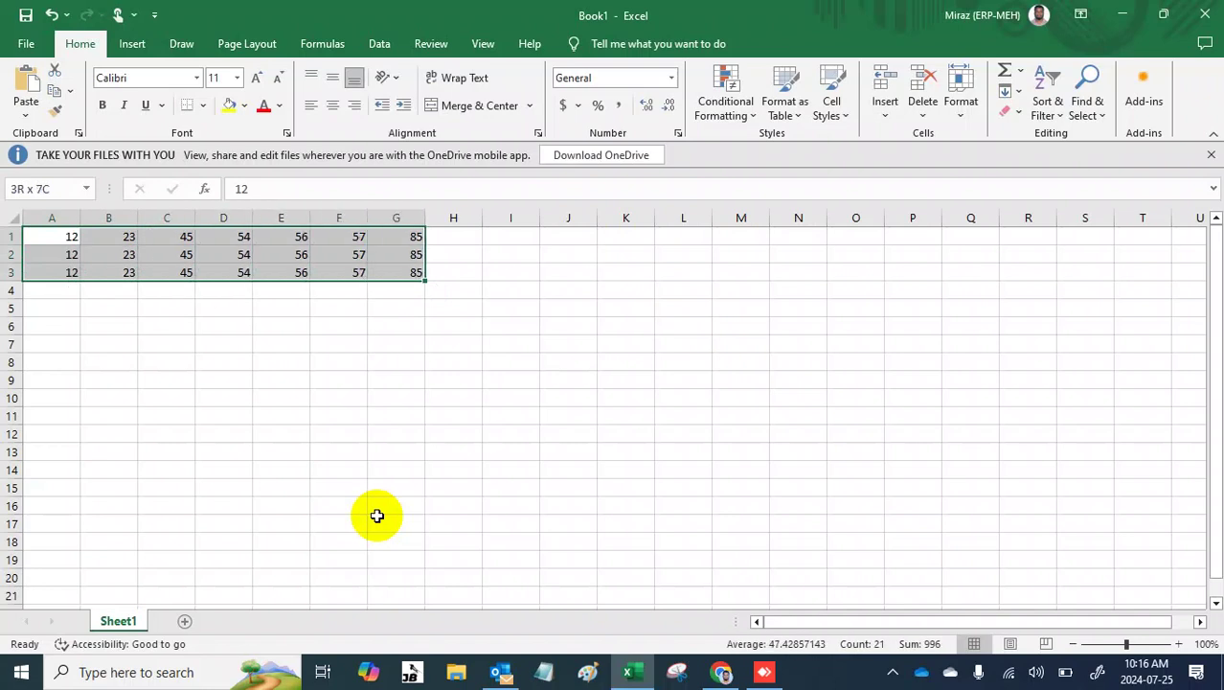
key("ctrl+c")
key("alt+Tab")
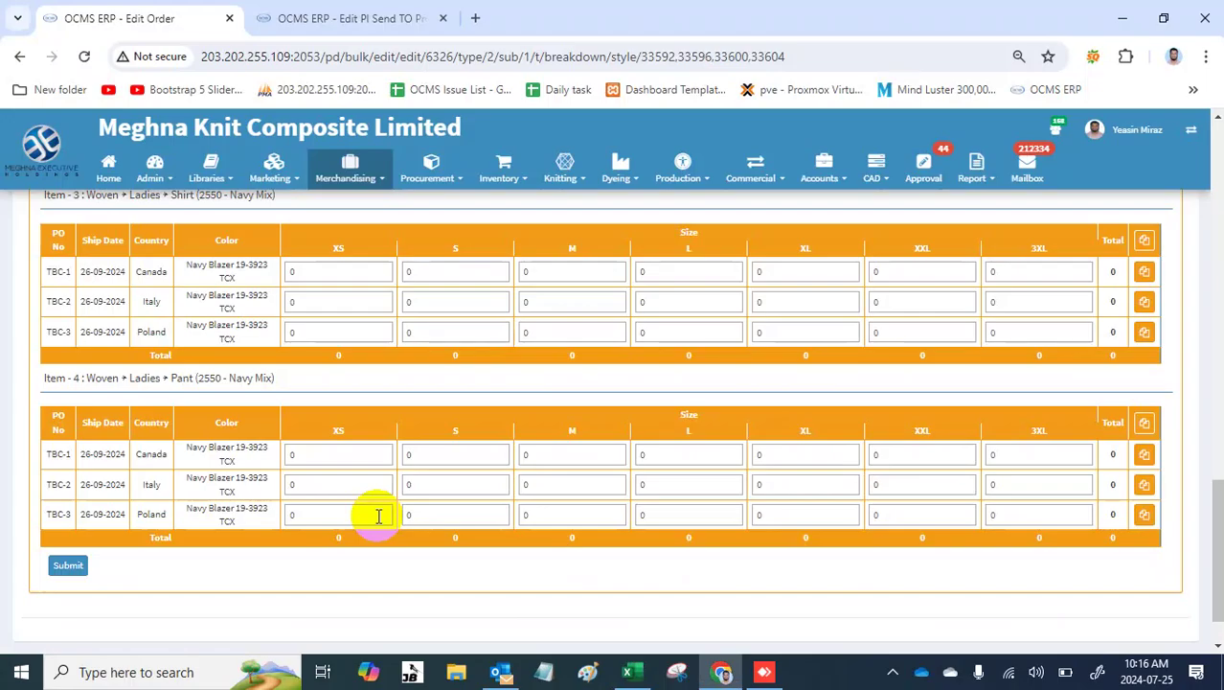
left_click(344, 456)
key("ctrl+v")
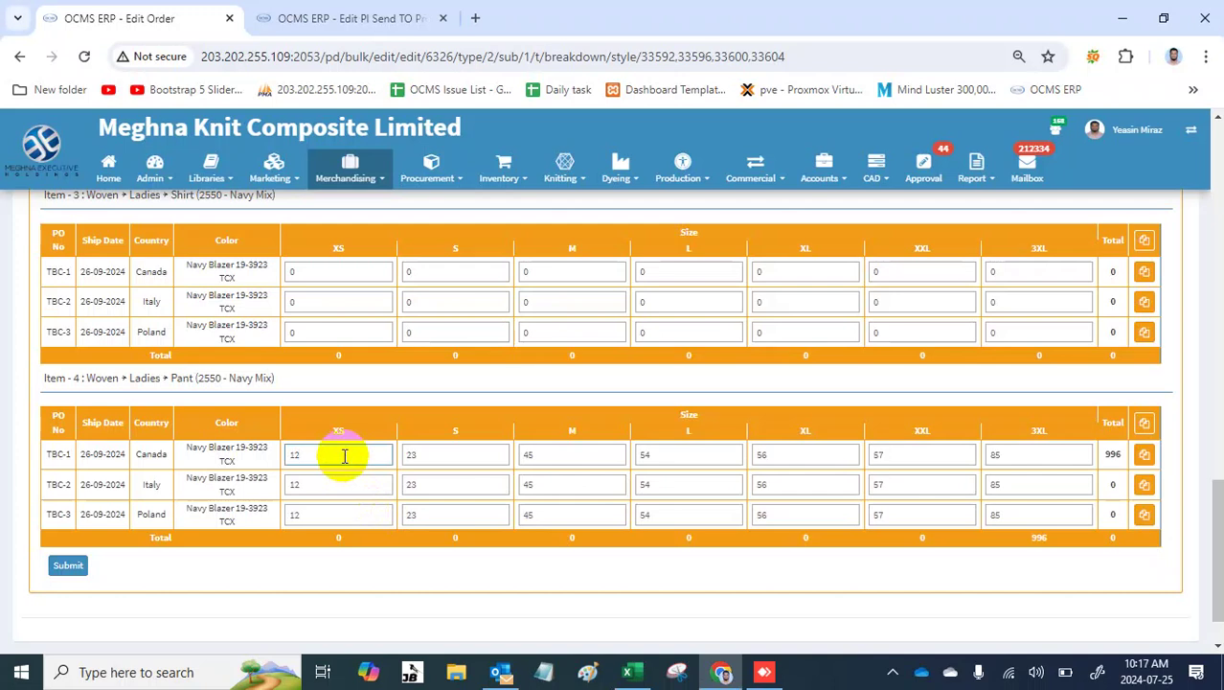
Step: Copy only A1:G1 from Excel and paste it into the TBC-1 row of the ERP's Navy Mix shirt quantity table
key("alt+Tab")
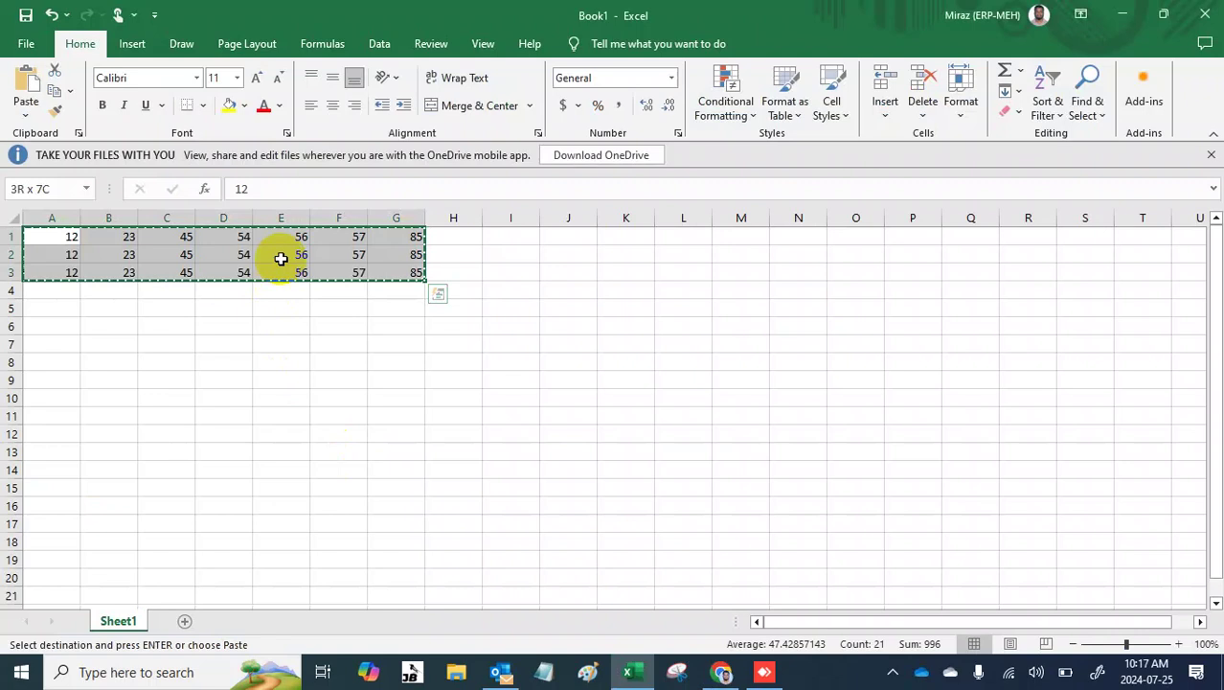
key("alt+Tab")
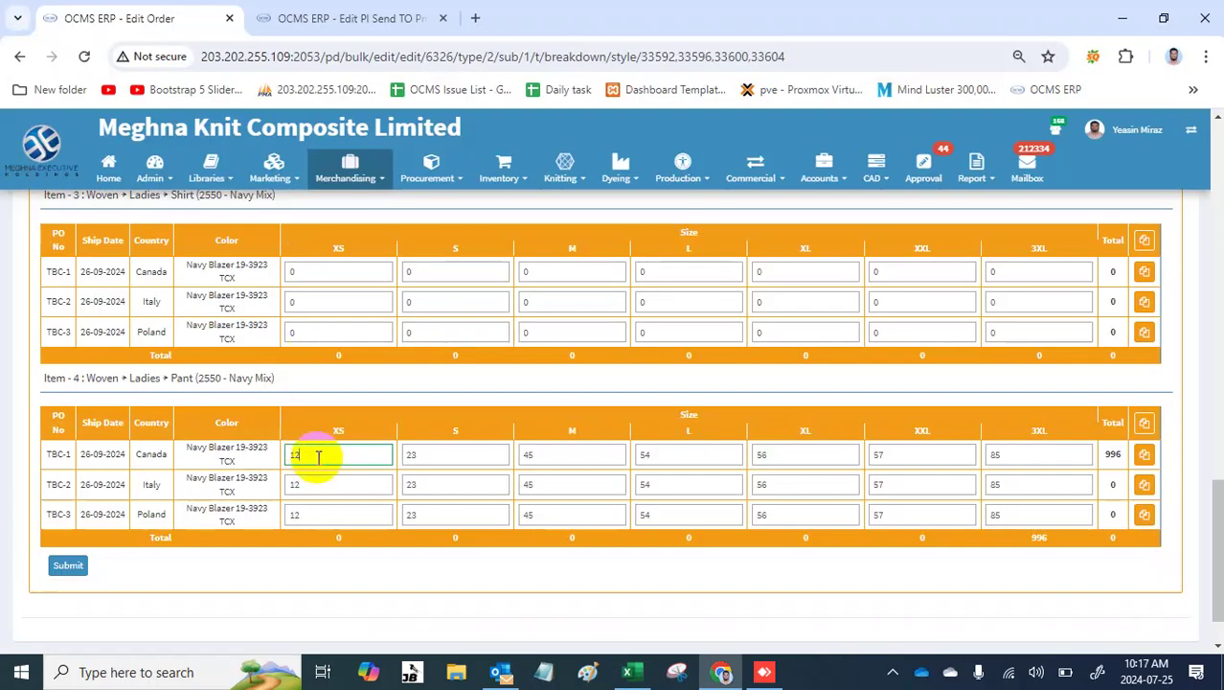
scroll(319, 456, "up", 1)
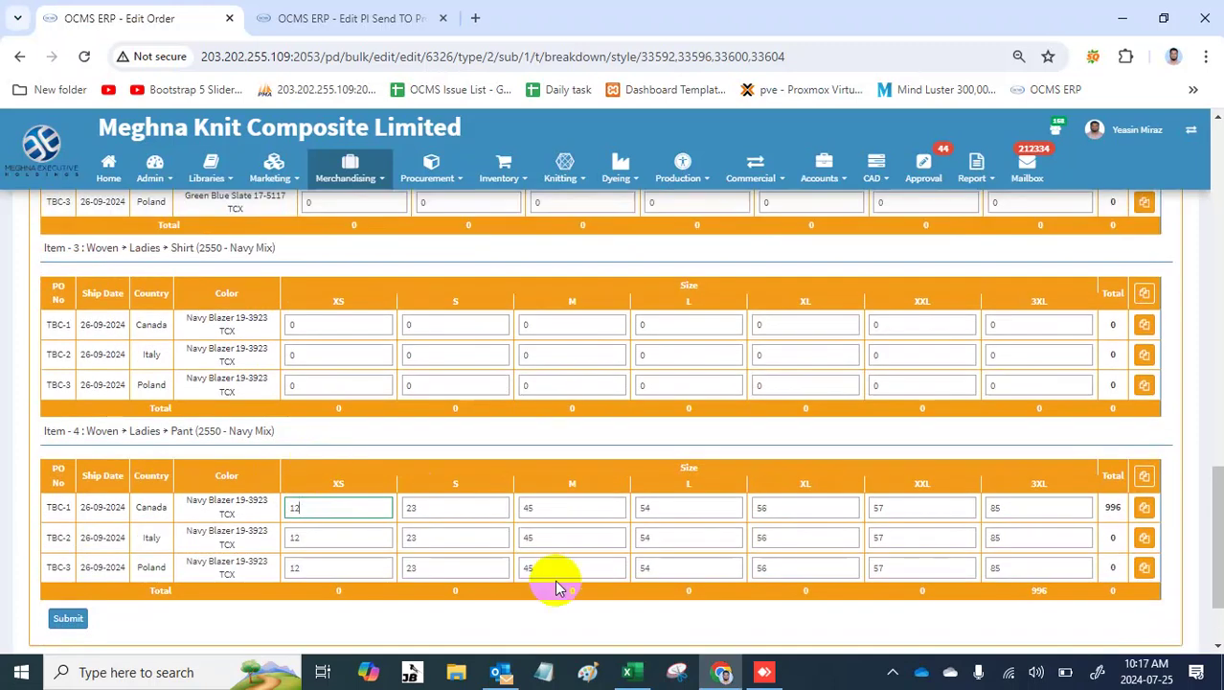
key("alt+Tab")
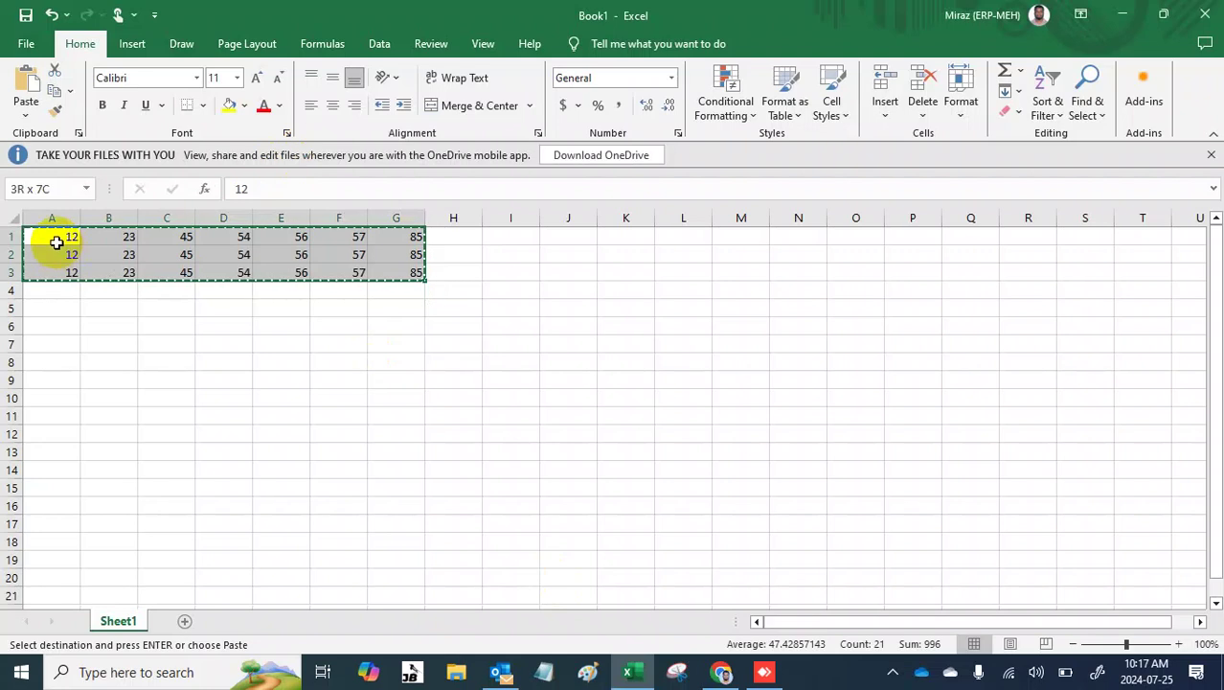
left_click_drag(57, 242, 405, 235)
key("ctrl+c")
key("alt+Tab")
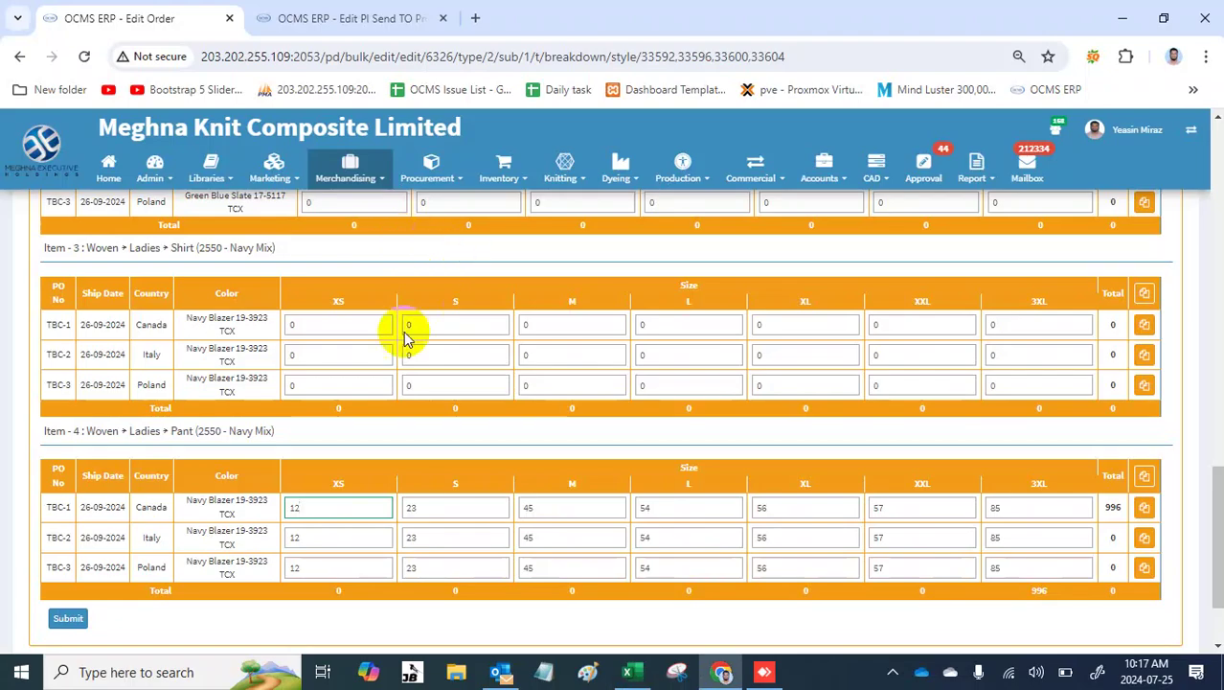
left_click(367, 329)
key("ctrl+v")
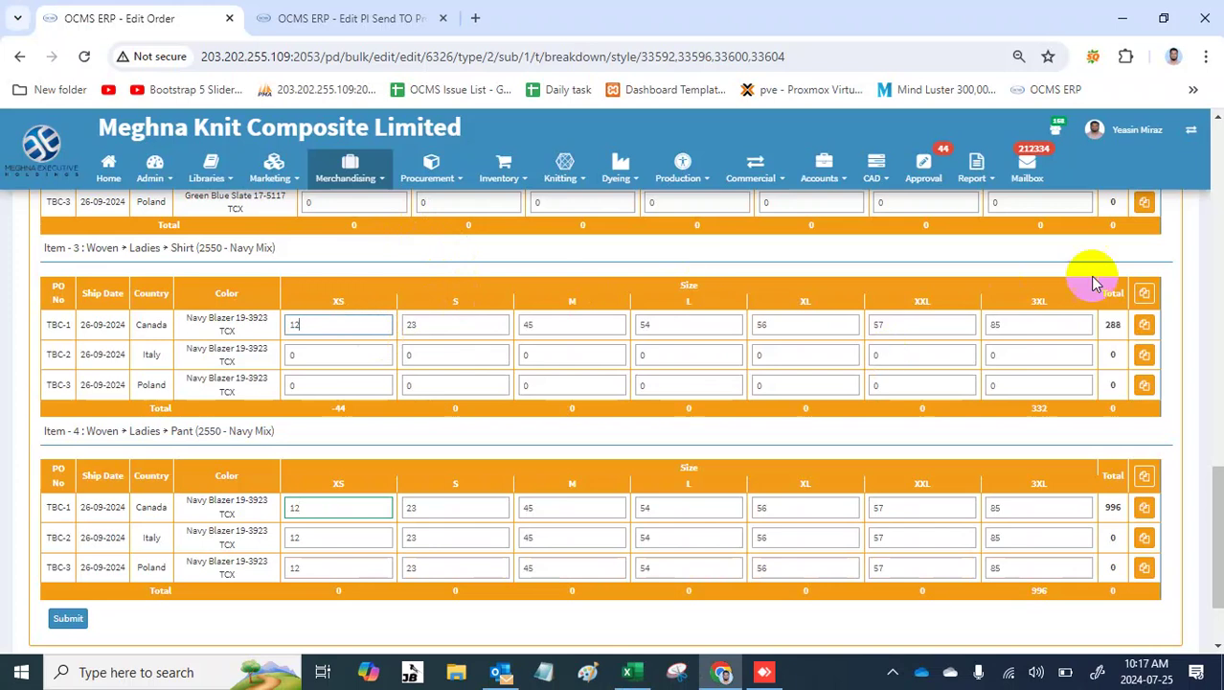
Step: Copy the TBC-1 quantities into the TBC-2 and TBC-3 rows of the Navy Mix shirt table
left_click(1147, 326)
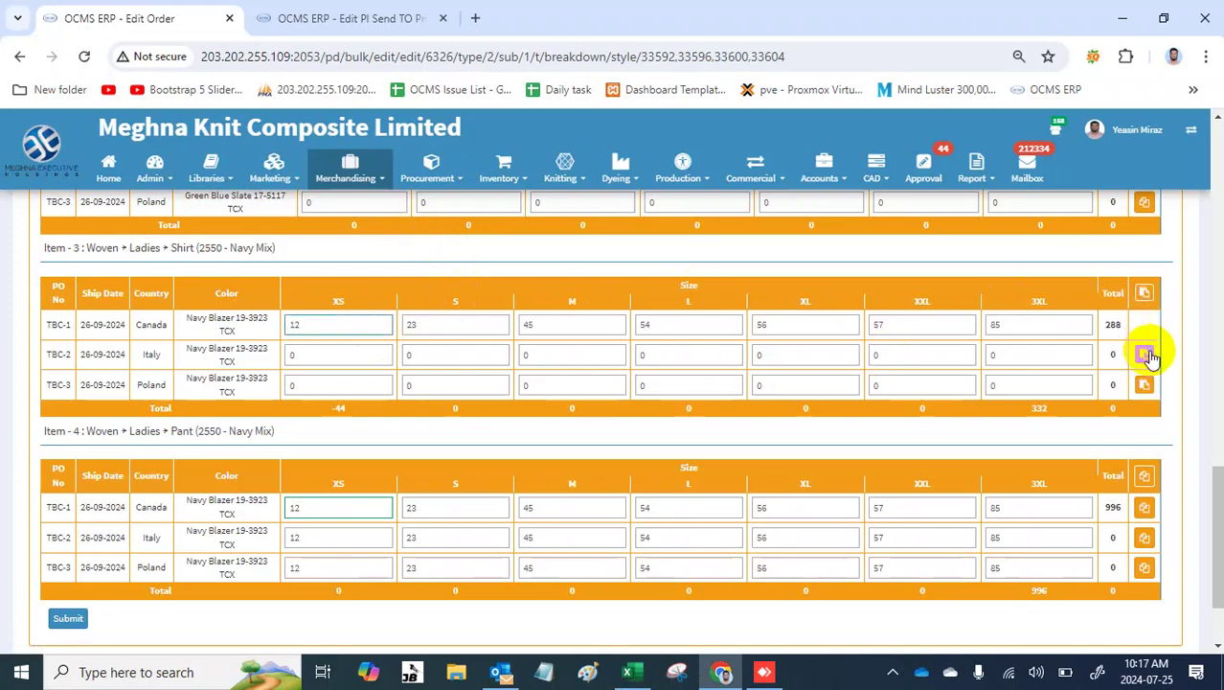
left_click(1150, 355)
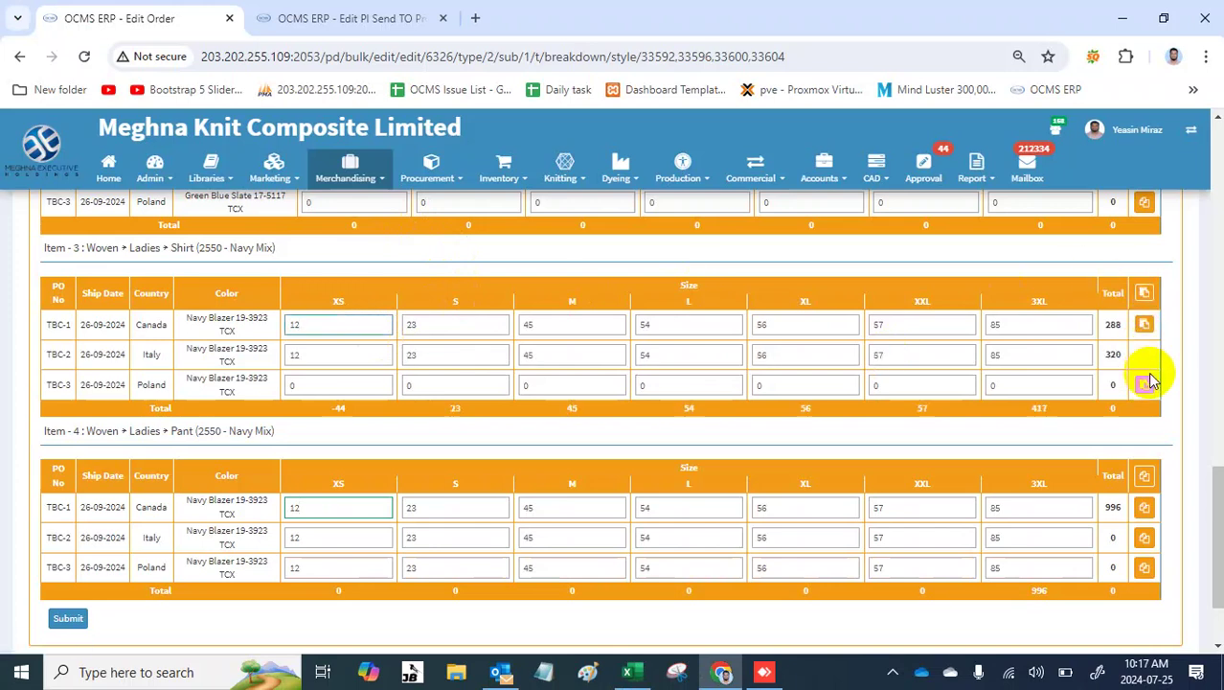
left_click(1147, 386)
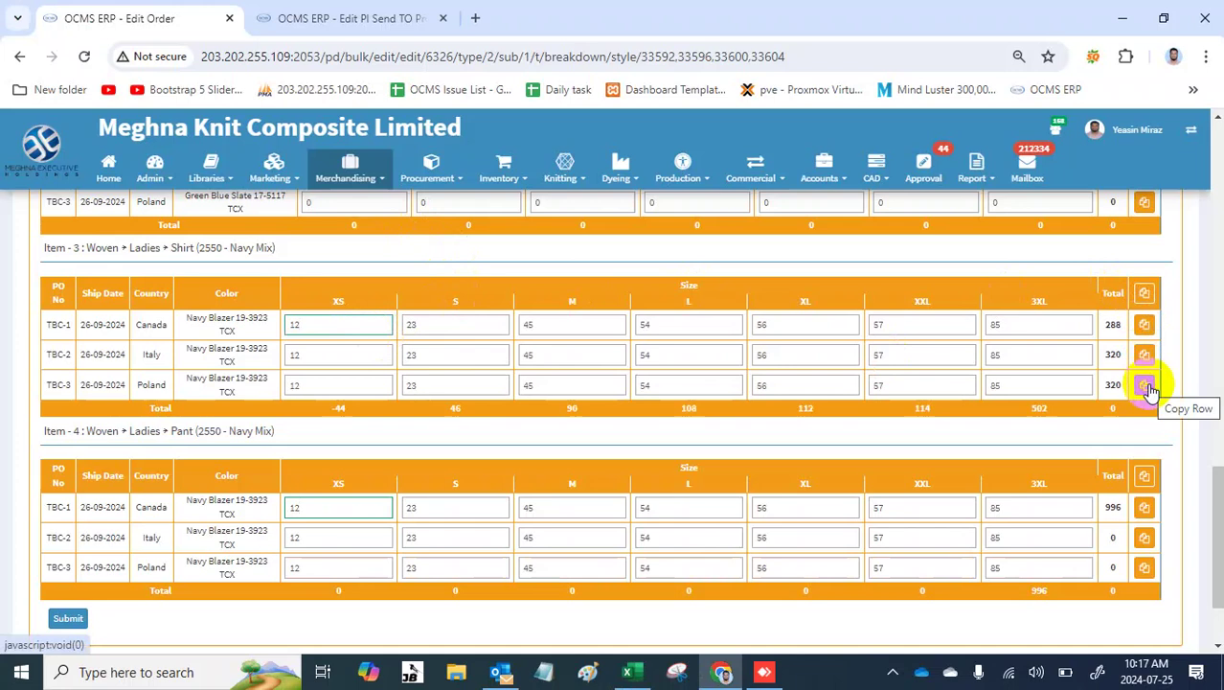
left_click(1147, 386)
scroll(1112, 321, "up", 1)
scroll(1111, 321, "up", 1)
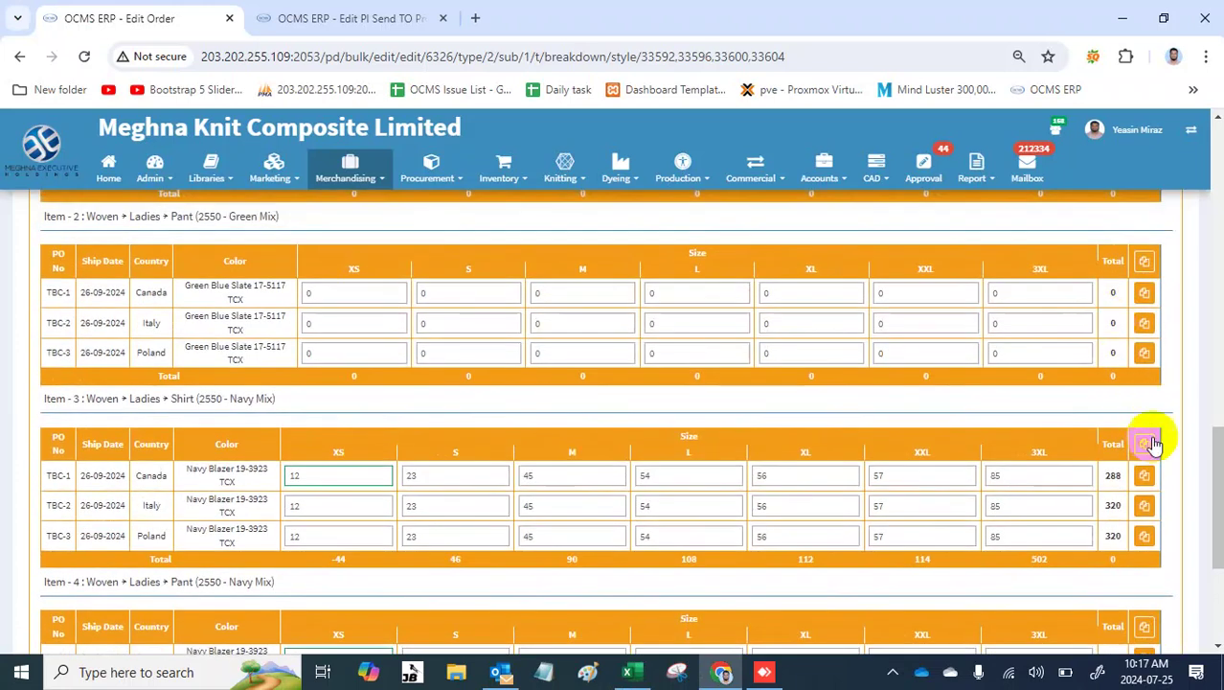
Step: Copy the Navy Mix shirt table's quantities into the Green Mix pant table and submit the breakdown
left_click(1147, 262)
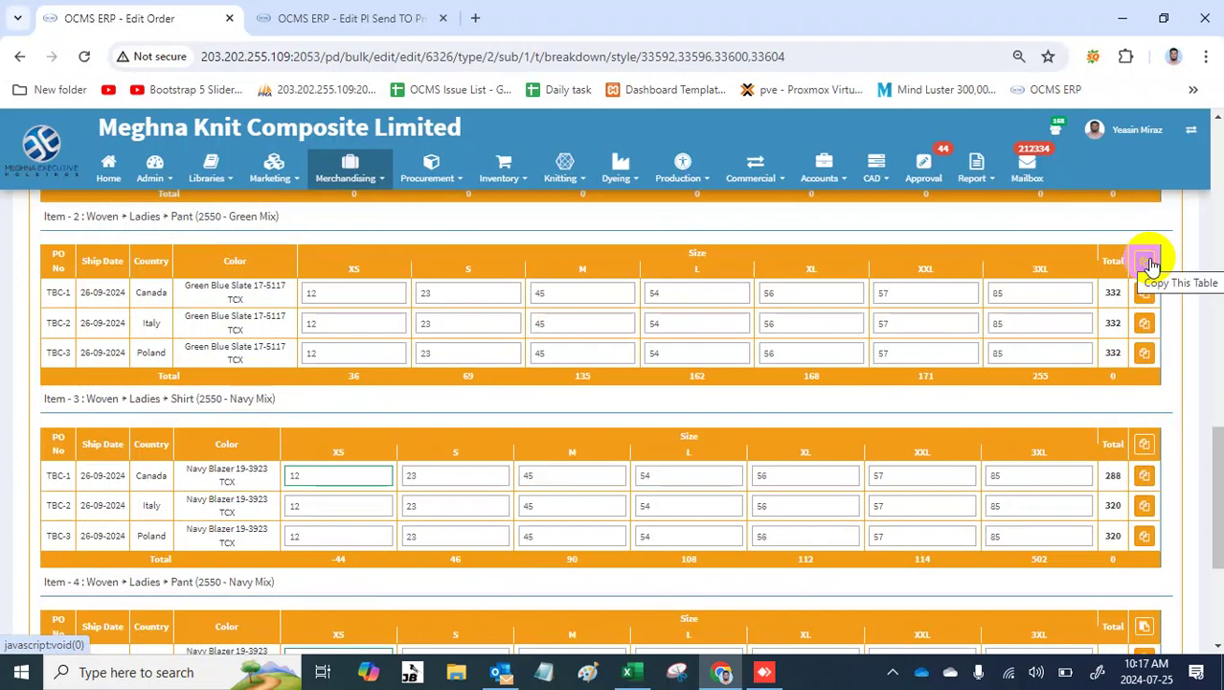
scroll(1115, 360, "down", 2)
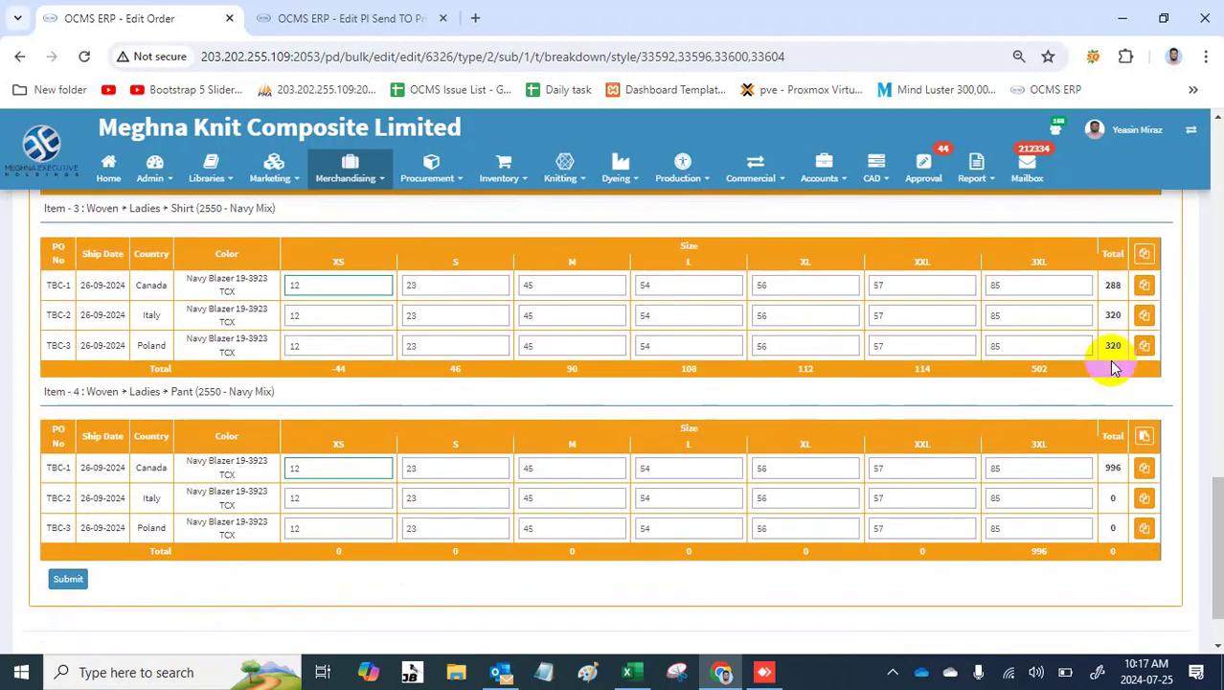
scroll(1114, 367, "up", 2)
scroll(1115, 367, "down", 3)
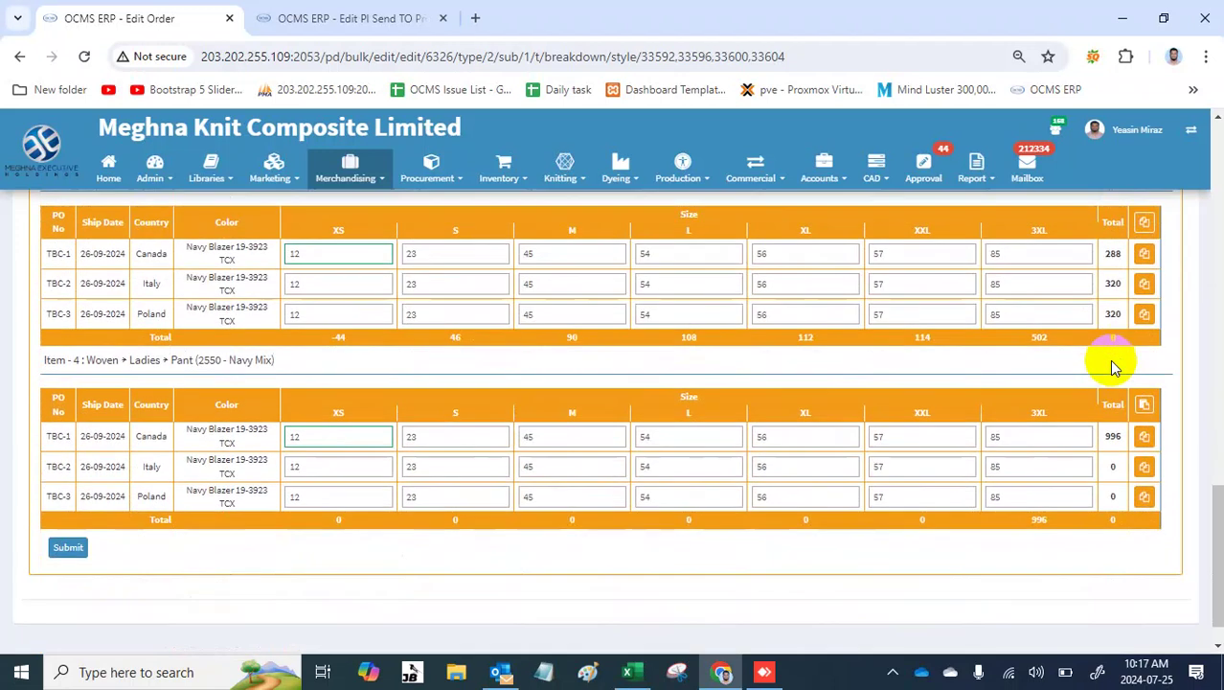
left_click(68, 547)
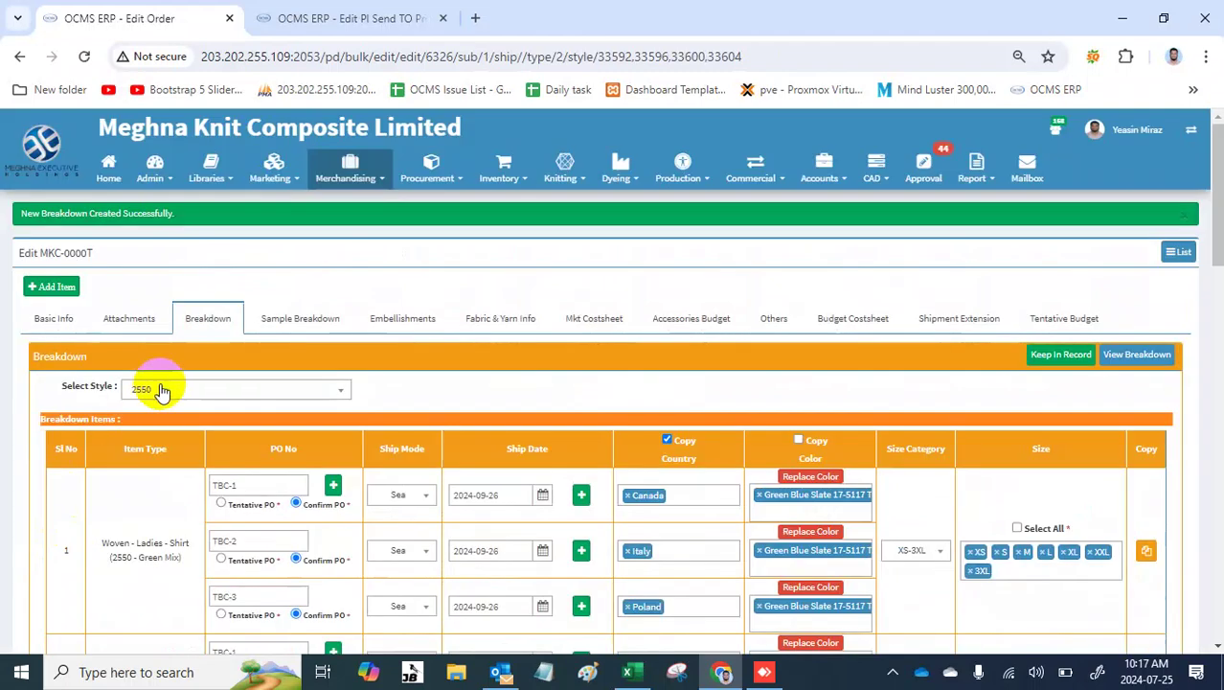
Step: Switch the breakdown to style 2551 and enter TBC-1 and TBC-2 as two confirmed POs
left_click(200, 395)
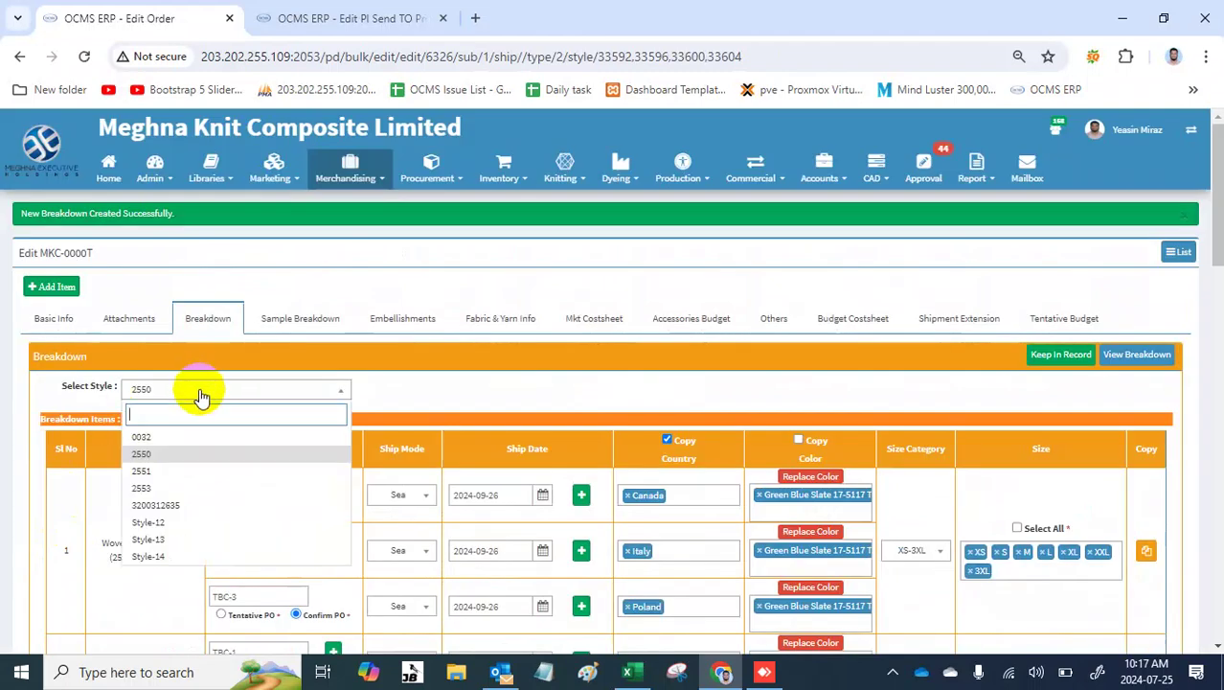
left_click(199, 473)
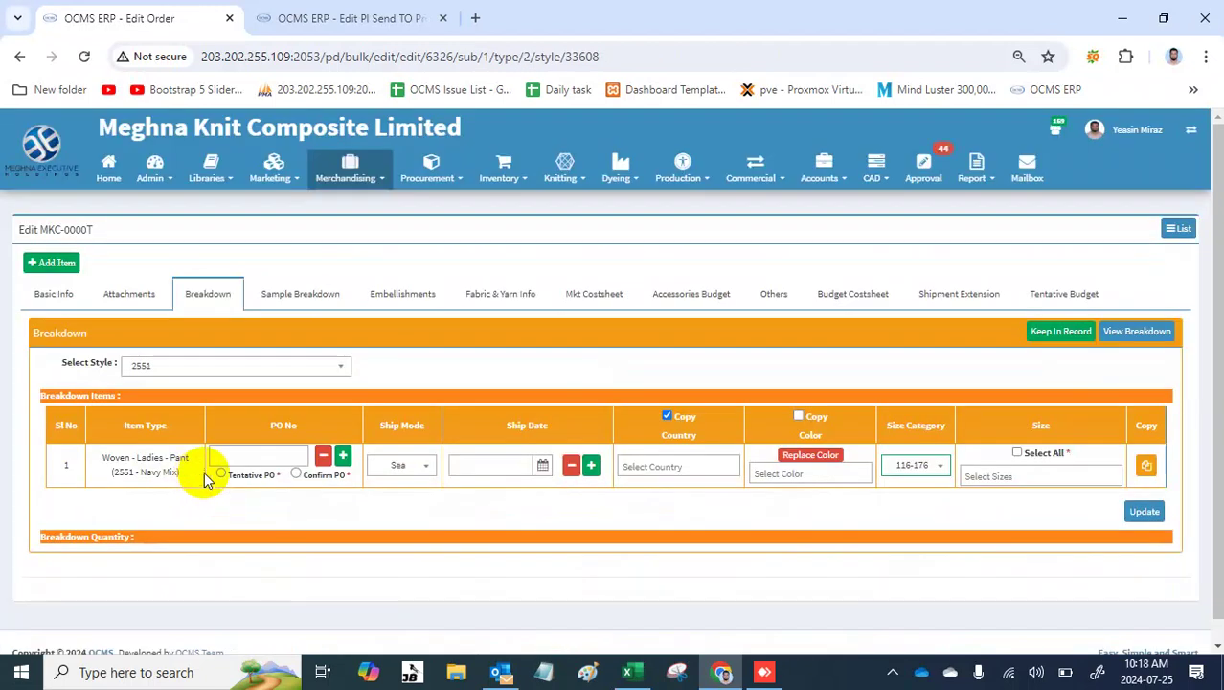
left_click(287, 462)
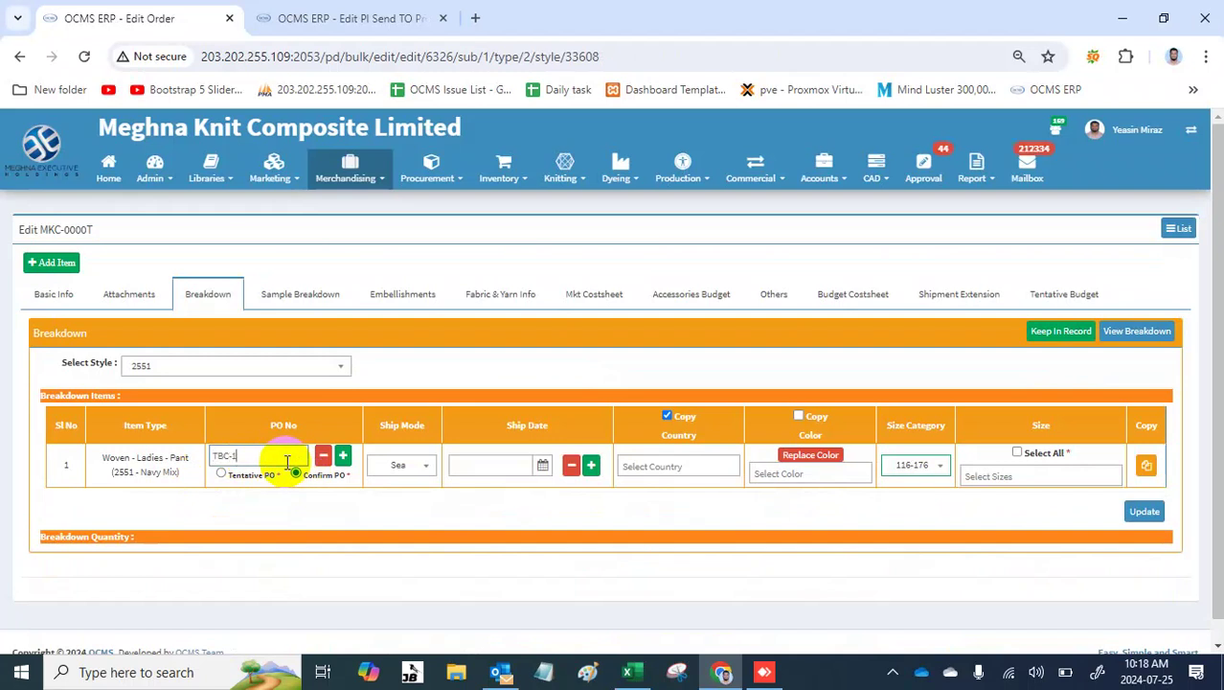
left_click(343, 457)
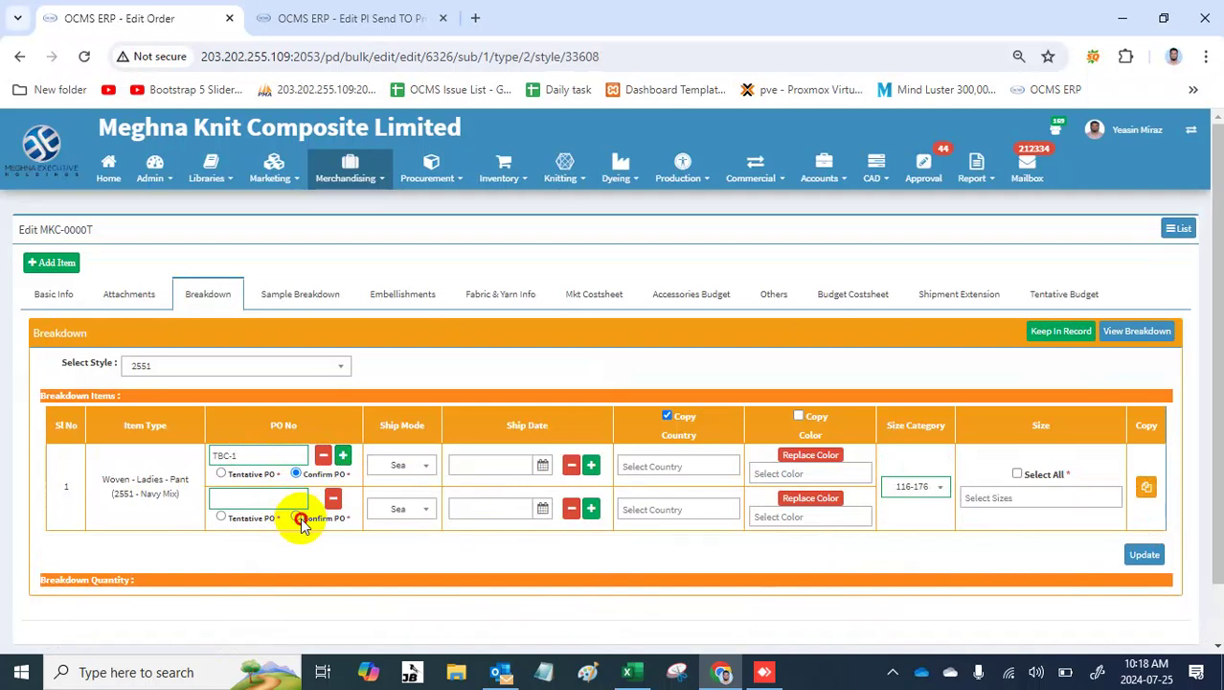
left_click(300, 518)
left_click(285, 498)
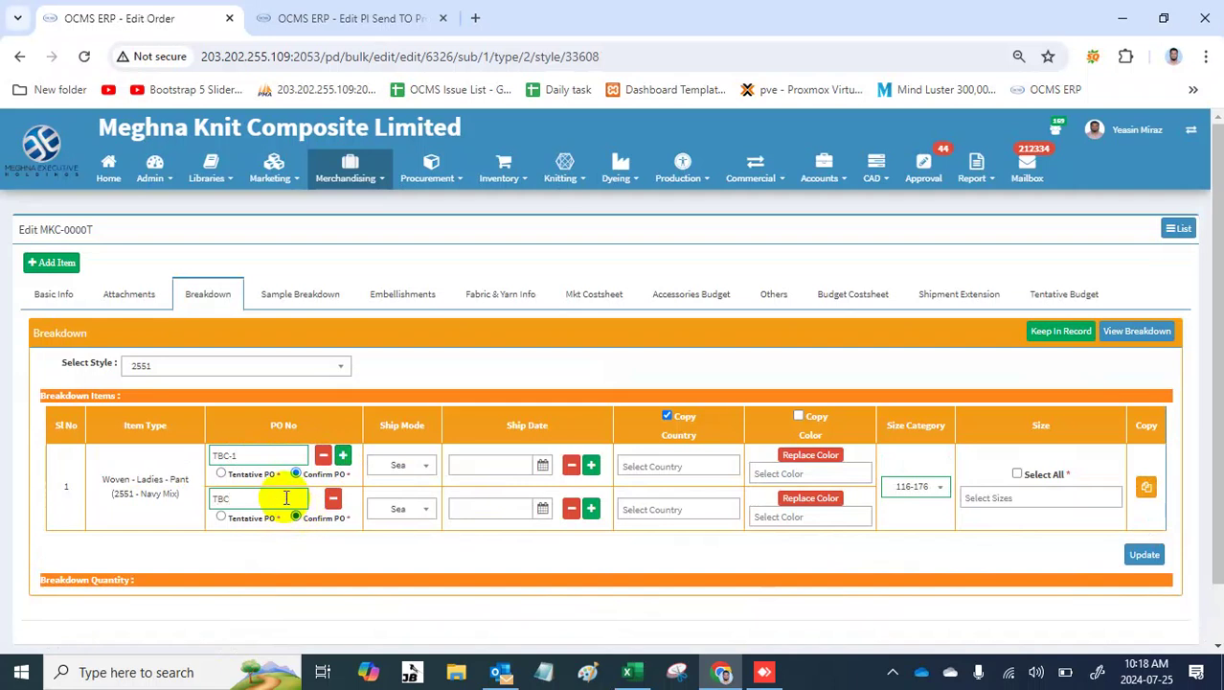
type("TBC-2")
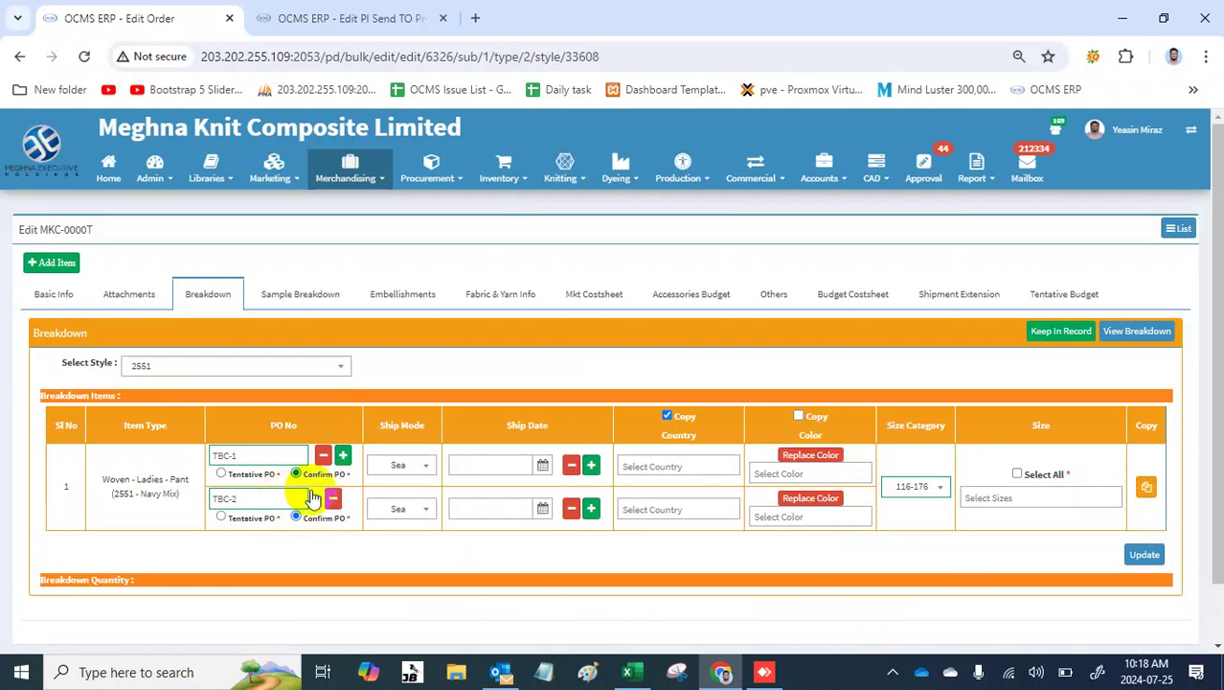
Step: Set the ship date of both style 2551 POs to 2024-07-25
left_click(498, 458)
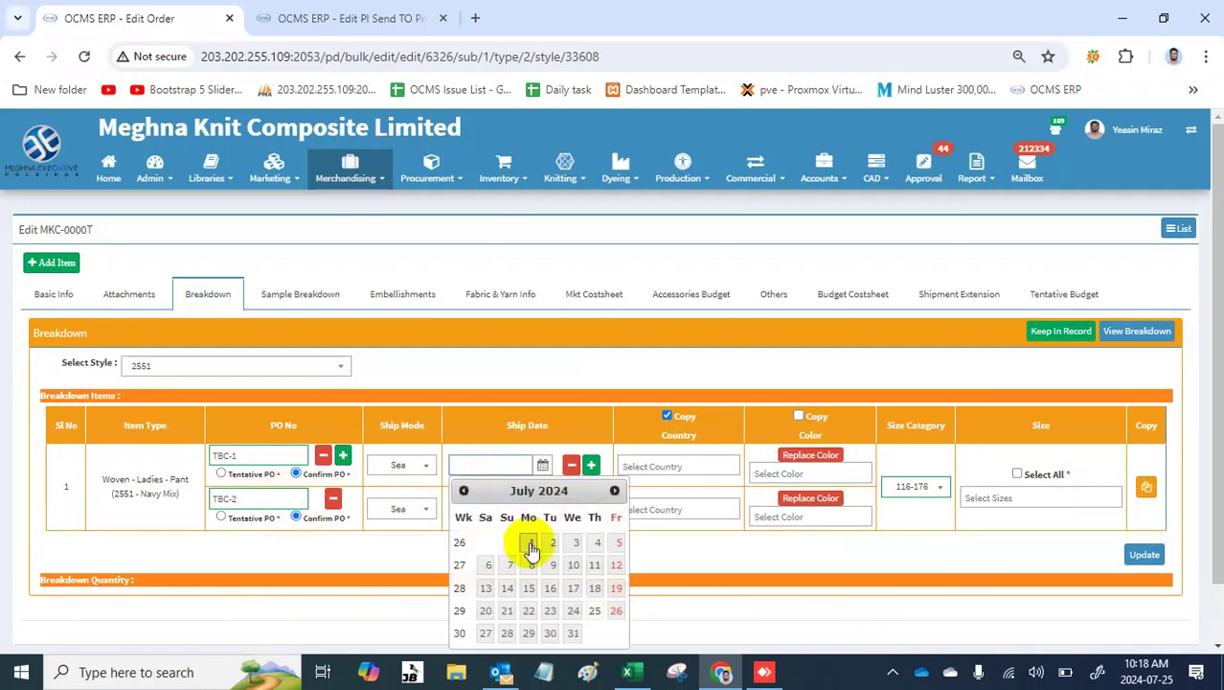
left_click(595, 610)
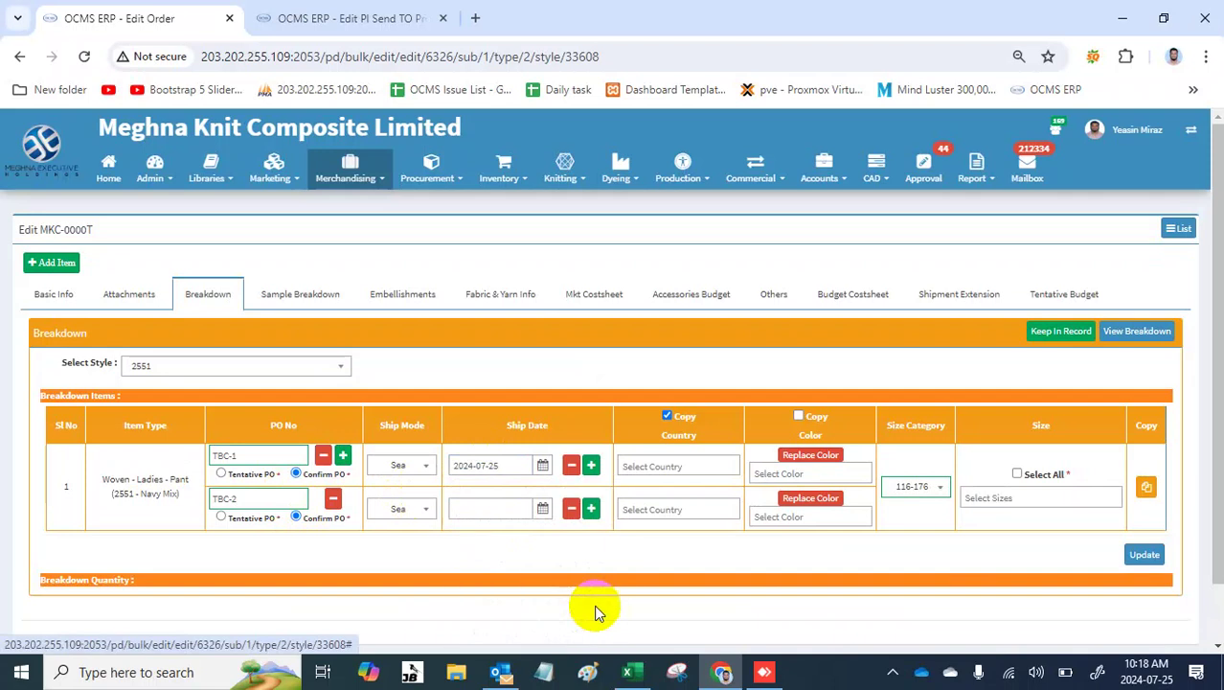
left_click(499, 506)
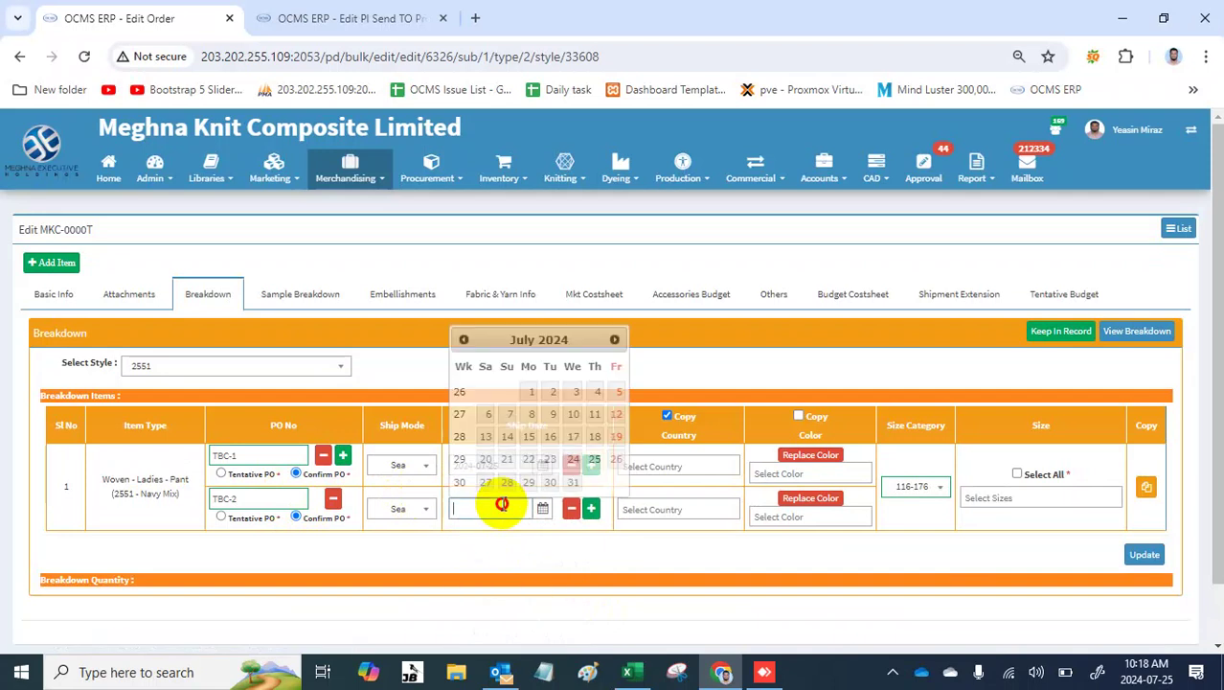
left_click(595, 459)
Step: Assign Germany as the country for both TBC-1 and TBC-2 of style 2551
left_click(676, 466)
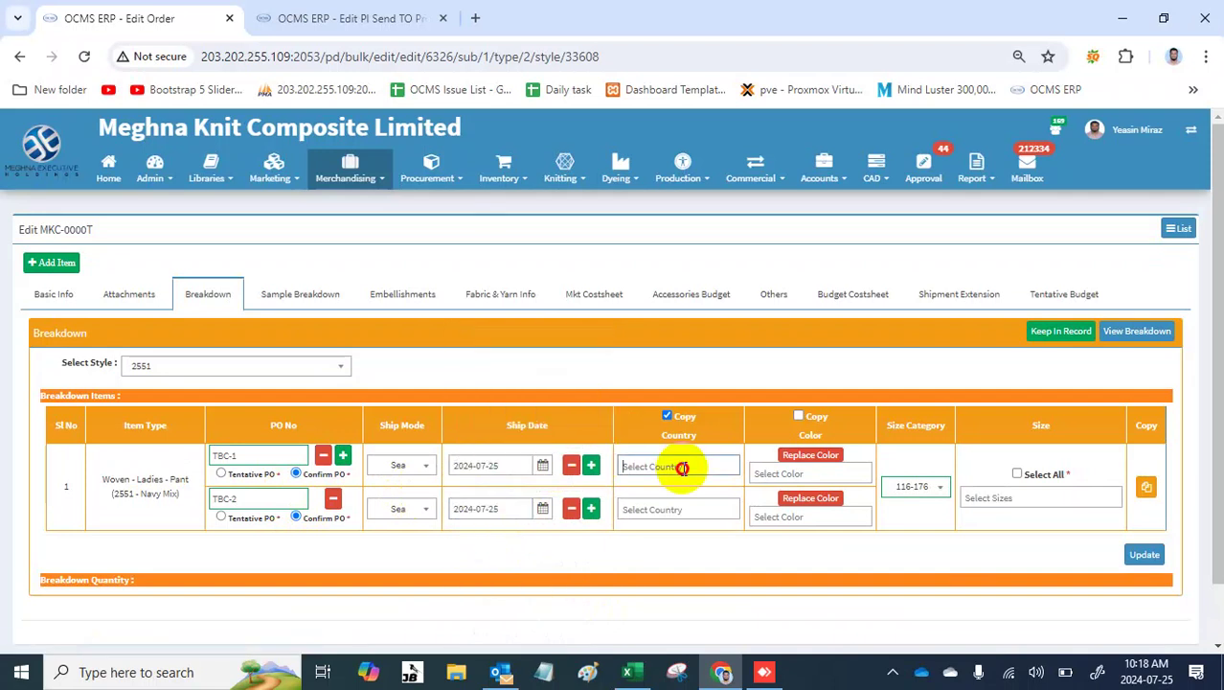
left_click(682, 518)
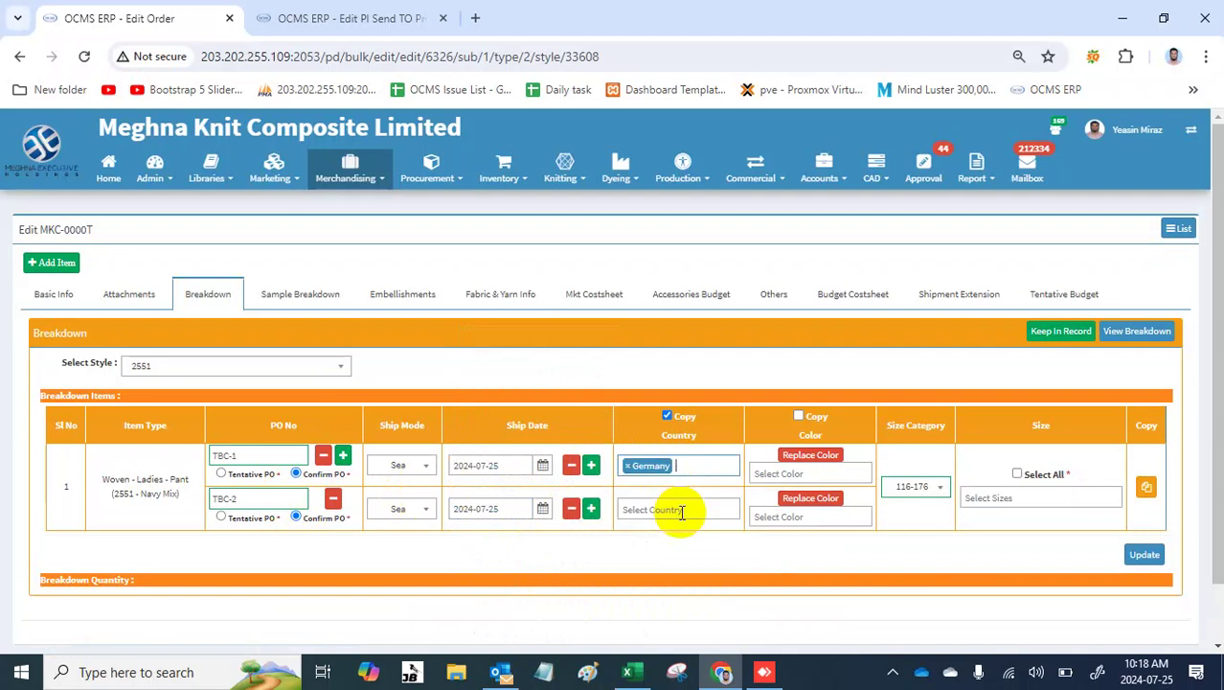
left_click(677, 508)
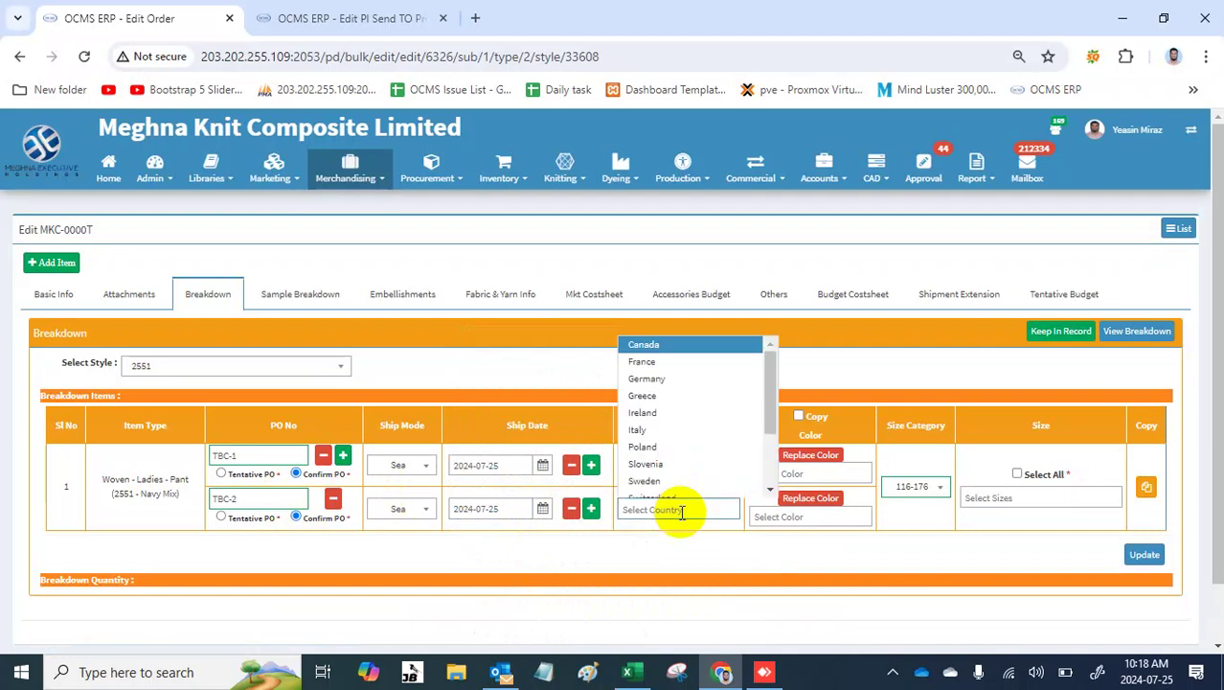
left_click(668, 380)
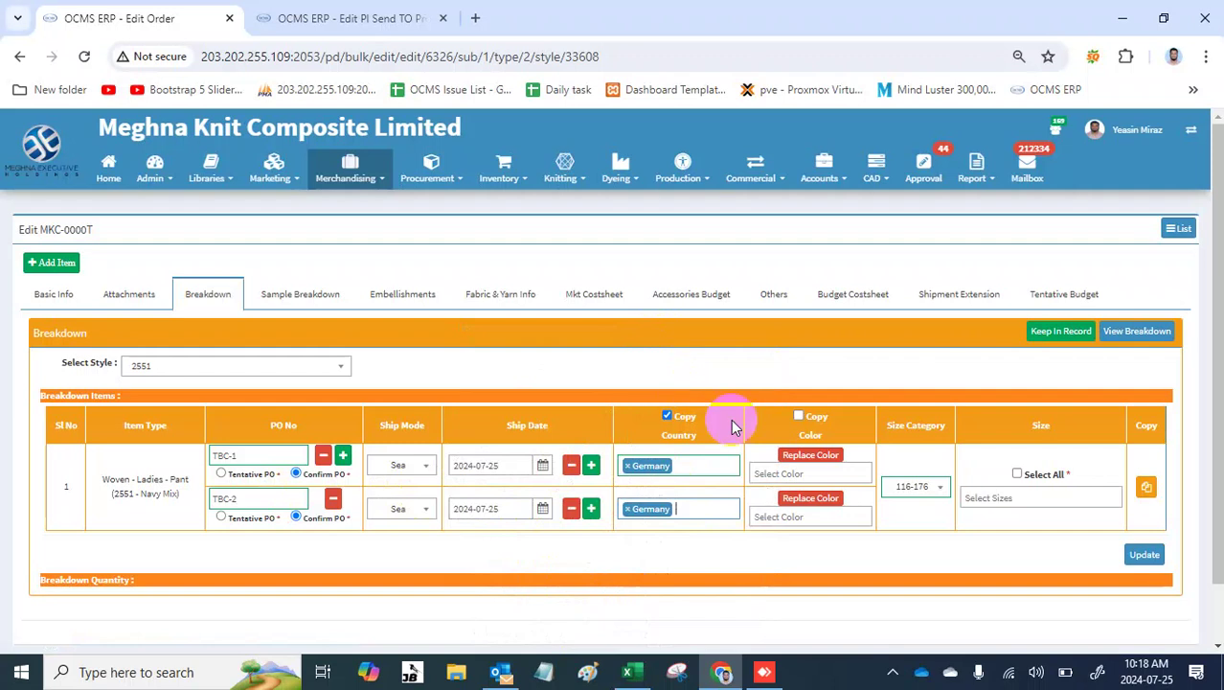
Step: Assign the color 116- B BLACK to both TBC-1 and TBC-2 of style 2551
left_click(793, 475)
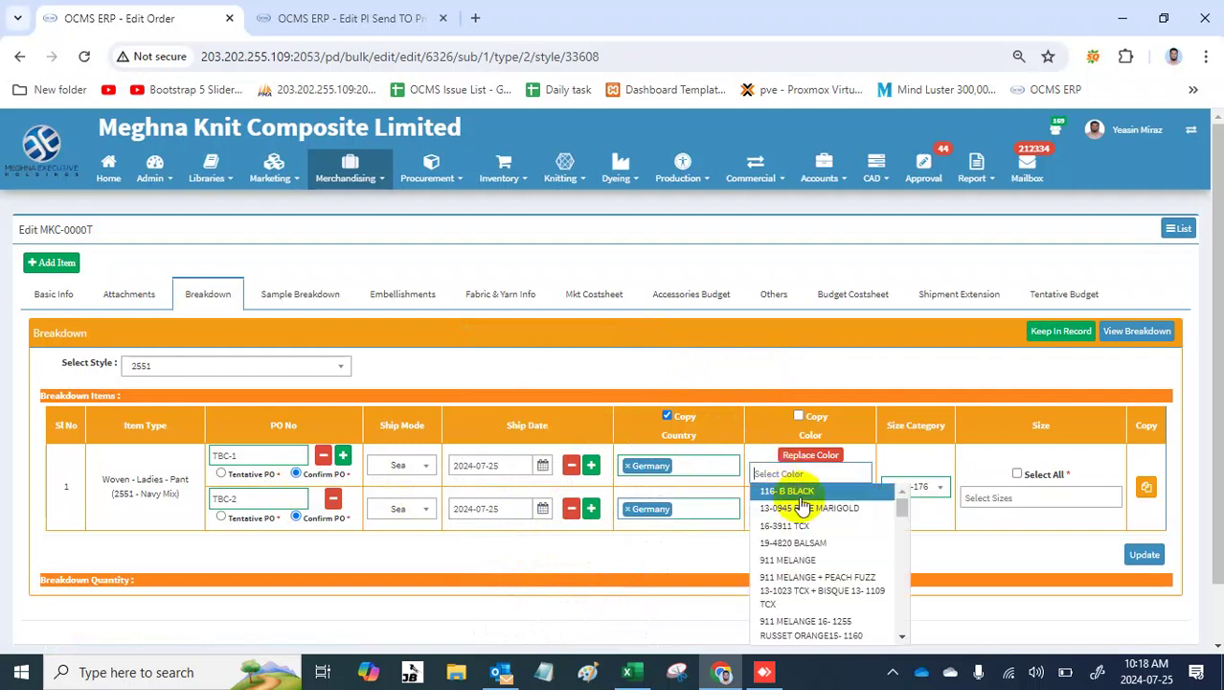
left_click(801, 495)
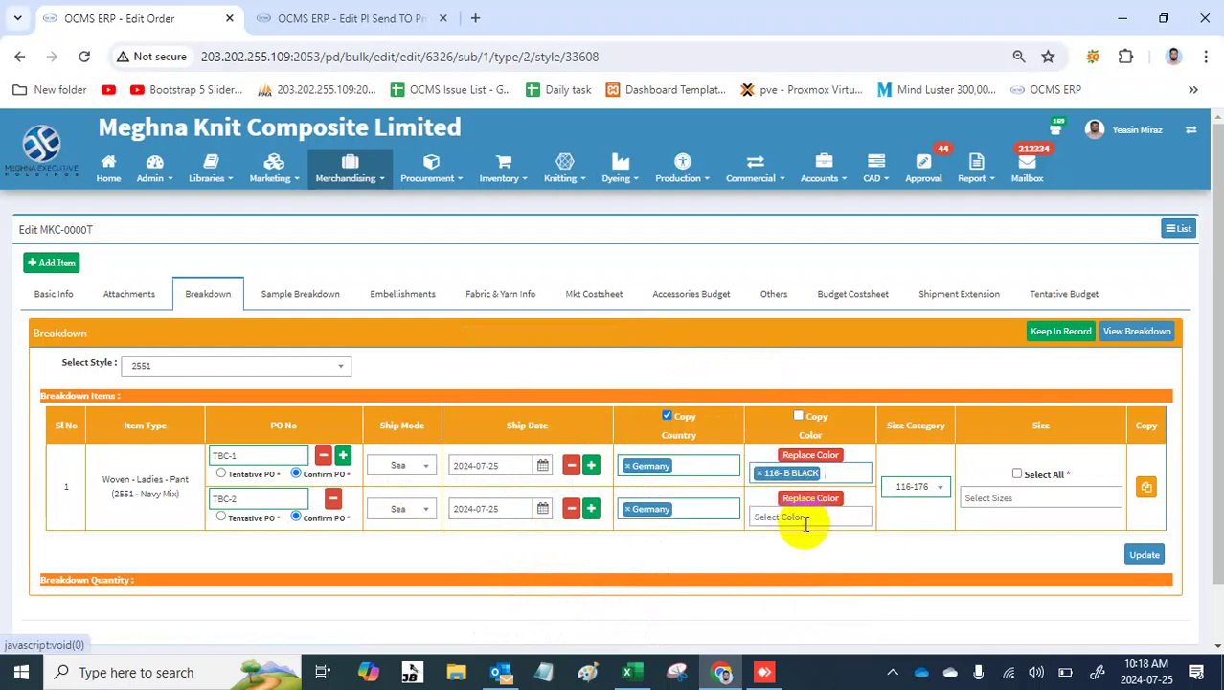
left_click(803, 519)
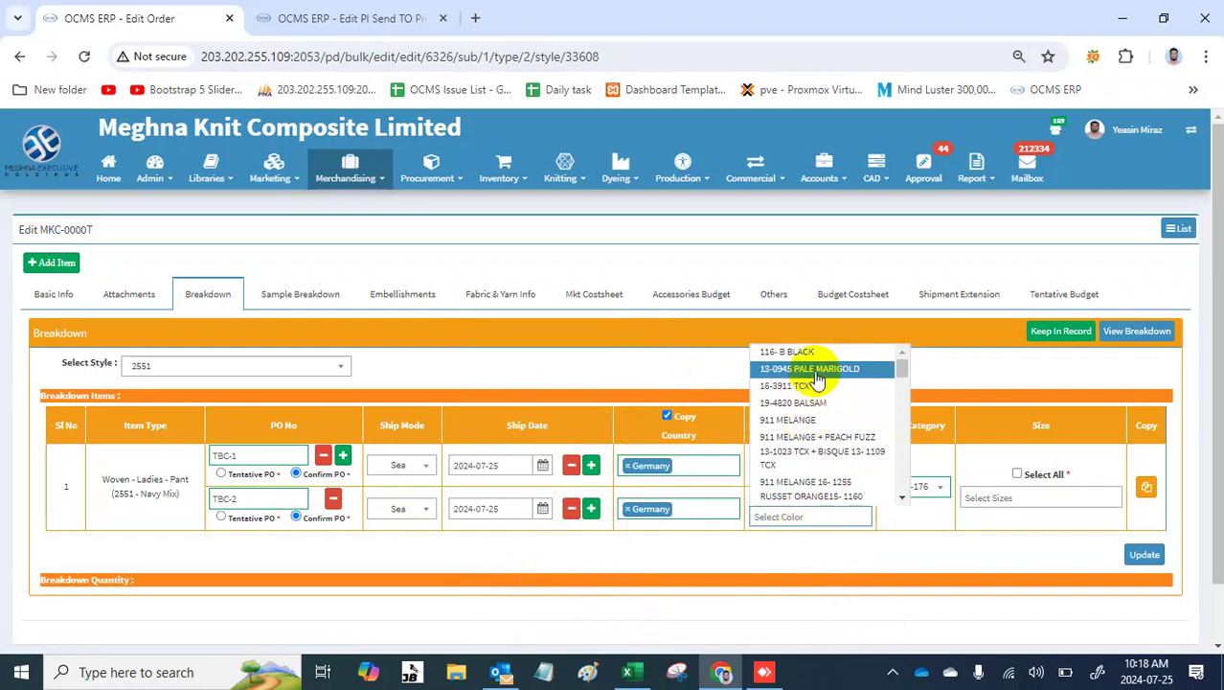
left_click(816, 352)
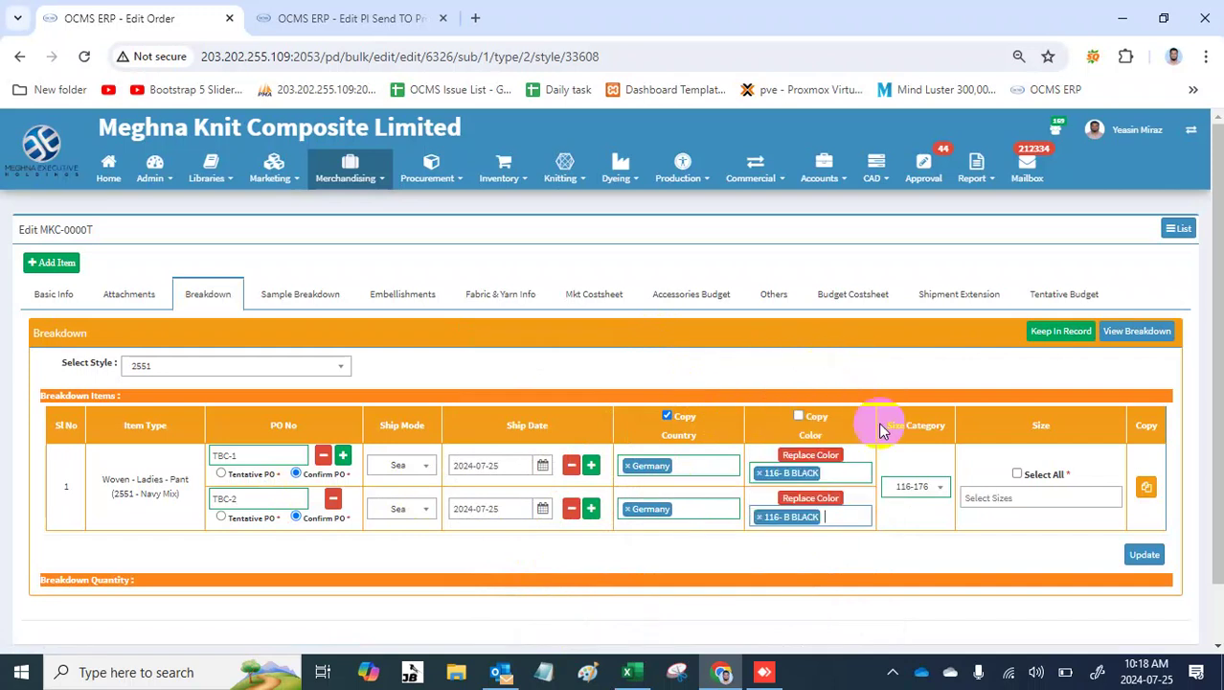
Step: Set the pant's size category to XS-3XL, include all its sizes, and update the breakdown items
left_click(920, 487)
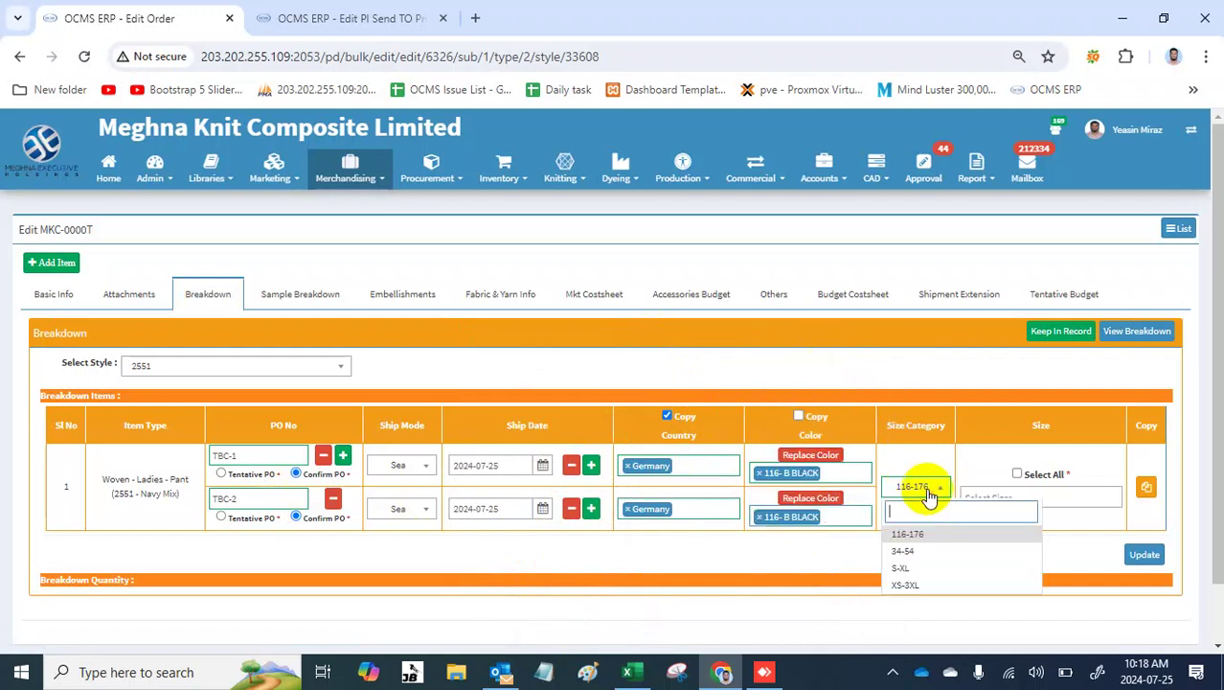
left_click(940, 585)
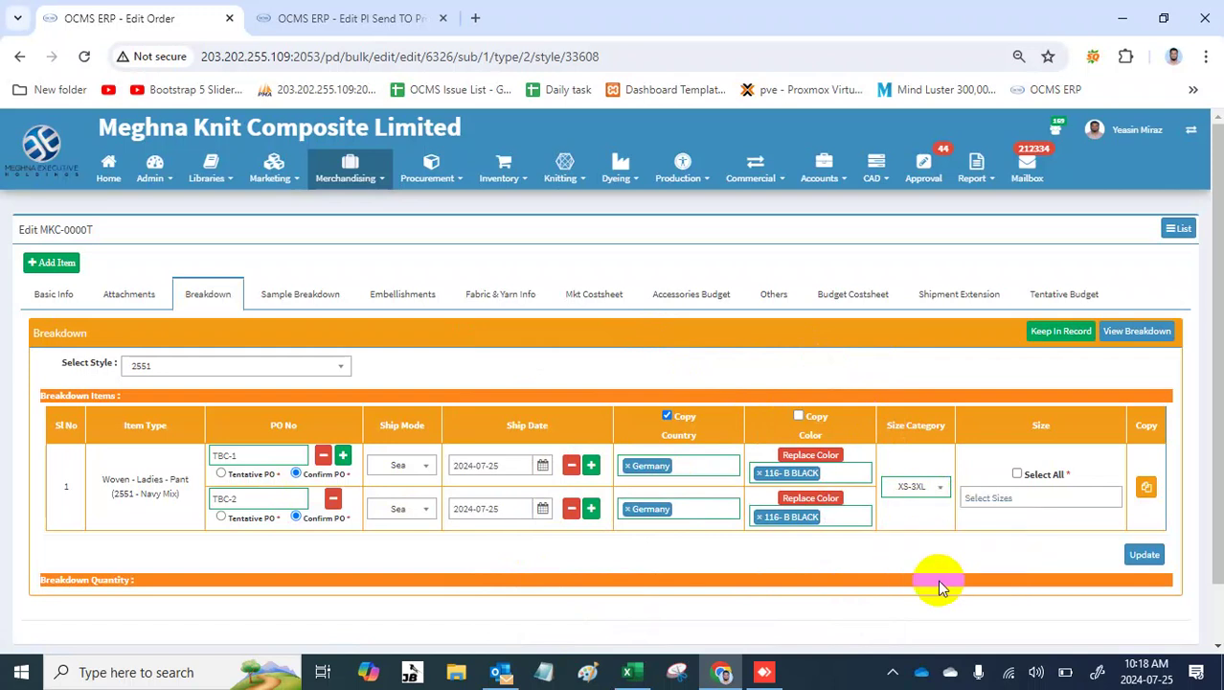
left_click(1052, 475)
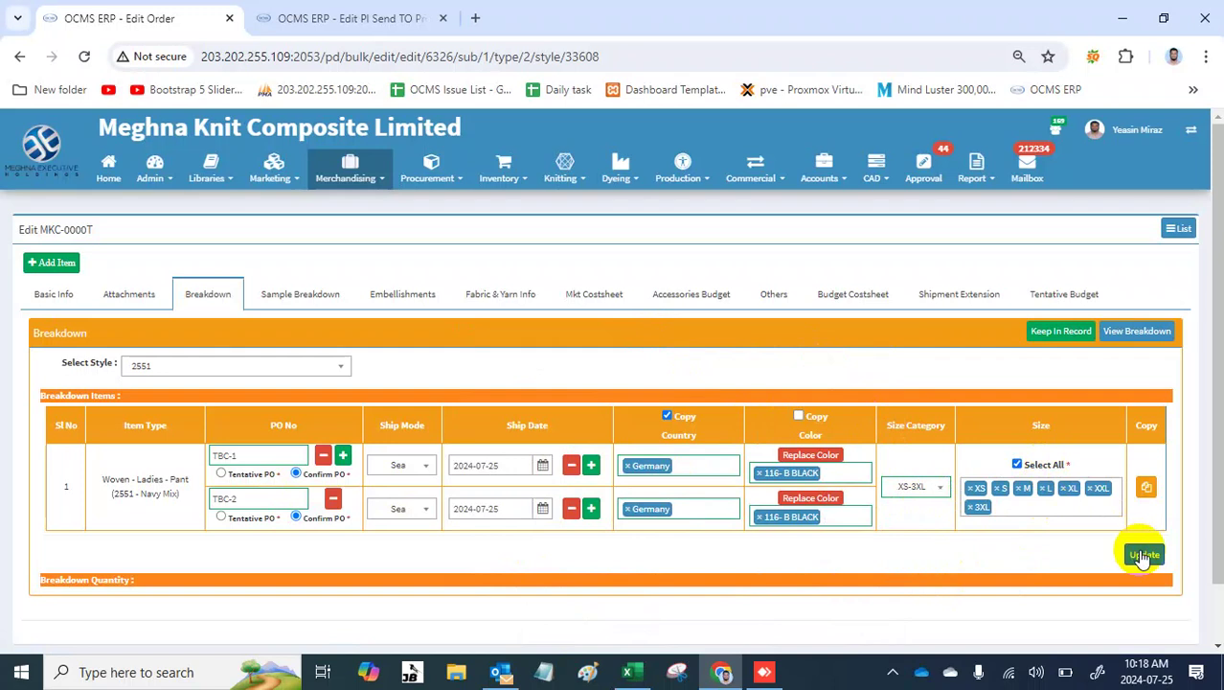
left_click(1142, 555)
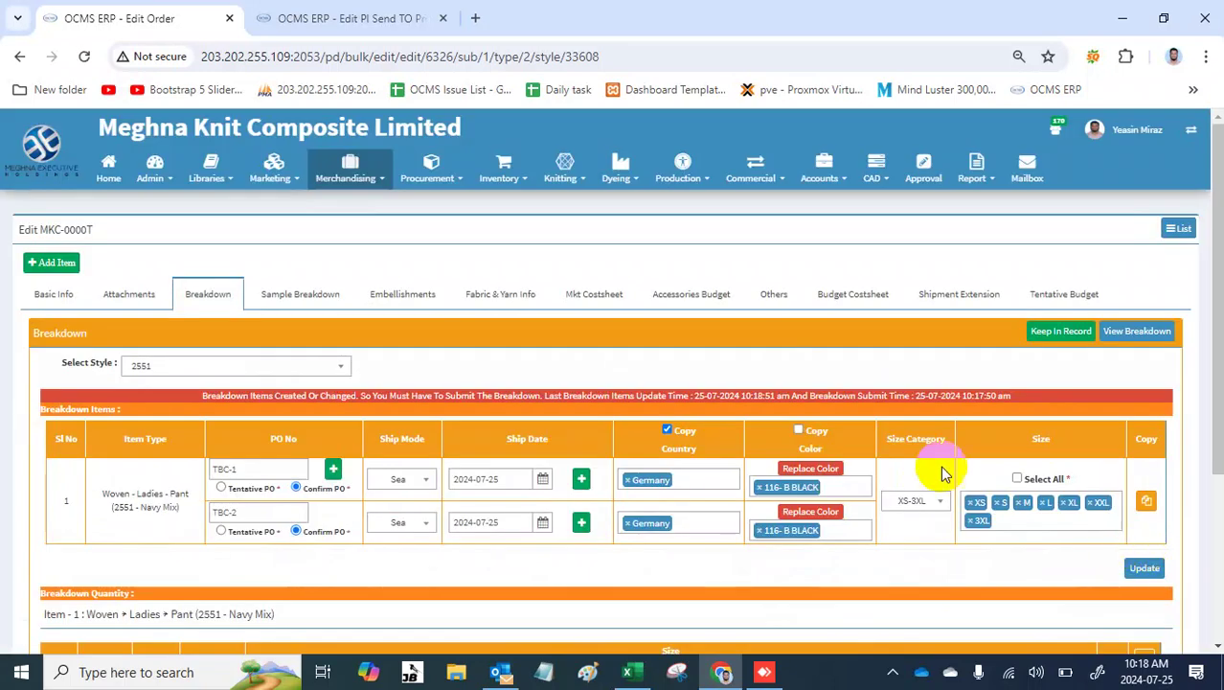
Step: Add the colors Vintage Indigo 19-3929 TCX and VALIANT POPPY 18-1549 TCX to PO TBC-1
left_click(851, 488)
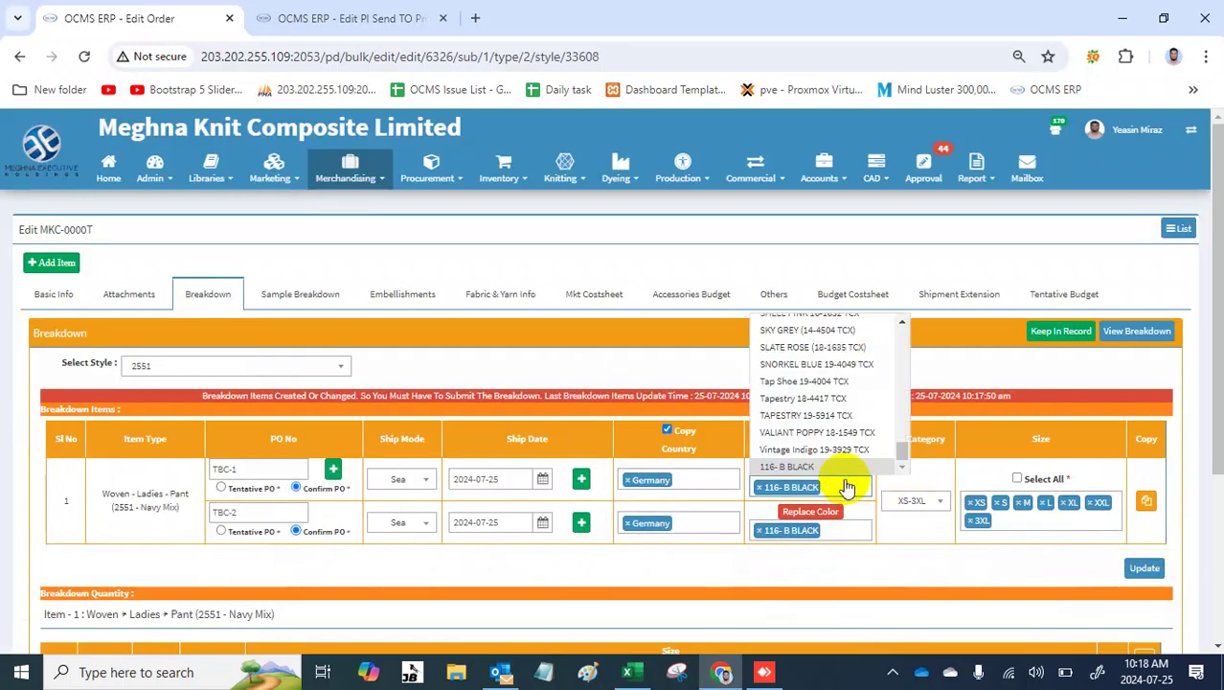
left_click(838, 450)
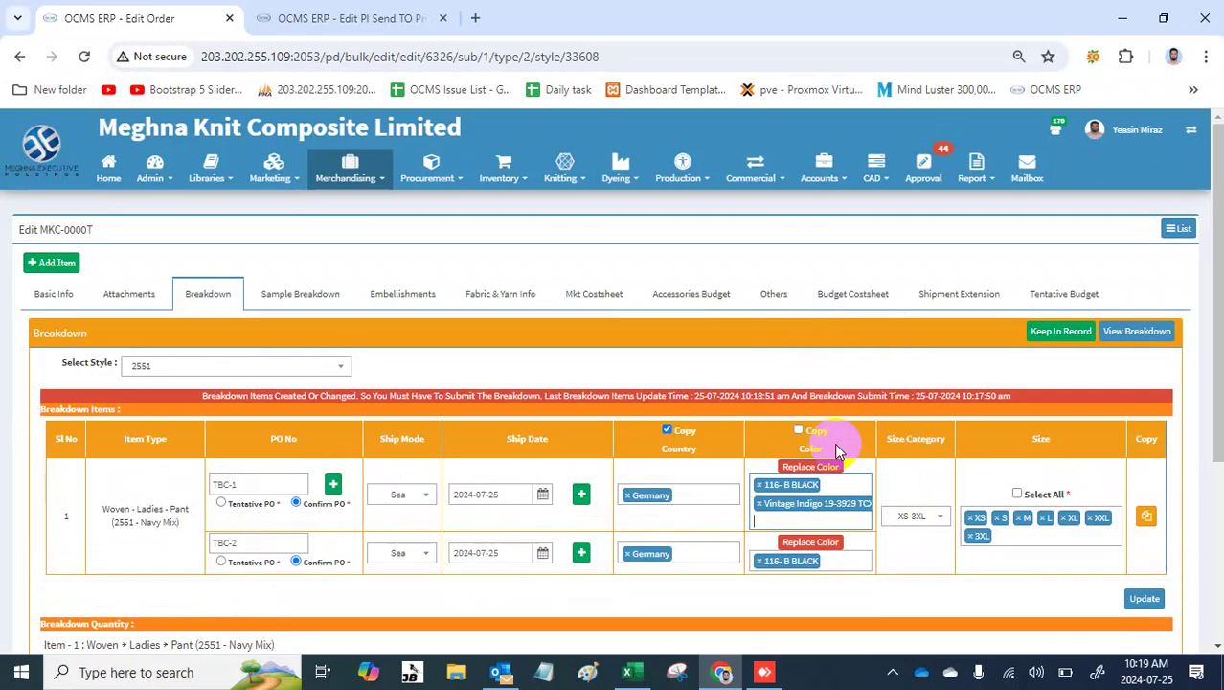
left_click(839, 521)
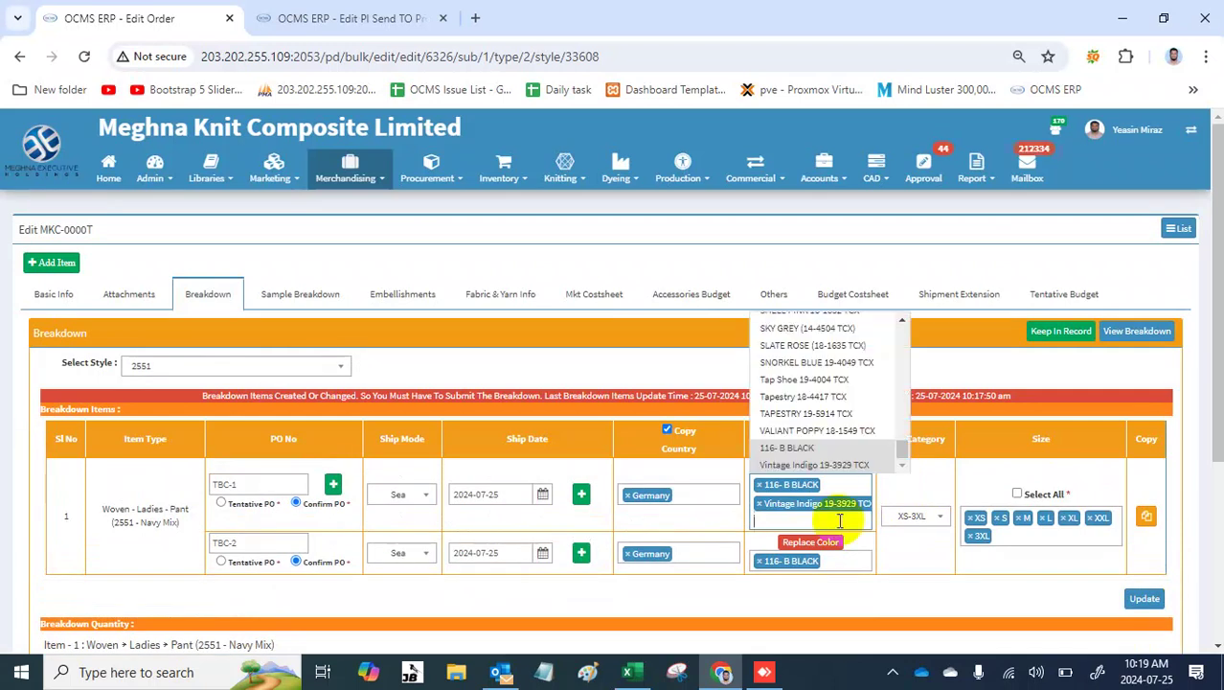
left_click(832, 431)
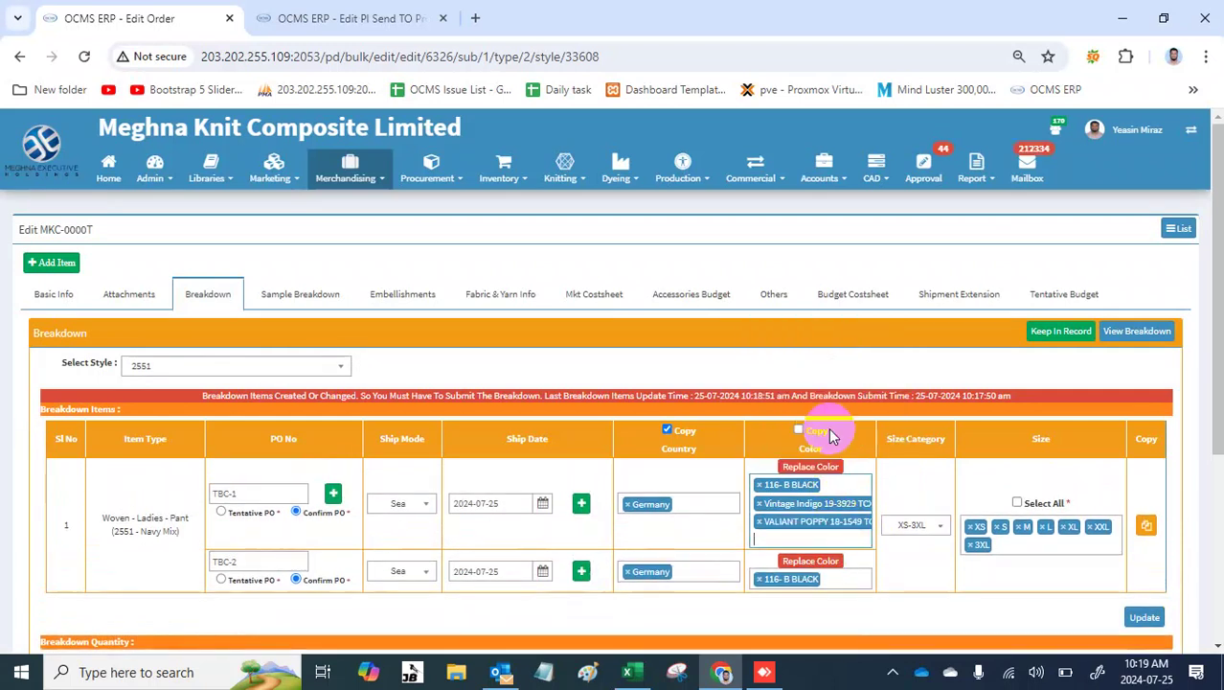
Step: Add the colors Vintage Indigo 19-3929 TCX and VALIANT POPPY 18-1549 TCX to PO TBC-2 and update the breakdown items
left_click(847, 582)
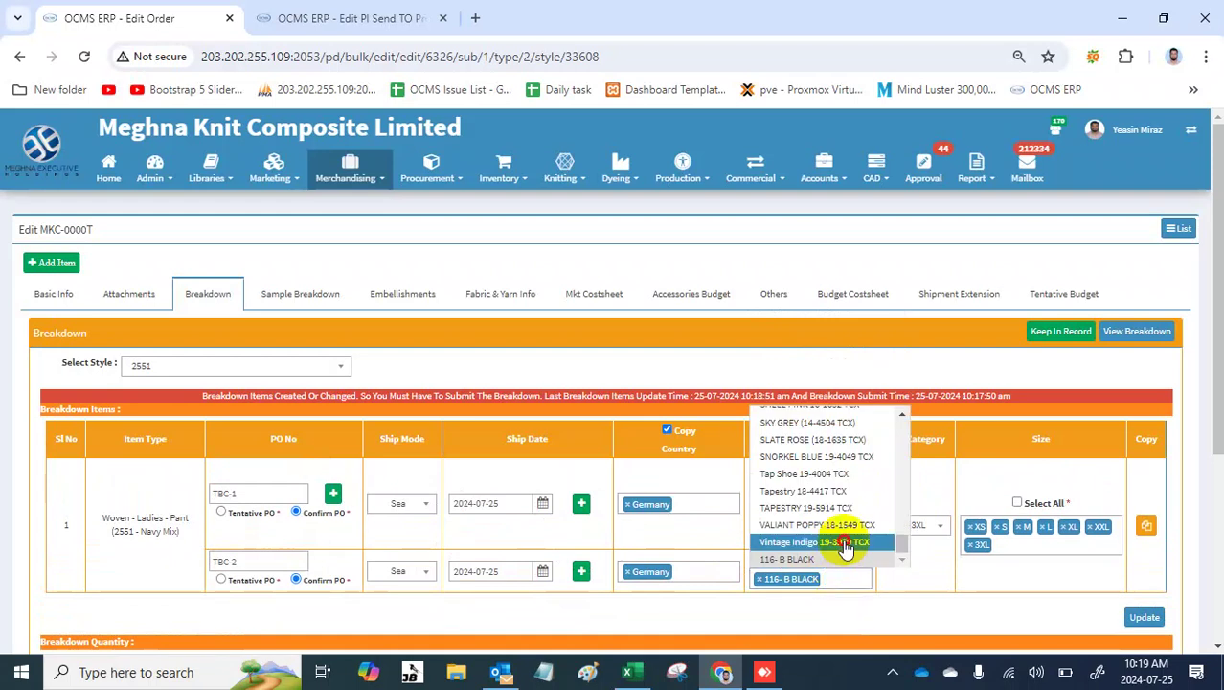
left_click(844, 543)
left_click(843, 609)
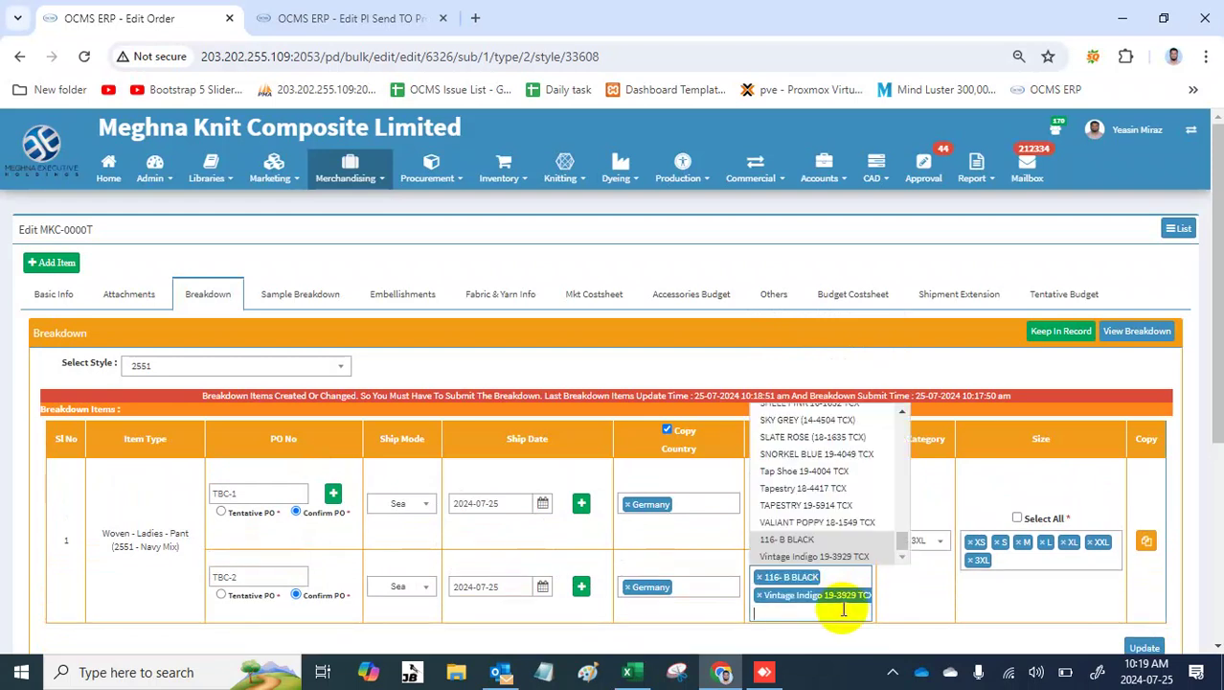
left_click(836, 523)
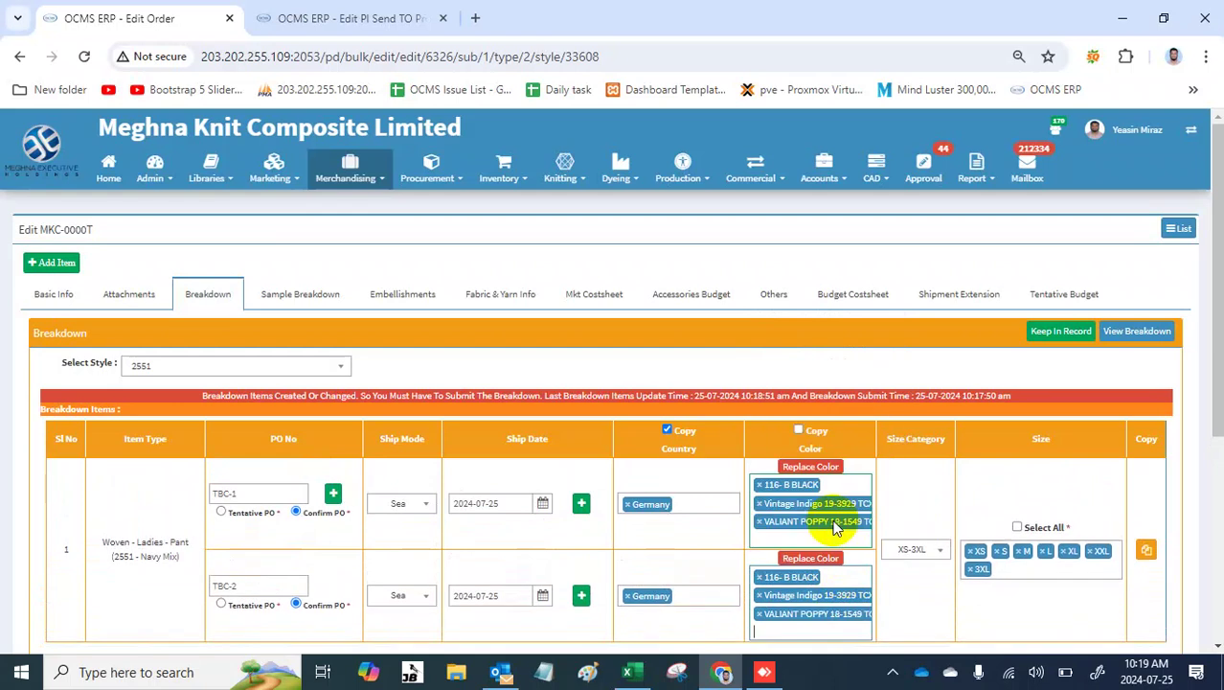
scroll(834, 522, "down", 1)
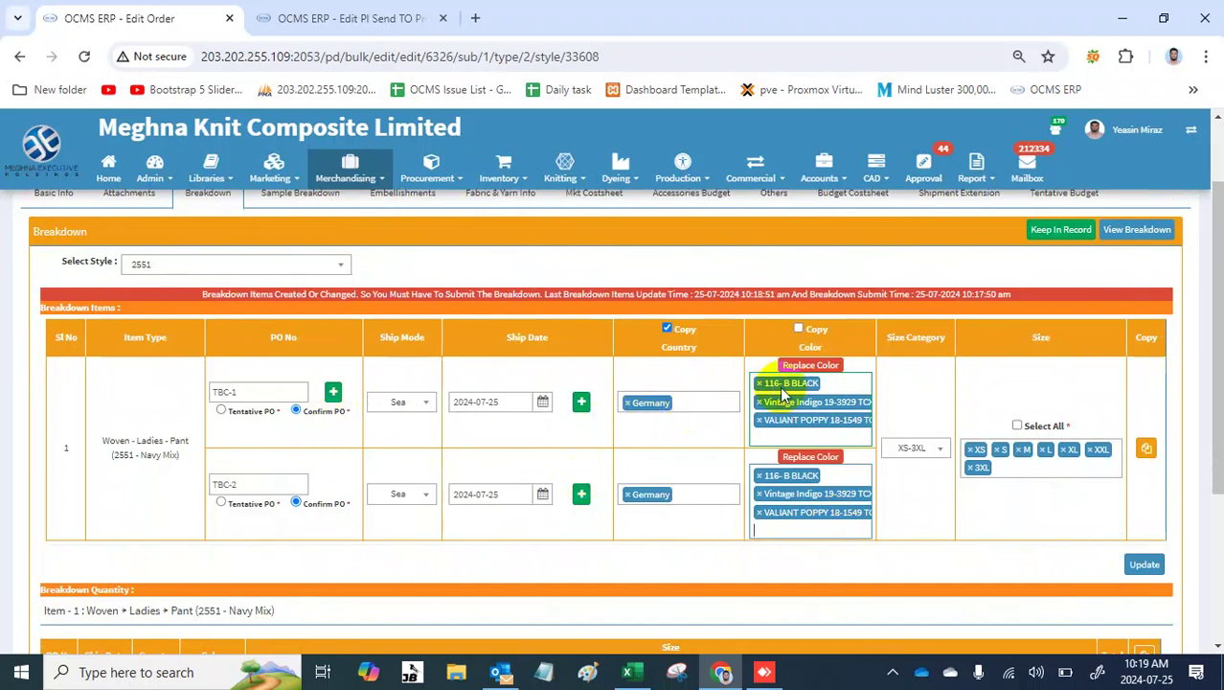
left_click(1145, 565)
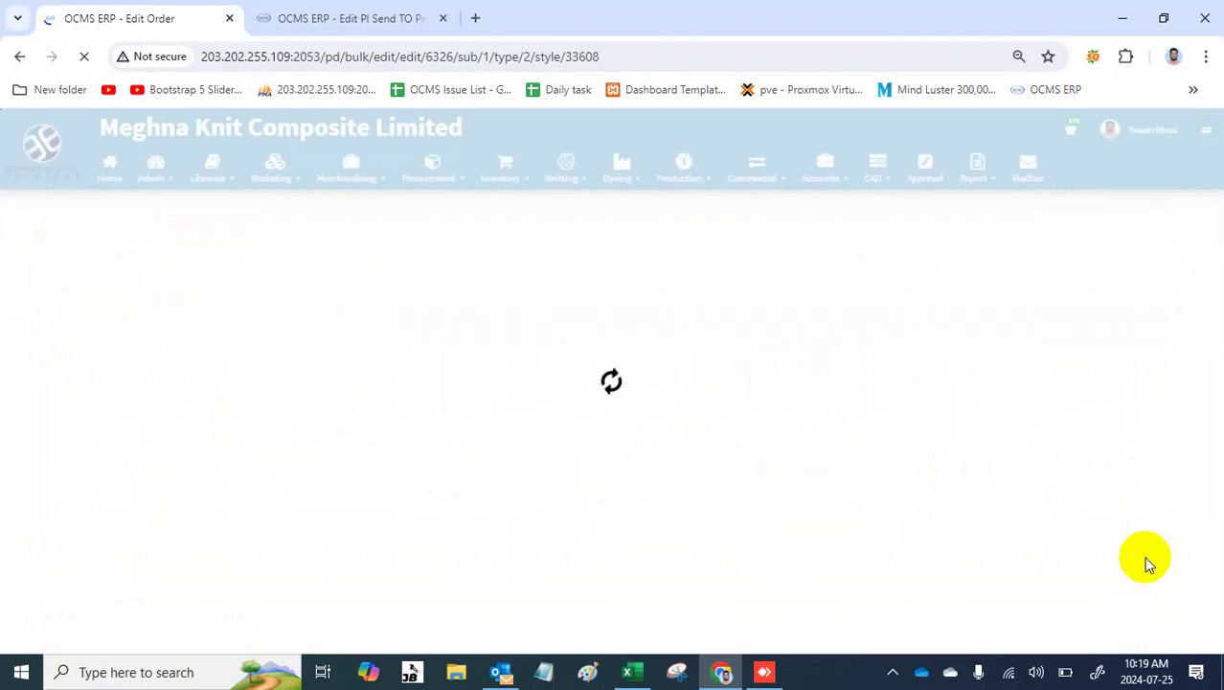
scroll(1150, 563, "down", 3)
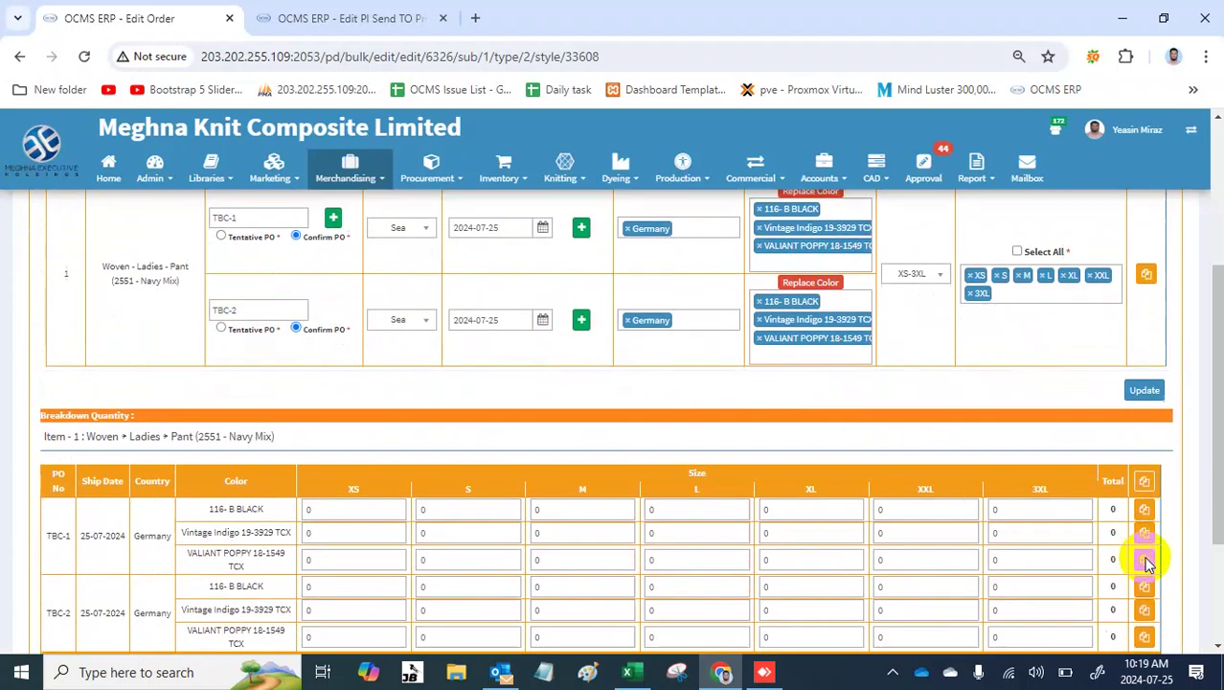
Step: Enable Color Wise Pack for style 2551 in the order's basic info and submit the change
scroll(1148, 563, "up", 3)
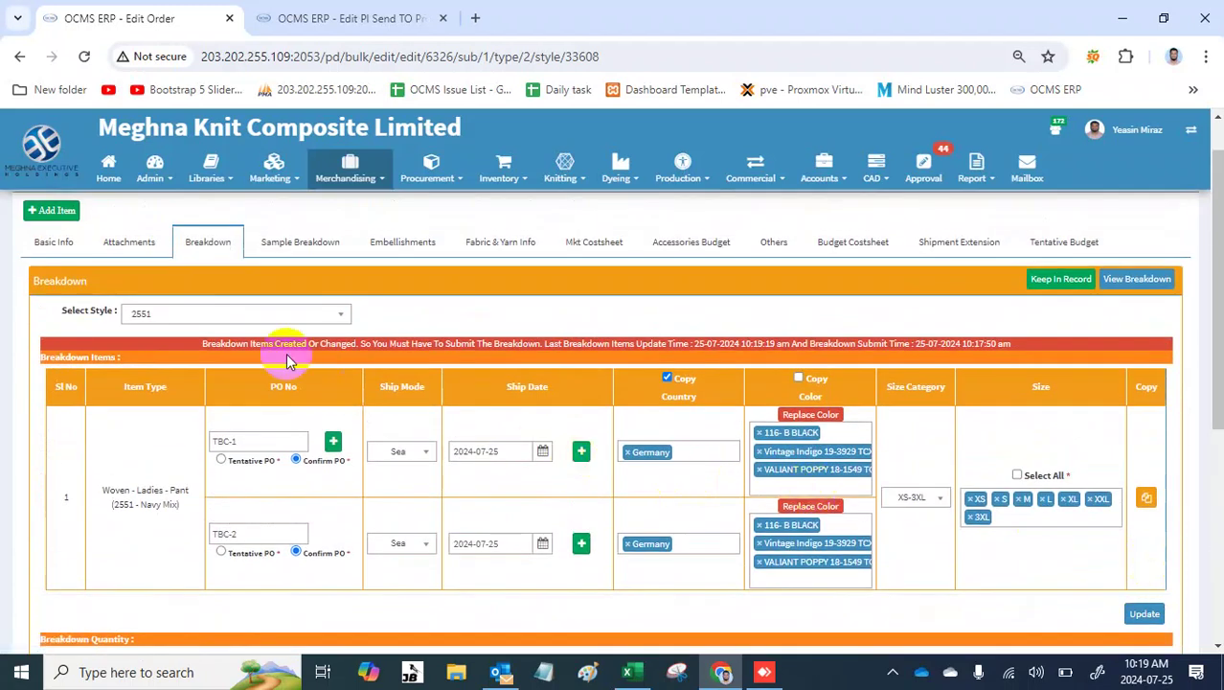
left_click(82, 242)
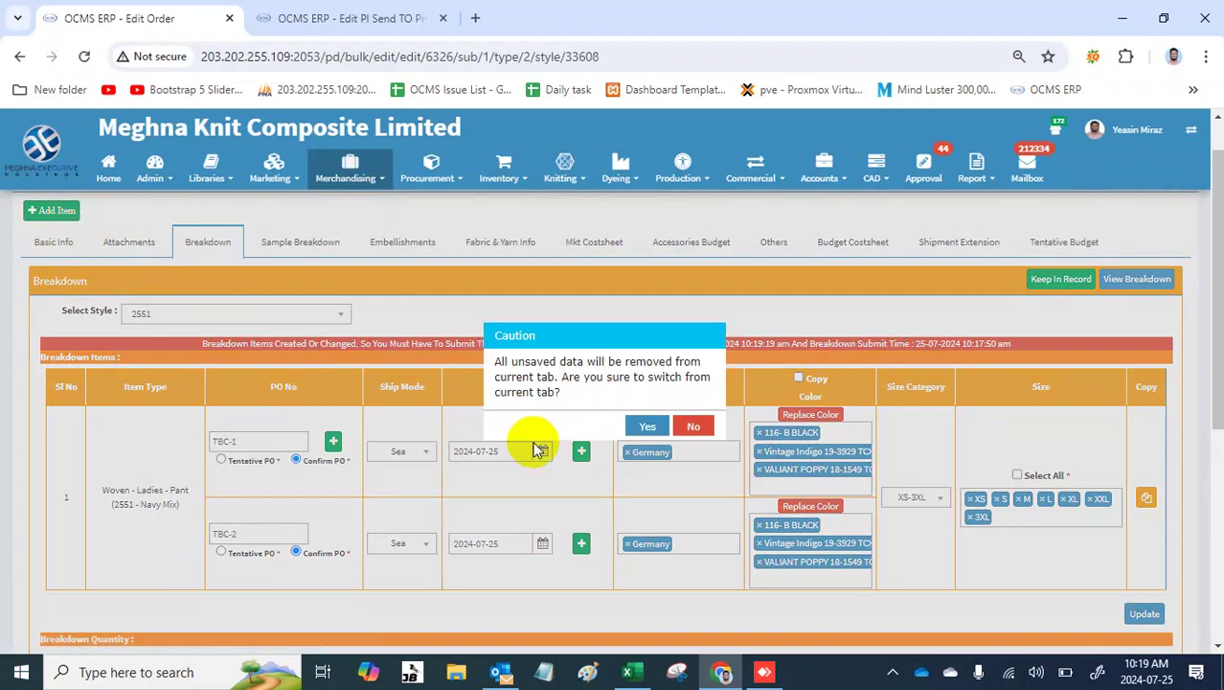
left_click(637, 434)
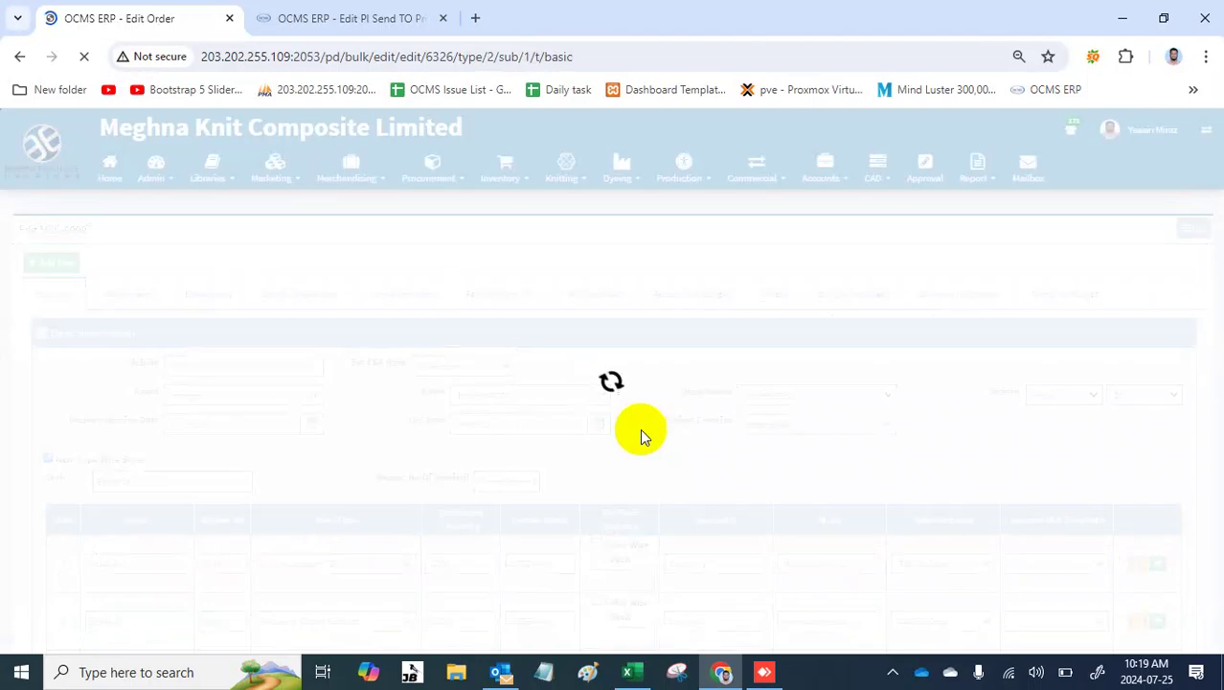
scroll(642, 436, "down", 10)
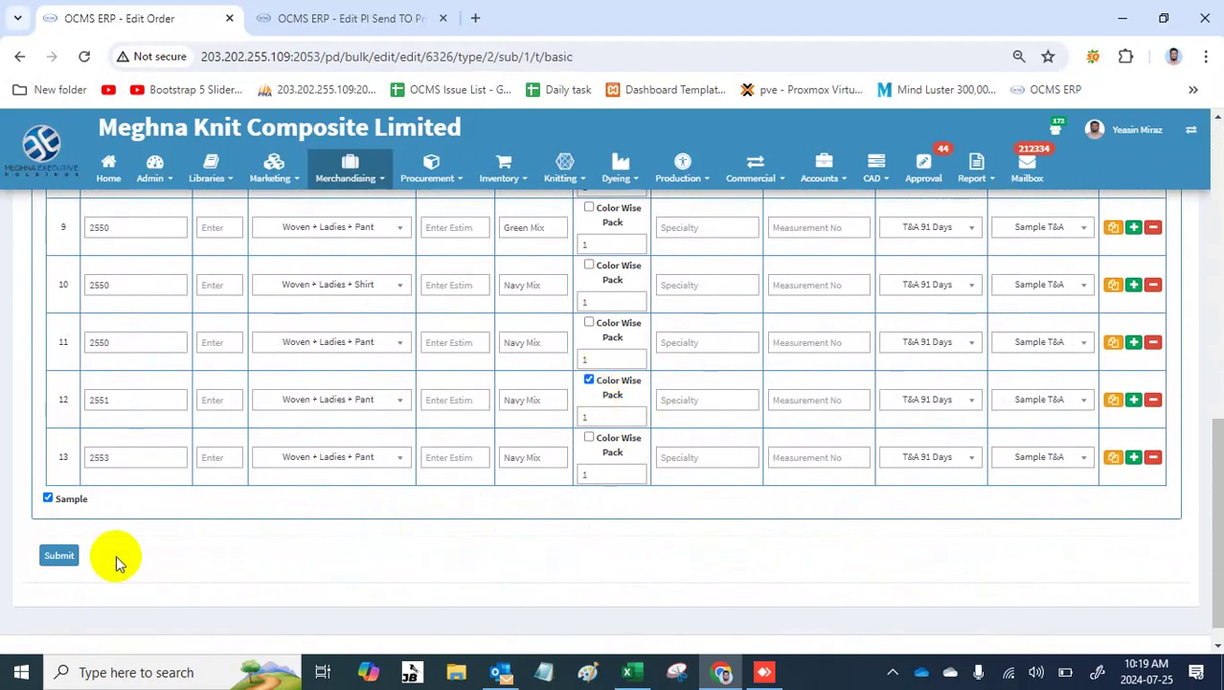
left_click(58, 555)
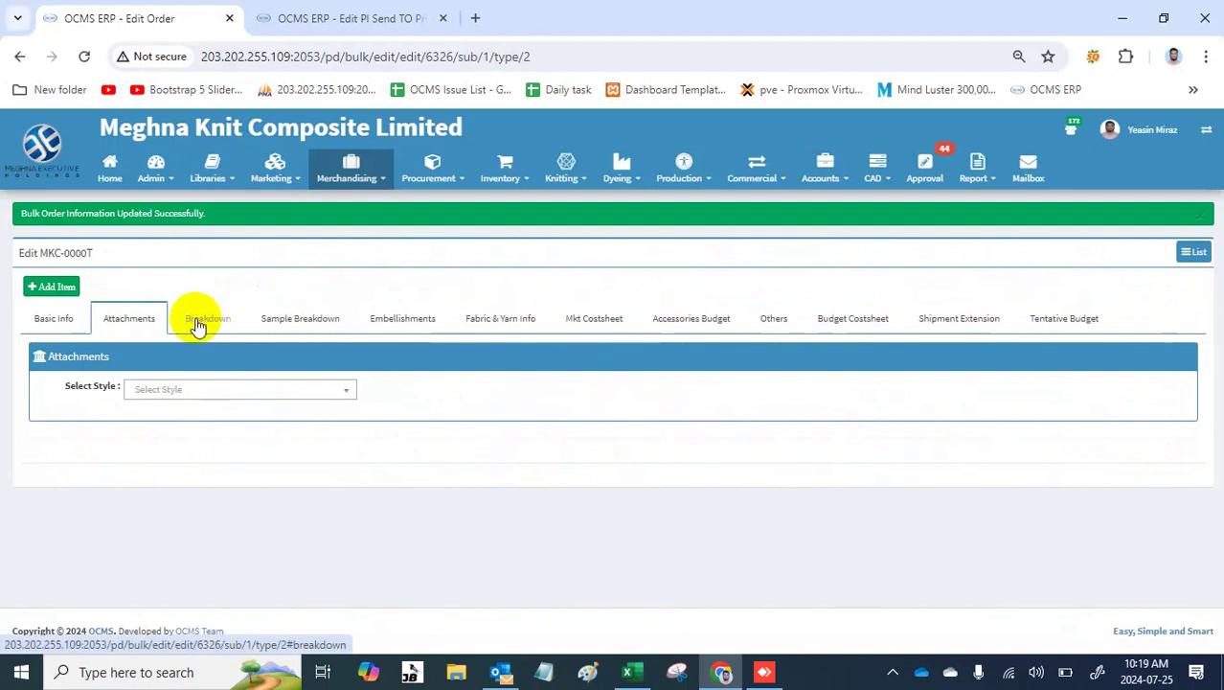
Step: Reopen the breakdown of style 2551 and update its breakdown items
left_click(197, 318)
left_click(655, 427)
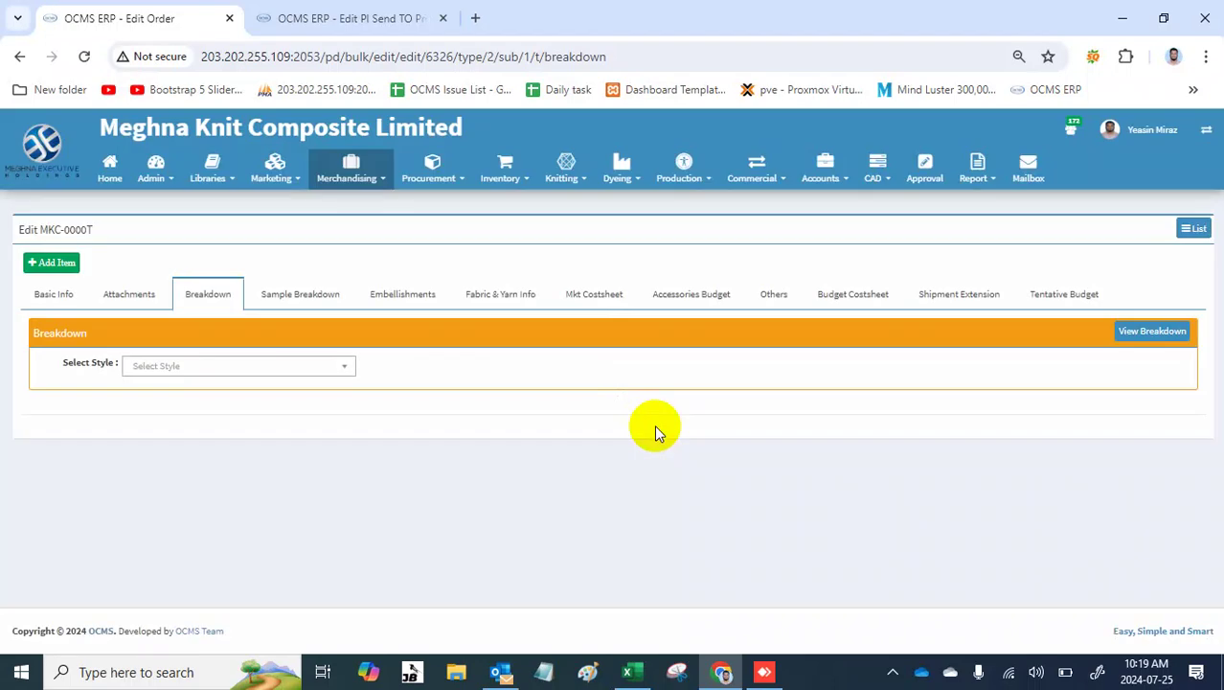
left_click(326, 373)
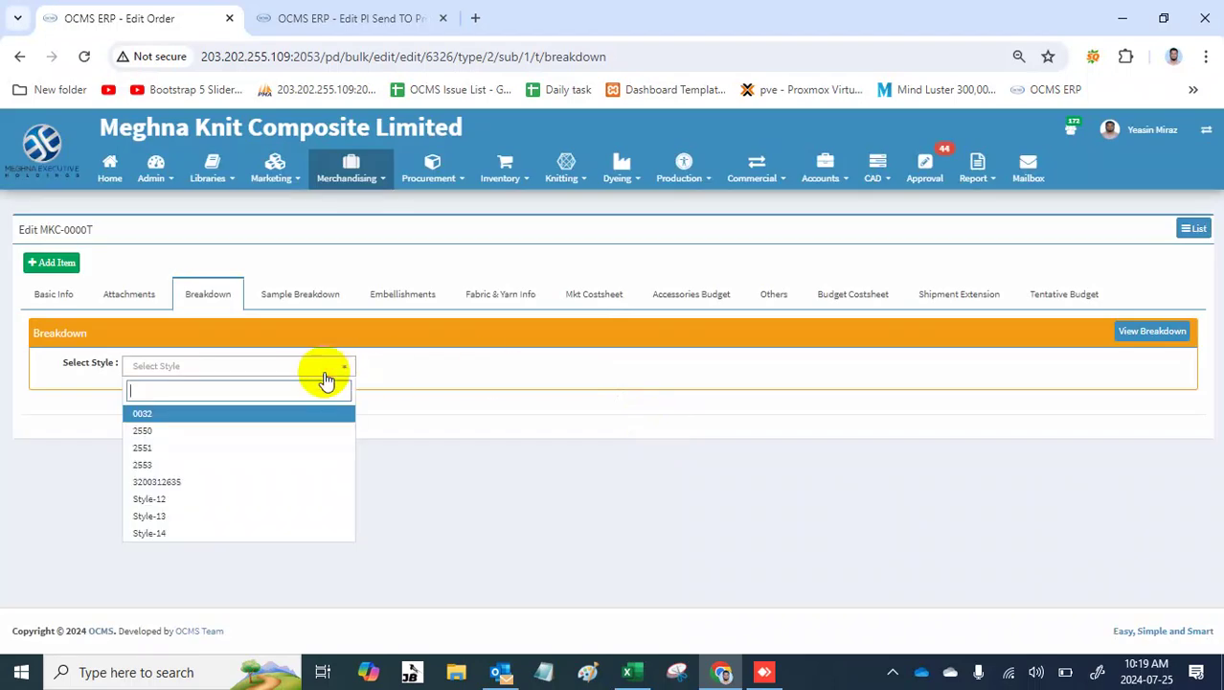
left_click(283, 447)
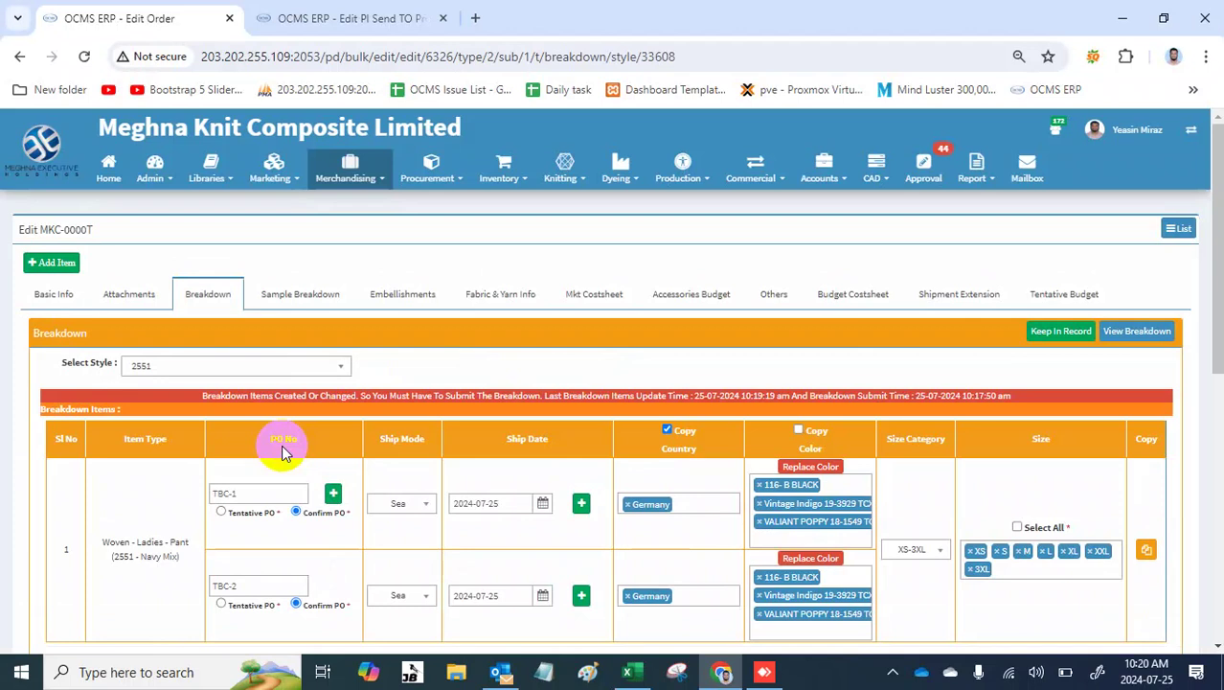
scroll(283, 450, "down", 2)
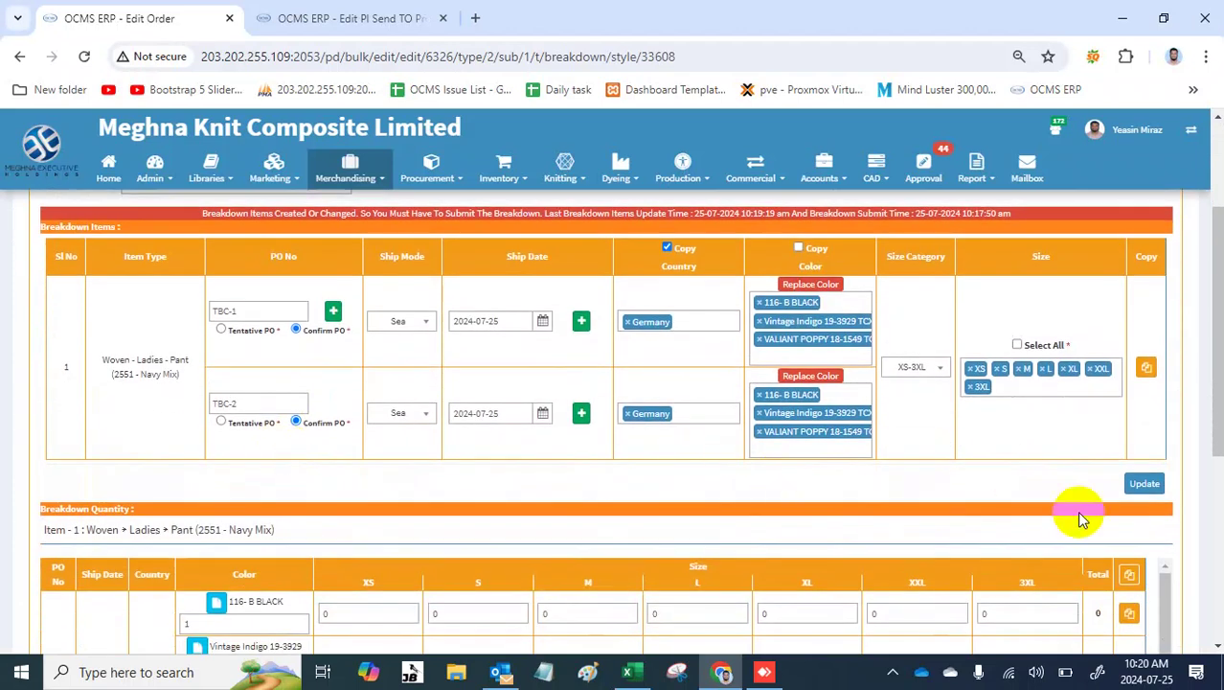
left_click(1153, 489)
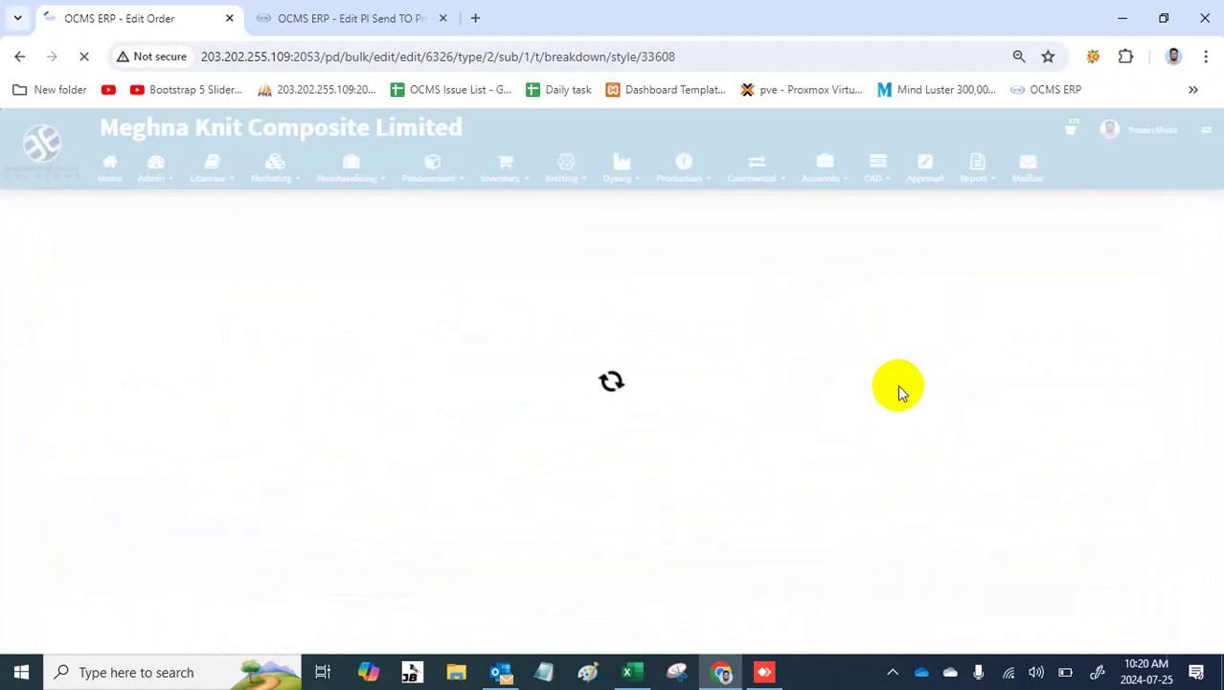
Step: Try TBC-1 pack quantities of 3 for 116- B BLACK and 2 for Vintage Indigo, and reset both to 1
scroll(899, 391, "down", 4)
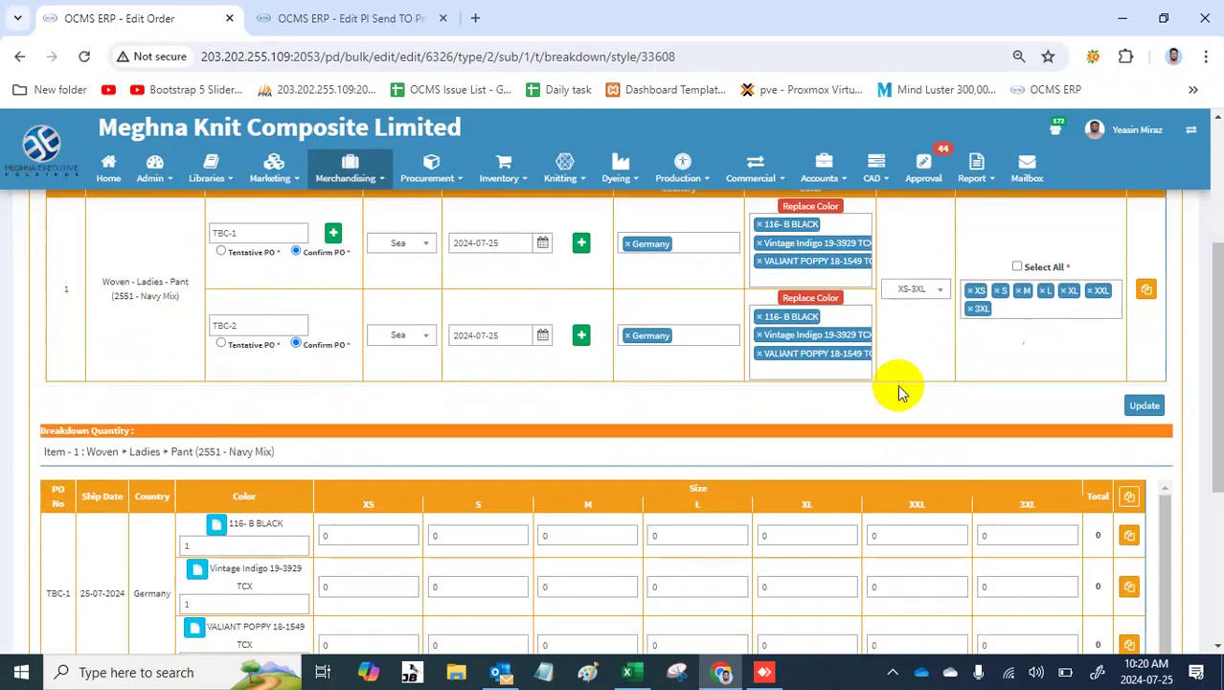
scroll(899, 391, "down", 2)
scroll(899, 391, "up", 2)
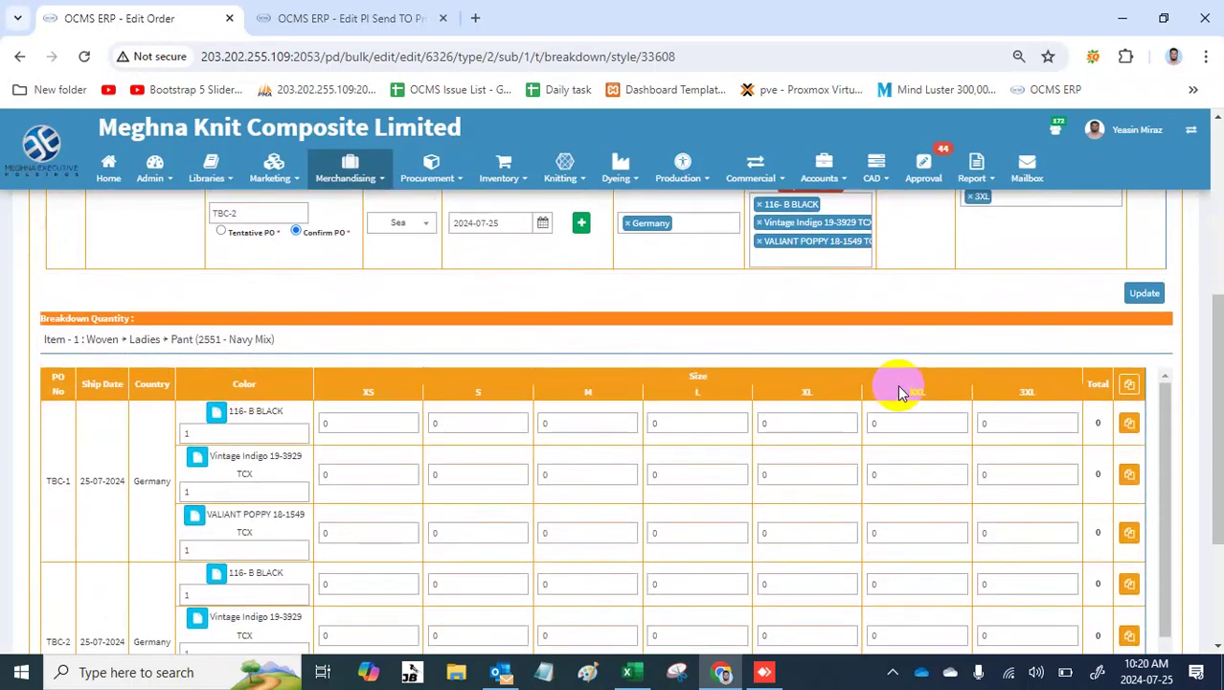
left_click(290, 433)
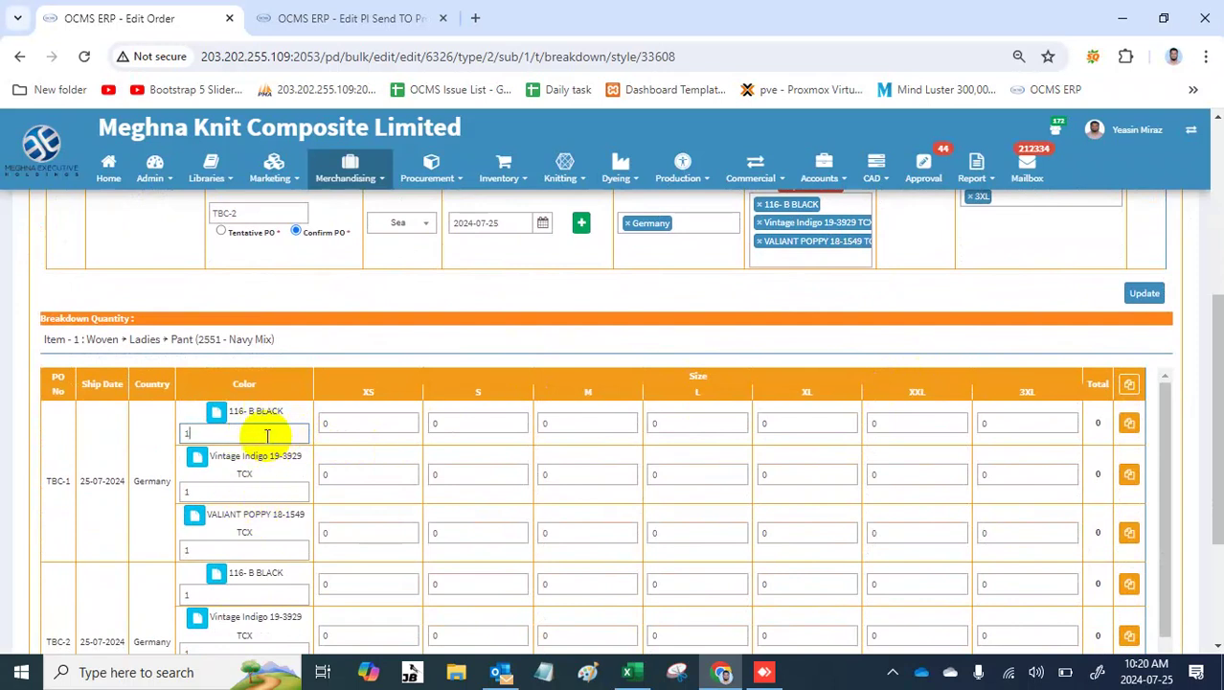
left_click_drag(285, 411, 230, 416)
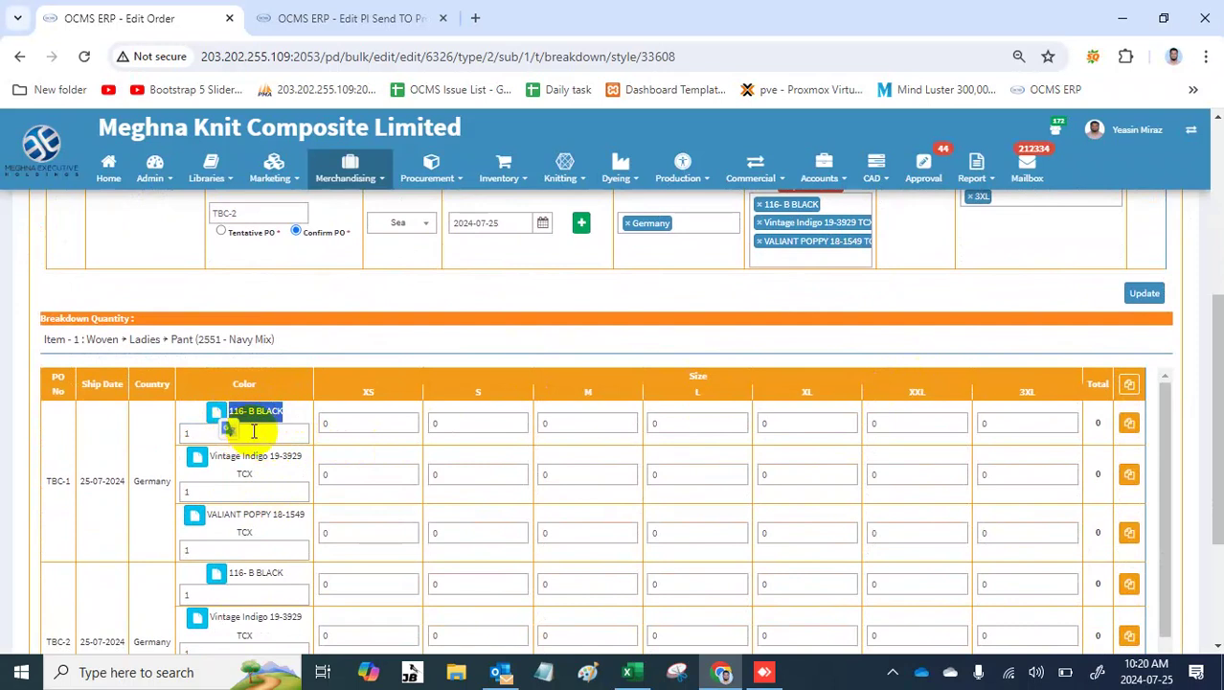
left_click(254, 432)
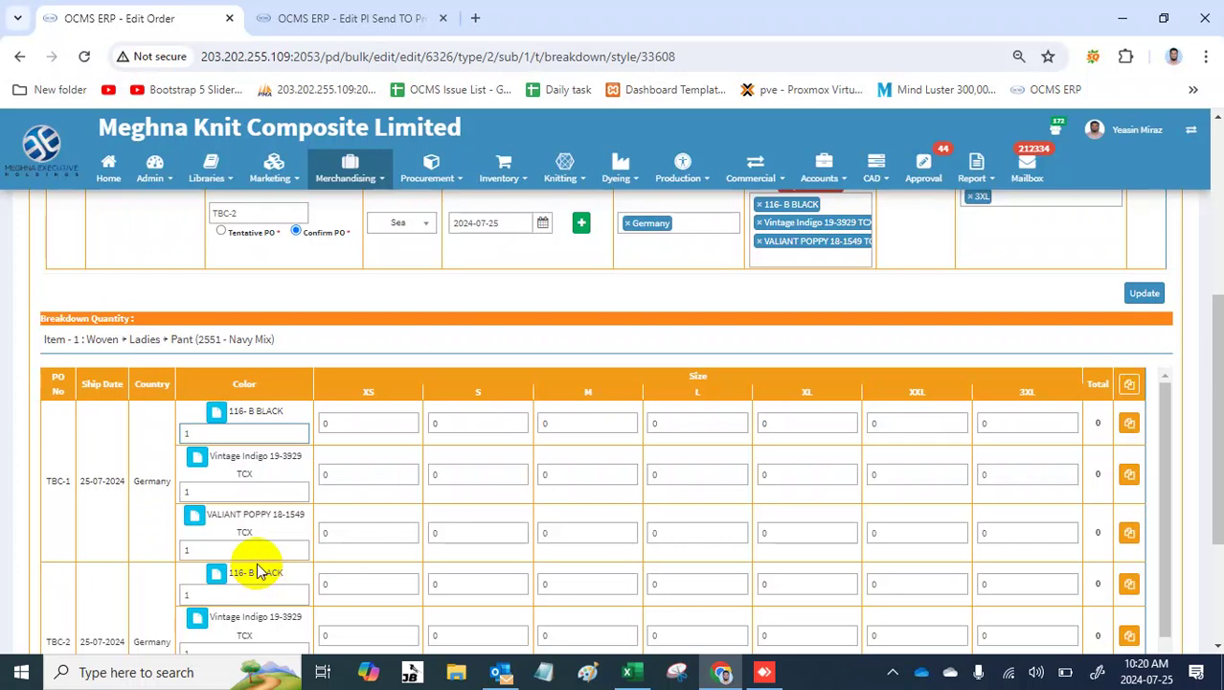
left_click(254, 486)
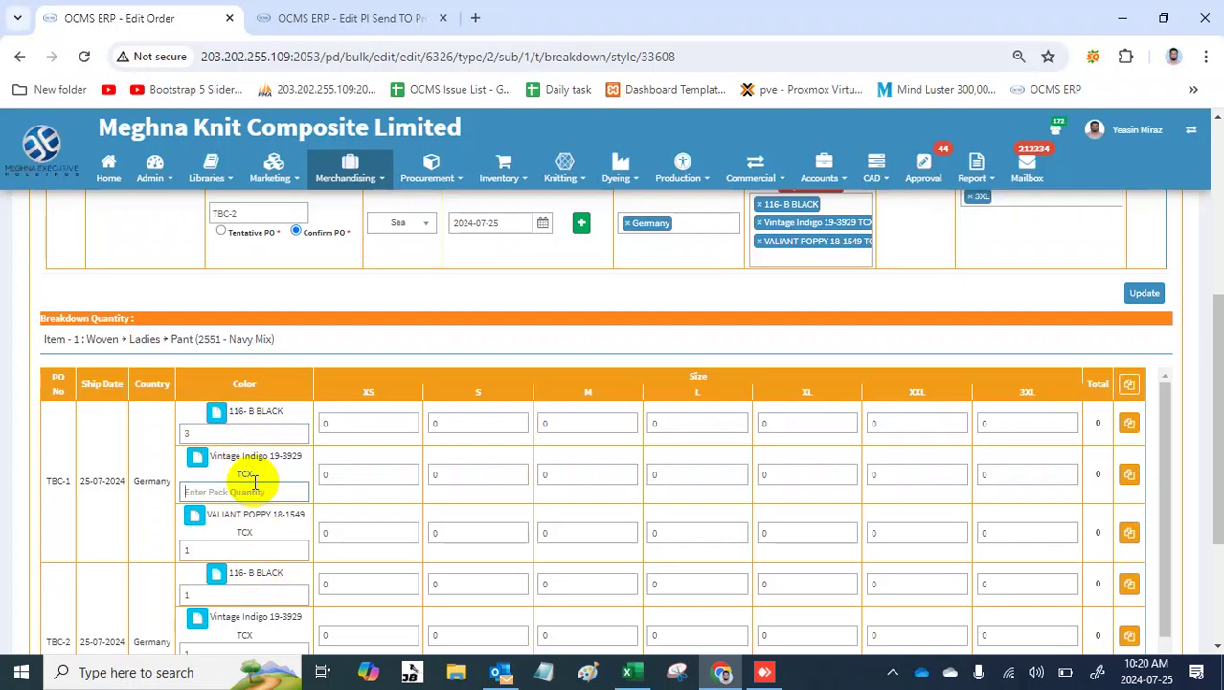
type("2")
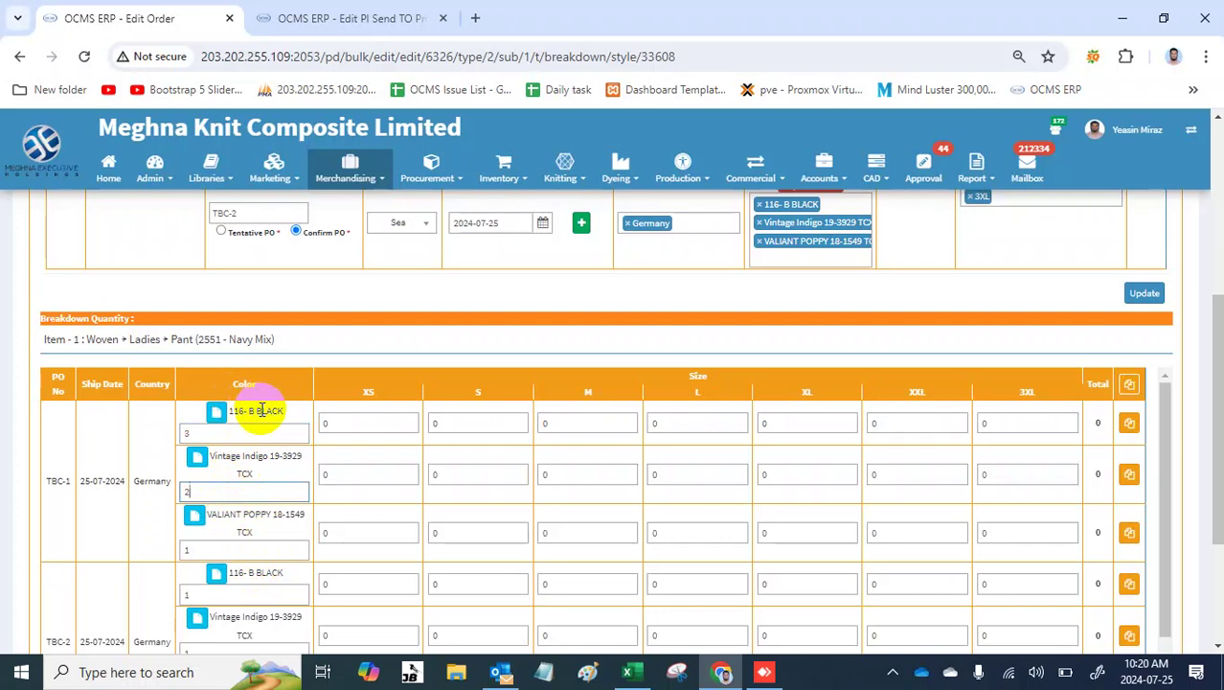
key("BackSpace")
type("1")
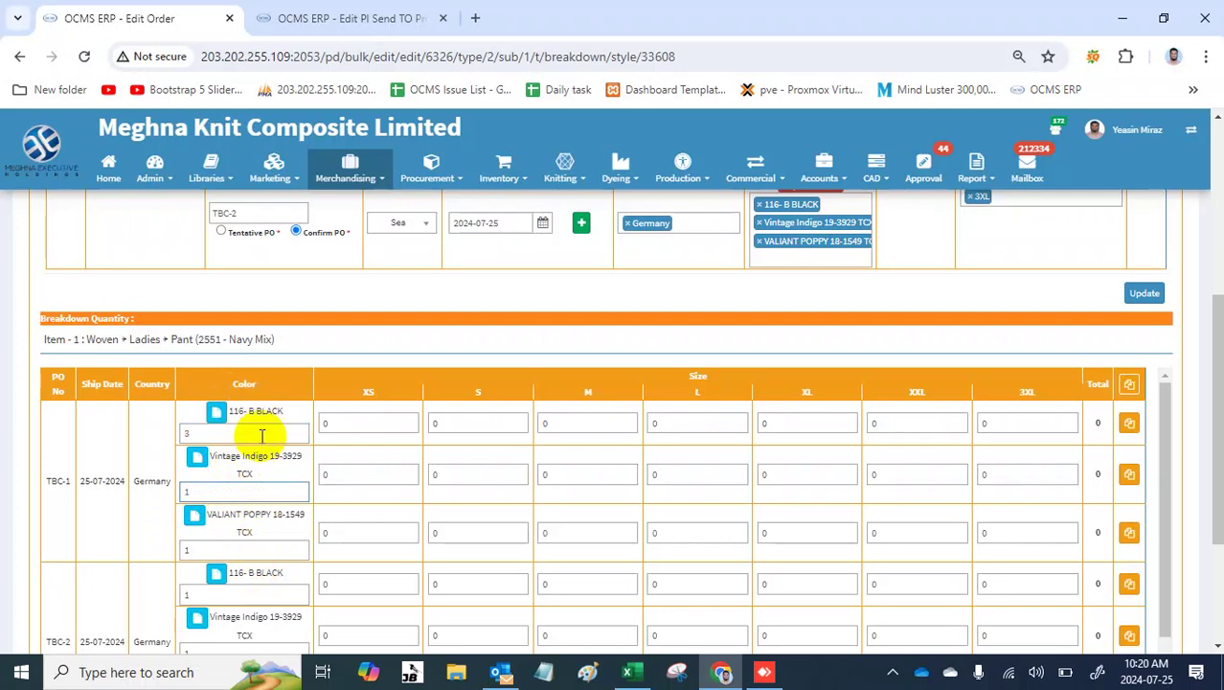
key("BackSpace")
type("1")
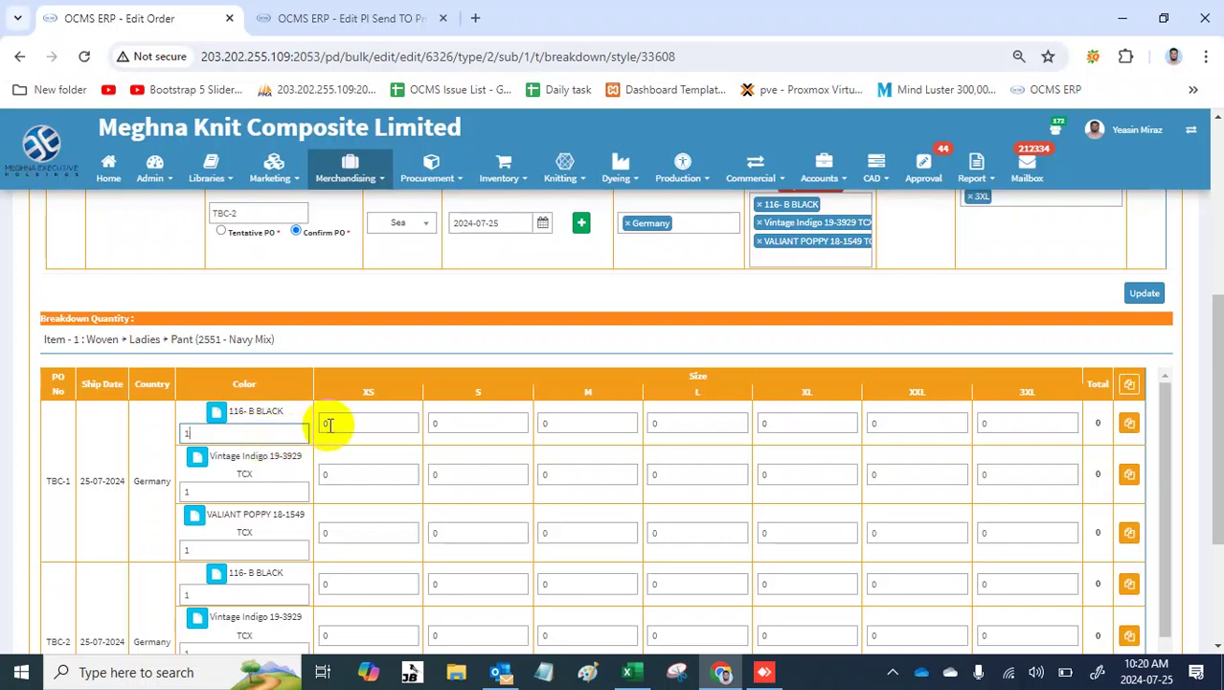
Step: Switch to the Excel workbook and copy the three rows of size quantities in A1:G3
left_click(383, 423)
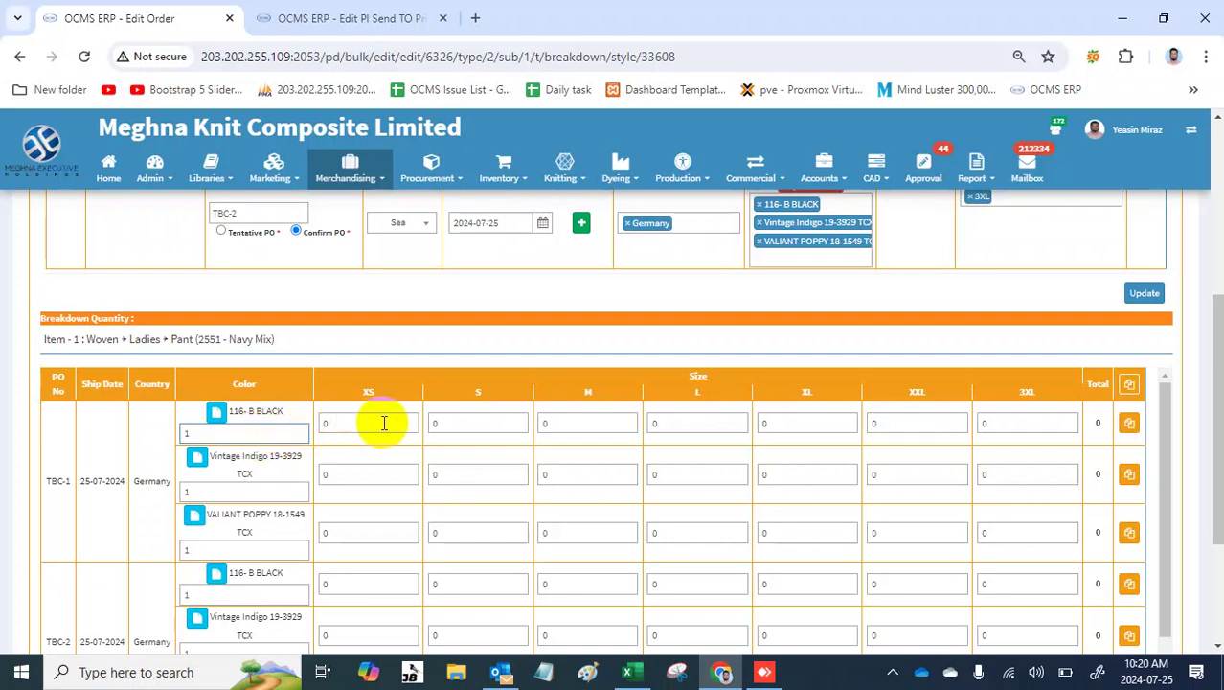
left_click(631, 674)
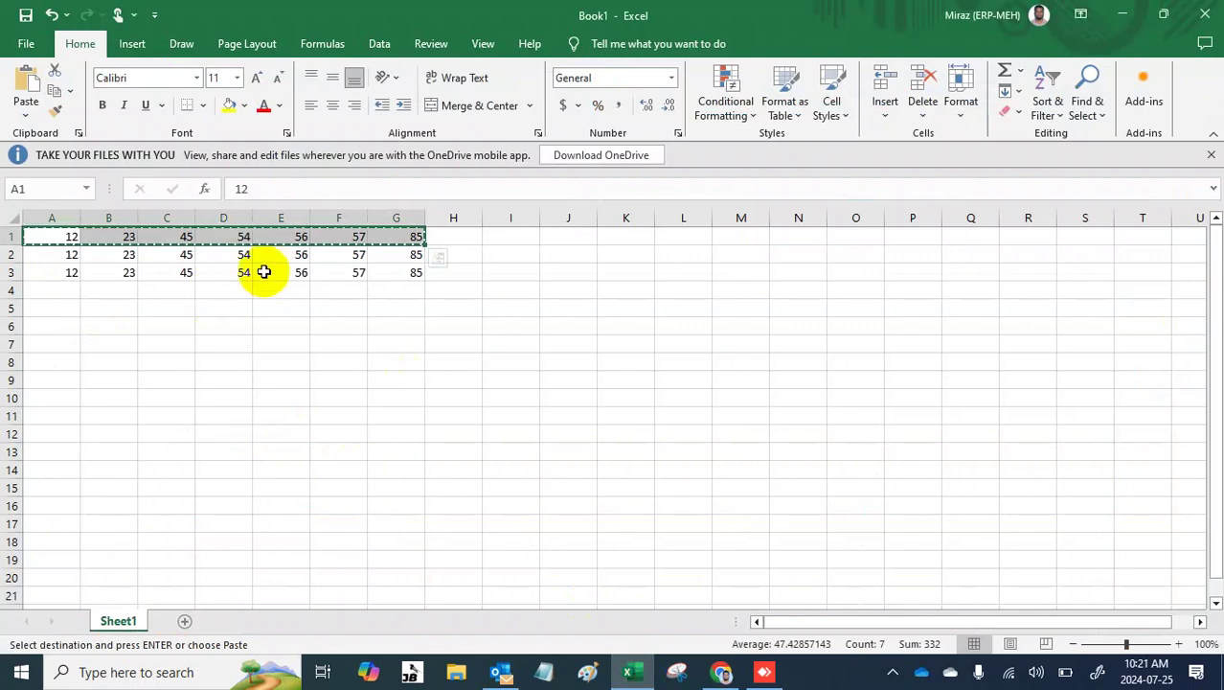
left_click(400, 272, "shift")
key("ctrl+c")
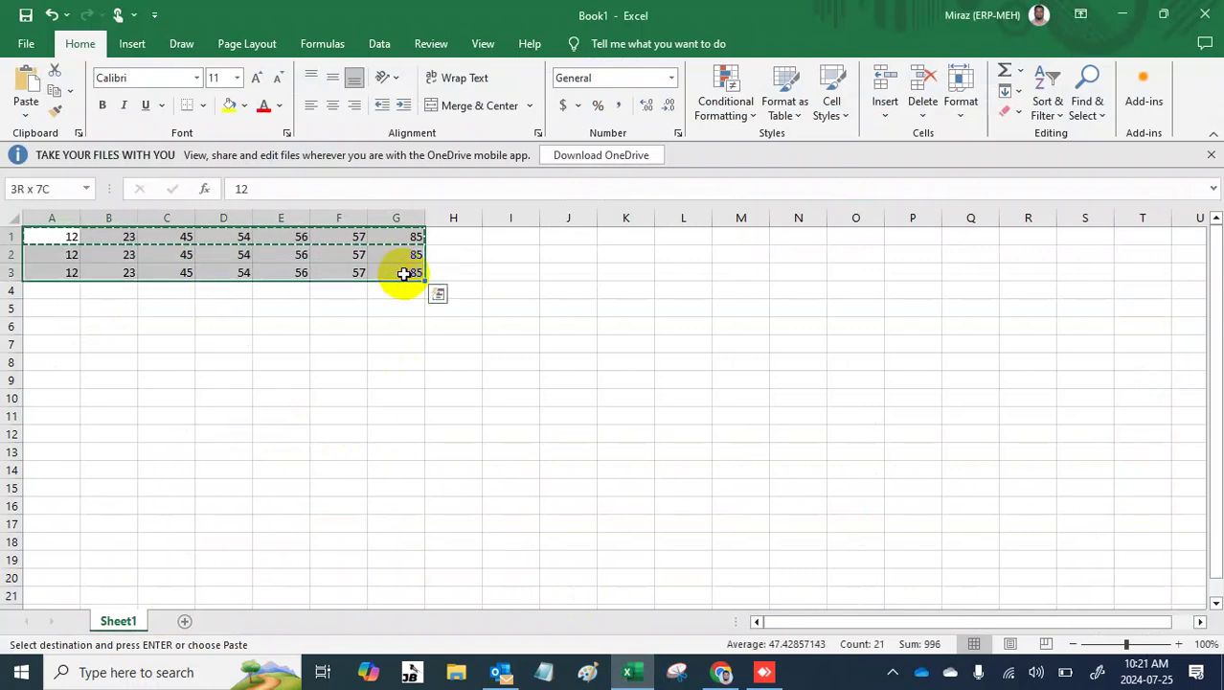
Step: Back in the OCMS ERP order, paste the copied quantities into all TBC-1 and TBC-2 color rows and submit the breakdown
key("alt+Tab")
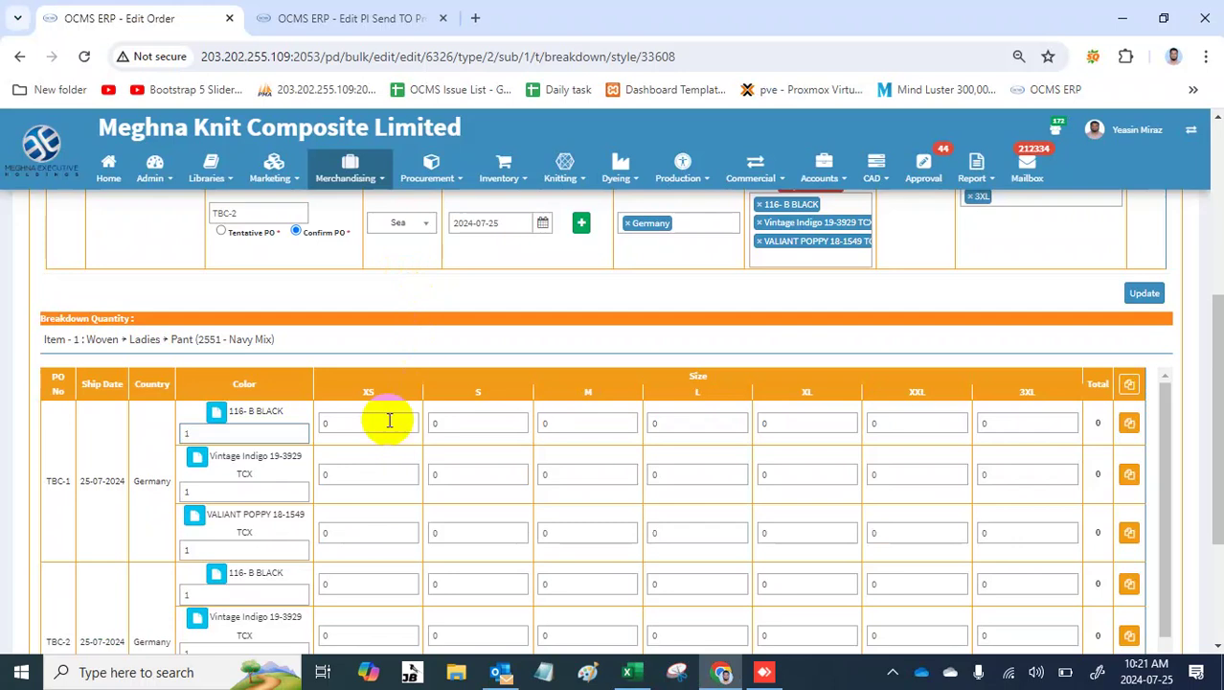
left_click(370, 418)
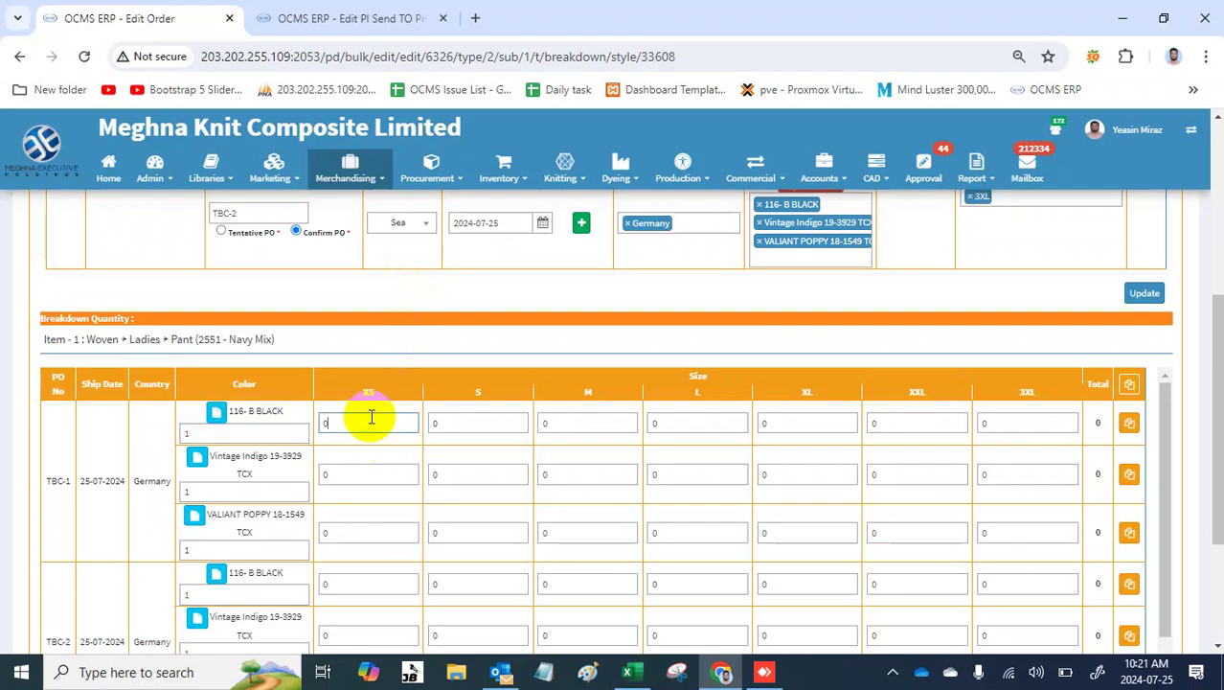
key("ctrl+v")
scroll(371, 417, "down", 1)
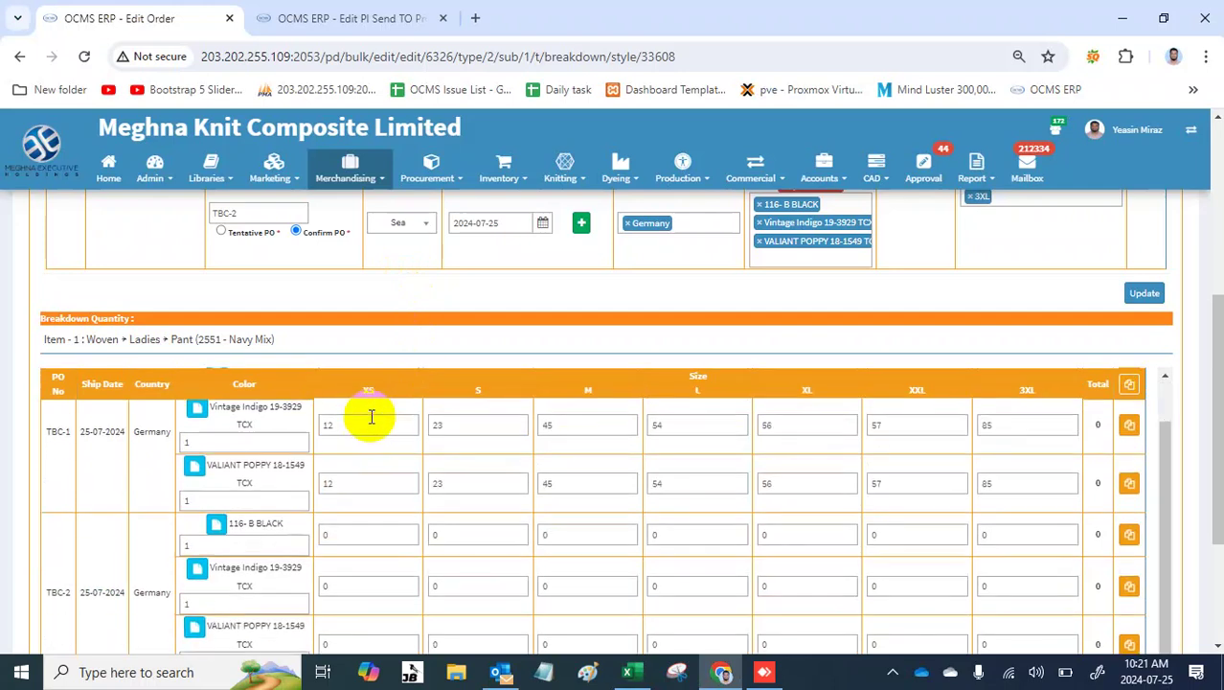
left_click(358, 534)
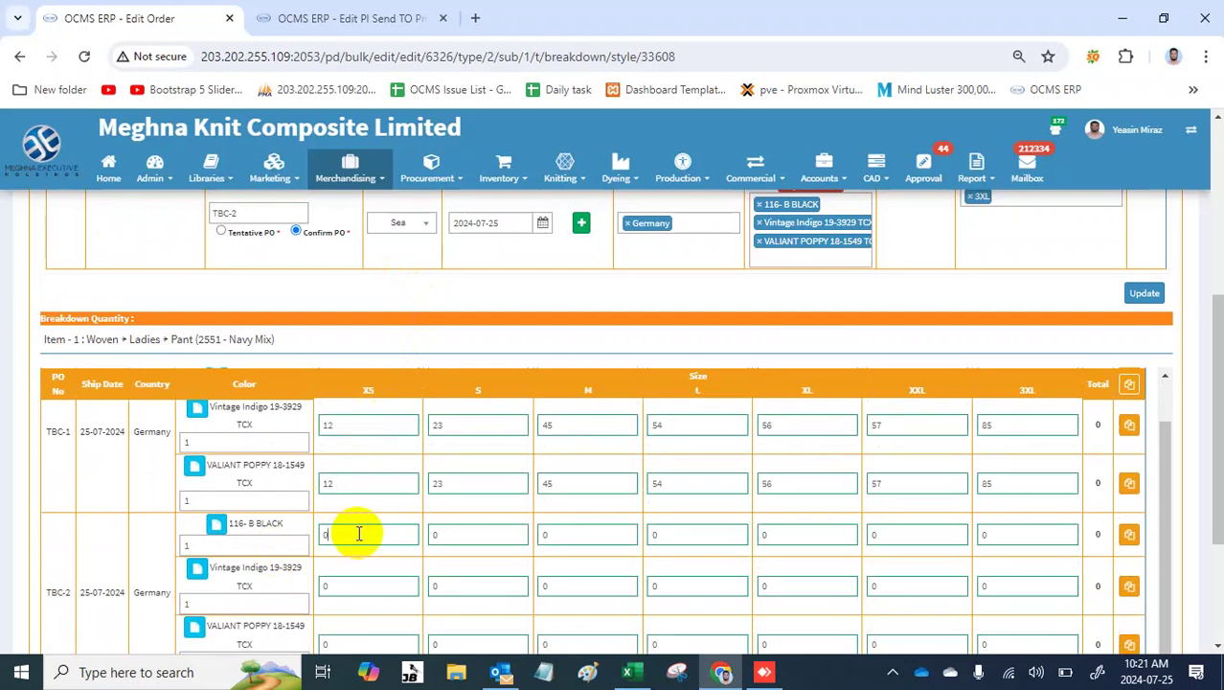
key("ctrl+v")
scroll(358, 534, "down", 1)
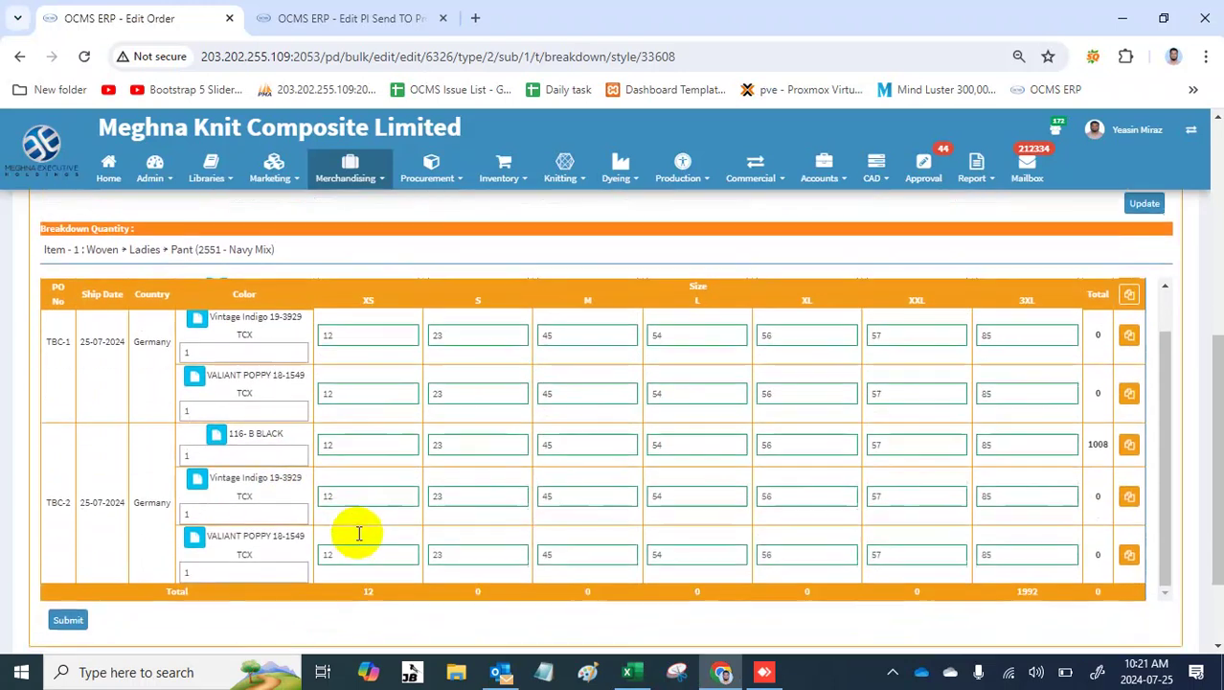
scroll(358, 533, "down", 1)
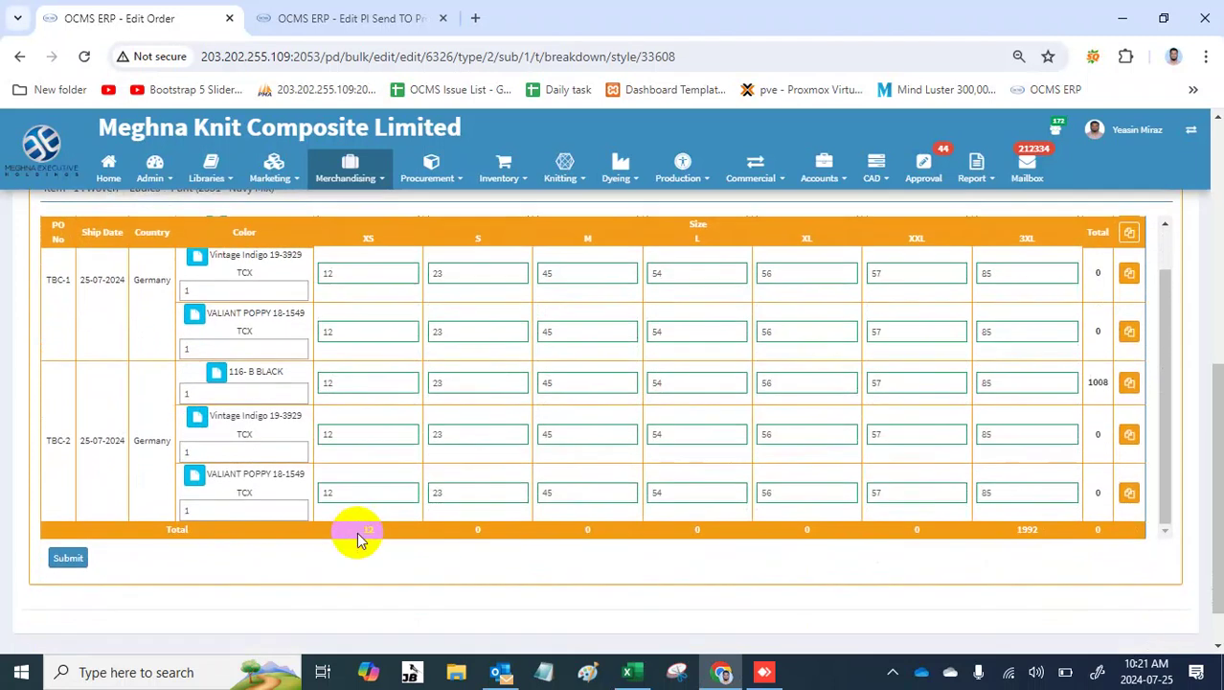
left_click(67, 559)
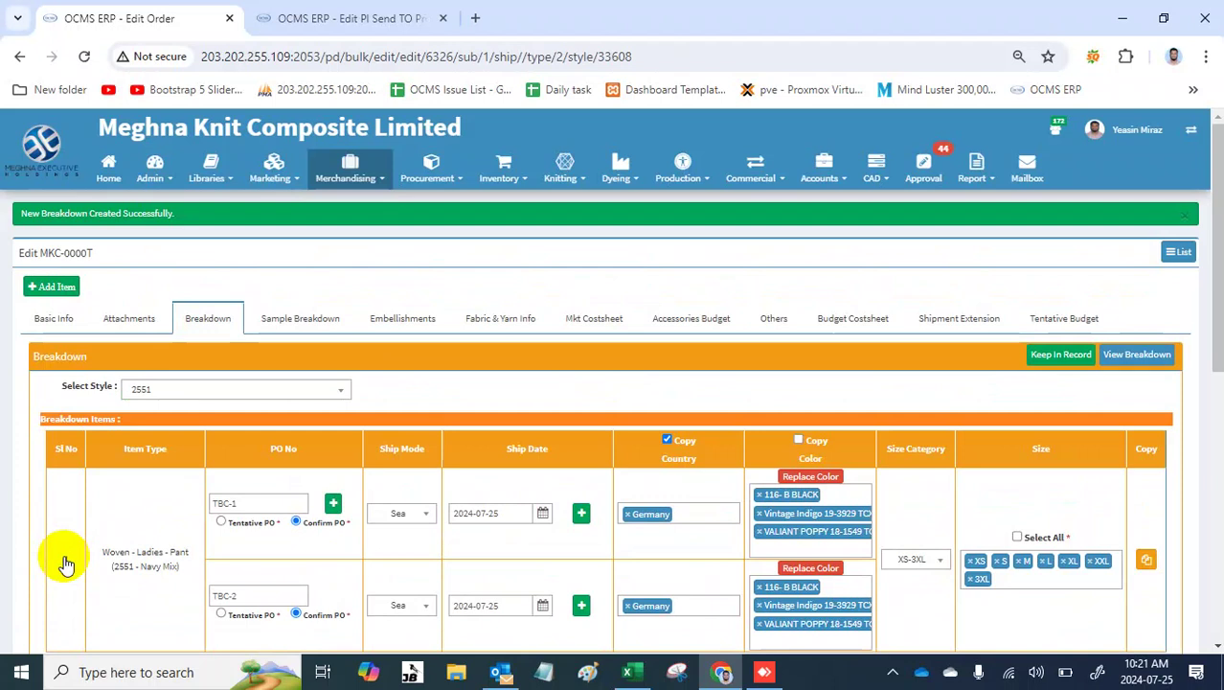
Step: Check the submitted quantities of style 2551 and open the Order Breakdown report in a new browser tab
scroll(271, 508, "down", 5)
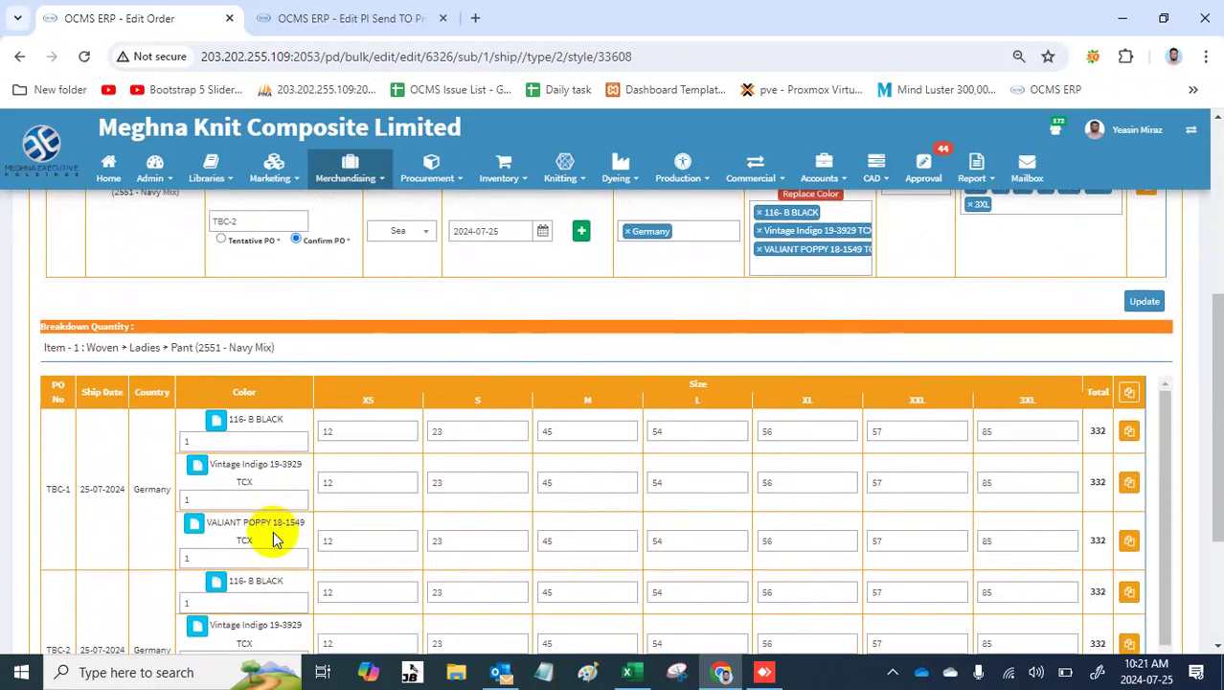
scroll(274, 540, "up", 5)
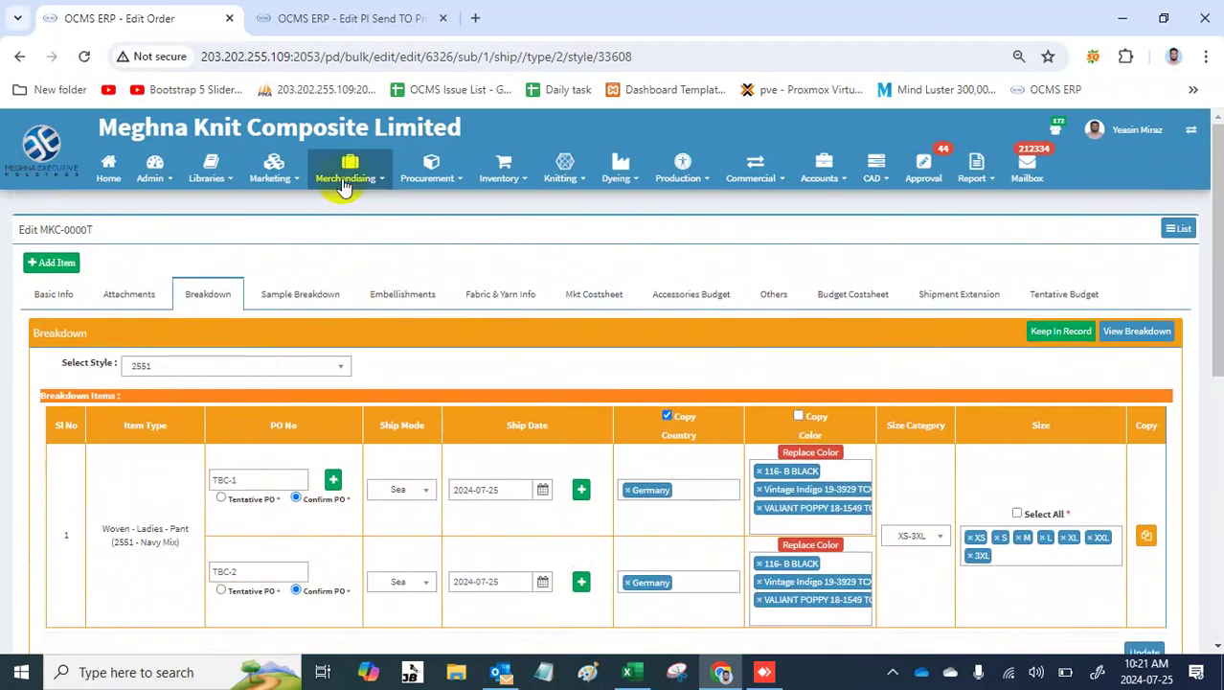
left_click(345, 182)
scroll(380, 331, "down", 3)
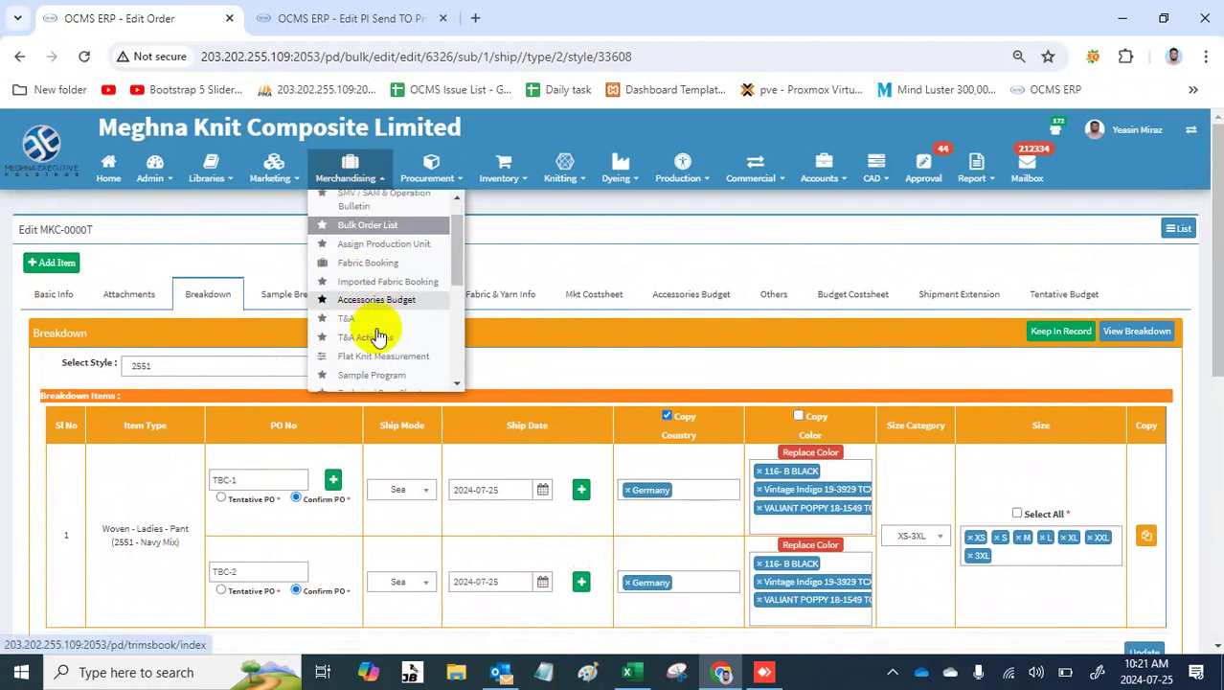
scroll(379, 336, "down", 2)
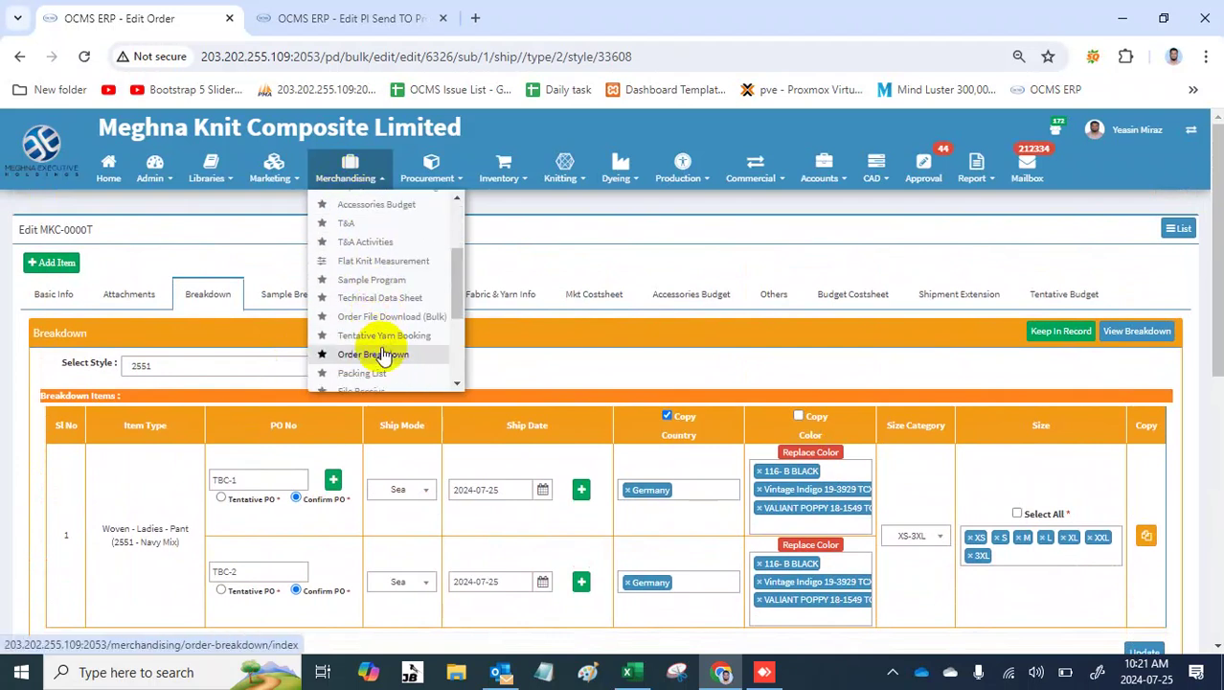
left_click(383, 352, "ctrl")
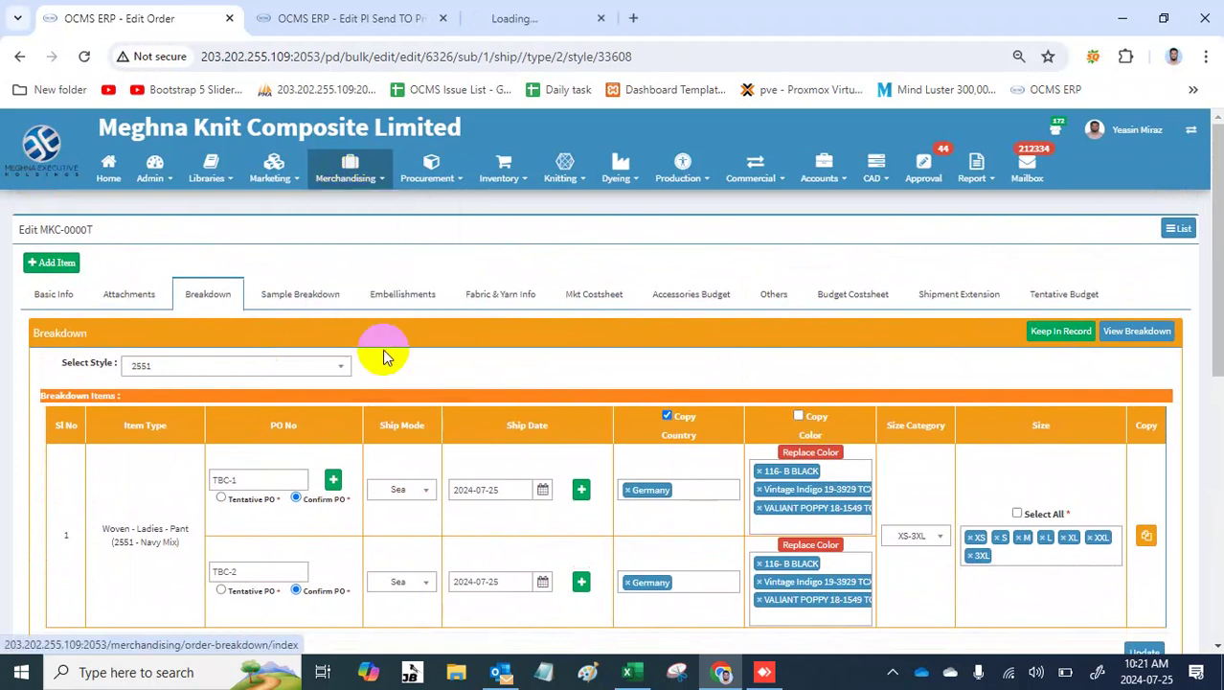
left_click(565, 24)
Step: Search the color size breakdown for job MKC-0000T and style 2551
left_click(387, 284)
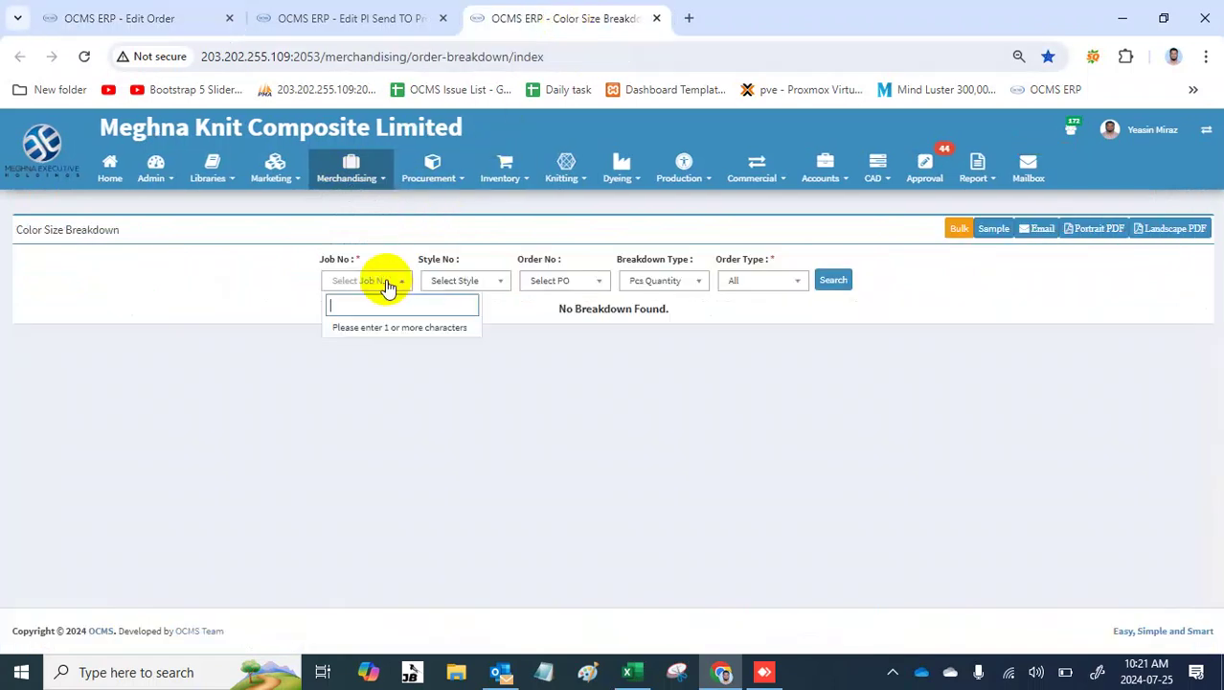
type("00")
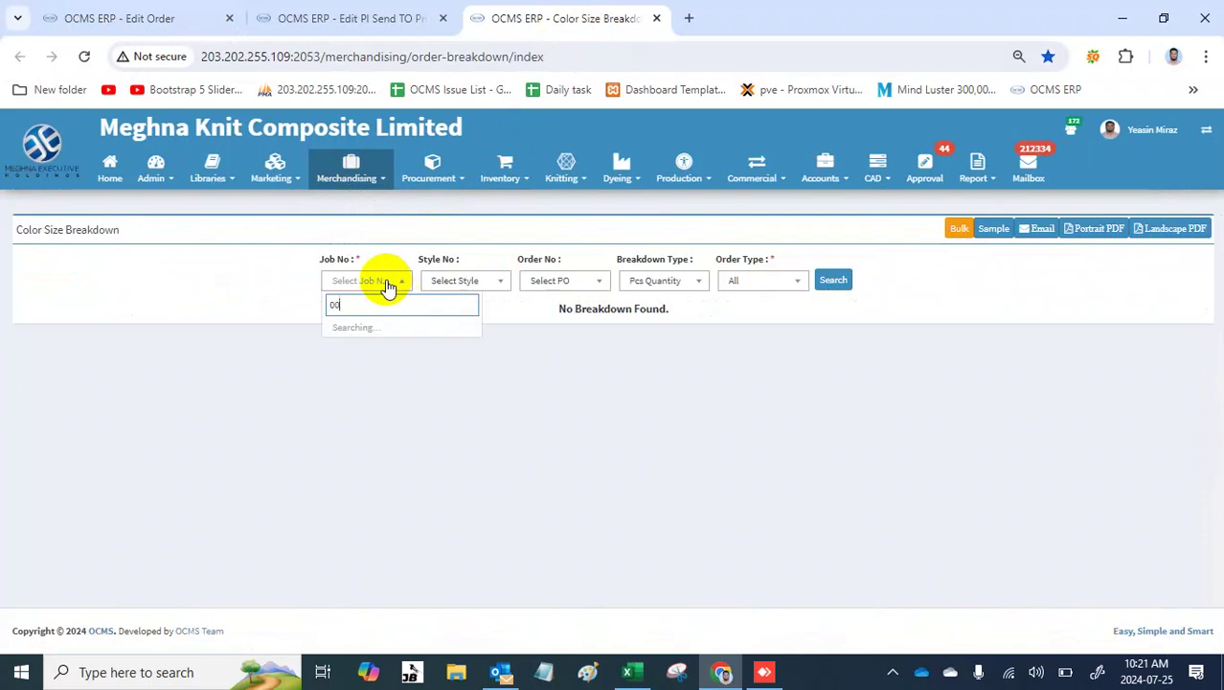
type("00t")
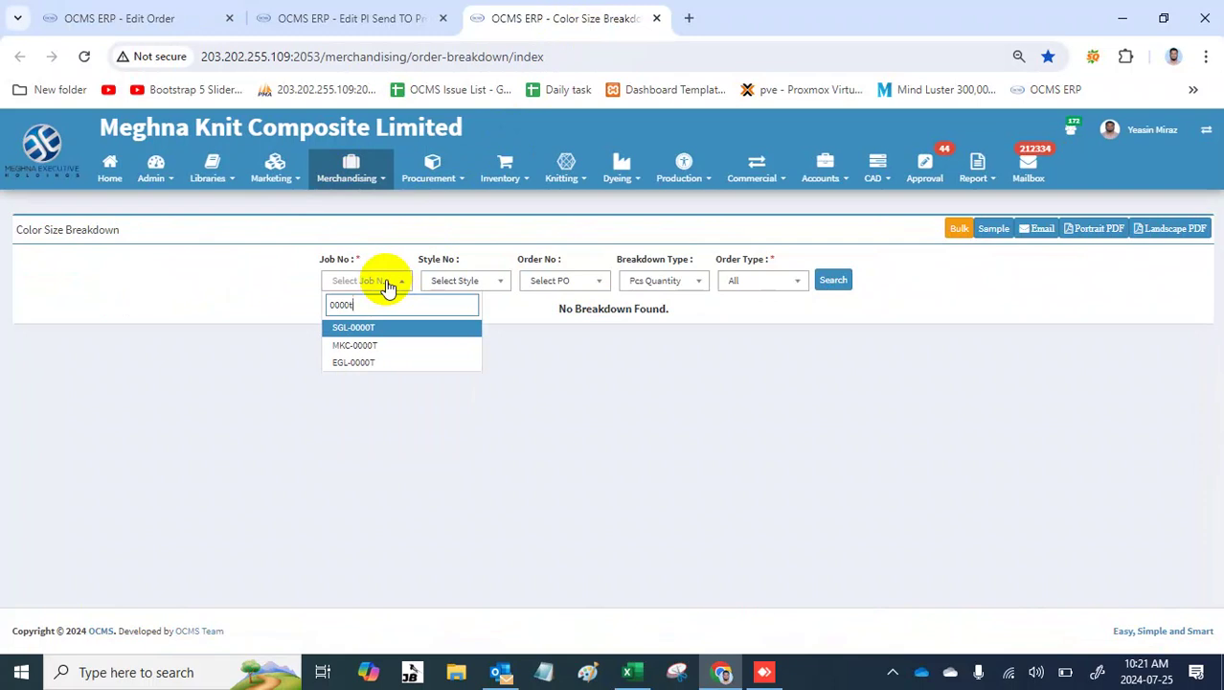
key("Down")
key("Return")
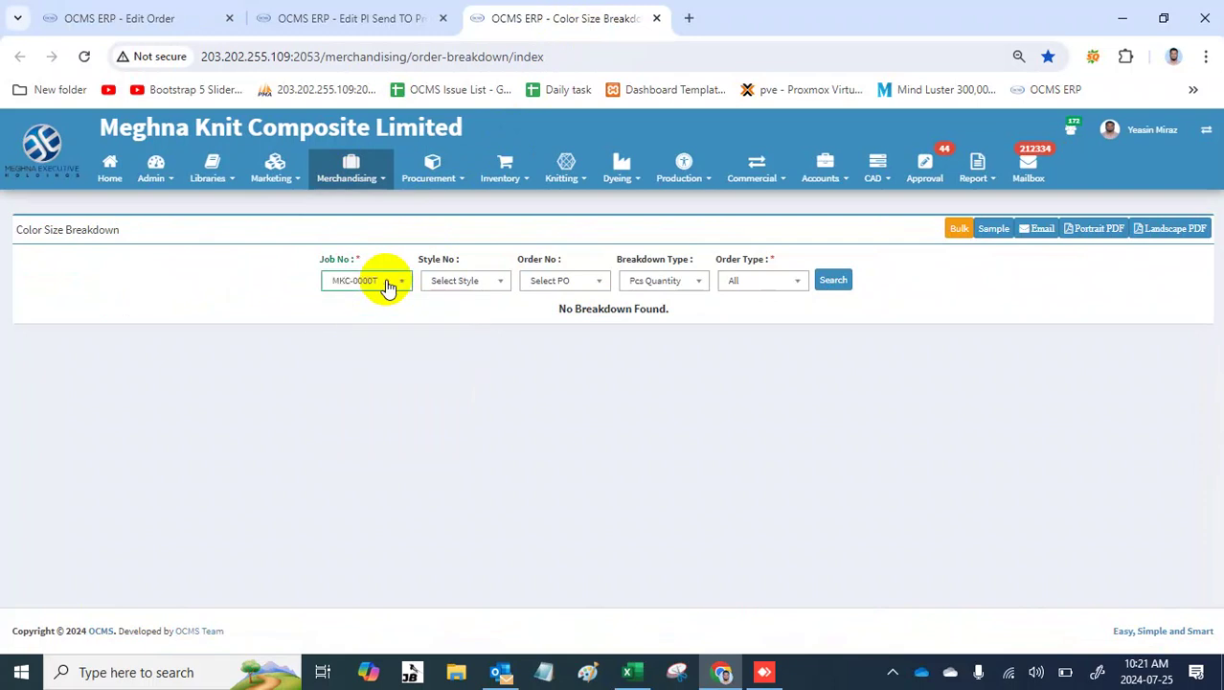
left_click(454, 283)
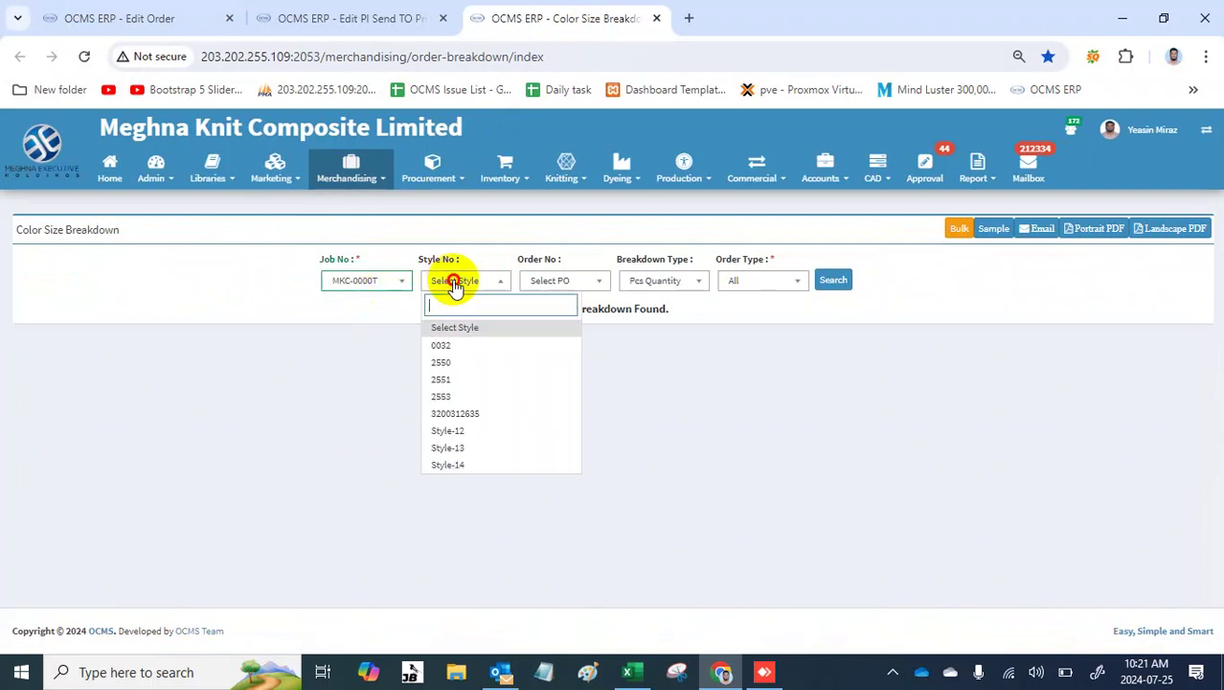
left_click(470, 381)
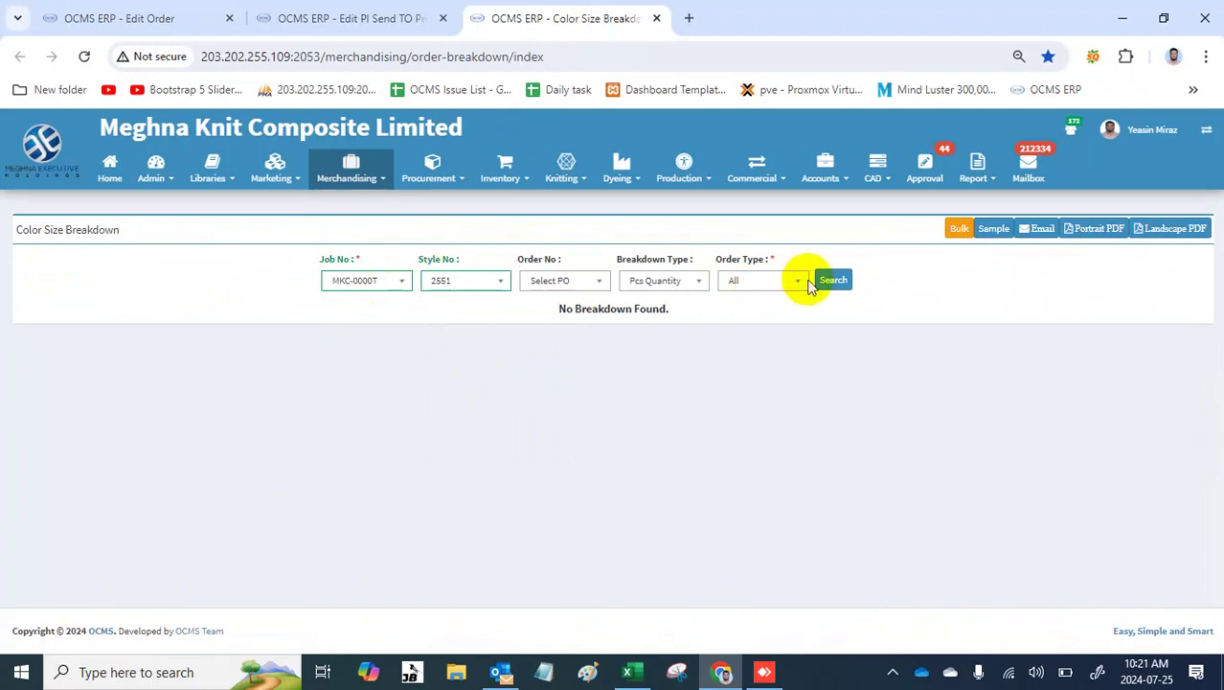
left_click(834, 281)
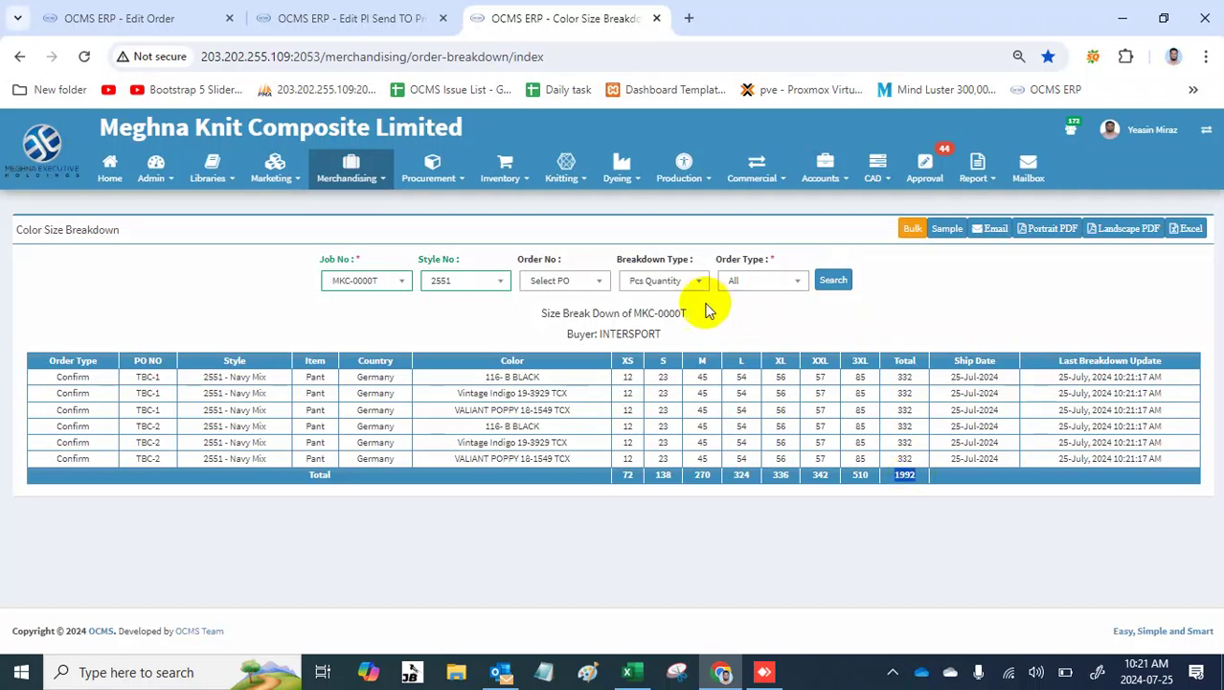
Step: Set the report's breakdown type to Pack Quantity and run the search again
left_click(674, 282)
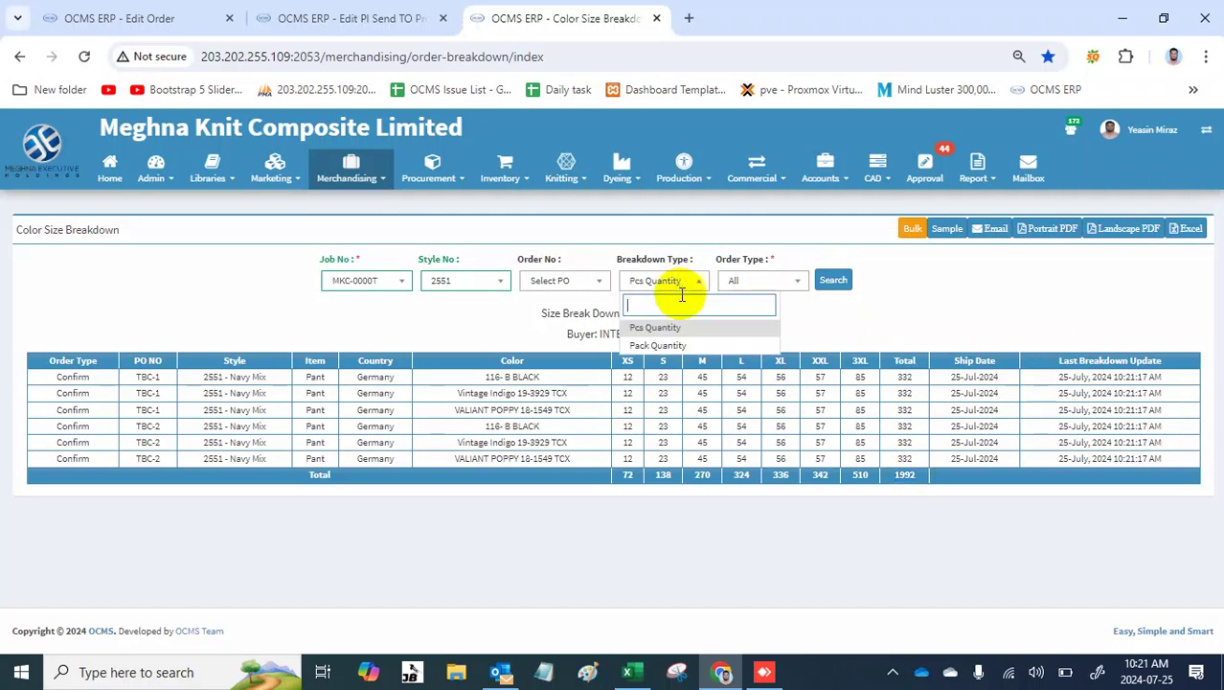
left_click(686, 347)
left_click(831, 283)
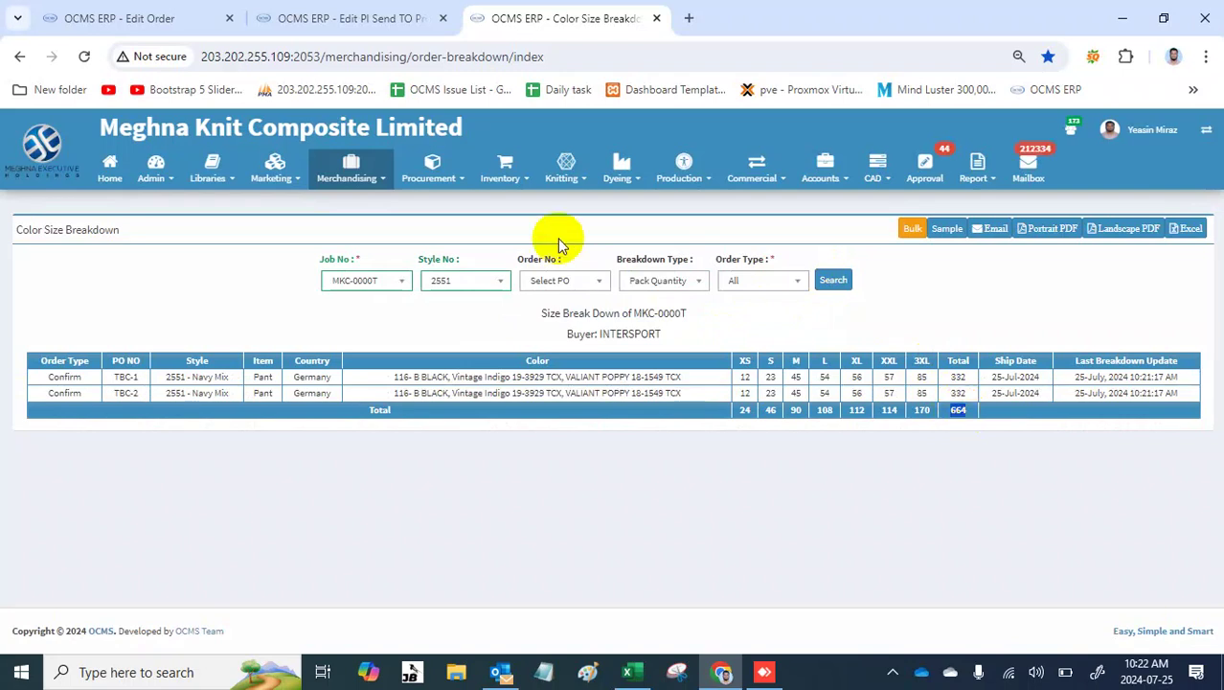
left_click(353, 174)
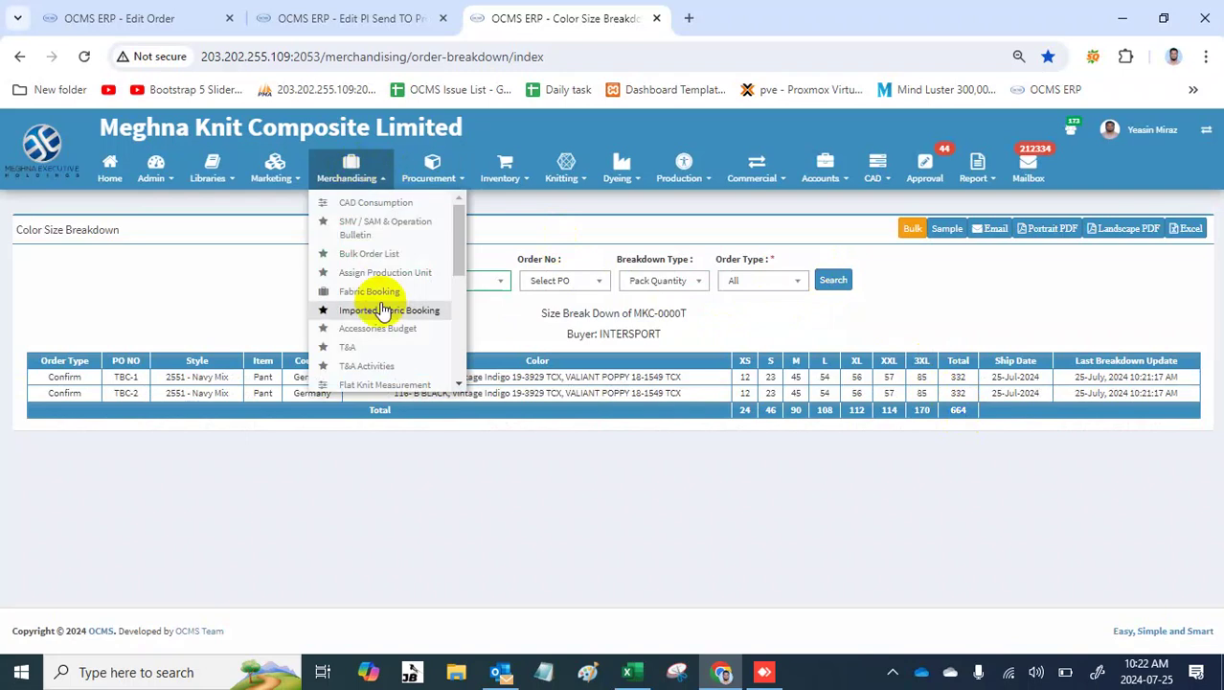
scroll(382, 309, "down", 3)
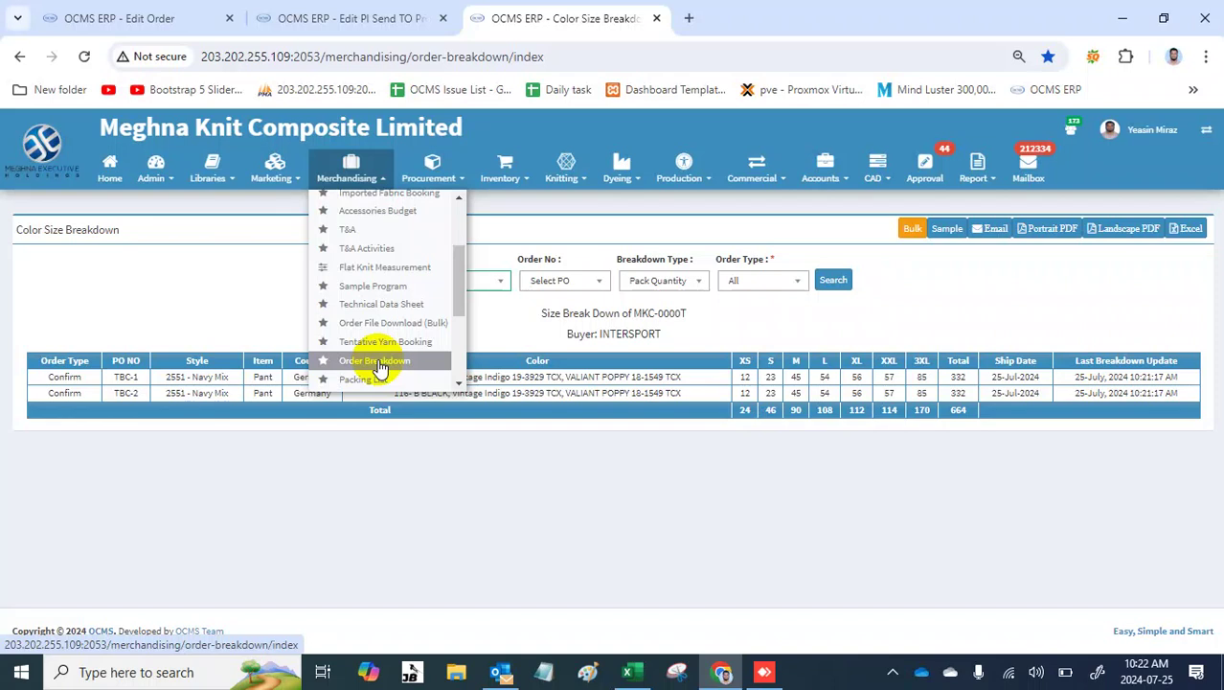
left_click(478, 442)
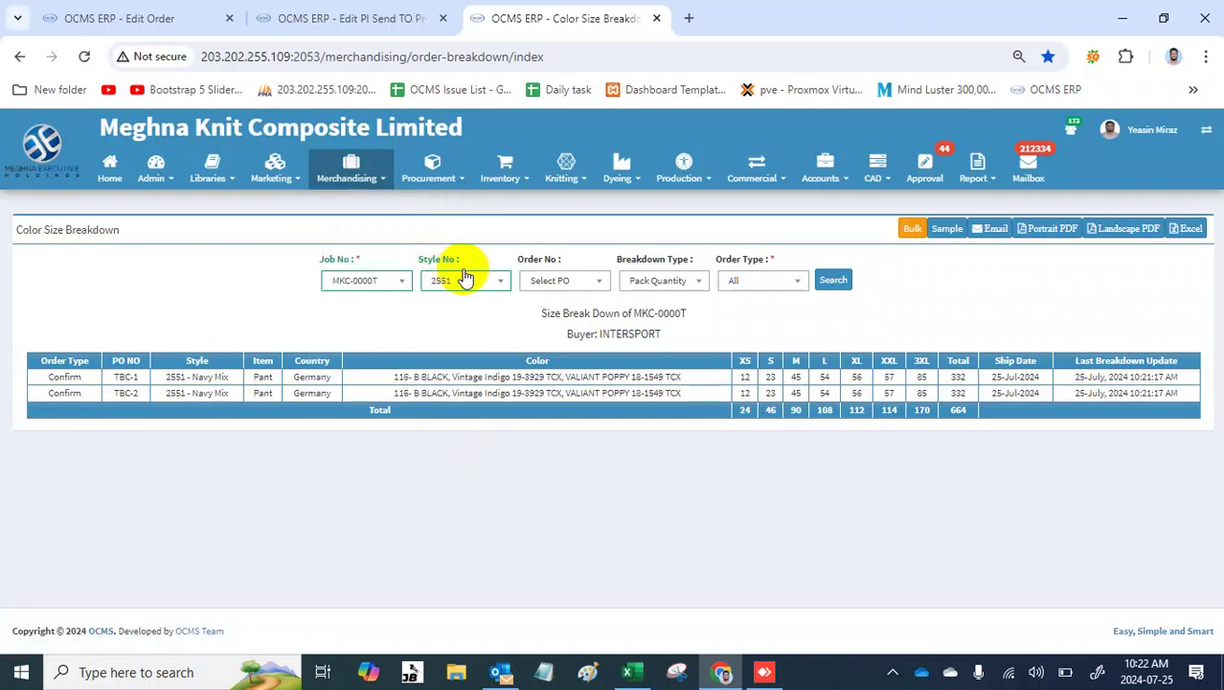
left_click(661, 281)
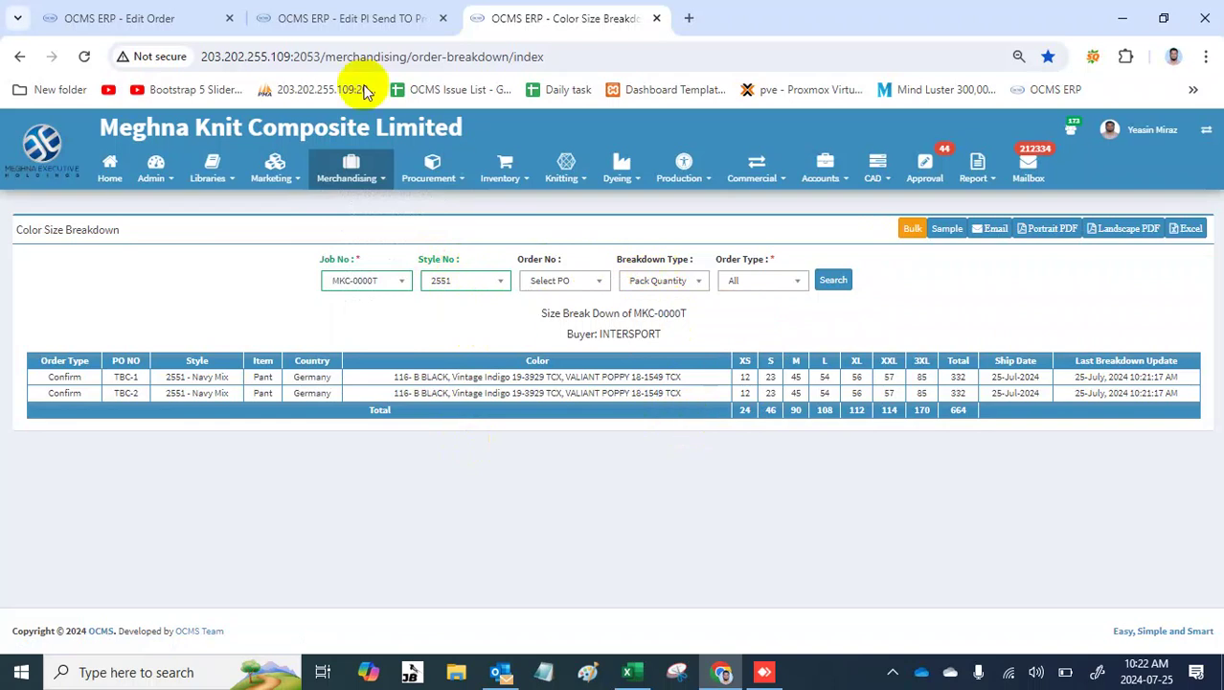
Step: Return to the Edit Order page and keep the current breakdown data of style 2551 in record, accepting the caution
left_click(347, 18)
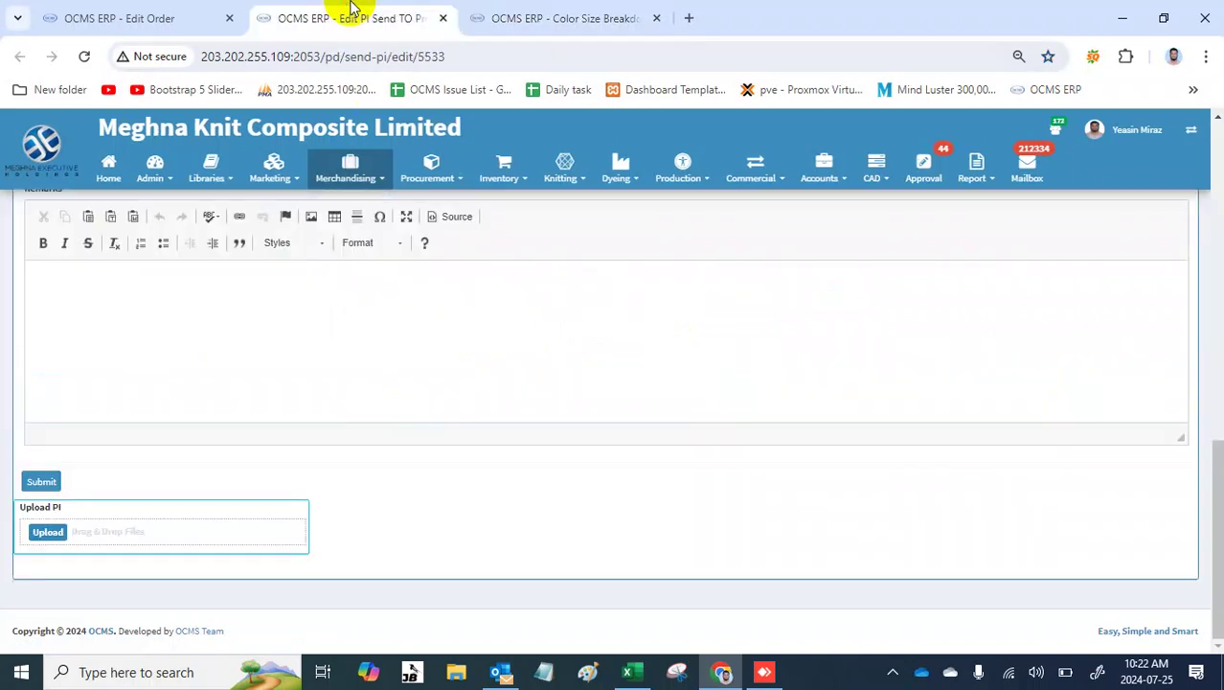
left_click(191, 18)
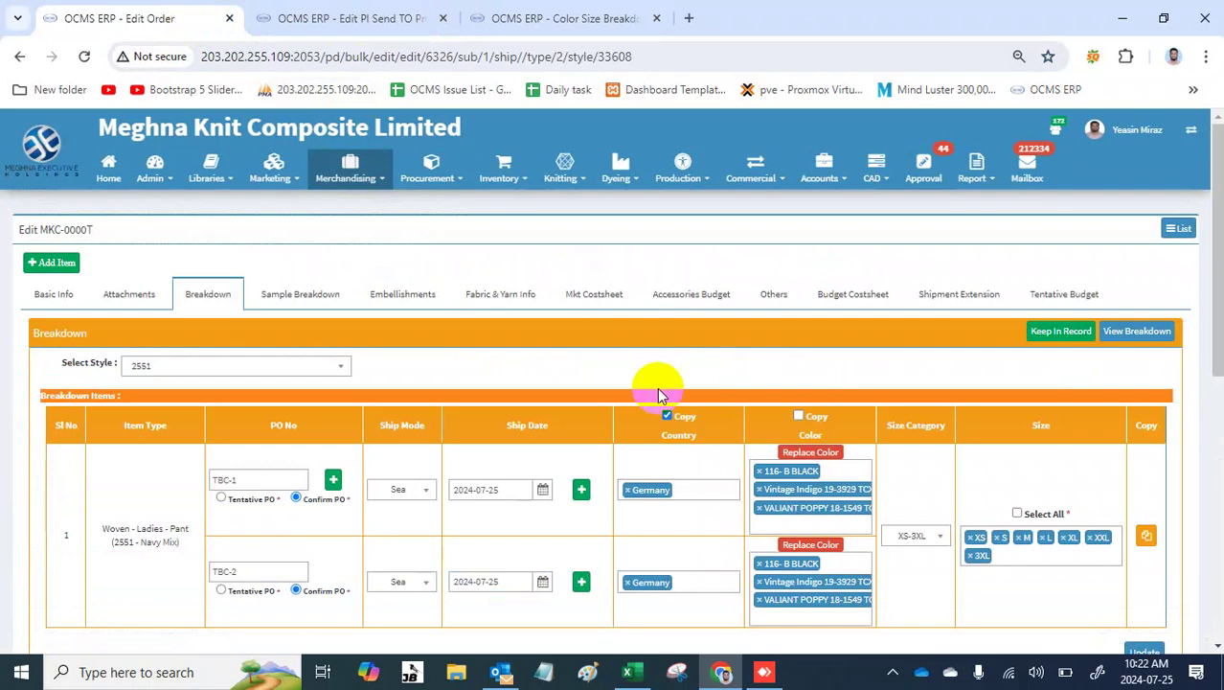
left_click(1044, 332)
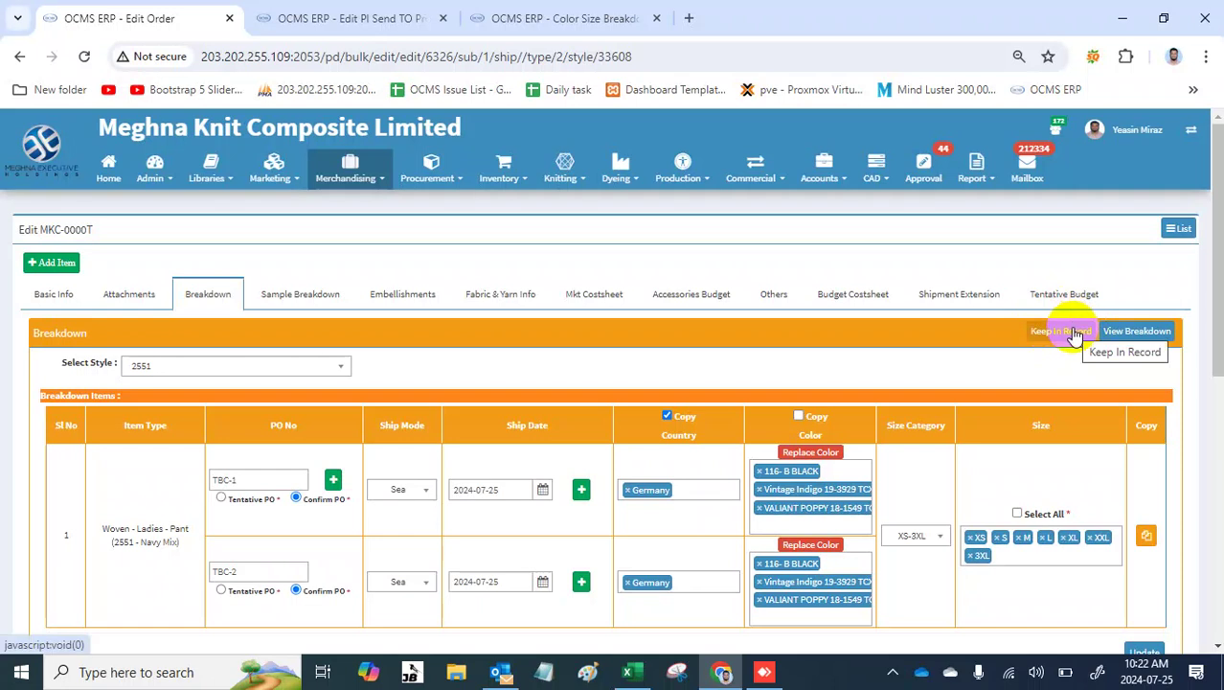
scroll(796, 567, "down", 5)
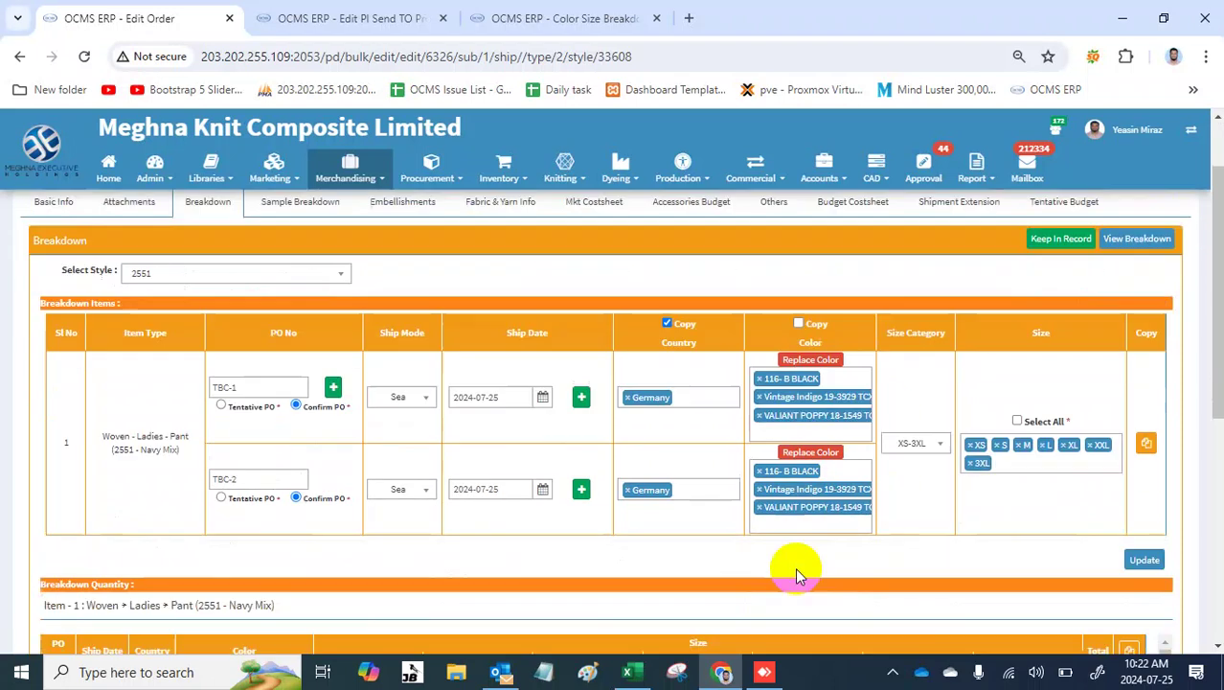
scroll(796, 569, "down", 3)
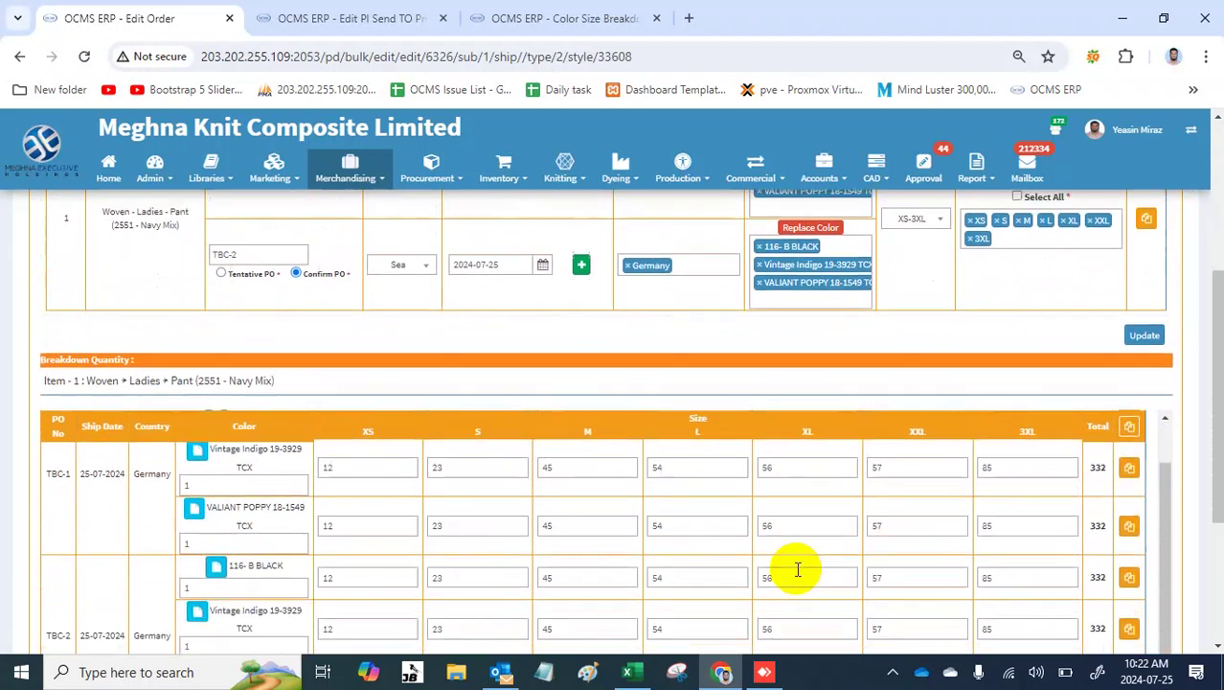
scroll(797, 568, "up", 8)
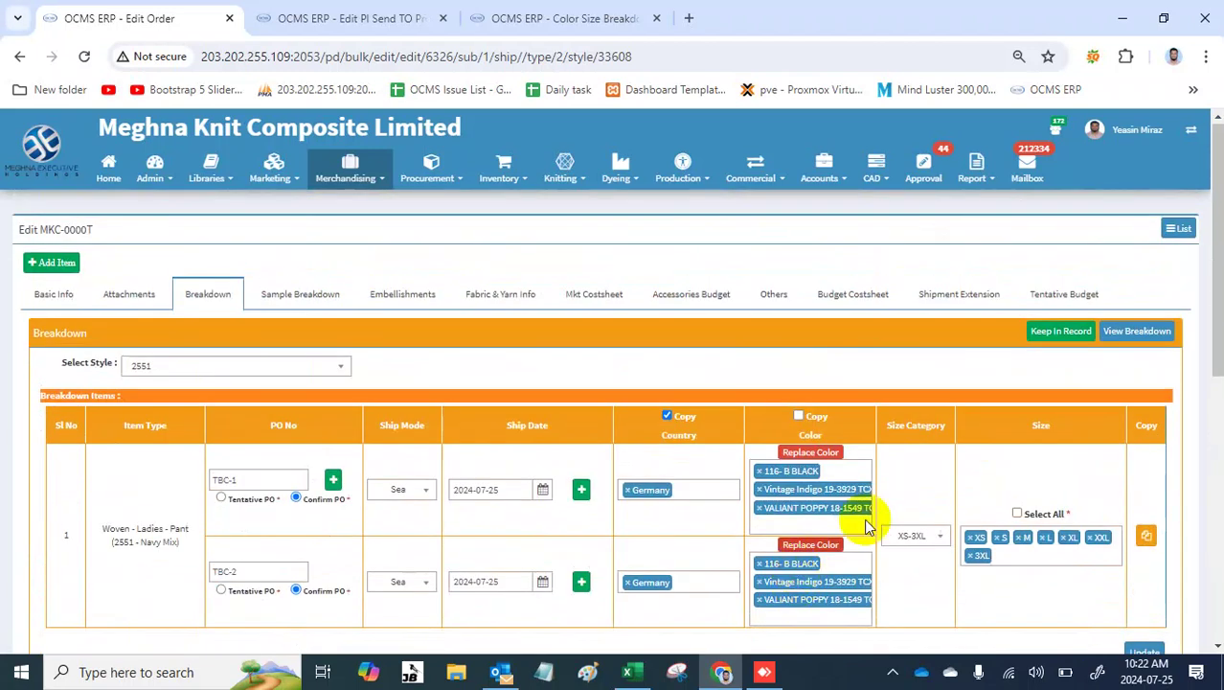
left_click(1038, 332)
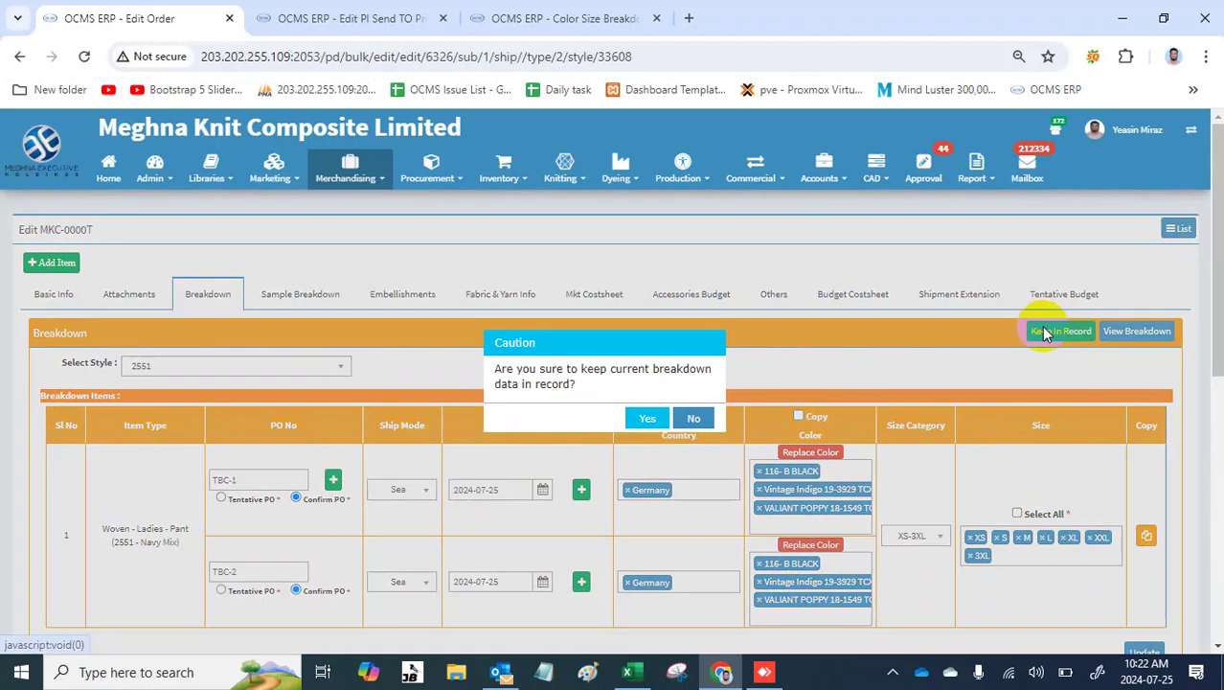
left_click(650, 418)
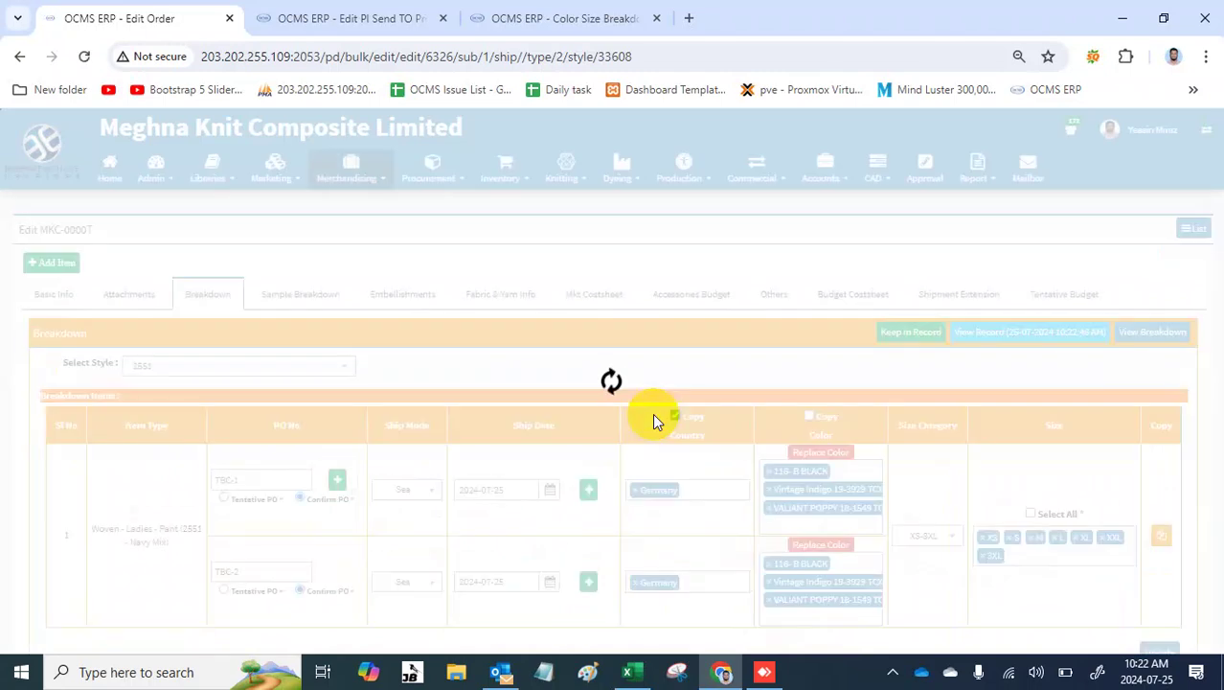
Step: Open the saved breakdown record of style 2551 and review its breakdown quantities
scroll(652, 413, "down", 5)
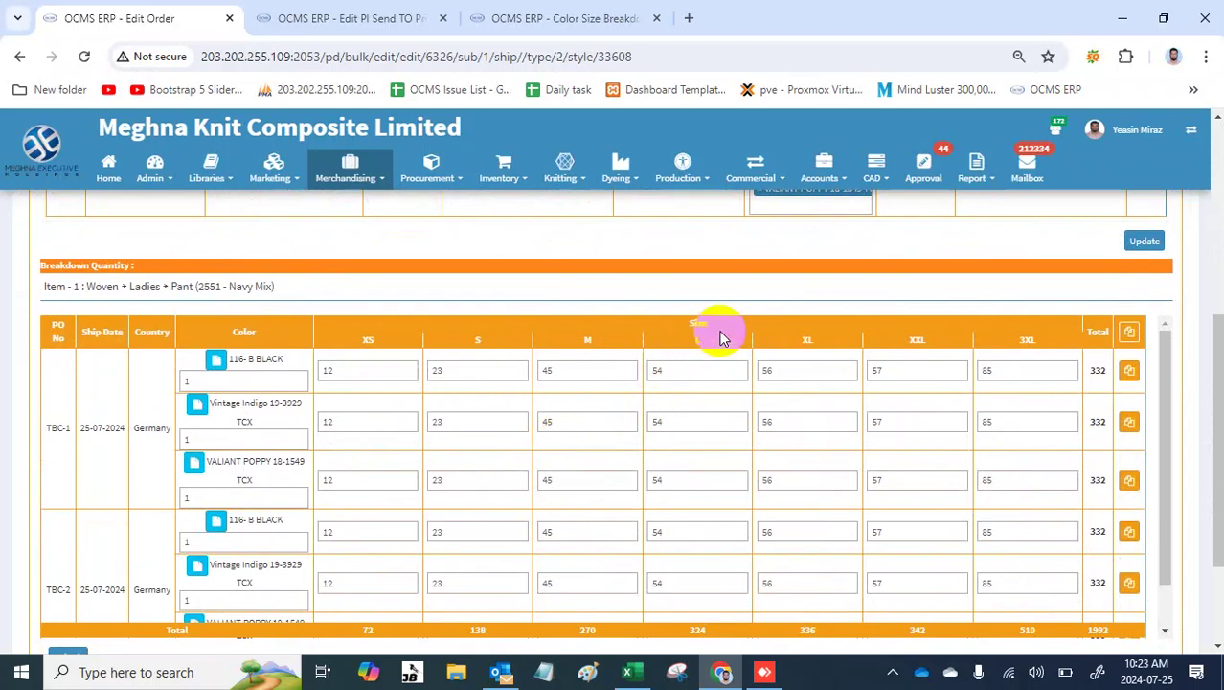
scroll(721, 337, "up", 5)
scroll(721, 337, "down", 1)
scroll(721, 338, "up", 1)
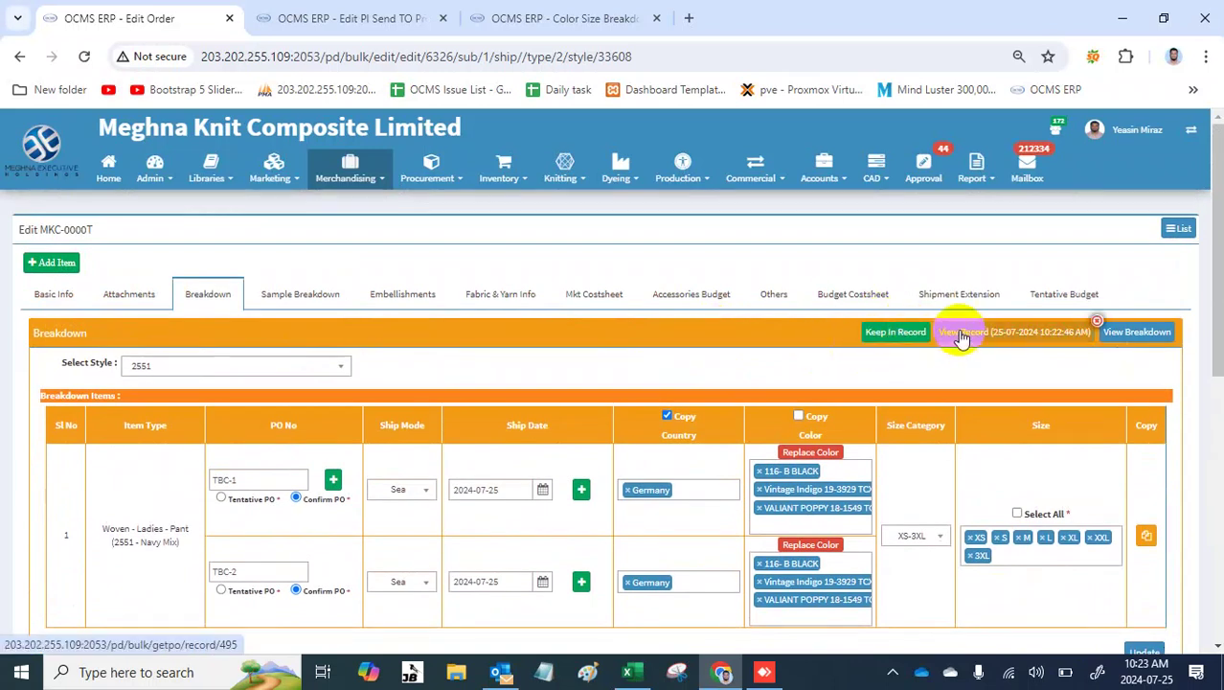
left_click(961, 337)
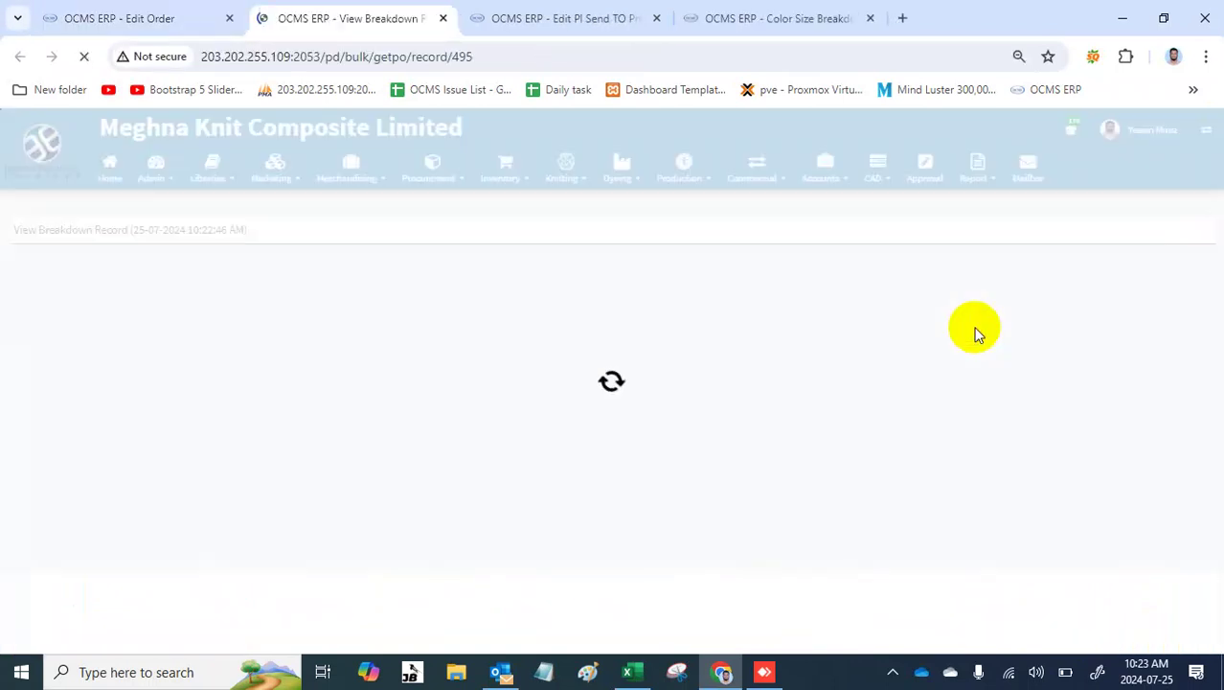
scroll(623, 412, "down", 2)
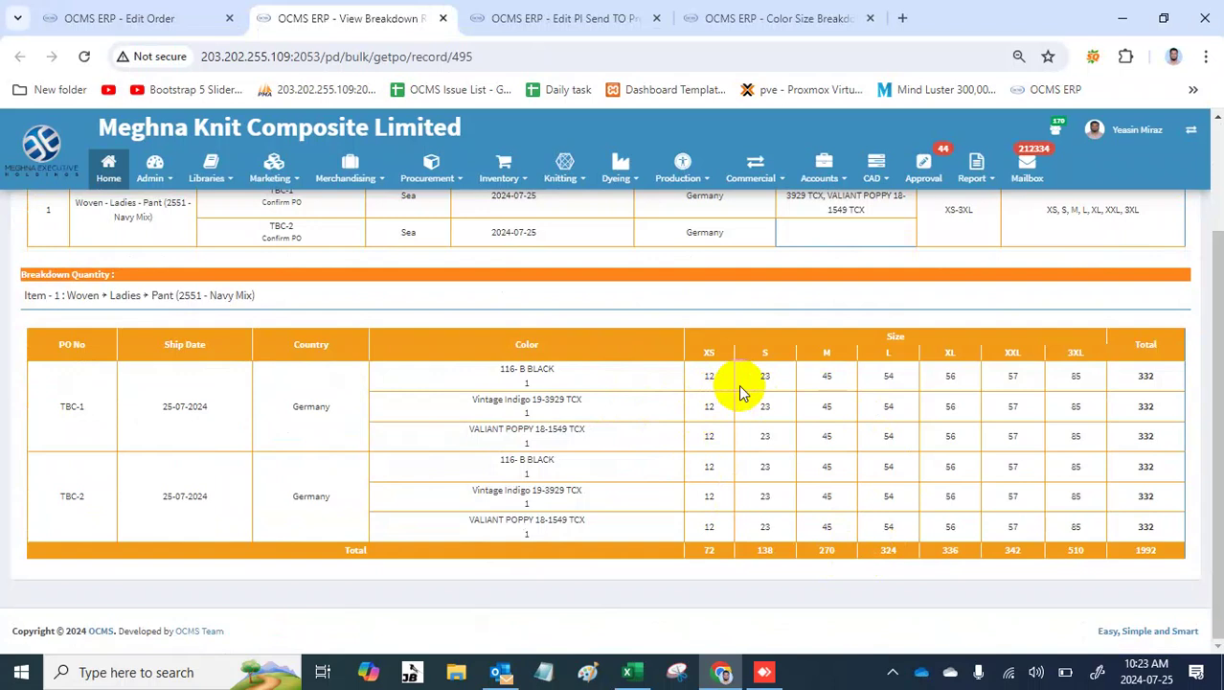
Step: Compare the order's editable TBC-1 and TBC-2 quantities with the saved breakdown record of style 2551
left_click(164, 17)
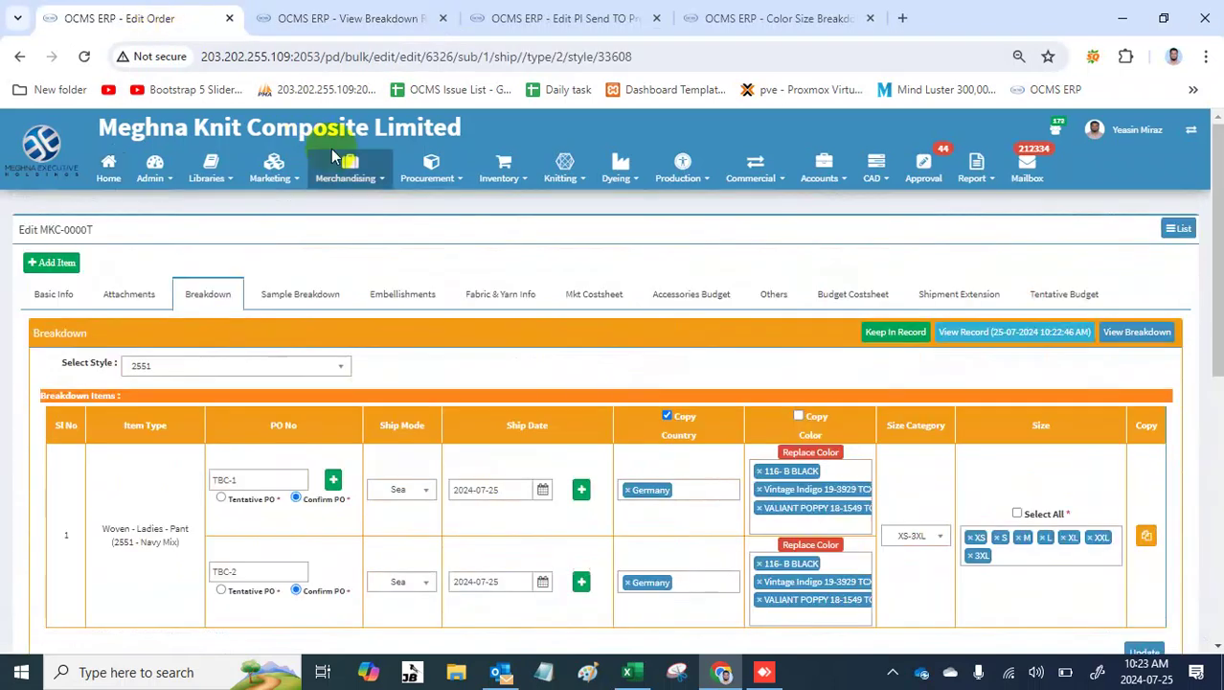
scroll(513, 462, "down", 3)
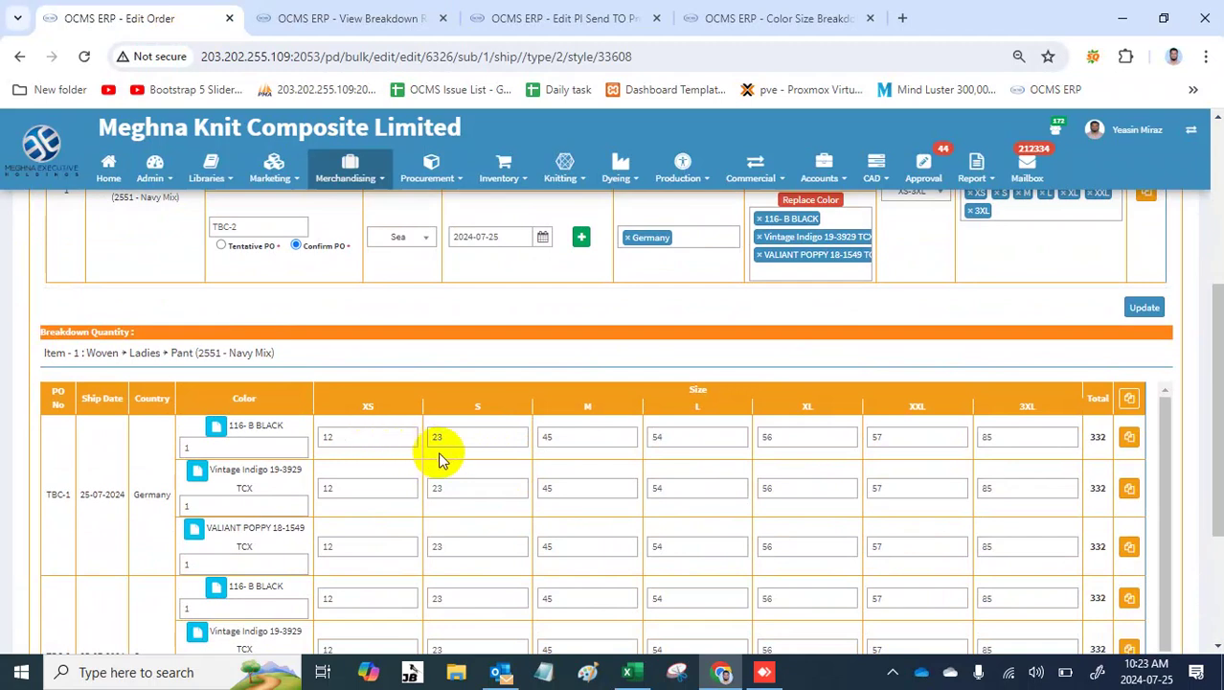
left_click(583, 434)
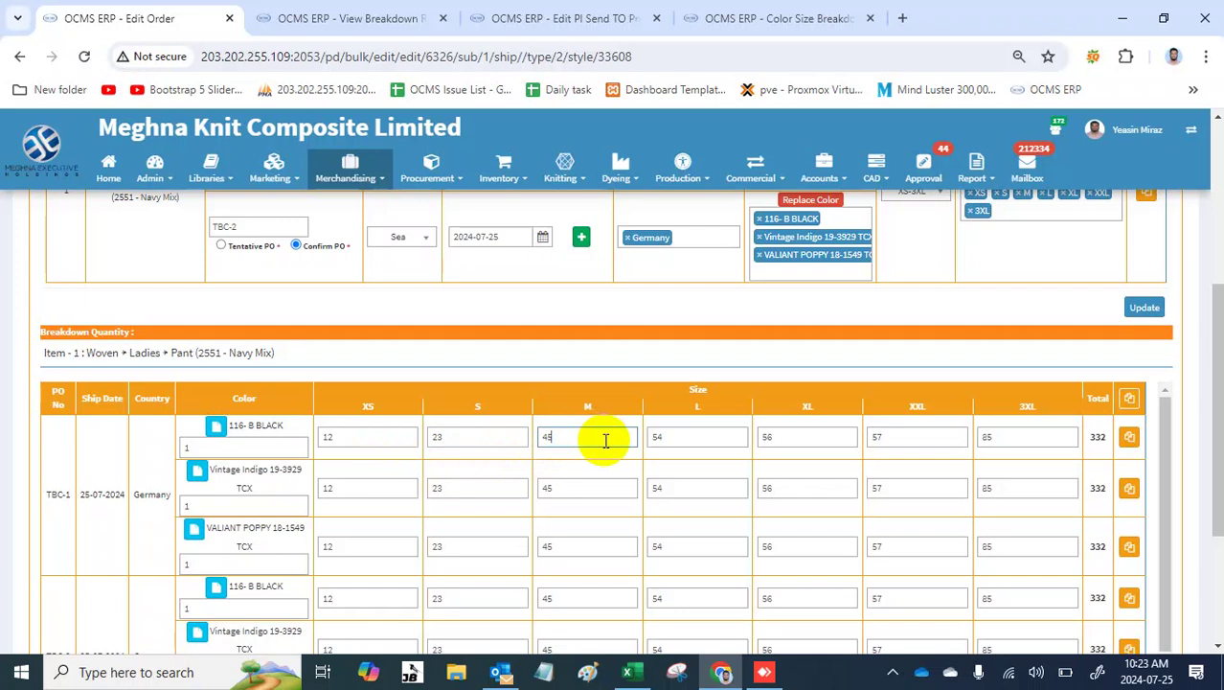
left_click(713, 11)
left_click(570, 11)
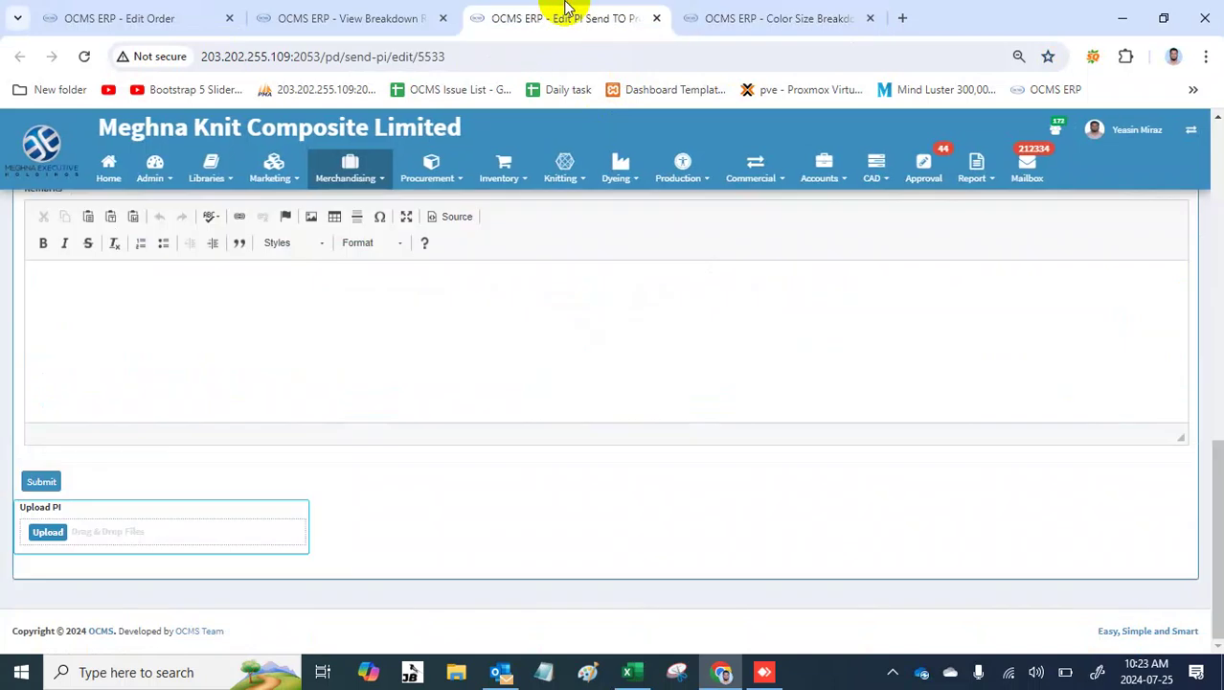
left_click(378, 12)
scroll(805, 326, "up", 2)
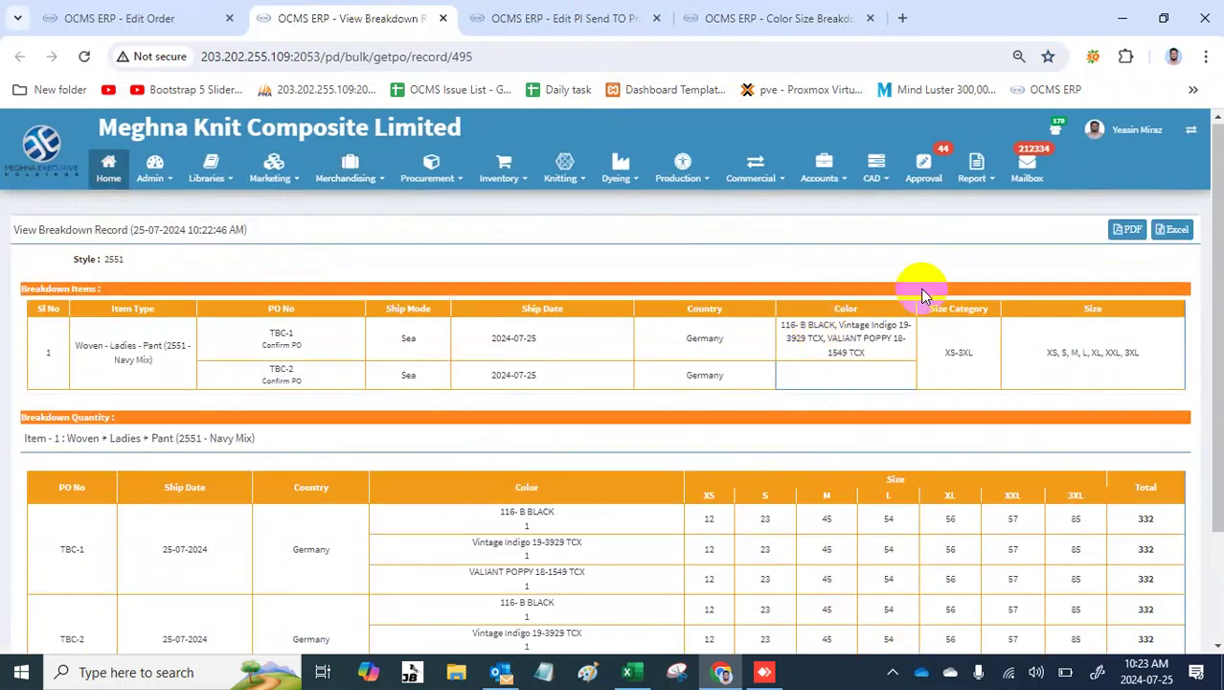
Step: Export the saved breakdown record of style 2551 to Excel and return to the Edit Order page
left_click(1174, 230)
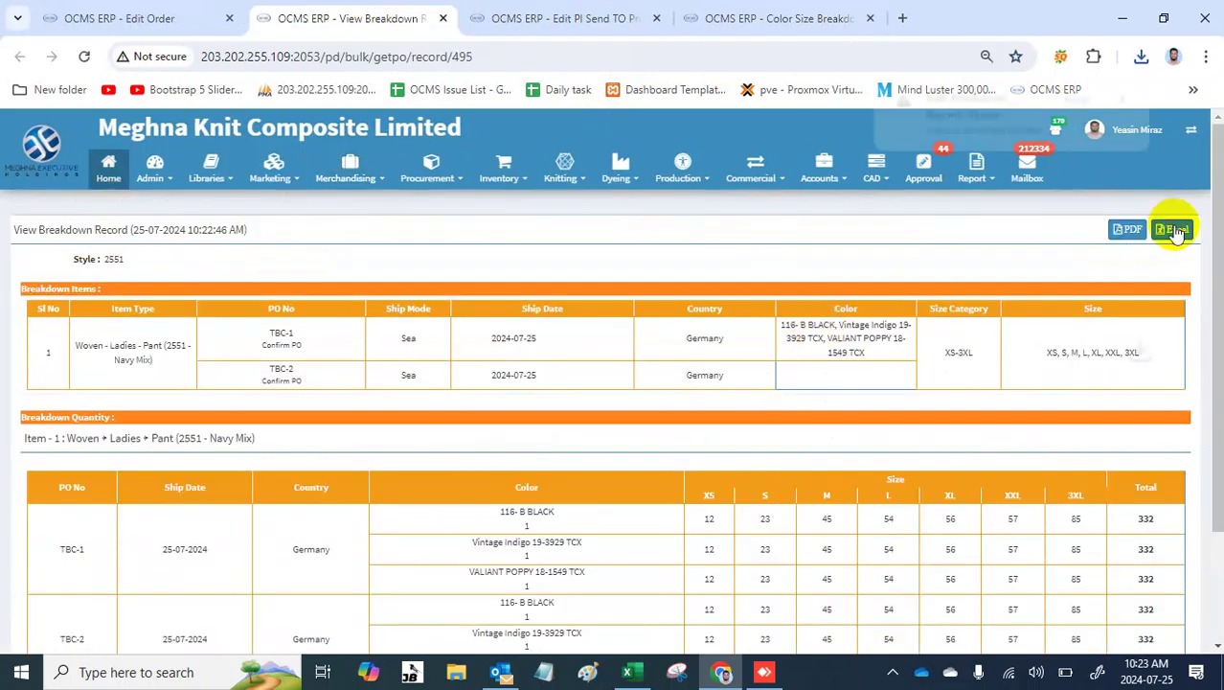
left_click(1082, 102)
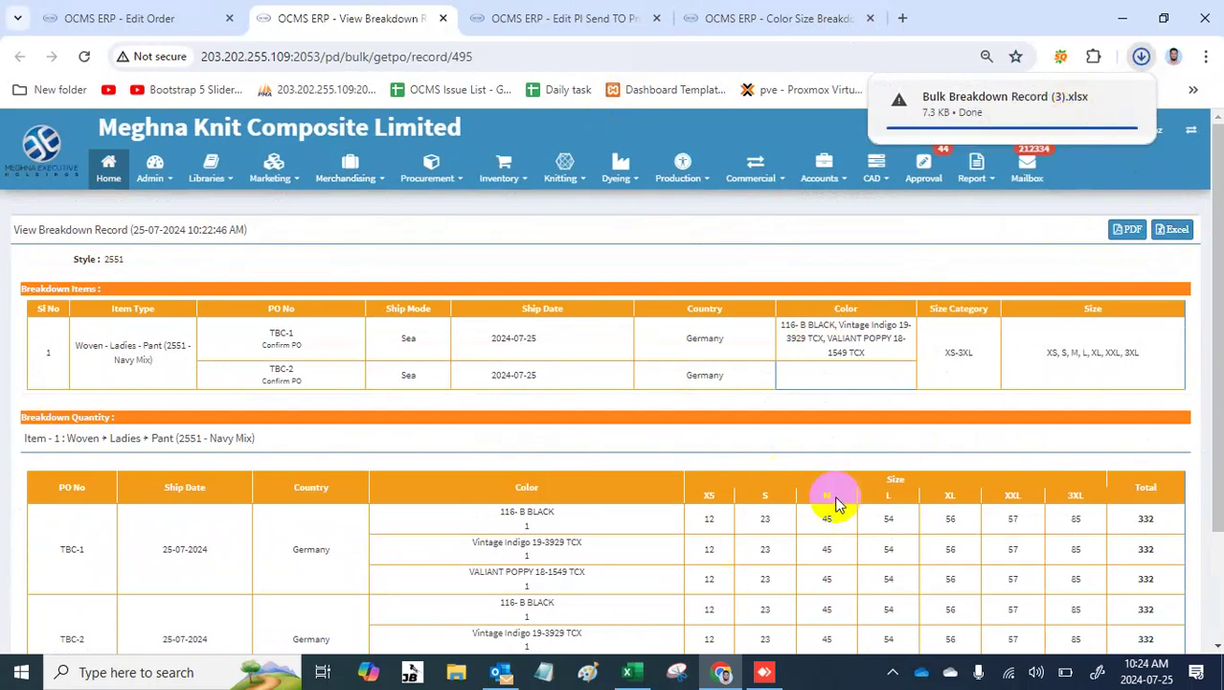
left_click(142, 13)
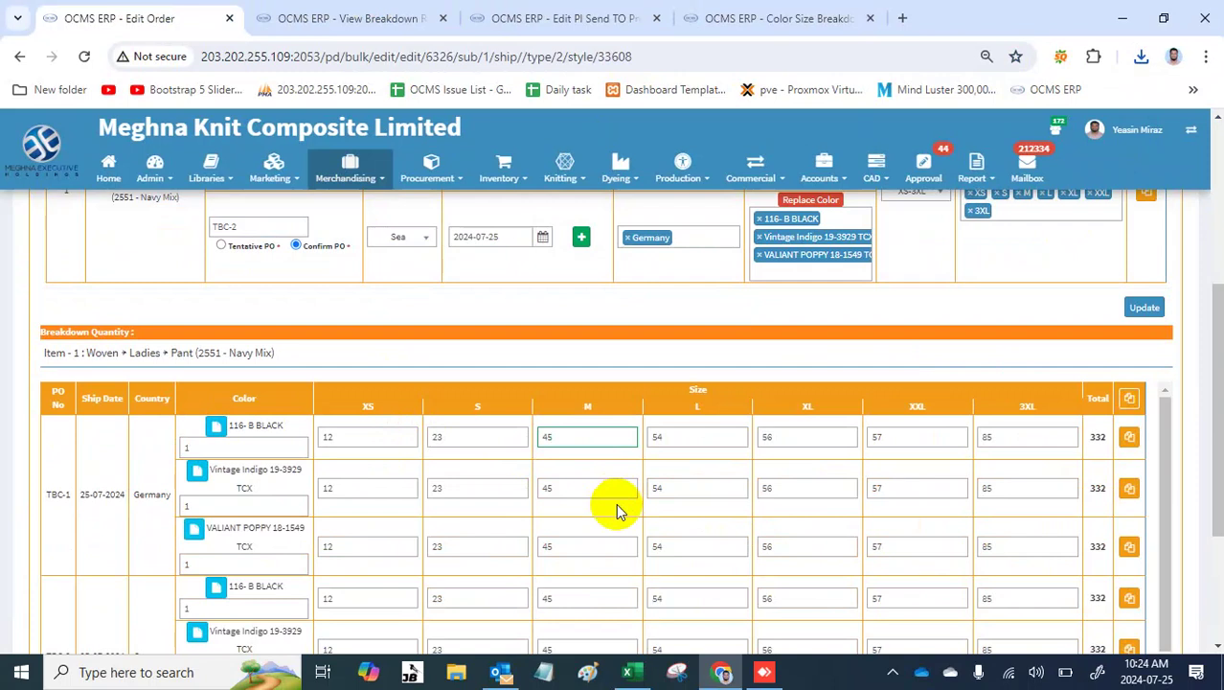
scroll(616, 510, "up", 3)
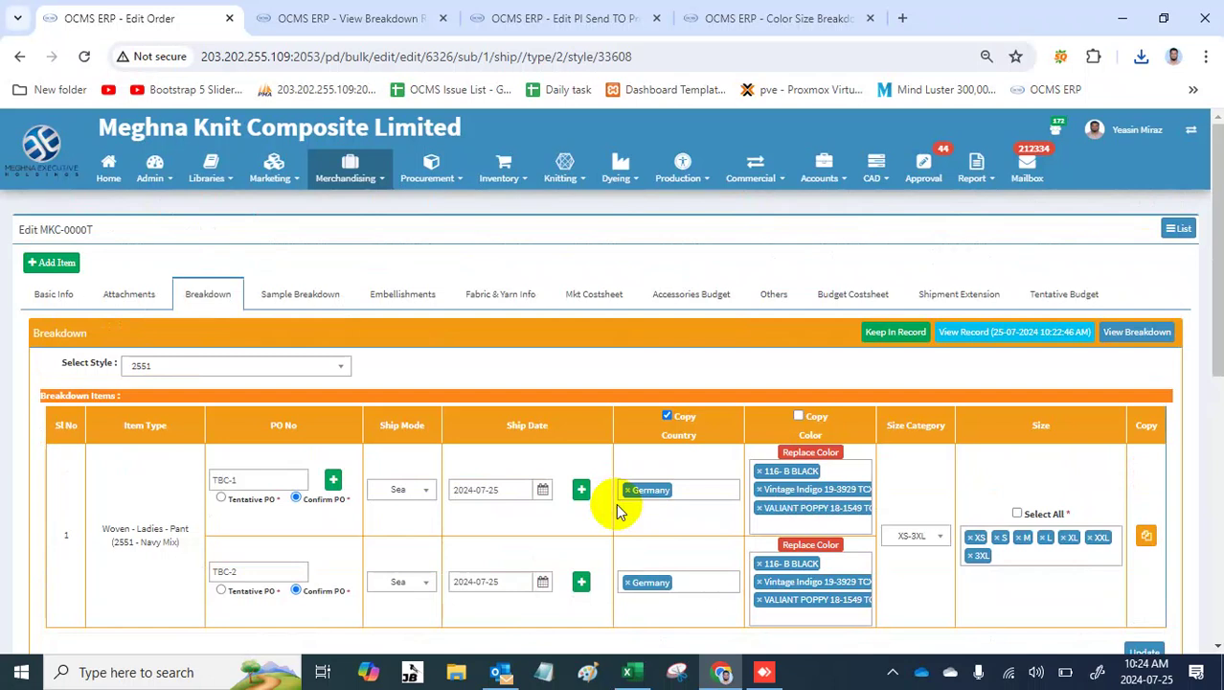
Step: Open the order's Sample Breakdown, accepting the unsaved-data caution, and select style 2551 - Navy Mix
left_click(315, 294)
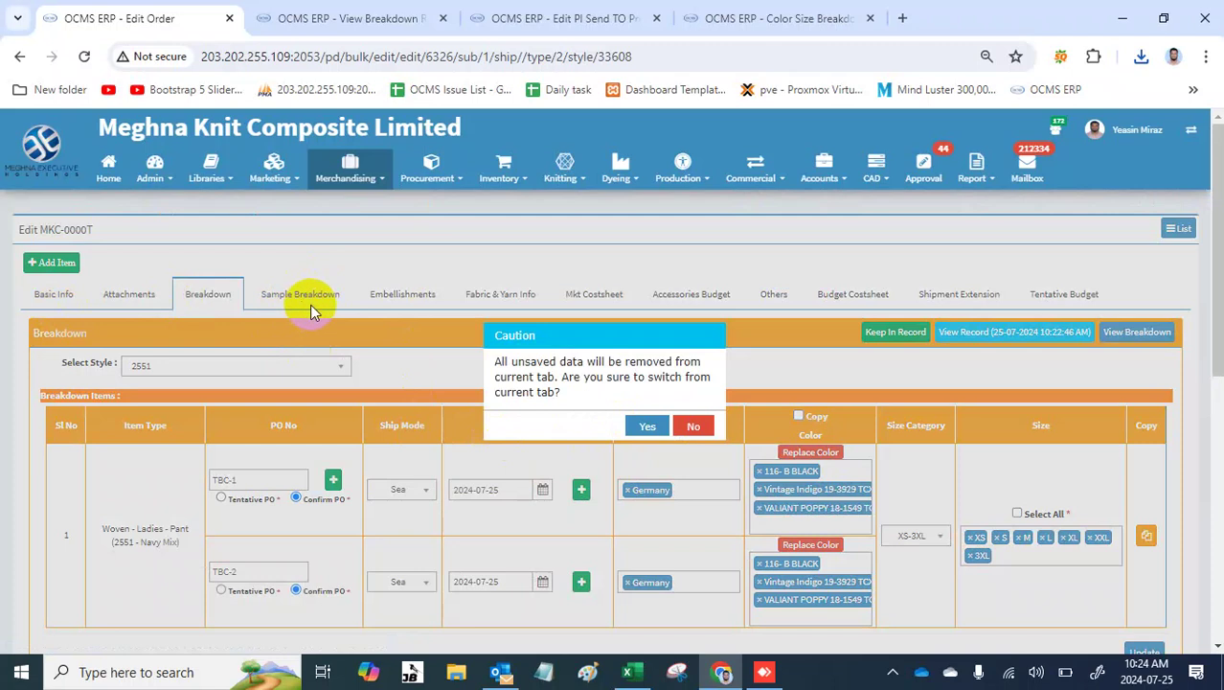
left_click(641, 428)
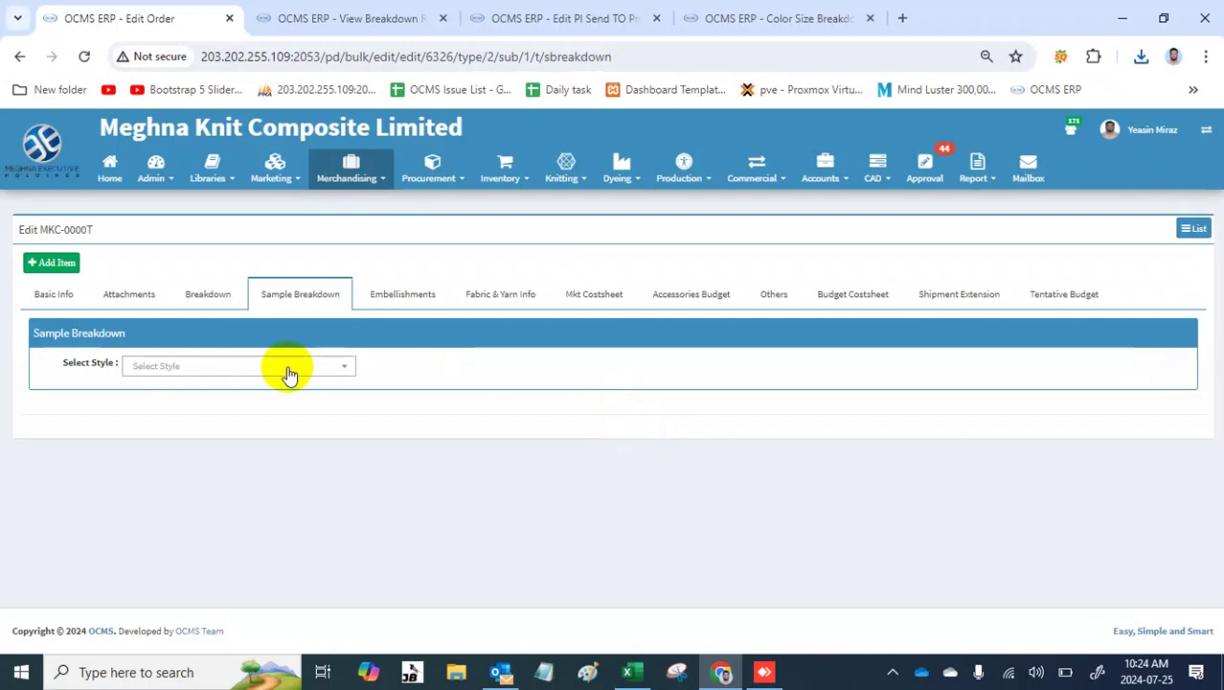
left_click(289, 372)
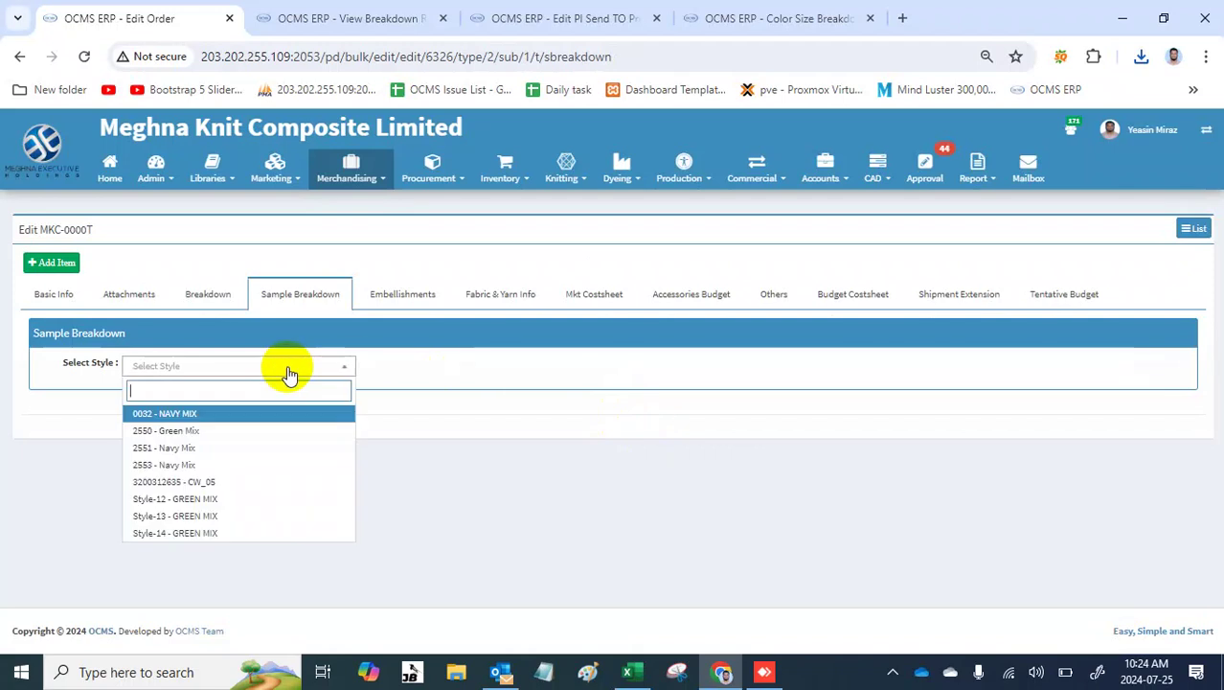
left_click(230, 450)
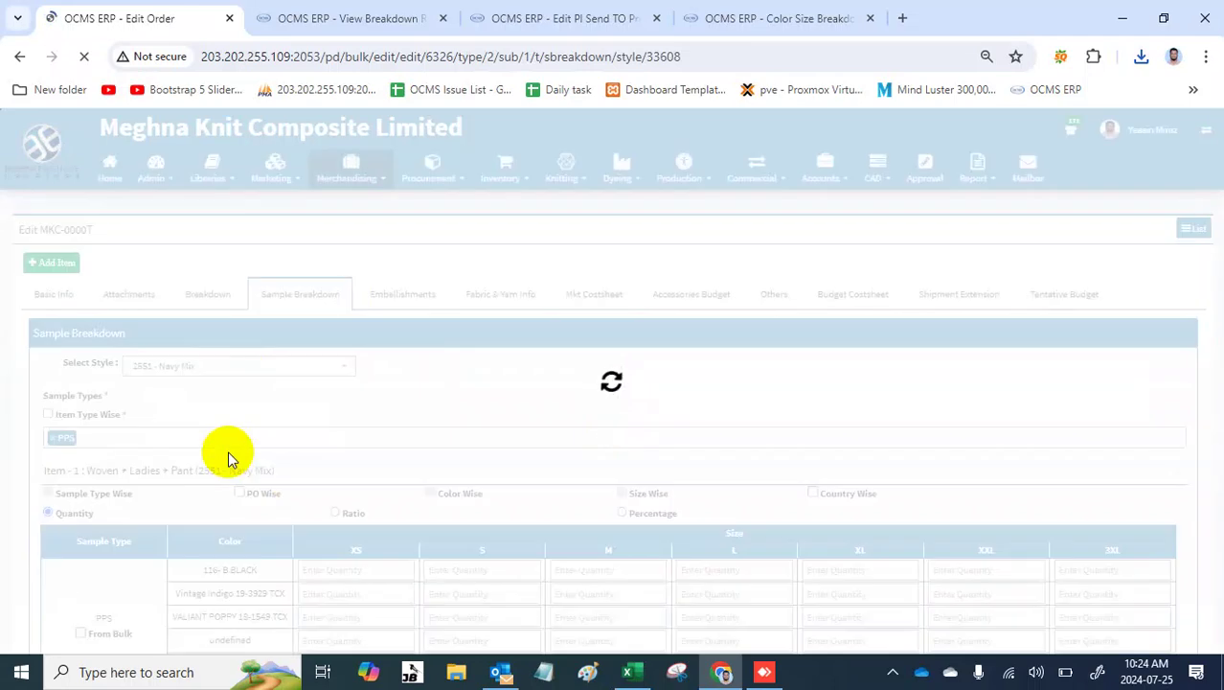
scroll(228, 455, "down", 2)
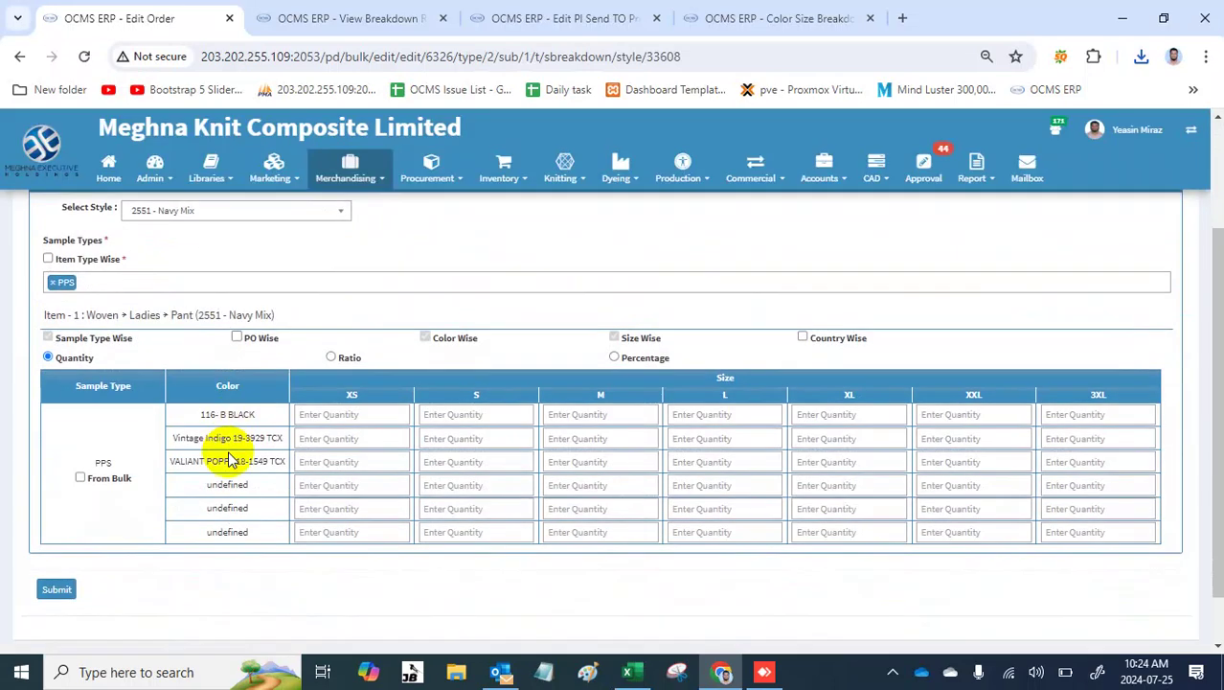
scroll(228, 458, "up", 1)
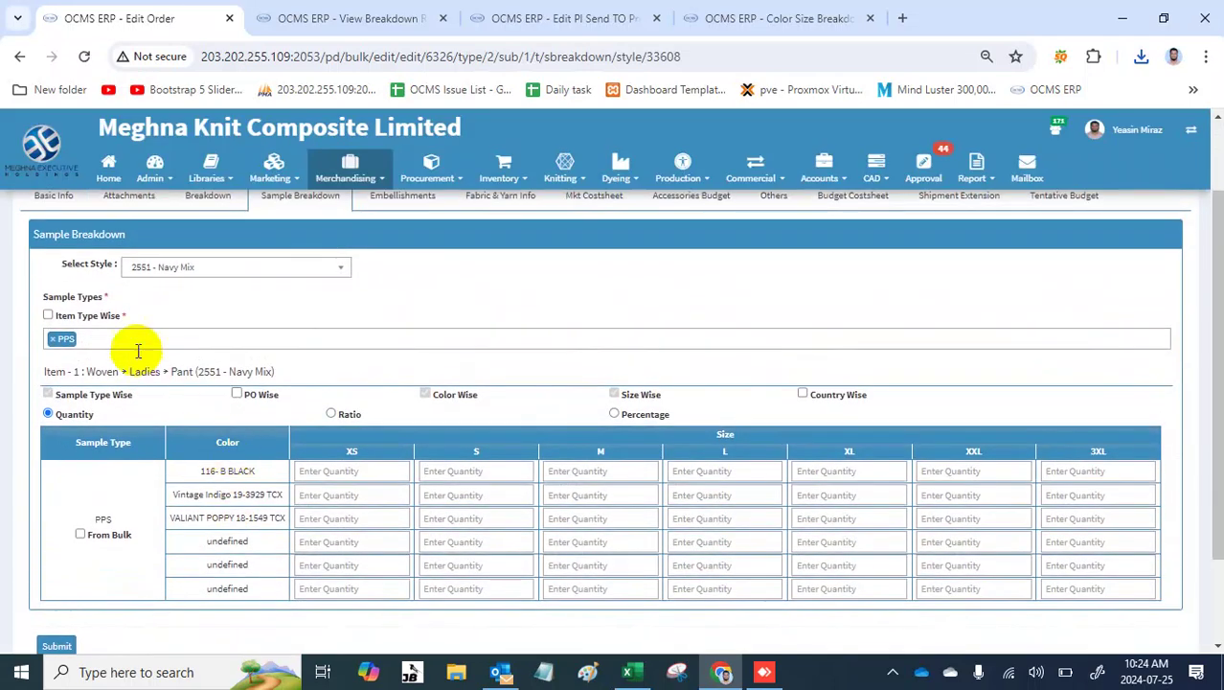
Step: Add Size set as a sample type for style 2551 and remove PPS from the sample types
left_click(118, 338)
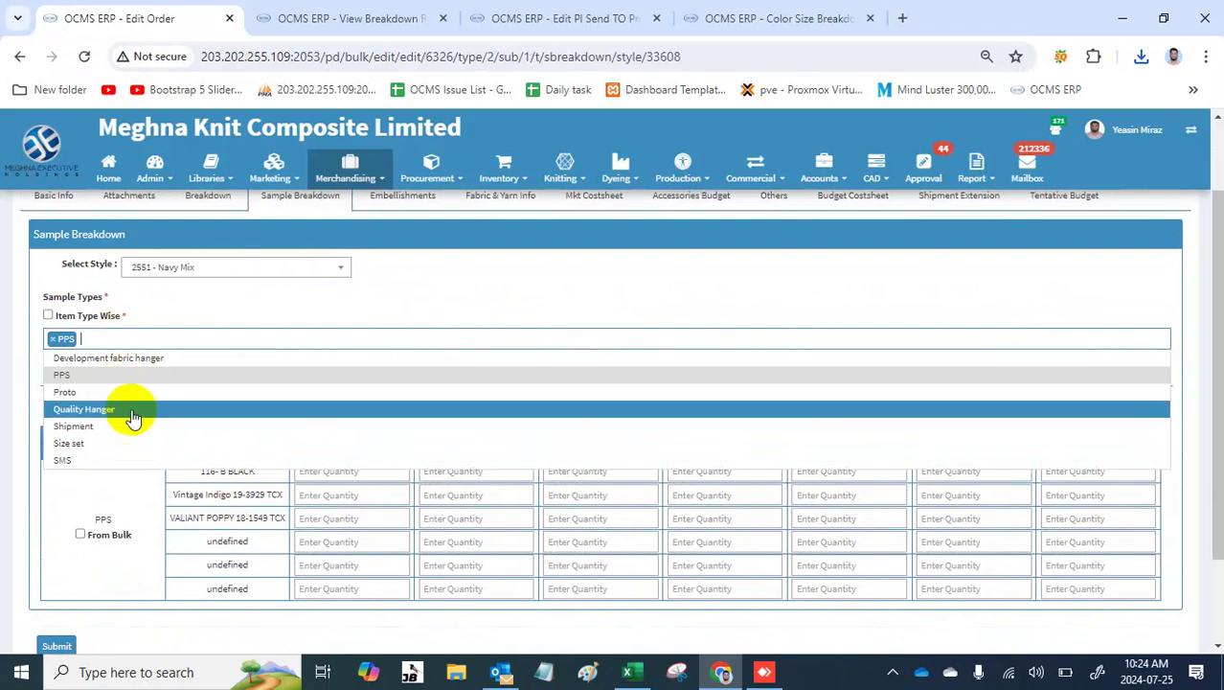
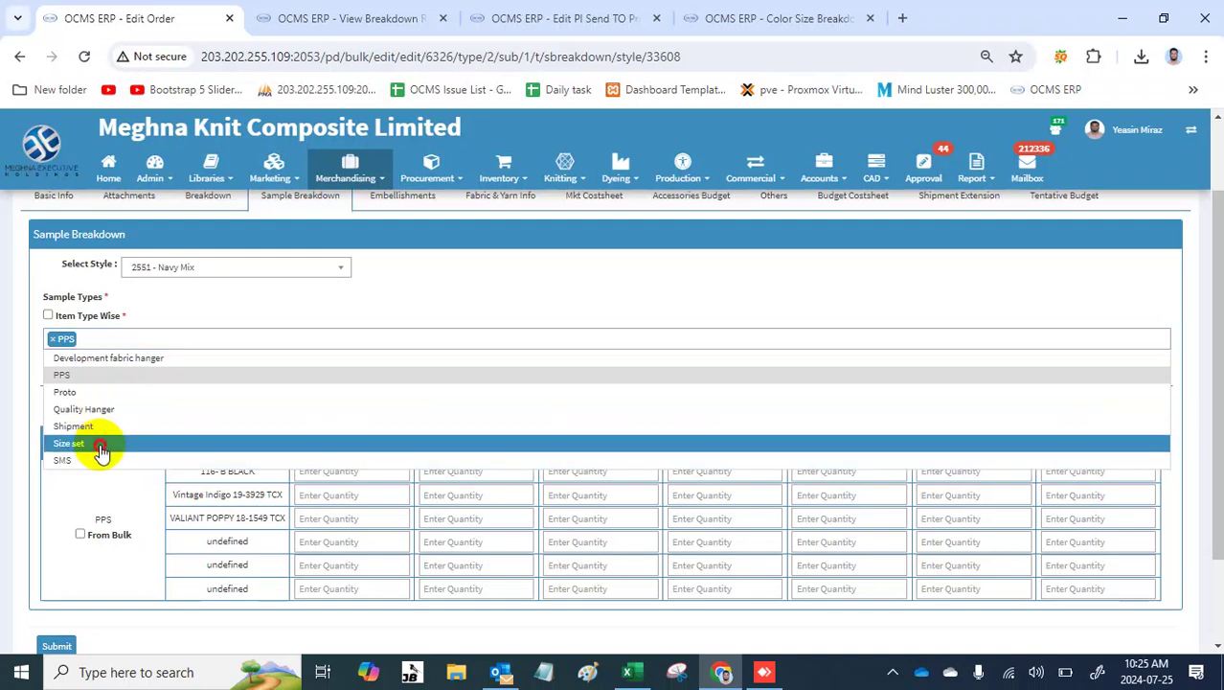
left_click(100, 443)
scroll(326, 465, "down", 1)
scroll(335, 469, "down", 1)
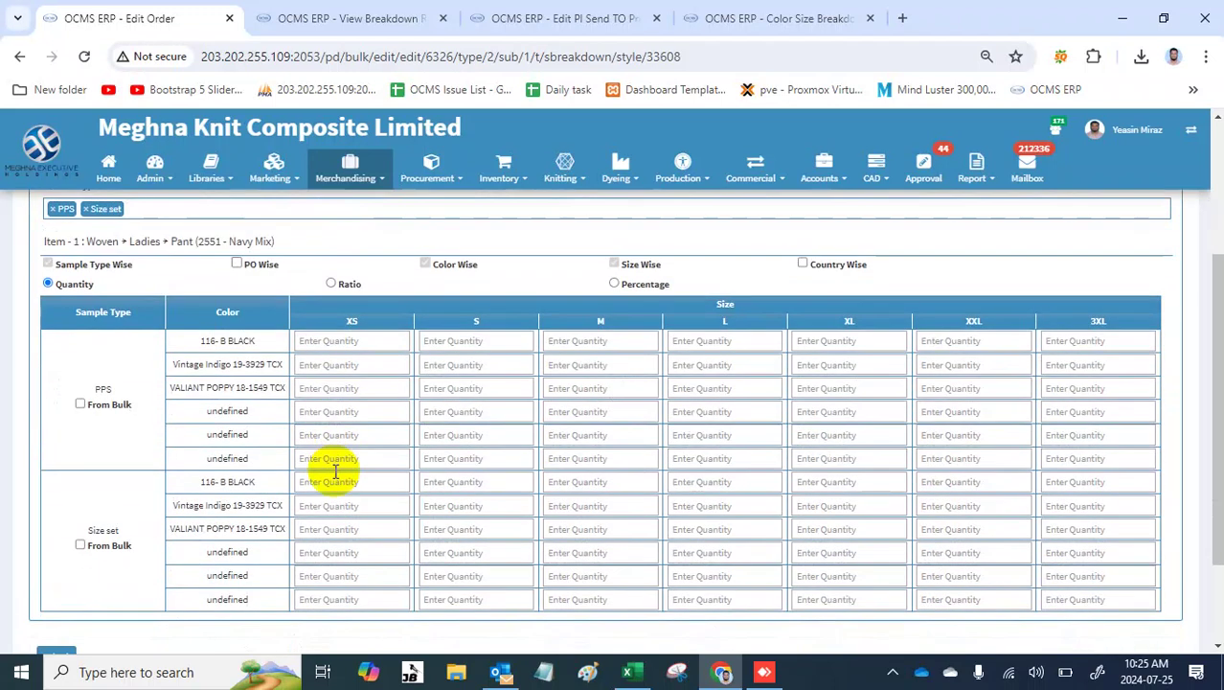
scroll(336, 469, "up", 1)
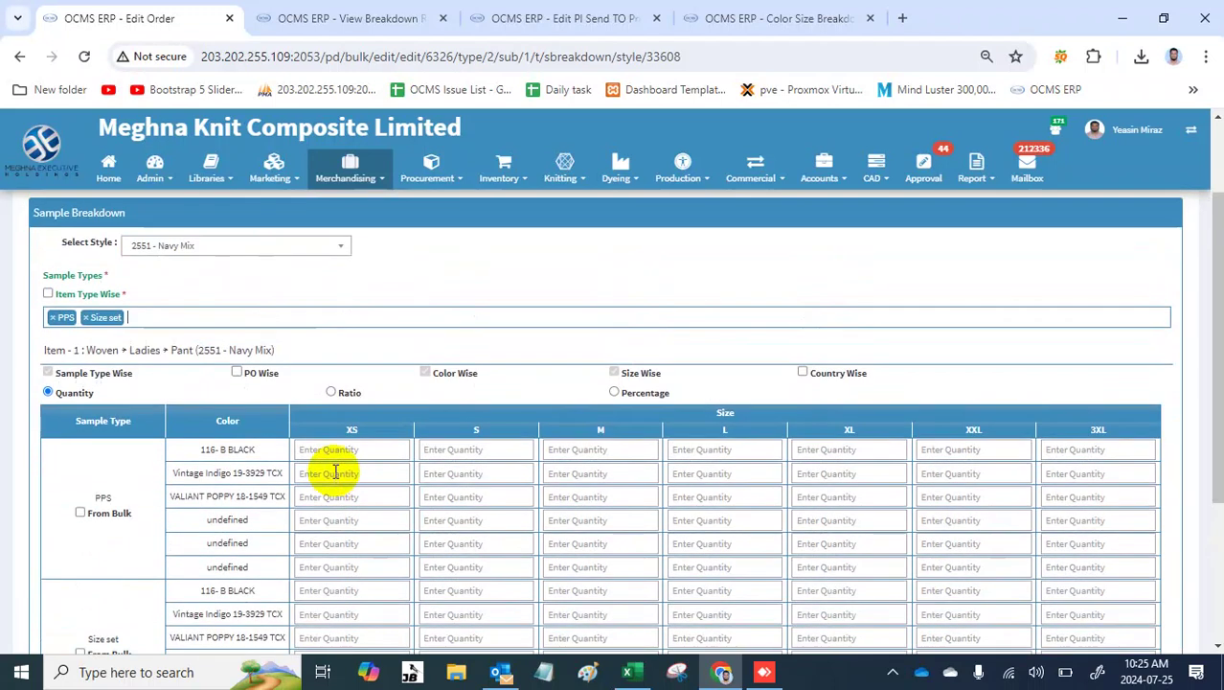
left_click(52, 319)
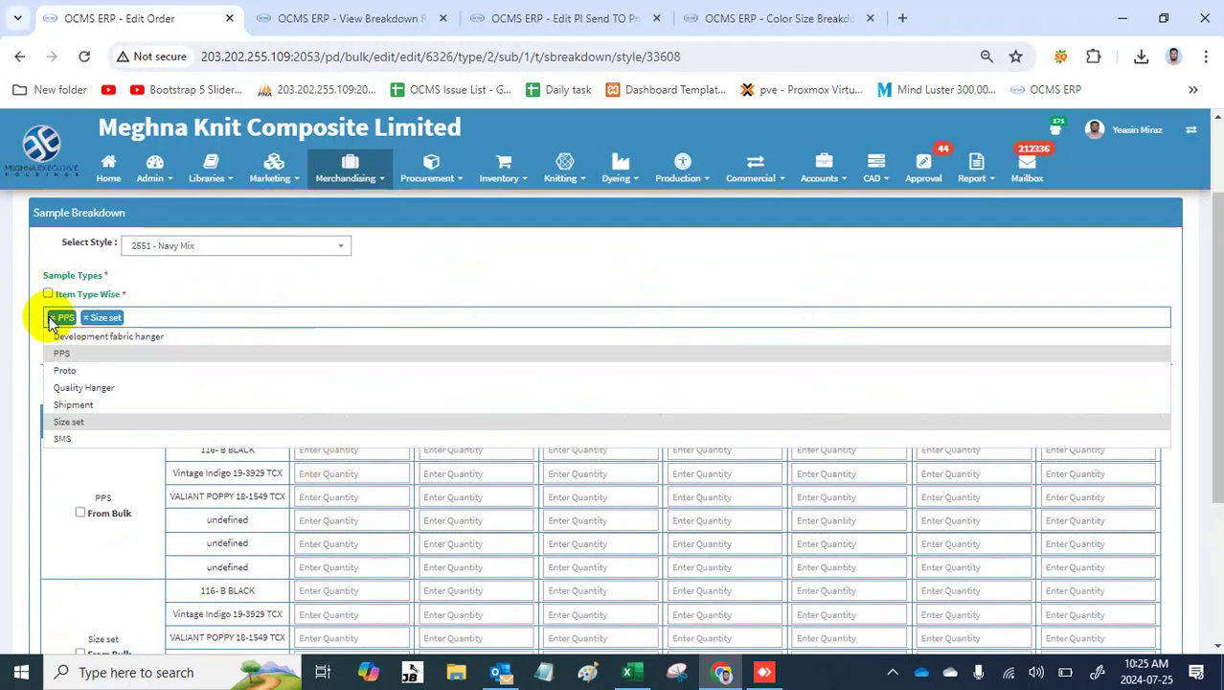
left_click(52, 319)
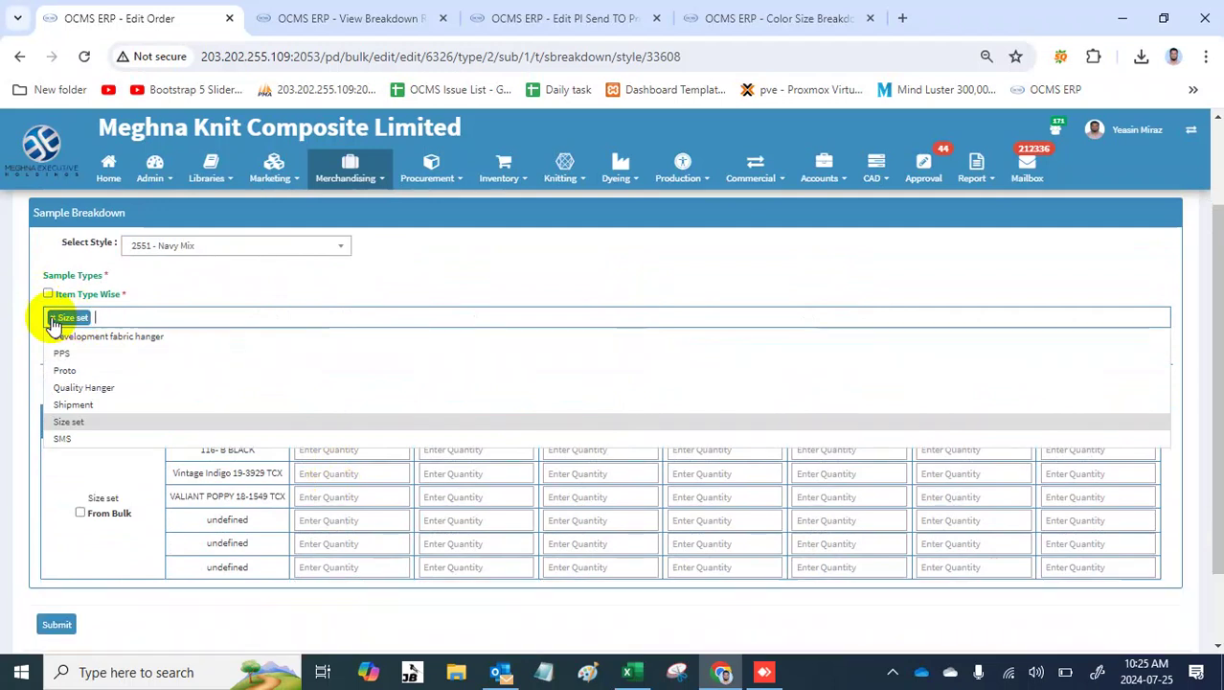
left_click(335, 278)
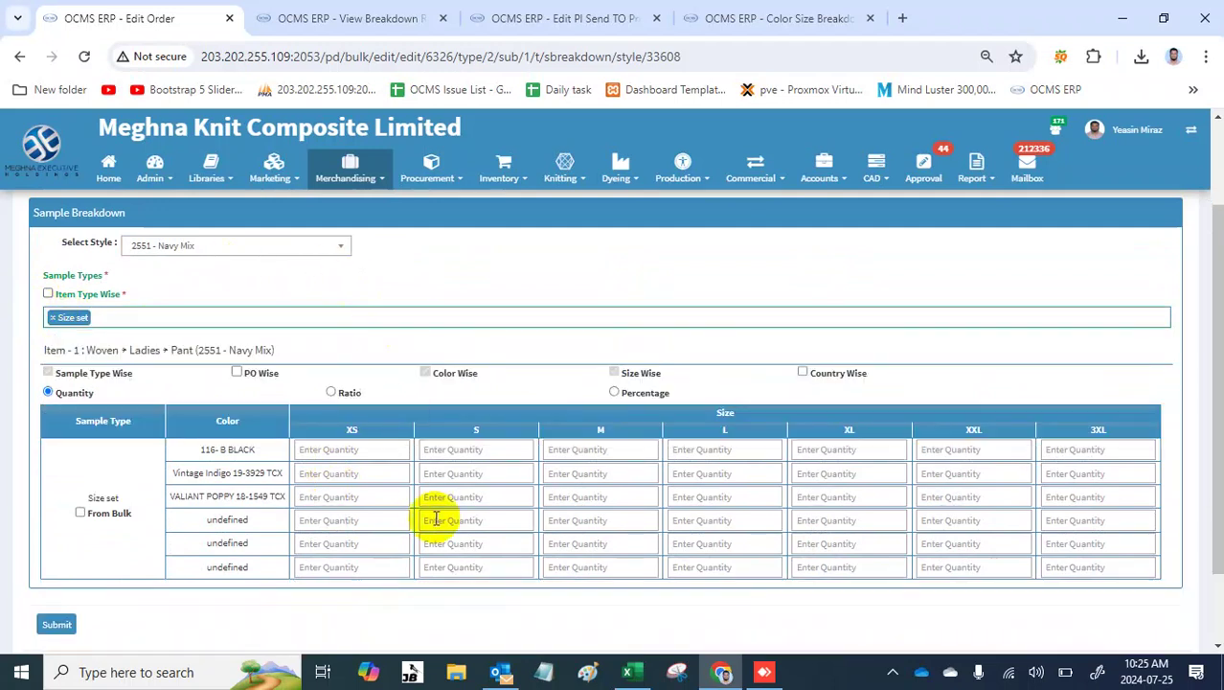
scroll(434, 523, "down", 1)
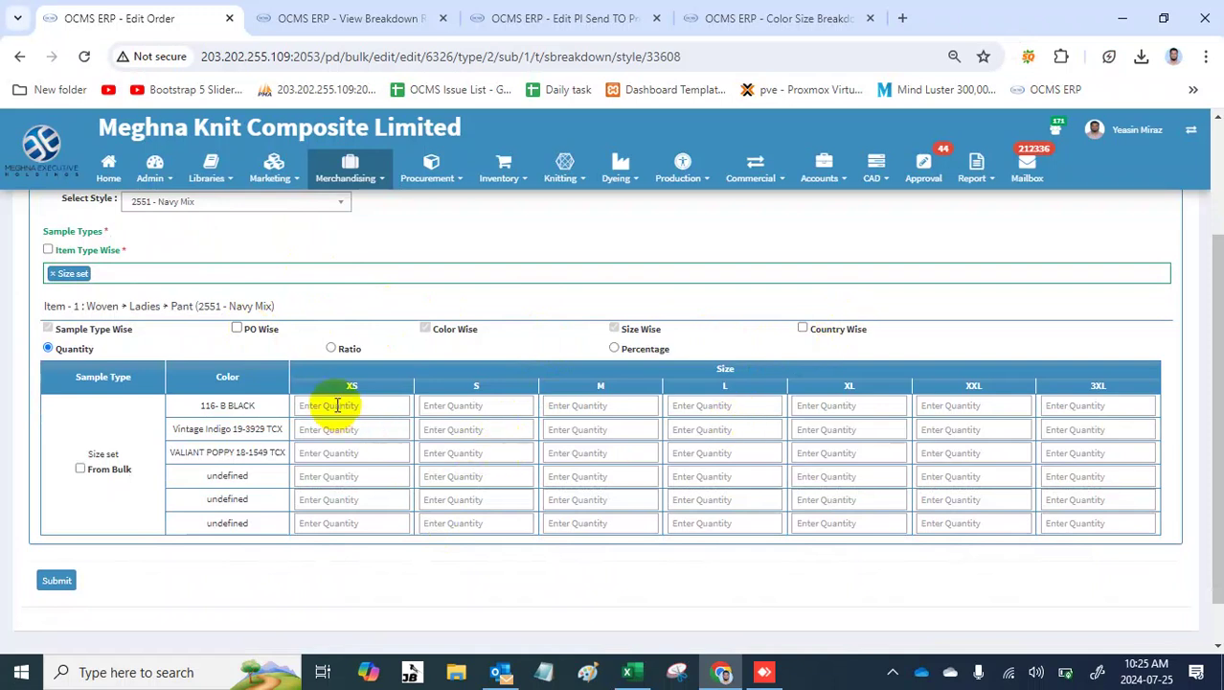
left_click(80, 470)
left_click(81, 469)
scroll(403, 254, "up", 3)
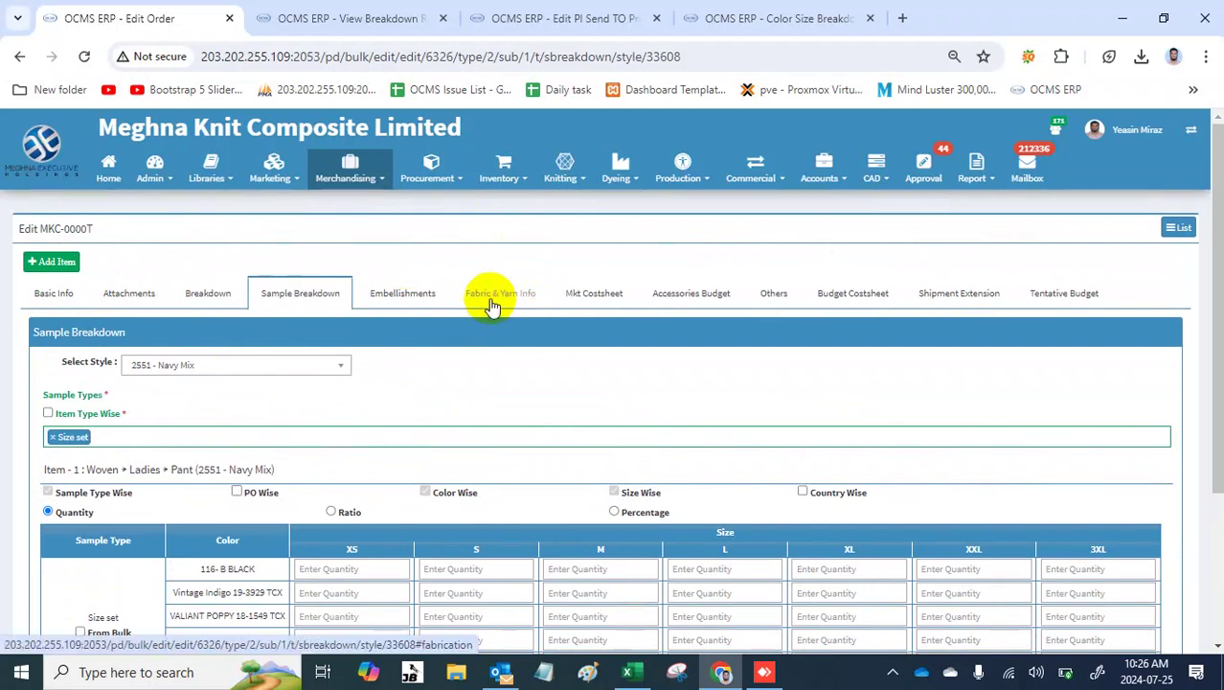
scroll(405, 404, "down", 1)
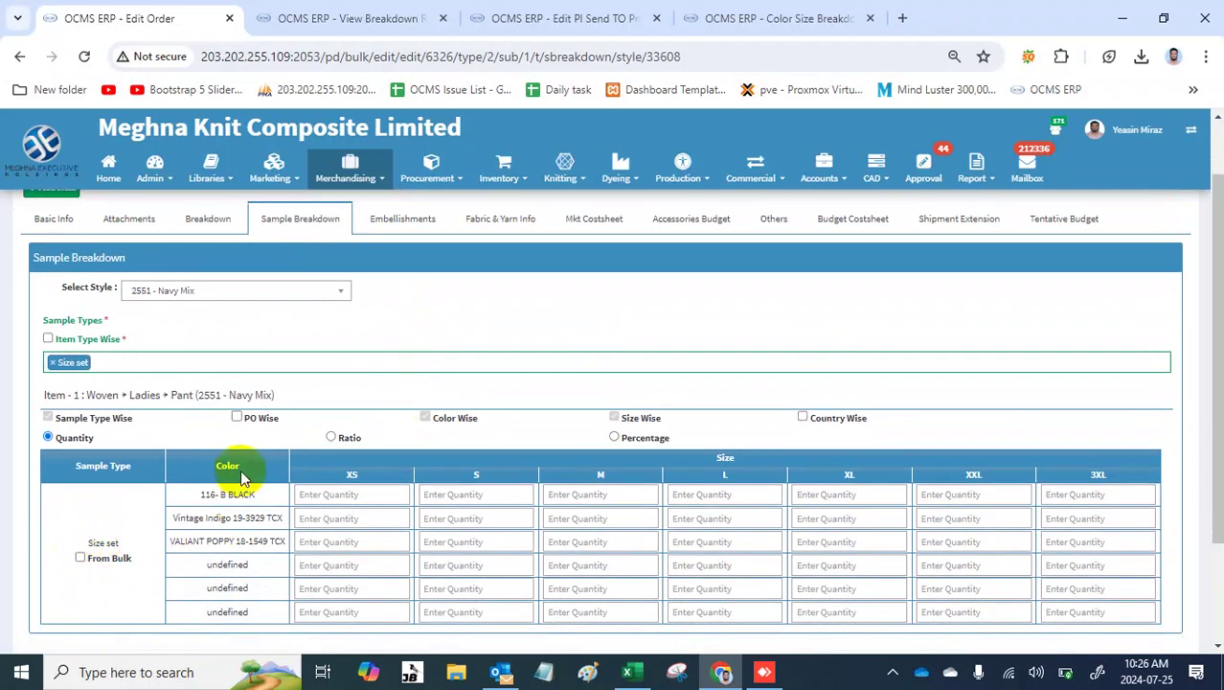
left_click(81, 558)
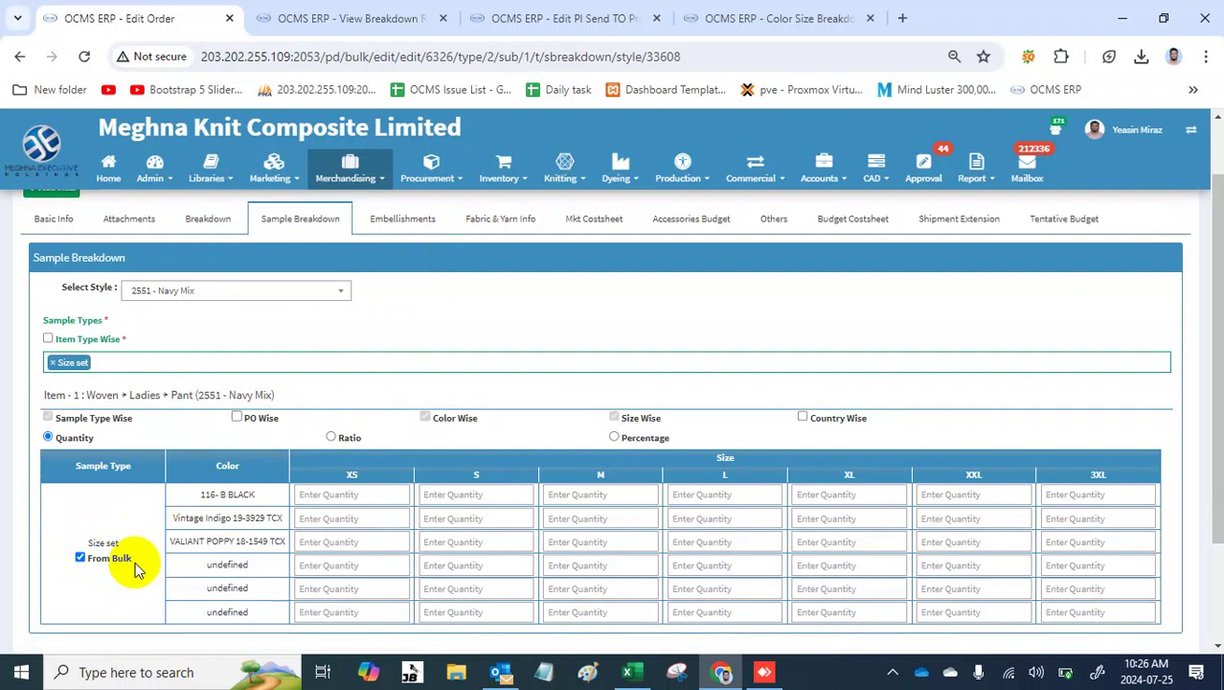
left_click(103, 567)
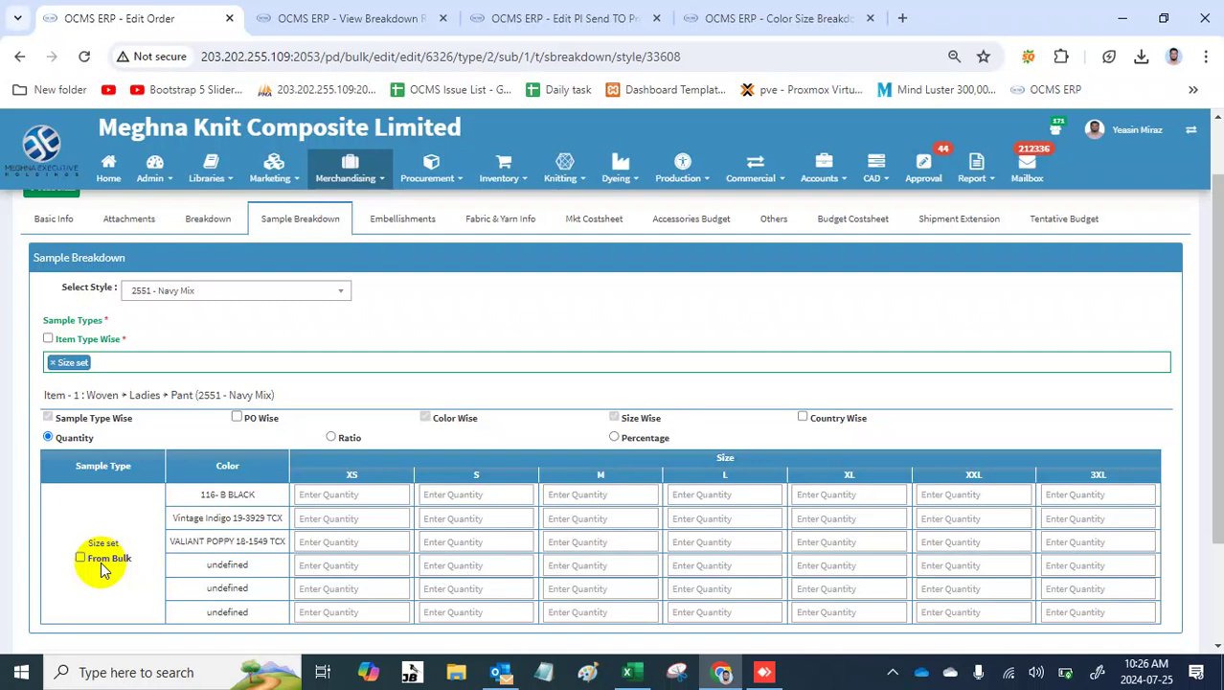
Step: Set the Size set quantity of 116- B BLACK in size S to 5 and submit the sample breakdown
scroll(103, 568, "up", 1)
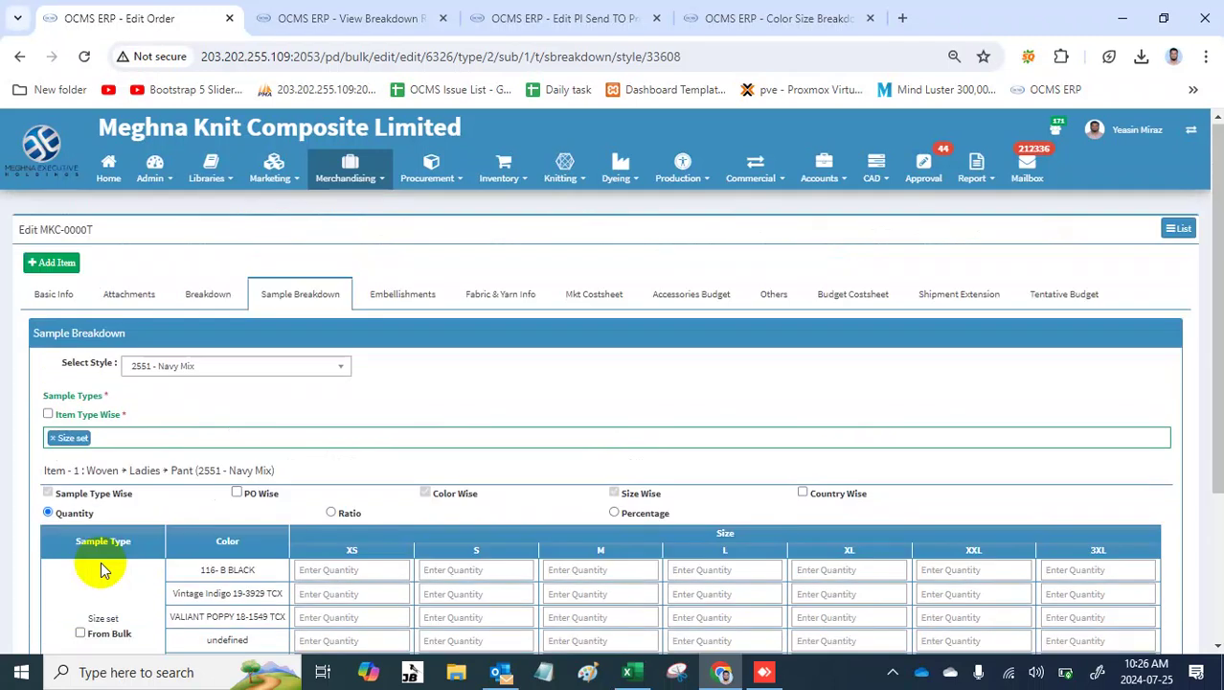
left_click(493, 568)
type("5")
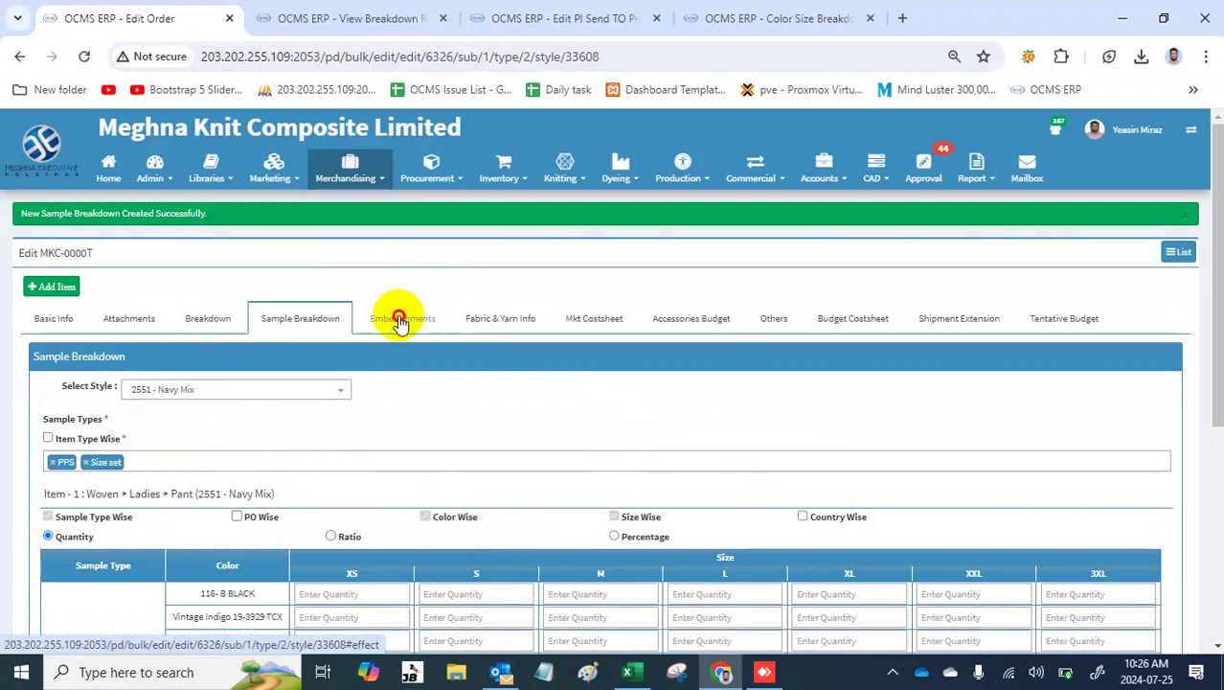
Step: Switch to the order's Embellishments section, accepting the unsaved-data caution
left_click(400, 322)
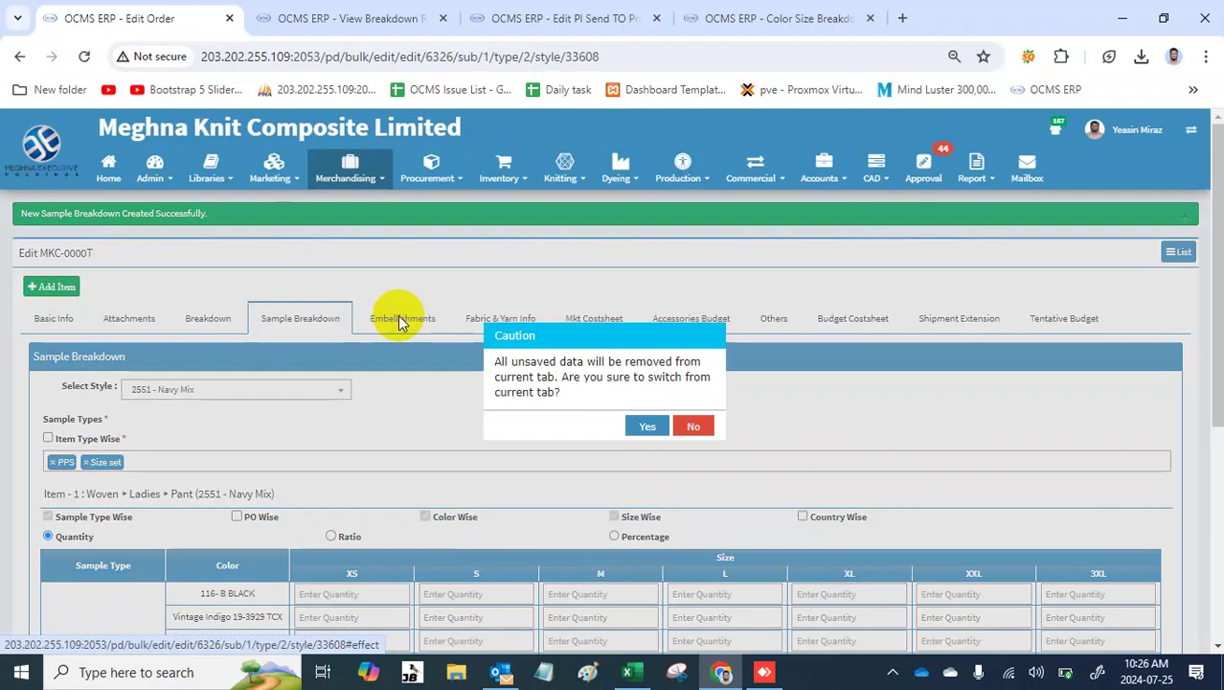
left_click(642, 427)
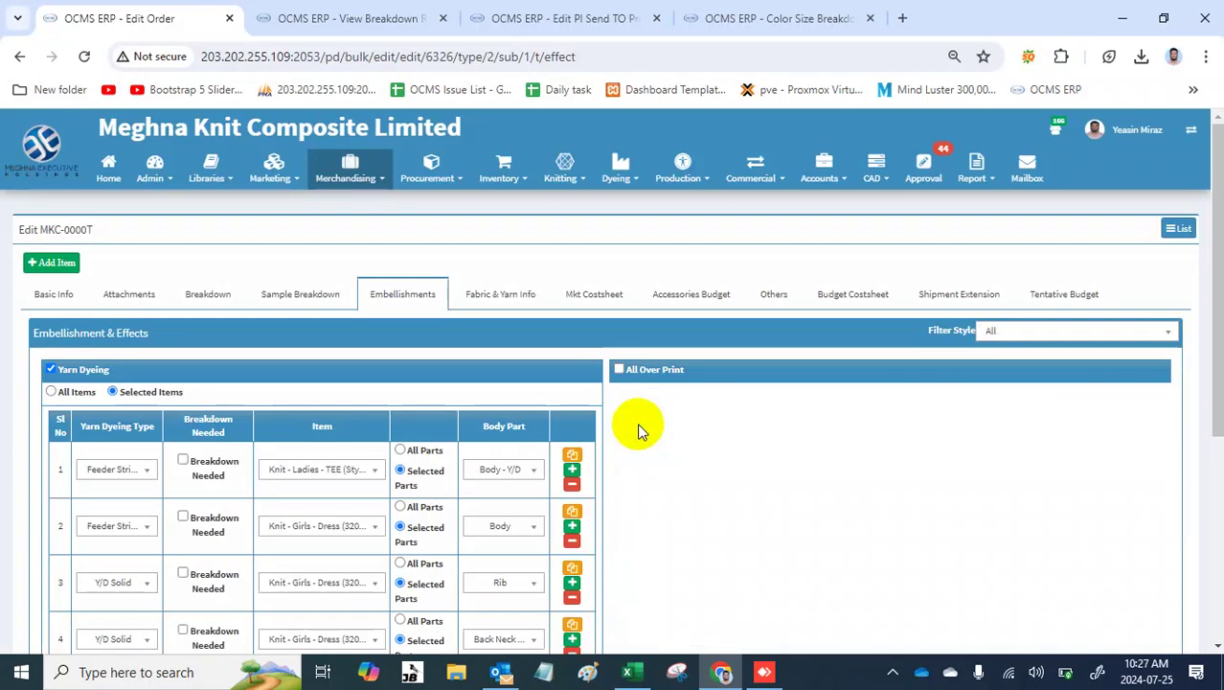
left_click(353, 471)
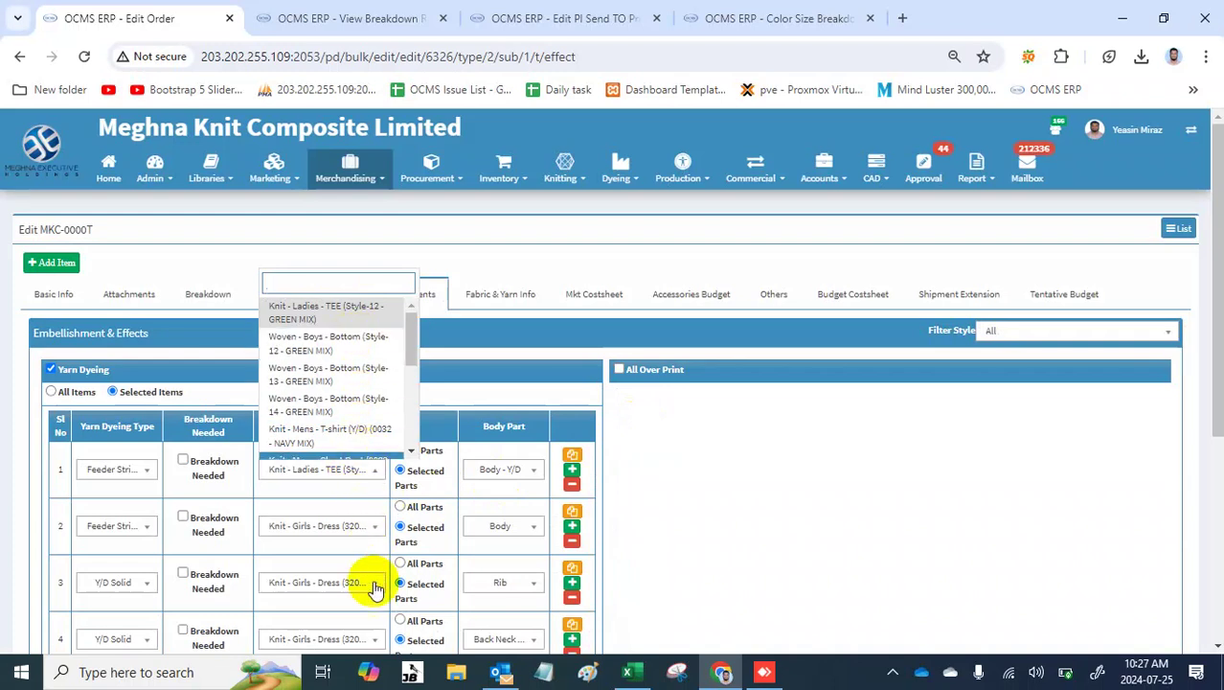
left_click(322, 556)
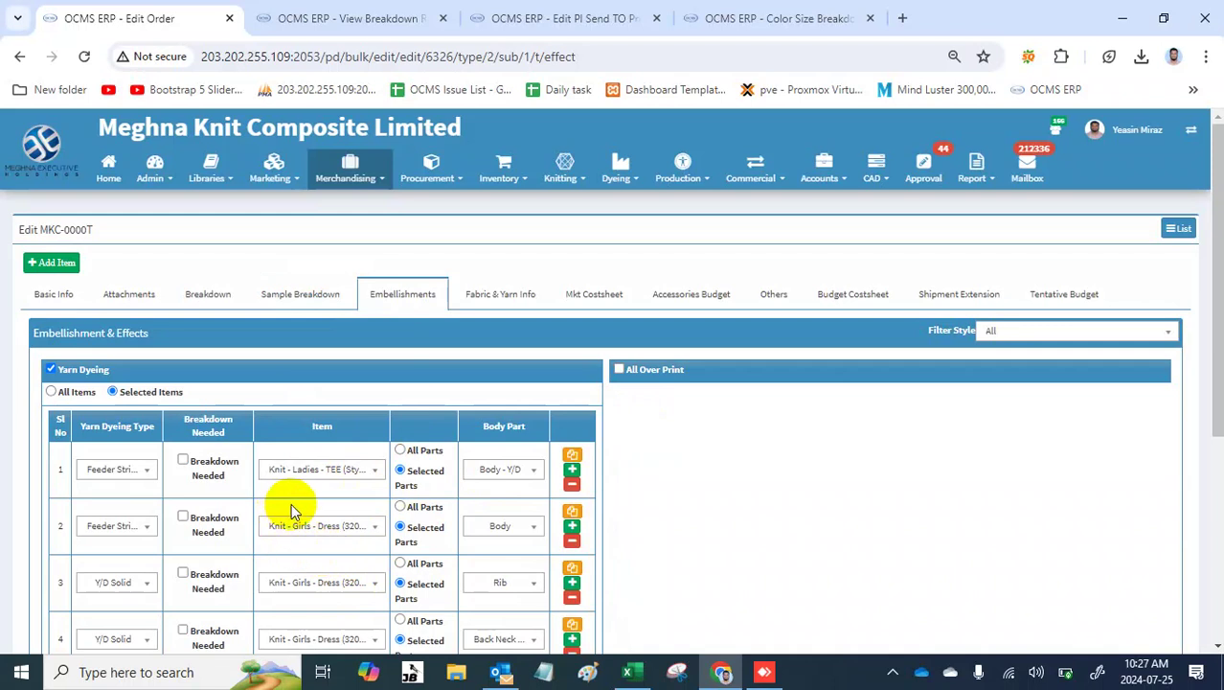
left_click(311, 471)
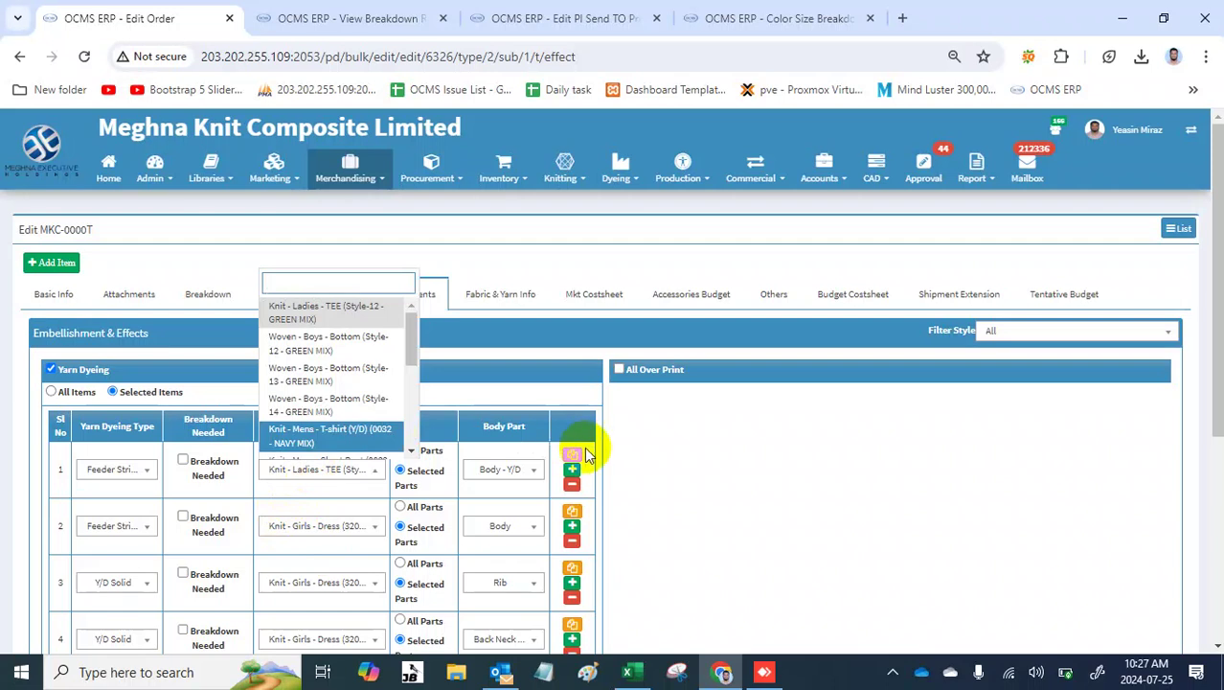
left_click(312, 500)
scroll(311, 500, "down", 4)
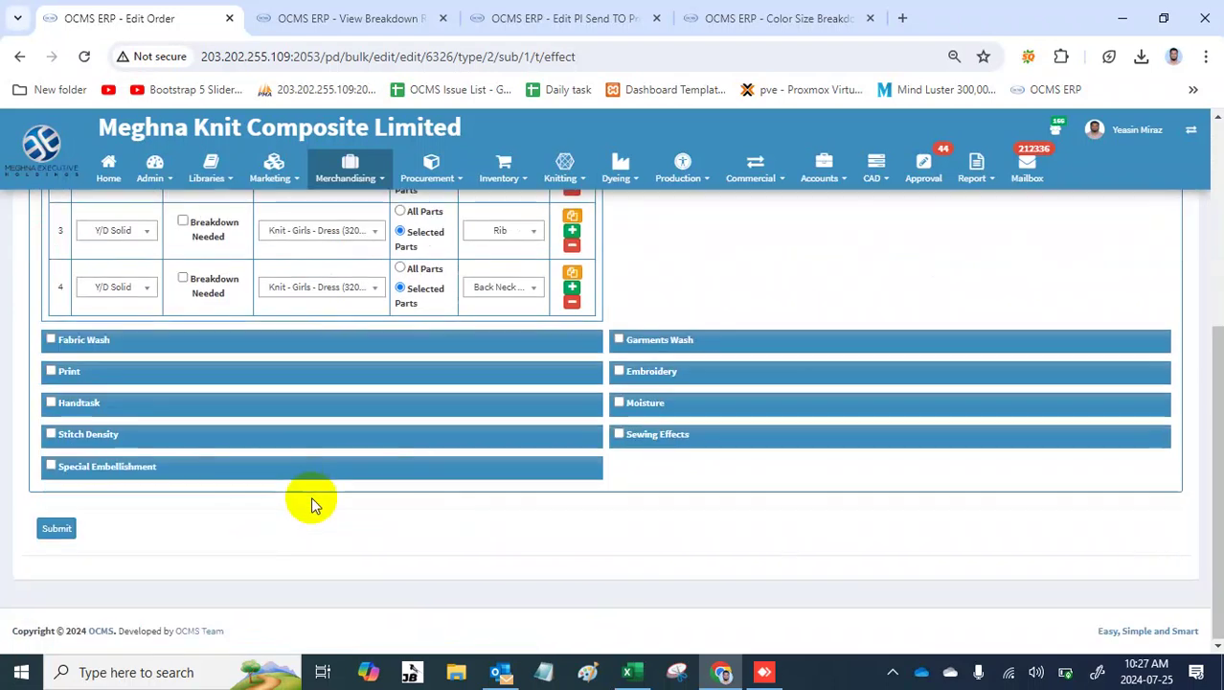
Step: Add a fifth yarn dyeing row for item Woven - Ladies - Pant (2551 - Navy Mix) with dyeing type Feeder Stripe
scroll(311, 500, "up", 2)
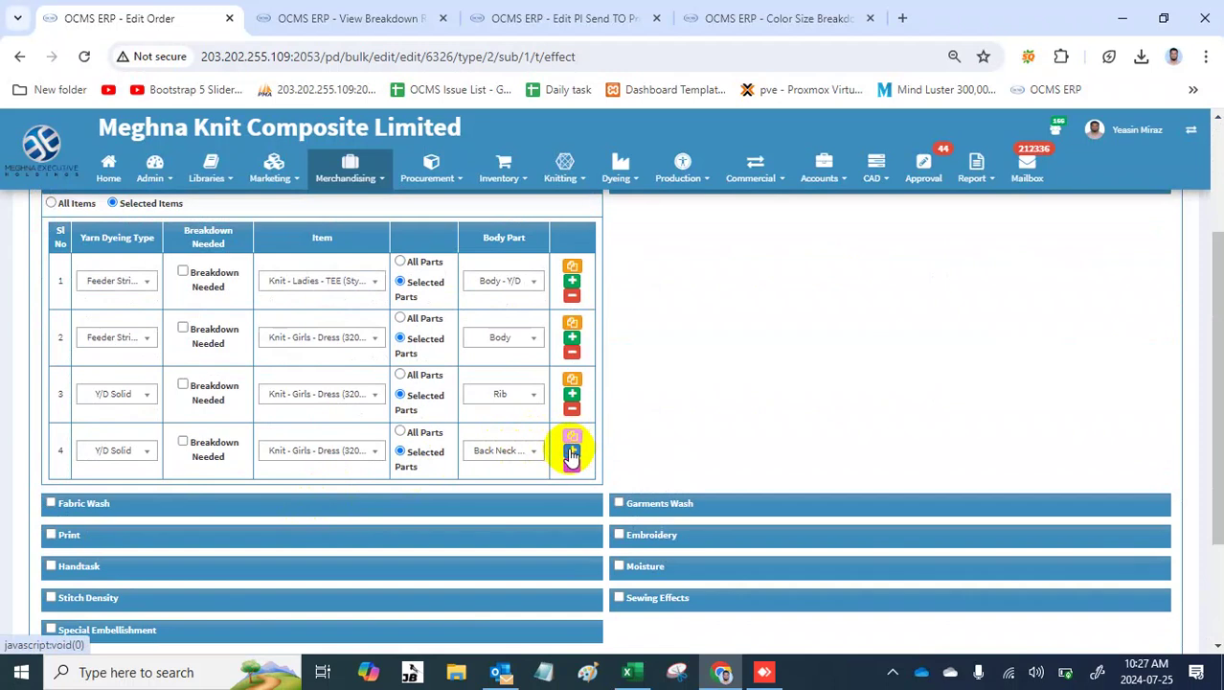
left_click(572, 453)
left_click(326, 515)
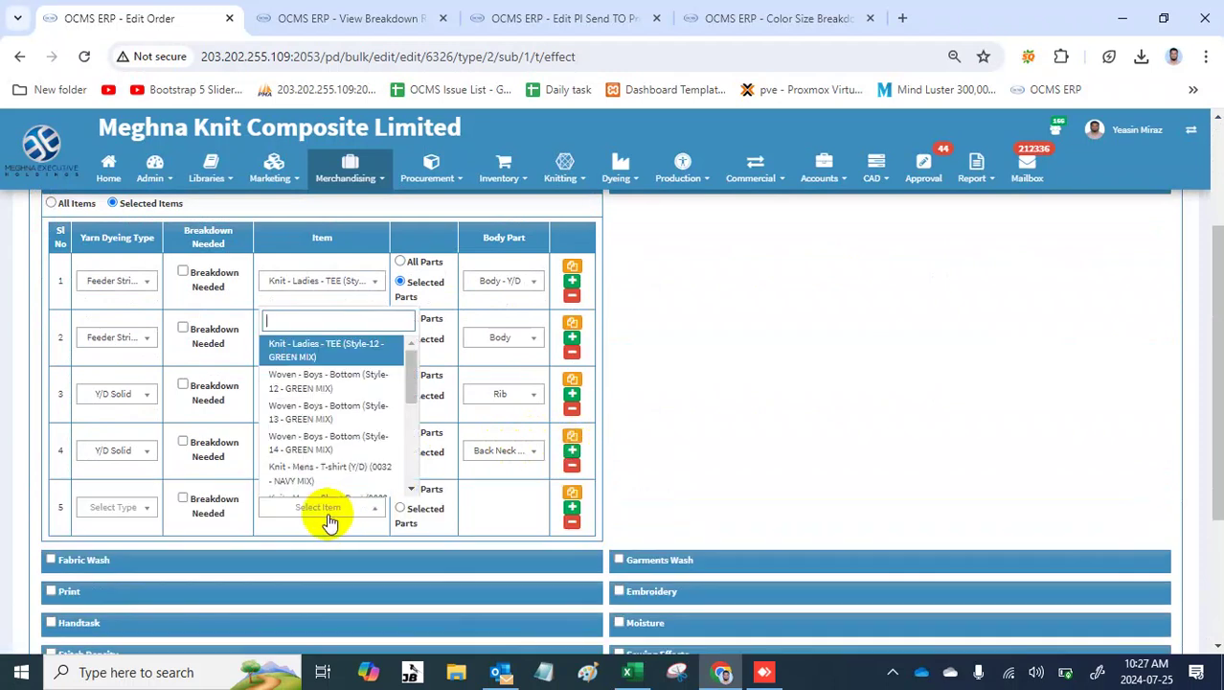
type("2551")
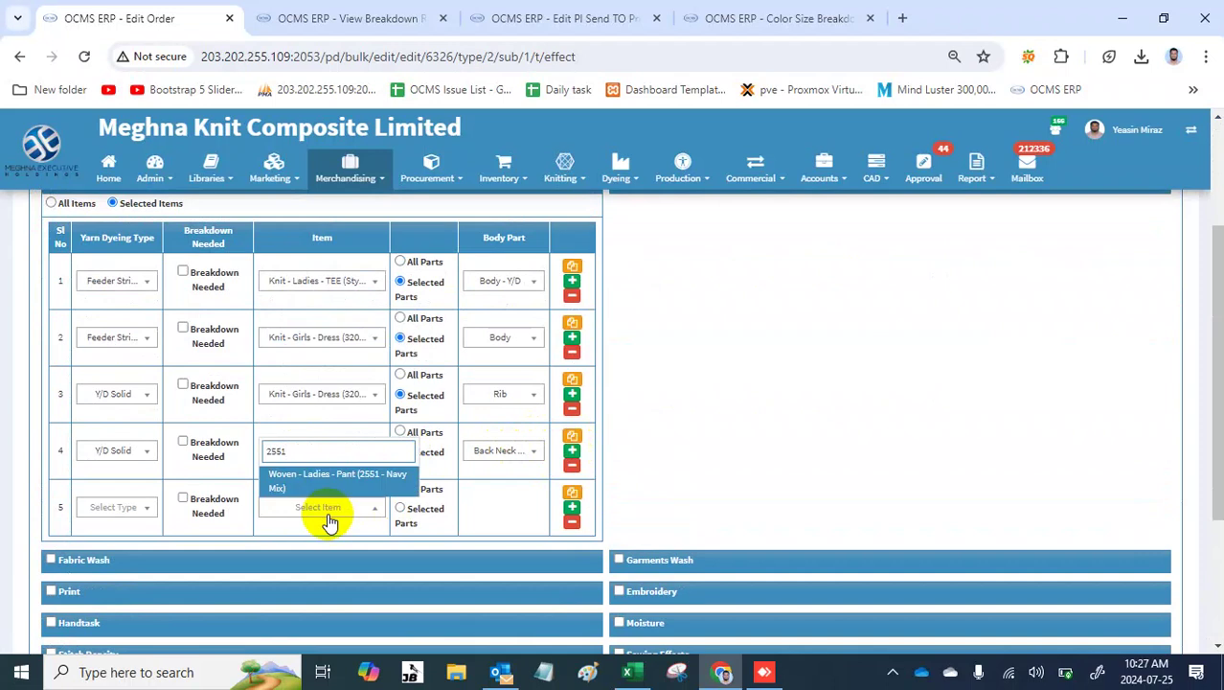
key("Return")
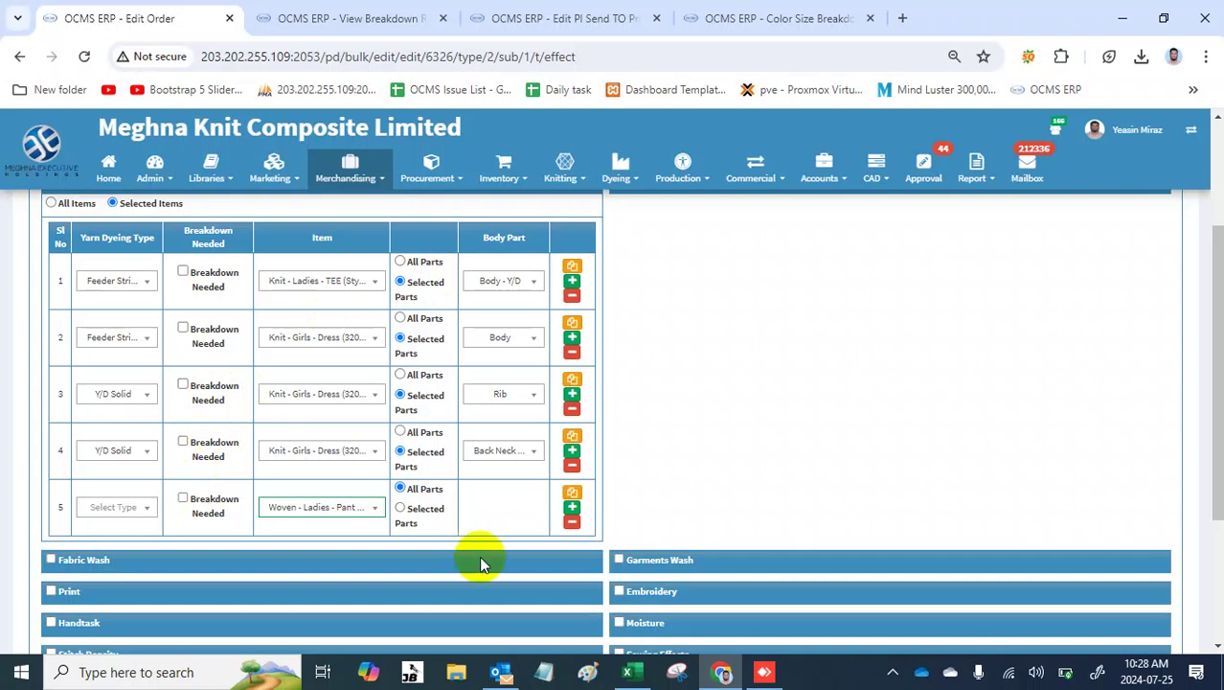
left_click(125, 508)
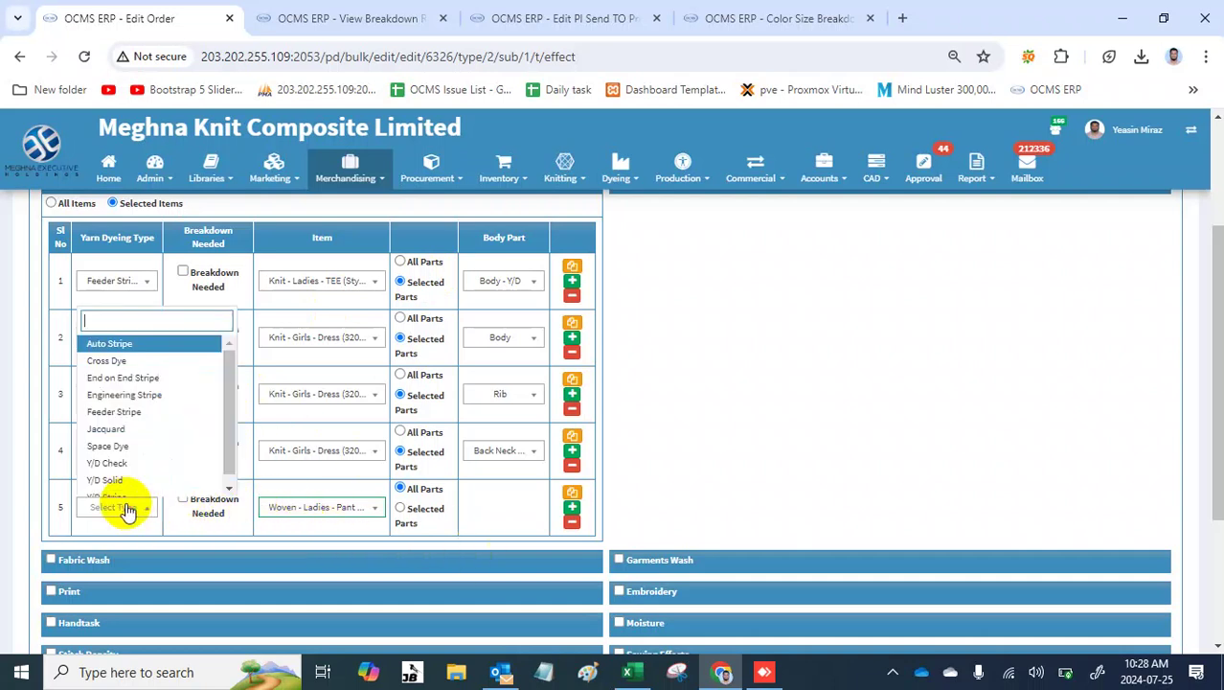
left_click(133, 411)
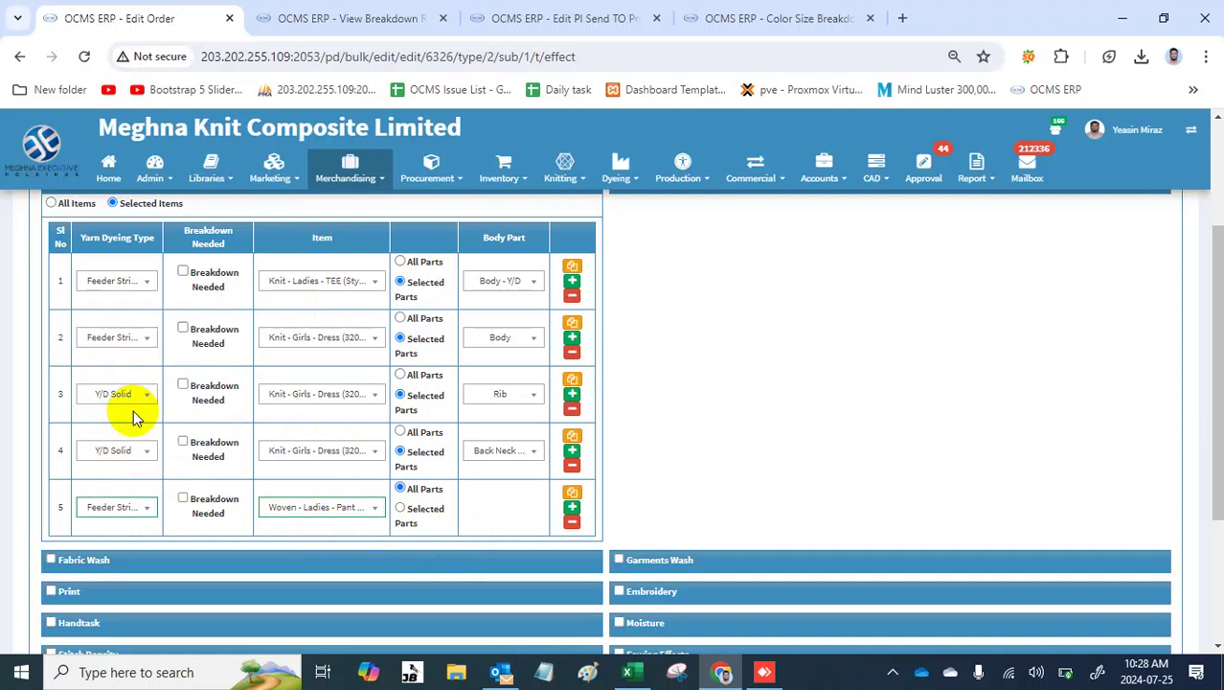
left_click(342, 508)
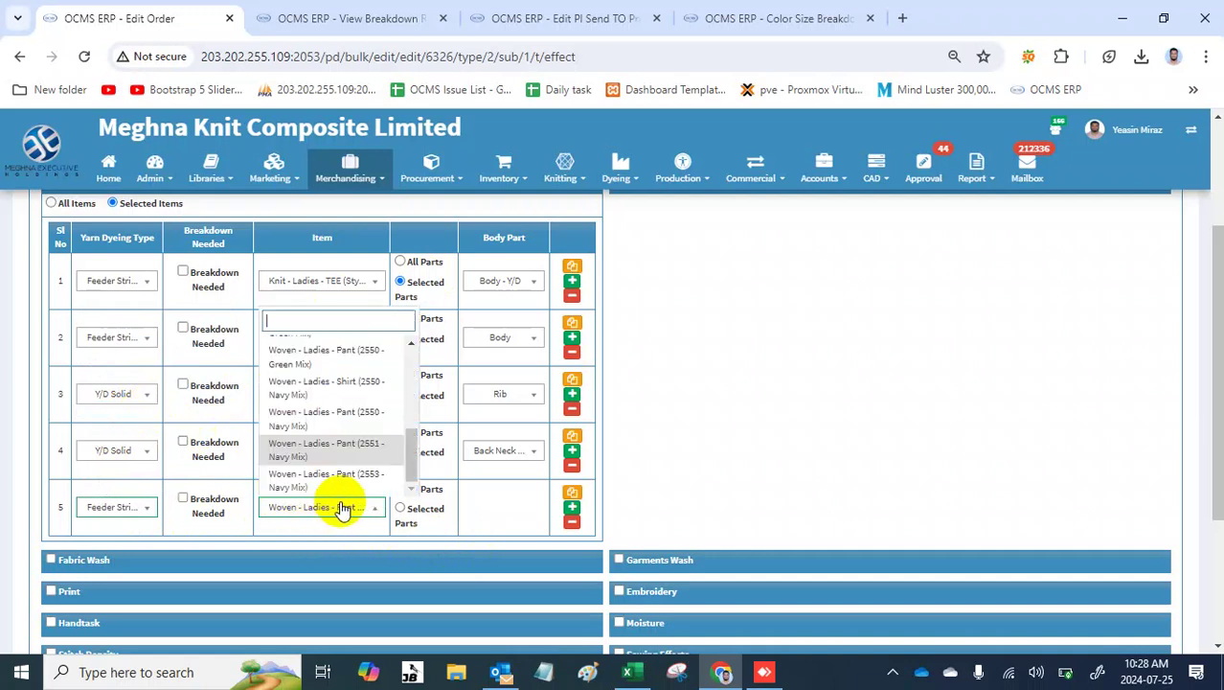
left_click(348, 452)
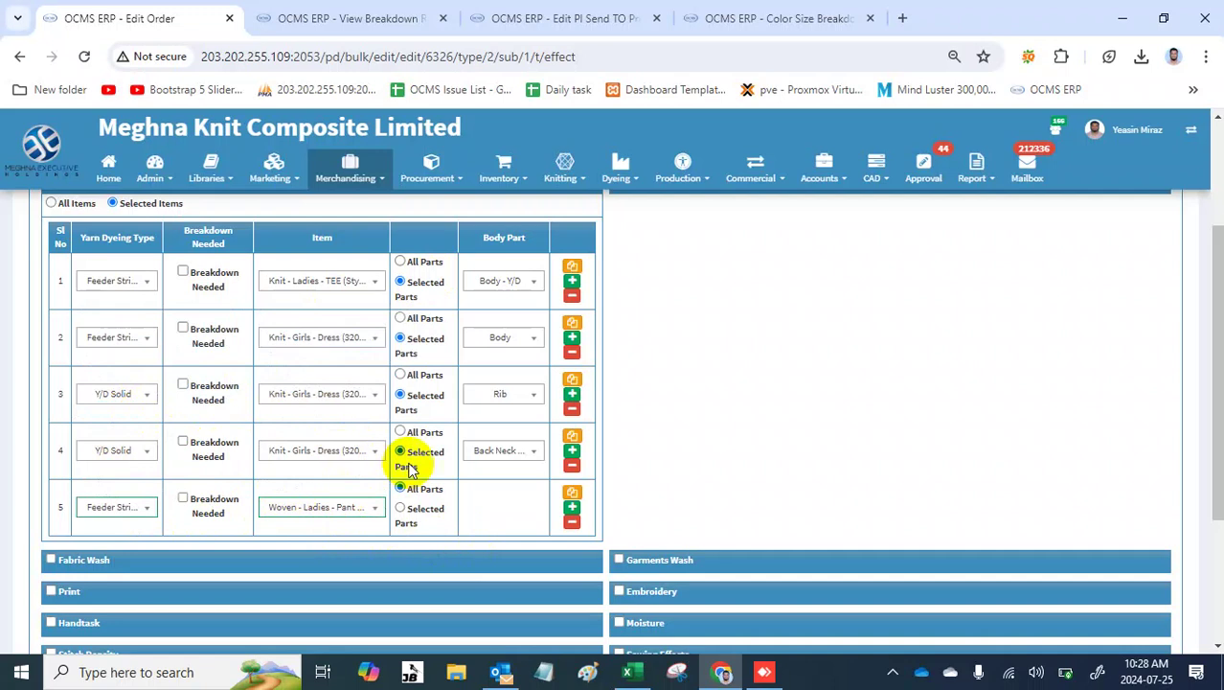
Step: Limit the fifth yarn dyeing row to selected parts with Body top right as the body part
left_click(400, 489)
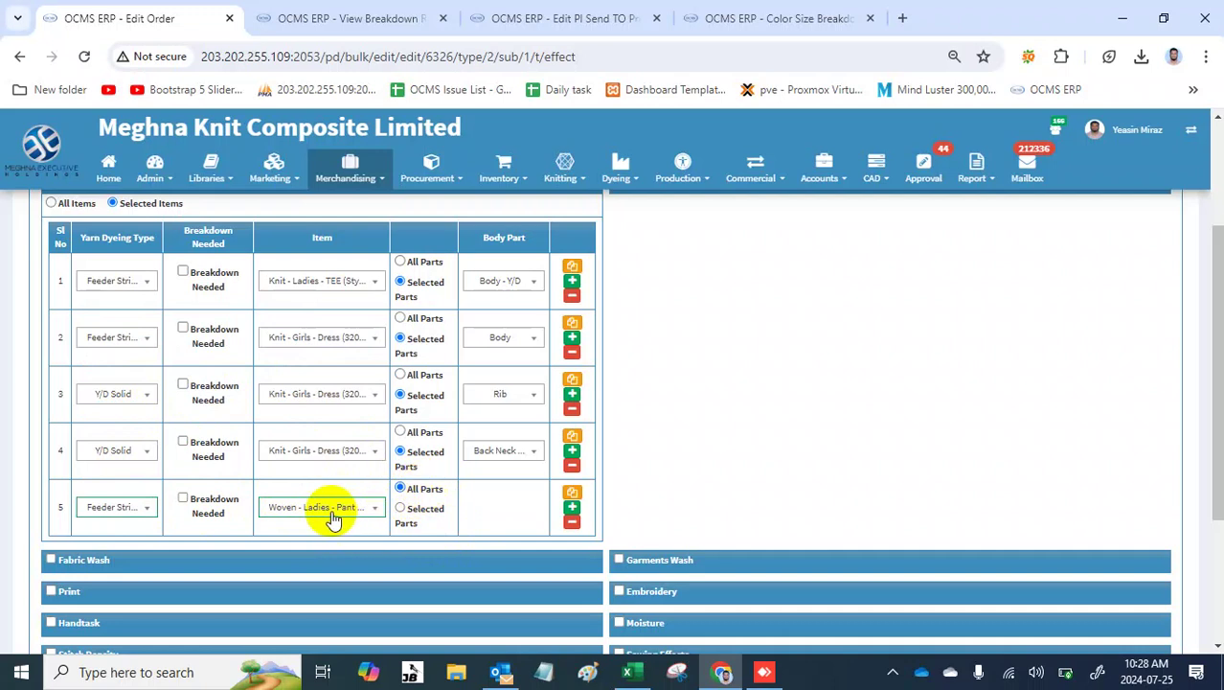
left_click(403, 510)
left_click(495, 508)
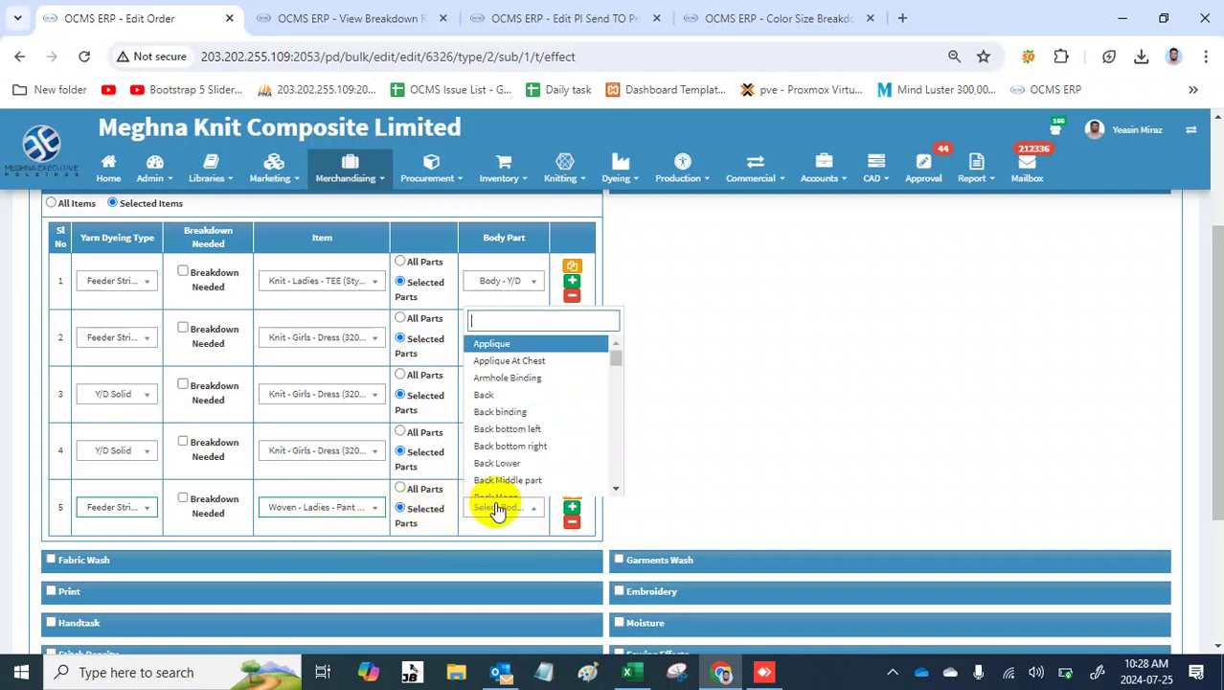
scroll(532, 403, "down", 2)
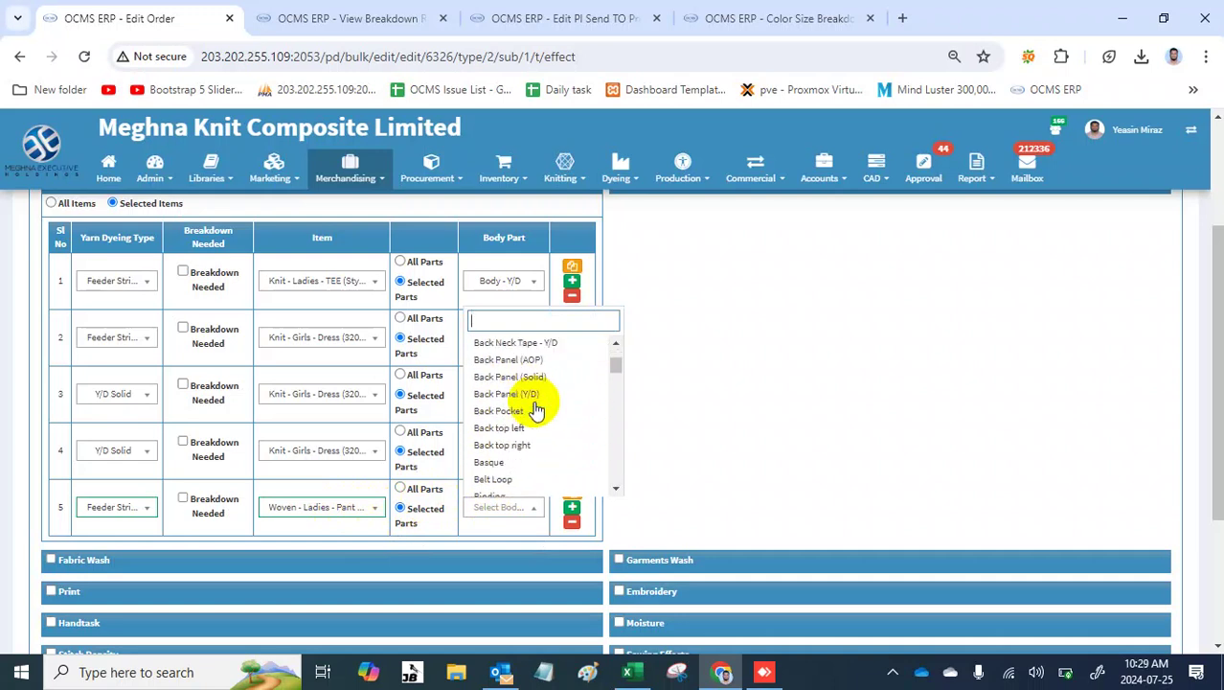
scroll(534, 410, "down", 8)
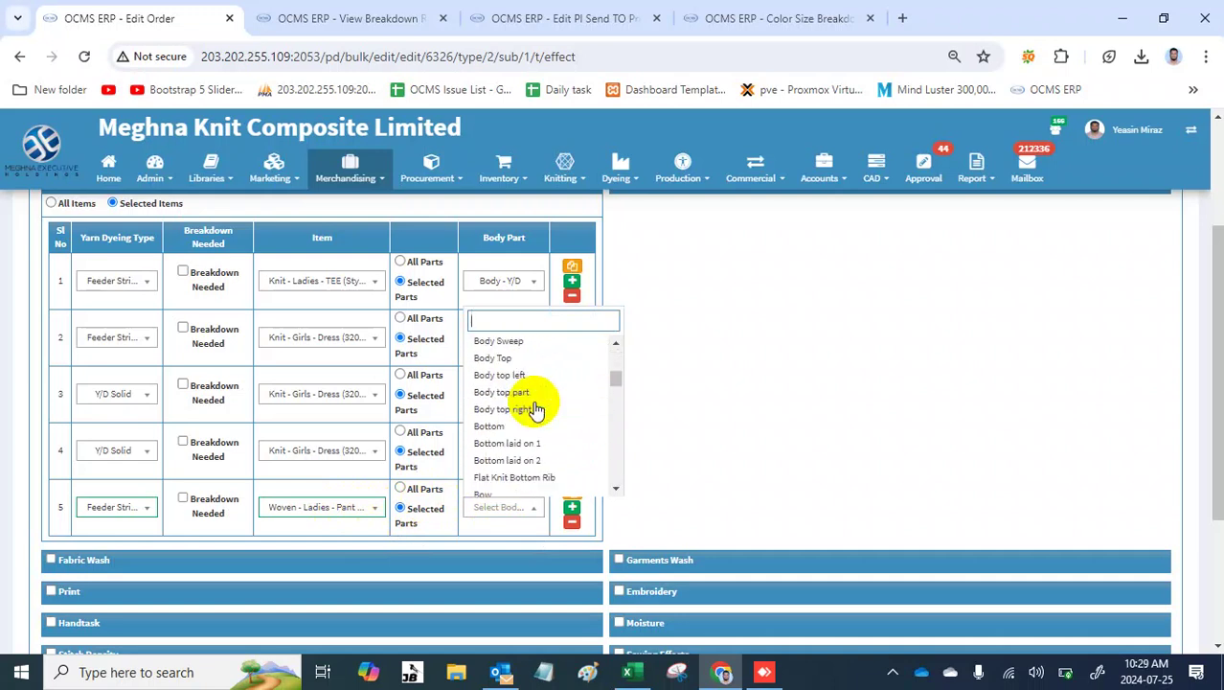
scroll(536, 410, "up", 2)
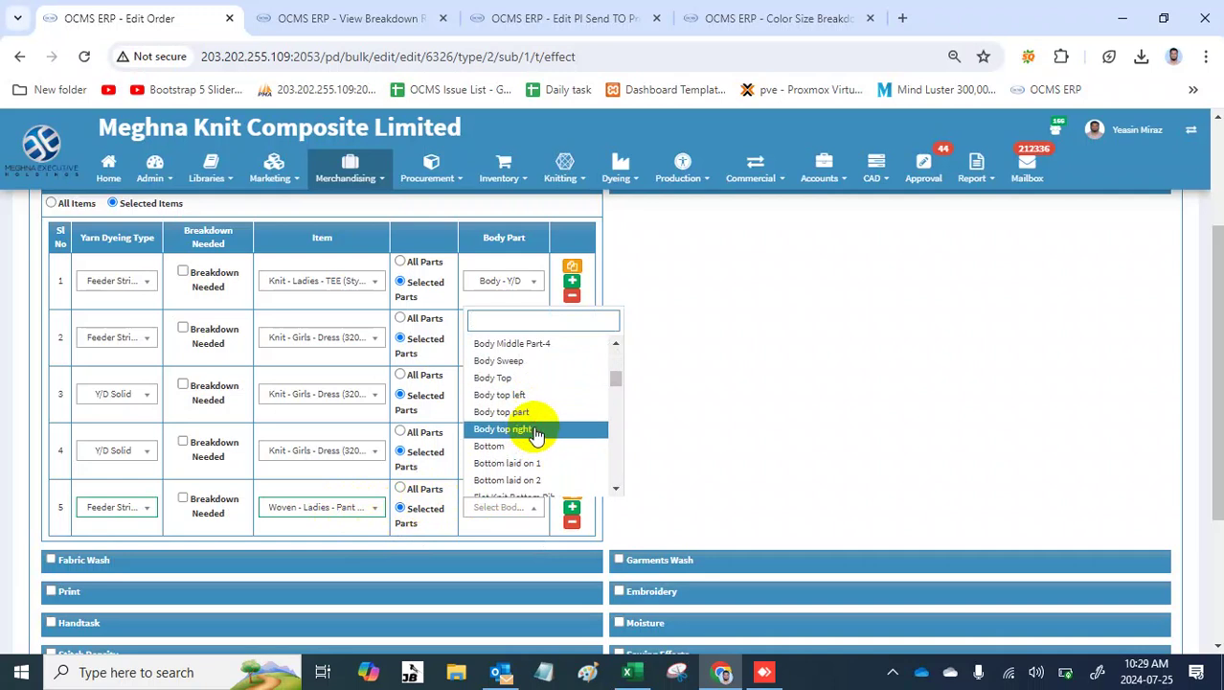
left_click(537, 435)
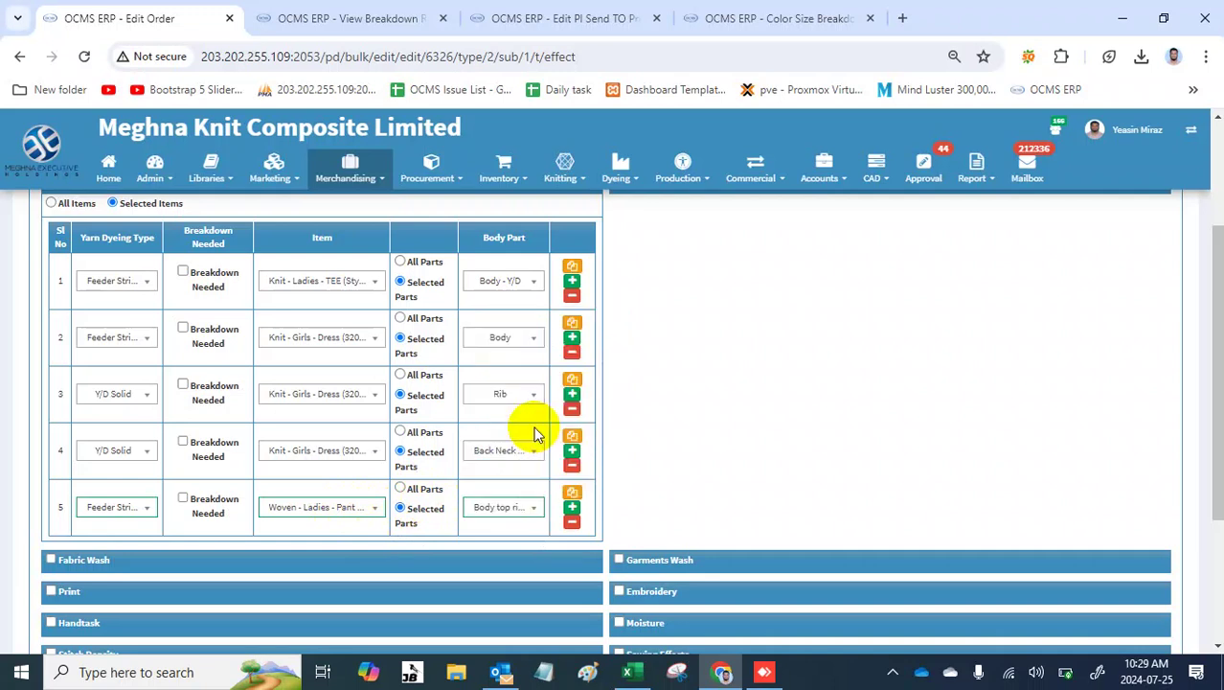
Step: Mark the fifth yarn dyeing row, the 2551 ladies pant, as breakdown needed
left_click(356, 515)
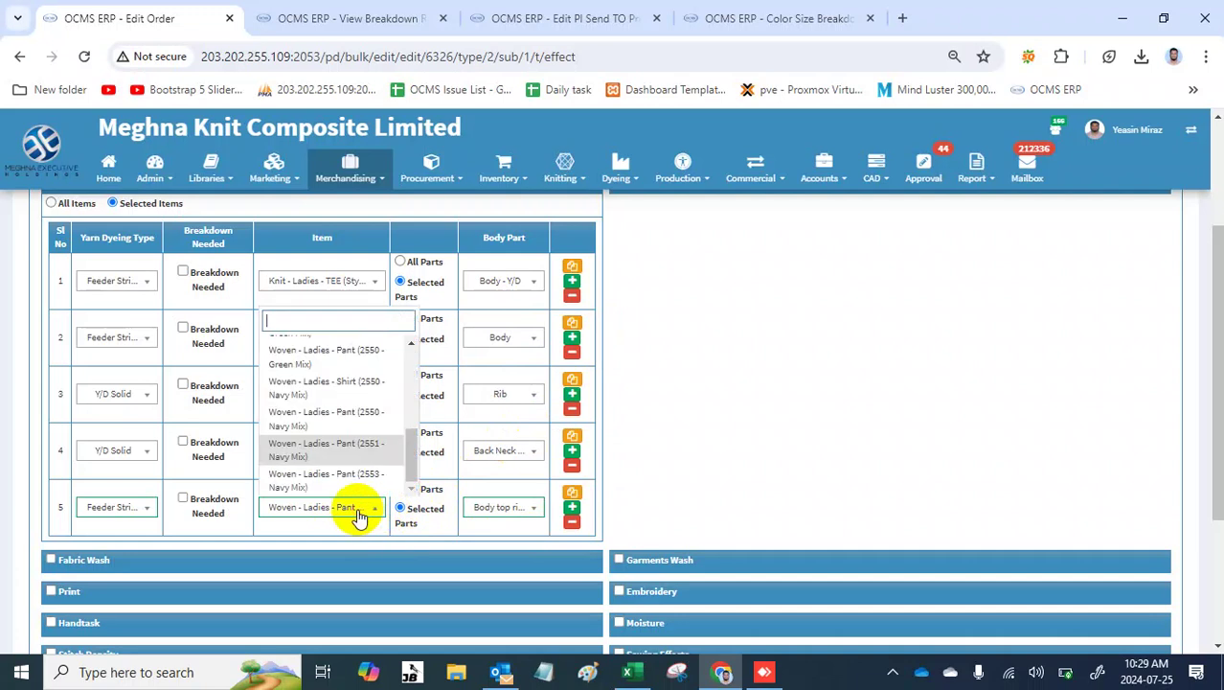
left_click(357, 514)
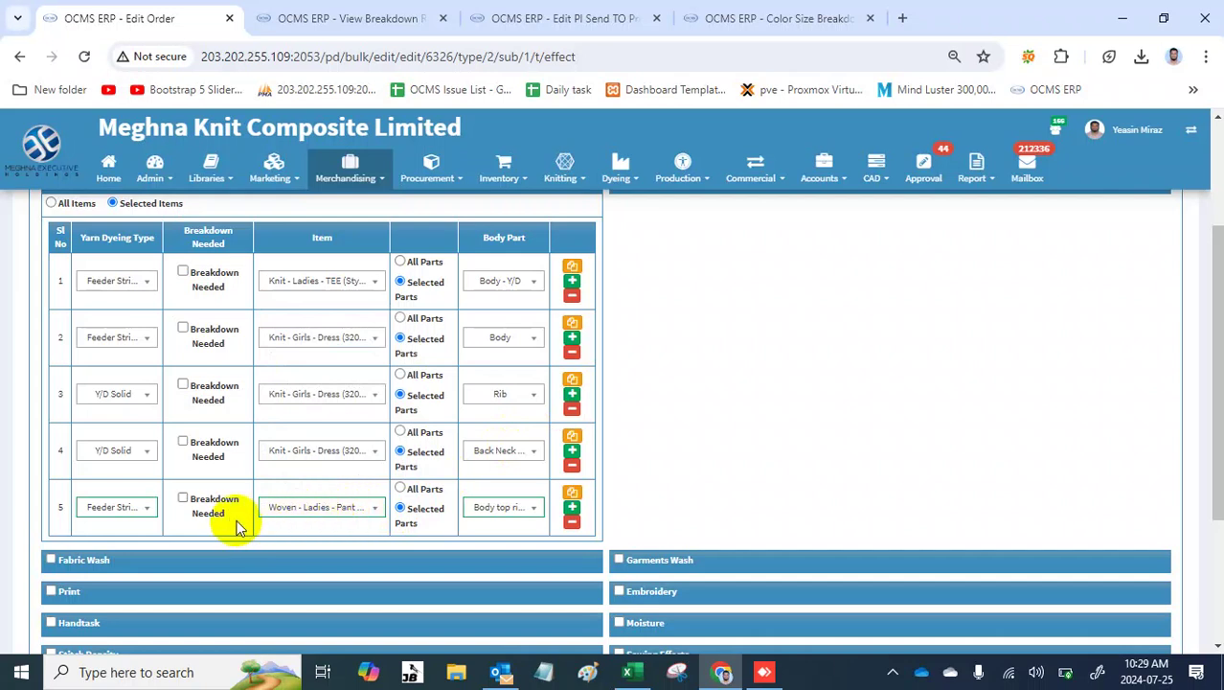
left_click(183, 498)
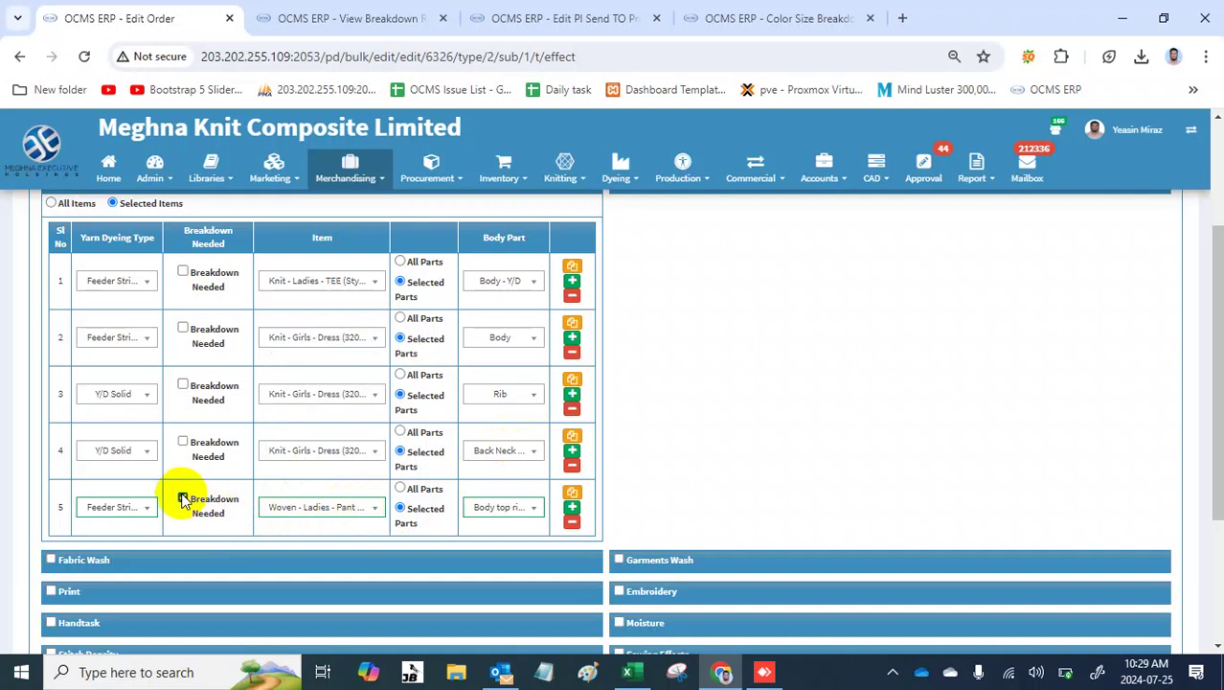
left_click(183, 500)
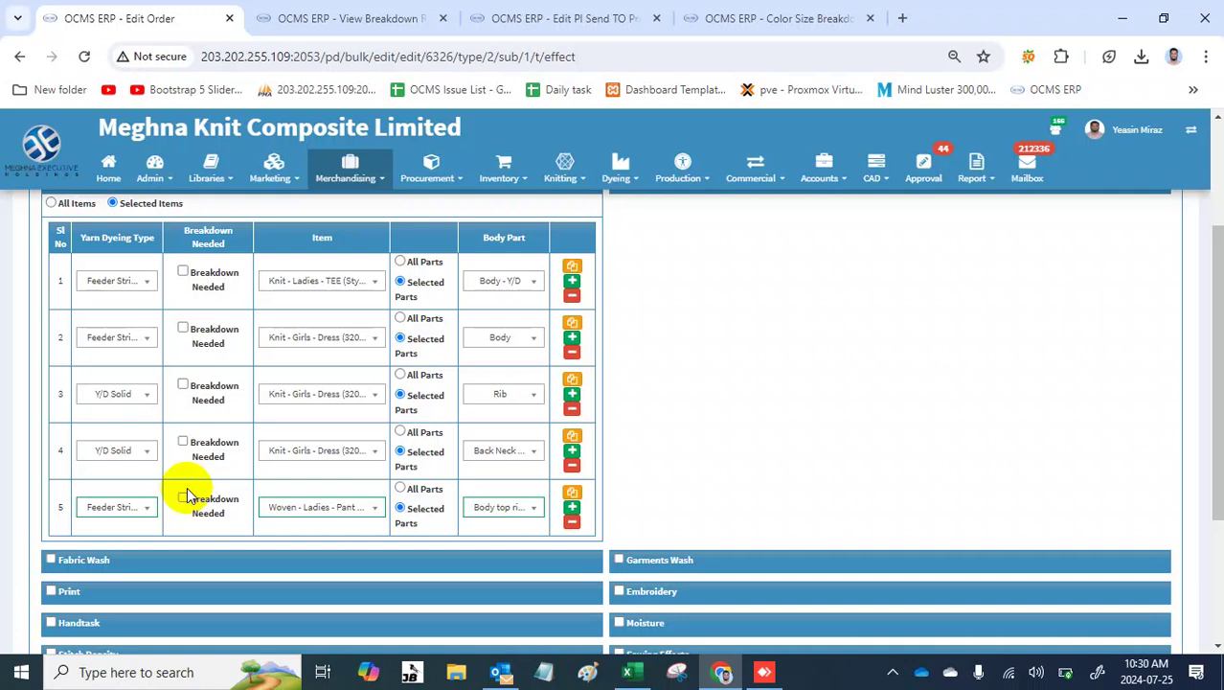
left_click(184, 499)
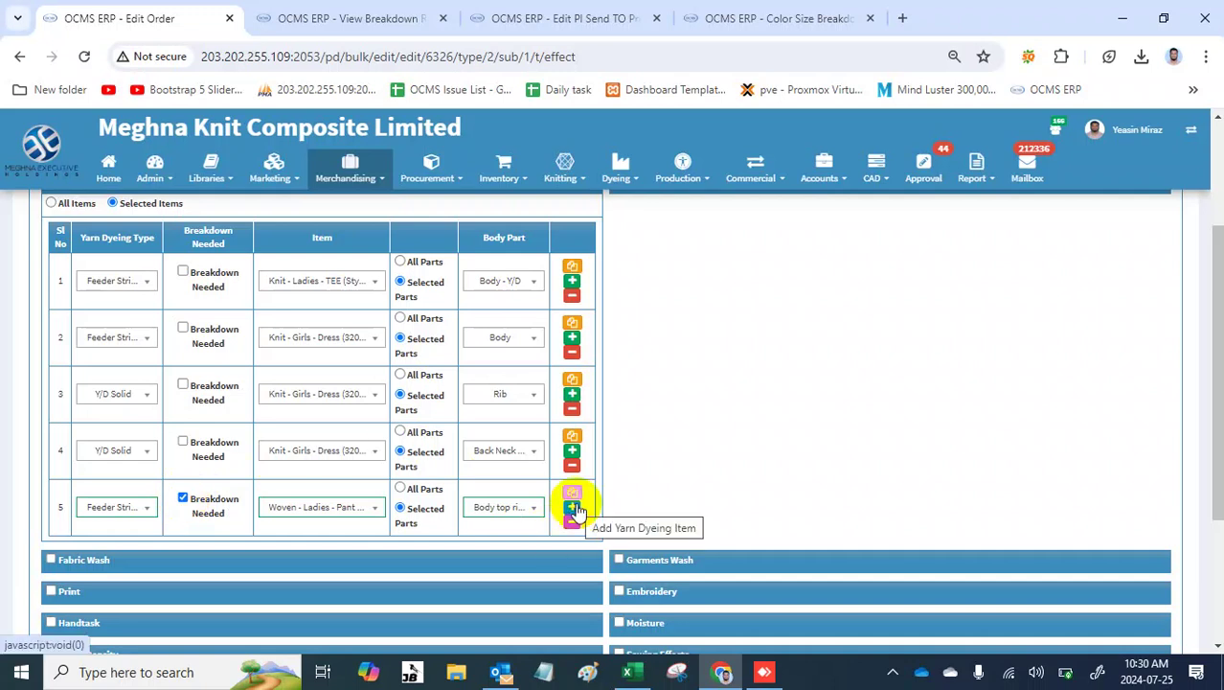
Step: Add a sixth yarn dyeing row with no breakdown needed and dyeing type Y/D Solid
left_click(573, 508)
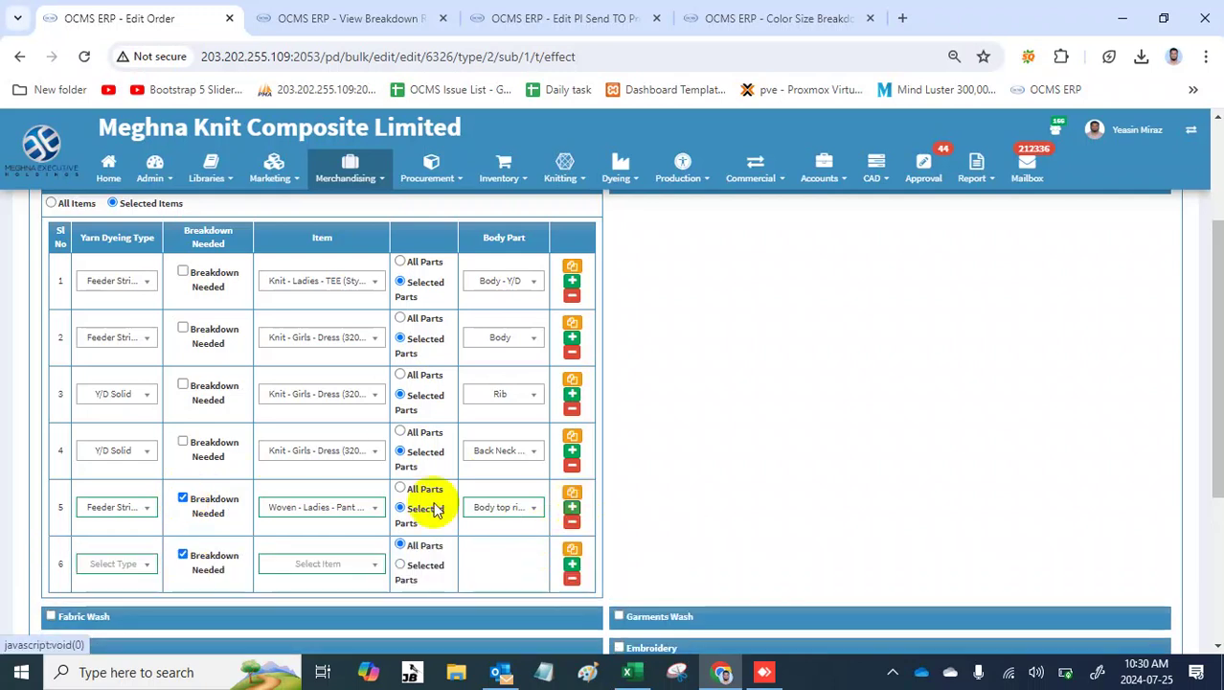
scroll(422, 500, "down", 1)
scroll(404, 494, "down", 1)
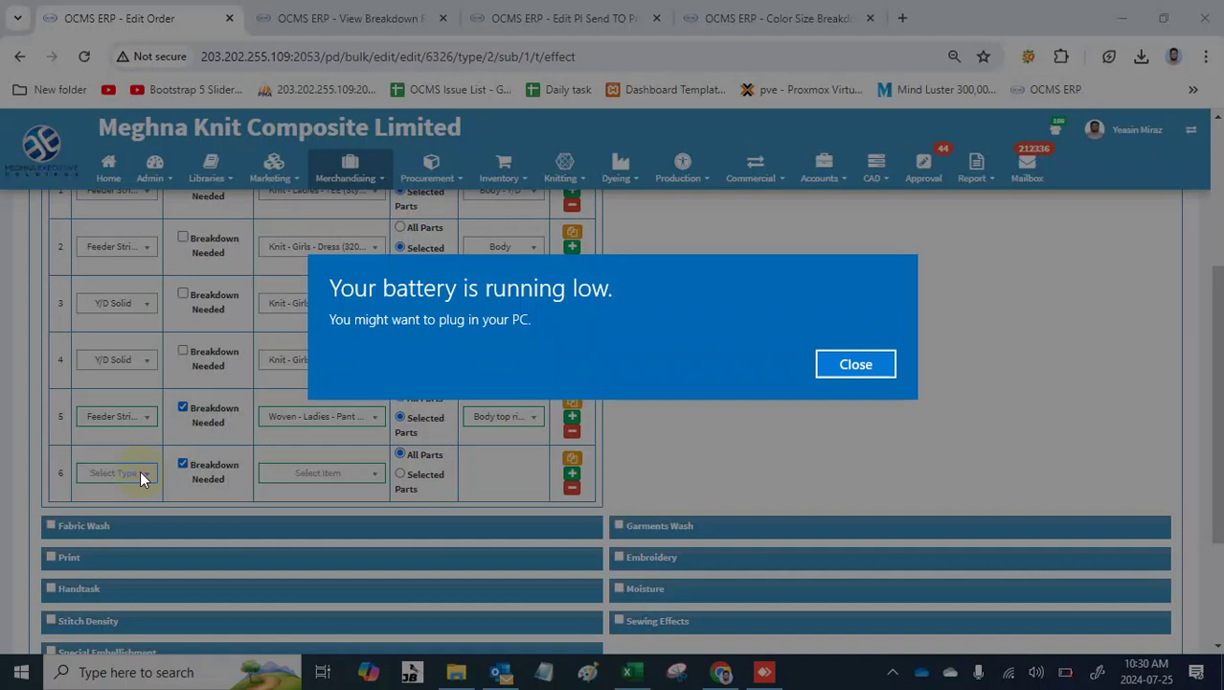
key("Escape")
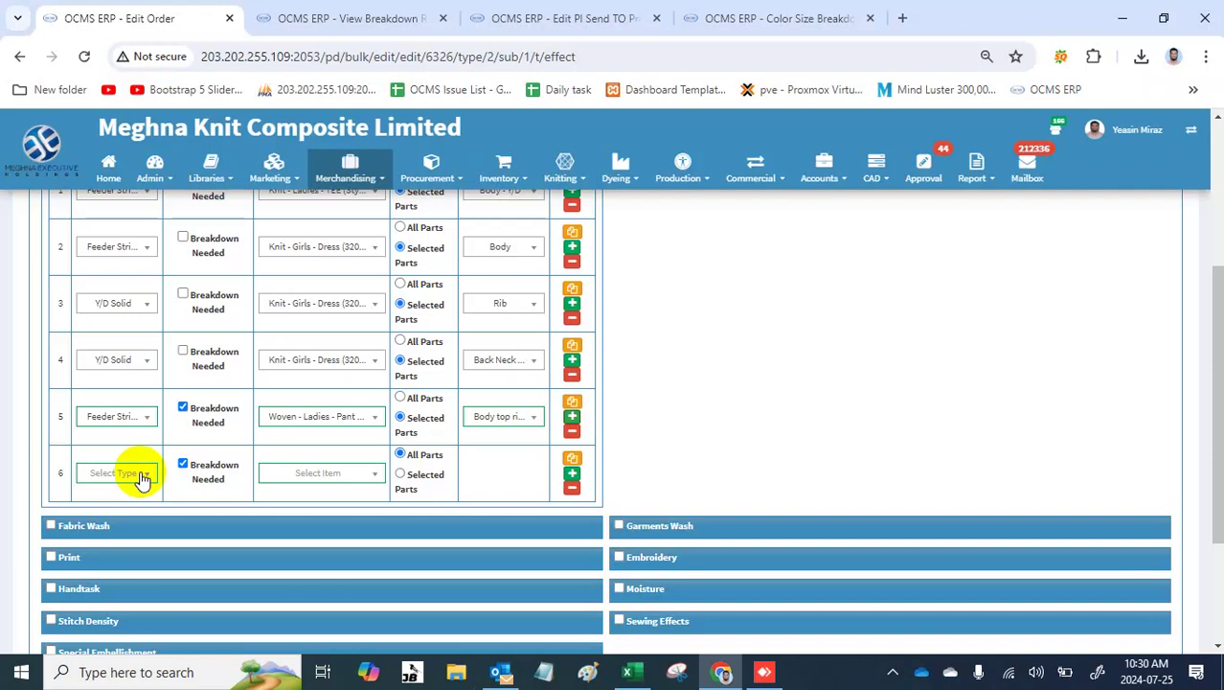
left_click(183, 465)
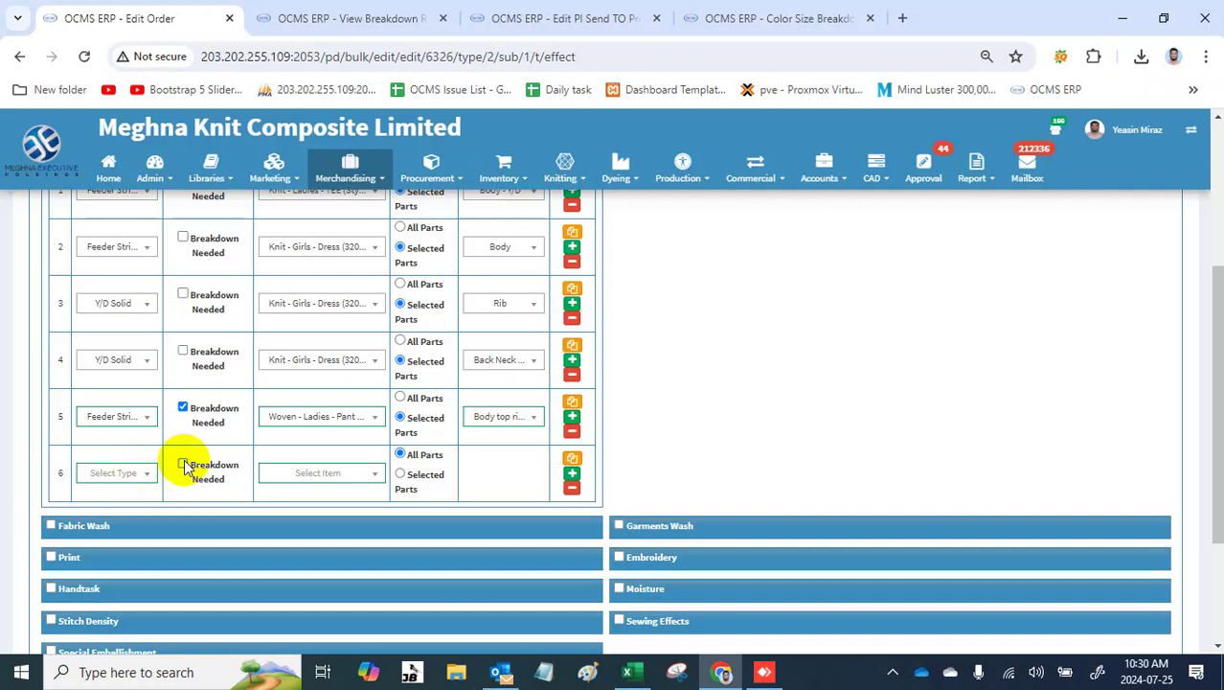
left_click(116, 475)
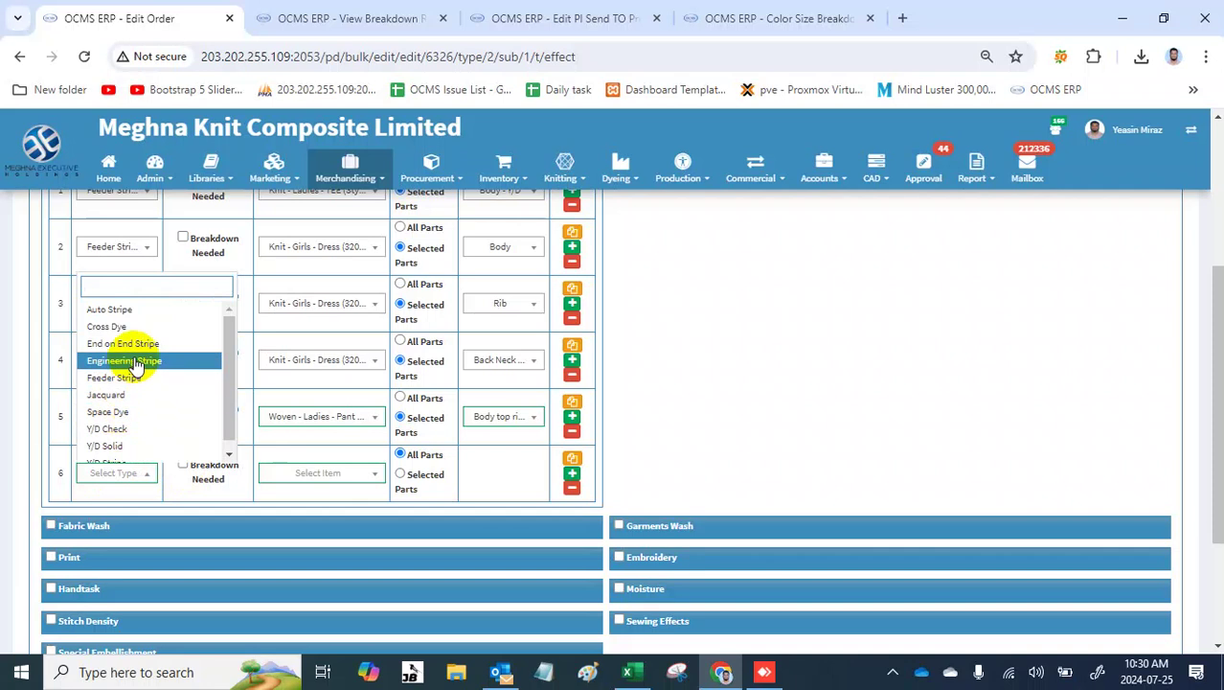
left_click(143, 447)
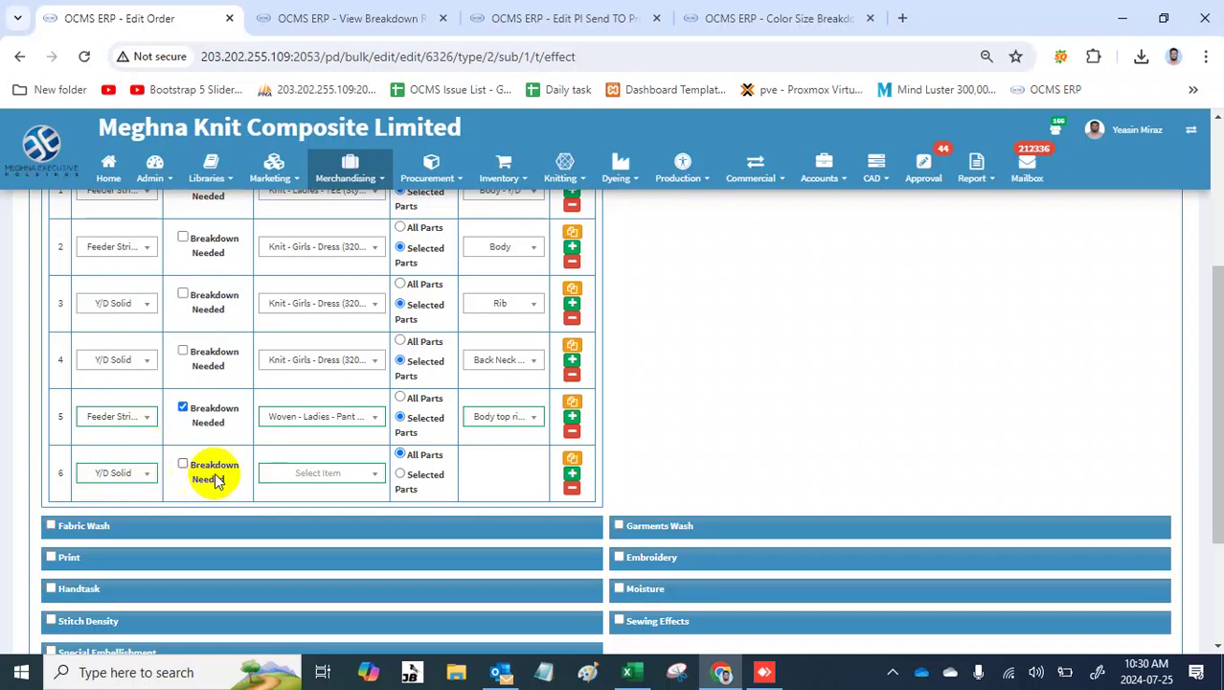
Step: Assign Woven - Ladies - Shirt (2550 - Green Mix) to the sixth row and limit it to the body part Body - Y/D
left_click(310, 473)
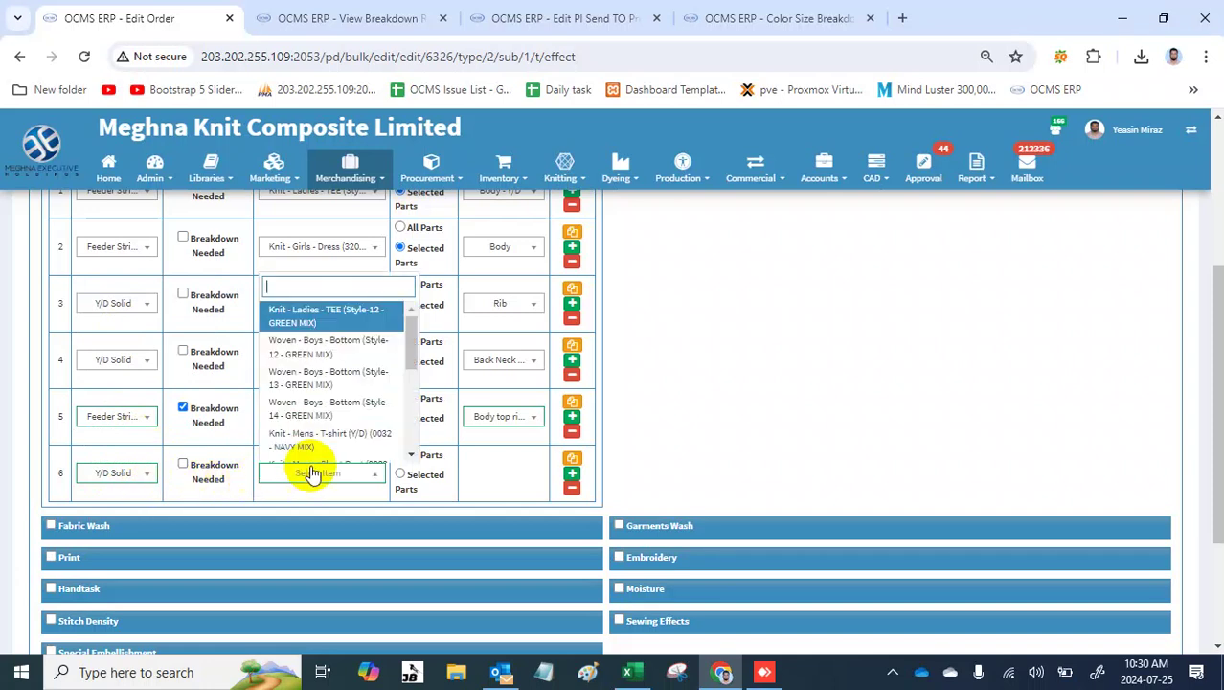
type("2550")
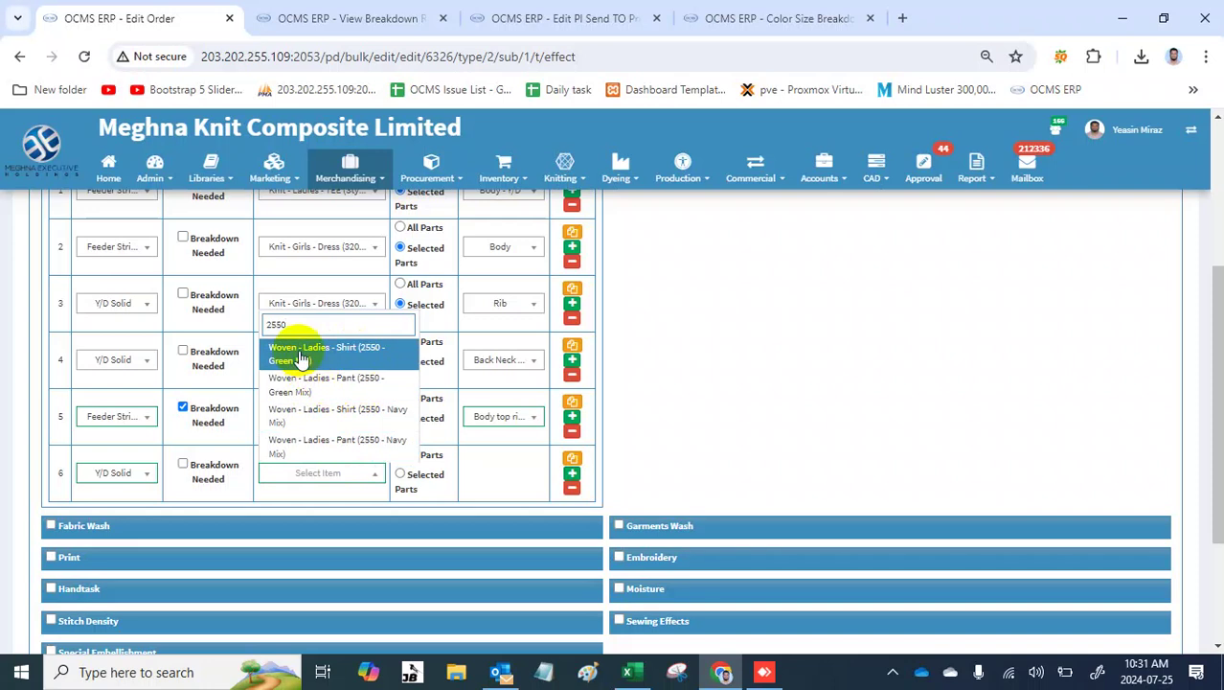
left_click(352, 362)
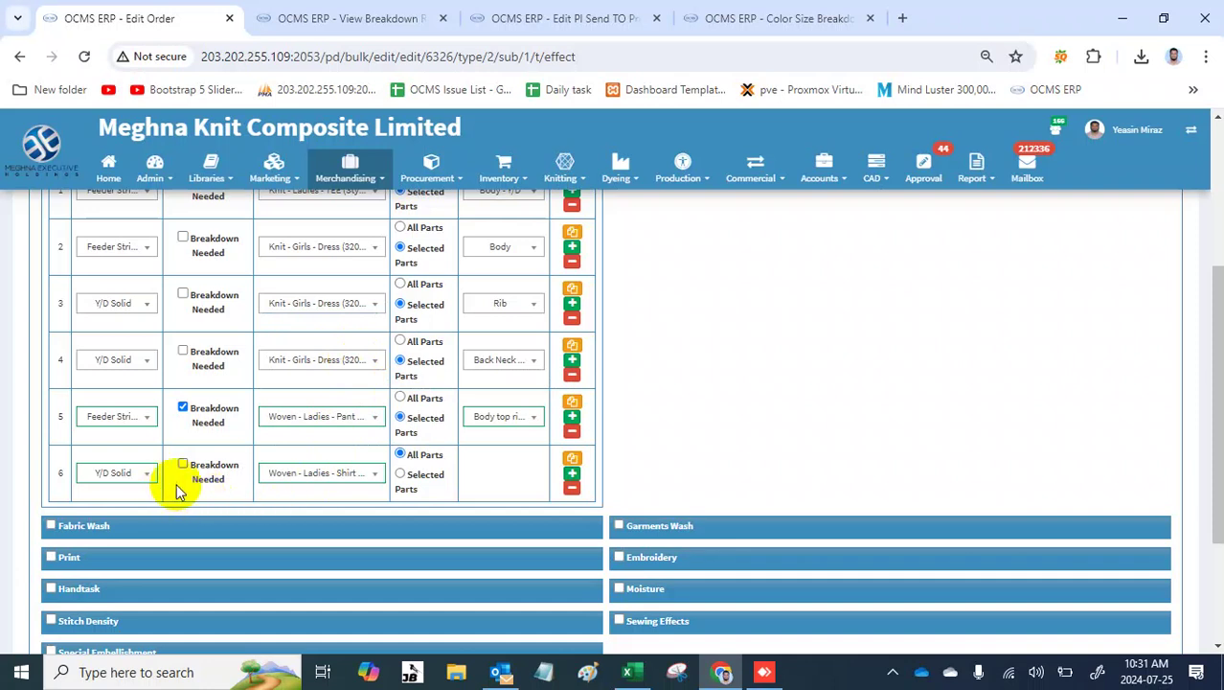
left_click(403, 475)
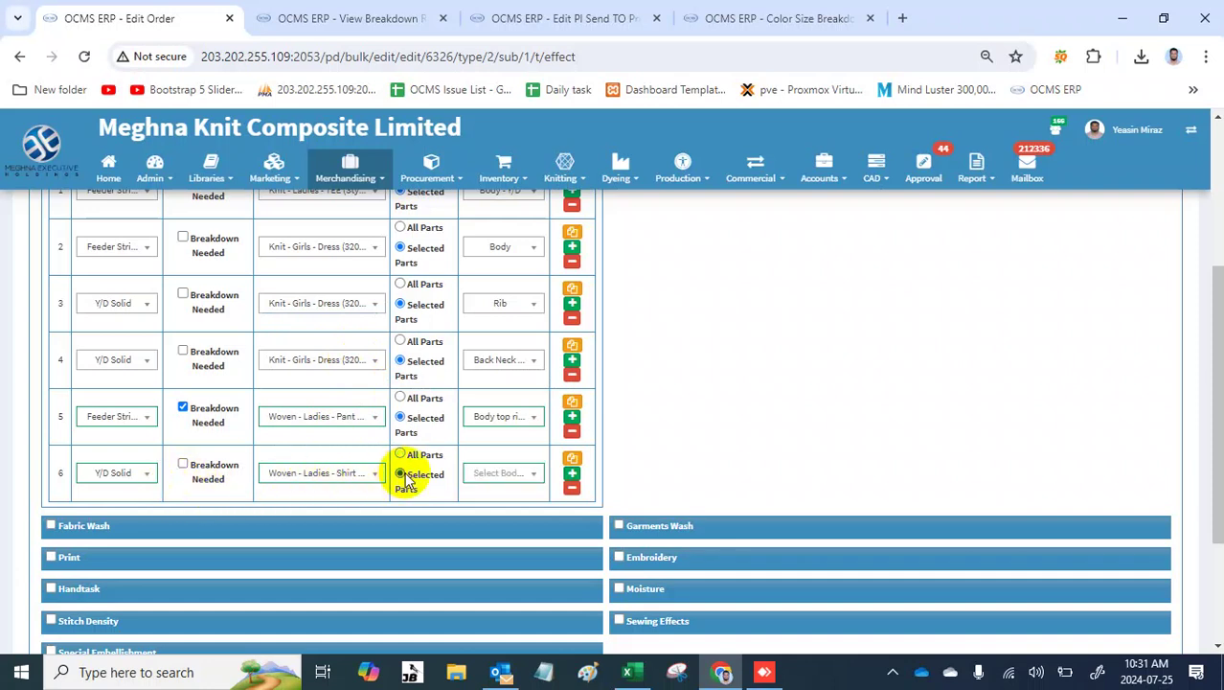
left_click(514, 473)
type("bod")
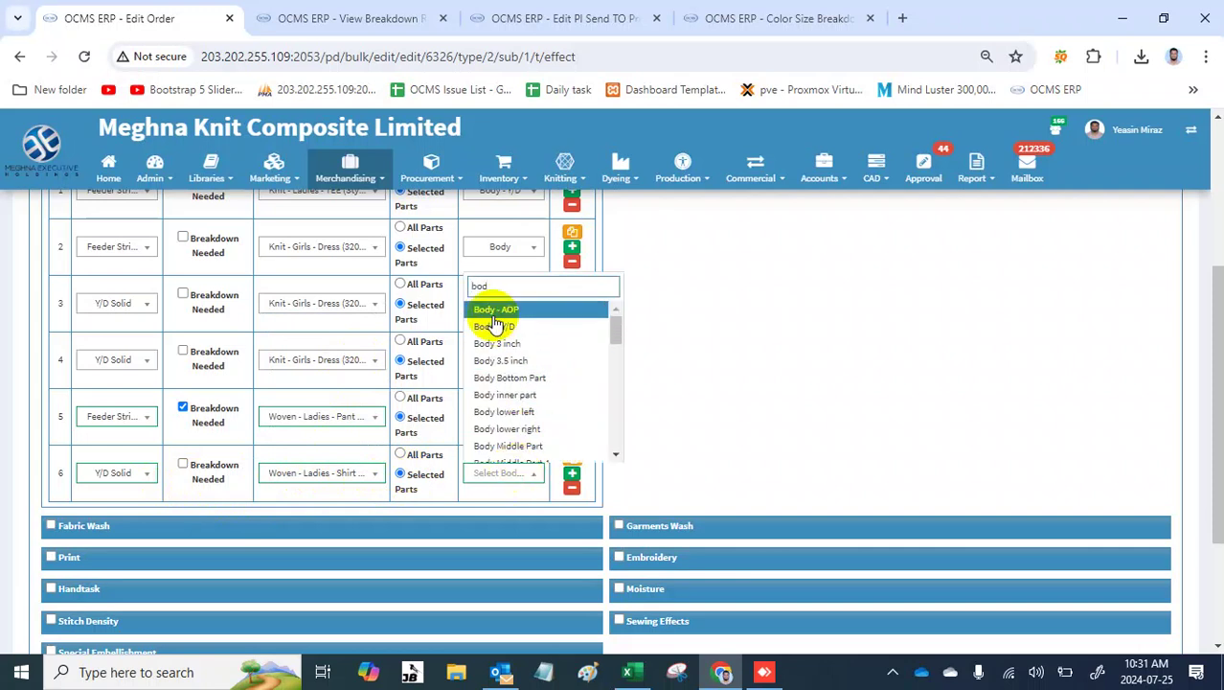
left_click(529, 327)
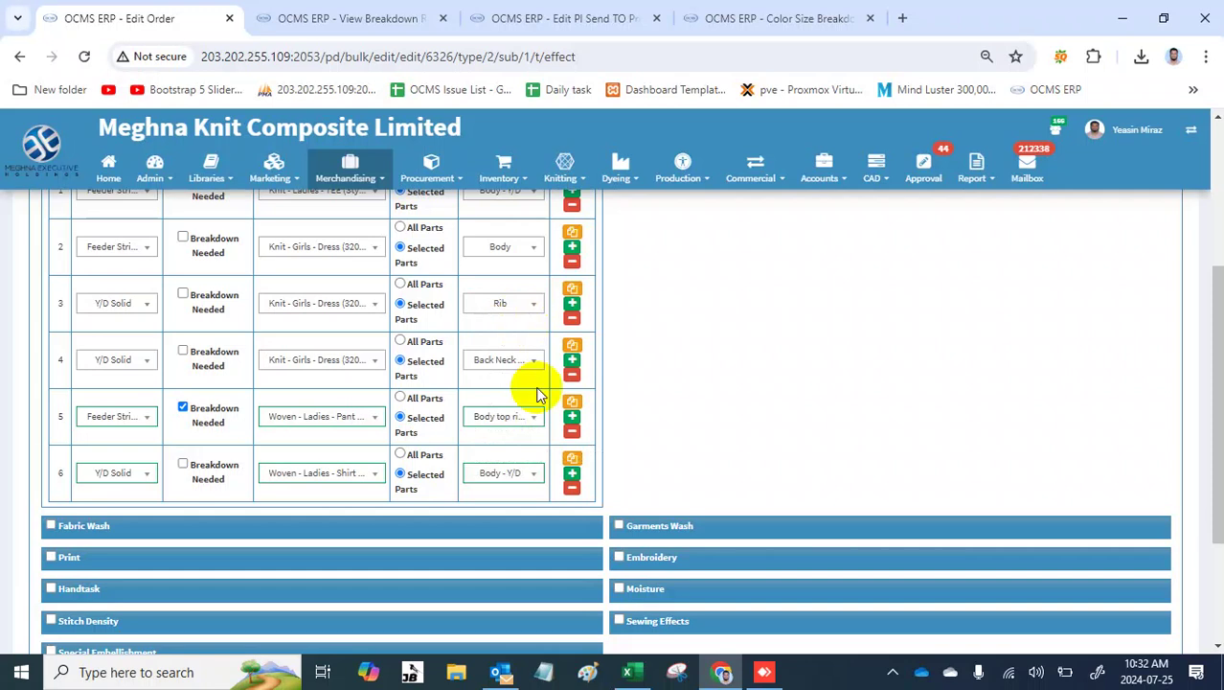
Step: Submit the order's embellishments with the two added yarn dyeing rows
left_click(510, 475)
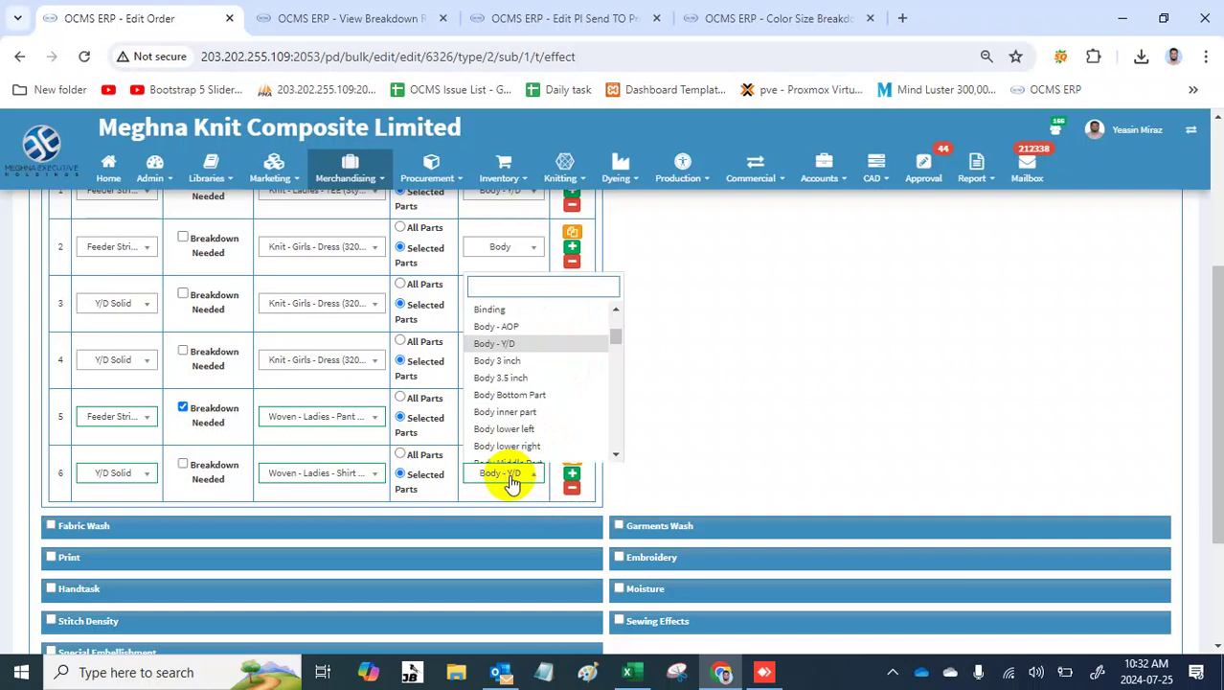
left_click(512, 479)
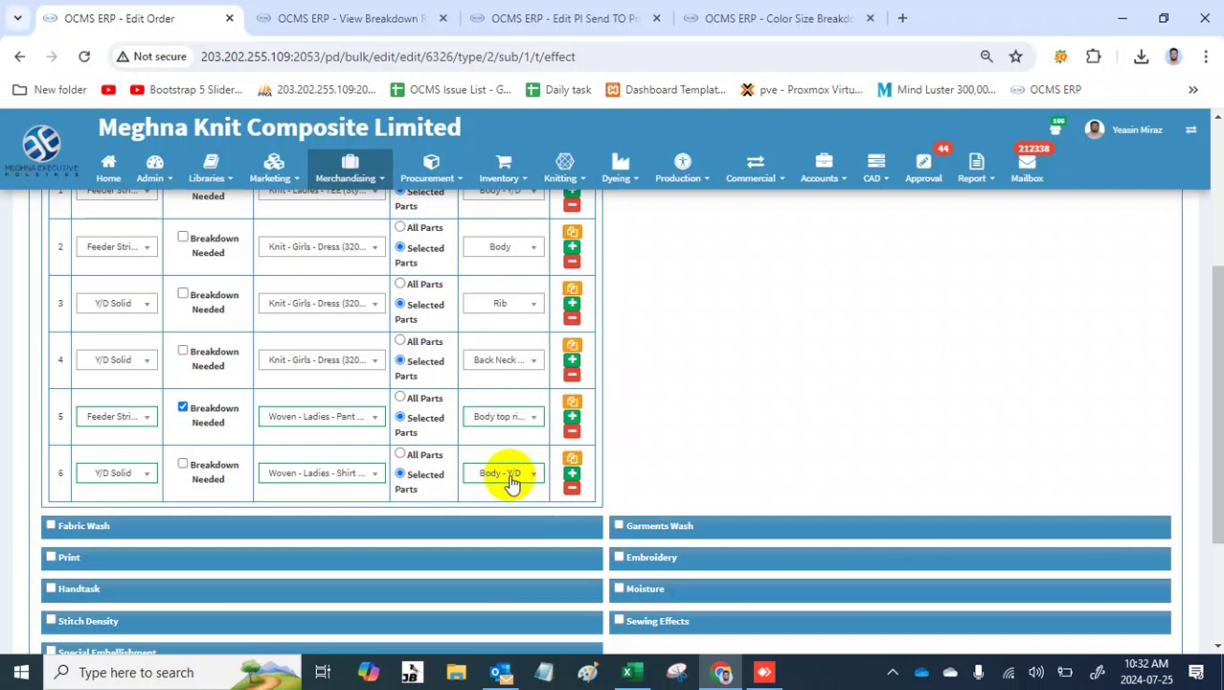
scroll(512, 482, "down", 2)
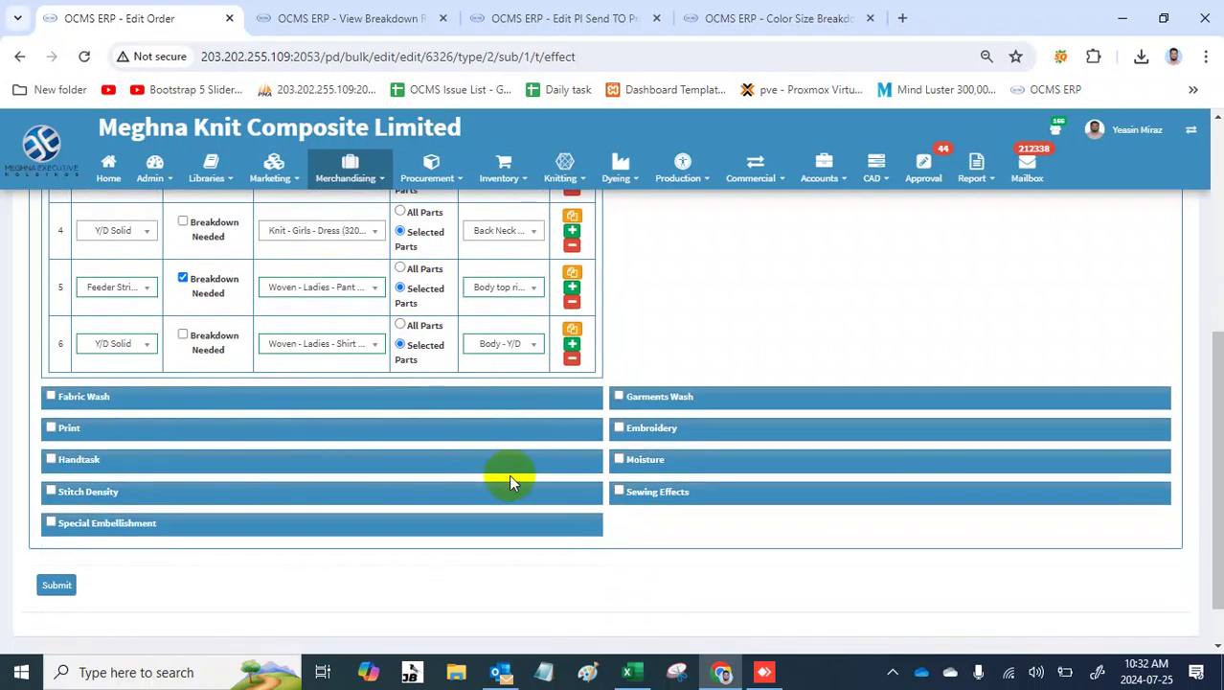
left_click(58, 585)
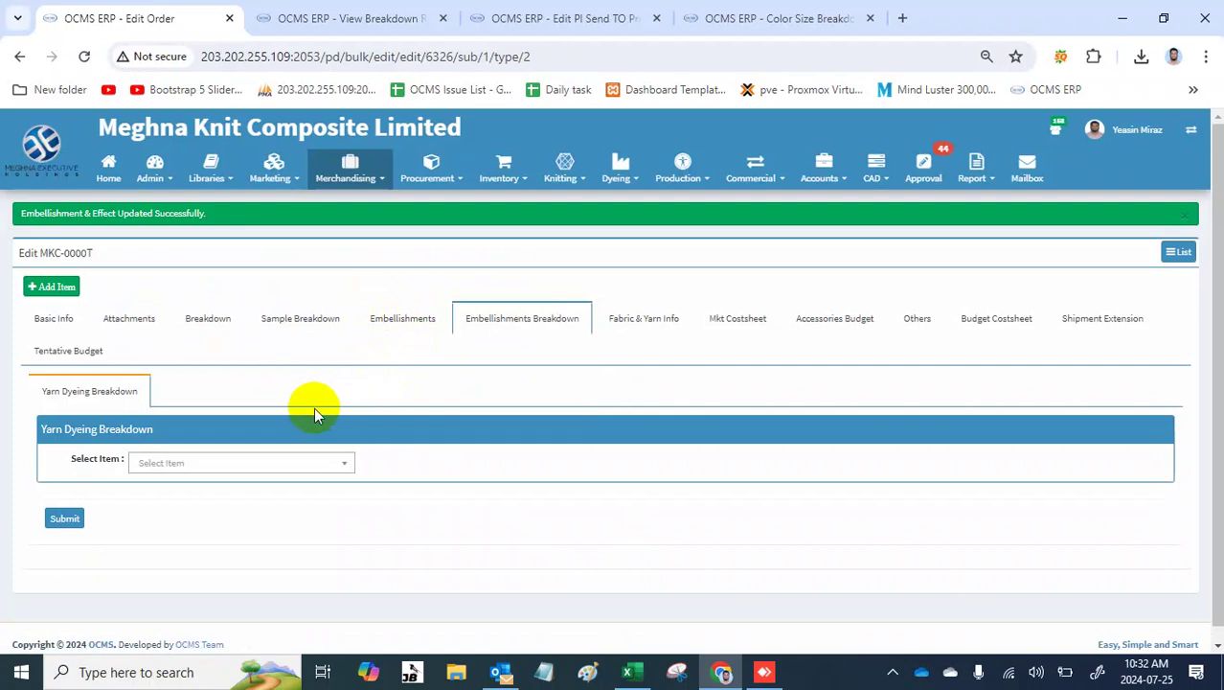
Step: Submit a color-wise yarn dyeing breakdown for Woven - Ladies - Pant (2551 - Navy Mix) with only 116- B BLACK marked for yarn dyeing
left_click(217, 443)
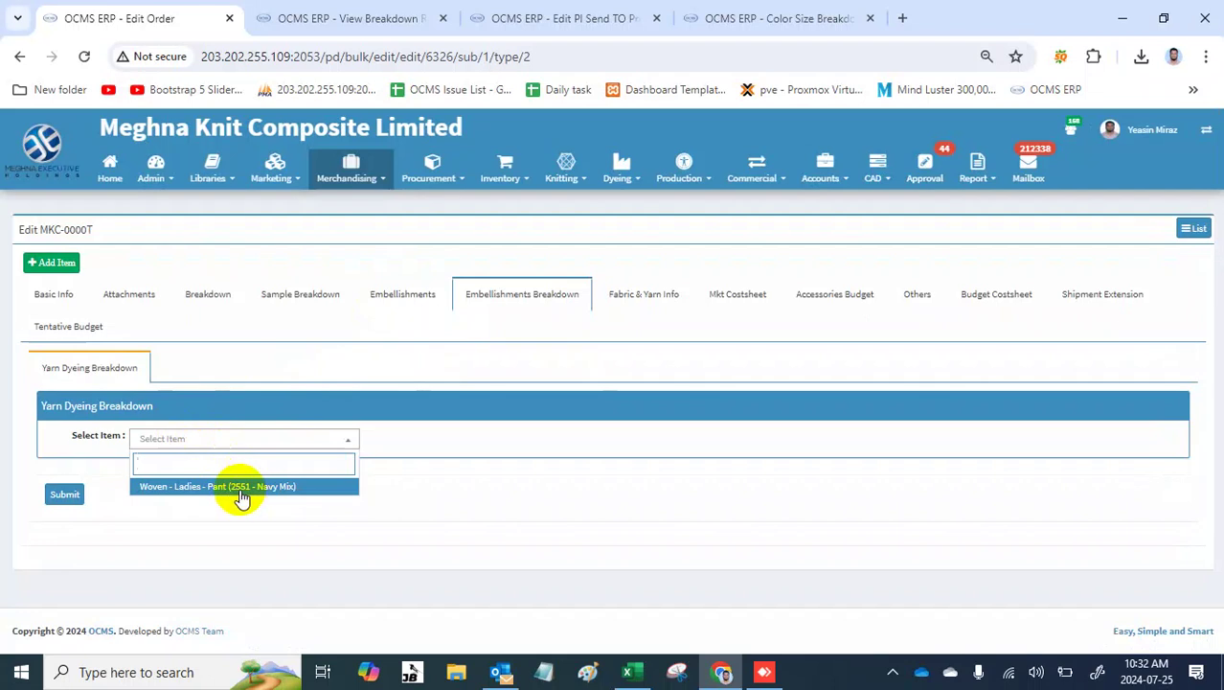
left_click(241, 487)
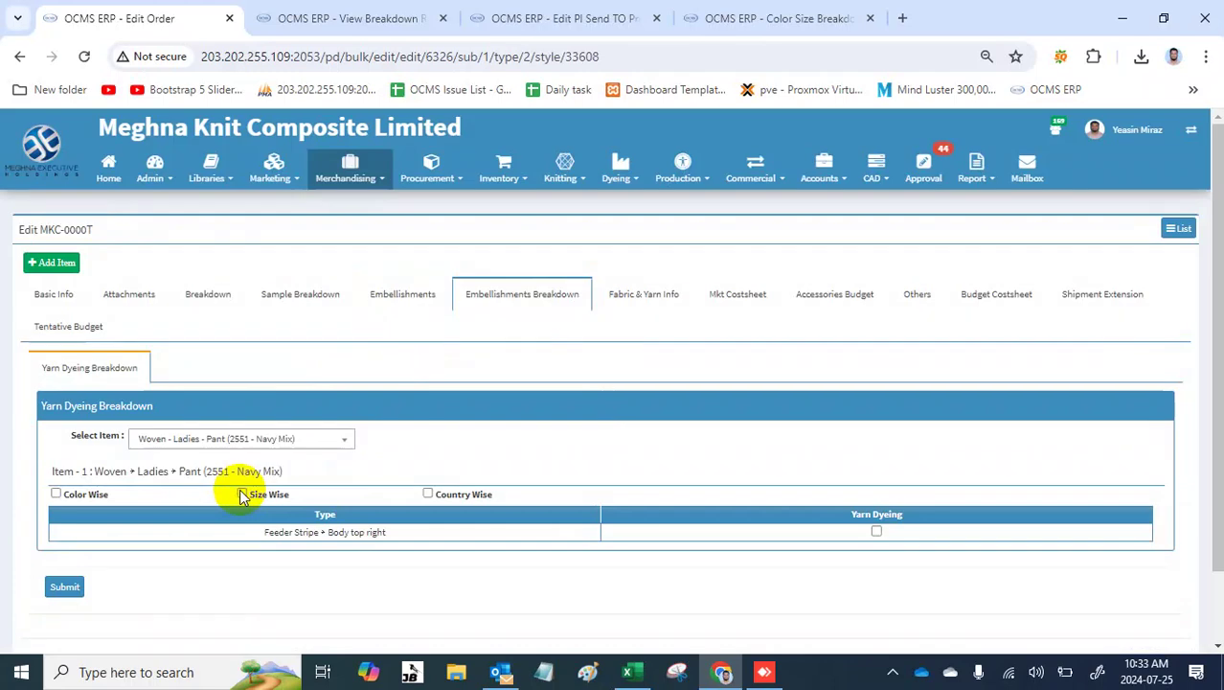
left_click(86, 497)
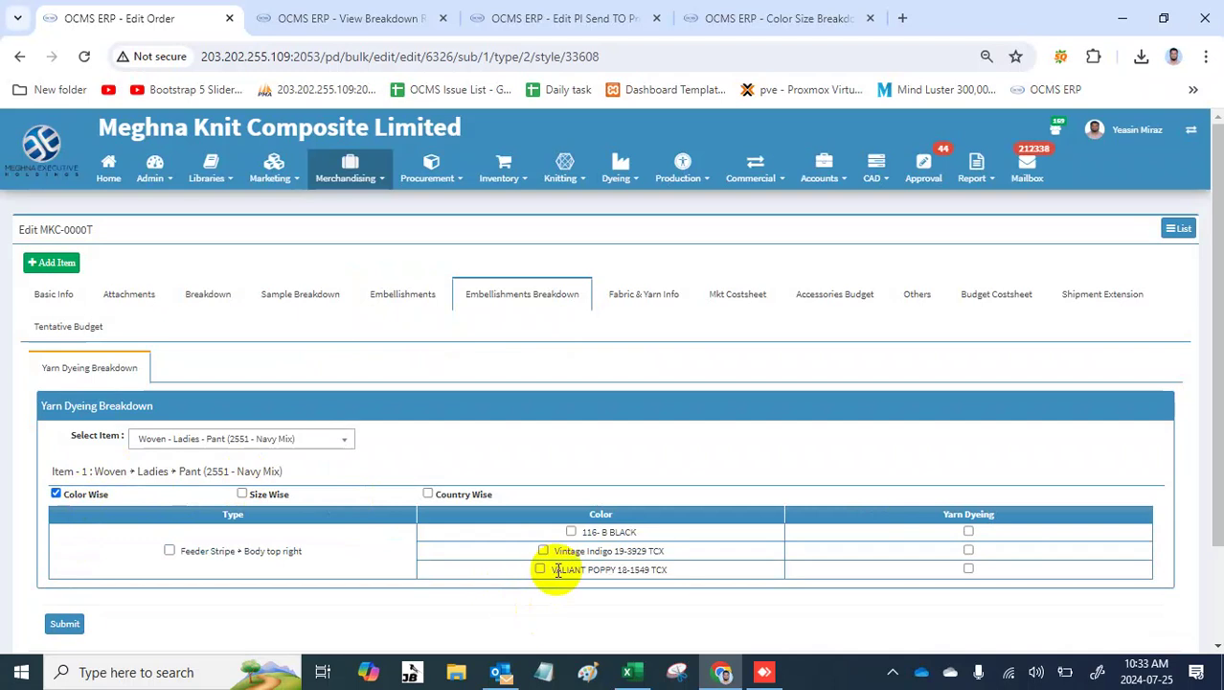
left_click(570, 533)
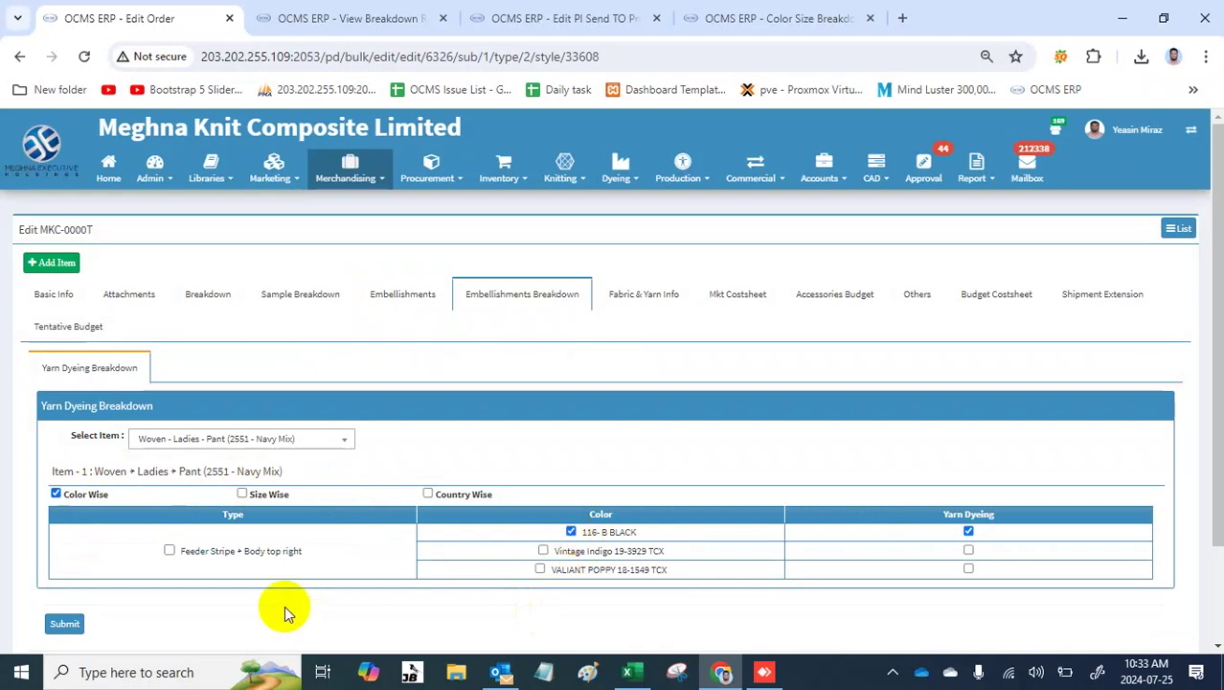
left_click(65, 625)
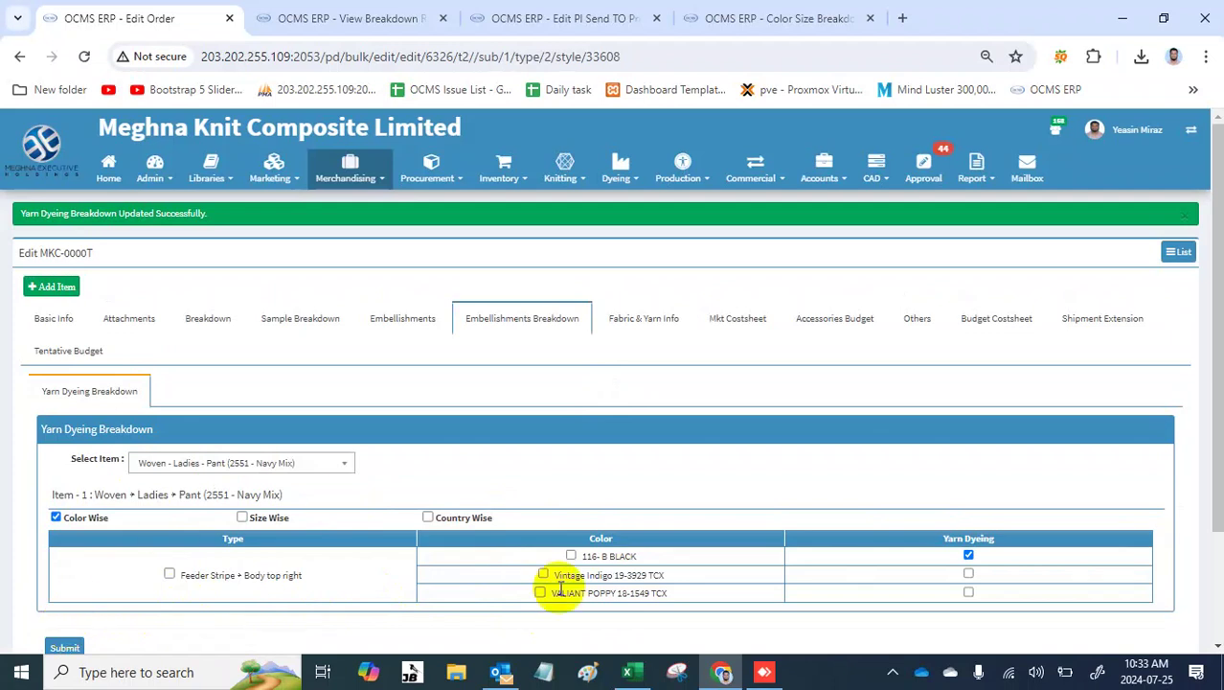
left_click_drag(543, 556, 563, 583)
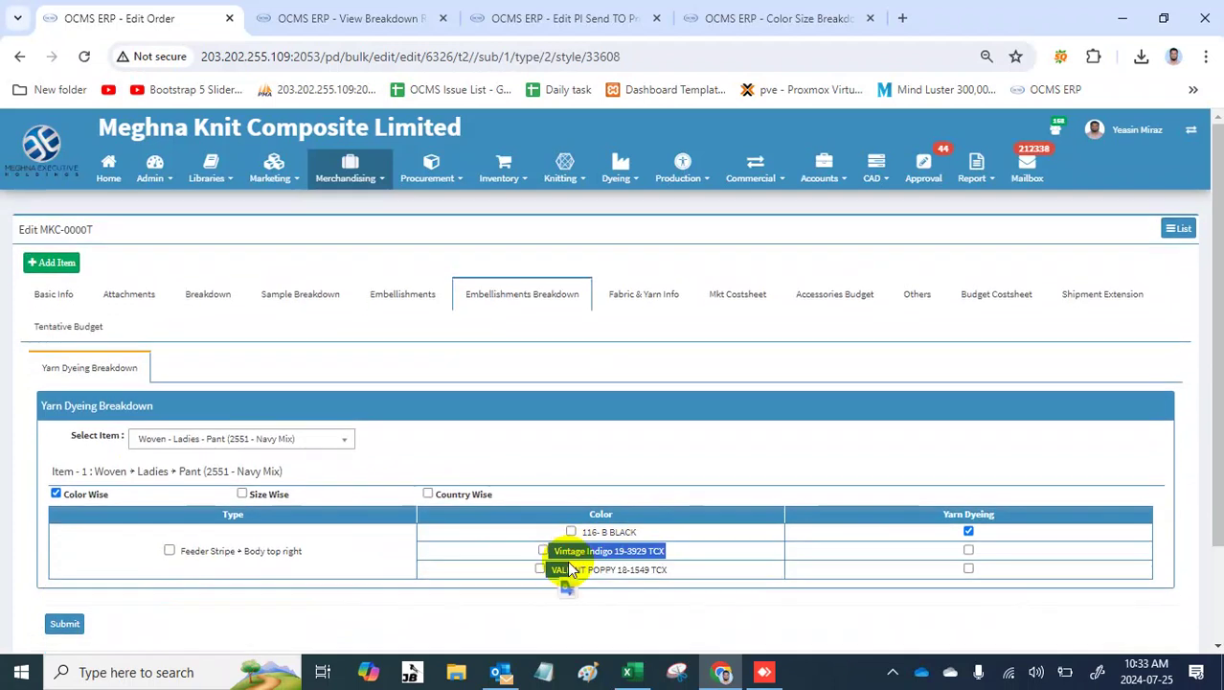
left_click(644, 571)
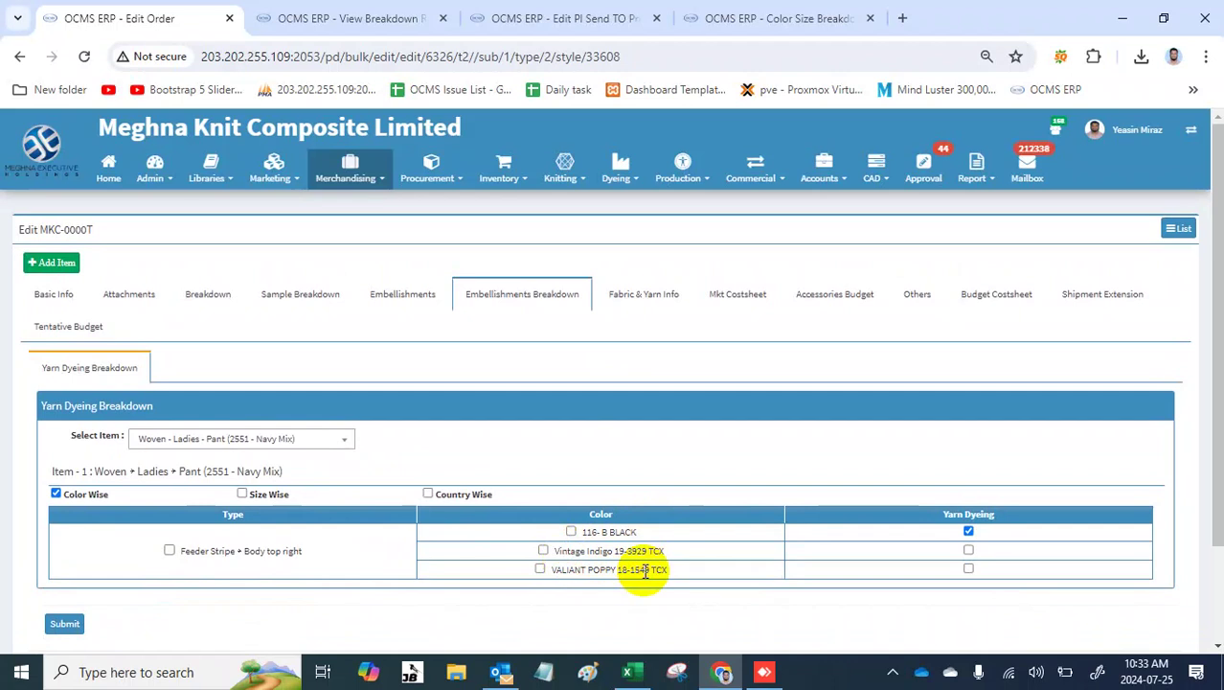
double_click(596, 571)
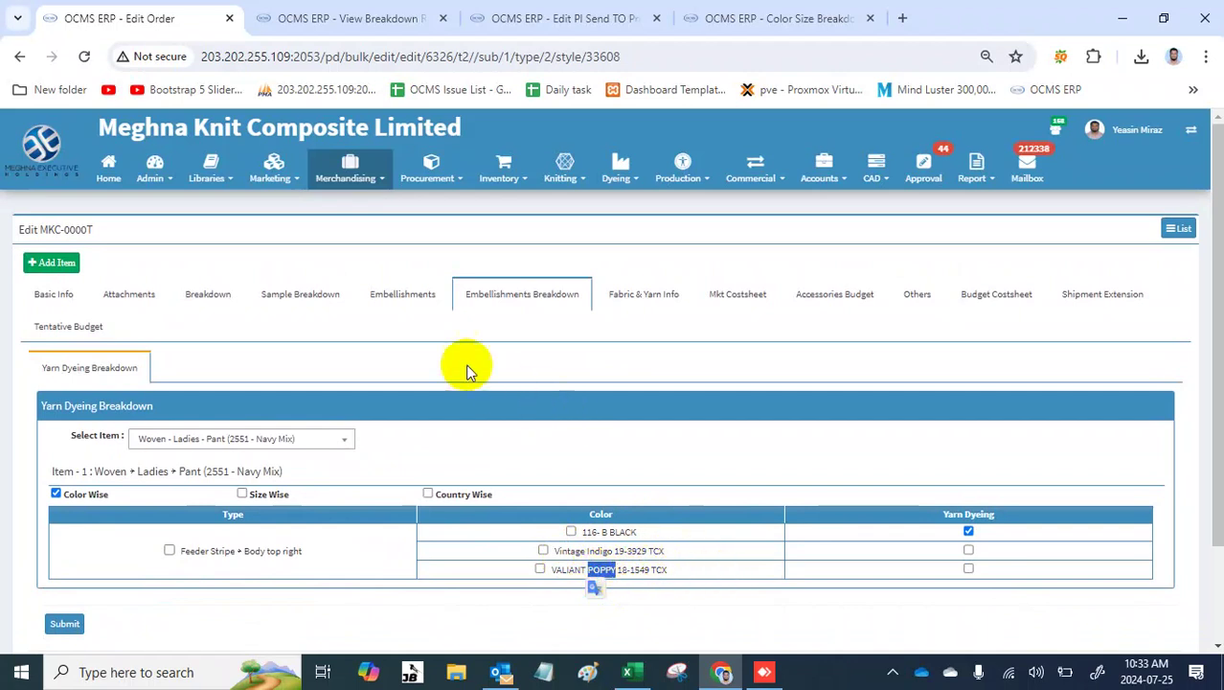
Step: Return to the order's embellishments and check the body part and item choices of the fifth yarn dyeing row
left_click(402, 286)
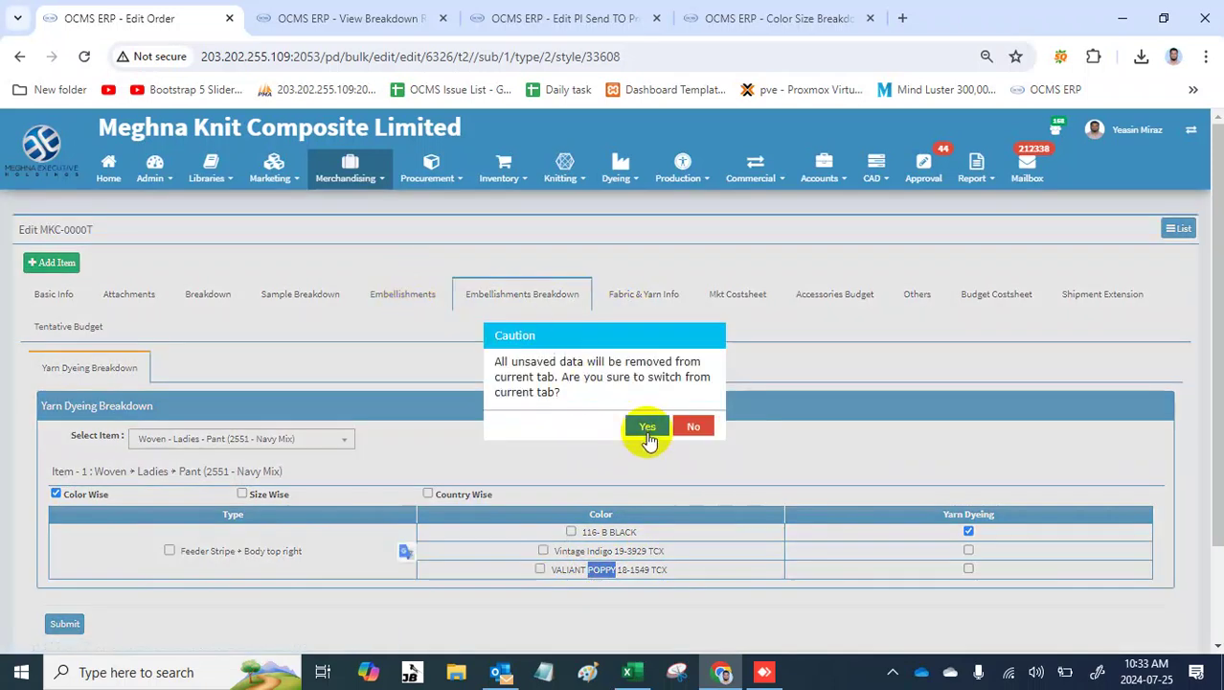
left_click(648, 432)
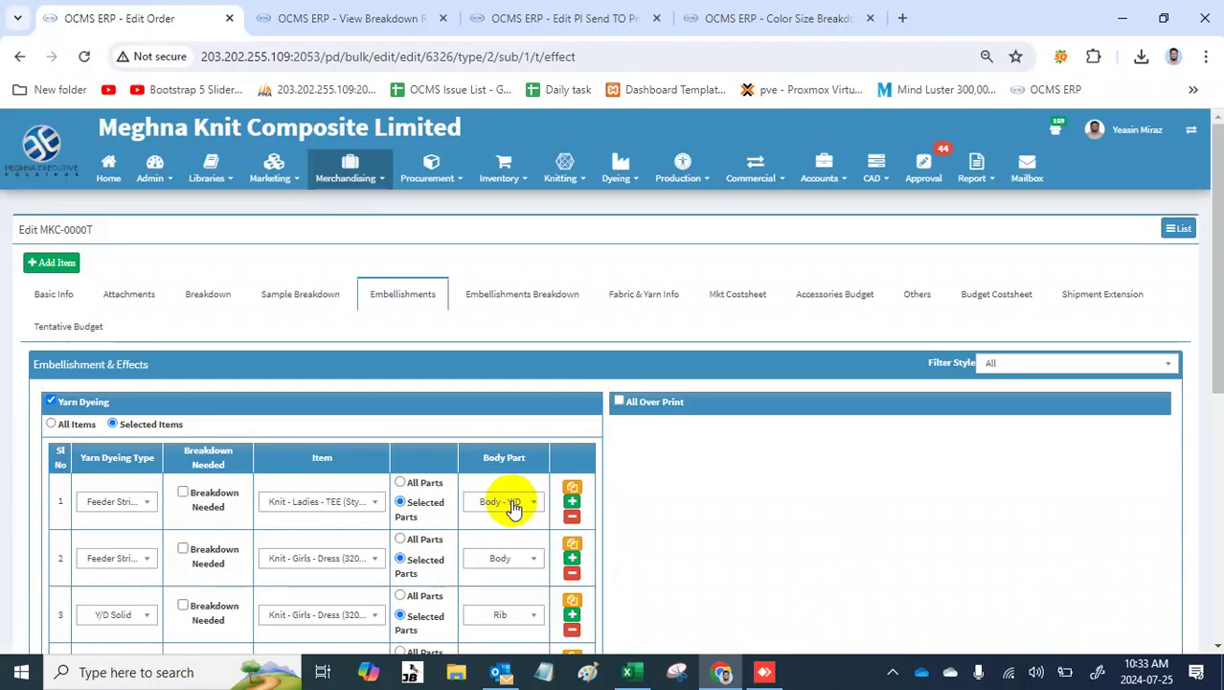
scroll(514, 508, "down", 3)
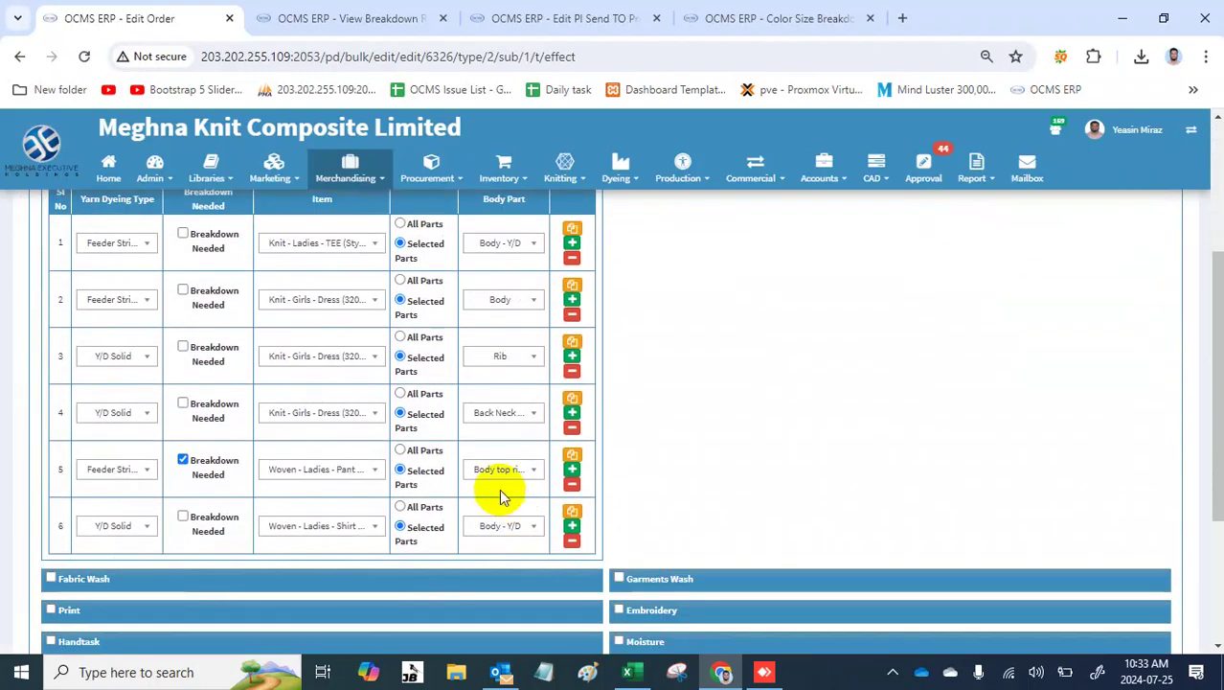
left_click(498, 469)
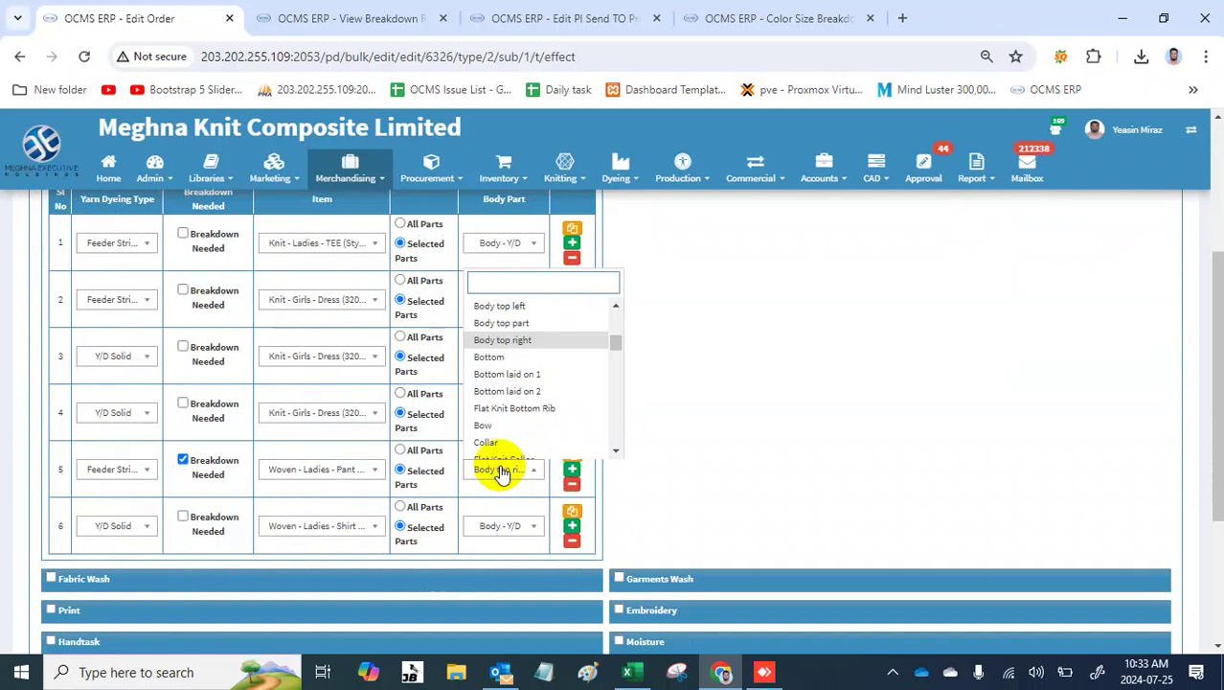
left_click(350, 471)
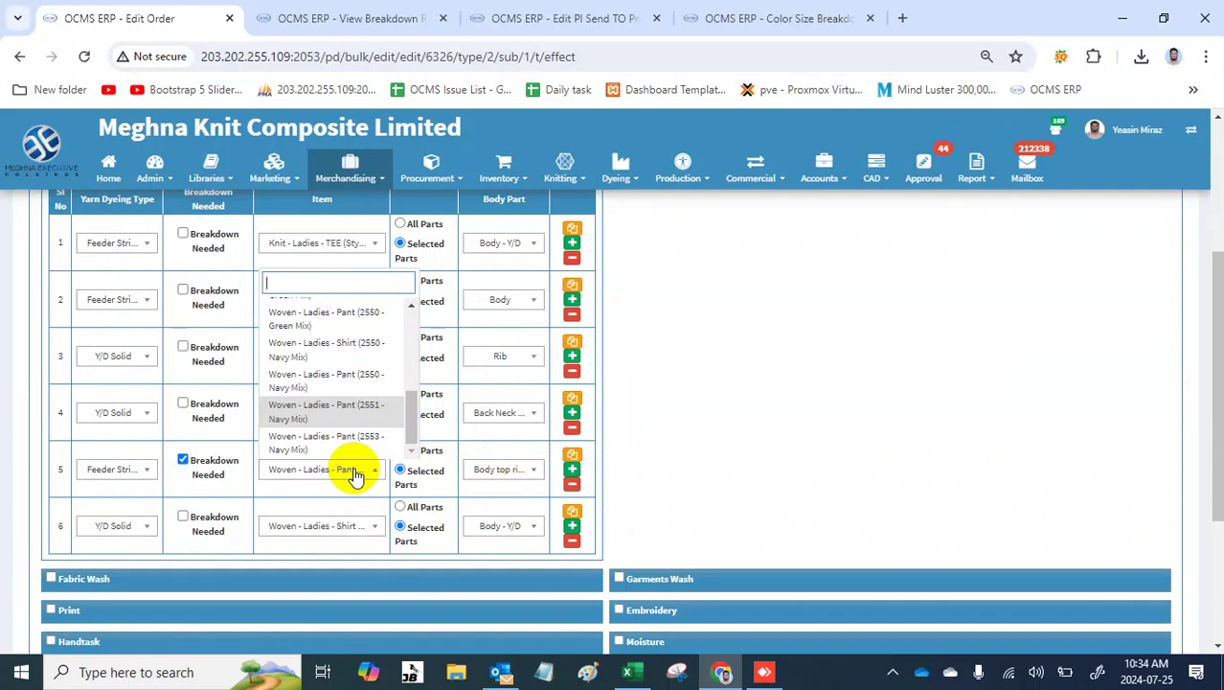
Step: Check the body part assigned to the fifth yarn dyeing row, the Woven - Ladies - Pant item
left_click(500, 475)
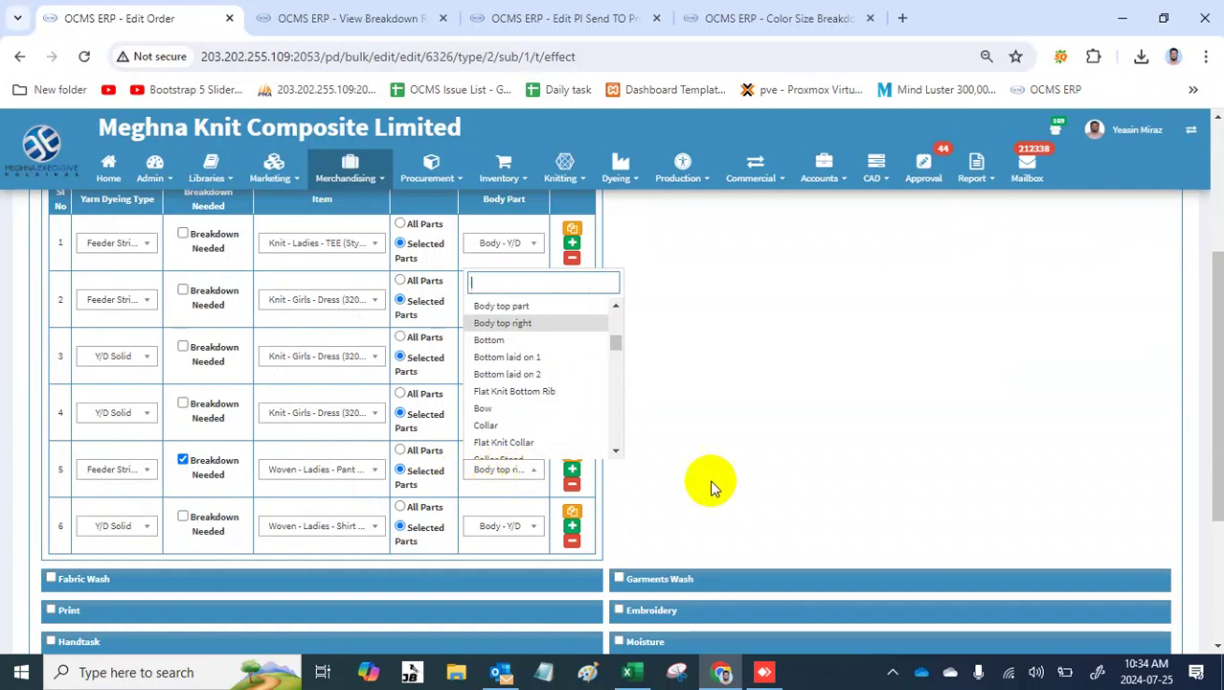
left_click(843, 450)
scroll(843, 448, "up", 3)
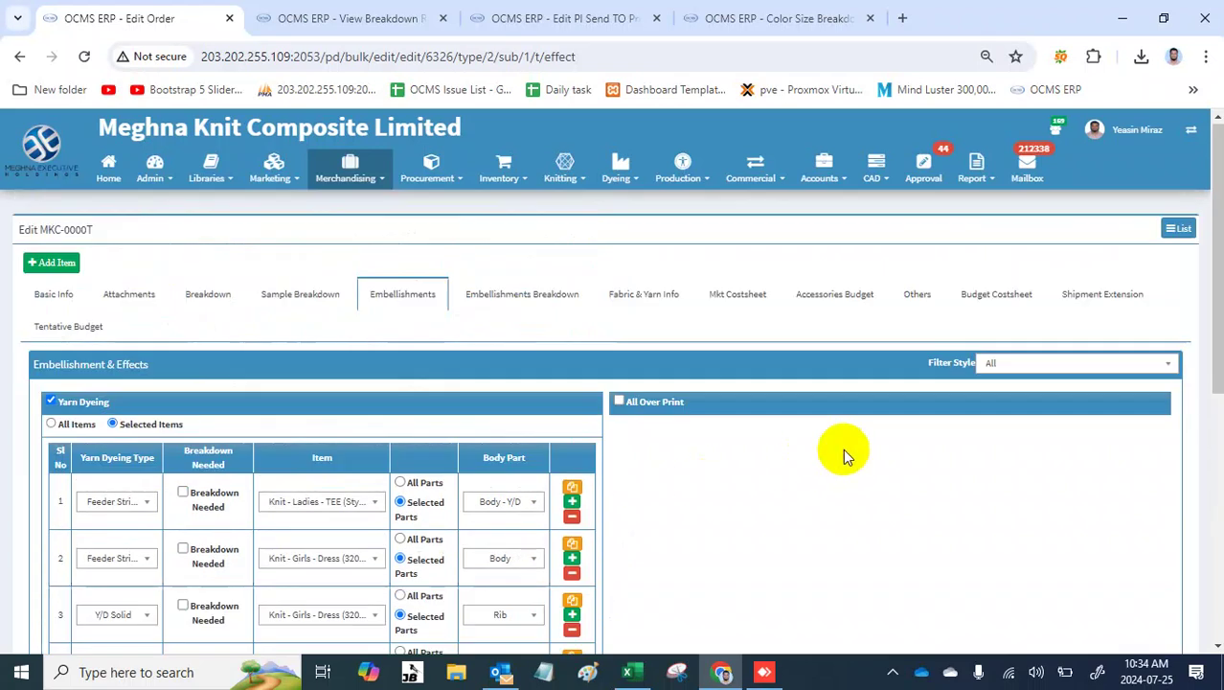
scroll(843, 448, "down", 3)
left_click(511, 497)
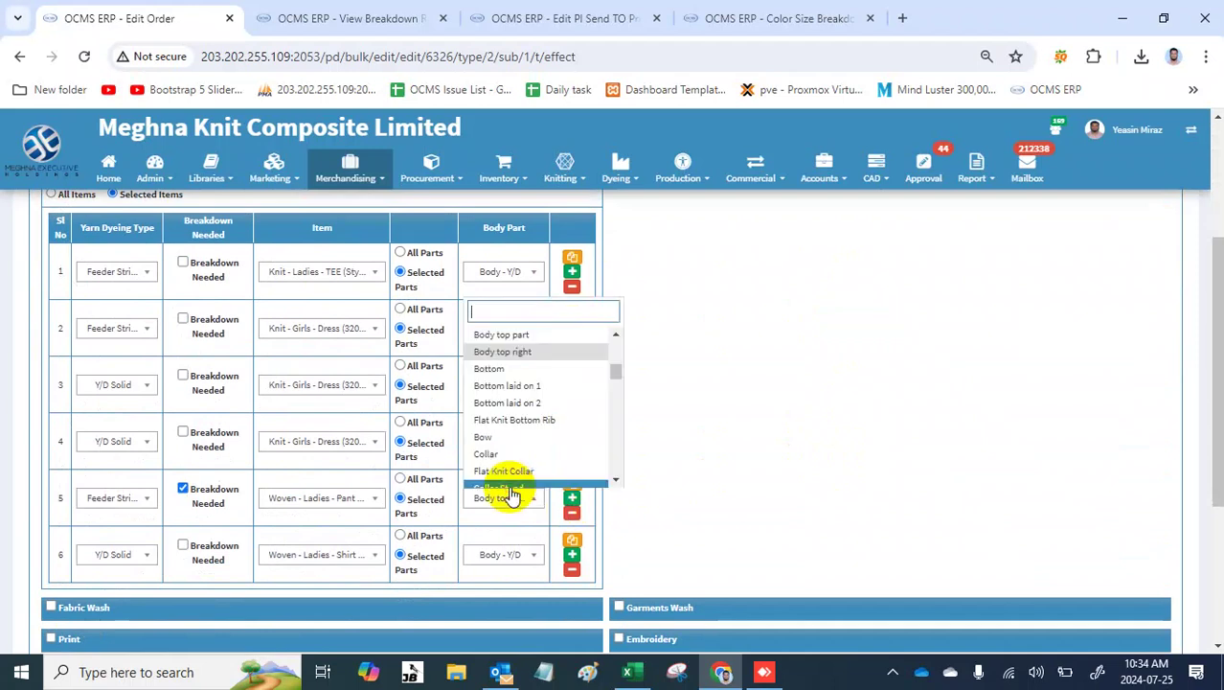
left_click(506, 474)
left_click(522, 508)
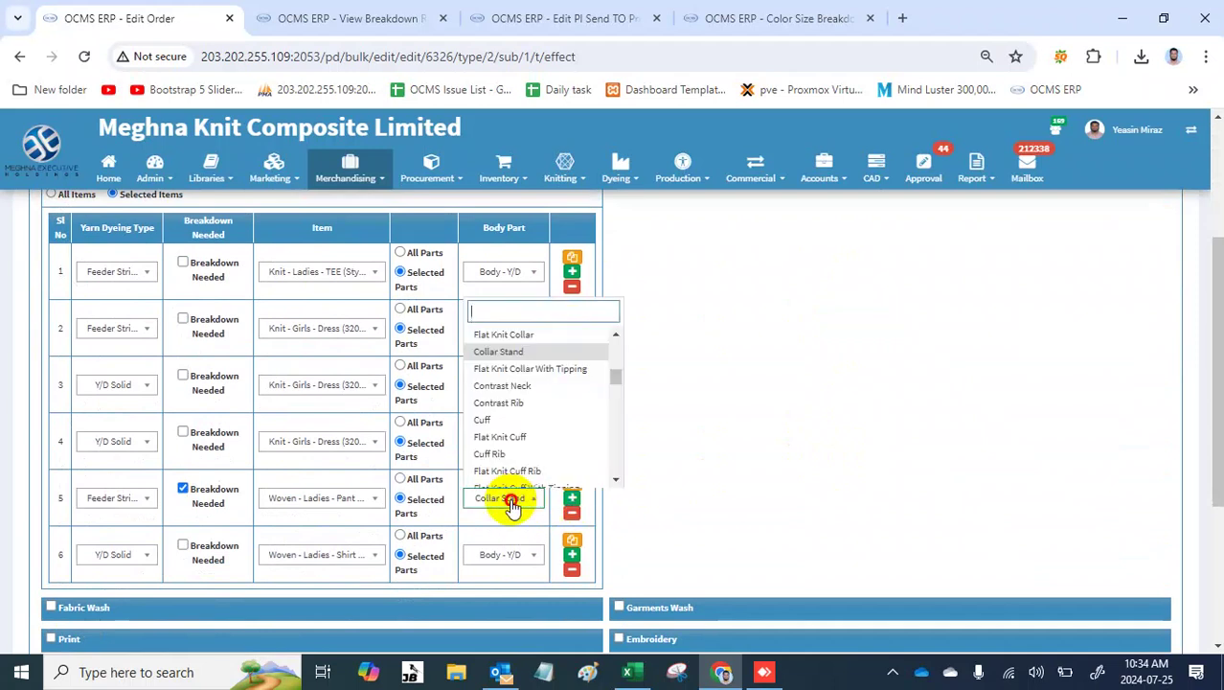
type("b")
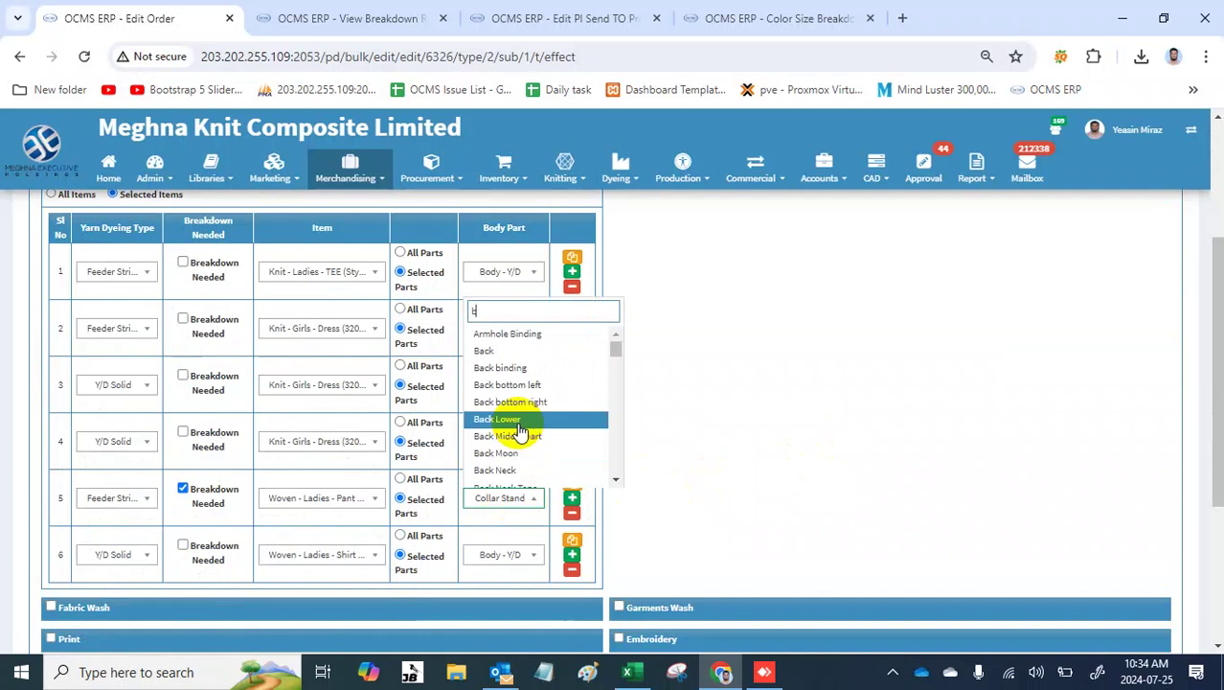
type("ody")
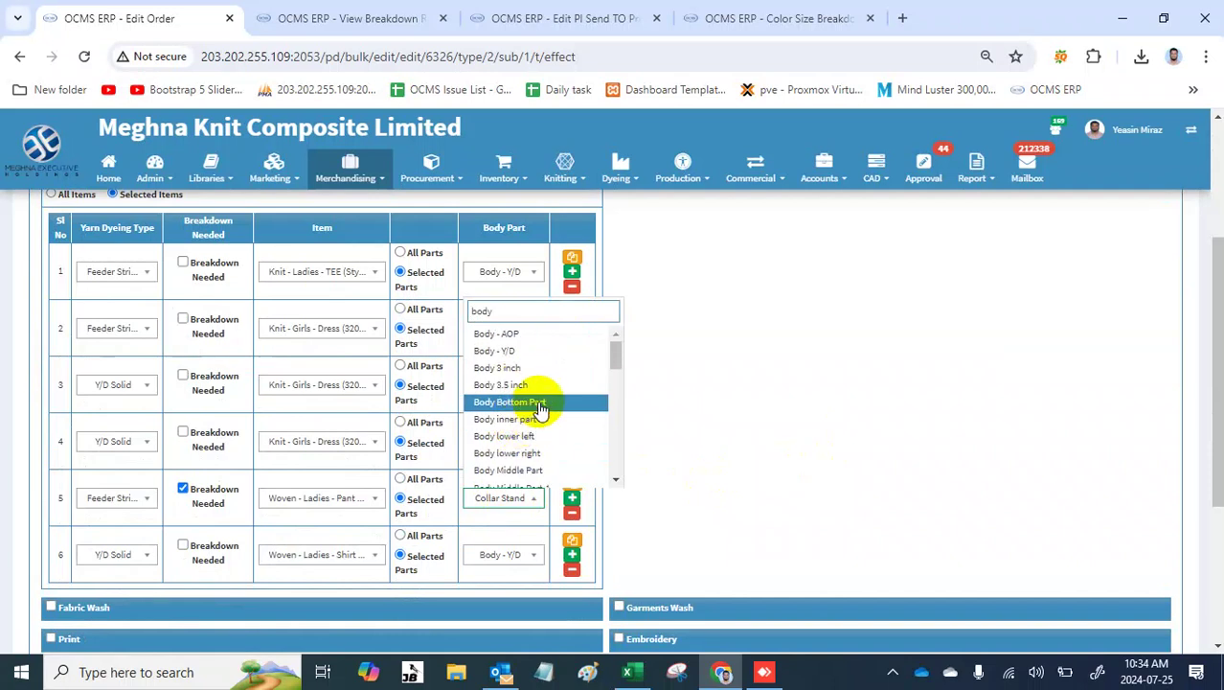
scroll(537, 407, "down", 2)
left_click(748, 396)
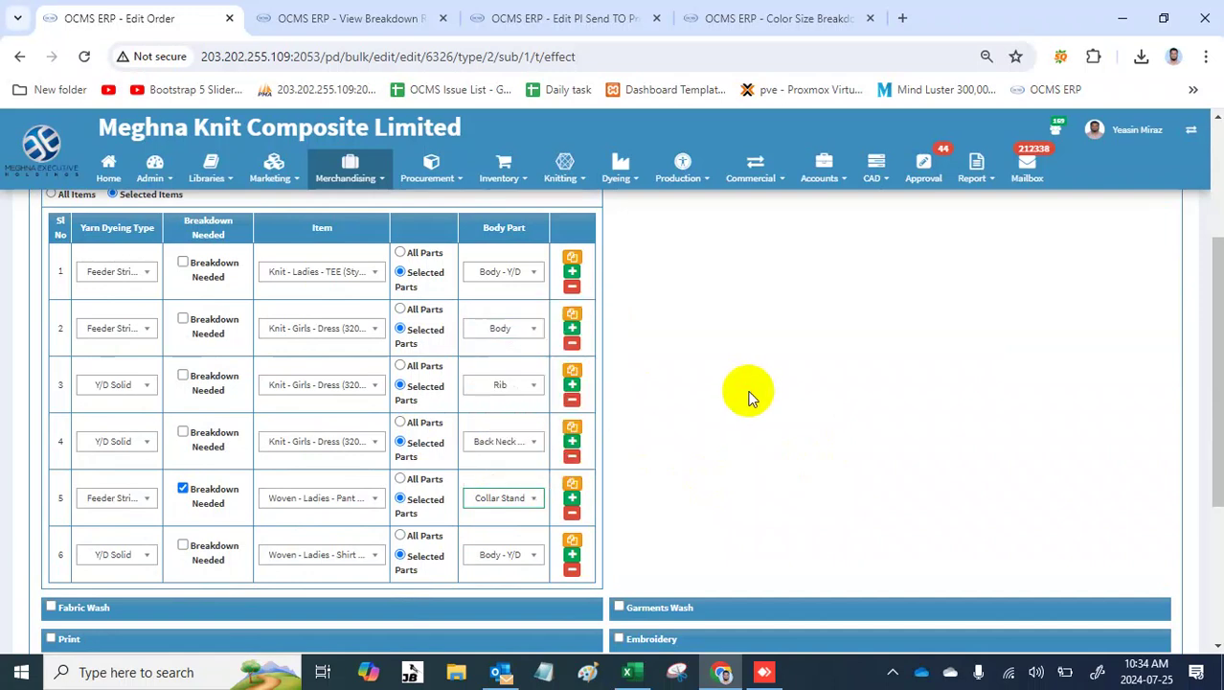
Step: Open the order's fabric and yarn information, discarding unsaved embellishment changes, and select the item Woven - Ladies - Pant (2551 - Navy Mix)
scroll(747, 396, "up", 3)
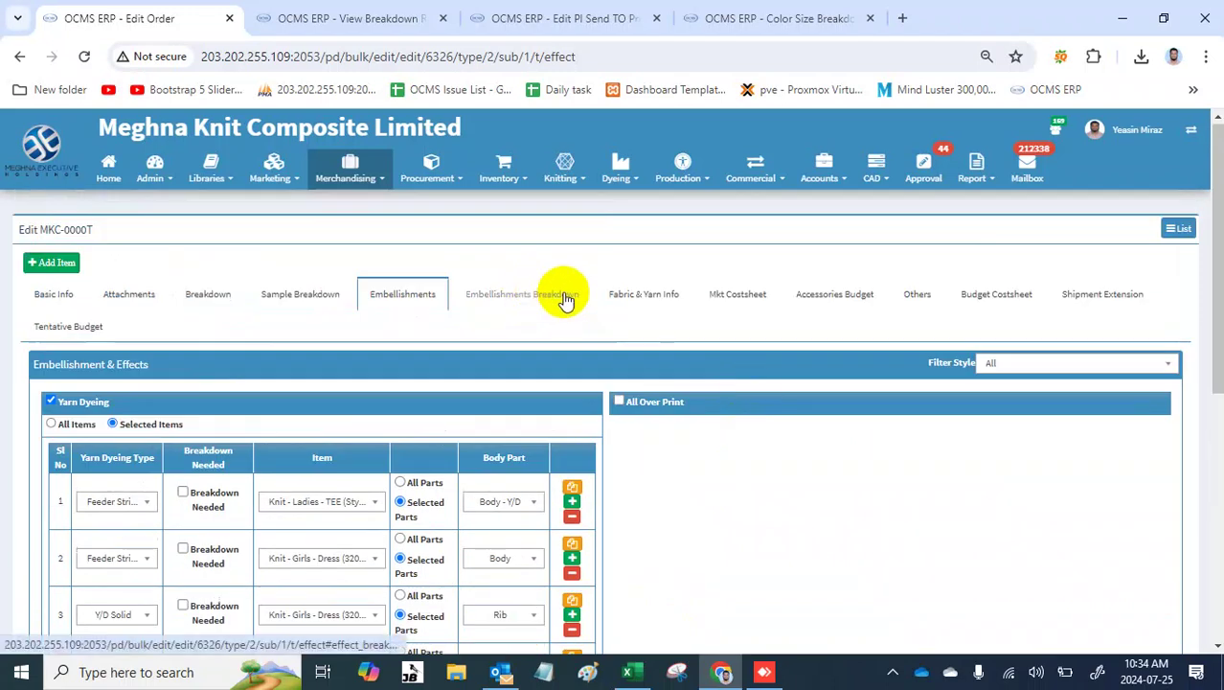
left_click(635, 296)
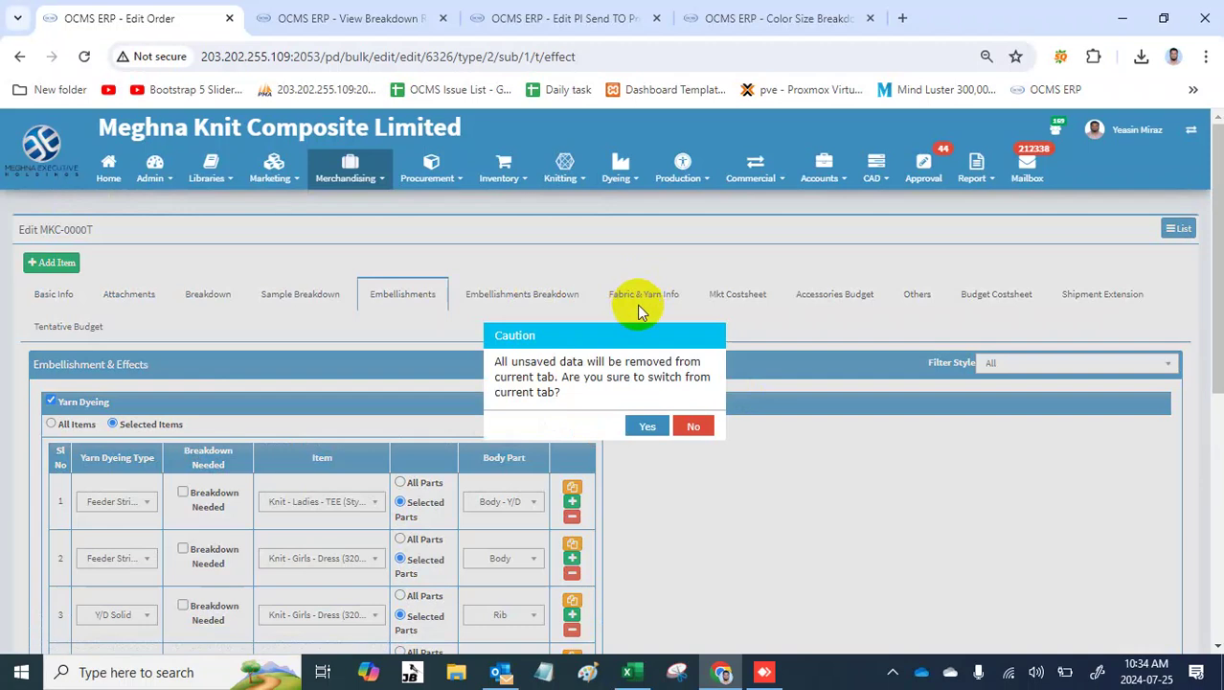
left_click(651, 426)
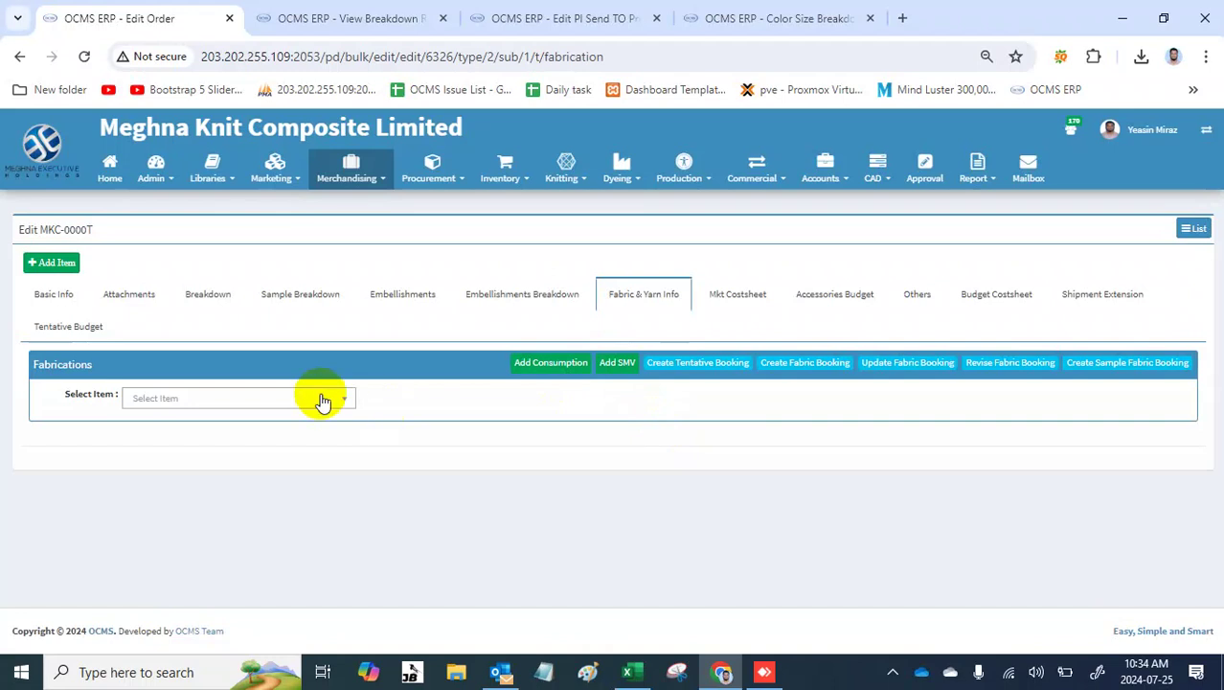
left_click(323, 400)
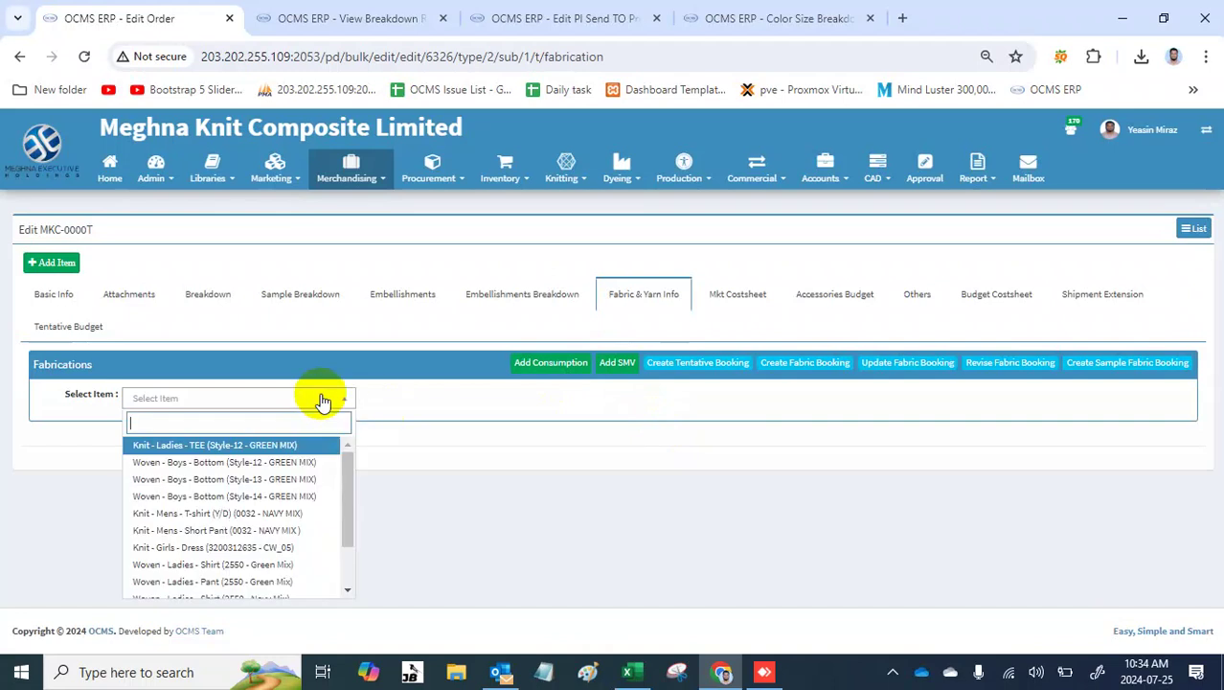
type("2551")
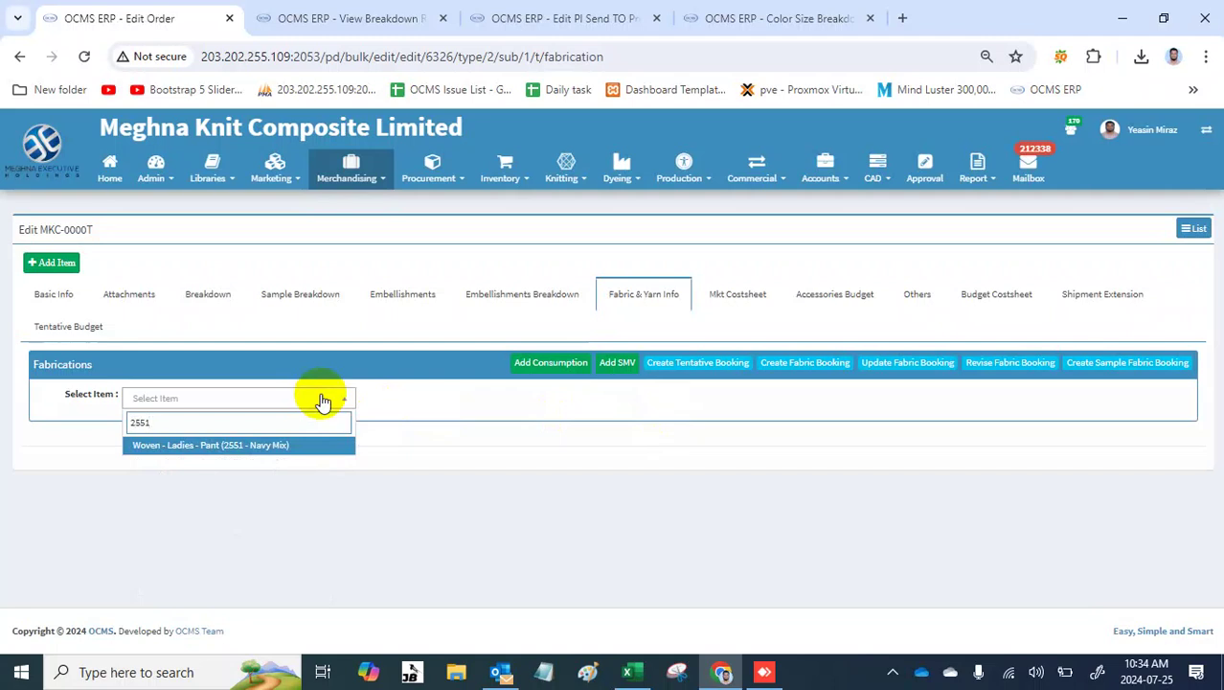
key("Return")
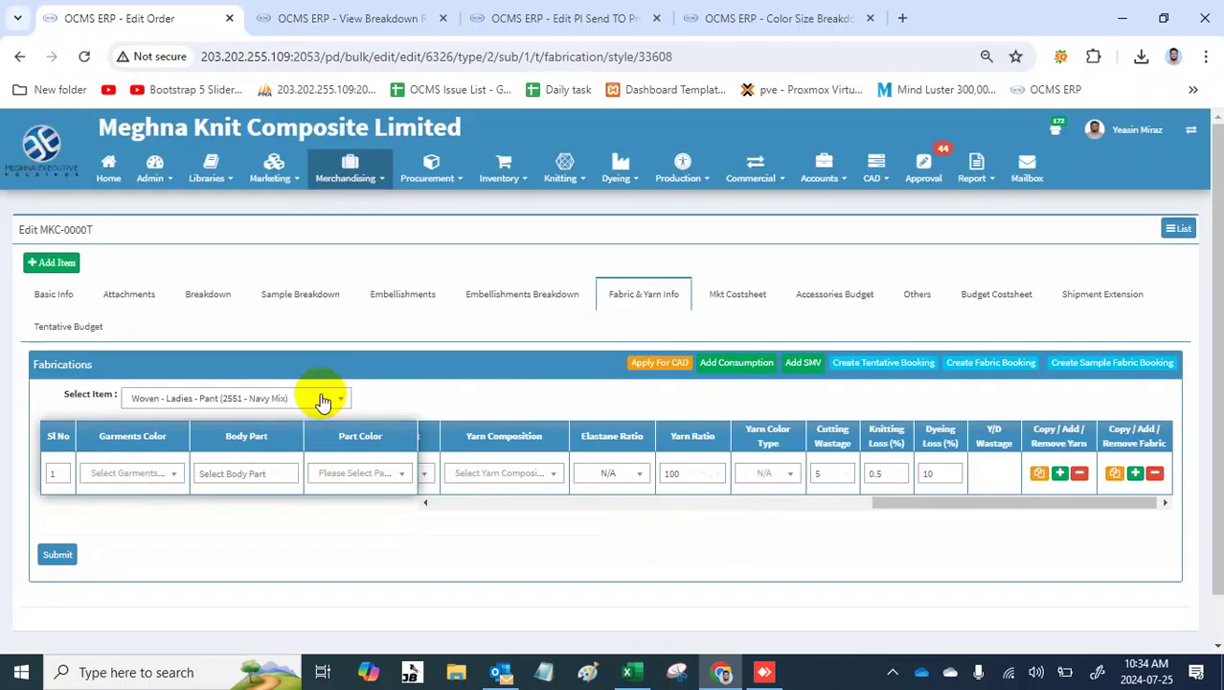
Step: Set the first fabric row's garment color to 116- B BLACK and search its body part options for "body"
left_click(137, 474)
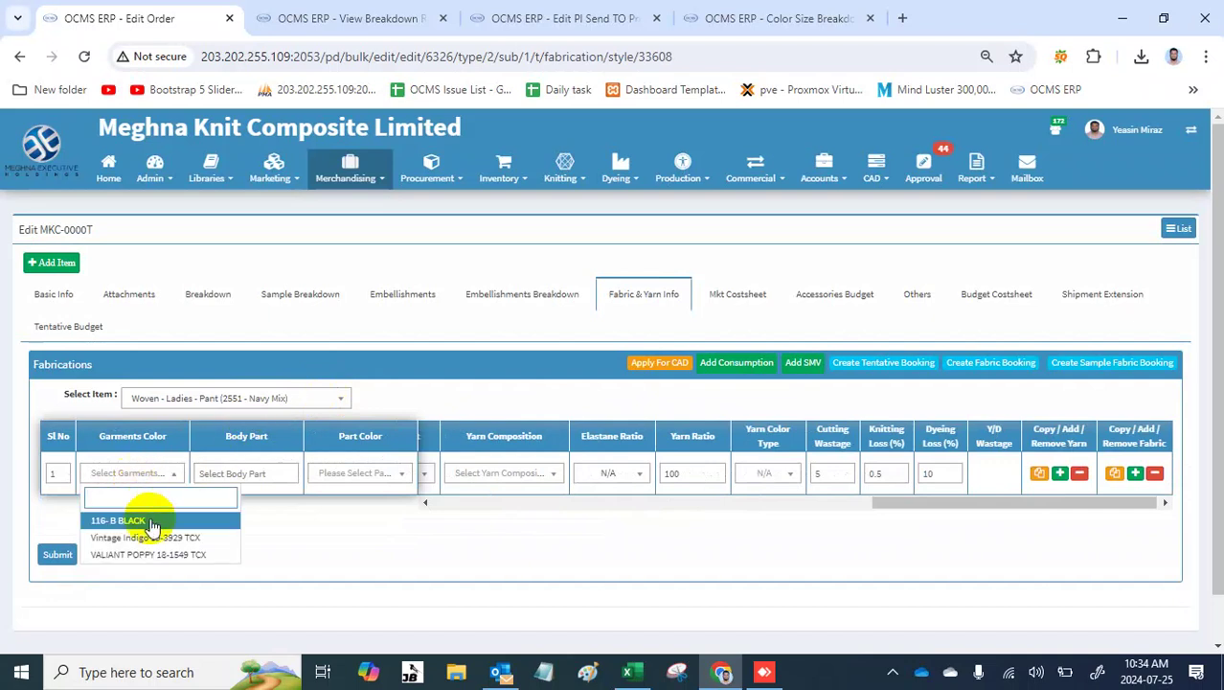
left_click(149, 522)
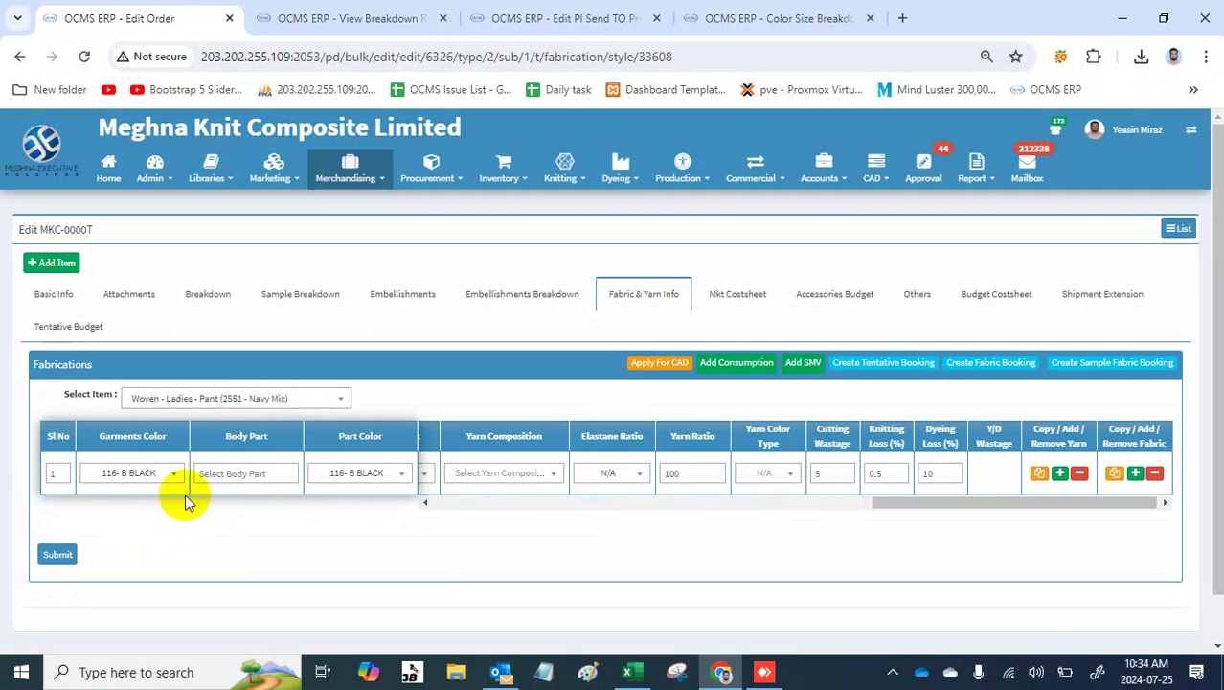
left_click(250, 467)
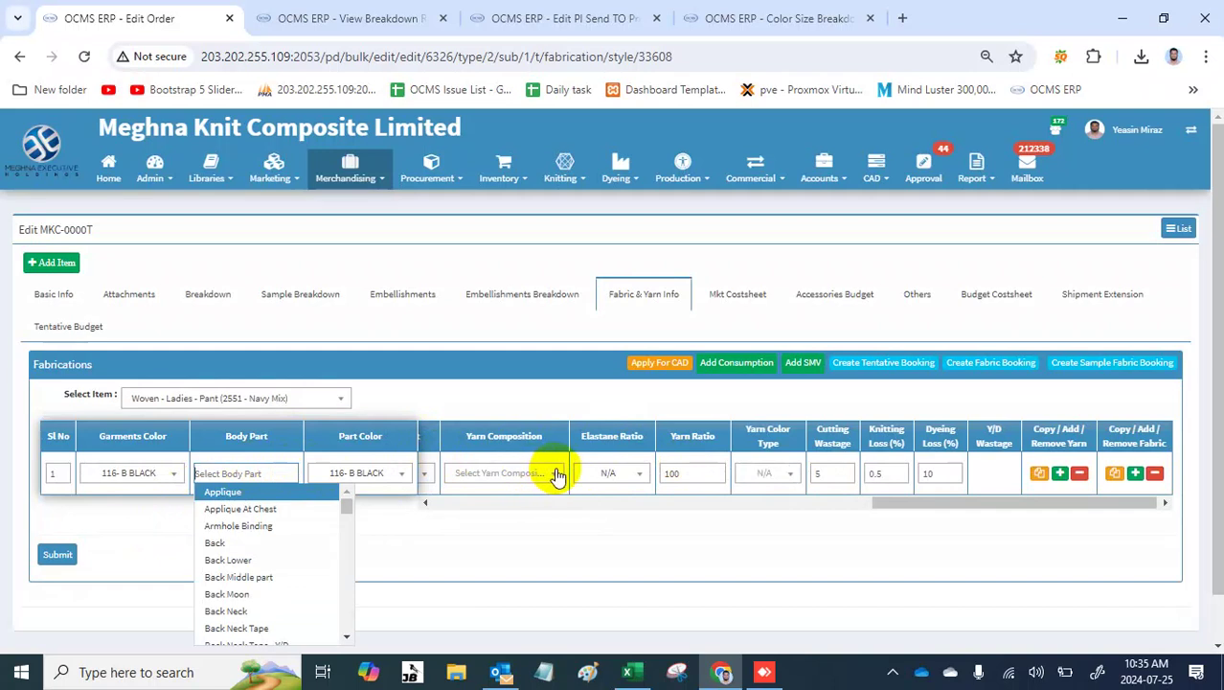
type("bo")
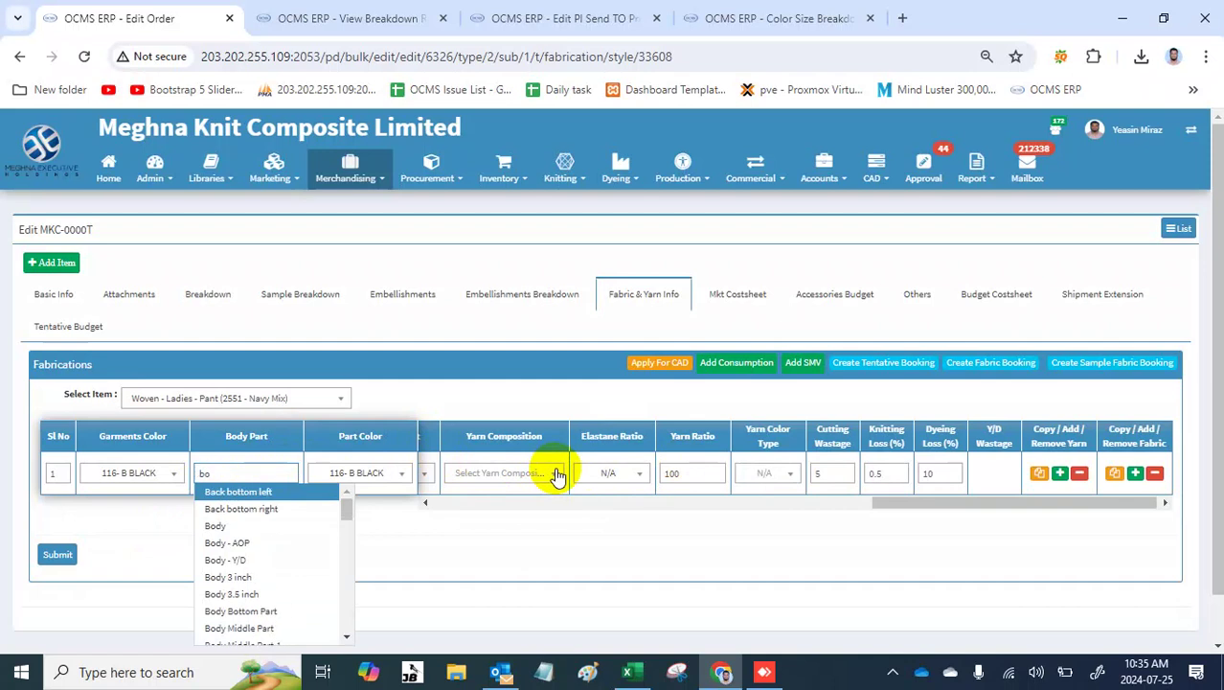
type("dy")
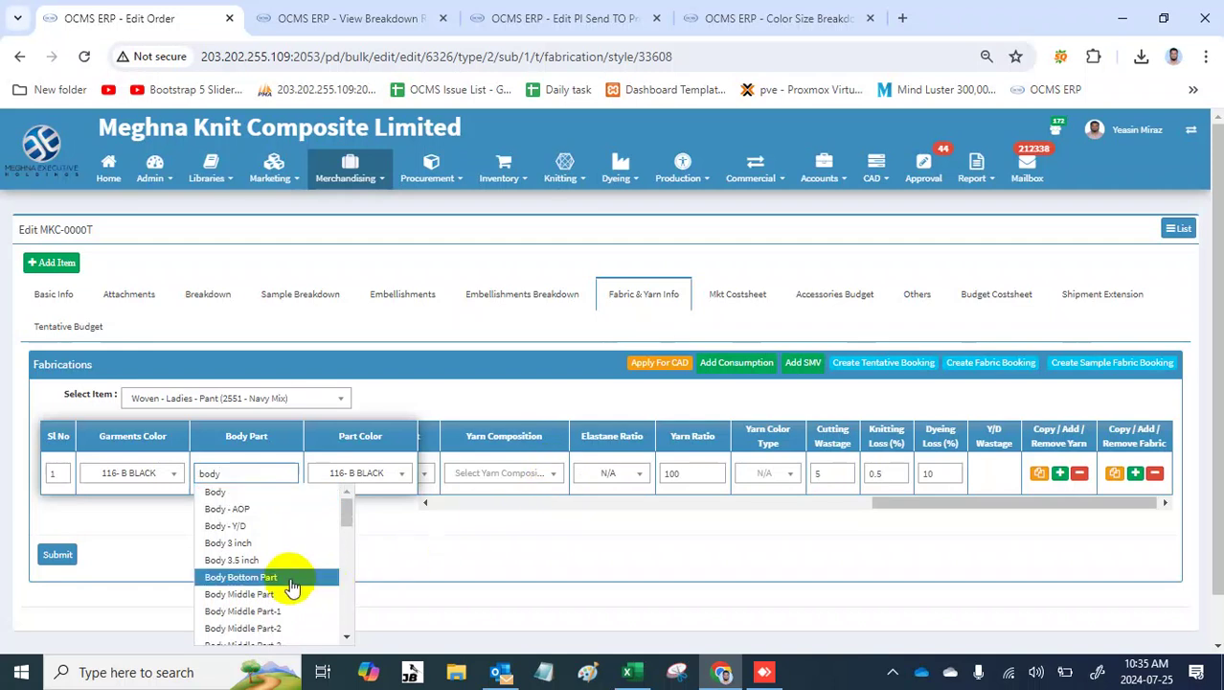
scroll(292, 587, "down", 5)
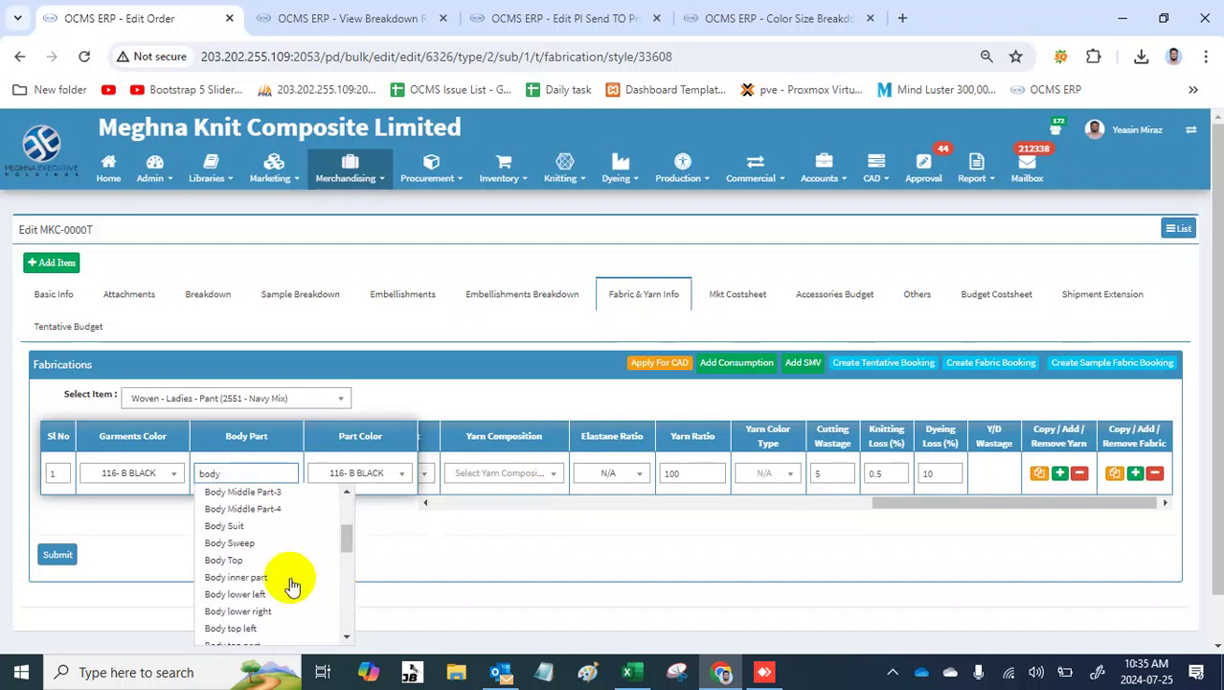
scroll(287, 575, "down", 5)
scroll(288, 575, "up", 10)
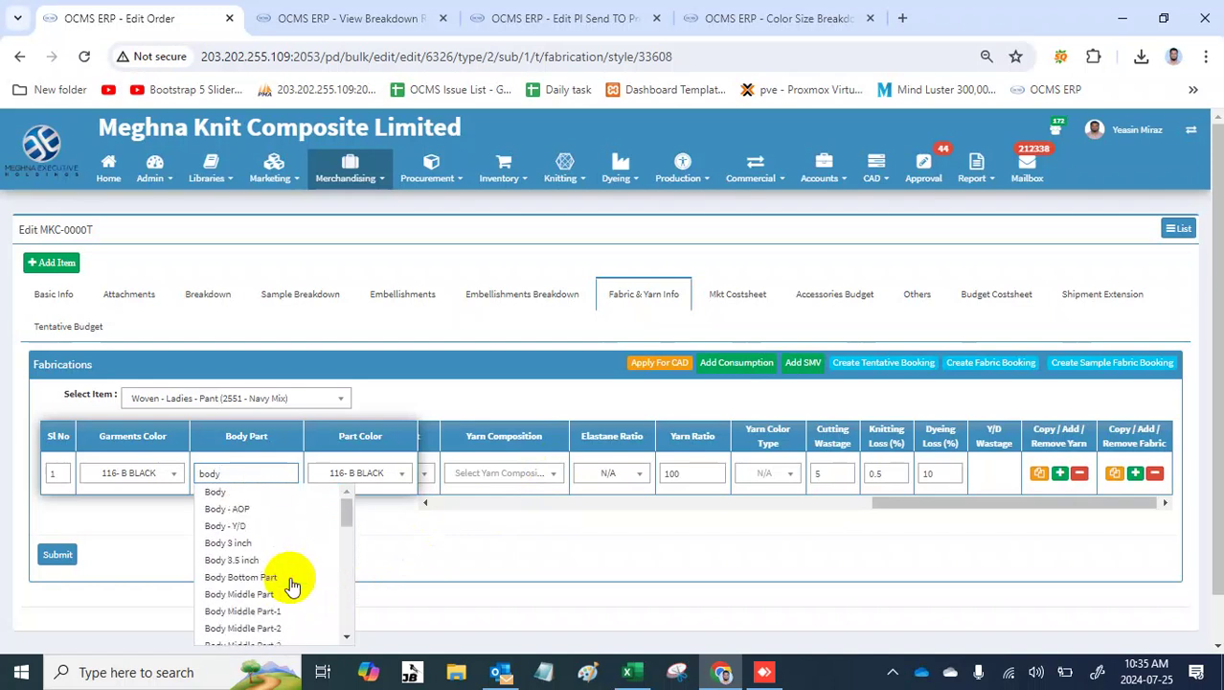
Step: Duplicate the order page in a second browser tab and check the fifth yarn dyeing row's body part under its embellishments
right_click(167, 21)
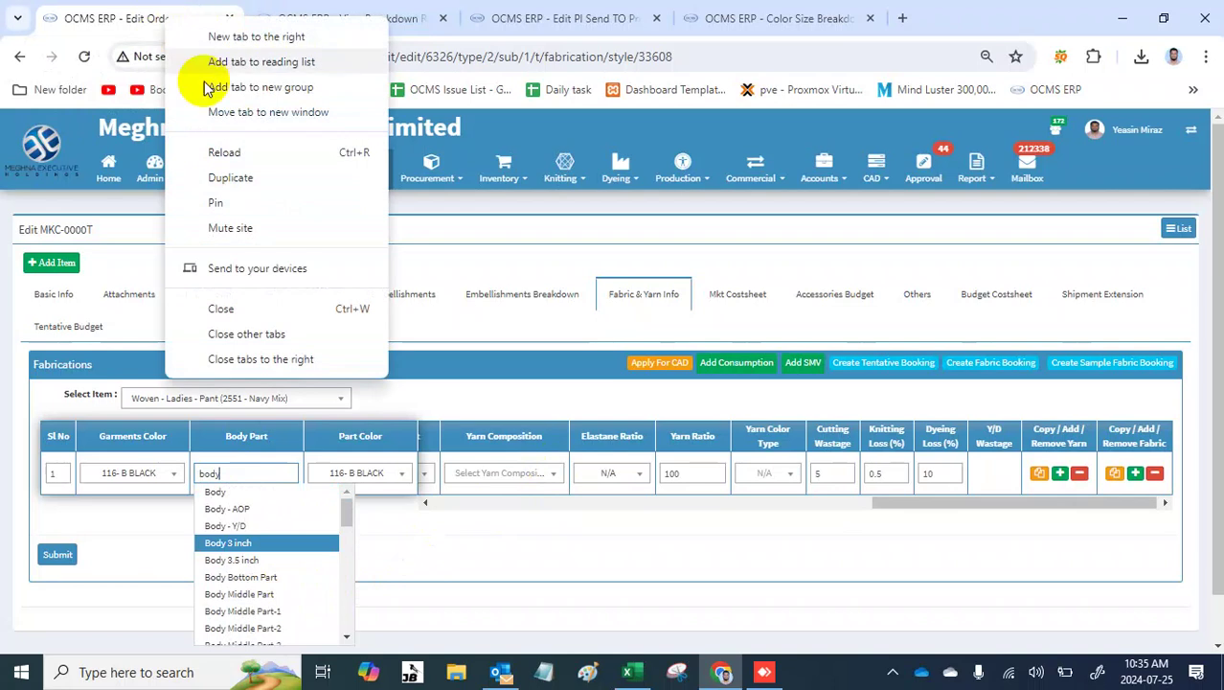
left_click(251, 177)
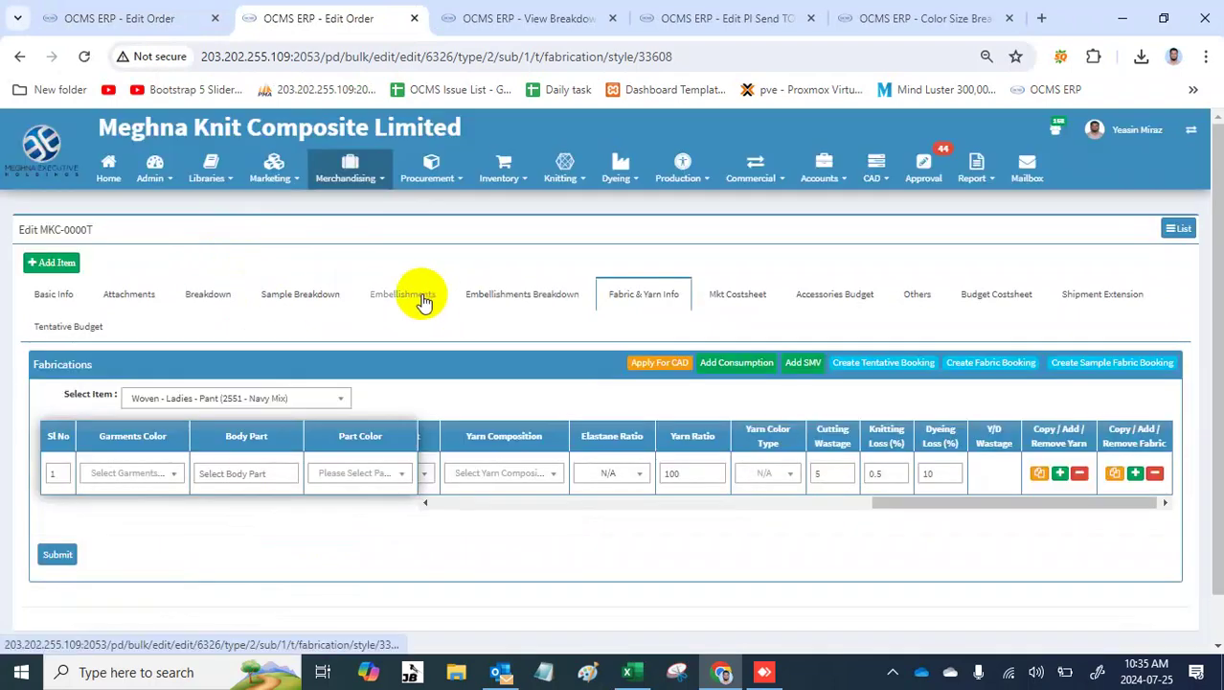
left_click(422, 301)
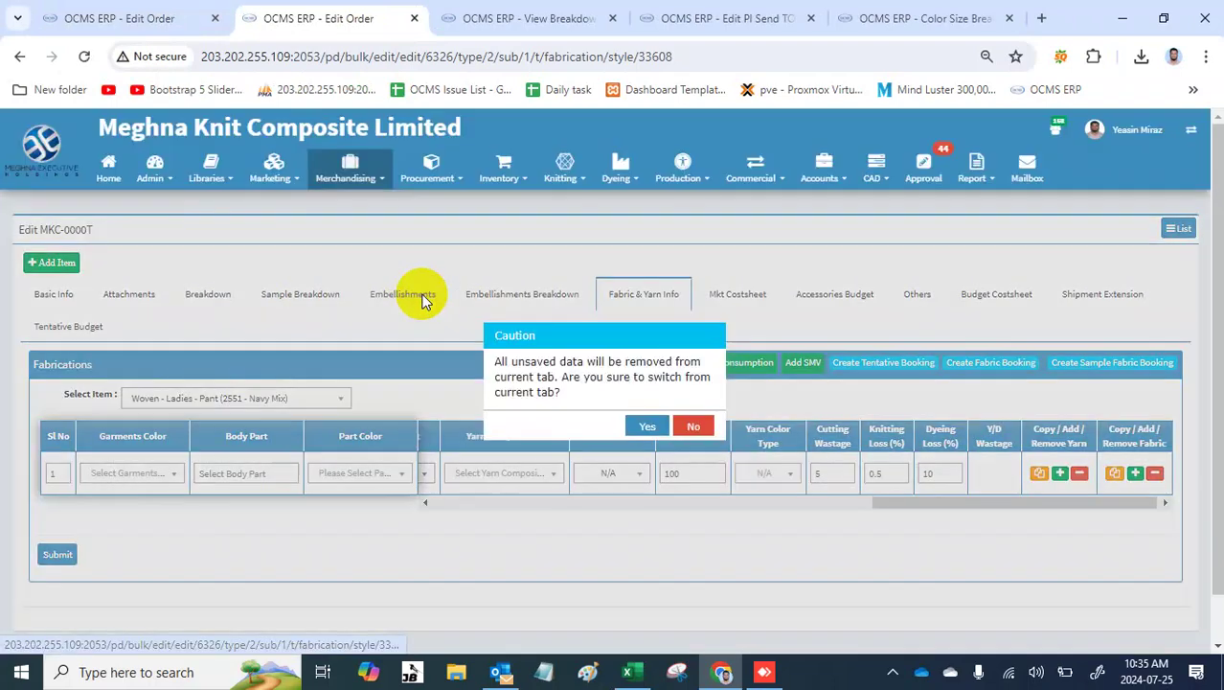
left_click(648, 427)
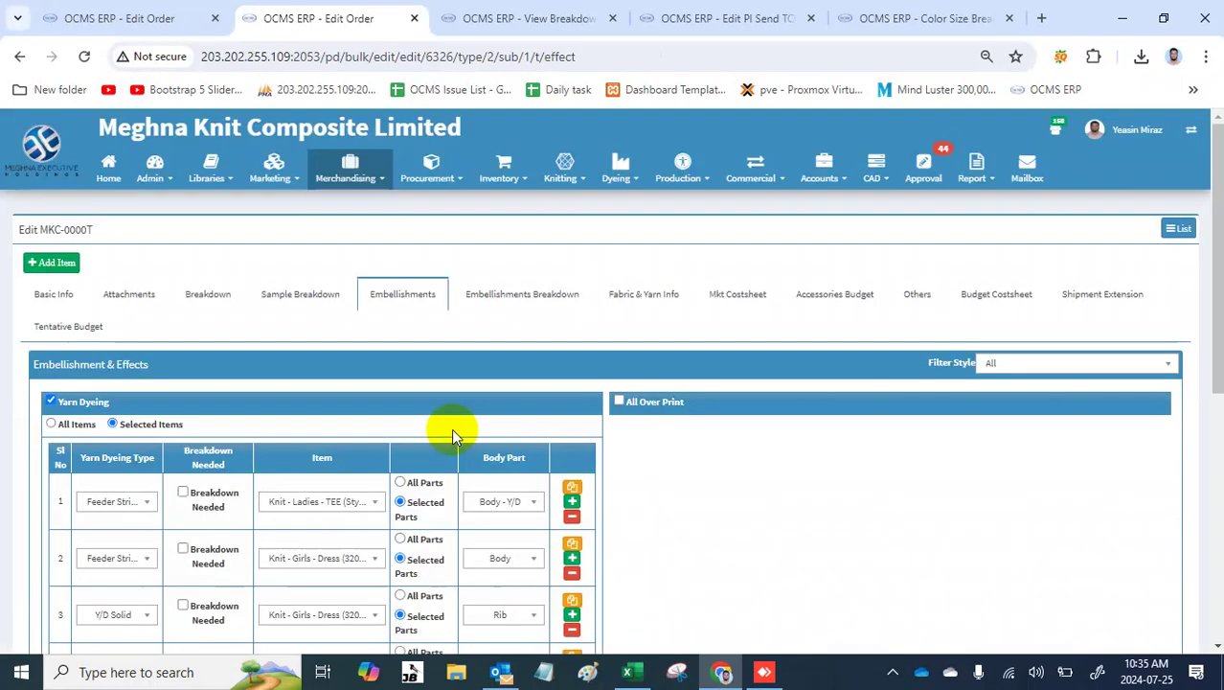
scroll(452, 428, "down", 3)
left_click(497, 502)
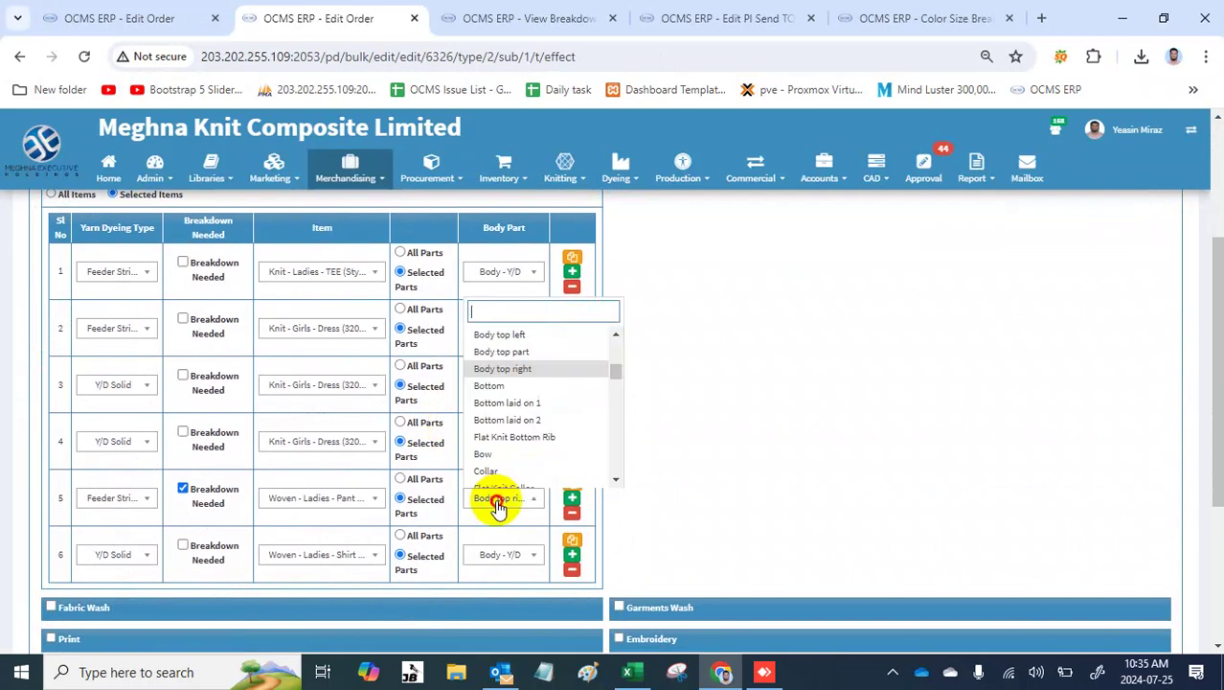
Step: Close the View Breakdown, Edit PI and Color Size Breakdown pages, keeping only the two order pages open
left_click(514, 15)
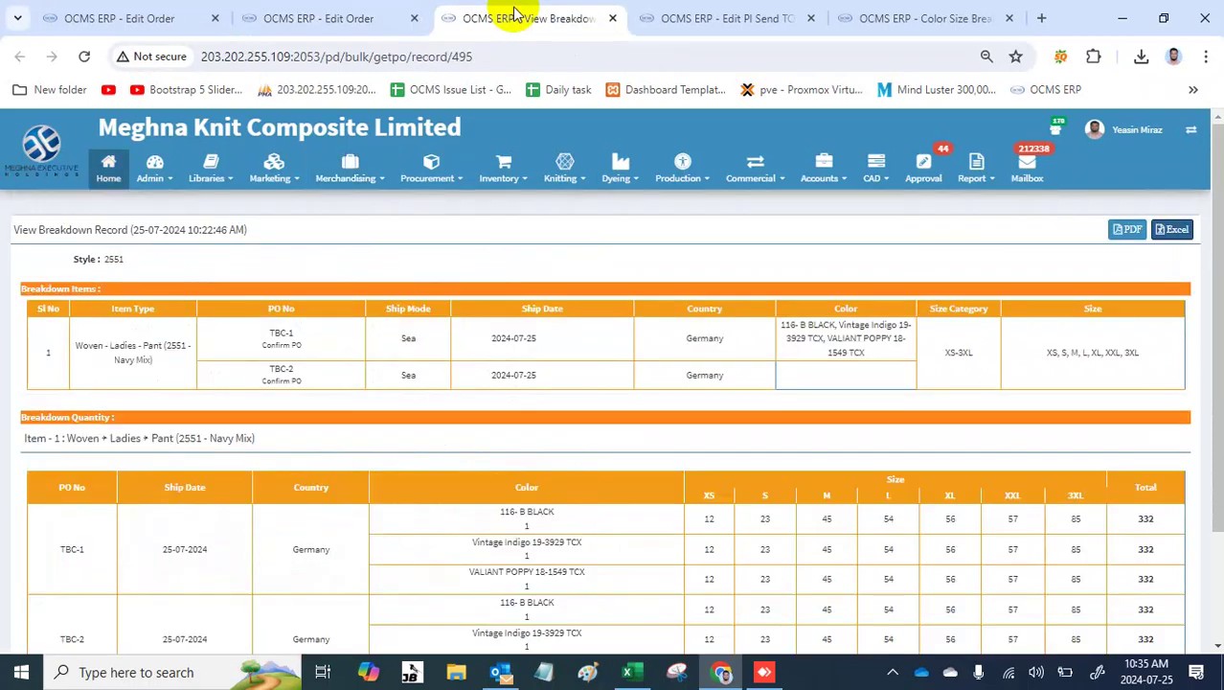
left_click(613, 18)
left_click(613, 18)
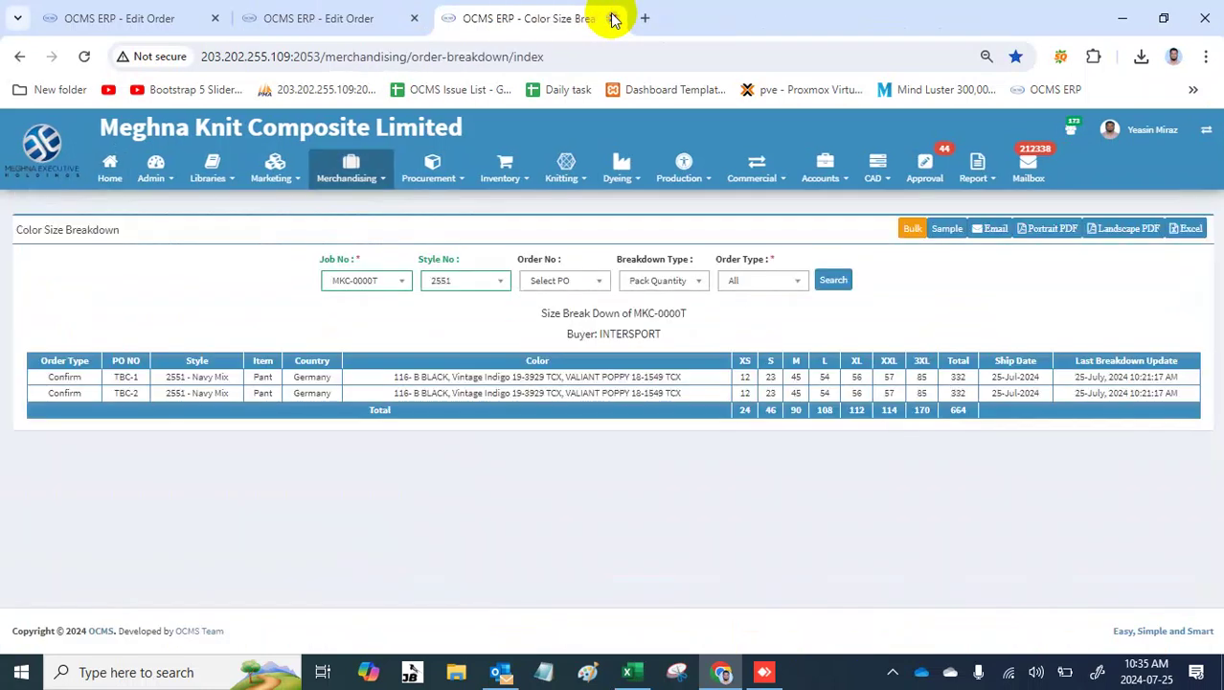
left_click(613, 18)
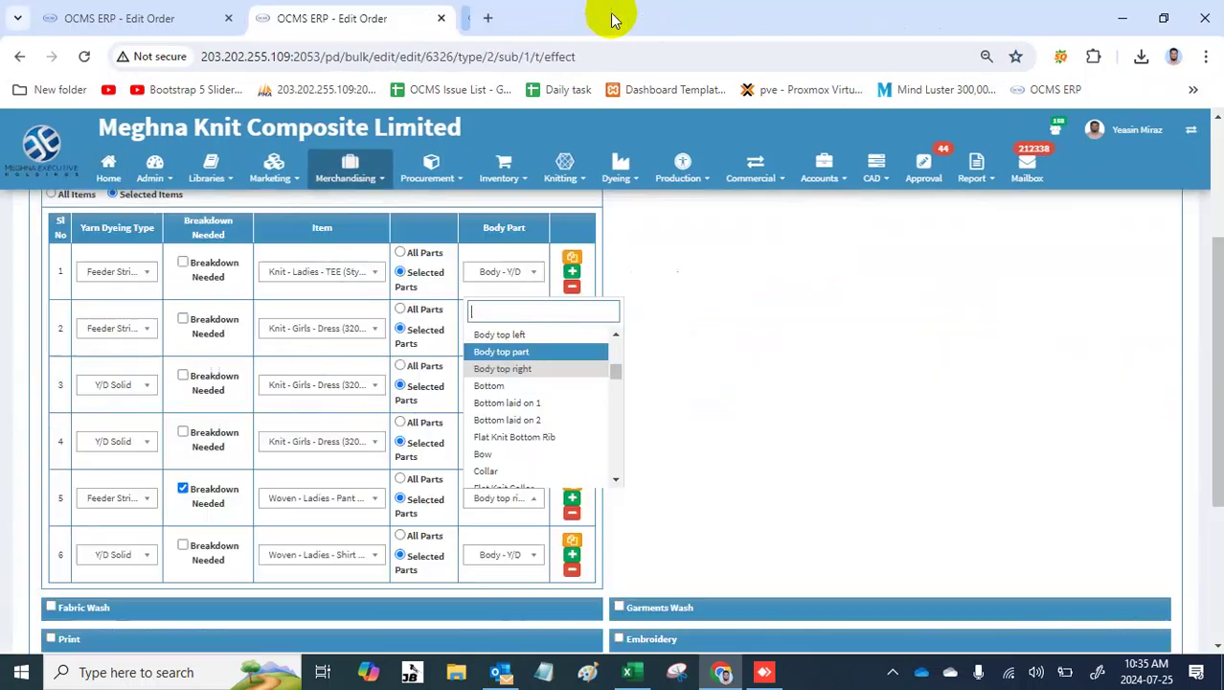
Step: Return to the order's fabrication page and set the first row's body part to Body top right
left_click(156, 16)
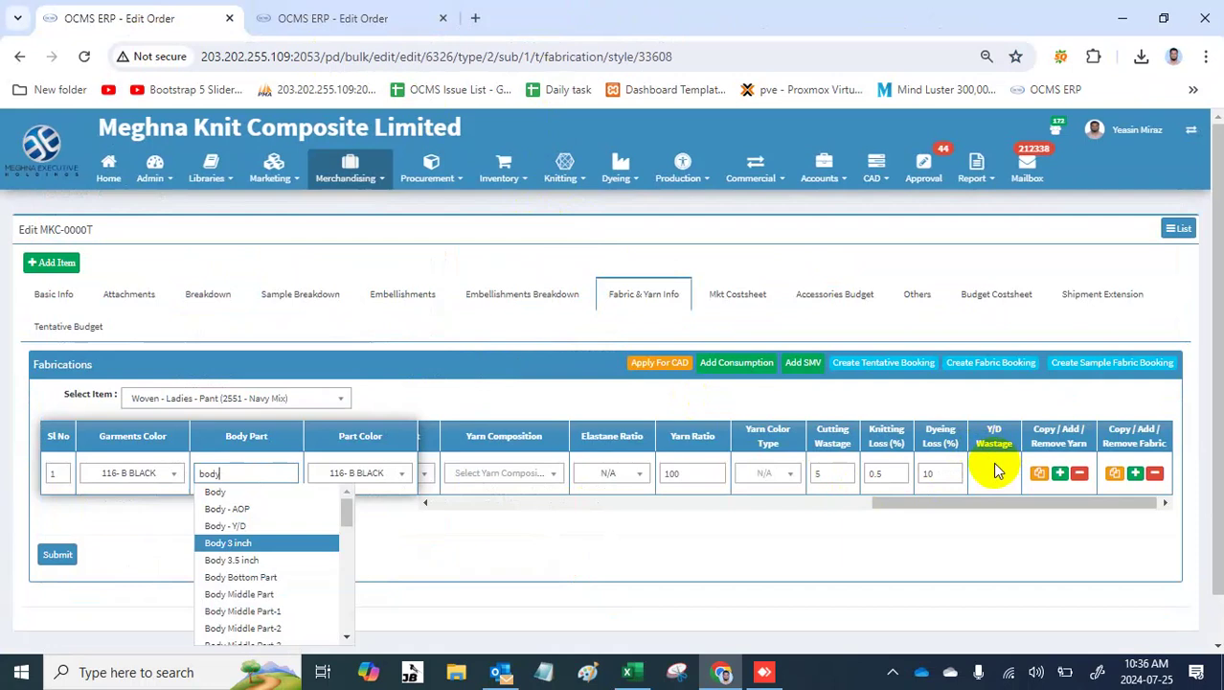
type("to")
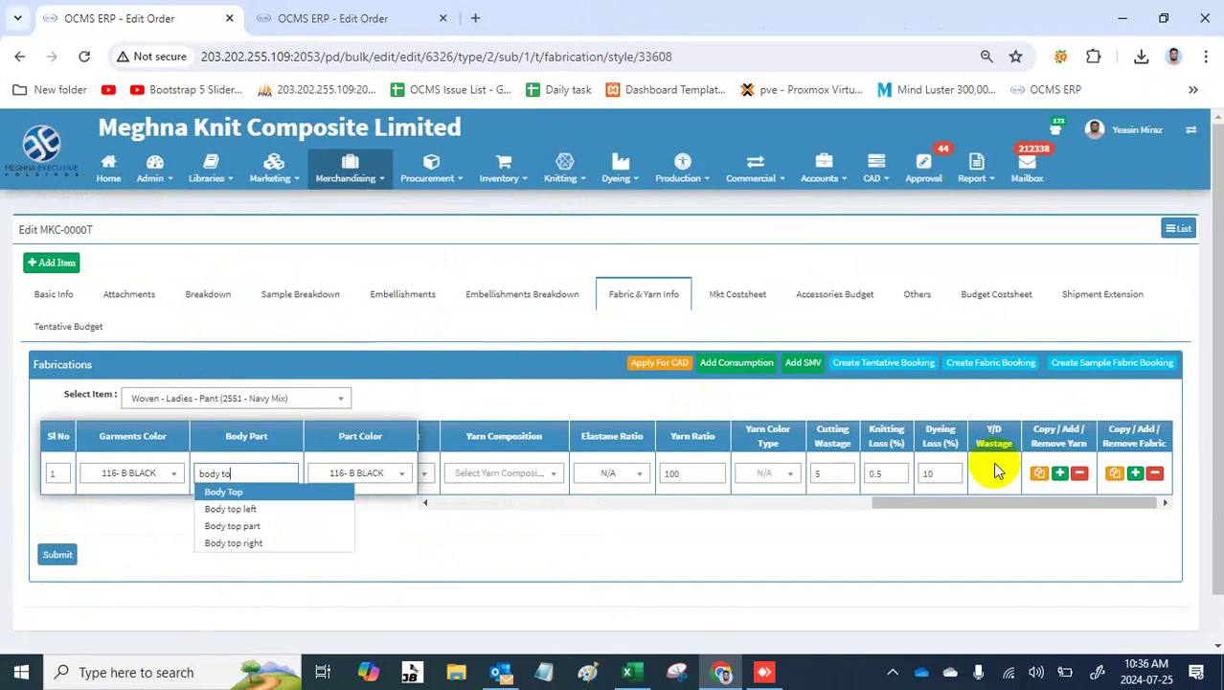
left_click(282, 543)
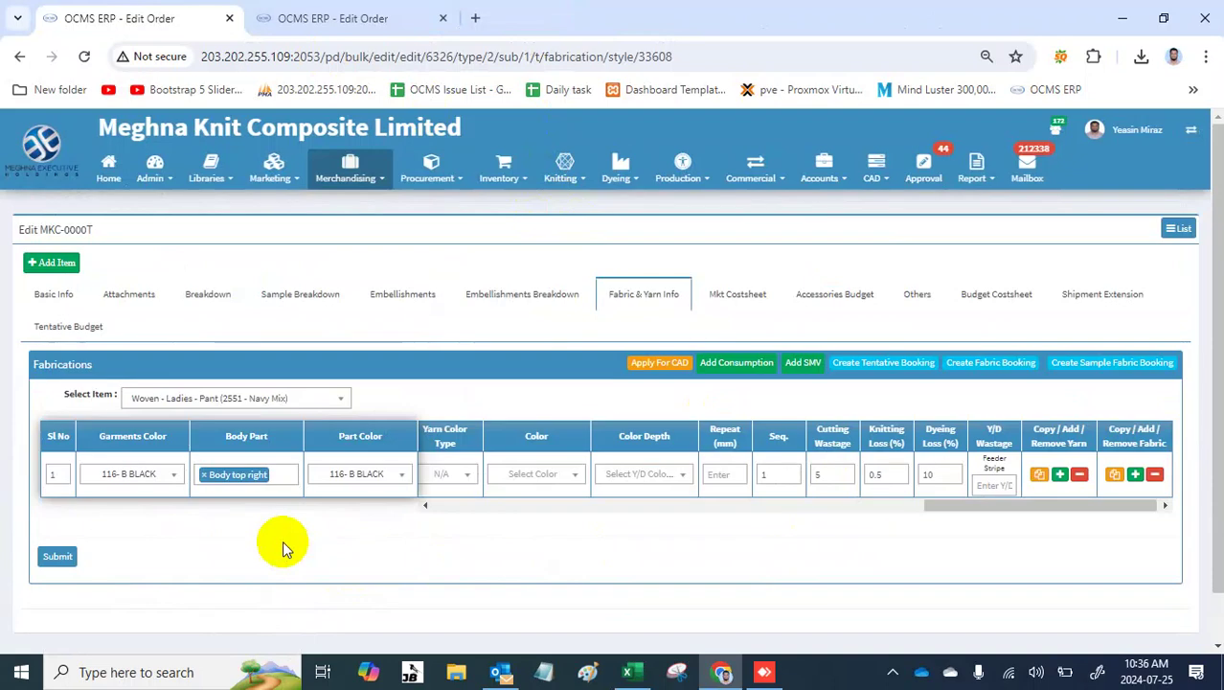
Step: Review the first fabric row's Y/D wastage and fabric type fields, and mark the row as Main Fabric
left_click(984, 486)
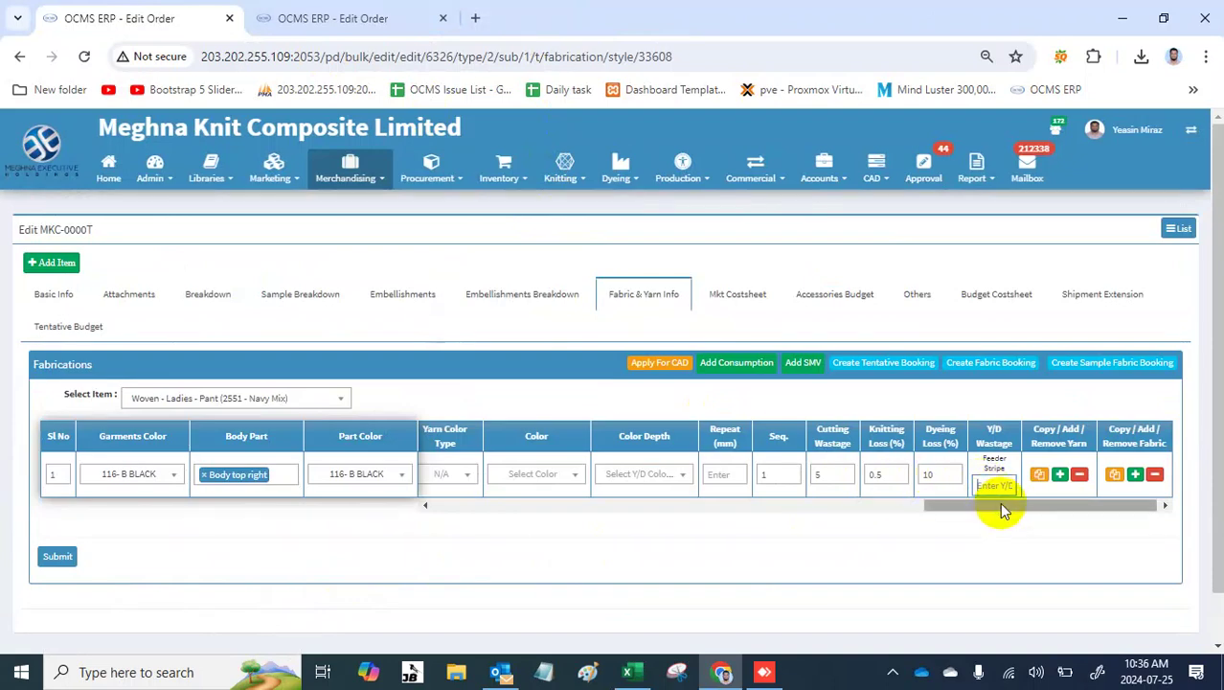
left_click_drag(1000, 506, 455, 527)
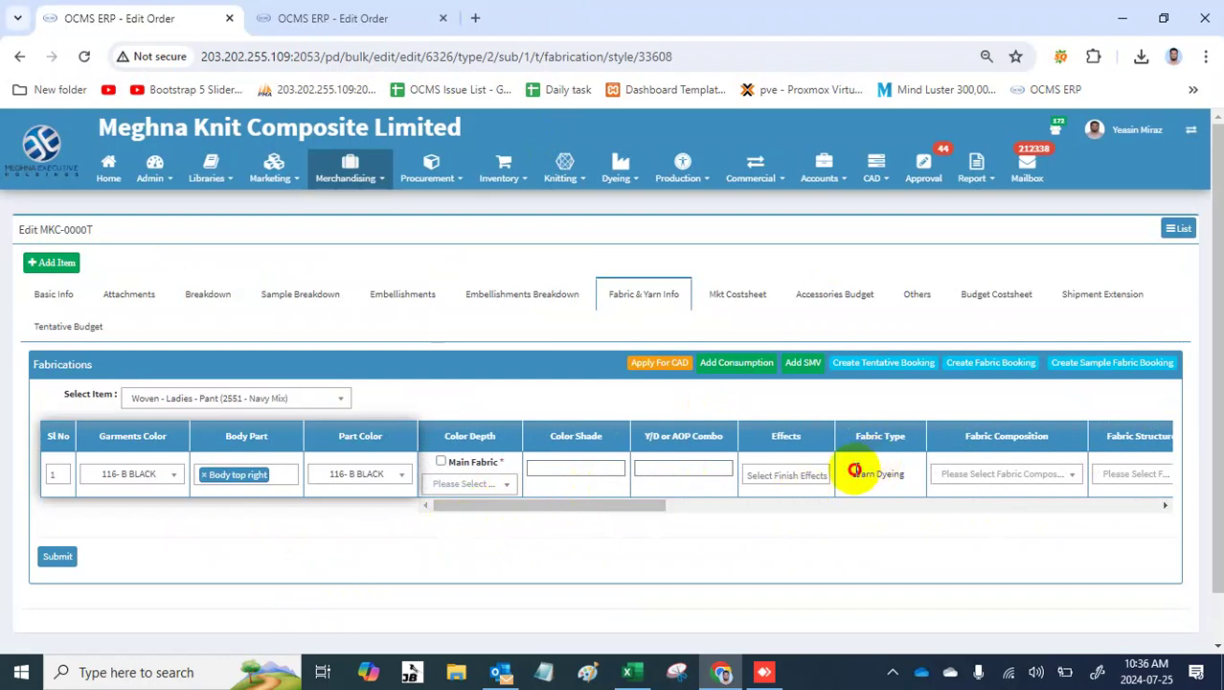
left_click_drag(855, 471, 916, 484)
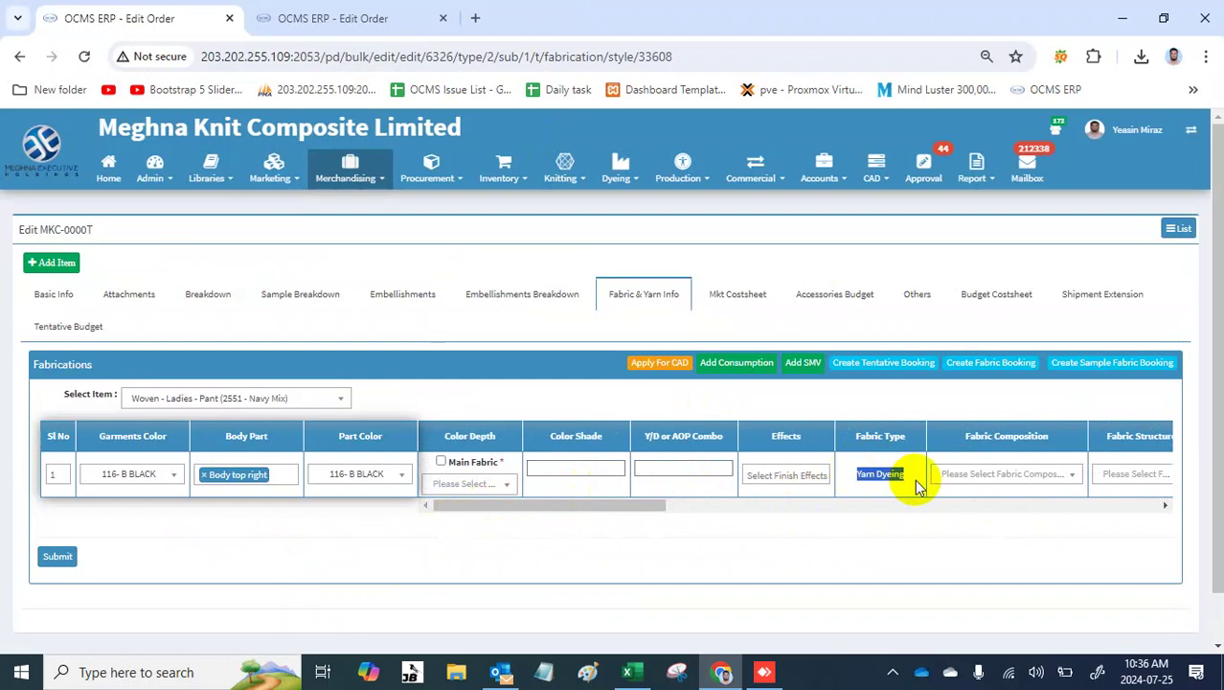
left_click(443, 465)
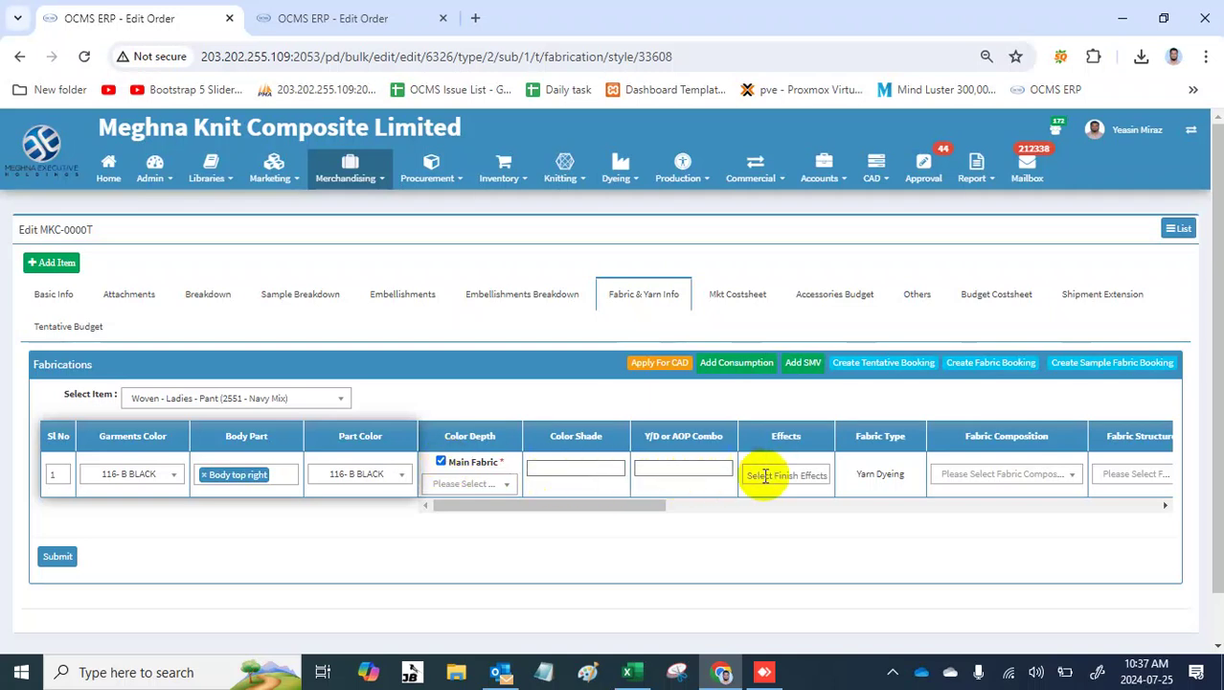
Step: Browse the finish effects available for the first fabric row and assign Light Sueded
left_click(686, 467)
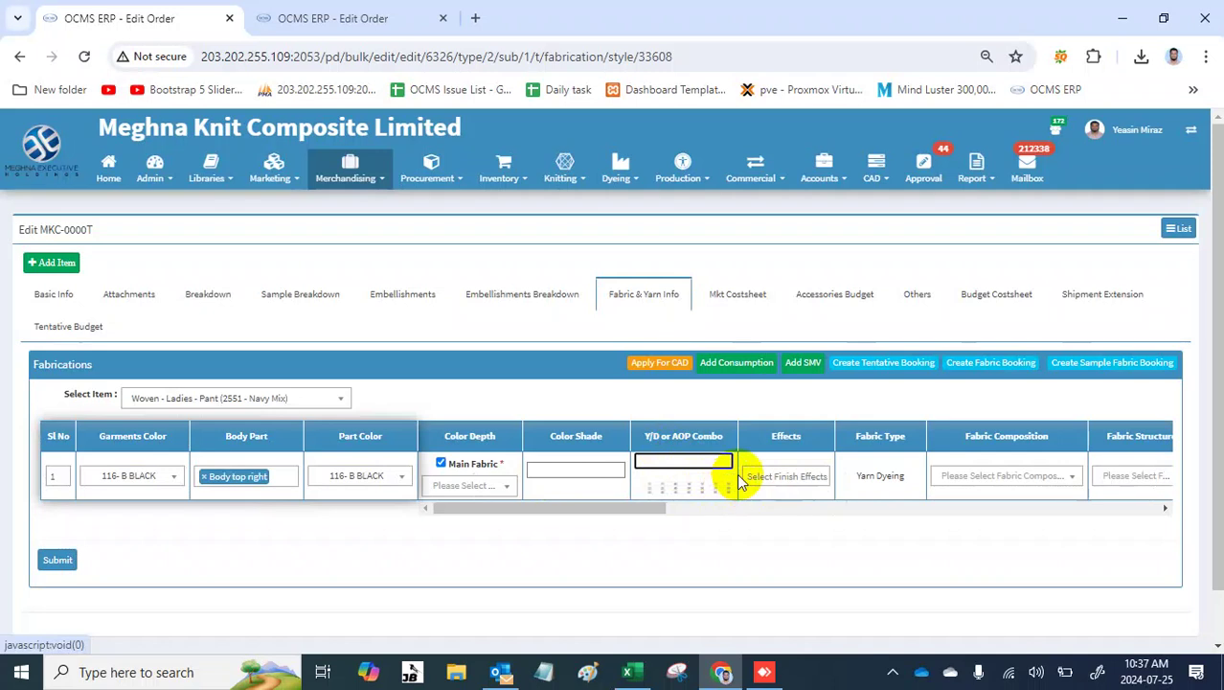
double_click(779, 433)
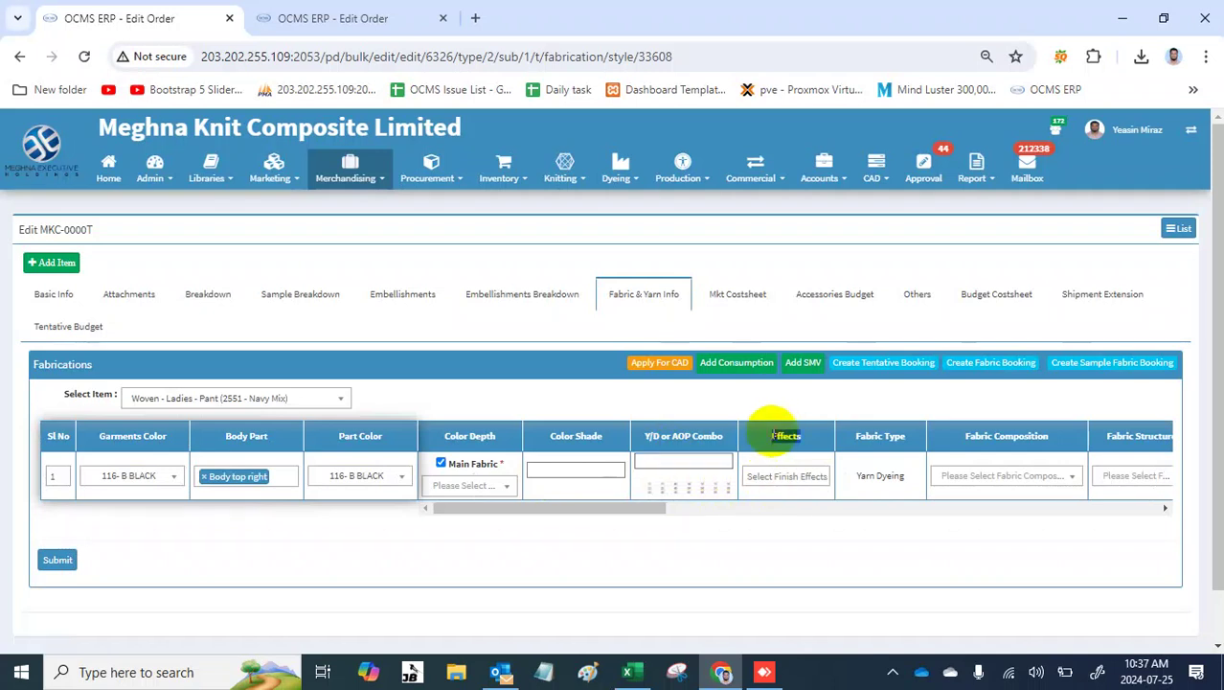
left_click(811, 476)
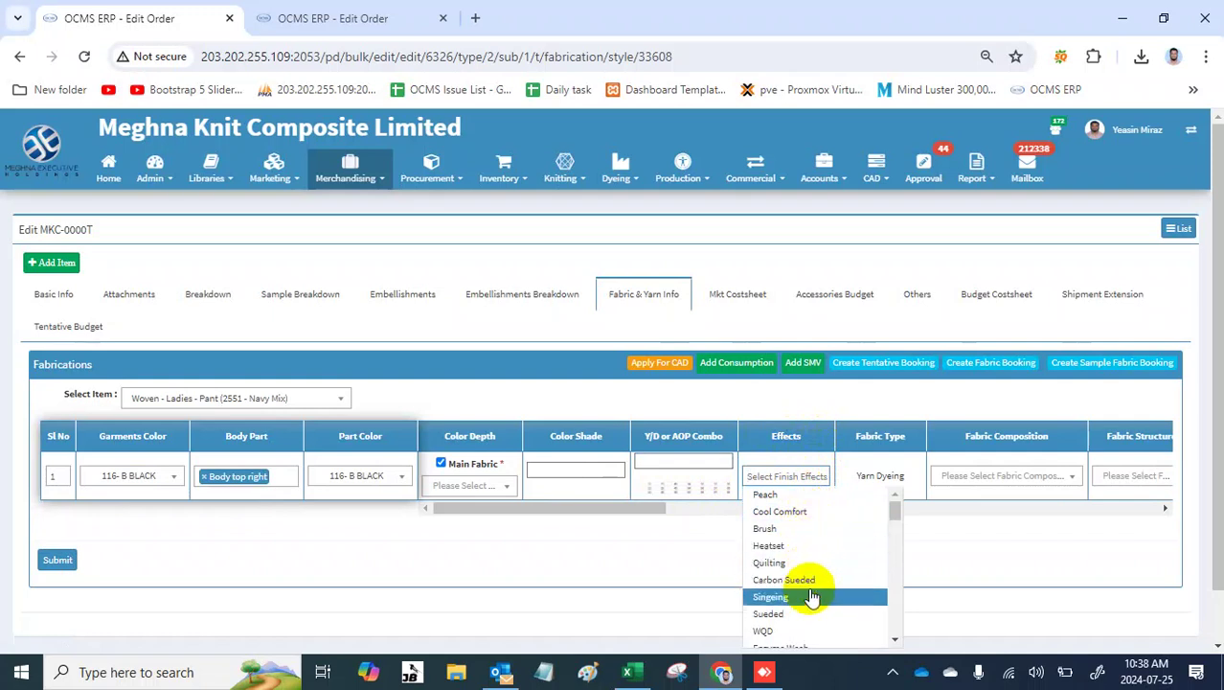
scroll(811, 598, "down", 3)
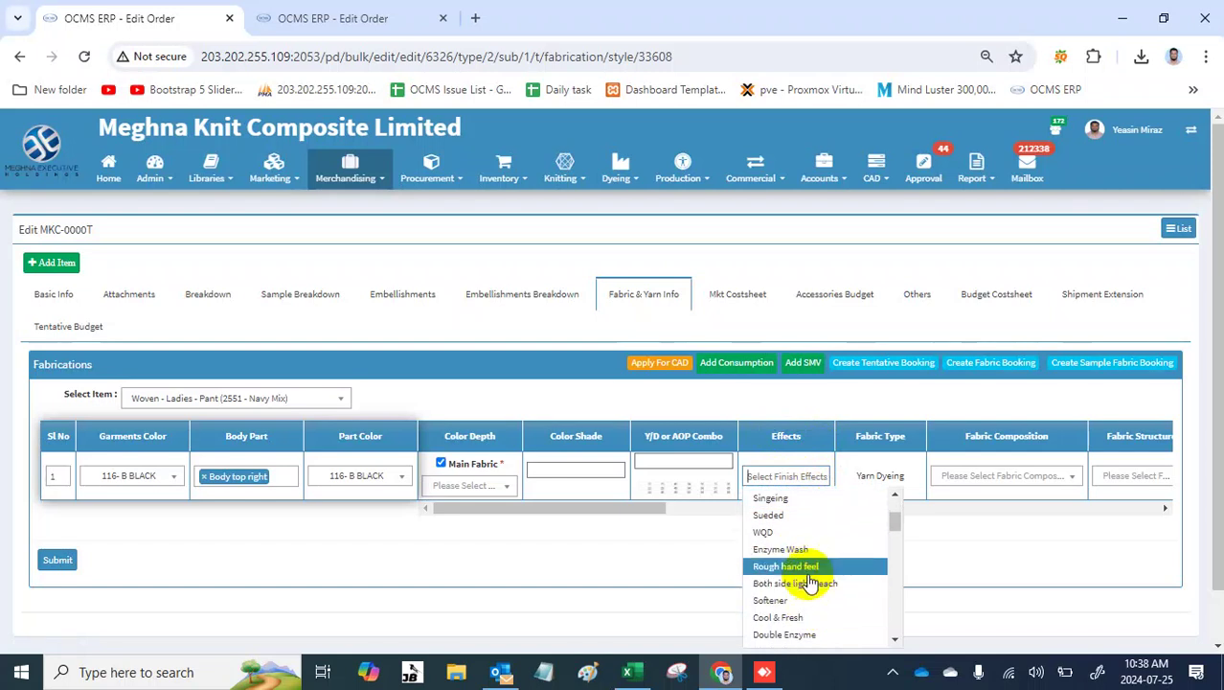
scroll(810, 583, "down", 3)
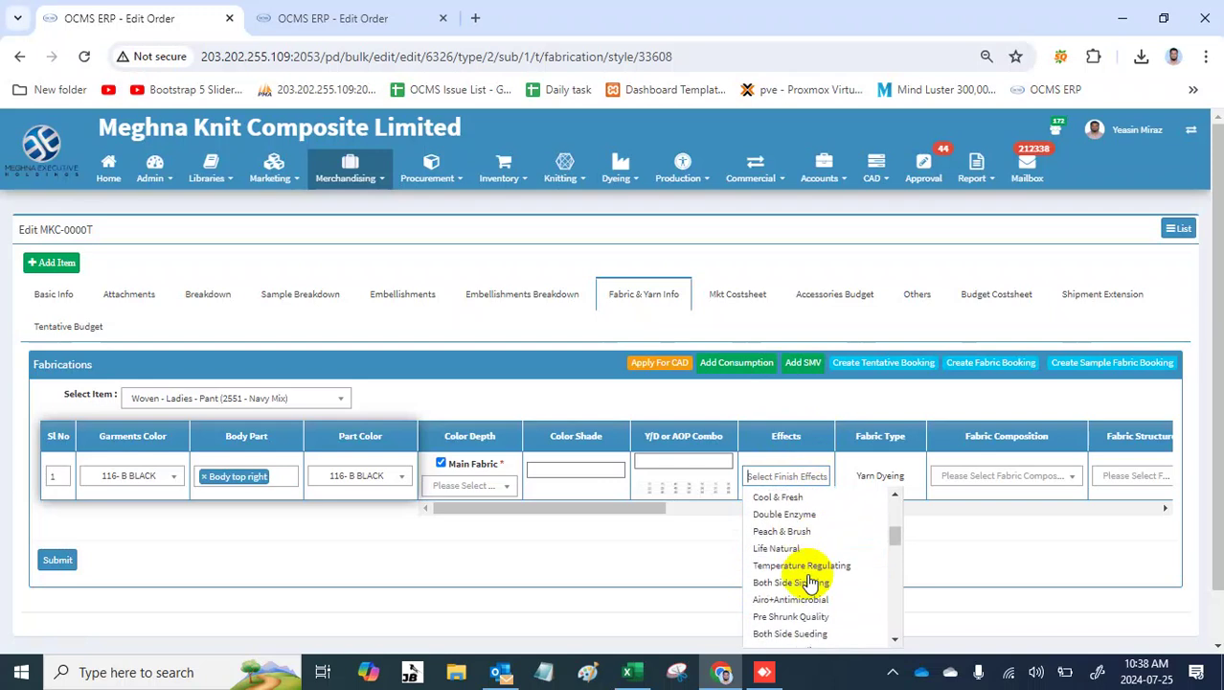
scroll(811, 582, "down", 3)
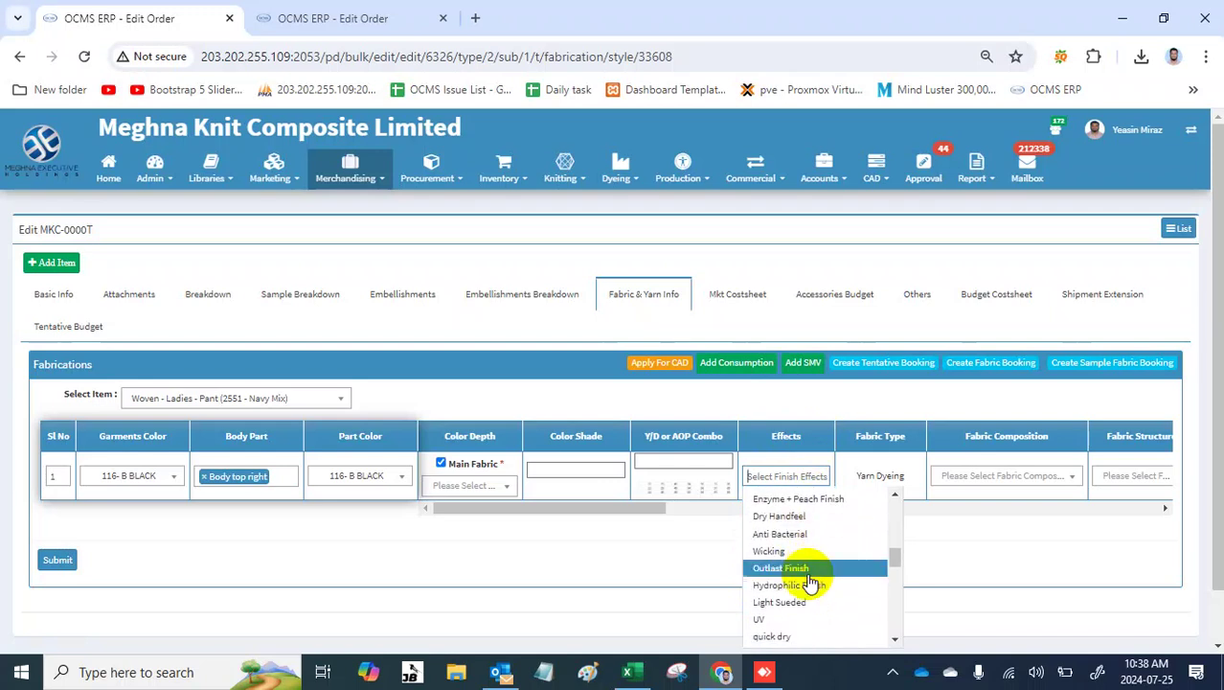
scroll(811, 582, "down", 3)
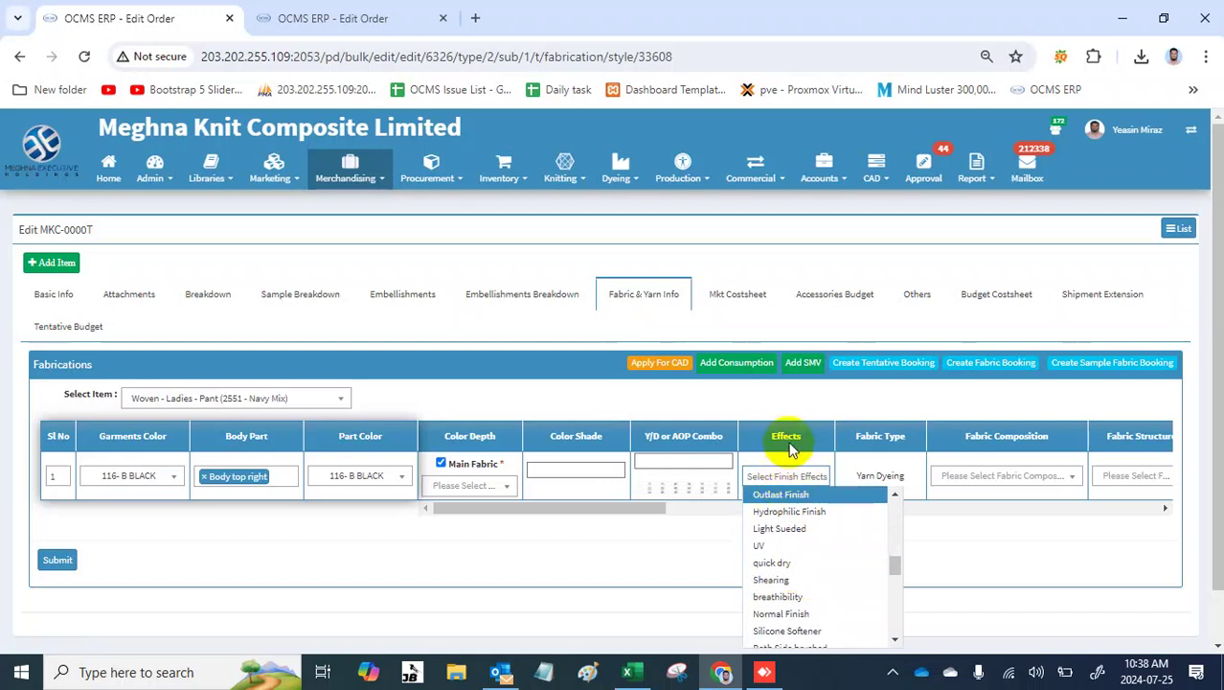
left_click(810, 525)
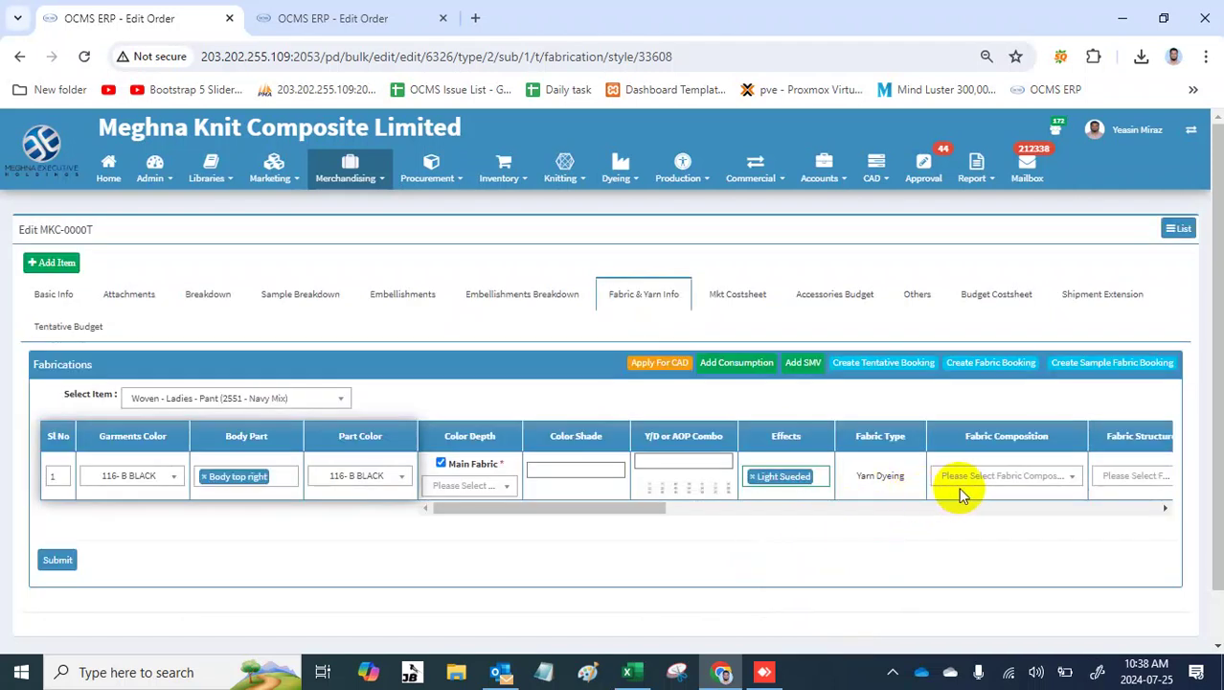
Step: Set the row's fabric composition to 95% BCI Cotton (Slub) 5% Elastane
left_click(1008, 475)
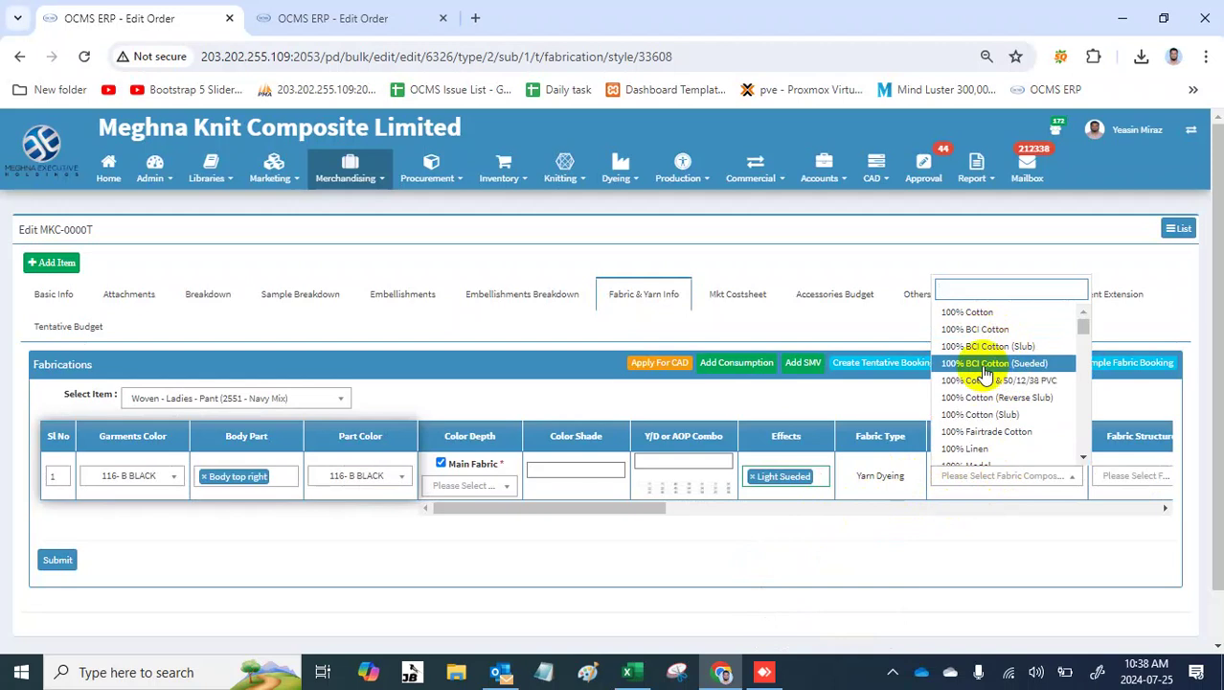
type("95")
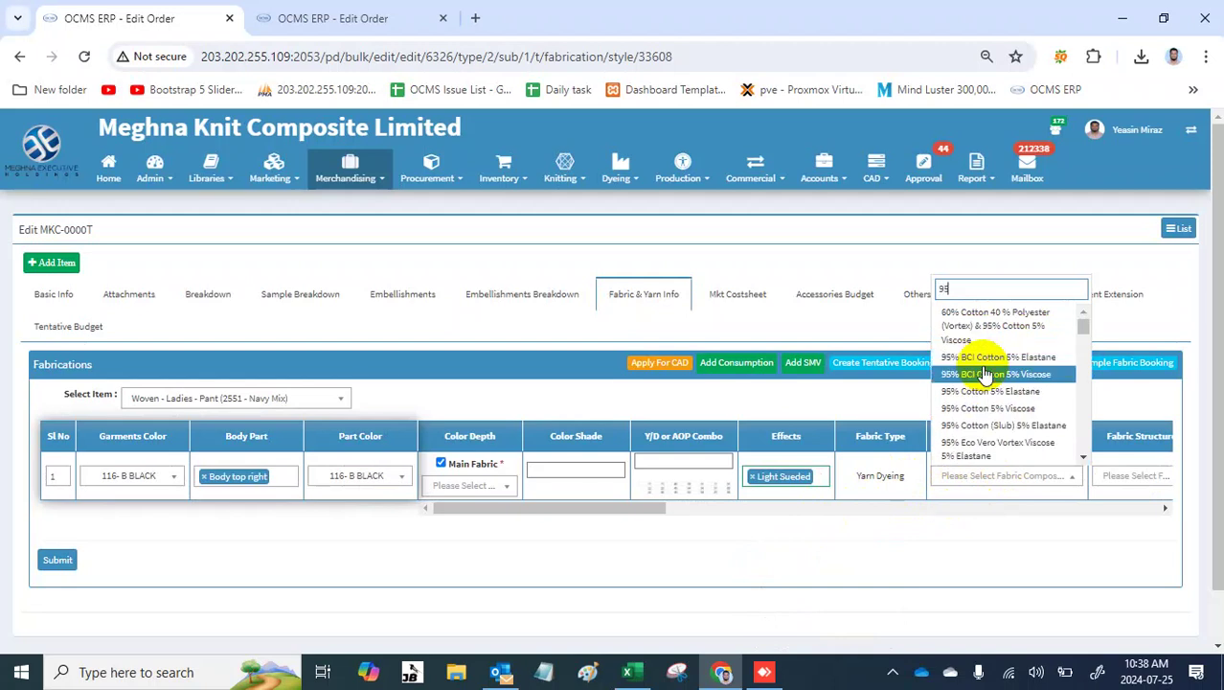
type("% bc")
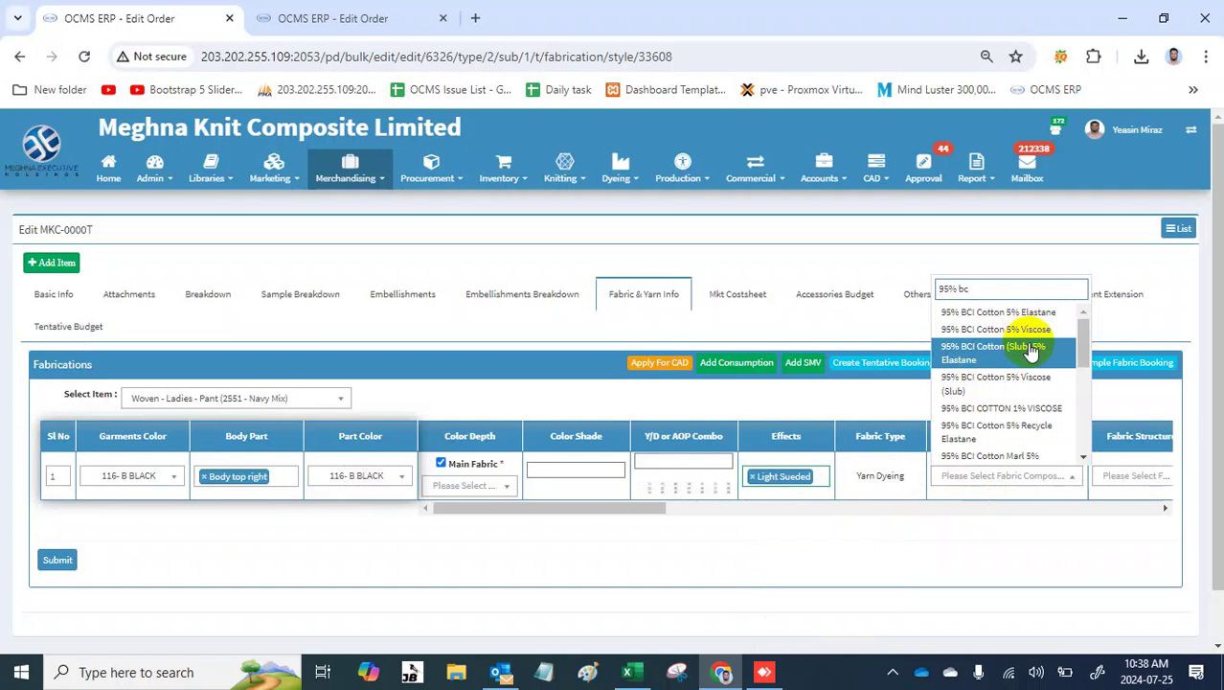
left_click(1030, 353)
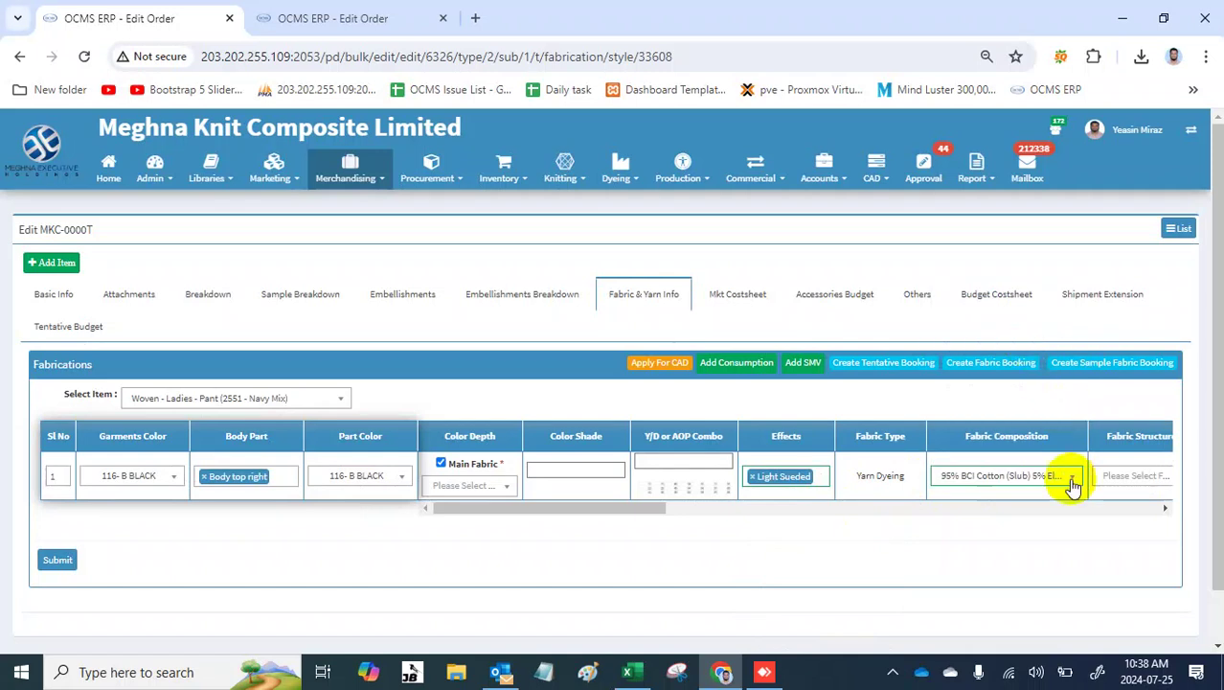
Step: Set the row's fabric structure to Lycra Single Jersy and its GSM to 180
scroll(1068, 479, "right", 3)
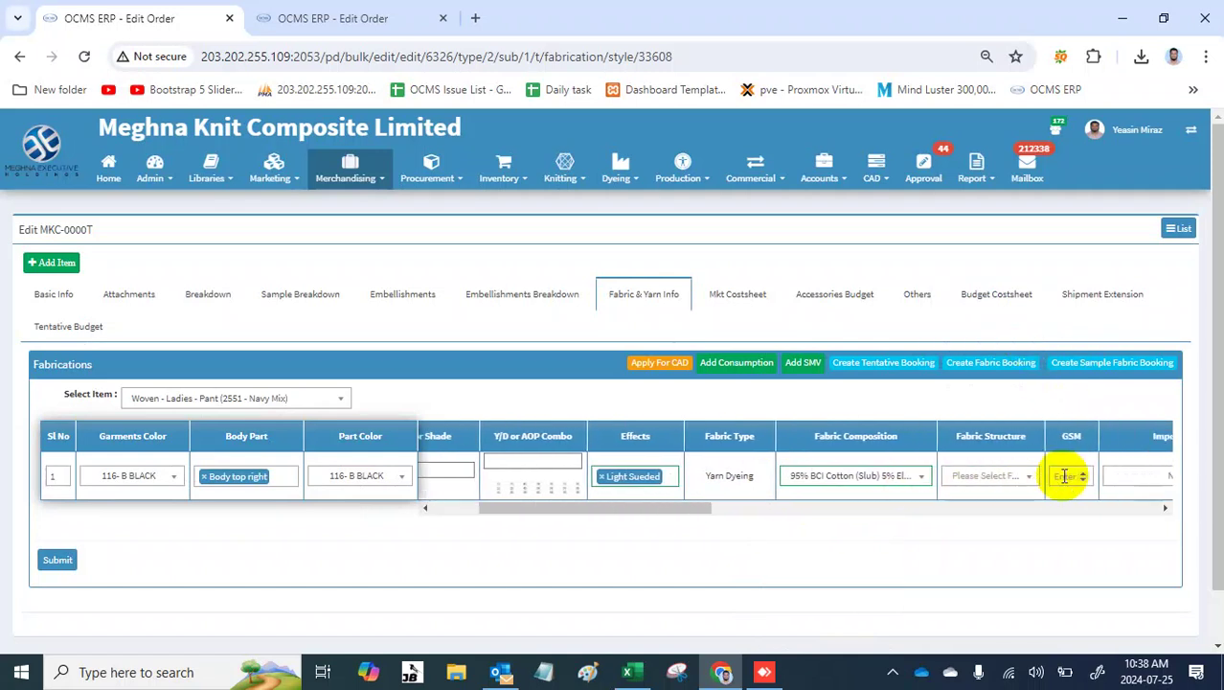
left_click(987, 482)
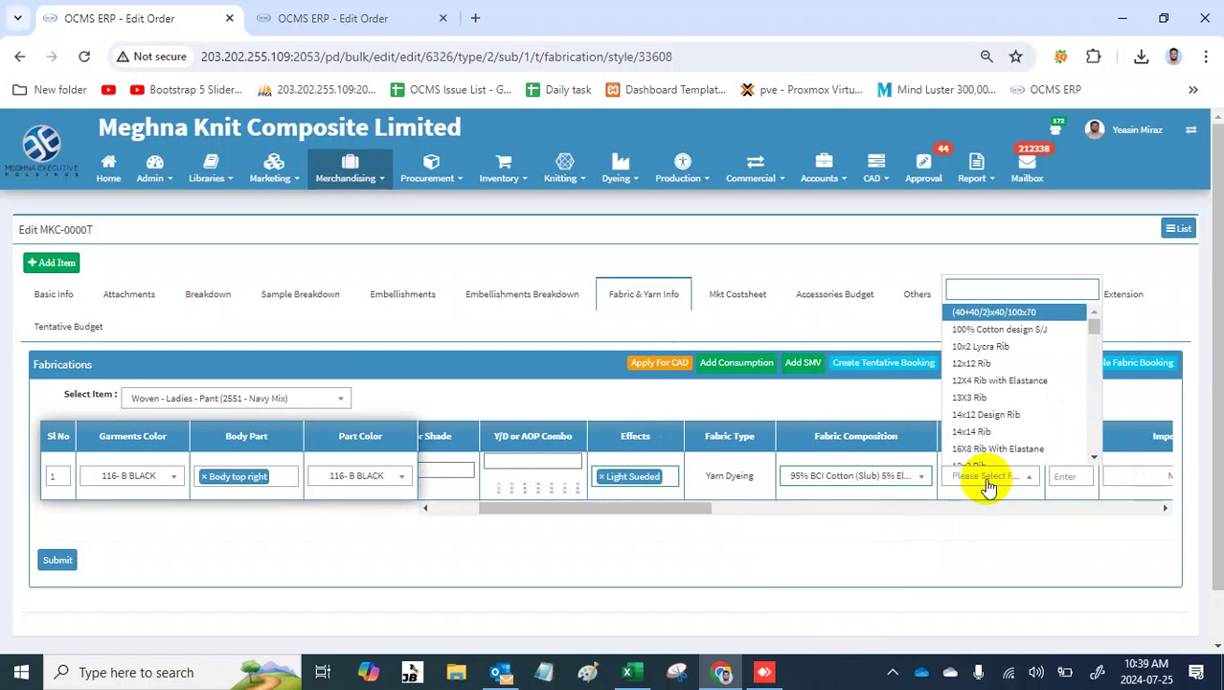
type("si")
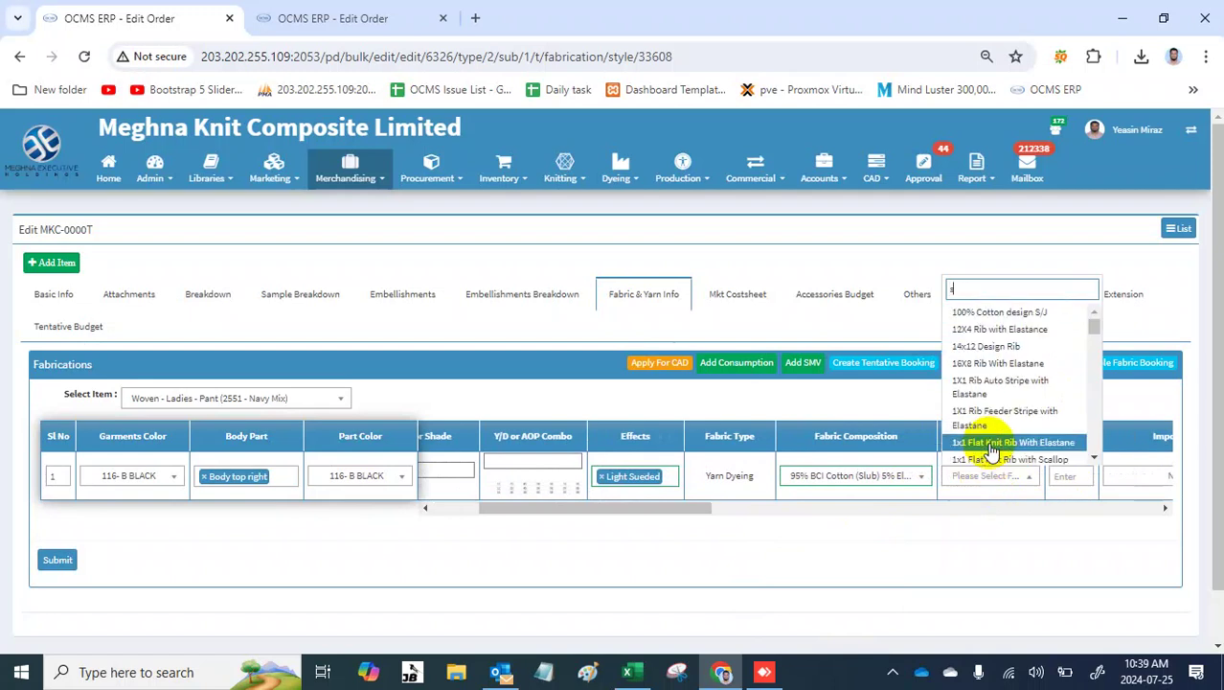
type("gl")
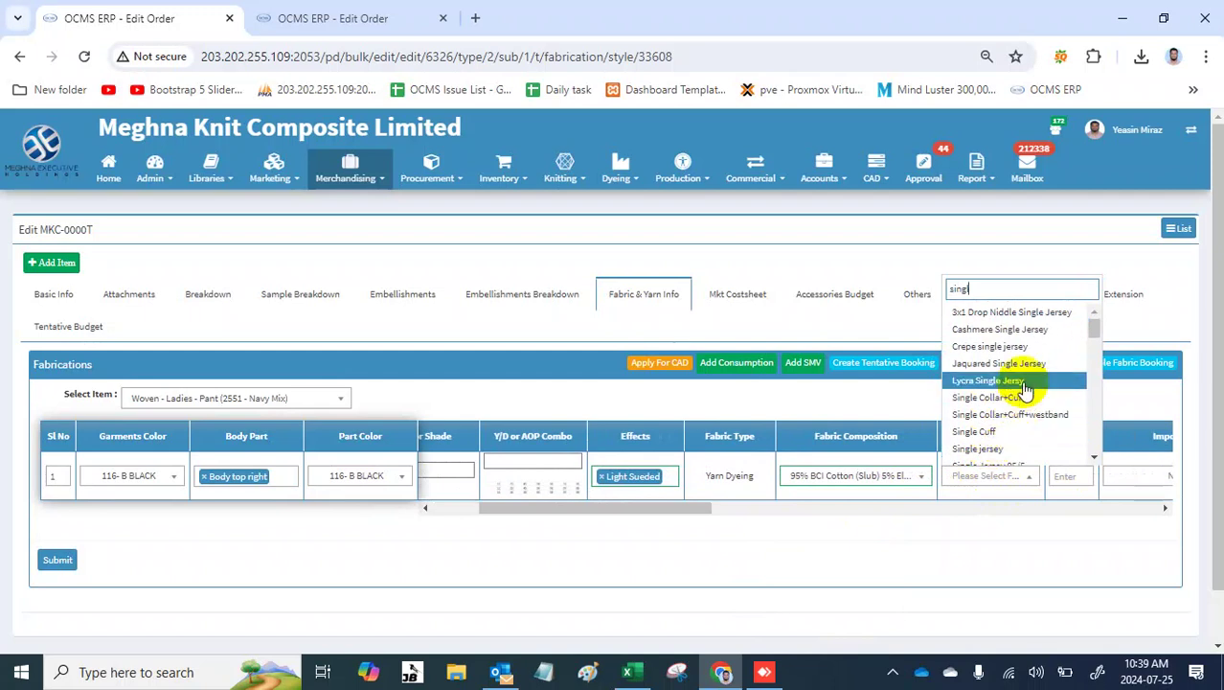
left_click(1022, 381)
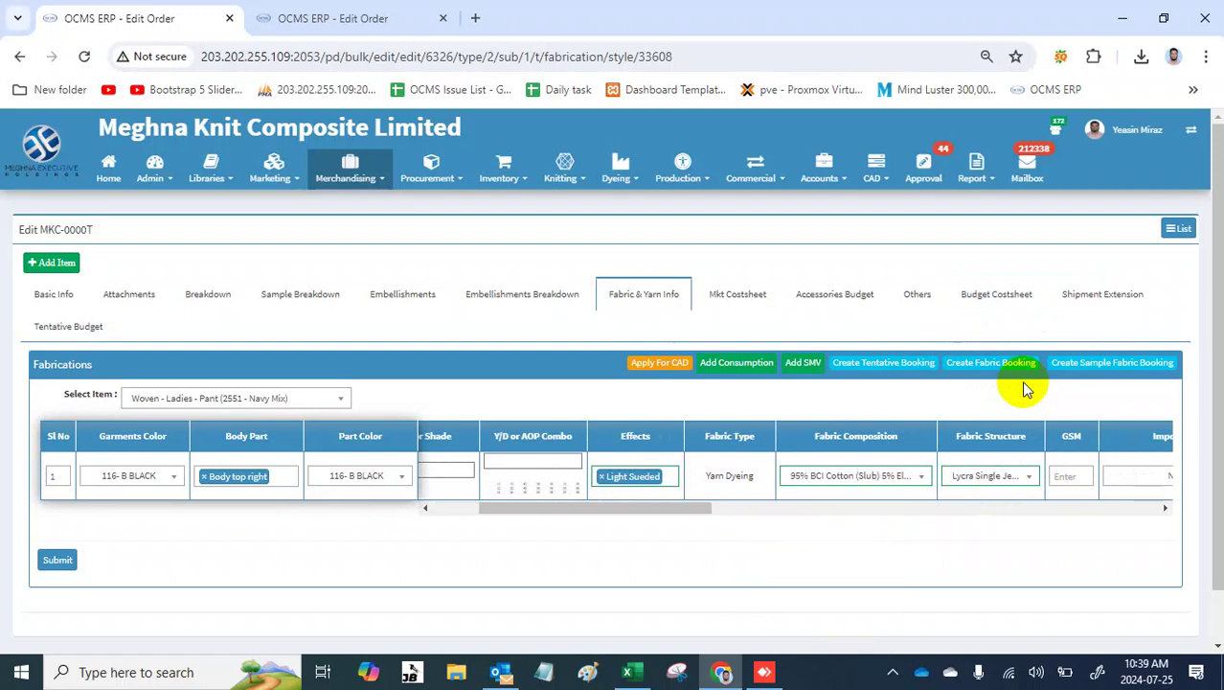
left_click(1064, 479)
type("180")
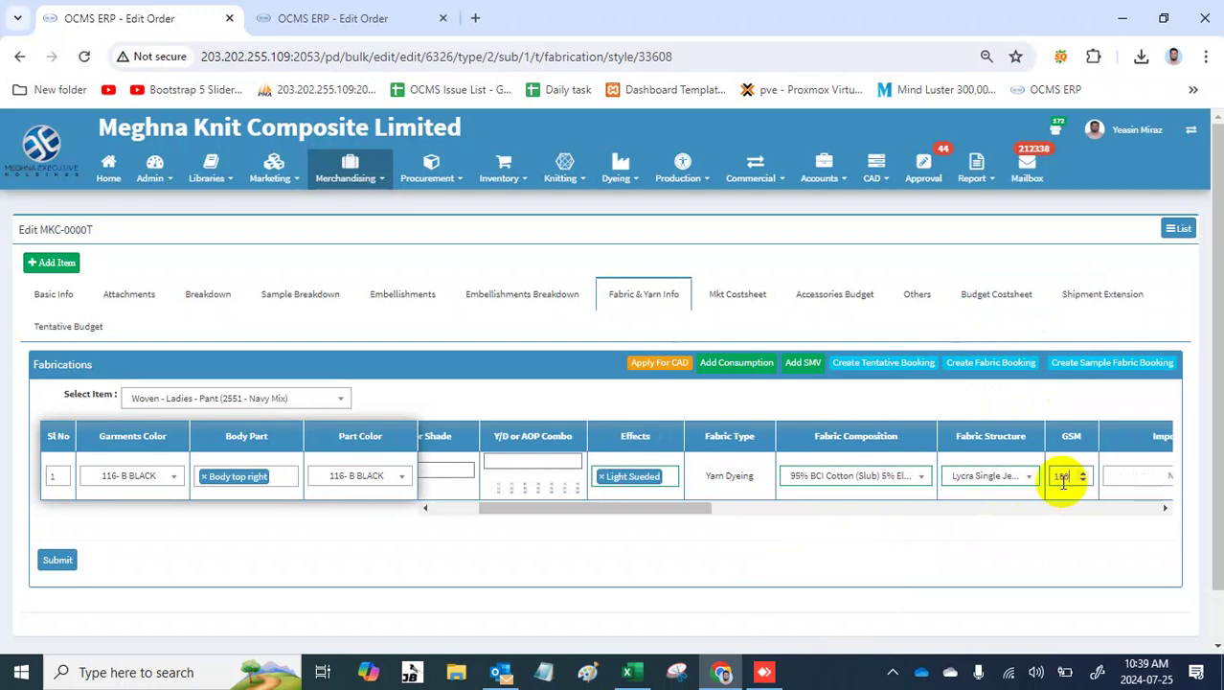
key("Tab")
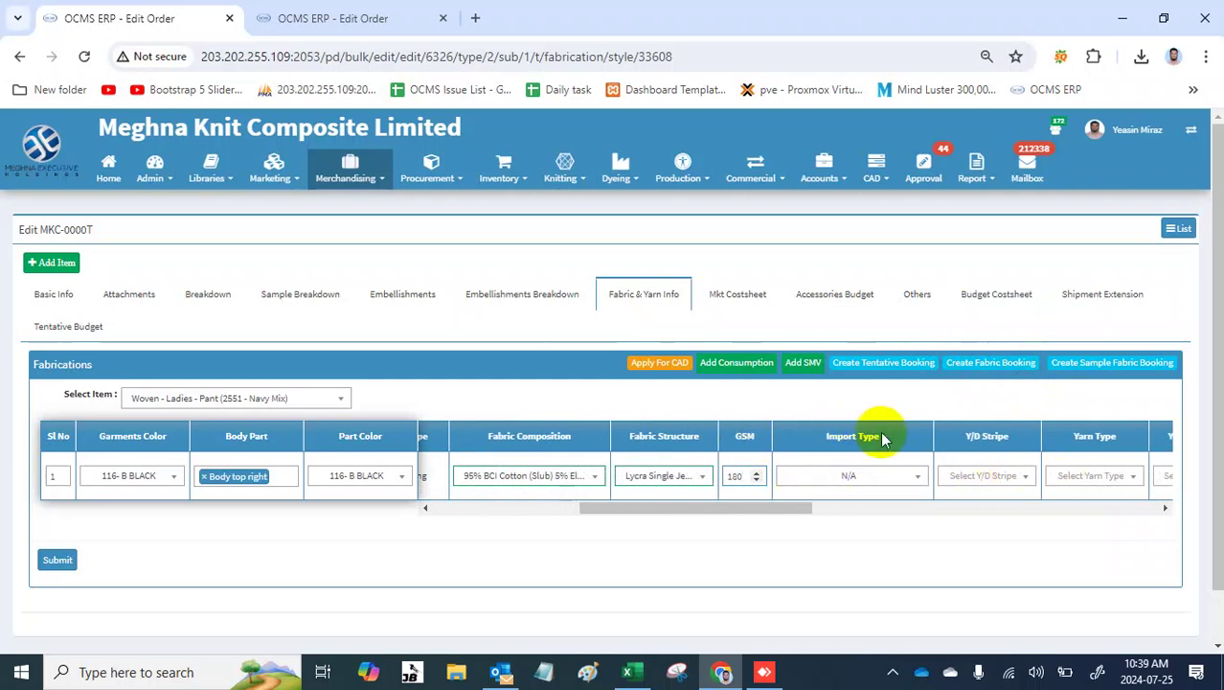
Step: Review the import type options offered for the fabric row without choosing another one
left_click(885, 473)
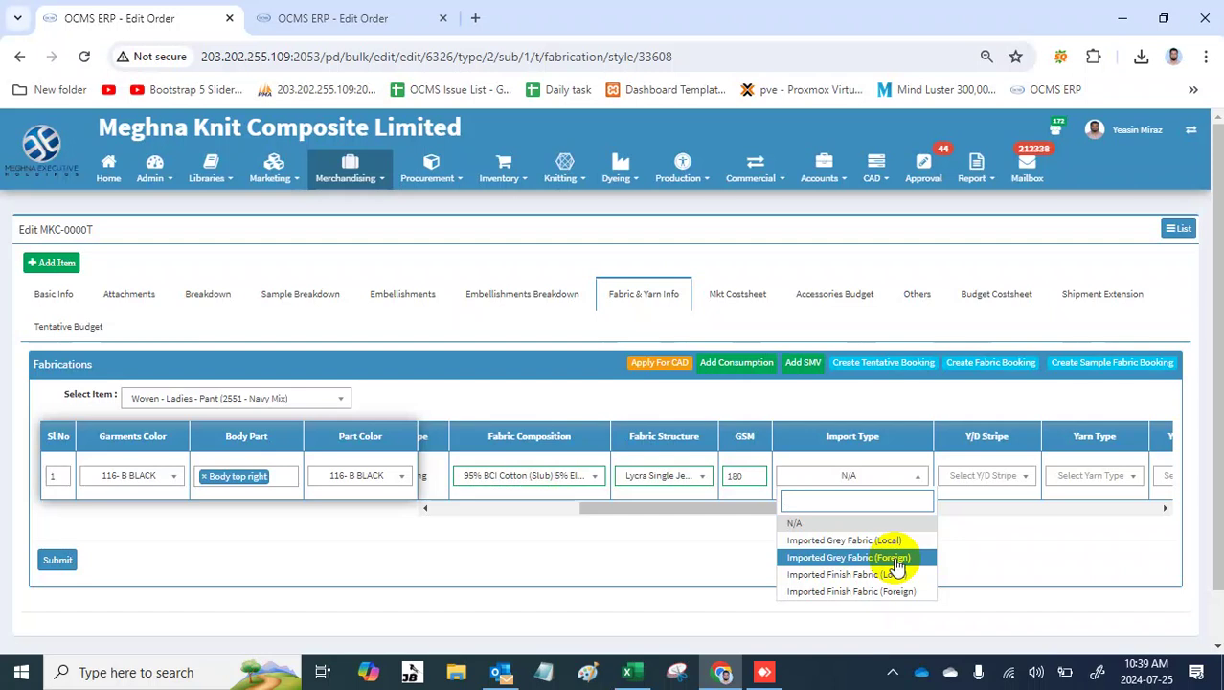
left_click(889, 427)
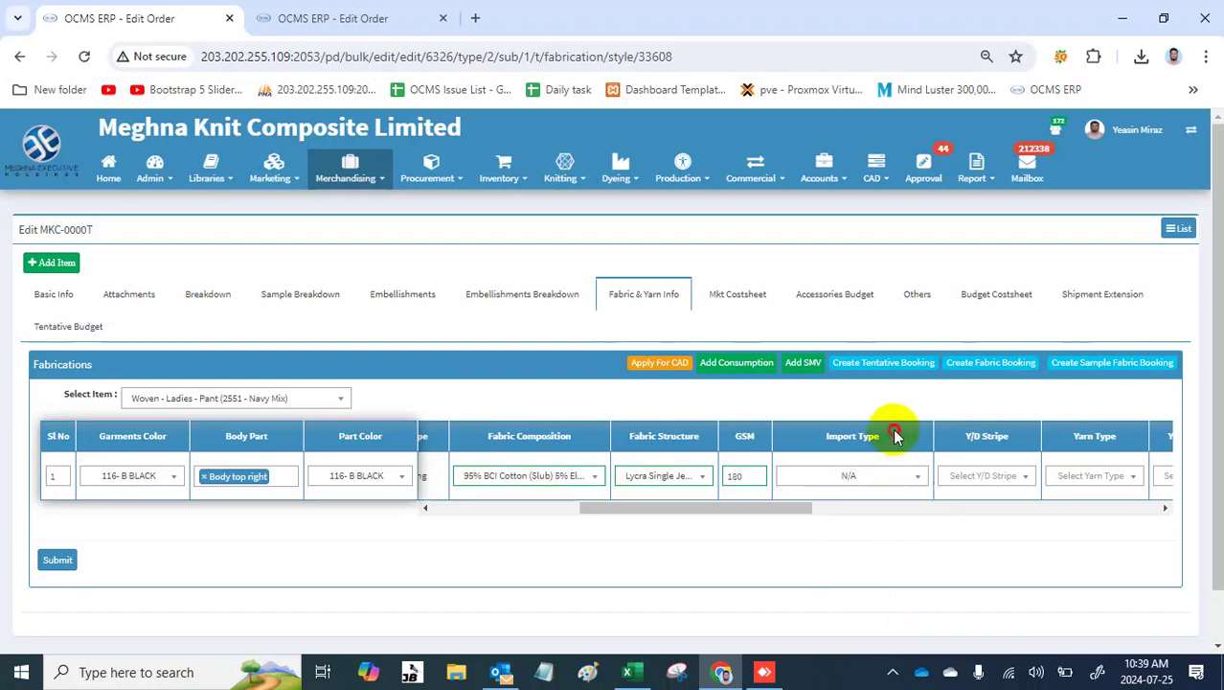
left_click(903, 478)
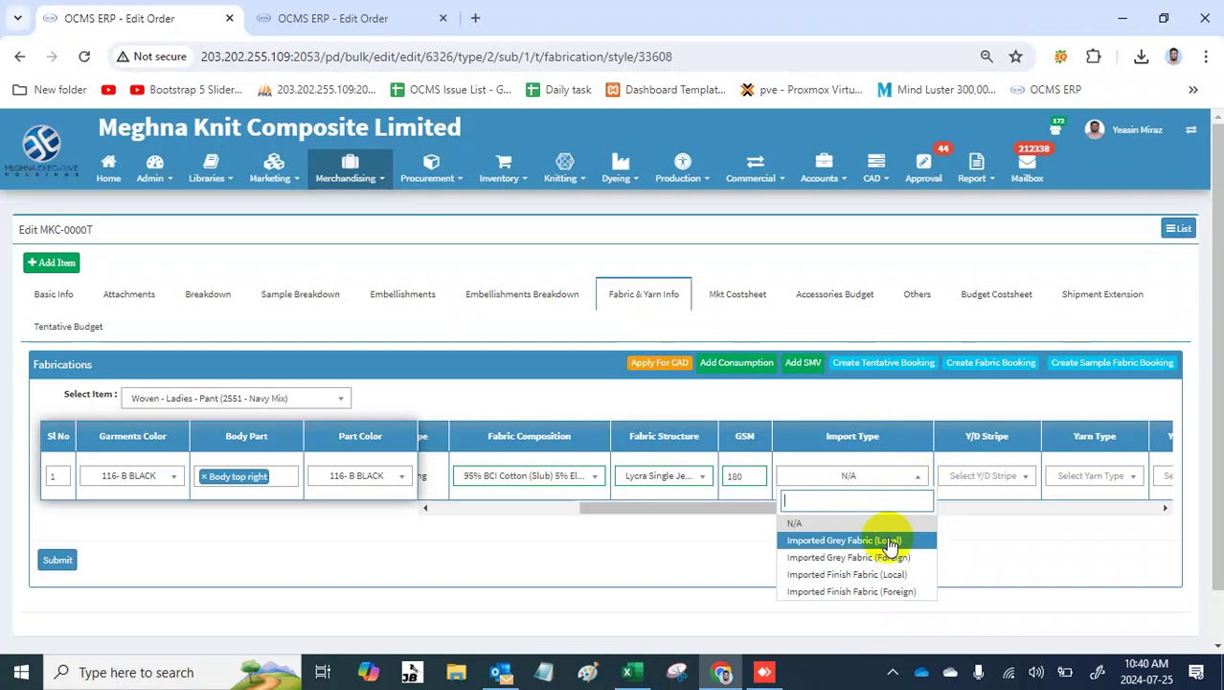
left_click(1114, 532)
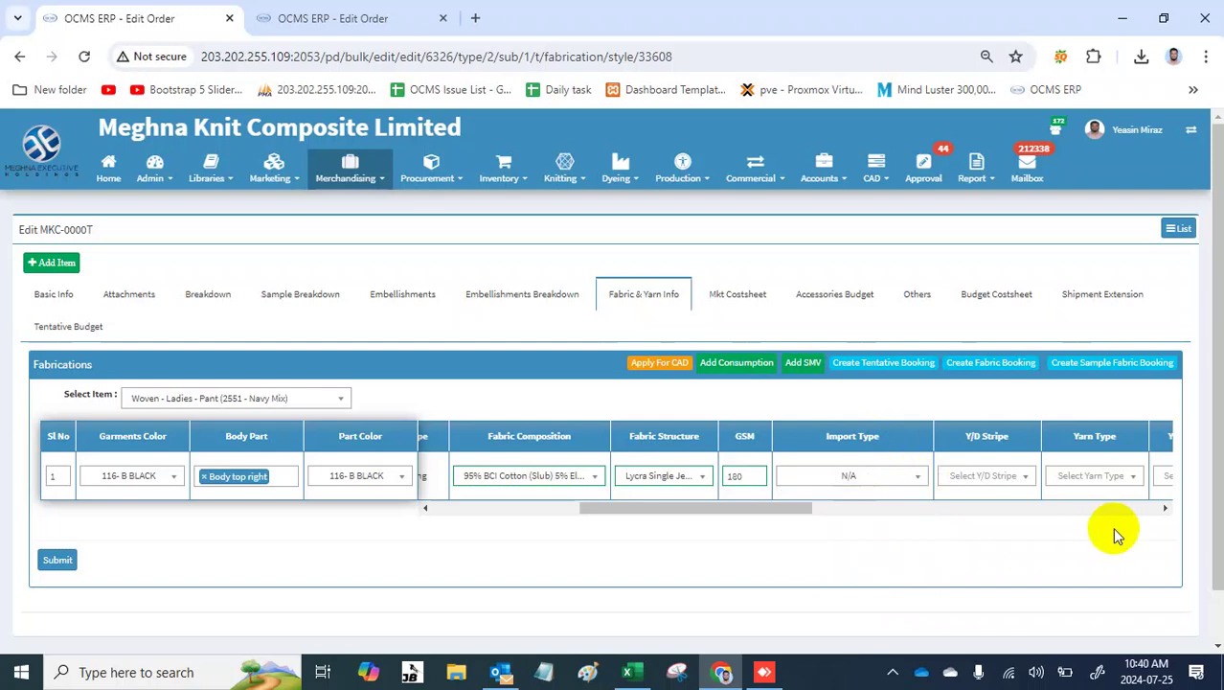
Step: Set the row's Y/D stripe to Feeder Stripe and its yarn type to Combed
scroll(1144, 480, "right", 3)
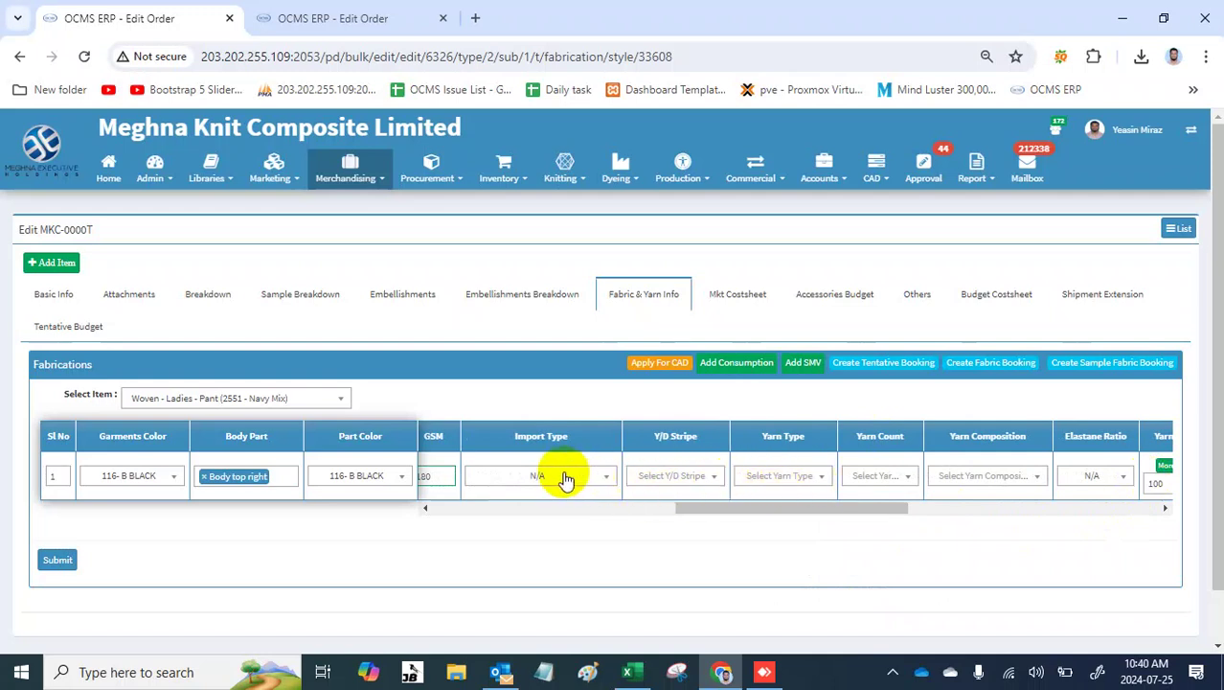
left_click(698, 480)
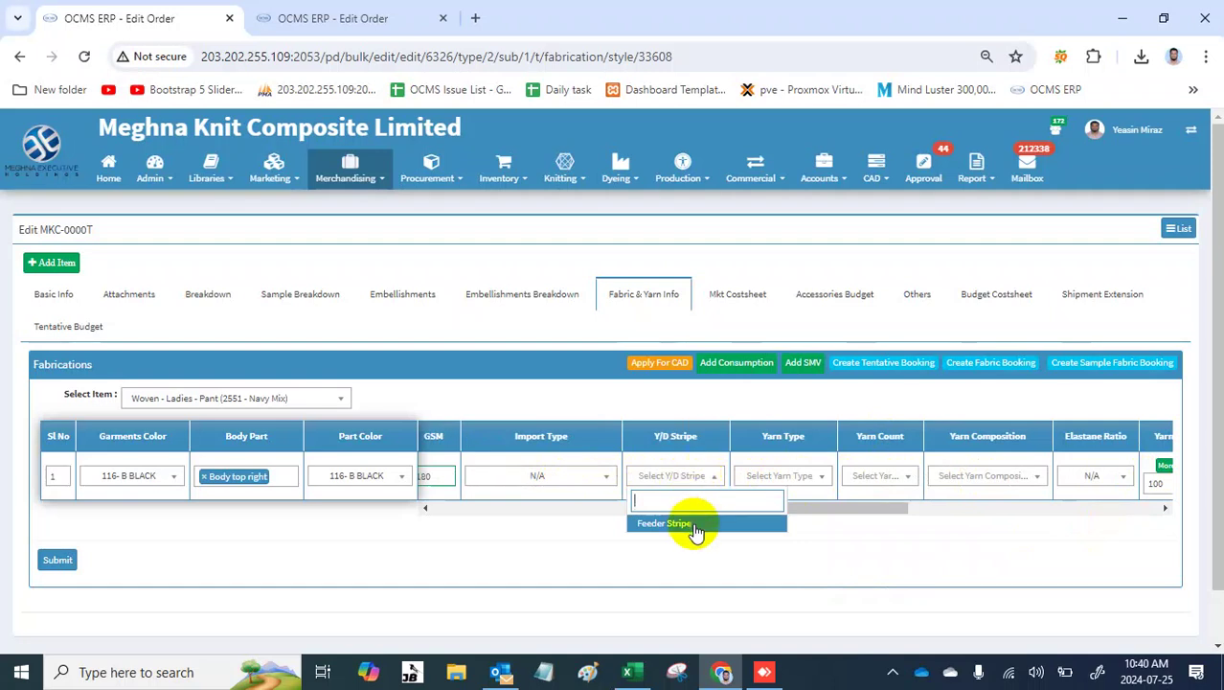
left_click(696, 527)
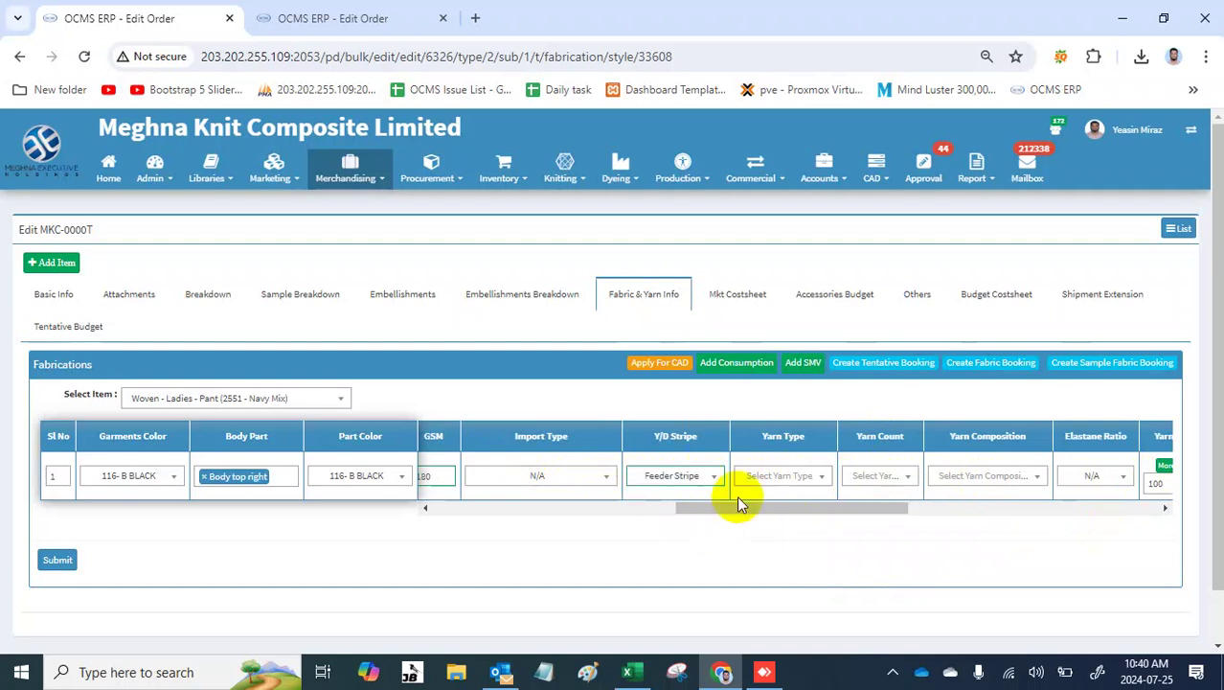
left_click(800, 476)
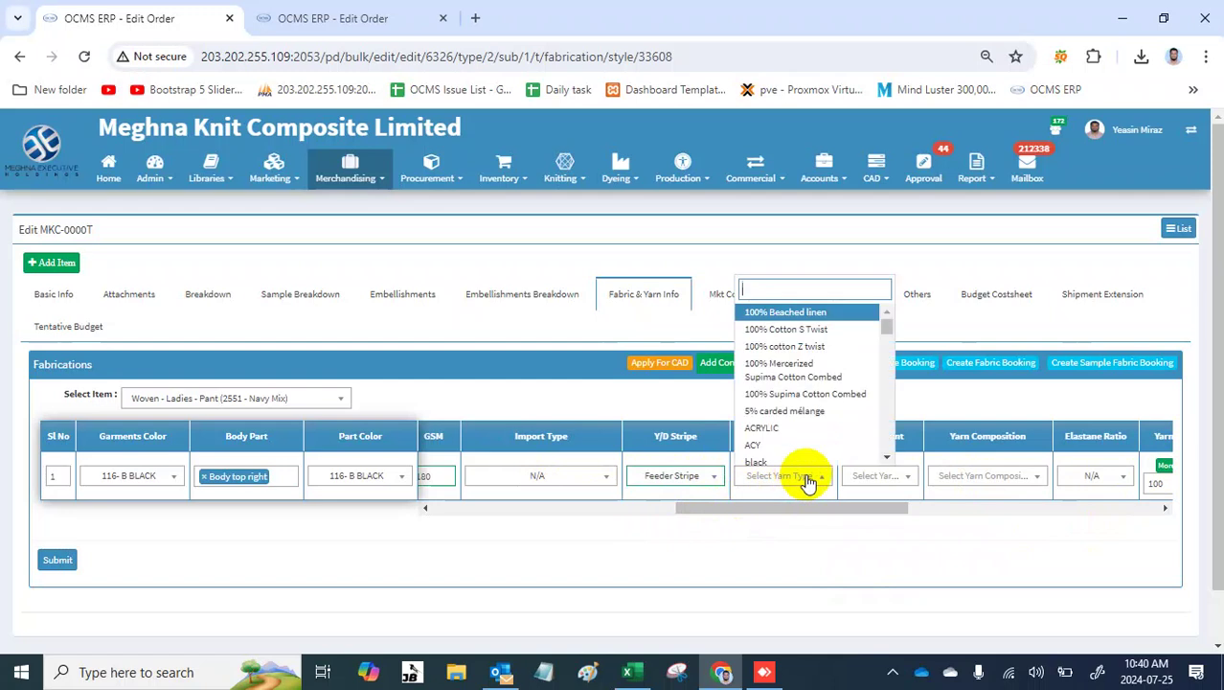
type("30")
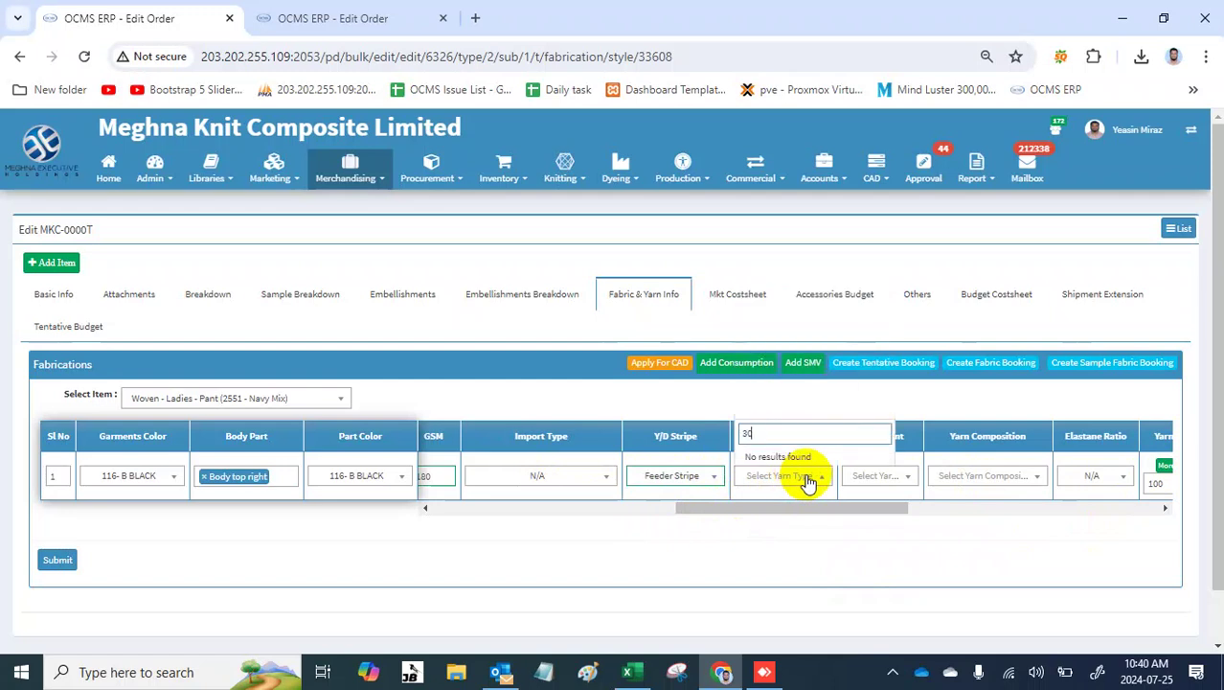
key("BackSpace")
key("BackSpace")
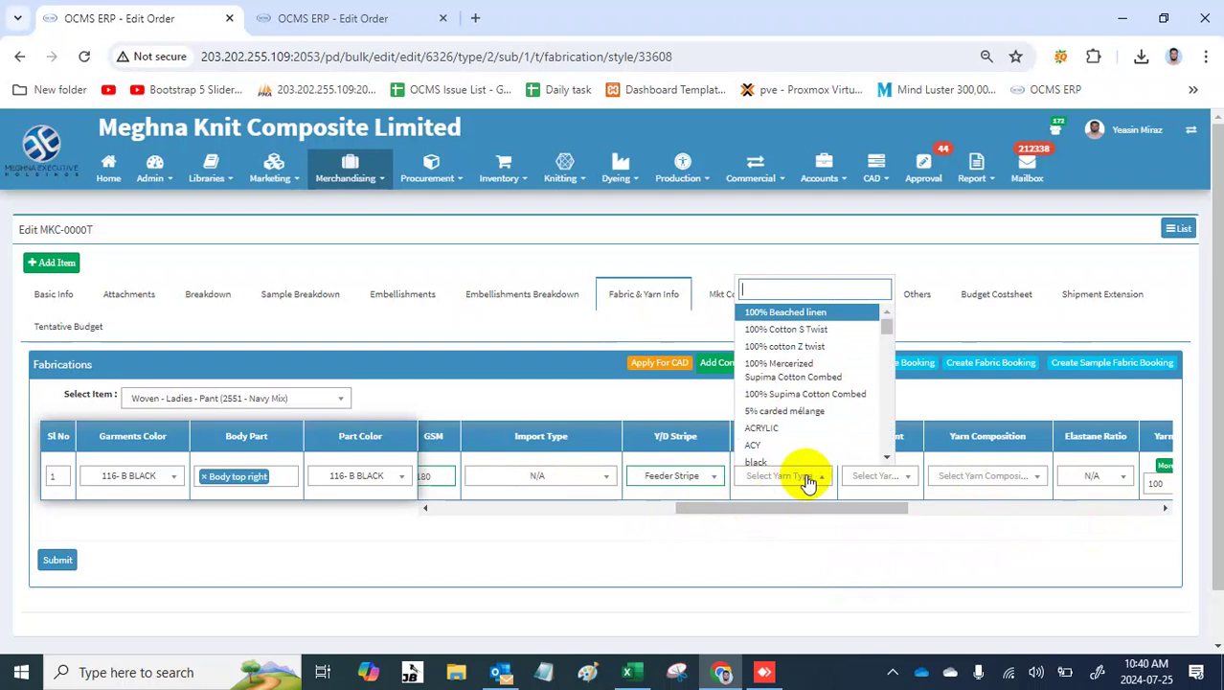
type("comb")
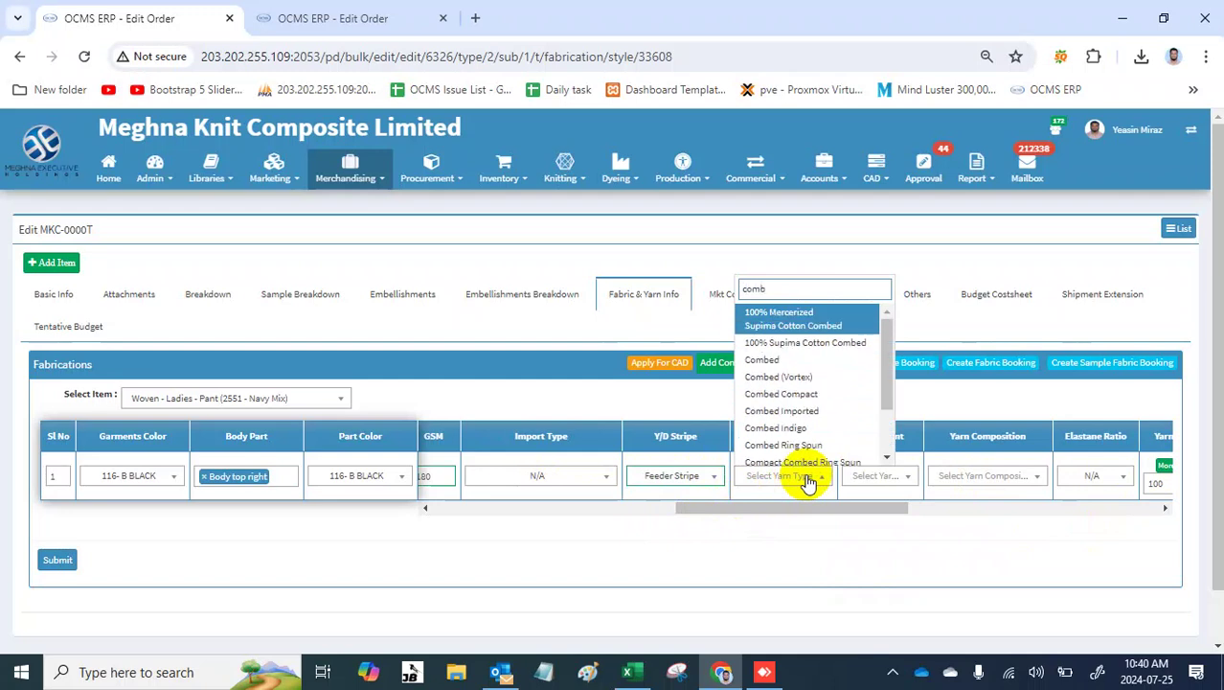
left_click(805, 361)
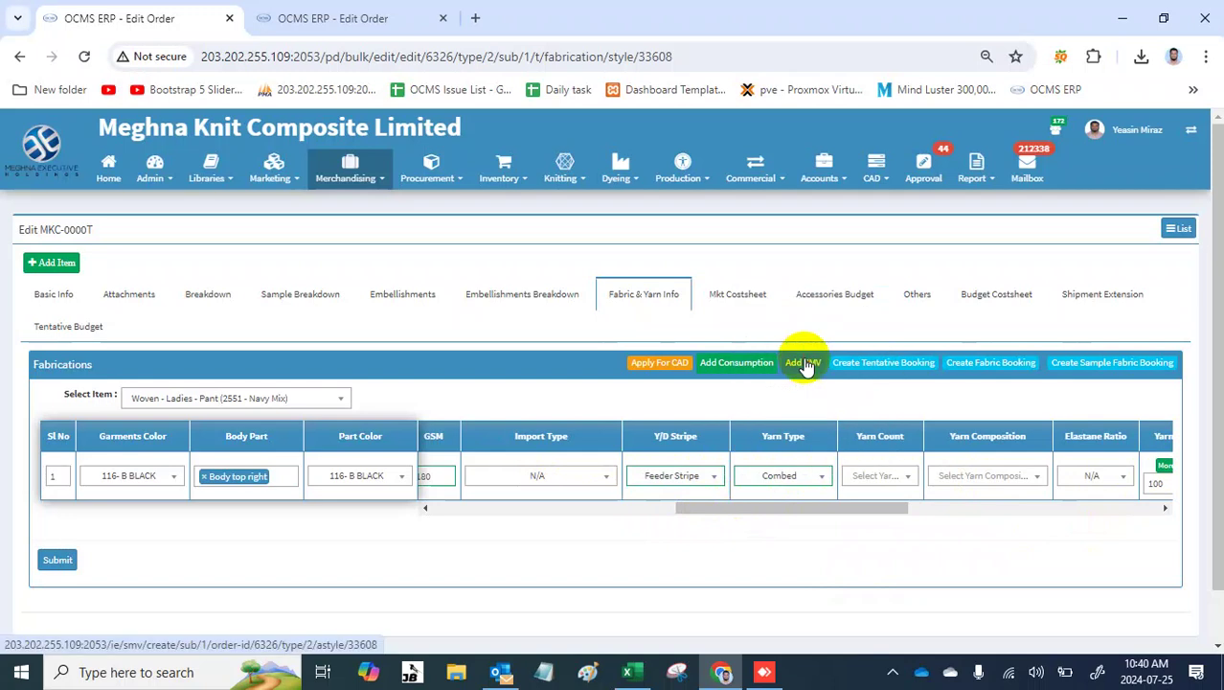
Step: Set the yarn count of the fabric row to 31/1
left_click(891, 477)
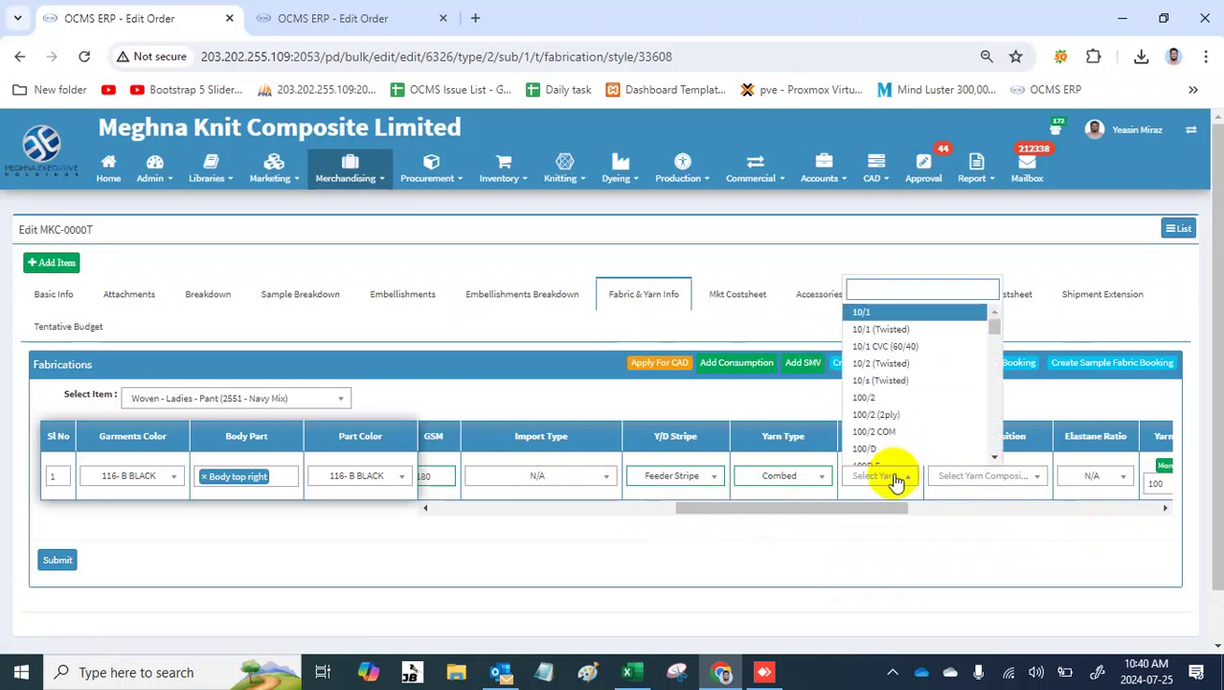
type("3")
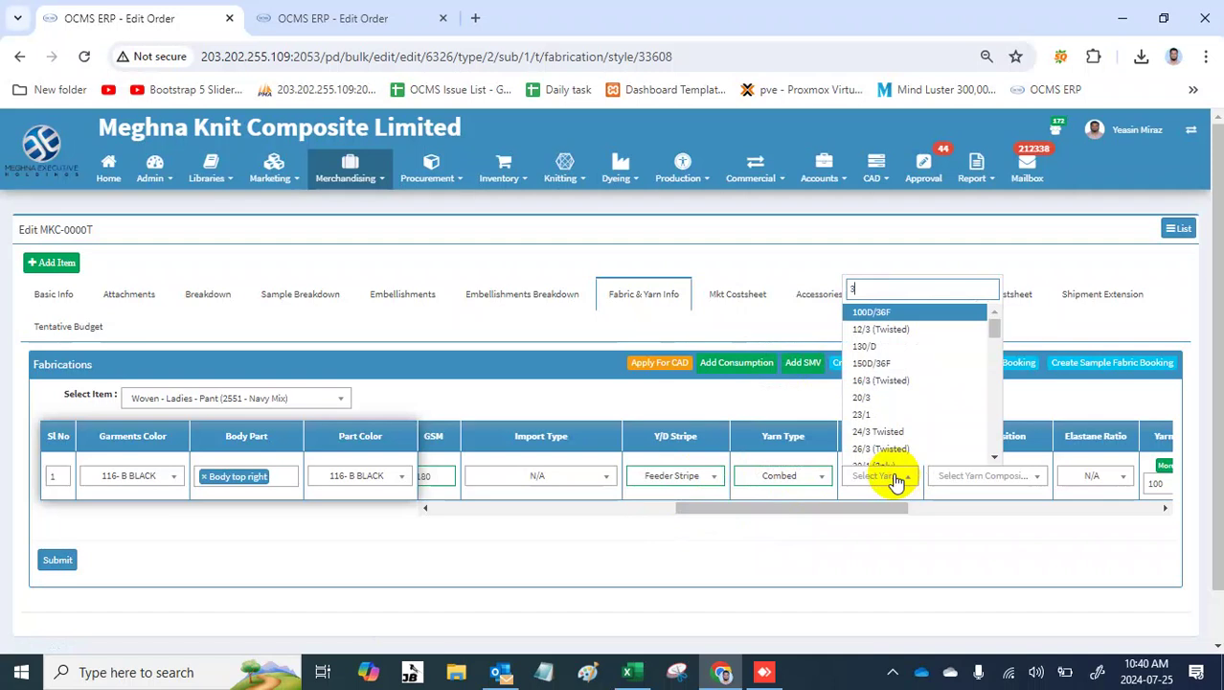
type("1/1")
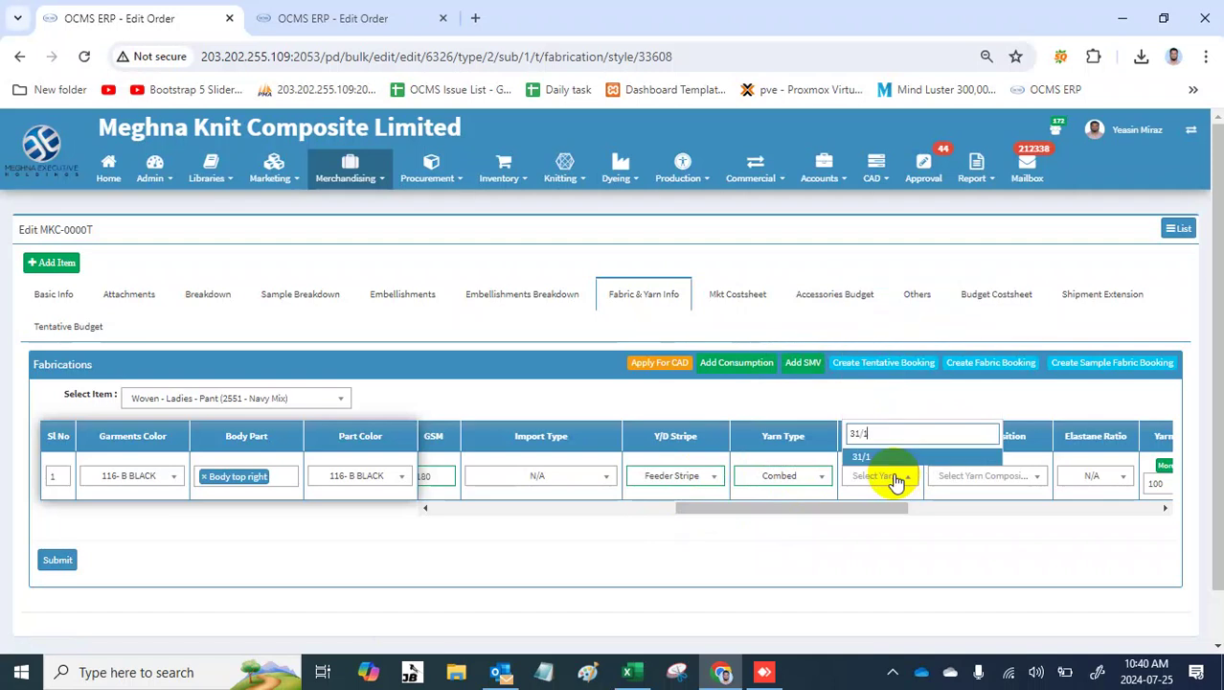
left_click(882, 457)
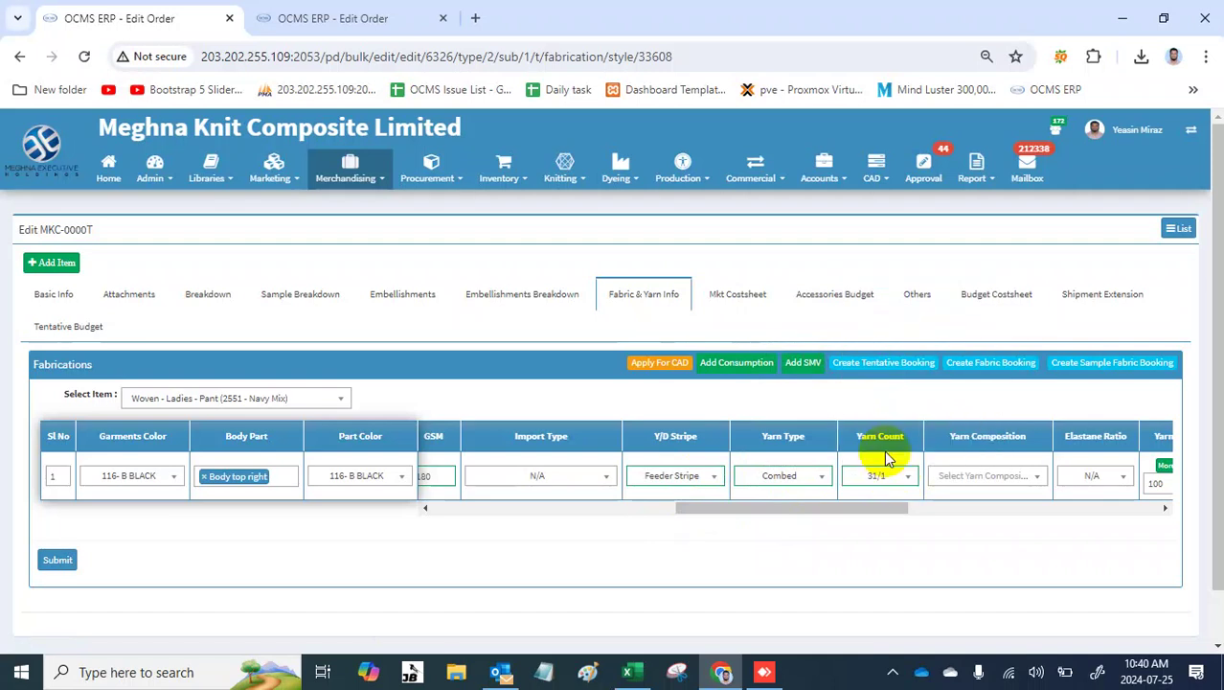
Step: Set the elastane ratio of the fabric row to 95/5
left_click(997, 484)
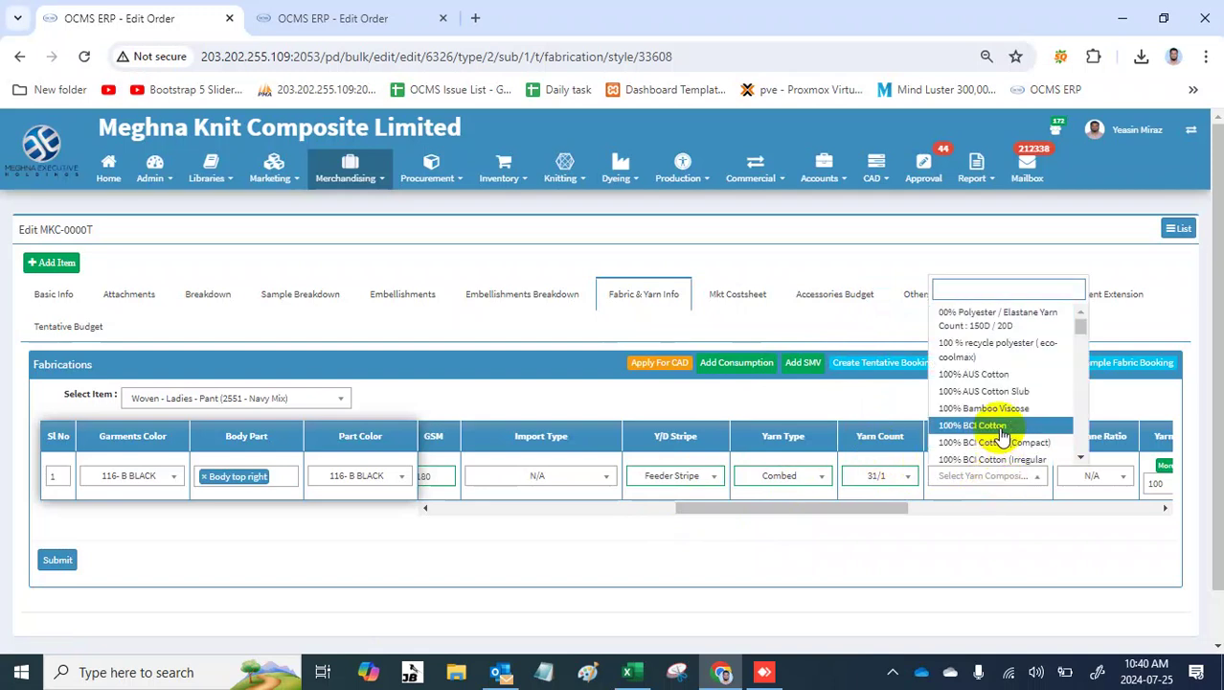
left_click(865, 393)
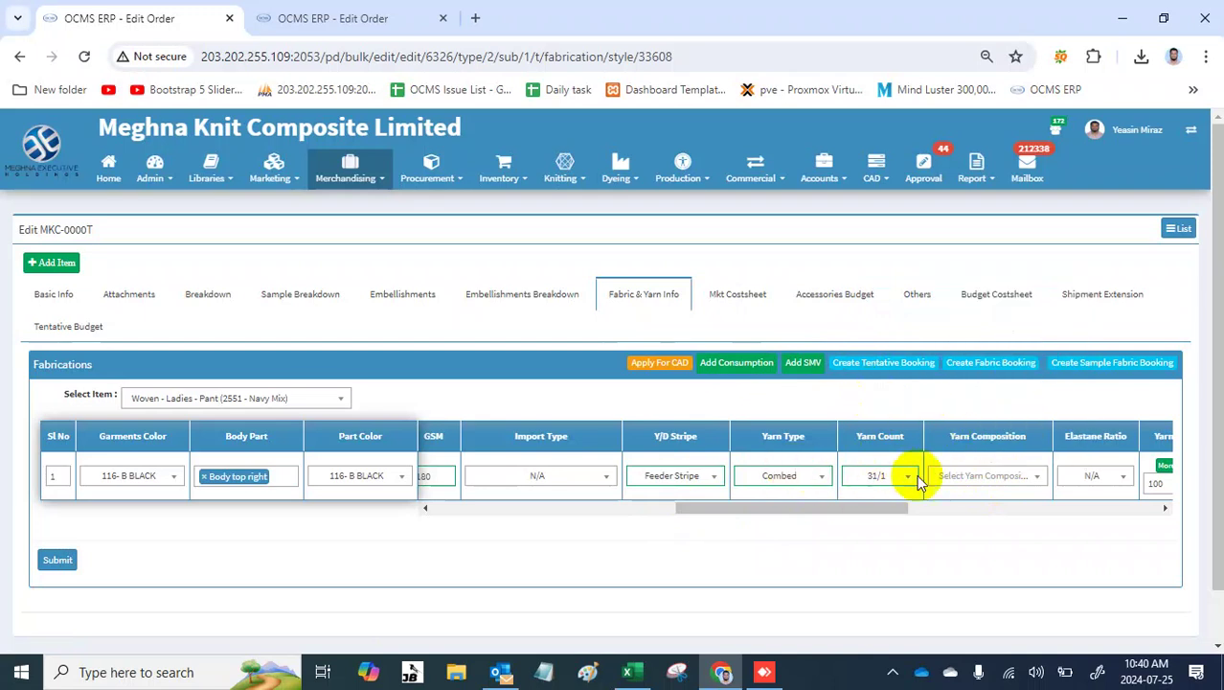
scroll(982, 475, "right", 1)
scroll(985, 475, "right", 2)
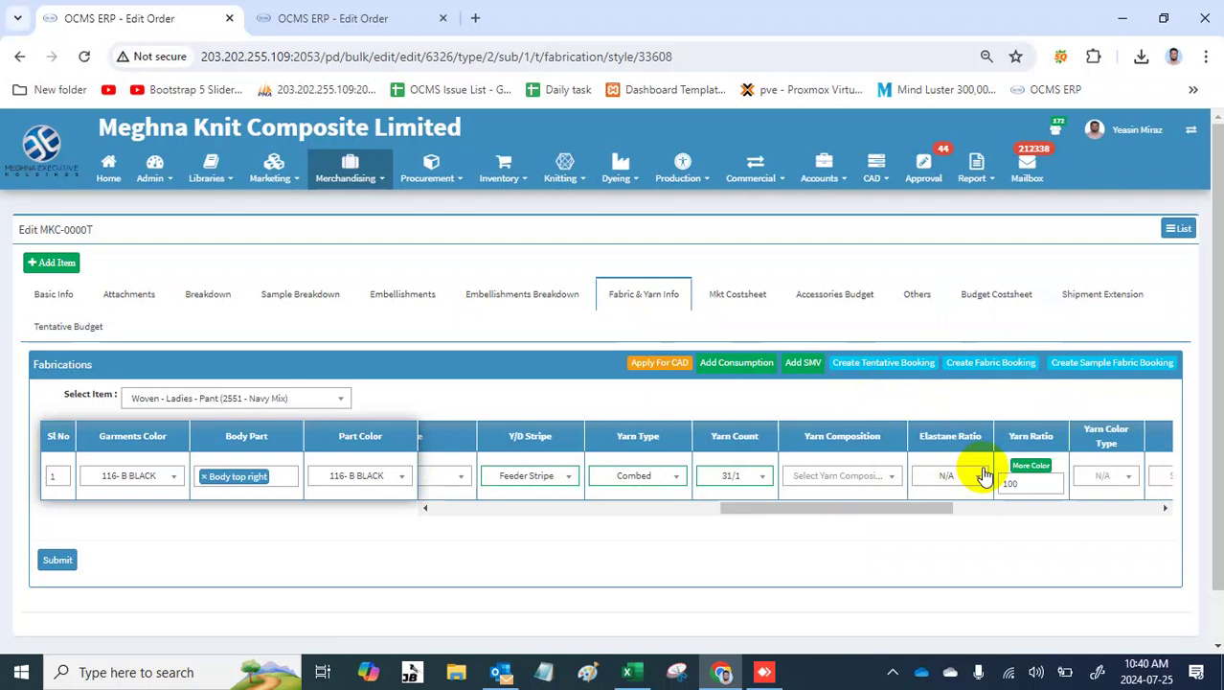
left_click(946, 479)
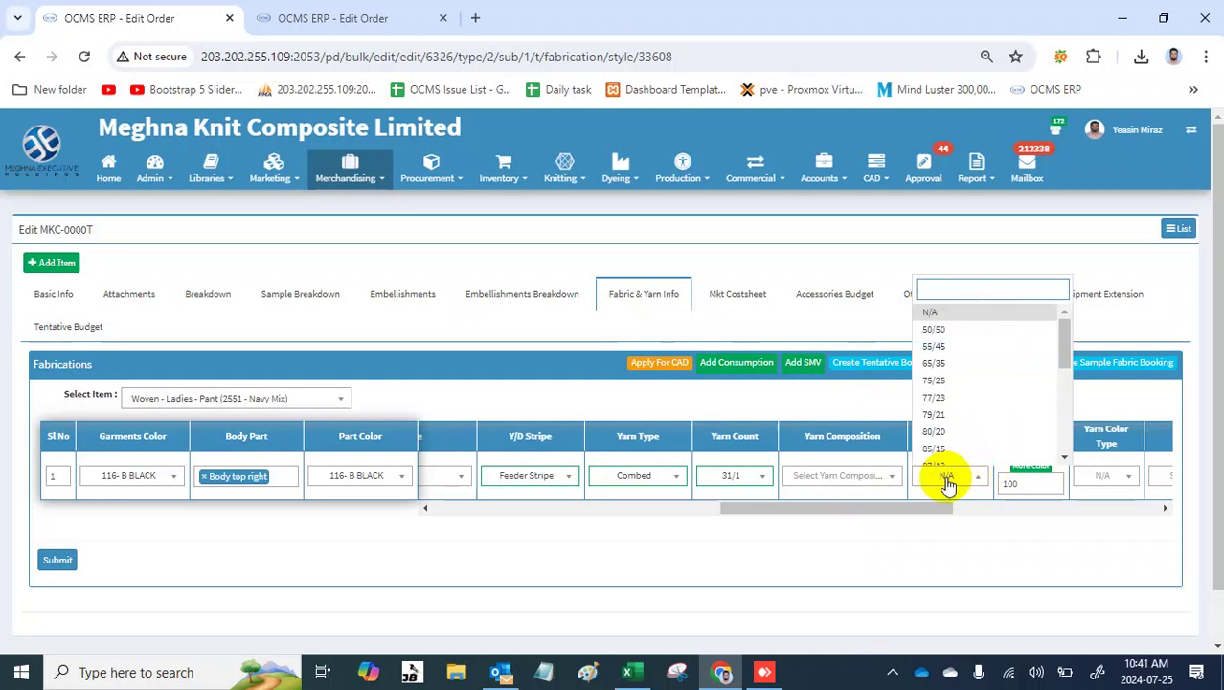
type("95")
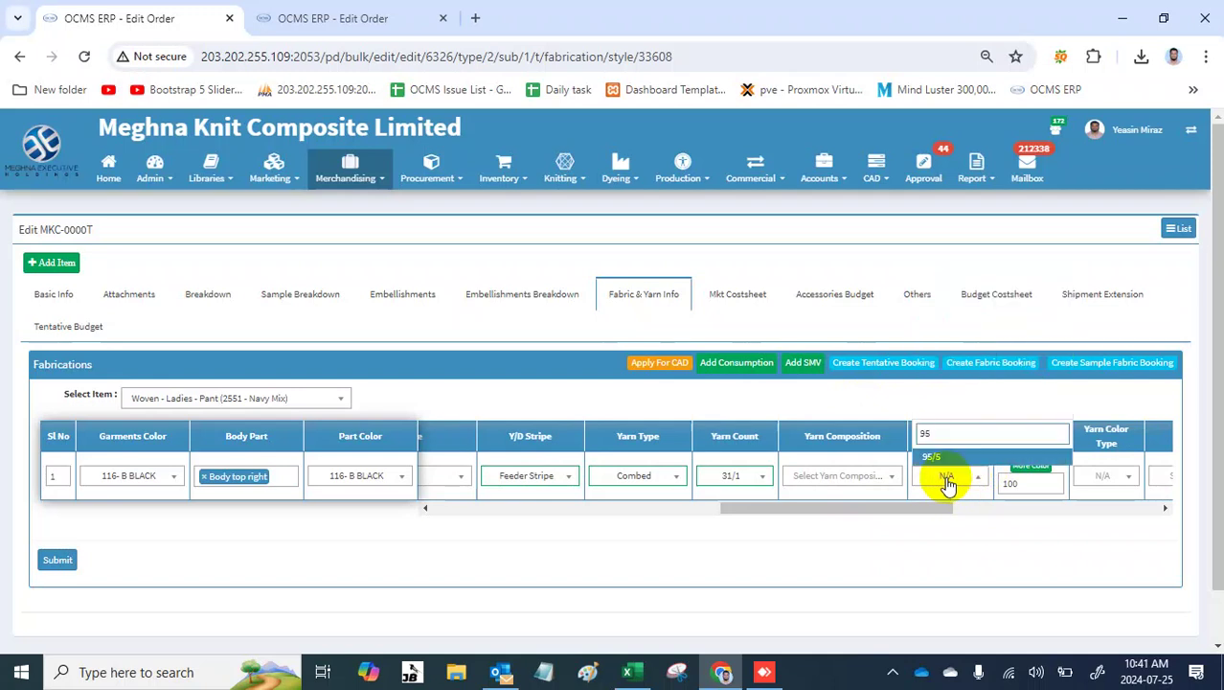
key("Return")
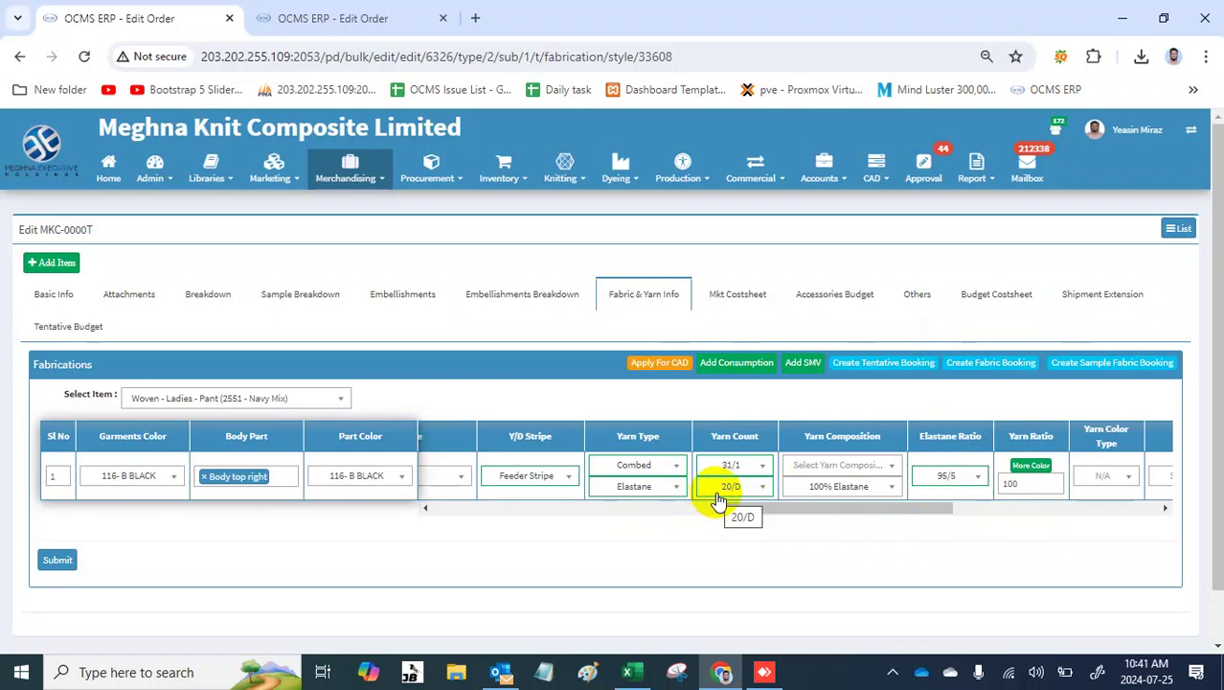
Step: Set the yarn composition of the Combed 31/1 yarn to 100% BCI Cotton
left_click(821, 467)
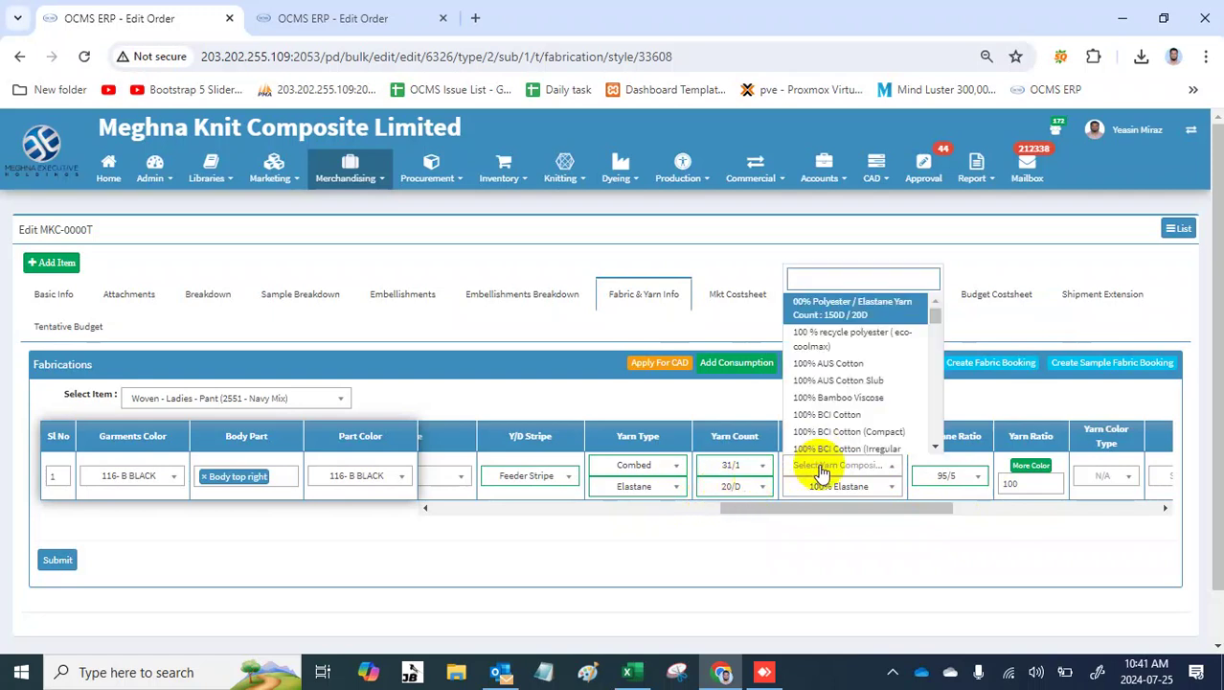
type("100")
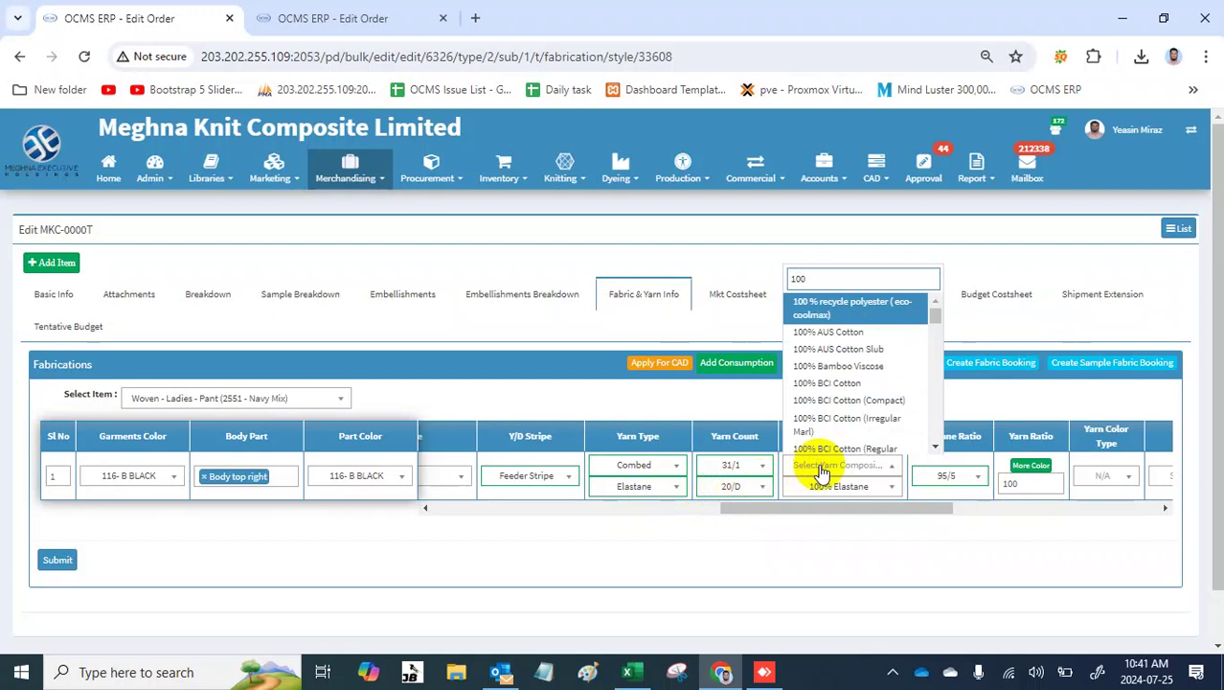
type("% b")
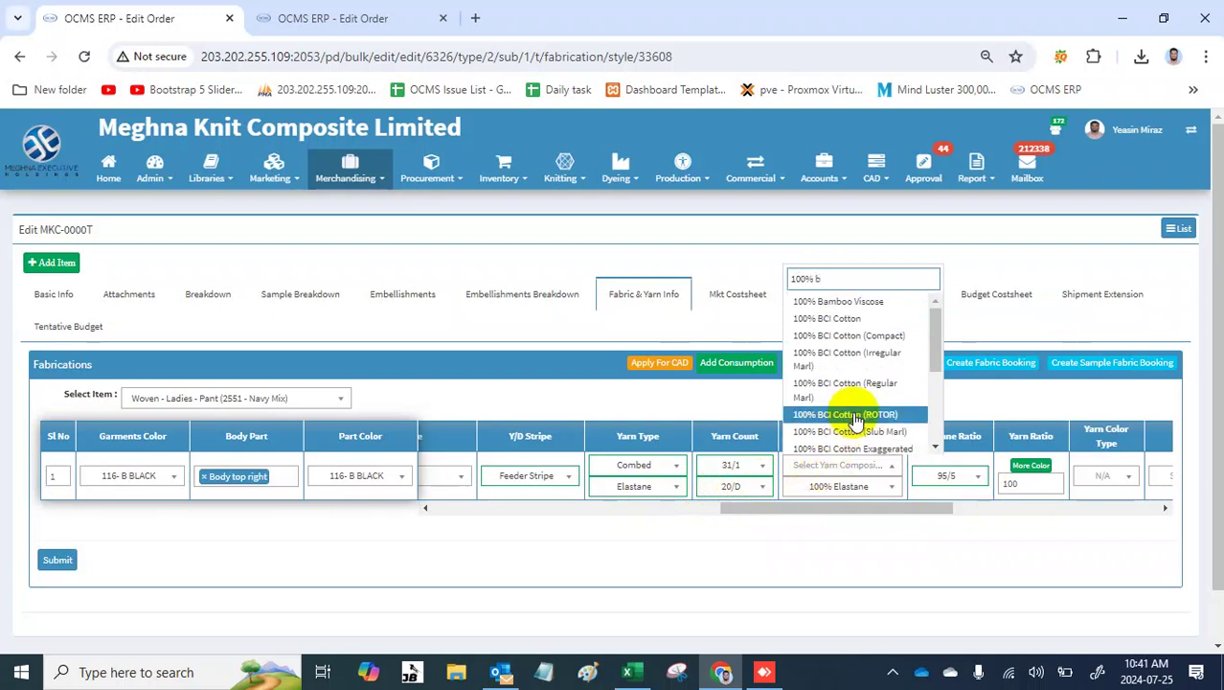
type("c")
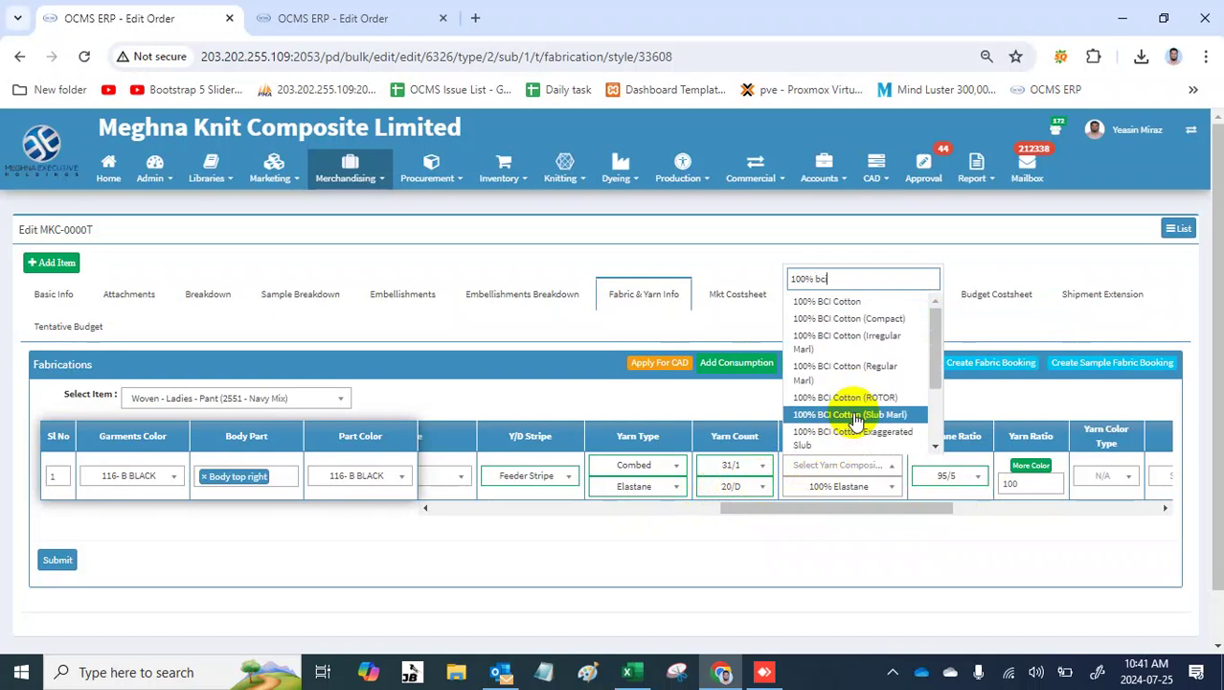
type("i cotton")
scroll(856, 419, "down", 3)
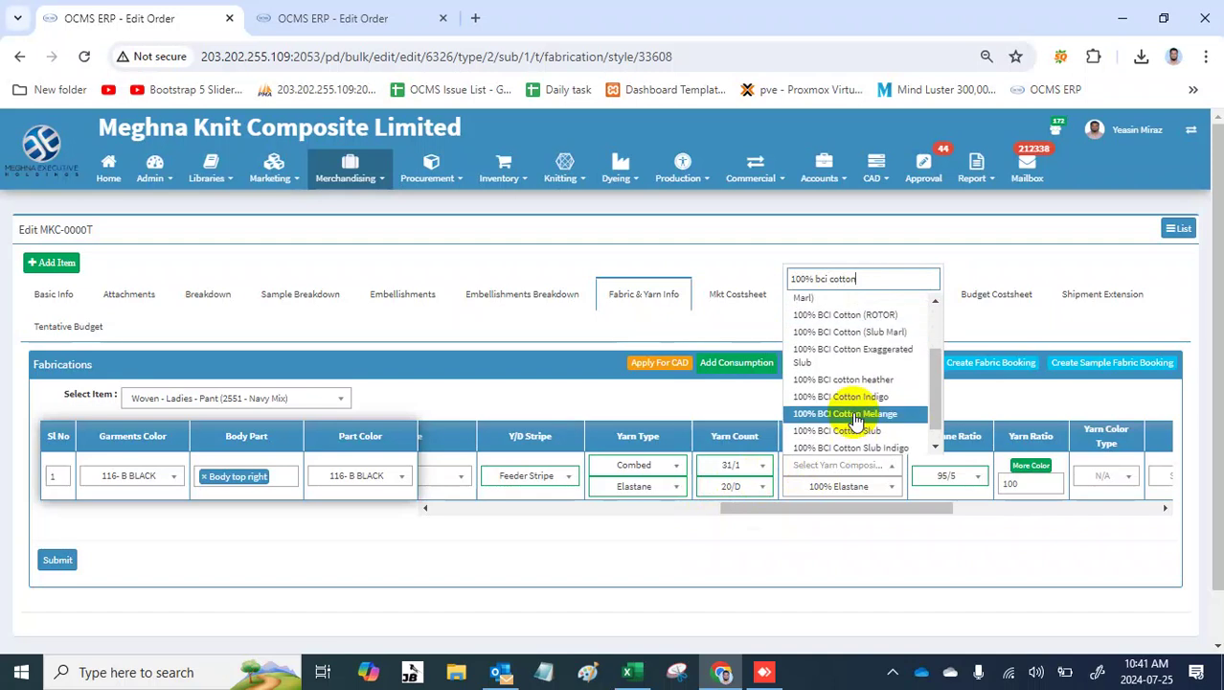
scroll(880, 364, "up", 2)
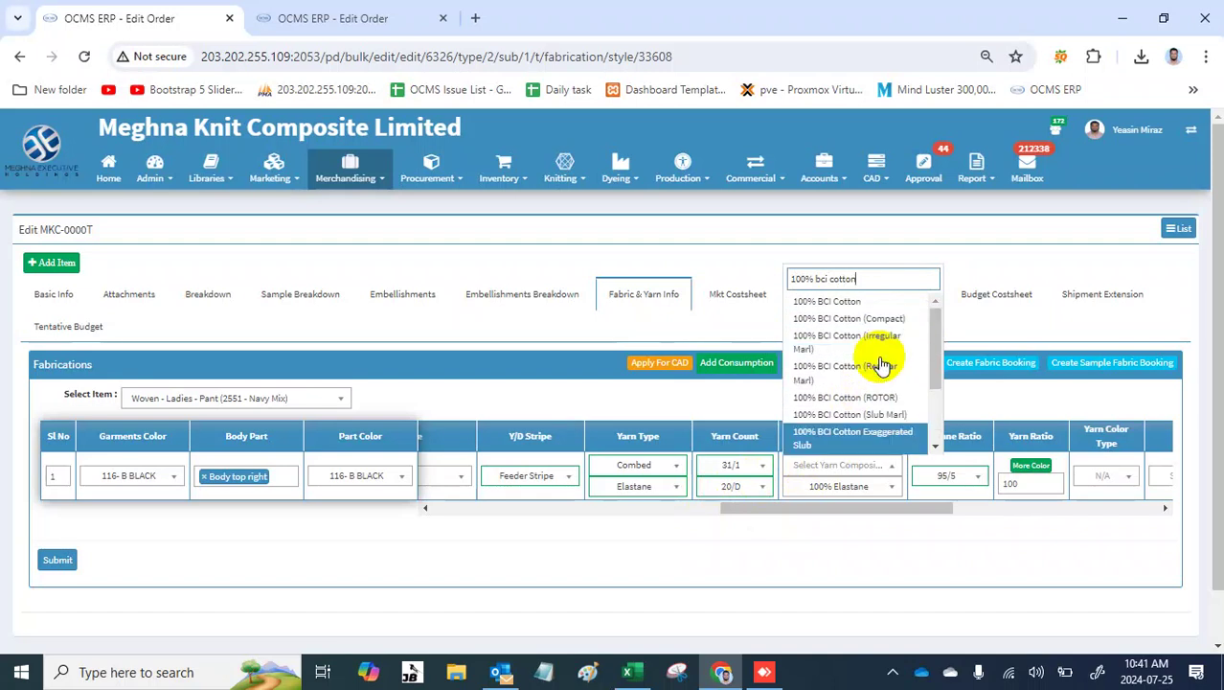
left_click(847, 303)
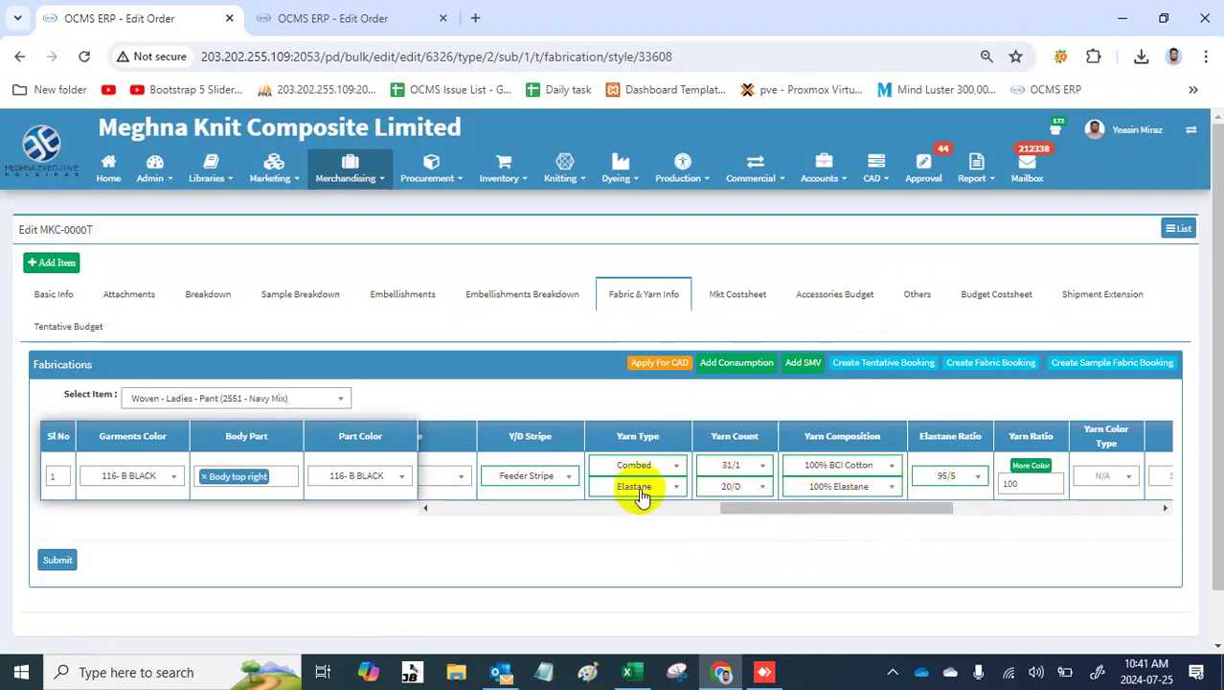
Step: Set the yarn count of the Elastane yarn line to 40/1
left_click(742, 486)
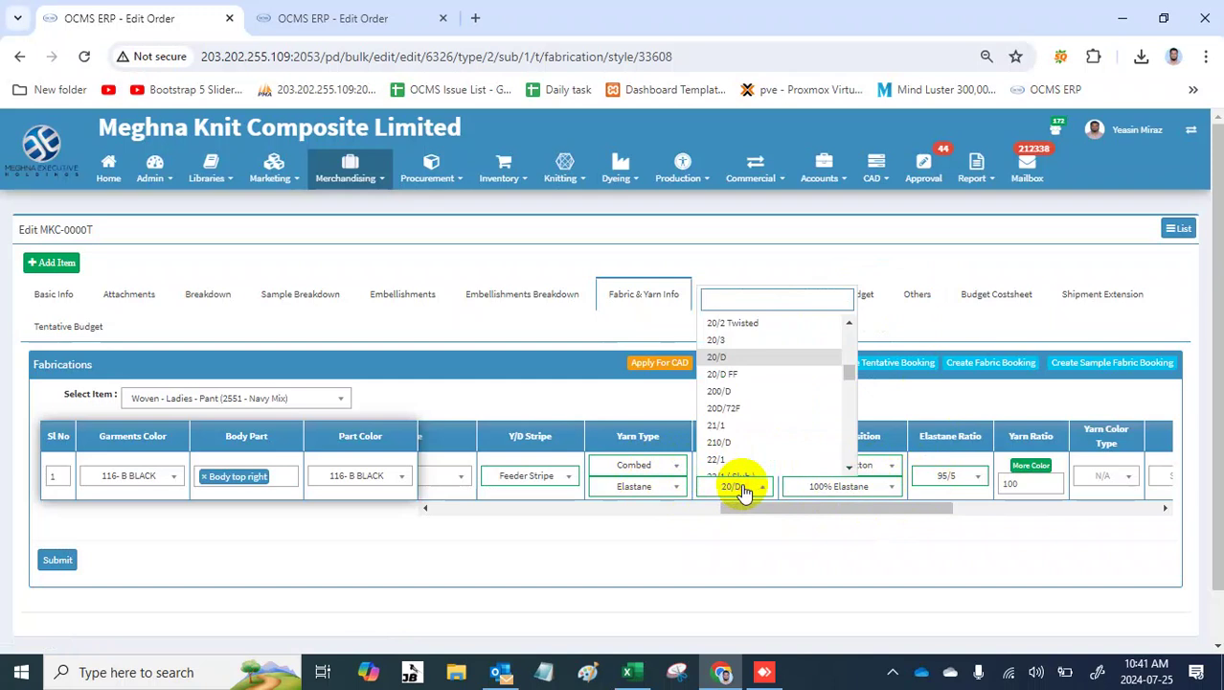
type("40")
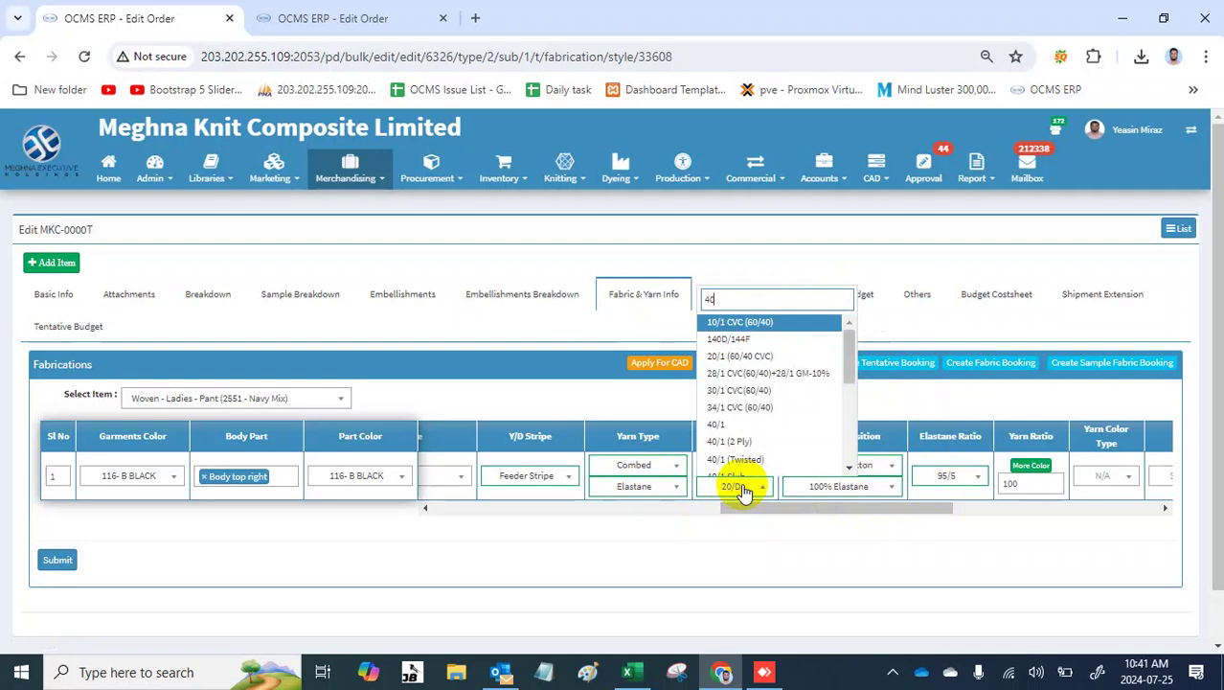
type("/1")
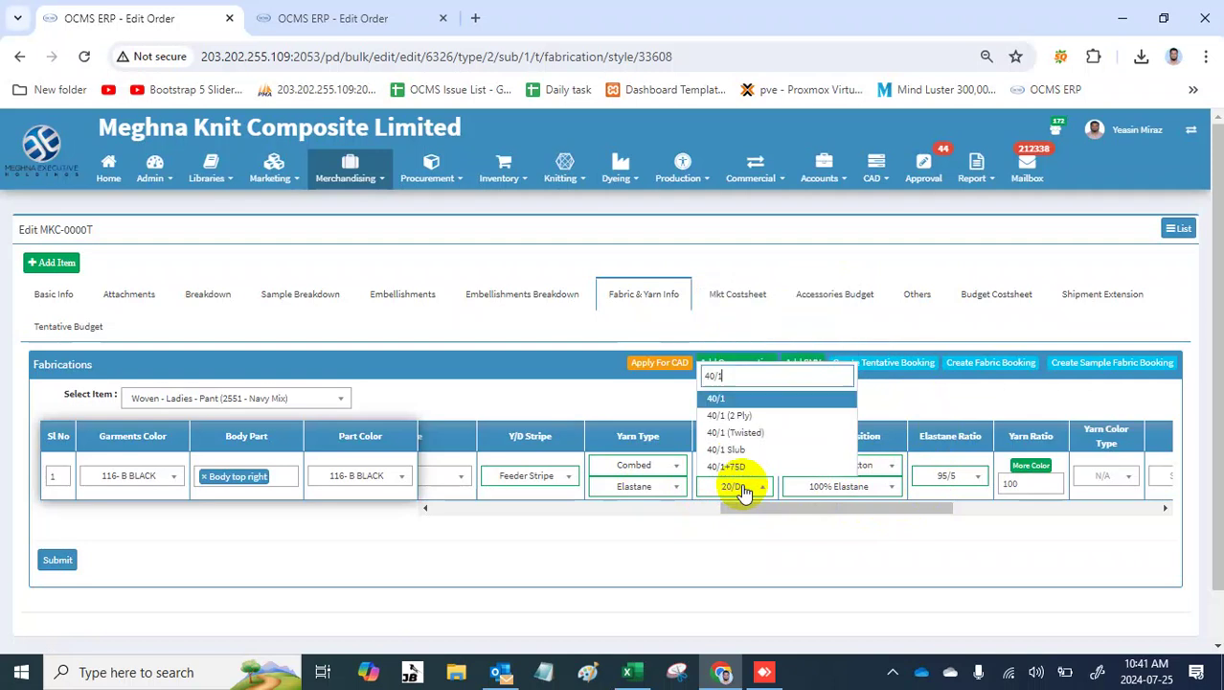
left_click(756, 400)
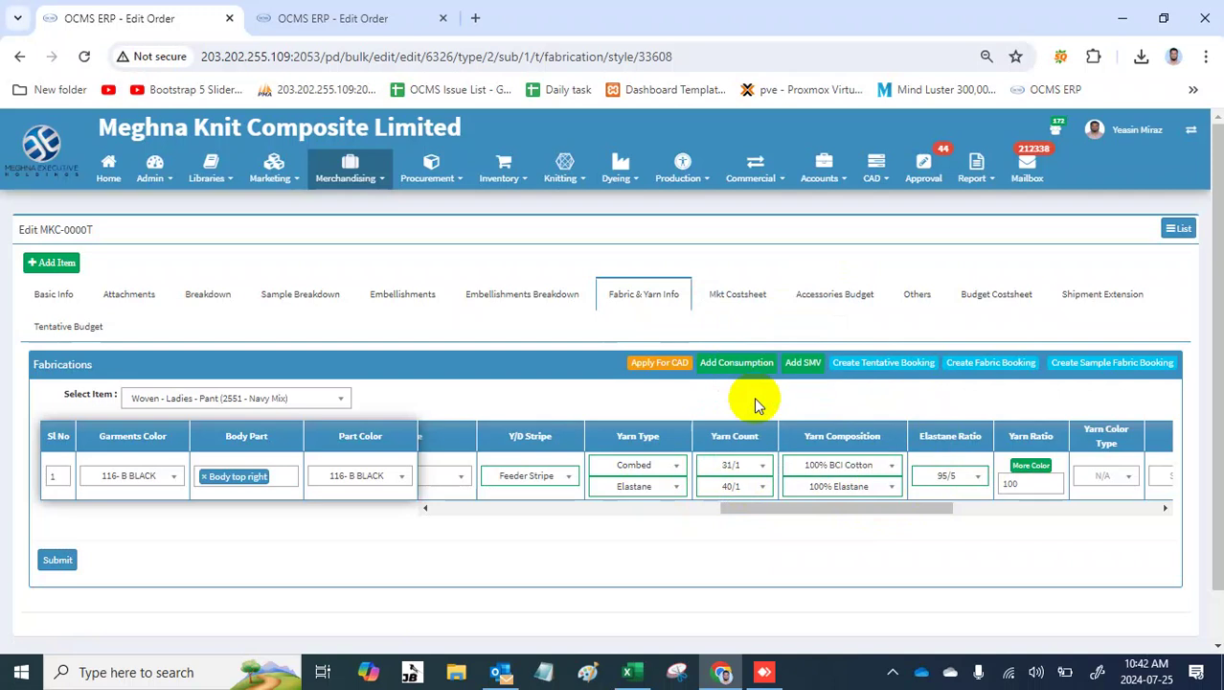
Step: Change the yarn count of the Elastane yarn line to 40/D
left_click(734, 488)
type("40/d")
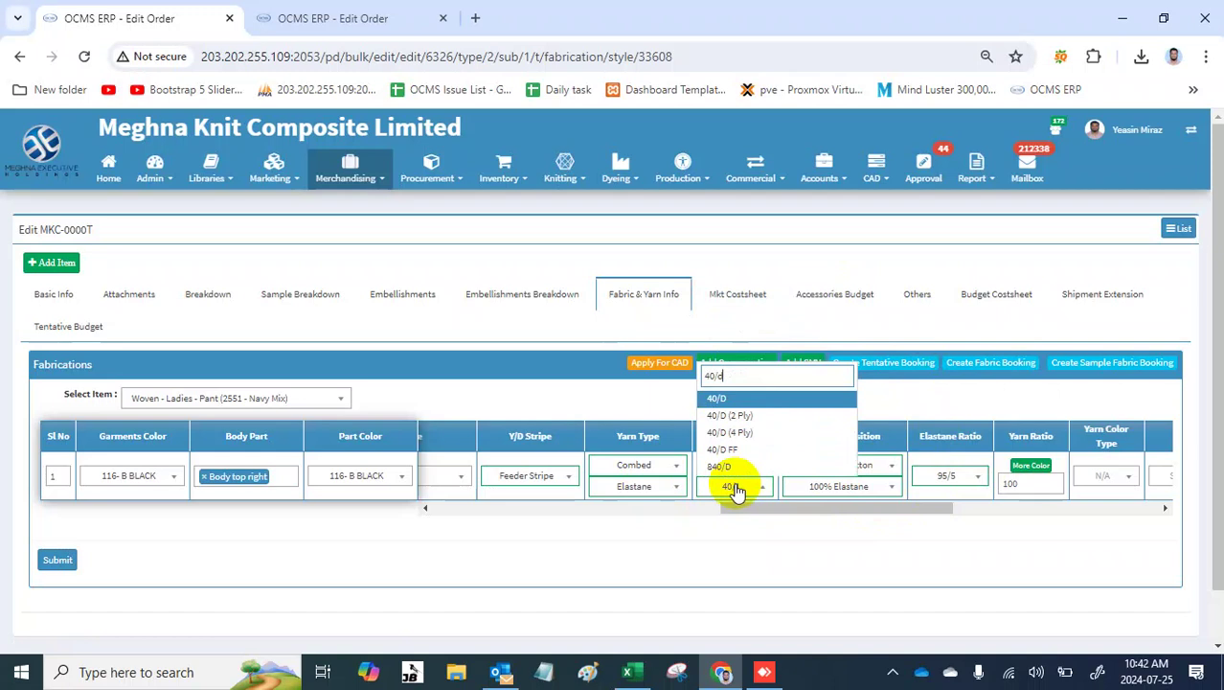
key("Return")
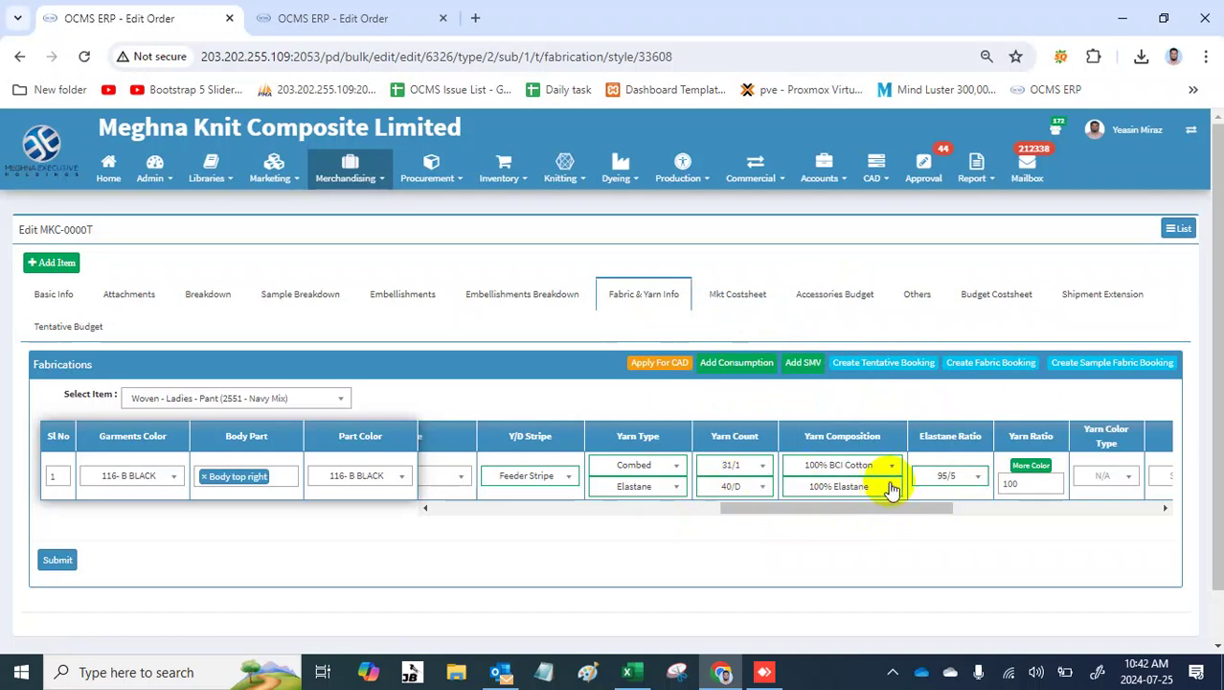
Step: Add two more color lines to the fabric row so that it has three
scroll(912, 490, "right", 2)
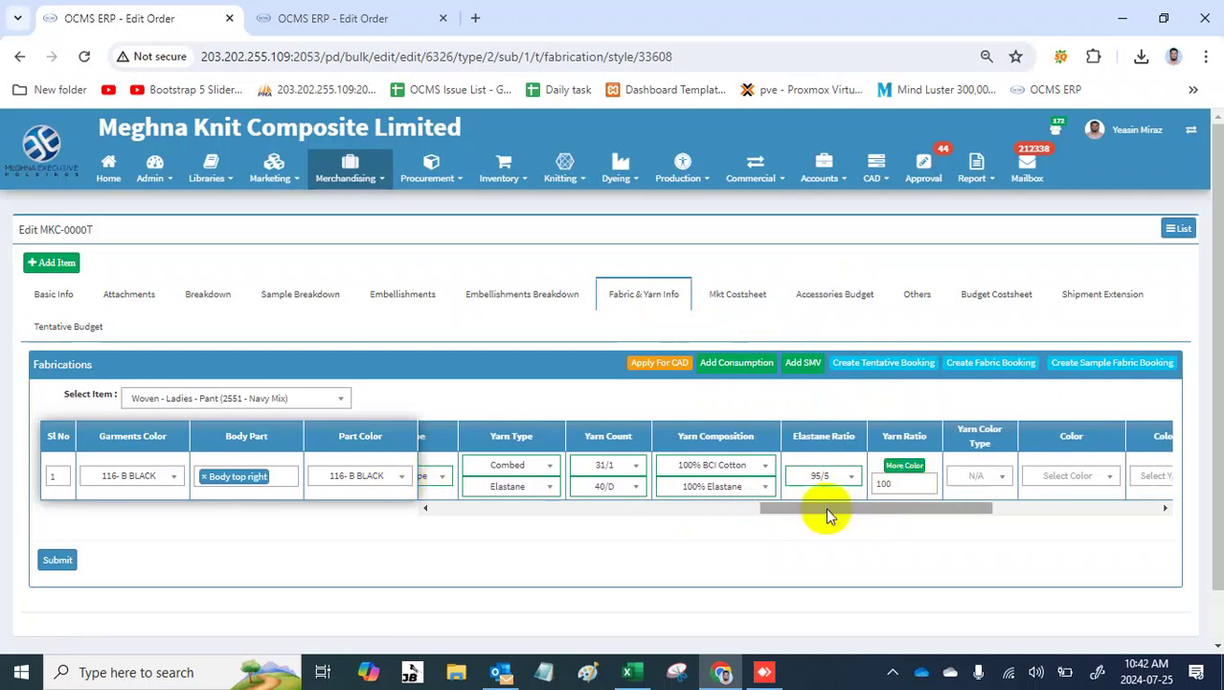
left_click_drag(904, 507, 917, 515)
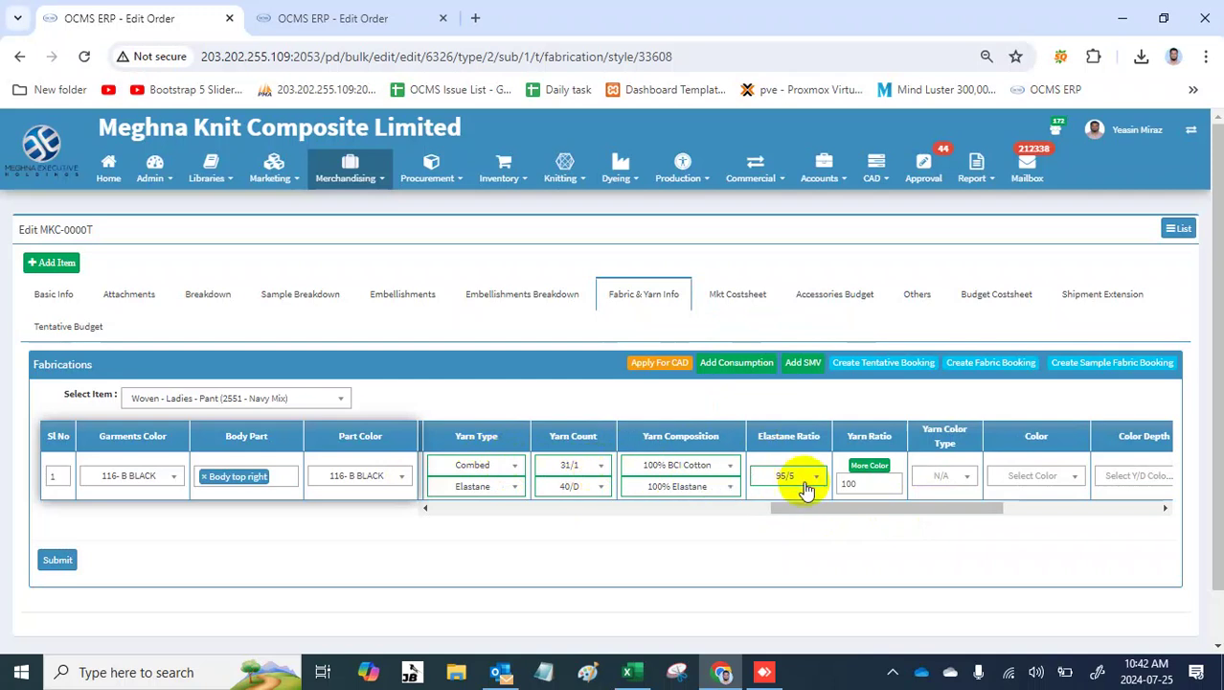
left_click(883, 469)
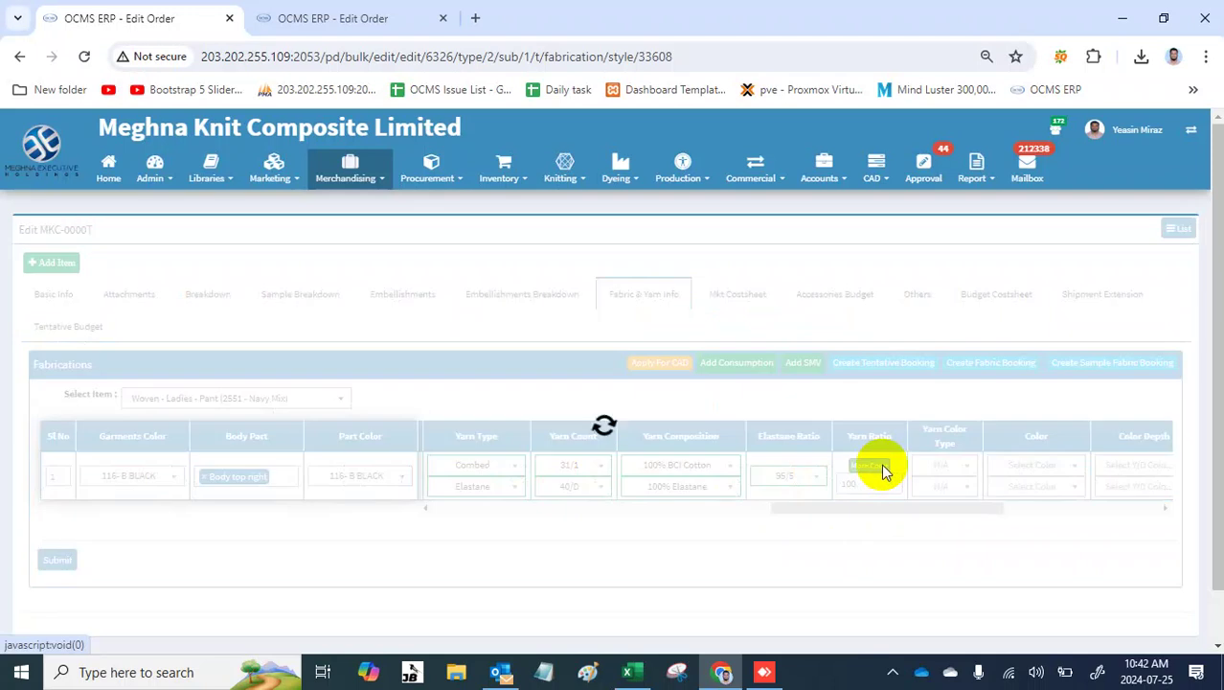
left_click(882, 469)
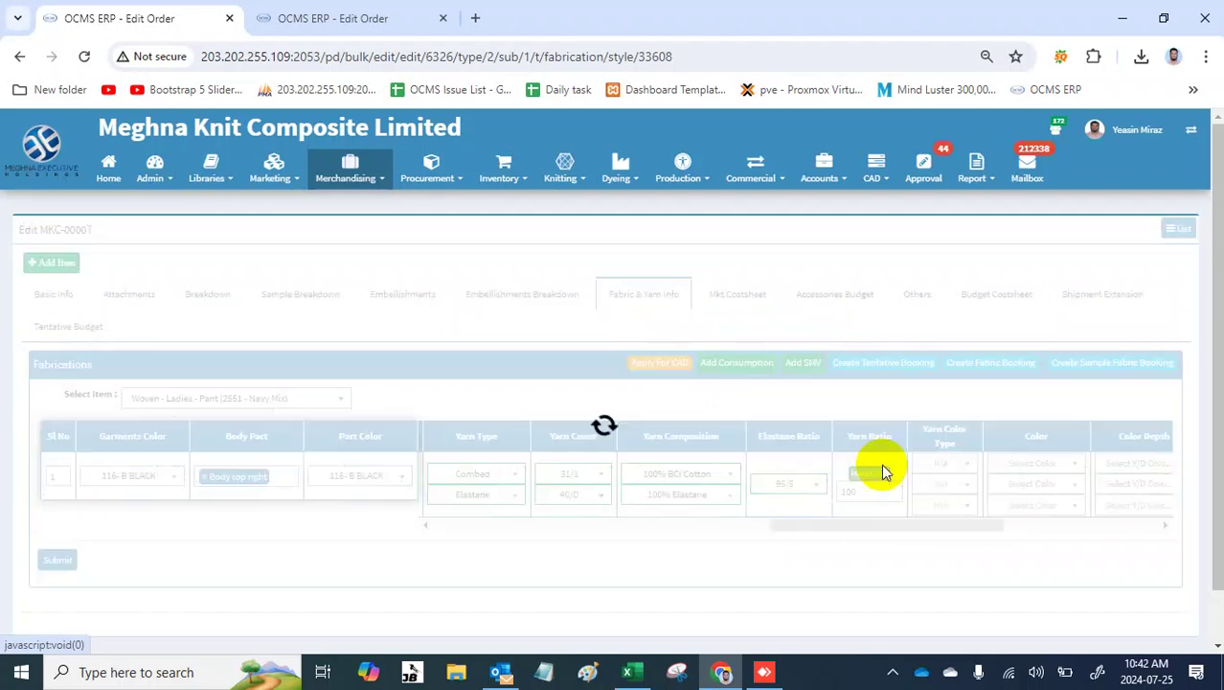
Step: Set the first color line's yarn color type to White and its color to Bright White 11-0601 TCX
scroll(1017, 496, "right", 2)
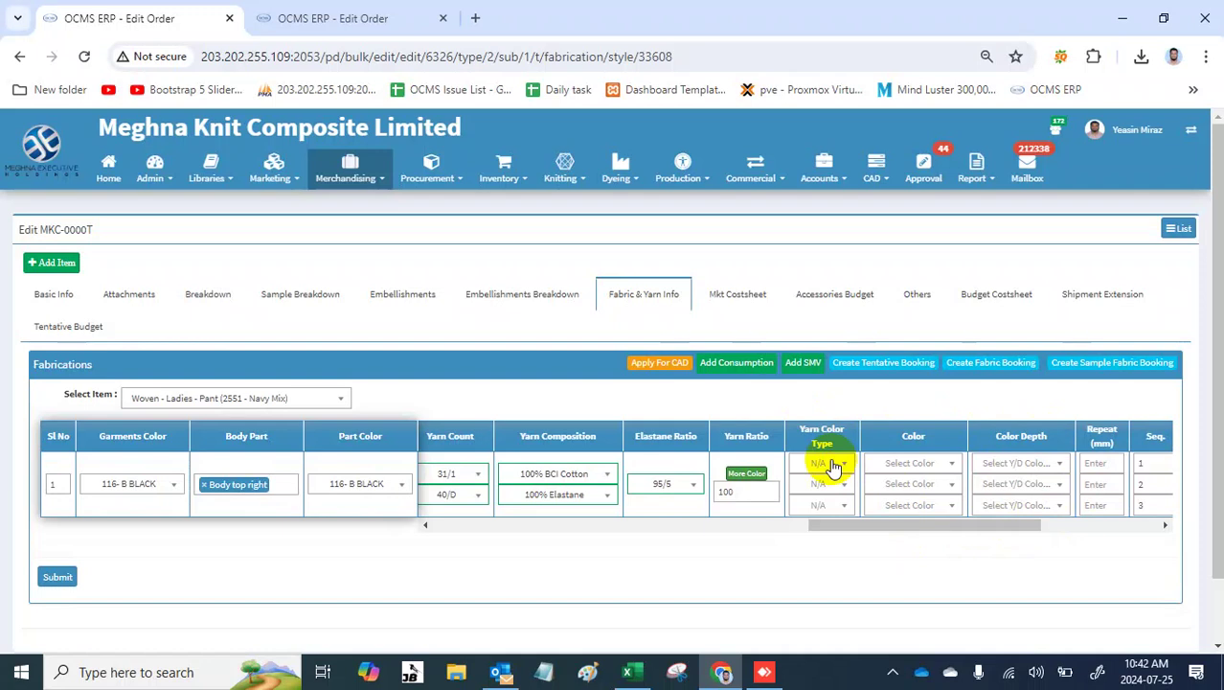
scroll(834, 466, "right", 2)
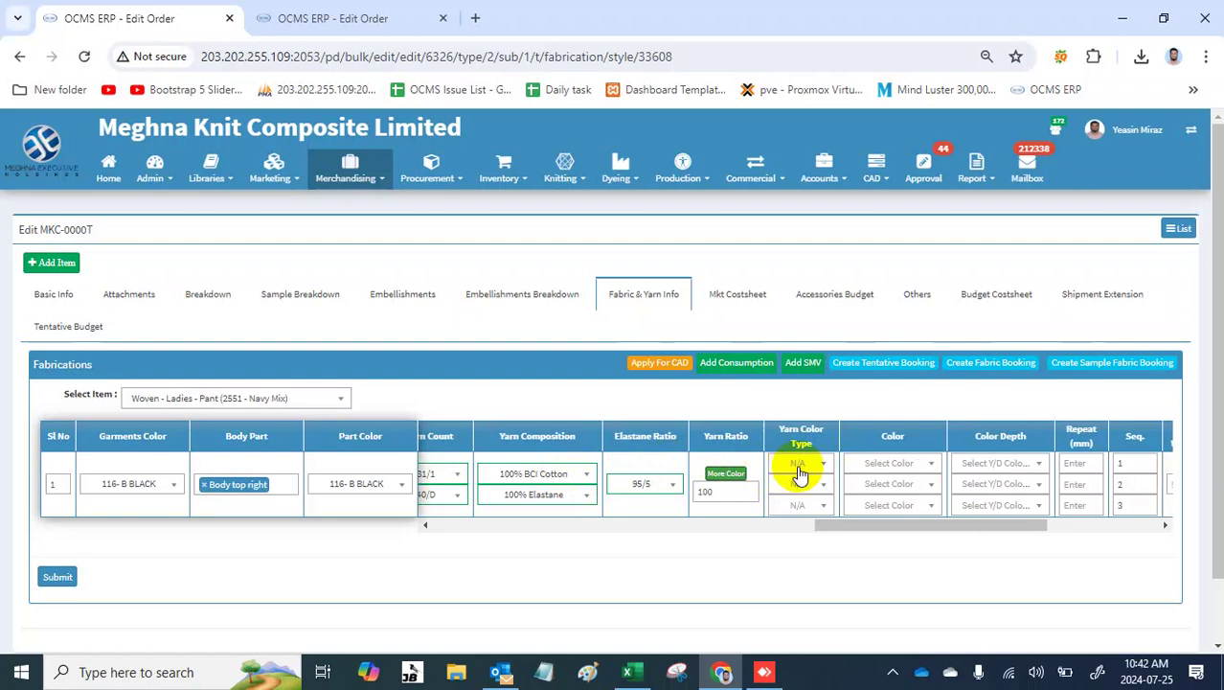
left_click(799, 467)
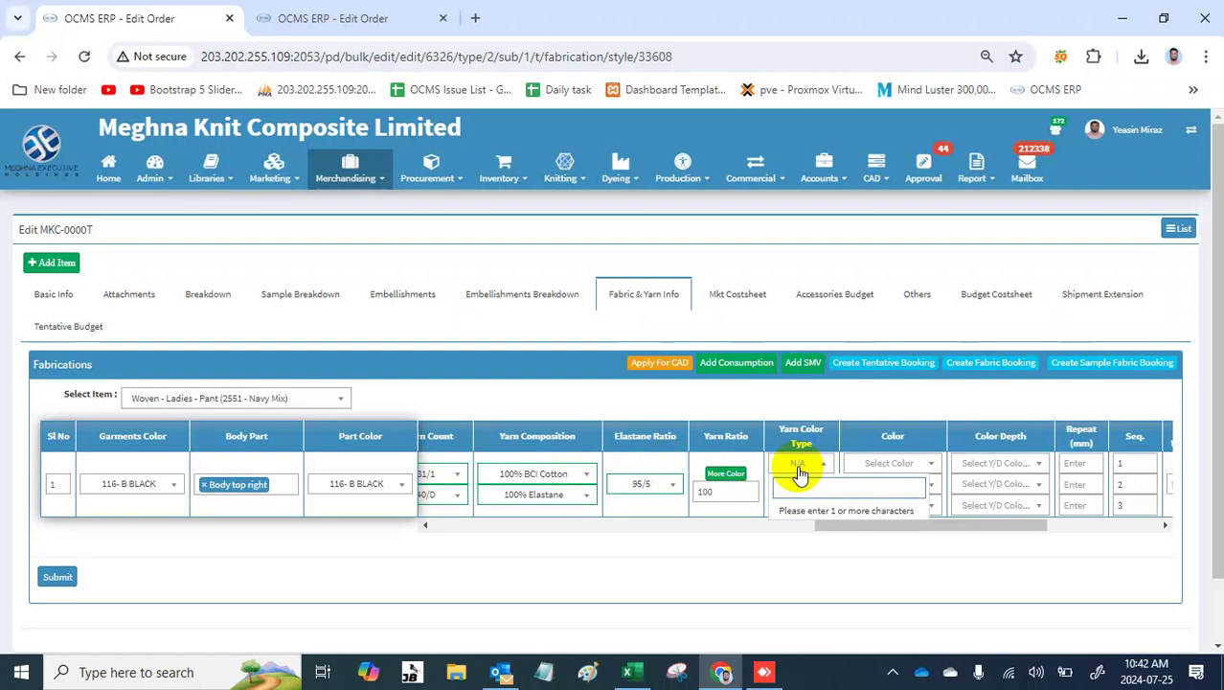
type("whi")
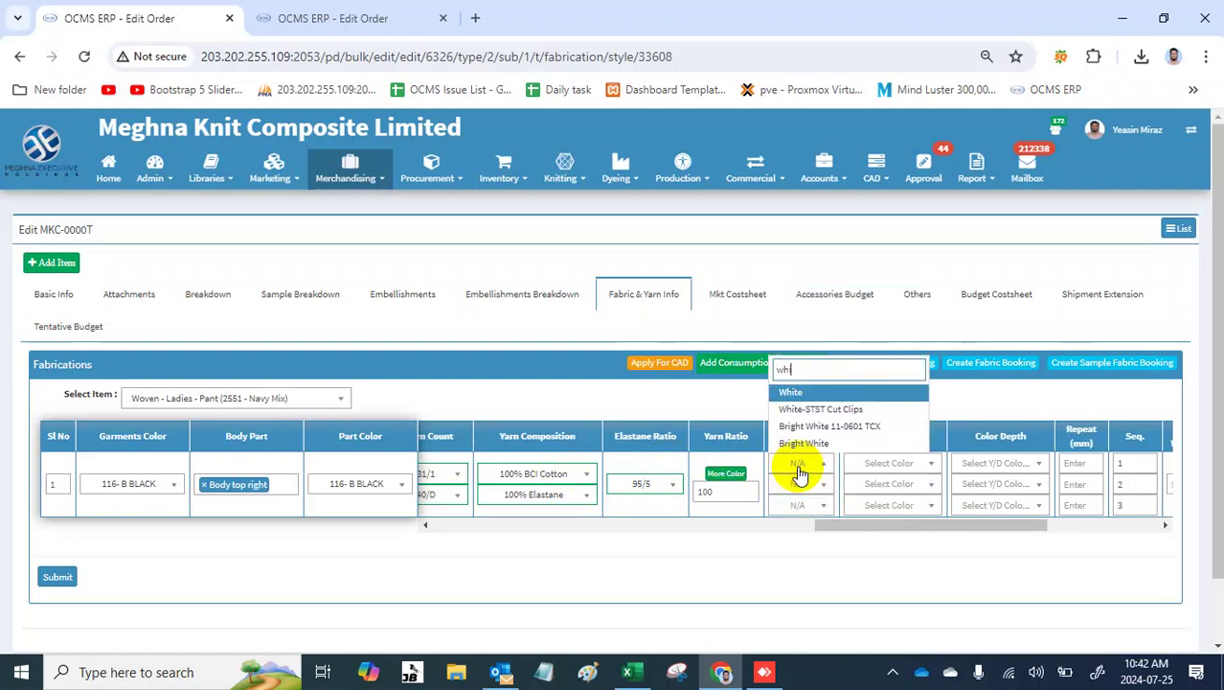
key("Return")
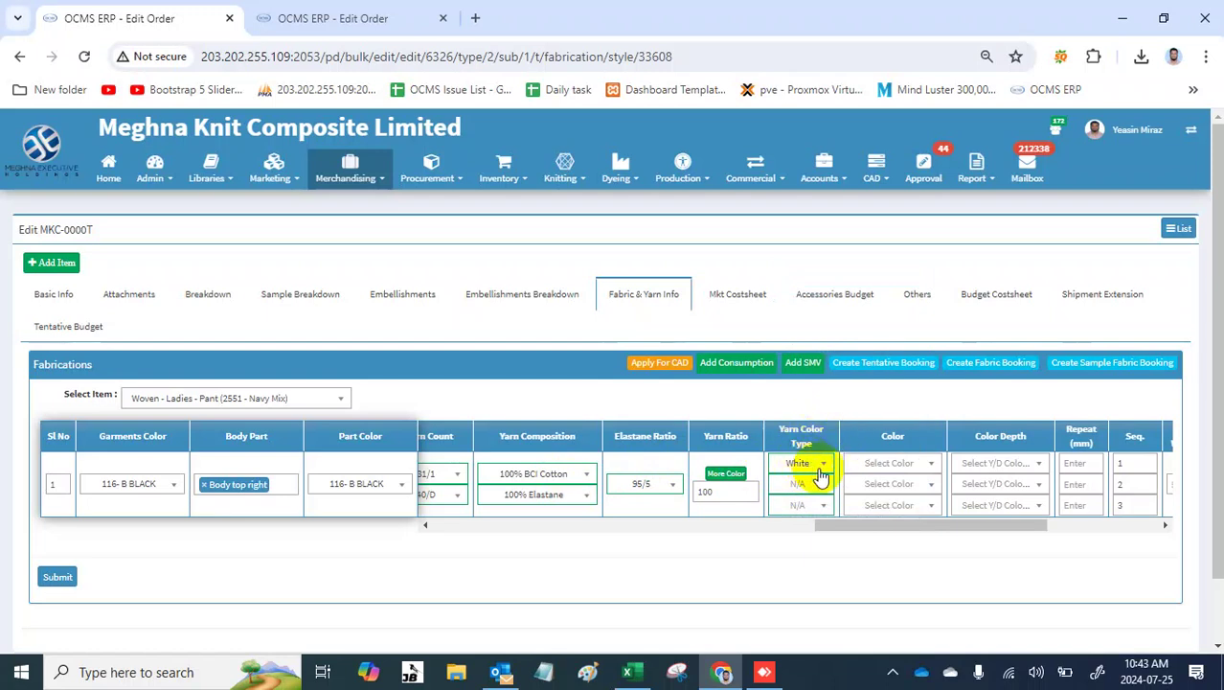
left_click(885, 470)
type("w")
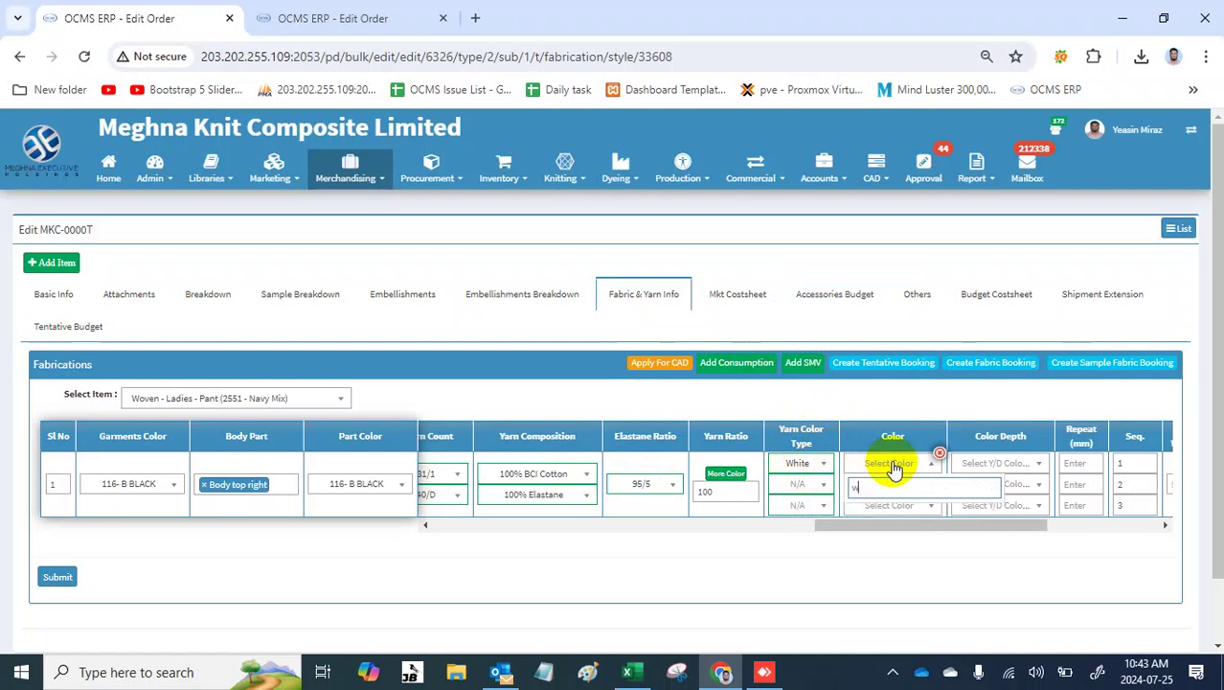
type("hi")
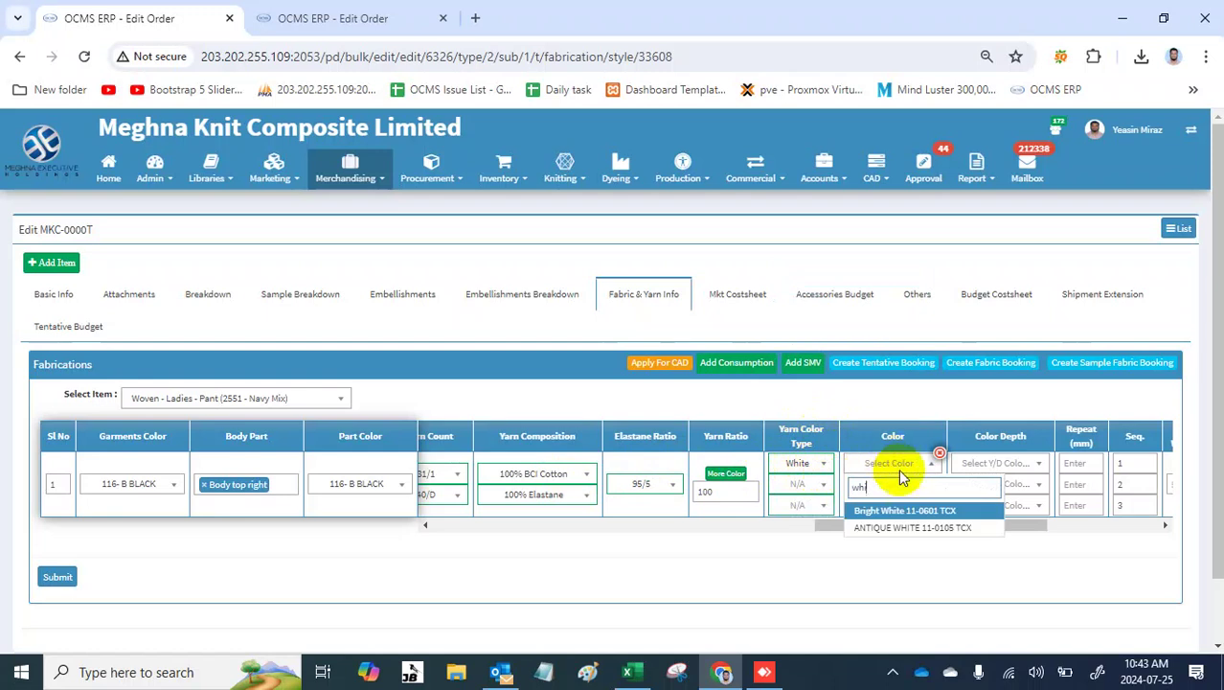
left_click(915, 511)
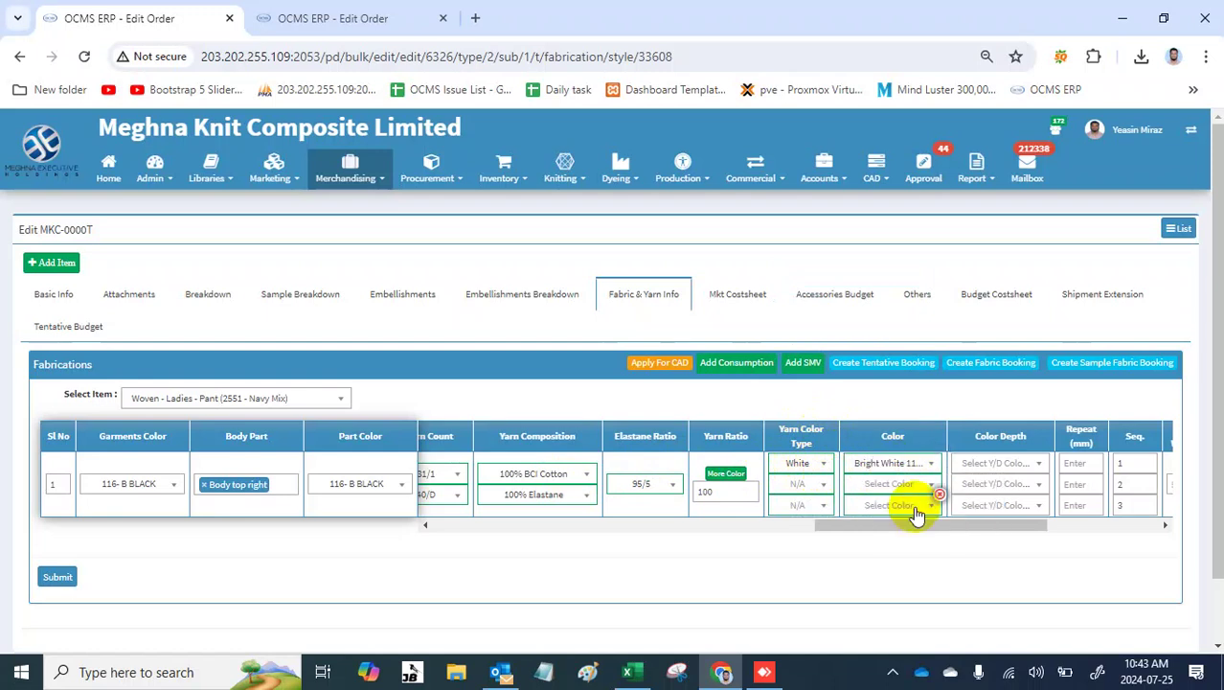
Step: Set the color depth of the first color line to Light
left_click(992, 466)
type("li")
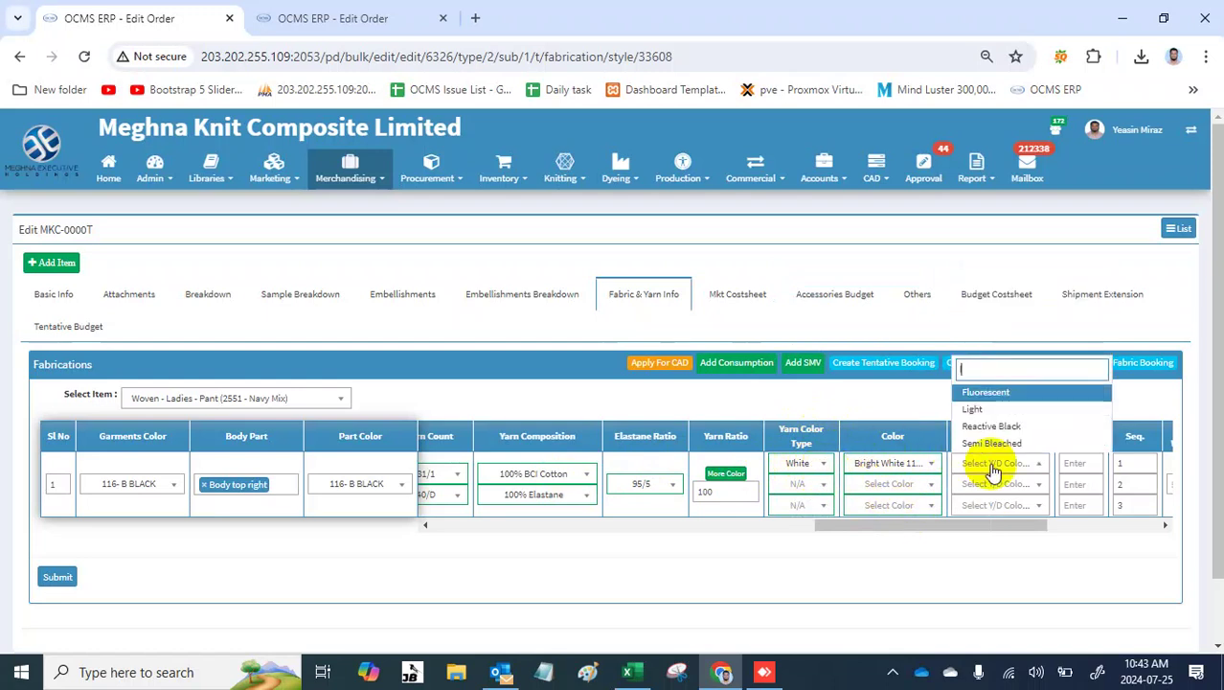
type("ght")
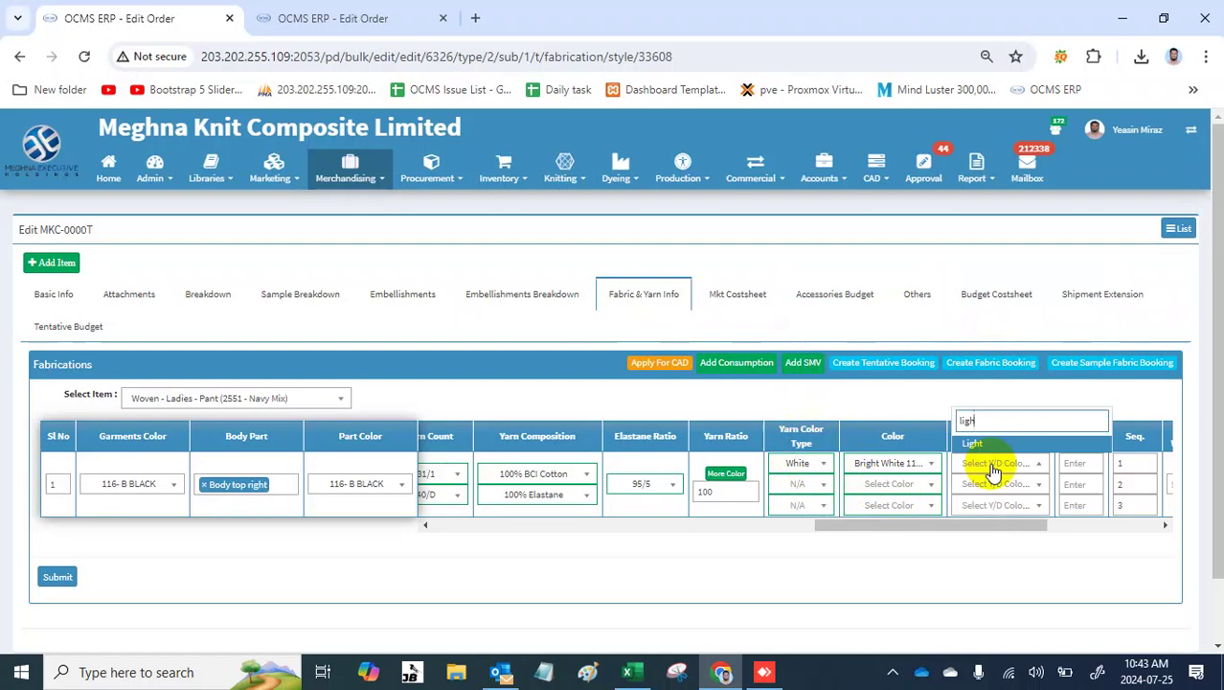
key("Return")
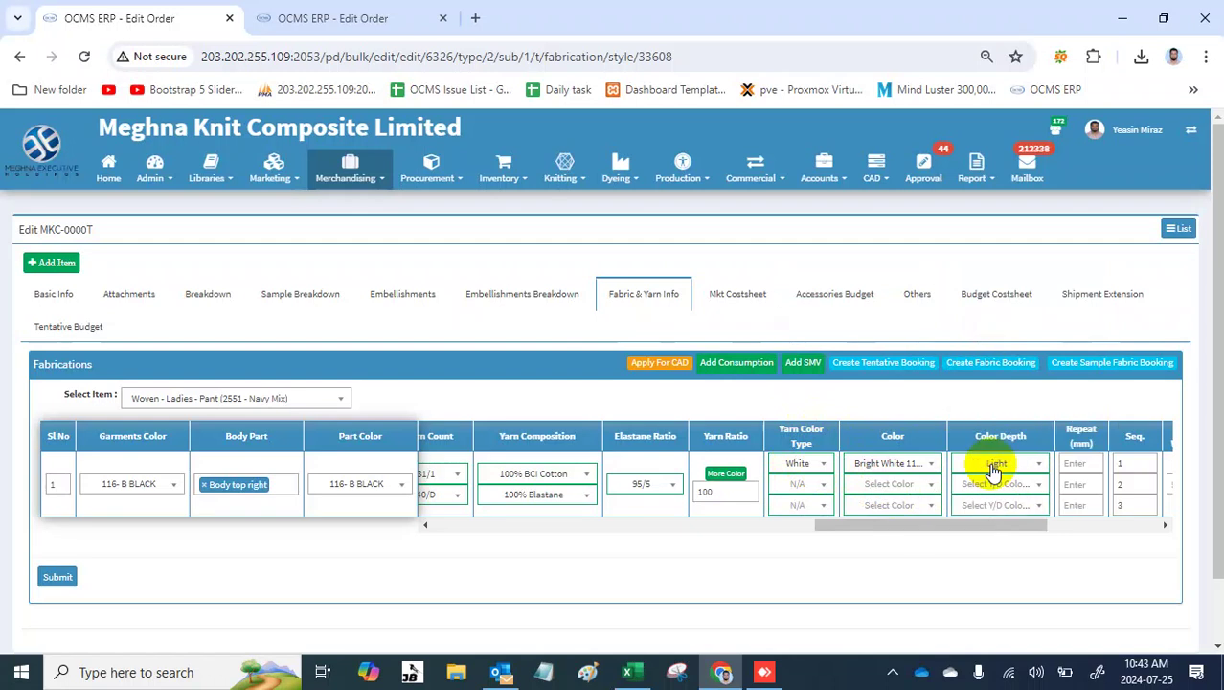
scroll(993, 469, "right", 1)
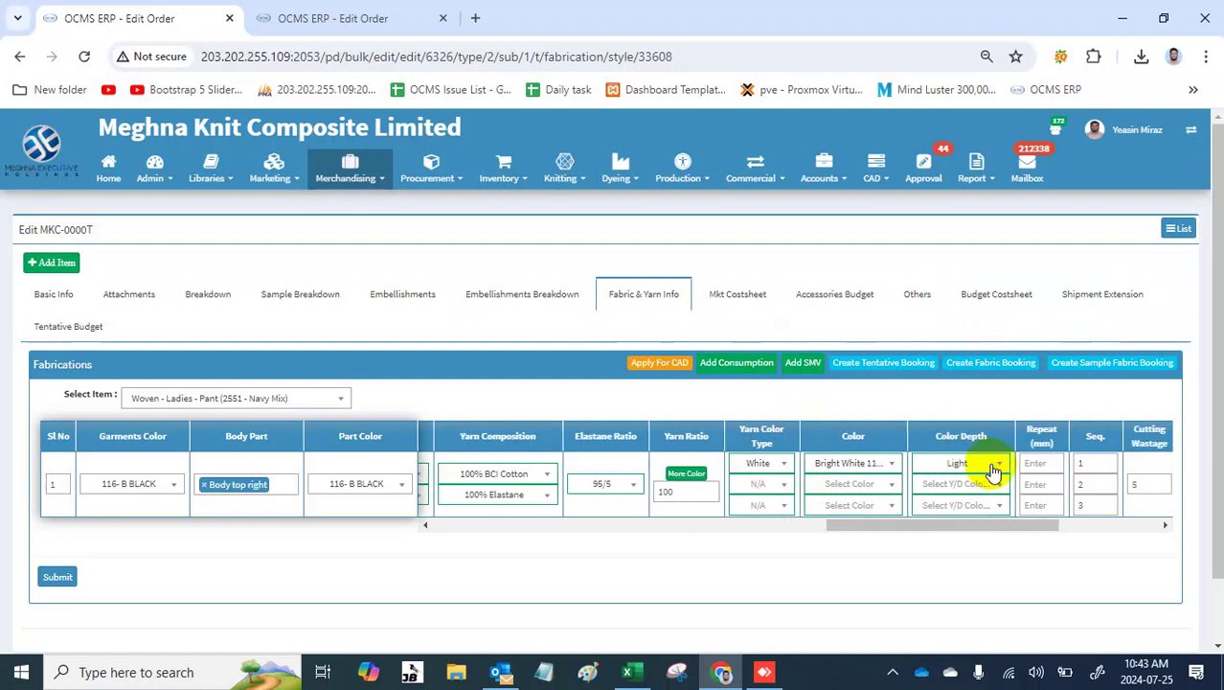
Step: Set the second color line's yarn color type to Color and its color to Navy Blazer 19-3923 TCX
left_click(754, 485)
type("co")
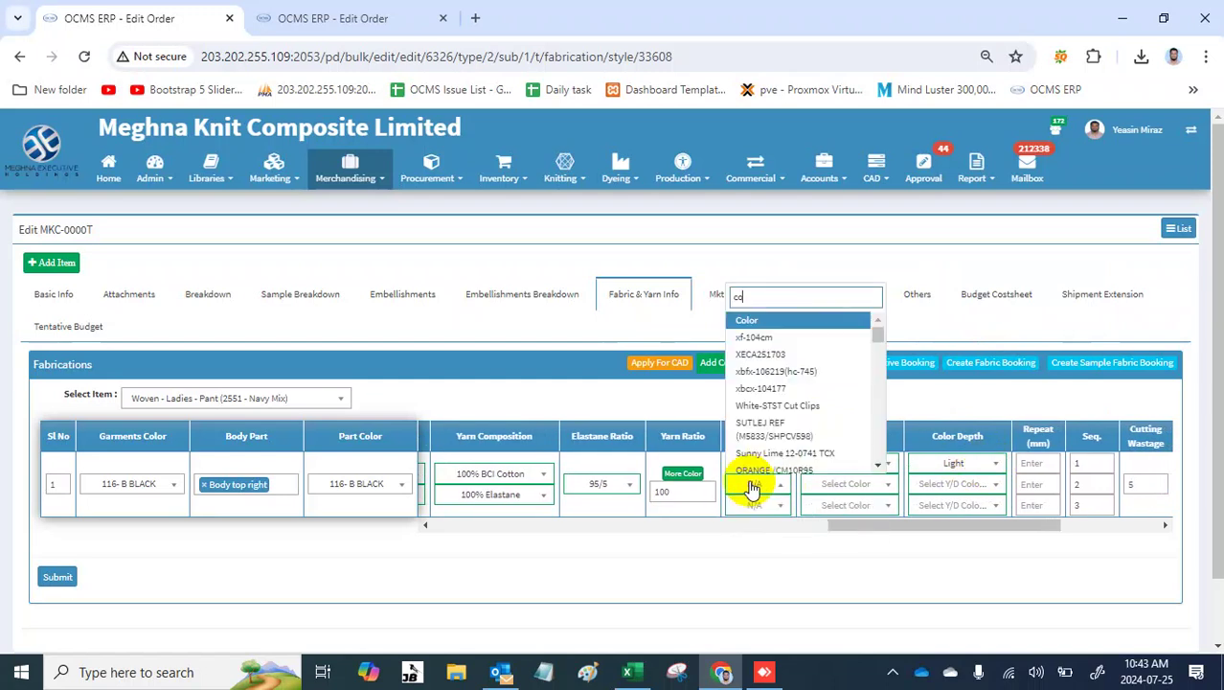
type("lo")
key("Return")
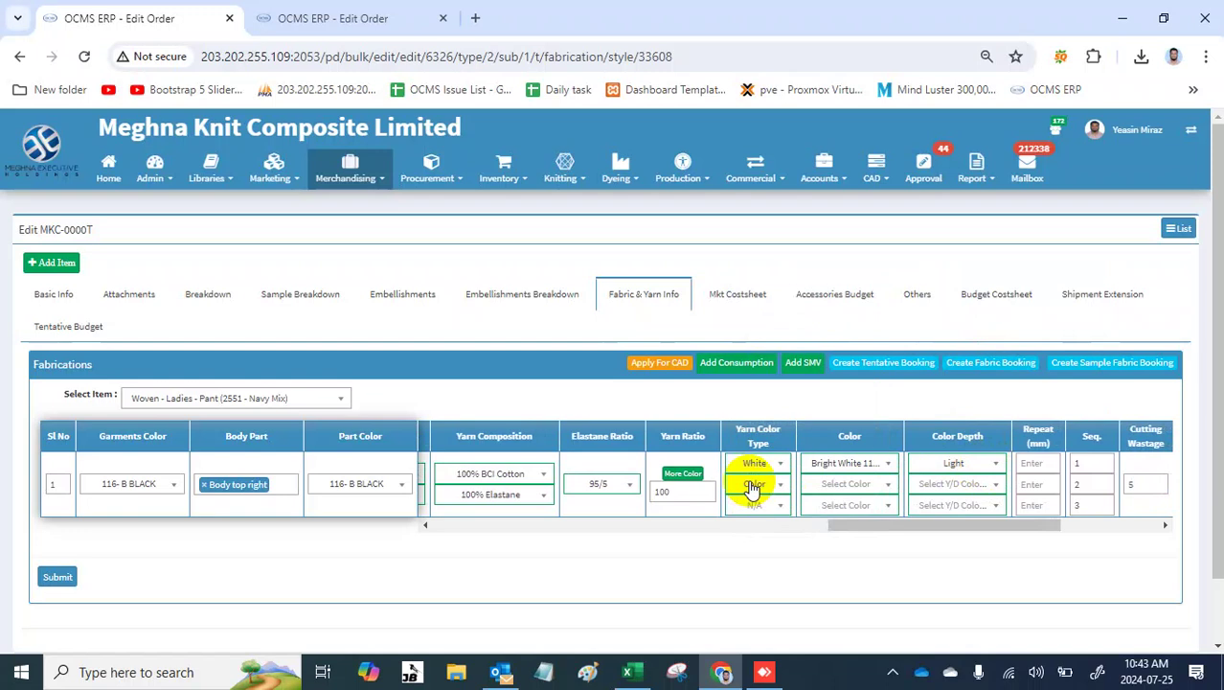
left_click(848, 486)
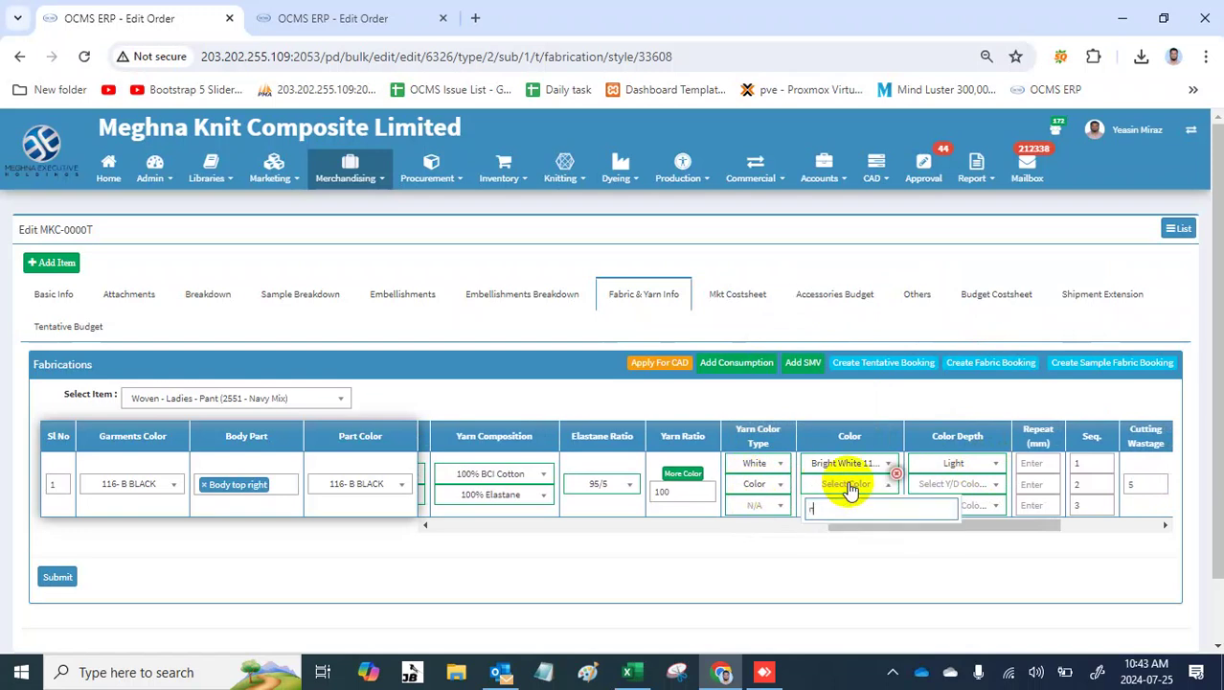
type("nav")
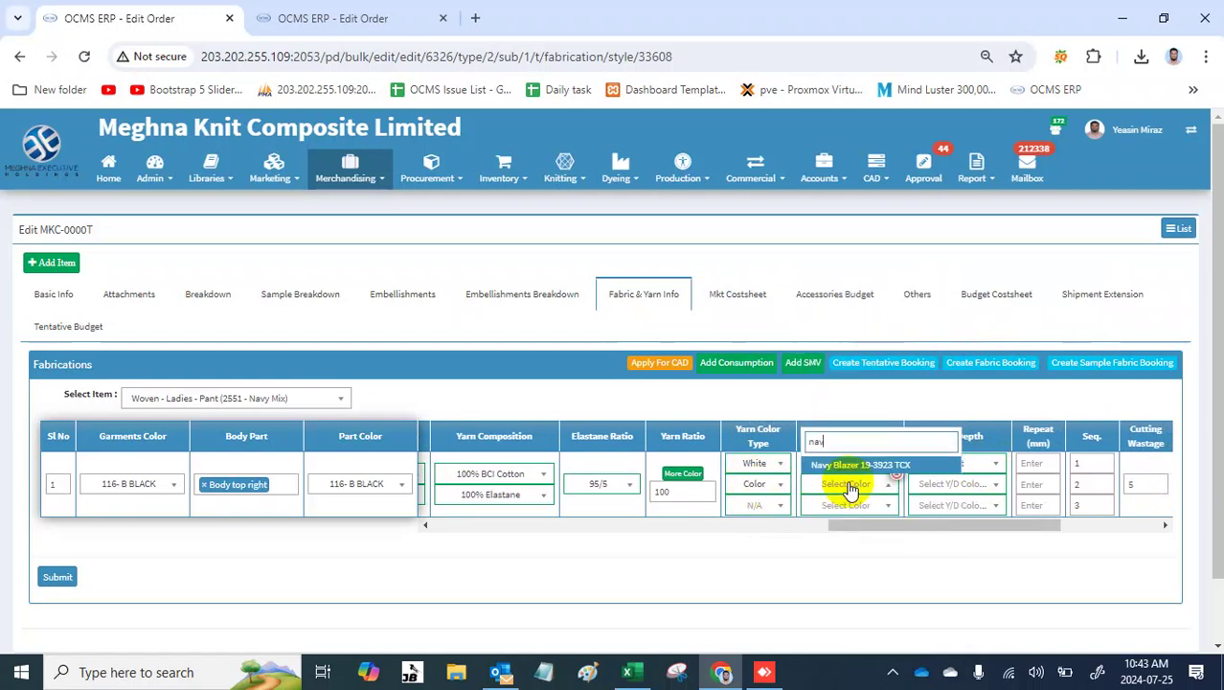
key("Return")
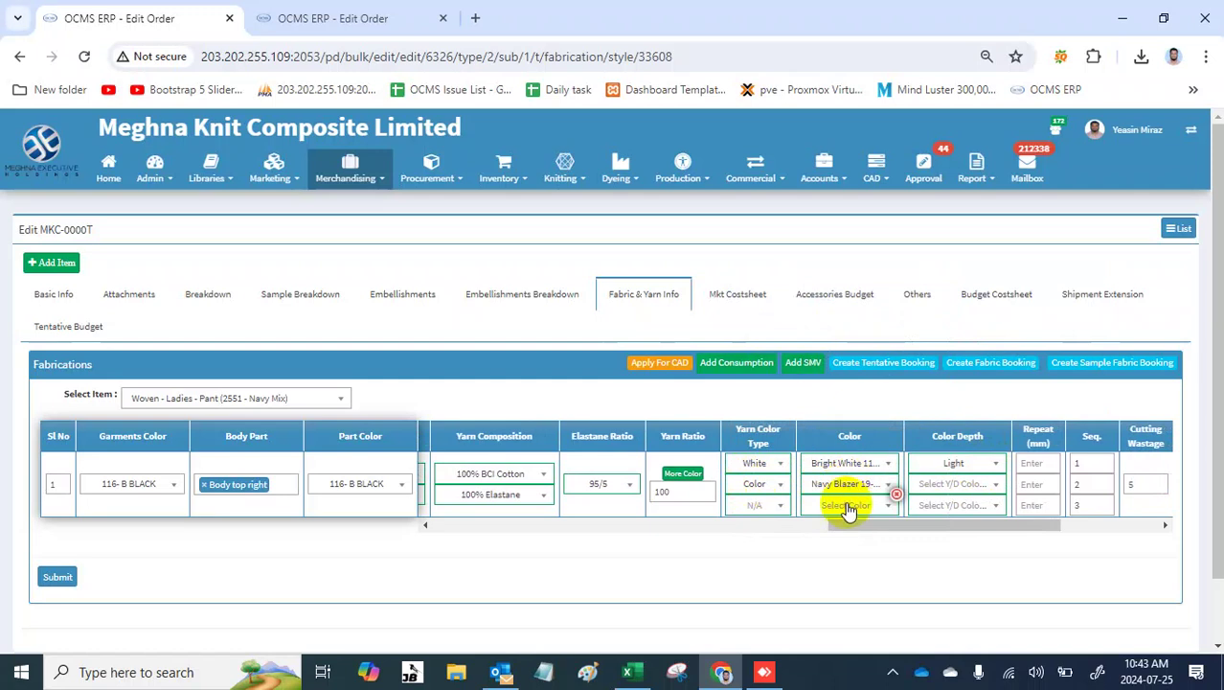
Step: Set the third color line's yarn color type to Color and its color to Yolk Yellow
left_click(763, 508)
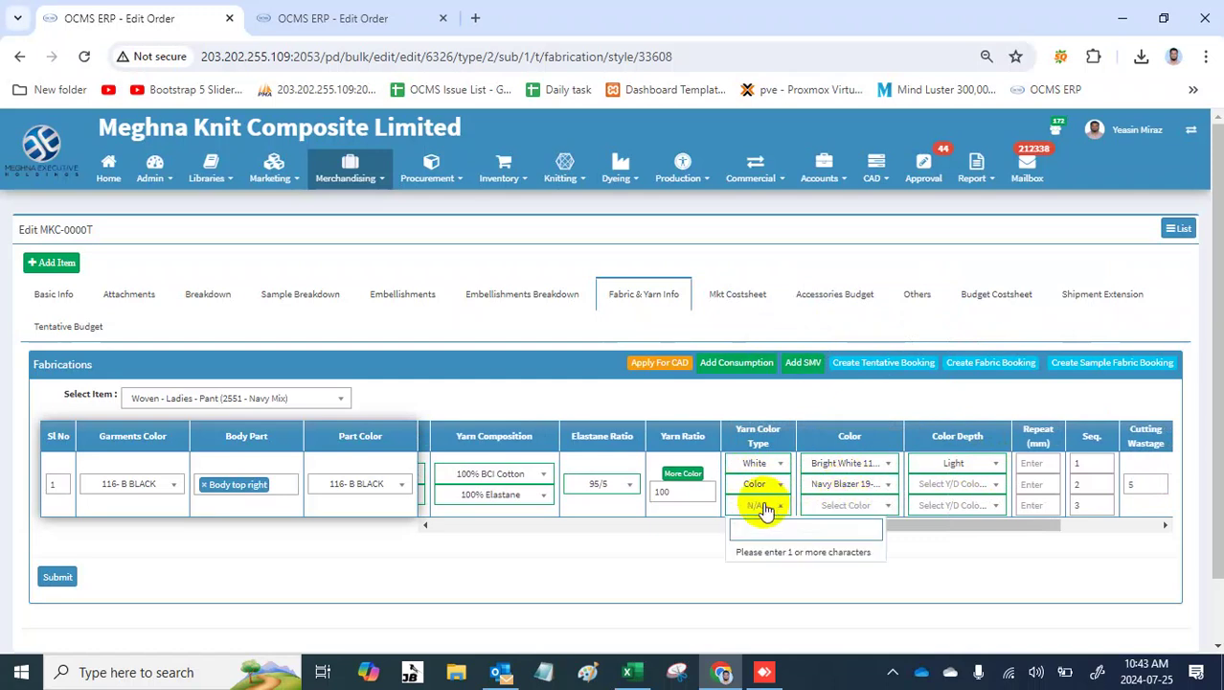
type("colo")
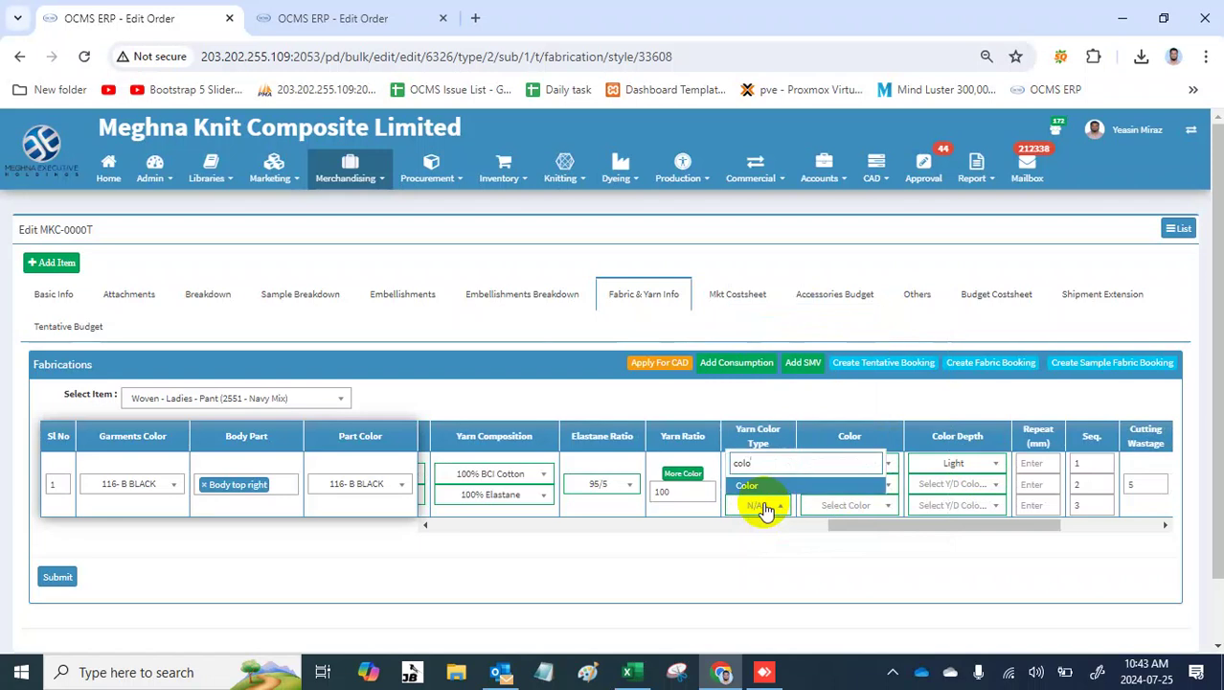
key("Return")
left_click(837, 508)
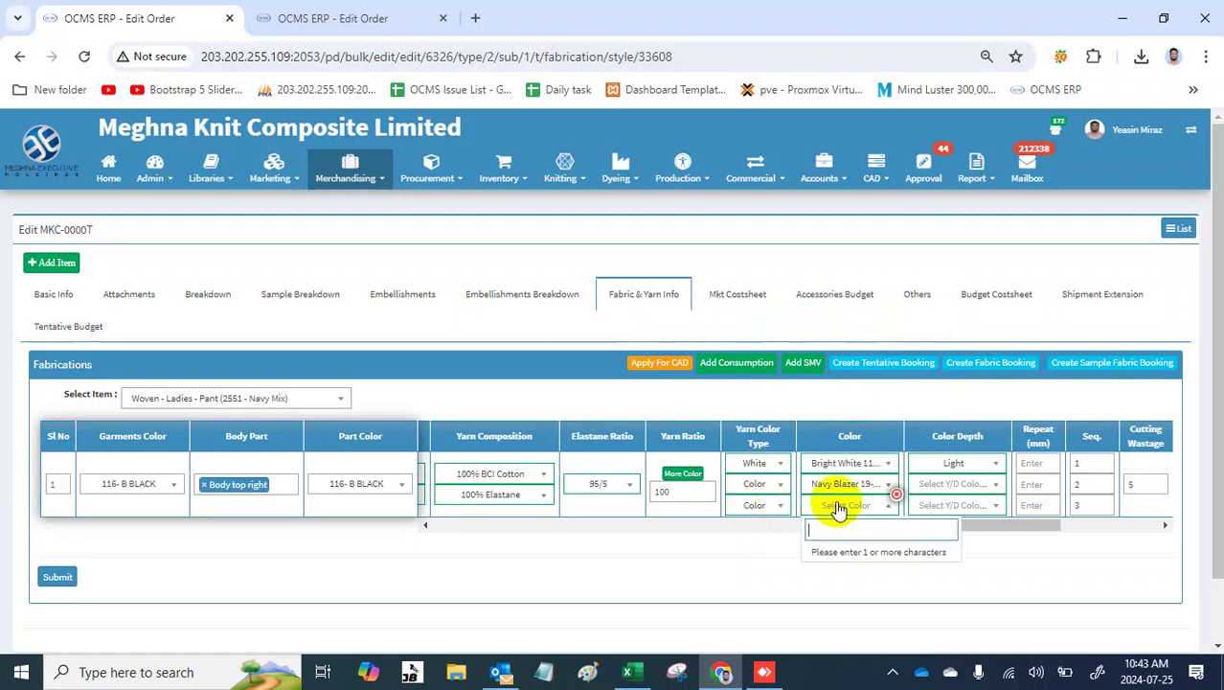
type("y")
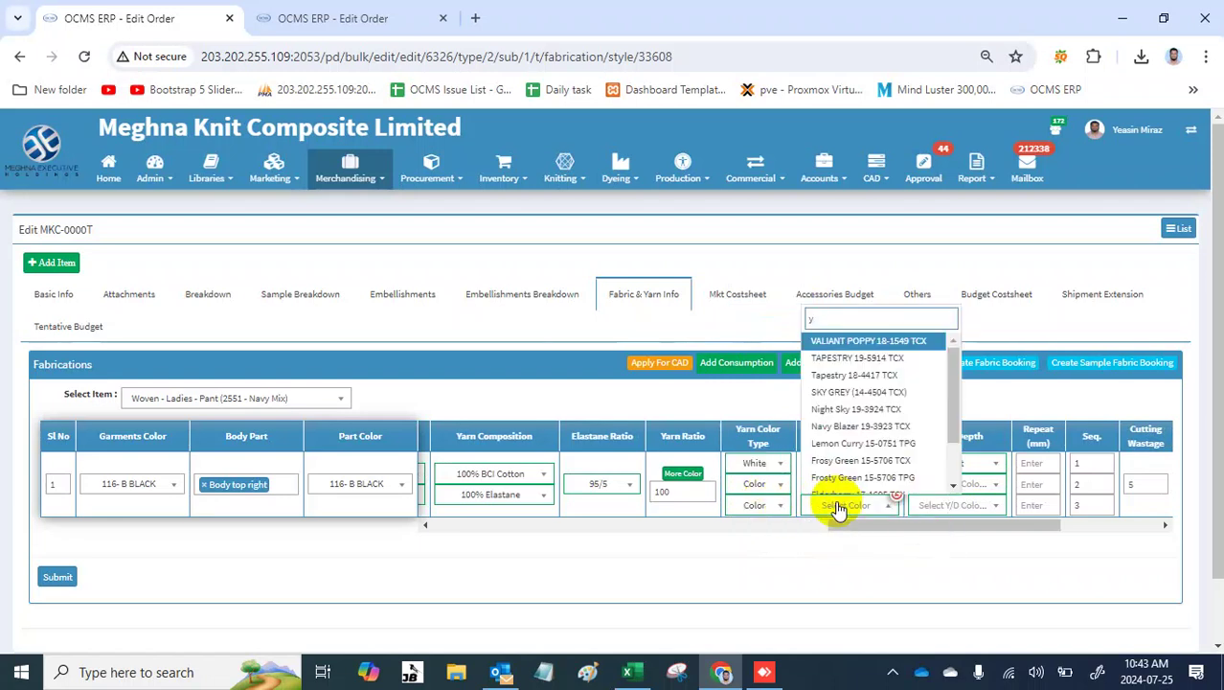
type("el")
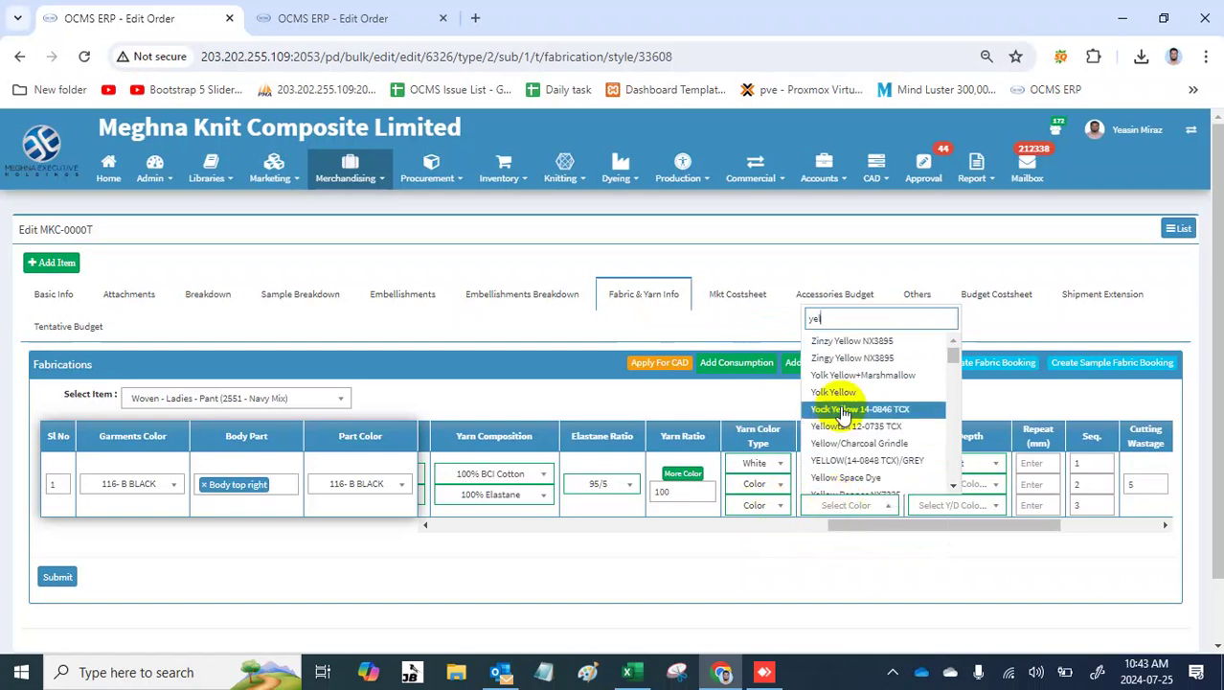
left_click(847, 392)
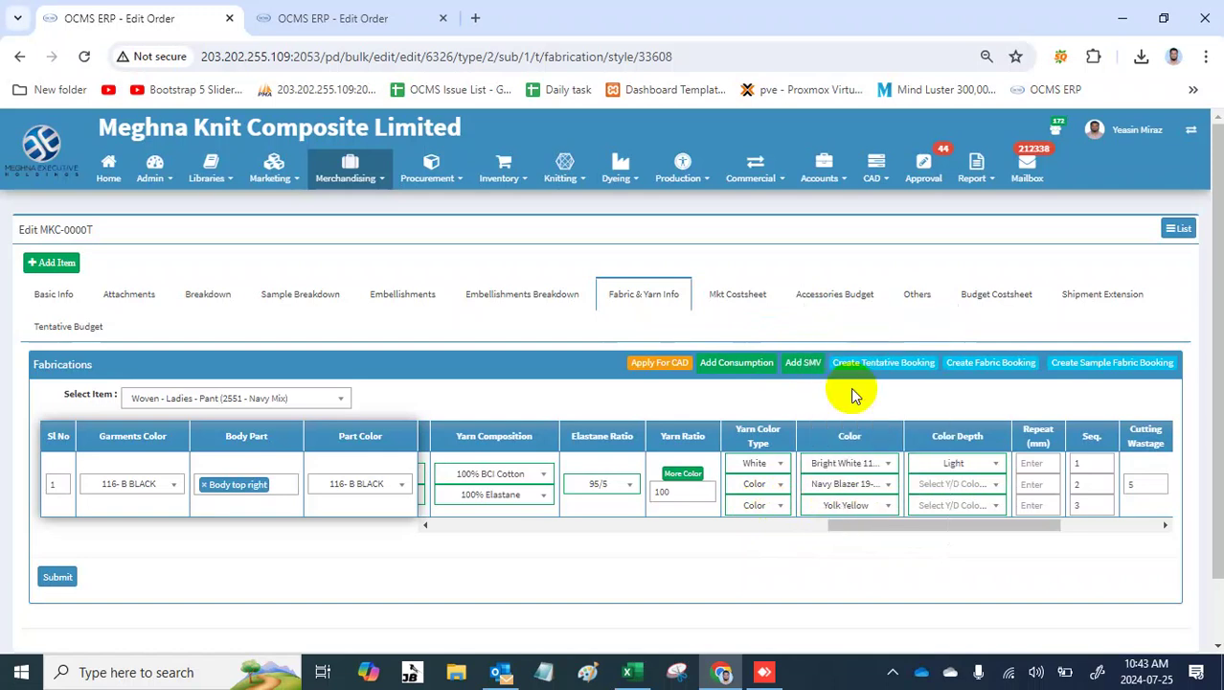
Step: Set the color depth to Dark for the second color line and Medium for the third
left_click(960, 487)
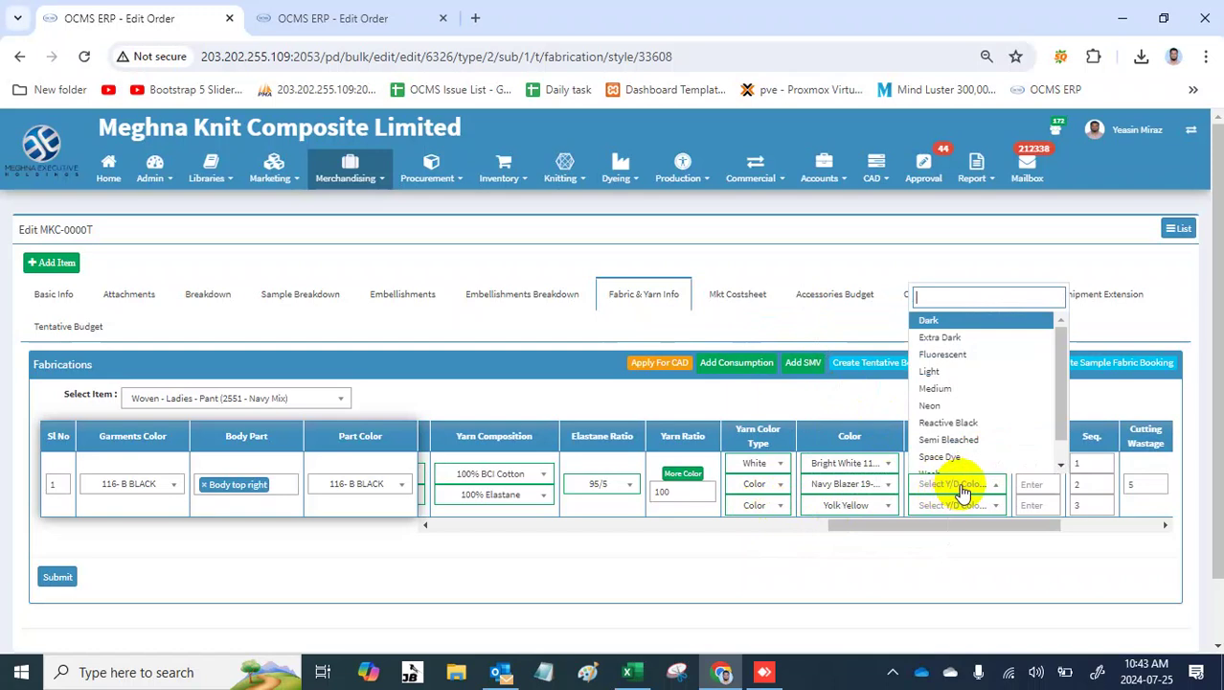
left_click(962, 490)
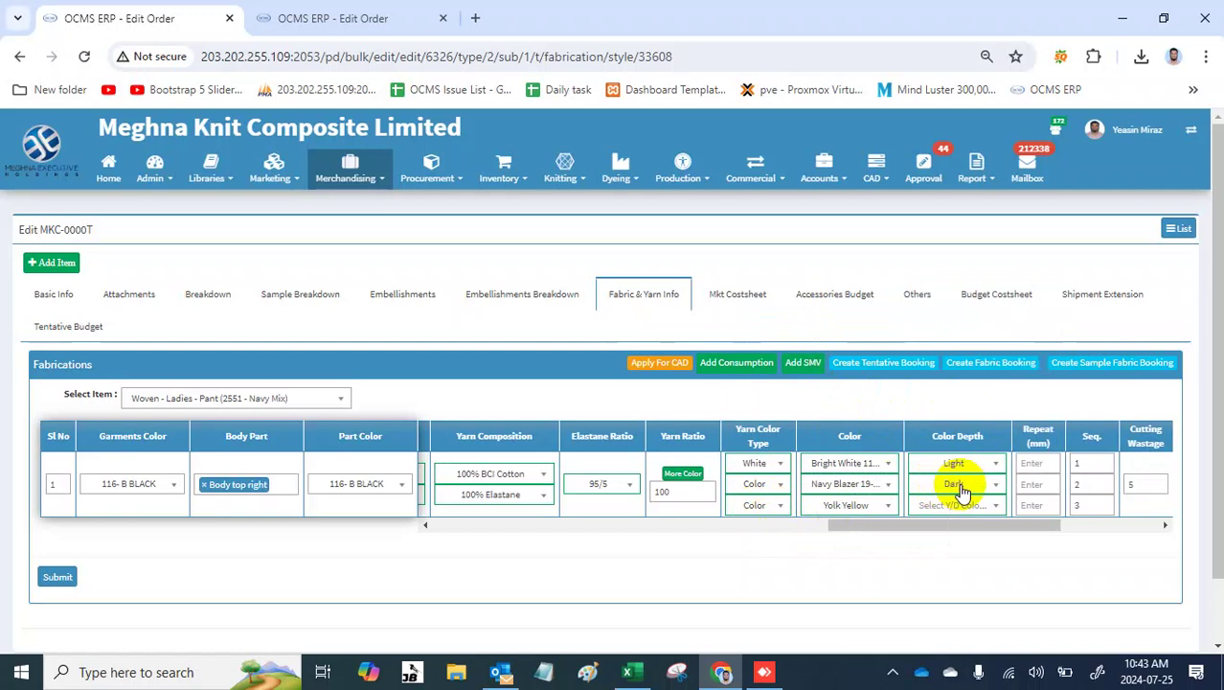
left_click(961, 508)
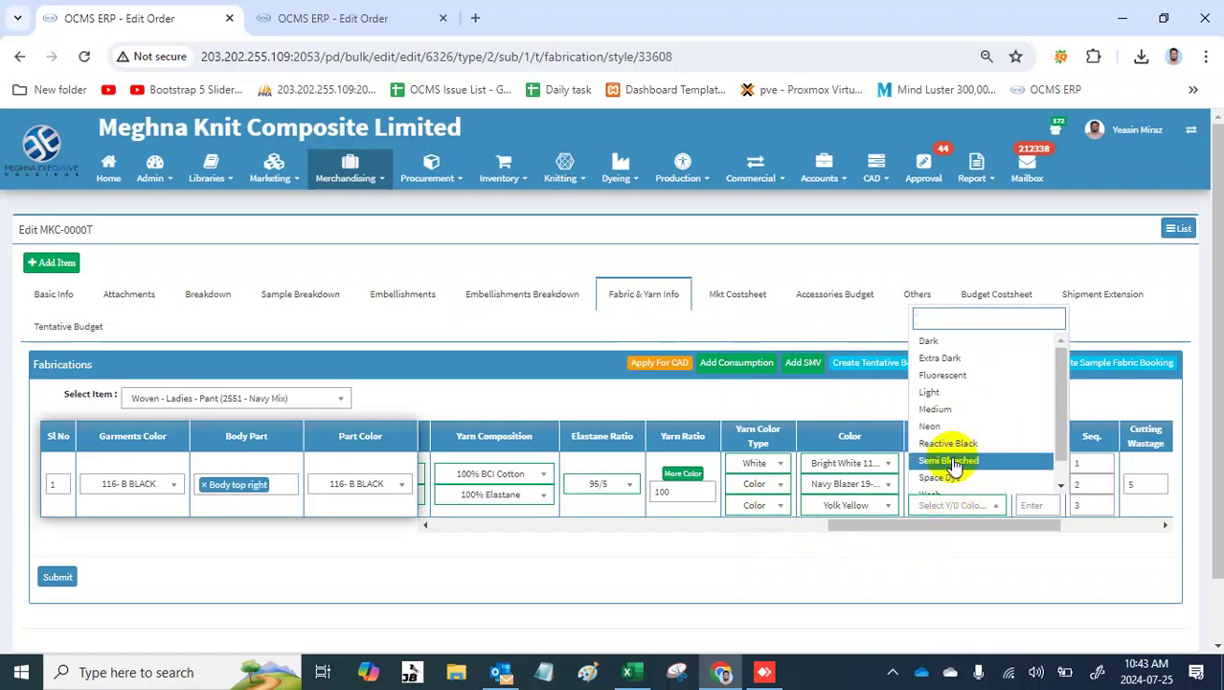
left_click(984, 409)
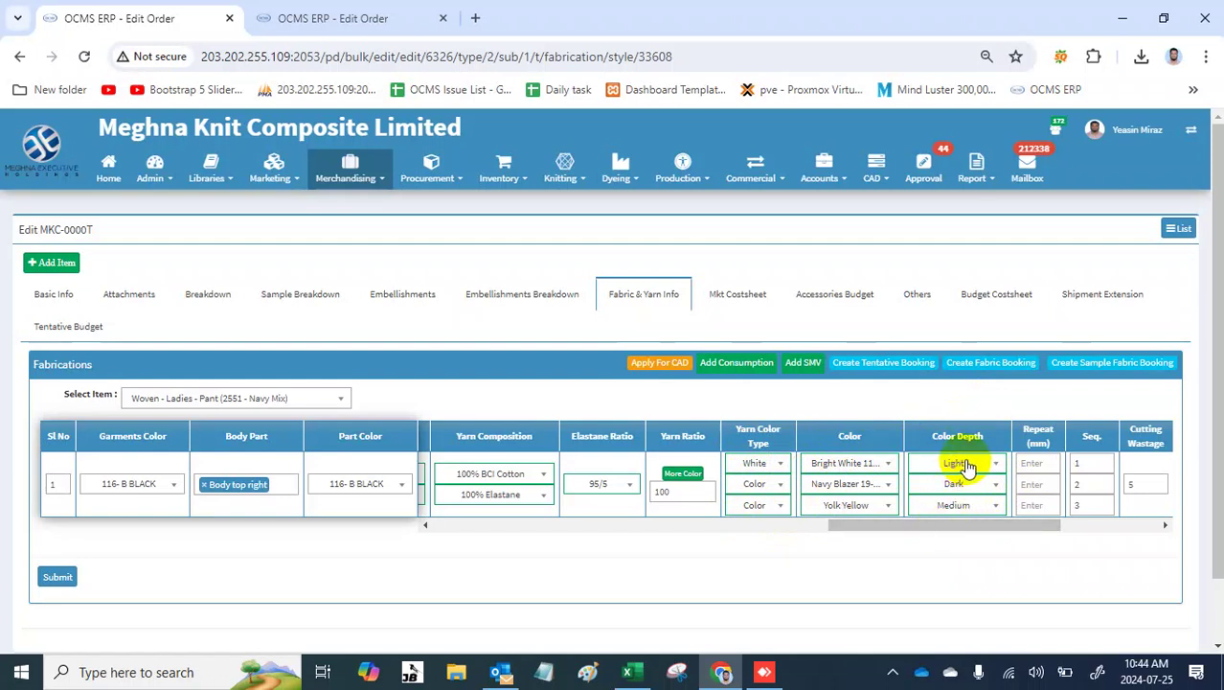
Step: Enter stripe repeats of 10, 25 and 10 mm for the first, second and third color lines
left_click(1035, 467)
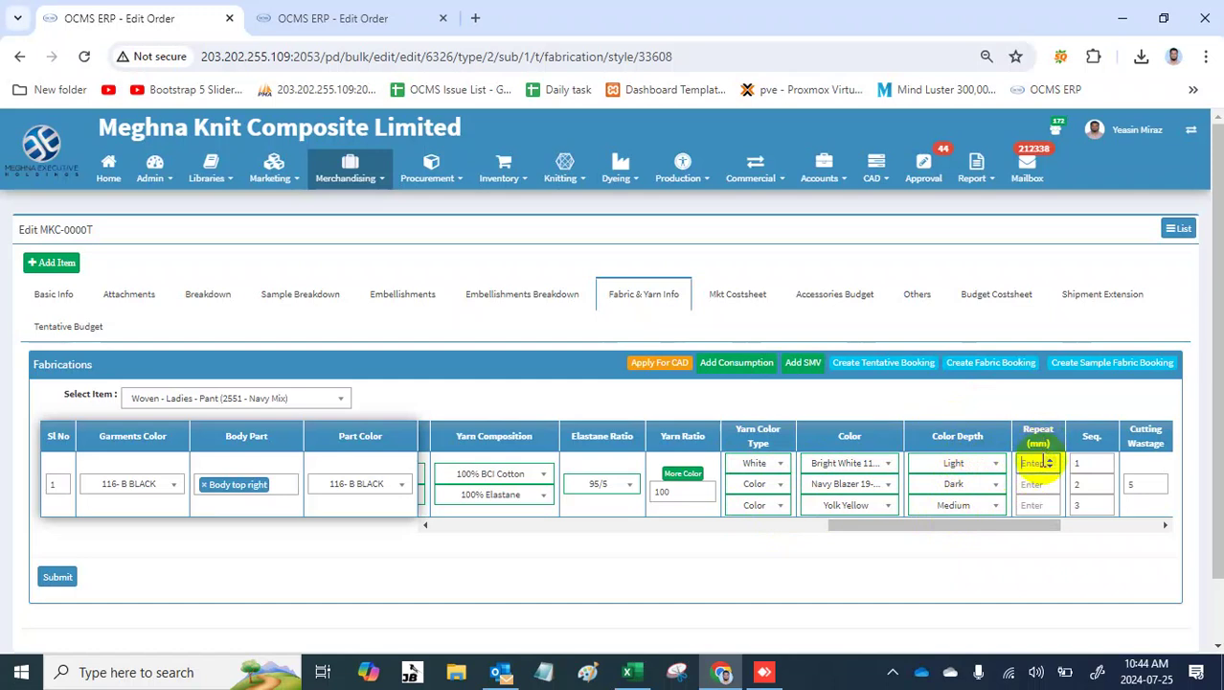
type("10")
left_click(1042, 485)
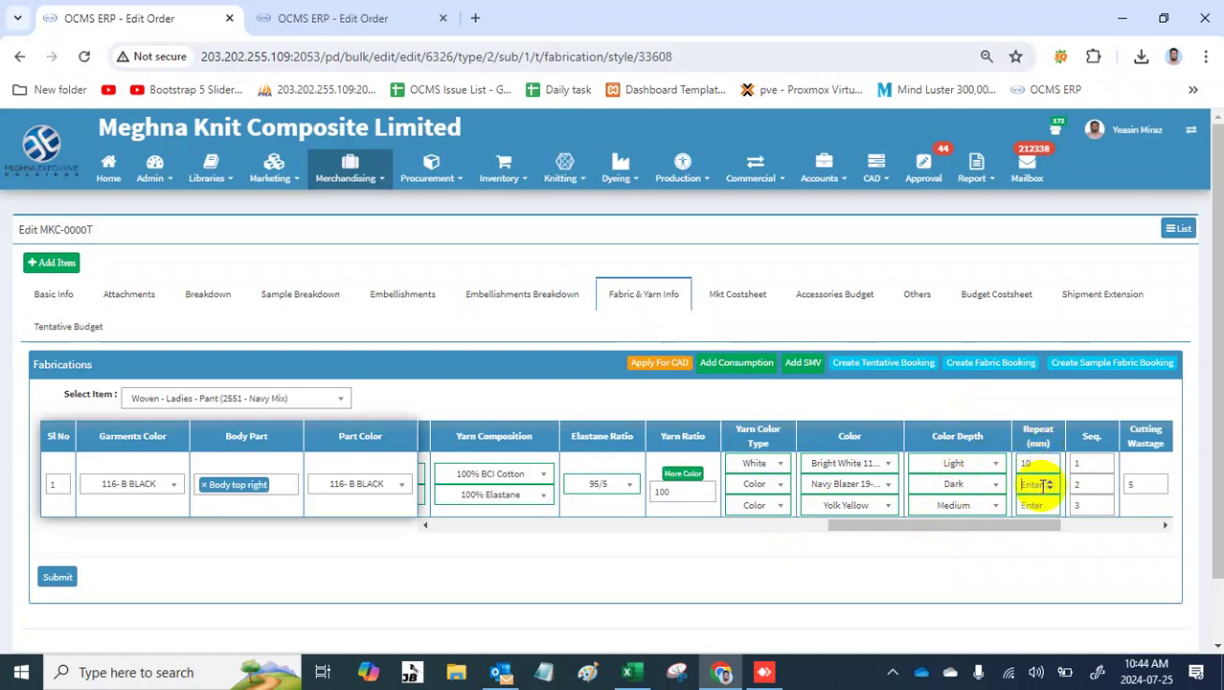
type("25")
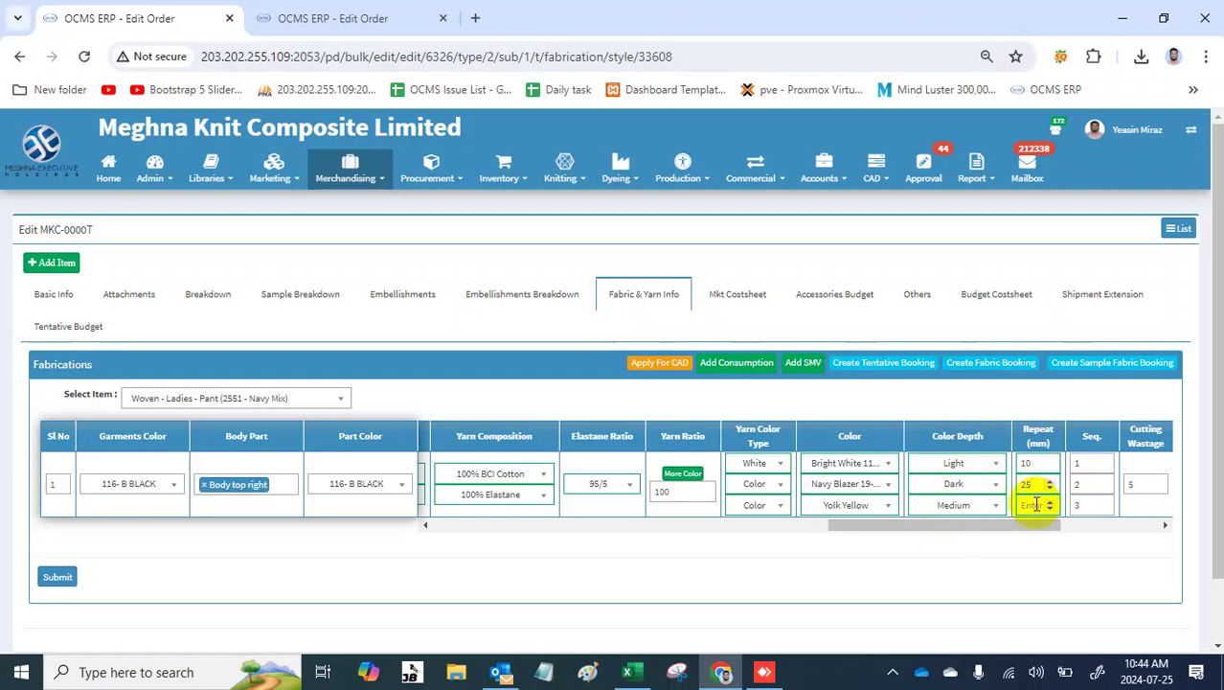
left_click(1036, 504)
type("10")
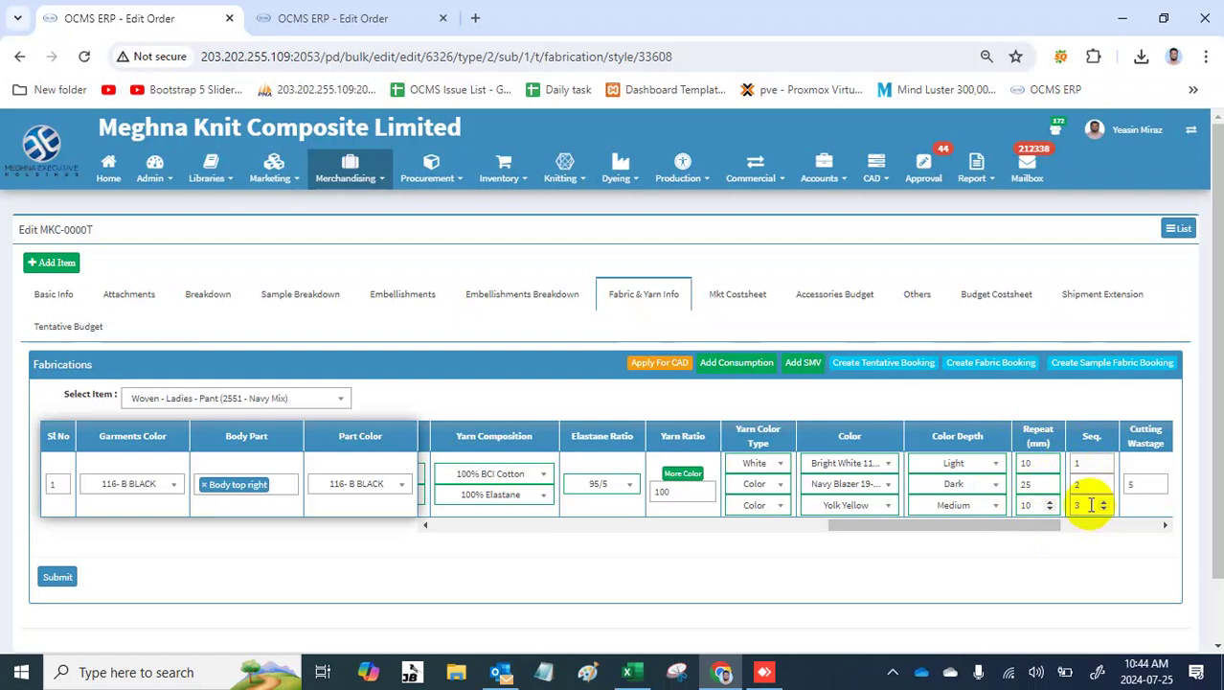
Step: Set the fabric row's cutting wastage to 3
scroll(1090, 506, "right", 1)
scroll(1090, 506, "right", 1)
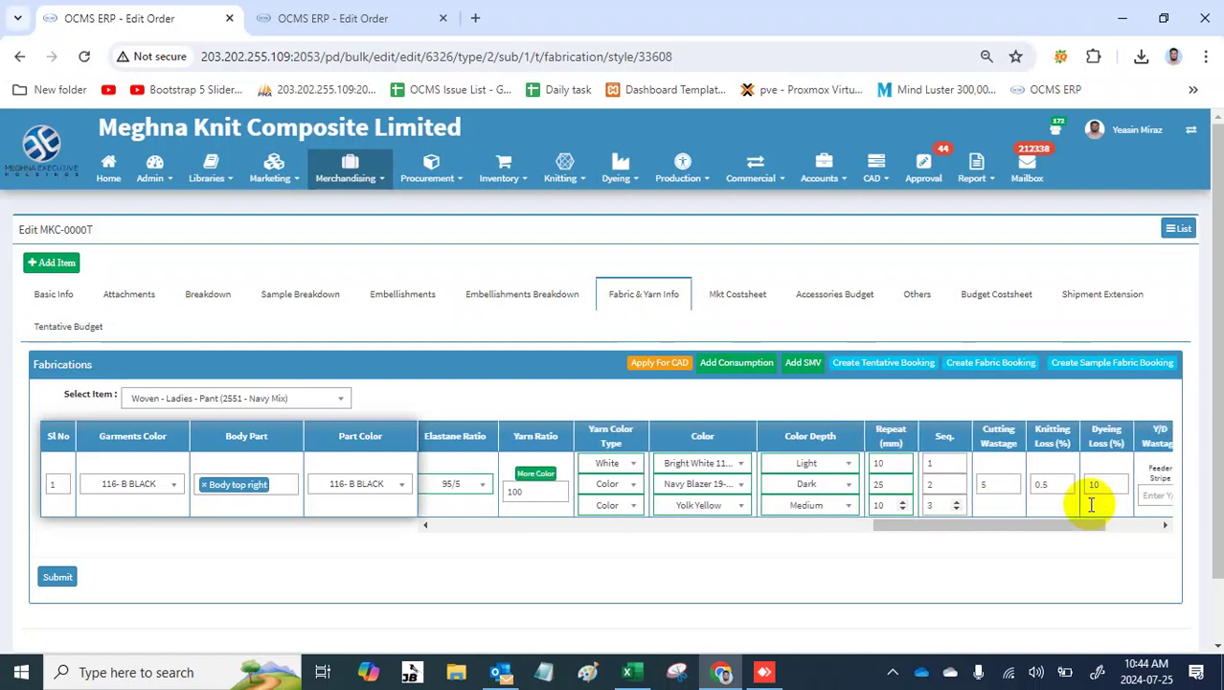
double_click(1002, 486)
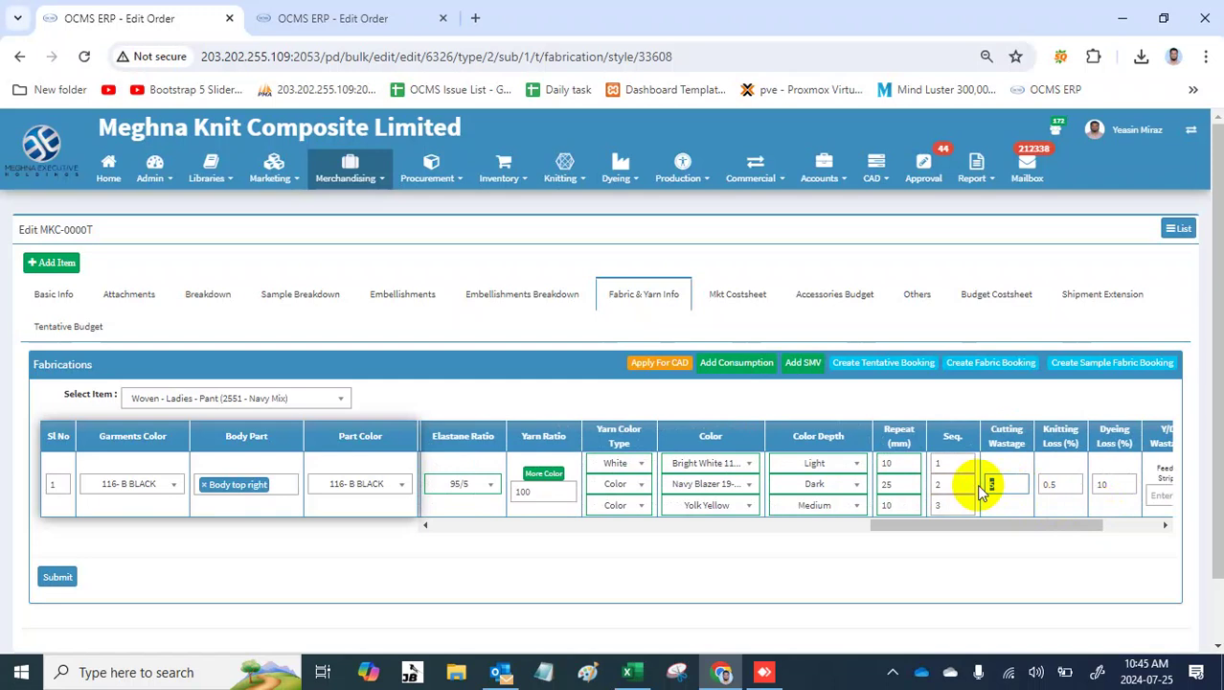
type("3")
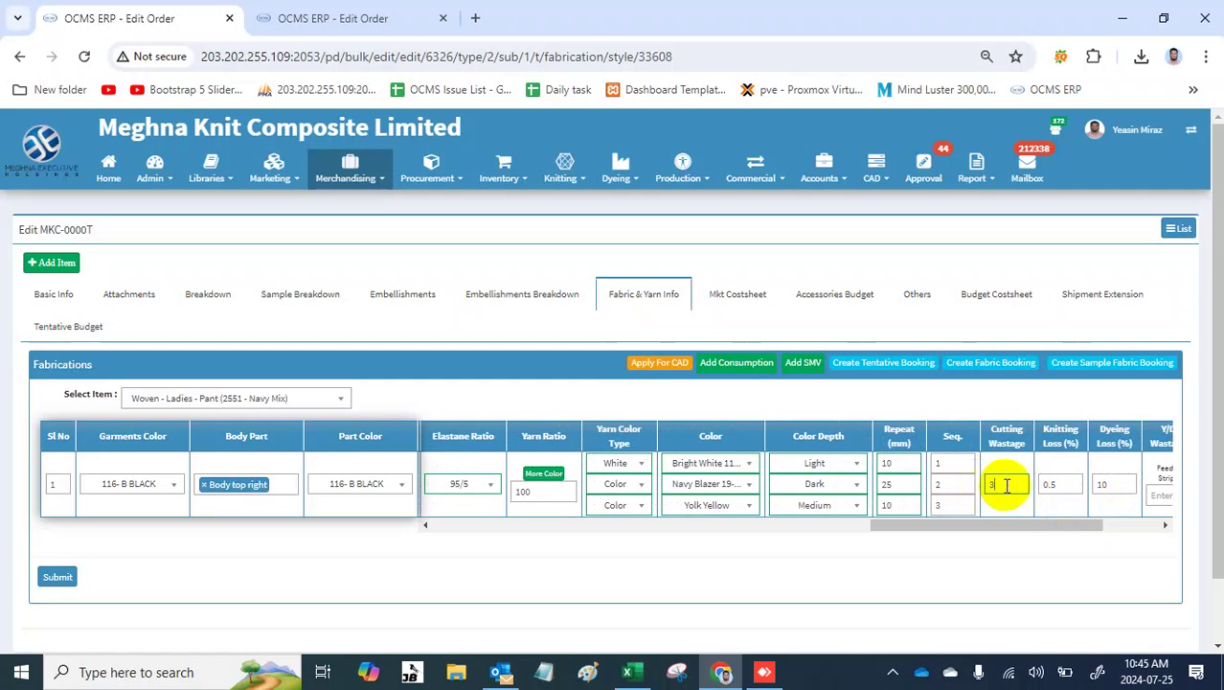
left_click(1049, 486)
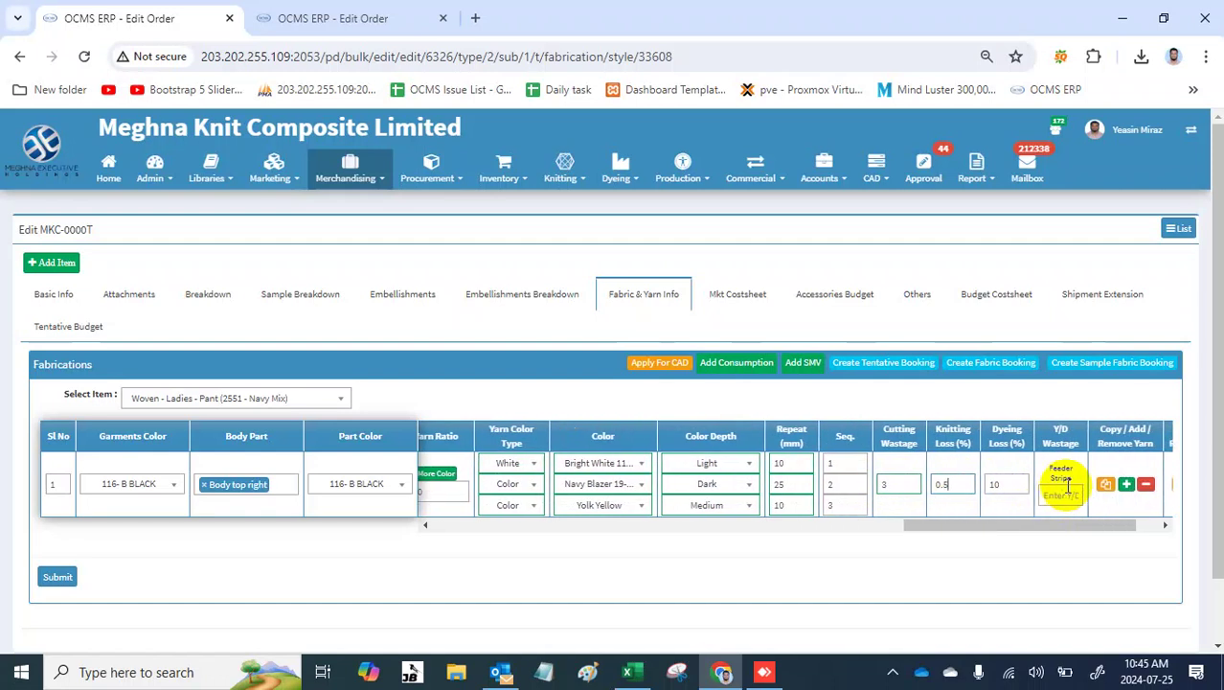
Step: Set the fabric row's dyeing loss to 11% and its feeder stripe Y/D wastage to 2
left_click(1000, 485)
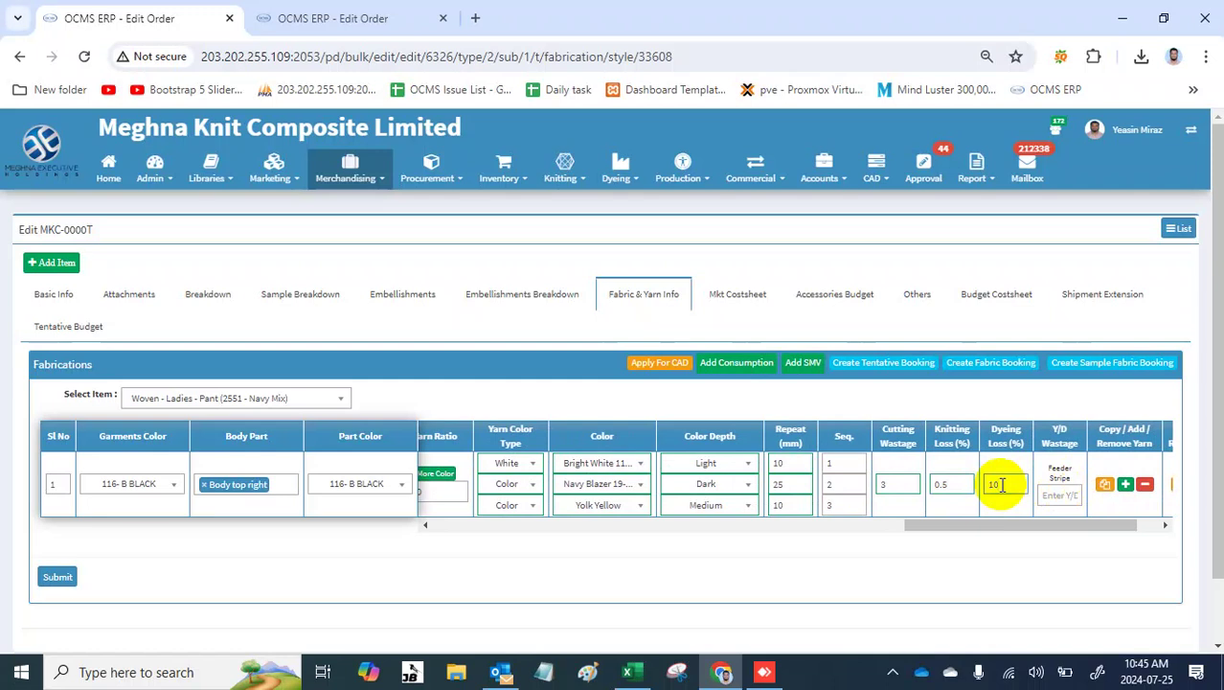
key("BackSpace")
type("1")
left_click(1068, 496)
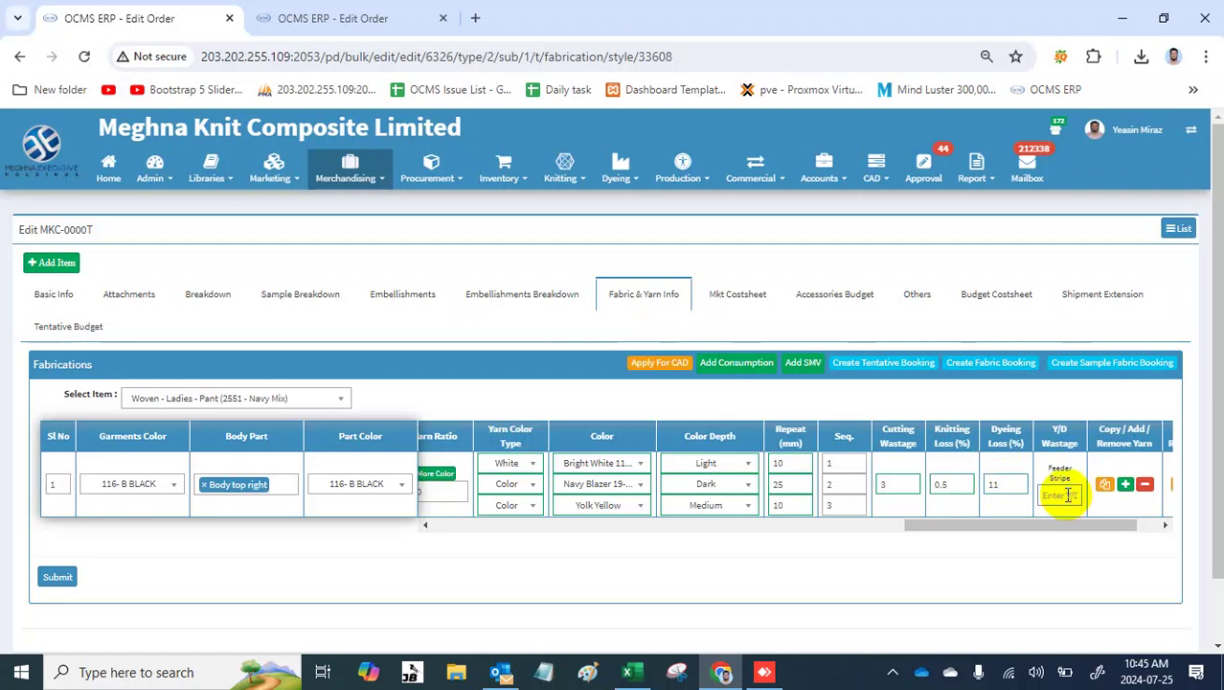
type("2")
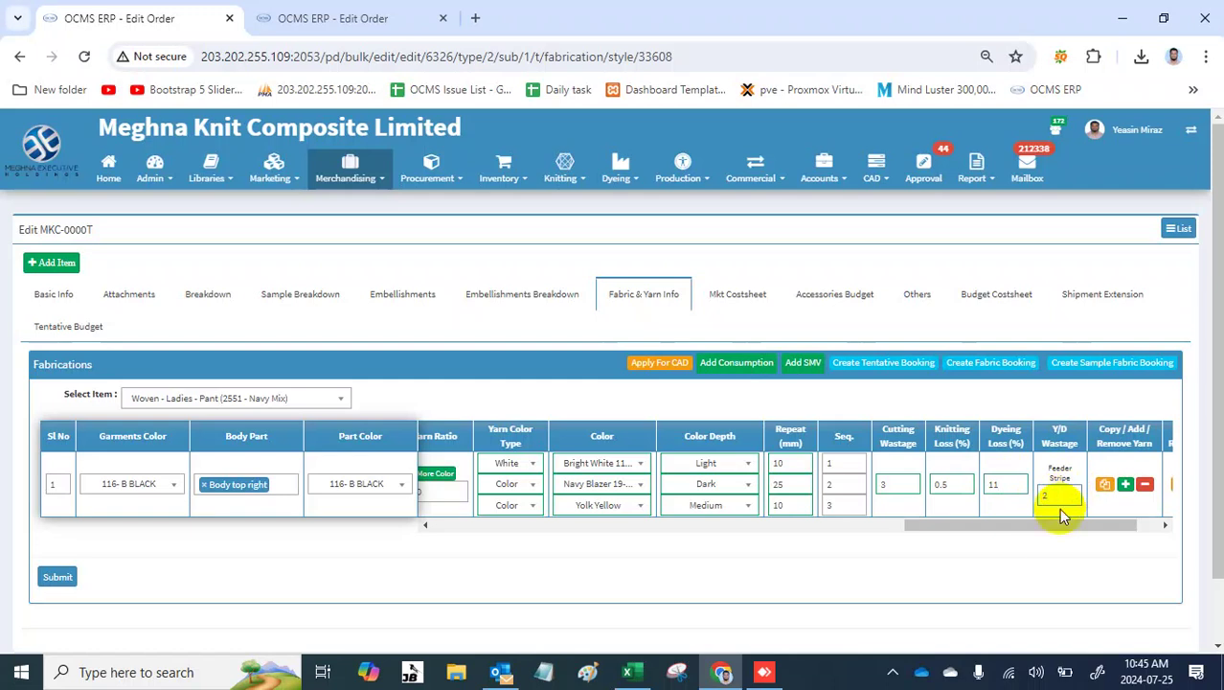
Step: Examine the available garment colors and the copy, add and remove options for yarn and fabric in the row
left_click(1048, 530)
left_click_drag(751, 534, 625, 528)
left_click(155, 485)
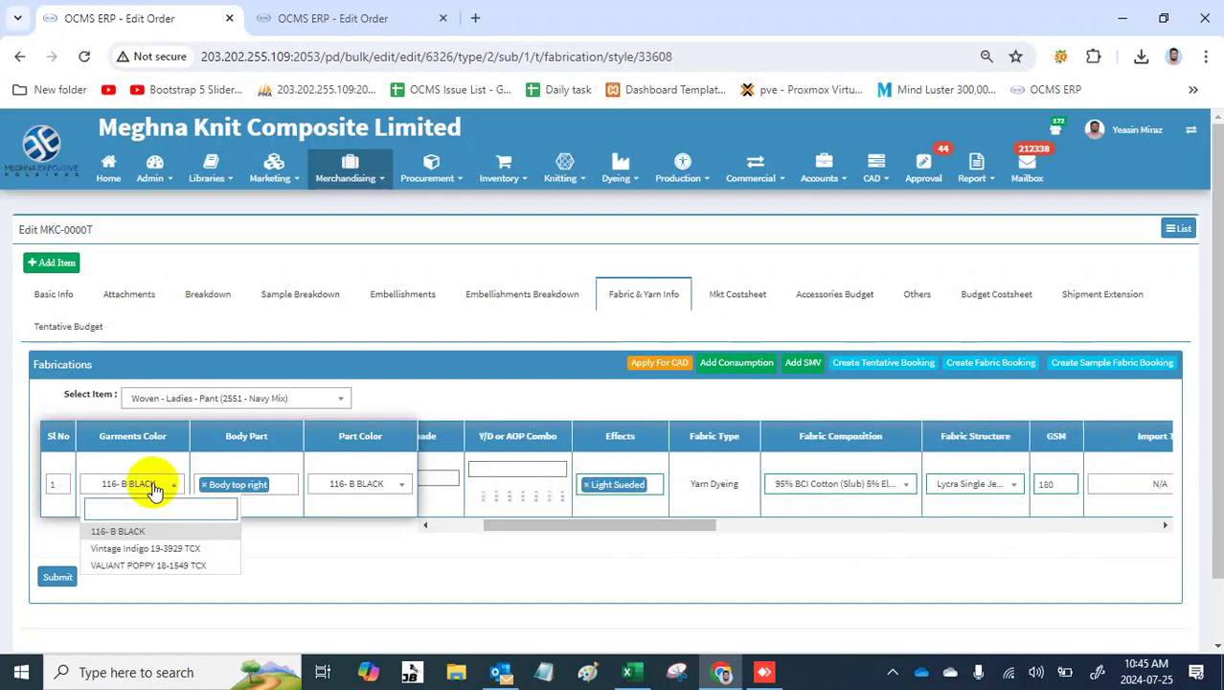
left_click(155, 487)
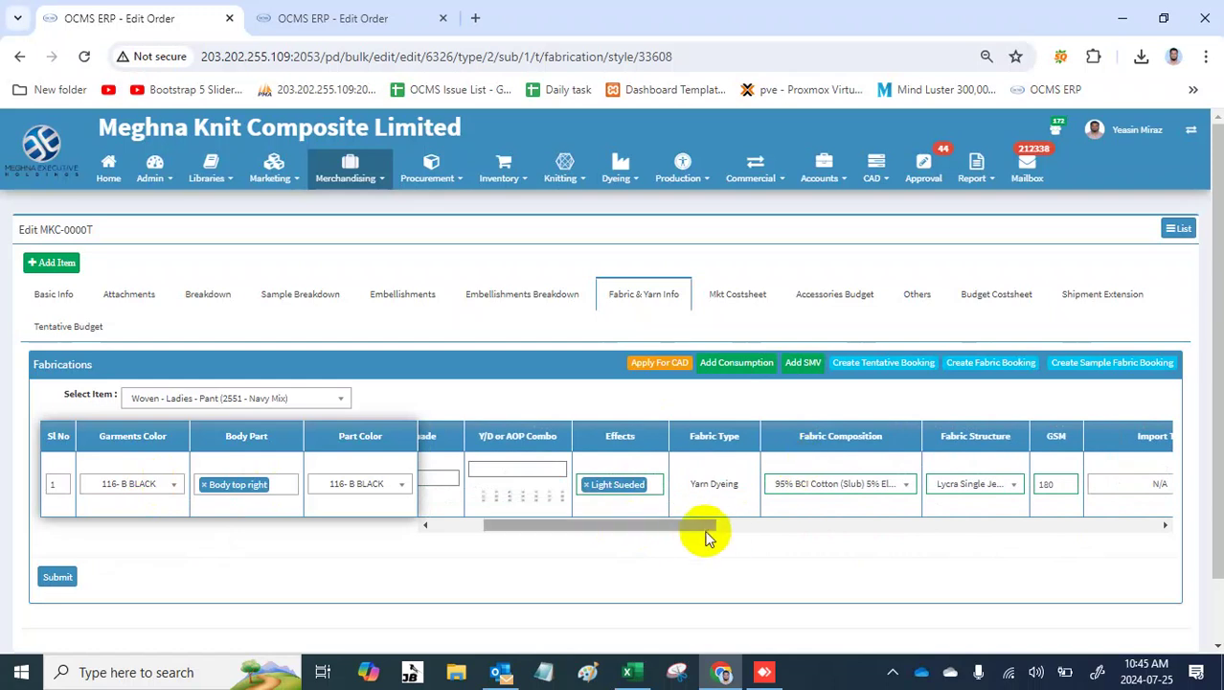
left_click_drag(695, 535, 1169, 525)
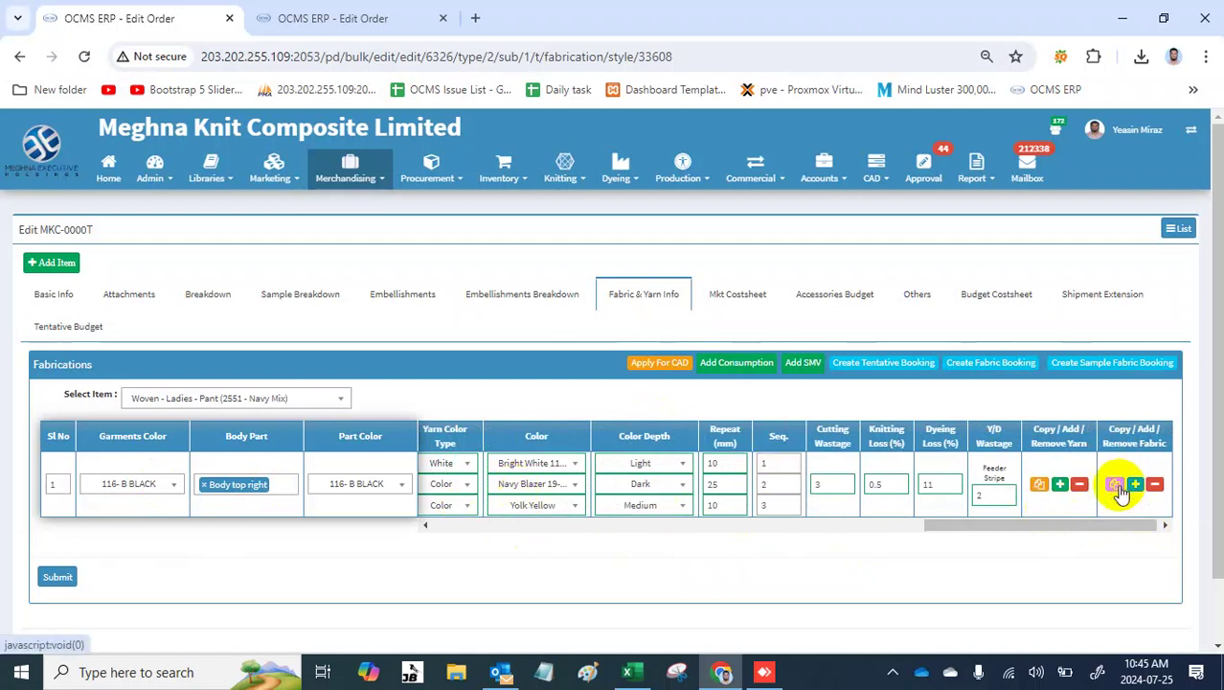
left_click_drag(1048, 534, 1073, 544)
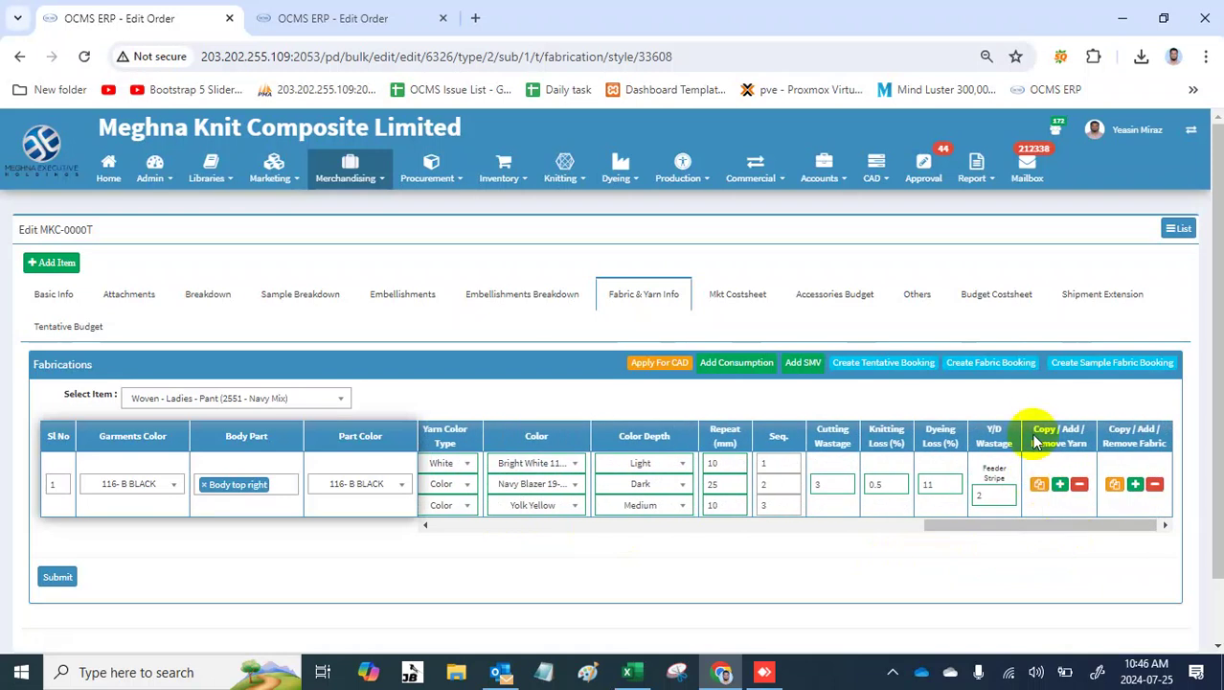
left_click_drag(1032, 431, 1033, 482)
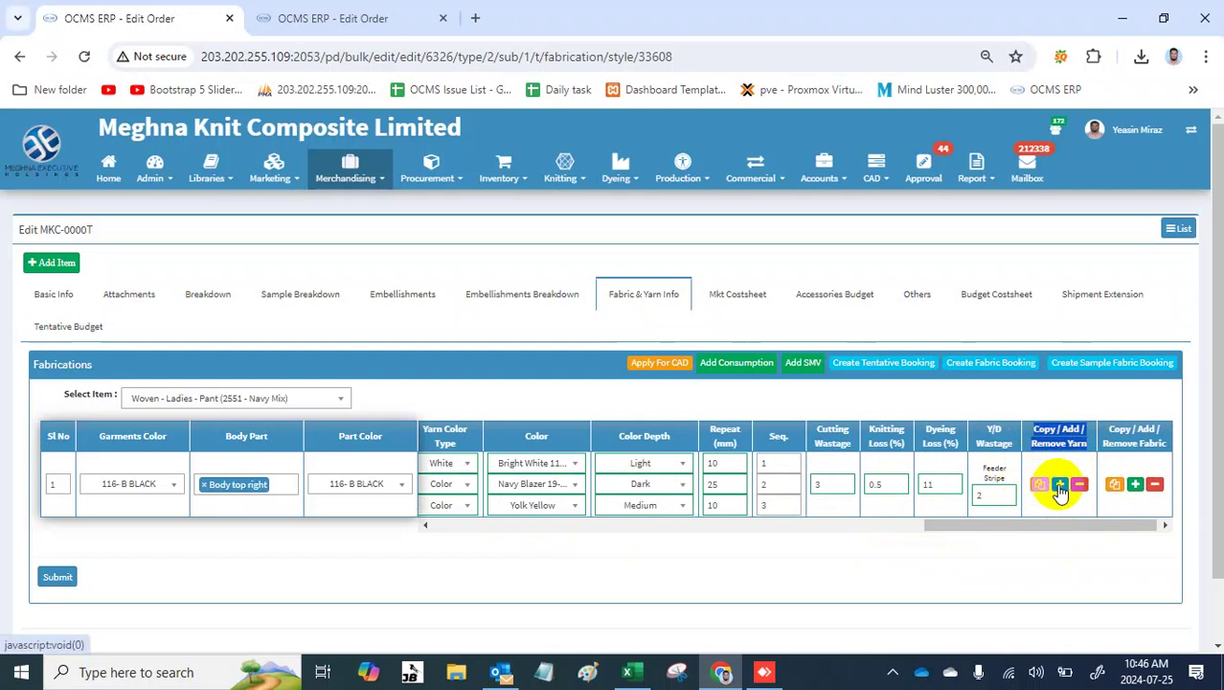
Step: Add a second yarn line to the fabric row and set its yarn type to Bros B07B
left_click(1061, 485)
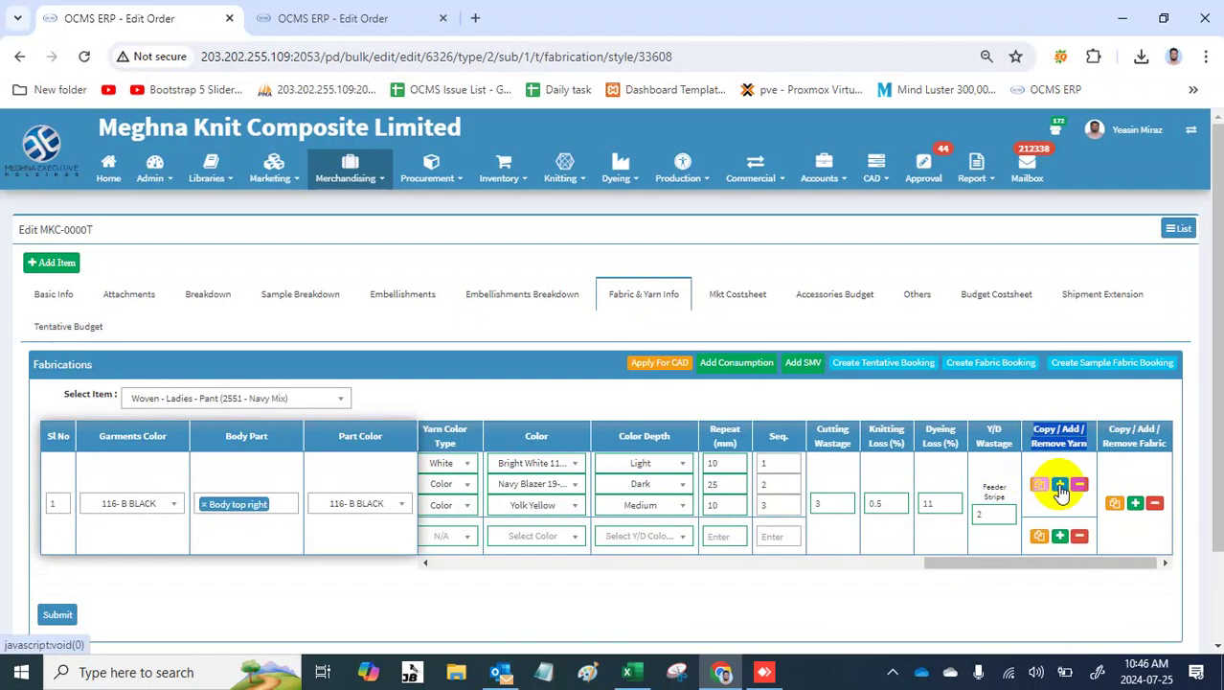
left_click_drag(1000, 565, 823, 583)
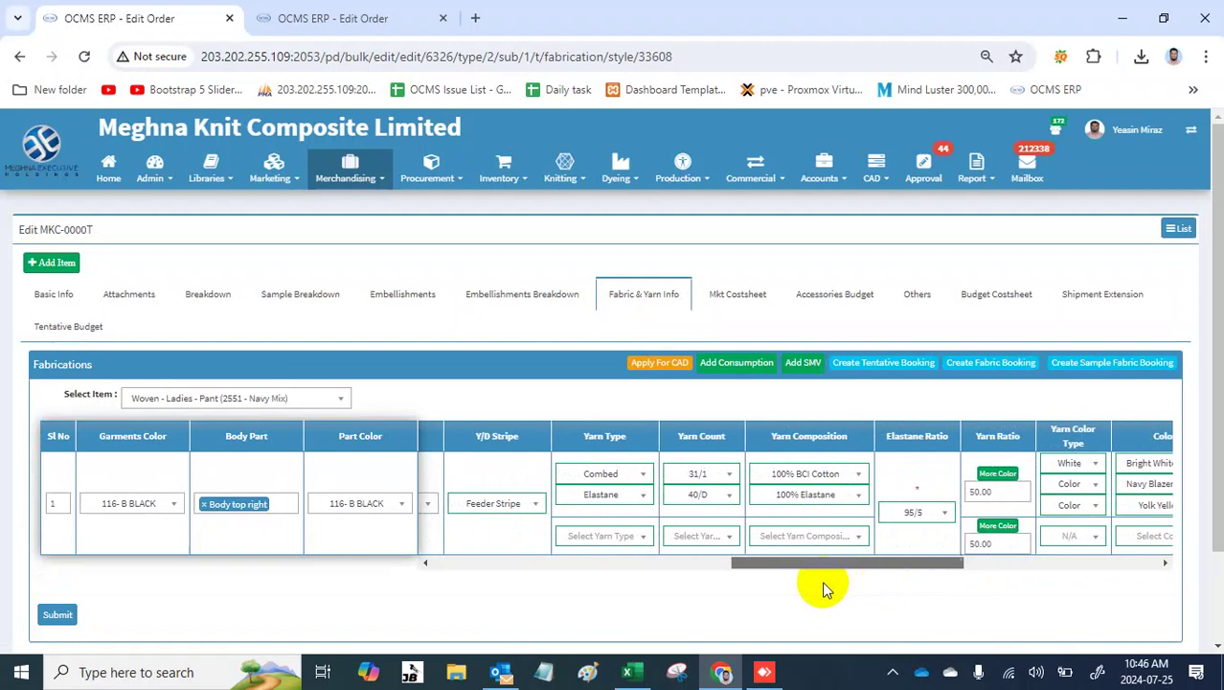
left_click(616, 538)
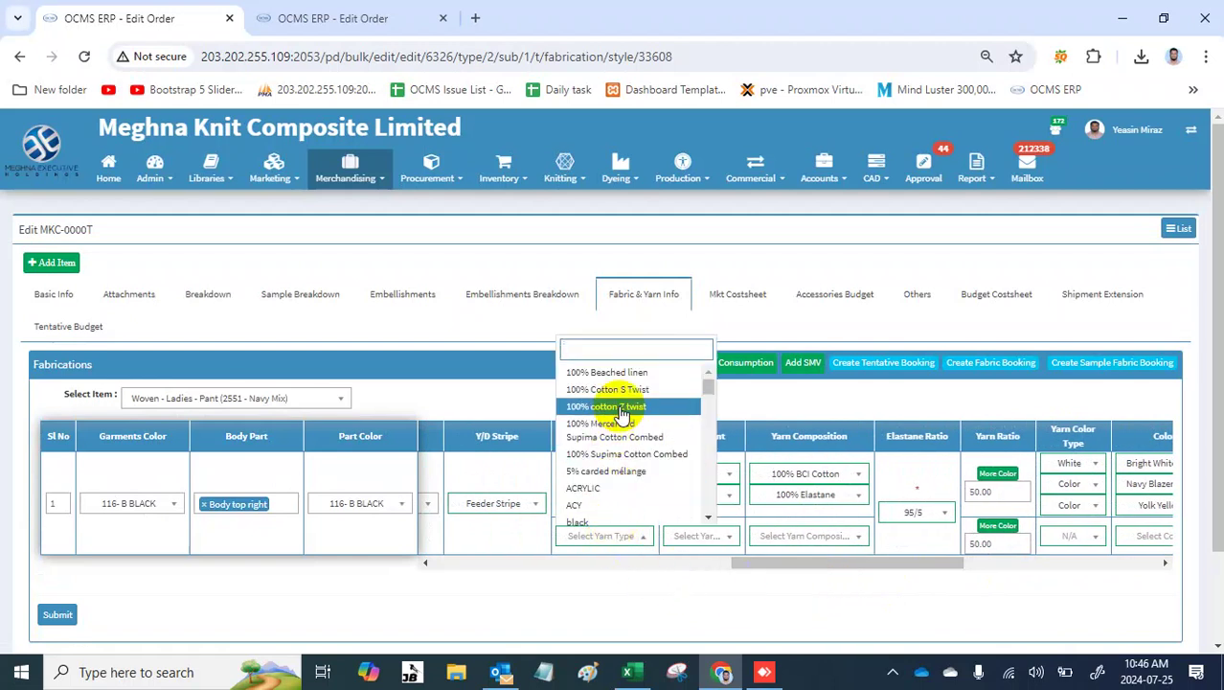
scroll(622, 437, "down", 3)
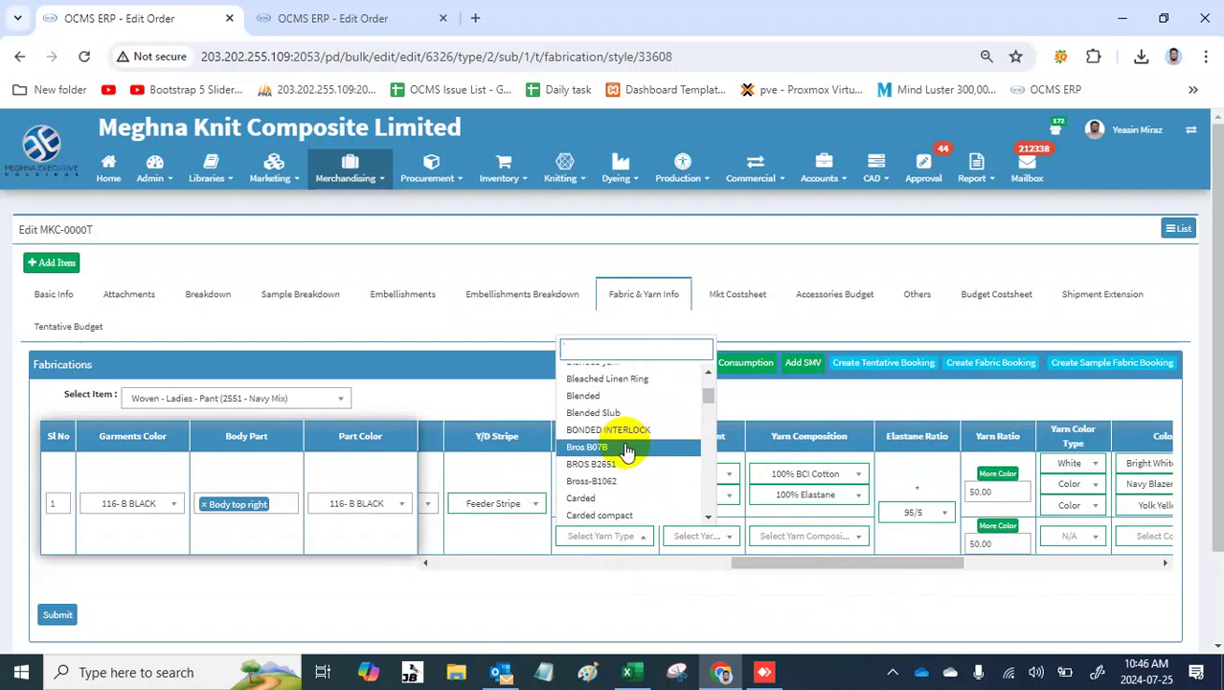
left_click(609, 448)
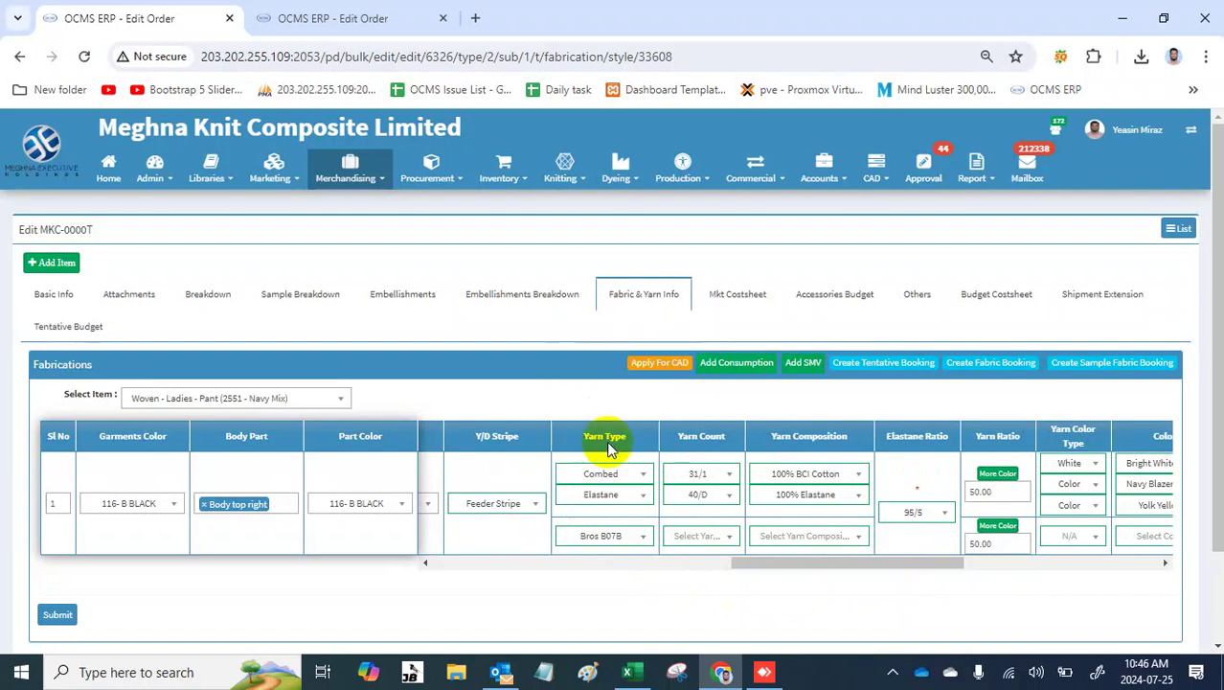
Step: Set the second yarn line's yarn count to 24/2
left_click(697, 533)
scroll(732, 439, "down", 6)
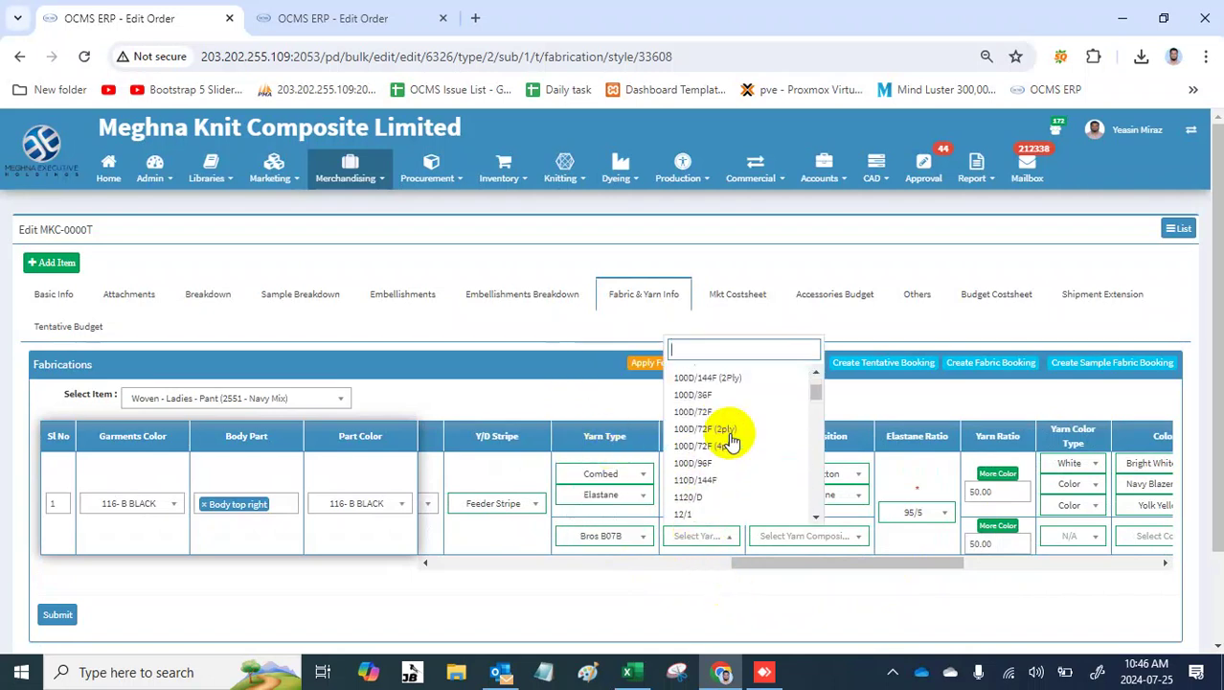
scroll(732, 439, "down", 3)
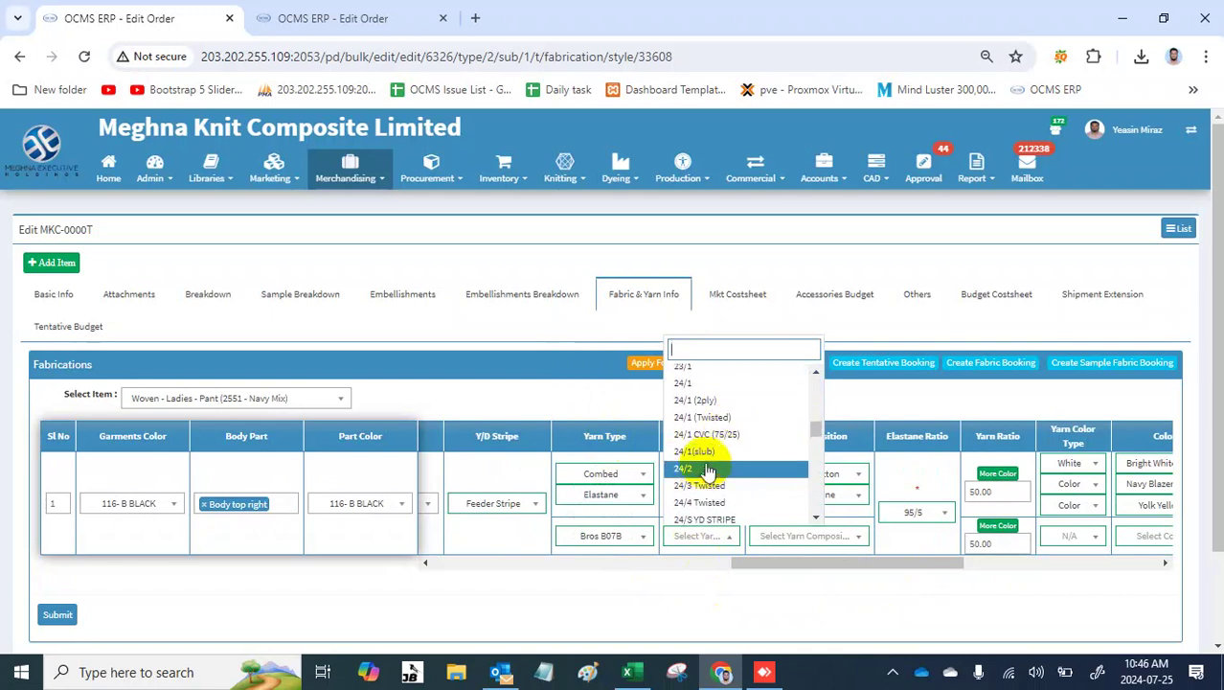
left_click(706, 471)
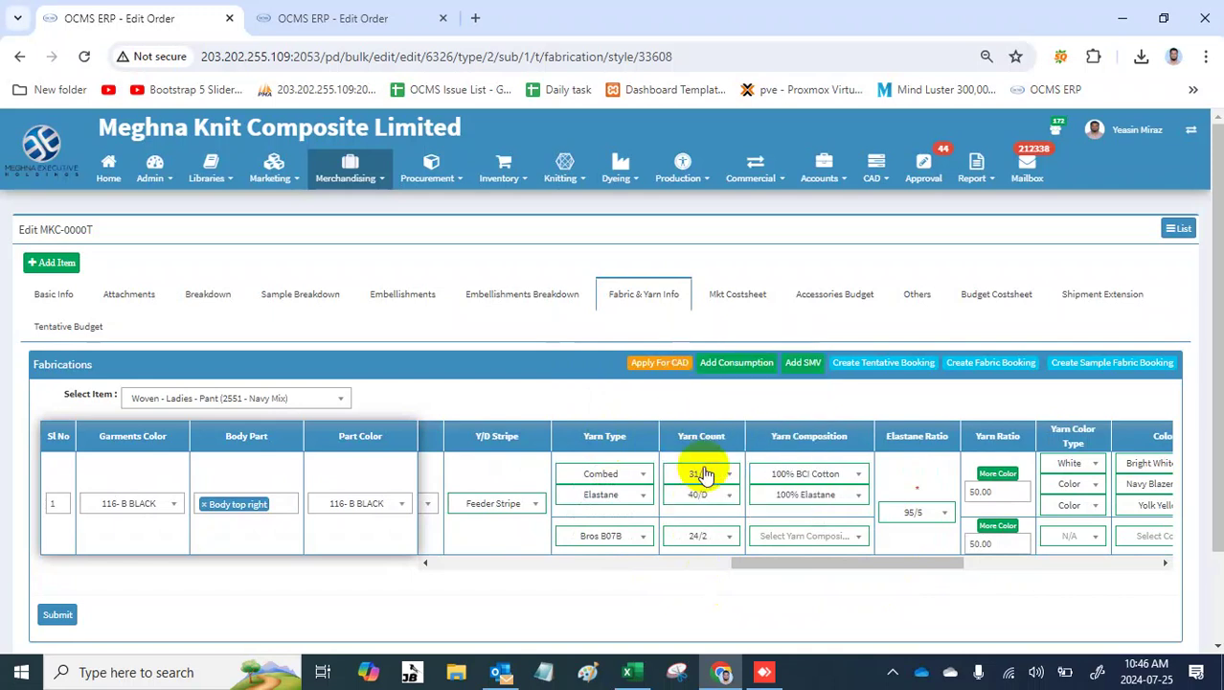
Step: Set the second yarn line's composition to the 65% BCI Cotton 15% CBD Hemp Bio-fibre 20% RCOT Rec. Cotton blend
left_click(840, 546)
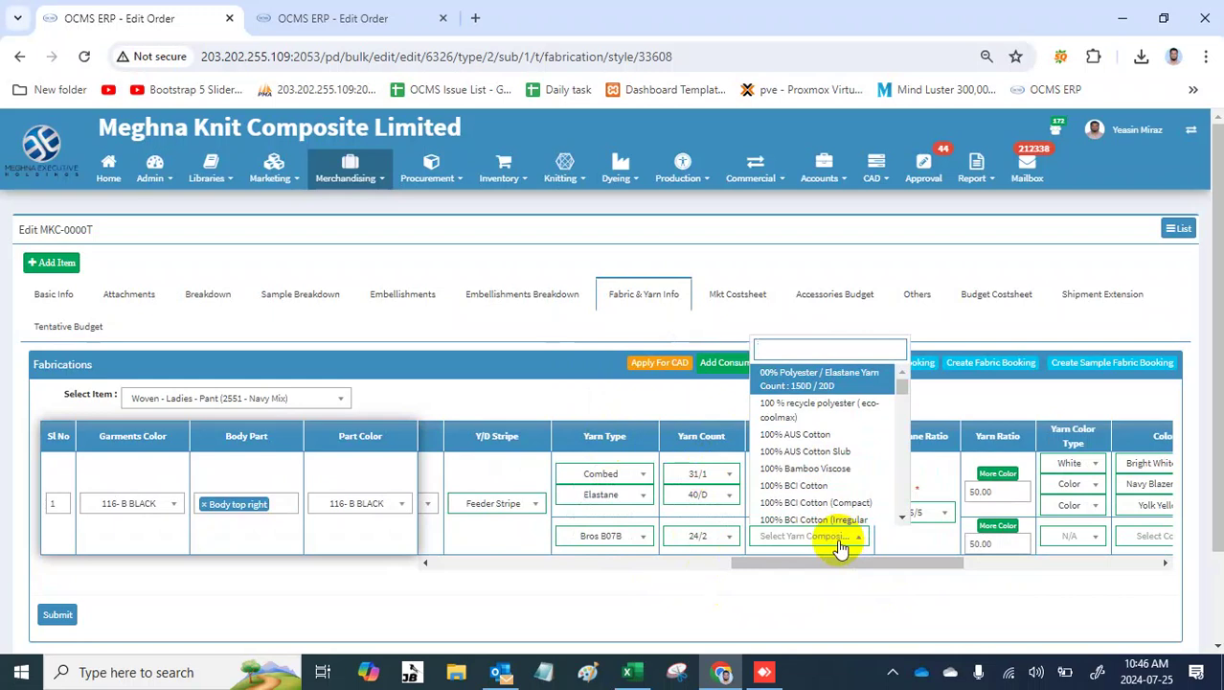
type("Bi")
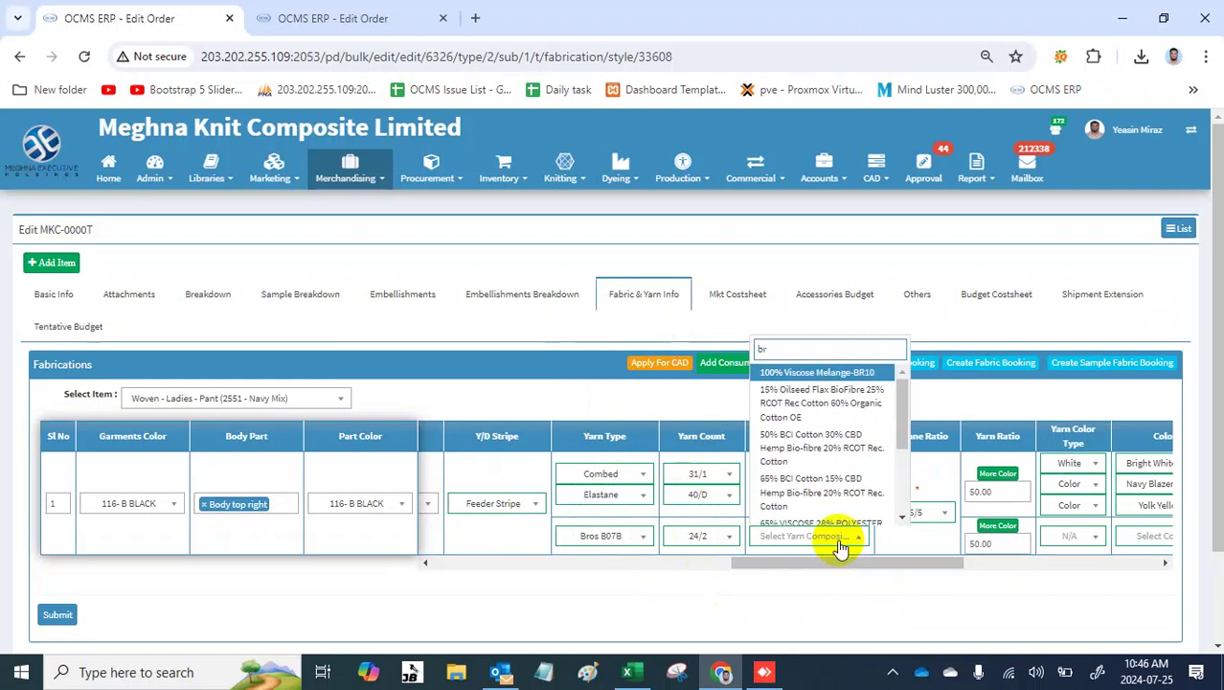
type("ro")
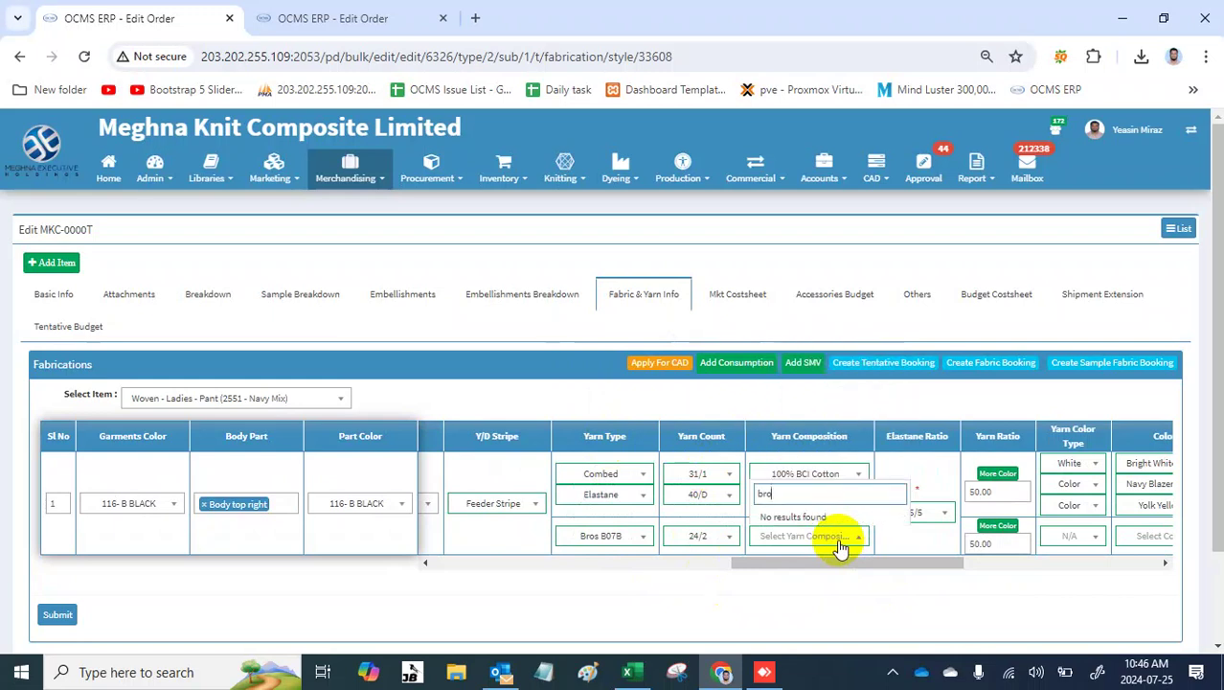
key("BackSpace")
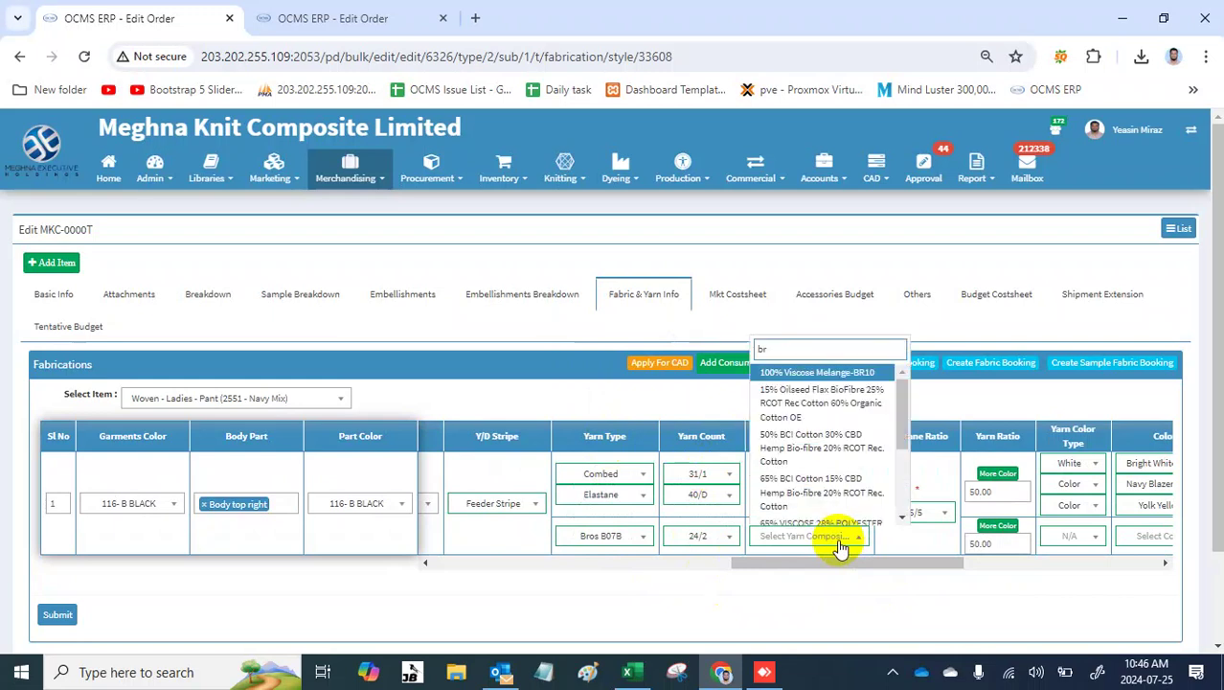
left_click(839, 491)
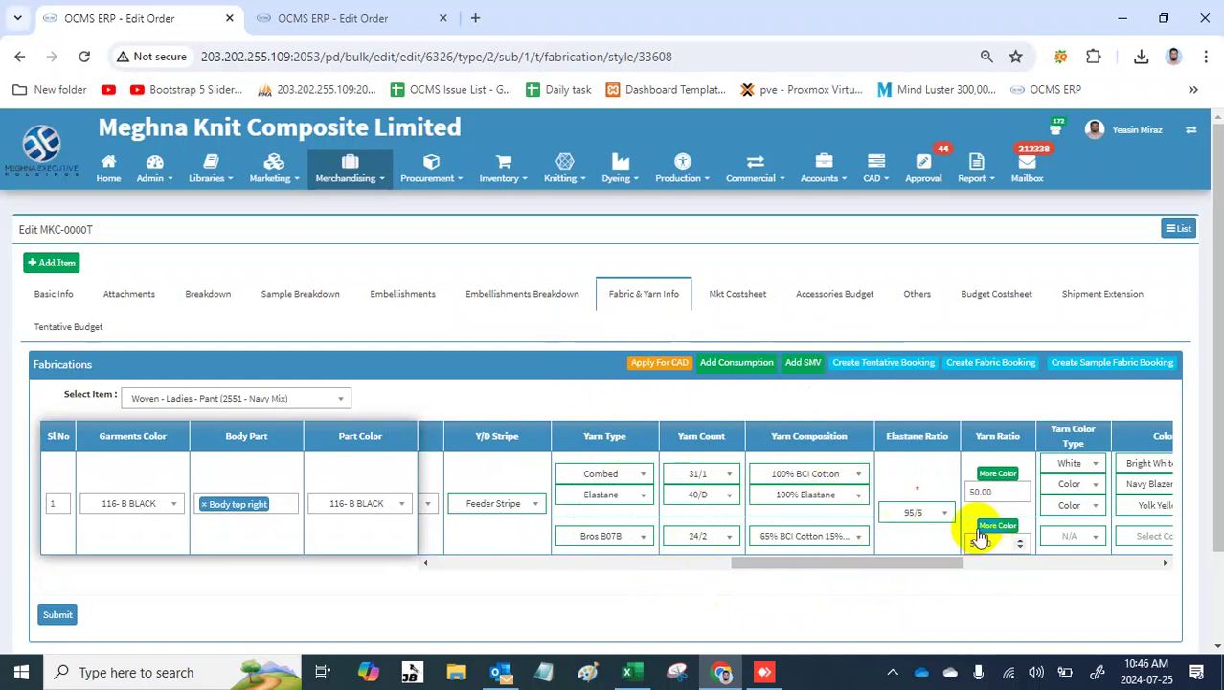
Step: Check the yarn ratio split and remove the second yarn line from the fabric row
double_click(988, 493)
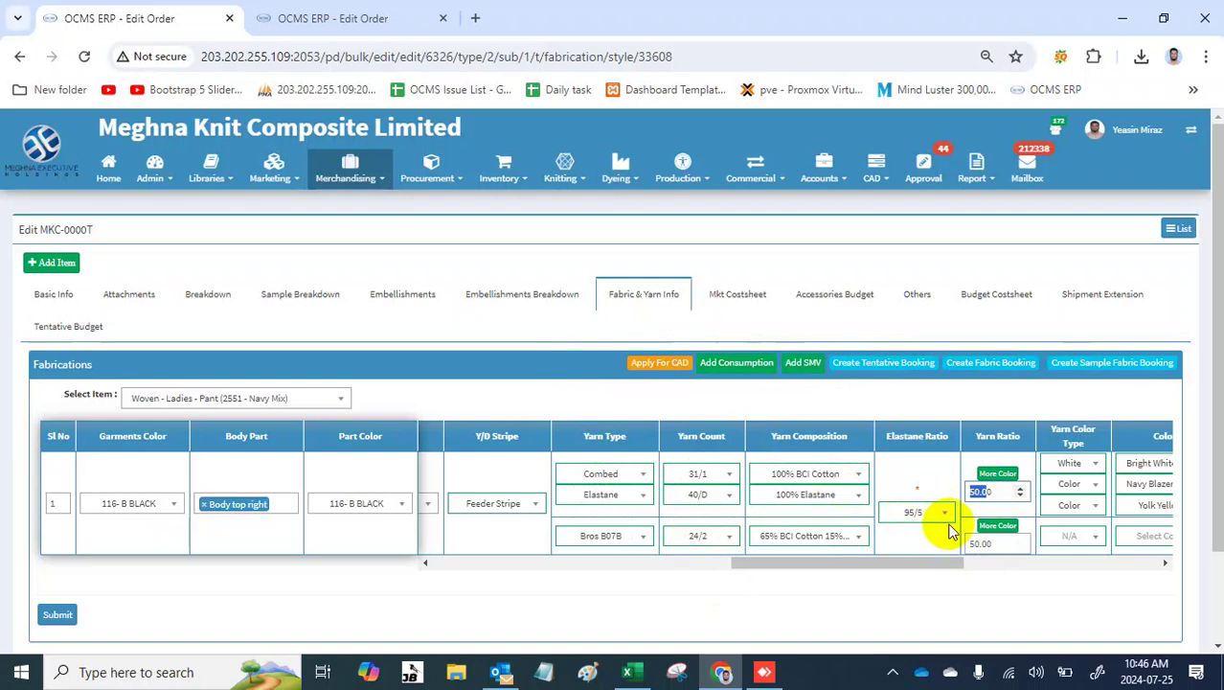
left_click_drag(931, 566, 989, 573)
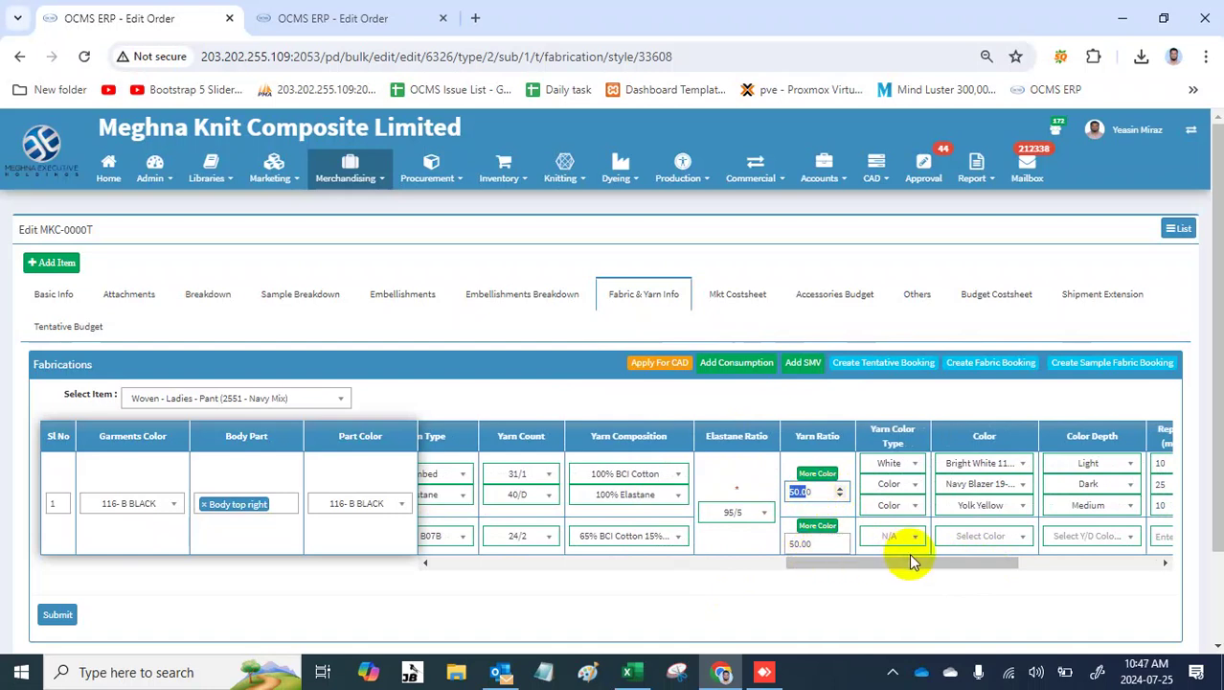
left_click_drag(917, 568, 1113, 539)
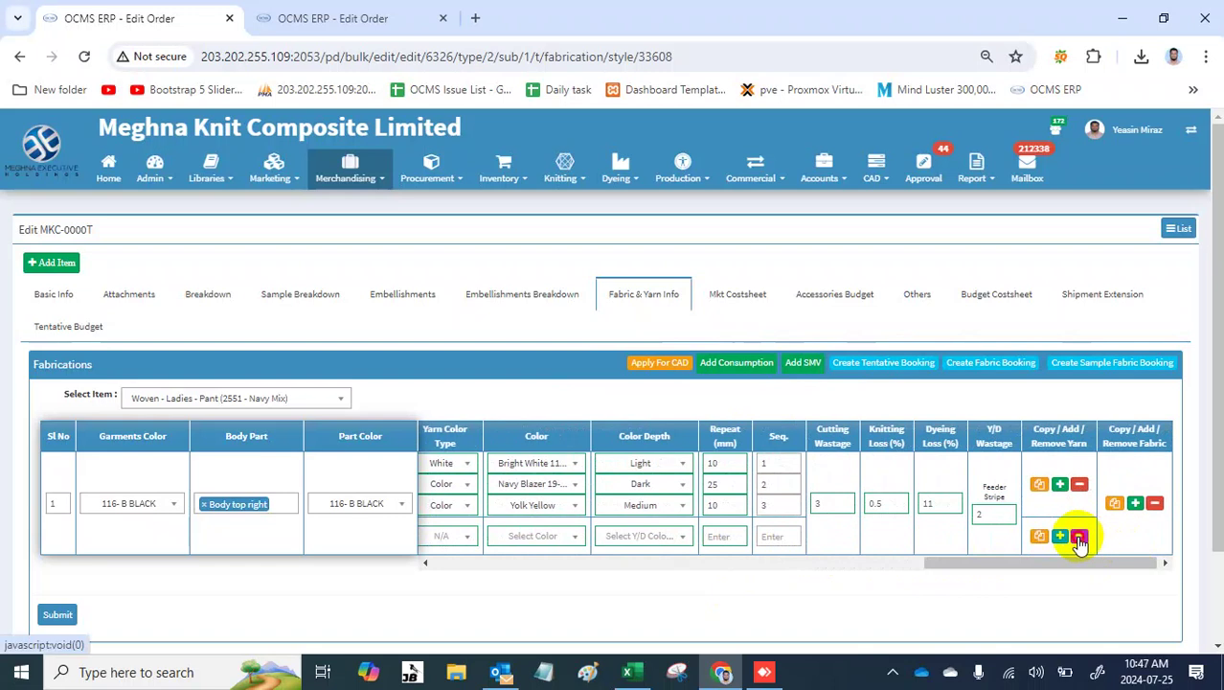
left_click(1080, 540)
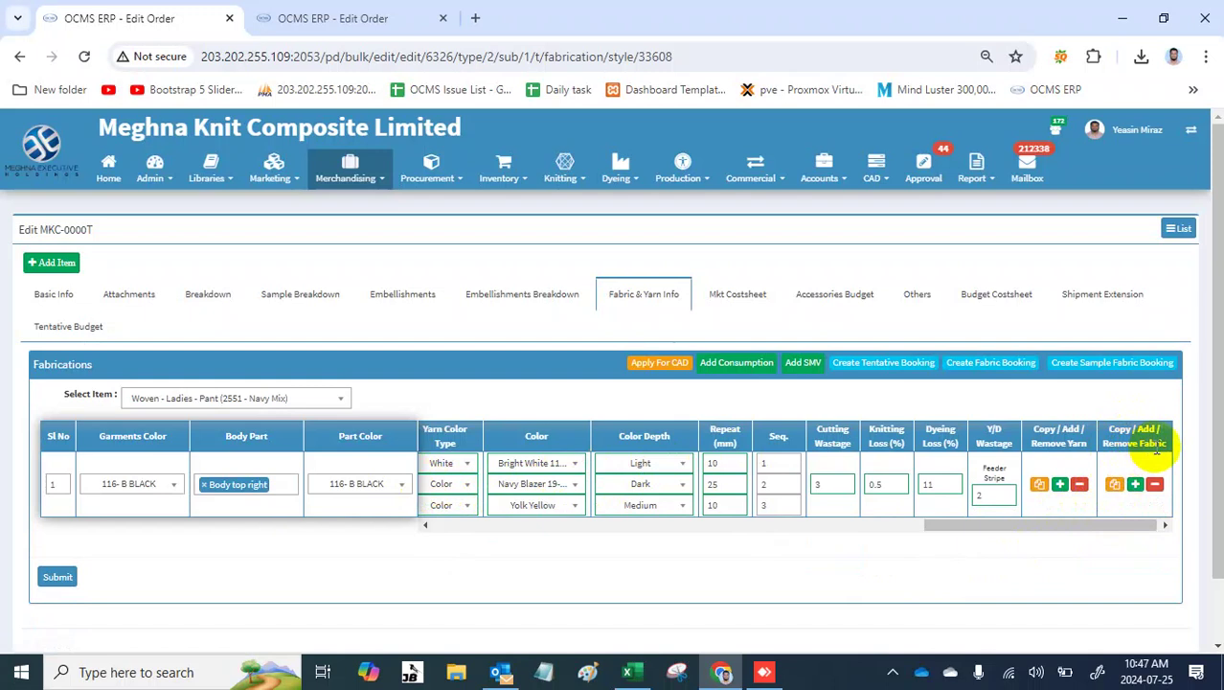
Step: Make a copy of the first fabrication row, check its garment color options and delete the copied row
left_click(1115, 487)
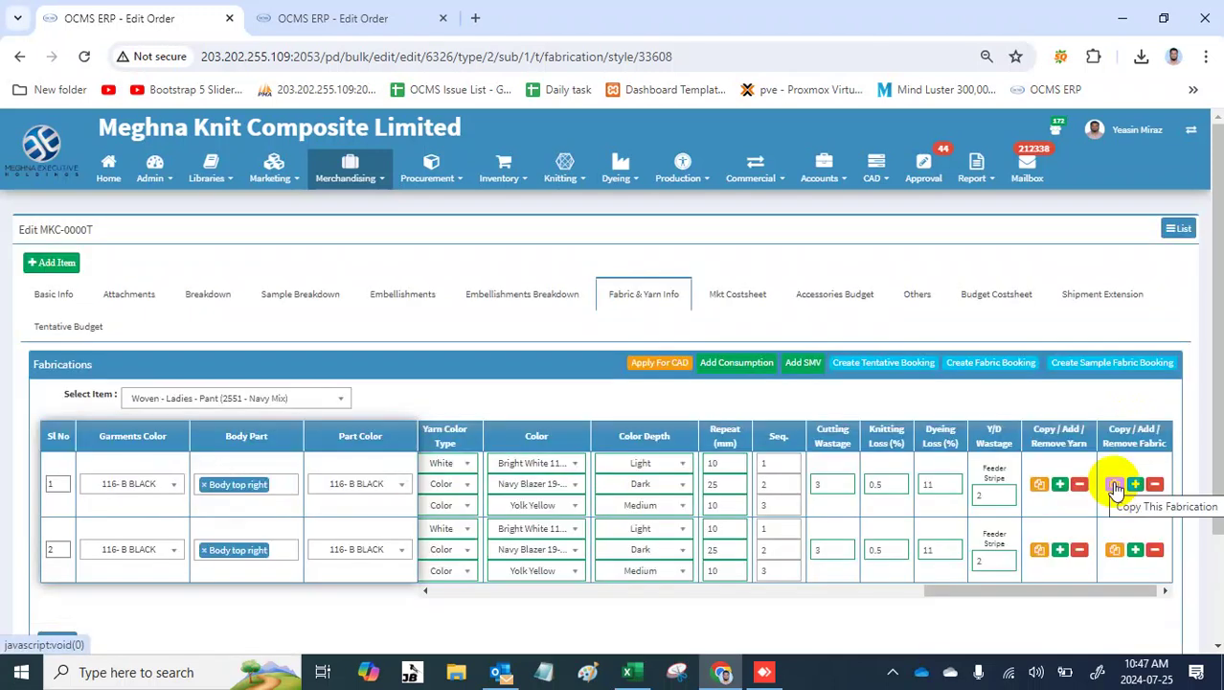
scroll(1116, 489, "down", 1)
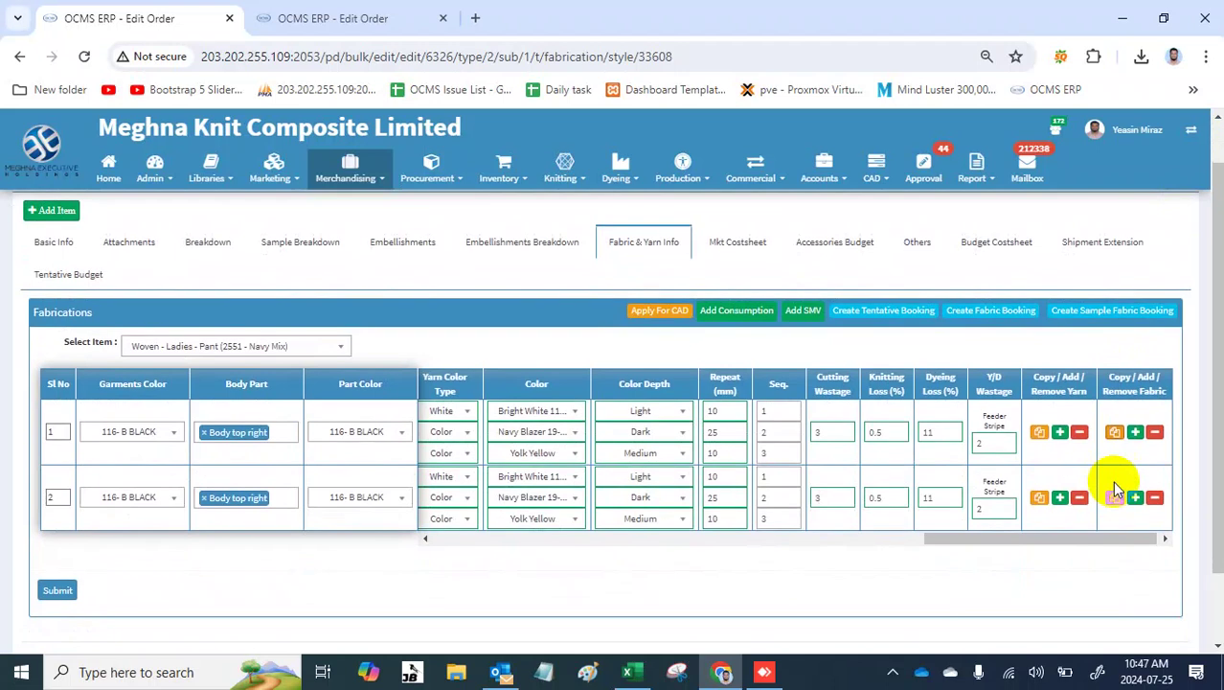
left_click(139, 502)
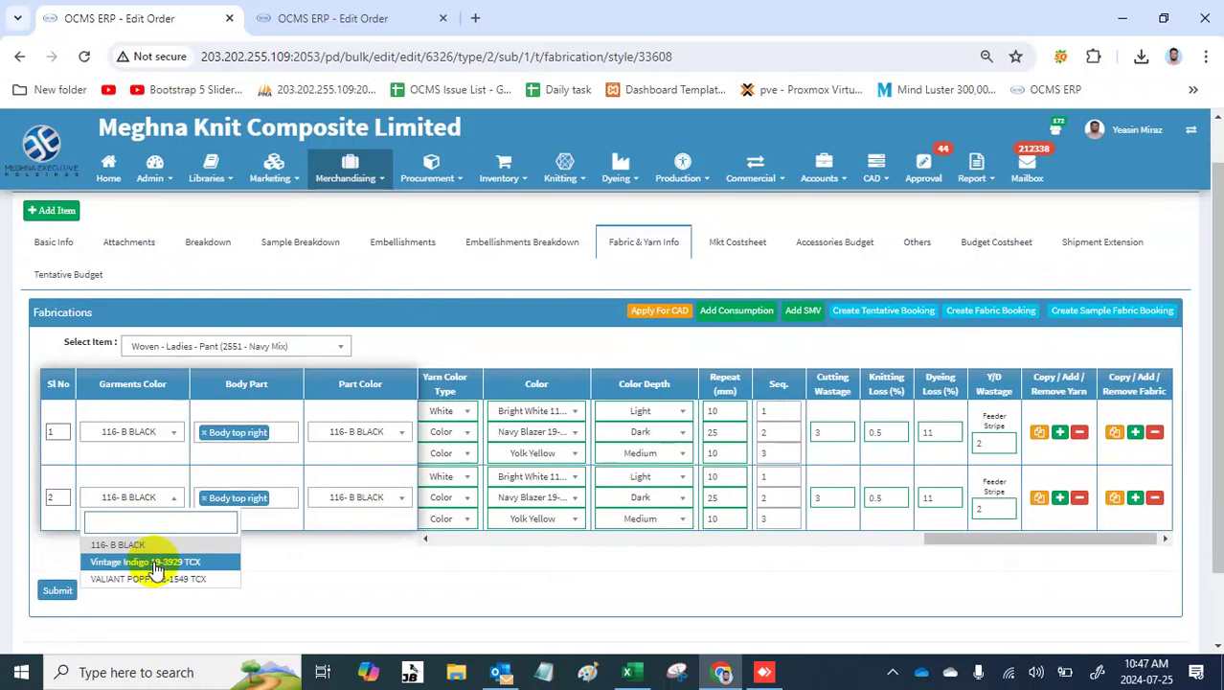
left_click(1040, 560)
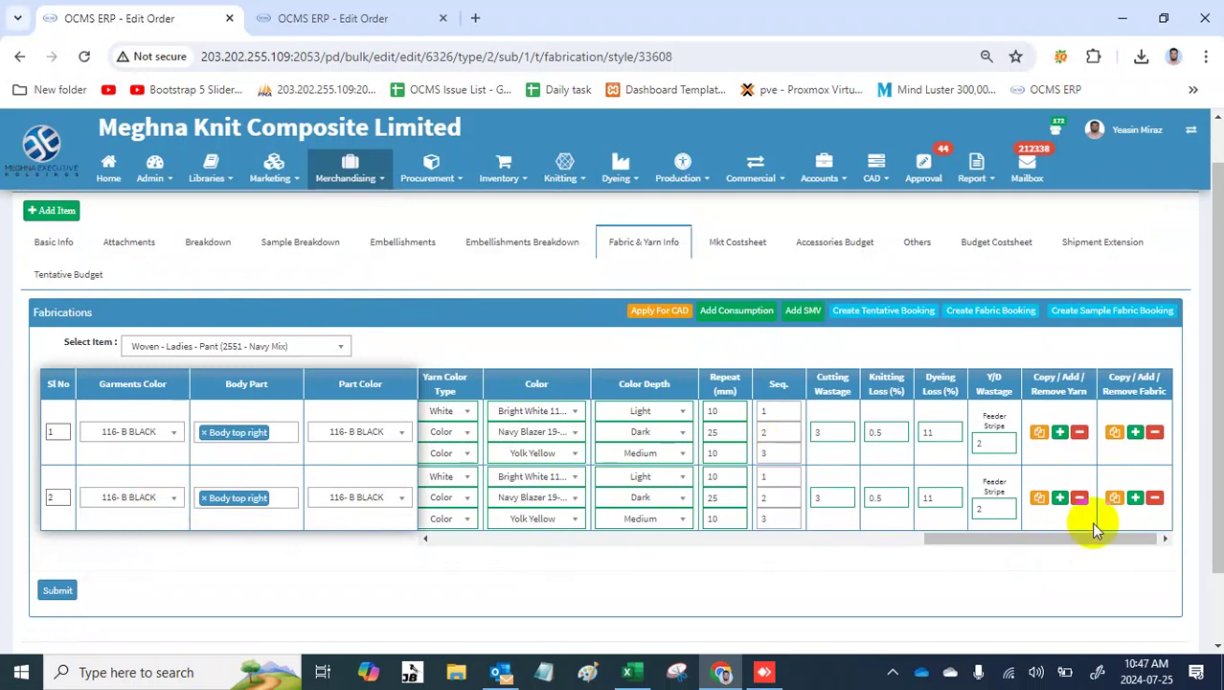
left_click(1153, 500)
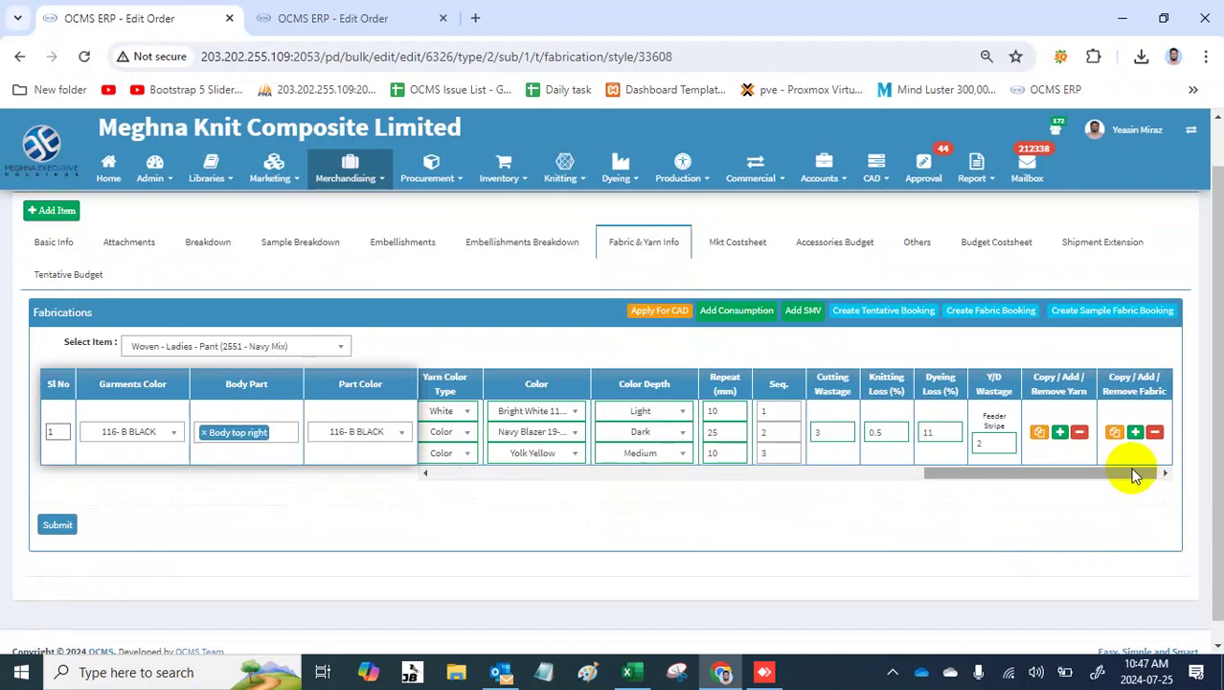
Step: Add a new blank fabrication row and set its garments color to Vintage Indigo 19-3929 TCX
left_click(1136, 433)
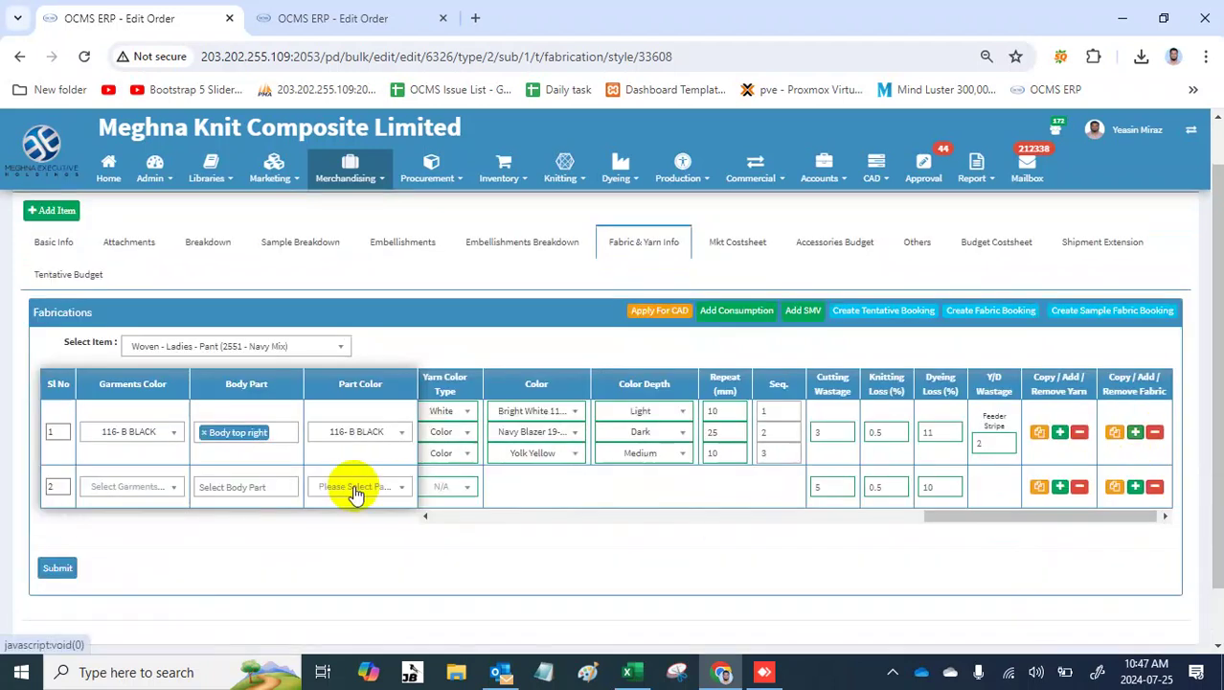
left_click(129, 486)
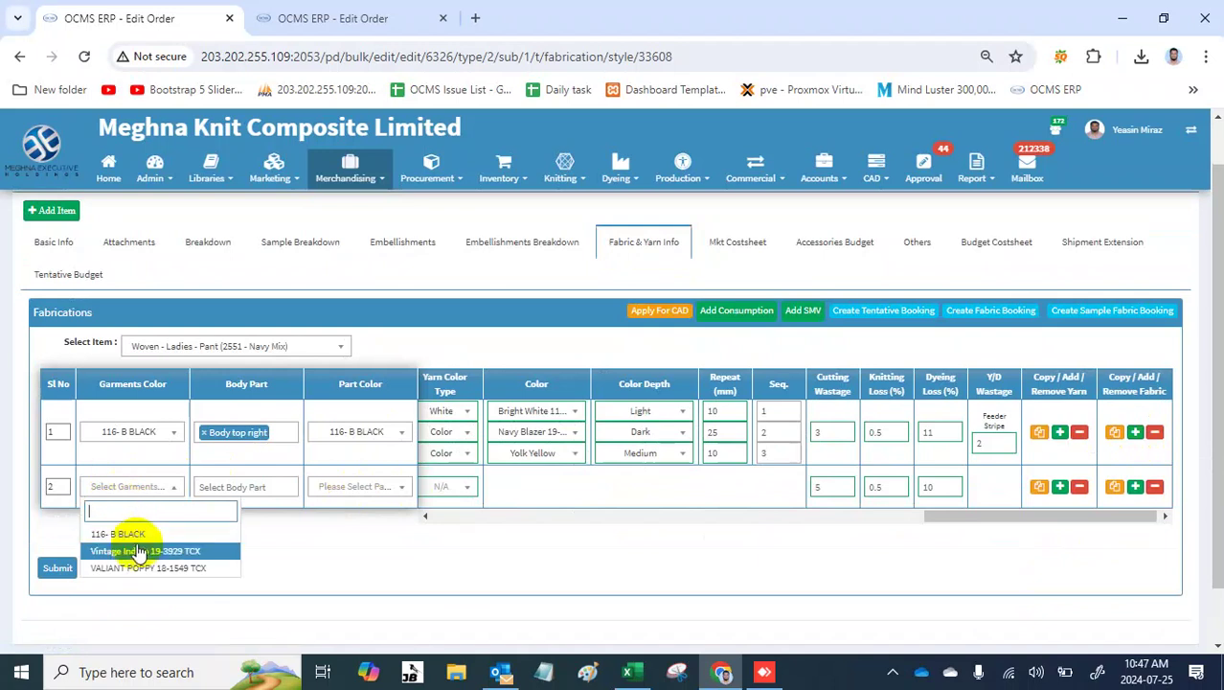
left_click(141, 551)
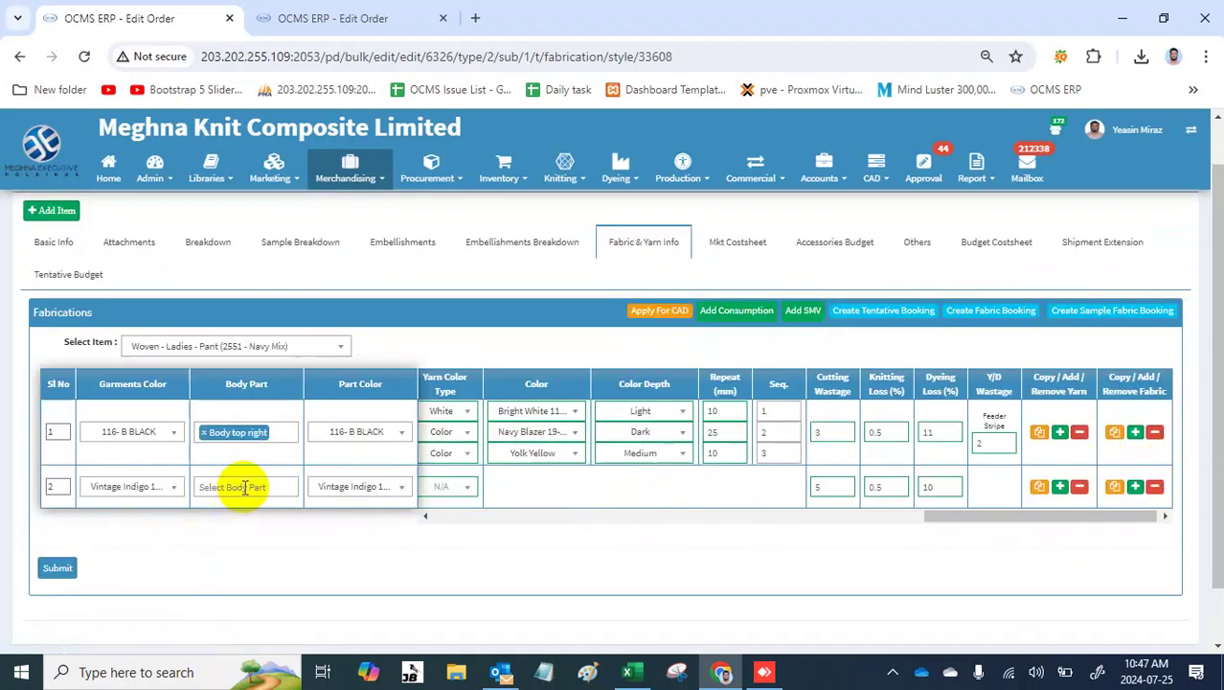
Step: Set the second fabrication row's body part to Body top right
left_click(264, 477)
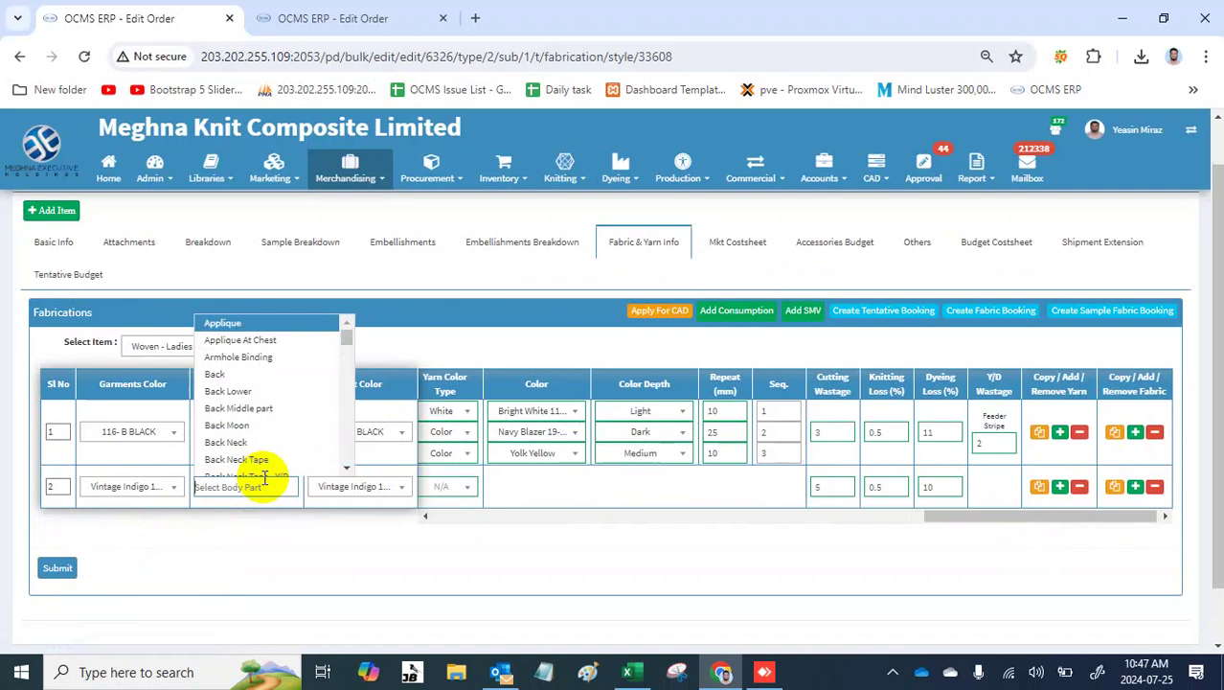
type("body")
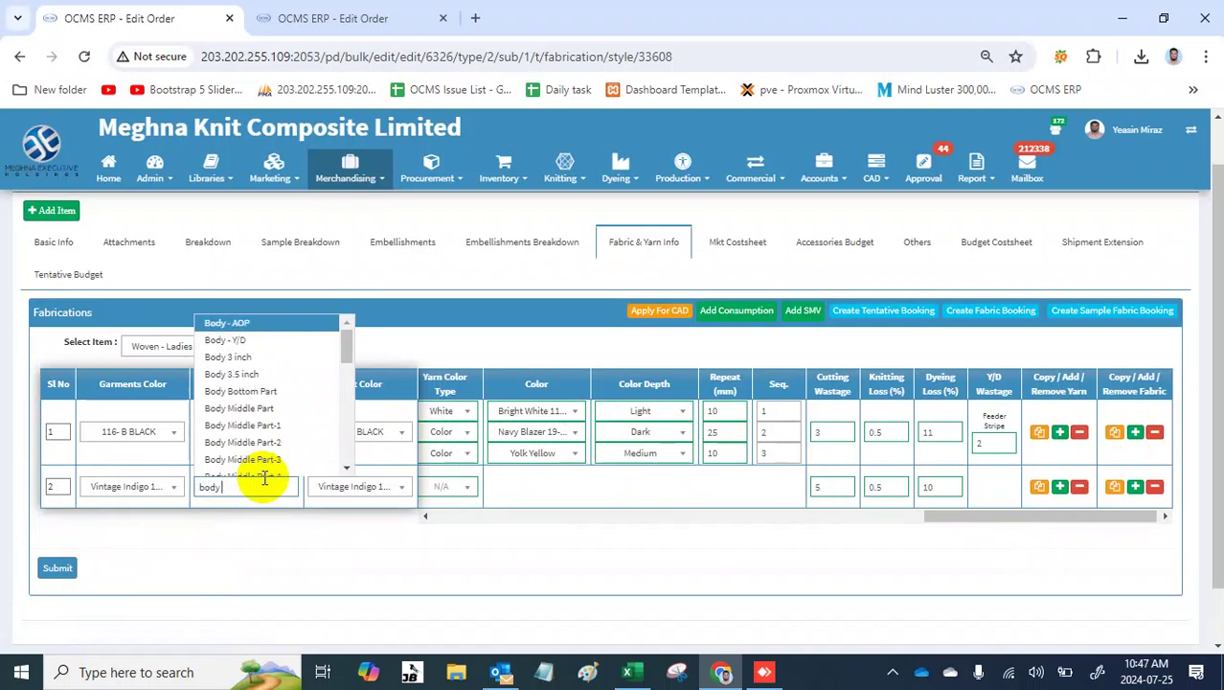
type(" to")
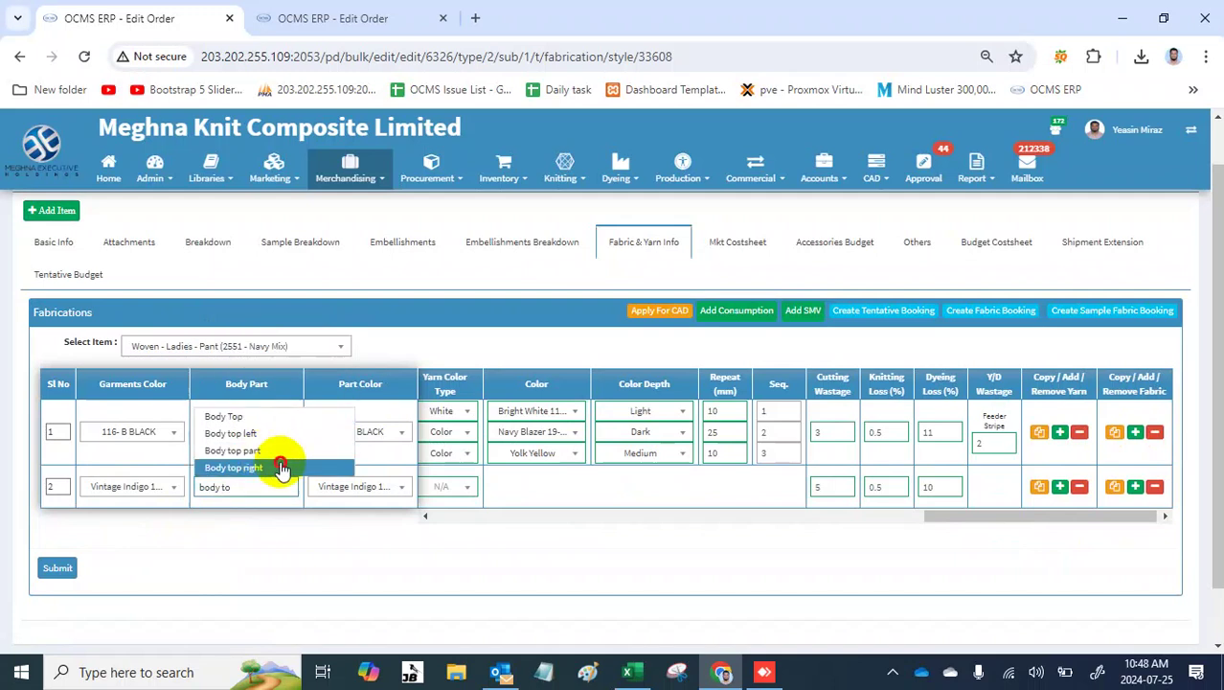
left_click(280, 467)
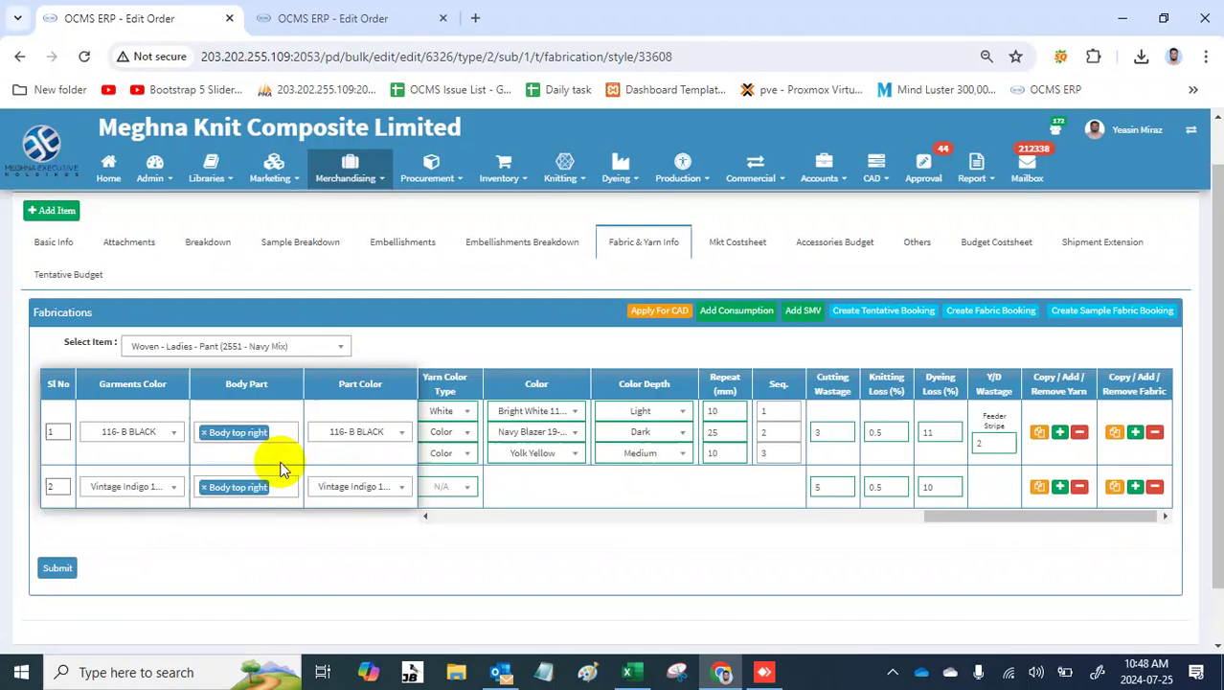
Step: Check the second fabrication row's fabric type and replace its body part with Body
left_click_drag(943, 513, 355, 554)
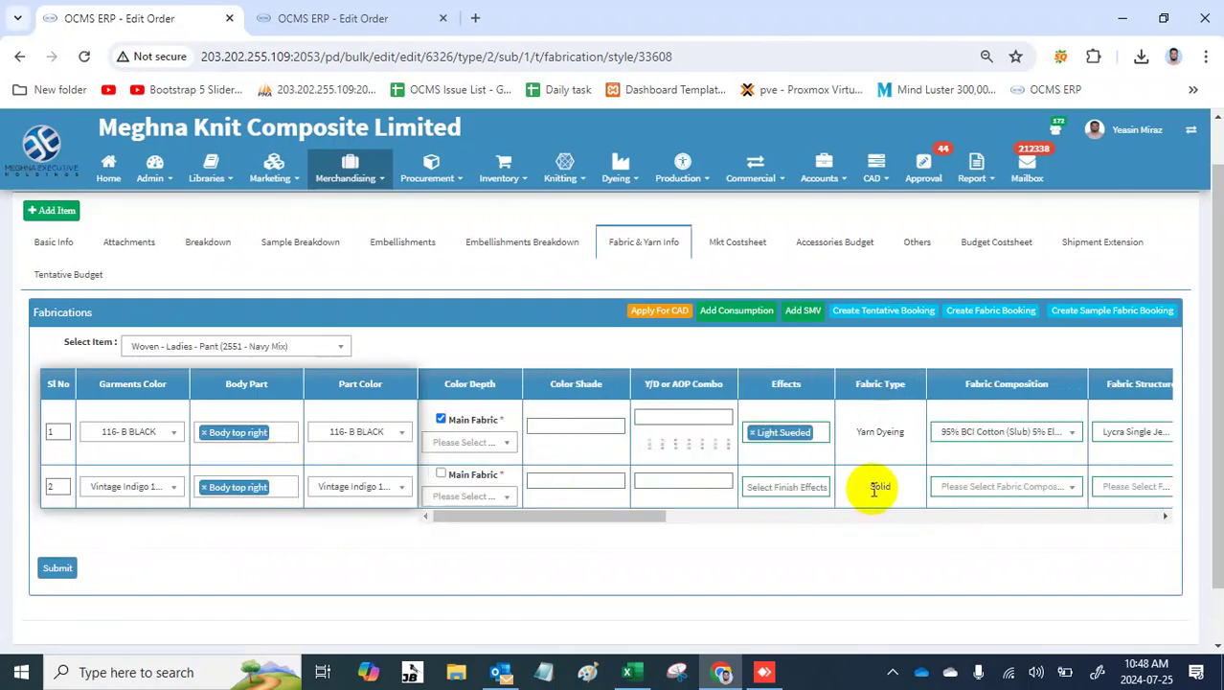
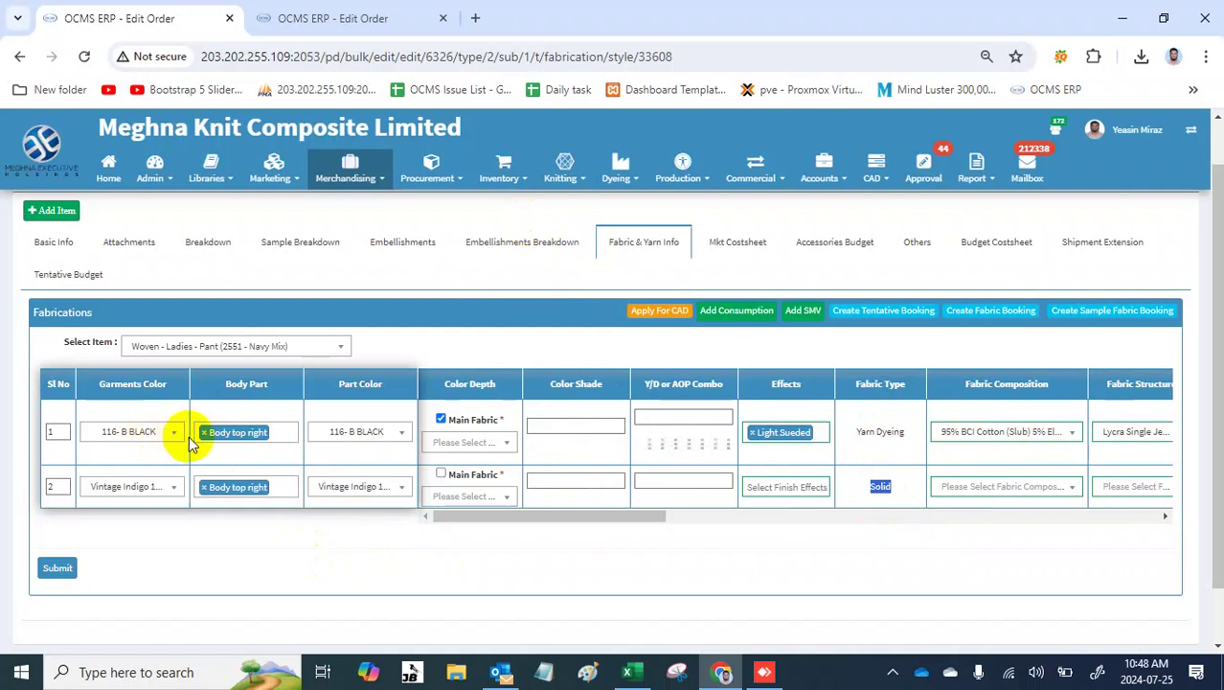
left_click(203, 487)
left_click(203, 488)
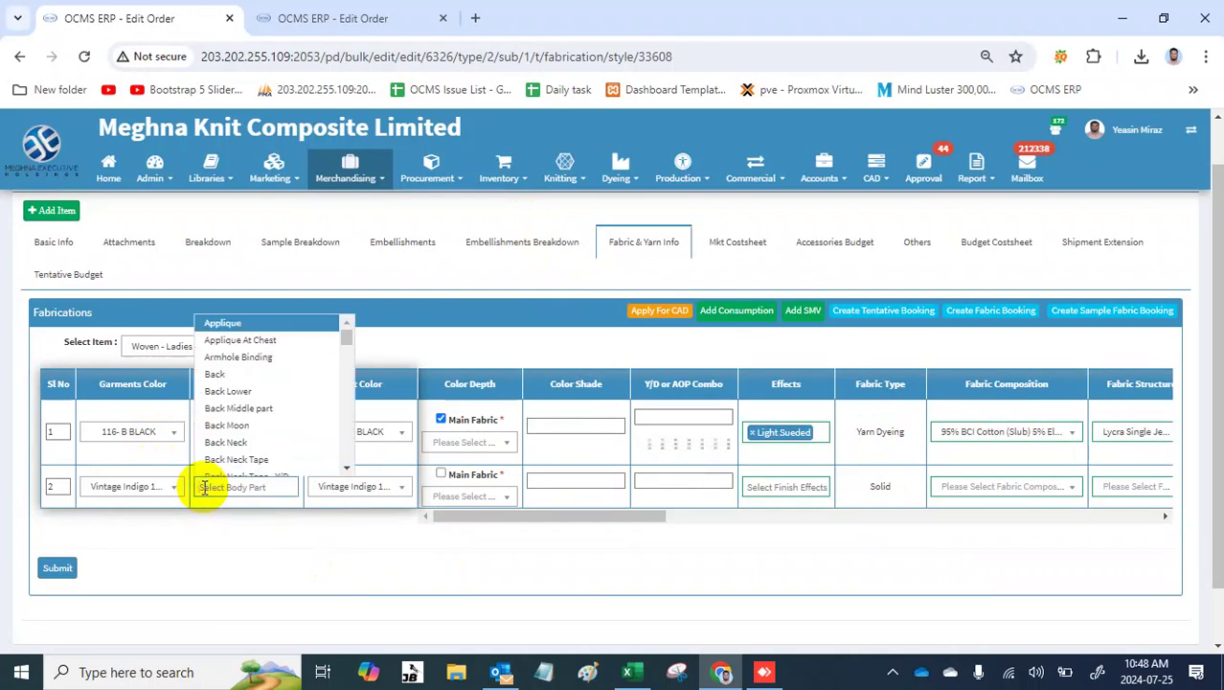
type("bo")
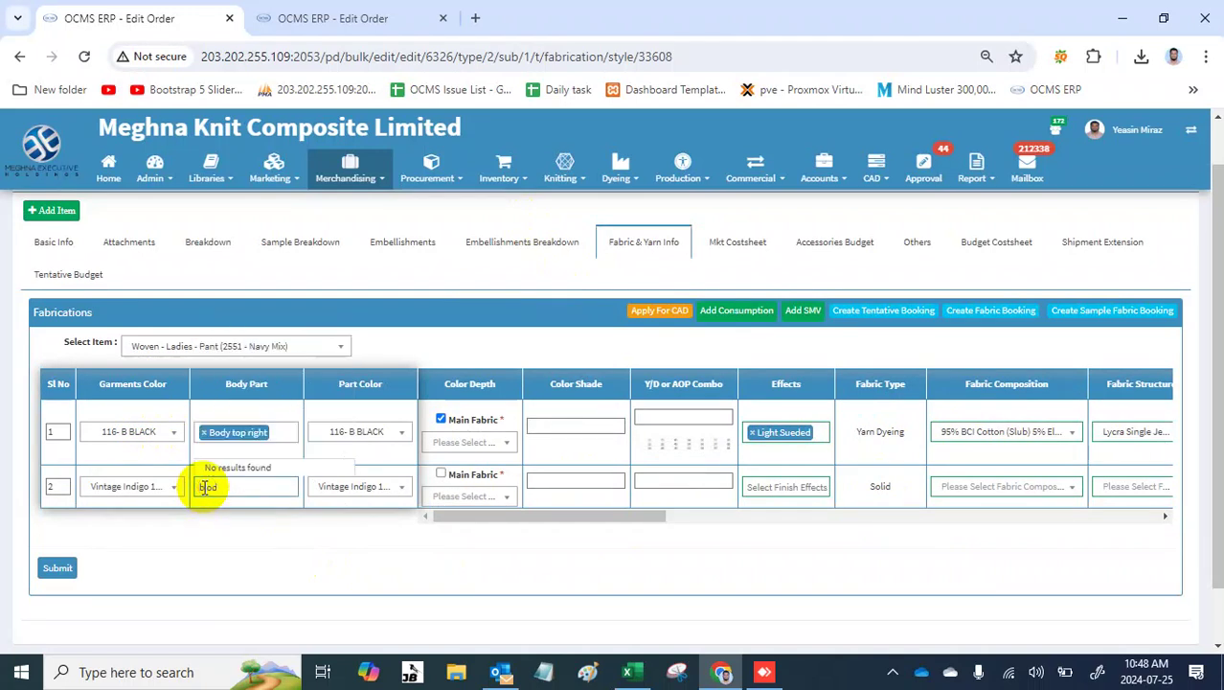
type("d")
key("BackSpace")
key("BackSpace")
type("b")
key("BackSpace")
type("ody")
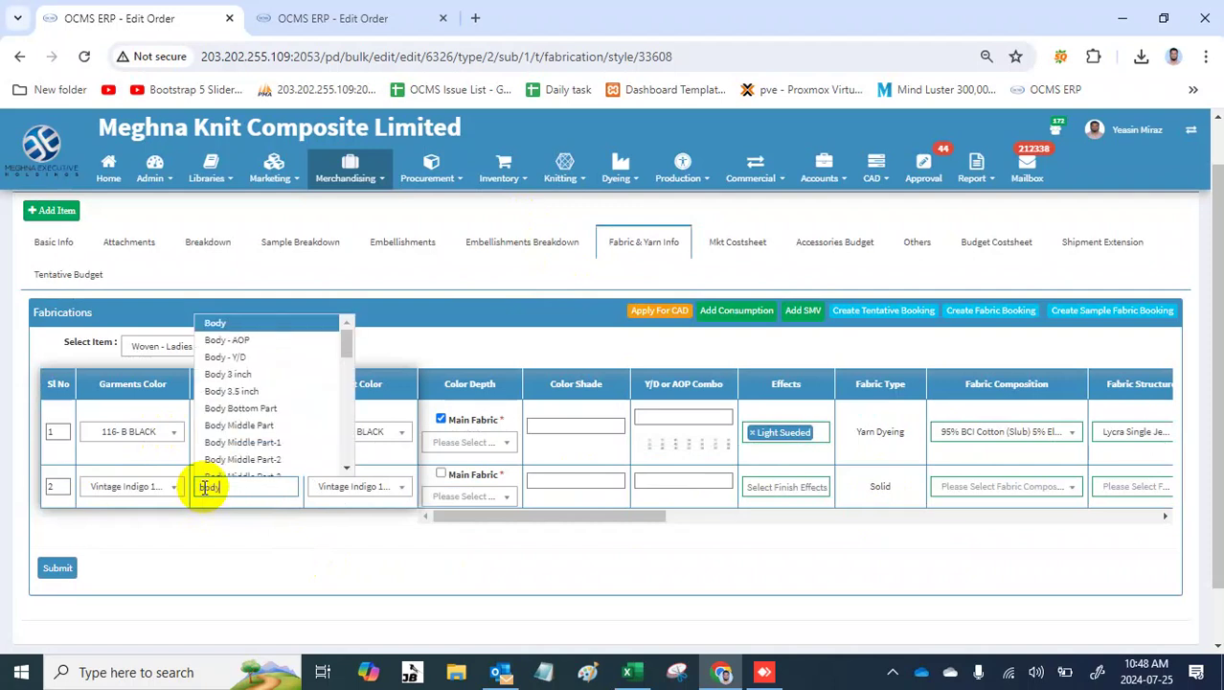
key("Return")
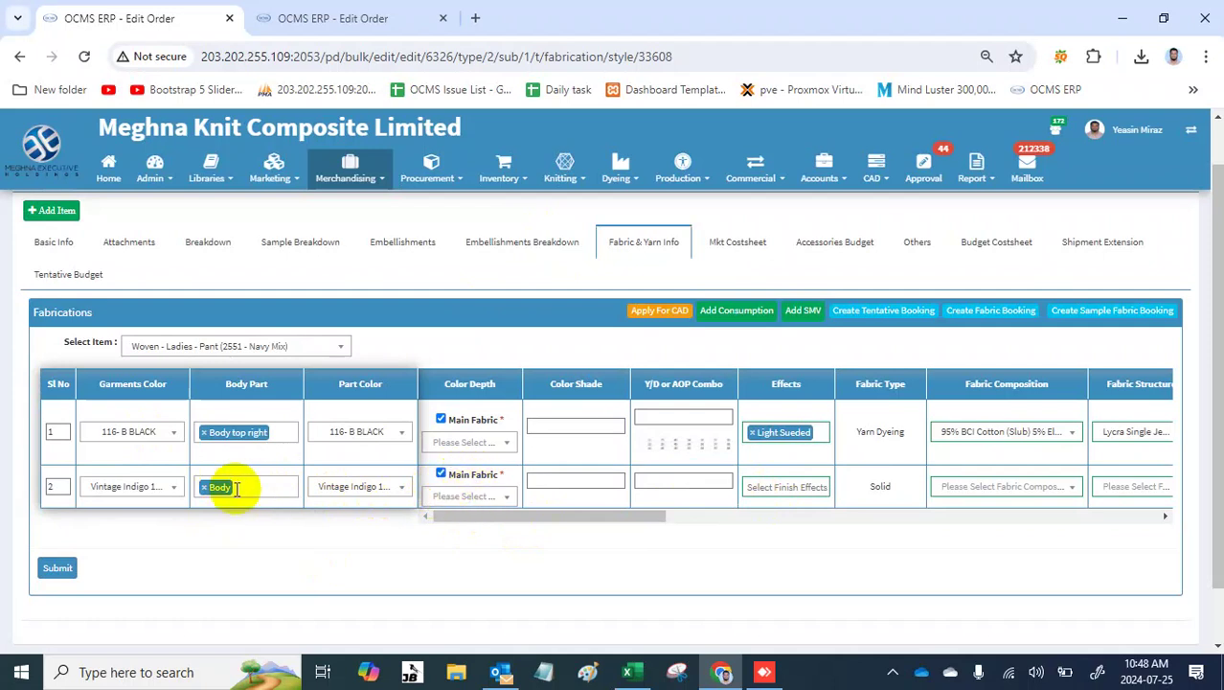
Step: Set the second fabrication row's garments color to 116- B BLACK and replace its body part with Sleeve
left_click(153, 488)
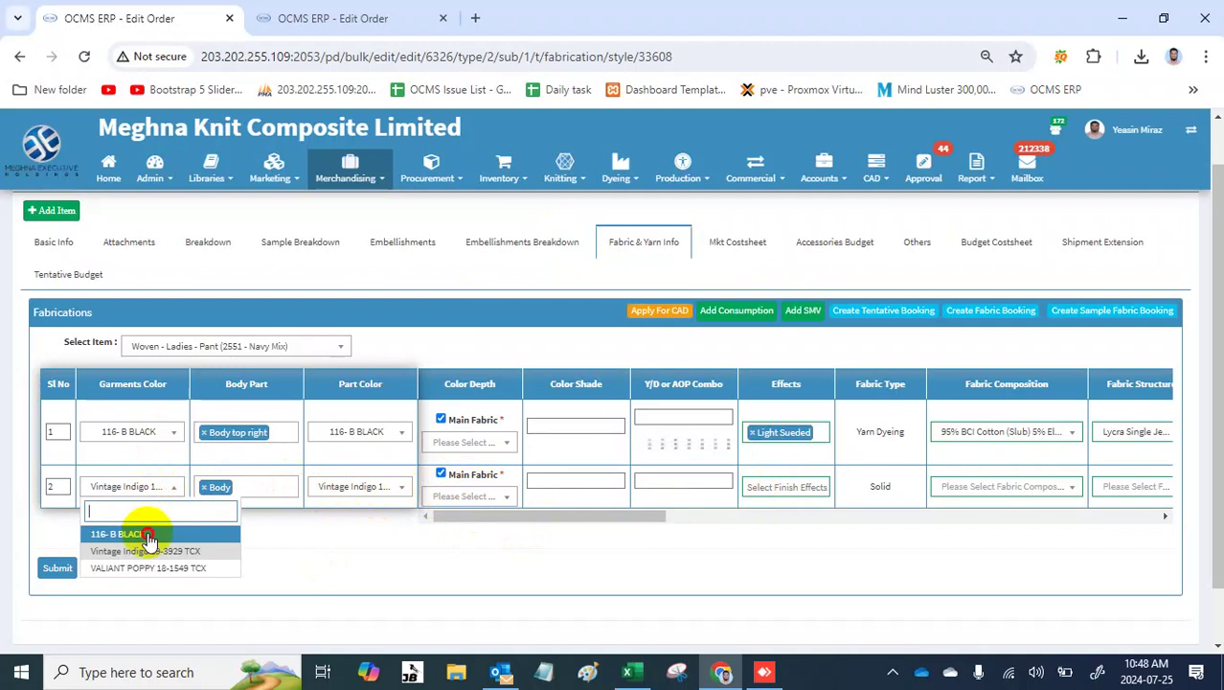
left_click(148, 536)
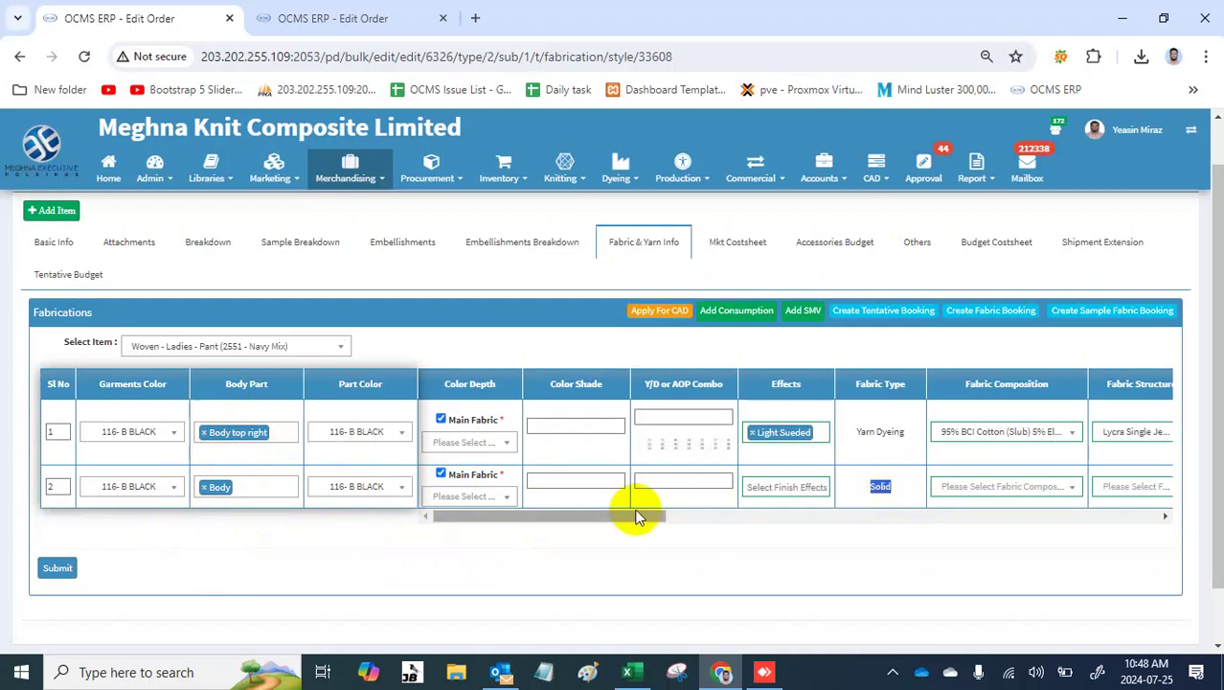
left_click(203, 490)
left_click(203, 490)
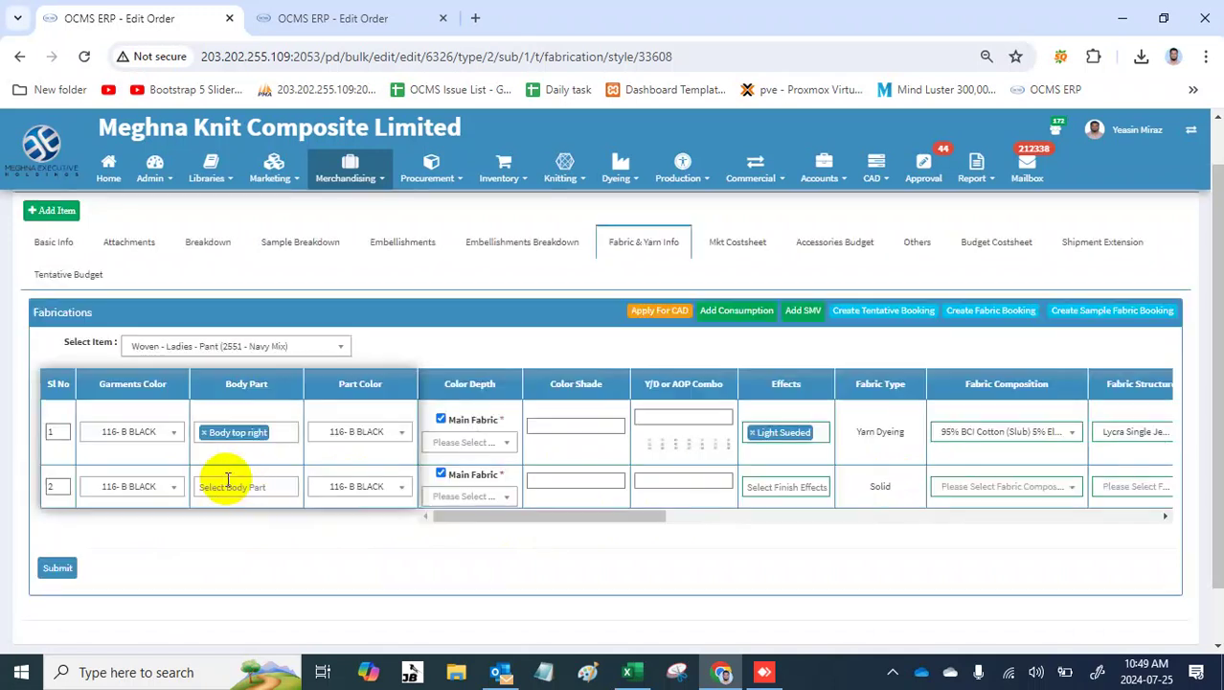
left_click(242, 487)
type("sleeve")
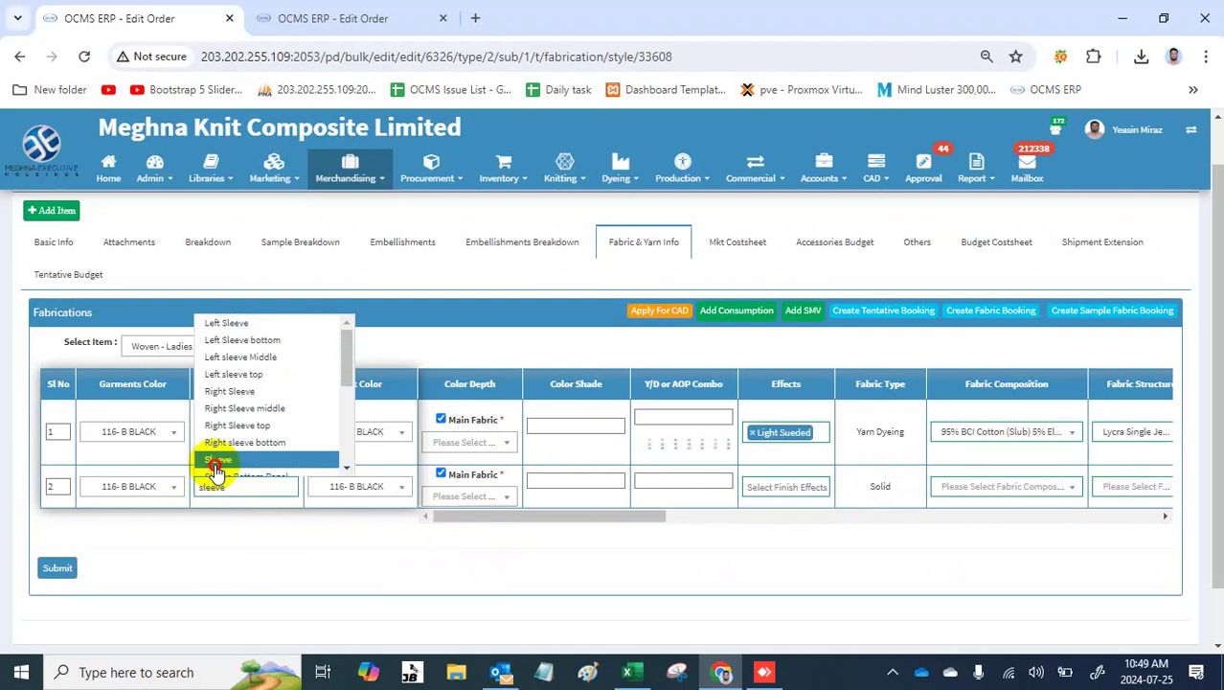
left_click(217, 461)
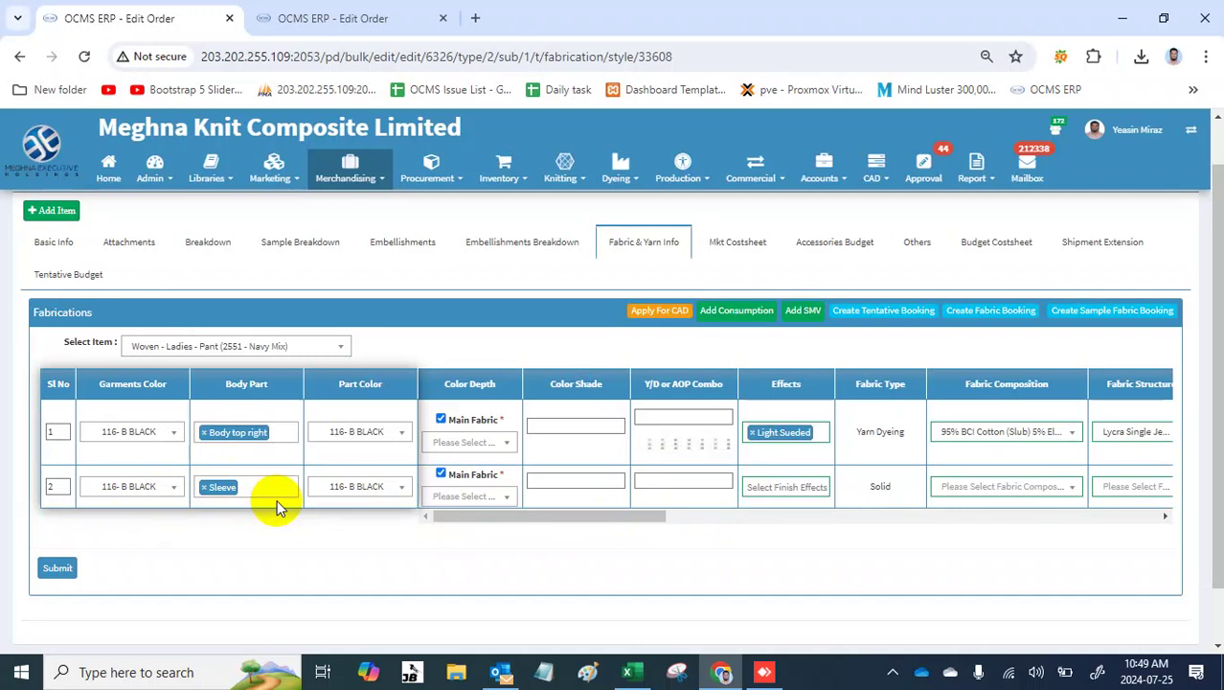
Step: Set the second fabrication row's part color to Bright White 11-0601 TCX
left_click(362, 491)
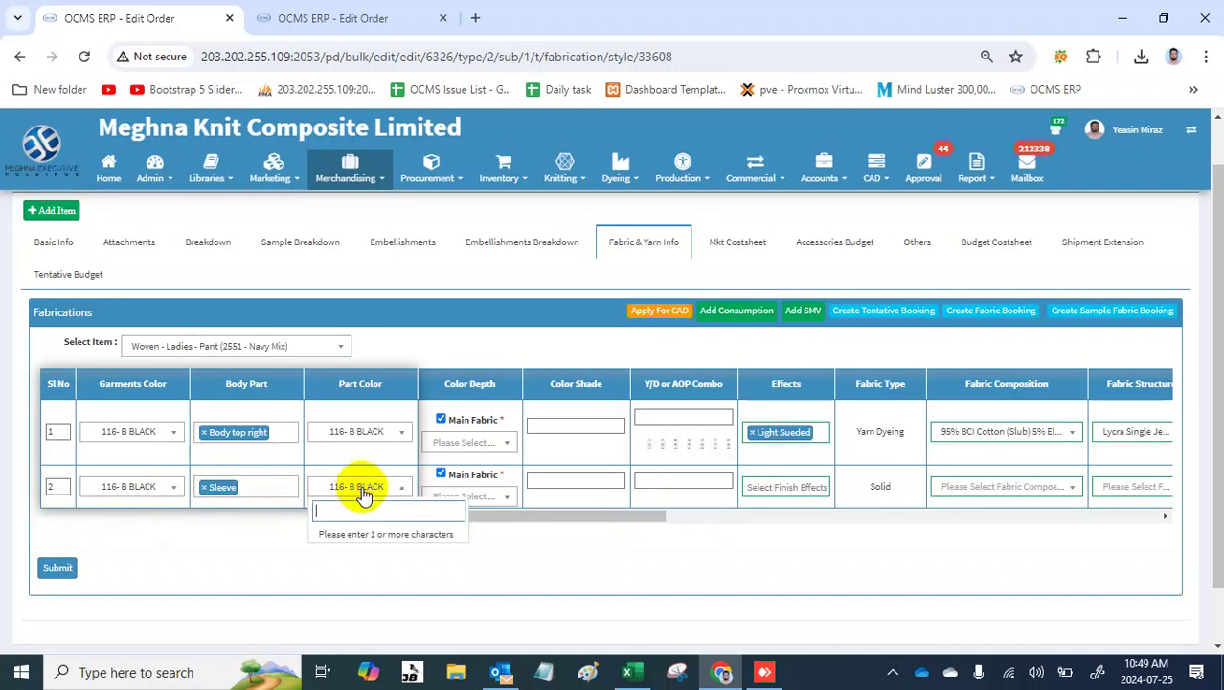
type("wh")
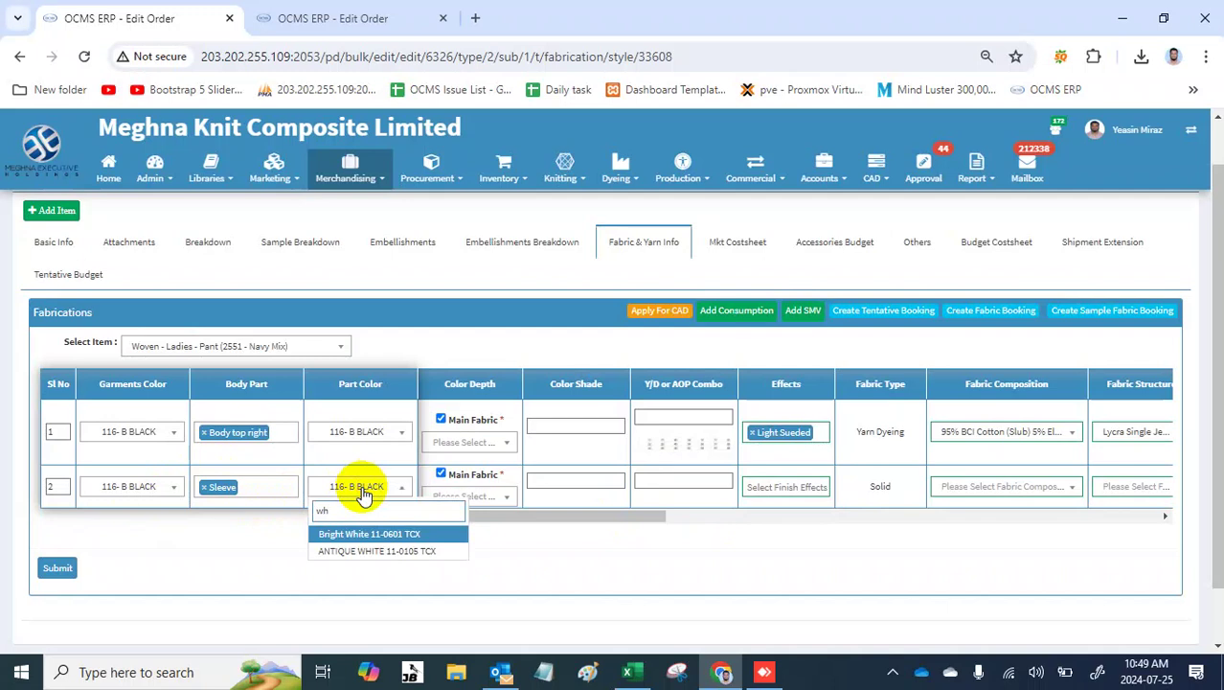
key("Return")
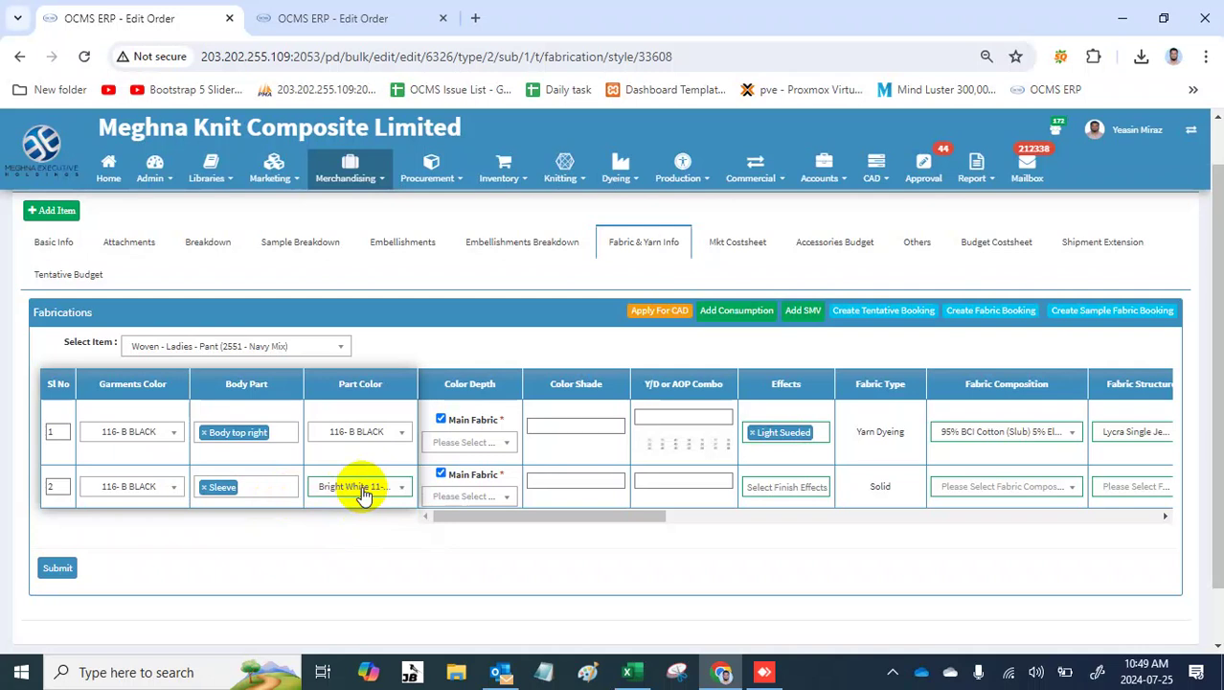
Step: Unmark the second fabrication row as Main Fabric and set its color depth to Light
left_click_drag(382, 383, 492, 494)
left_click(485, 496)
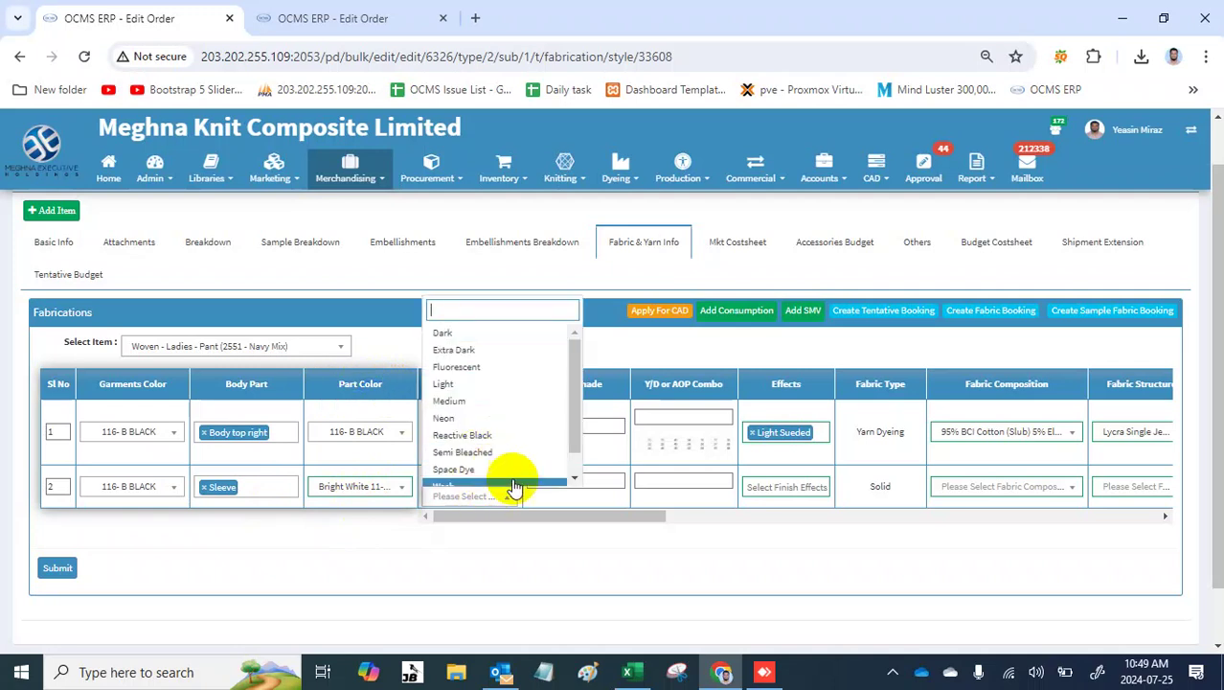
left_click(553, 498)
left_click(479, 473)
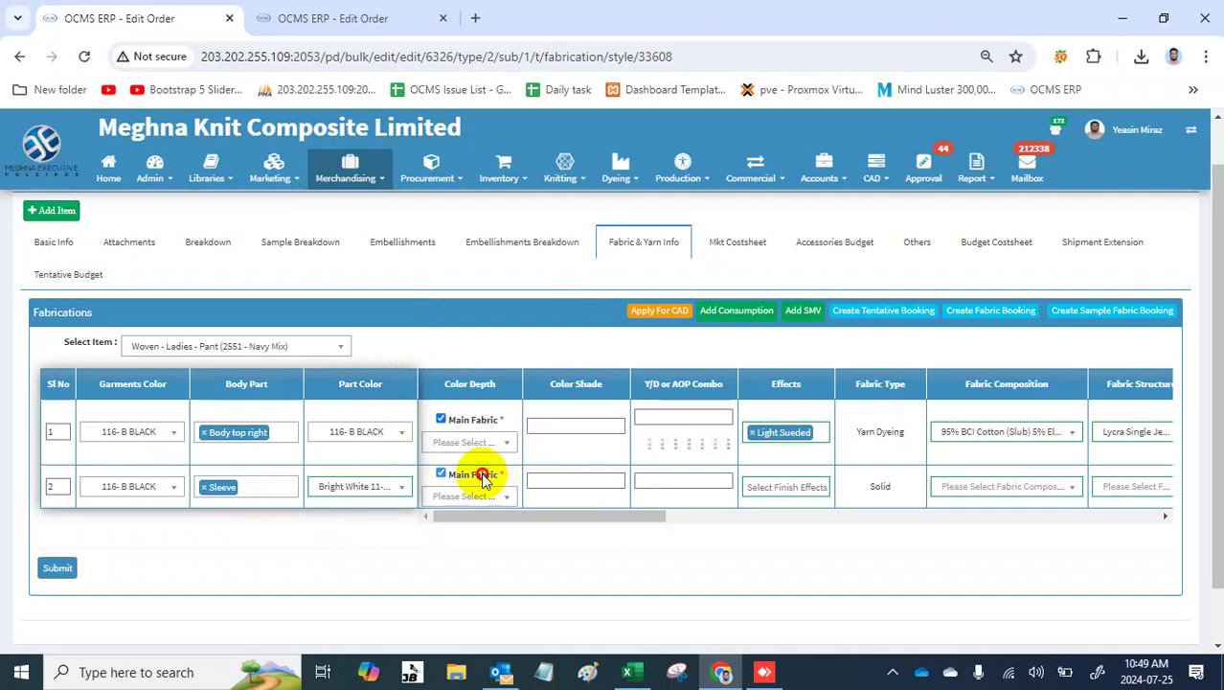
left_click(475, 496)
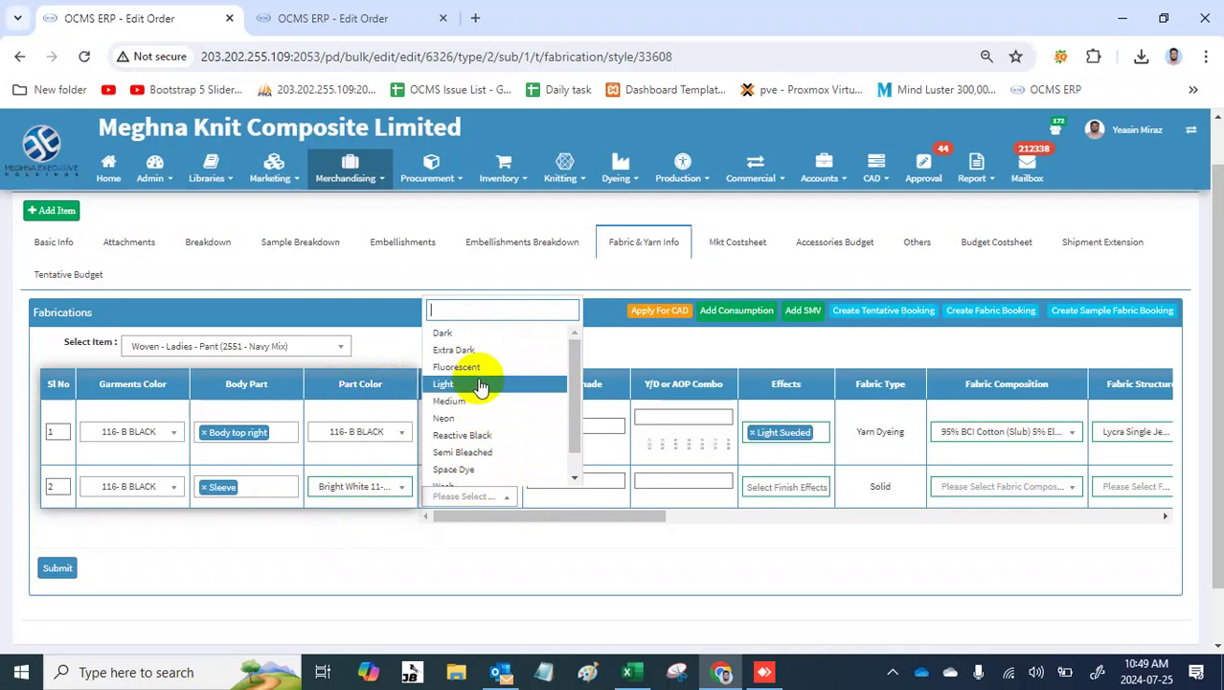
left_click(480, 386)
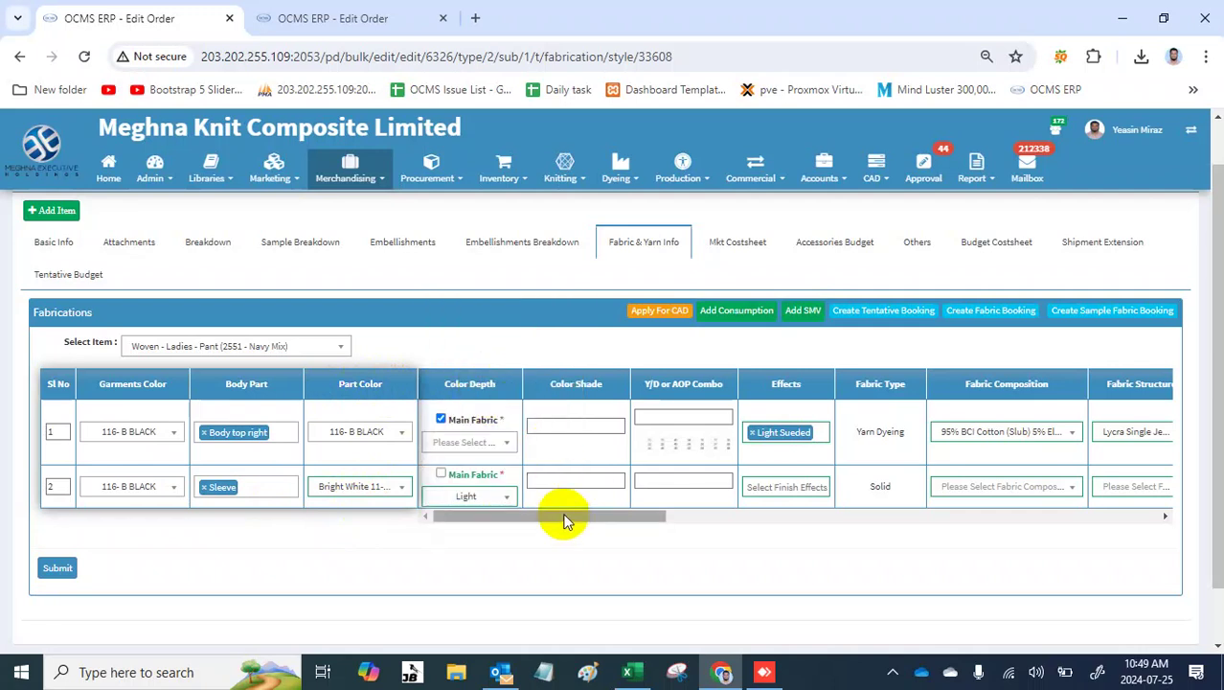
Step: Set the second row's fabric composition to 100% BCI Cotton
left_click_drag(566, 521, 684, 523)
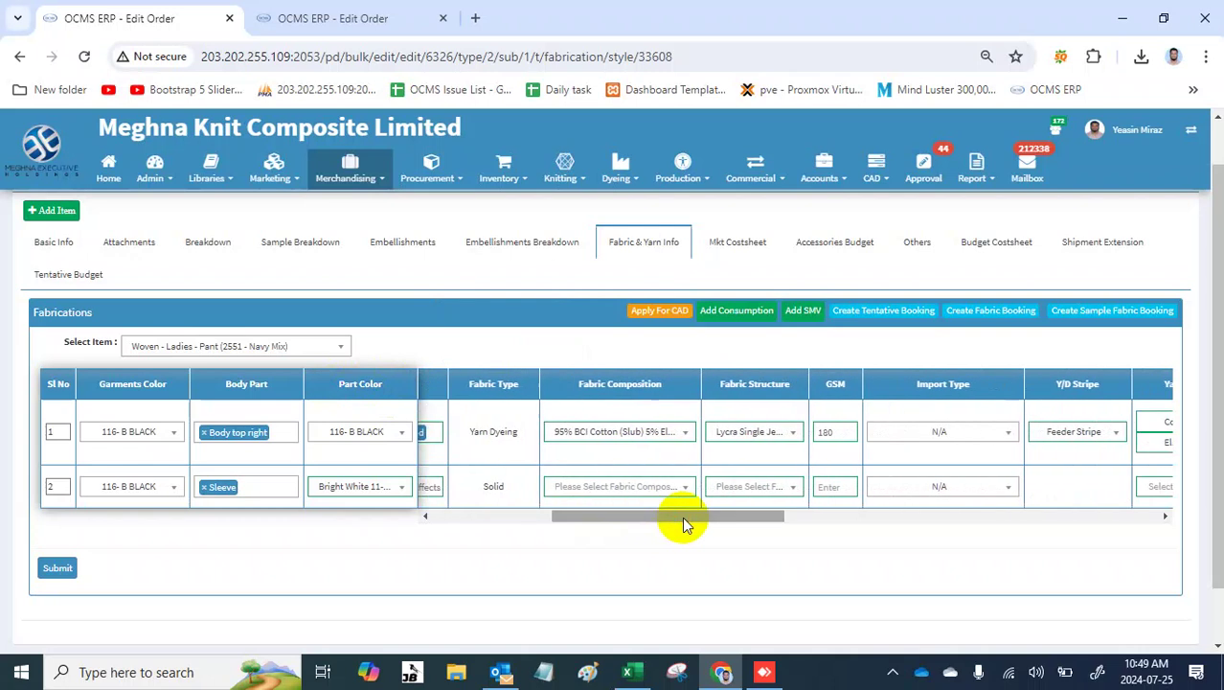
left_click(667, 490)
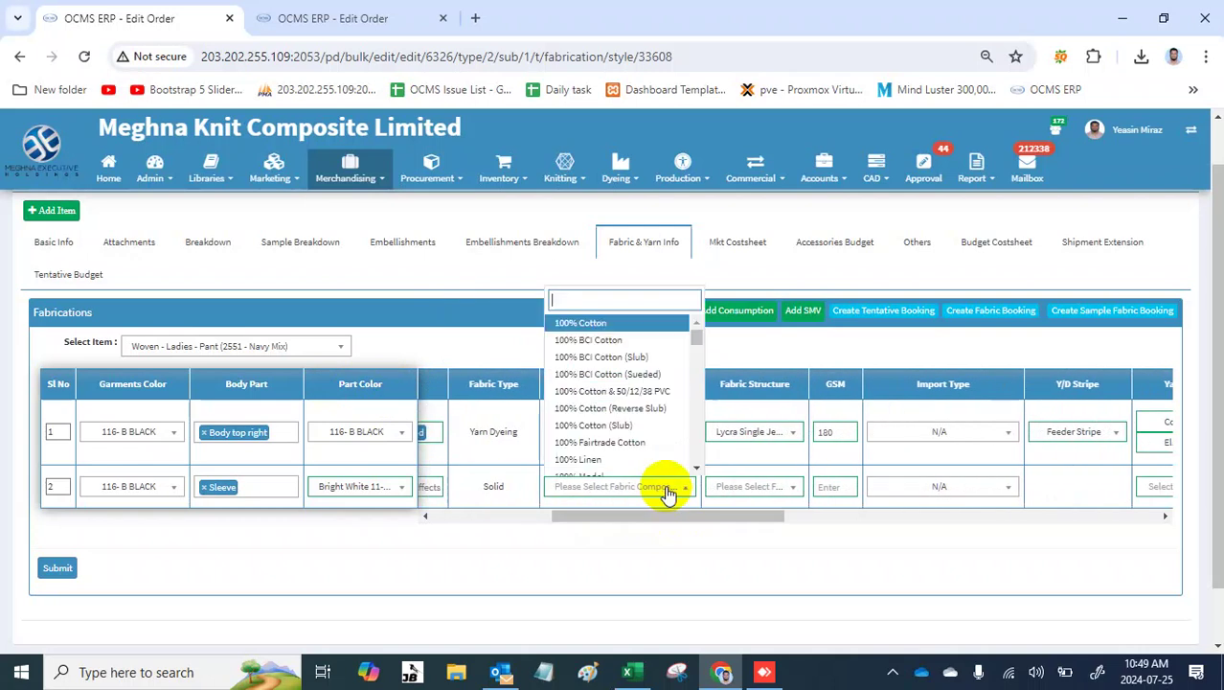
left_click(618, 342)
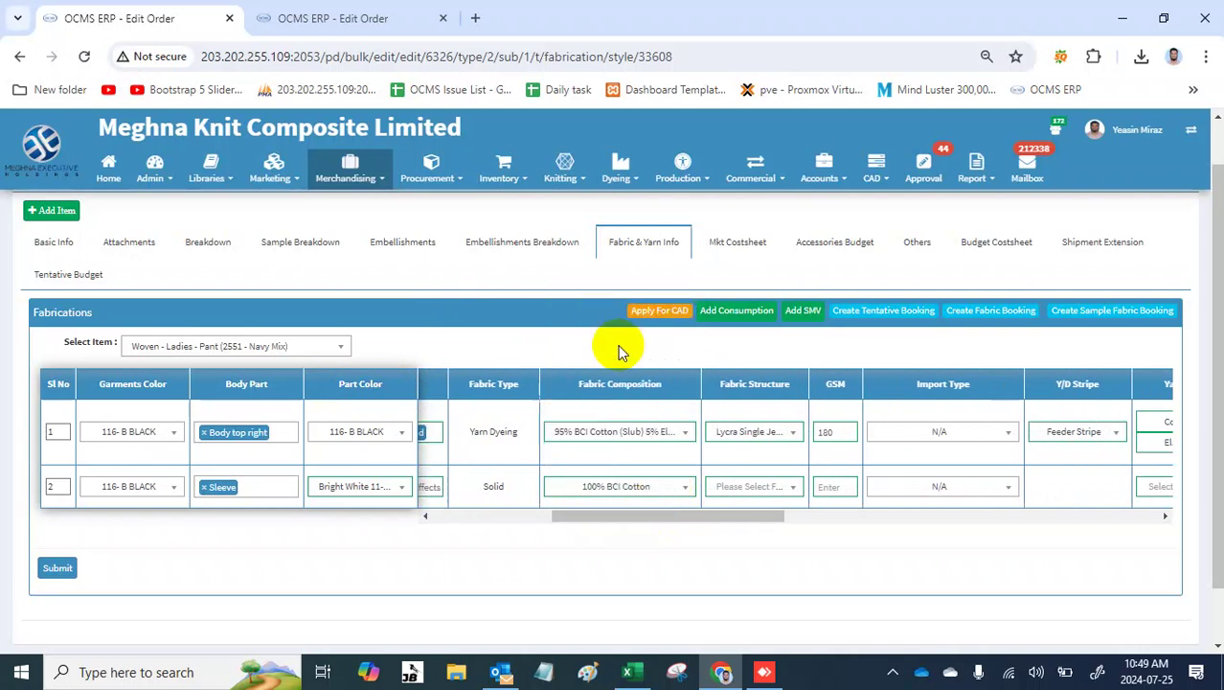
Step: Set the second row's fabric structure to Single jersey and its GSM to 180
left_click(734, 487)
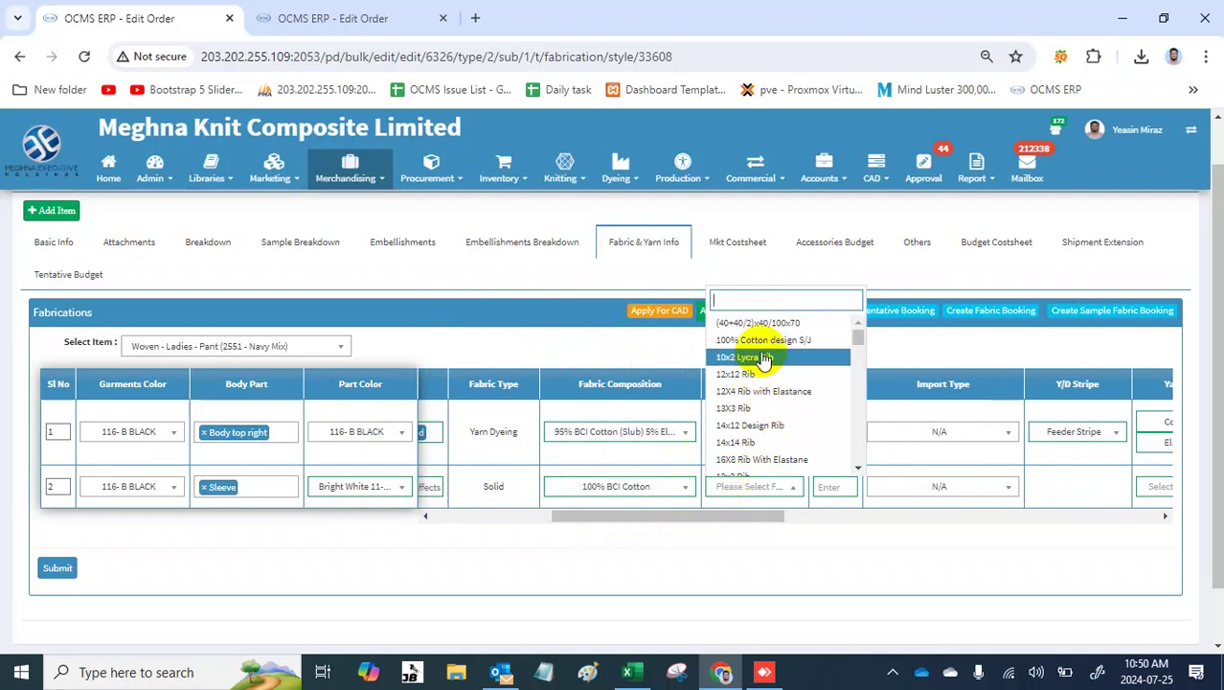
scroll(780, 434, "down", 5)
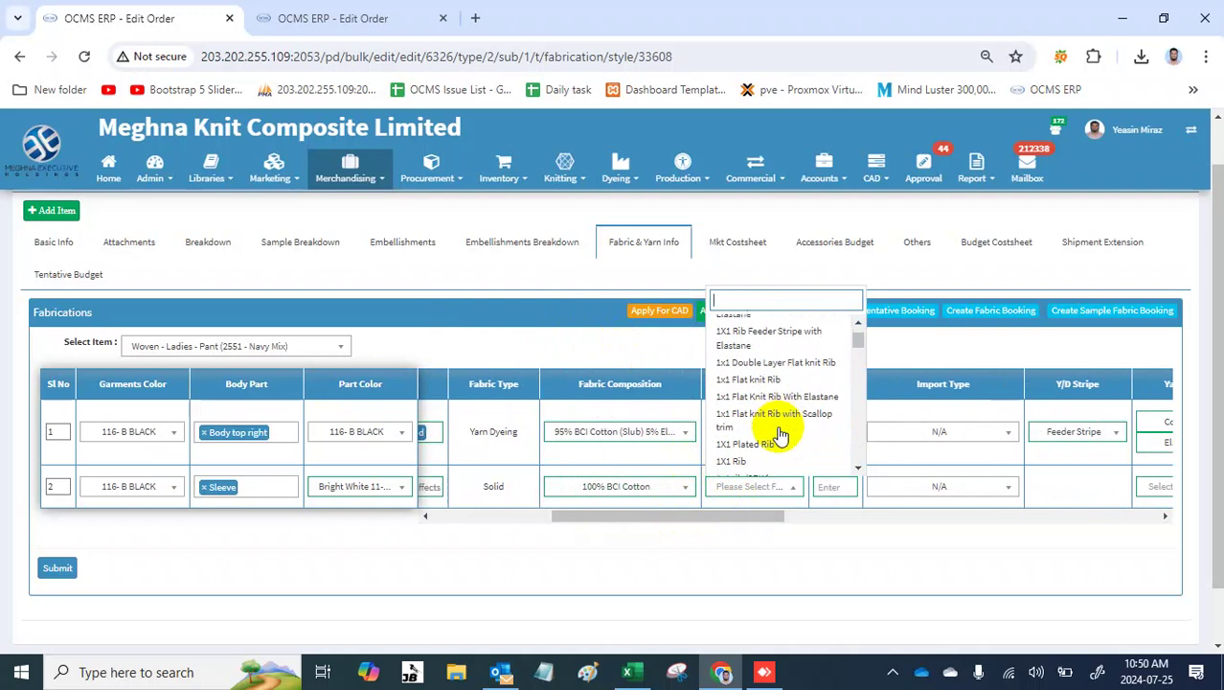
scroll(781, 434, "down", 5)
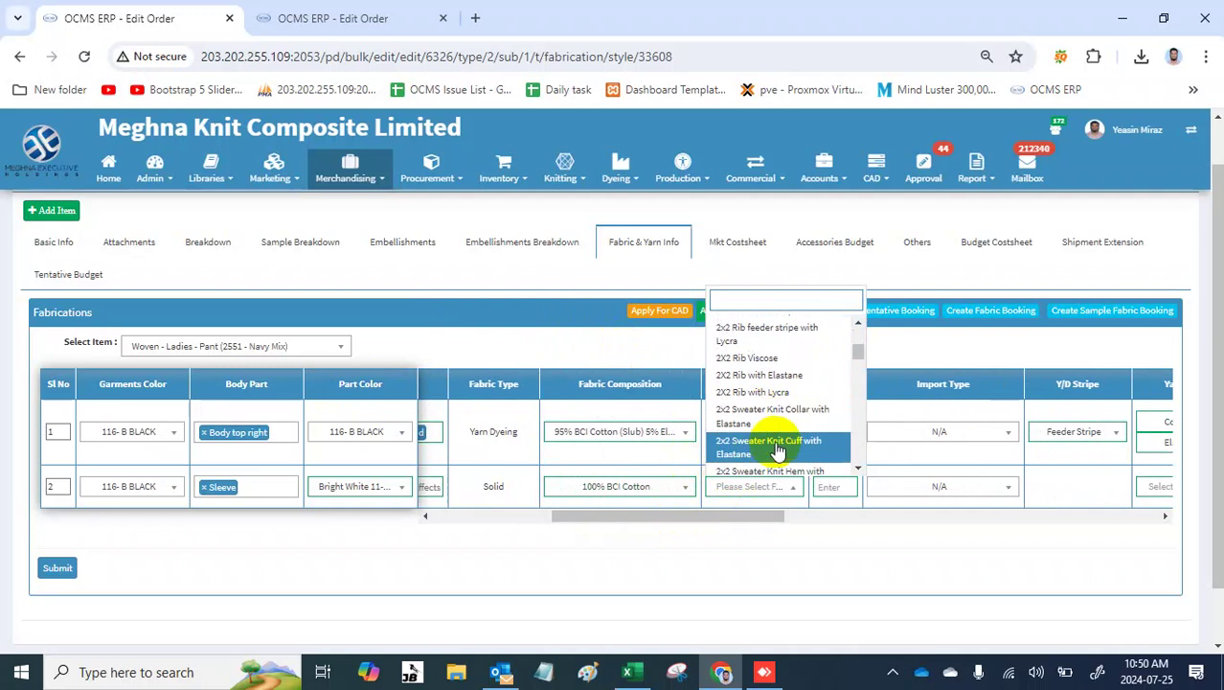
type("sing")
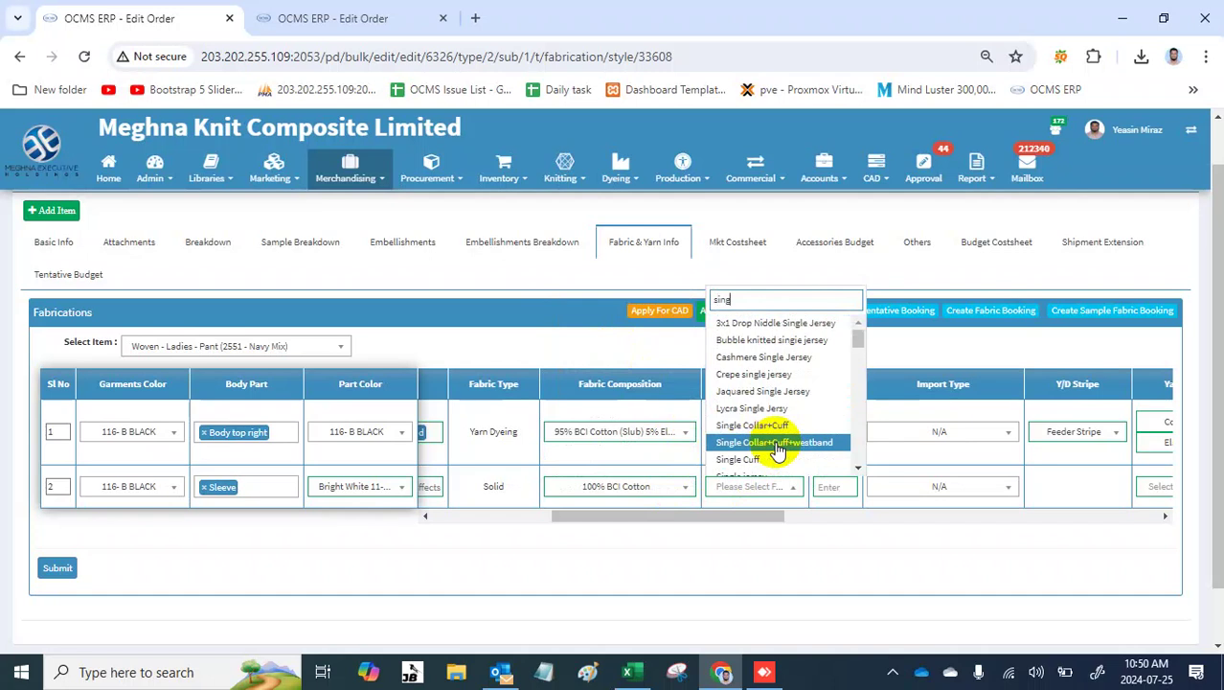
type("l")
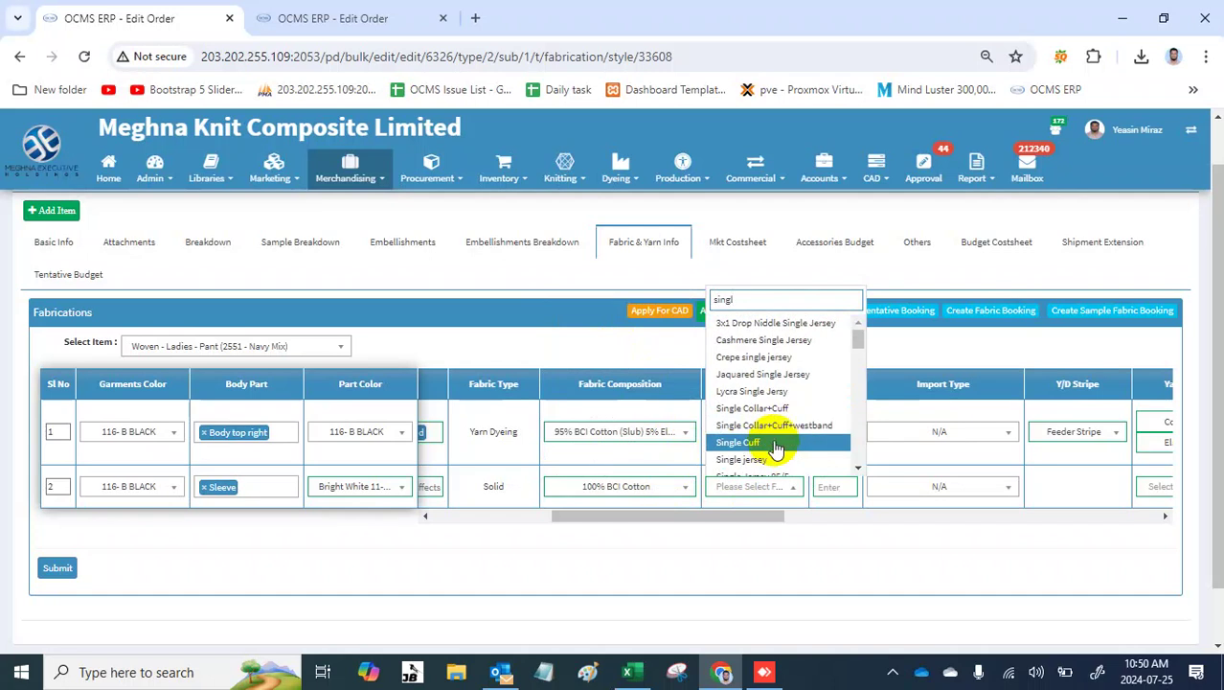
left_click(773, 462)
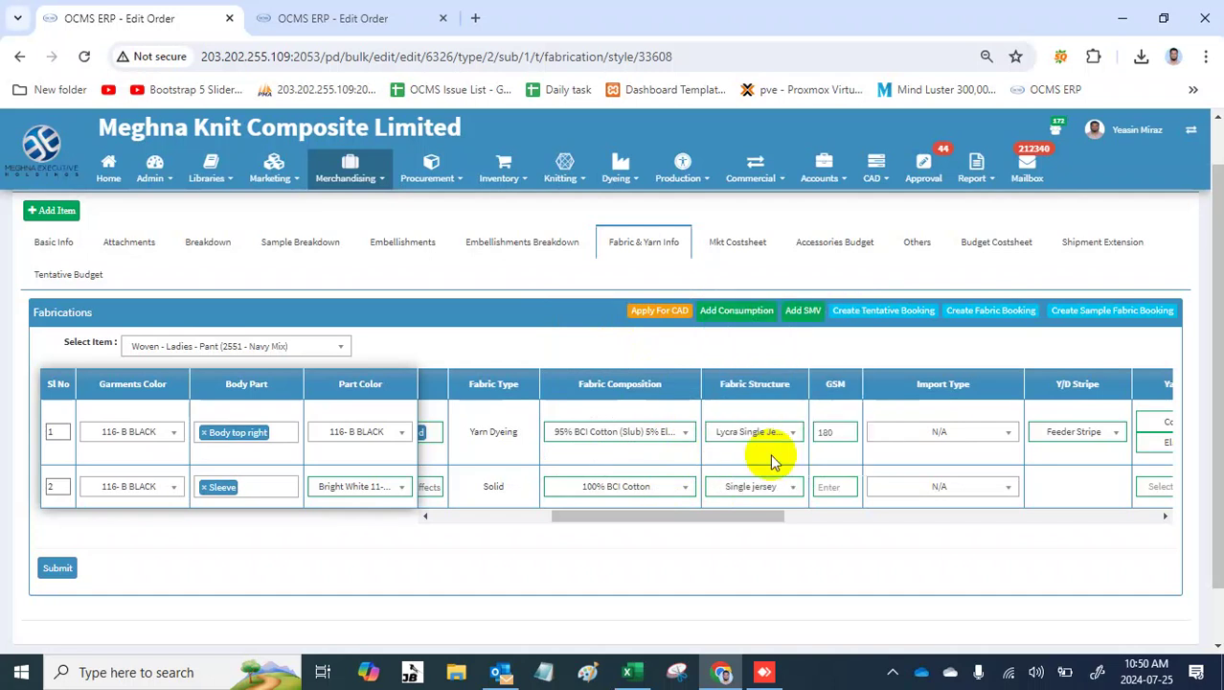
left_click(824, 489)
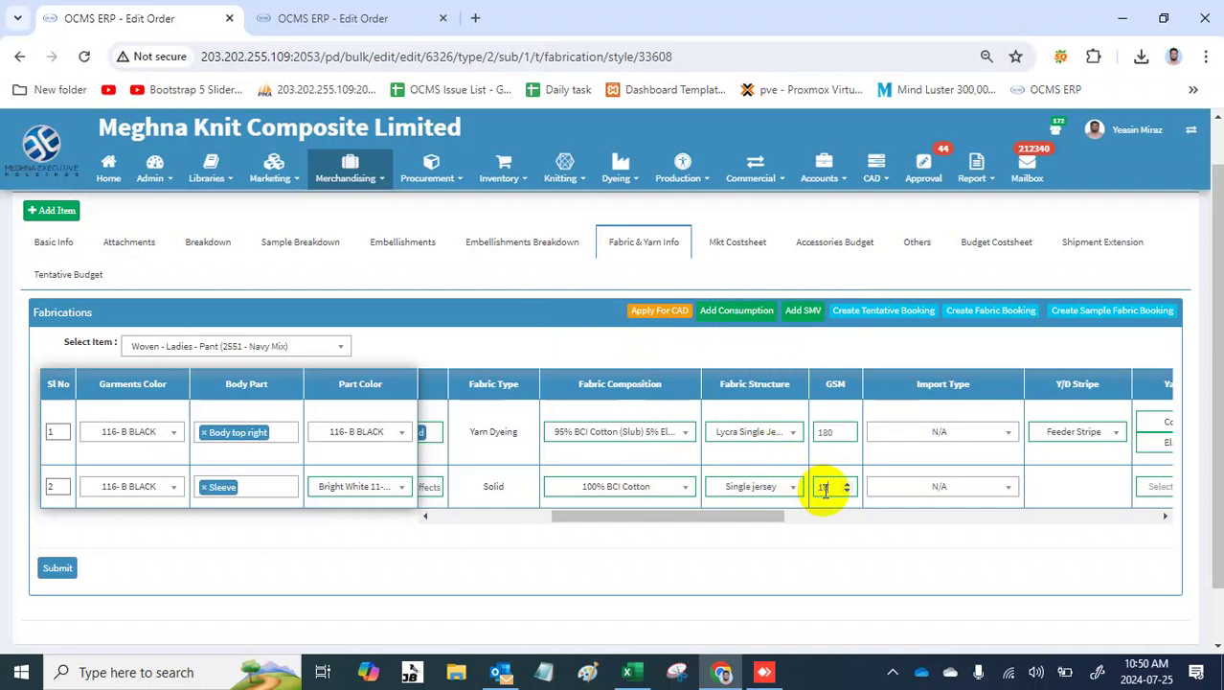
Step: Set the second row's yarn type to 100% Cotton S Twist
scroll(824, 489, "right", 4)
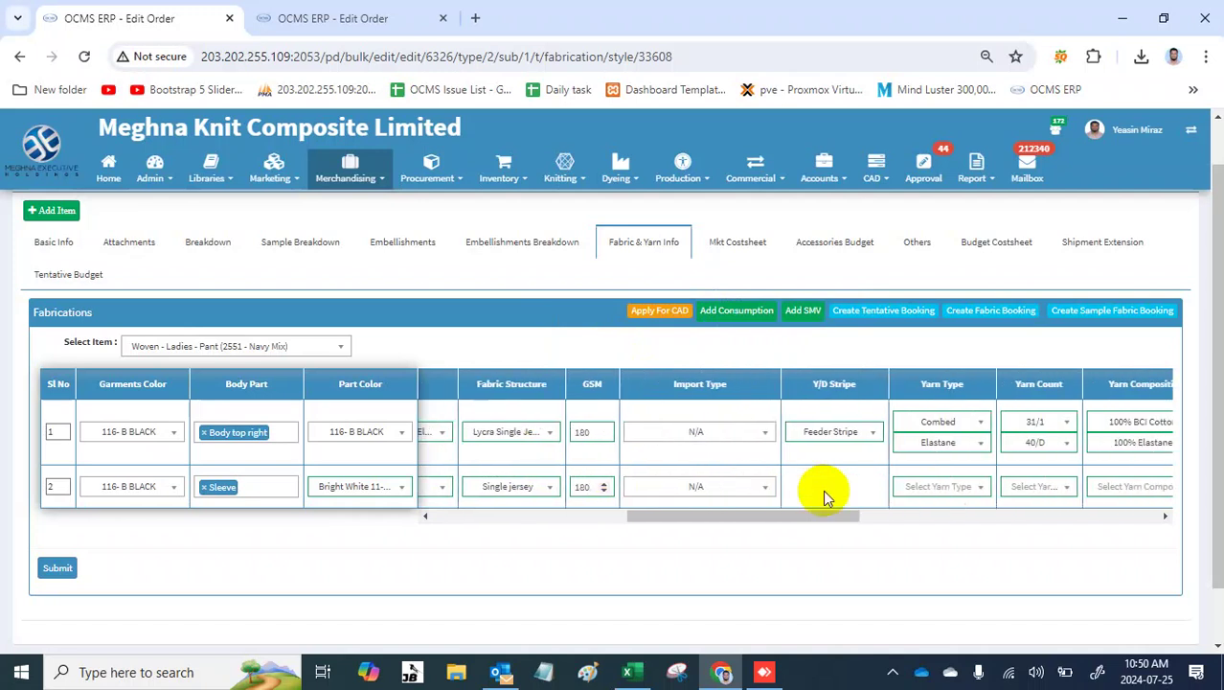
left_click(793, 487)
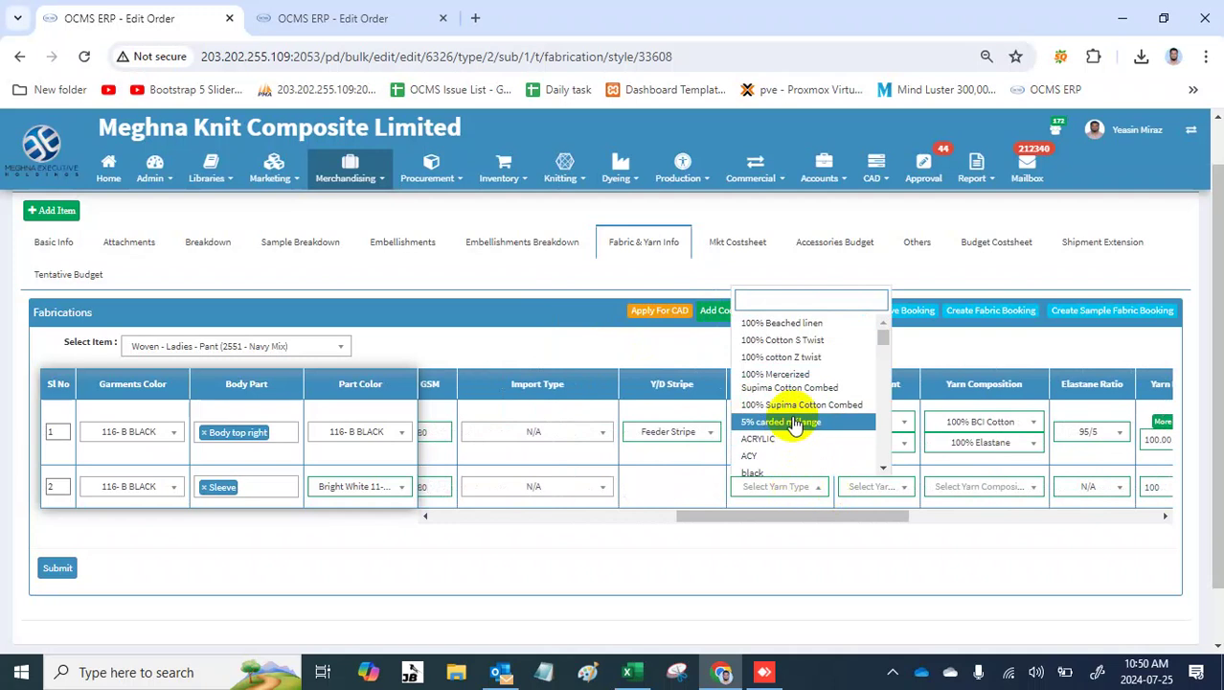
left_click(815, 339)
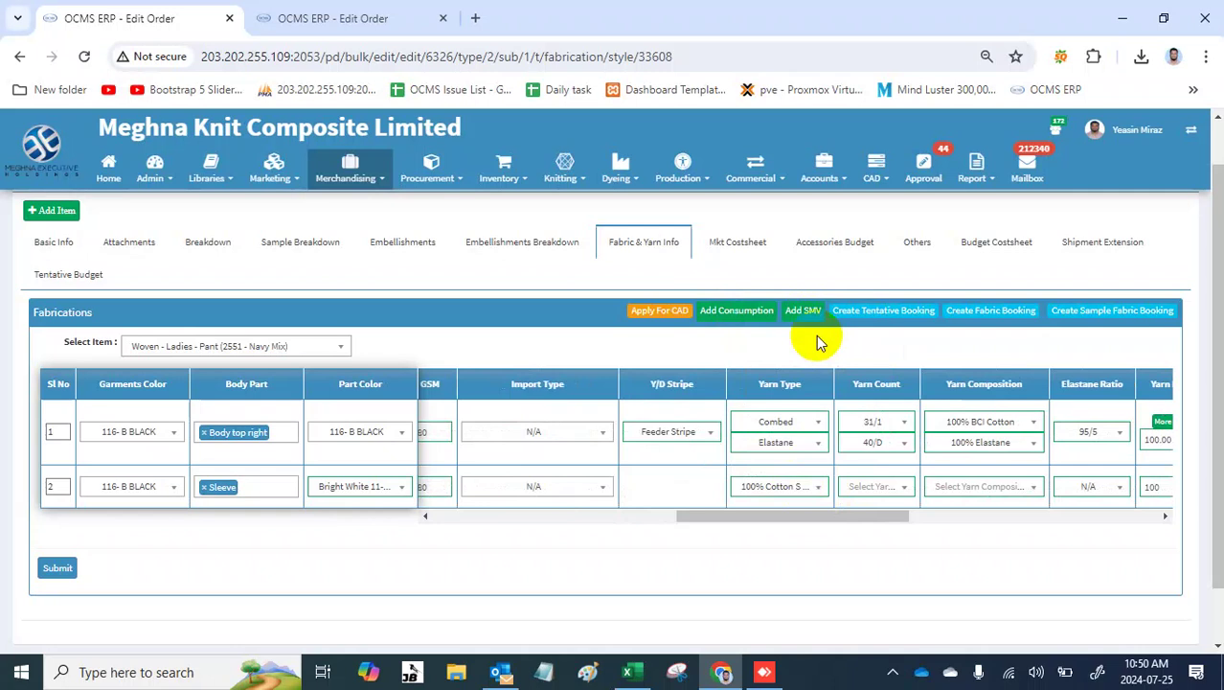
Step: Set the second row's yarn count to 100/2 and its yarn composition to 100% BCI Cotton
left_click(902, 491)
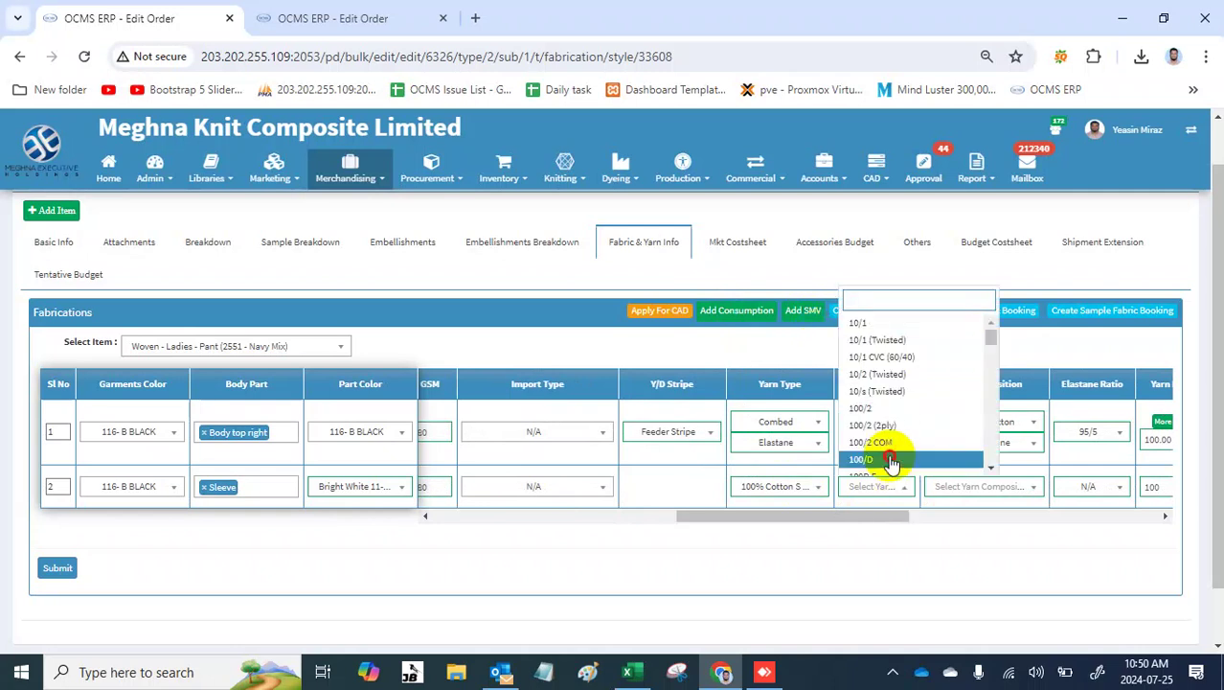
left_click(891, 460)
left_click(881, 486)
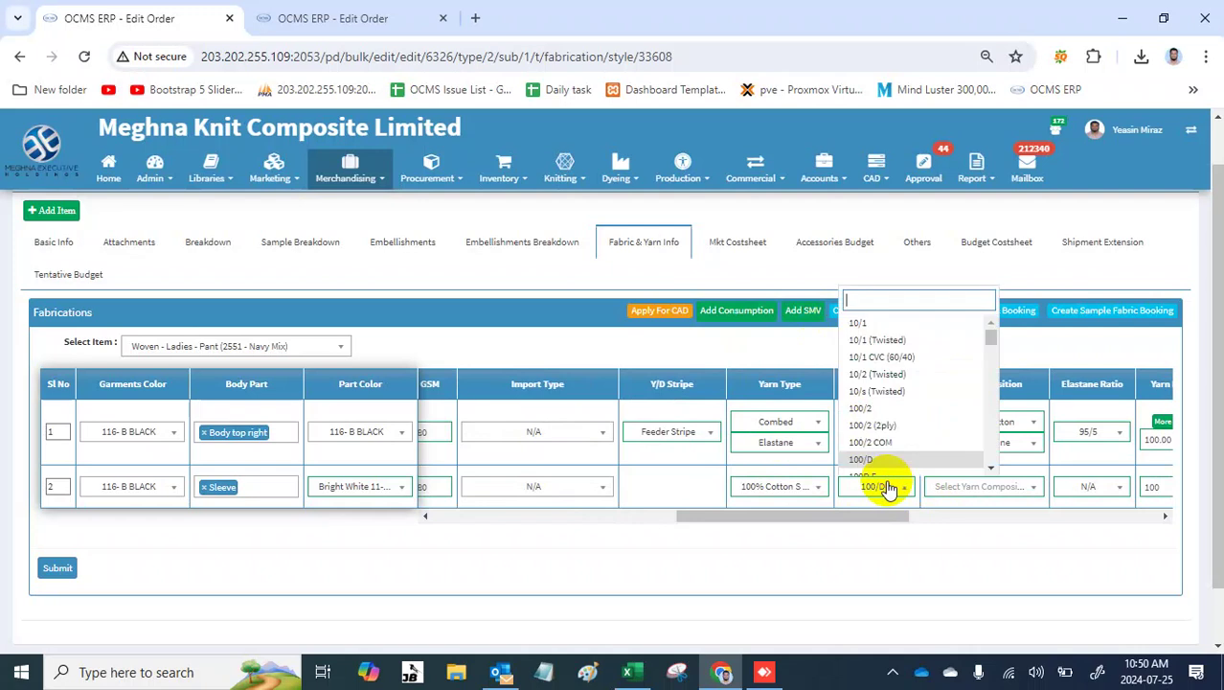
left_click(881, 409)
left_click(987, 500)
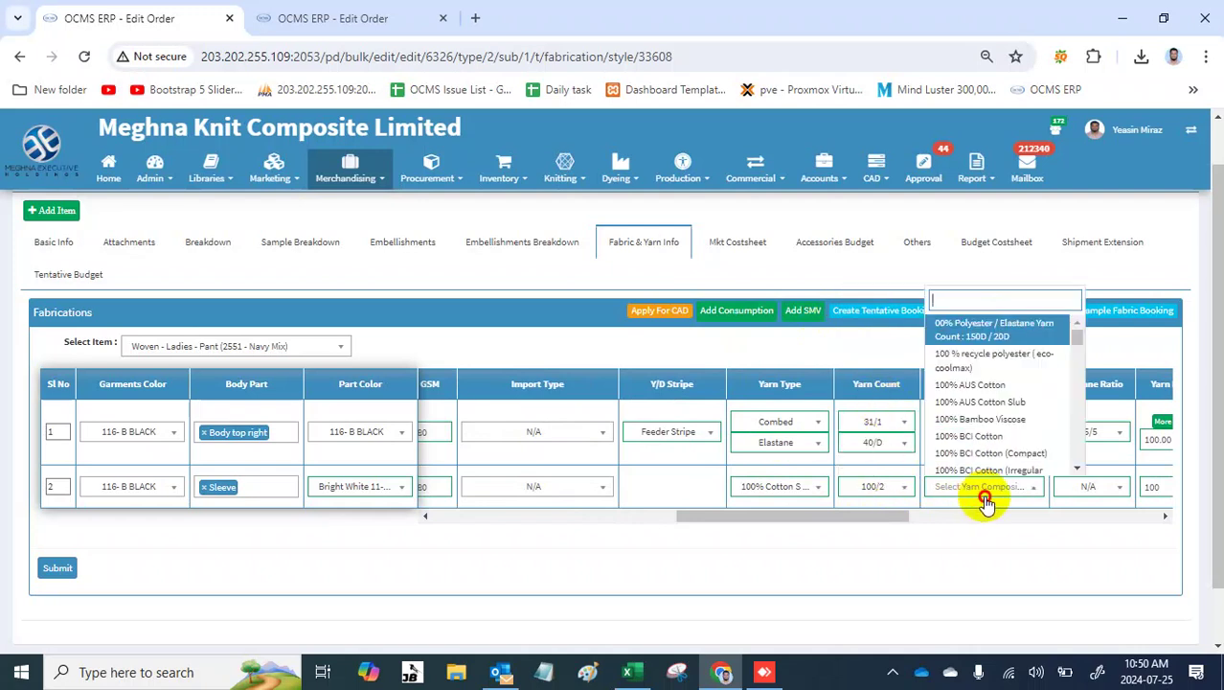
left_click(975, 434)
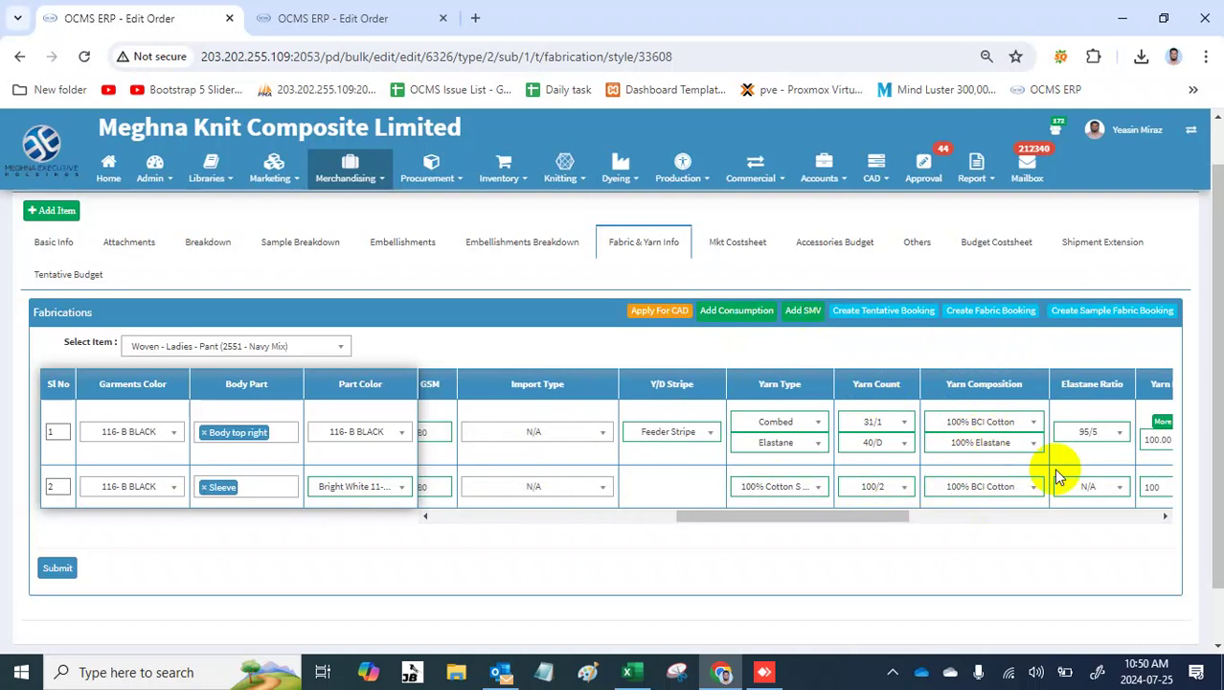
Step: Set the second row's yarn color type to White and its cutting wastage to 3
scroll(1059, 476, "right", 3)
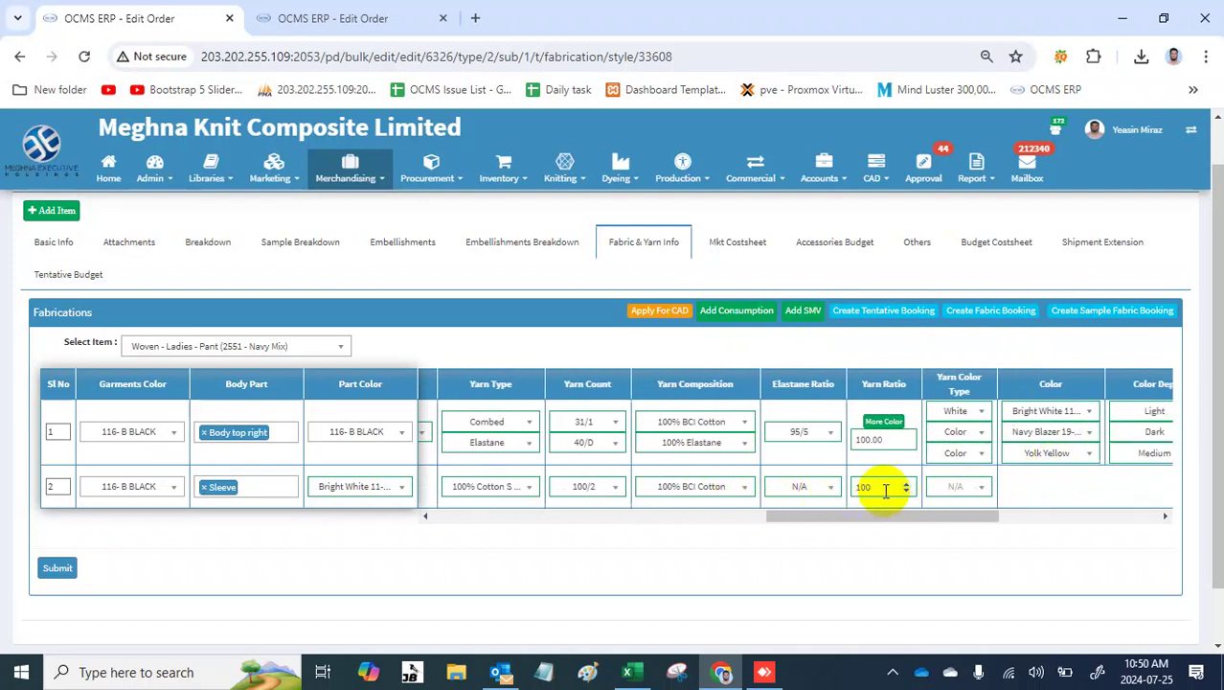
left_click(966, 489)
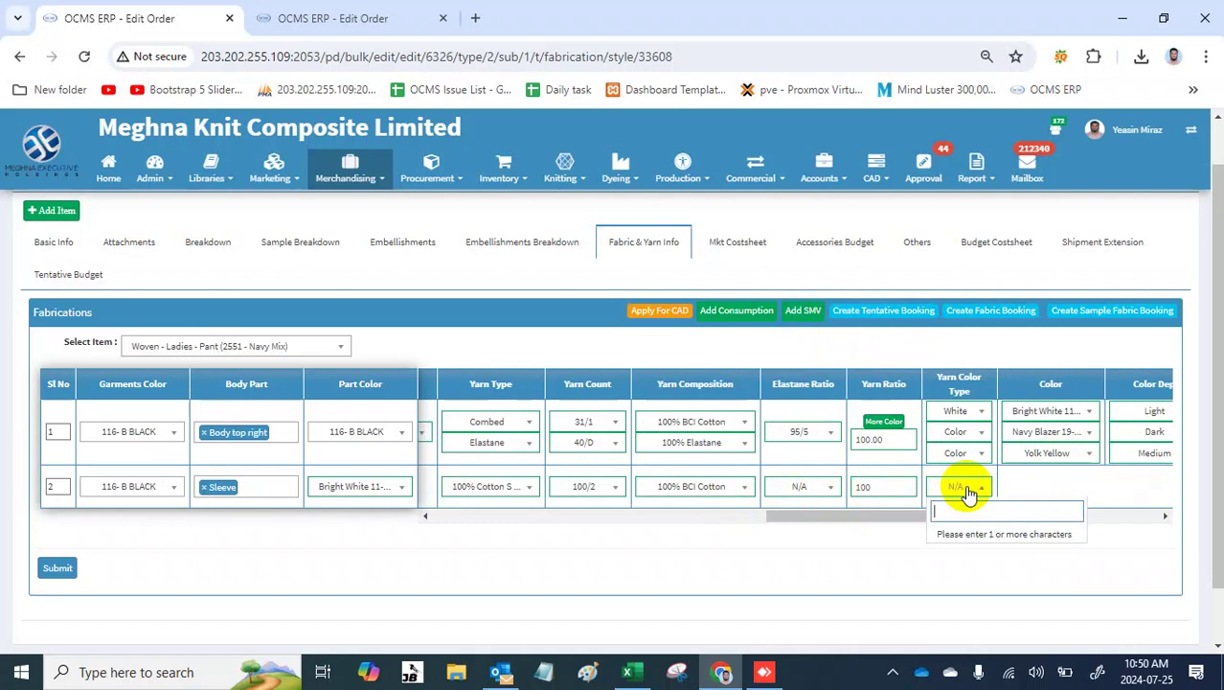
type("w")
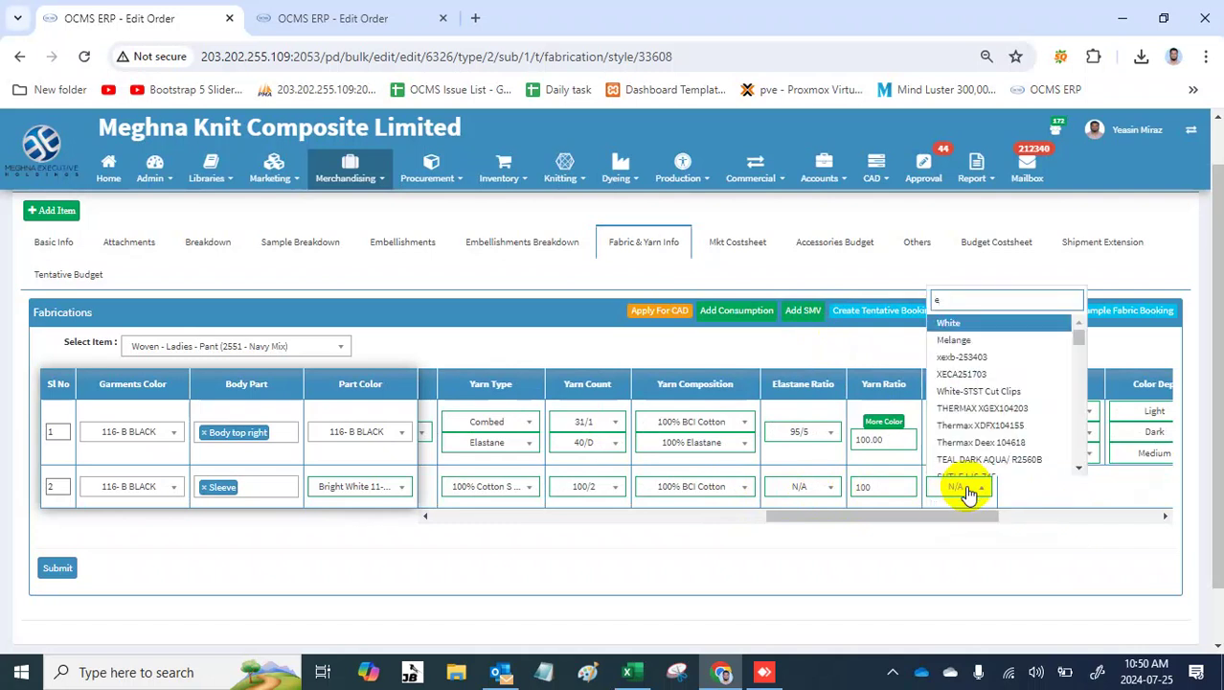
key("BackSpace")
type("whi")
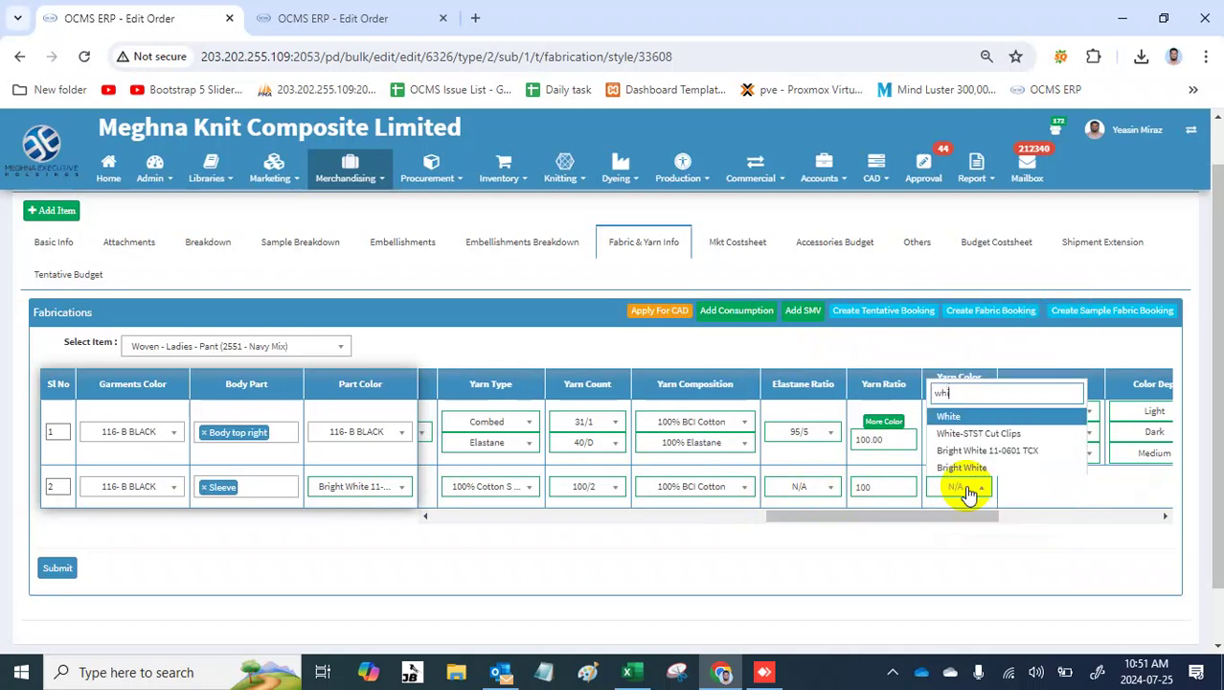
key("Return")
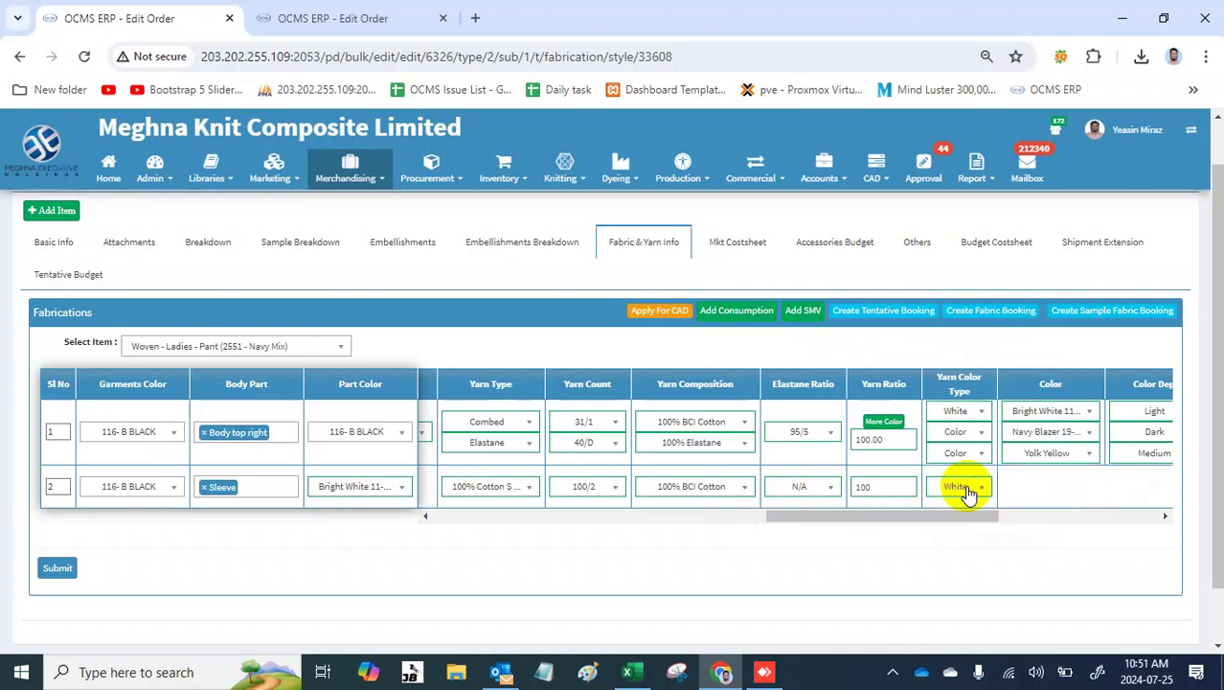
scroll(967, 489, "right", 5)
left_click(883, 488)
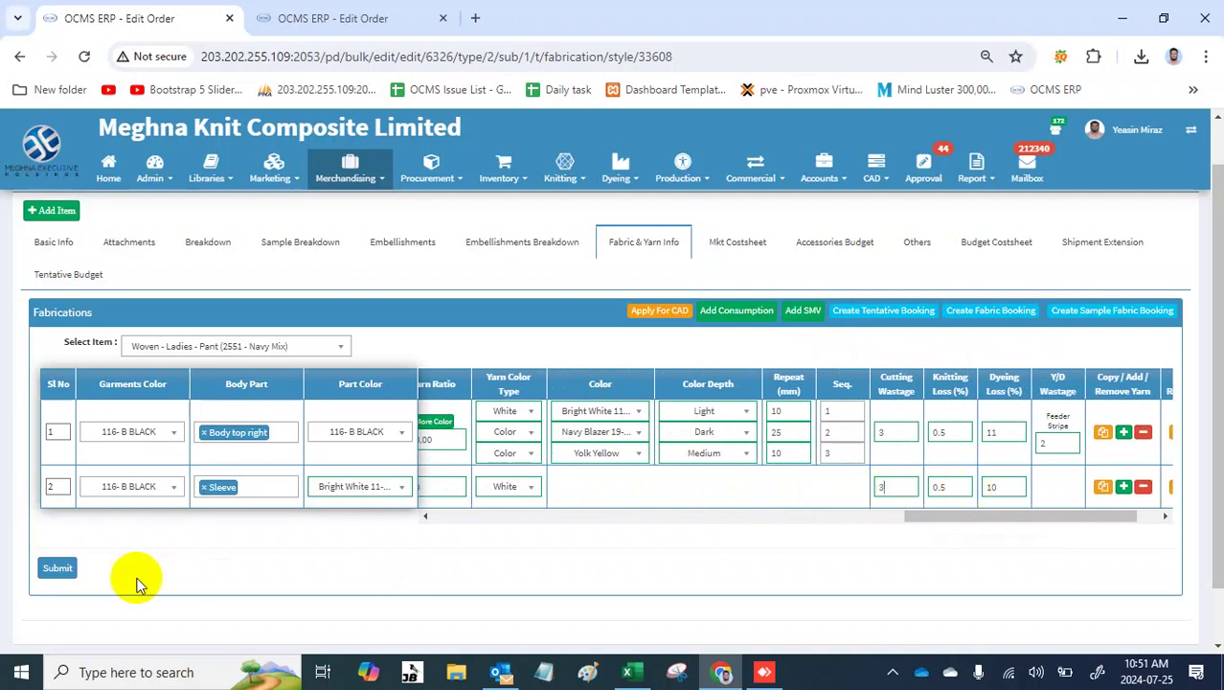
Step: Duplicate the Sleeve fabrication row and change the body part of the new third row to Flat Knit Collar
left_click(925, 518)
mouse_move(925, 517)
left_mouse_down()
mouse_move(388, 554)
mouse_move(623, 533)
mouse_move(968, 528)
left_mouse_up()
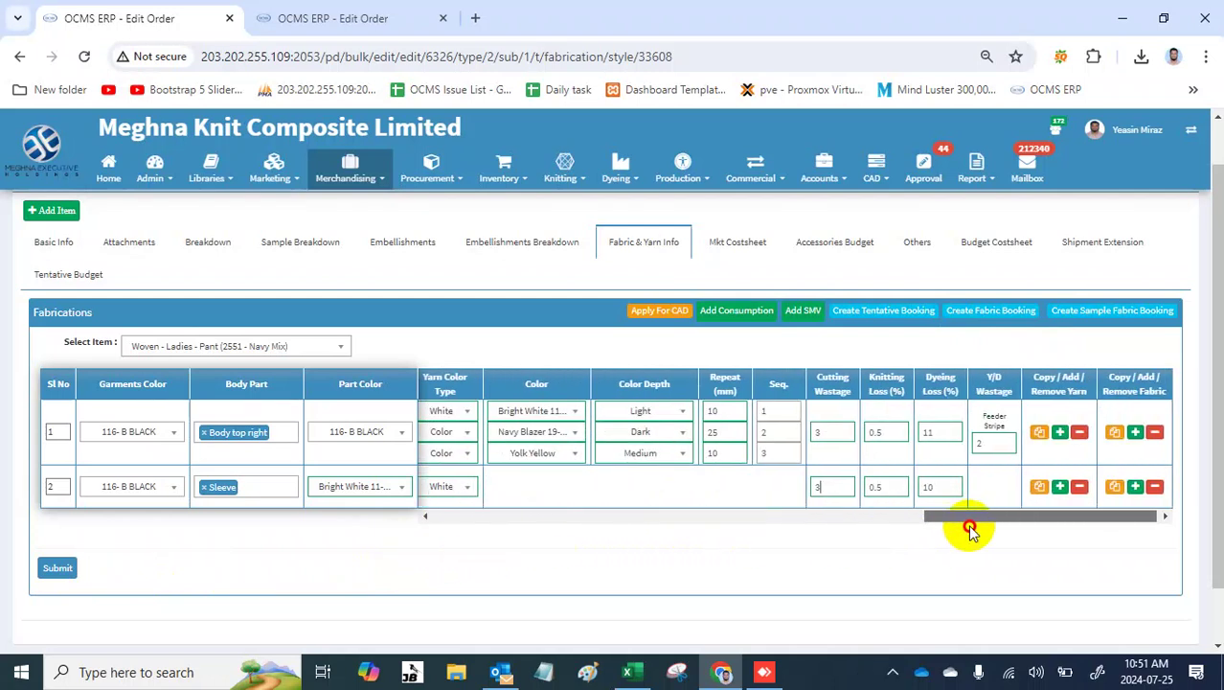
left_click(1114, 486)
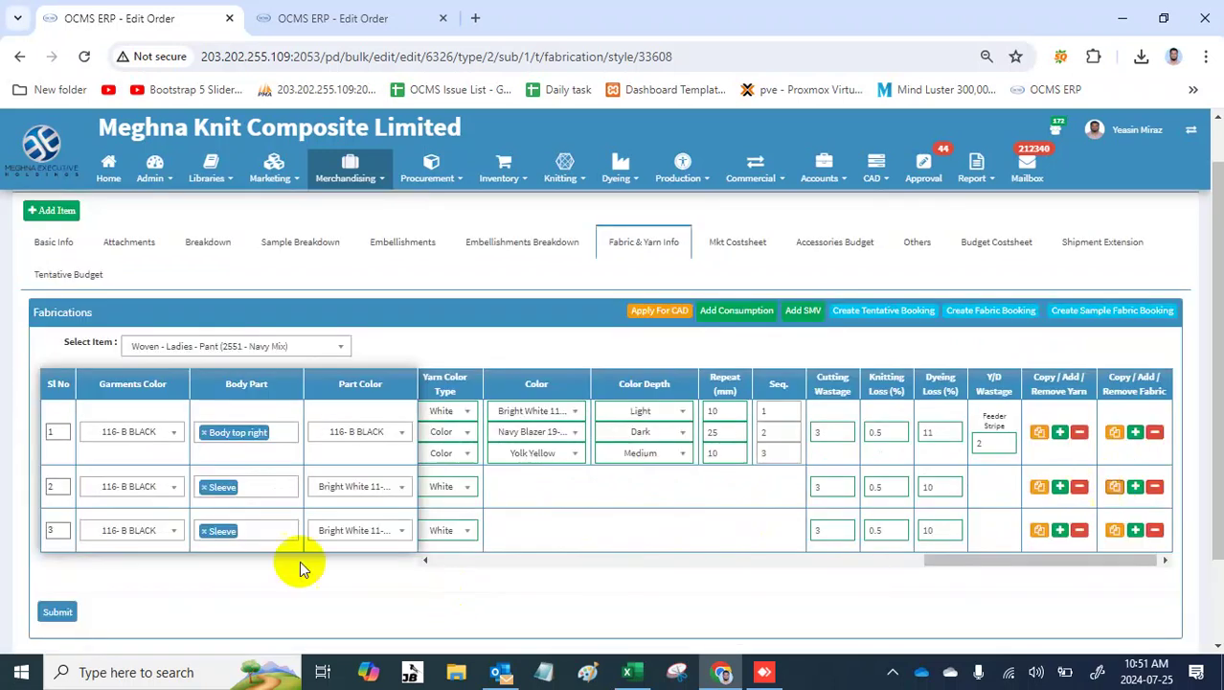
left_click(203, 532)
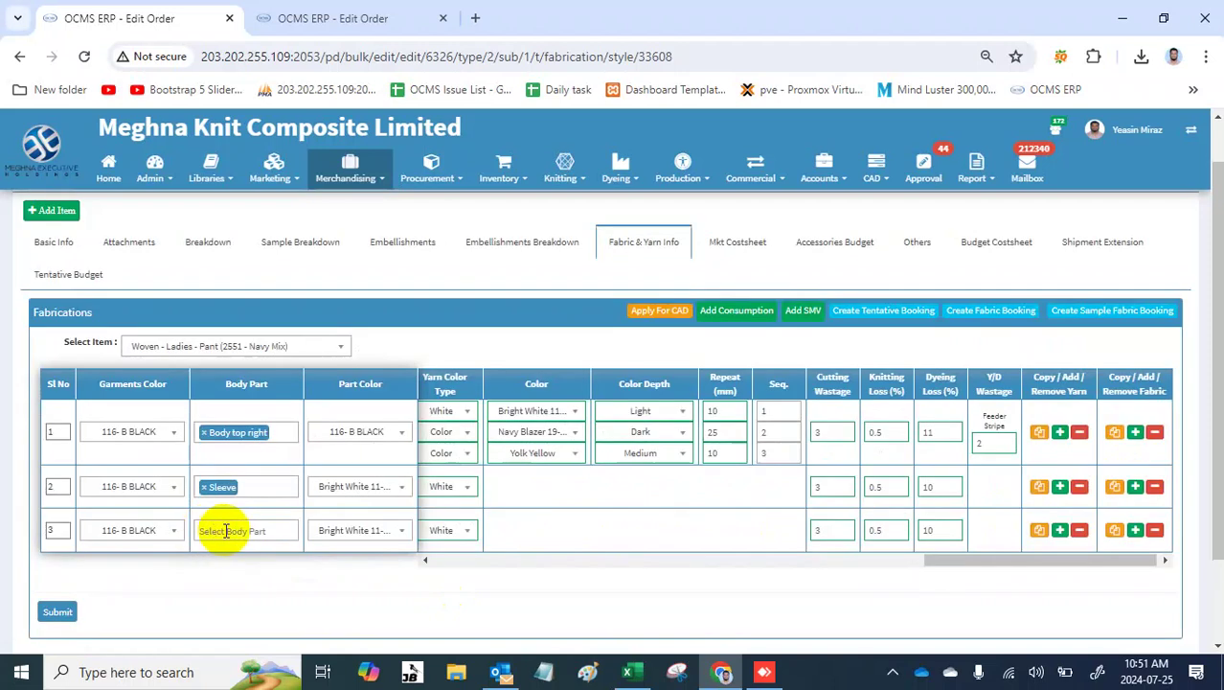
left_click(226, 532)
type("fl")
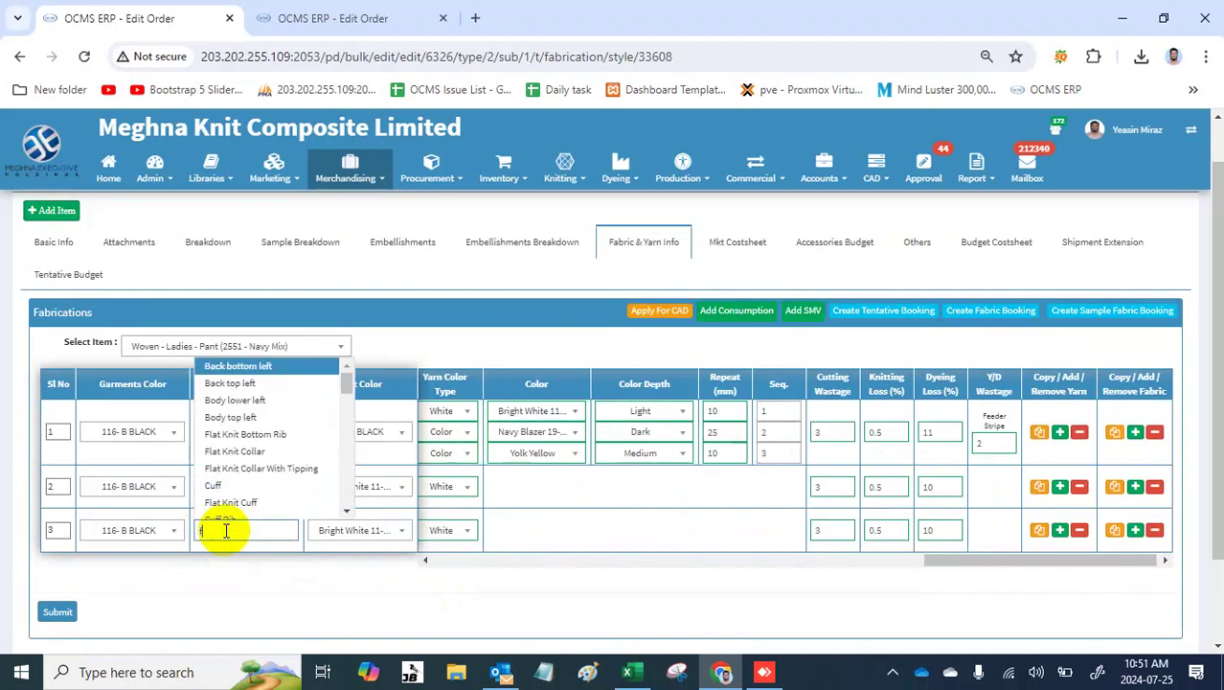
type("at kn")
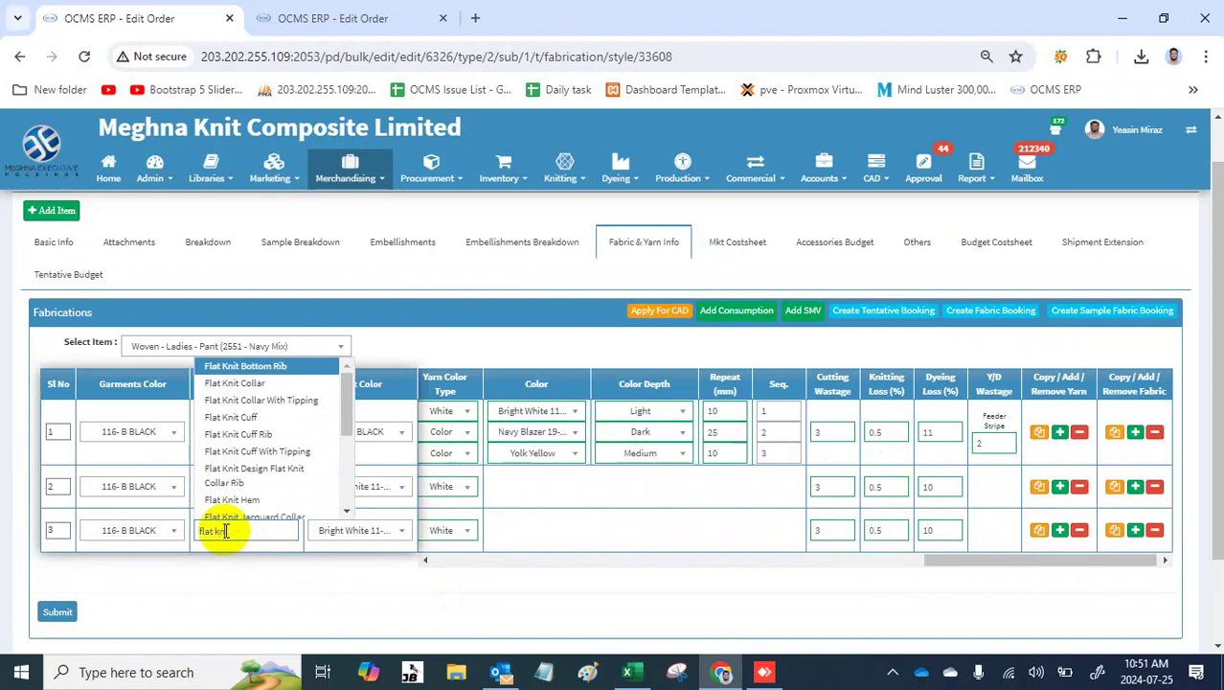
left_click(246, 383)
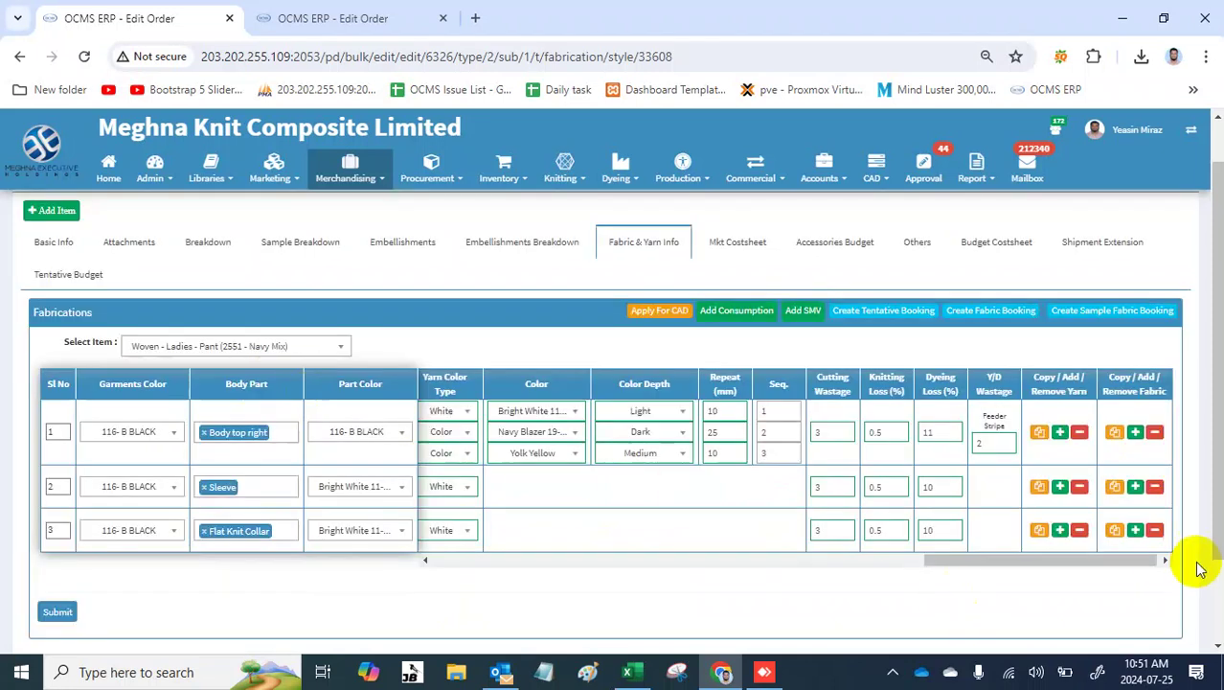
Step: Set the Flat Knit Collar row's fabric structure to 1x1 Flat knit Rib
left_click_drag(957, 565, 634, 583)
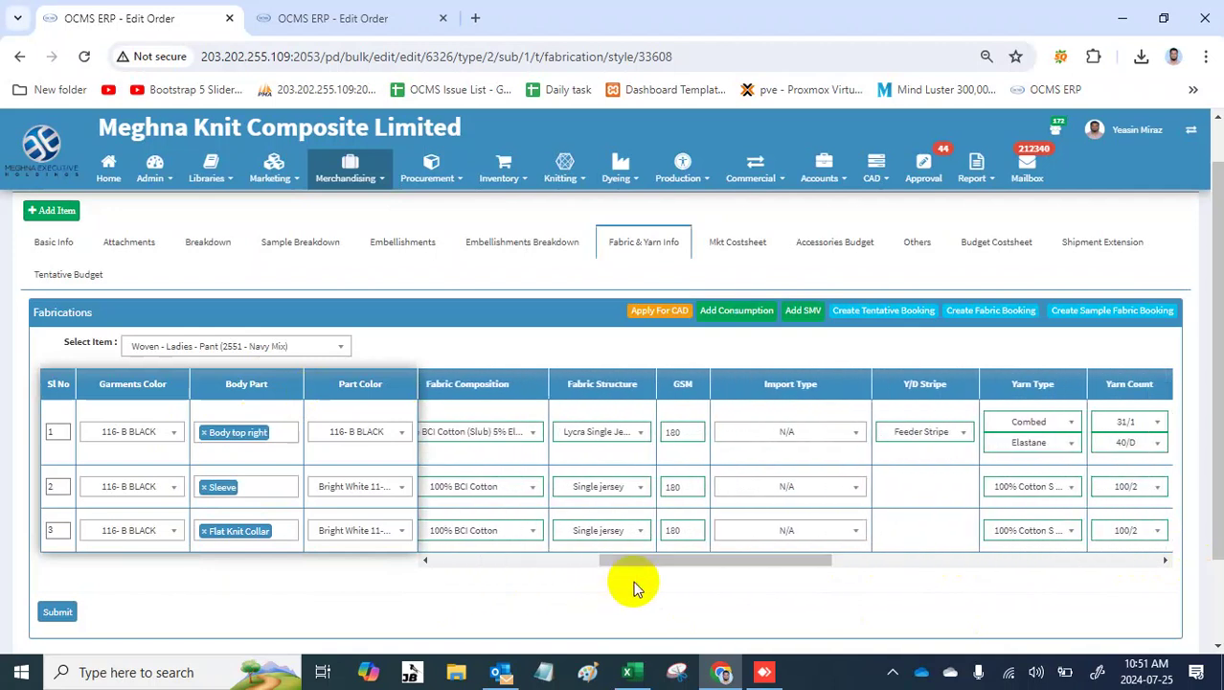
left_click(624, 533)
type("1x1")
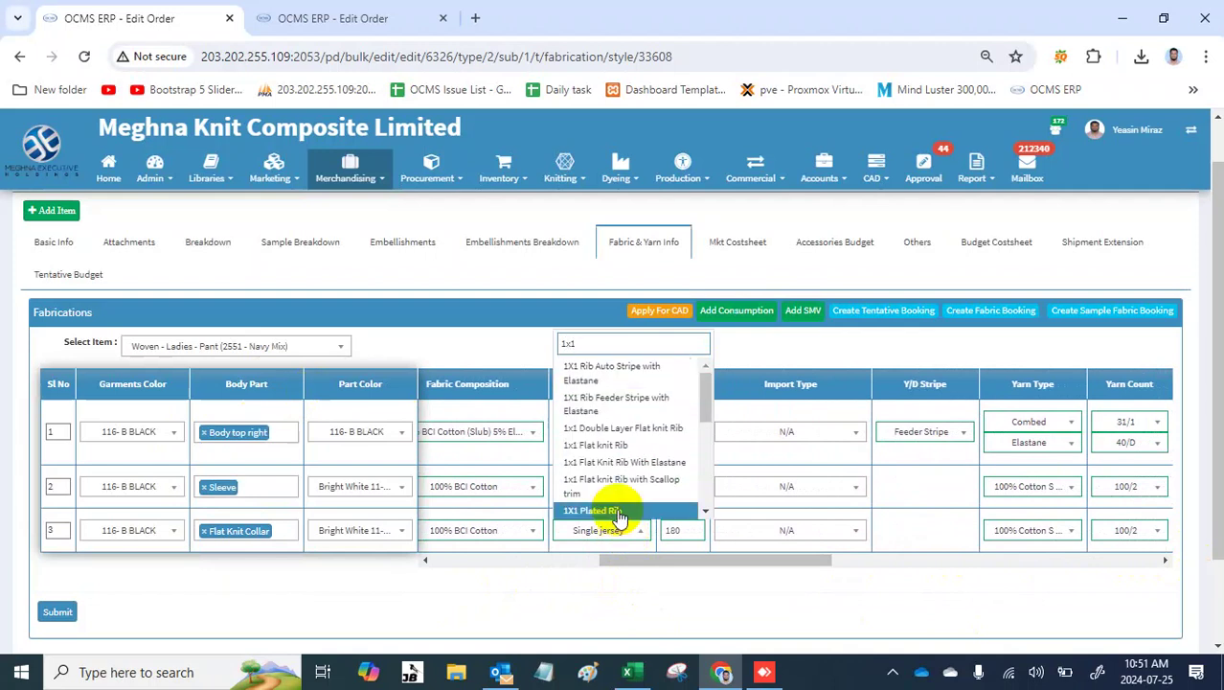
left_click(642, 448)
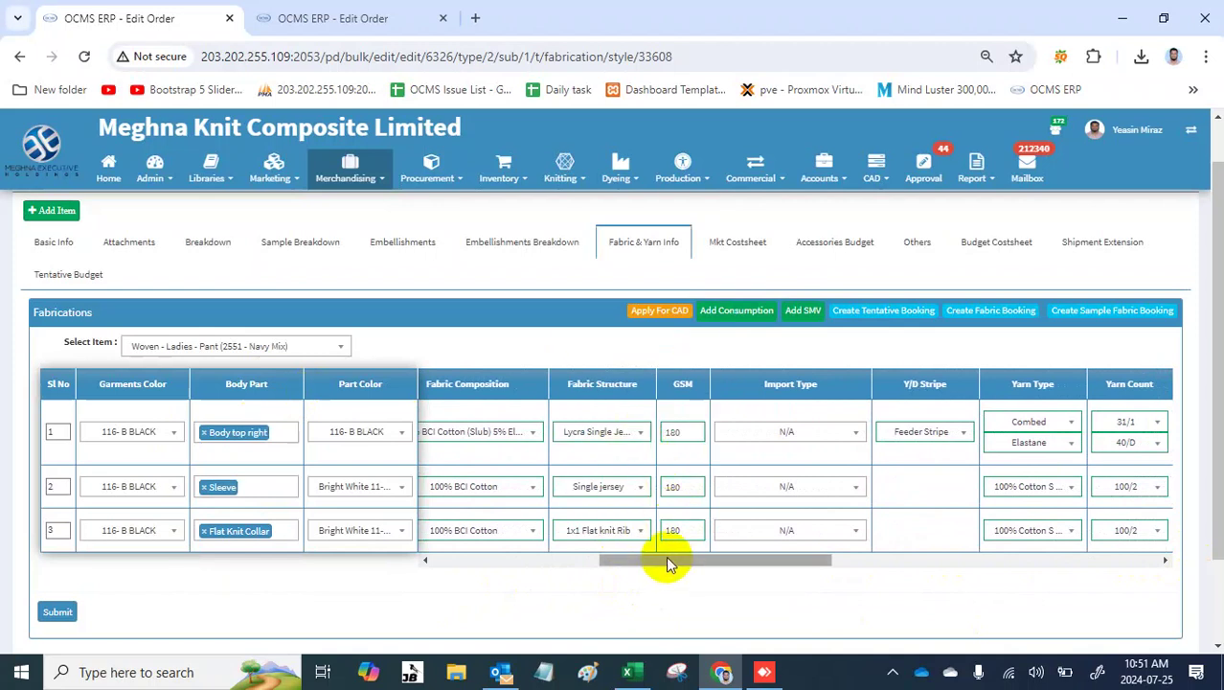
Step: Duplicate the Flat Knit Collar fabrication row and change the body part of the new fourth row to Flat Knit Cuff
mouse_move(668, 563)
left_mouse_down()
mouse_move(567, 572)
mouse_move(930, 525)
mouse_move(1125, 528)
left_mouse_up()
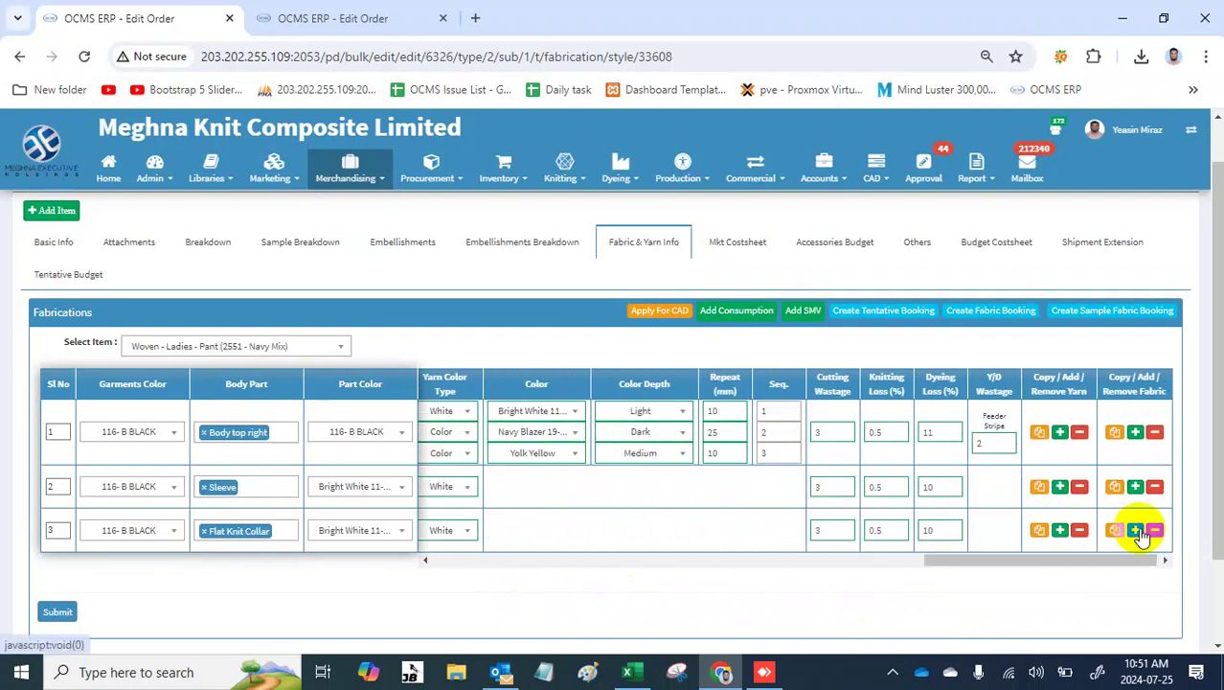
left_click(1116, 531)
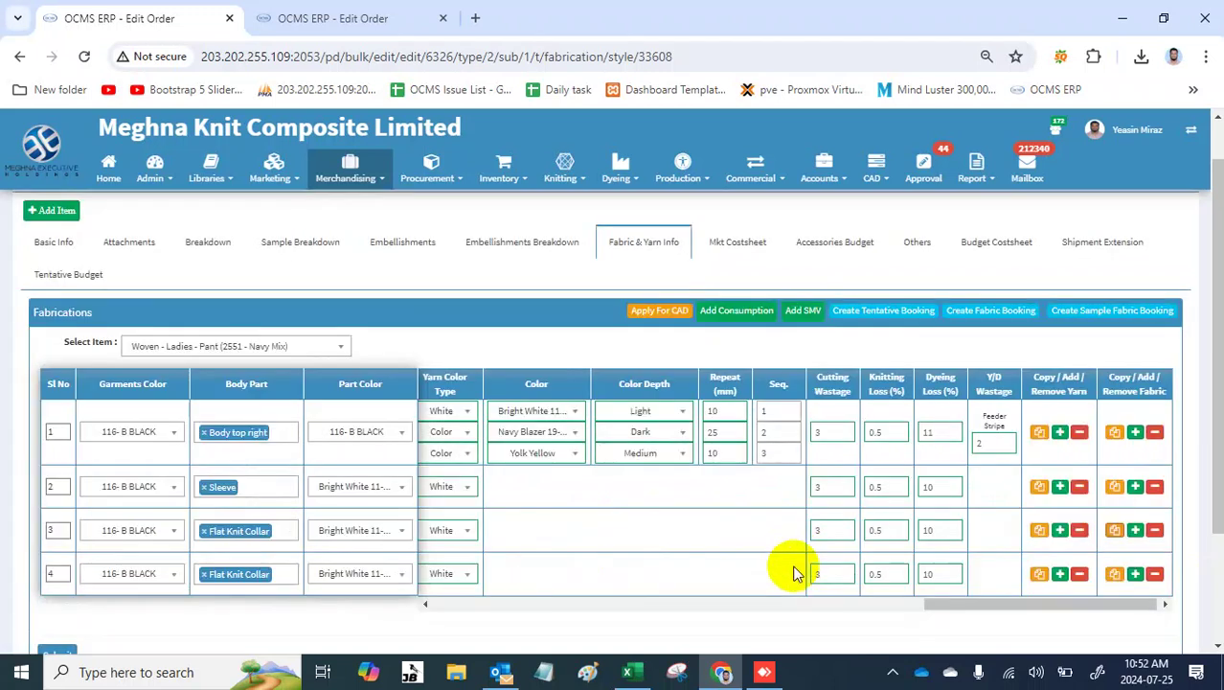
left_click_drag(961, 607, 374, 588)
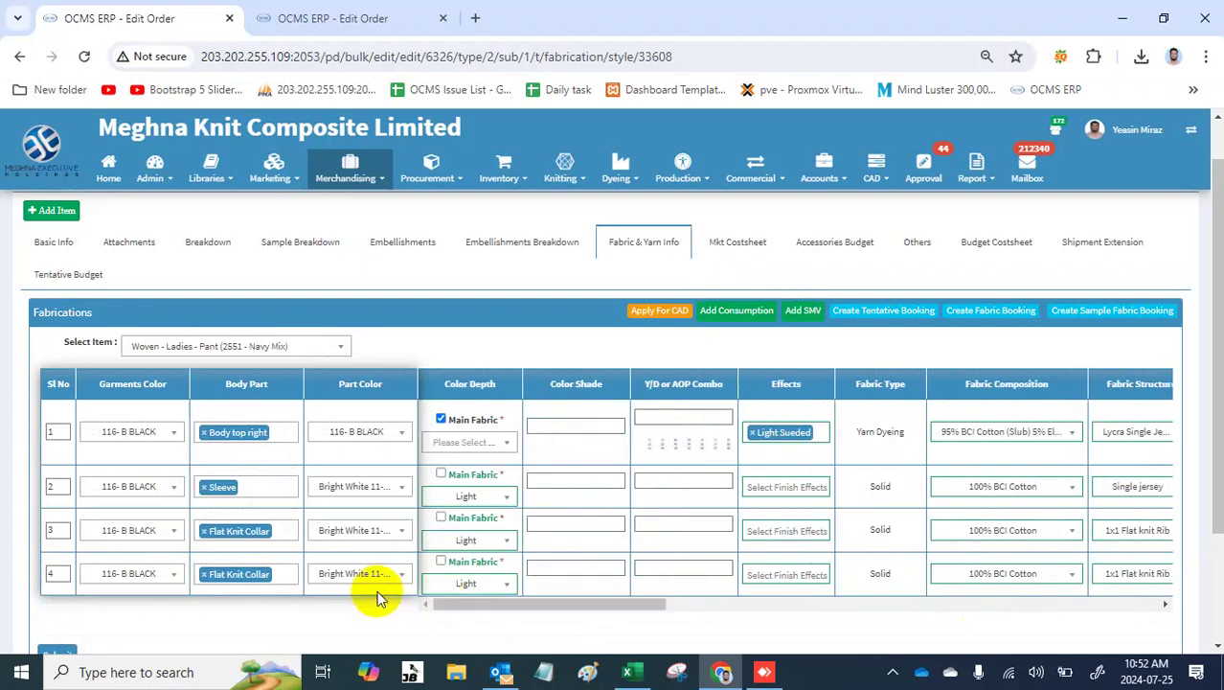
left_click(203, 575)
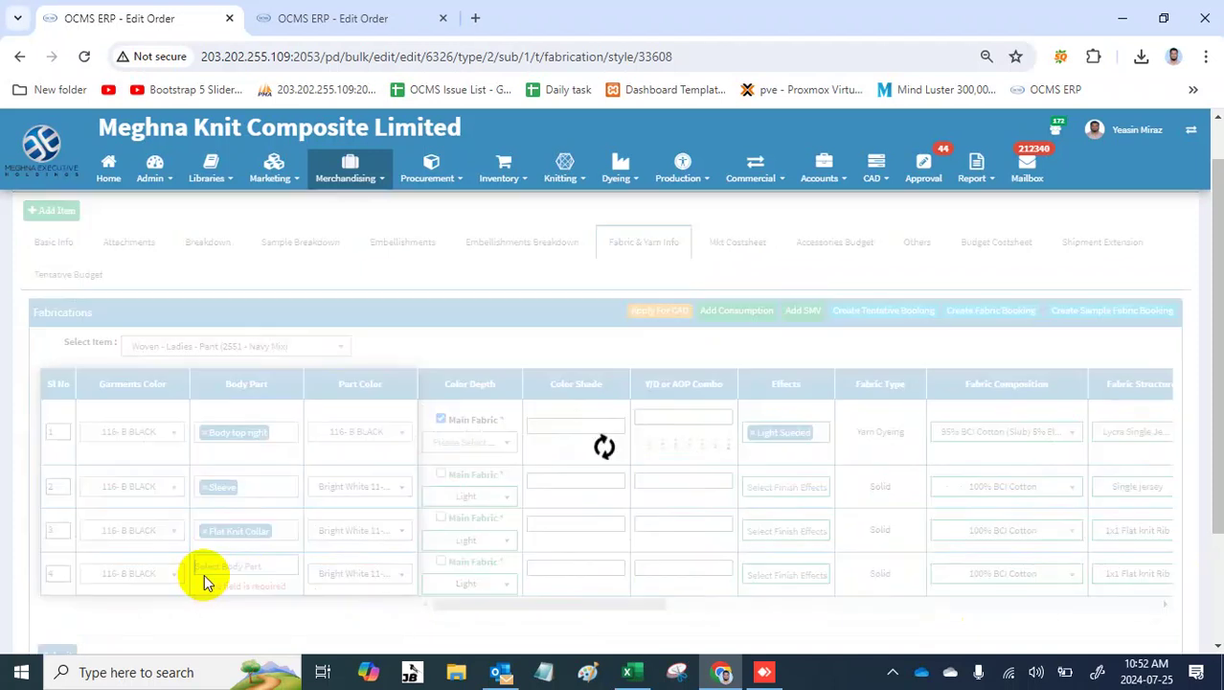
left_click(234, 572)
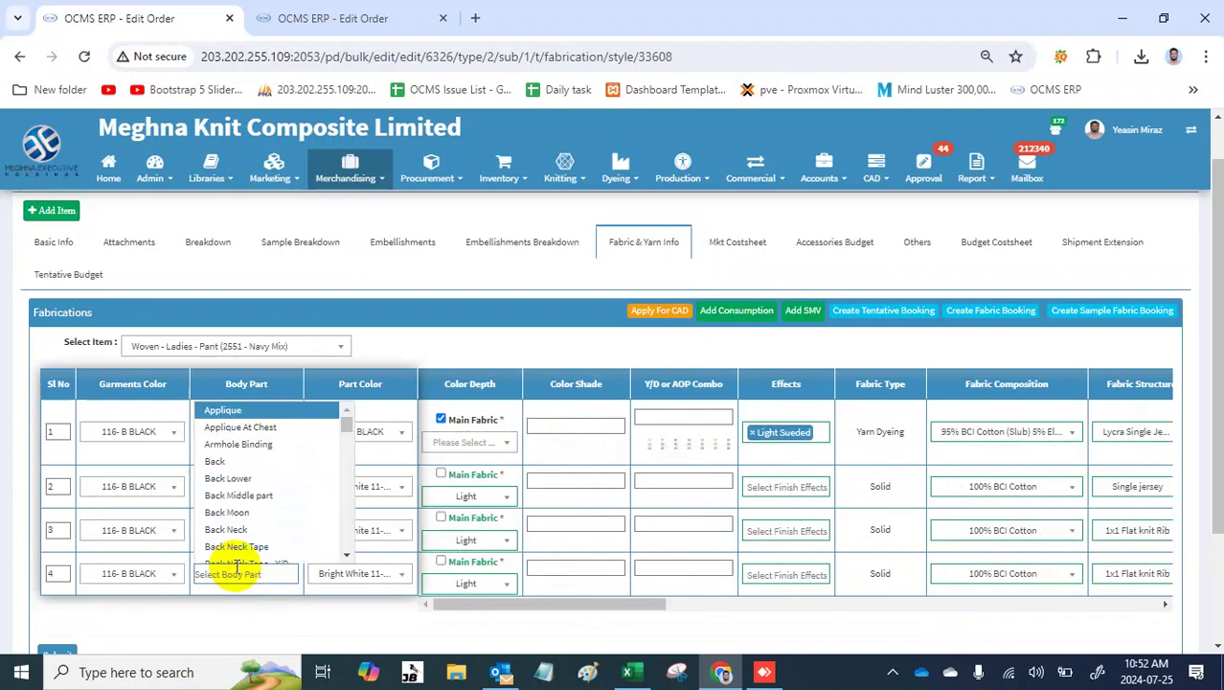
type("fla")
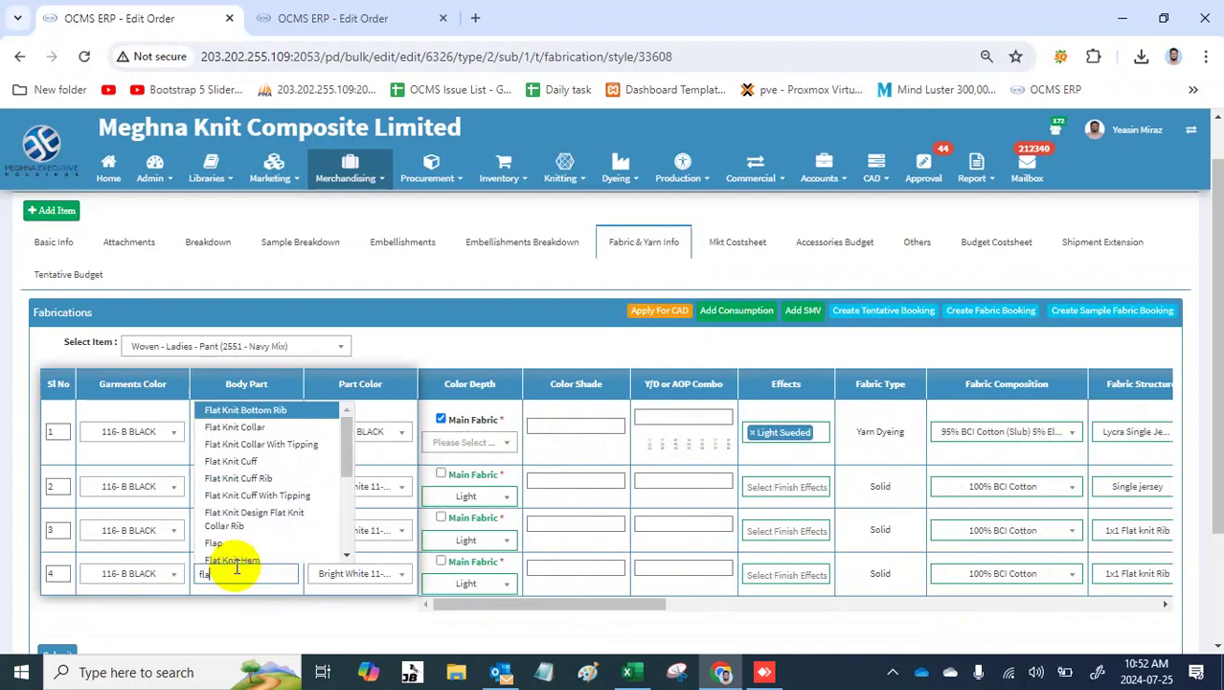
type("t kni")
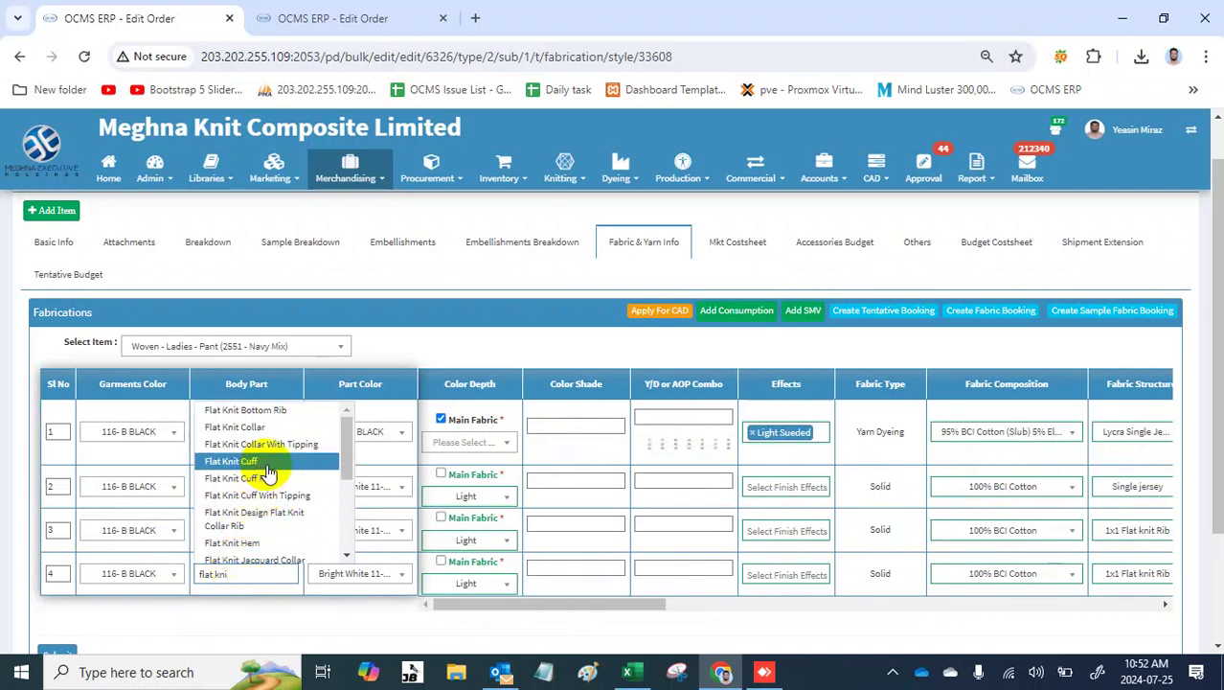
left_click(267, 466)
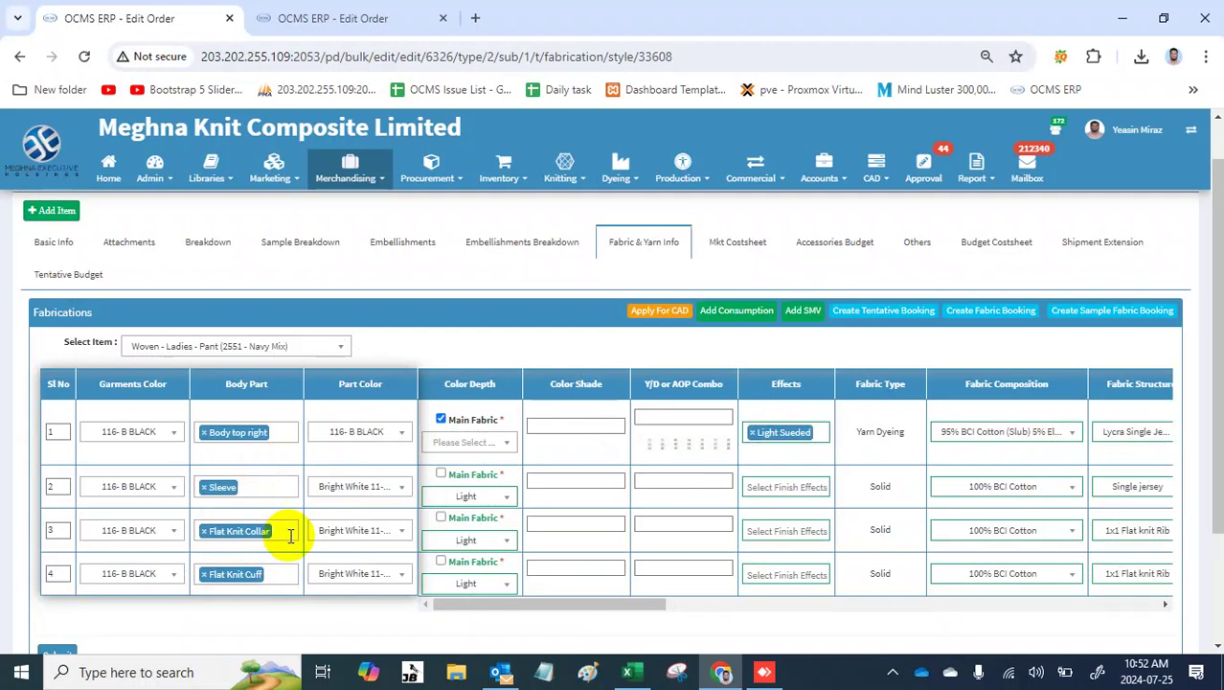
Step: Set the color depth of the Body top right row to Dark and submit the fabrications
scroll(292, 539, "down", 1)
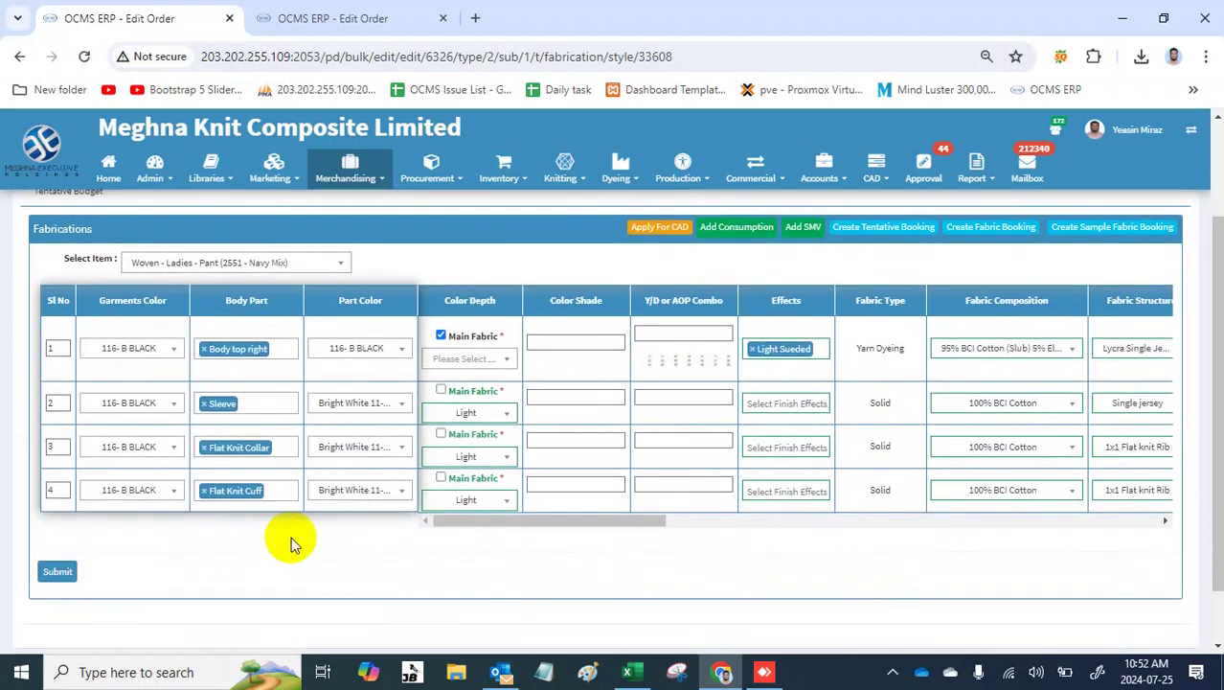
left_click(59, 571)
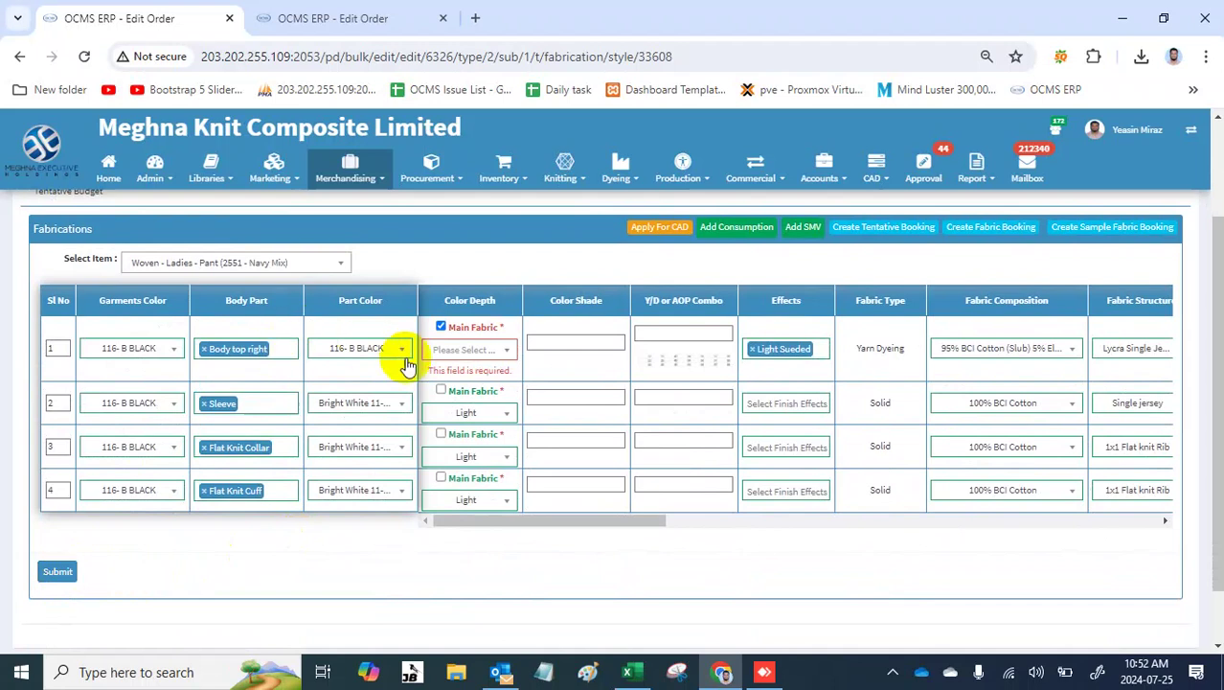
left_click(459, 351)
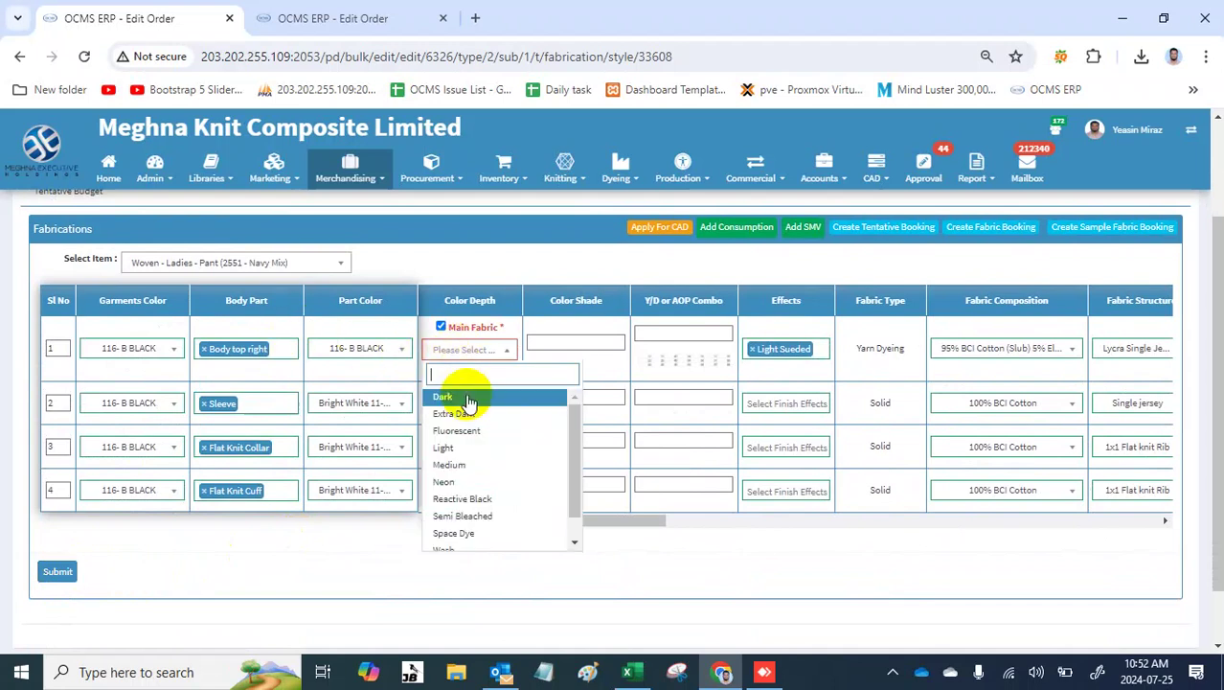
left_click(469, 398)
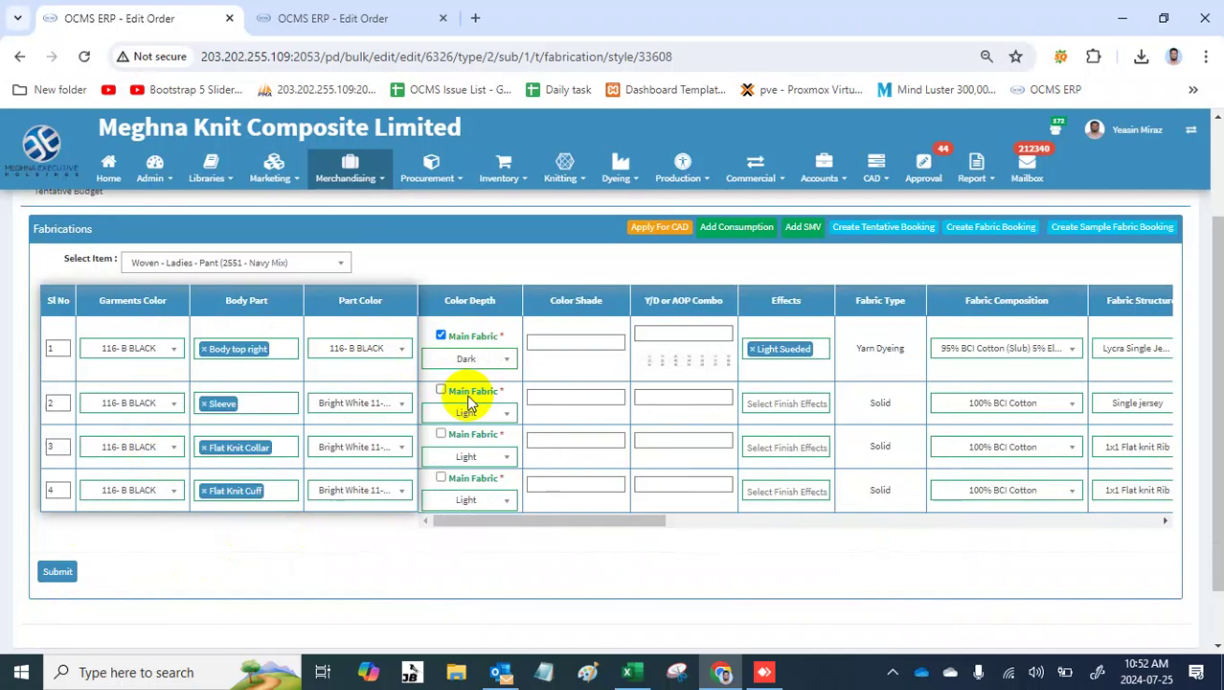
left_click(54, 573)
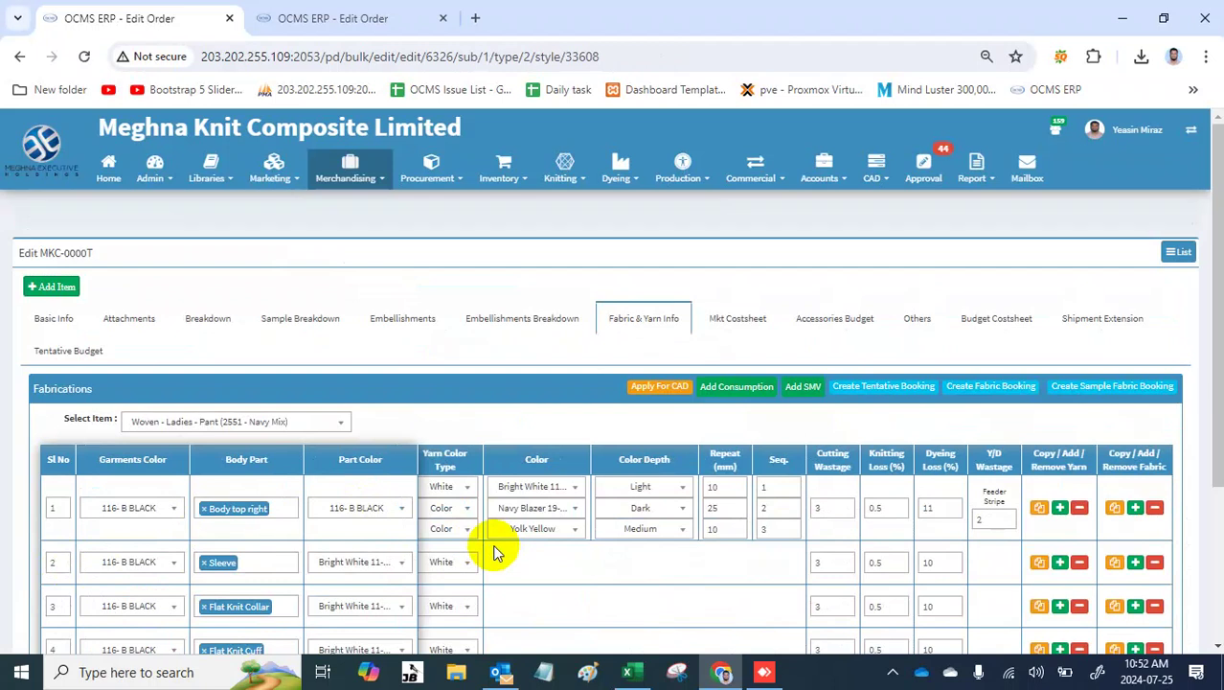
Step: Duplicate the Body top right fabrication row and set the copy's garments color to Vintage Indigo 19-3929 TCX
scroll(495, 553, "down", 1)
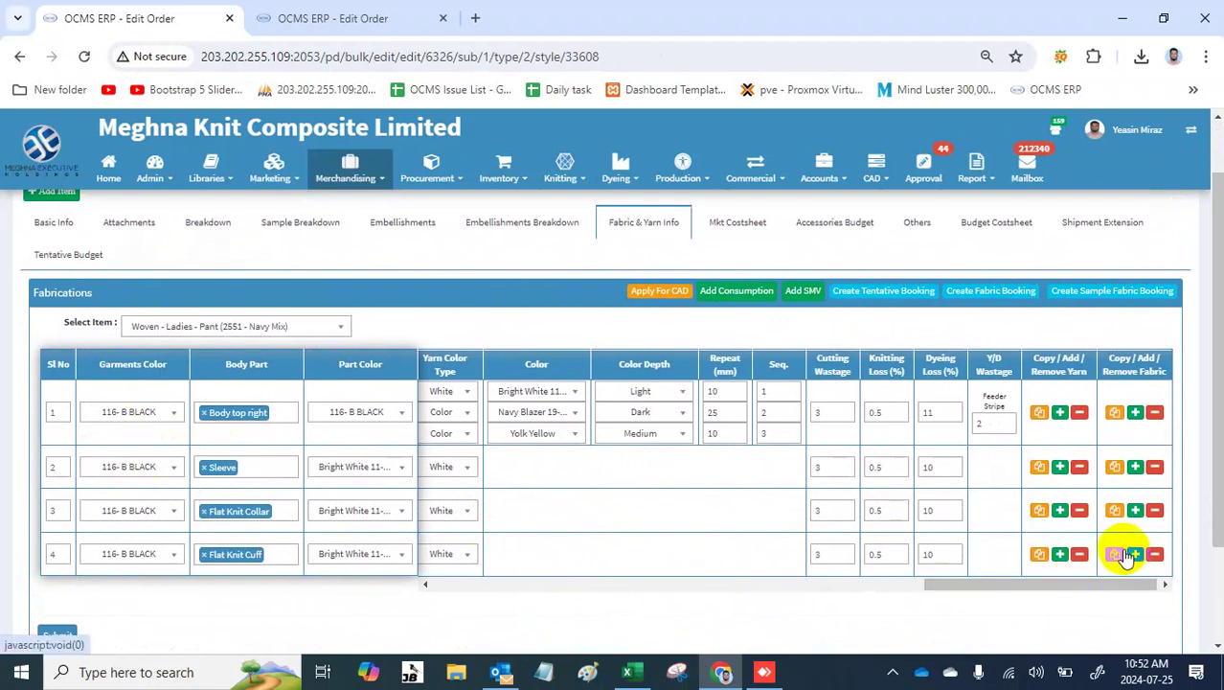
left_click(1114, 413)
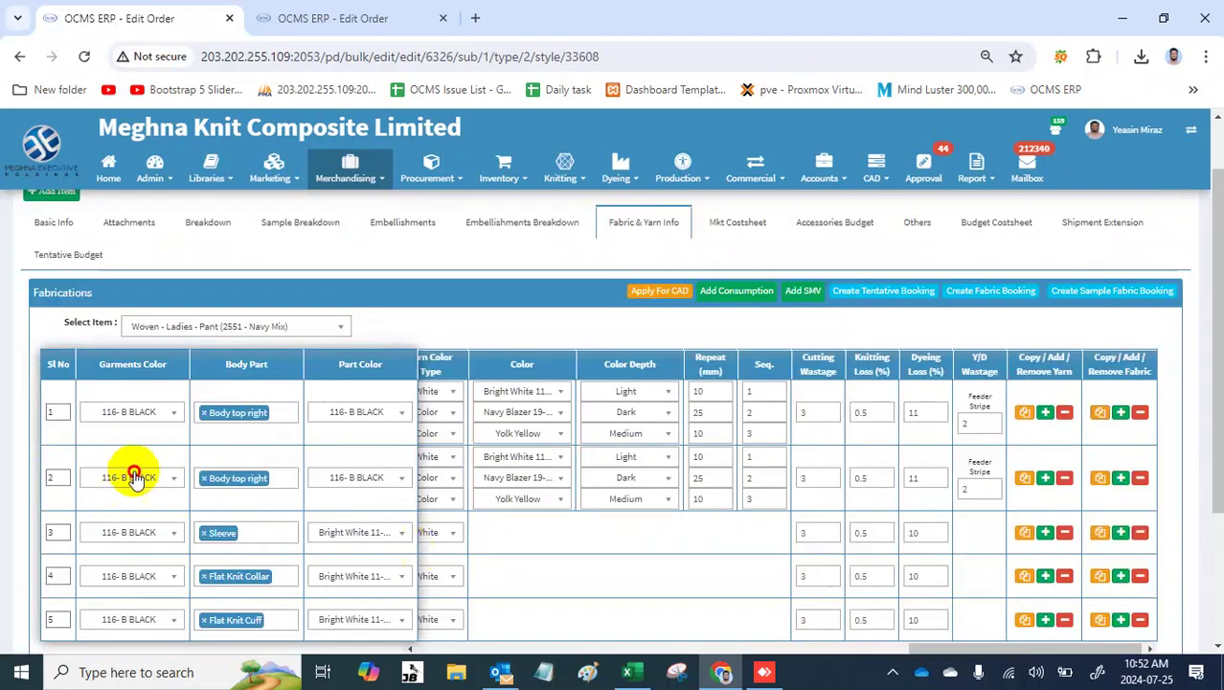
left_click(140, 484)
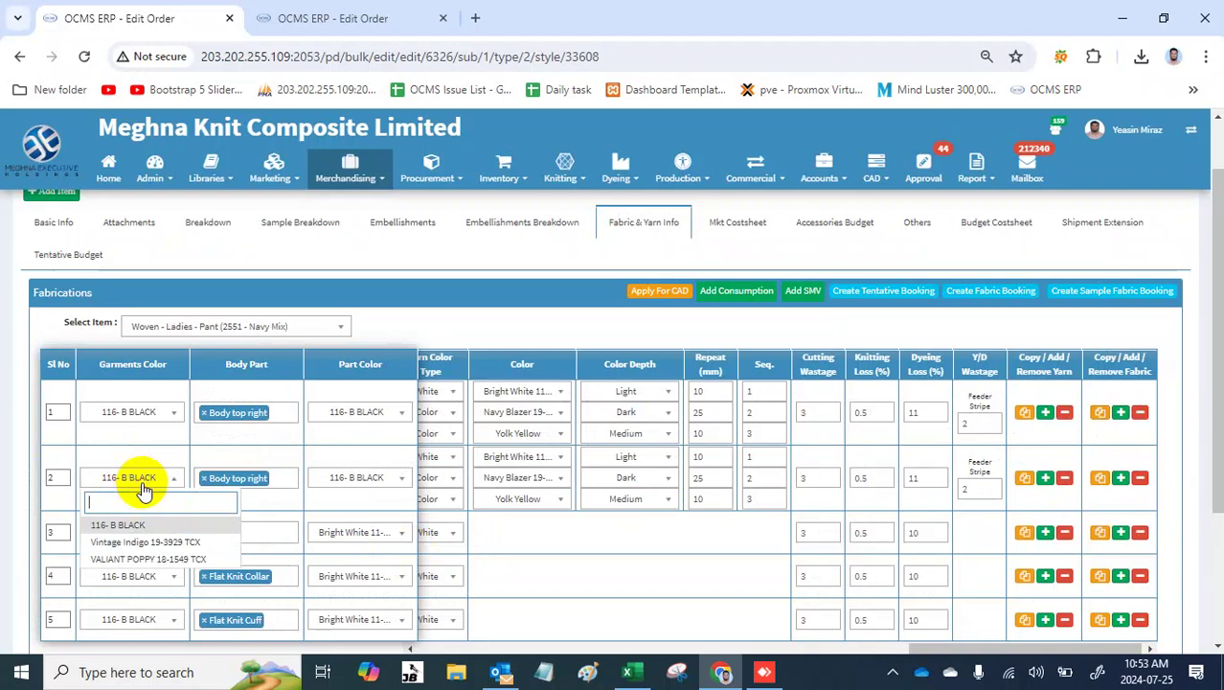
left_click(154, 543)
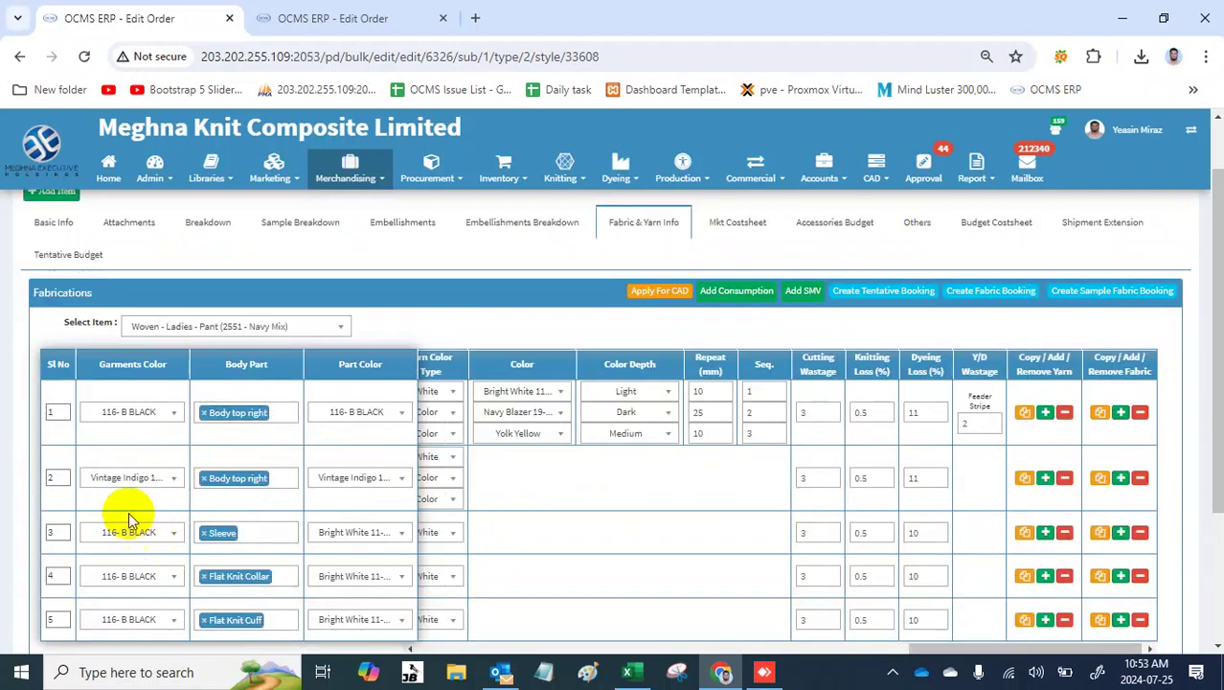
Step: Duplicate the Sleeve, Flat Knit Collar and Flat Knit Cuff fabrication rows once each
scroll(202, 520, "down", 1)
scroll(202, 520, "down", 1)
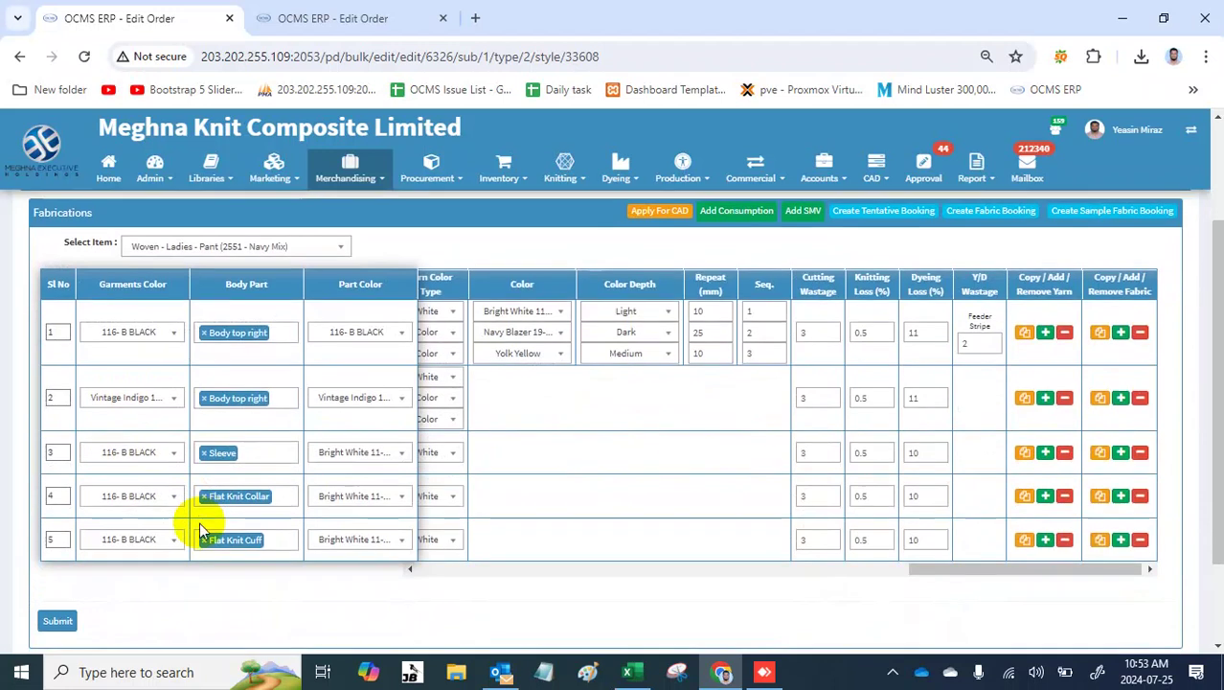
left_click(1100, 454)
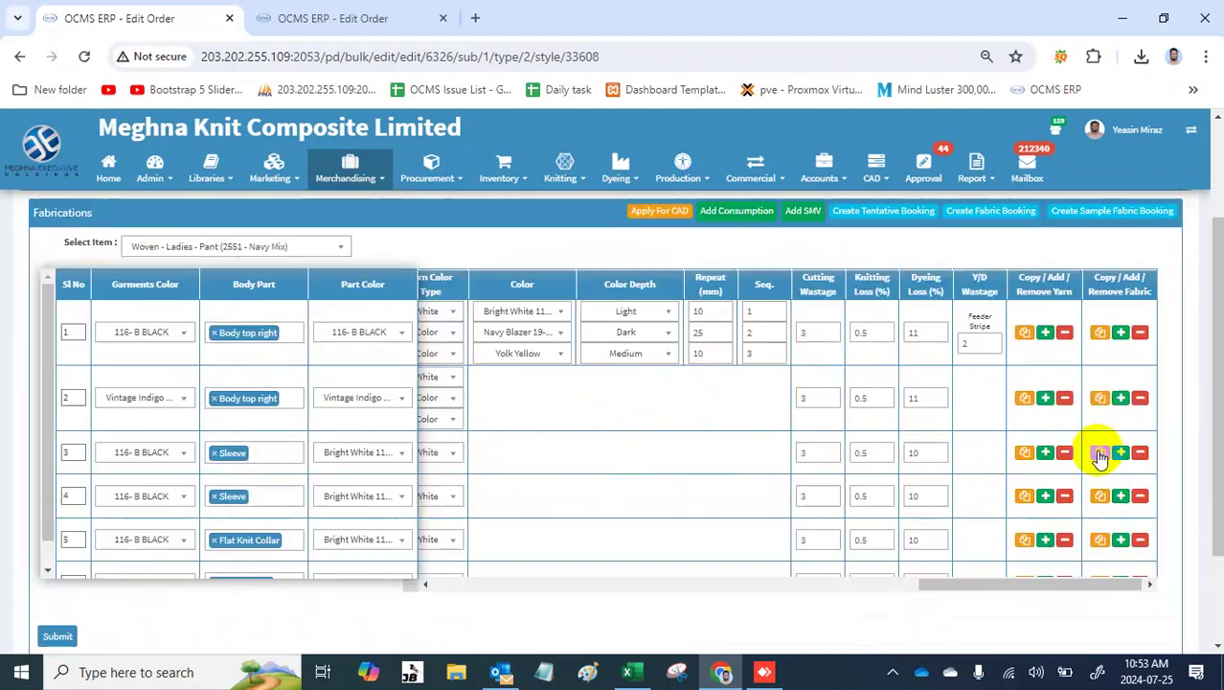
scroll(1100, 458, "down", 1)
scroll(1100, 458, "down", 1)
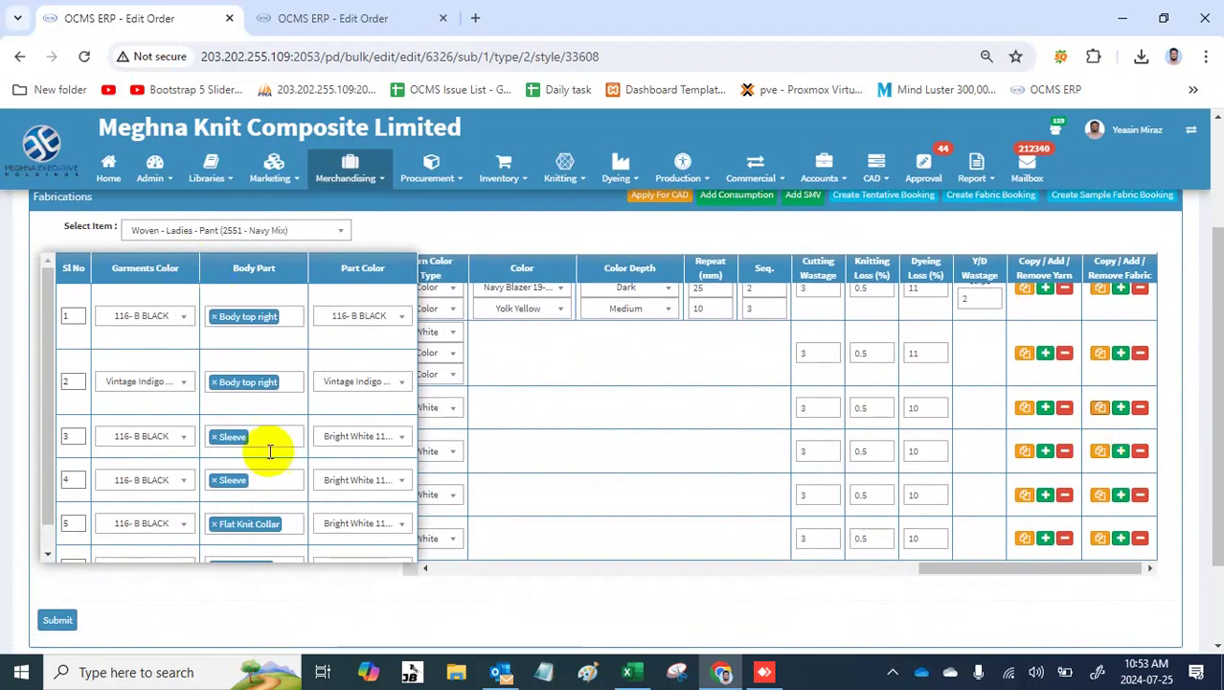
scroll(399, 506, "down", 1)
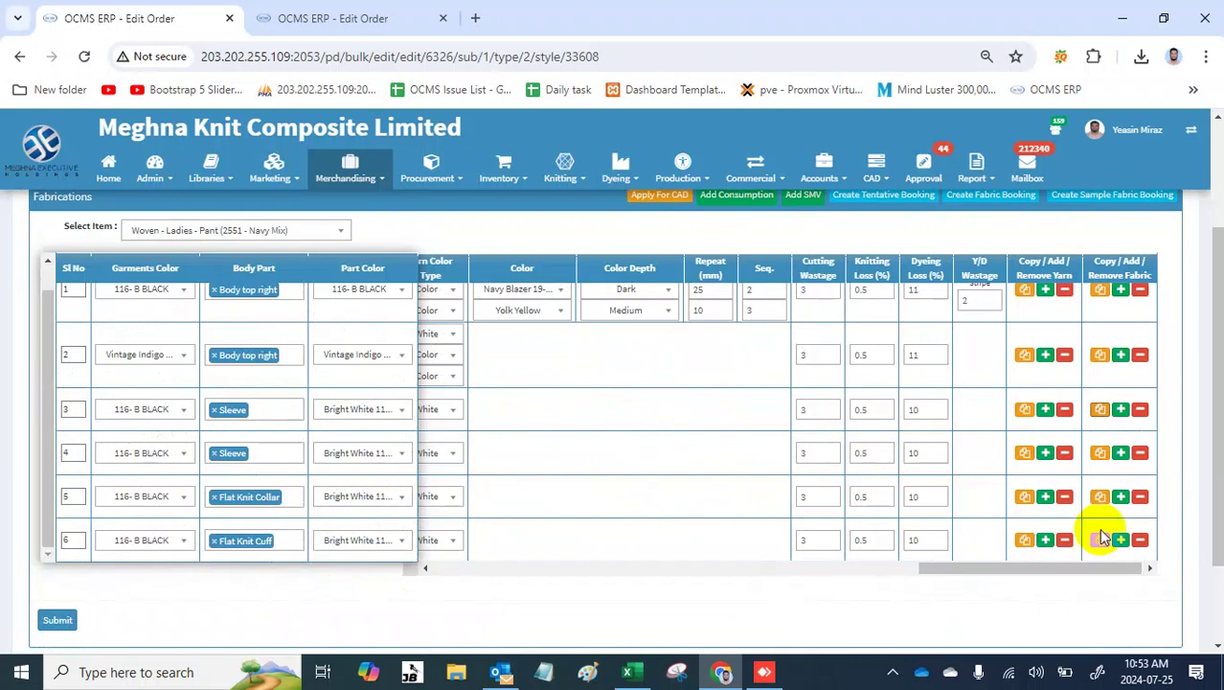
left_click(1099, 497)
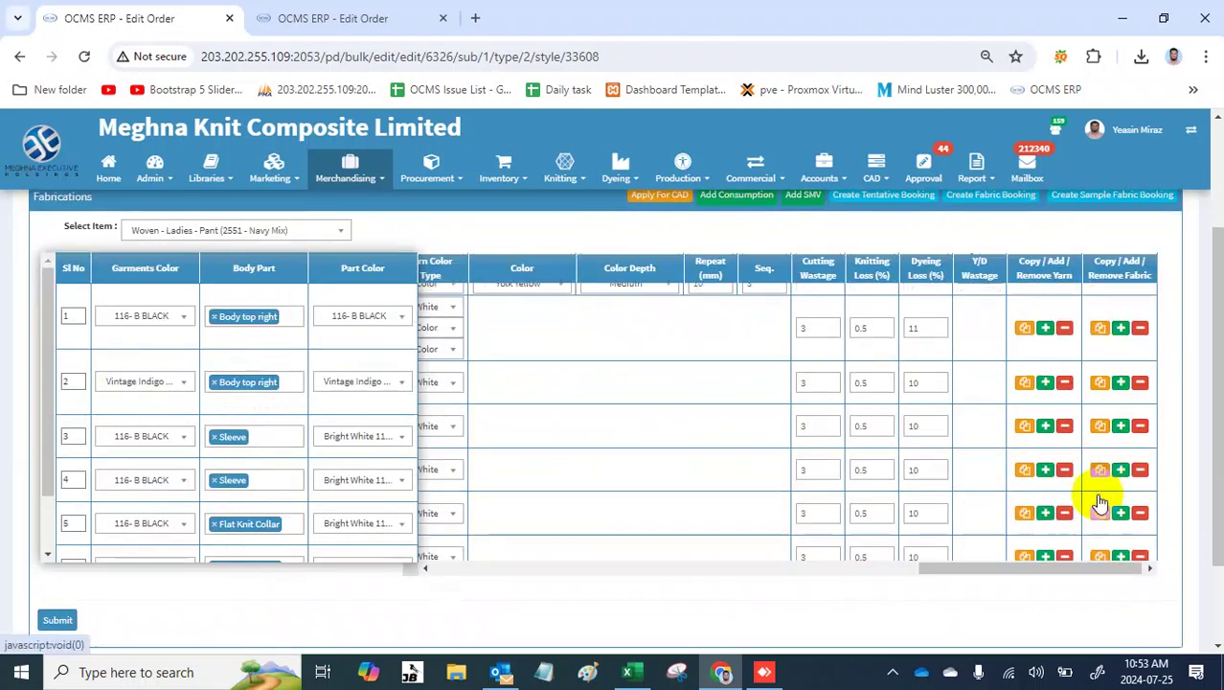
scroll(316, 474, "down", 2)
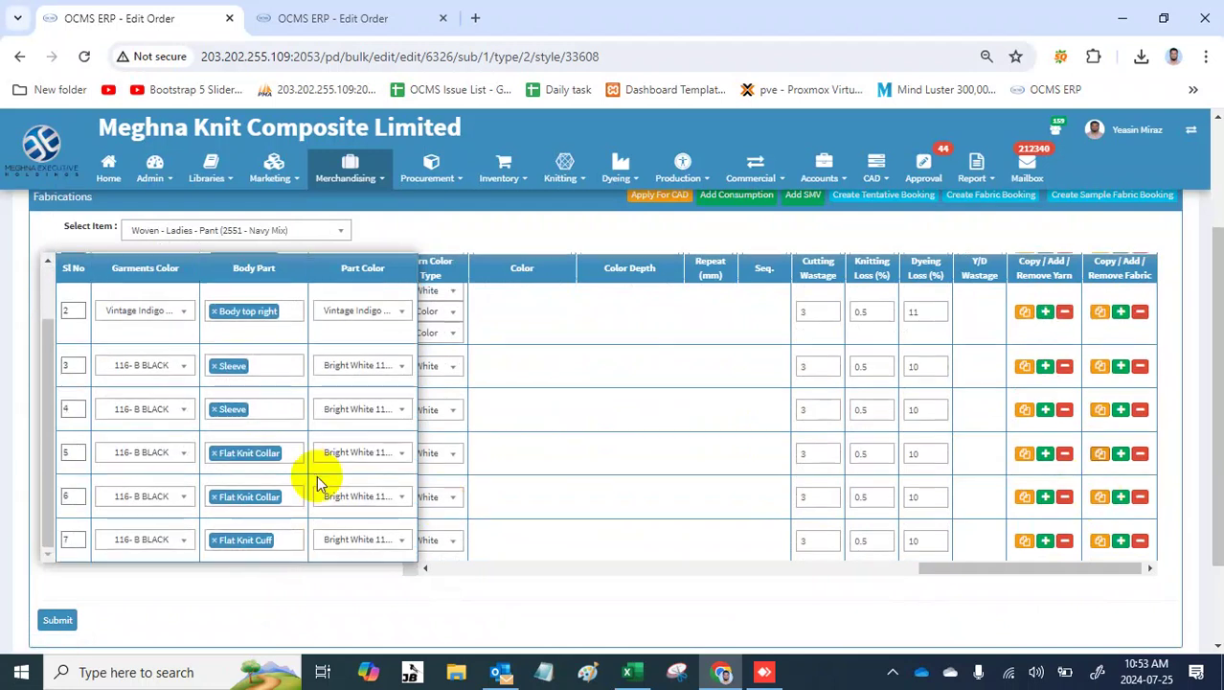
left_click(1100, 540)
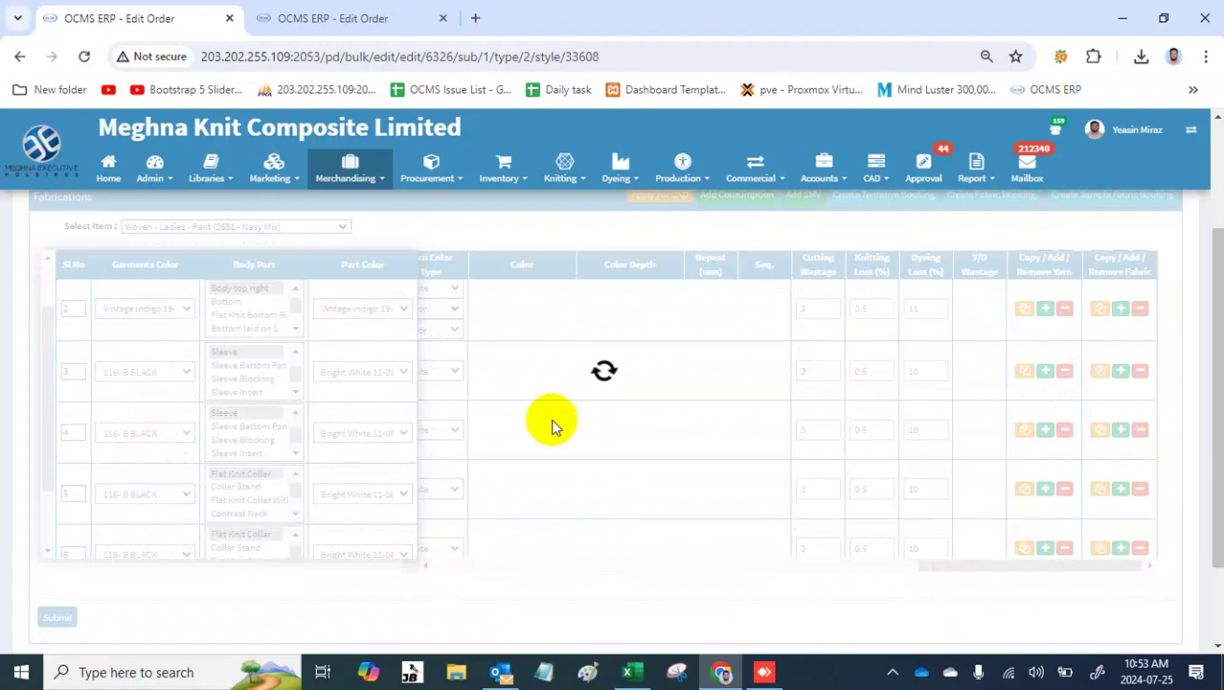
scroll(269, 488, "up", 1)
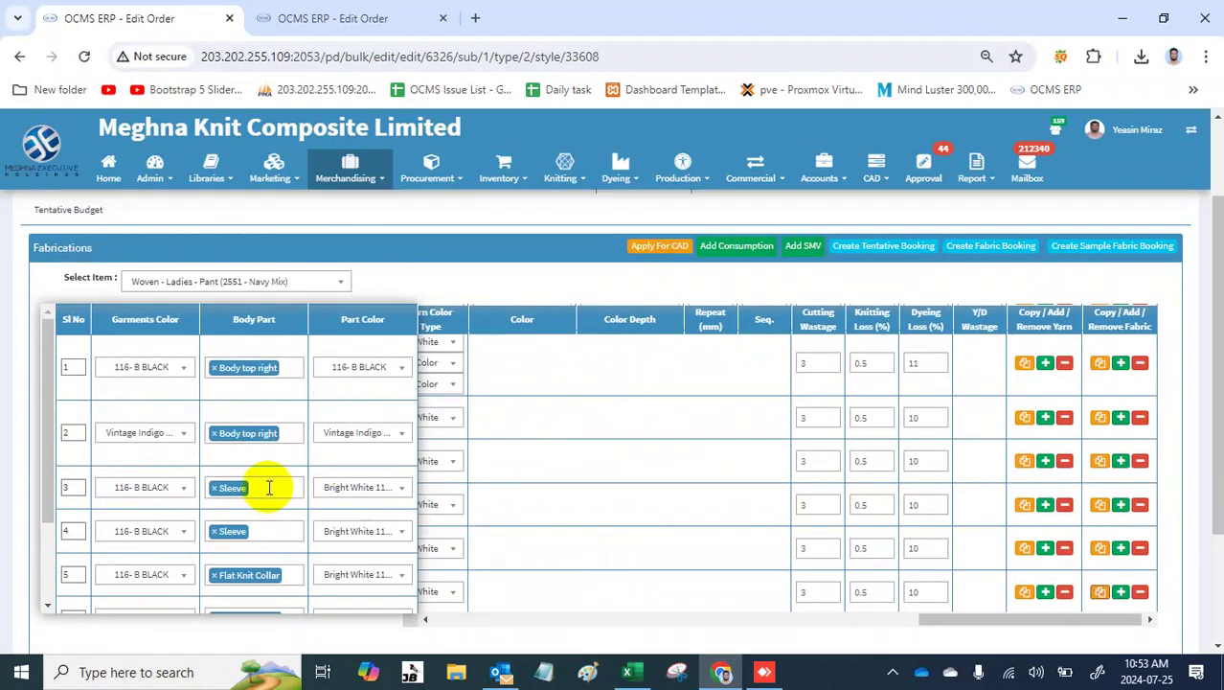
scroll(269, 487, "down", 2)
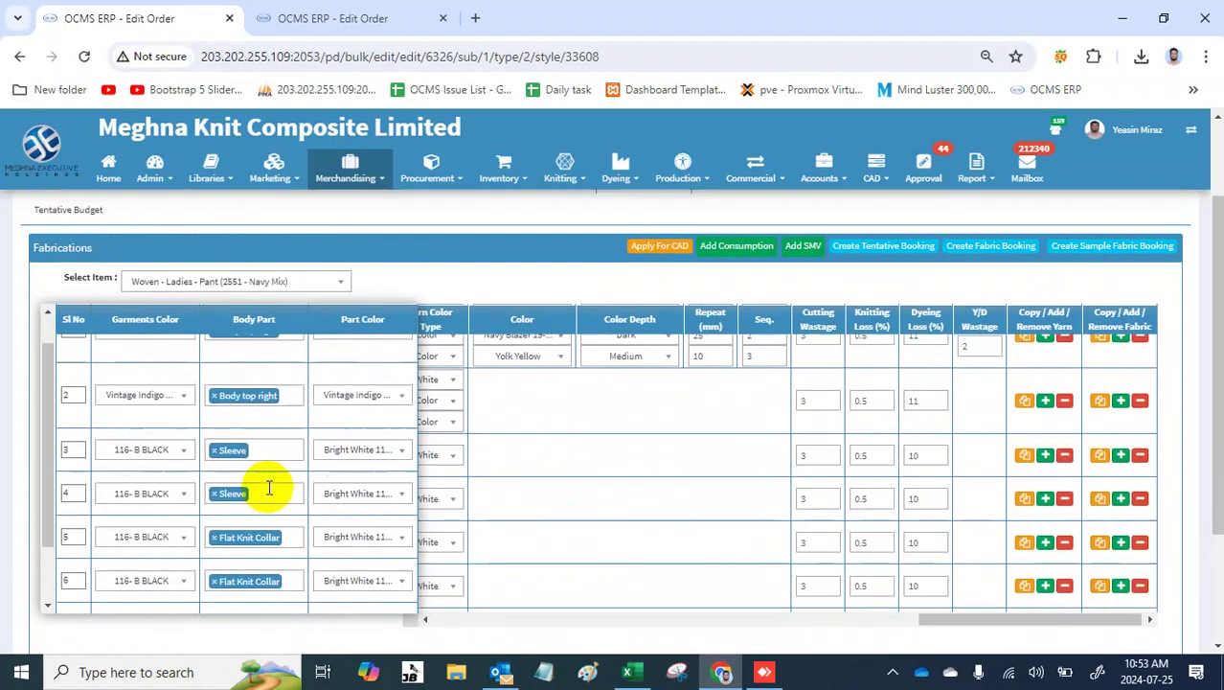
Step: Set the garments color of the duplicated Sleeve, Flat Knit Collar and Flat Knit Cuff rows to Vintage Indigo 19-3929 TCX
left_click(124, 454)
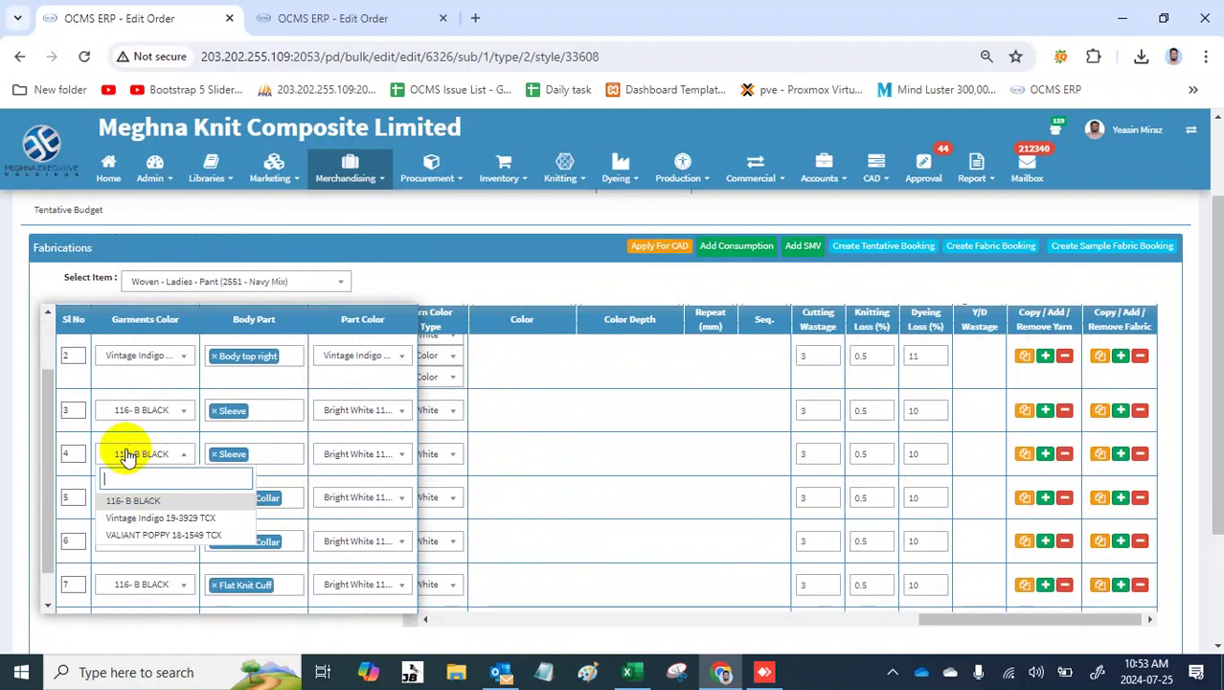
left_click(164, 518)
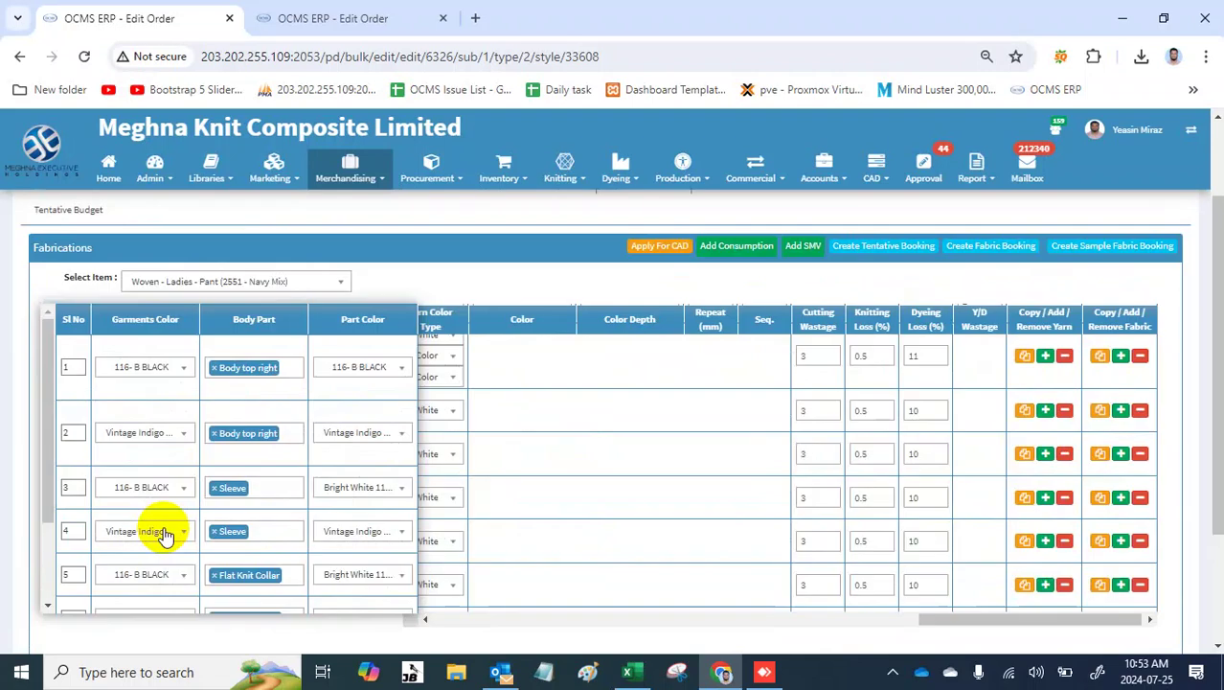
scroll(163, 536, "down", 1)
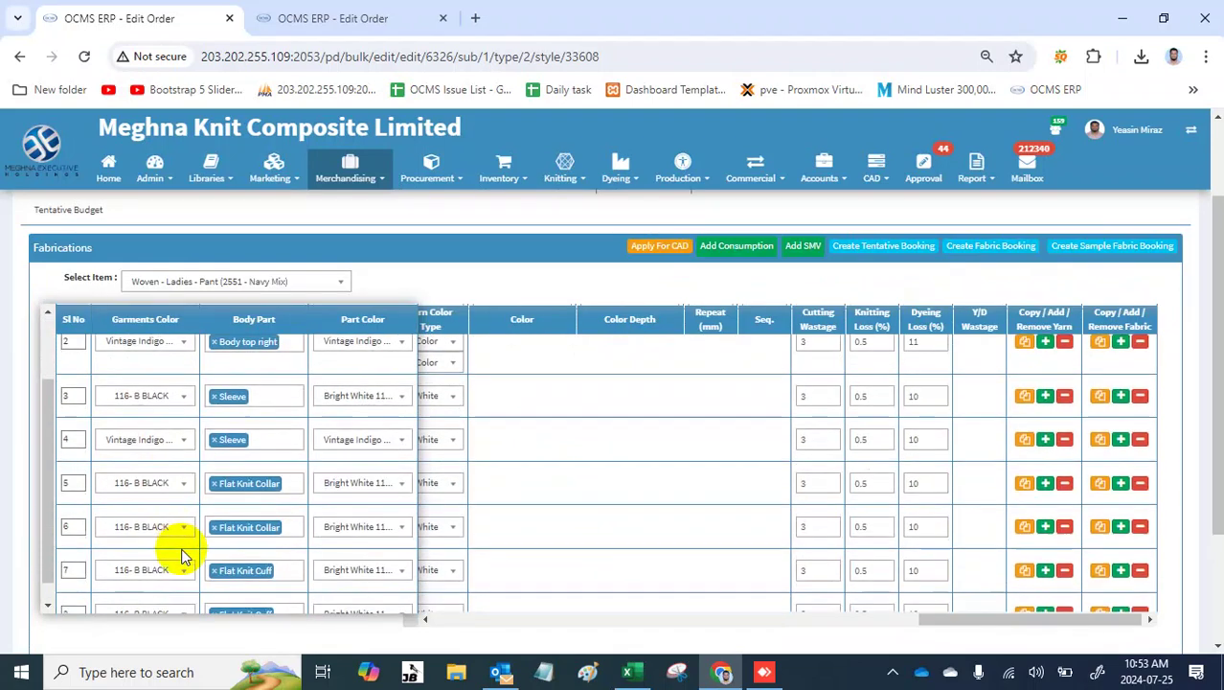
left_click(142, 528)
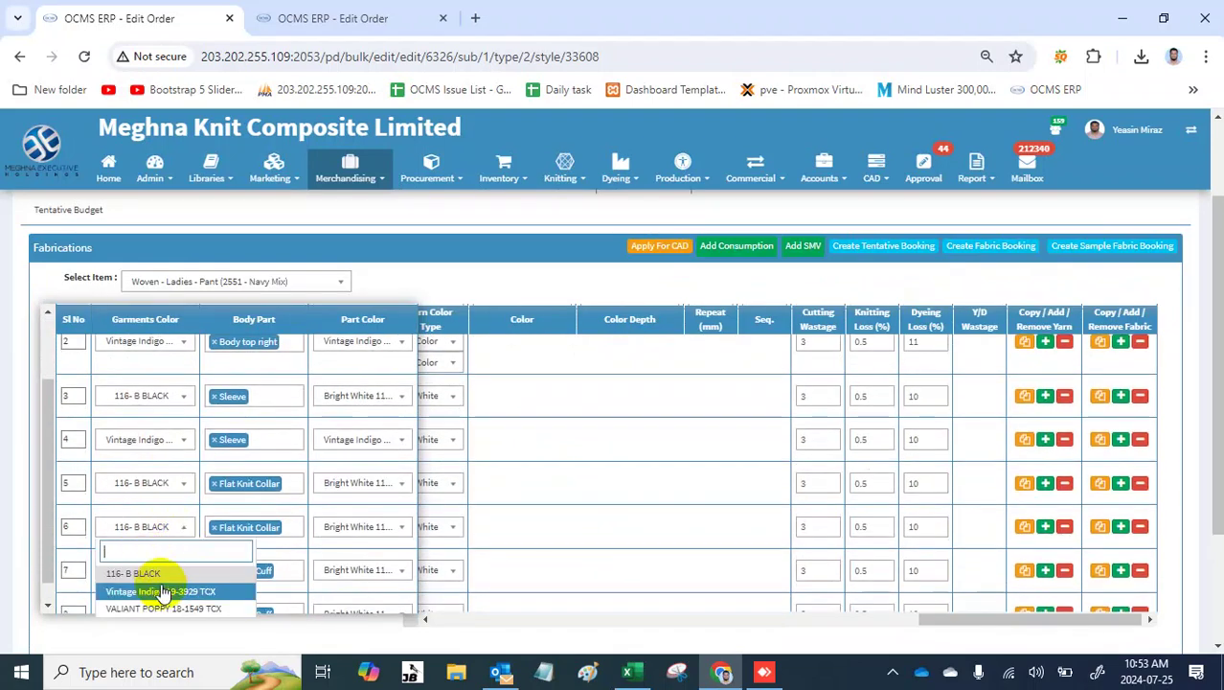
left_click(160, 592)
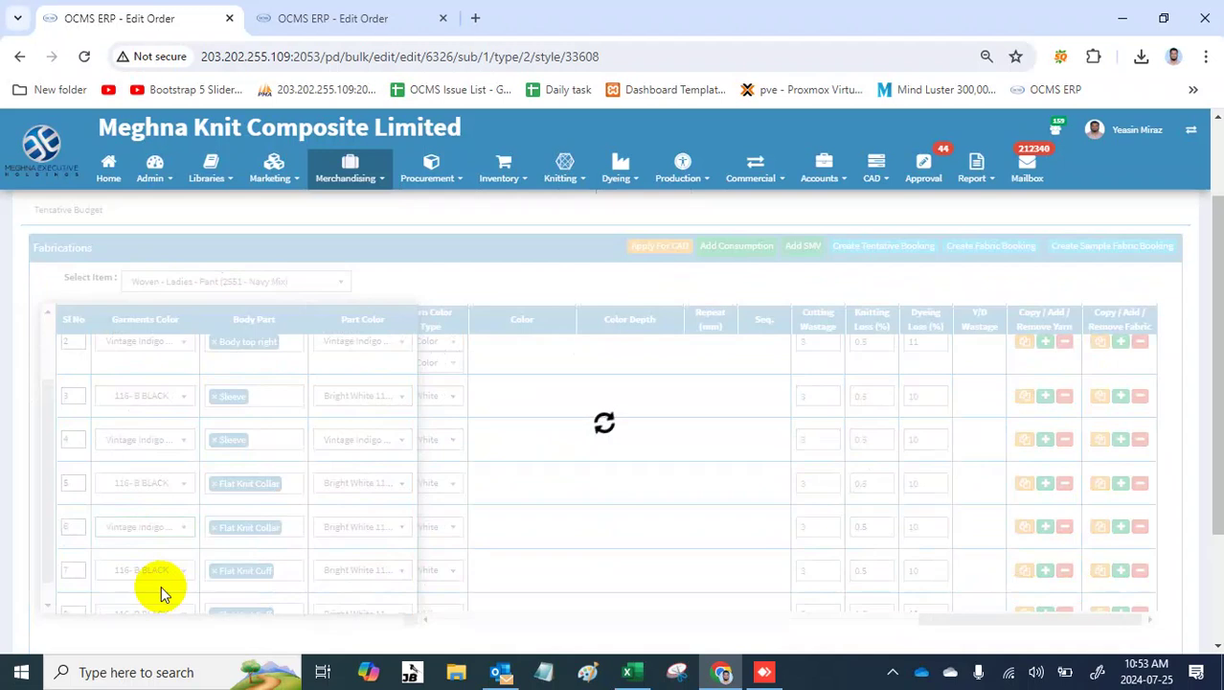
scroll(161, 589, "down", 2)
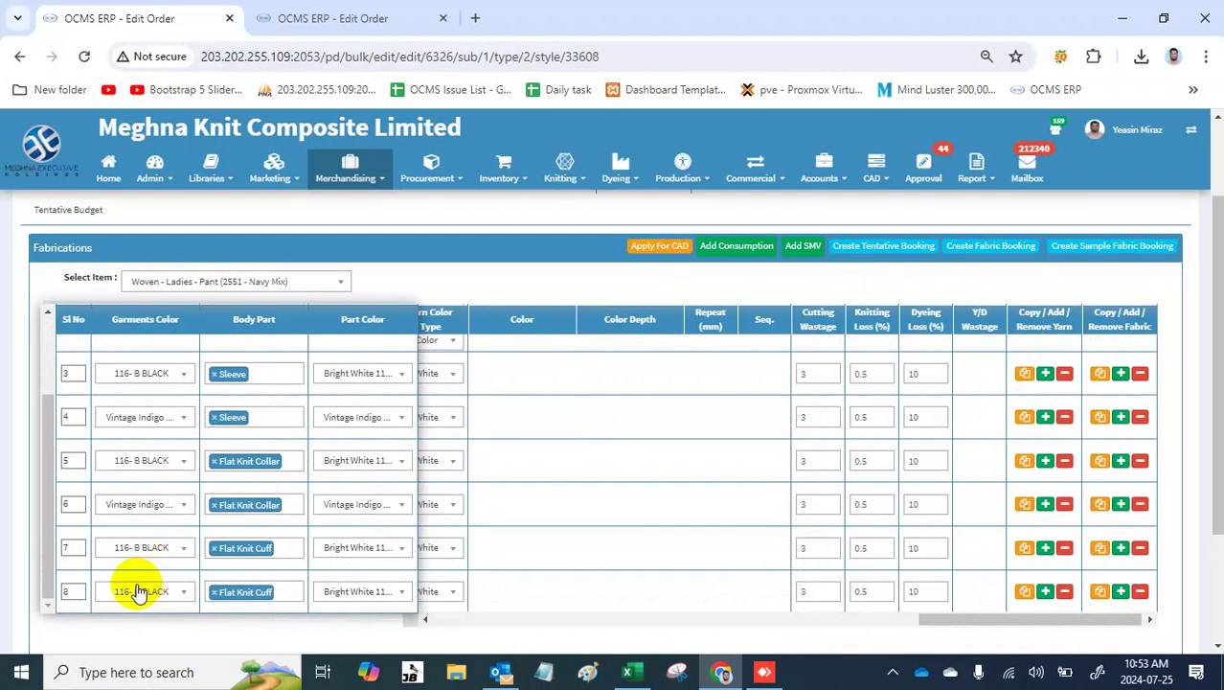
left_click(134, 590)
left_click(165, 555)
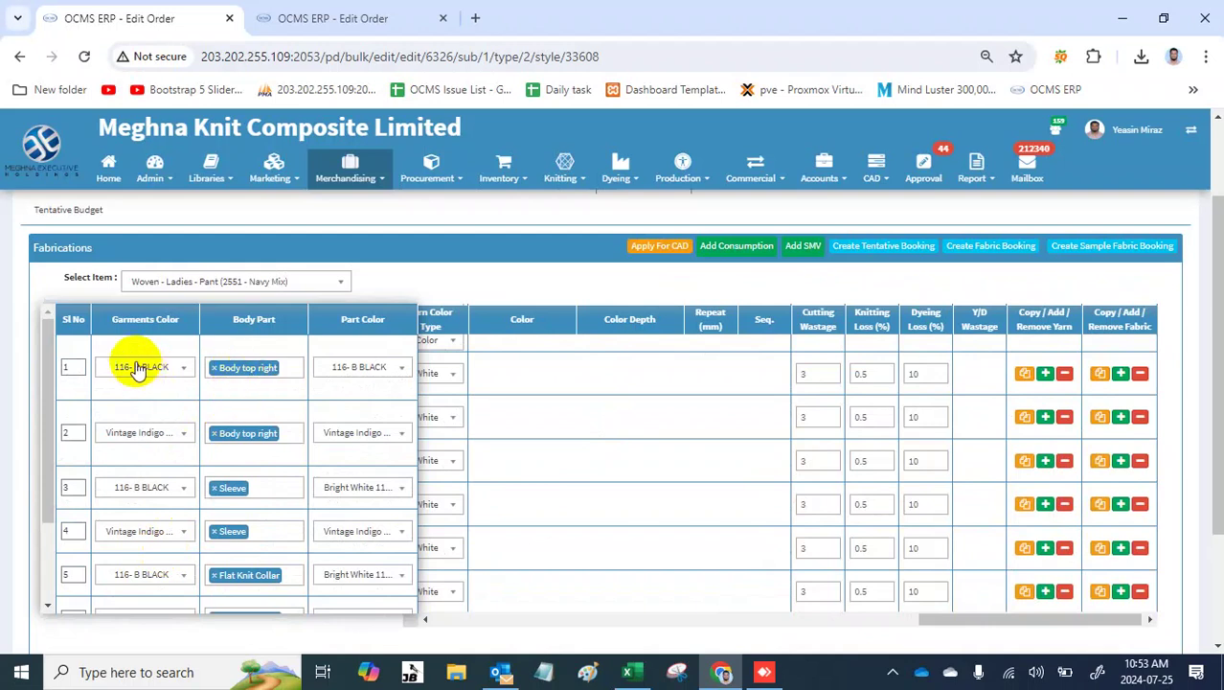
Step: Renumber the 116- B BLACK rows for Sleeve, Flat Knit Collar and Flat Knit Cuff as serial numbers 2, 3 and 4
scroll(179, 557, "down", 1)
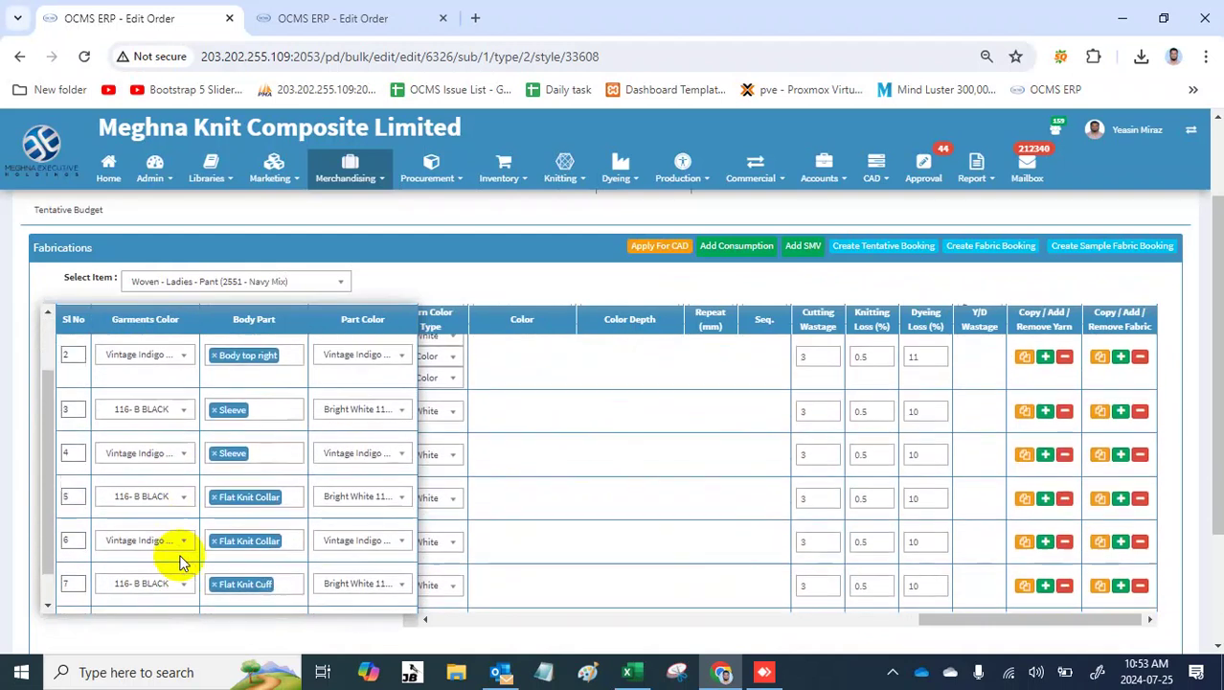
scroll(181, 562, "up", 2)
scroll(183, 563, "up", 1)
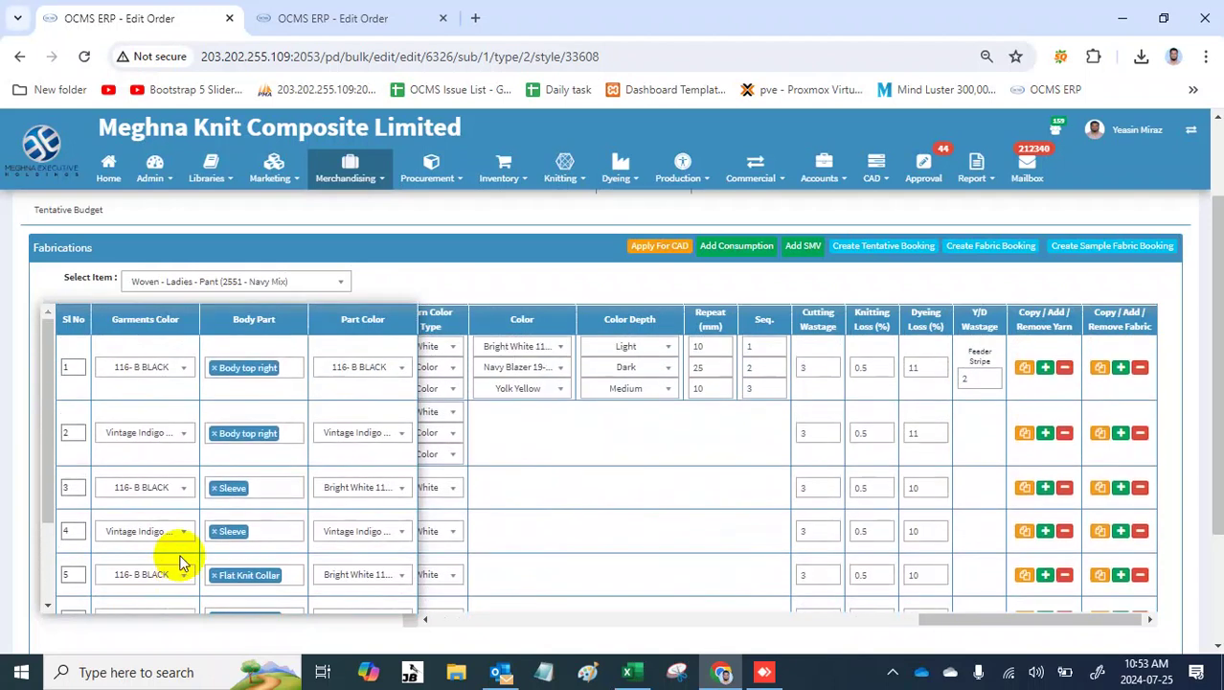
scroll(180, 565, "down", 1)
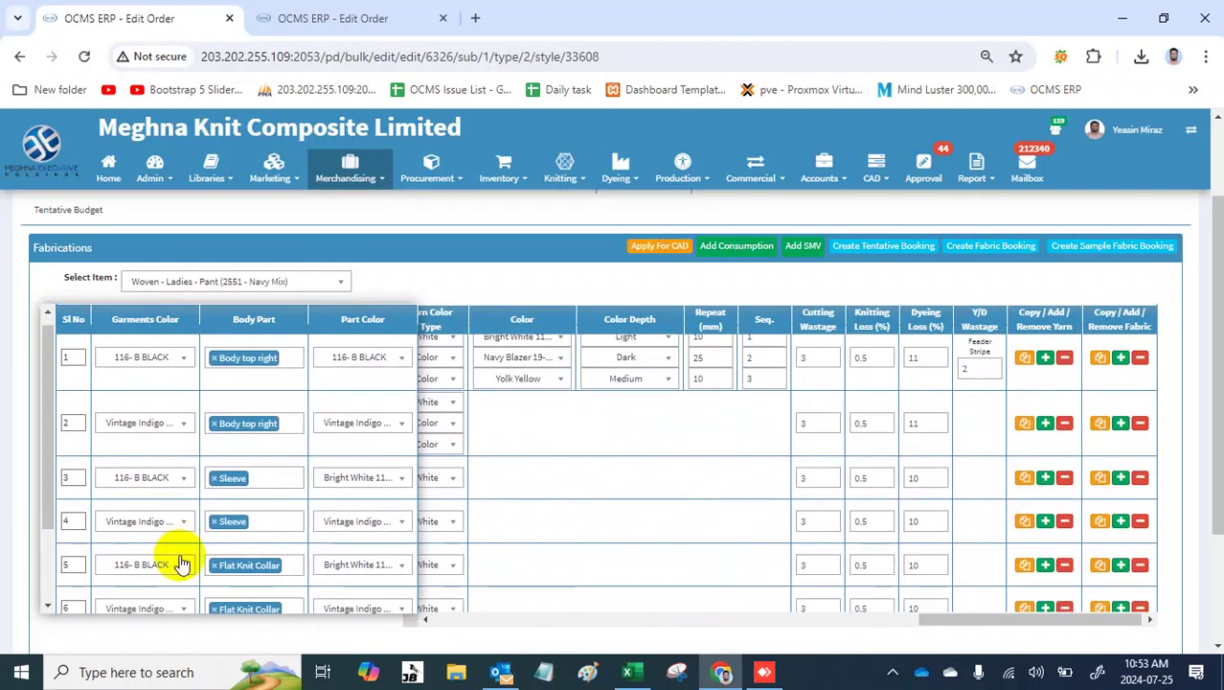
scroll(181, 562, "up", 1)
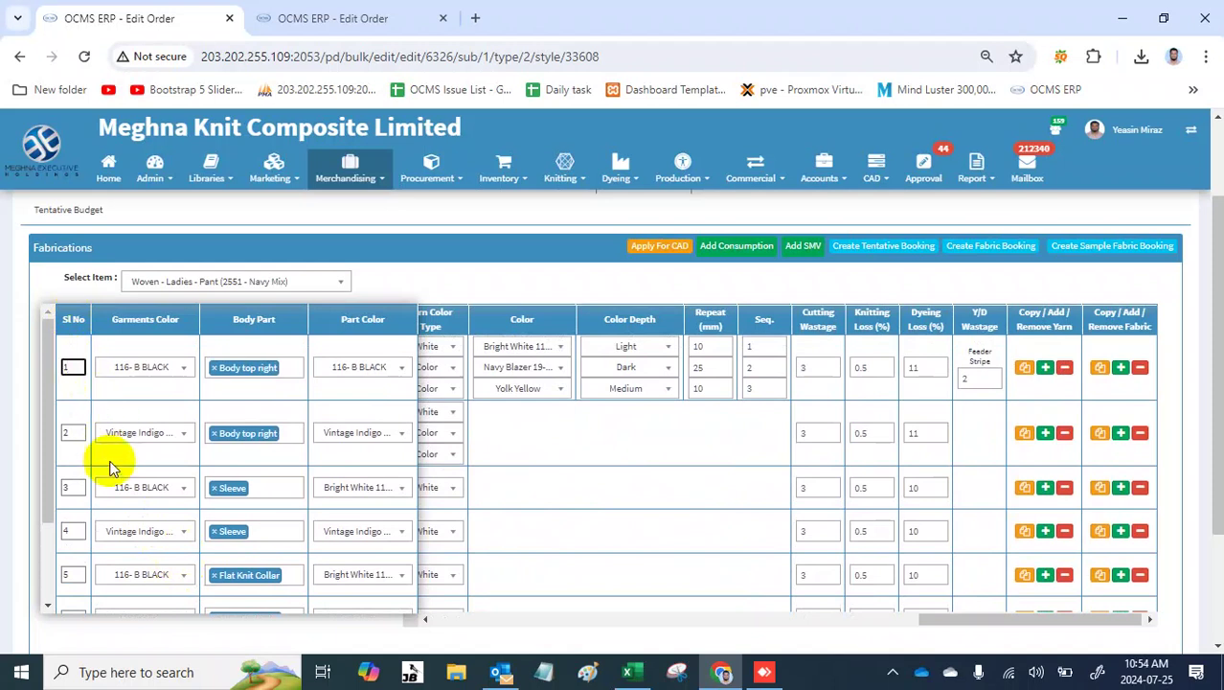
left_click(73, 487)
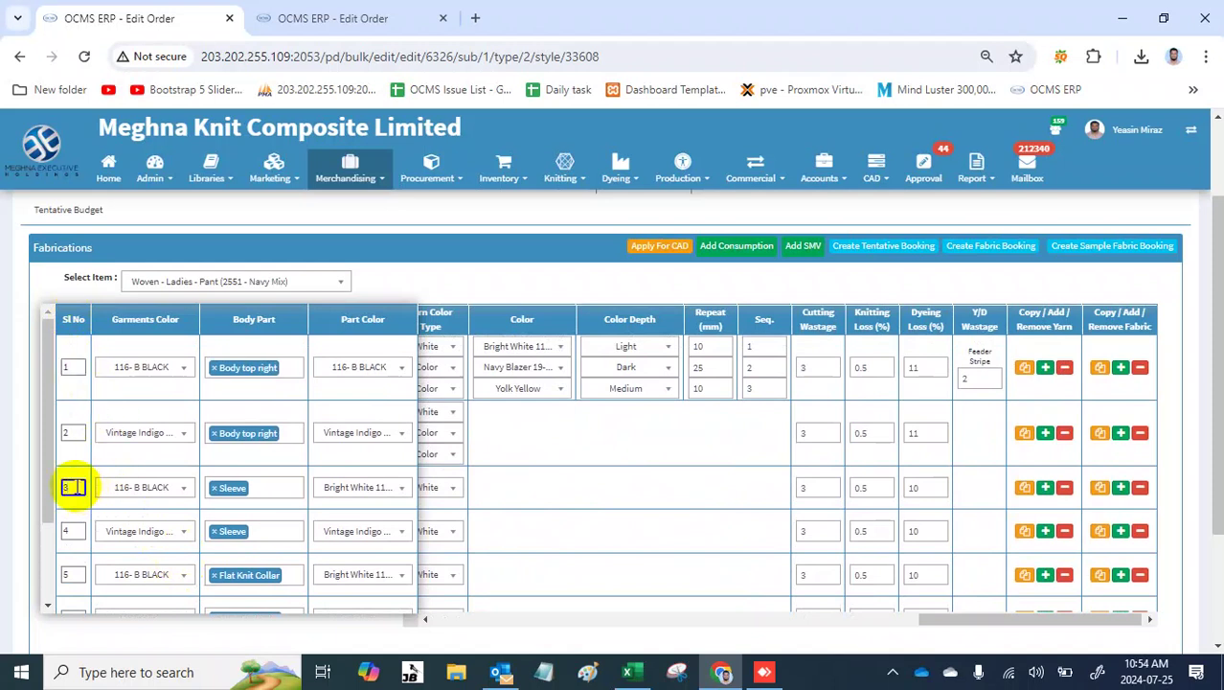
scroll(73, 487, "down", 3)
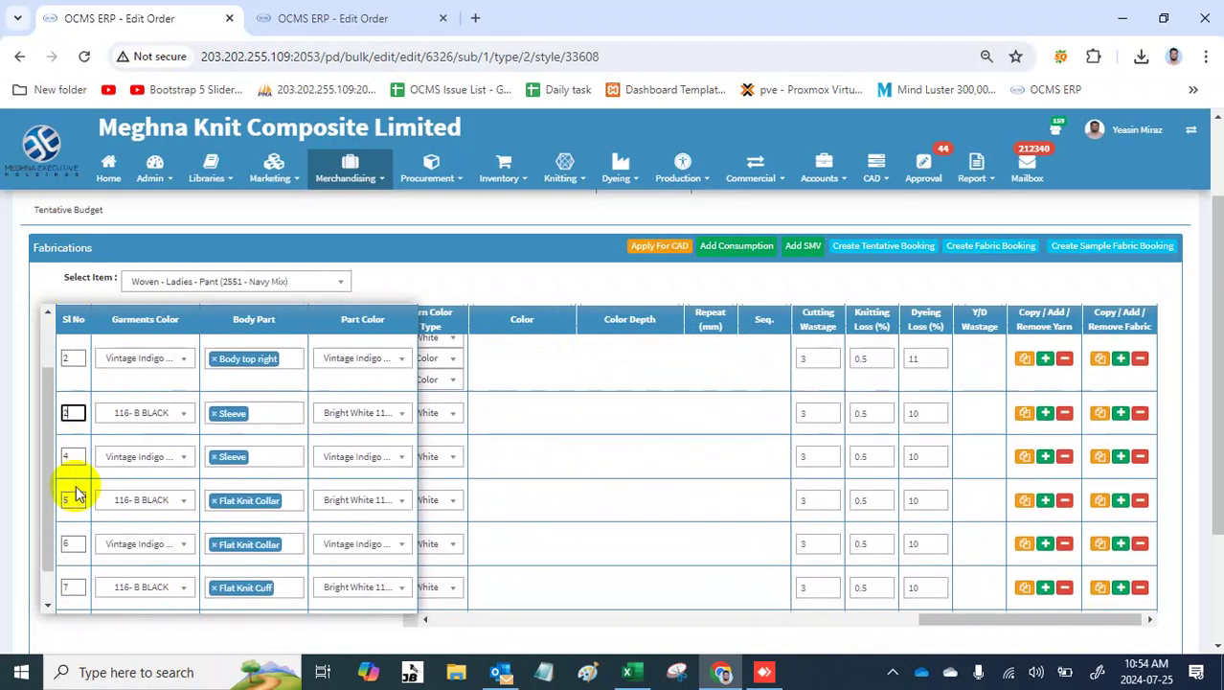
left_click(72, 499)
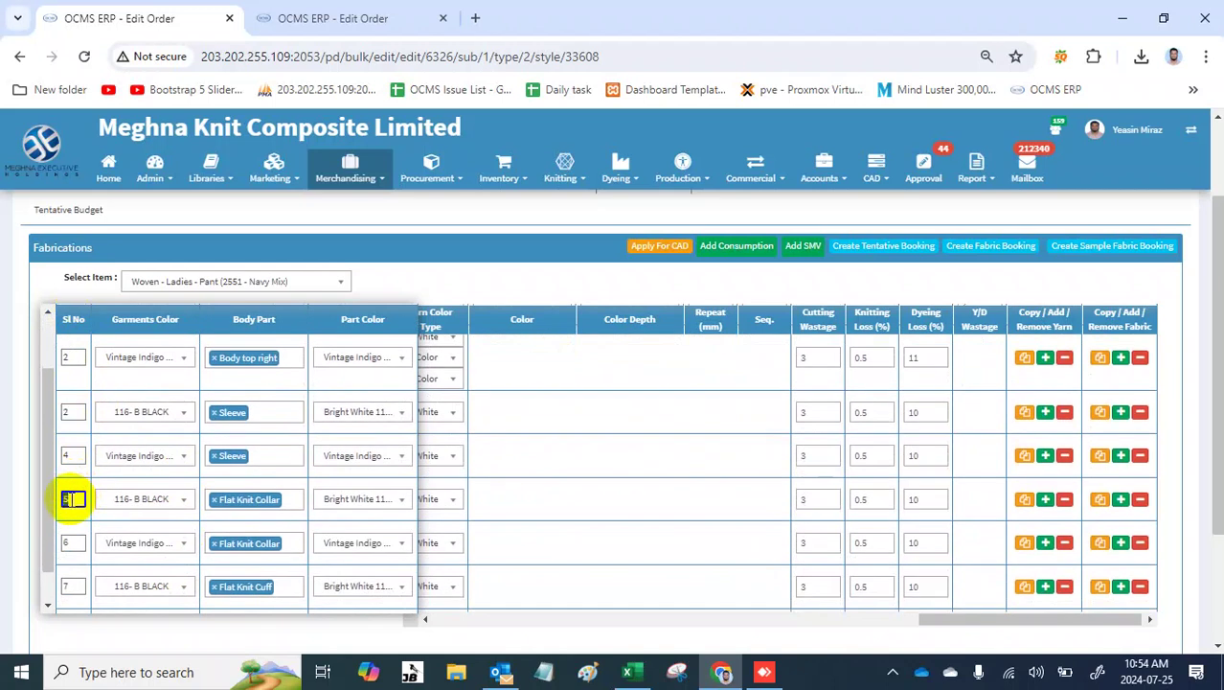
scroll(72, 499, "down", 2)
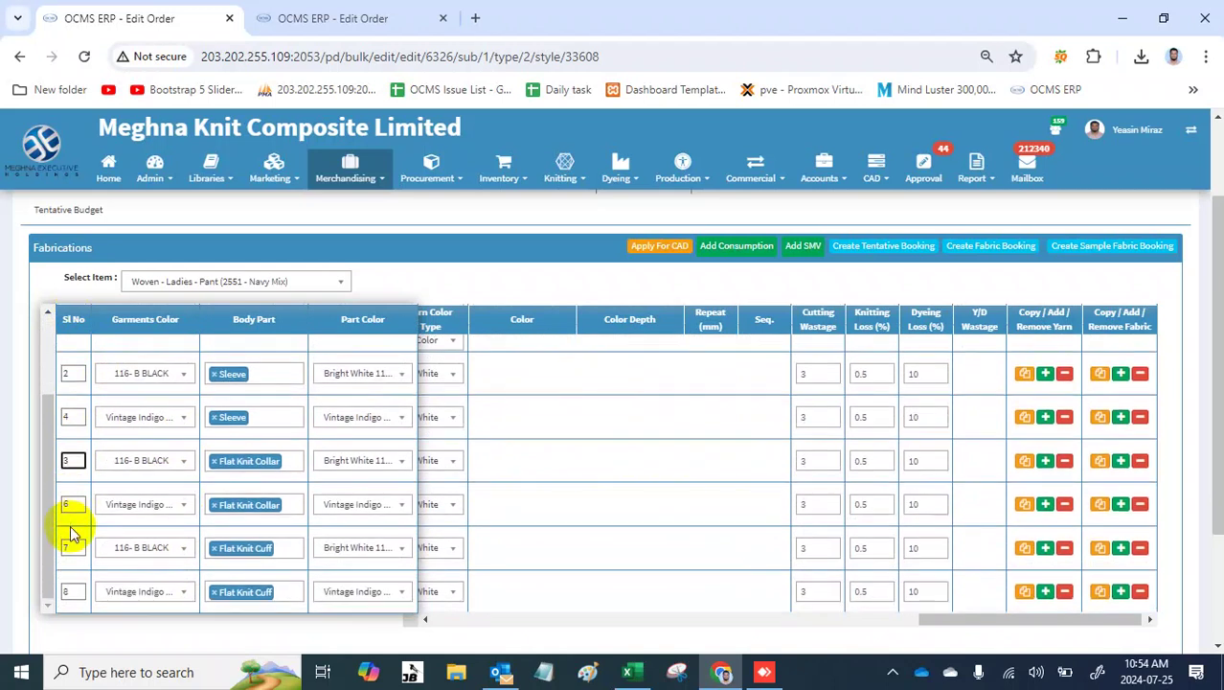
double_click(73, 545)
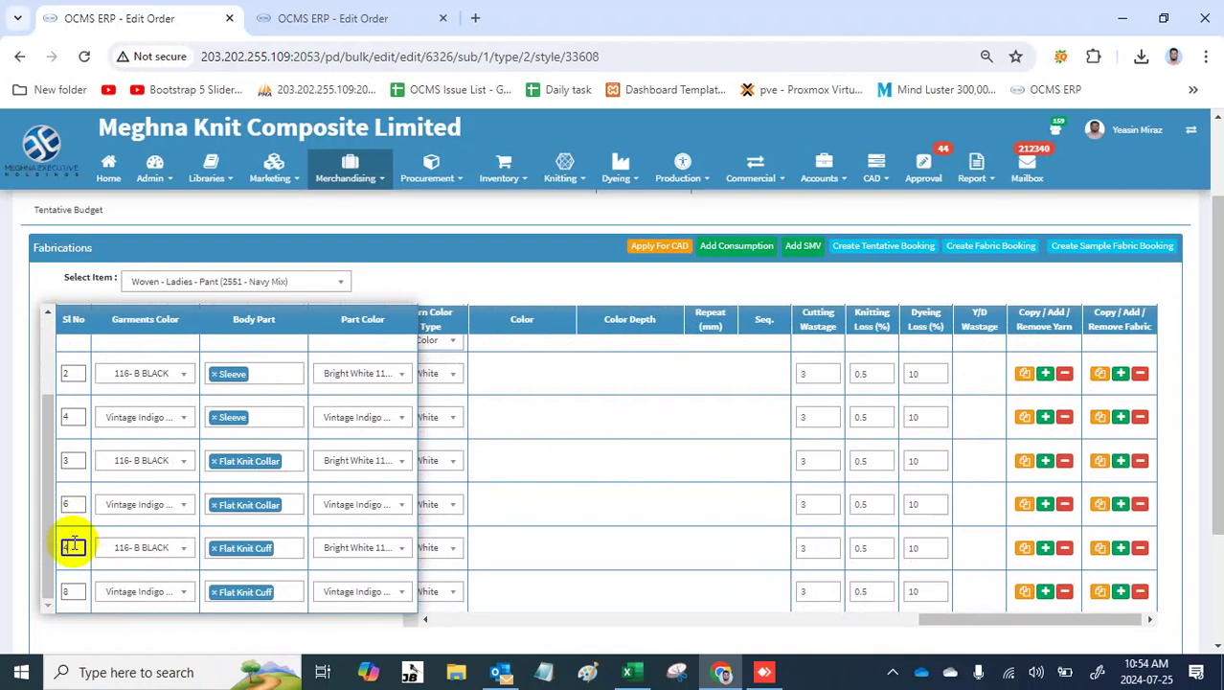
scroll(74, 545, "up", 5)
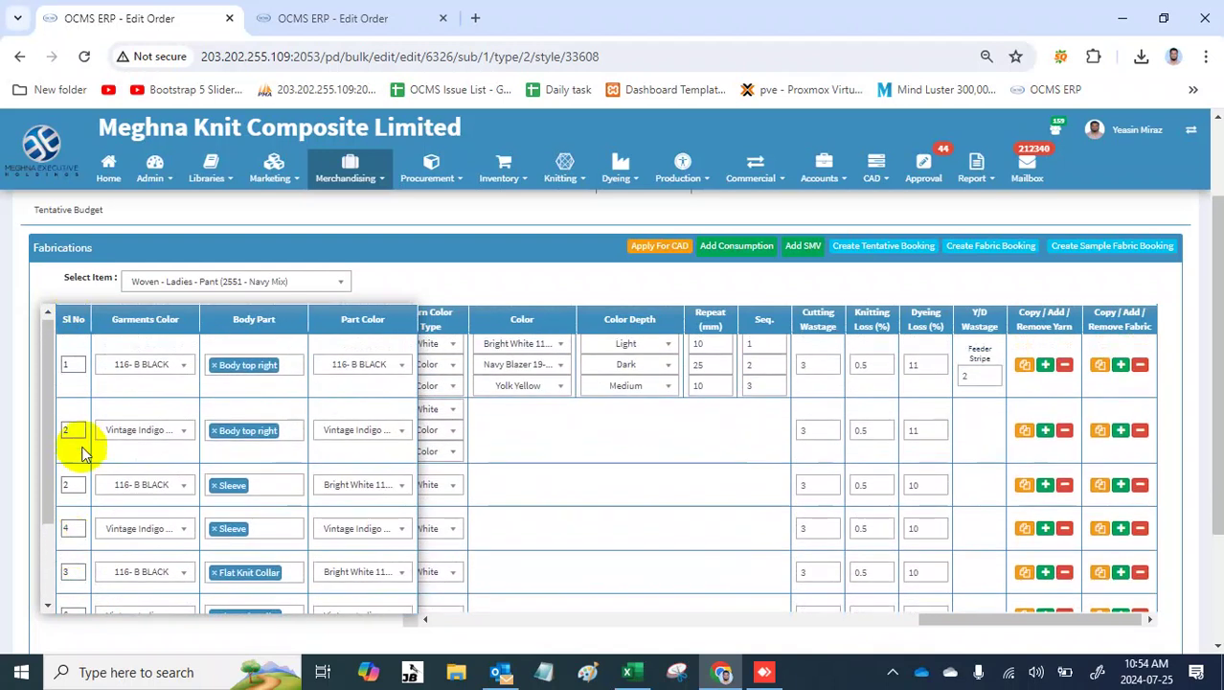
Step: Number the Vintage Indigo rows for Body top right, Sleeve, Flat Knit Collar and Flat Knit Cuff 5 to 8 and submit the fabrications
double_click(74, 430)
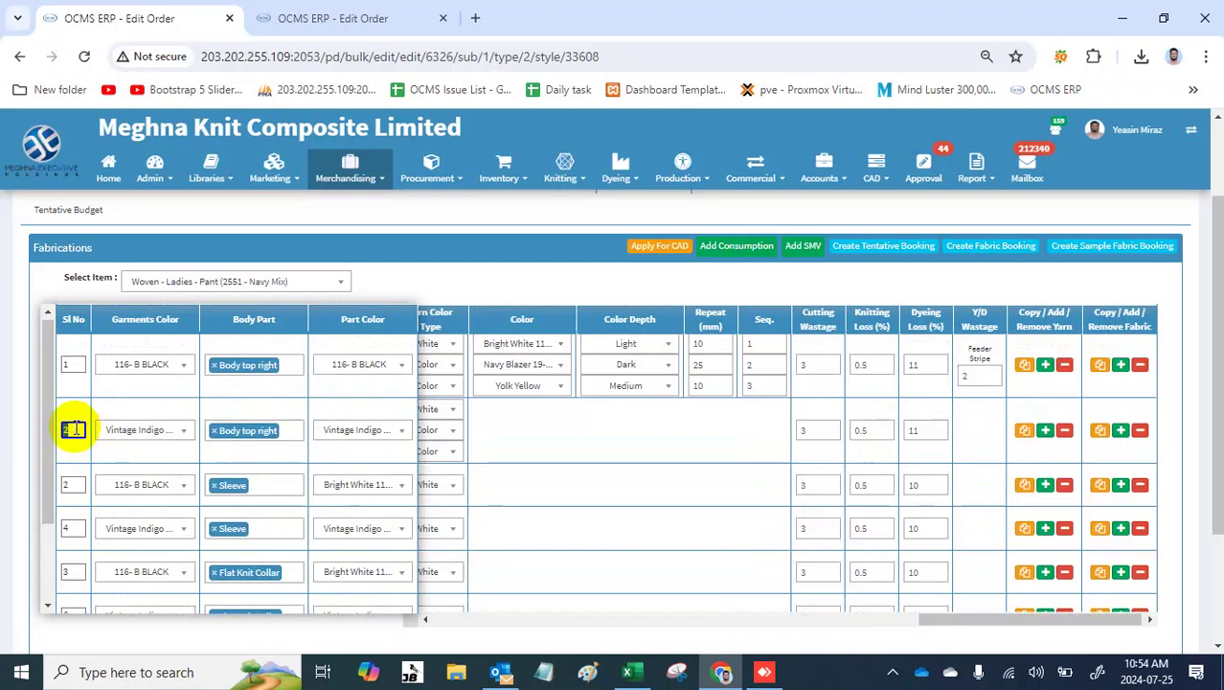
type("5")
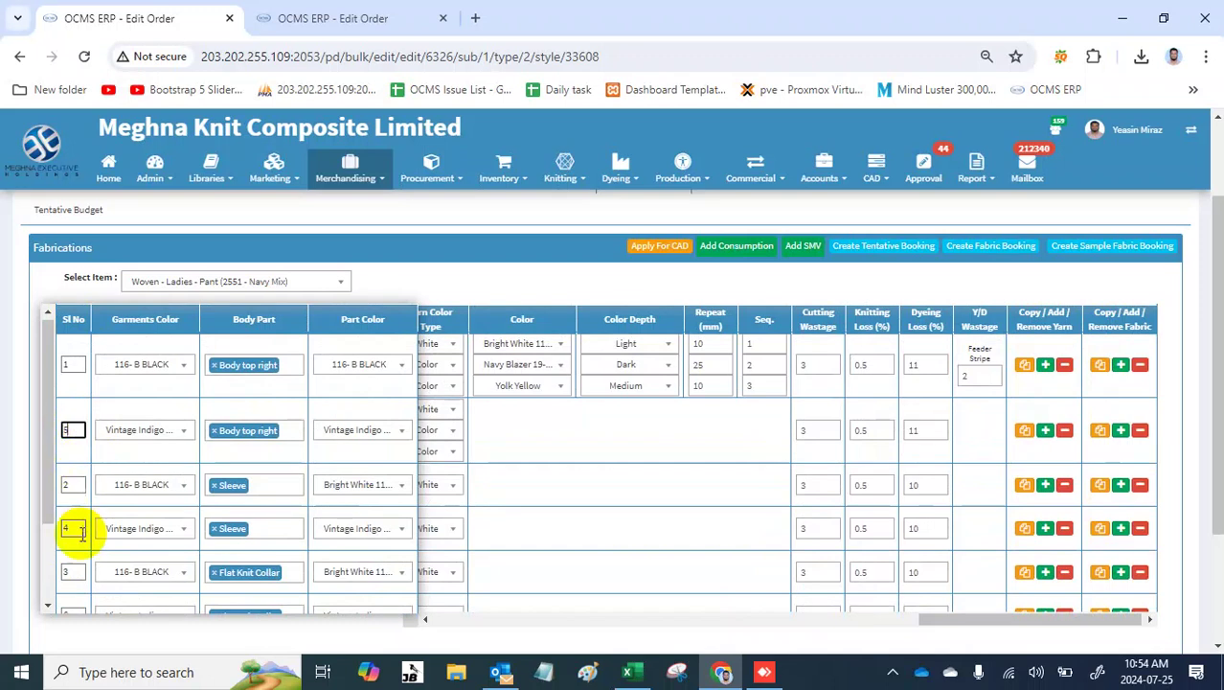
double_click(72, 528)
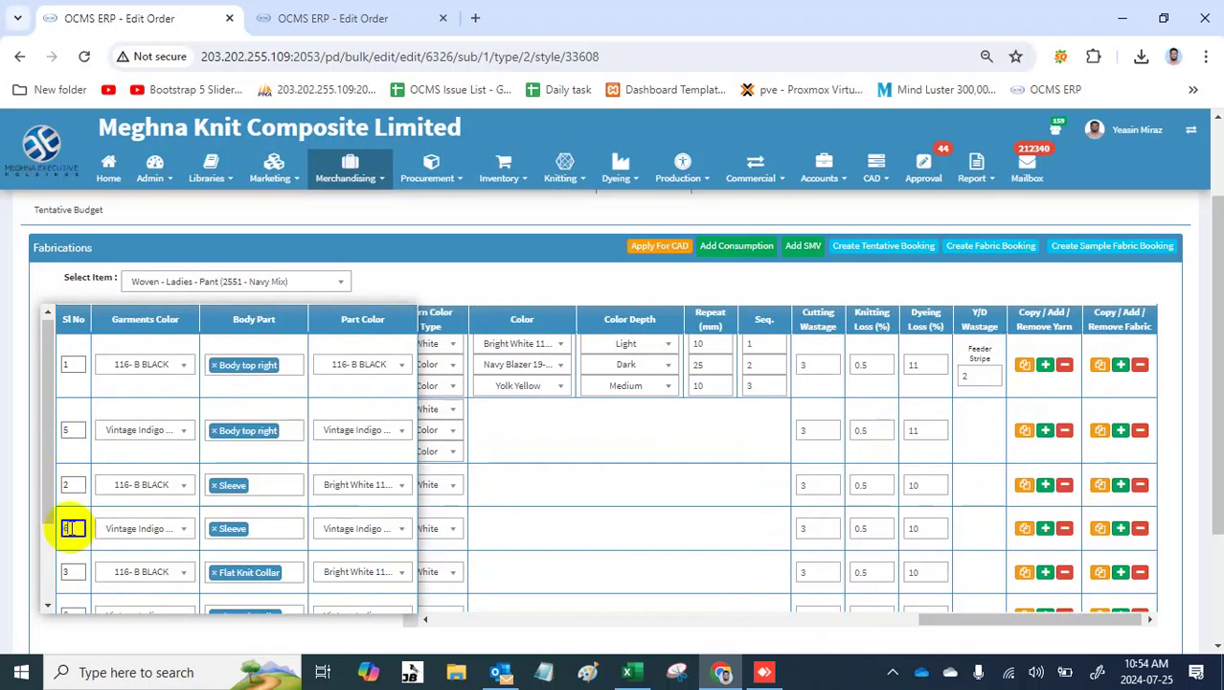
type("6")
scroll(72, 528, "down", 1)
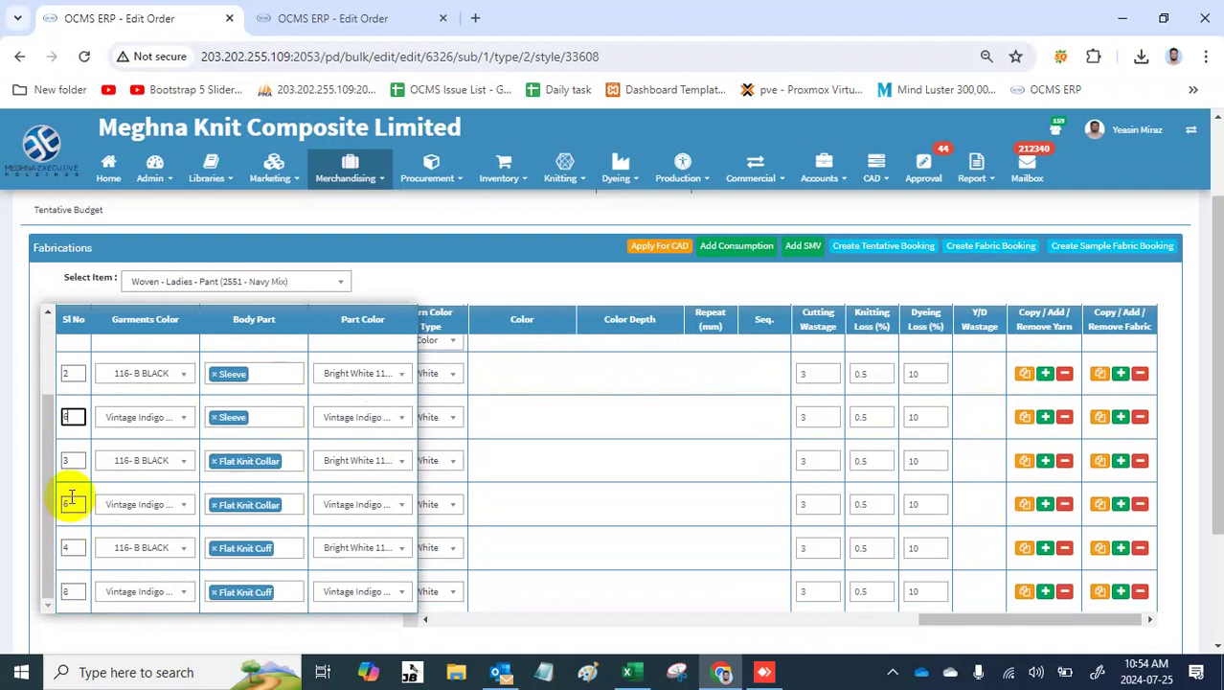
double_click(71, 499)
type("7")
scroll(71, 496, "down", 1)
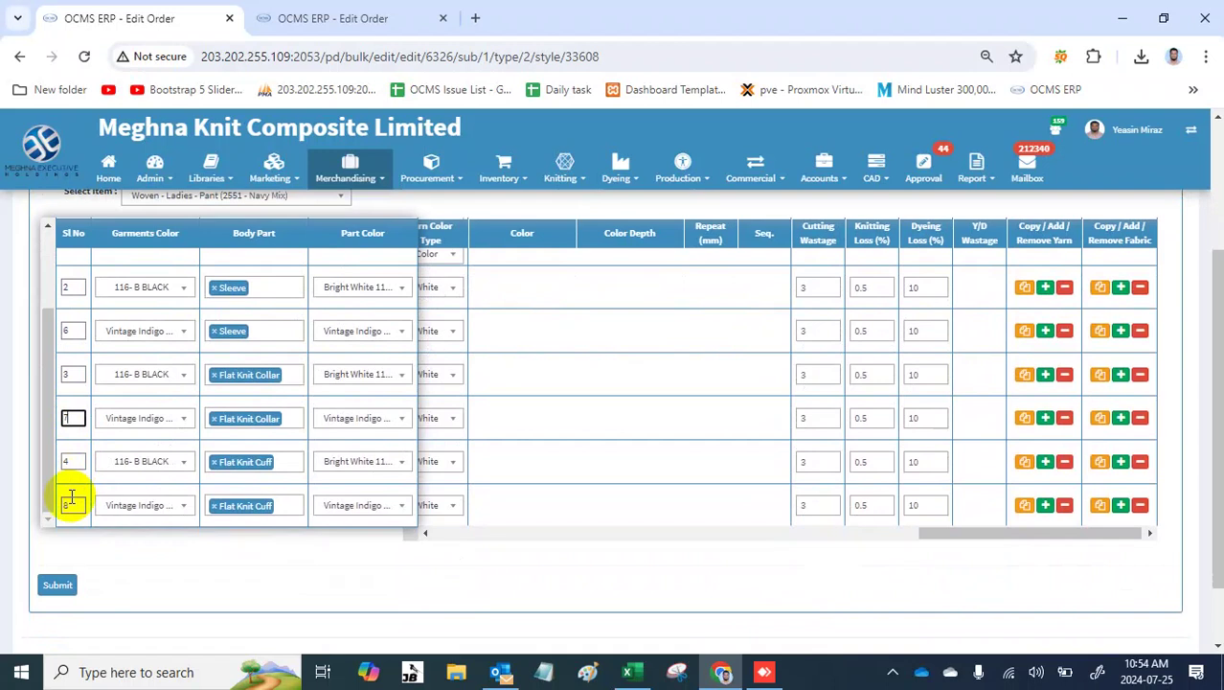
double_click(75, 508)
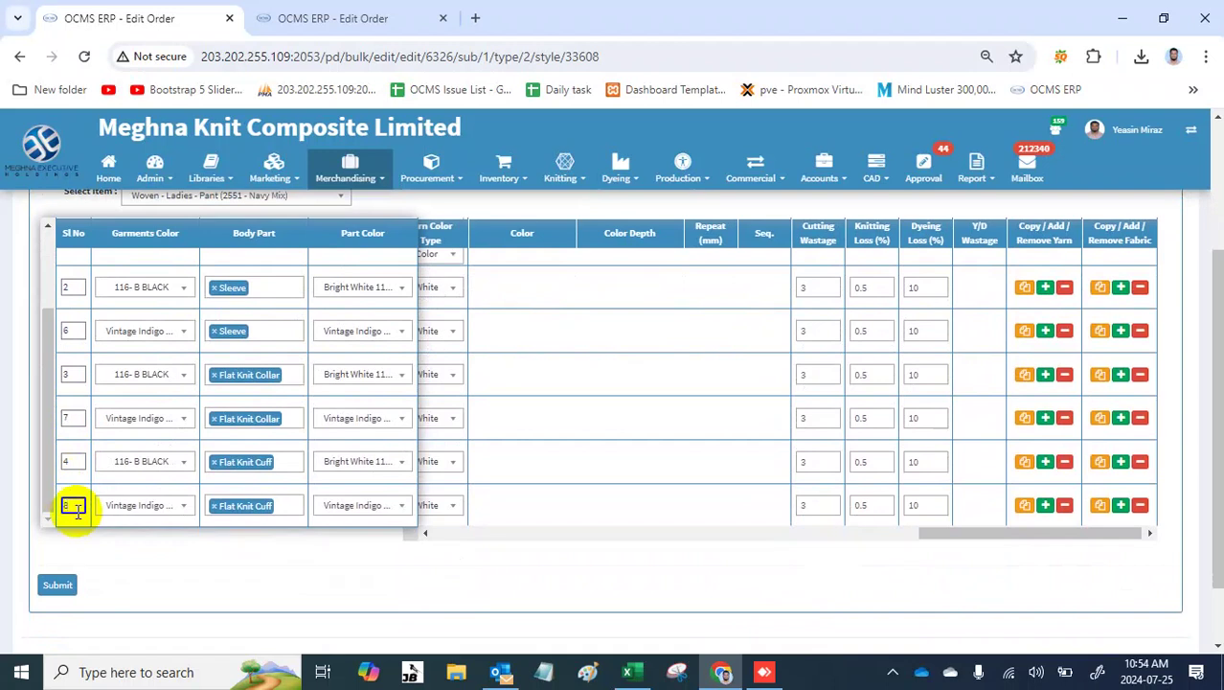
key("Return")
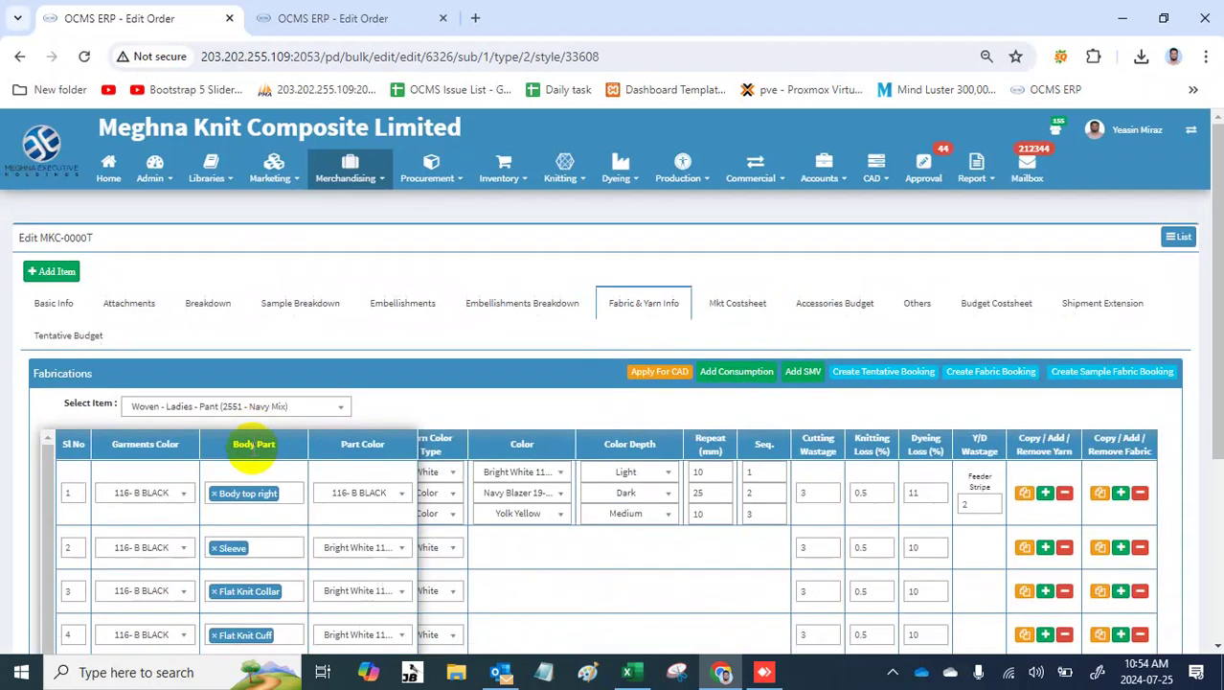
Step: Check the order of the submitted fabrication rows and open the consumption entry for this item
scroll(254, 456, "up", 1)
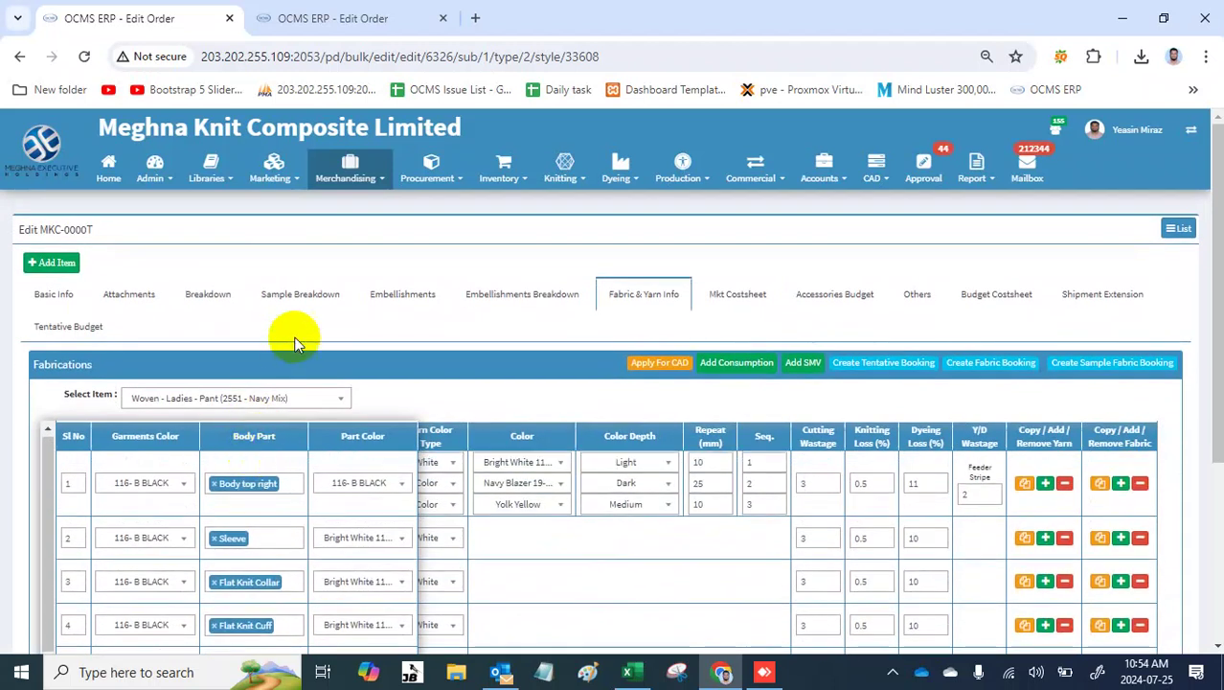
scroll(288, 341, "down", 1)
scroll(273, 395, "down", 1)
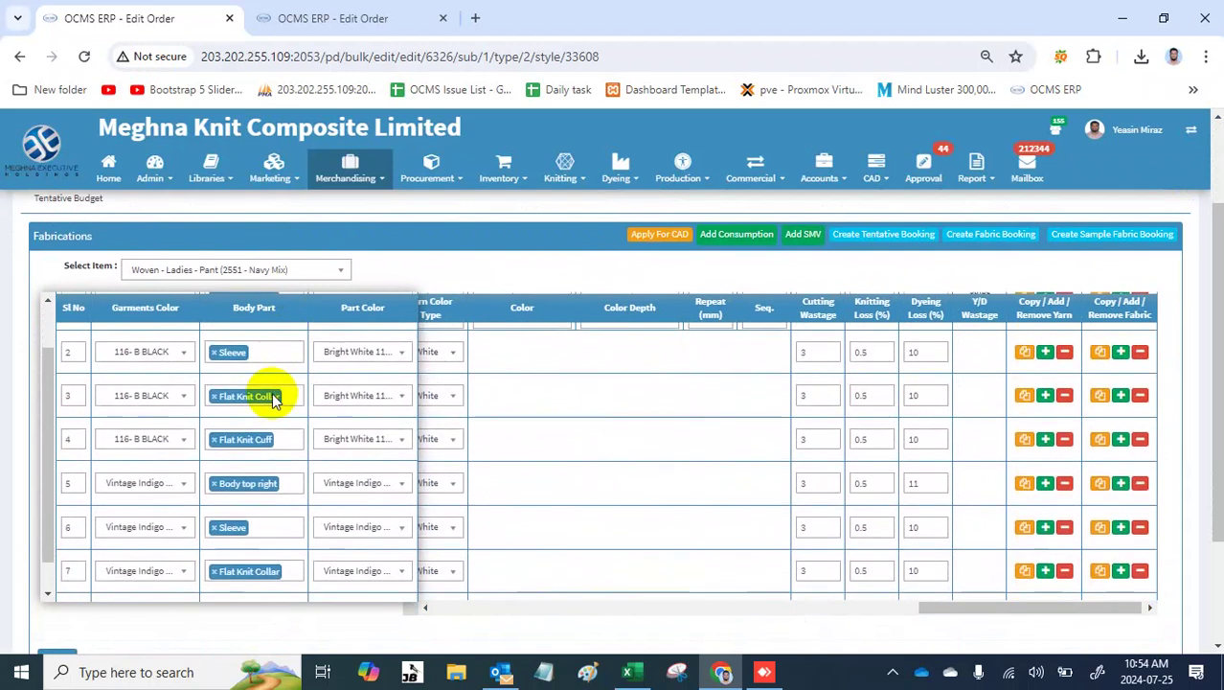
scroll(273, 398, "down", 3)
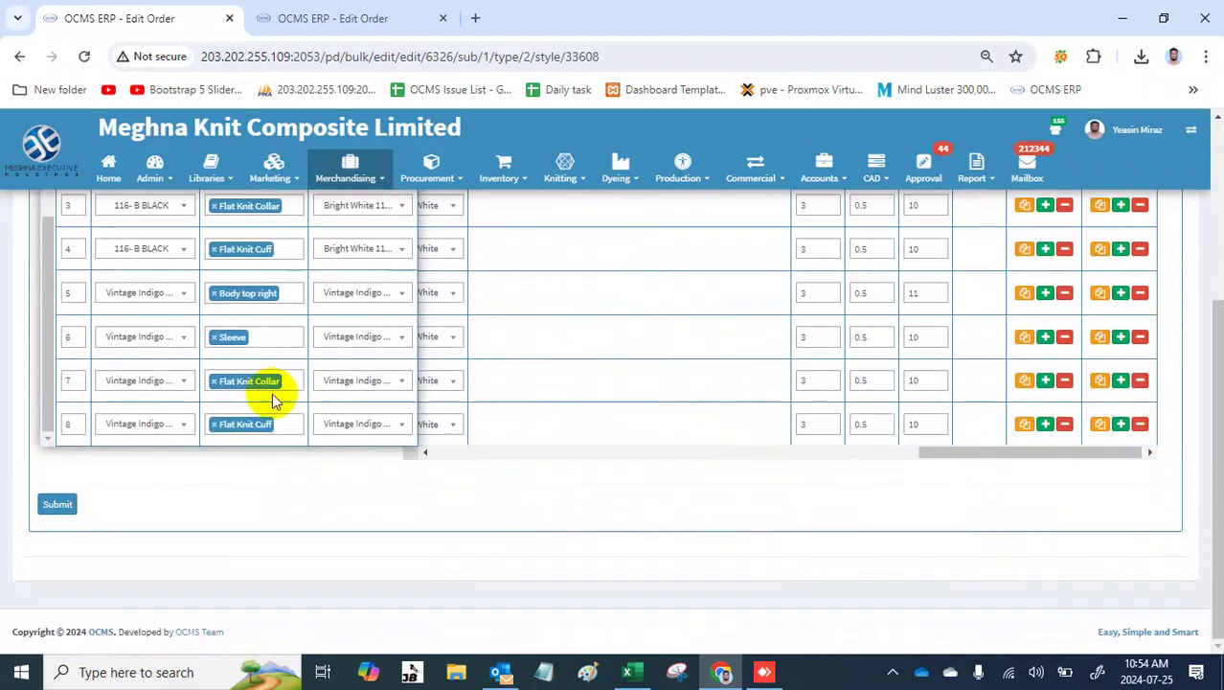
scroll(6, 342, "up", 1)
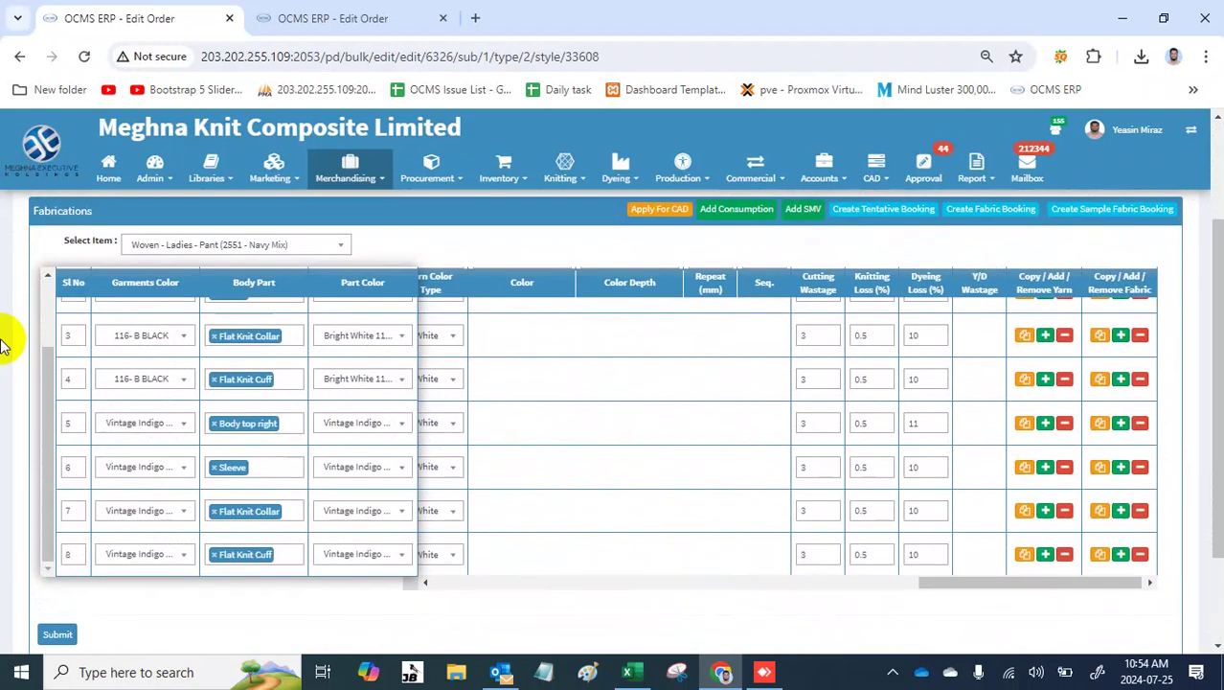
scroll(3, 319, "up", 1)
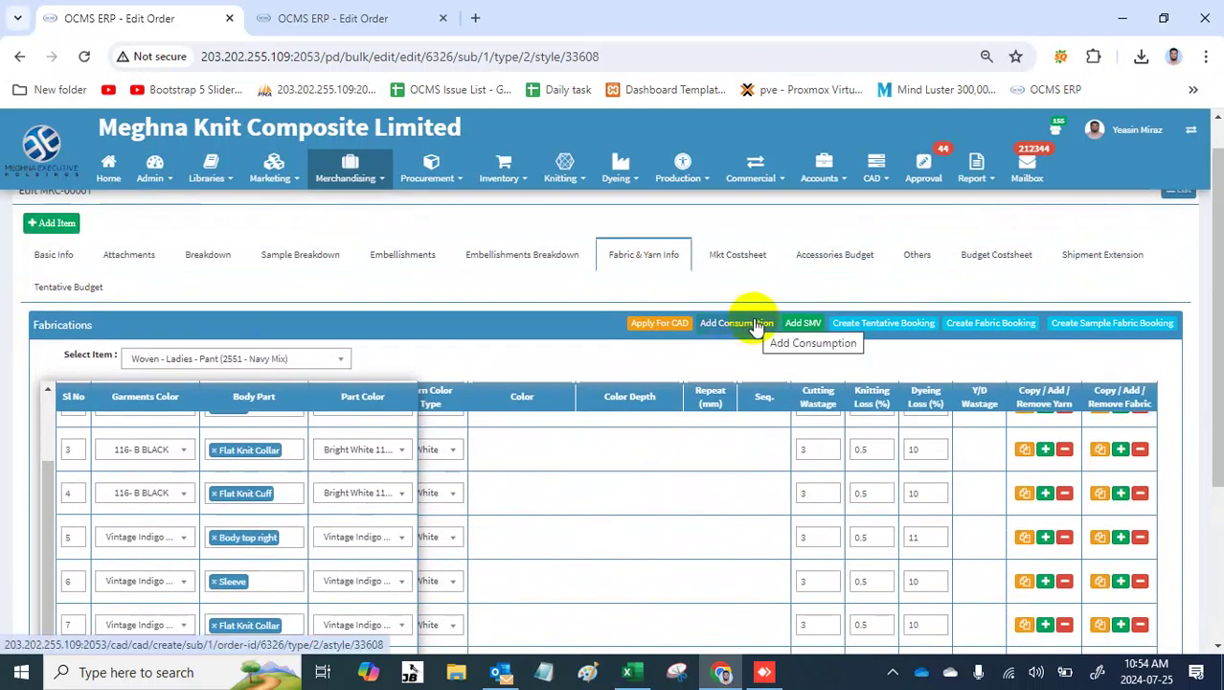
left_click(754, 323)
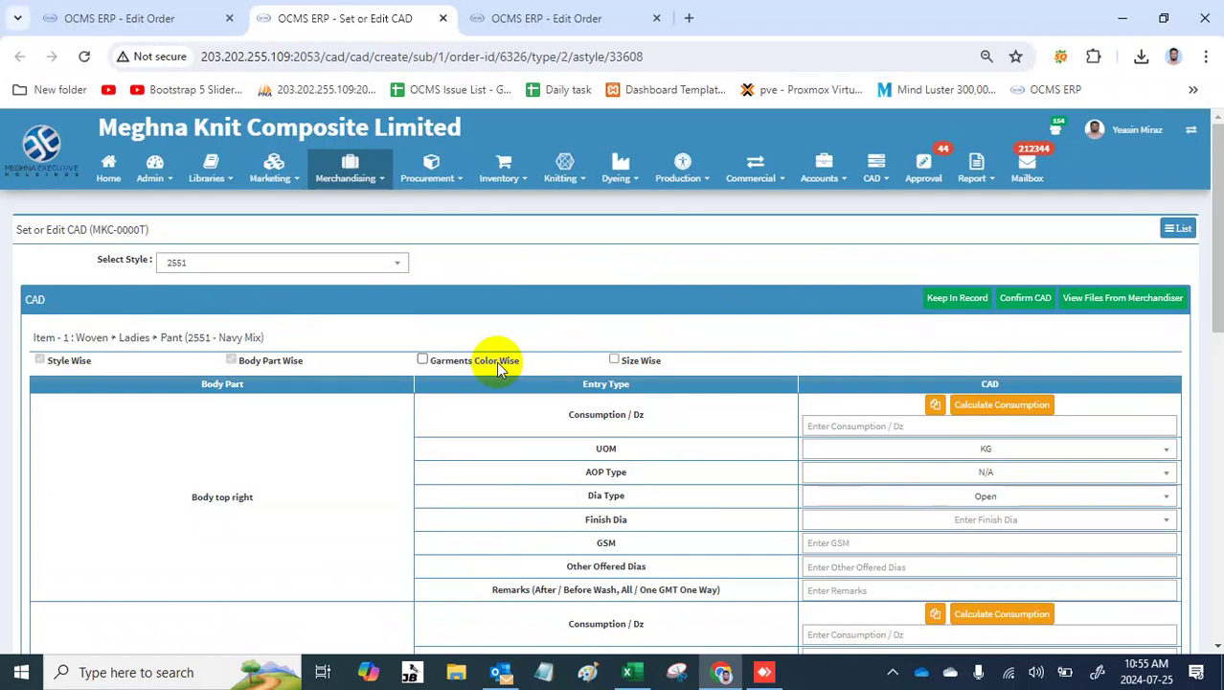
Step: Split the CAD consumption table by garments color and look through the entries for each body part
left_click(496, 361)
scroll(496, 371, "down", 5)
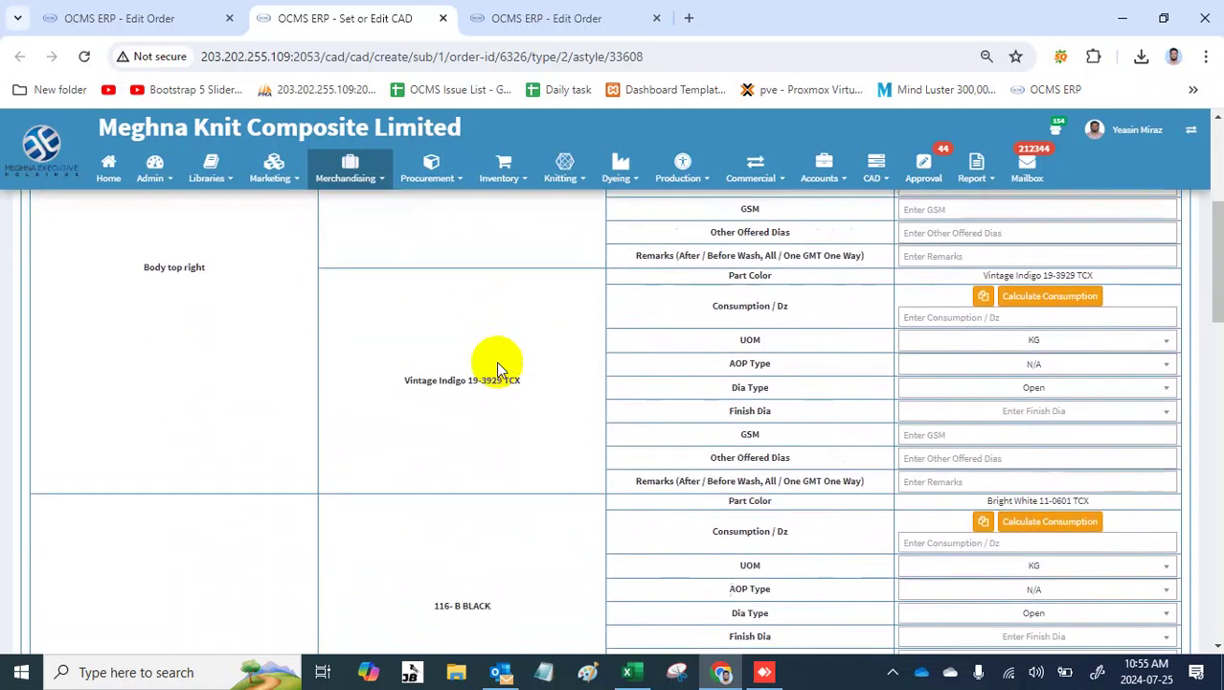
scroll(496, 361, "up", 3)
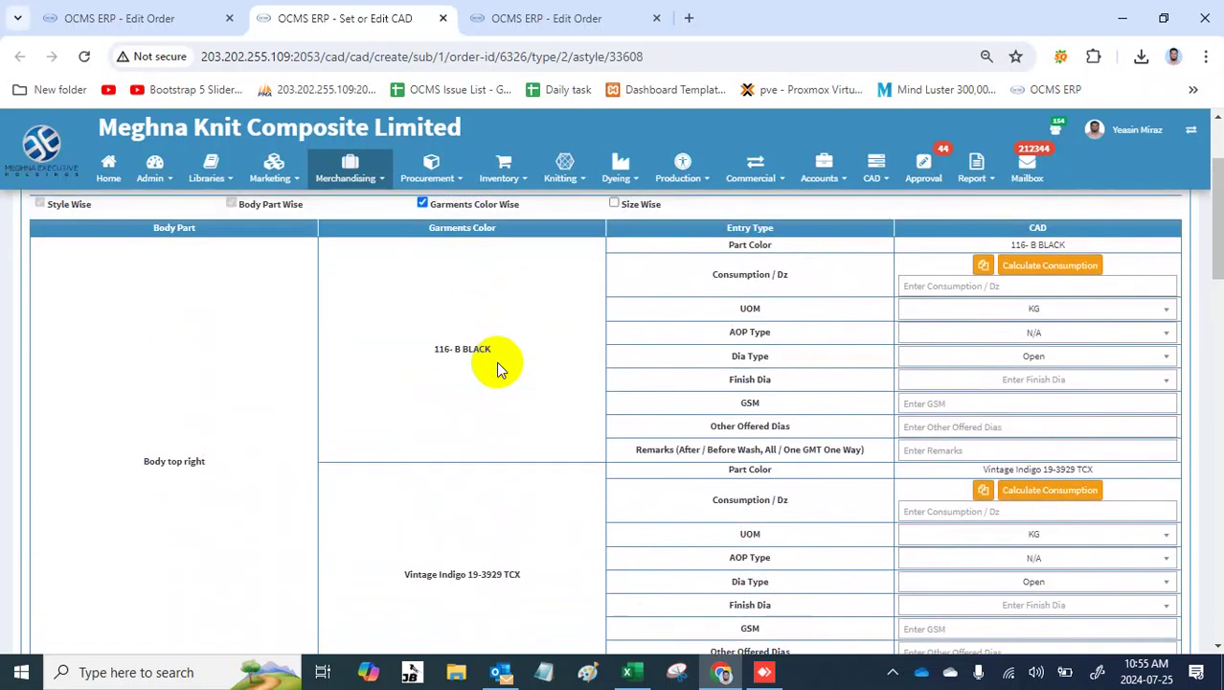
scroll(496, 361, "down", 10)
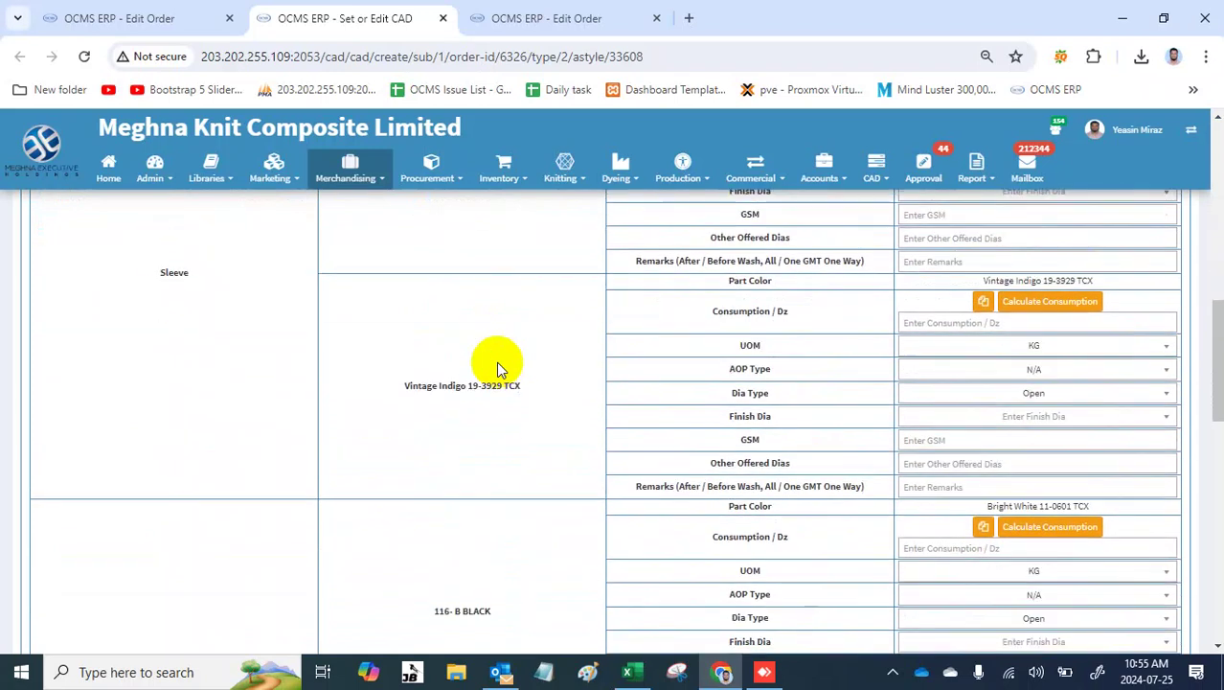
scroll(497, 361, "down", 10)
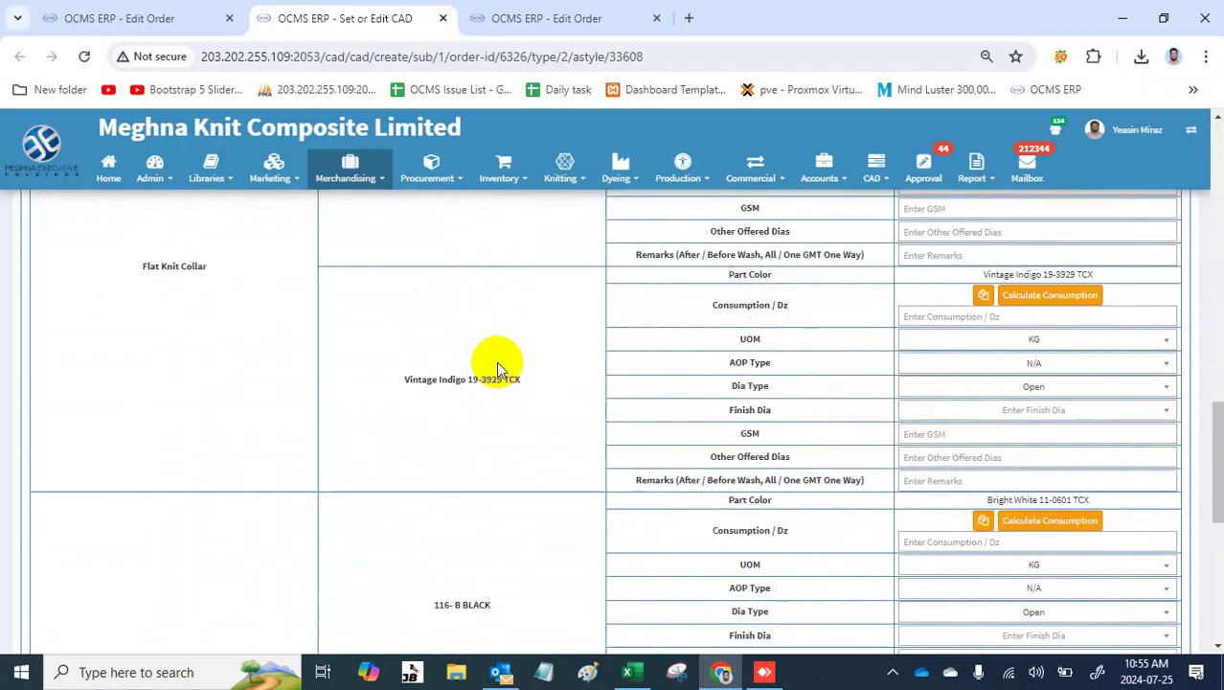
scroll(496, 361, "up", 15)
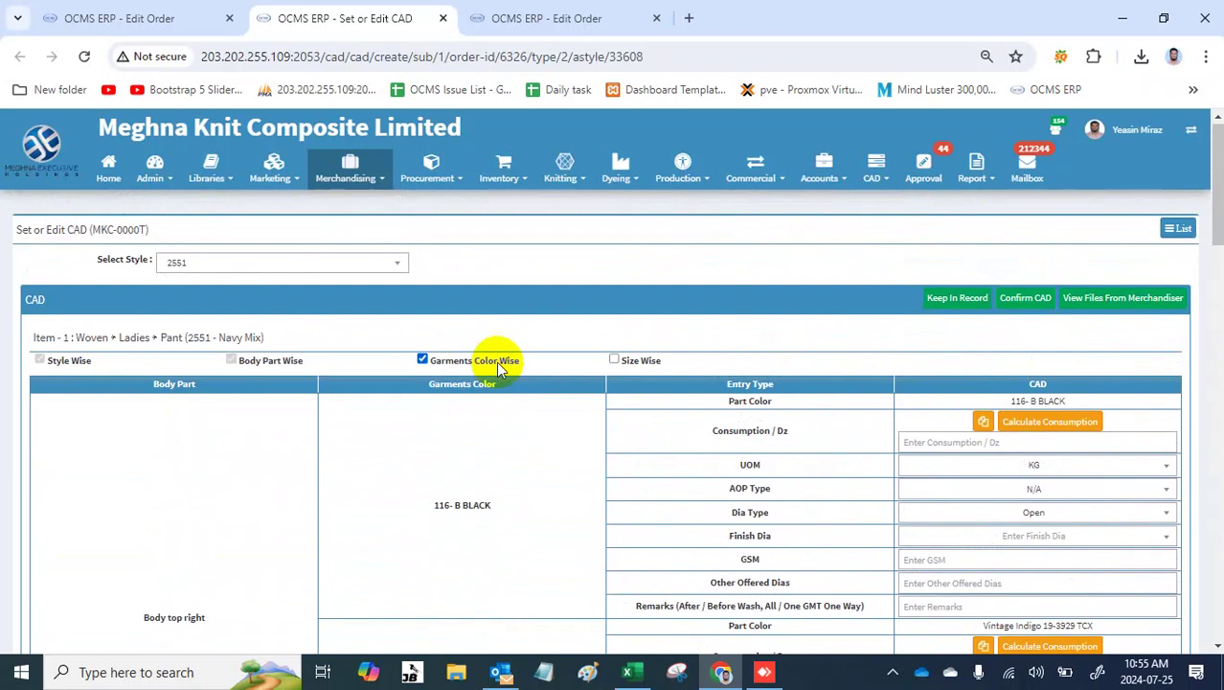
Step: Split the CAD table by size as well, look over the XS to 3XL columns, and remove the size split
left_click(615, 362)
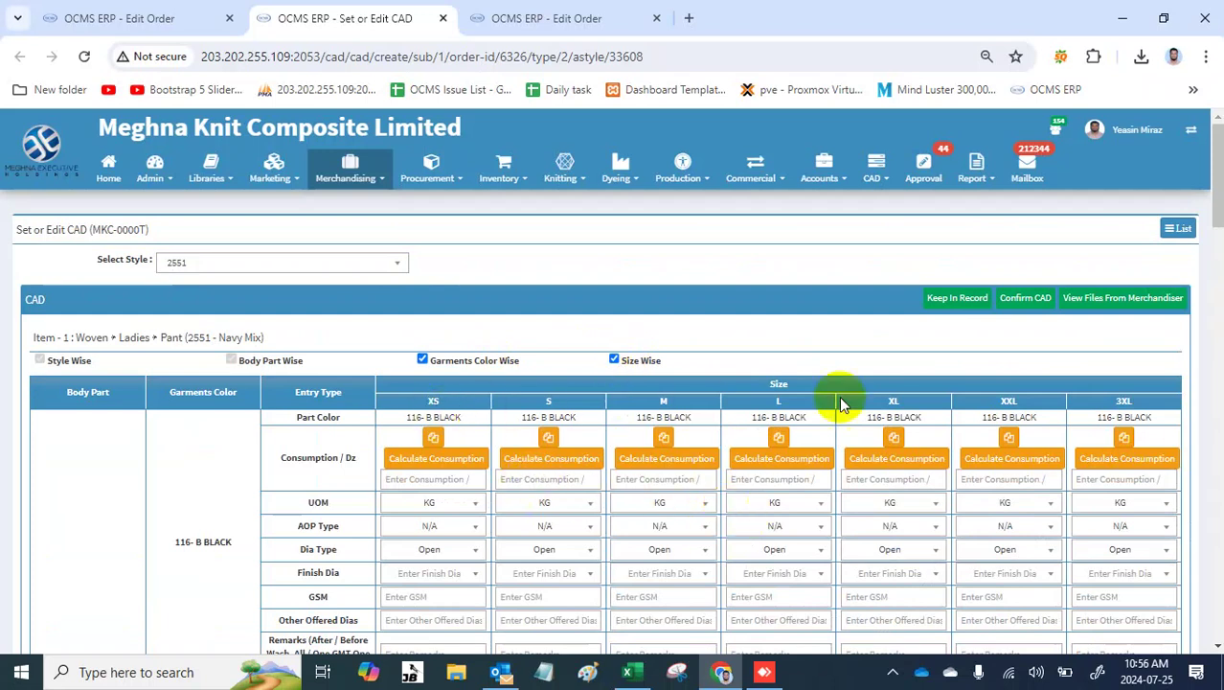
scroll(935, 416, "down", 3)
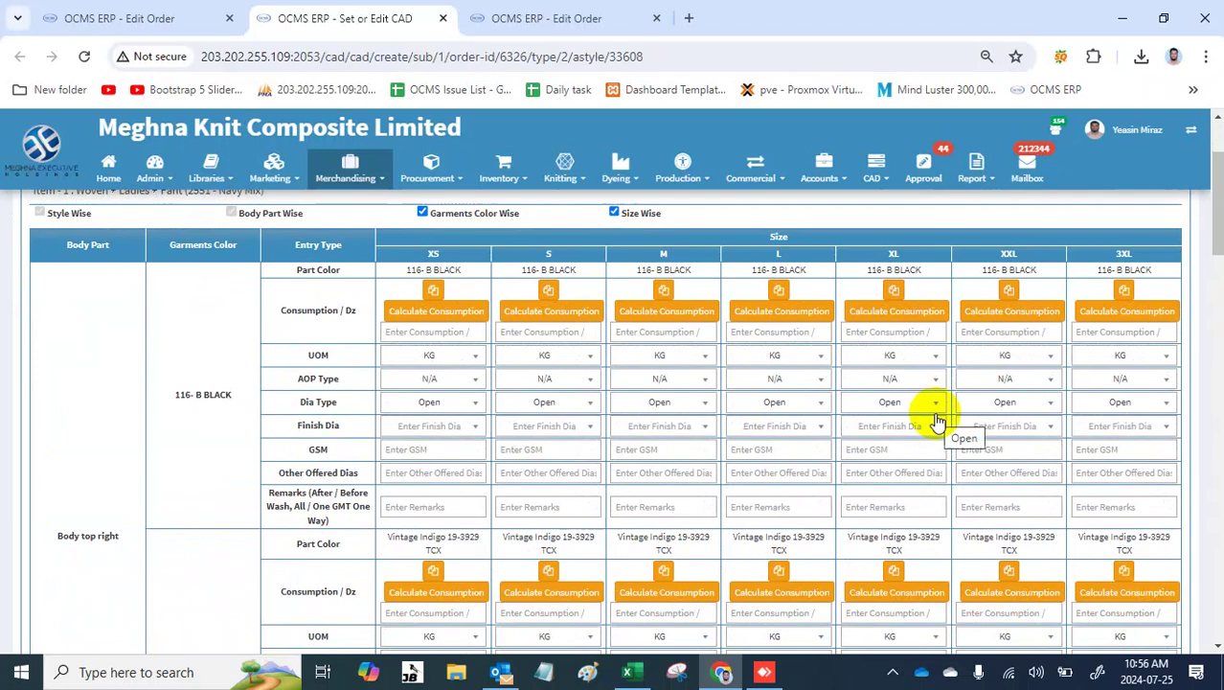
scroll(937, 421, "down", 2)
scroll(937, 422, "down", 2)
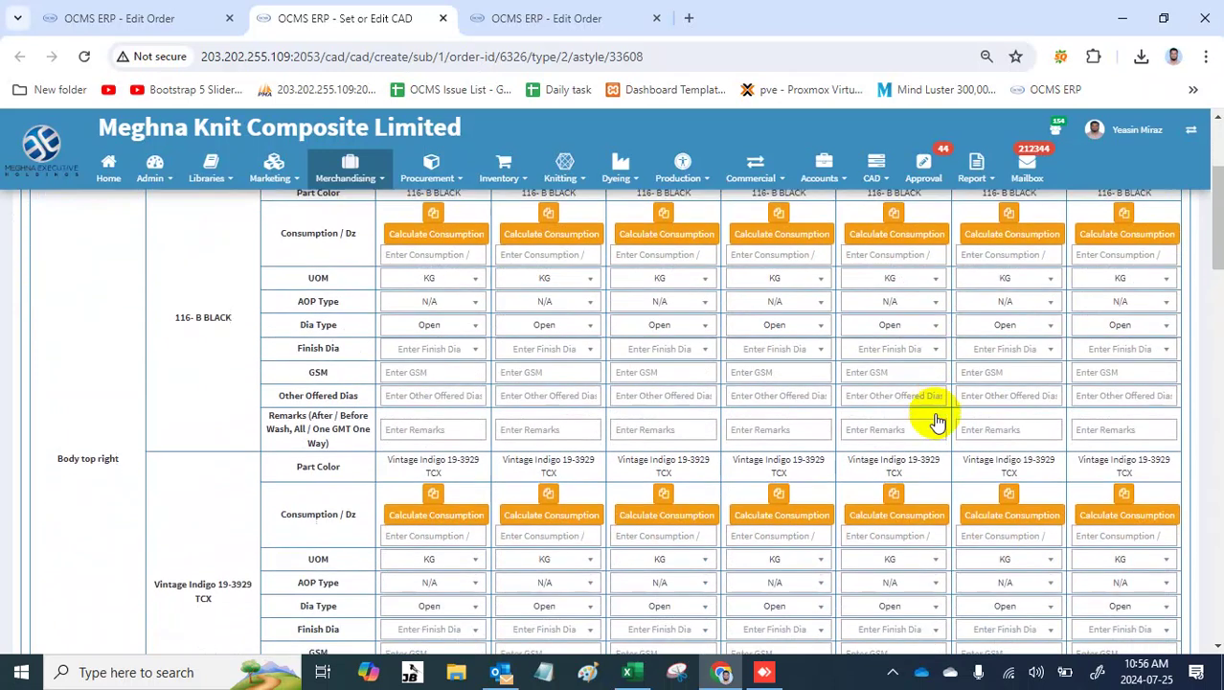
scroll(937, 422, "up", 5)
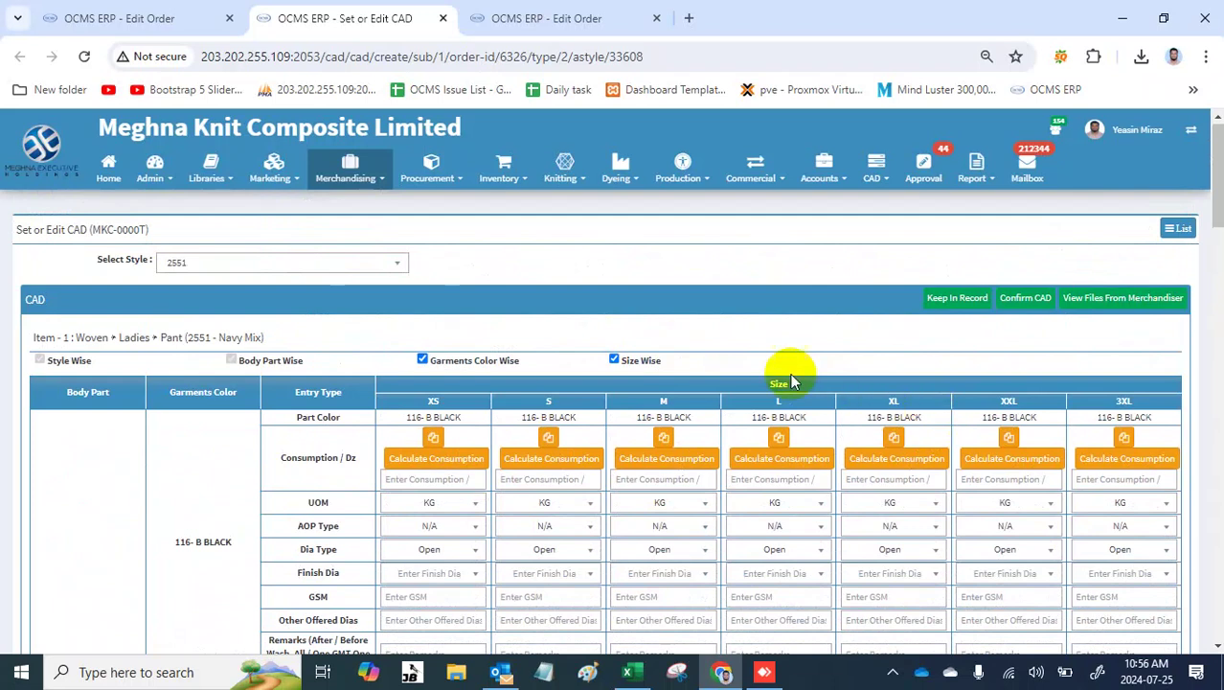
left_click(632, 366)
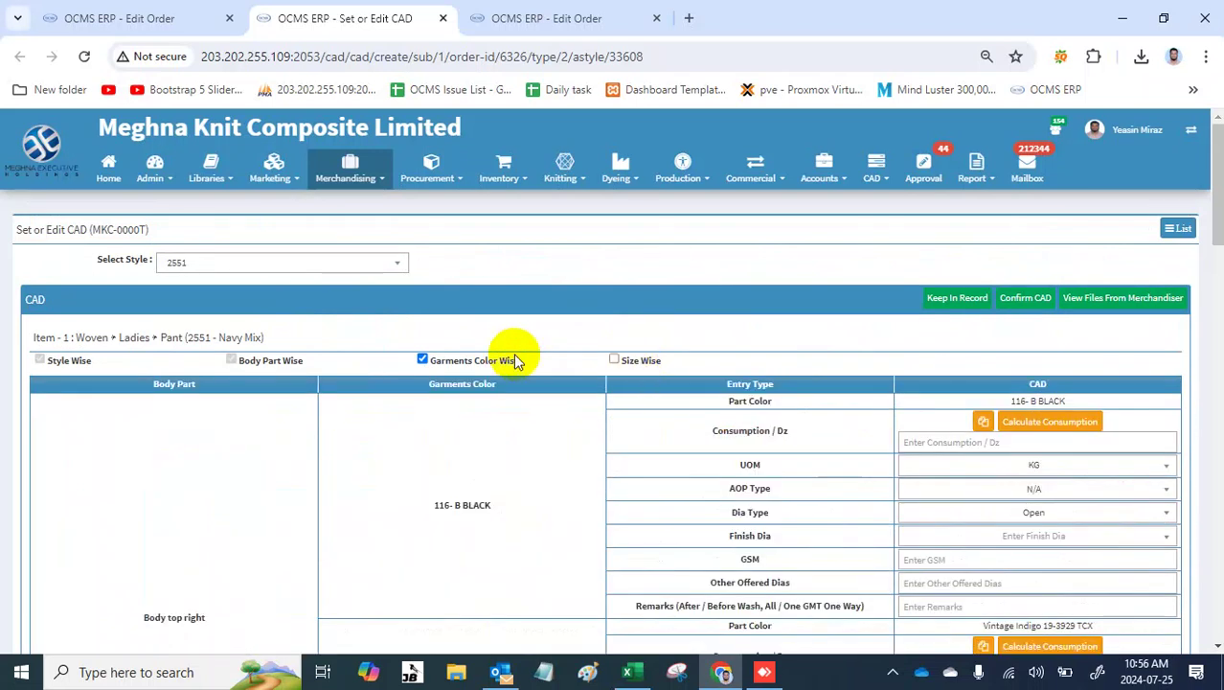
Step: Remove the garments color split from the CAD table, restore it, and look over the entries for both colors
left_click(431, 364)
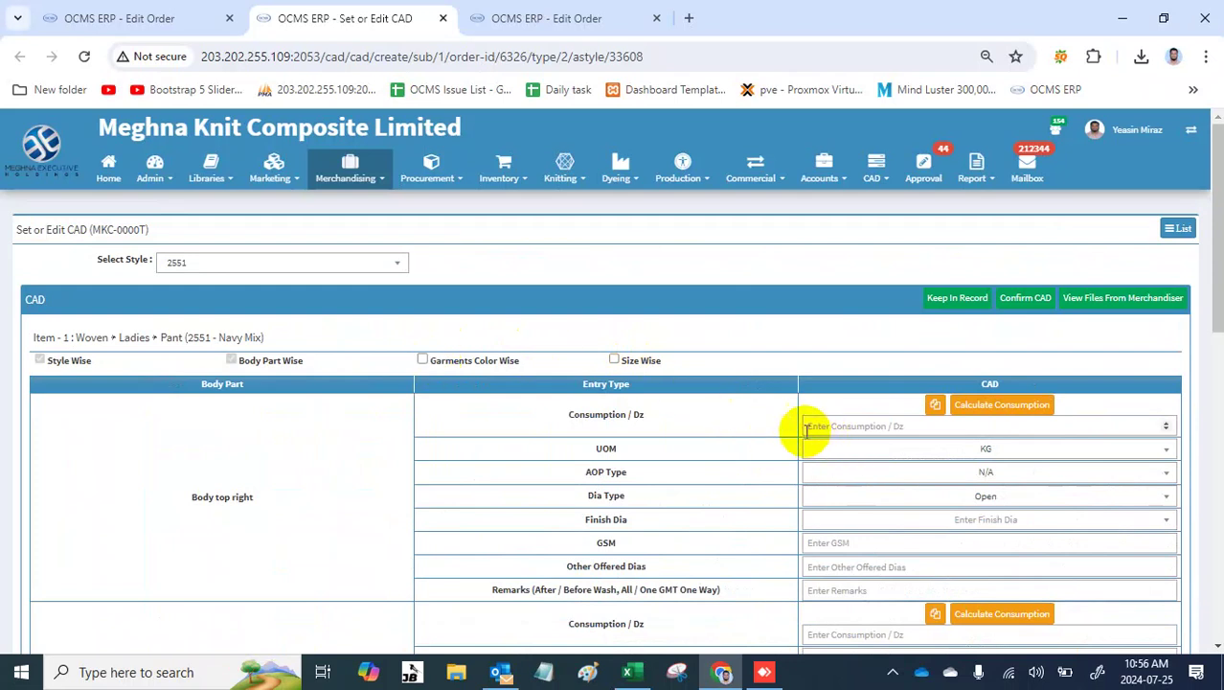
left_click(424, 359)
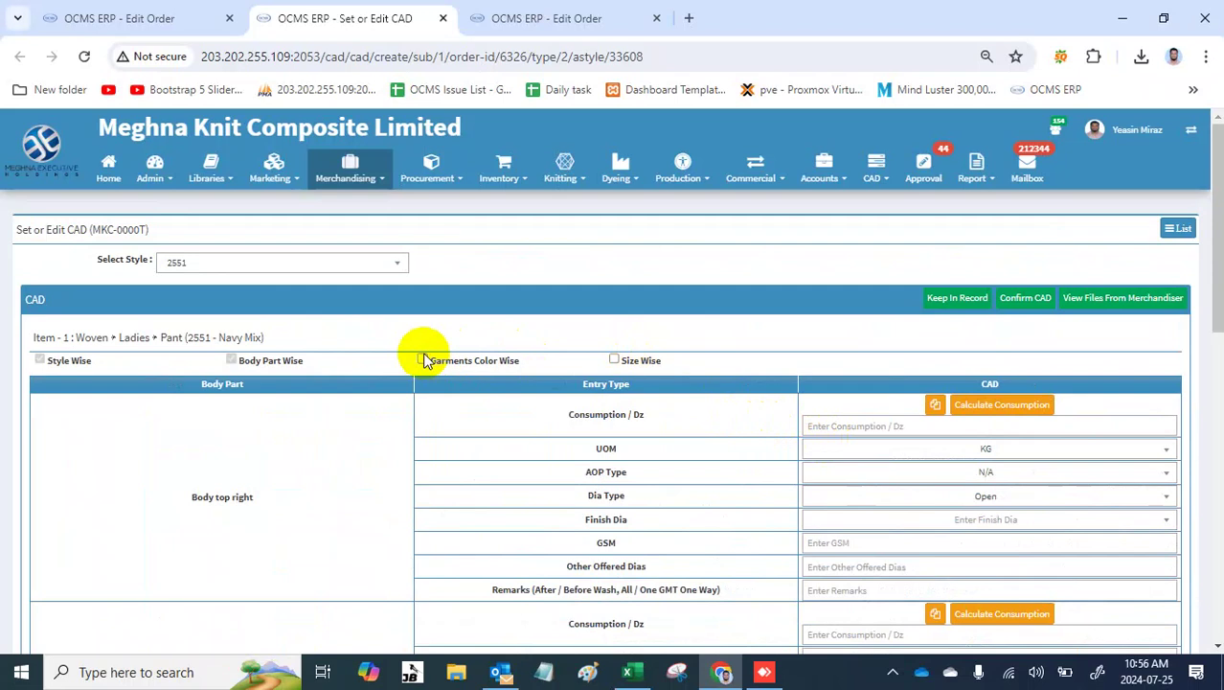
scroll(522, 407, "down", 2)
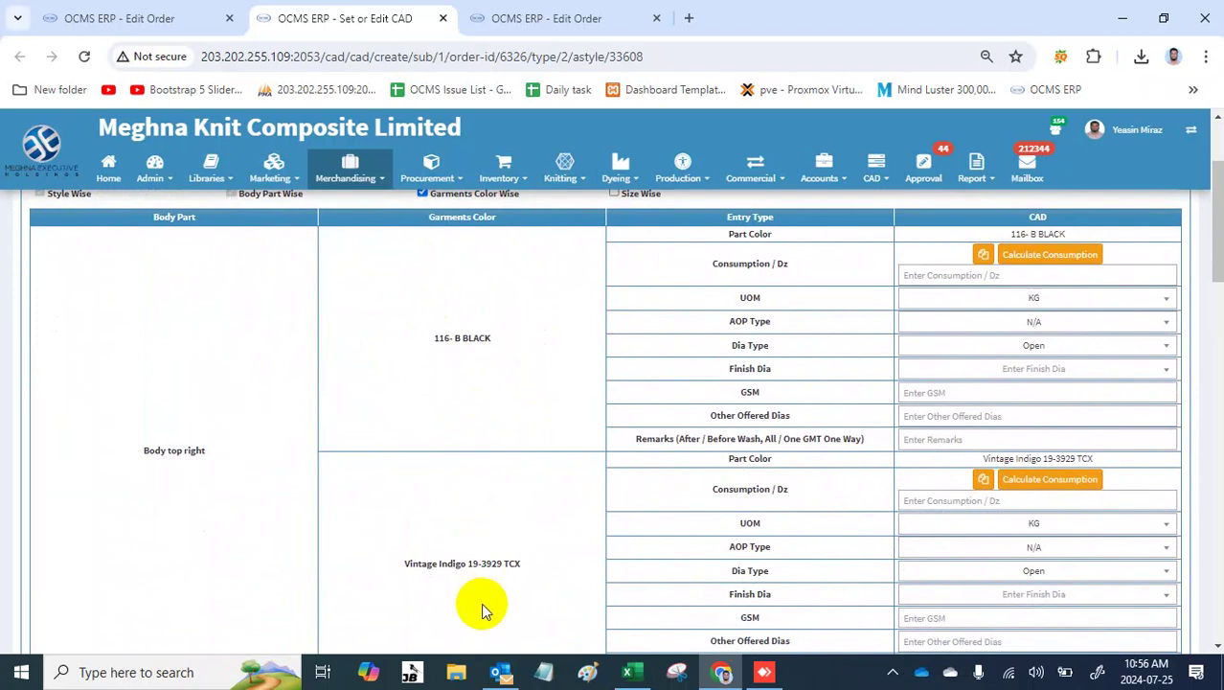
scroll(482, 606, "up", 2)
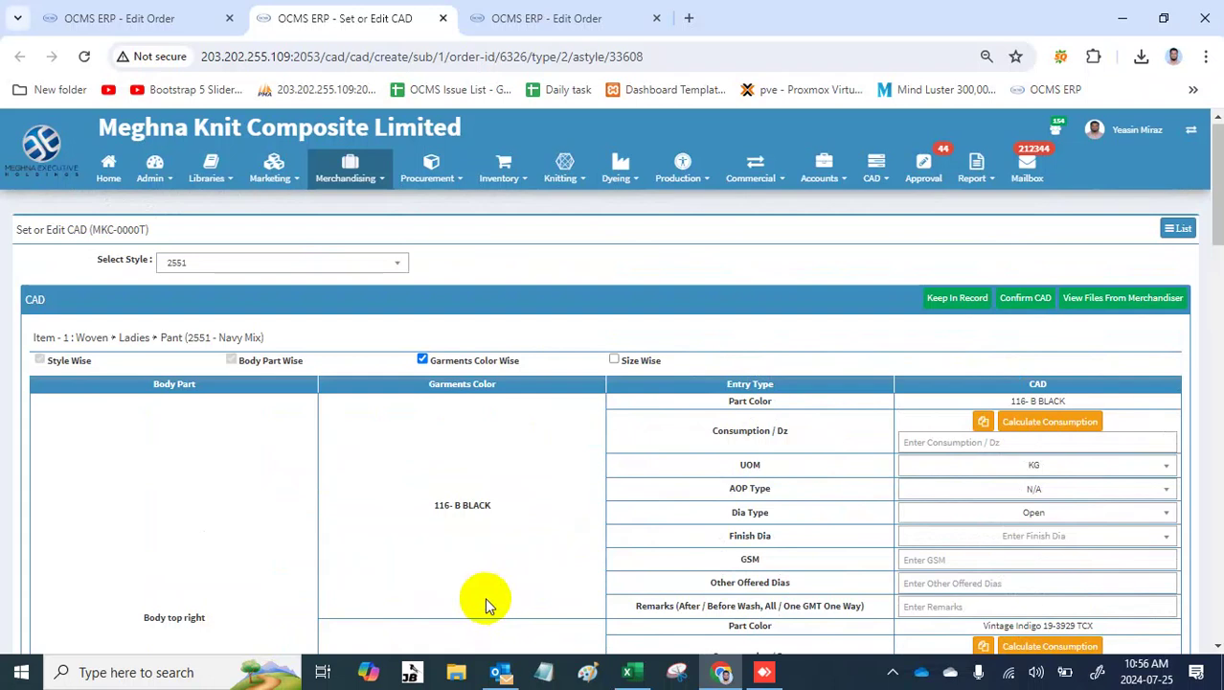
left_click(727, 403)
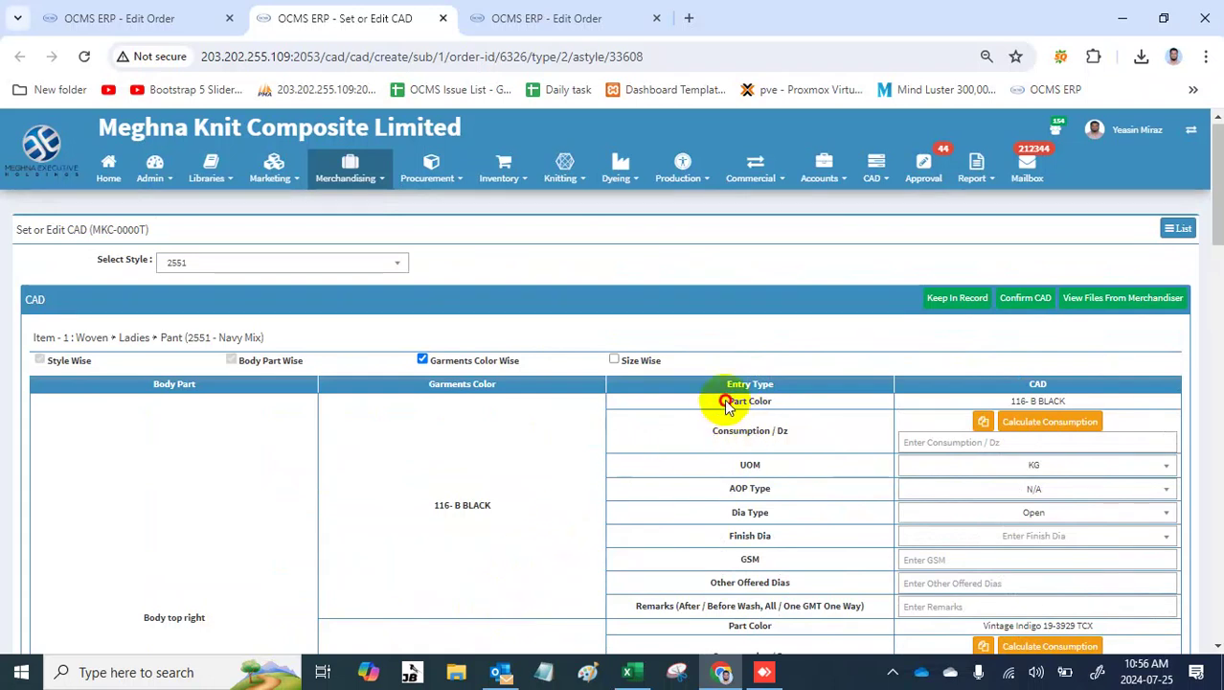
left_click_drag(726, 404, 792, 405)
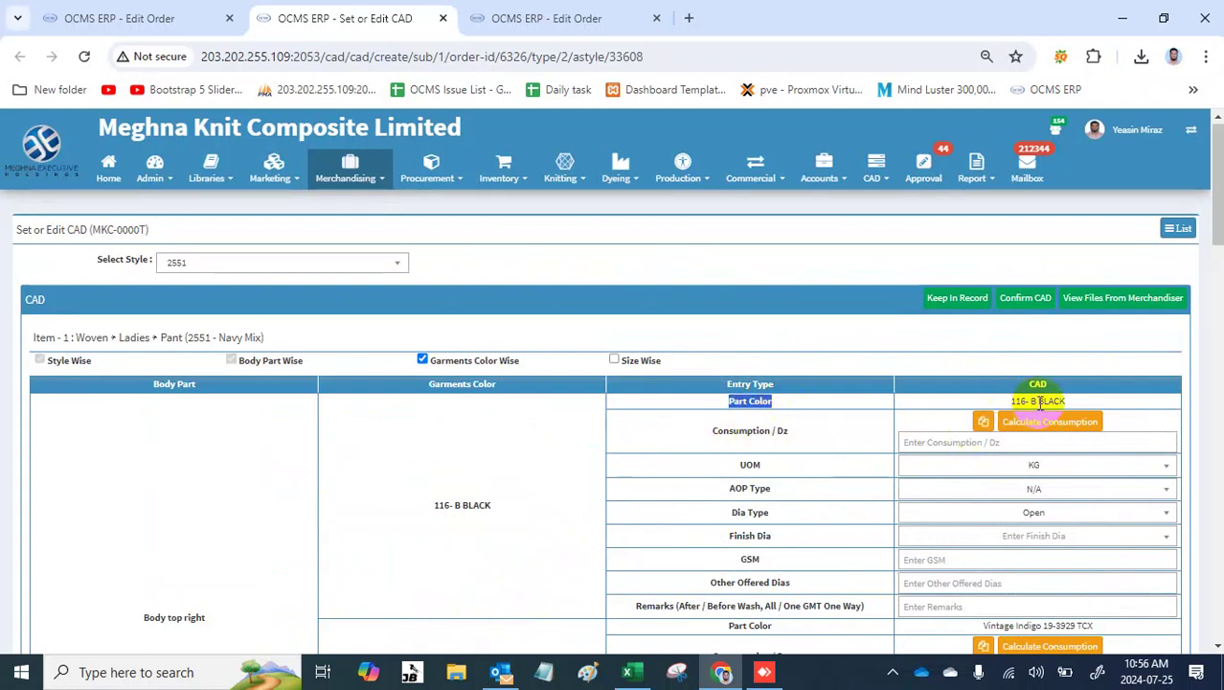
left_click_drag(1008, 403, 1089, 405)
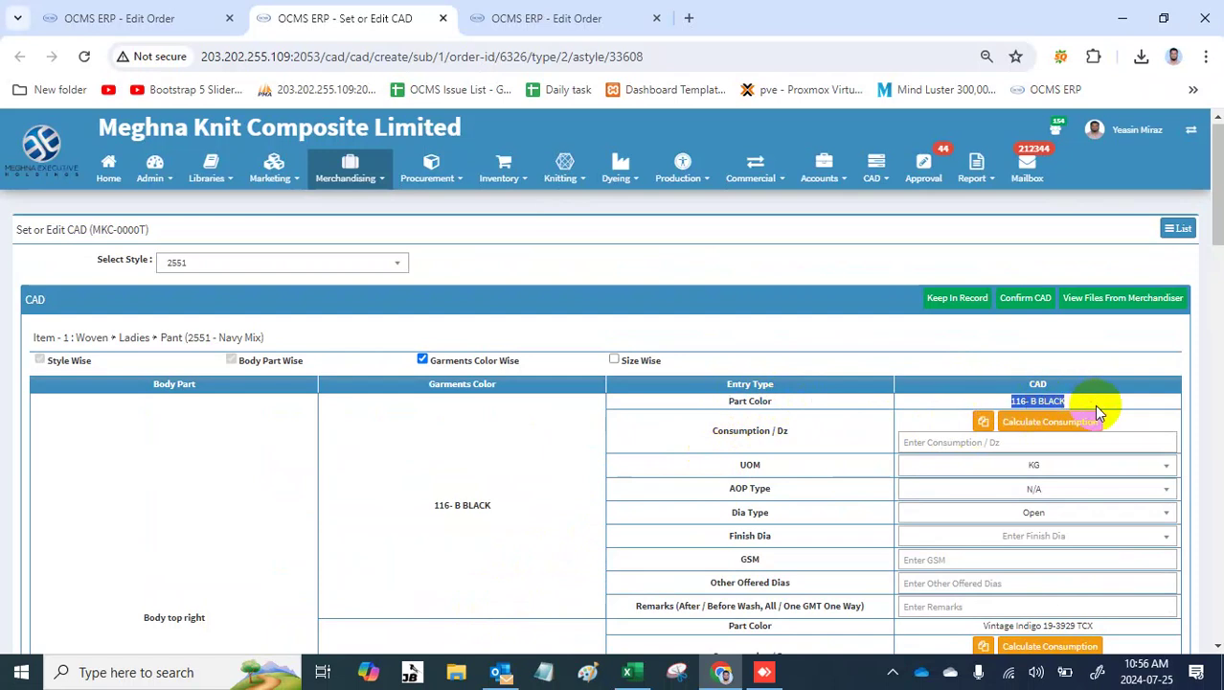
left_click(975, 443)
left_click_drag(810, 432, 707, 433)
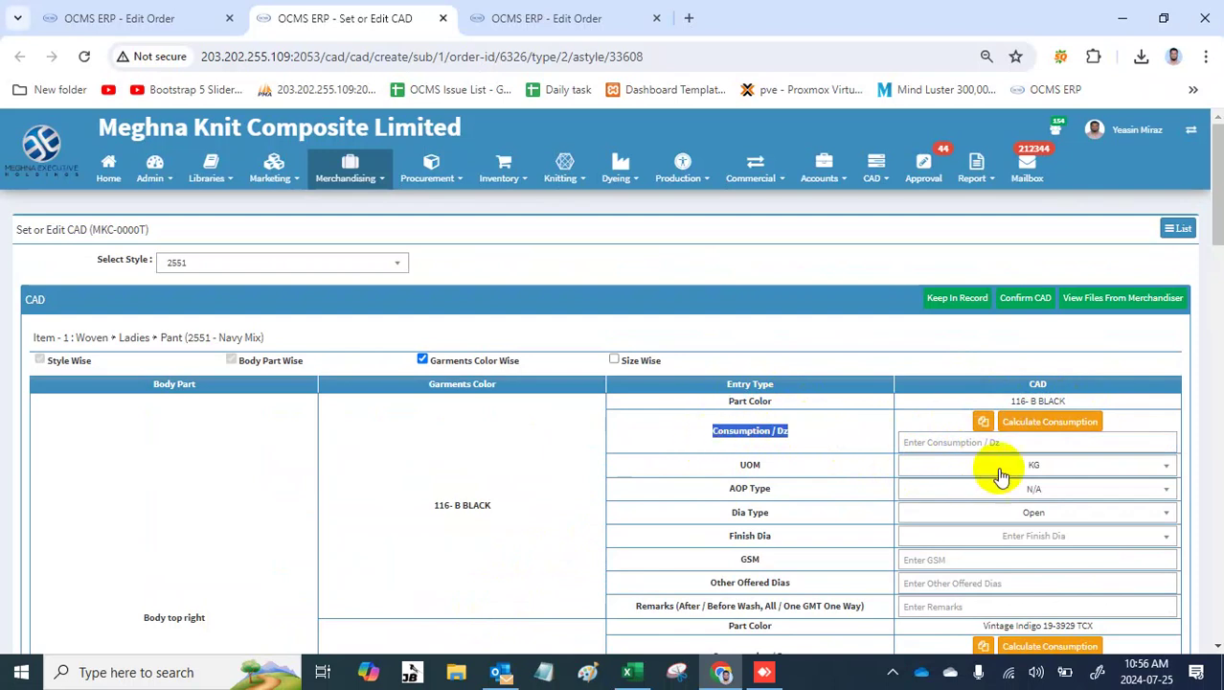
Step: Set Consumption / Dz to 2 for Body top right in 116- B BLACK, keeping UOM as KG and AOP Type as N/A
left_click(1035, 443)
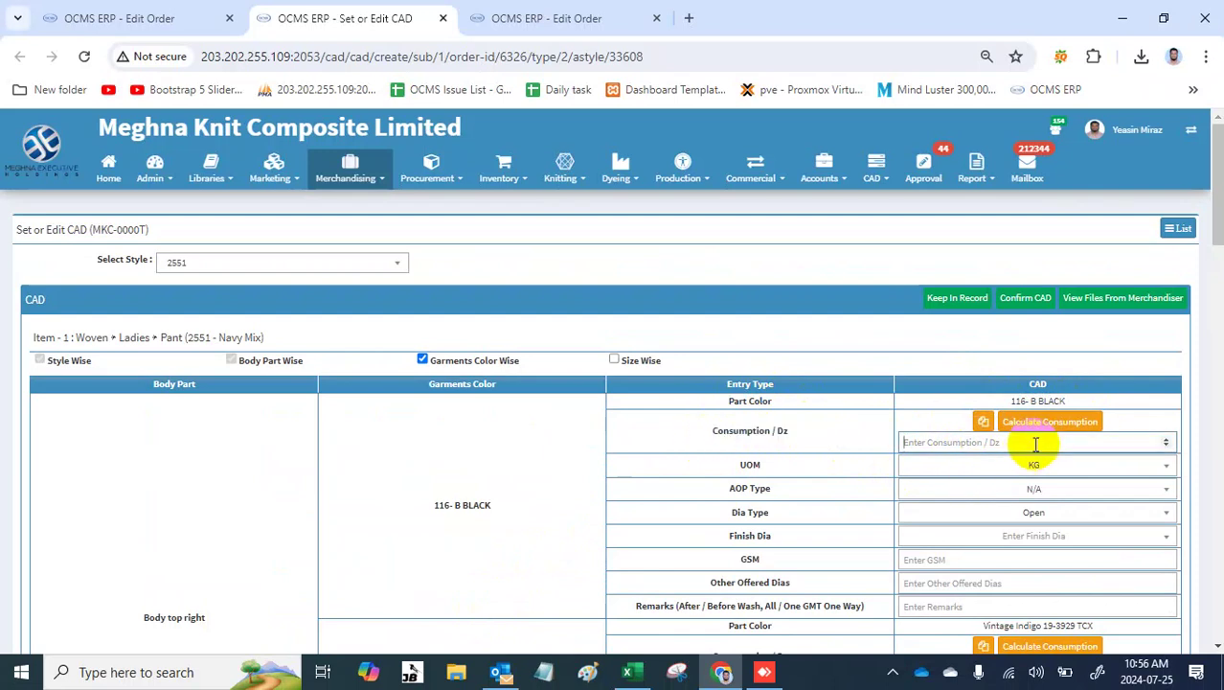
type("2")
left_click(1045, 472)
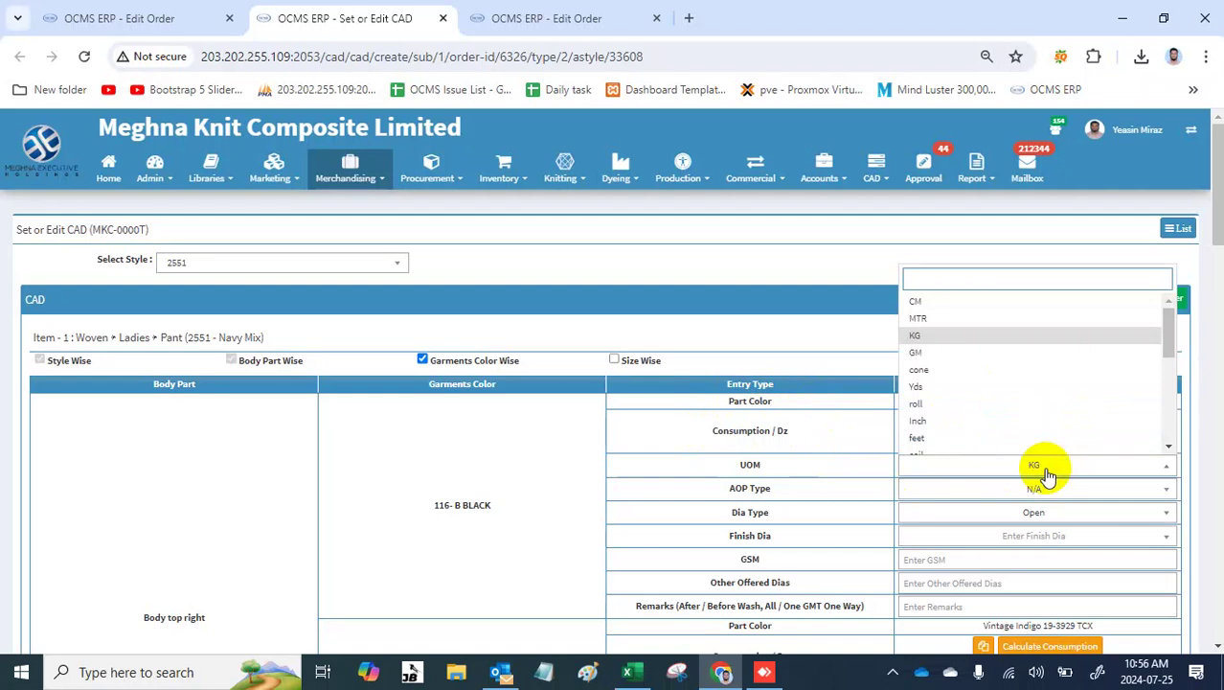
left_click(1047, 474)
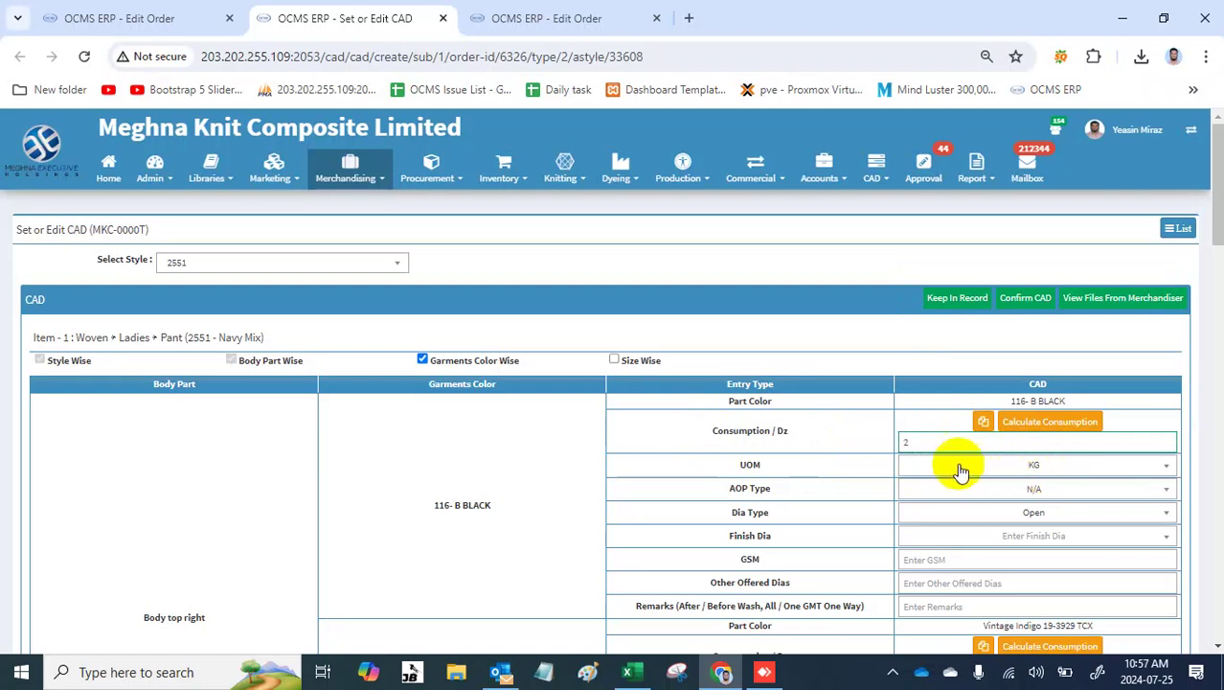
left_click(940, 441)
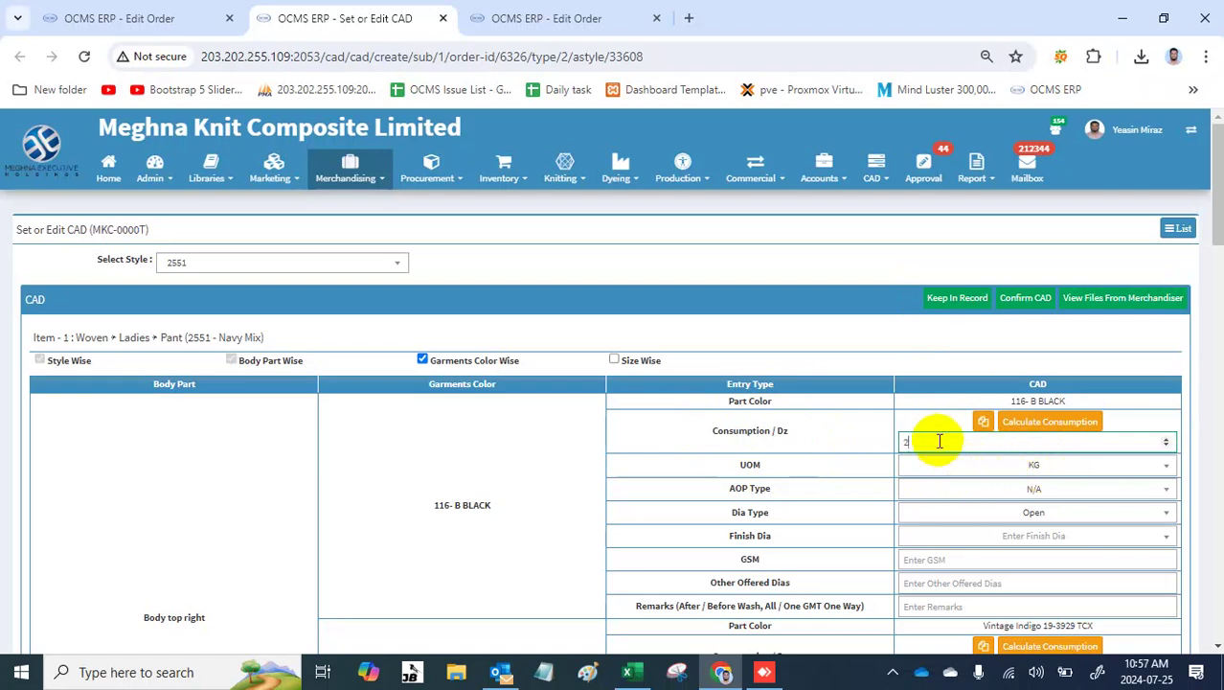
left_click(1051, 495)
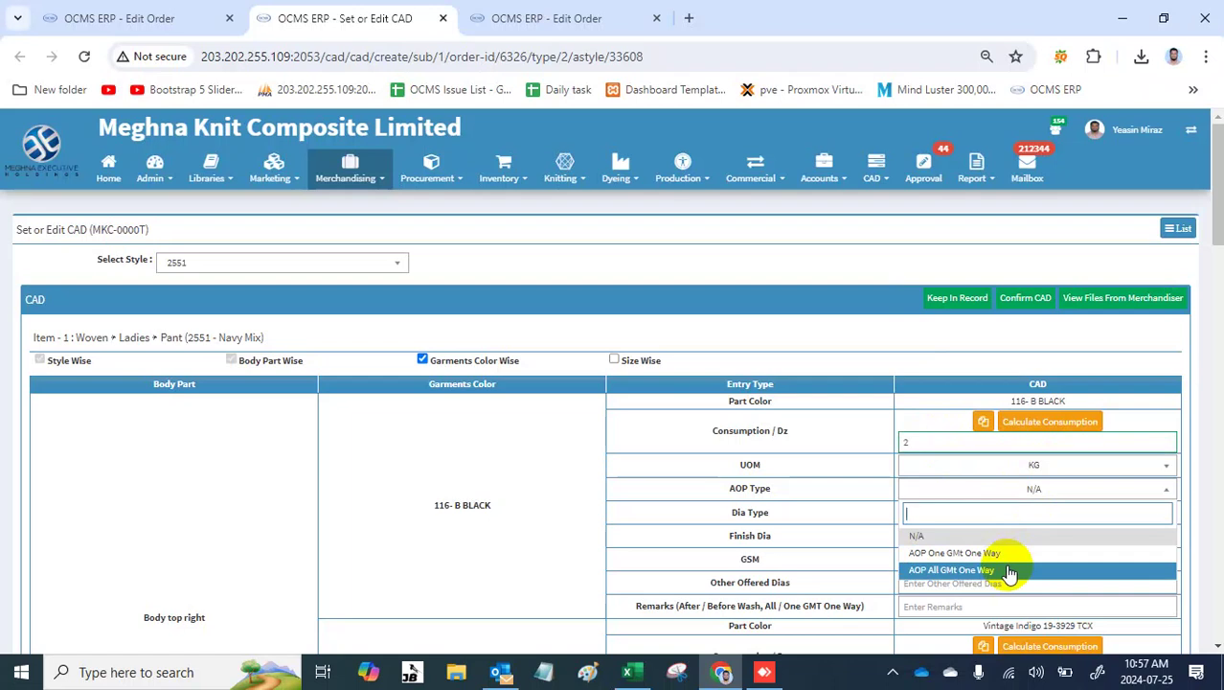
left_click(806, 543)
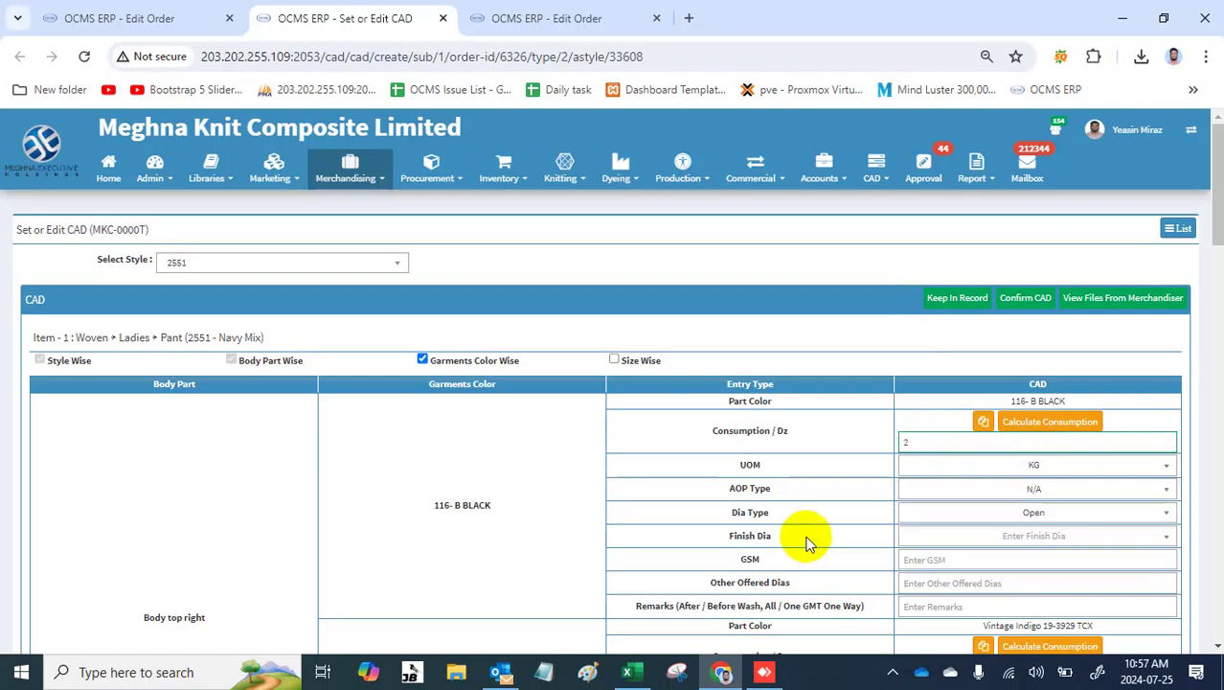
Step: Set the GSM to 180 for Body top right in 116- B BLACK, leaving the other offered dias blank
left_click(968, 561)
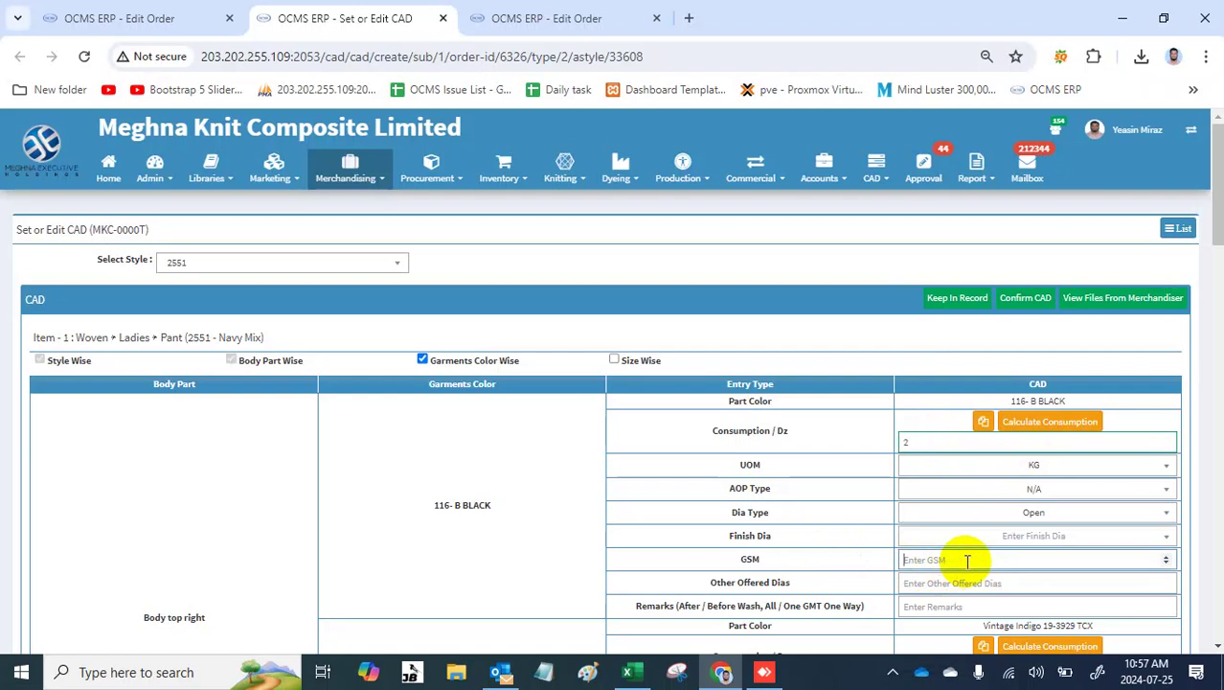
type("180")
left_click(978, 581)
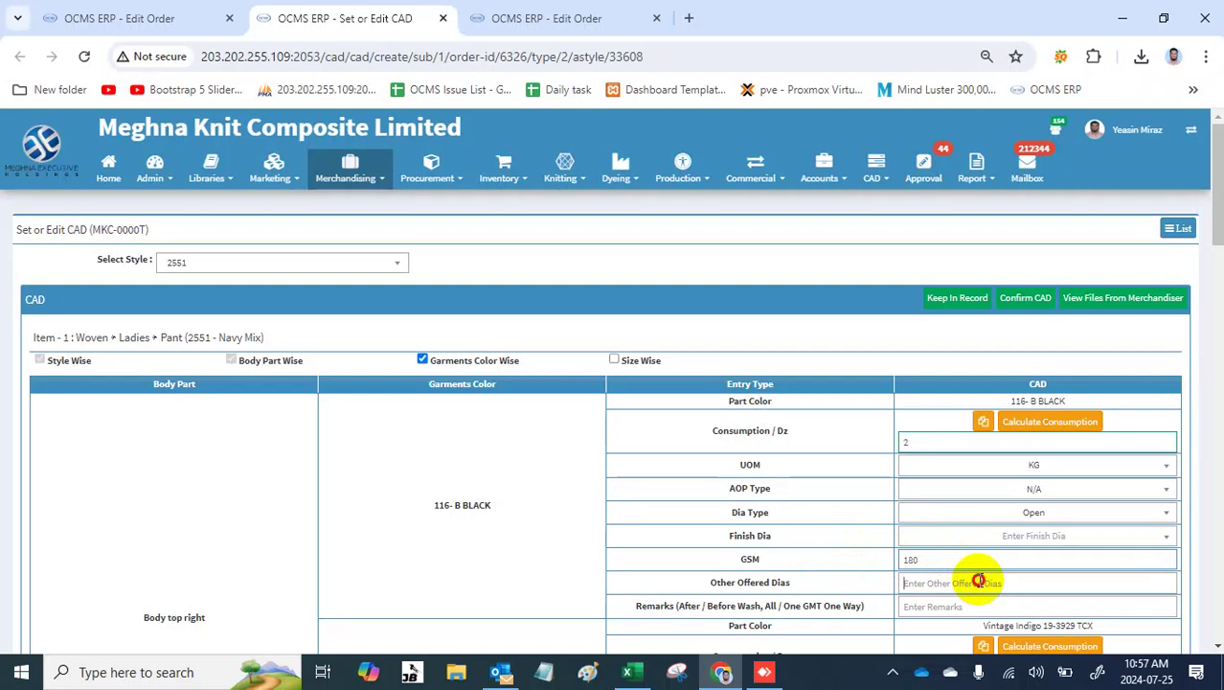
scroll(976, 581, "down", 1)
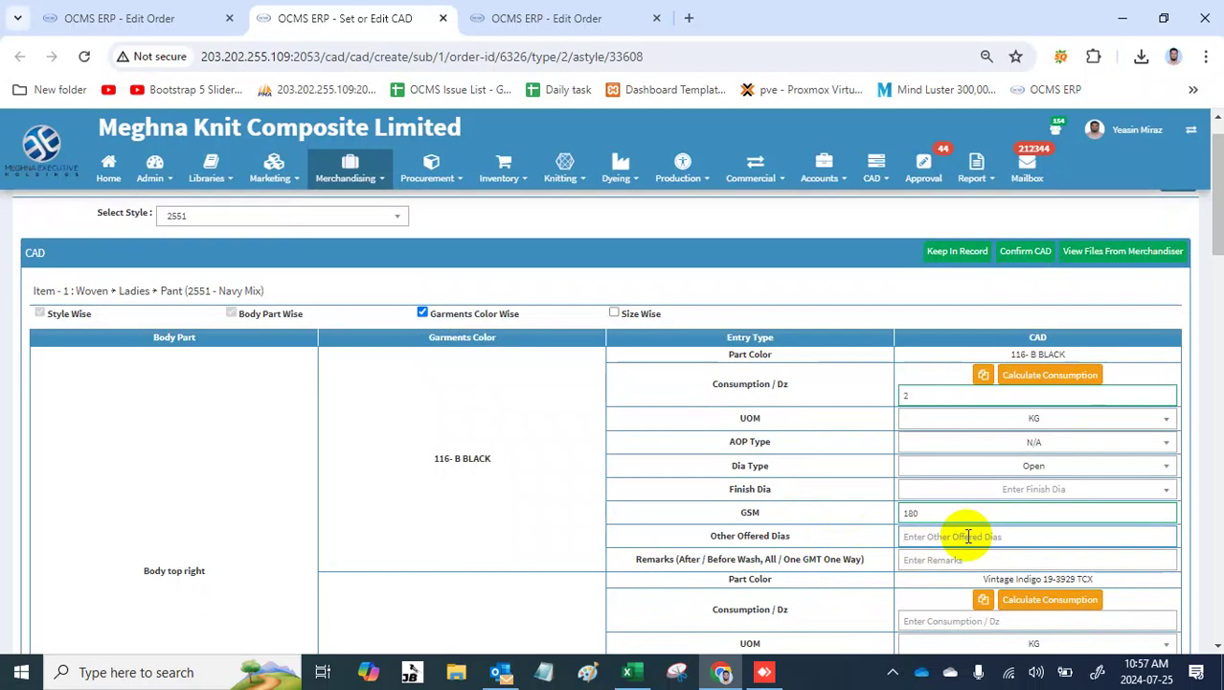
scroll(968, 536, "down", 1)
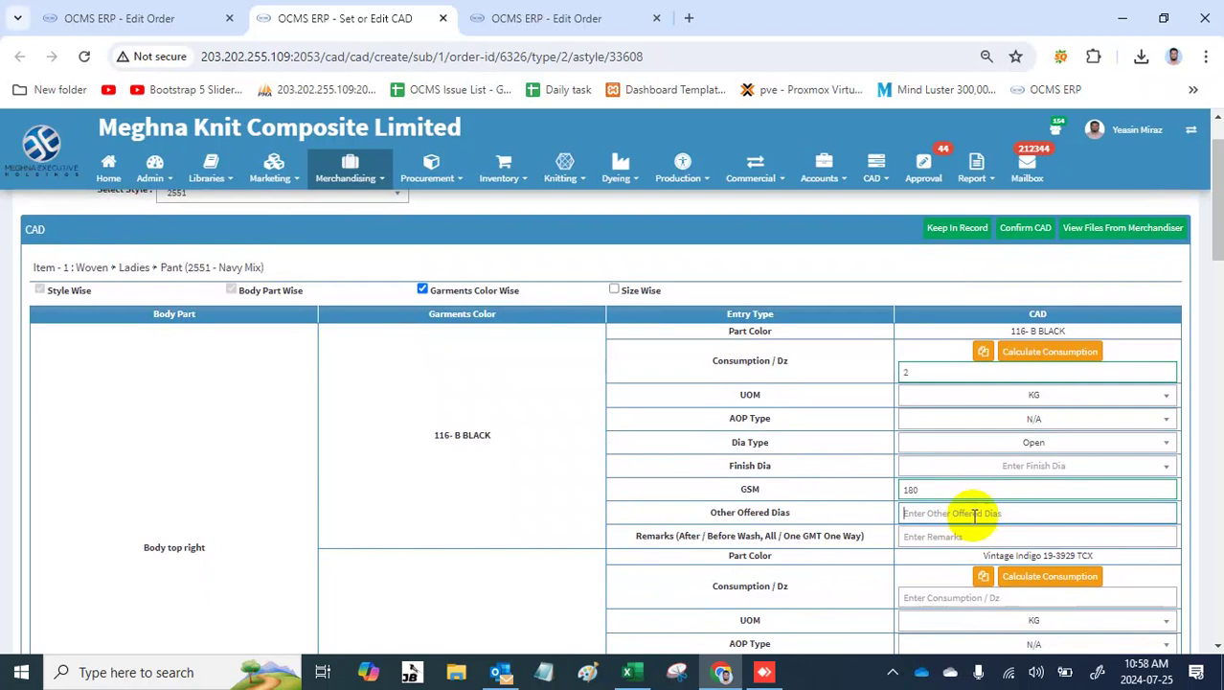
Step: Set the Finish Dia to 72 Inch for Body top right in 116- B BLACK
left_click(1000, 469)
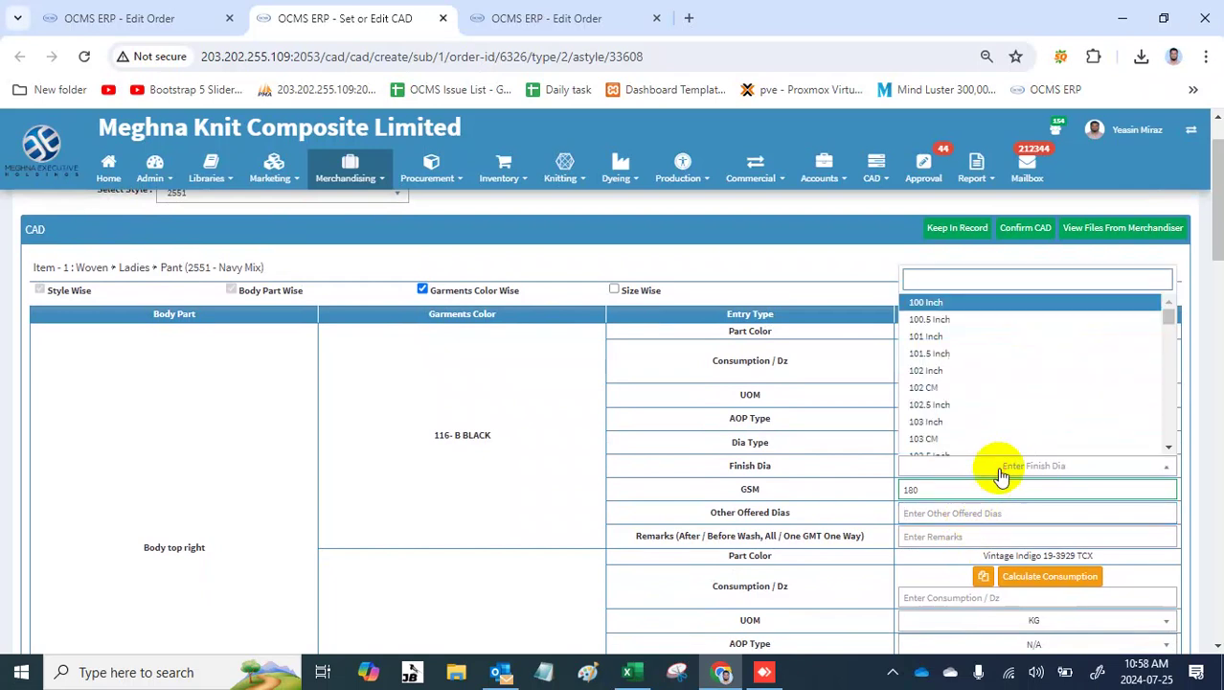
type("72")
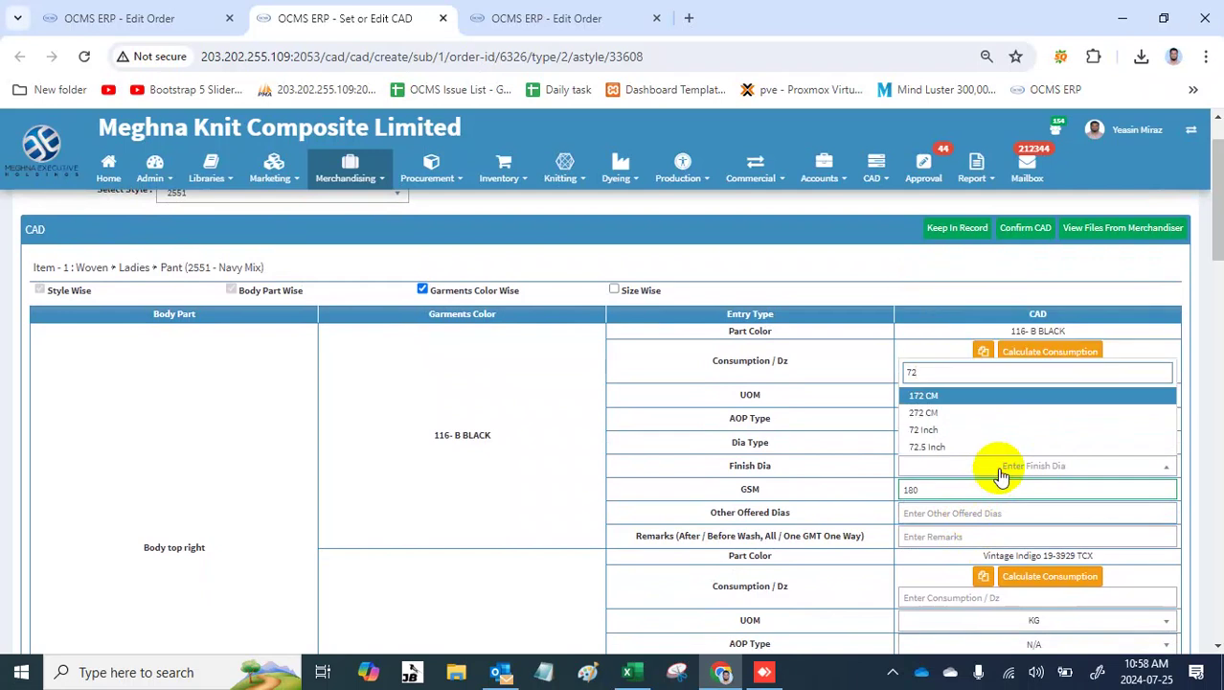
left_click(970, 418)
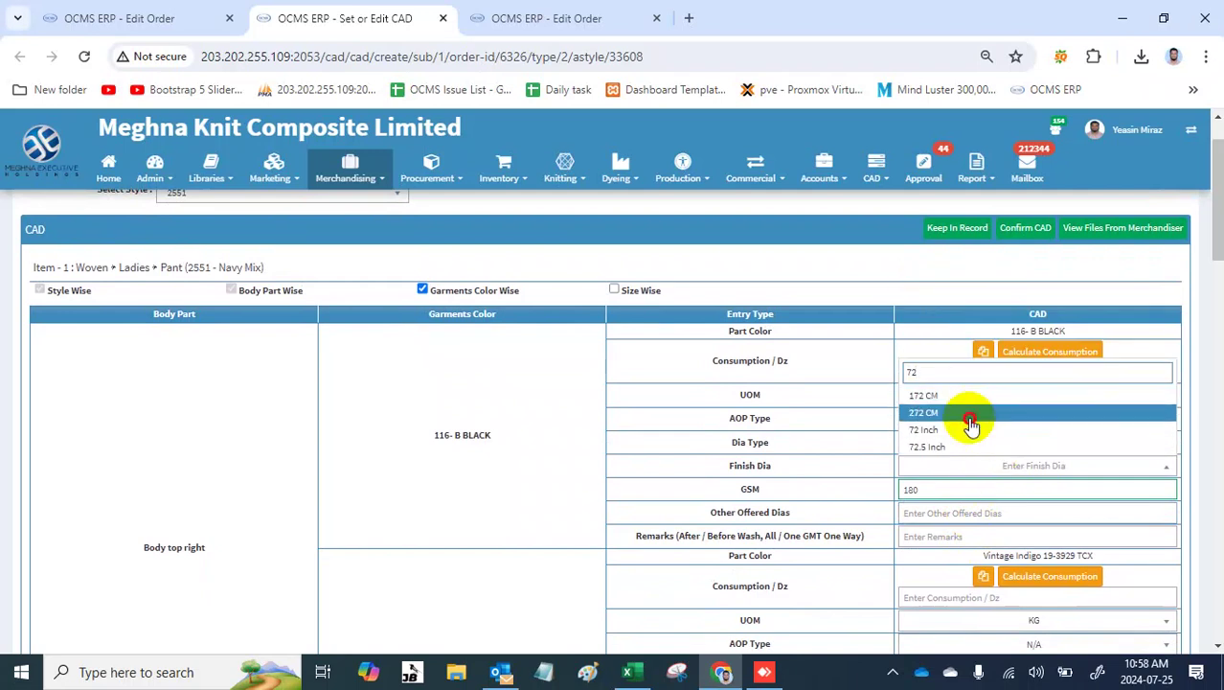
left_click(962, 431)
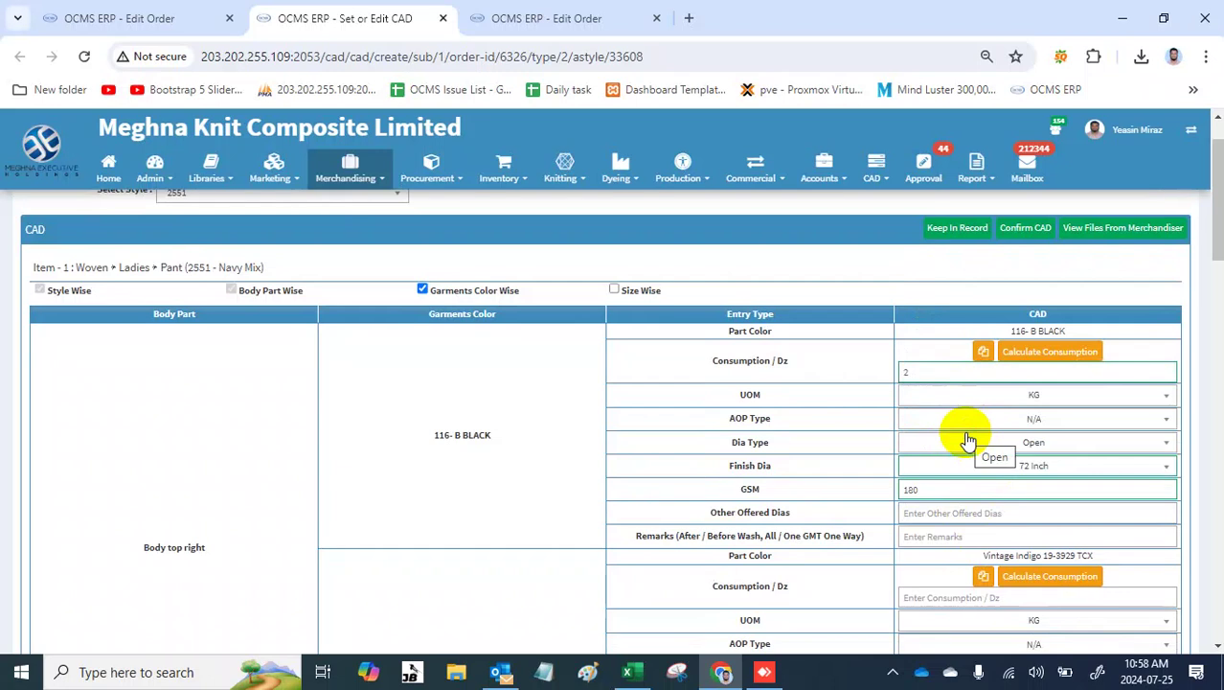
left_click(1011, 369)
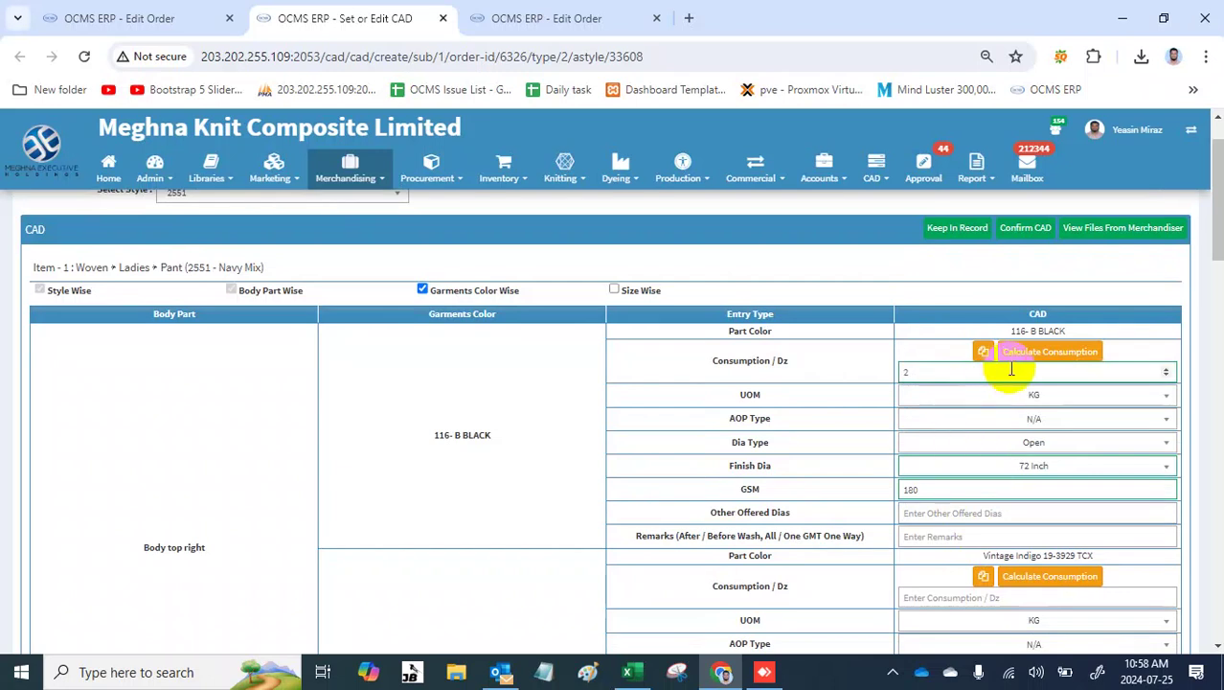
Step: Copy the 116- B BLACK CAD values of Body top right into its Vintage Indigo 19-3929 TCX entry
scroll(1021, 508, "down", 1)
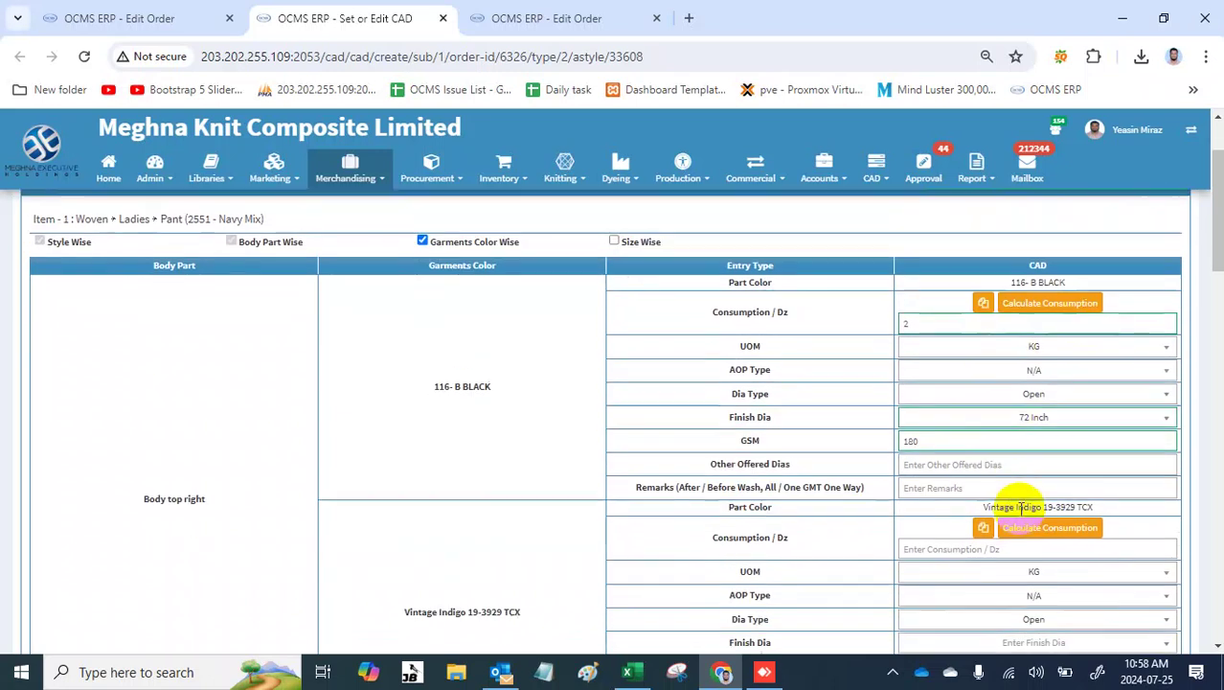
scroll(1022, 507, "down", 5)
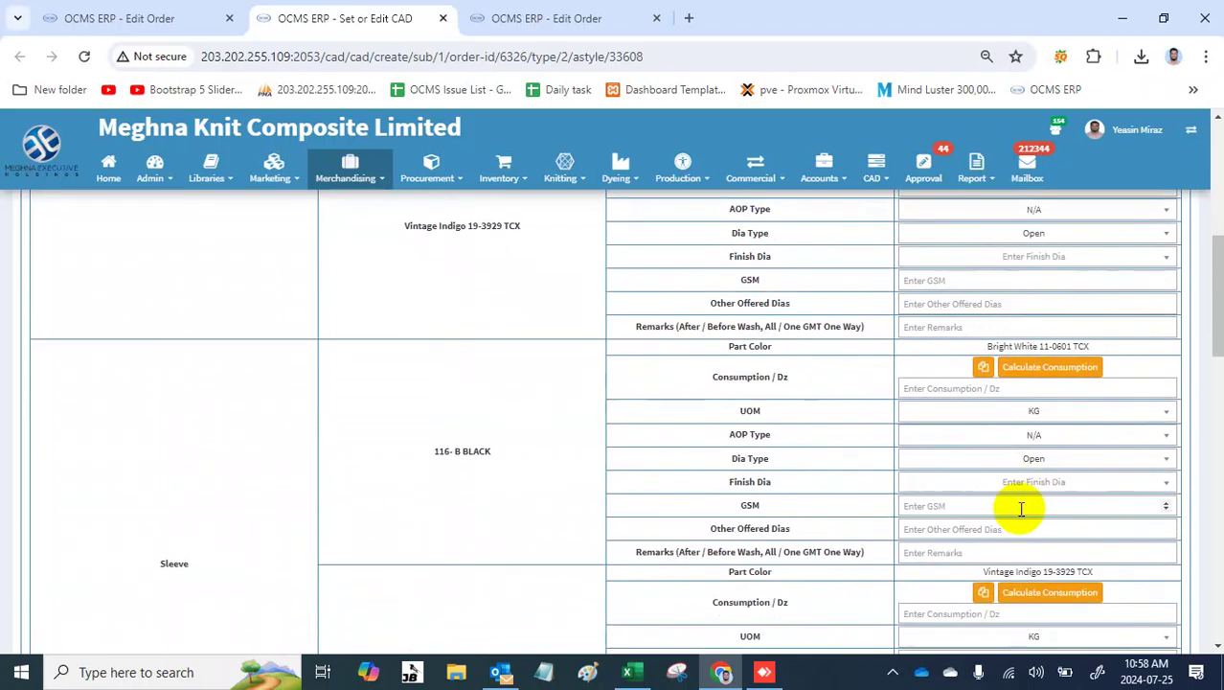
scroll(1022, 508, "down", 3)
scroll(1021, 508, "up", 5)
scroll(1021, 509, "down", 3)
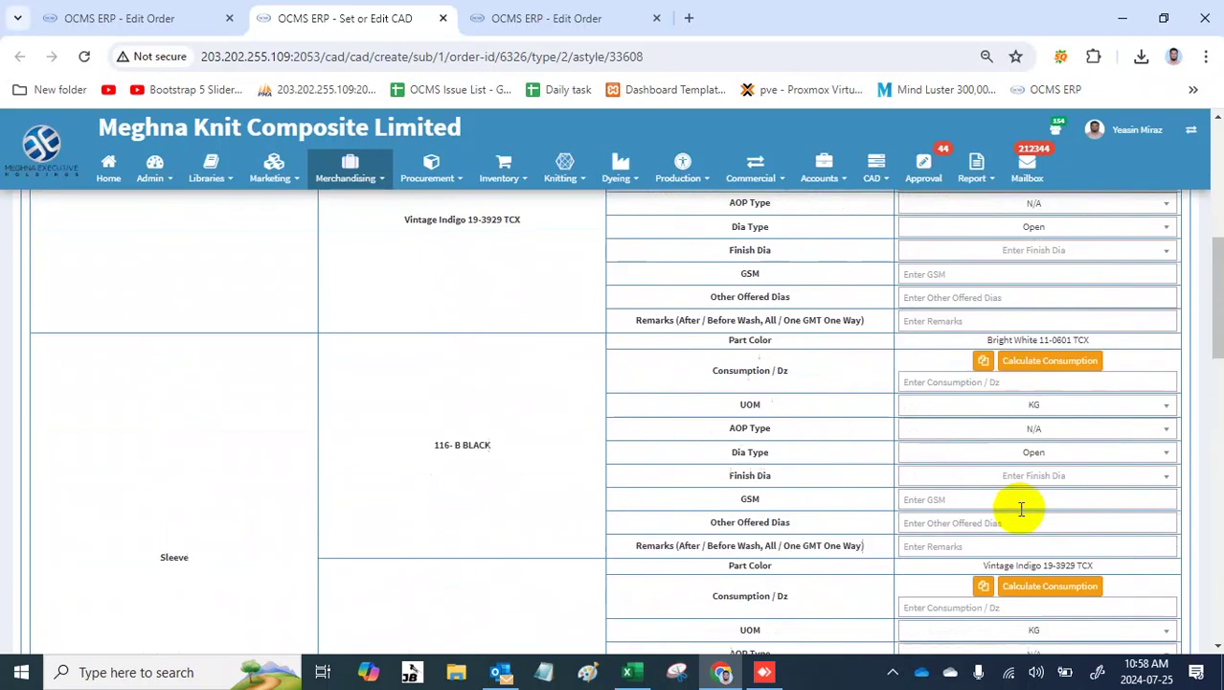
scroll(1021, 508, "up", 15)
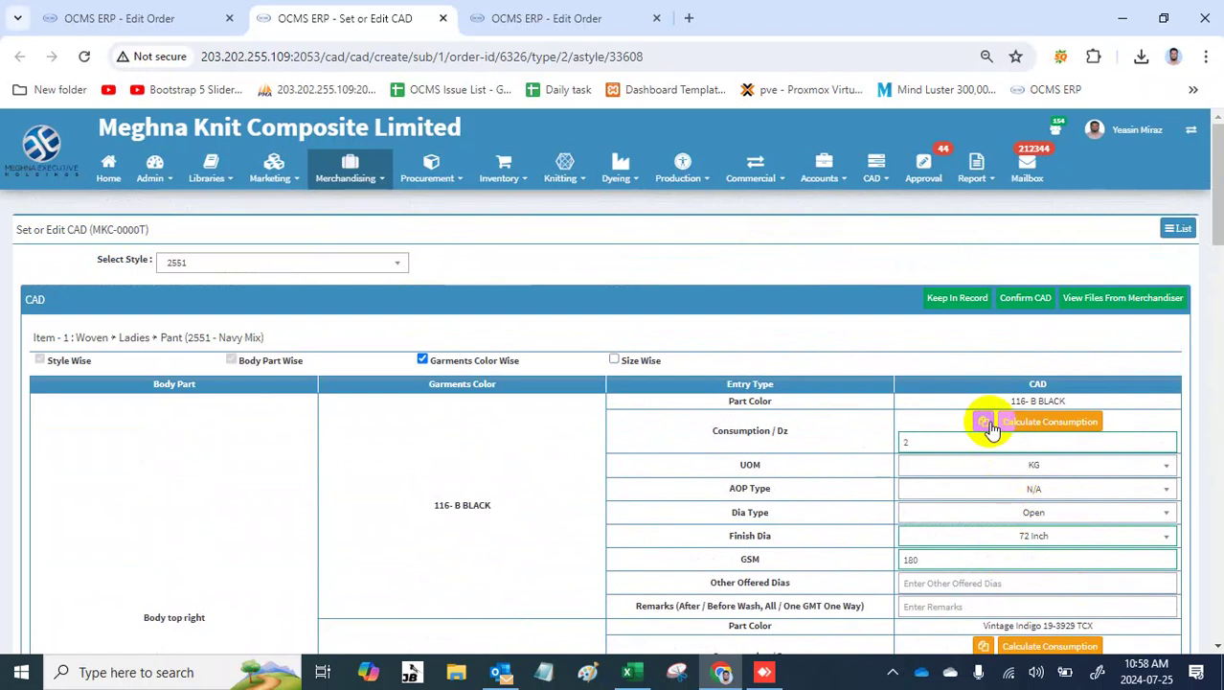
scroll(987, 424, "down", 3)
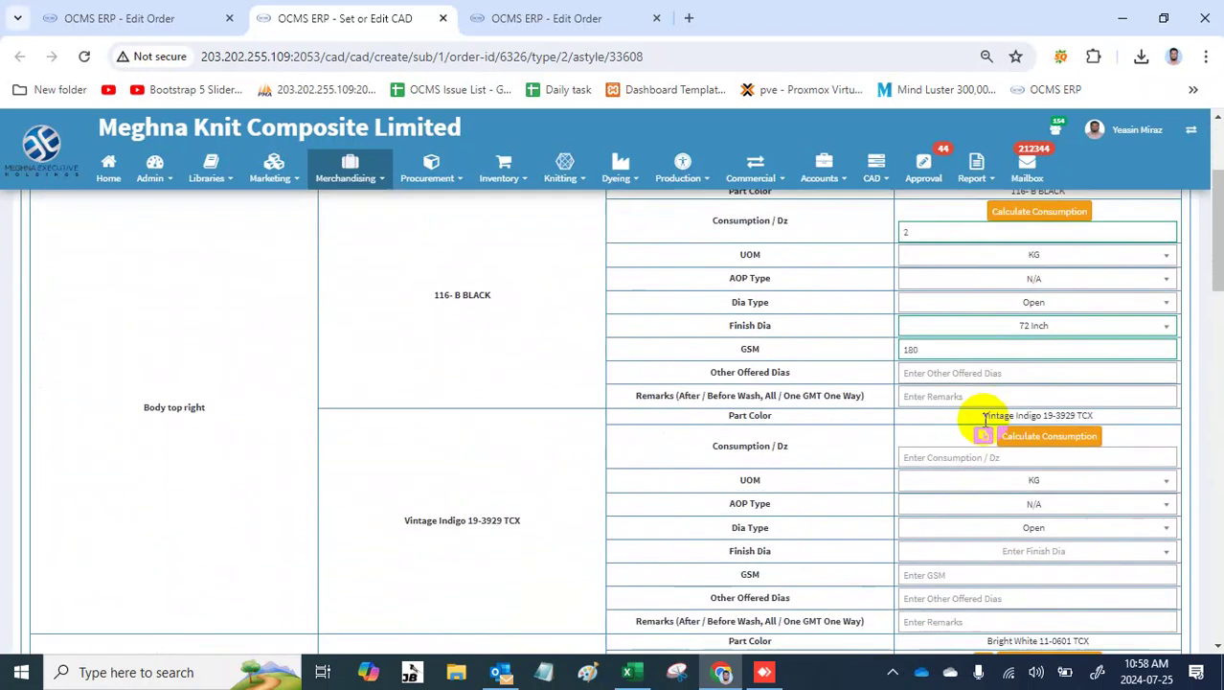
left_click(983, 438)
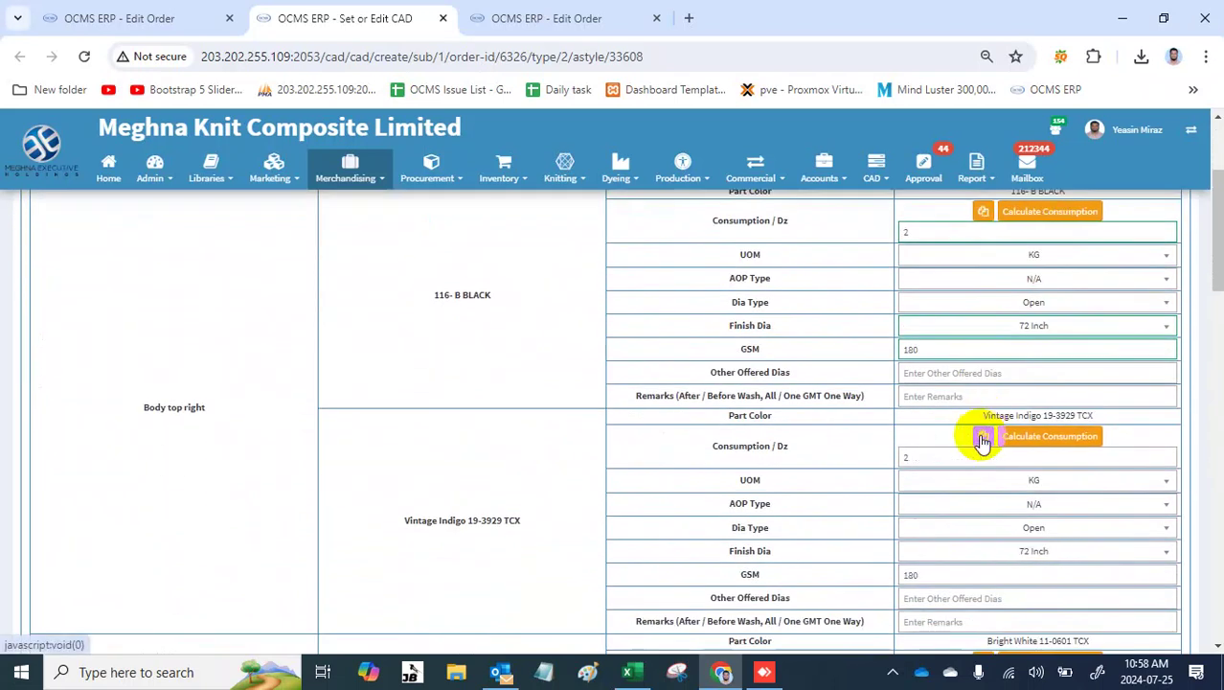
scroll(983, 440, "down", 4)
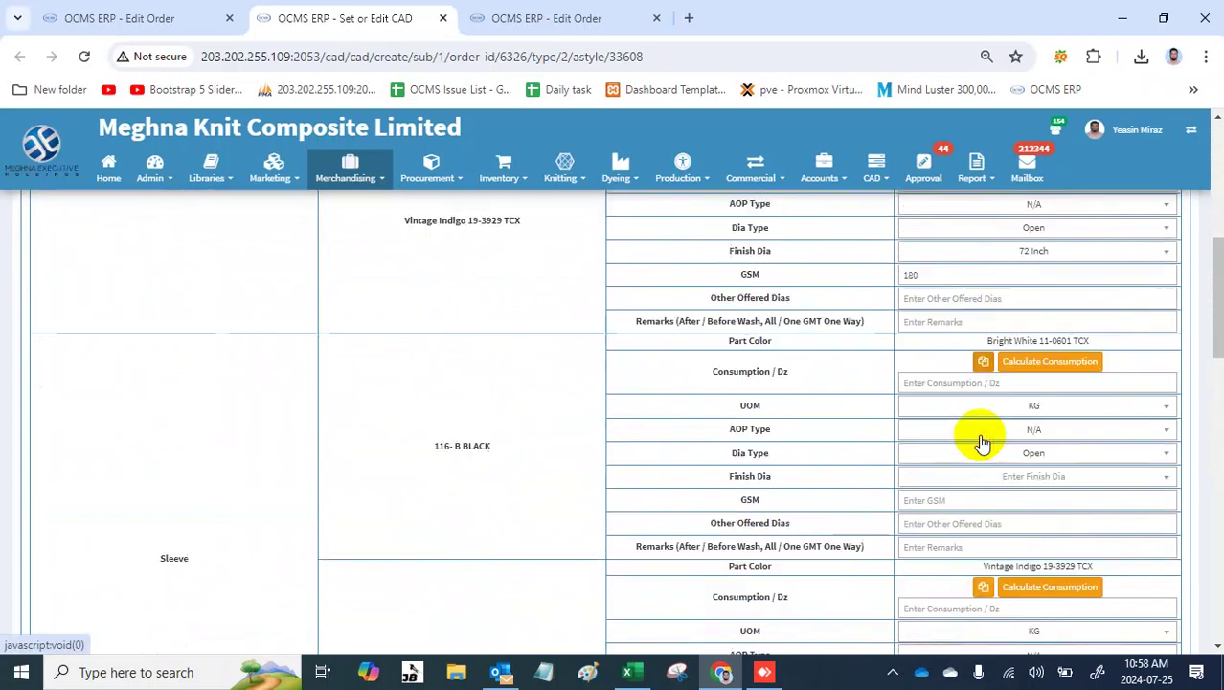
Step: Set Consumption / Dz to 1 for Sleeve in 116- B BLACK, keeping the Dia Type as Open
scroll(983, 441, "down", 1)
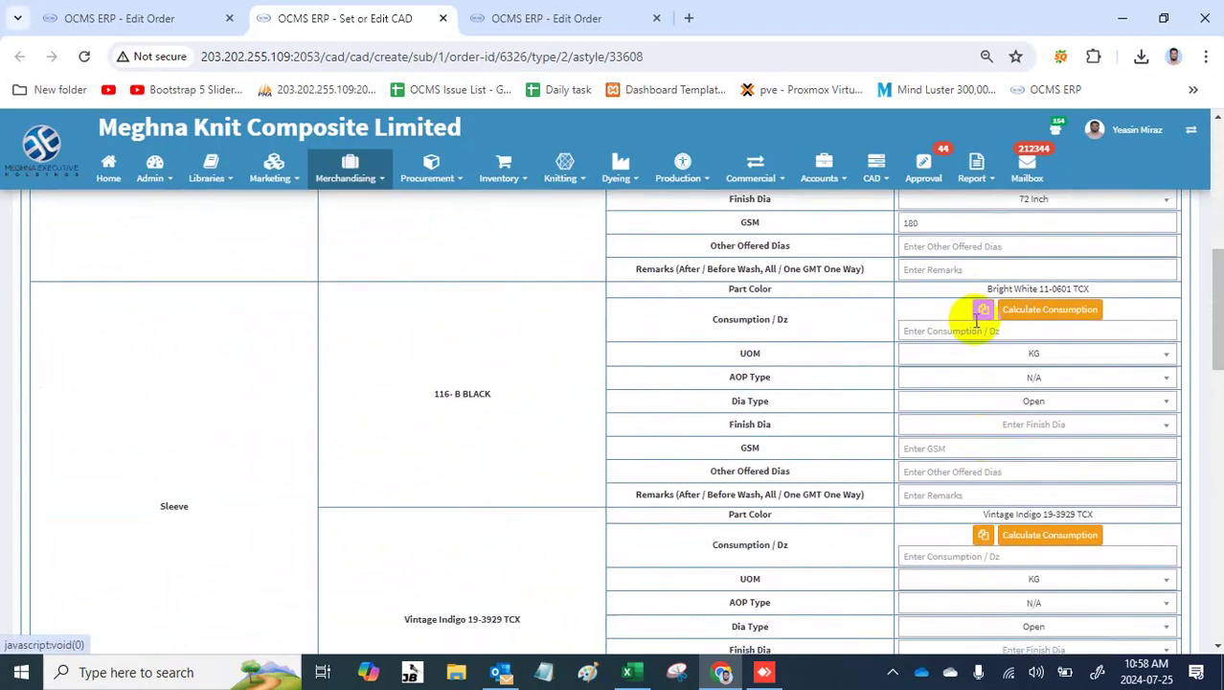
left_click(973, 328)
type("1")
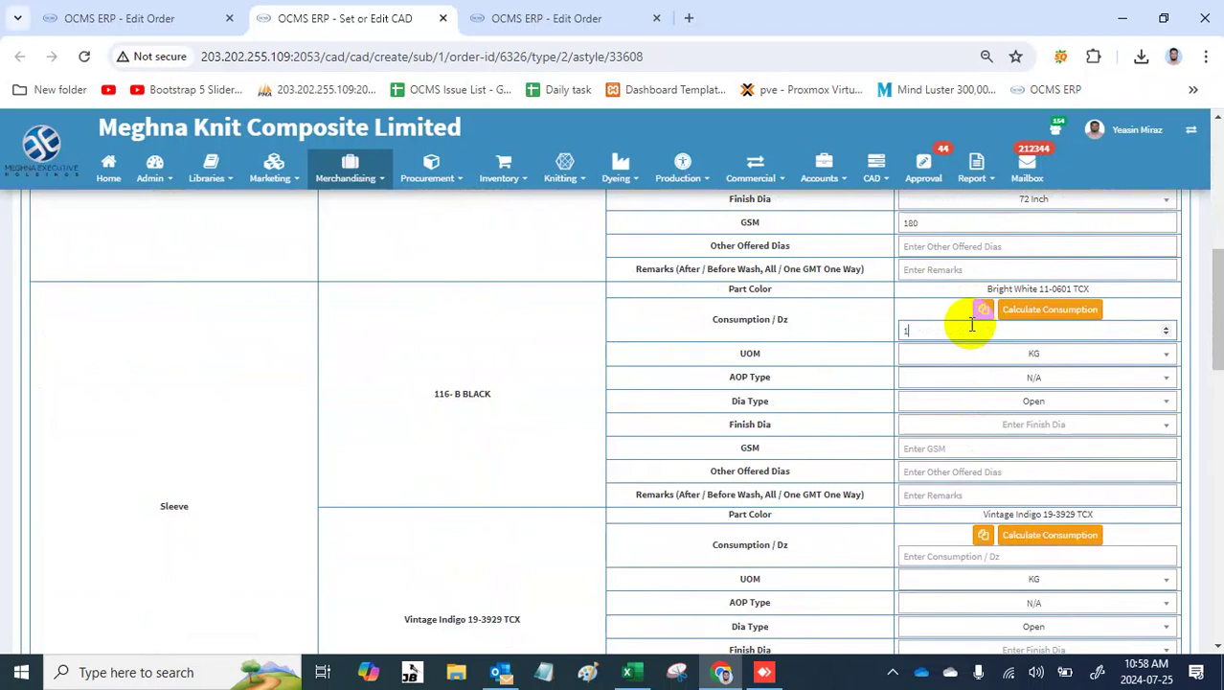
left_click(989, 403)
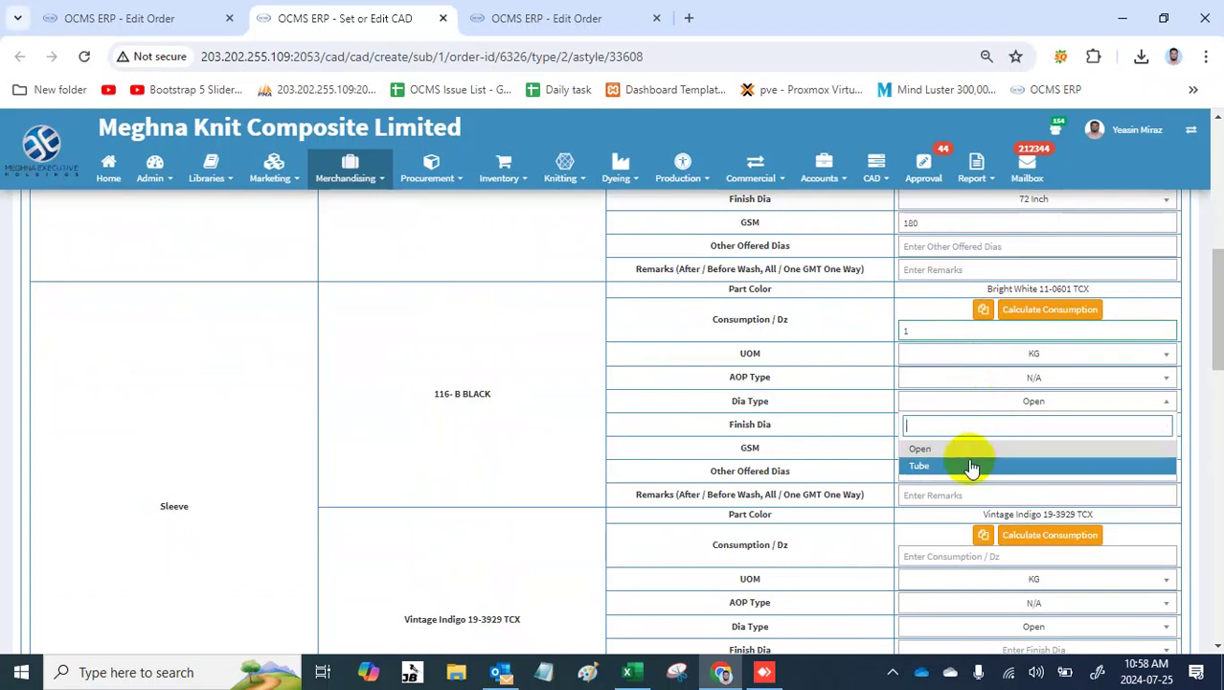
left_click(848, 427)
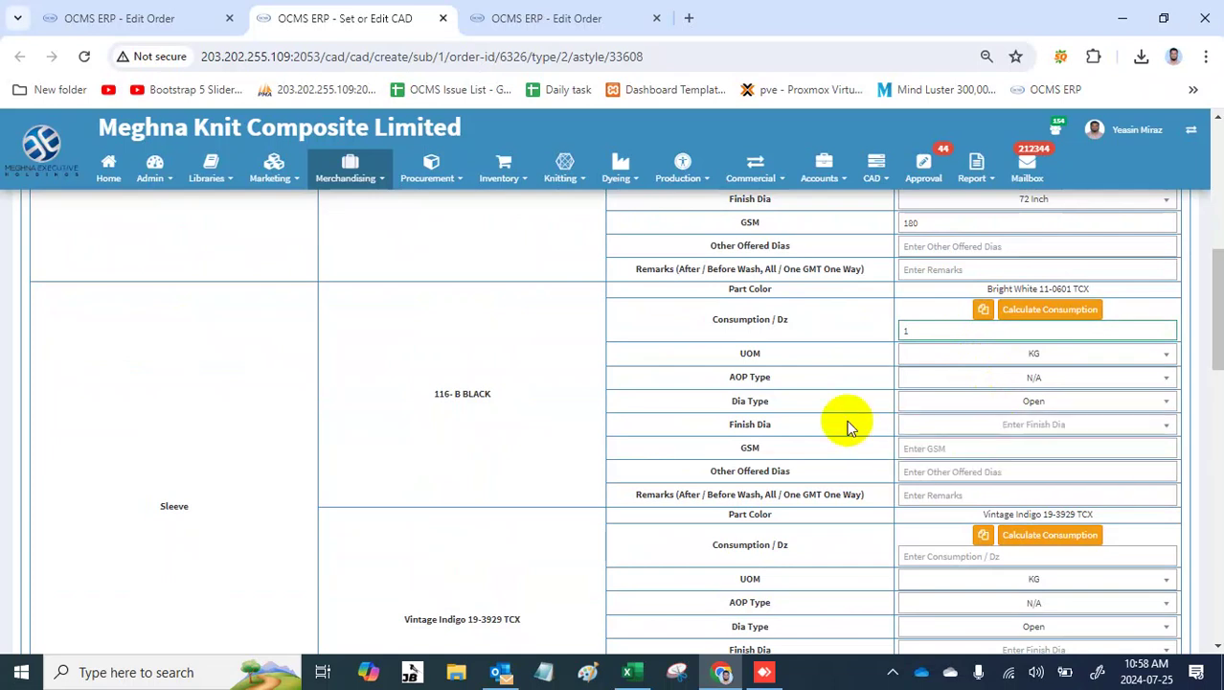
Step: Set the Finish Dia to 72 Inch and the GSM to 180 for Sleeve in 116- B BLACK
left_click(968, 427)
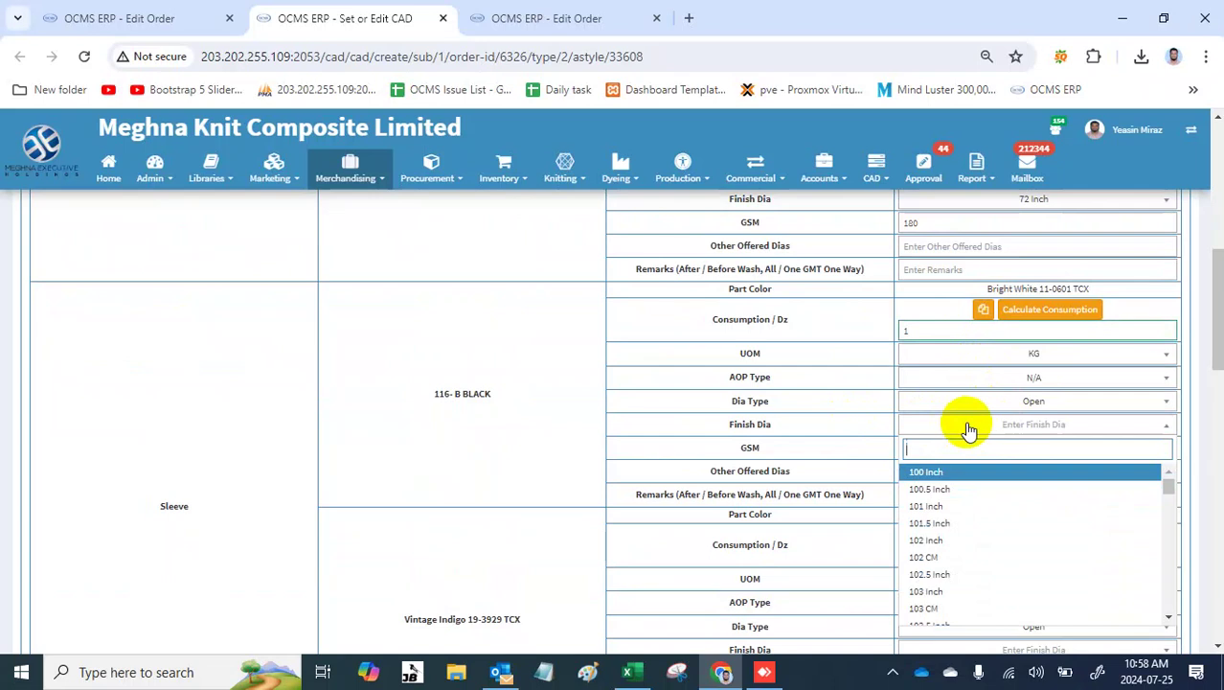
type("72")
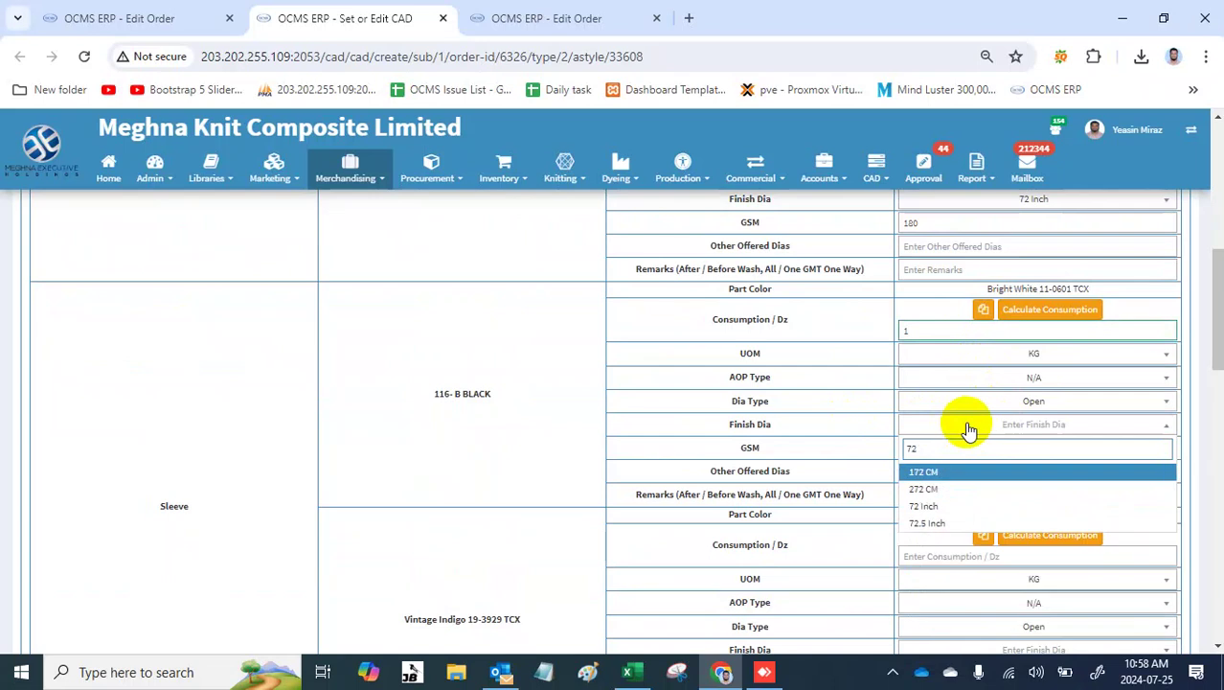
key("BackSpace")
key("BackSpace")
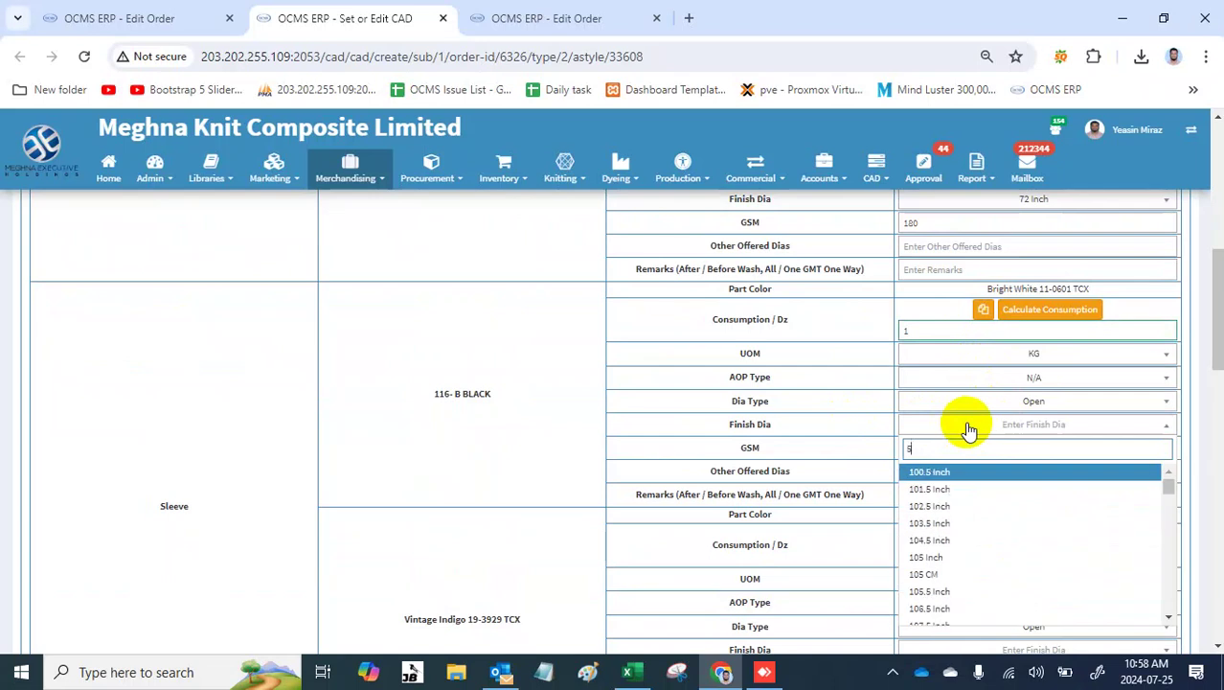
type("56")
key("BackSpace")
key("BackSpace")
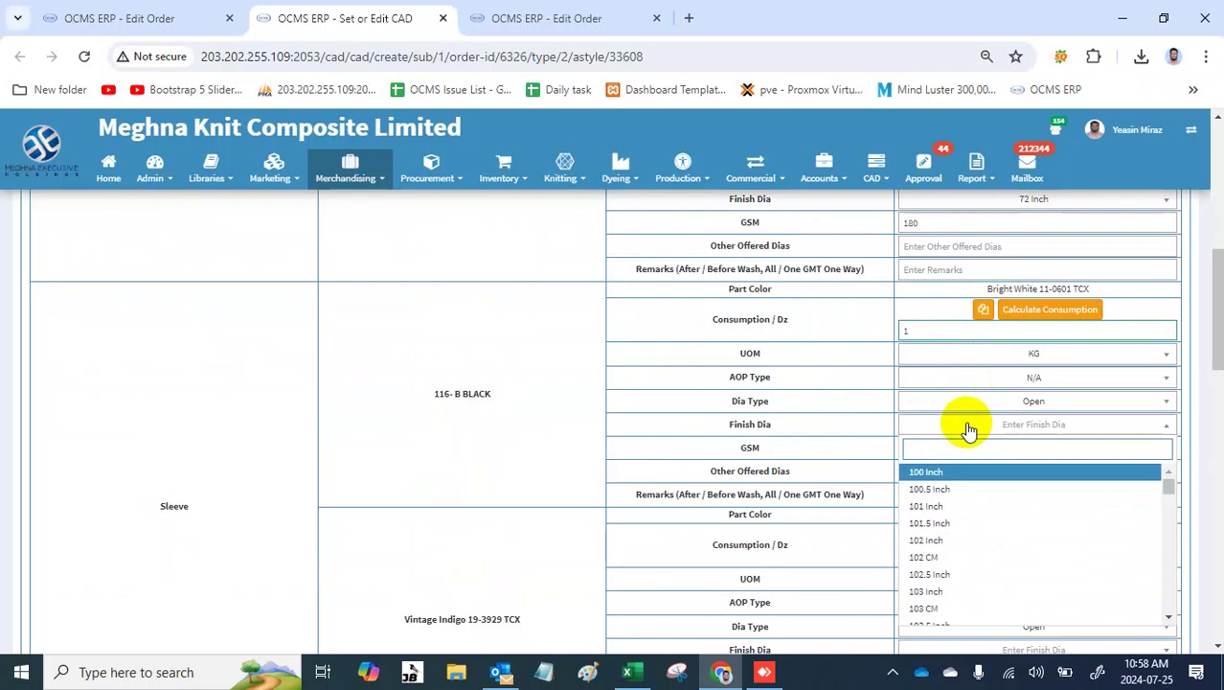
type("72")
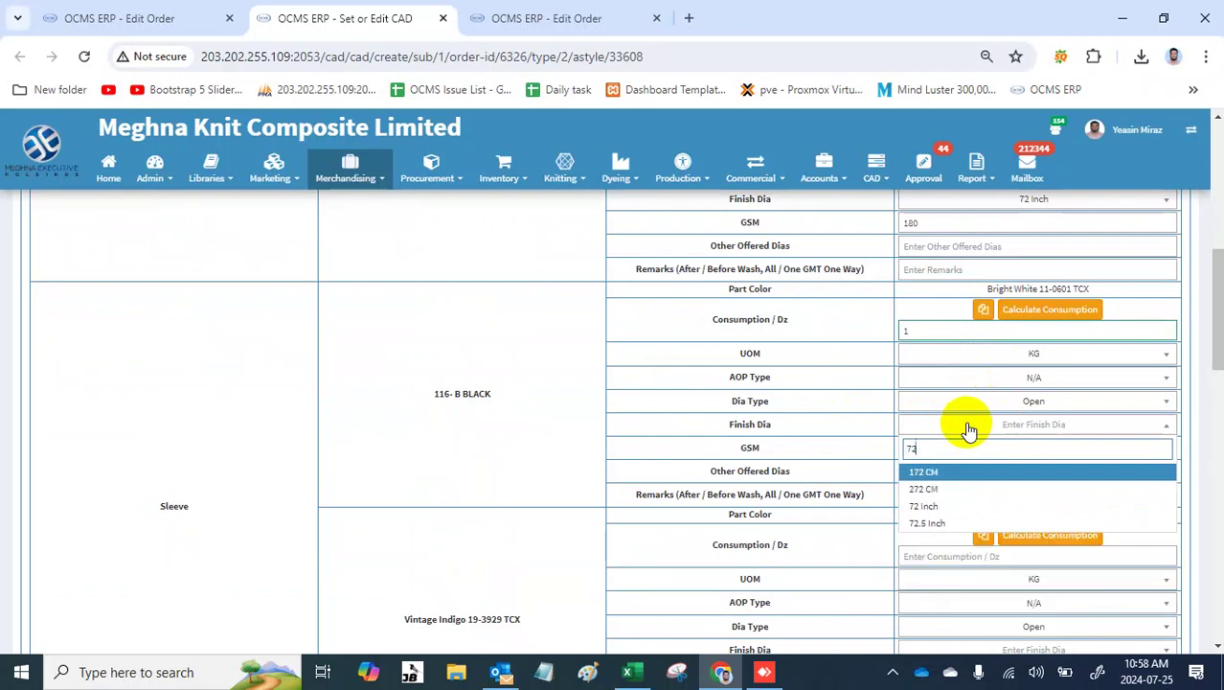
left_click(974, 504)
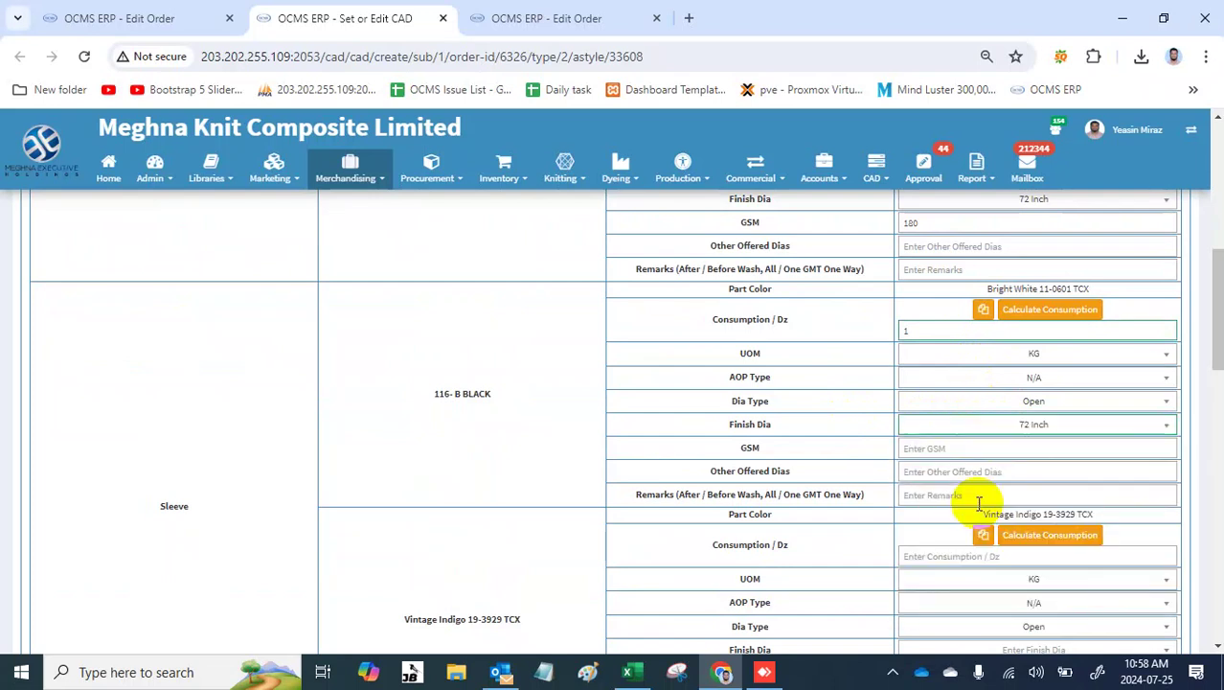
left_click(1006, 446)
type("180")
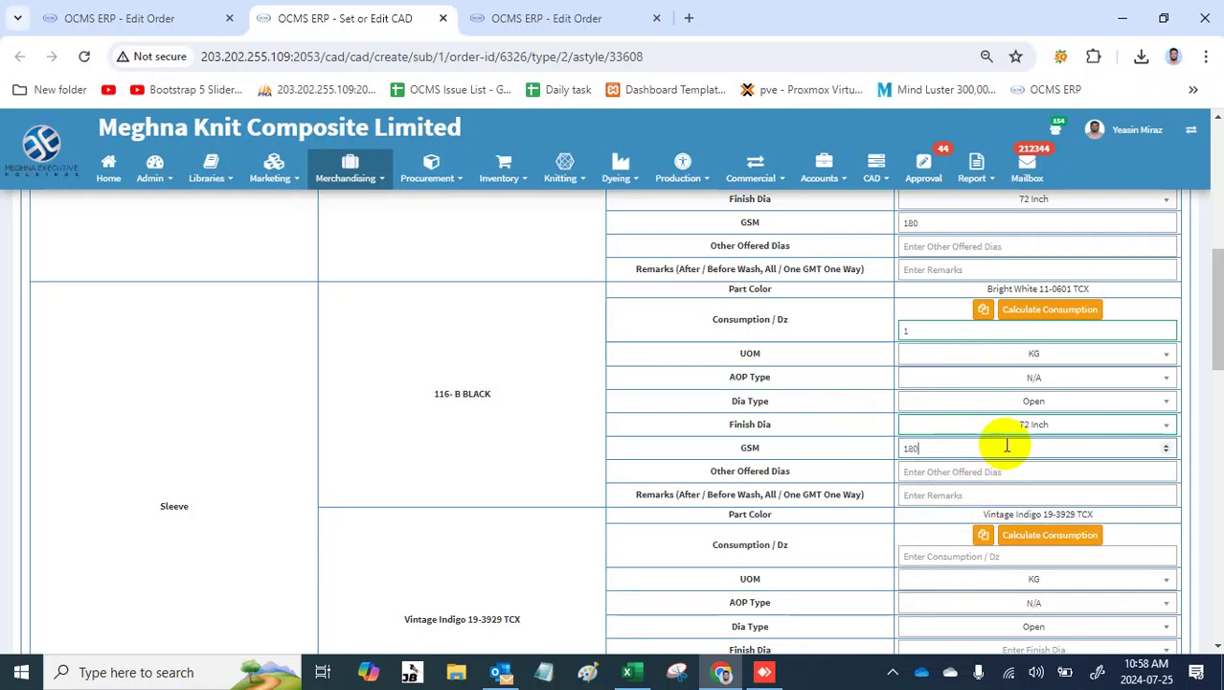
Step: Copy the 116- B BLACK CAD values of Sleeve into its Vintage Indigo 19-3929 TCX entry
scroll(1006, 446, "down", 1)
scroll(1006, 436, "up", 1)
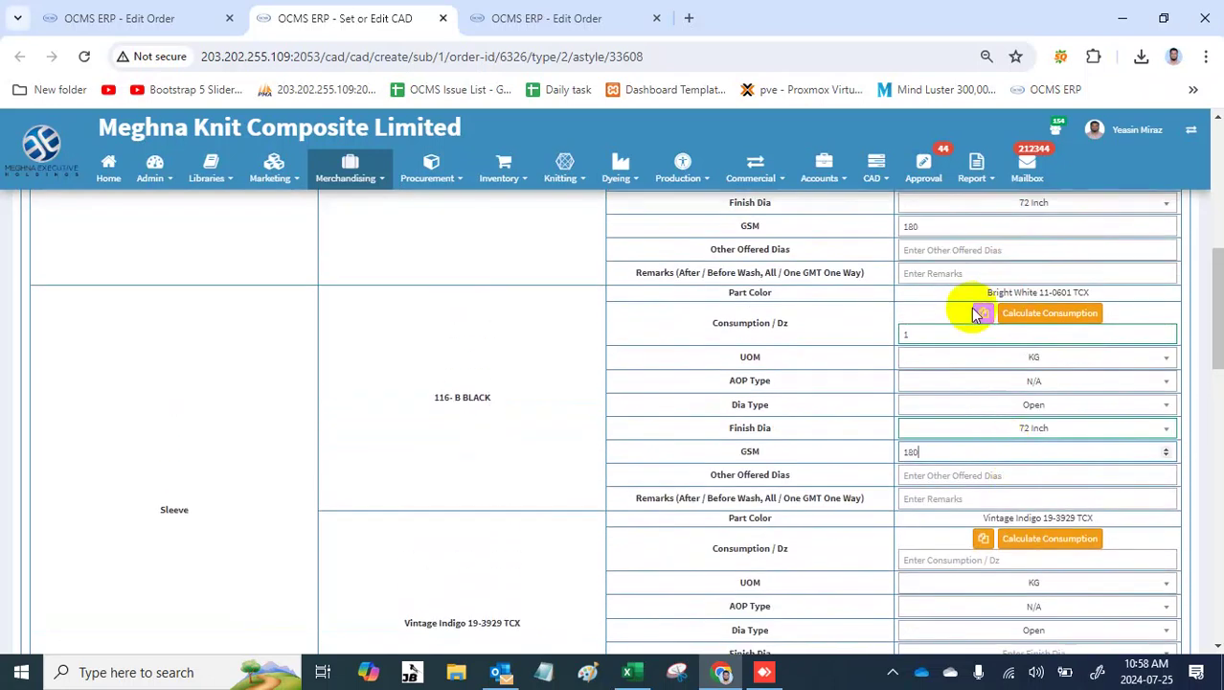
scroll(1011, 451, "down", 1)
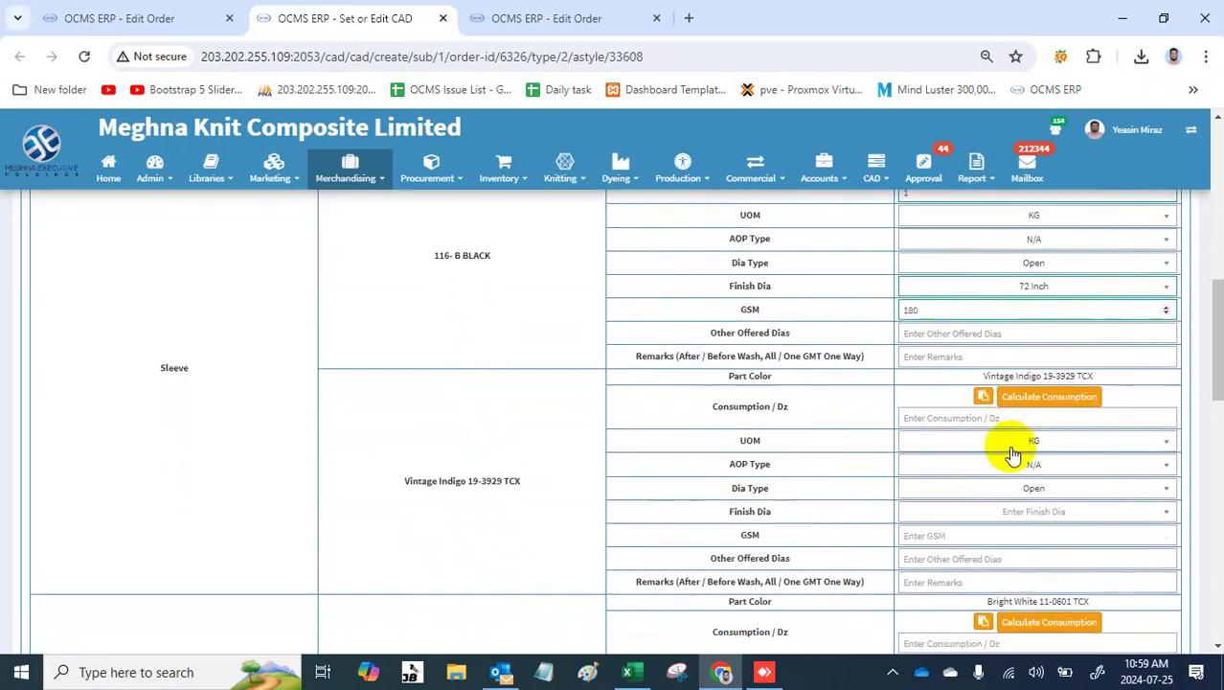
left_click(983, 397)
Step: Set Consumption / Dz to .45 for Flat Knit Collar in 116- B BLACK
scroll(987, 402, "down", 1)
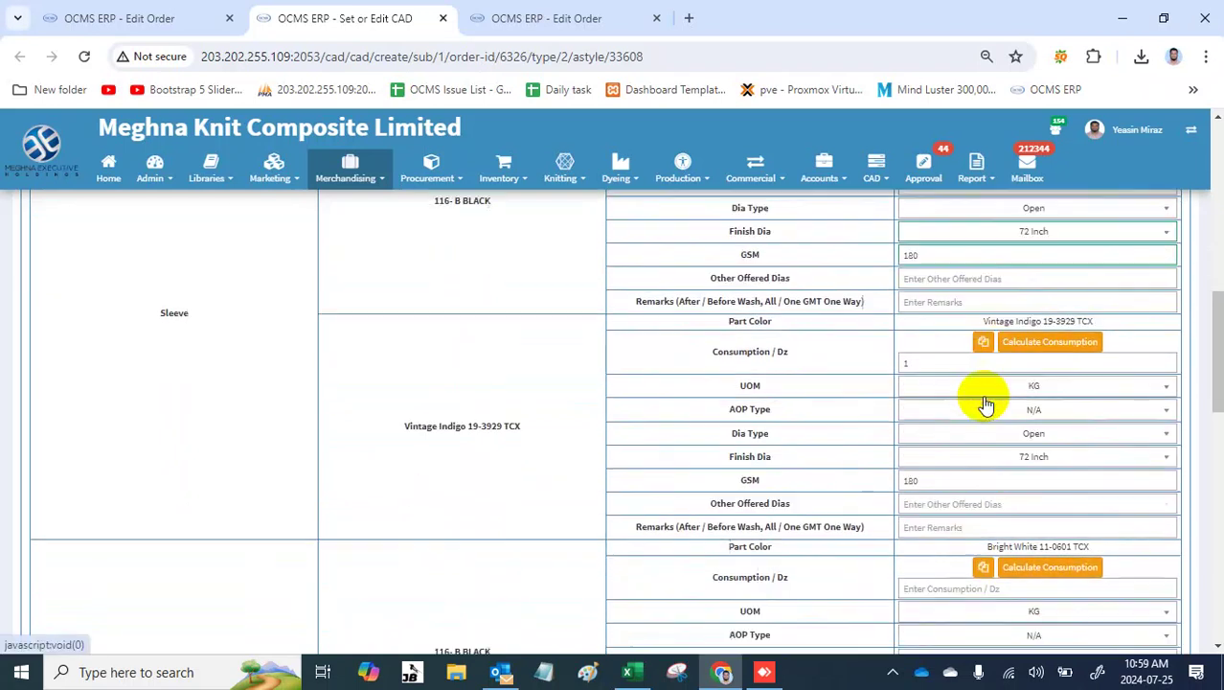
scroll(987, 403, "down", 1)
scroll(985, 395, "down", 1)
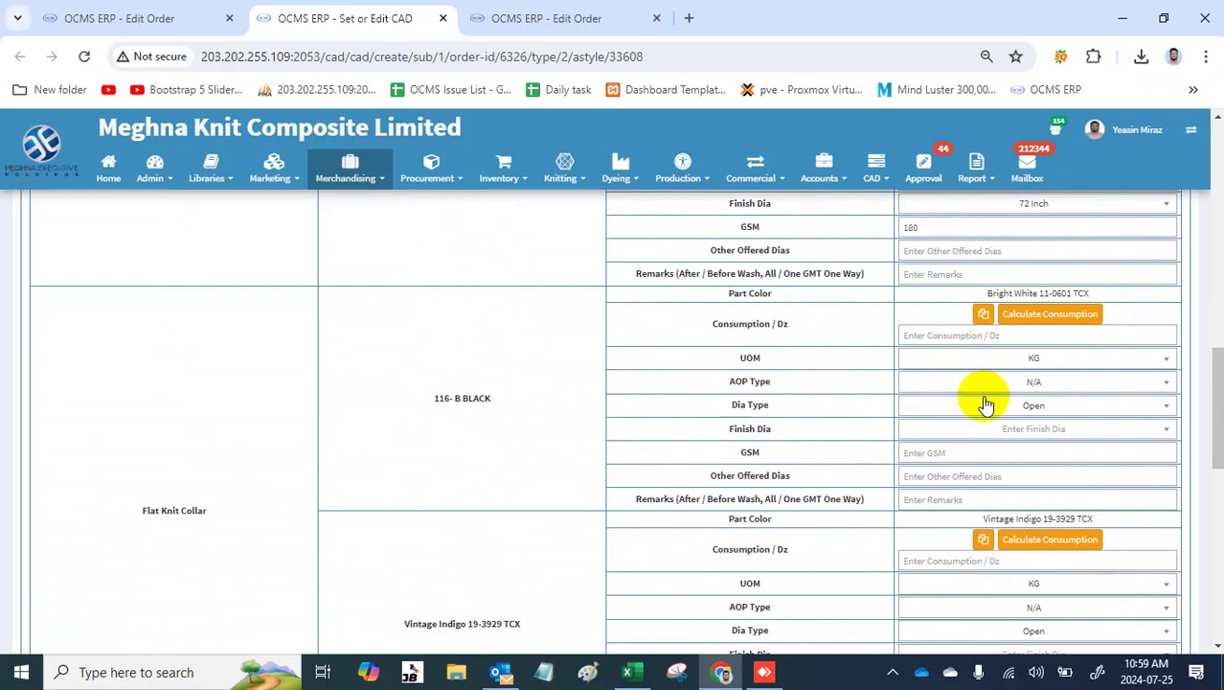
left_click(954, 337)
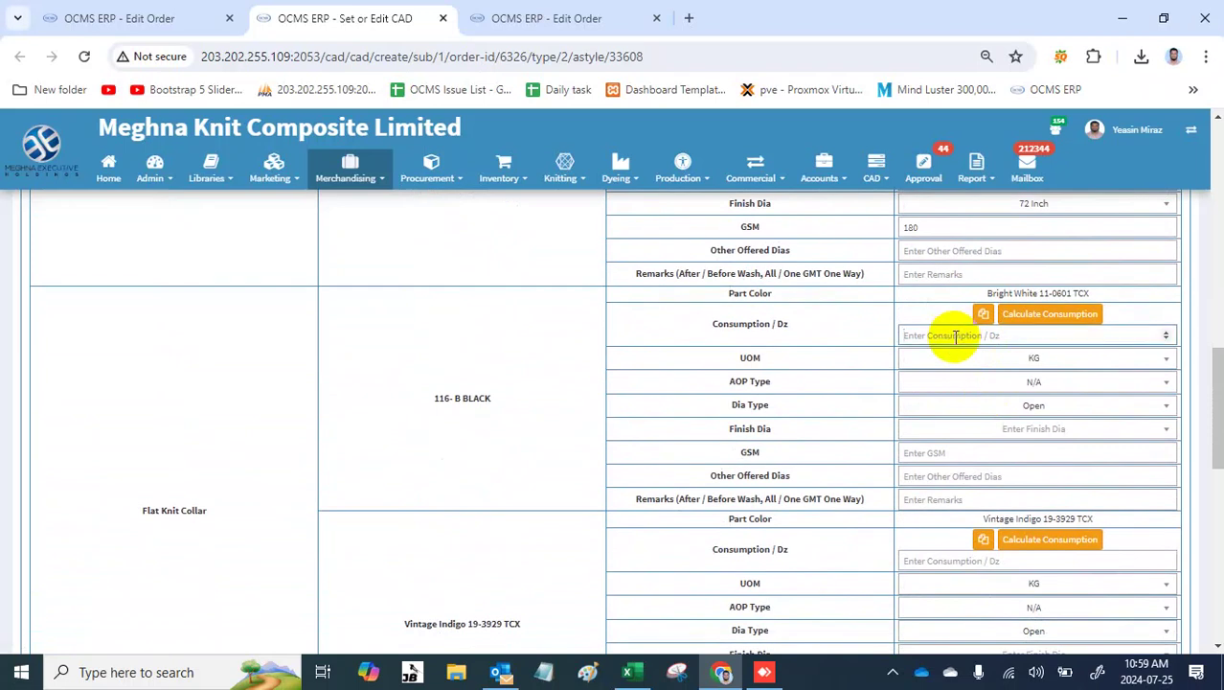
type(".45")
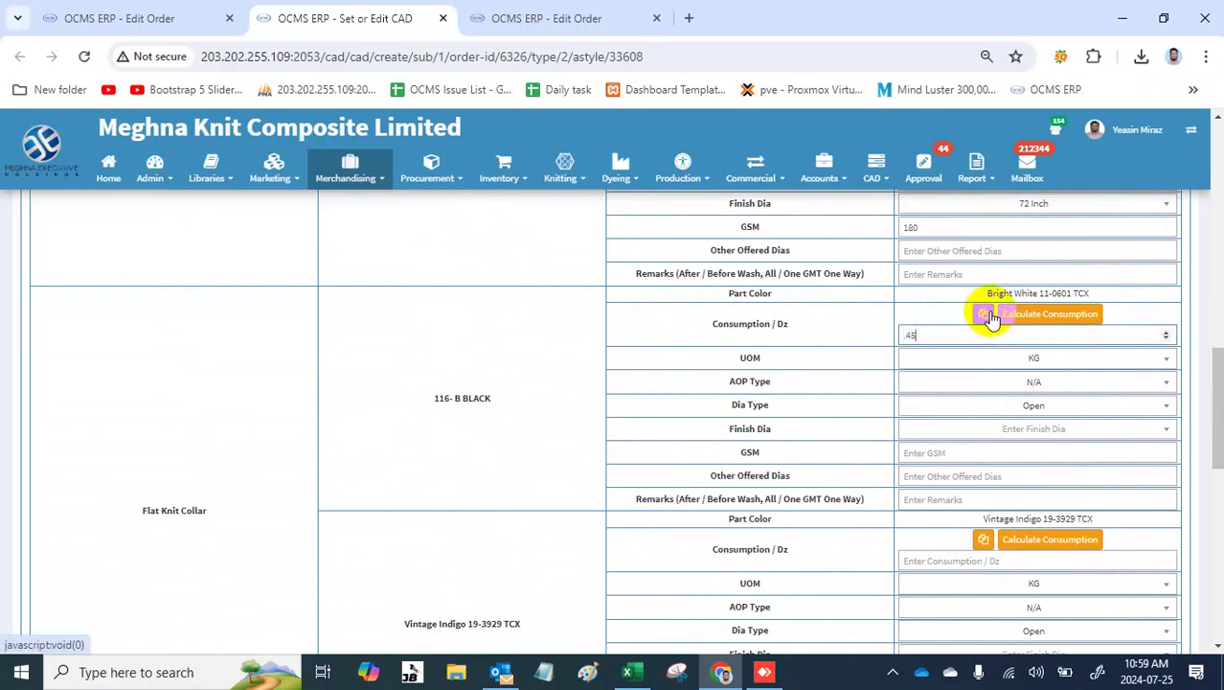
Step: Set the Finish Dia to 45 Inch and the GSM to 180 for Flat Knit Collar in 116- B BLACK
left_click(962, 431)
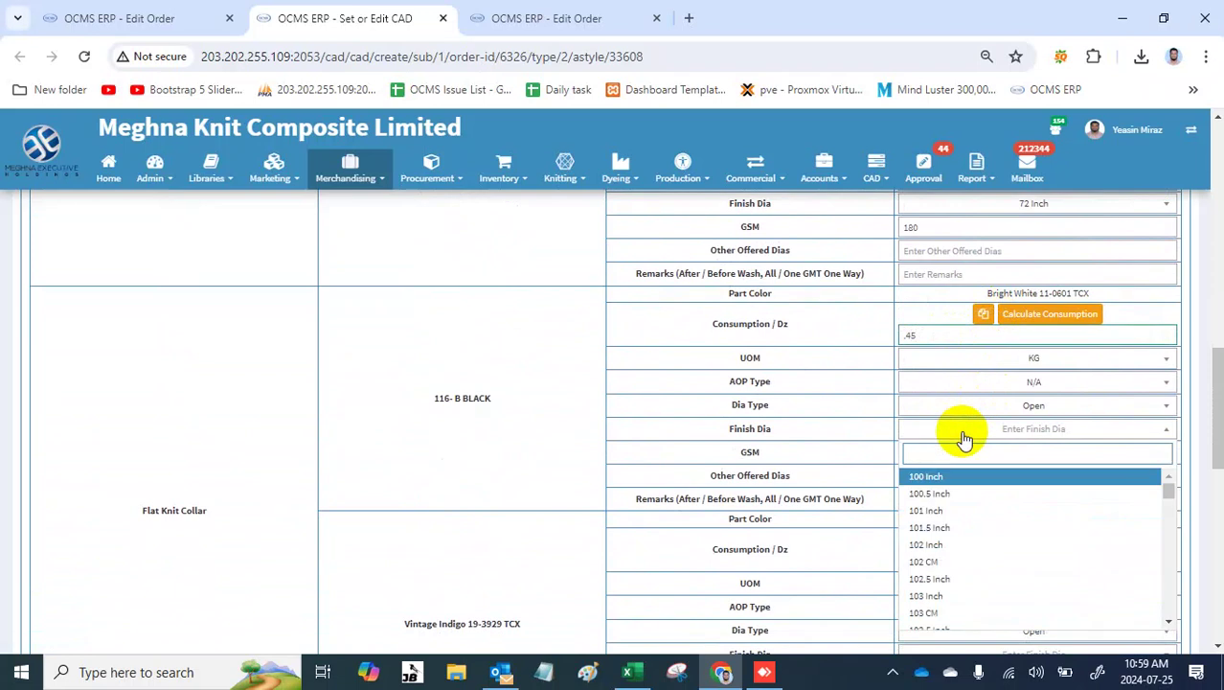
type("4")
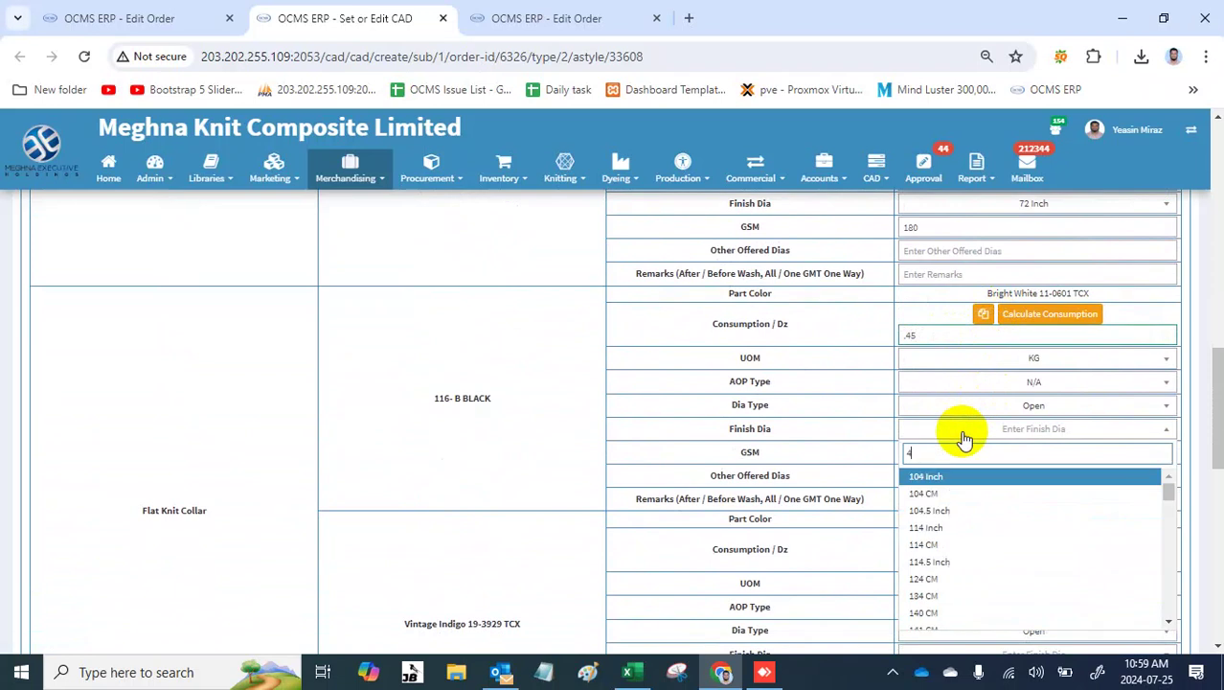
type("5")
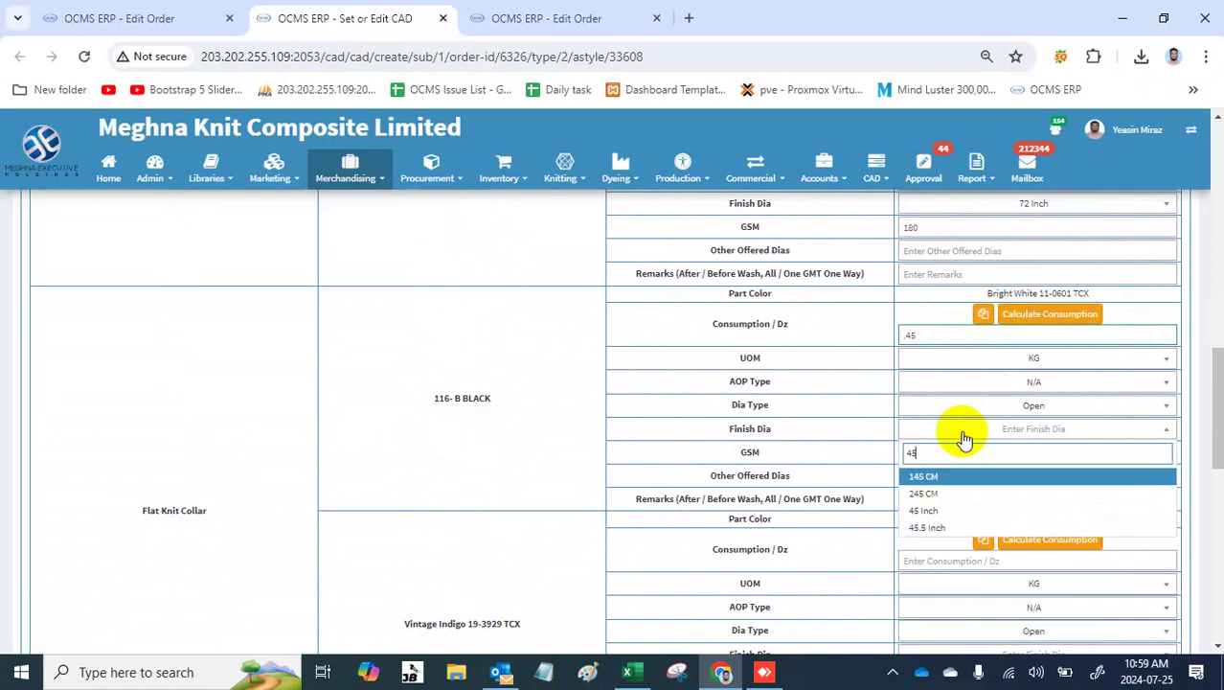
left_click(959, 513)
scroll(958, 503, "down", 1)
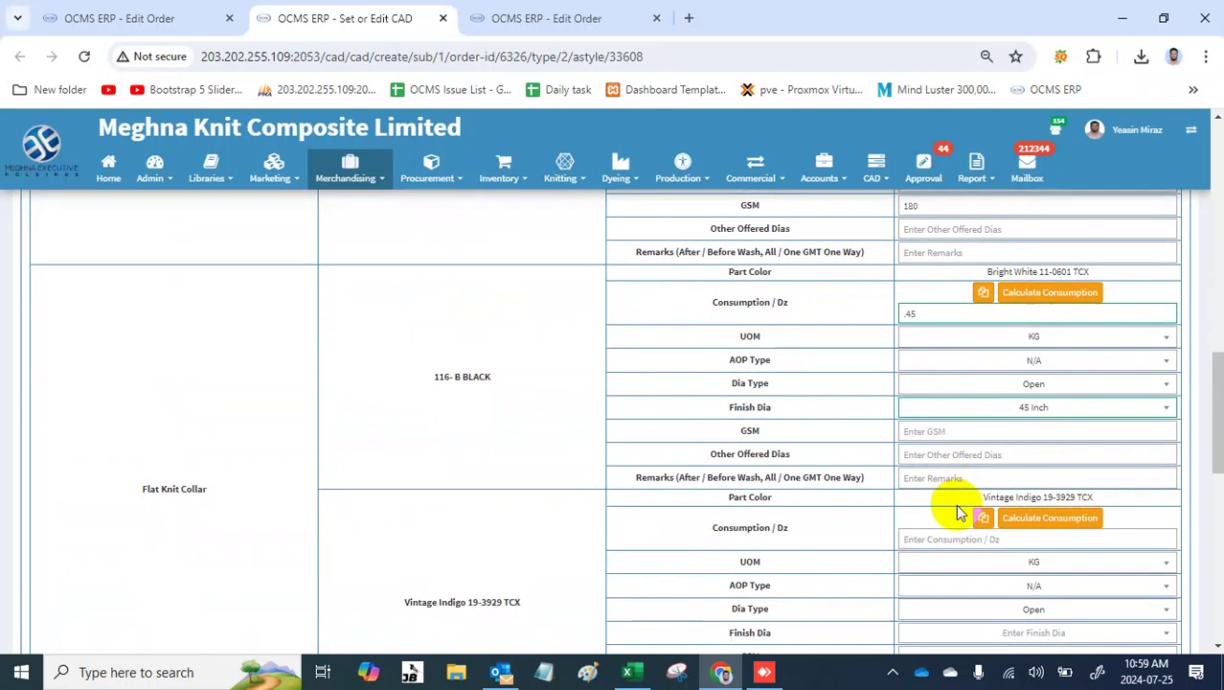
left_click(955, 427)
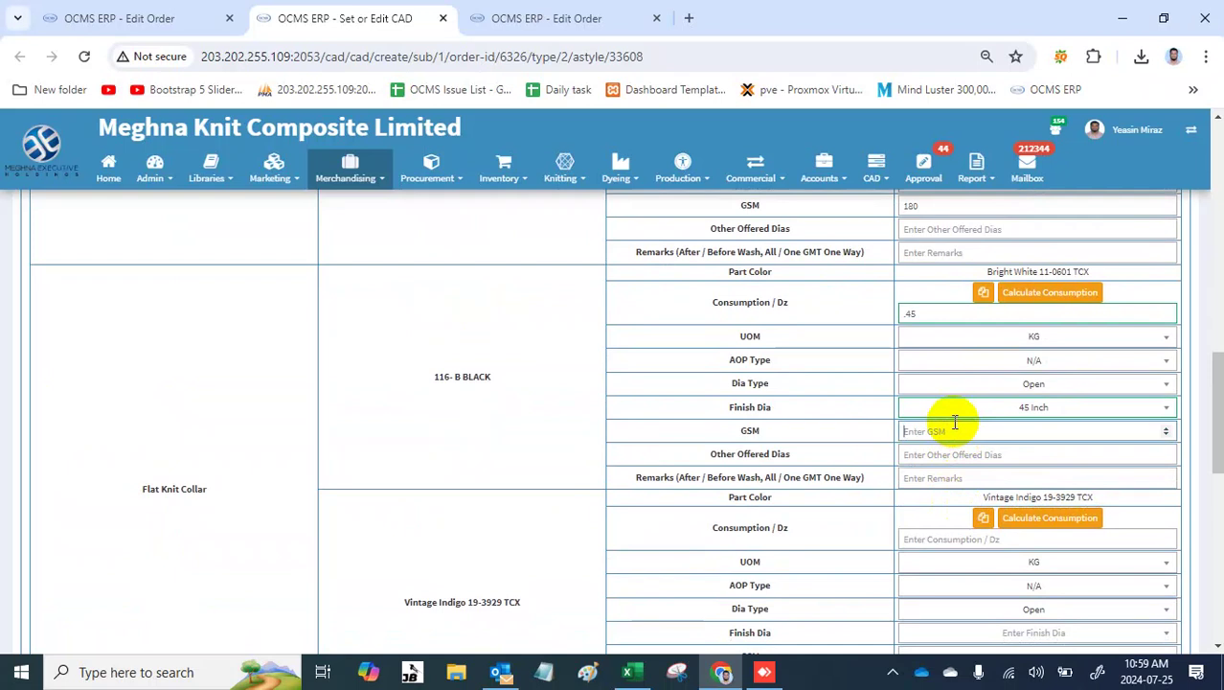
type("180")
Step: Copy the 116- B BLACK CAD values of Flat Knit Collar into its Vintage Indigo 19-3929 TCX entry
scroll(955, 419, "down", 1)
scroll(950, 404, "up", 1)
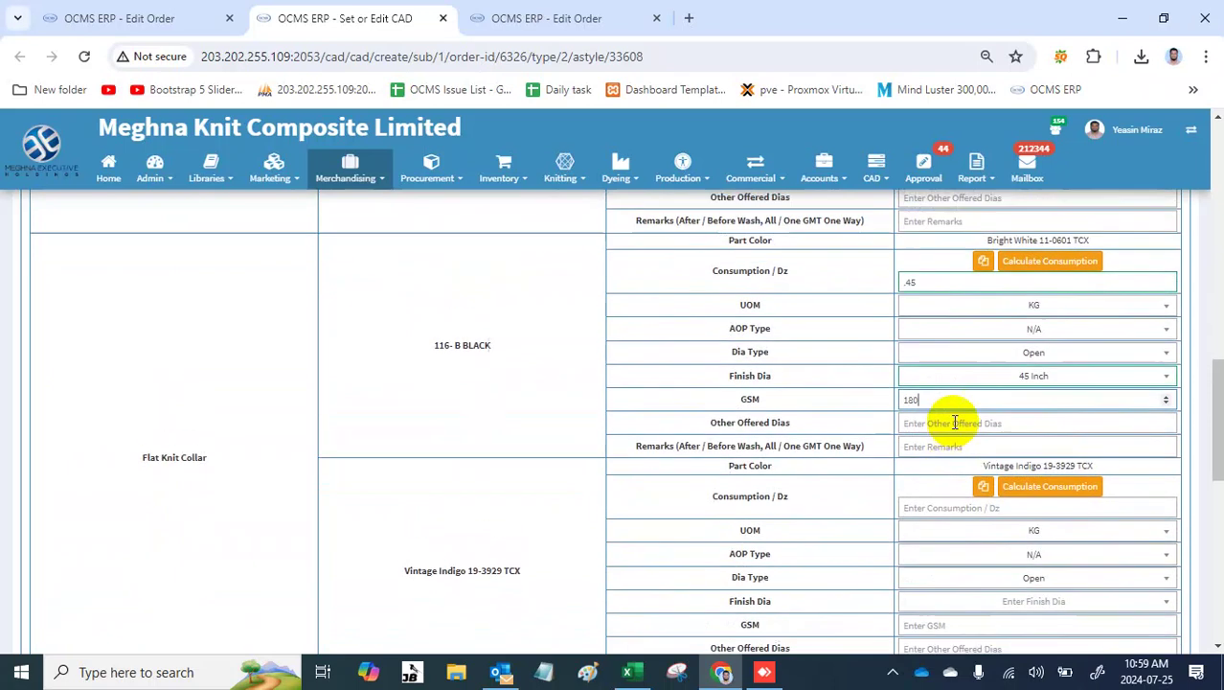
left_click(981, 261)
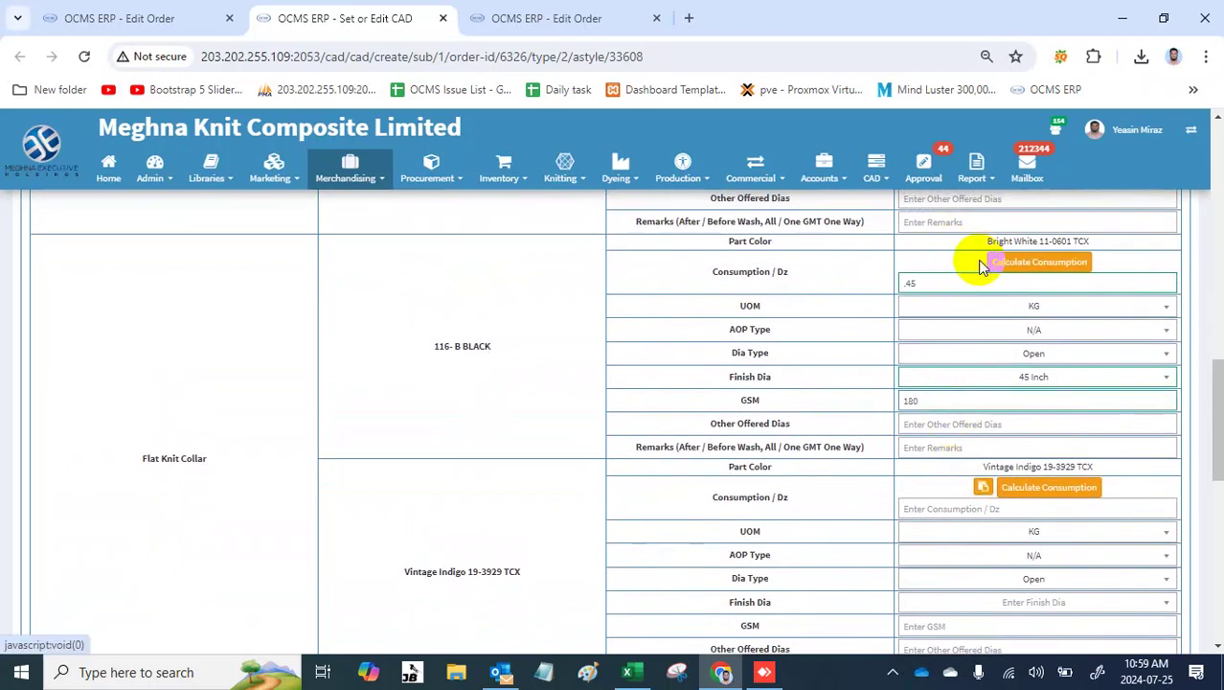
left_click(983, 486)
Step: Copy the Flat Knit Collar CAD values into Flat Knit Cuff for 116- B BLACK, and from there into its Vintage Indigo 19-3929 TCX entry
scroll(987, 489, "down", 2)
scroll(987, 490, "down", 1)
scroll(987, 490, "down", 1)
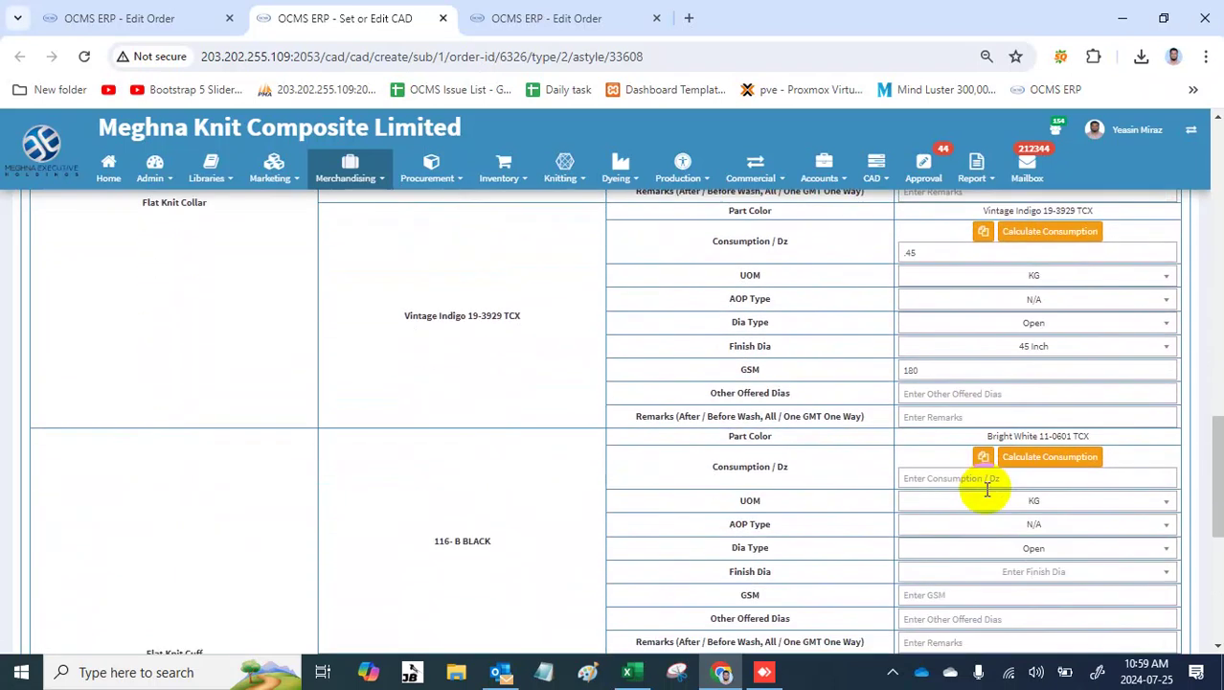
left_click(986, 232)
scroll(962, 391, "down", 1)
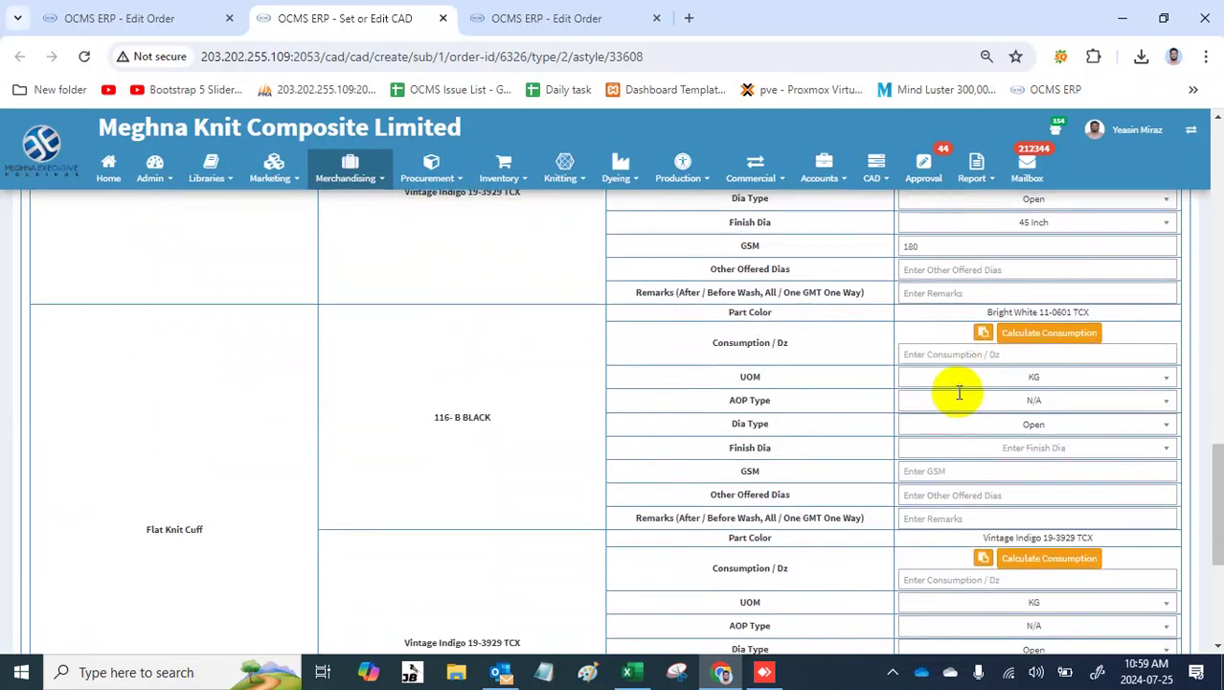
left_click(983, 333)
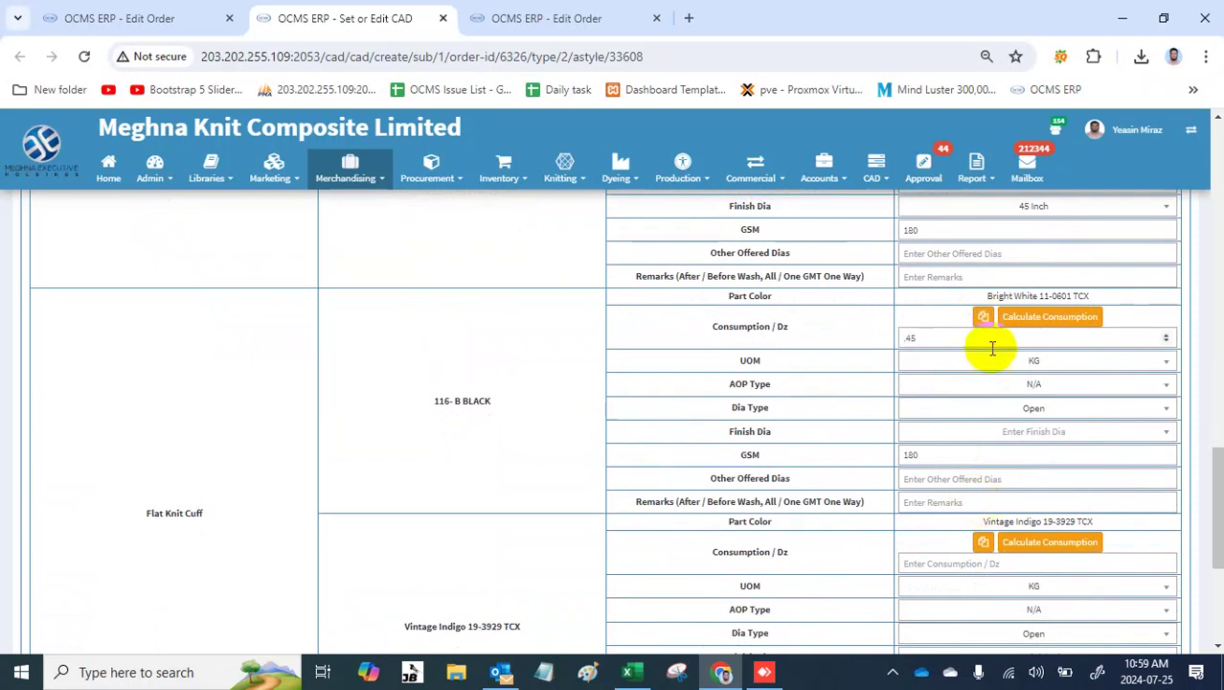
left_click(985, 326)
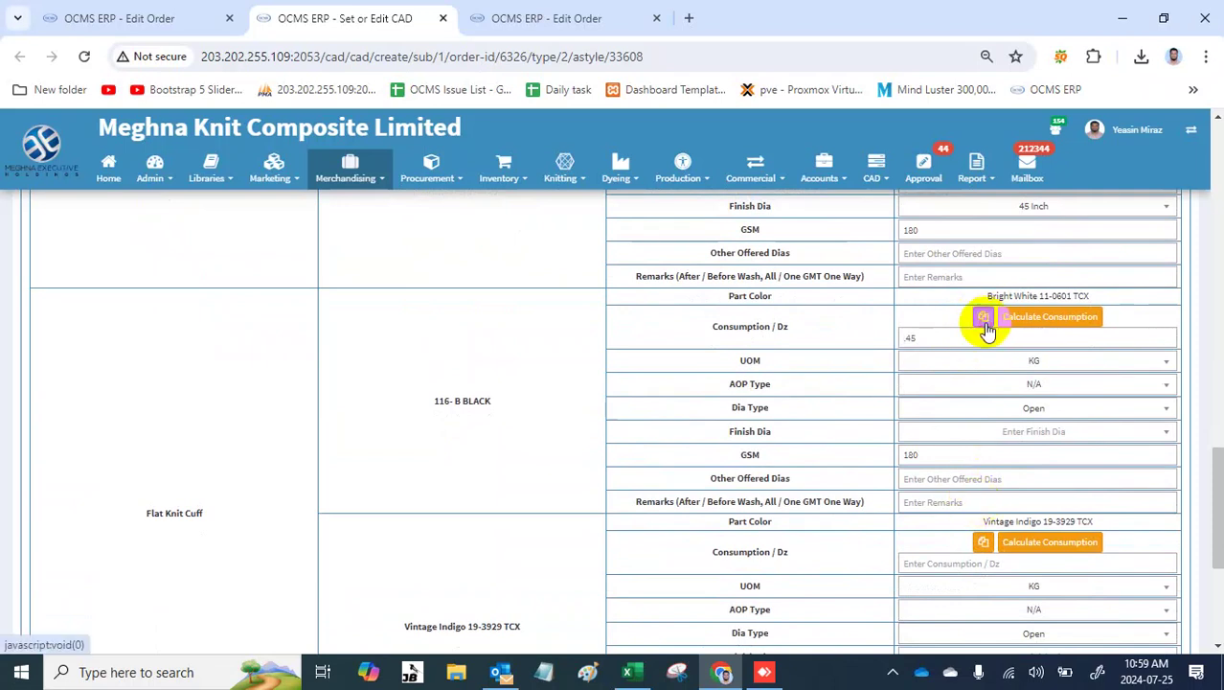
left_click(983, 544)
Step: Submit the completed CAD consumption form
scroll(985, 548, "down", 3)
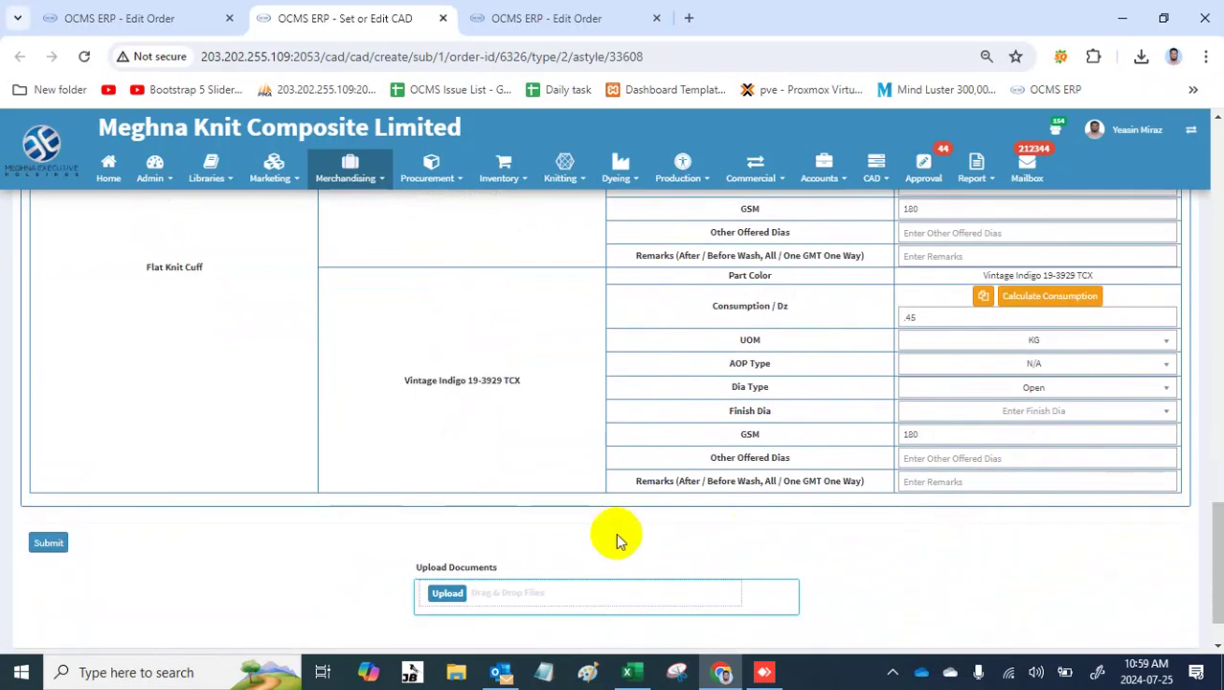
left_click(42, 544)
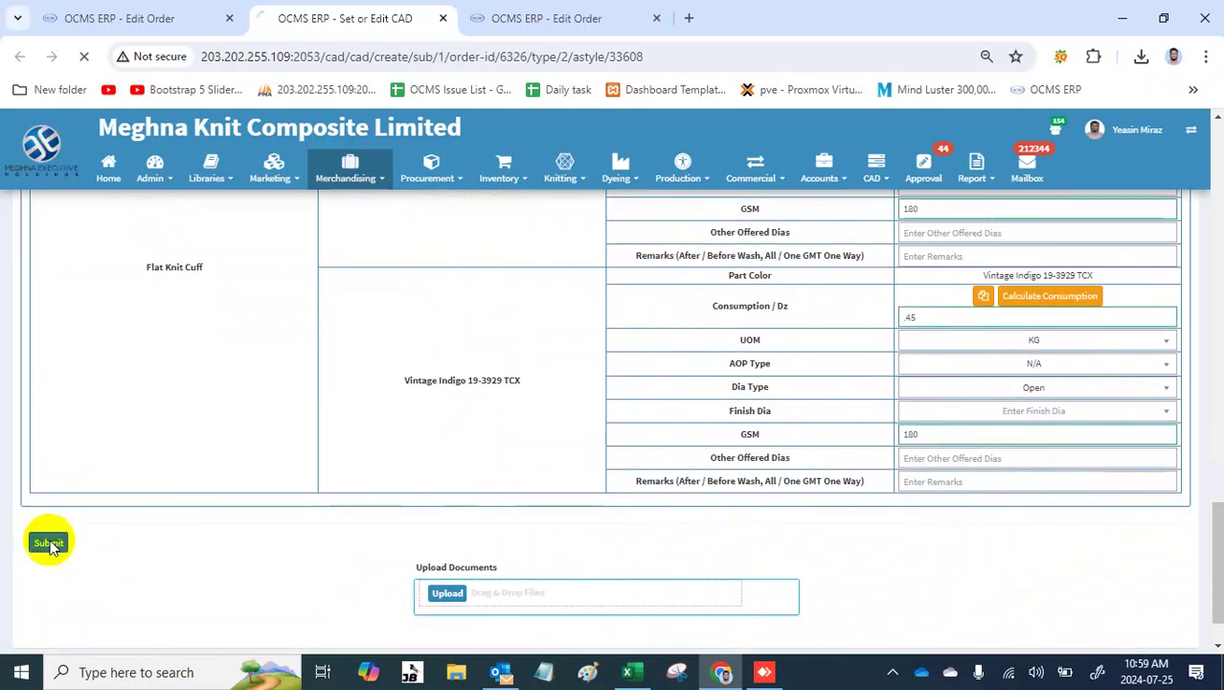
scroll(52, 546, "down", 5)
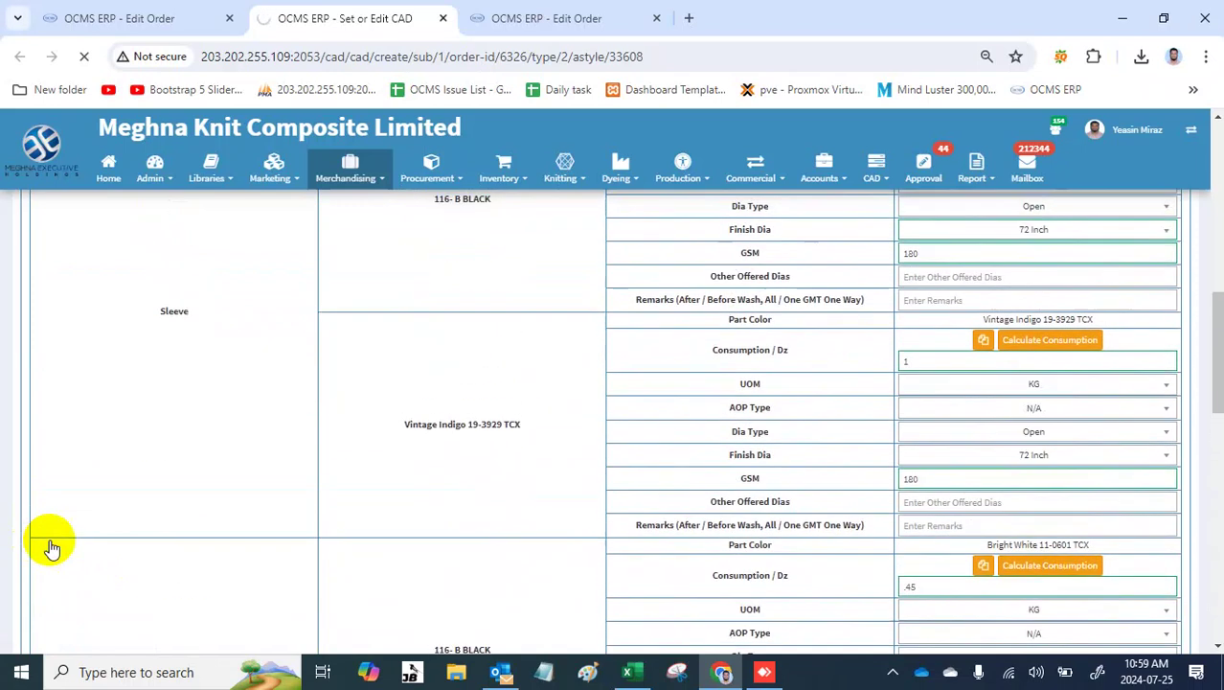
scroll(52, 546, "down", 1)
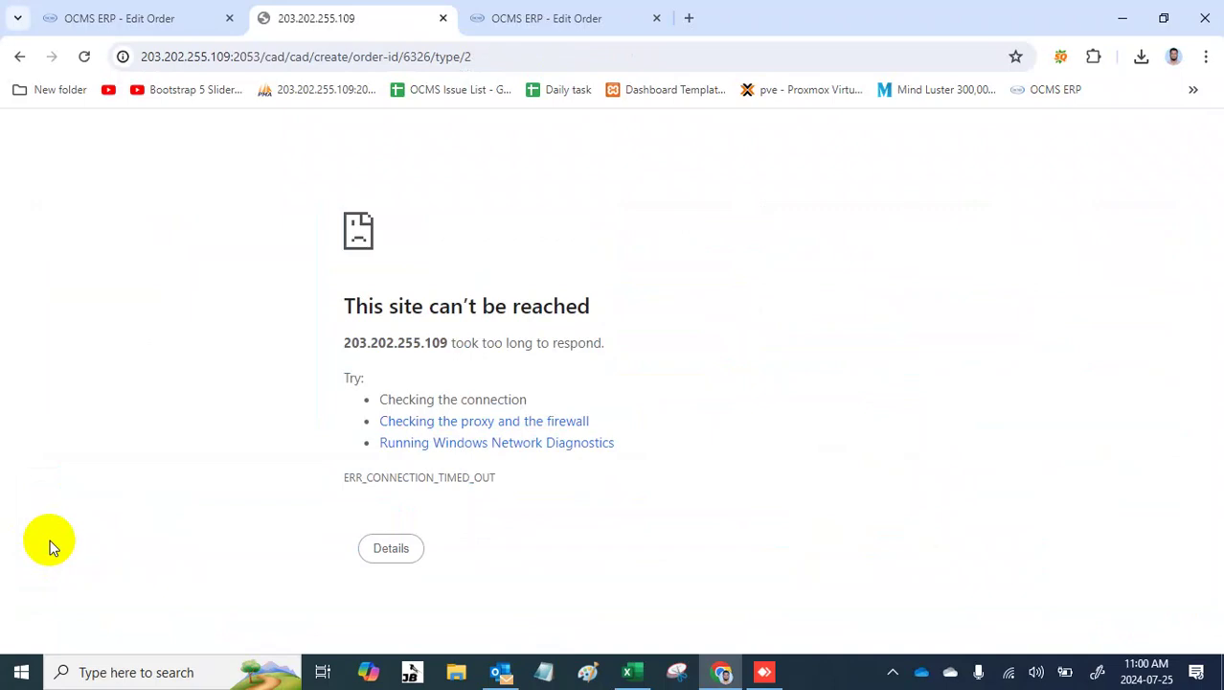
Step: Reload the timed-out page, agree to resubmit the form data, and review the Body top right CAD entries
left_click(84, 59)
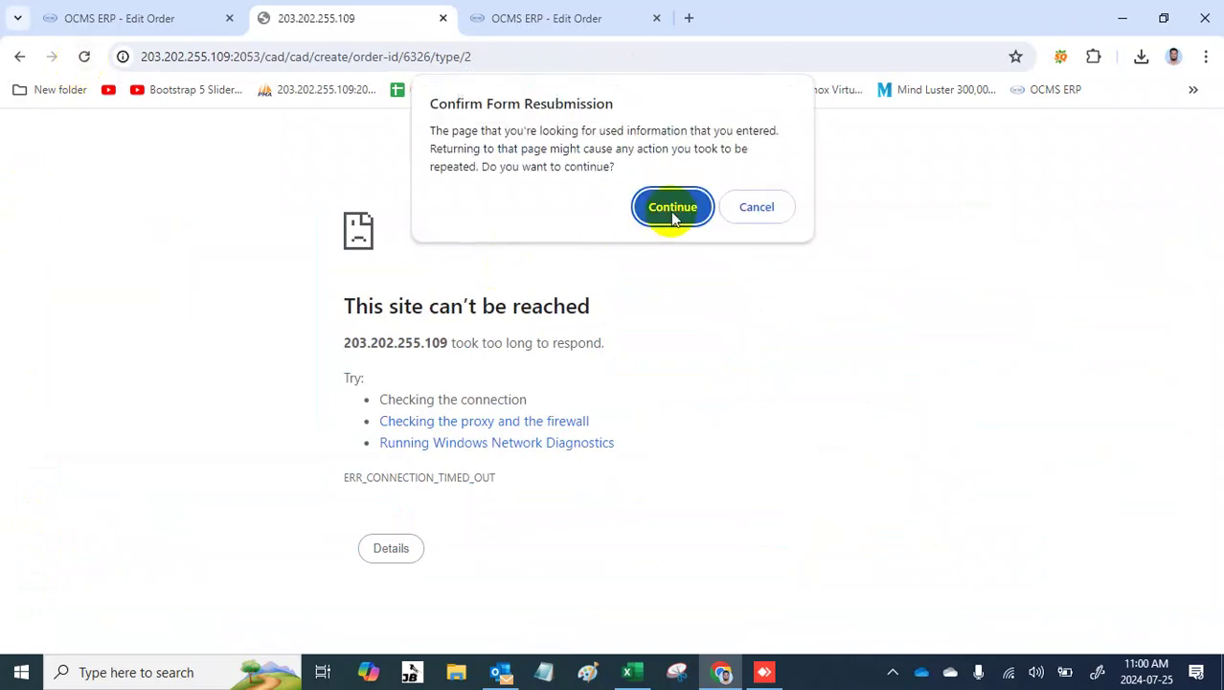
left_click(673, 208)
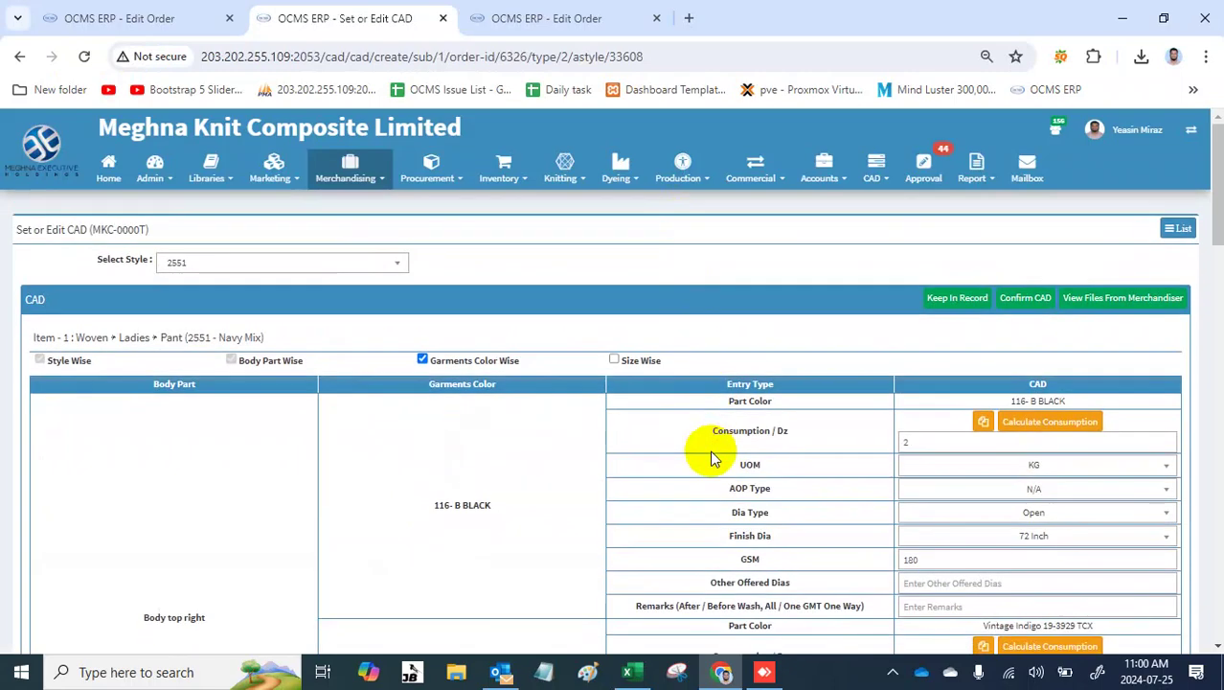
scroll(712, 452, "down", 2)
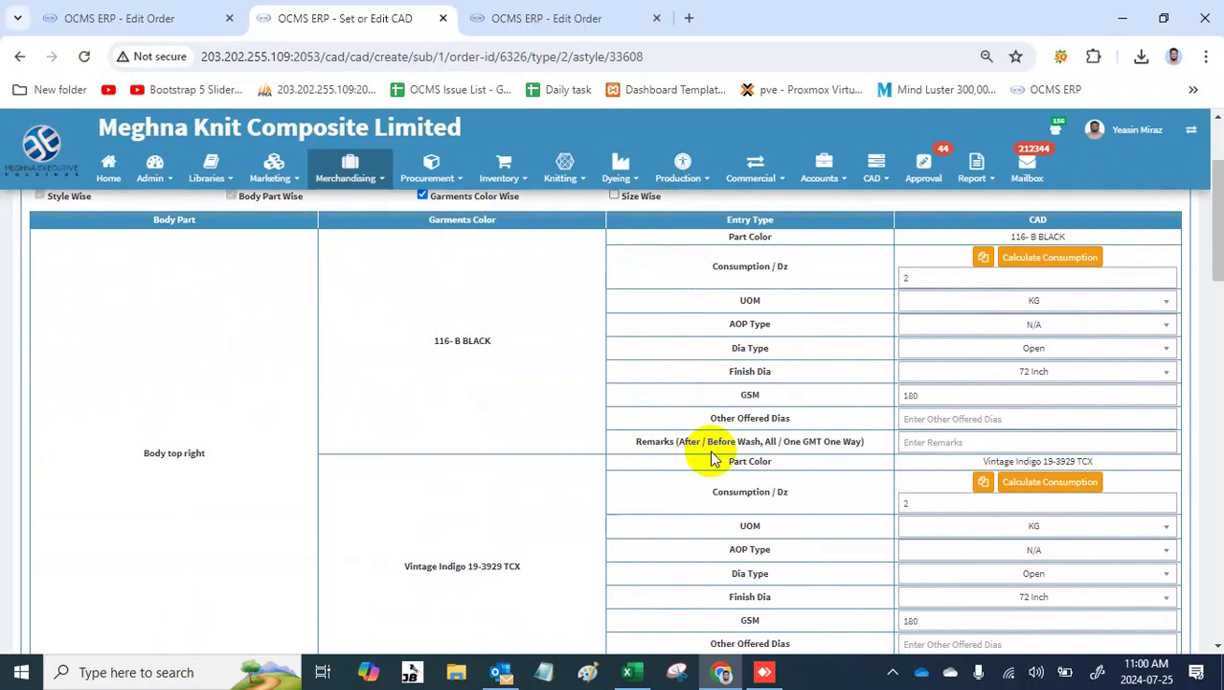
Step: Review the saved CAD entries for Body top right, Sleeve, Flat Knit Collar and Flat Knit Cuff in both garments colors
scroll(712, 459, "down", 2)
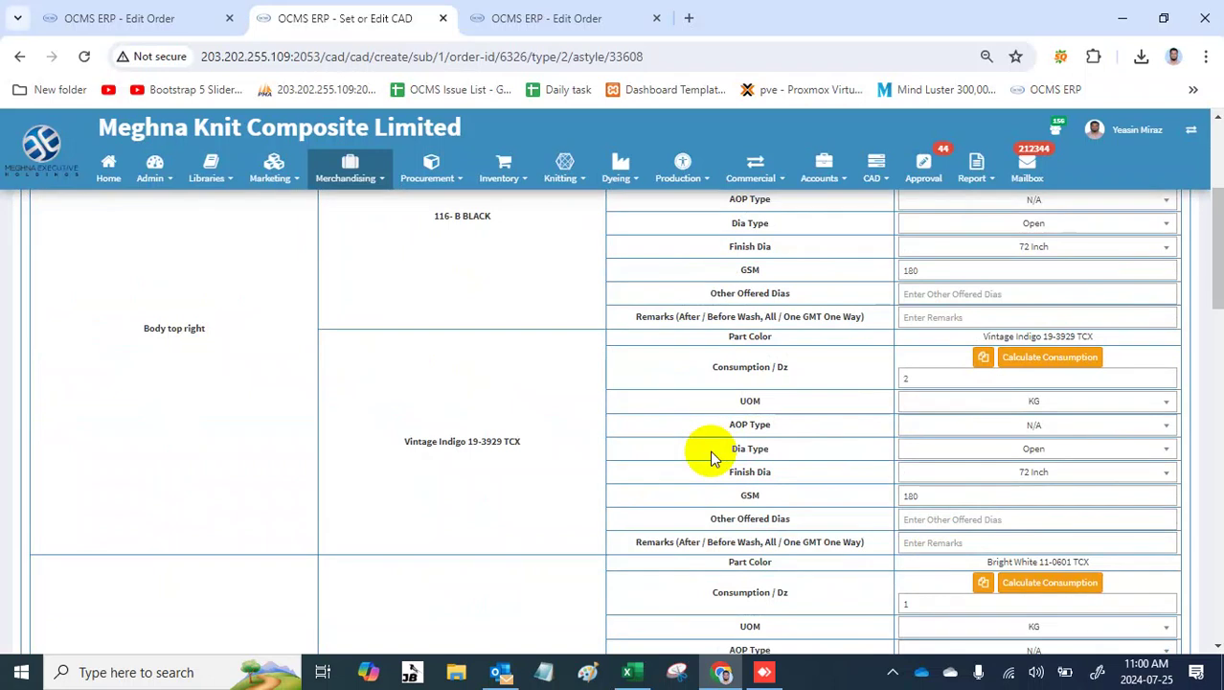
scroll(712, 458, "down", 3)
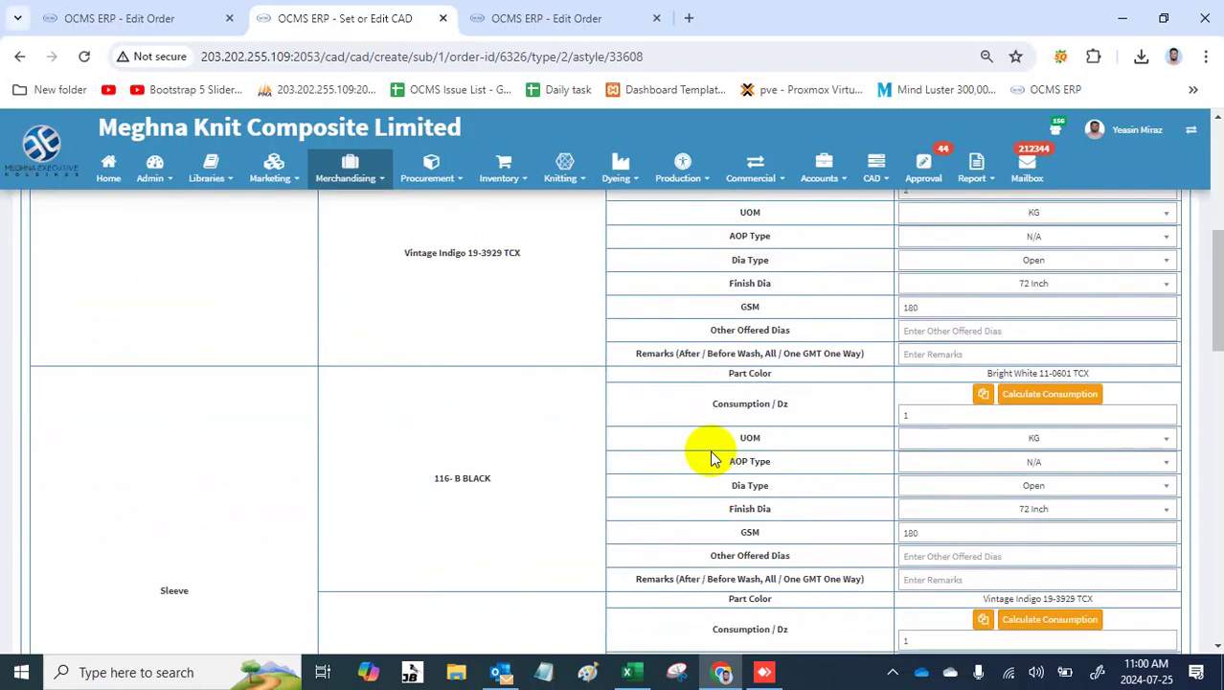
scroll(712, 459, "down", 1)
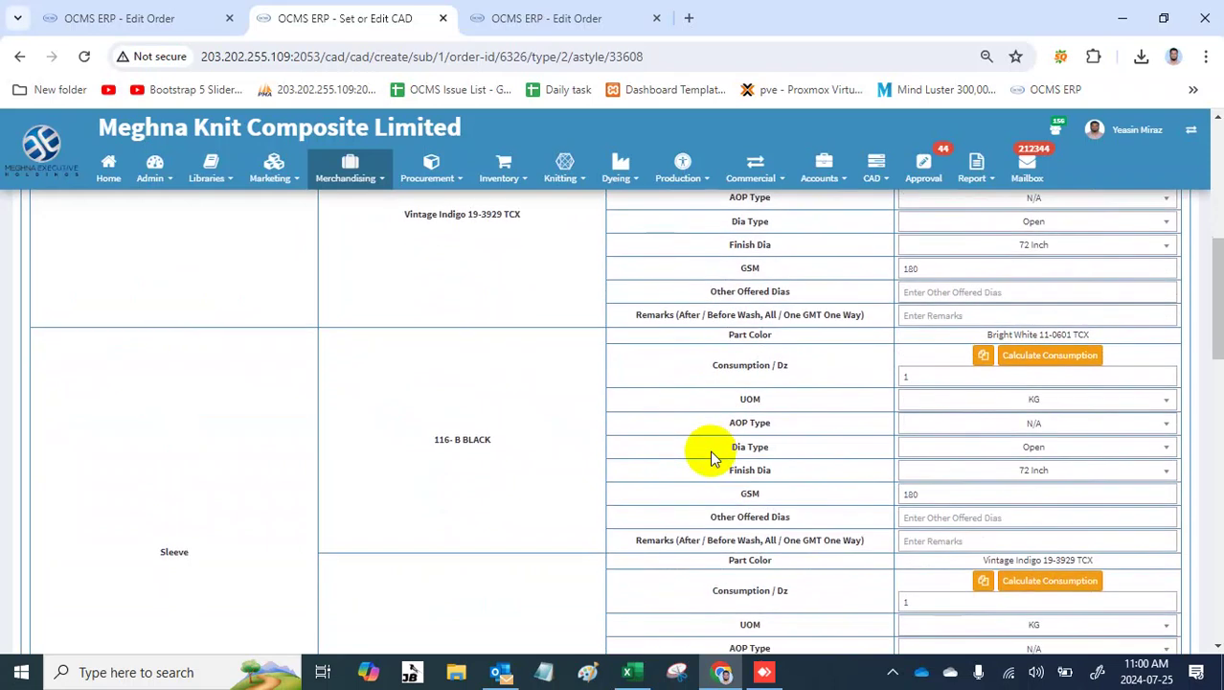
scroll(712, 459, "down", 10)
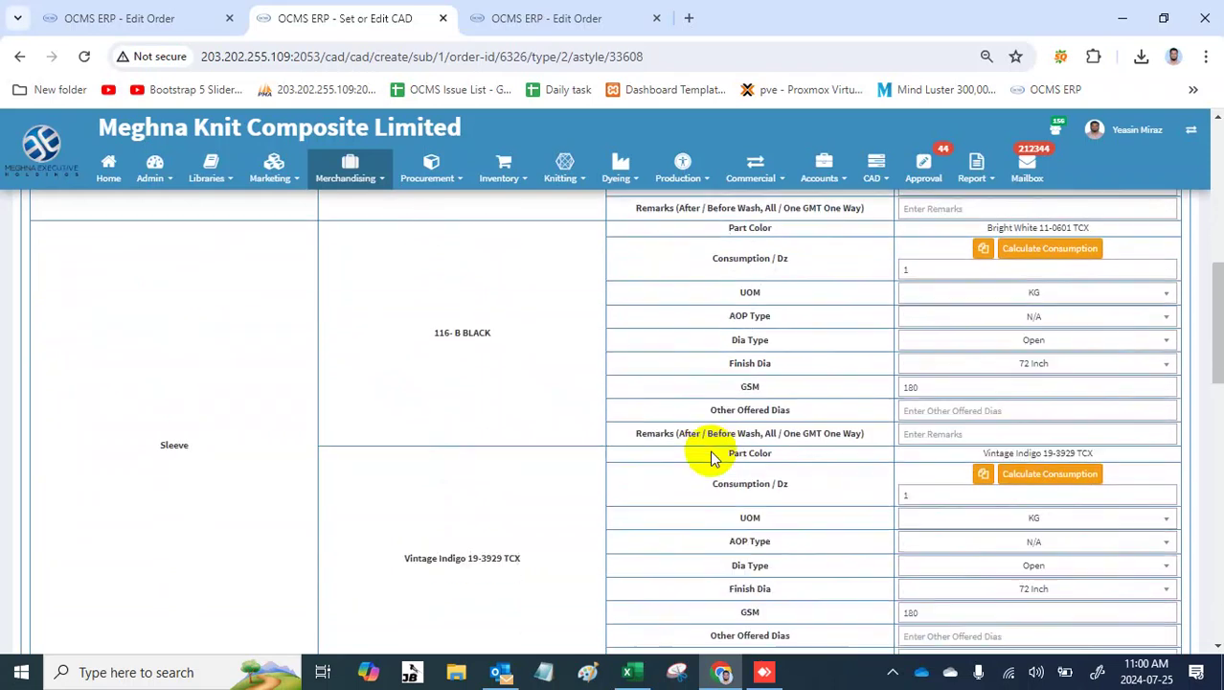
scroll(712, 457, "down", 5)
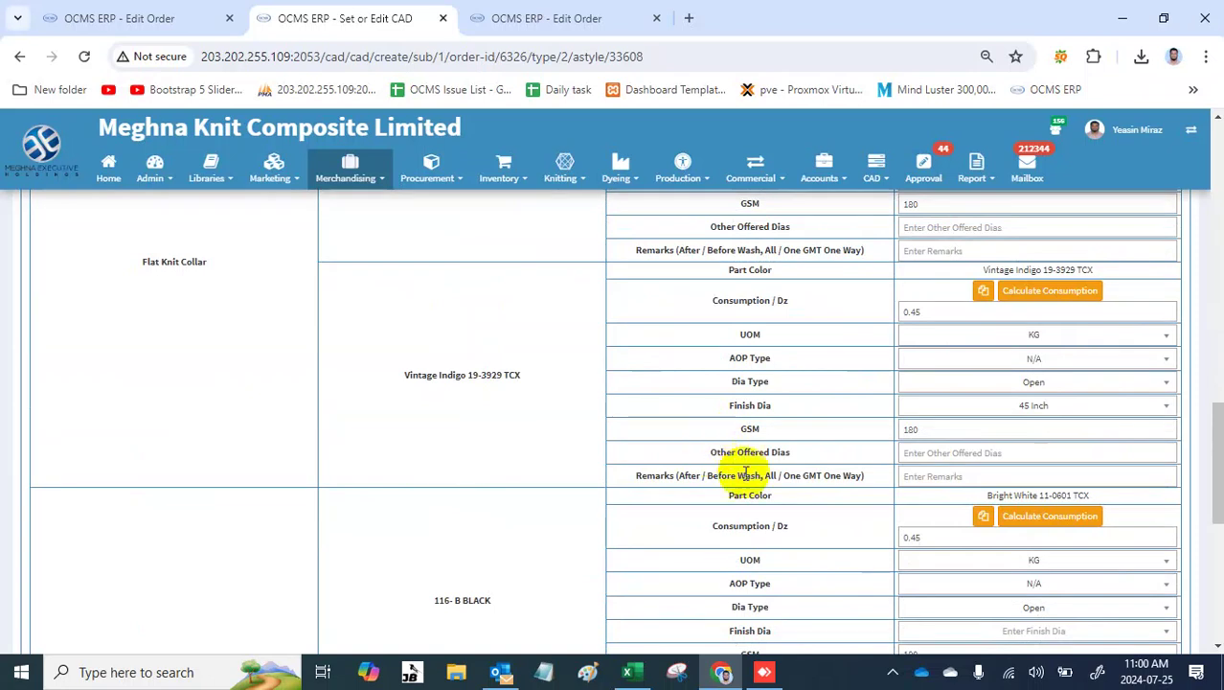
scroll(784, 527, "down", 3)
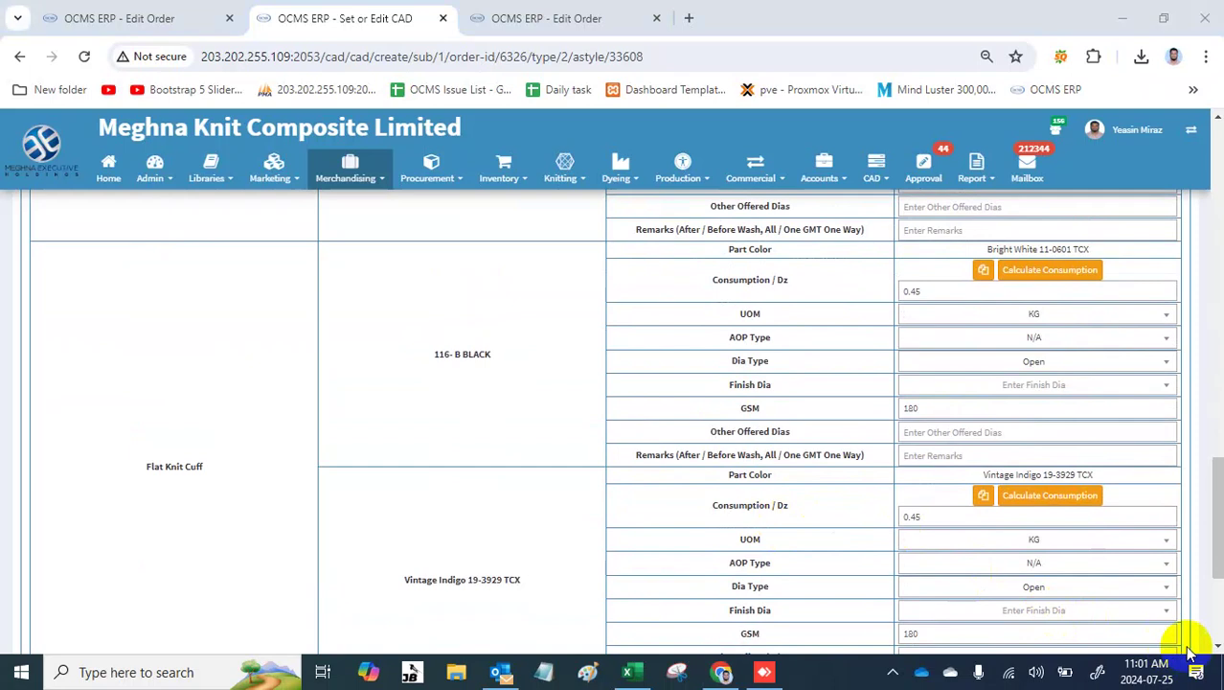
scroll(785, 478, "up", 5)
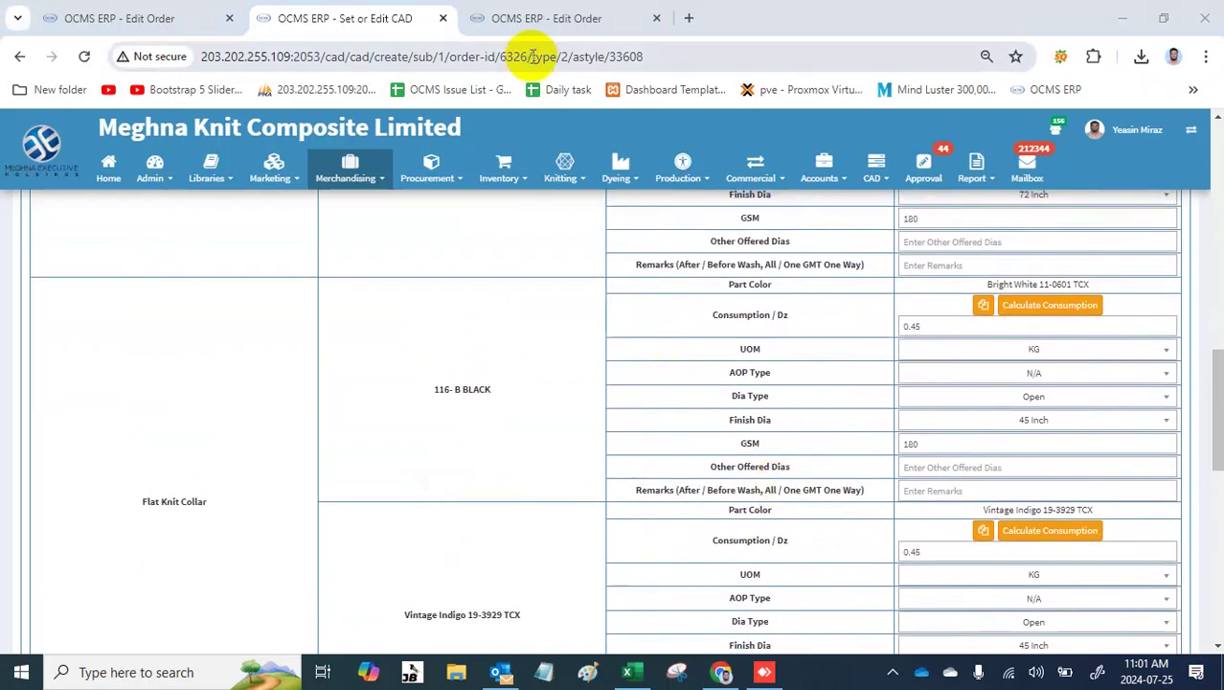
Step: Close the CAD page and open the SMV / SAM form for Woven - Ladies - Pant (2551 - Navy Mix) from the order's fabric information
left_click(442, 19)
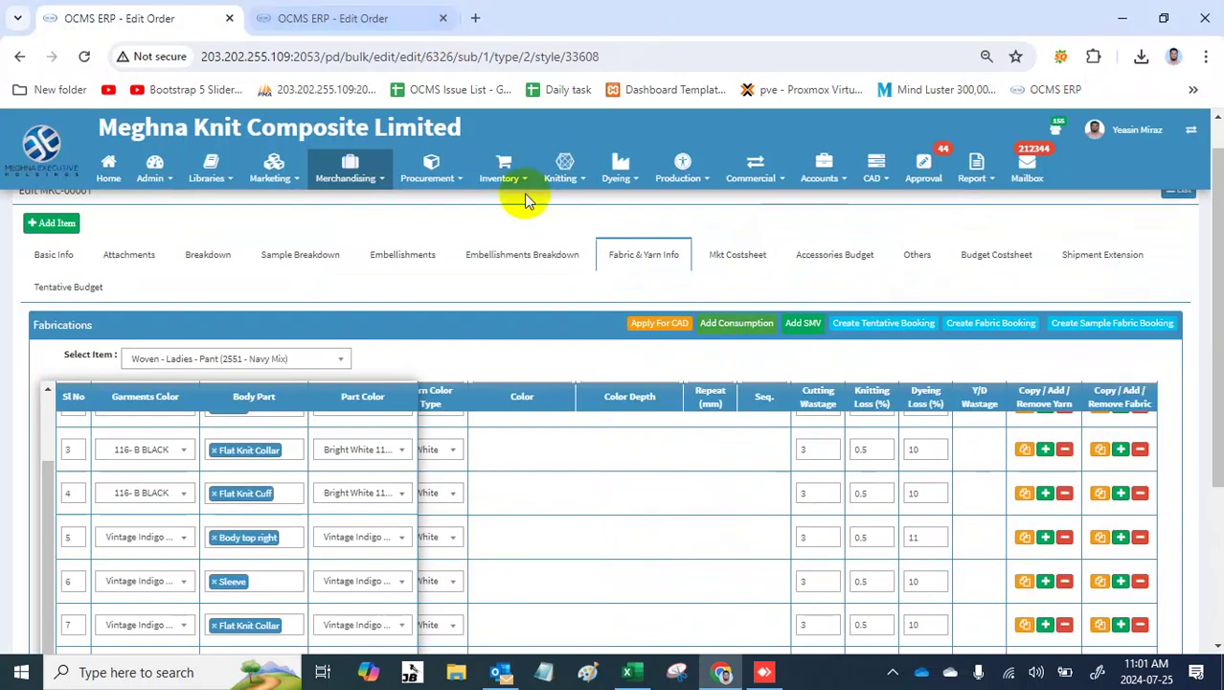
left_click(797, 324)
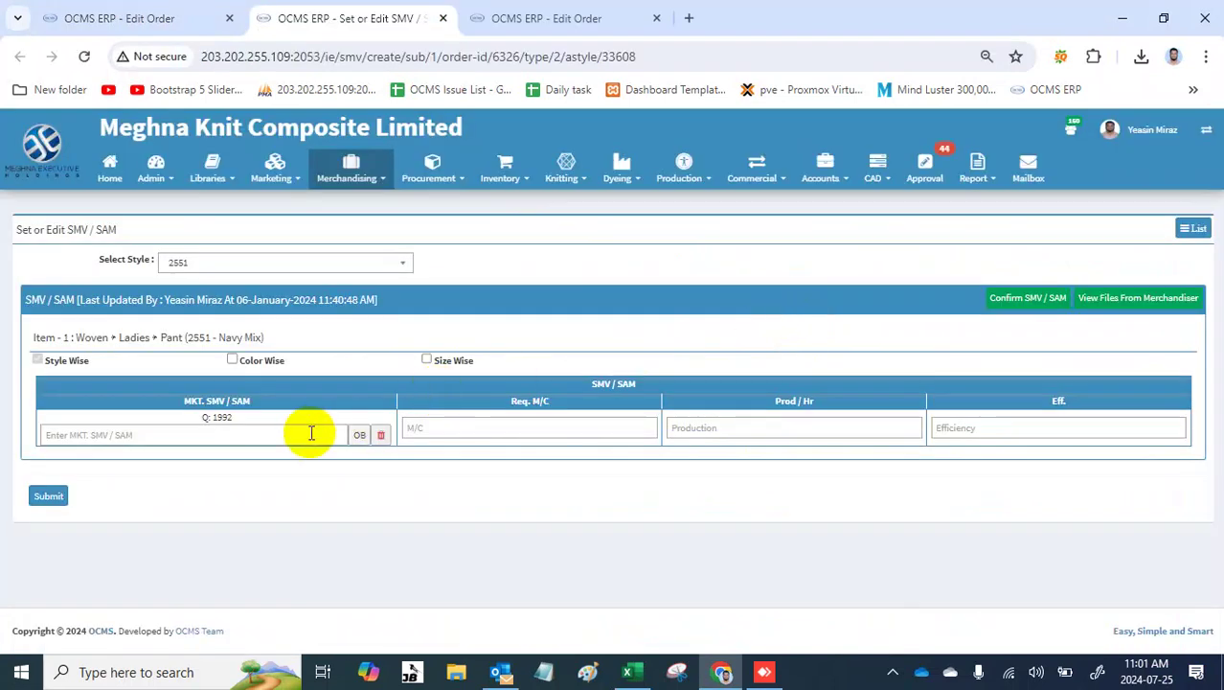
Step: Set style 2551's marketing SMV/SAM to 12 and efficiency to 65, submit the values and close the SMV page
left_click(307, 432)
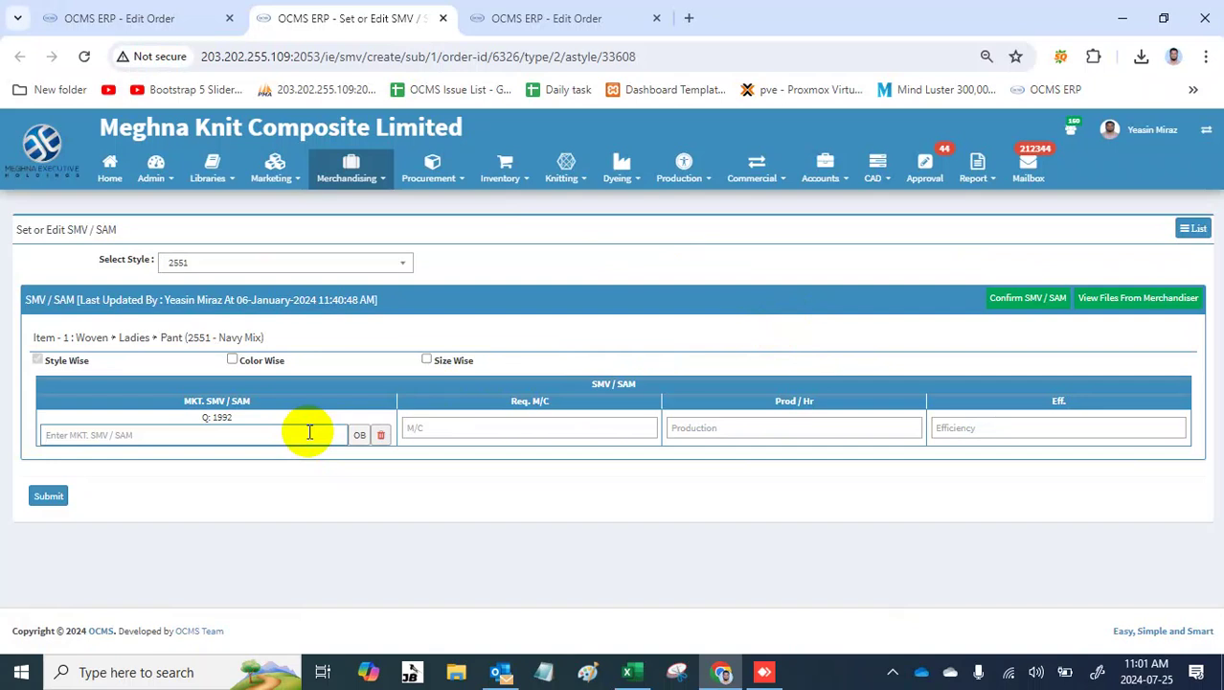
left_click(310, 432)
type("12")
left_click(1058, 422)
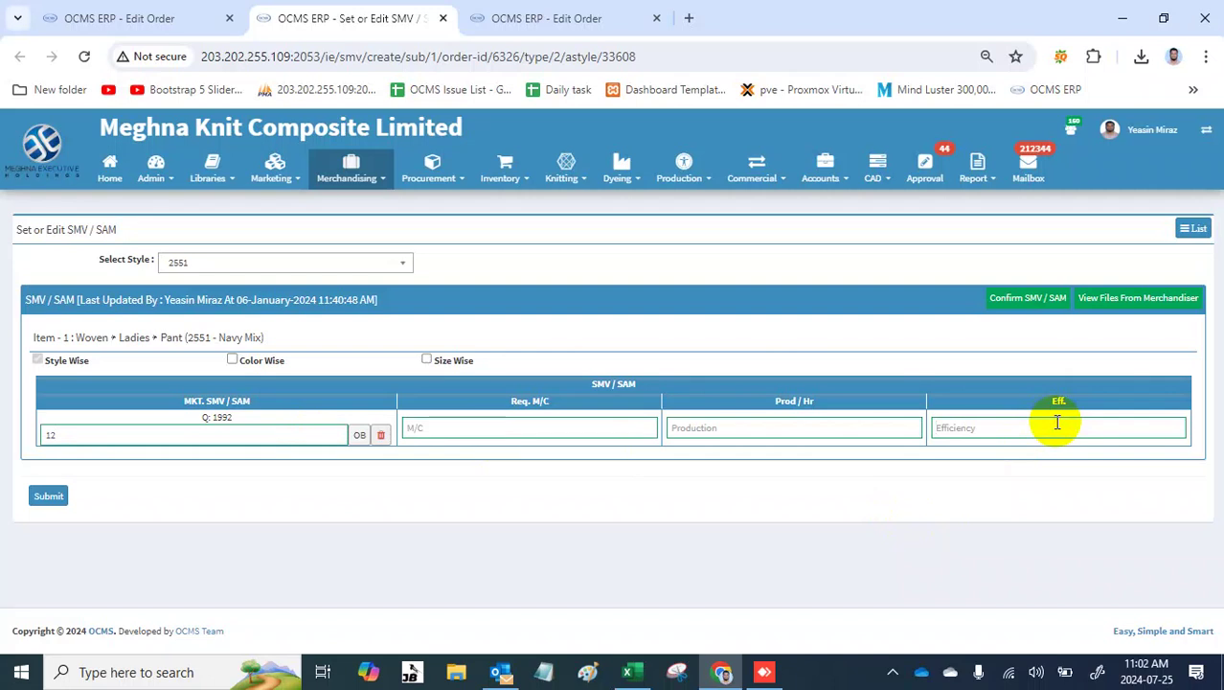
type("65")
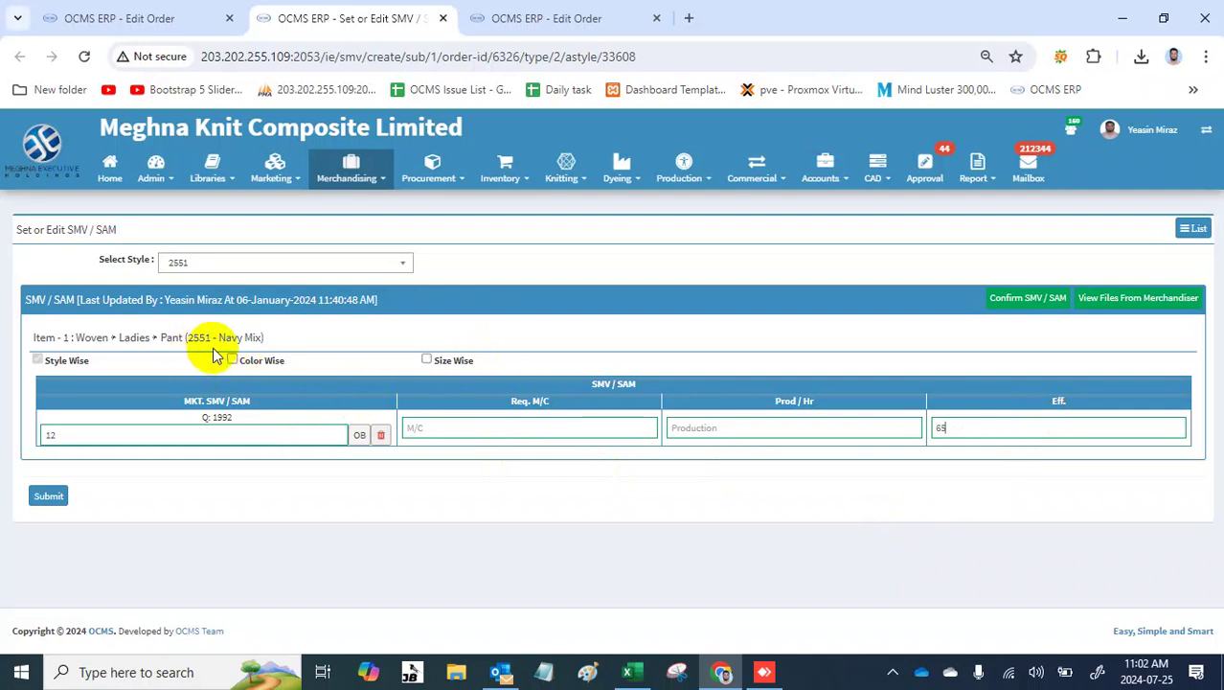
left_click(50, 497)
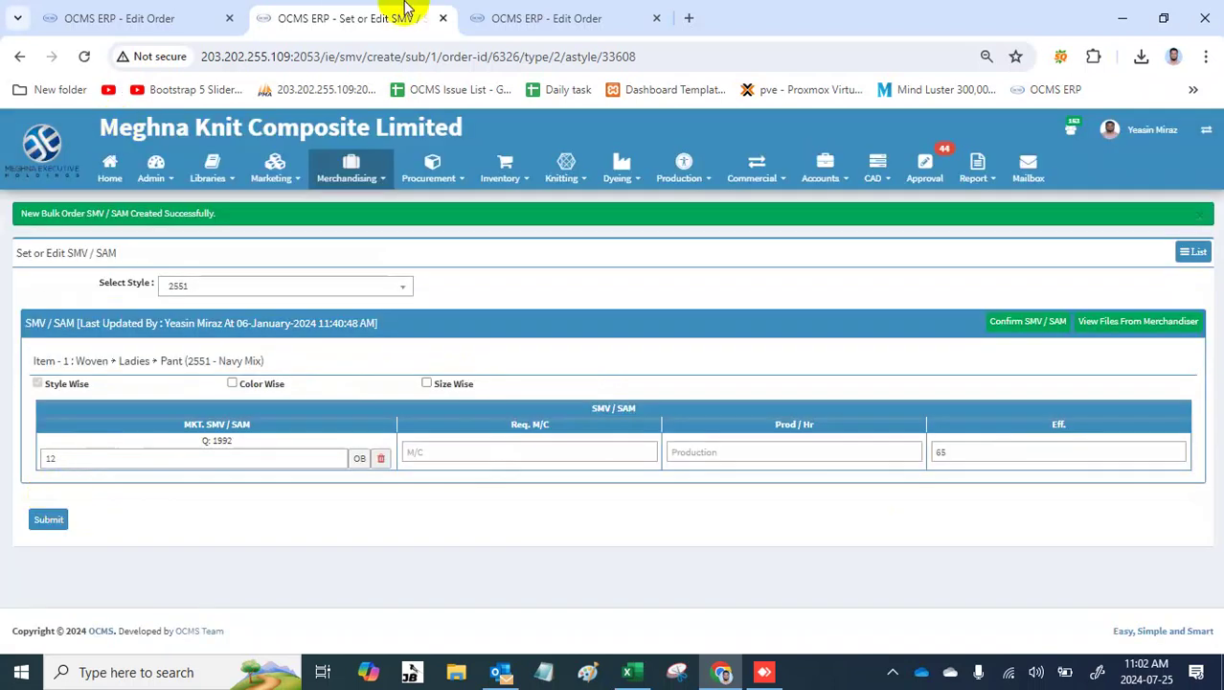
left_click(442, 19)
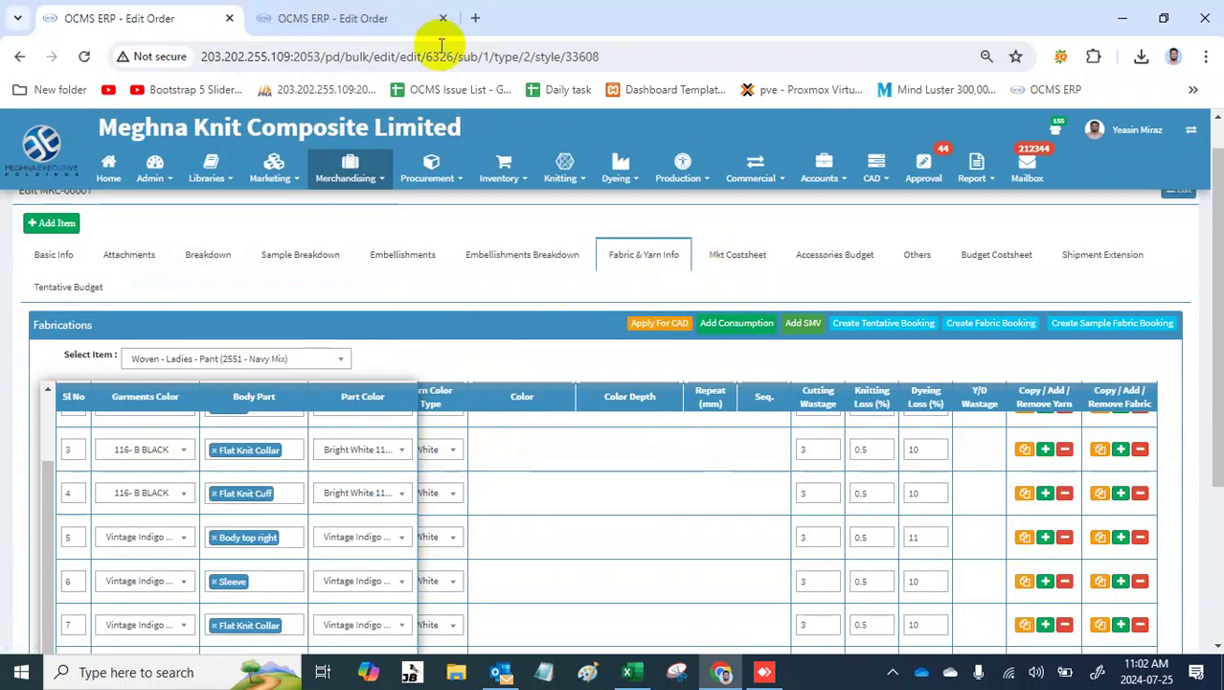
Step: Leave the order's embellishments without saving and open the marketing costsheet for style 2551
left_click(387, 35)
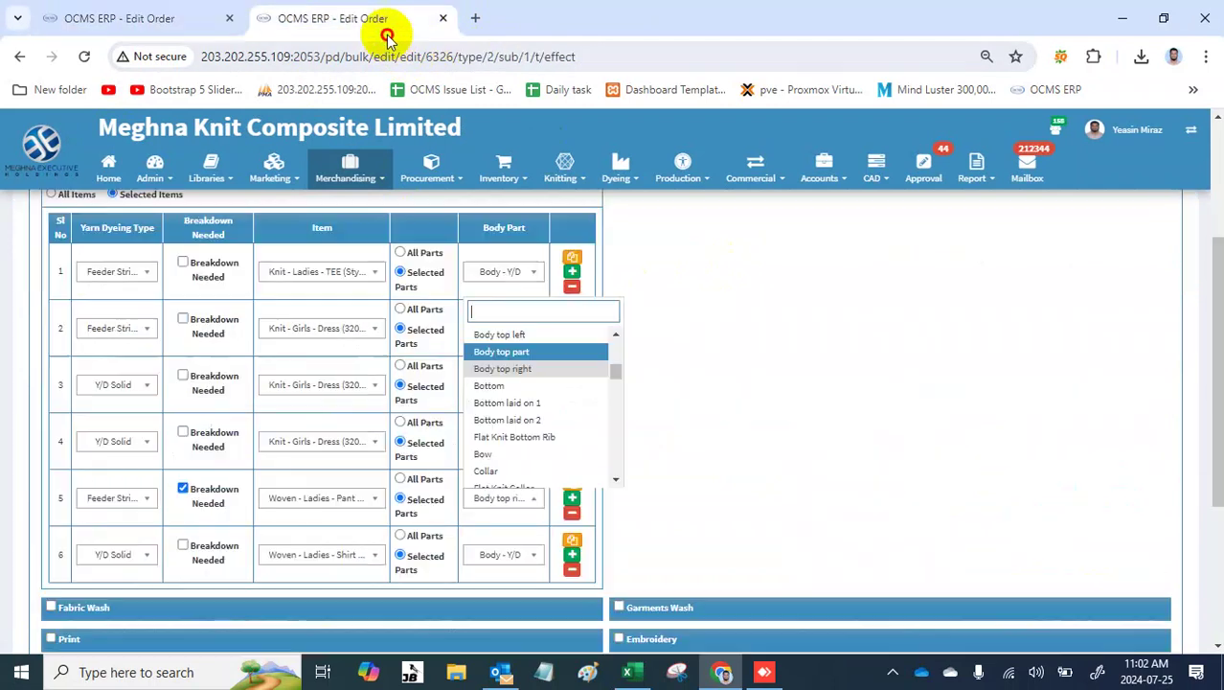
scroll(740, 366, "up", 3)
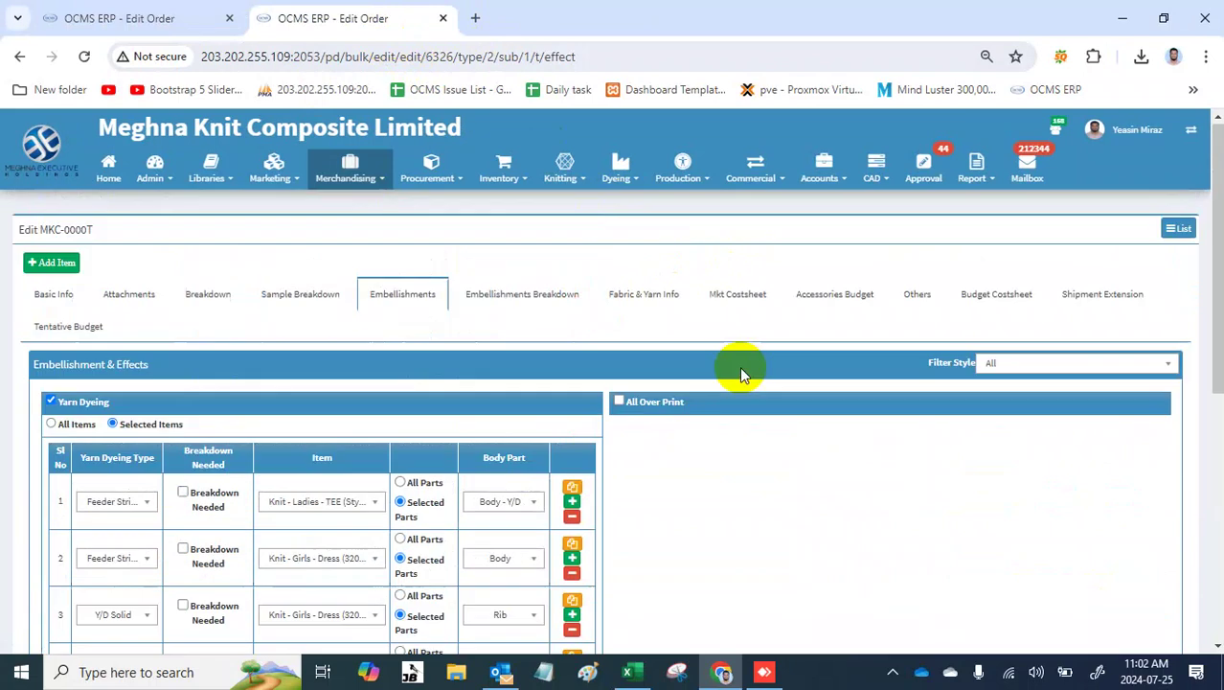
left_click(190, 10)
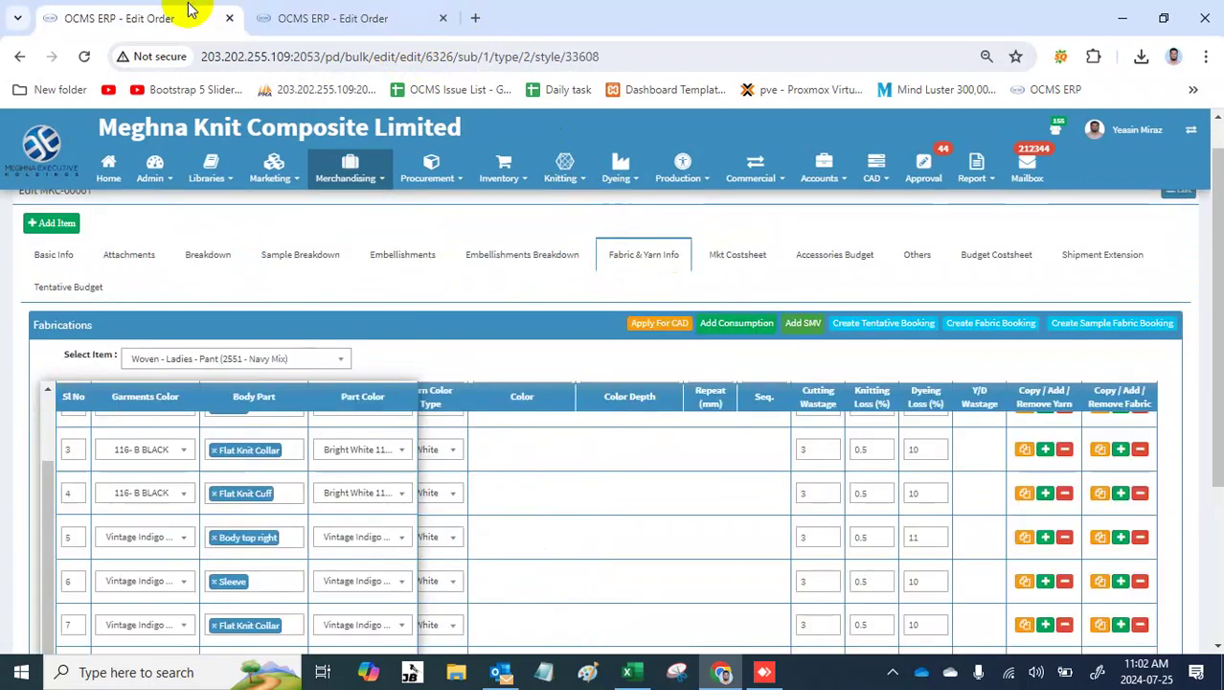
left_click(359, 18)
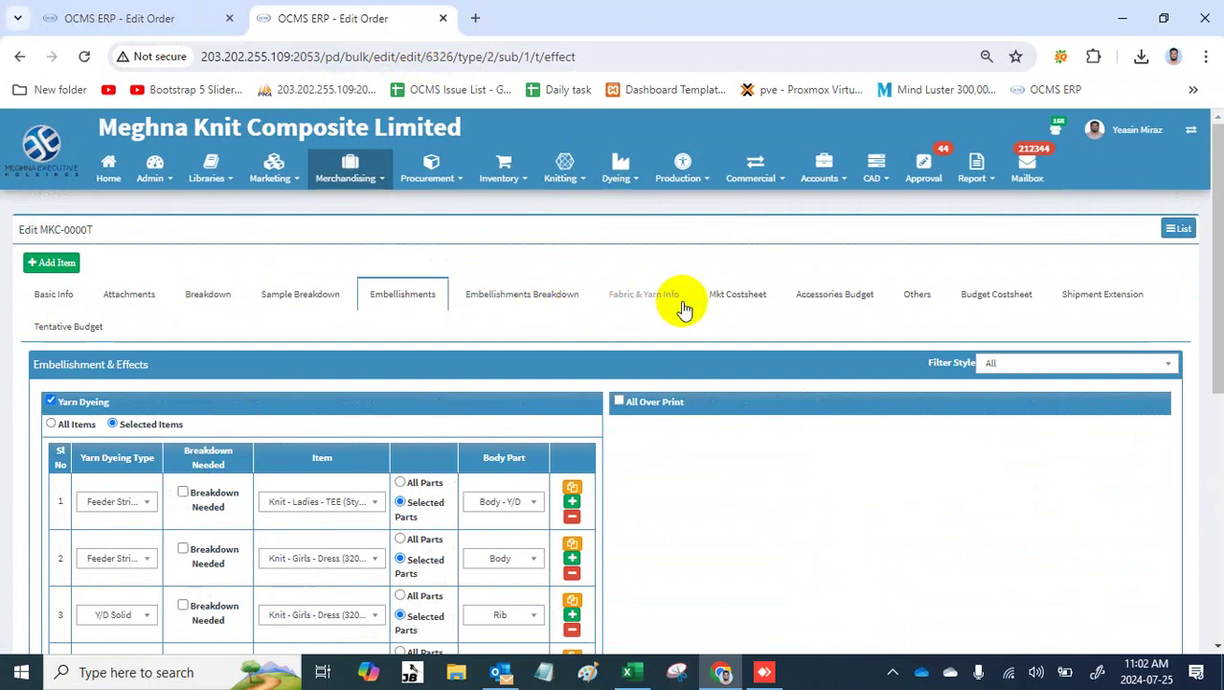
left_click(736, 294)
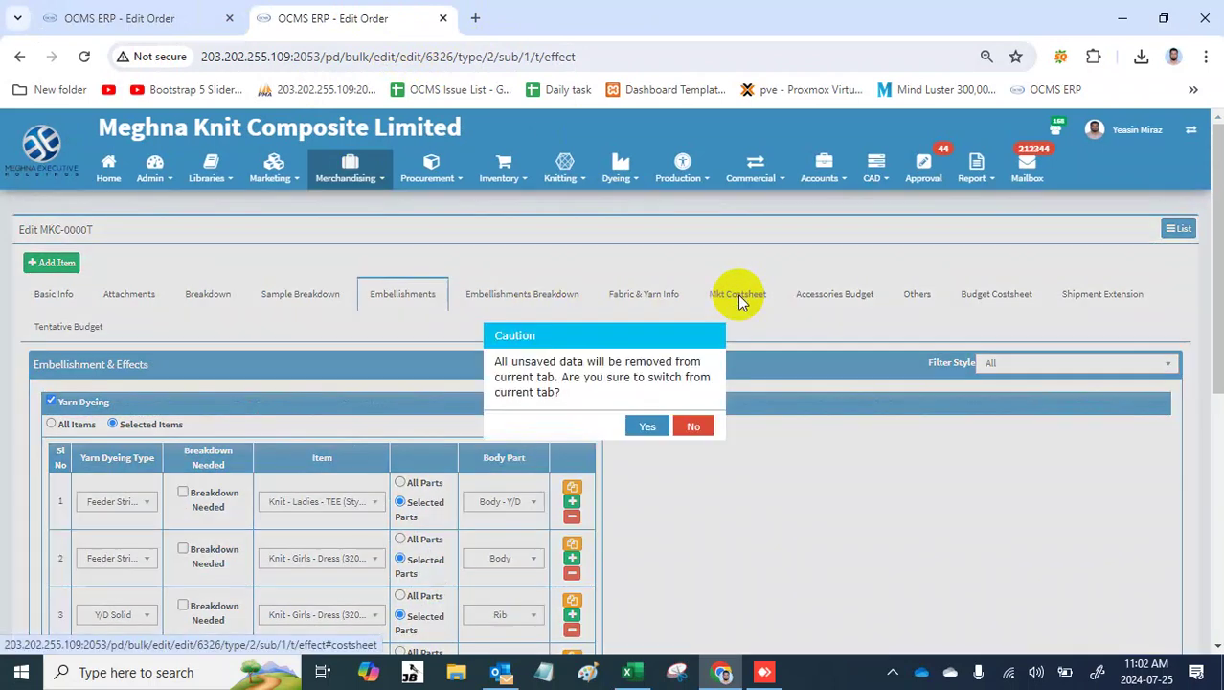
left_click(644, 427)
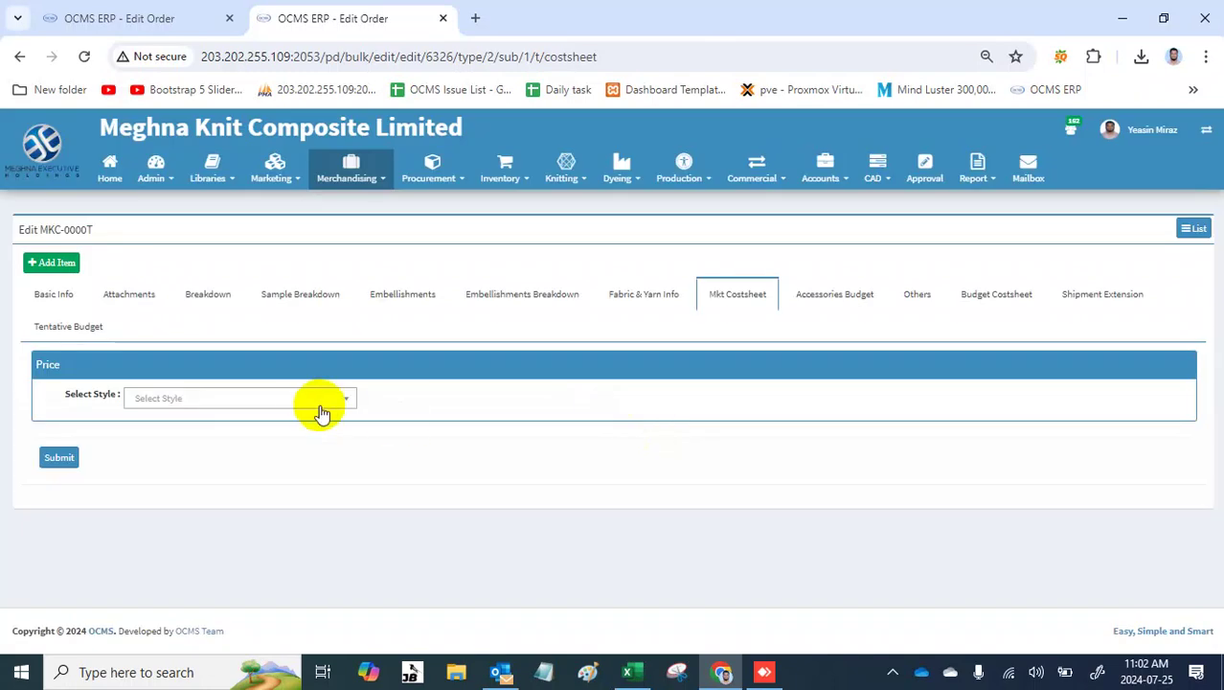
left_click(321, 410)
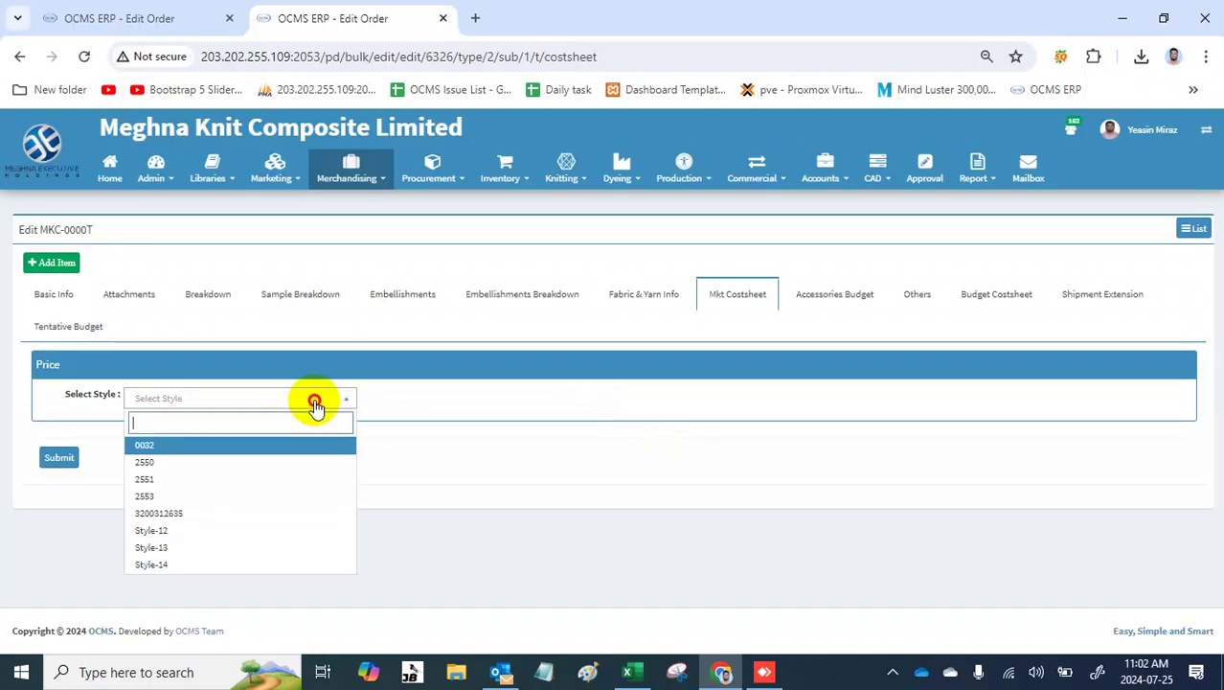
left_click(248, 483)
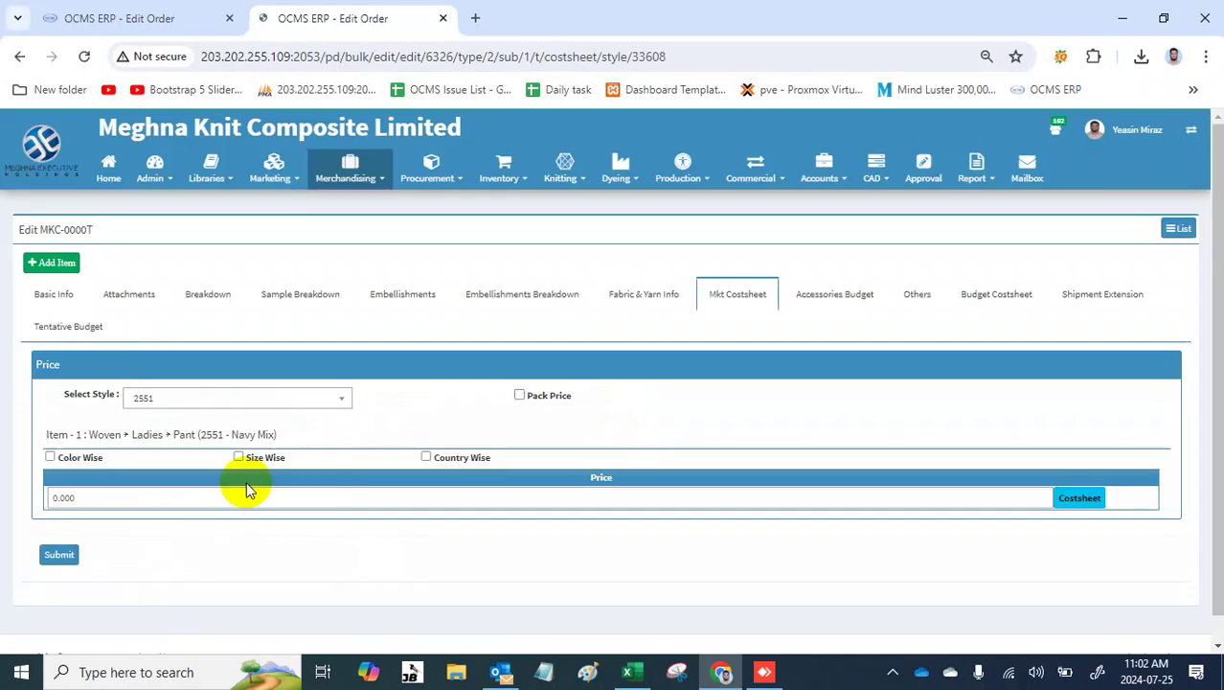
Step: Enable Pack Price for style 2551, trying the color-wise and size-wise price breakdowns and clearing both
left_click(74, 459)
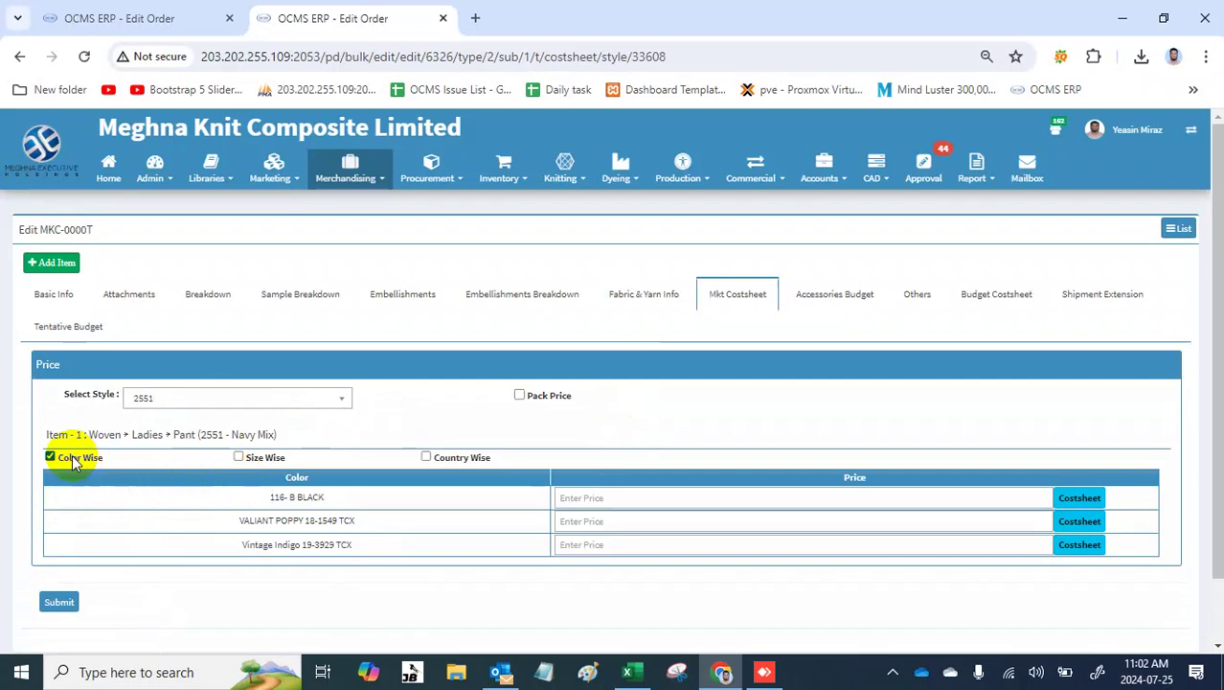
left_click(255, 458)
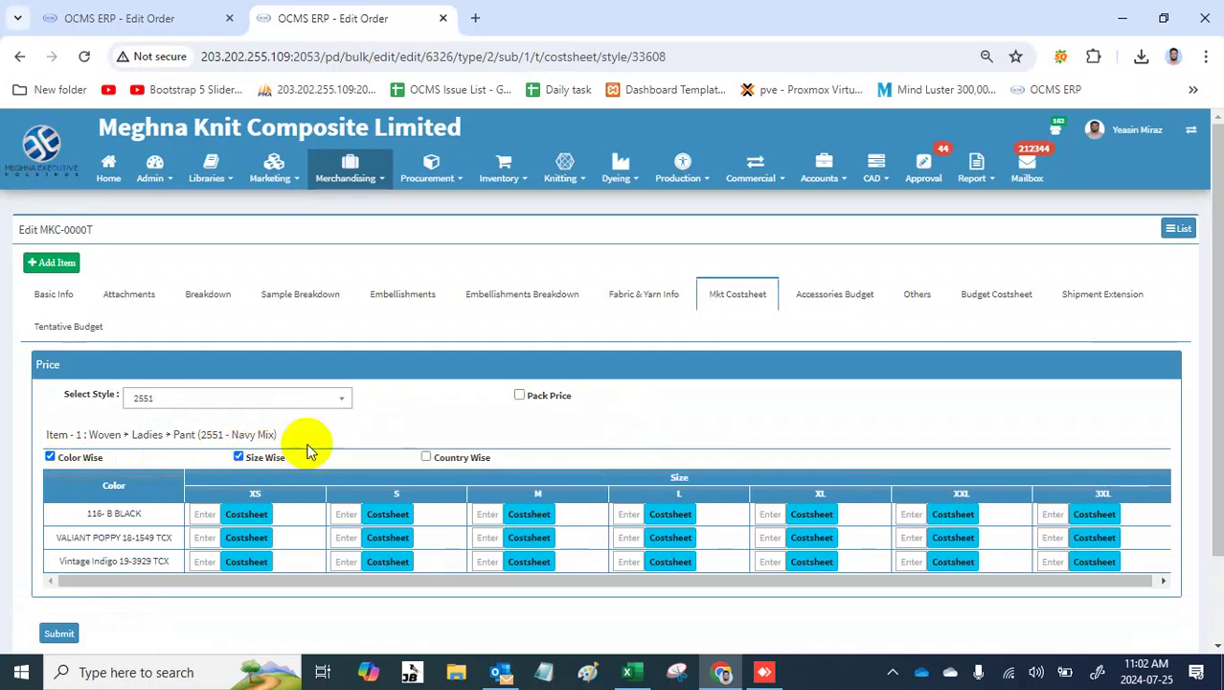
left_click(520, 396)
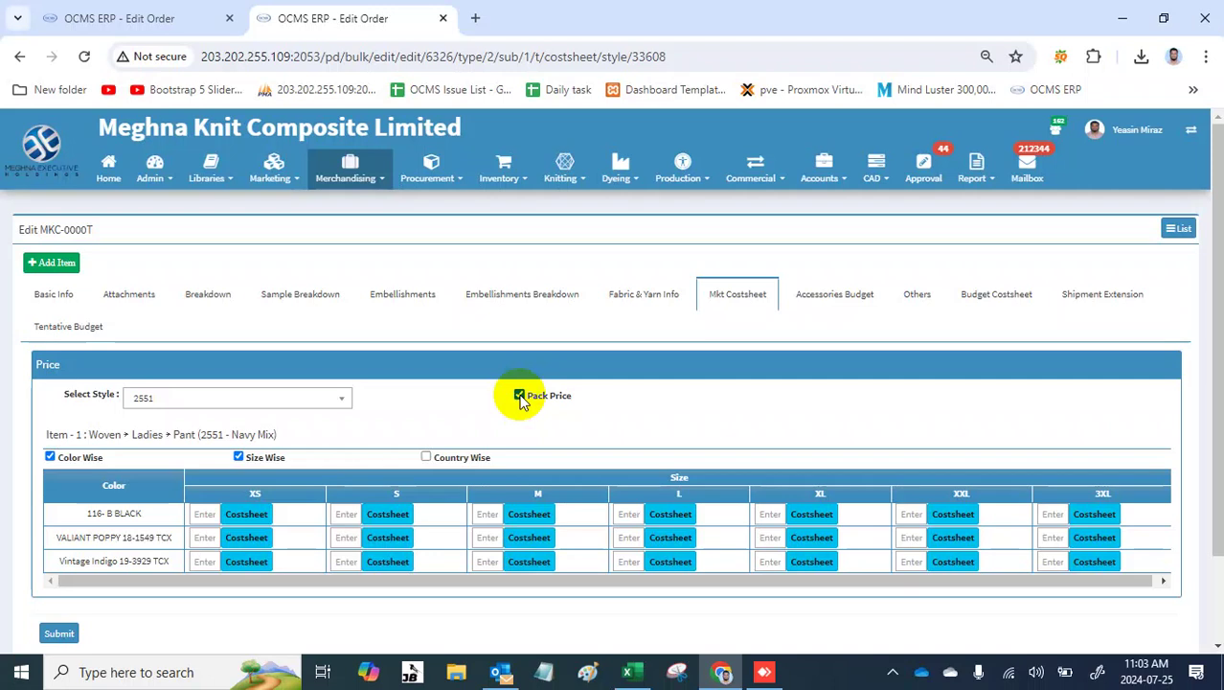
left_click(238, 457)
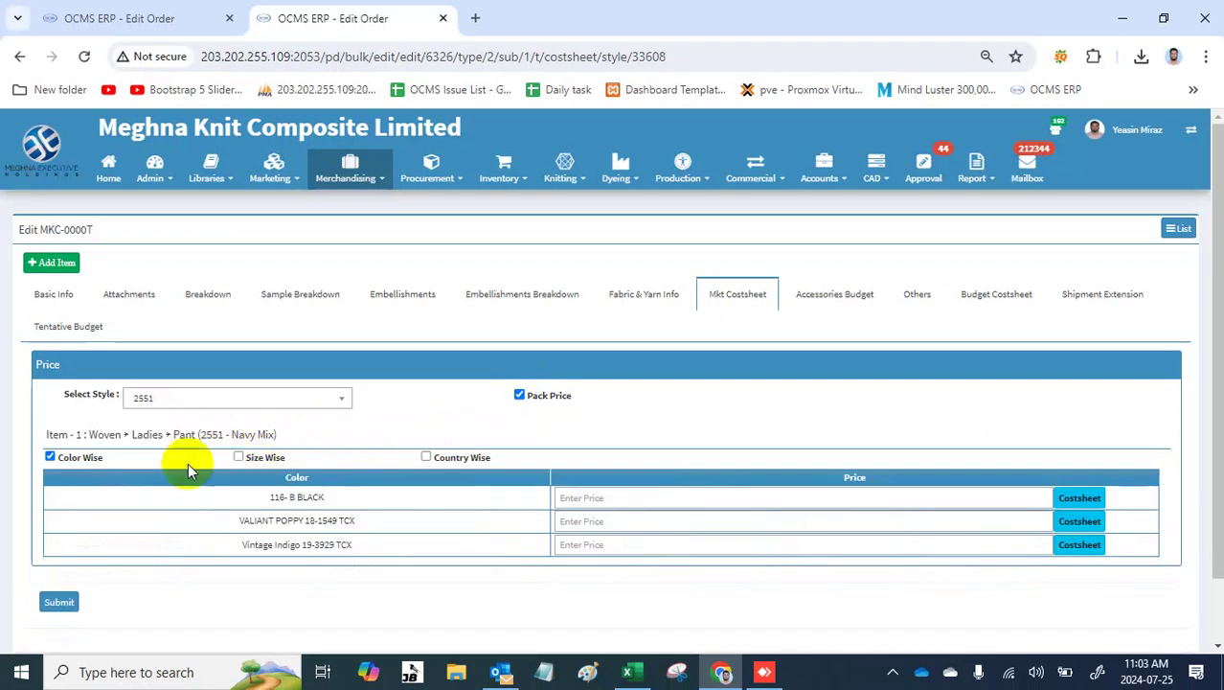
left_click(91, 459)
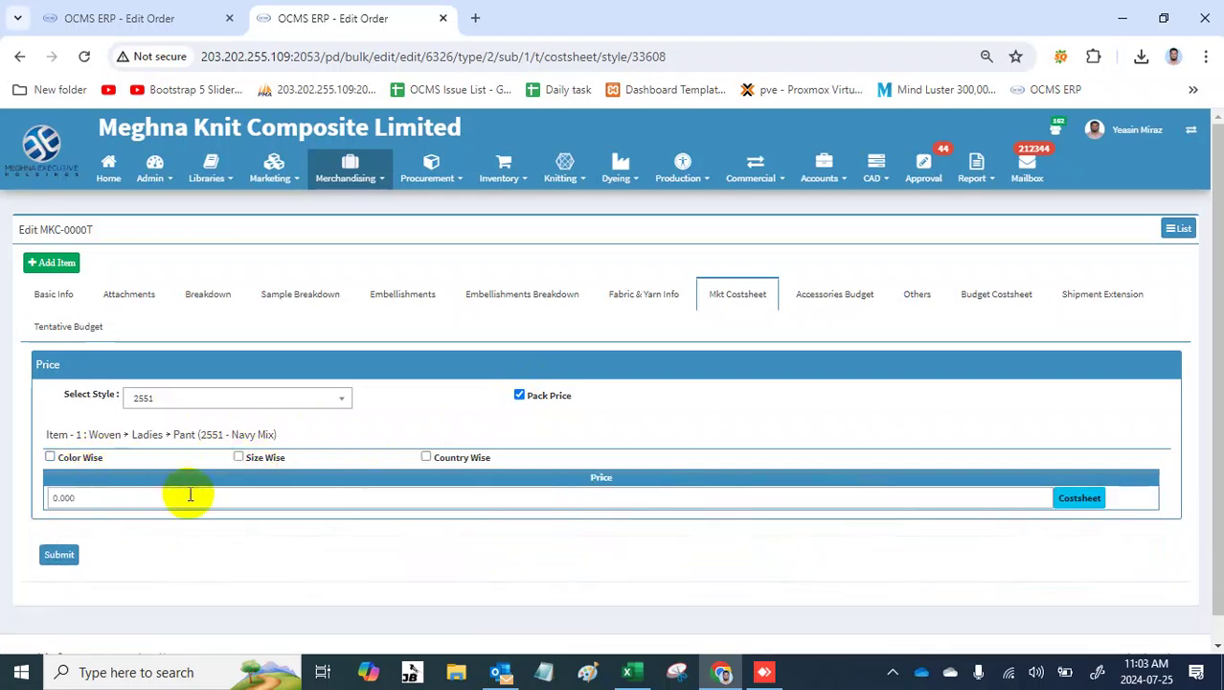
Step: Set the Woven Ladies Pant (2551 - Navy Mix) price to 15 and submit it
left_click(186, 494)
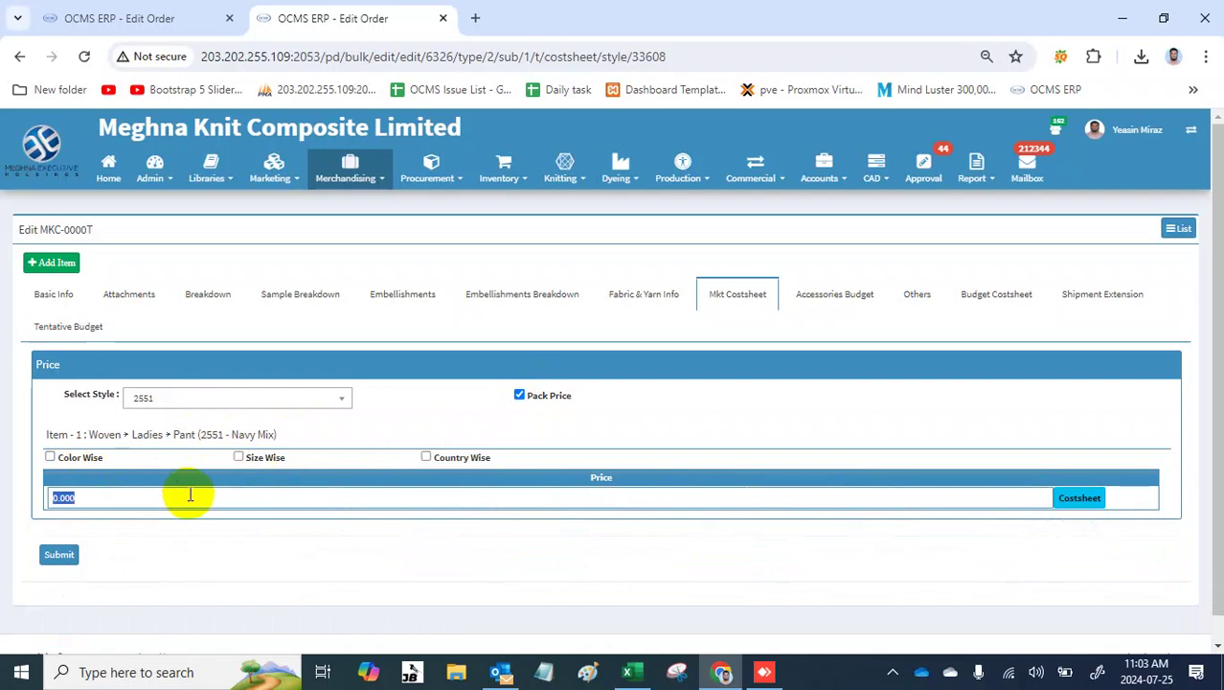
type("15")
key("Return")
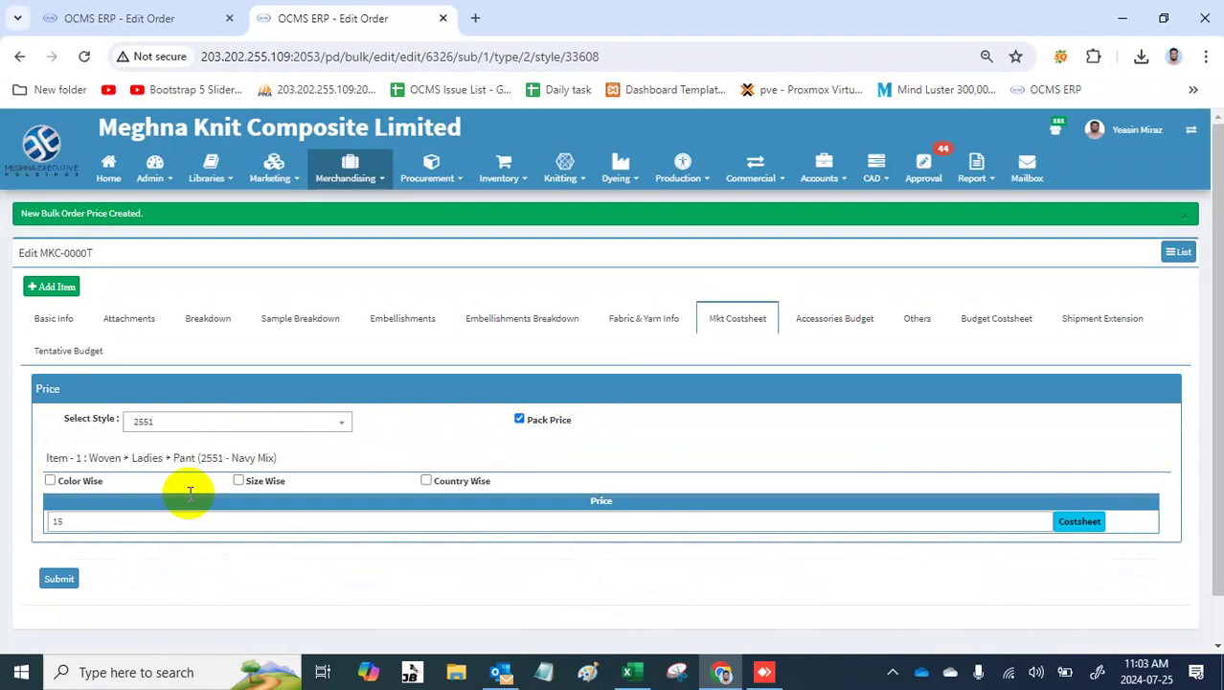
Step: Try to create an all-fabric booking for Woven - Ladies - Pant (2551 - Navy Mix) in Vintage Indigo 19-3929 TCX and 116- B BLACK
left_click(175, 24)
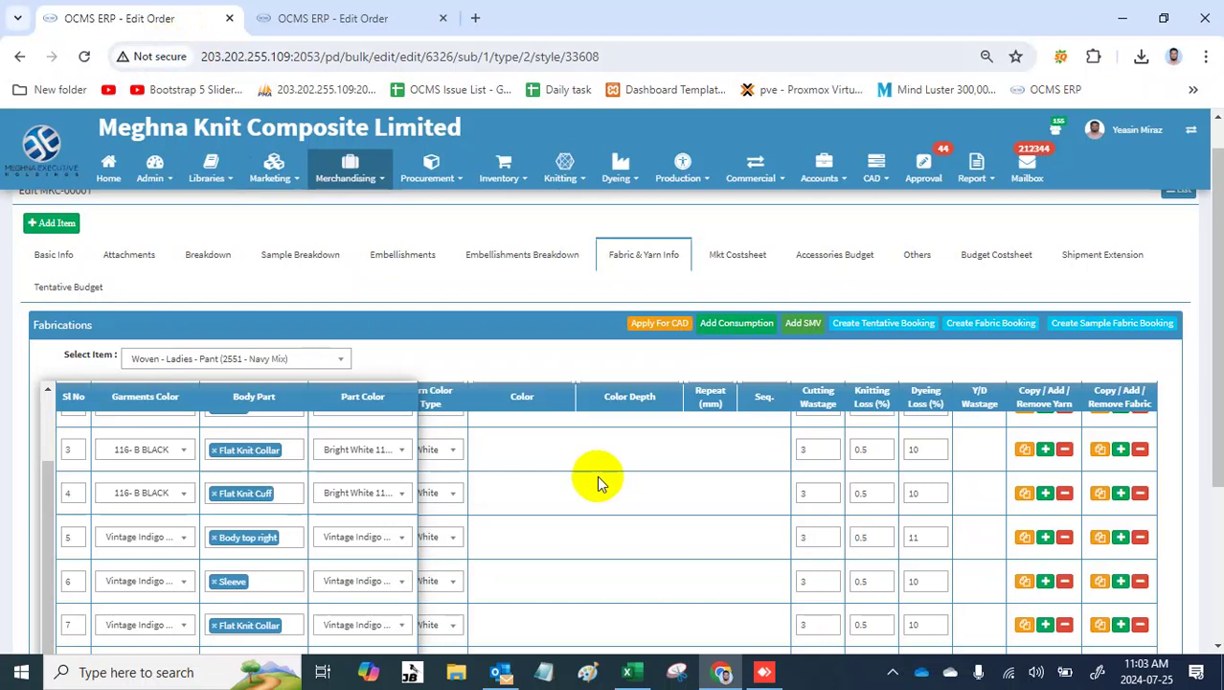
left_click(998, 326)
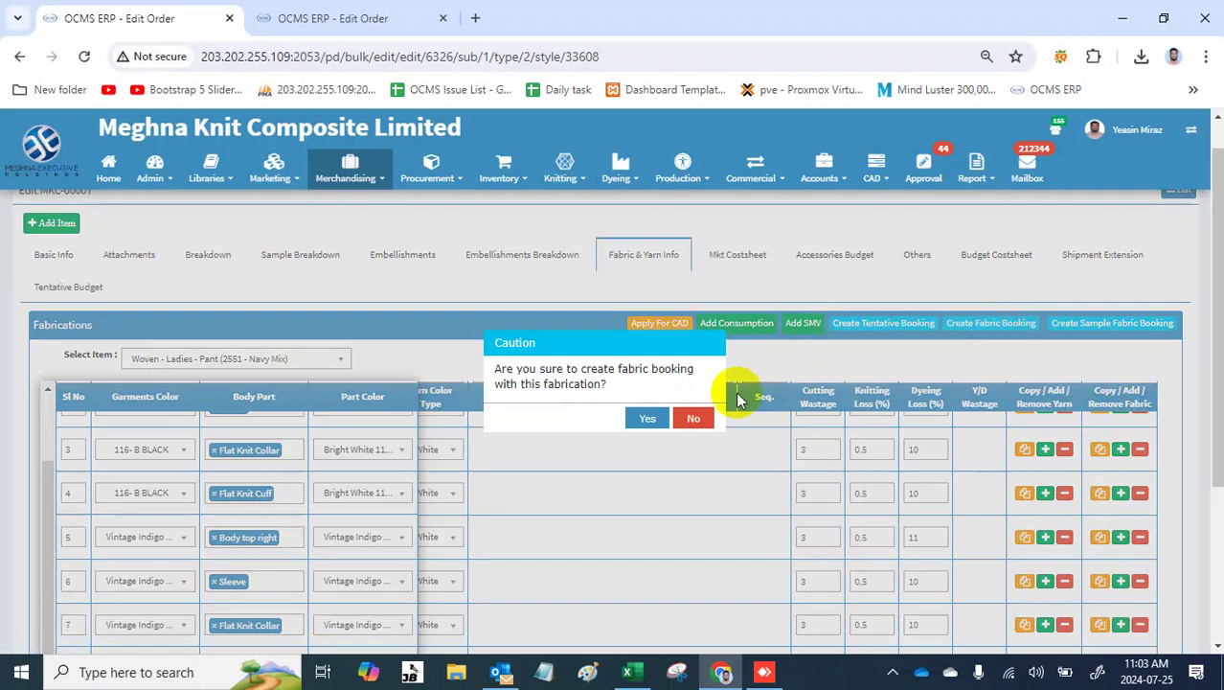
left_click(648, 419)
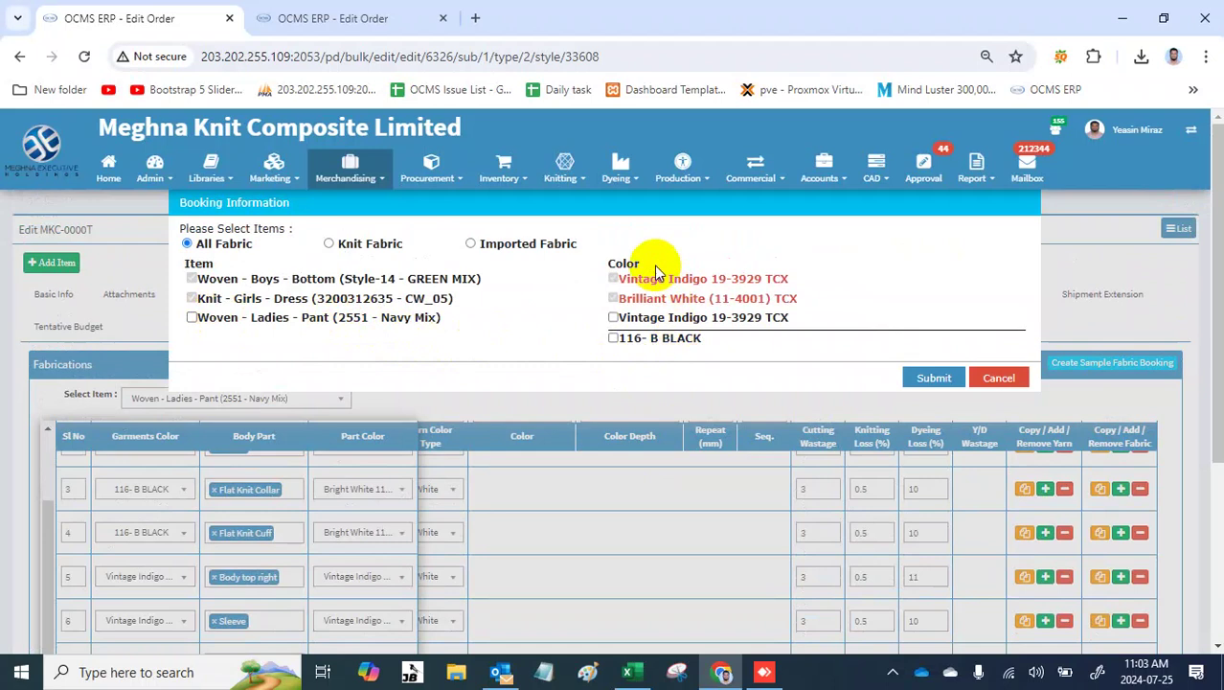
mouse_move(639, 288)
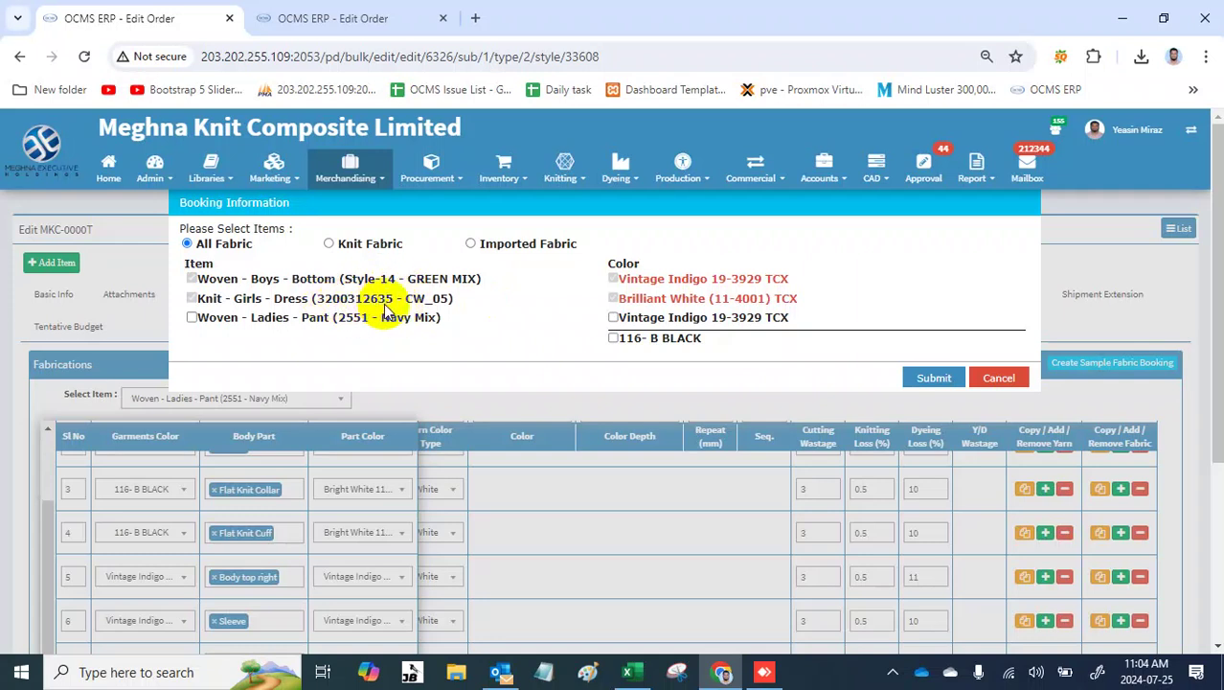
left_click(193, 319)
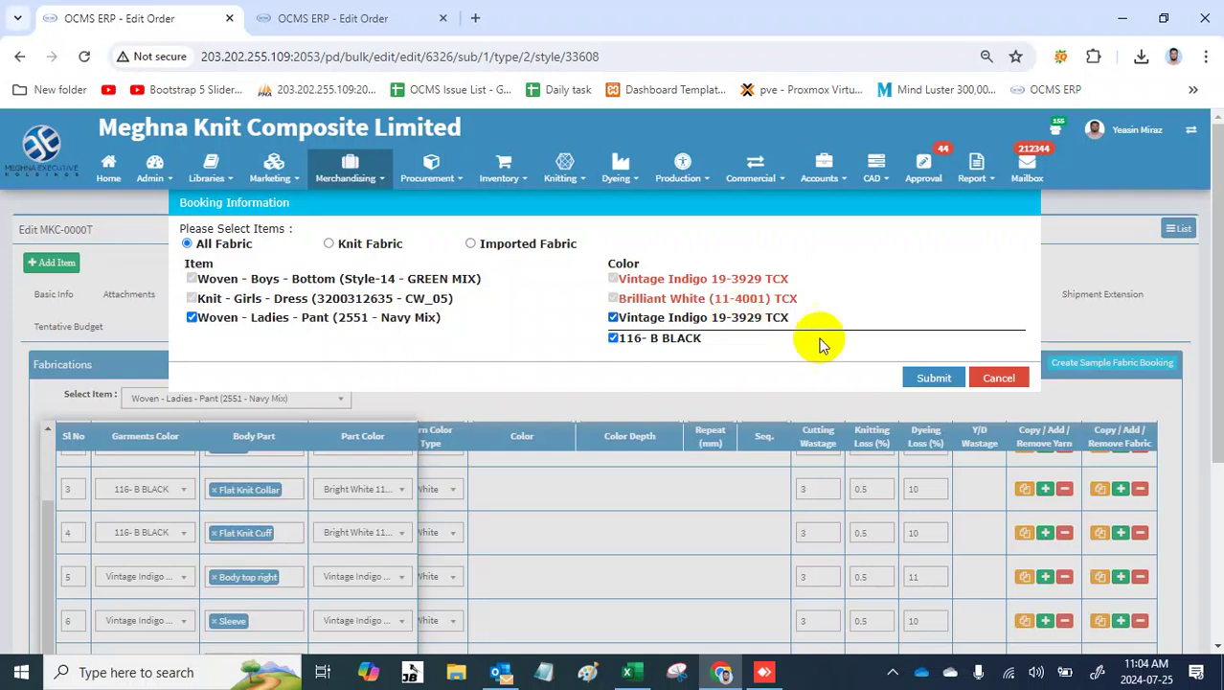
left_click(934, 380)
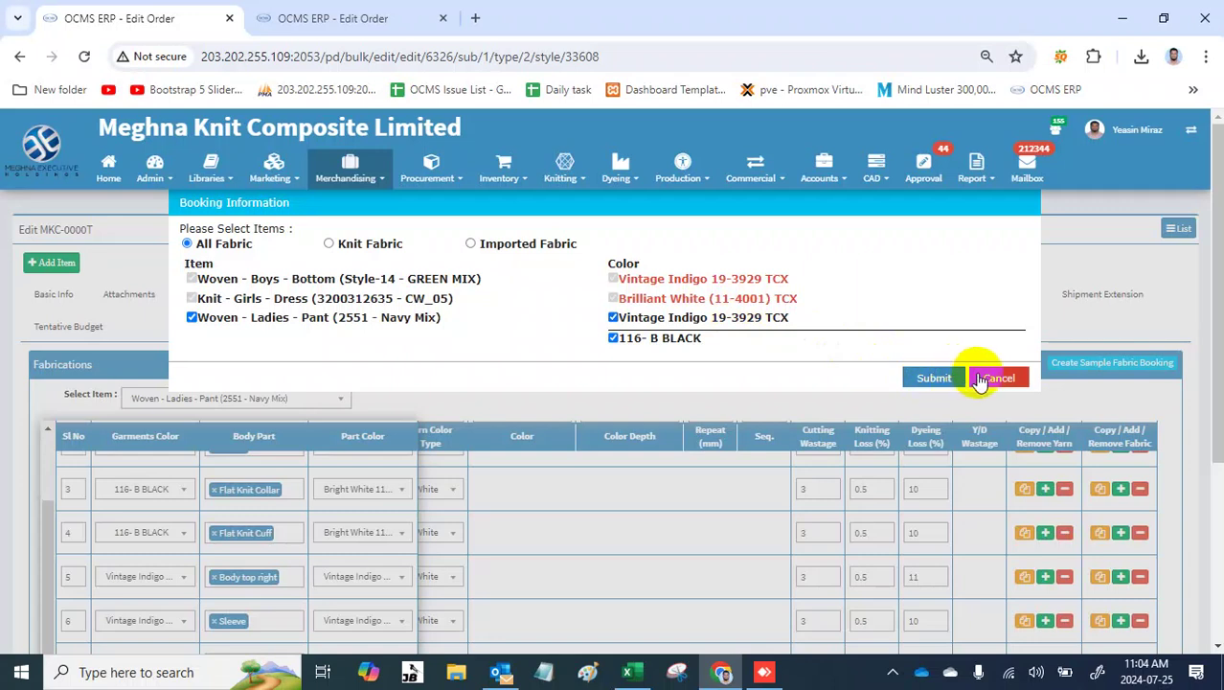
left_click(992, 379)
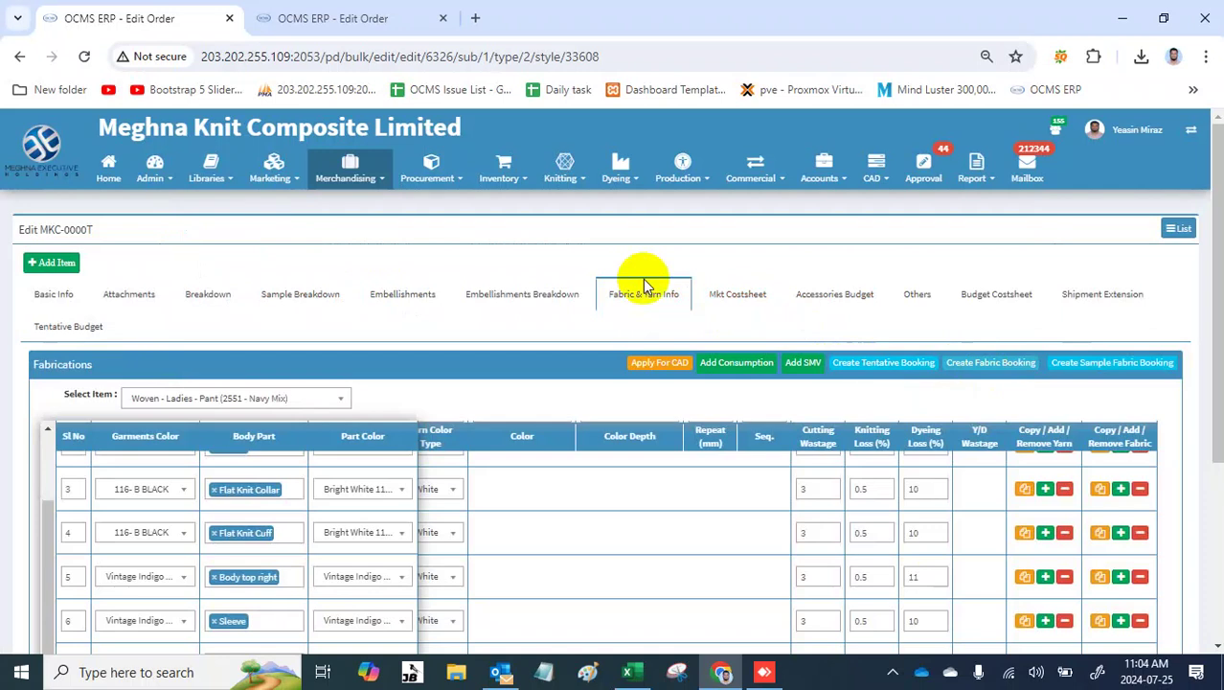
Step: Open the merchandising Flat Knit Measurement list of bulk orders in a separate browser tab
left_click(349, 165)
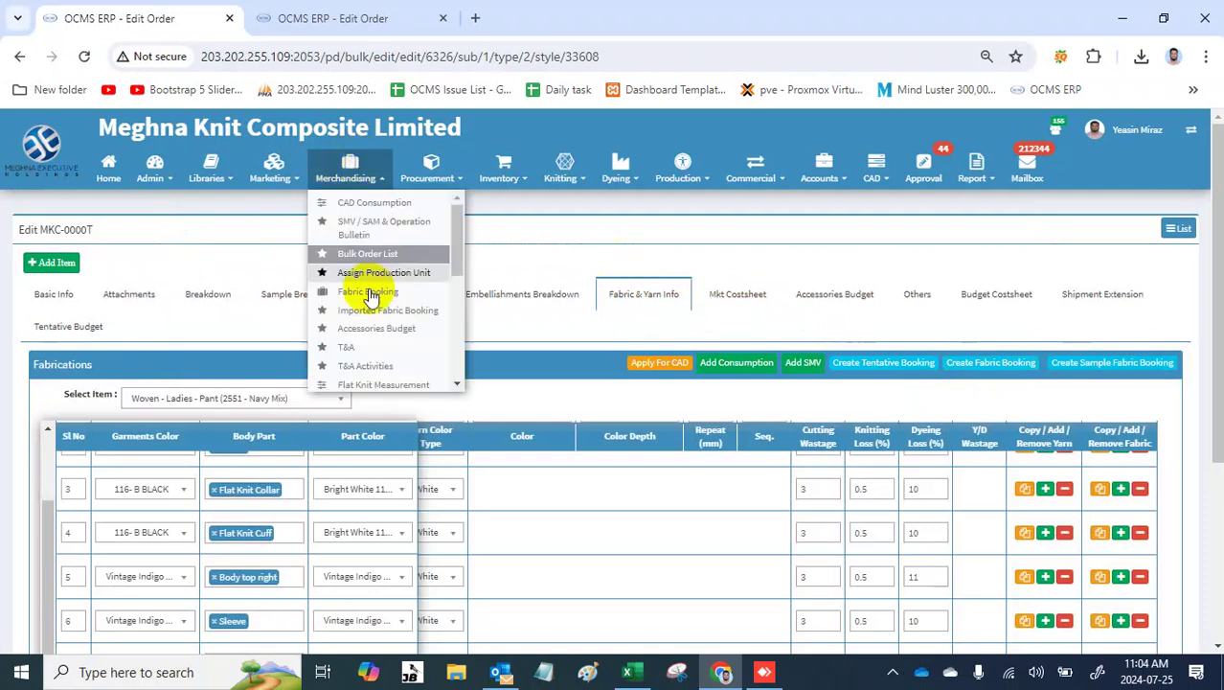
scroll(372, 306, "down", 3)
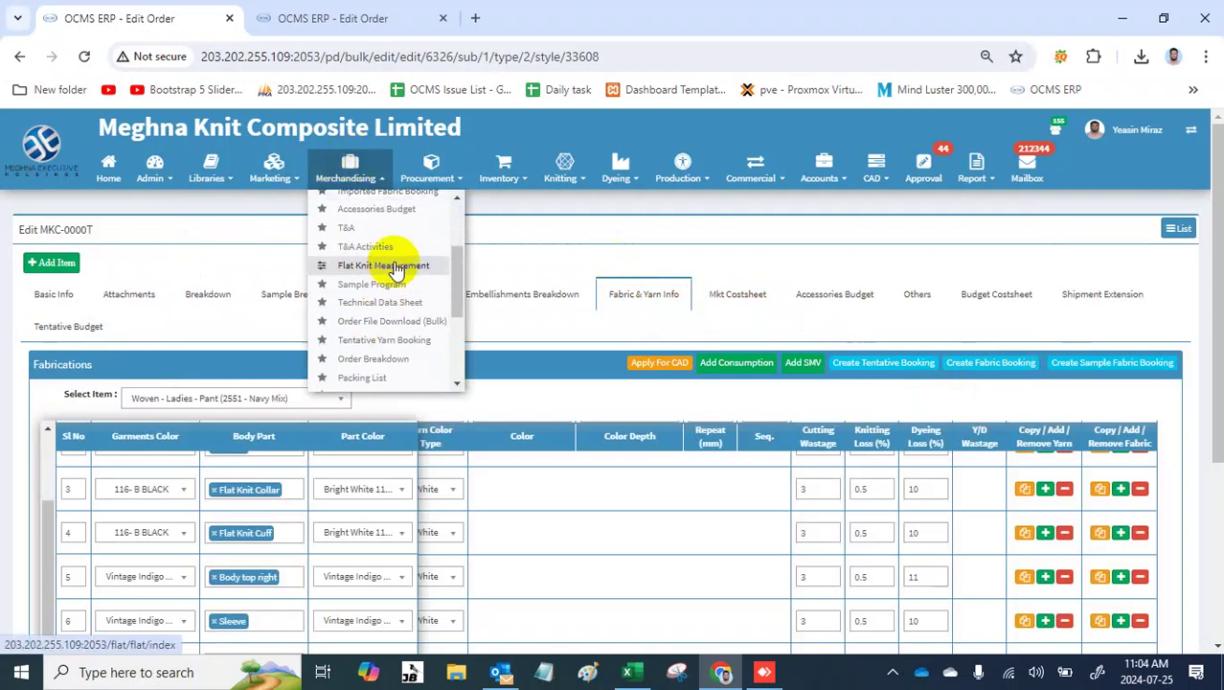
left_click(388, 275, "ctrl")
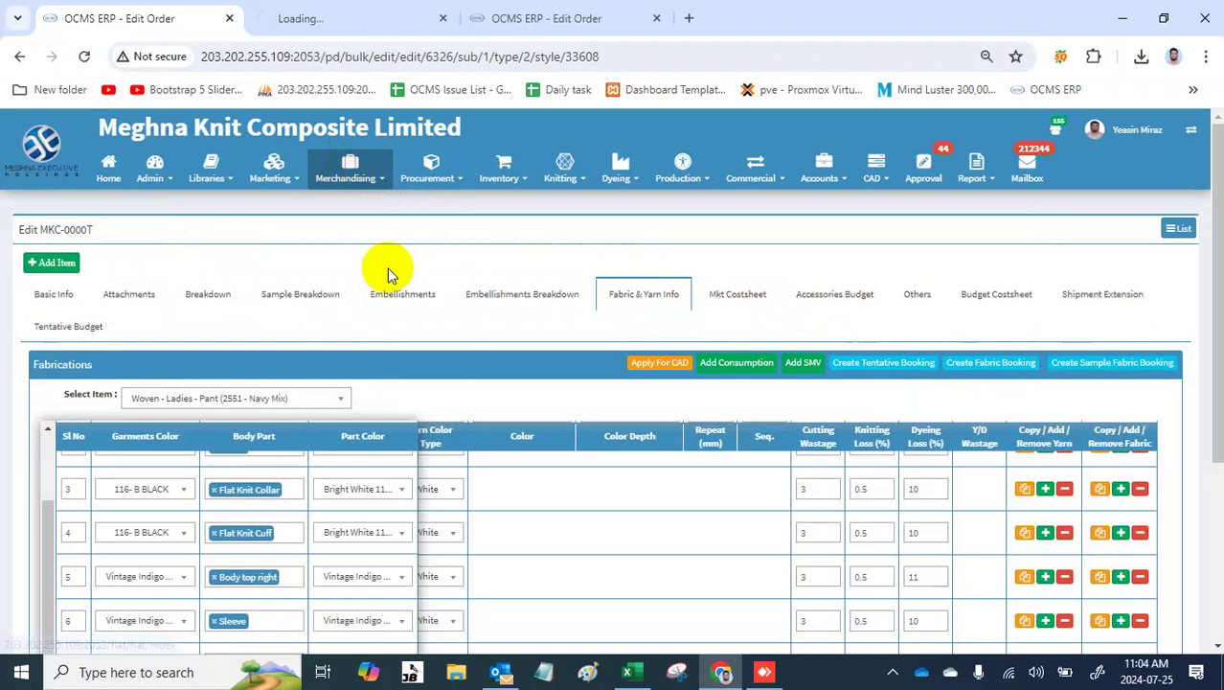
left_click(380, 21)
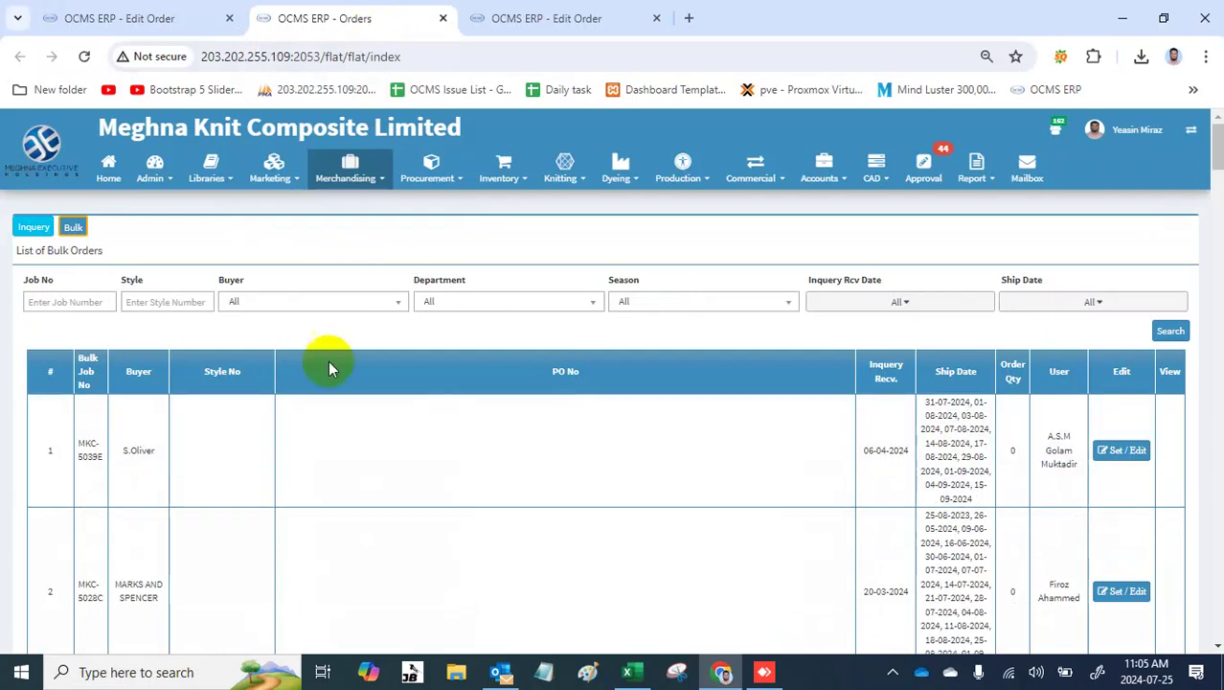
Step: Find bulk job 0000T in the flat knit list, open its measurement for editing and select style 2551
left_click(71, 304)
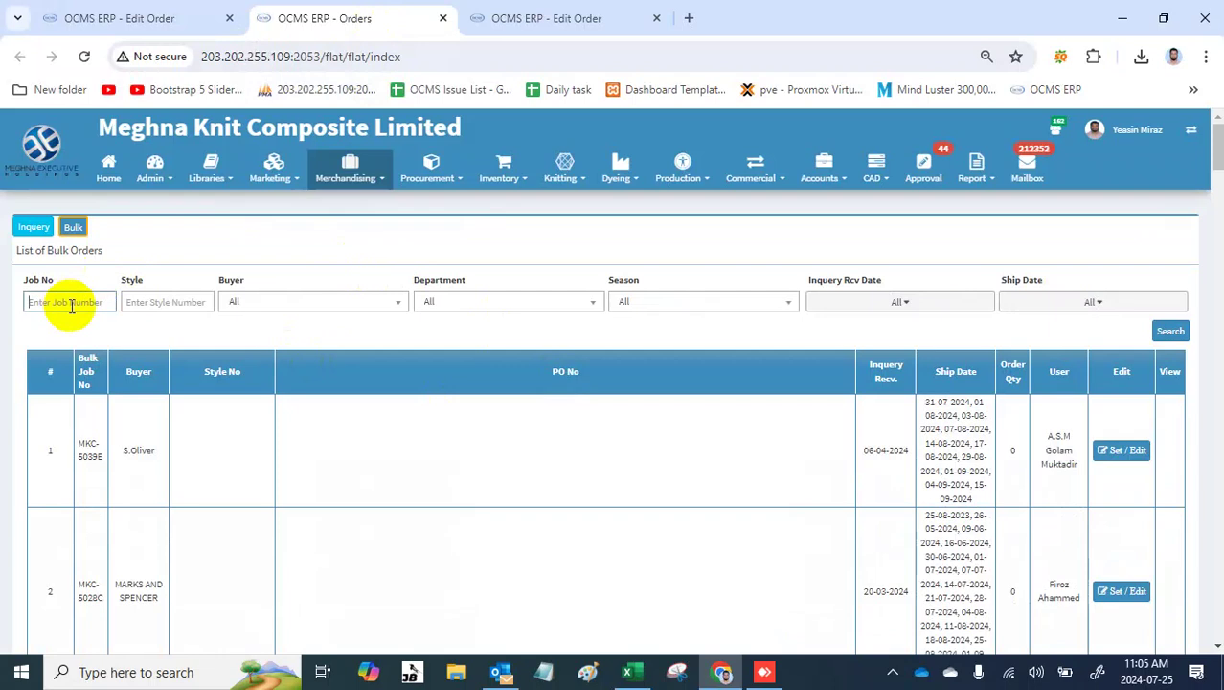
type("0000t")
key("Return")
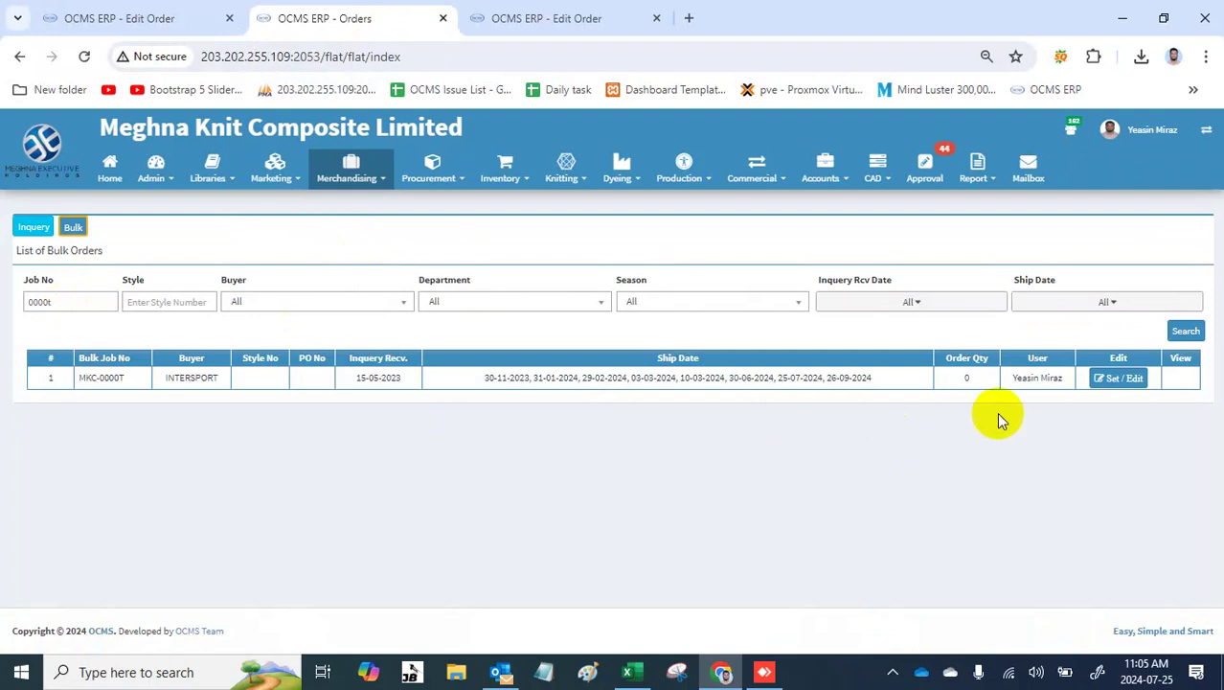
left_click(1112, 384)
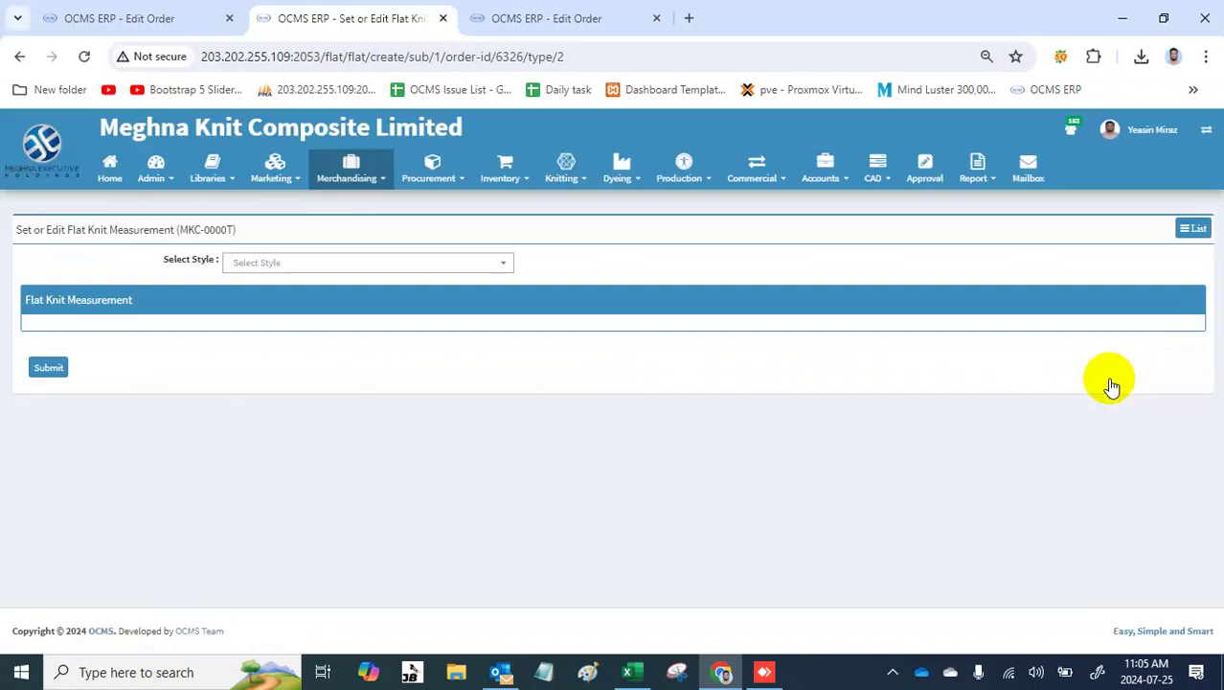
left_click(462, 269)
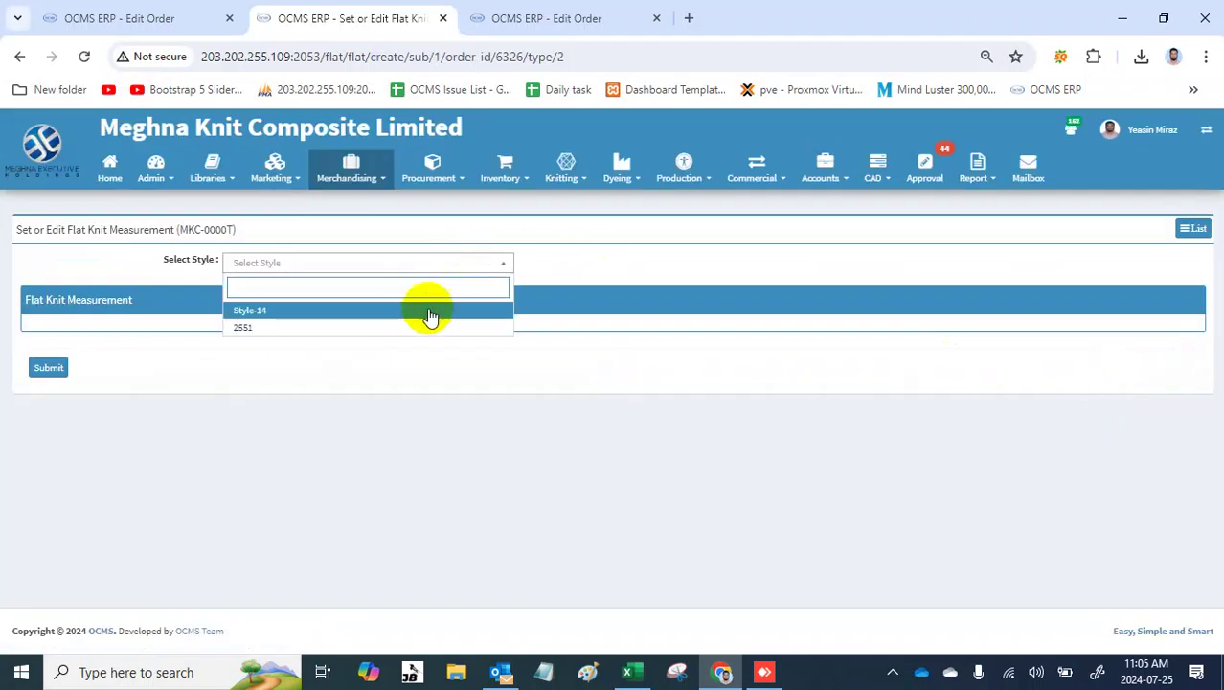
left_click(407, 328)
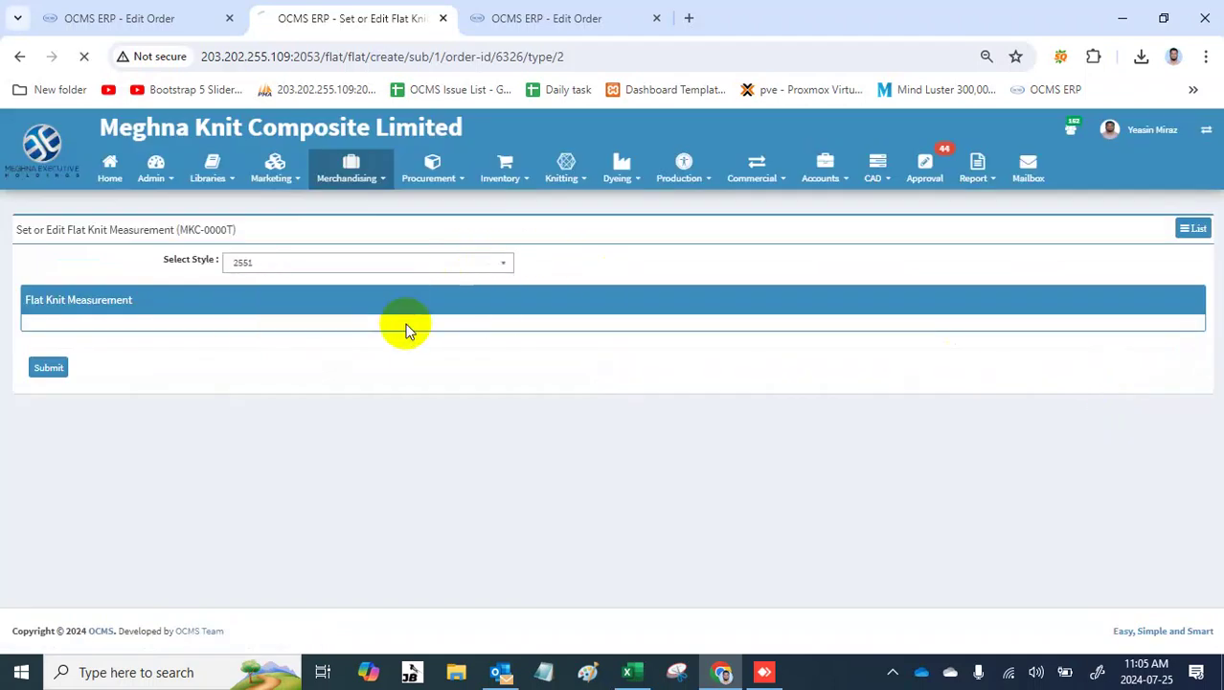
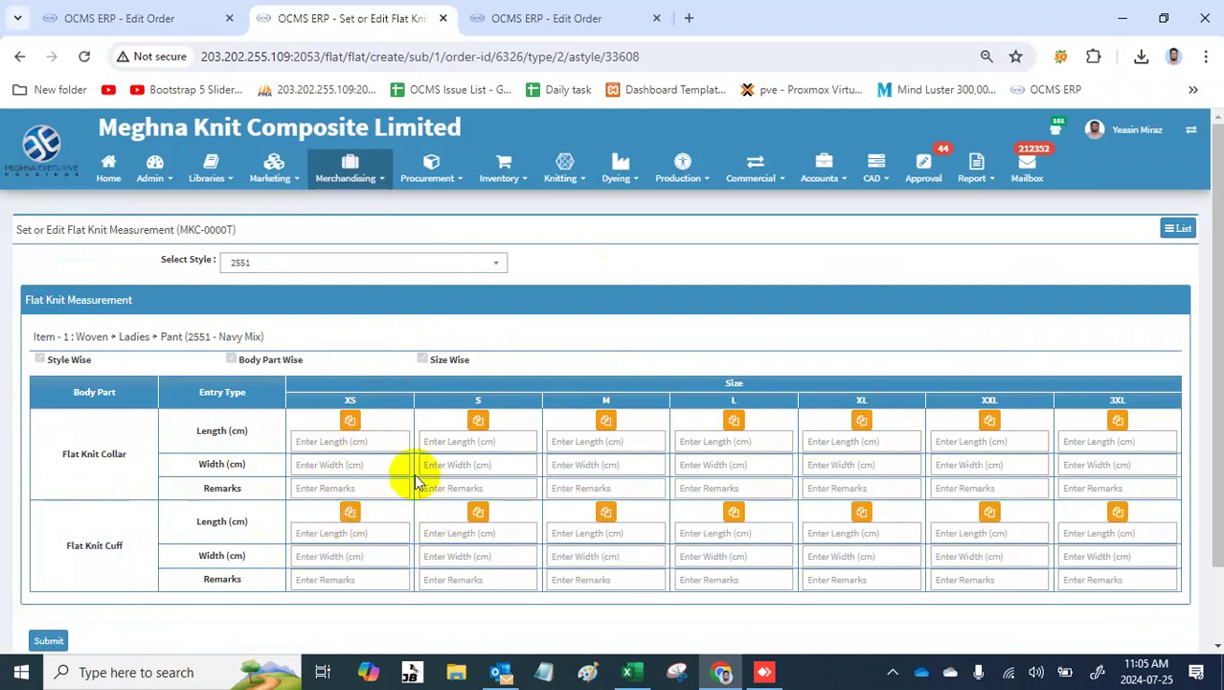
Step: Set the Flat Knit Collar's XS length to 28 cm and width to 7 cm, and copy them to sizes S through 3XL
left_click(380, 440)
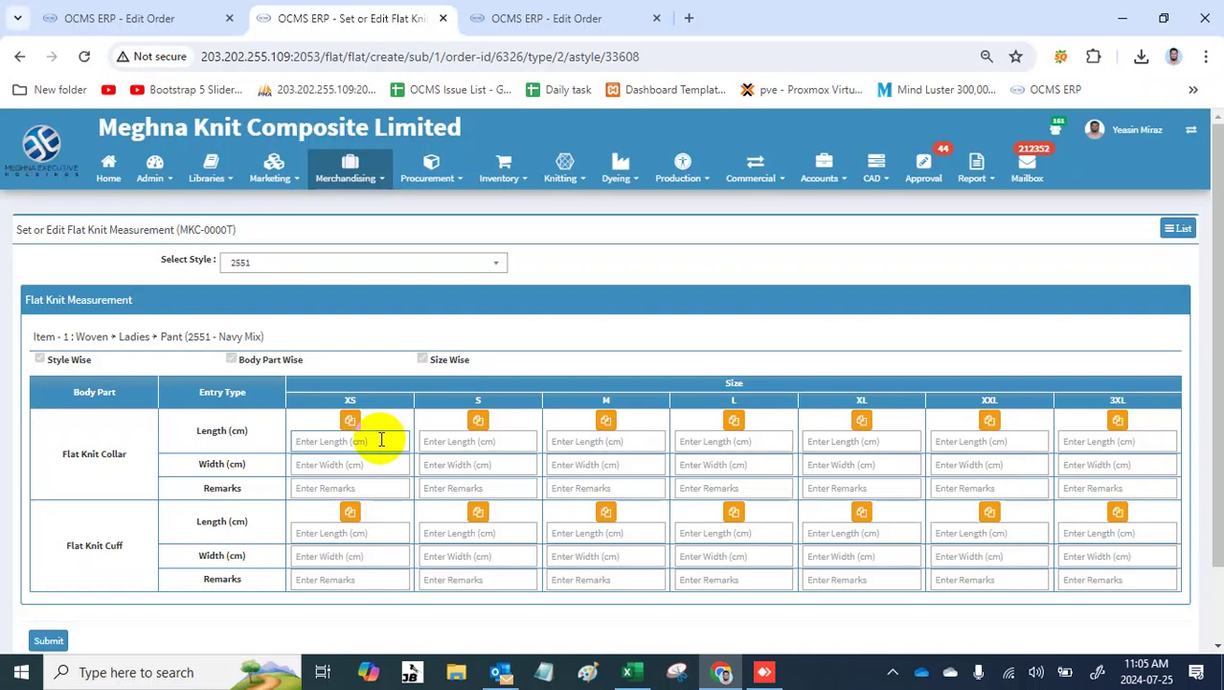
type("25")
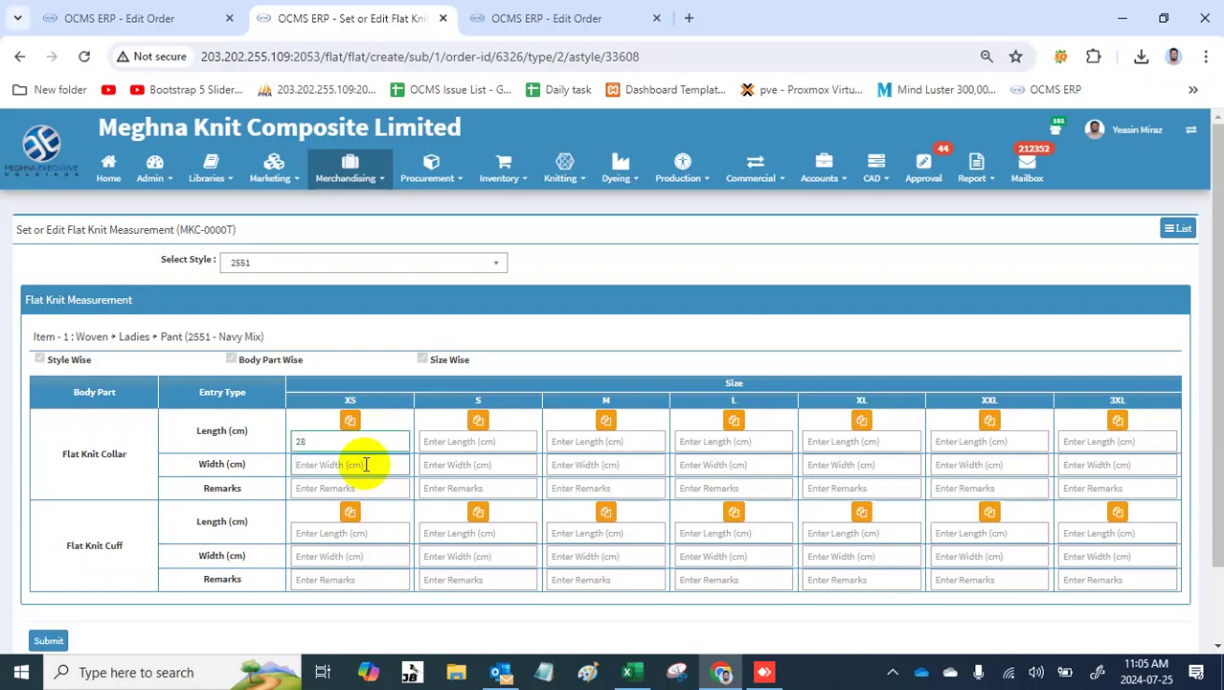
left_click(349, 419)
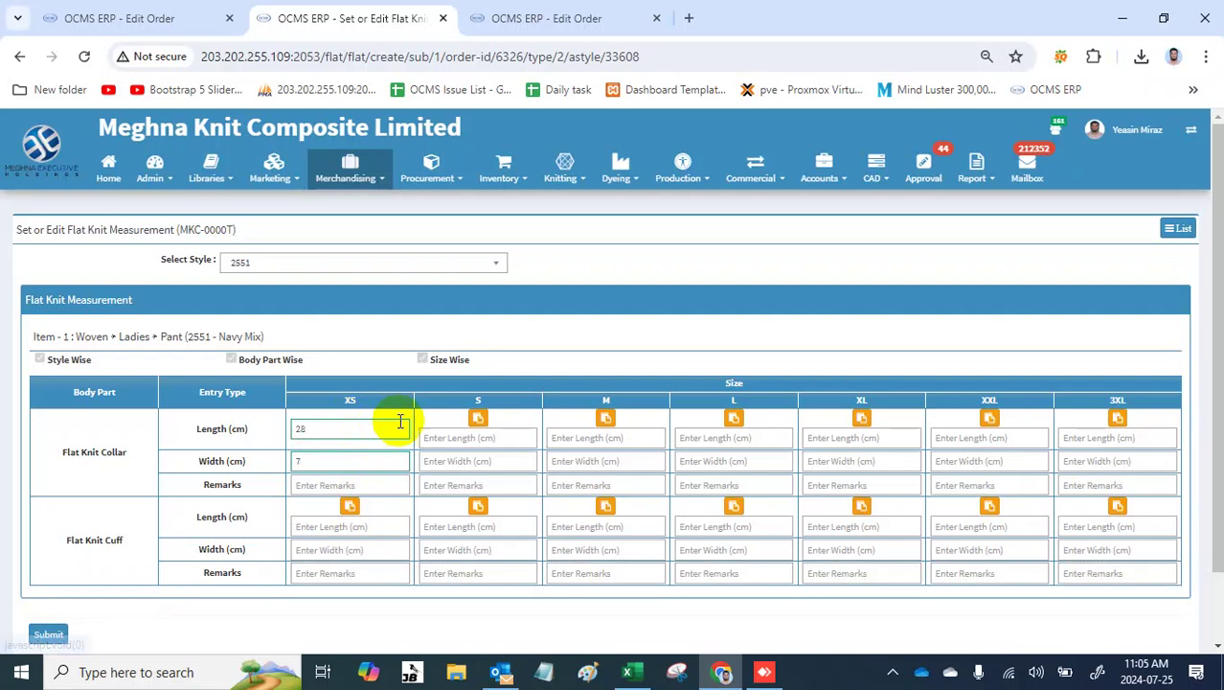
left_click(484, 419)
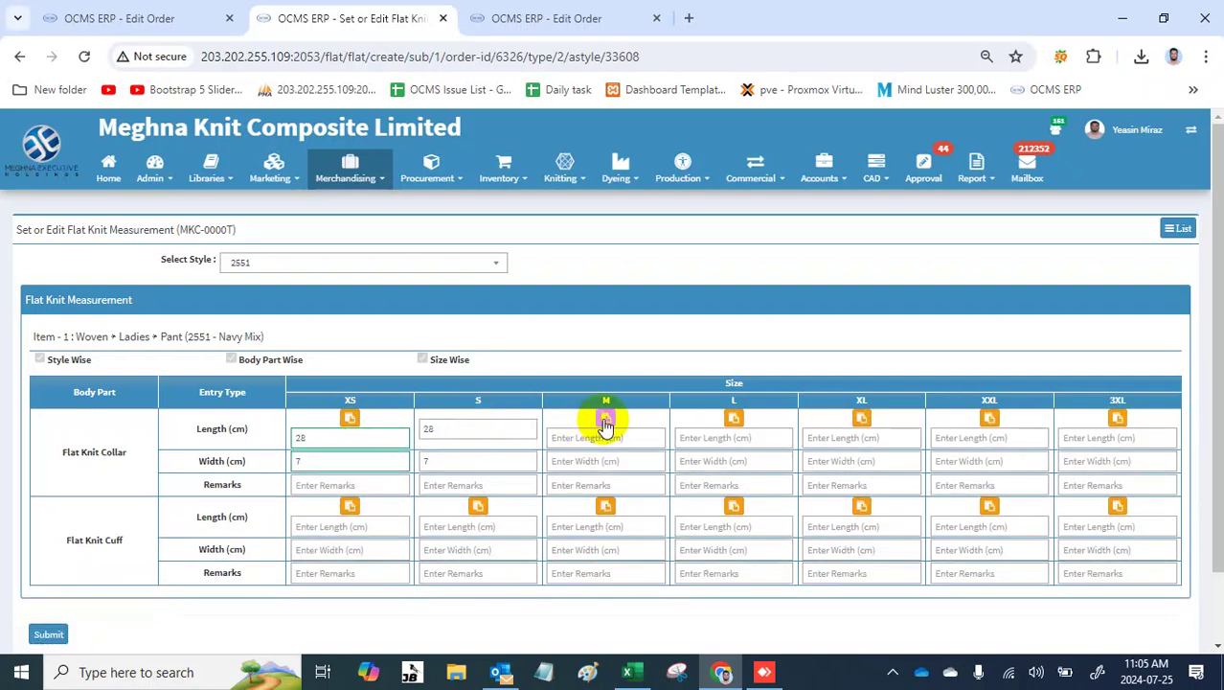
left_click(603, 420)
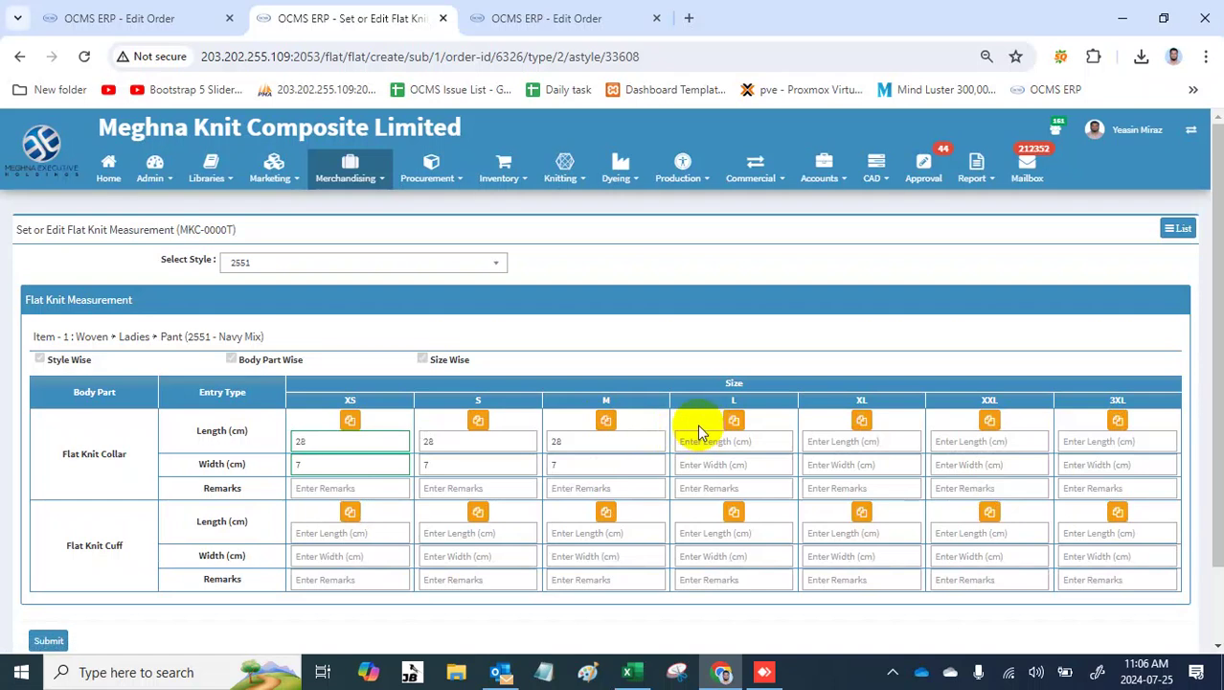
left_click(604, 419)
left_click(730, 420)
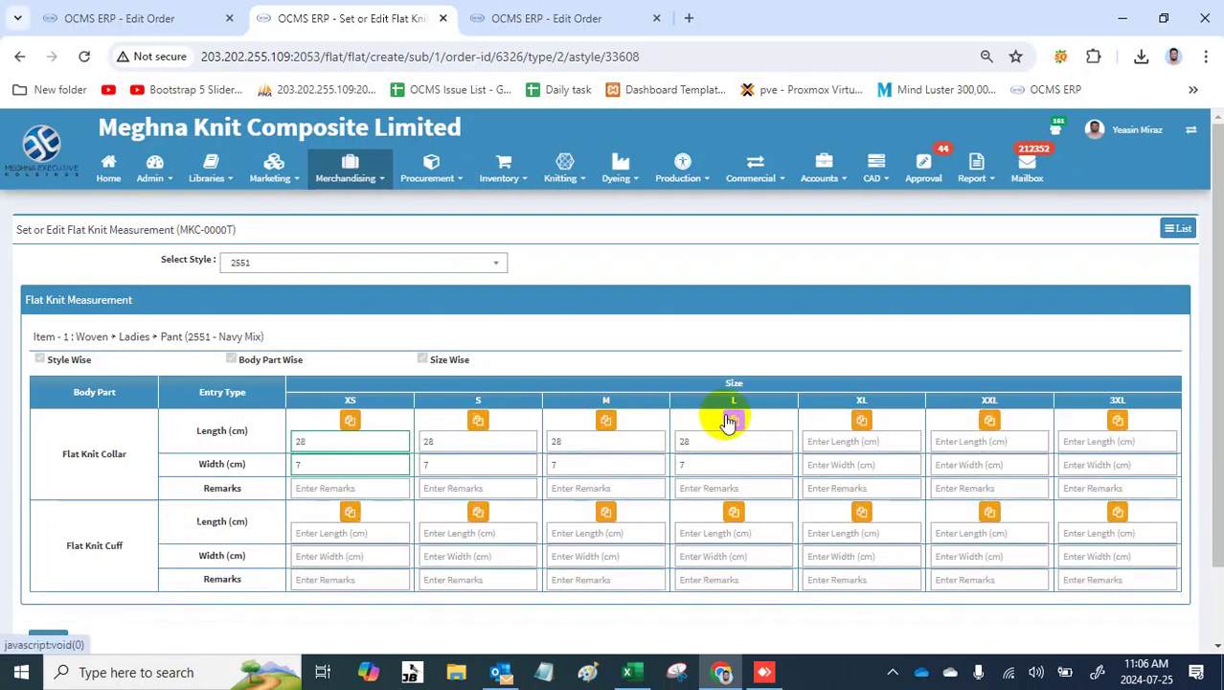
left_click(862, 421)
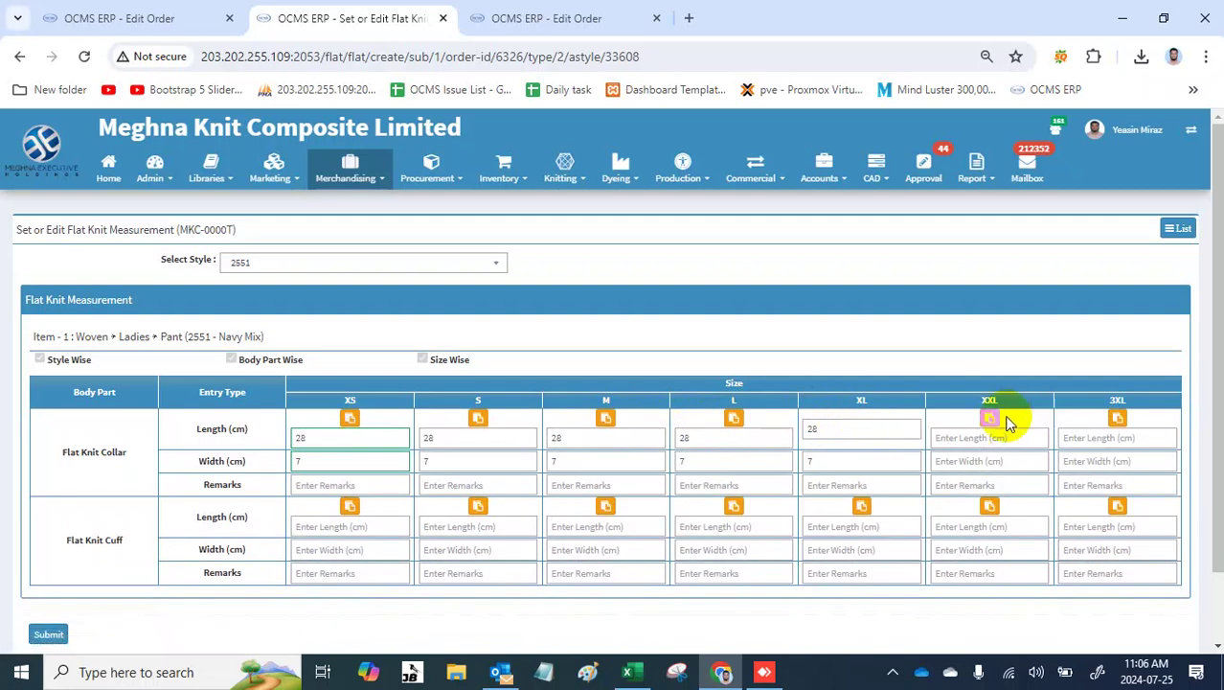
left_click(989, 420)
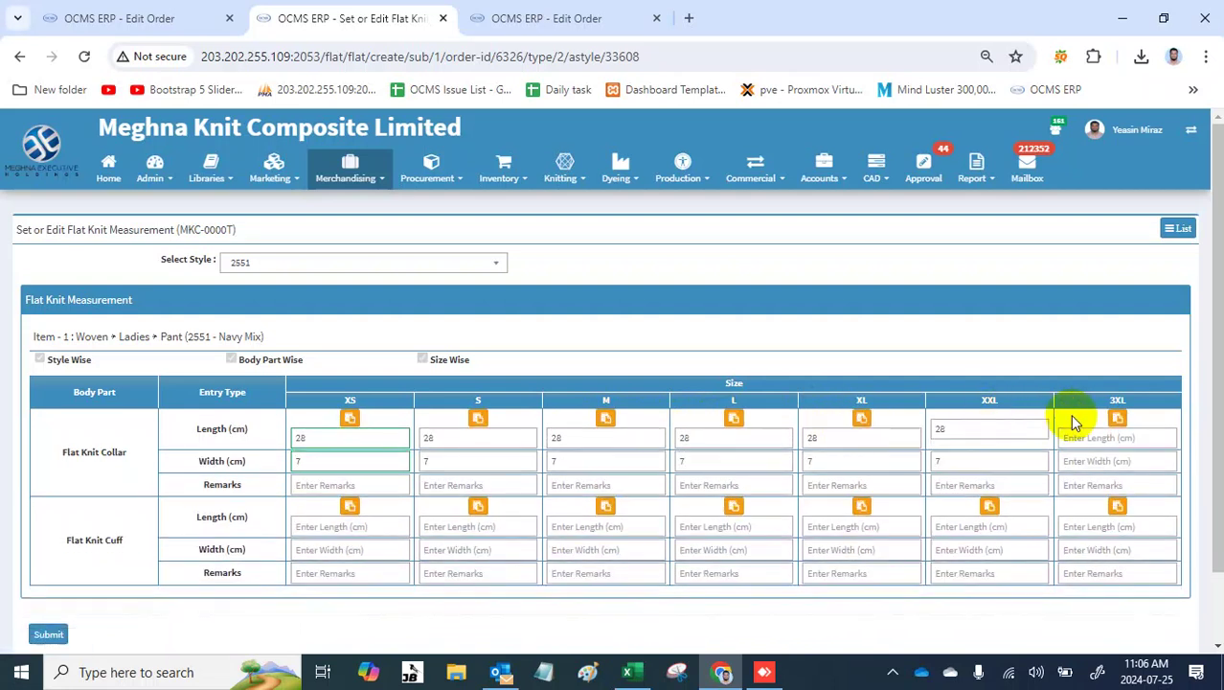
left_click(1117, 419)
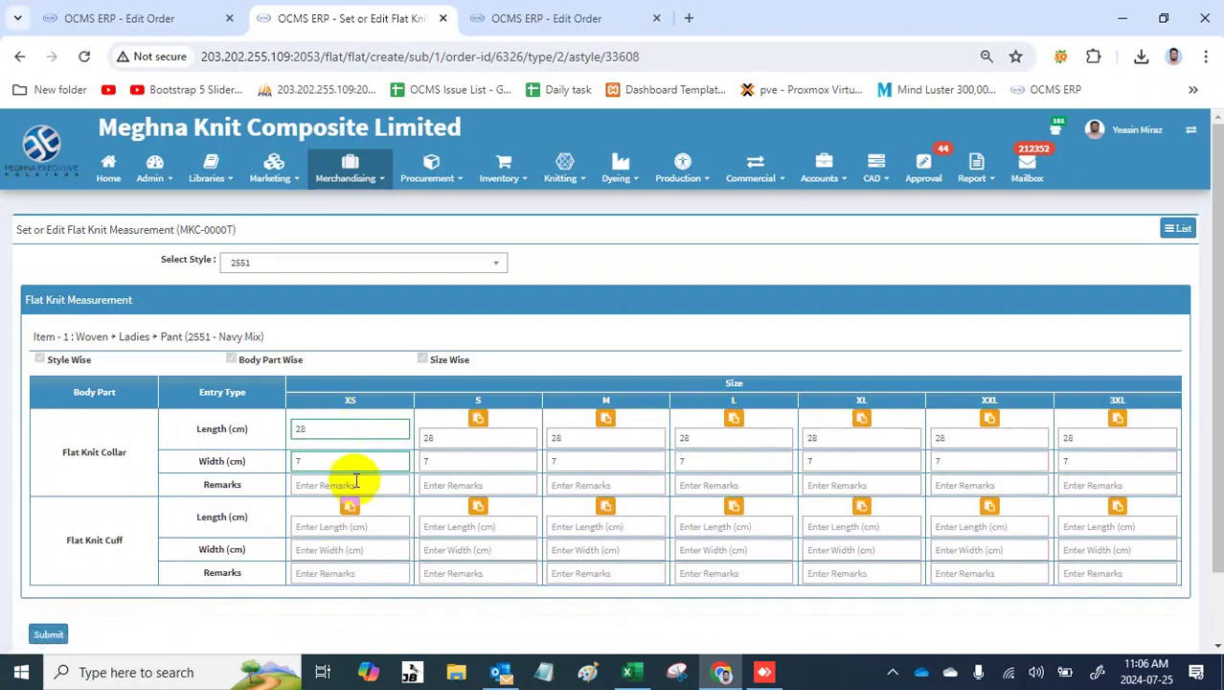
Step: Copy the collar's 28 cm length and 7 cm width to all Flat Knit Cuff sizes, XS through 3XL, and submit the measurements
left_click(350, 512)
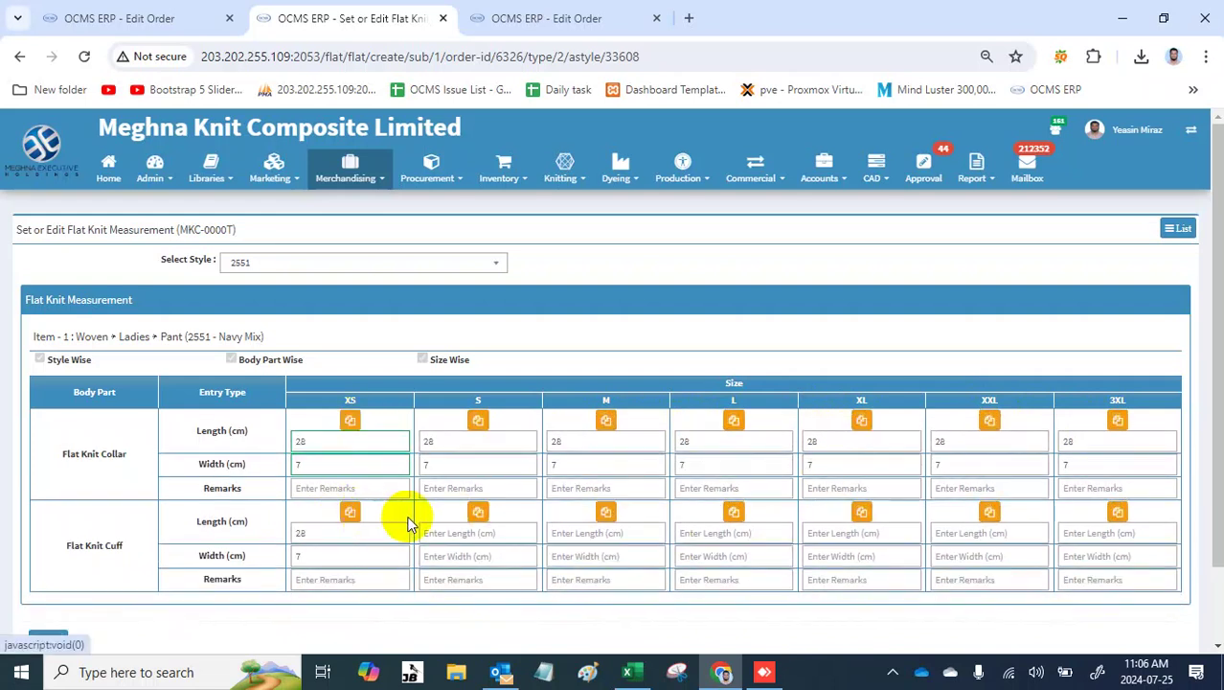
left_click(349, 512)
left_click(476, 510)
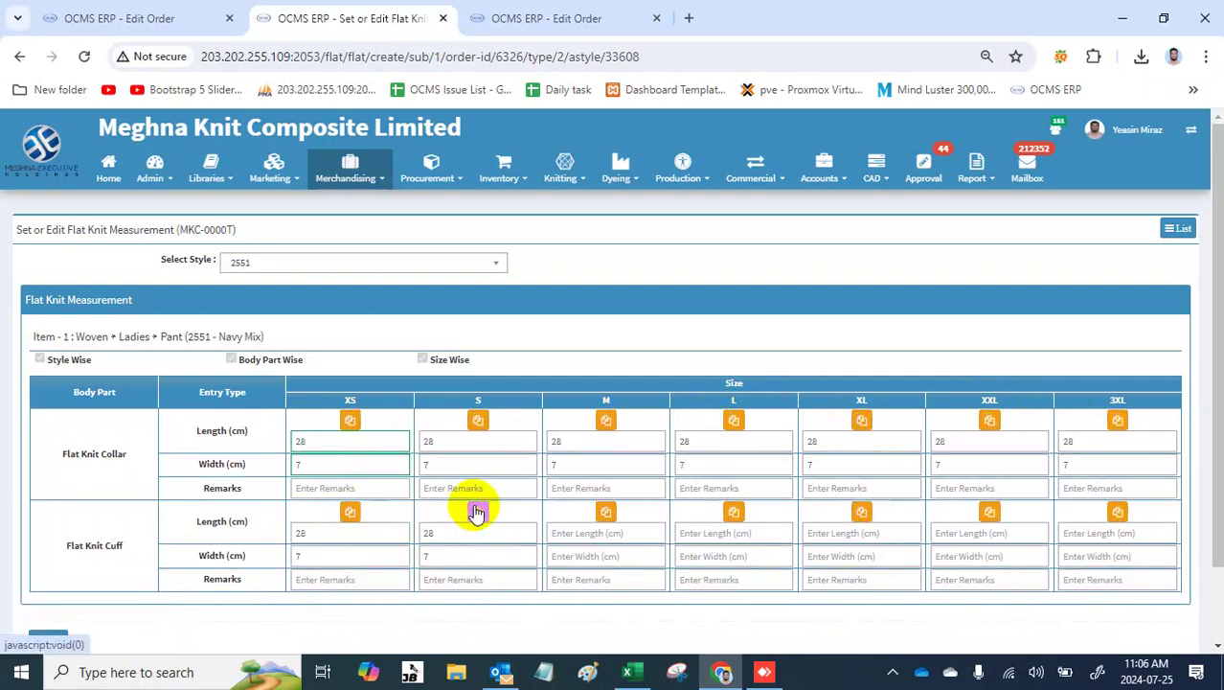
left_click(604, 508)
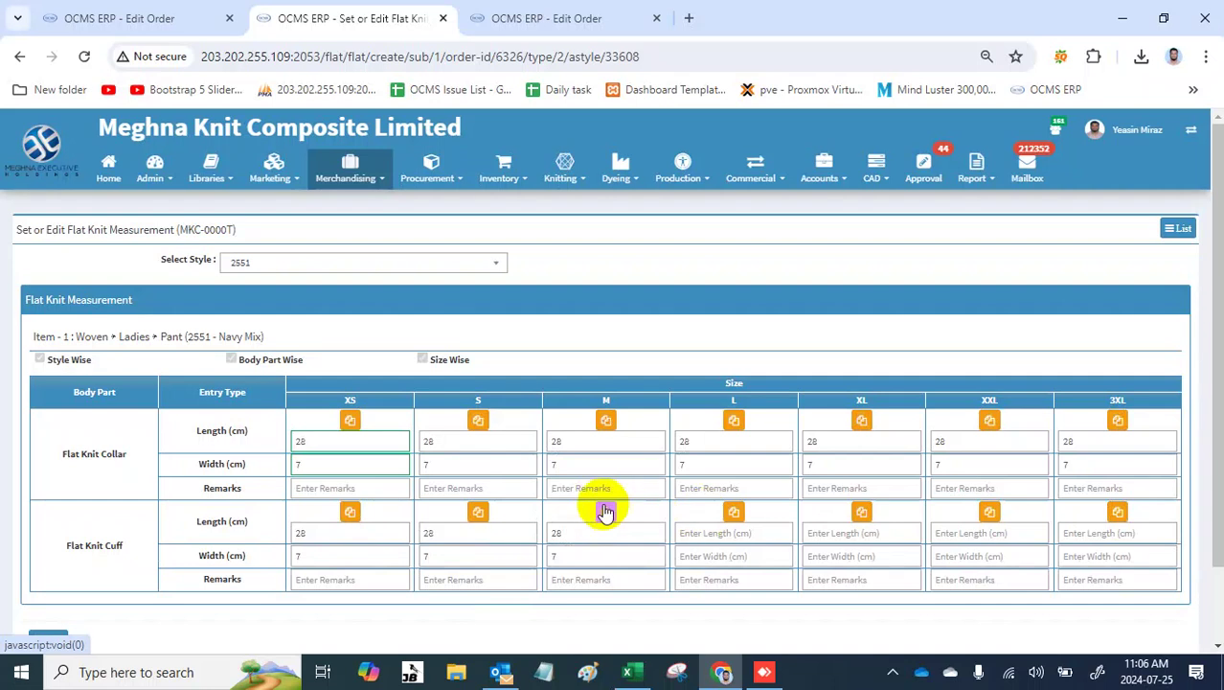
left_click(733, 510)
left_click(736, 512)
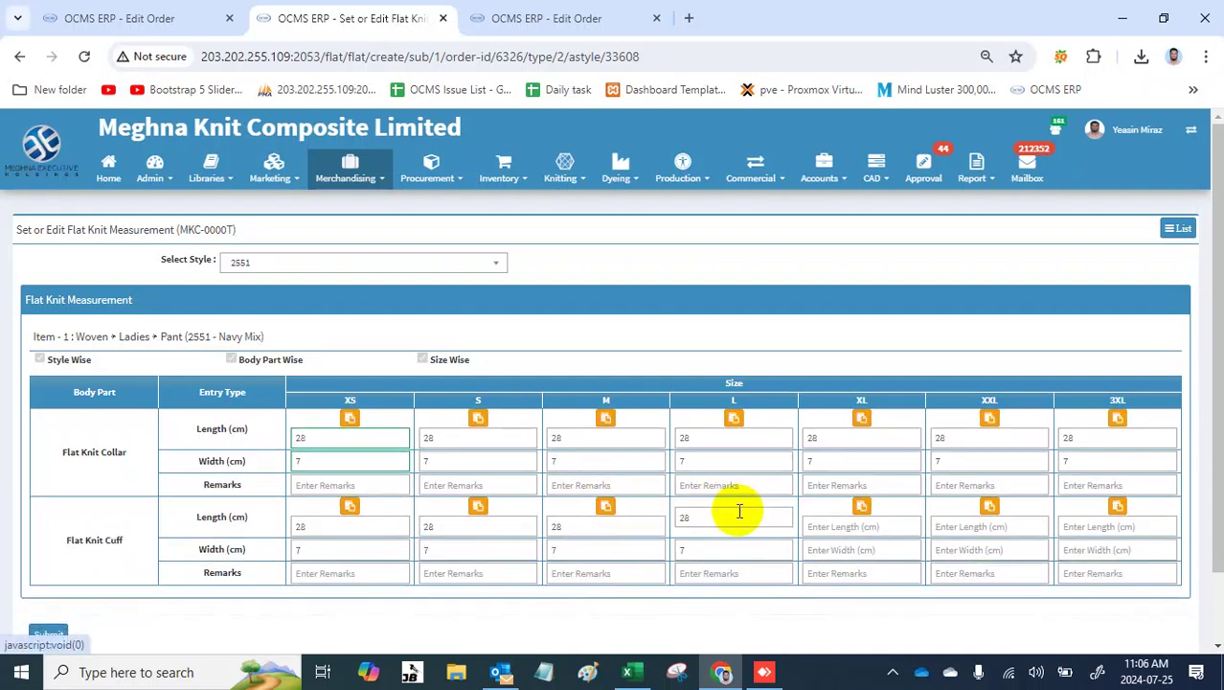
left_click(860, 508)
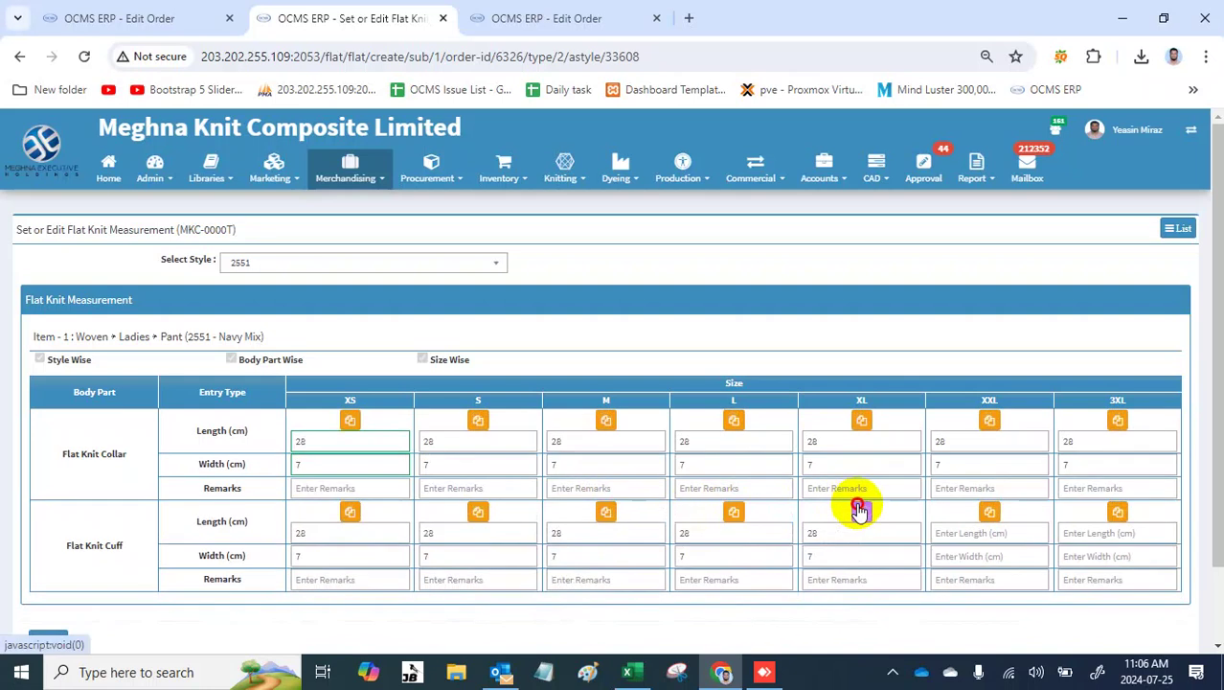
left_click(987, 512)
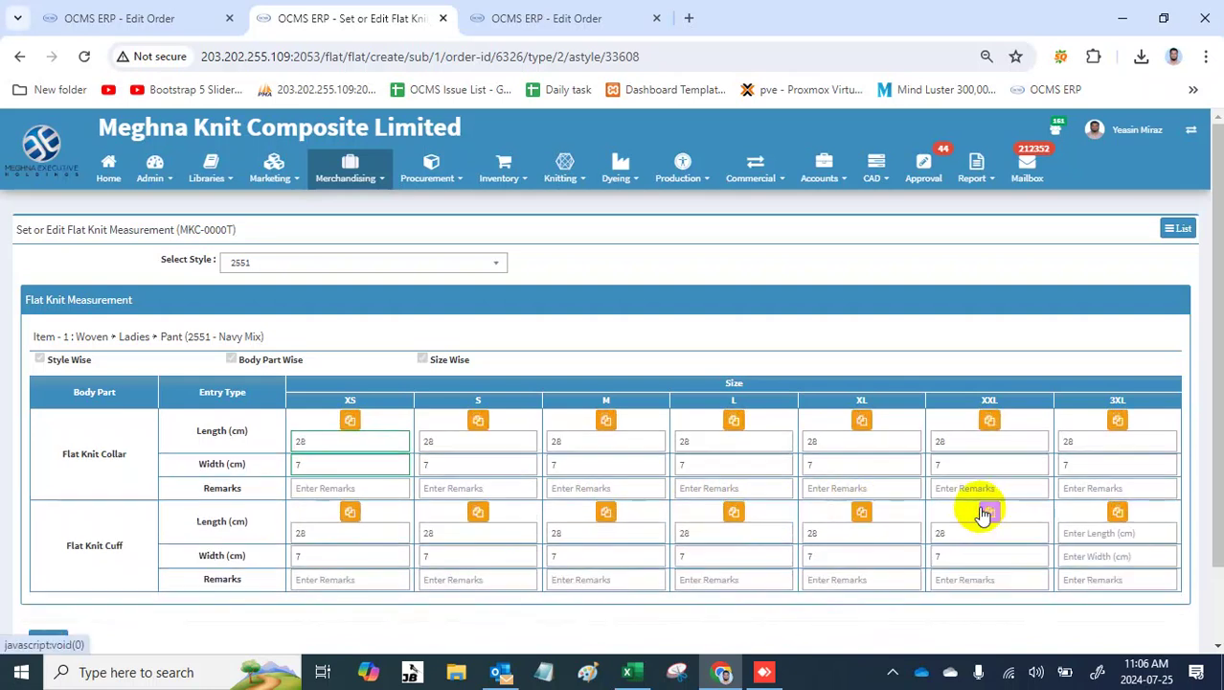
left_click(997, 512)
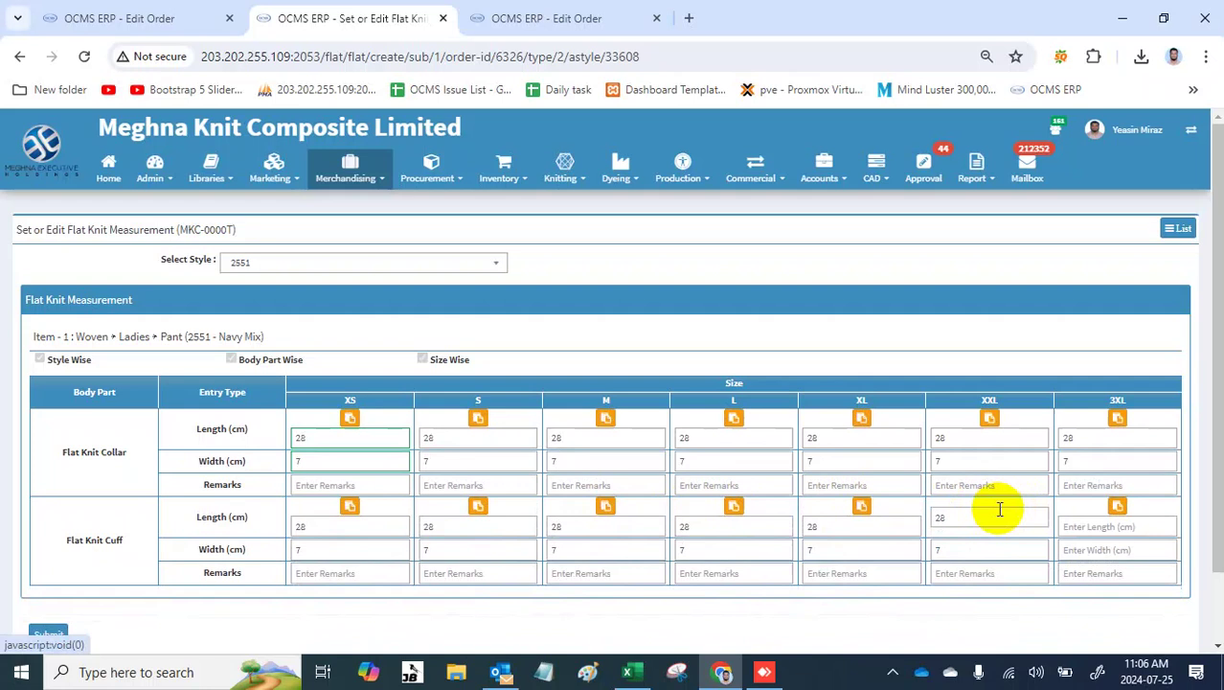
left_click(1116, 507)
scroll(623, 527, "down", 1)
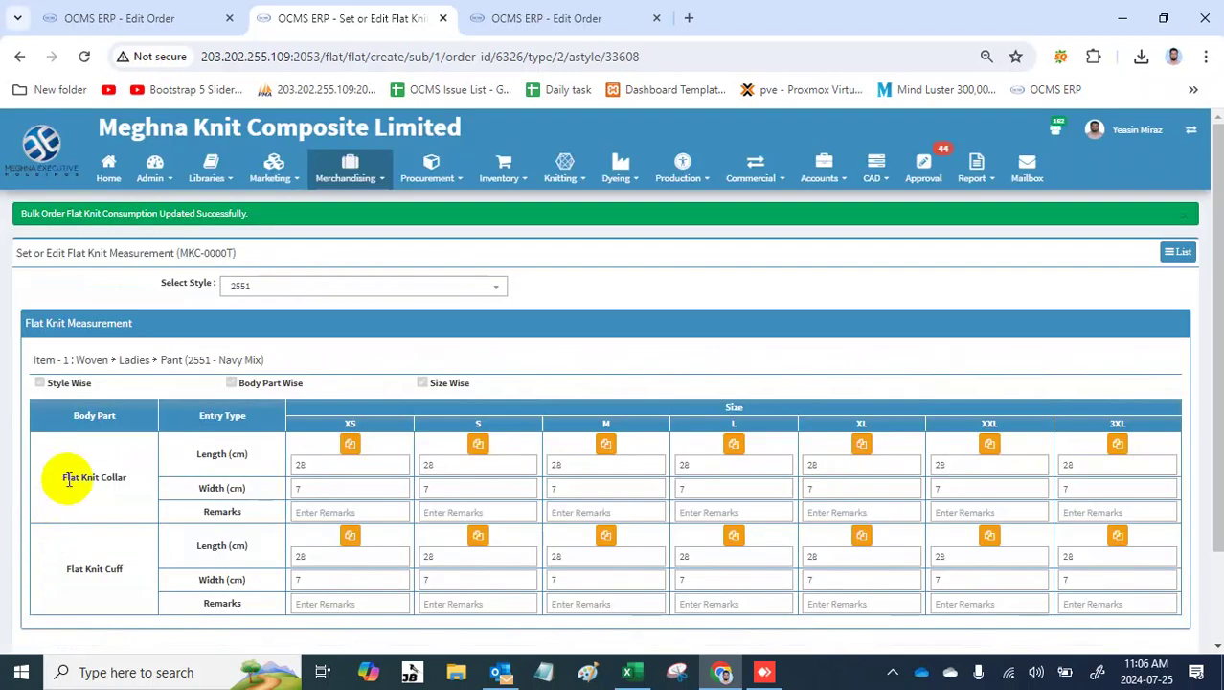
Step: Create an all-fabric booking from the order's fabrications for Woven - Ladies - Pant (2551 - Navy Mix) in Vintage Indigo 19-3929 TCX and 116- B BLACK
left_click(159, 17)
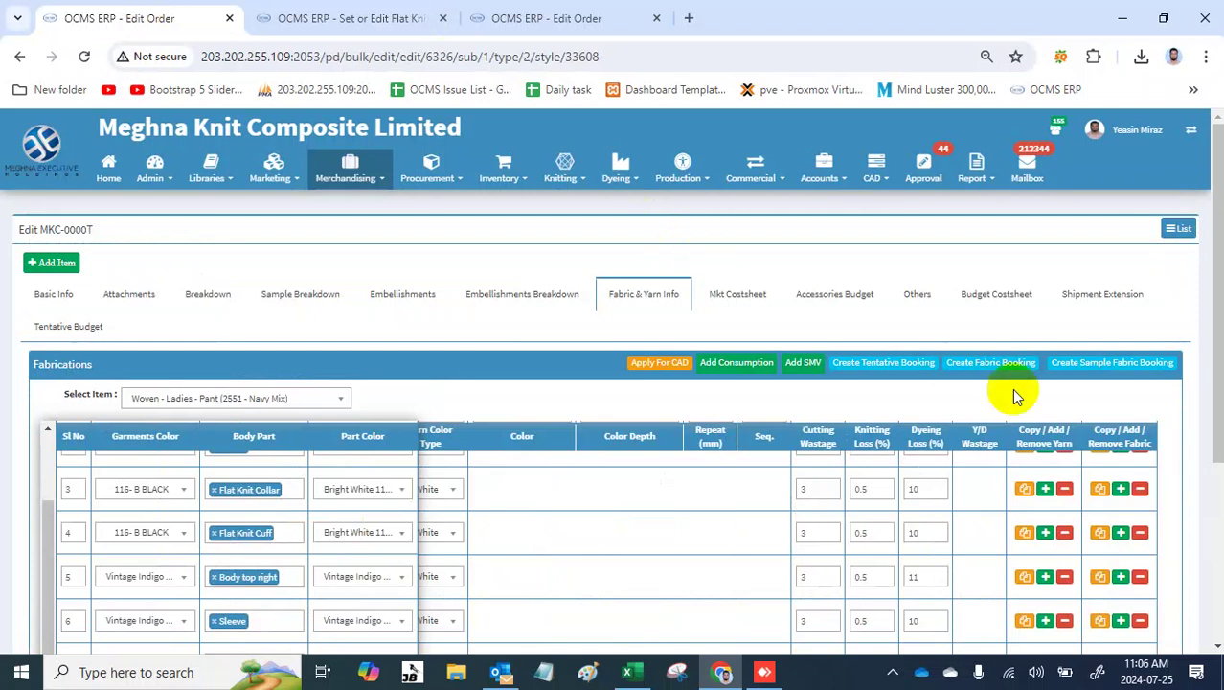
left_click(996, 364)
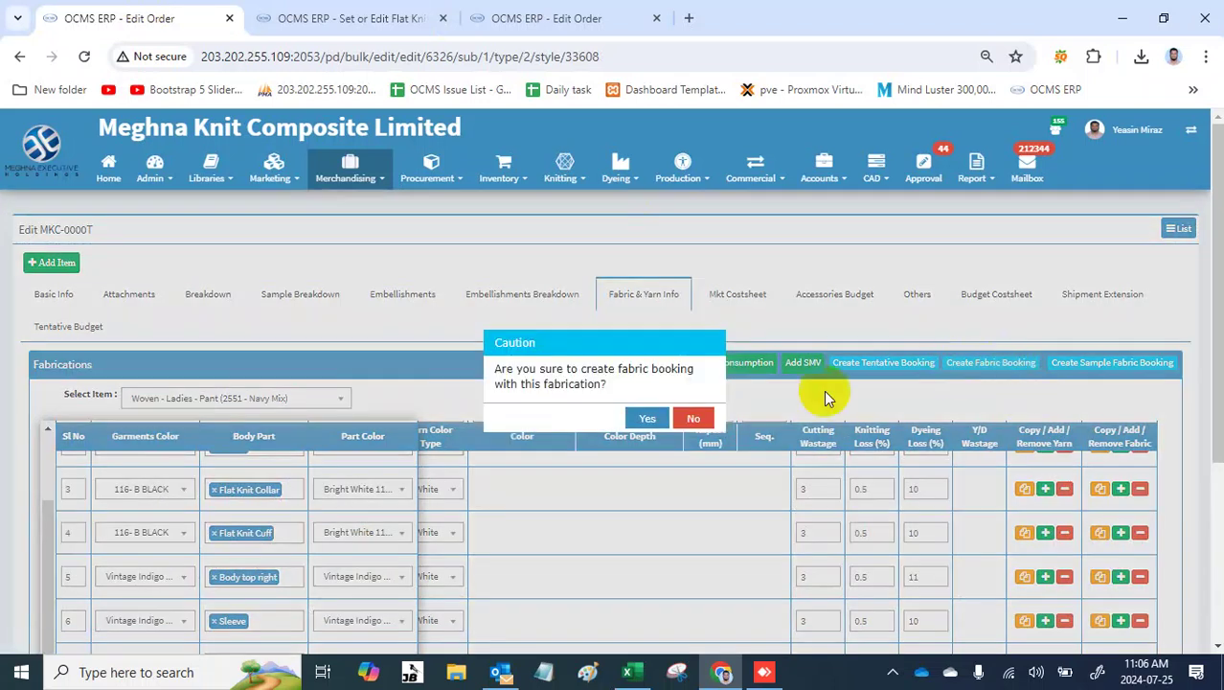
left_click(649, 418)
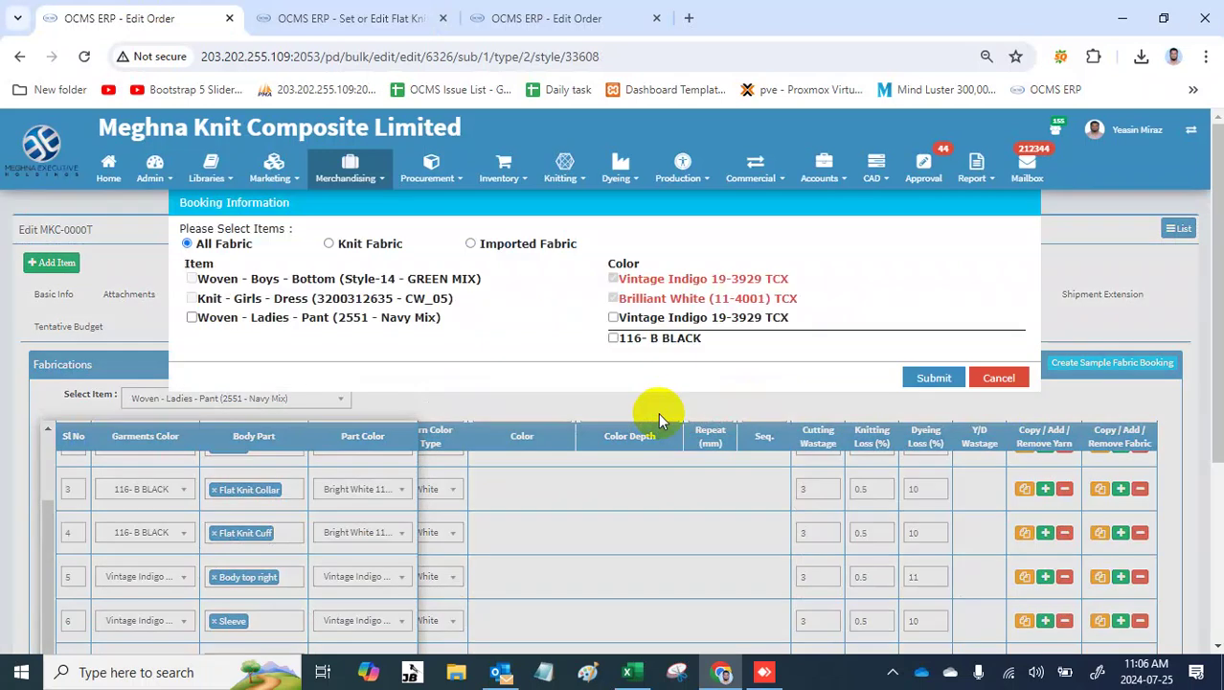
left_click(935, 380)
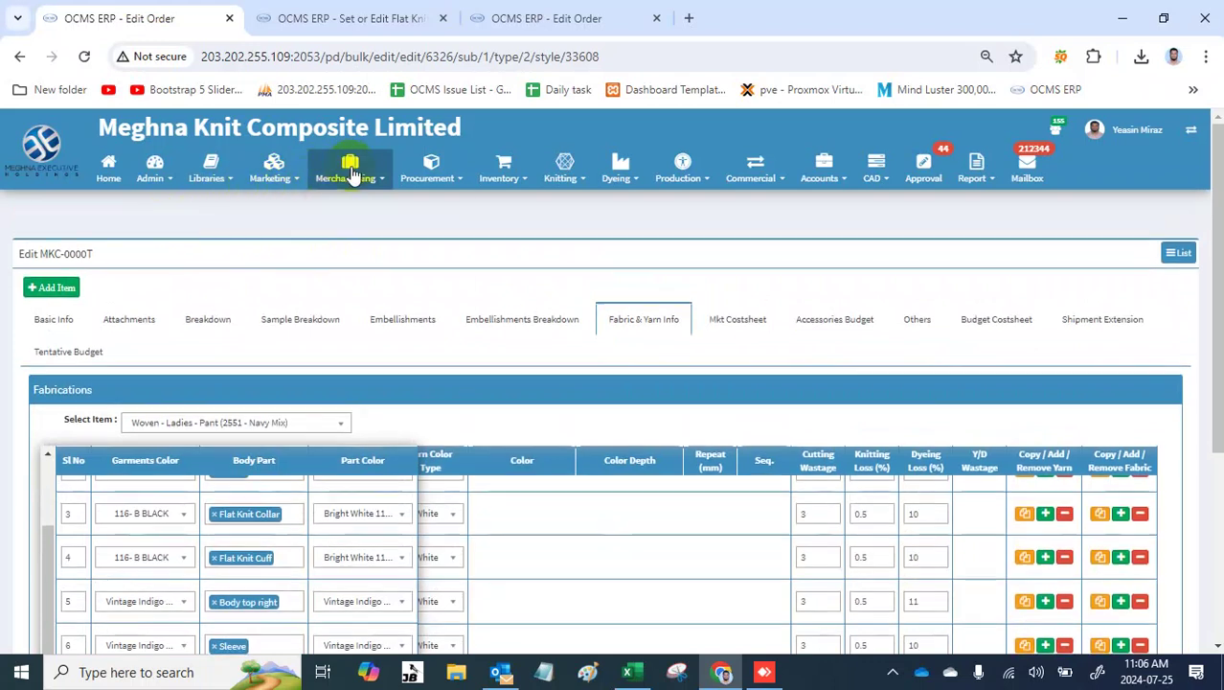
Step: Open the merchandising Fabric Booking list in a separate browser tab and locate the new style 2551 (Navy Mix) booking
left_click(352, 173)
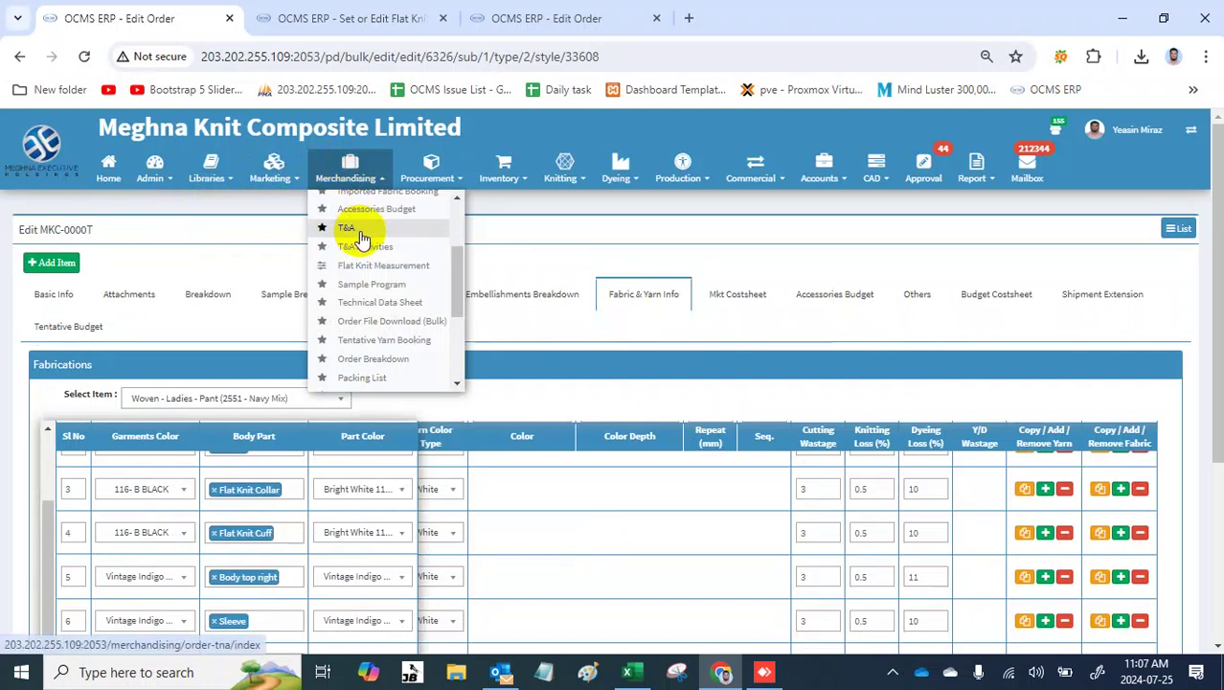
scroll(360, 234, "up", 2)
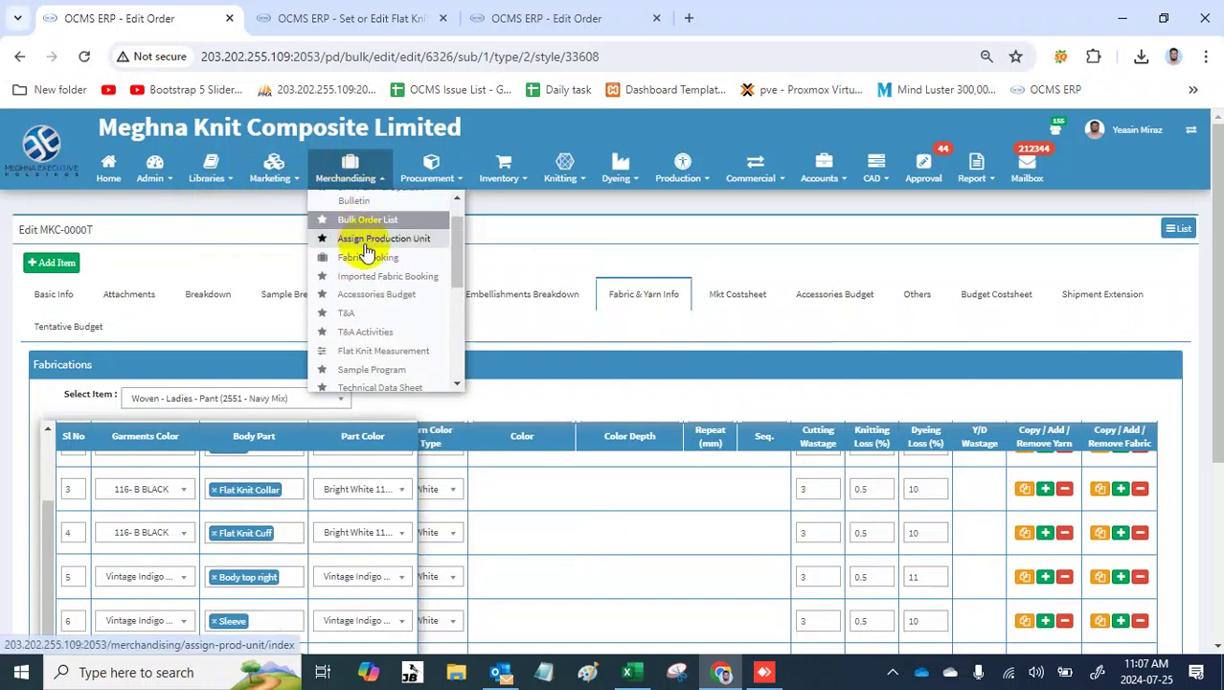
left_click(370, 259, "ctrl")
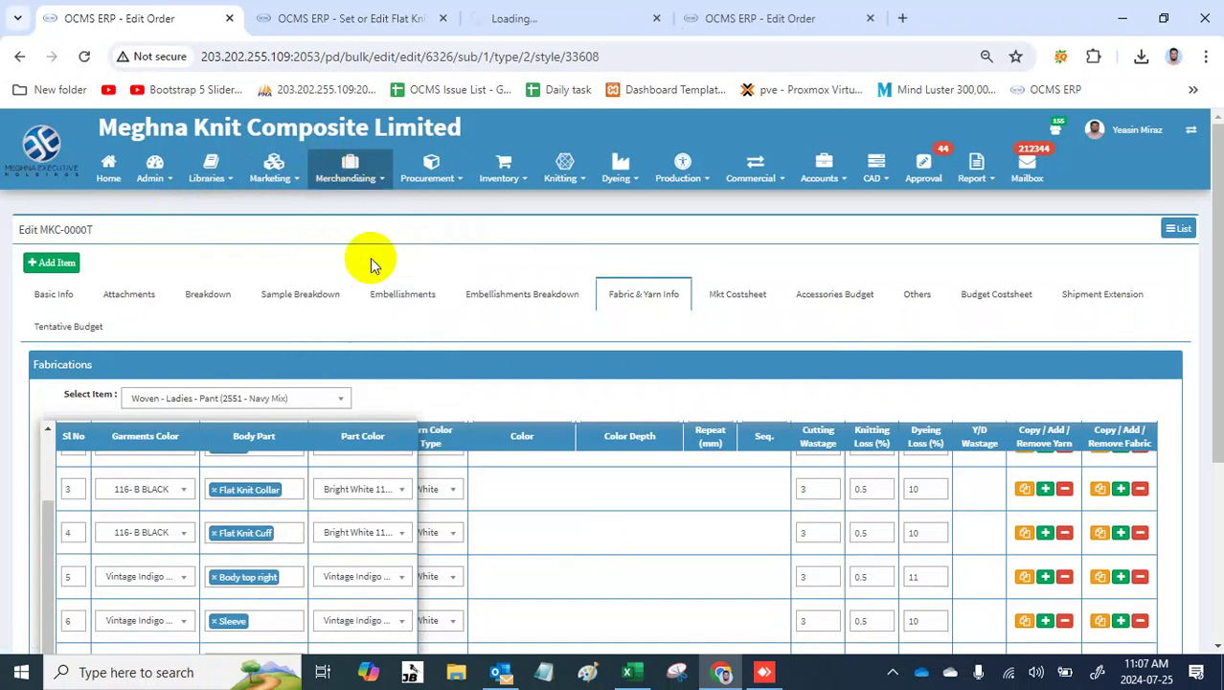
left_click(541, 19)
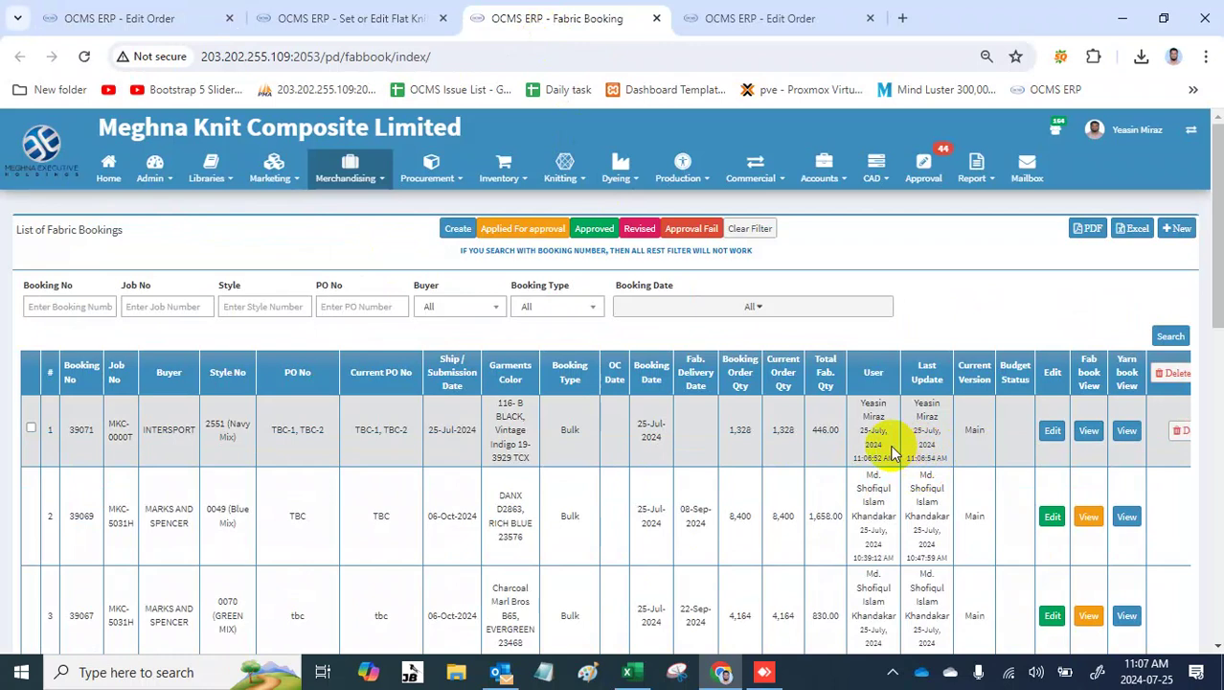
left_click_drag(890, 448, 860, 407)
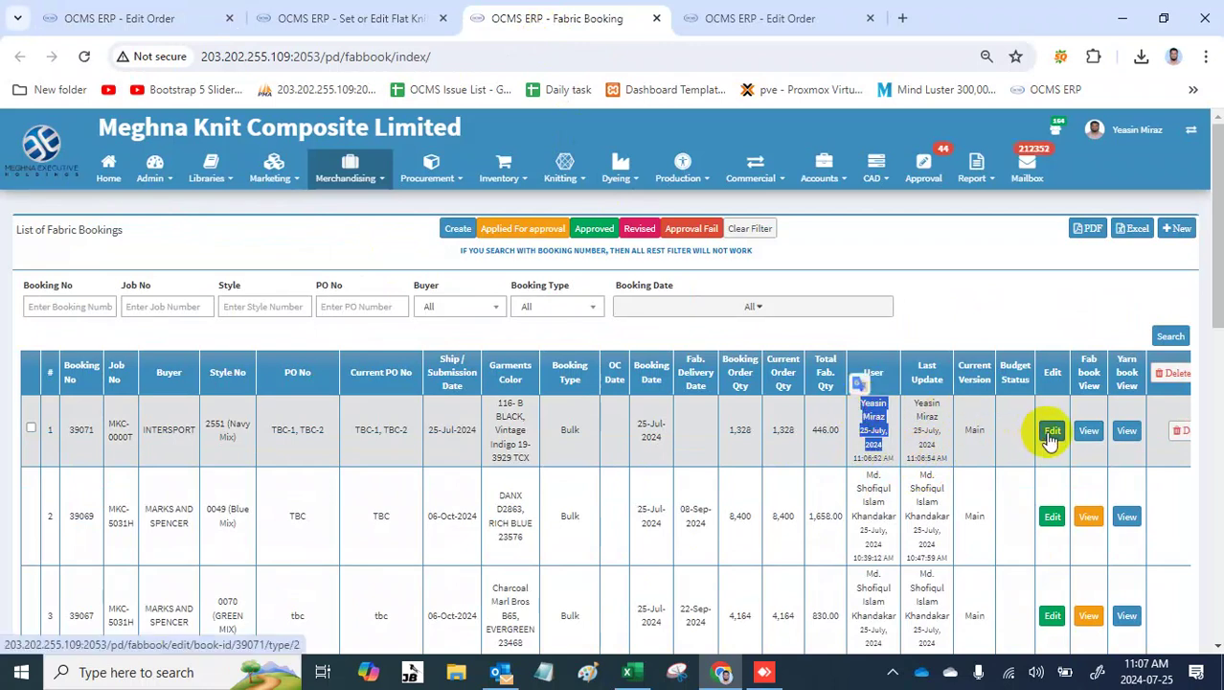
Step: Examine the edit form of the style 2551 (Navy Mix) fabric booking and return to the list of fabric bookings
left_click(1051, 433)
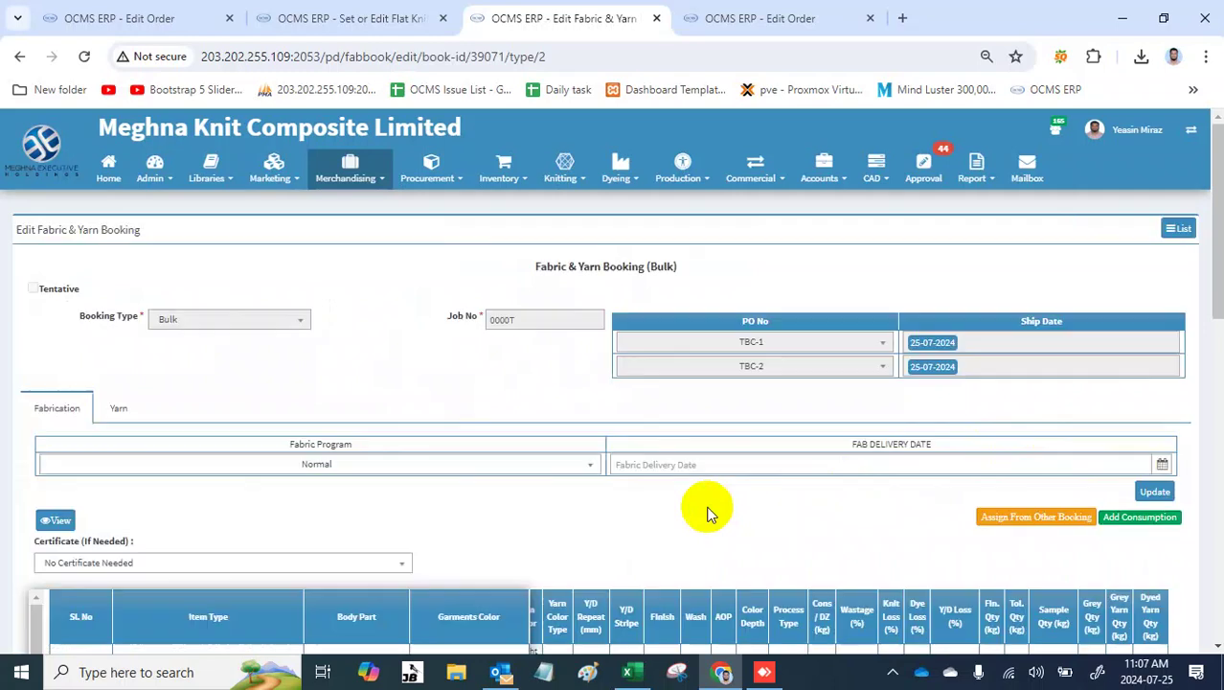
scroll(707, 515, "down", 2)
scroll(707, 514, "left", 10)
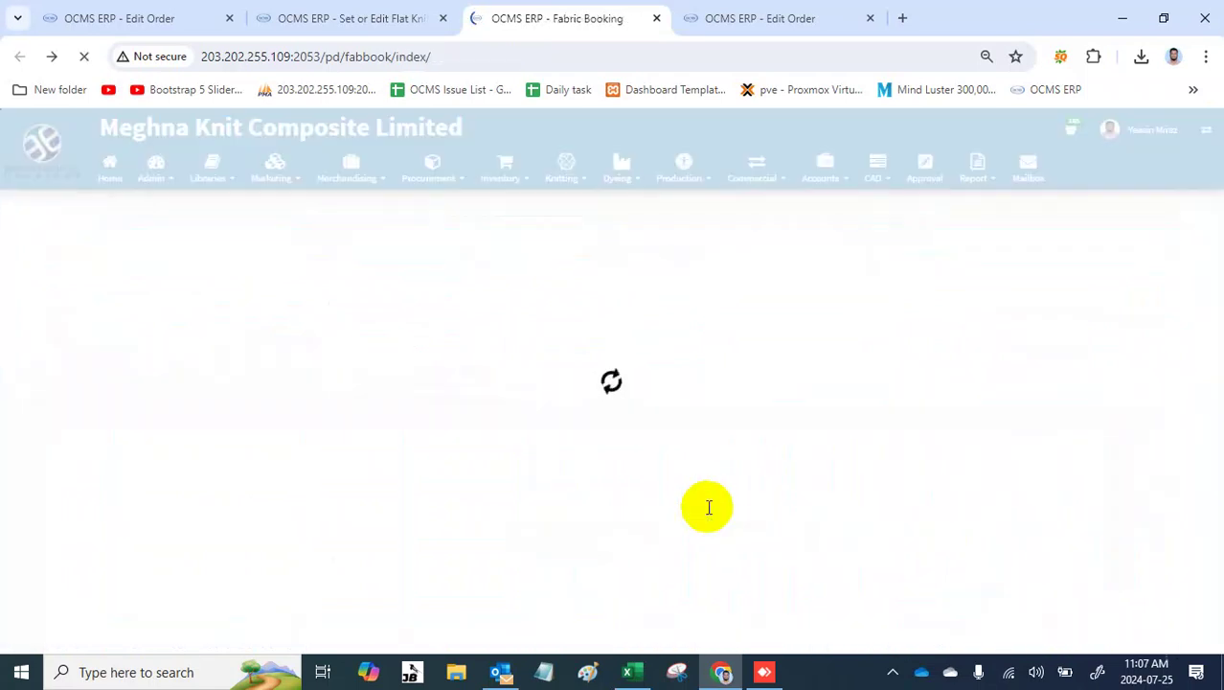
scroll(707, 507, "right", 2)
scroll(707, 508, "down", 1)
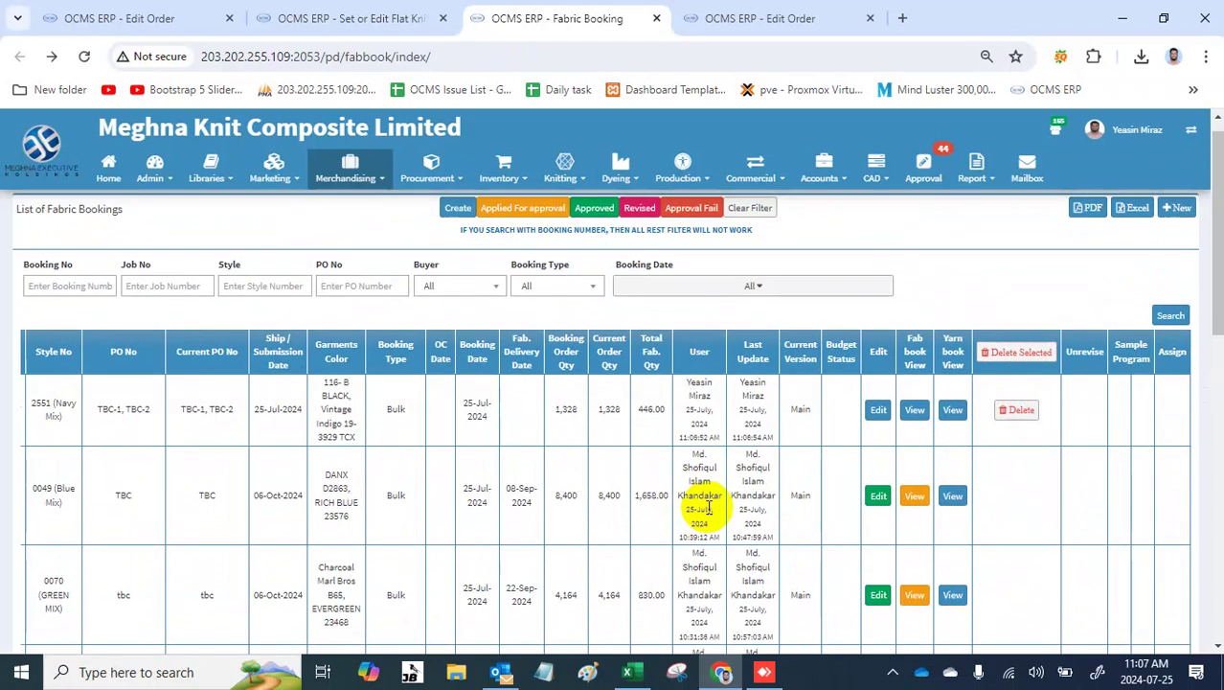
Step: Open the edit form of the style 2551 (Navy Mix) fabric booking and examine its collar and cuff breakdowns
double_click(707, 508)
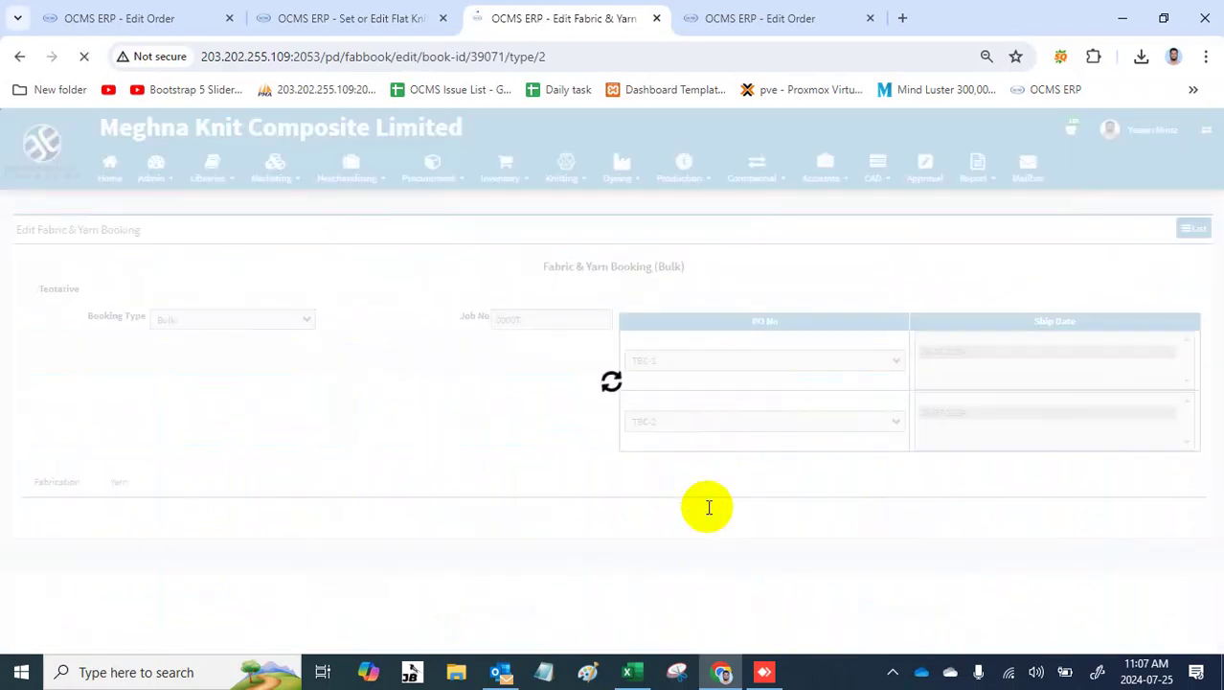
scroll(709, 507, "down", 3)
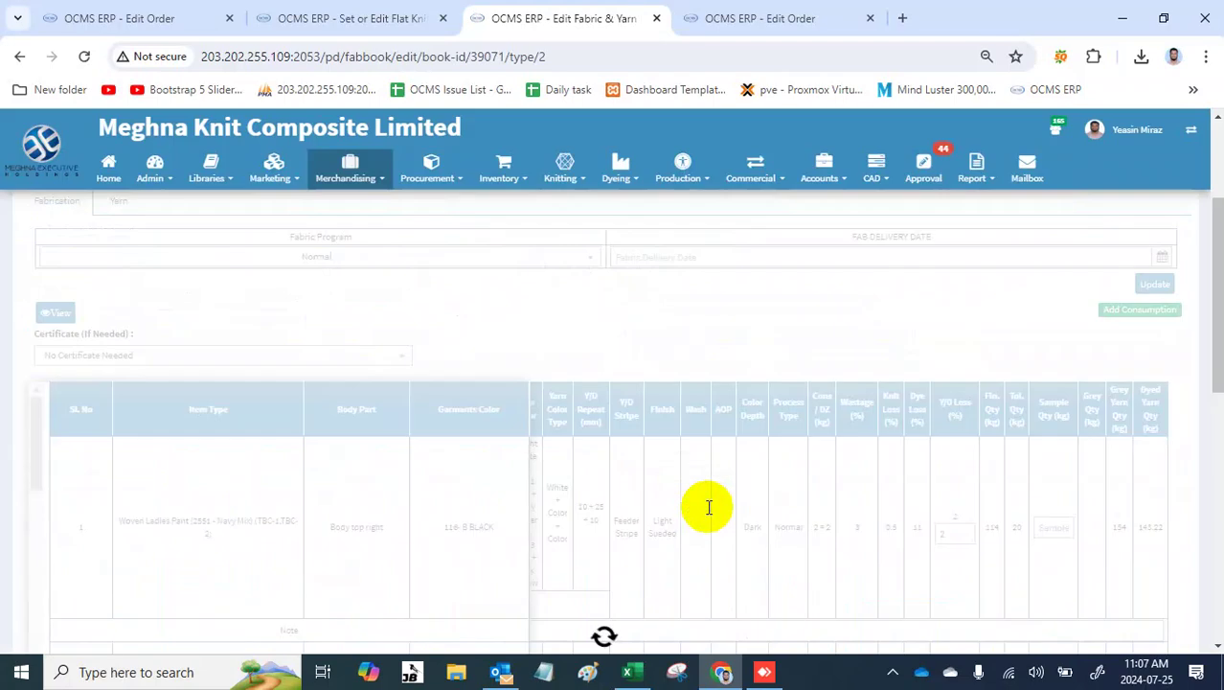
scroll(709, 508, "down", 10)
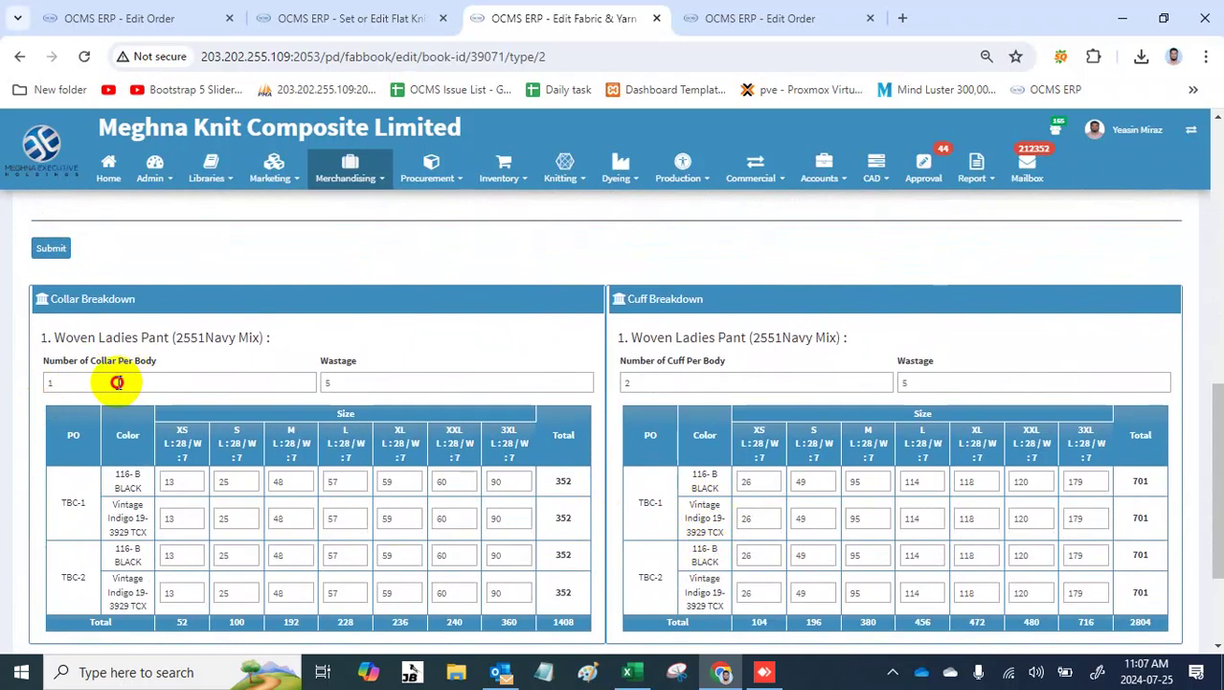
left_click(117, 382)
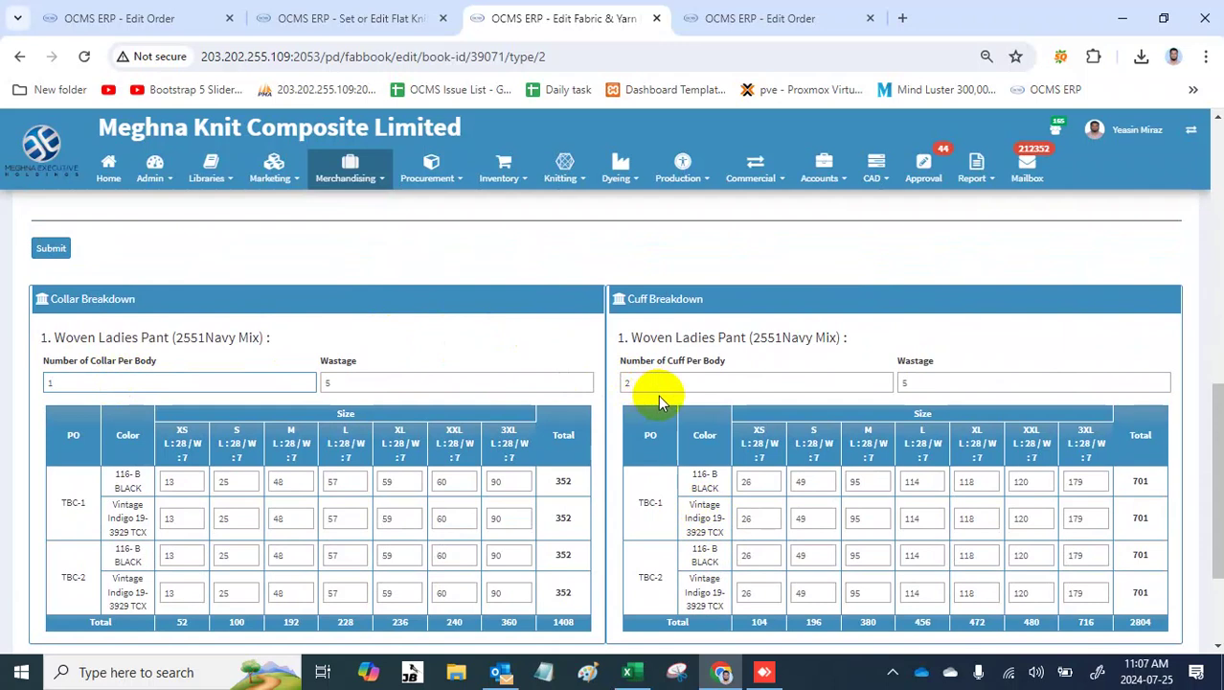
Step: Examine the booking's fabrication rows, including the finished, grey and dyed yarn quantities, combo, yarn colors and stripe repeat of the Body top right fabric
scroll(658, 395, "up", 4)
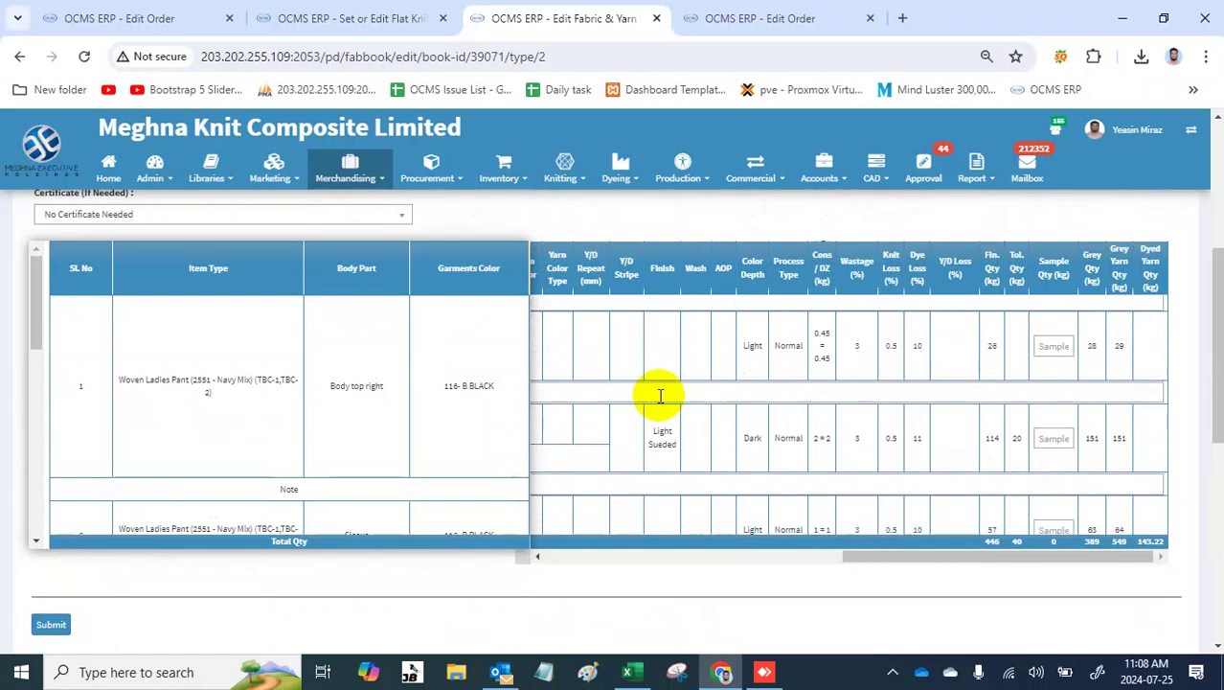
scroll(661, 395, "up", 2)
scroll(659, 401, "up", 3)
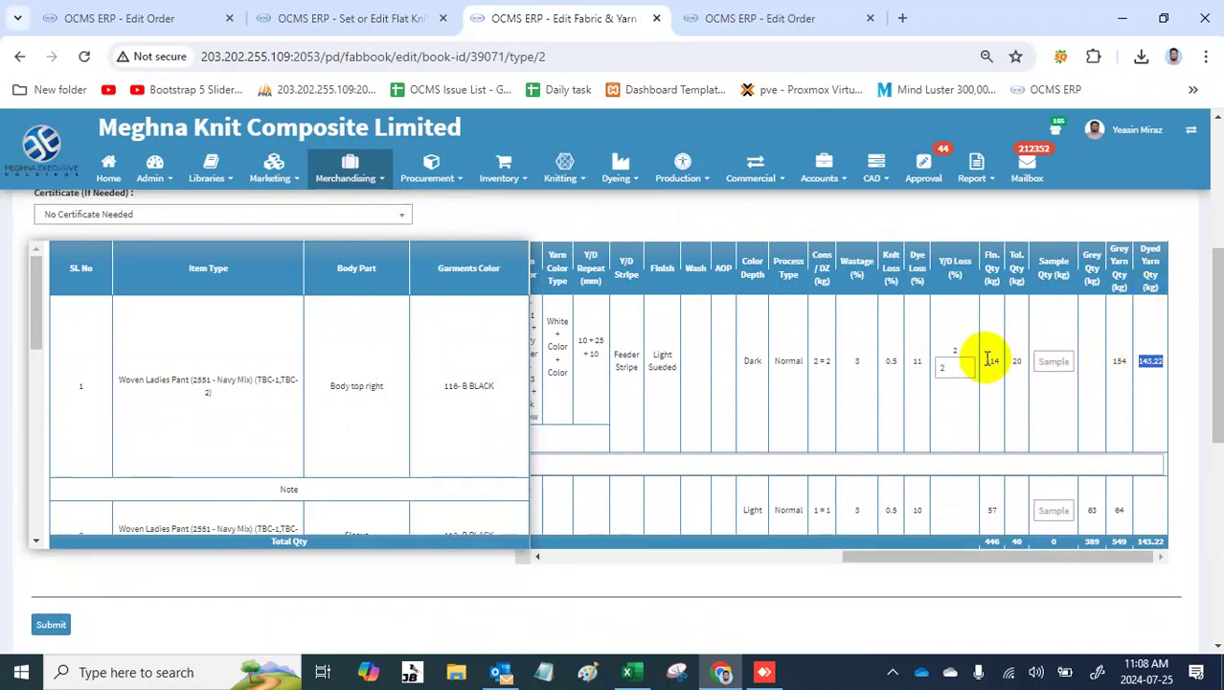
scroll(991, 362, "down", 5)
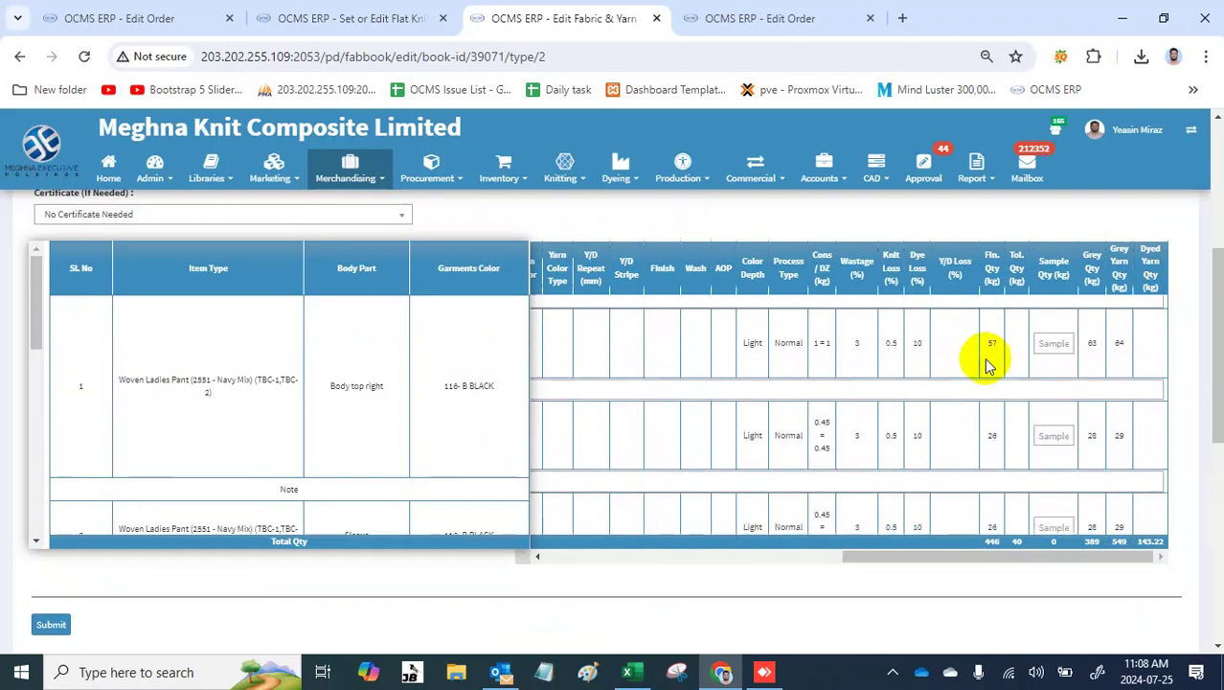
scroll(990, 364, "down", 5)
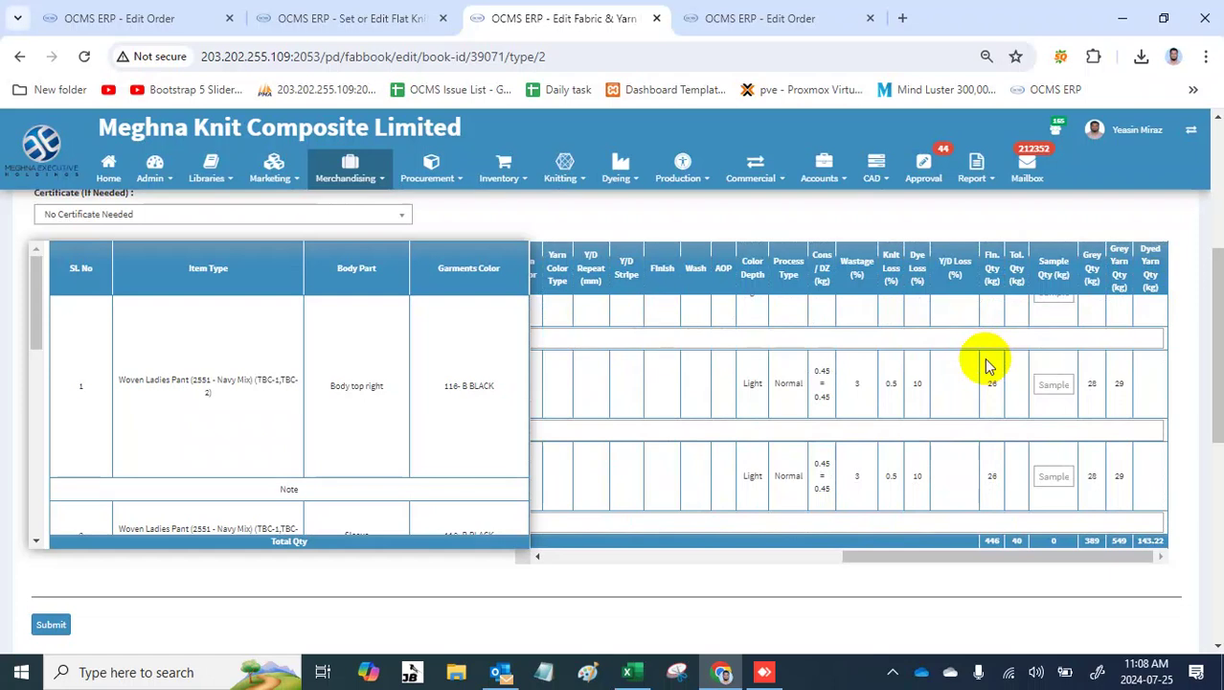
scroll(891, 259, "down", 5)
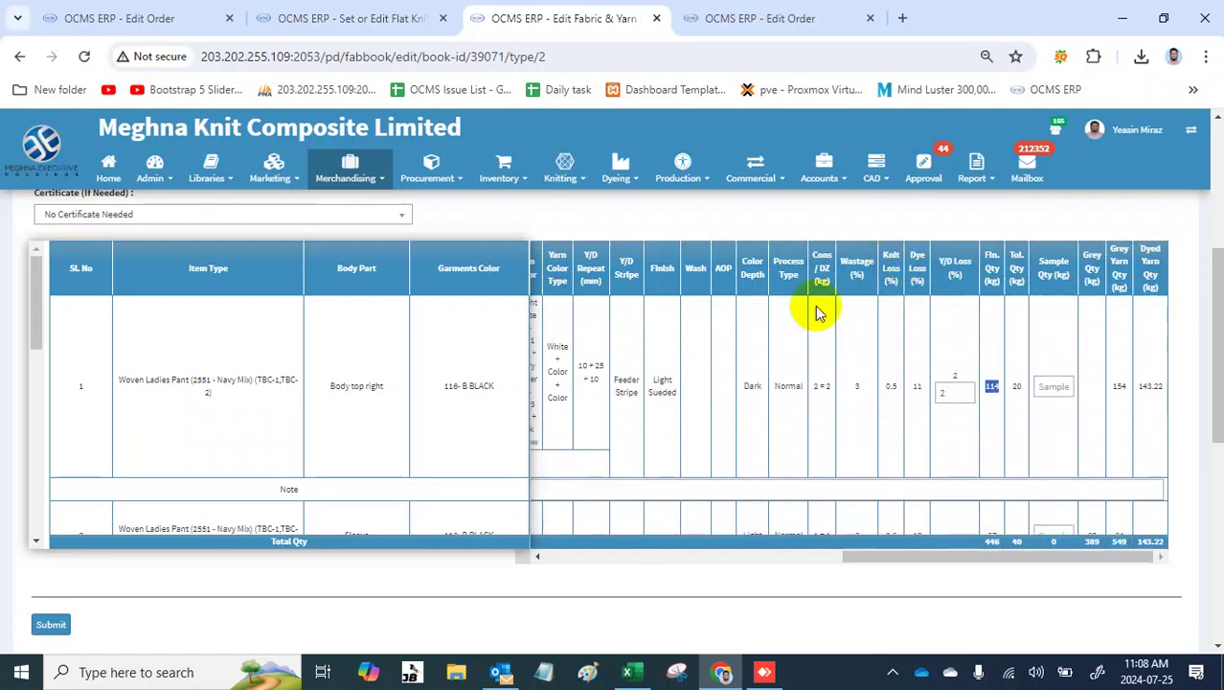
scroll(733, 349, "left", 10)
scroll(732, 350, "left", 1)
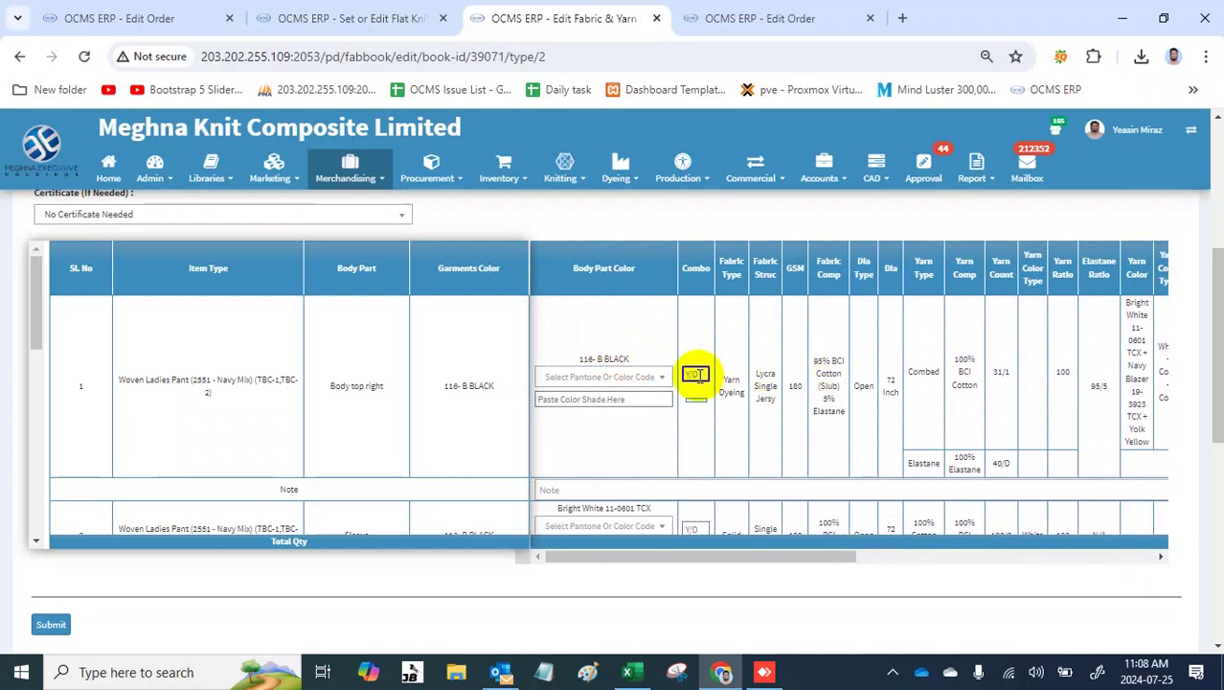
scroll(848, 383, "right", 3)
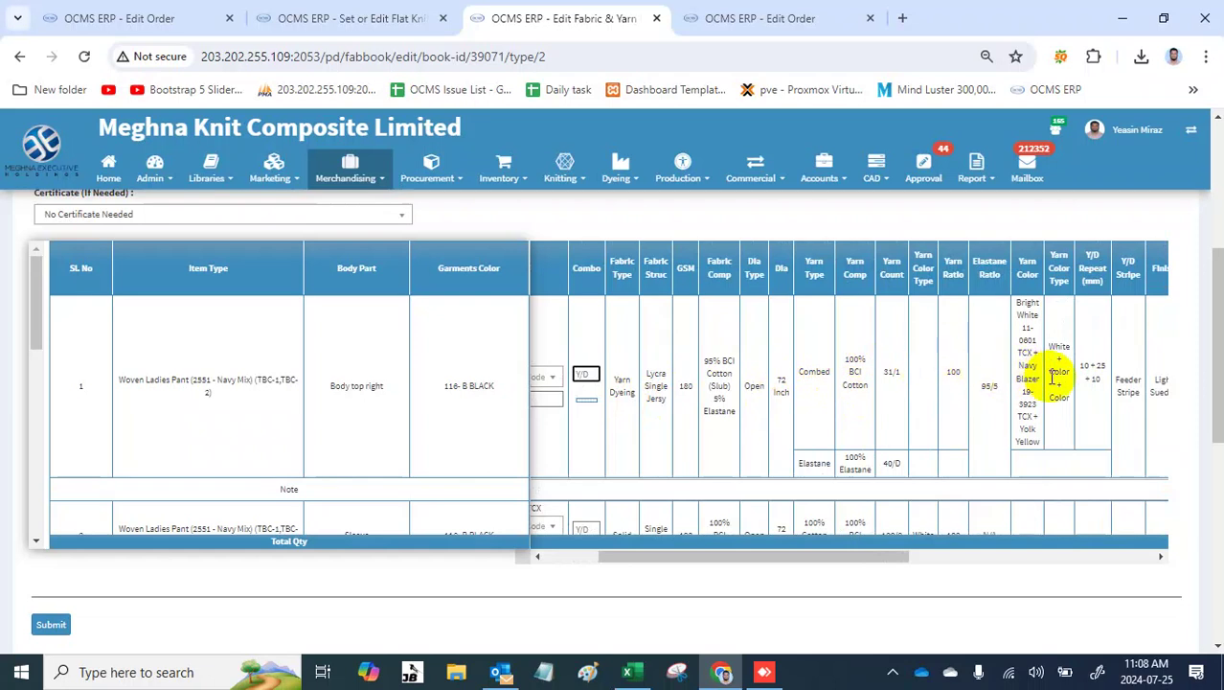
scroll(1054, 375, "right", 3)
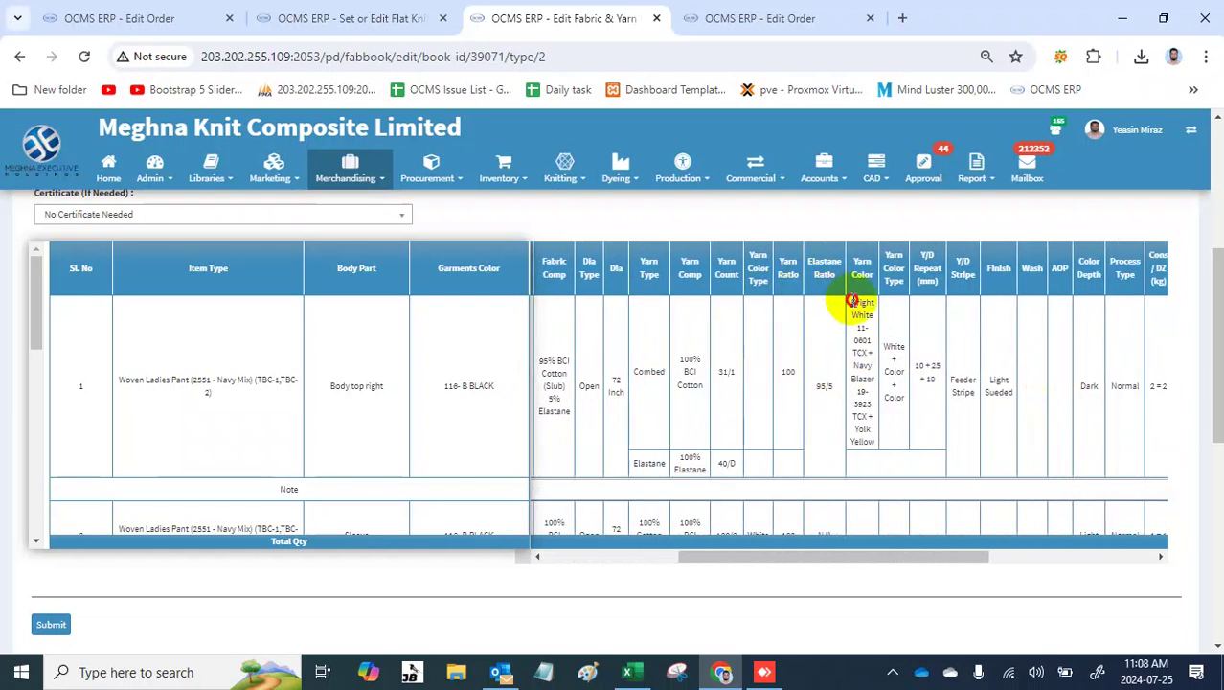
left_click_drag(851, 300, 853, 442)
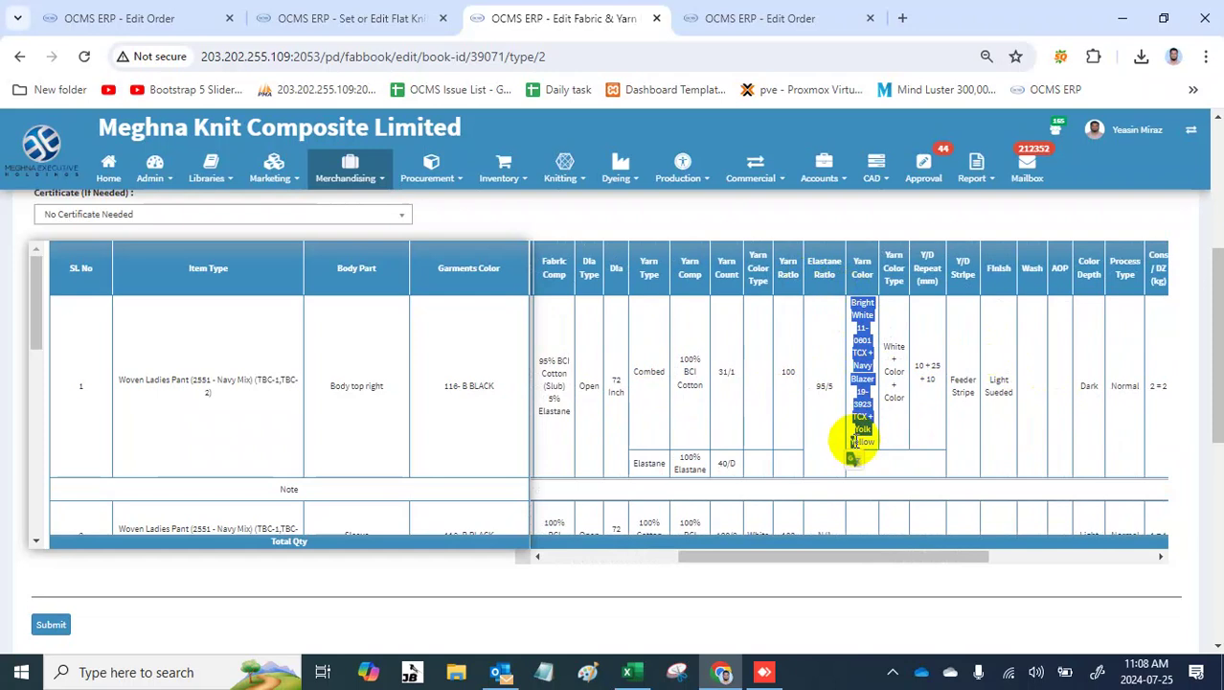
scroll(1052, 407, "right", 6)
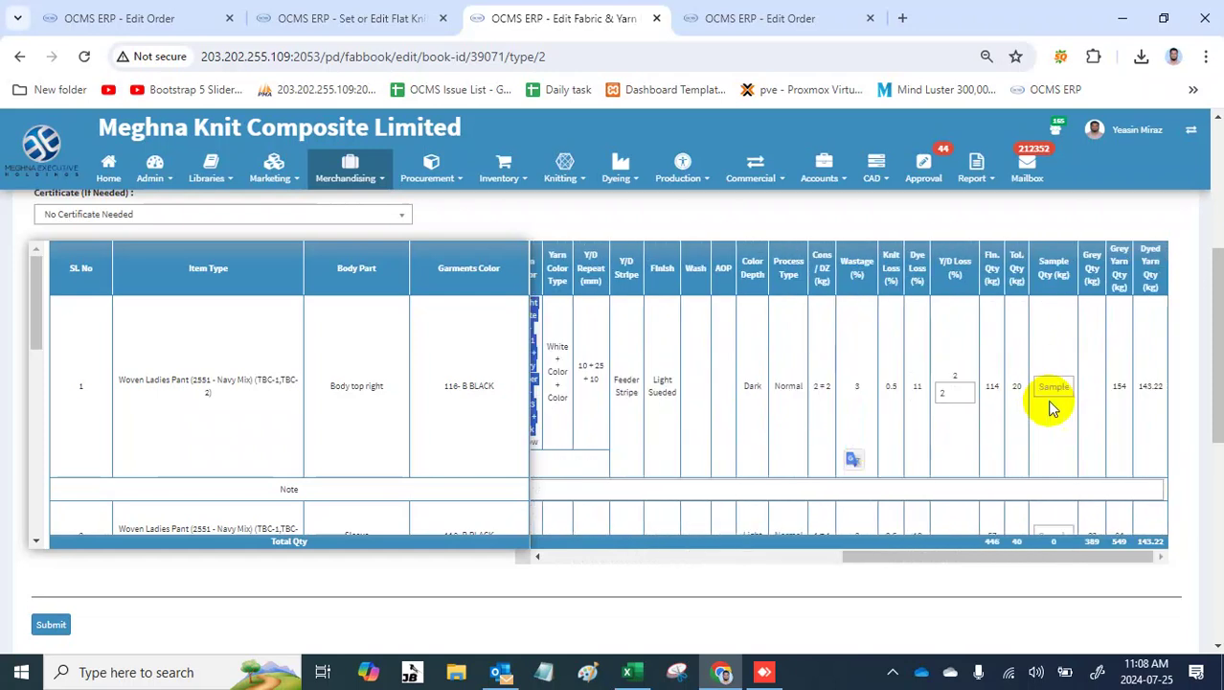
Step: Open the Fabric & Yarn Booking view for style 2551 and look through its header and fabric rows
scroll(822, 240, "up", 2)
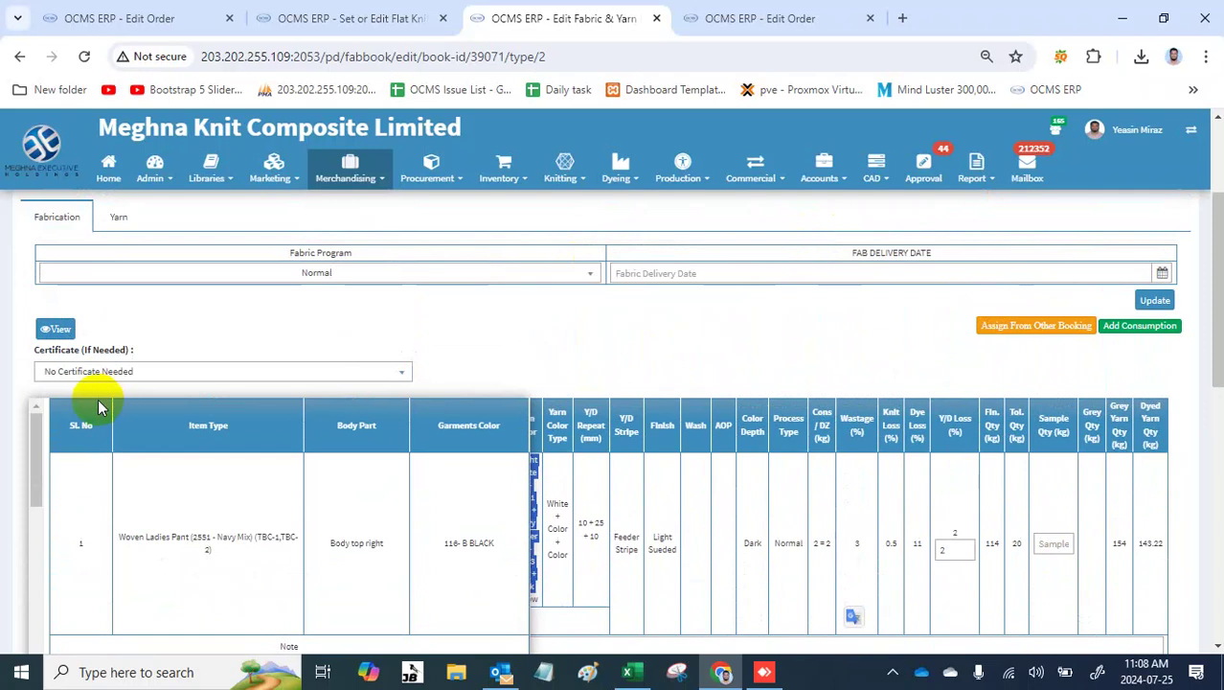
left_click(58, 331)
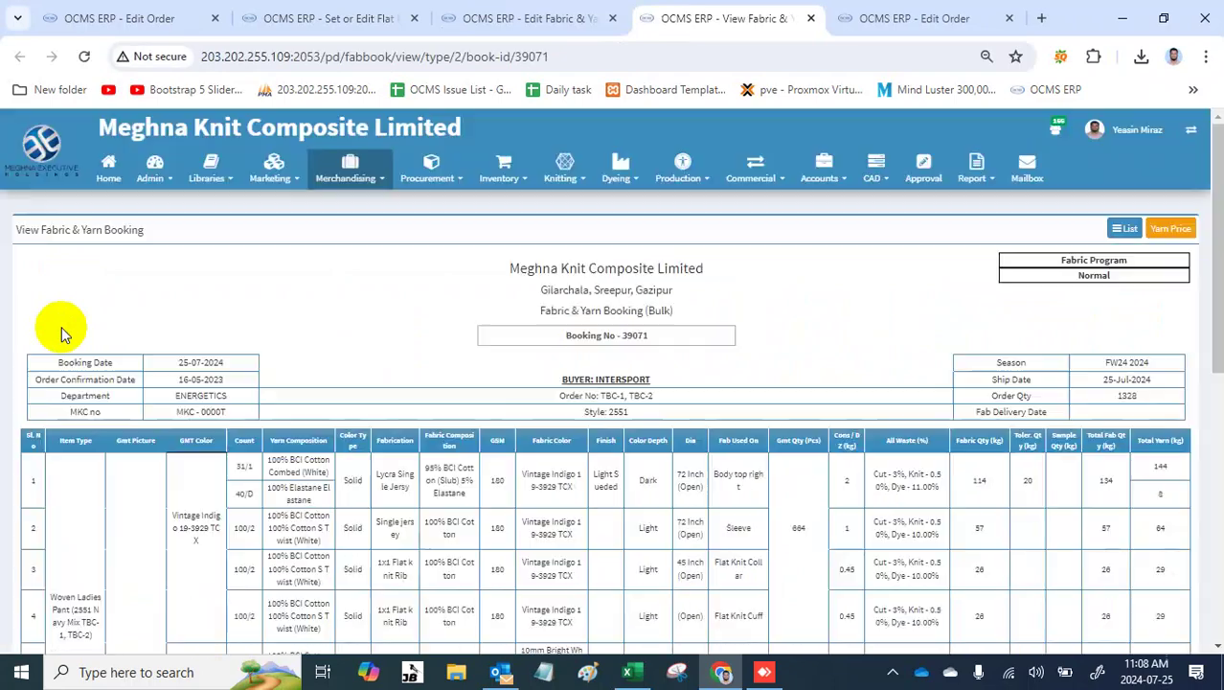
scroll(61, 330, "down", 2)
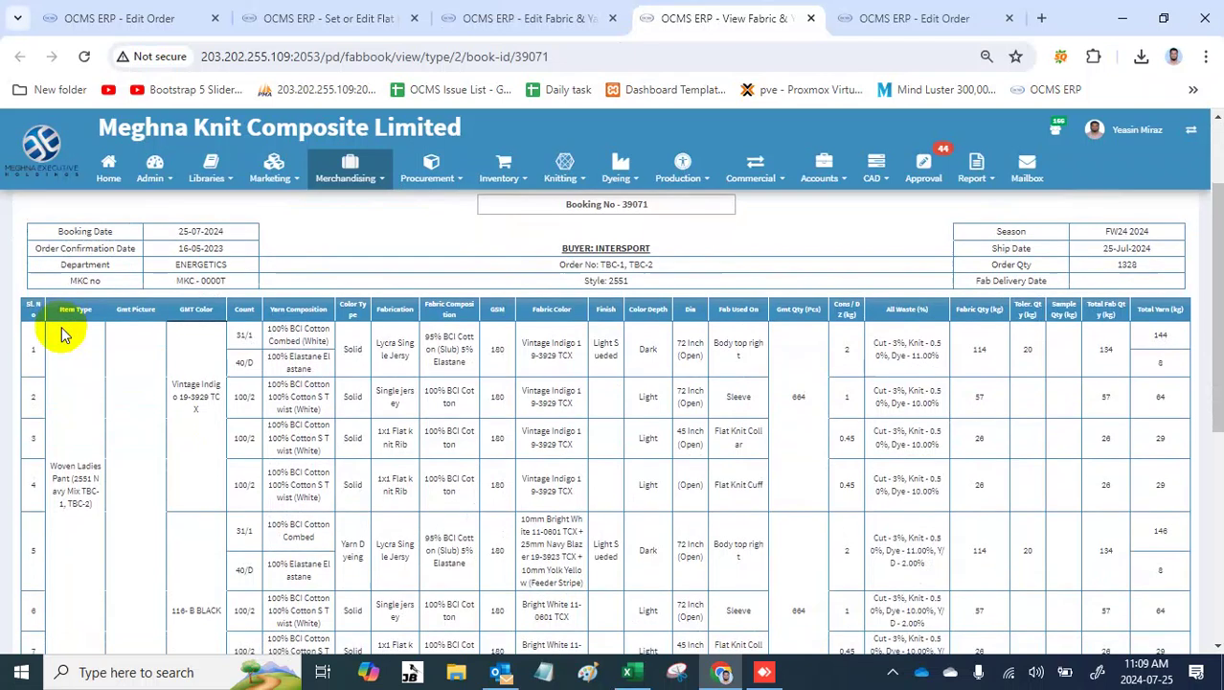
scroll(61, 330, "down", 1)
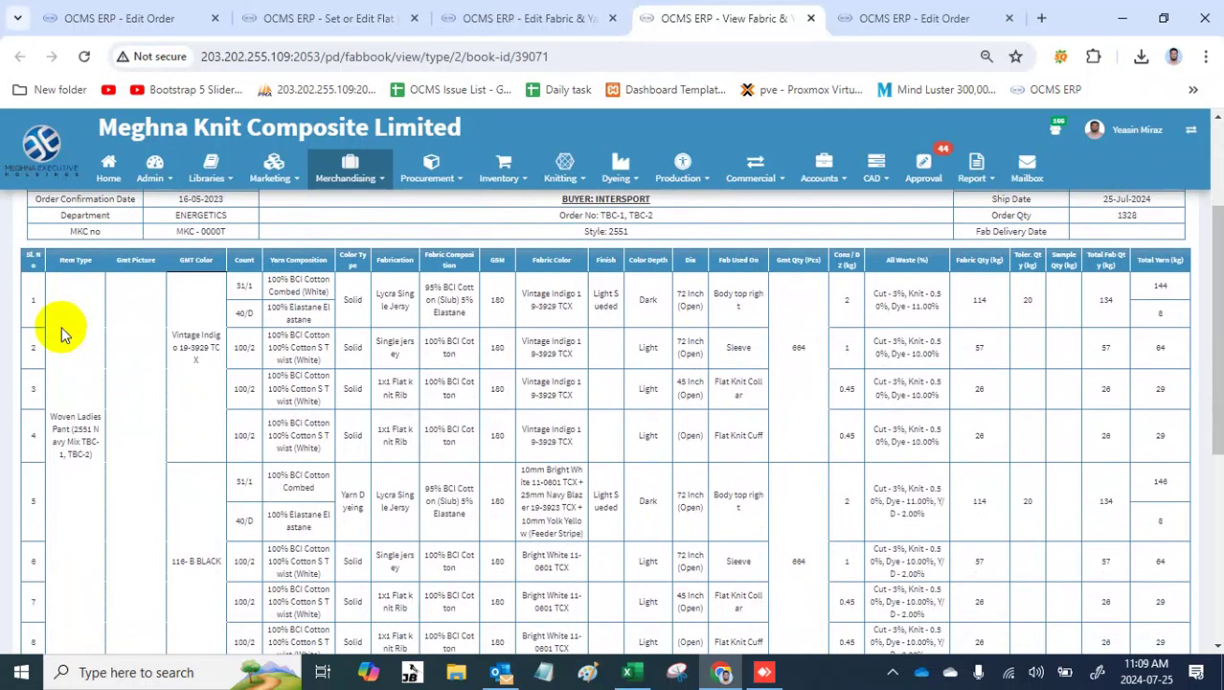
scroll(61, 331, "up", 3)
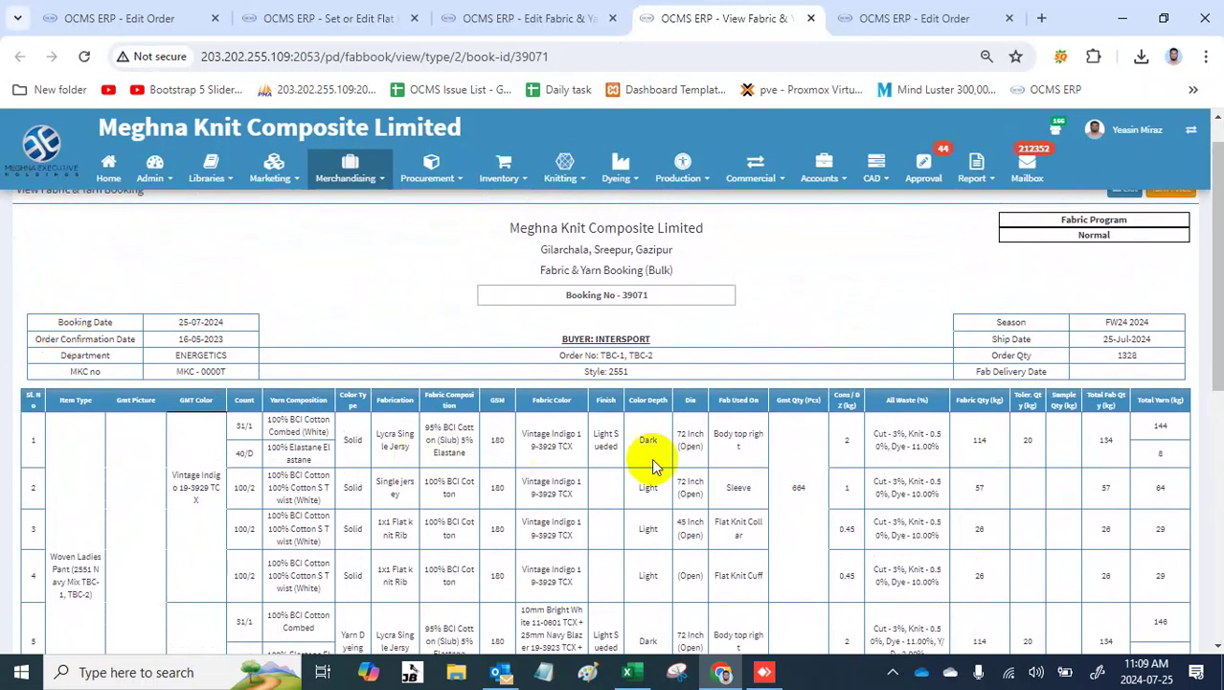
Step: Close the Flat Knit Measurement page and return to order MKC-0000T to check its fabrications for style 2551
left_click(465, 27)
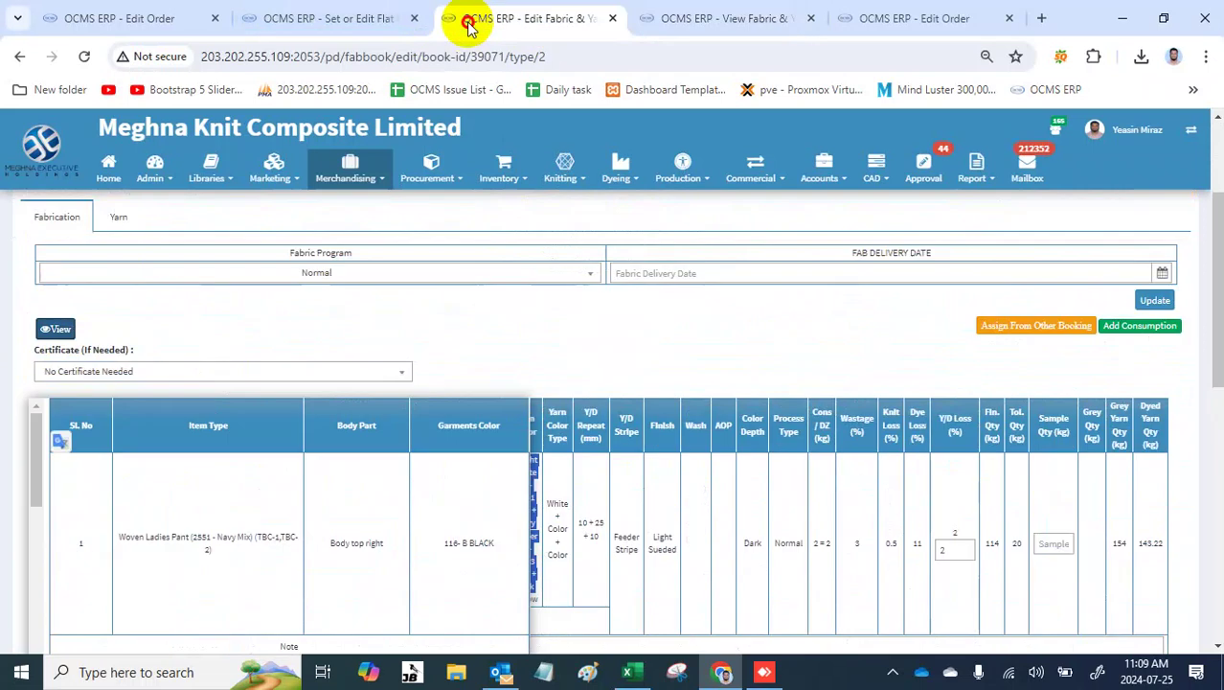
left_click(338, 16)
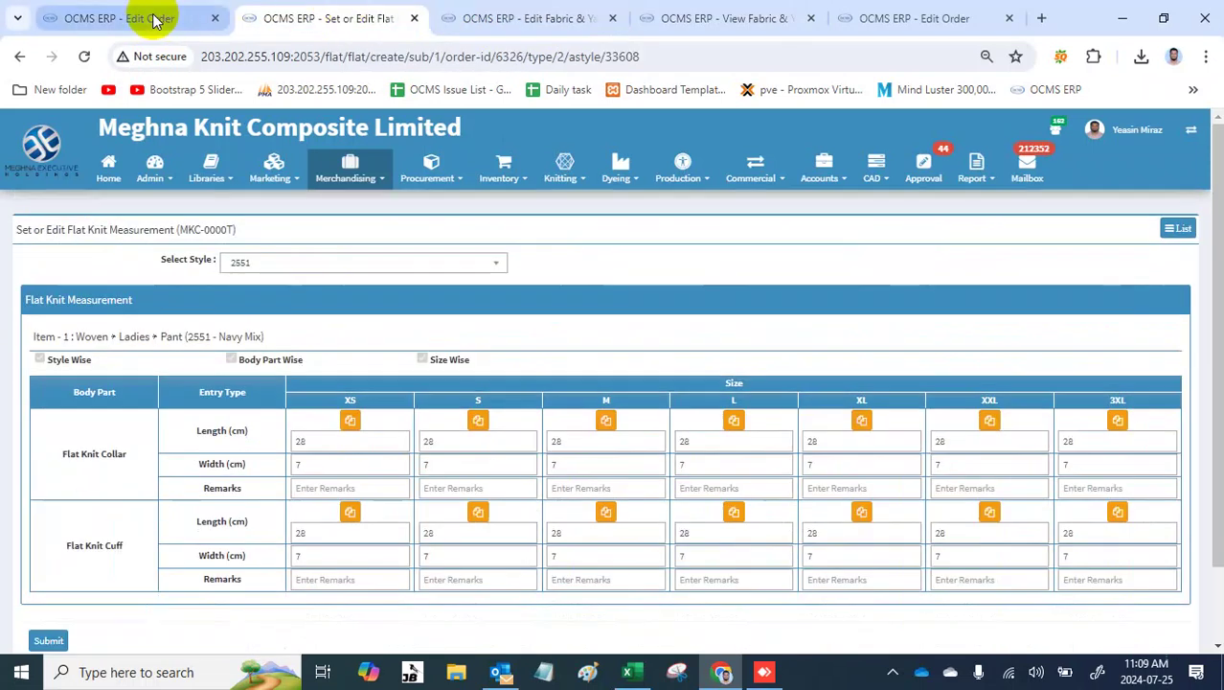
left_click(415, 18)
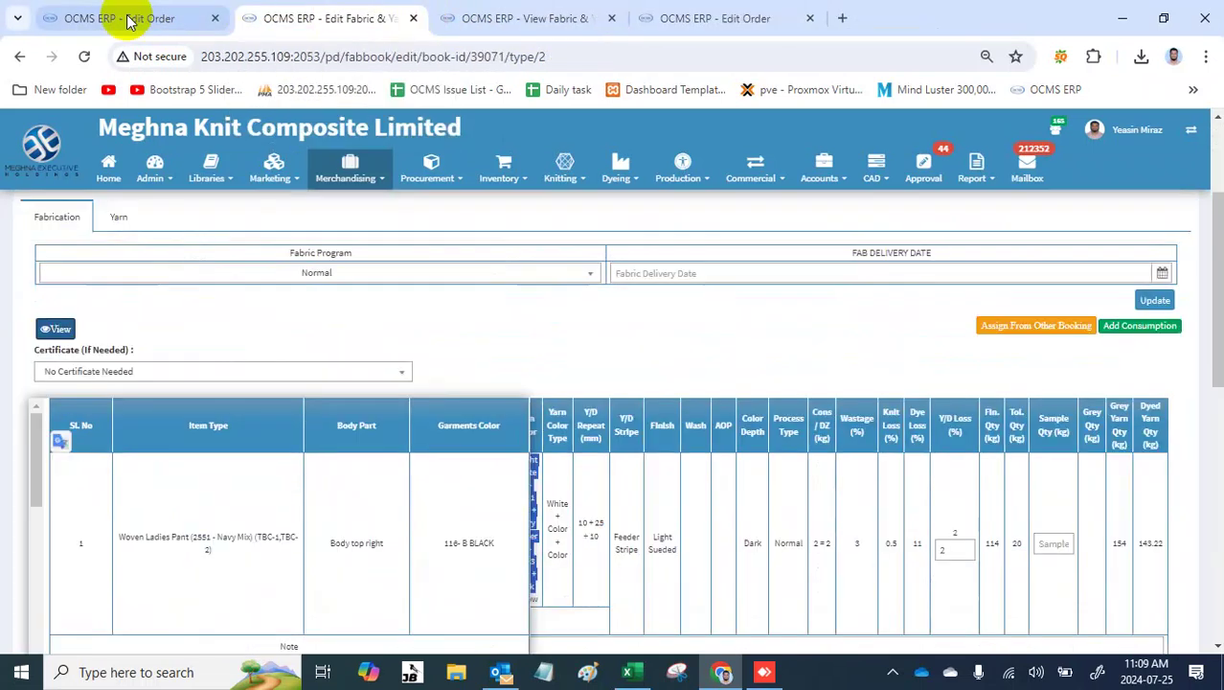
left_click(100, 17)
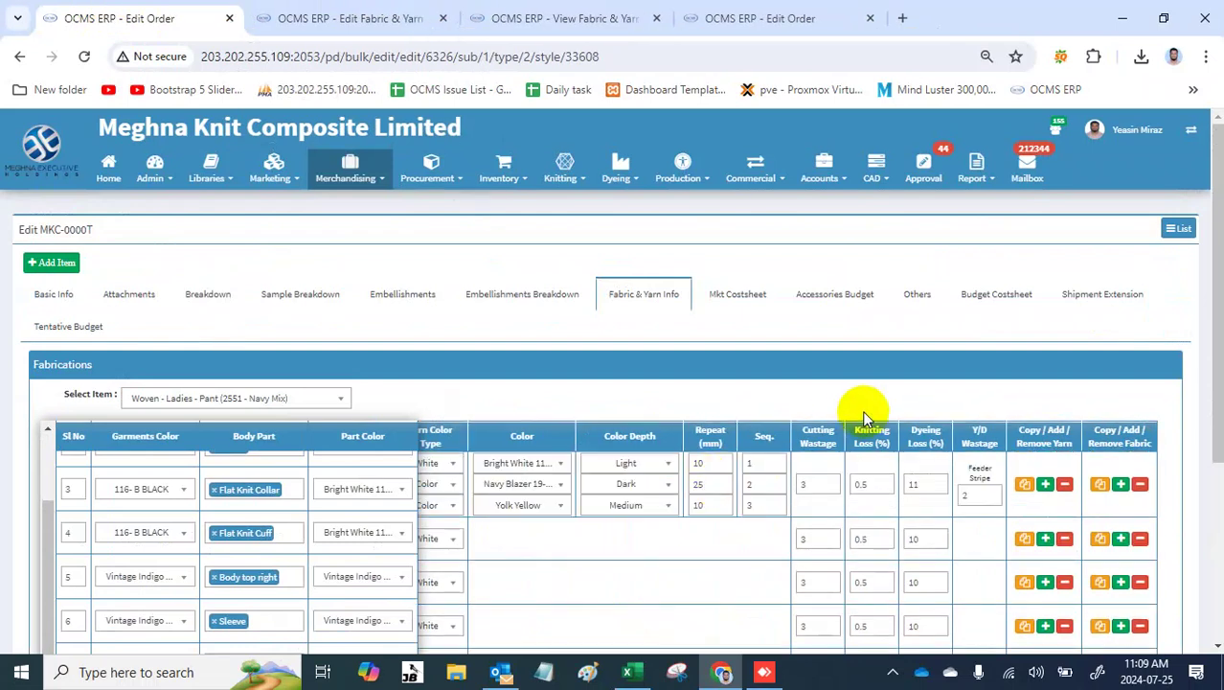
scroll(864, 411, "down", 2)
scroll(865, 420, "up", 2)
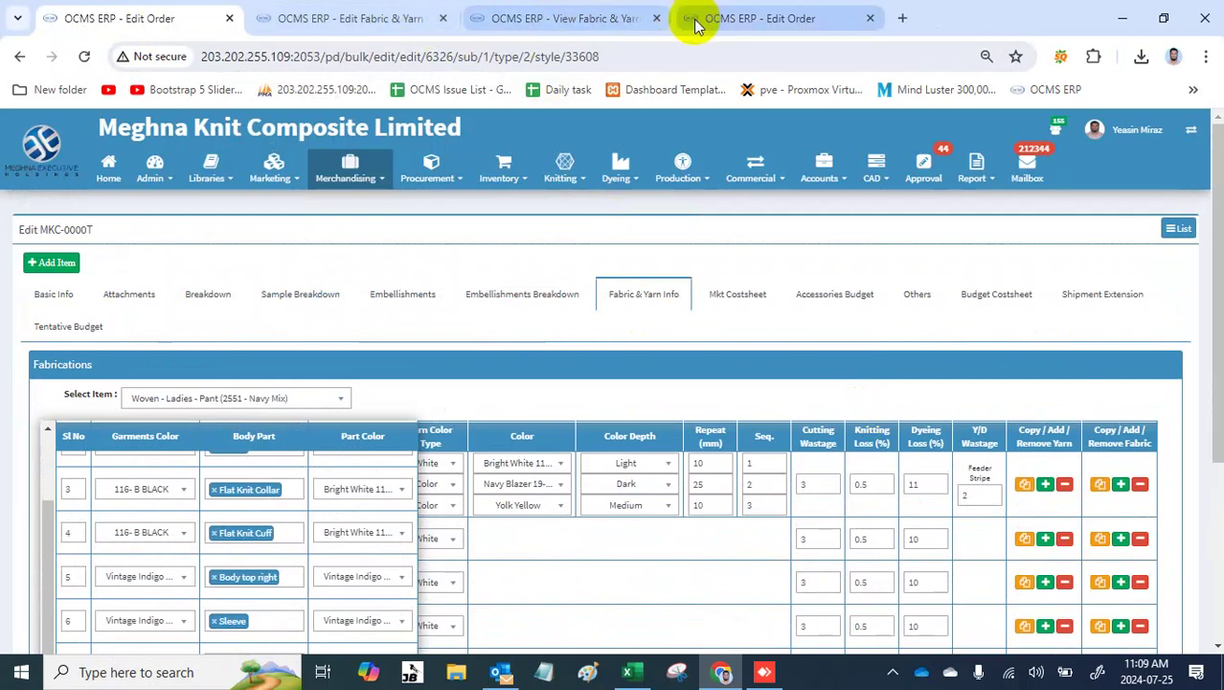
Step: Examine the style 2551 booking view for item type, garment colors, body parts, yarn quantities per fabric and the yarn information summary
left_click(552, 23)
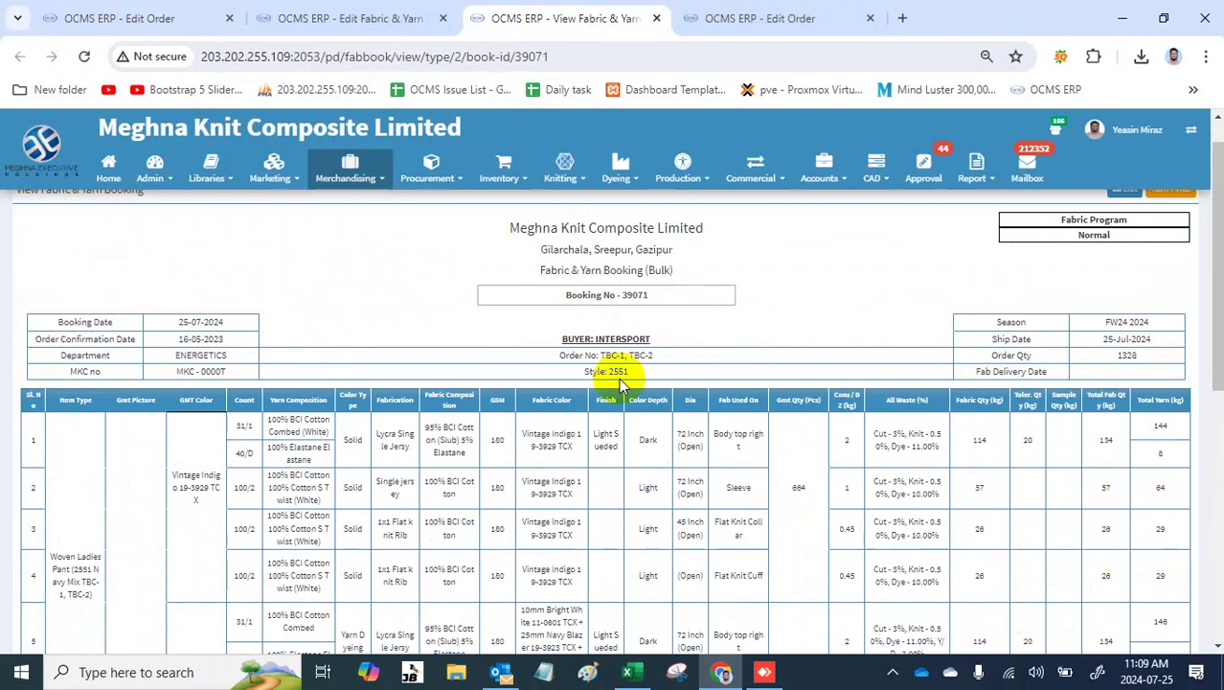
left_click(96, 599)
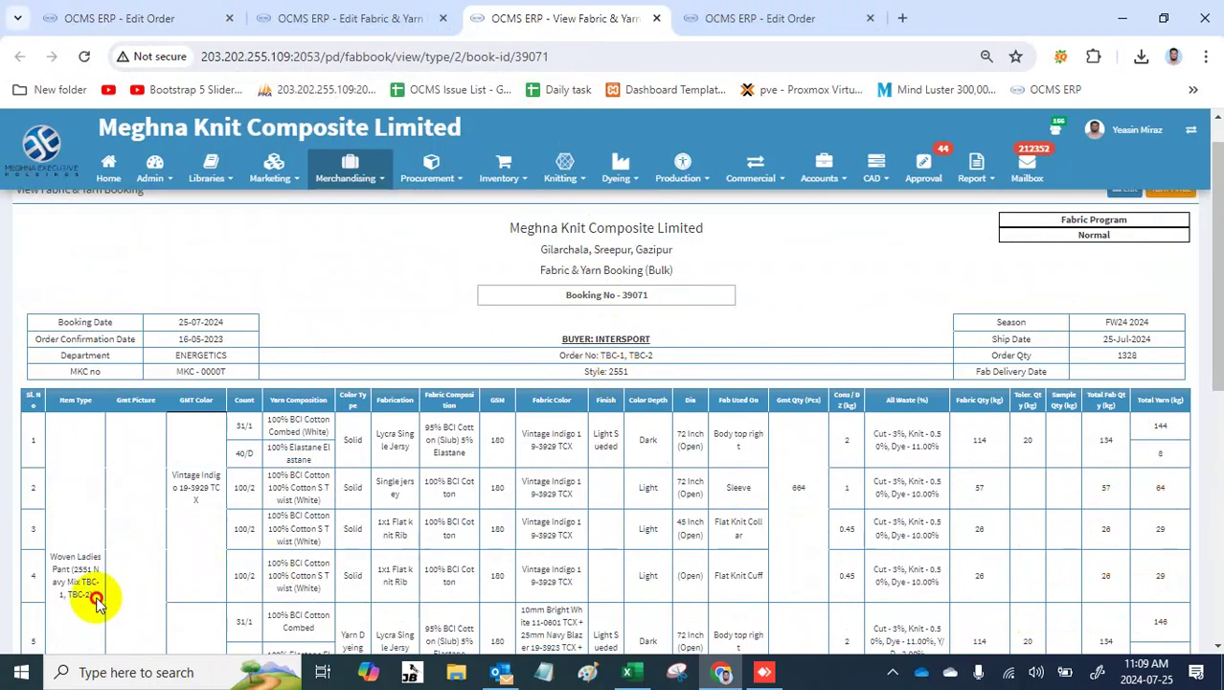
left_click_drag(96, 599, 53, 547)
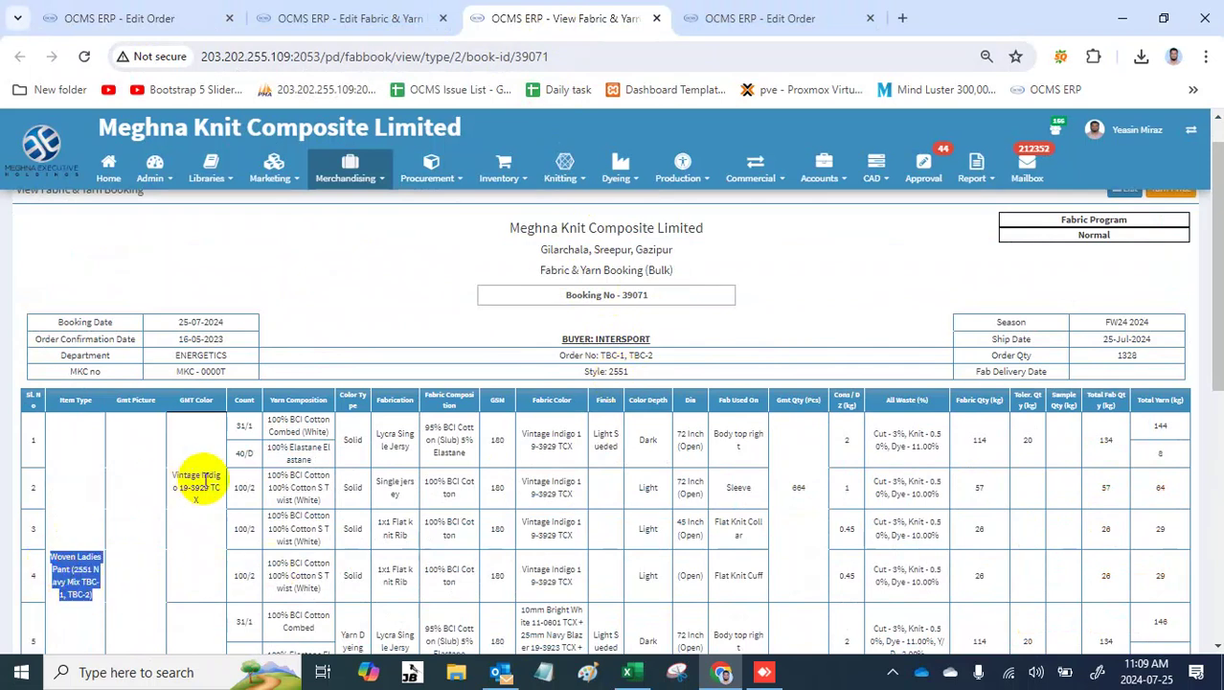
left_click_drag(211, 489, 174, 475)
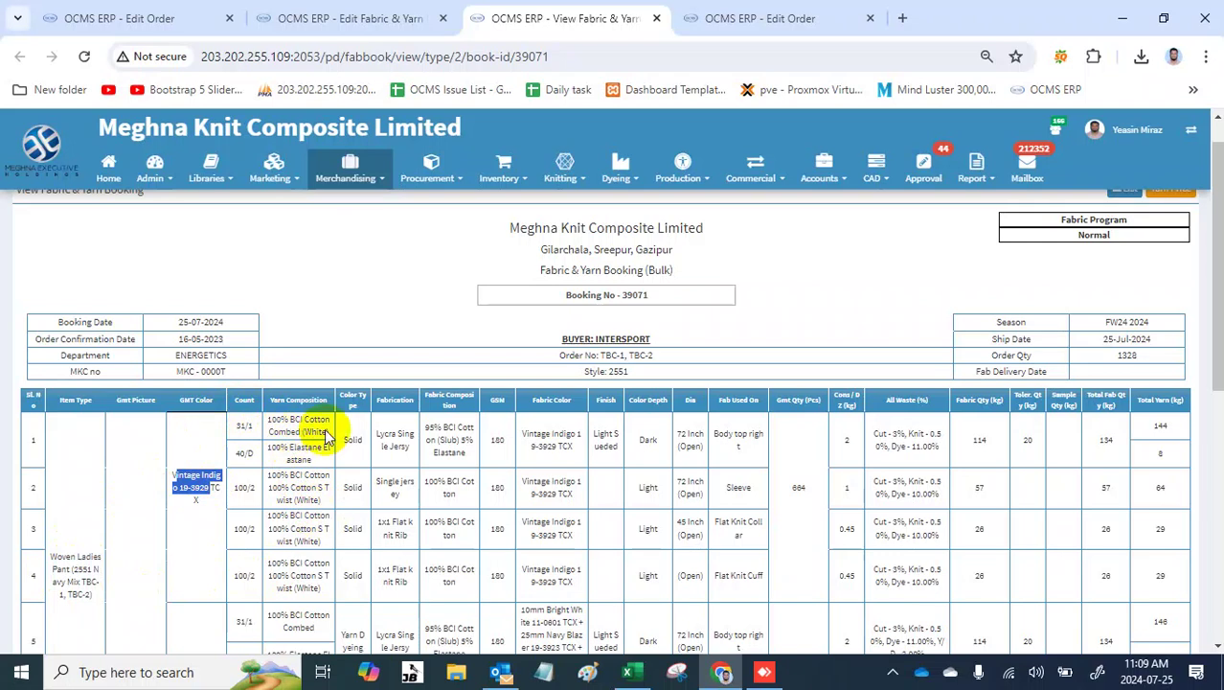
left_click_drag(735, 433, 766, 447)
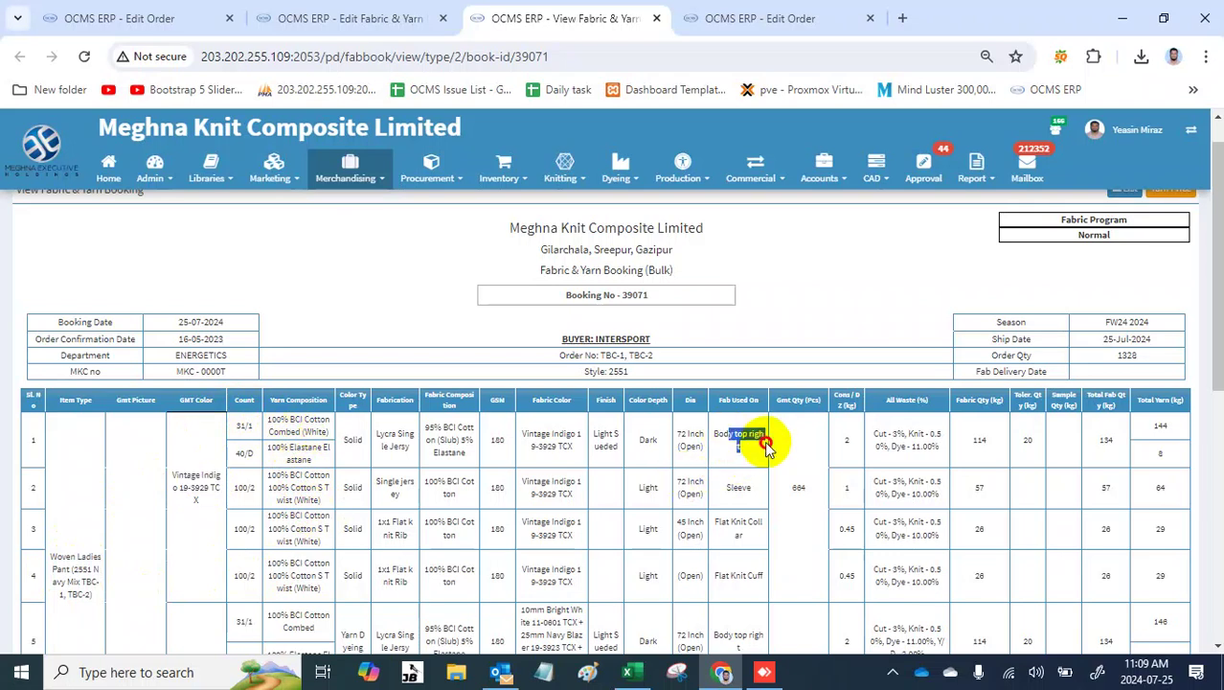
double_click(738, 487)
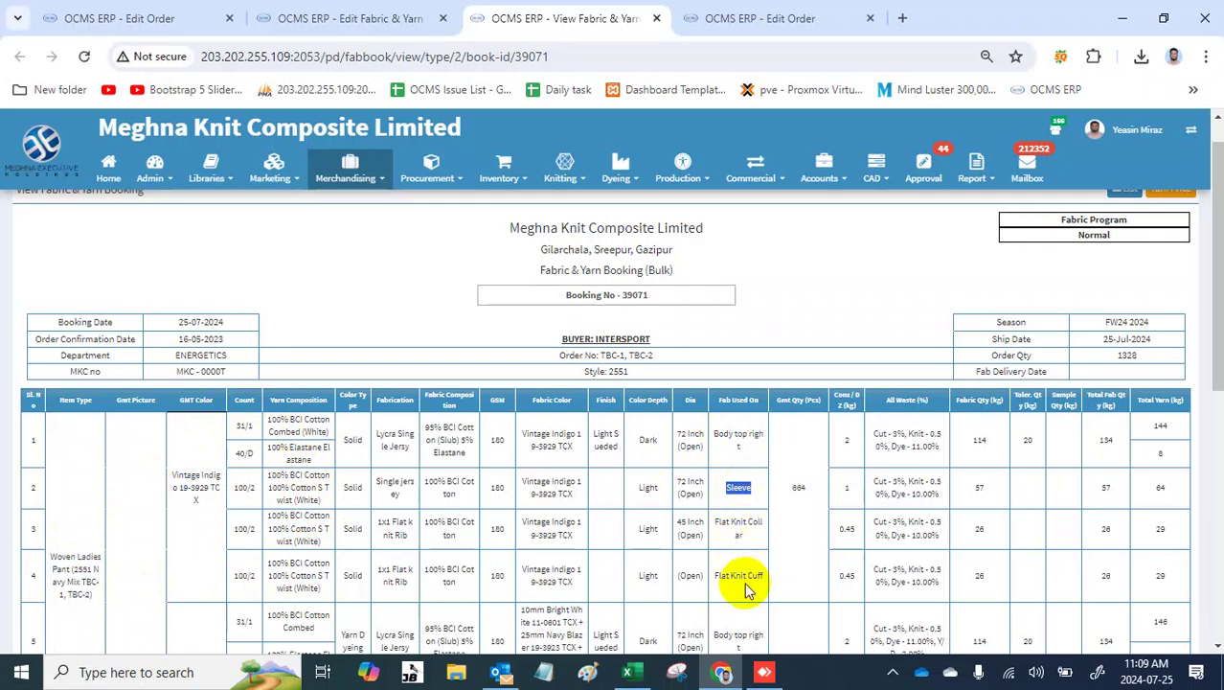
scroll(745, 584, "down", 3)
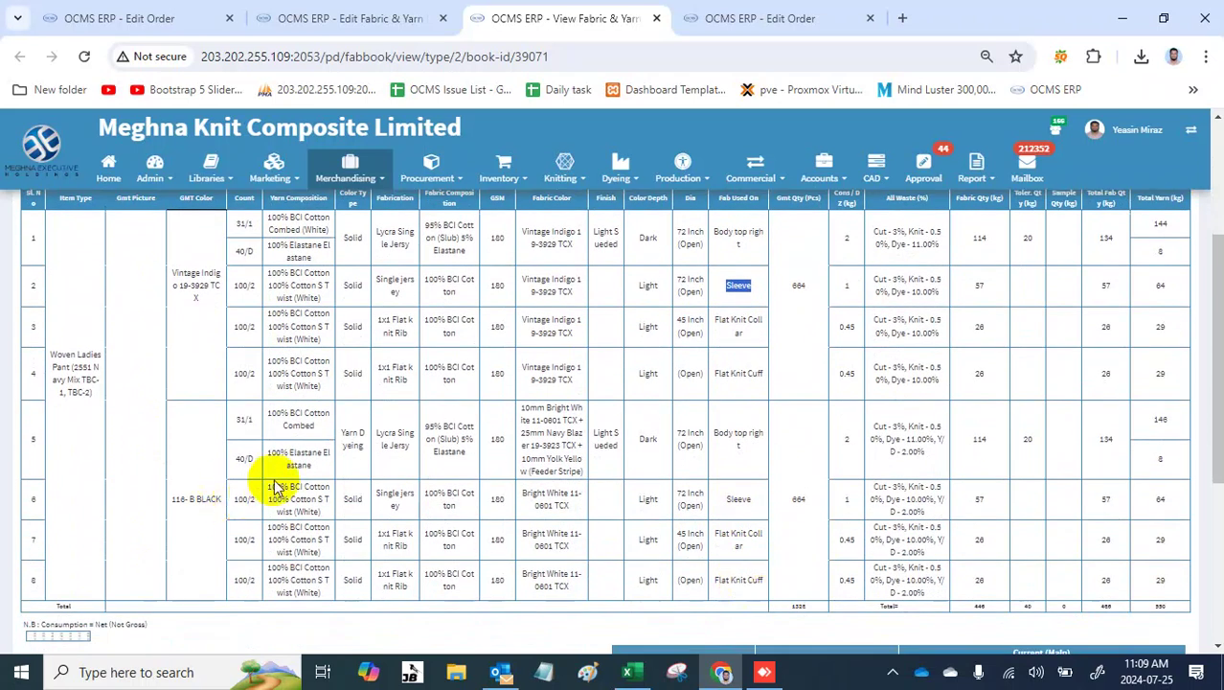
scroll(265, 487, "up", 1)
scroll(275, 487, "down", 1)
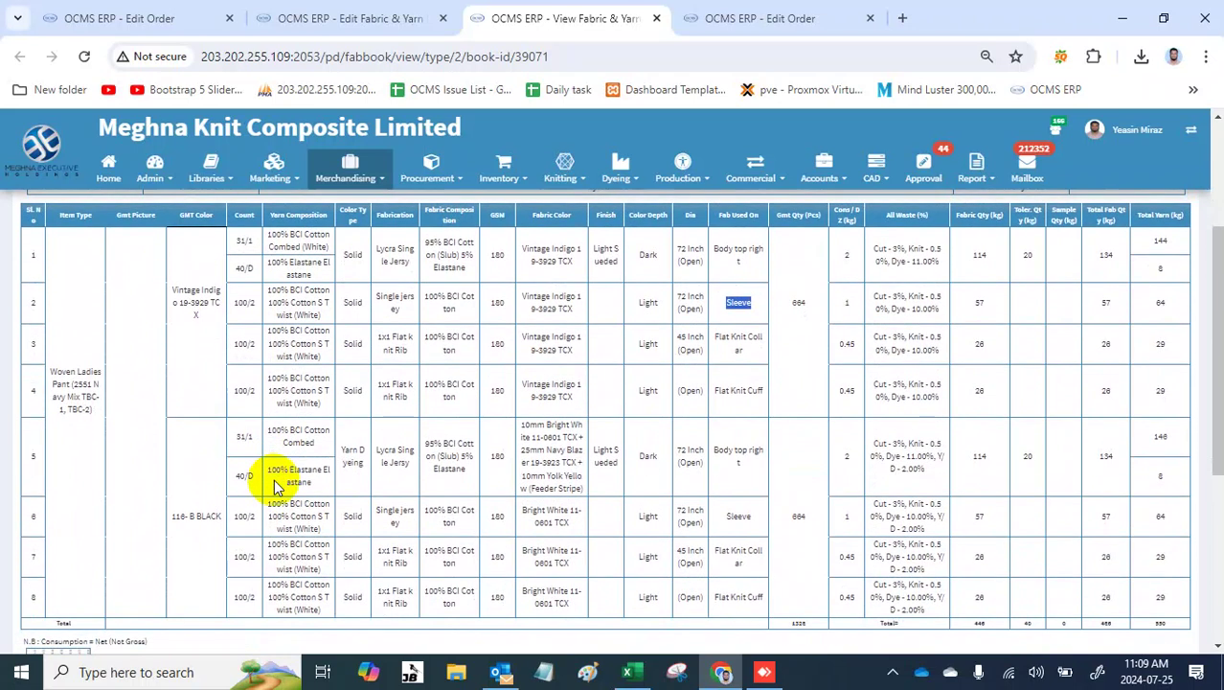
scroll(275, 487, "up", 1)
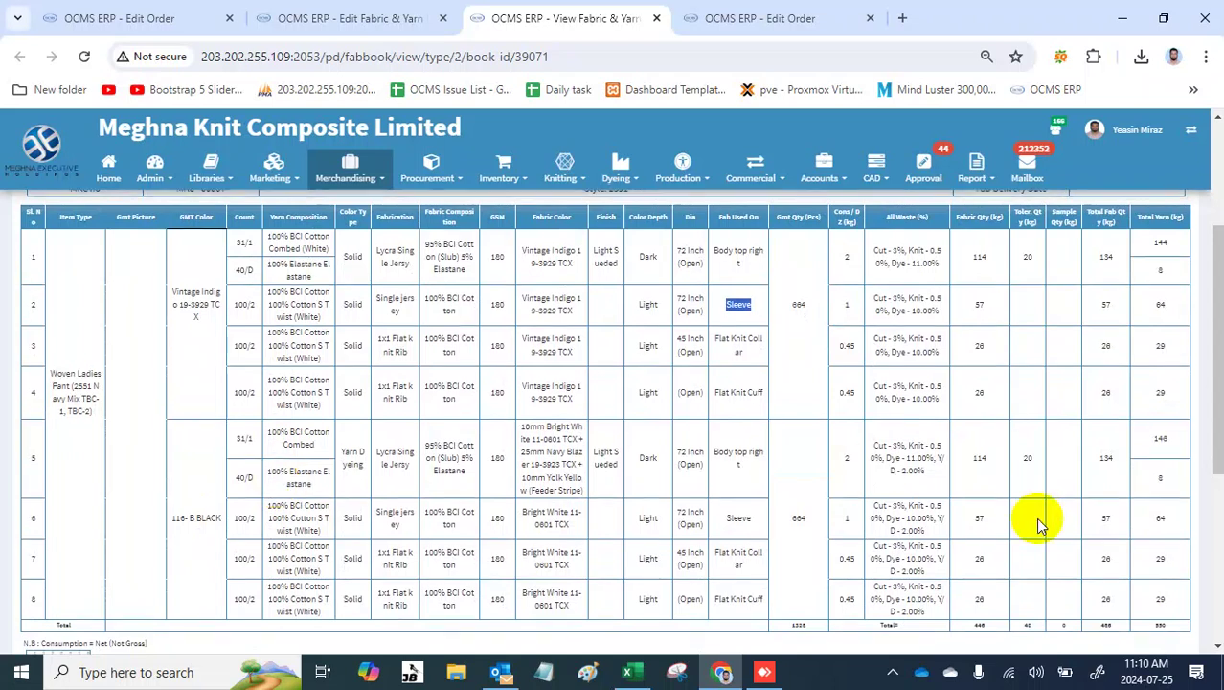
double_click(1160, 347)
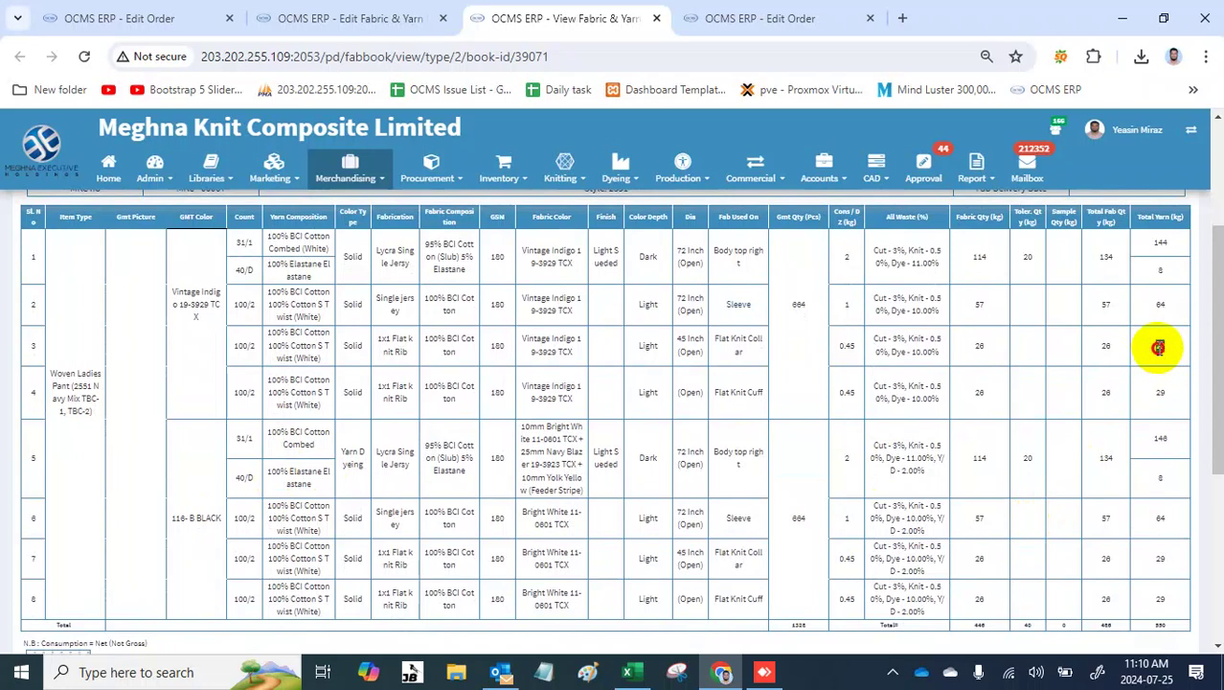
scroll(1157, 403, "down", 5)
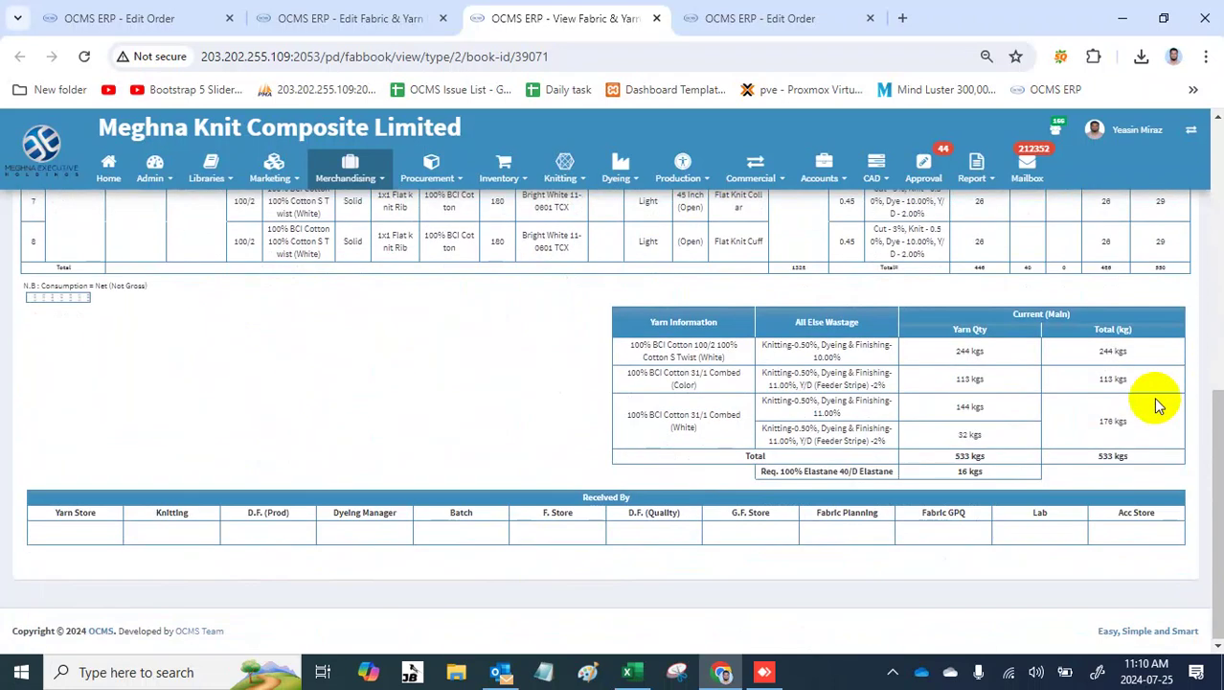
Step: Return to the booking's edit form and examine its collar and cuff breakdown, fabrication rows, loss percentages and sample quantity field
scroll(1154, 397, "up", 6)
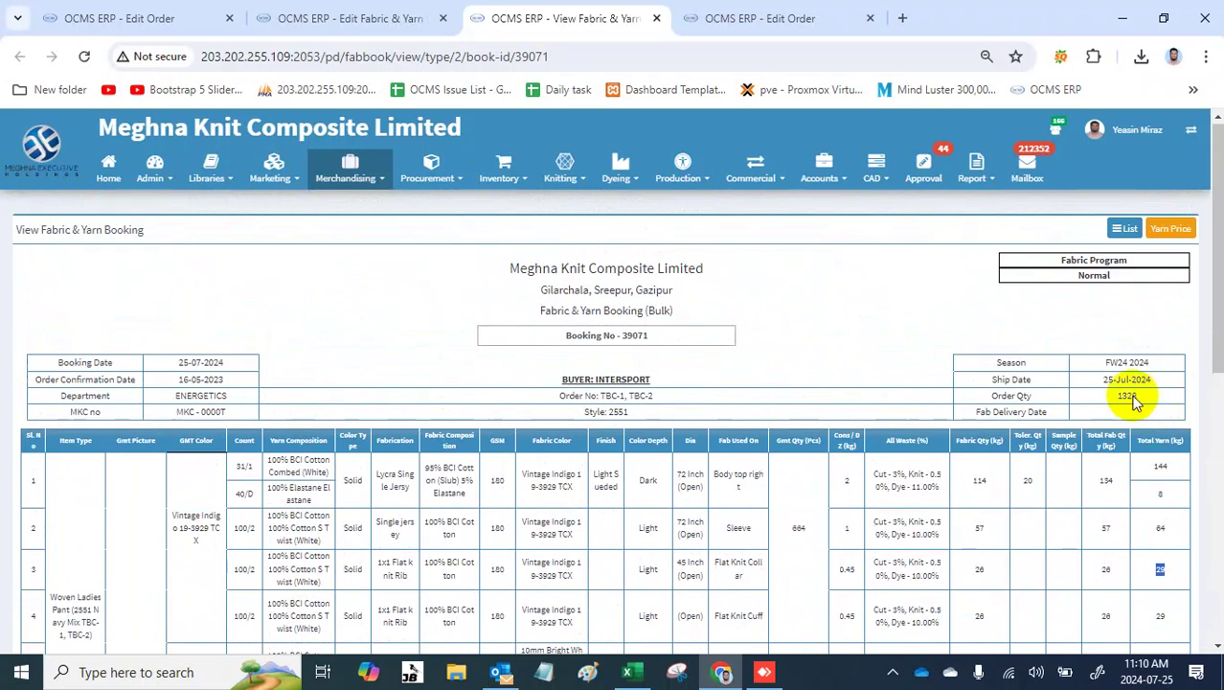
left_click(377, 21)
scroll(470, 538, "down", 5)
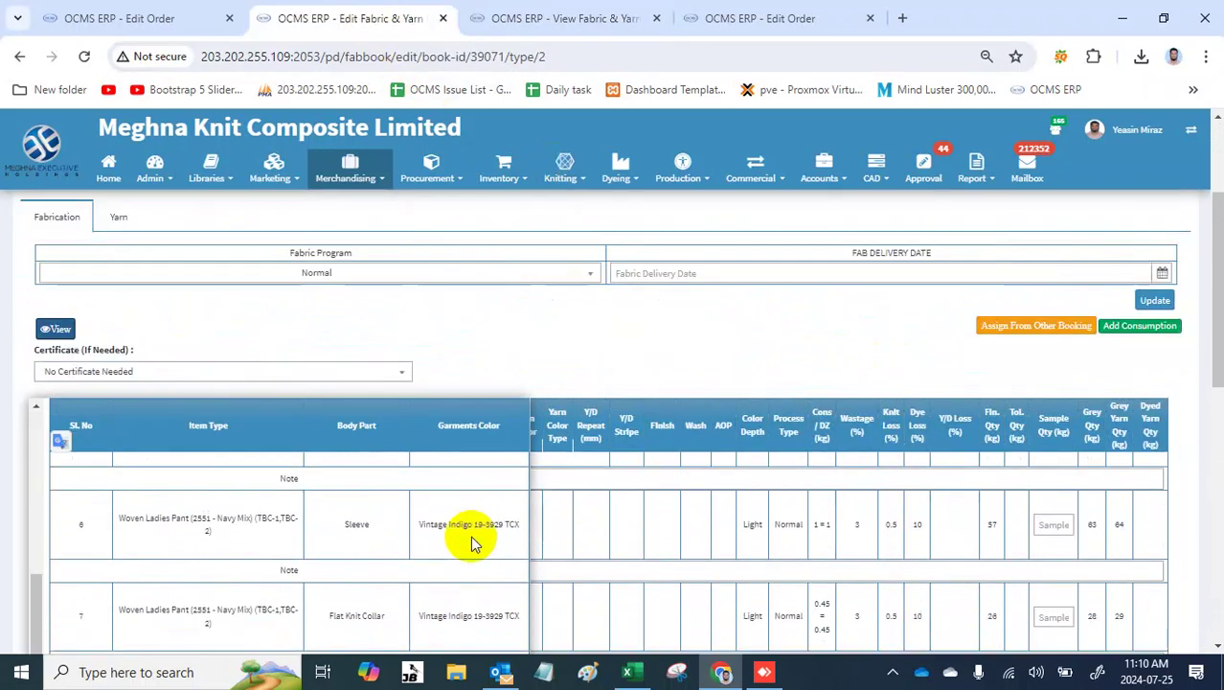
scroll(468, 537, "down", 10)
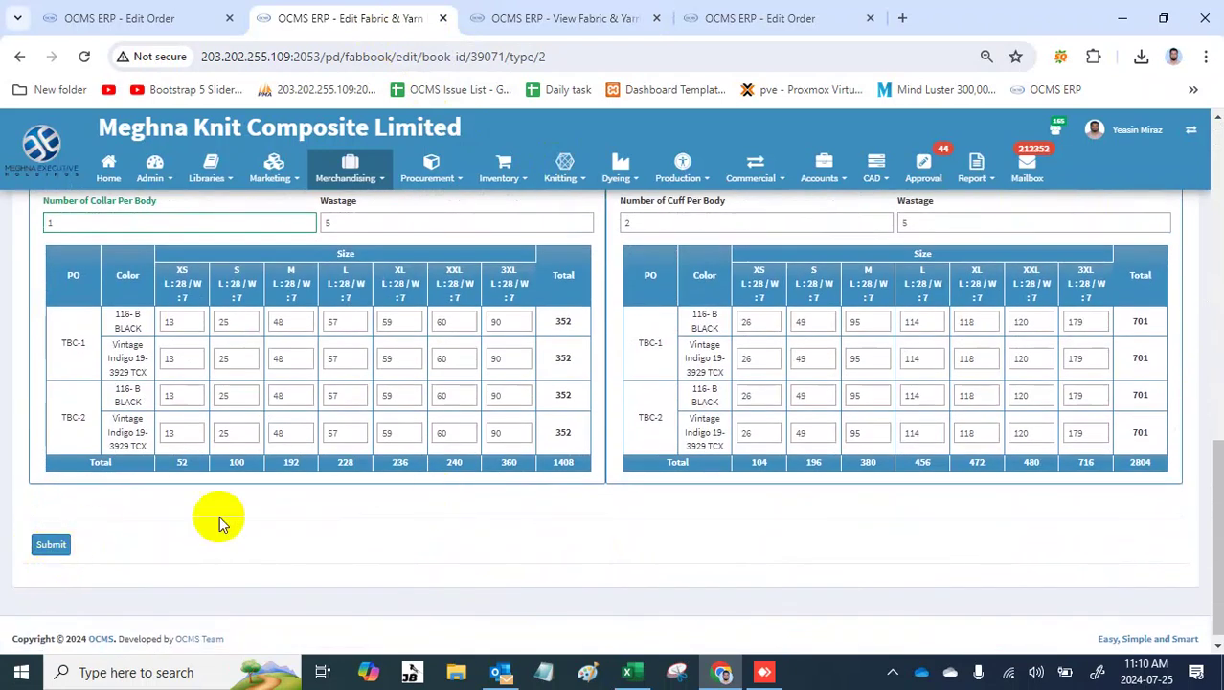
scroll(381, 529, "up", 1)
scroll(381, 529, "up", 15)
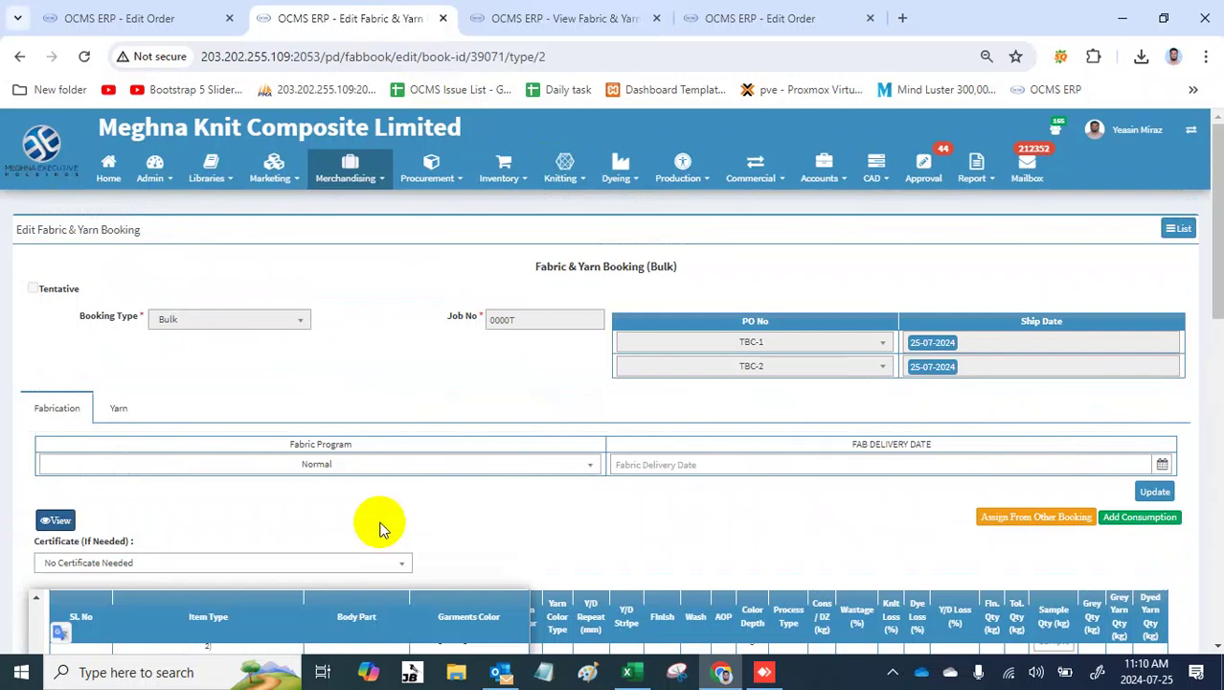
scroll(381, 528, "down", 5)
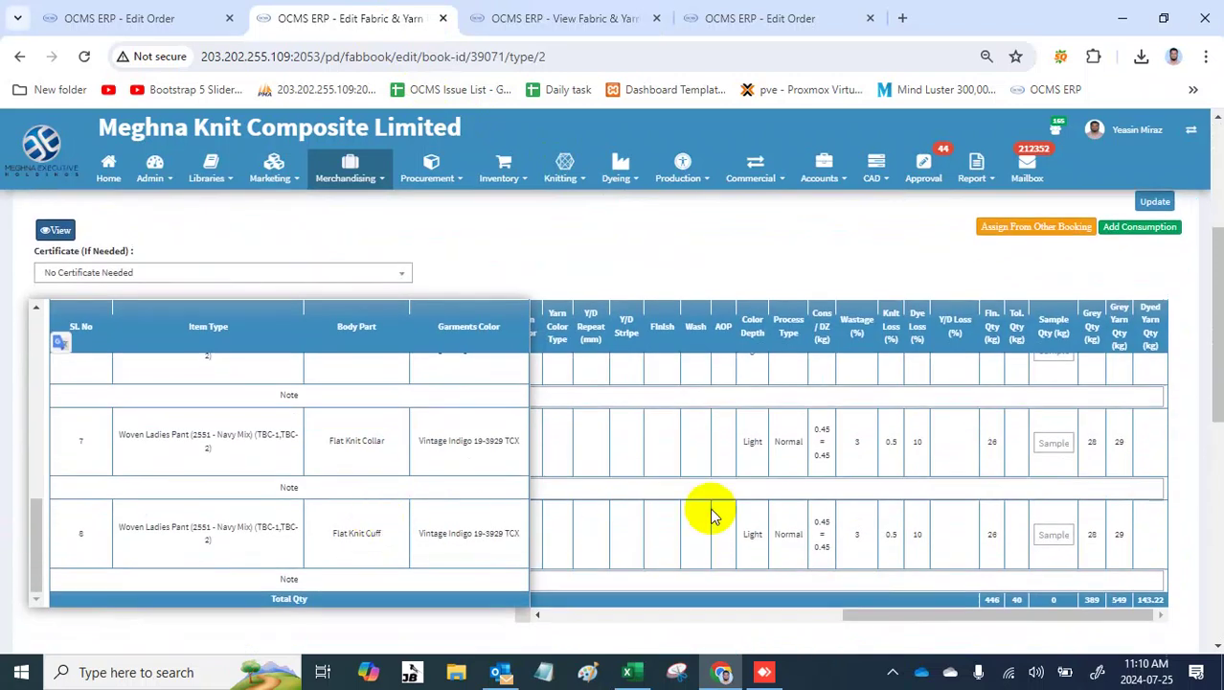
scroll(711, 515, "down", 2)
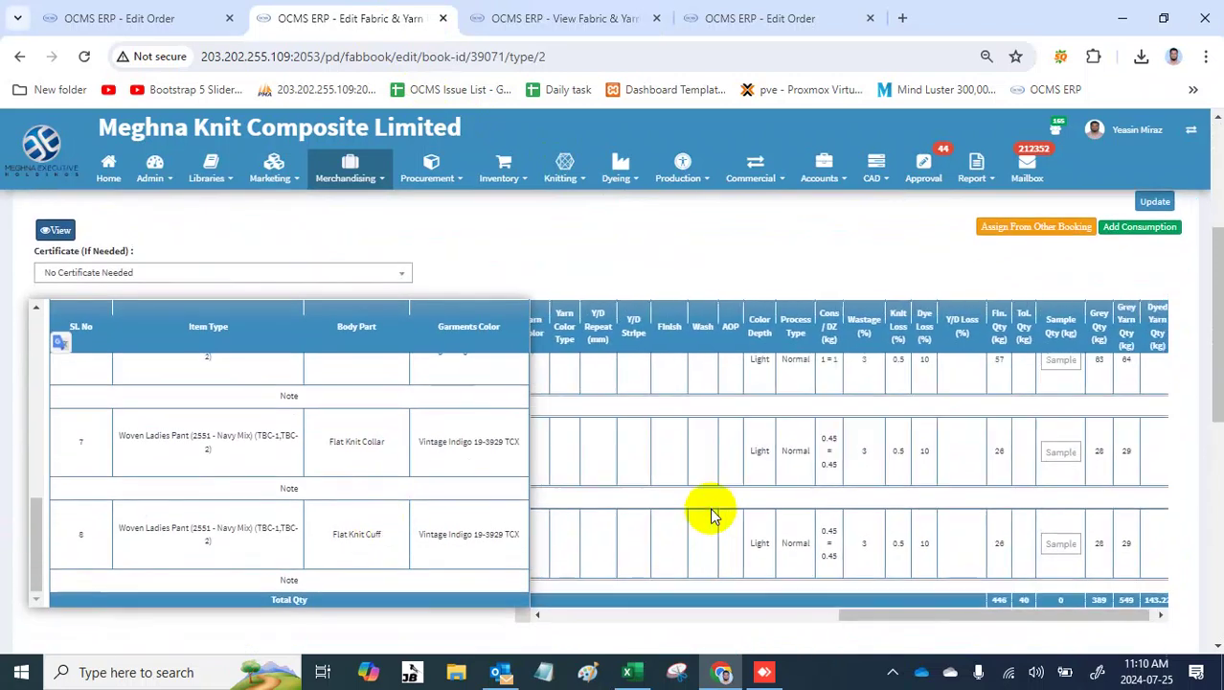
scroll(711, 515, "down", 1)
left_click(711, 515)
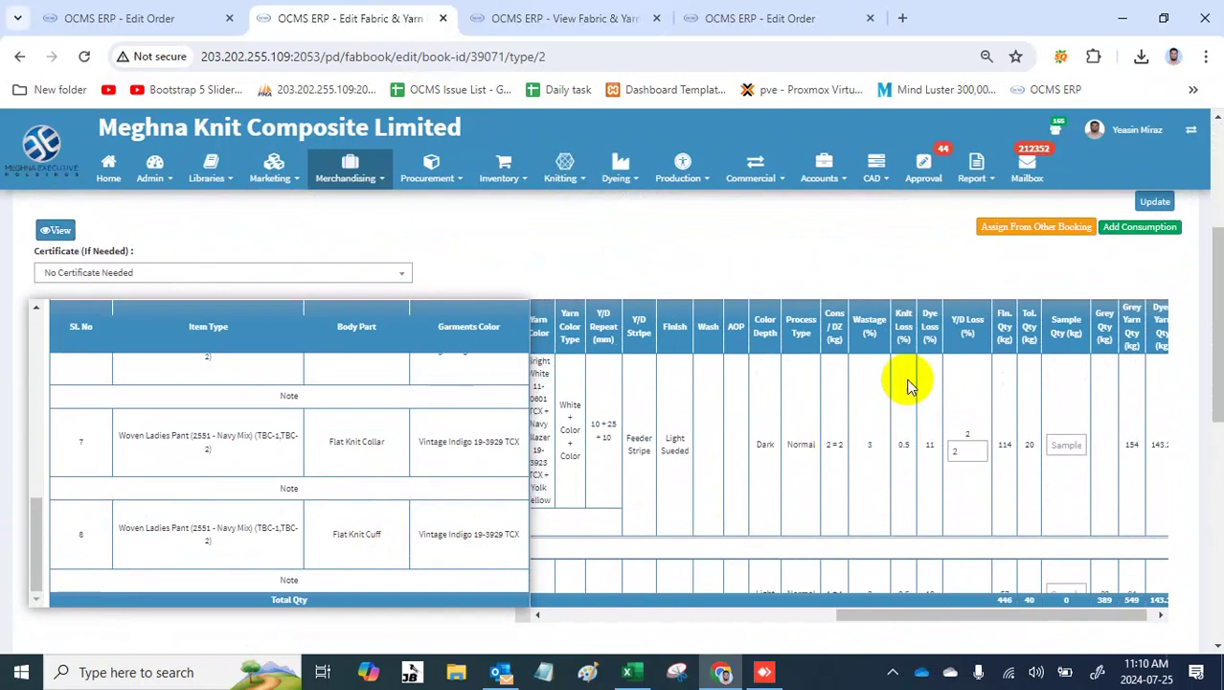
left_click(1065, 448)
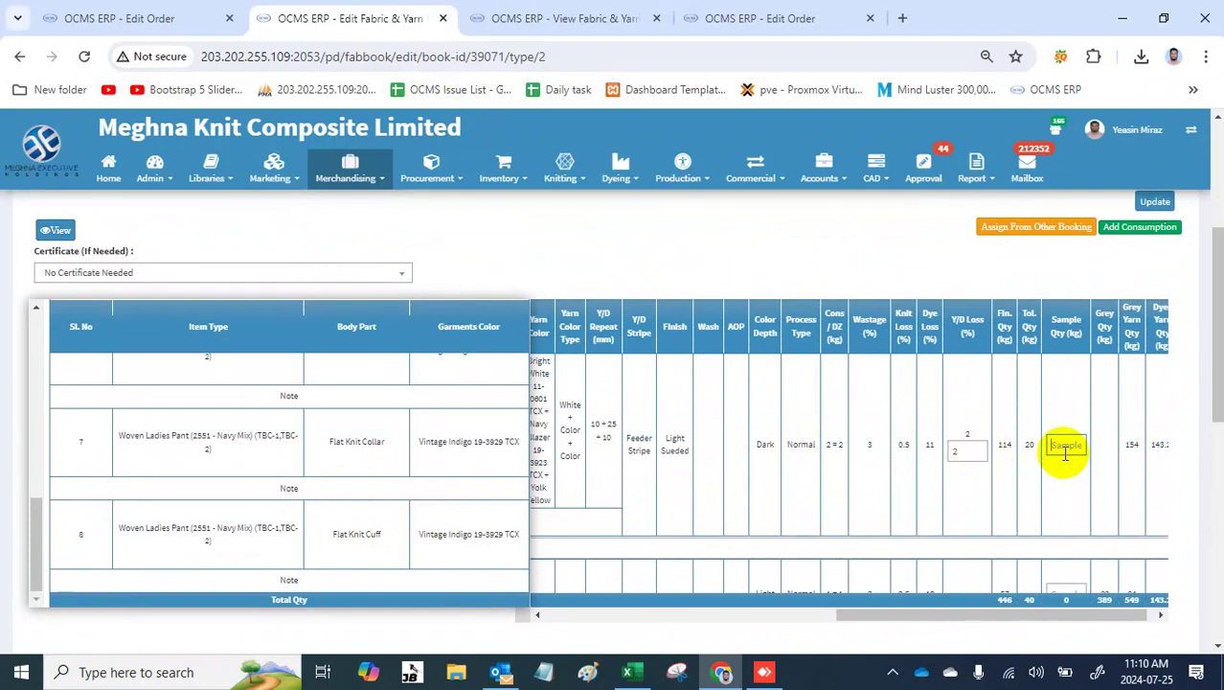
scroll(842, 297, "up", 3)
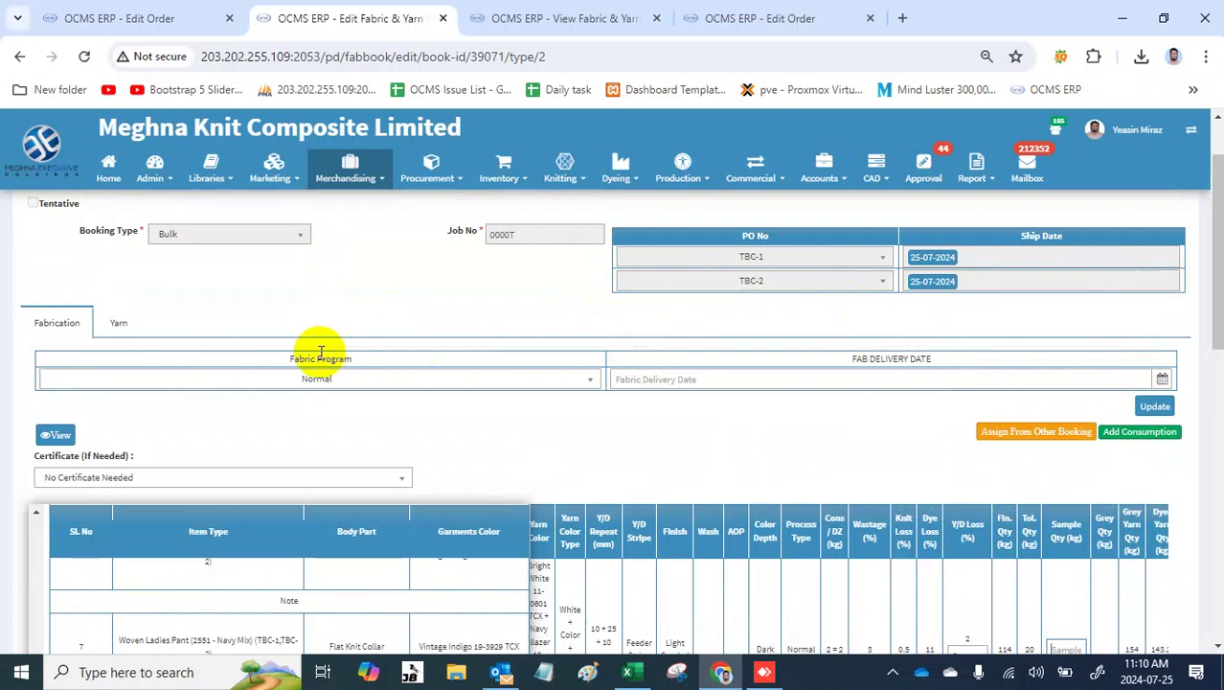
Step: In the booking's yarn details, set the price to 3 for each of the three BCI cotton yarns and 5 for the elastane
left_click(117, 326)
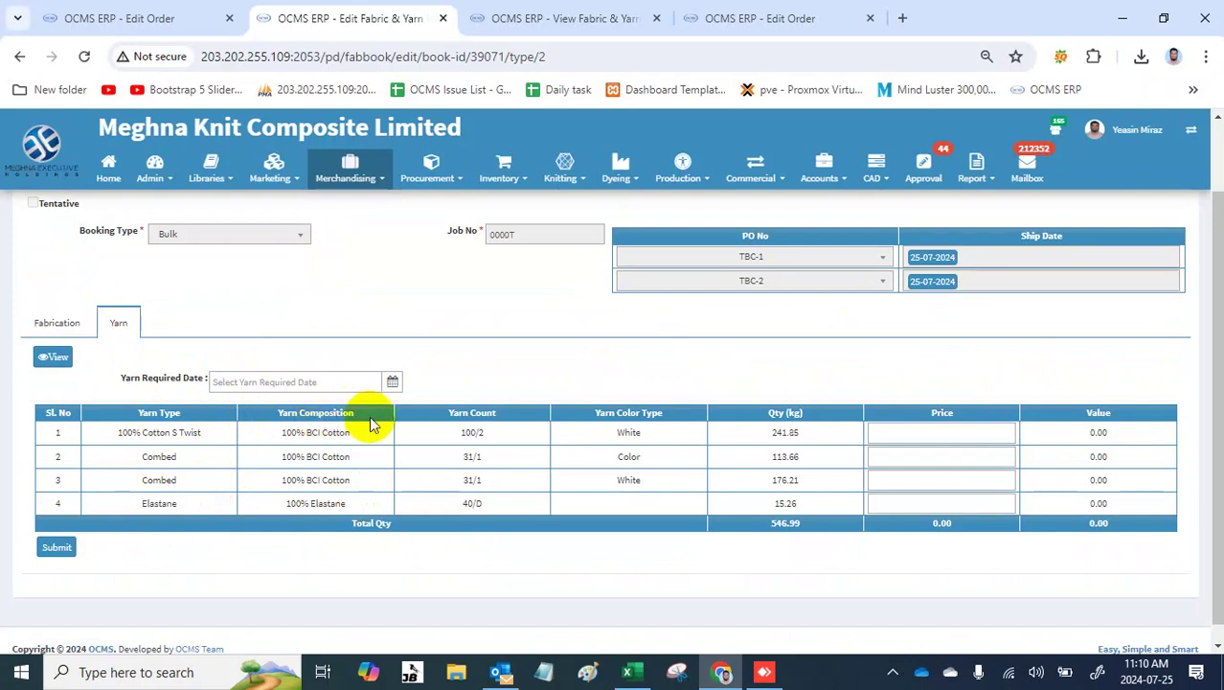
left_click(944, 436)
type("3")
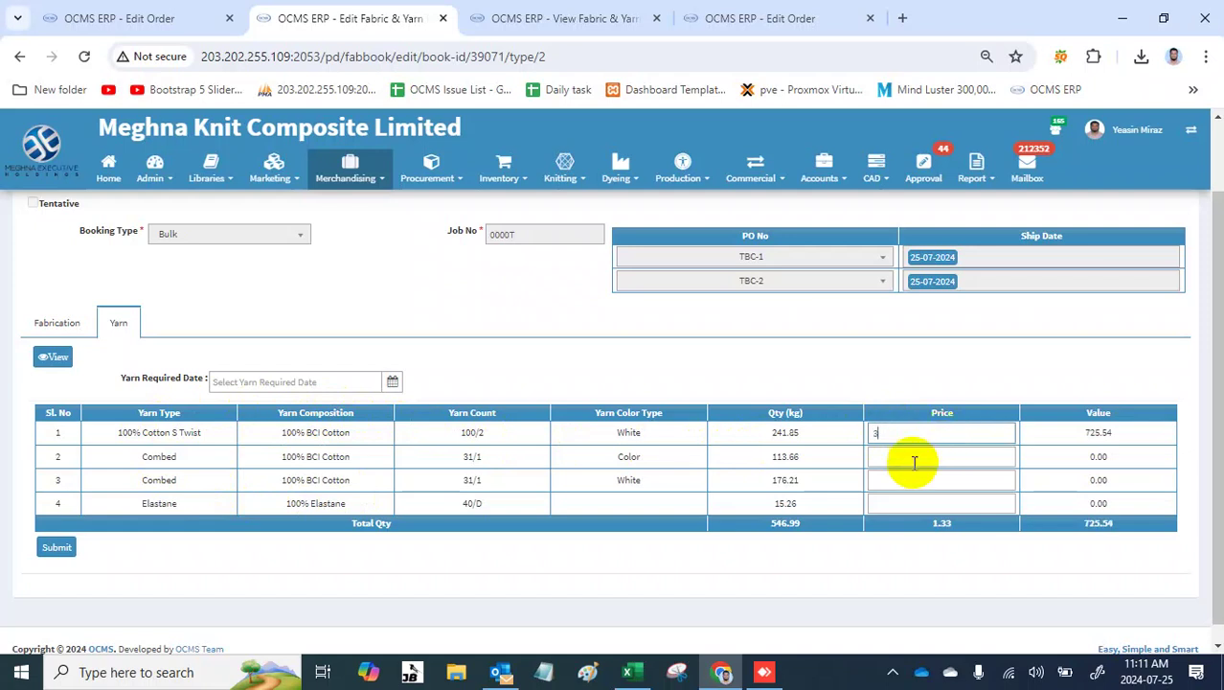
left_click(909, 457)
type("3")
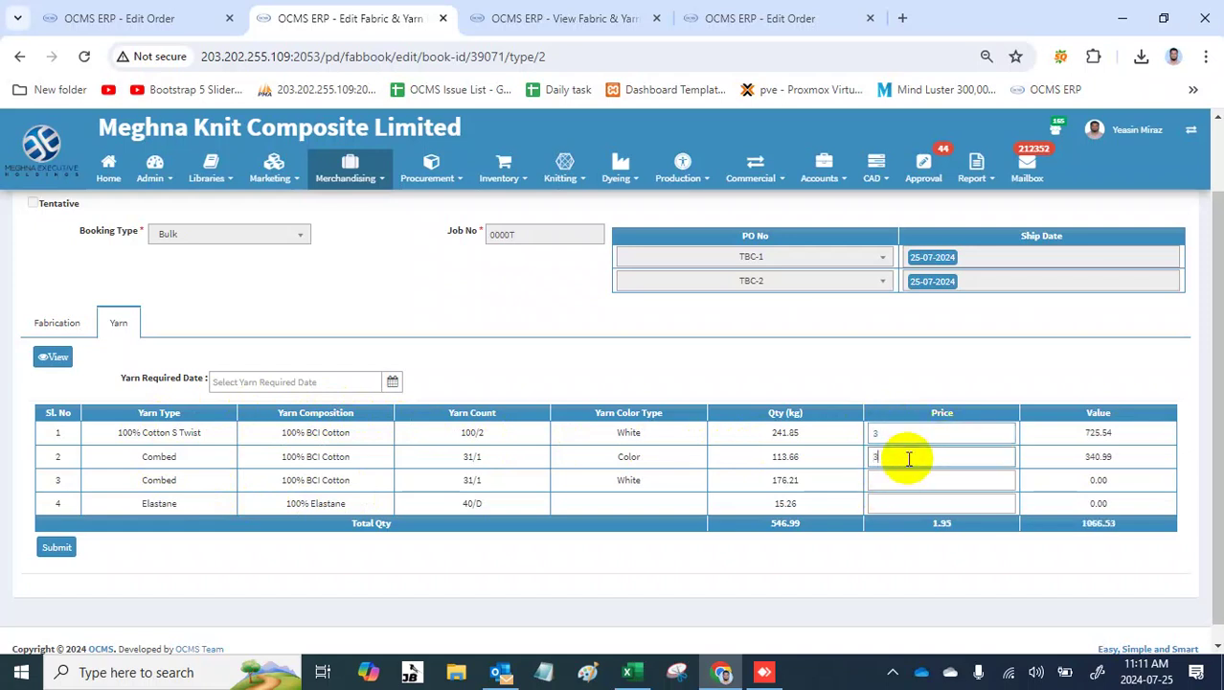
left_click(899, 479)
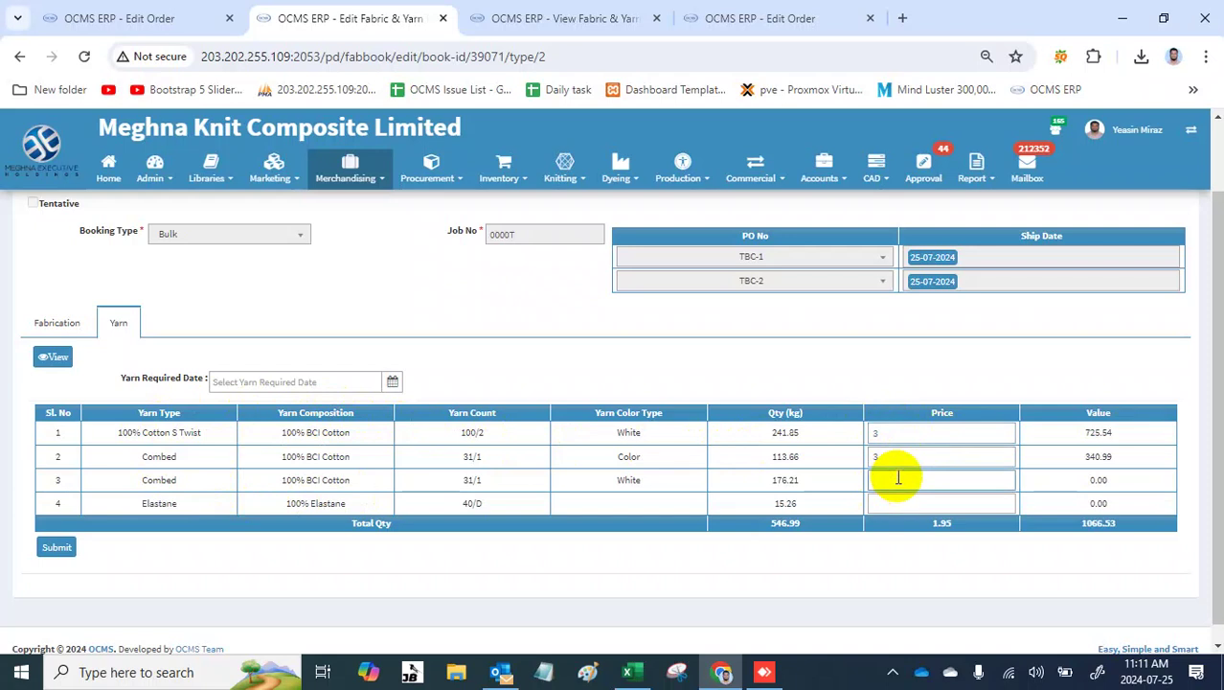
type("3")
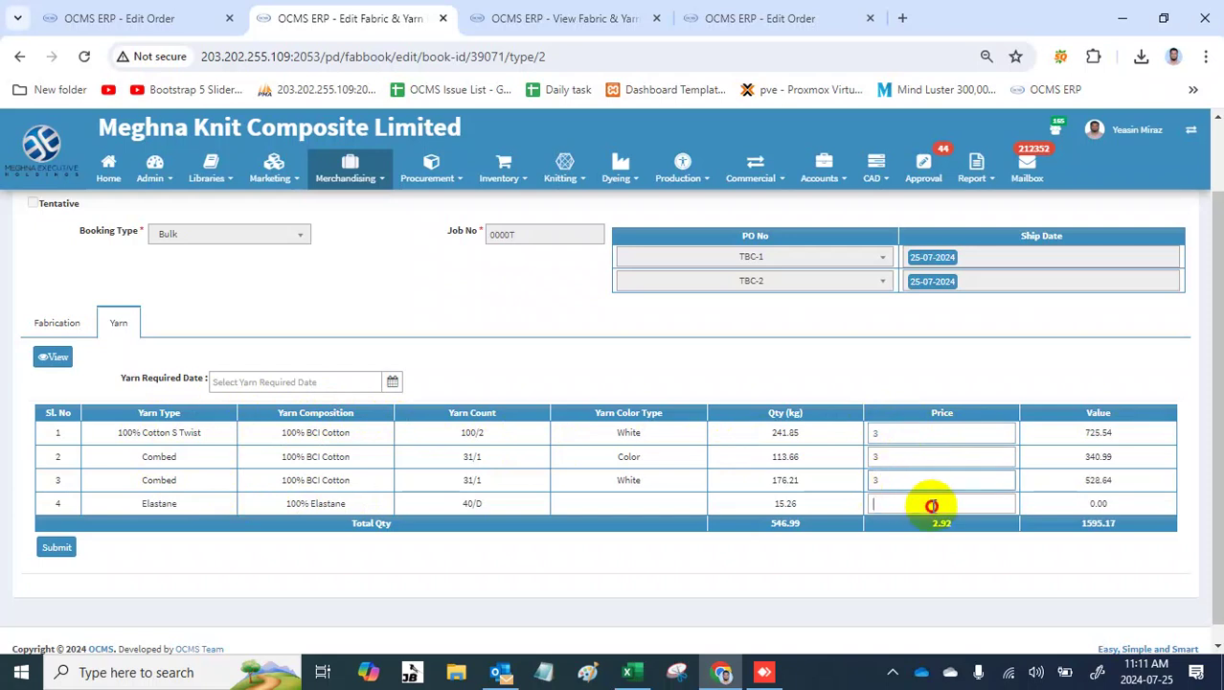
type("5")
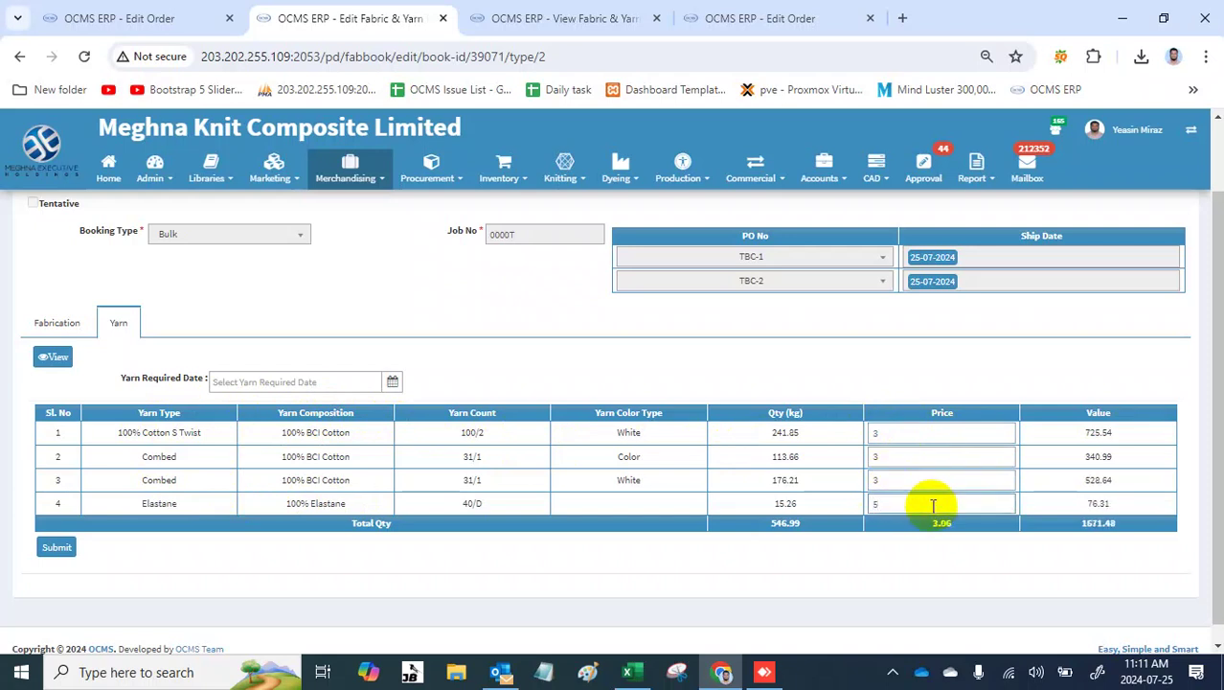
Step: Set the yarn required date to 2024-08-01 and submit the yarn details
left_click(394, 382)
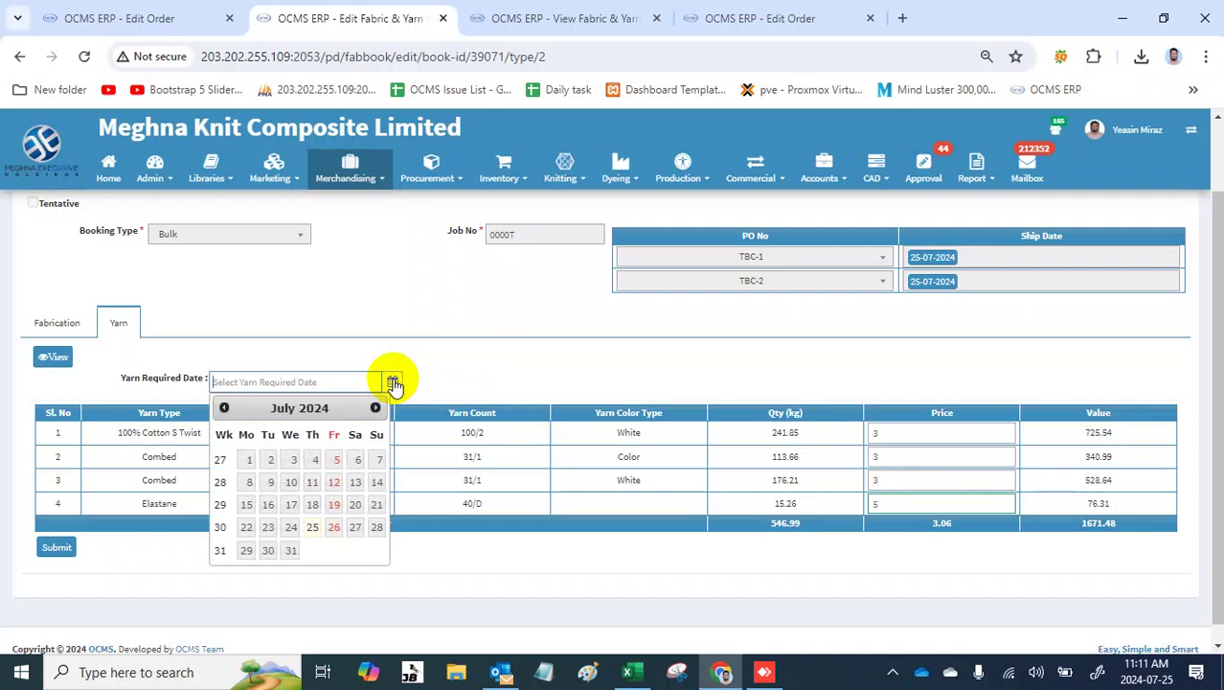
left_click(375, 407)
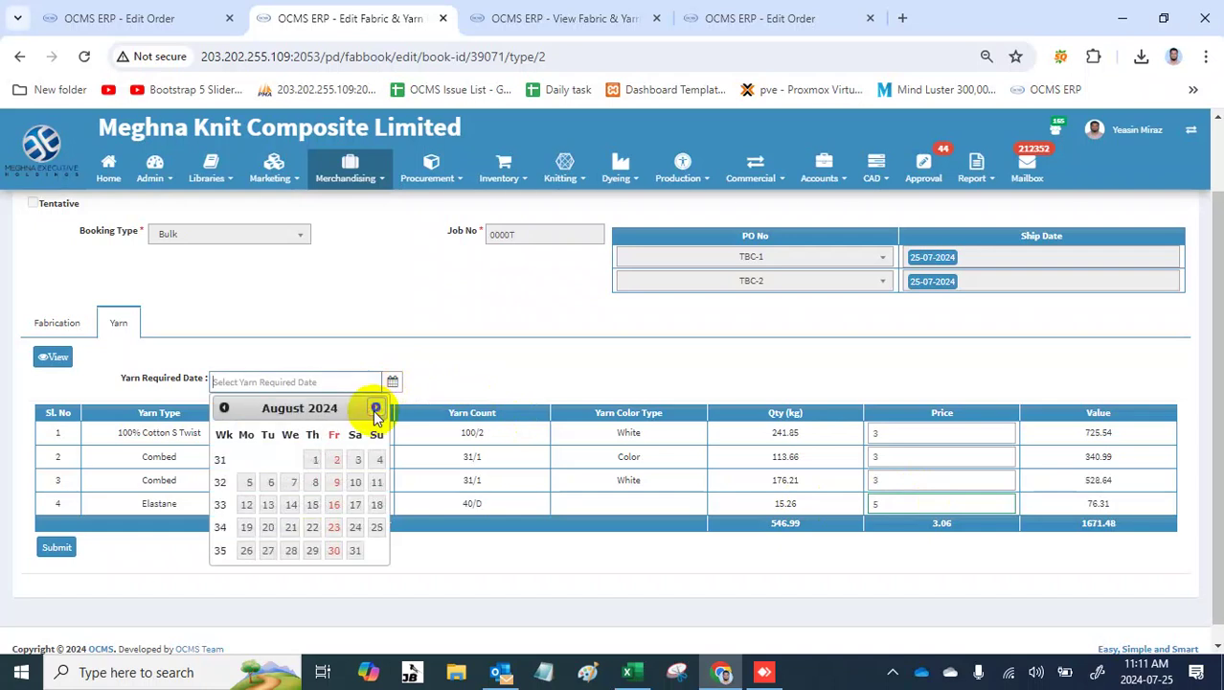
left_click(327, 458)
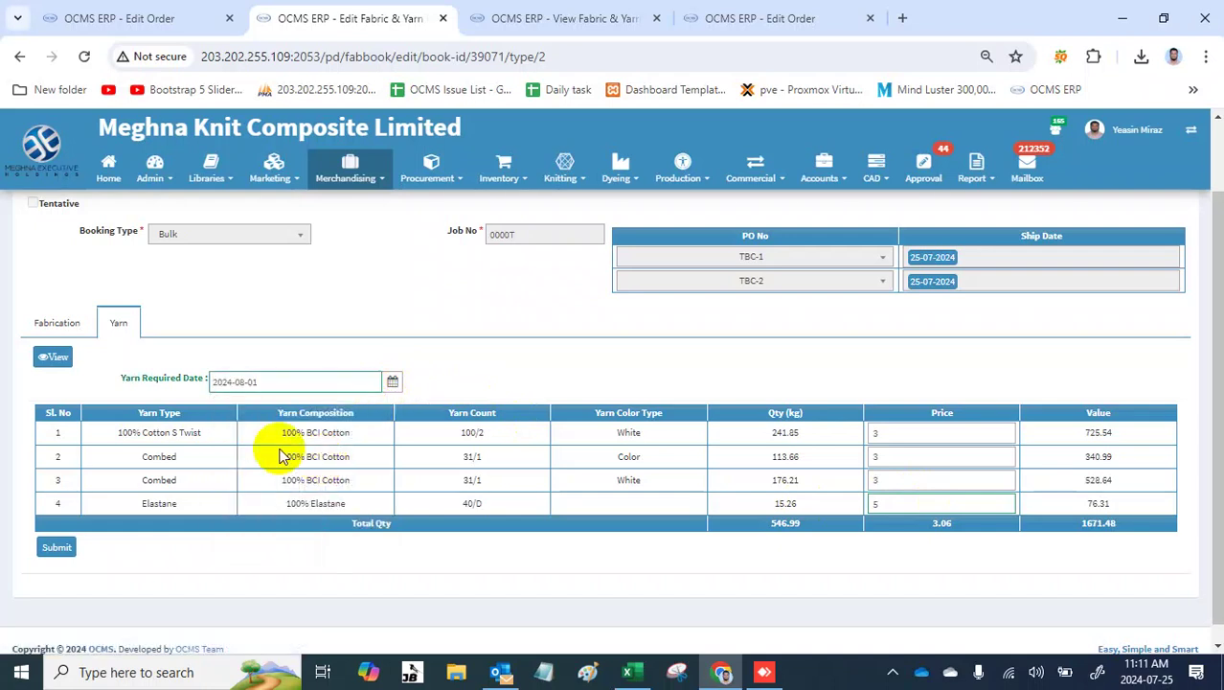
left_click(55, 549)
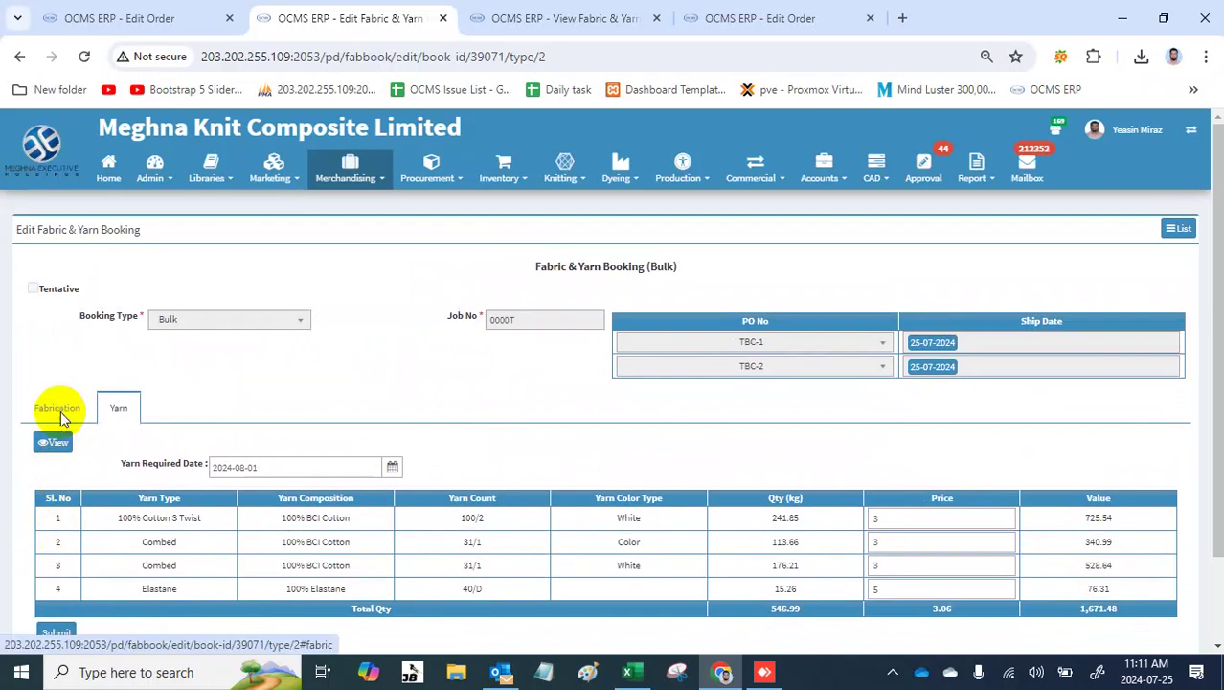
Step: Go back to the booking's fabrication details and submit them with the collar and cuff breakdown
left_click(61, 410)
scroll(535, 580, "down", 2)
scroll(539, 588, "up", 2)
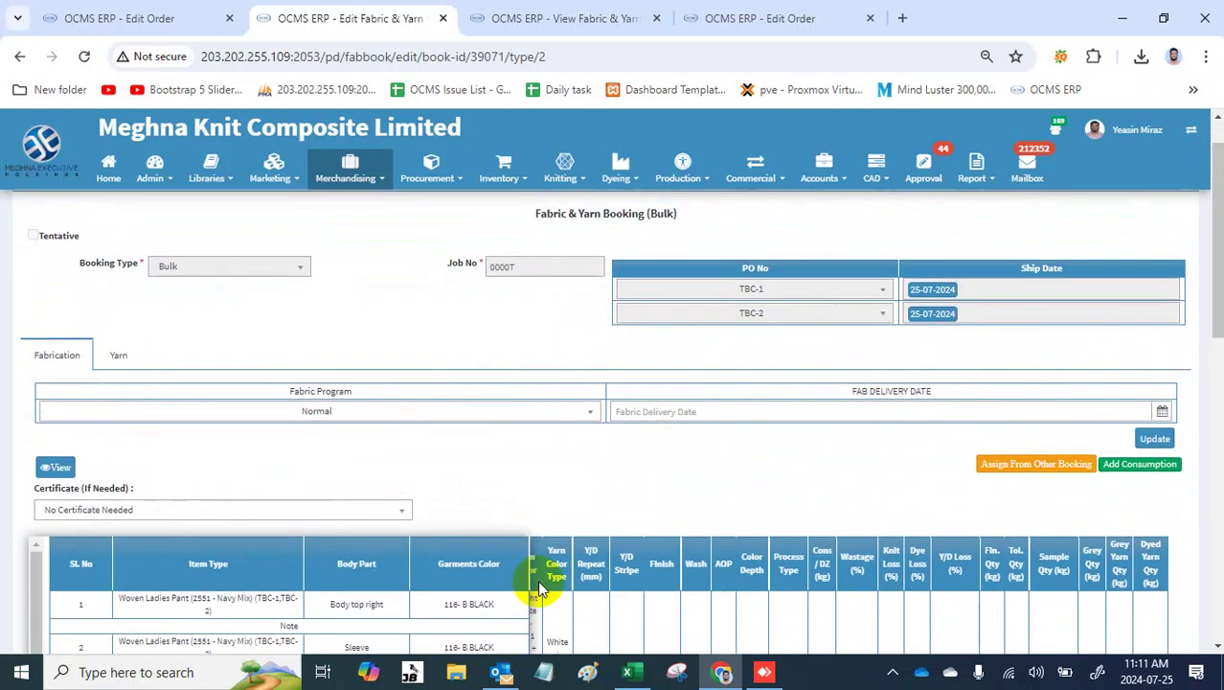
scroll(637, 530, "down", 2)
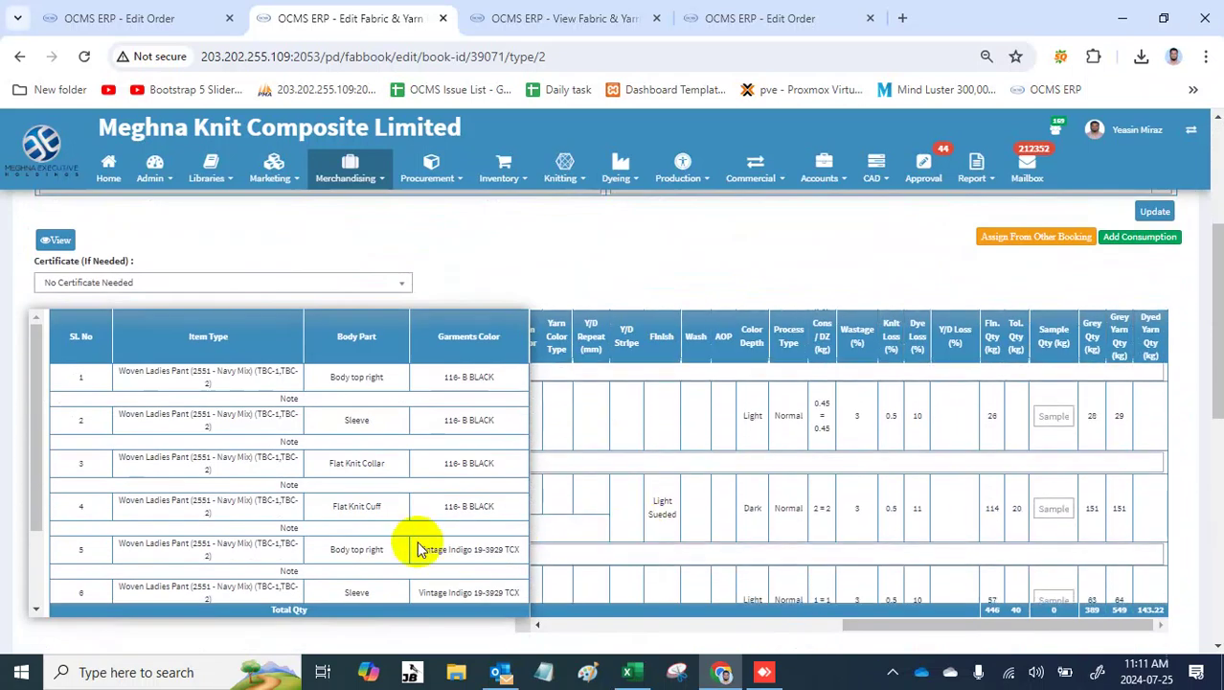
scroll(419, 549, "down", 1)
scroll(419, 549, "down", 2)
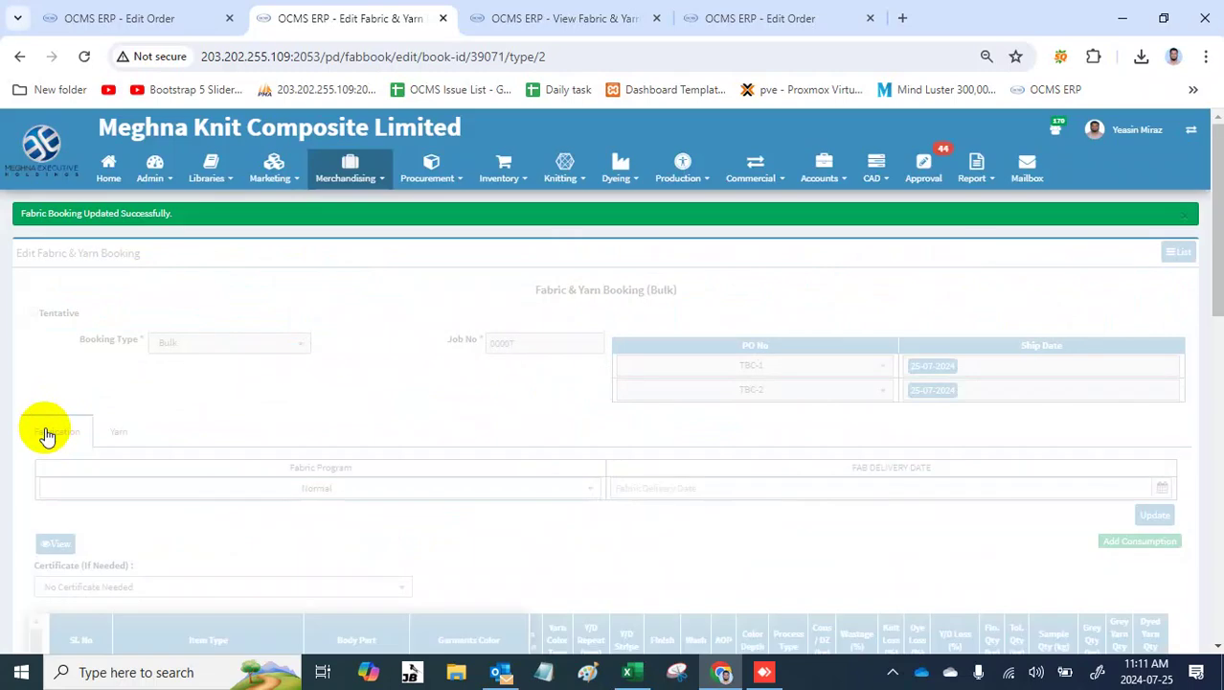
Step: Set the wastage in the collar breakdown of Woven Ladies Pant (2551 Navy Mix) to 7
scroll(48, 436, "down", 10)
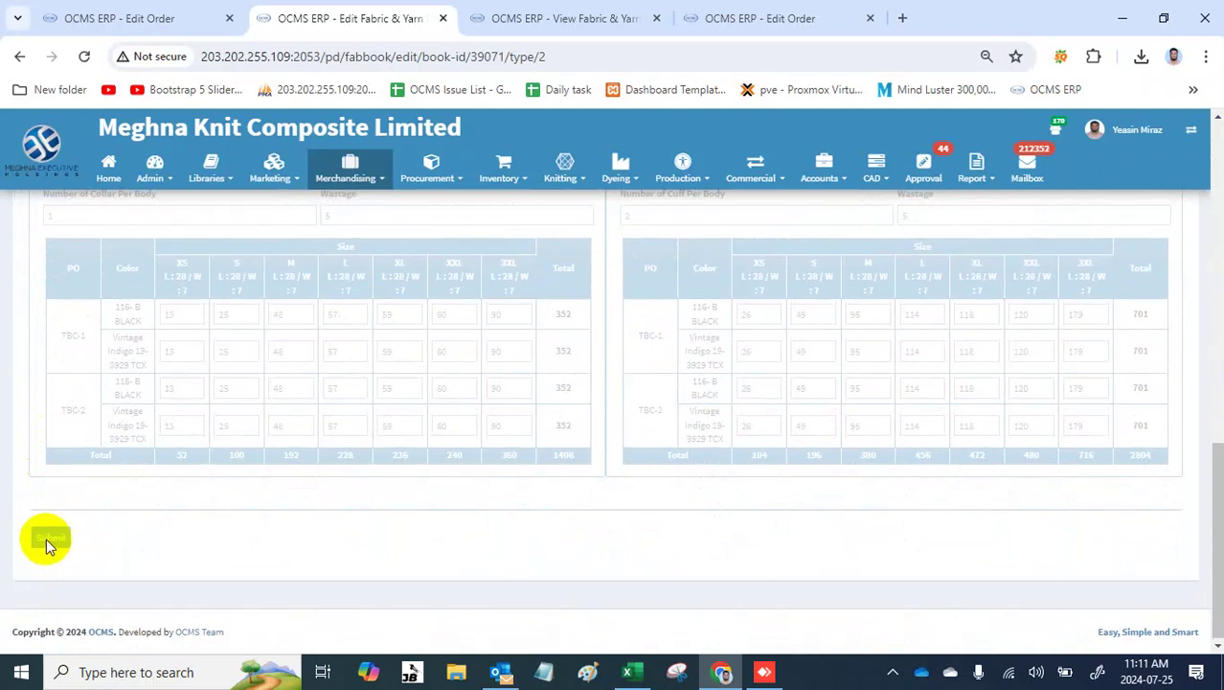
scroll(187, 468, "up", 2)
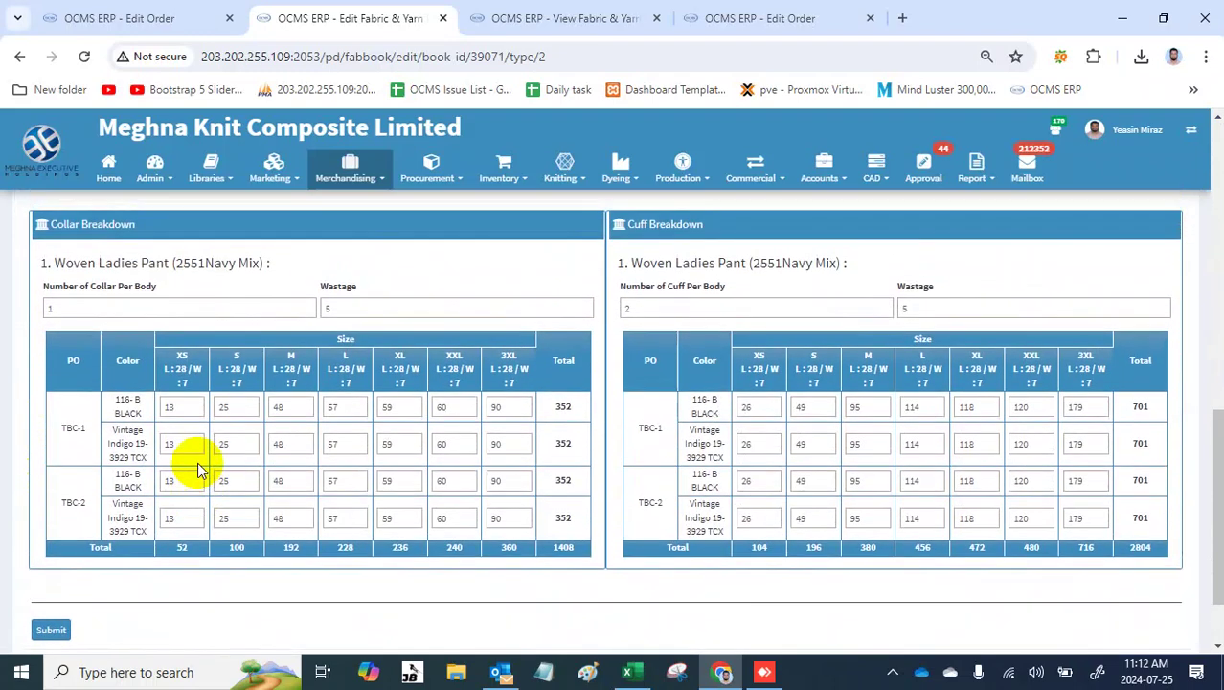
left_click(349, 306)
key("BackSpace")
type("7")
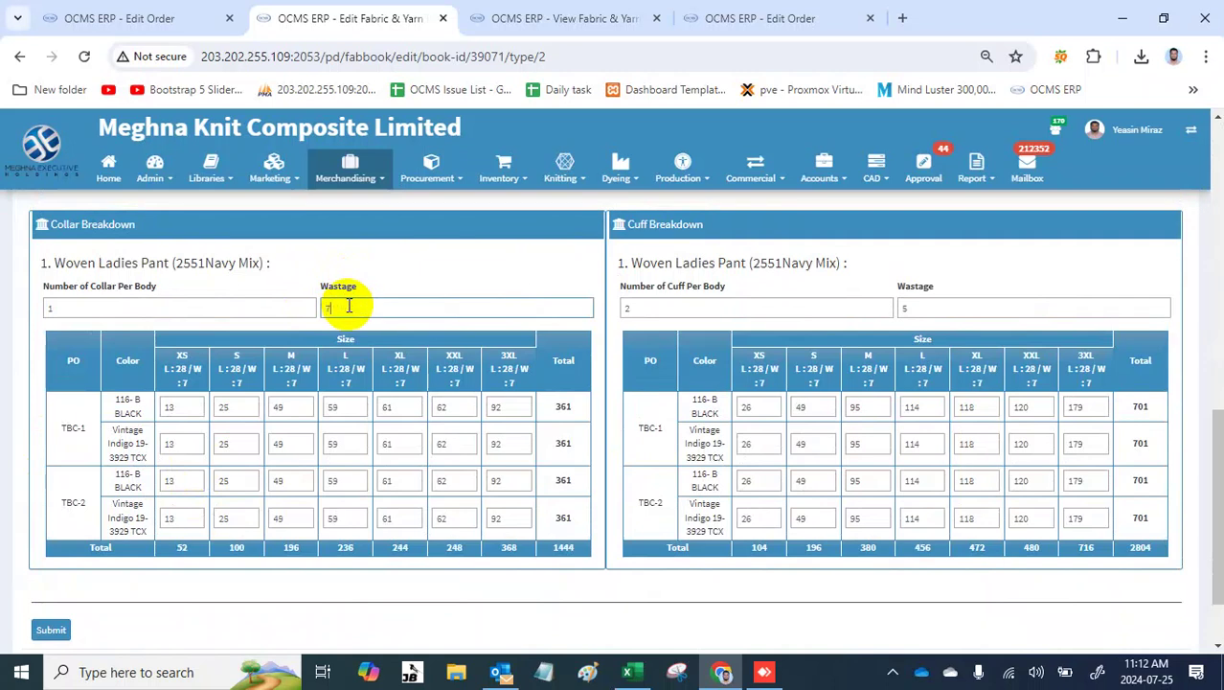
Step: Set the TBC-1 116-B BLACK collar quantities to 15 for XS and 23 for S, and submit the fabrication details
left_click(192, 406)
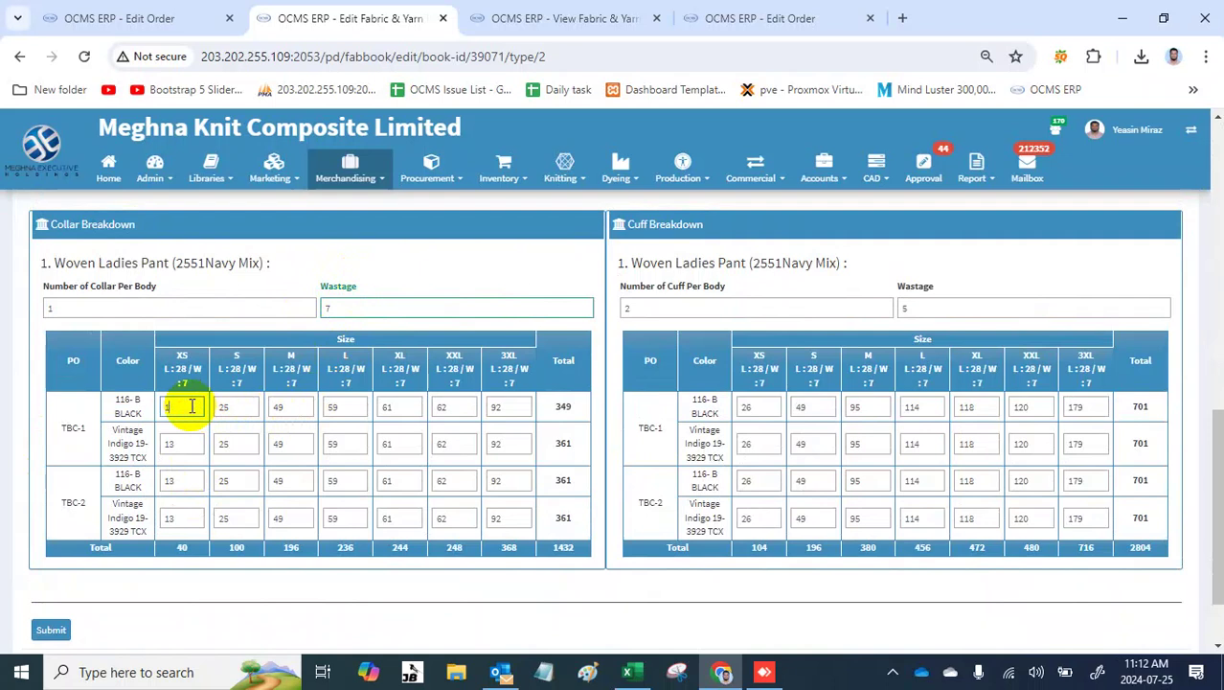
type("5")
left_click(245, 407)
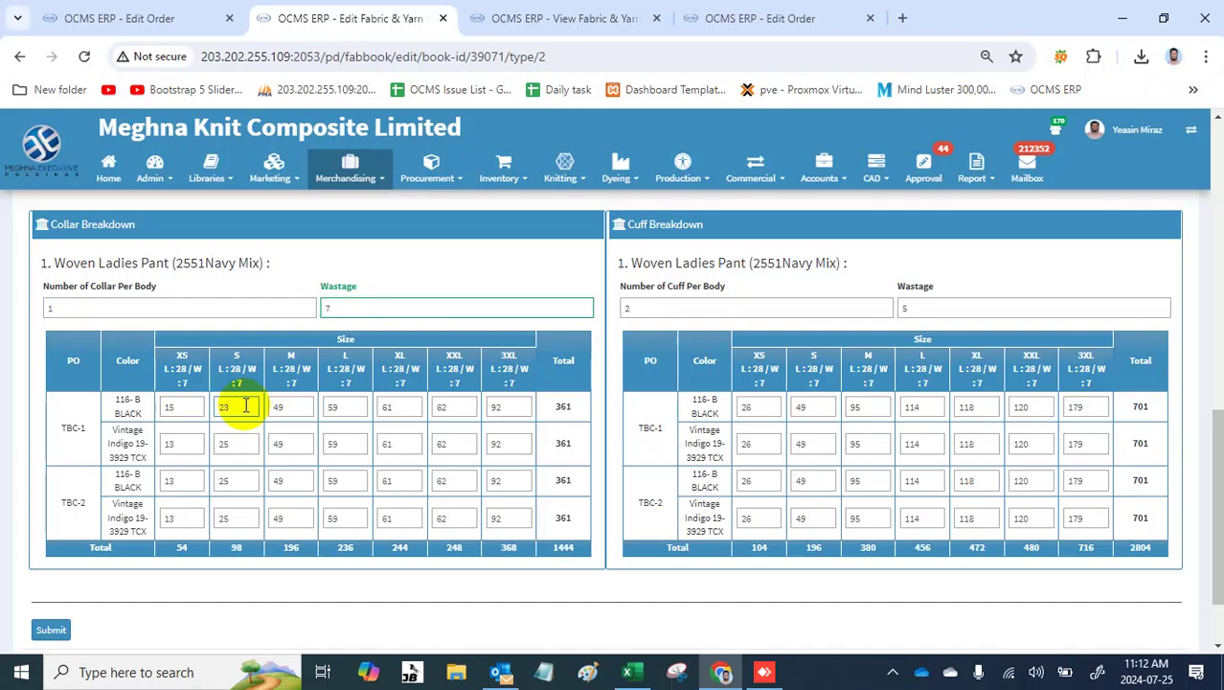
scroll(247, 406, "down", 1)
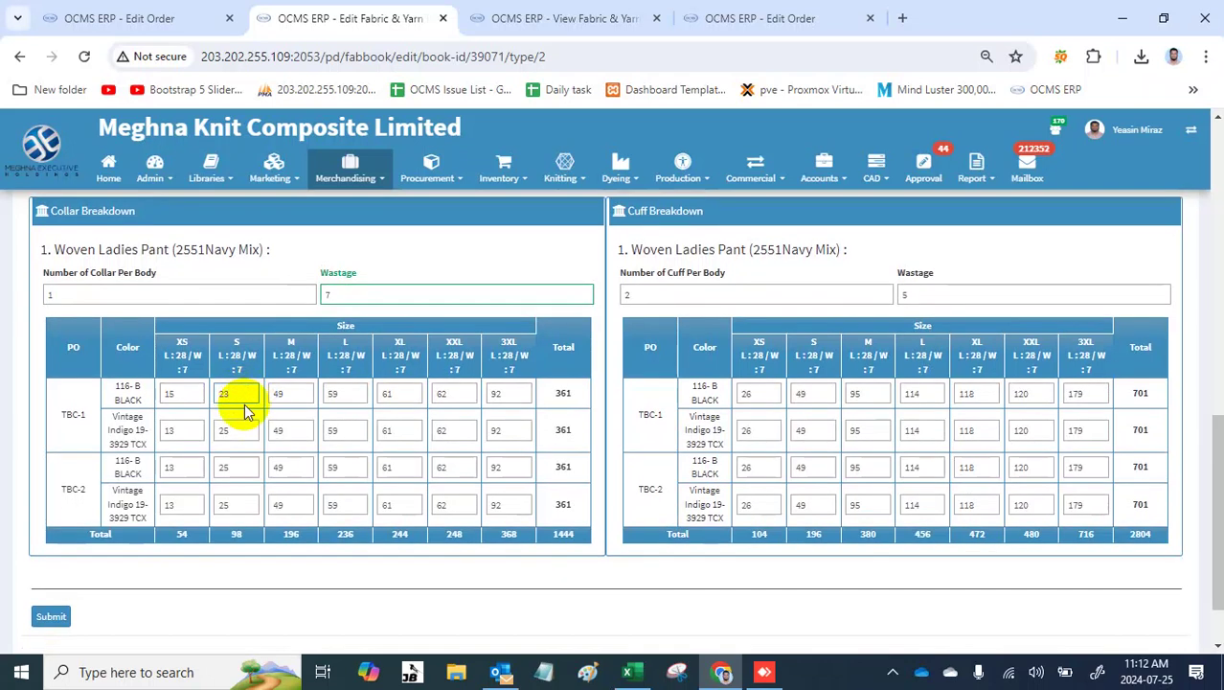
left_click(53, 617)
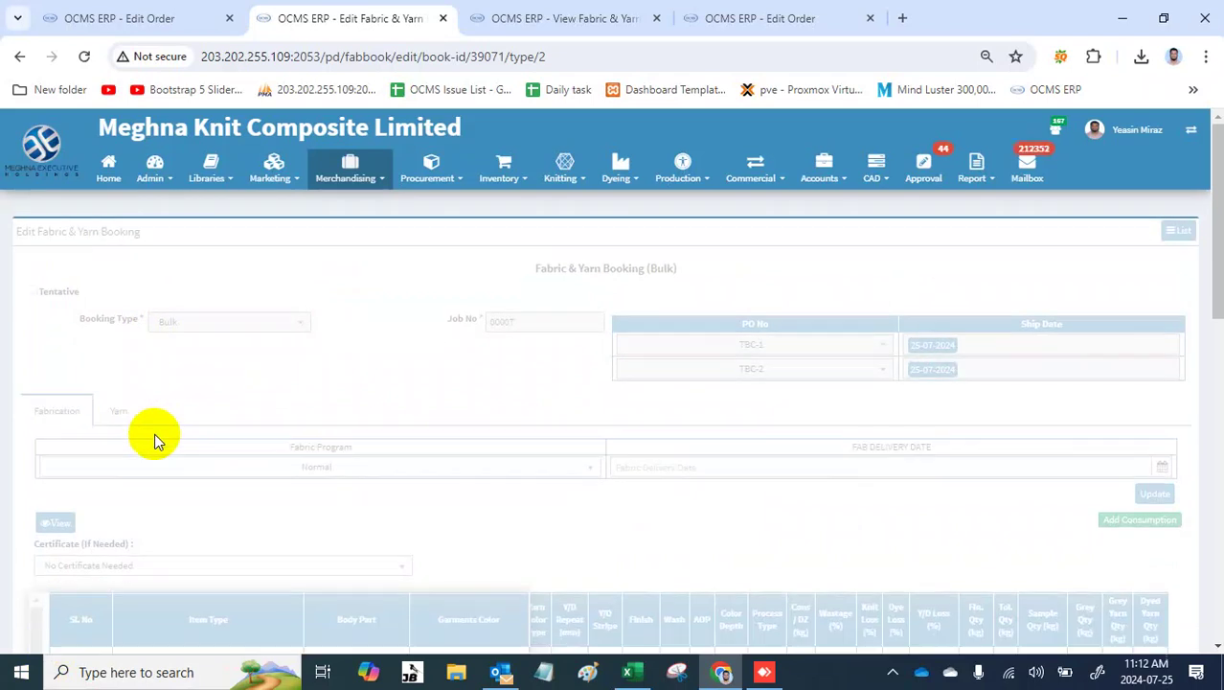
Step: Open the booking view to check the fabric rows and the collar and cuff breakdown by size, then return to the edit form
scroll(156, 441, "down", 1)
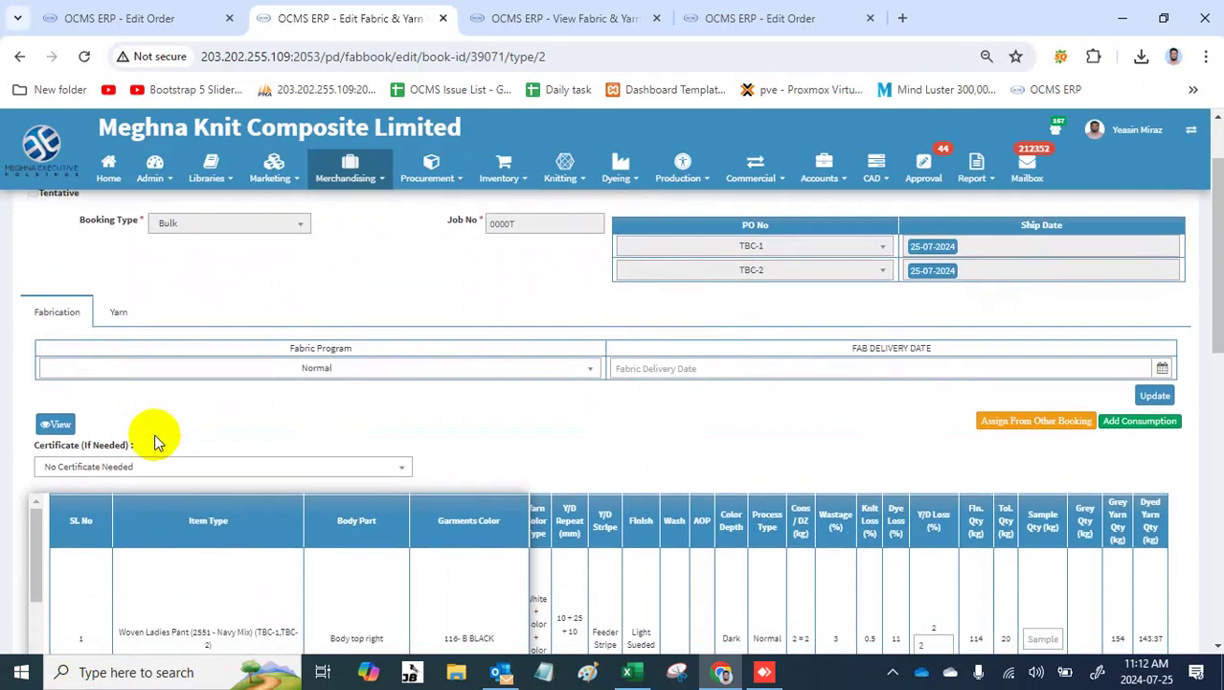
left_click(60, 425)
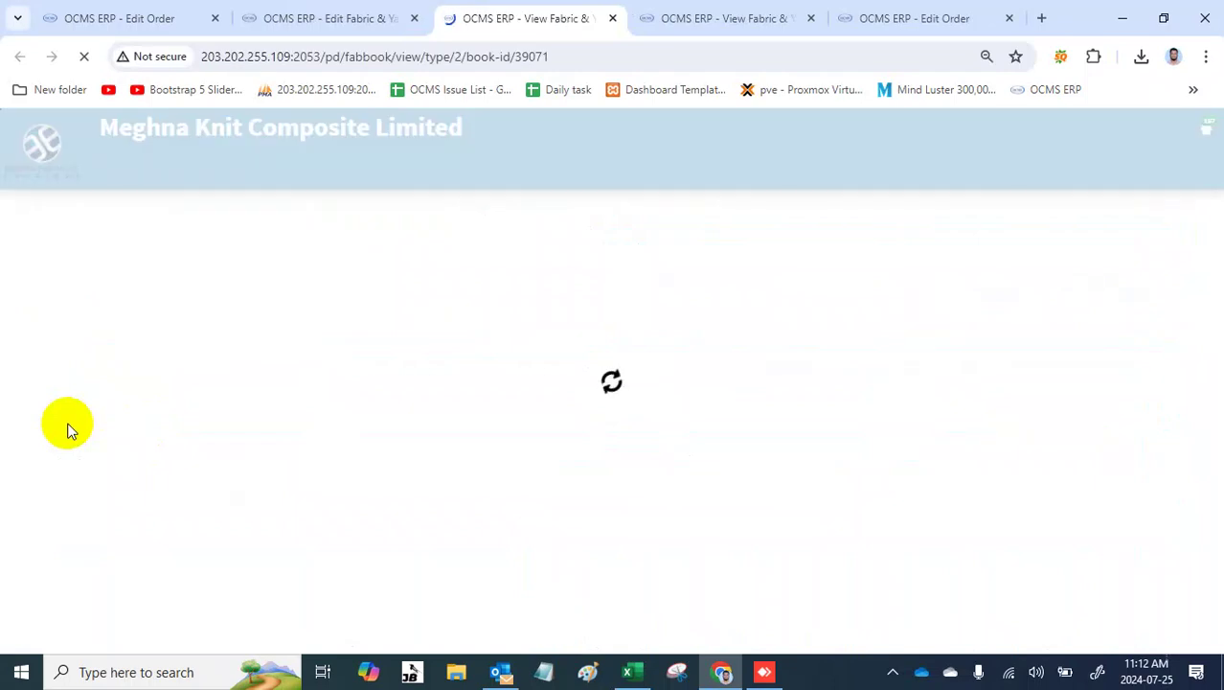
scroll(67, 431, "down", 3)
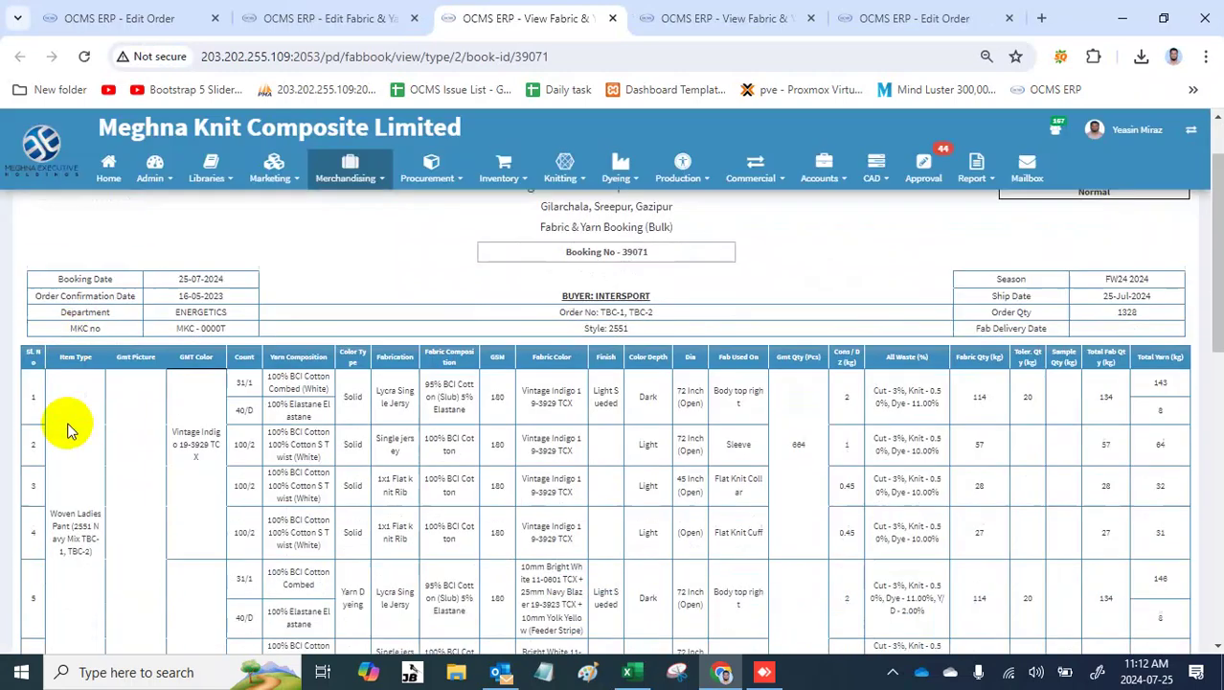
scroll(67, 431, "down", 5)
scroll(69, 424, "up", 1)
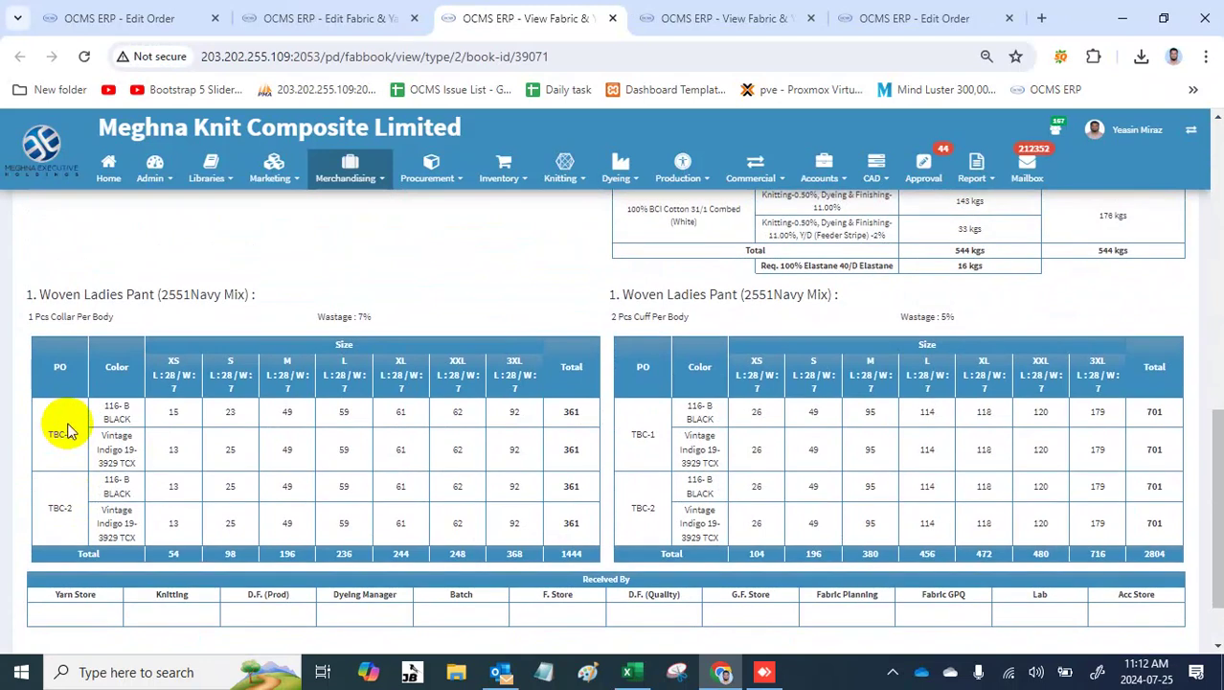
scroll(67, 431, "up", 1)
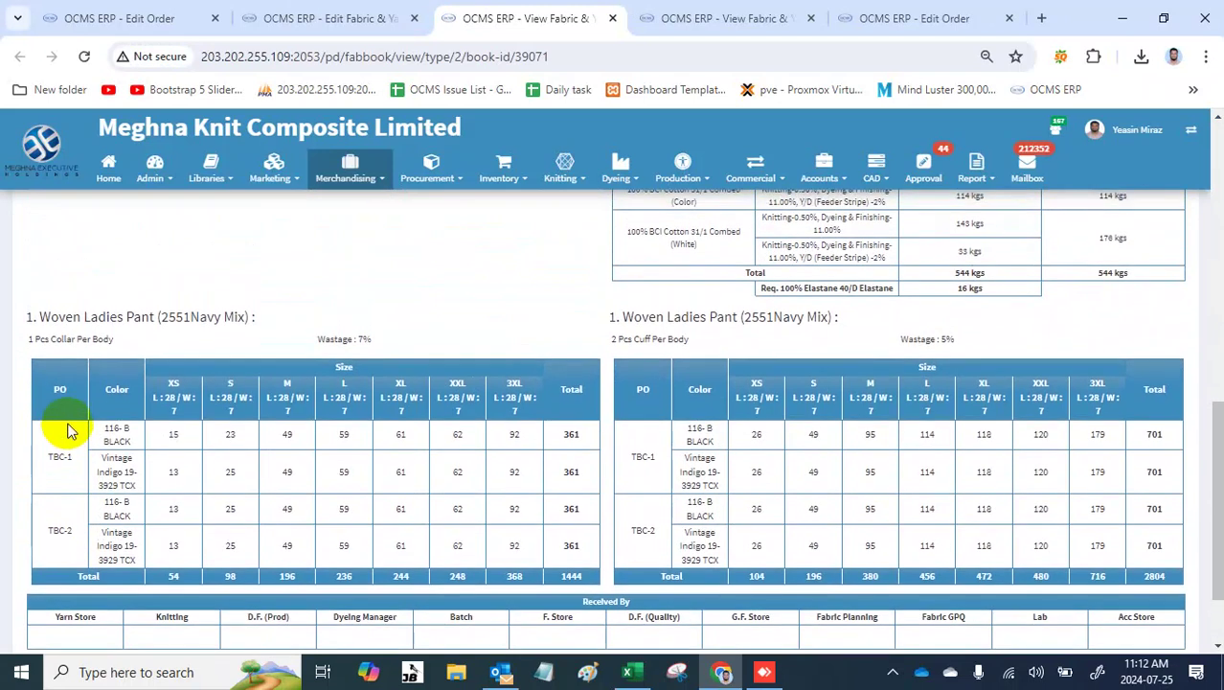
left_click(309, 9)
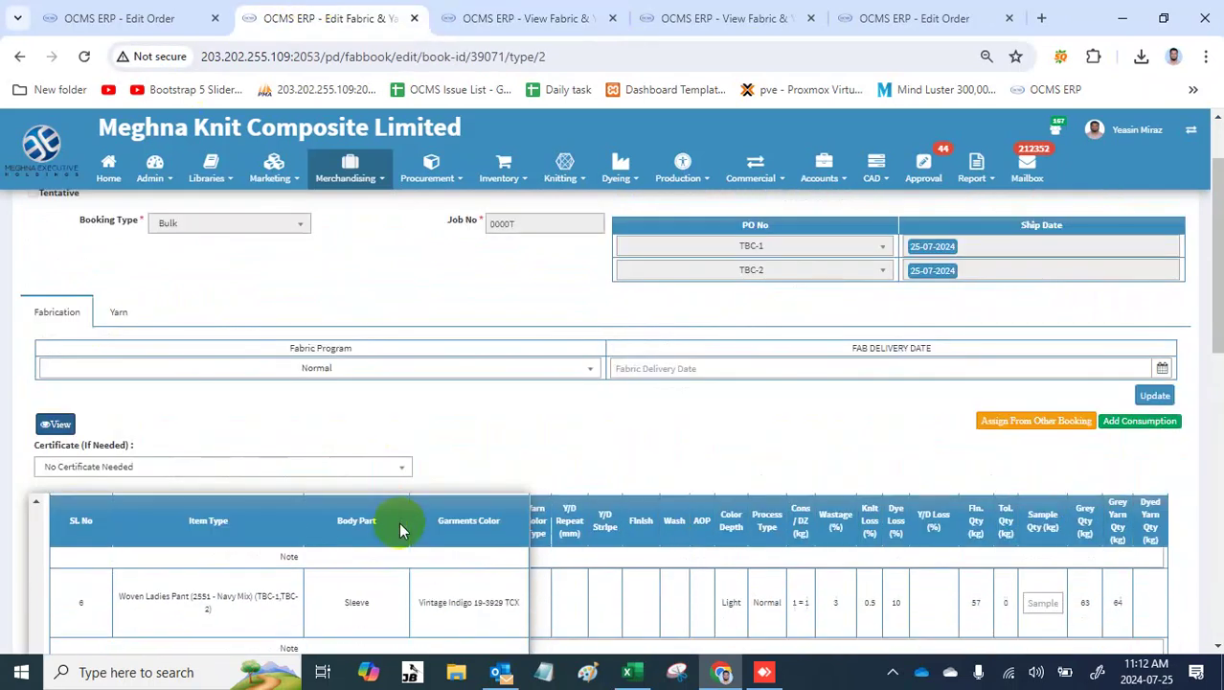
Step: Examine the fabric rows, collar and cuff wastage and size quantities in the booking's edit form, and compare them with the booking view
scroll(373, 398, "down", 3)
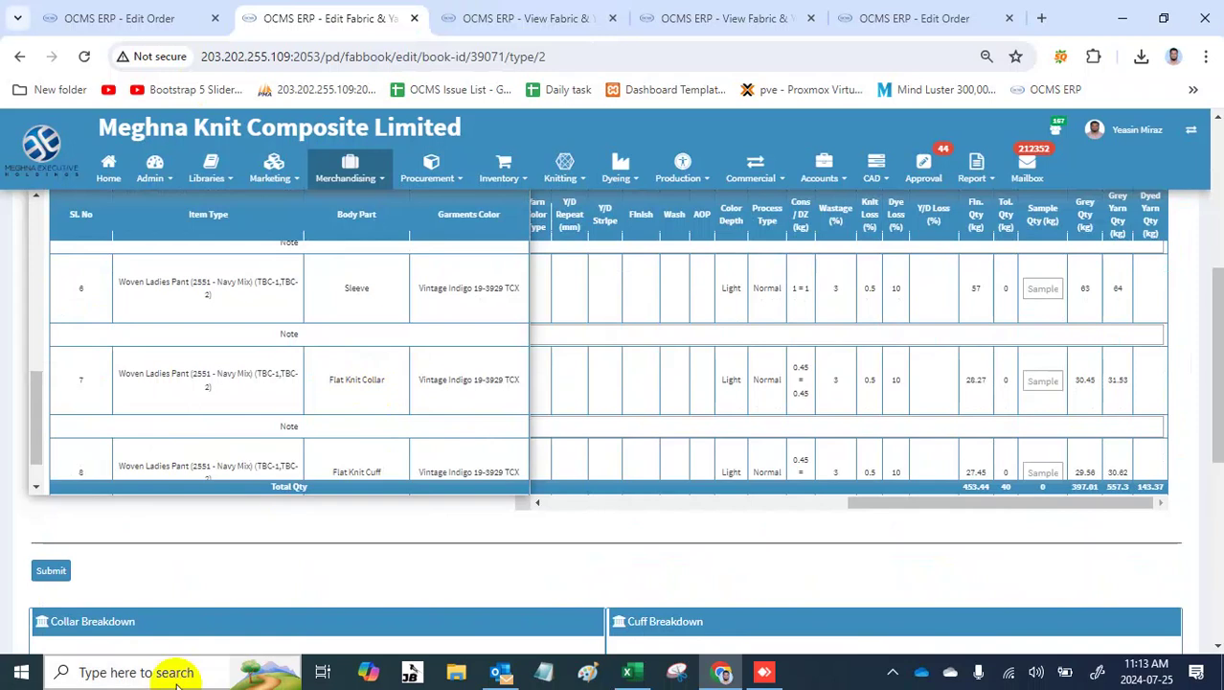
scroll(170, 609, "down", 5)
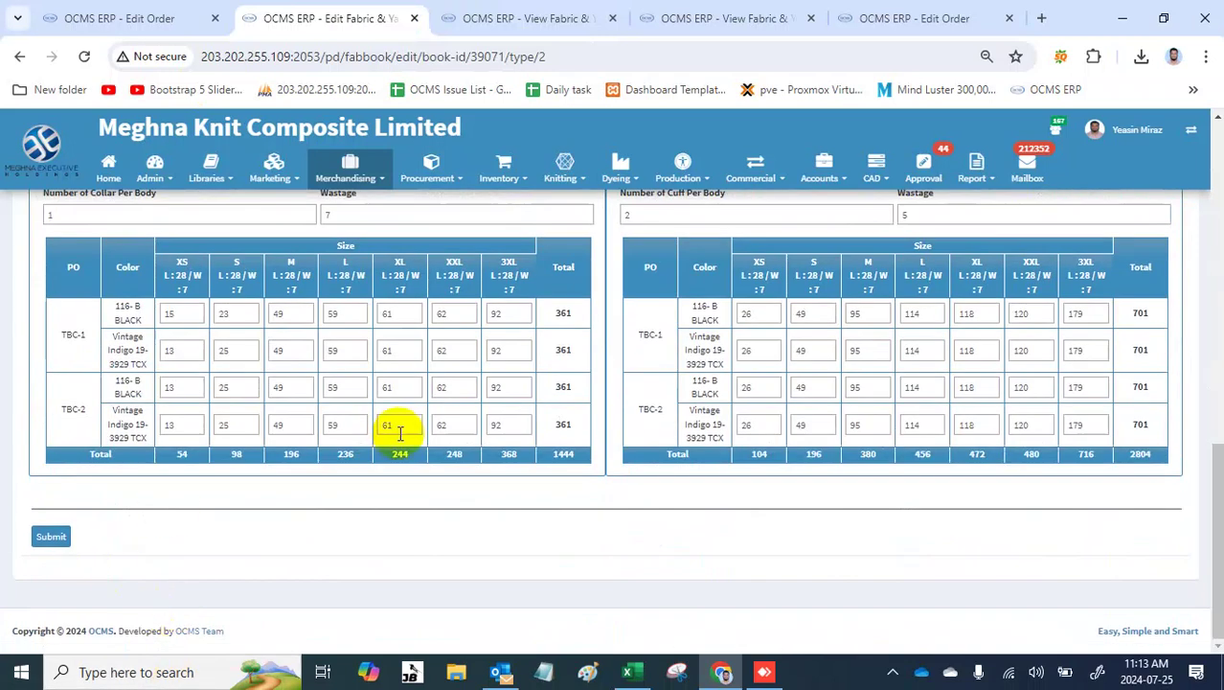
scroll(618, 264, "up", 3)
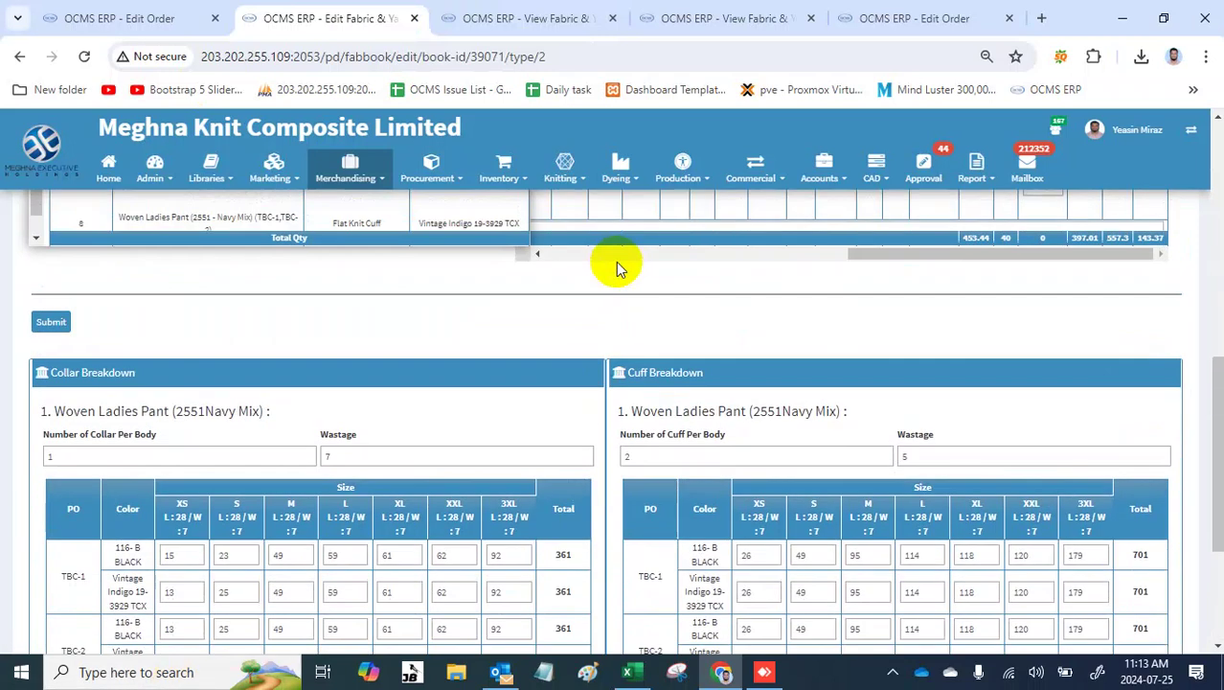
scroll(437, 222, "down", 3)
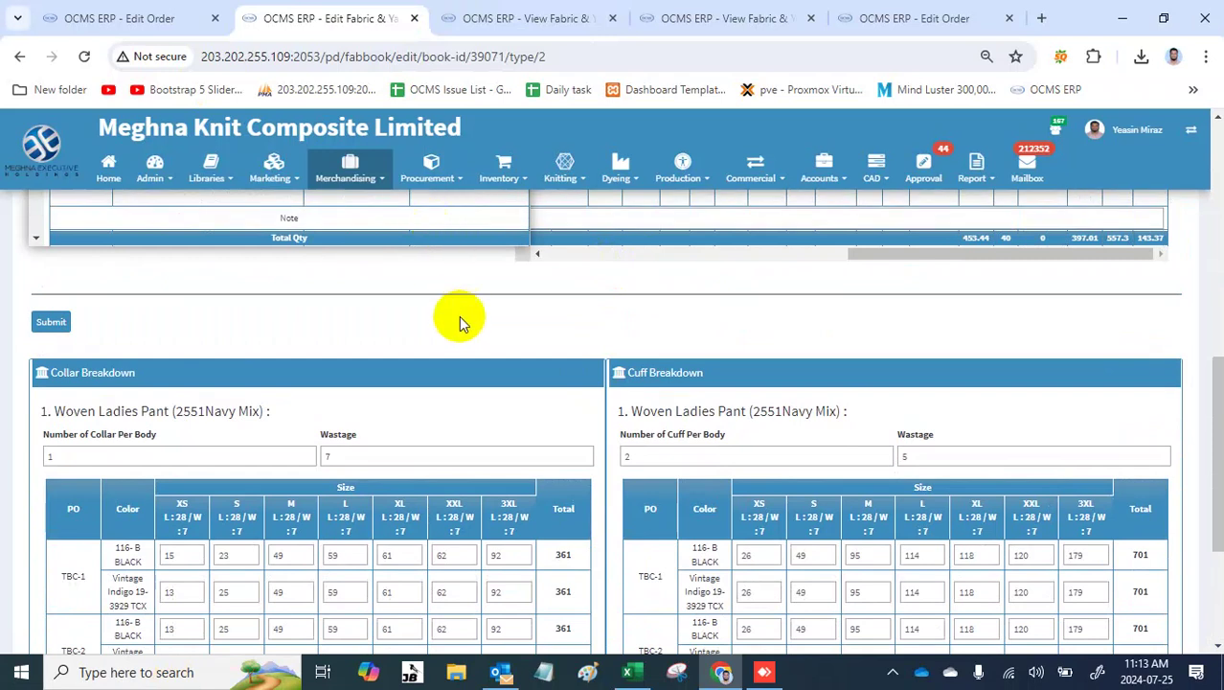
scroll(459, 323, "up", 3)
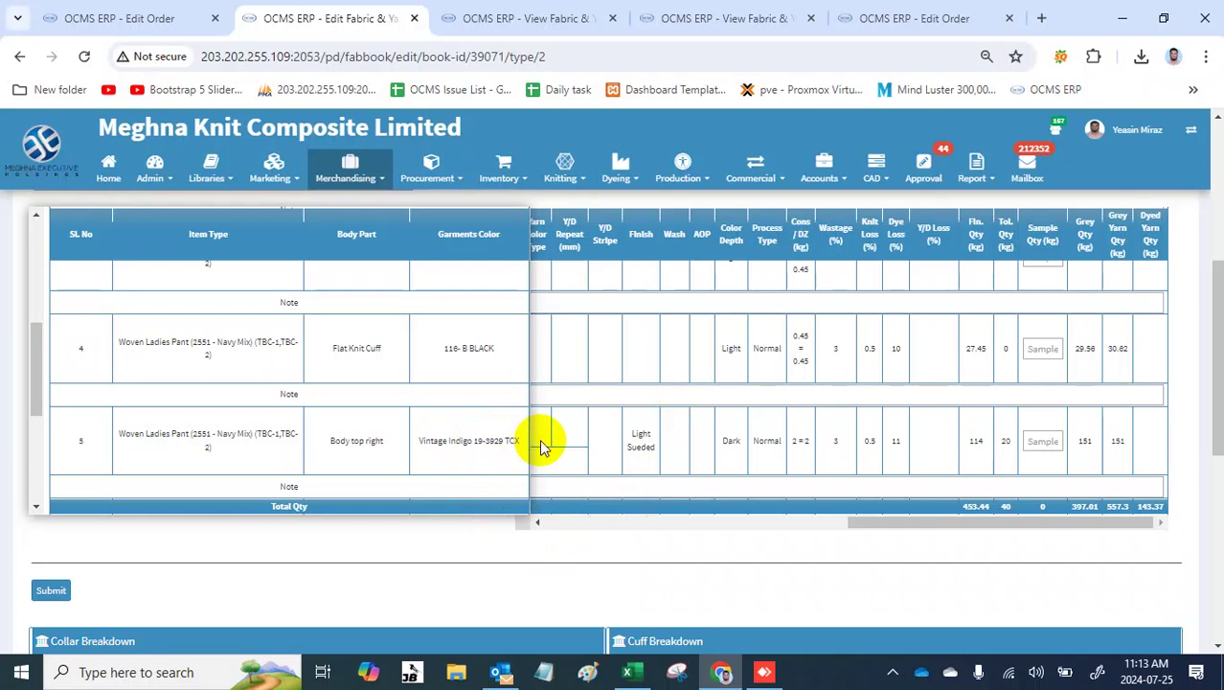
scroll(432, 560, "down", 2)
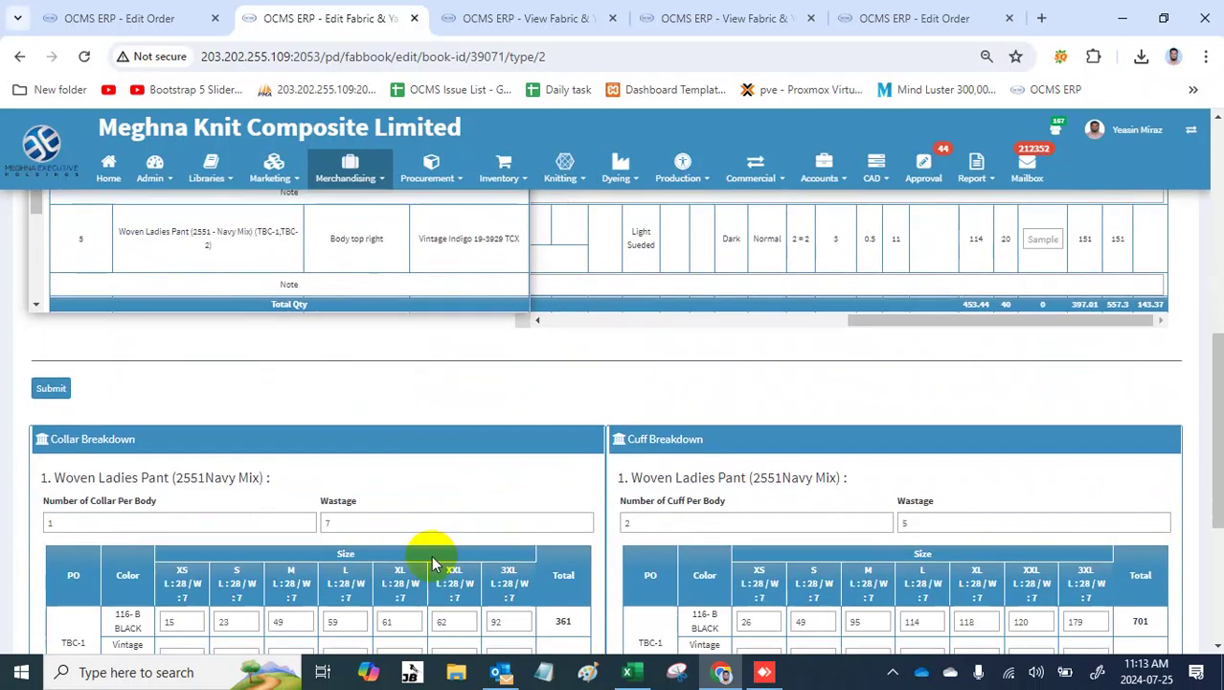
left_click_drag(364, 523, 302, 522)
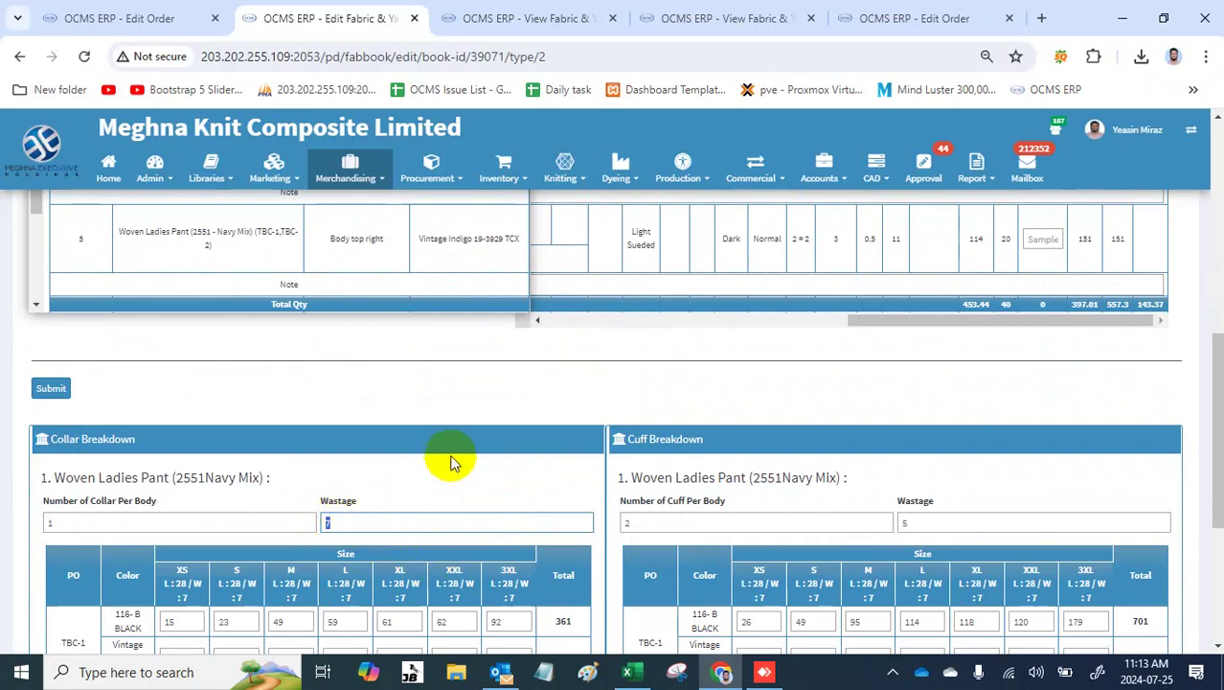
scroll(471, 457, "down", 3)
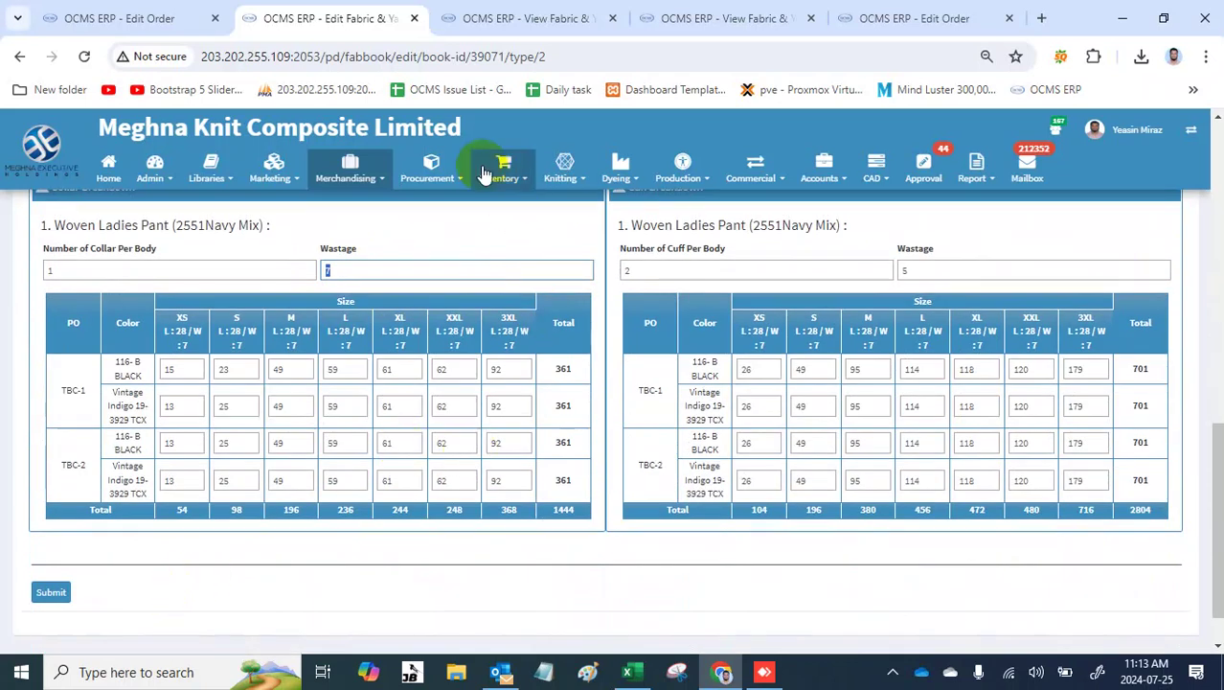
scroll(523, 228, "up", 2)
scroll(523, 228, "up", 1)
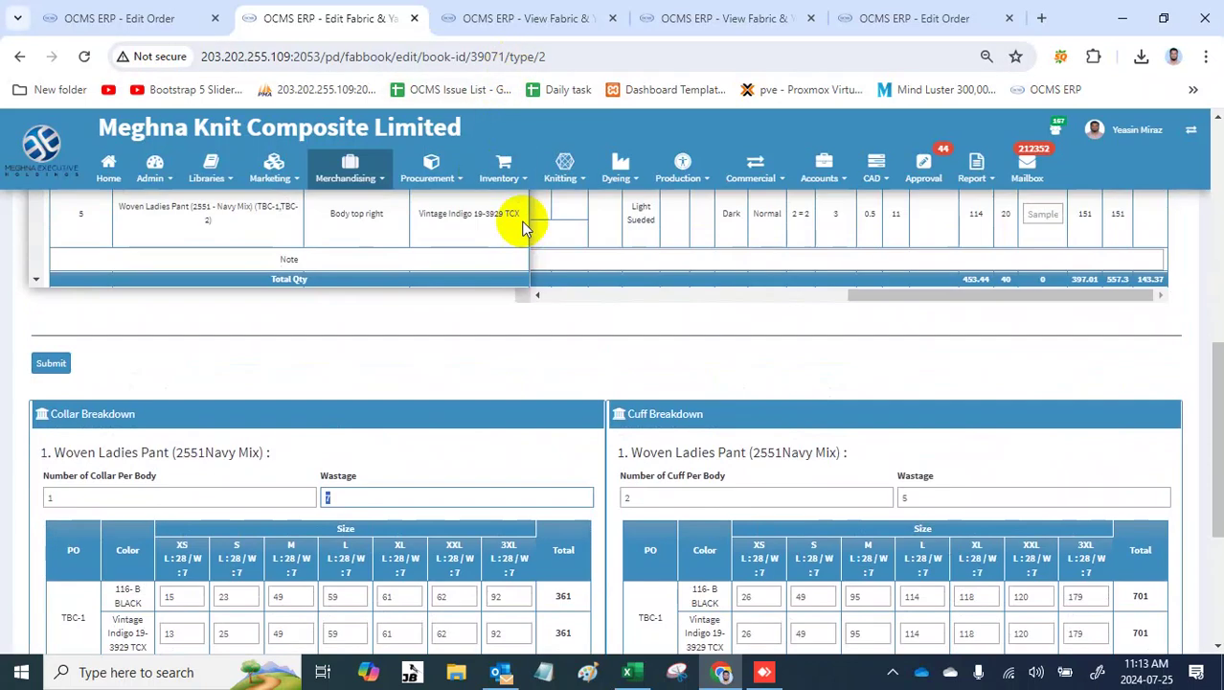
scroll(437, 314, "up", 2)
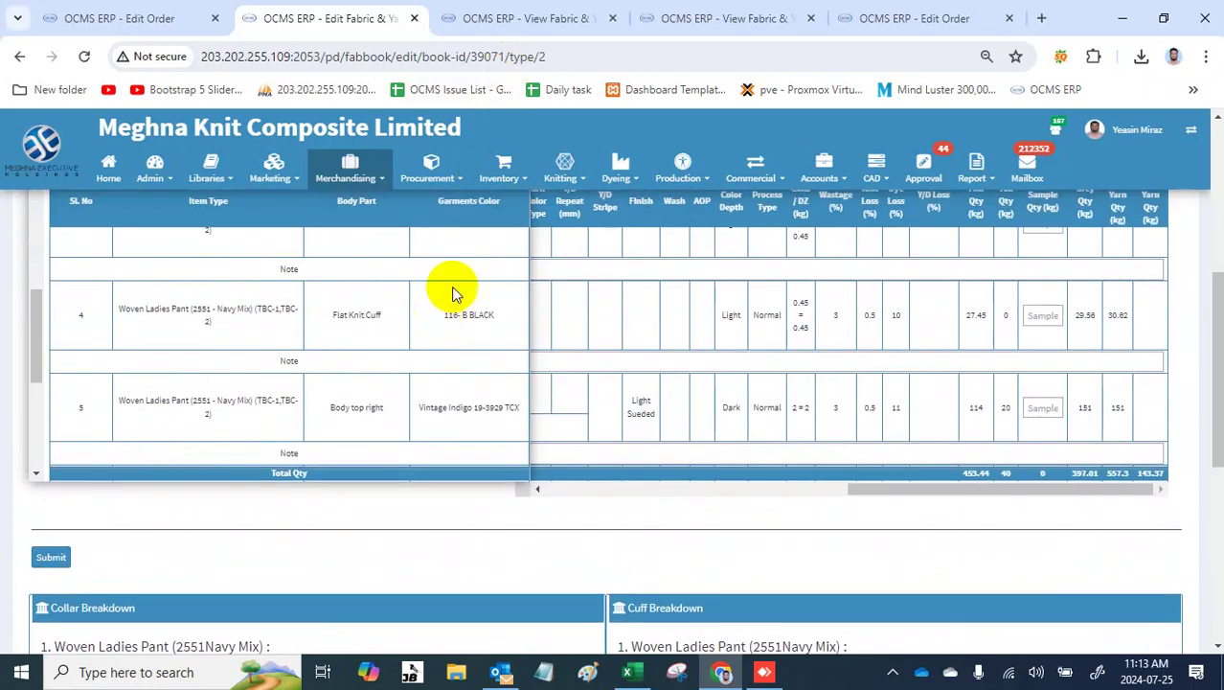
left_click(512, 29)
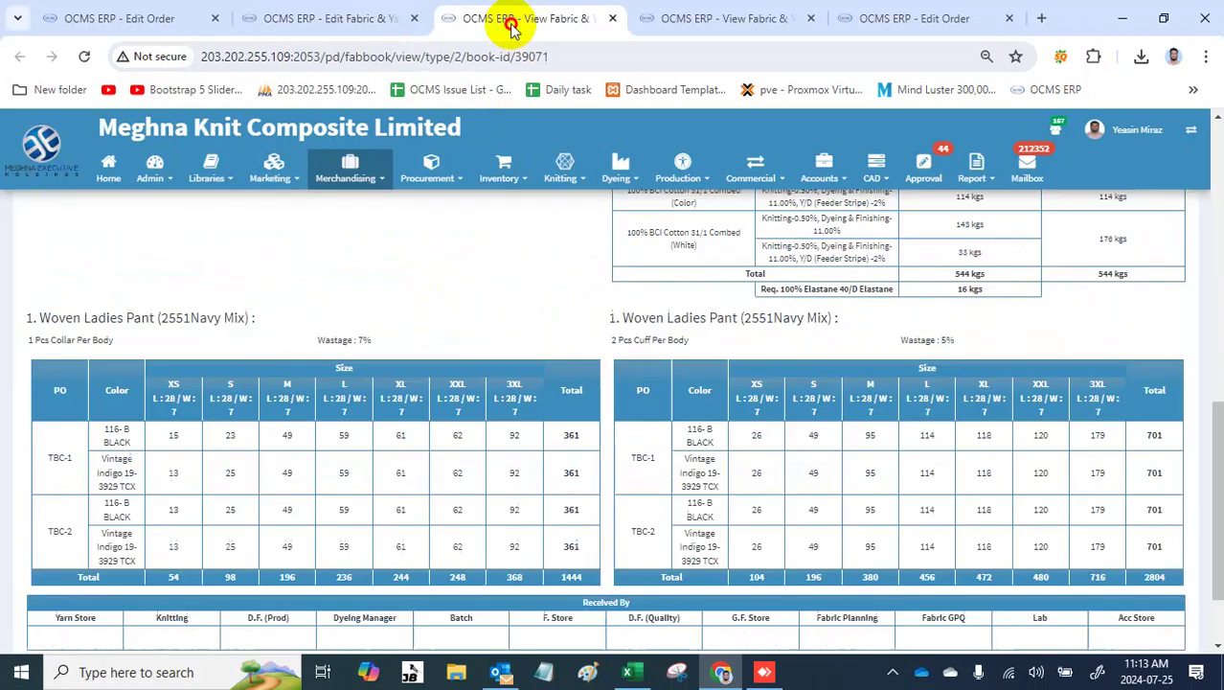
scroll(658, 261, "up", 5)
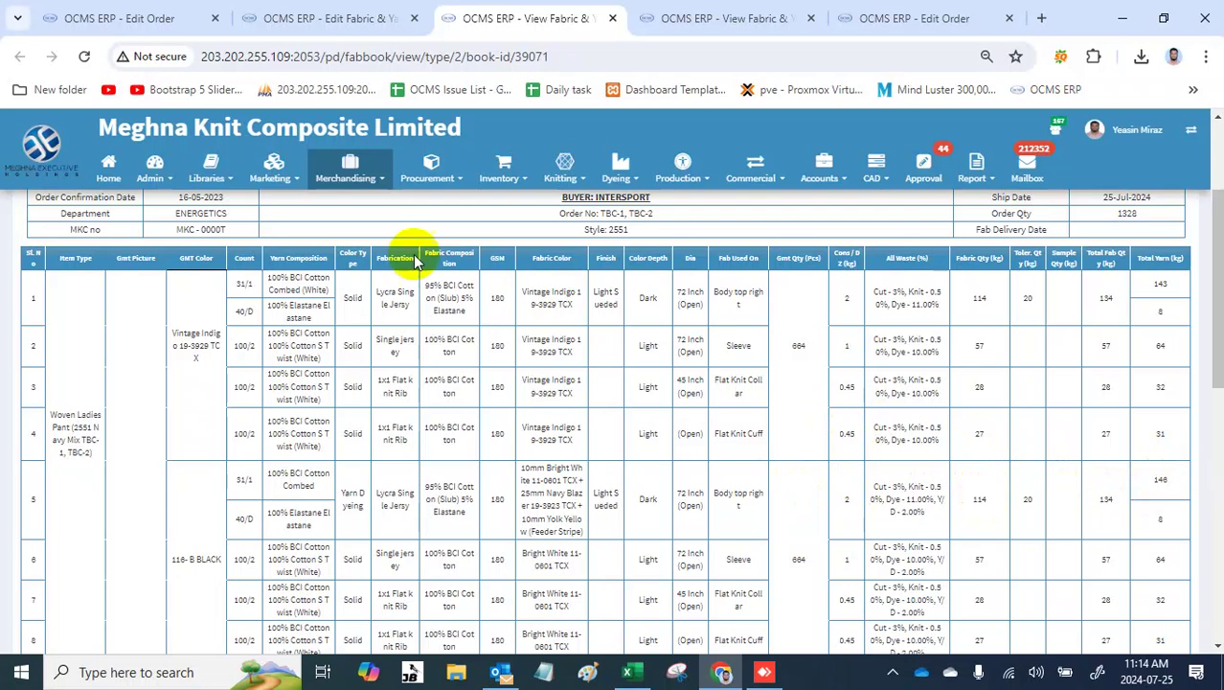
Step: Open the accessories budgets in a separate browser tab and start a new Bulk budget for job number 0000t
left_click(352, 179)
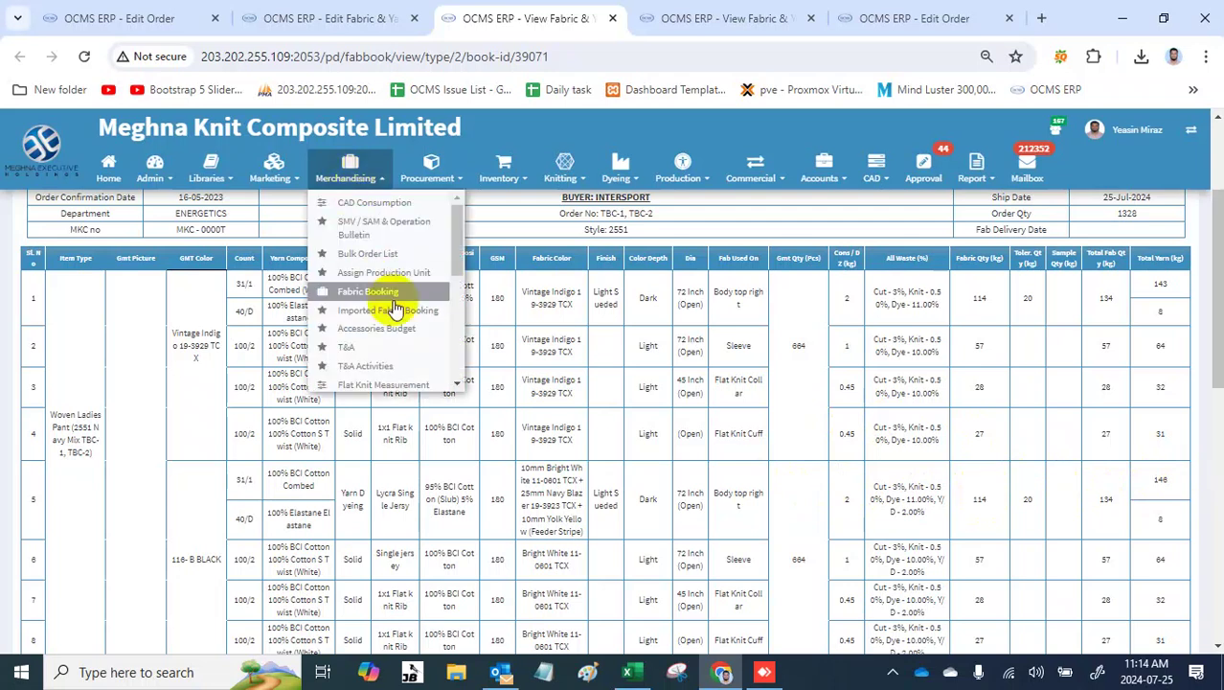
left_click(403, 329, "ctrl")
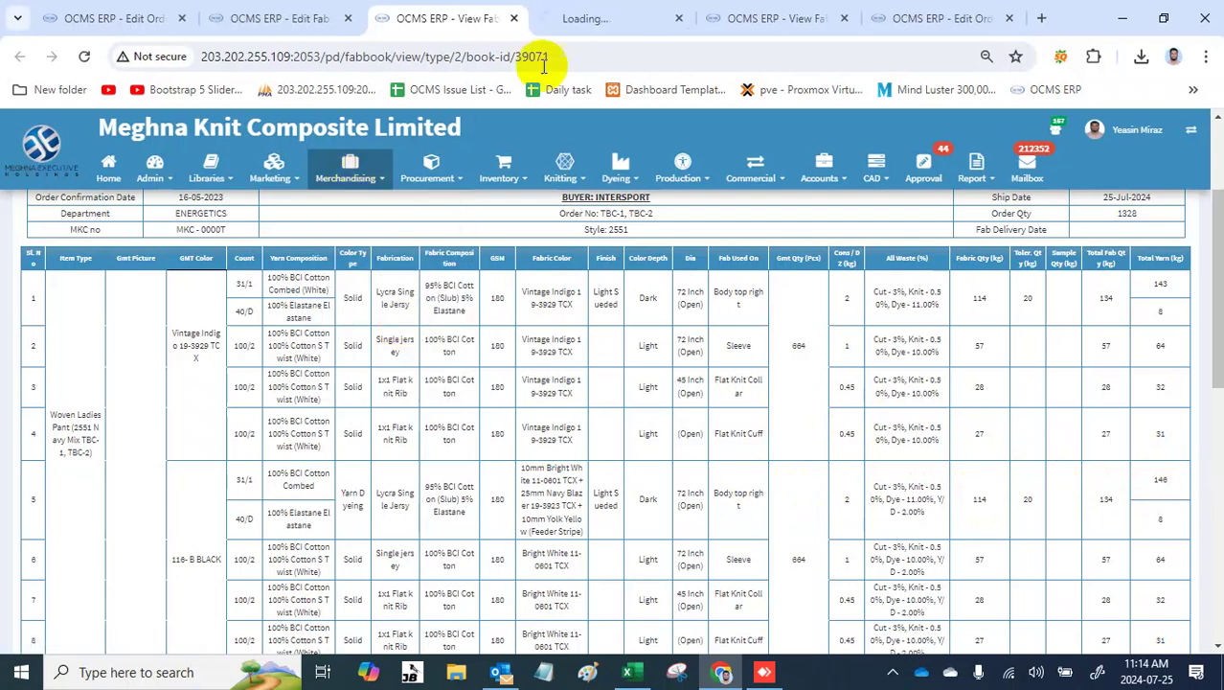
left_click(607, 18)
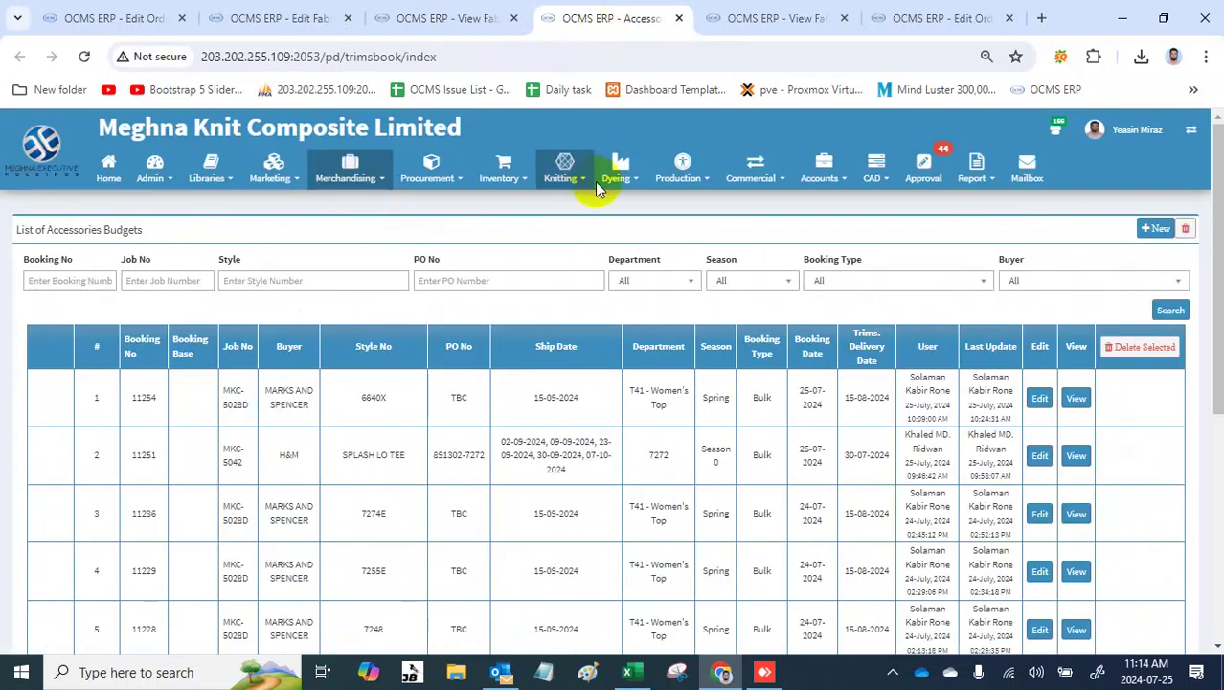
left_click(1153, 232)
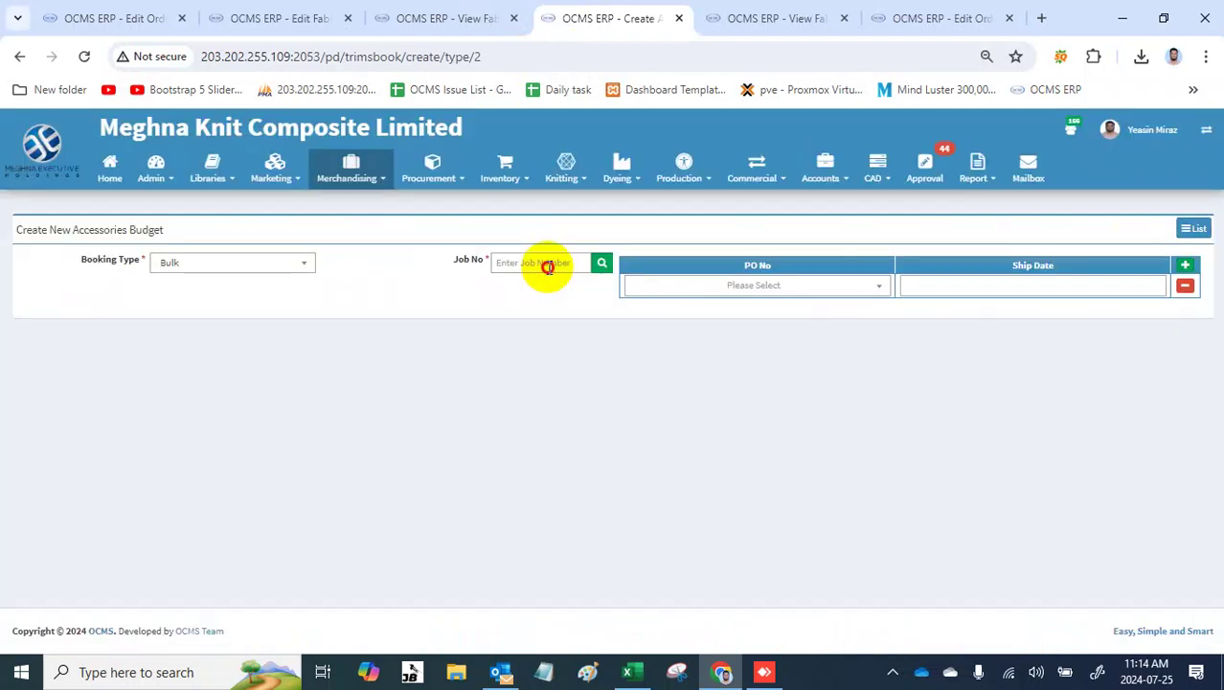
left_click(547, 267)
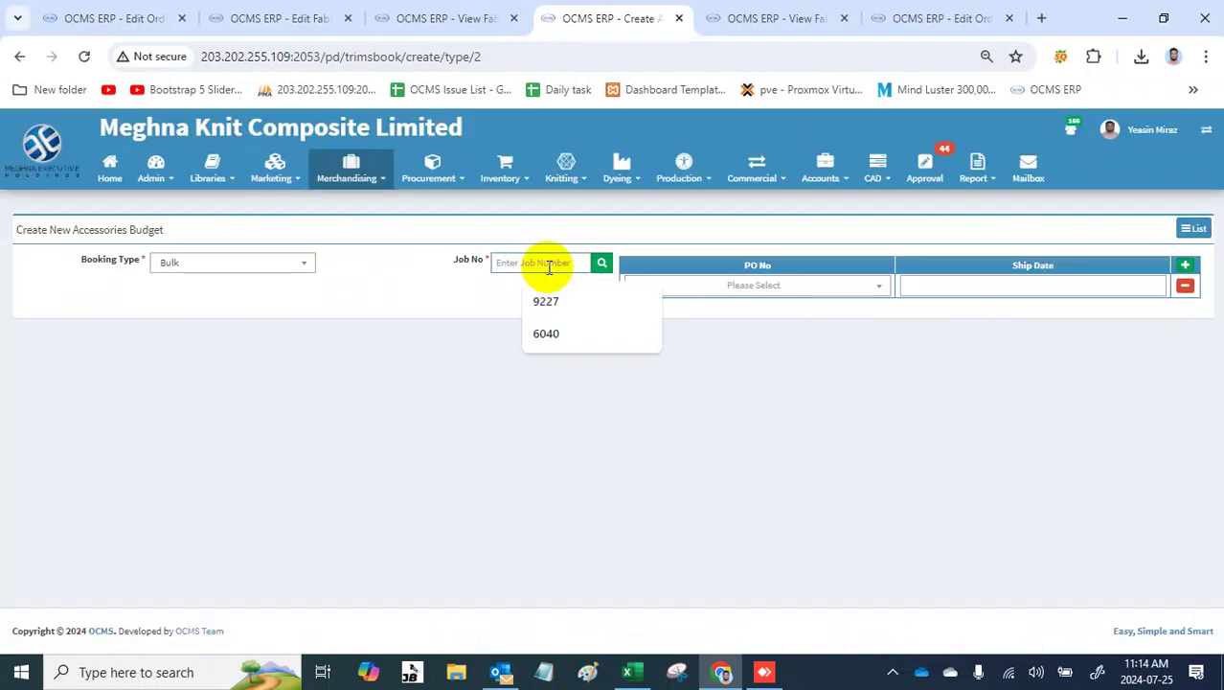
type("0000t")
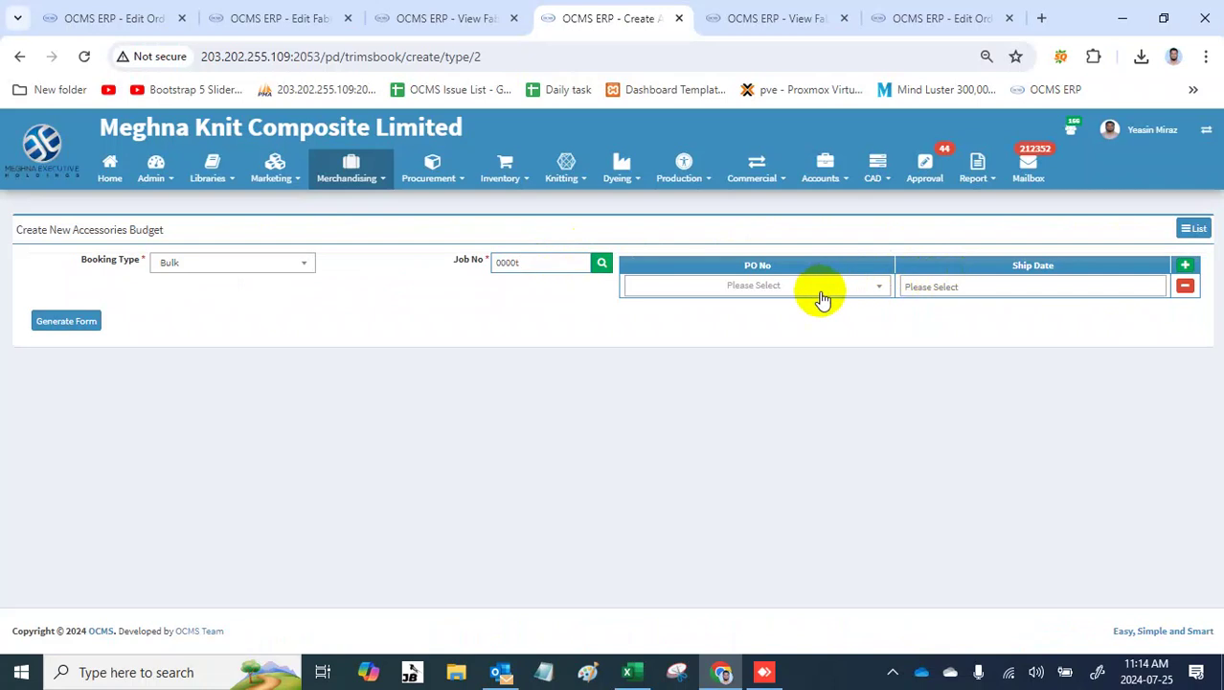
Step: Assign purchase orders TBC-1 and TBC-2 of style 2551 (Navy Mix) to the accessories budget
left_click(822, 296)
type("2551")
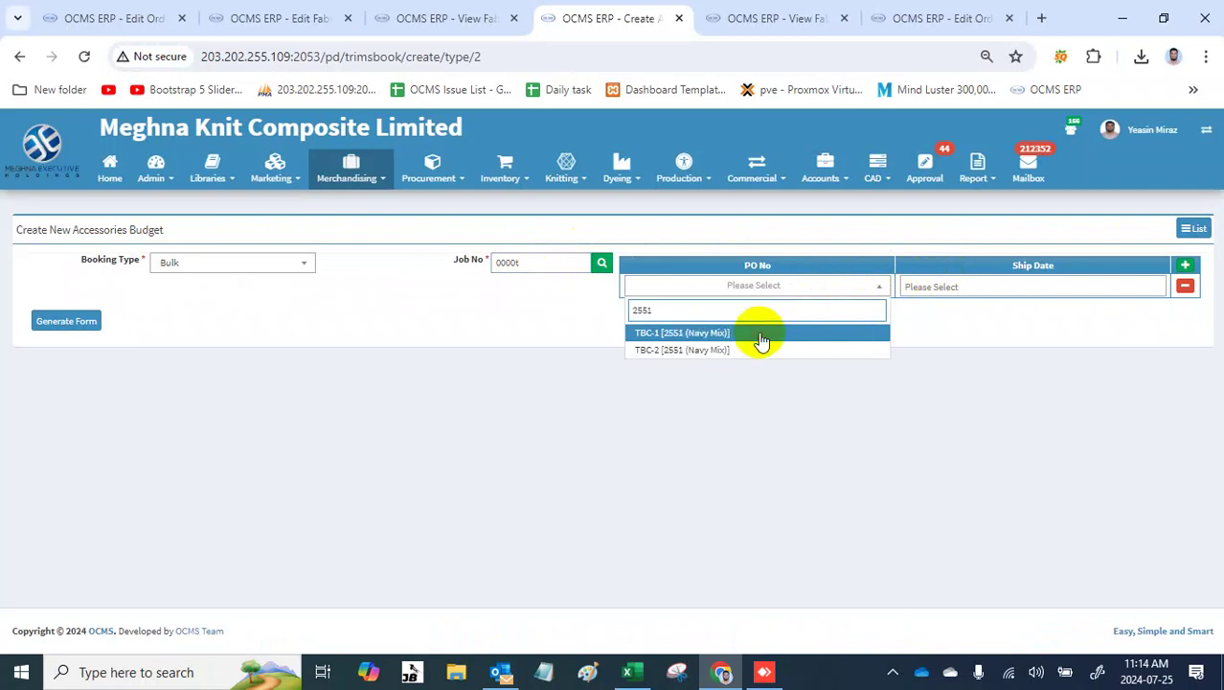
left_click(759, 336)
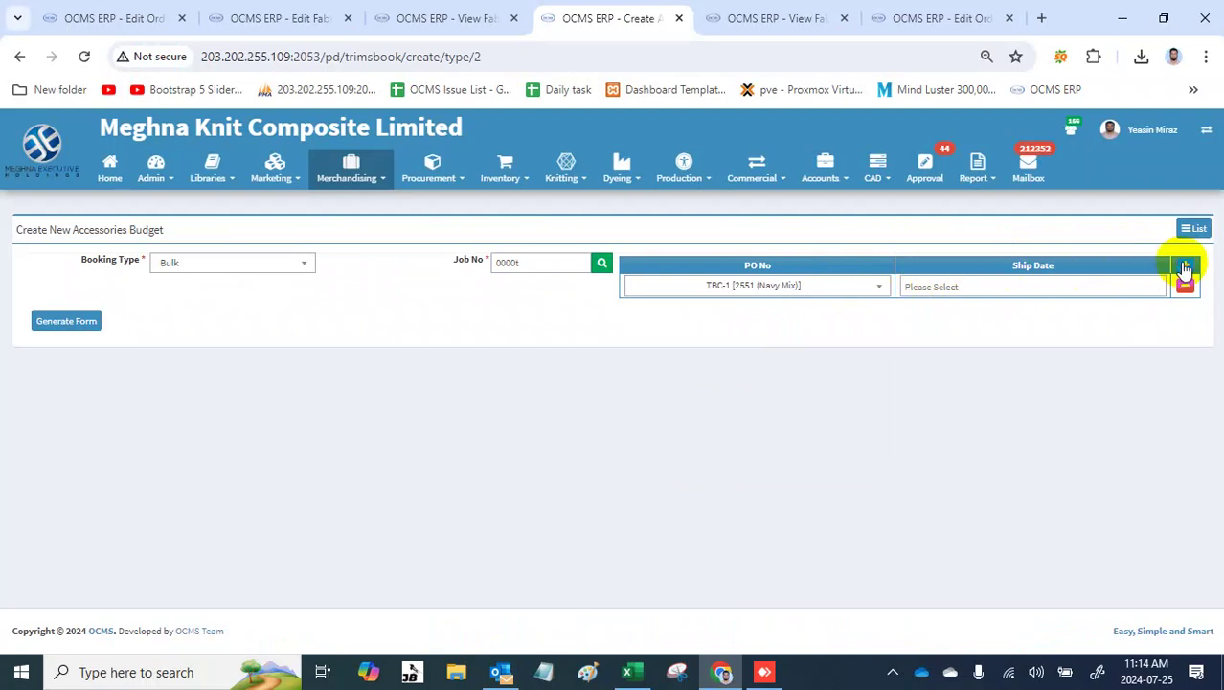
left_click(1185, 267)
left_click(774, 320)
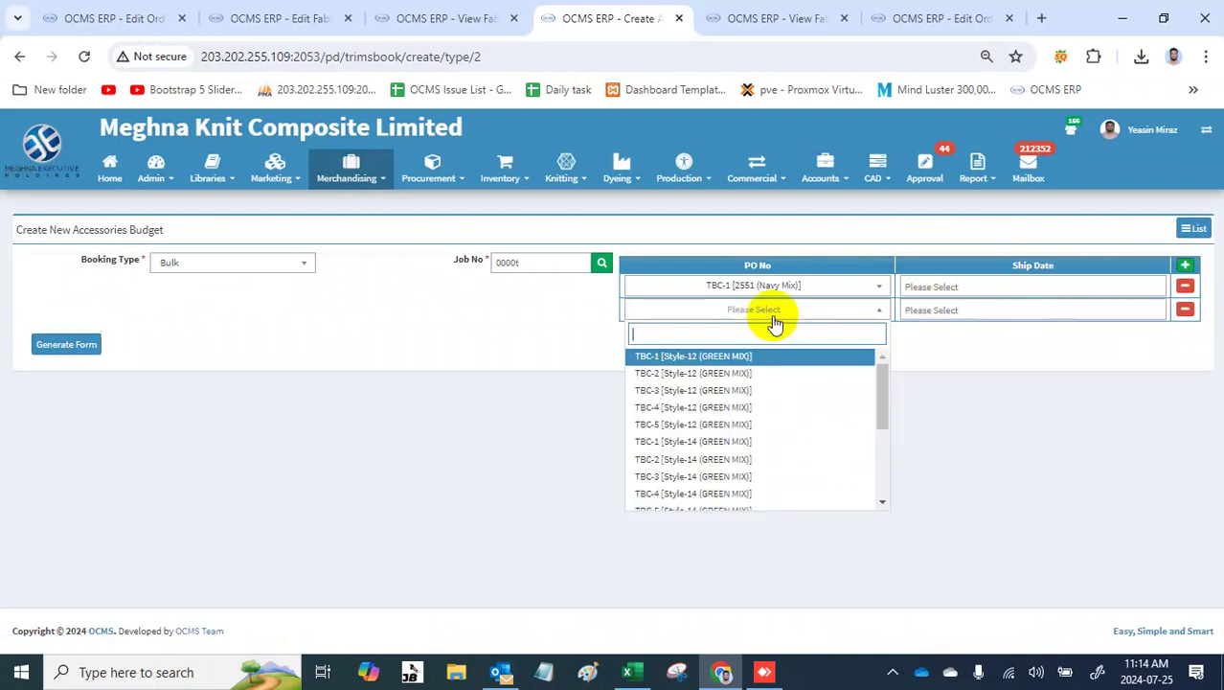
type("2551")
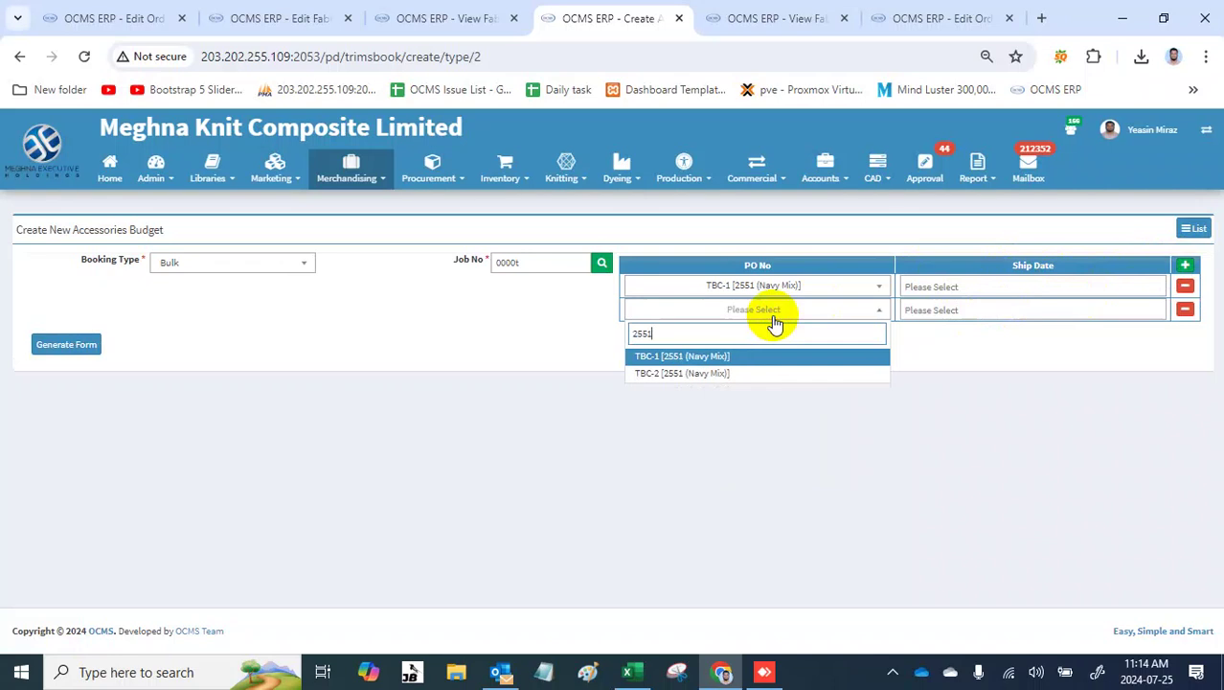
left_click(738, 376)
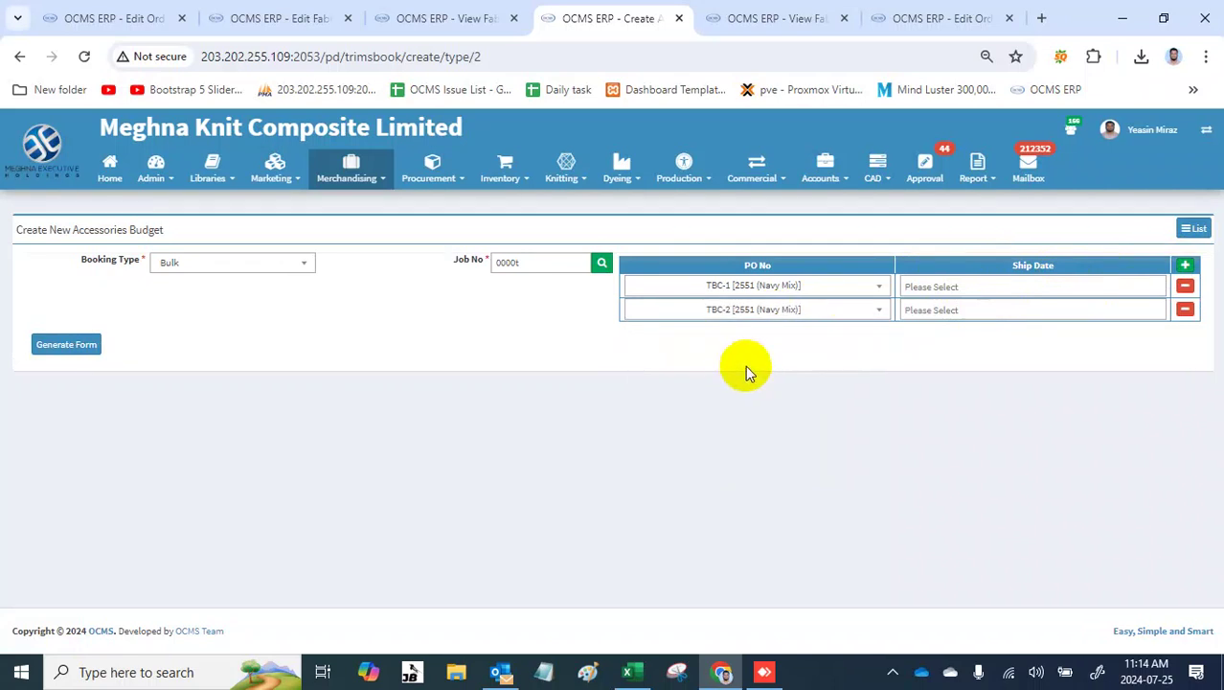
Step: Set the ship date of both purchase orders to 25-07-2024 and generate the budget form
left_click(934, 286)
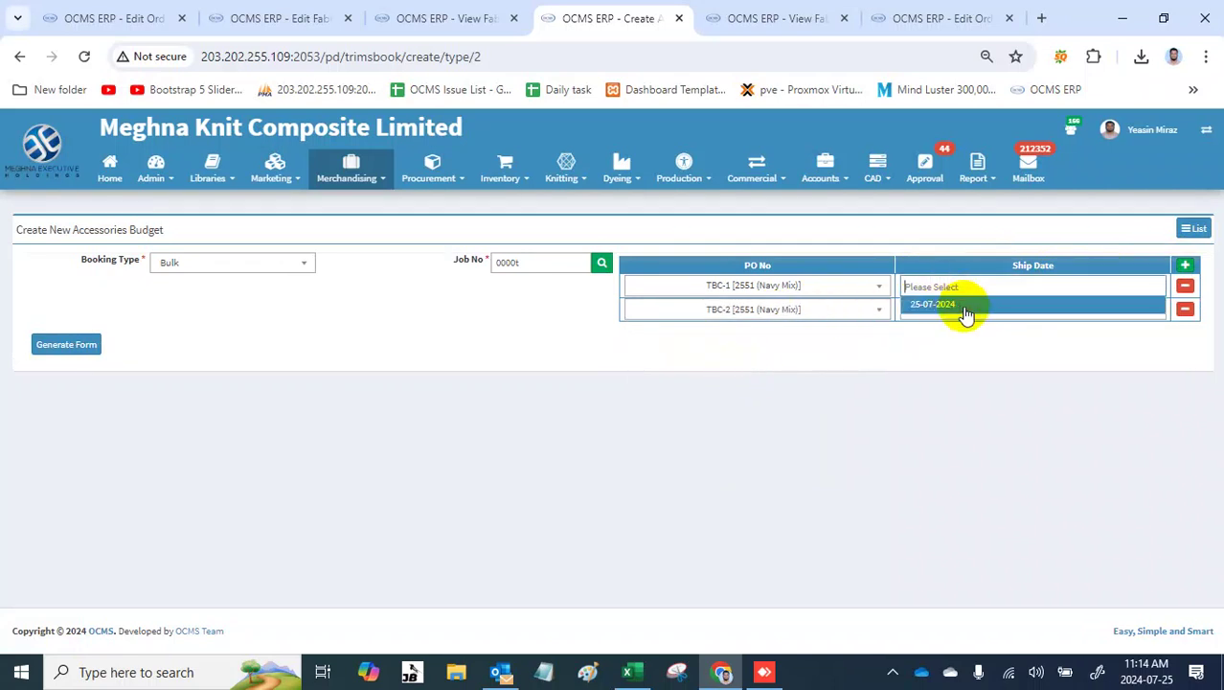
left_click(958, 304)
left_click(966, 310)
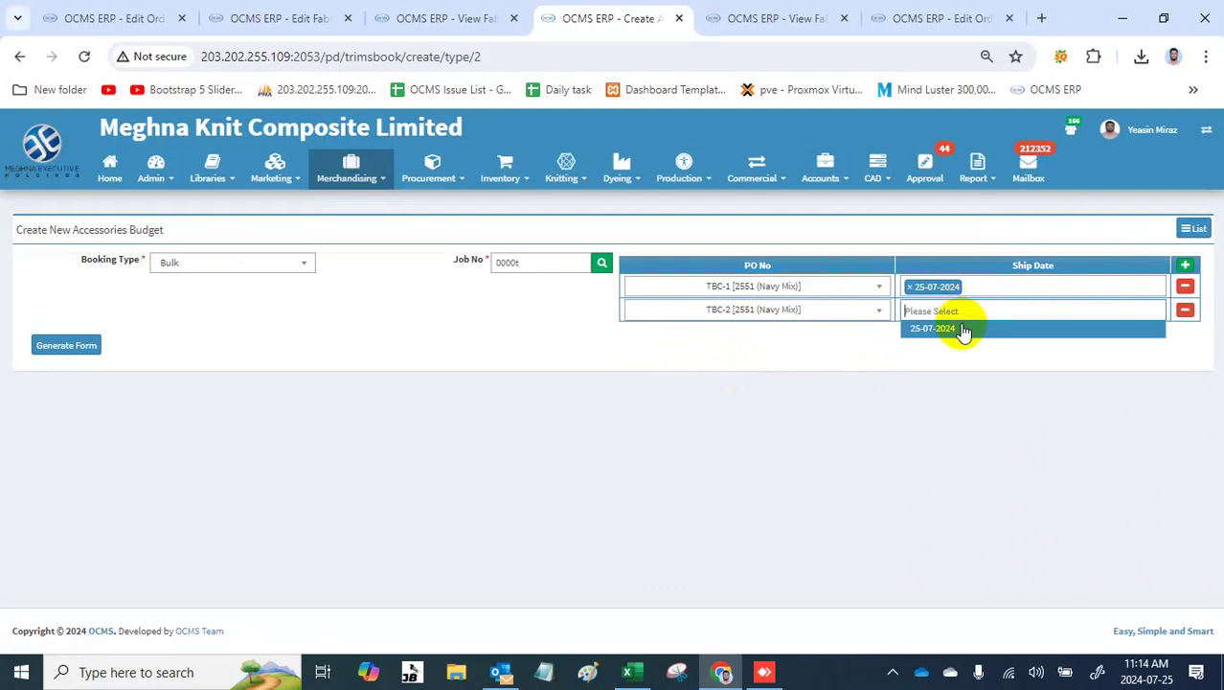
left_click(962, 328)
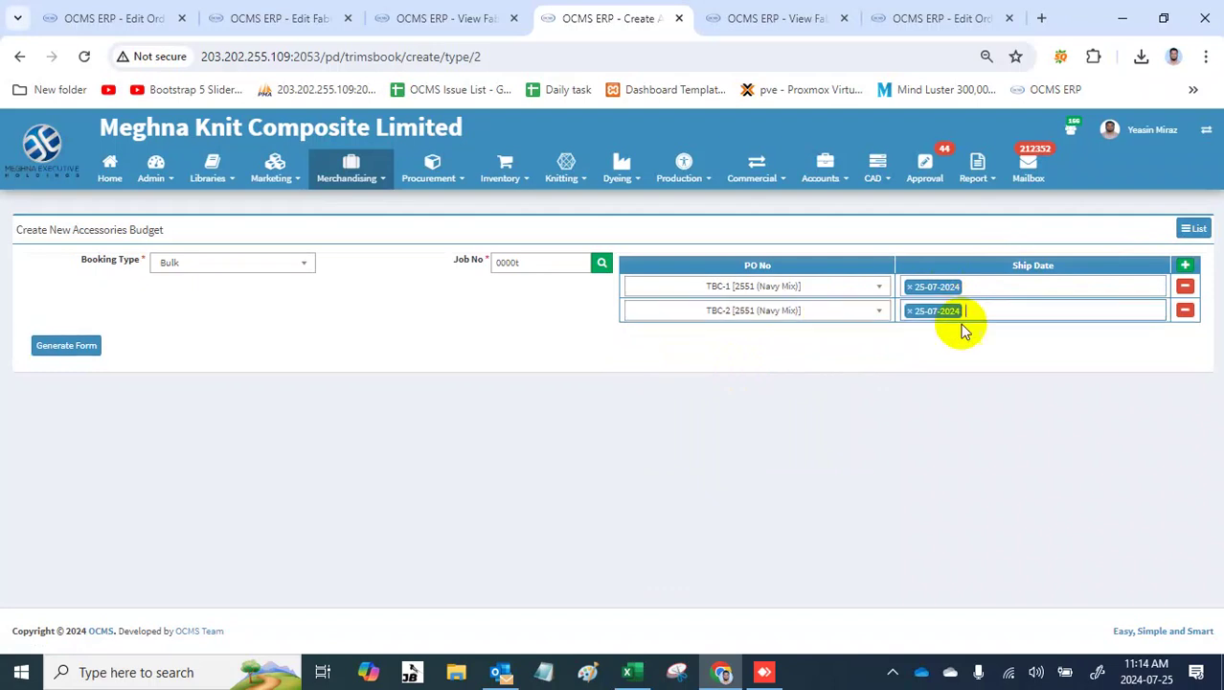
left_click(75, 347)
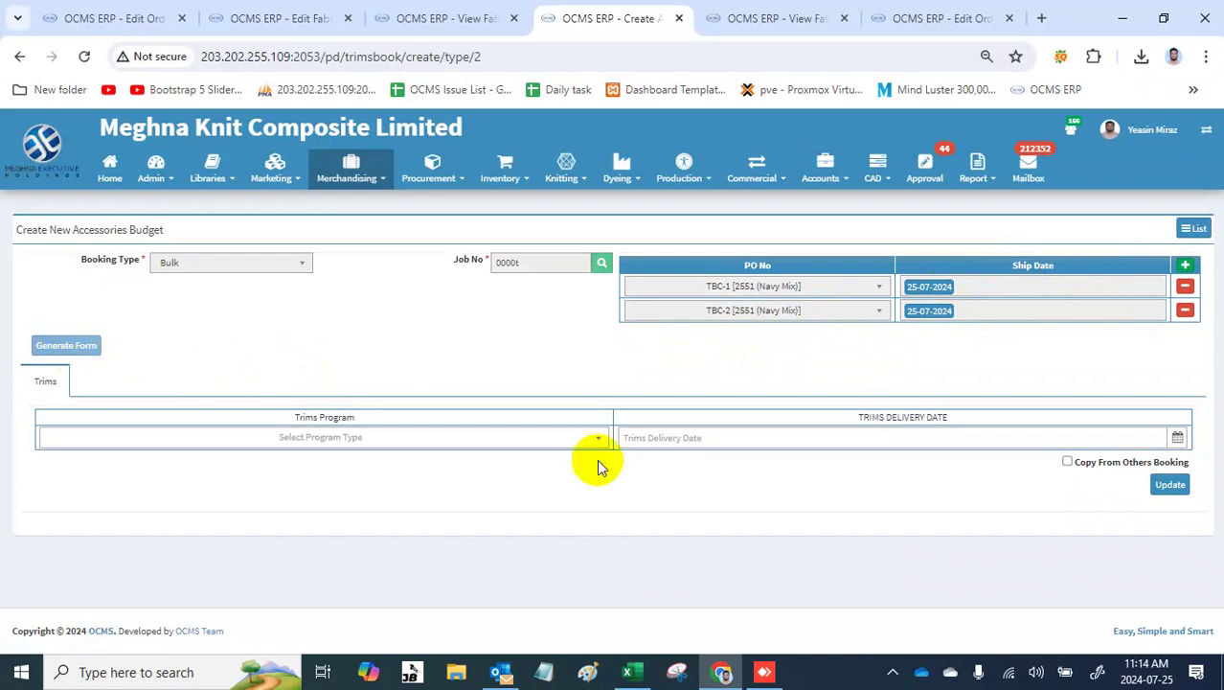
Step: Set the trims program to Medium and the trims delivery date to 2024-08-03, and update the booking
left_click(519, 437)
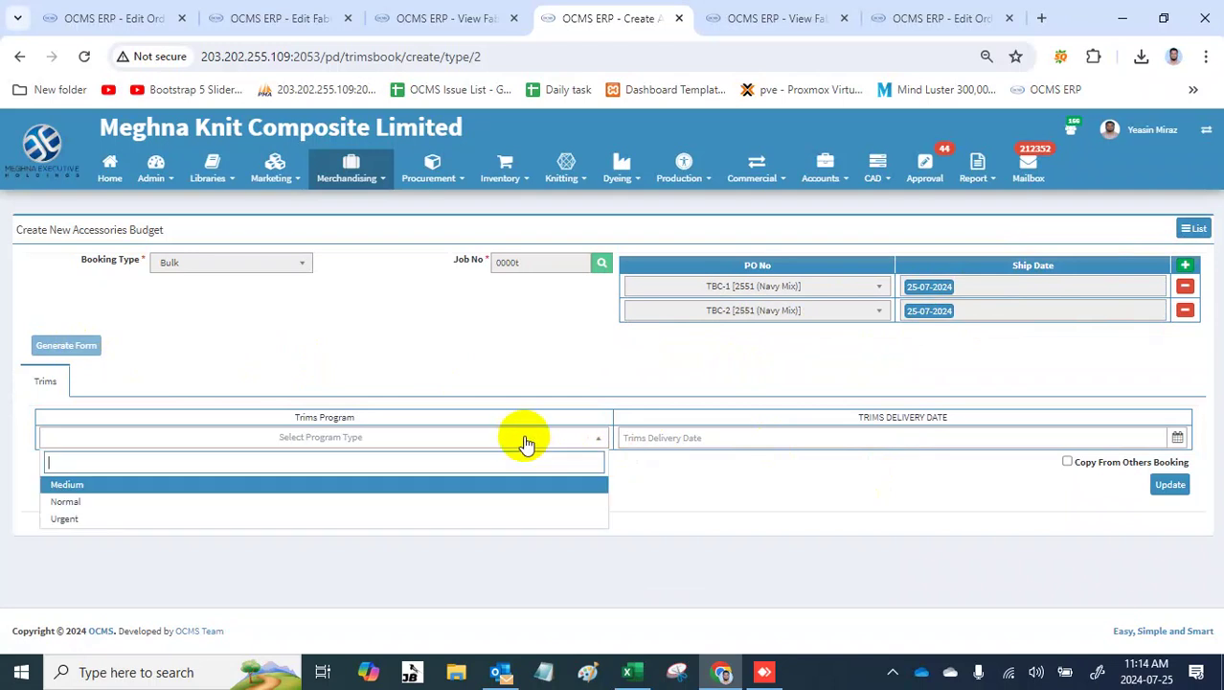
left_click(402, 485)
left_click(795, 438)
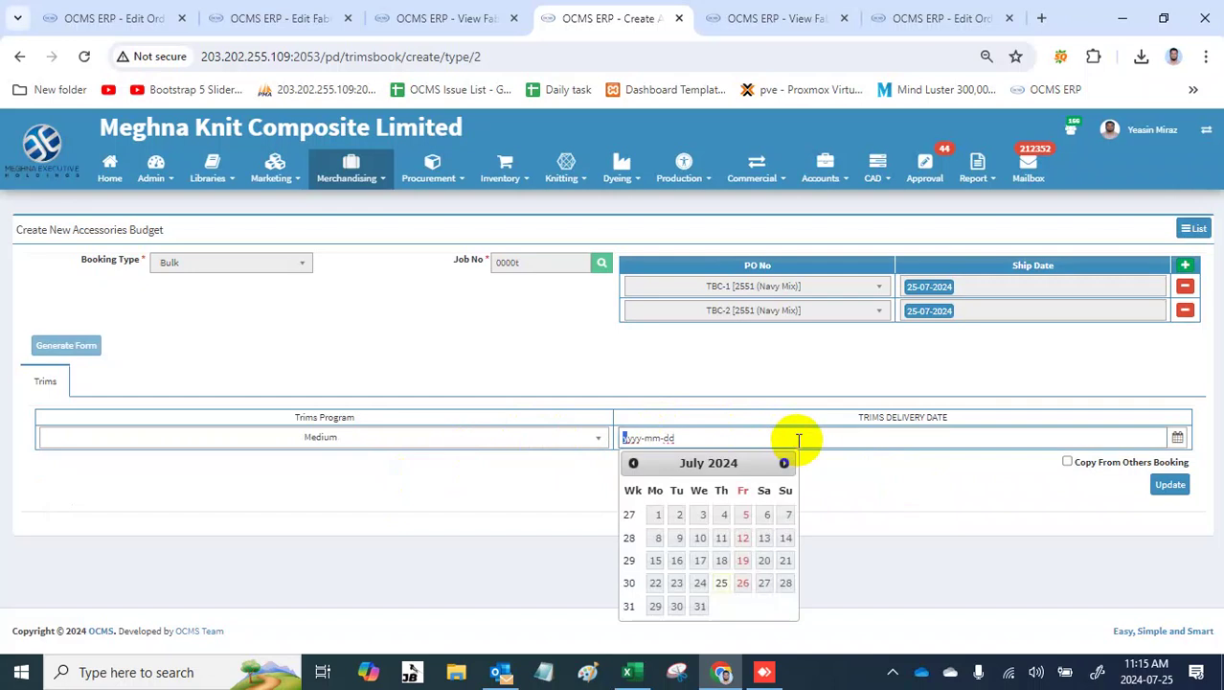
left_click(784, 462)
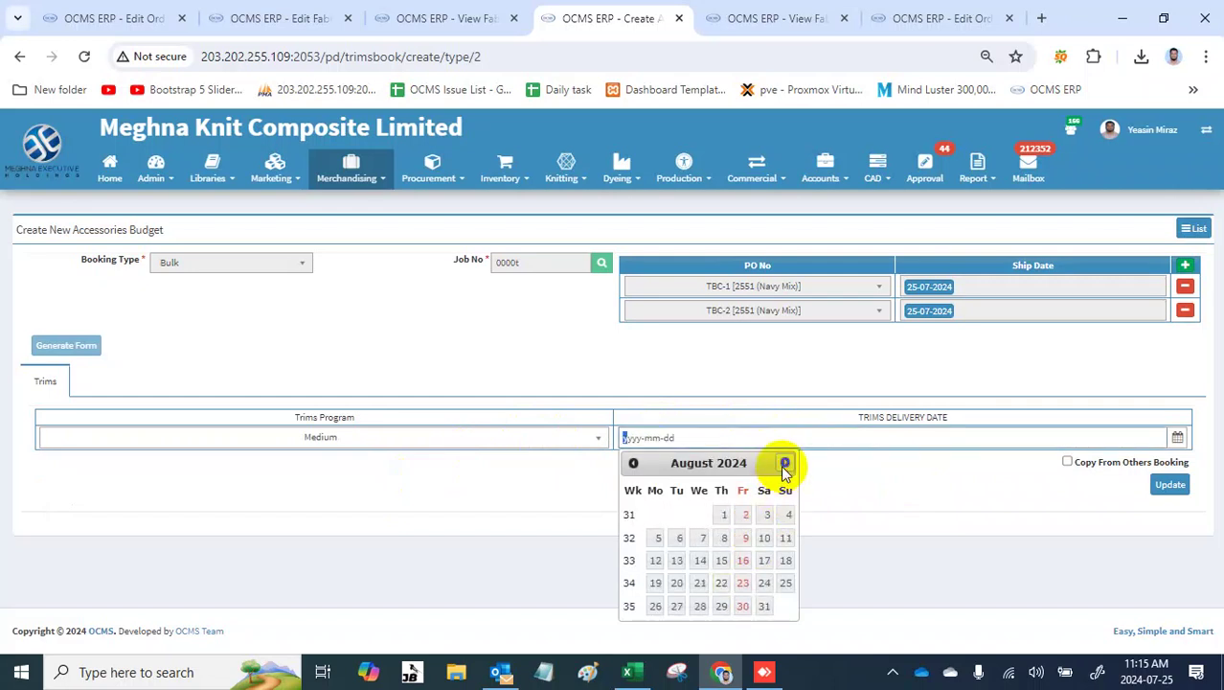
left_click(767, 515)
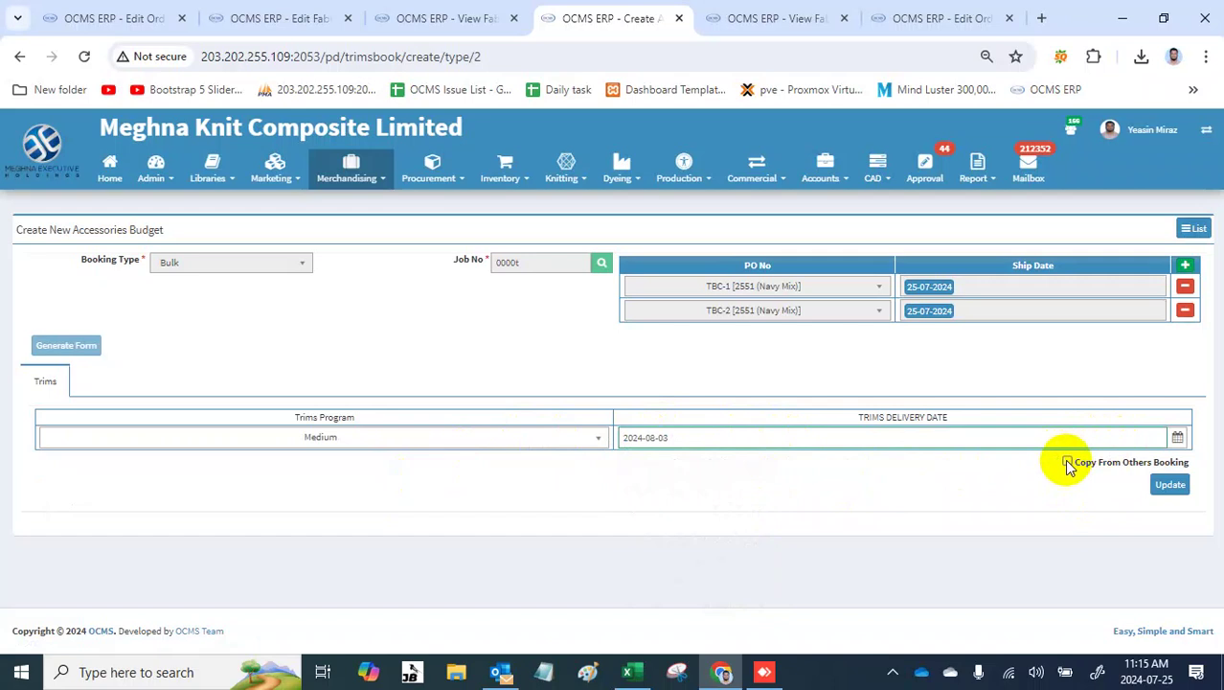
left_click(1167, 486)
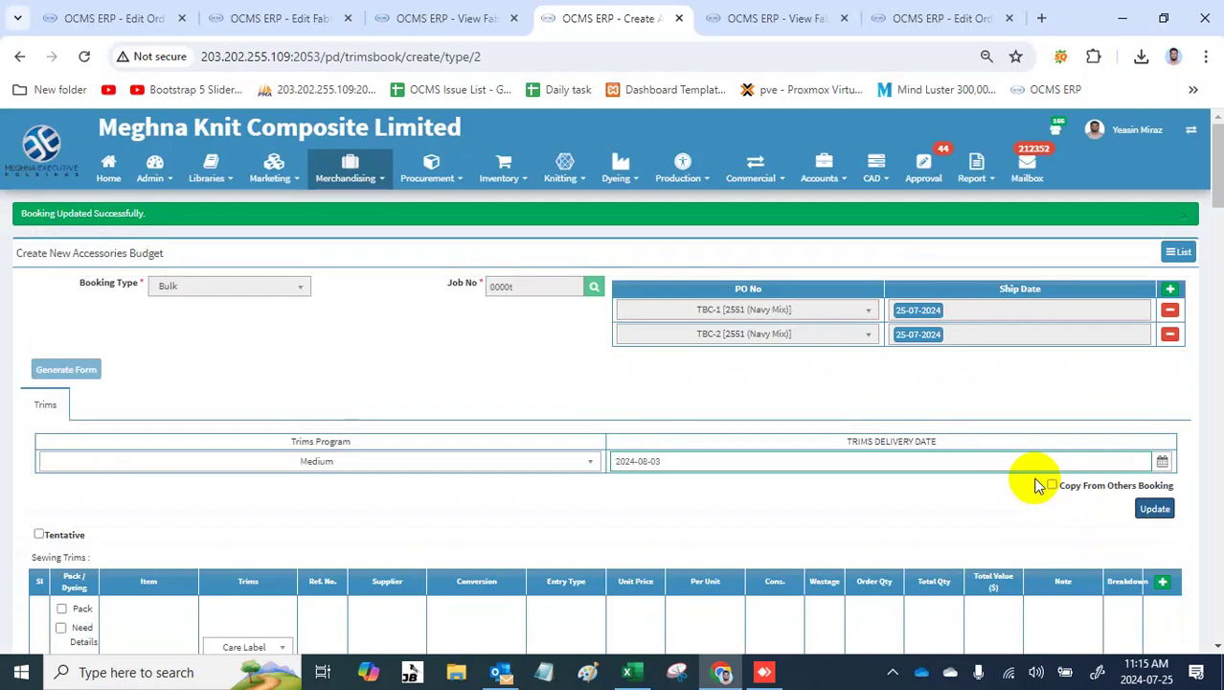
Step: Remove the sewing trims rows between Care Label and Sewing thread, including Drawcord and Eyelet
scroll(1034, 484, "down", 3)
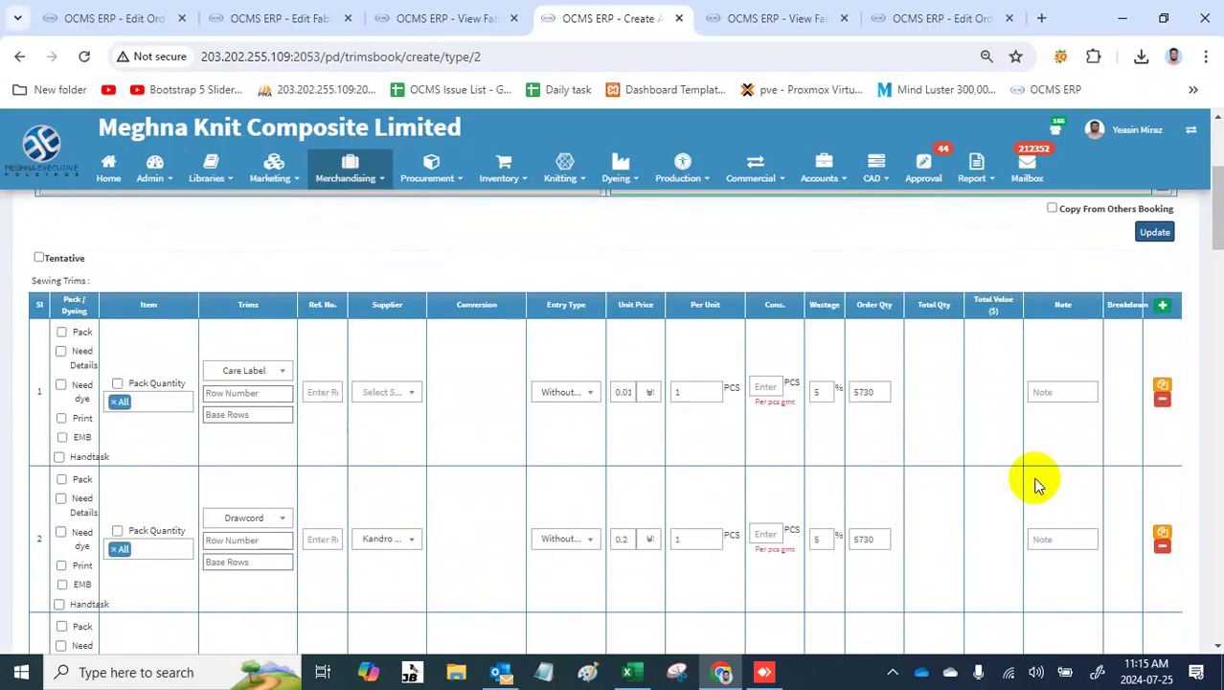
left_click(1162, 548)
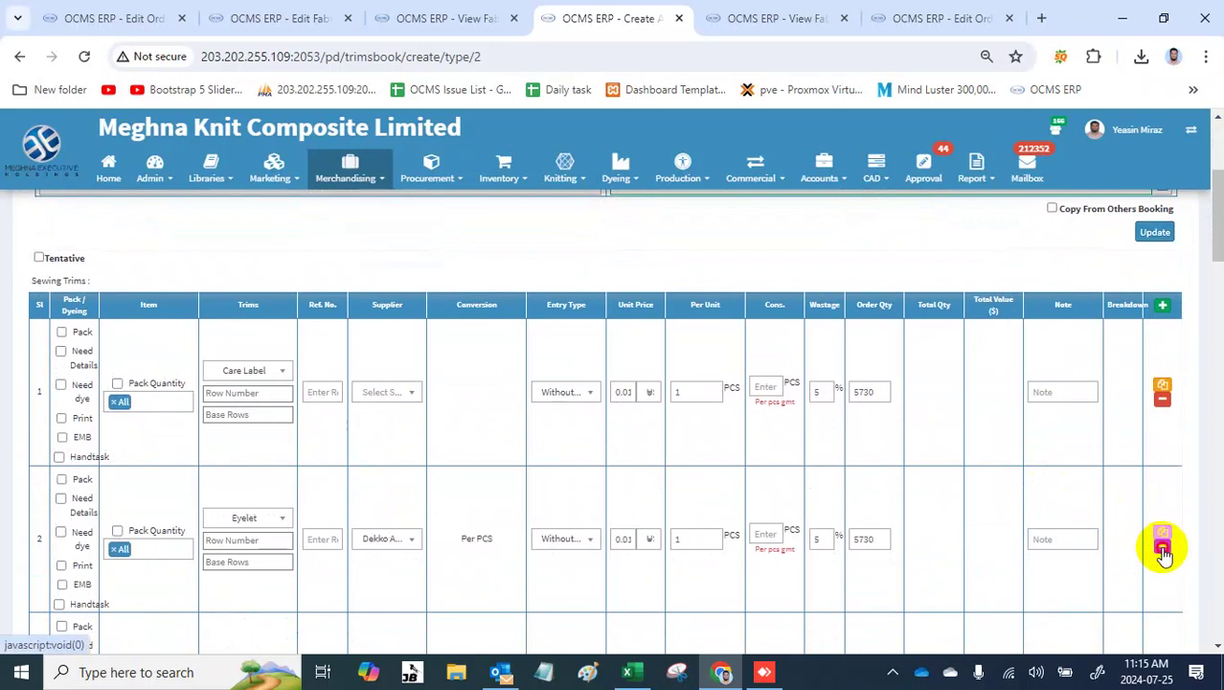
left_click(1162, 548)
left_click(1162, 548)
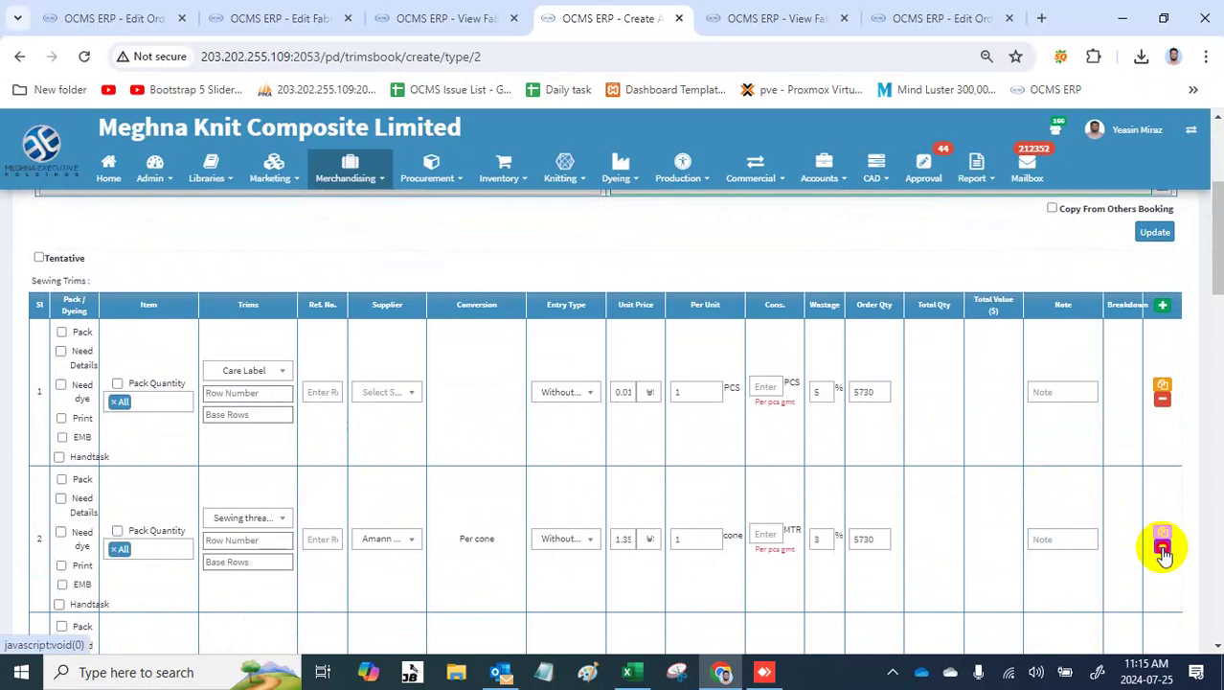
Step: Remove the Sewing thread row, then change the remaining Care Label sewing trim to Drawcord with dyeing needed
left_click(1162, 548)
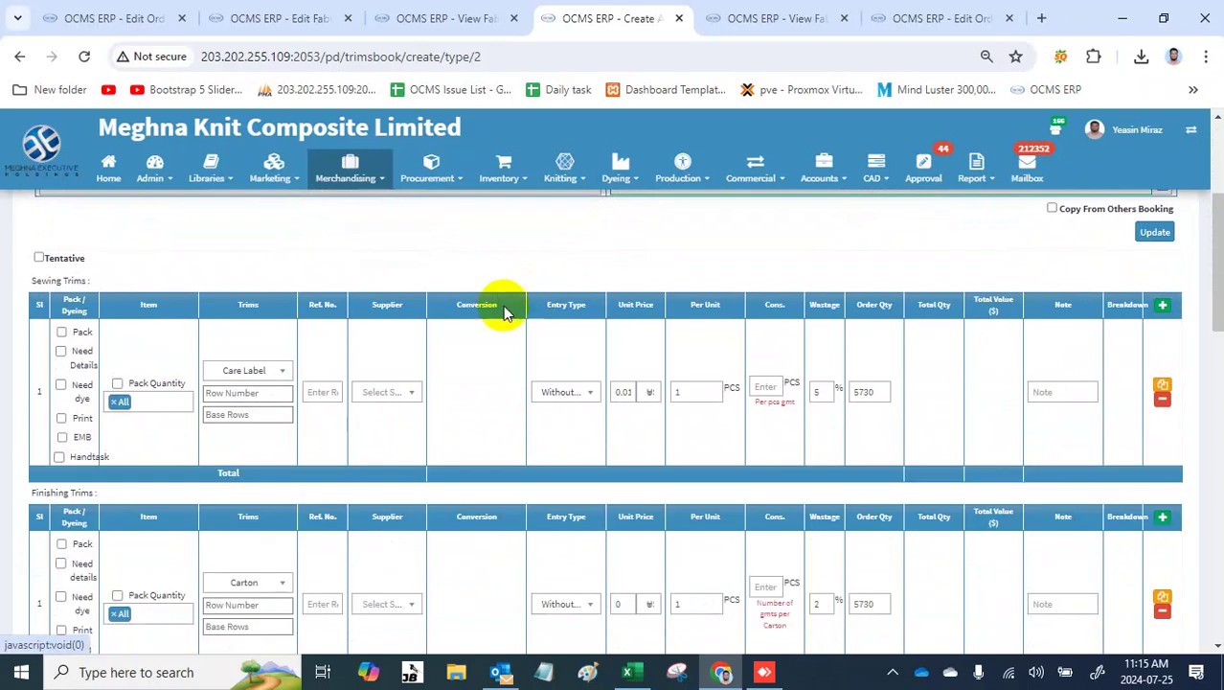
left_click(251, 372)
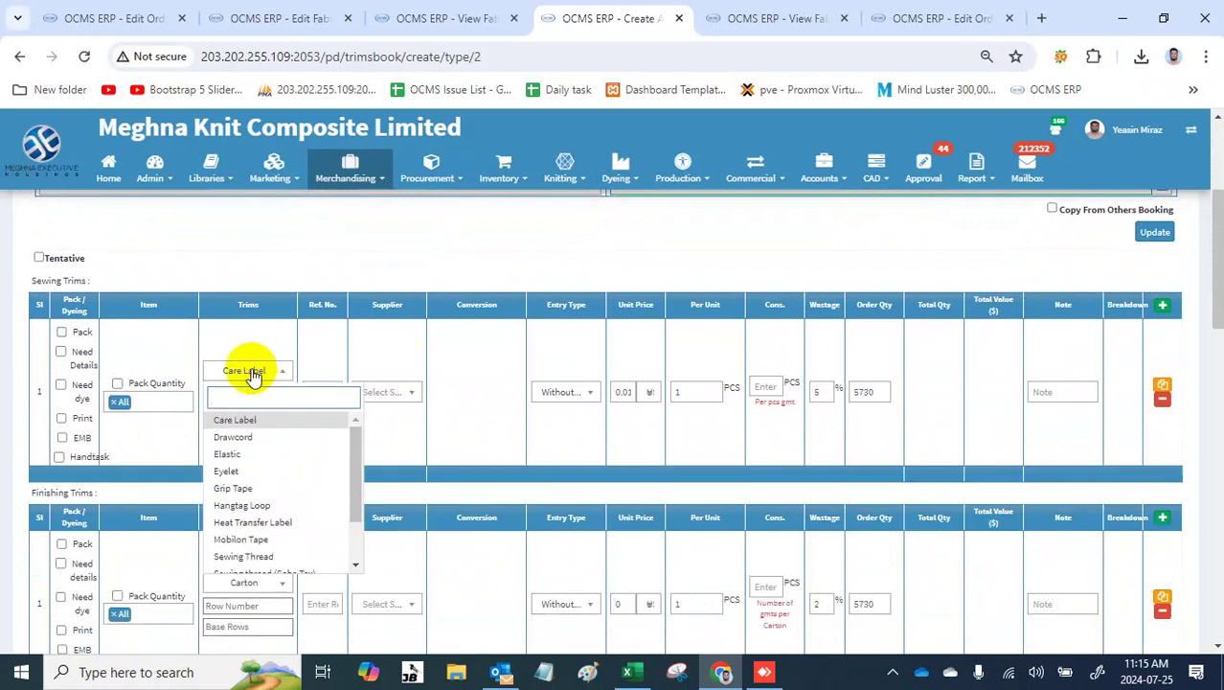
type("tw")
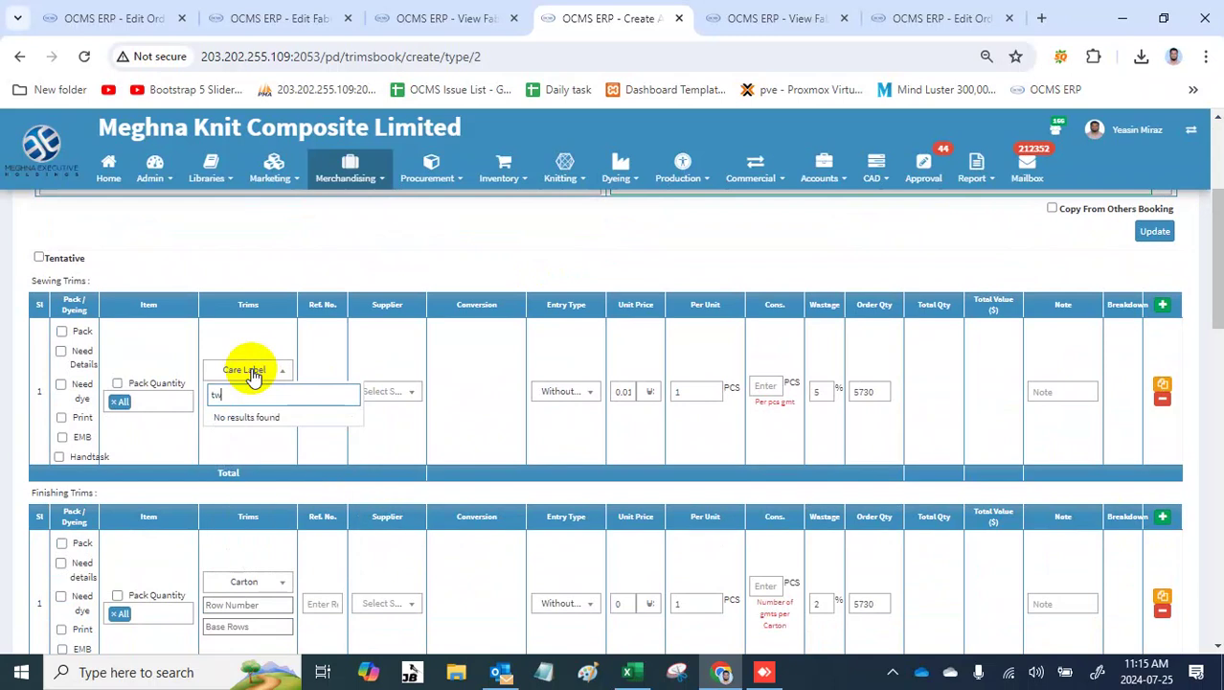
key("BackSpace")
key("BackSpace")
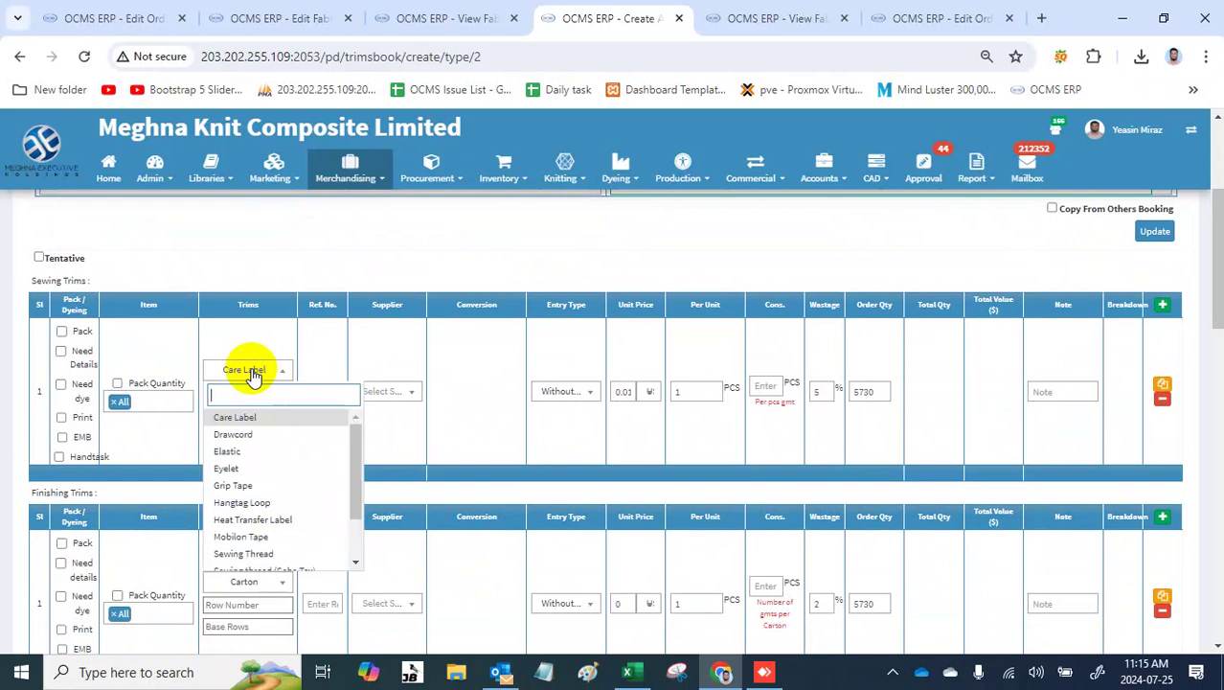
scroll(278, 488, "down", 1)
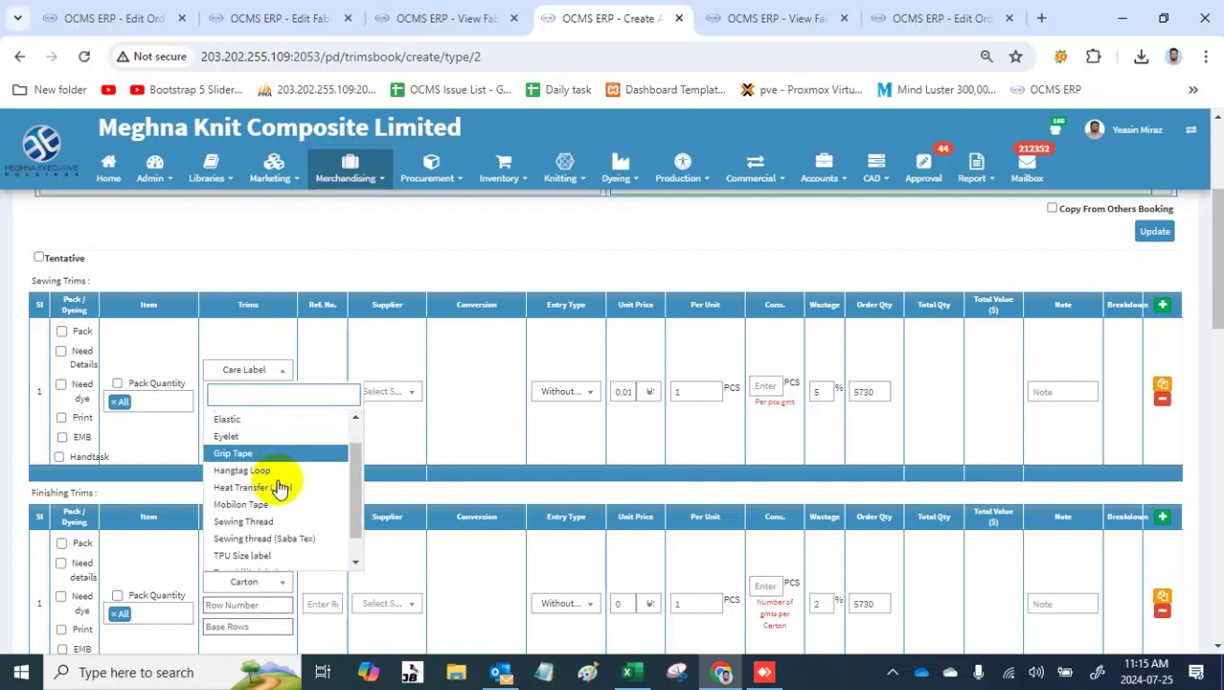
scroll(279, 489, "down", 1)
scroll(279, 489, "up", 3)
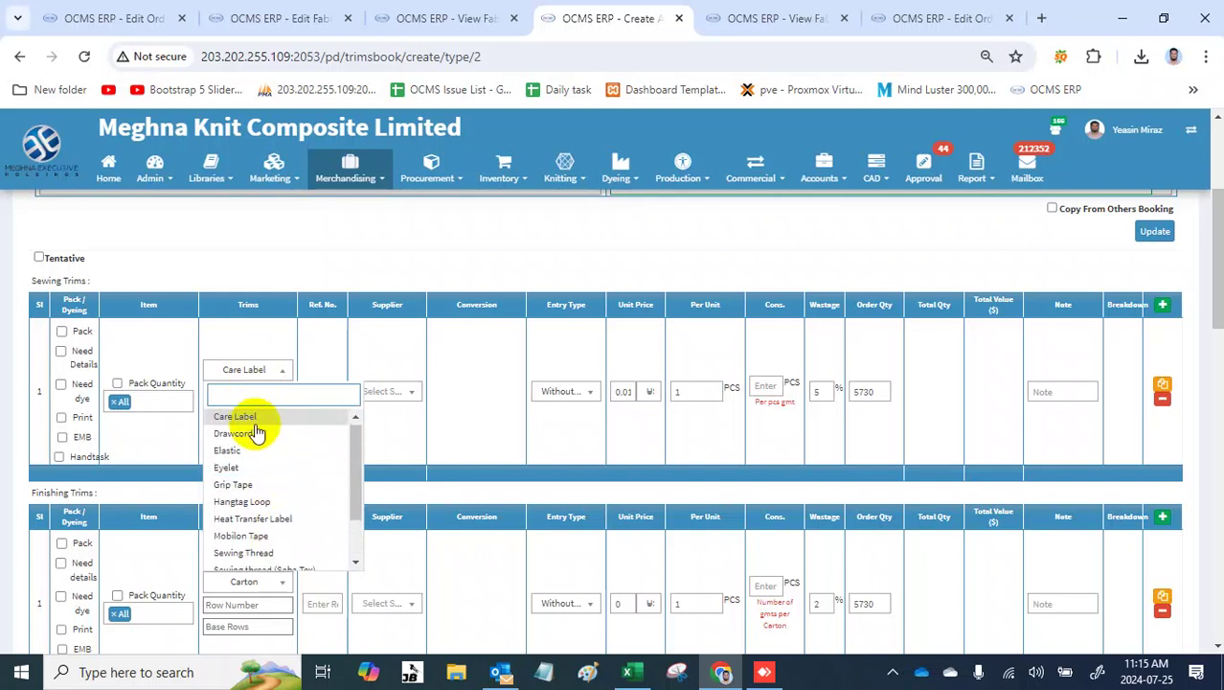
left_click(259, 433)
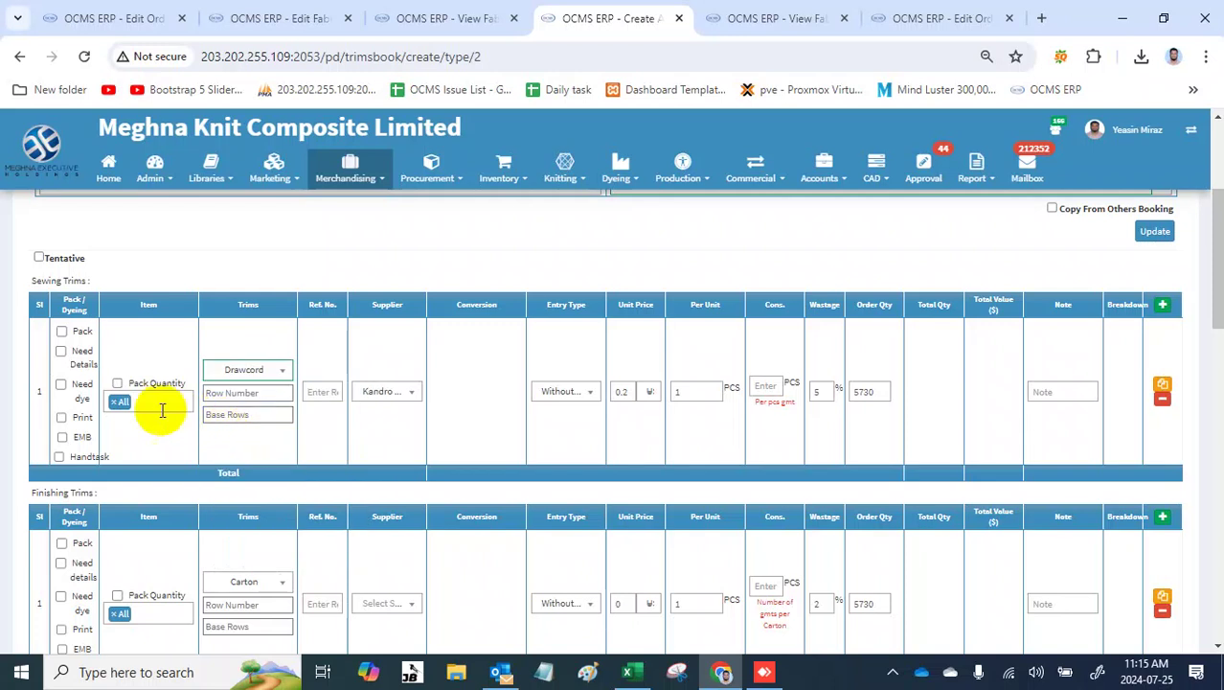
left_click(69, 386)
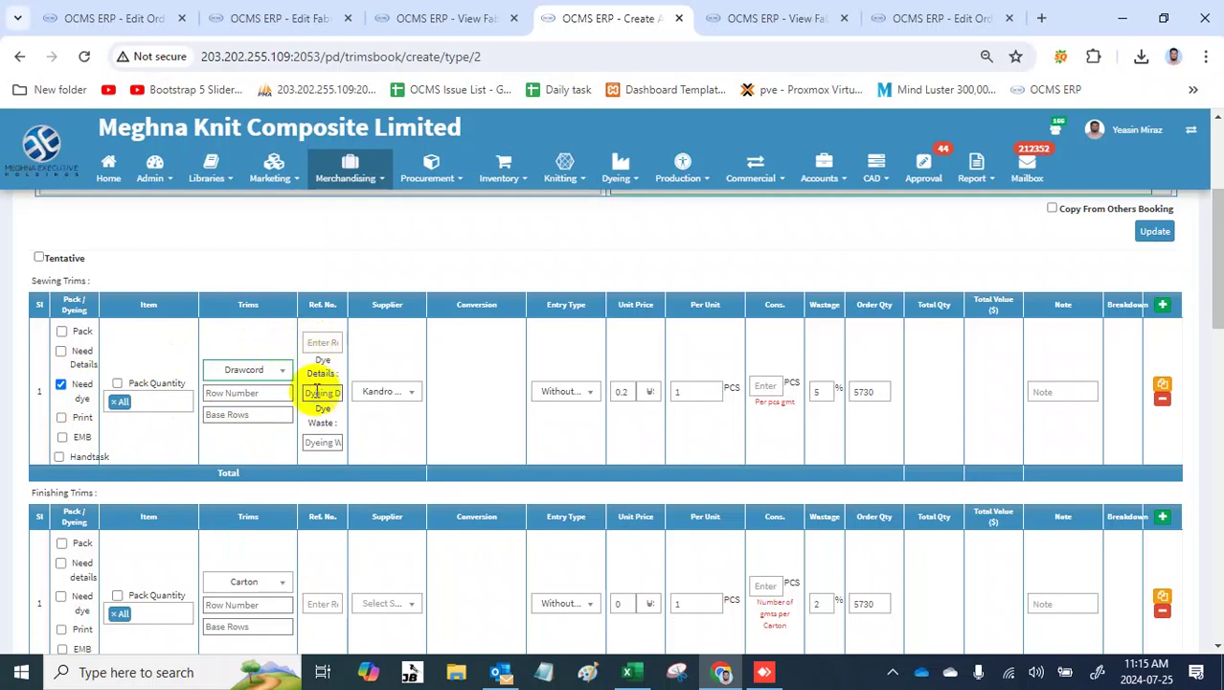
Step: Open the Trims or Accessories library in a separate tab and search it by the name "draw"
left_click(229, 179)
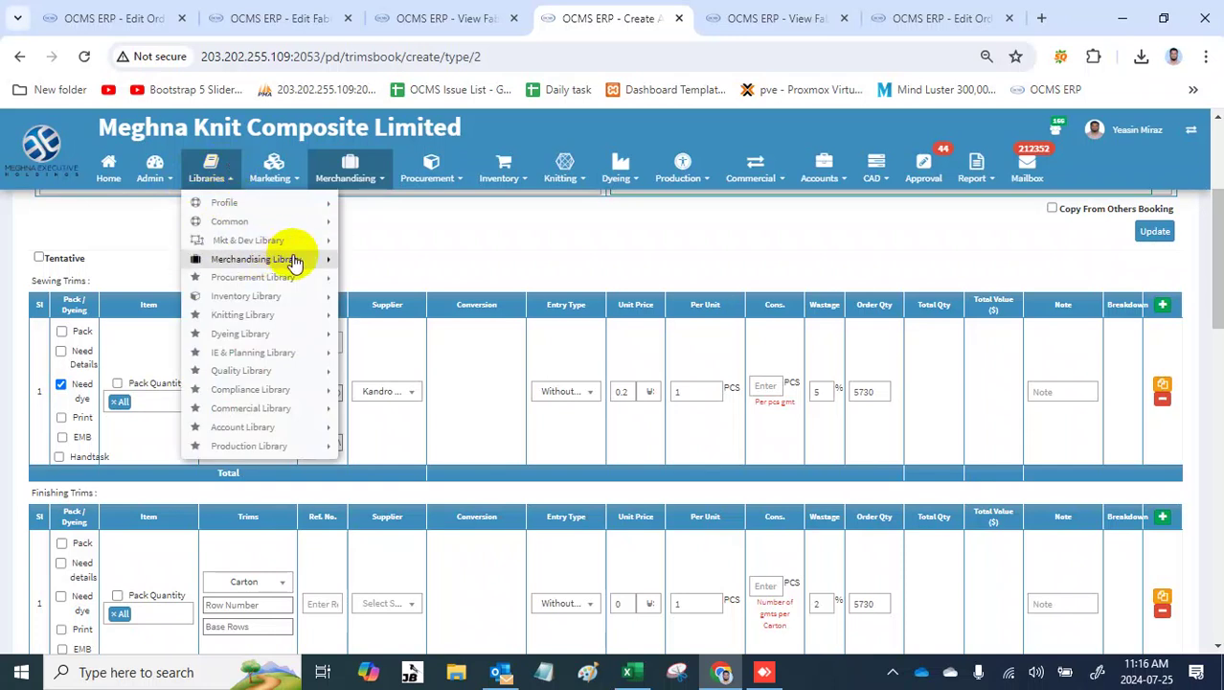
left_click(299, 277)
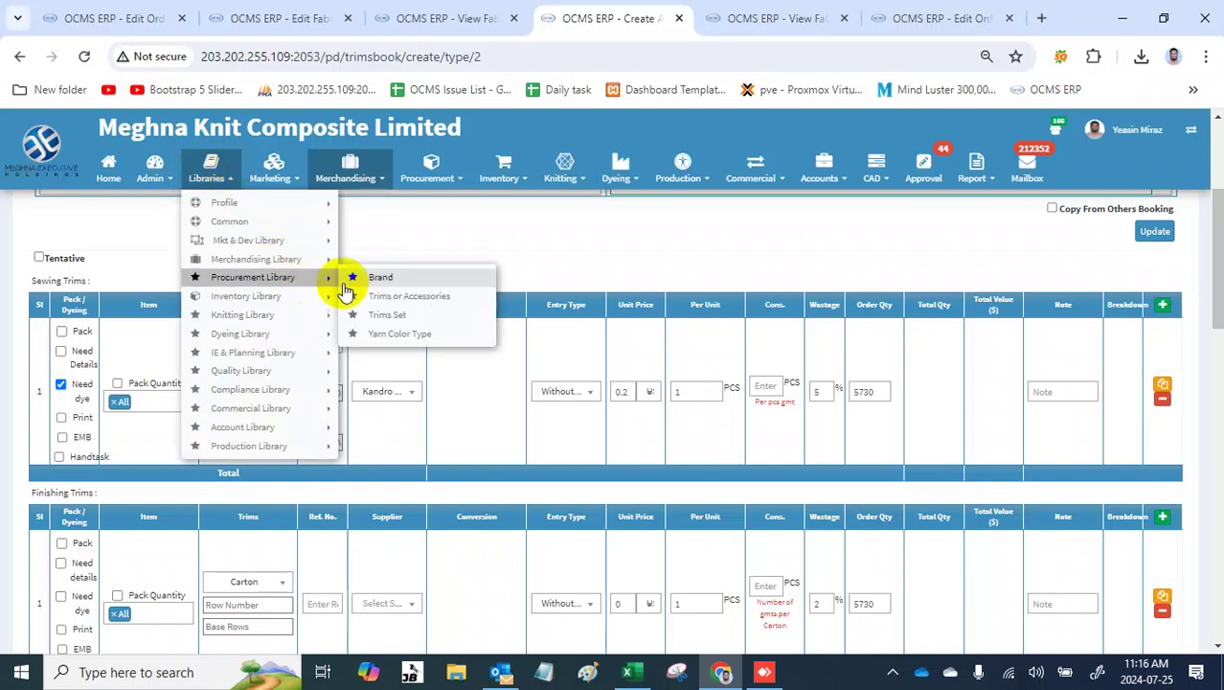
middle_click(386, 297)
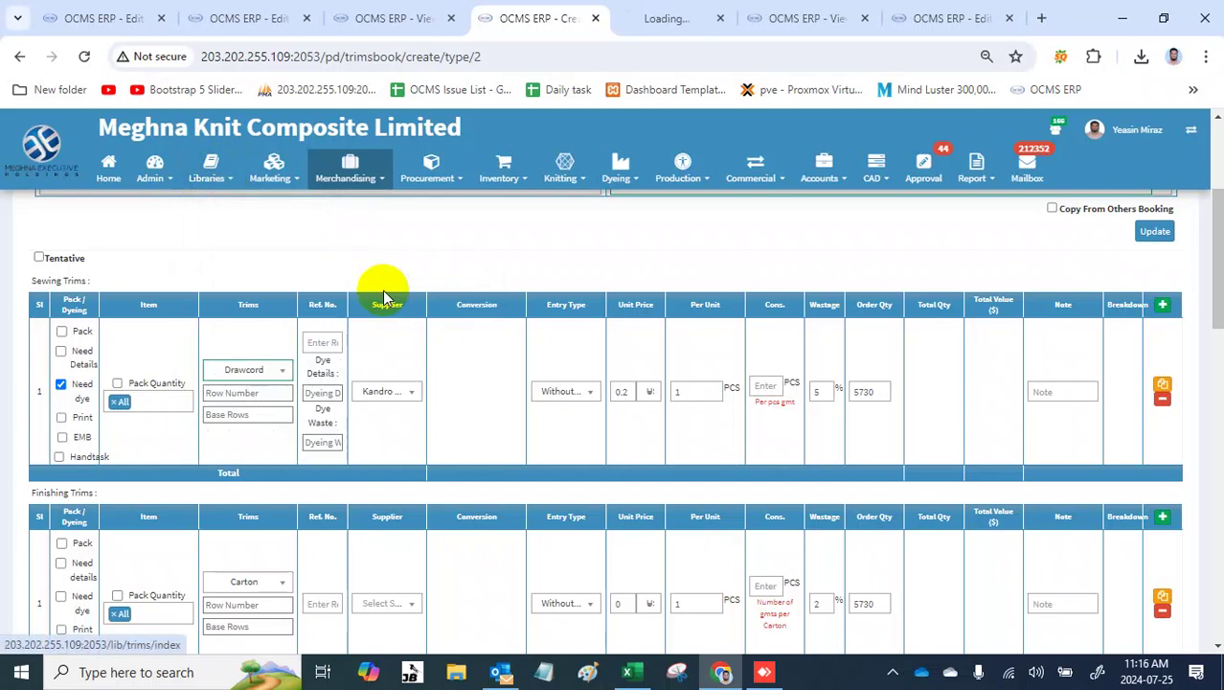
left_click(650, 27)
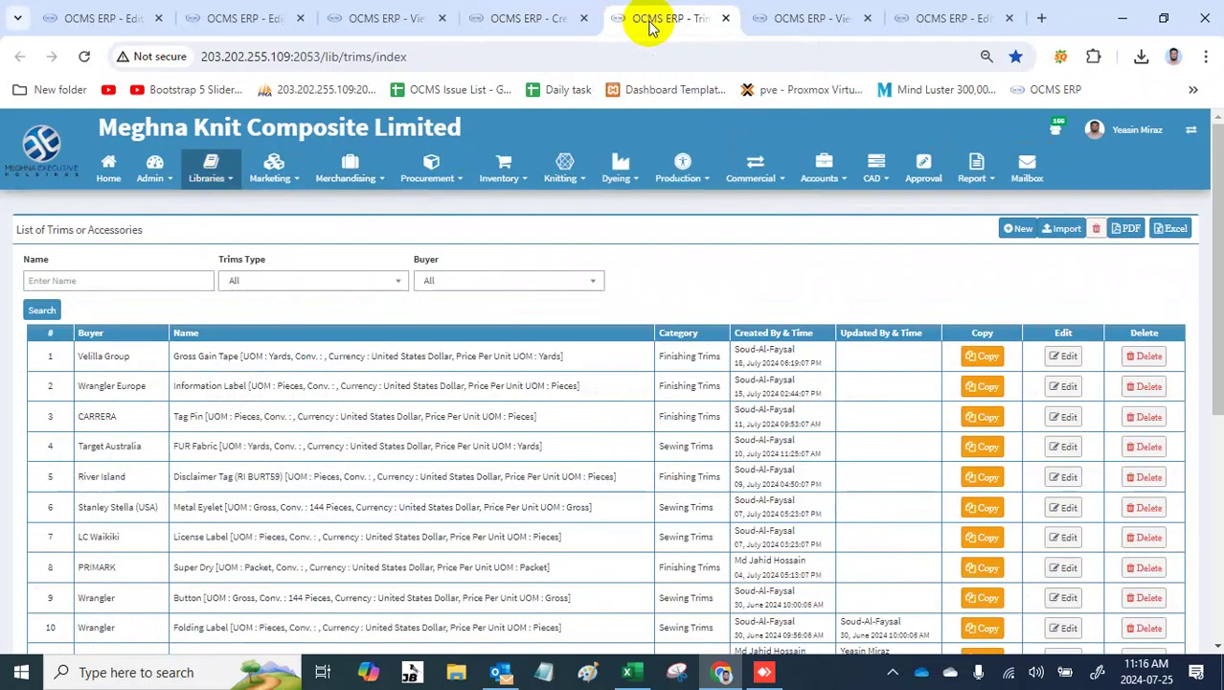
left_click(147, 287)
type("dr")
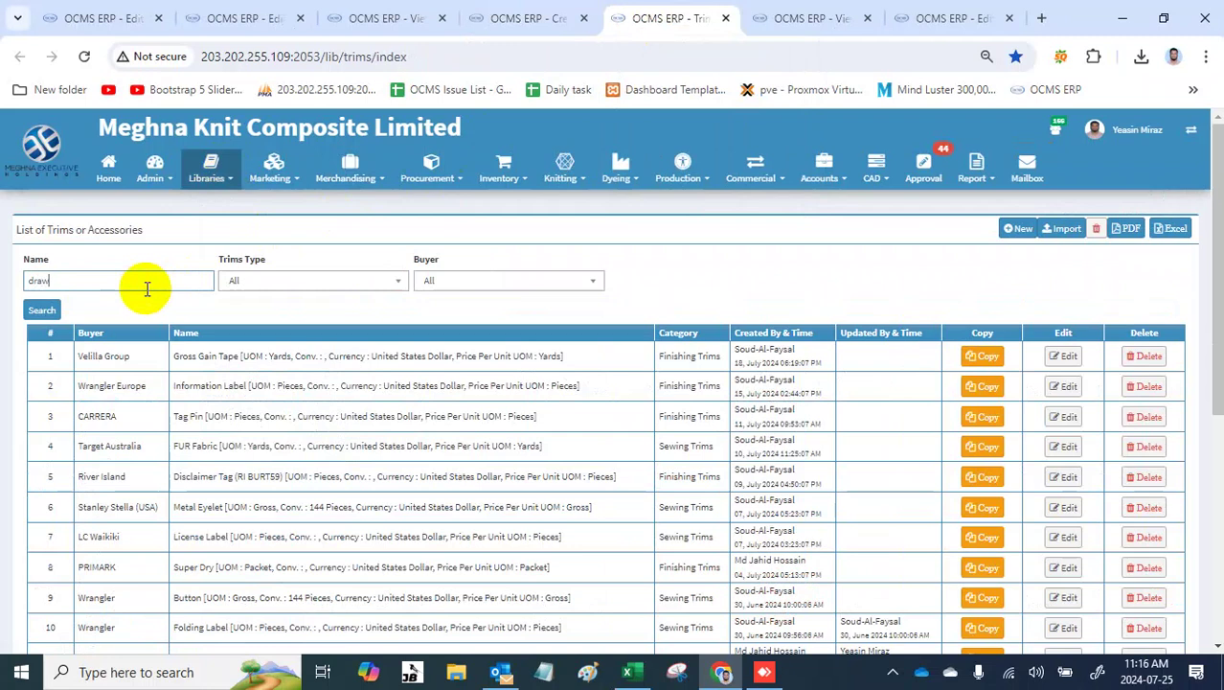
type("aw")
key("Return")
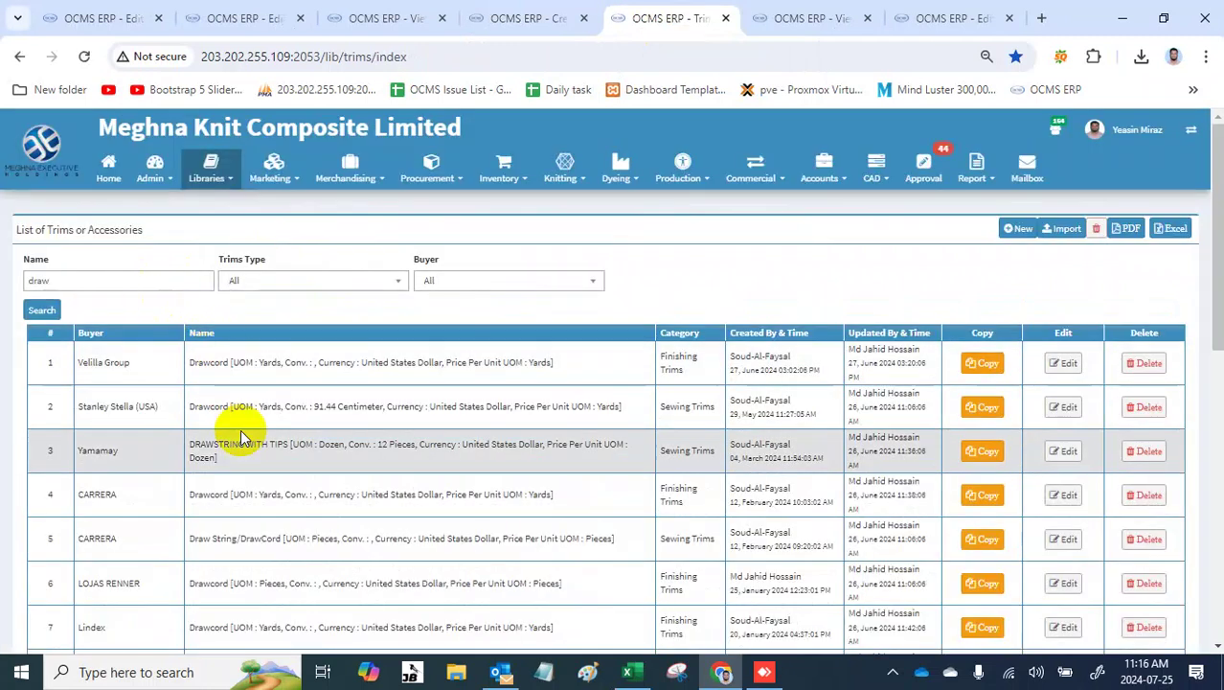
Step: Edit the INTERSPORT Drawcord sewing trim to enable Dyeing Calculation Needed, and save it
scroll(240, 429, "down", 3)
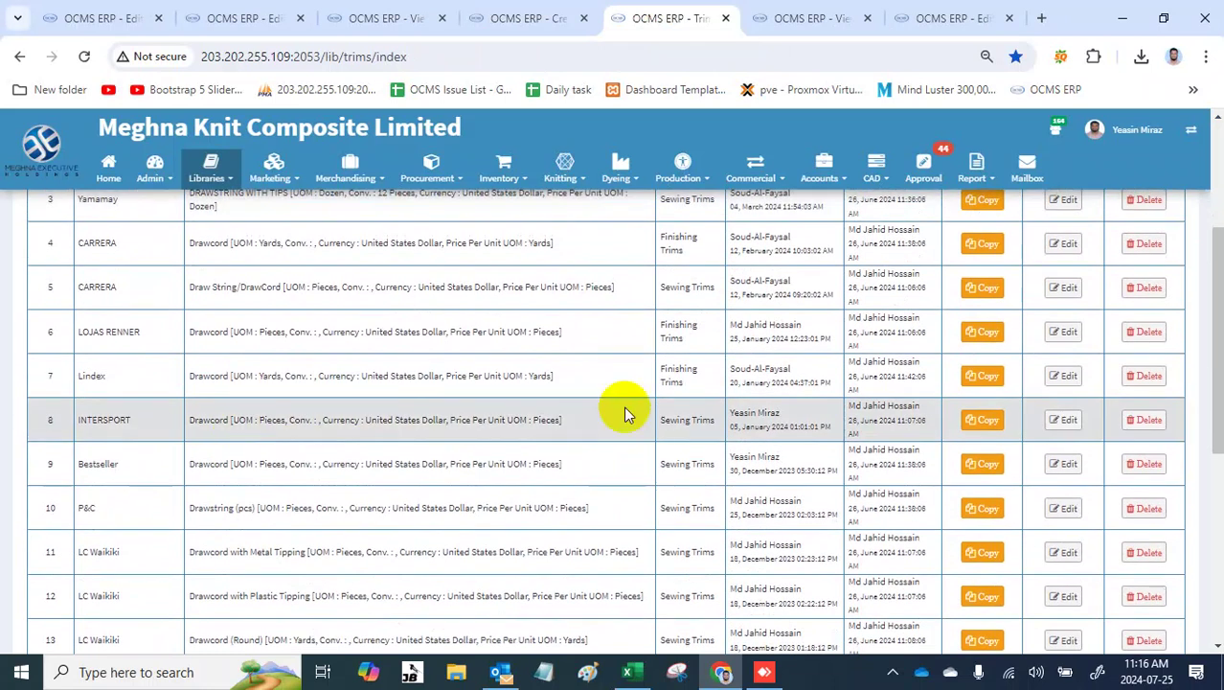
left_click(1063, 421)
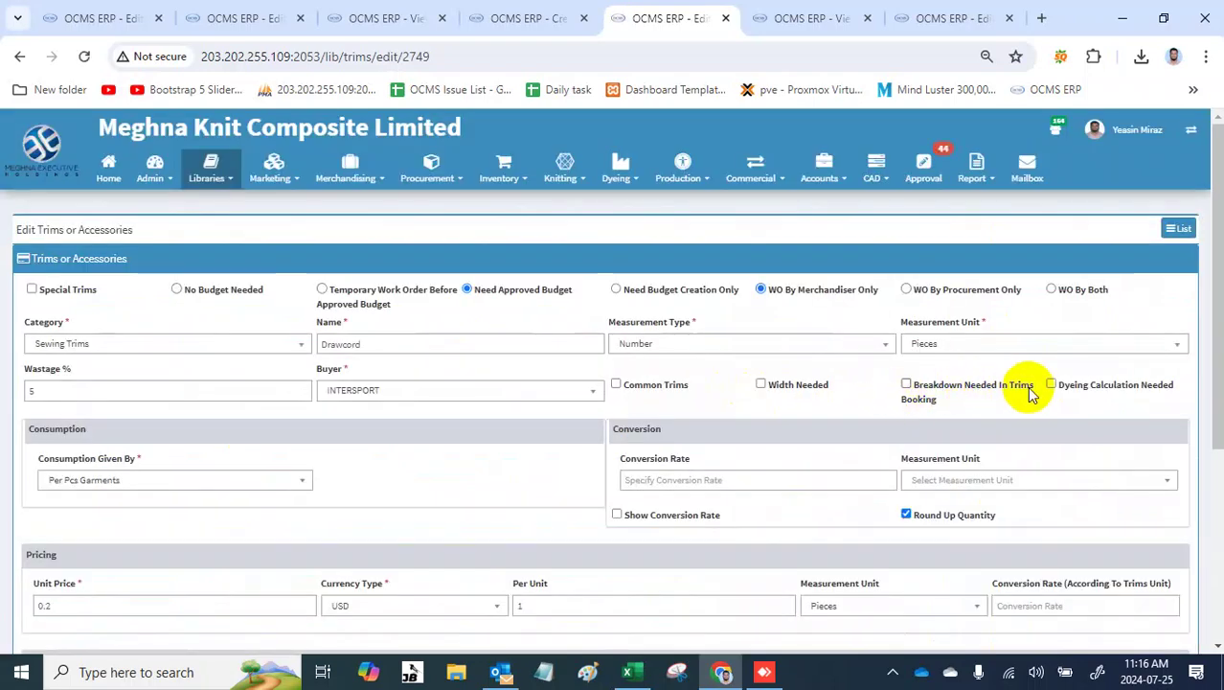
left_click(1063, 388)
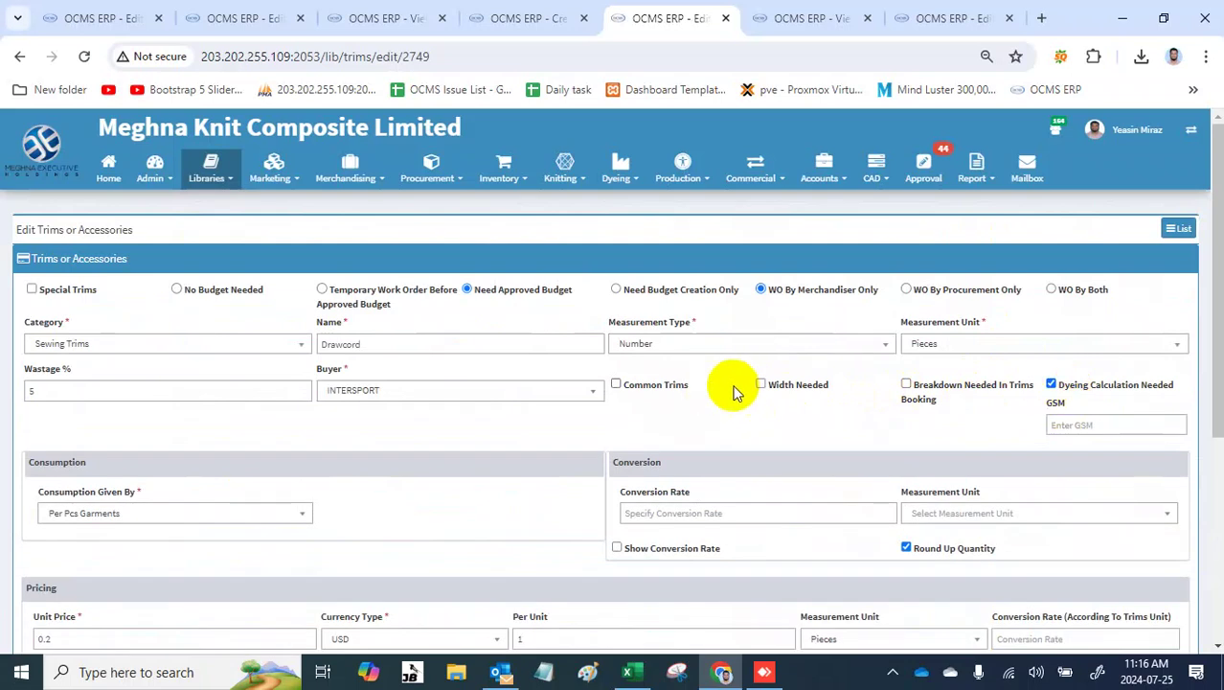
left_click(782, 395)
key("Return")
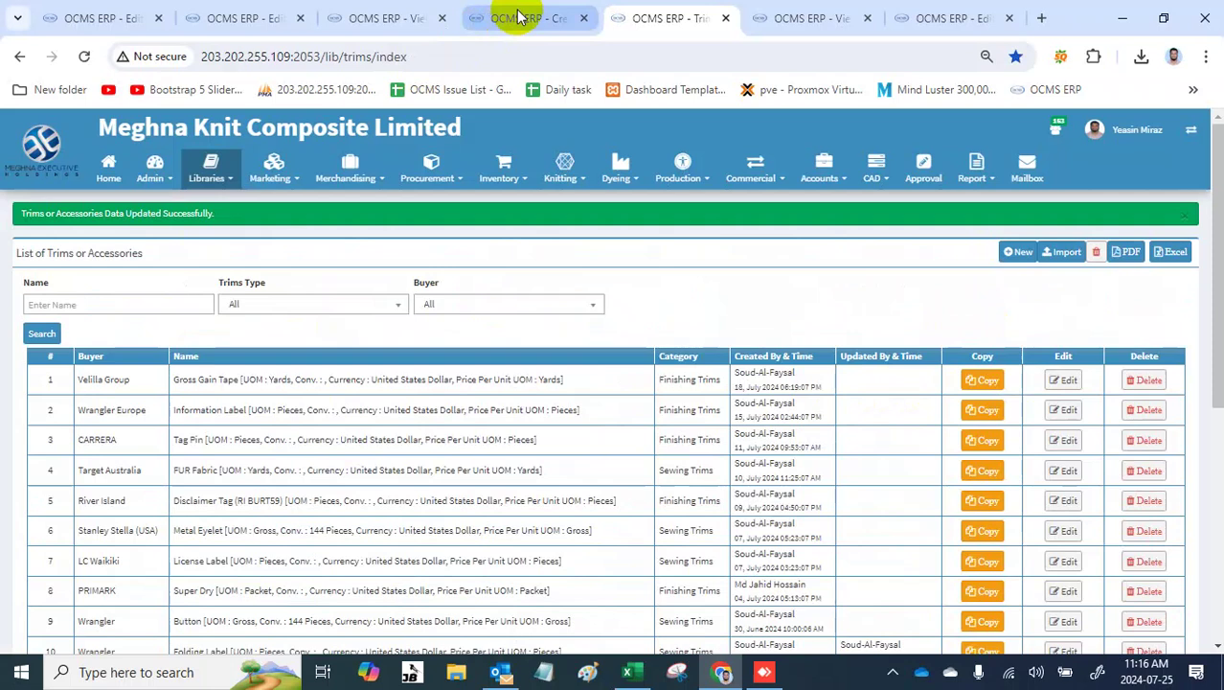
Step: Back in the accessories budget, remove the finishing trims below Carton, including Tissue paper, and set the Carton consumption to 20
left_click(517, 17)
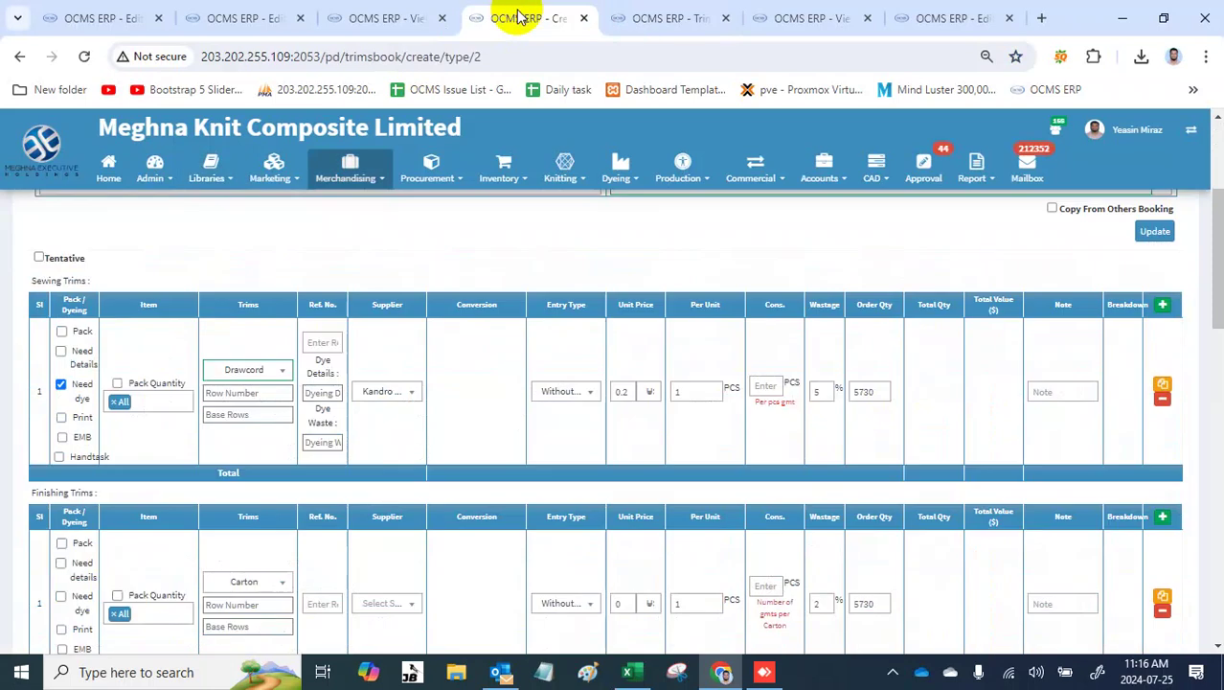
scroll(328, 303, "down", 3)
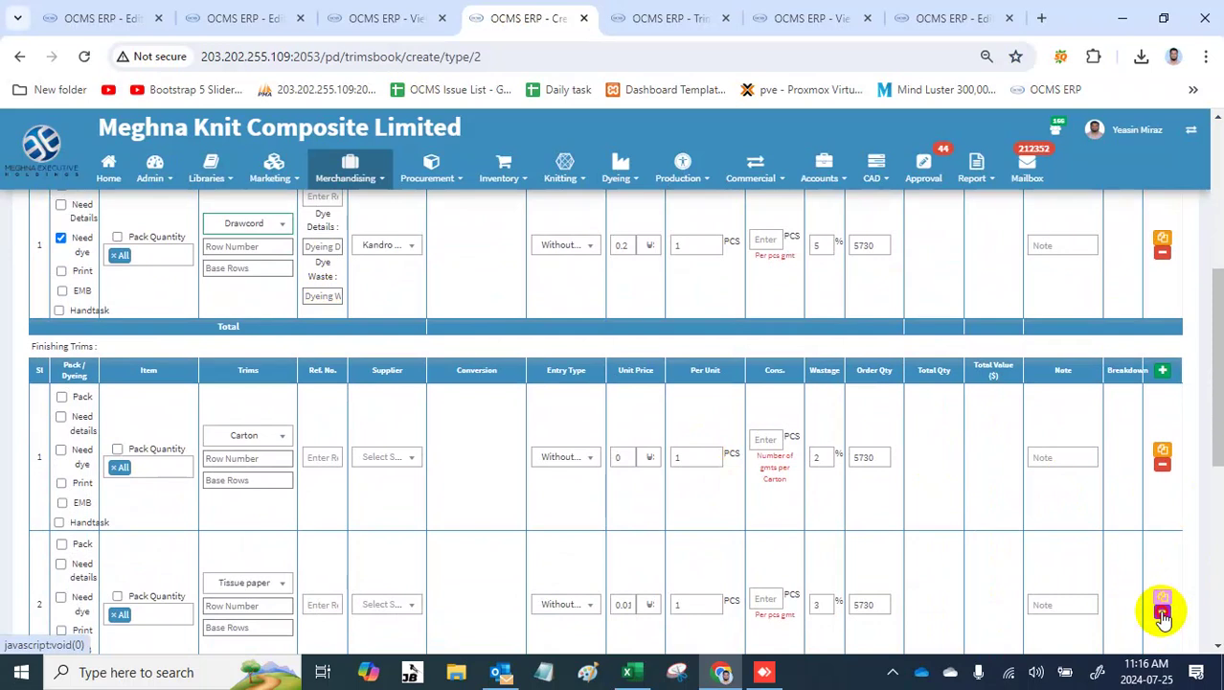
left_click(1162, 611)
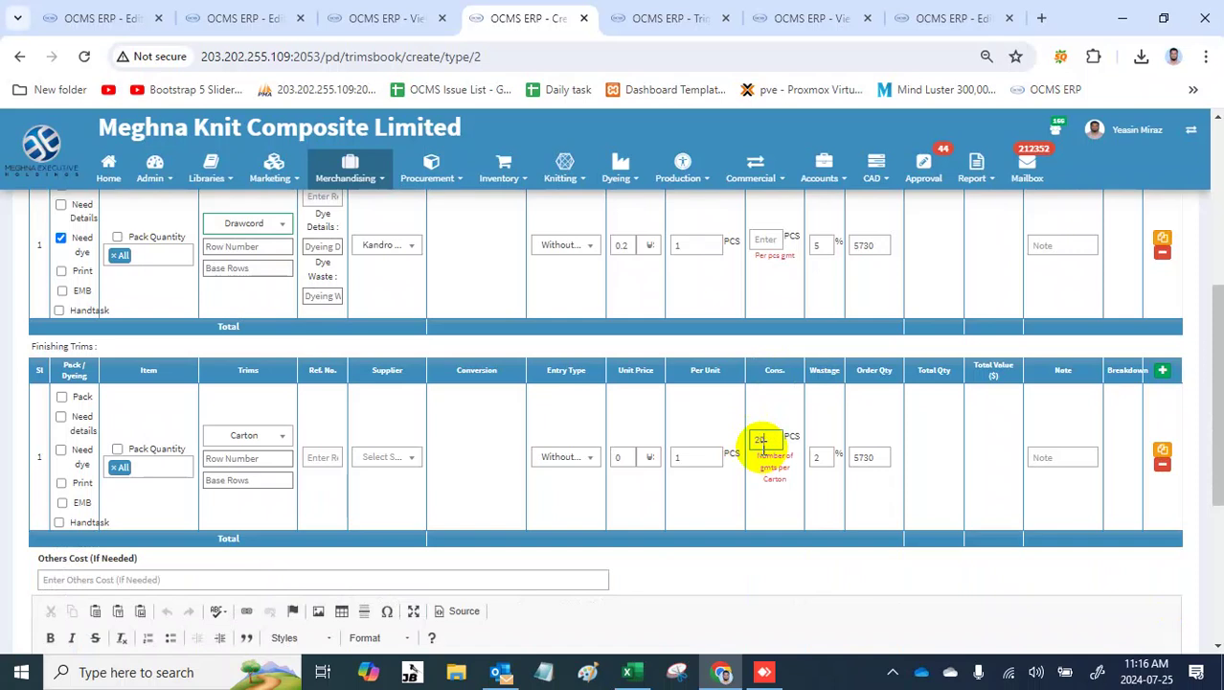
scroll(479, 470, "up", 1)
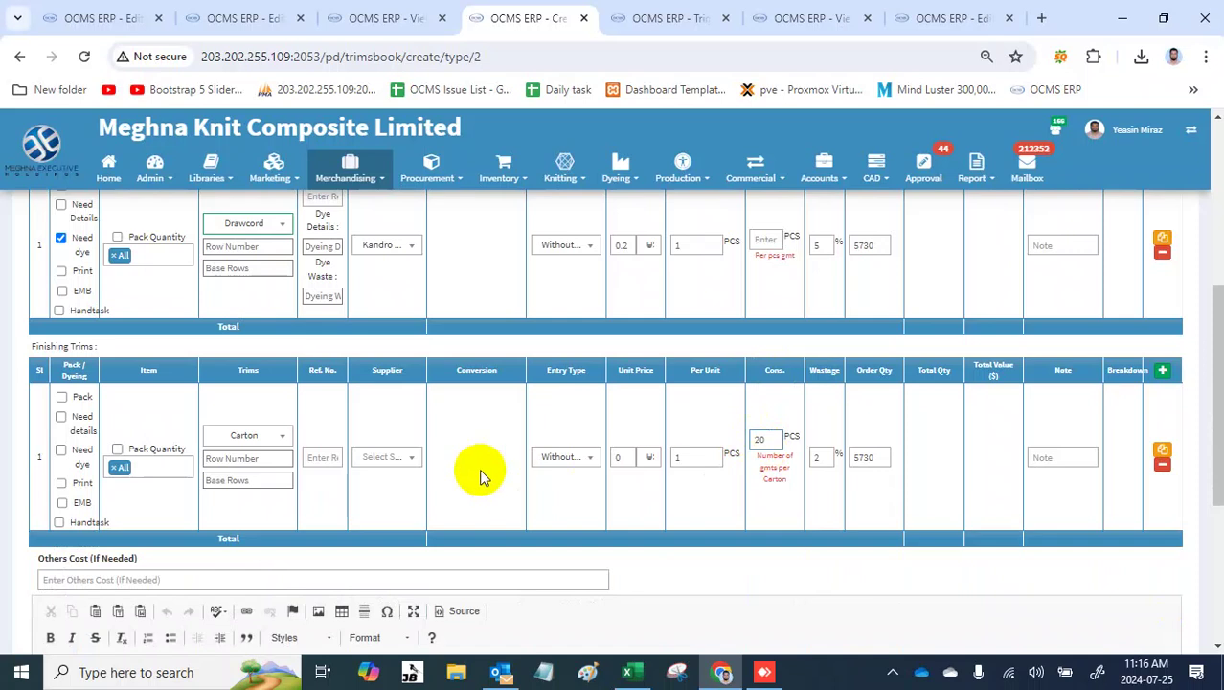
scroll(478, 470, "down", 1)
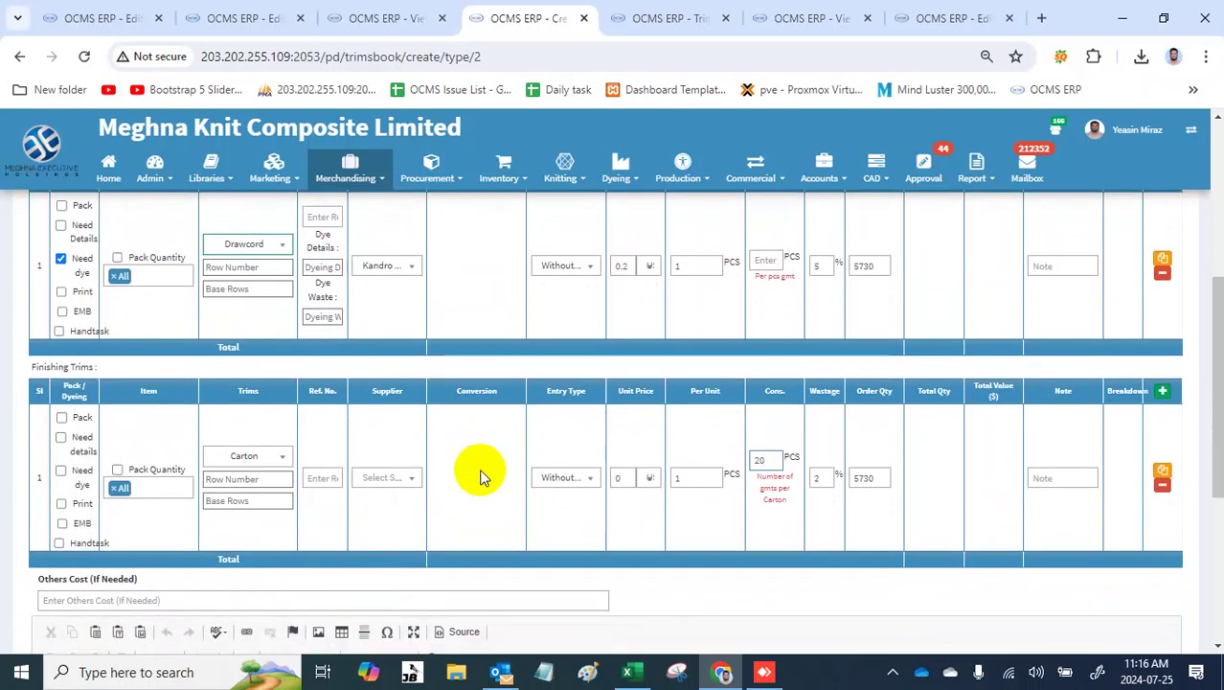
scroll(482, 477, "up", 1)
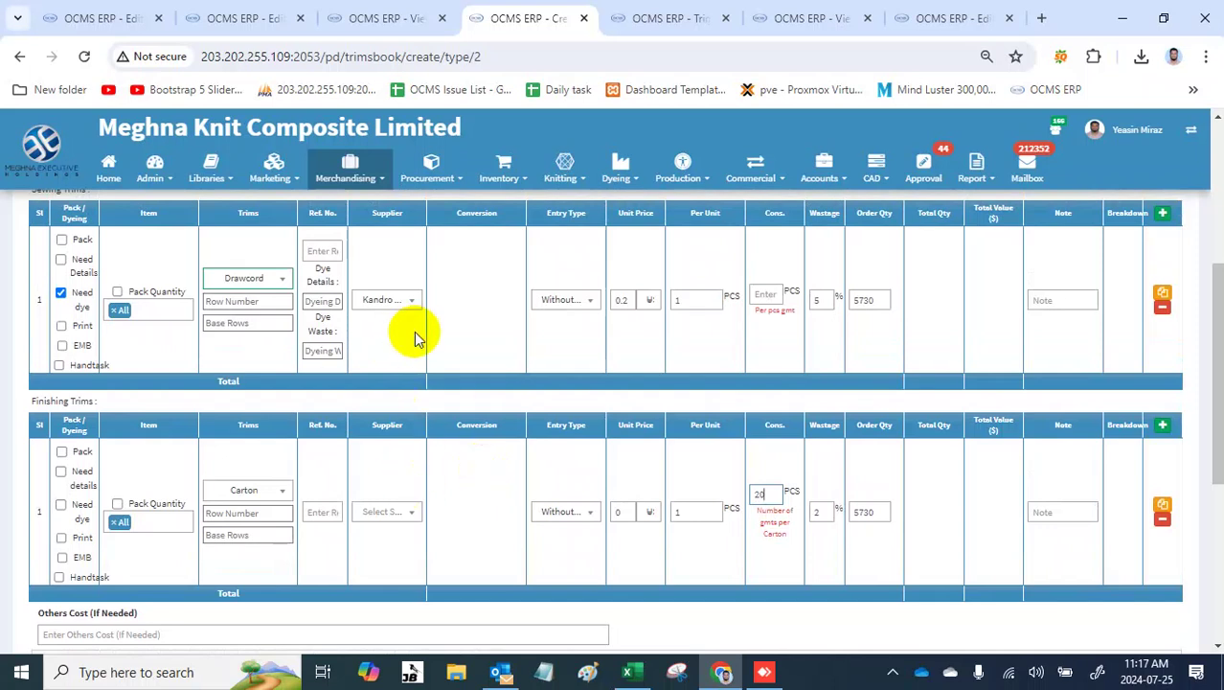
Step: Set the budget's others cost to 5000 and try to submit the form
left_click(252, 637)
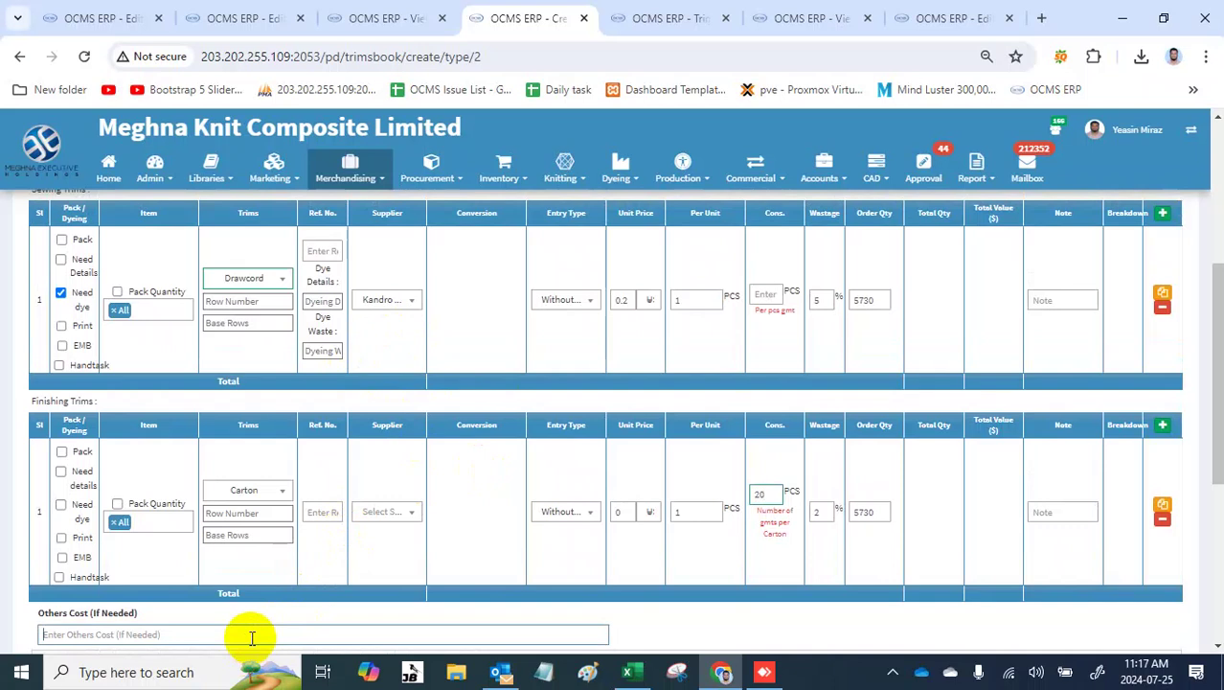
type("5000")
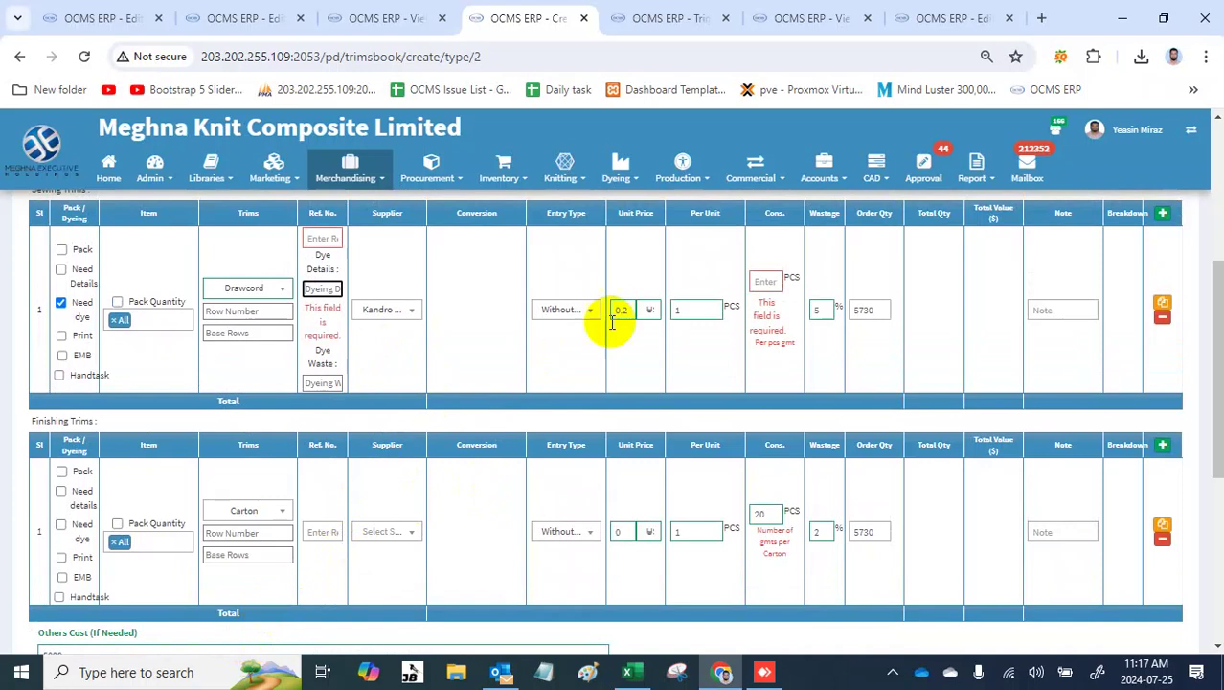
Step: Set the Drawcord's dye details to Reactive and its dye waste to 25
left_click(333, 241)
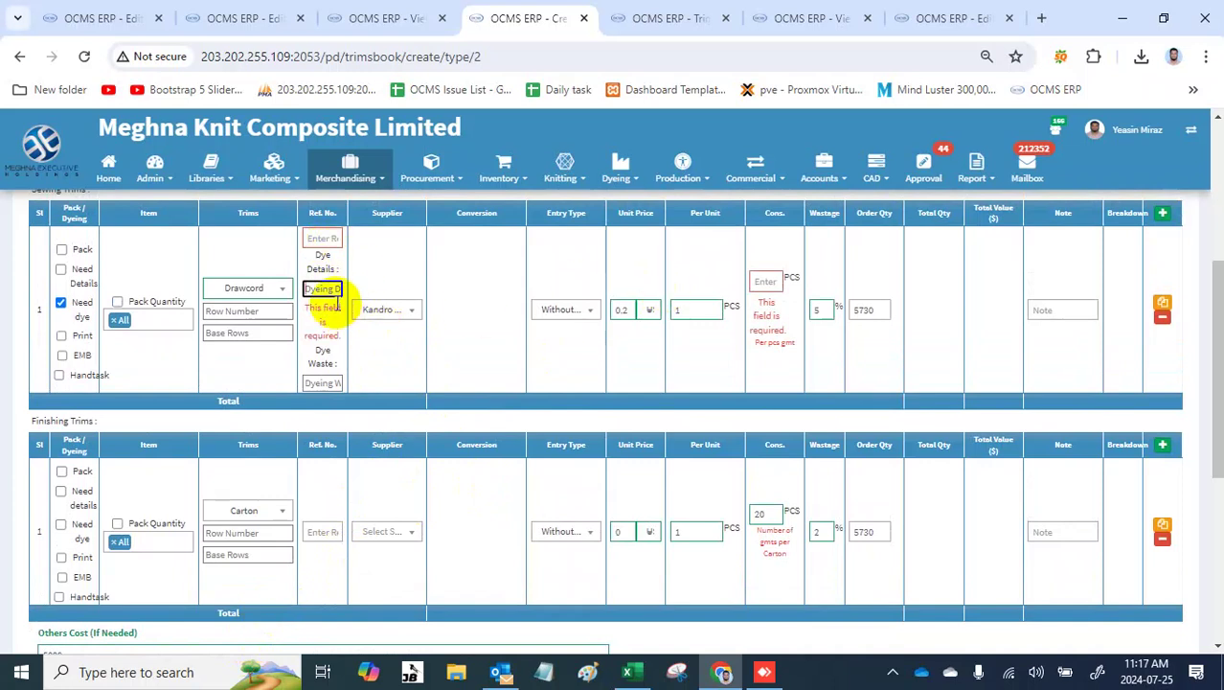
type("25")
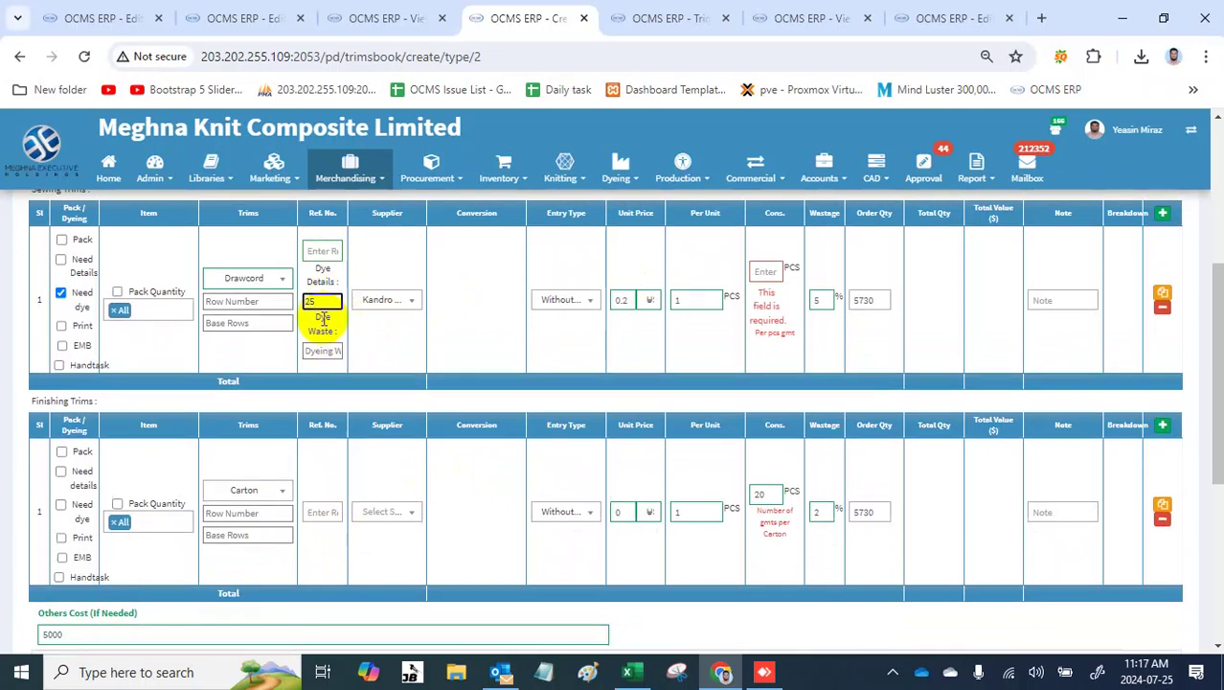
key("BackSpace")
key("BackSpace")
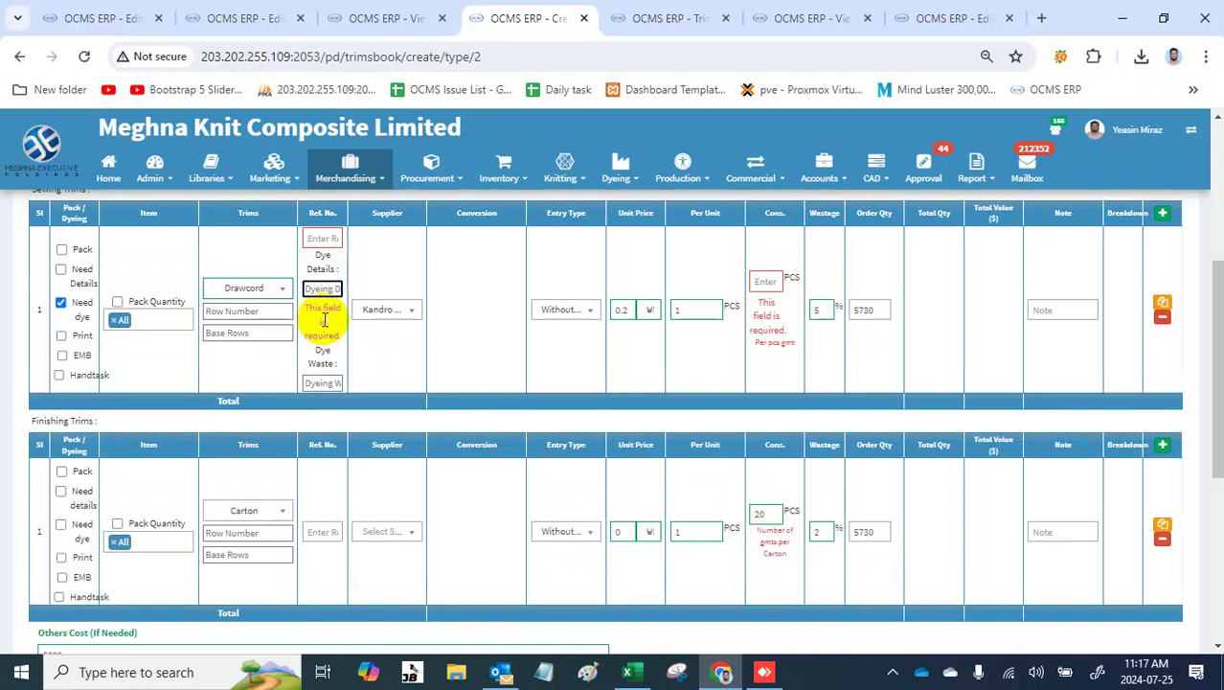
type("Reactive")
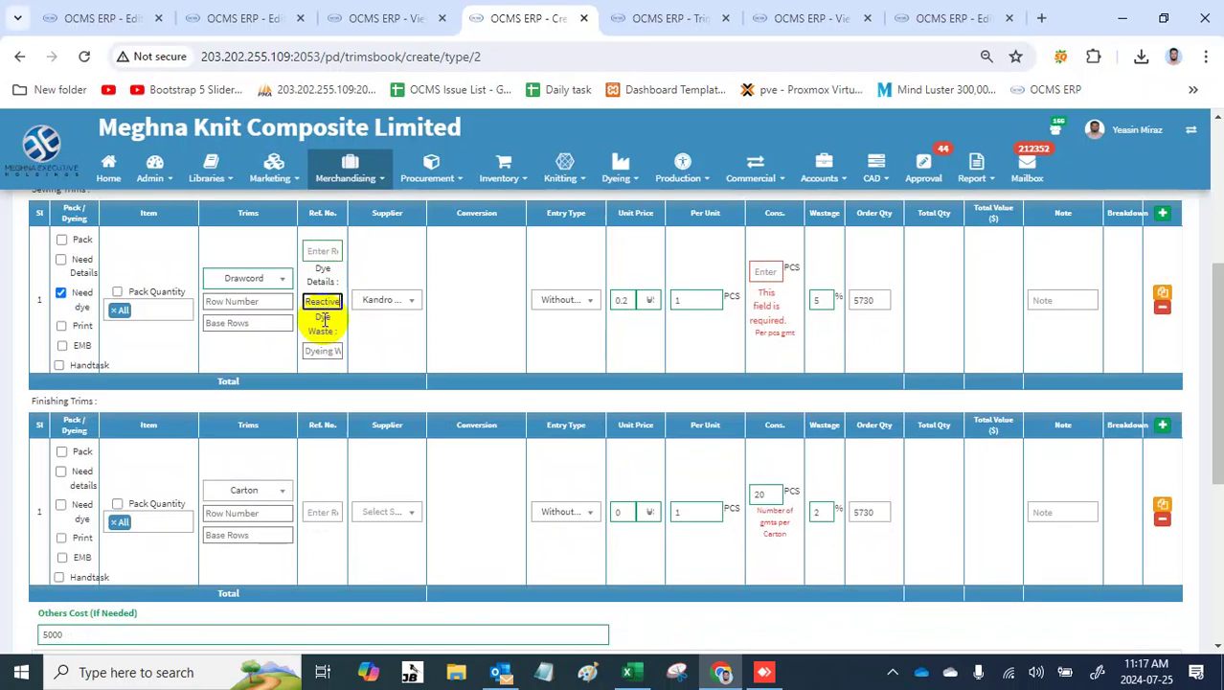
left_click(331, 351)
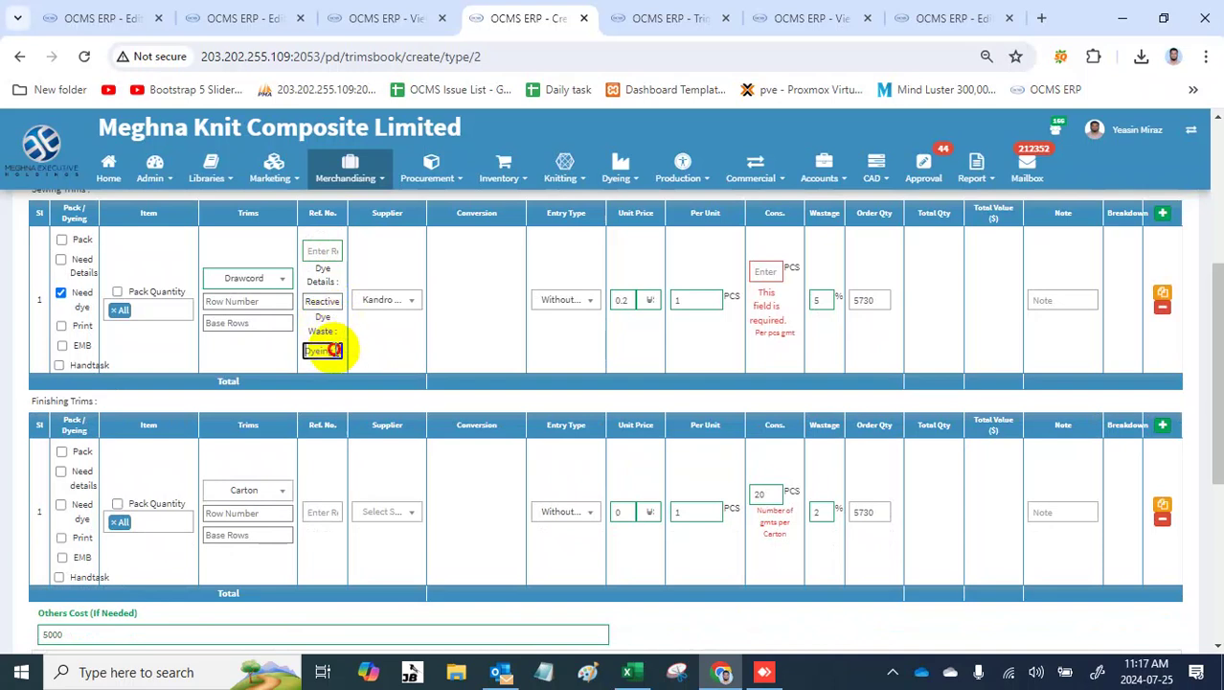
type("25")
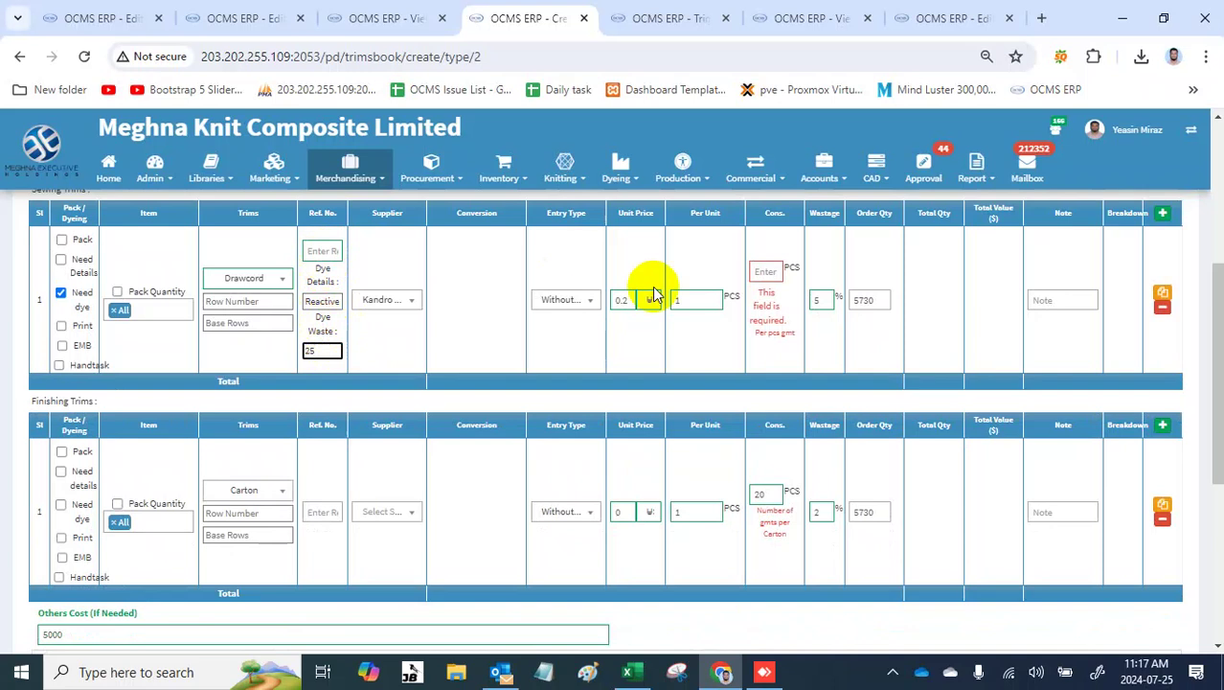
Step: Set the Drawcord consumption to 2 pieces per garment and save the accessories budget
left_click(766, 271)
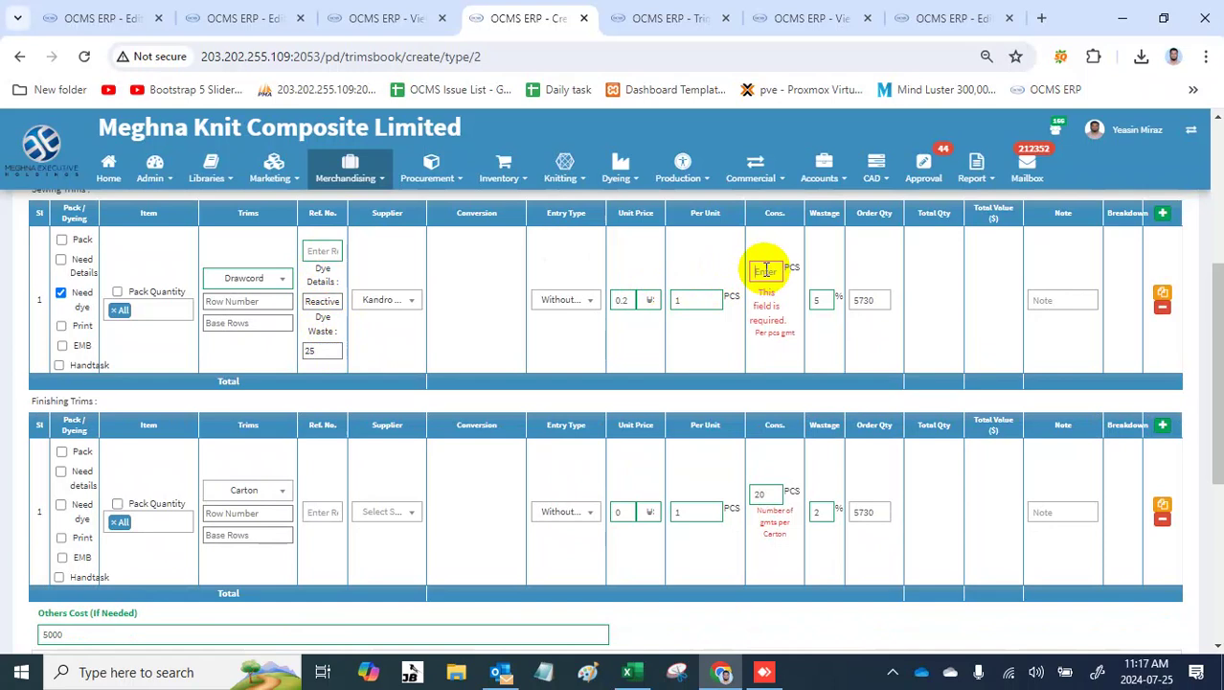
type("2")
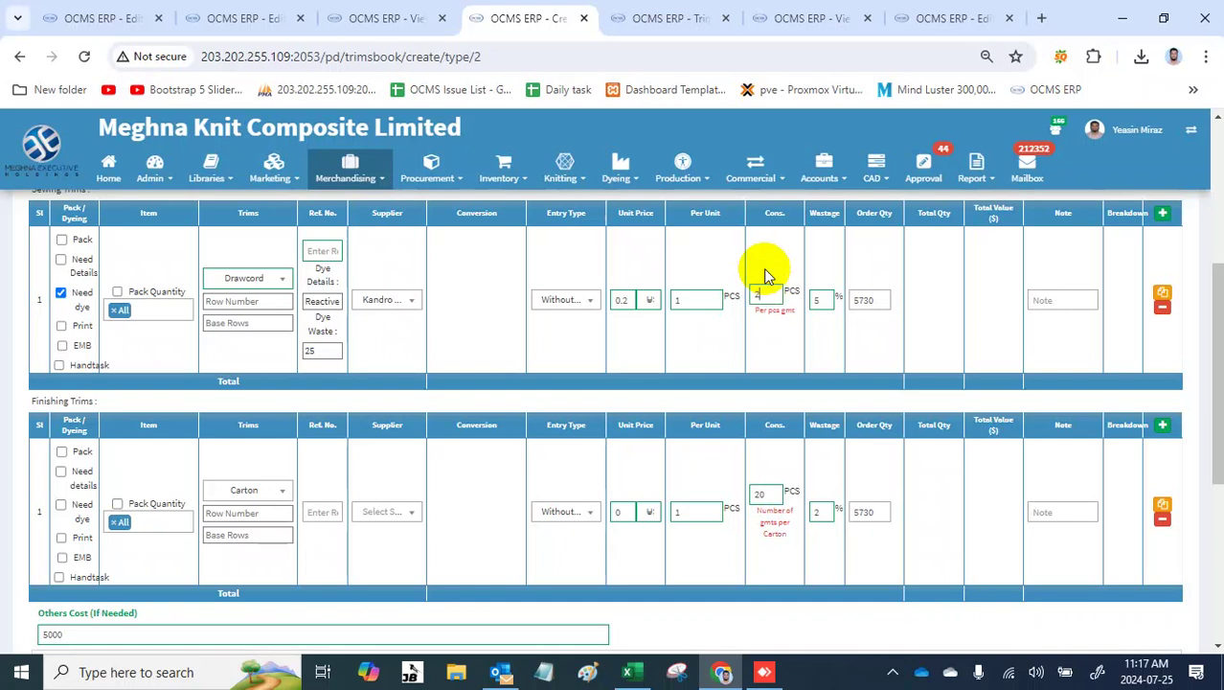
key("Return")
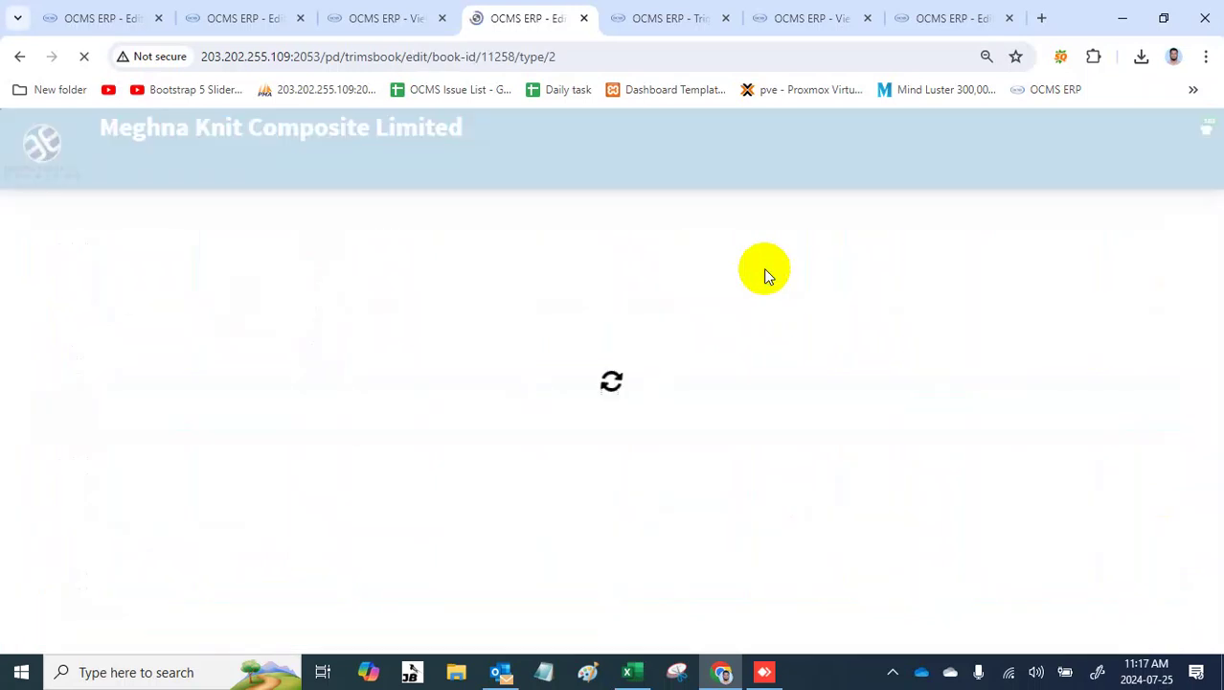
scroll(750, 409, "down", 4)
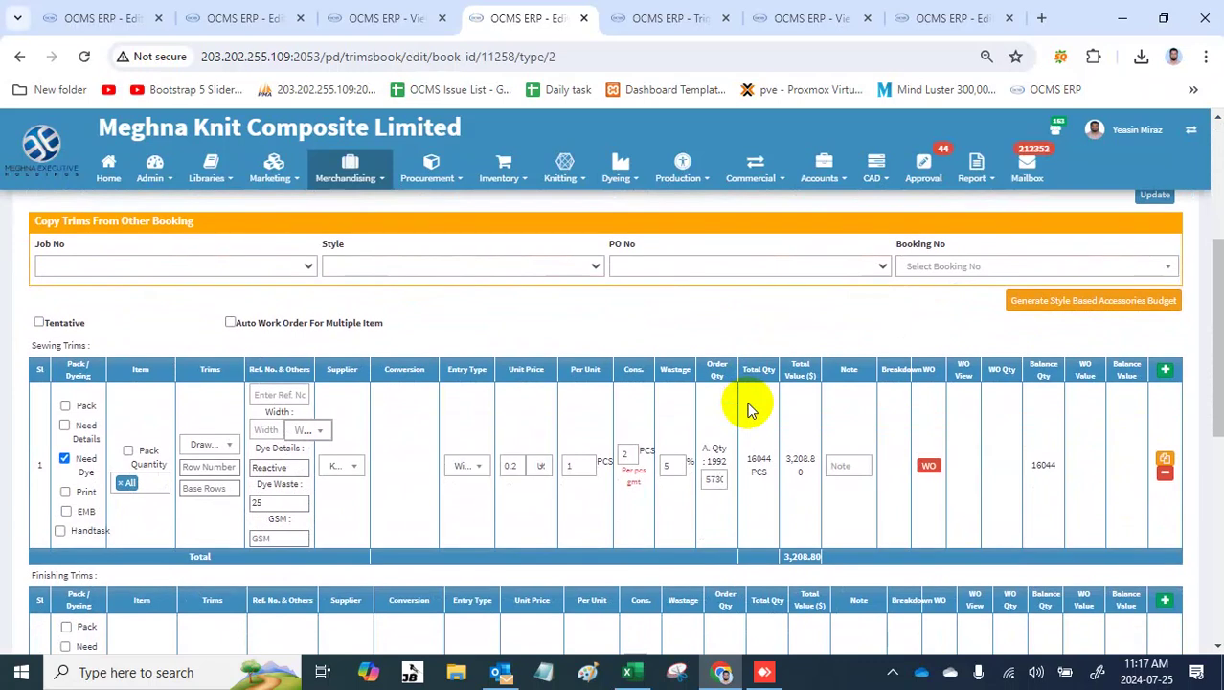
left_click(647, 15)
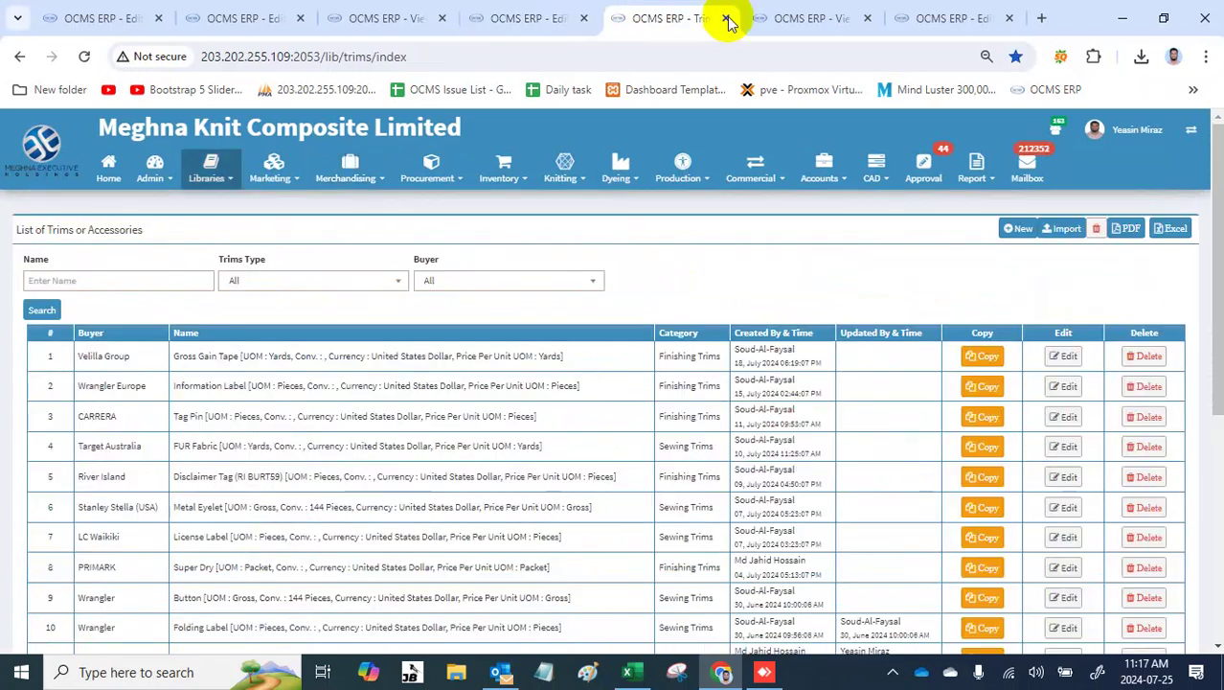
left_click(785, 19)
left_click(658, 12)
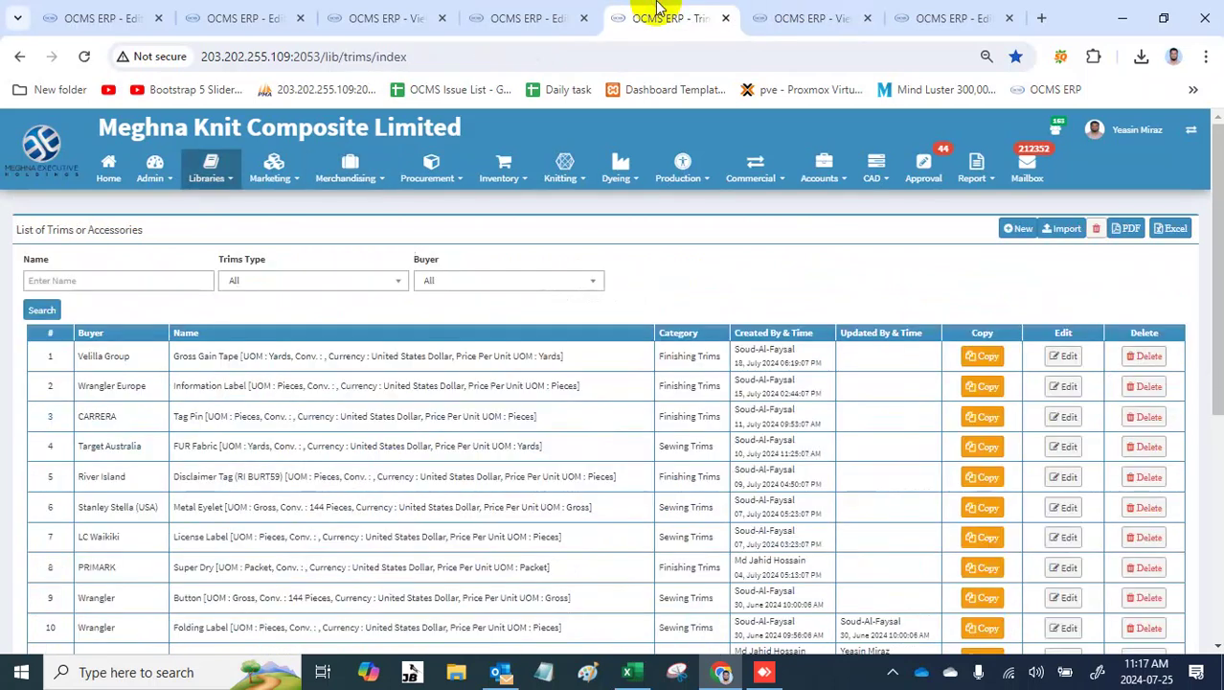
left_click(21, 61)
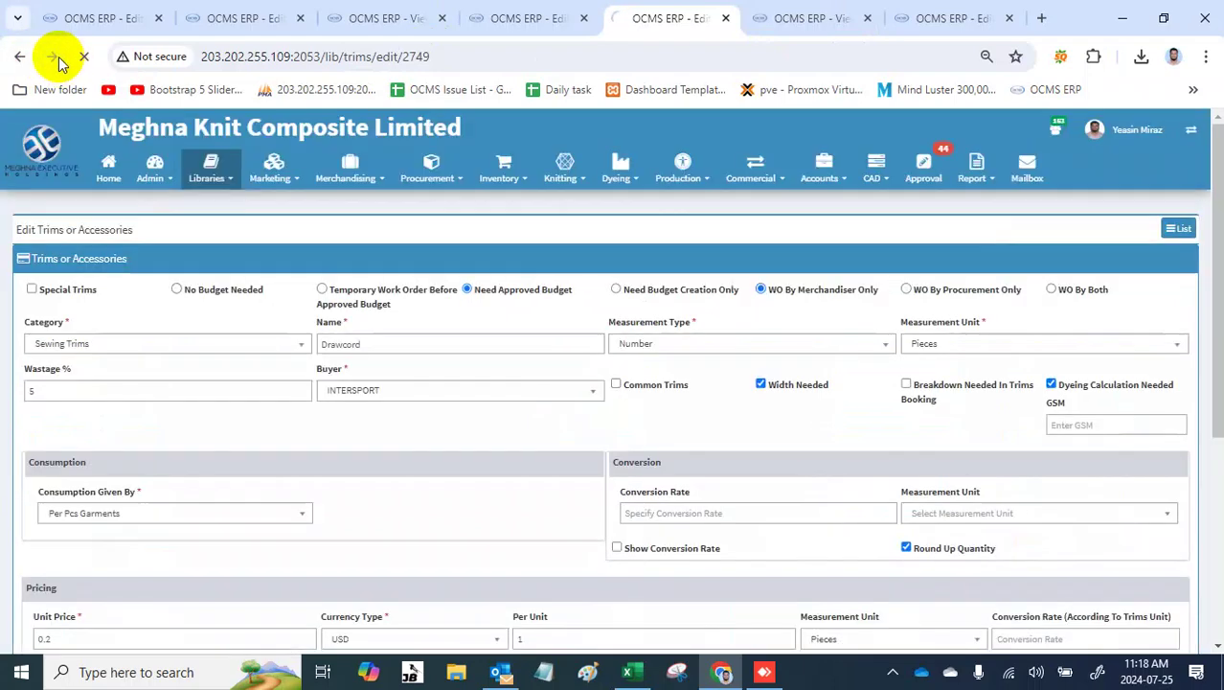
left_click(53, 58)
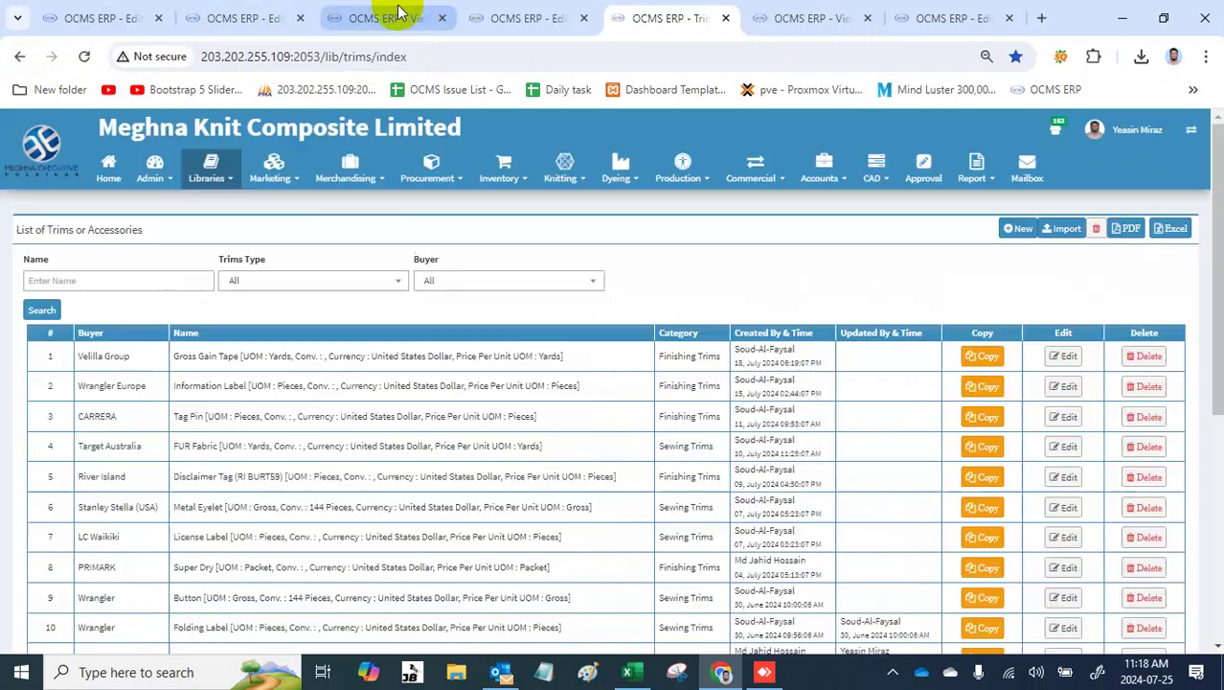
Step: Reload the fabric booking view and check the required and booking quantities in its Drawcord Dyeing Program against the accessories budget
left_click(381, 12)
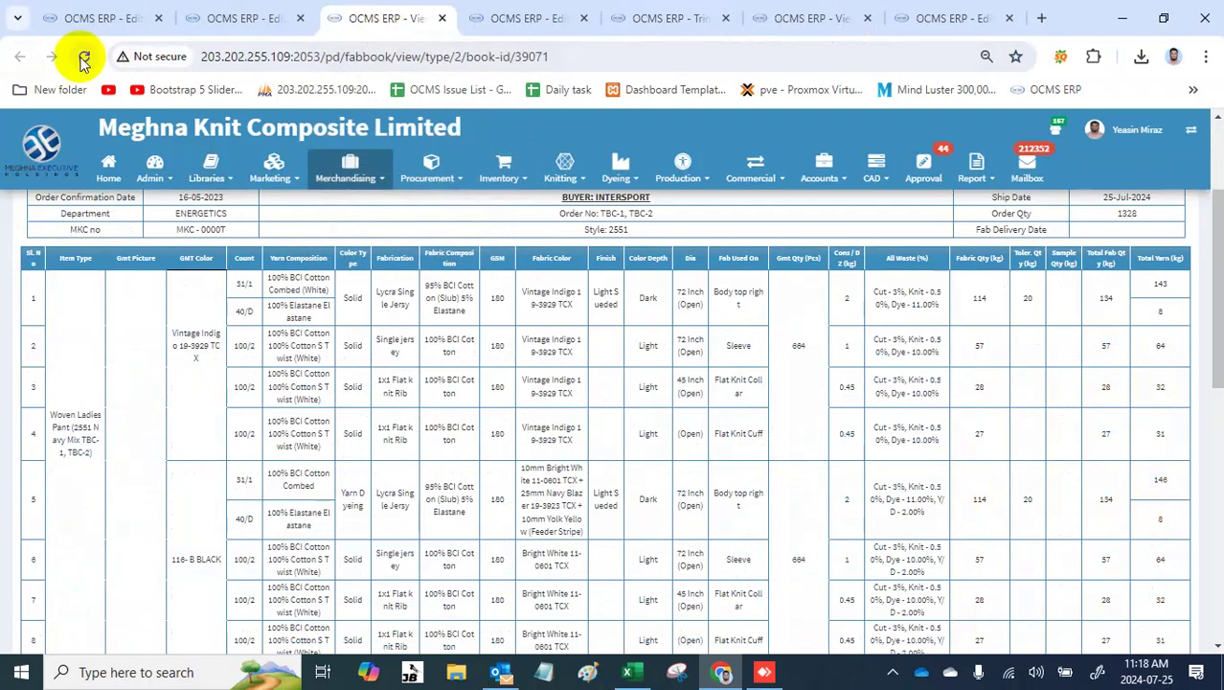
left_click(81, 59)
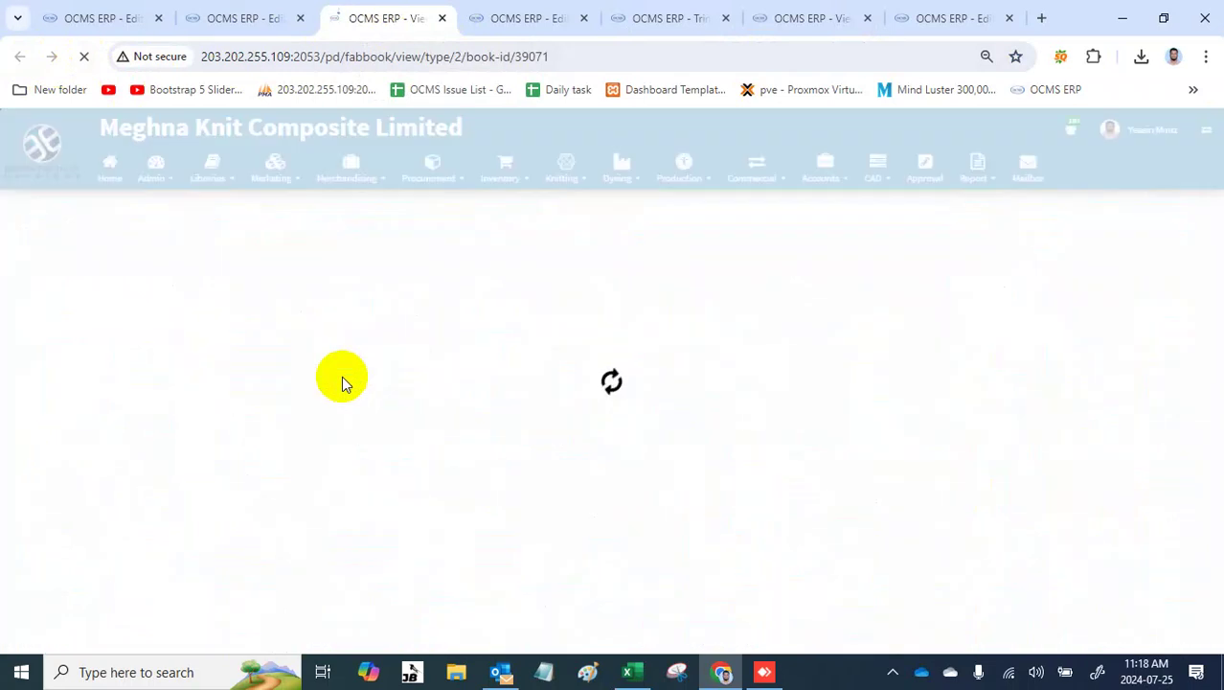
scroll(346, 383, "down", 15)
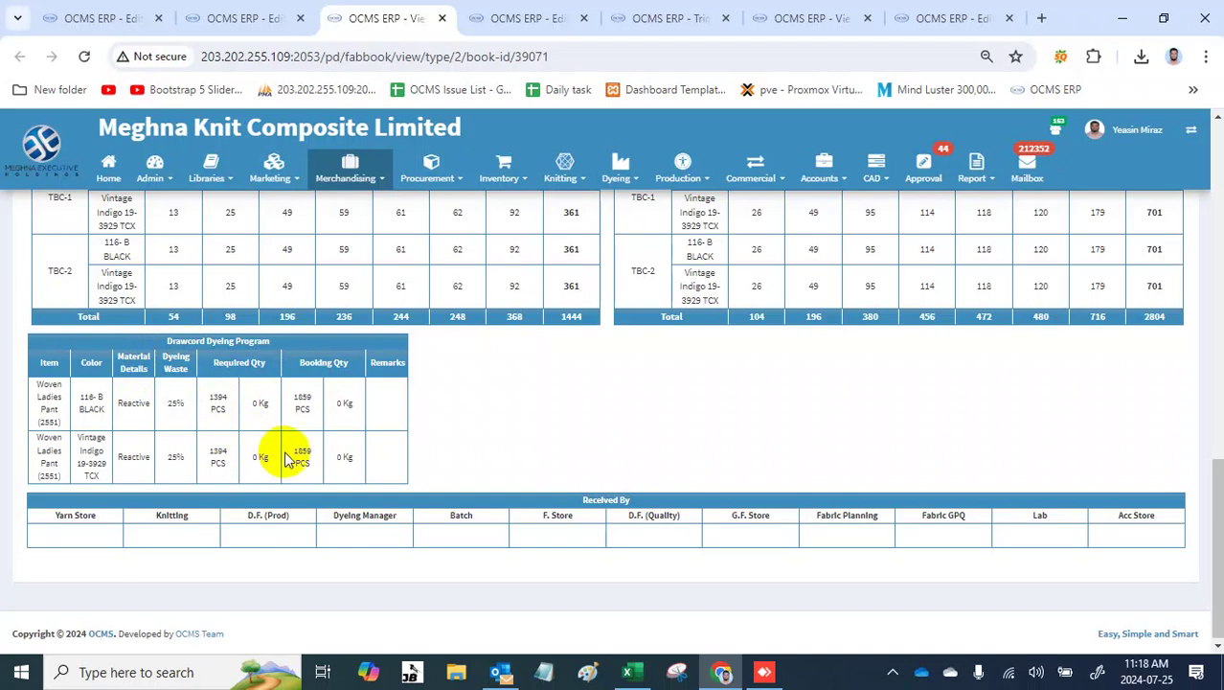
left_click(338, 403)
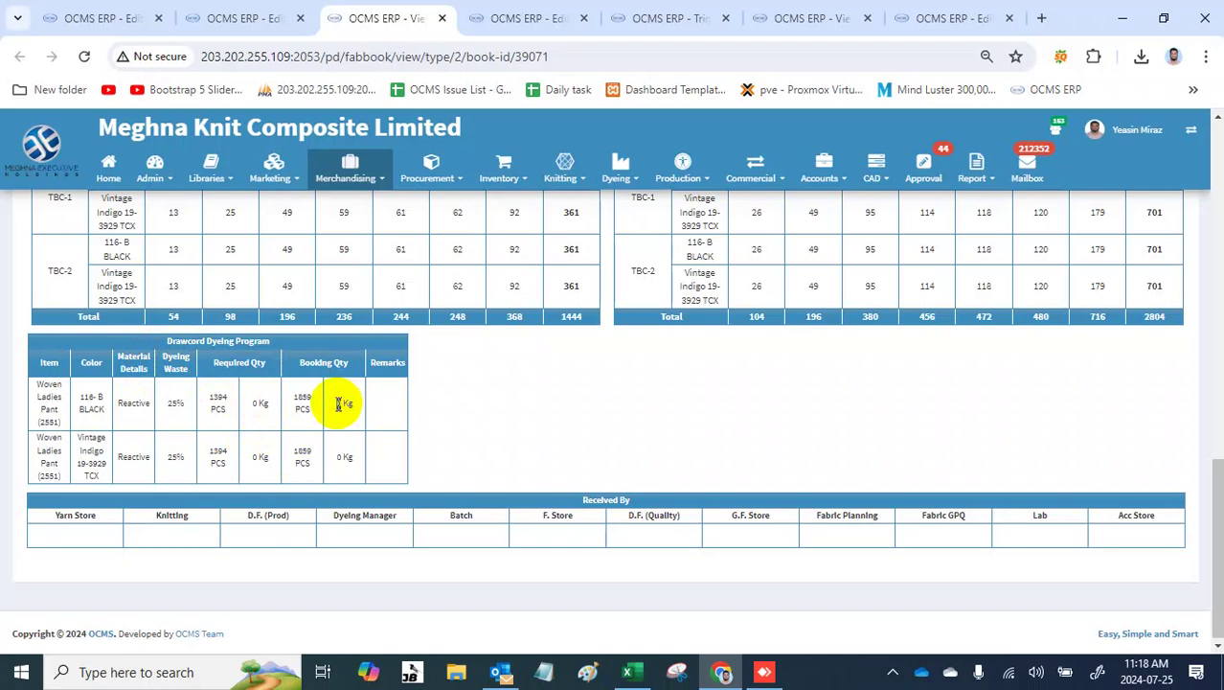
double_click(338, 403)
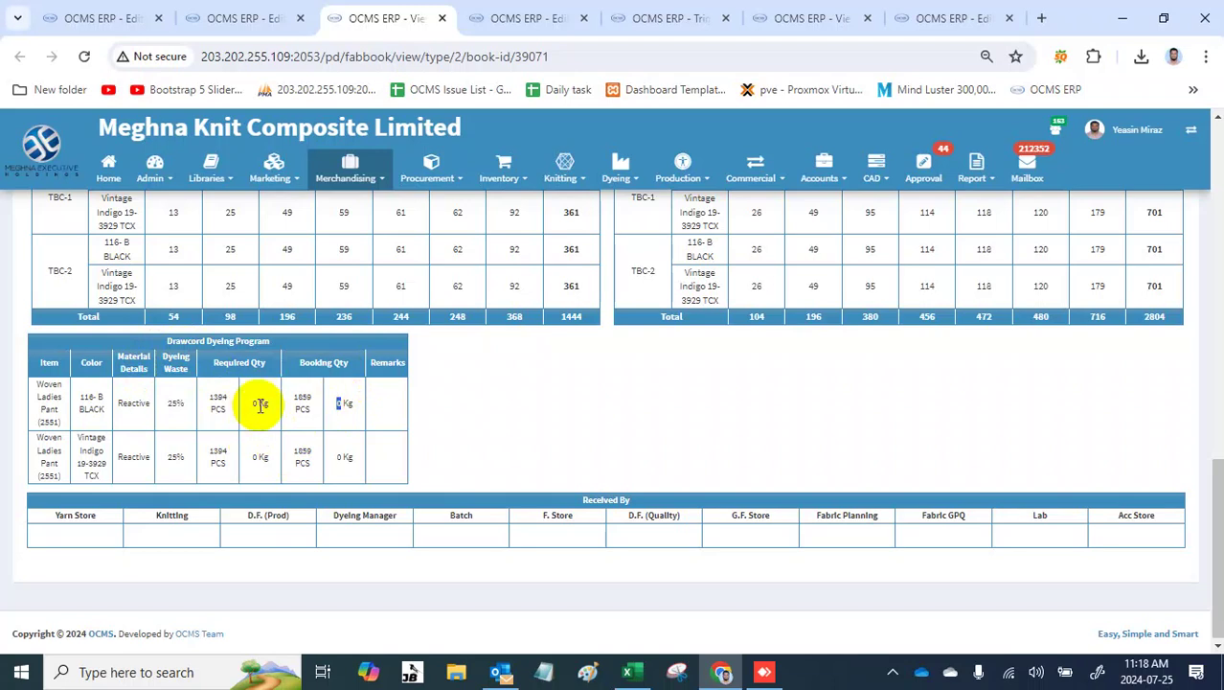
left_click(528, 14)
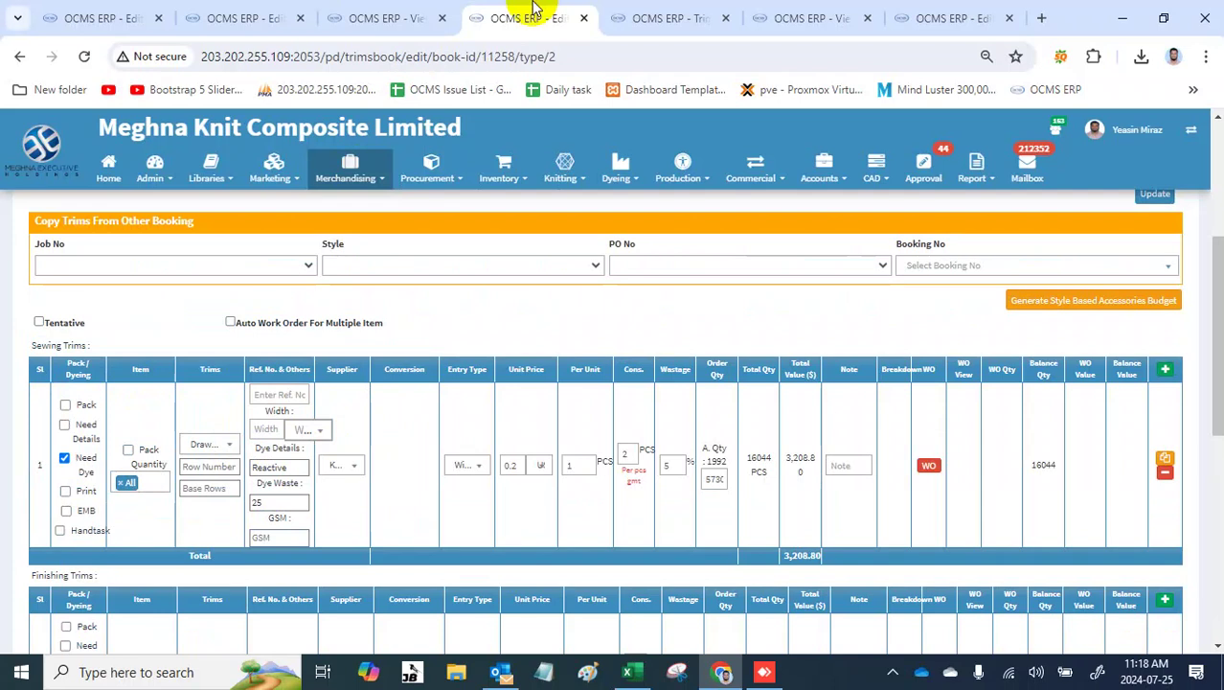
left_click(407, 10)
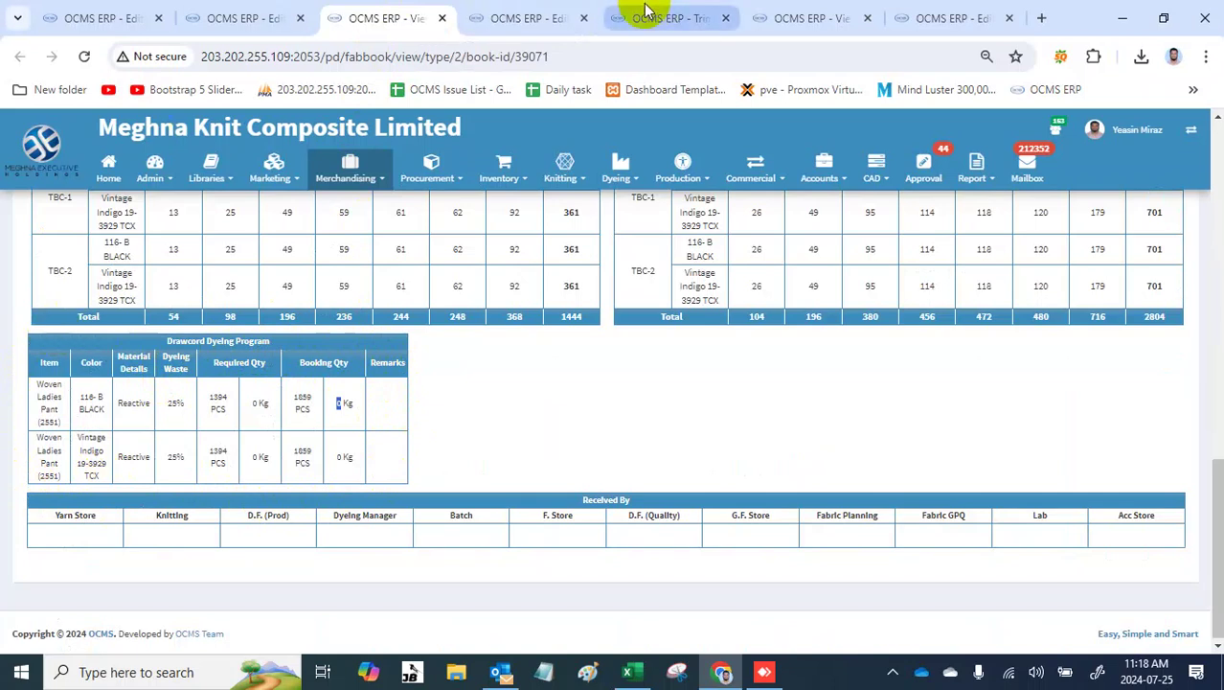
Step: Enable the Color special booking field for INTERSPORT's Drawcord in the trims library, submit it, and reload the accessories budget
left_click(525, 14)
left_click(623, 12)
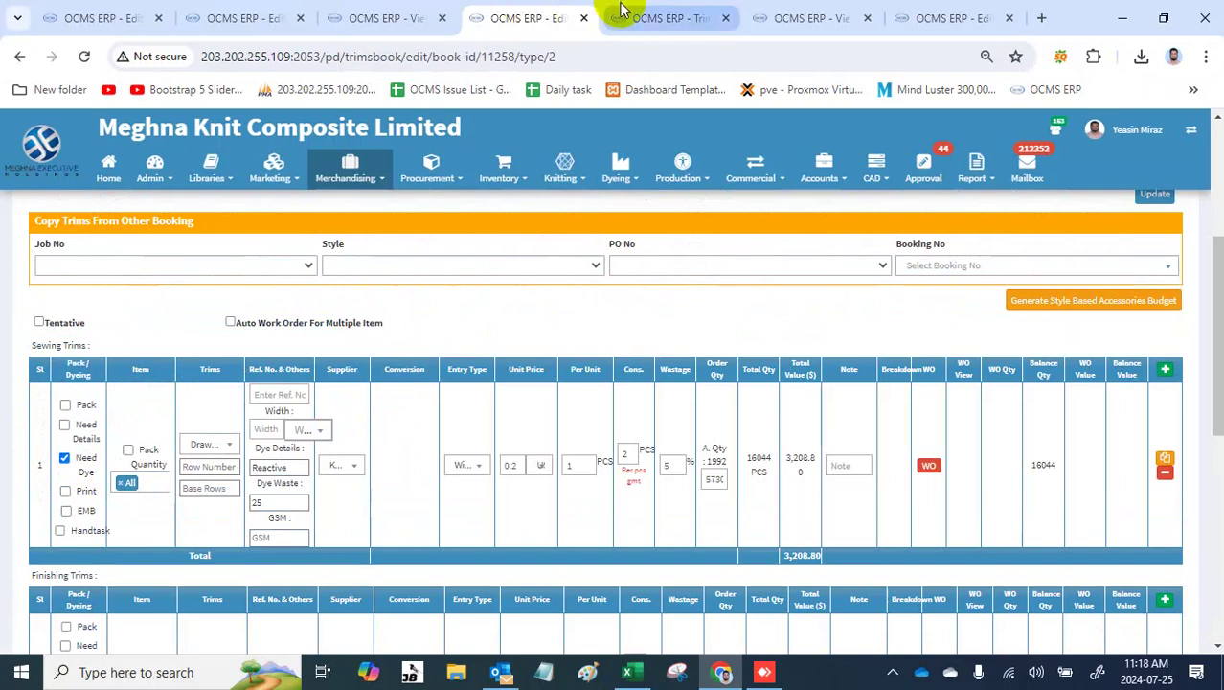
left_click(21, 57)
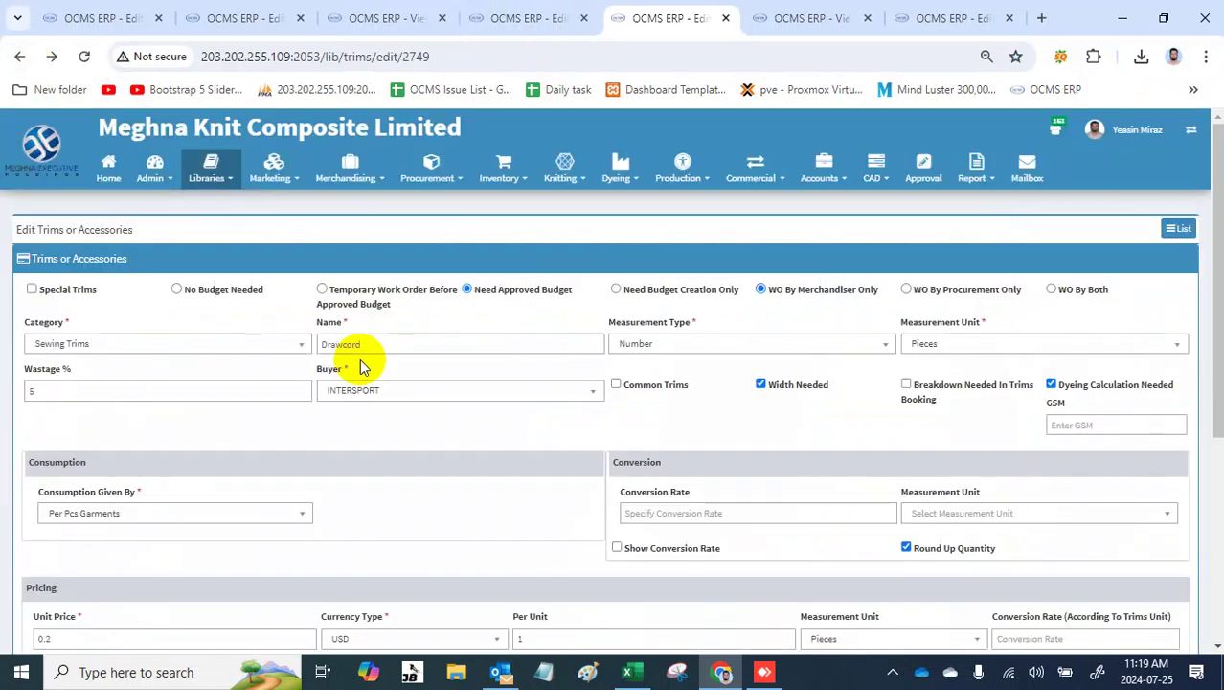
scroll(360, 358, "down", 5)
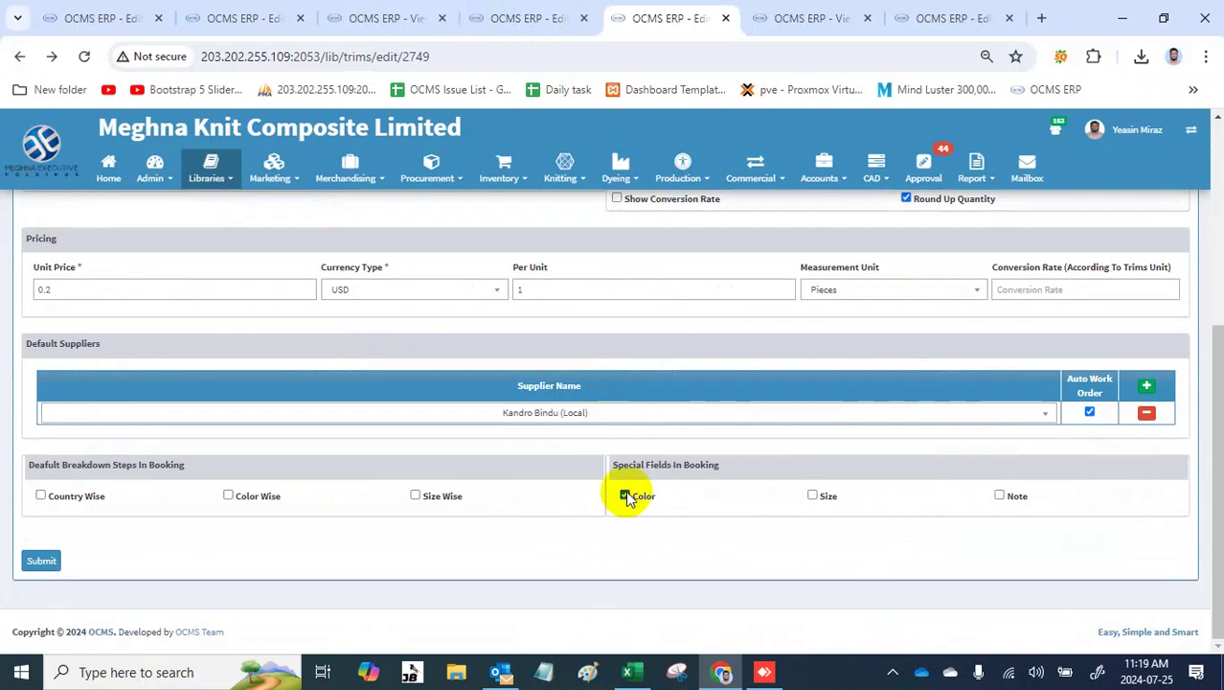
key("Return")
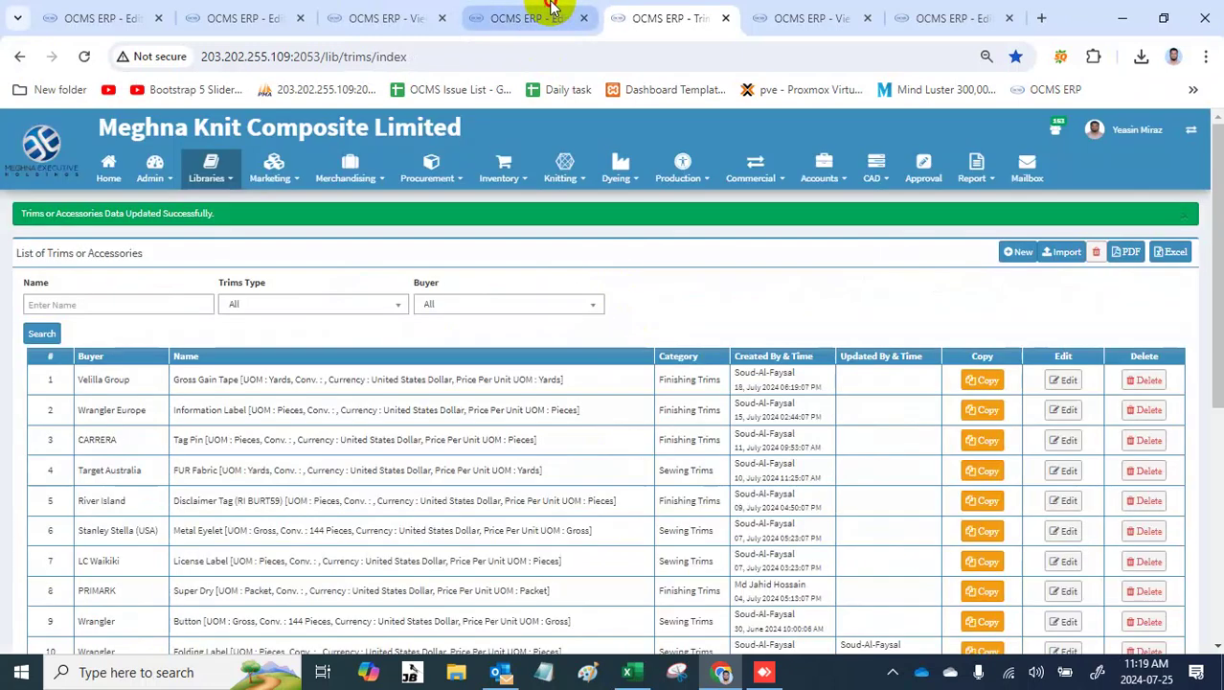
left_click(552, 8)
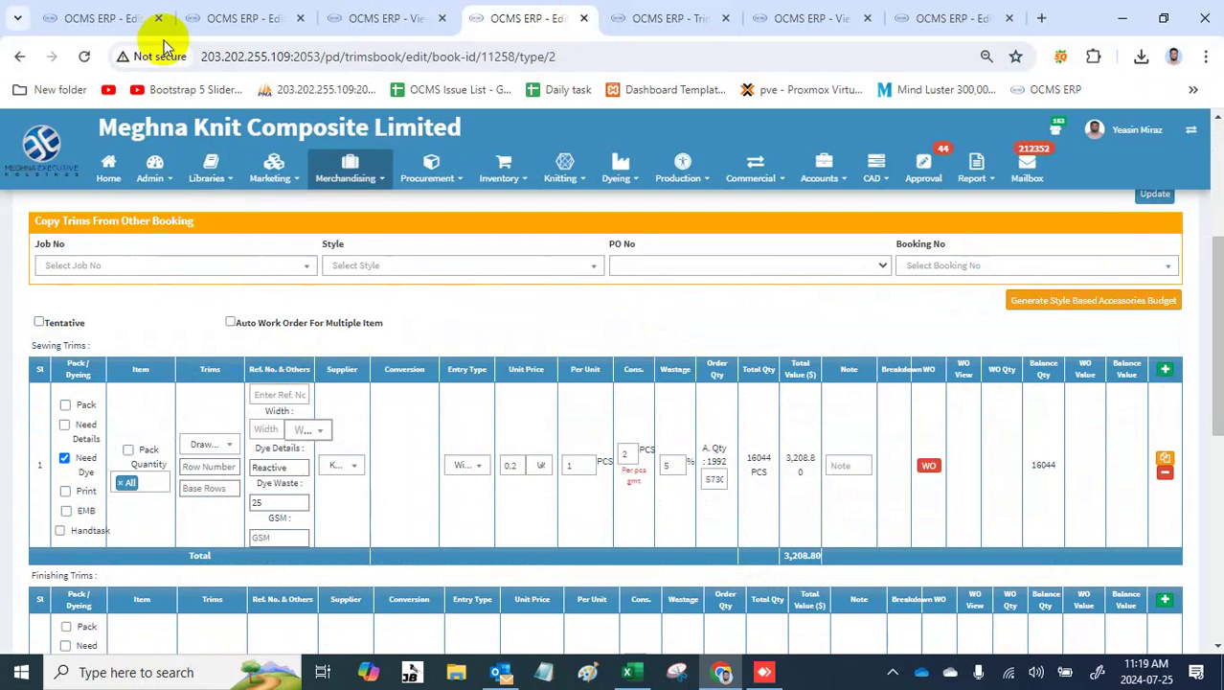
left_click(85, 60)
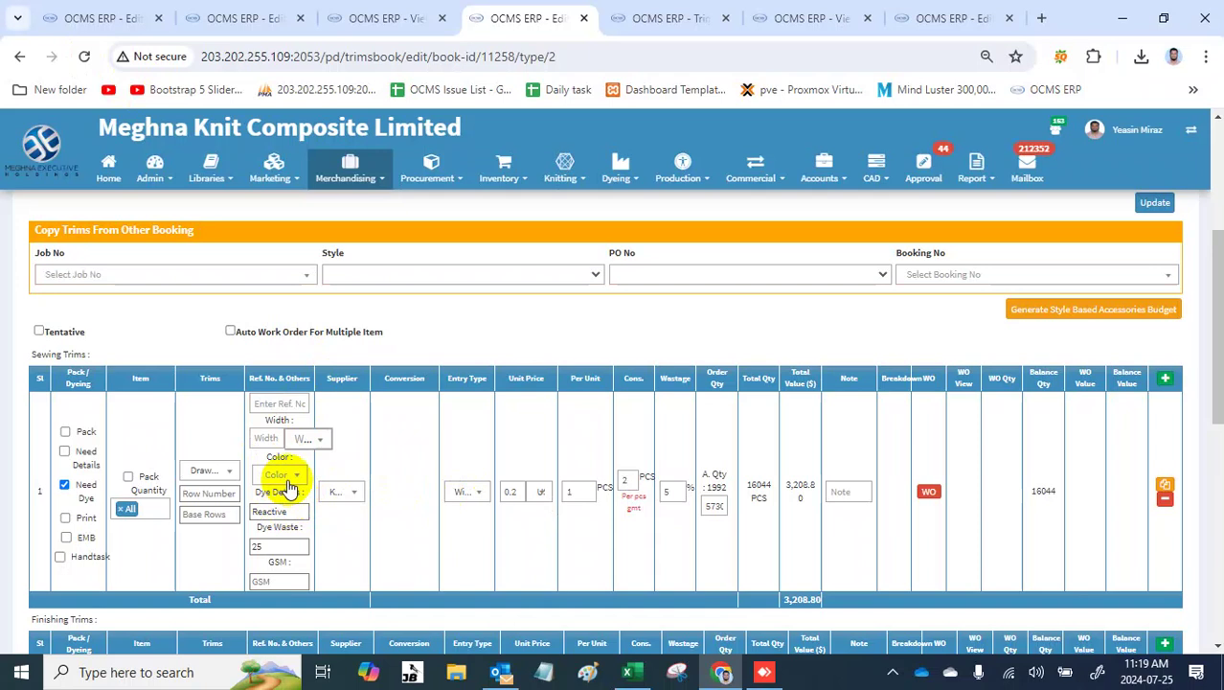
Step: Examine the fabric colors of the garment parts in the fabric booking view, especially the 116- B BLACK Flat Knit Collar
left_click(668, 19)
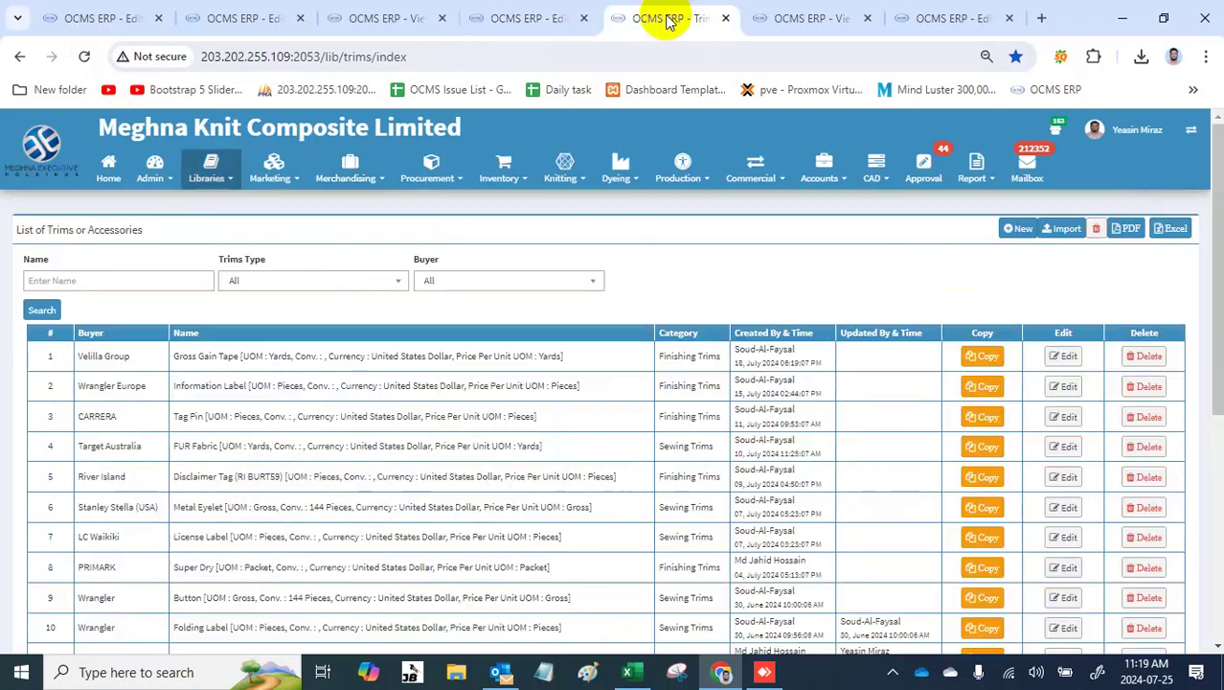
left_click(378, 10)
scroll(464, 439, "up", 10)
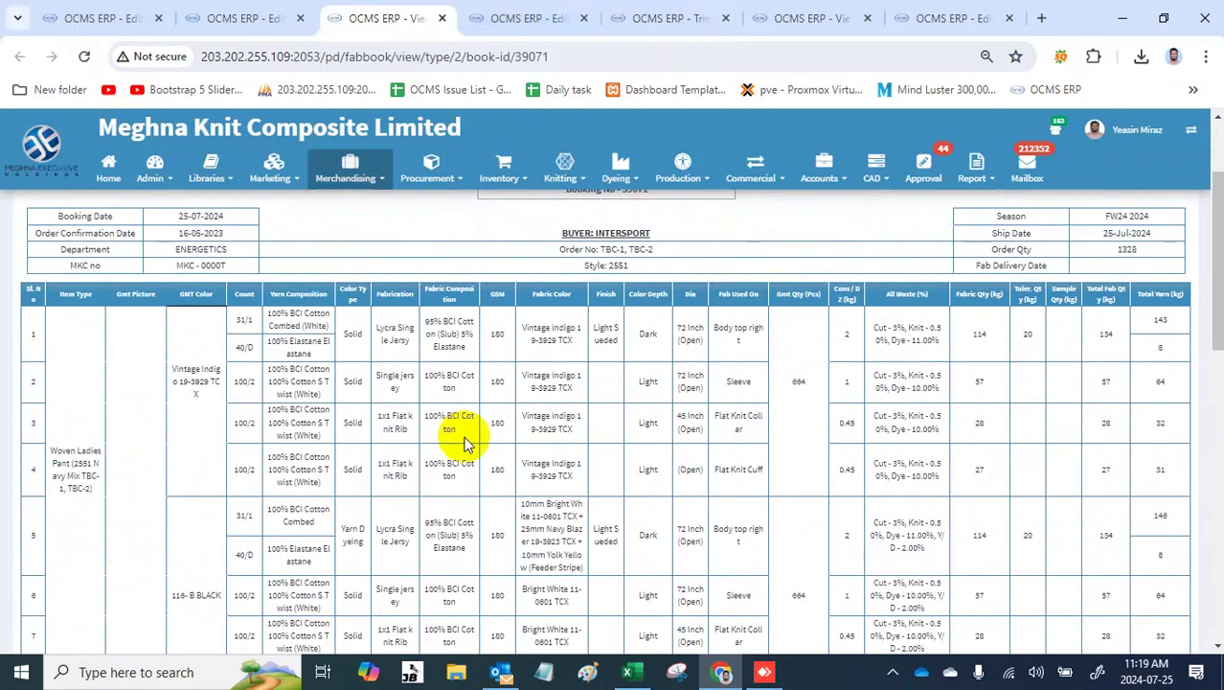
scroll(464, 440, "down", 1)
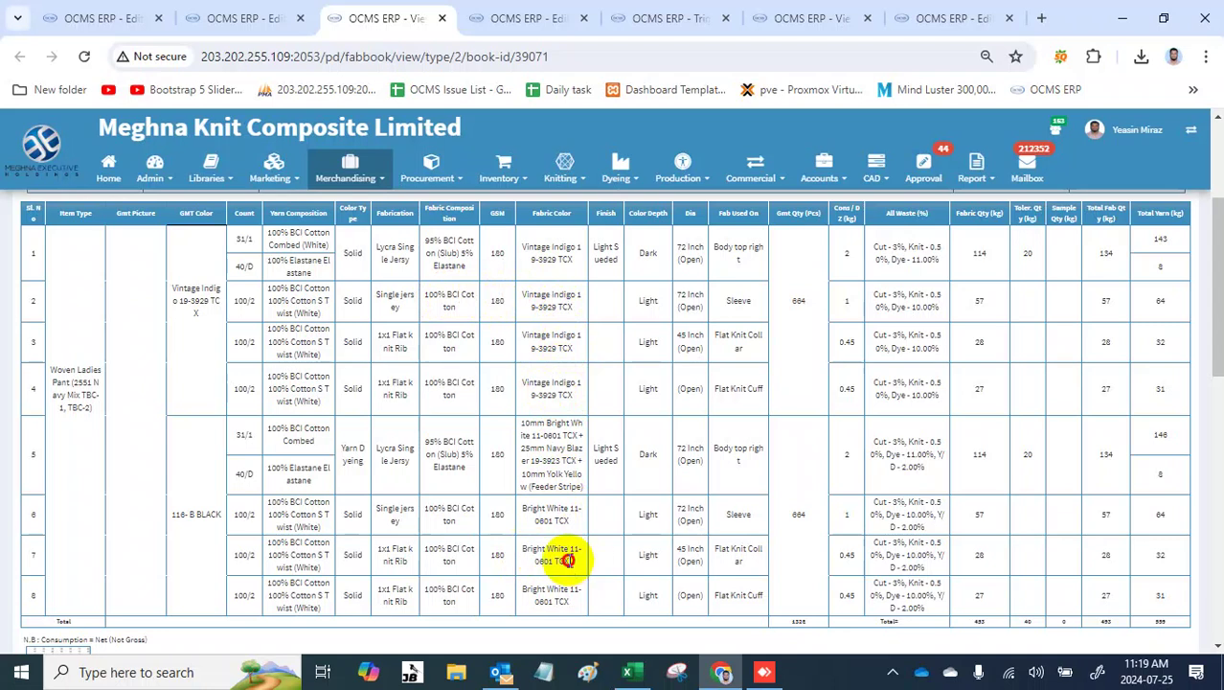
left_click_drag(562, 564, 526, 547)
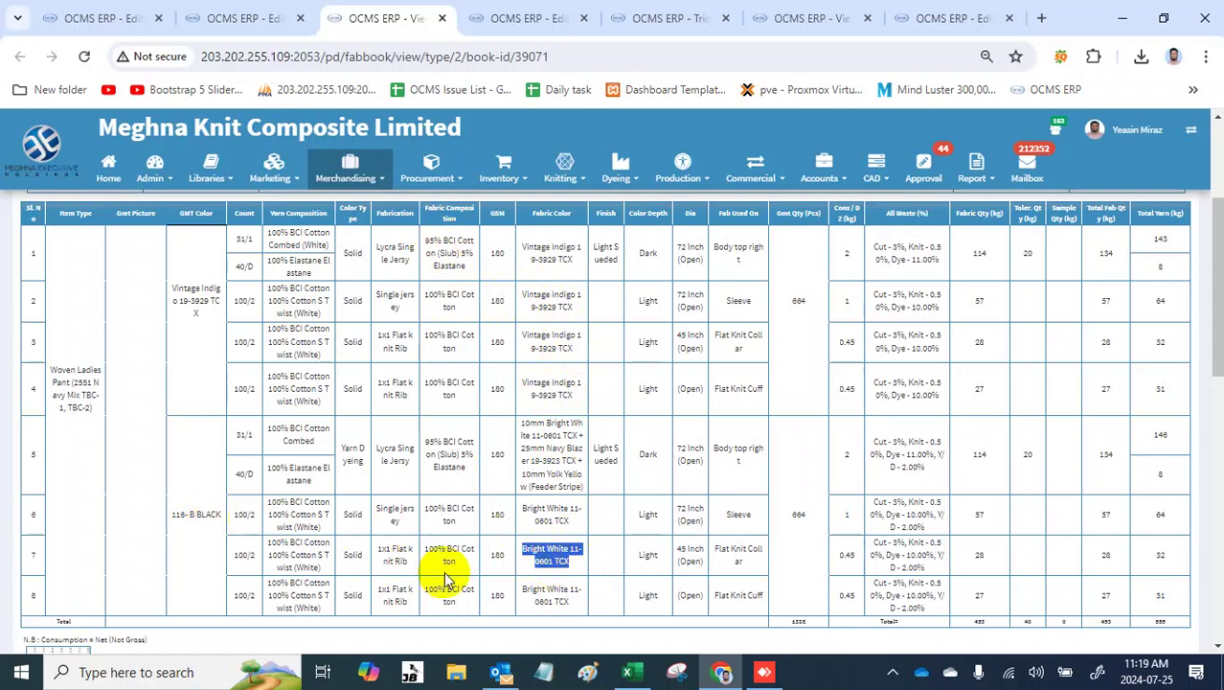
left_click(112, 11)
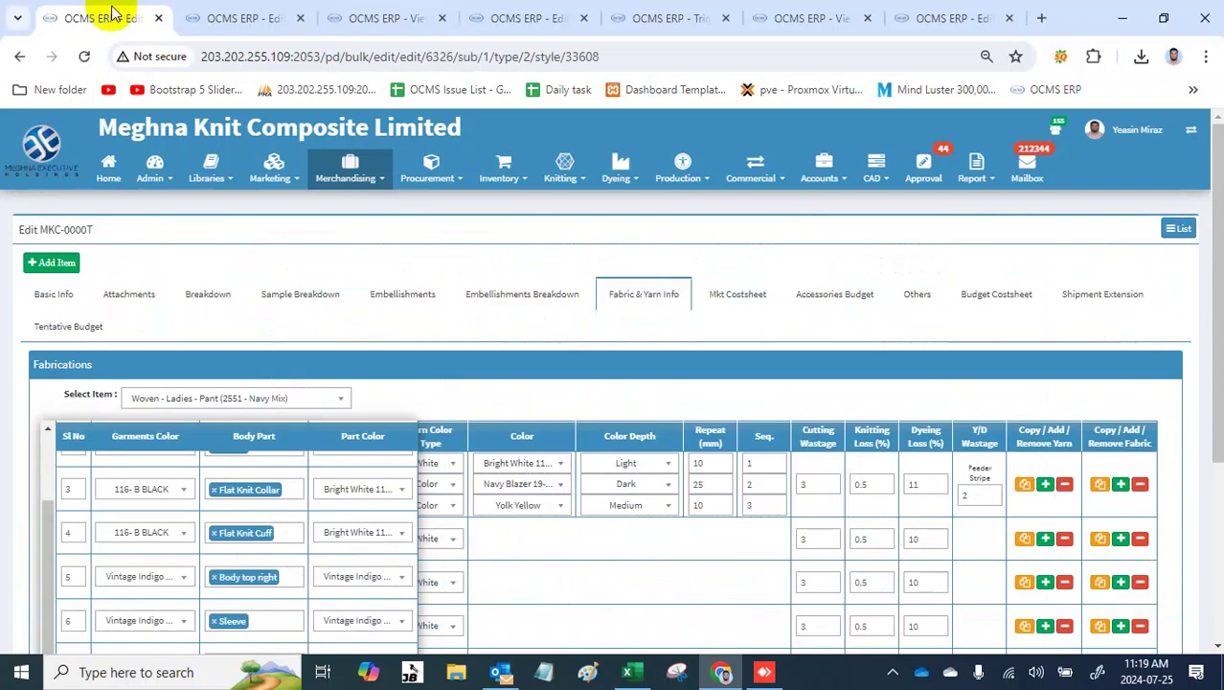
left_click(230, 19)
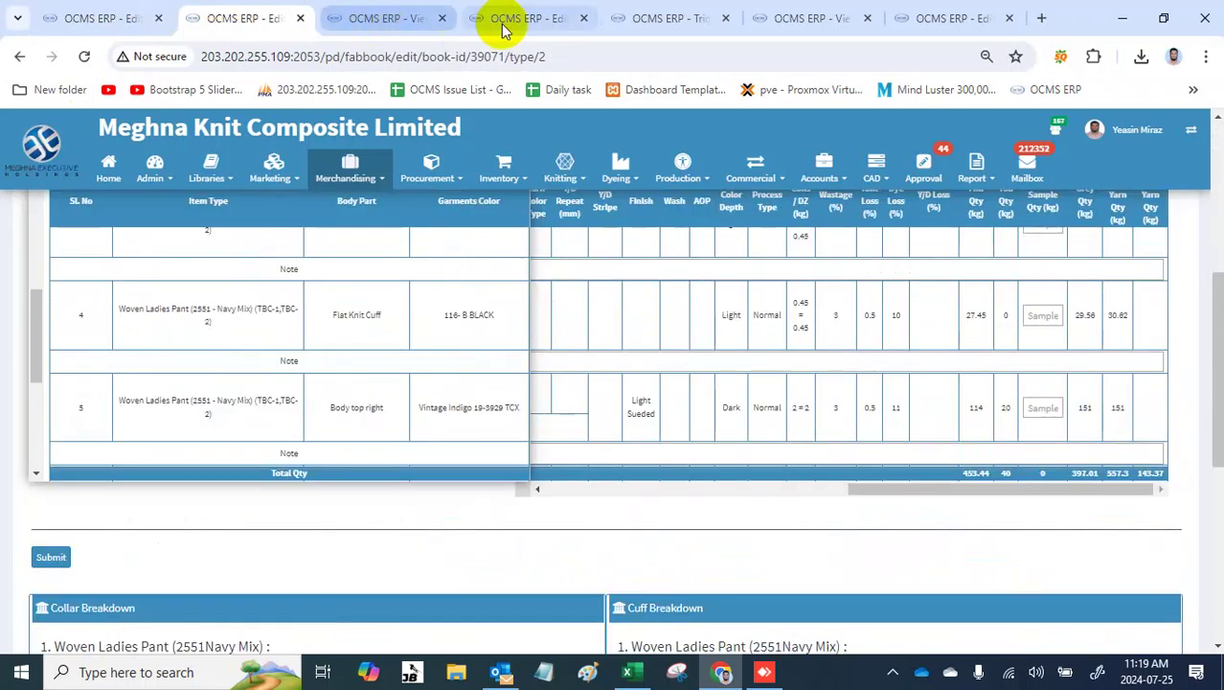
Step: Back in the accessories budget, set the Drawcord's entry type to With Breakdown and try to submit the form
left_click(534, 19)
scroll(707, 461, "down", 1)
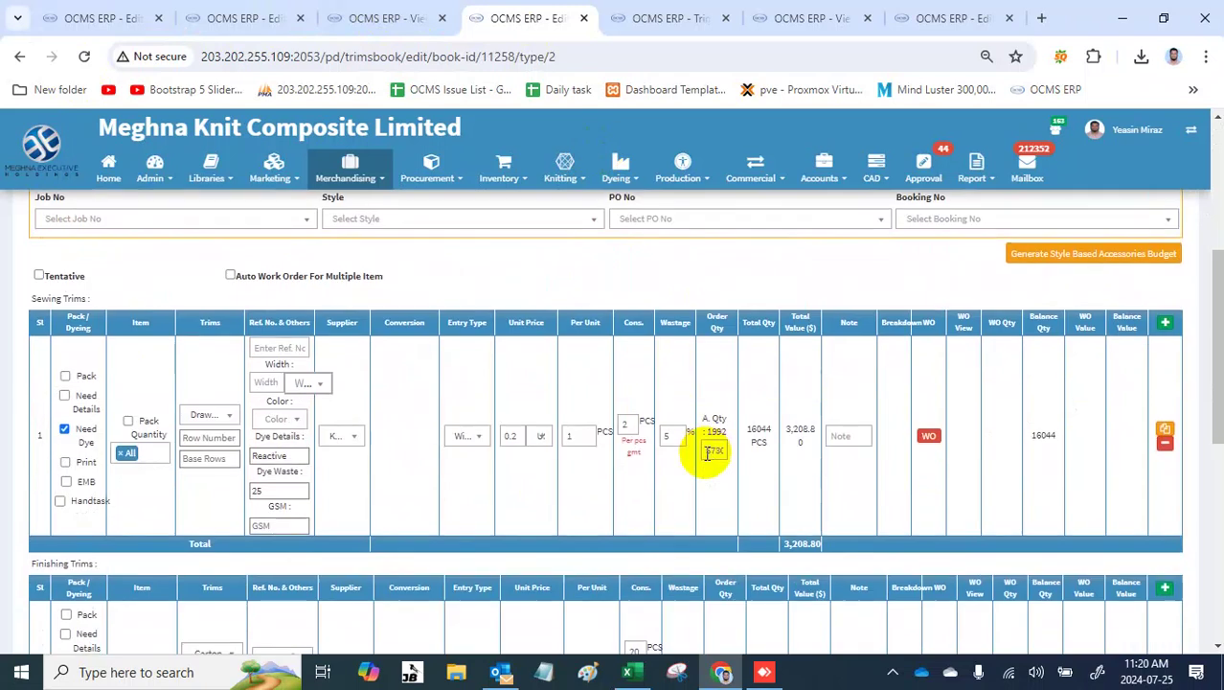
left_click(482, 441)
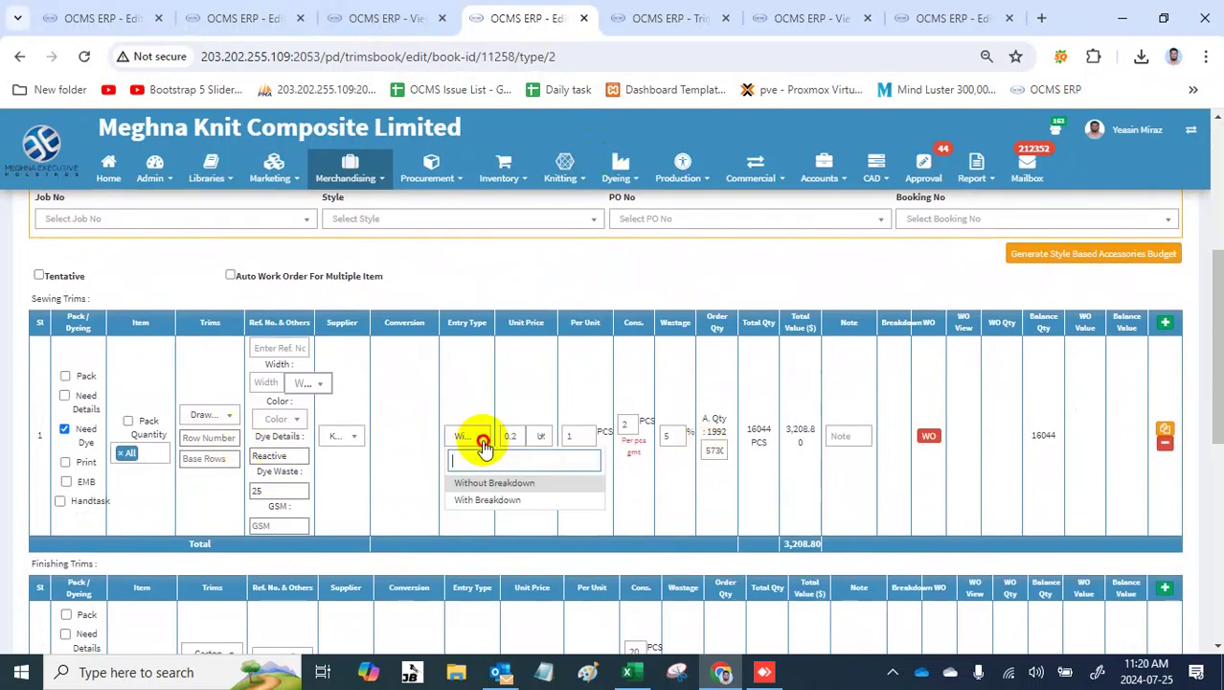
left_click(505, 502)
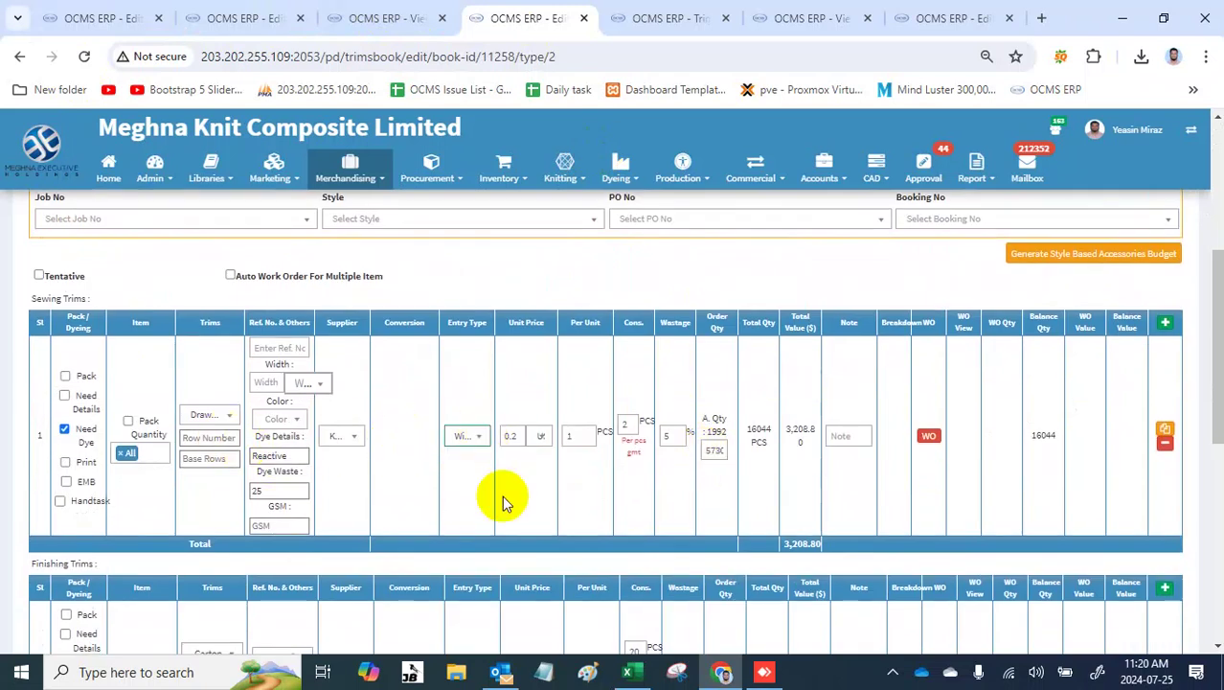
left_click(585, 435)
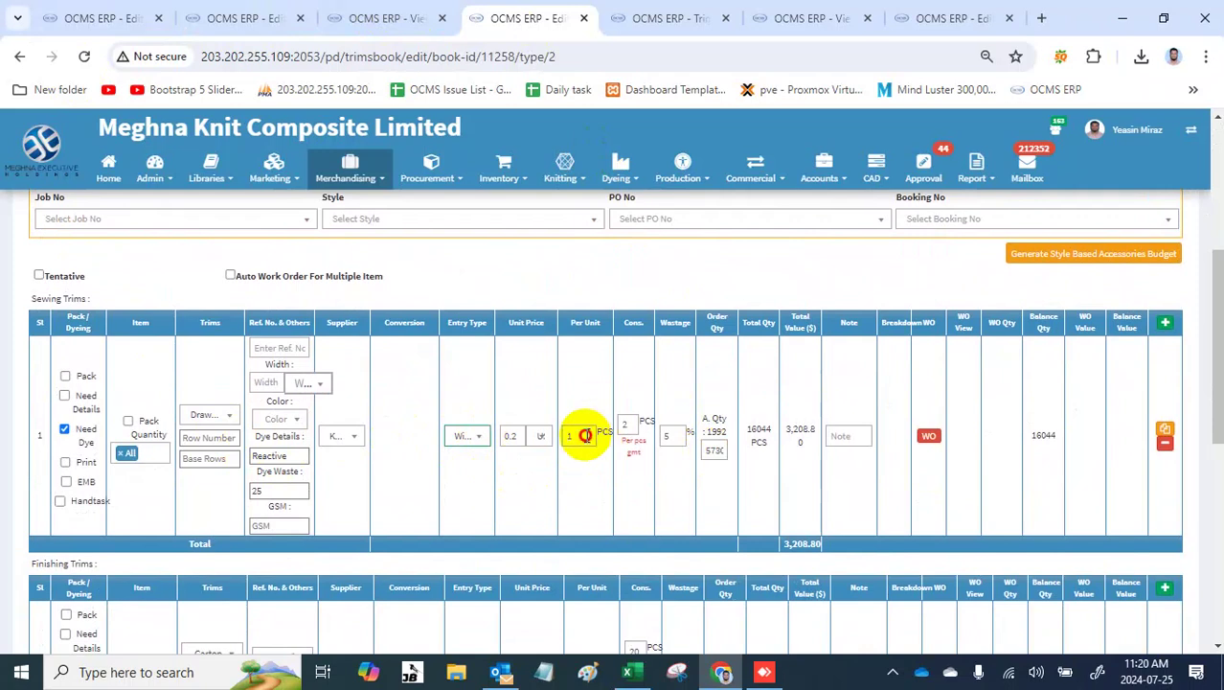
key("Return")
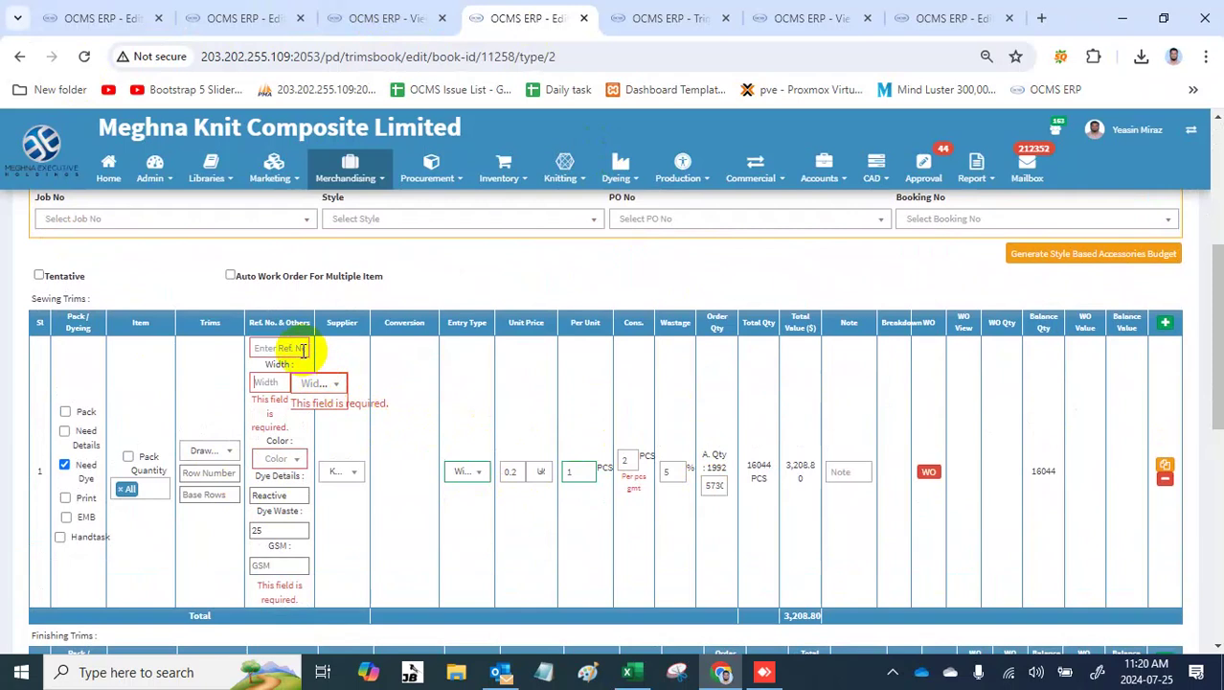
Step: Set the Drawcord's width to 1 CM and its reference number to 1
type("1")
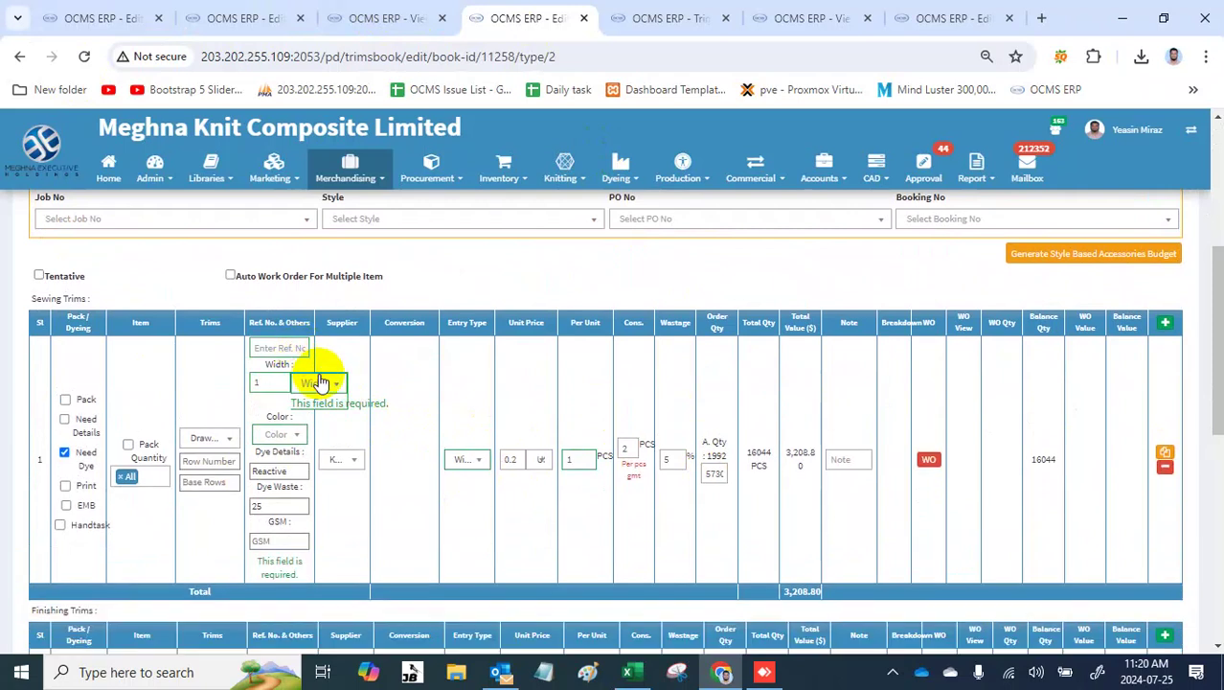
left_click(322, 382)
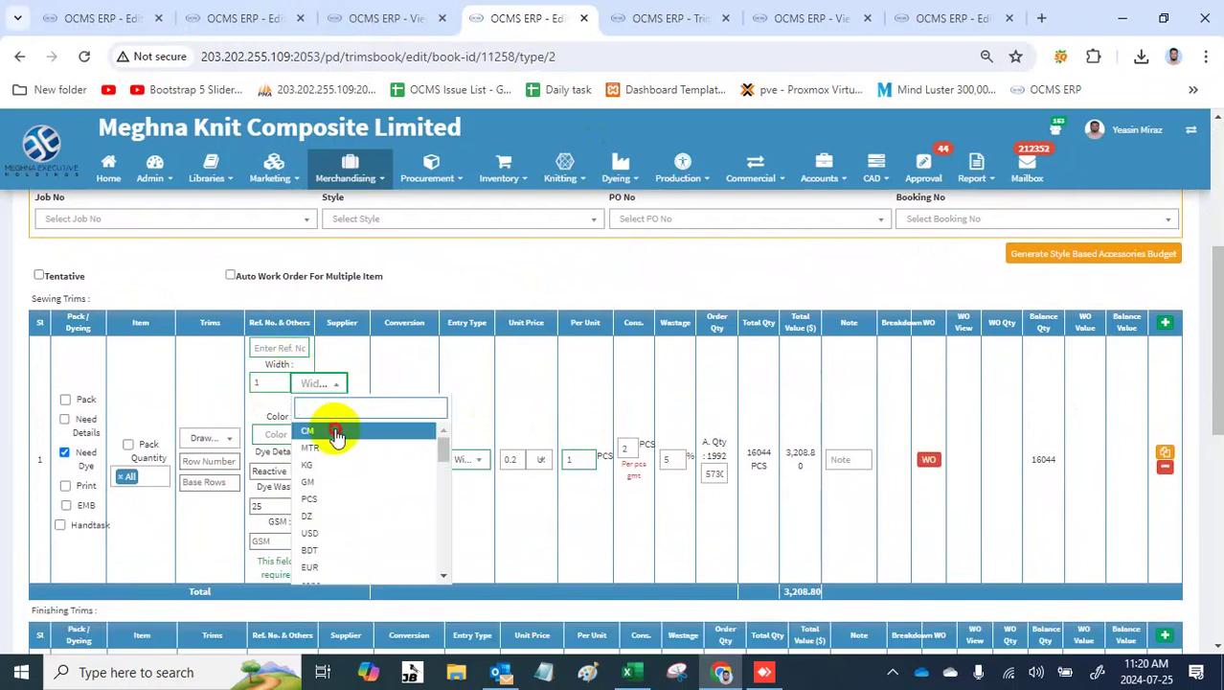
left_click(336, 434)
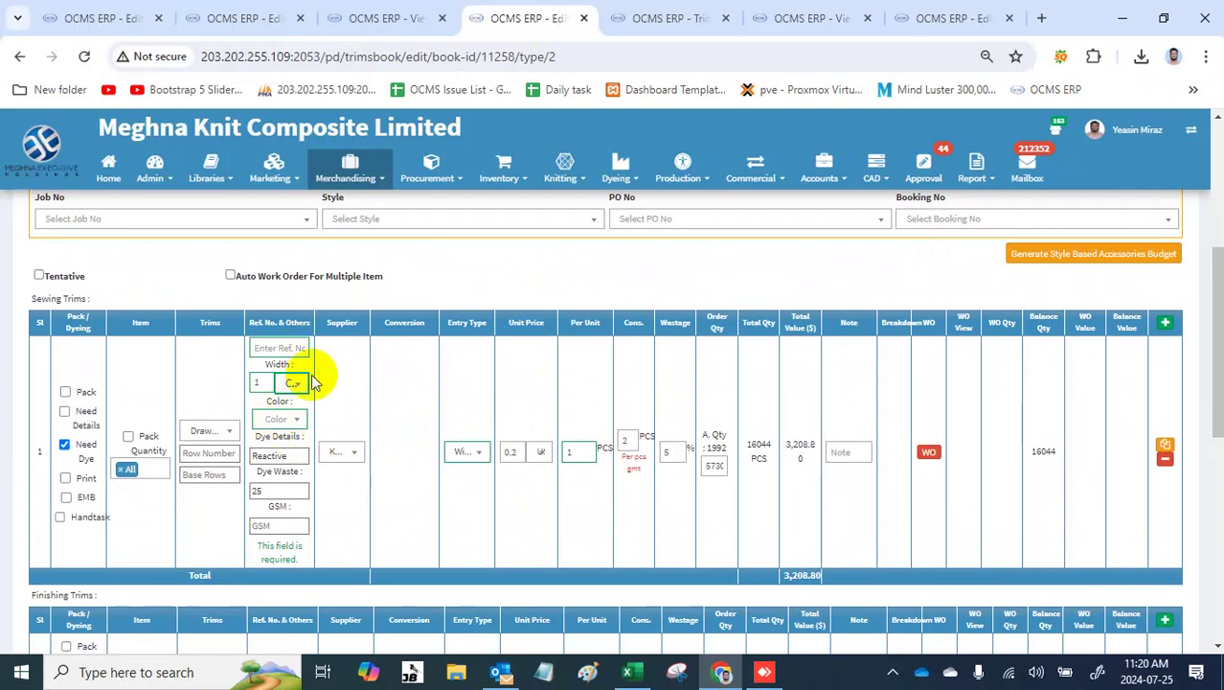
left_click(287, 493)
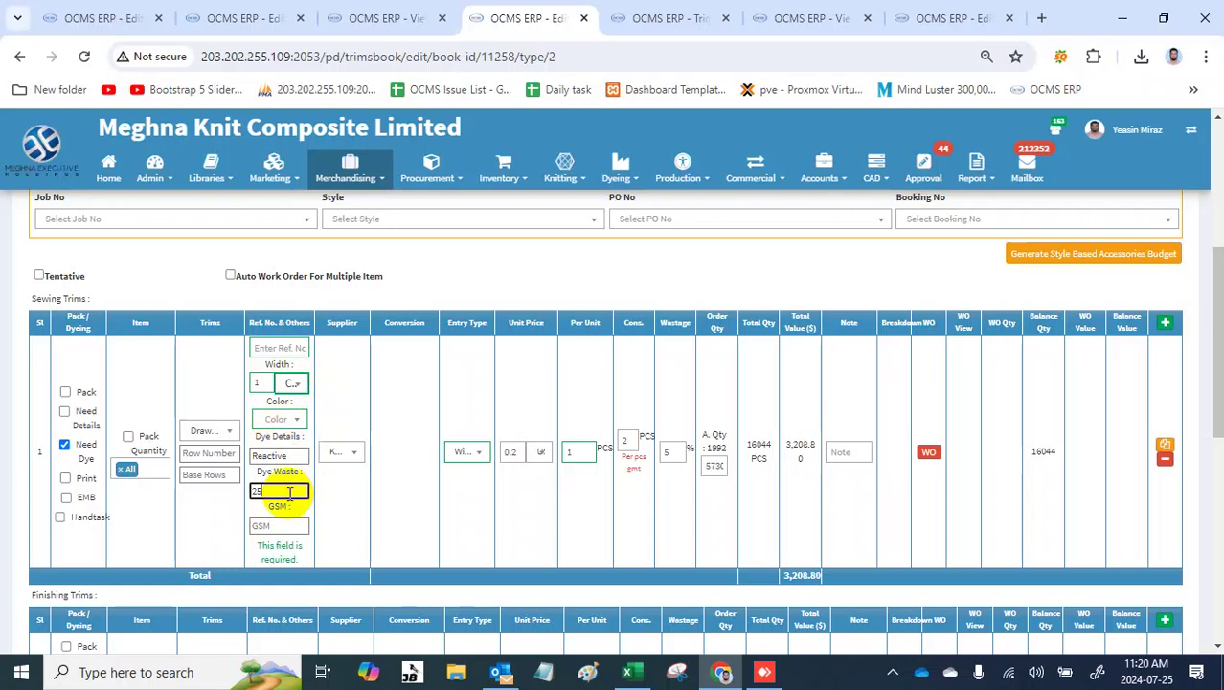
key("Tab")
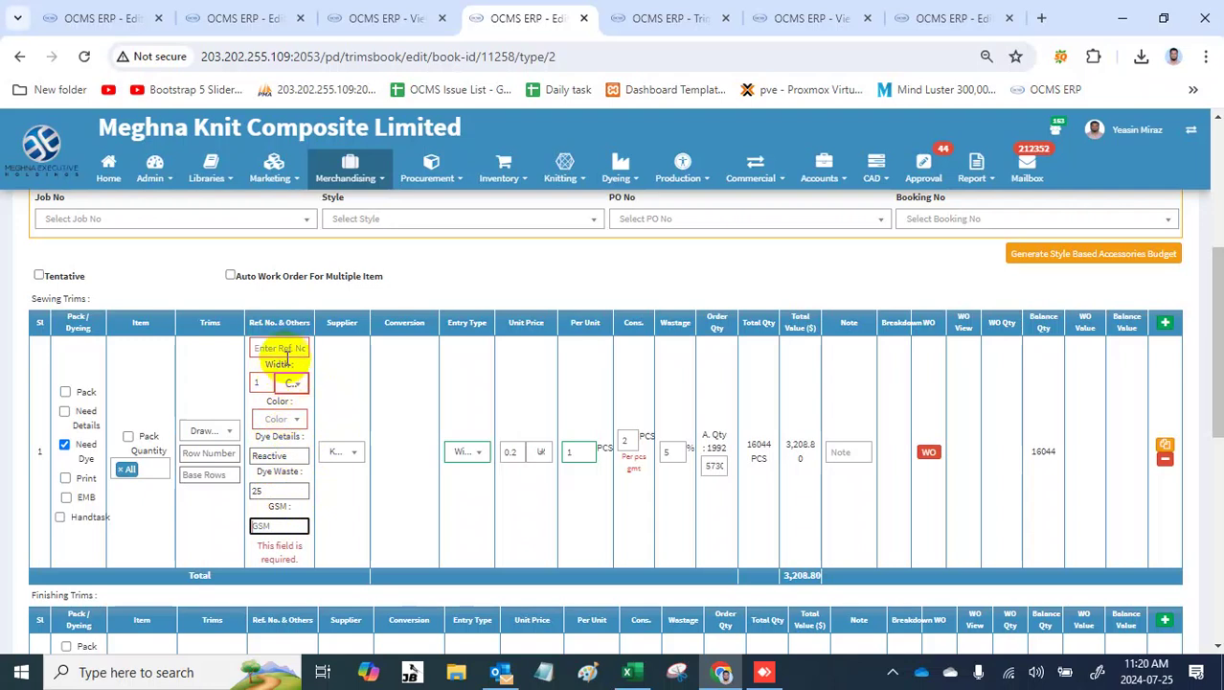
left_click(290, 351)
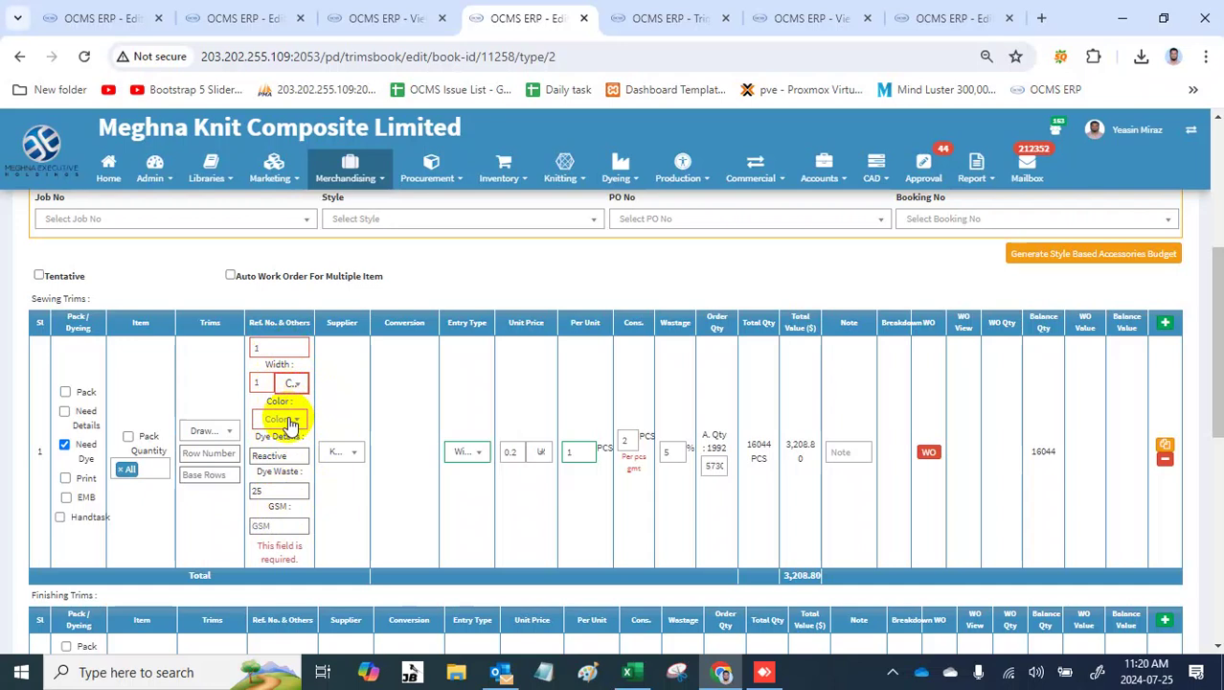
Step: Set the Drawcord's GSM to 180, submit the accessories budget and accept the caution about previously approved budgets
left_click(282, 526)
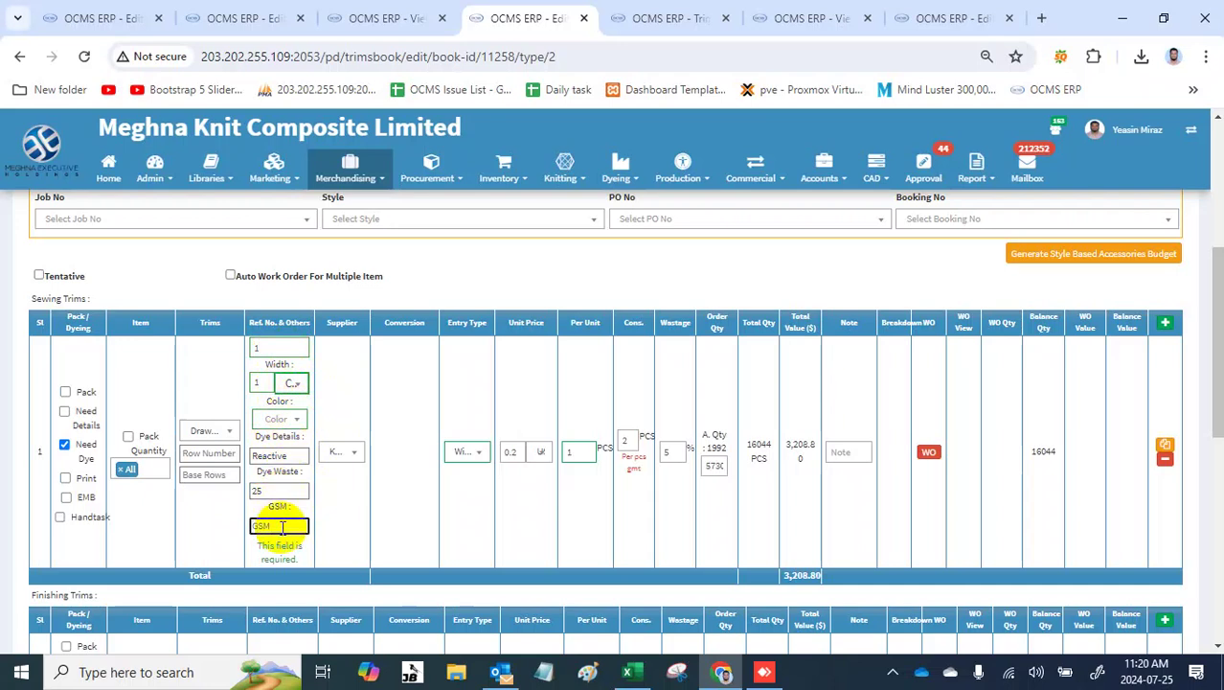
type("180")
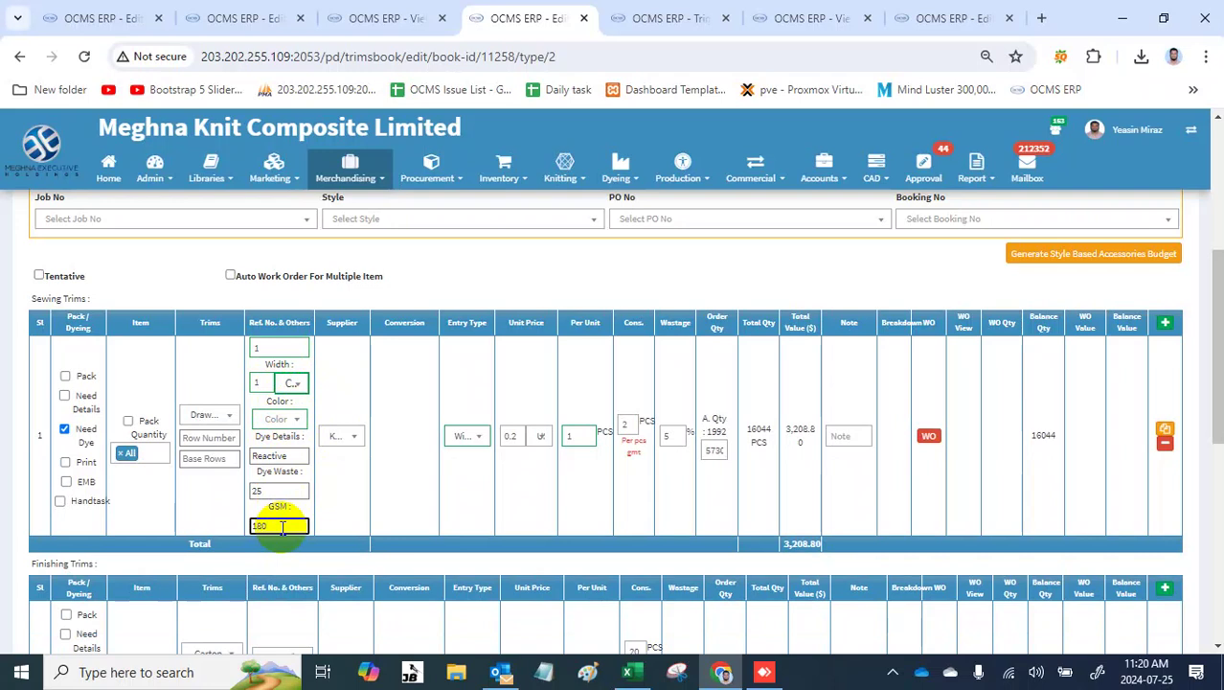
left_click(505, 461)
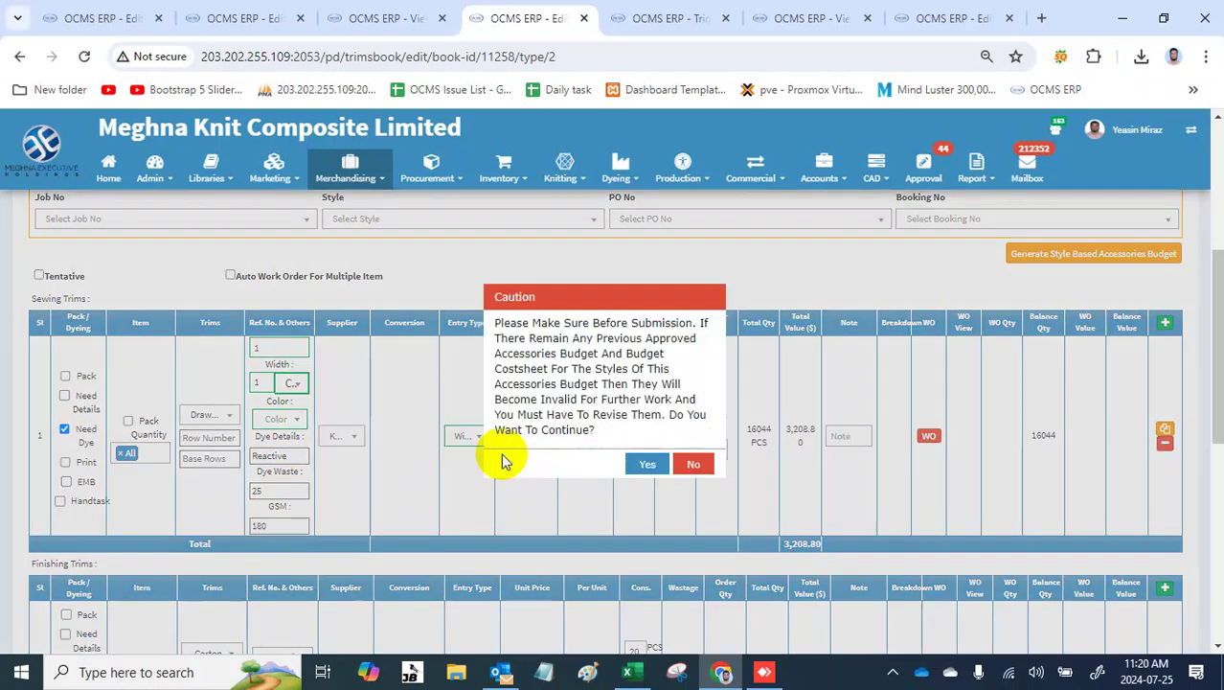
left_click(644, 465)
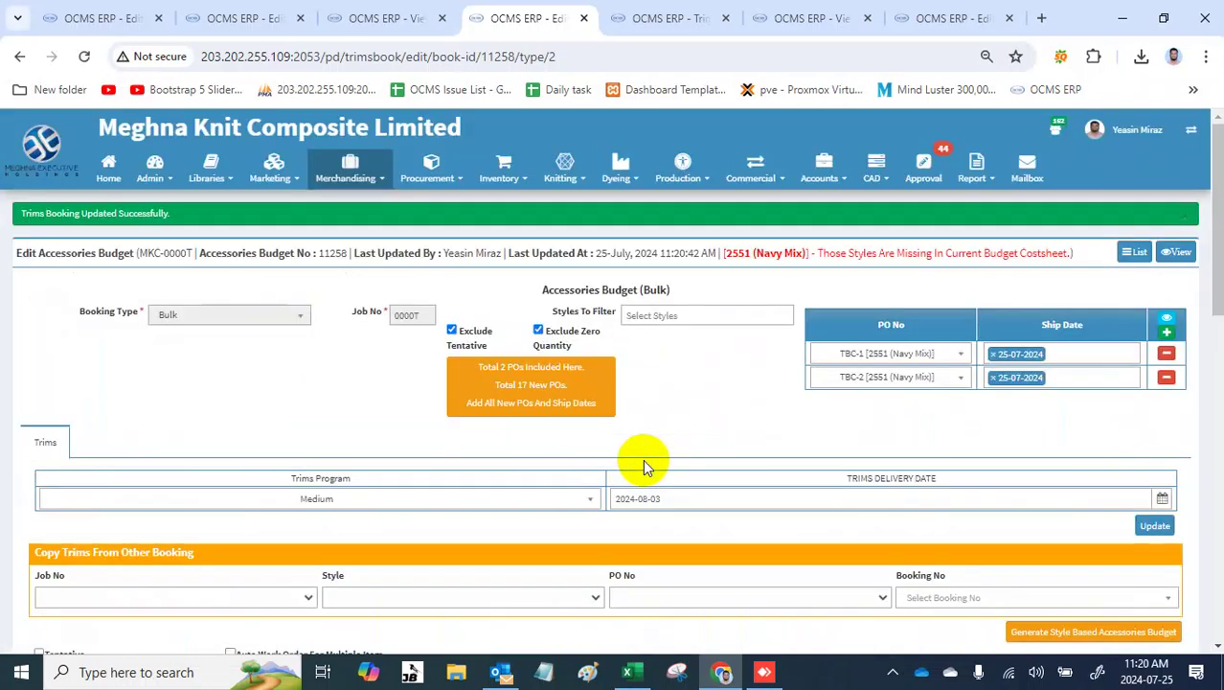
Step: Create a color-wise trims breakdown for the Drawcord, assign Bright White 11-0601 TCX to the 116- B BLACK garment color, and submit it
scroll(643, 459, "down", 5)
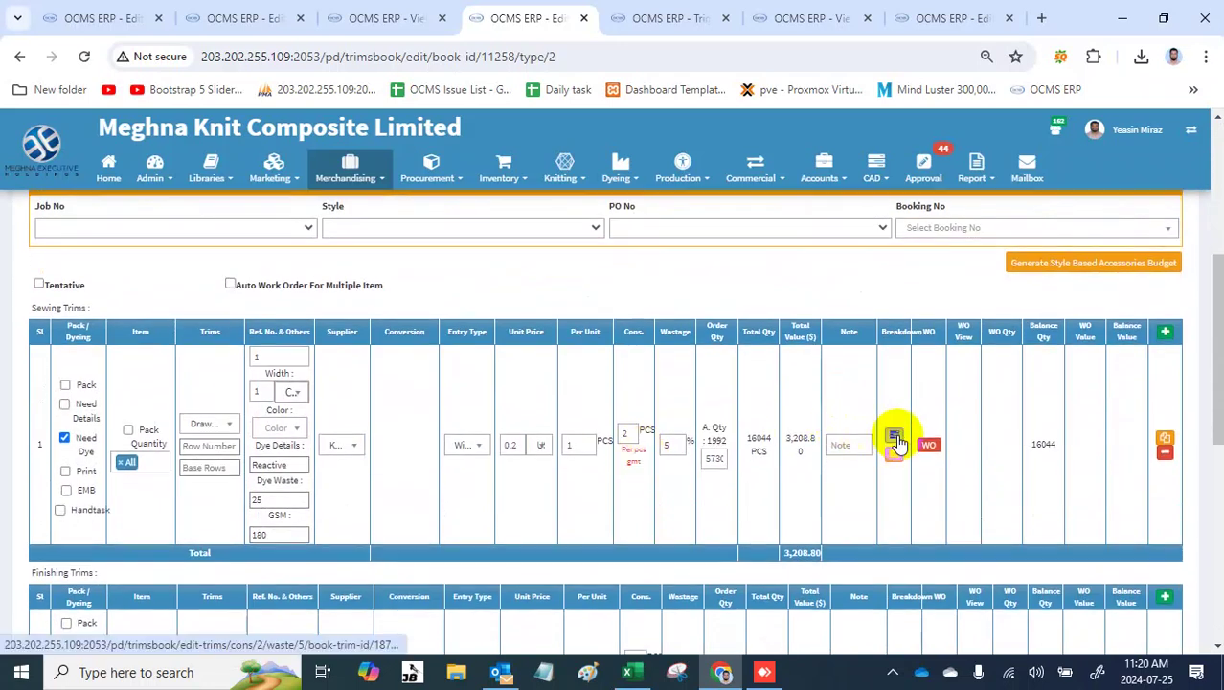
left_click(894, 439)
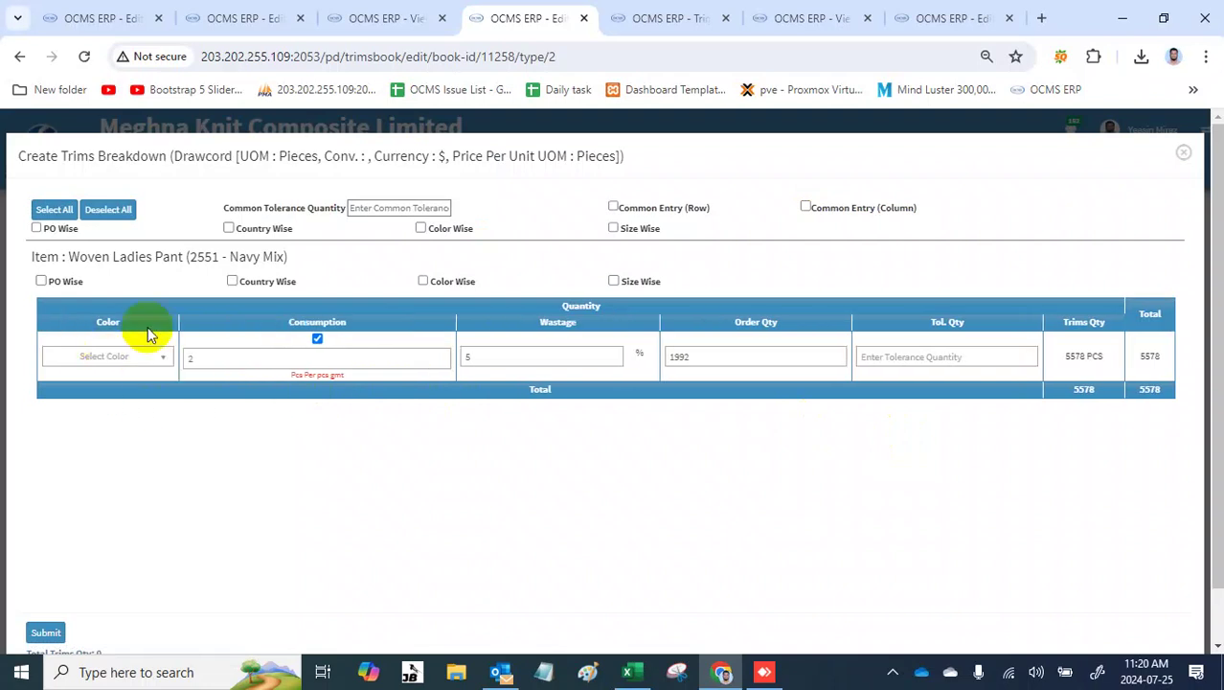
left_click(469, 280)
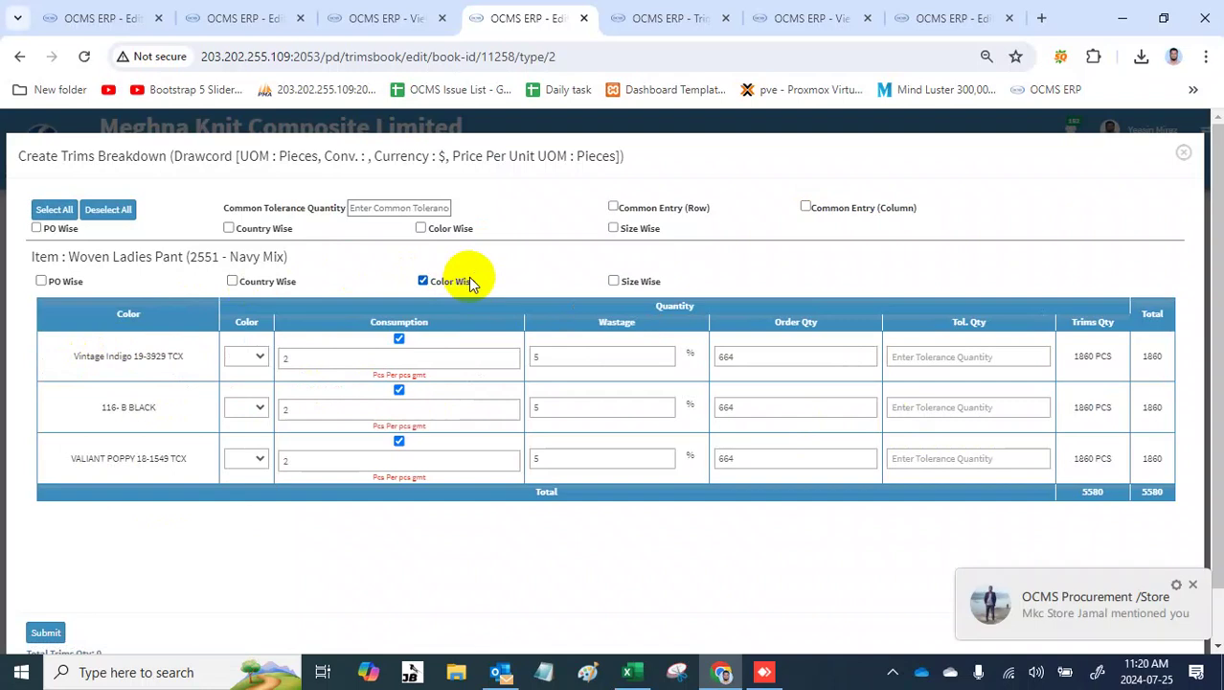
left_click(258, 410)
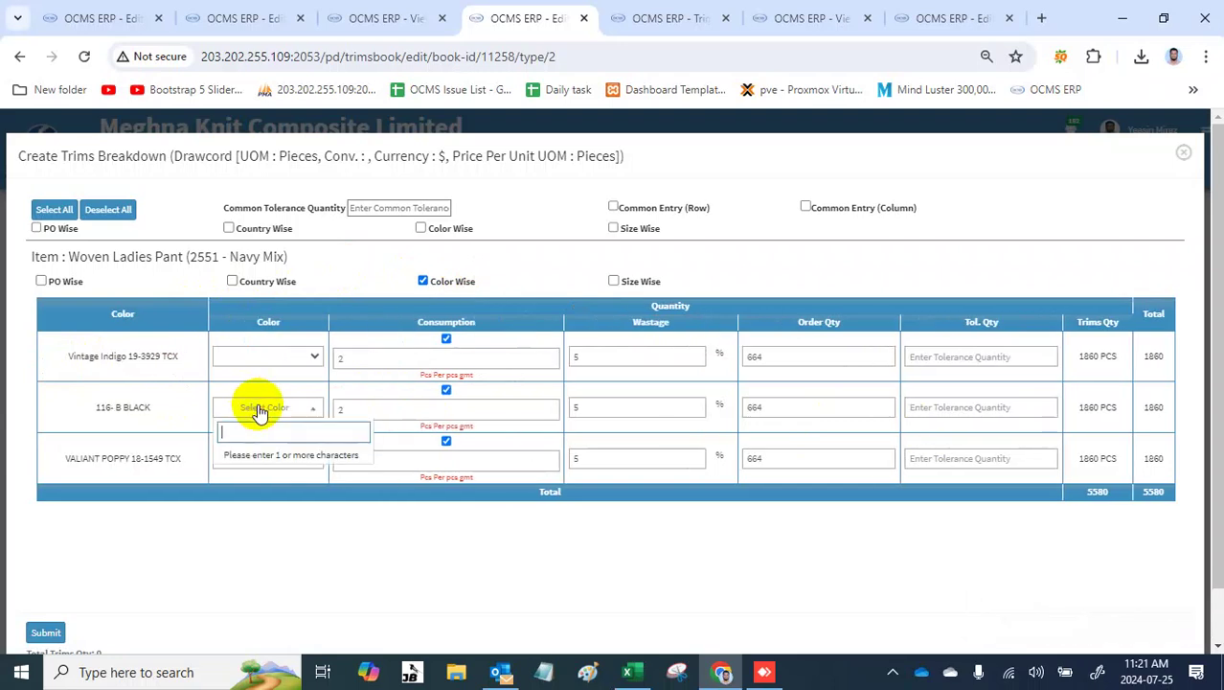
type("whi")
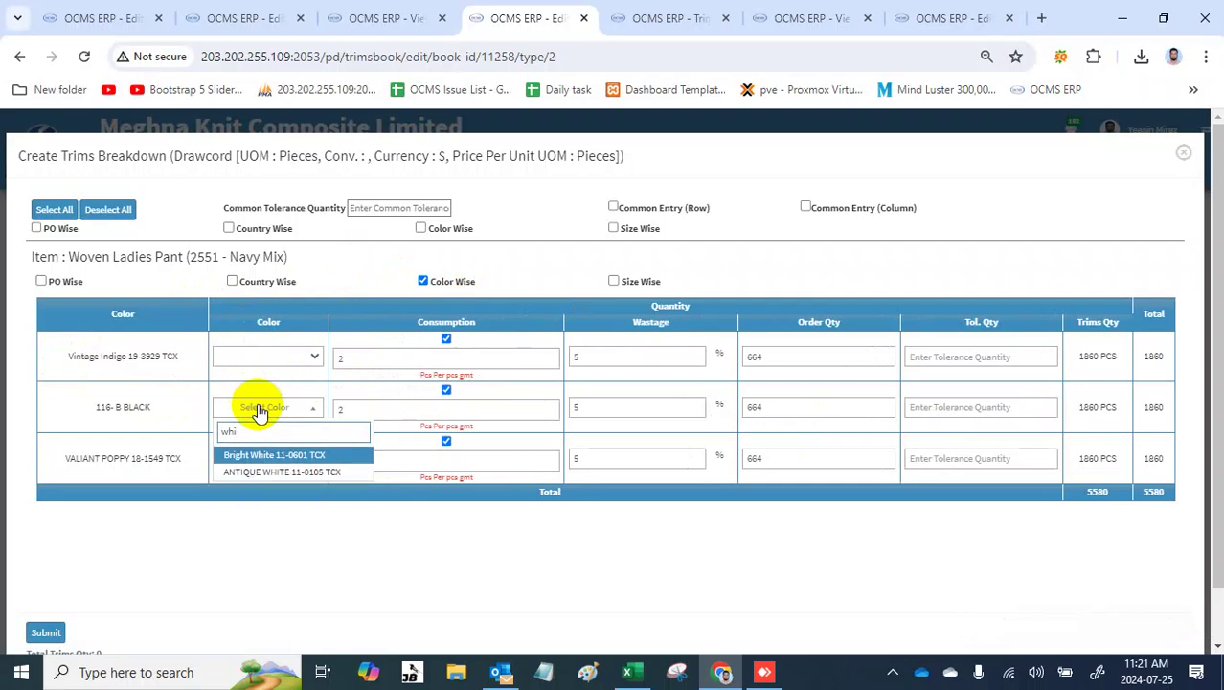
key("Return")
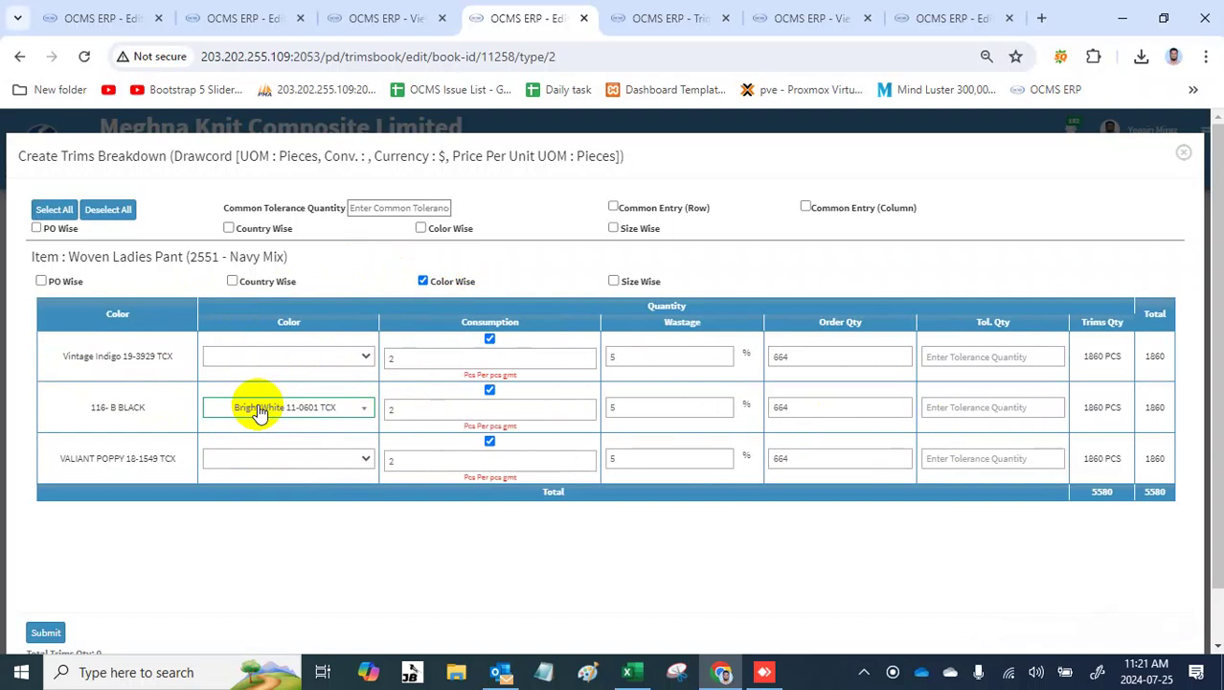
scroll(259, 410, "down", 1)
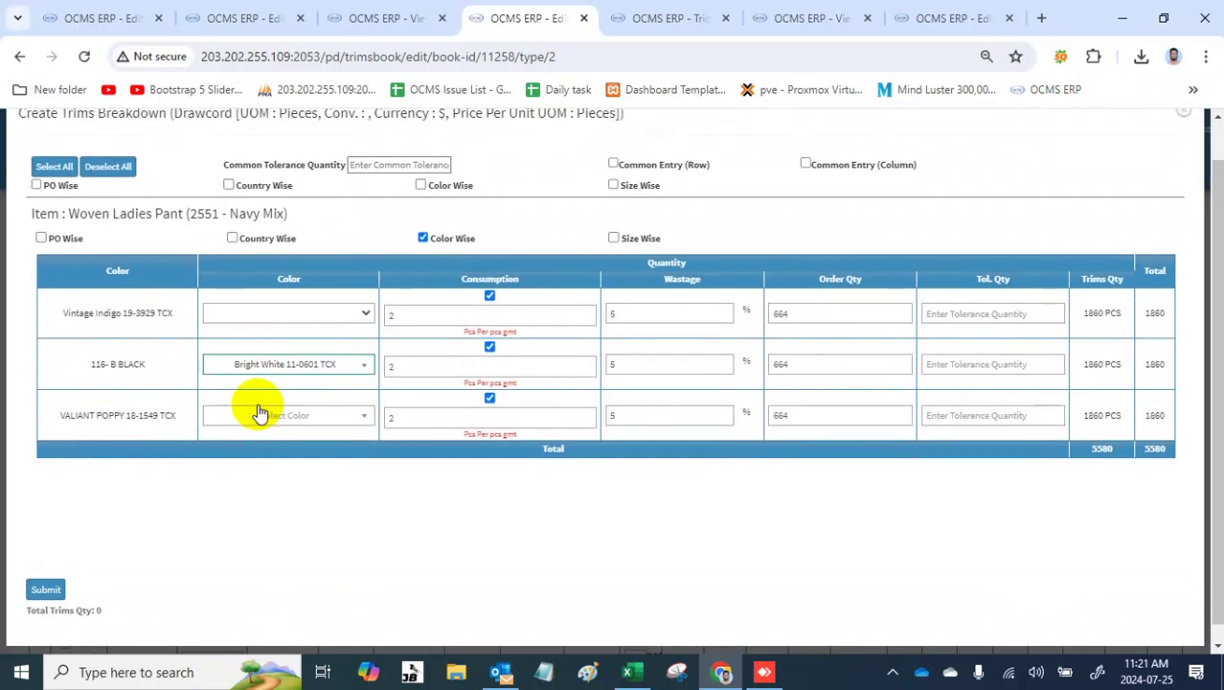
left_click(45, 592)
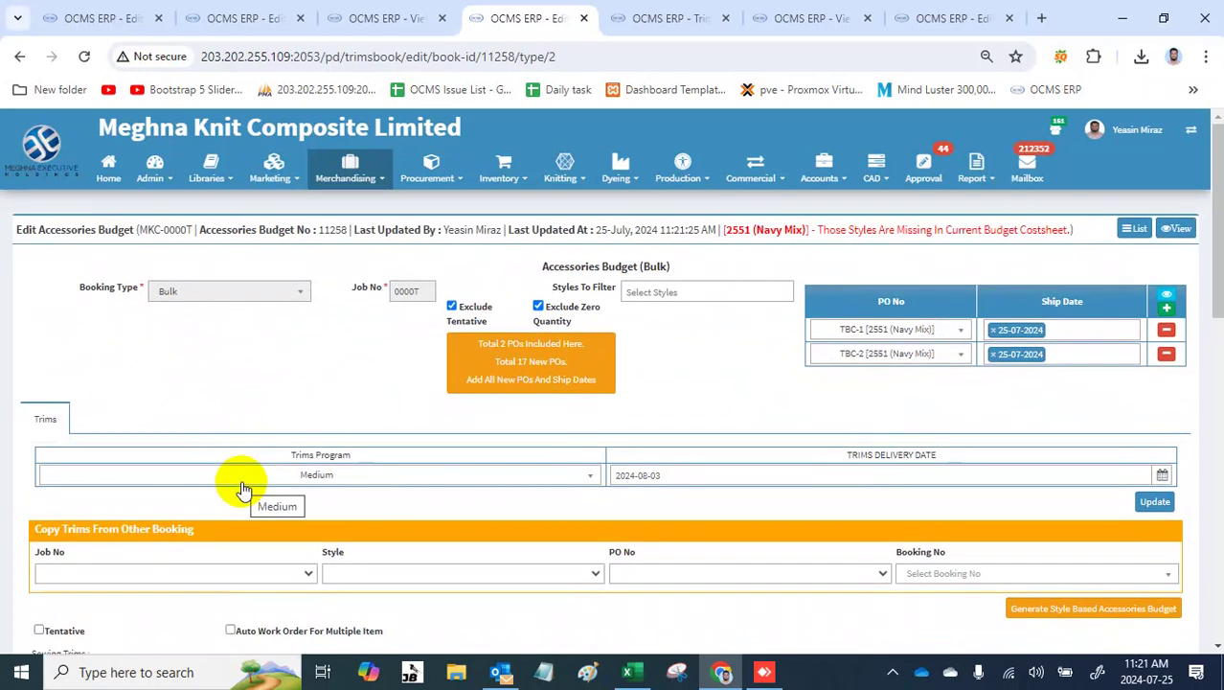
Step: Review the Drawcord's saved color-wise breakdown and compare it with the fabric colors in the fabric booking view
scroll(242, 488, "down", 3)
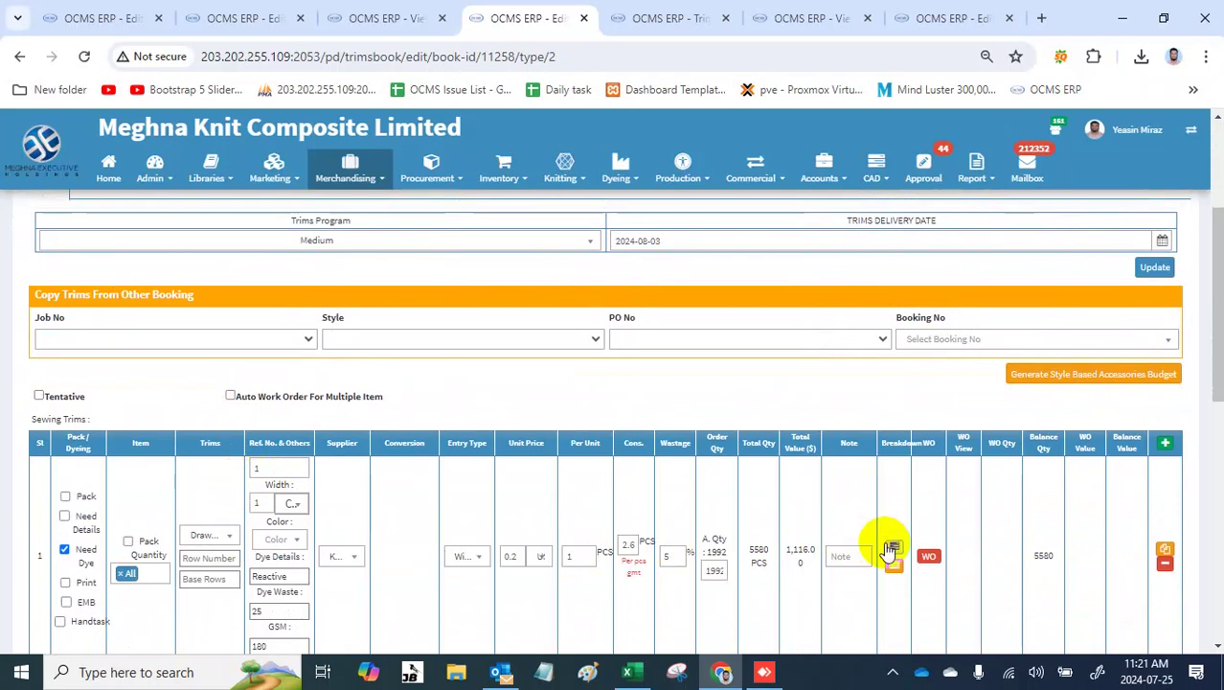
left_click(891, 550)
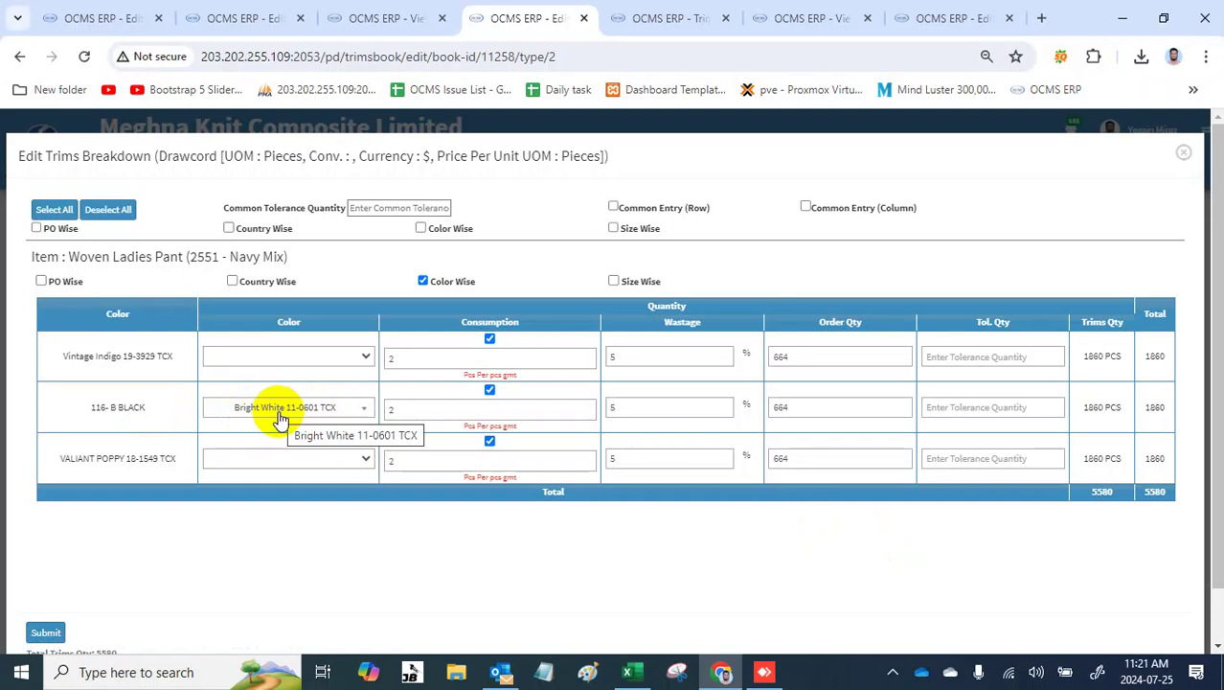
left_click(1183, 152)
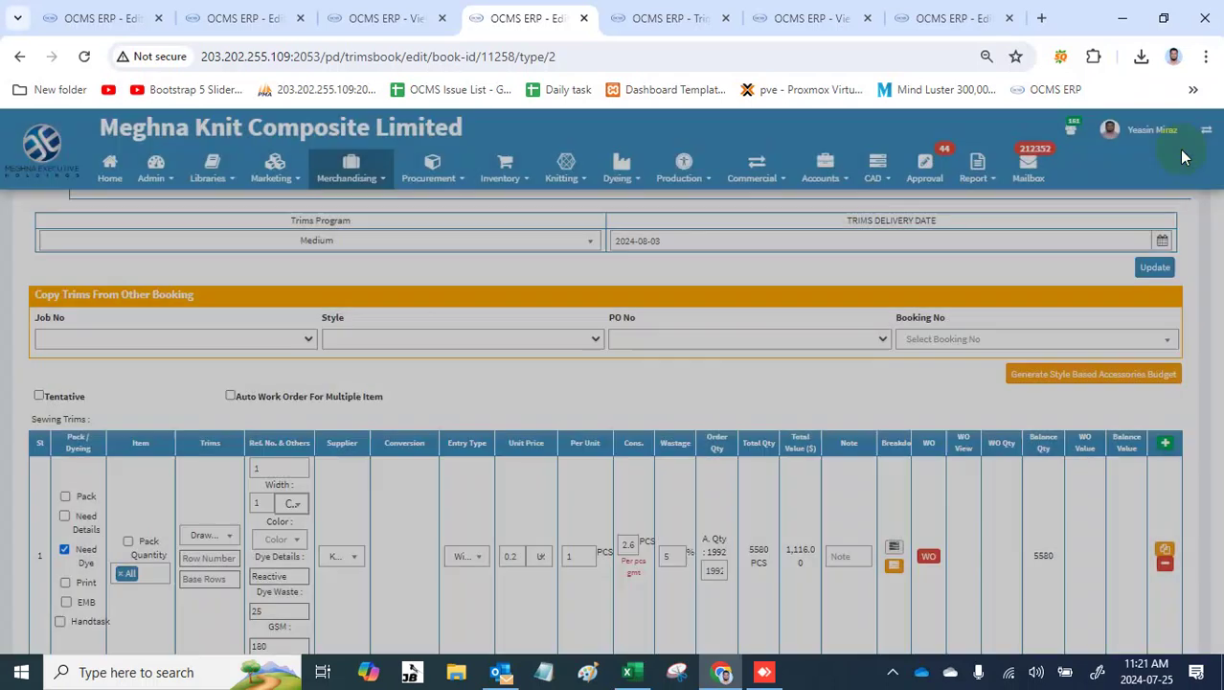
left_click(383, 16)
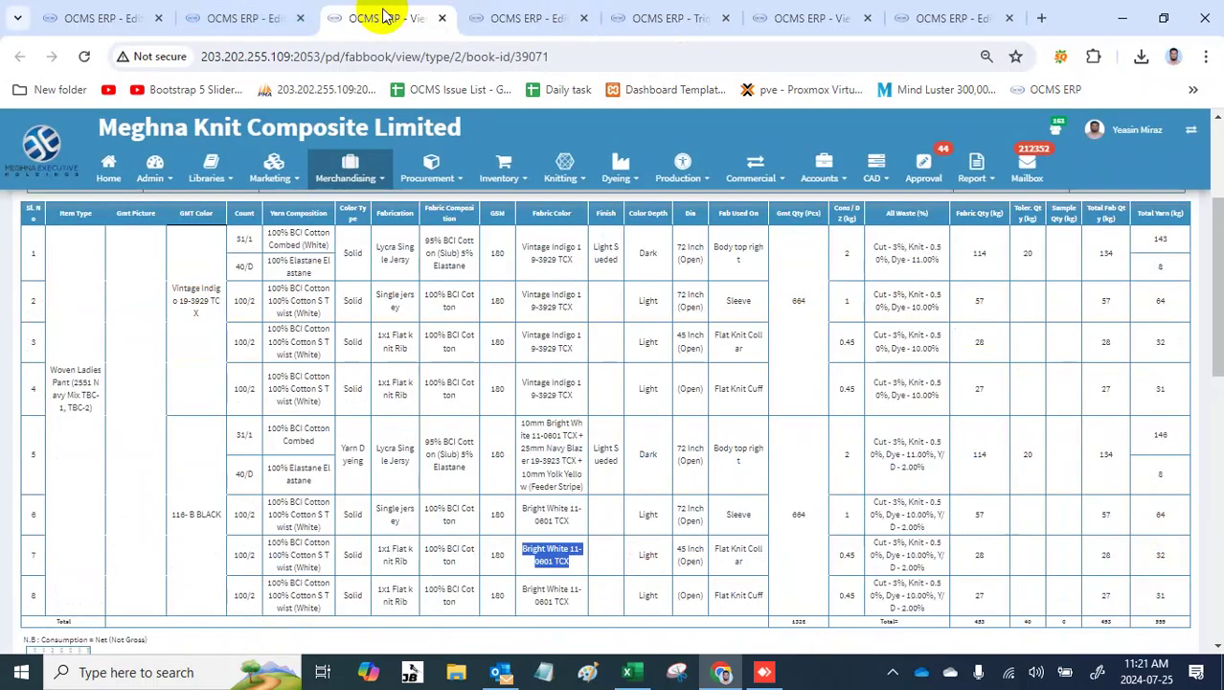
scroll(546, 412, "up", 2)
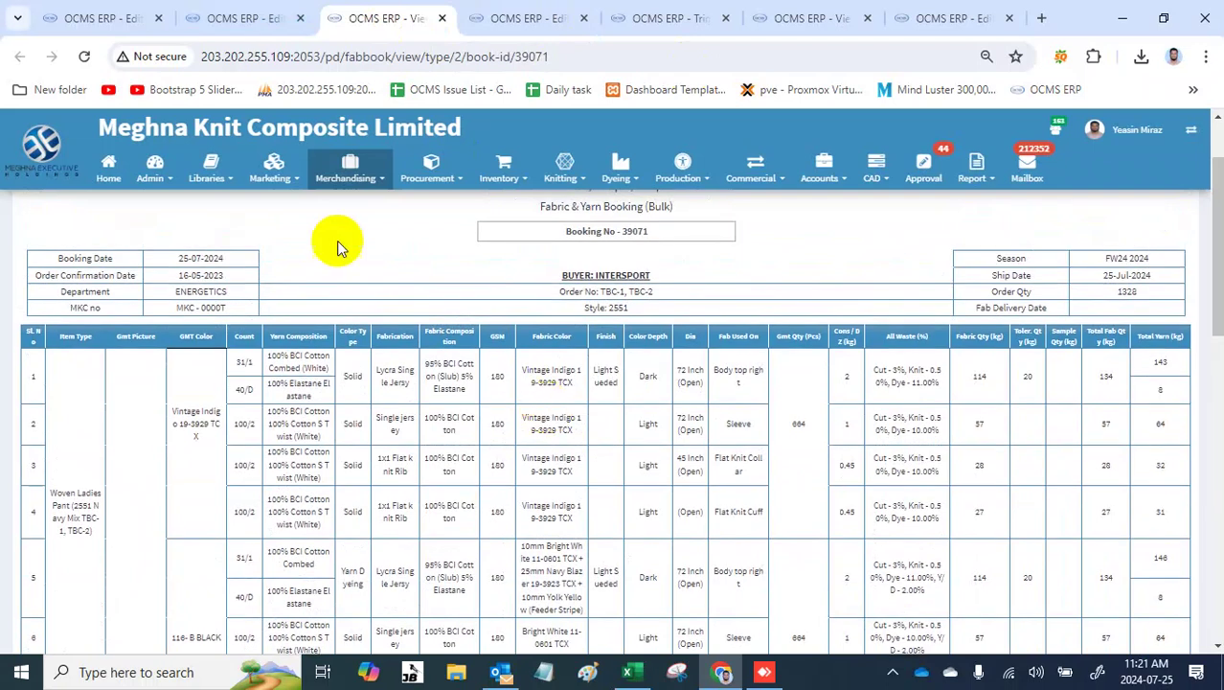
Step: Open the Fabric & Yarn Info of order MKC-0000T for the item Woven - Ladies - Shirt (2550 - Green Mix)
left_click(104, 18)
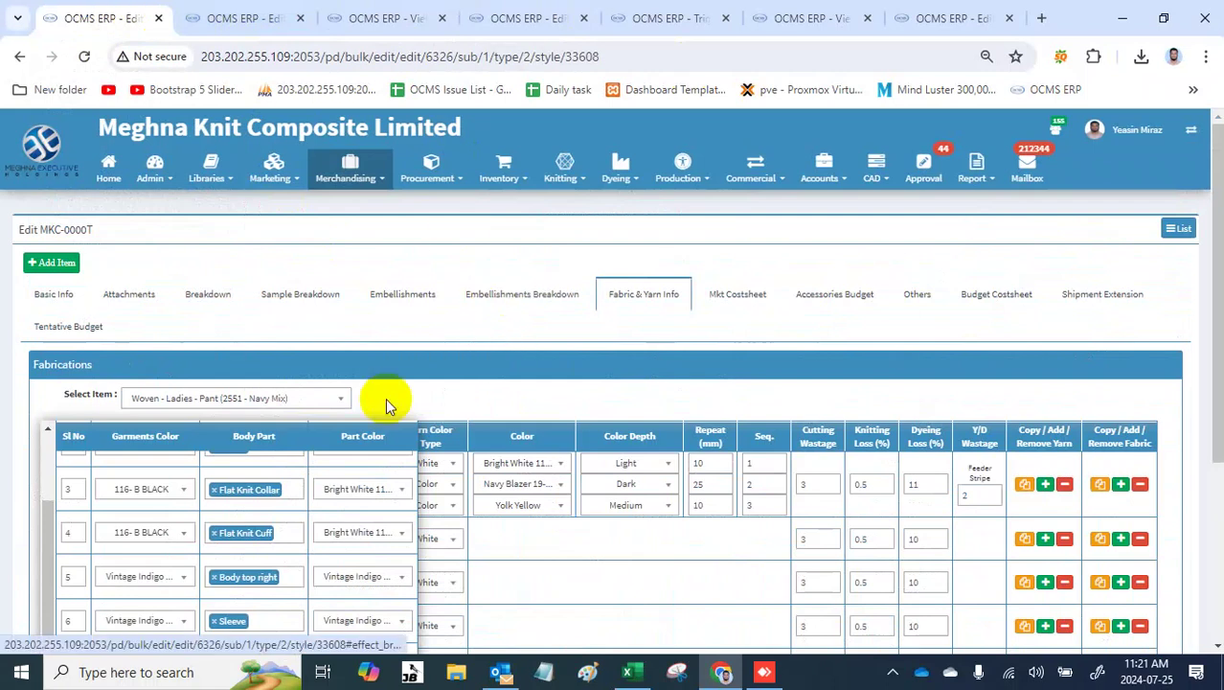
left_click(301, 403)
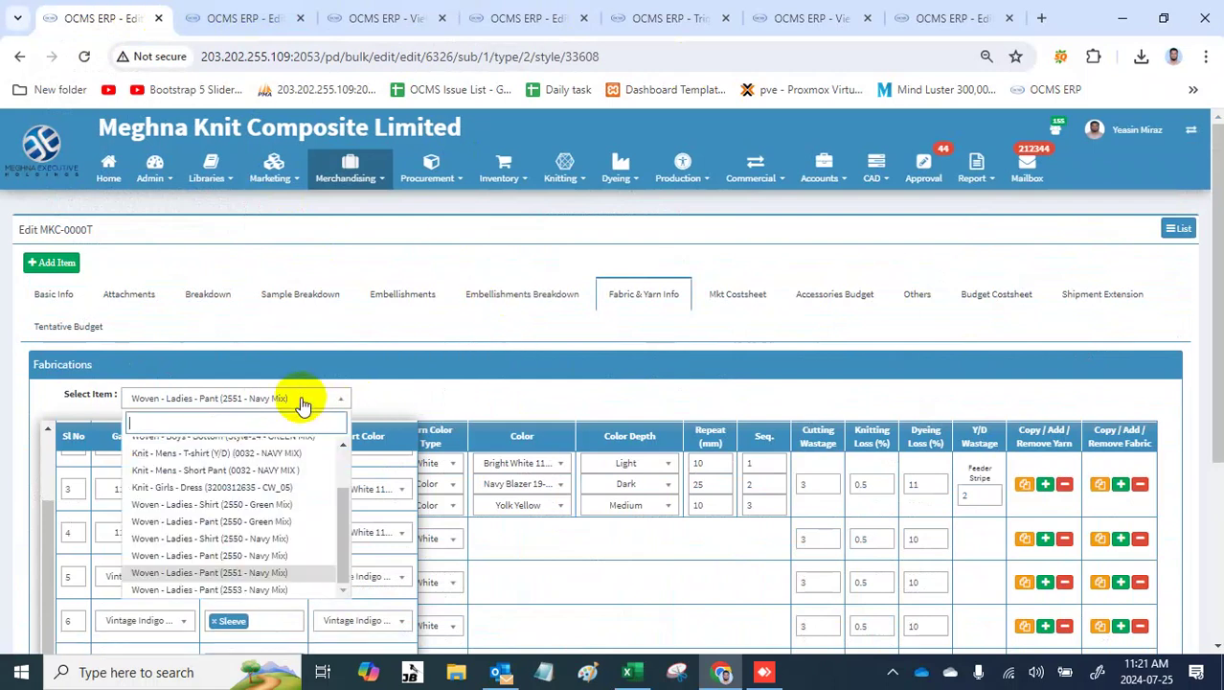
left_click(274, 505)
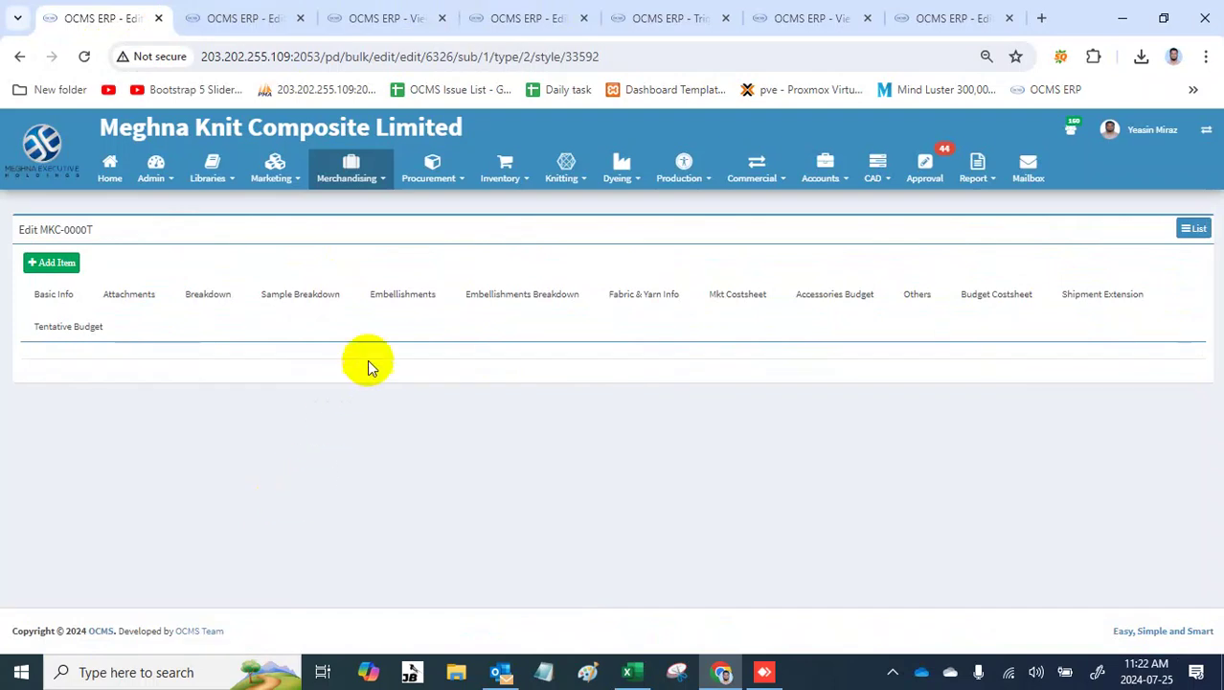
left_click(614, 297)
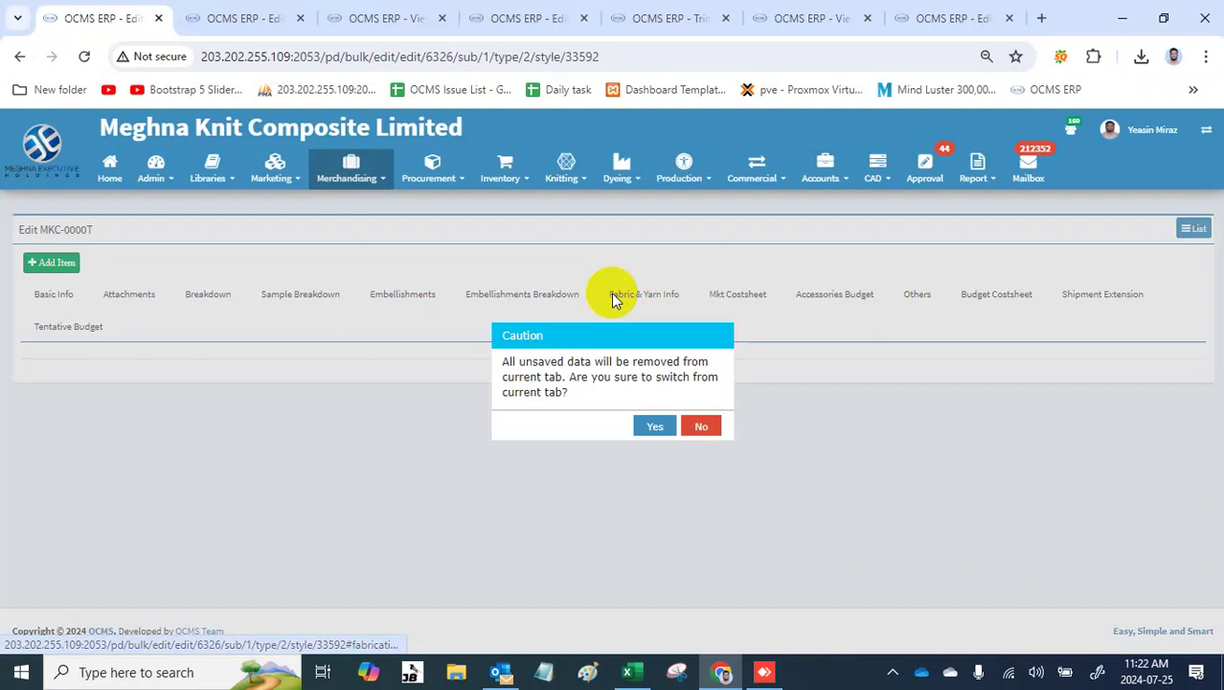
left_click(650, 428)
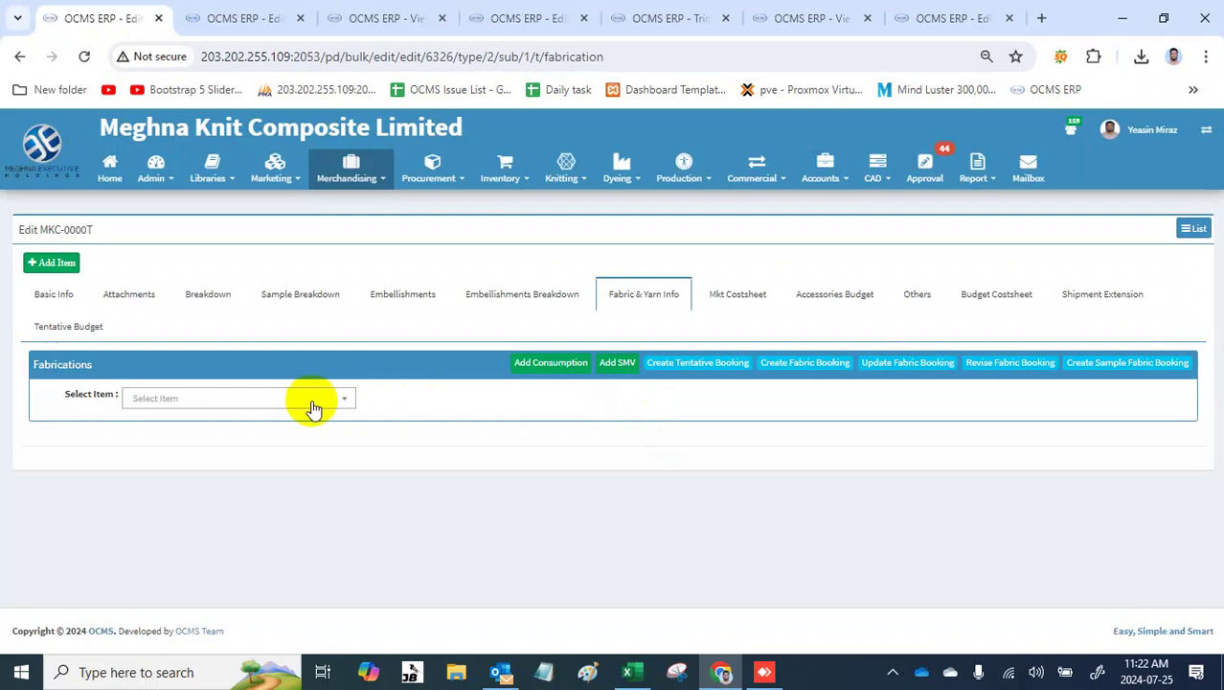
left_click(314, 407)
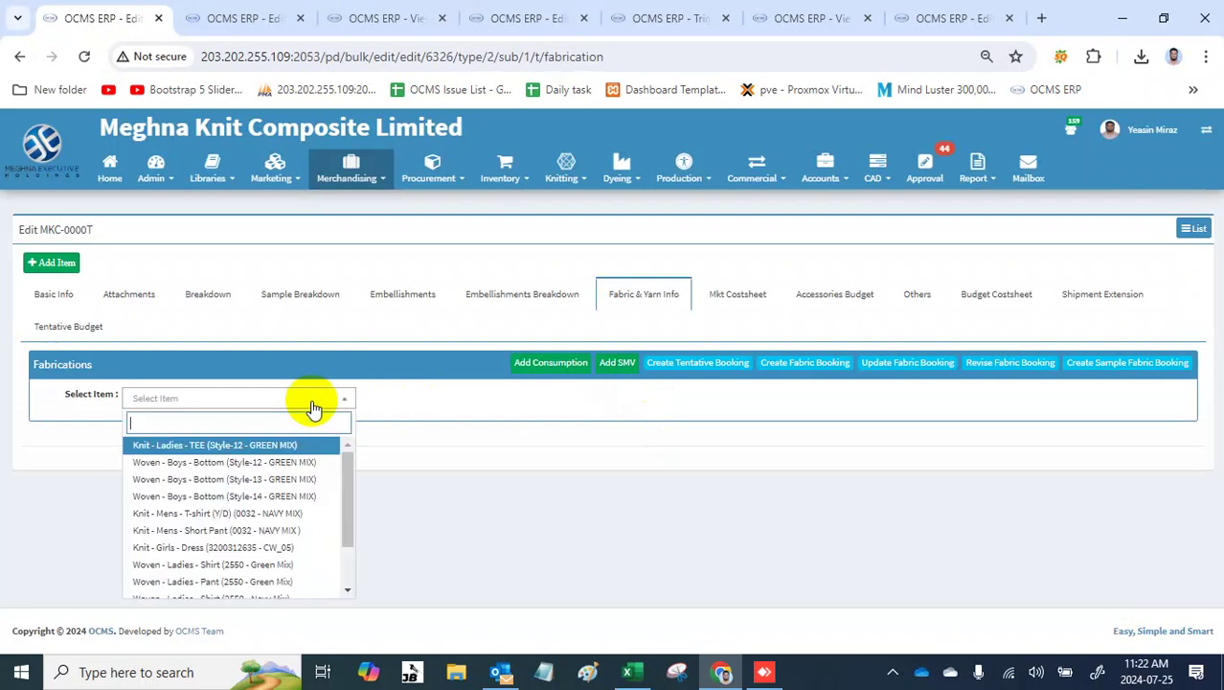
type("25")
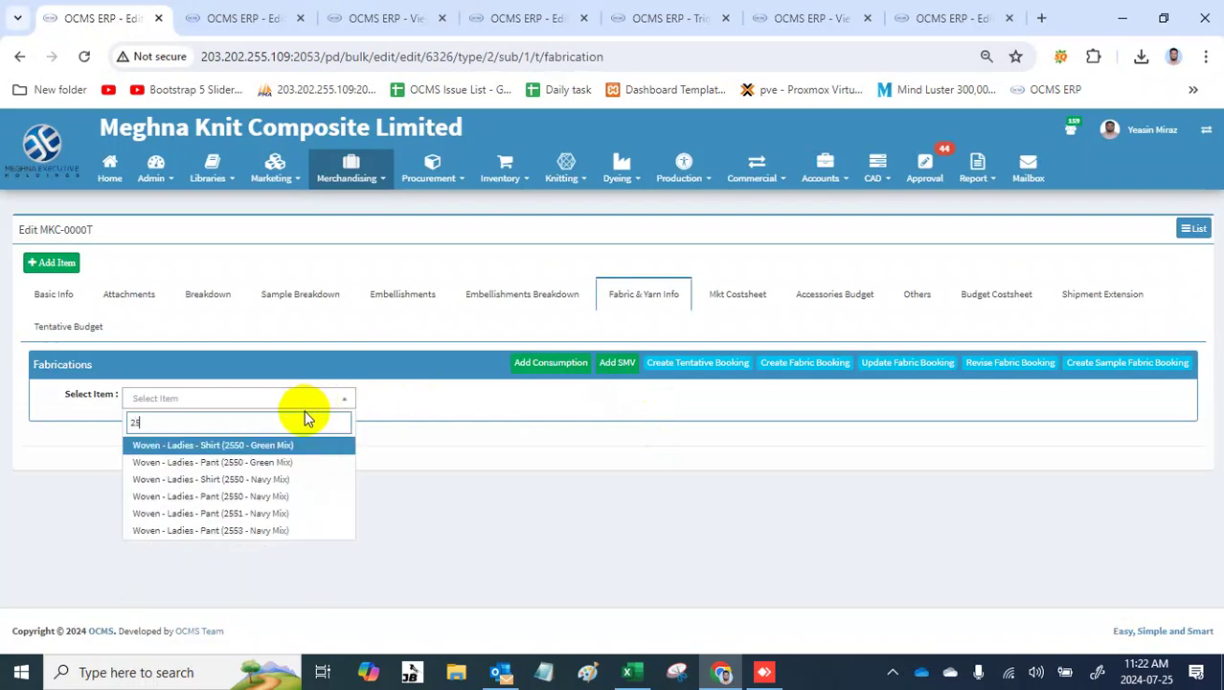
type("50")
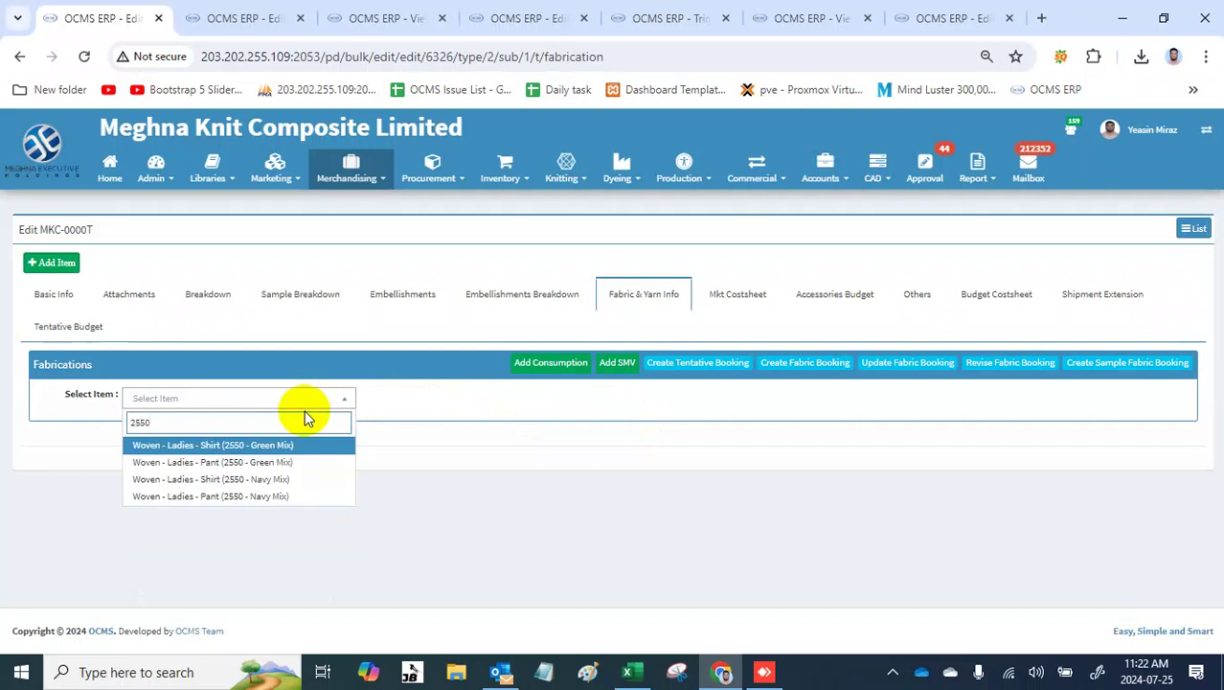
key("Return")
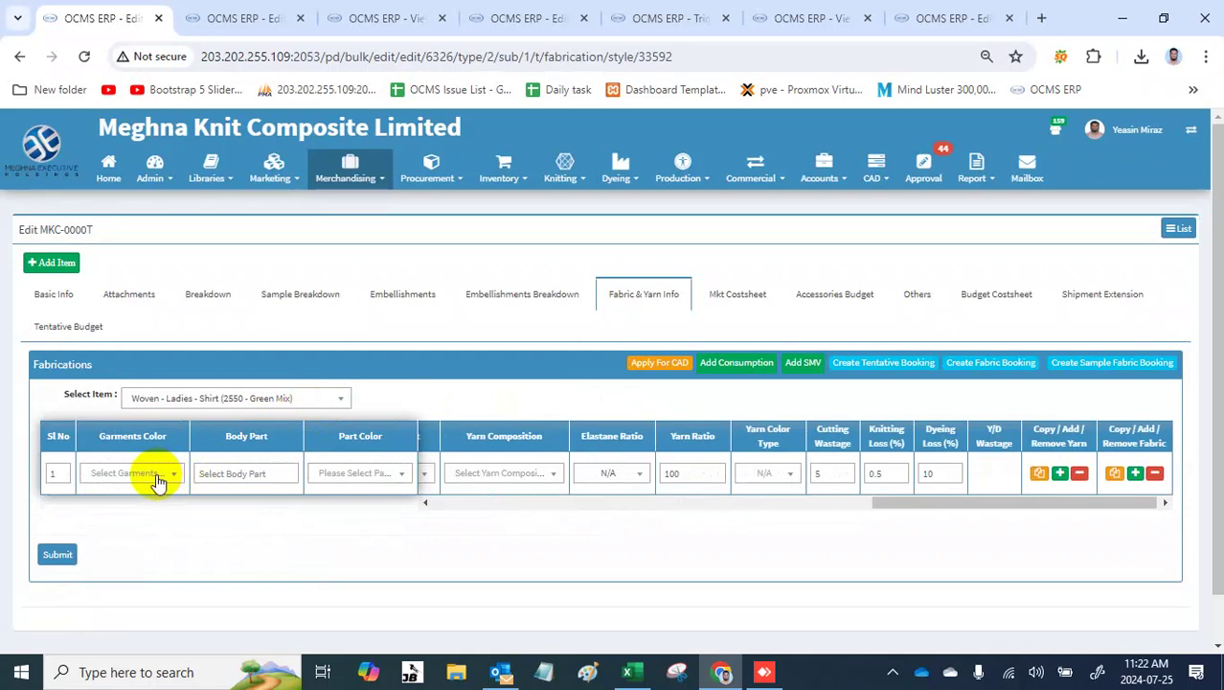
Step: Set the first fabrication row's garments color to Green Blue Slate 17-5117 TCX and its body part to Body
left_click(159, 482)
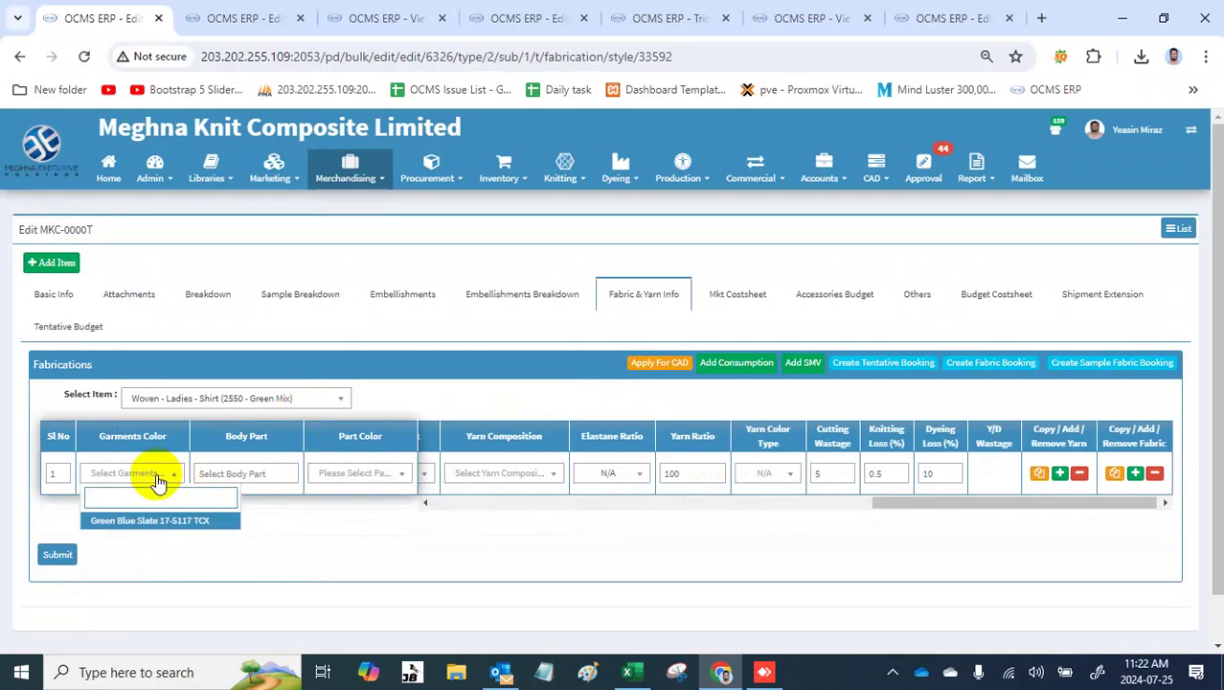
left_click(149, 520)
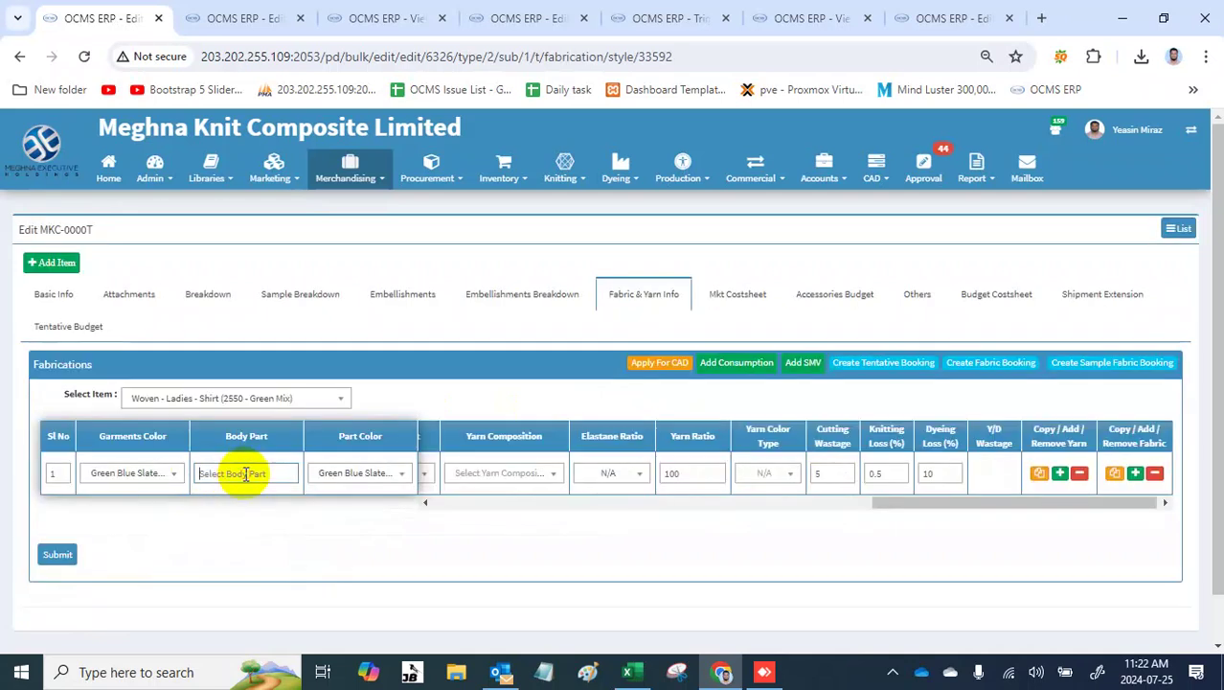
left_click(245, 473)
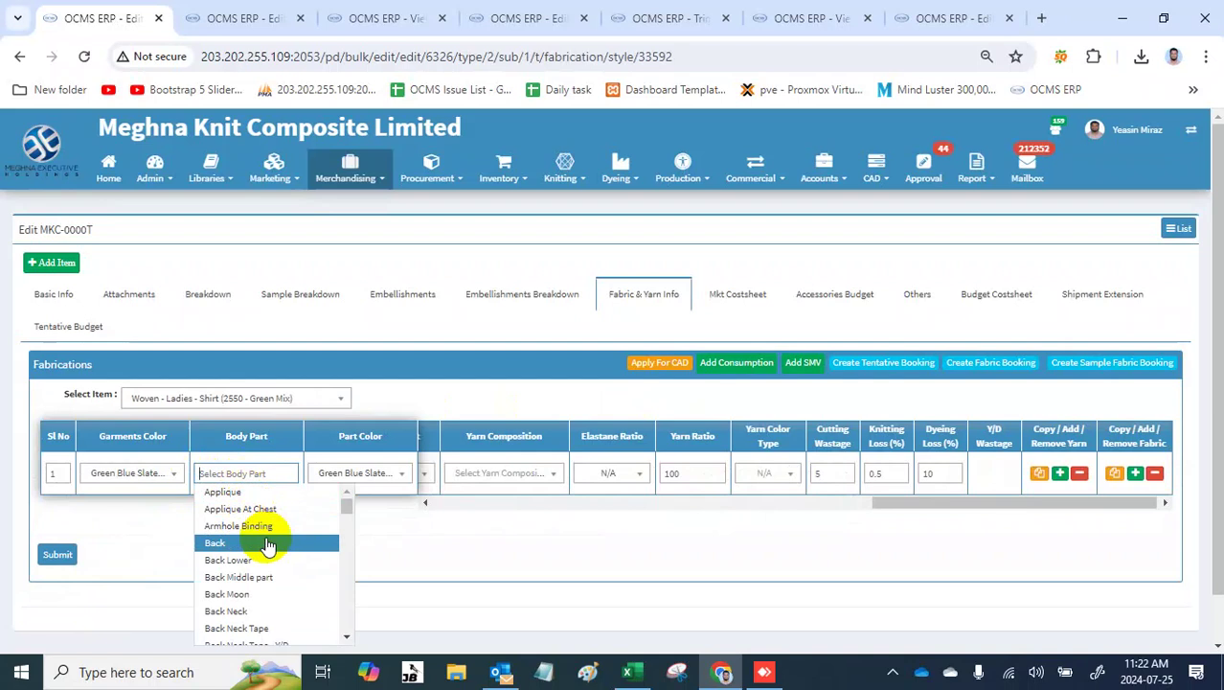
type("body")
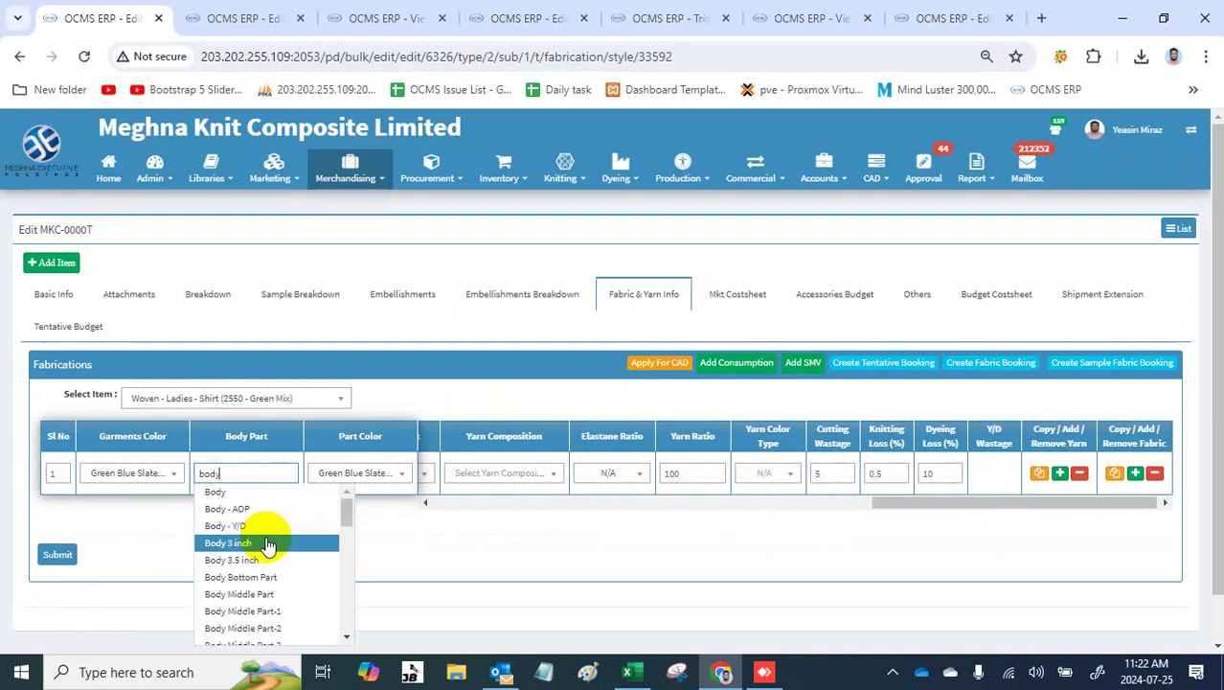
left_click(240, 490)
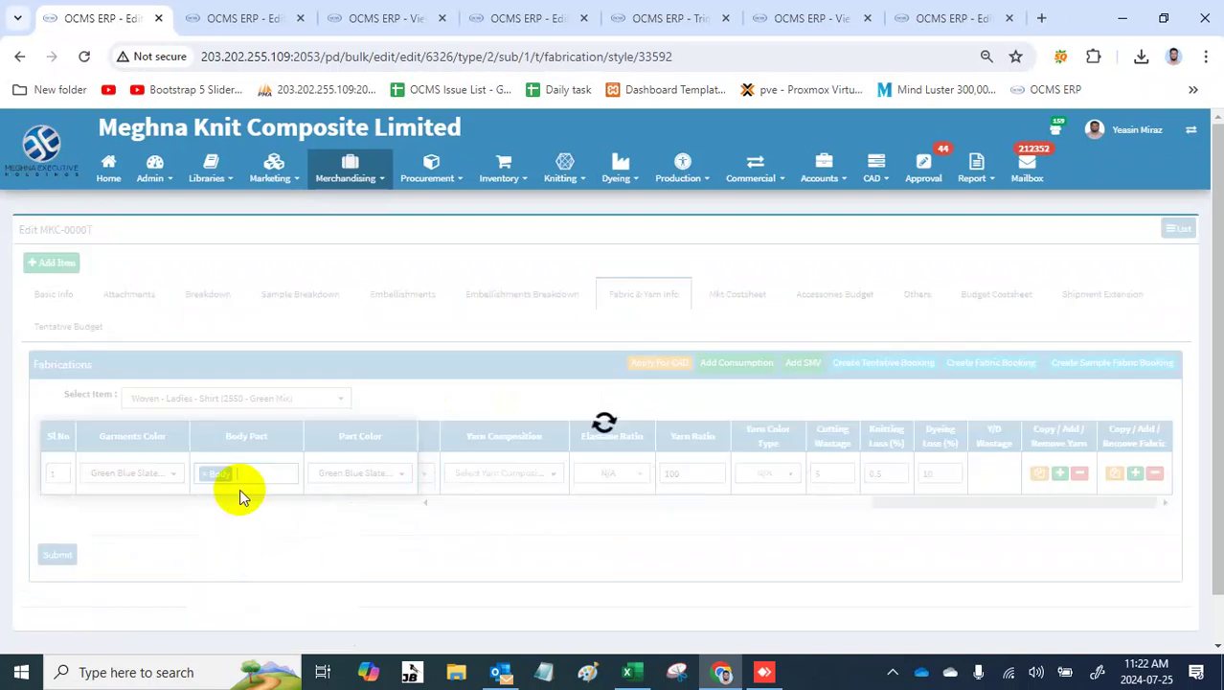
Step: Set the fabrication row's fabric composition to 100% Cotton and its fabric structure to Twill fabric
left_click_drag(882, 503, 580, 515)
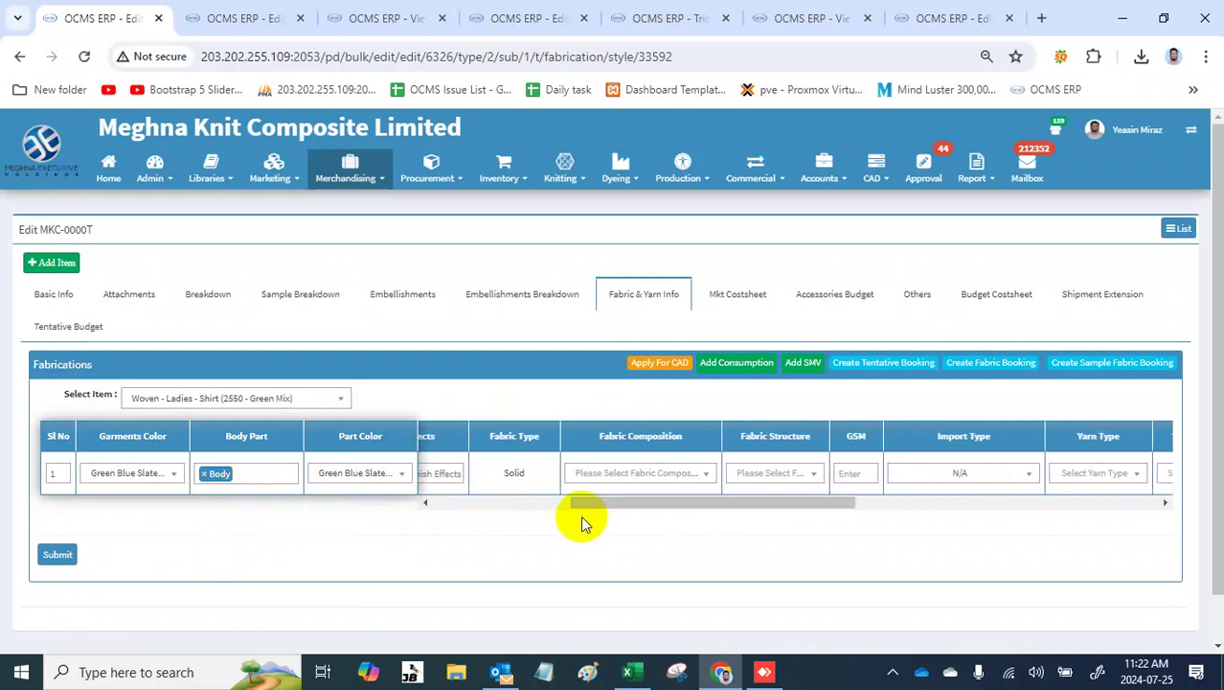
left_click(651, 475)
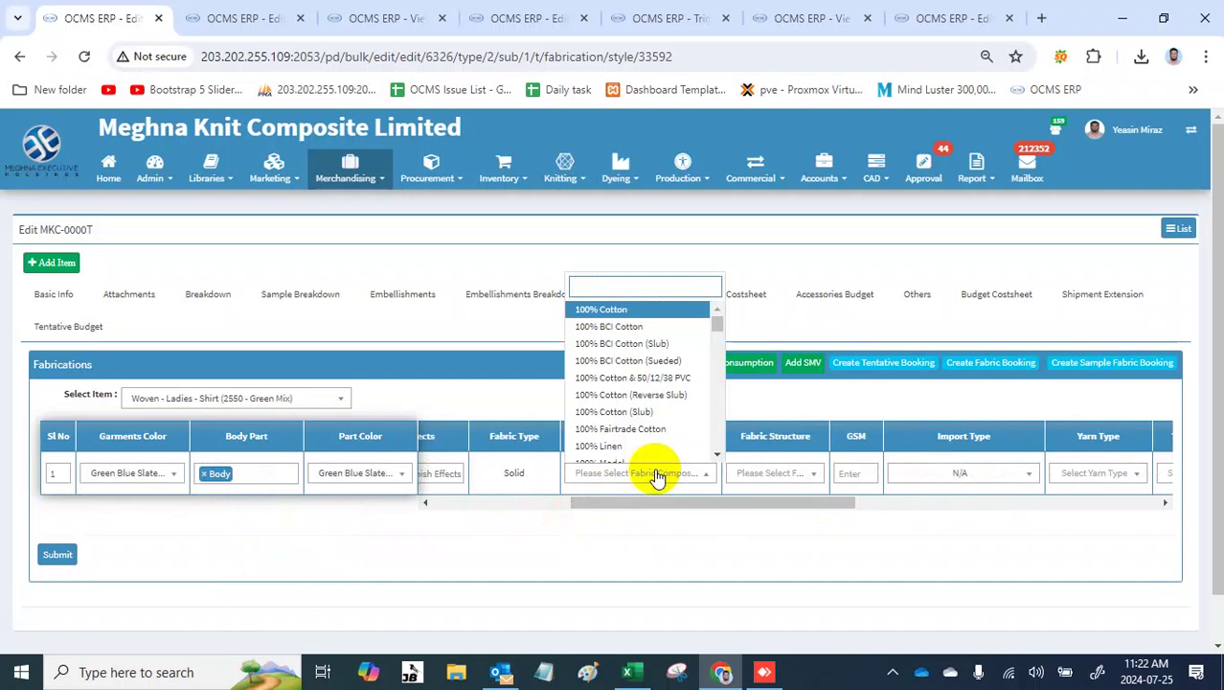
key("Return")
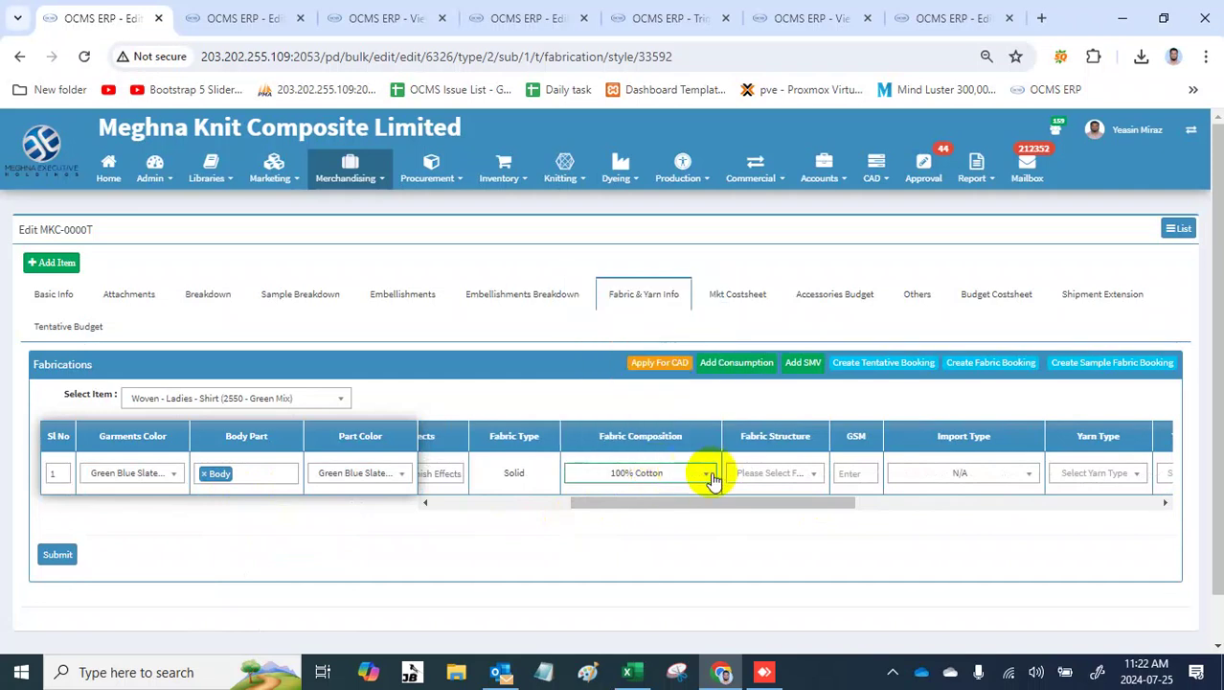
left_click(773, 477)
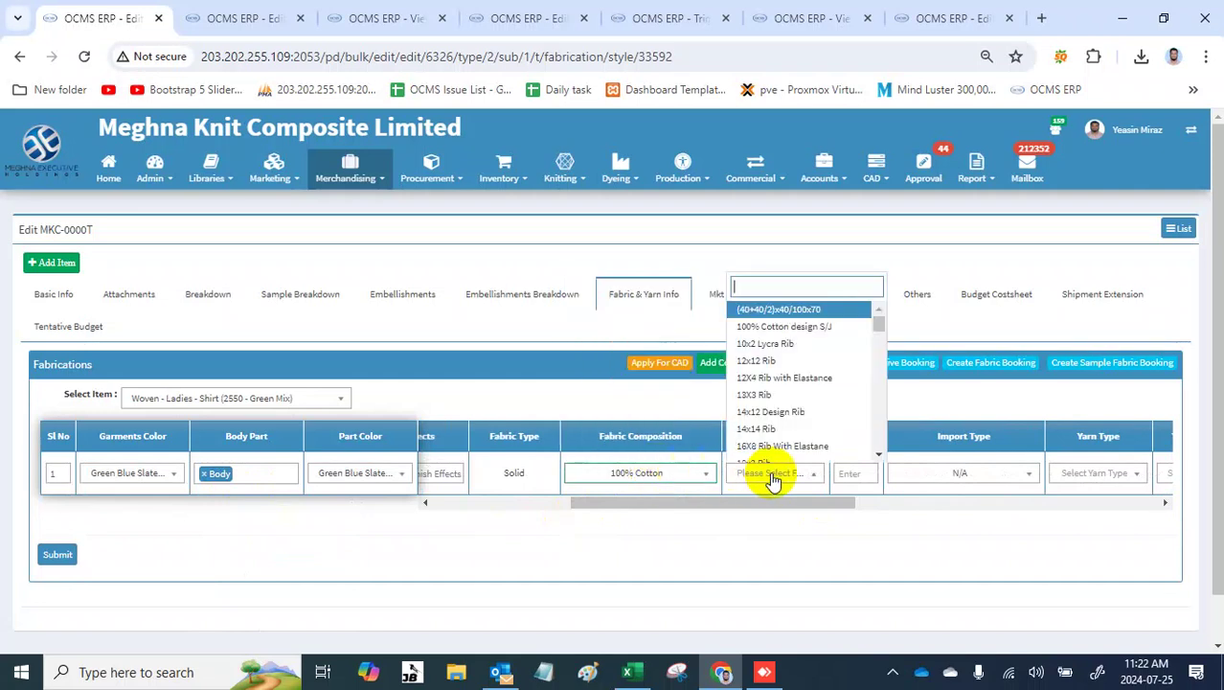
type("tw")
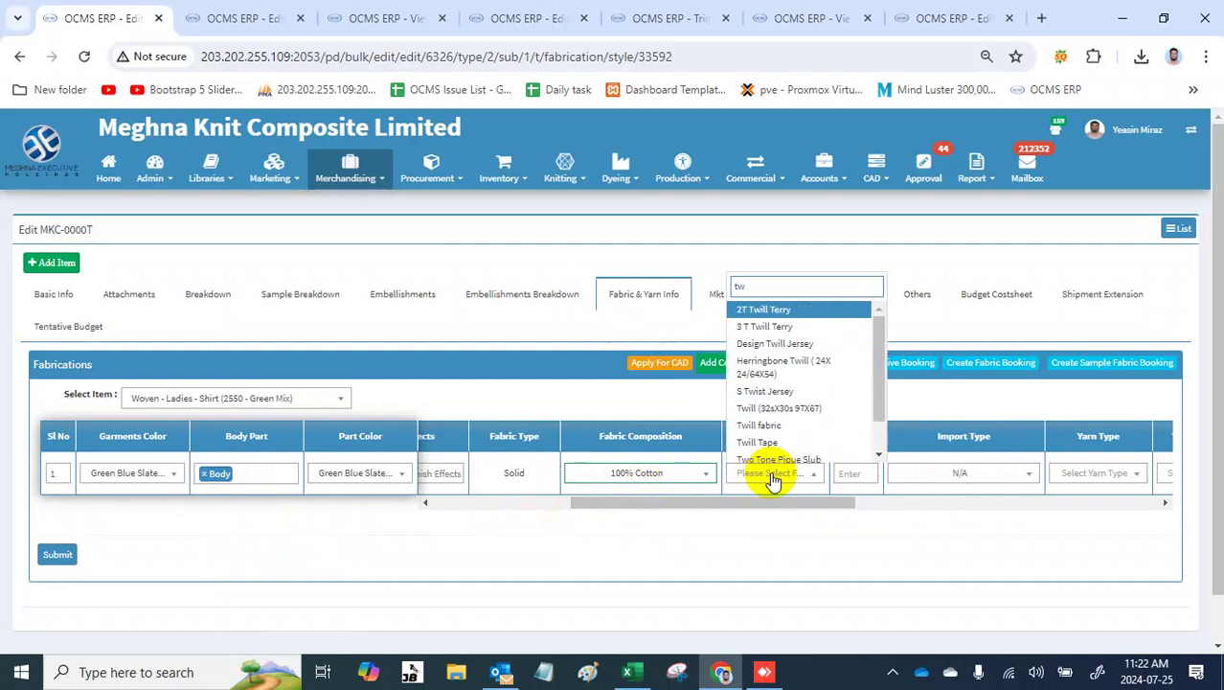
type("il")
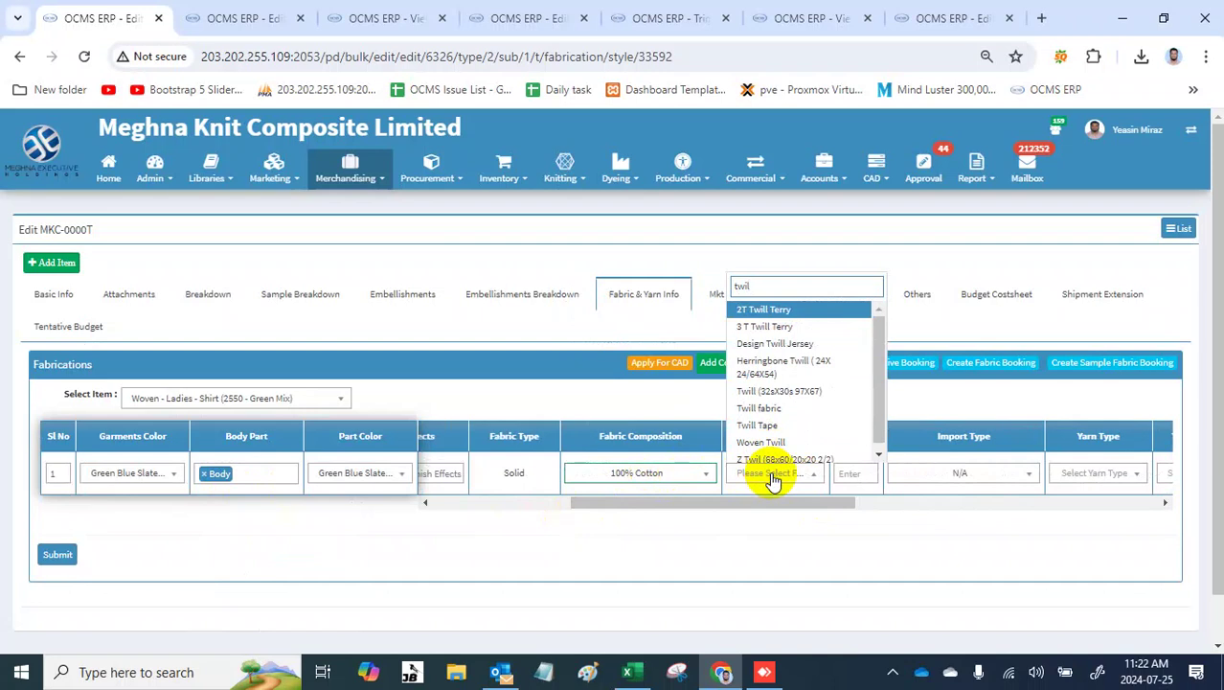
left_click(804, 412)
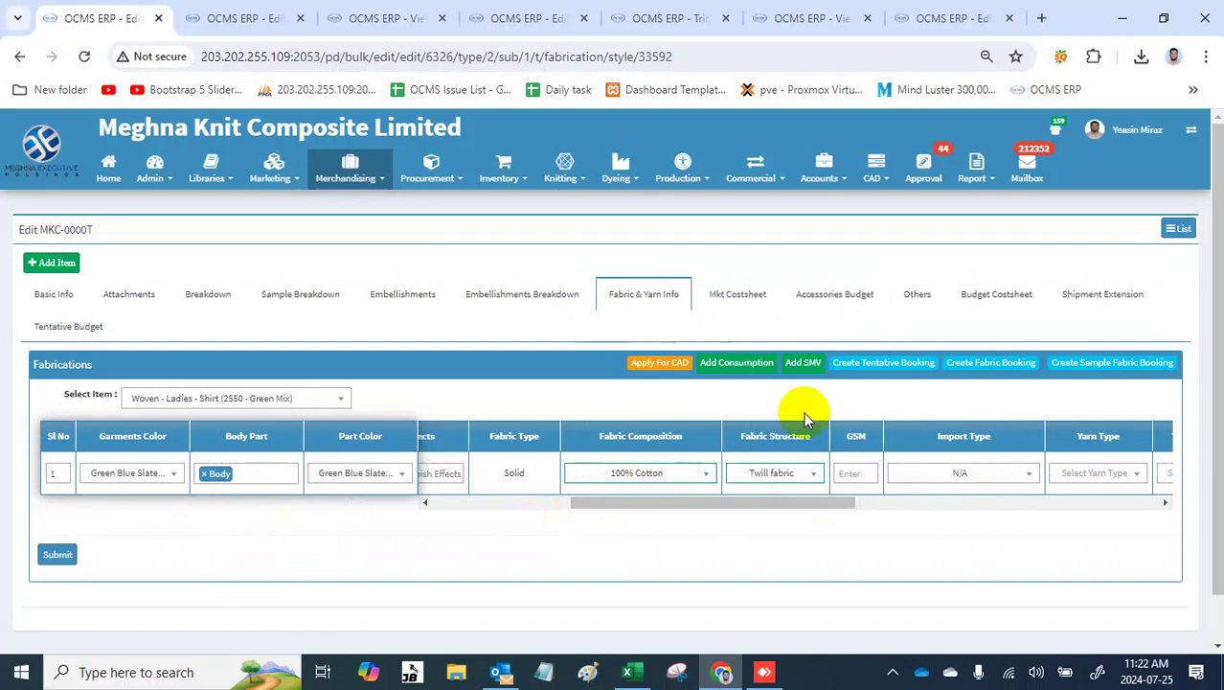
Step: Enter a GSM of 180 for the Body fabric and set its import type to Imported Finish Fabric (Foreign)
left_click(850, 476)
type("180")
scroll(849, 476, "right", 2)
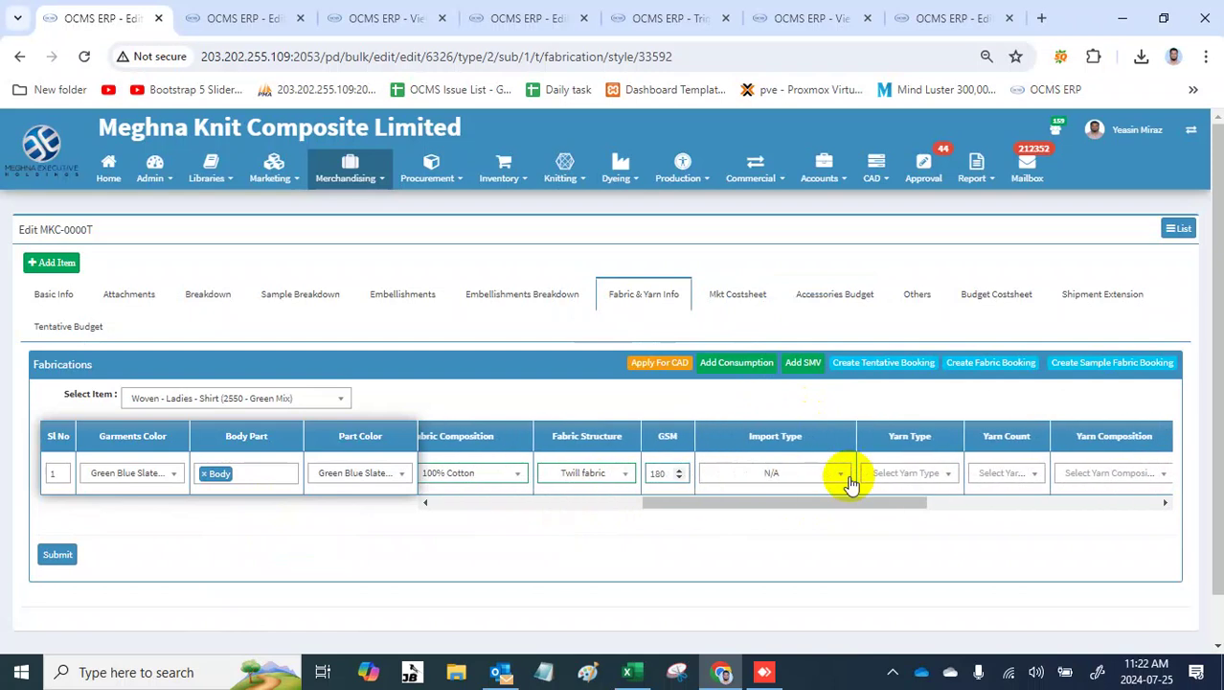
left_click(796, 479)
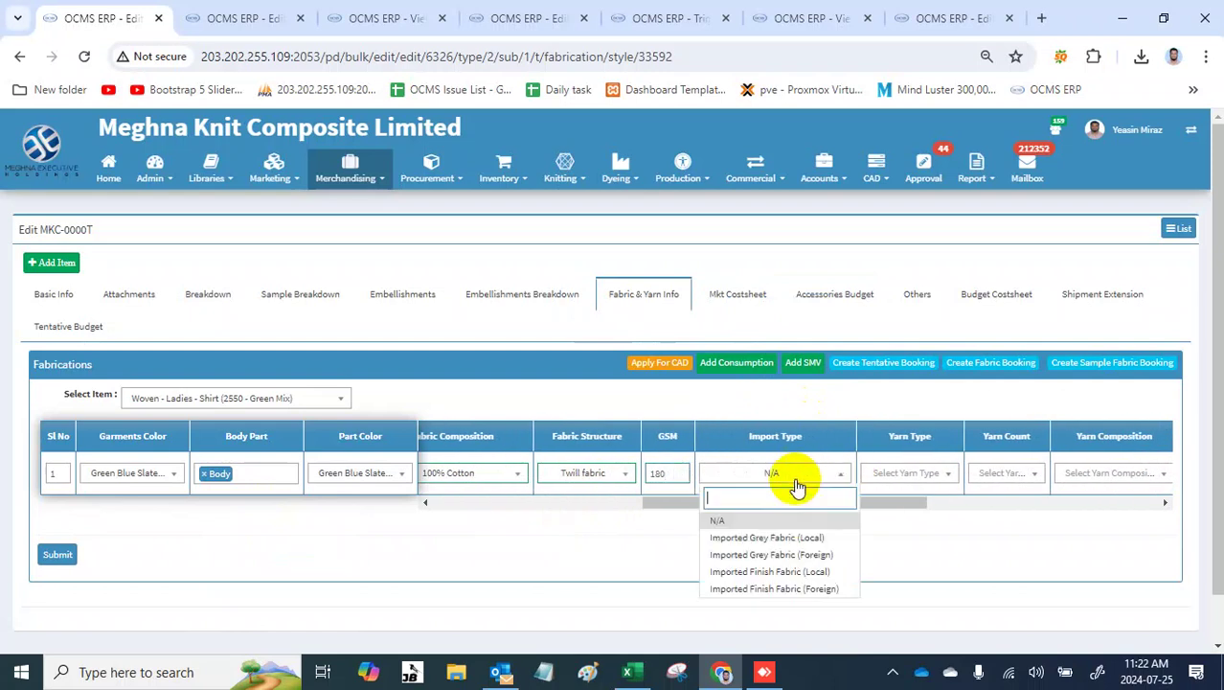
left_click(830, 589)
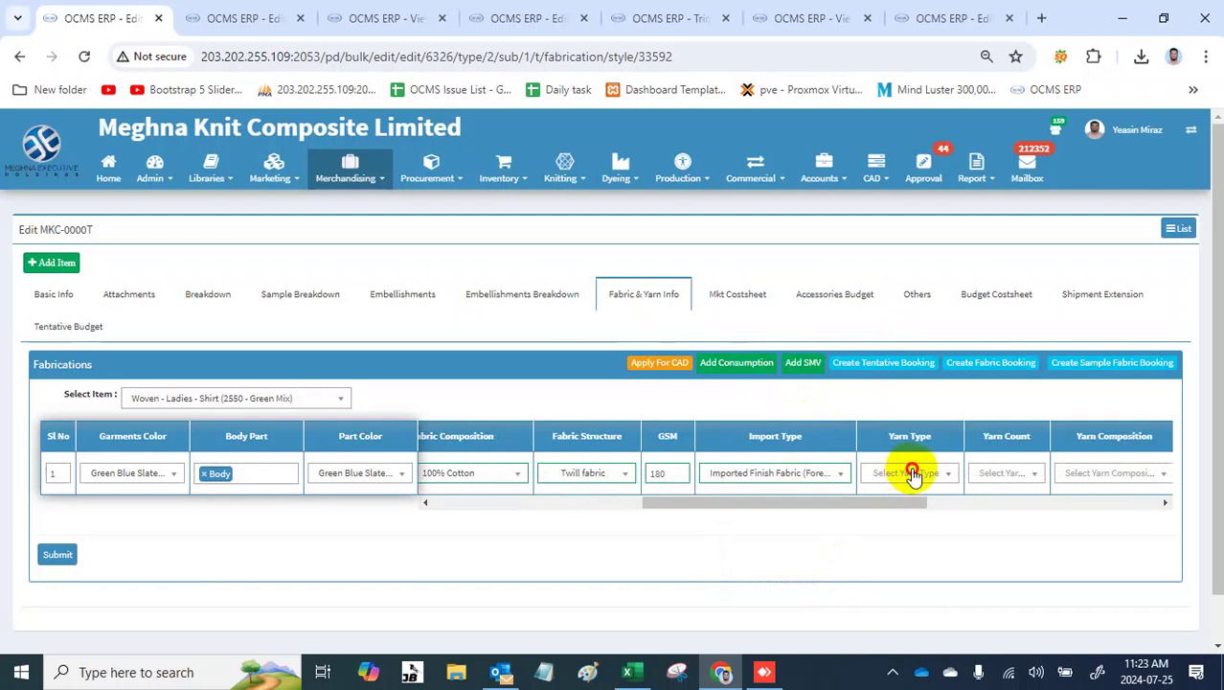
Step: Set the fabrication row's yarn type to GREY MARL and try to submit the fabrication
left_click(910, 473)
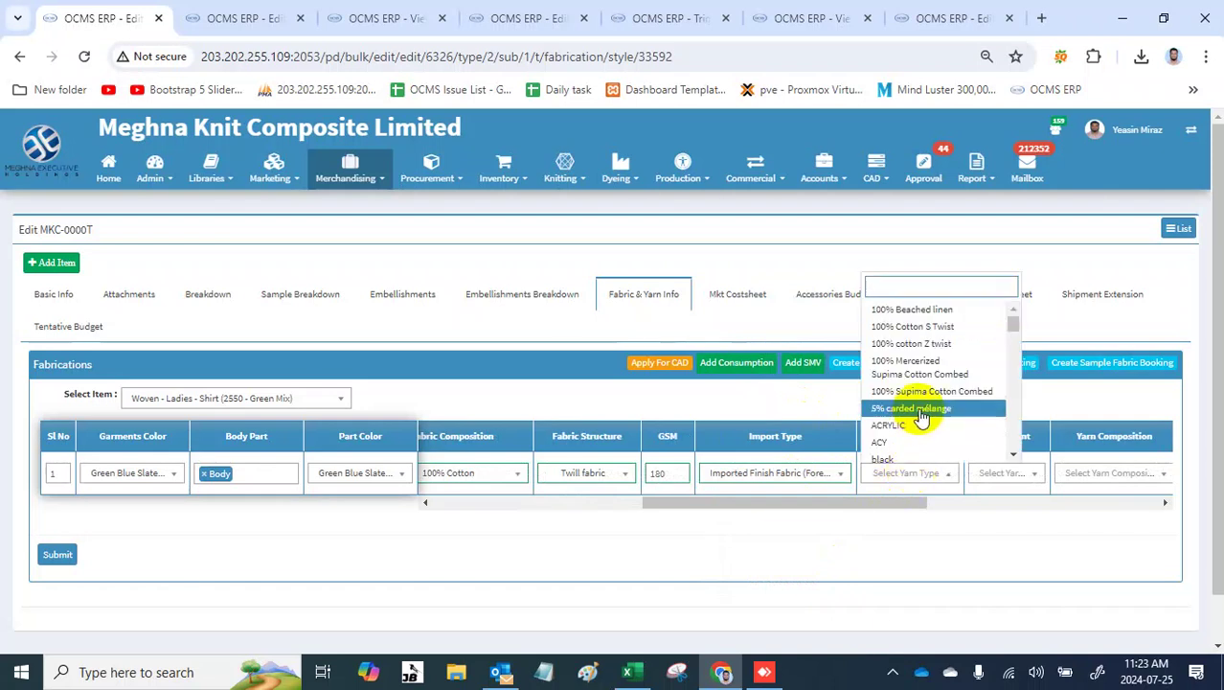
scroll(921, 412, "down", 2)
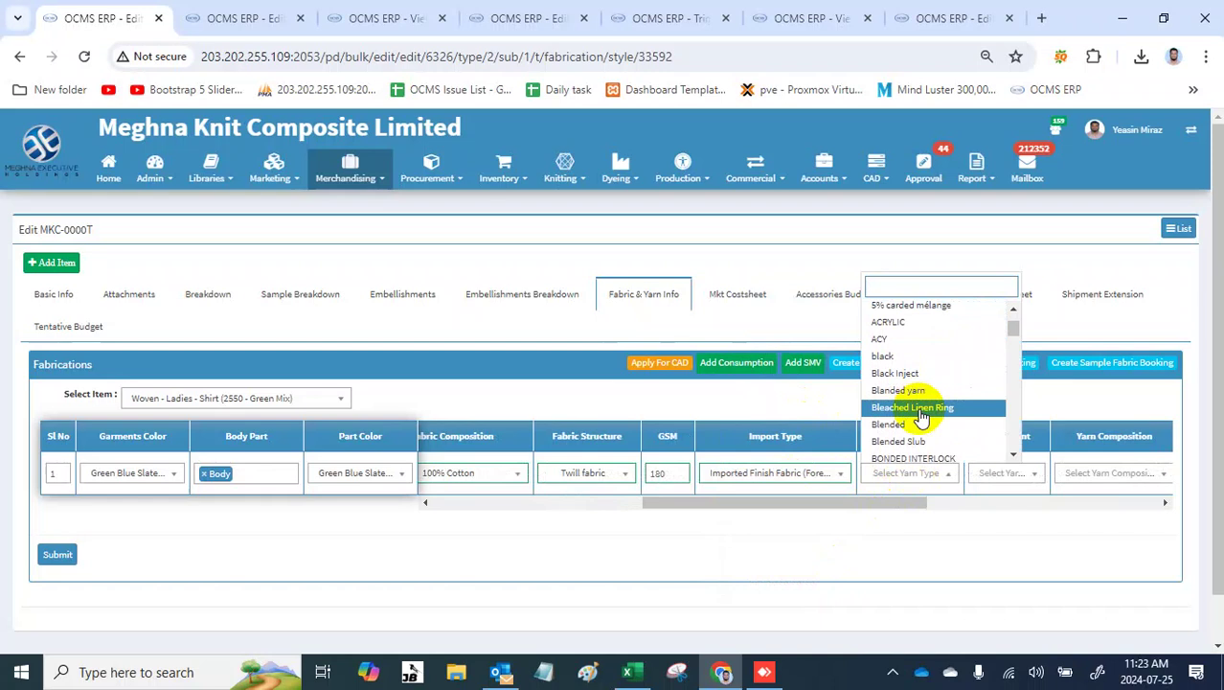
scroll(920, 419, "down", 5)
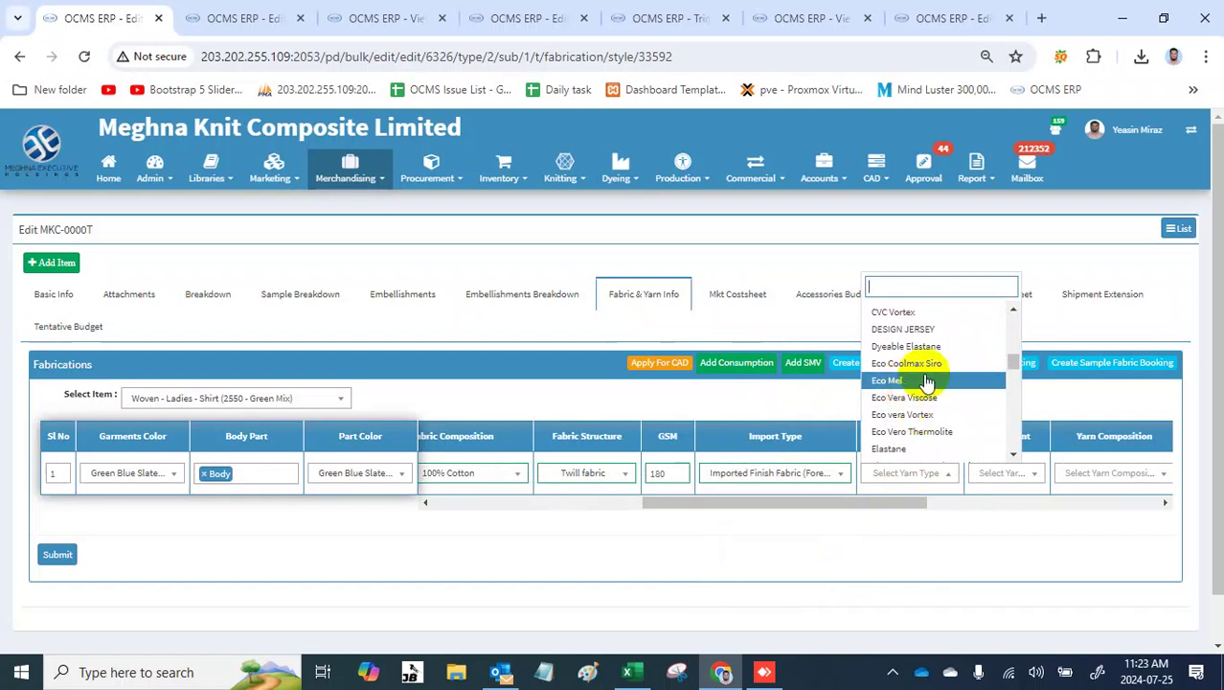
scroll(934, 407, "down", 3)
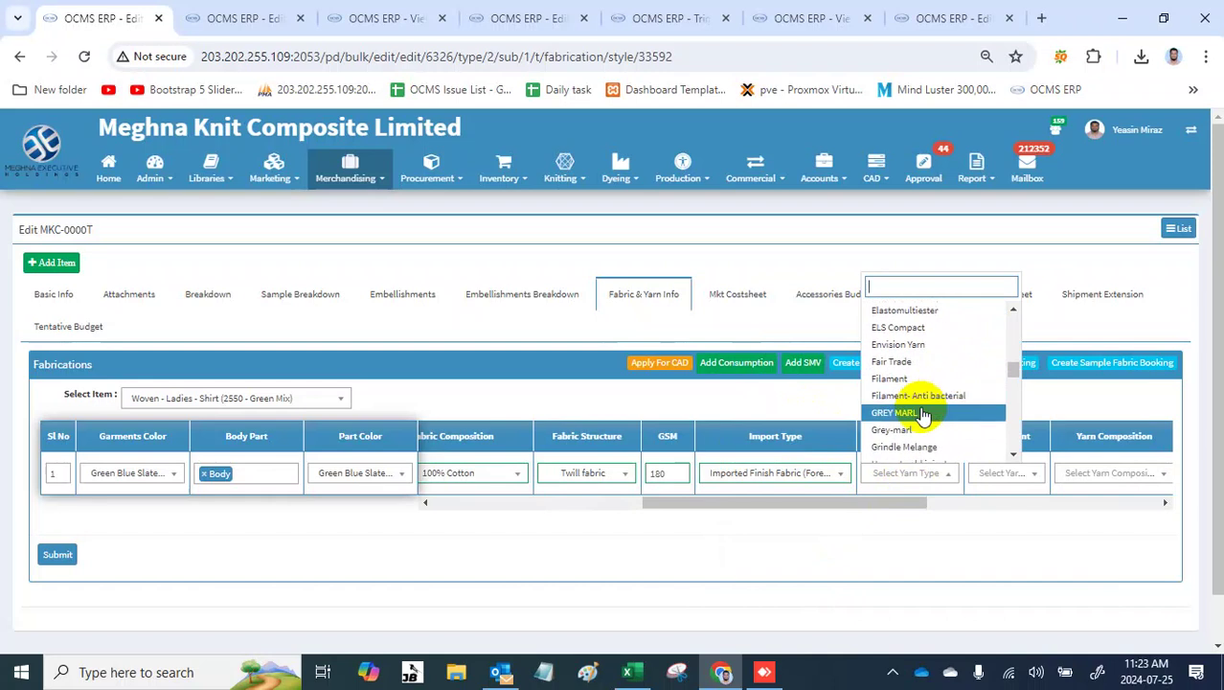
left_click(923, 414)
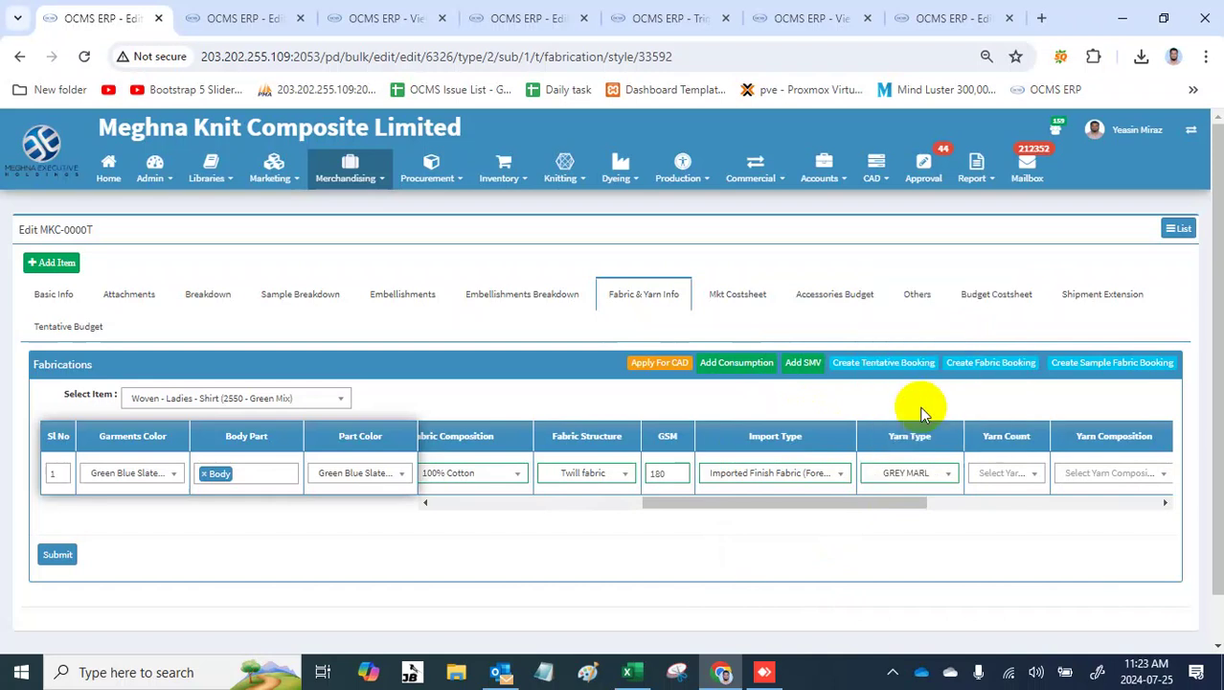
left_click(944, 479)
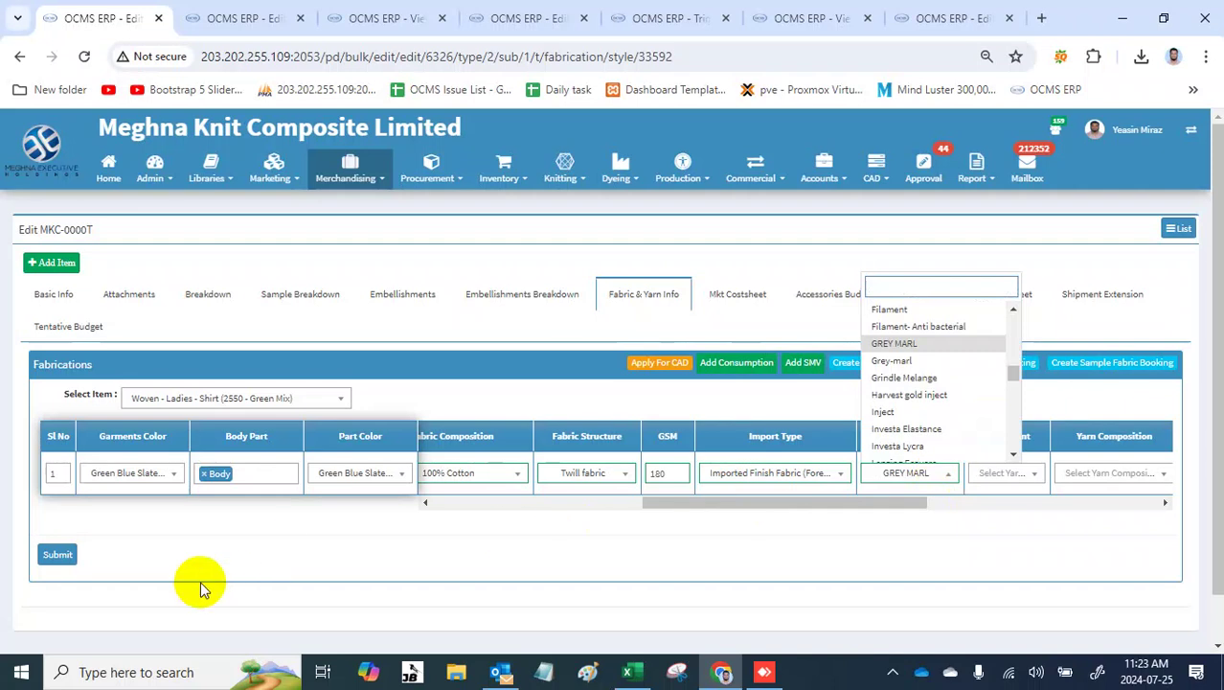
left_click(58, 556)
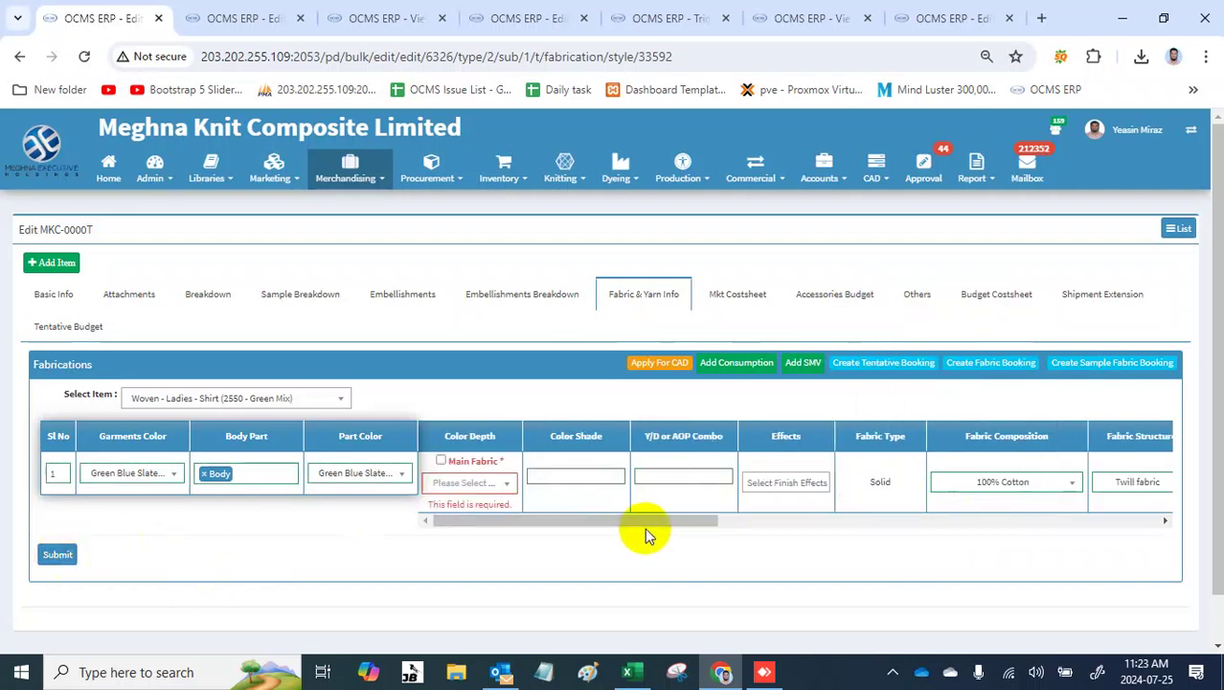
Step: Mark the Body fabric as the main fabric and set its color depth to Medium
left_click_drag(649, 526, 1041, 500)
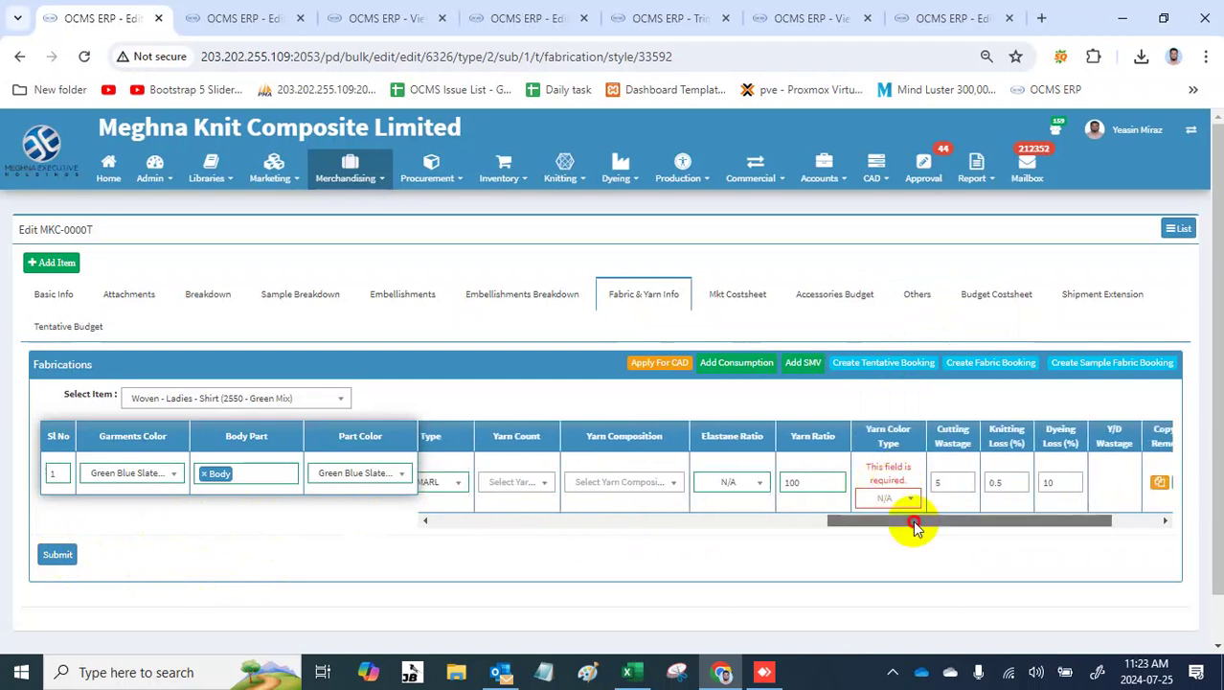
left_click_drag(916, 525, 515, 570)
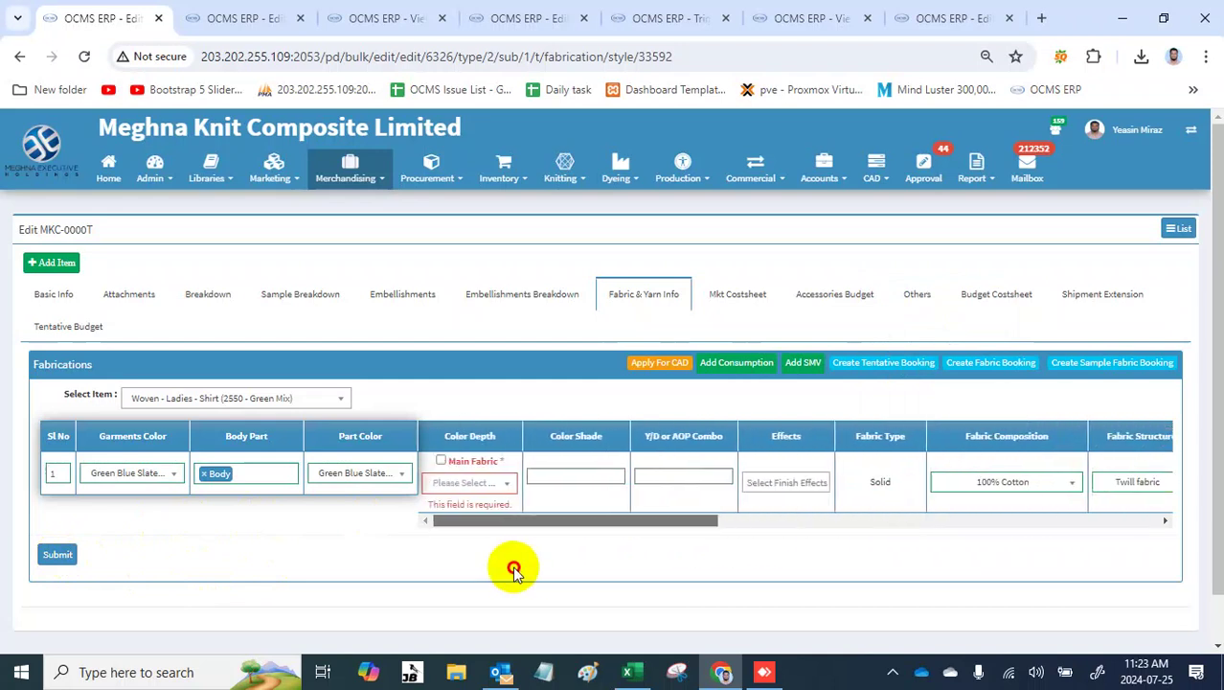
left_click(442, 461)
left_click(468, 488)
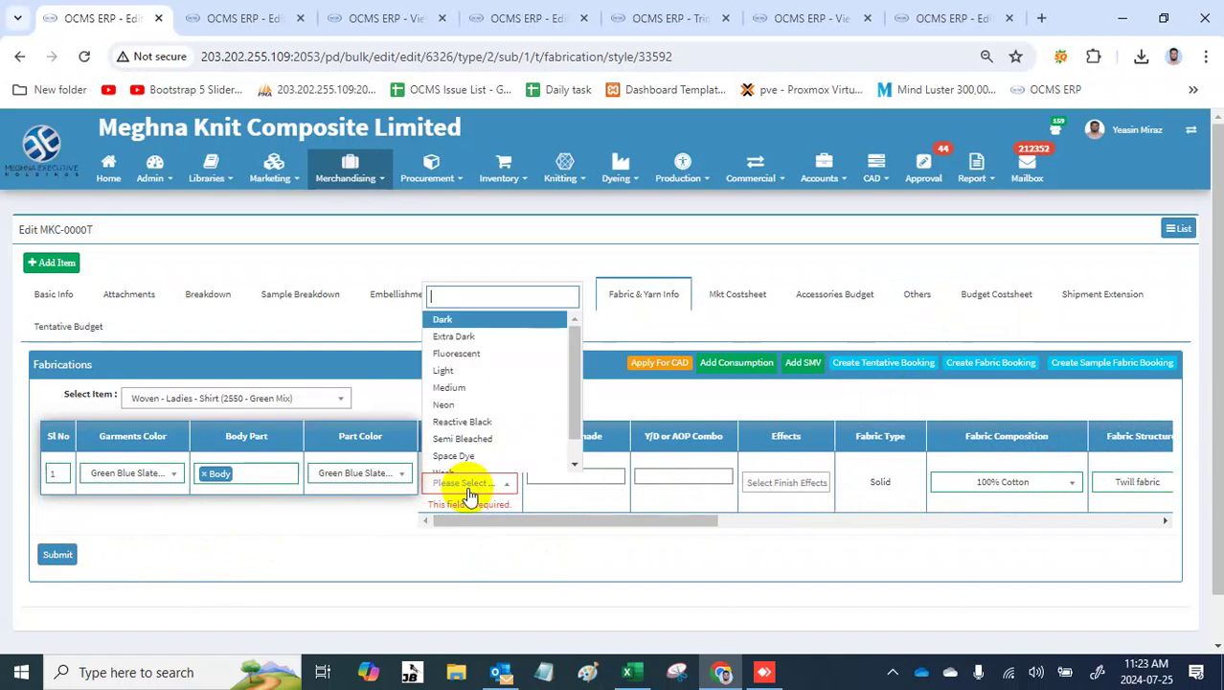
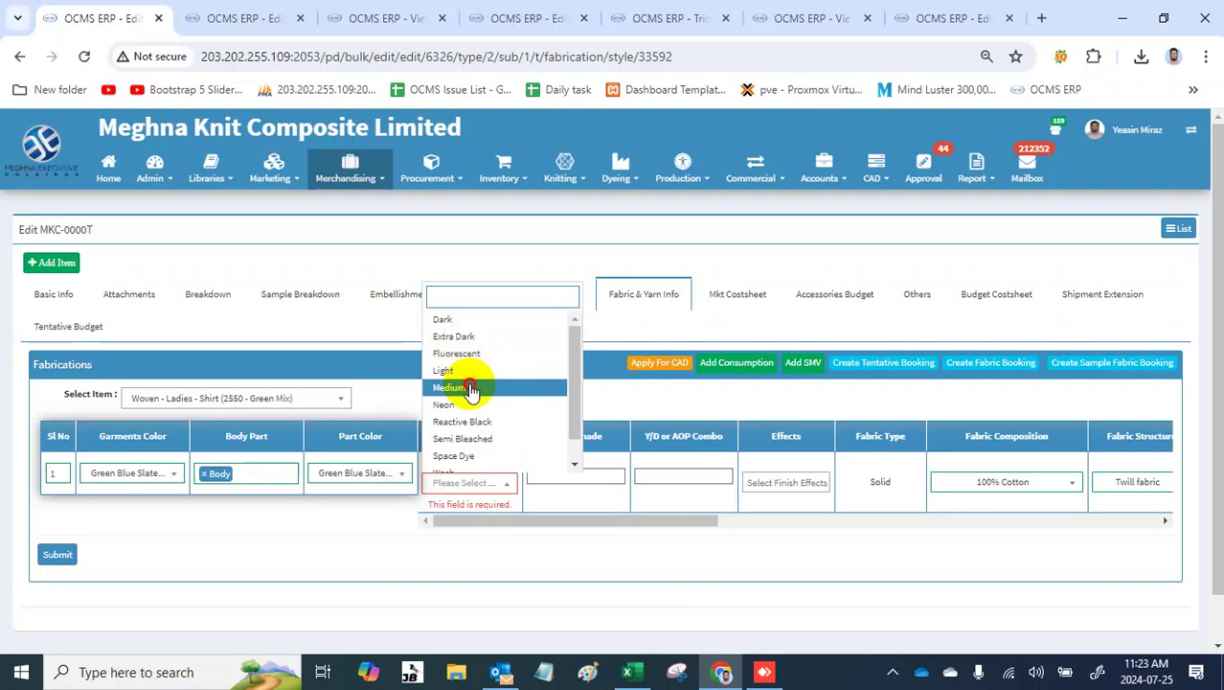
left_click(468, 387)
Step: Set the yarn color type of the Body fabric row to Color
scroll(752, 479, "right", 5)
scroll(756, 479, "right", 8)
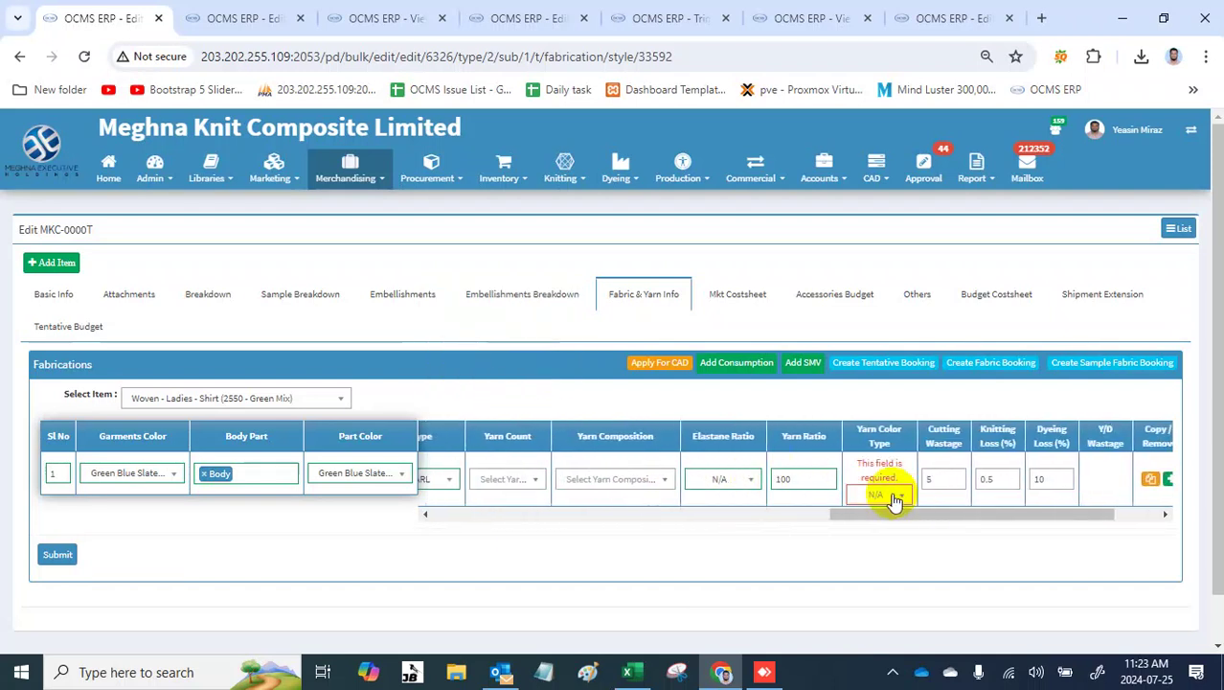
left_click(891, 495)
type("colo")
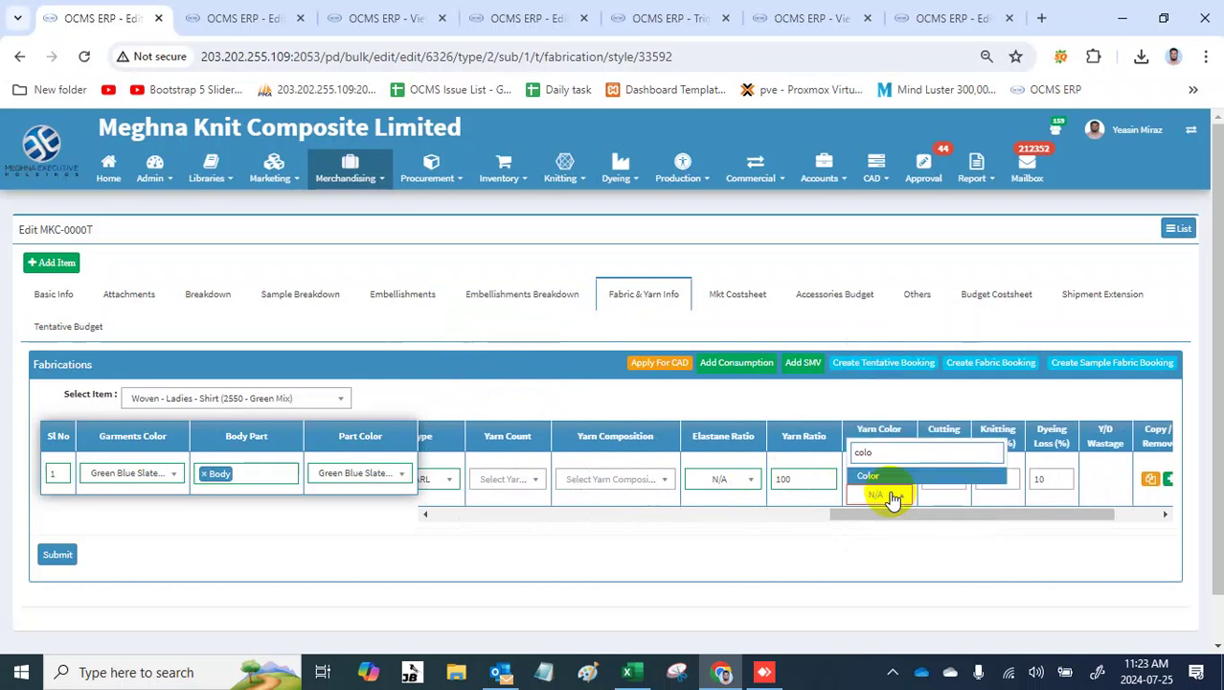
key("Return")
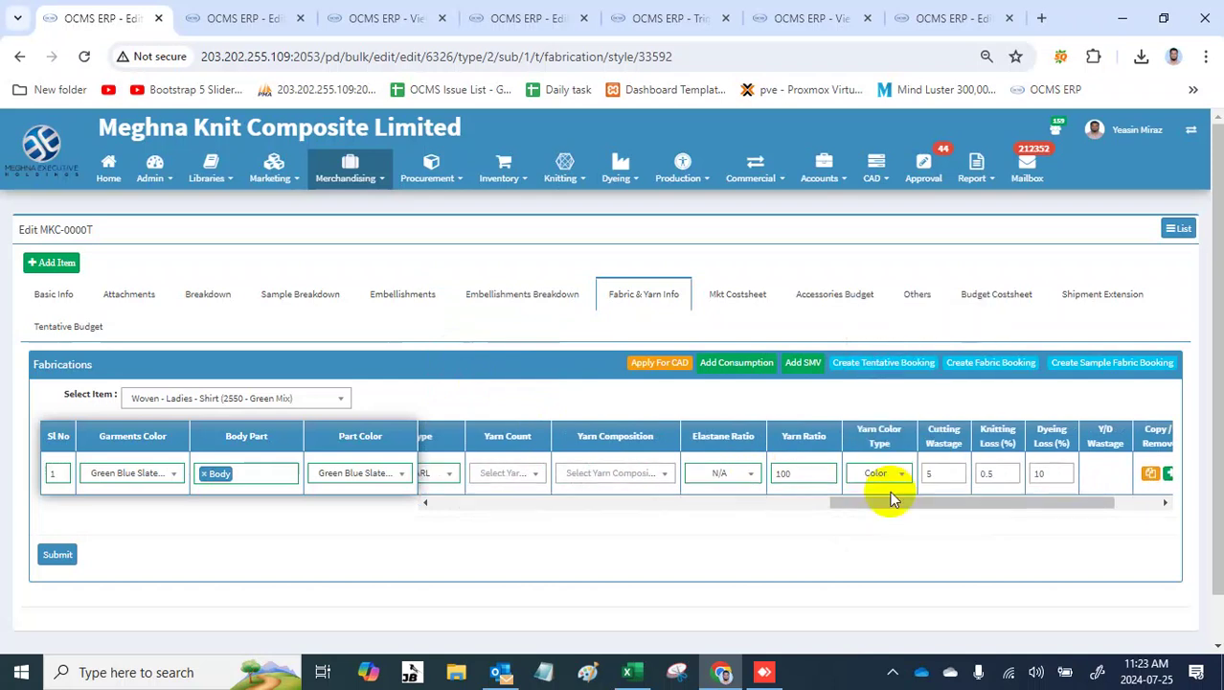
Step: Set the row's cutting wastage to 3 and both its knitting loss and dyeing loss to 0, and submit the fabrication
left_click(932, 474)
left_click_drag(932, 474, 882, 481)
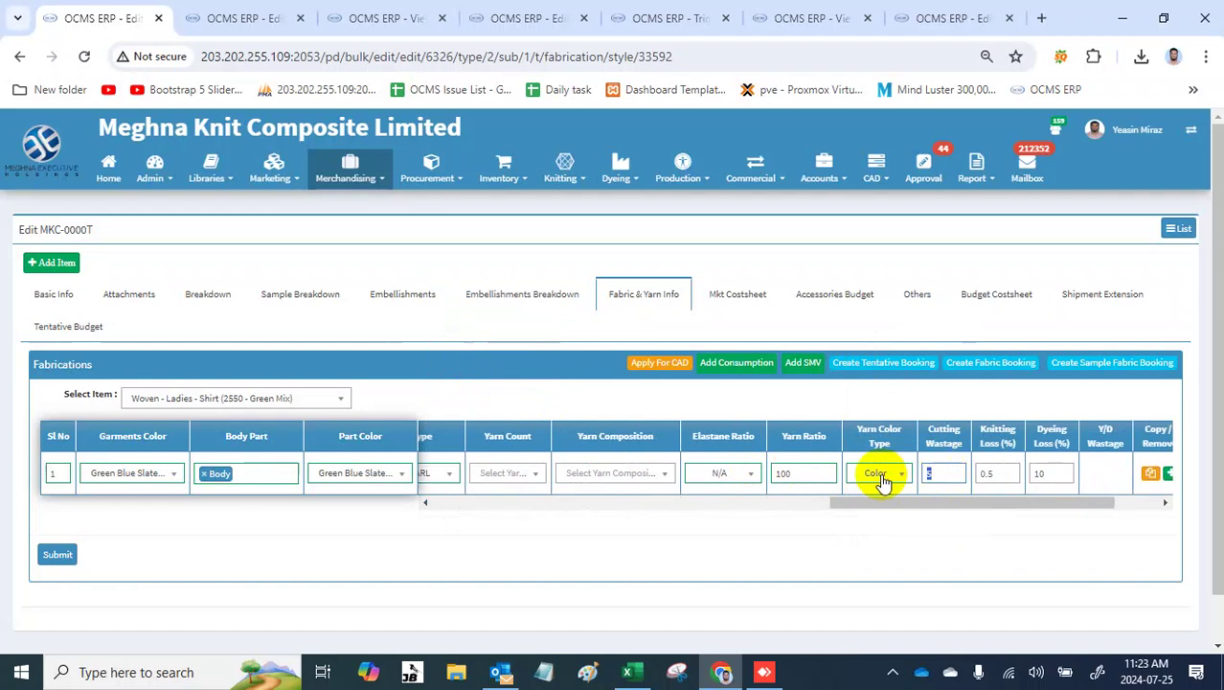
type("3")
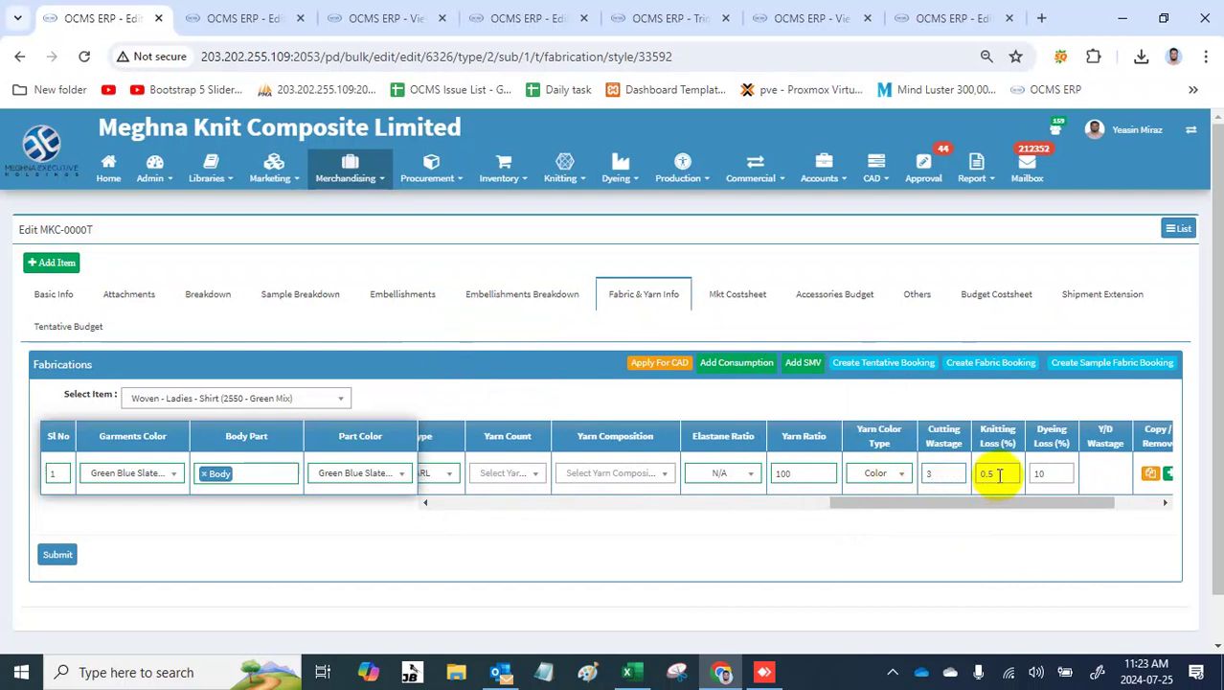
left_click_drag(999, 475, 965, 472)
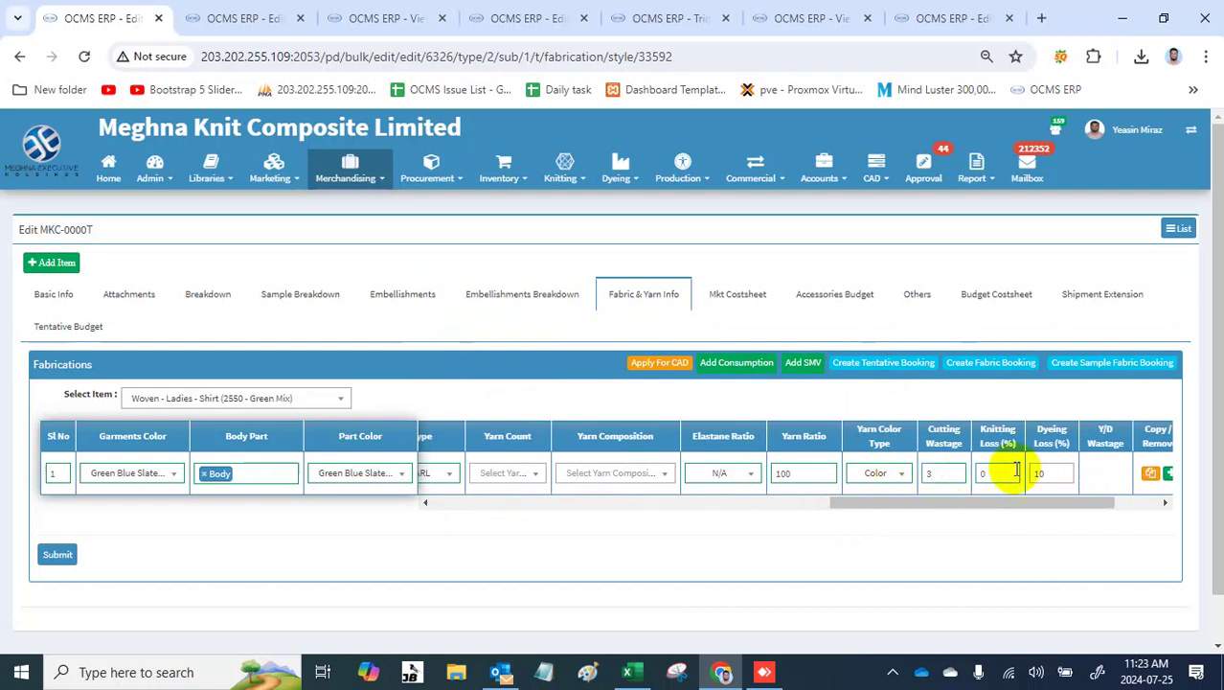
left_click_drag(1055, 472, 998, 478)
type("0")
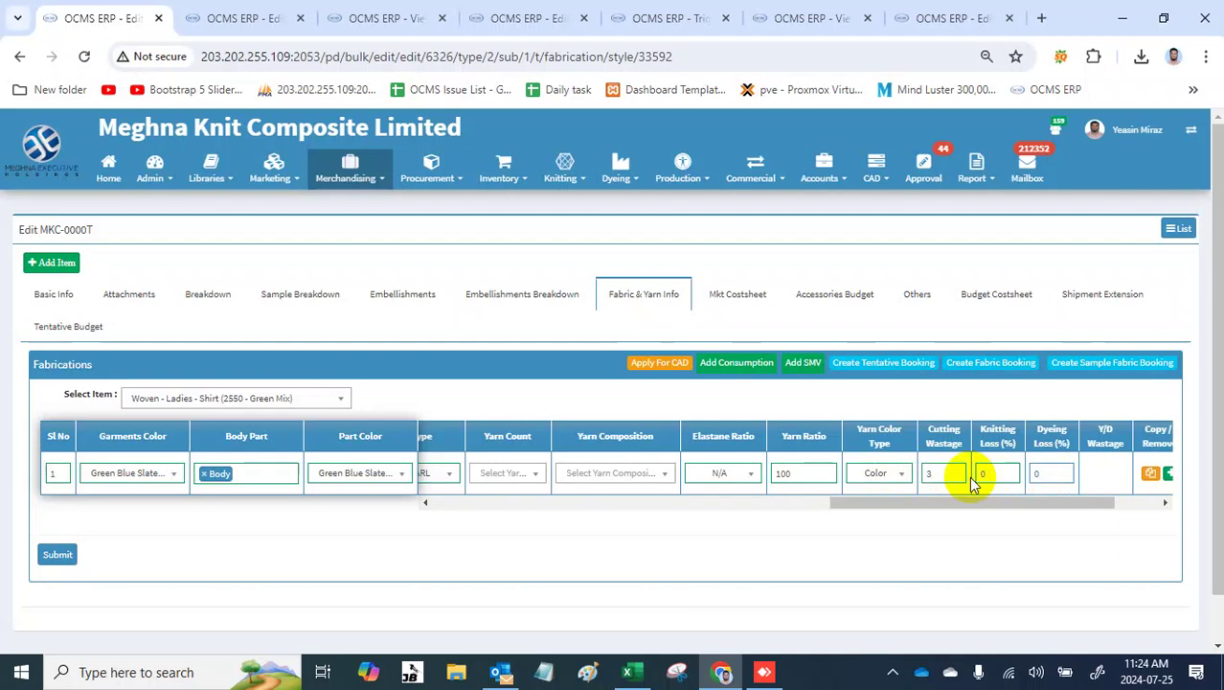
left_click(58, 555)
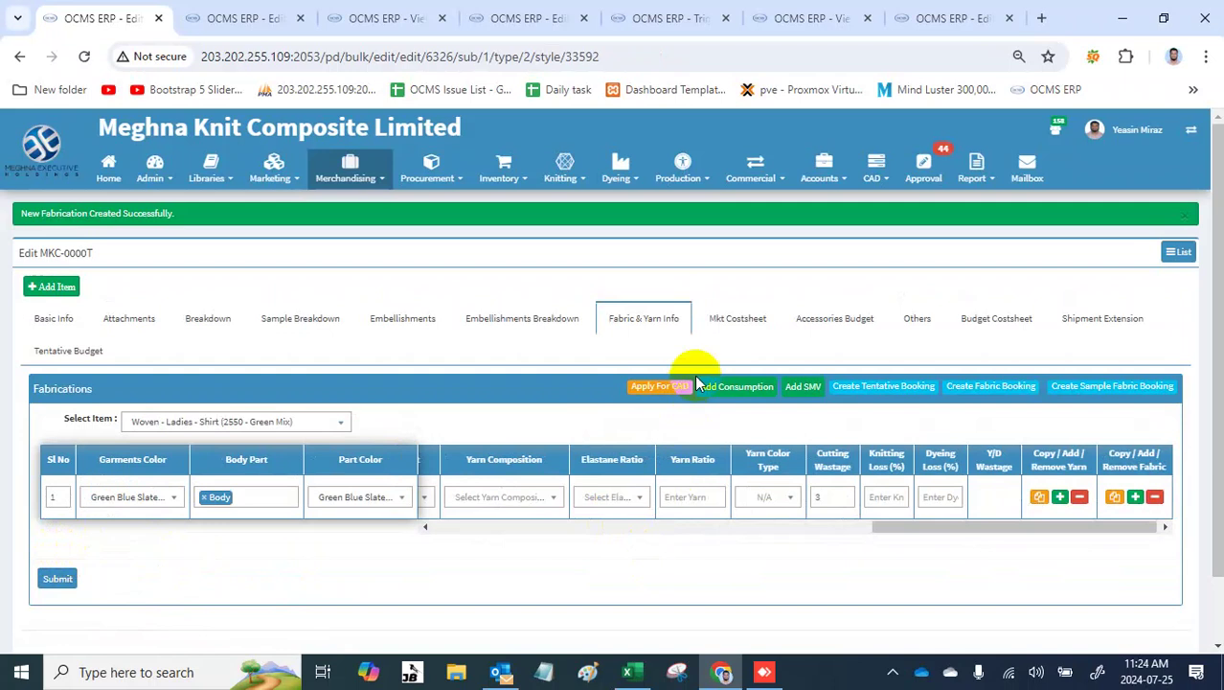
Step: Open the consumption entry for the order and set the shirt body's consumption per dozen to 5 with MTR as the UOM
left_click(744, 387)
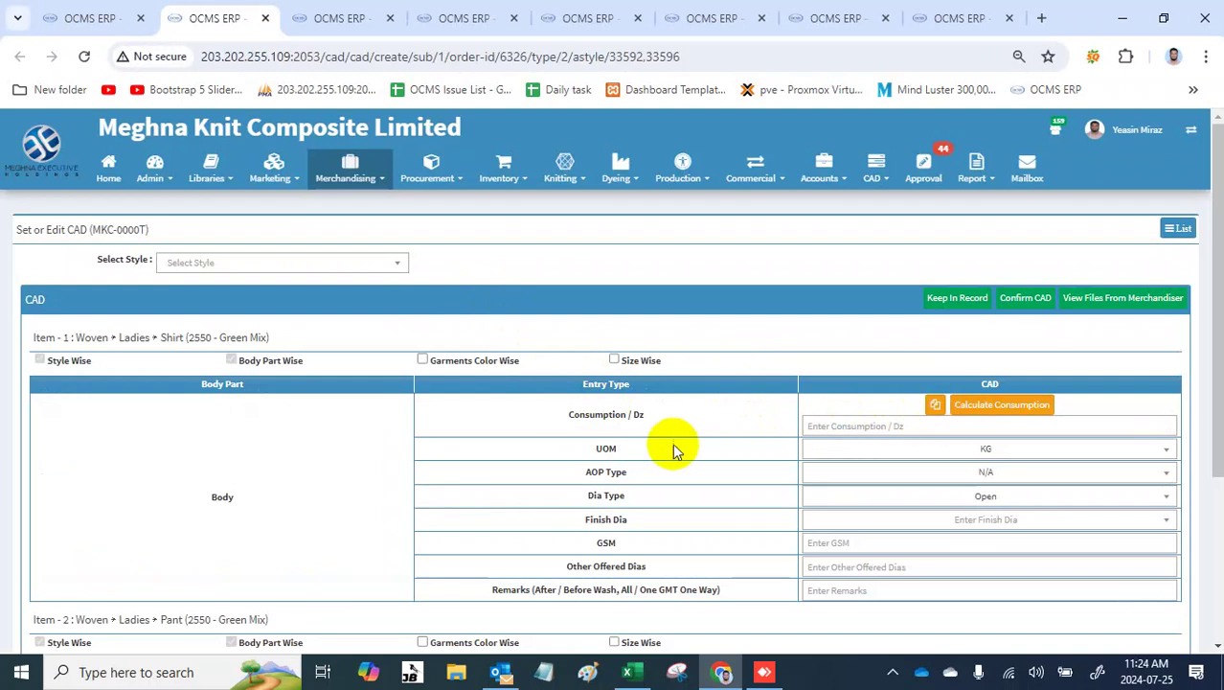
left_click(868, 424)
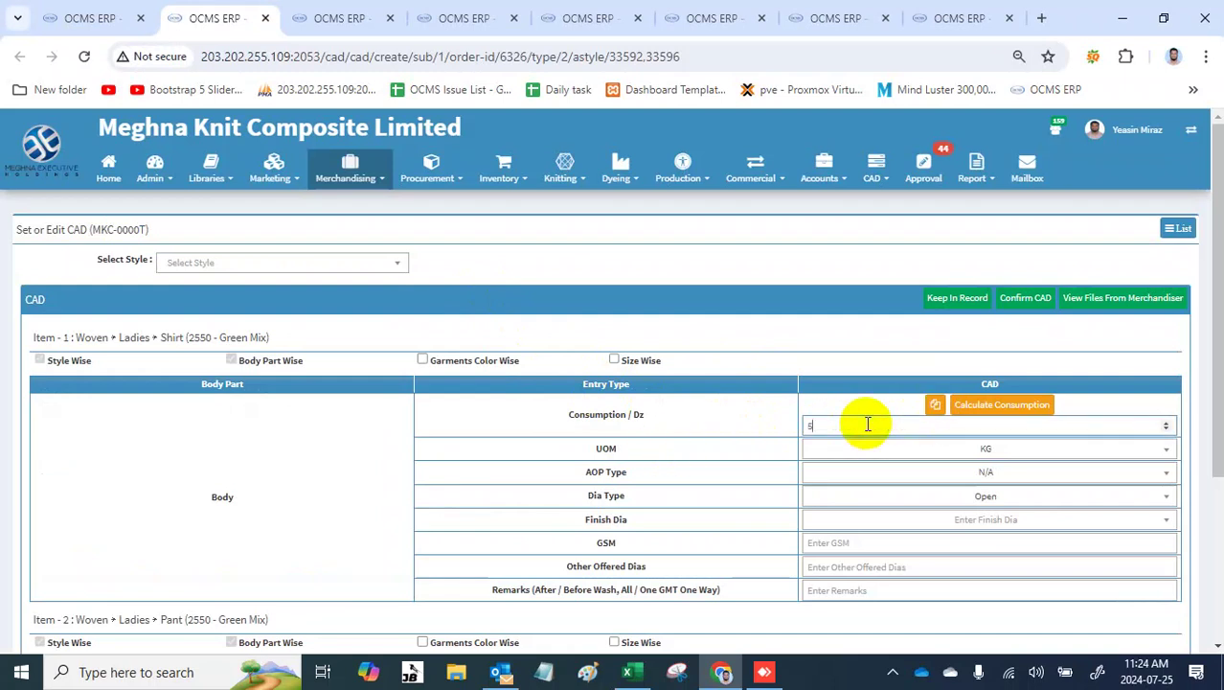
left_click(889, 454)
type("m")
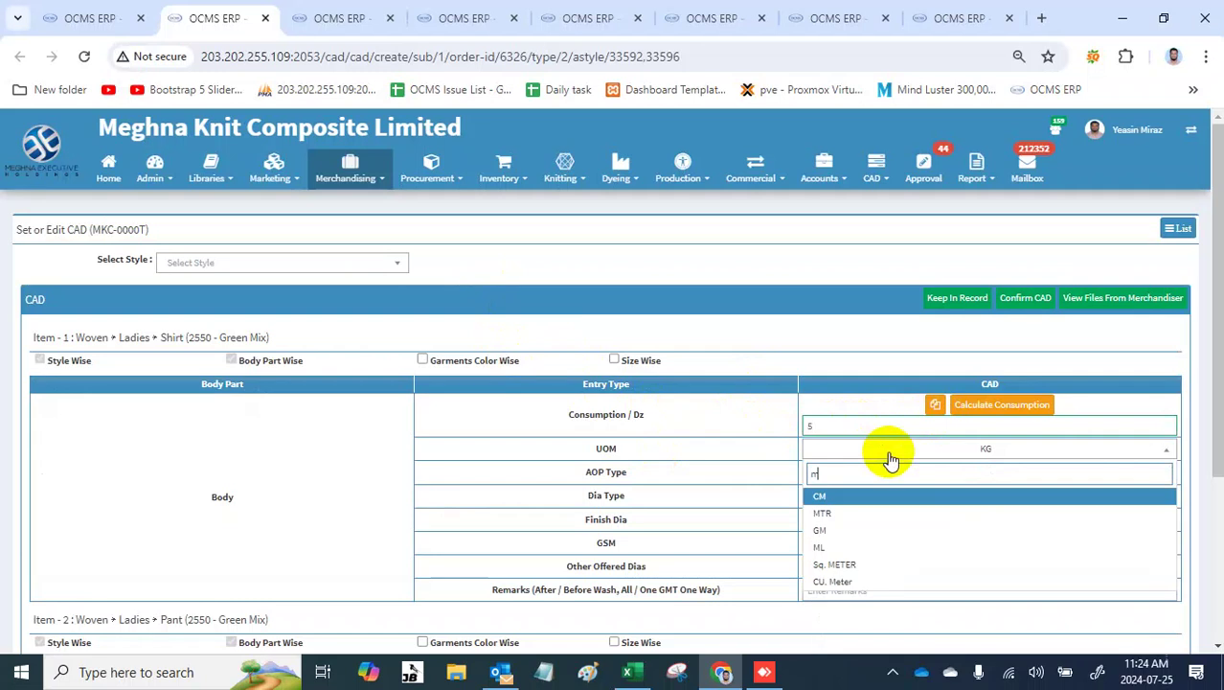
type("tr")
key("Return")
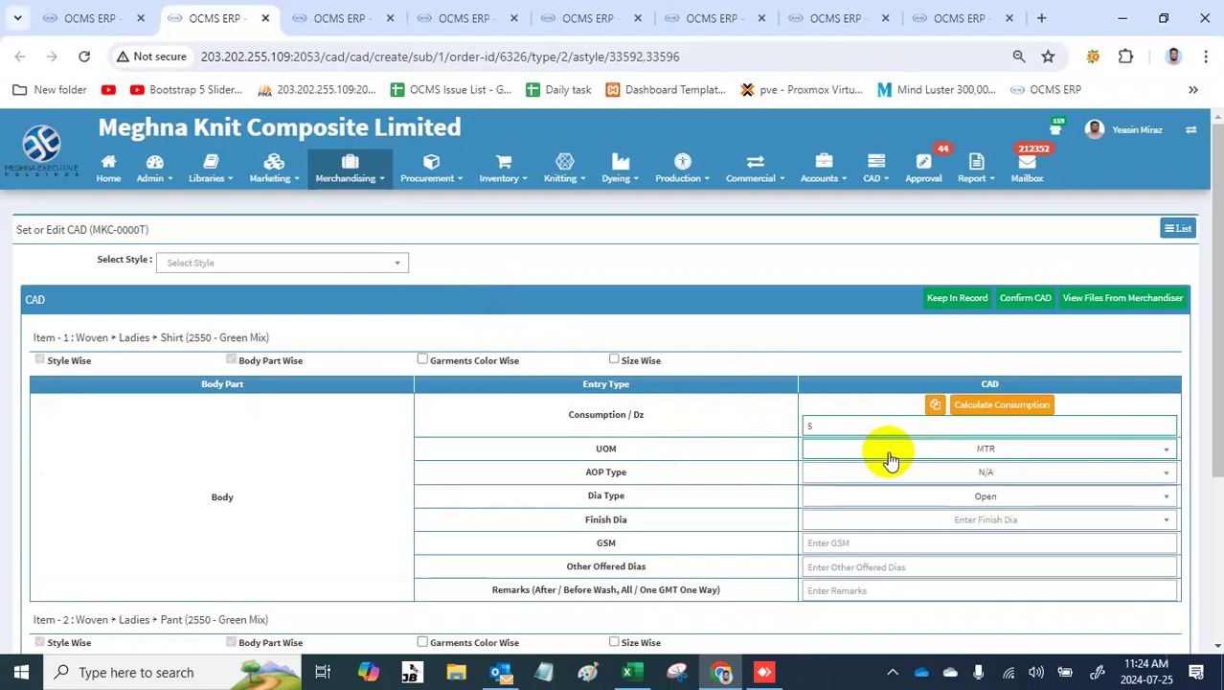
Step: Set the shirt body's finish dia to 72 Inch and its GSM to 180, and submit the CAD
left_click(924, 527)
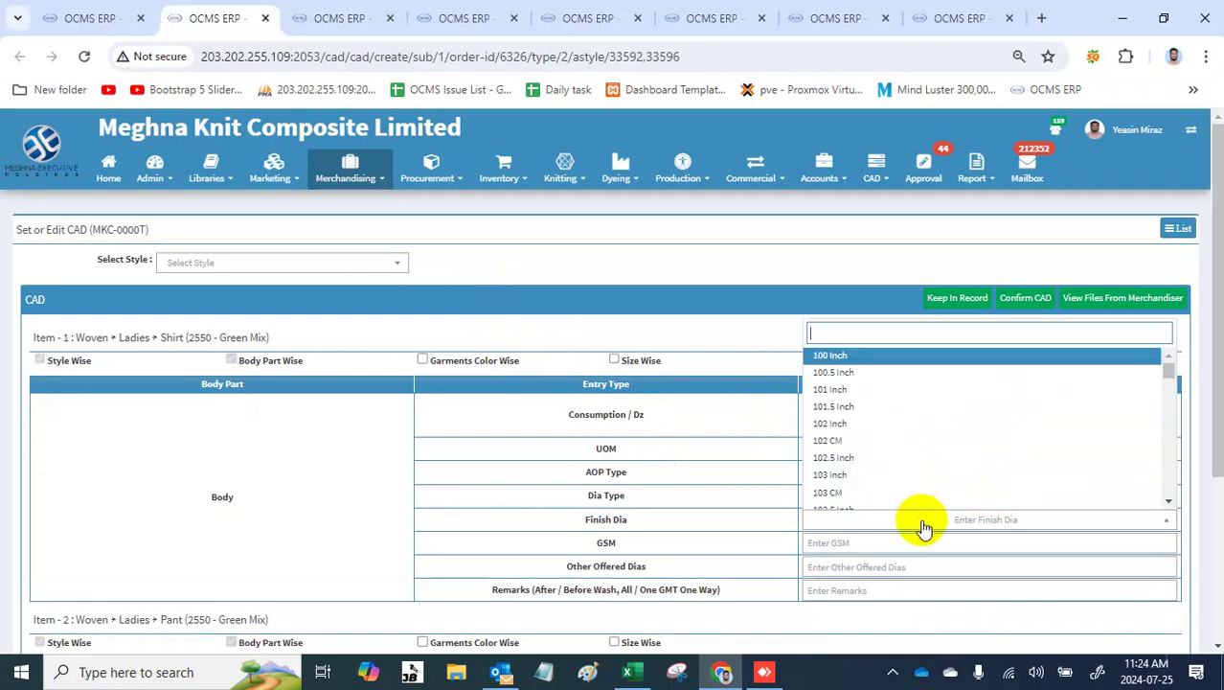
type("72")
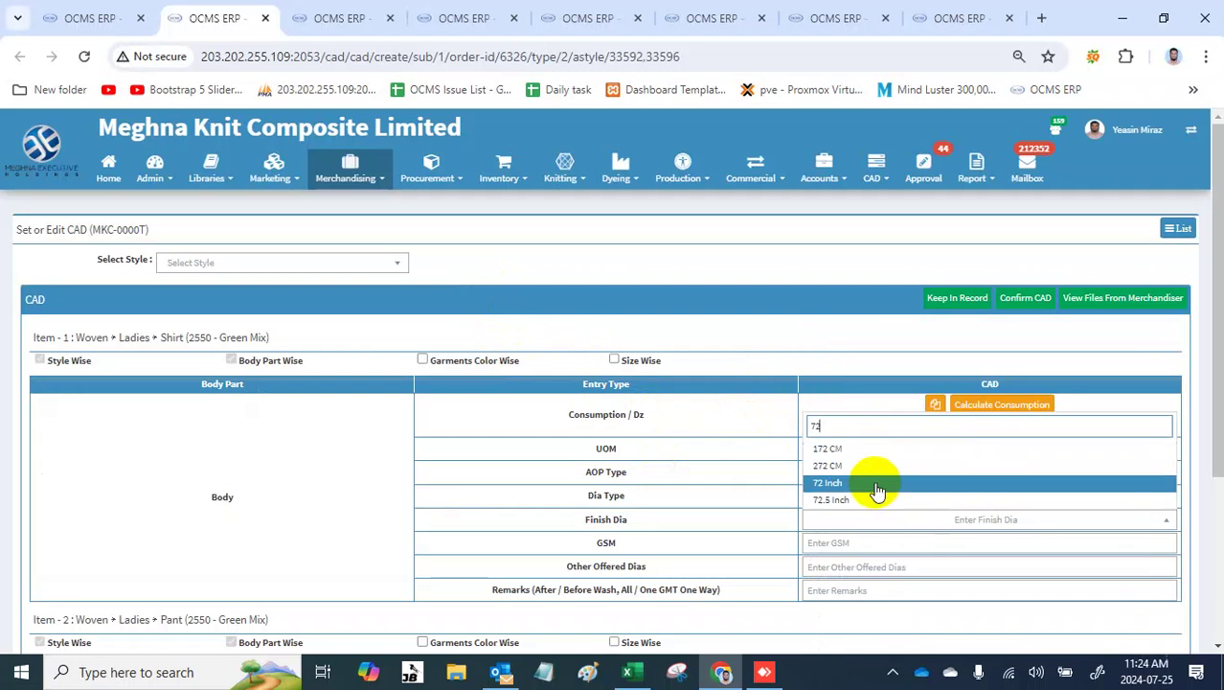
left_click(877, 487)
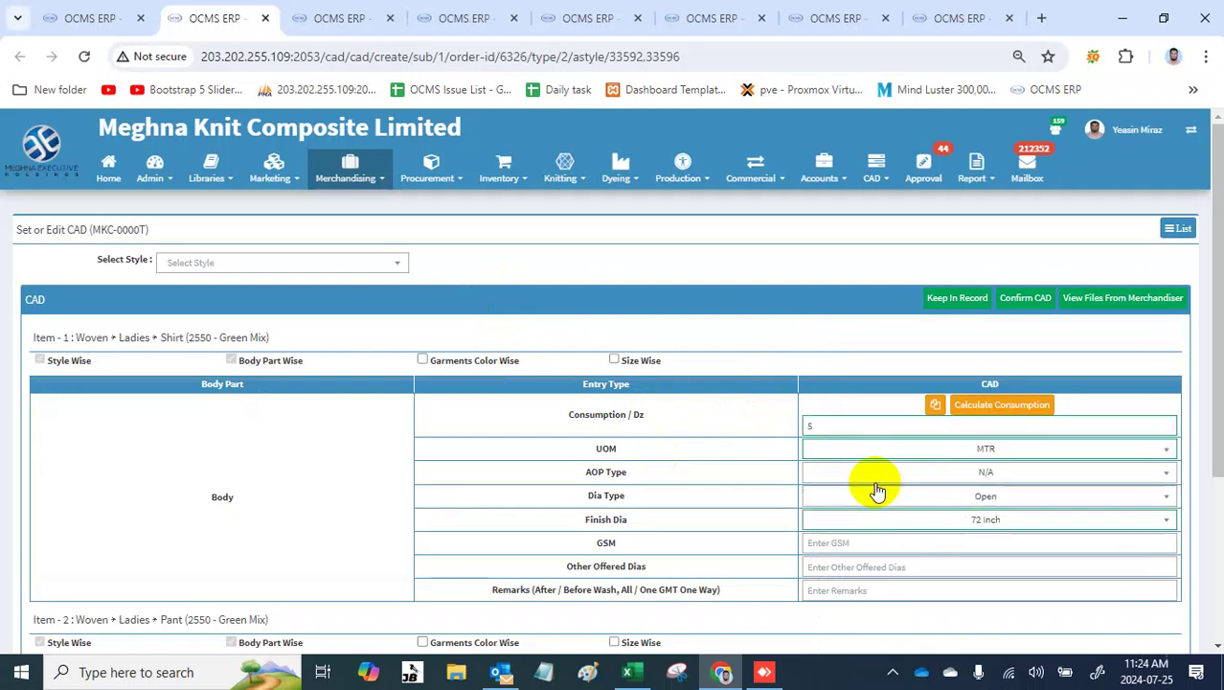
left_click(891, 543)
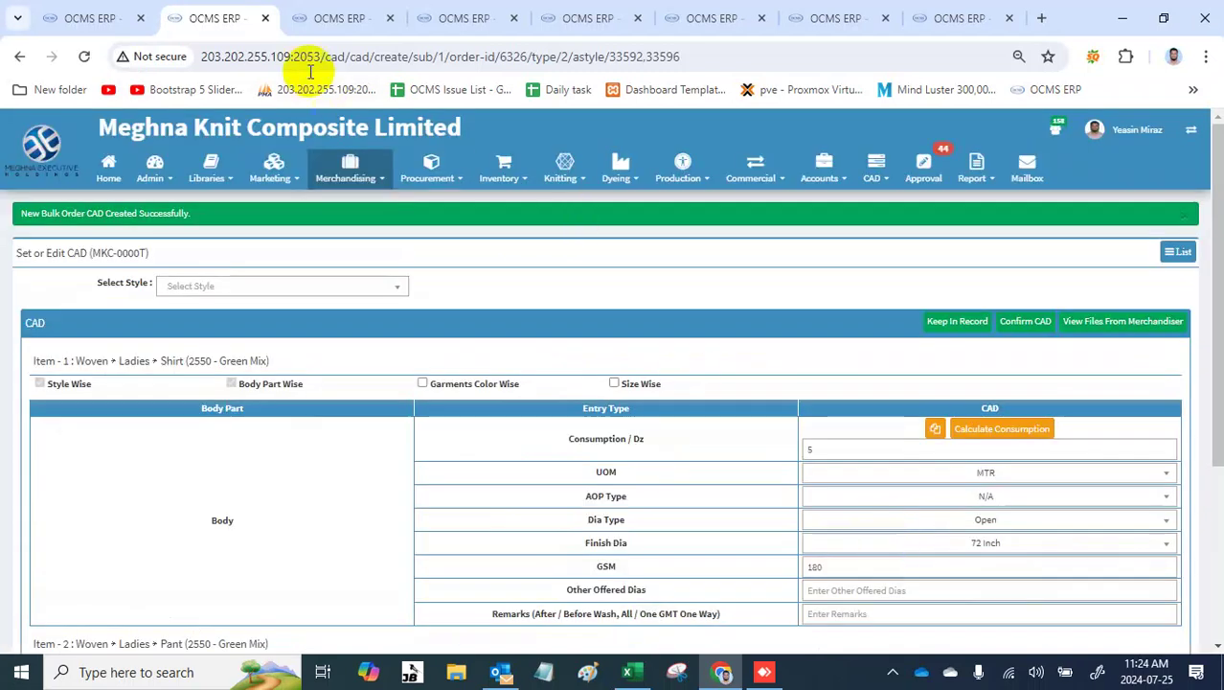
Step: Open the SMV entry from the order's fabric and yarn information and filter it to style 2550
left_click(119, 14)
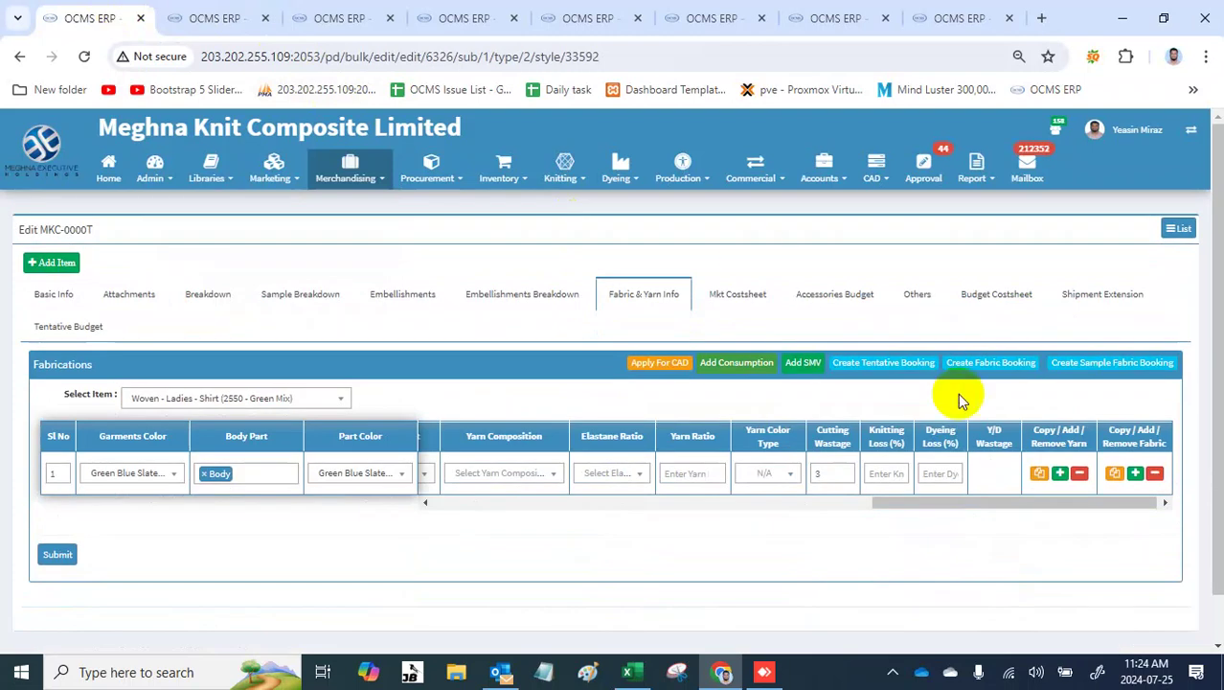
left_click(805, 365)
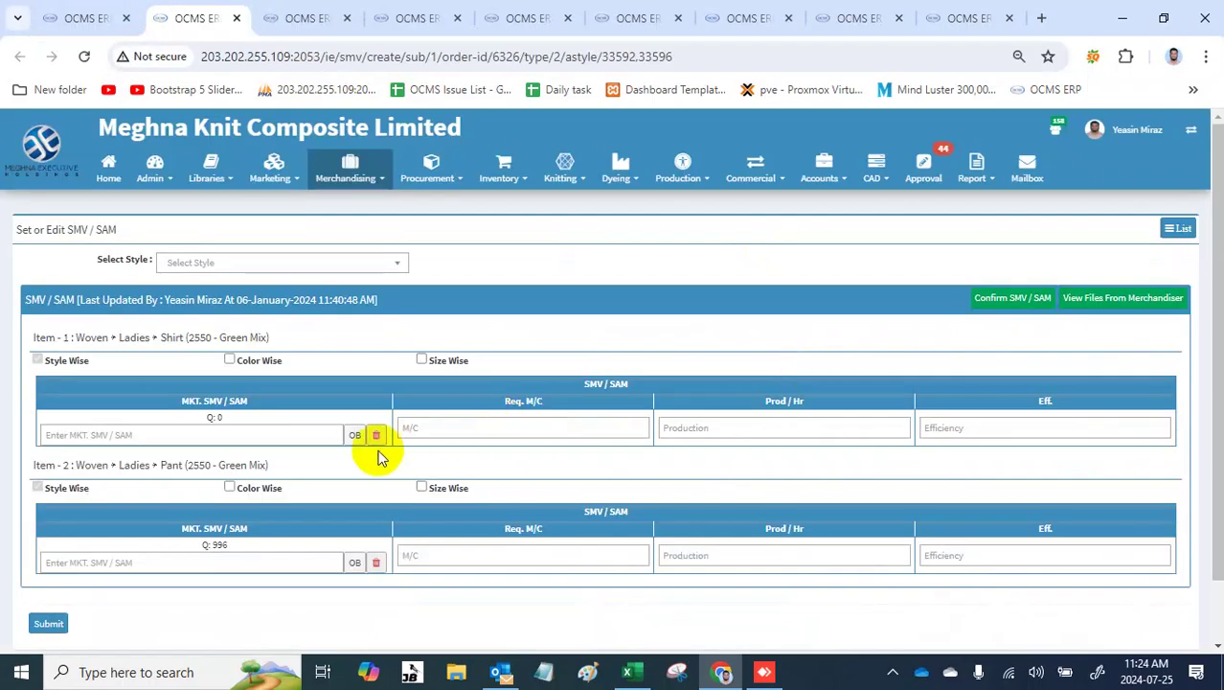
left_click(332, 263)
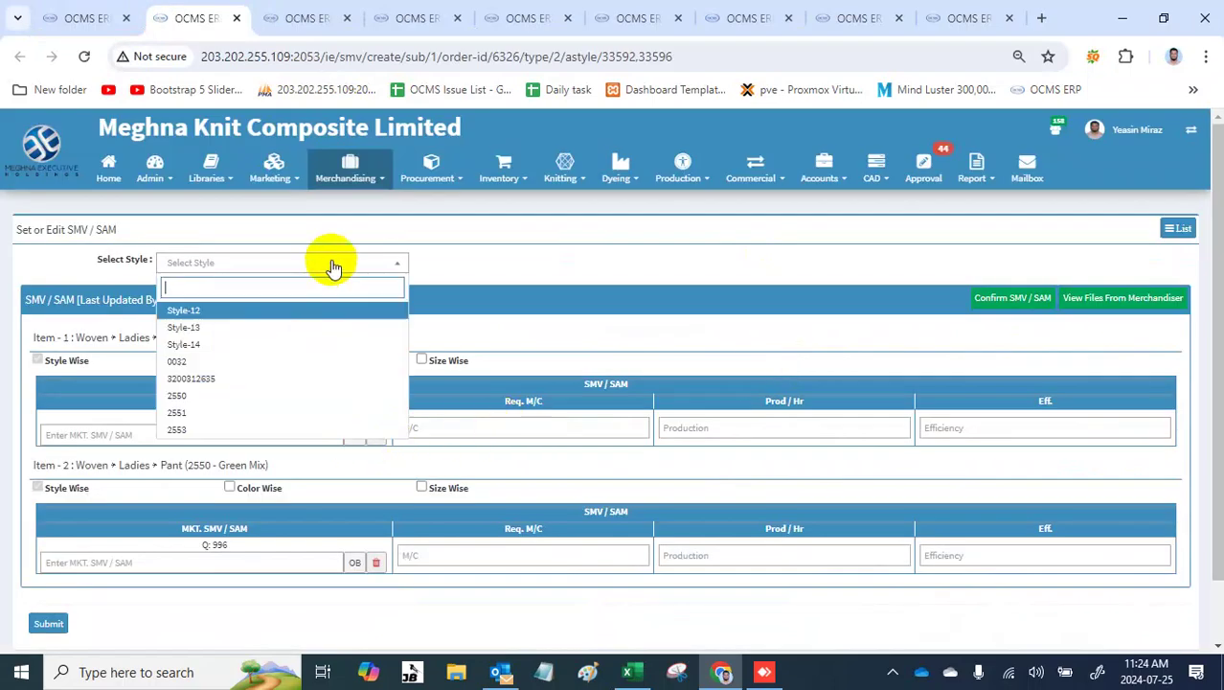
type("2550")
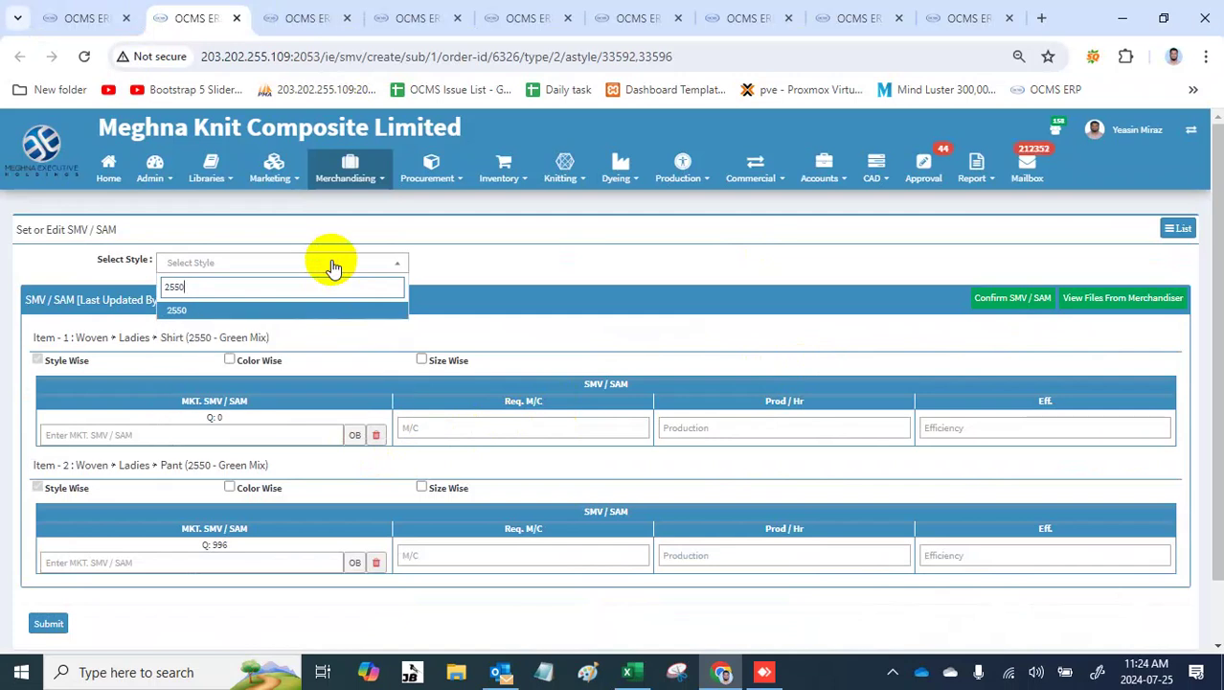
key("Return")
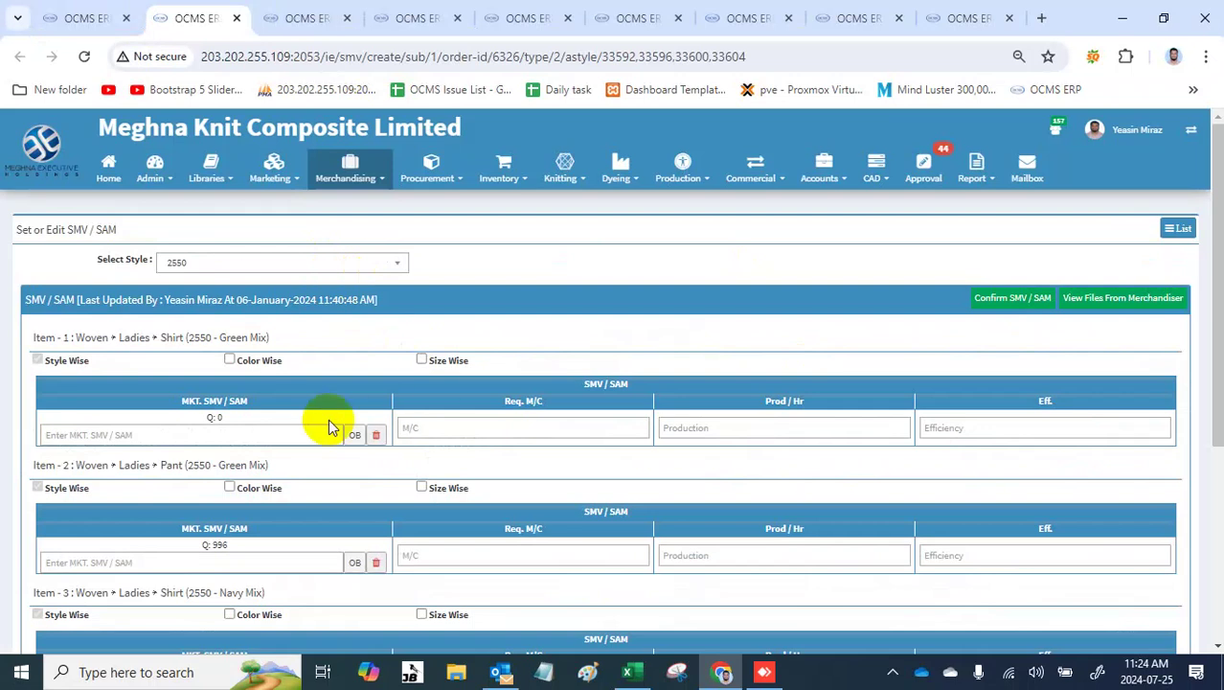
Step: Enter a marketing SMV of 25 and an efficiency of 50 for the 2550 Green Mix shirt, and submit
left_click(228, 435)
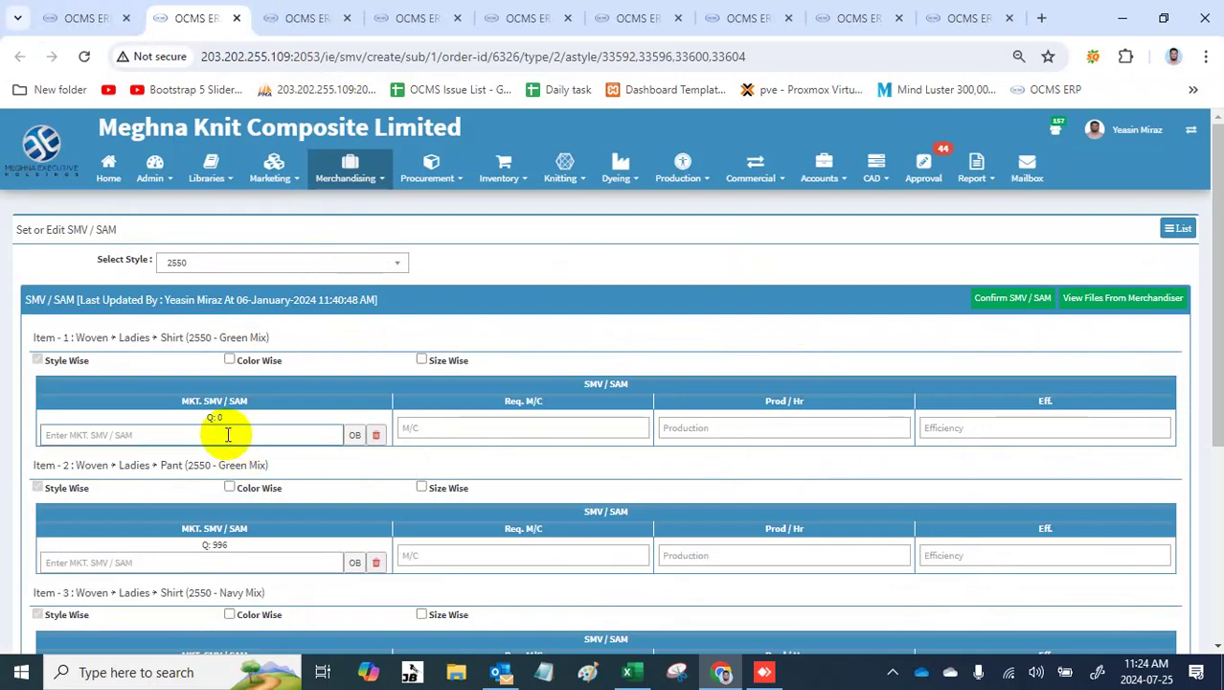
type("255")
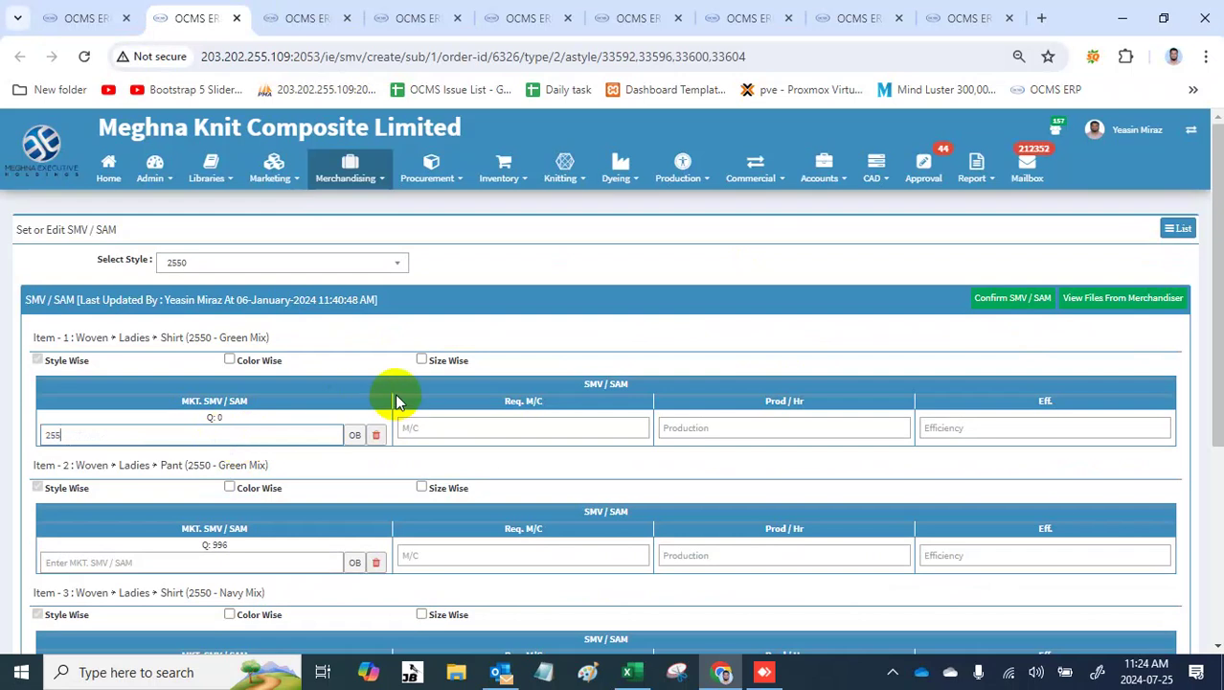
key("BackSpace")
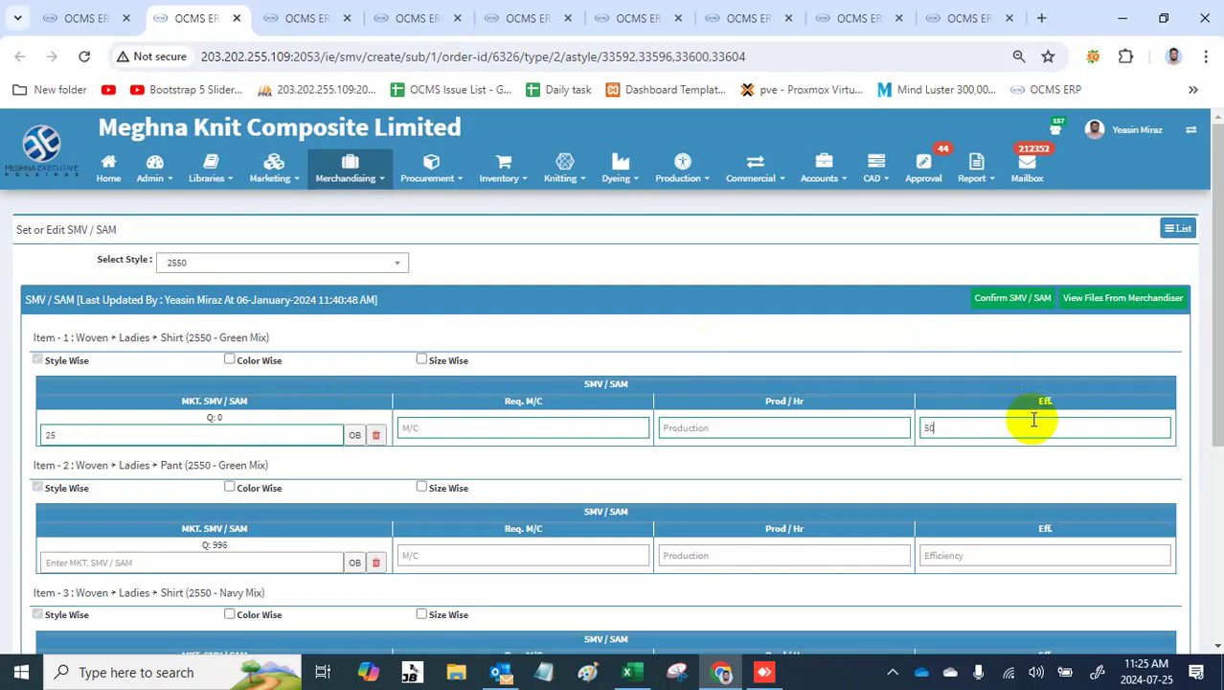
scroll(1034, 419, "down", 2)
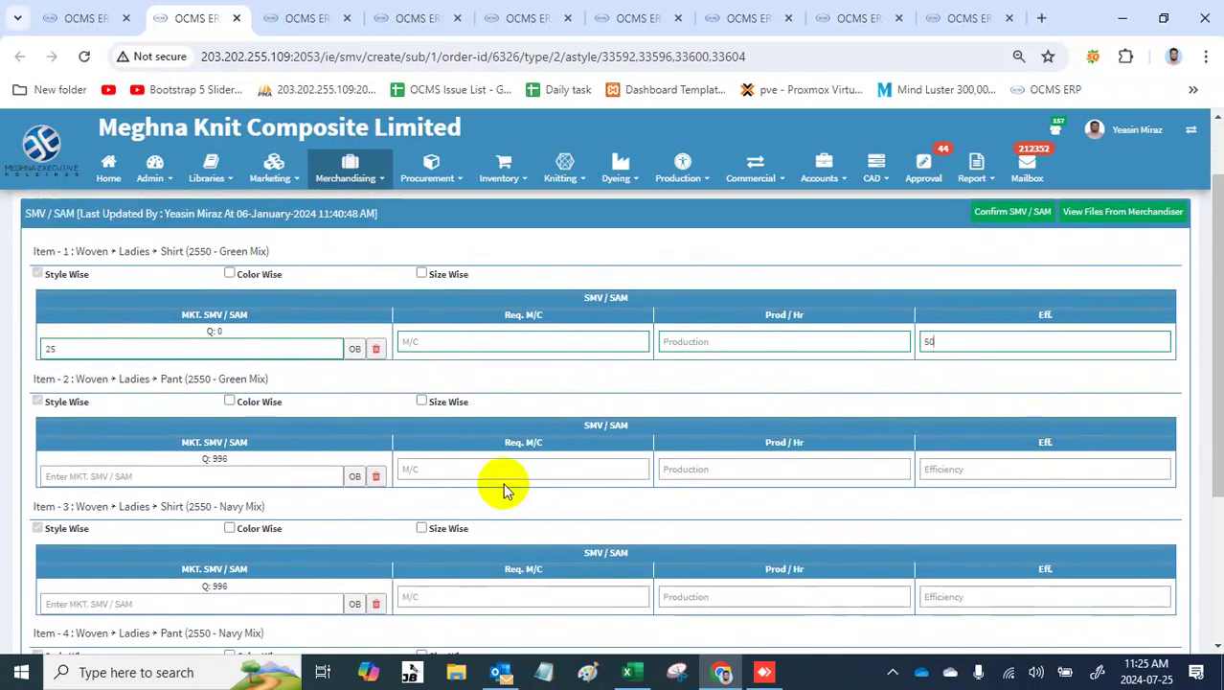
left_click(86, 23)
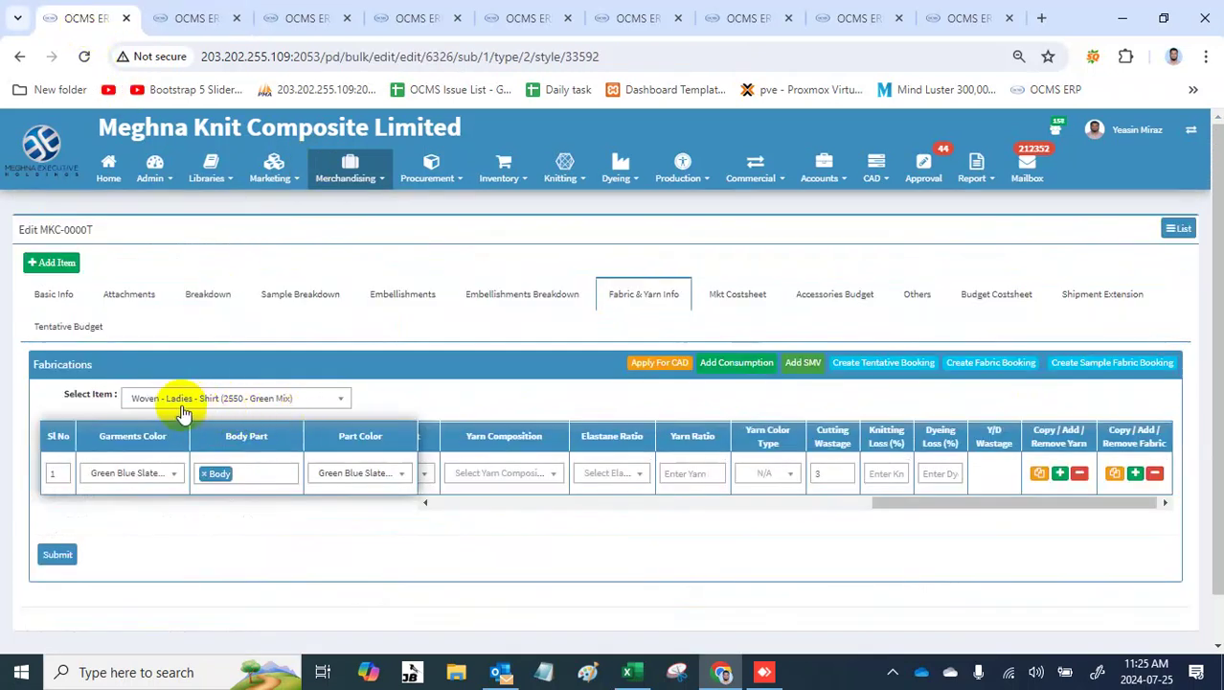
left_click(174, 11)
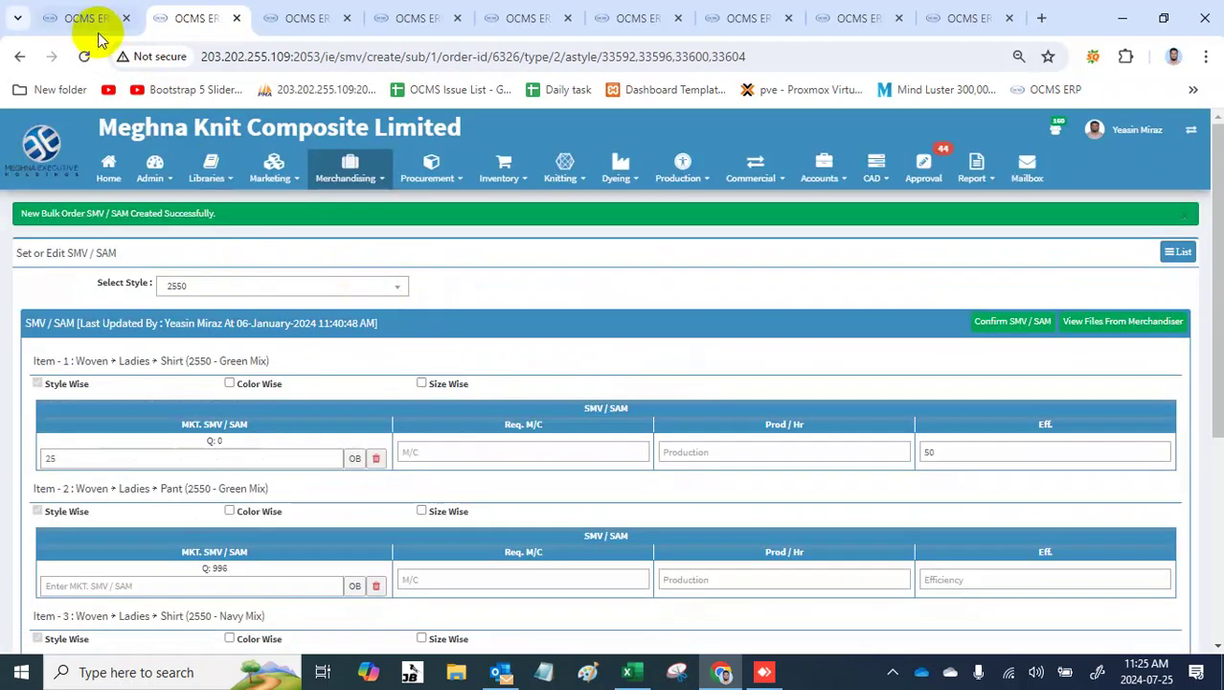
Step: Start a fabric booking from the order's fabrication, check which items and colors it offers, and cancel it
left_click(90, 19)
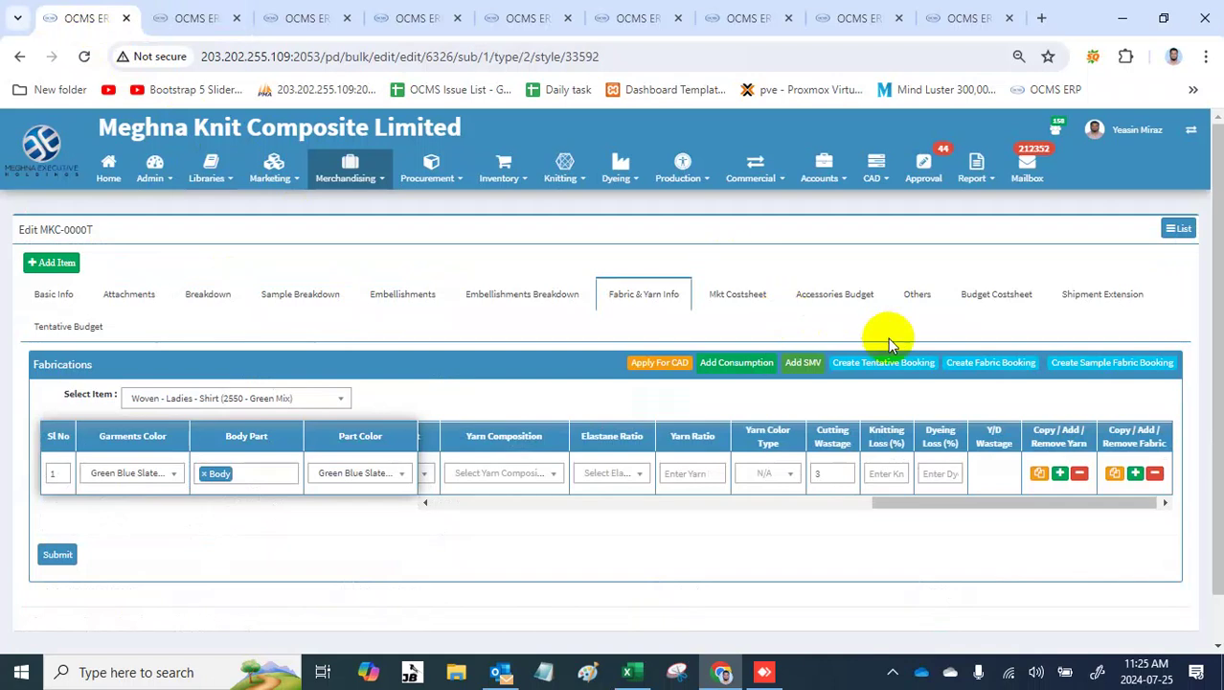
left_click(979, 365)
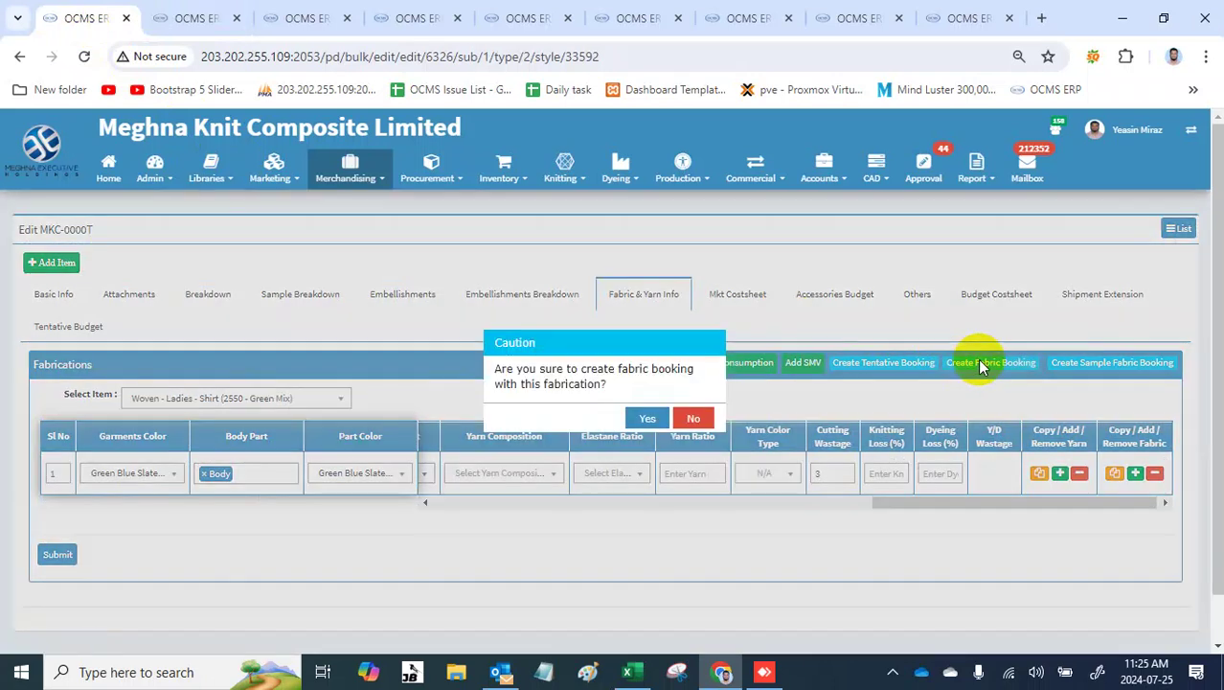
left_click(645, 418)
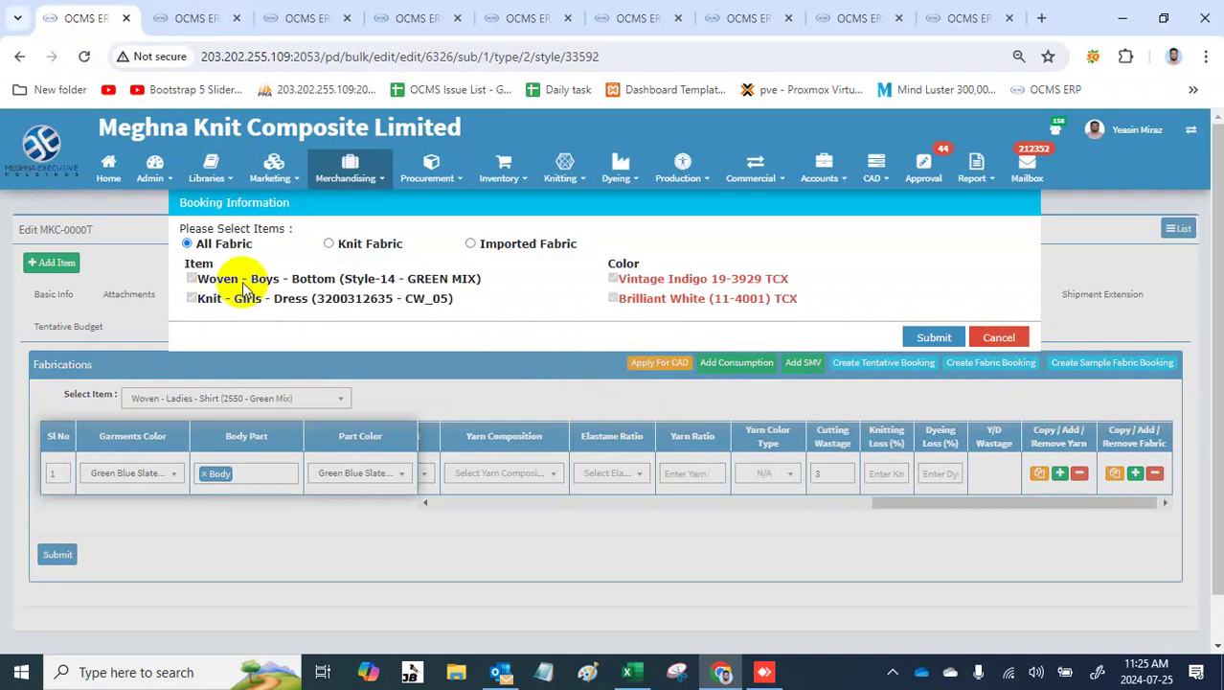
left_click(994, 337)
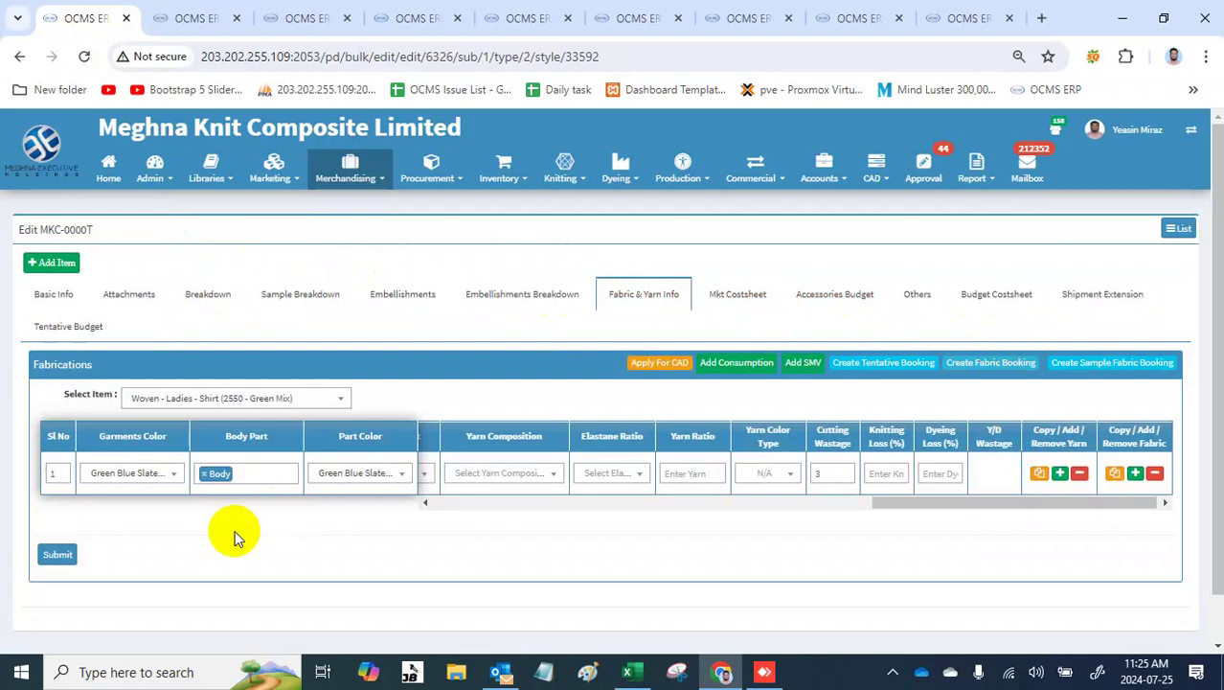
Step: Resubmit the fabrication of the 2550 Green Mix ladies' shirt and check its SMV entry
left_click(58, 555)
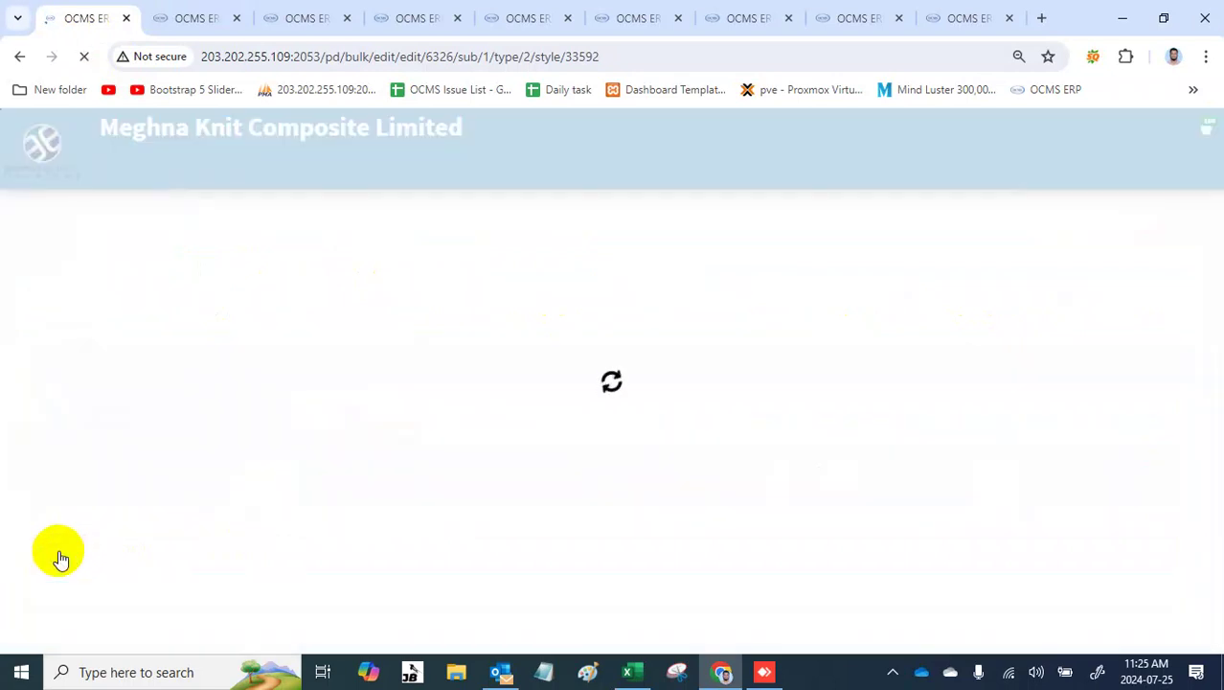
left_click(191, 23)
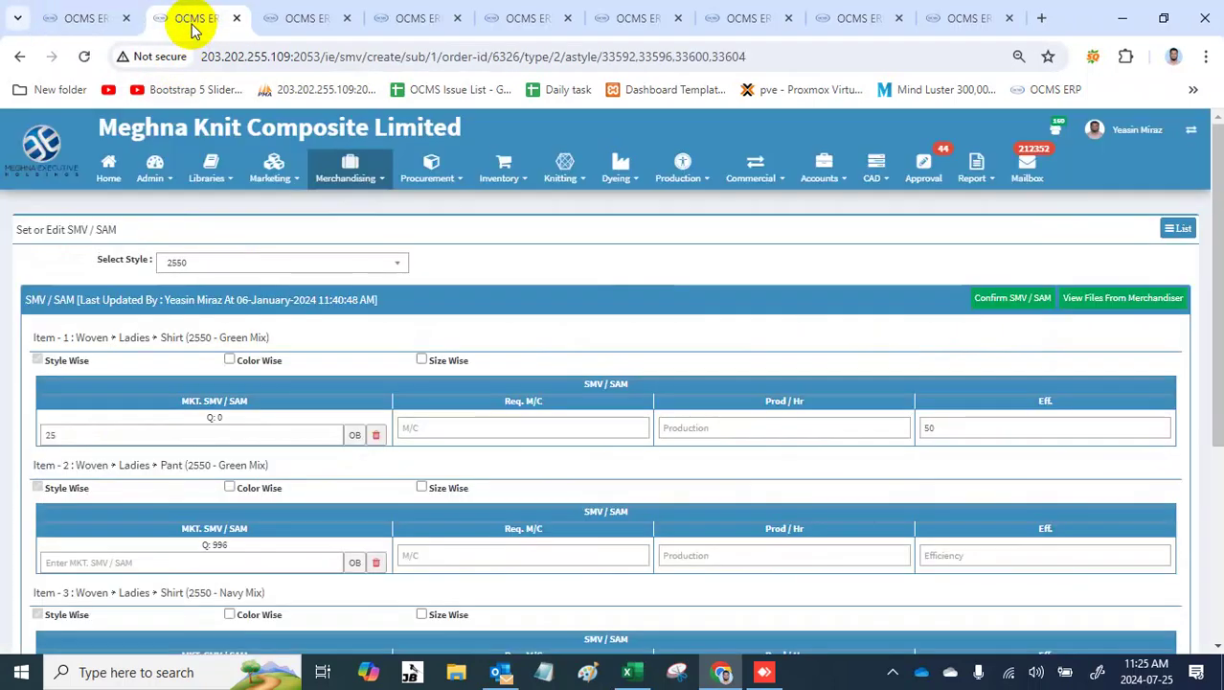
left_click(53, 18)
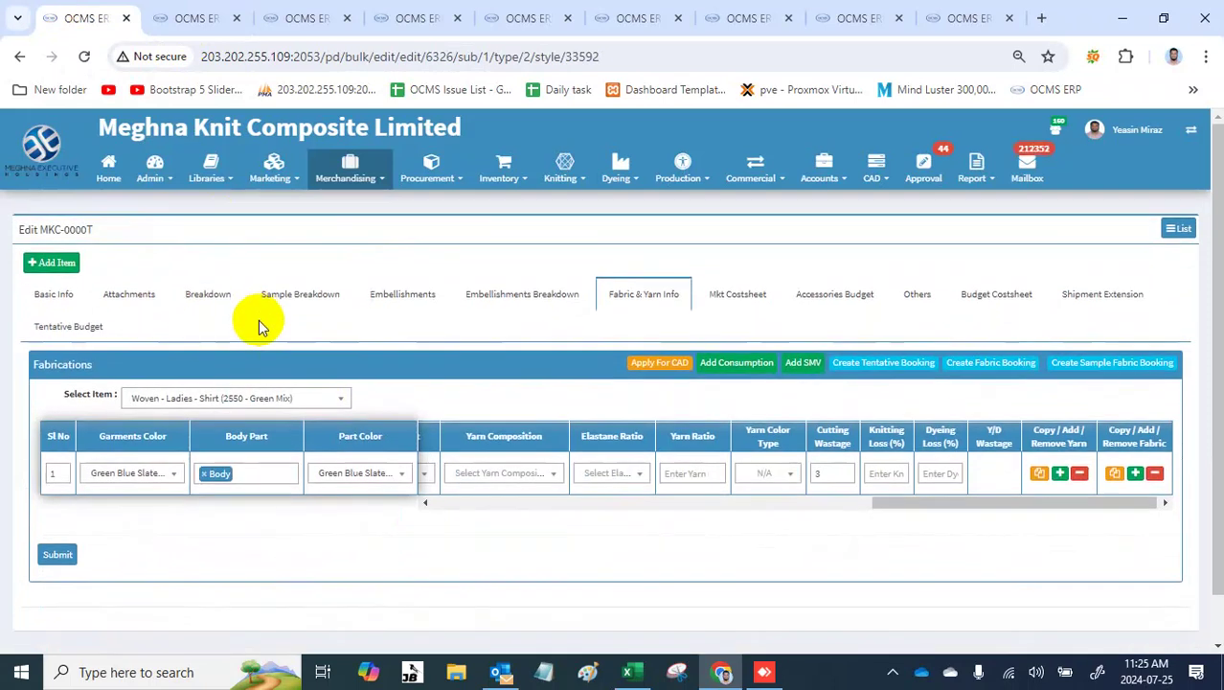
Step: Open the order's breakdown for style 2550 and examine its PO rows and the size quantities of the Green Mix shirt
left_click(196, 298)
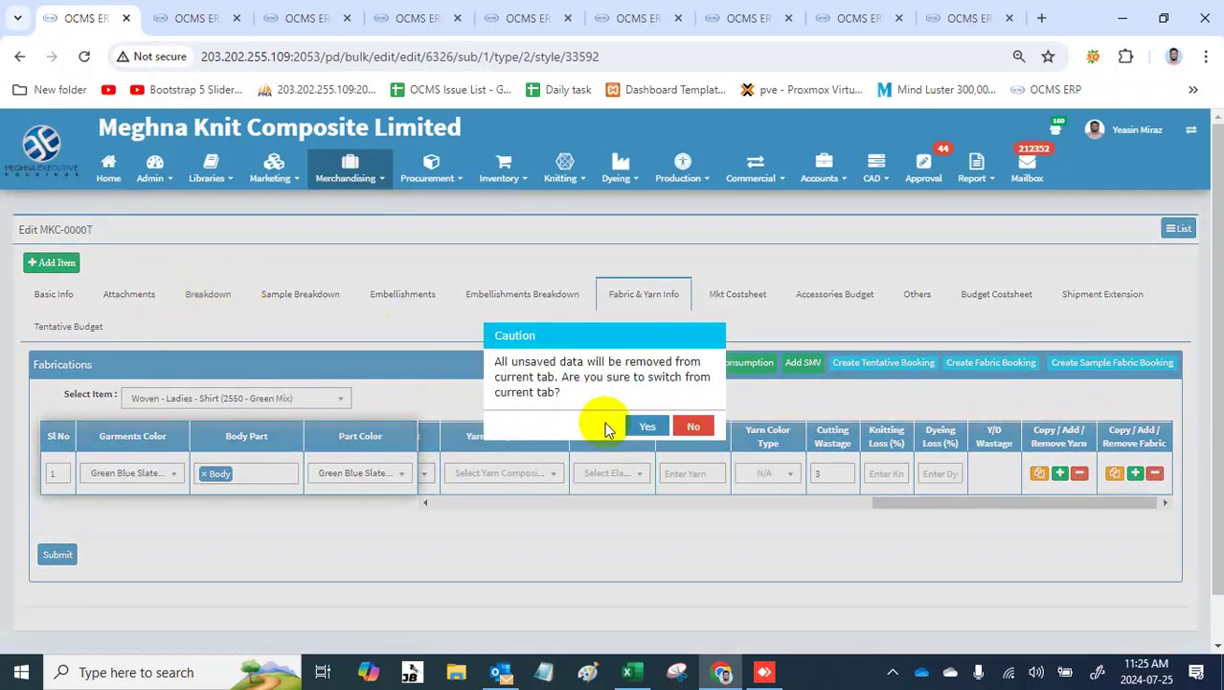
left_click(647, 427)
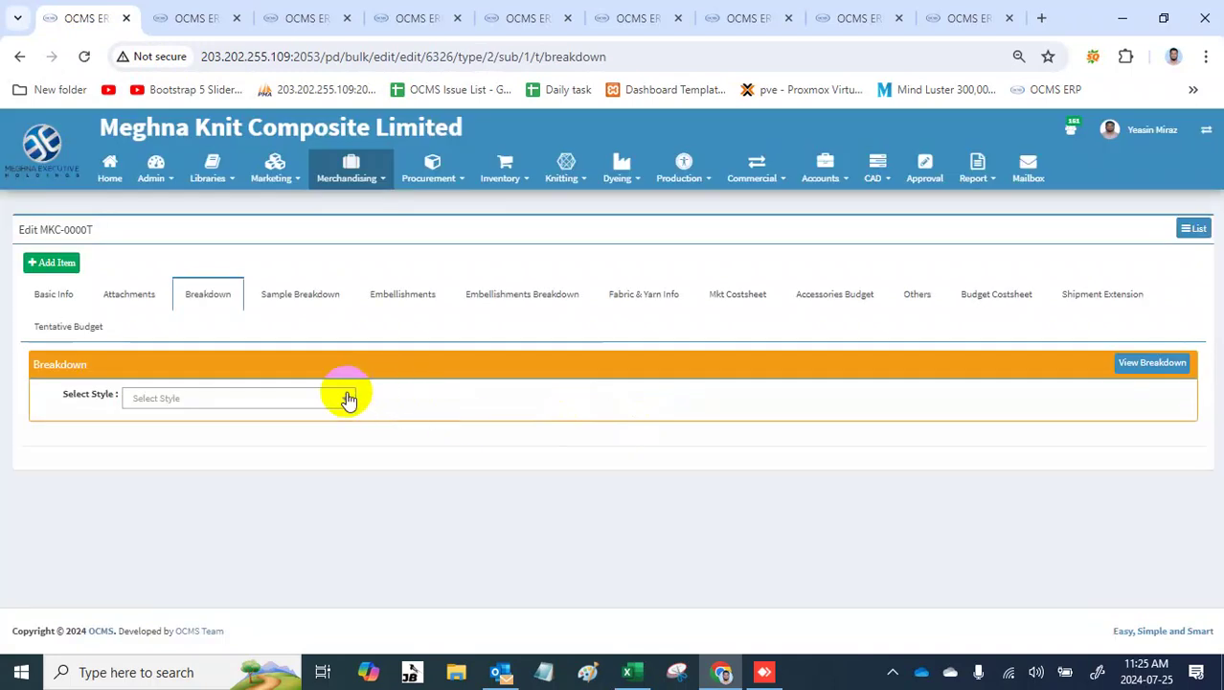
left_click(321, 399)
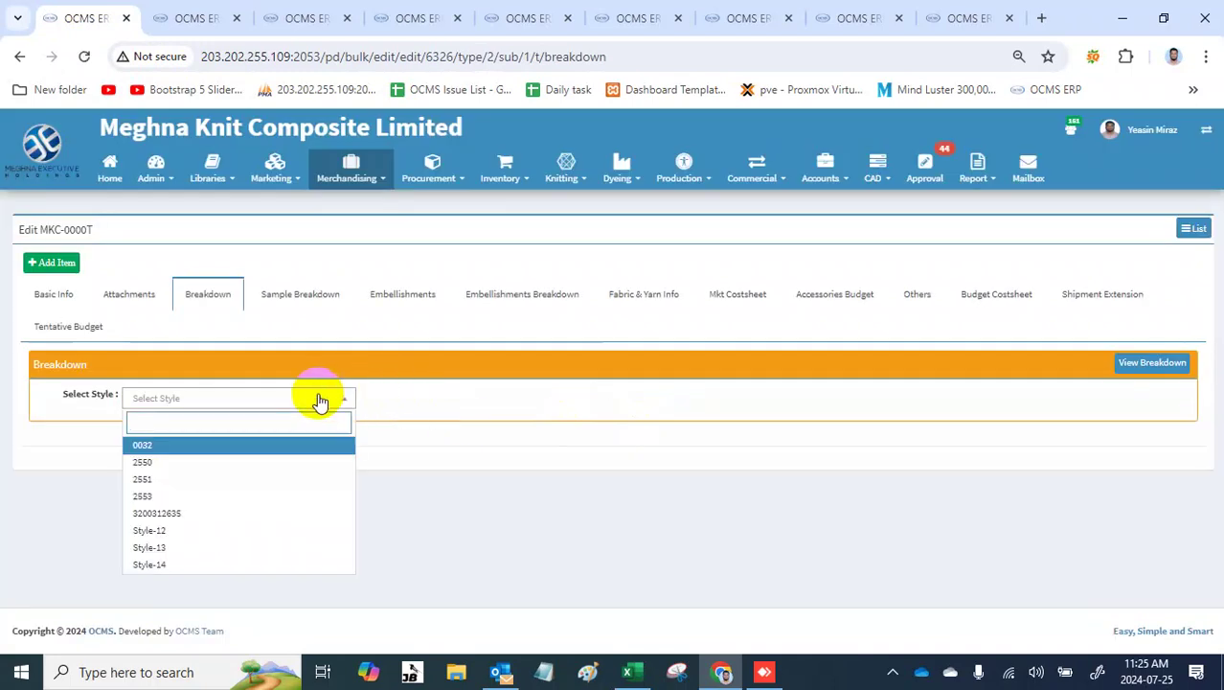
type("2550")
key("Return")
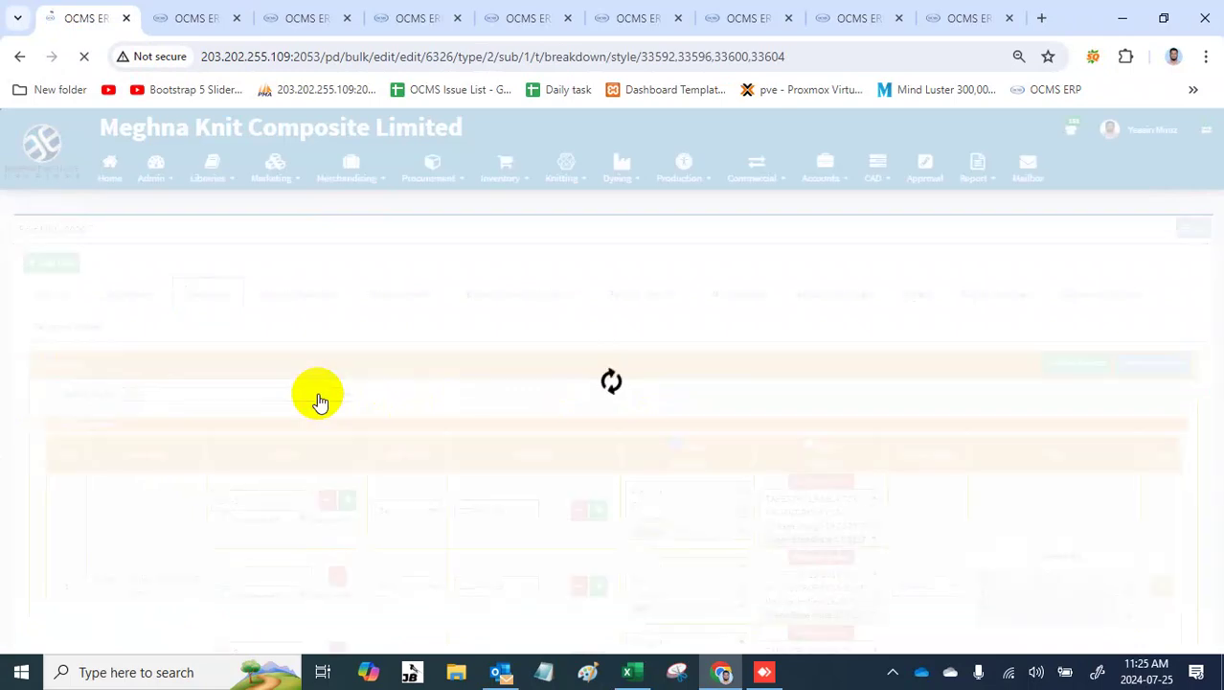
scroll(319, 400, "down", 3)
scroll(319, 401, "down", 10)
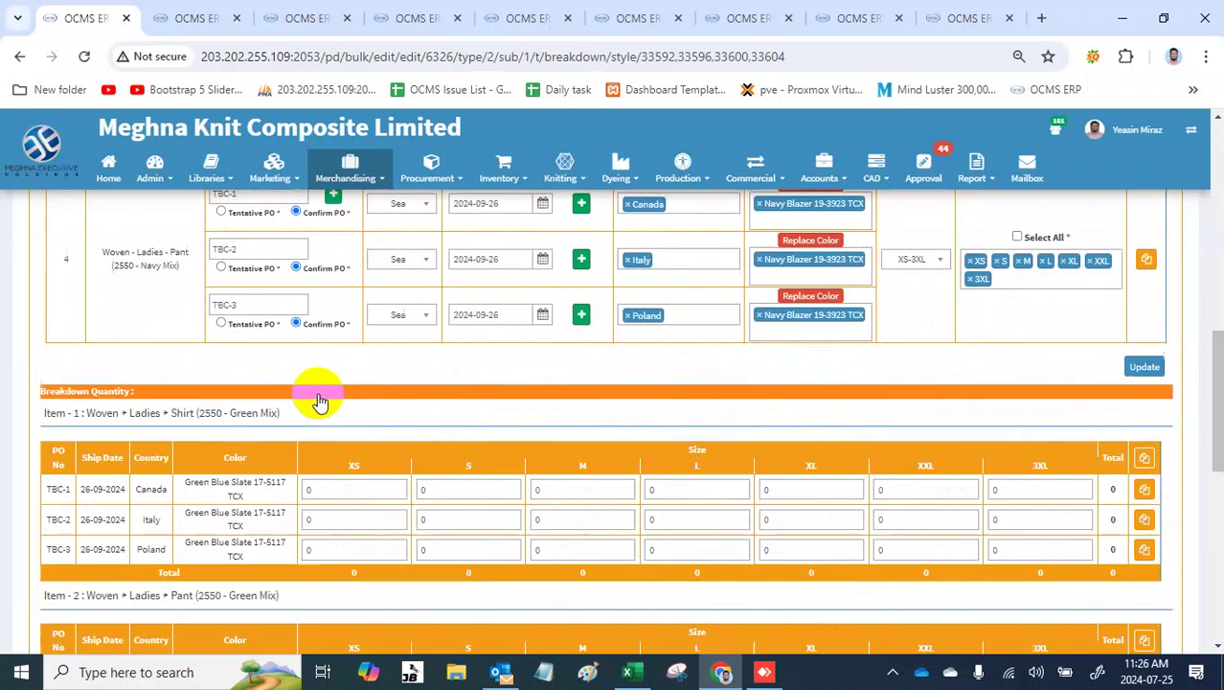
scroll(319, 400, "up", 15)
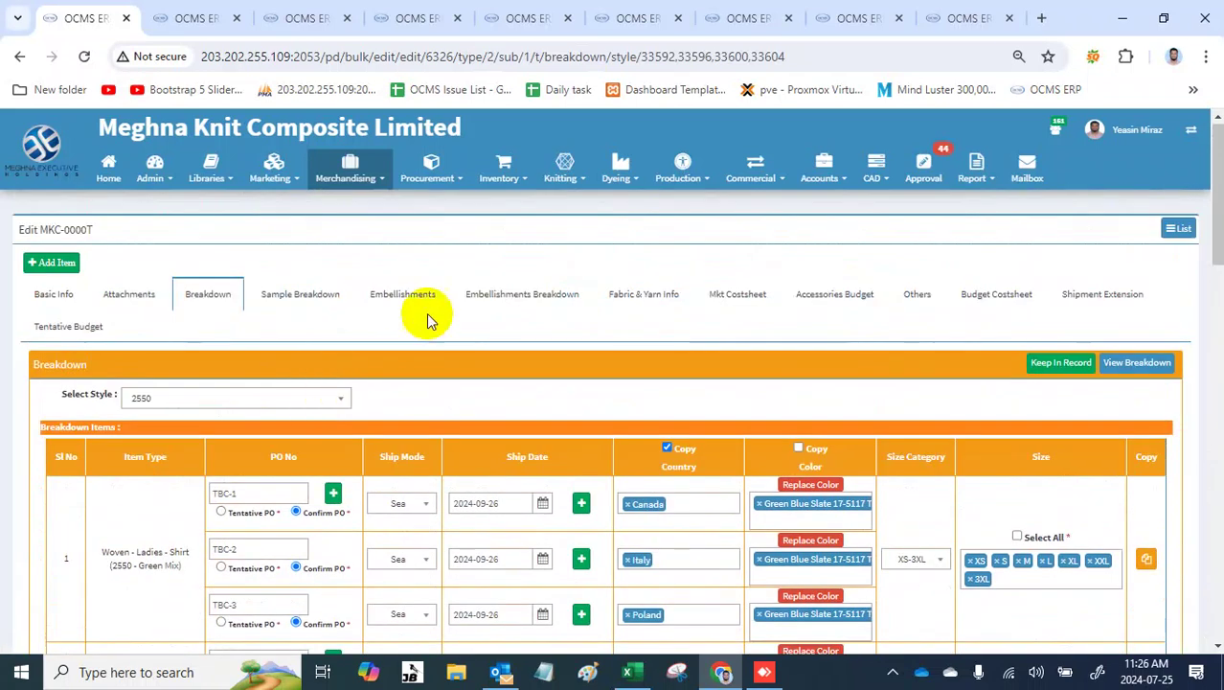
Step: Return to the order's fabric and yarn information and load the 2550 Green Mix ladies' shirt
left_click(645, 298)
left_click(644, 424)
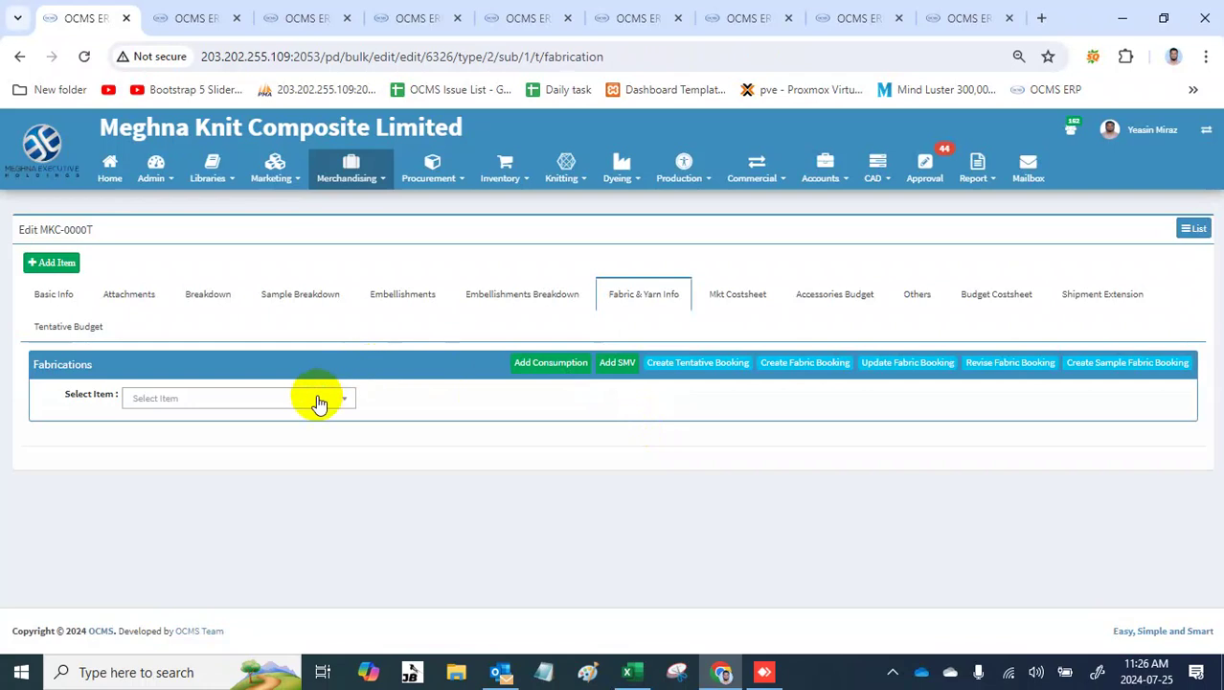
left_click(320, 400)
type("2550")
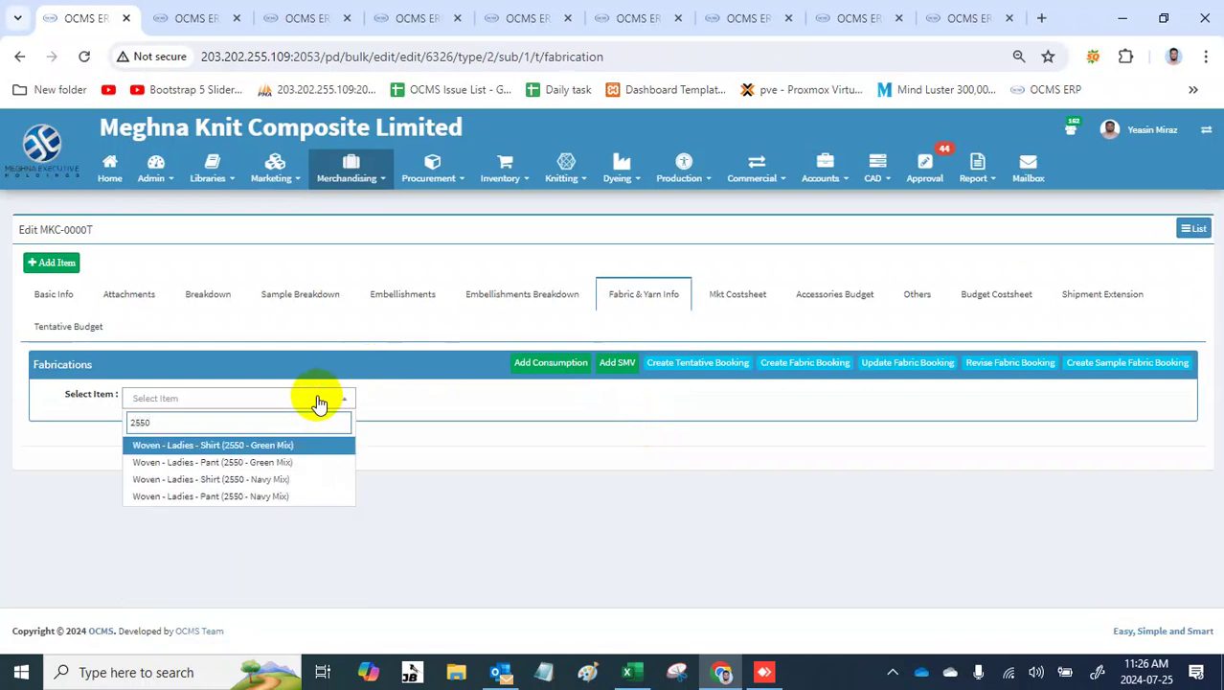
key("Return")
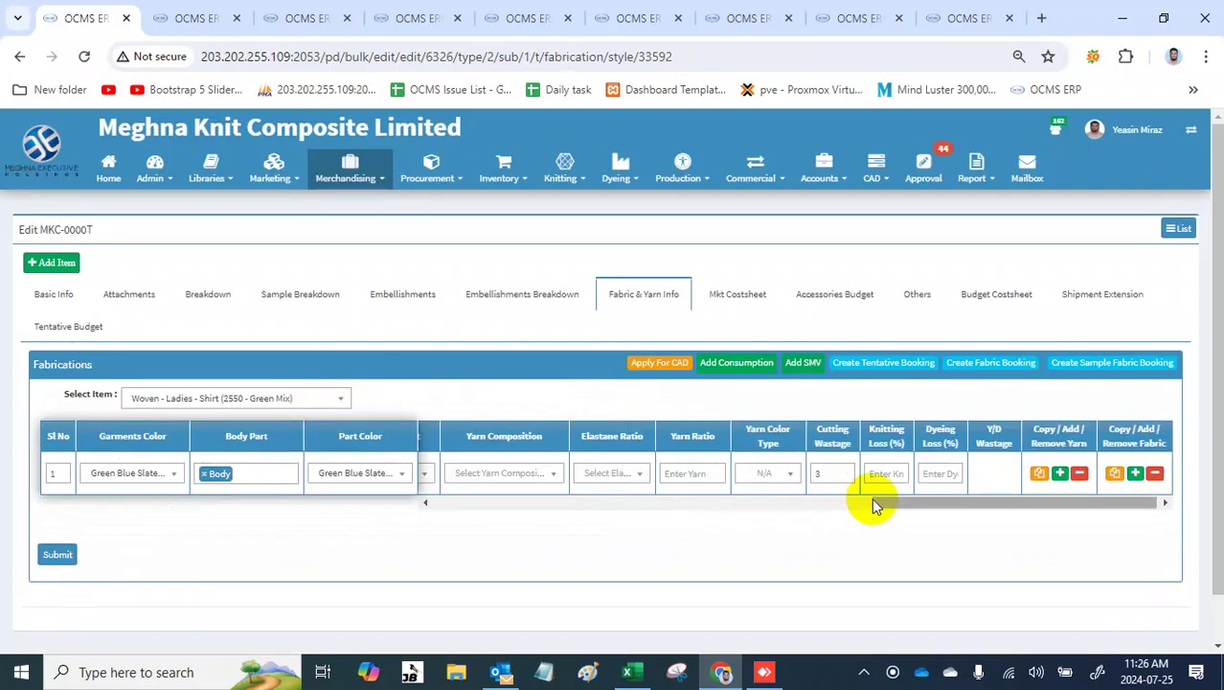
Step: Recheck the items offered for a new fabric booking and close the booking information without submitting
left_click(999, 368)
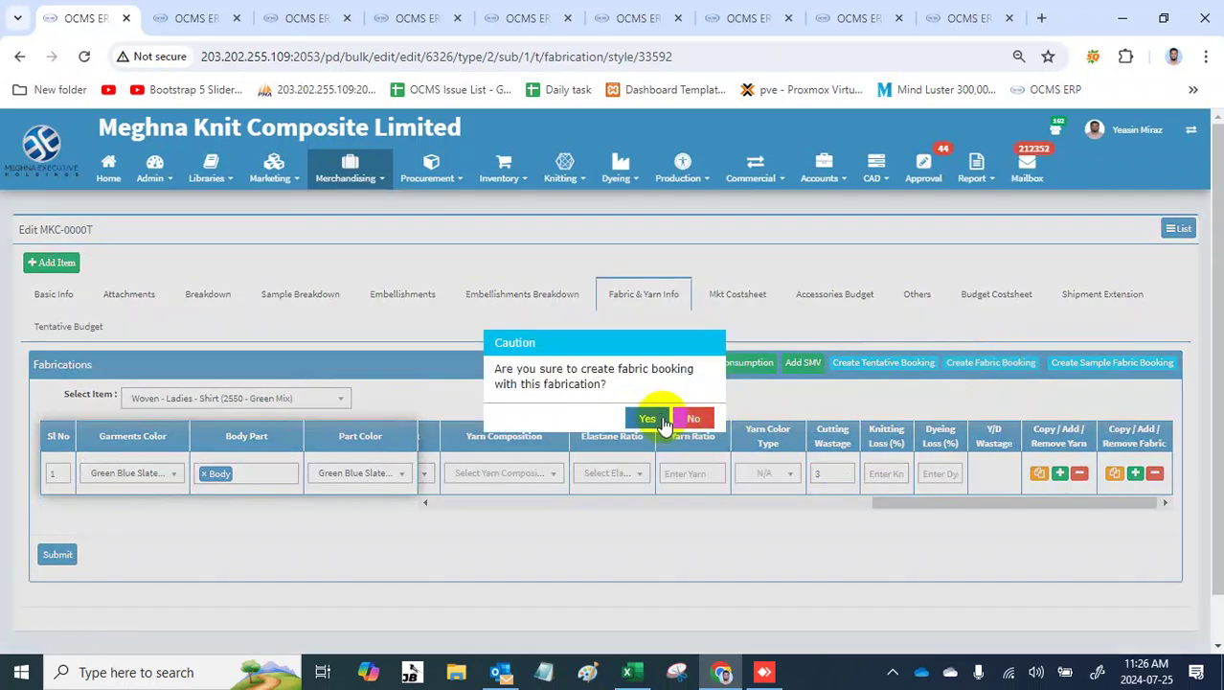
left_click(651, 418)
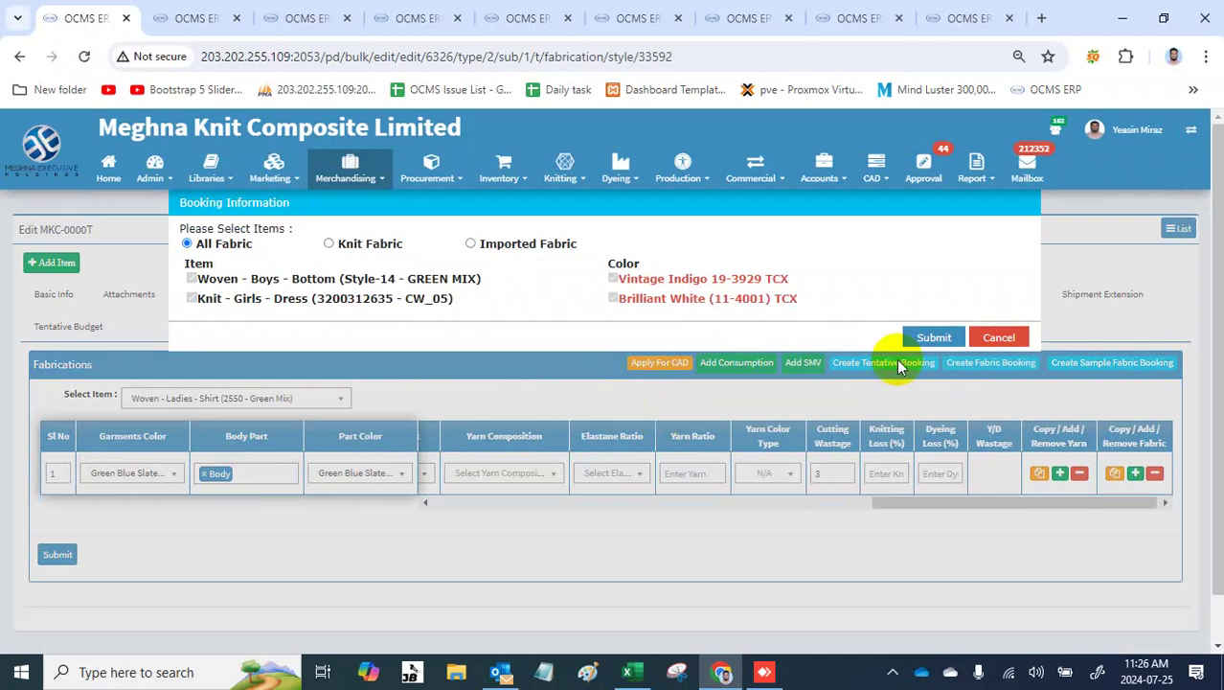
left_click(997, 340)
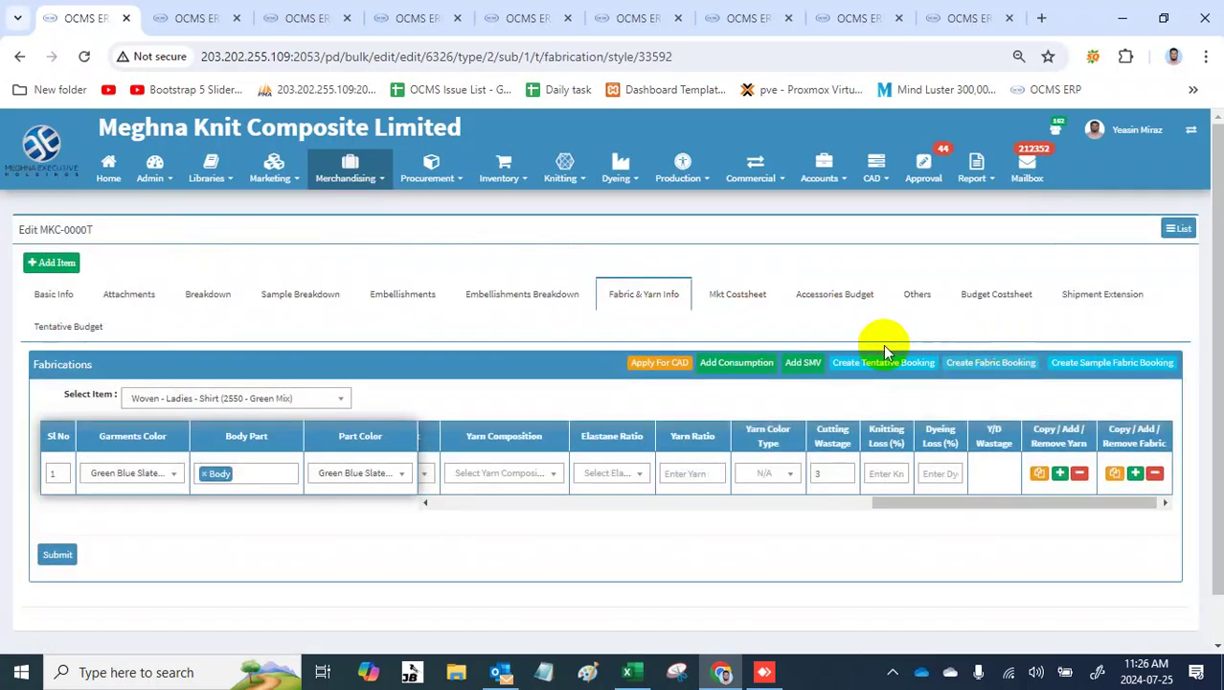
Step: Open the order's marketing costsheet and load the prices of style 2550
left_click(748, 297)
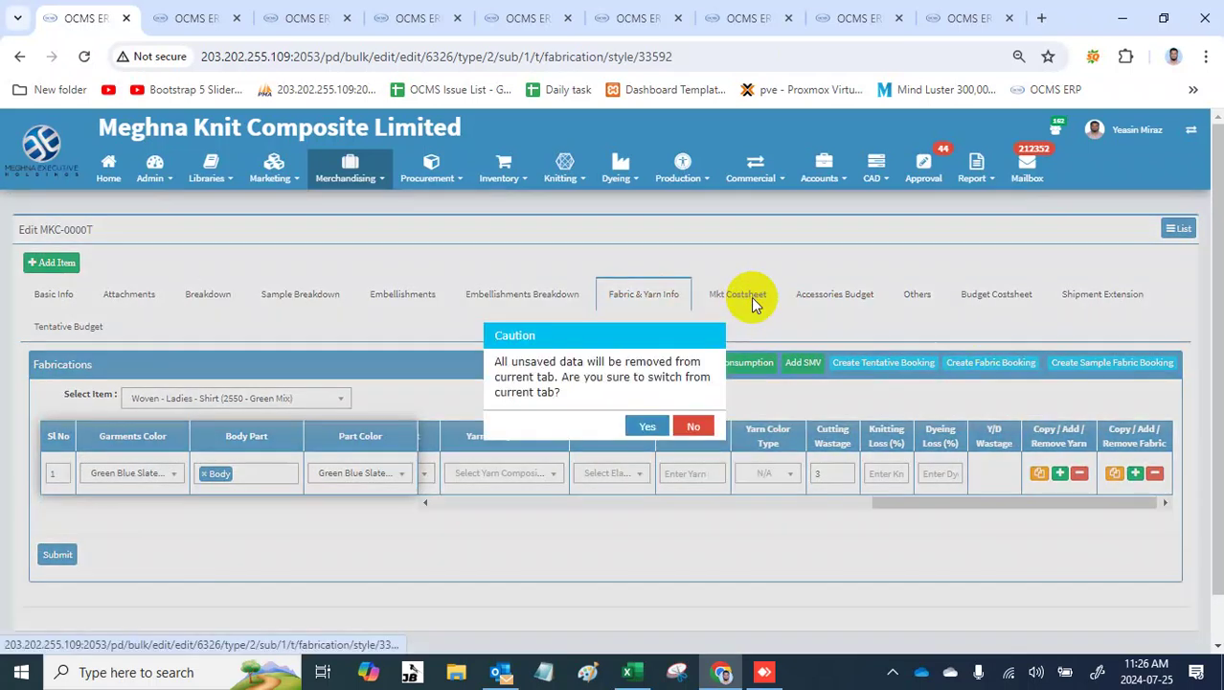
left_click(652, 426)
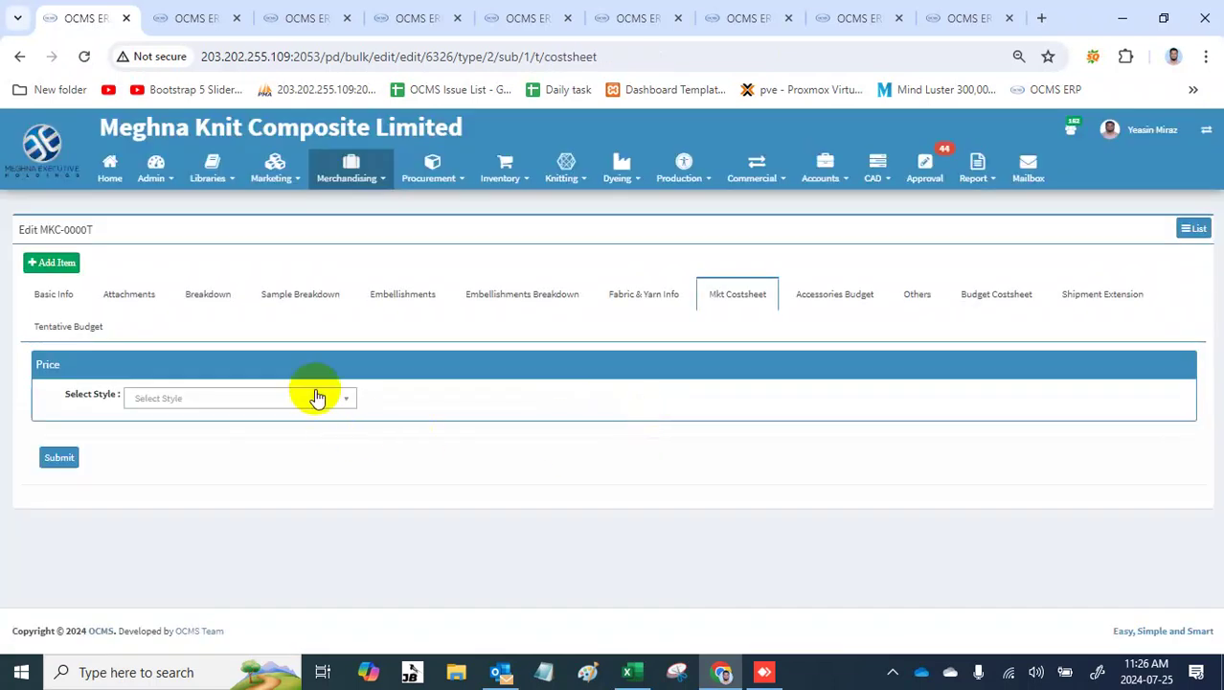
left_click(318, 398)
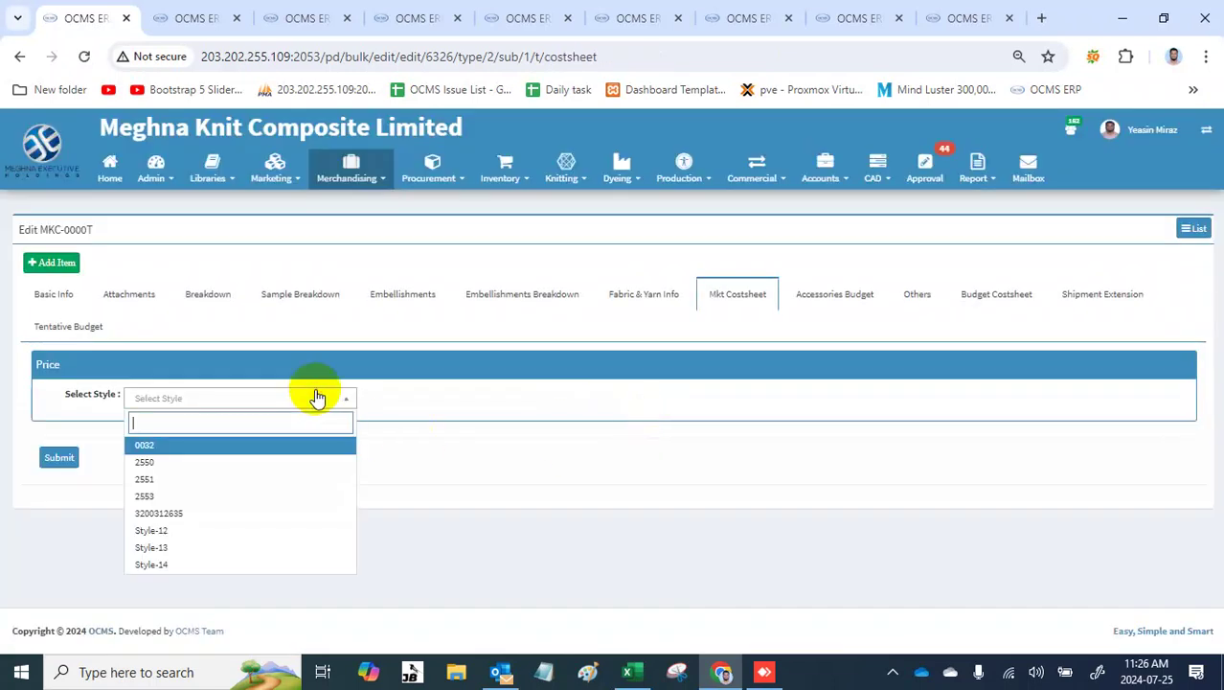
left_click(237, 463)
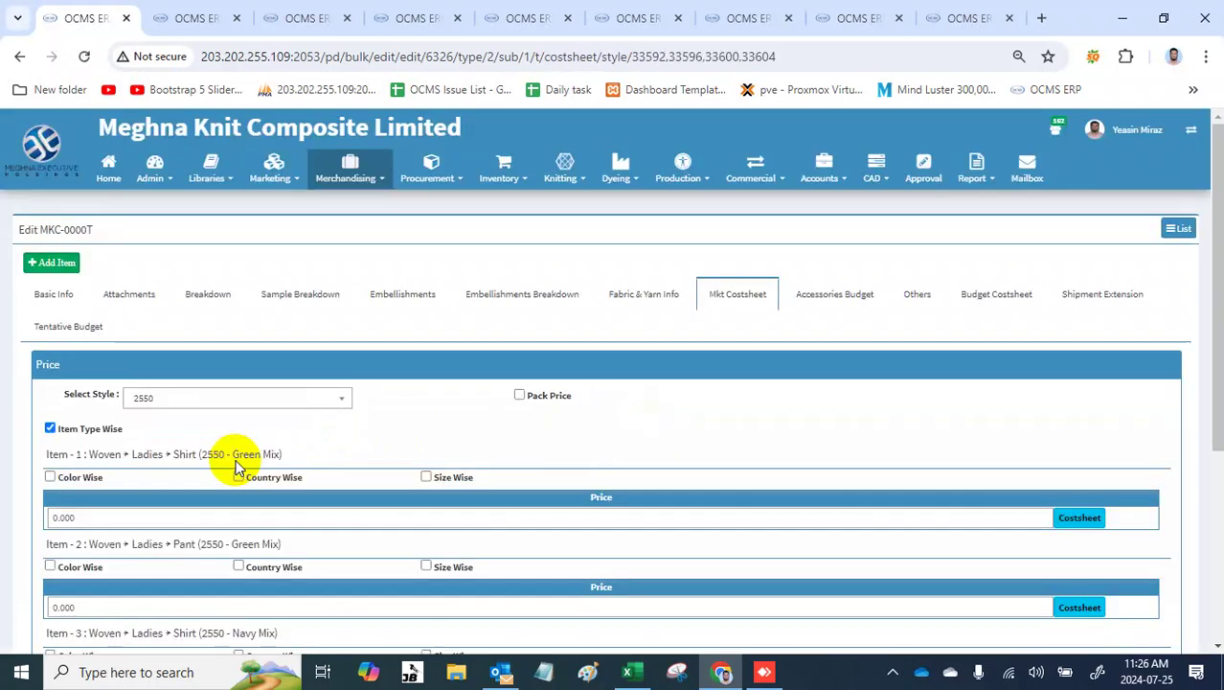
Step: Set the Green Mix shirt and pant prices to 10, enable pack price for style 2550, and submit the prices
left_click(153, 517)
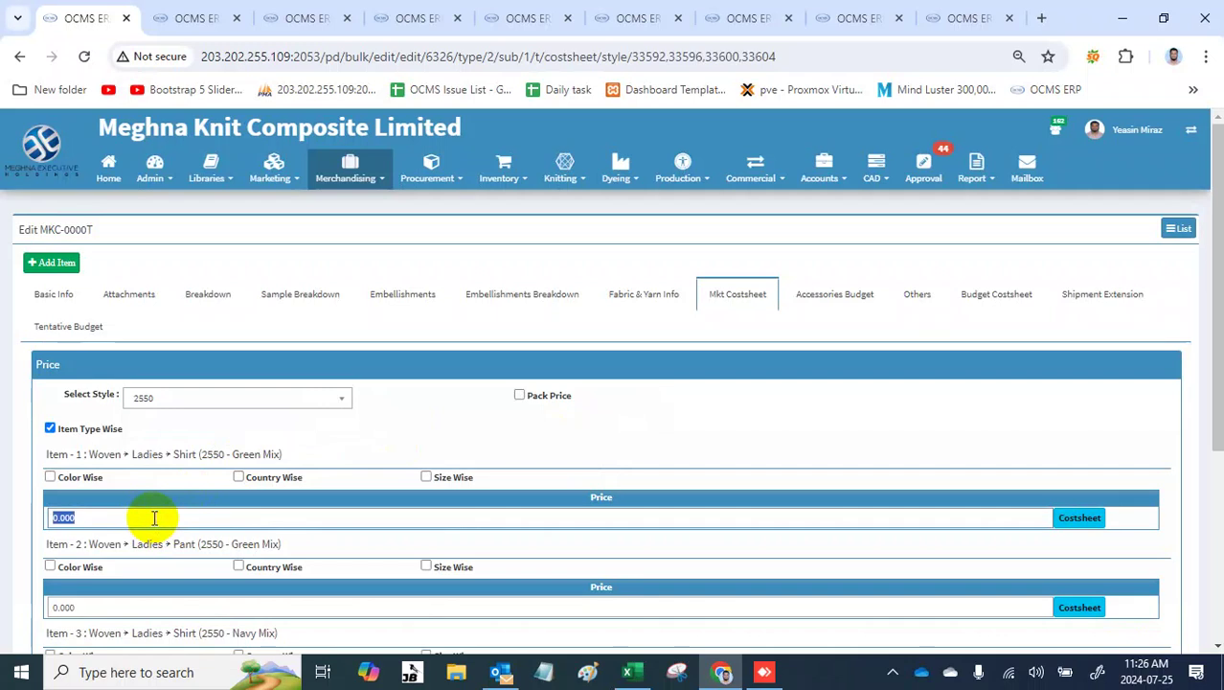
scroll(153, 518, "down", 2)
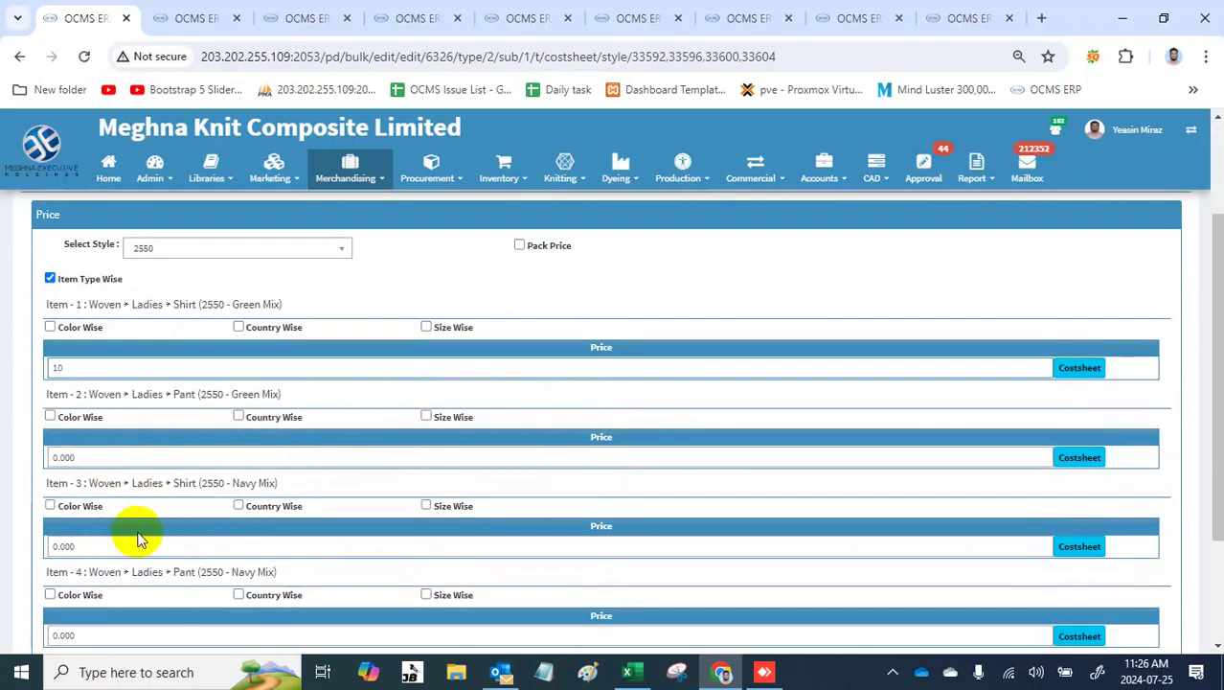
left_click(121, 457)
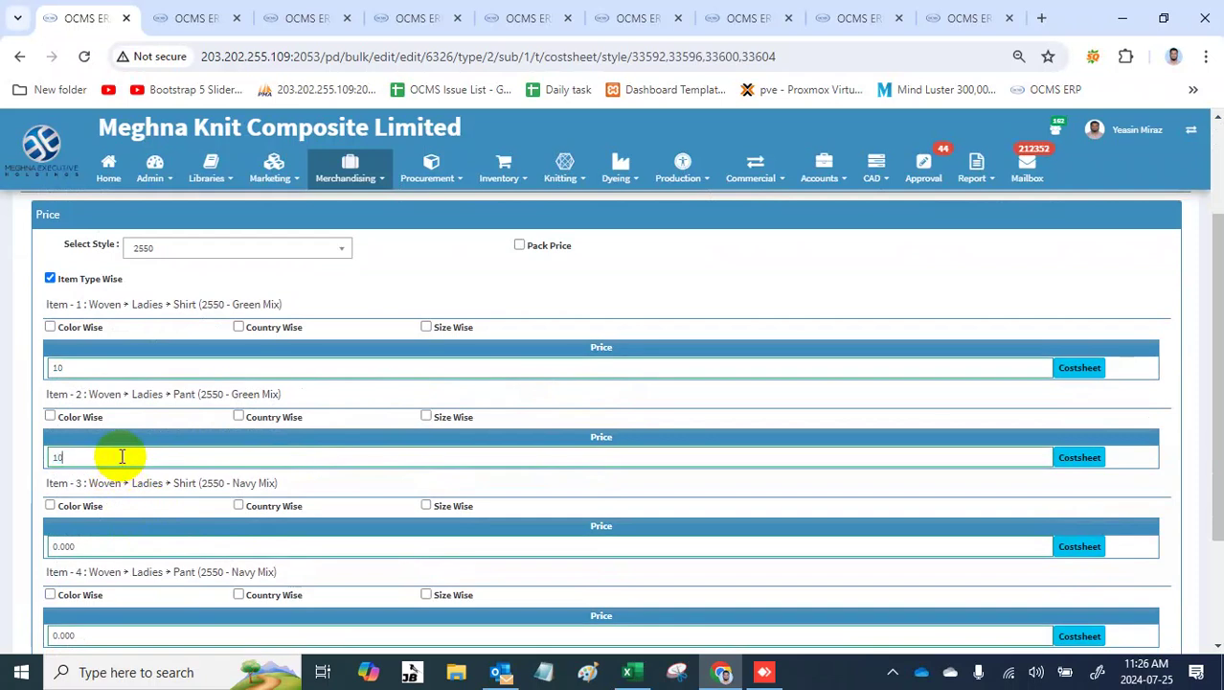
scroll(136, 554, "down", 1)
left_click(135, 554)
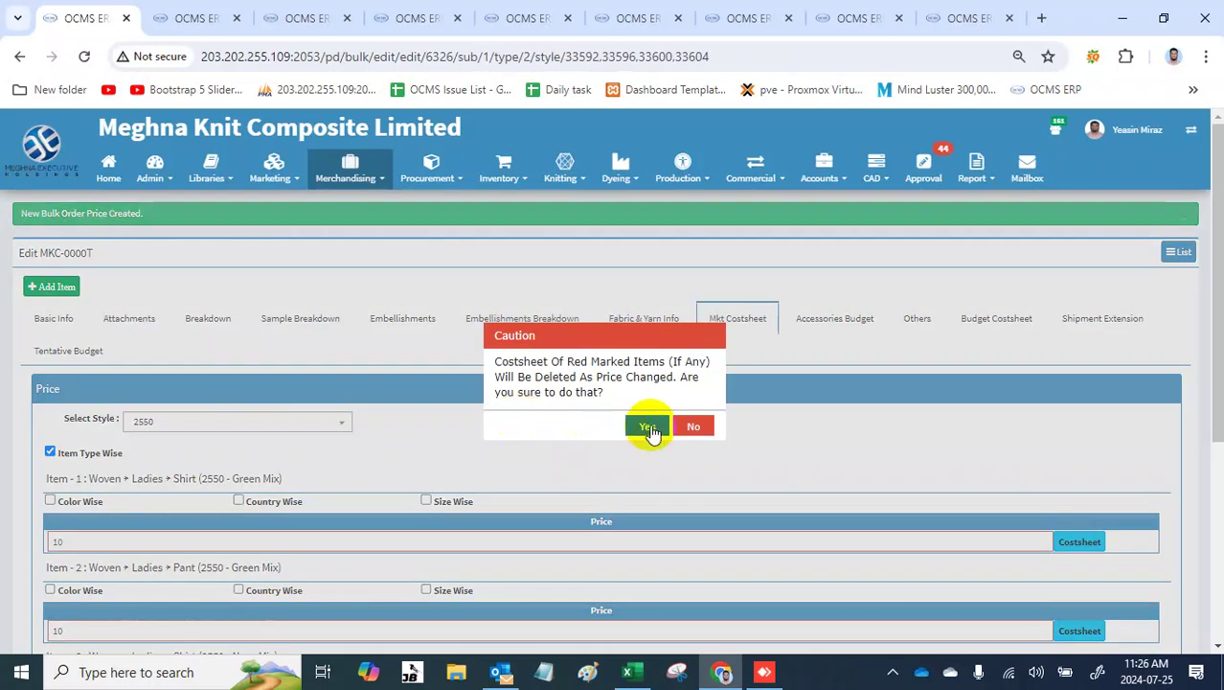
left_click(646, 428)
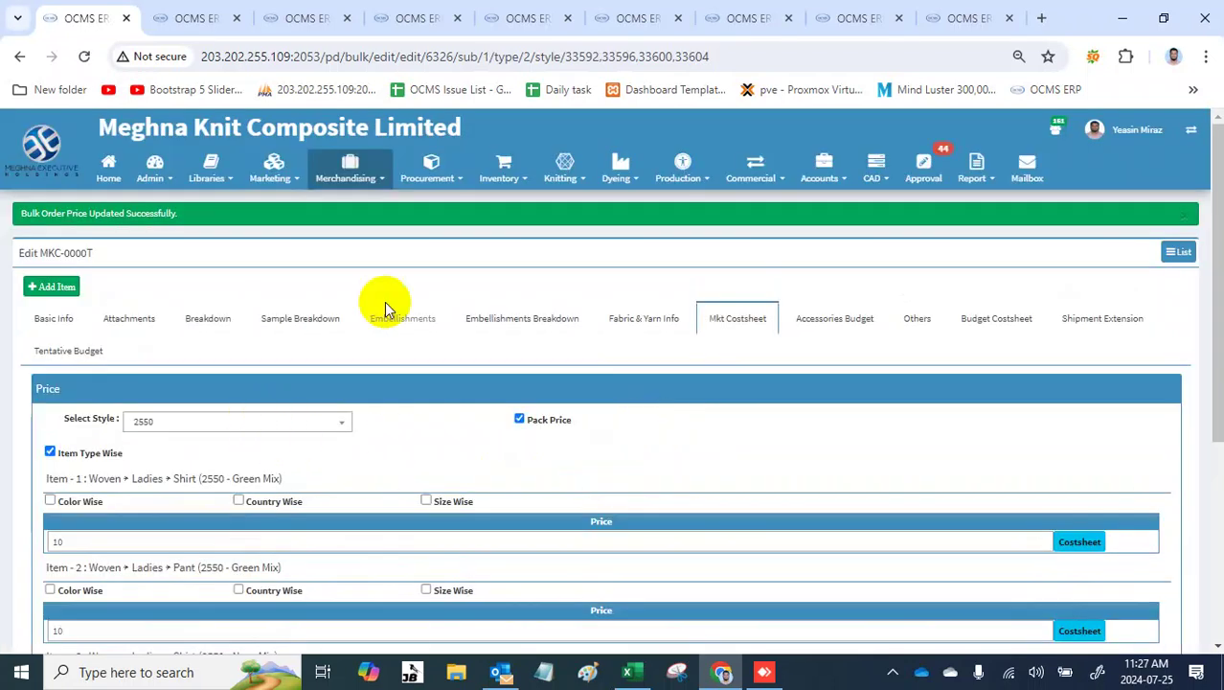
Step: Return to the order's fabric and yarn information, check the items offered for a new fabric booking, and cancel the booking
left_click(639, 321)
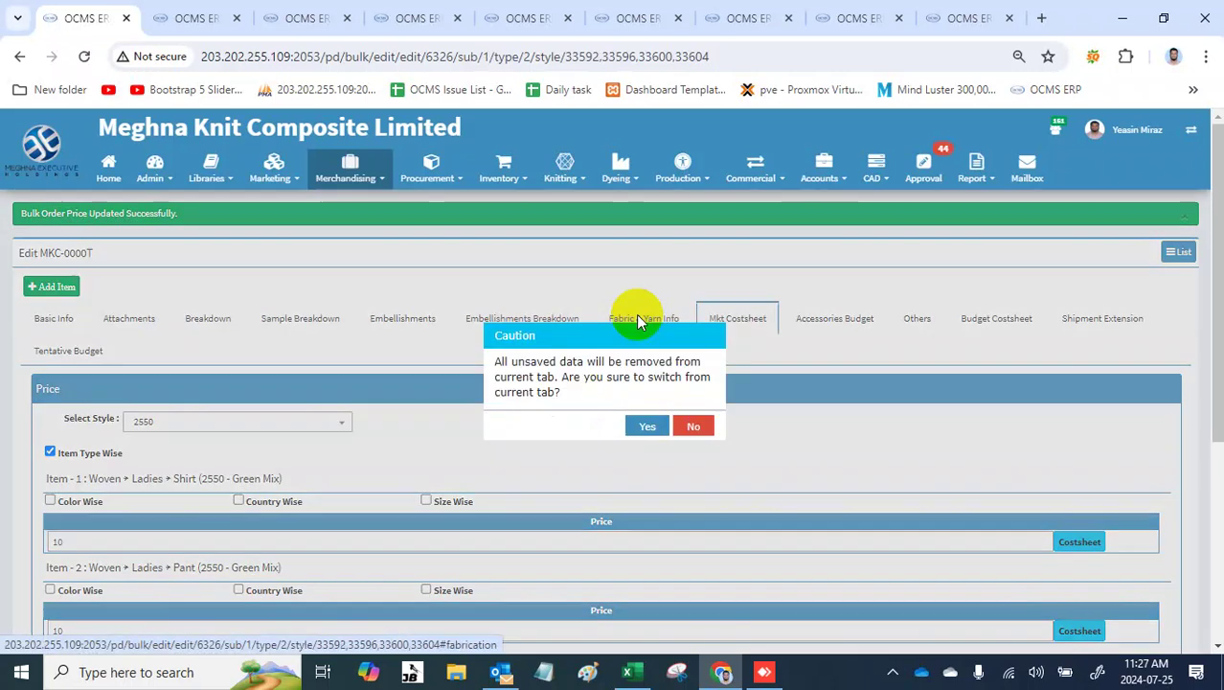
left_click(647, 426)
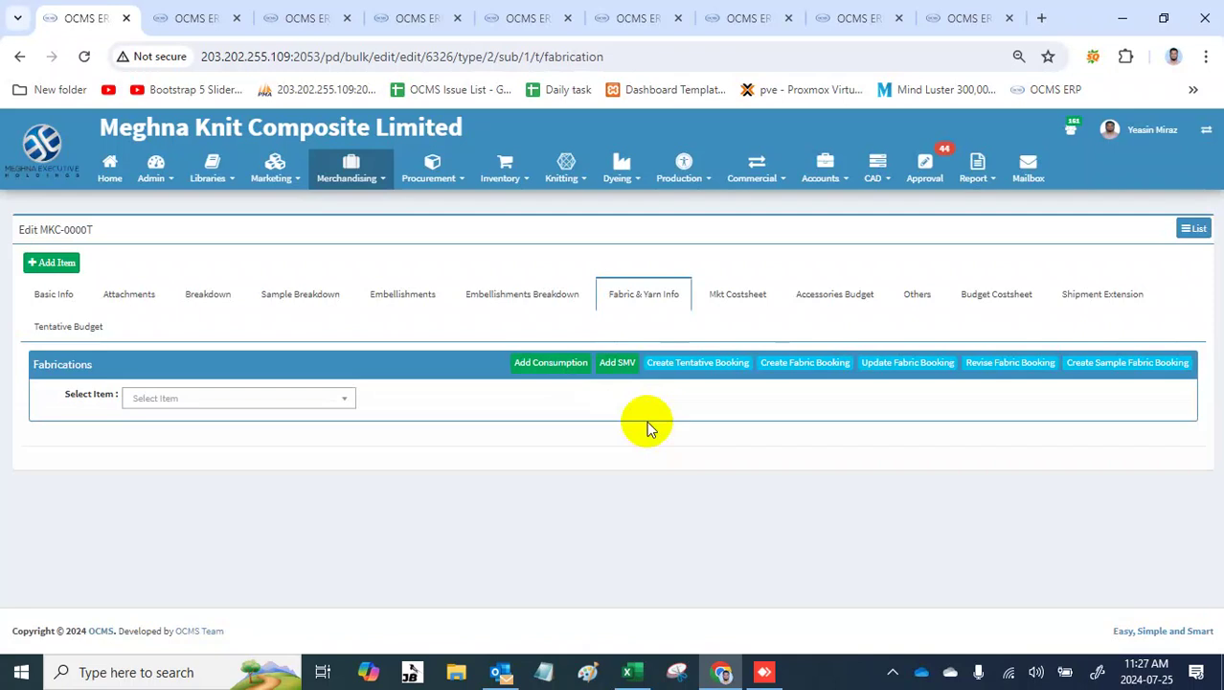
left_click(329, 402)
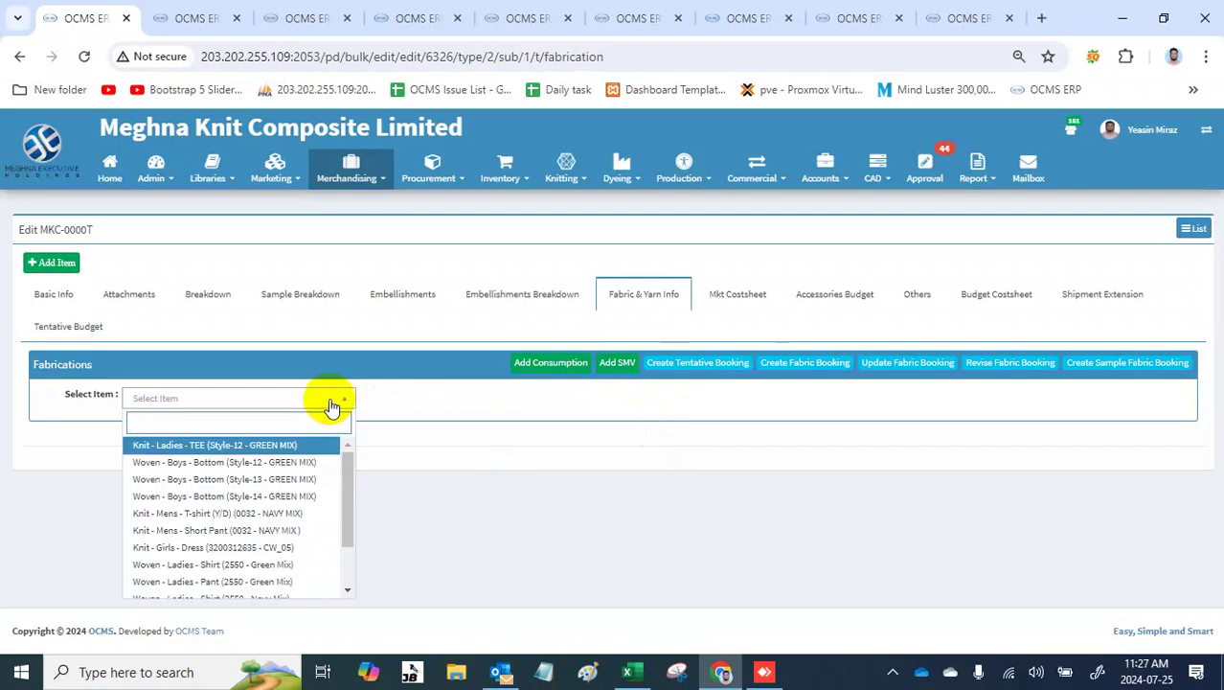
left_click(819, 371)
left_click(661, 419)
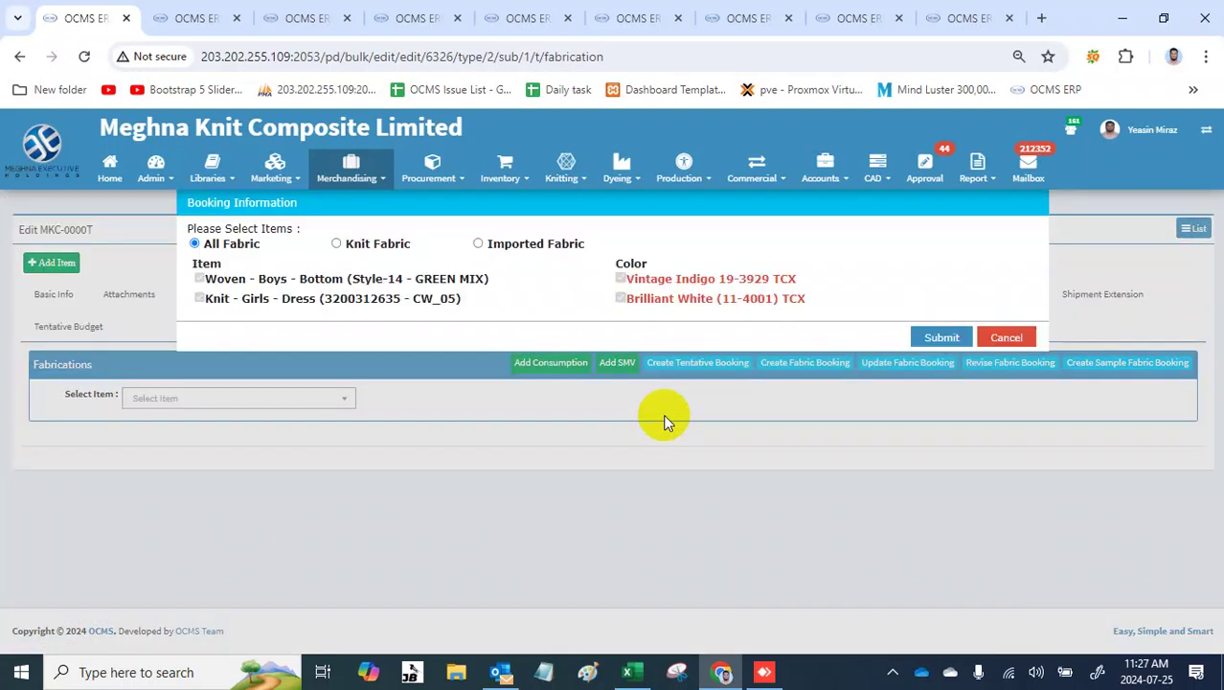
left_click(1008, 338)
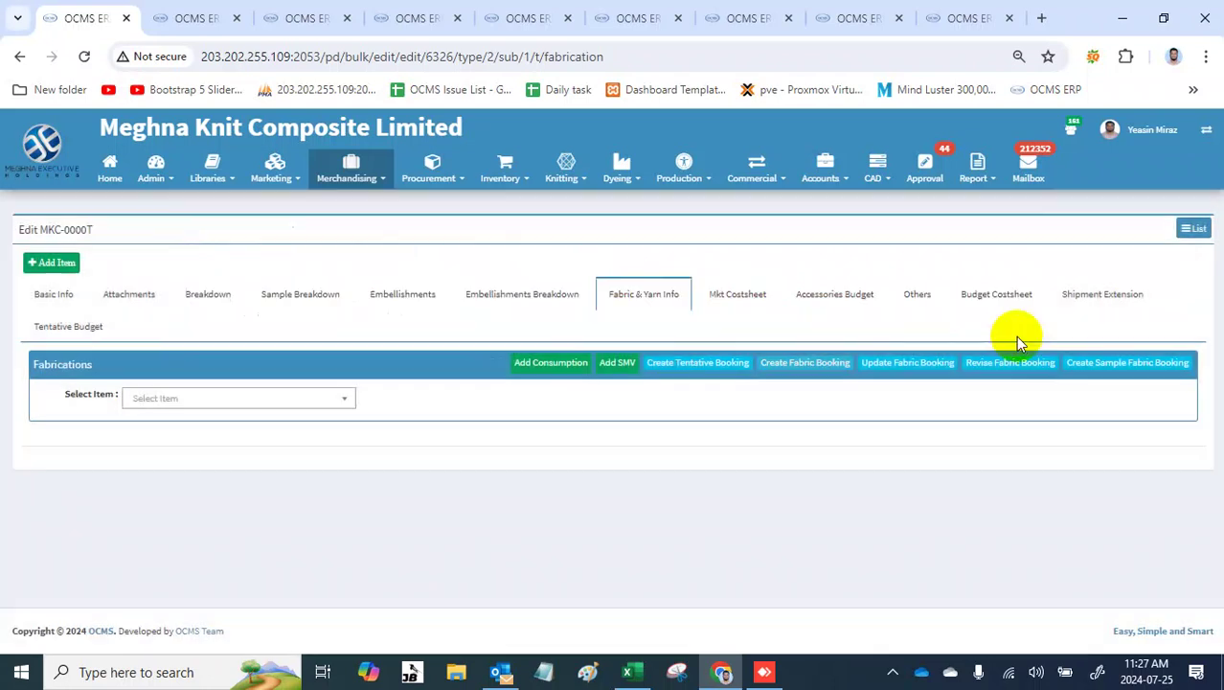
Step: Open the order's breakdown and bring up its list of styles
left_click(211, 303)
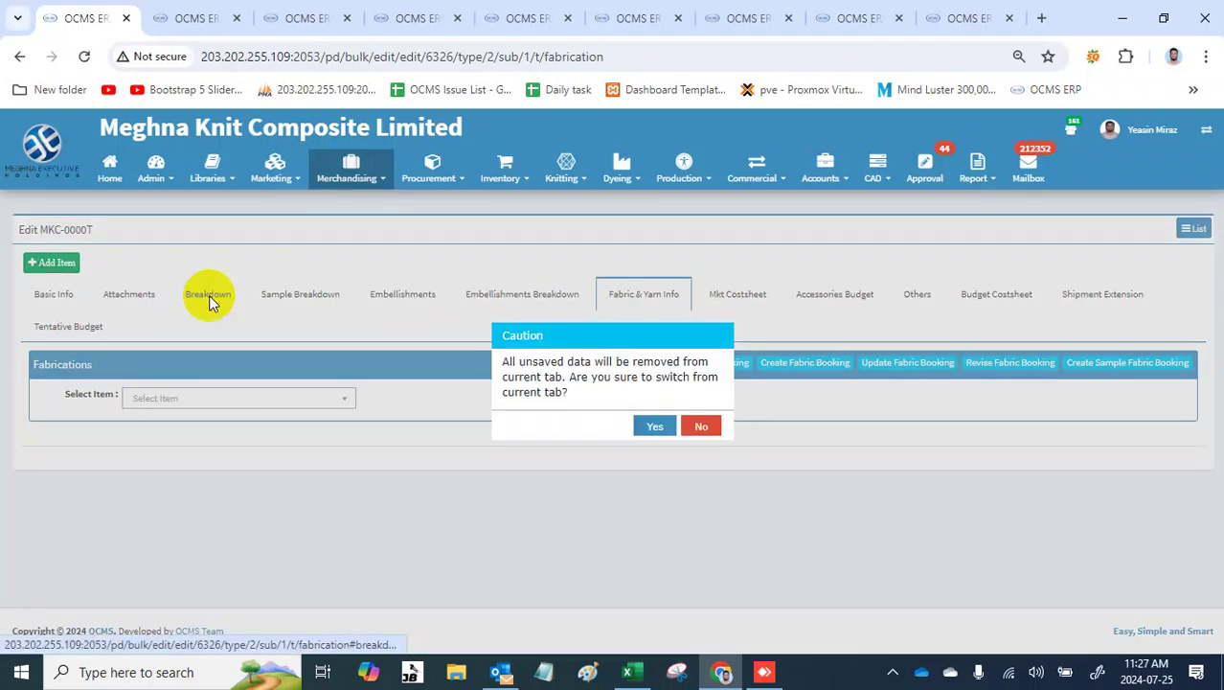
left_click(653, 427)
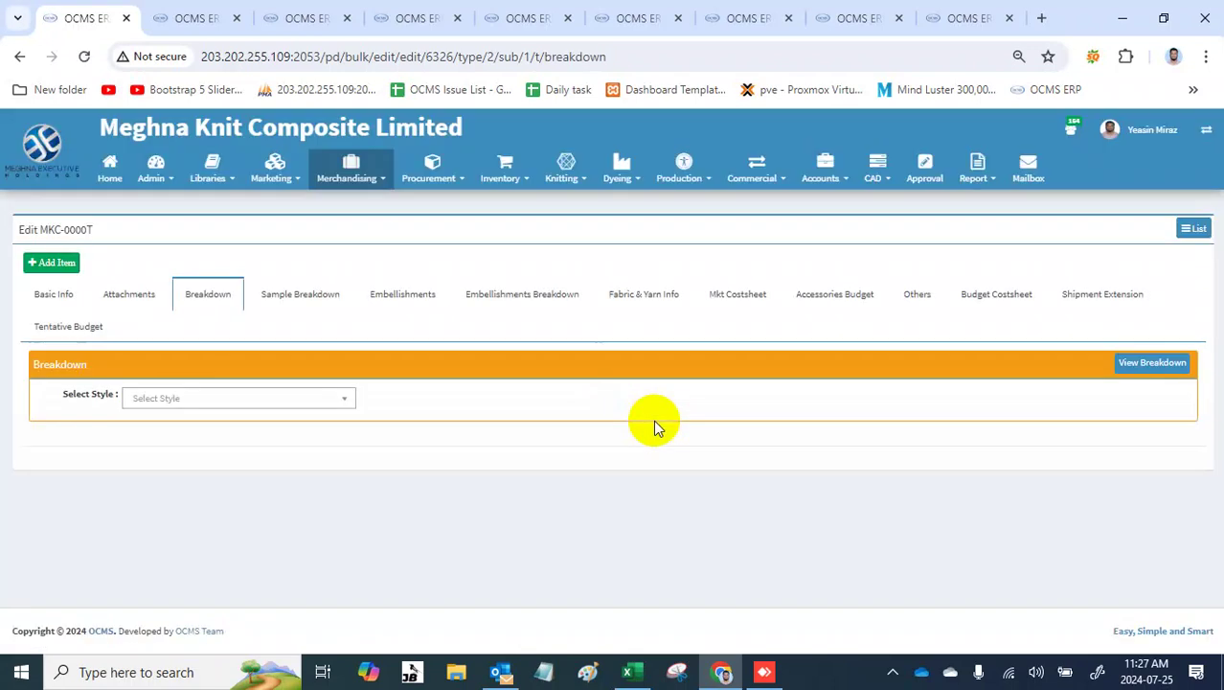
left_click(339, 400)
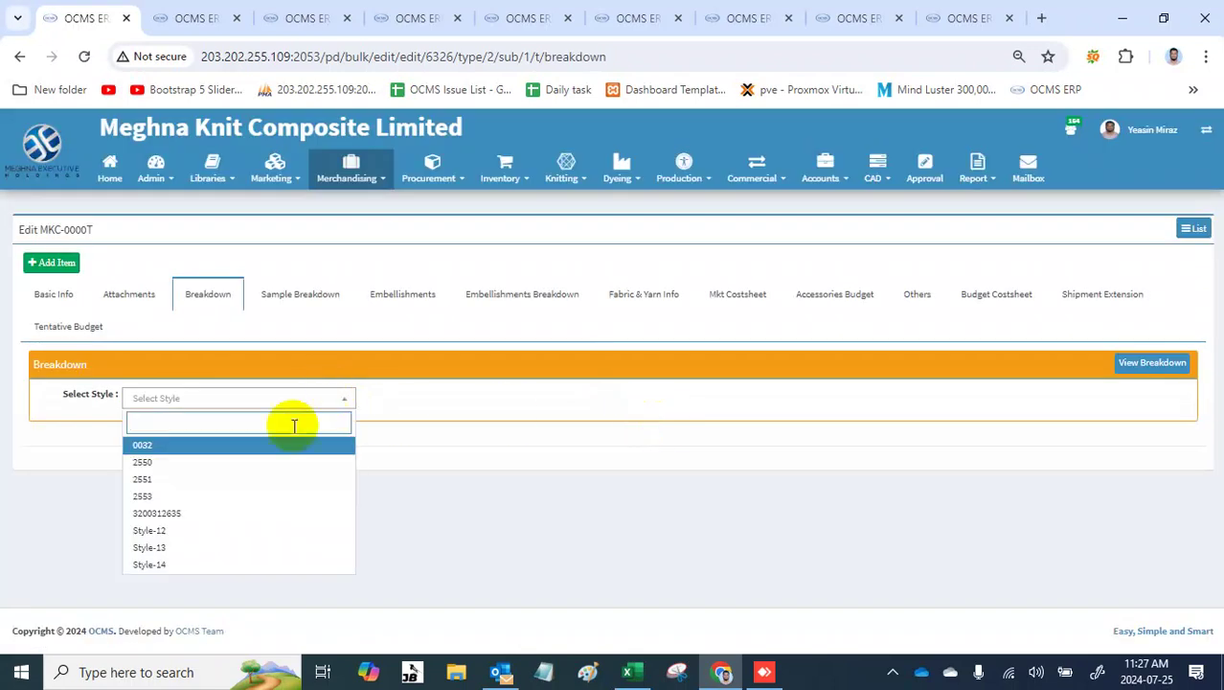
Step: Load style 2550 in the breakdown and look over its items and size quantities
left_click(246, 469)
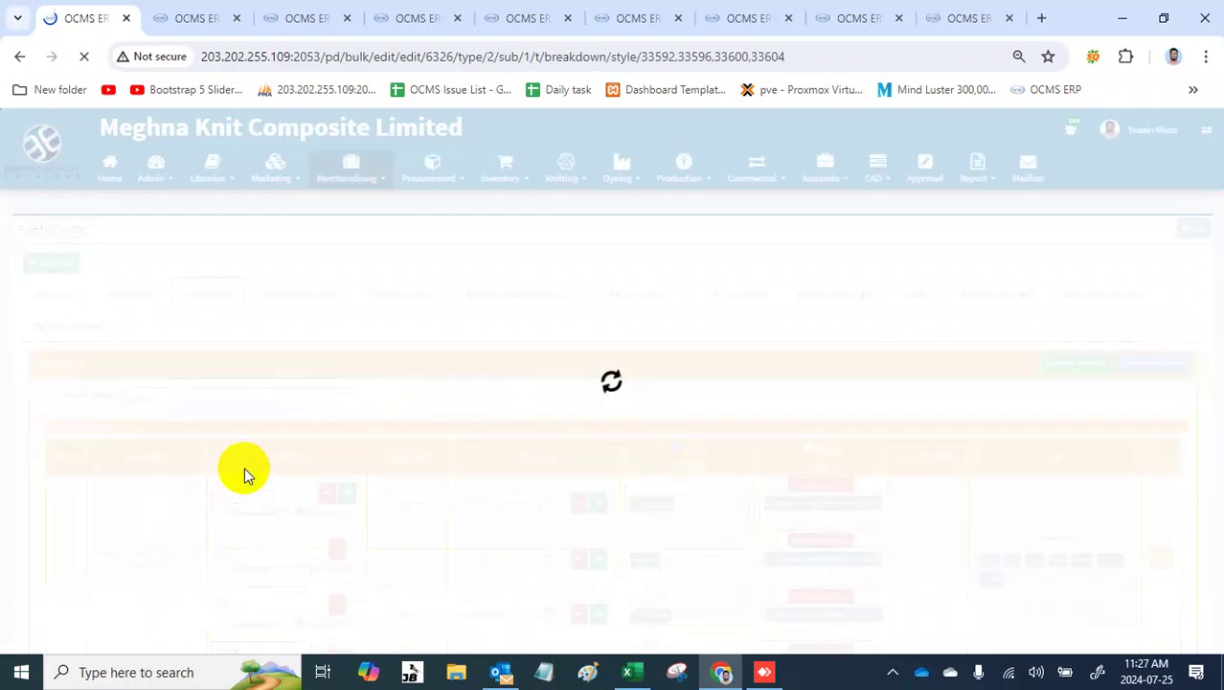
scroll(244, 471, "down", 6)
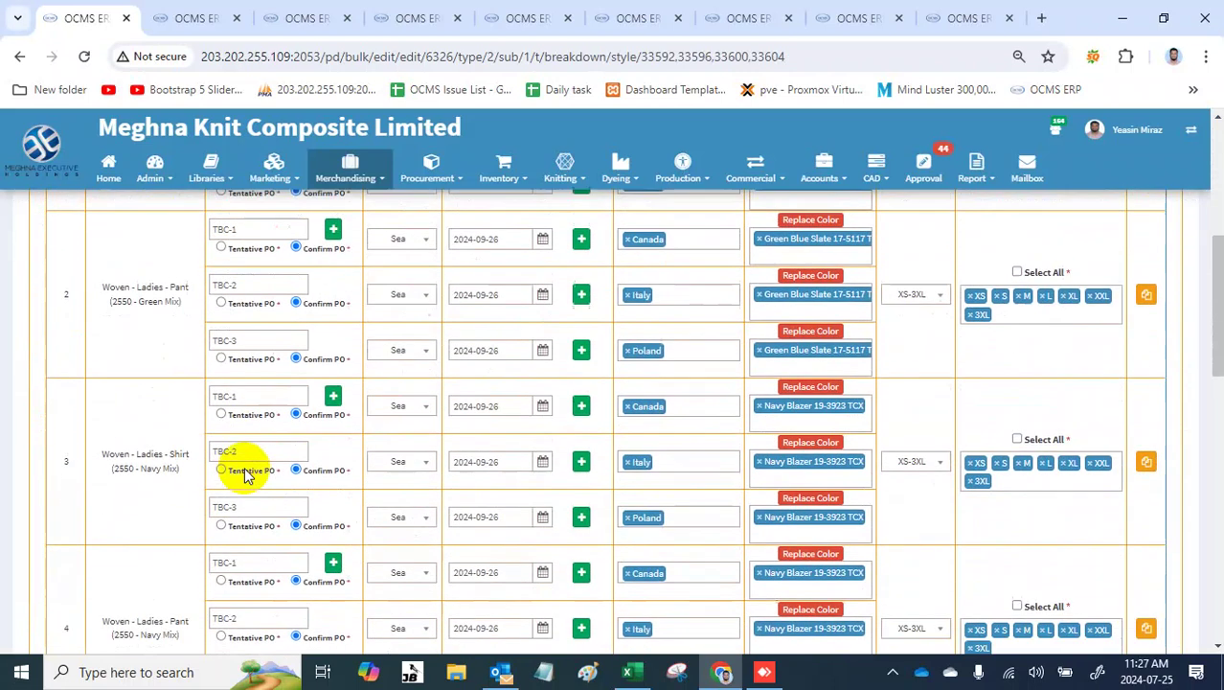
scroll(244, 471, "down", 3)
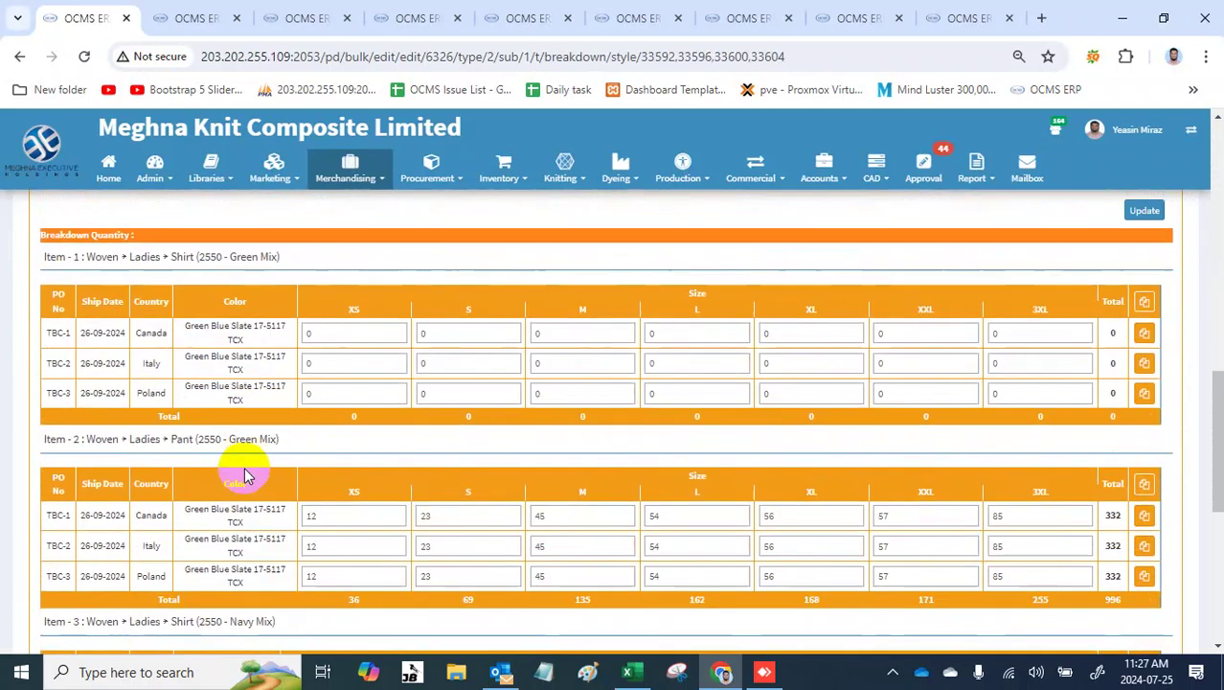
scroll(244, 472, "down", 1)
scroll(230, 470, "up", 3)
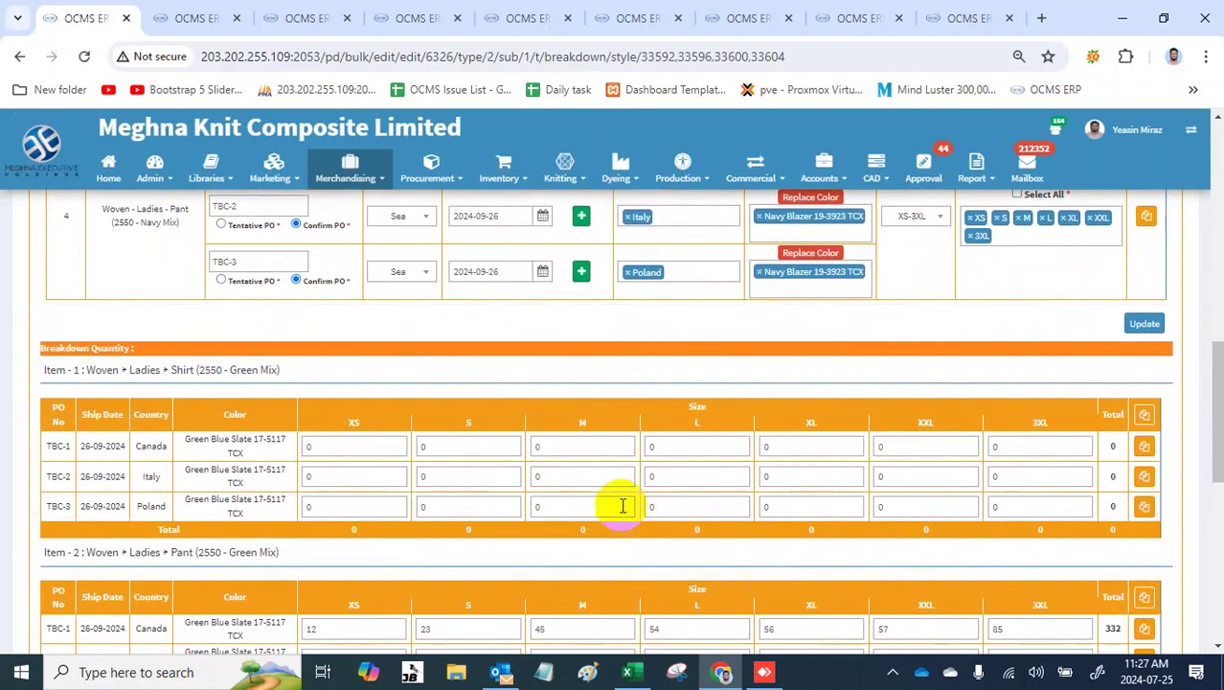
Step: Copy the size quantities of Item 2 (Ladies Pant, Green Mix) into Item 1 (Ladies Shirt, Green Mix) and submit the breakdown
scroll(698, 477, "down", 2)
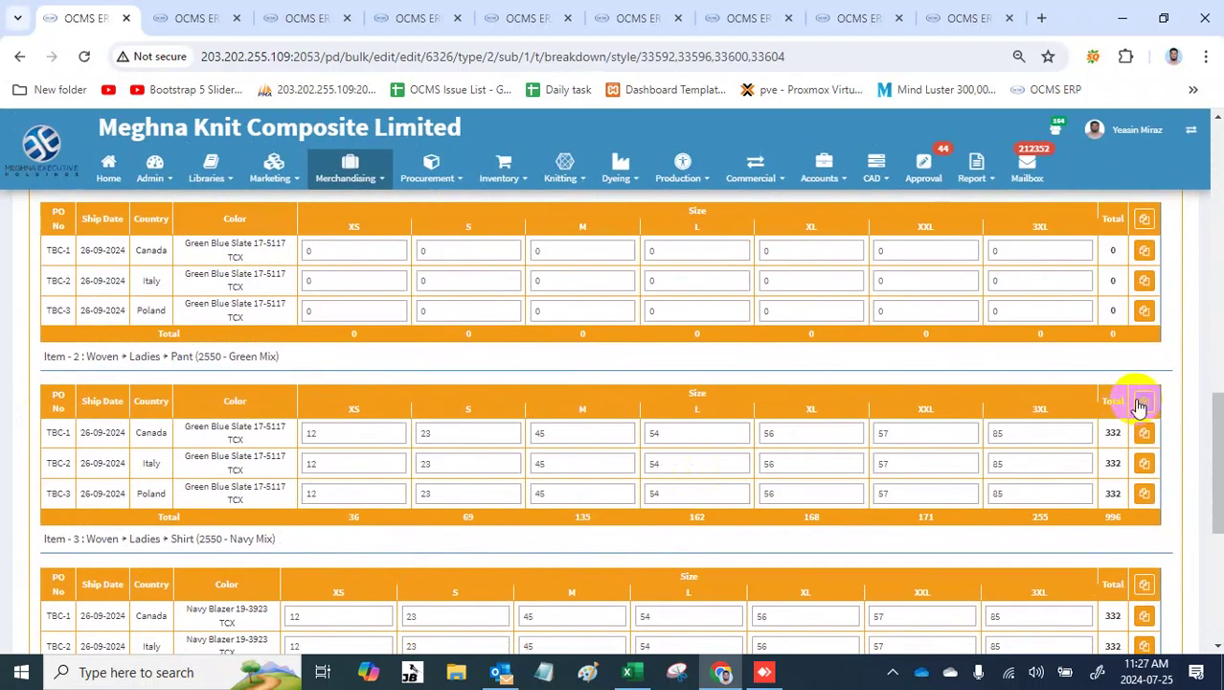
left_click(1147, 222)
scroll(812, 504, "down", 4)
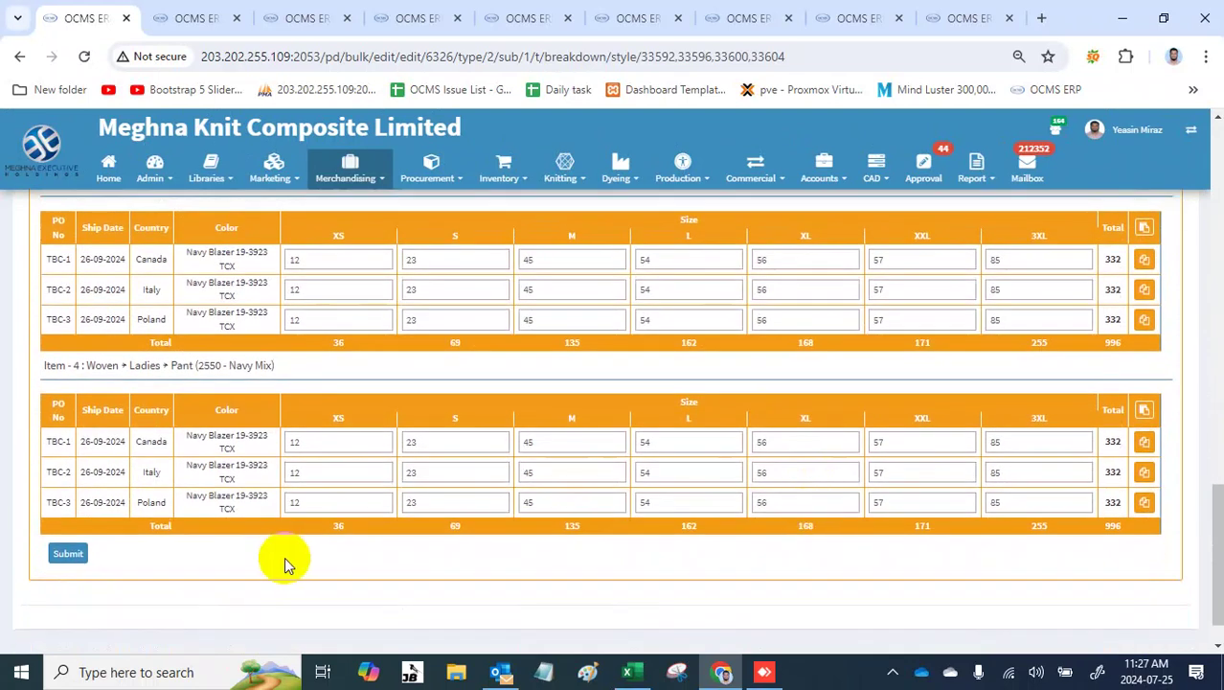
left_click(67, 555)
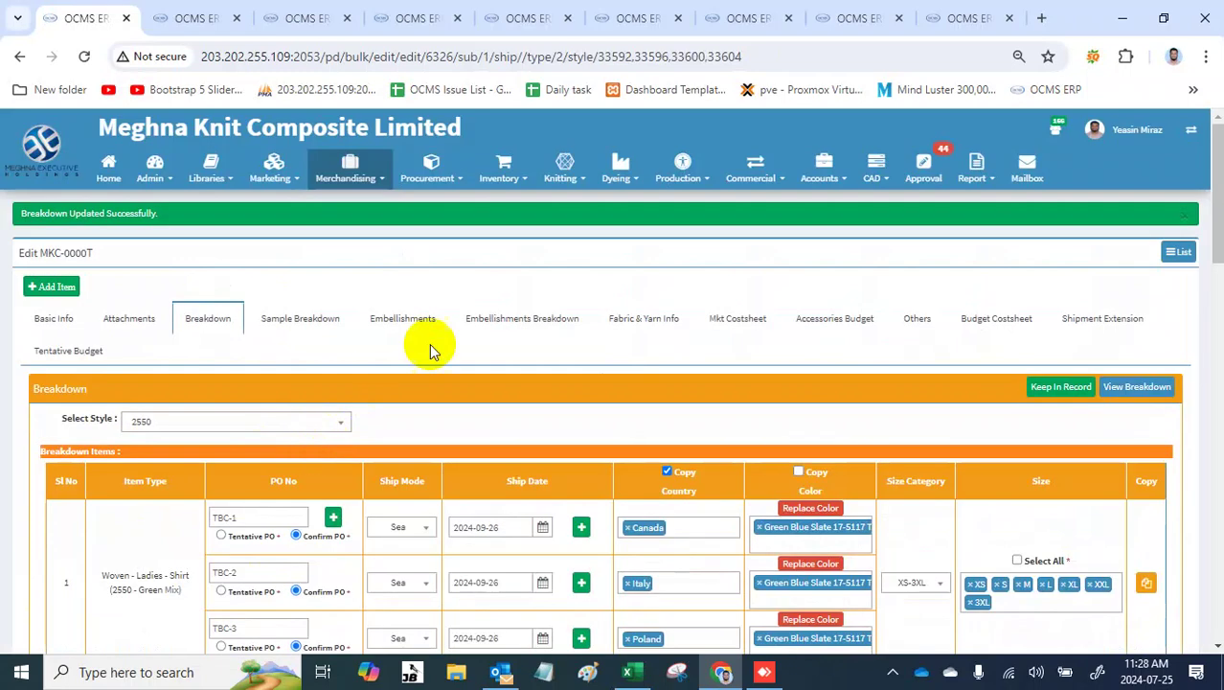
Step: Switch to the Fabric & Yarn Info section and load the item Woven - Ladies - Shirt (2550 - Green Mix)
left_click(632, 320)
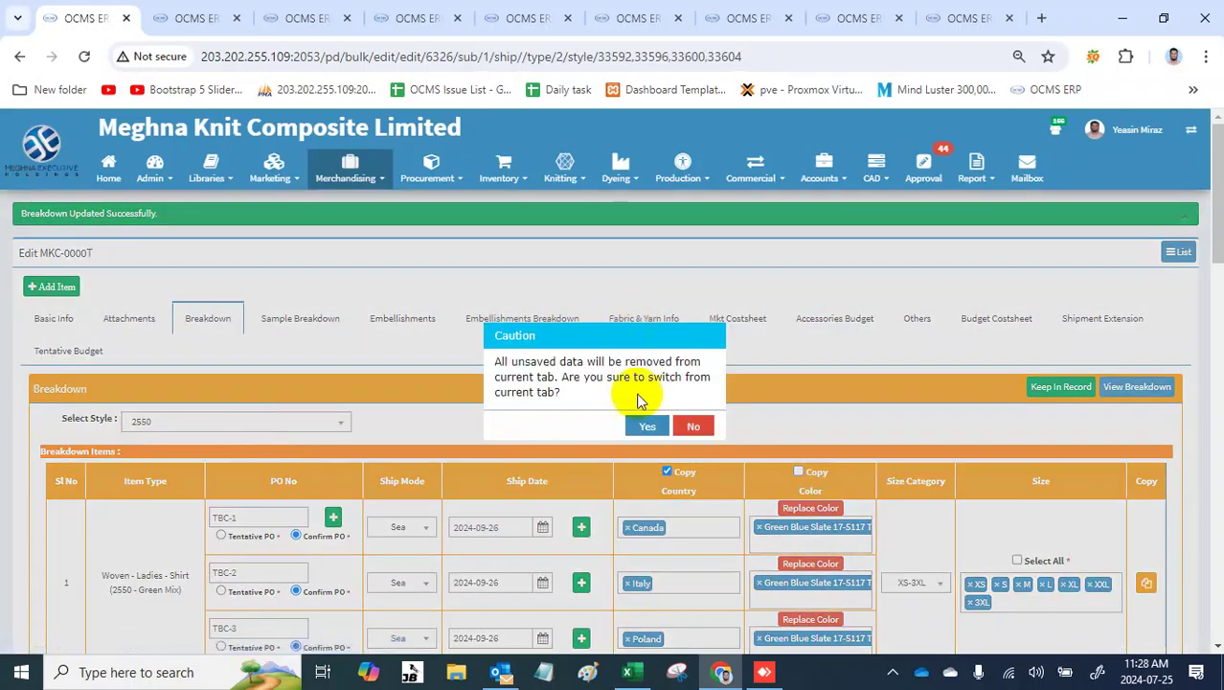
left_click(647, 426)
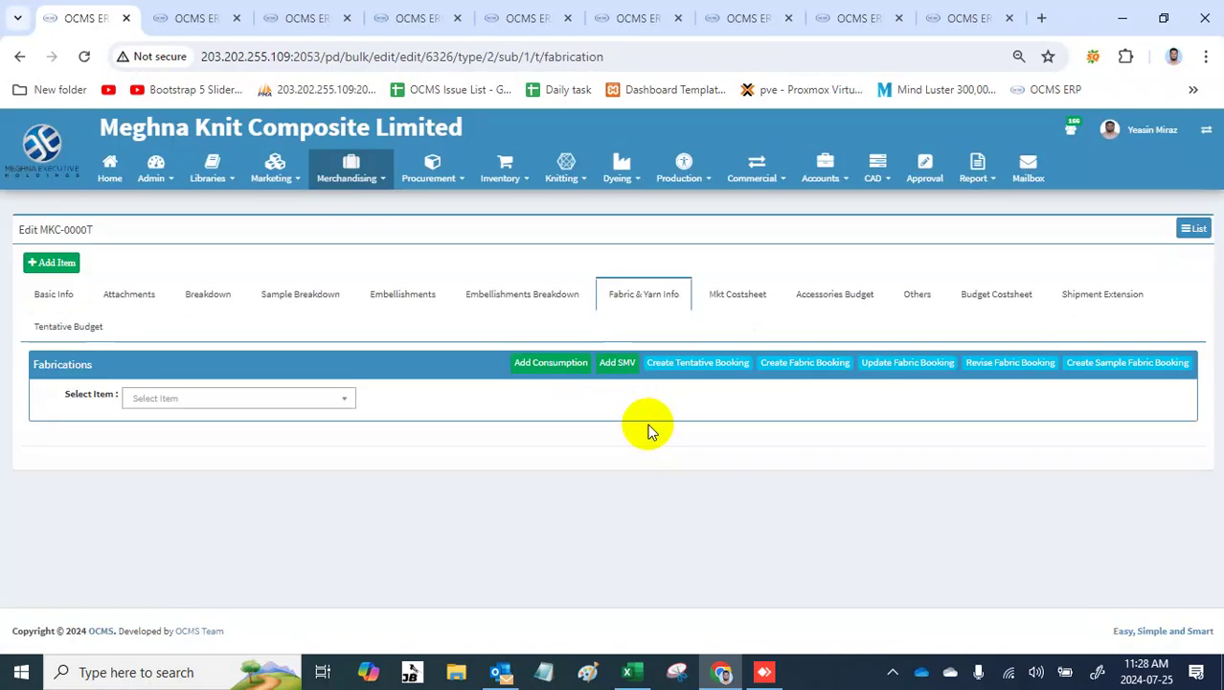
left_click(336, 395)
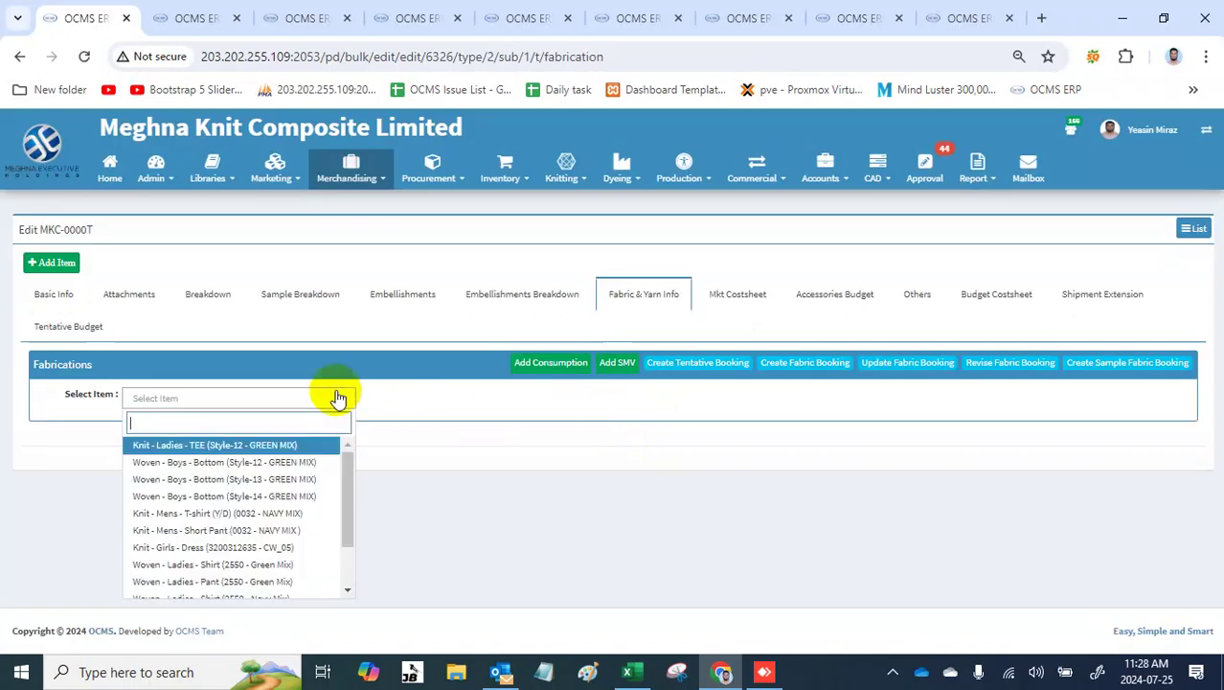
type("2550")
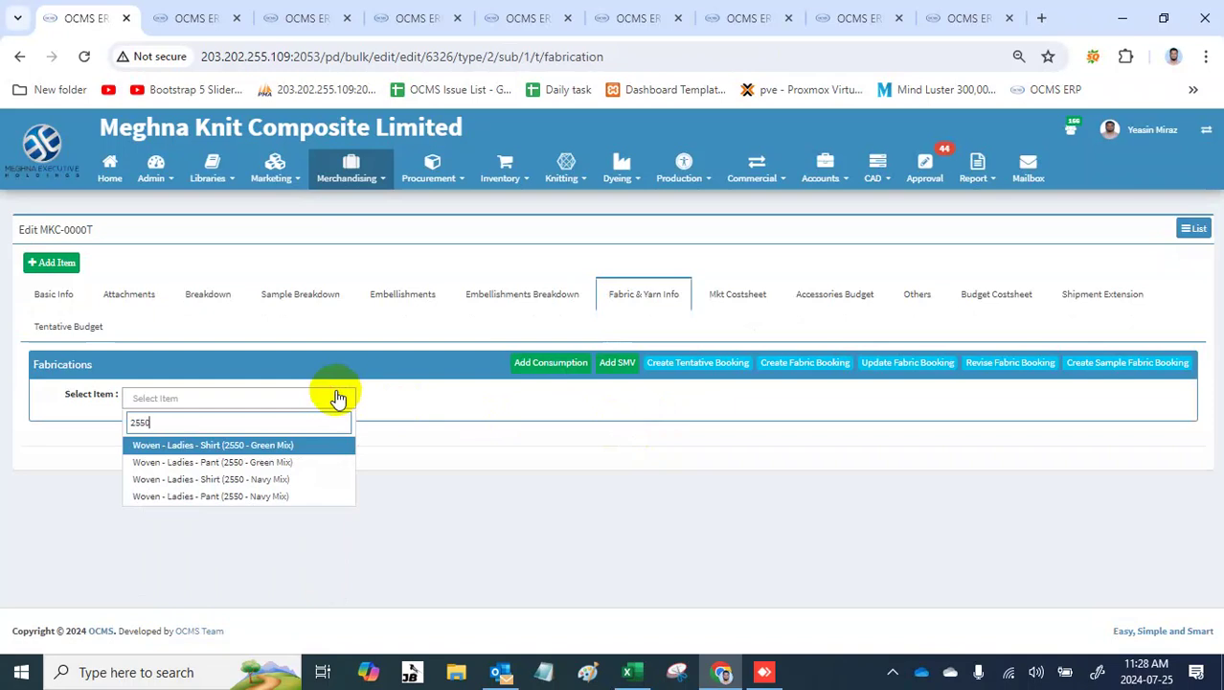
key("Return")
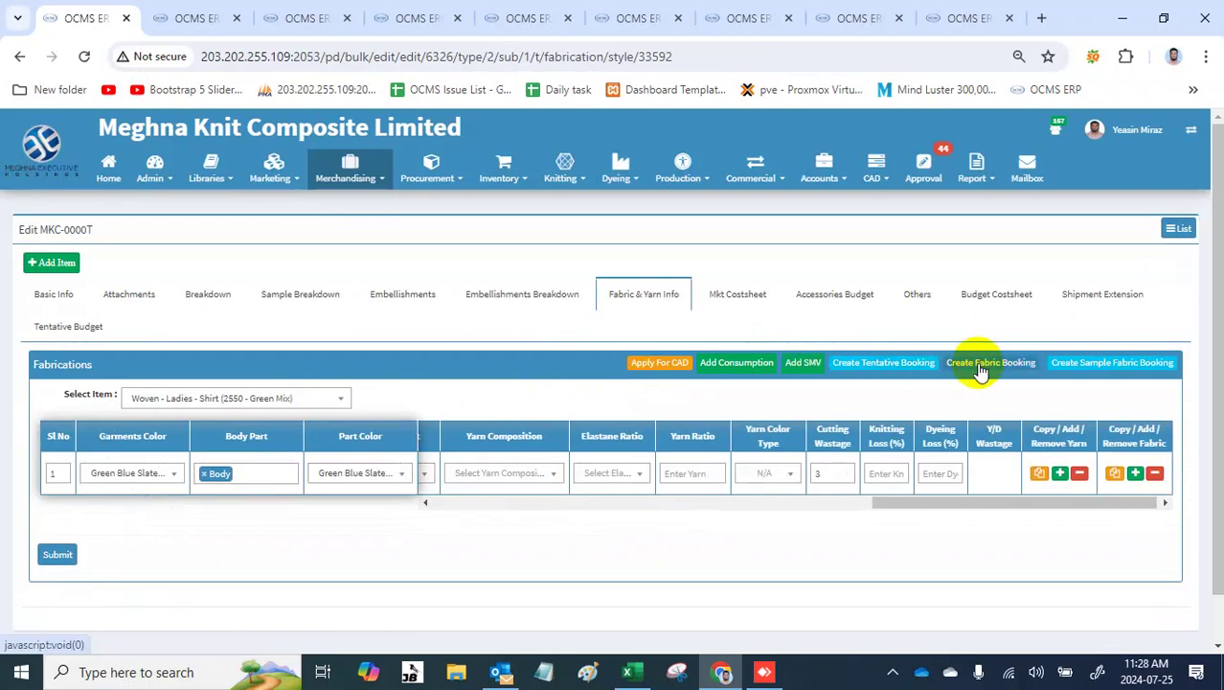
Step: Create an All Fabric booking for Woven - Ladies - Shirt (2550 - Green Mix) in Green Blue Slate 17-5117 TCX
left_click(979, 369)
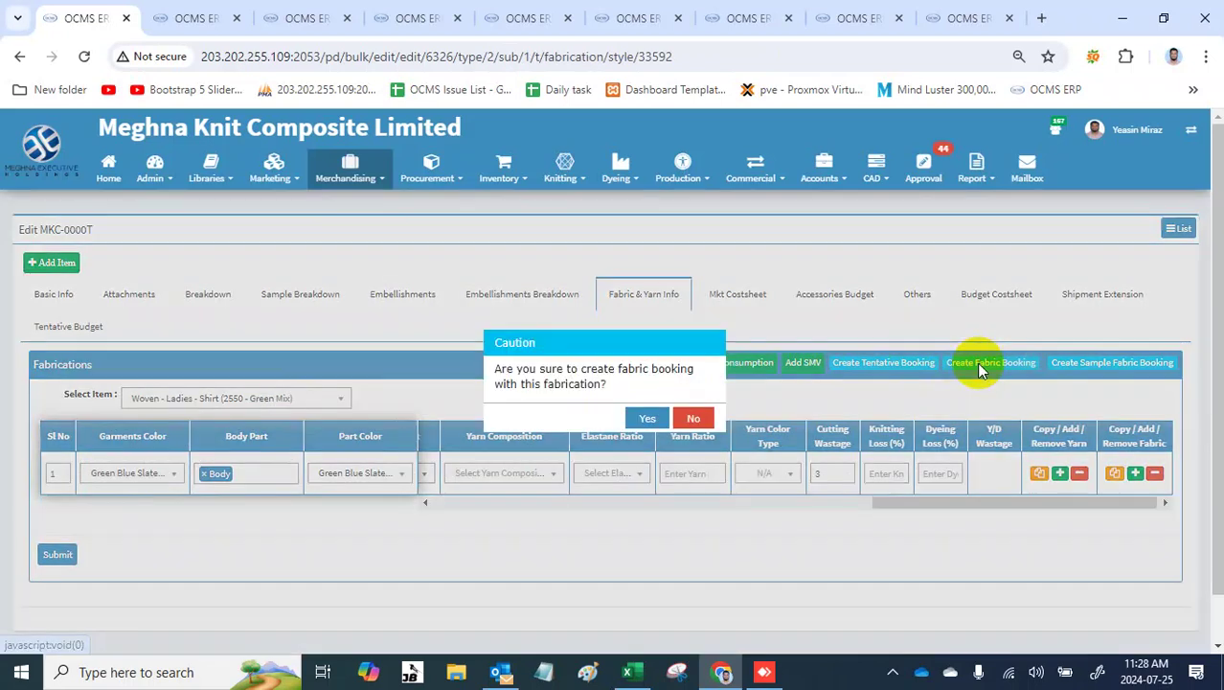
left_click(655, 417)
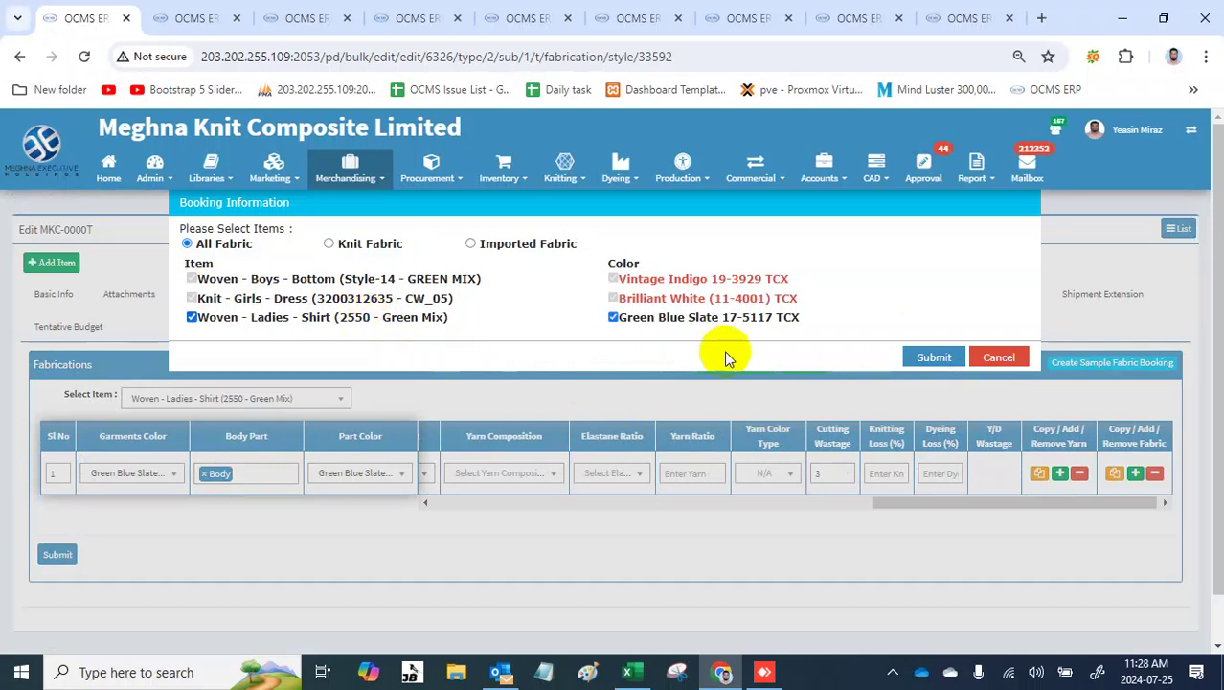
left_click(927, 357)
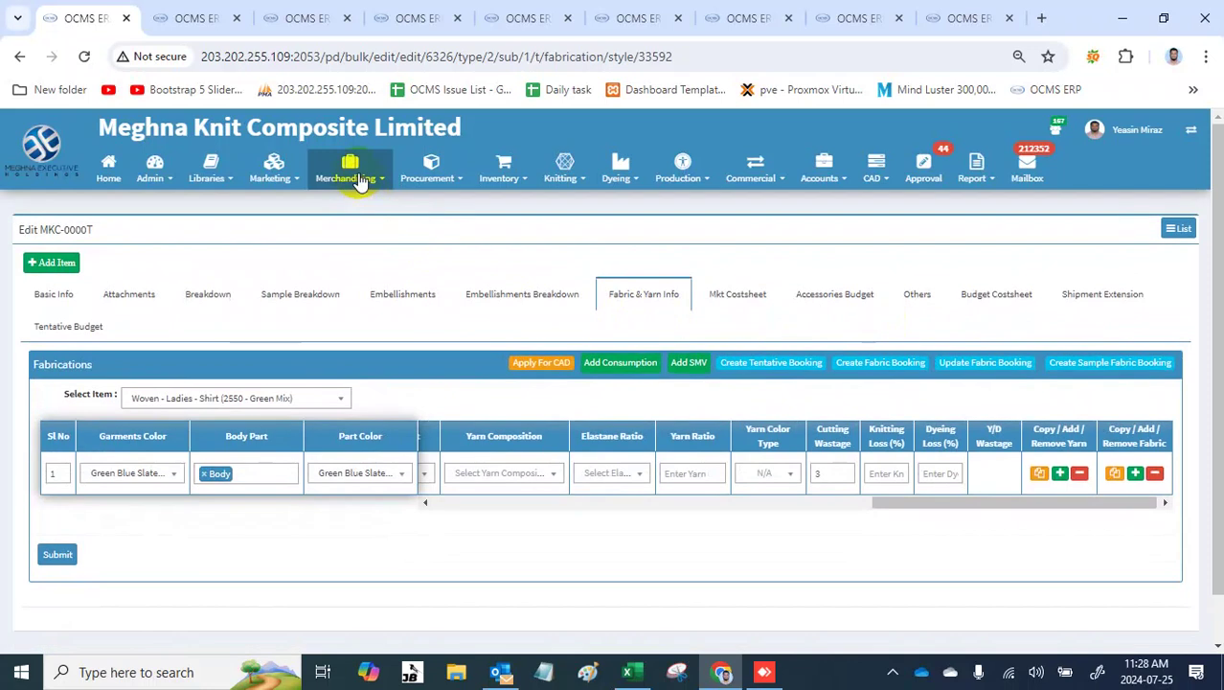
Step: Open the Imported Fabric Booking list in a new browser tab and open the style 2550 (Green Mix) booking for editing
left_click(361, 182)
scroll(388, 277, "down", 2)
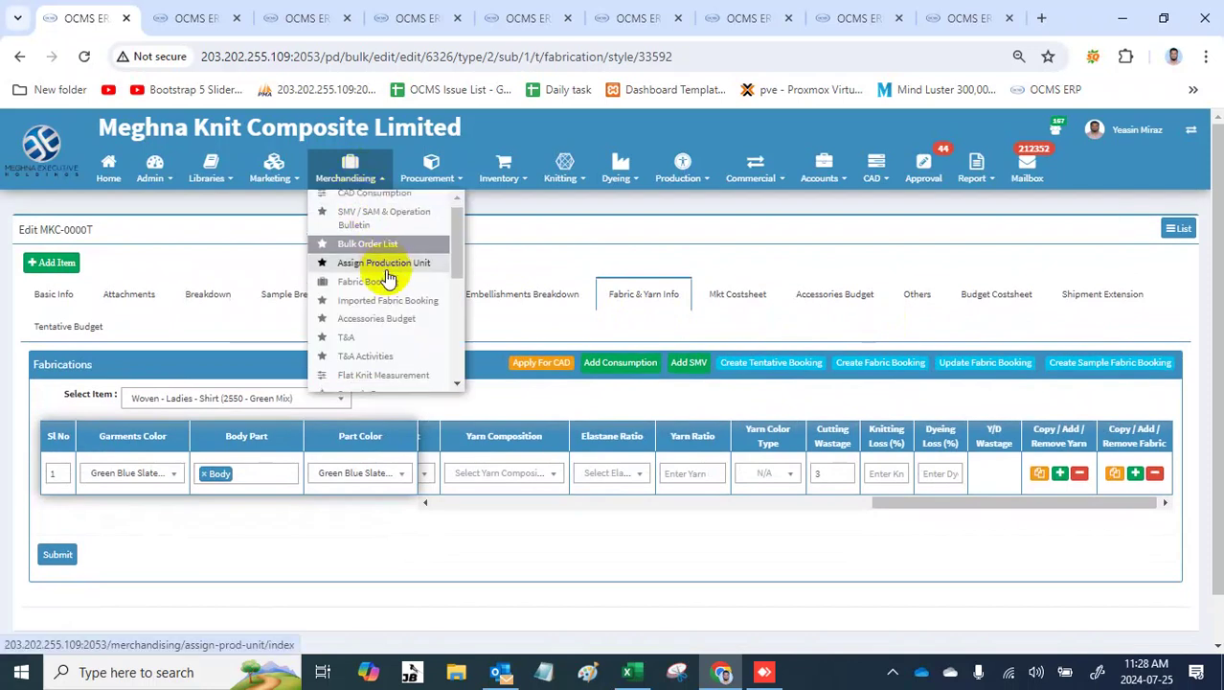
scroll(388, 277, "up", 2)
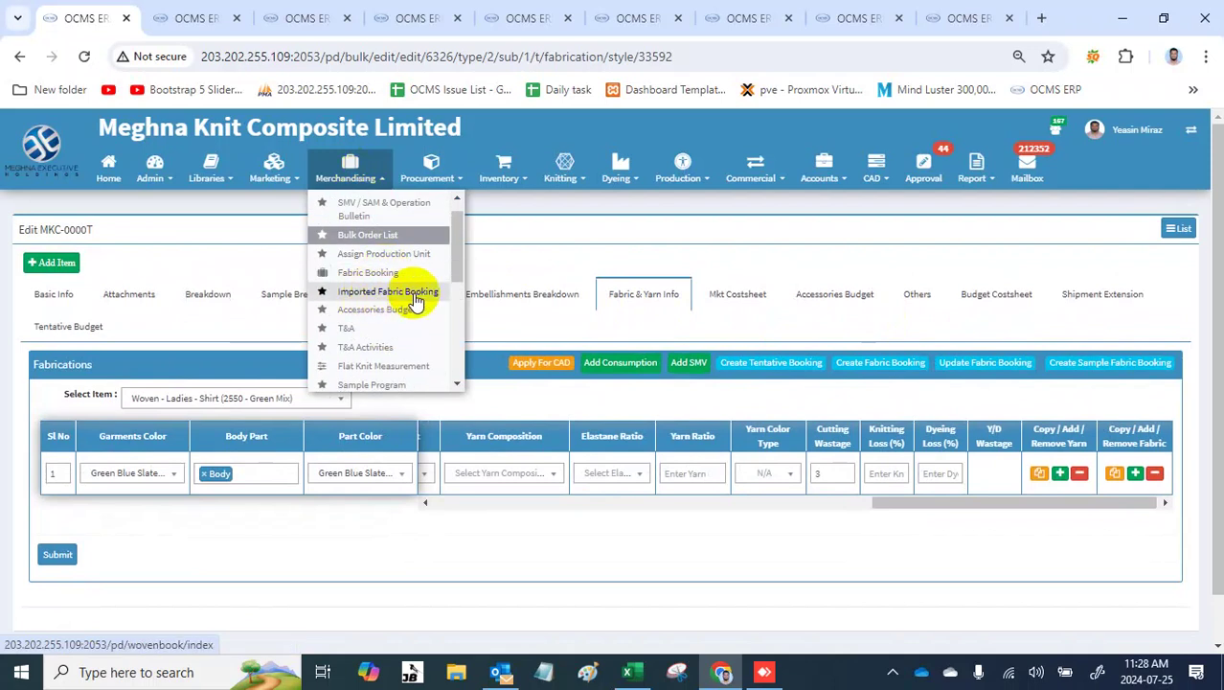
middle_click(416, 301)
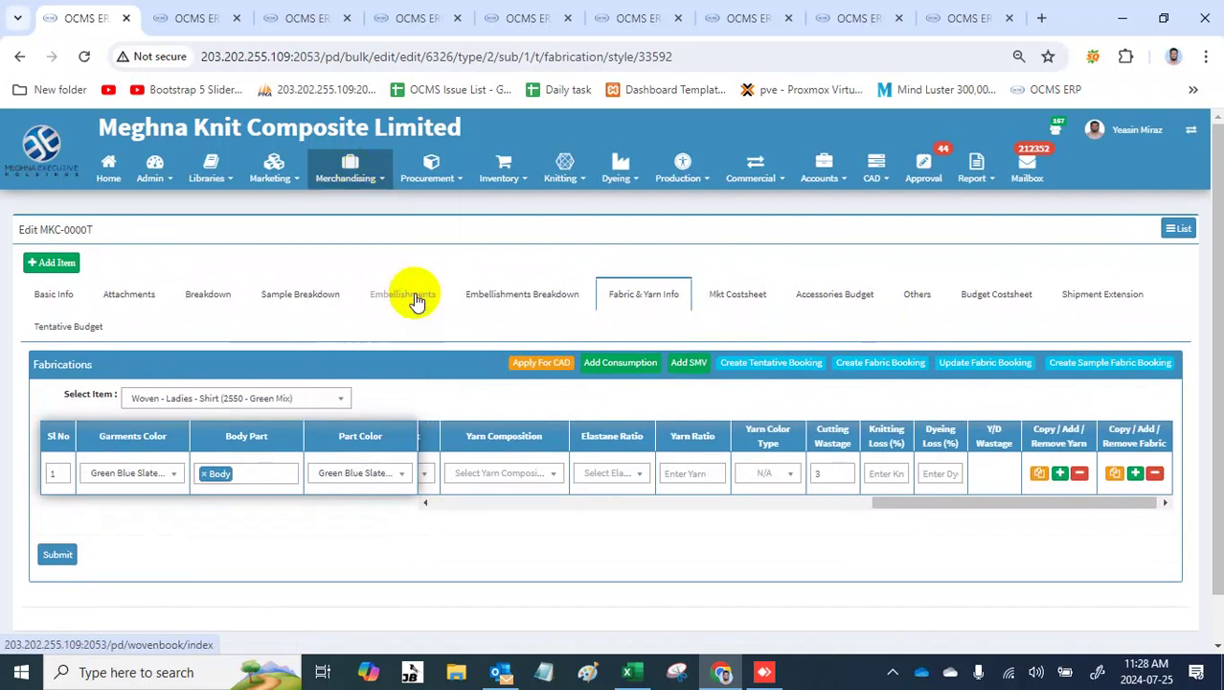
left_click(279, 13)
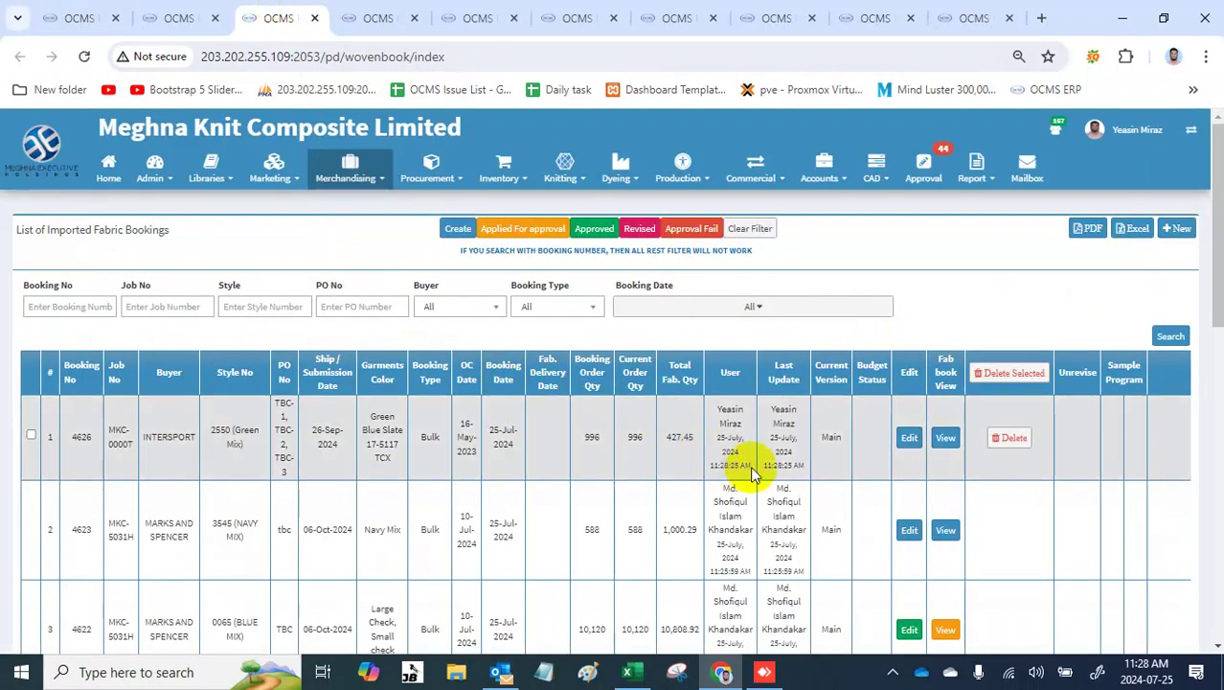
left_click_drag(752, 474, 704, 400)
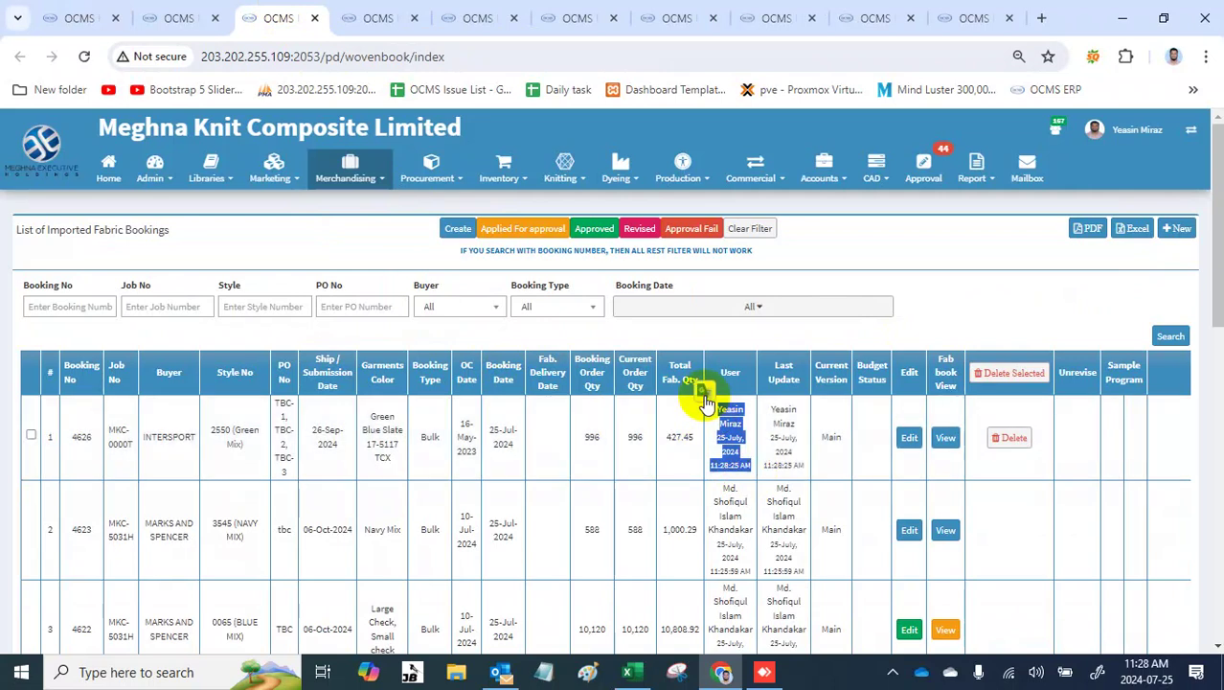
left_click(909, 438)
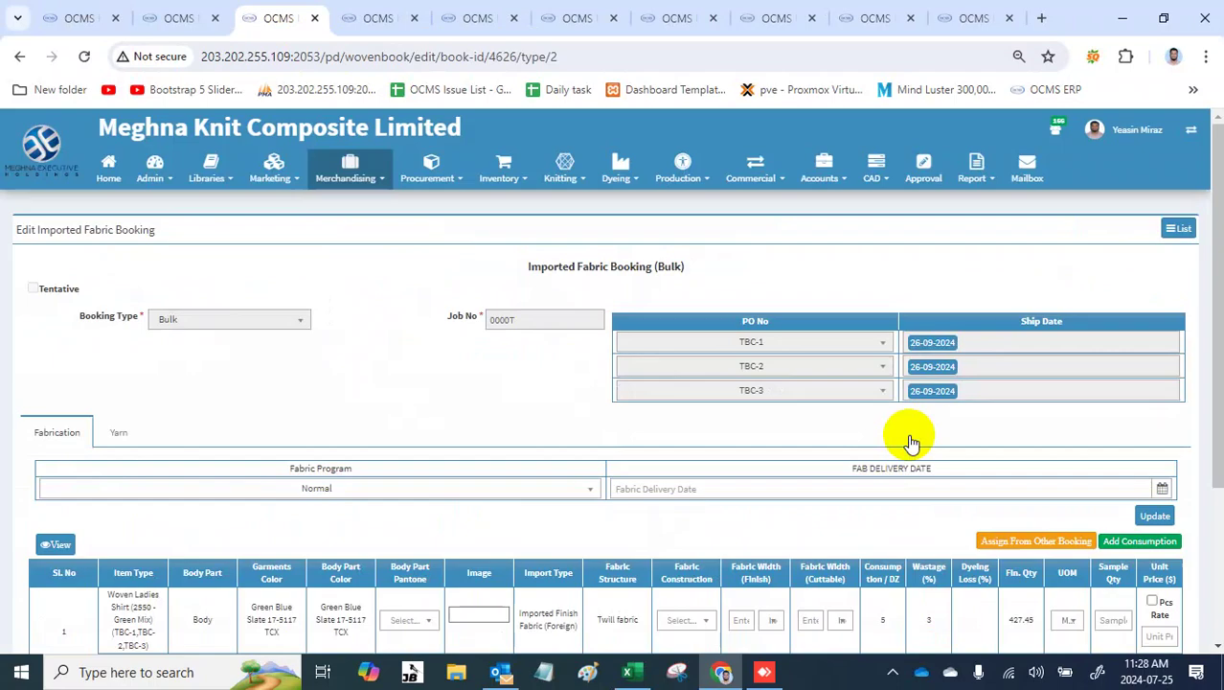
Step: Set the shirt fabric's construction to 100 X 80 X 40, its finish width to 70 and its cuttable width to 72
scroll(909, 441, "down", 2)
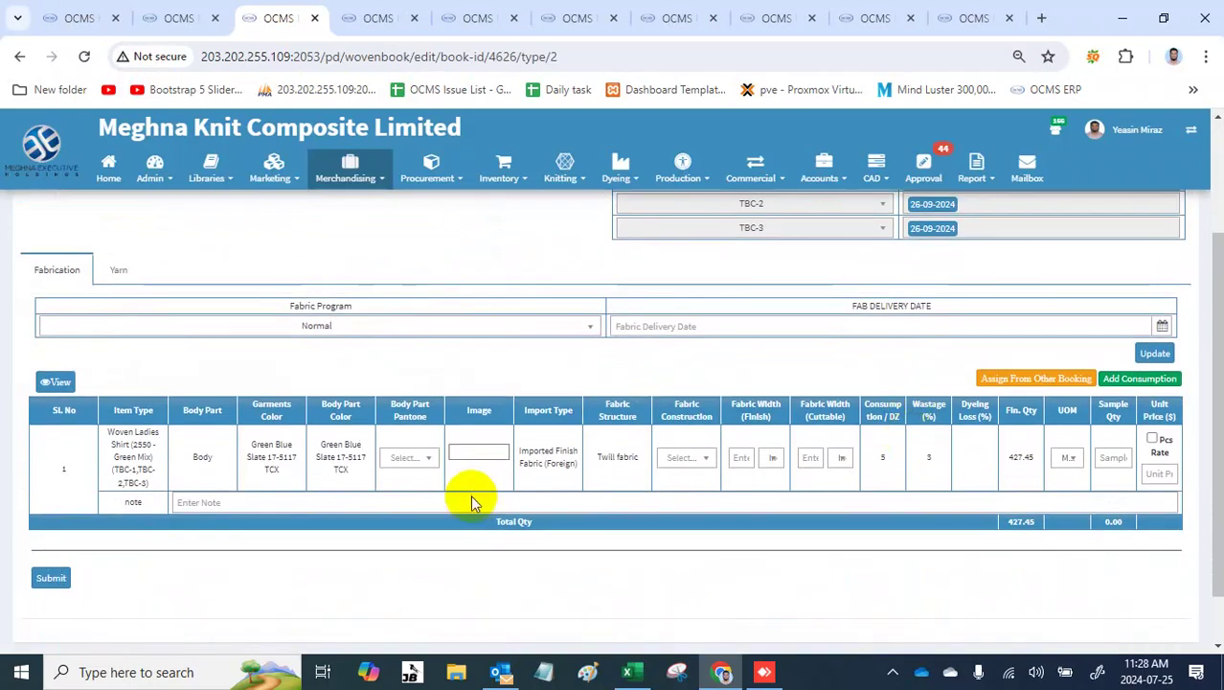
left_click(403, 465)
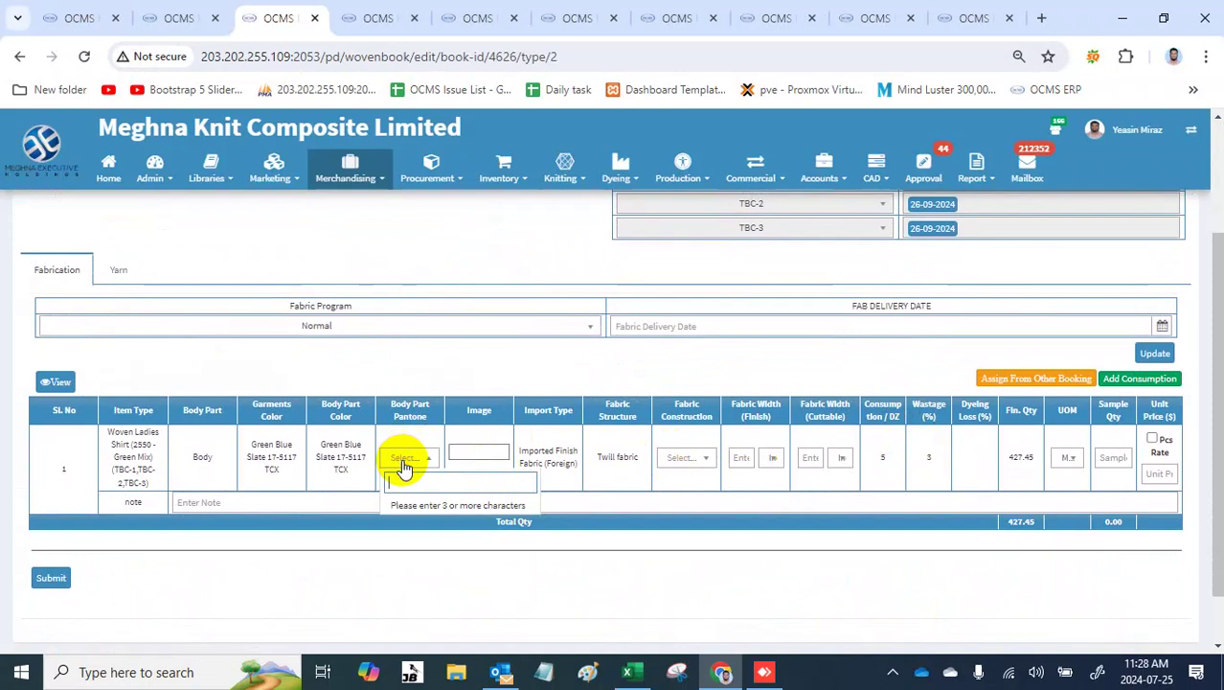
left_click(678, 459)
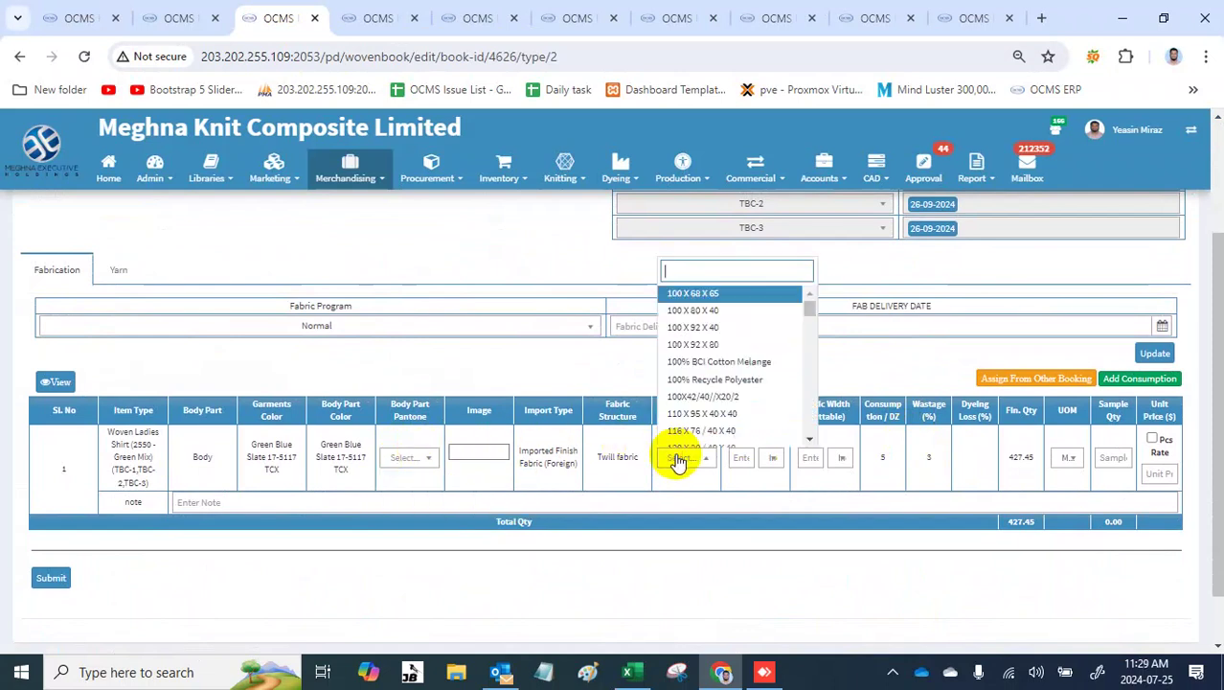
left_click(726, 312)
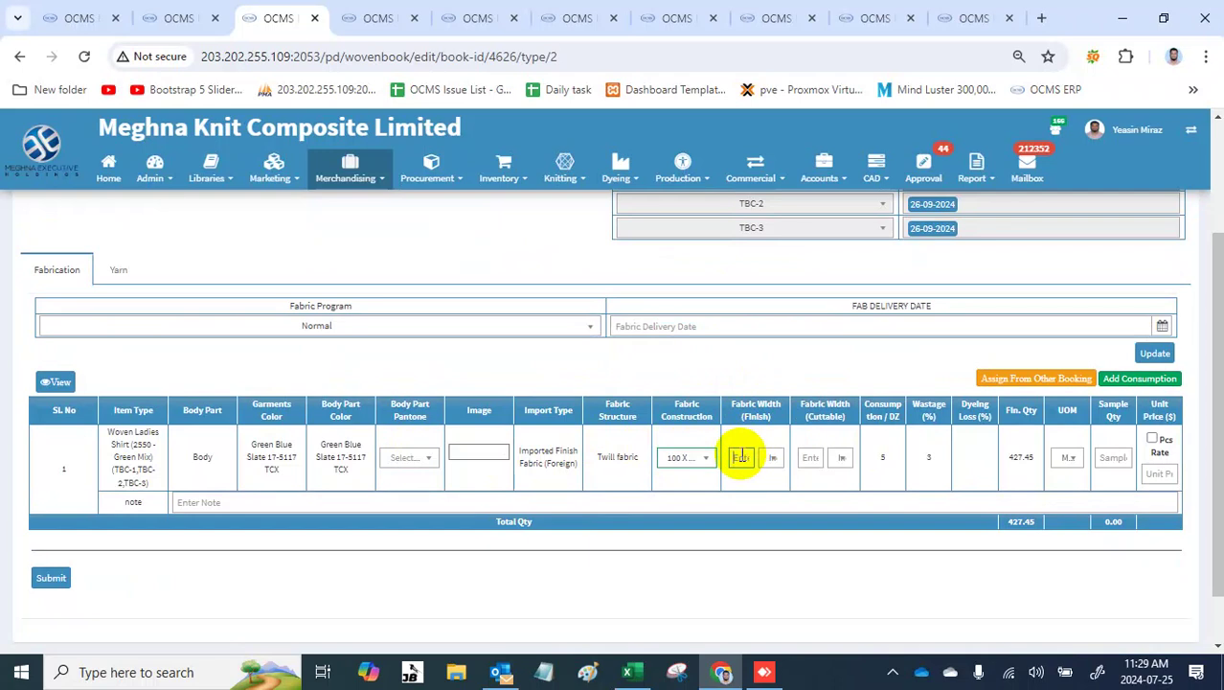
left_click(810, 457)
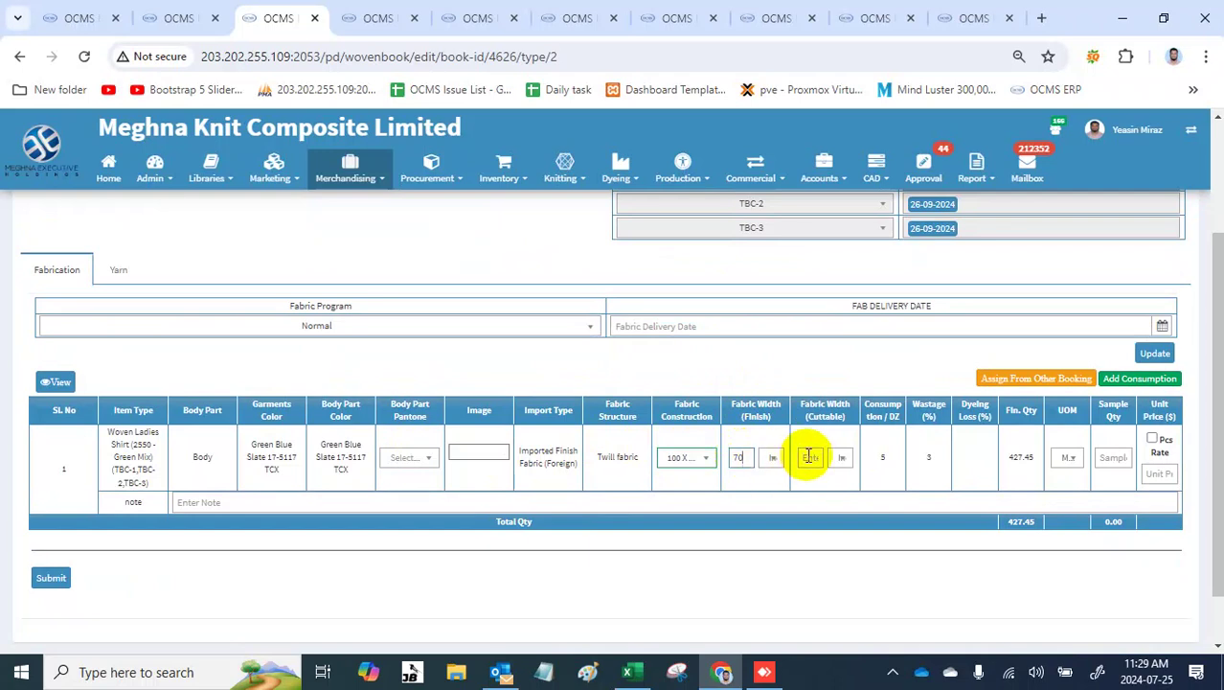
type("72")
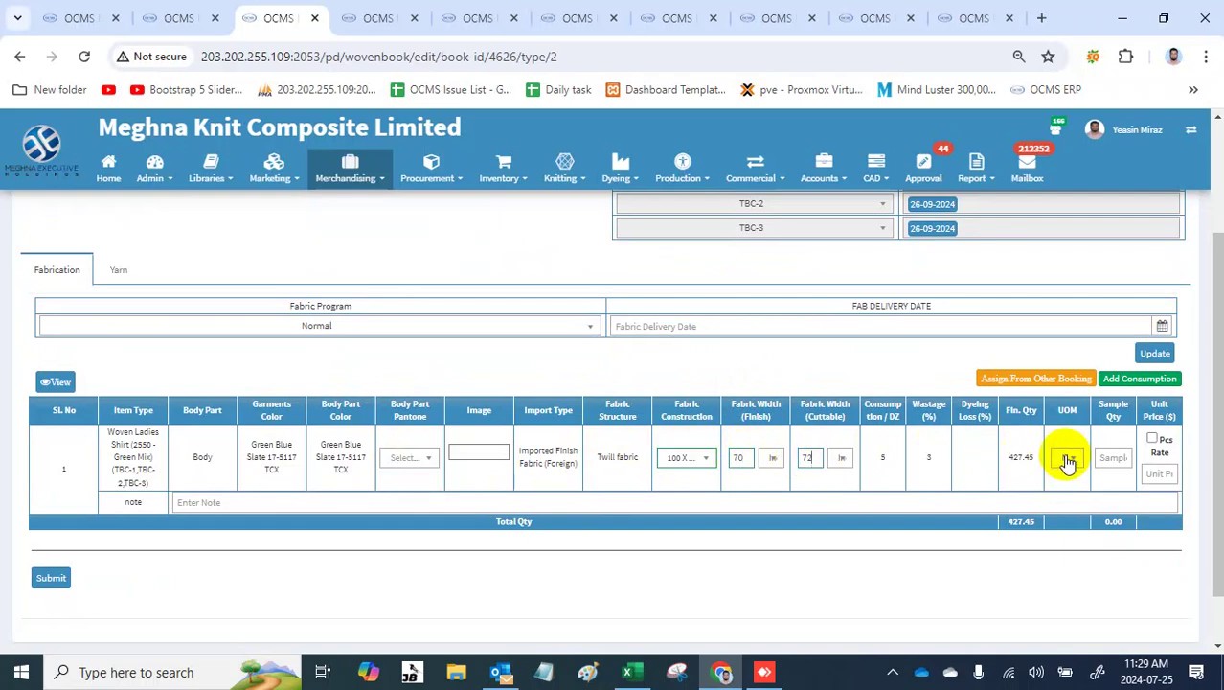
Step: Enter a unit price of 5 for the fabric, leave the Pcs Rate option off, and submit the booking
left_click(1069, 458)
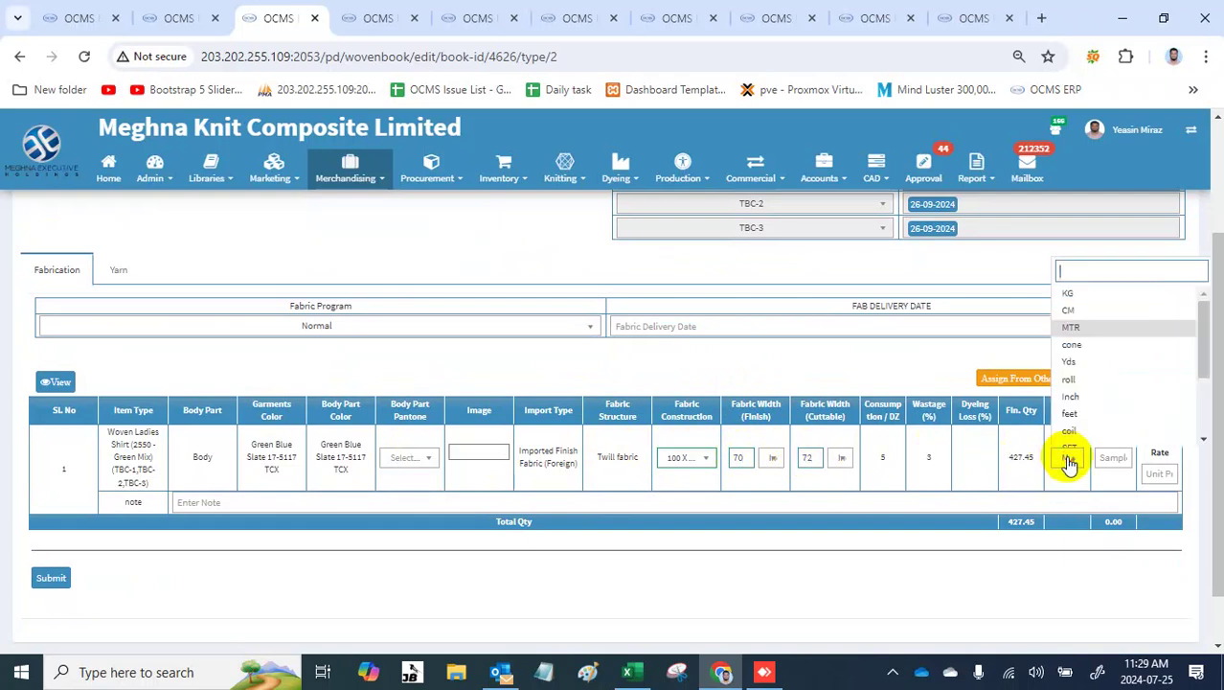
left_click(1070, 461)
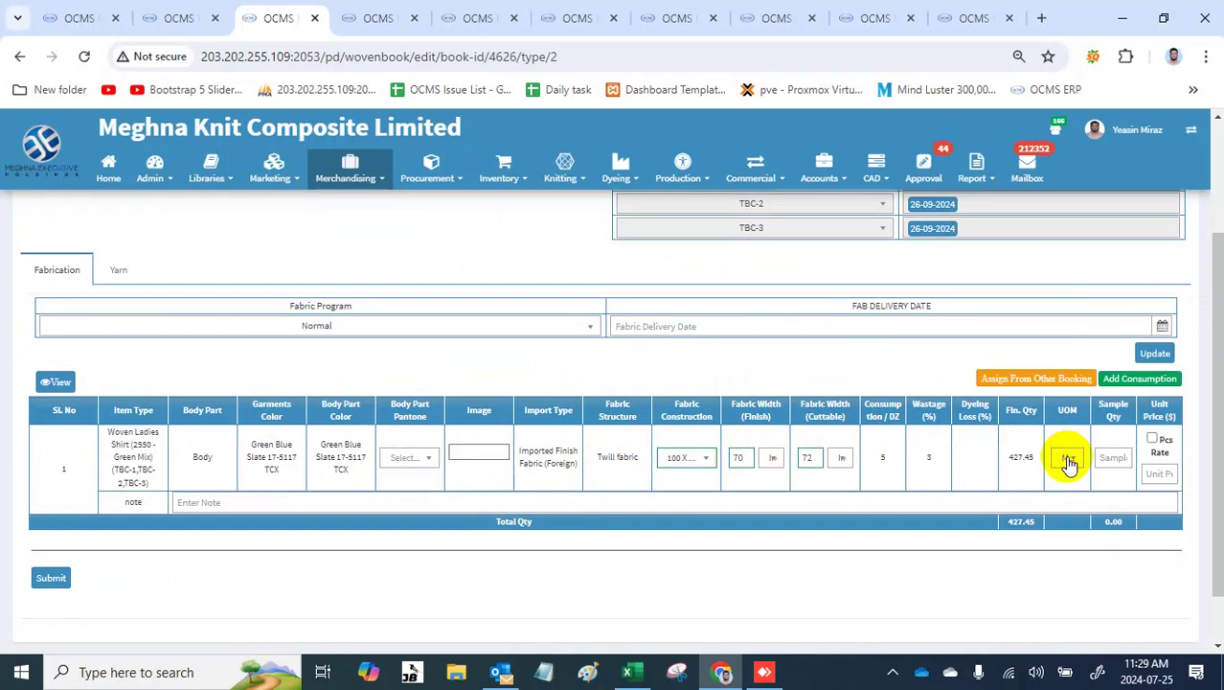
left_click(1156, 473)
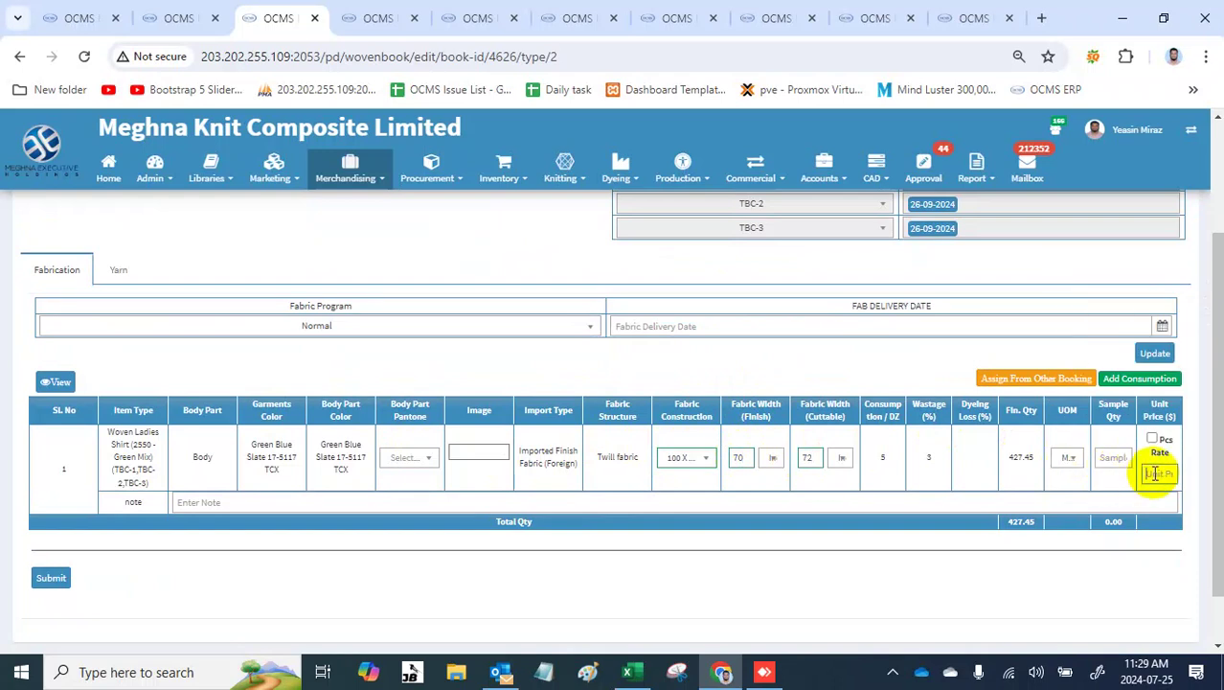
type("5")
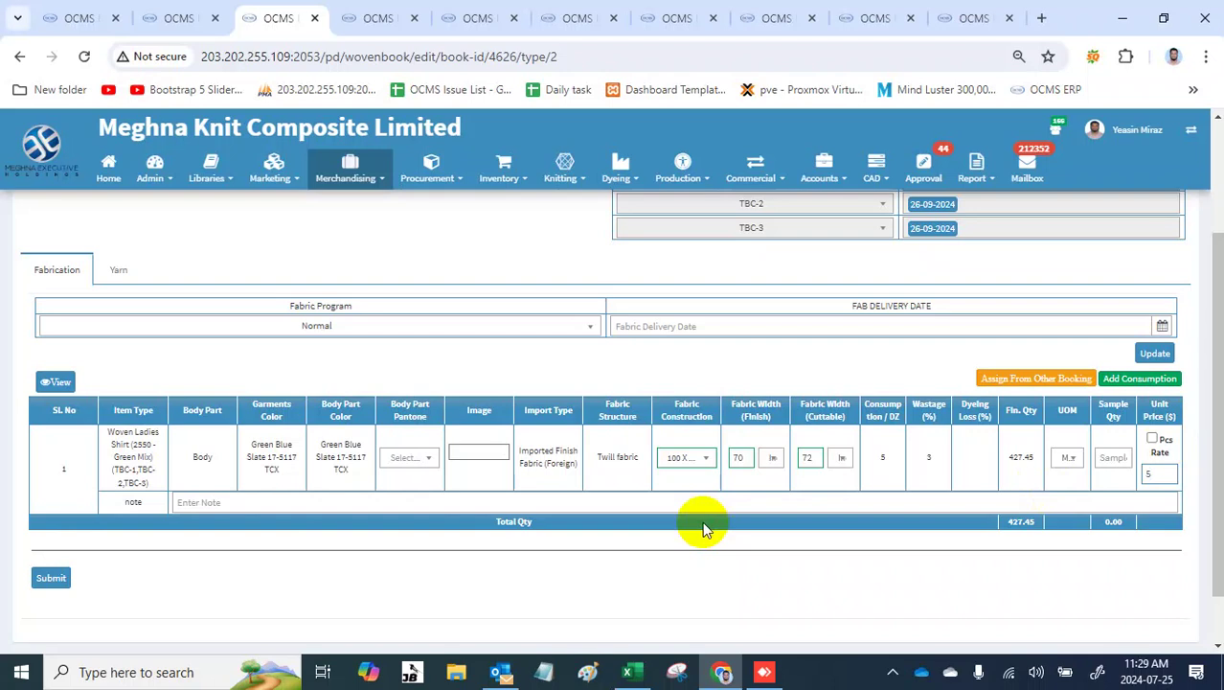
left_click(1152, 439)
left_click(1152, 439)
left_click(50, 578)
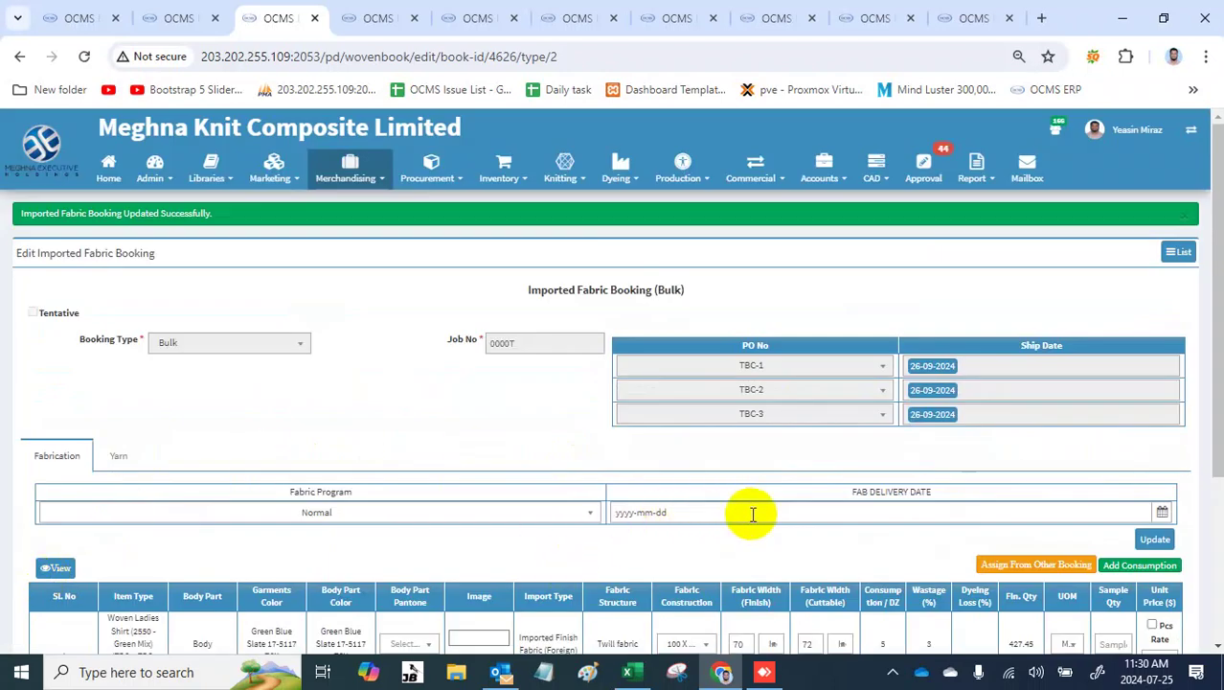
Step: Set the fabric delivery date to 2024-07-31 and update the booking
left_click(753, 515)
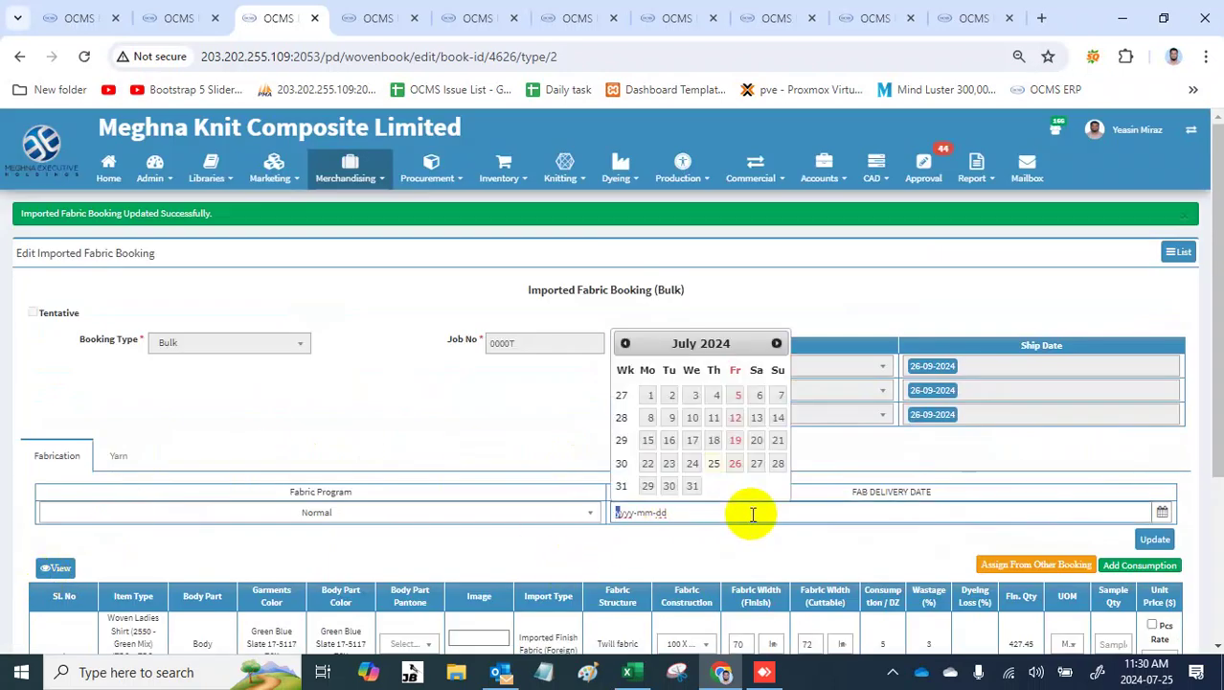
left_click(690, 487)
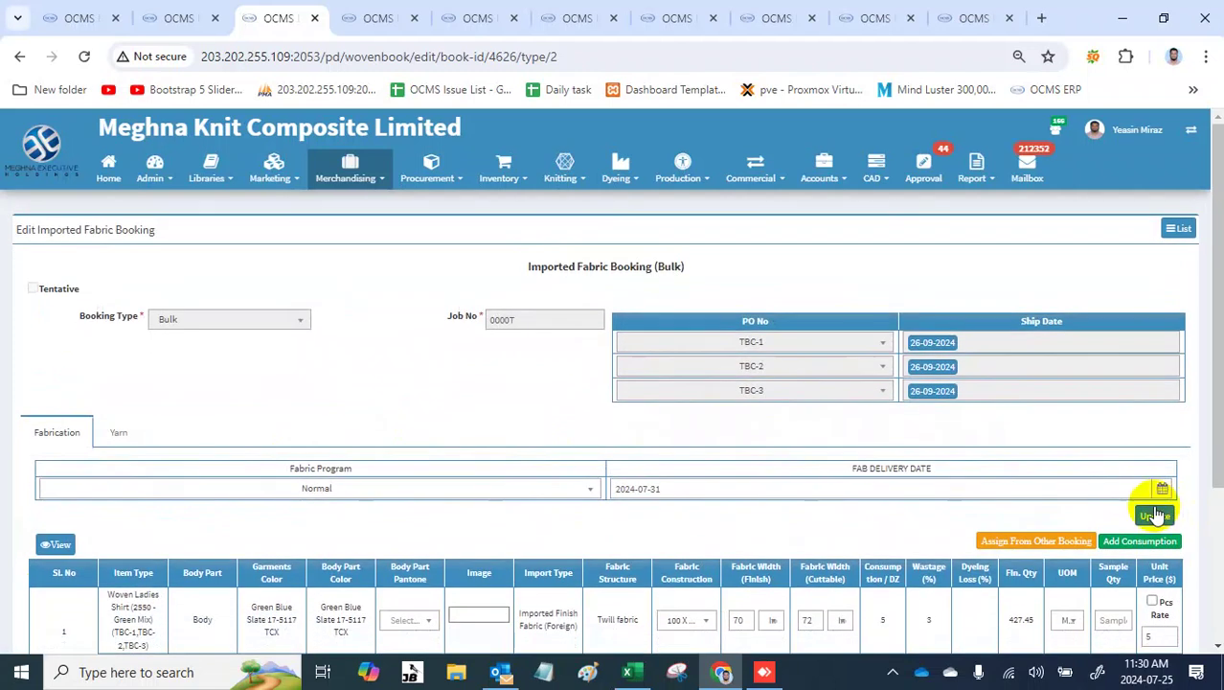
left_click(1155, 515)
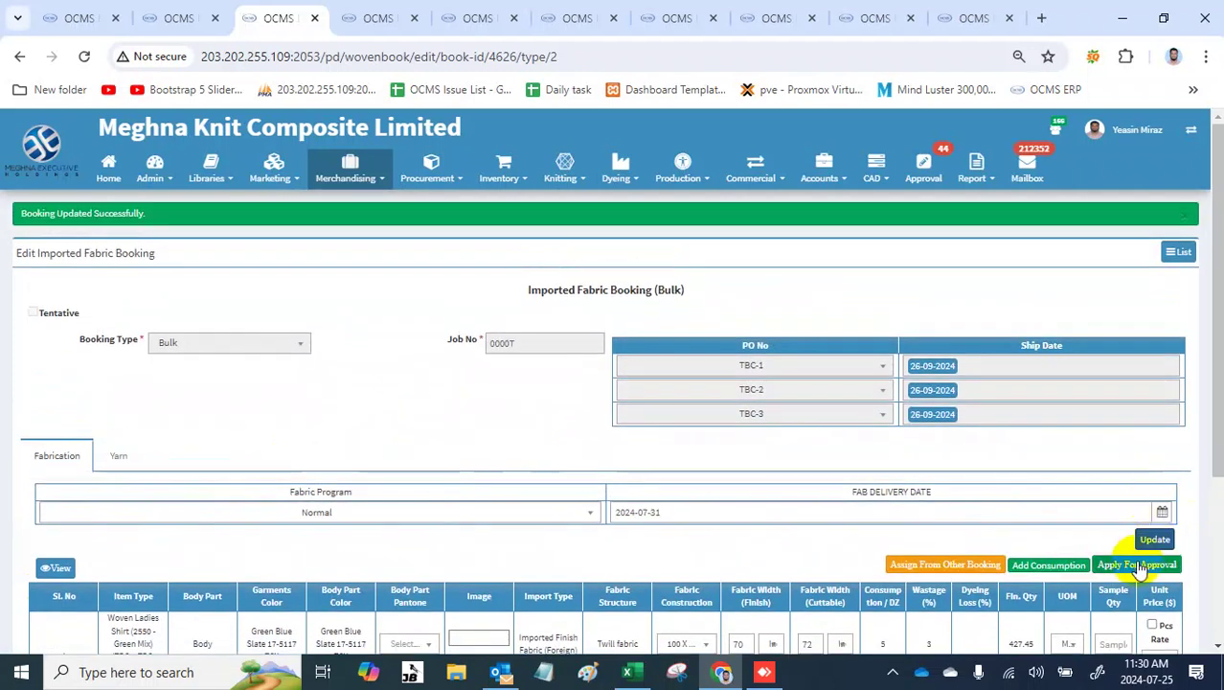
Step: Apply the style 2550 imported fabric booking for approval and confirm the request
left_click(1140, 567)
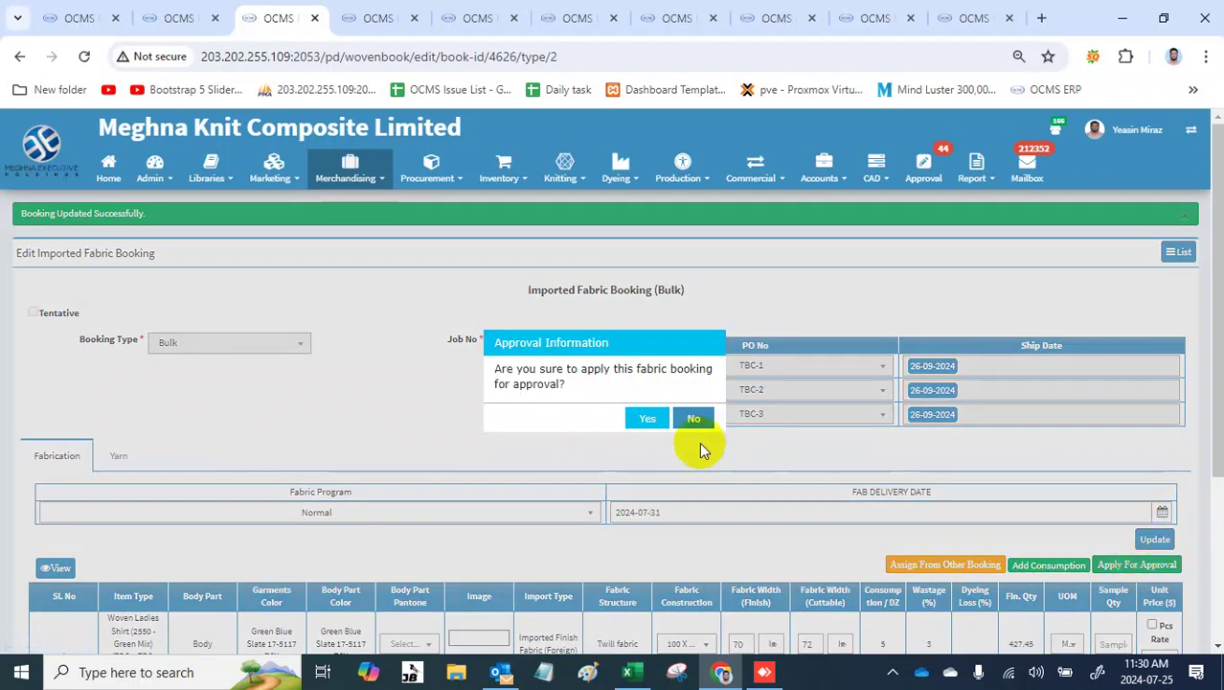
left_click(647, 418)
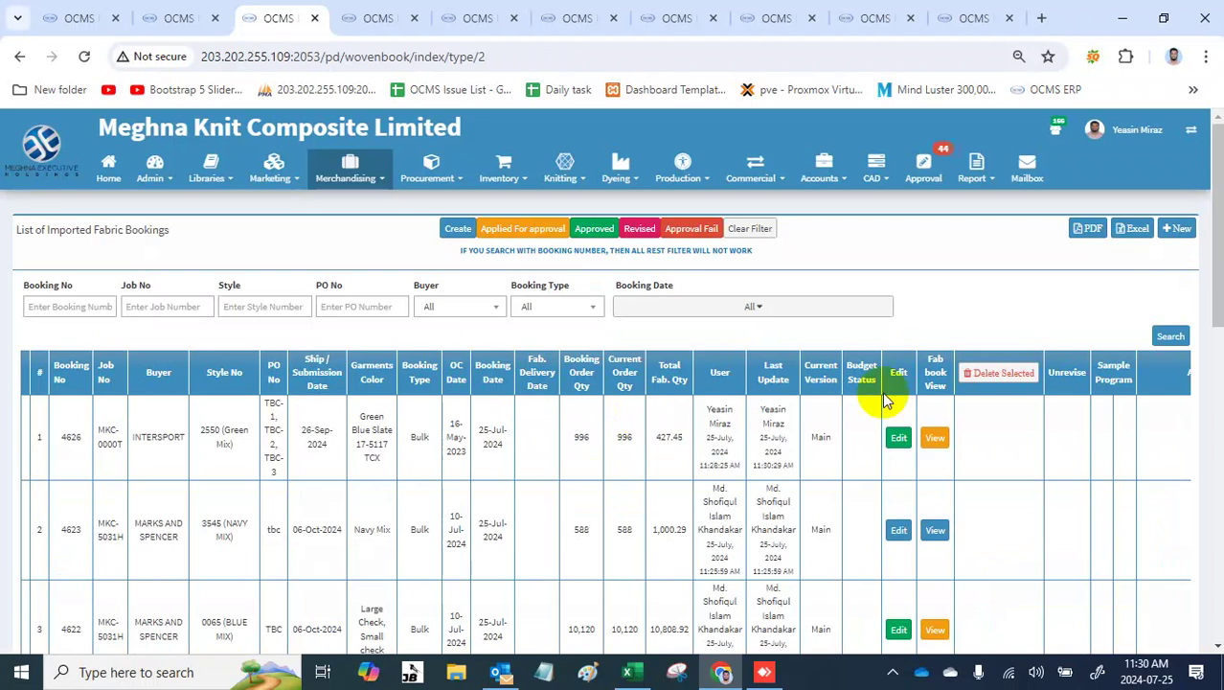
Step: View the submitted style 2550 imported fabric booking and check the fabric quantity, price and value in its price breakdown
left_click(938, 439)
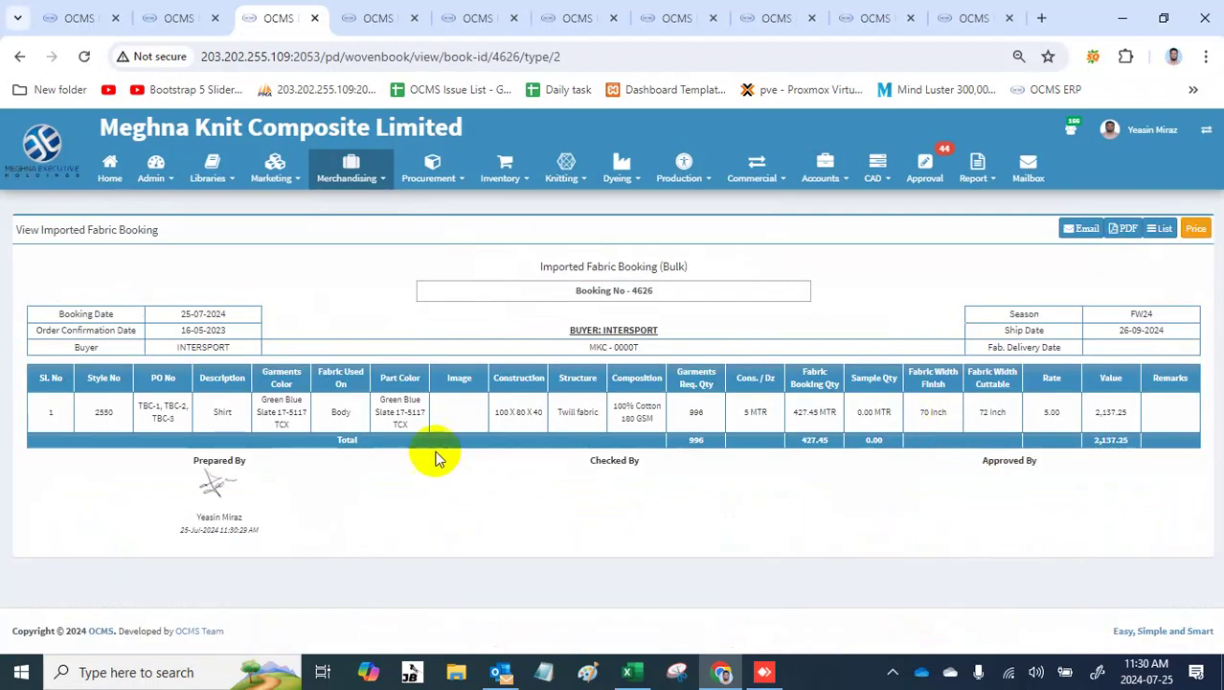
left_click(1196, 232)
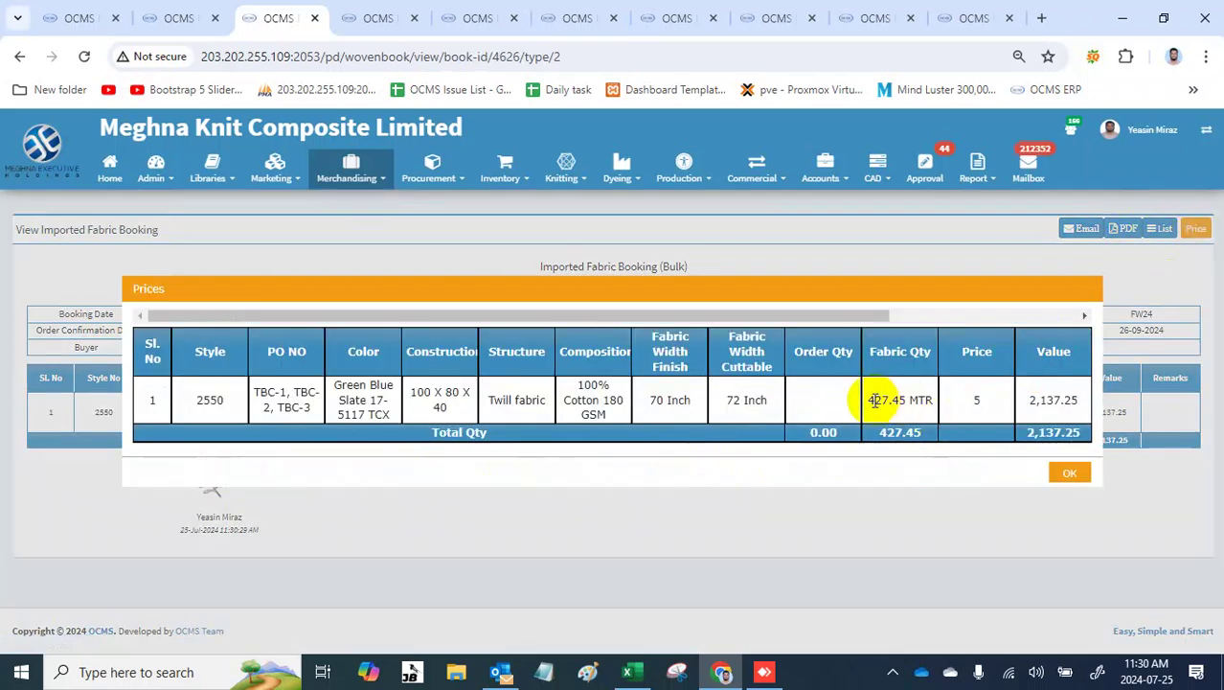
left_click_drag(875, 400, 929, 410)
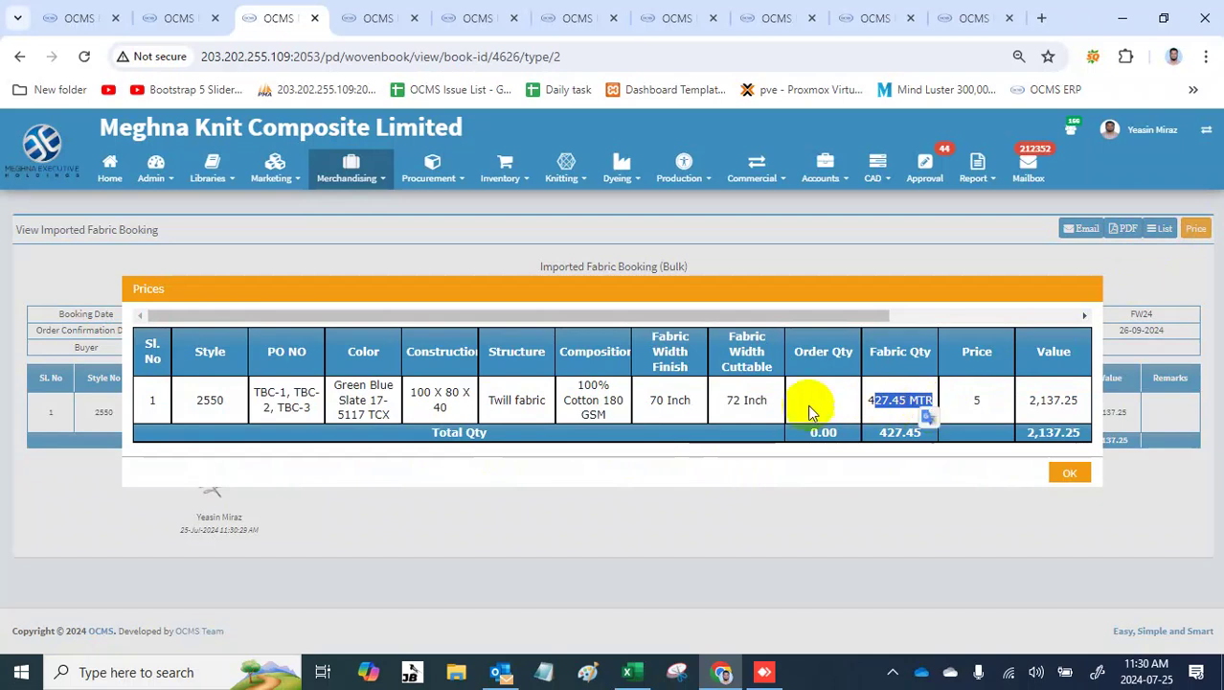
double_click(897, 401)
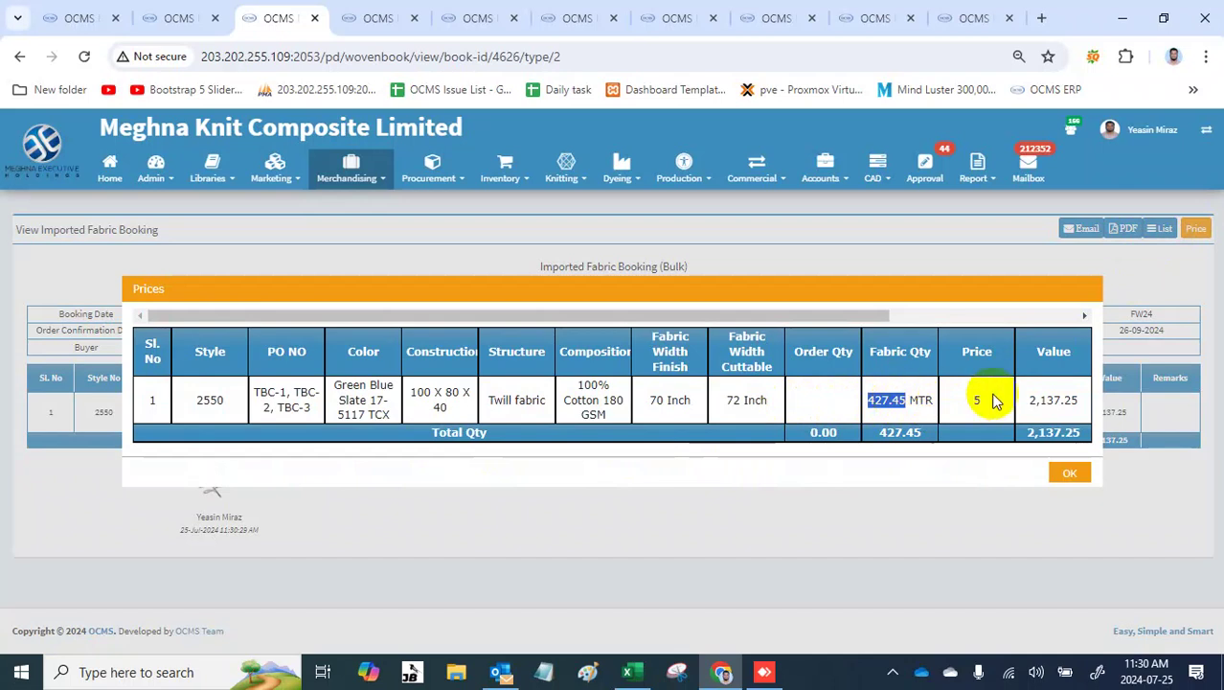
left_click(1071, 475)
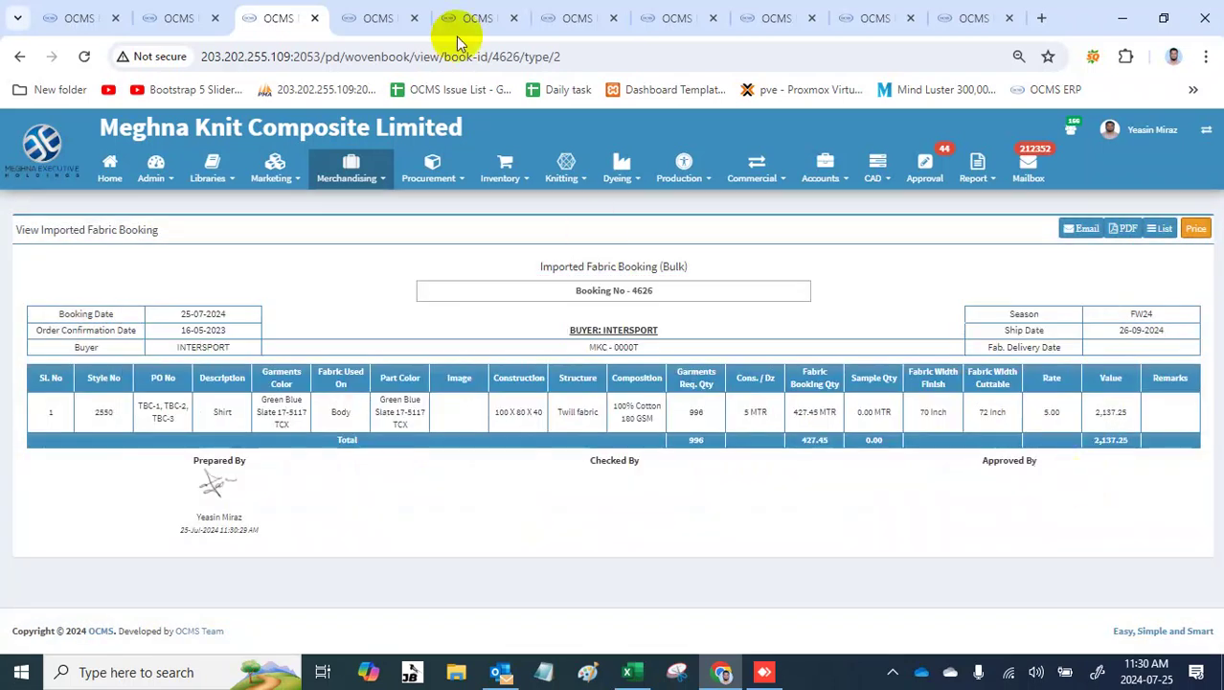
Step: In the already open style 2551 Fabric & Yarn Booking, update the fabric delivery date to 2024-08-03 and apply the booking for approval
left_click(372, 13)
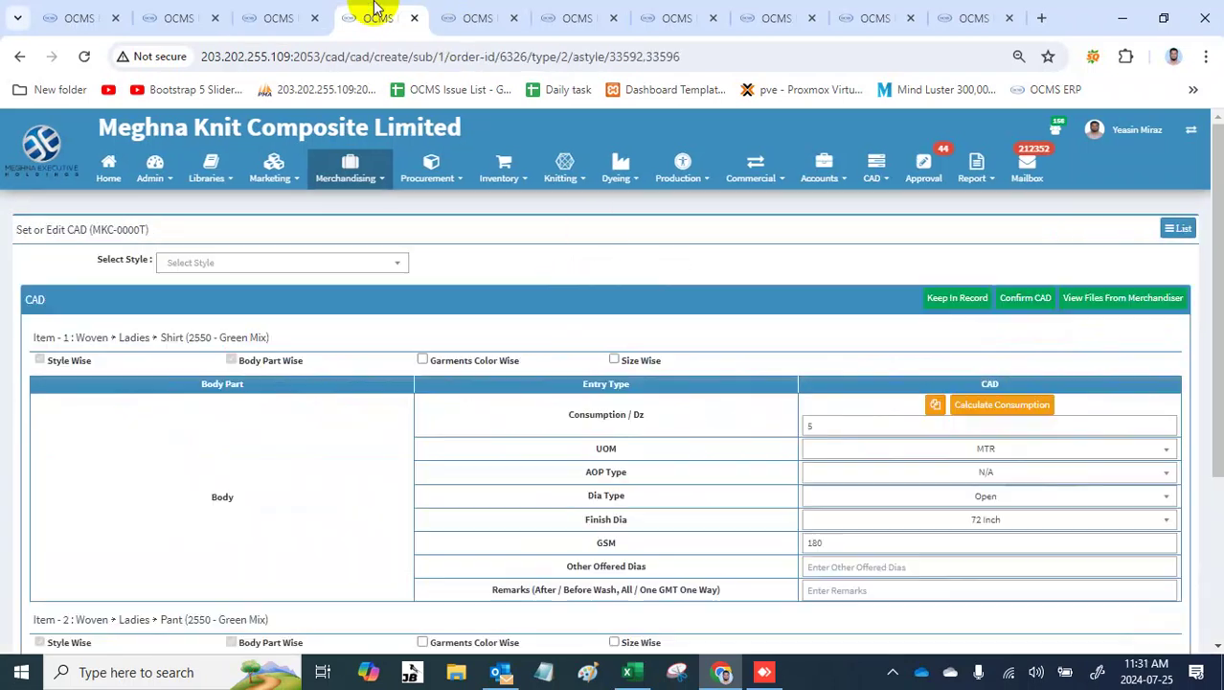
left_click(449, 15)
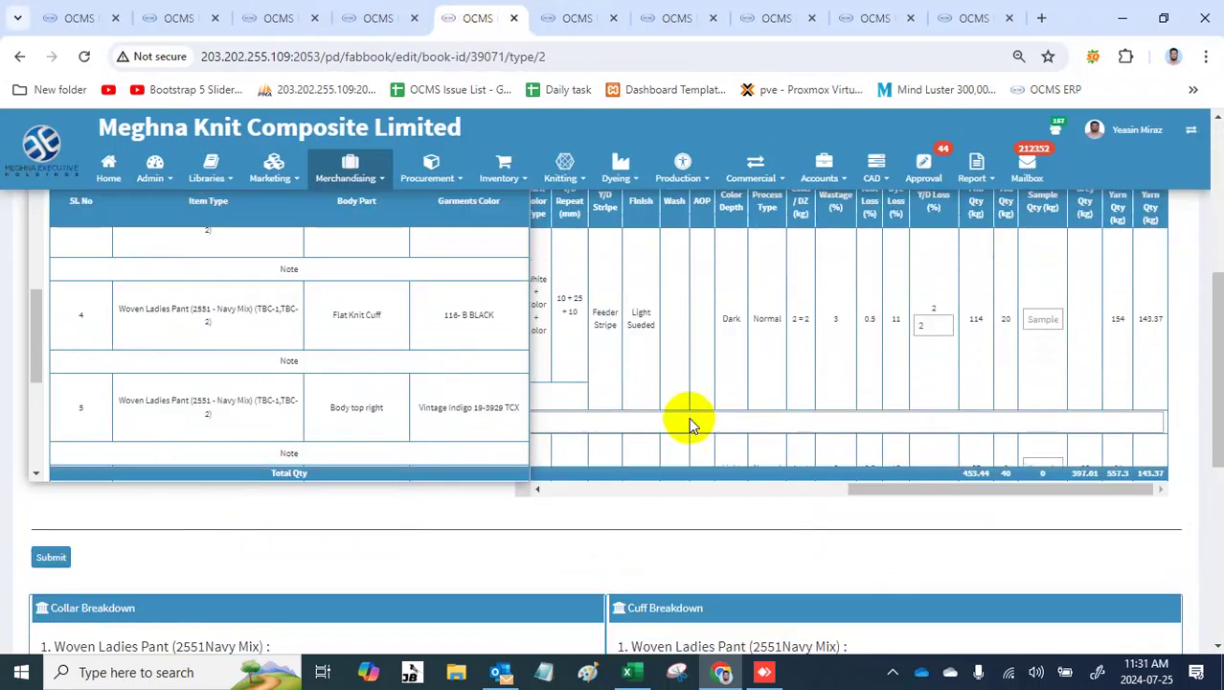
scroll(562, 575, "up", 10)
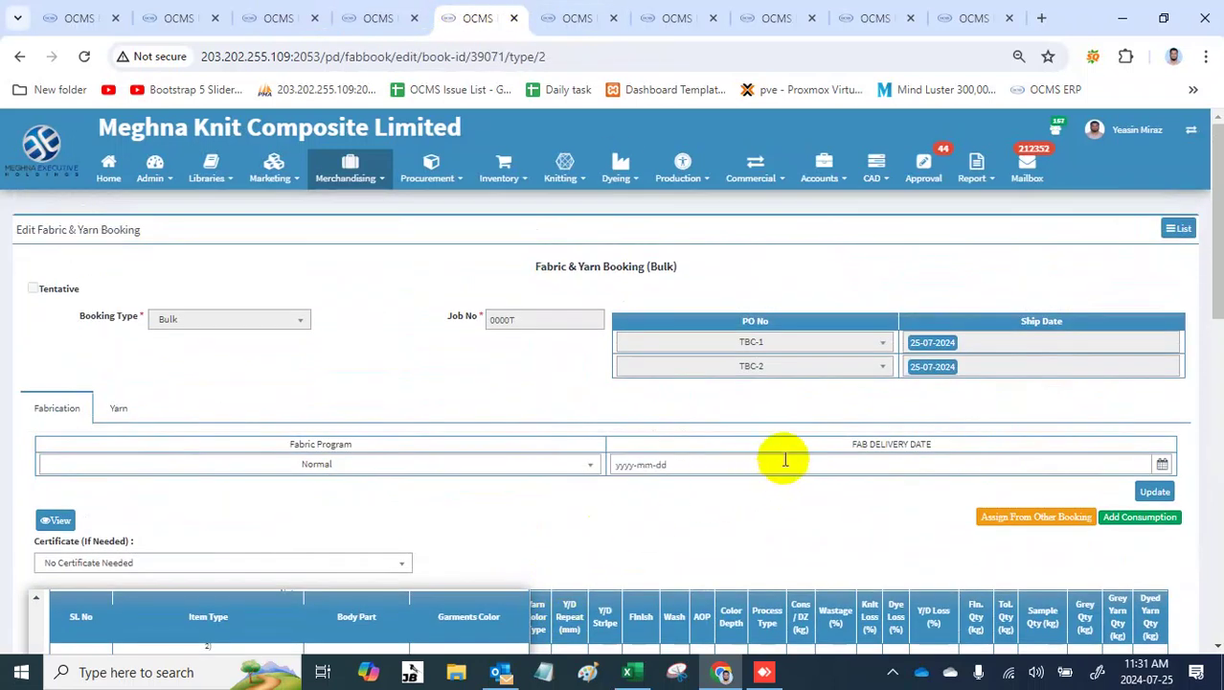
left_click(792, 462)
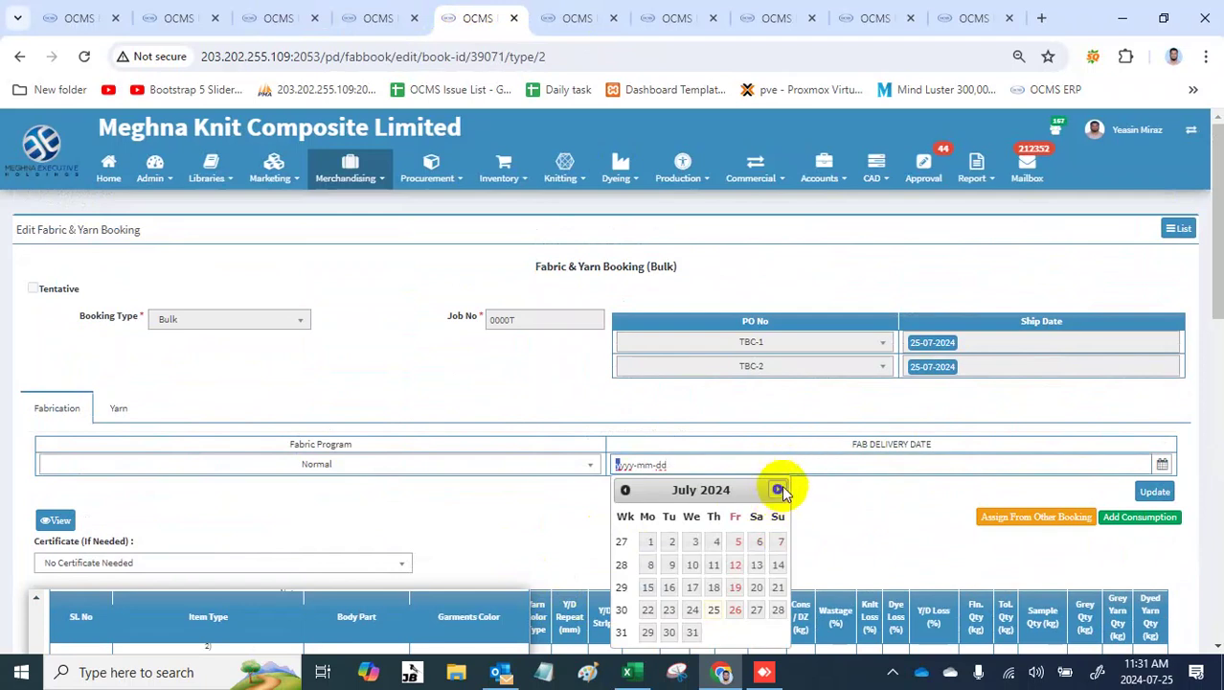
left_click(776, 489)
left_click(757, 541)
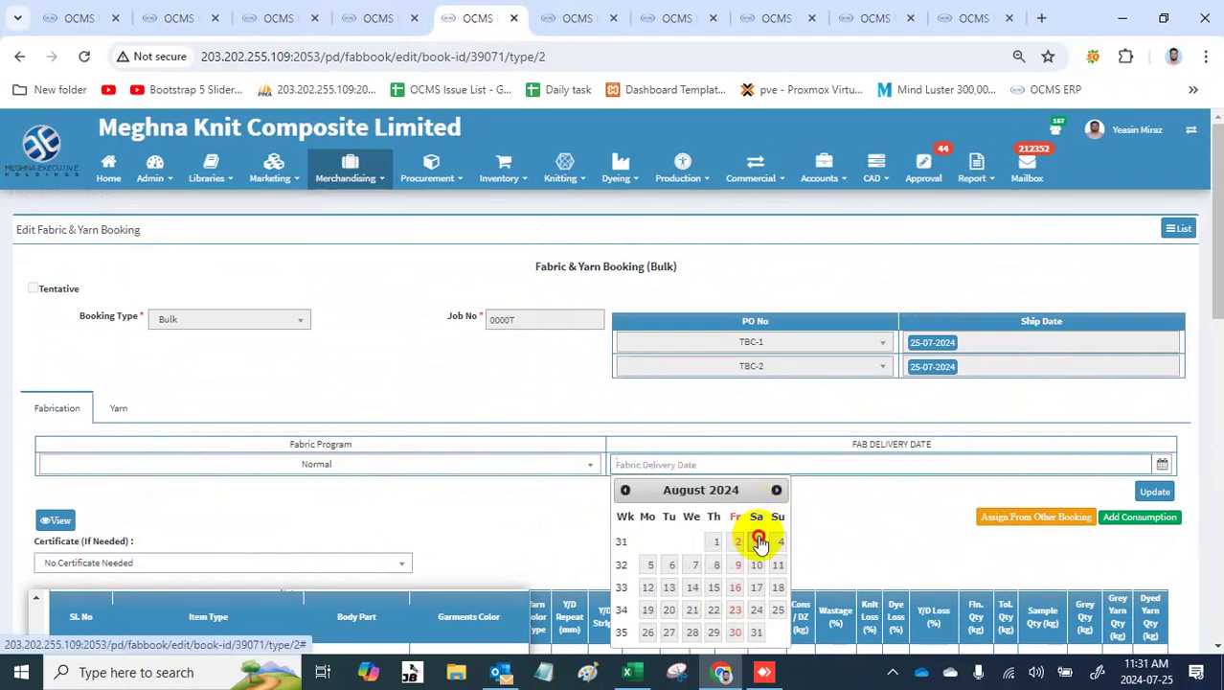
left_click(1155, 493)
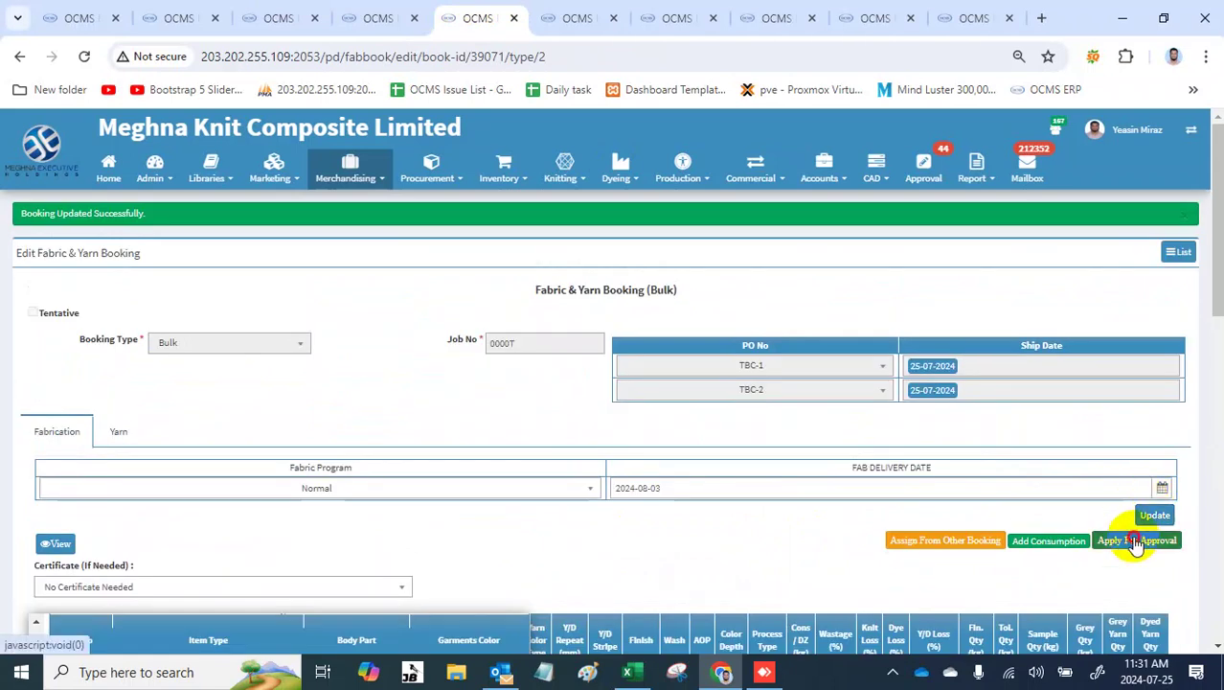
left_click(1135, 541)
left_click(646, 419)
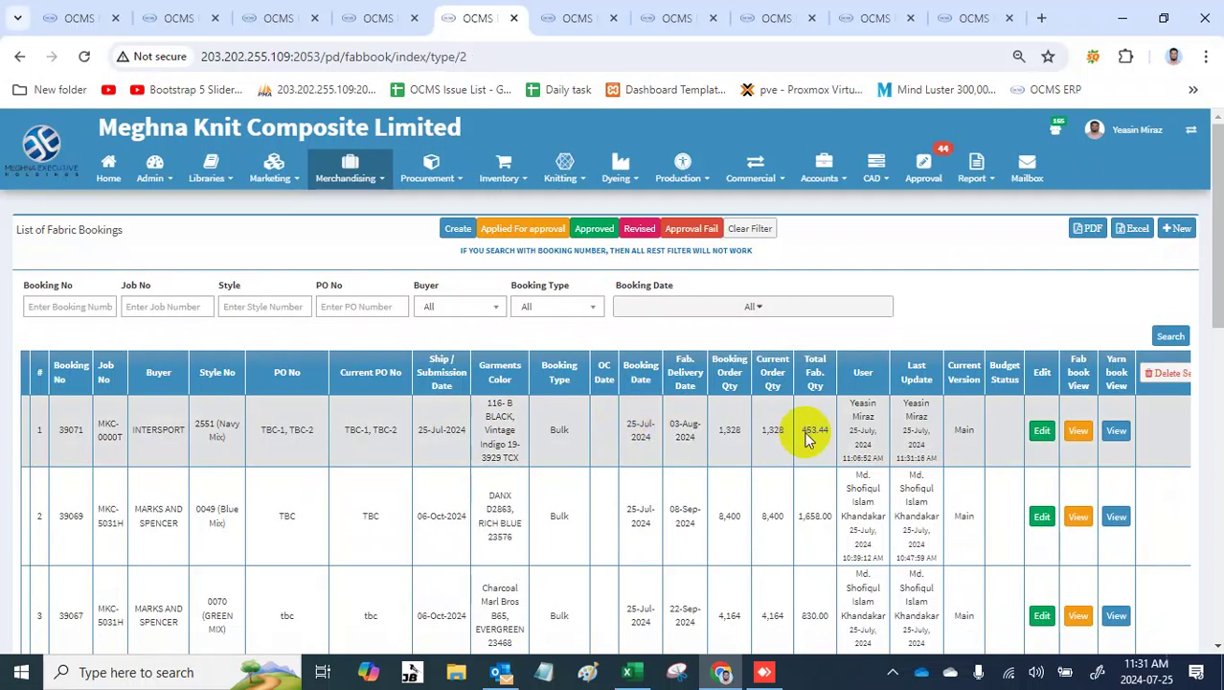
Step: Review the style 2551 fabric booking sheet from its fabric rows to the sign-off section, and return to the booking list
left_click(1079, 436)
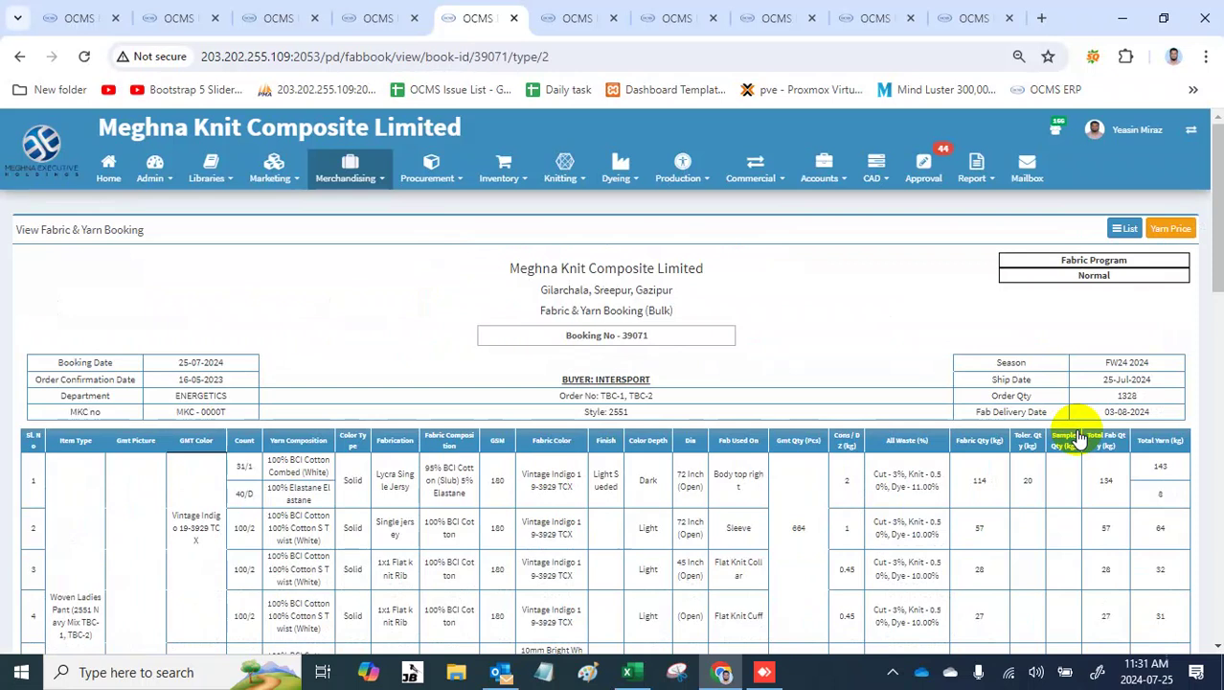
scroll(1078, 435, "down", 5)
scroll(1079, 436, "up", 2)
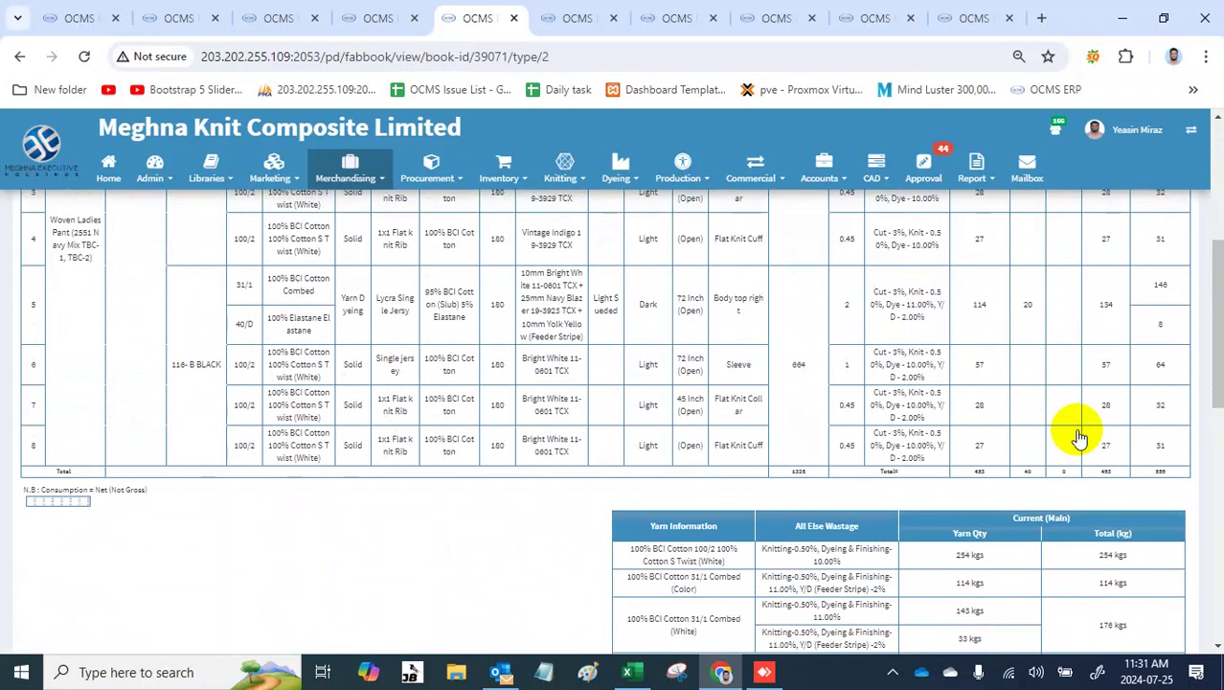
scroll(1079, 436, "down", 10)
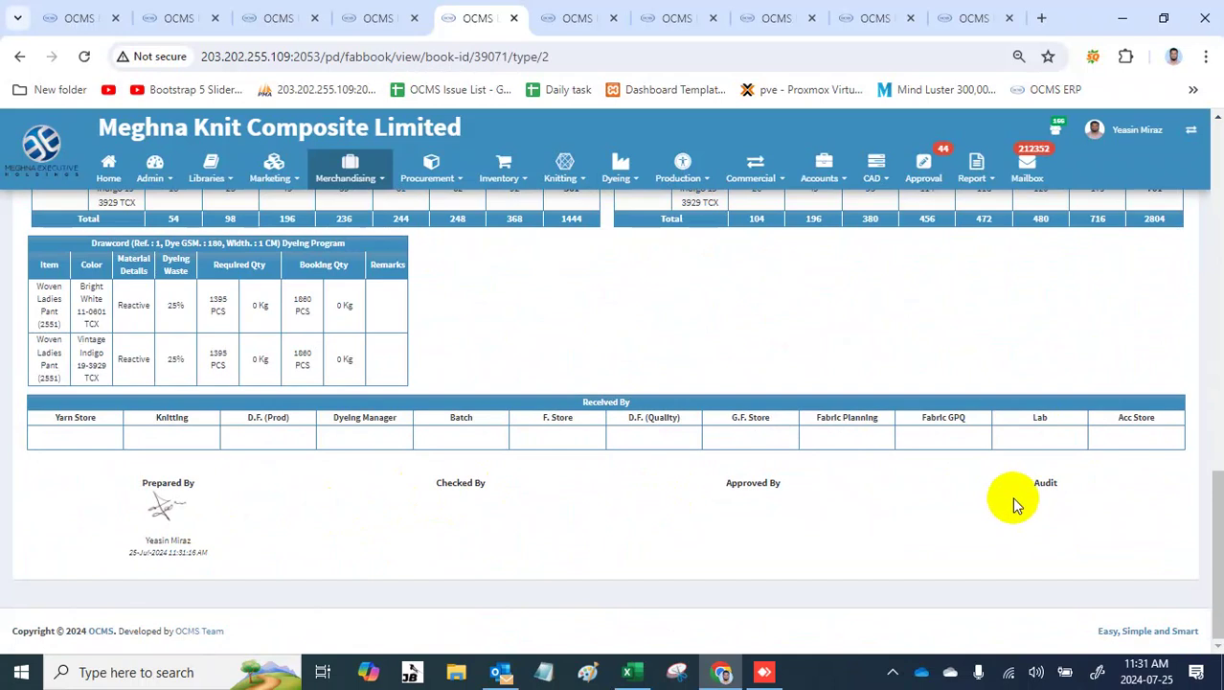
scroll(1014, 498, "up", 15)
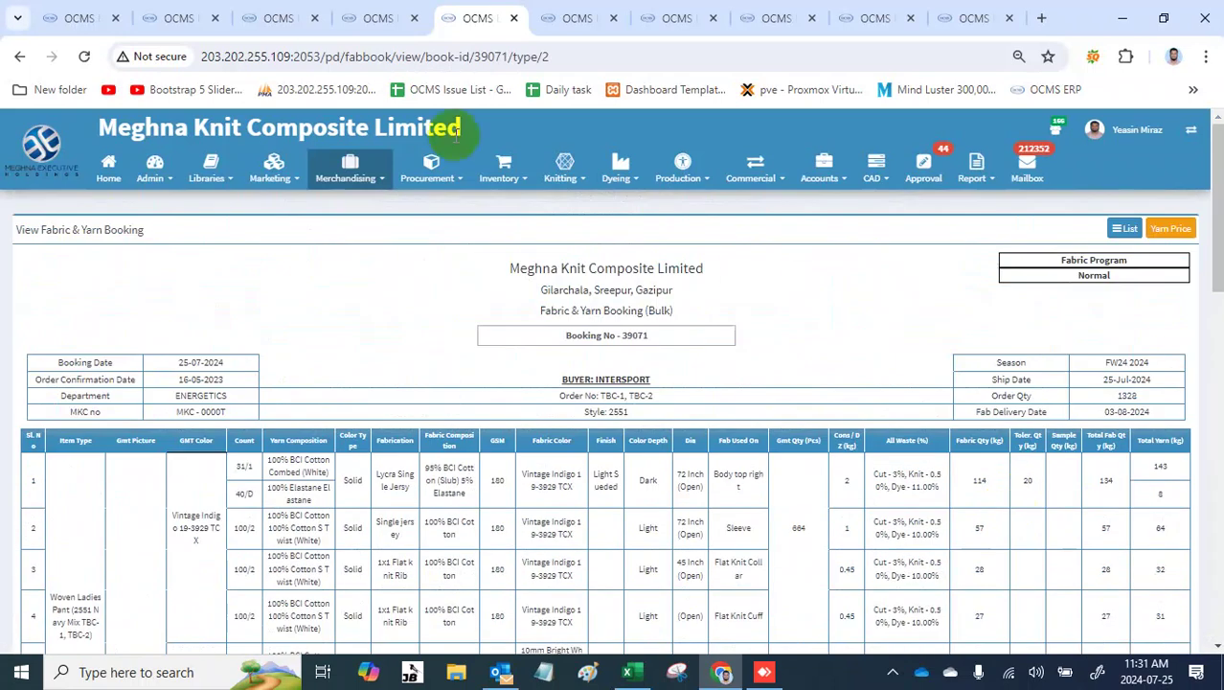
left_click(17, 56)
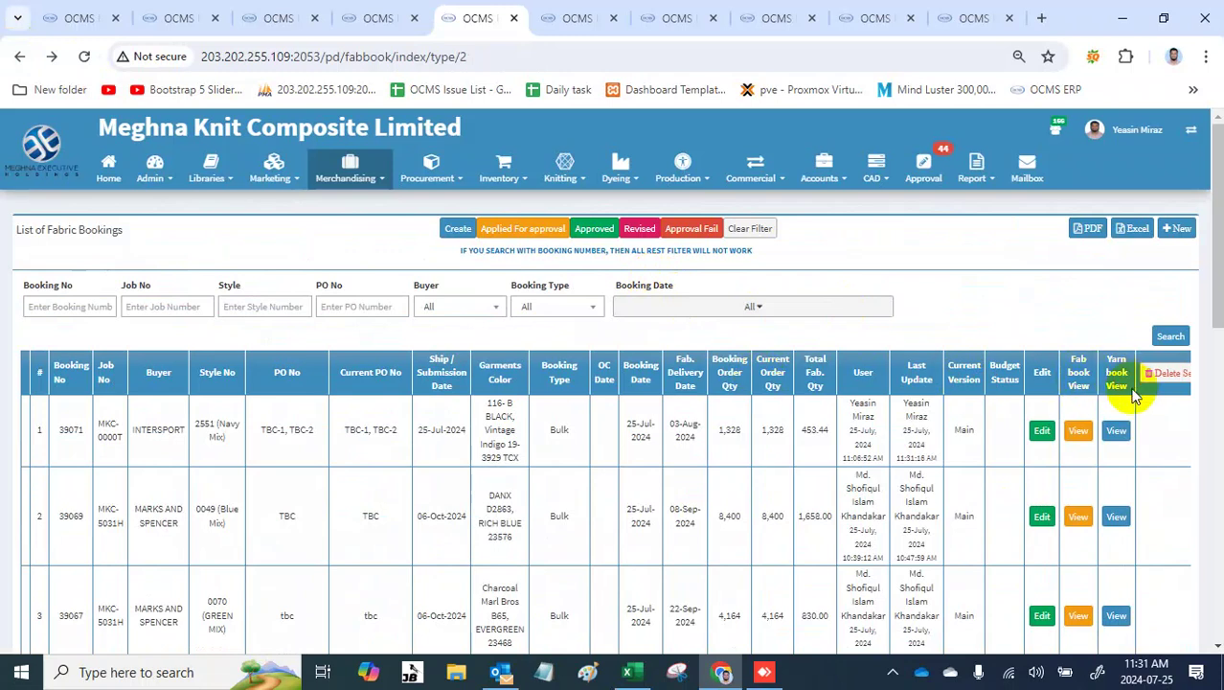
Step: Examine the style 2551 yarn booking in a separate browser tab and close that tab
left_click(1117, 430, "ctrl")
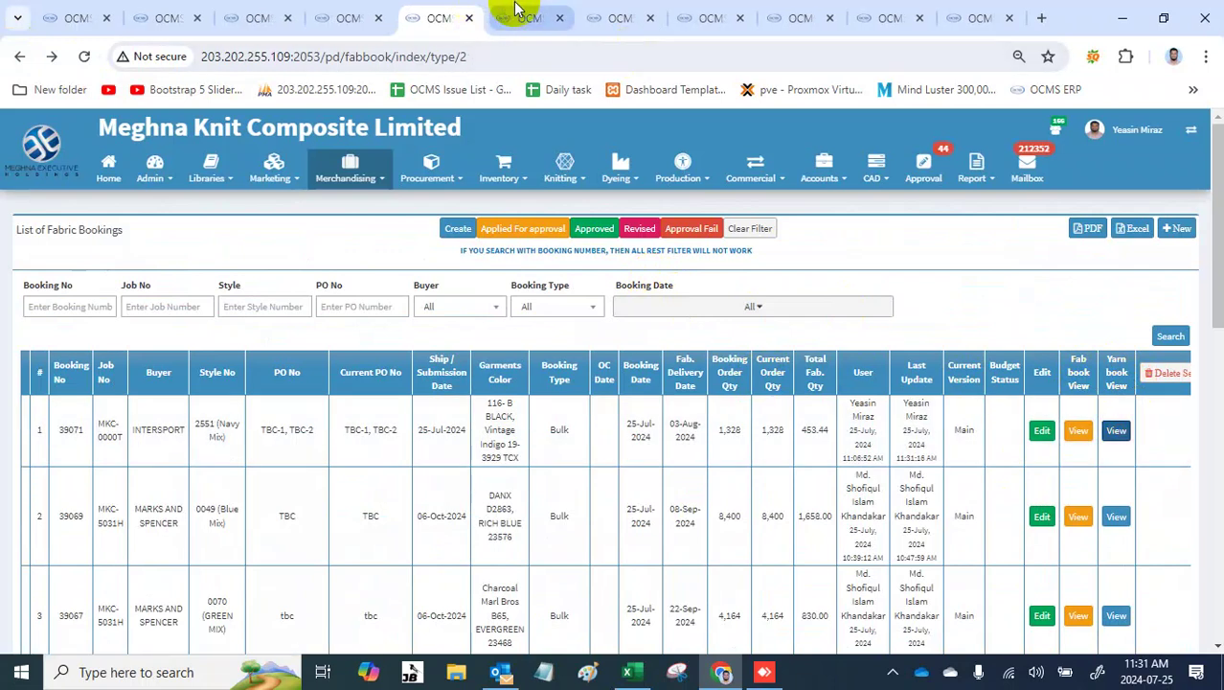
left_click(515, 9)
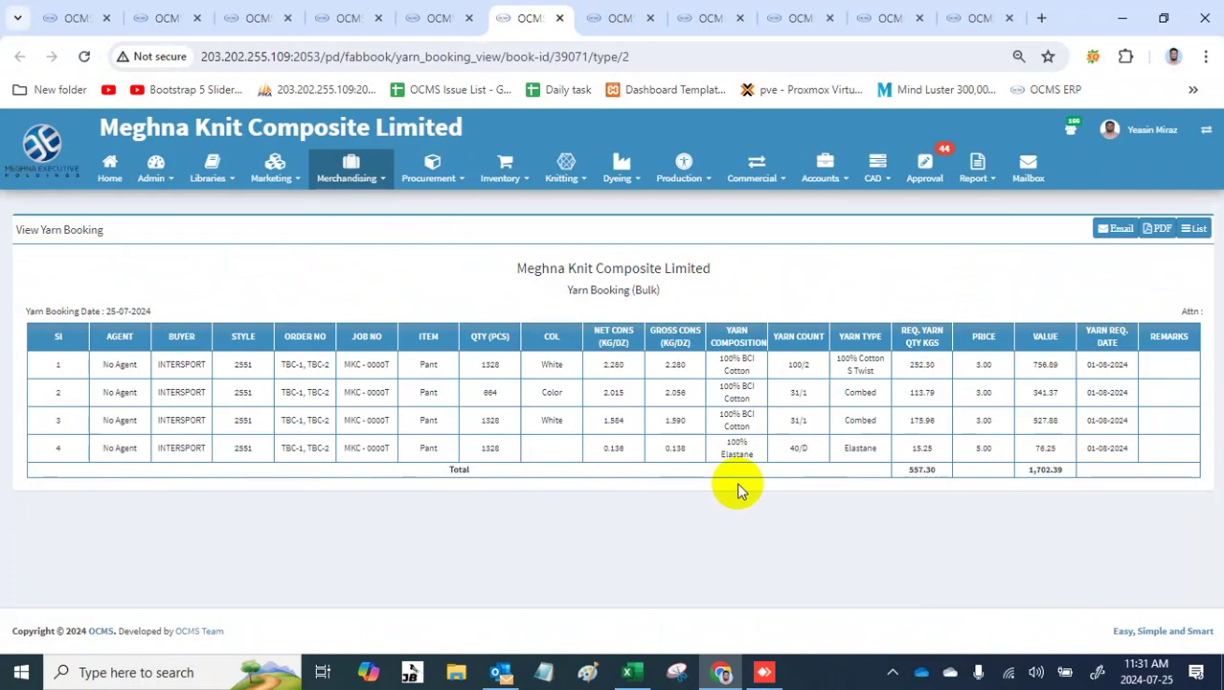
key("ctrl+w")
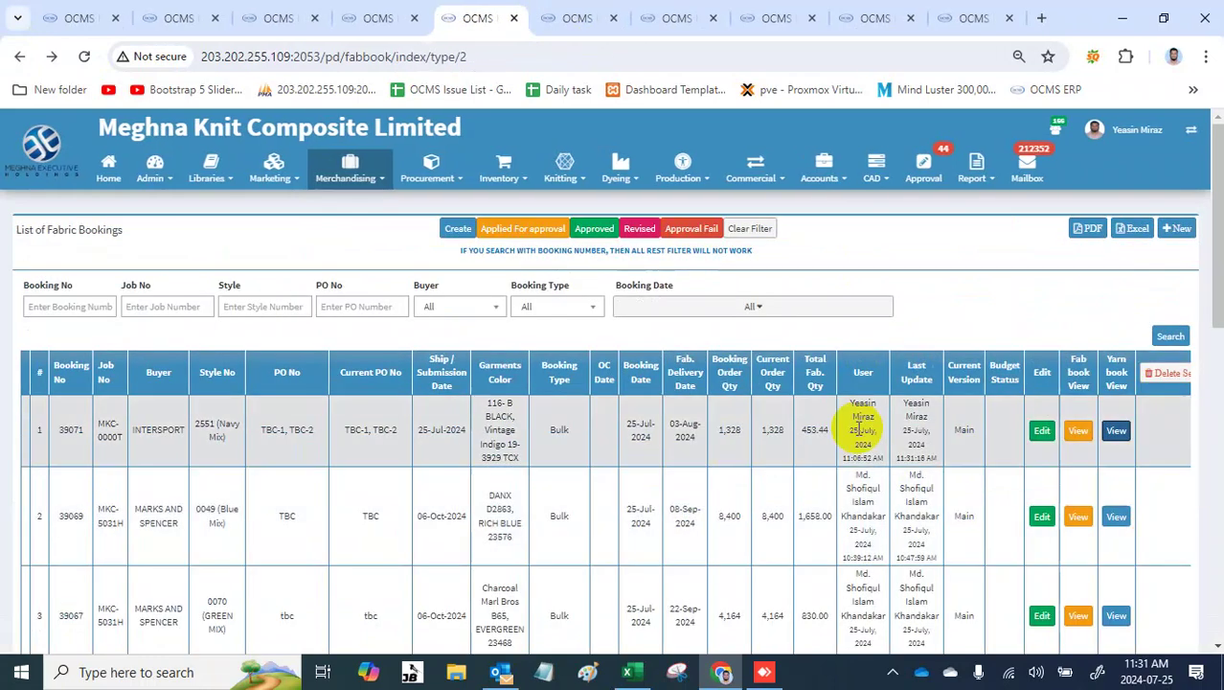
Step: Open the style 2551 fabric booking view in a separate browser tab and check its yarn prices
left_click(1076, 431)
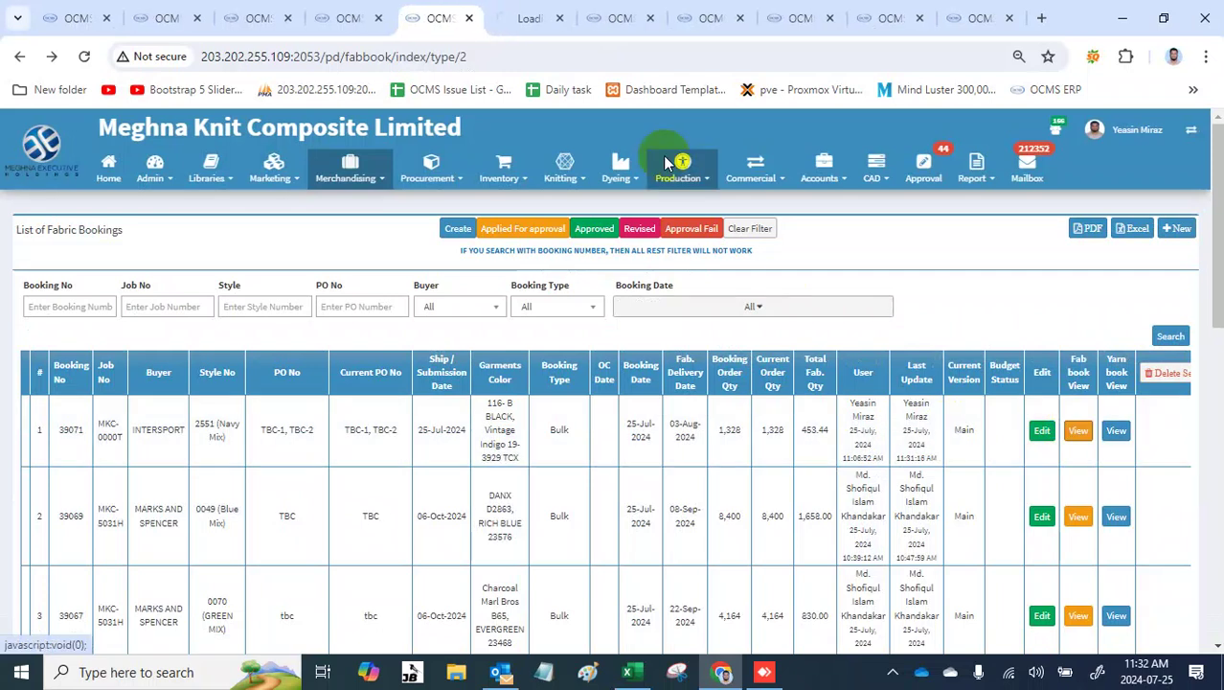
left_click(541, 11)
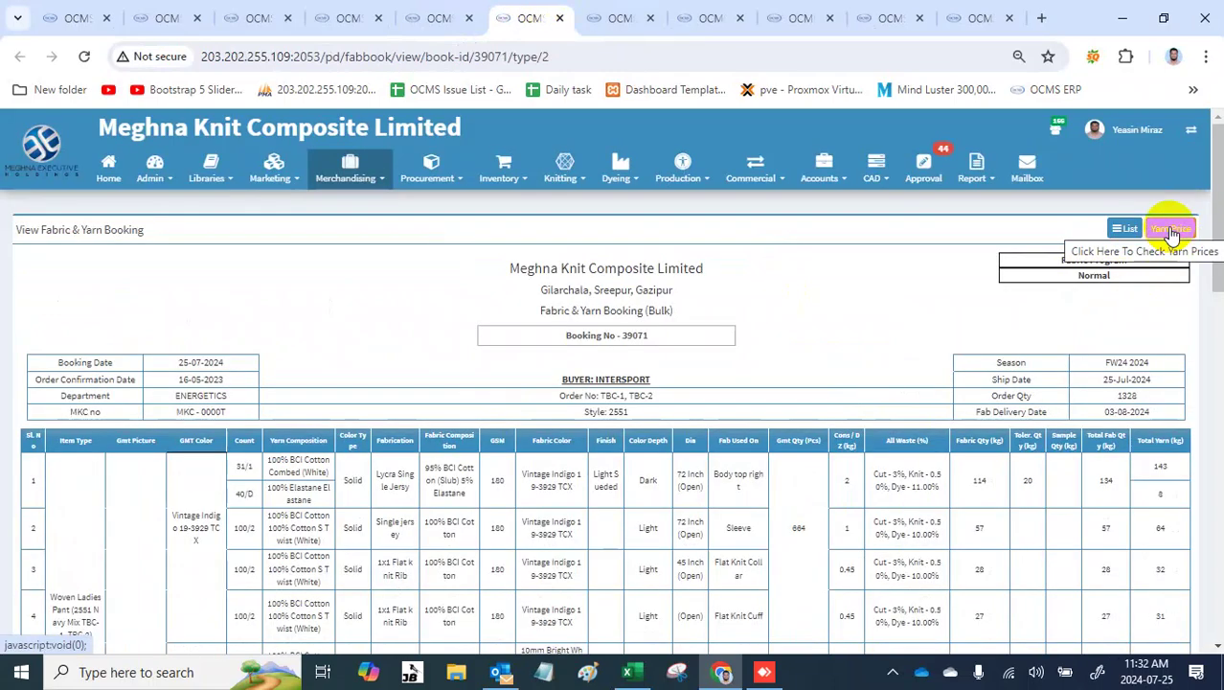
left_click(1171, 232)
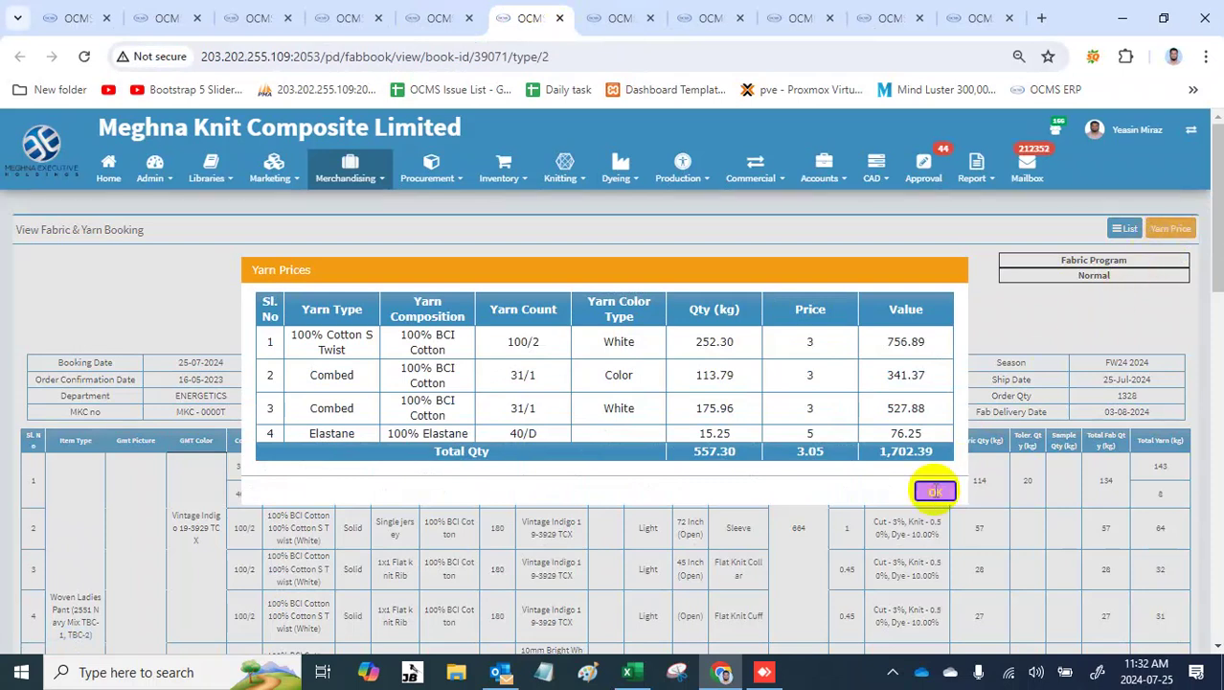
left_click(935, 491)
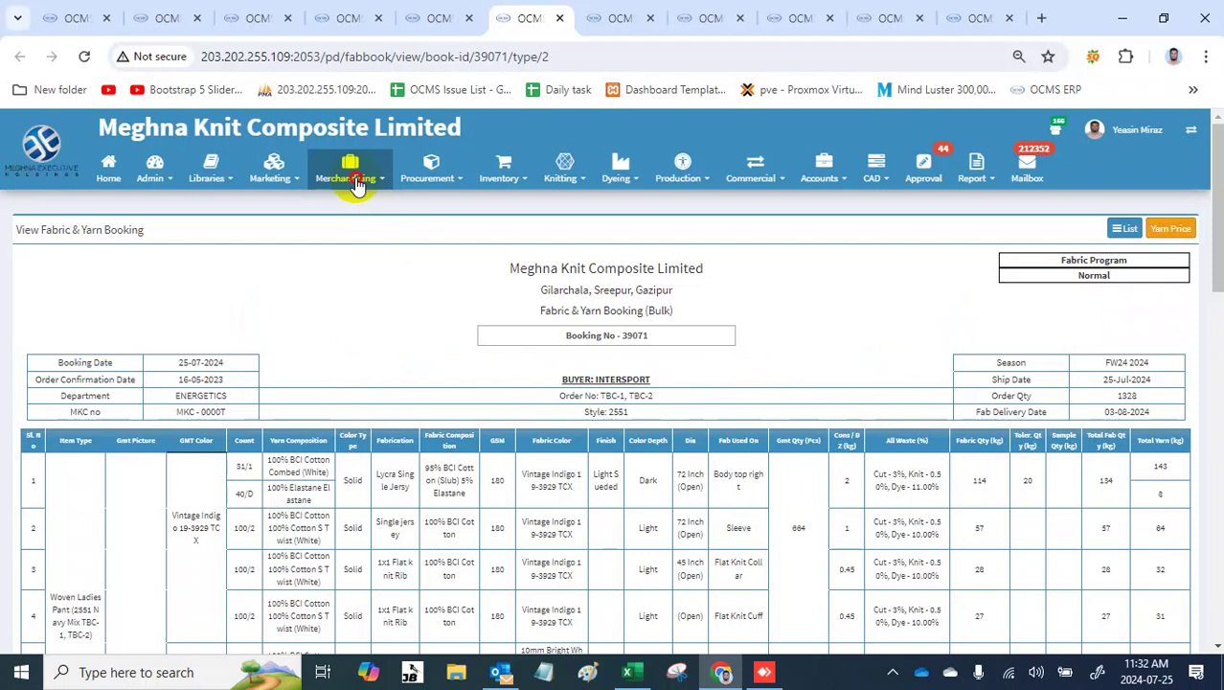
Step: Close the surplus browser tabs so that only the Edit Order page with the style 2550 fabrications stays open
left_click(352, 182)
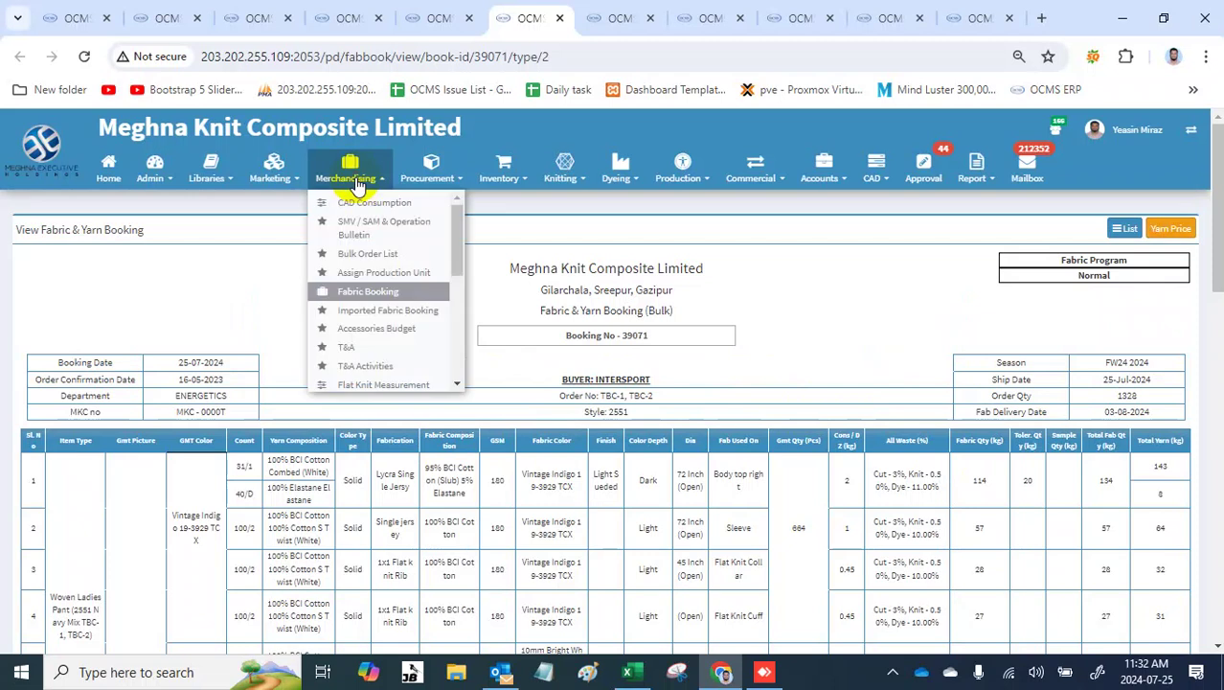
left_click(426, 330)
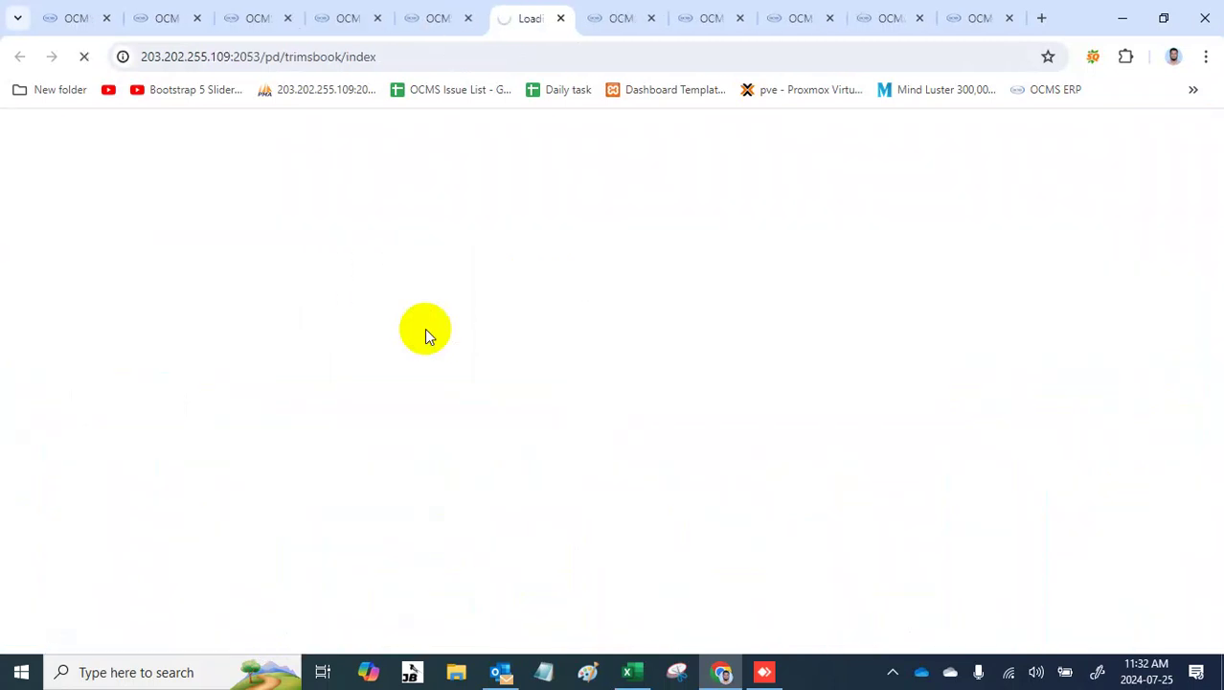
key("ctrl+w")
key("ctrl+w")
key("ctrl+w")
key("ctrl+w")
key("ctrl+w")
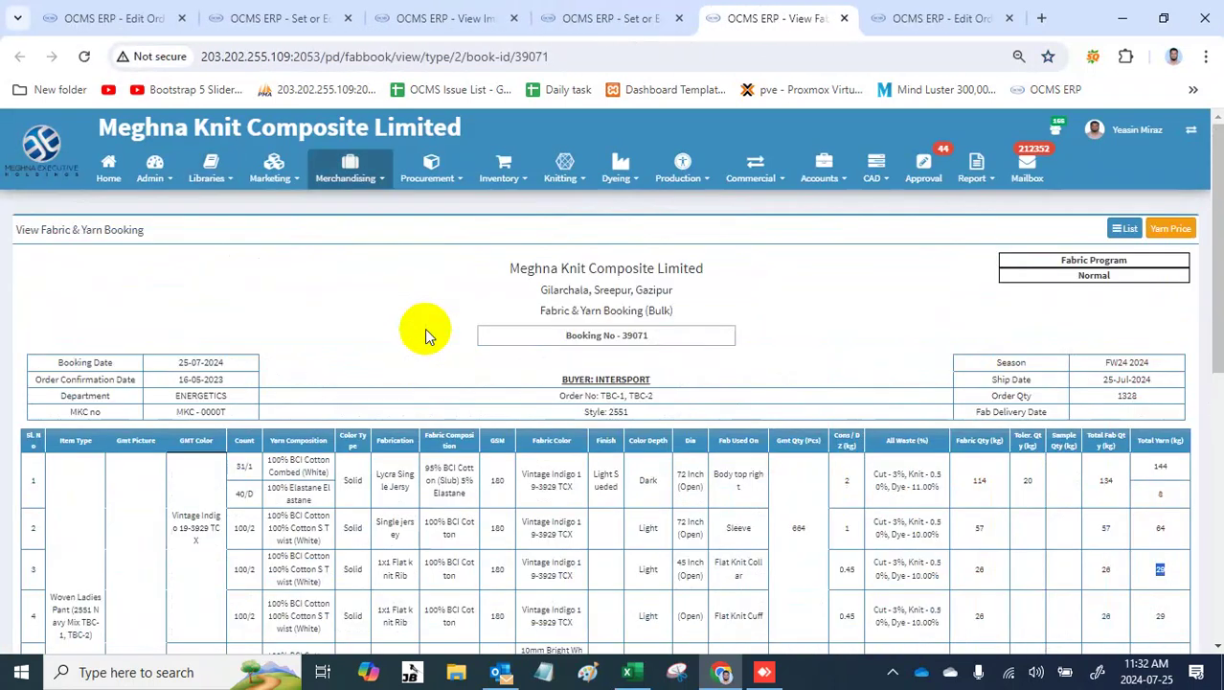
key("ctrl+w")
key("ctrl+w")
key("ctrl+w")
key("ctrl+w")
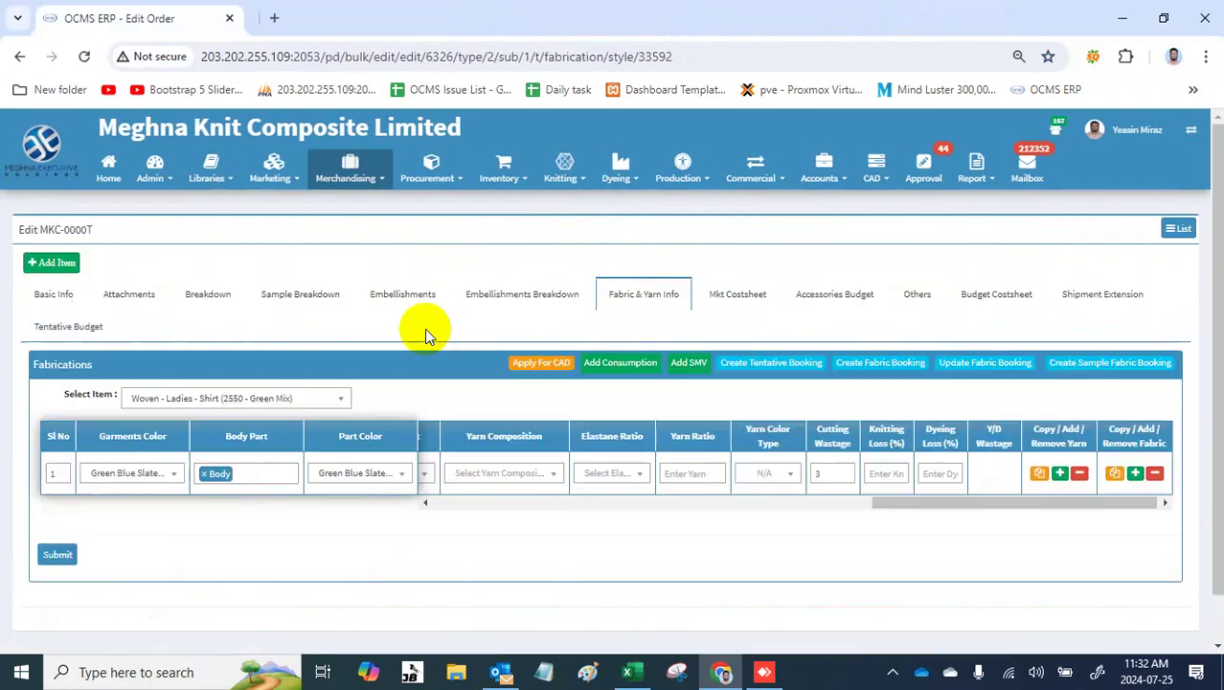
Step: Go to the Accessories Budget list and open the INTERSPORT style 2551 budget for editing
left_click(355, 159)
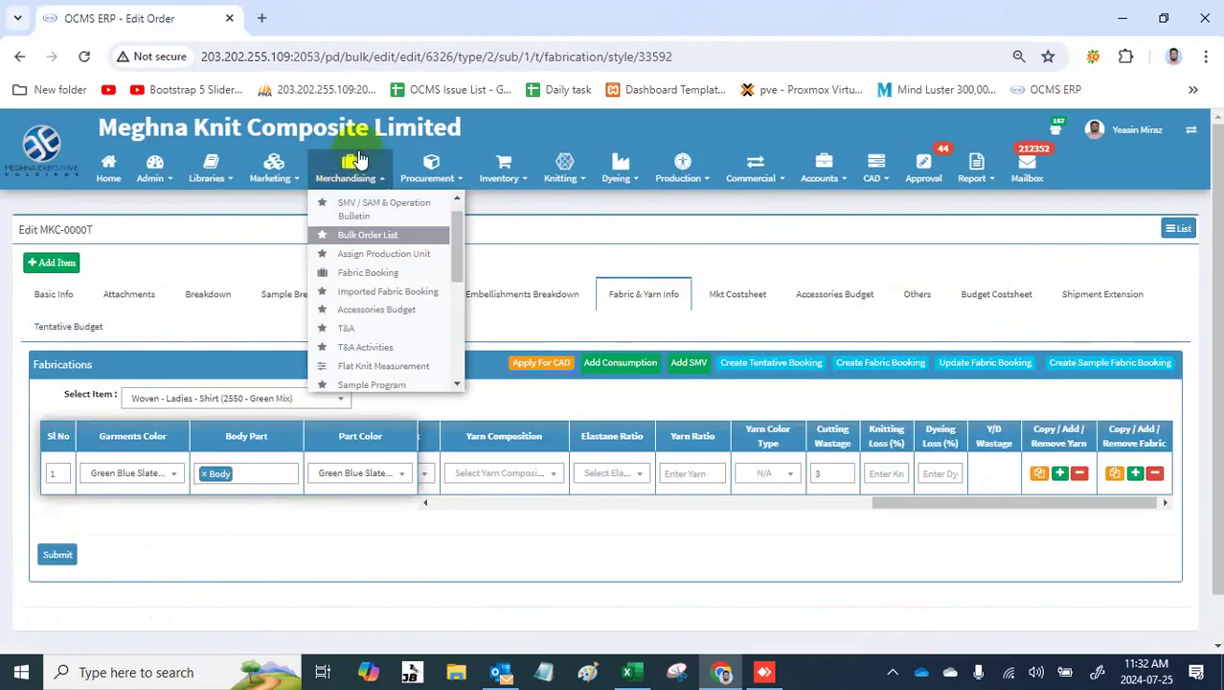
left_click(399, 312)
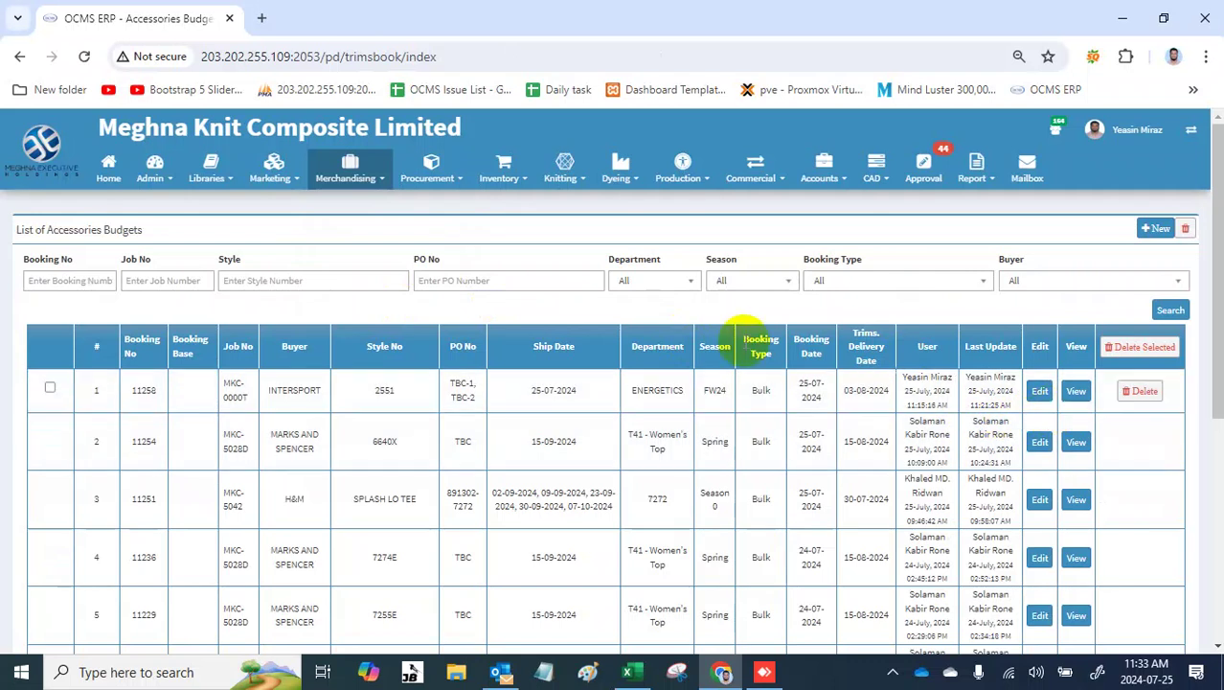
left_click(355, 178)
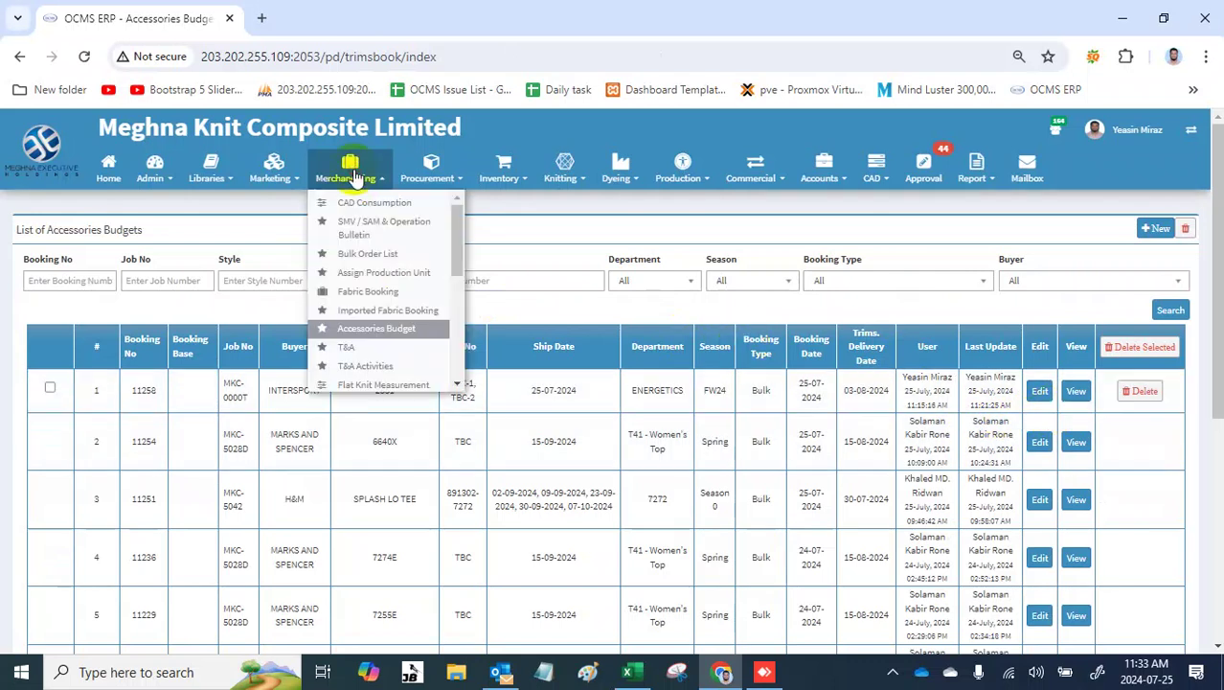
left_click(1025, 235)
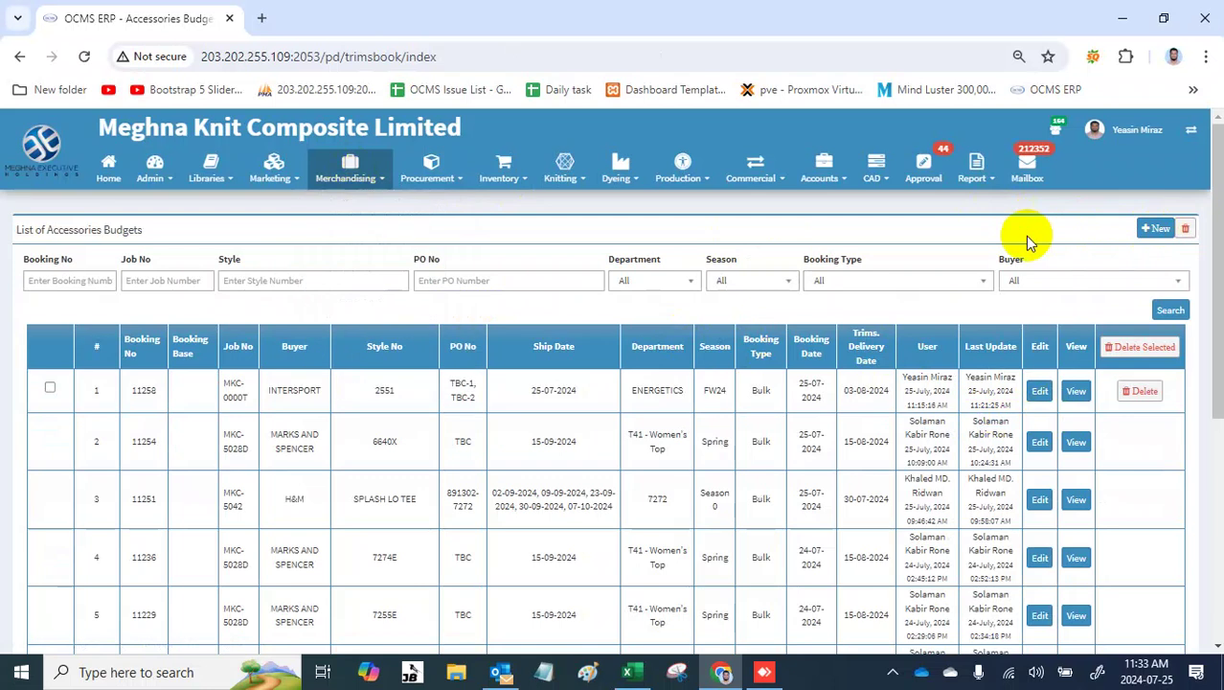
left_click(1040, 392)
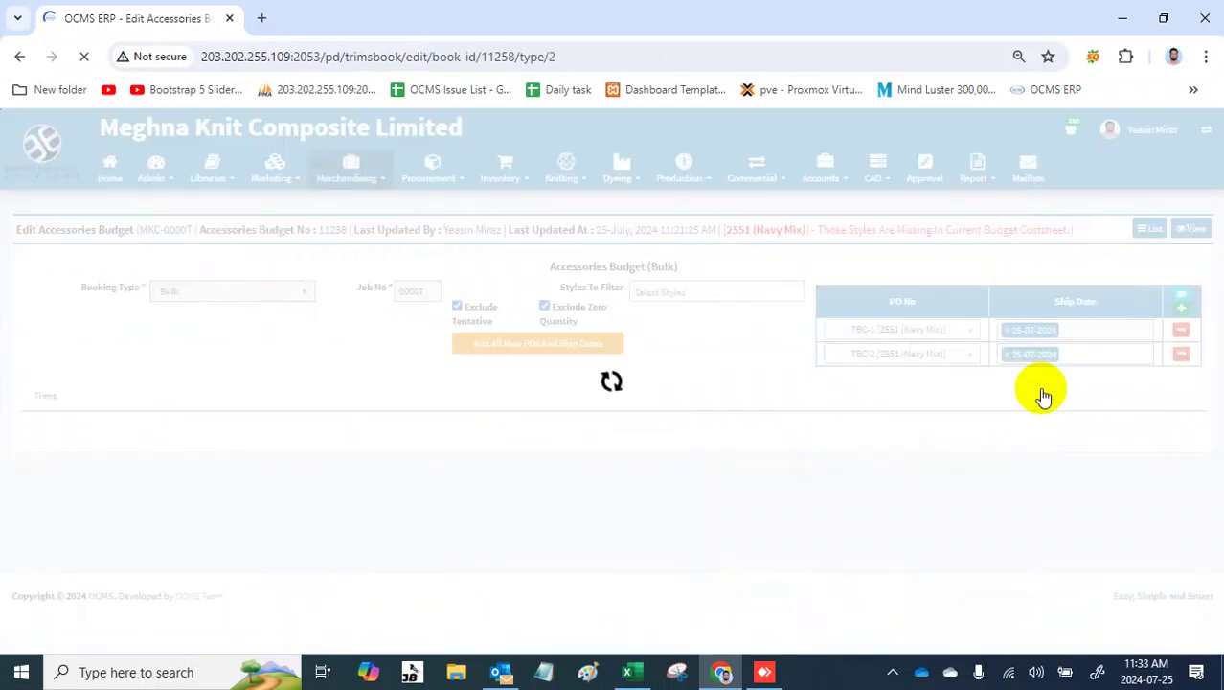
Step: Add a sewing trims row for the Care Label and assign DBL (Local) as its supplier
scroll(1044, 395, "down", 4)
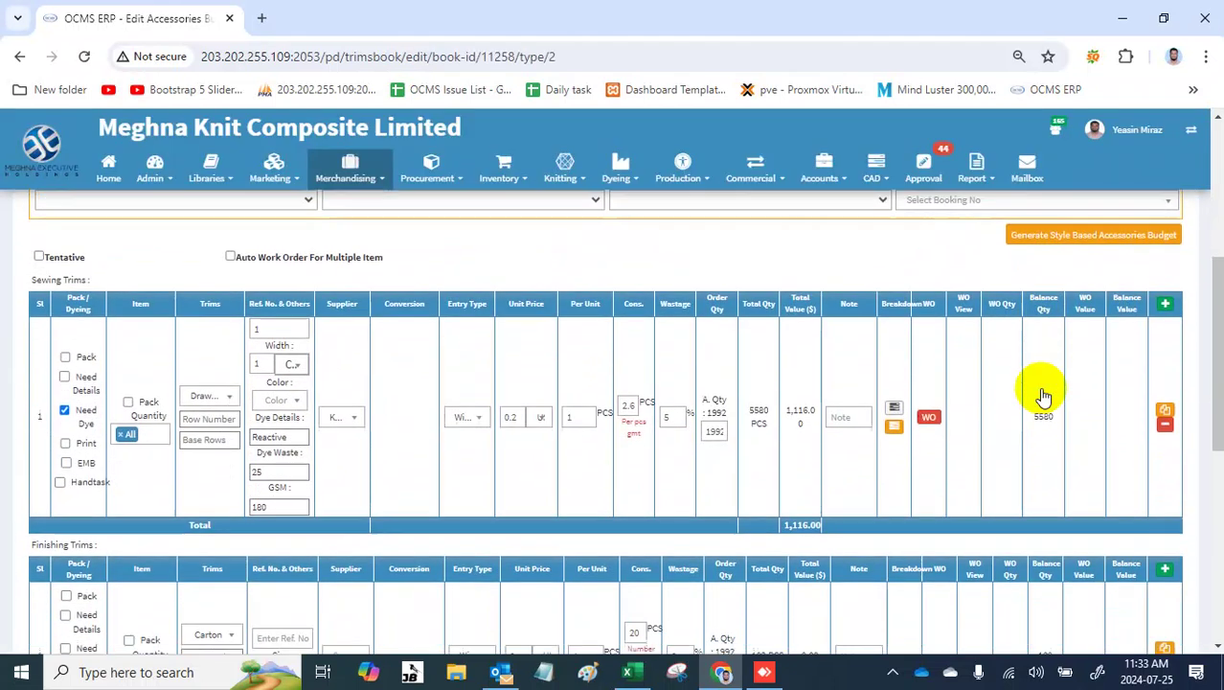
left_click(1166, 286)
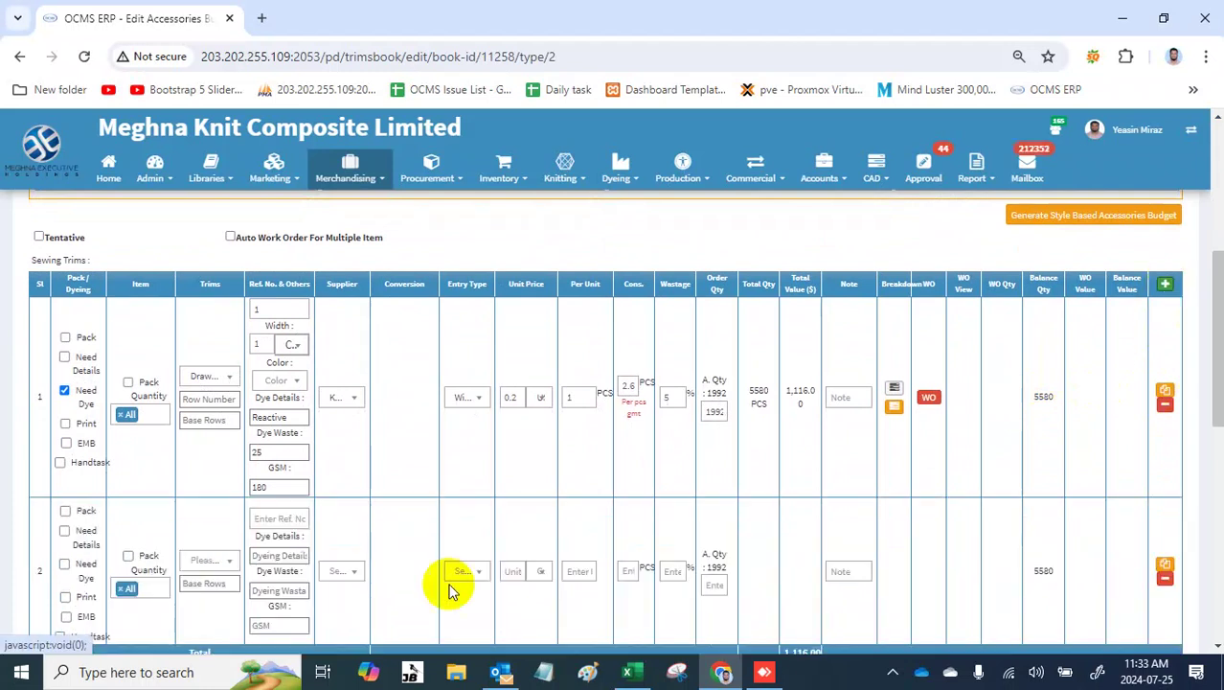
left_click(220, 565)
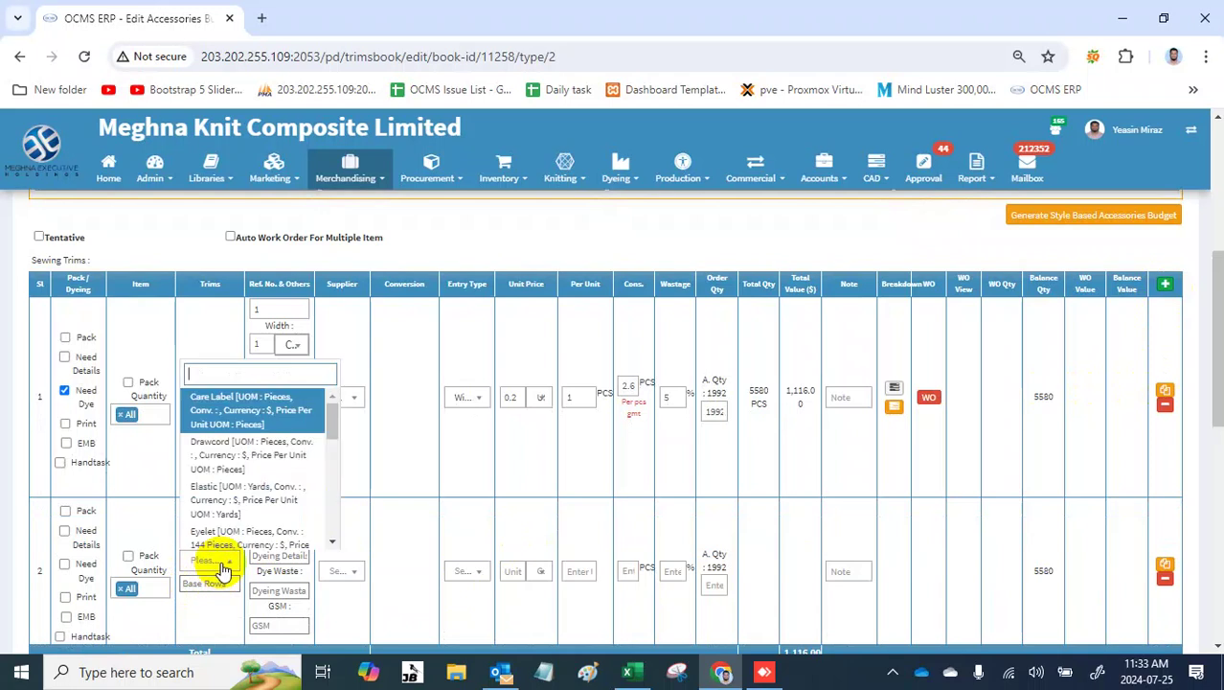
type("care")
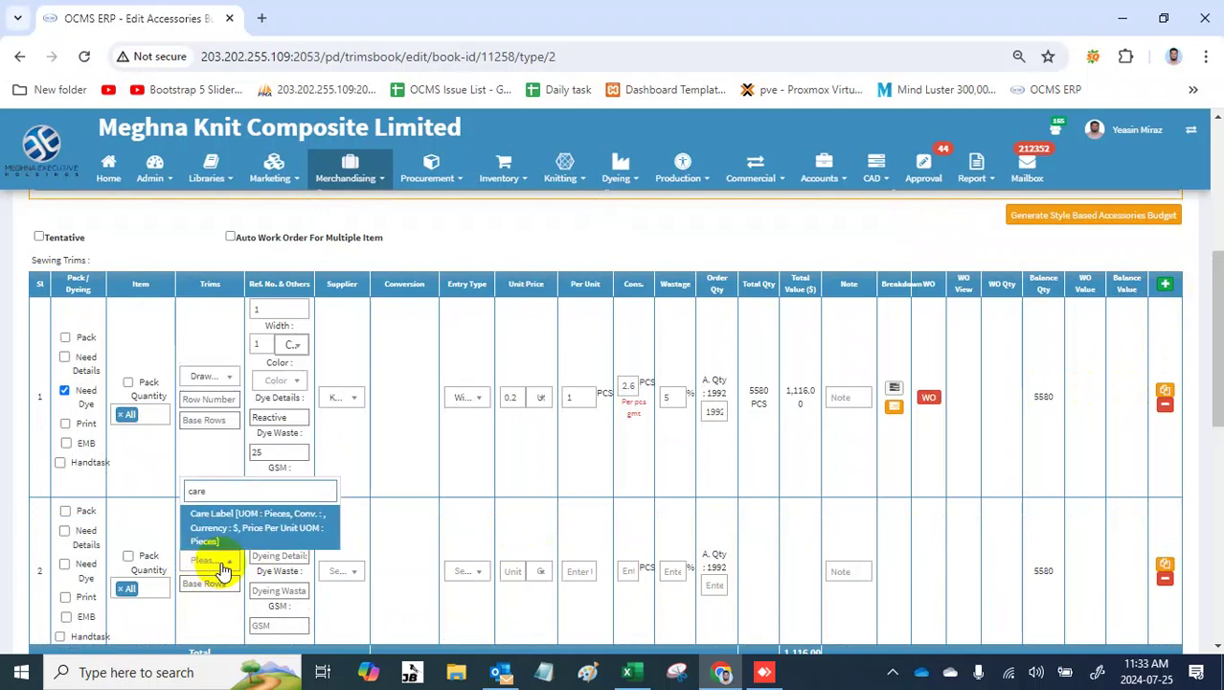
key("Return")
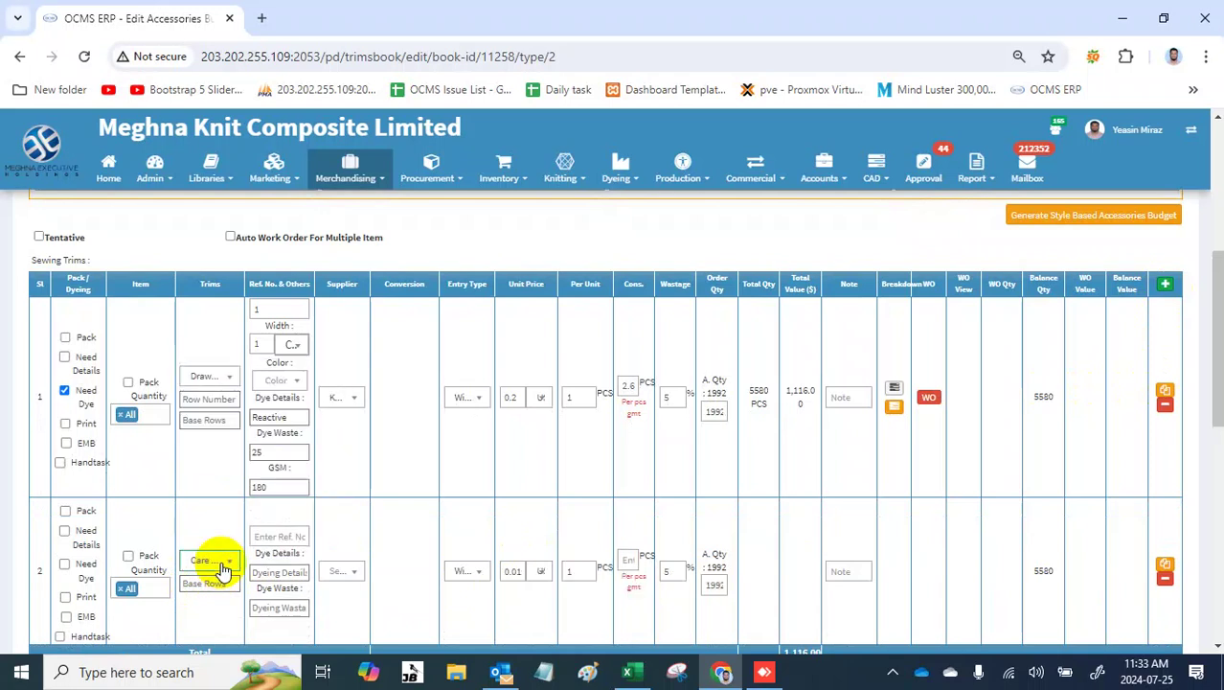
left_click(281, 536)
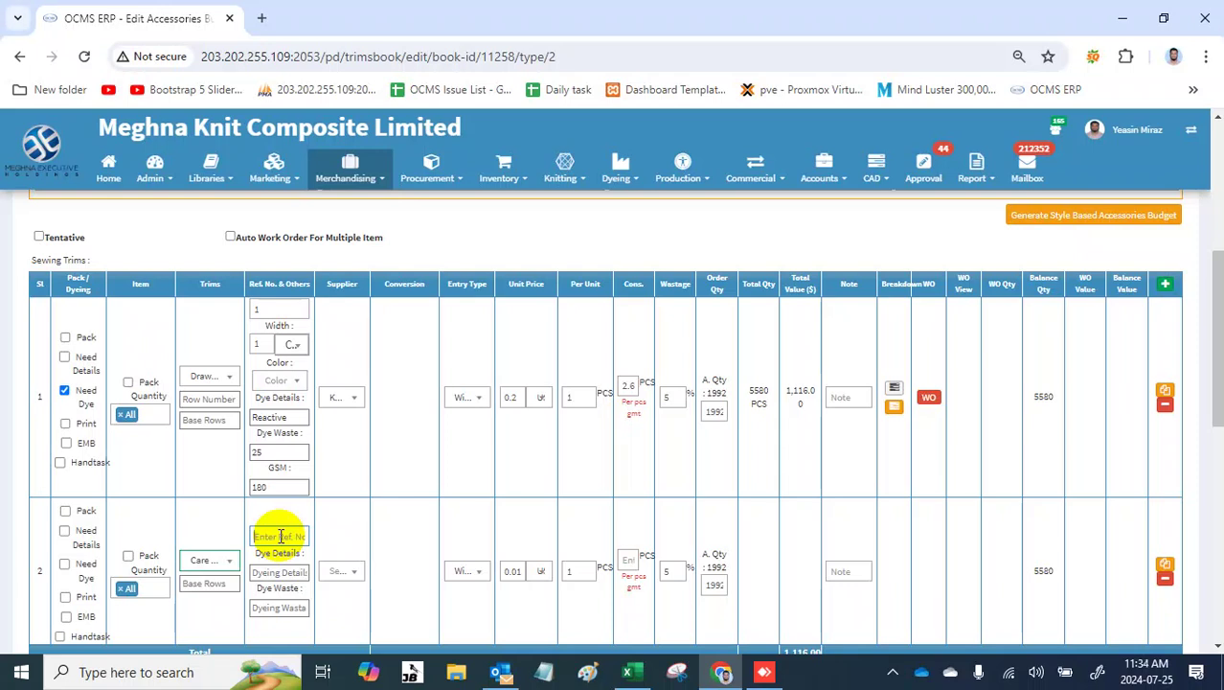
left_click(354, 575)
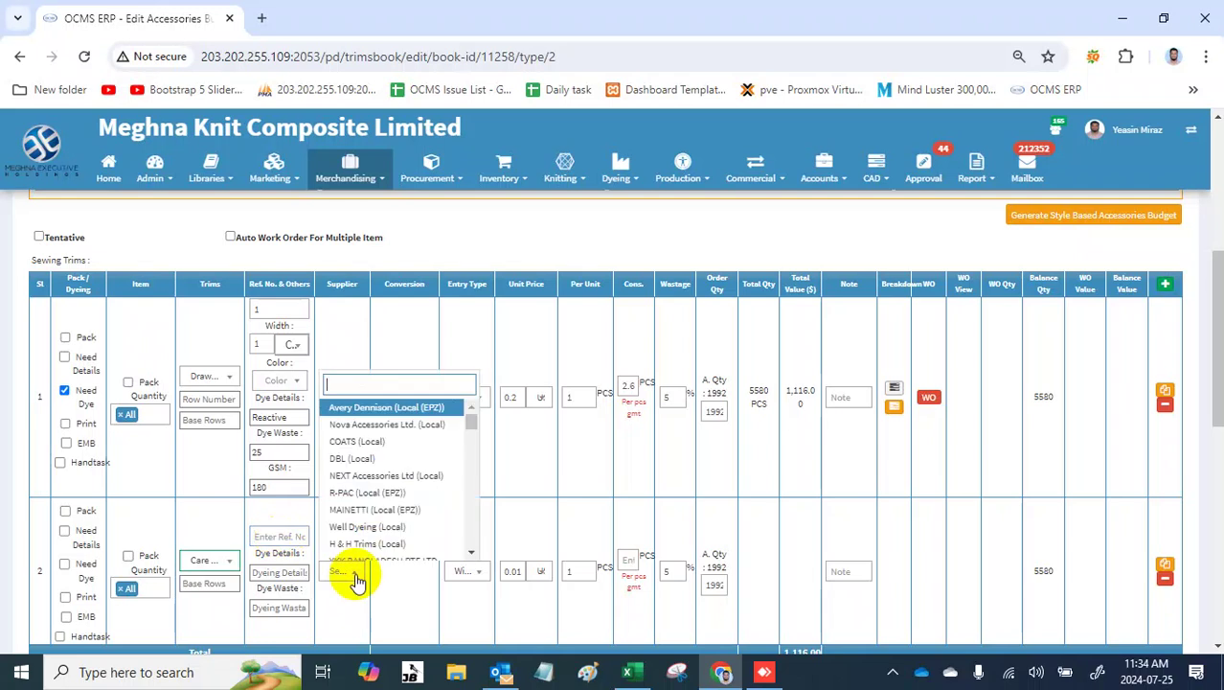
left_click(369, 460)
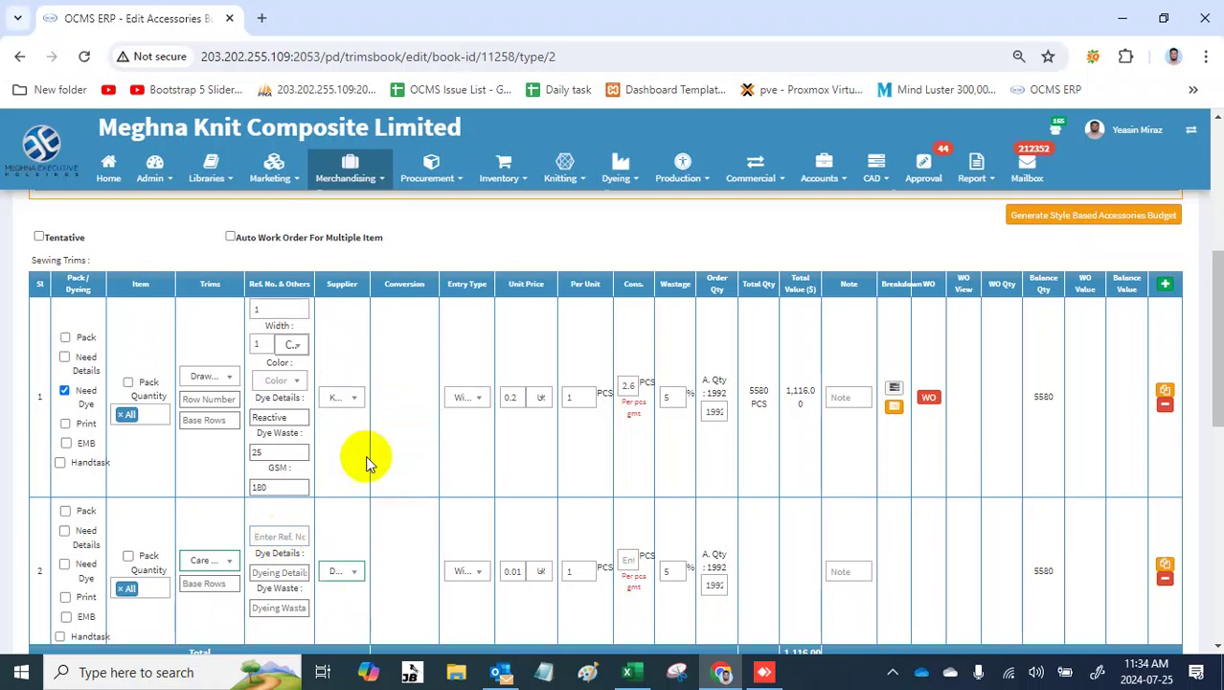
Step: Examine the supplier and entry type options of the new Care Label row
left_click(360, 579)
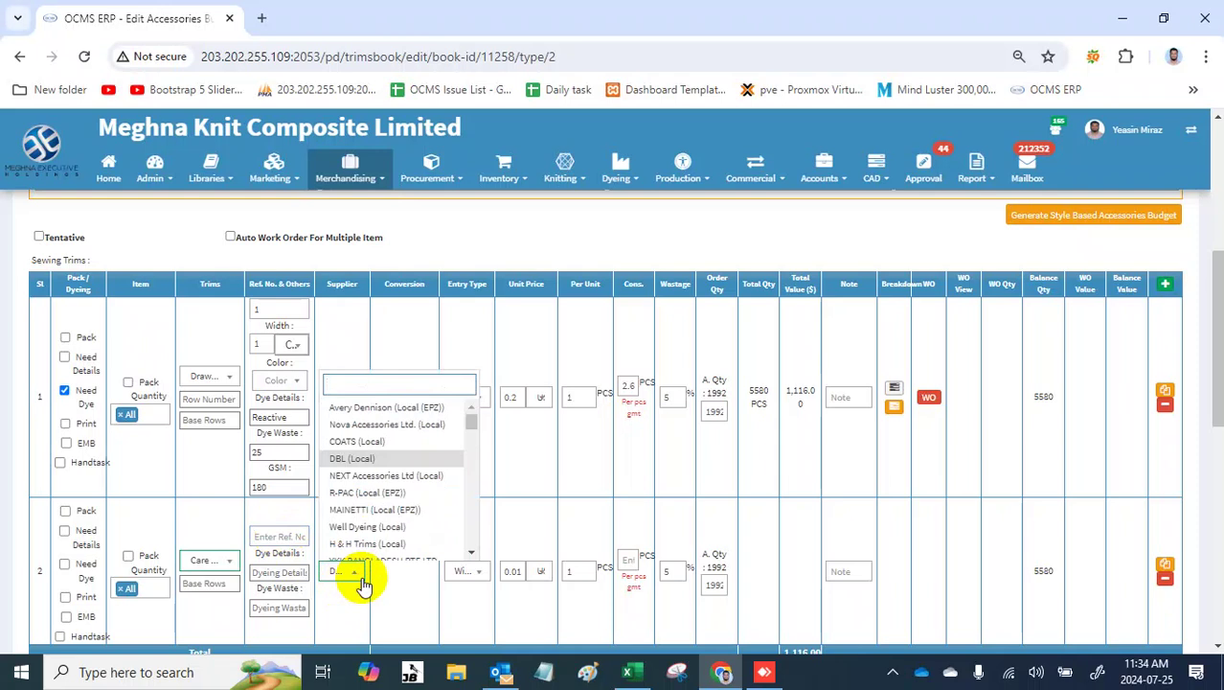
scroll(509, 399, "up", 4)
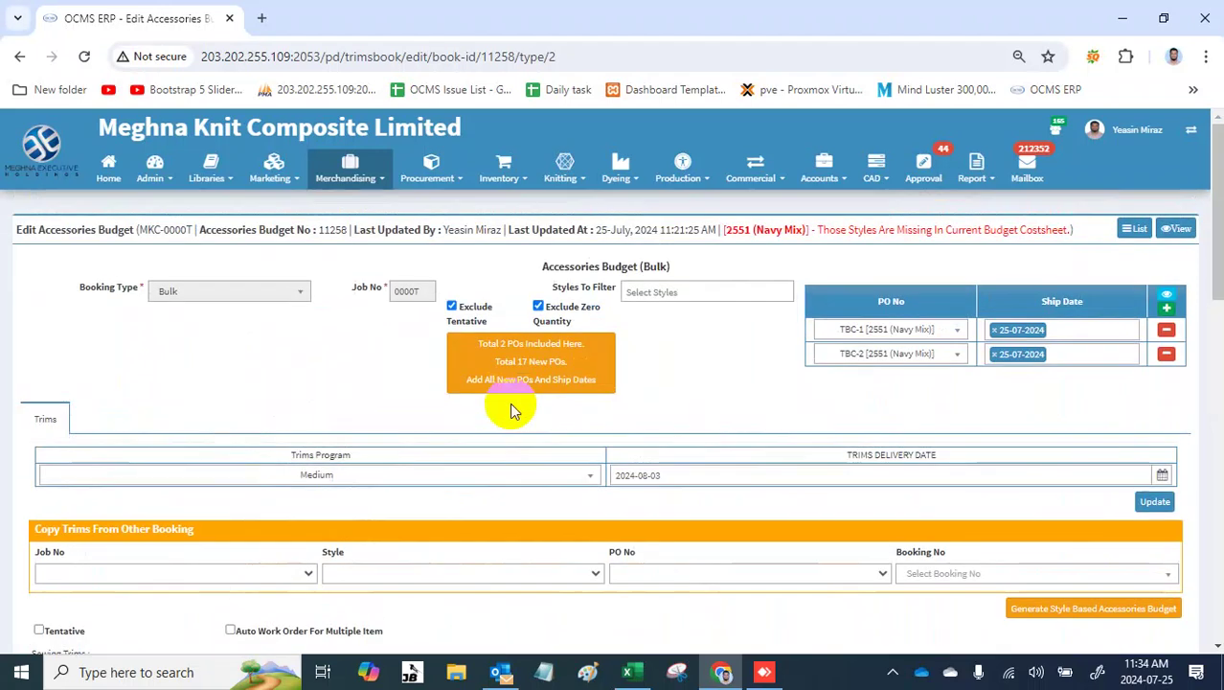
left_click(433, 168)
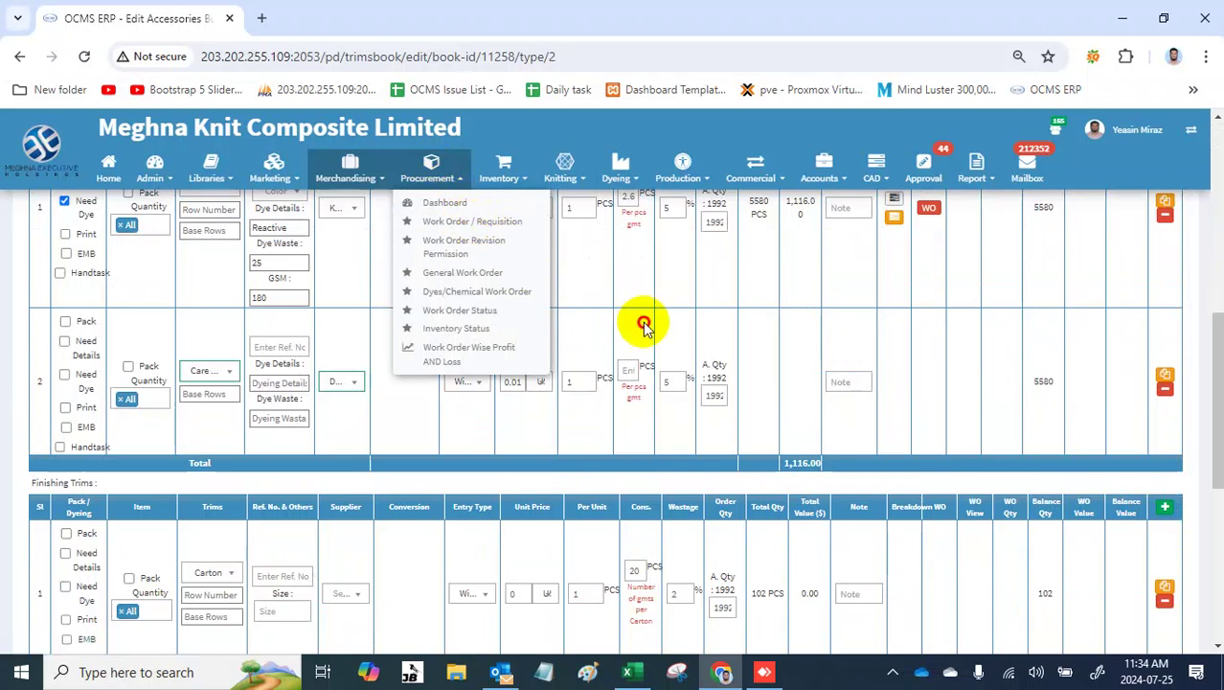
scroll(524, 307, "up", 3)
scroll(520, 304, "up", 2)
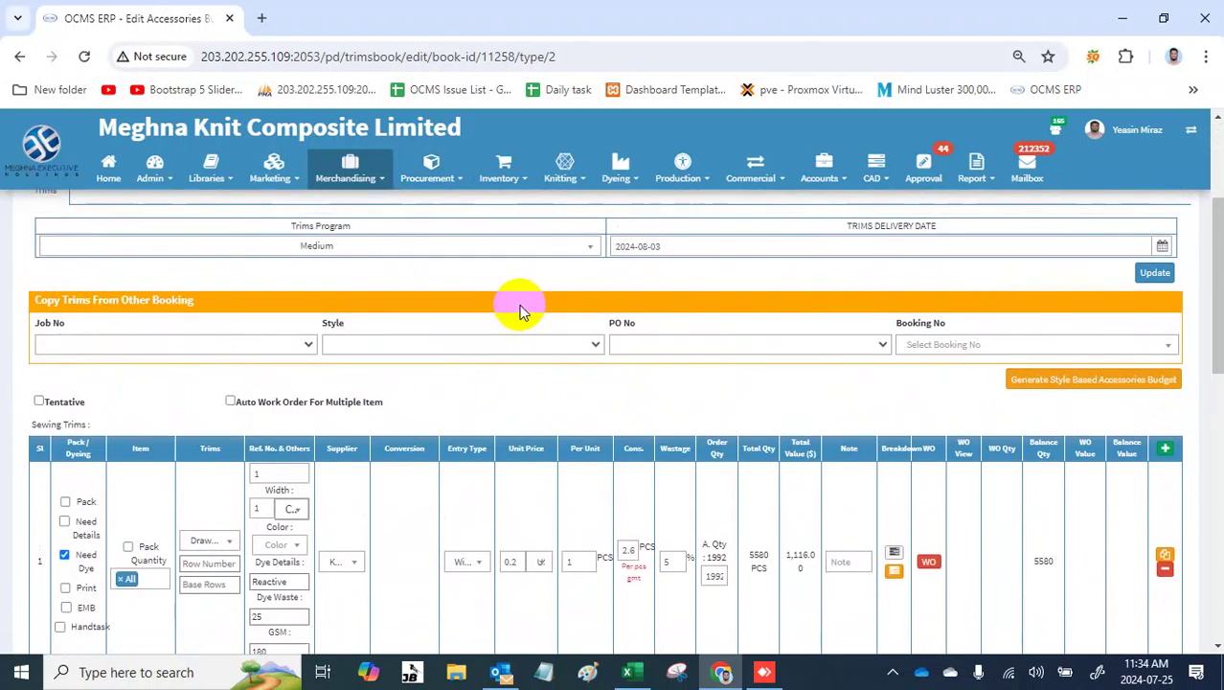
scroll(519, 309, "down", 3)
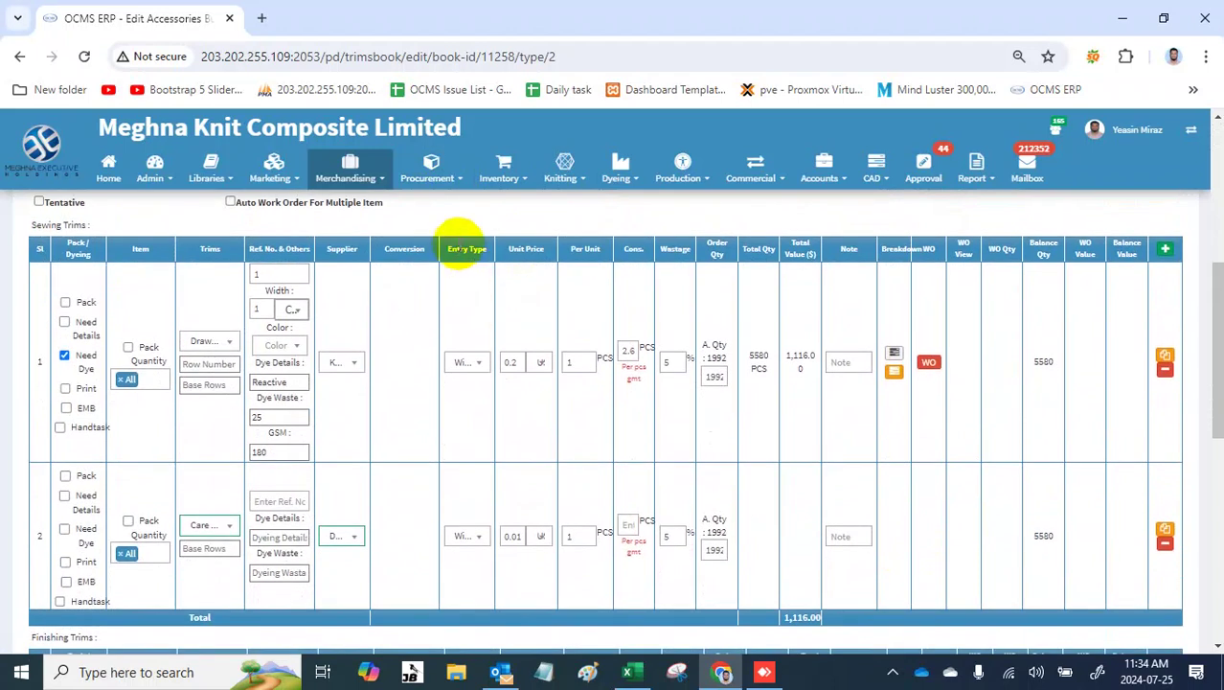
double_click(456, 249)
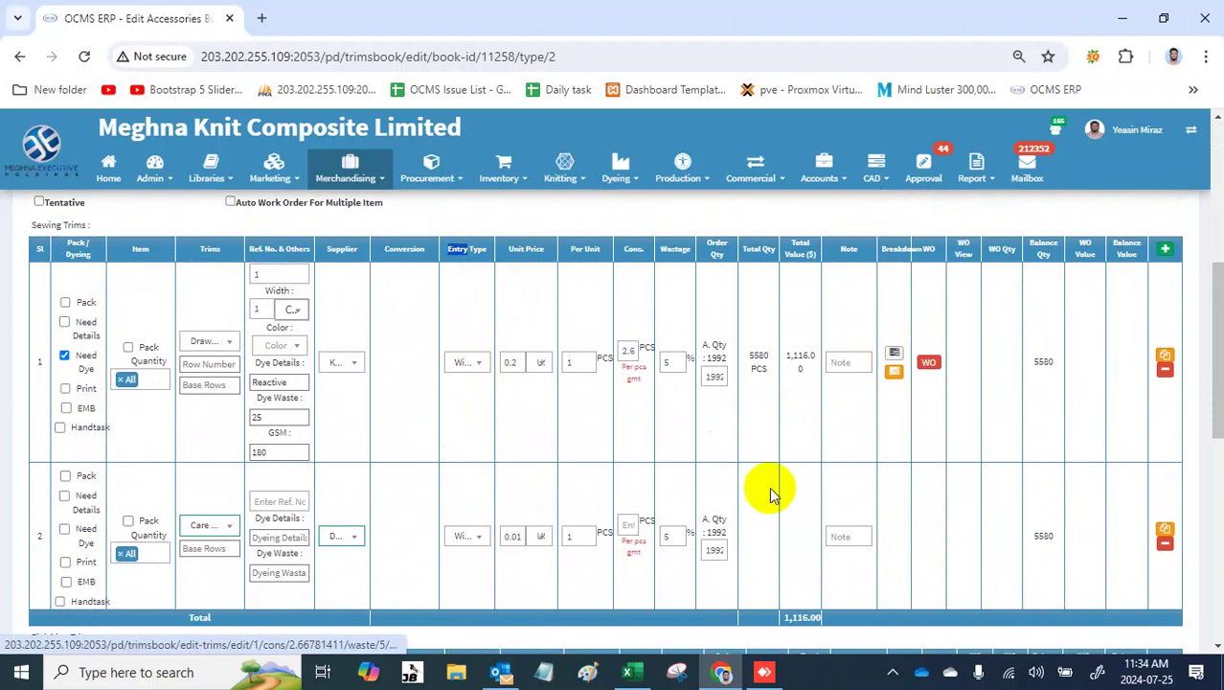
left_click(469, 536)
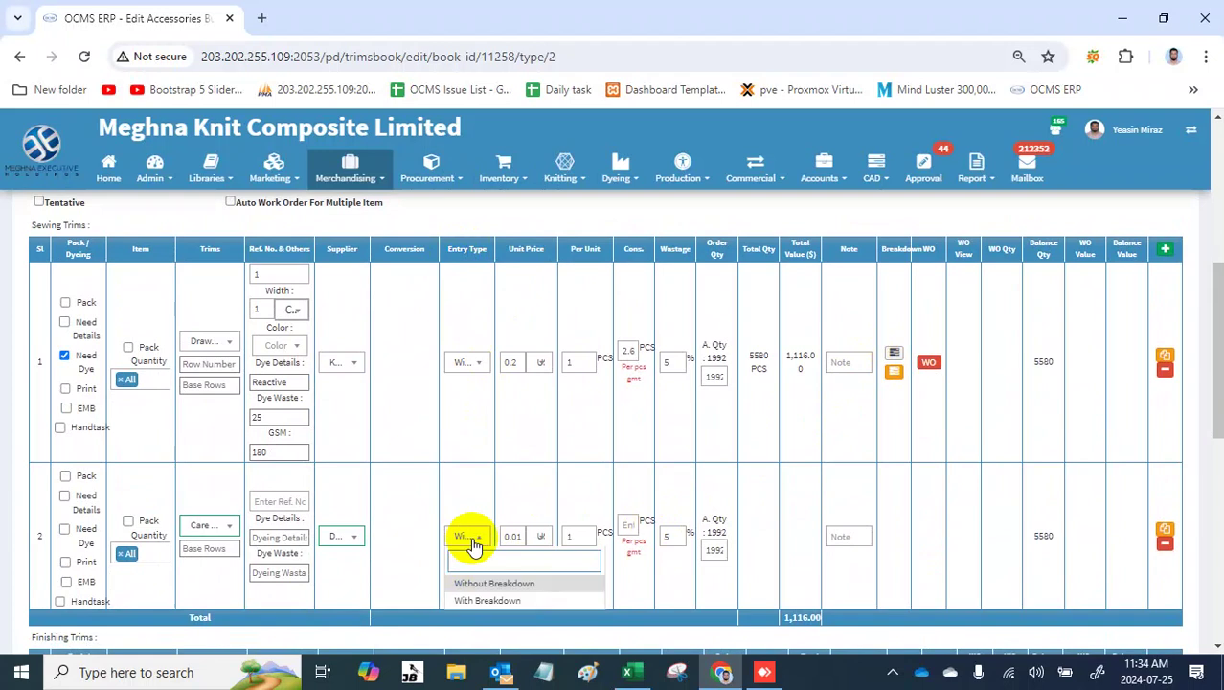
left_click(471, 542)
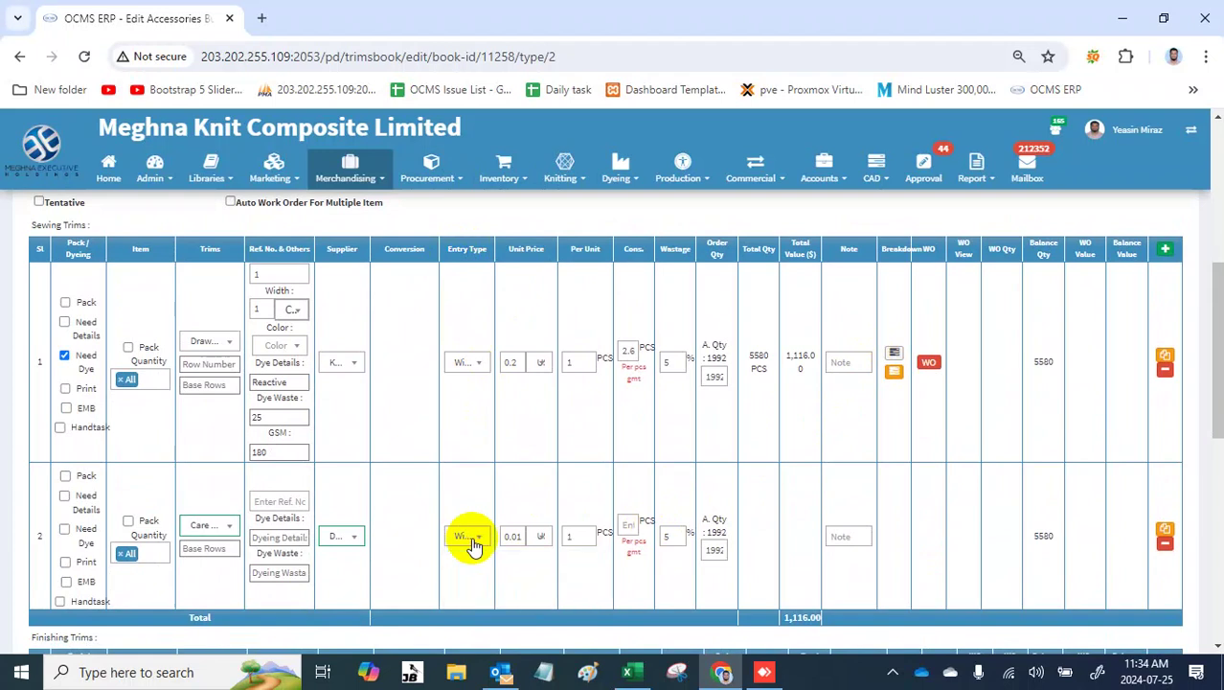
Step: Set the Care Label row's consumption to 1 and wastage to 5%, and try to submit the row
left_click(624, 523)
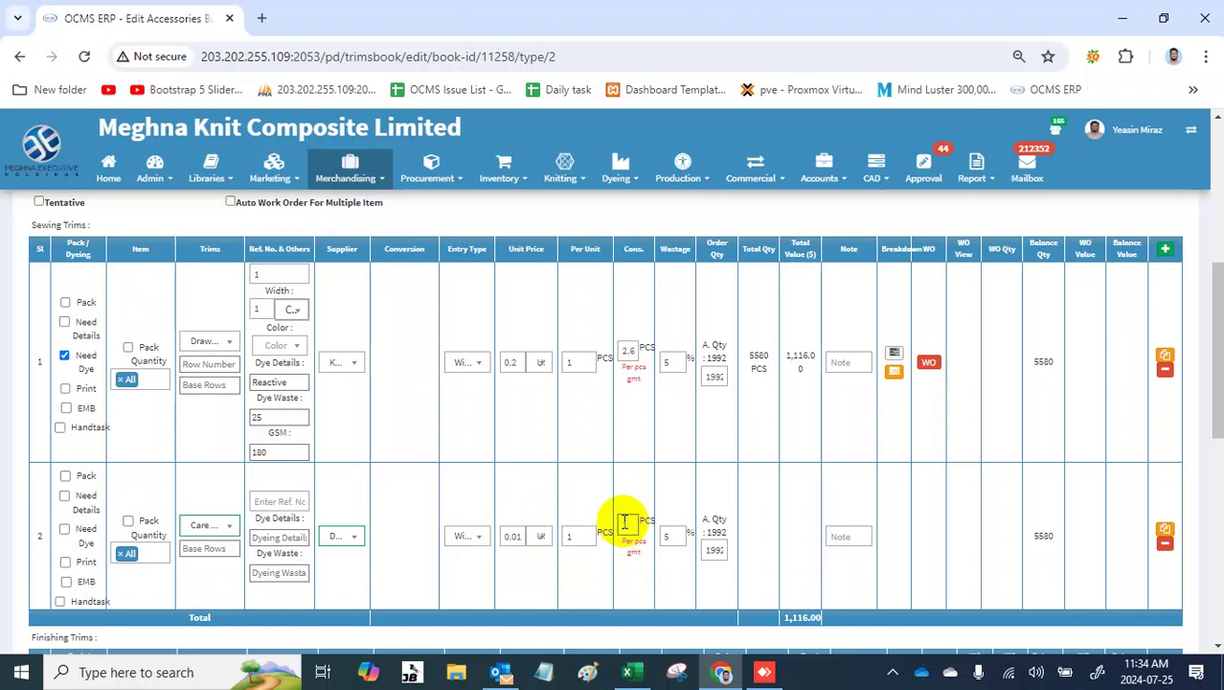
type("1")
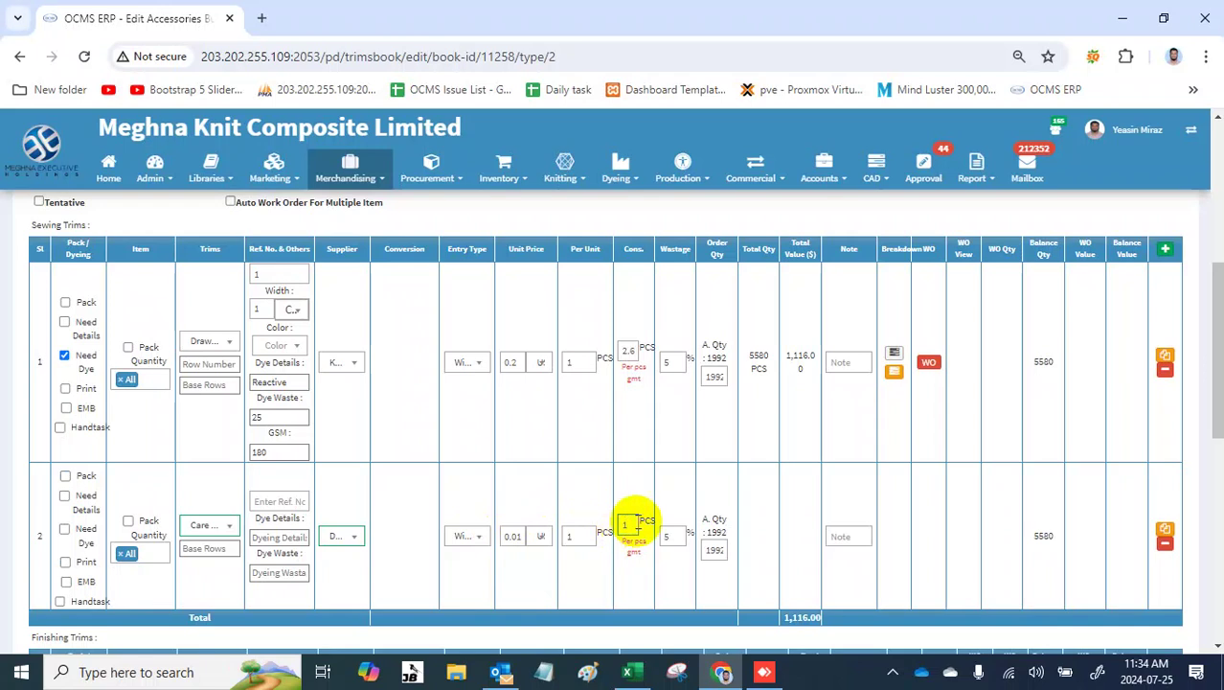
left_click(714, 546)
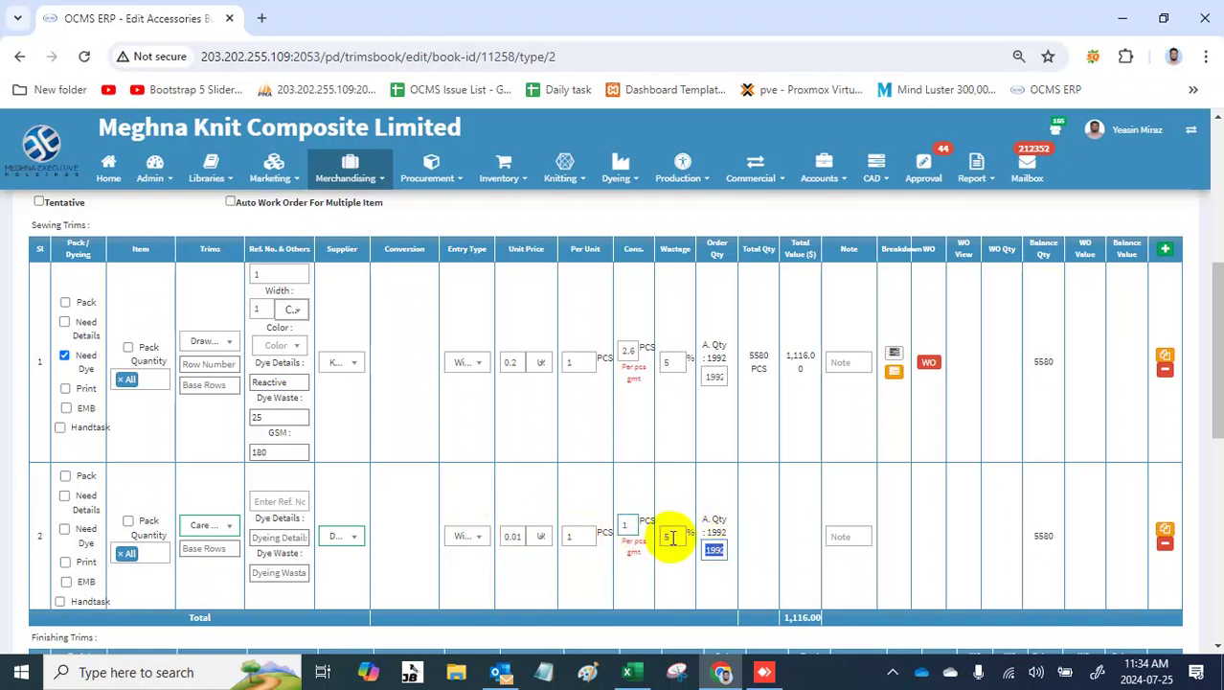
left_click(671, 538)
type("5")
left_click(716, 548)
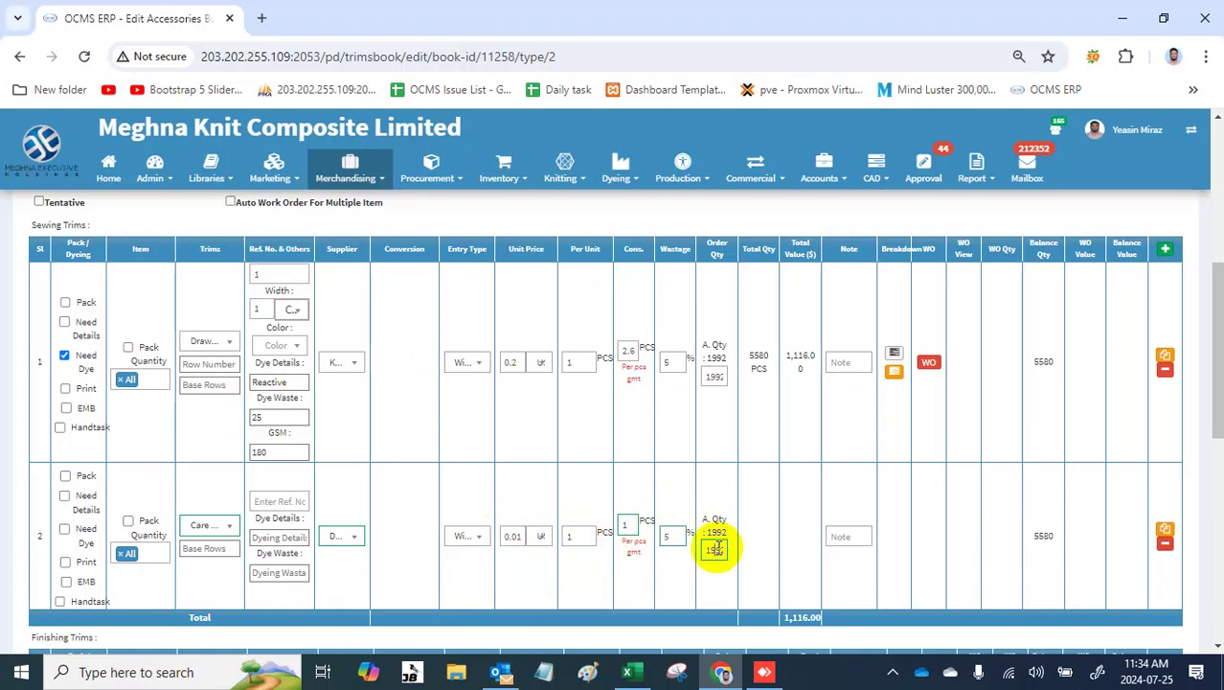
key("Return")
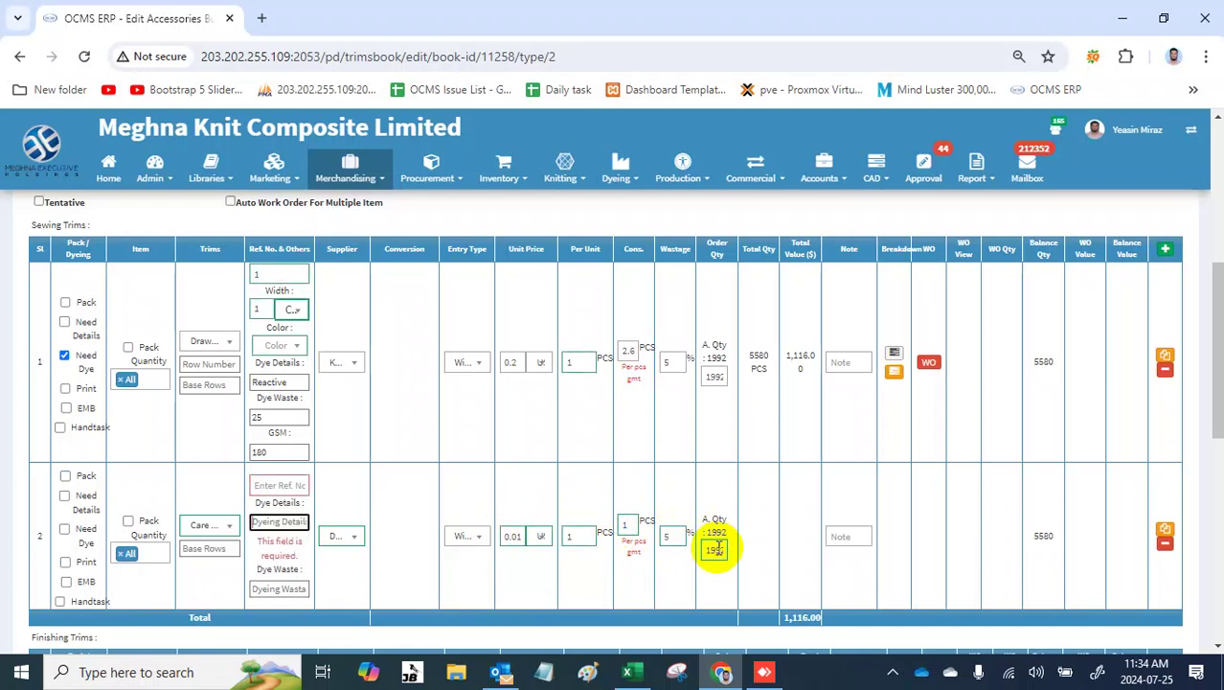
Step: Enter 0 as the Care Label's dye details and save the accessories budget, accepting the caution
type("0")
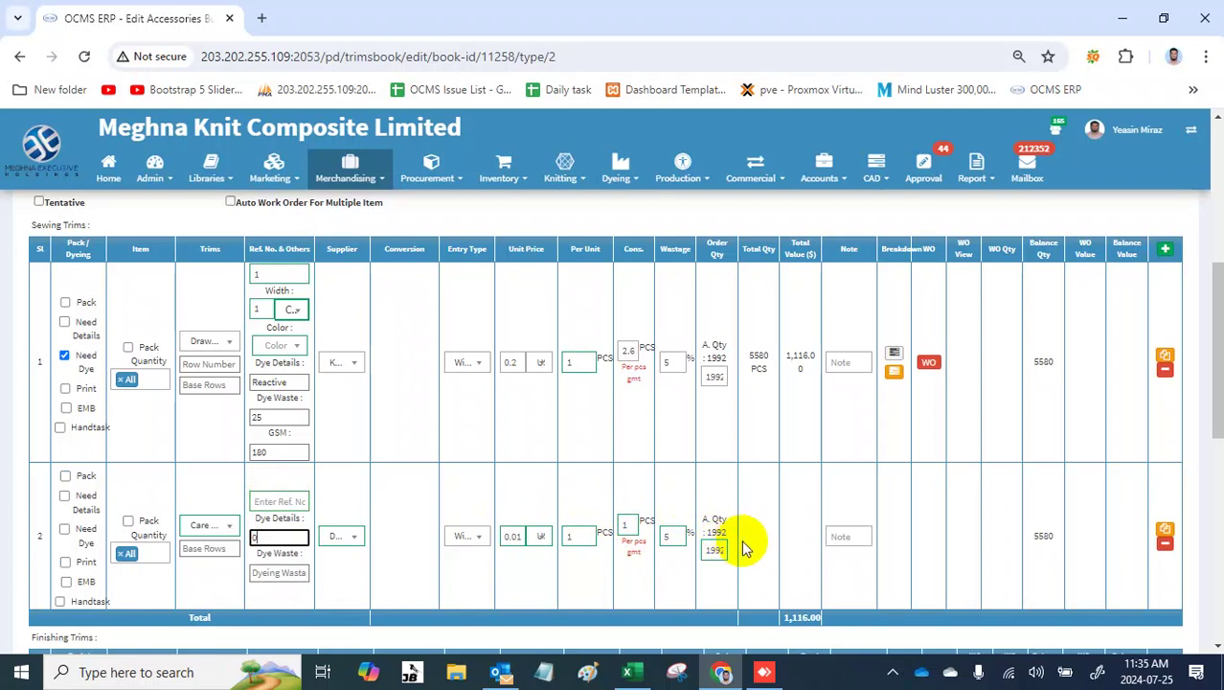
left_click(627, 525)
key("Return")
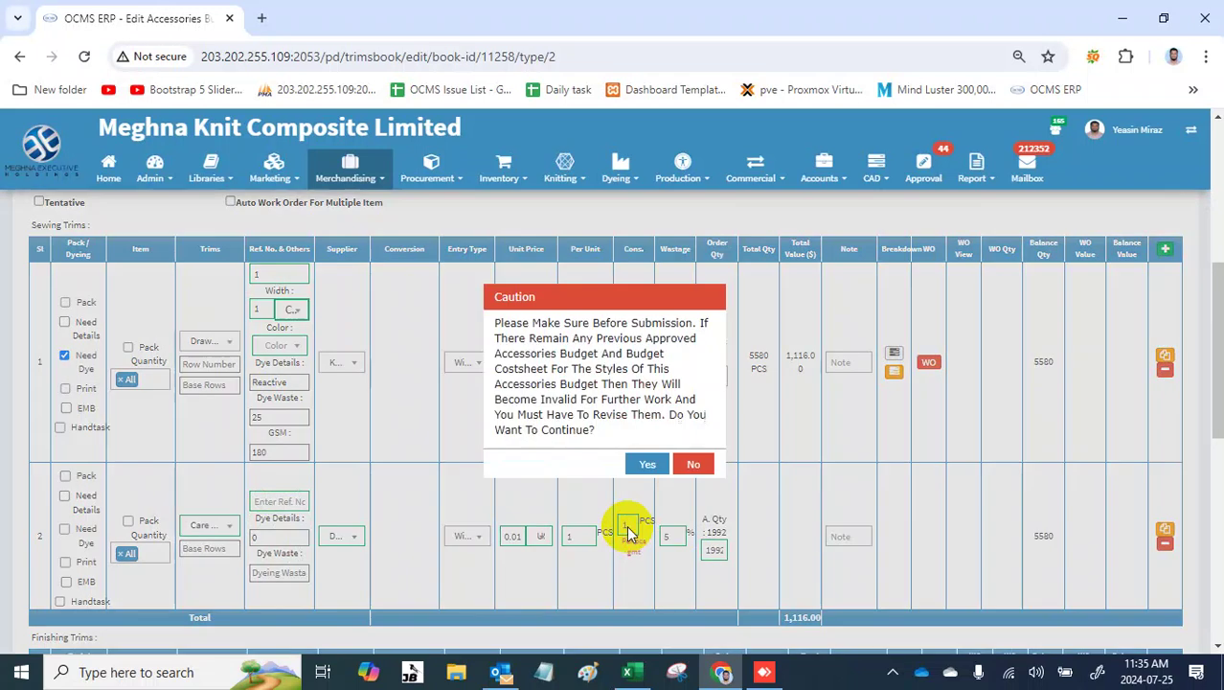
left_click(650, 465)
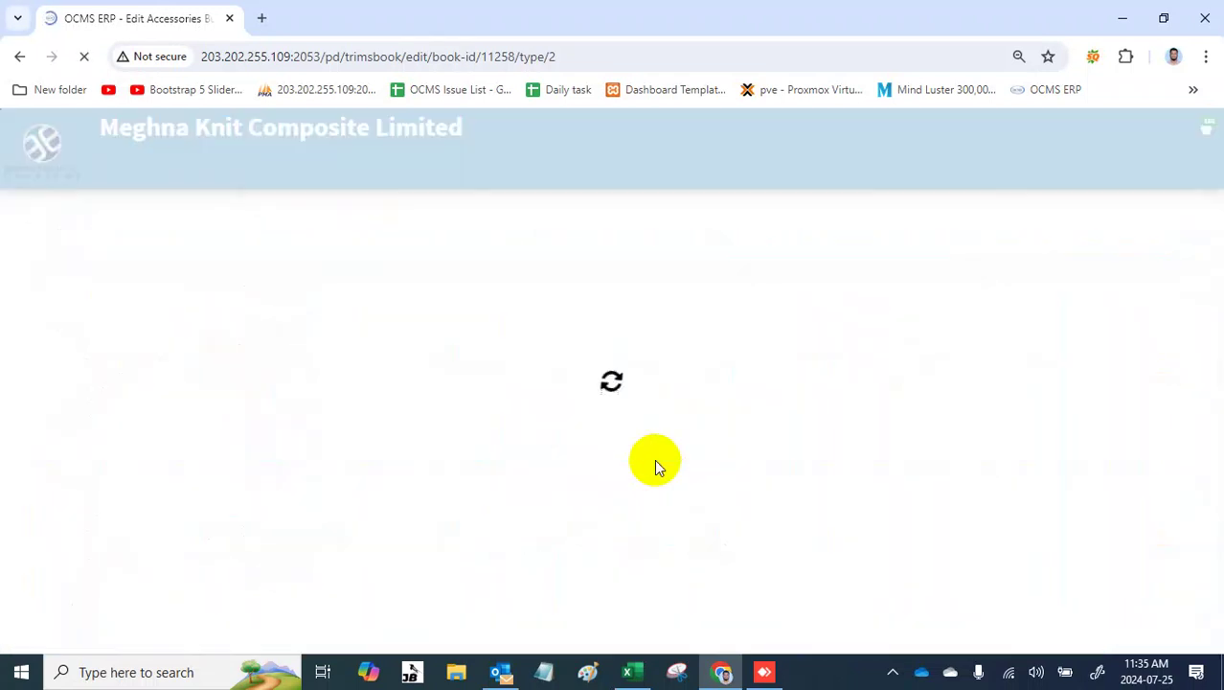
Step: Change the Drawcord row's entry type to Without Breakdown with a per-unit value of 1, and save the budget
scroll(655, 459, "down", 6)
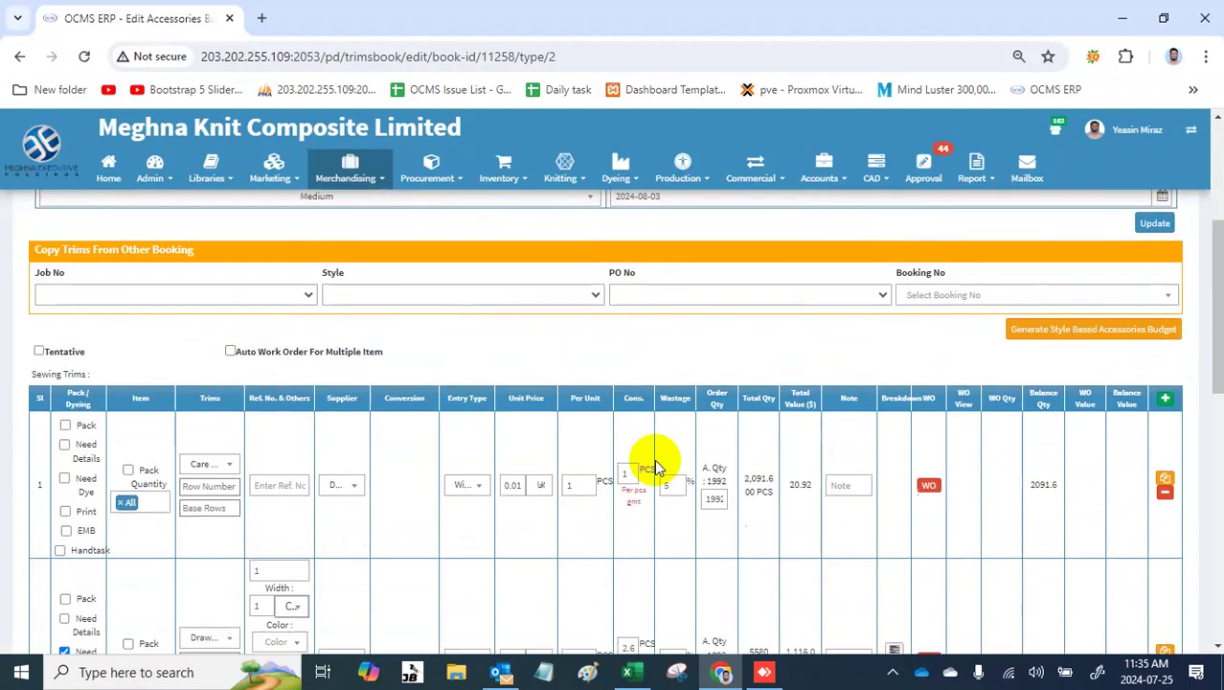
scroll(654, 467, "up", 1)
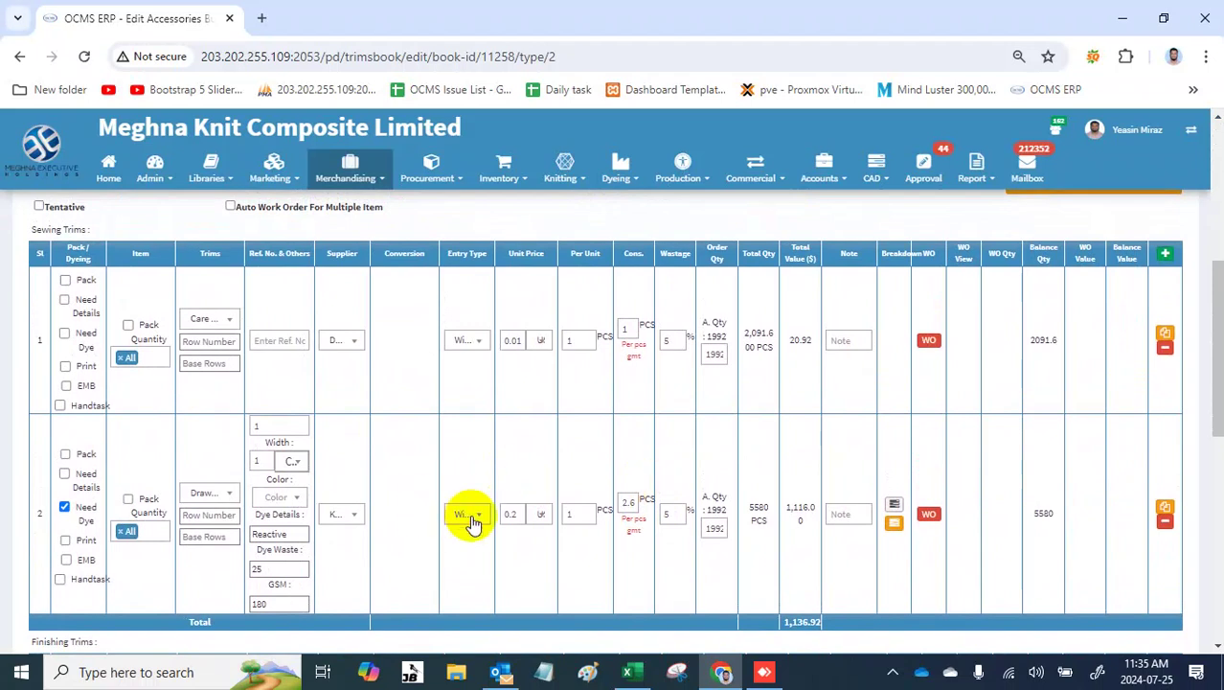
left_click(470, 517)
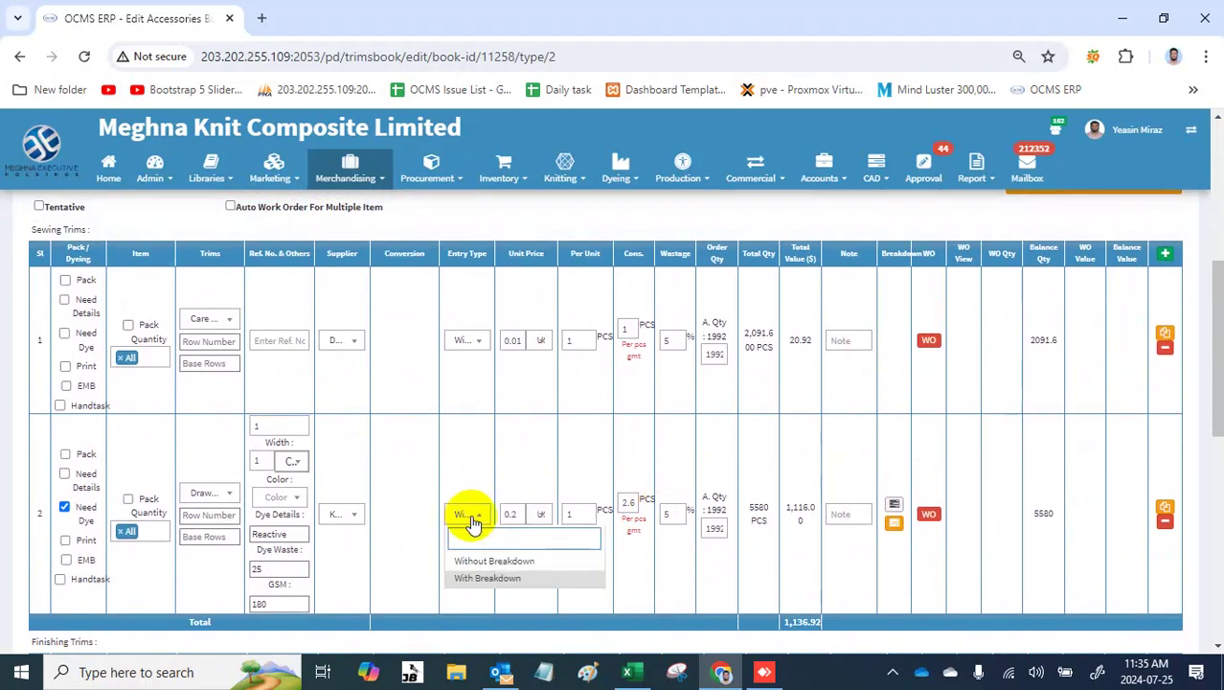
left_click(469, 517)
left_click(469, 518)
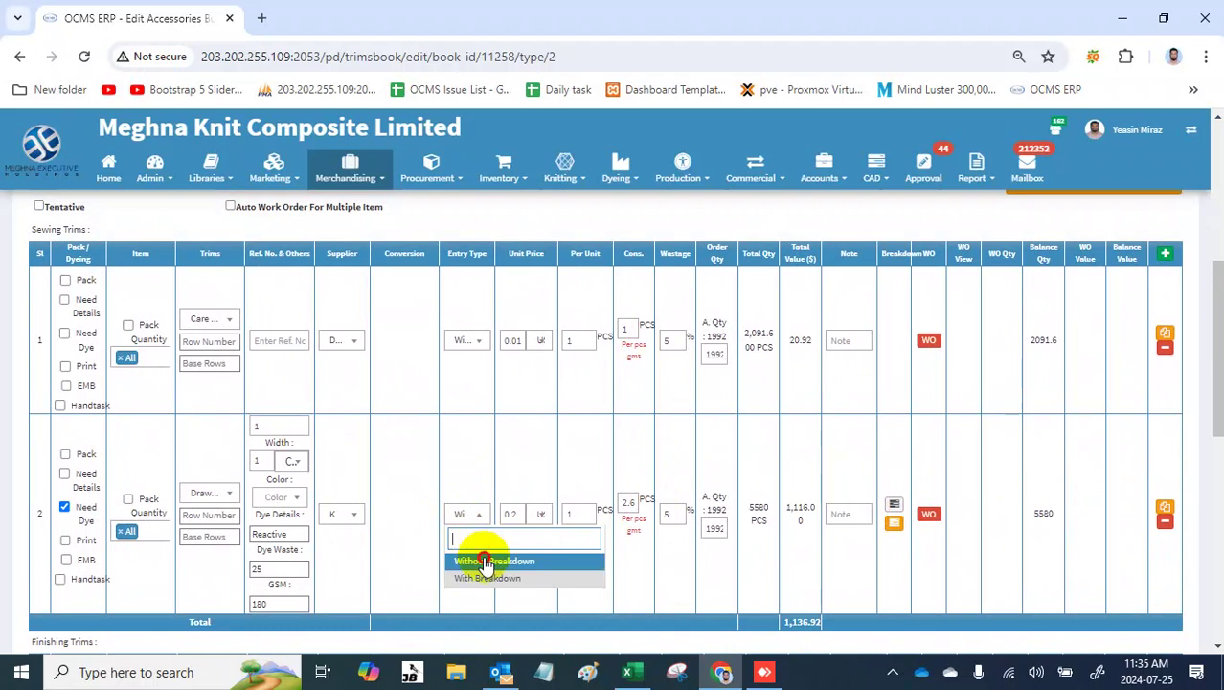
left_click(481, 560)
left_click(575, 513)
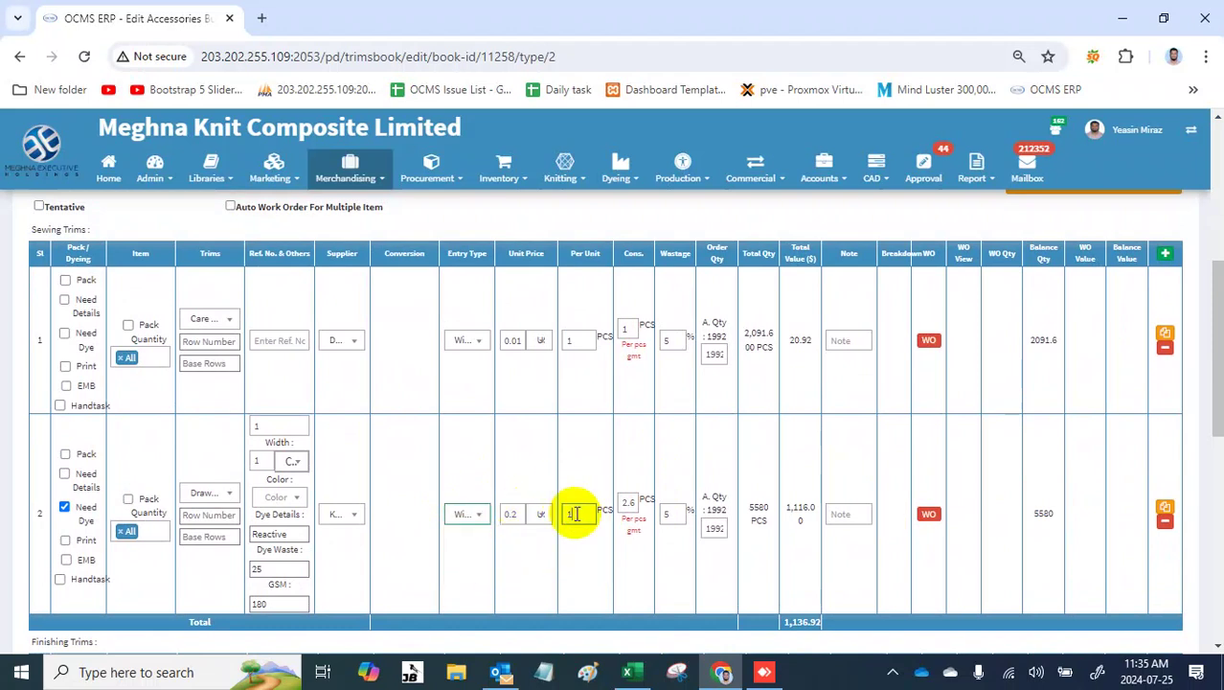
type("1")
left_click(646, 467)
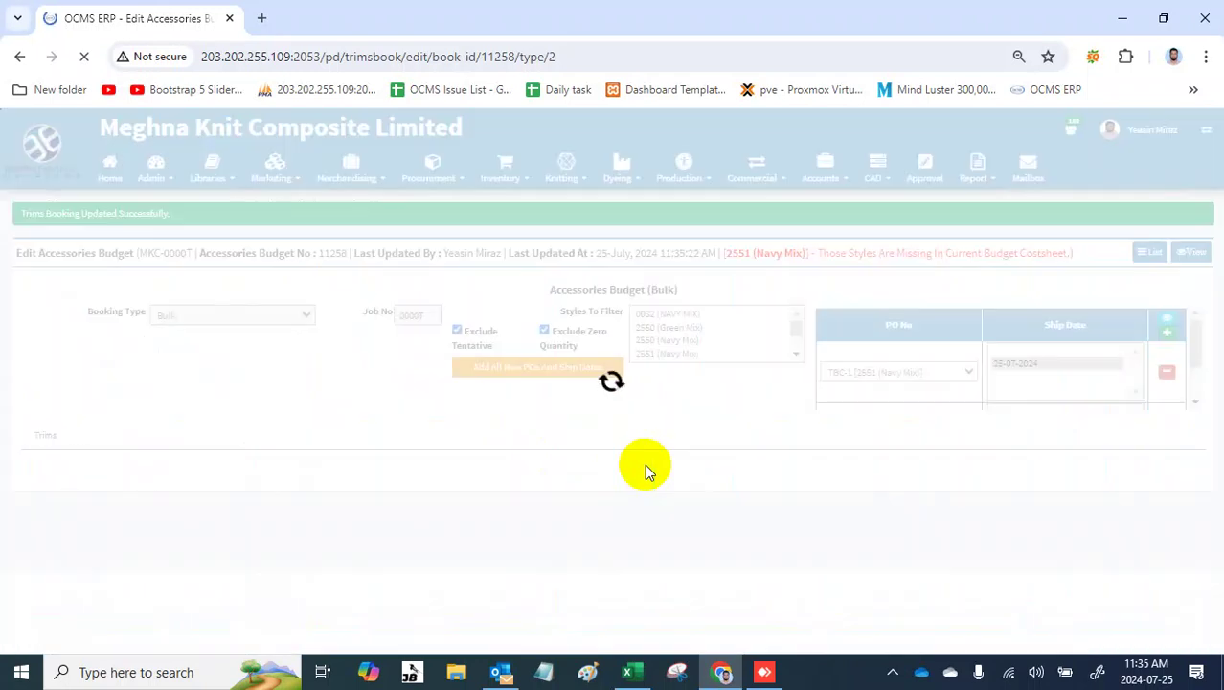
Step: Check the Drawcord row's total quantity in the sewing trims table
scroll(647, 469, "down", 3)
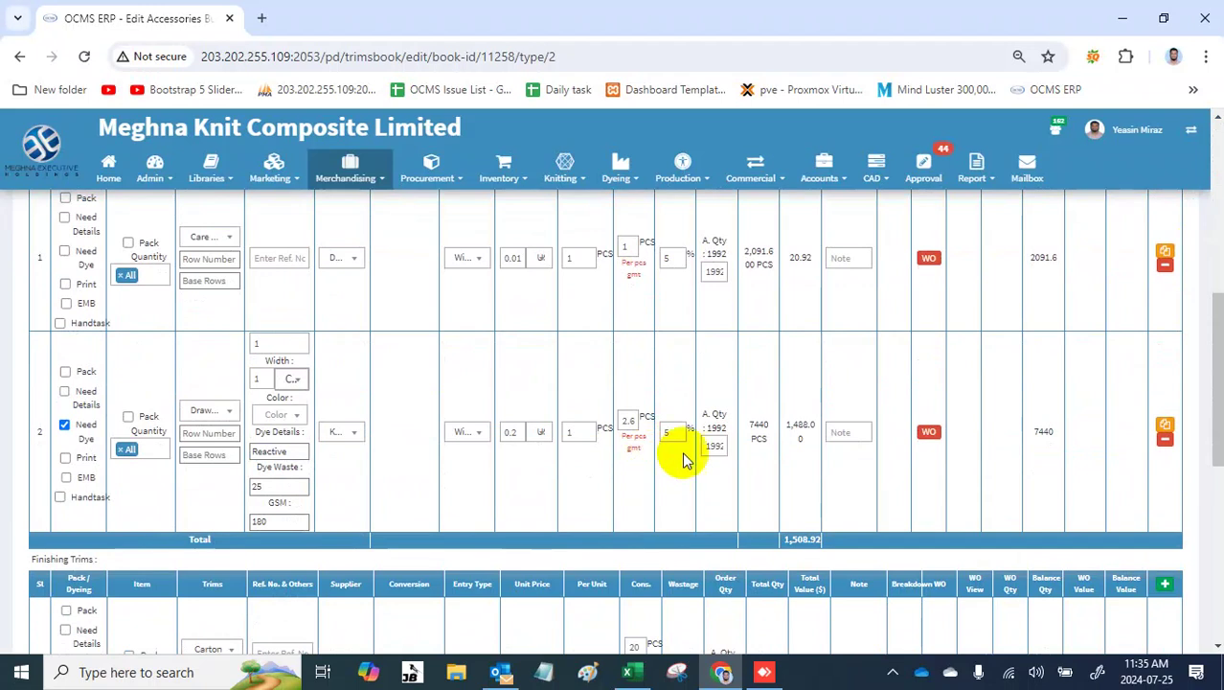
double_click(758, 425)
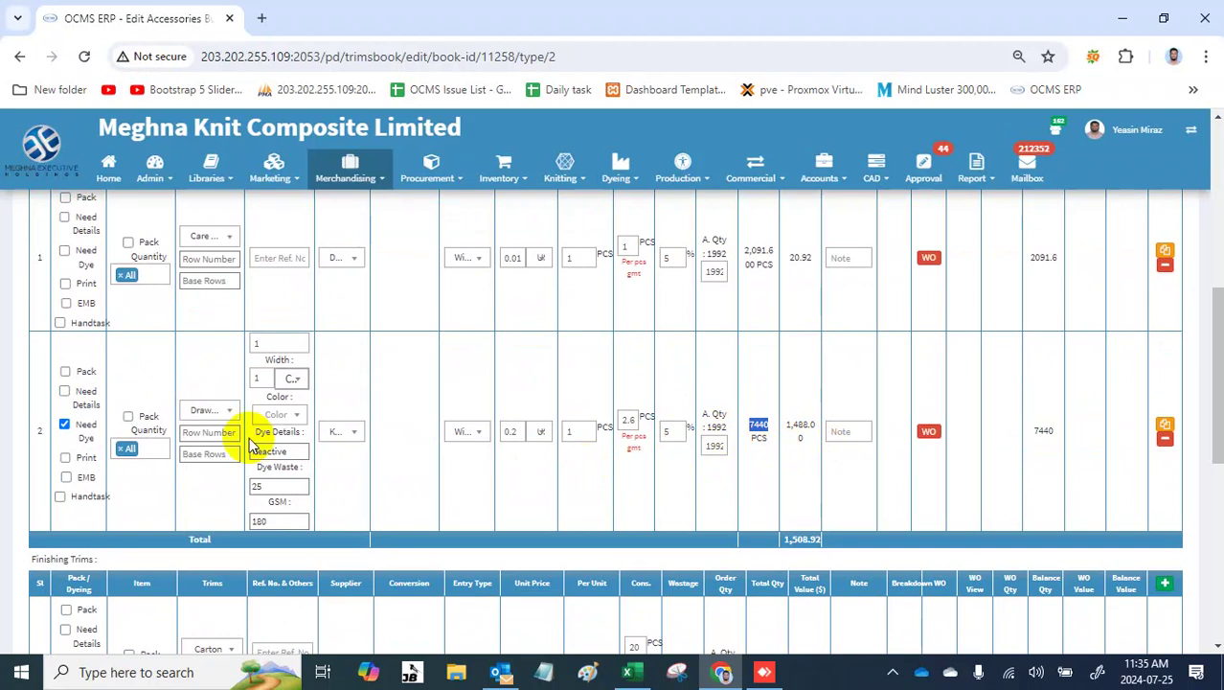
Step: Change the Care Label row's entry type to With Breakdown and save the accessories budget, accepting the caution
scroll(397, 363, "up", 2)
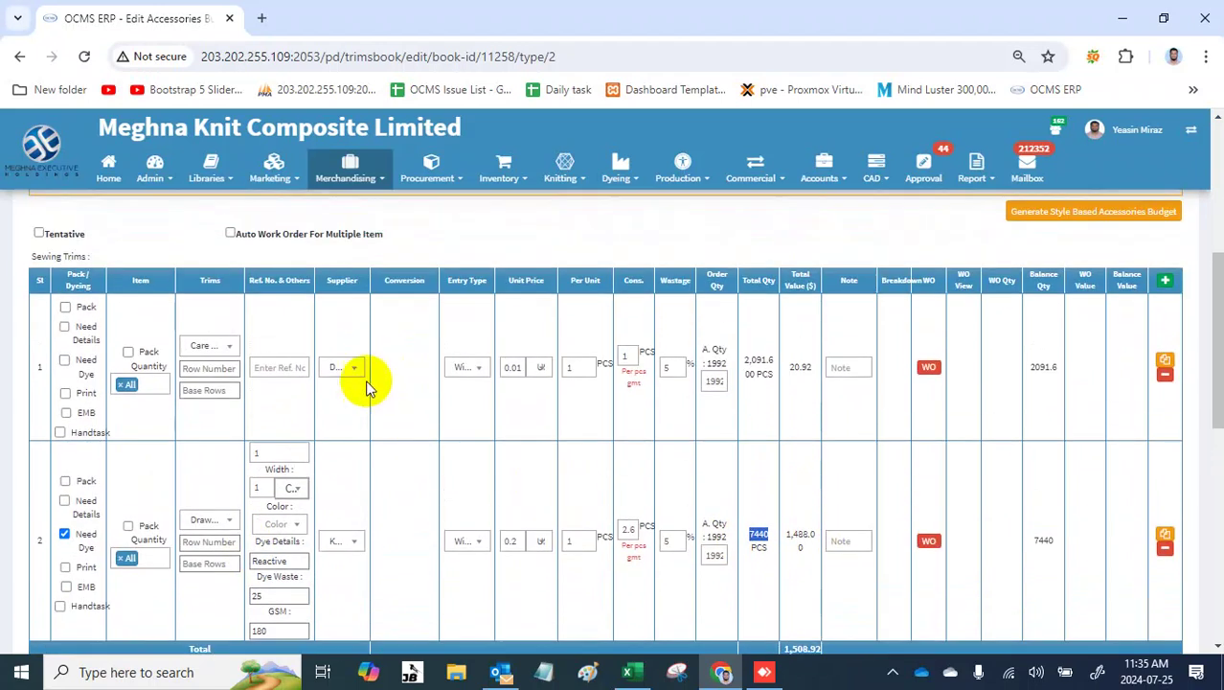
left_click(210, 347)
left_click(213, 349)
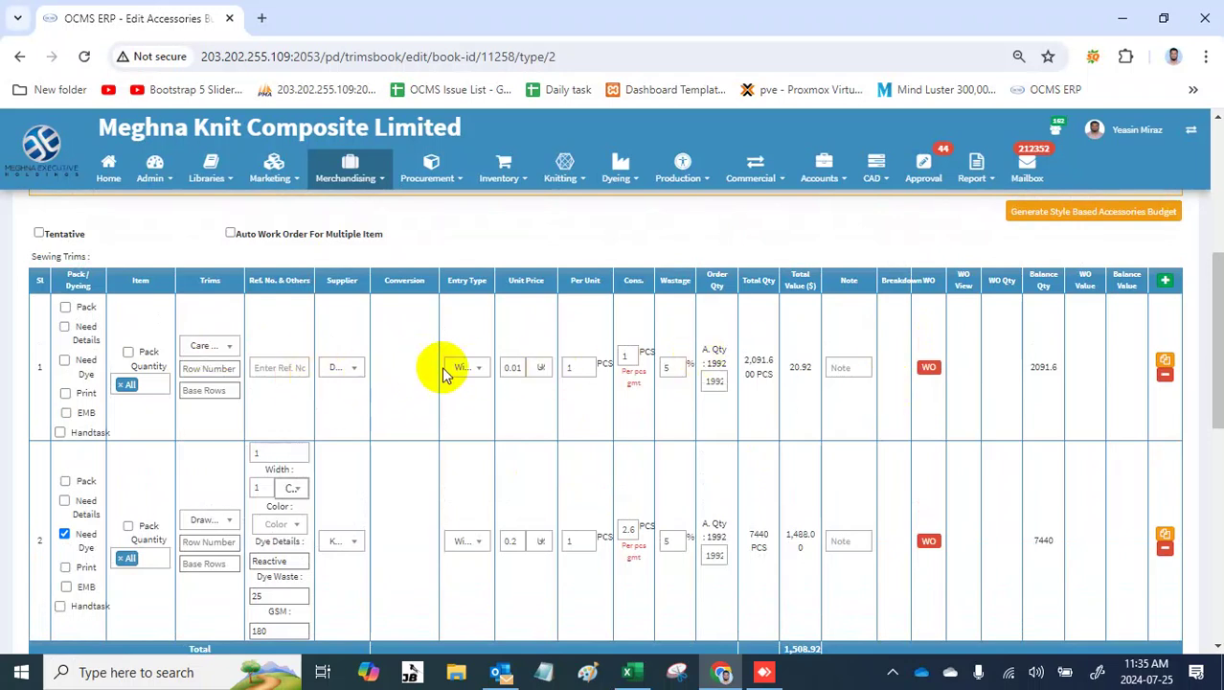
left_click(477, 370)
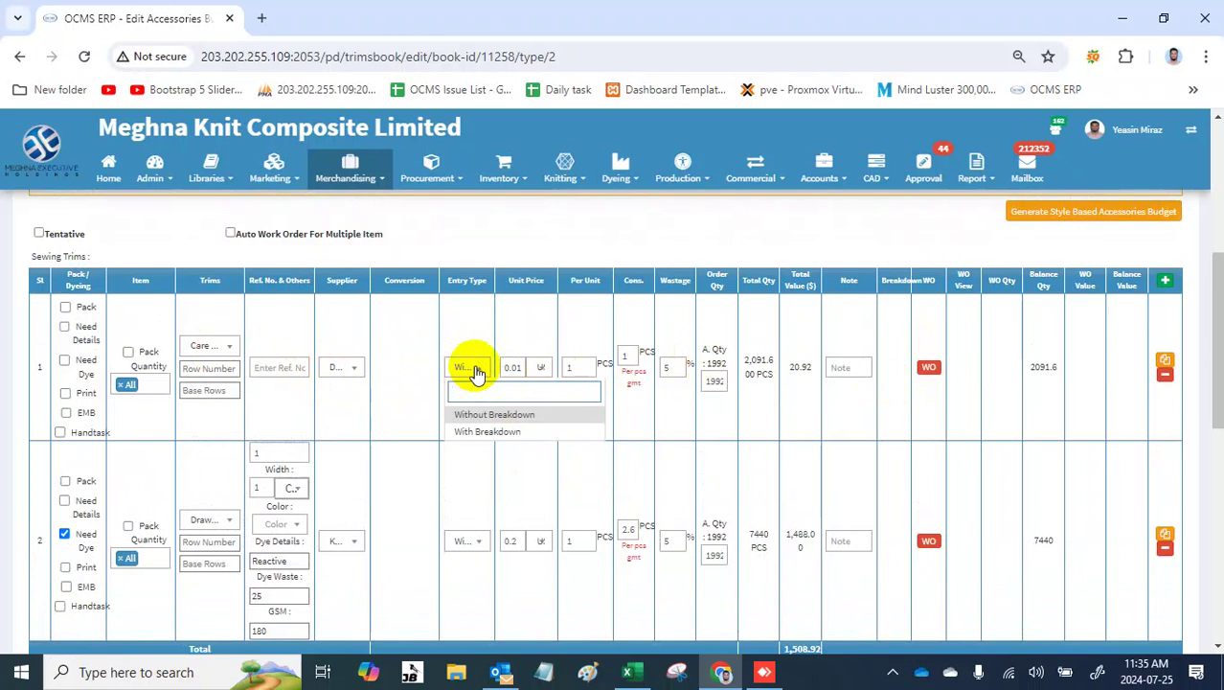
left_click(501, 436)
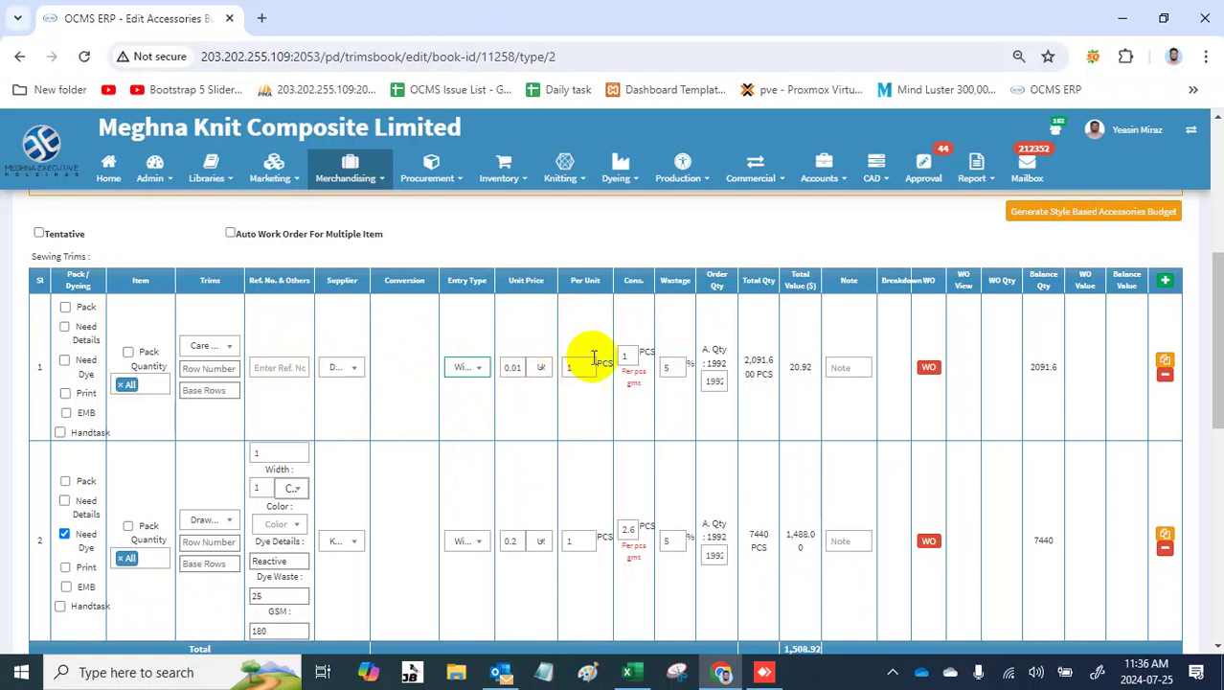
left_click(671, 368)
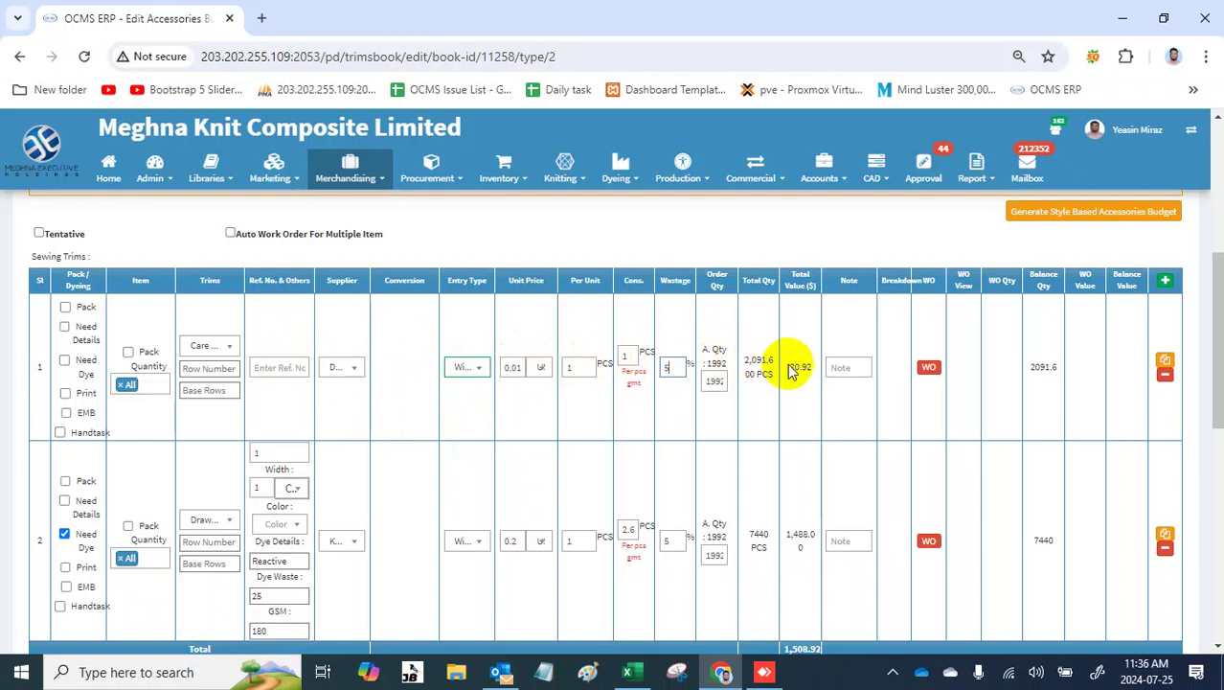
left_click(464, 370)
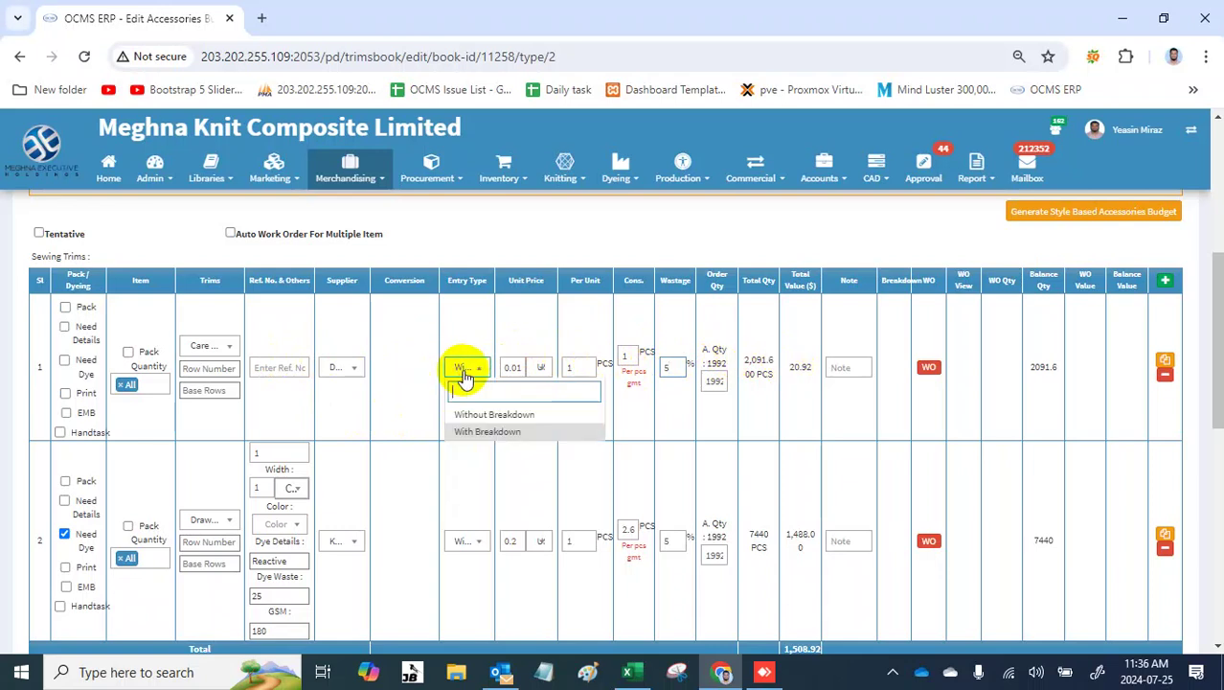
left_click(464, 374)
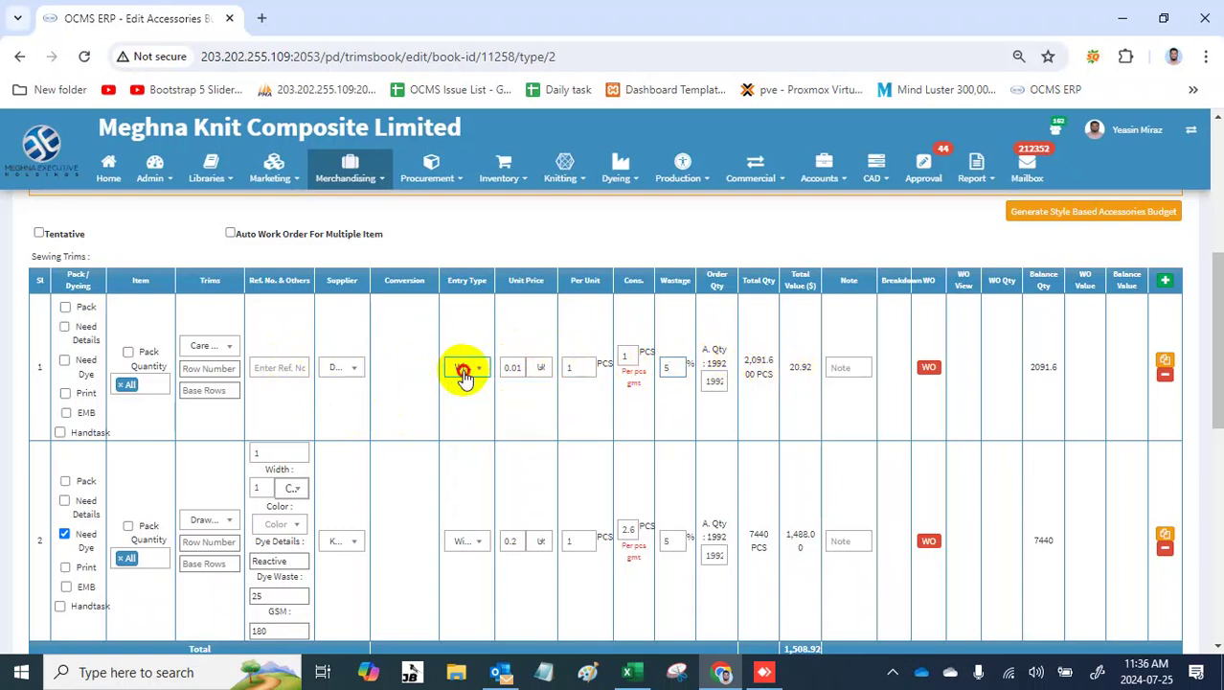
left_click(591, 367)
key("Return")
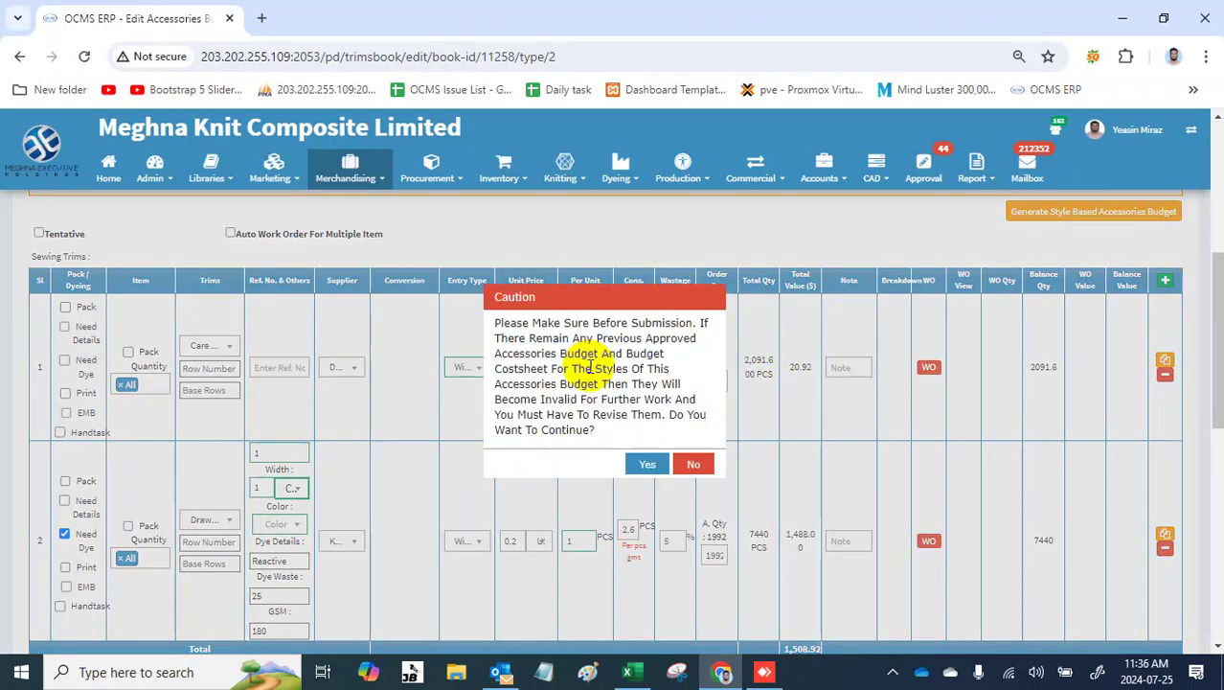
left_click(640, 465)
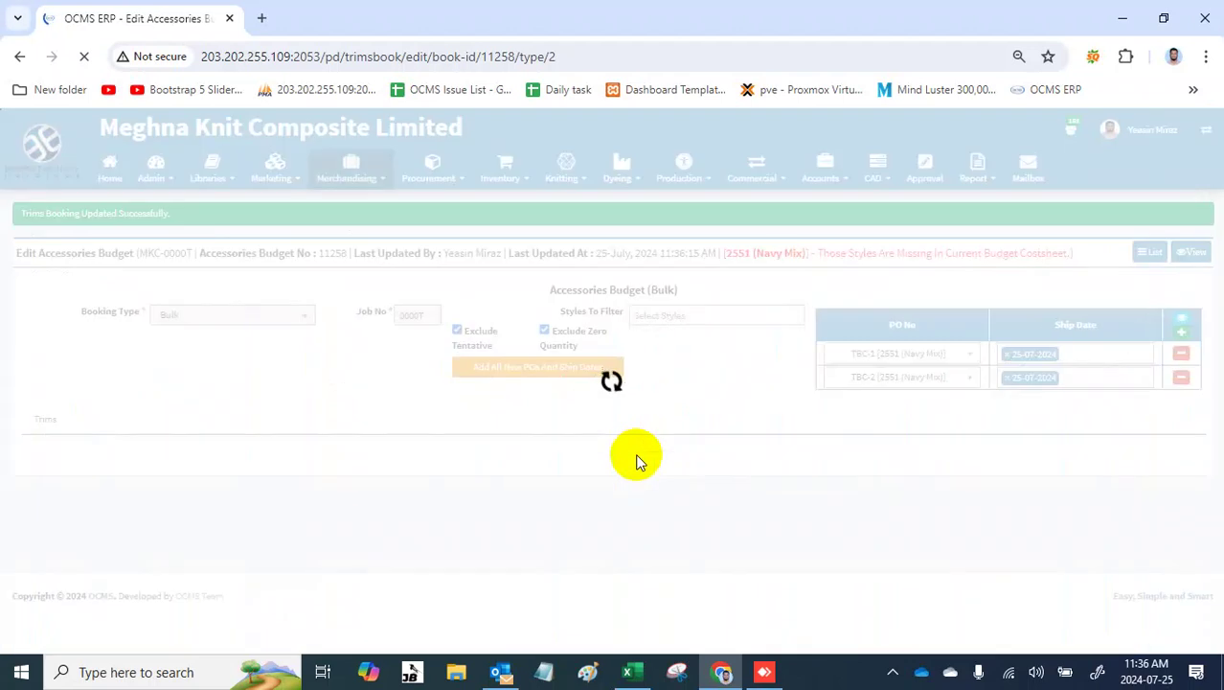
Step: Open the Care Label's trims breakdown, split it color wise, and enter a tolerance quantity of 10 for Vintage Indigo 19-3929 TCX
scroll(719, 471, "down", 4)
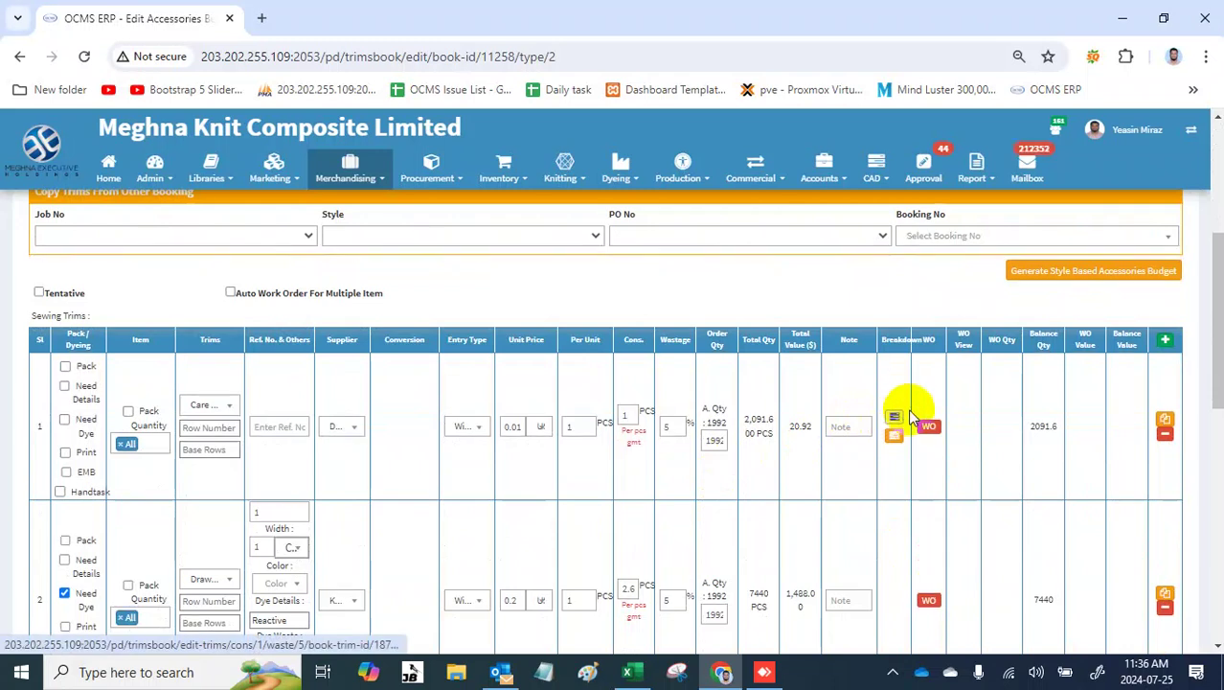
left_click(895, 419)
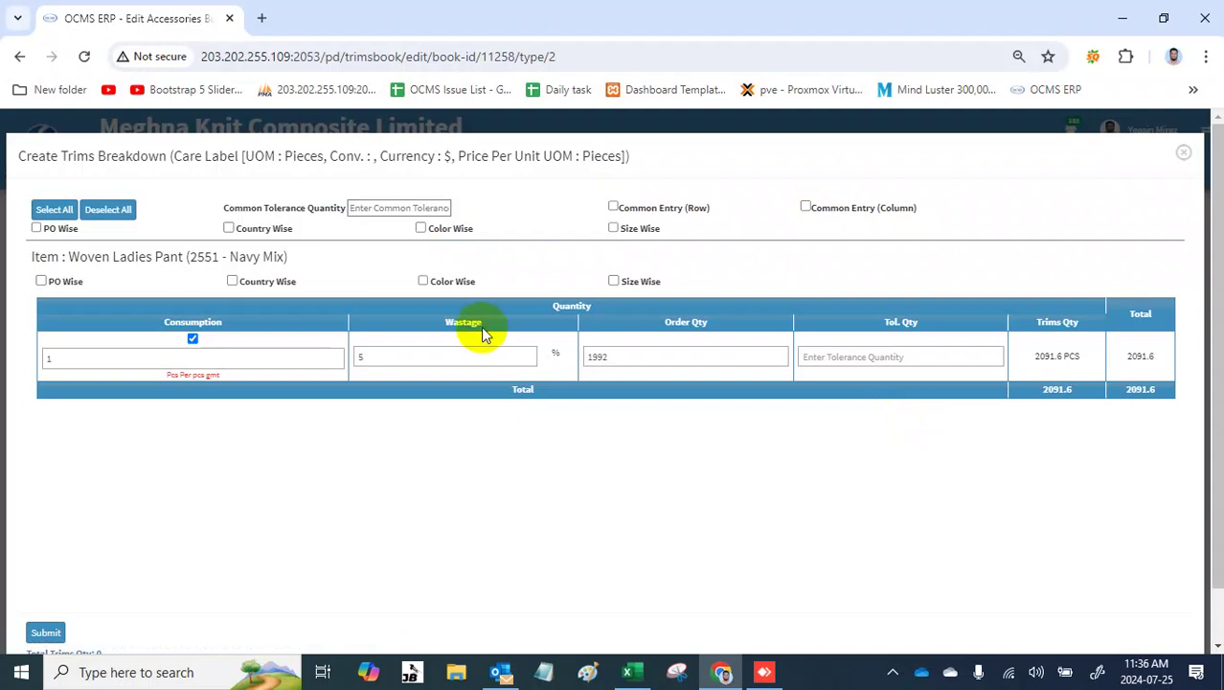
left_click(445, 281)
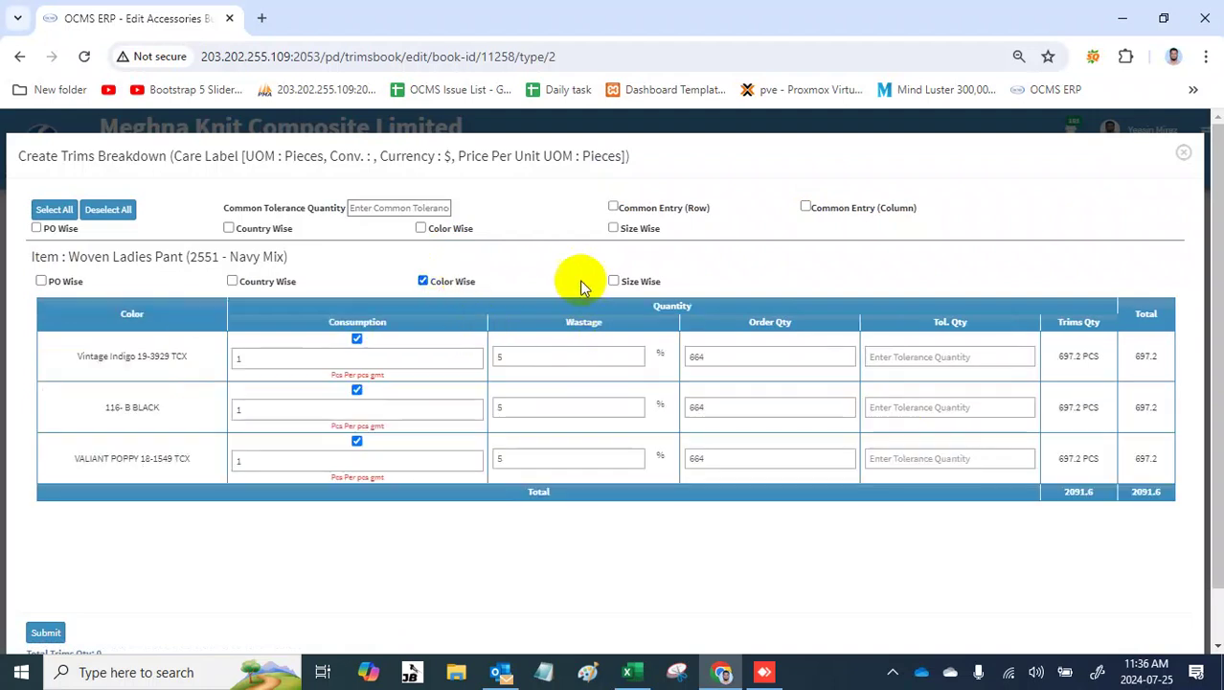
left_click(616, 282)
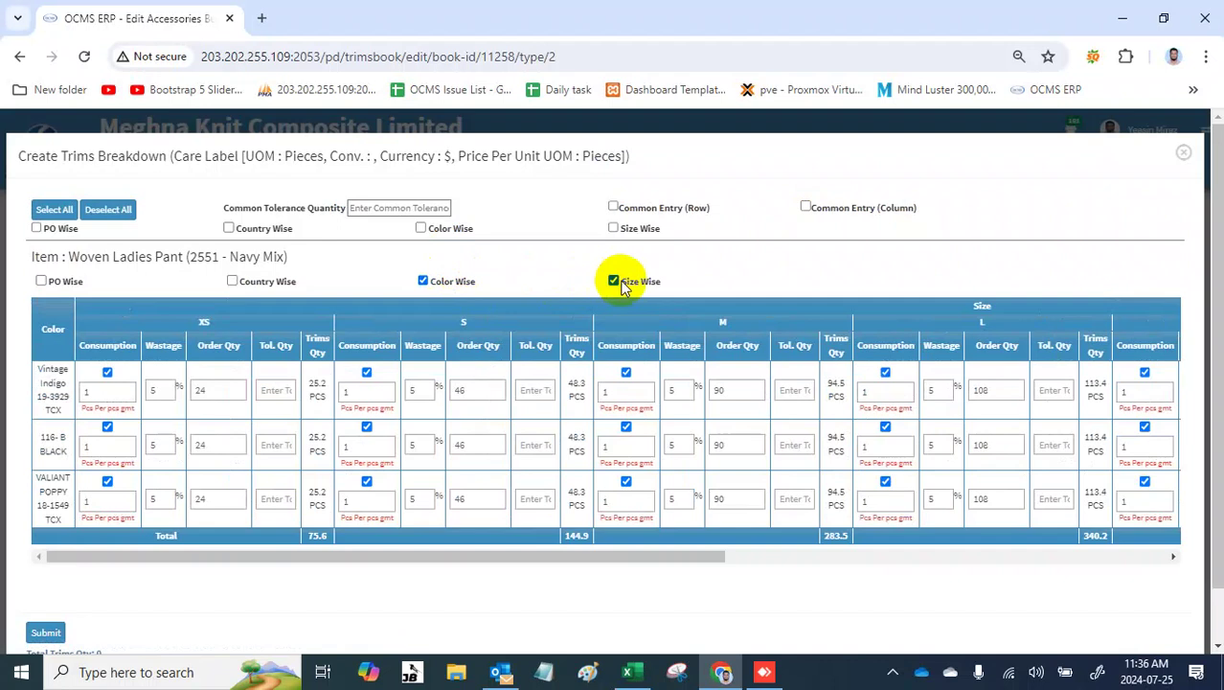
left_click(623, 284)
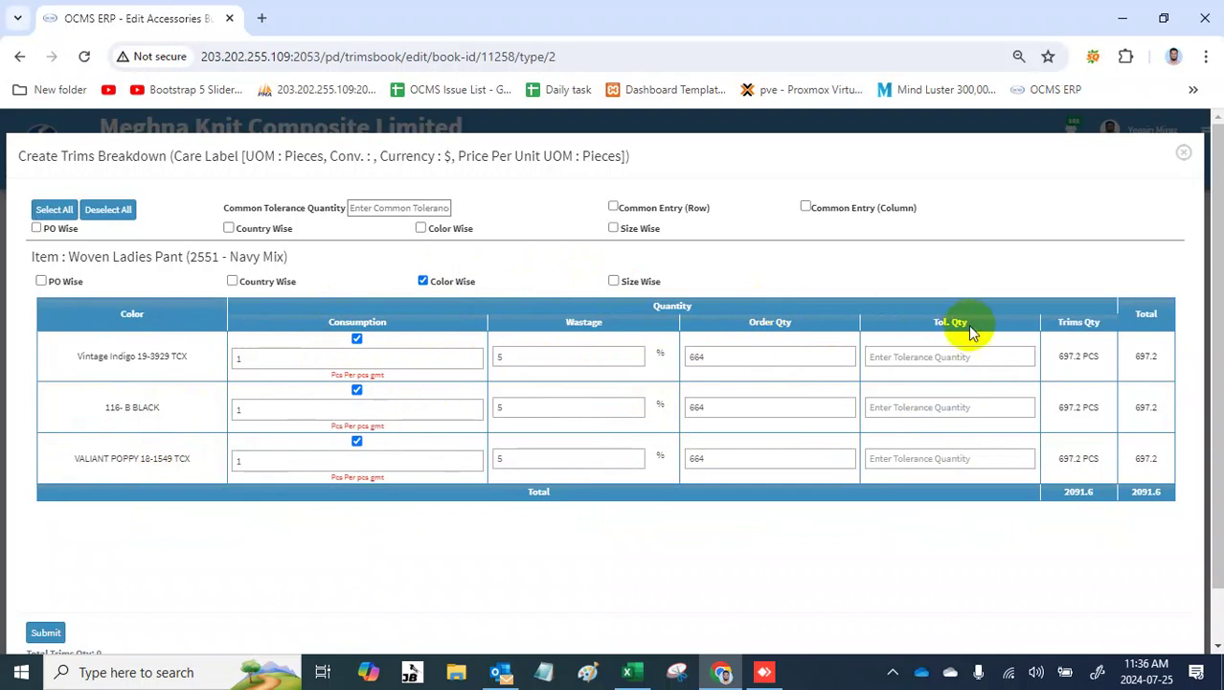
left_click(977, 358)
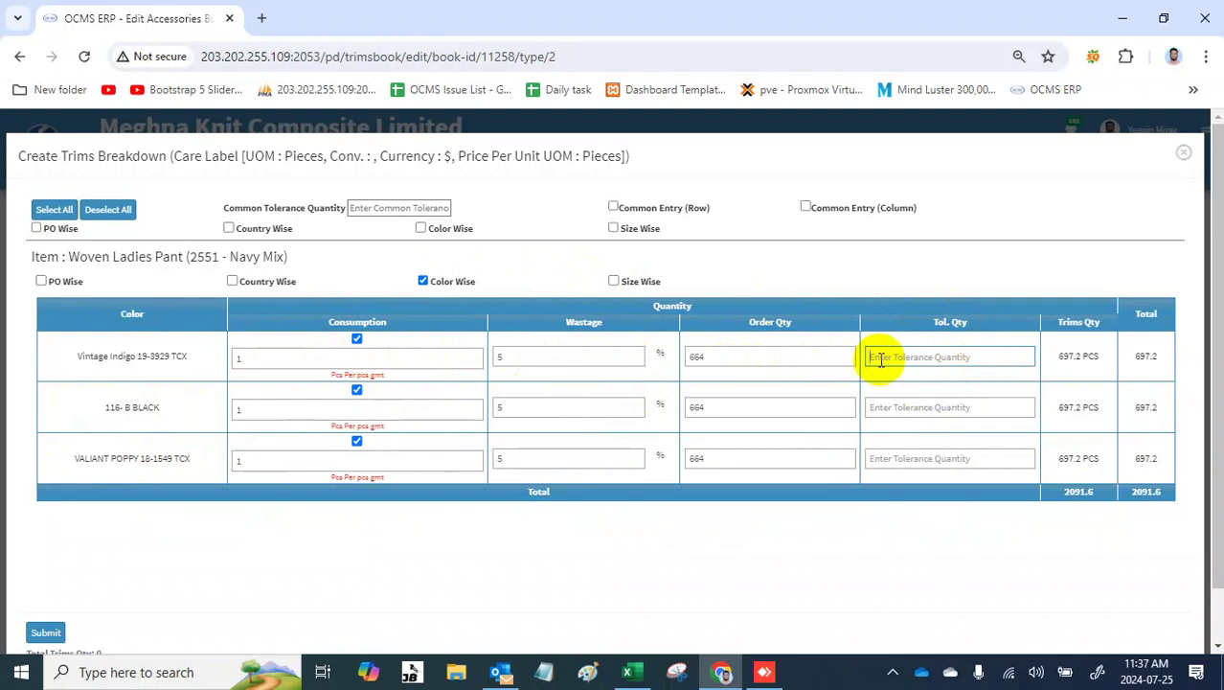
type("10")
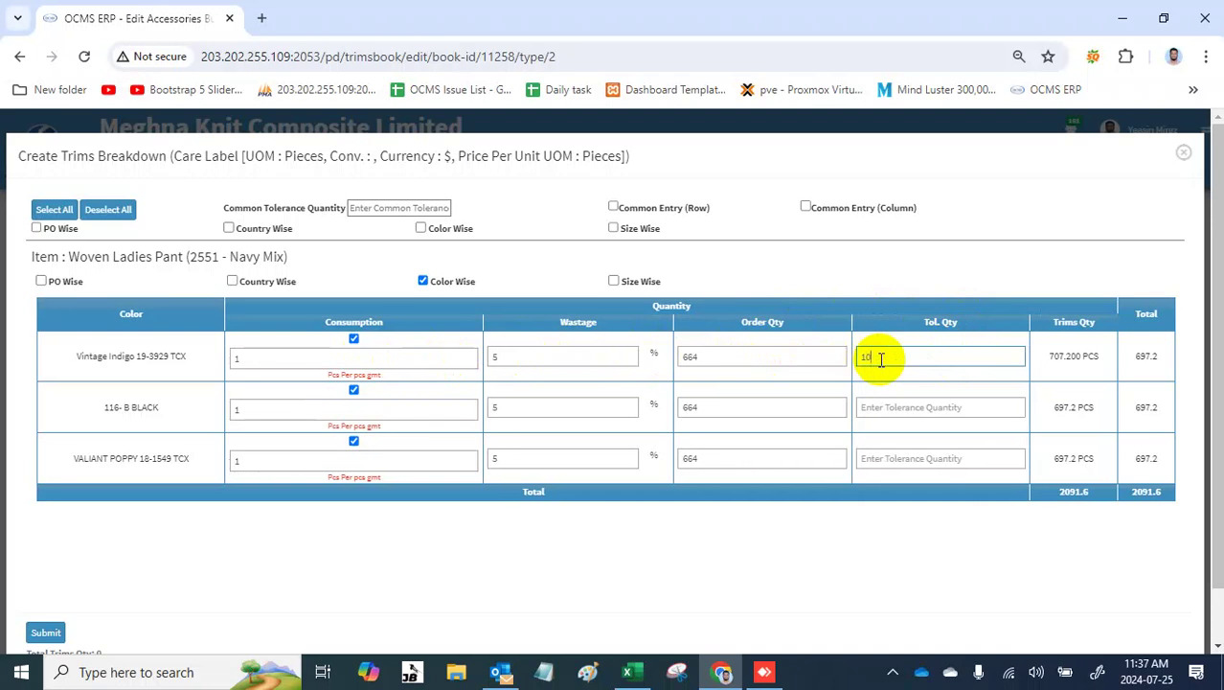
Step: Split the breakdown size wise as well and set Vintage Indigo's tolerance quantities to 10 for XS, 8 for S and 5 for M
left_click(630, 284)
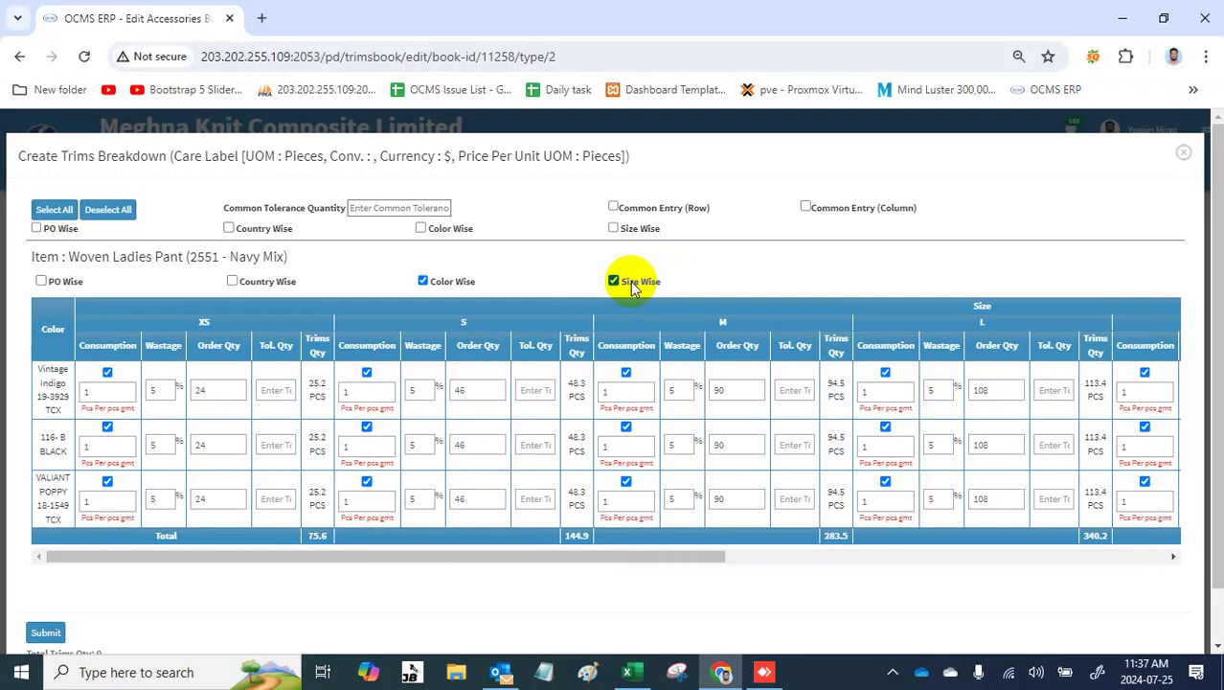
left_click(276, 388)
type("10")
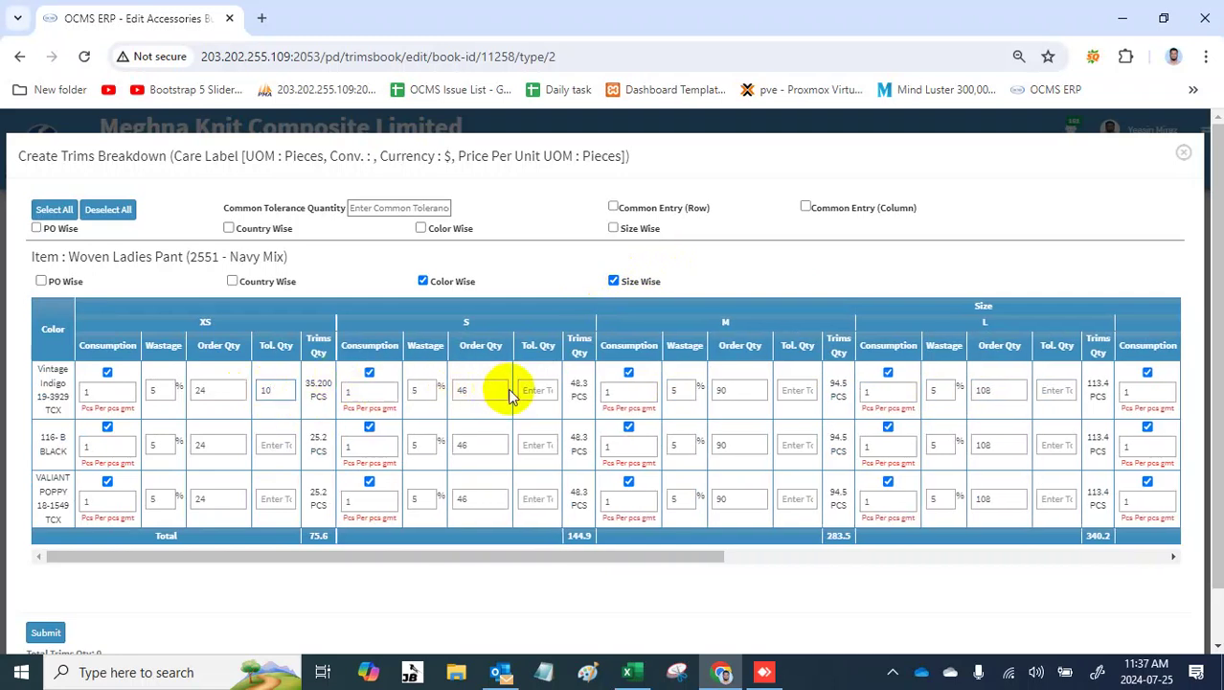
left_click(541, 390)
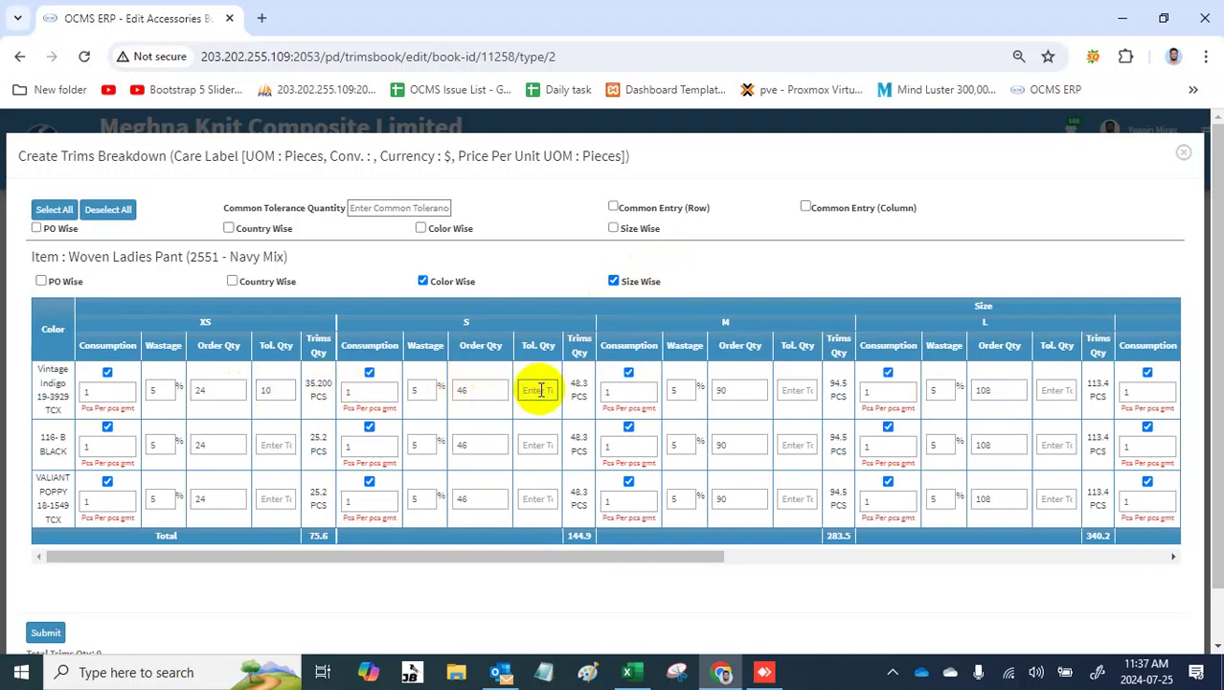
type("8")
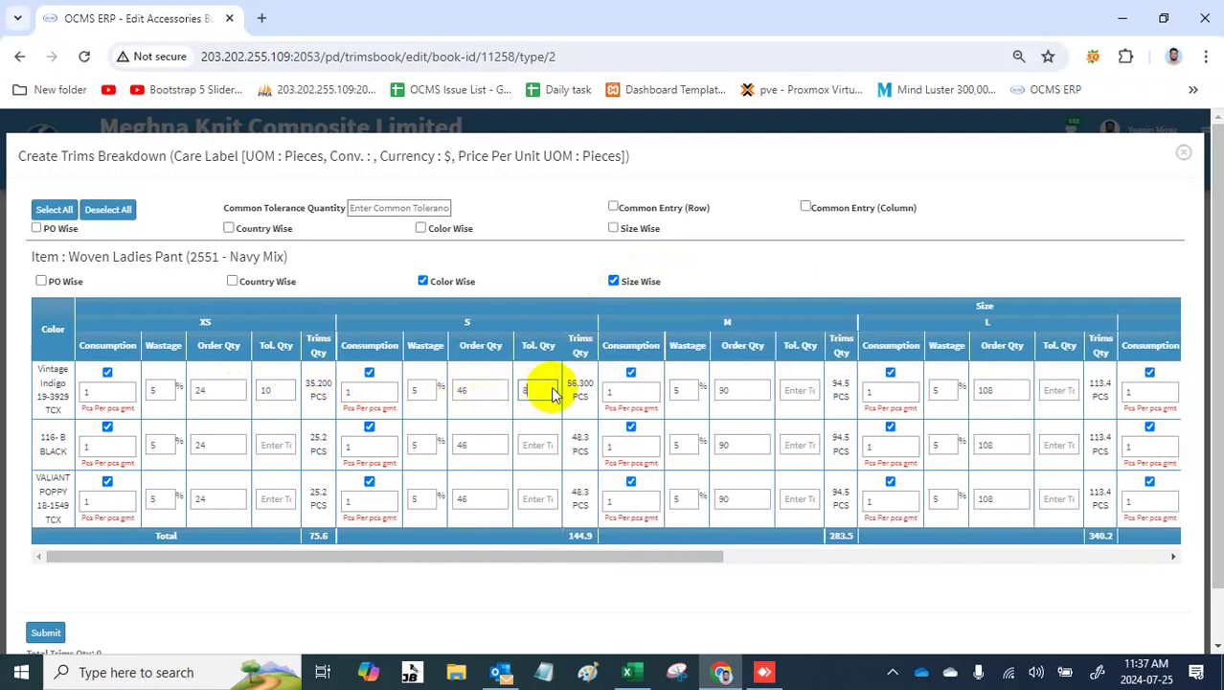
left_click(803, 390)
type("5")
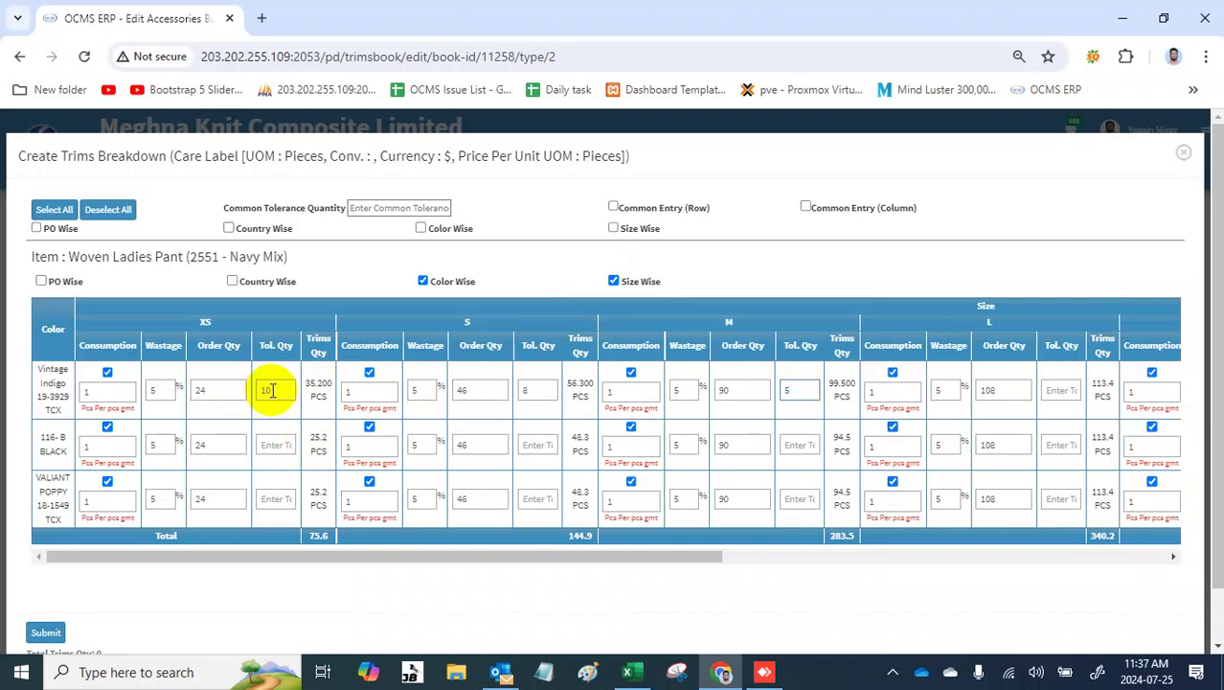
double_click(162, 390)
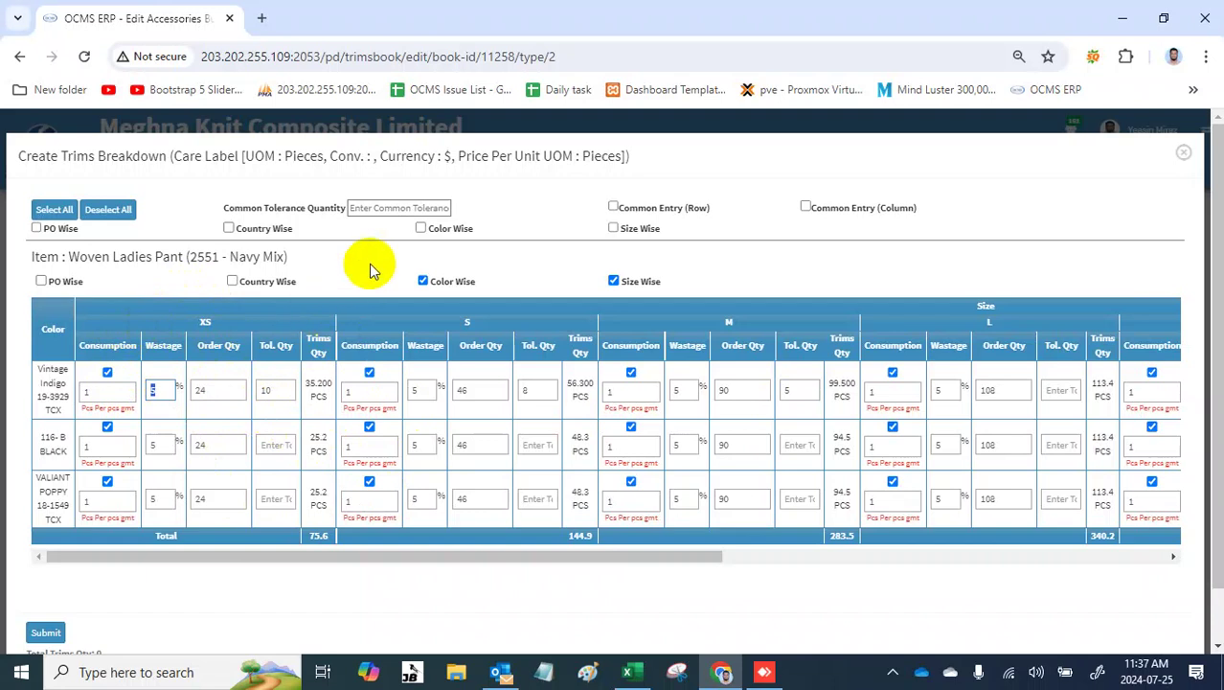
Step: Fill the Vintage Indigo row with a tolerance quantity of 10 for every size using Common Entry (Row), and turn that option off
left_click(651, 211)
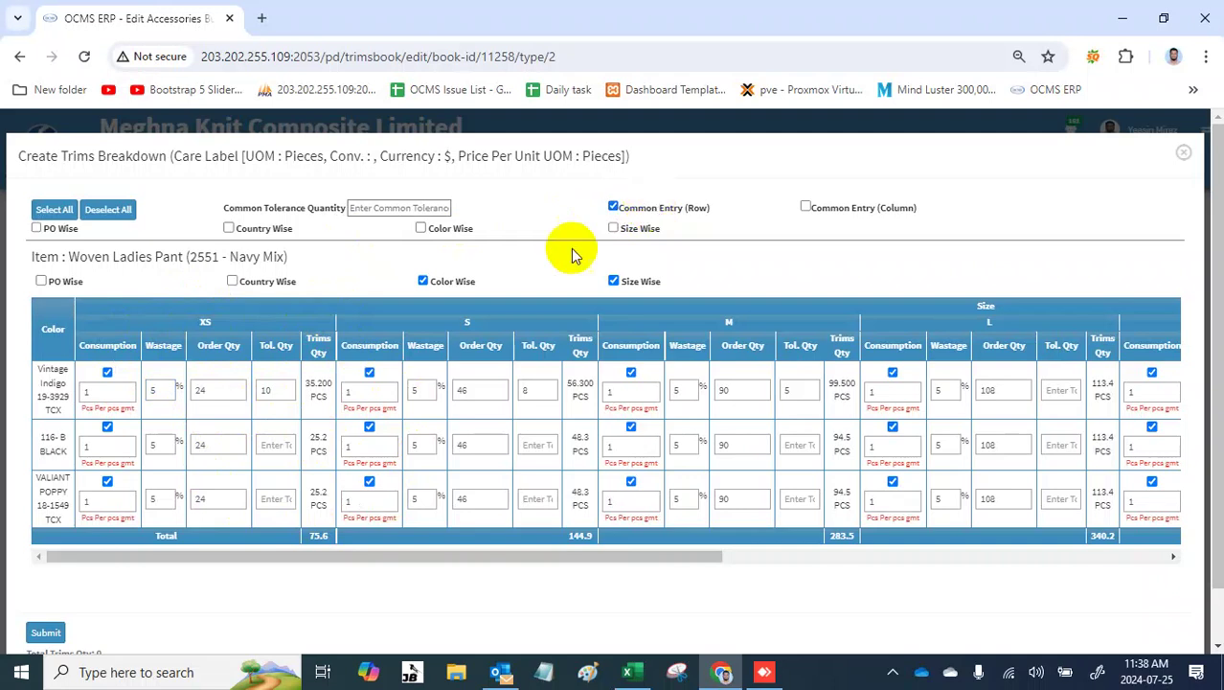
left_click(284, 389)
key("BackSpace")
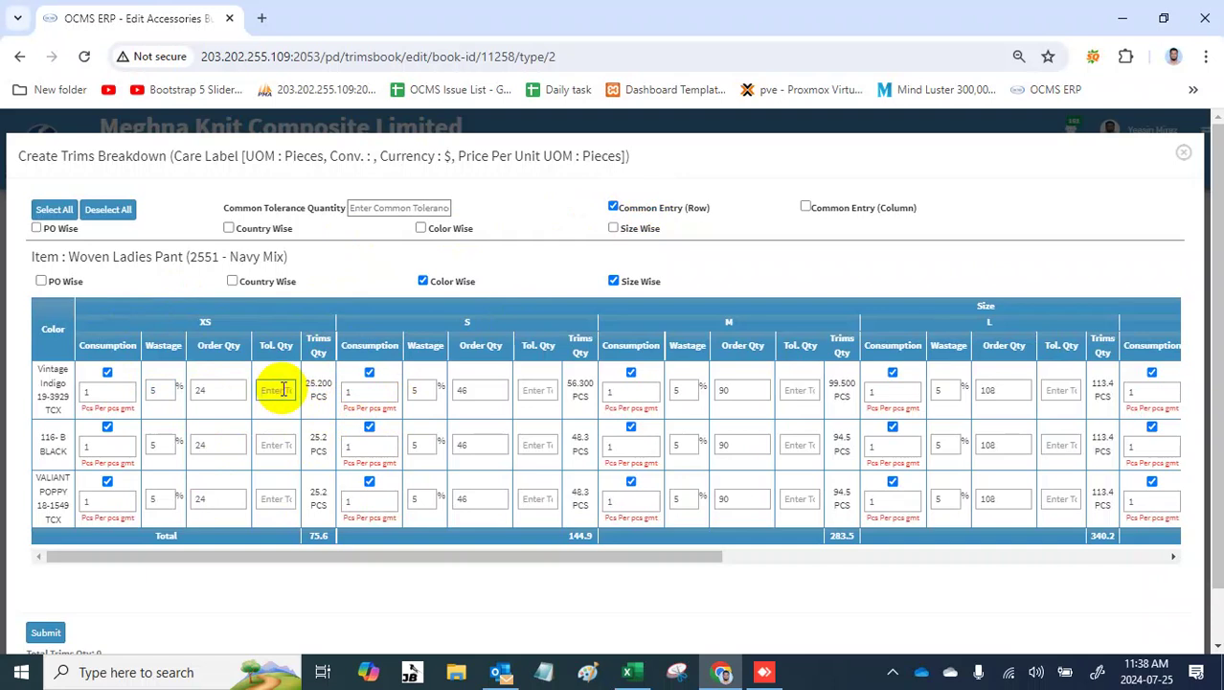
type("0")
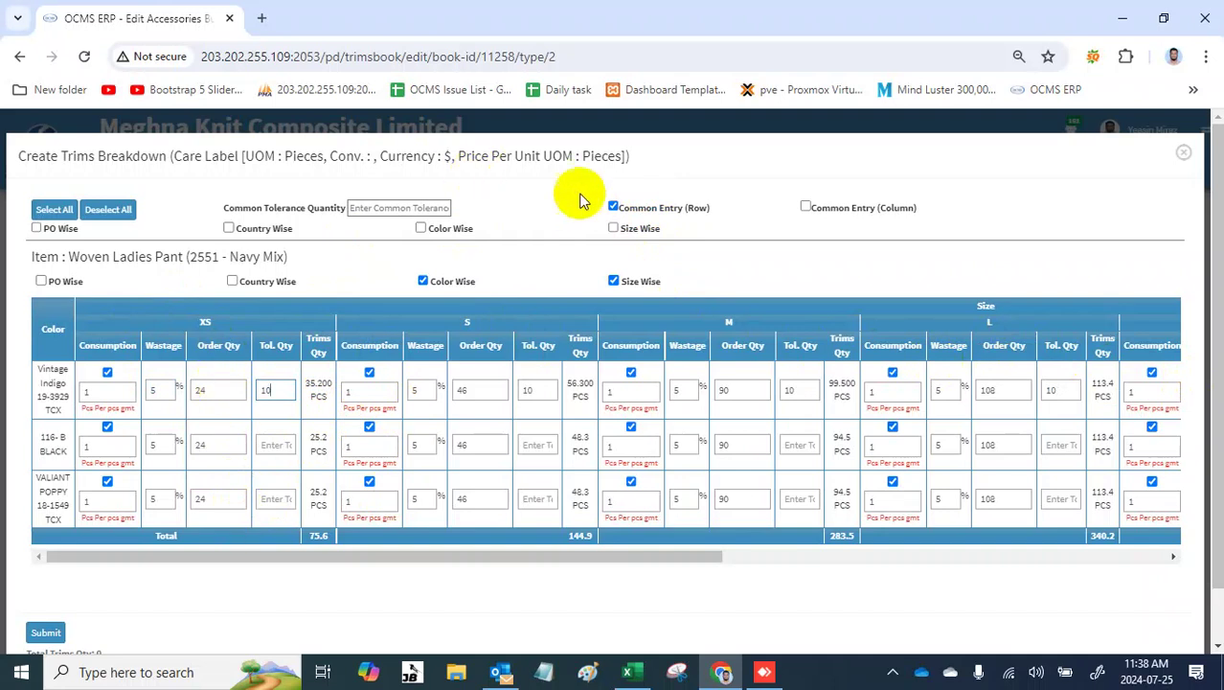
left_click(614, 206)
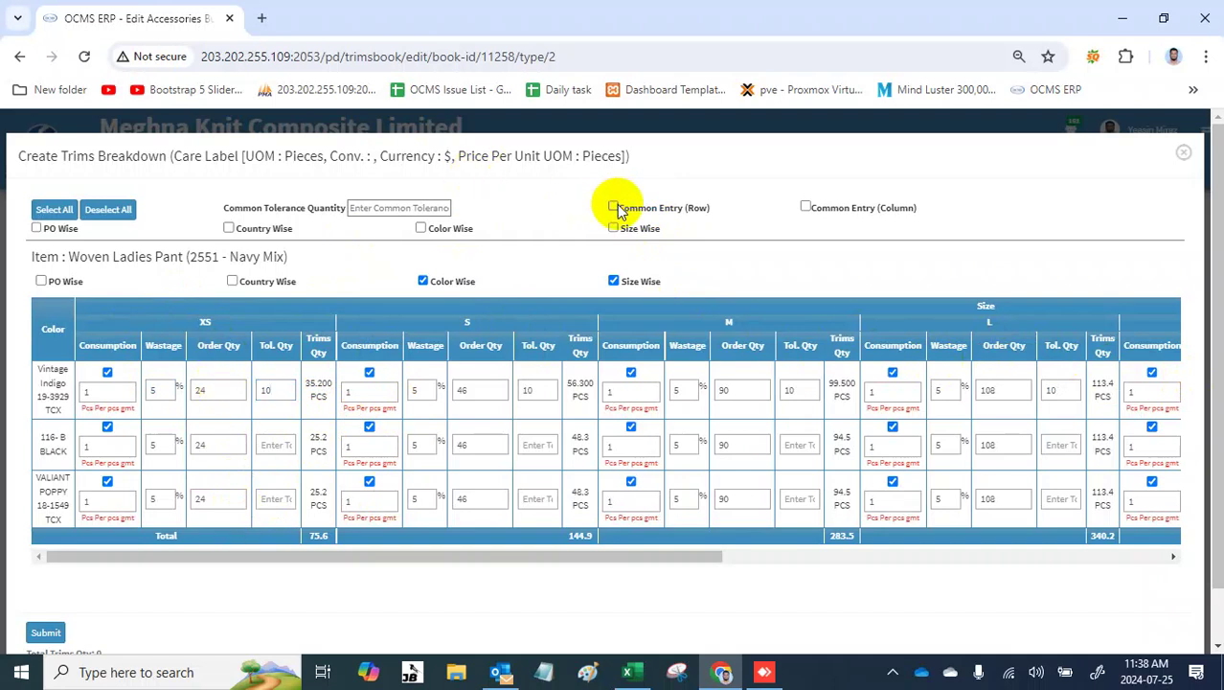
Step: Fill the XS tolerance quantity with 10 for all colors using Common Entry (Column), and turn that option off
left_click(806, 207)
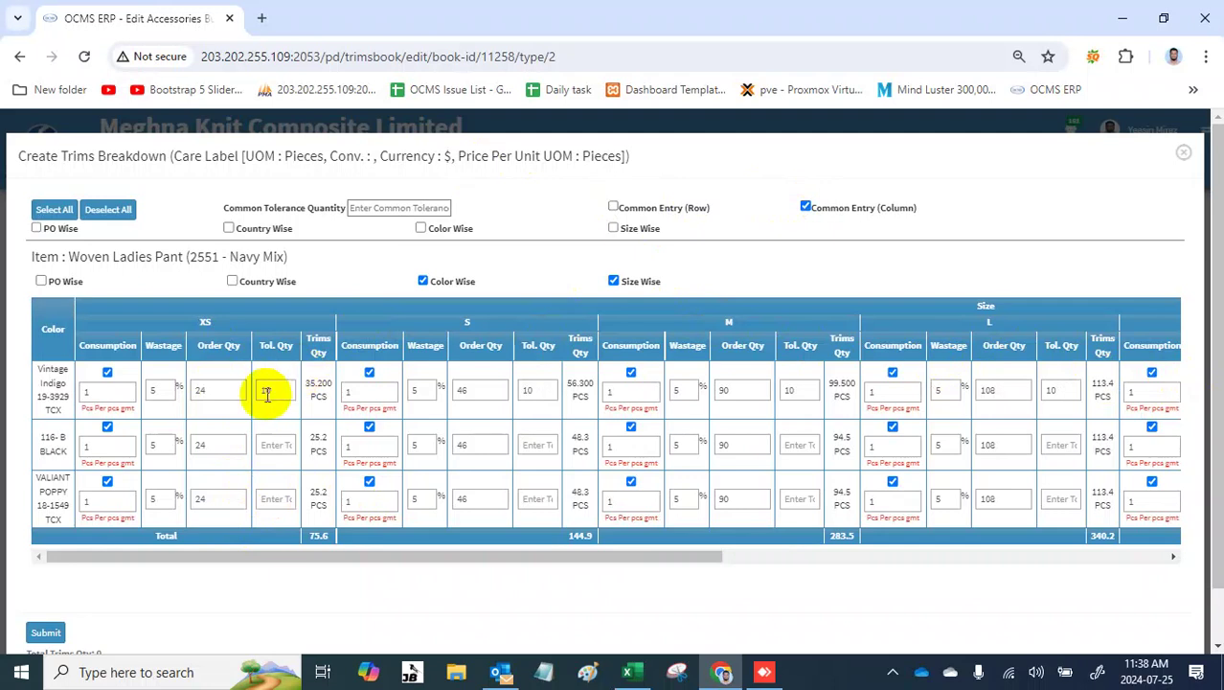
double_click(270, 392)
type("10")
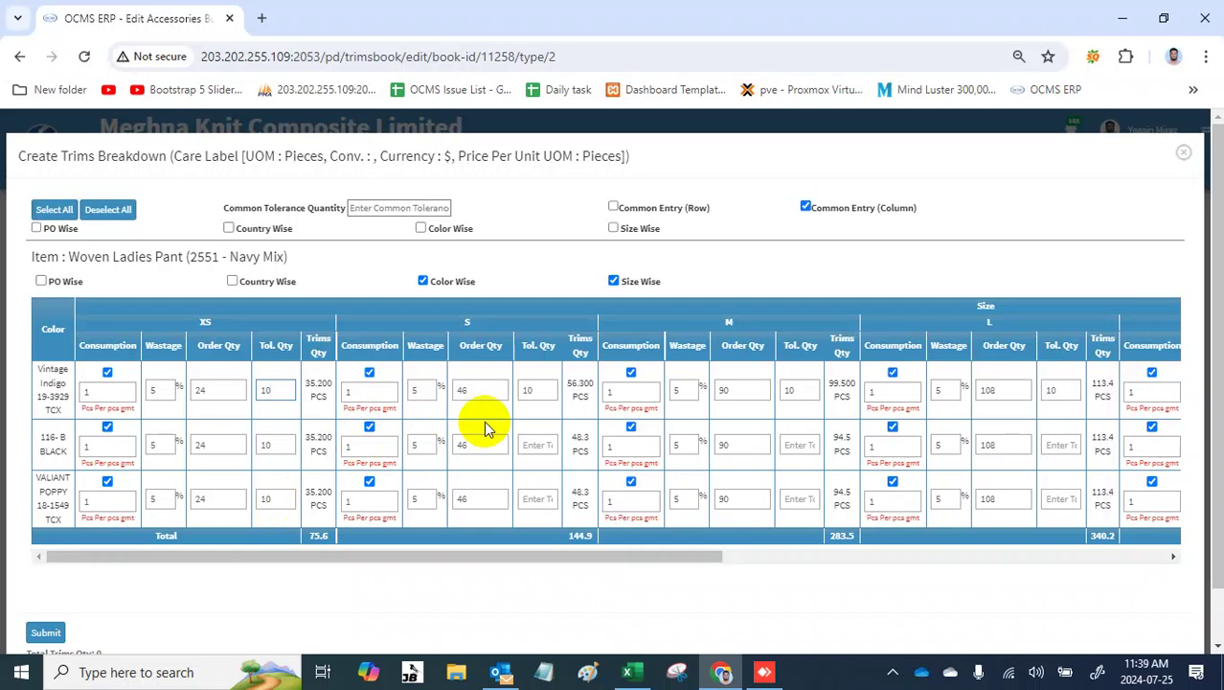
left_click(392, 207)
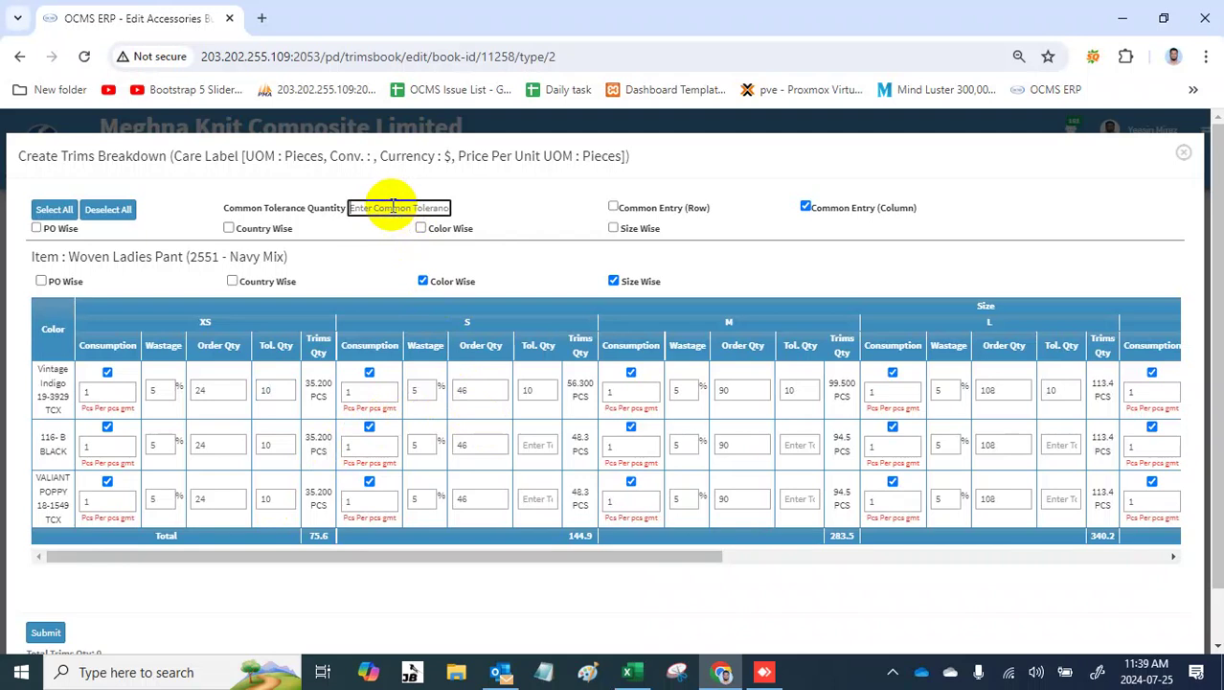
left_click(805, 207)
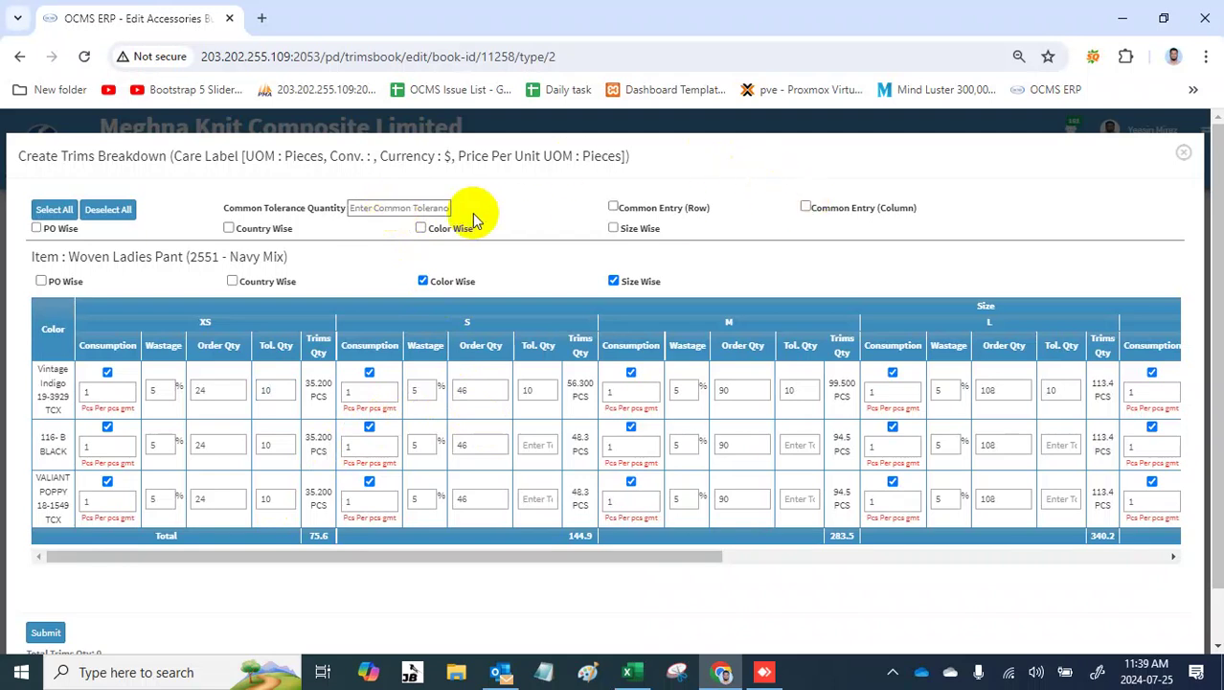
Step: Set the common tolerance quantity to 5 for all colors and sizes, and submit the Care Label breakdown
left_click(420, 207)
type("5")
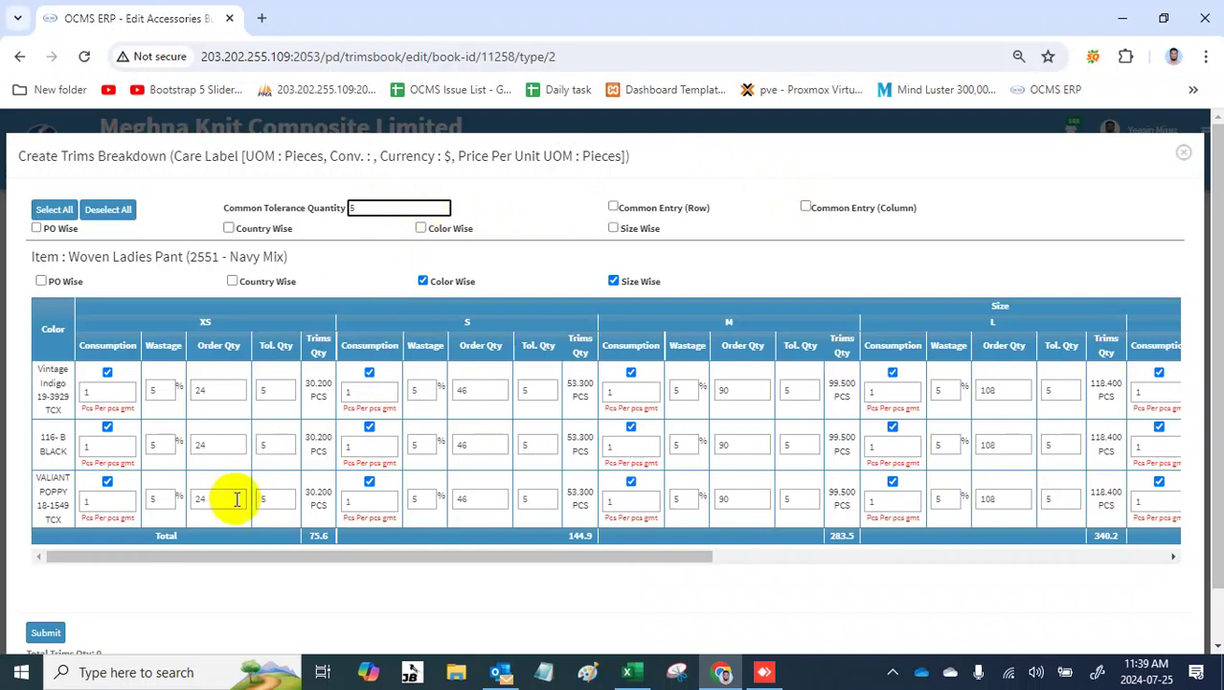
left_click(55, 633)
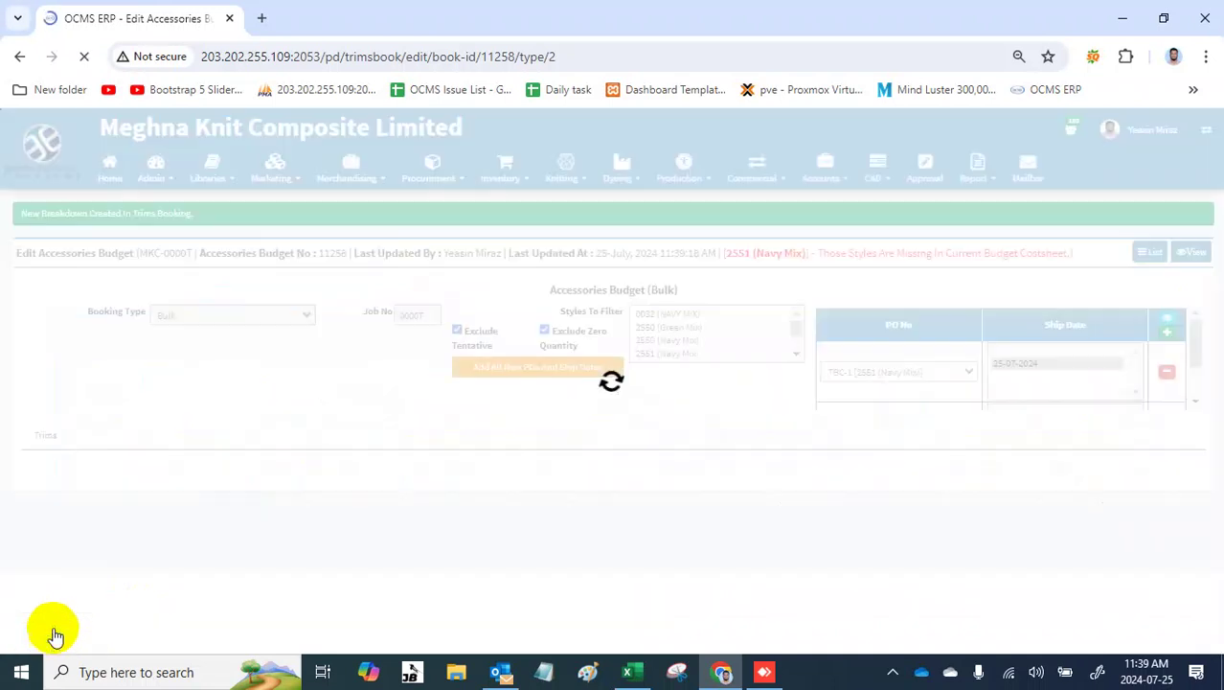
Step: Check the Care Label row's total quantity in the sewing trims table and reopen its trims breakdown
scroll(511, 446, "down", 5)
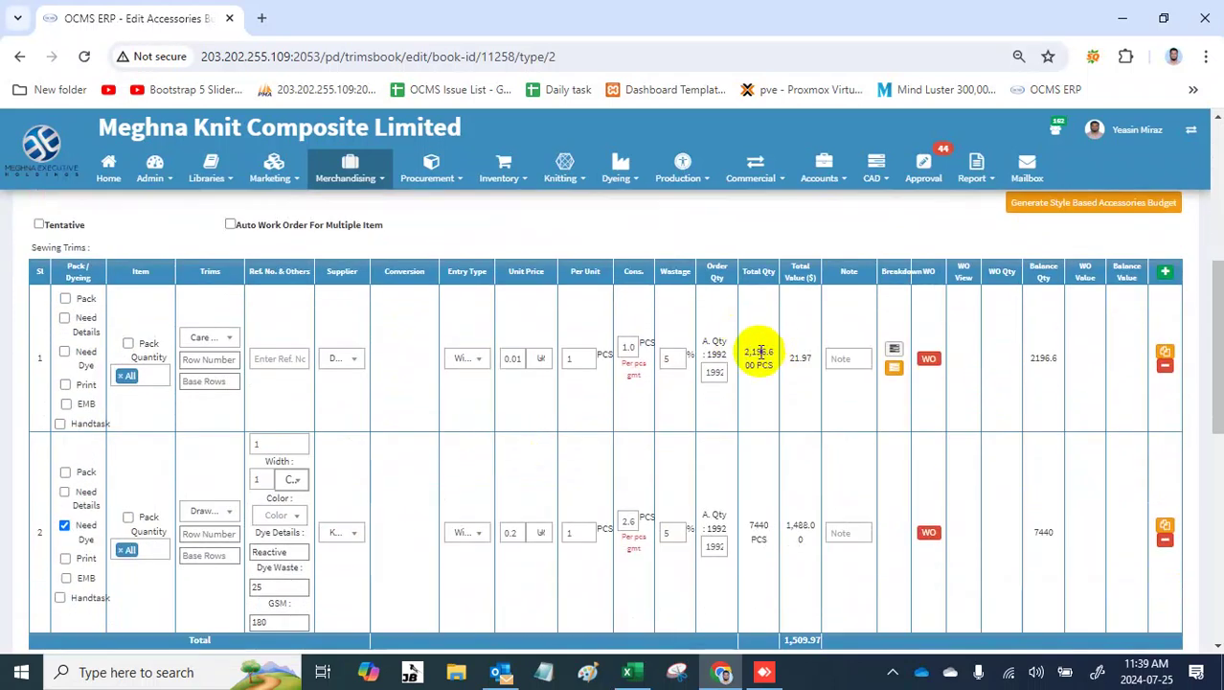
double_click(758, 351)
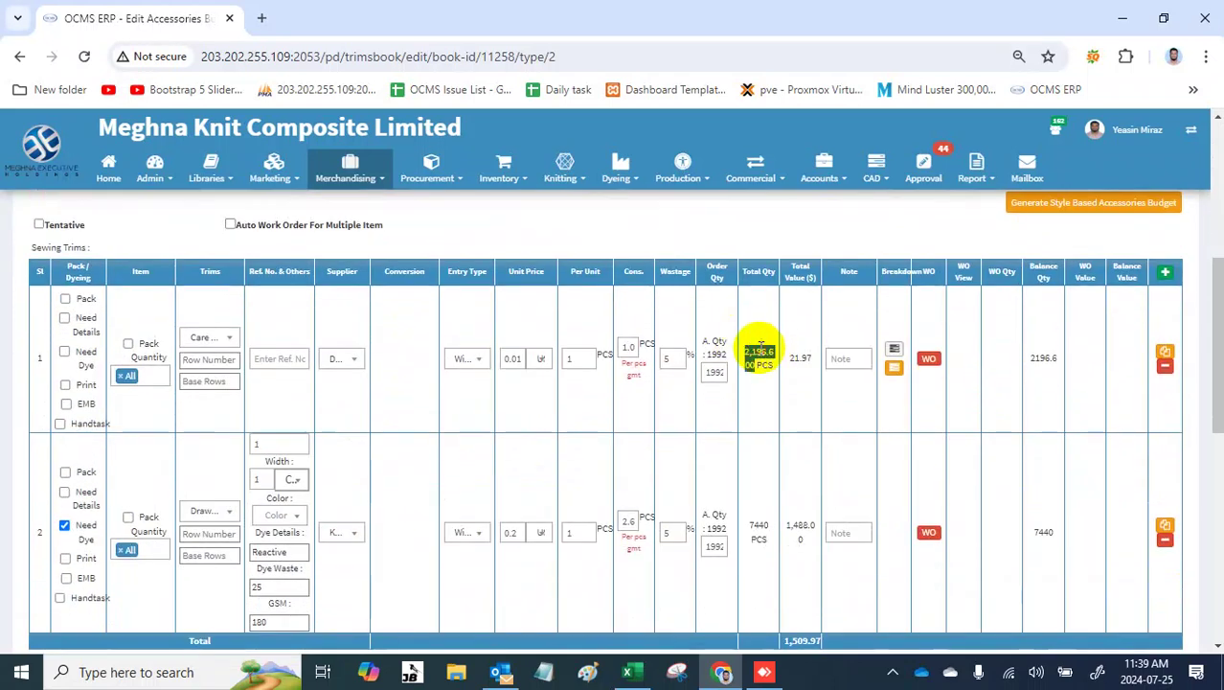
left_click(894, 351)
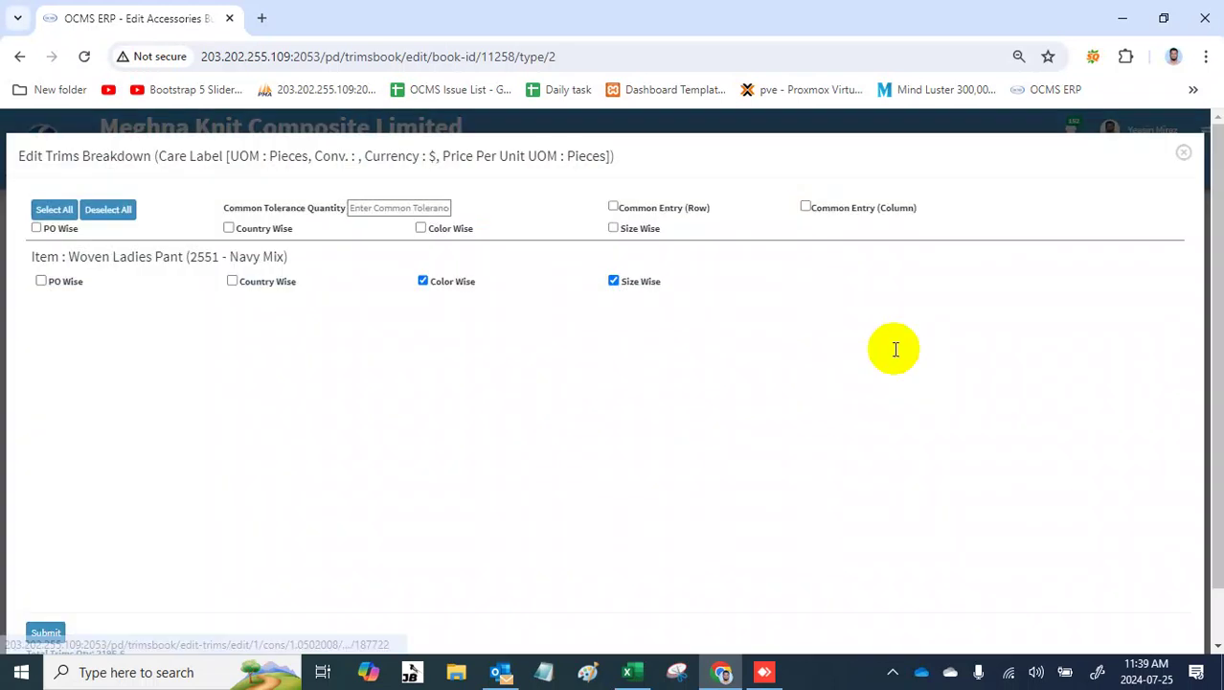
Step: Submit the Care Label's color- and size-wise trims breakdown and check its row in the sewing trims table
left_click(50, 633)
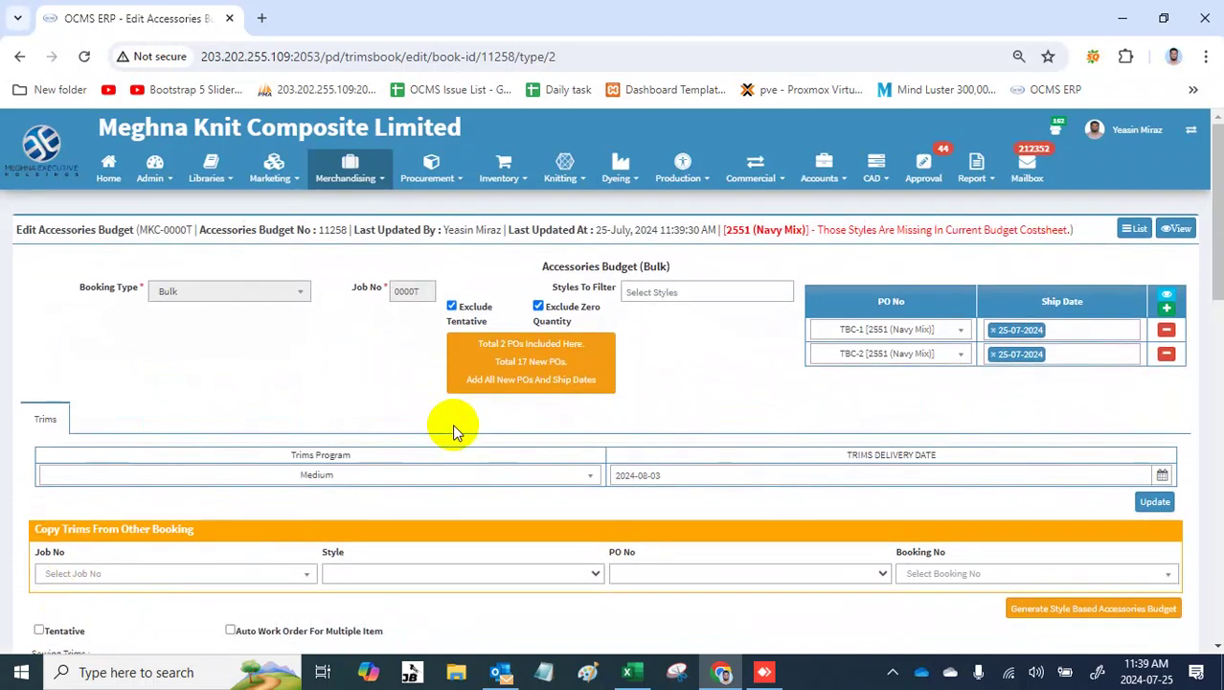
scroll(452, 424, "down", 4)
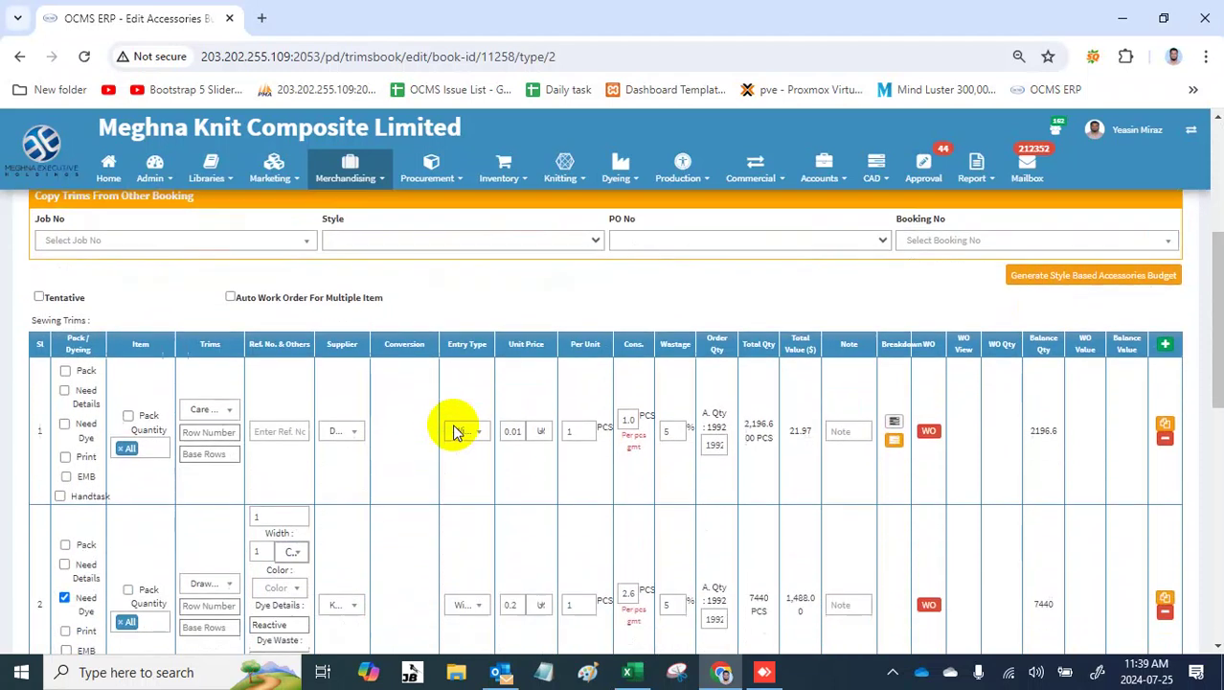
scroll(454, 431, "down", 1)
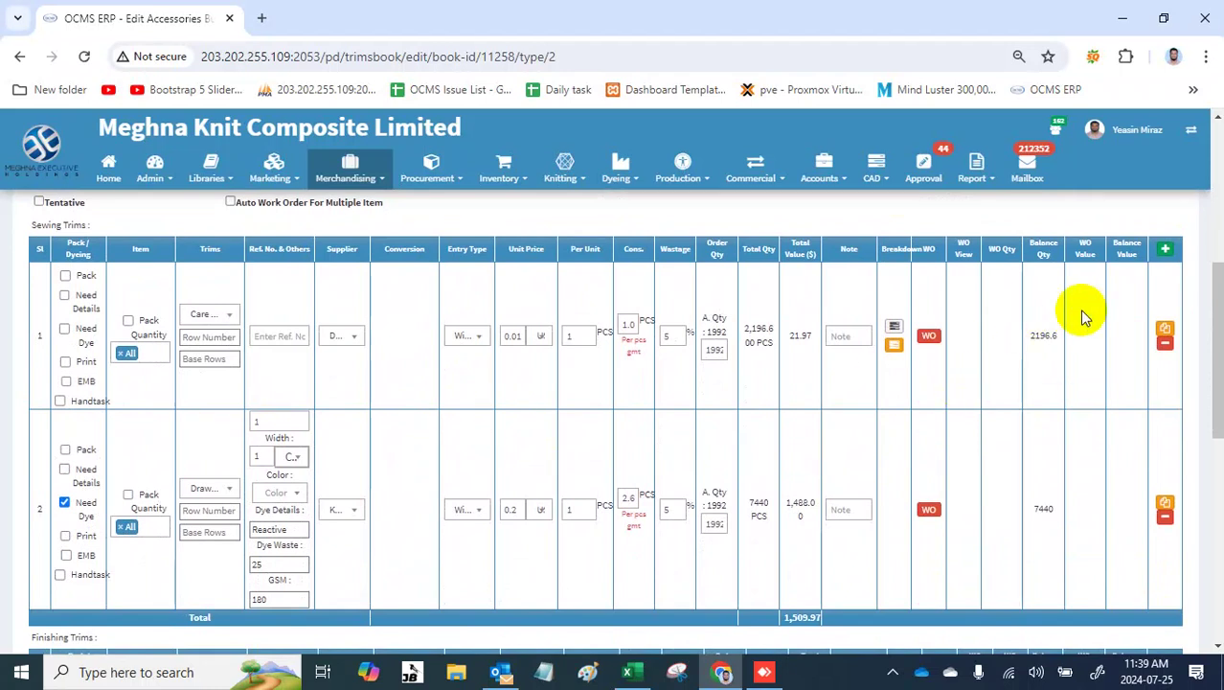
Step: Duplicate the Carton row in the finishing trims table twice so there are three Carton rows
scroll(841, 498, "down", 3)
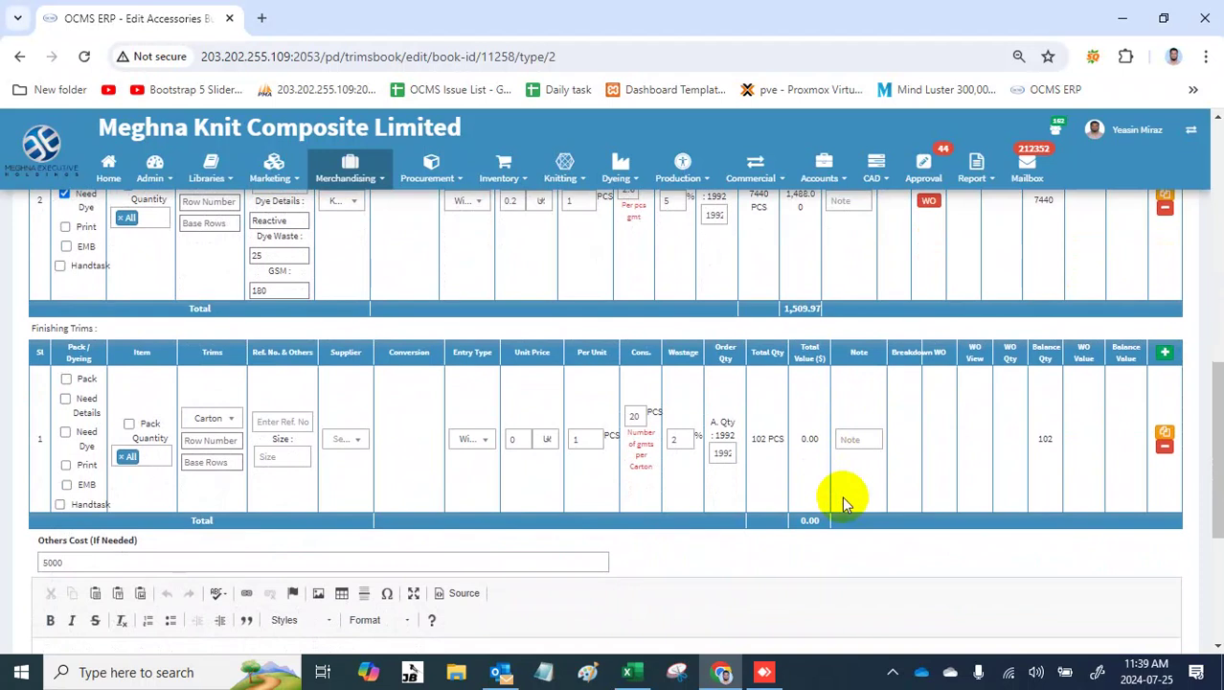
left_click(195, 445)
left_click(210, 463)
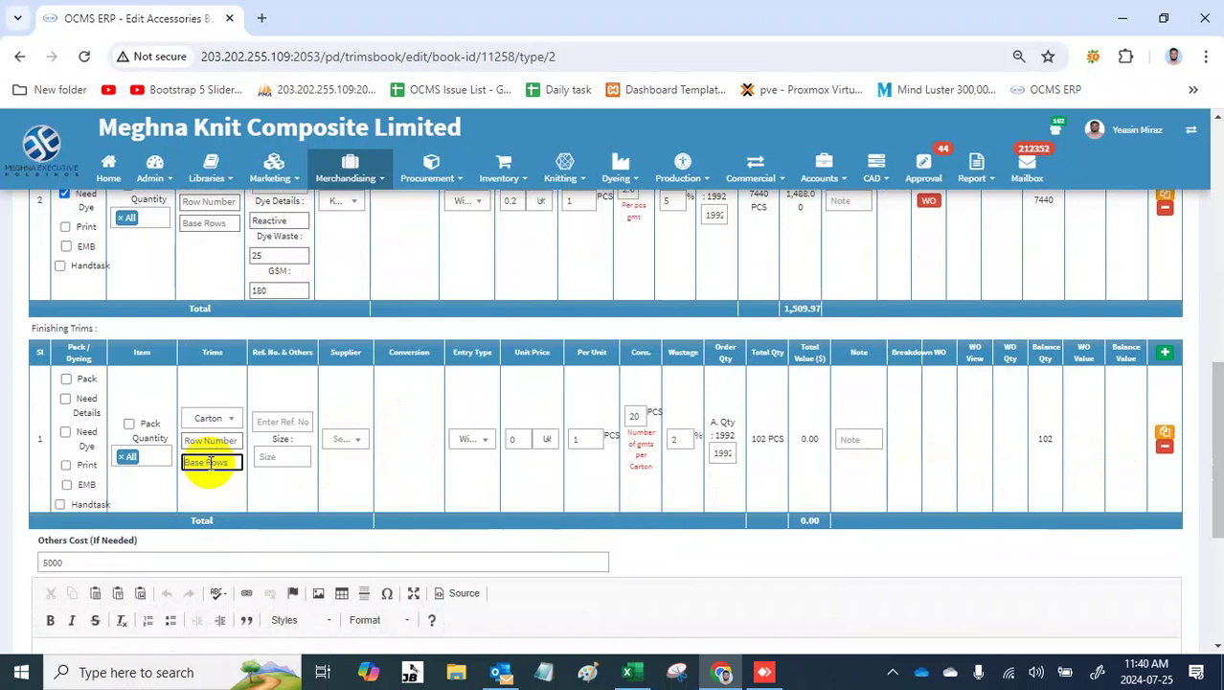
left_click(279, 420)
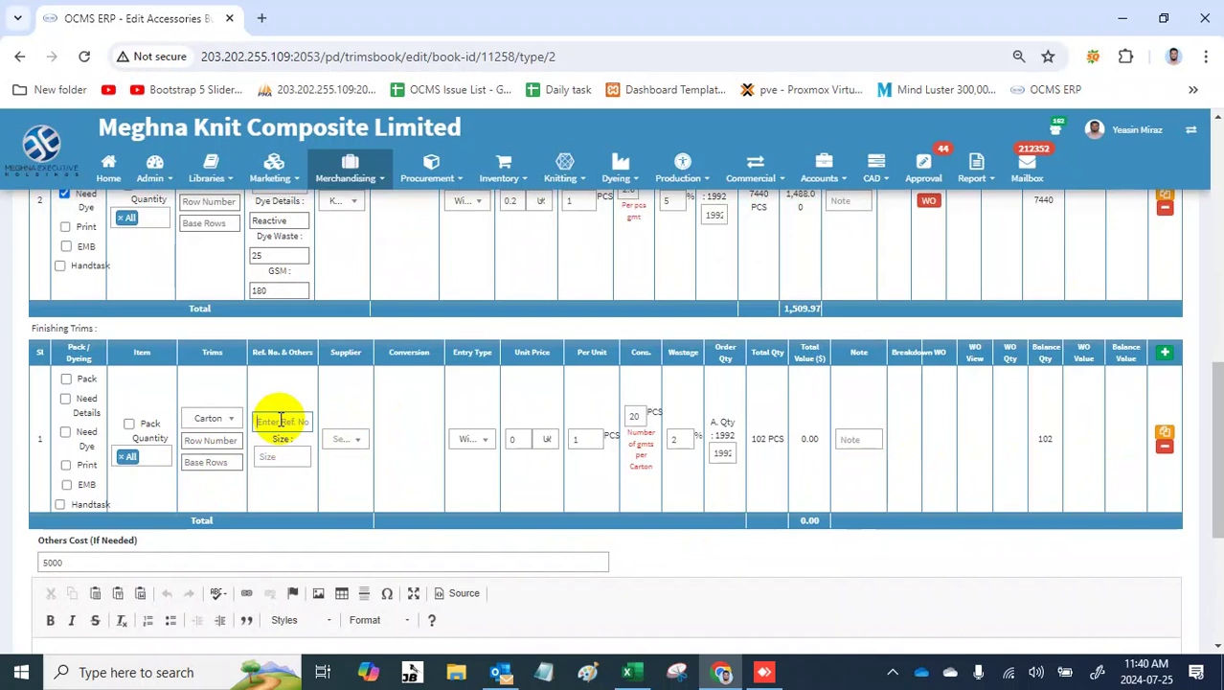
left_click(1164, 437)
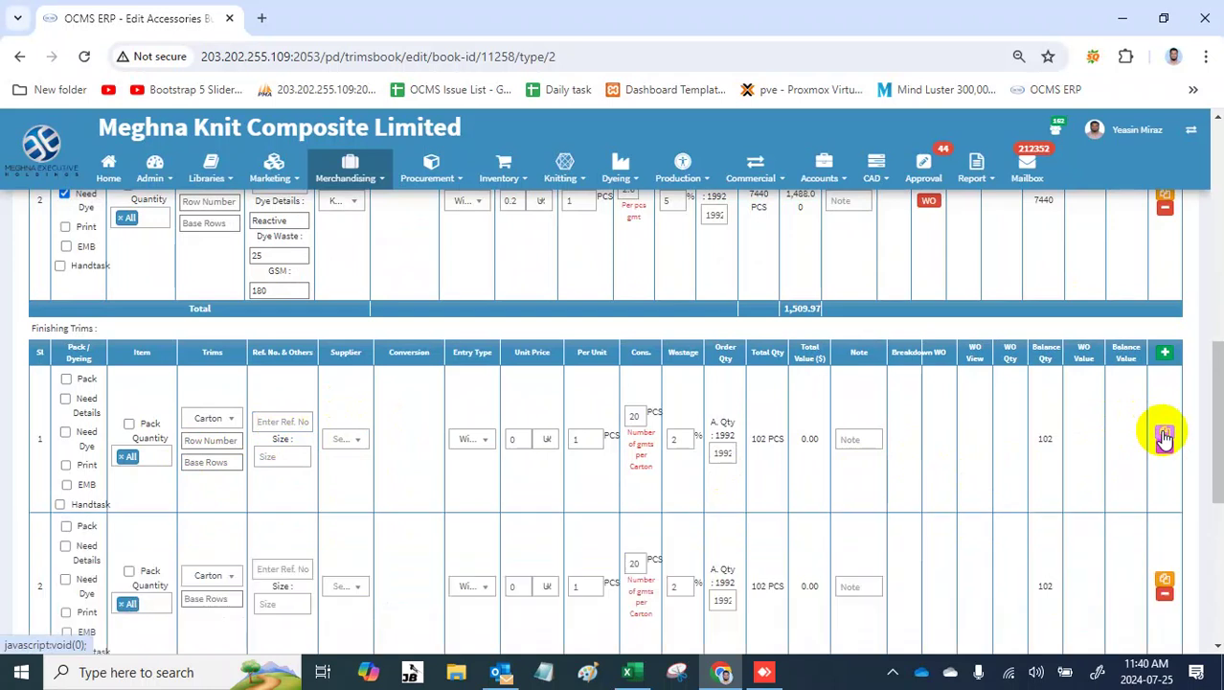
Step: Enter the reference numbers 32x25x15, 32x15x10 and 25x15x10 for the three Carton rows in order
scroll(972, 443, "down", 2)
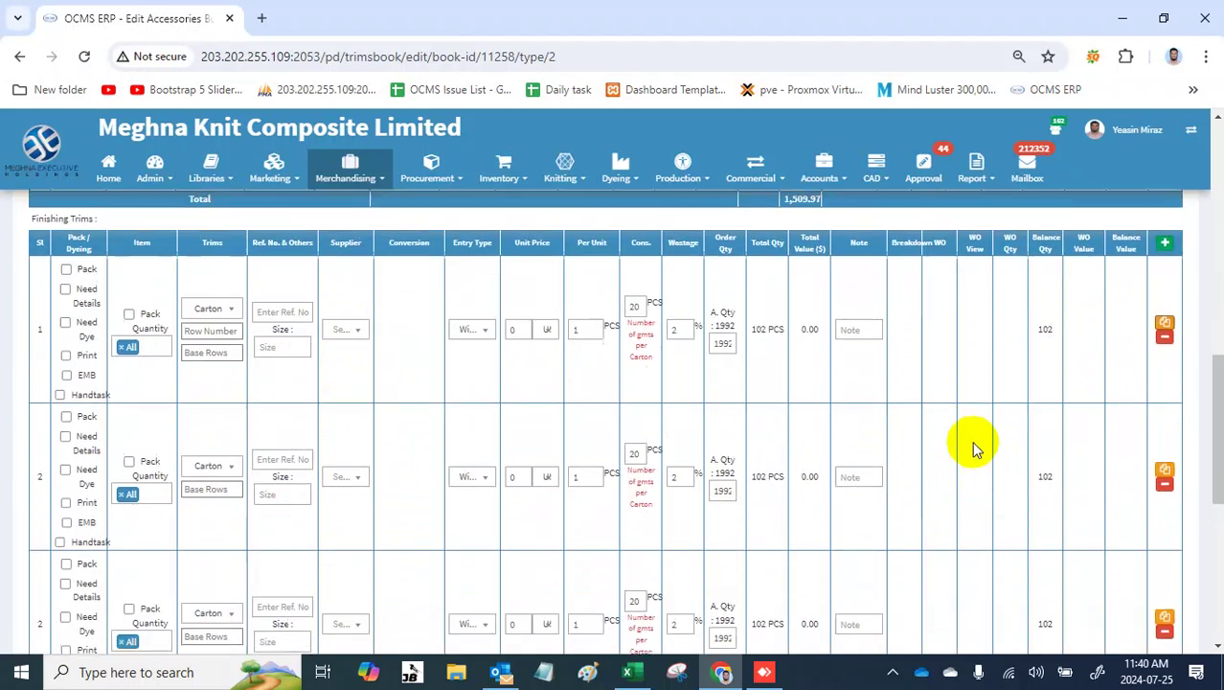
left_click(297, 261)
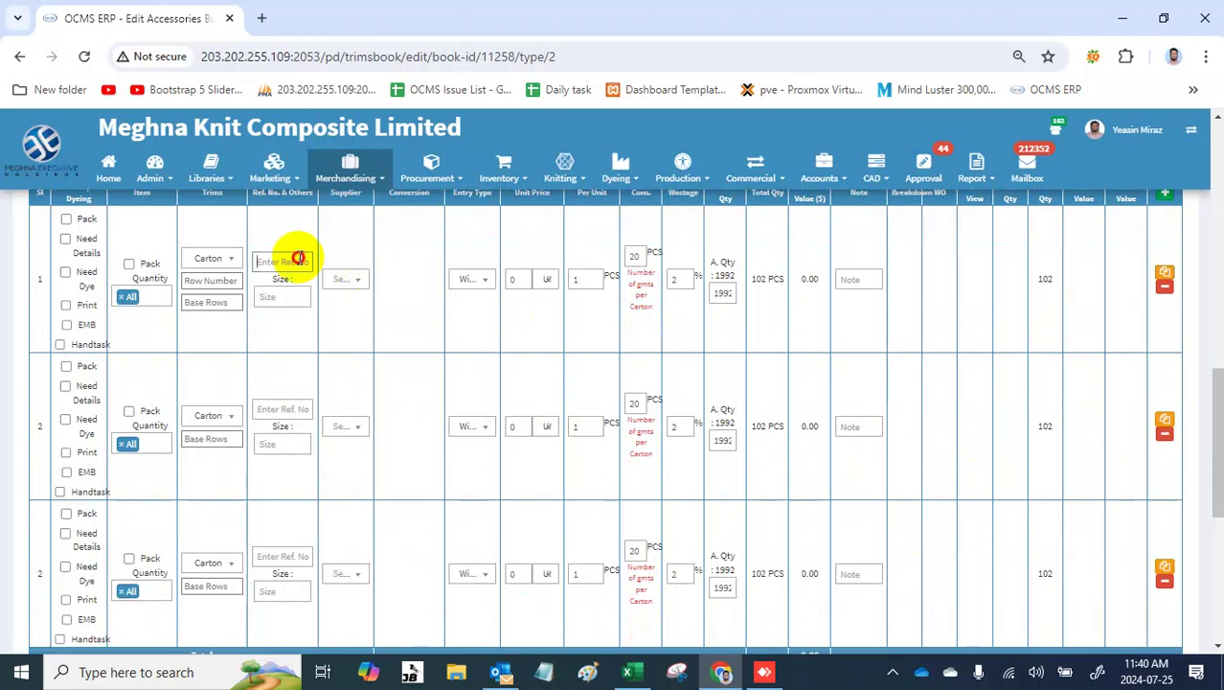
type("32x25x15")
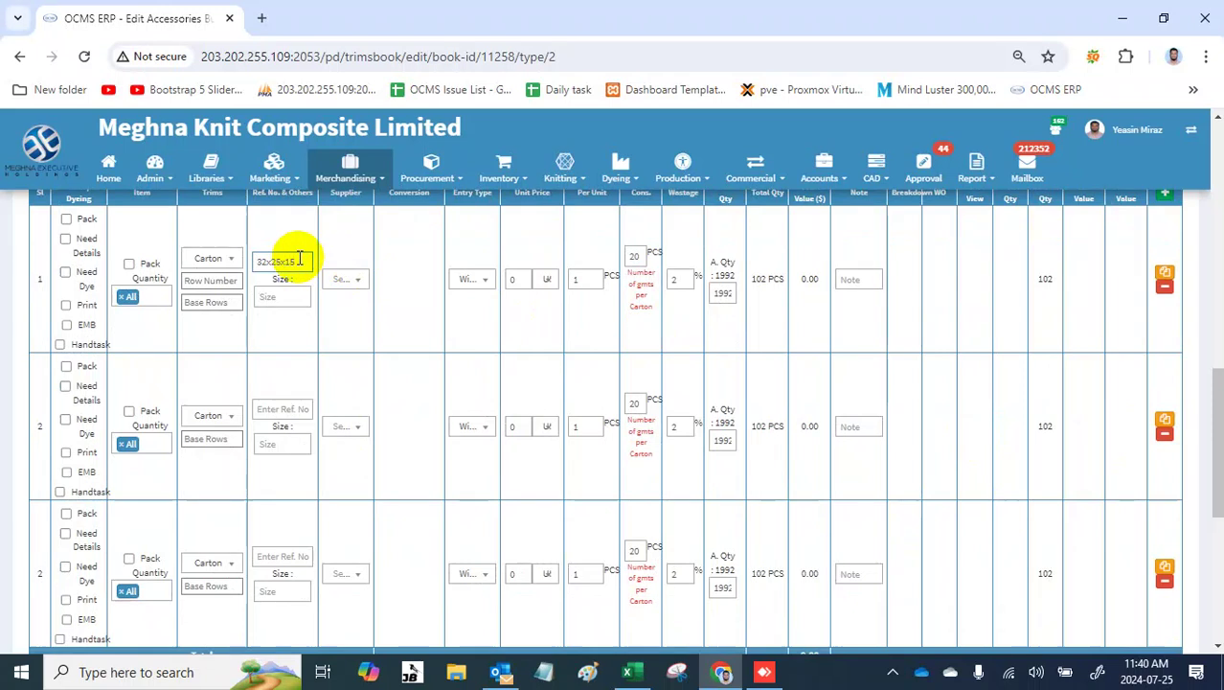
left_click(284, 405)
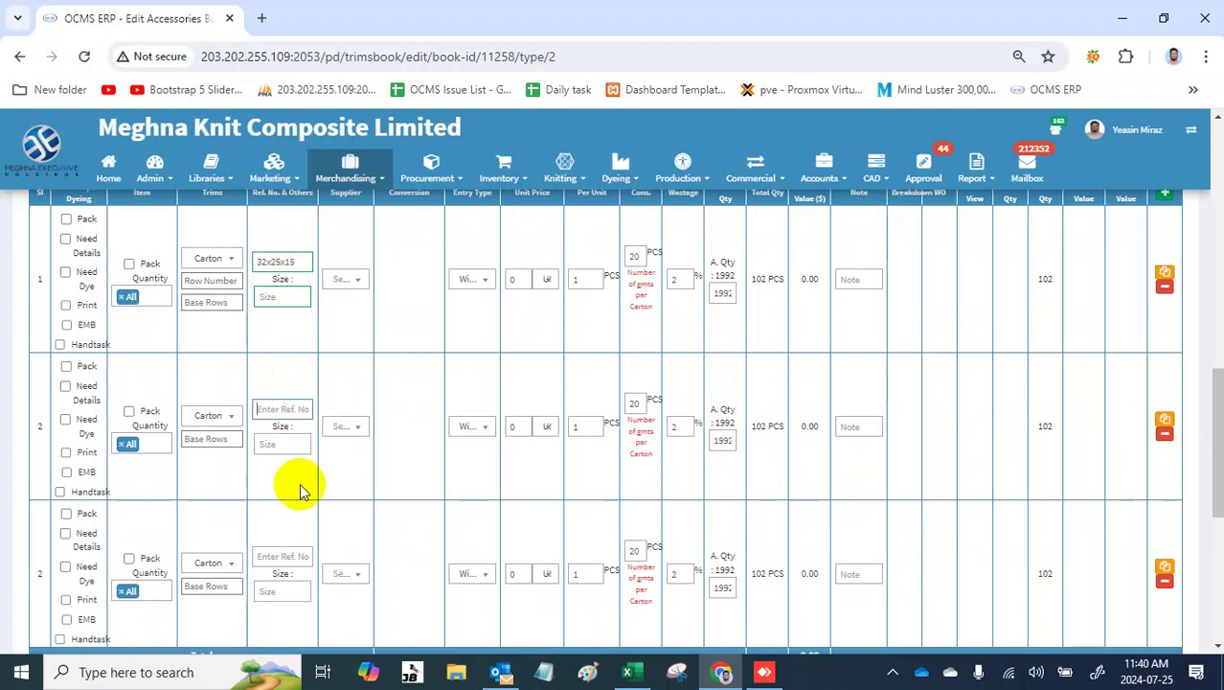
type("32x15x10")
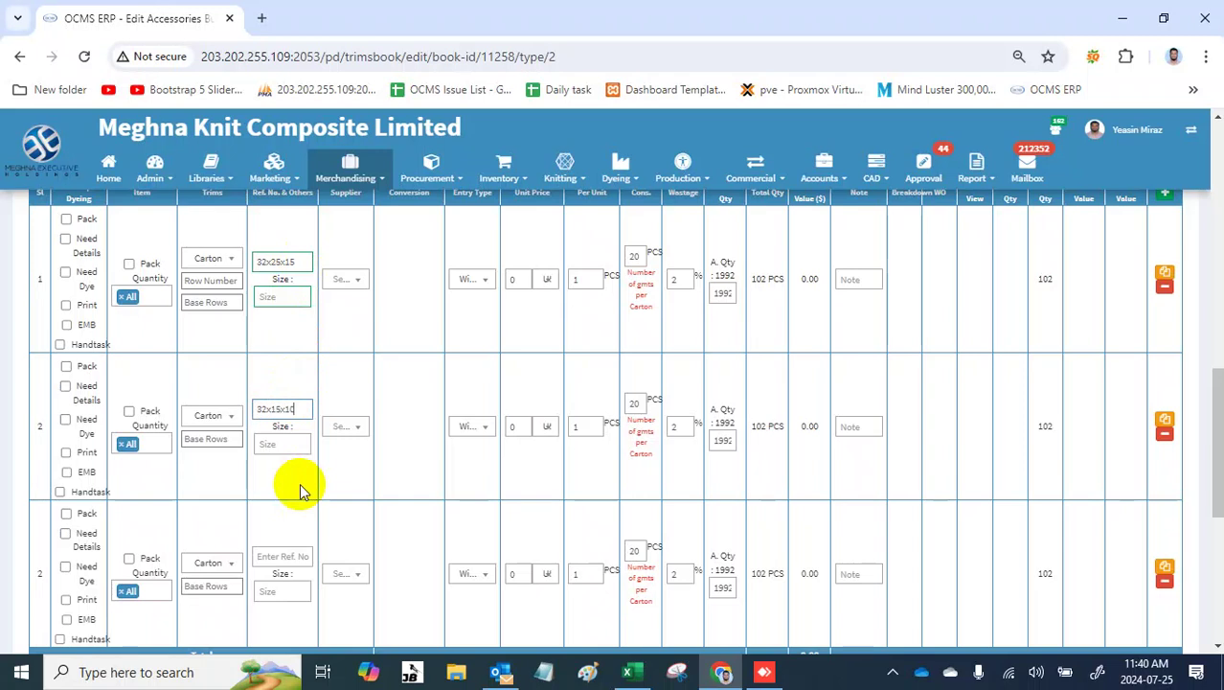
left_click(300, 559)
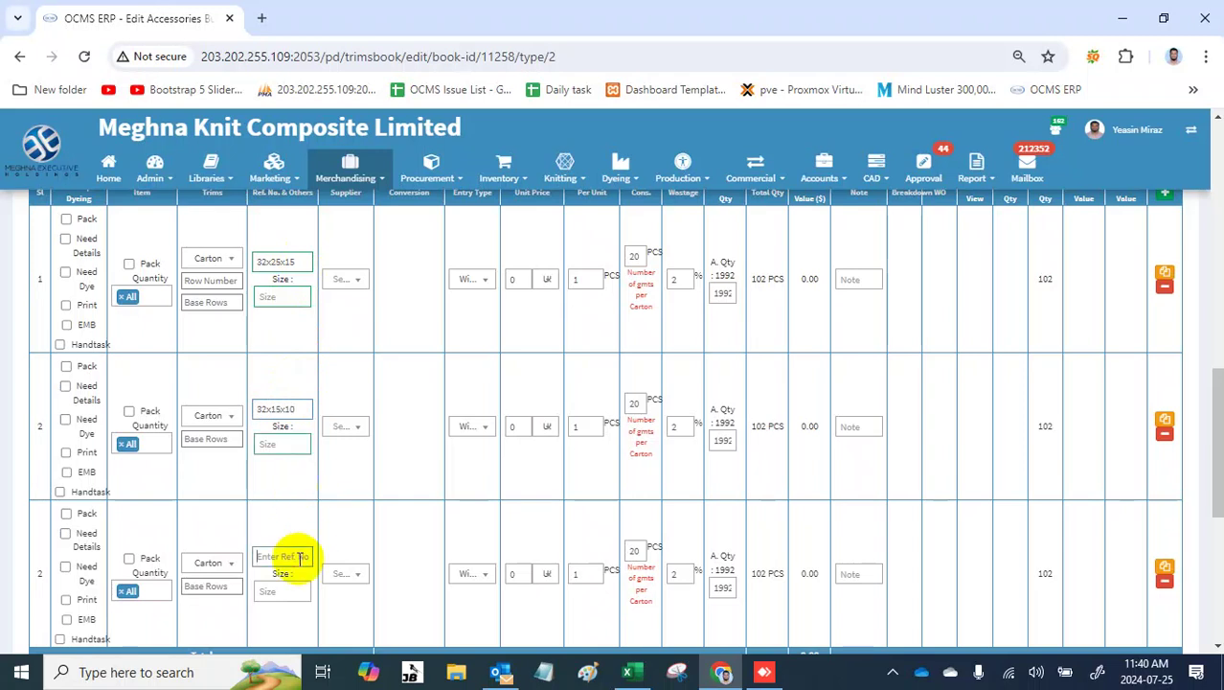
type("25x15x10")
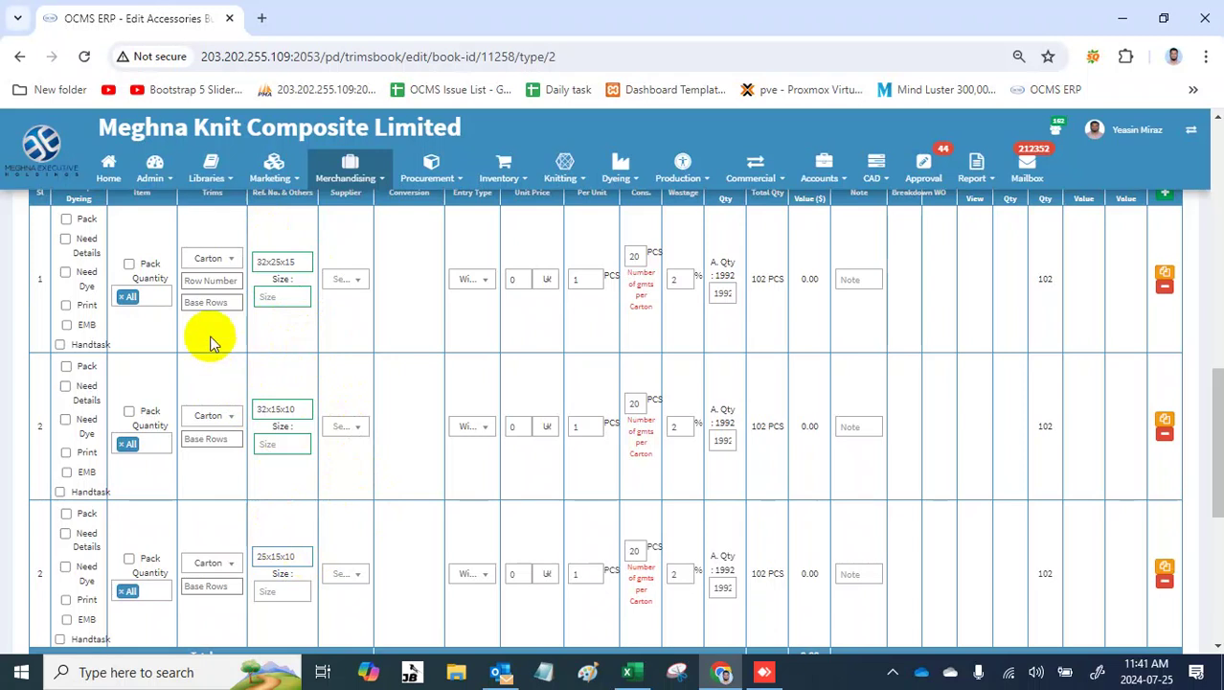
Step: Set the base rows of the three Carton entries to 1, 2 and 3 respectively
left_click(209, 304)
type("1")
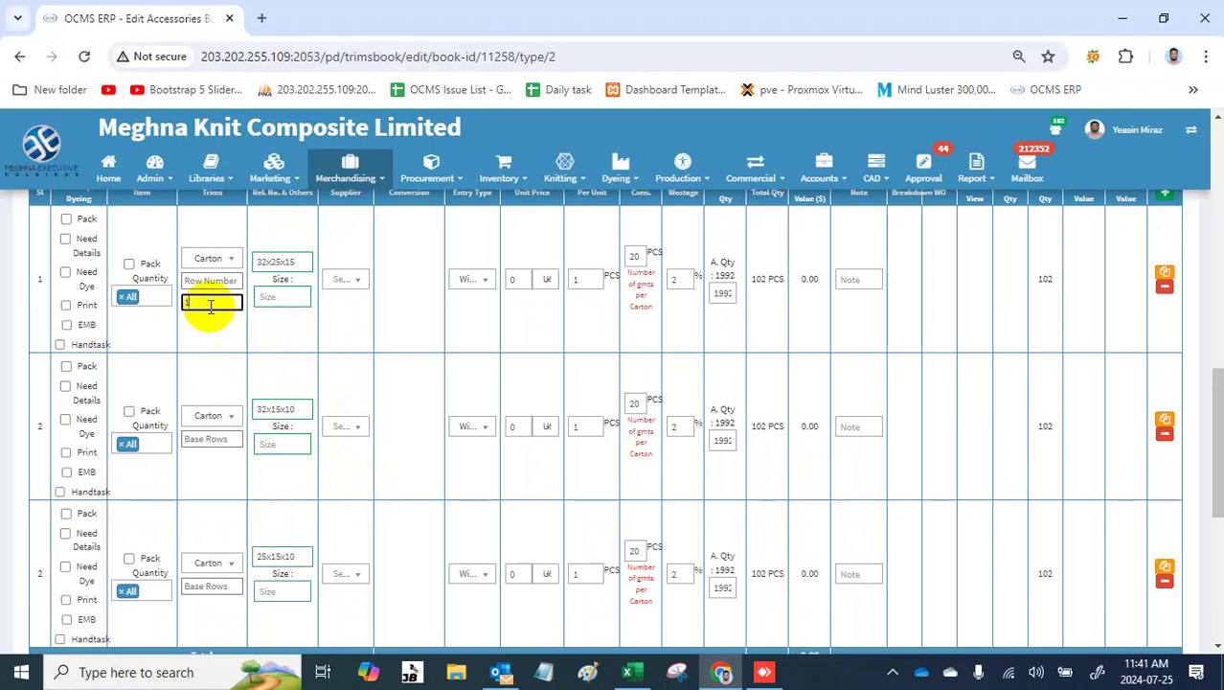
left_click(226, 438)
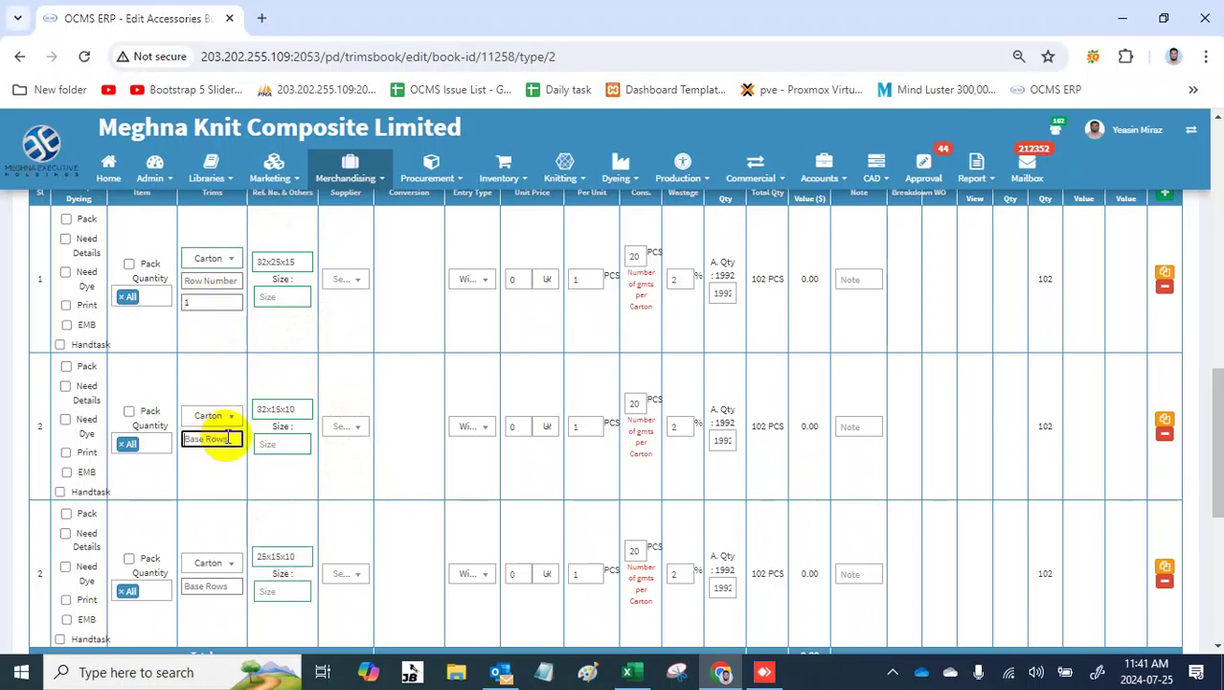
type("2")
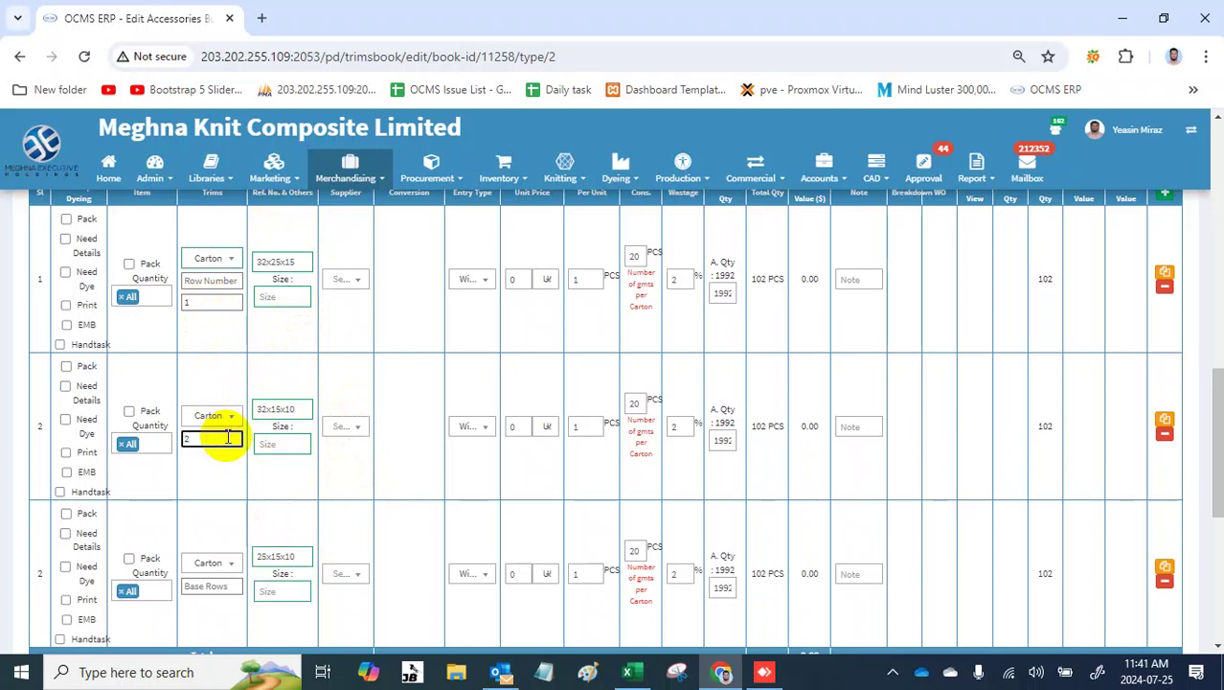
left_click(223, 586)
type("3")
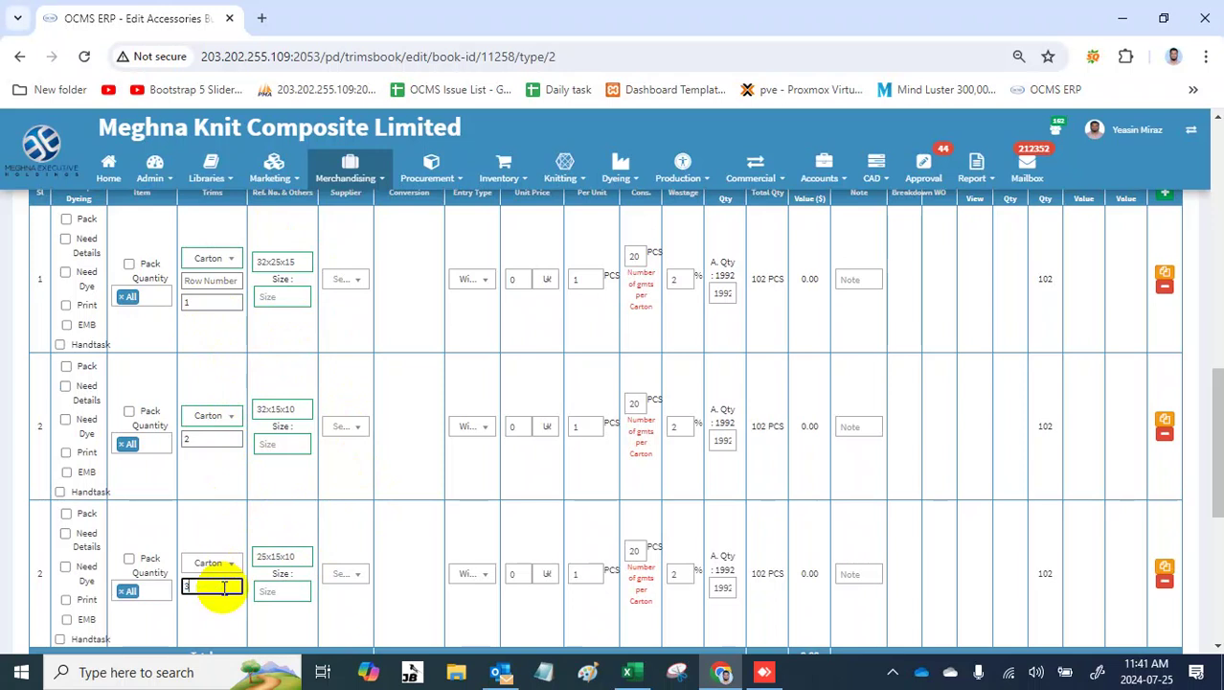
Step: Add three blank rows to the finishing trims table below the Carton rows
scroll(223, 588, "up", 1)
scroll(223, 589, "up", 1)
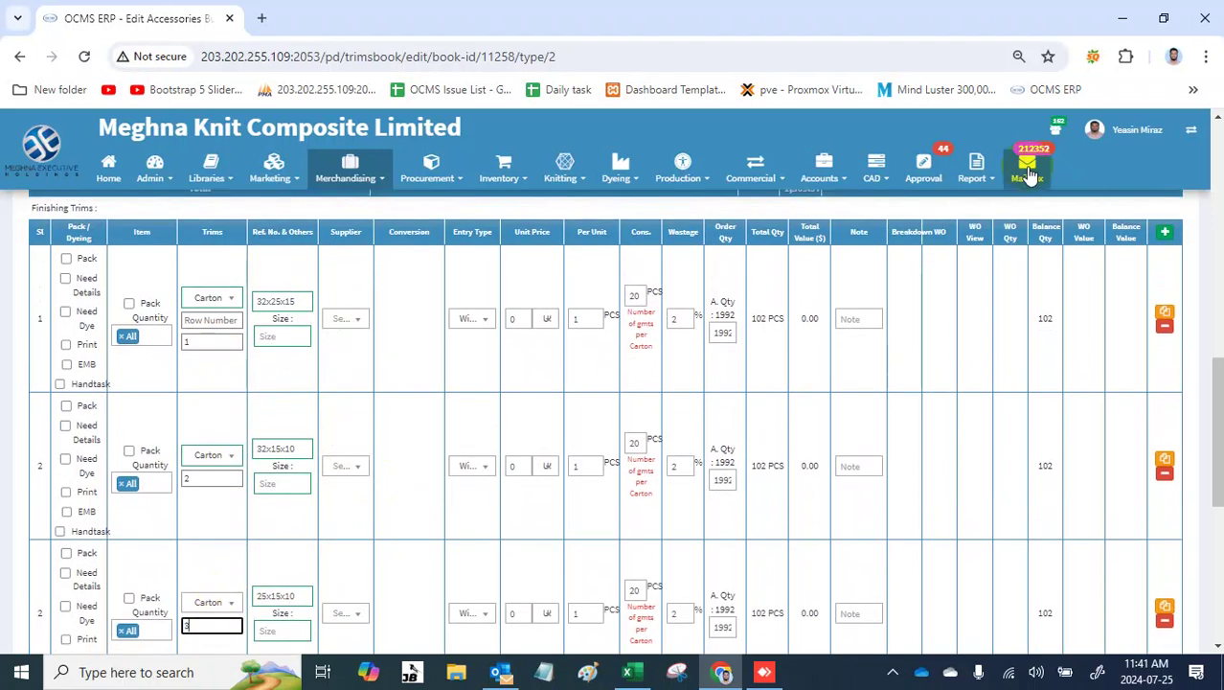
left_click(1167, 236)
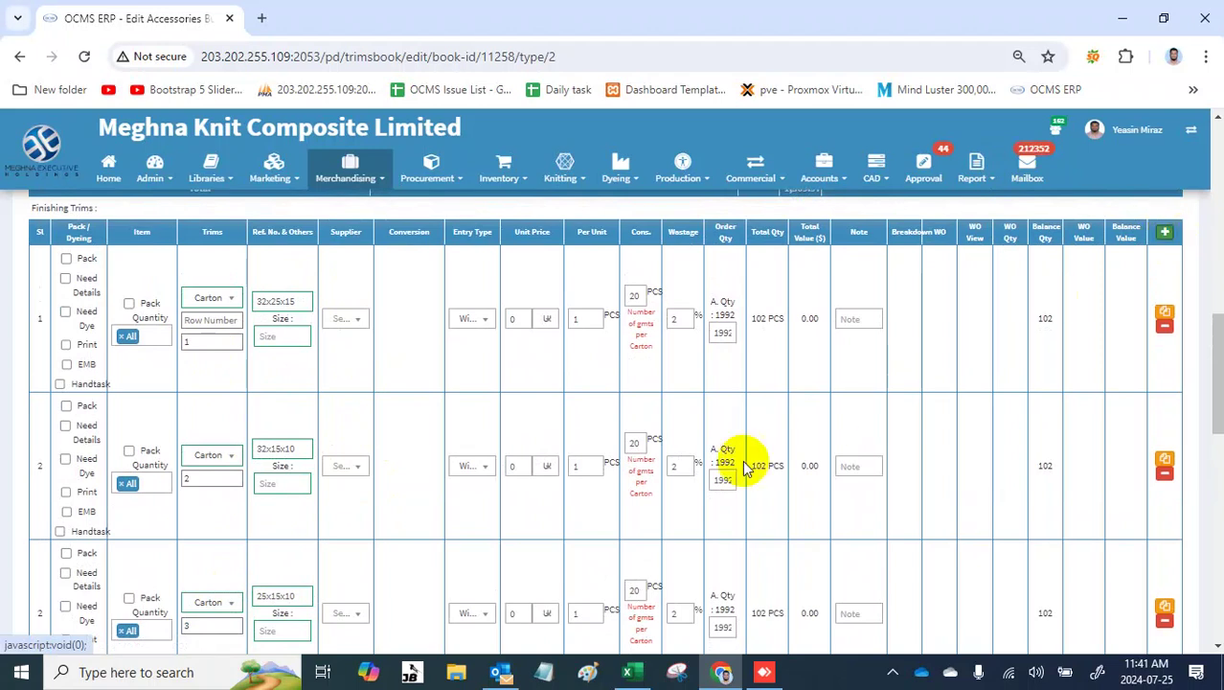
scroll(739, 465, "down", 3)
scroll(743, 465, "down", 2)
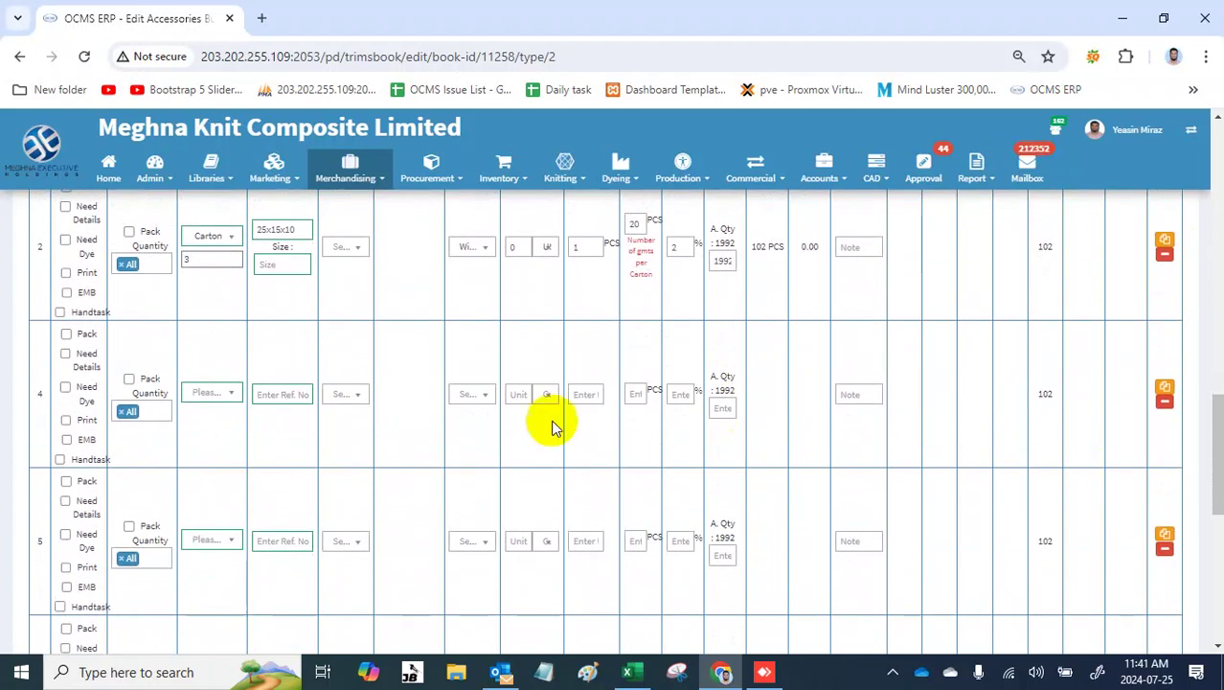
Step: Choose Carton Top Bottom as the trim in finishing trims row 4 and set its consumption to 2 pieces per carton
left_click(208, 395)
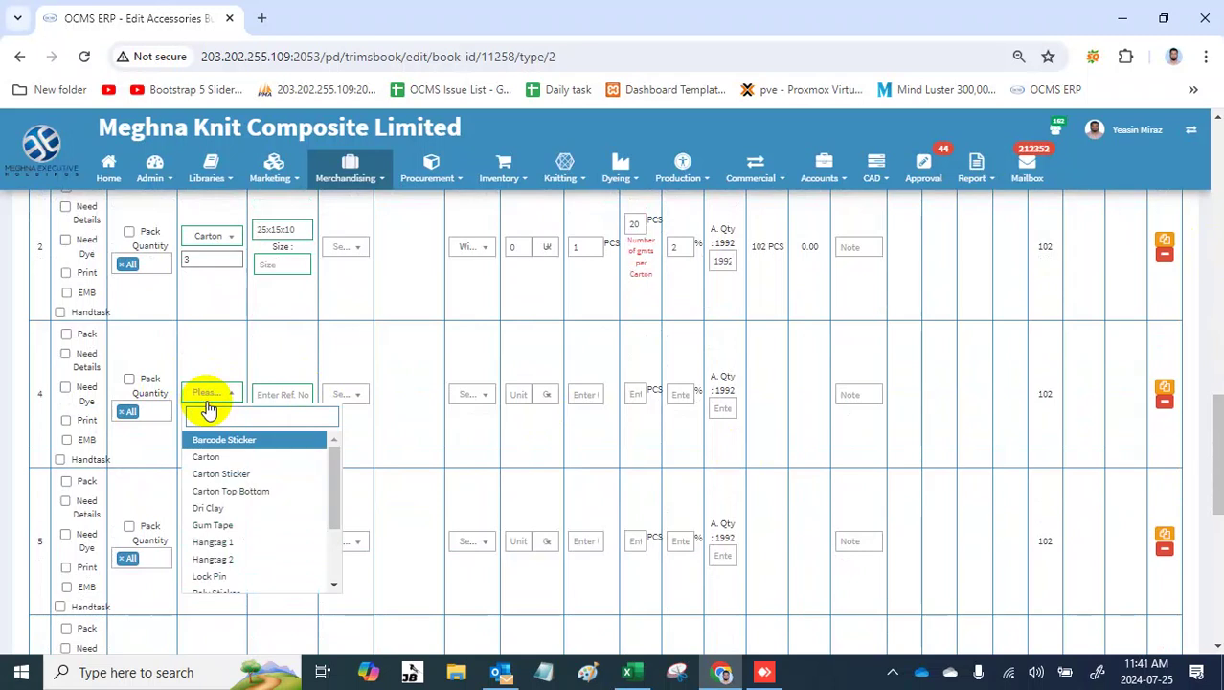
type("top")
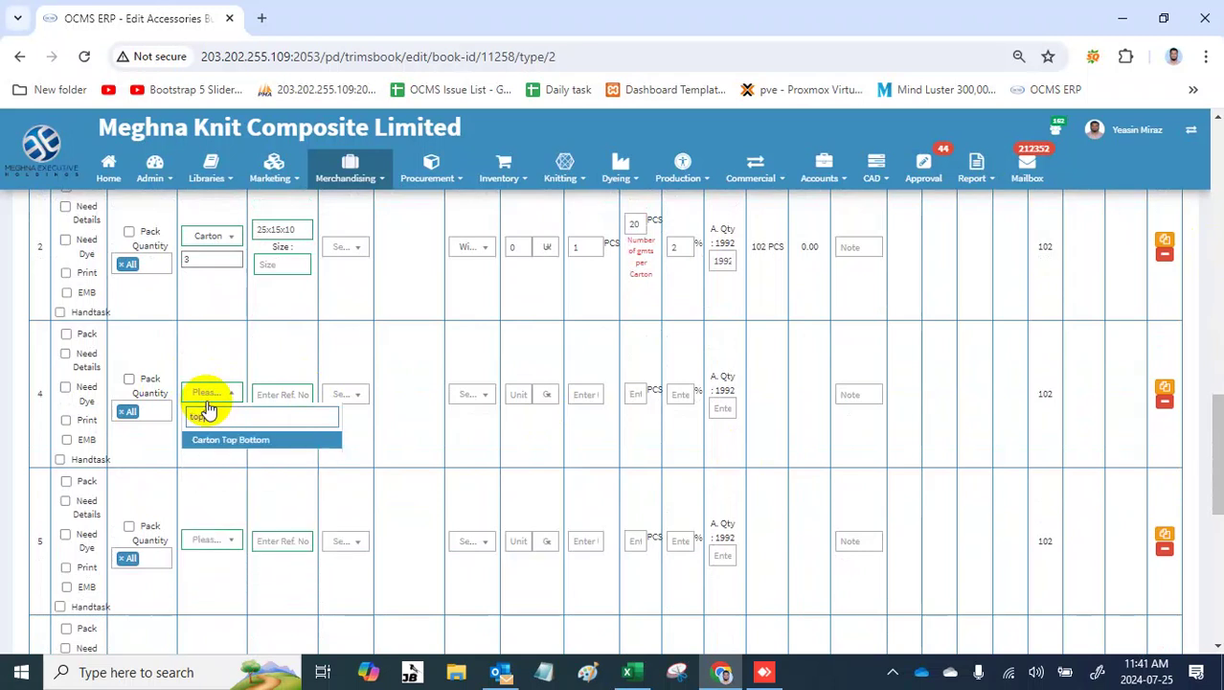
key("Return")
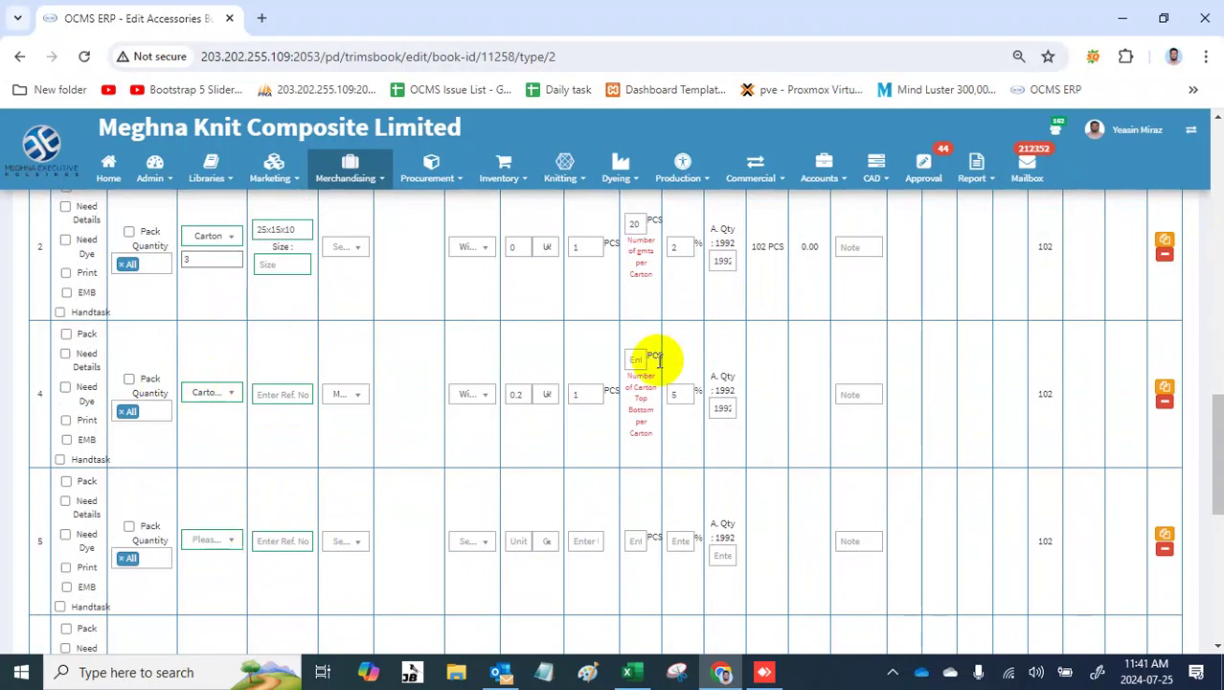
scroll(657, 341, "up", 2)
scroll(657, 341, "up", 4)
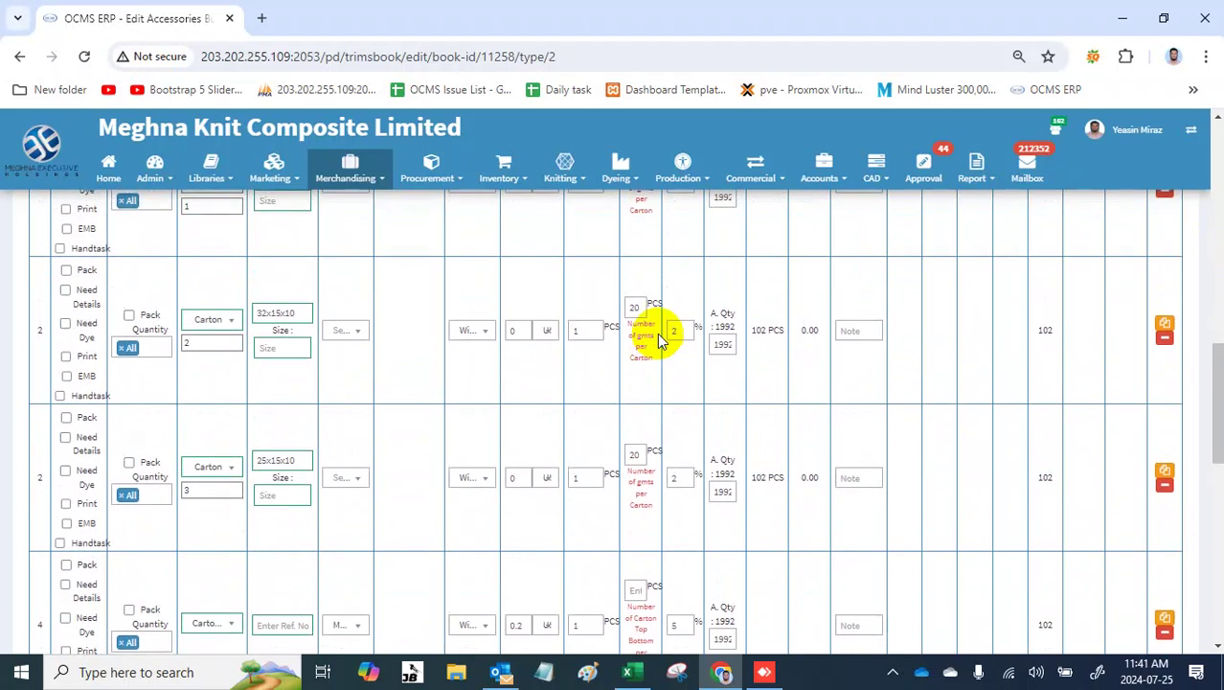
scroll(658, 341, "down", 2)
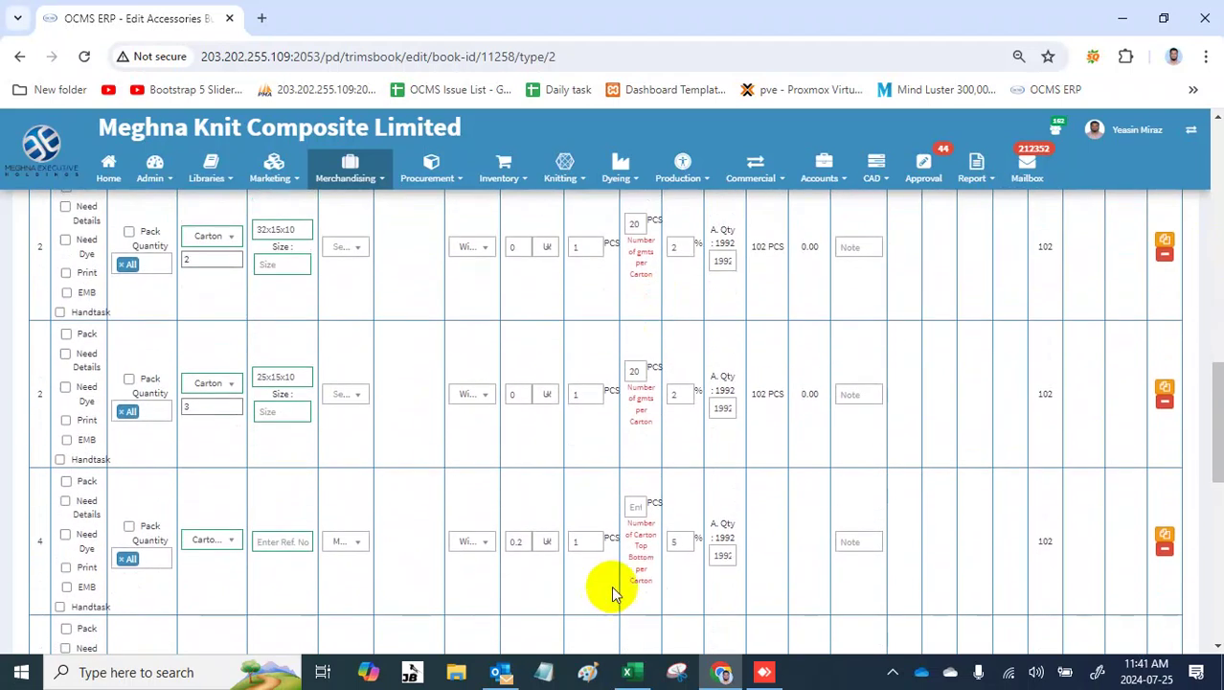
left_click(637, 509)
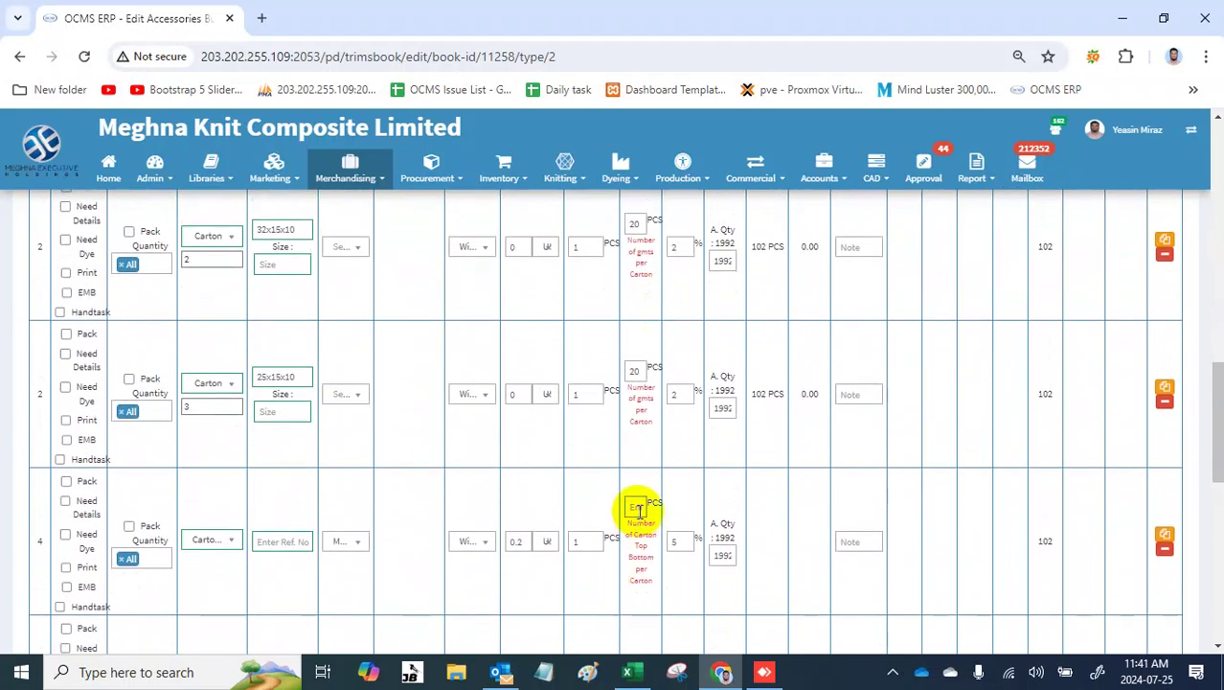
Step: Set row 5 of the finishing trims to a consumption of 2 and choose Carton Top Bottom as its trim
scroll(637, 509, "down", 3)
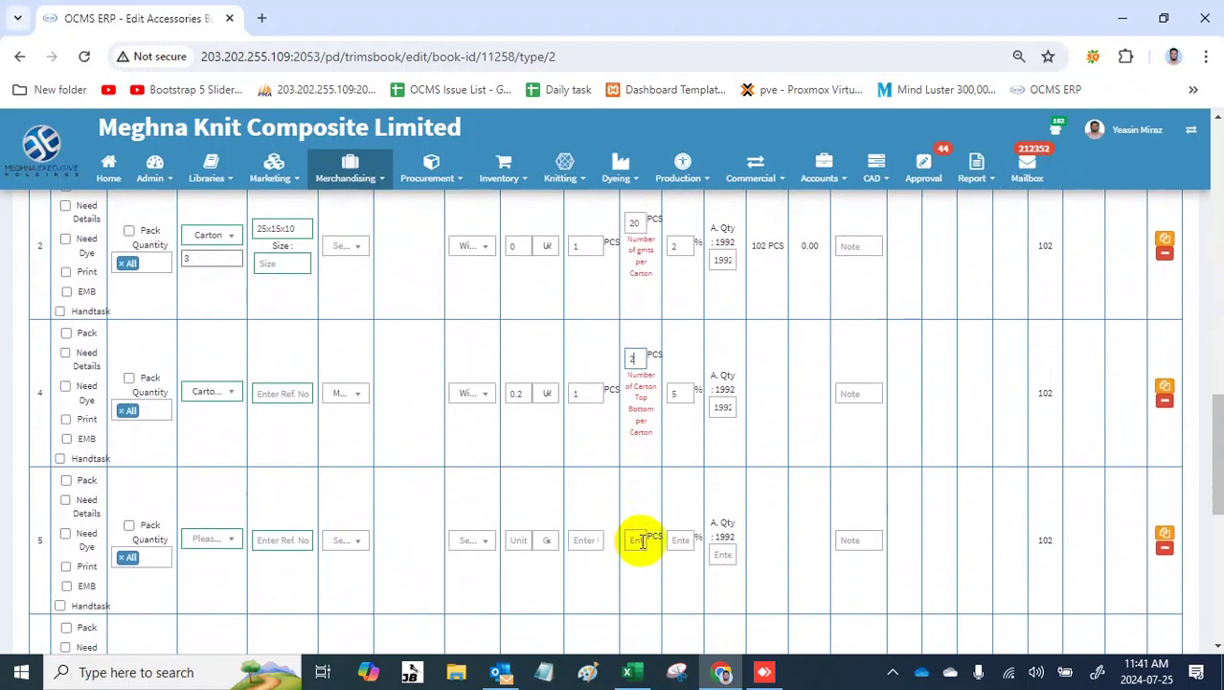
left_click(637, 539)
type("2")
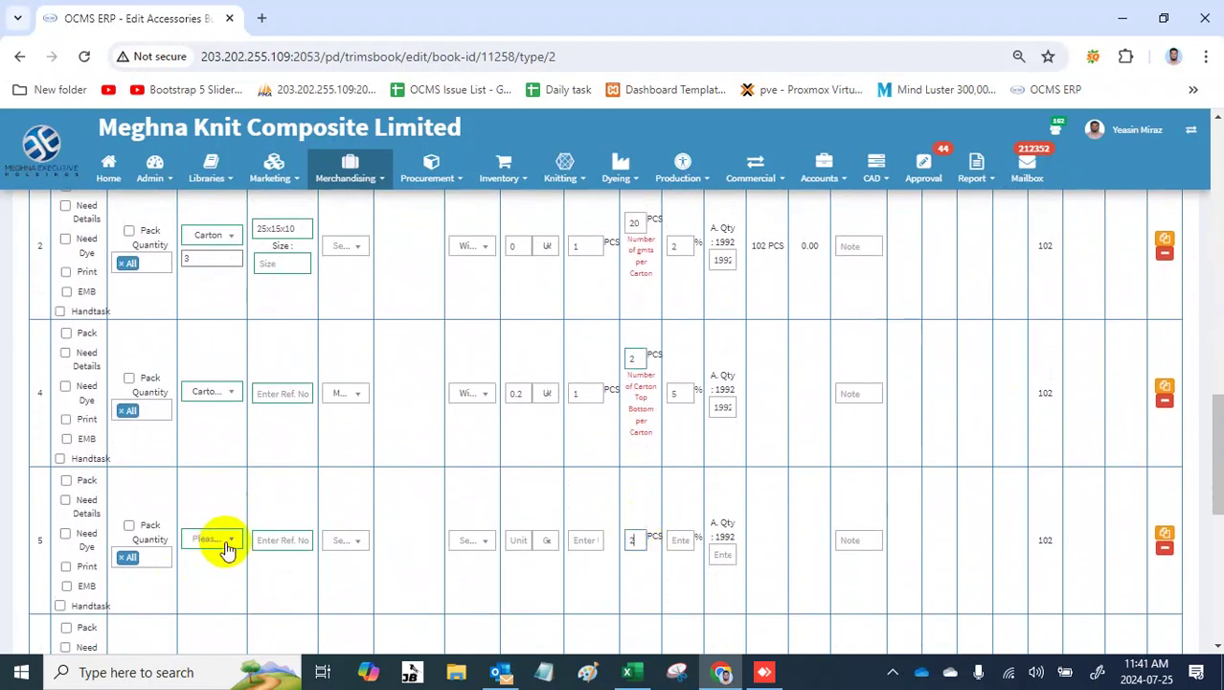
left_click(223, 540)
type("top")
key("Return")
Step: Choose Carton Top Bottom as the trim in row 6 of the finishing trims
scroll(227, 549, "down", 3)
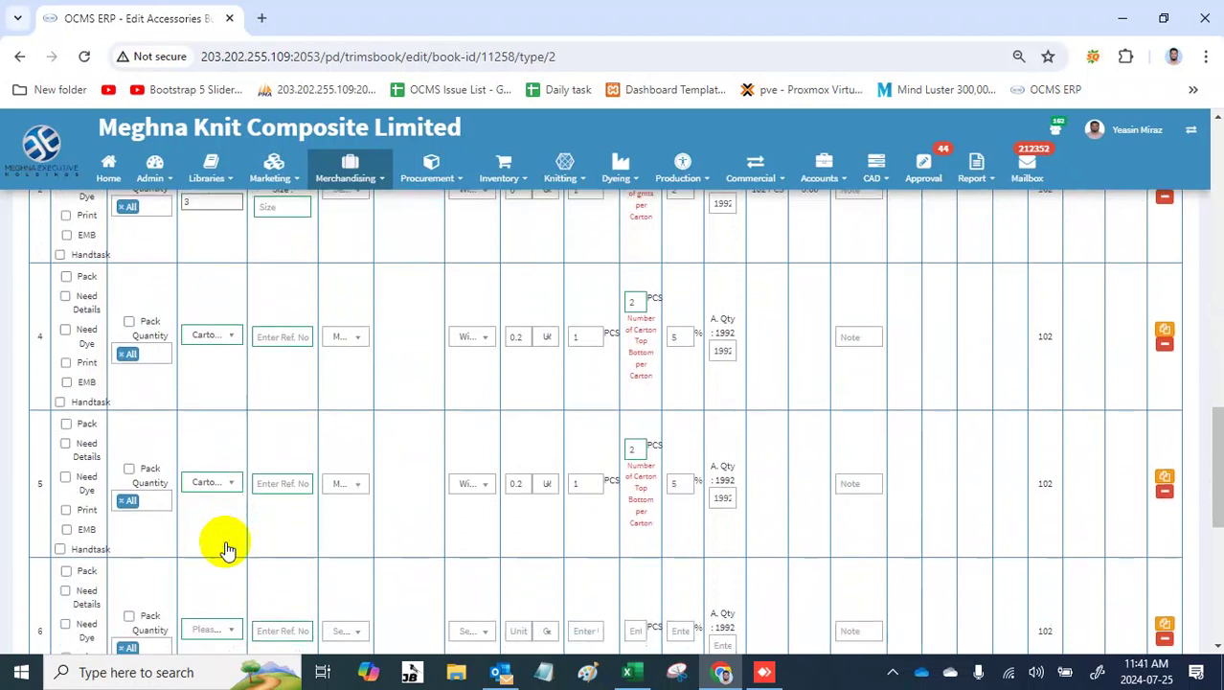
left_click(227, 546)
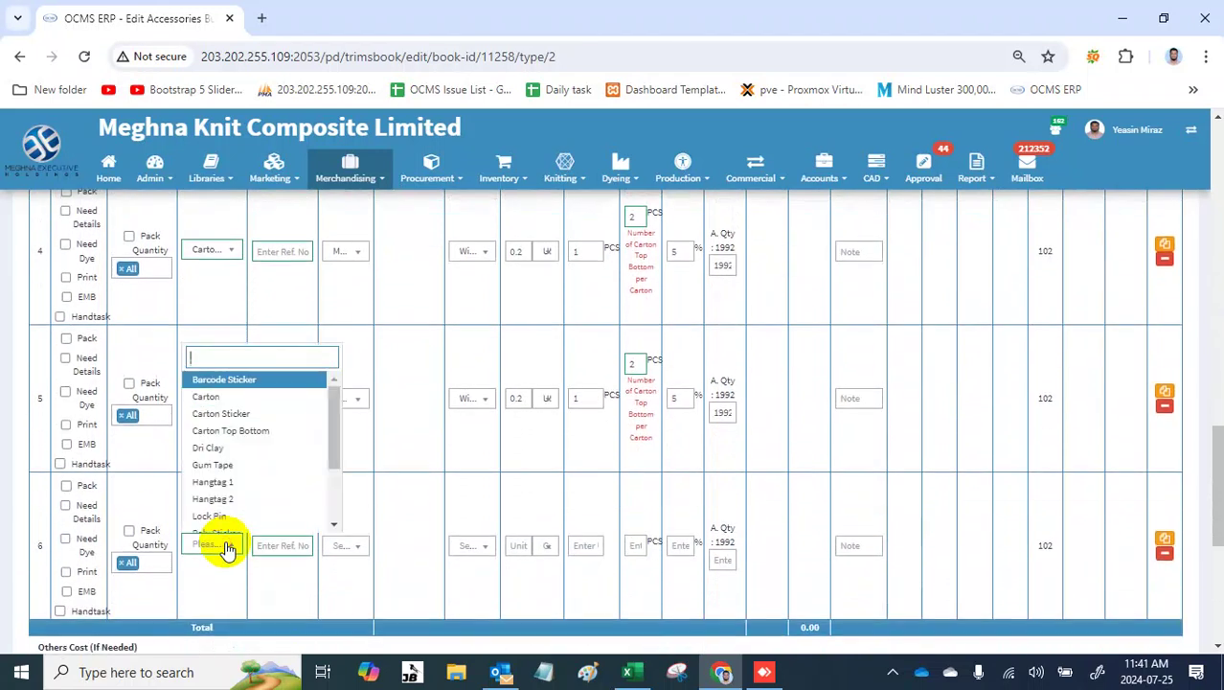
type("top")
key("Return")
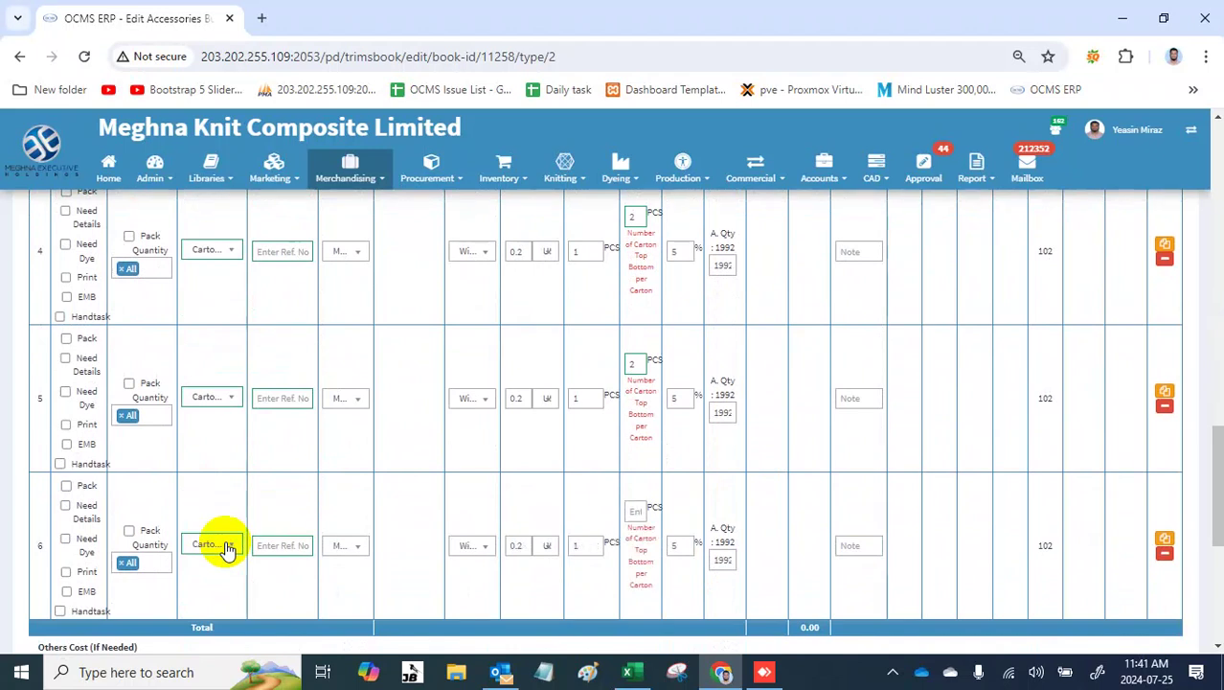
Step: Copy 32x25 from the first Carton row's reference into the reference number of Carton Top Bottom row 4
scroll(225, 546, "up", 5)
scroll(308, 306, "up", 5)
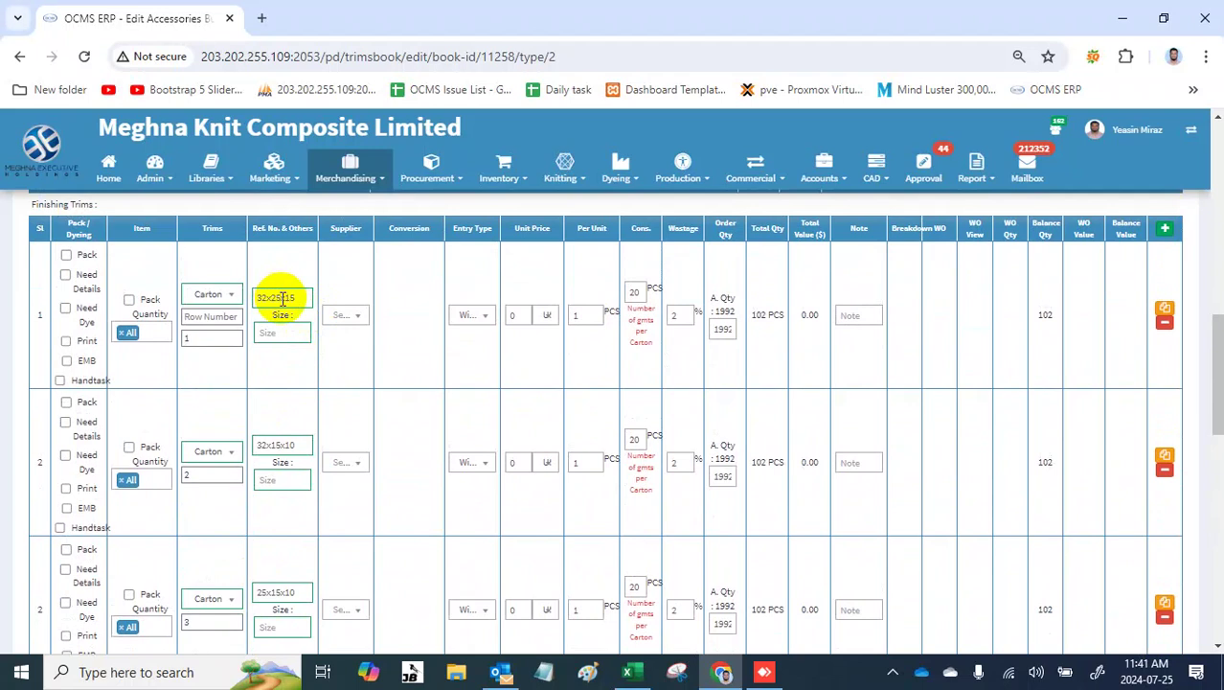
left_click_drag(281, 299, 234, 304)
key("ctrl+c")
scroll(237, 305, "down", 4)
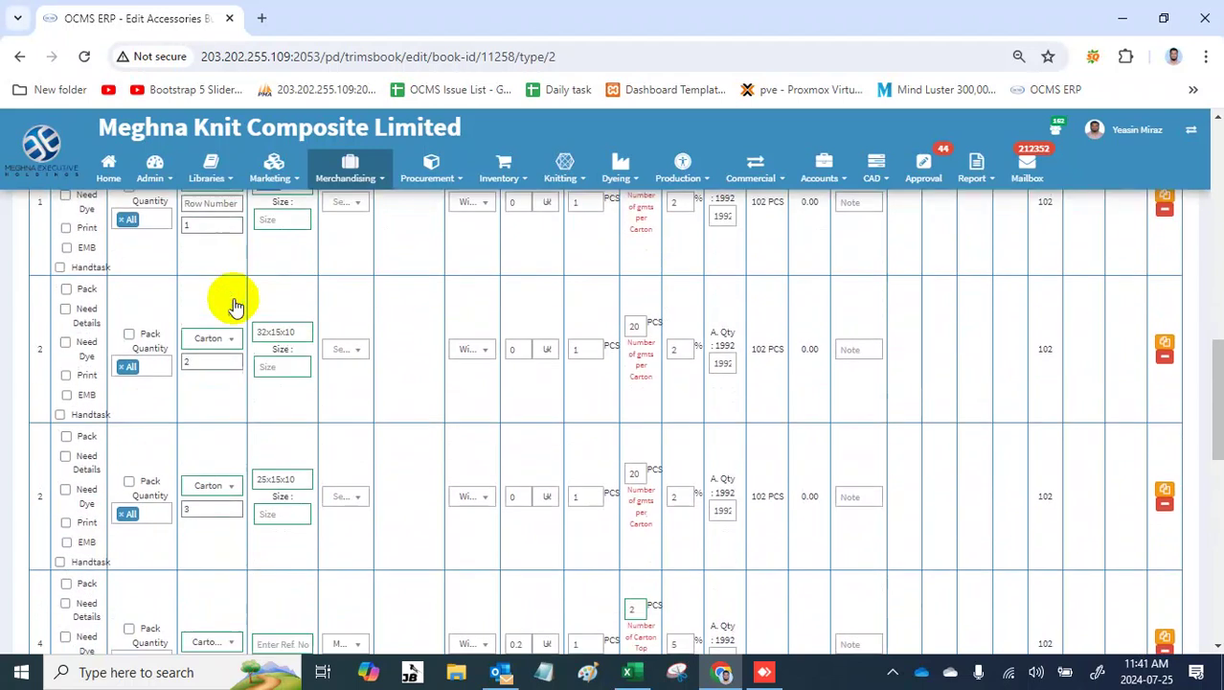
left_click(283, 382)
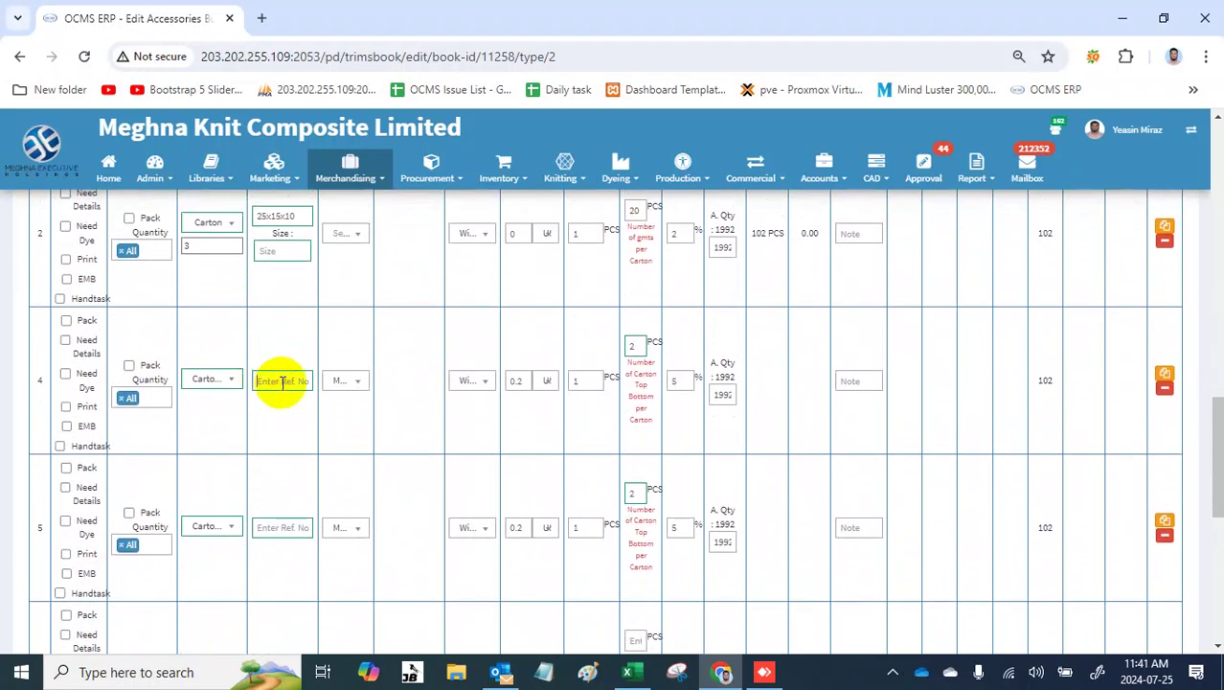
key("ctrl+v")
Step: Copy 32x15 from the second Carton row's reference into the reference number of Carton Top Bottom row 5
scroll(283, 383, "up", 5)
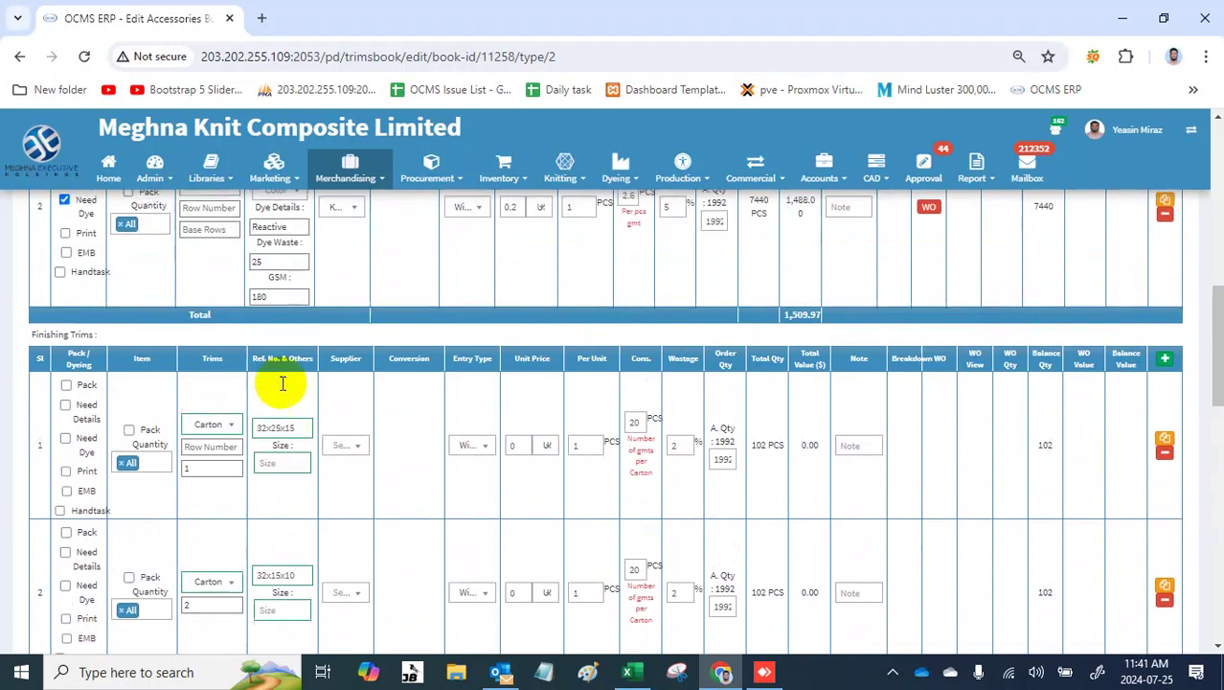
scroll(300, 497, "down", 3)
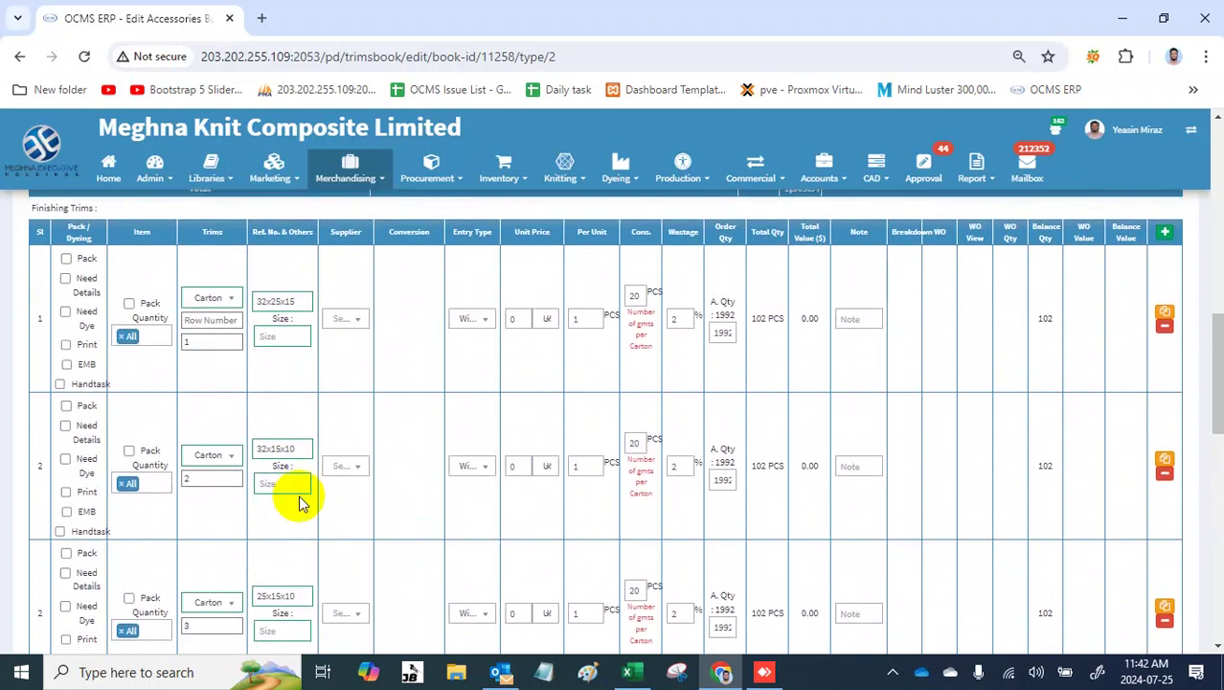
left_click_drag(283, 448, 235, 450)
key("ctrl+c")
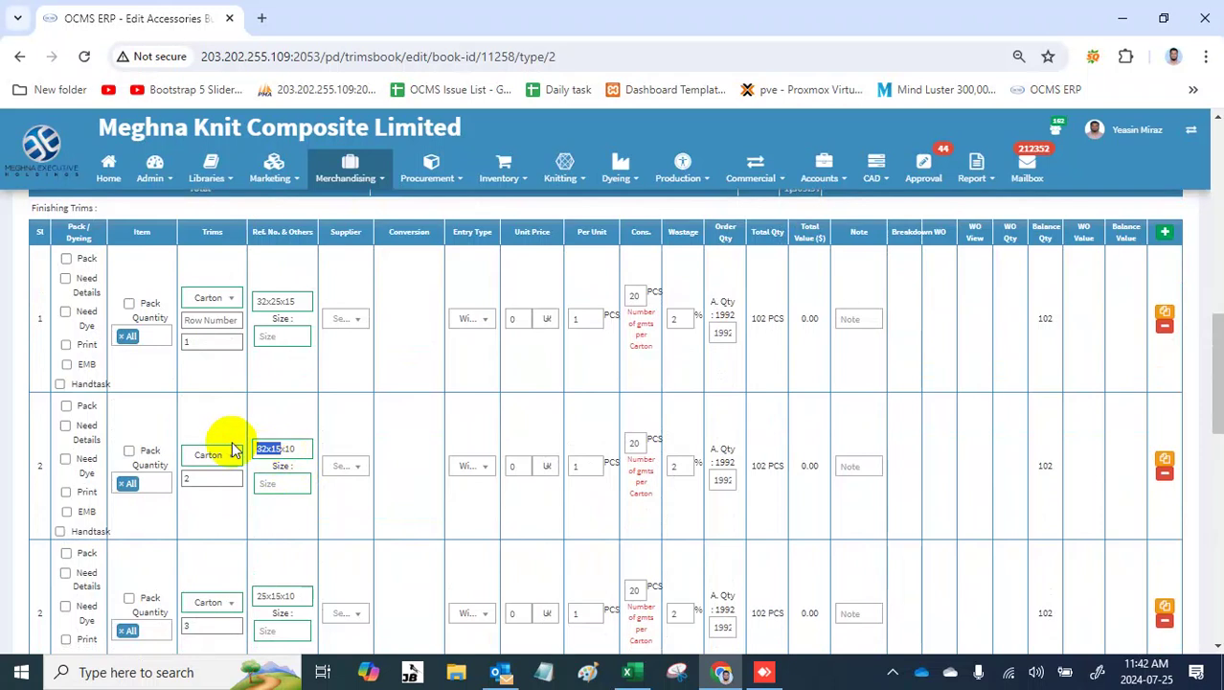
scroll(235, 450, "down", 5)
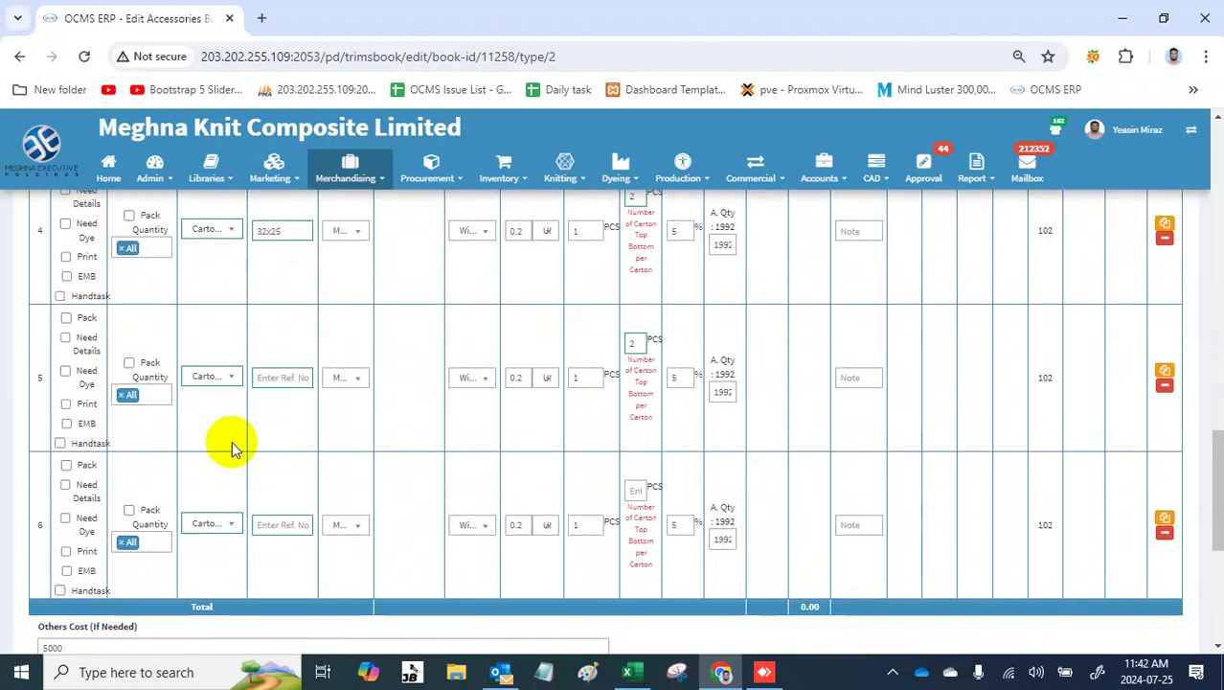
left_click(288, 376)
key("ctrl+v")
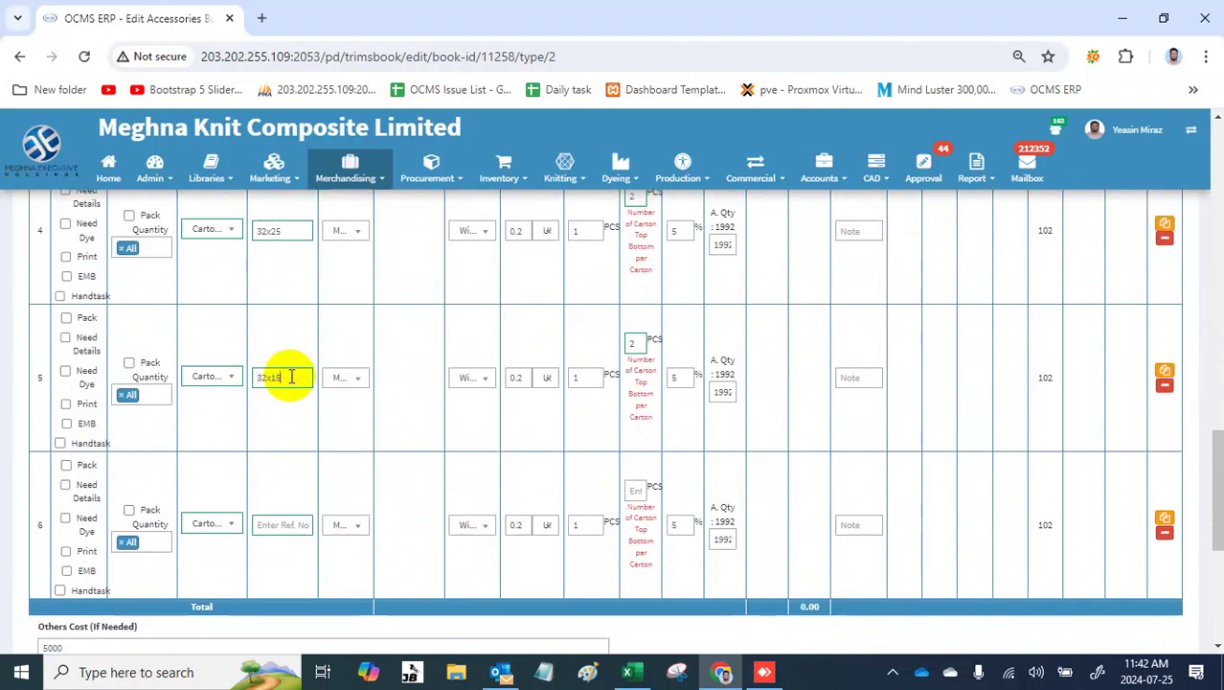
Step: Copy 25x15 from the third Carton row's reference into the reference number of Carton Top Bottom row 6
scroll(291, 376, "up", 4)
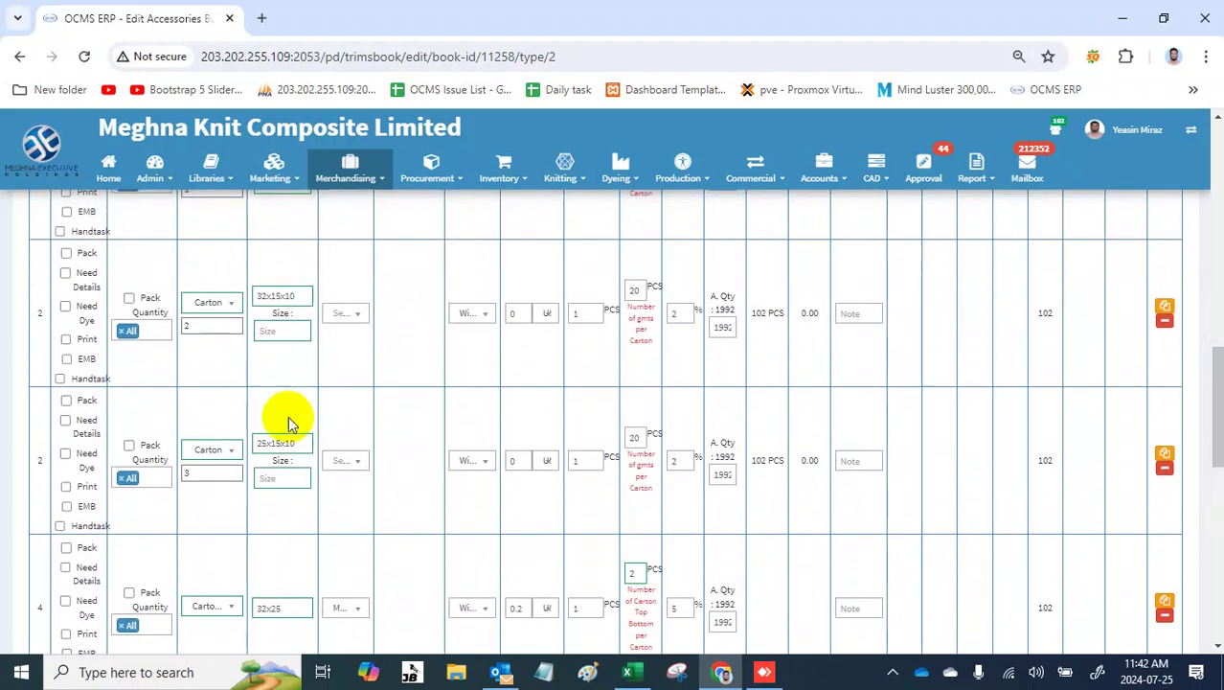
left_click_drag(283, 442, 205, 439)
key("ctrl+c")
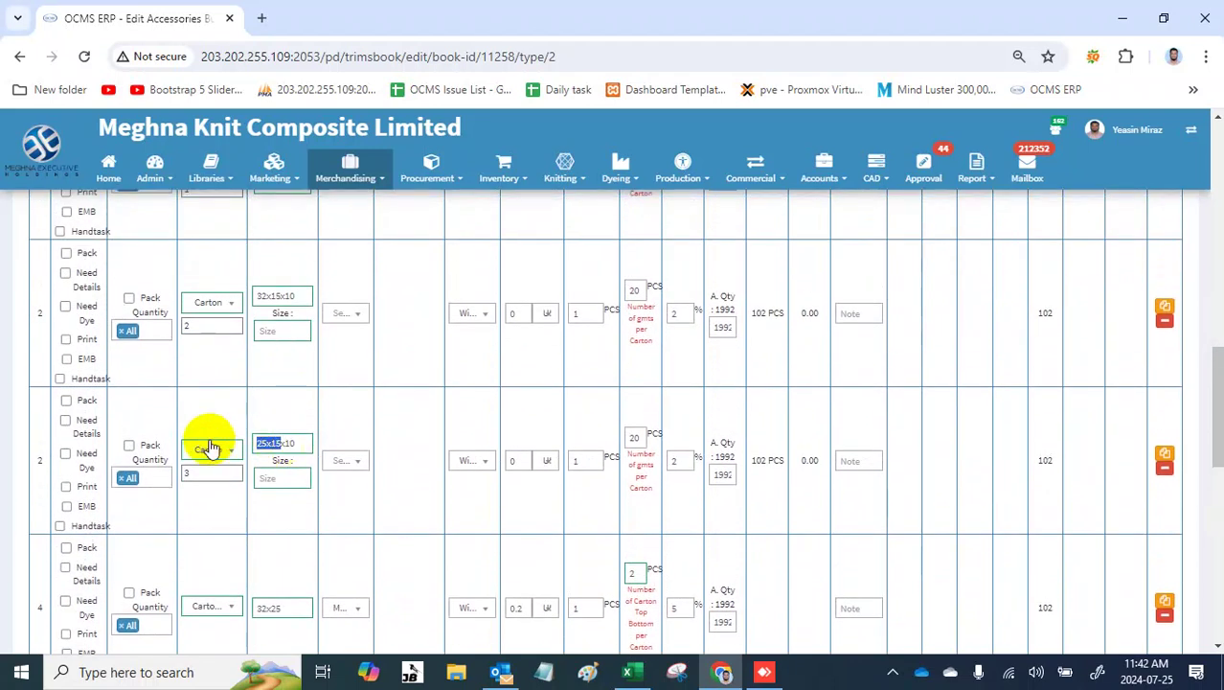
scroll(209, 449, "down", 5)
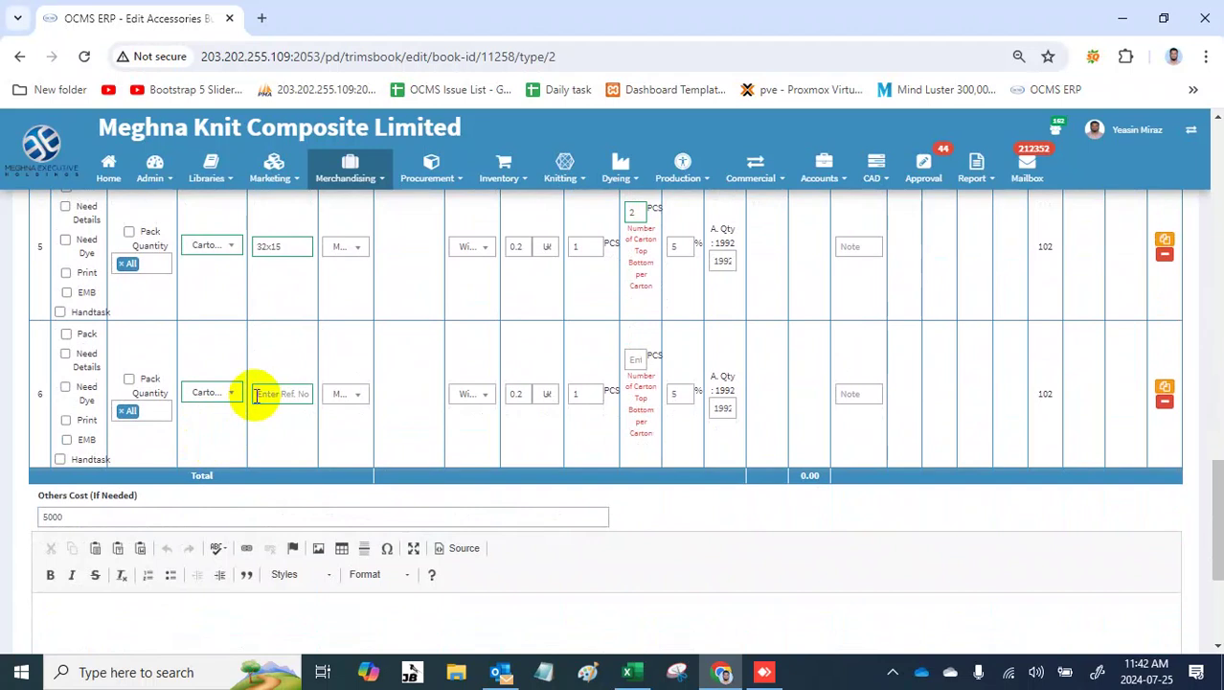
left_click(265, 395)
key("ctrl+v")
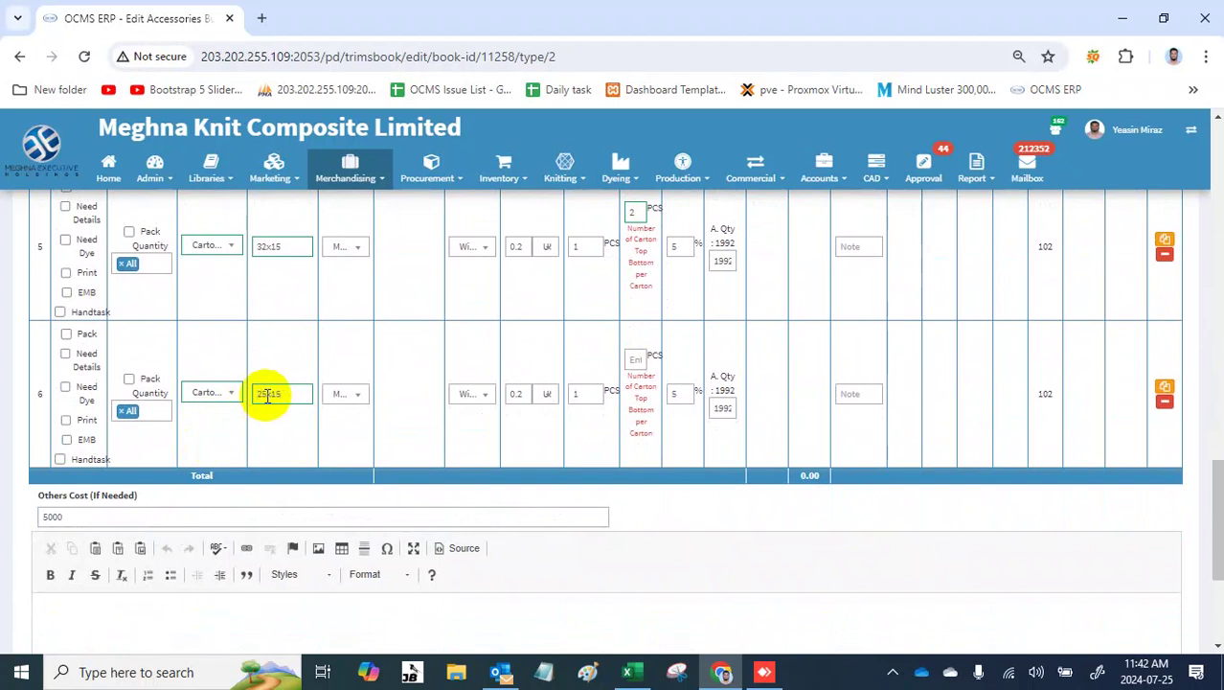
Step: Set the row 6 consumption to 2 pieces per carton and submit the accessories budget, agreeing to the caution
scroll(266, 396, "down", 3)
left_click(60, 528)
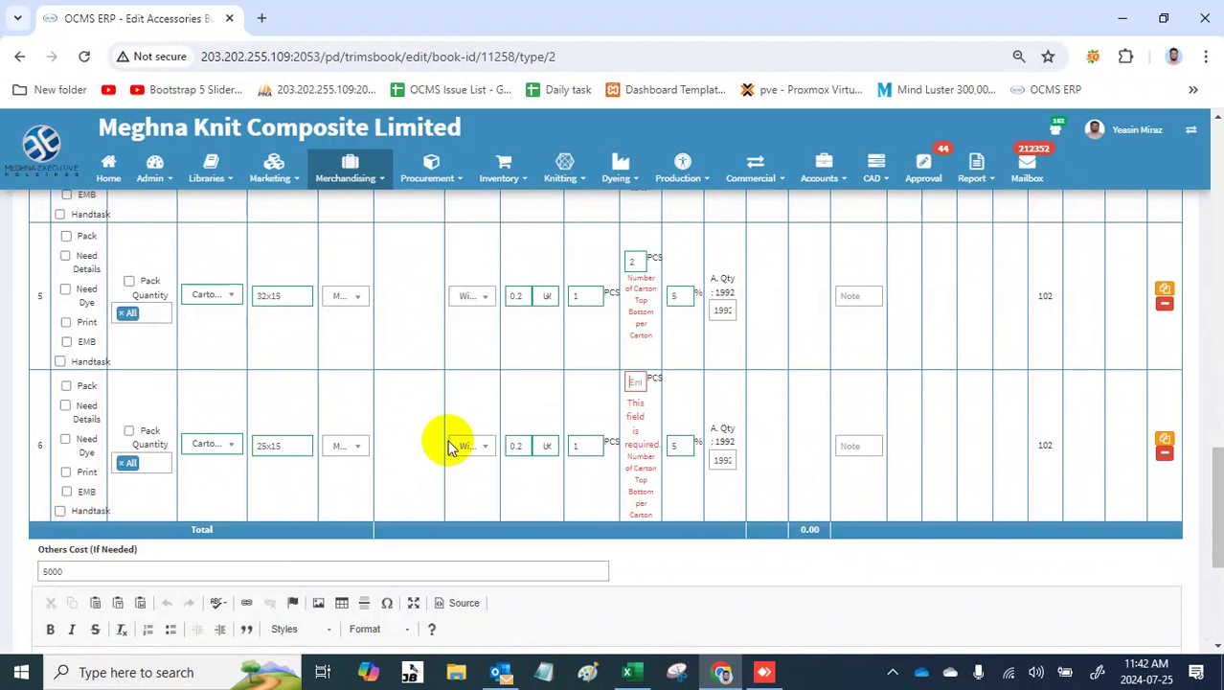
type("2")
key("Return")
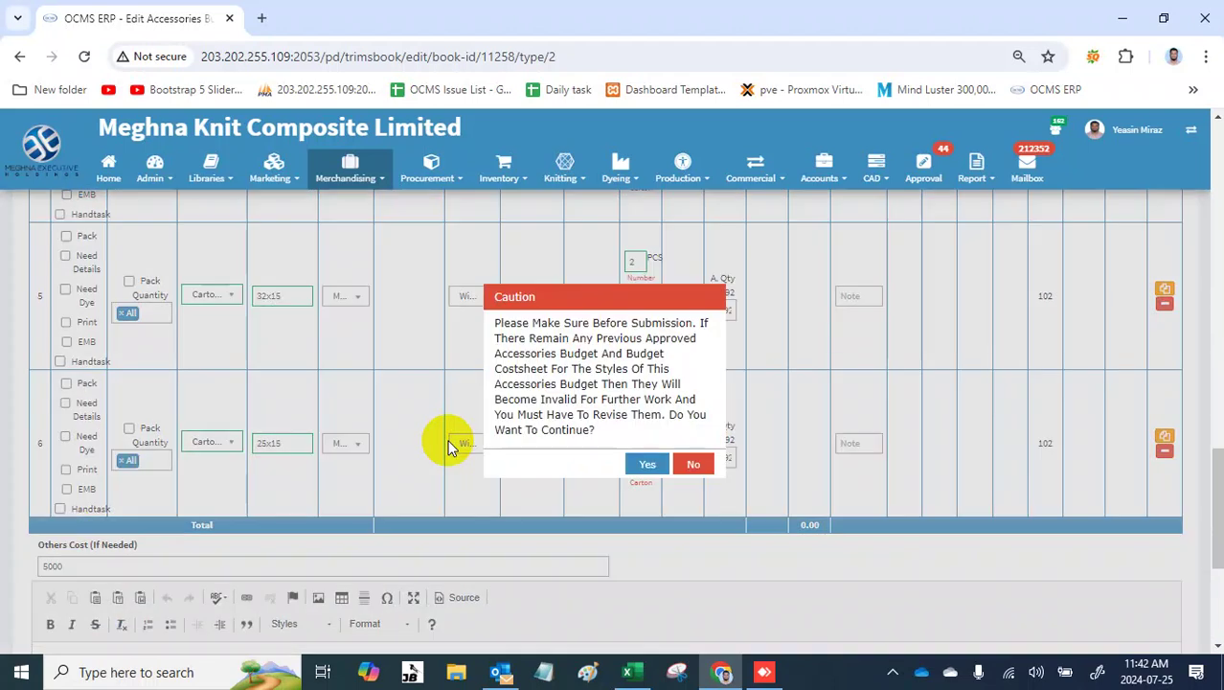
left_click(648, 467)
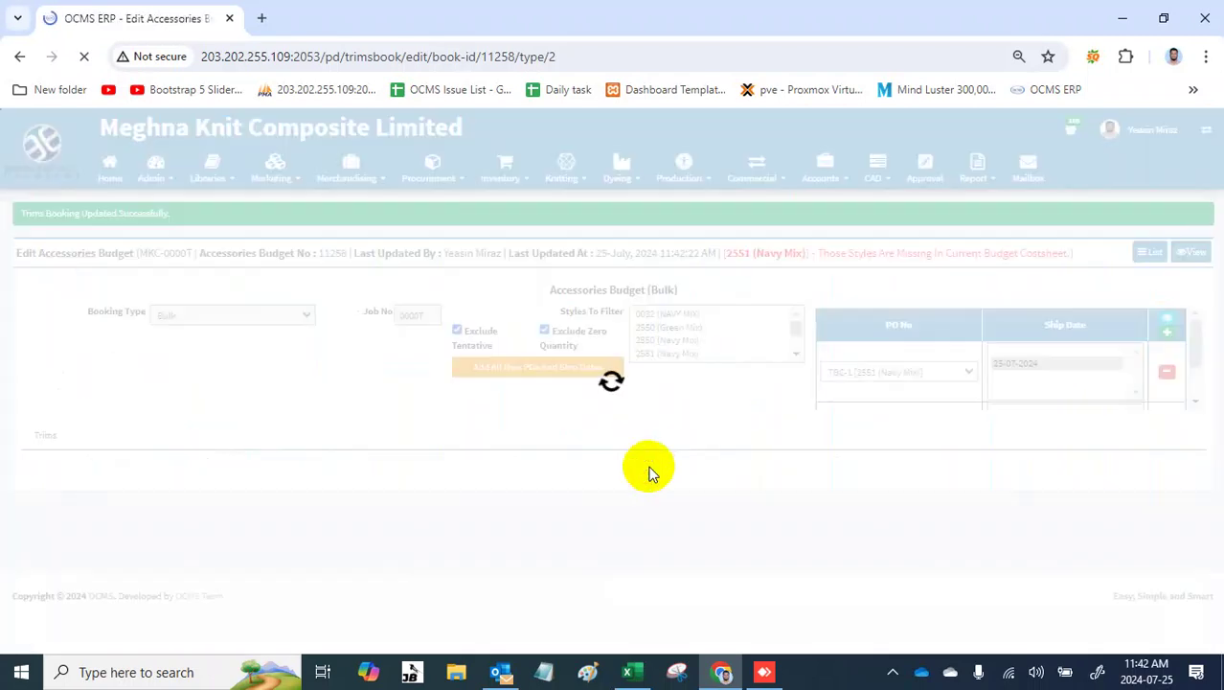
Step: Review the saved finishing trims, checking the order, trim type, row numbers and base rows of the Carton Top Bottom and Carton rows
scroll(481, 409, "down", 10)
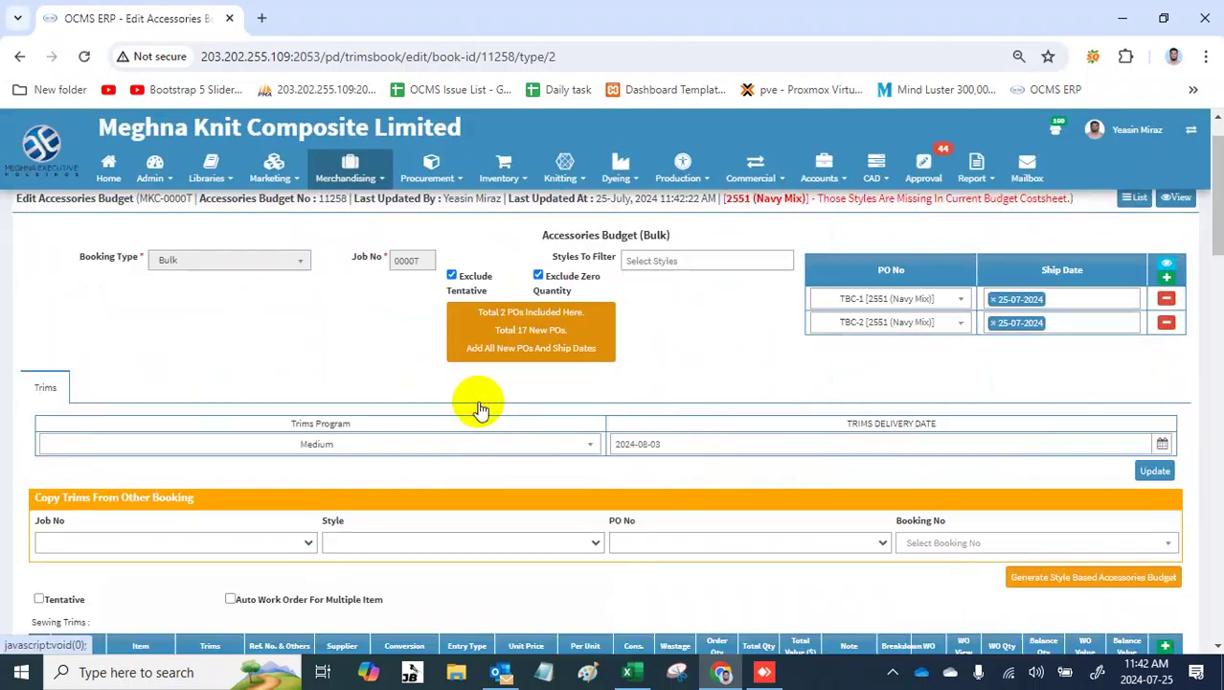
scroll(481, 409, "down", 6)
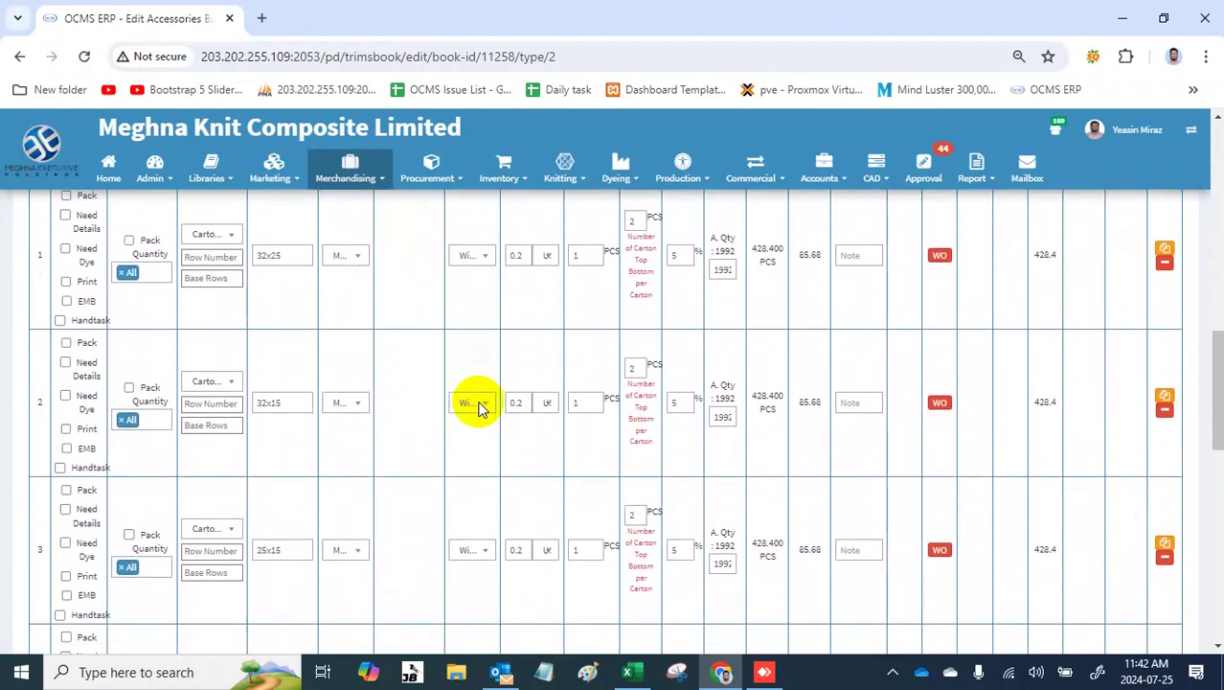
scroll(480, 403, "up", 6)
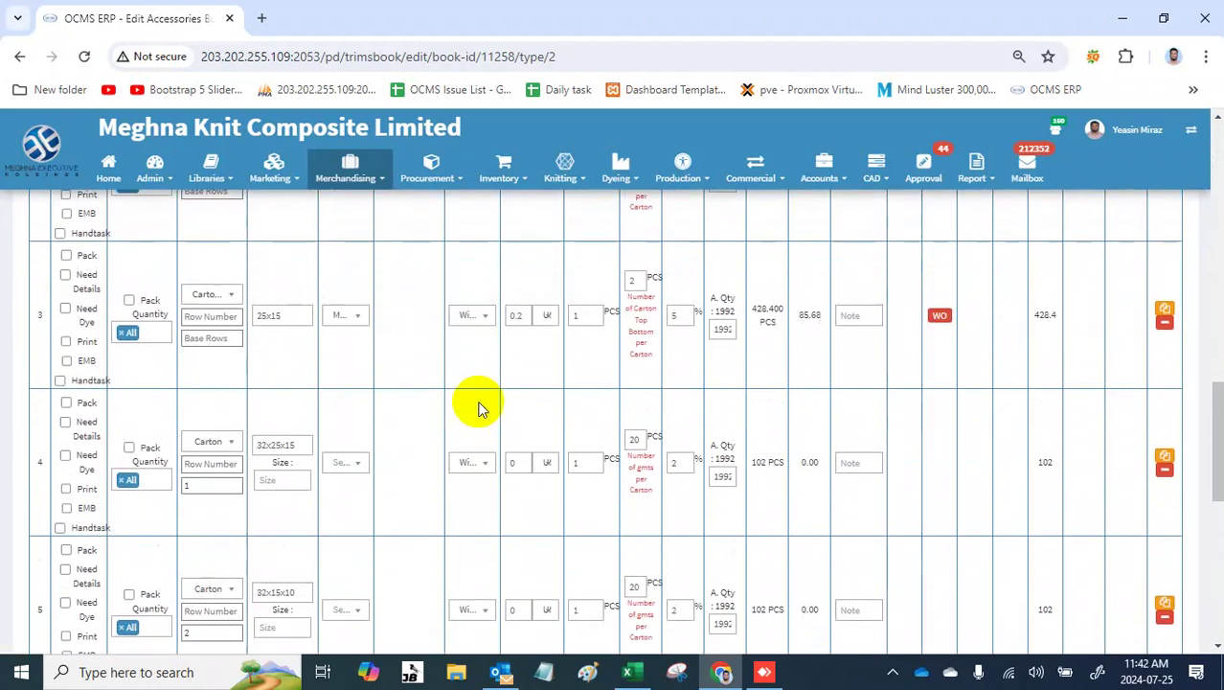
scroll(479, 407, "up", 1)
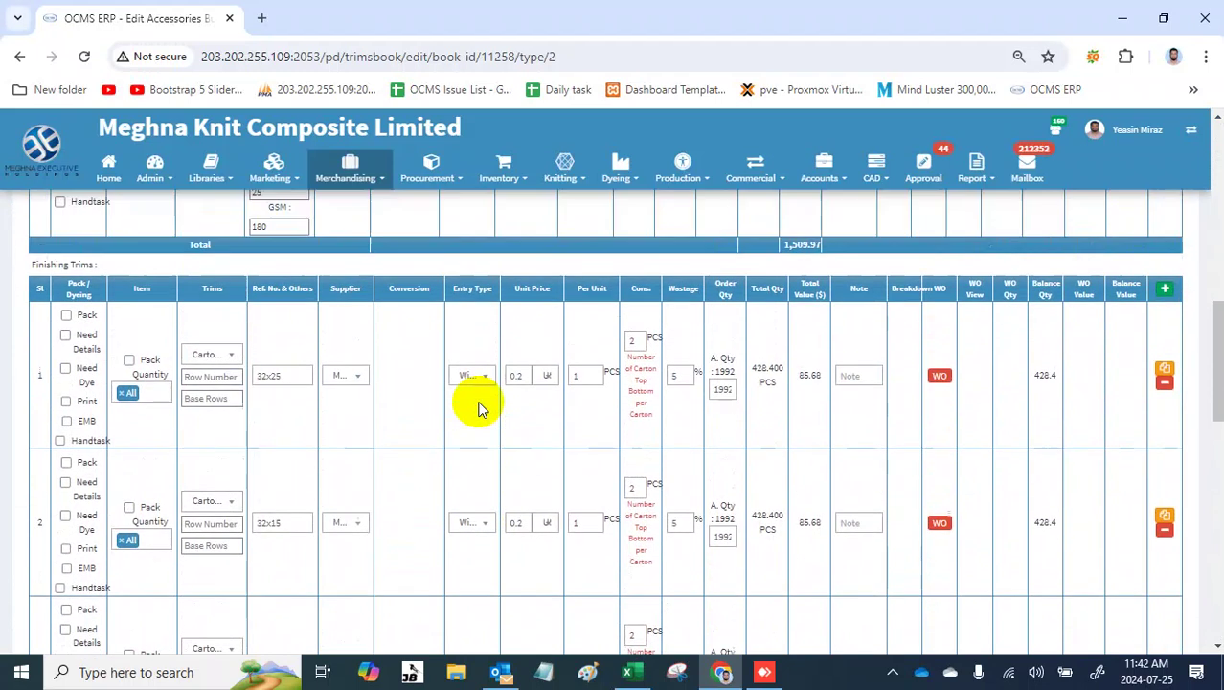
left_click(195, 372)
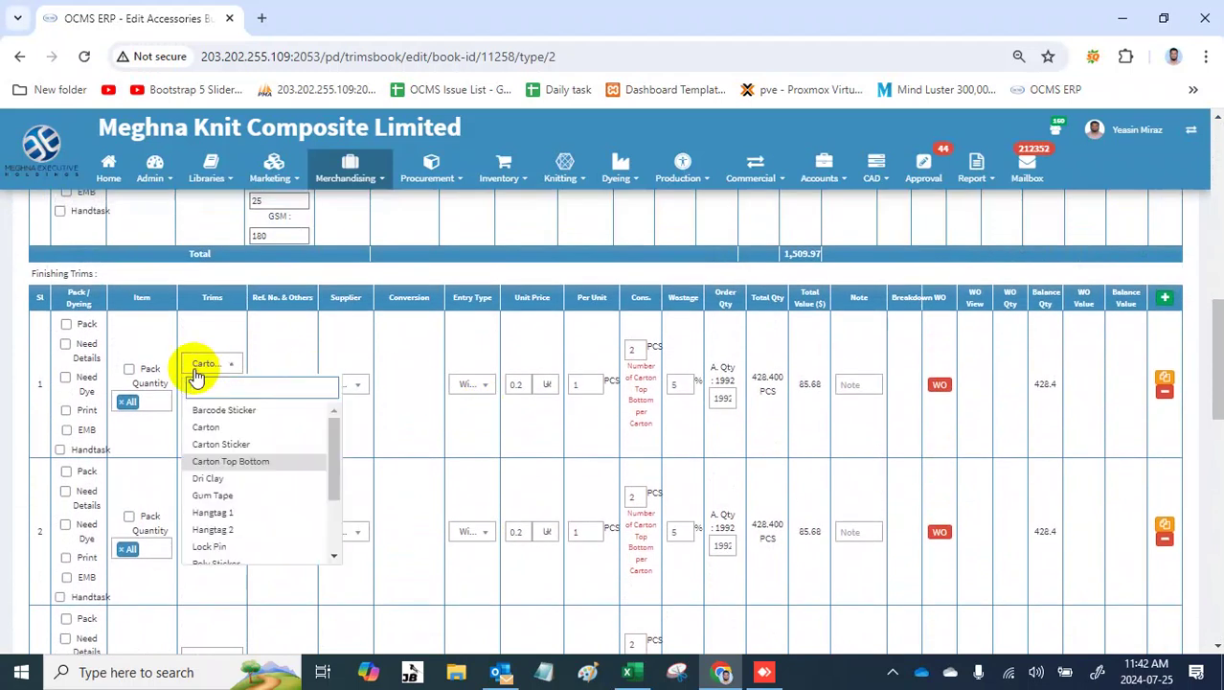
left_click(195, 374)
scroll(241, 489, "down", 5)
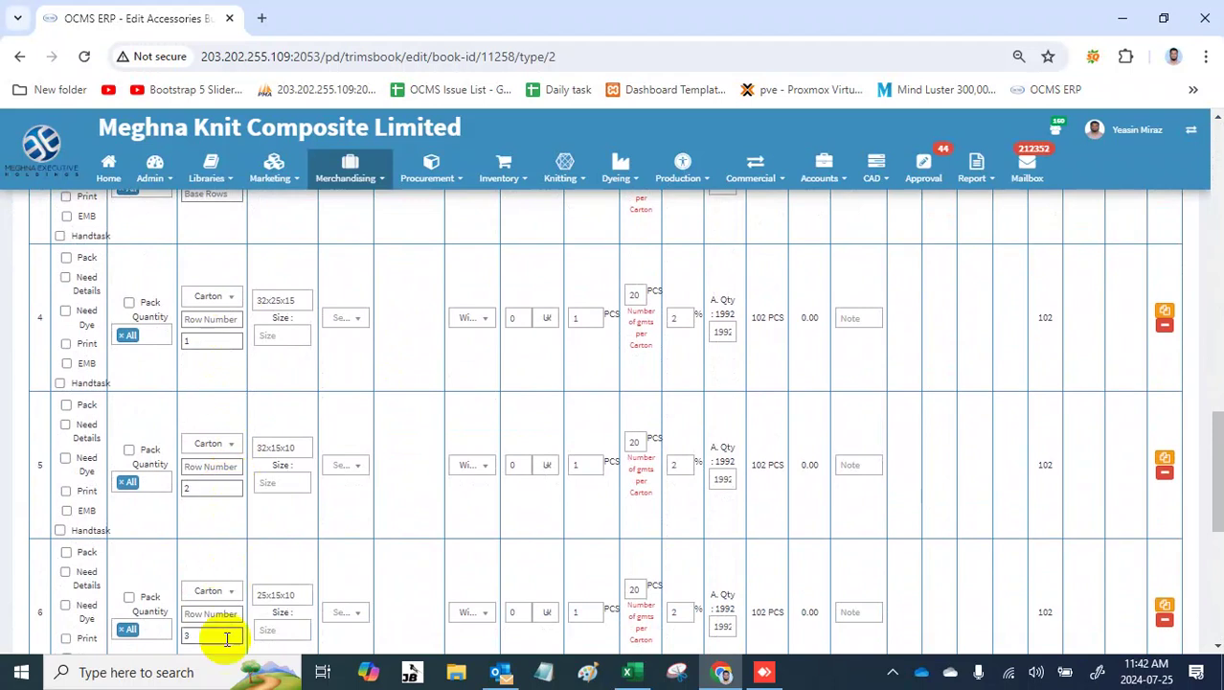
scroll(225, 637, "down", 2)
scroll(222, 640, "up", 1)
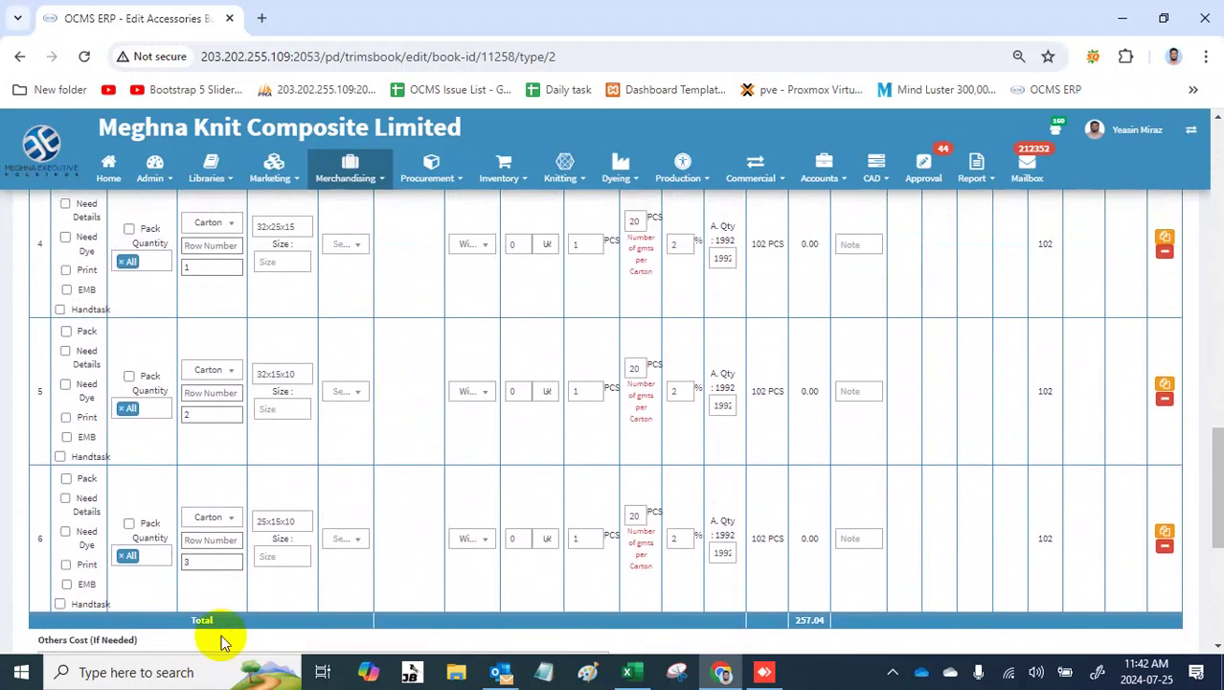
scroll(279, 482, "up", 2)
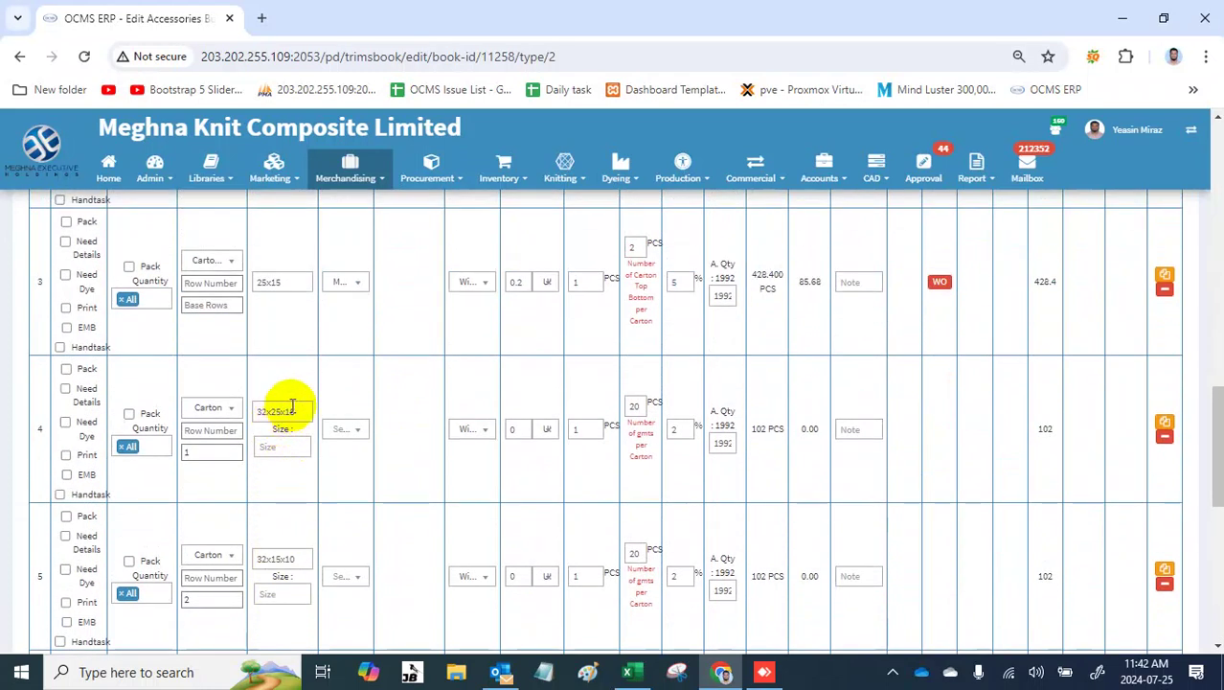
scroll(291, 404, "up", 5)
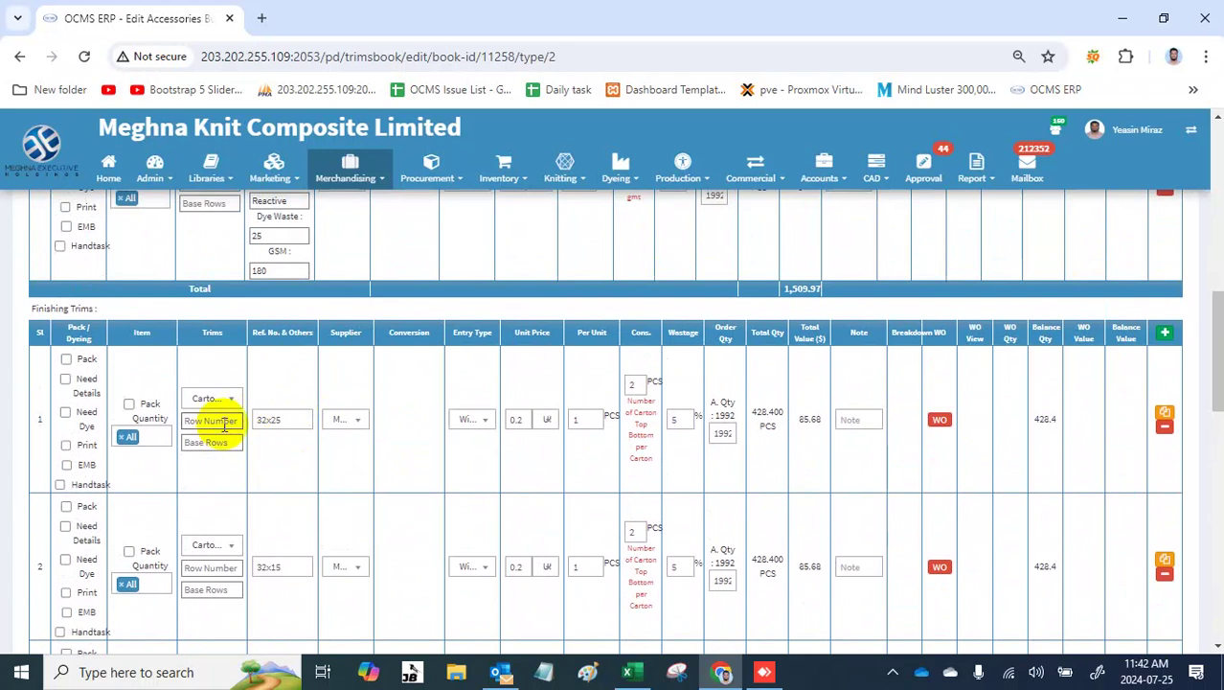
Step: Clear the Base Rows value of the 32x25x15 Carton in finishing trims row 4 and set its Row Number to 1
scroll(225, 426, "down", 4)
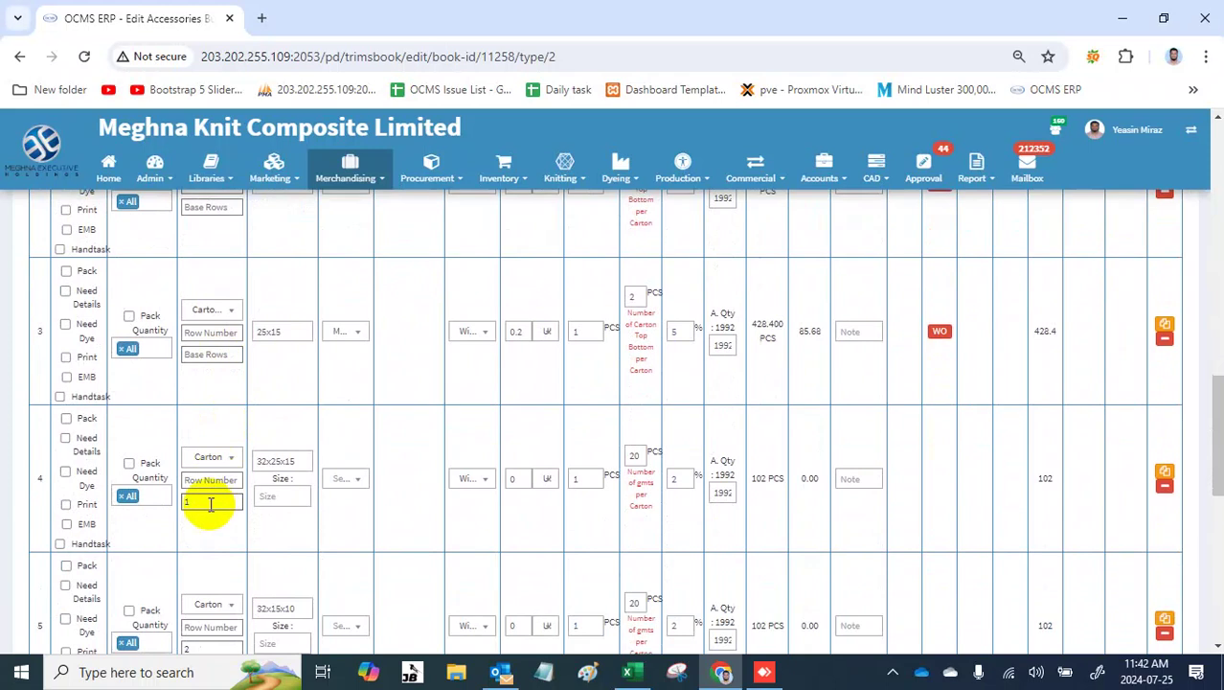
left_click(210, 503)
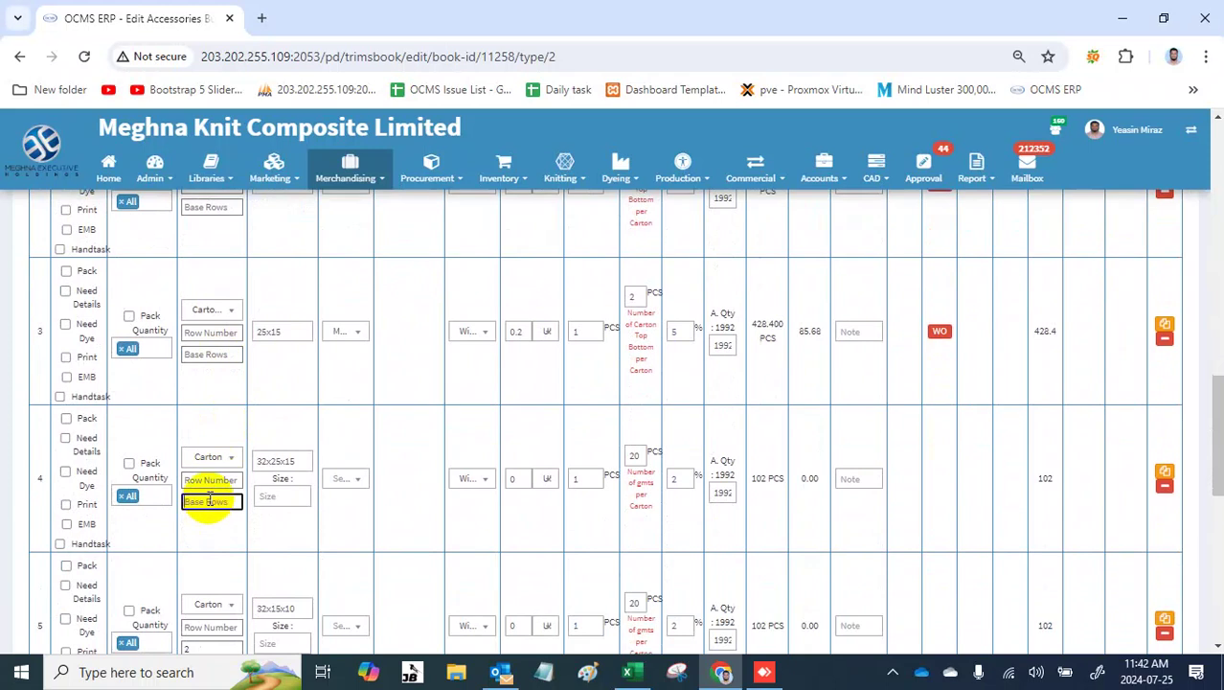
left_click(200, 482)
type("1")
Step: Clear the Base Rows values of the Cartons in finishing trims rows 5 and 6, and set their Row Numbers to 2 and 3
scroll(202, 486, "down", 2)
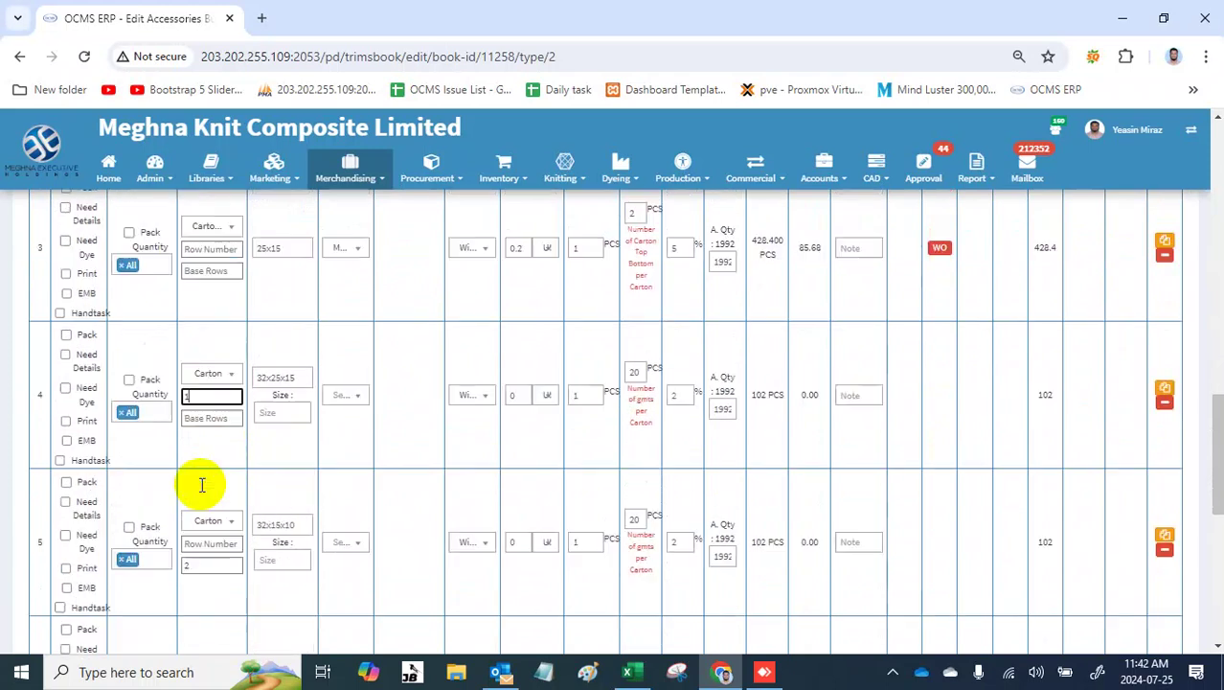
left_click(193, 475)
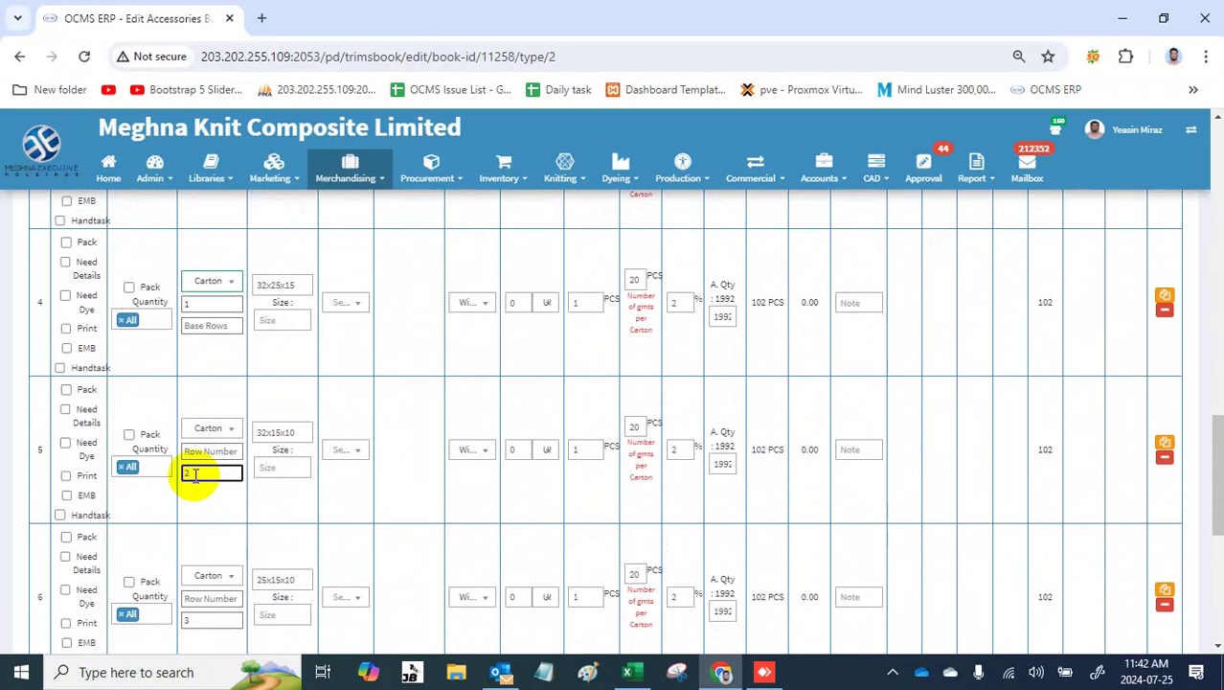
left_click(227, 452)
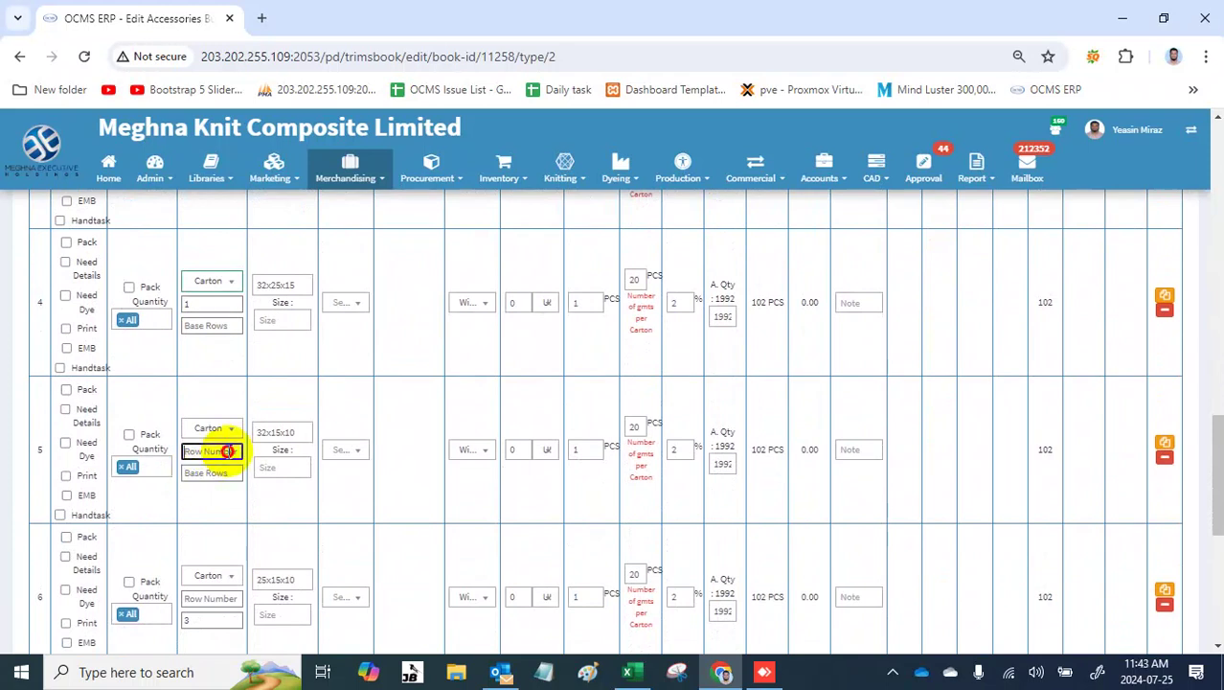
scroll(226, 452, "down", 2)
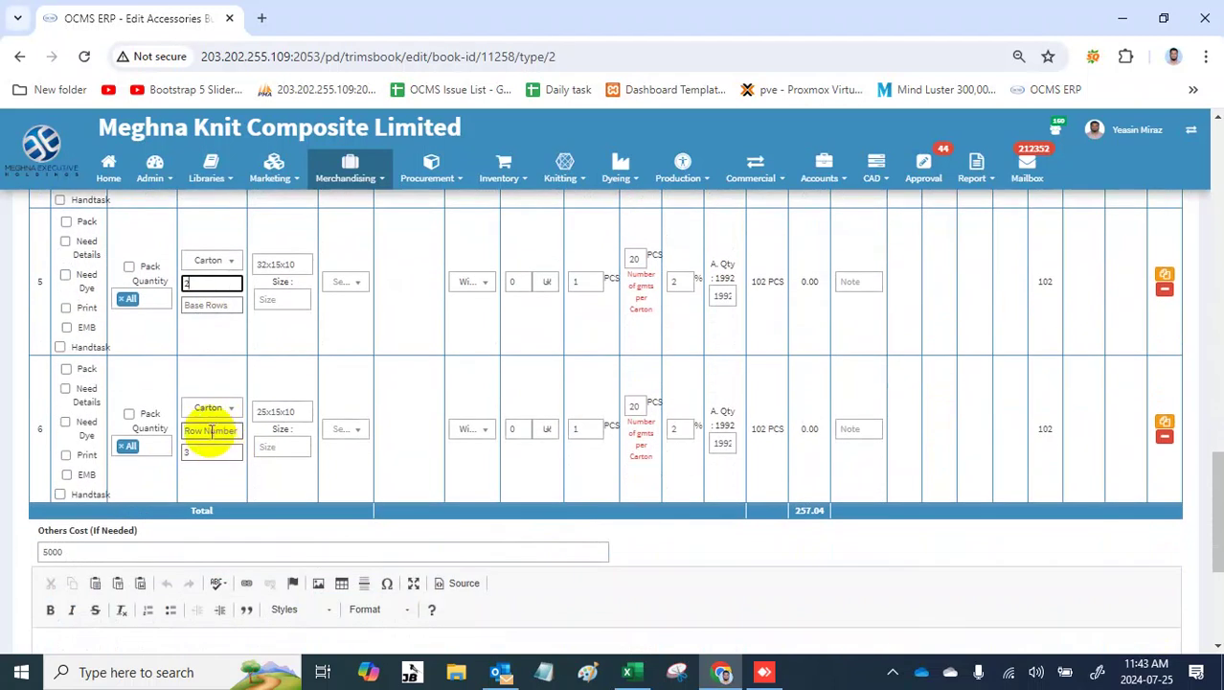
left_click(209, 430)
left_click(207, 452)
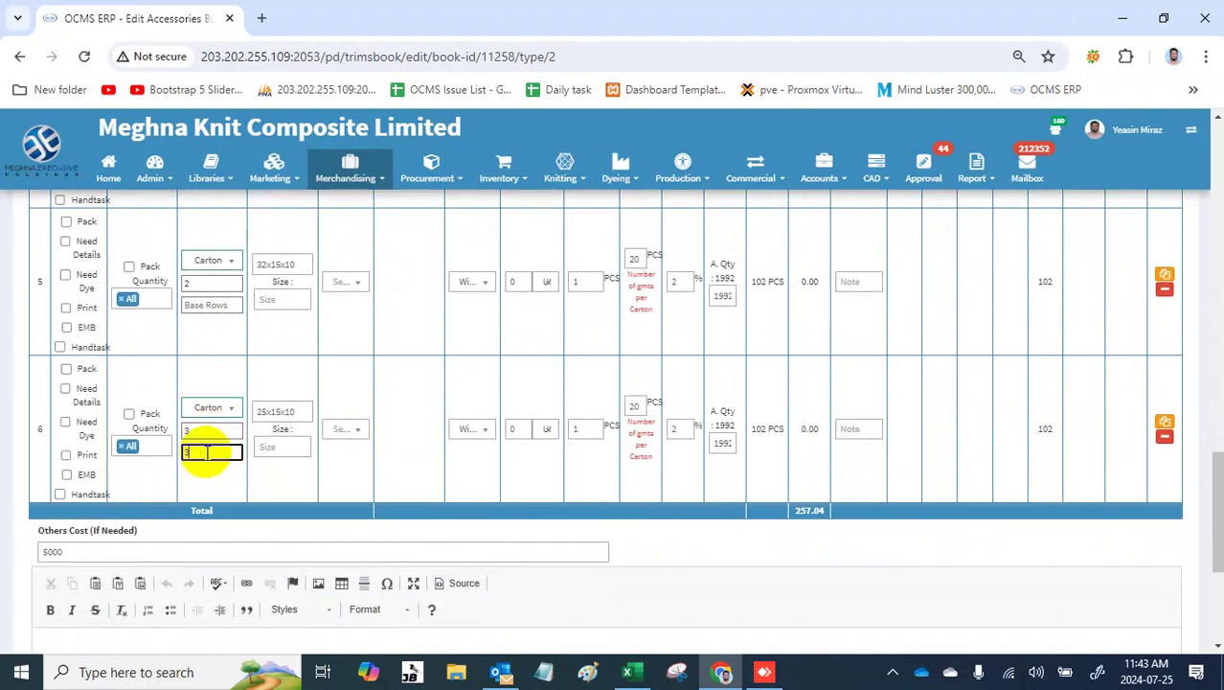
Step: Set Base Rows to 1 for the 32x25 Carton Top Bottom in finishing trims row 1
scroll(206, 452, "up", 8)
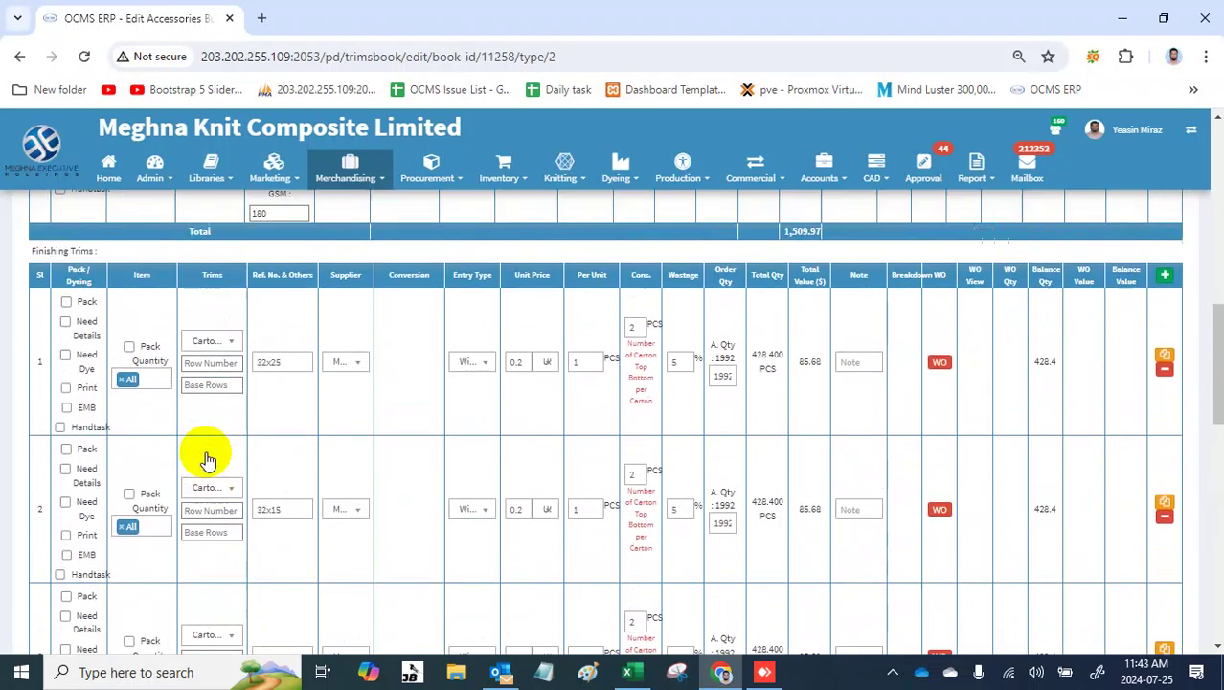
left_click(205, 390)
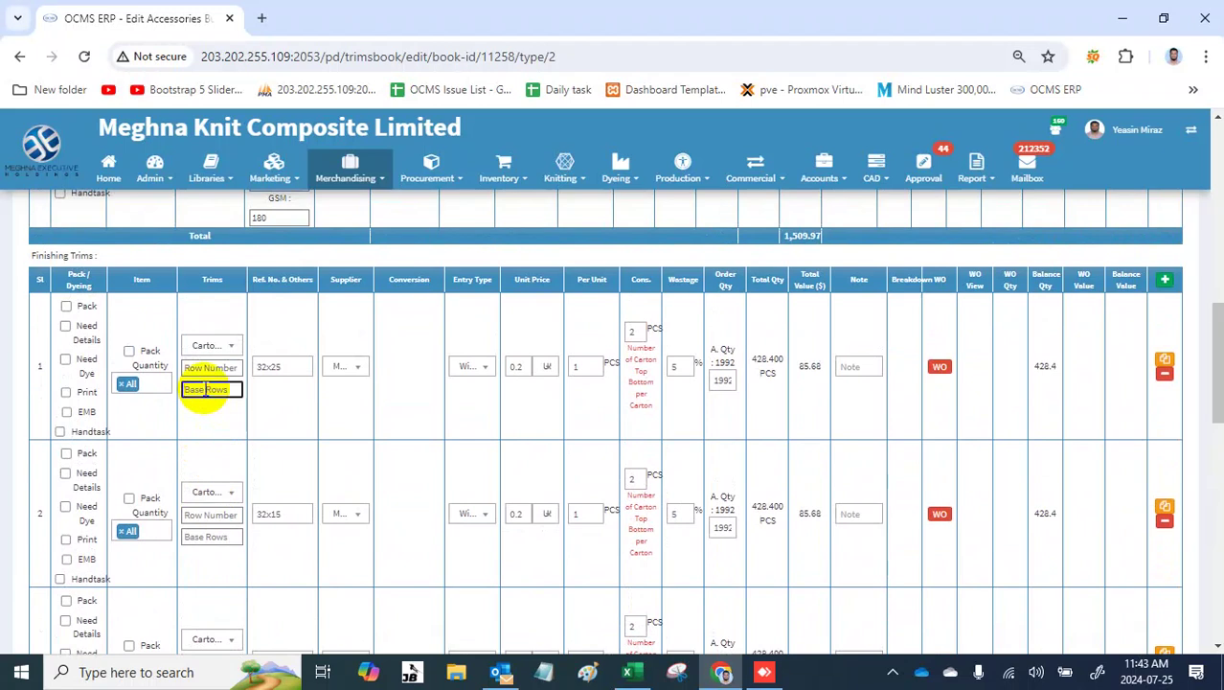
scroll(205, 390, "down", 1)
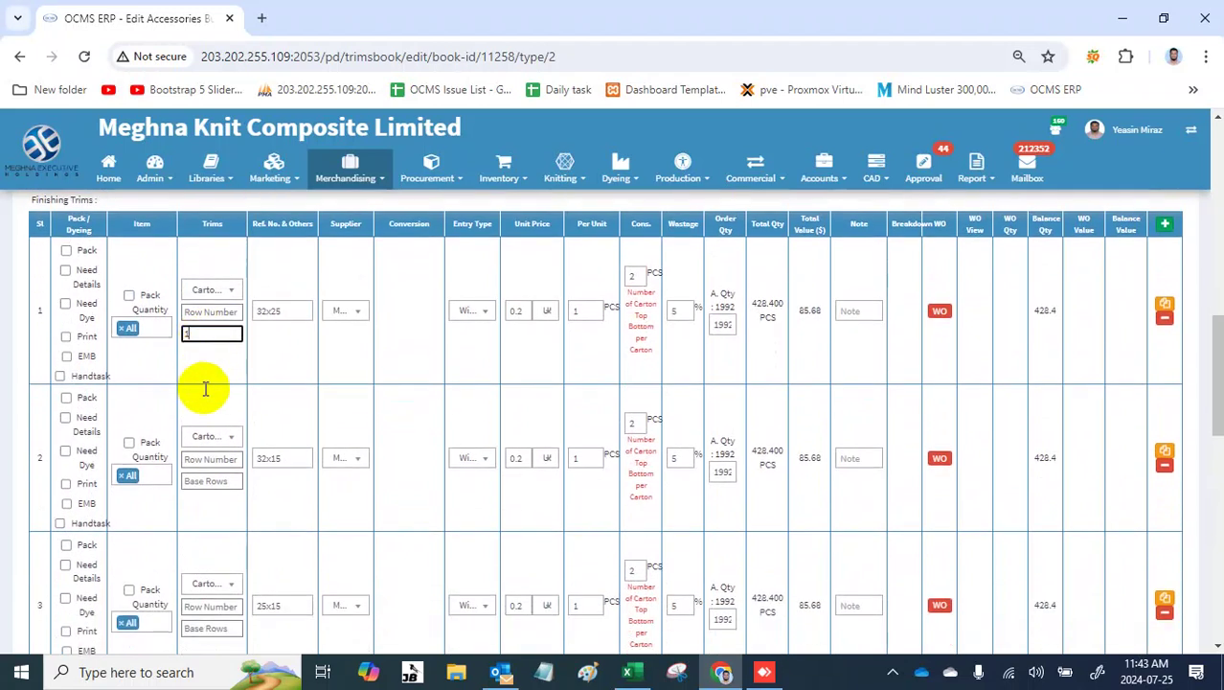
scroll(205, 390, "down", 1)
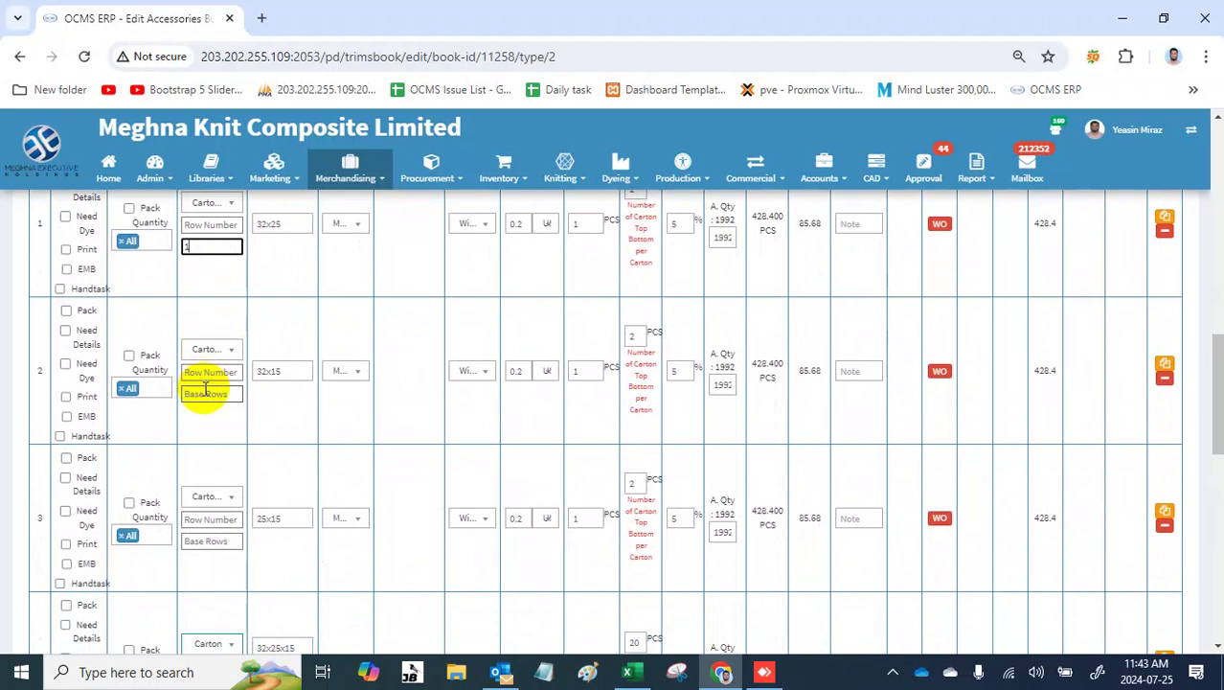
Step: Set Base Rows to 2 for the 32x15 Carton Top Bottom in finishing trims row 2
left_click(205, 394)
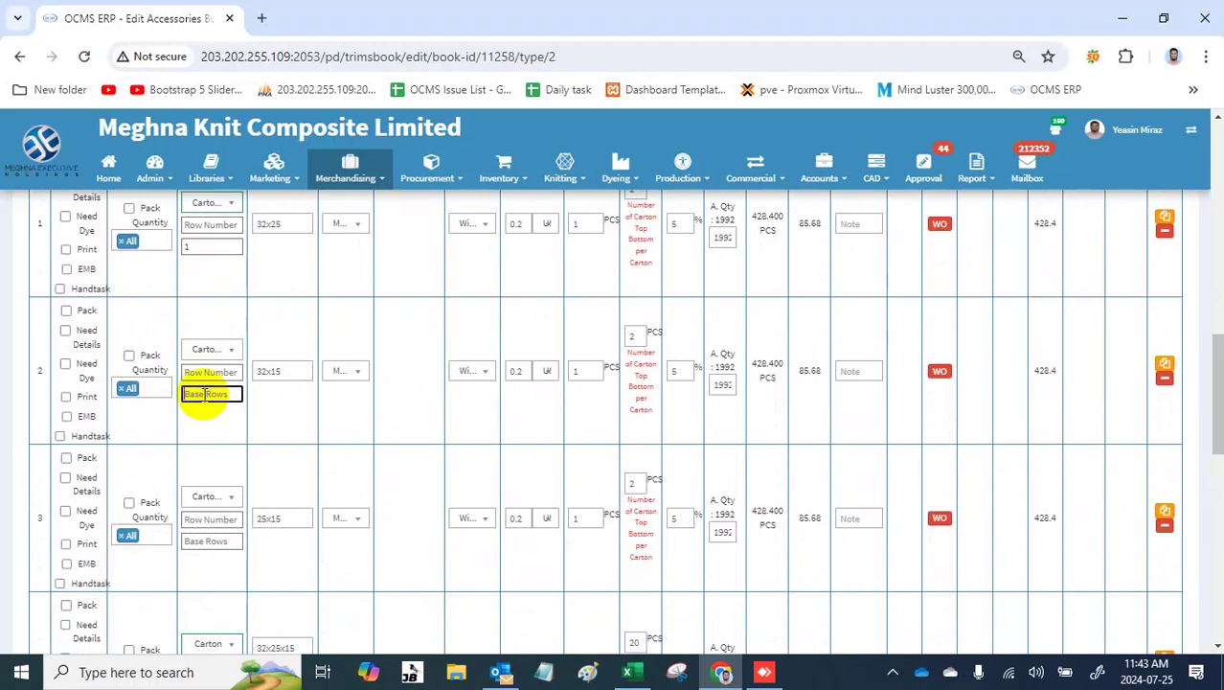
scroll(205, 395, "down", 2)
scroll(204, 395, "down", 1)
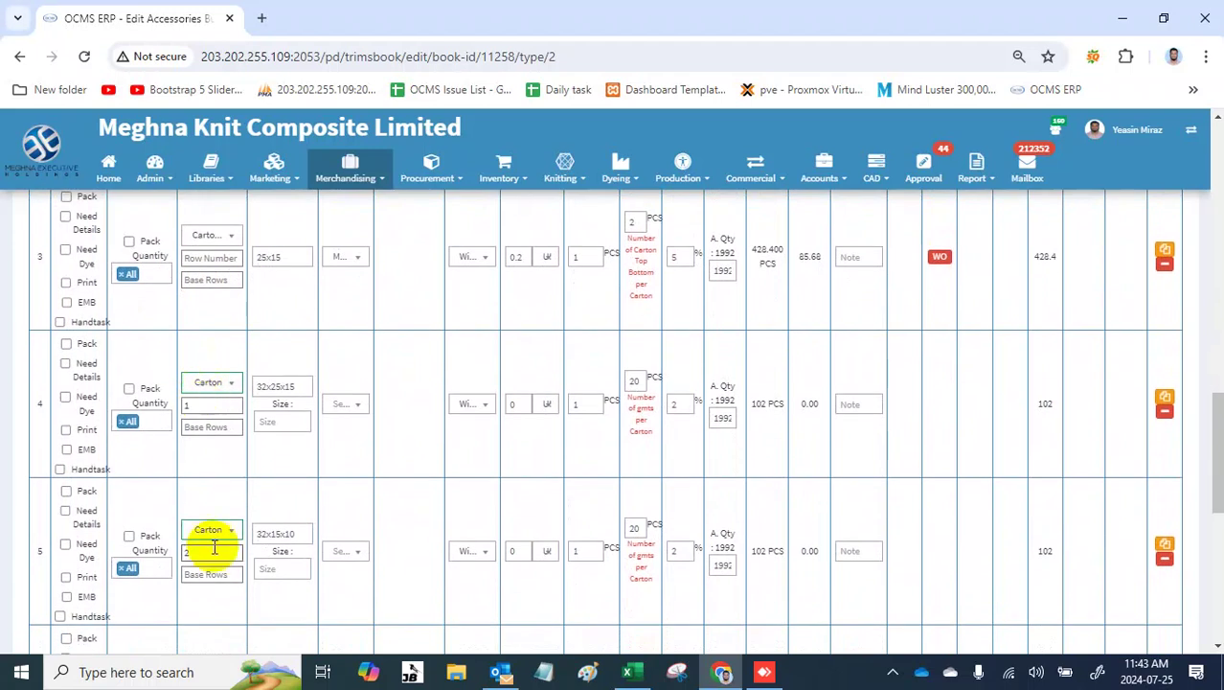
scroll(215, 547, "up", 3)
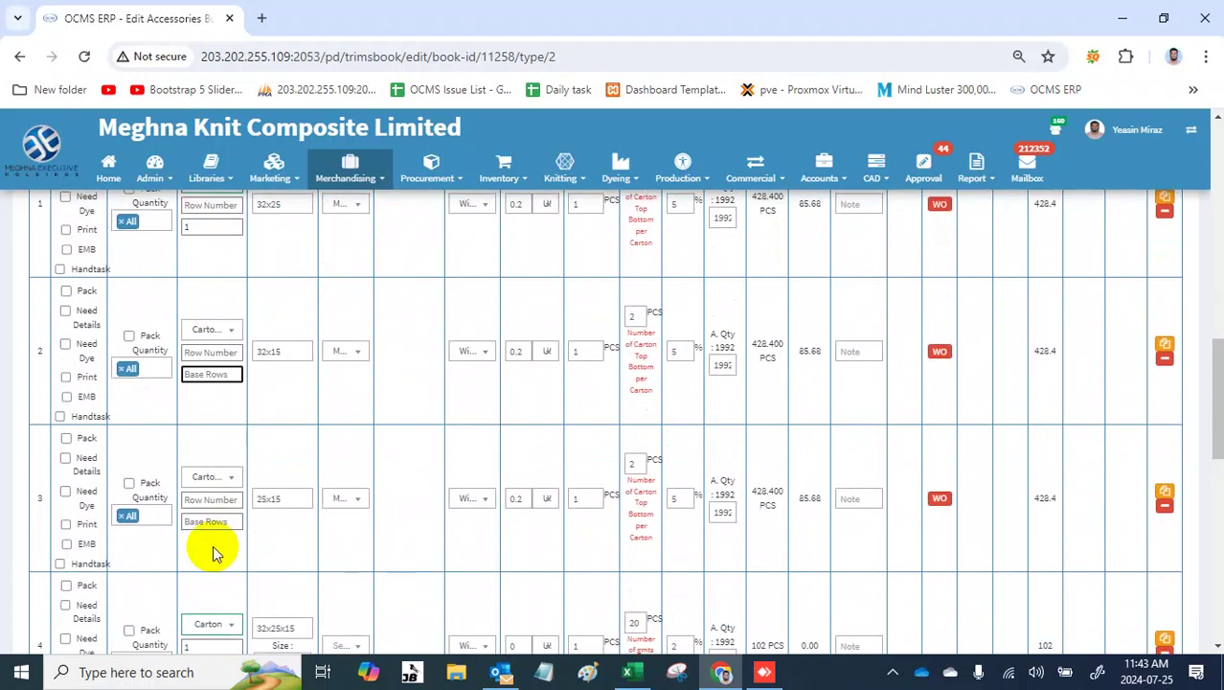
scroll(212, 545, "down", 1)
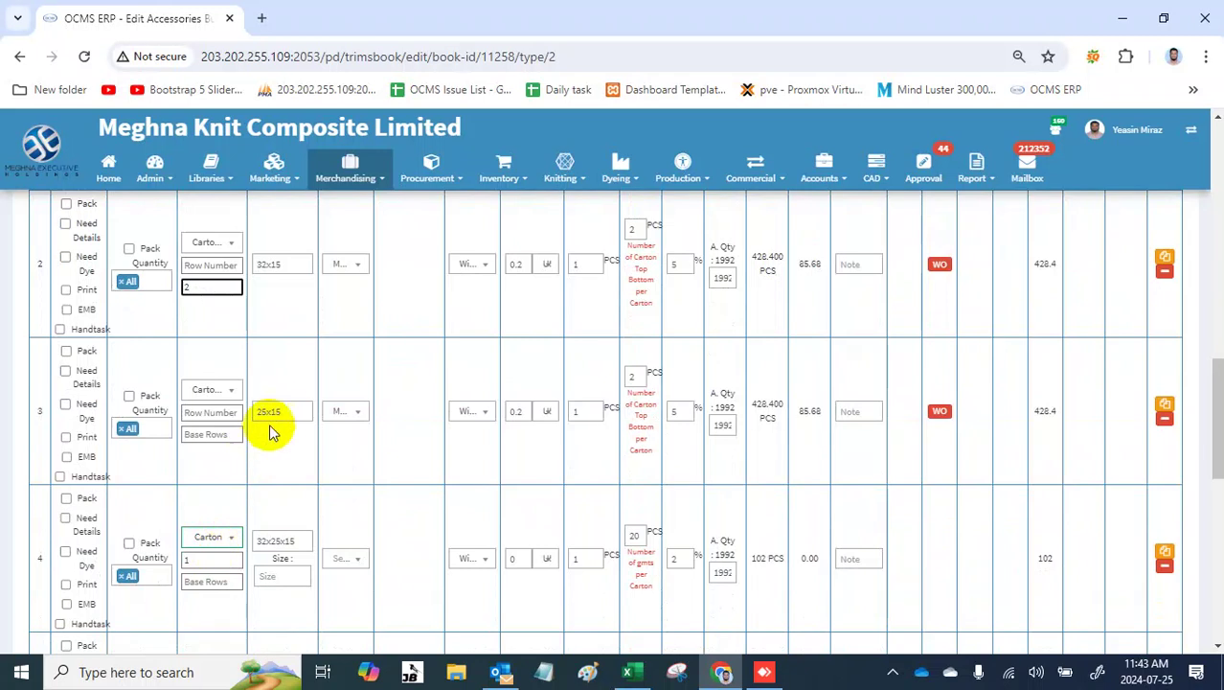
Step: Set Base Rows to 3 for the 25x15 Carton Top Bottom in finishing trims row 3, and submit the updated accessories budget
scroll(283, 414, "down", 5)
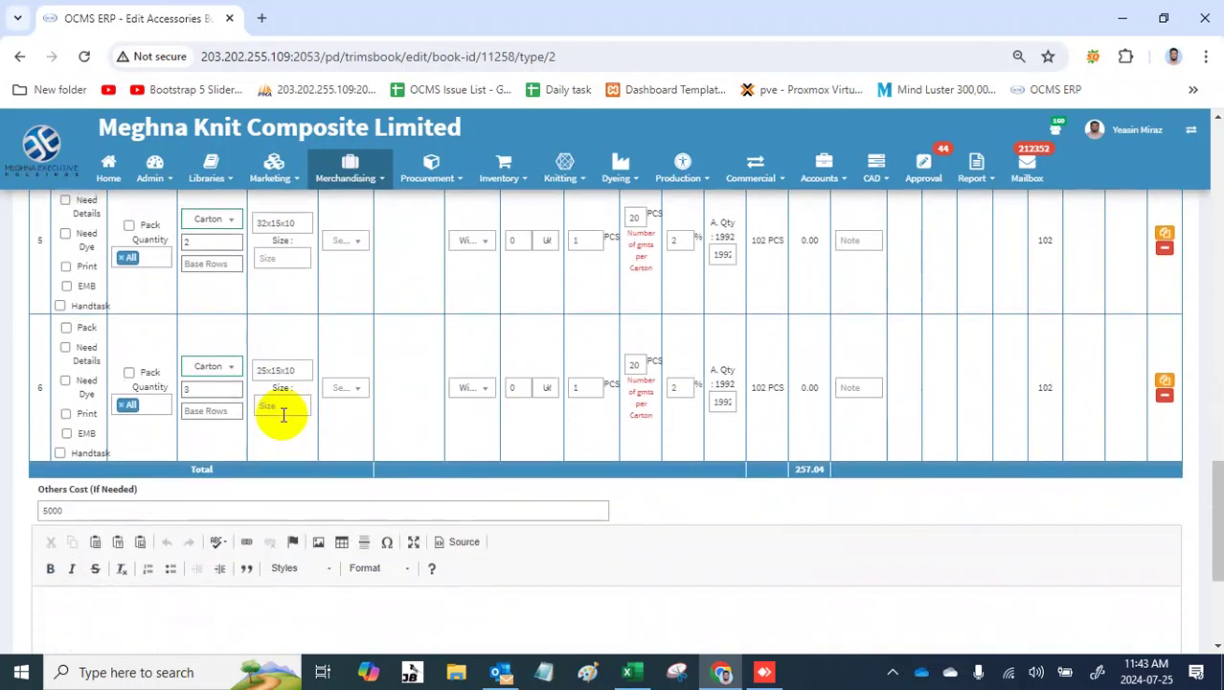
scroll(283, 414, "up", 4)
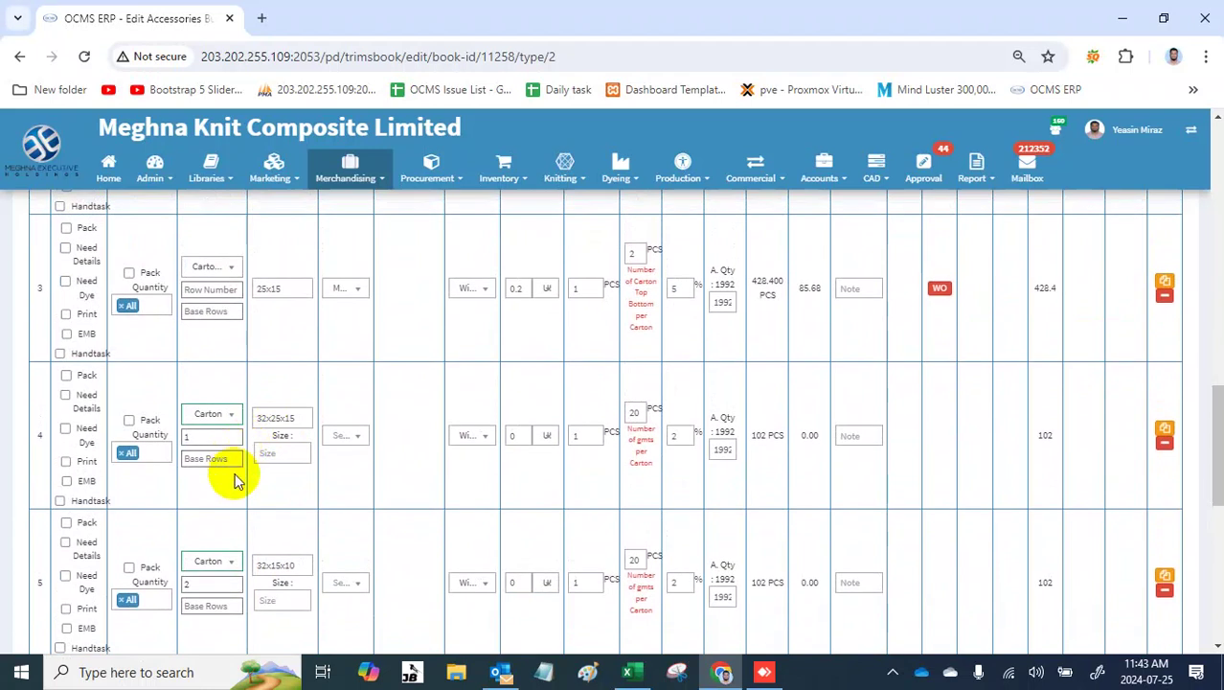
scroll(237, 479, "up", 1)
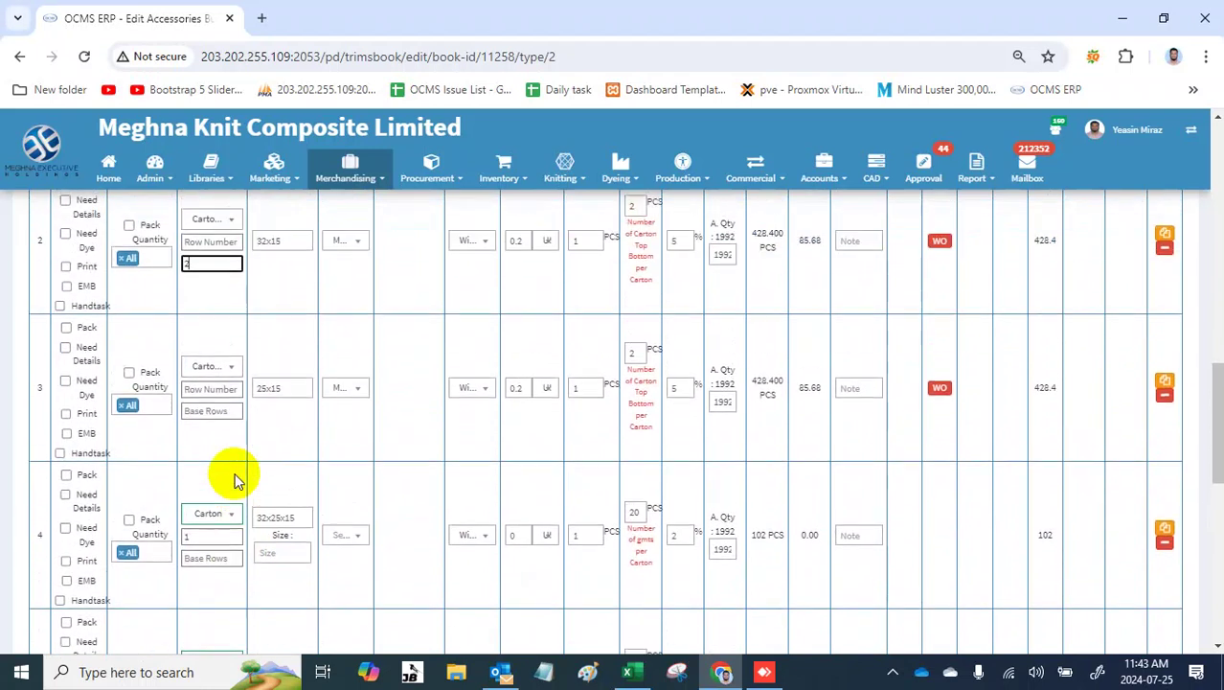
left_click(207, 411)
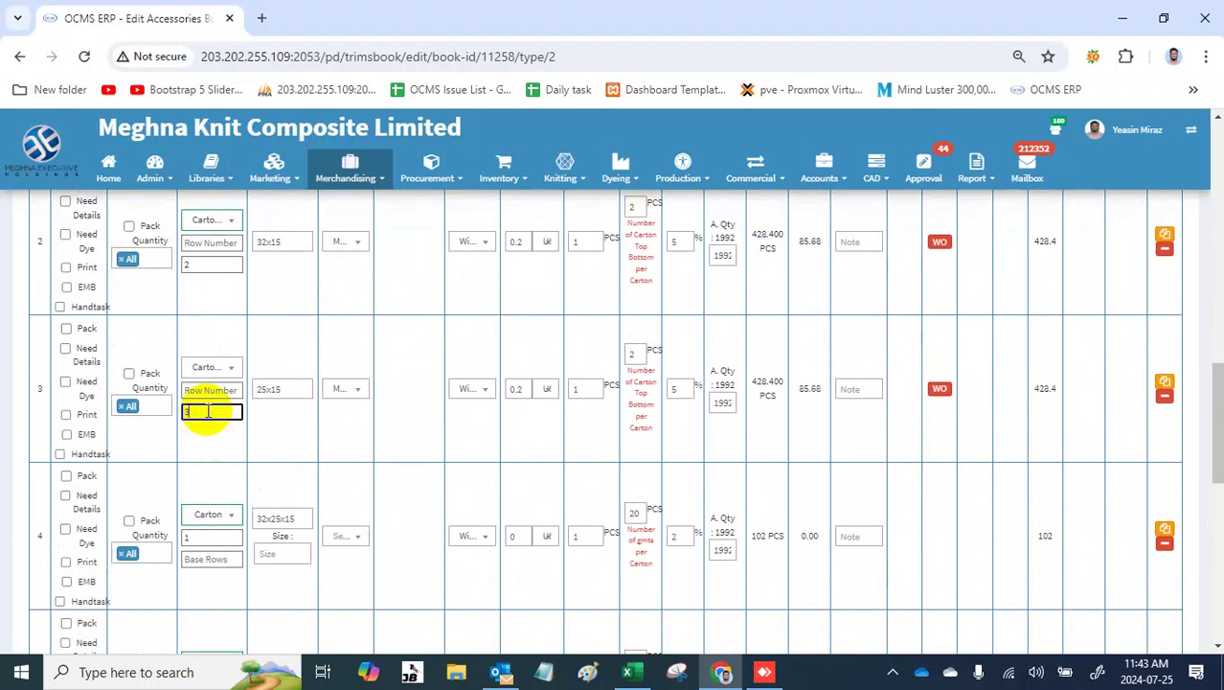
type("3")
key("Return")
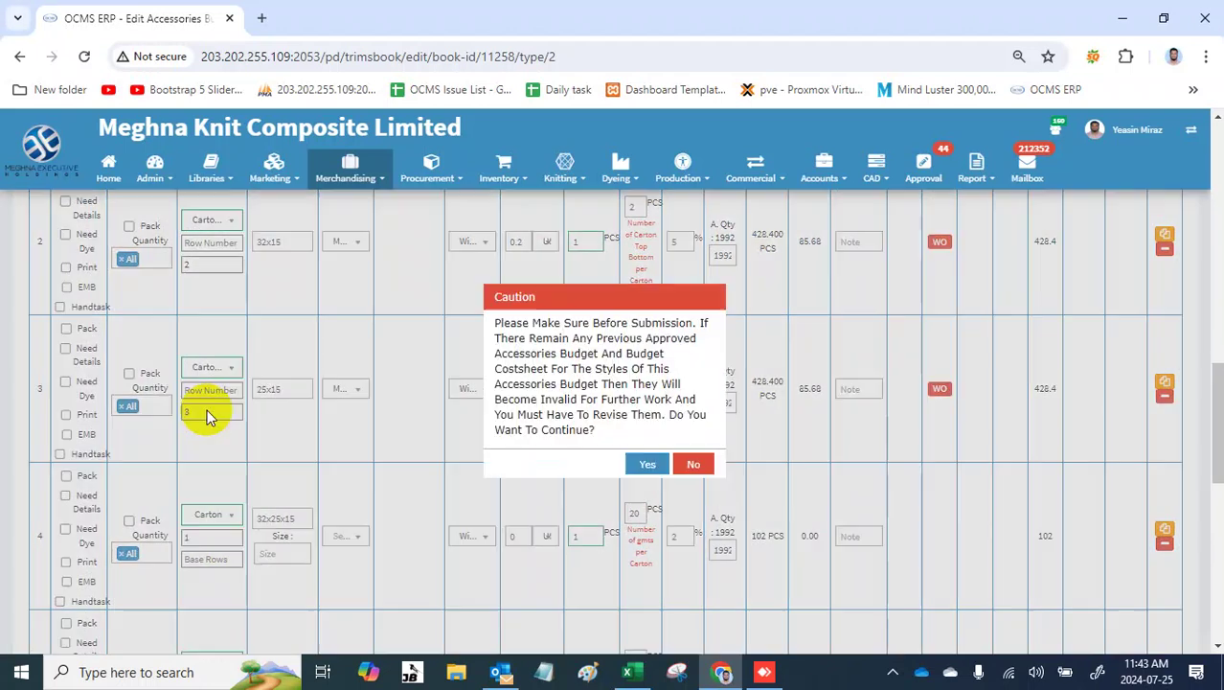
left_click(643, 464)
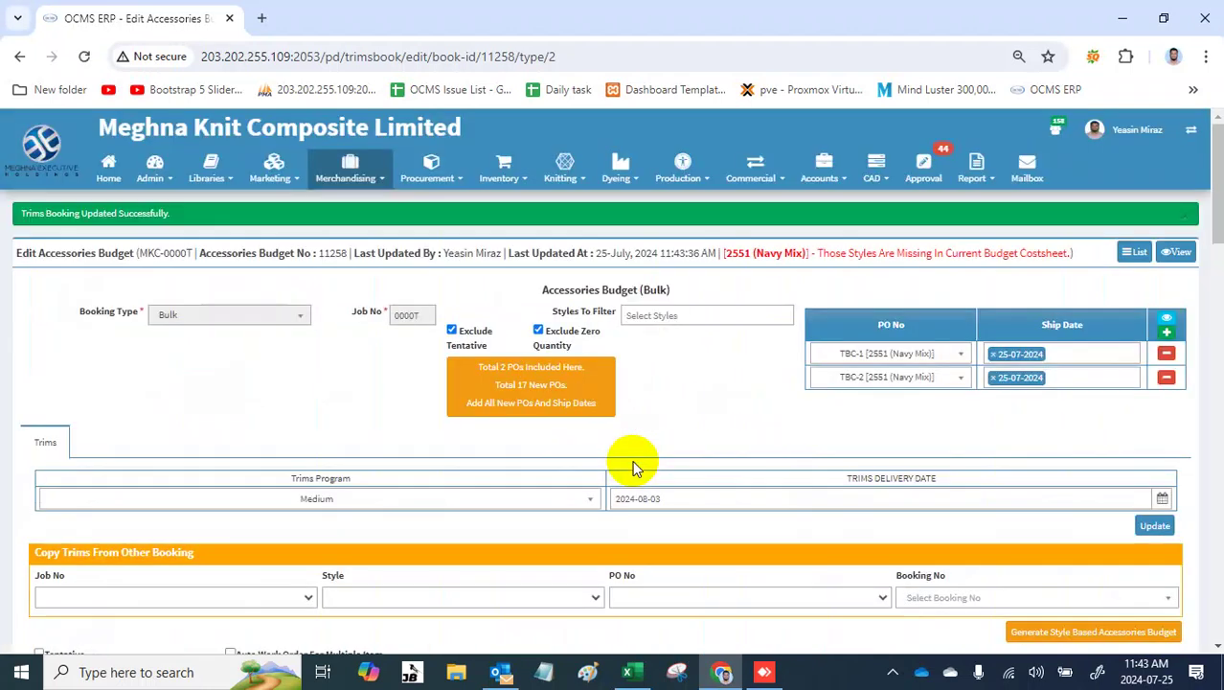
Step: Review the saved finishing trims, checking the order quantity and total quantity of the Carton Top Bottom rows against the Carton rows
scroll(632, 467, "down", 7)
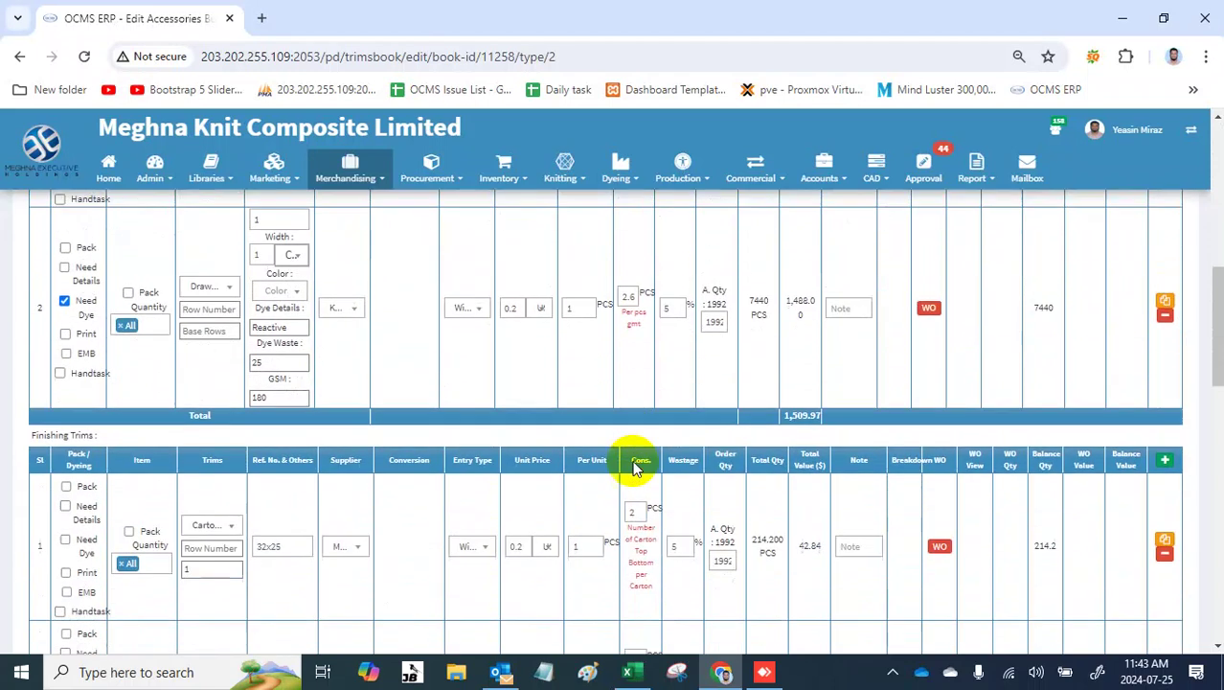
scroll(634, 467, "down", 2)
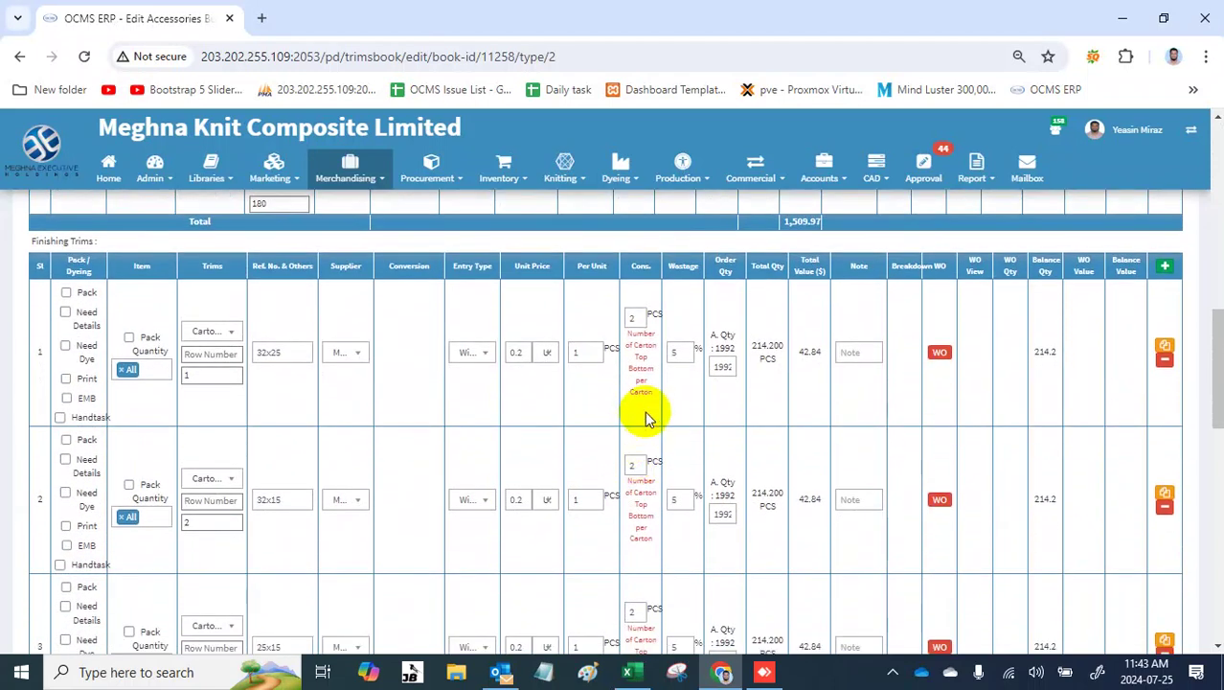
scroll(667, 408, "down", 1)
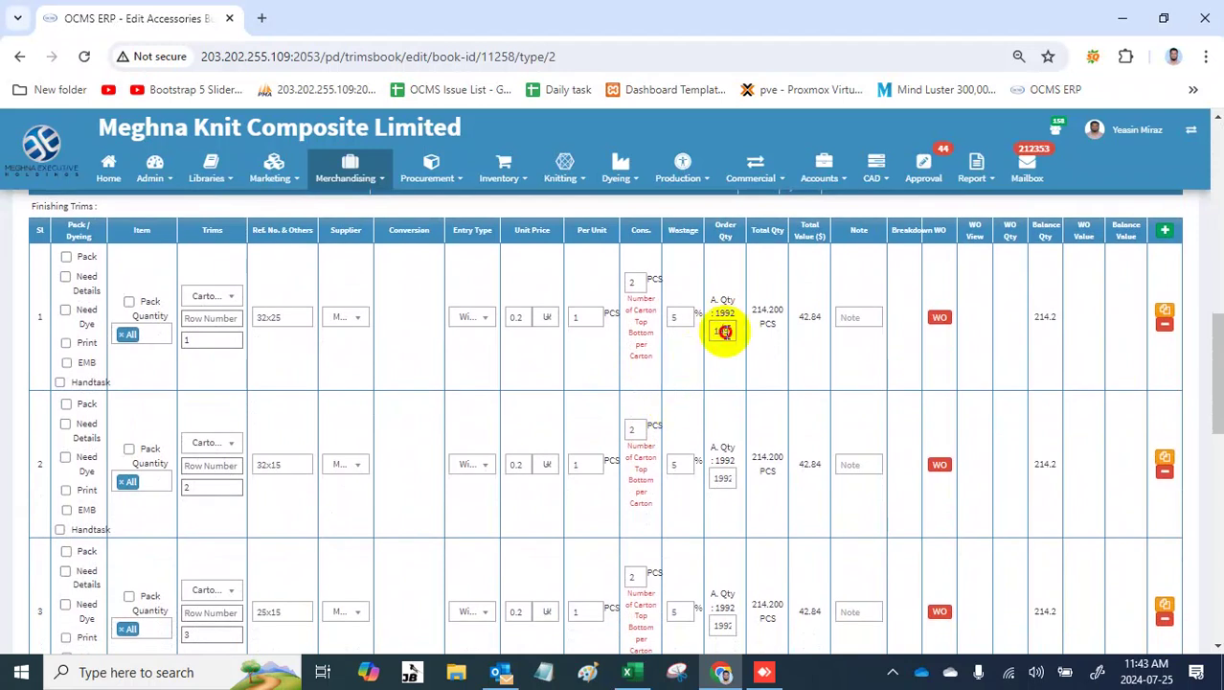
scroll(727, 332, "down", 1)
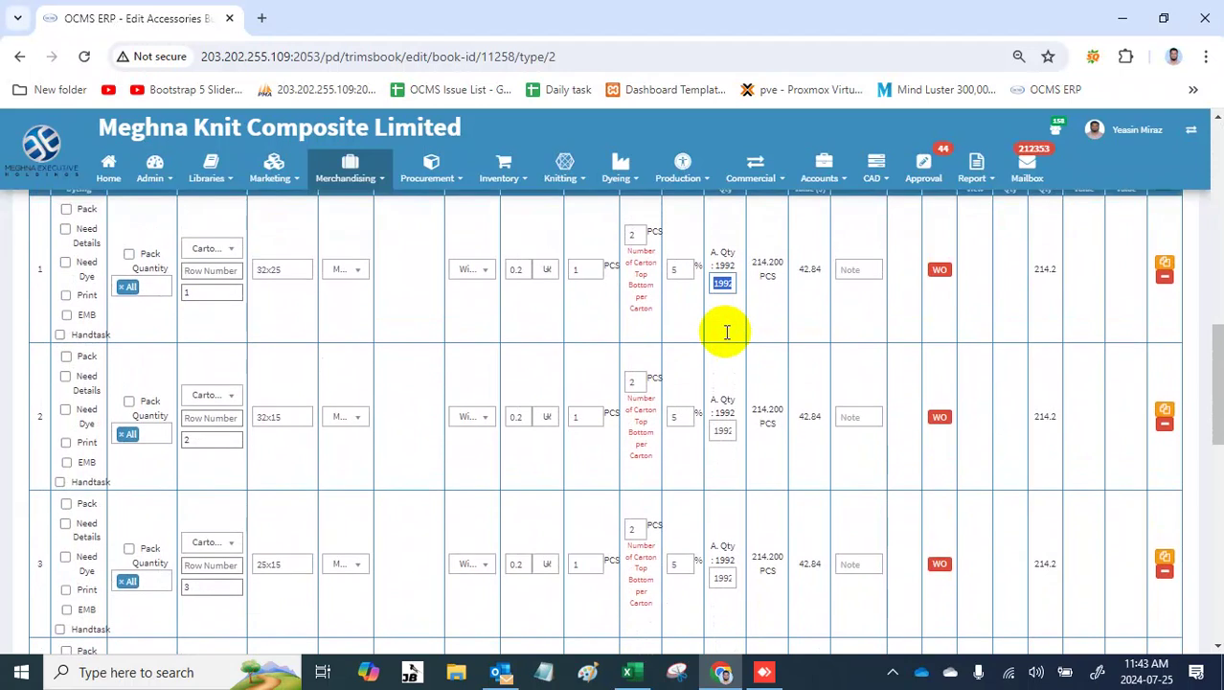
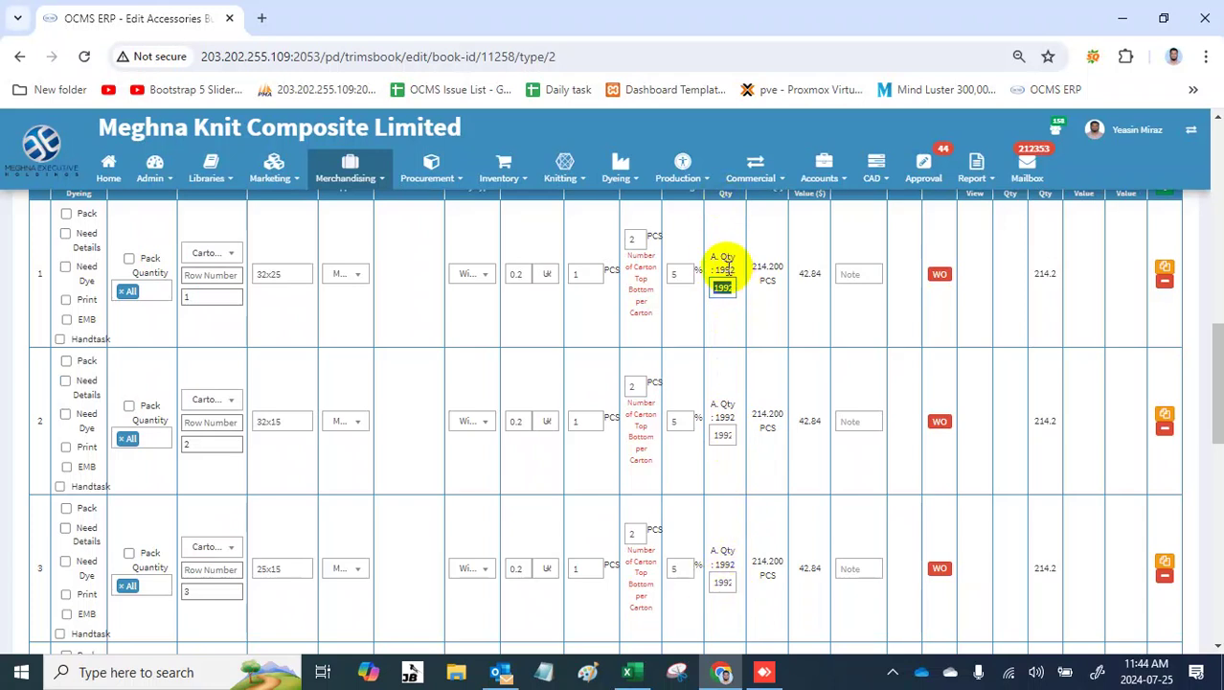
scroll(726, 271, "down", 3)
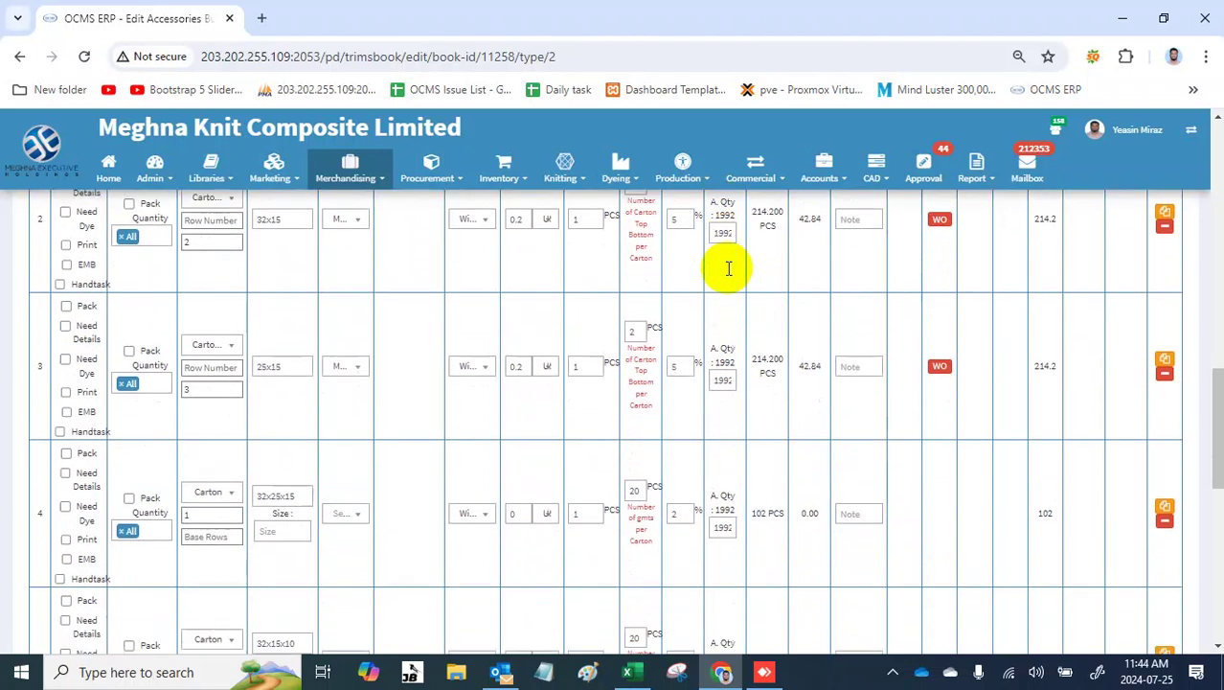
scroll(727, 268, "up", 1)
scroll(727, 274, "up", 2)
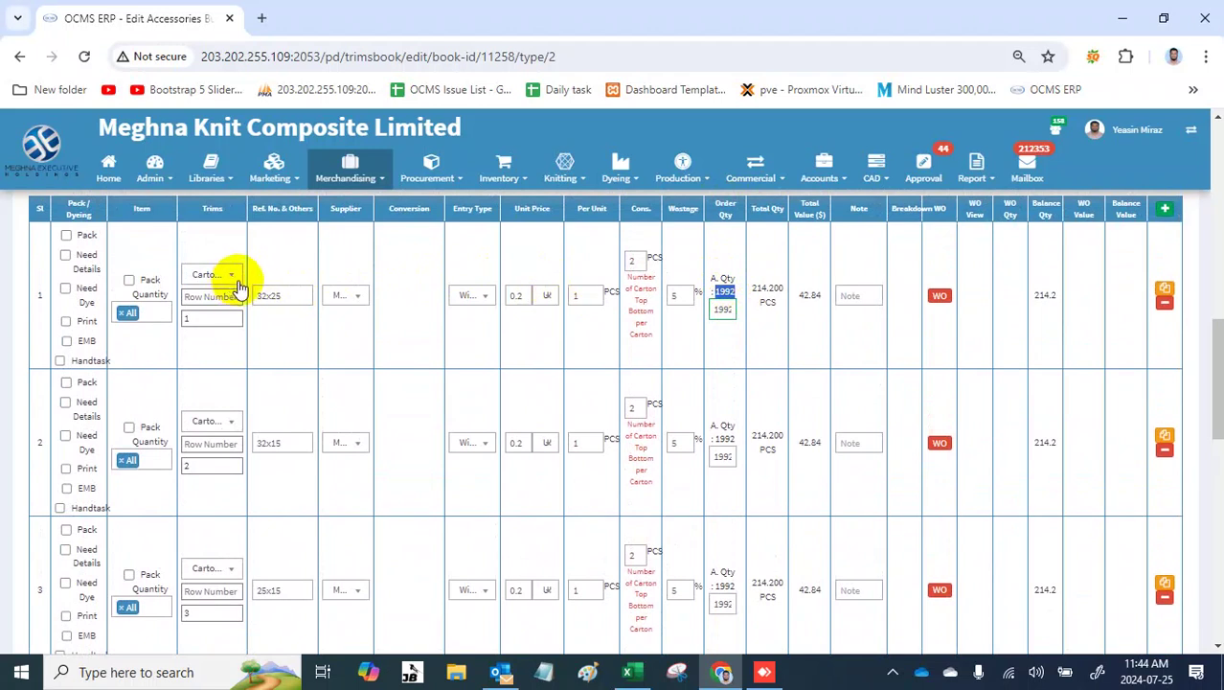
Step: Set the order quantity to 800 for the 32x25 Carton Top Bottom in row 1 and the 32x25x15 Carton in row 4
left_click(730, 307)
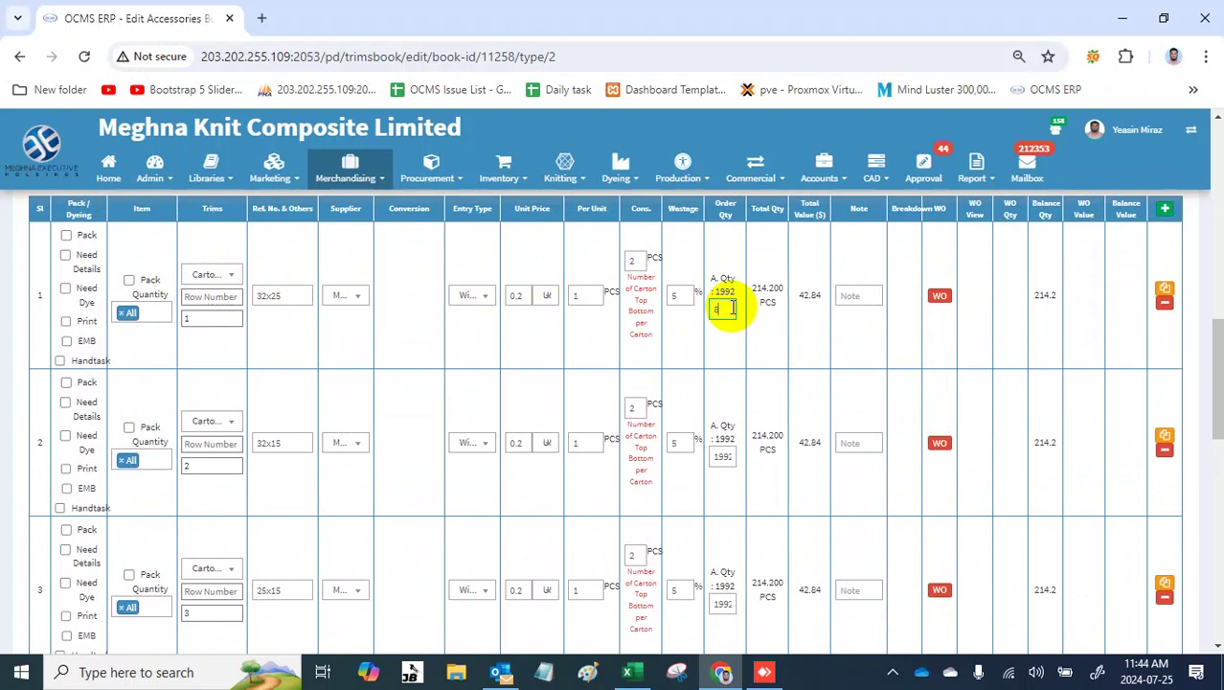
type("800")
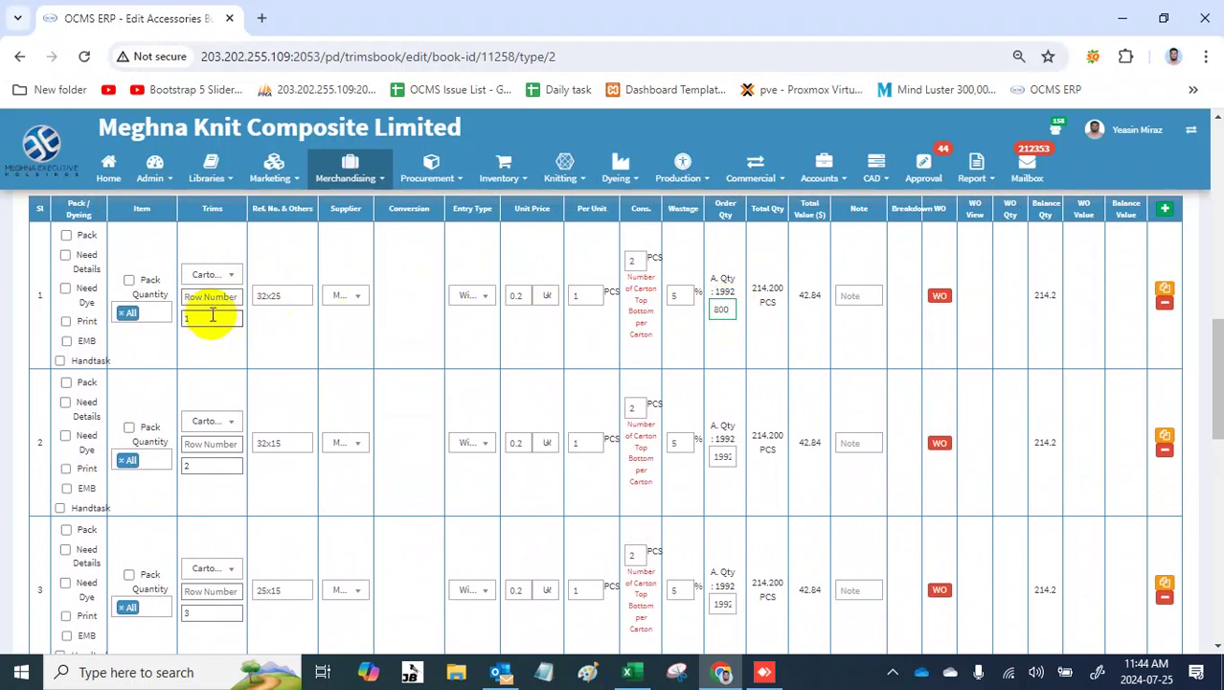
scroll(538, 456, "down", 3)
scroll(539, 456, "down", 1)
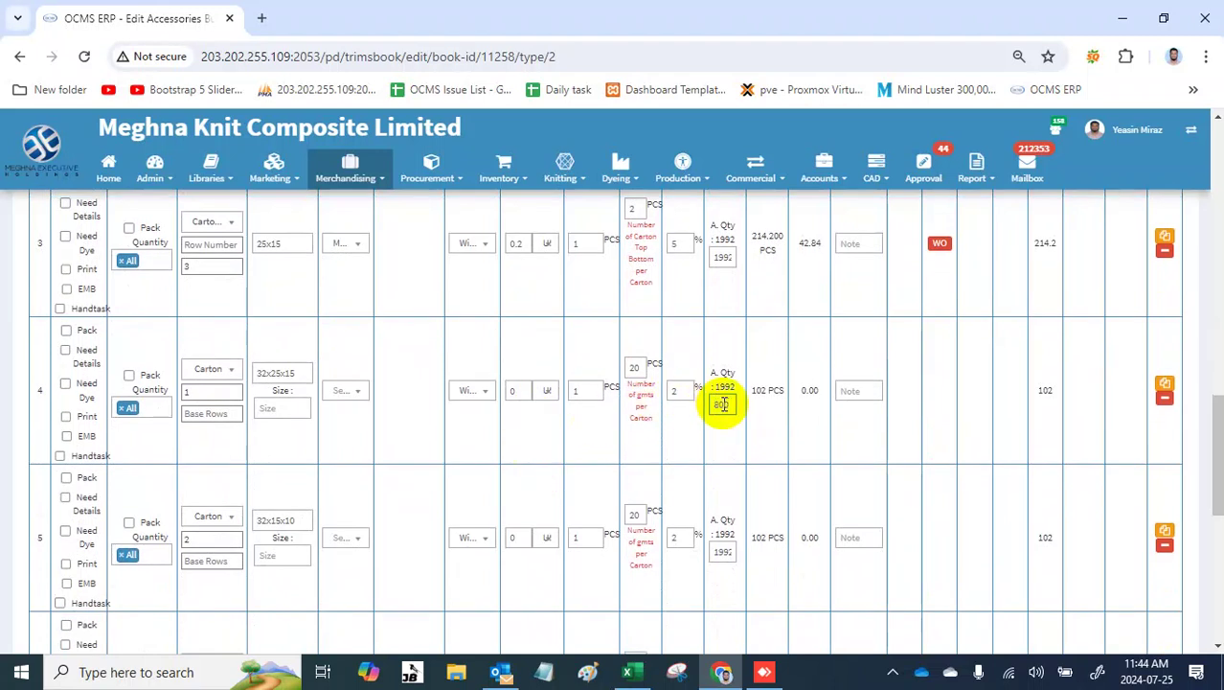
scroll(723, 404, "up", 2)
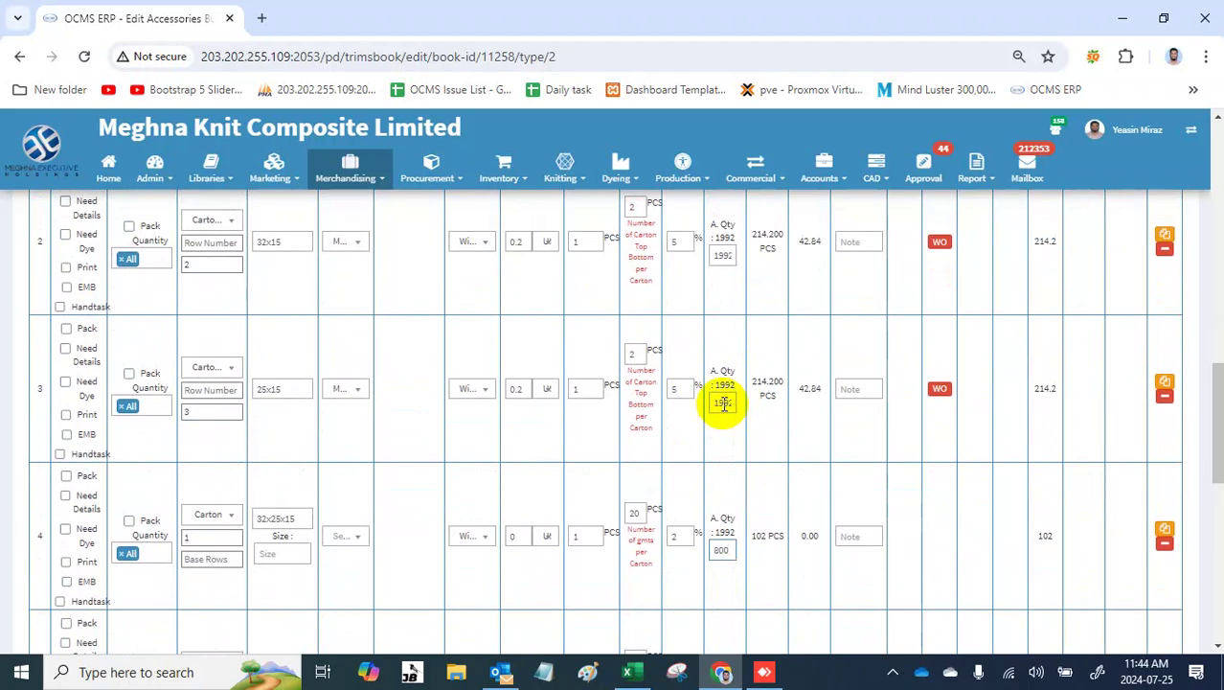
Step: Open Calculator and subtract 800 from 1992 to work out the remaining order quantity
key("super+r")
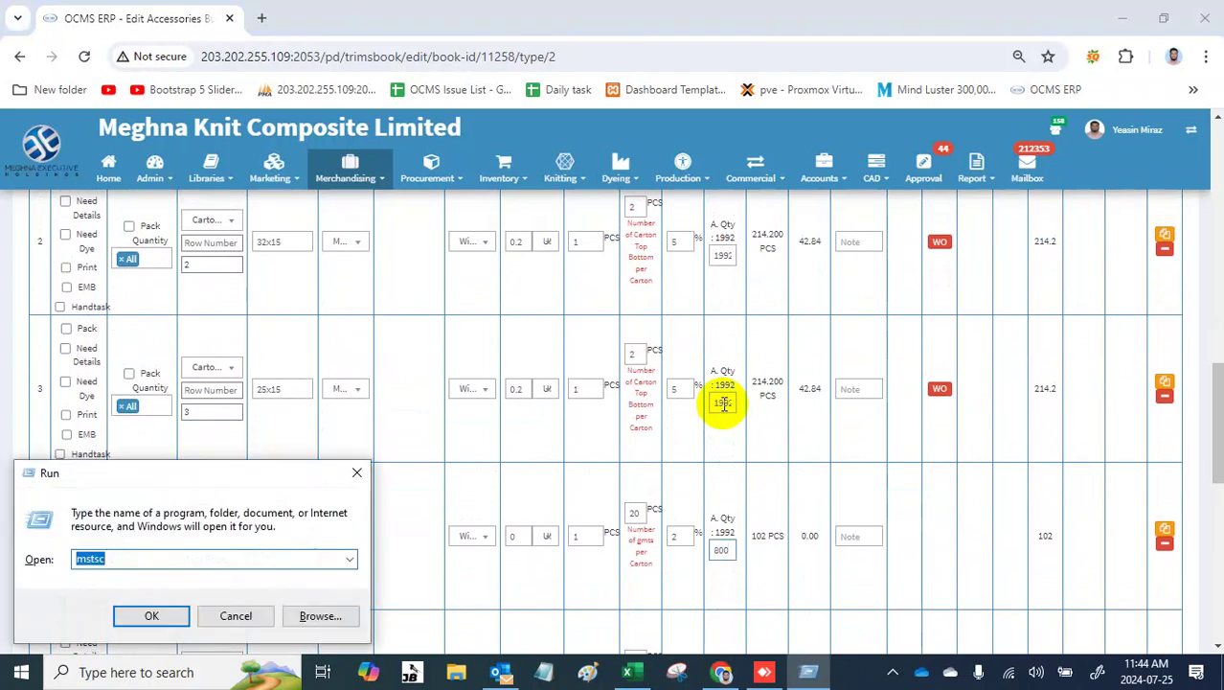
type("ca")
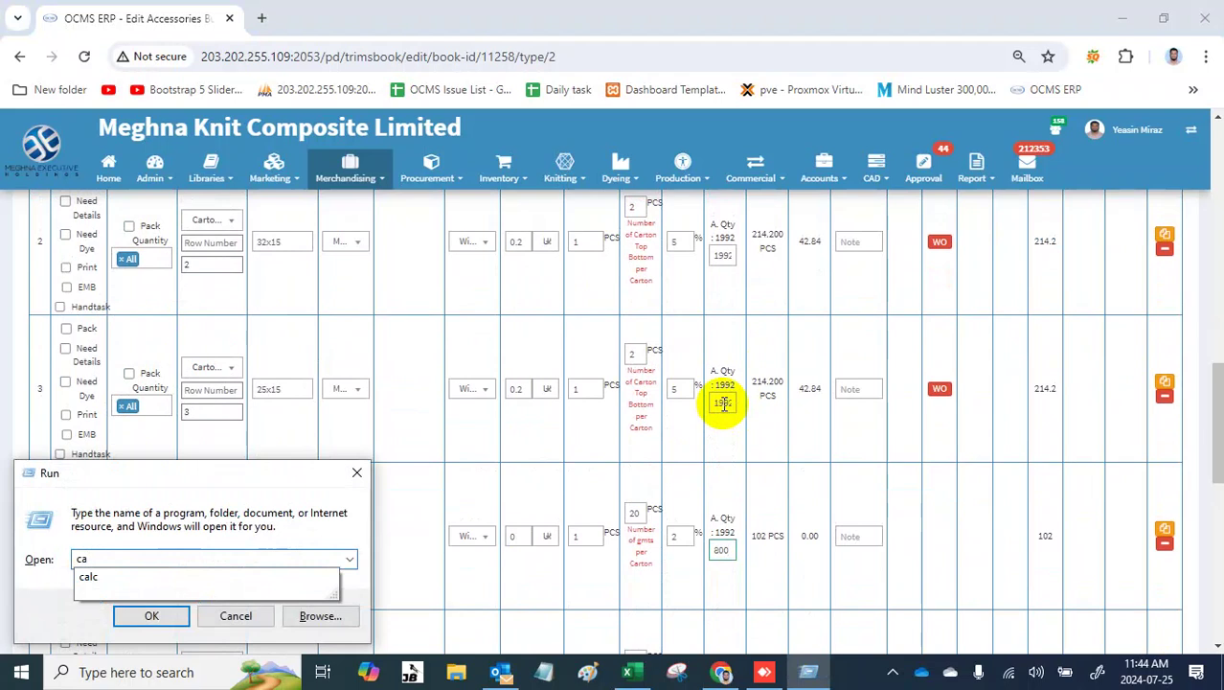
type("lc")
key("Return")
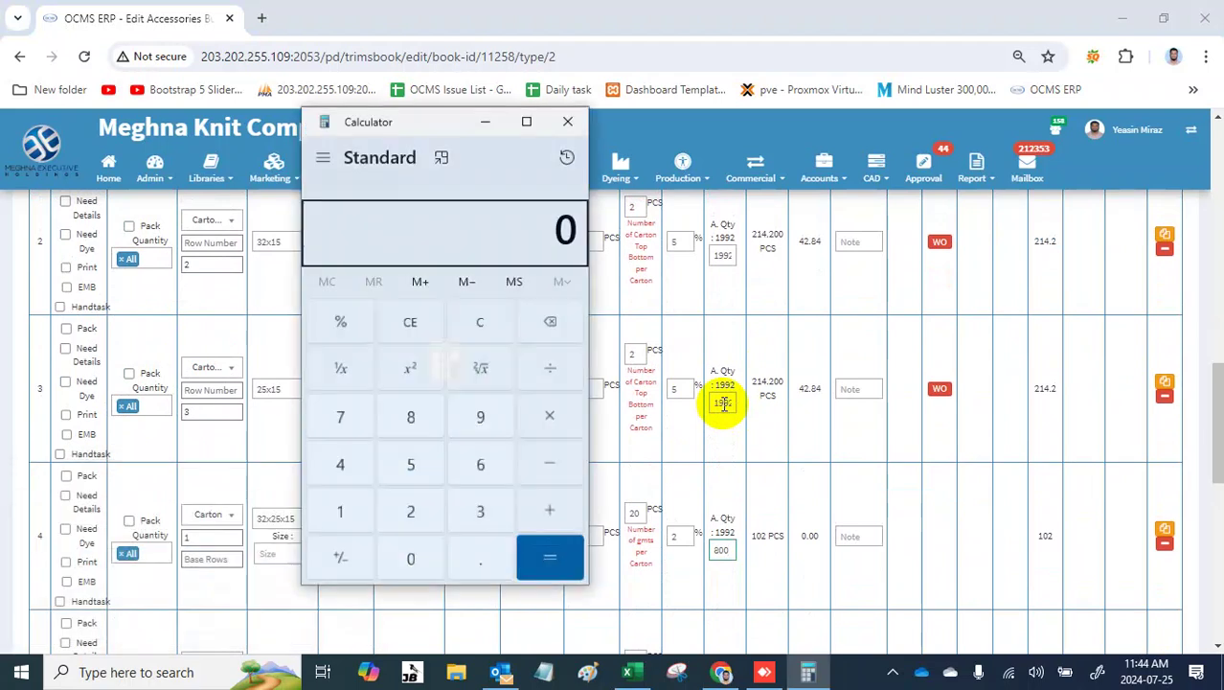
type("1992 - ")
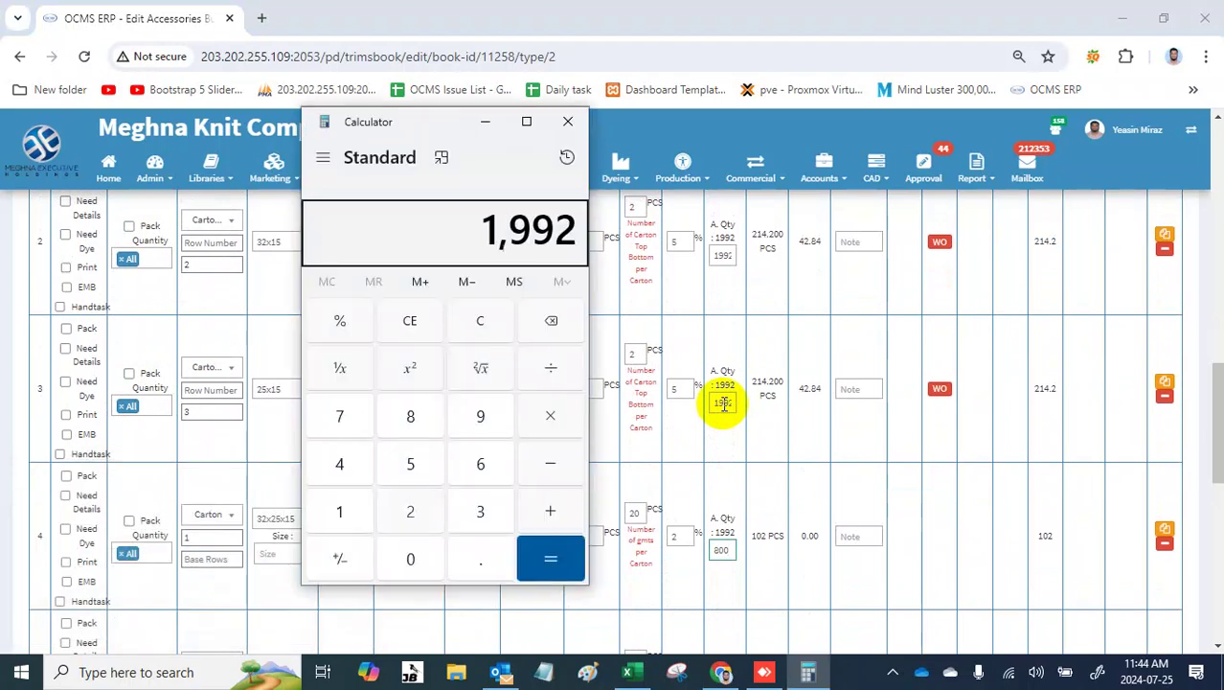
type("800")
key("Return")
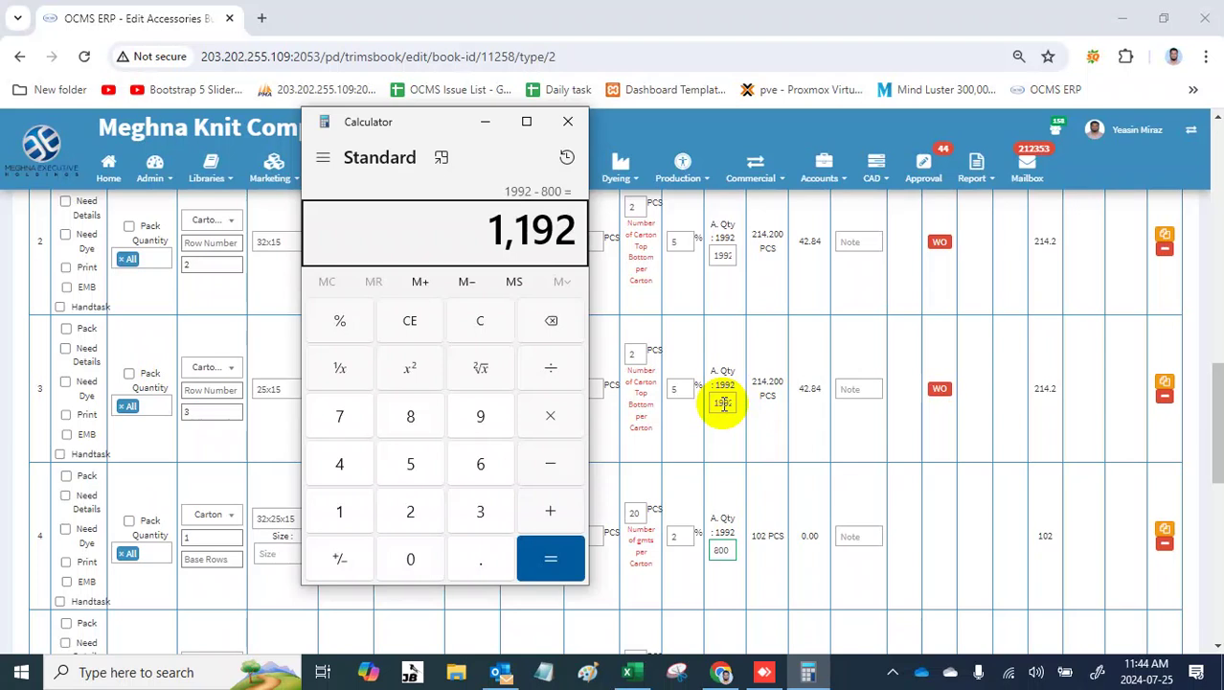
Step: In the accessories budget, set the order quantity to 1000 for the 25x15 Carton Top Bottom in row 3 and the 32x15x10 Carton in row 5
left_click(723, 402)
double_click(723, 402)
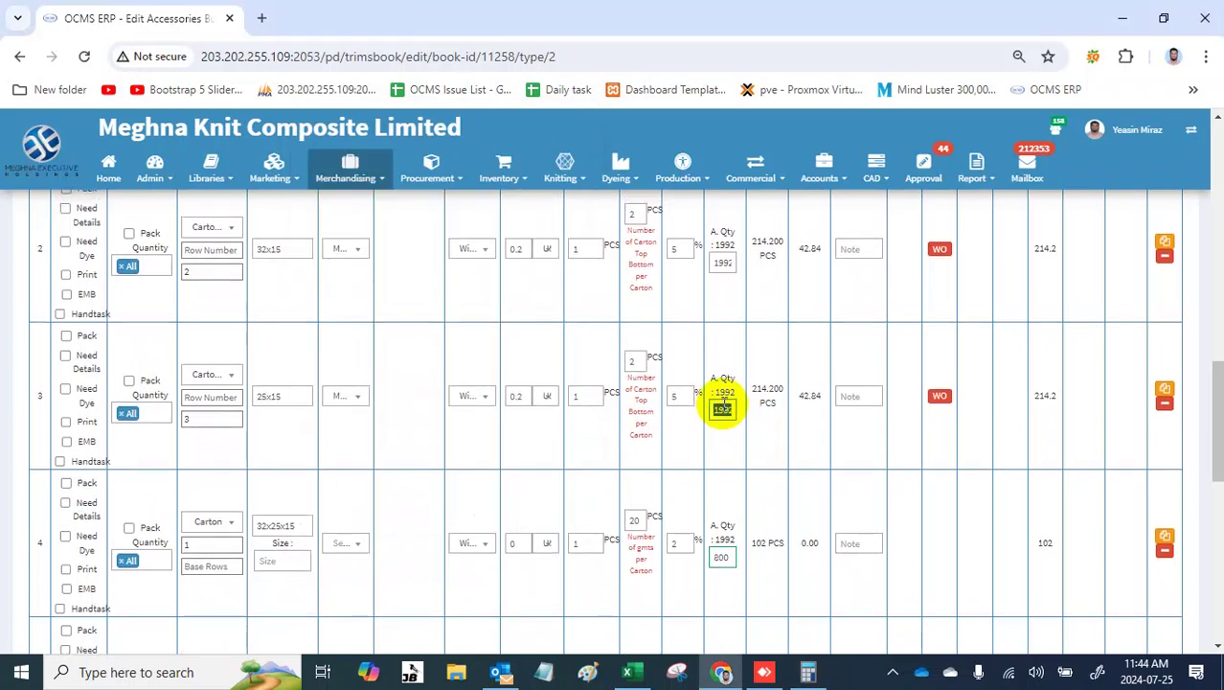
scroll(723, 402, "down", 3)
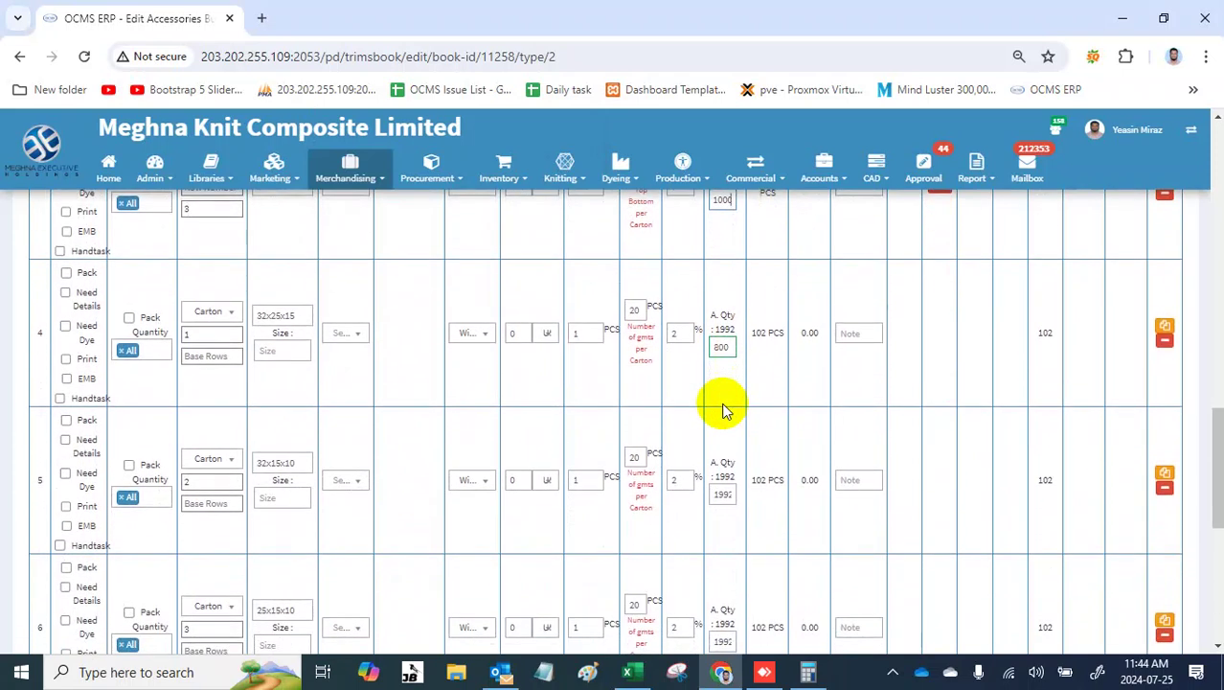
double_click(723, 496)
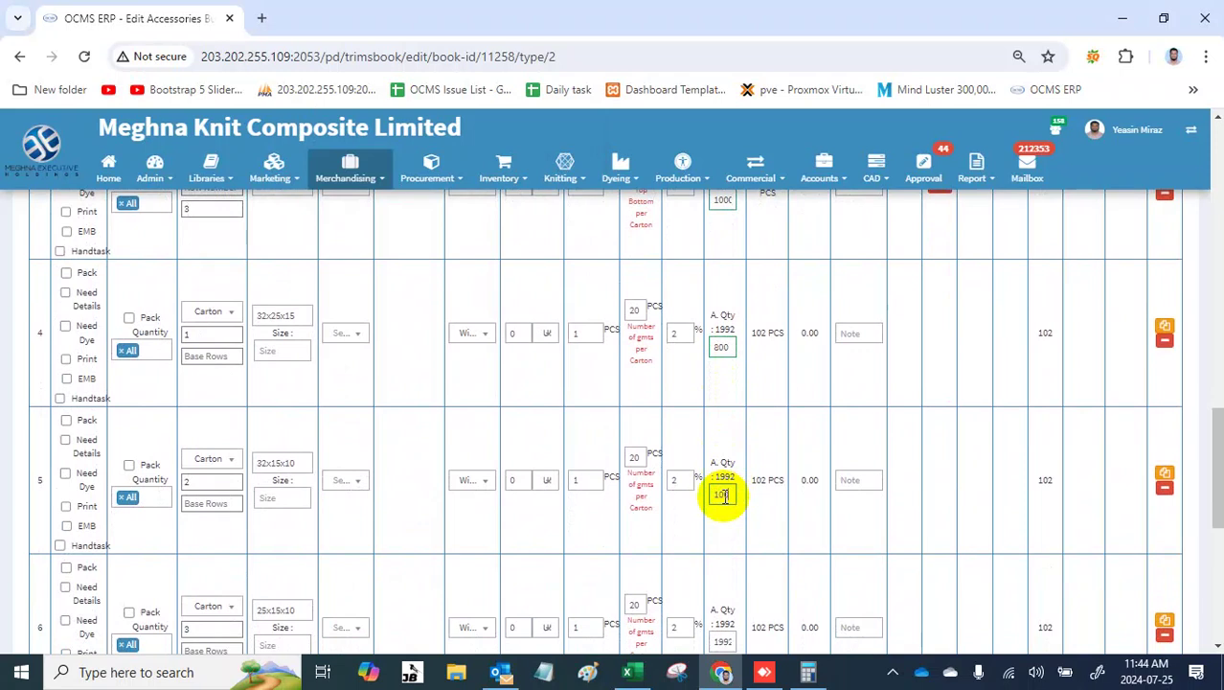
type("1000")
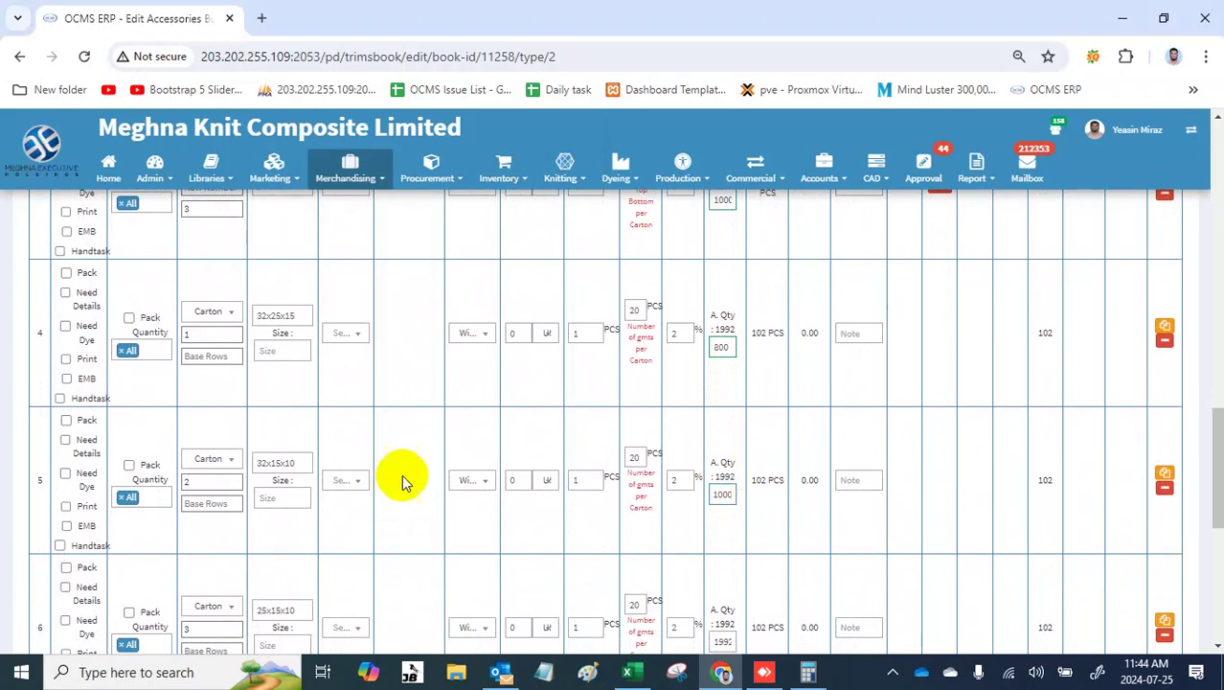
Step: Recheck the remainder in Calculator and compare it with the order quantities entered in the Carton Top Bottom and Carton rows
scroll(757, 470, "up", 3)
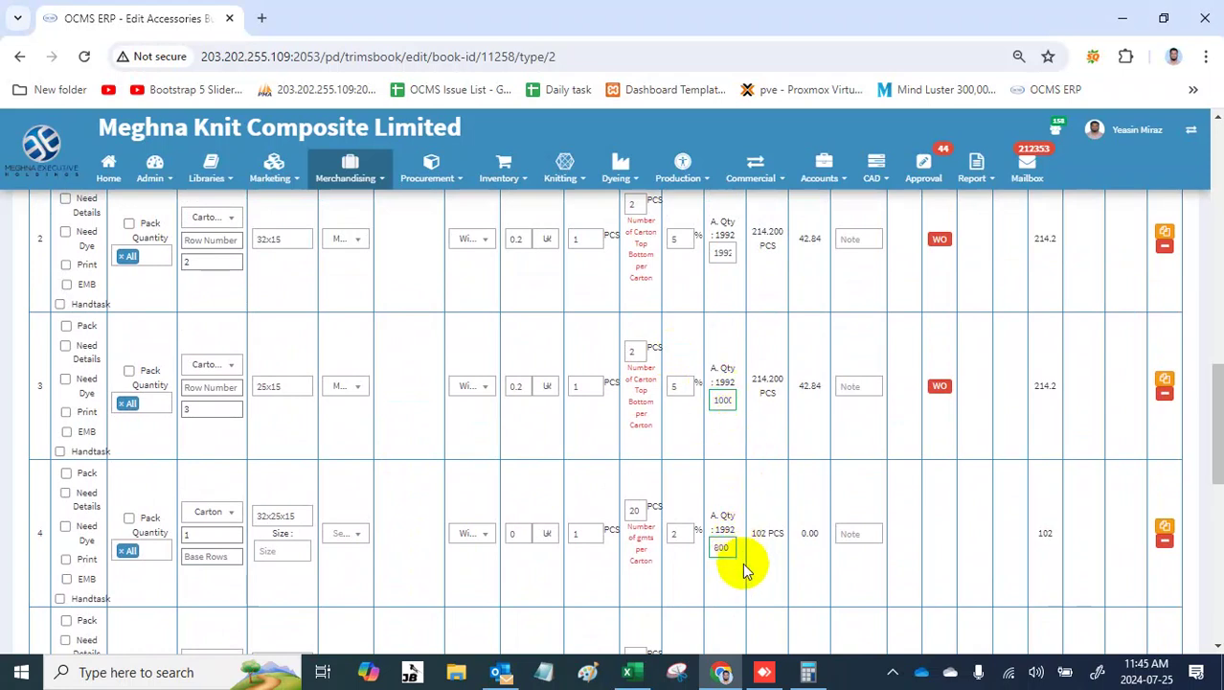
left_click(810, 672)
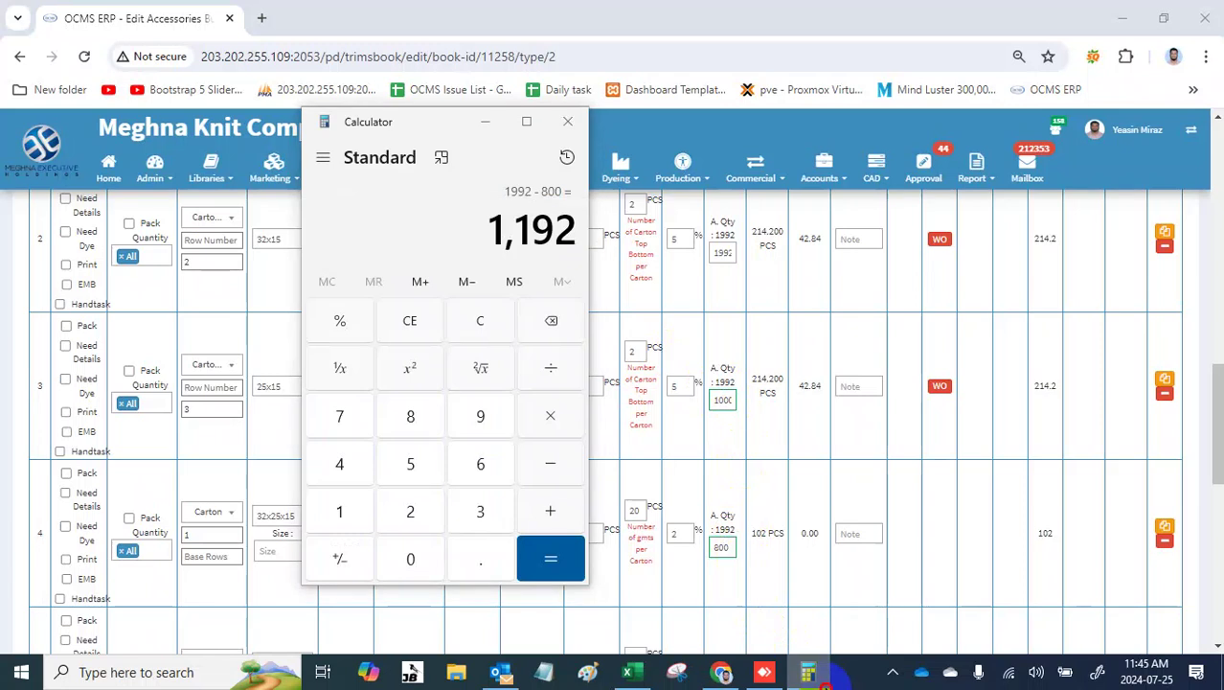
left_click(817, 677)
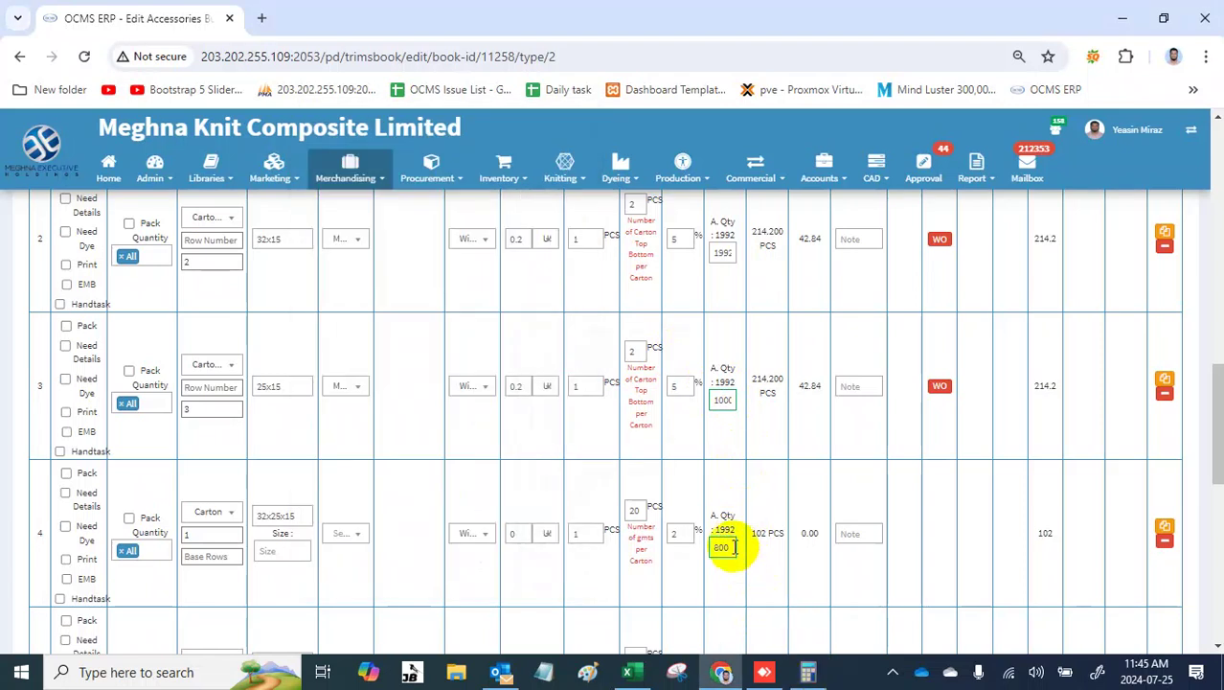
scroll(735, 546, "down", 1)
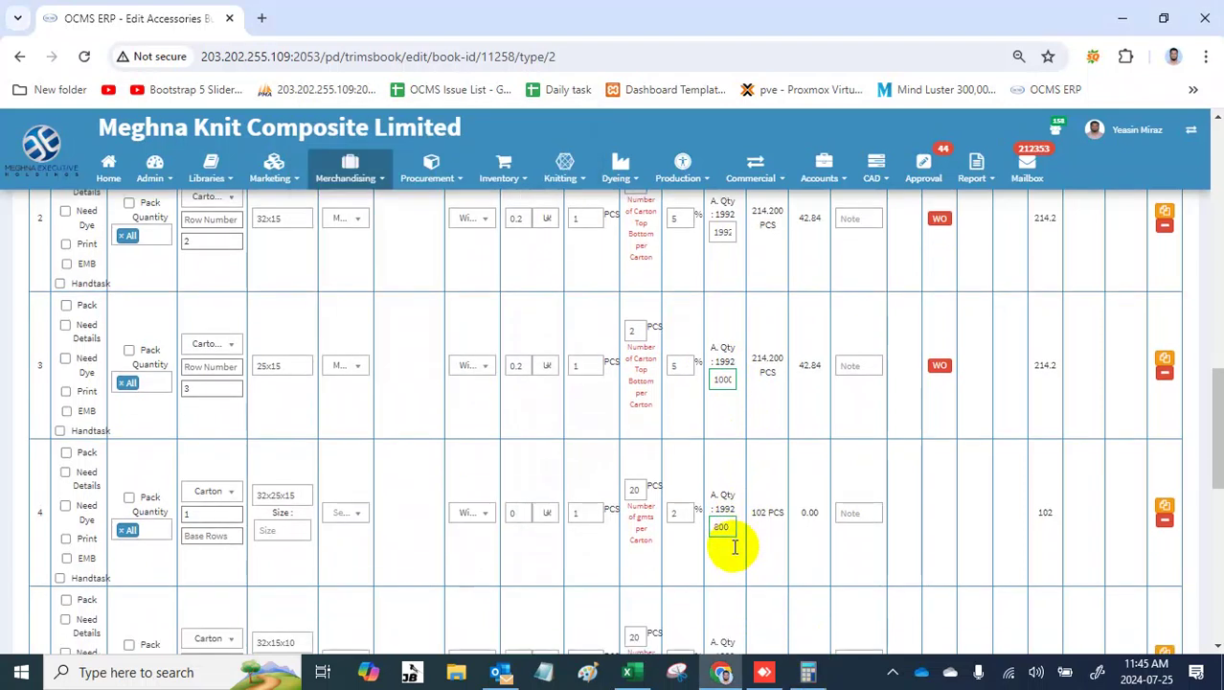
scroll(734, 548, "down", 3)
scroll(734, 548, "up", 5)
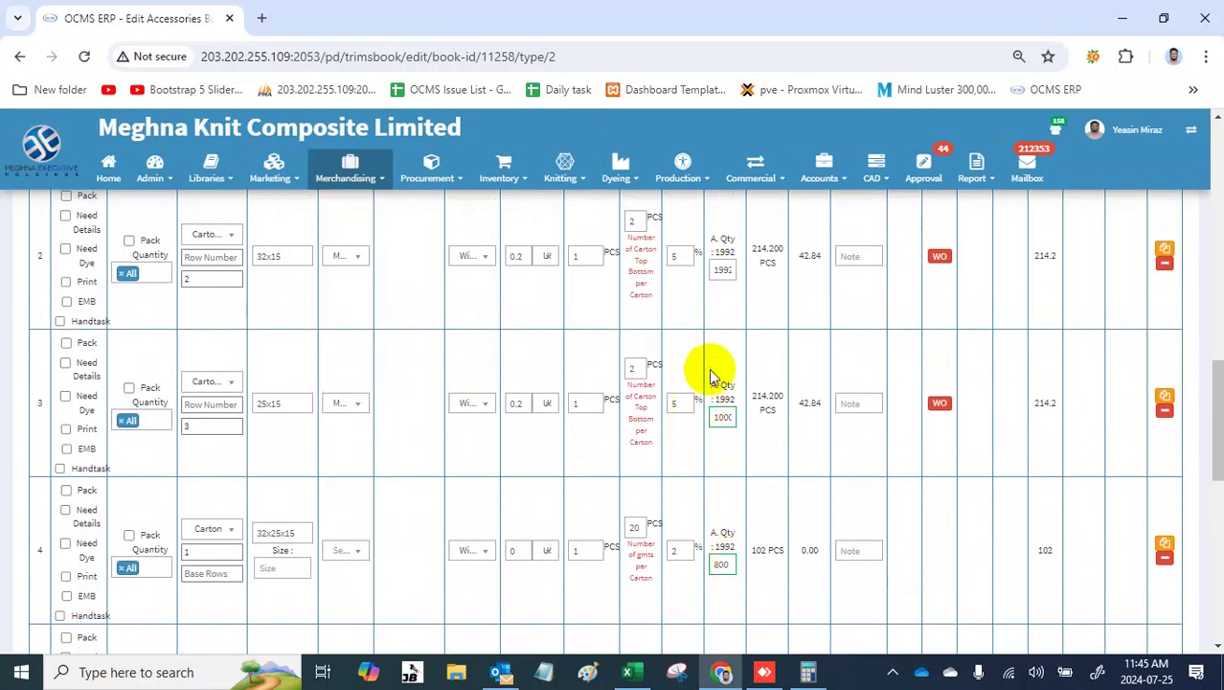
Step: Set the order quantity to 1000 for the 32x15 Carton Top Bottom and 192 for the 25x15 Carton Top Bottom and 25x15x10 Carton, and submit
scroll(711, 373, "up", 3)
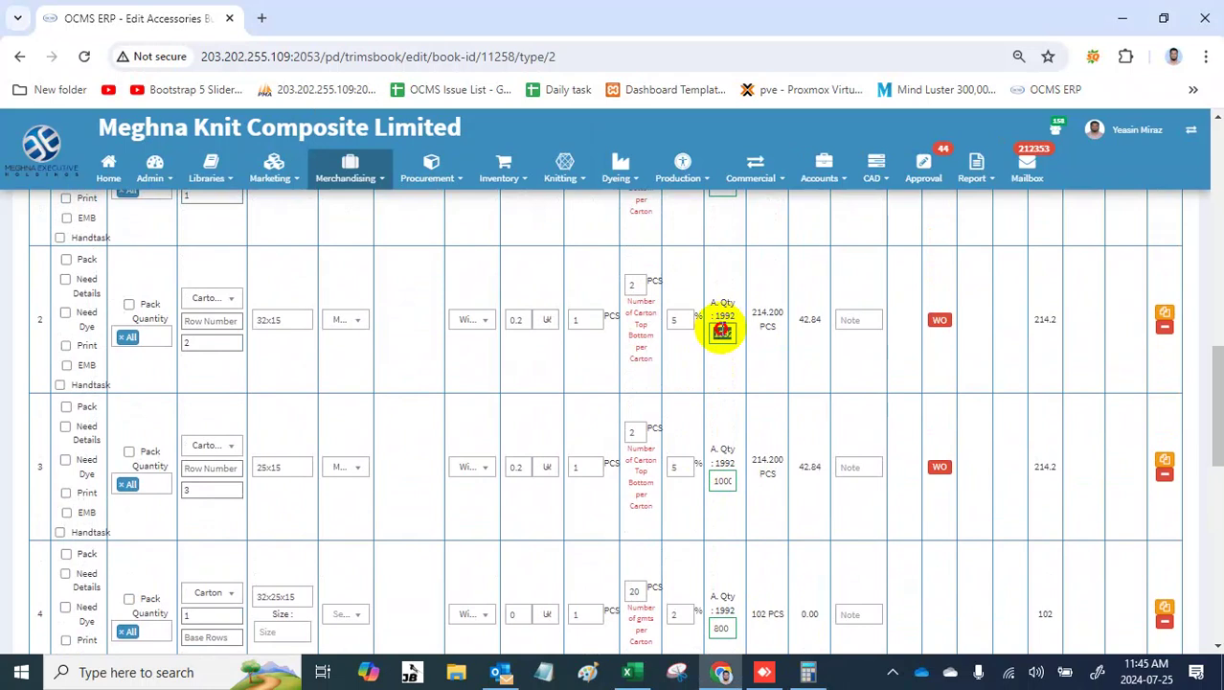
scroll(722, 330, "down", 4)
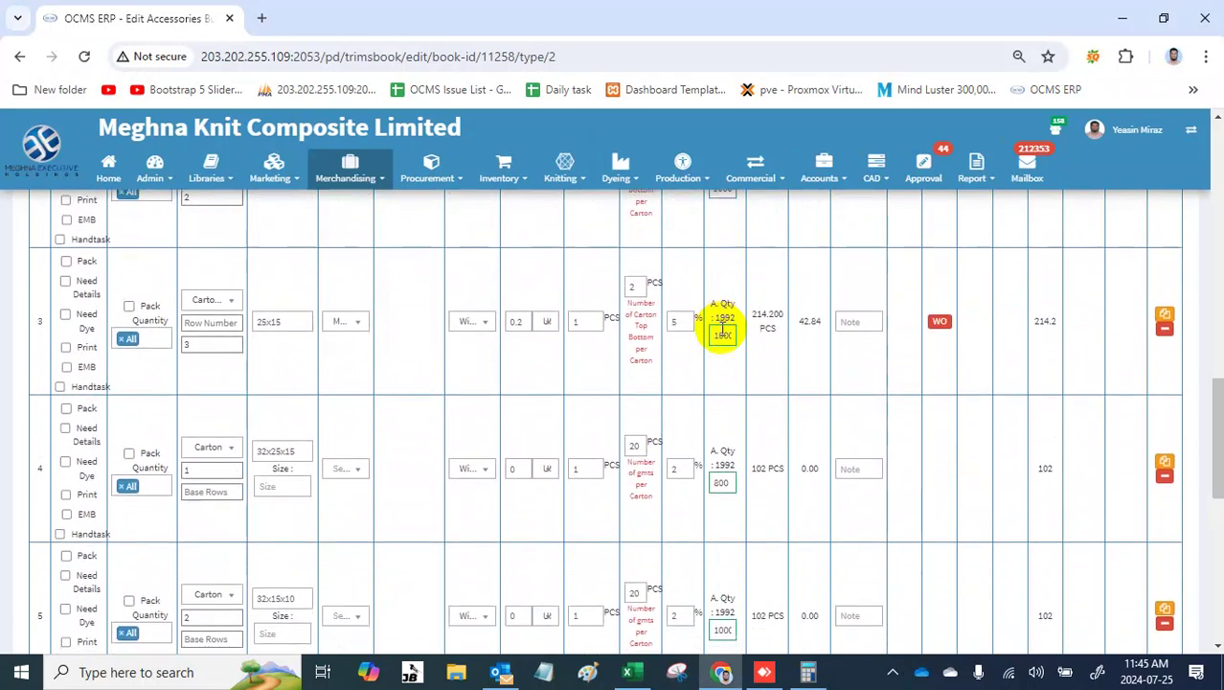
scroll(723, 332, "up", 2)
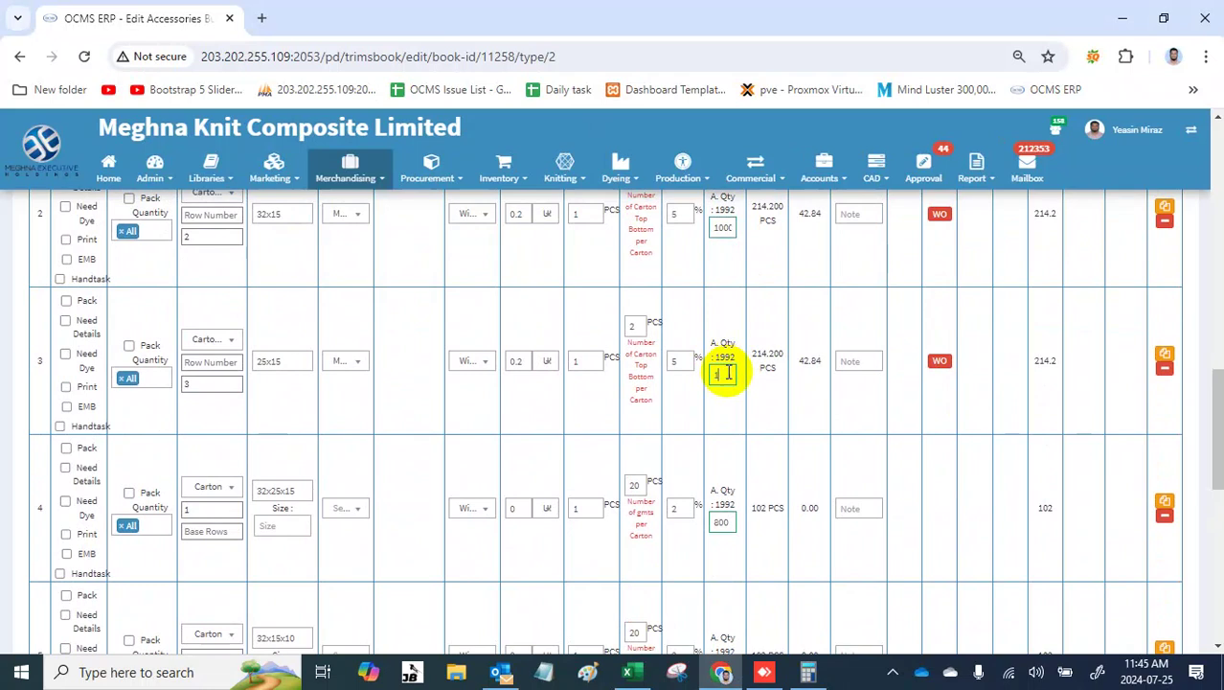
scroll(726, 374, "down", 6)
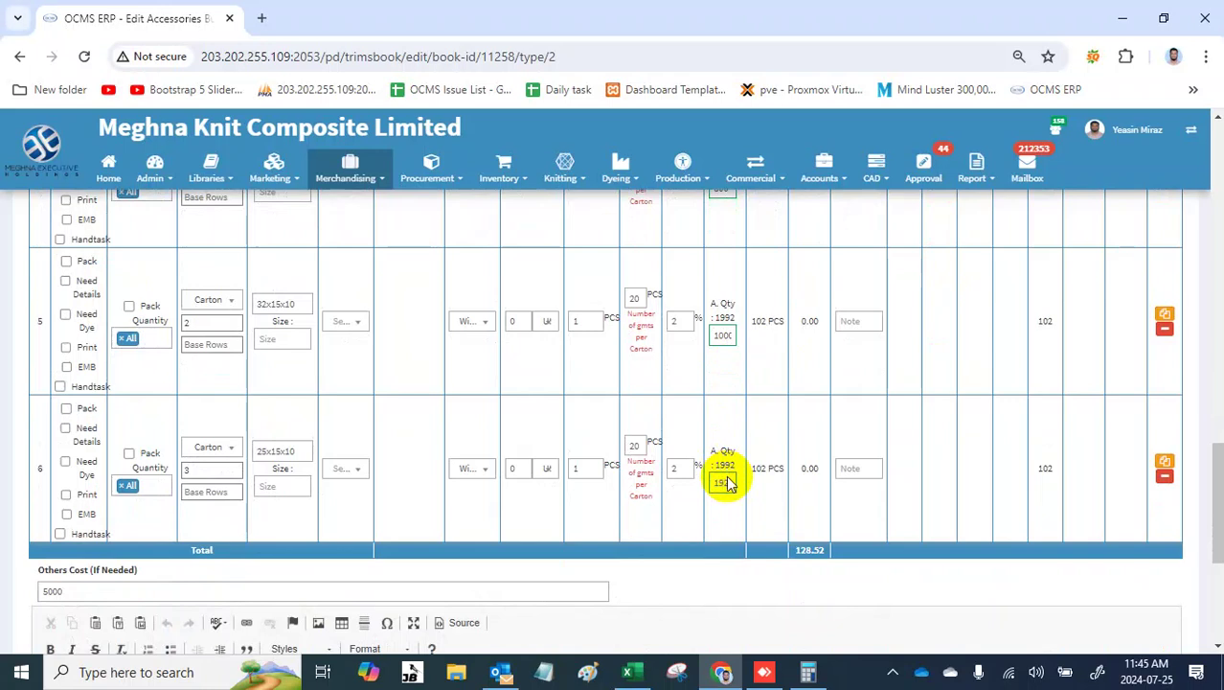
key("Return")
left_click(644, 461)
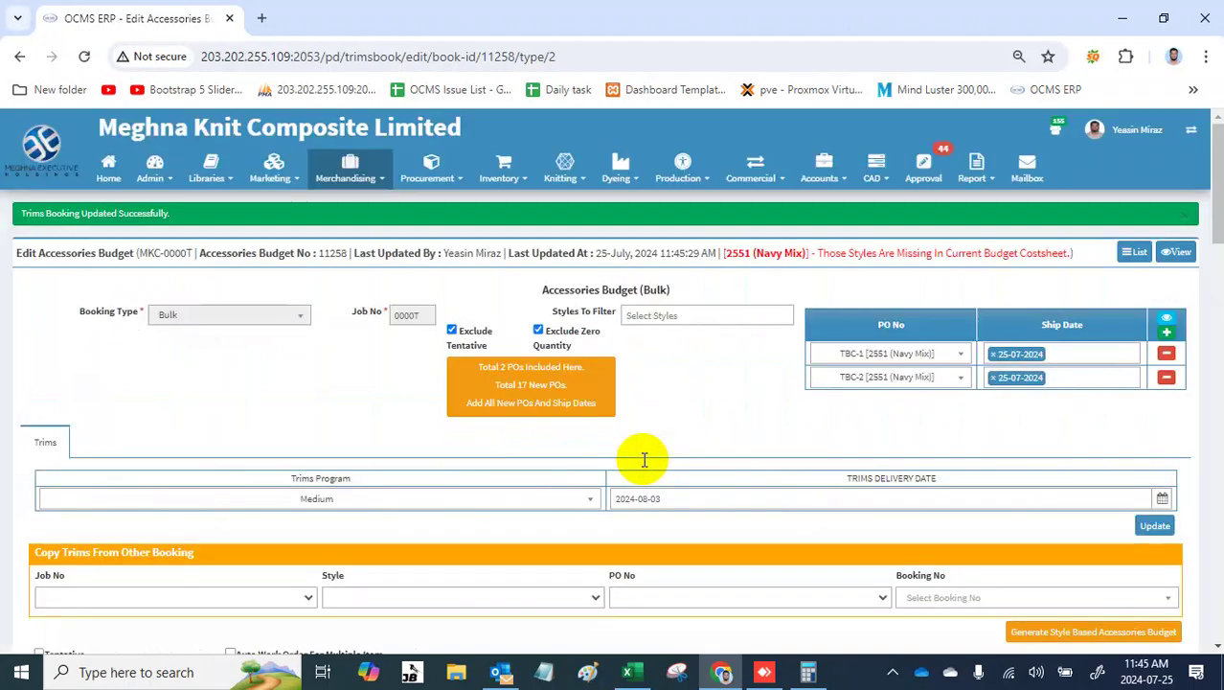
Step: Examine the recalculated total quantities of the Carton Top Bottom and Carton rows in Finishing Trims
scroll(644, 460, "down", 10)
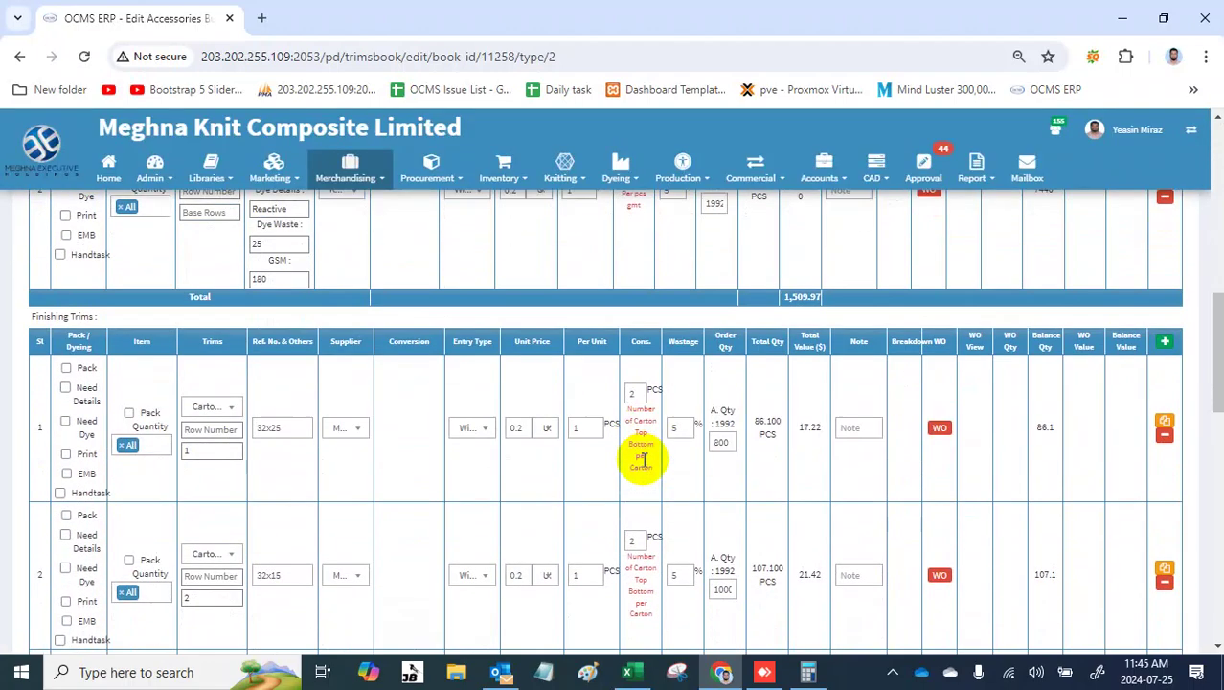
scroll(644, 461, "down", 1)
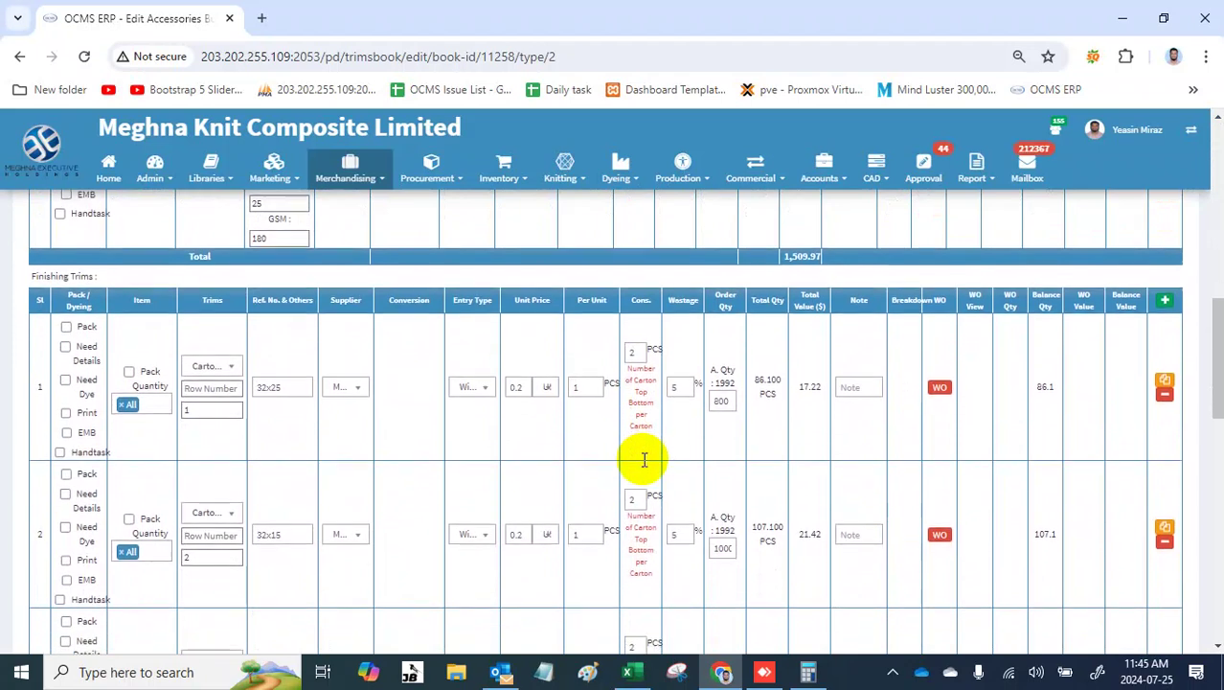
scroll(644, 461, "down", 1)
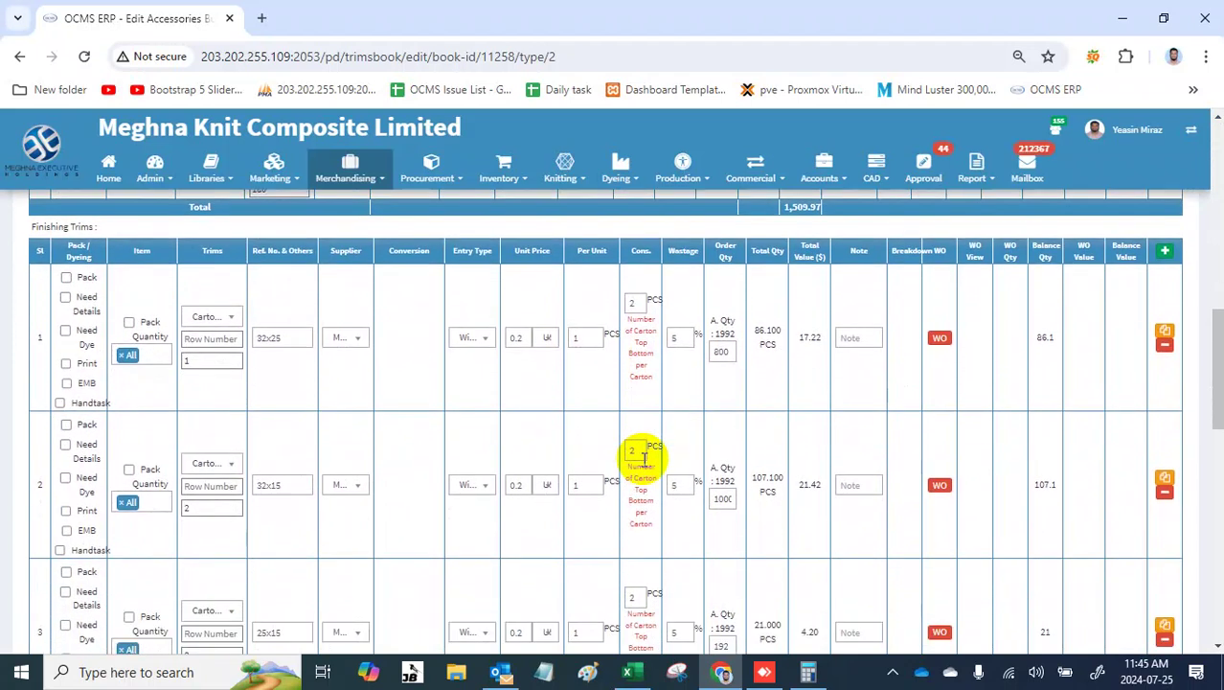
scroll(644, 461, "down", 5)
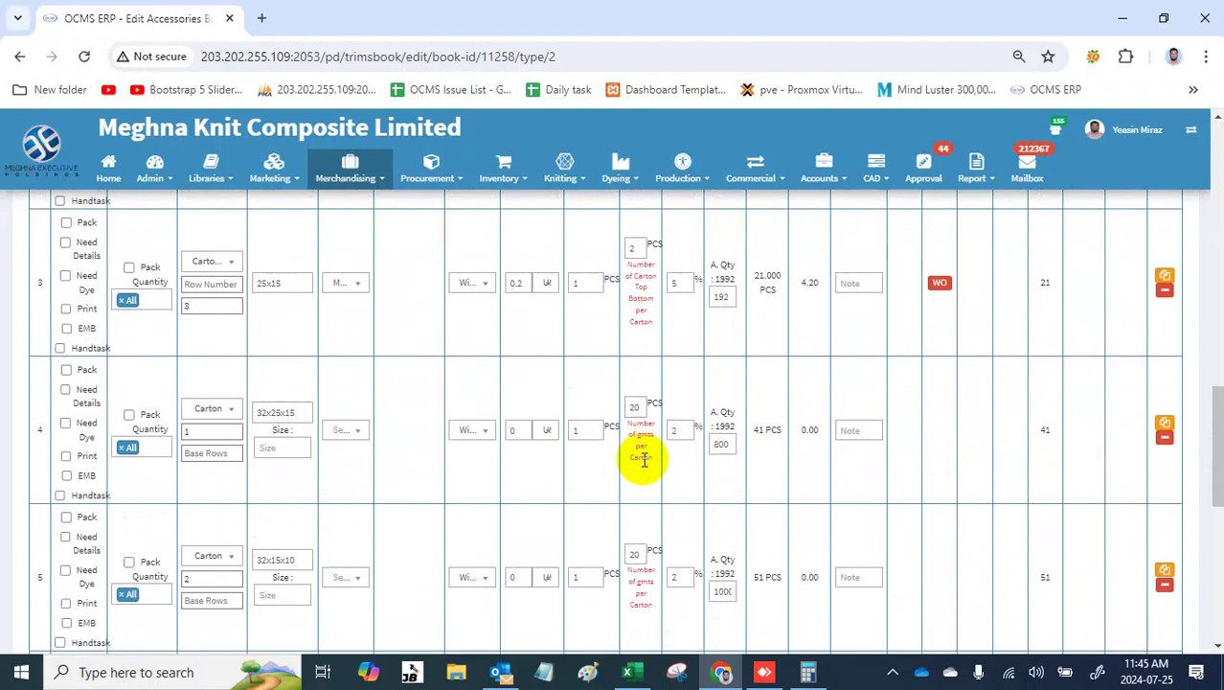
scroll(644, 461, "down", 4)
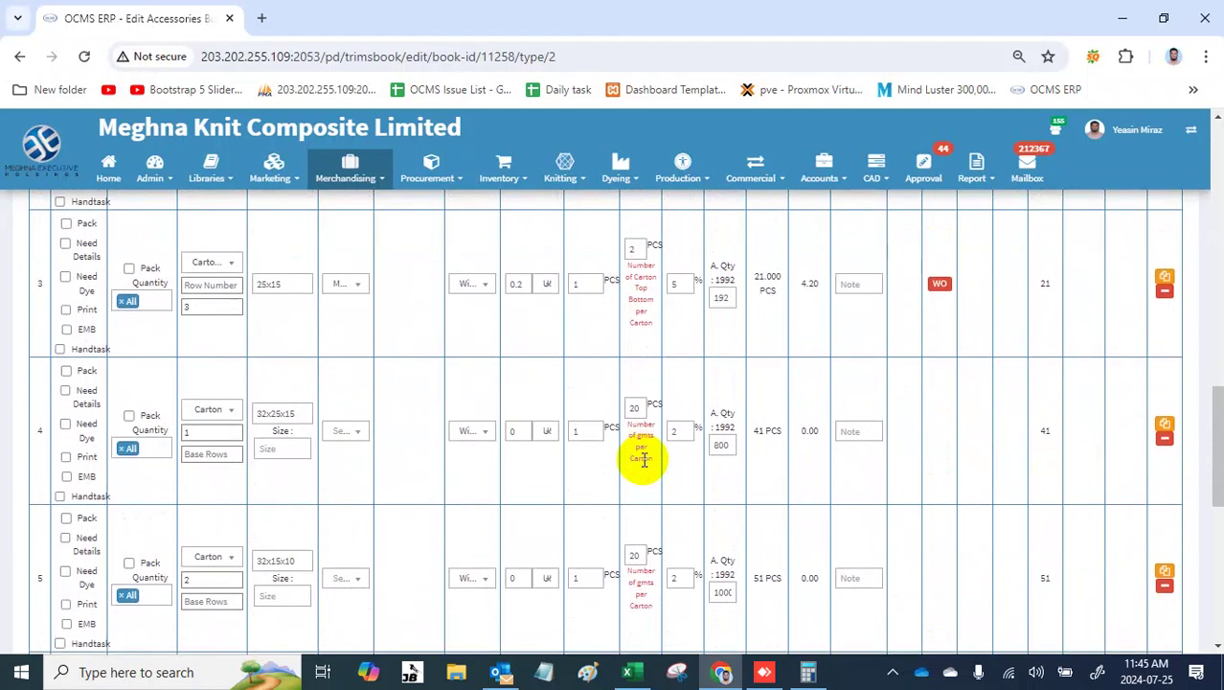
scroll(644, 460, "up", 3)
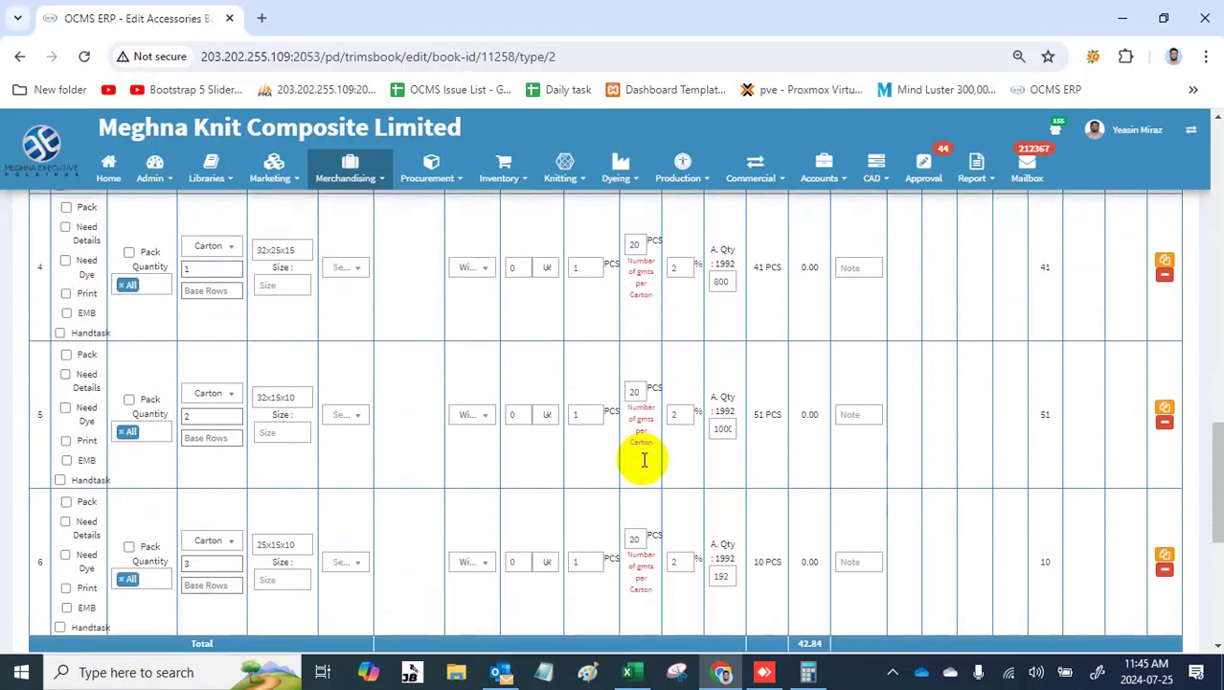
scroll(203, 357, "up", 1)
scroll(203, 362, "up", 2)
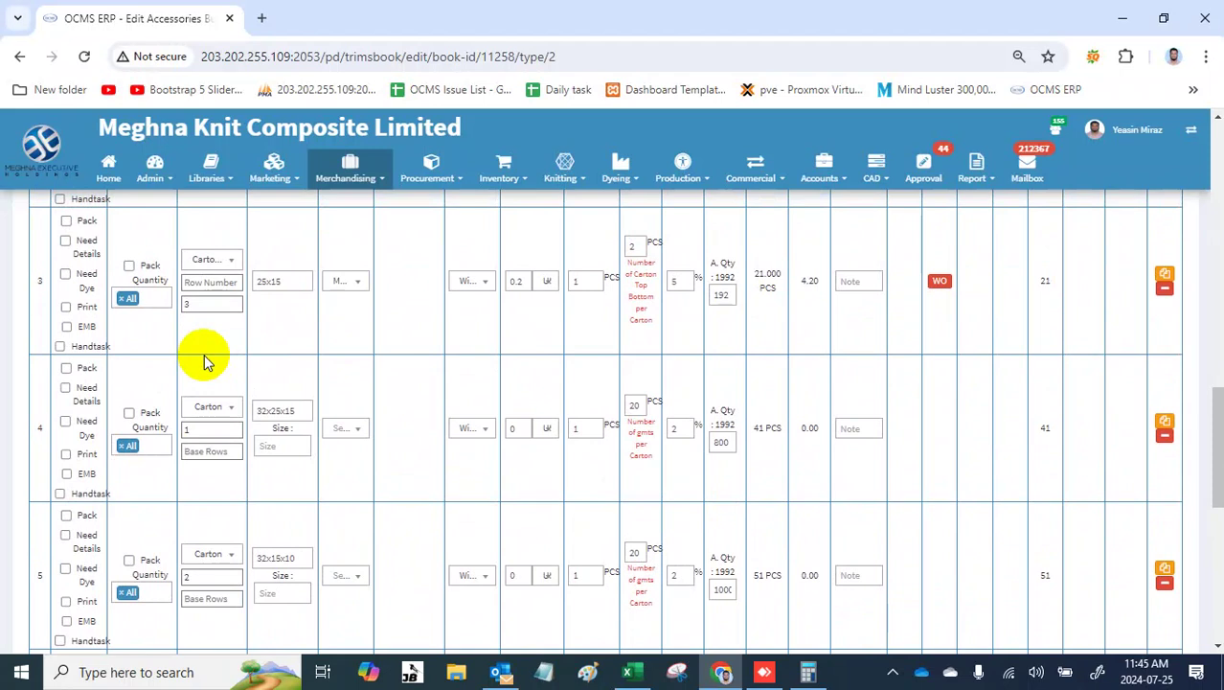
Step: Compare the order quantity of the 32x25x15 Carton with that of its 32x25 Carton Top Bottom and its consumption per carton
scroll(204, 361, "up", 1)
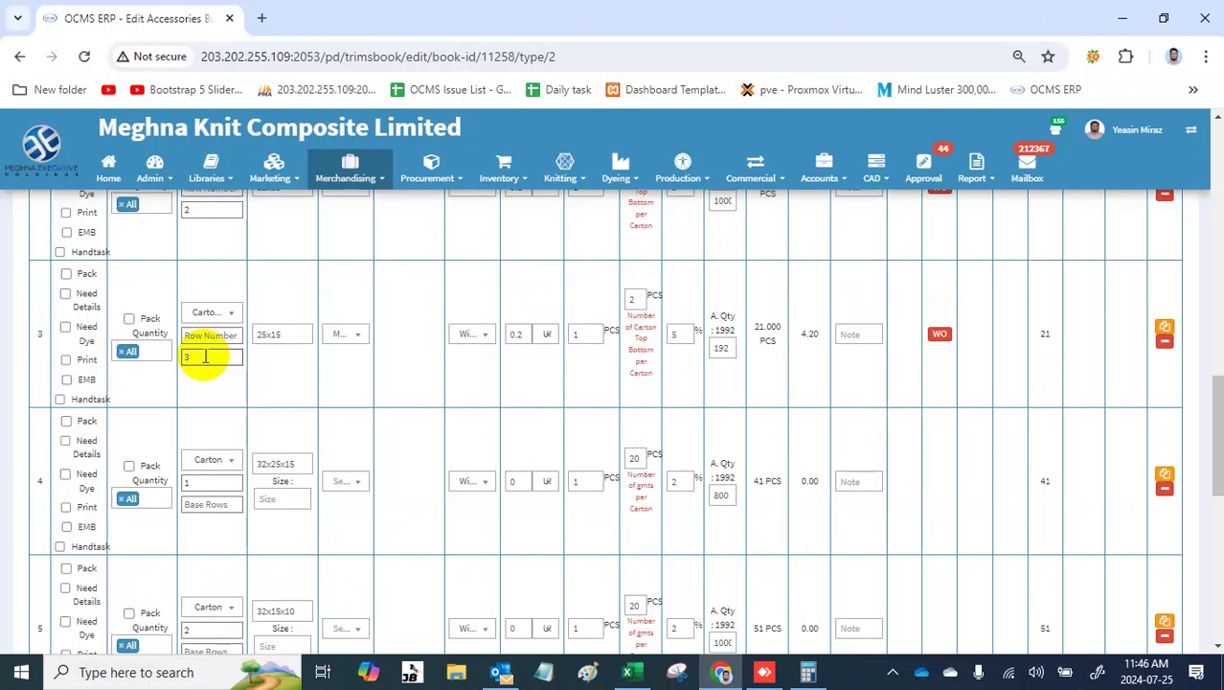
left_click(721, 492)
double_click(722, 493)
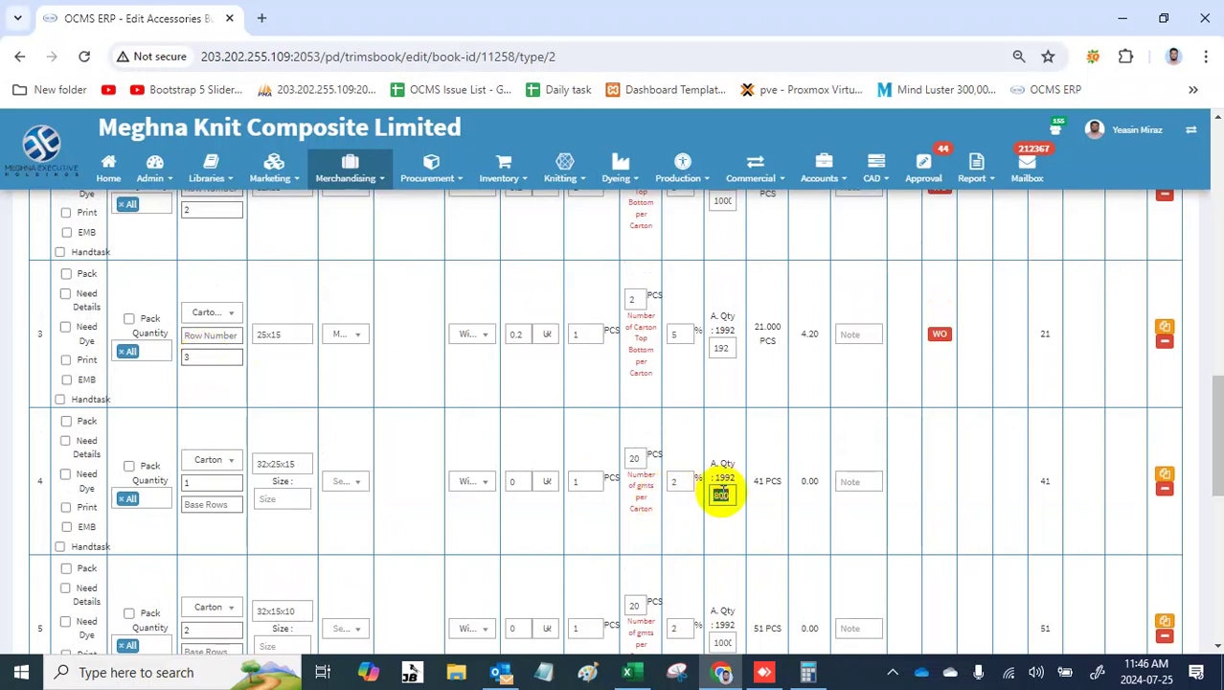
scroll(722, 492, "up", 3)
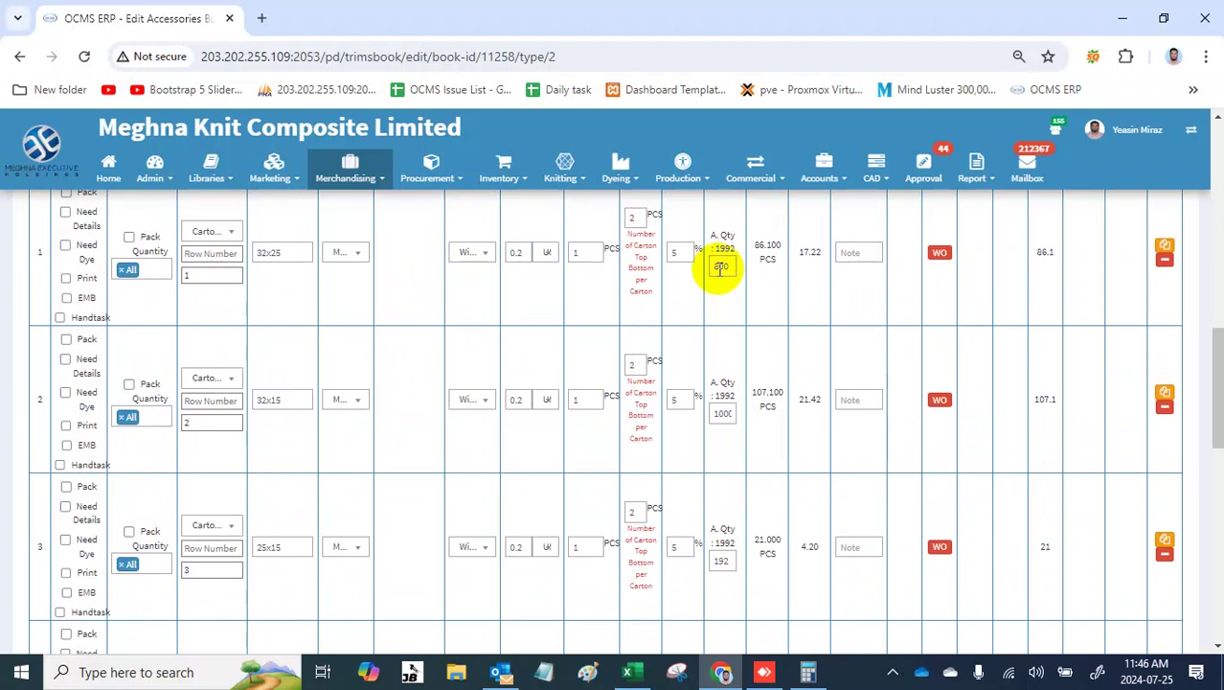
double_click(721, 267)
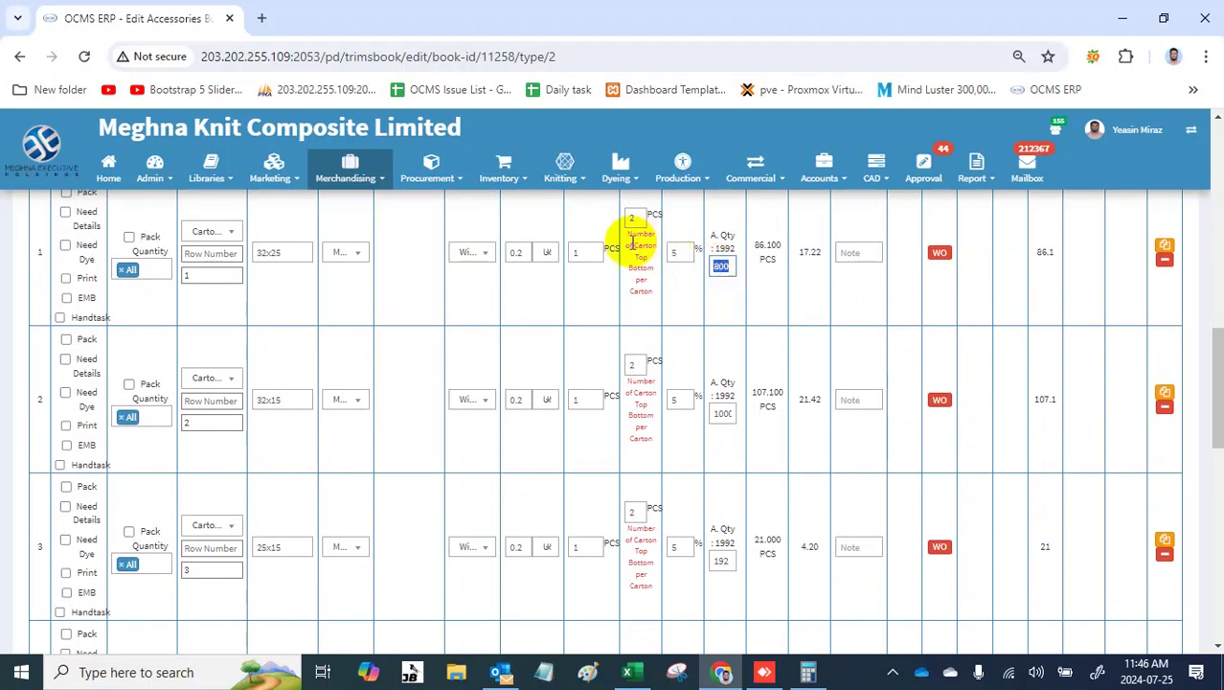
left_click_drag(628, 231, 657, 292)
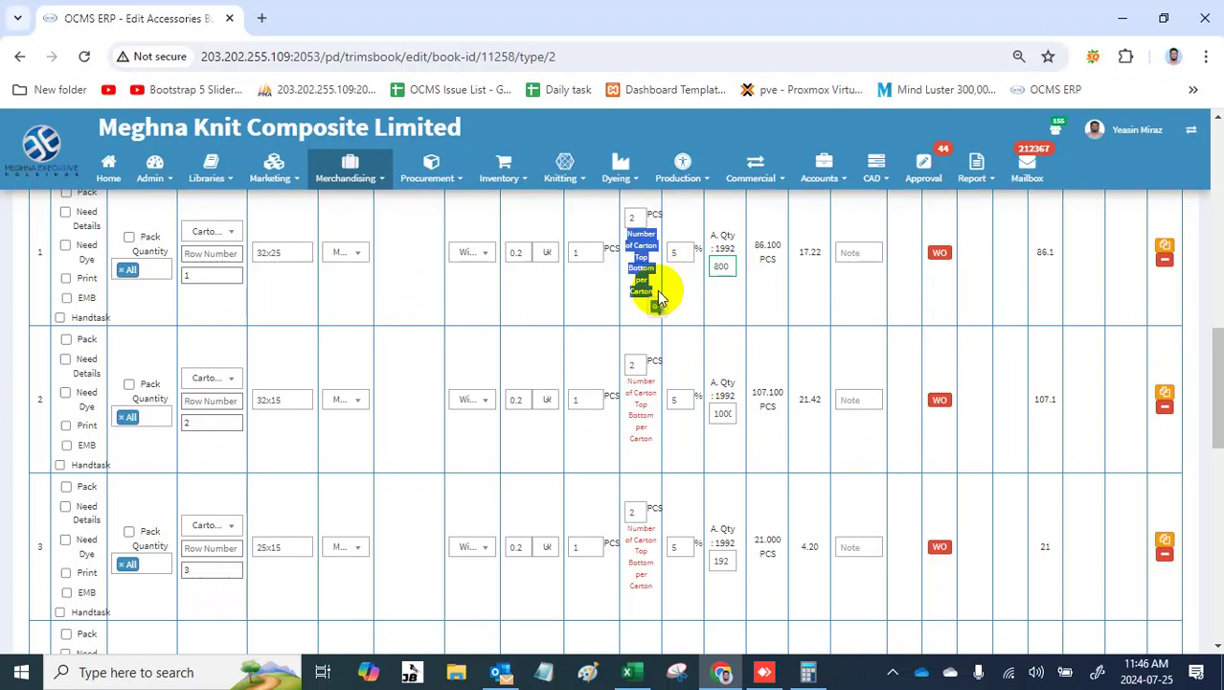
left_click(448, 331)
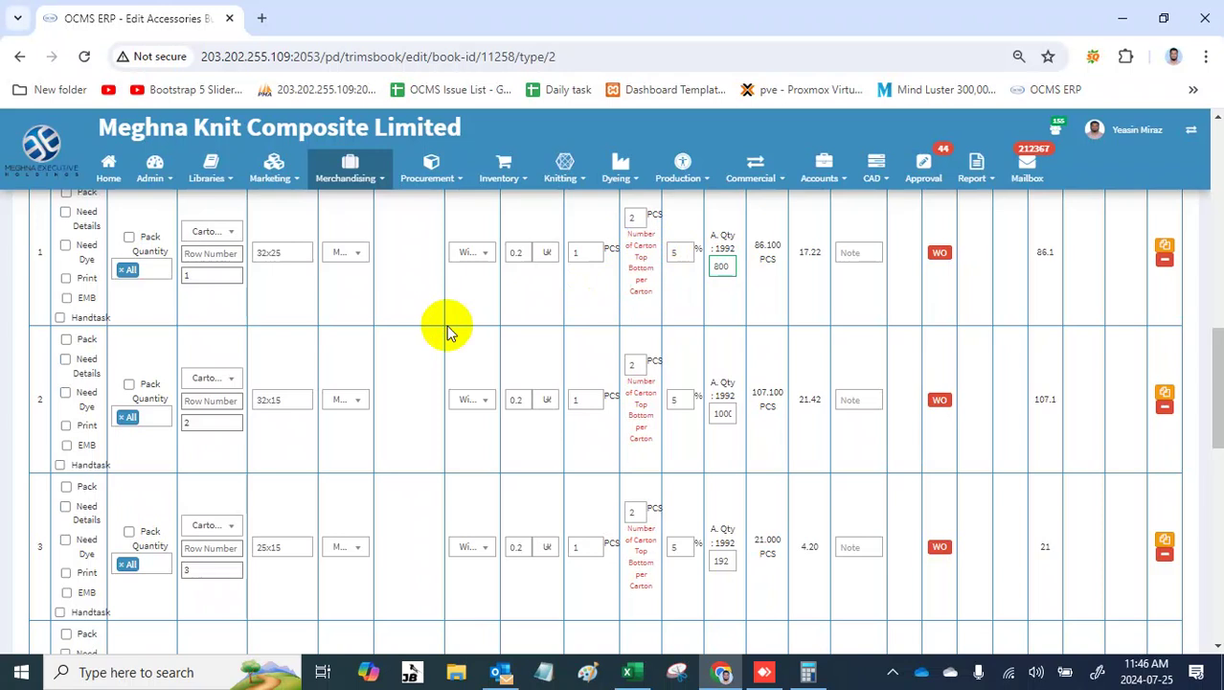
scroll(448, 330, "down", 5)
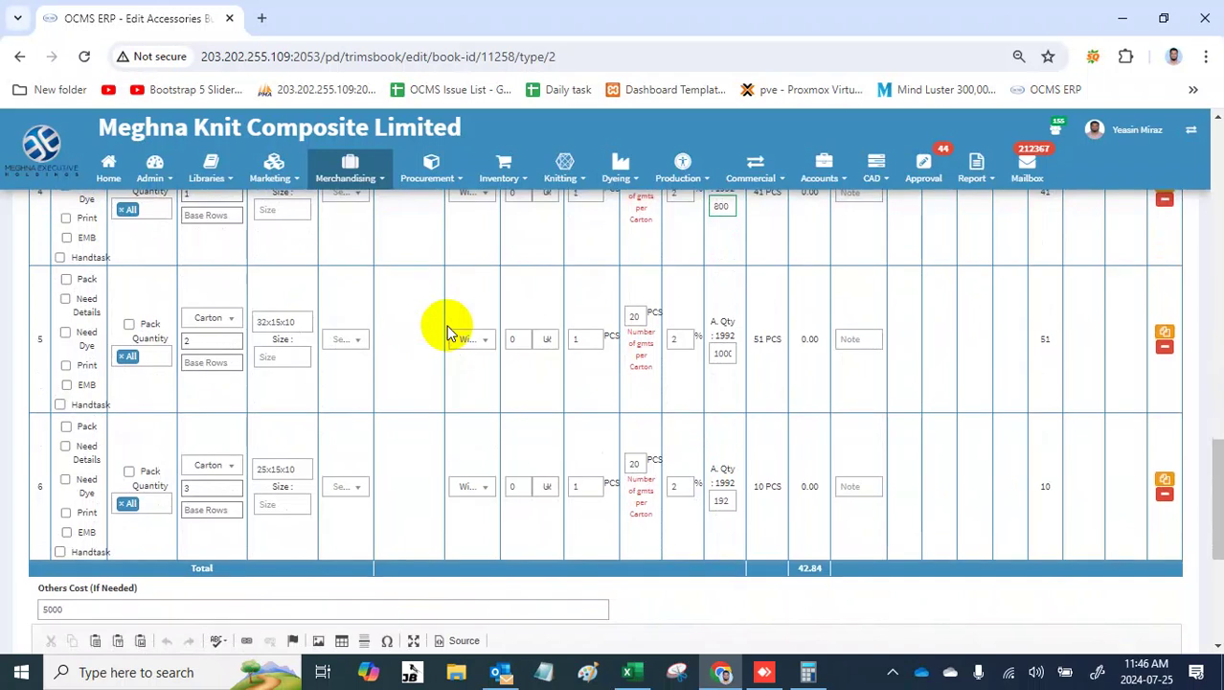
Step: Assign the suppliers MAINETTI to the Carton in row 4, Nova Accessories Ltd. to row 5 and COATS to row 6
scroll(446, 330, "up", 3)
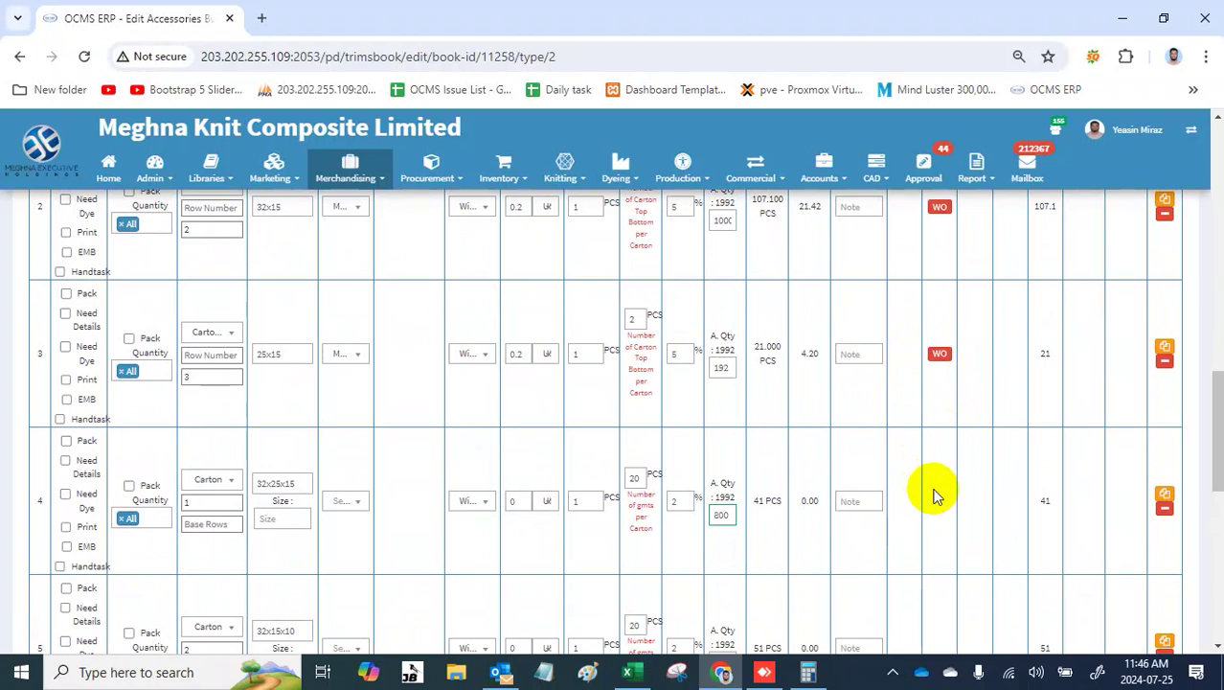
left_click(358, 506)
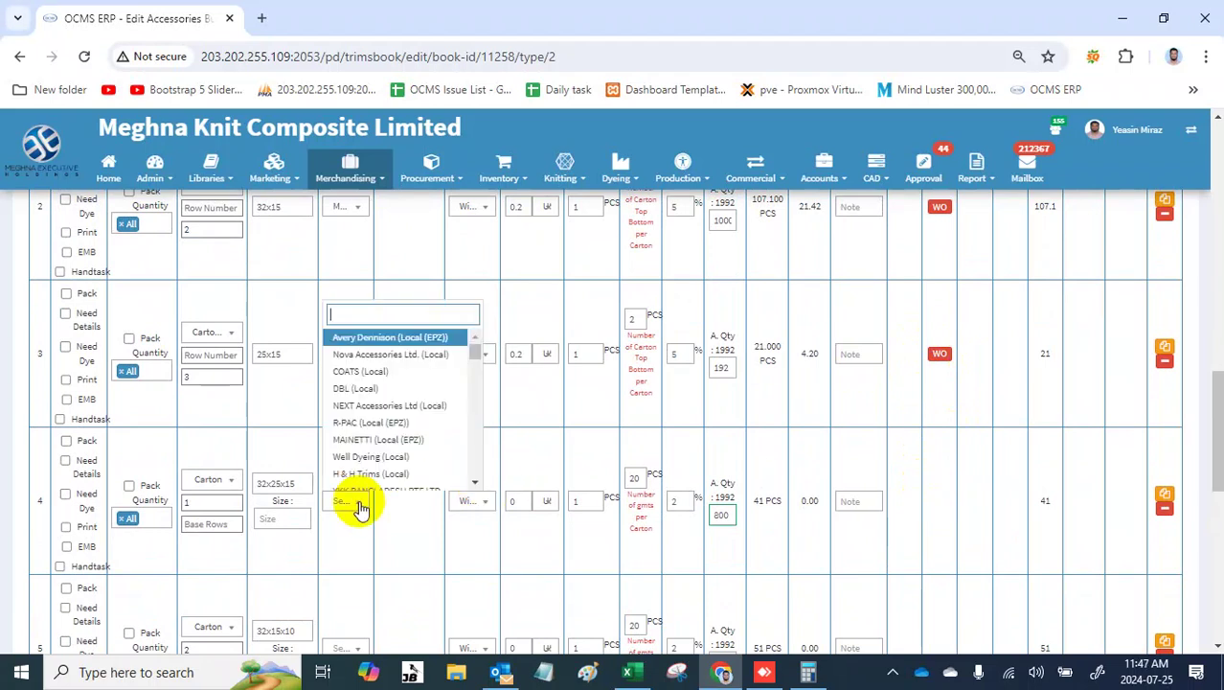
left_click(386, 441)
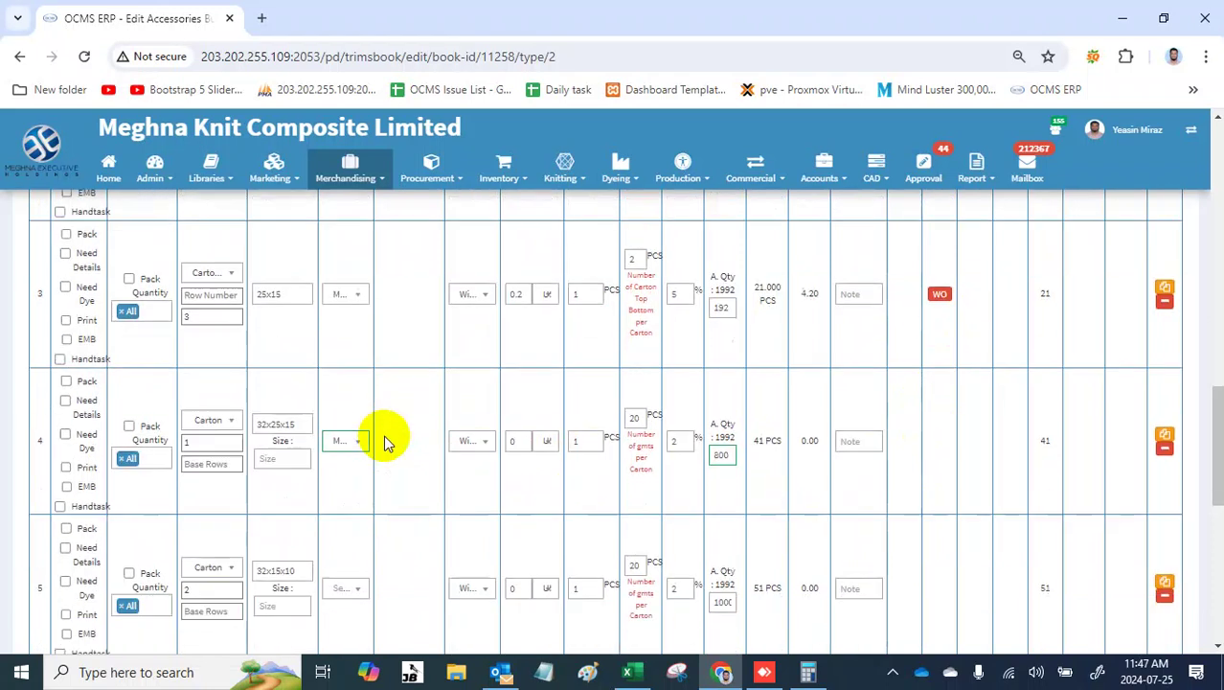
scroll(383, 435, "down", 2)
left_click(355, 437)
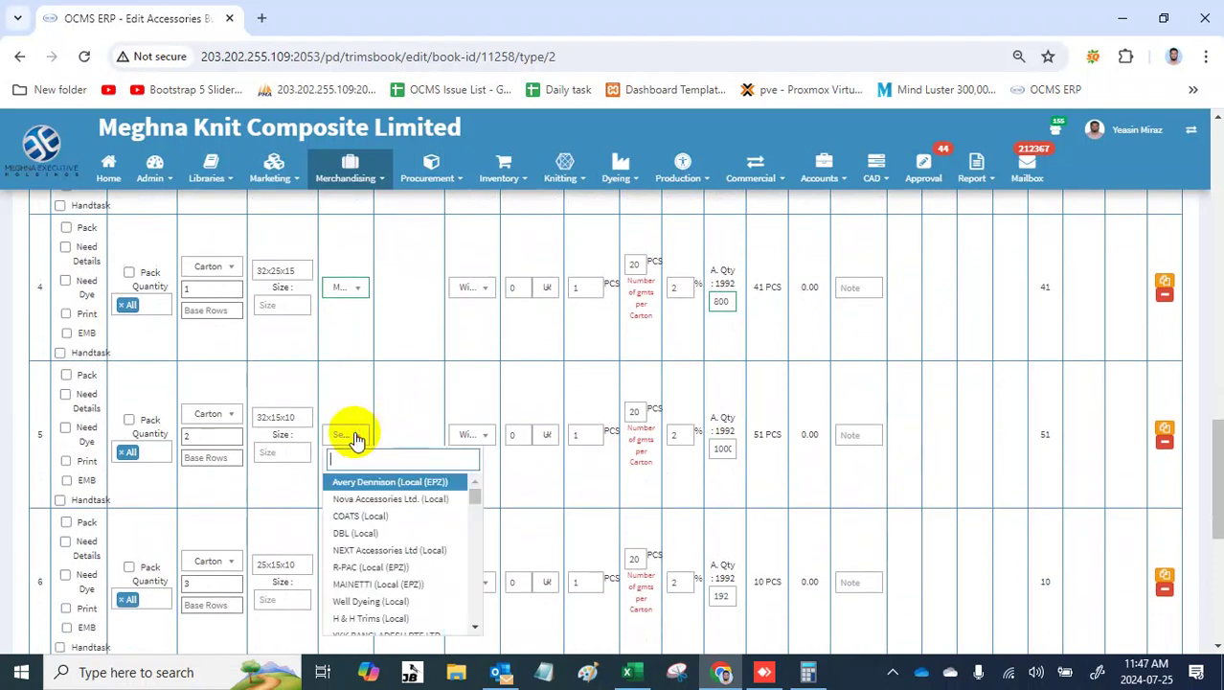
left_click(374, 503)
scroll(374, 508, "down", 2)
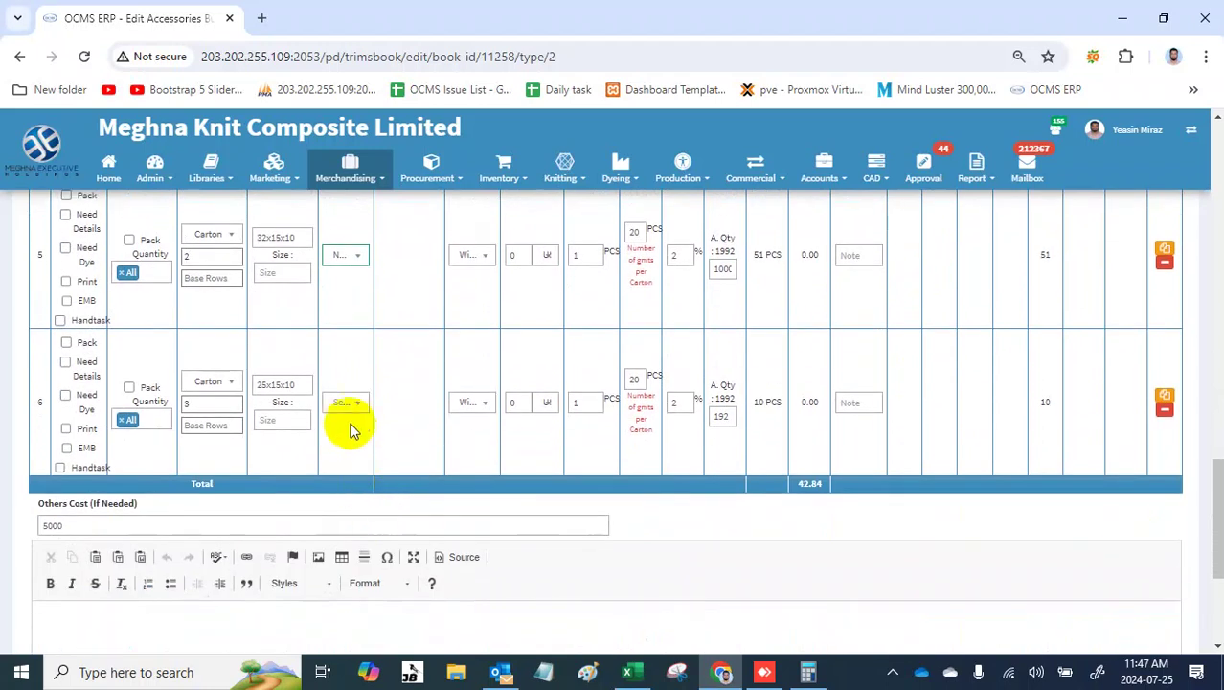
left_click(350, 404)
left_click(370, 482)
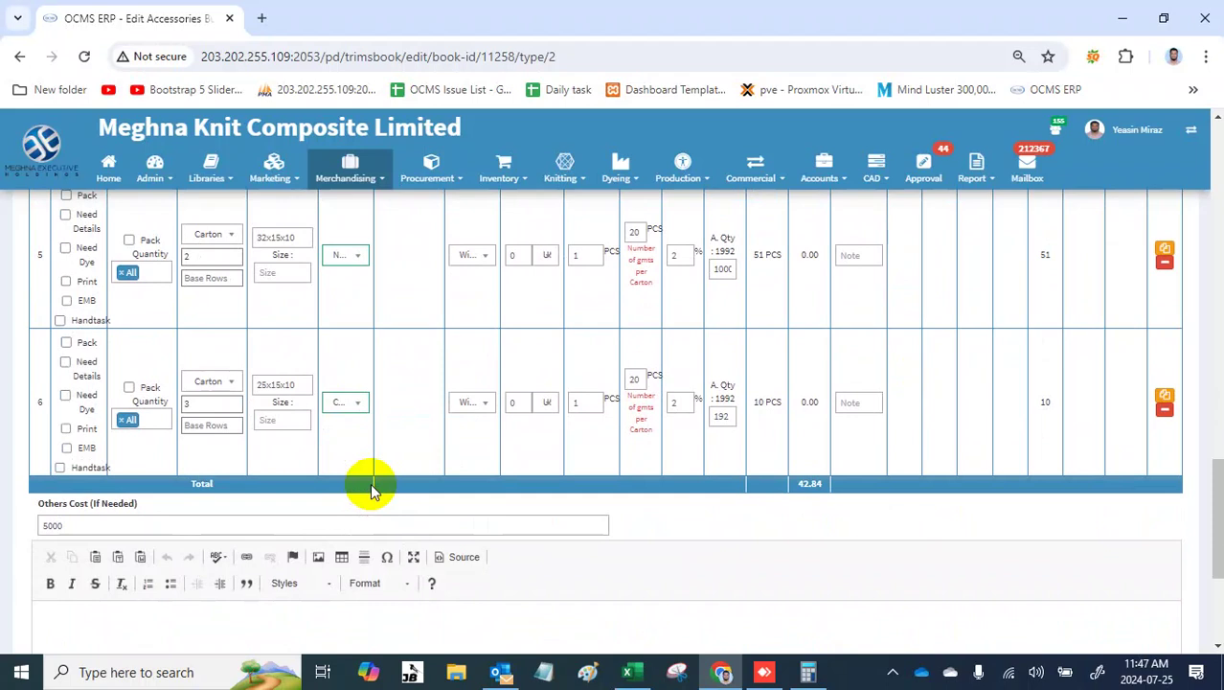
Step: Submit the accessories budget and check the work order availability in the Finishing Trims rows
scroll(372, 489, "down", 3)
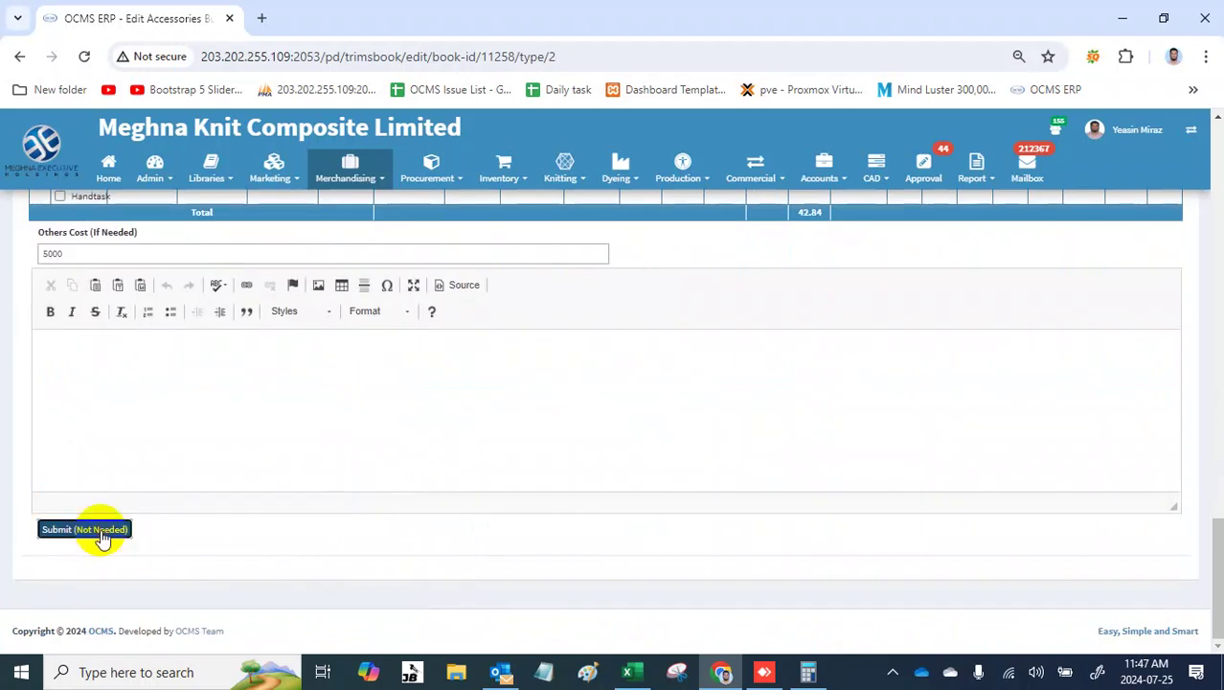
left_click(103, 533)
left_click(648, 464)
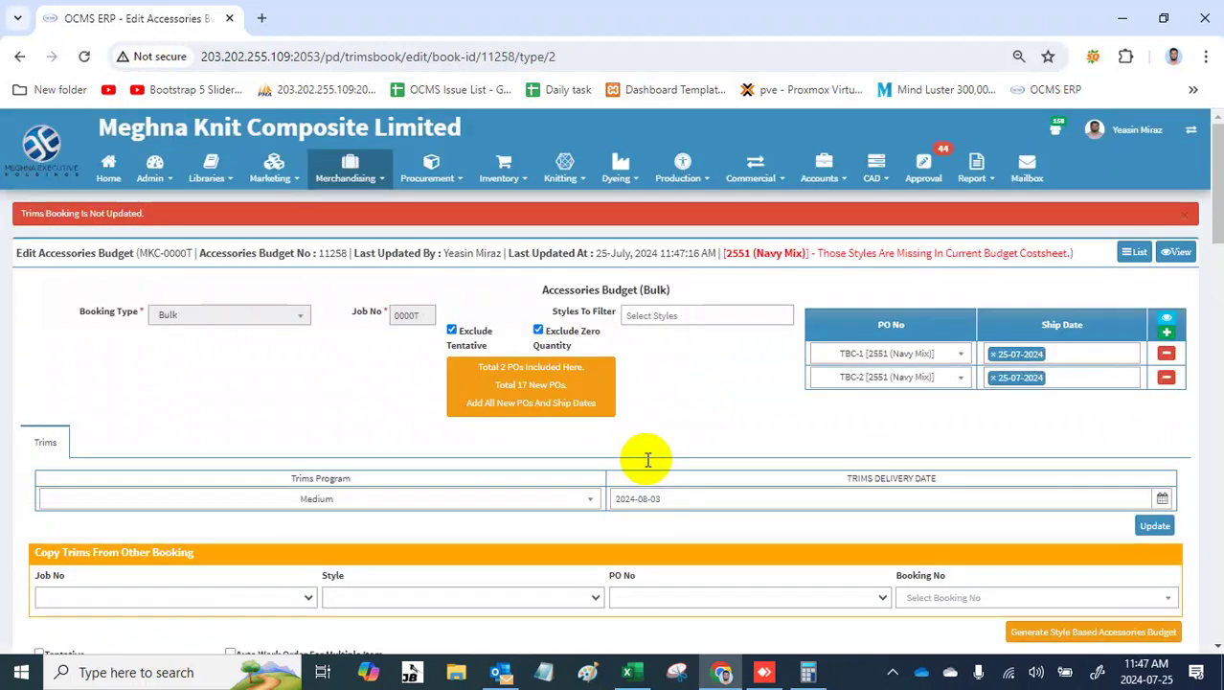
scroll(792, 495, "down", 10)
scroll(794, 497, "down", 5)
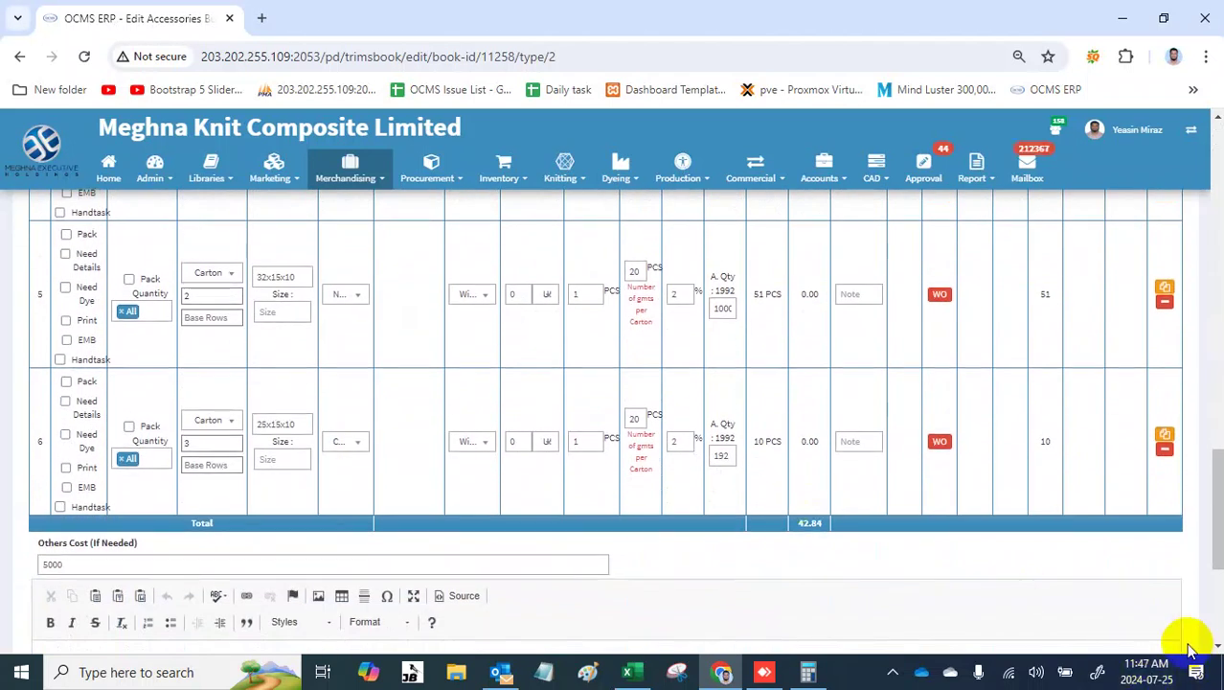
scroll(839, 458, "up", 3)
scroll(839, 458, "up", 5)
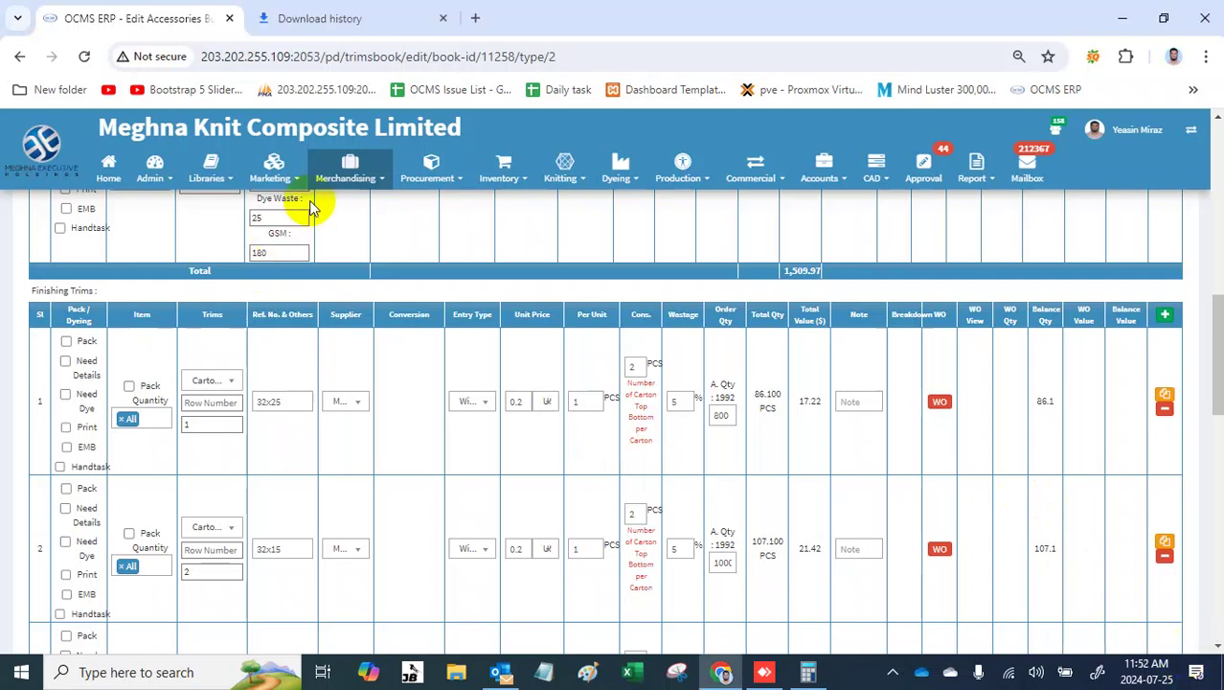
Step: Open the Marks and Spencer Men's Nightwear order from the Bulk Order List for editing and review its style rows
left_click(343, 182)
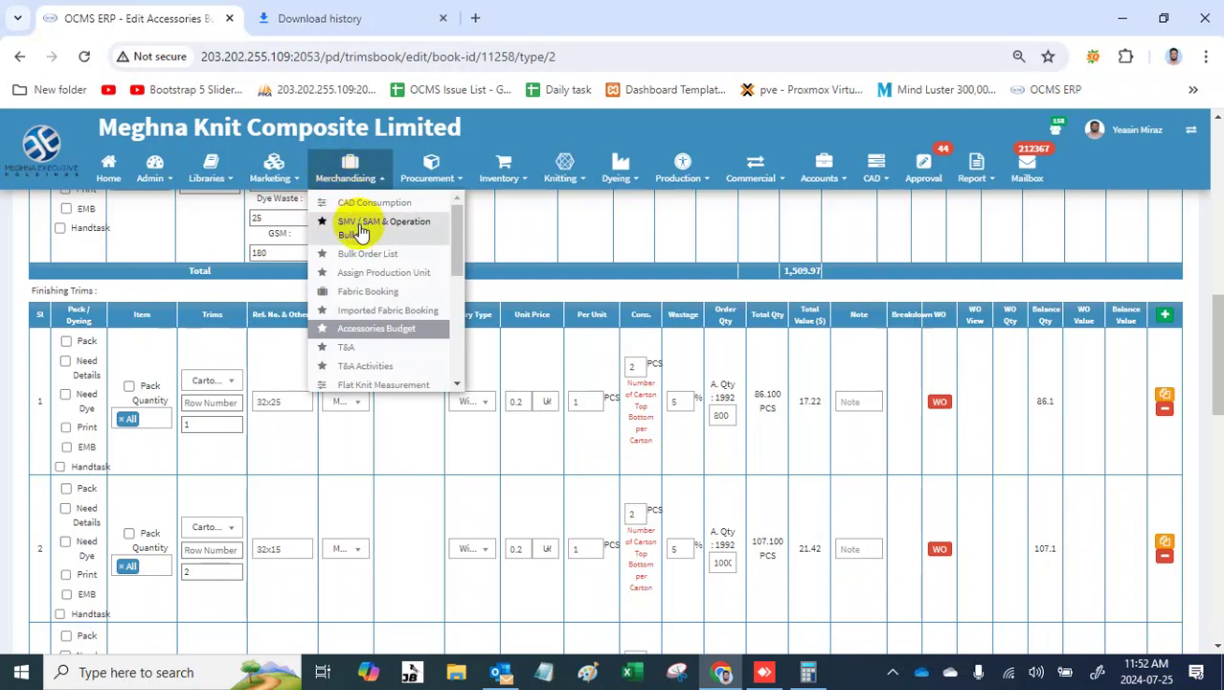
left_click(369, 255)
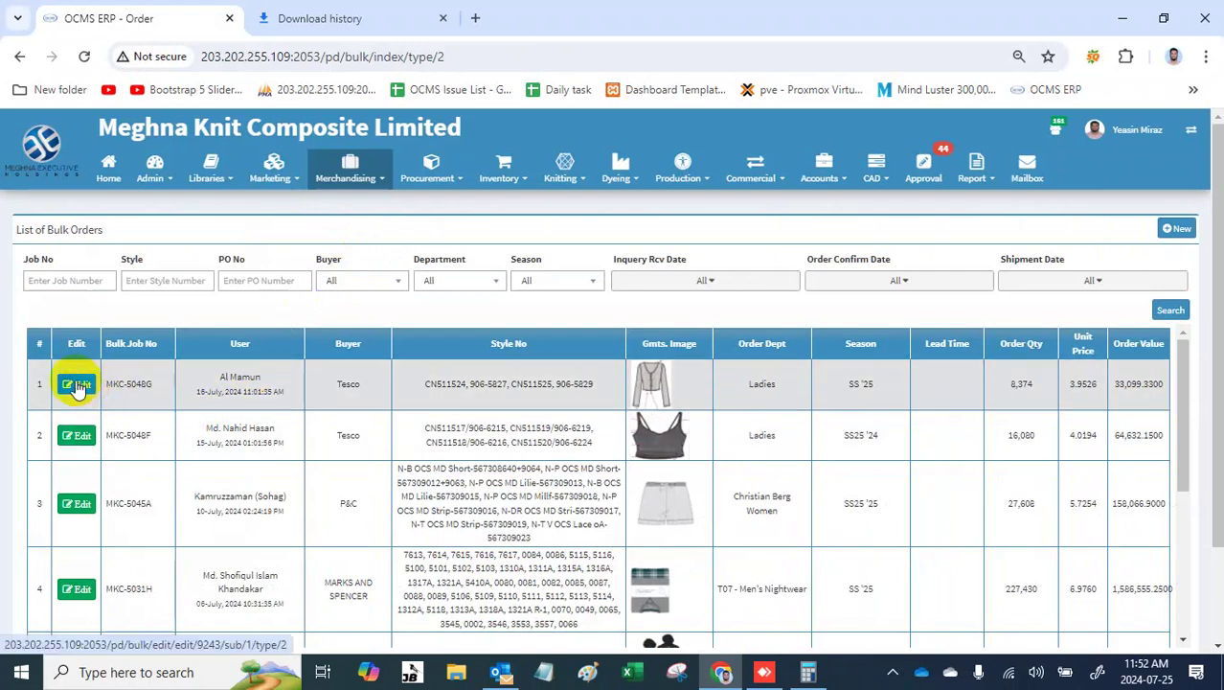
scroll(96, 506, "down", 2)
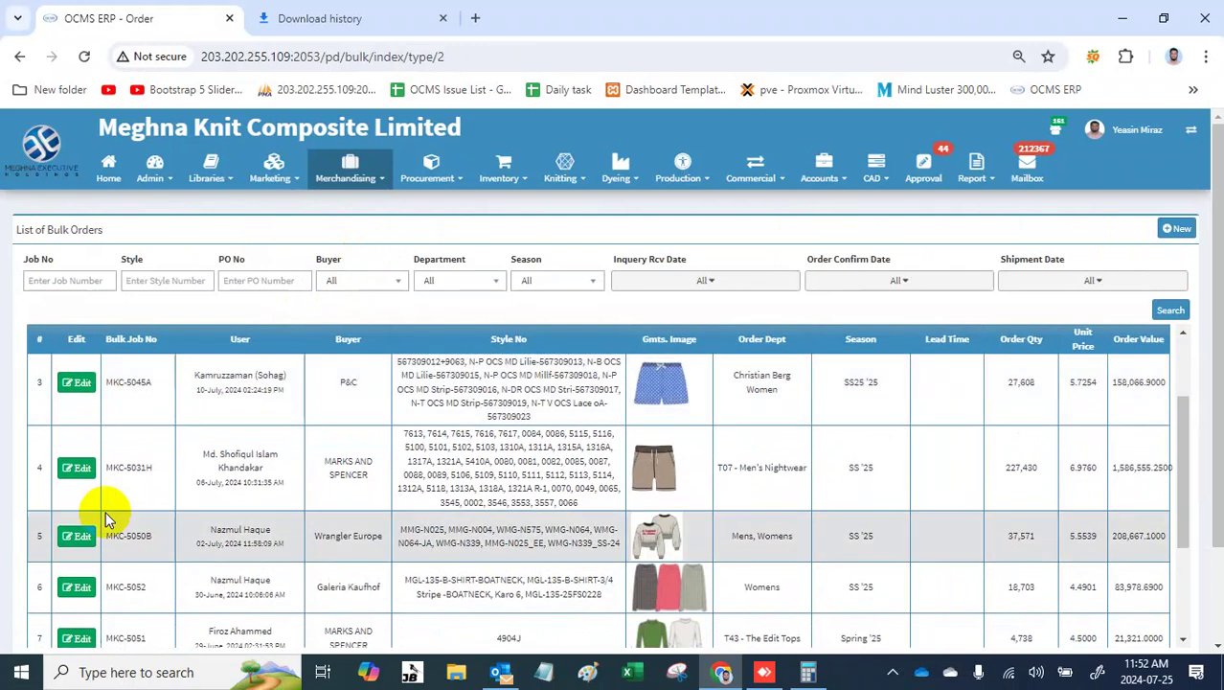
left_click(74, 469)
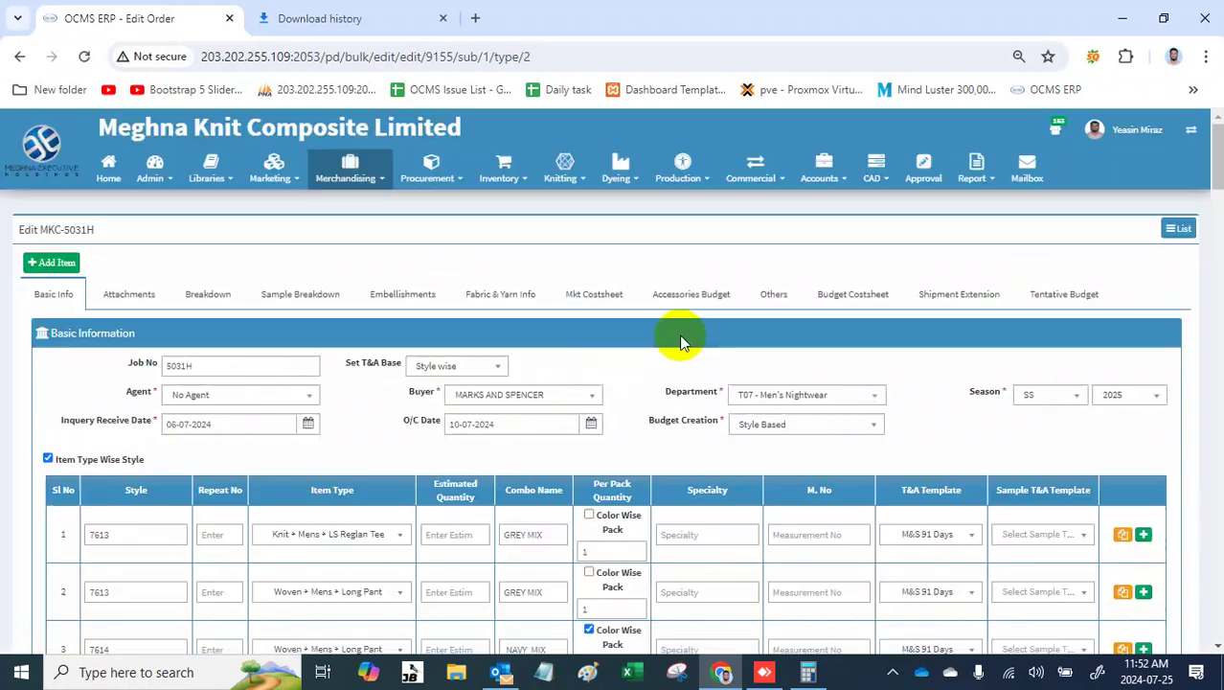
scroll(772, 457, "down", 20)
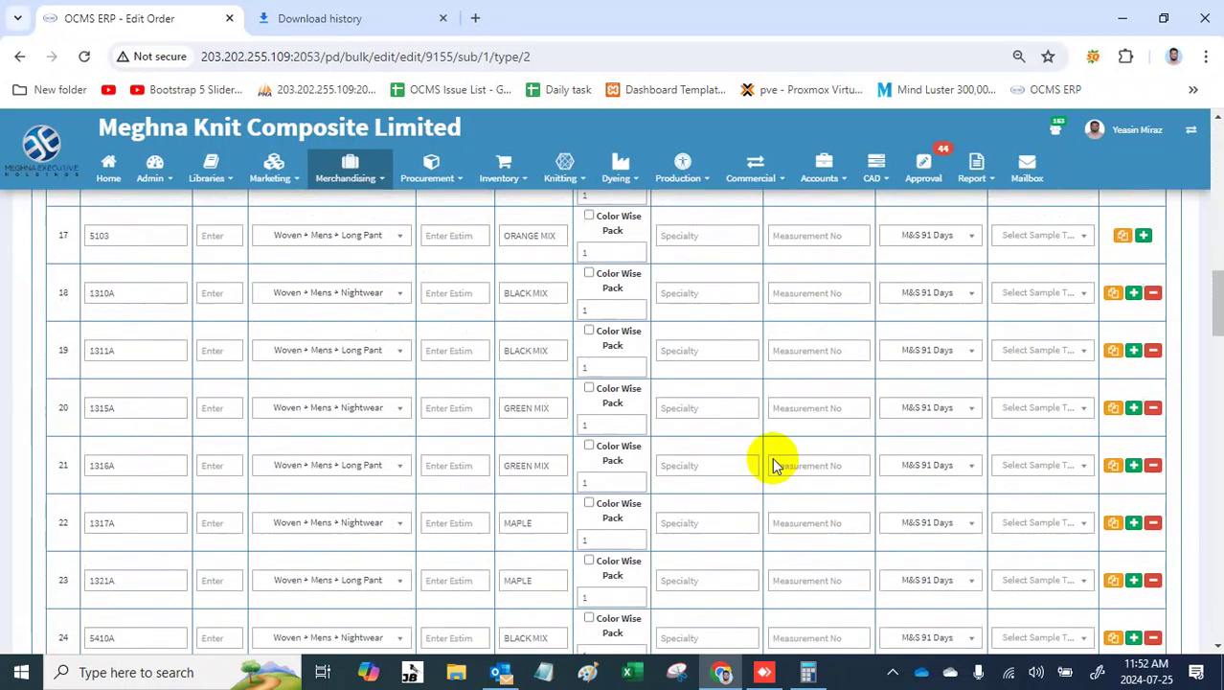
scroll(772, 457, "down", 5)
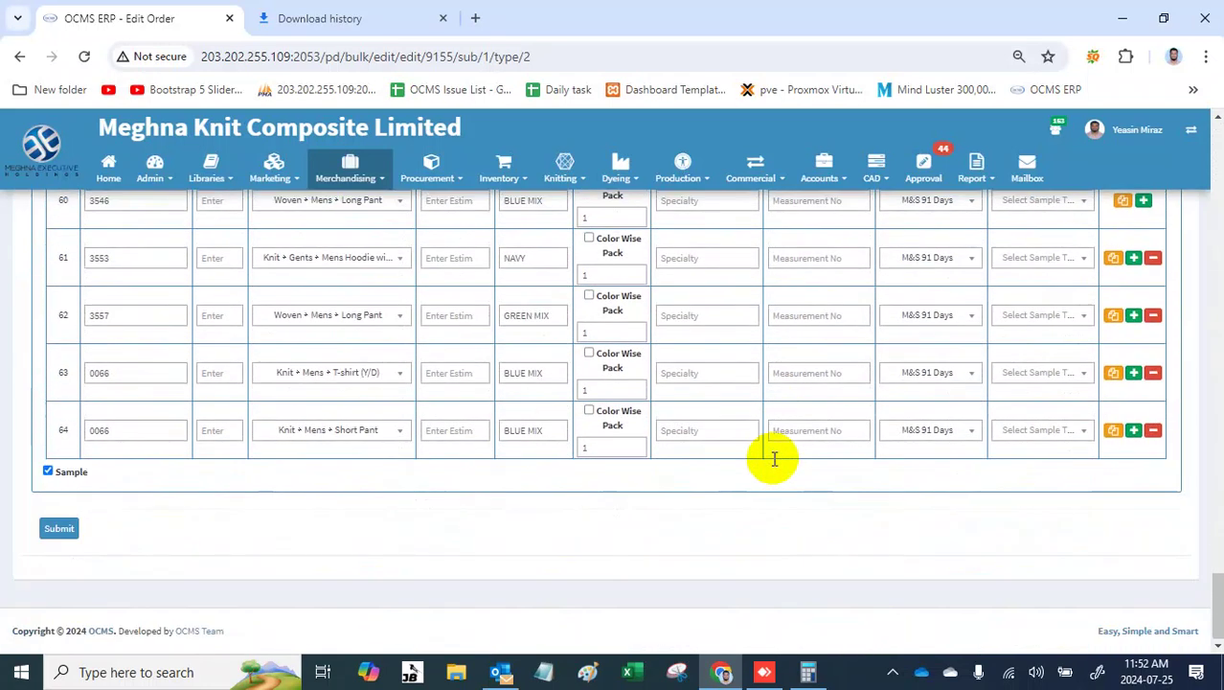
Step: Look through the order's style rows for a style to check, including 1312A in row 49 and 0080 in row 26
scroll(772, 457, "up", 10)
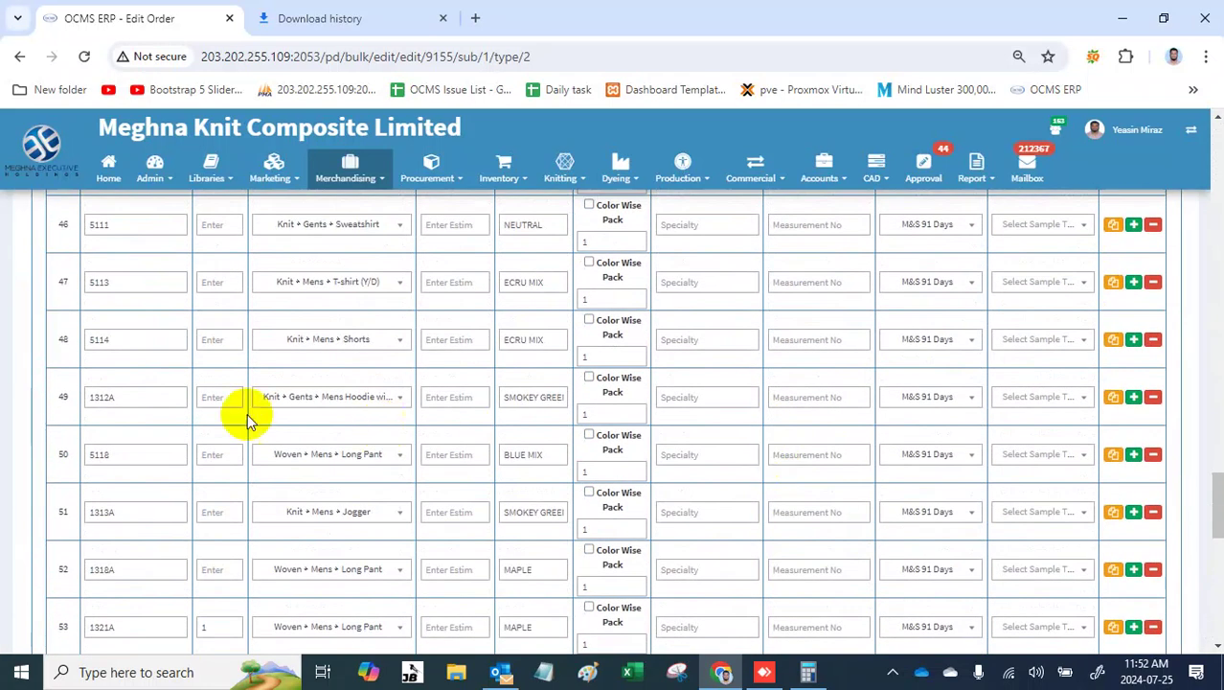
double_click(131, 395)
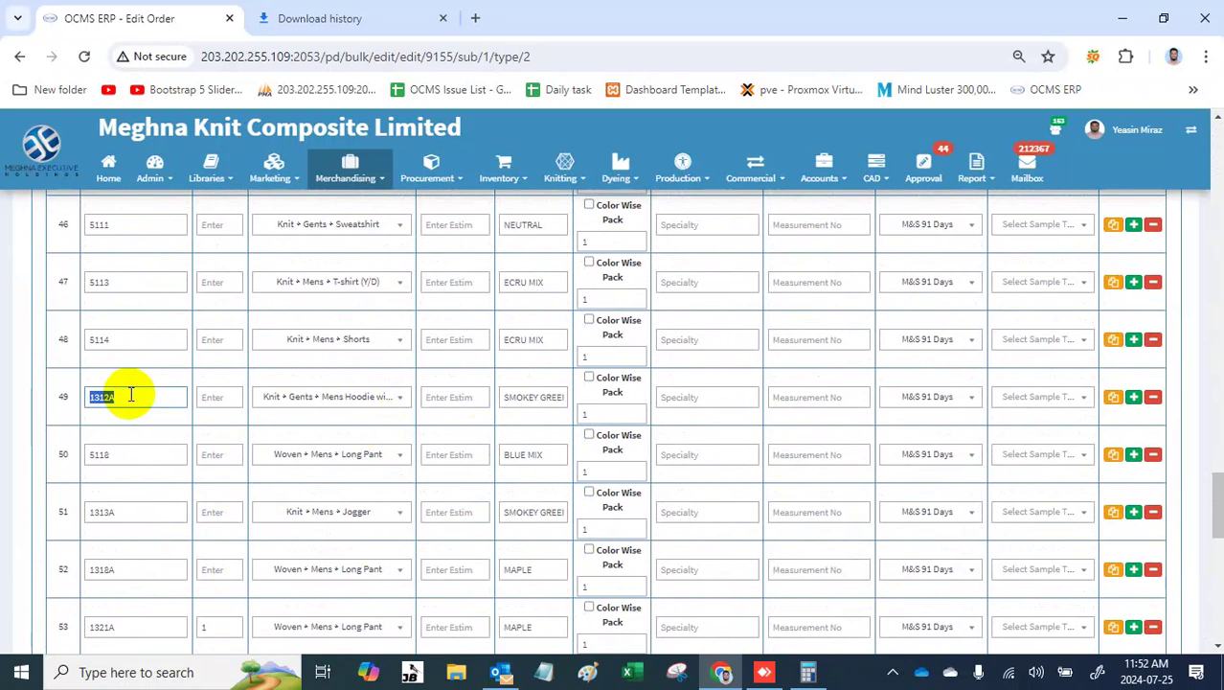
scroll(438, 340, "up", 20)
scroll(438, 340, "down", 6)
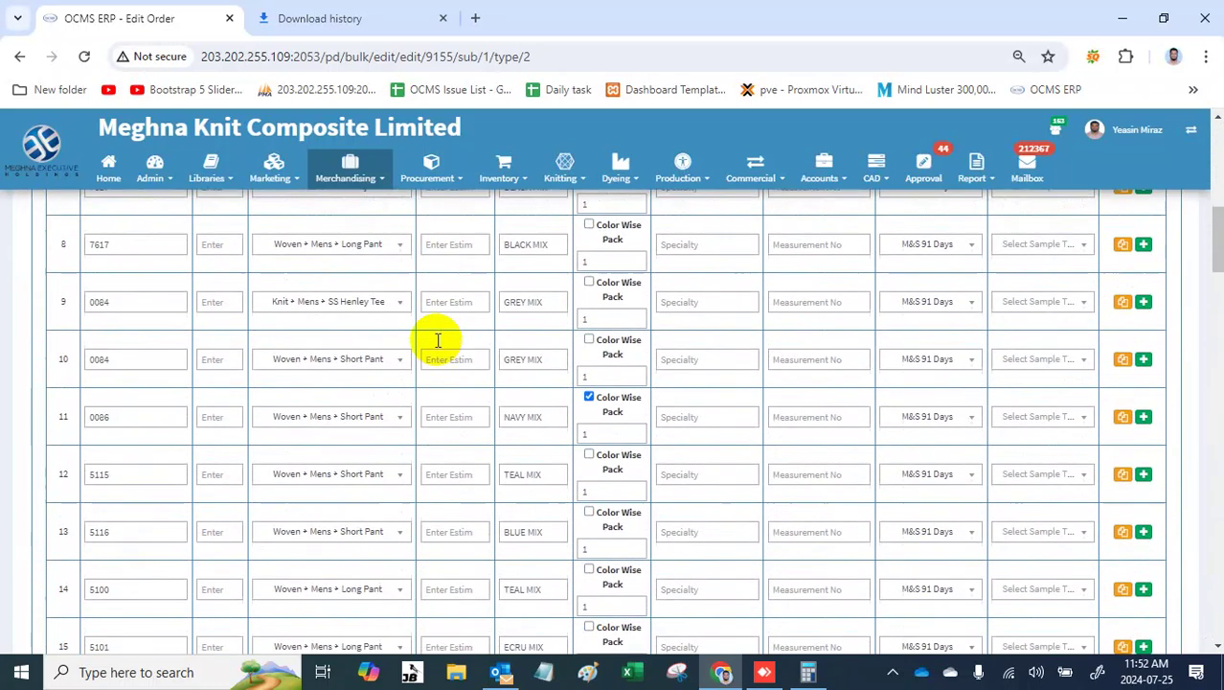
scroll(438, 340, "down", 10)
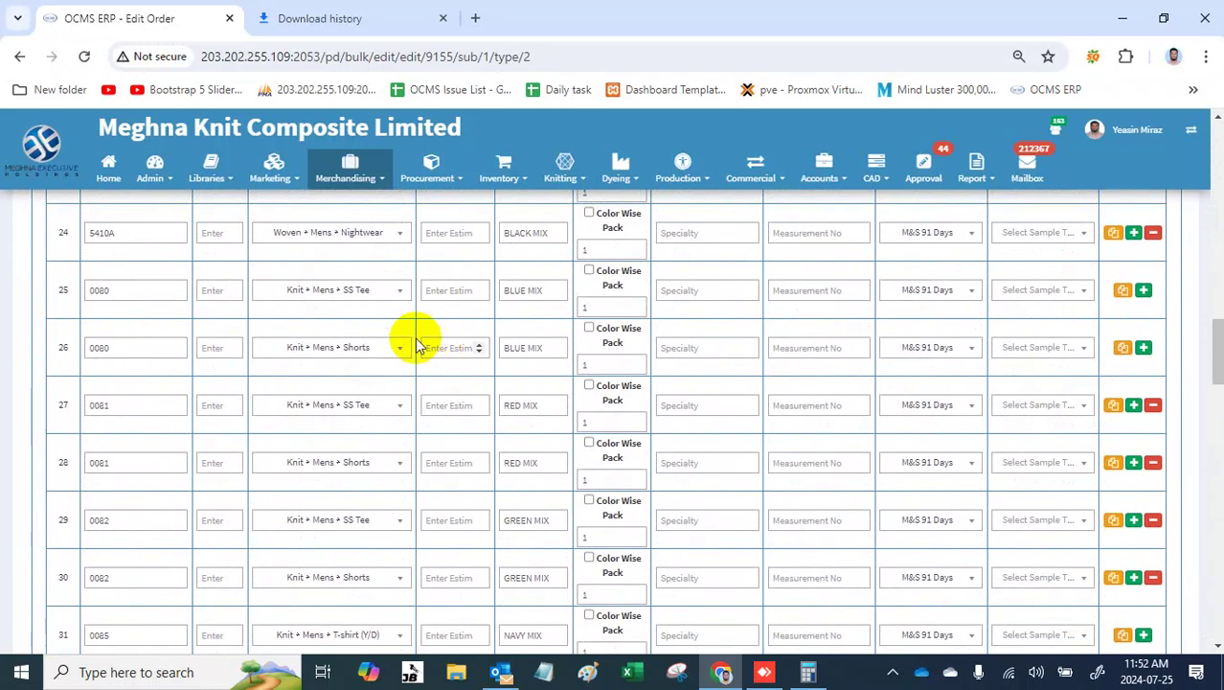
double_click(136, 348)
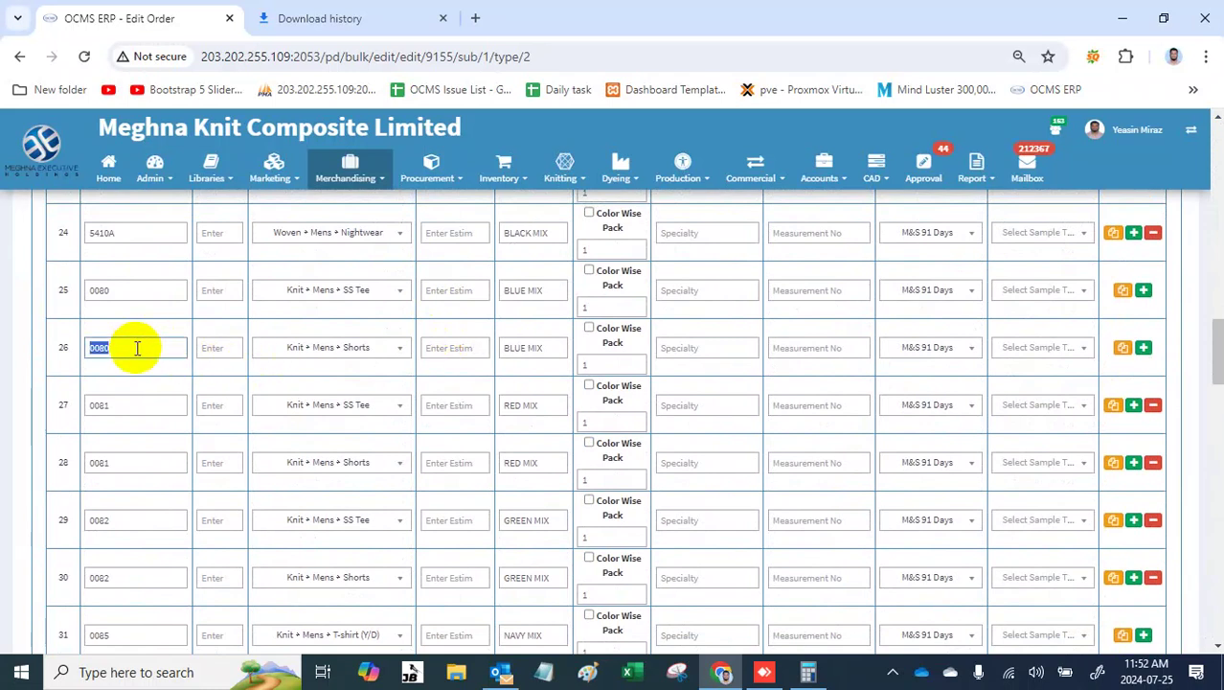
Step: Switch the order from its basic information to its Others section, accepting the removal of unsaved data
scroll(402, 232, "up", 15)
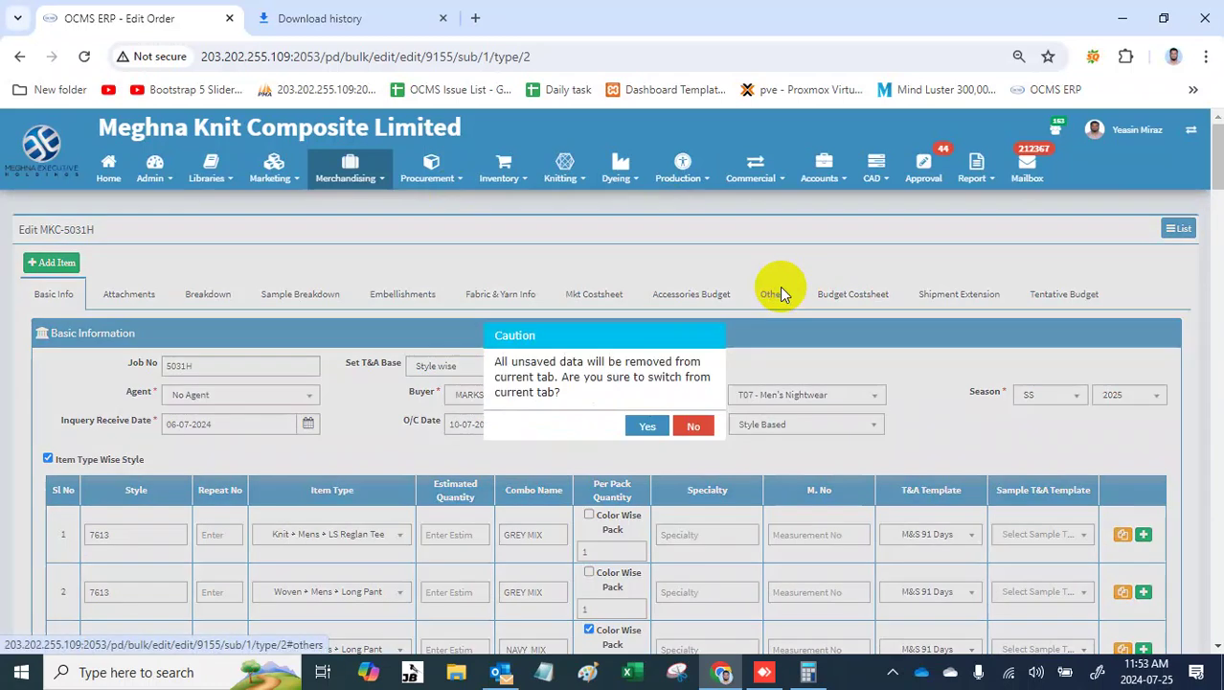
left_click(776, 293)
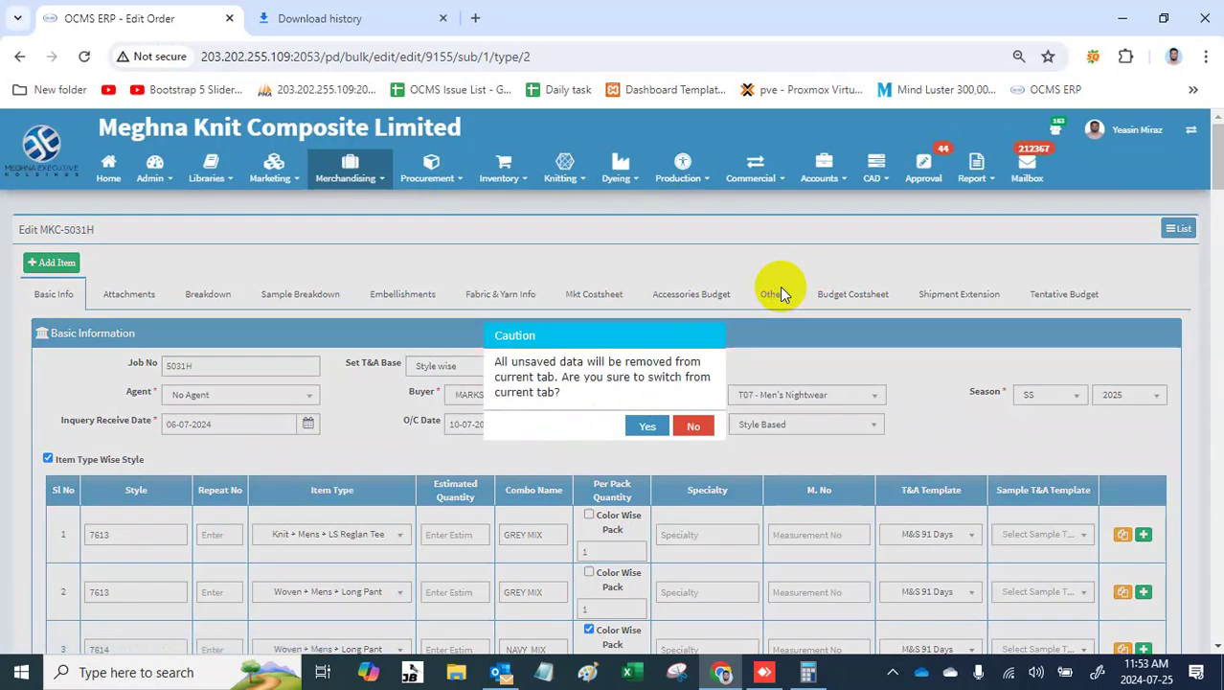
left_click(696, 427)
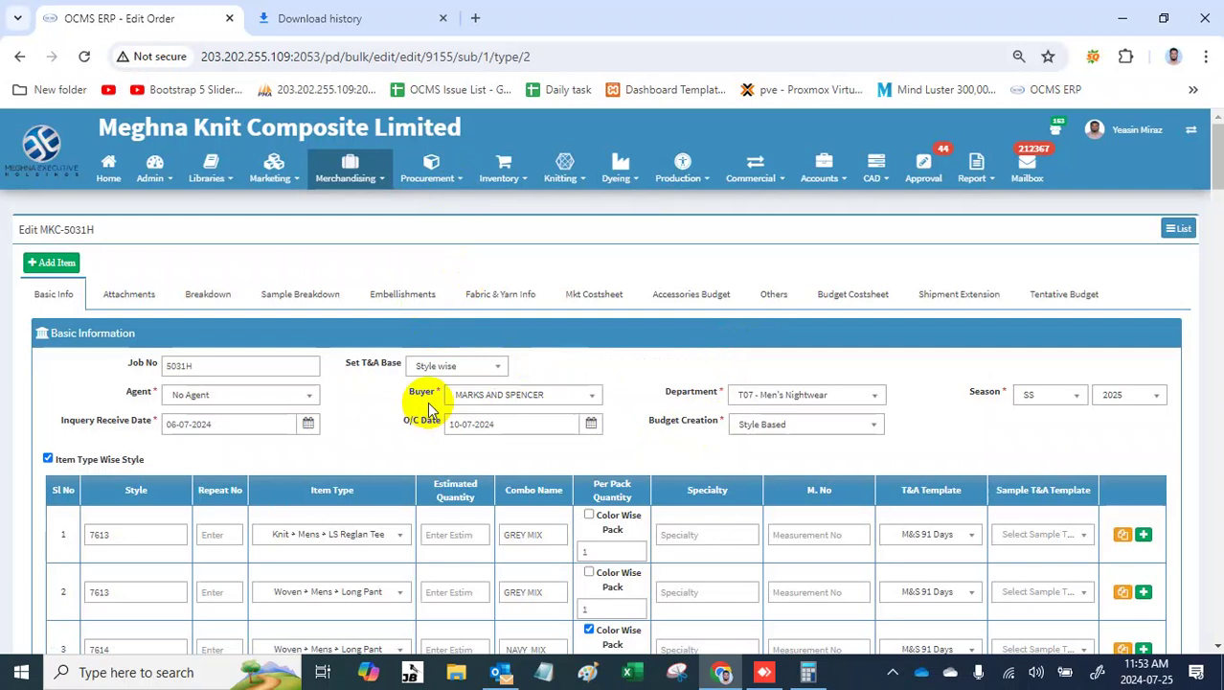
left_click(778, 297)
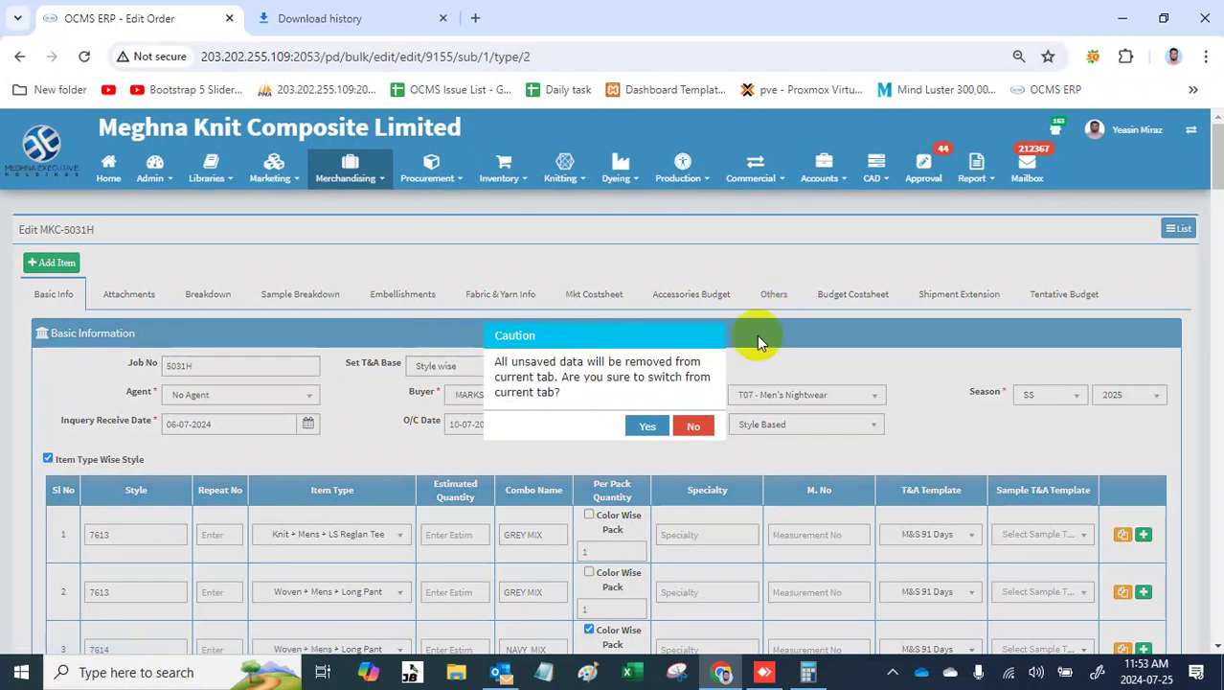
left_click(651, 426)
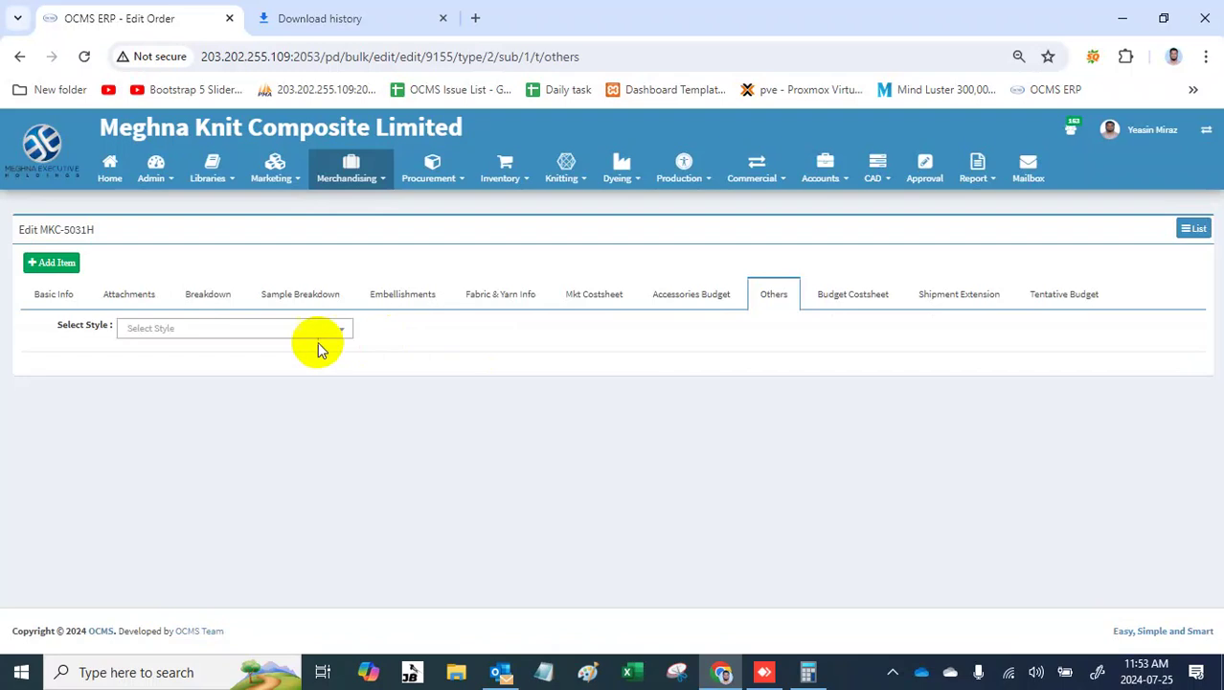
Step: Load style 0080 in the Others section and check its yarn, knitting, dyeing and imported fabric entries
left_click(288, 329)
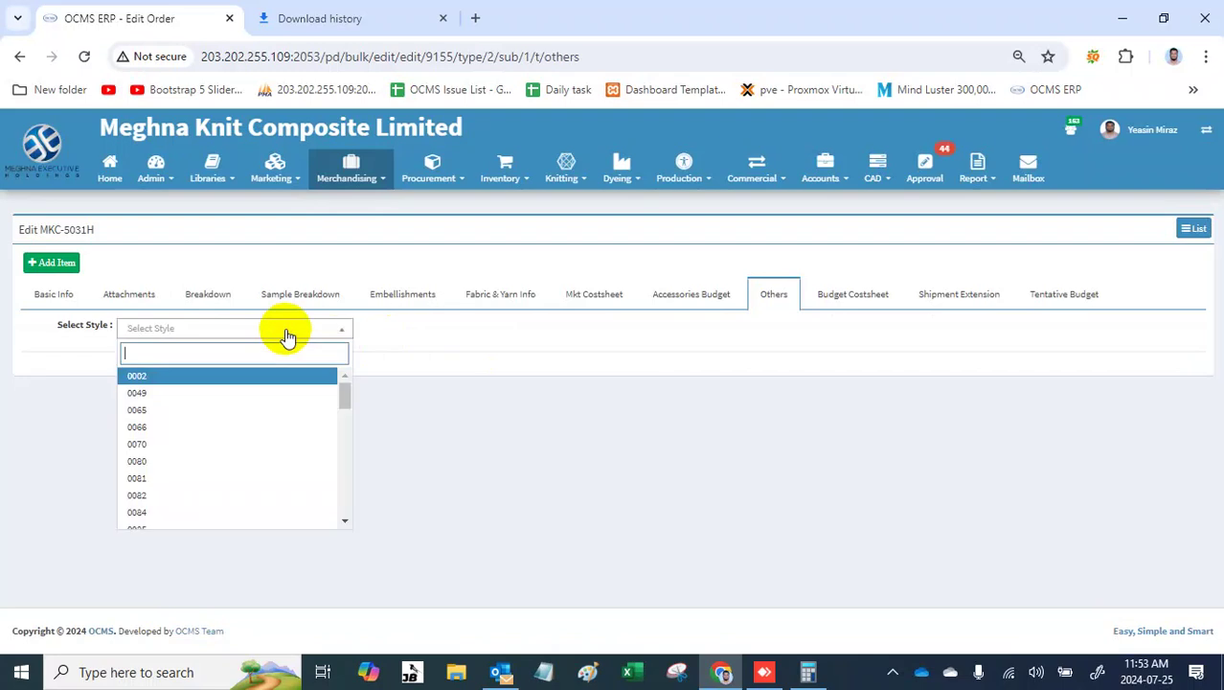
type("0080")
key("Return")
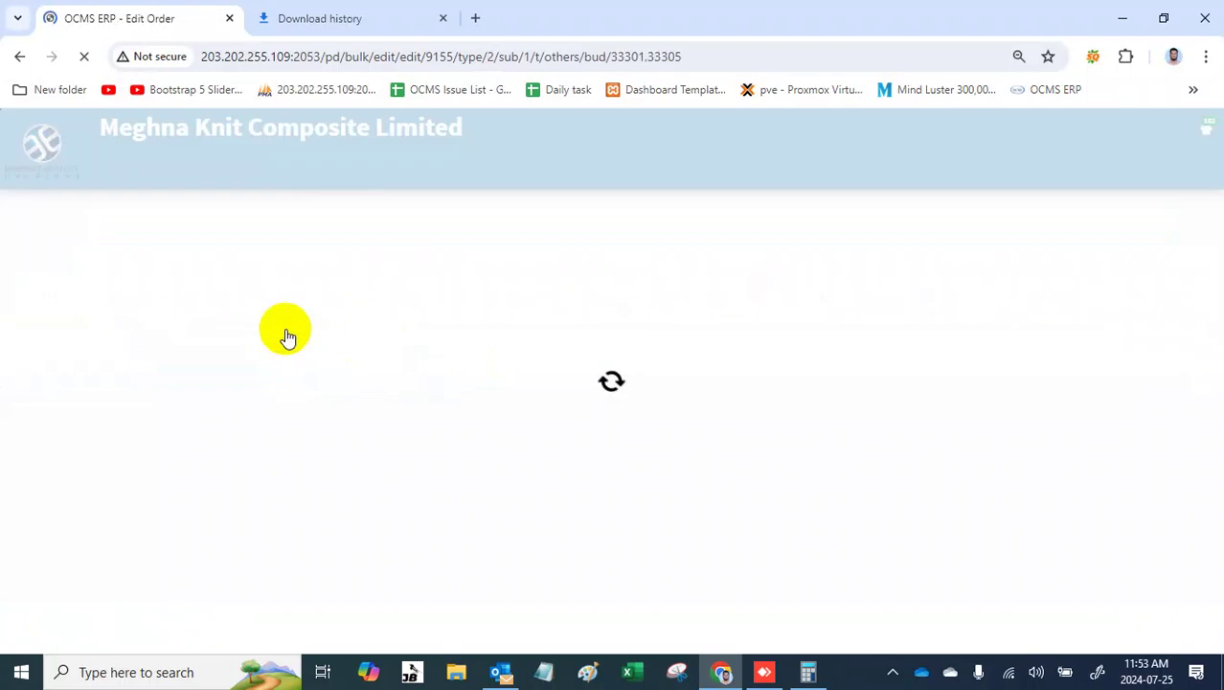
scroll(287, 335, "down", 3)
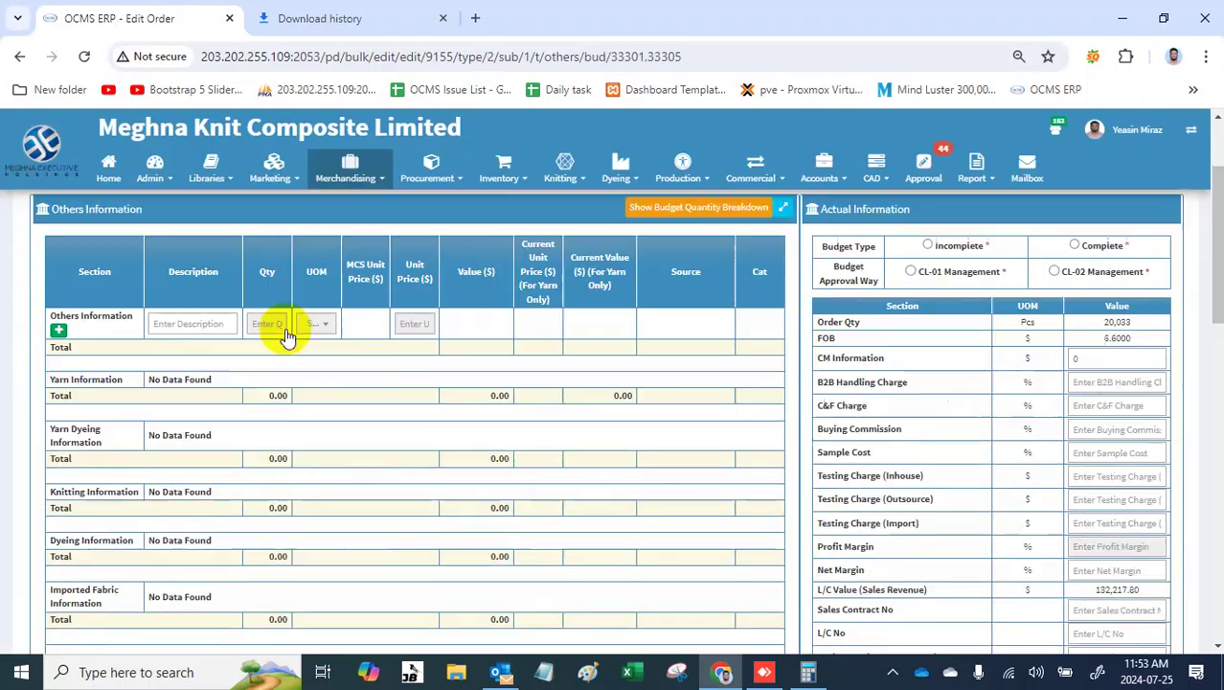
scroll(287, 336, "up", 1)
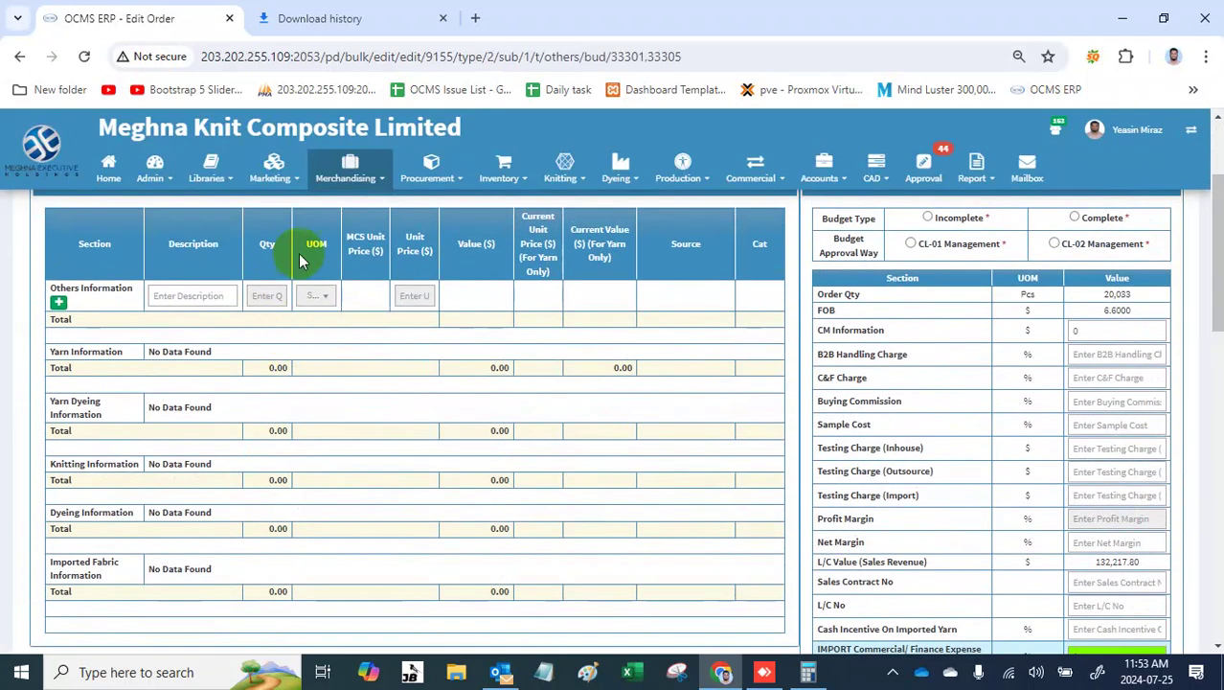
Step: Open the merchandising Fabric Booking list in a separate browser tab and switch to it
left_click(353, 172)
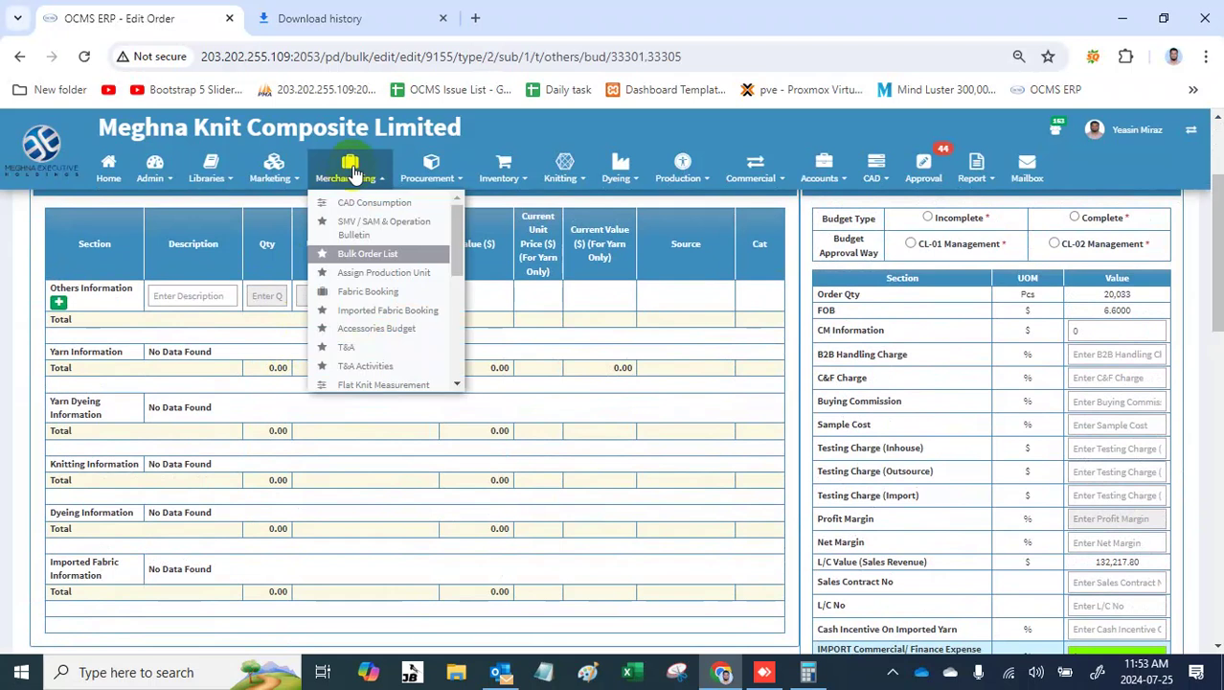
left_click(383, 291, "ctrl")
scroll(383, 307, "up", 2)
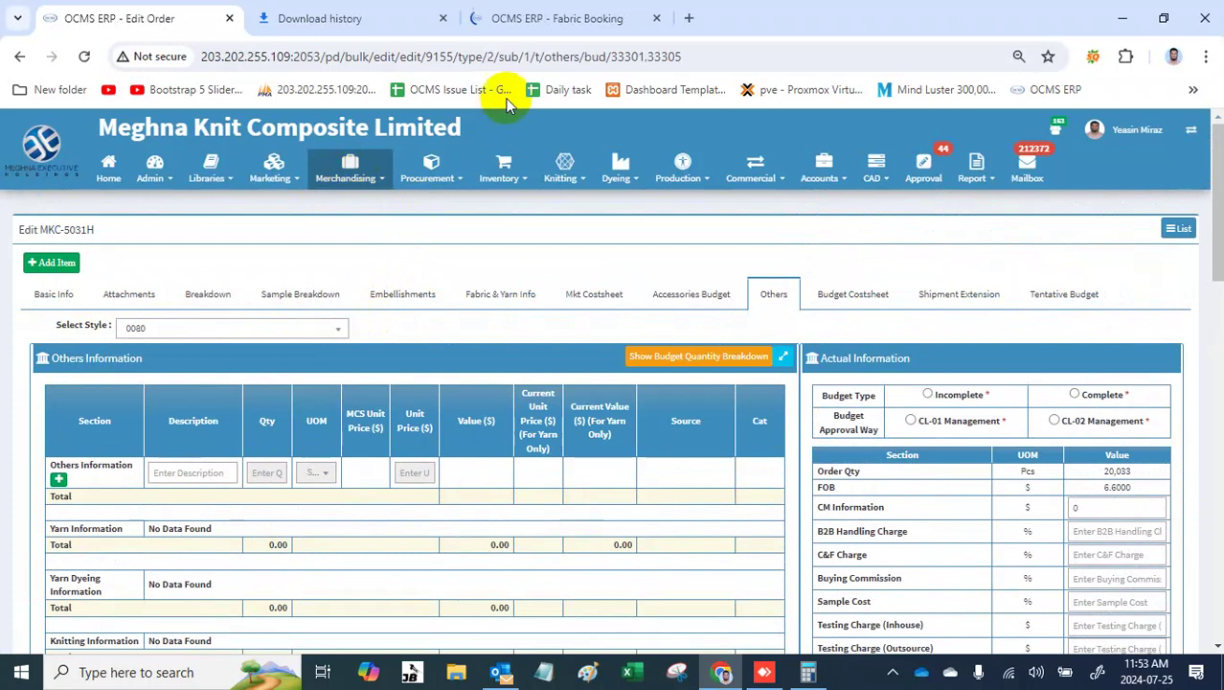
left_click(507, 18)
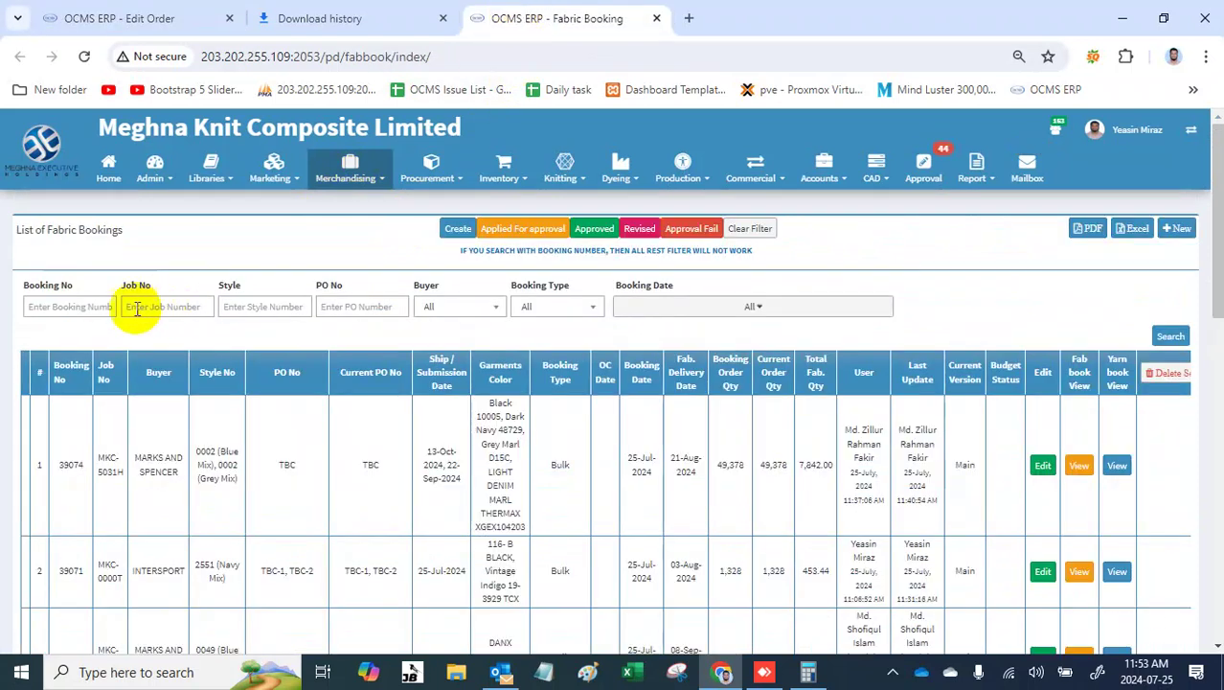
Step: Filter the fabric bookings by the order's job number and locate the booking for style 0084 (GREY MIX)
left_click(179, 305)
type("50")
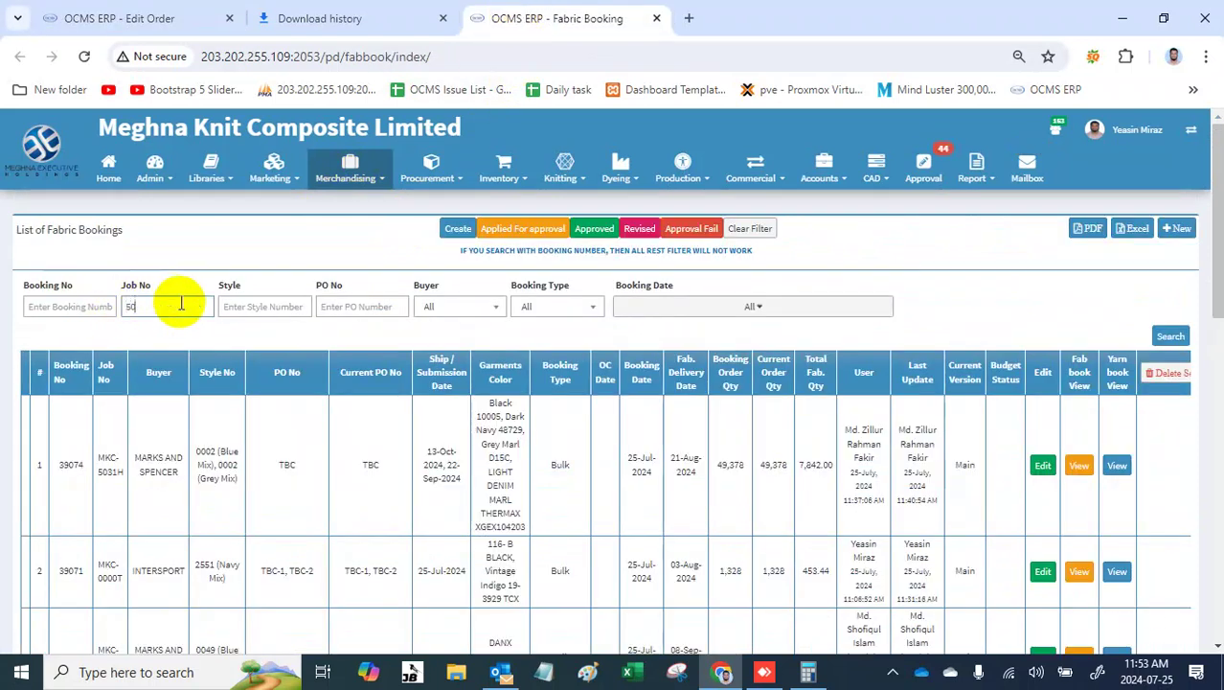
type("31")
key("Return")
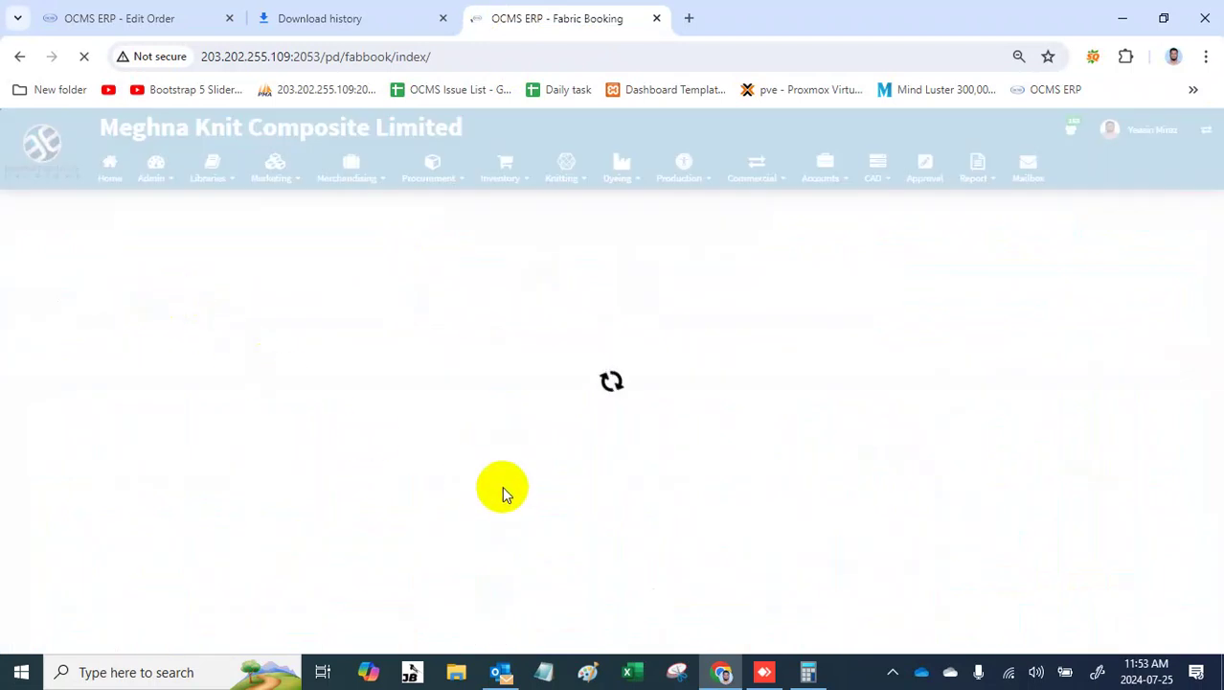
scroll(503, 493, "down", 8)
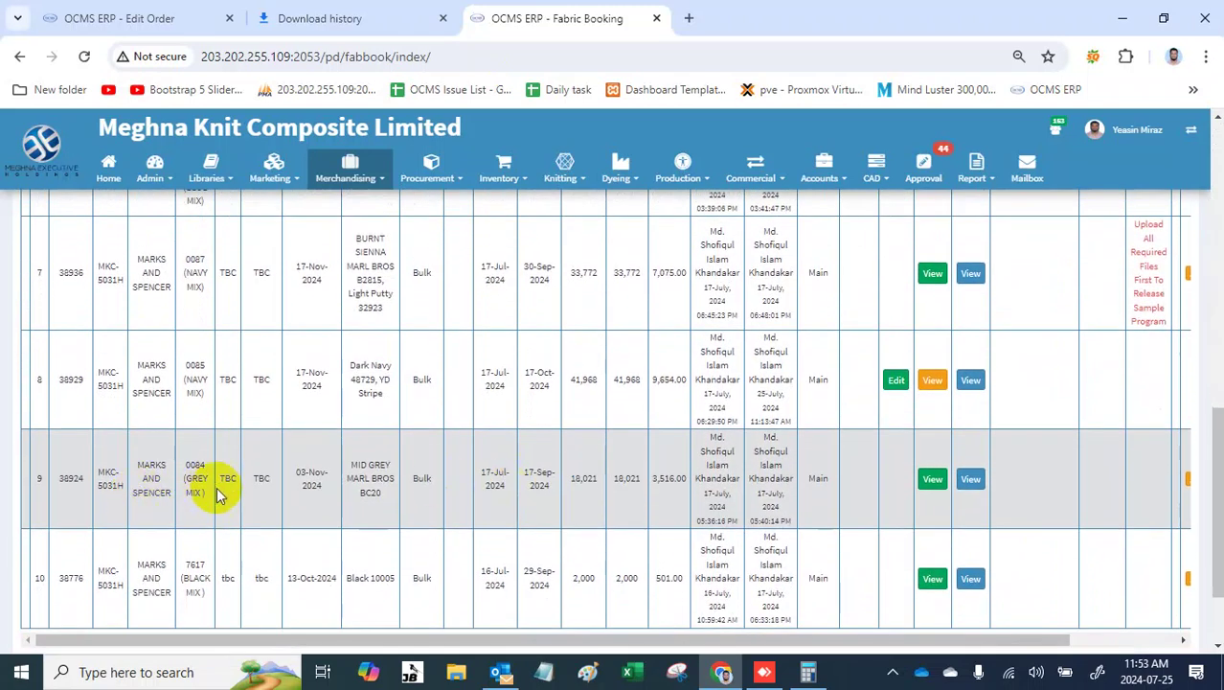
double_click(196, 465)
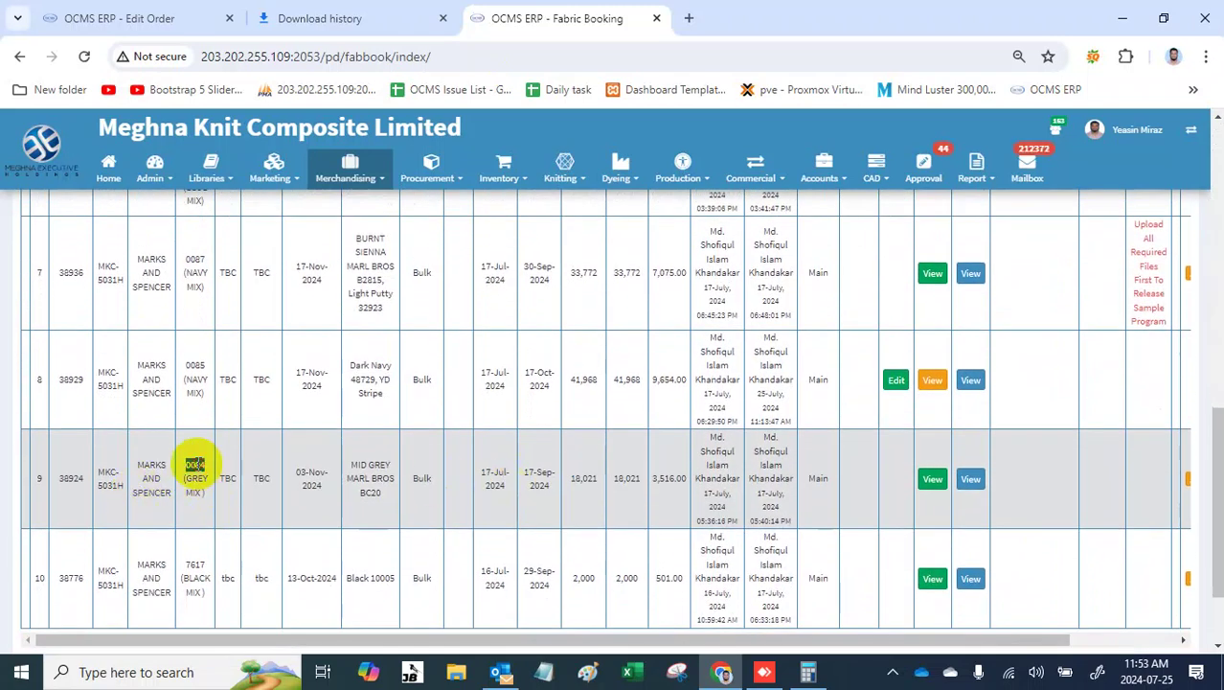
Step: Return to the order being edited and load style 0084 in its Others section
left_click(124, 17)
left_click(196, 328)
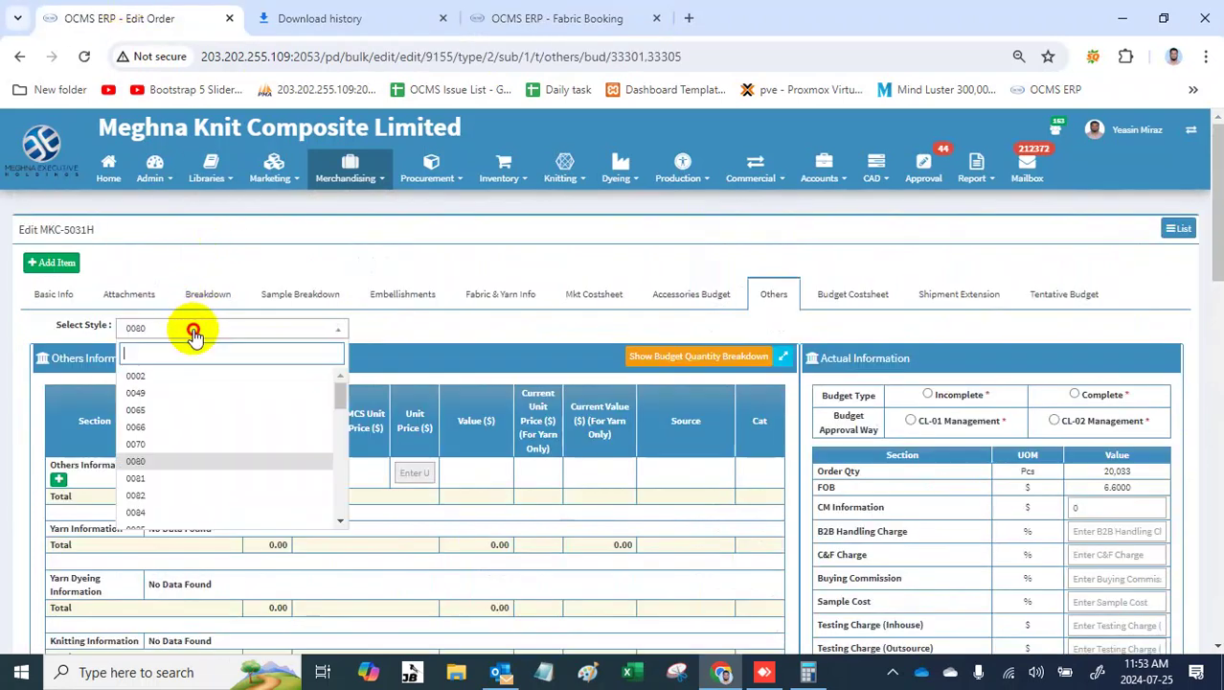
type("0084")
key("Return")
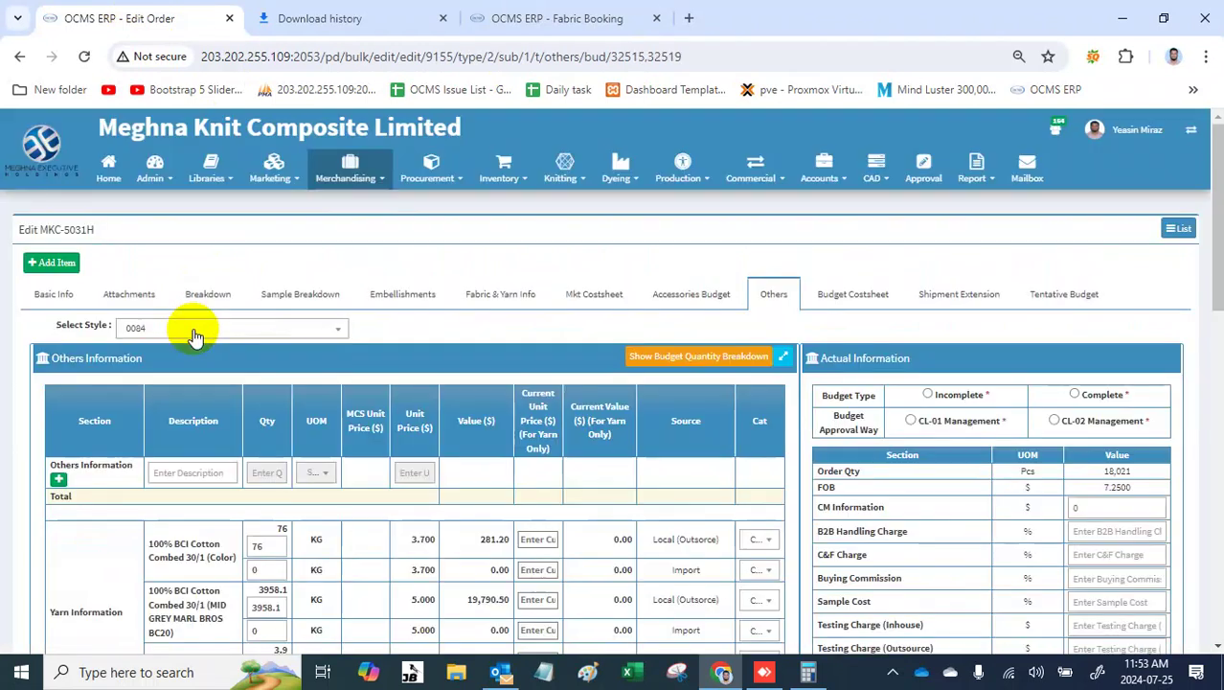
Step: Review the Yarn Information and Knitting Information rows of style 0084
scroll(194, 337, "down", 3)
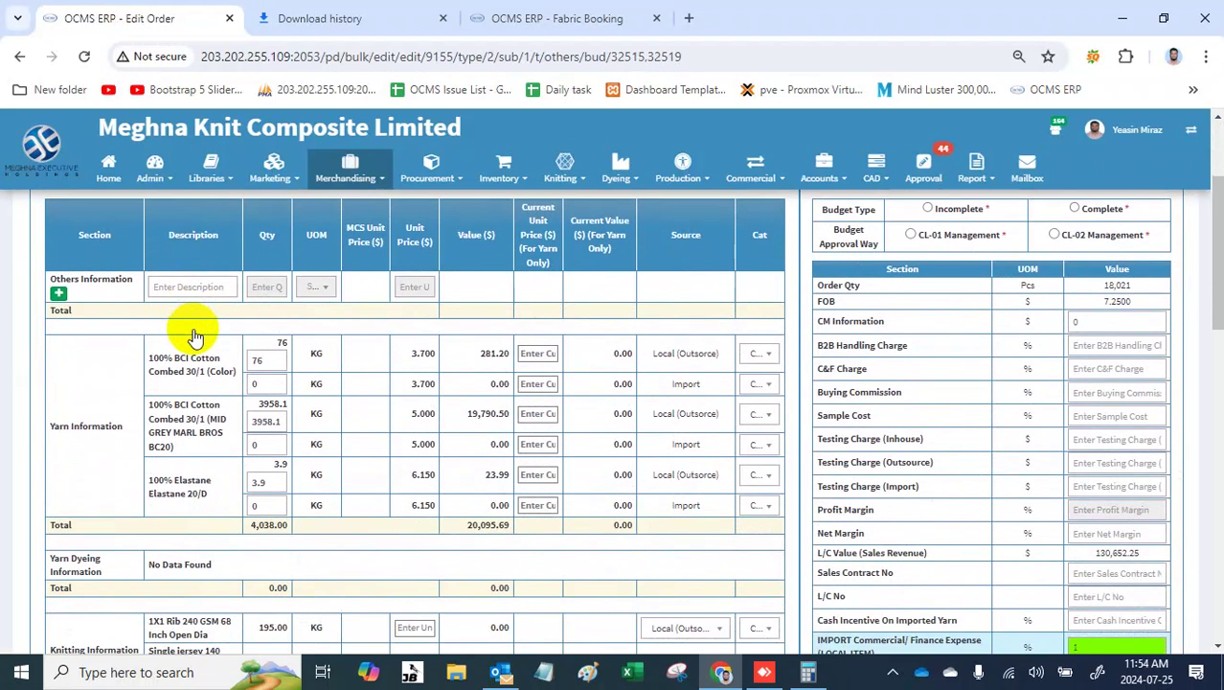
triple_click(94, 426)
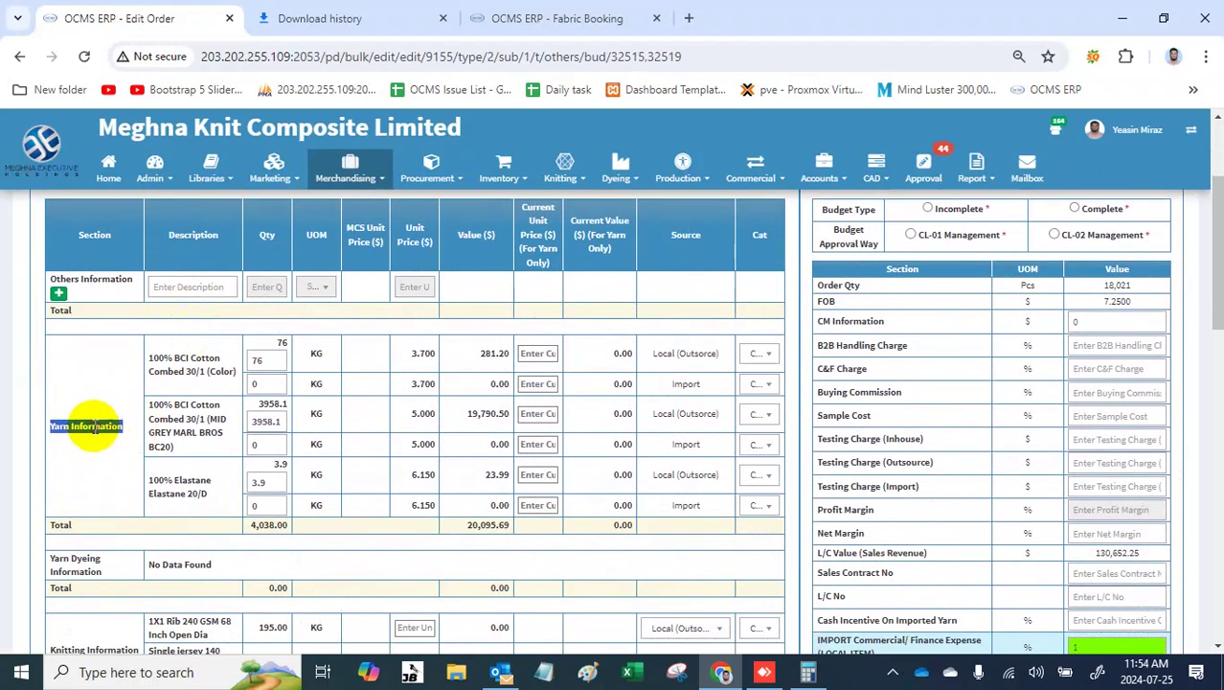
scroll(94, 426, "down", 2)
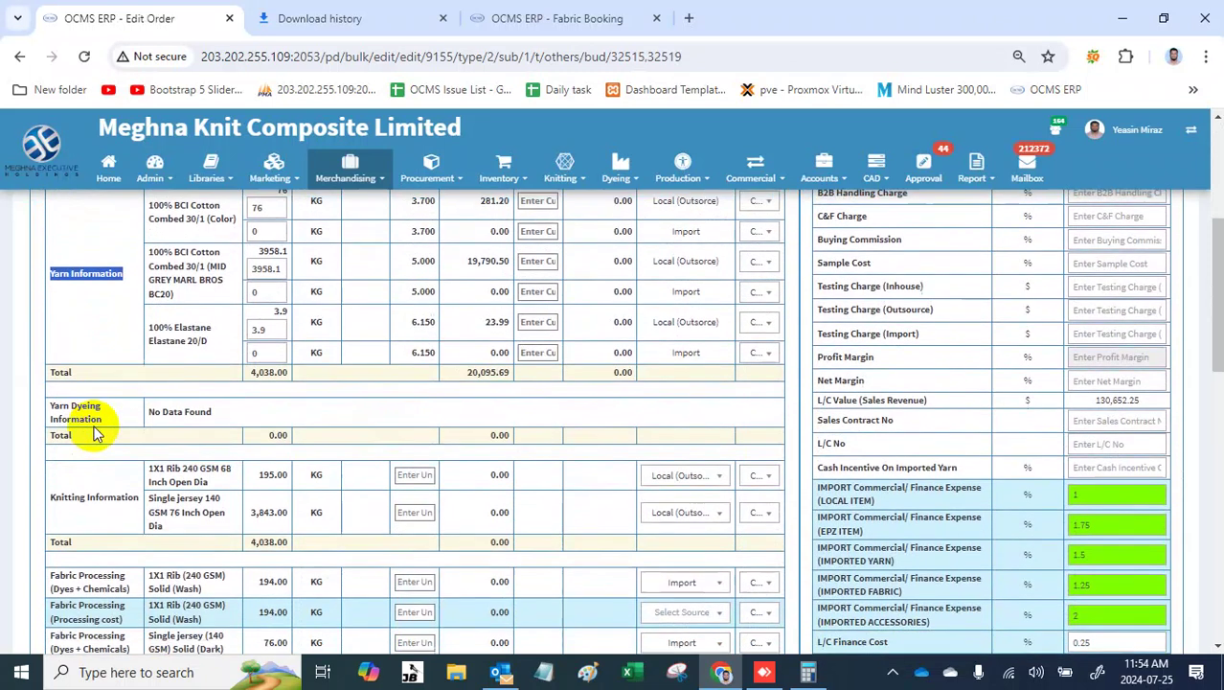
double_click(73, 496)
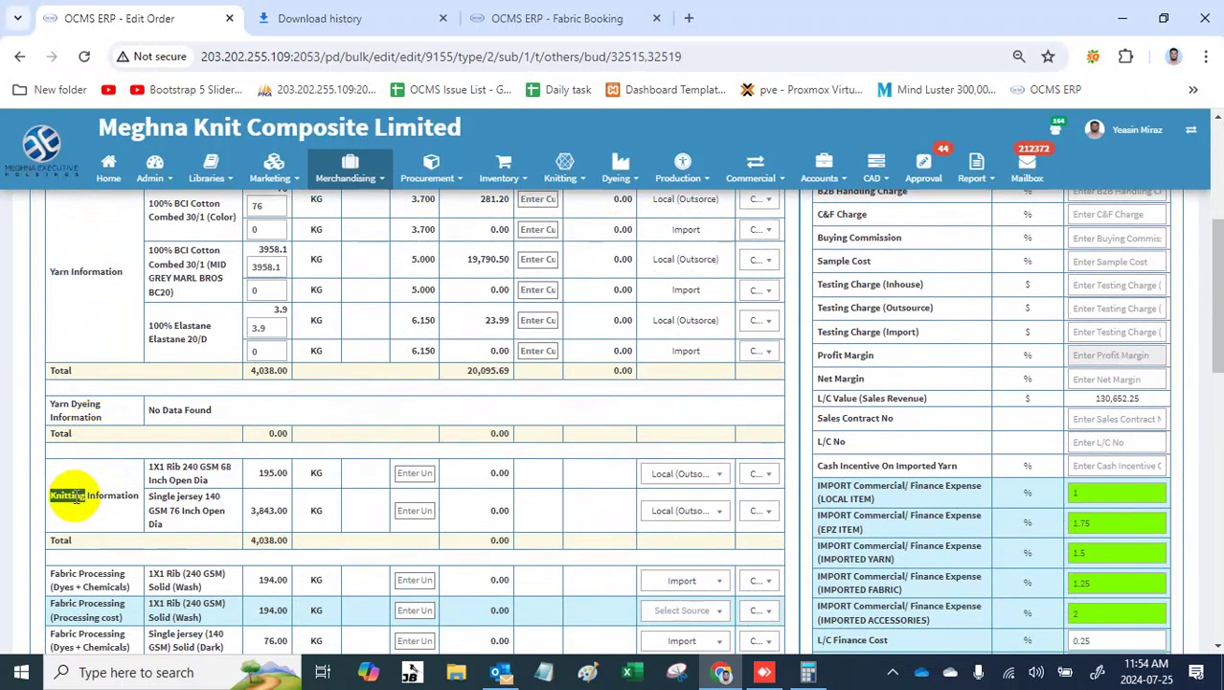
scroll(111, 570, "down", 2)
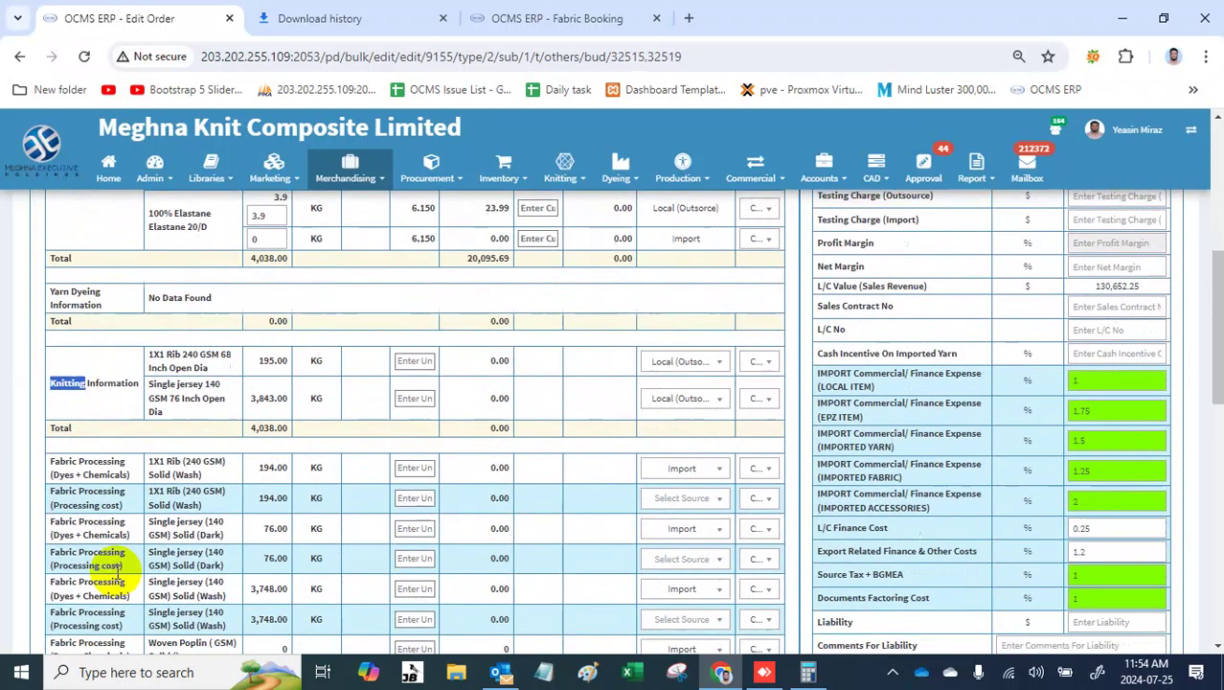
Step: Review the Fabric Processing rows and the Woven Poplin specification under Imported Fabric Information
scroll(117, 573, "down", 1)
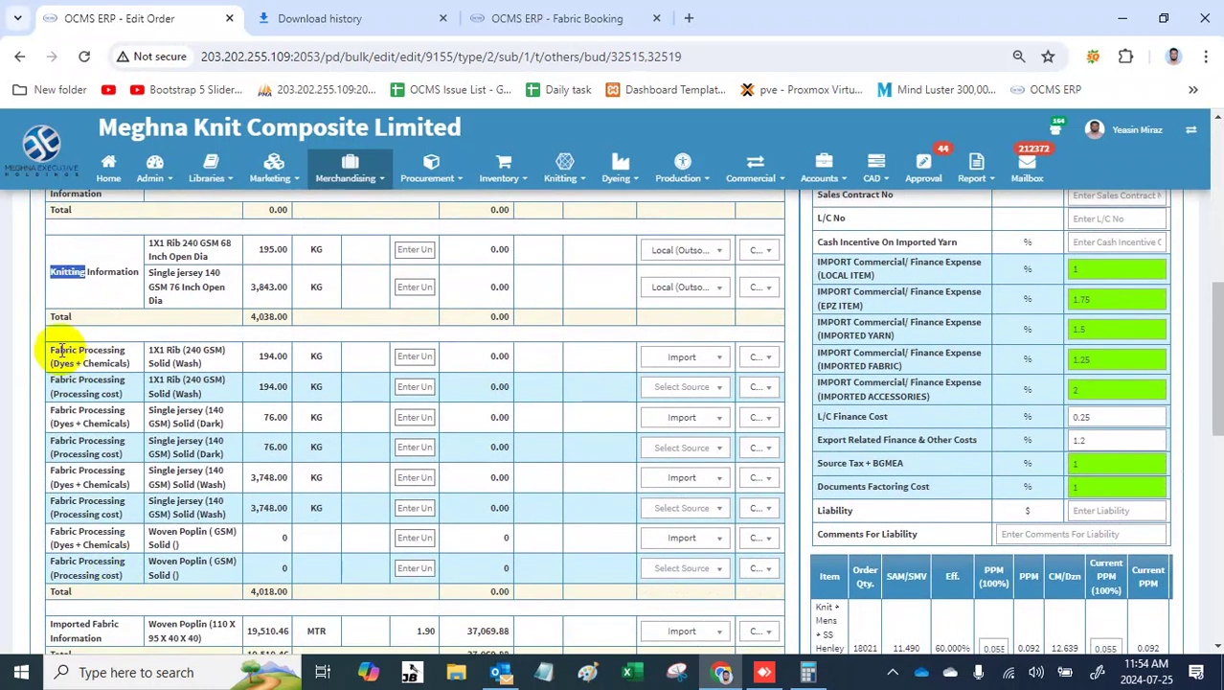
left_click(57, 351)
left_click_drag(58, 350, 257, 605)
scroll(260, 599, "down", 1)
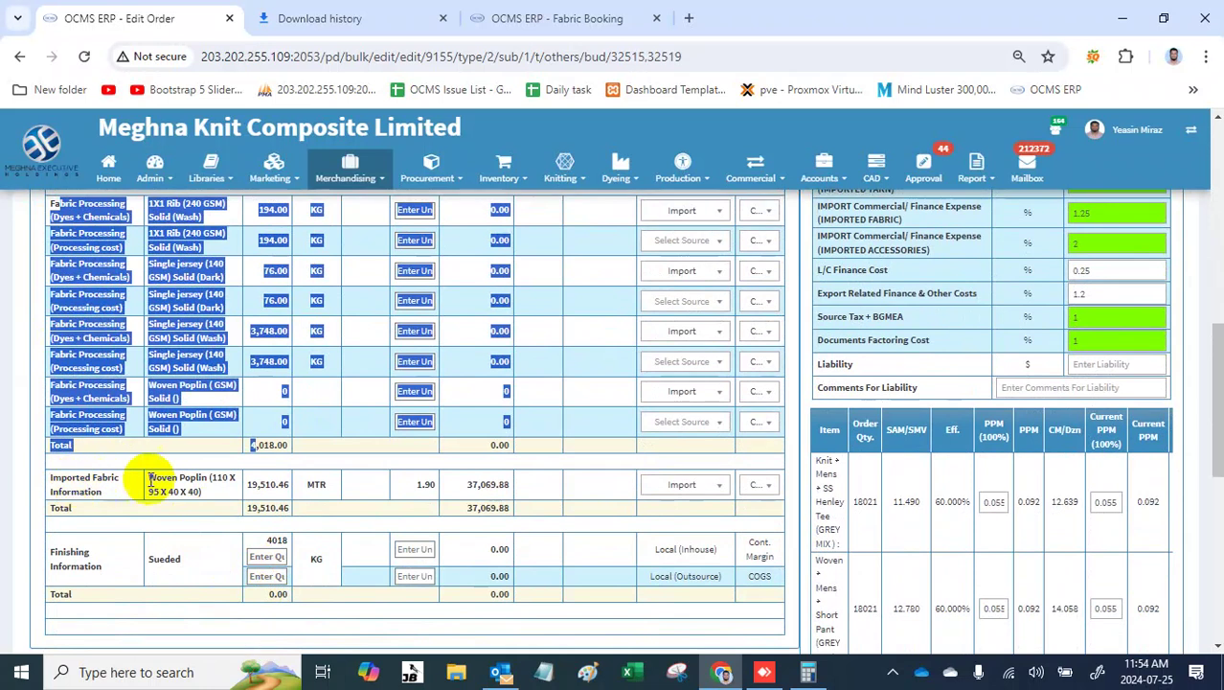
left_click_drag(160, 478, 260, 470)
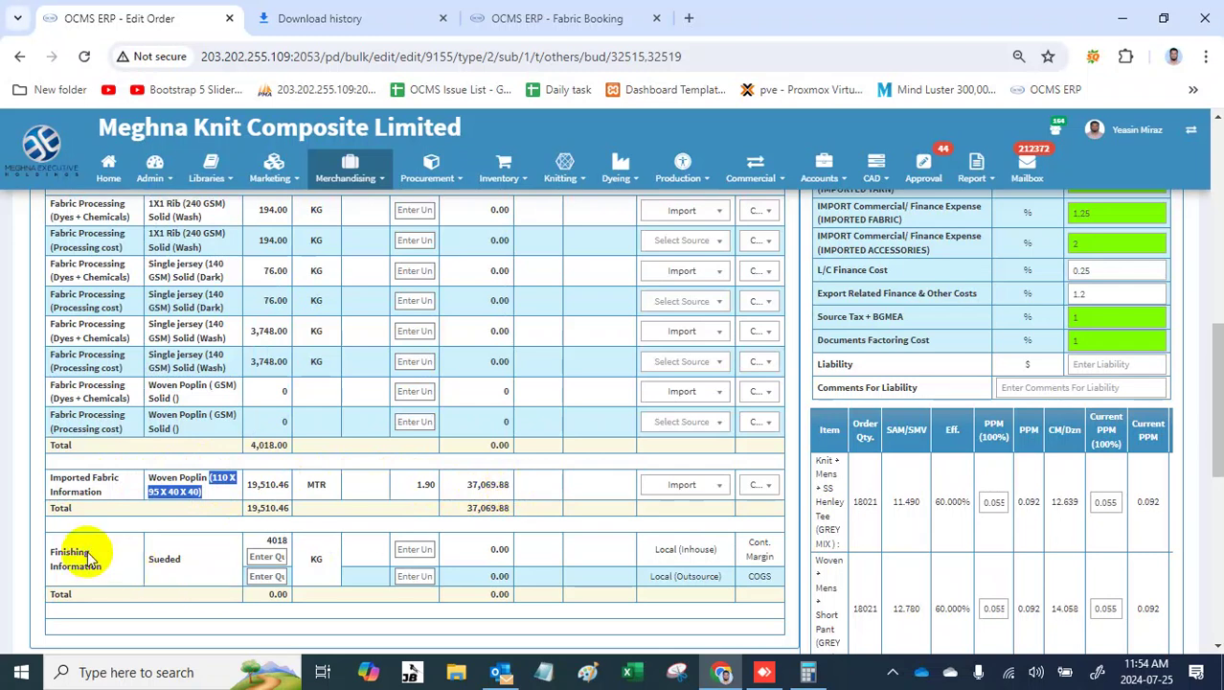
Step: Check the Sueded finishing row's Local (Inhouse) and Local (Outsource) quantity fields against its required quantity
left_click(269, 556)
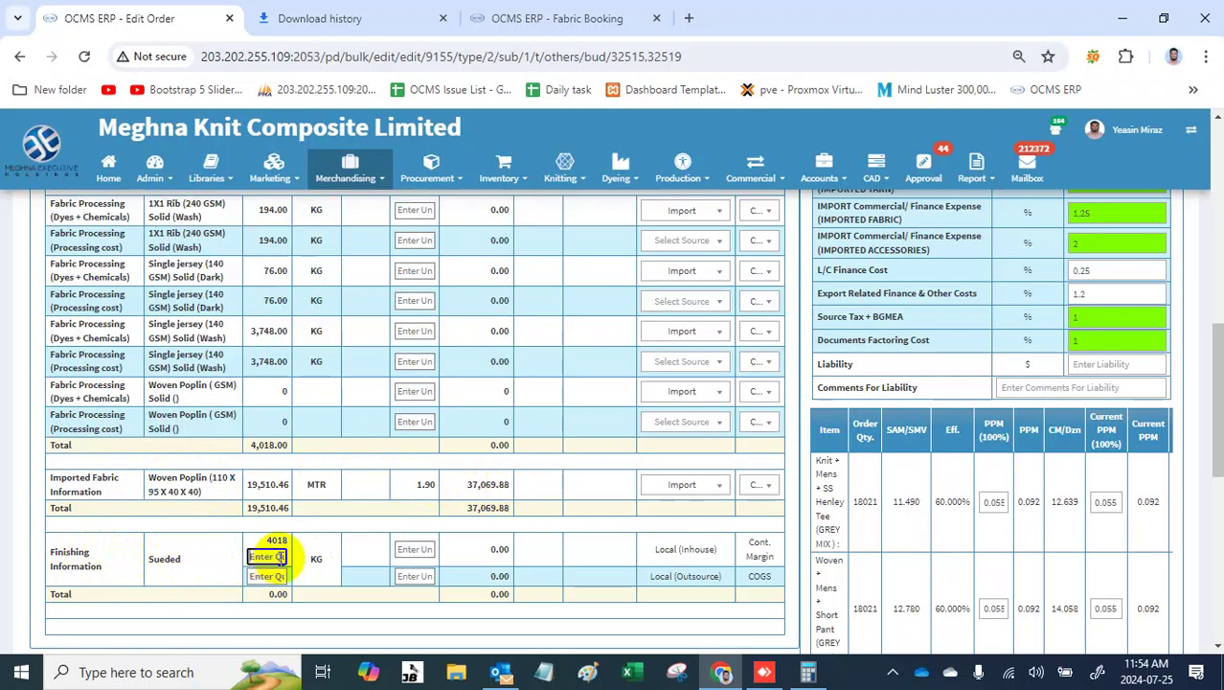
left_click_drag(653, 550, 724, 554)
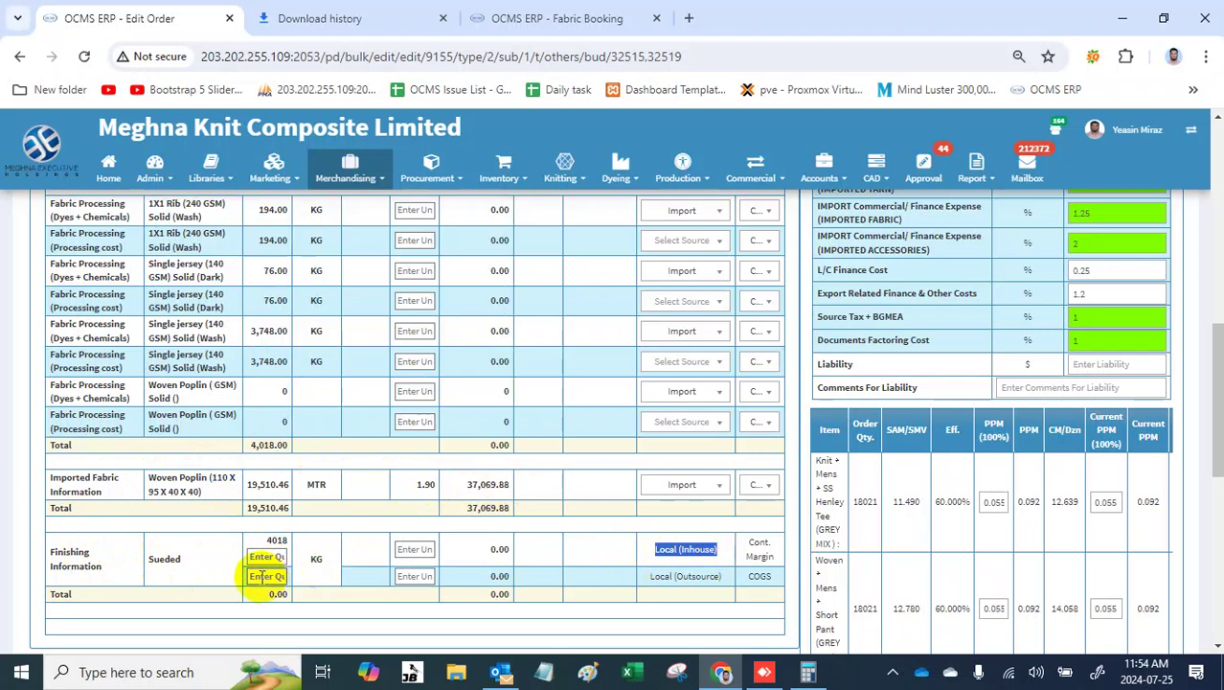
left_click(260, 576)
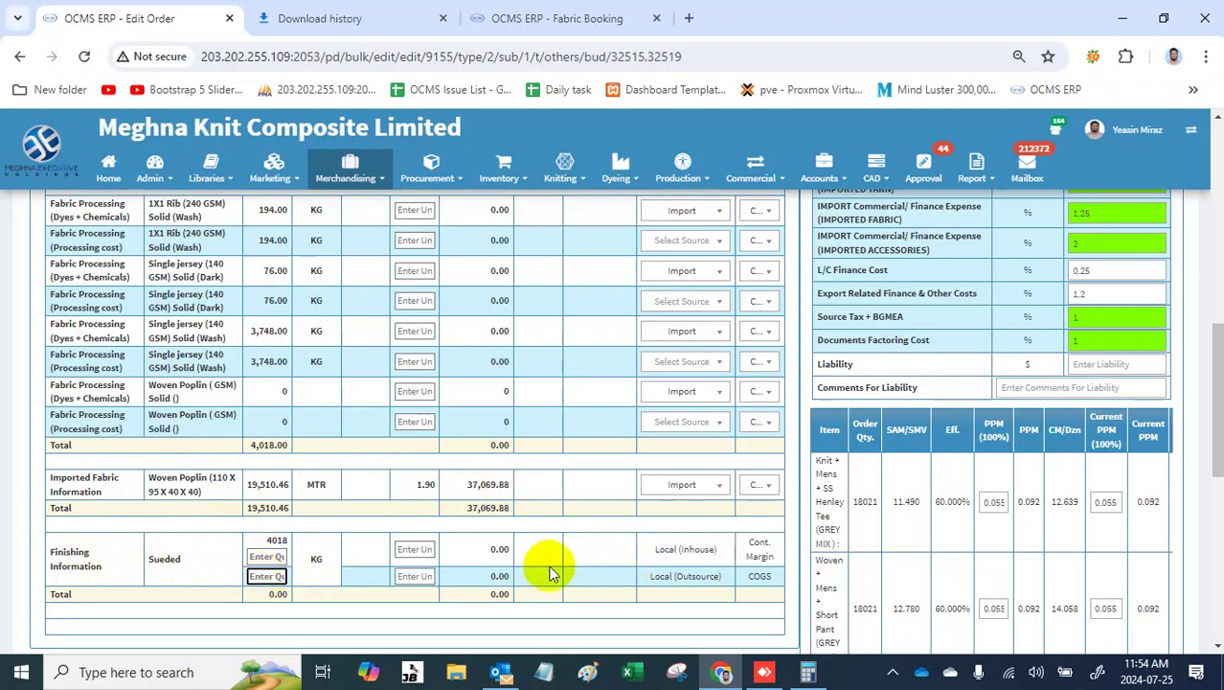
double_click(276, 542)
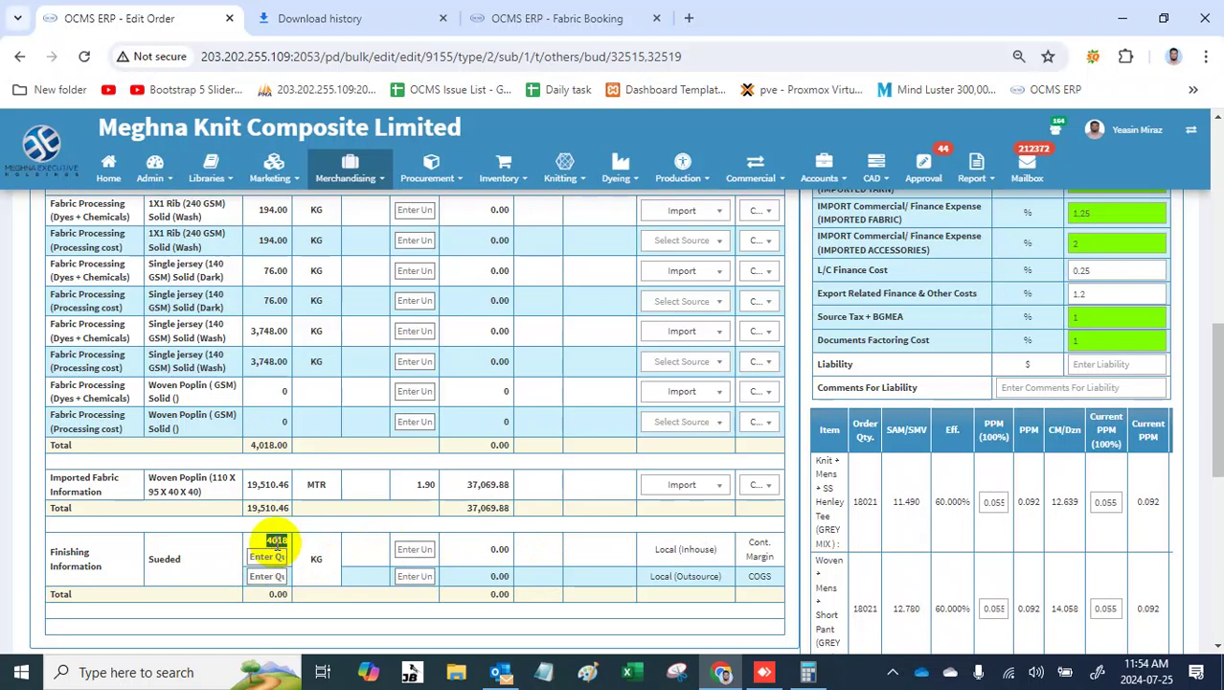
Step: Check the Sueded finishing row's unit price fields and set the Budget Approval Way to CL-02 Management
left_click(412, 549)
left_click(419, 573)
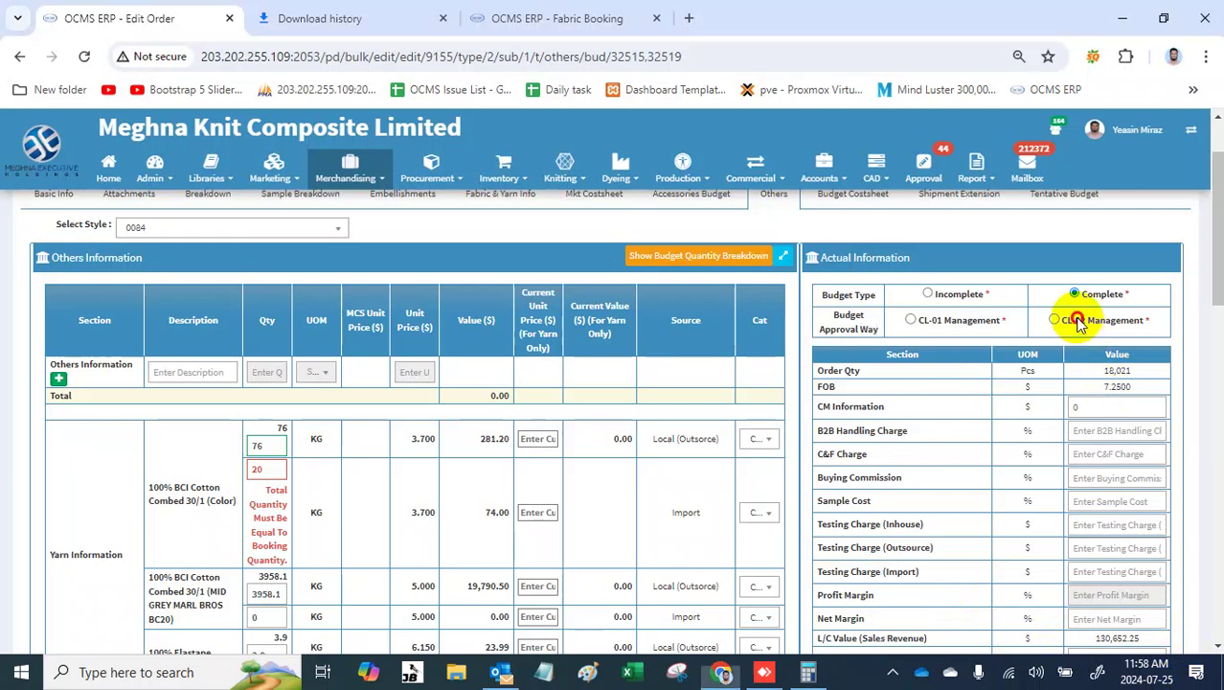
left_click(1080, 322)
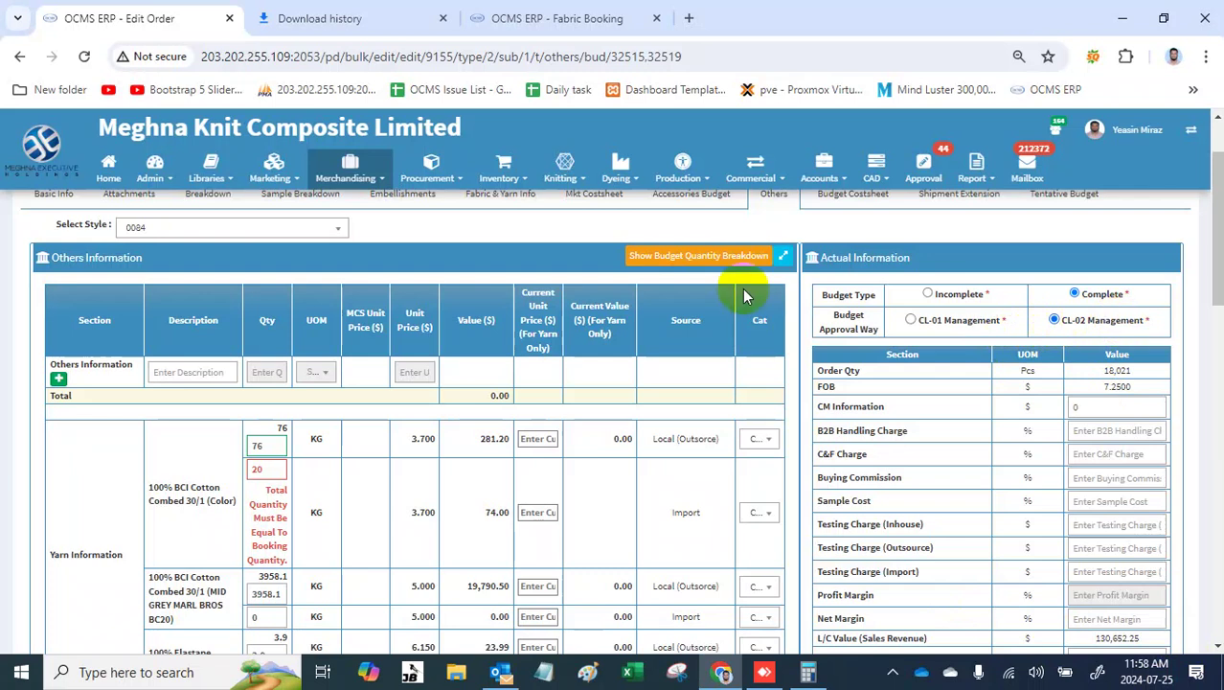
Step: Review style 0084's price type, quantity, average price and value in the Budget Quantity Breakdown, and close it
left_click(703, 258)
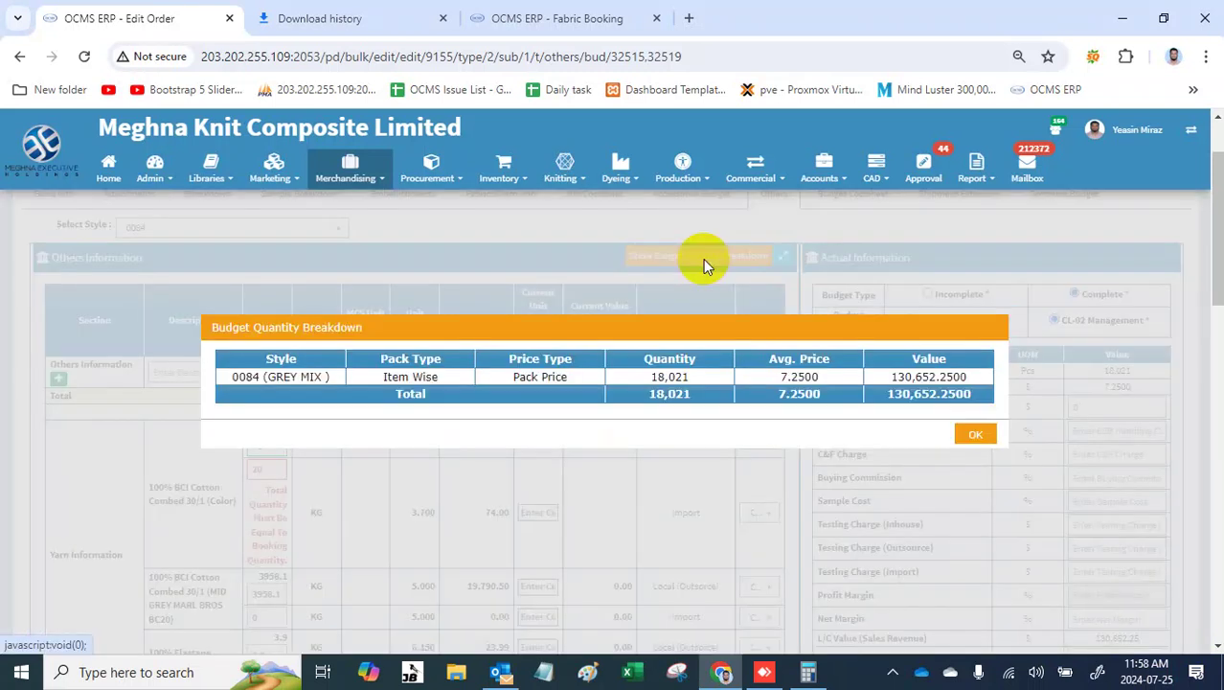
double_click(244, 376)
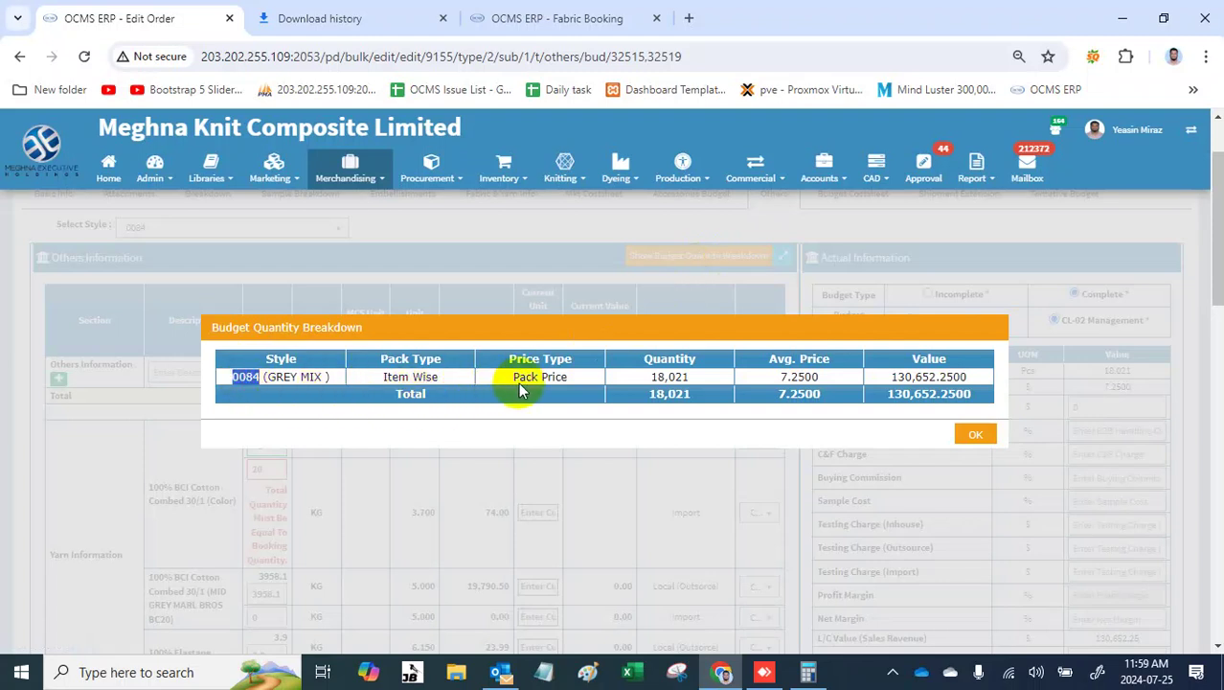
left_click_drag(514, 380, 587, 376)
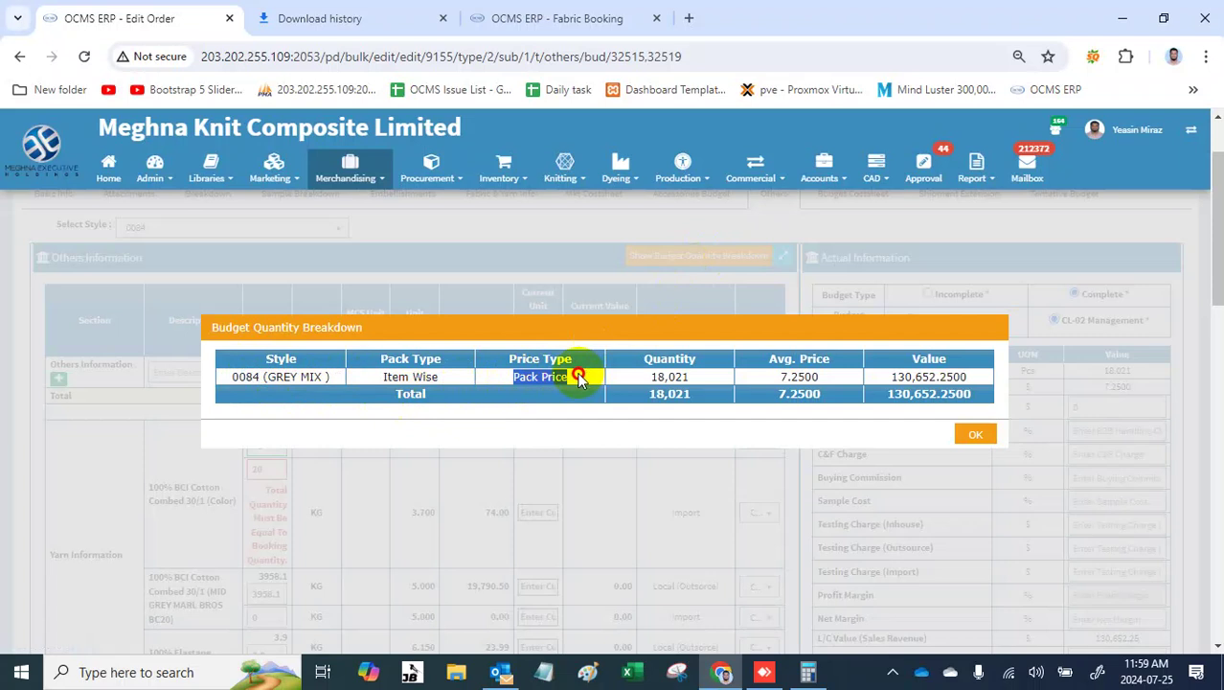
left_click(579, 376)
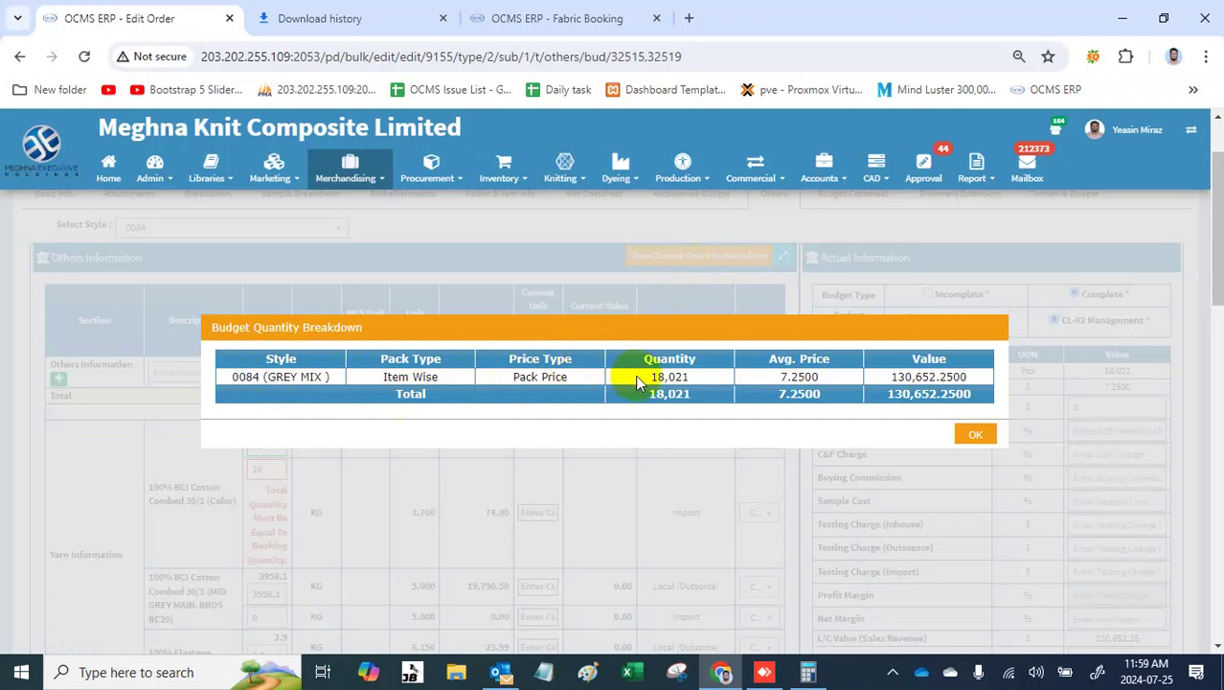
left_click_drag(637, 377, 792, 376)
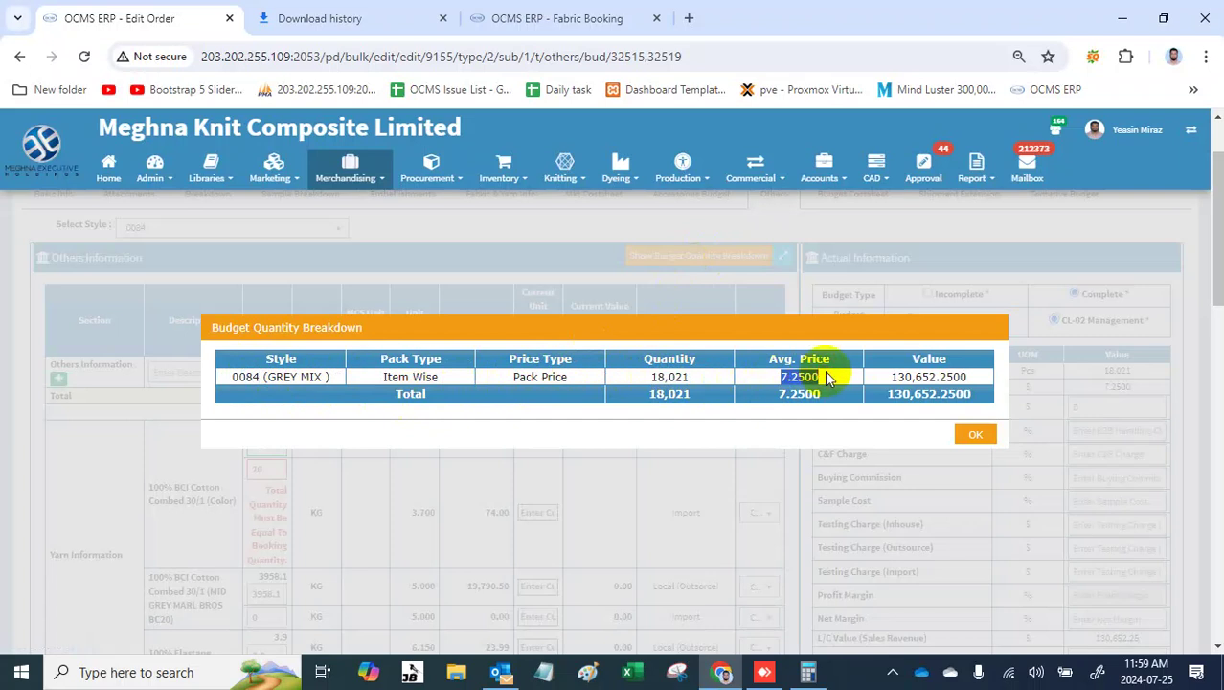
left_click(906, 376)
double_click(906, 375)
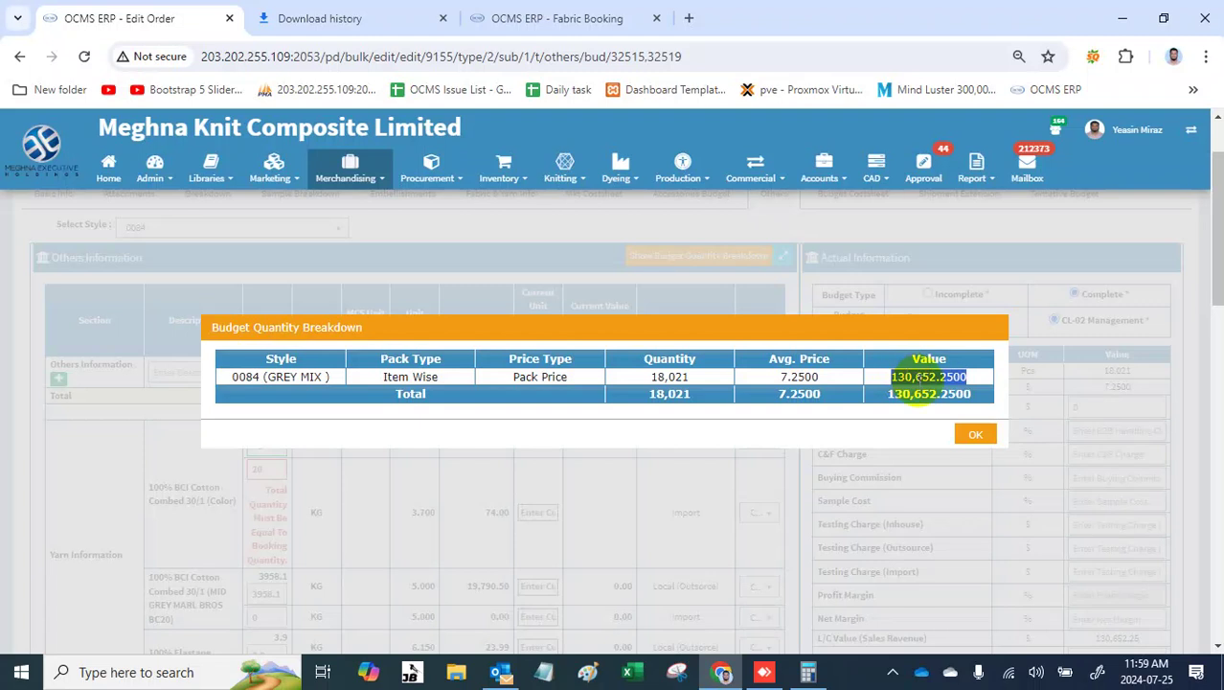
left_click(981, 434)
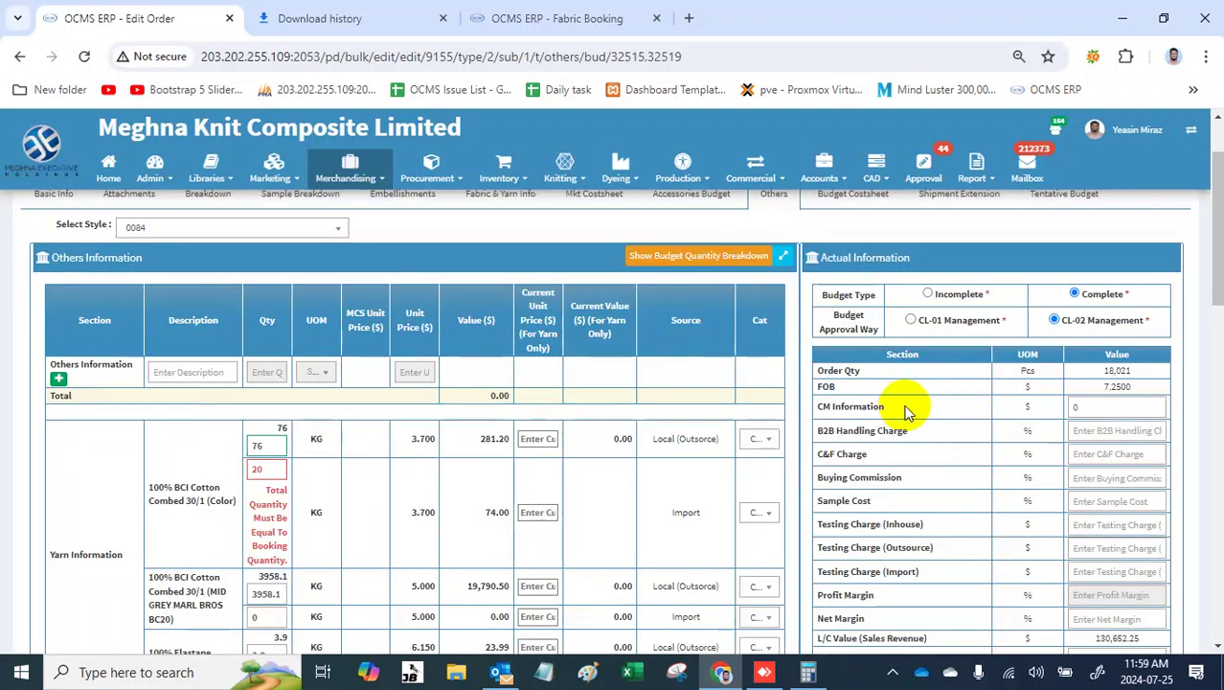
Step: Examine the Actual Information fields from CM Information through the charges, margins and L/C Value to Sales Contract No and L/C No
left_click(1081, 406)
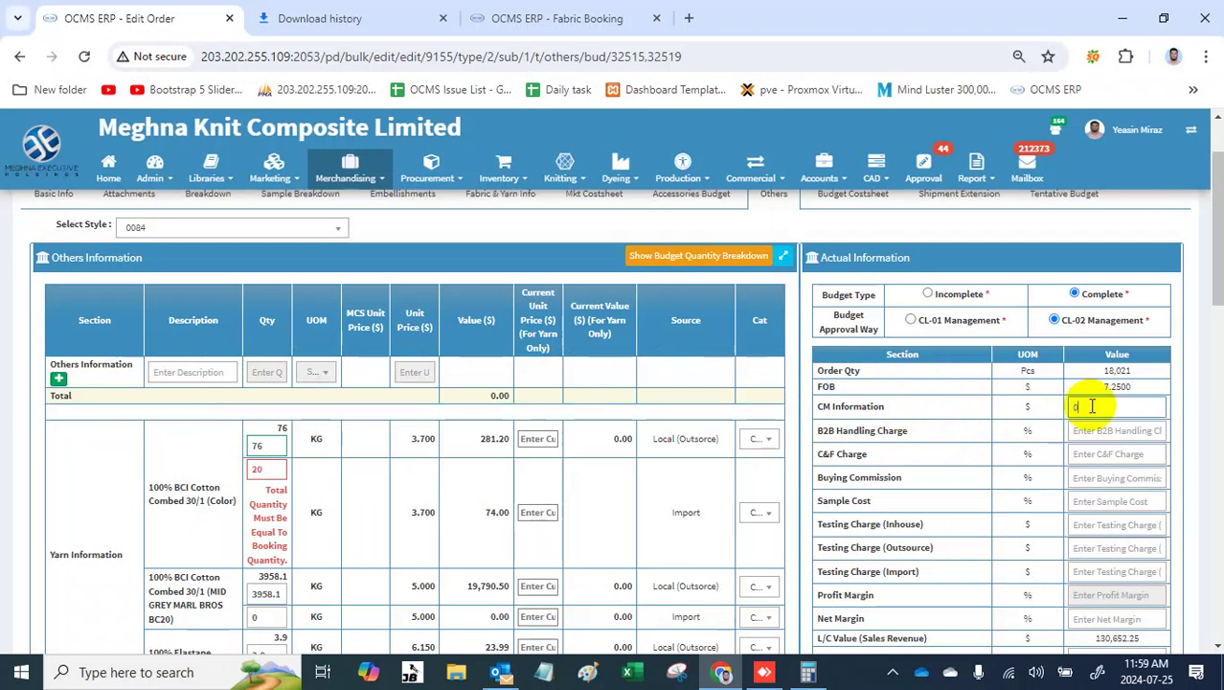
scroll(1088, 405, "down", 1)
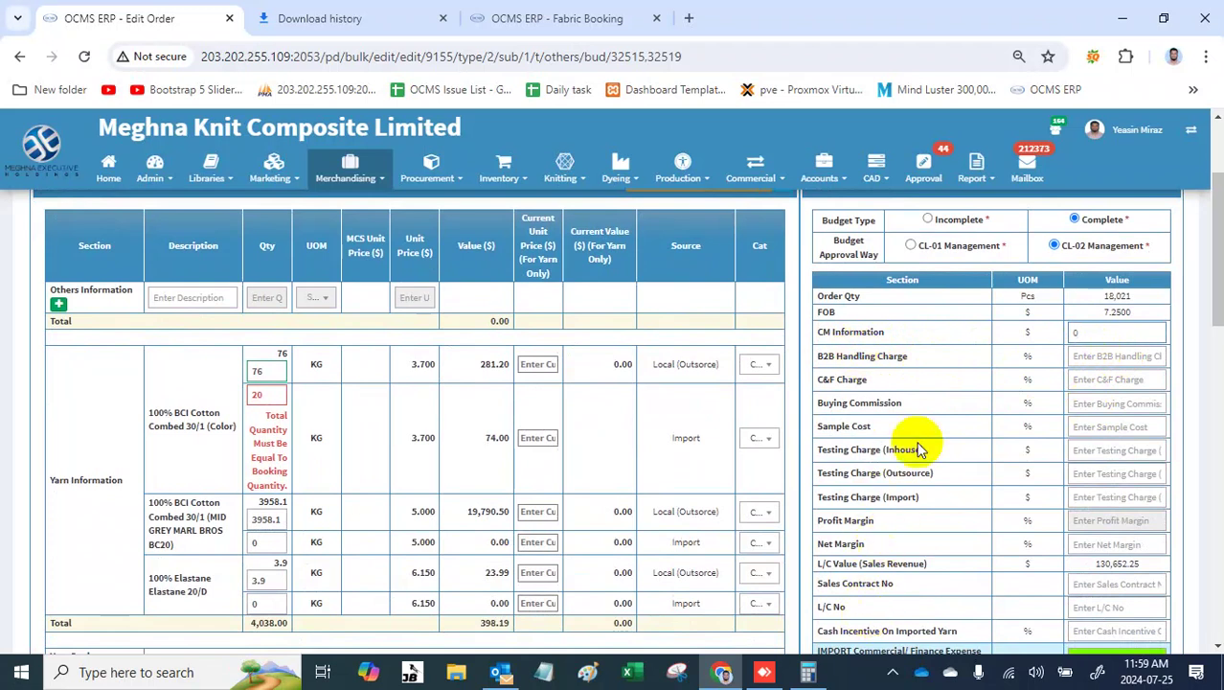
left_click(1145, 335)
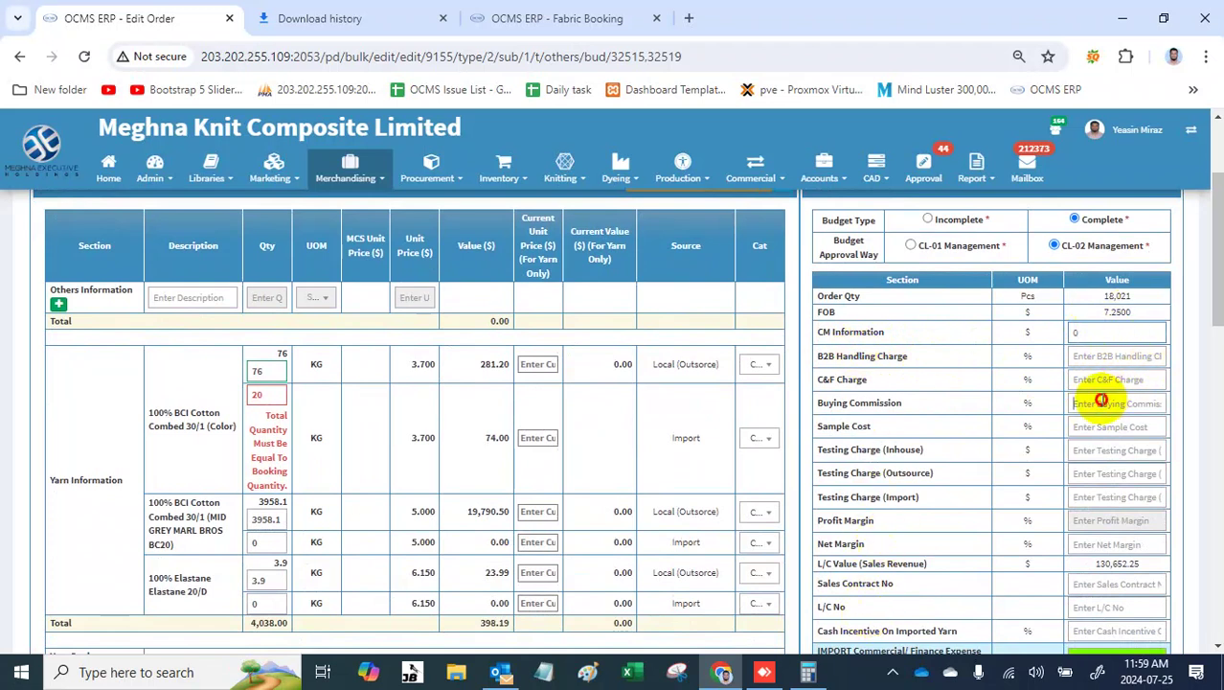
scroll(1103, 406, "down", 1)
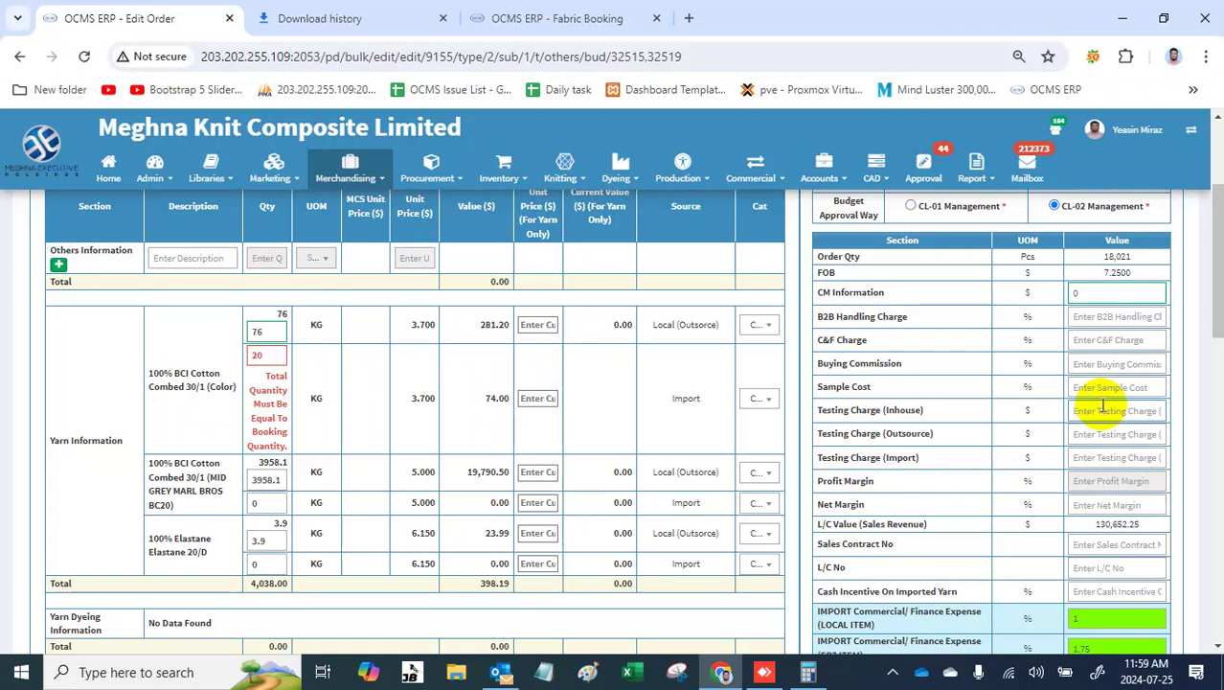
left_click(1102, 457)
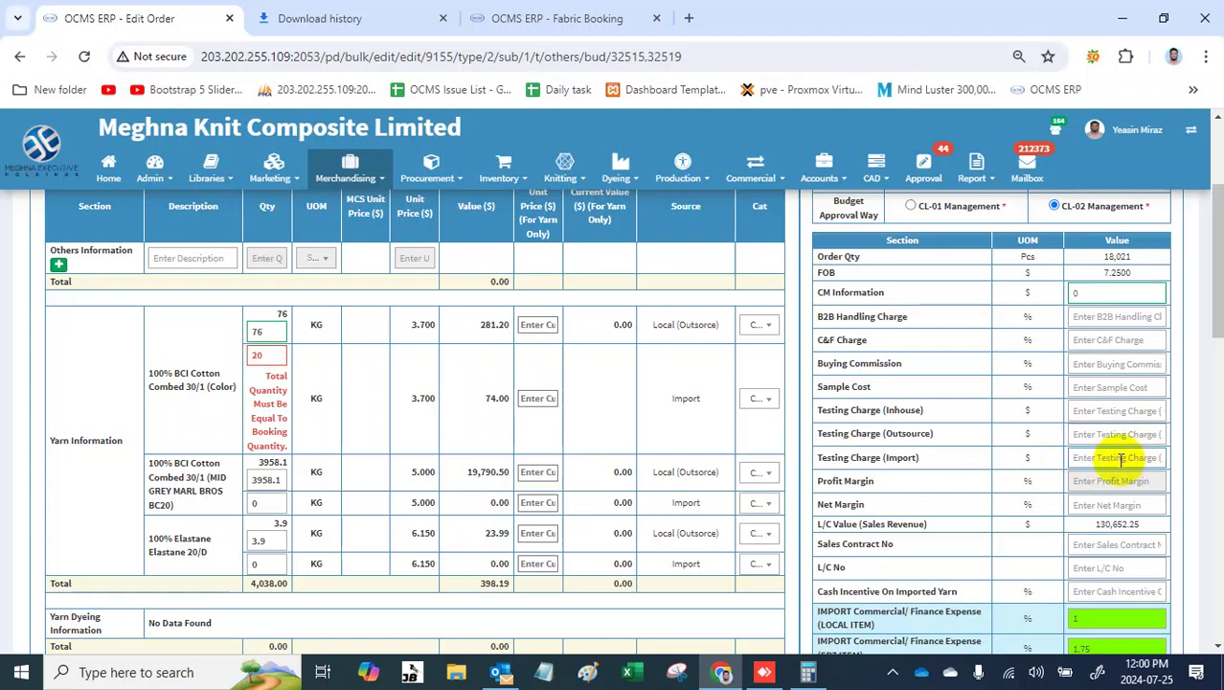
double_click(1113, 524)
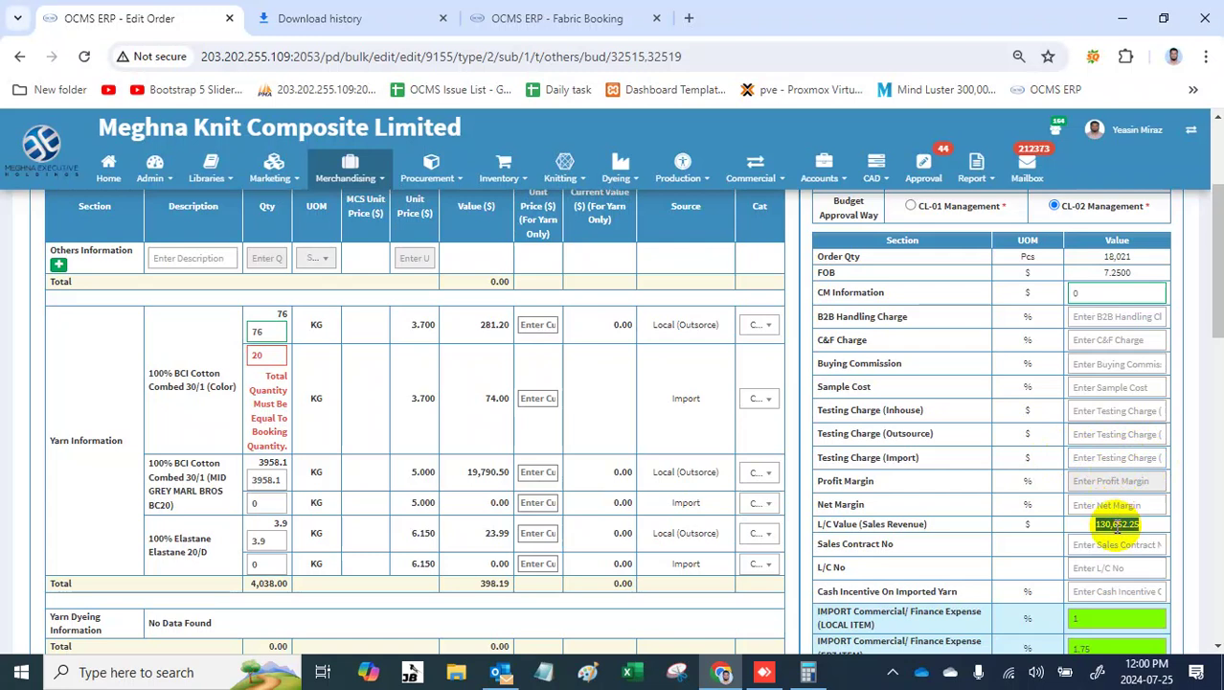
scroll(1112, 524, "down", 1)
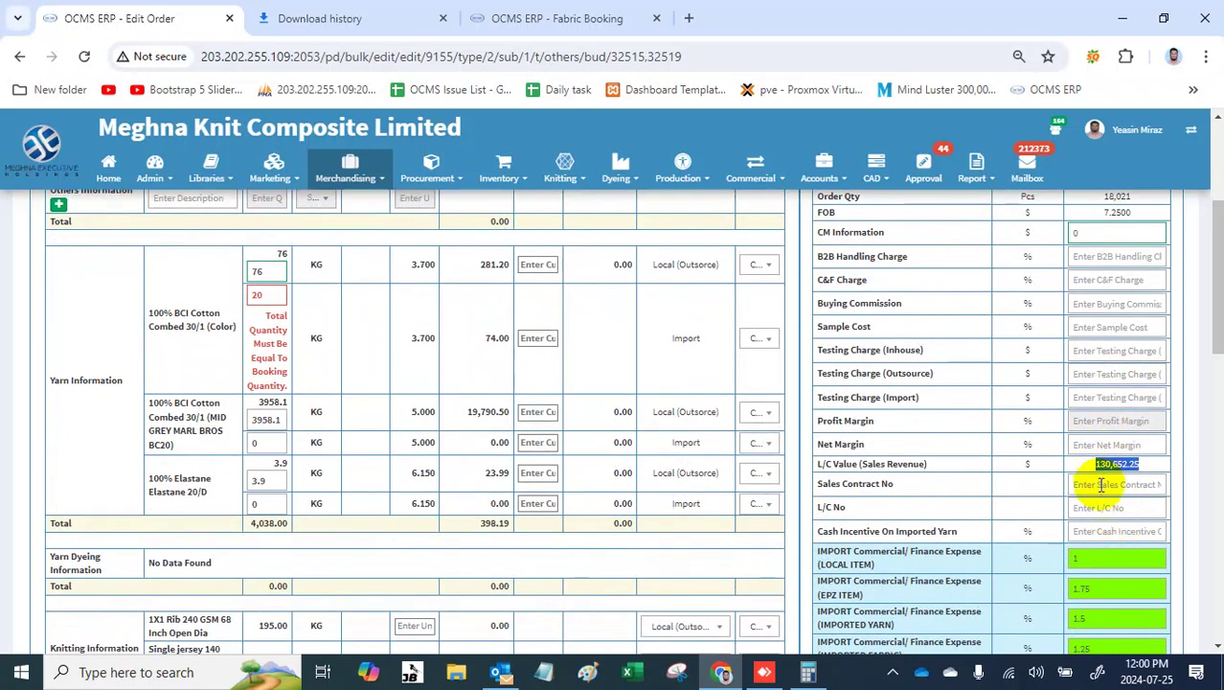
left_click(1102, 485)
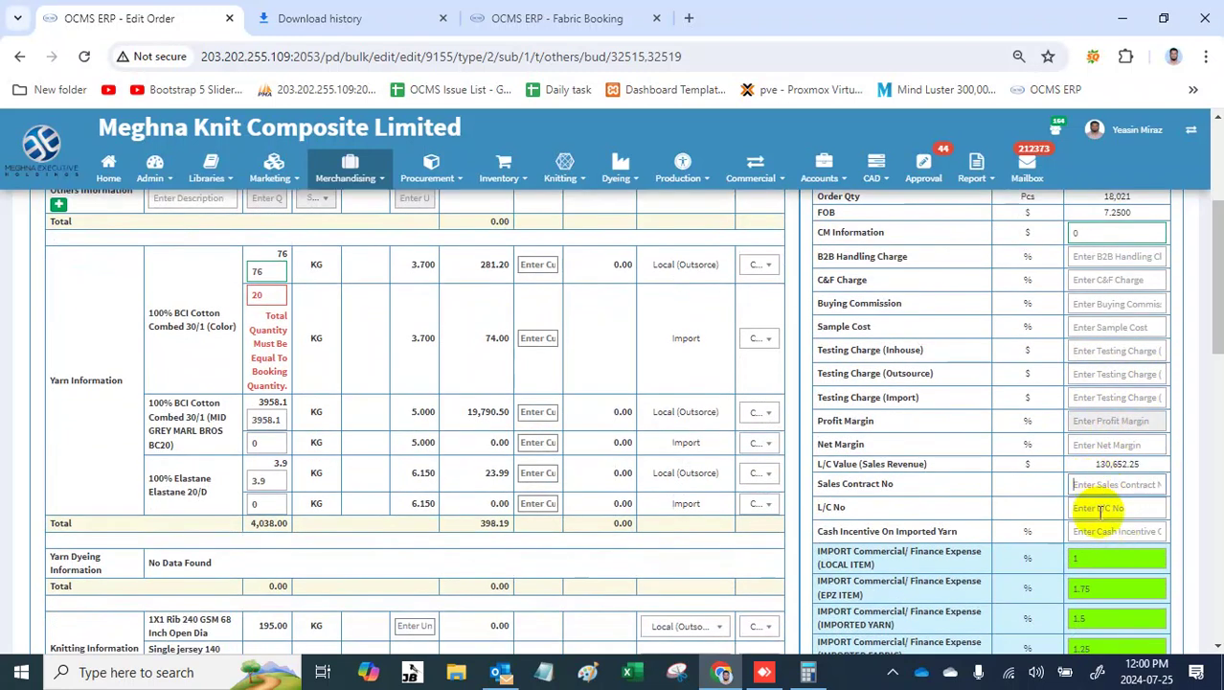
left_click(1098, 508)
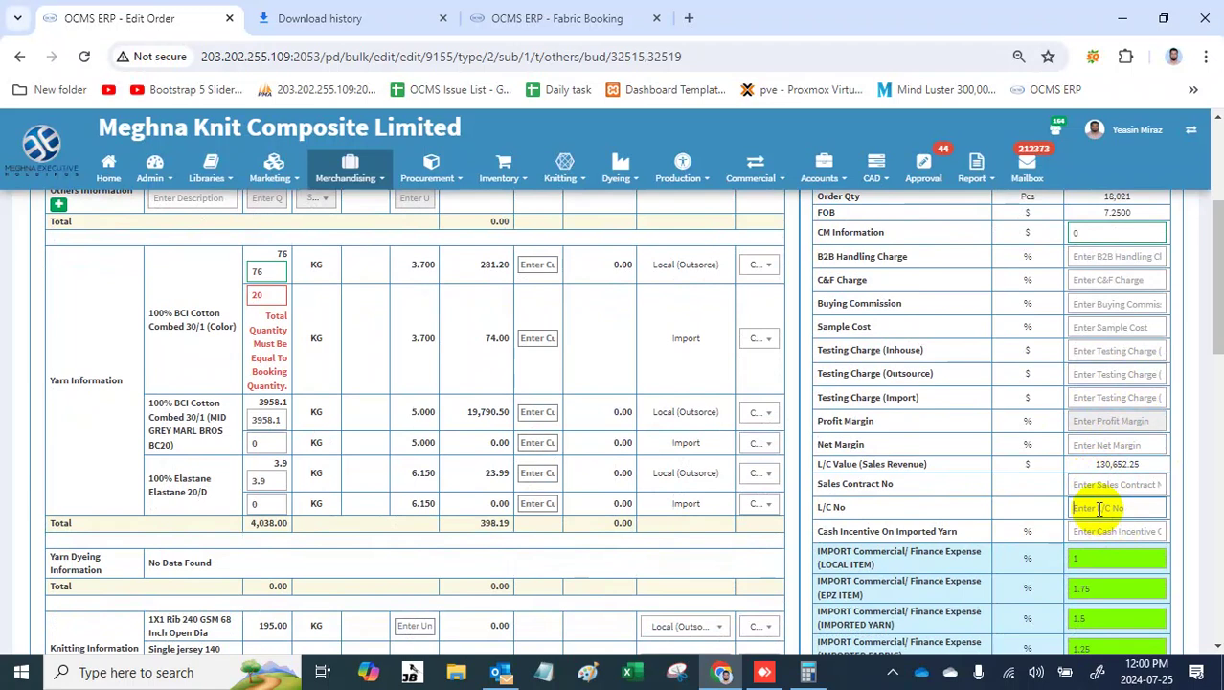
Step: Examine the import commercial/finance expense rates, L/C Finance Cost and Export Related Finance & Other Costs
scroll(1099, 509, "down", 2)
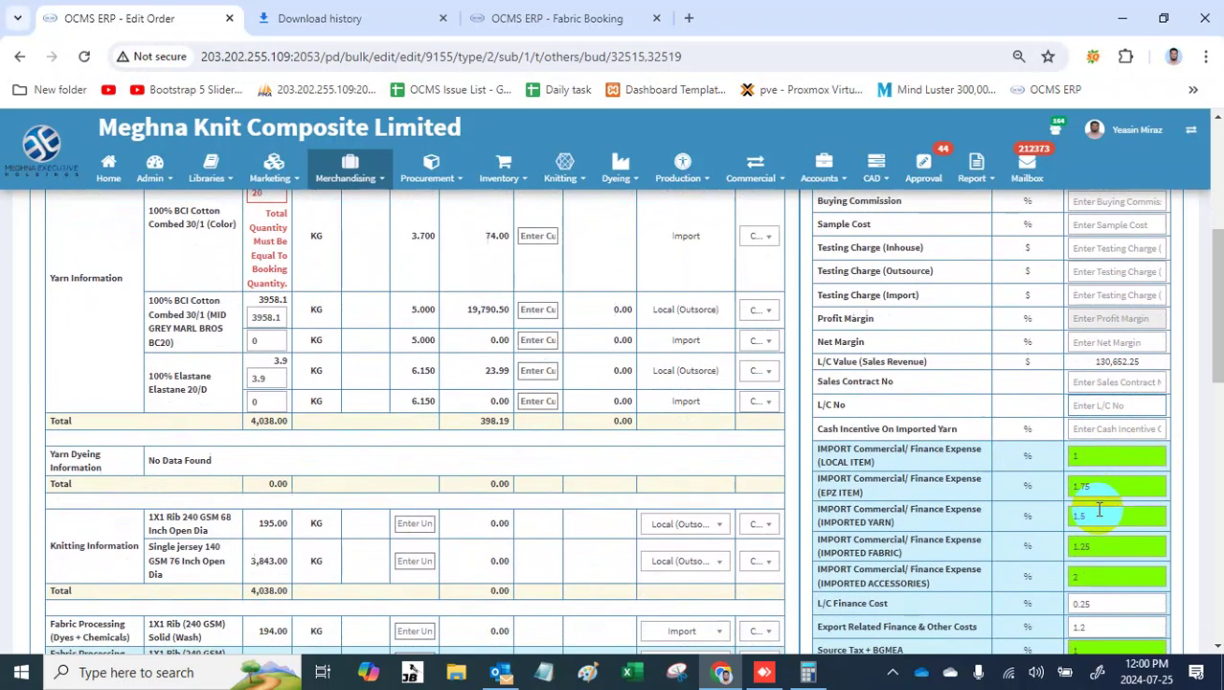
scroll(1072, 470, "down", 2)
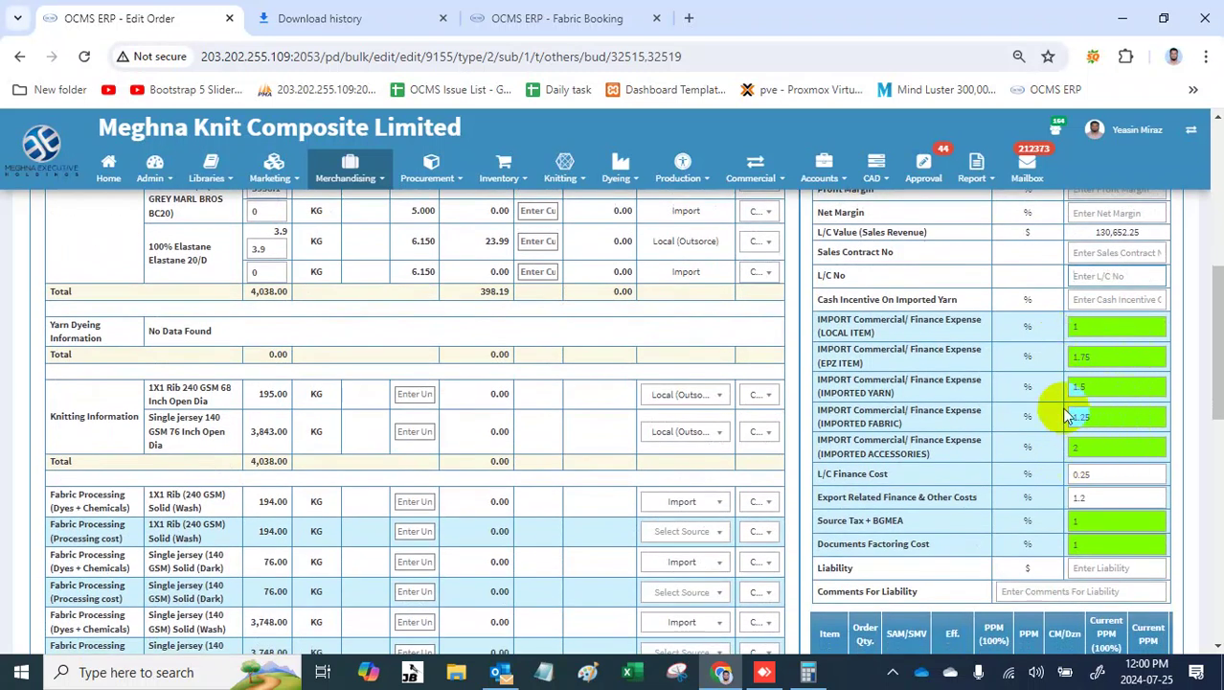
left_click(1104, 477)
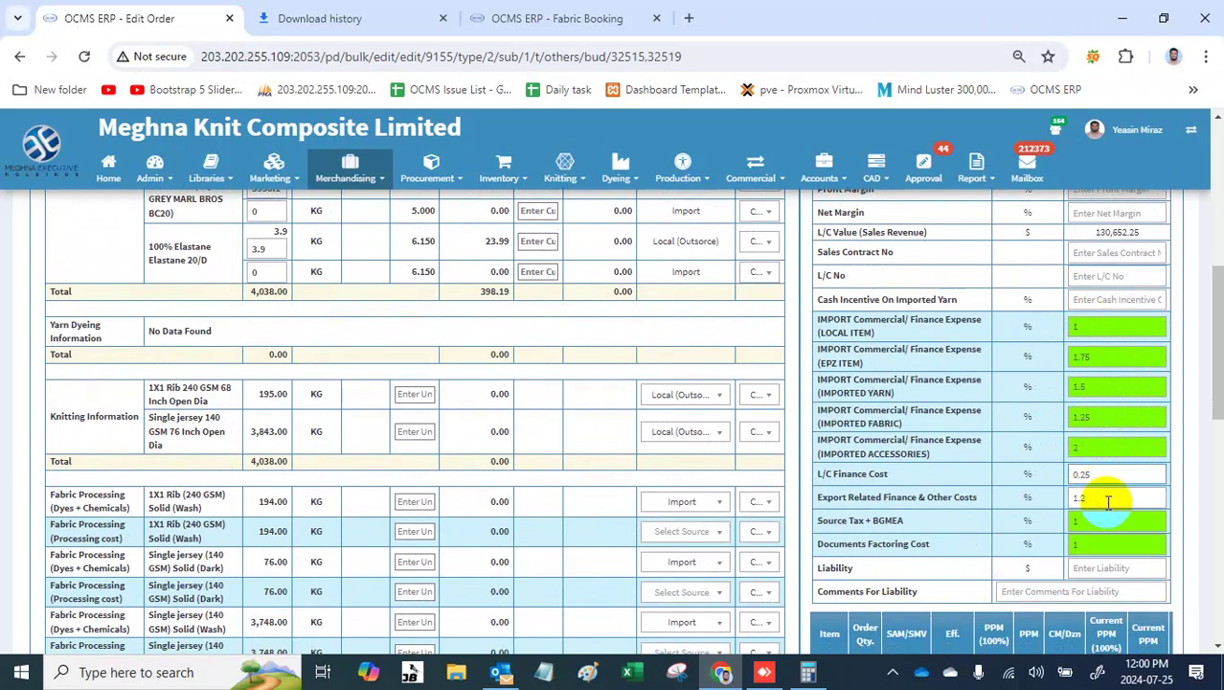
left_click(1107, 500)
scroll(1108, 501, "down", 2)
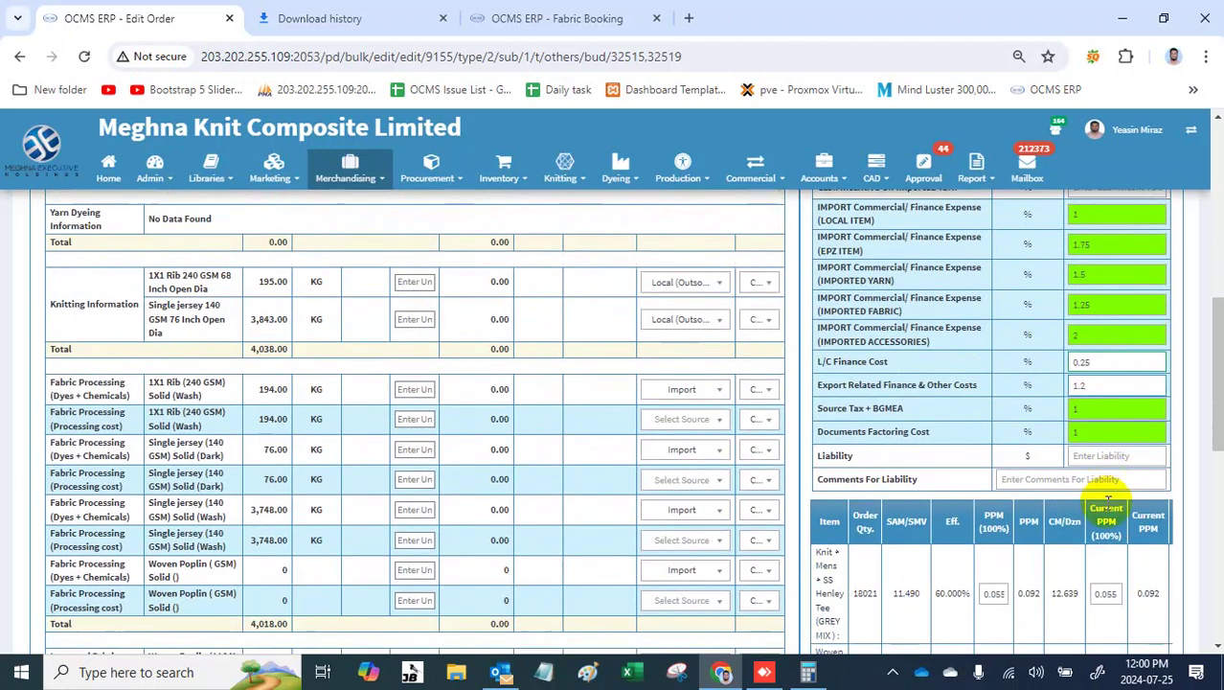
Step: Enter 5211 as the Liability amount and go to the liability comments field
left_click(1102, 456)
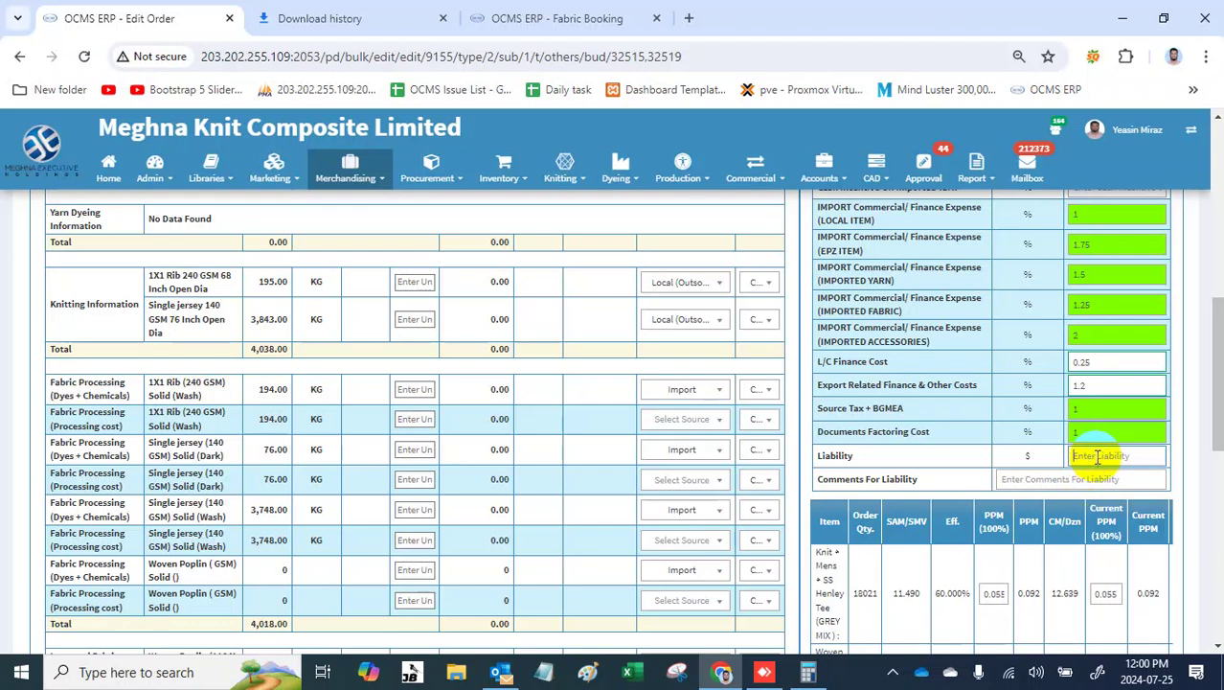
left_click(1090, 455)
type("5211")
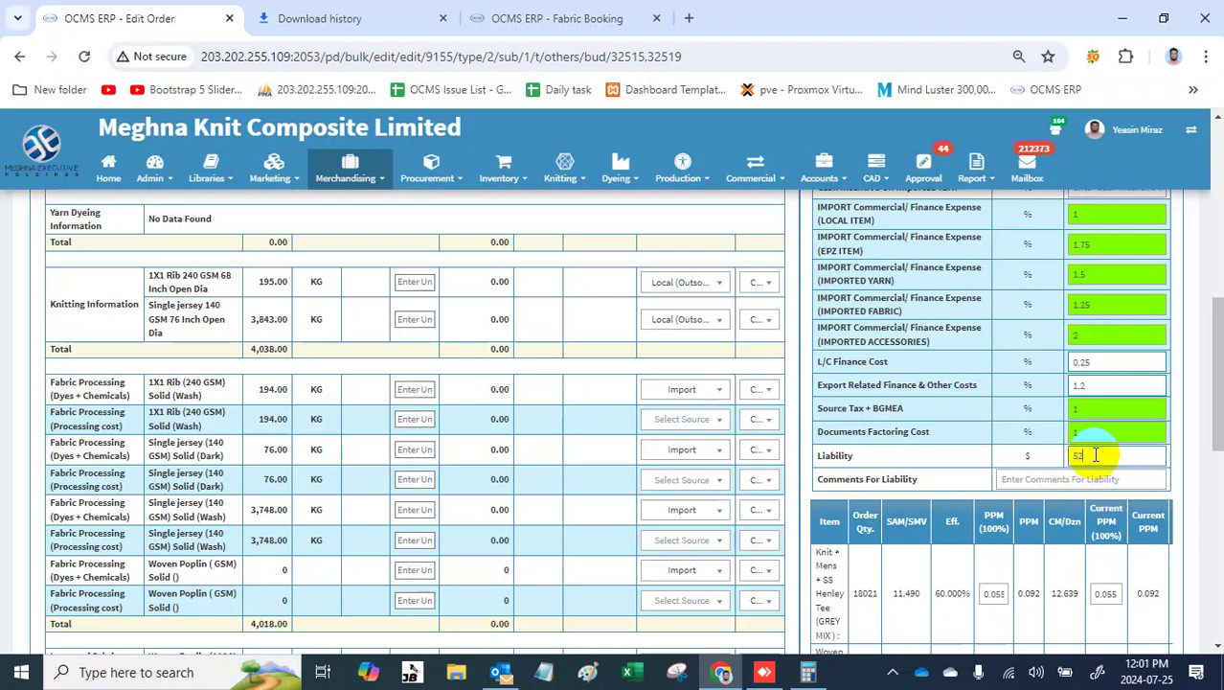
left_click(1053, 481)
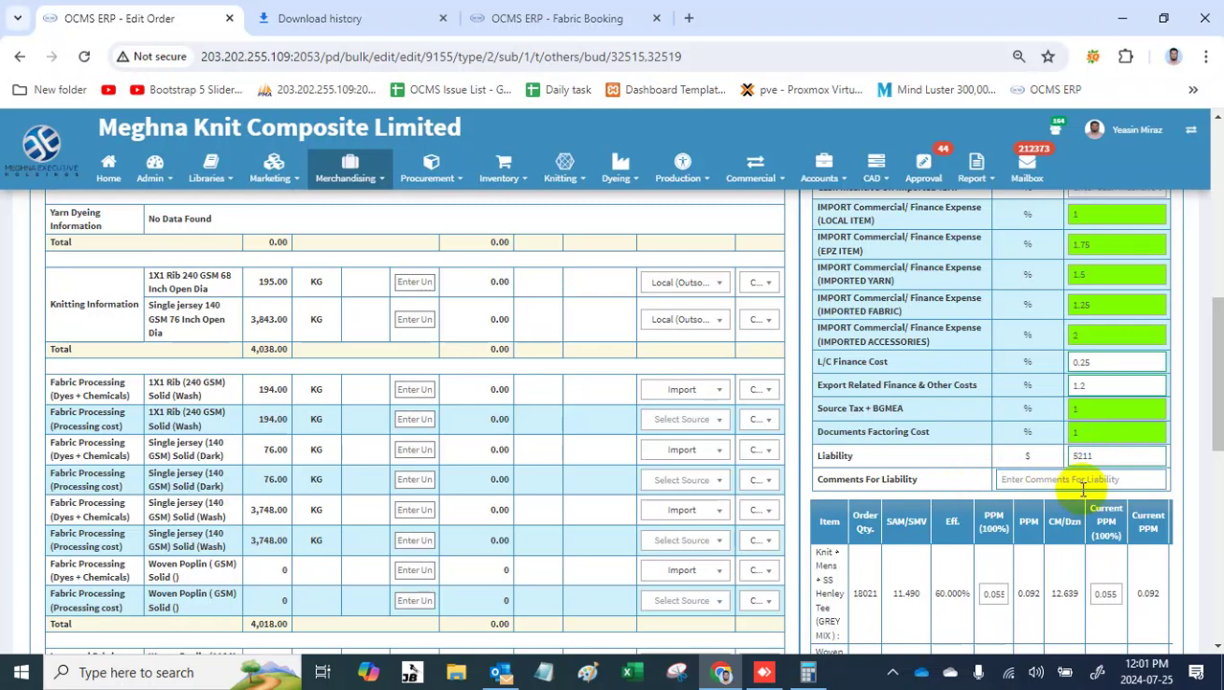
Step: Try a Liability of -5211 and remove its minus sign again
scroll(1083, 489, "down", 1)
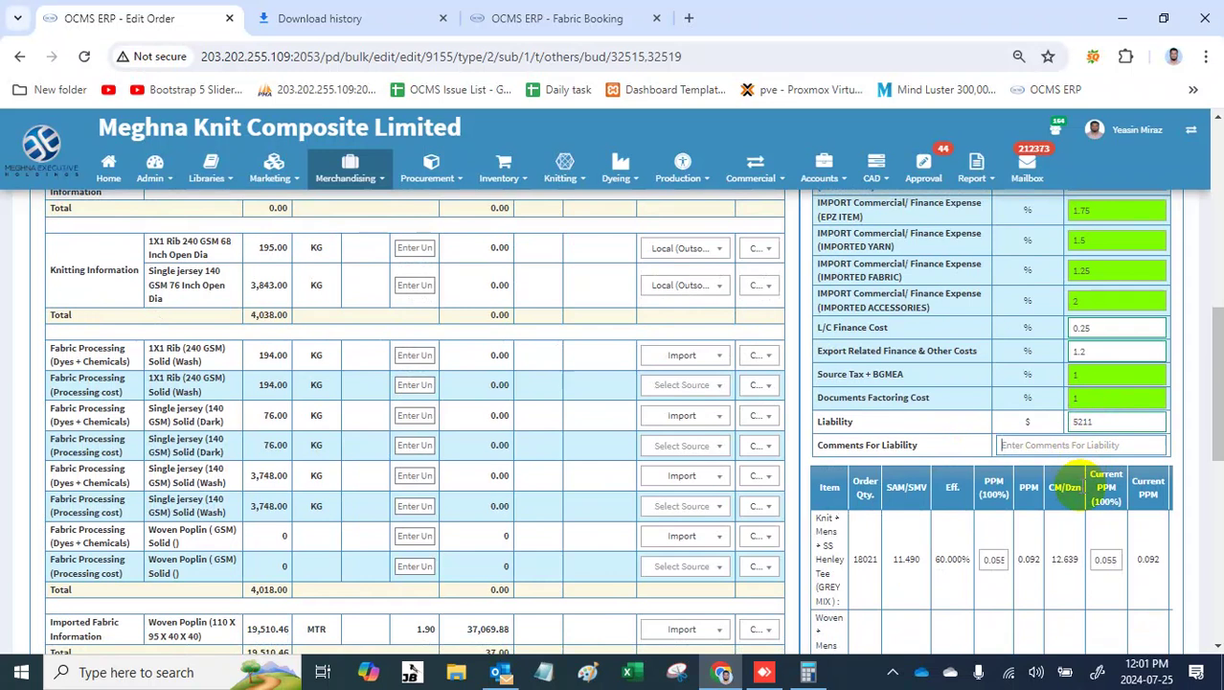
left_click(1078, 422)
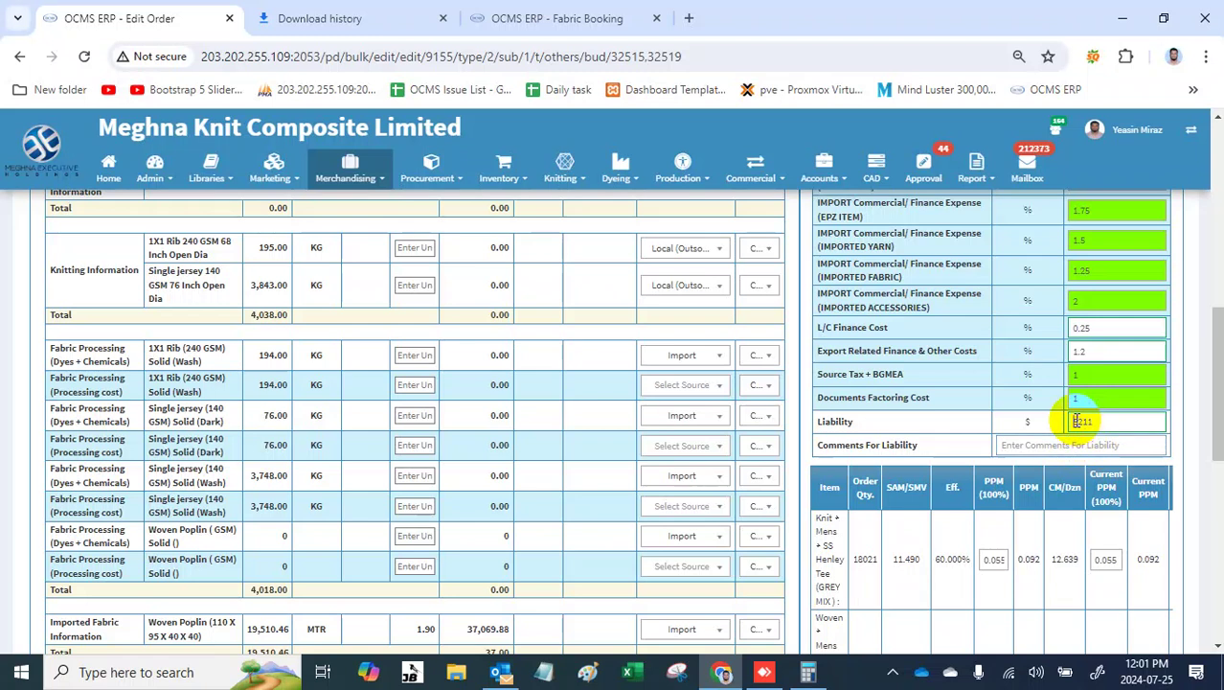
type("-")
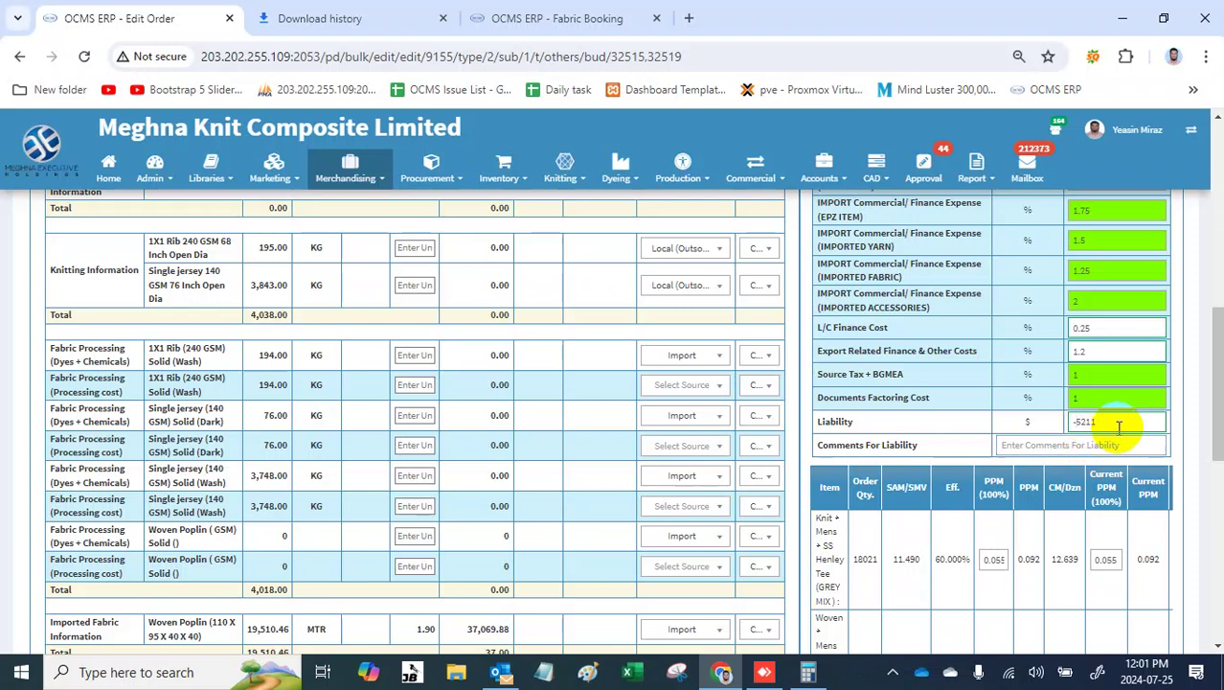
key("BackSpace")
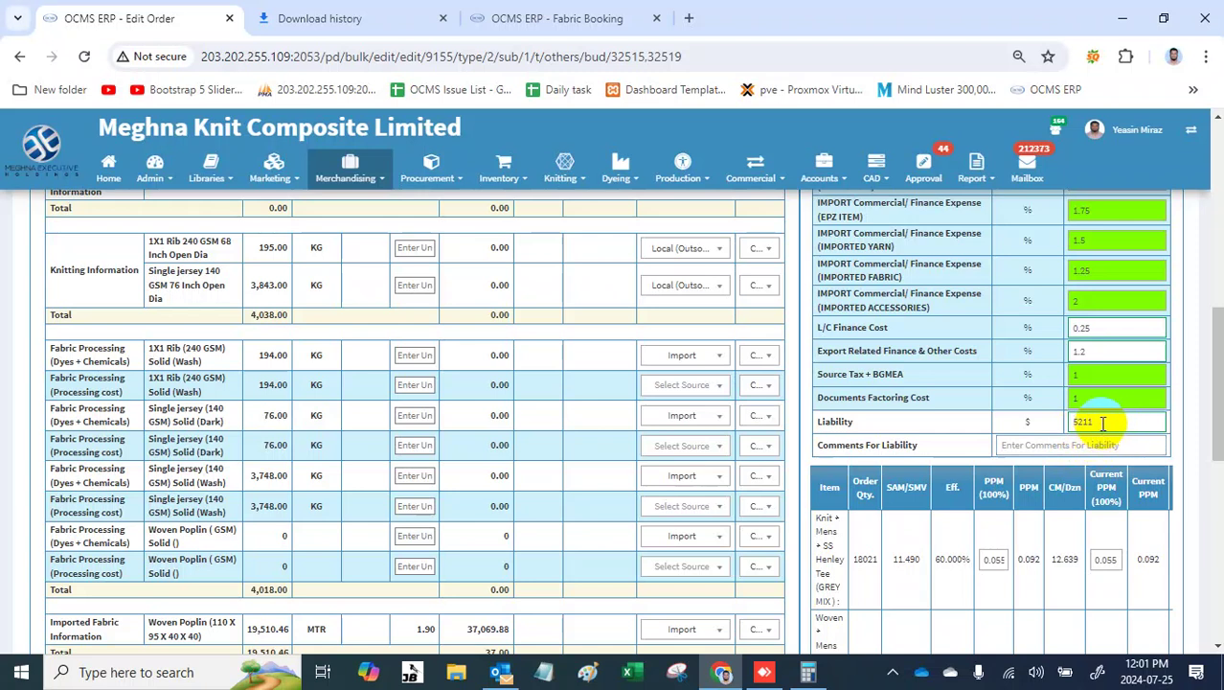
Step: Make the Liability amount negative by setting it to -5211
left_click_drag(1102, 423, 1052, 428)
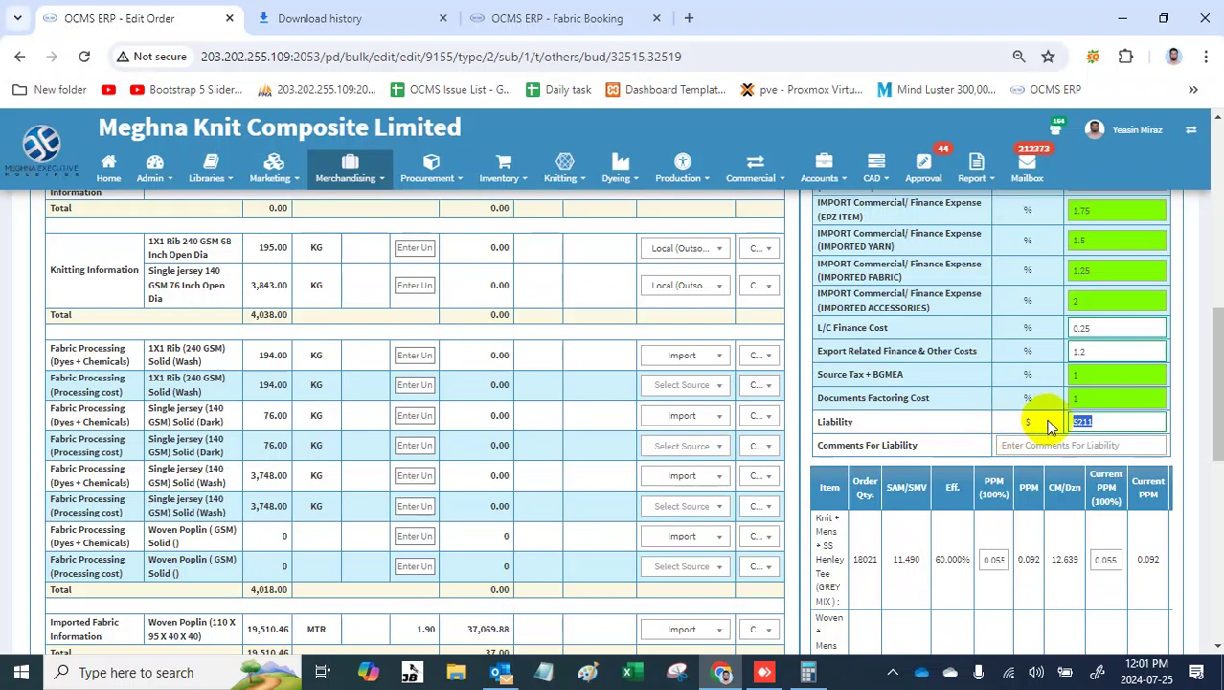
left_click(1098, 421)
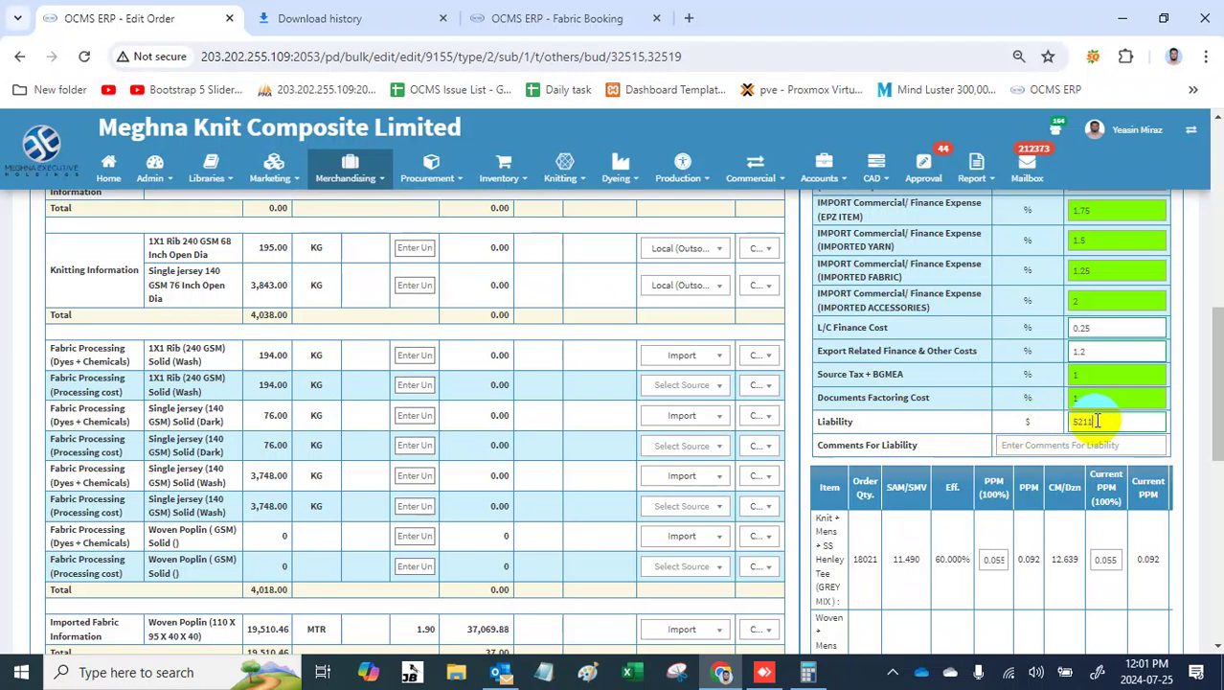
left_click_drag(1098, 420, 1047, 428)
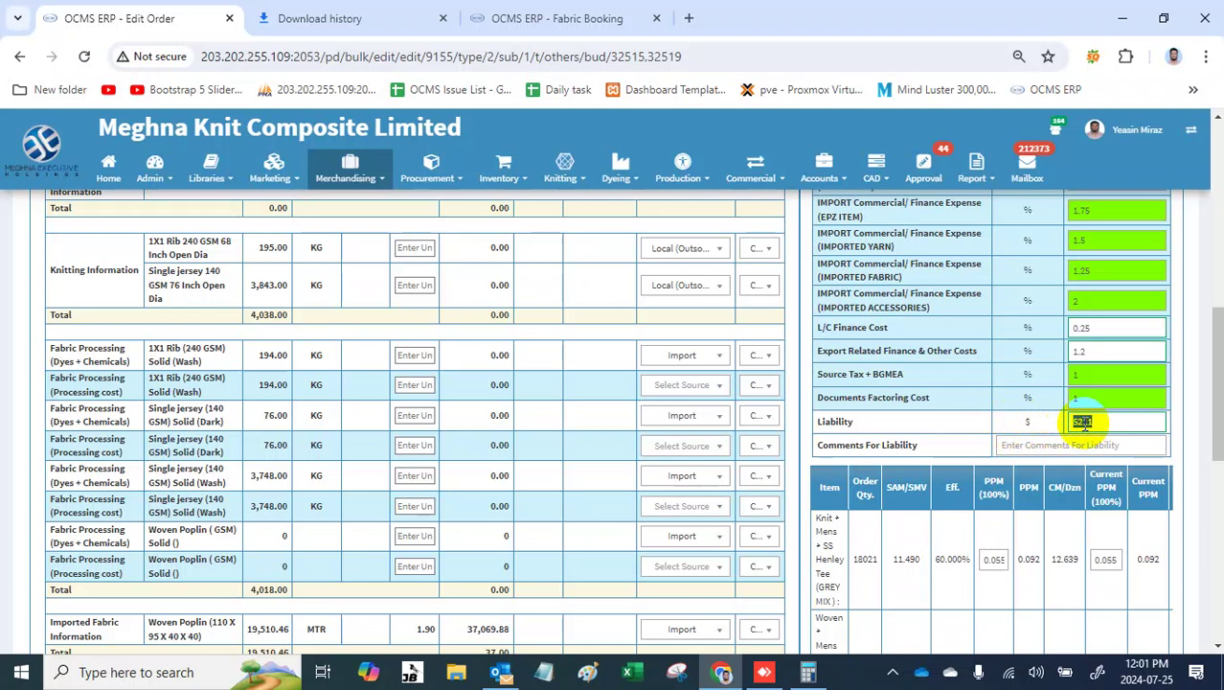
left_click(1088, 421)
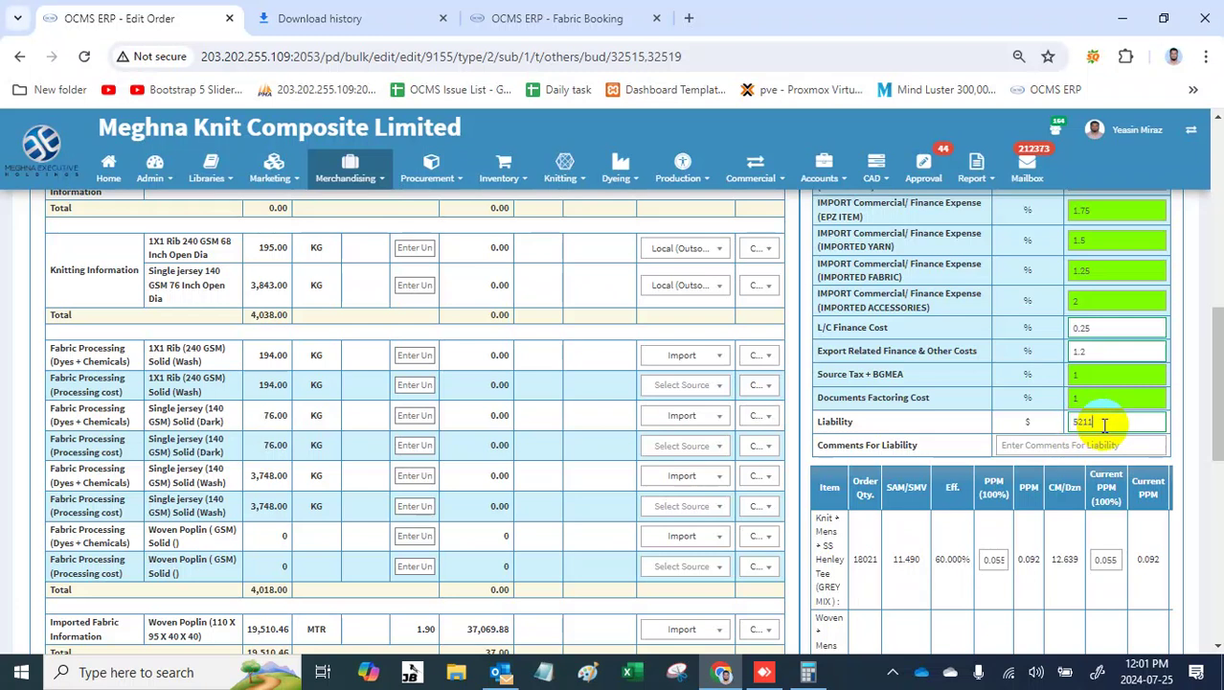
left_click(1074, 448)
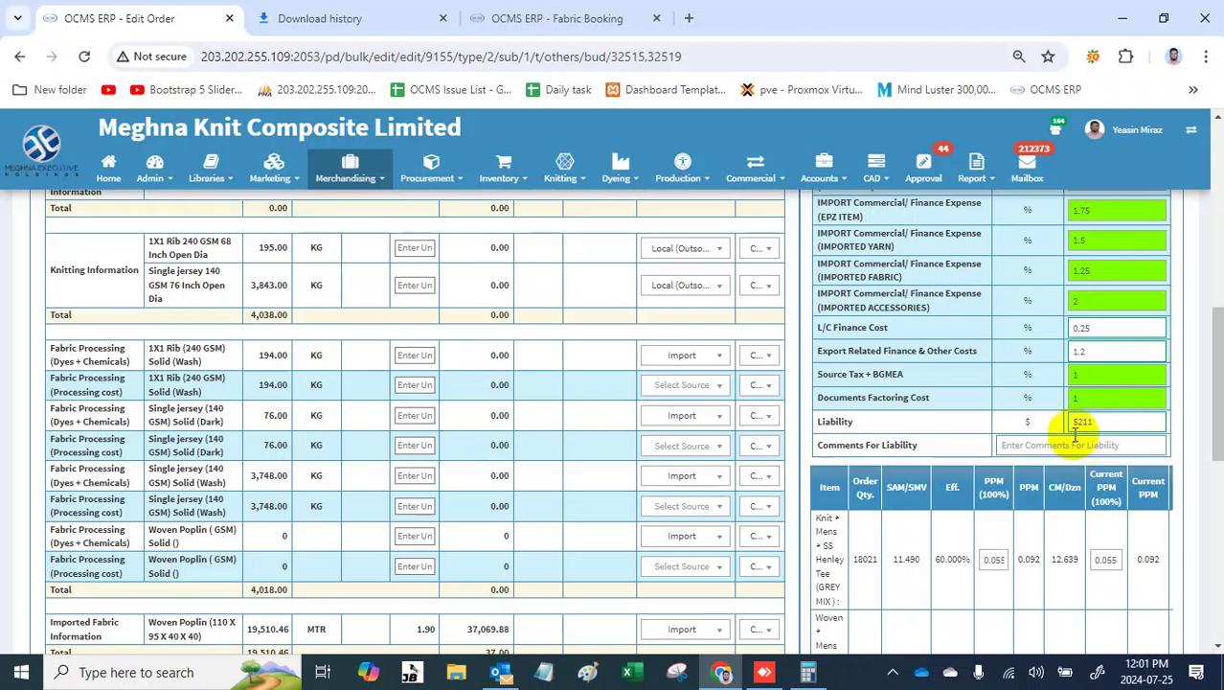
left_click(1074, 421)
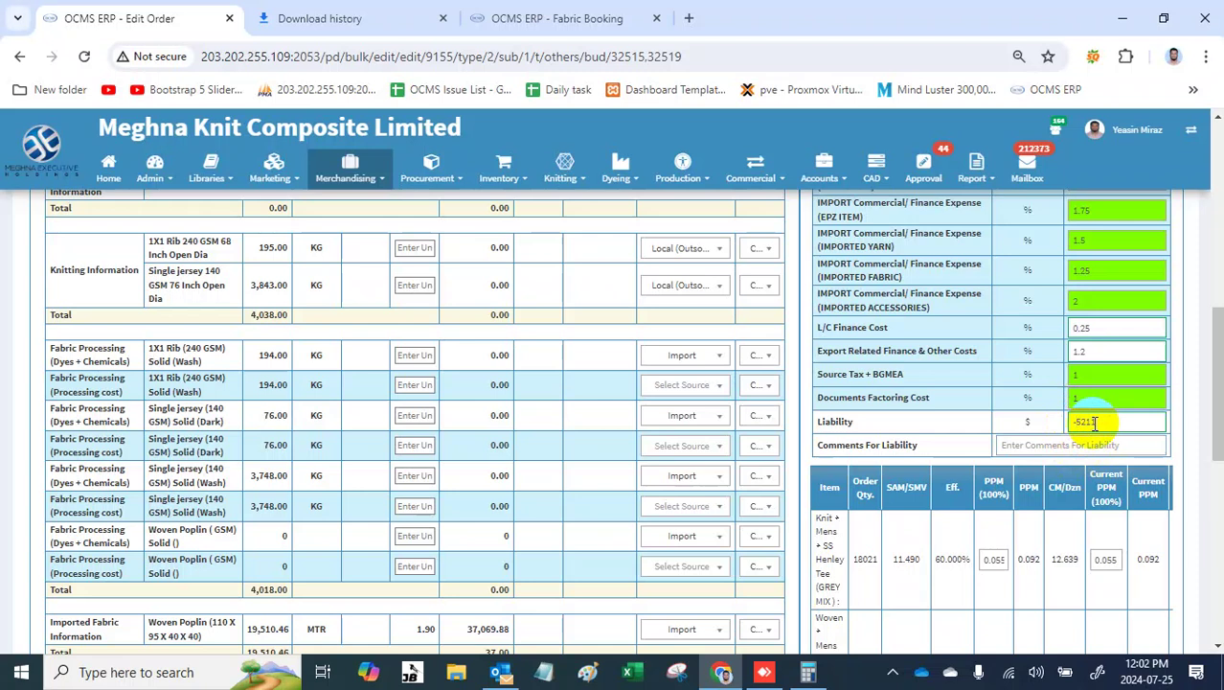
Step: Leave the Others section for the order's Budget Costsheet, agreeing to discard the unsaved data
scroll(1095, 422, "down", 3)
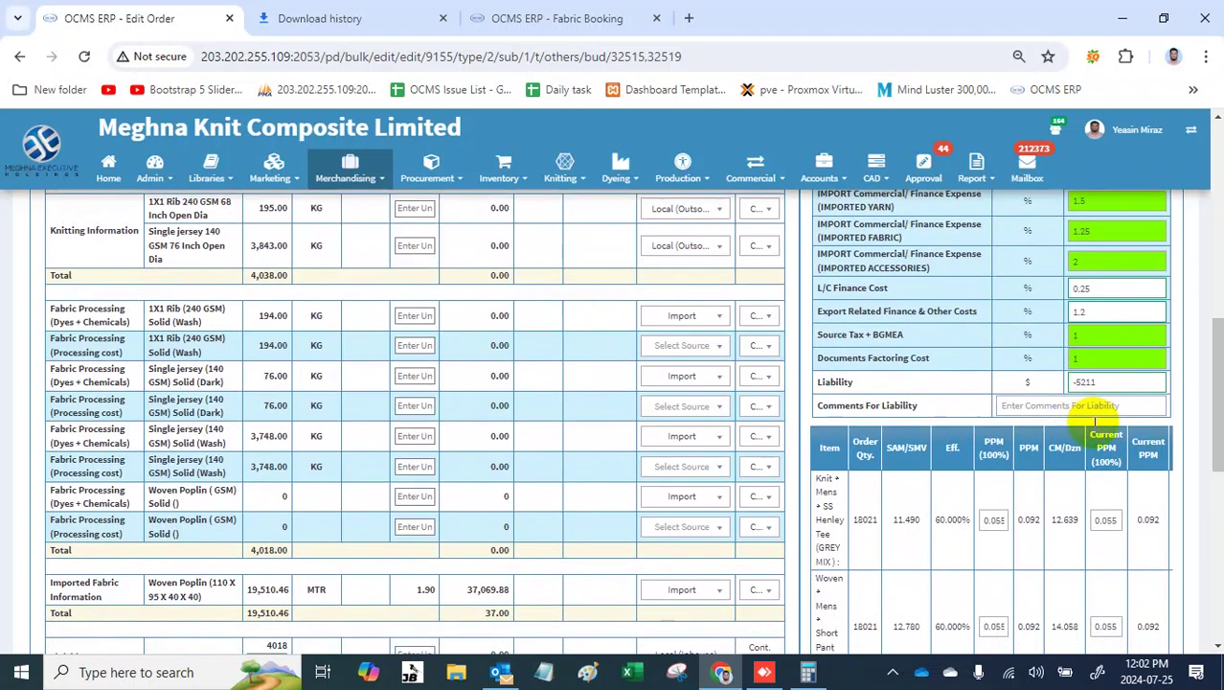
scroll(1095, 428, "down", 2)
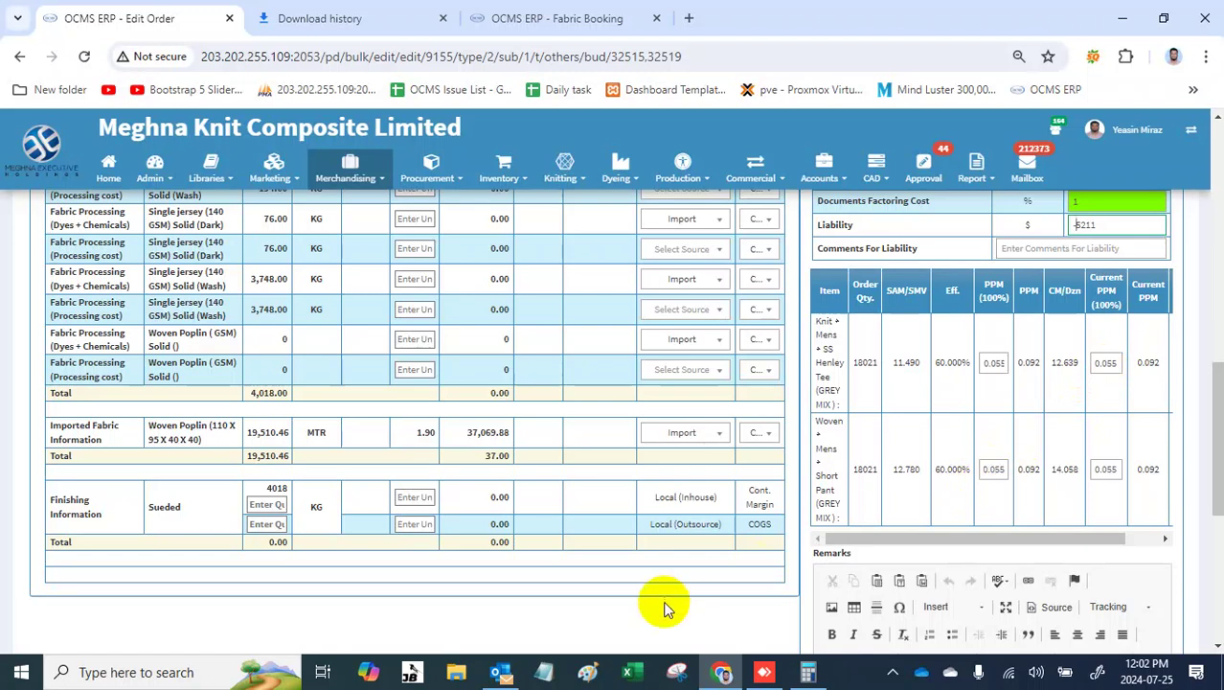
scroll(664, 604, "down", 5)
scroll(664, 604, "up", 15)
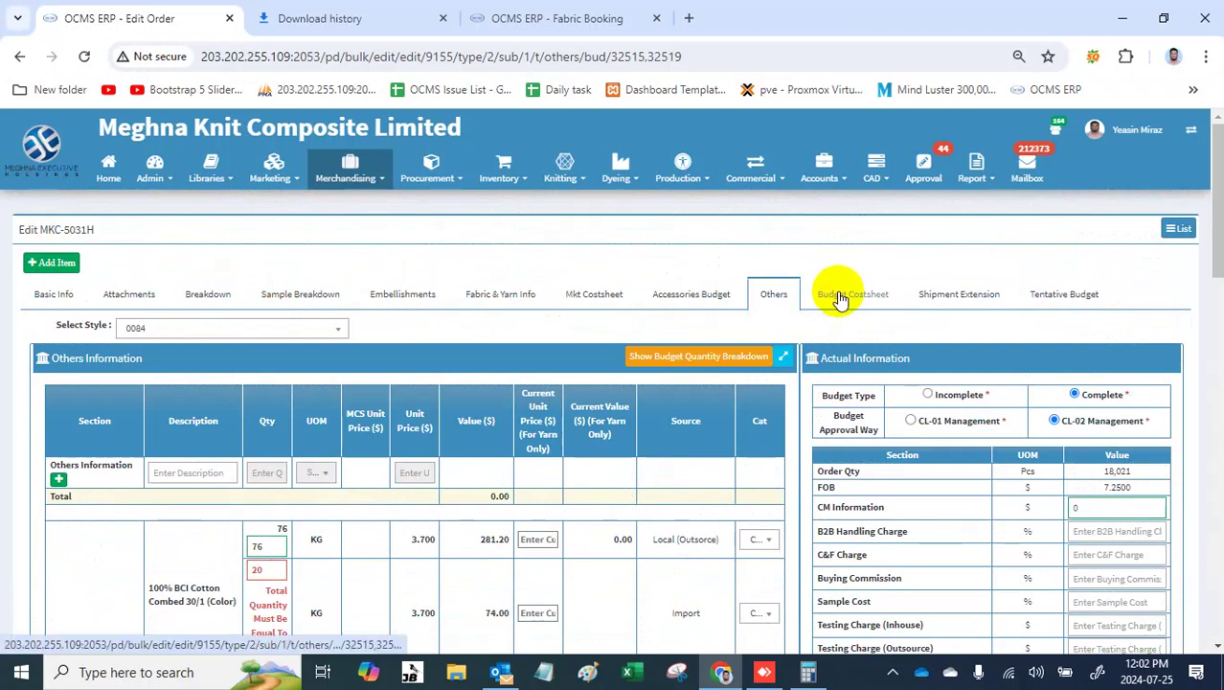
left_click(839, 299)
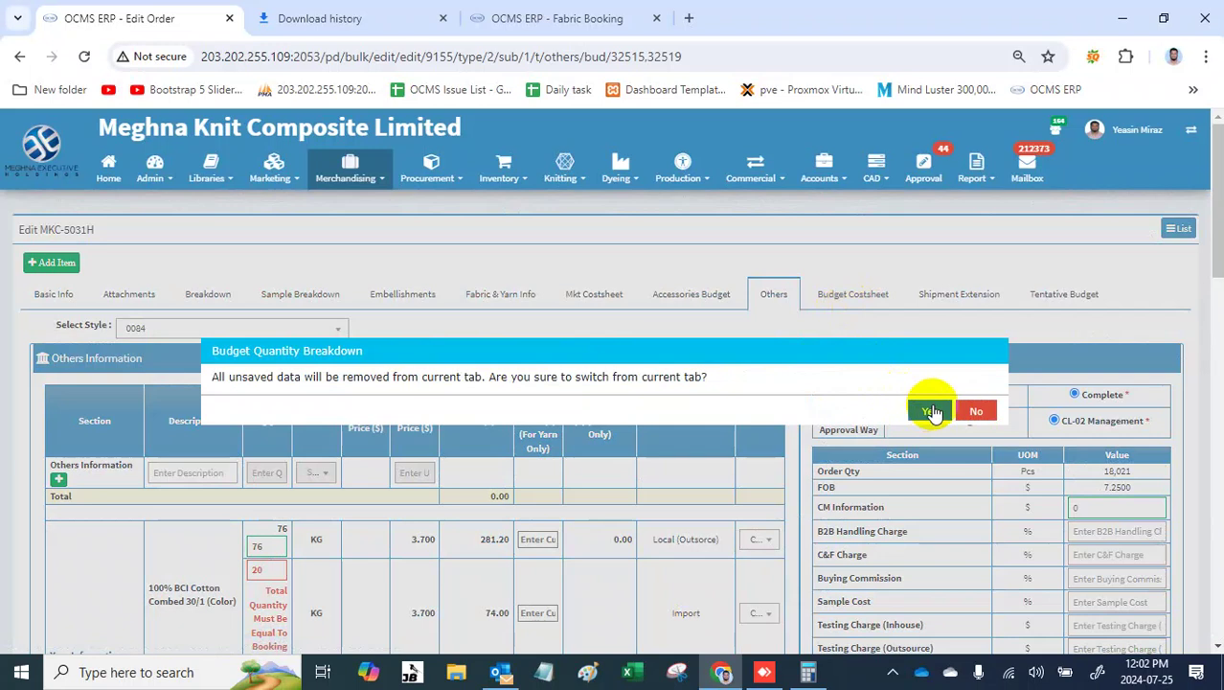
left_click(932, 411)
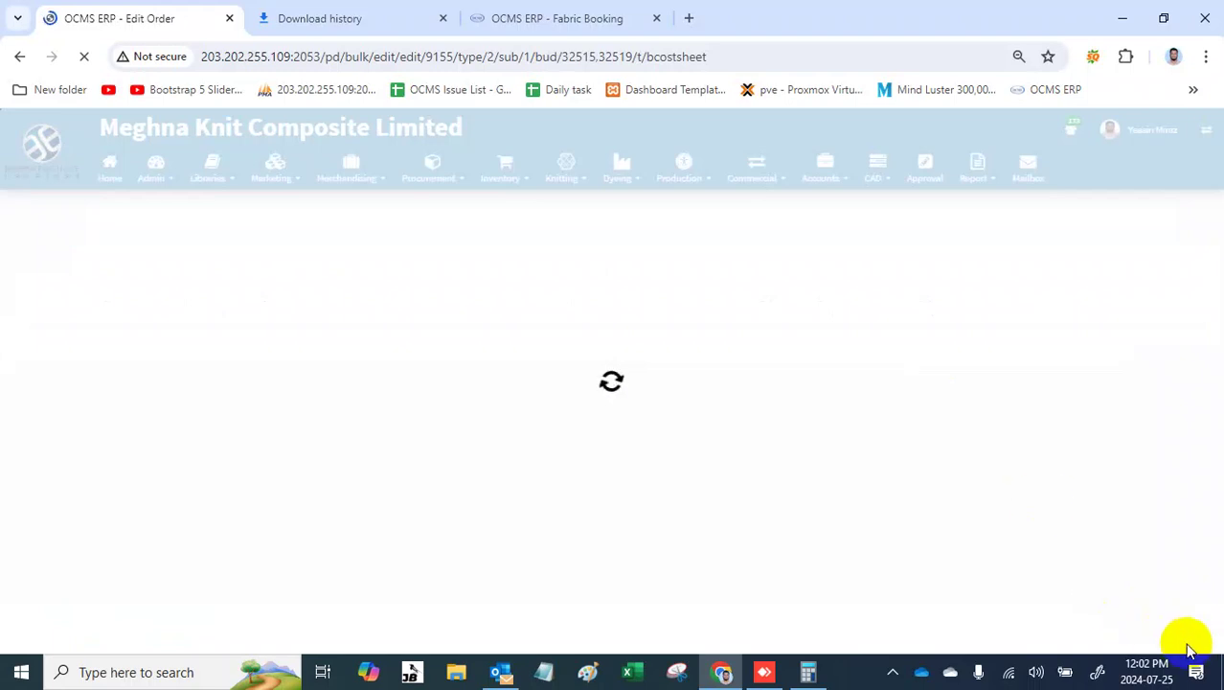
Step: Examine the Budget Costsheet for style 0084, from the cost head summary and cost elements down to the liability and net earning rows
scroll(956, 605, "up", 3)
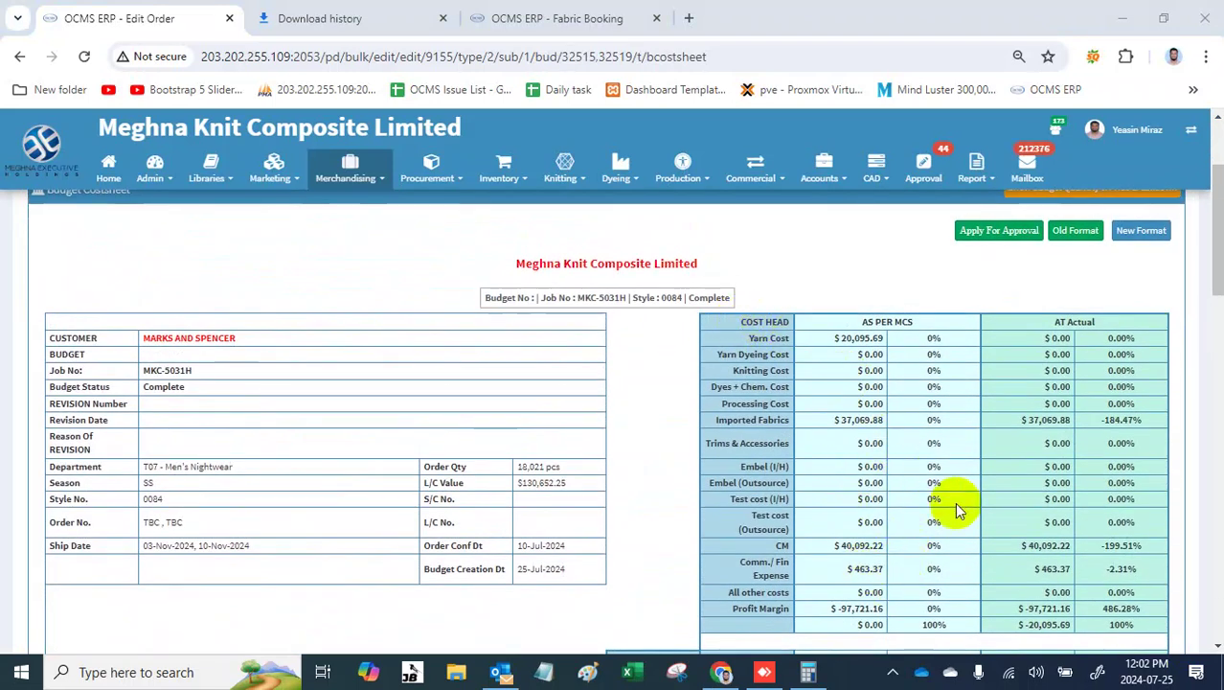
scroll(939, 586, "down", 5)
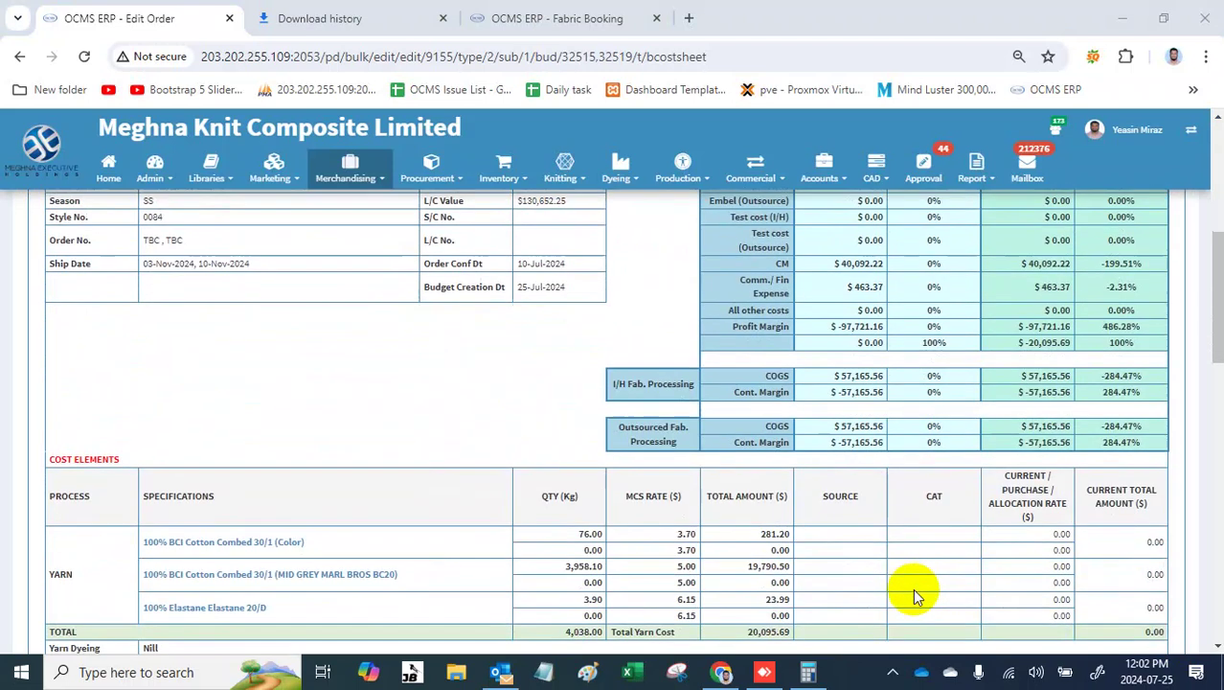
scroll(783, 508, "down", 5)
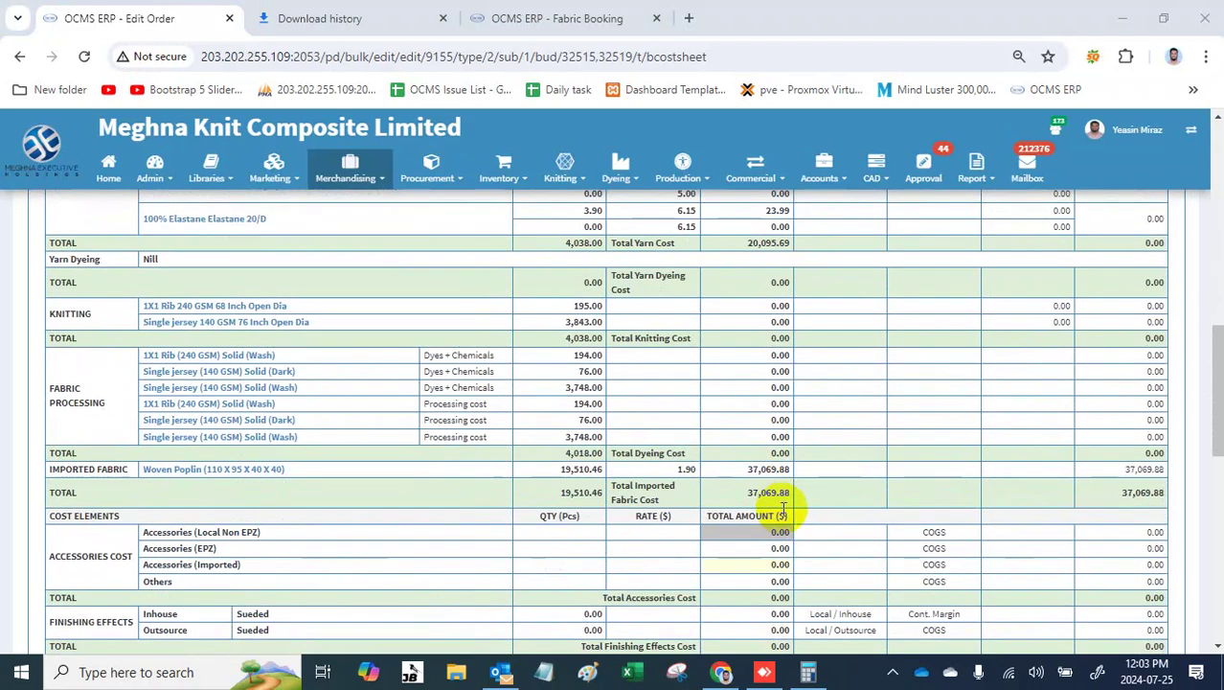
scroll(783, 507, "down", 5)
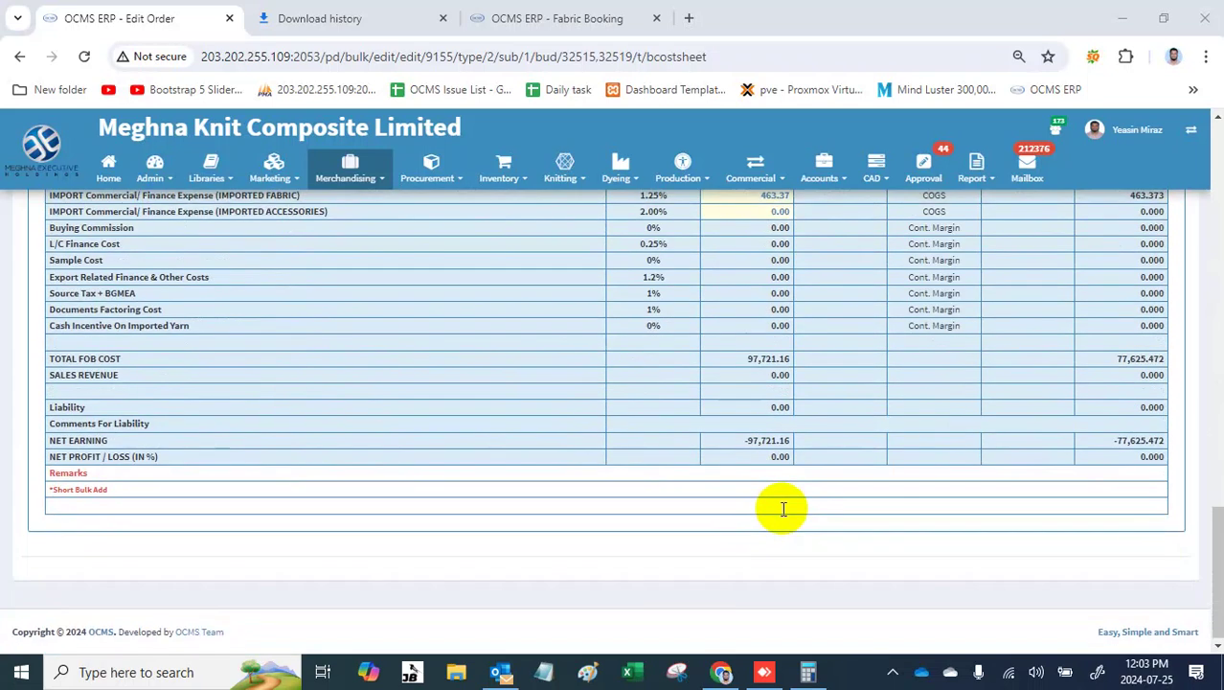
left_click(766, 438)
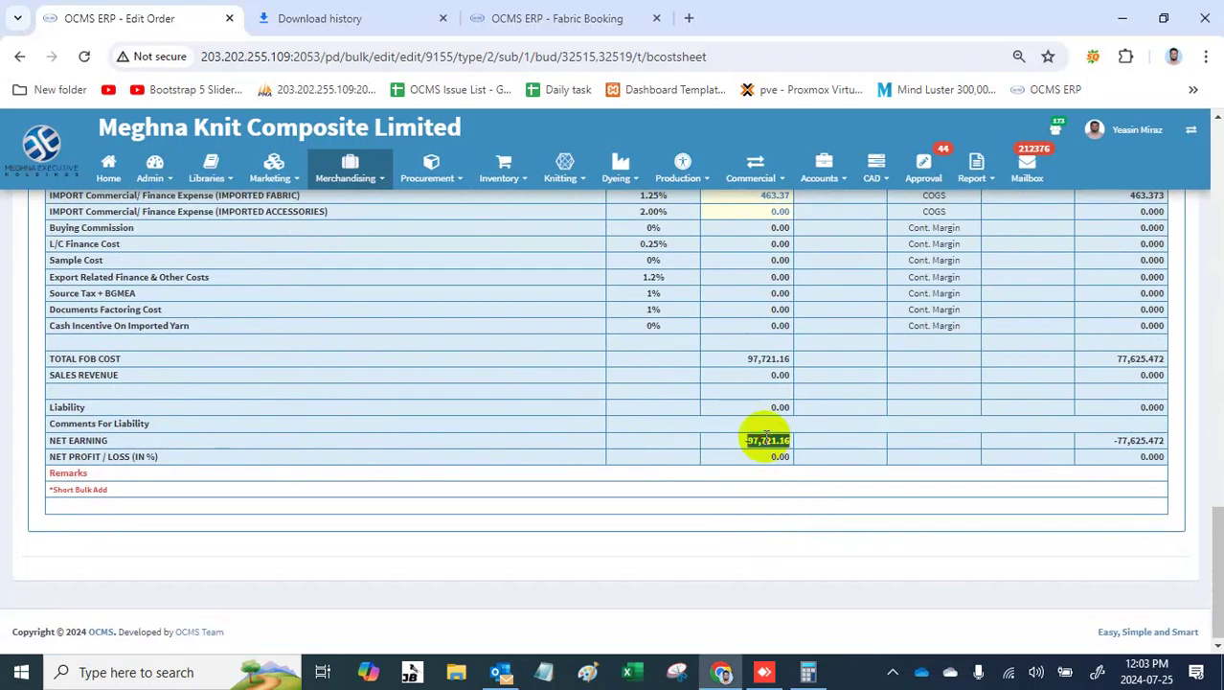
scroll(765, 438, "up", 10)
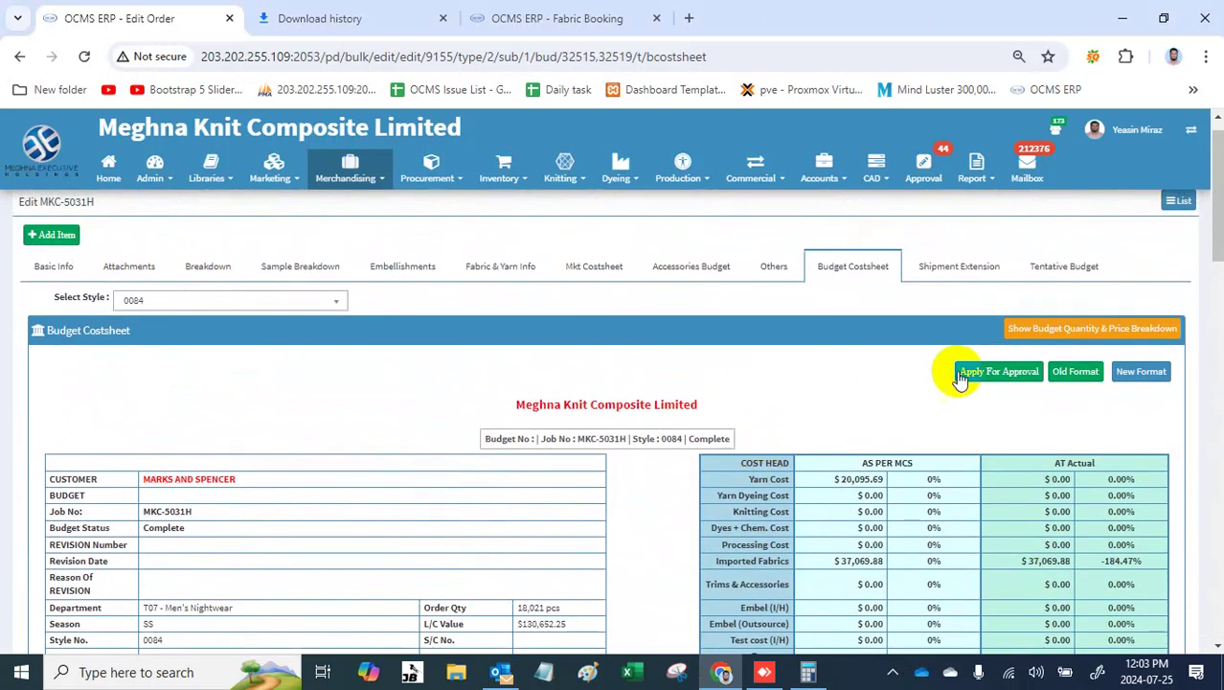